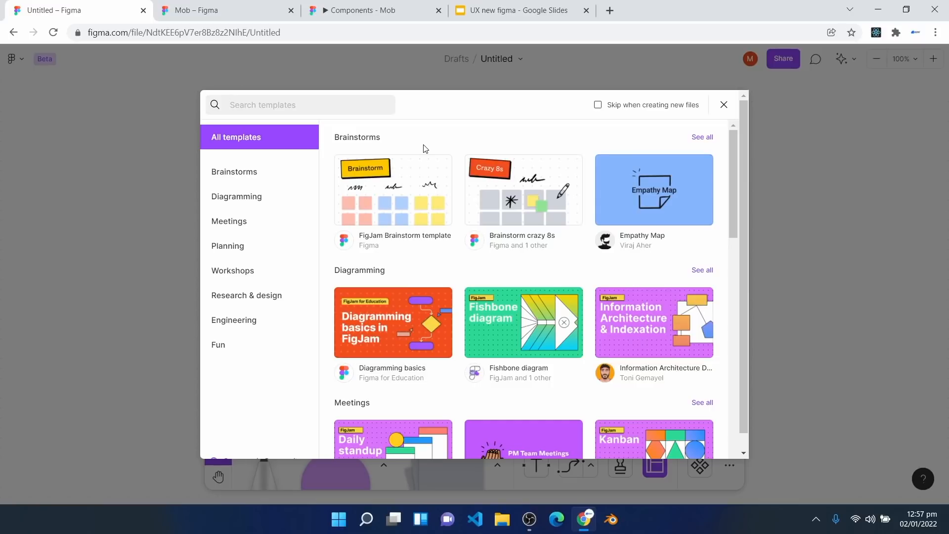
# Step: Close the template picker and rename the blank board to 'Stocks FigJam'
pyautogui.click(723, 105)
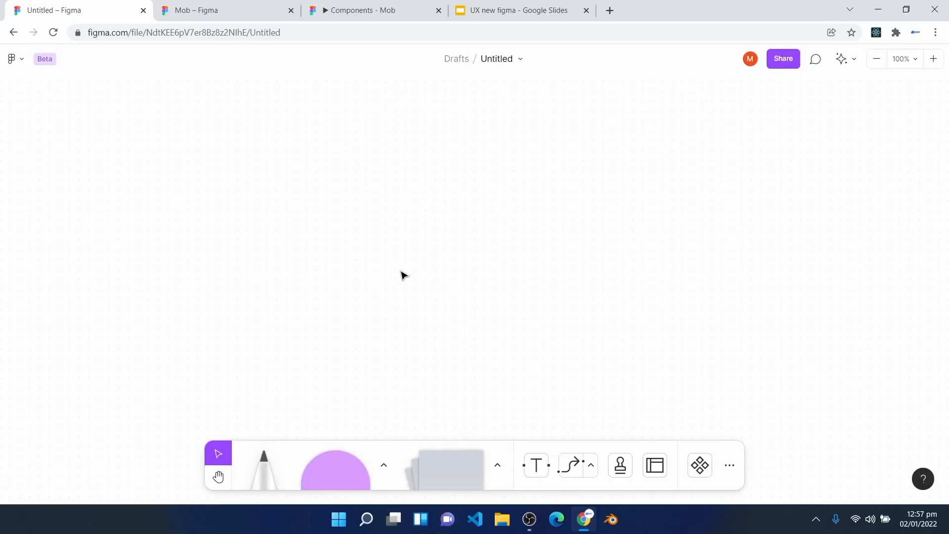
pyautogui.click(495, 64)
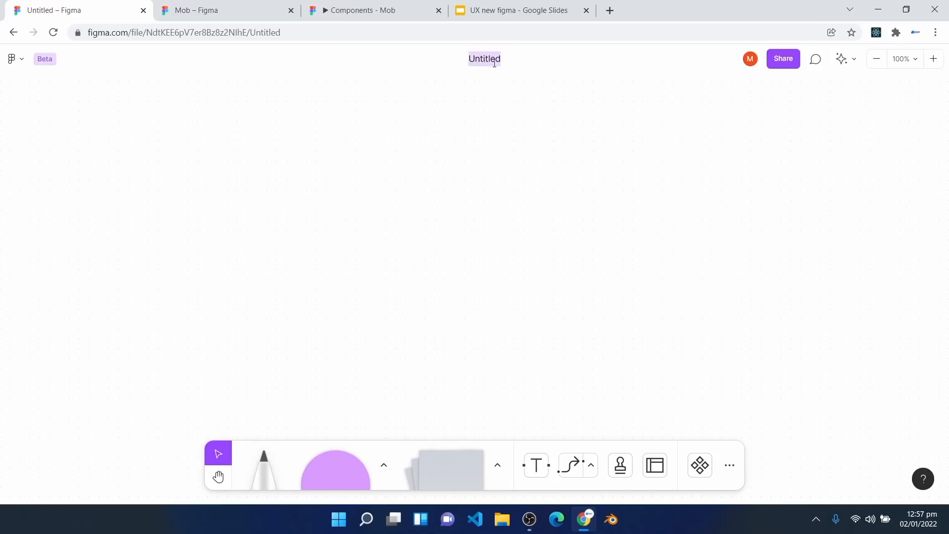
pyautogui.press('BackSpace')
pyautogui.write('Stocks FigJam')
pyautogui.press('Return')
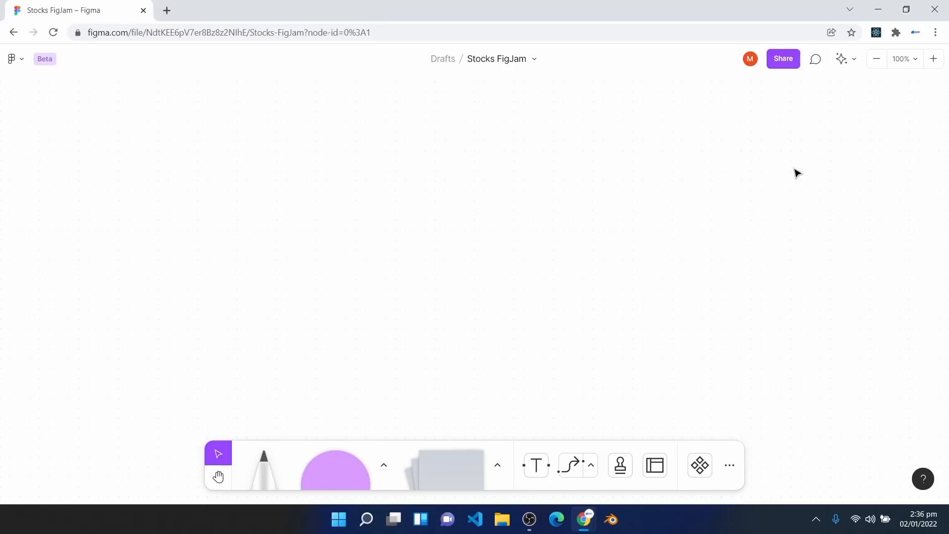
# Step: Zoom to 200% and draw a square near the top-left, flattened into a wide bar
pyautogui.click(906, 60)
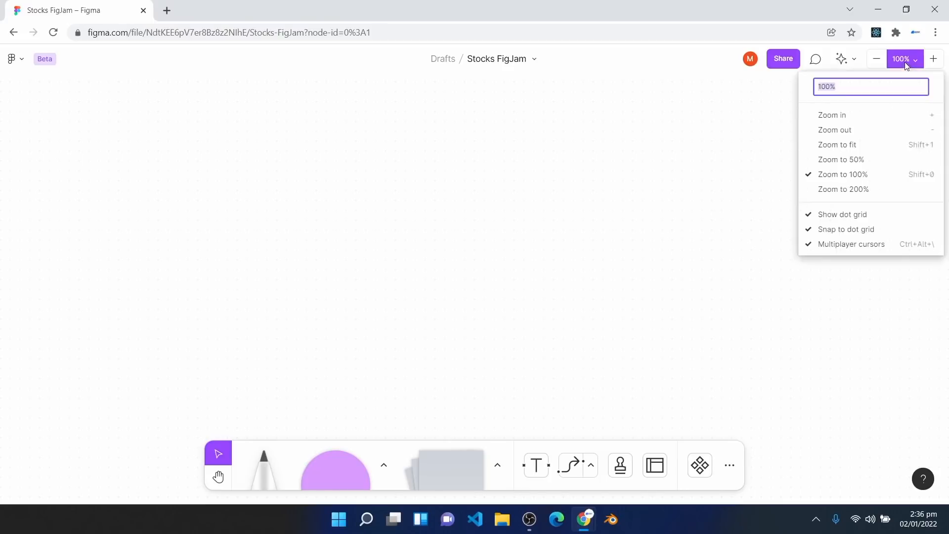
pyautogui.click(855, 191)
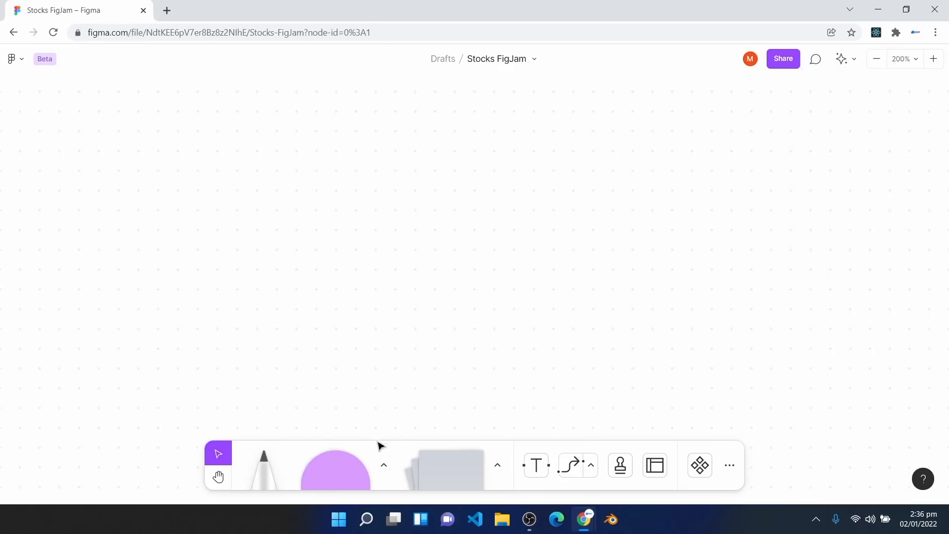
pyautogui.click(384, 465)
pyautogui.click(306, 381)
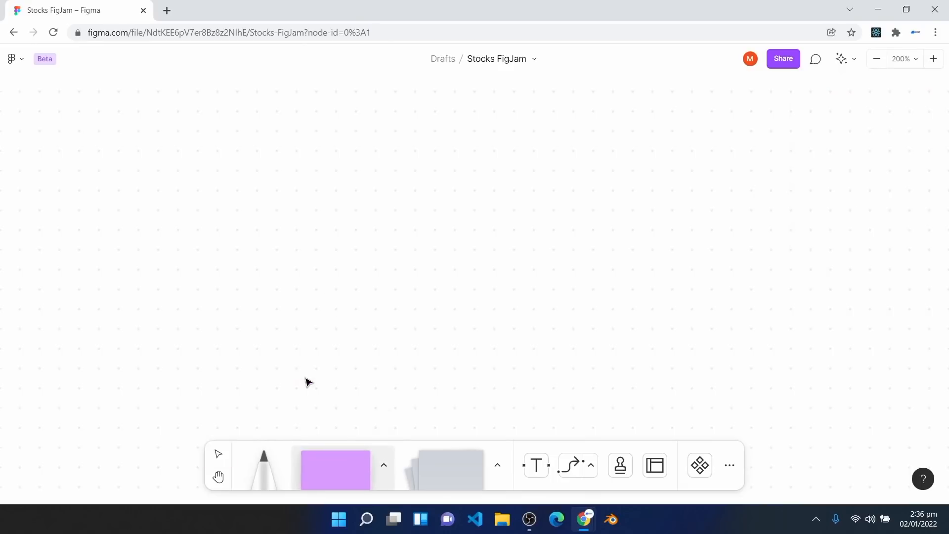
pyautogui.click(147, 129)
pyautogui.click(146, 129)
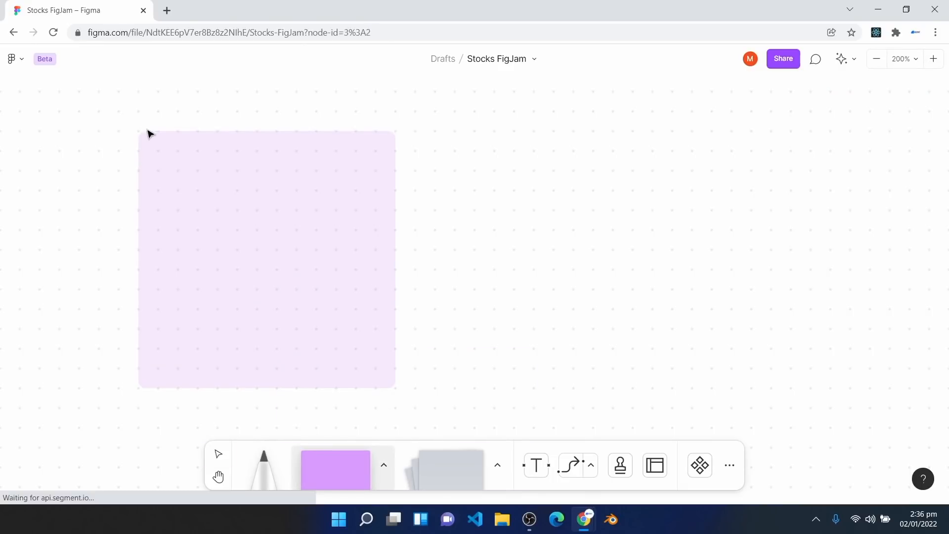
pyautogui.click(236, 319)
pyautogui.moveTo(236, 387); pyautogui.dragTo(264, 171)
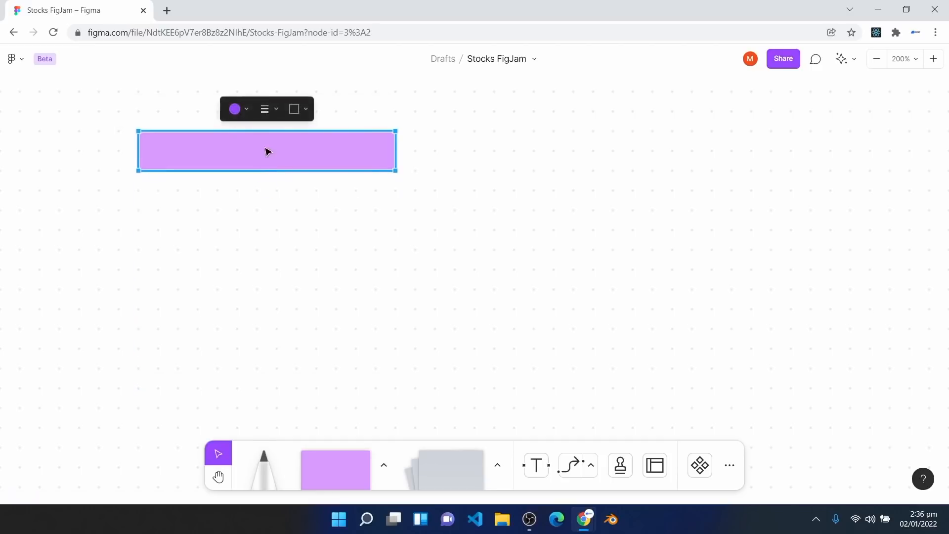
# Step: Type 'Workflow Stages' inside the bar
pyautogui.click(543, 466)
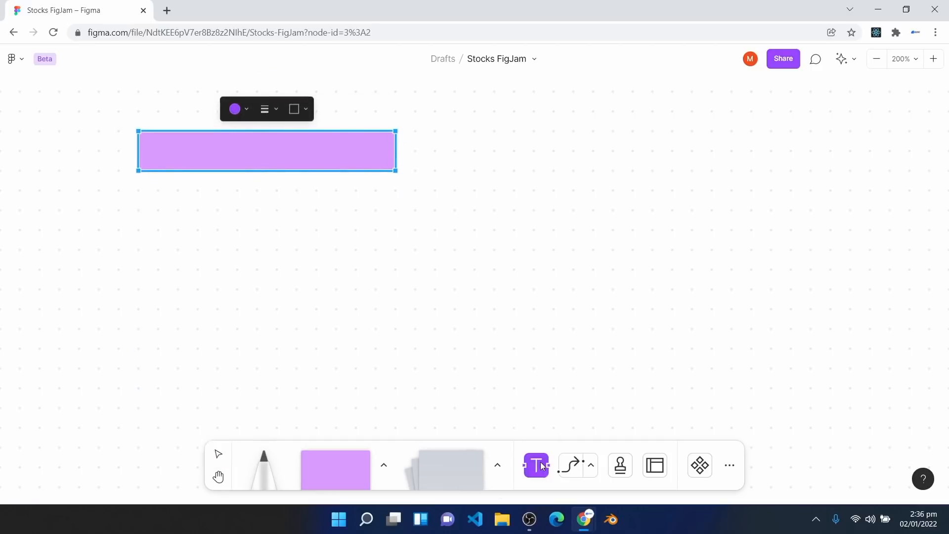
pyautogui.click(211, 149)
pyautogui.write('Wor')
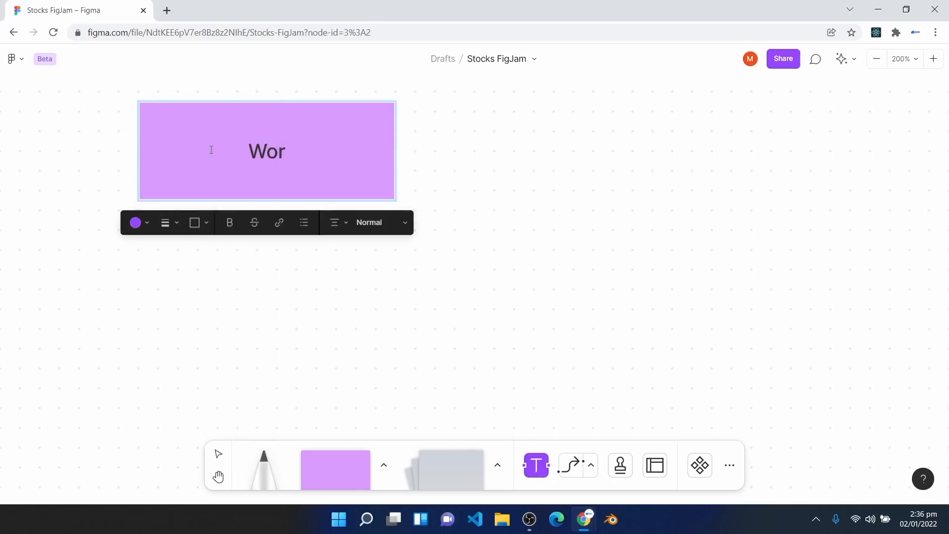
pyautogui.write('kflow Stages')
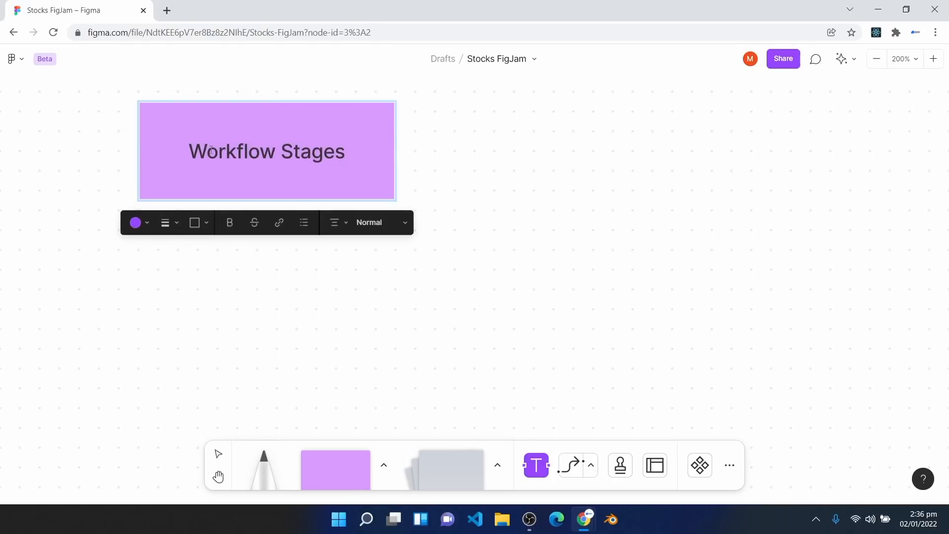
pyautogui.press('Escape')
# Step: Left-align the Workflow Stages text and colour the box yellow
pyautogui.click(344, 226)
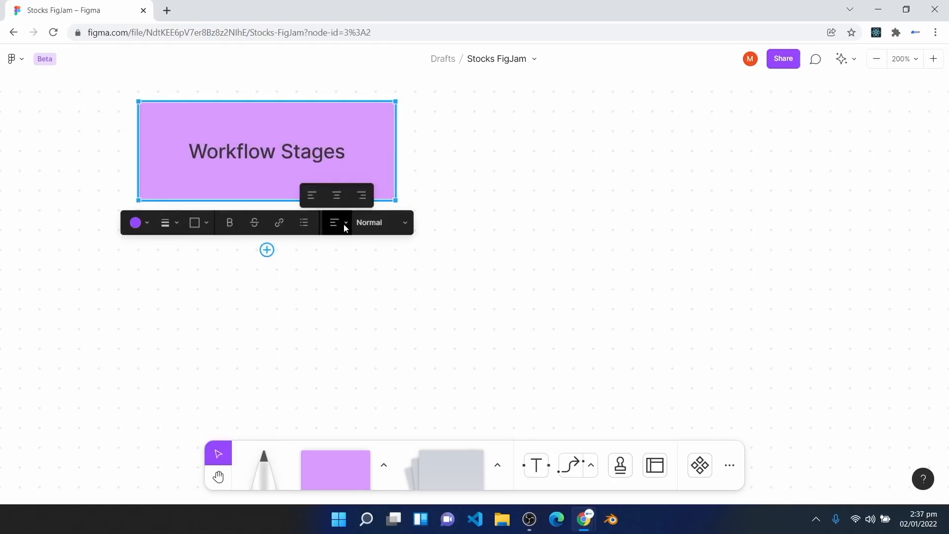
pyautogui.click(310, 198)
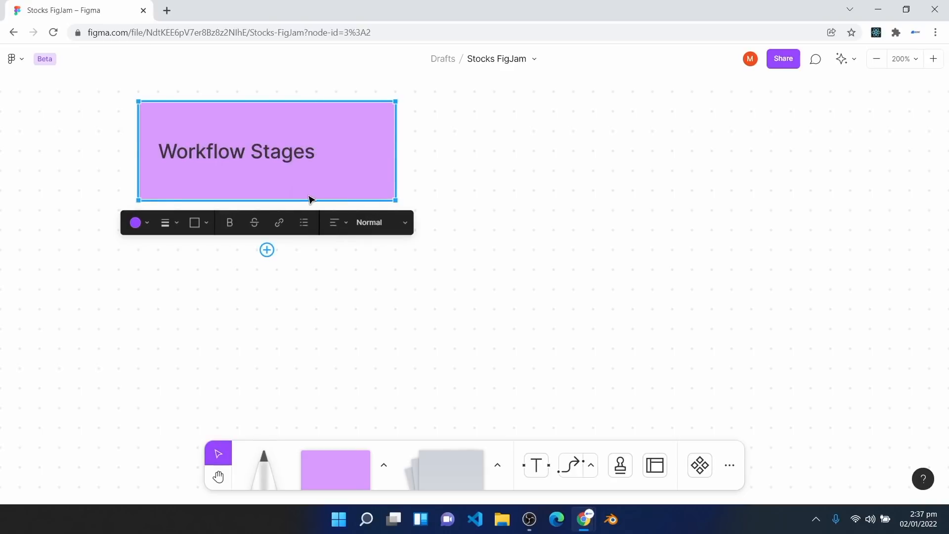
pyautogui.click(146, 225)
pyautogui.click(127, 173)
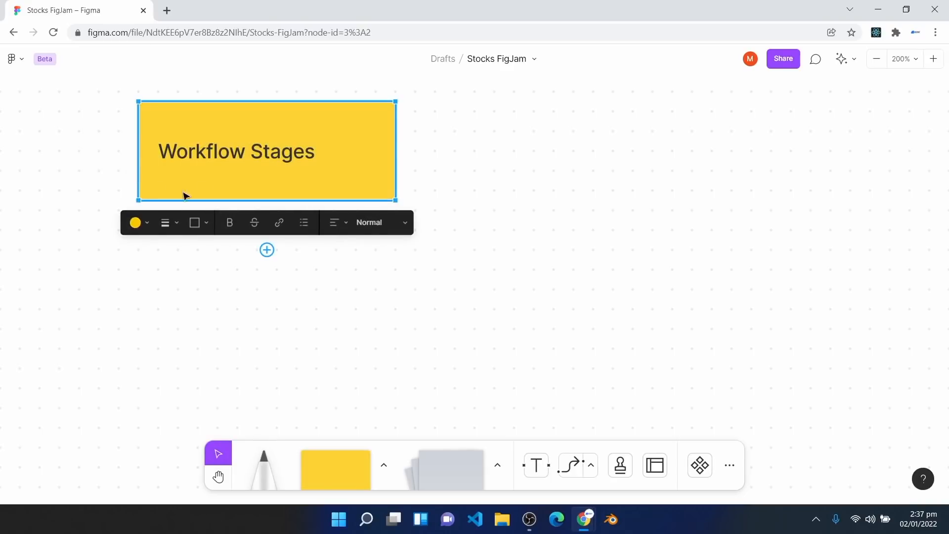
pyautogui.click(237, 282)
pyautogui.scroll(-1, 272, 252)
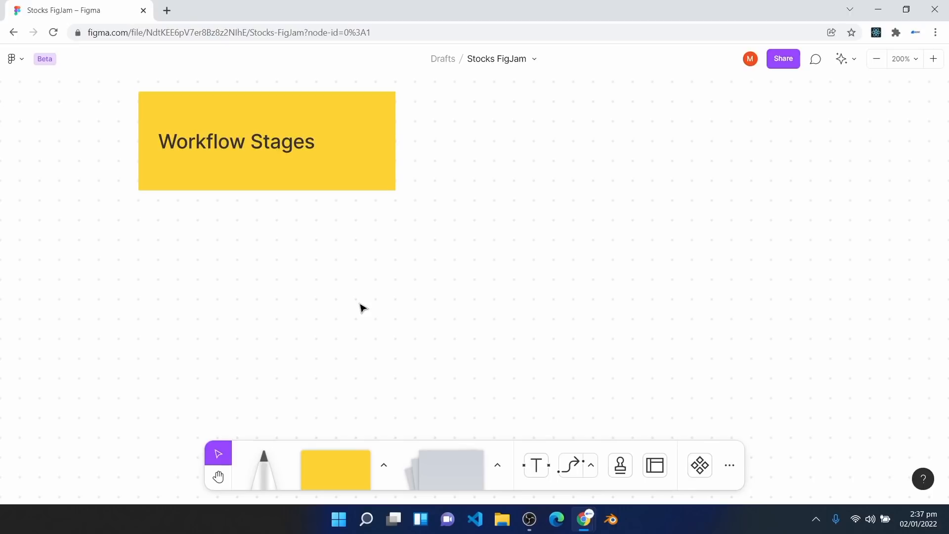
# Step: Place a sticky note below the yellow box and widen the box to match it
pyautogui.click(440, 471)
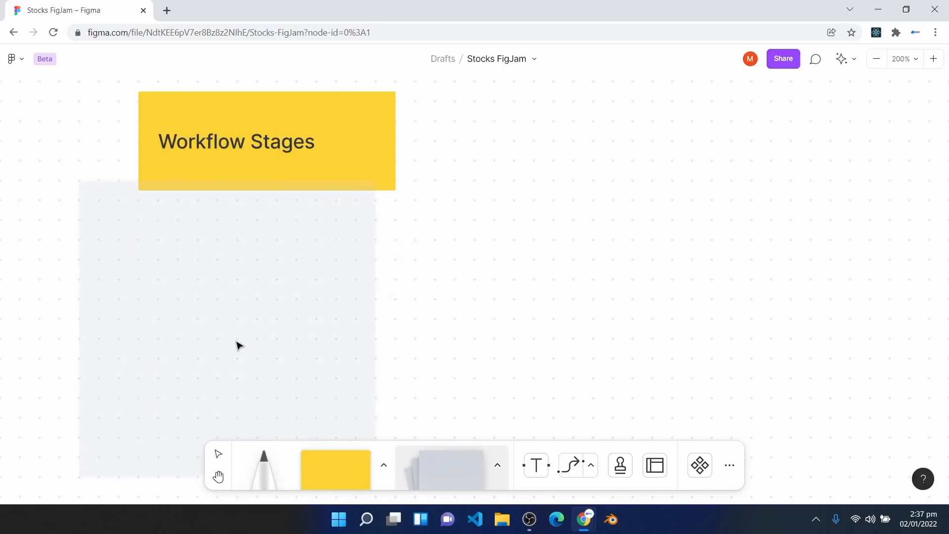
pyautogui.click(282, 352)
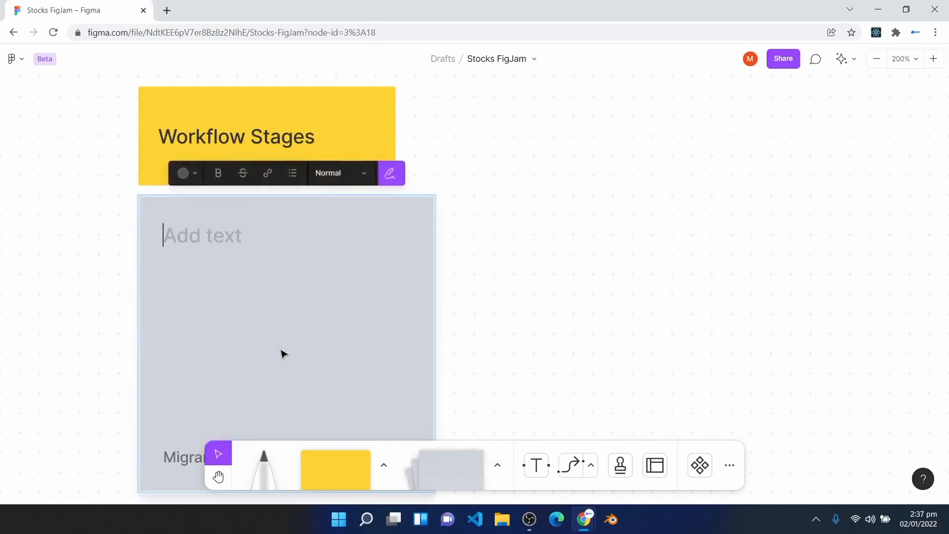
pyautogui.click(373, 117)
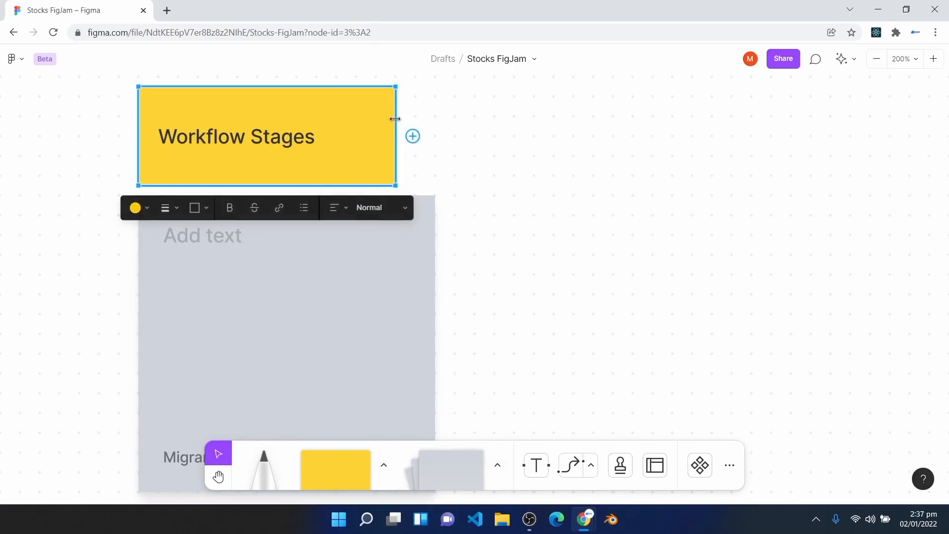
pyautogui.moveTo(396, 120); pyautogui.dragTo(435, 119)
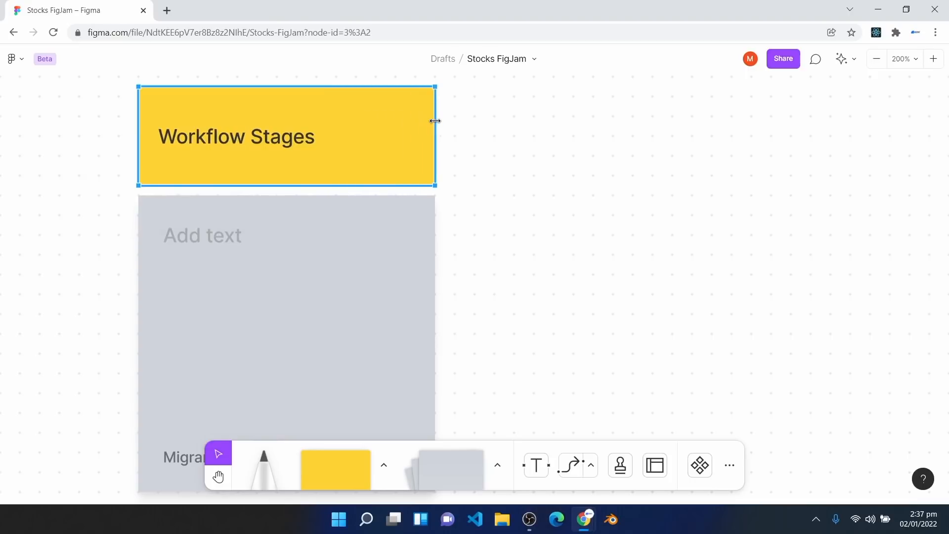
# Step: Change the new sticky note's colour to the red swatch, making it pink
pyautogui.click(271, 339)
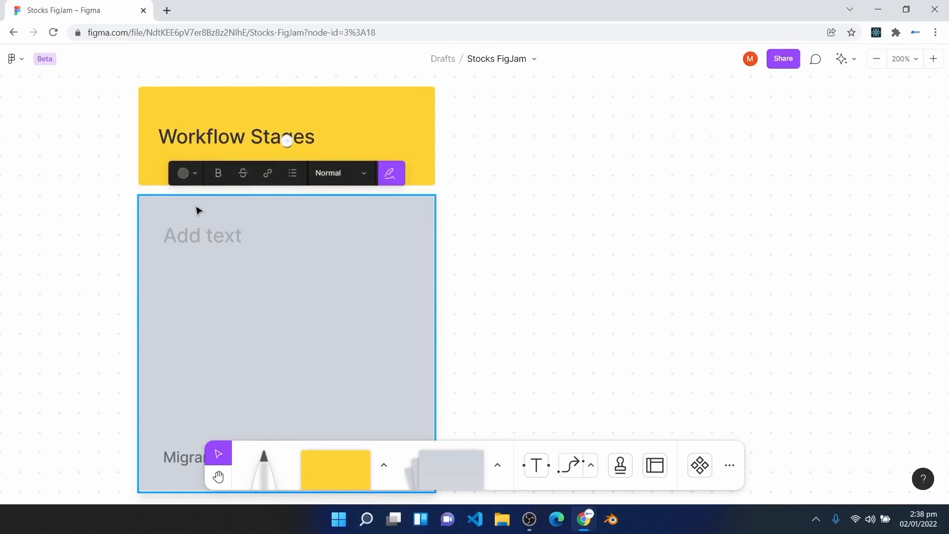
pyautogui.click(195, 176)
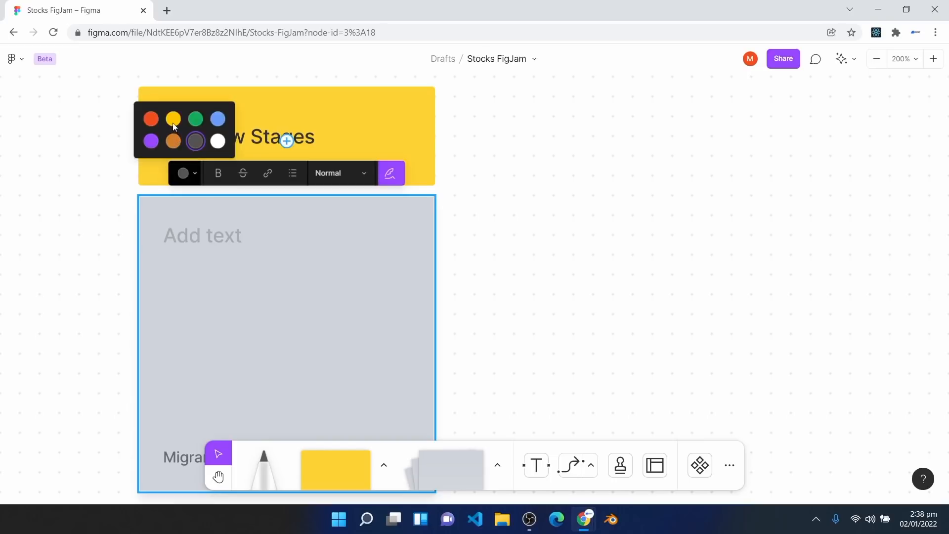
pyautogui.click(151, 119)
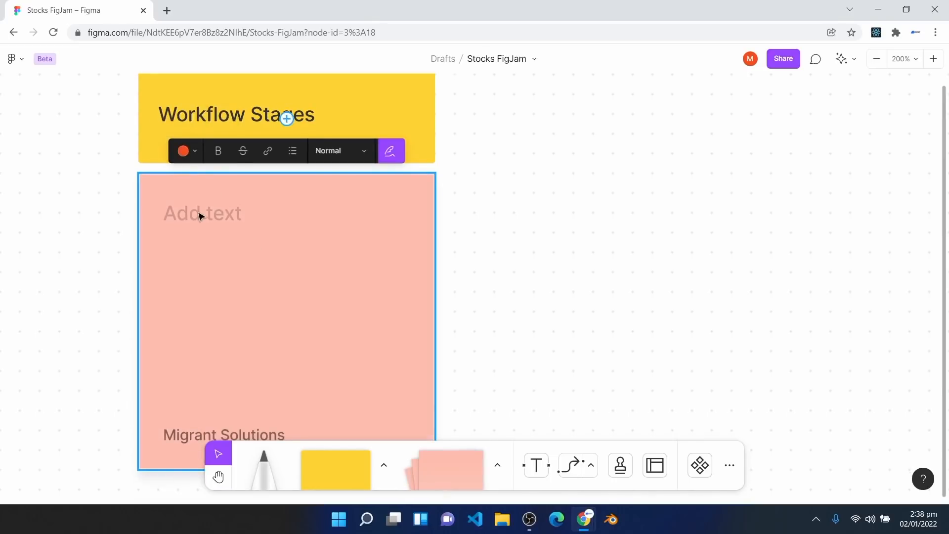
pyautogui.scroll(-1, 198, 215)
pyautogui.click(202, 213)
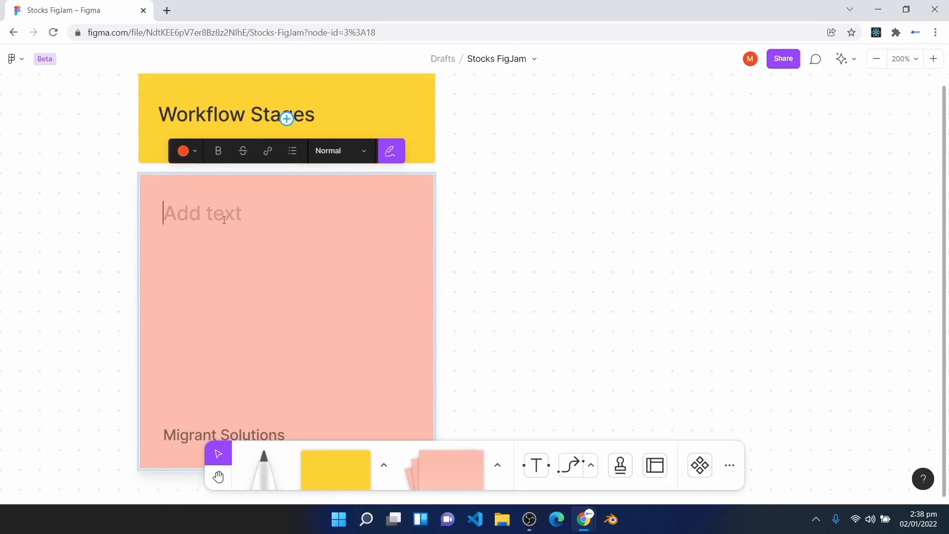
# Step: Make the sticky a bulleted list of the pasted stakeholders sentence and Define Goals, with a blank line between
pyautogui.click(294, 153)
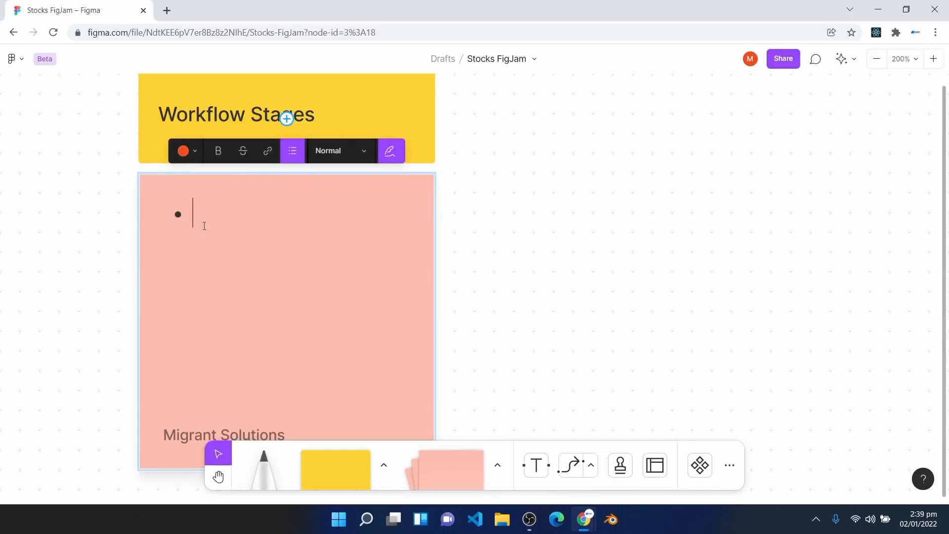
pyautogui.write('Stakeholders Present the problem and the users facing the problem')
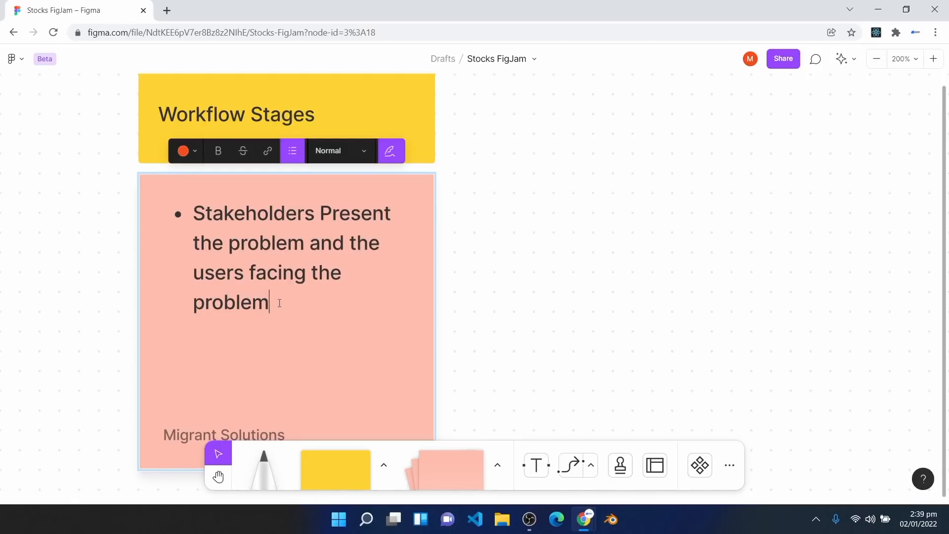
pyautogui.press('Return')
pyautogui.write('Define Goa')
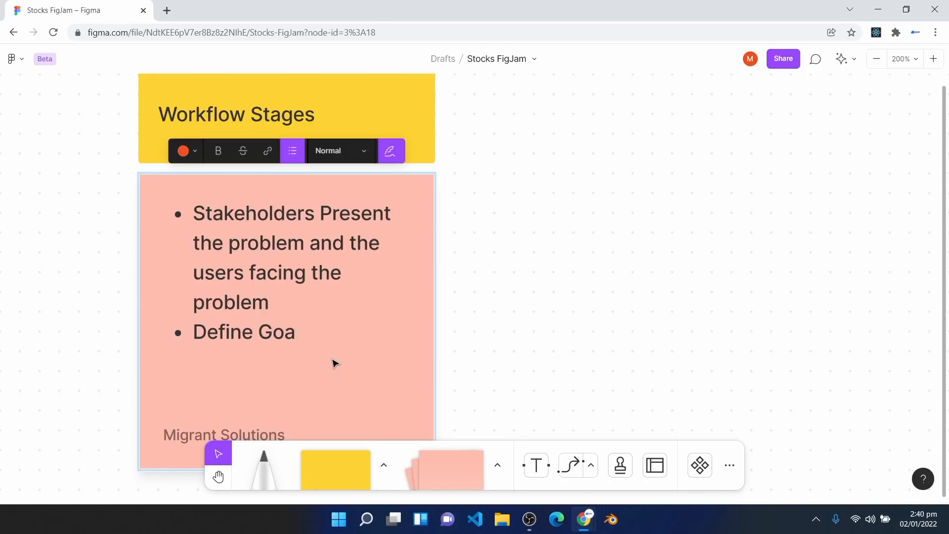
pyautogui.write('ls')
pyautogui.click(301, 298)
pyautogui.press('Return')
pyautogui.press('BackSpace')
pyautogui.scroll(-2, 320, 290)
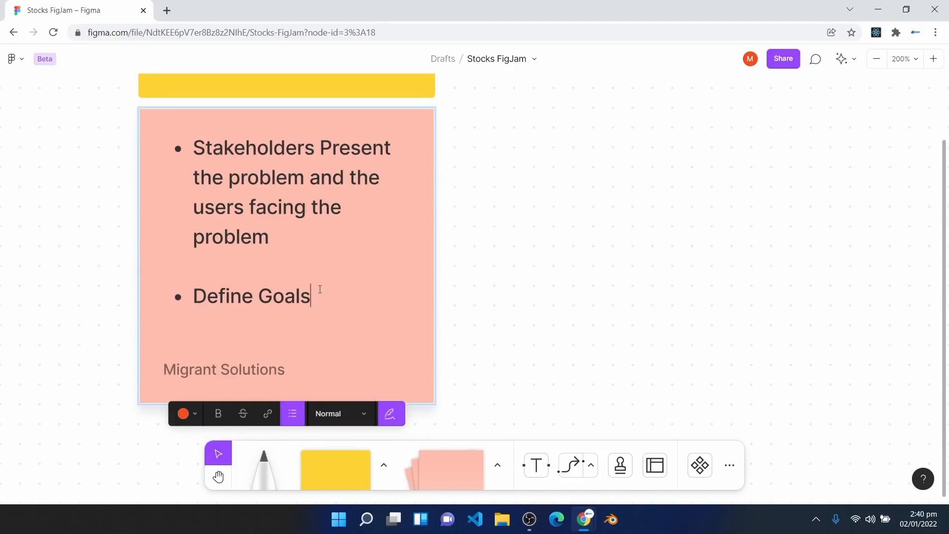
# Step: Add an Empathize bullet with a blank line above it
pyautogui.press('Return')
pyautogui.write('Empathize')
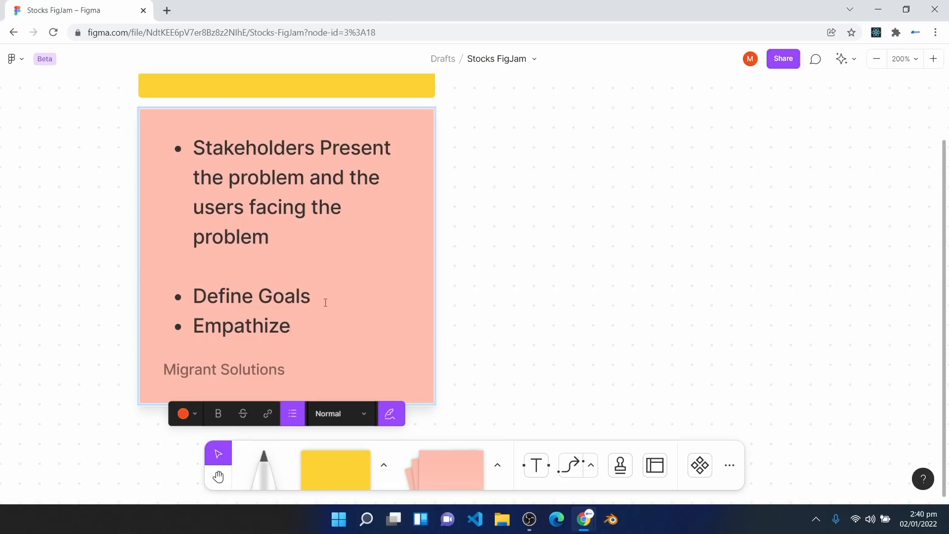
pyautogui.click(320, 300)
pyautogui.press('Return')
pyautogui.press('BackSpace')
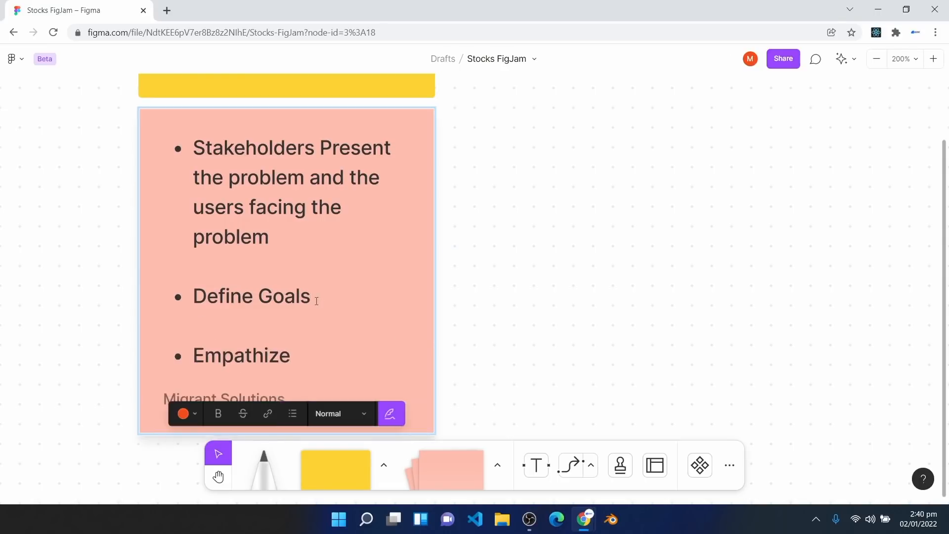
pyautogui.scroll(-2, 321, 301)
pyautogui.click(317, 312)
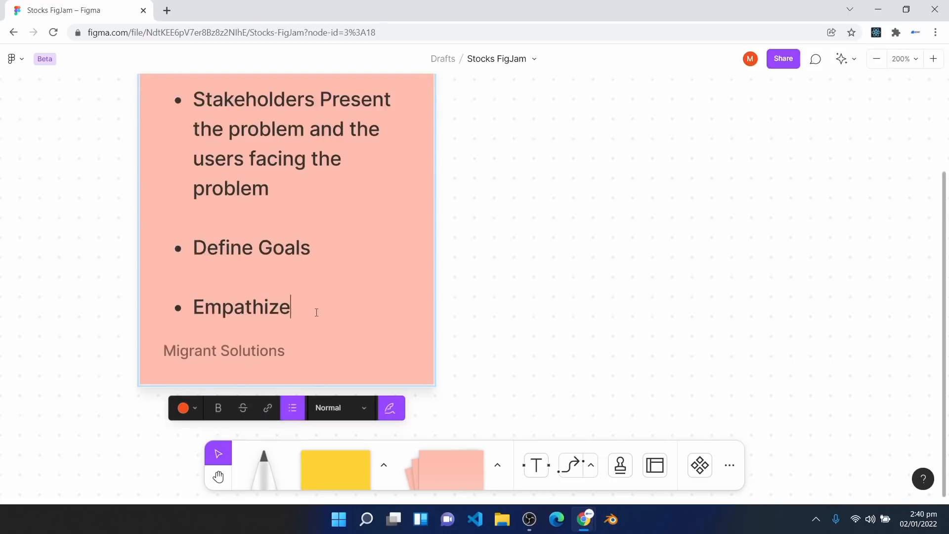
# Step: Add a 'Create Problem Statement' bullet, separated from Empathize by a blank line
pyautogui.press('Return')
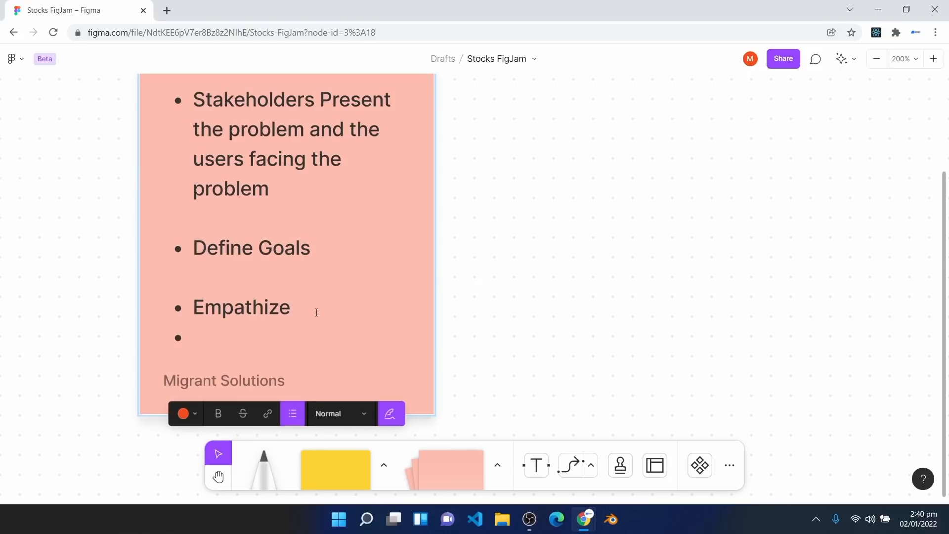
pyautogui.write('Crat')
pyautogui.press('BackSpace')
pyautogui.write('e')
pyautogui.press('BackSpace')
pyautogui.press('BackSpace')
pyautogui.write('eate ')
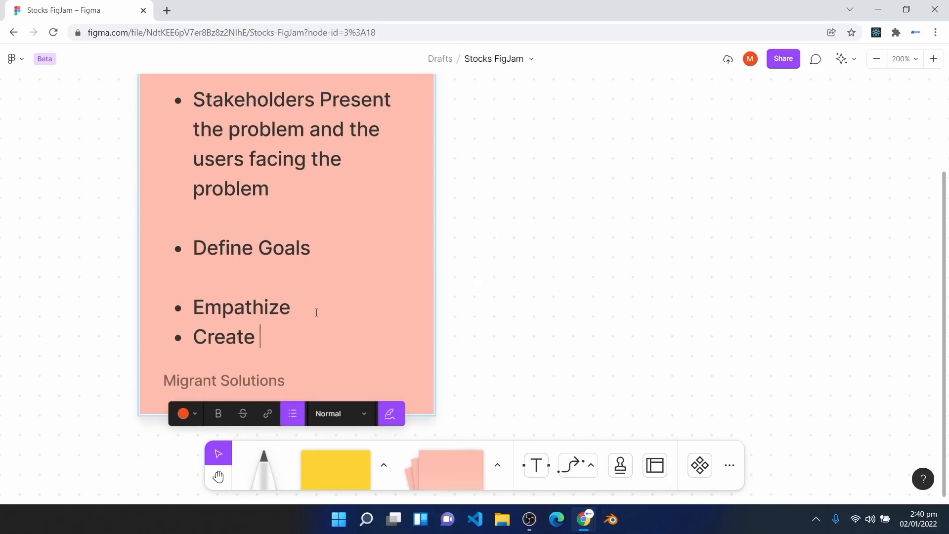
pyautogui.write('Problem Statemen')
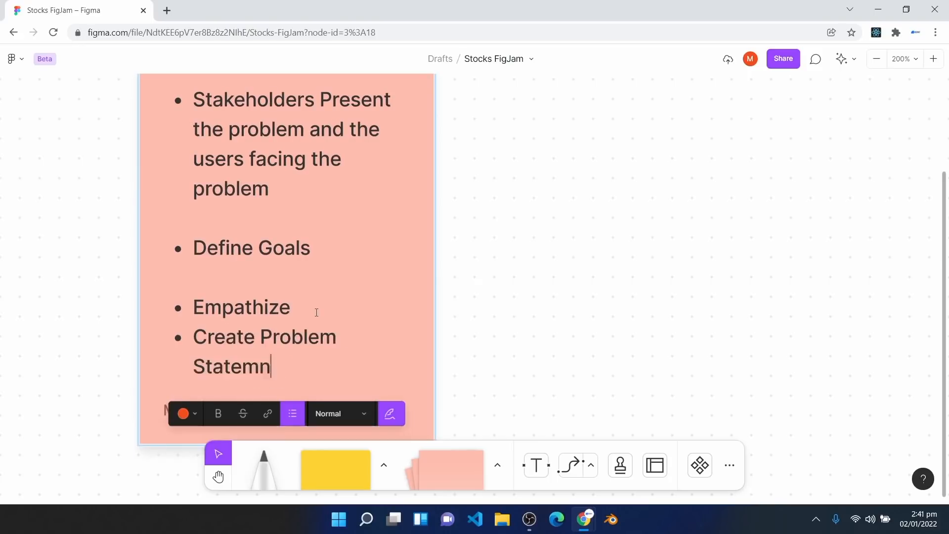
pyautogui.press('BackSpace')
pyautogui.write('ent')
pyautogui.press('Return')
pyautogui.click(334, 318)
pyautogui.press('Return')
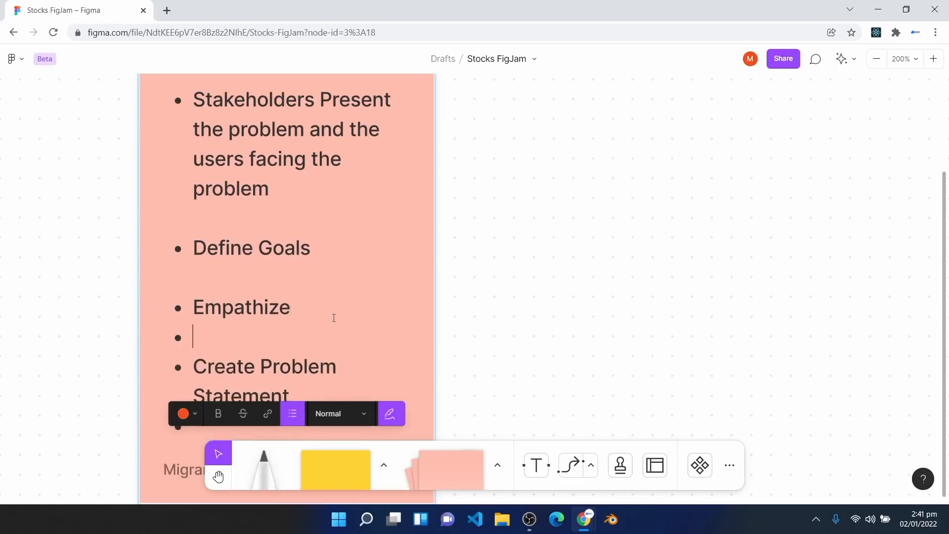
pyautogui.press('BackSpace')
pyautogui.scroll(-2, 302, 318)
# Step: Add Ideate and Design Prototype bullets, each preceded by a blank line
pyautogui.click(317, 299)
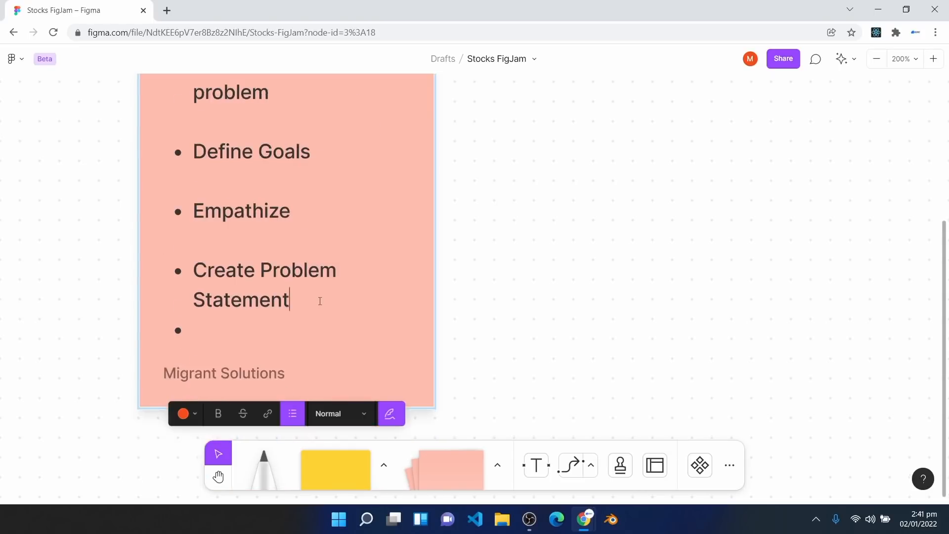
pyautogui.press('Return')
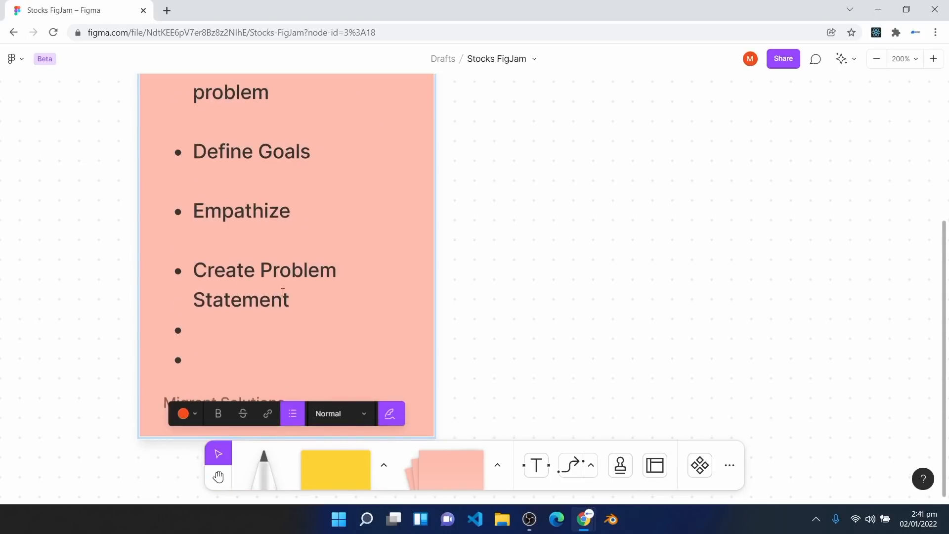
pyautogui.press('BackSpace')
pyautogui.click(240, 368)
pyautogui.write('Ideate')
pyautogui.press('Return')
pyautogui.scroll(-2, 304, 258)
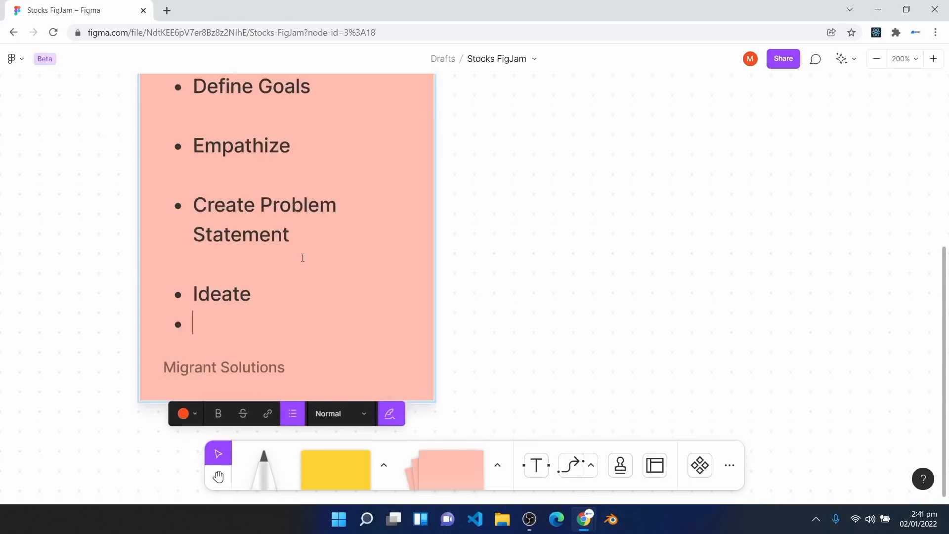
pyautogui.write('D')
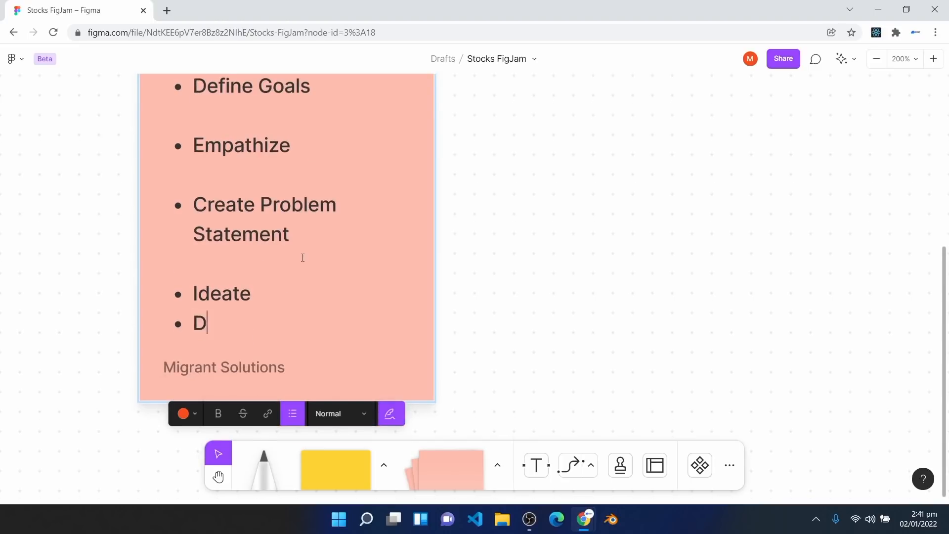
pyautogui.write('esign')
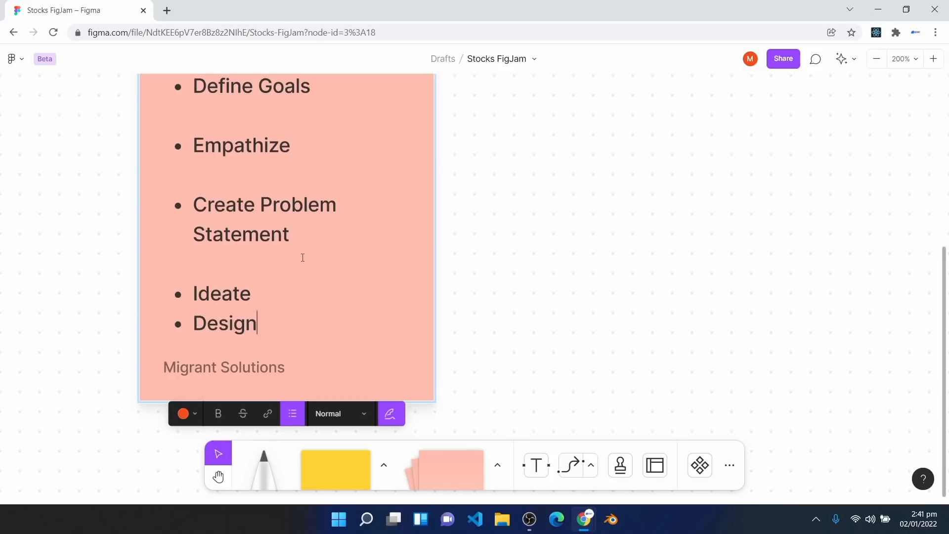
pyautogui.write(' Prototype')
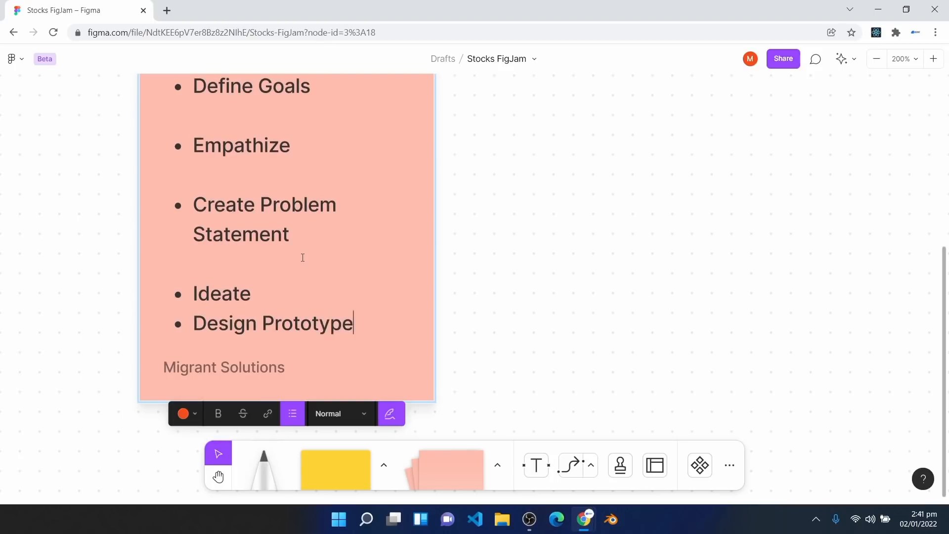
pyautogui.click(280, 294)
pyautogui.press('Return')
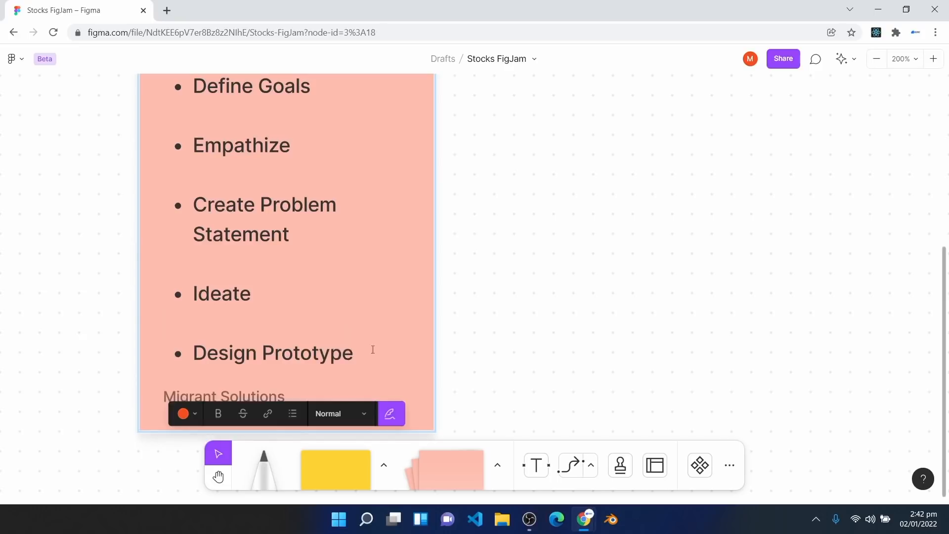
pyautogui.click(388, 354)
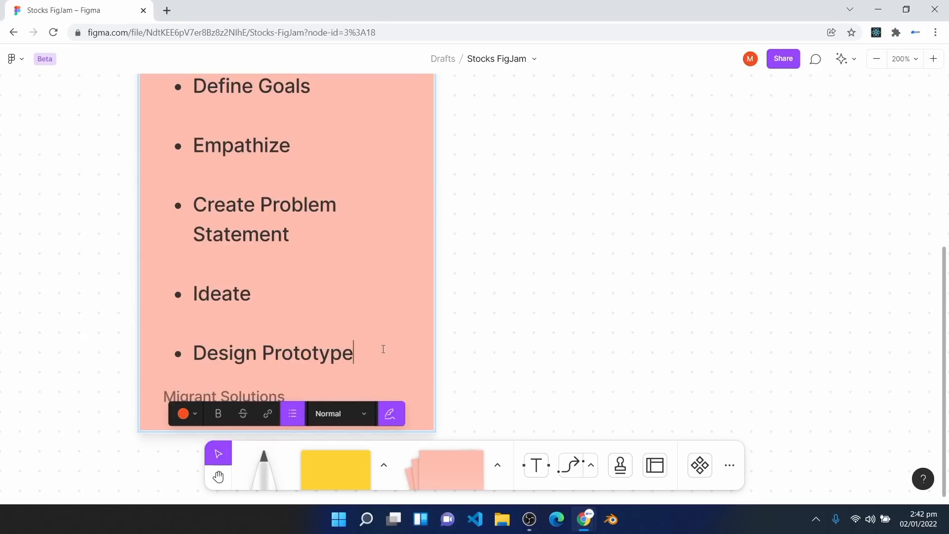
# Step: Finish the list with a Test bullet after a blank line
pyautogui.press('Return')
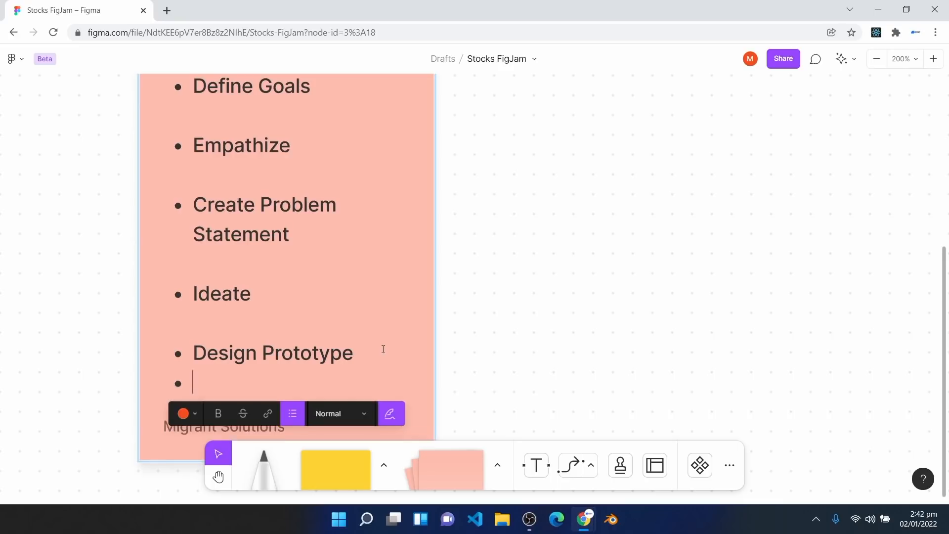
pyautogui.write('Res')
pyautogui.press('BackSpace')
pyautogui.press('BackSpace')
pyautogui.press('BackSpace')
pyautogui.write('Test')
pyautogui.hotkey('ctrl', 'z')
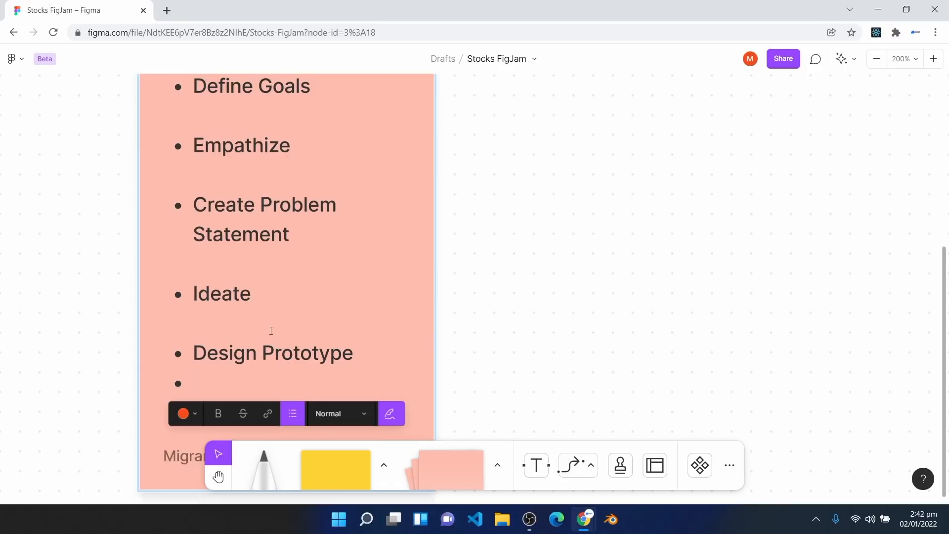
pyautogui.scroll(-1, 271, 331)
pyautogui.press('BackSpace')
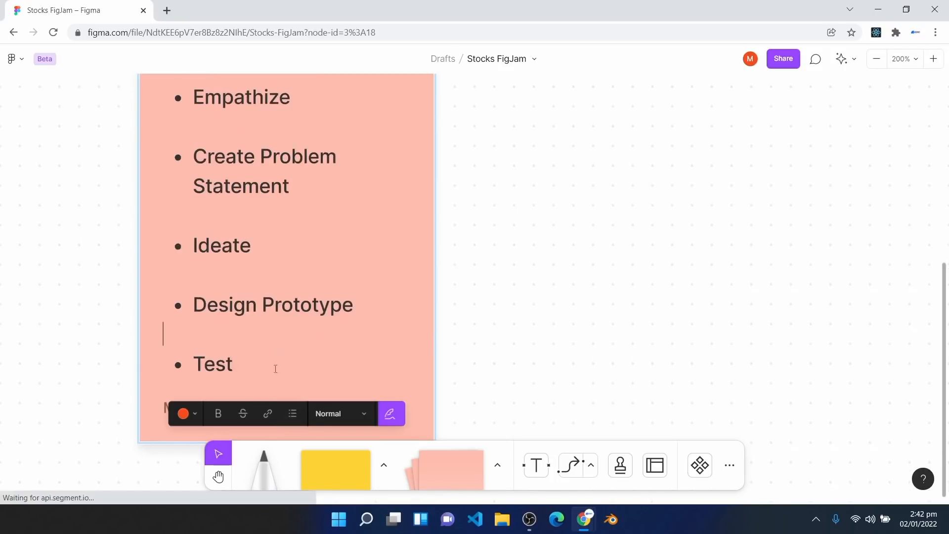
pyautogui.press('Escape')
pyautogui.scroll(8, 277, 306)
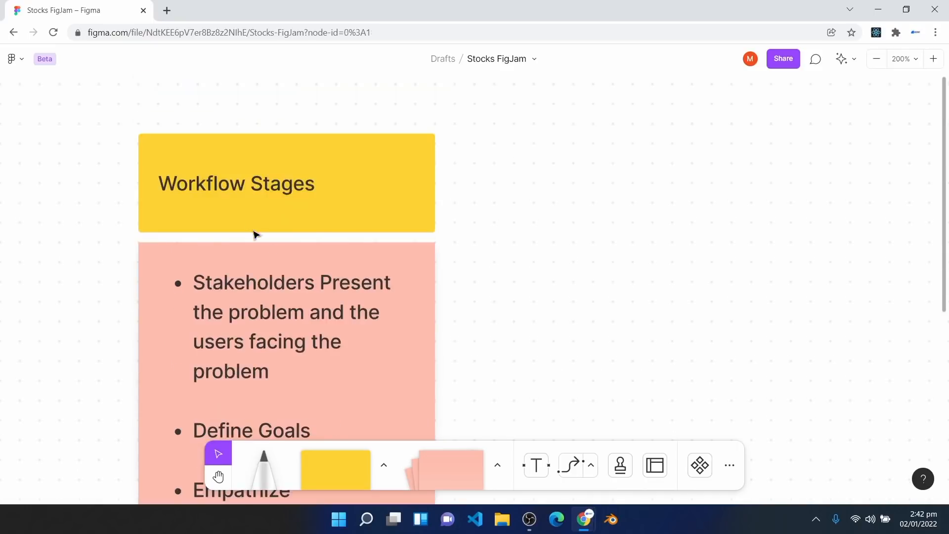
# Step: Bold the entire stage list on the pink sticky
pyautogui.scroll(-1, 275, 303)
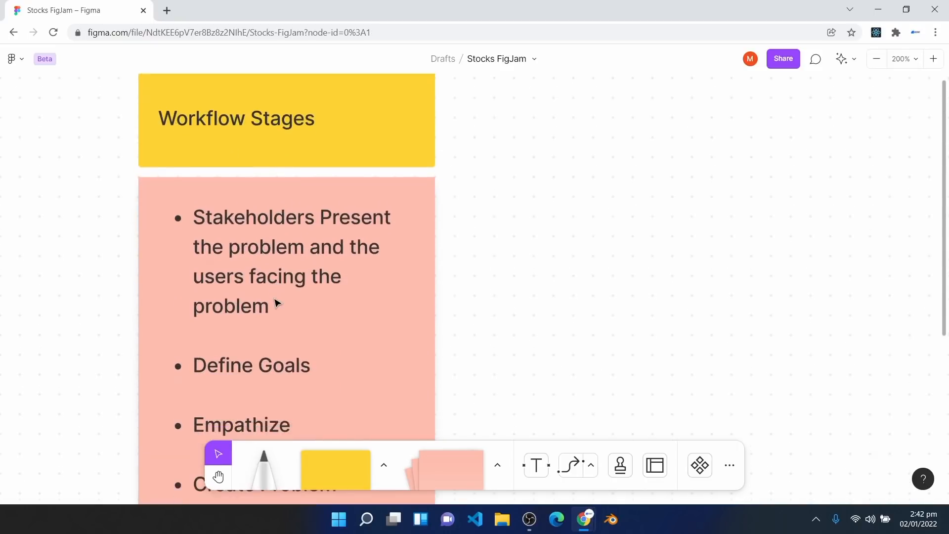
pyautogui.scroll(-1, 276, 303)
pyautogui.doubleClick(200, 168)
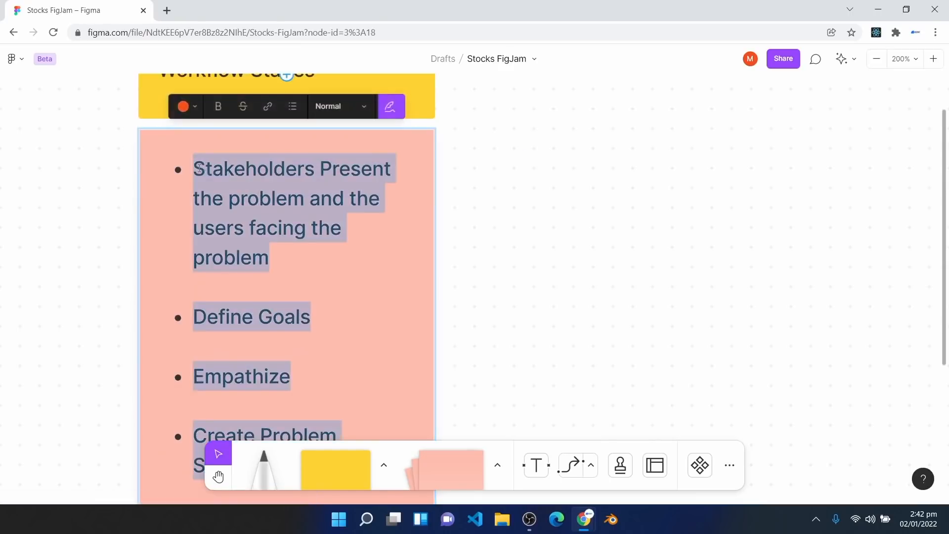
pyautogui.click(219, 107)
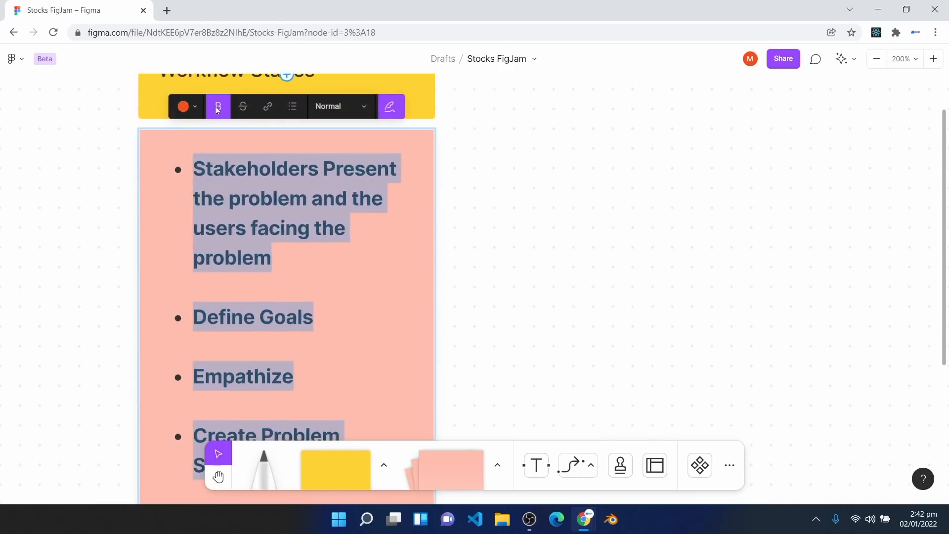
pyautogui.click(387, 312)
# Step: Bold the Workflow Stages heading text
pyautogui.scroll(1, 379, 317)
pyautogui.scroll(1, 379, 317)
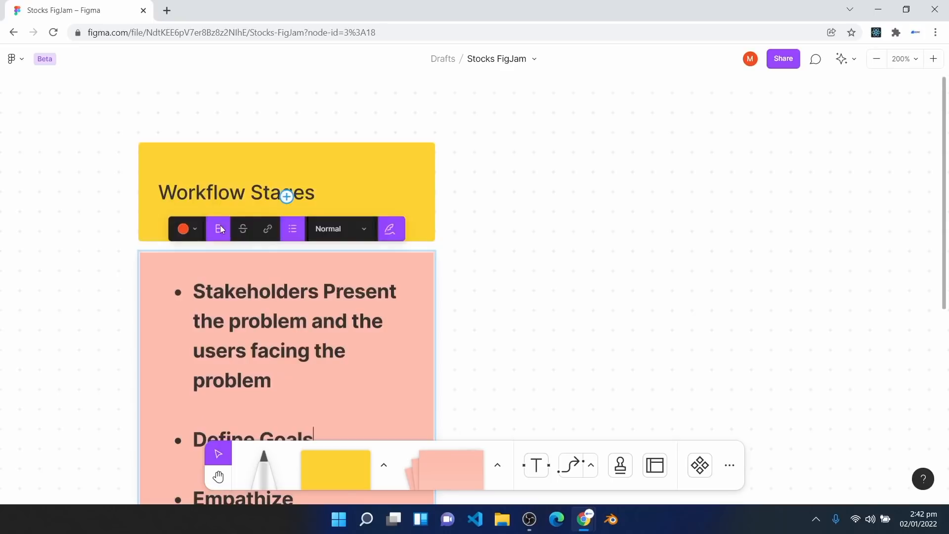
pyautogui.click(207, 198)
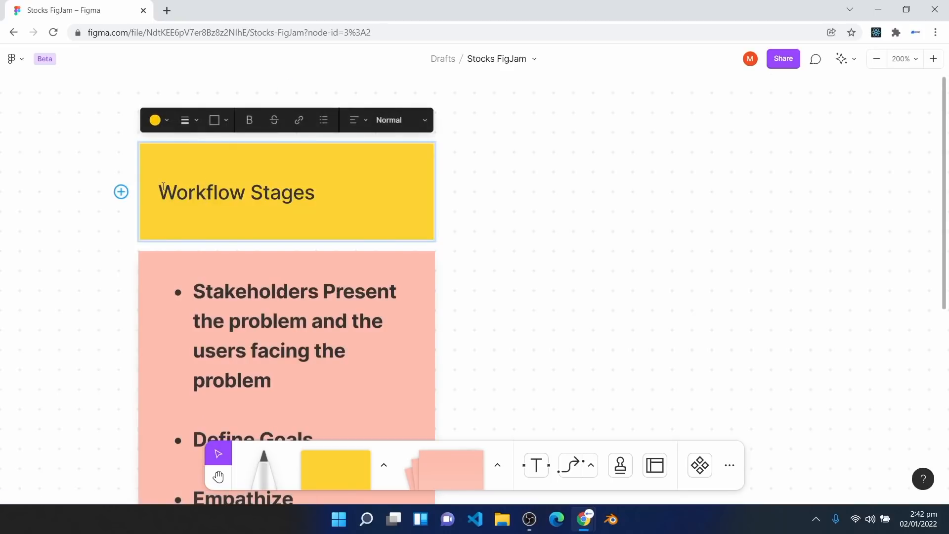
pyautogui.moveTo(158, 193); pyautogui.dragTo(316, 182)
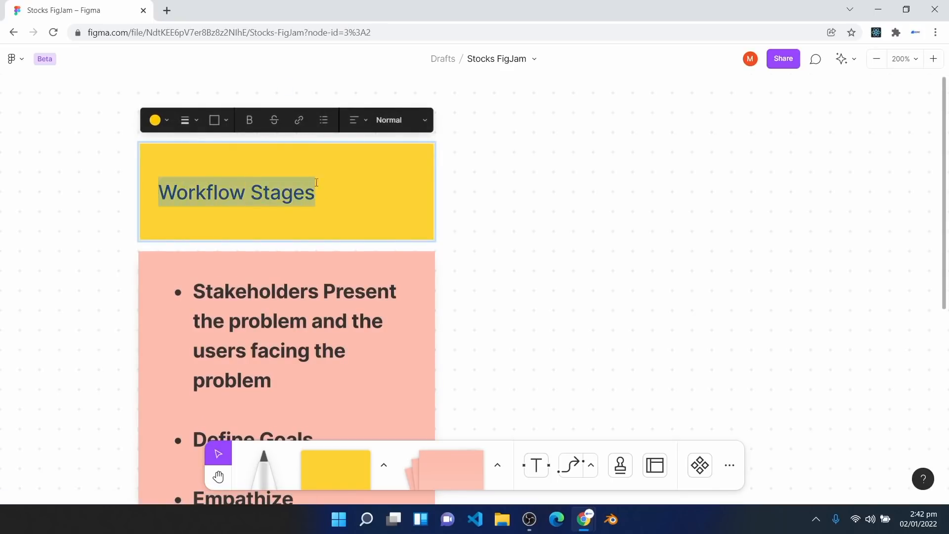
pyautogui.click(248, 120)
pyautogui.click(109, 261)
pyautogui.scroll(-3, 423, 295)
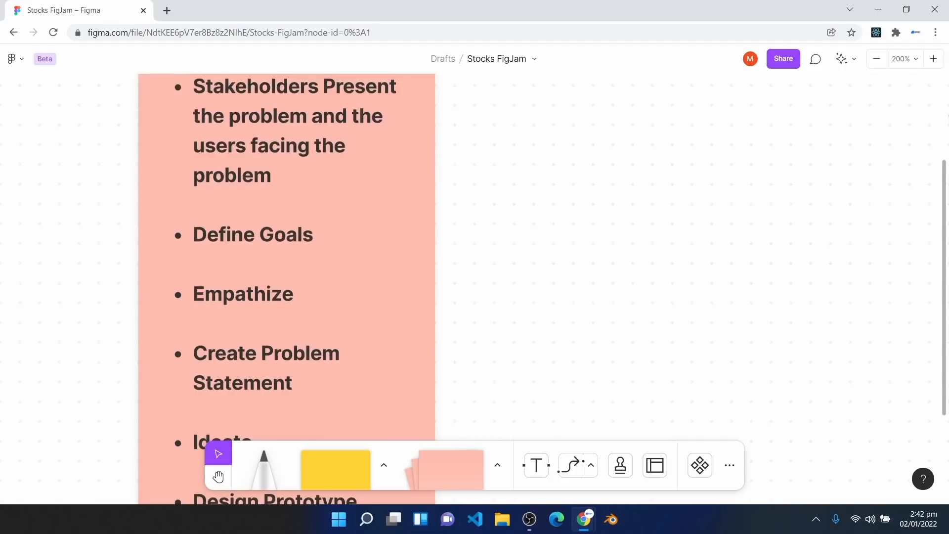
# Step: Zoom to 100% and pan so the Workflow Stages column sits at the left
pyautogui.click(914, 59)
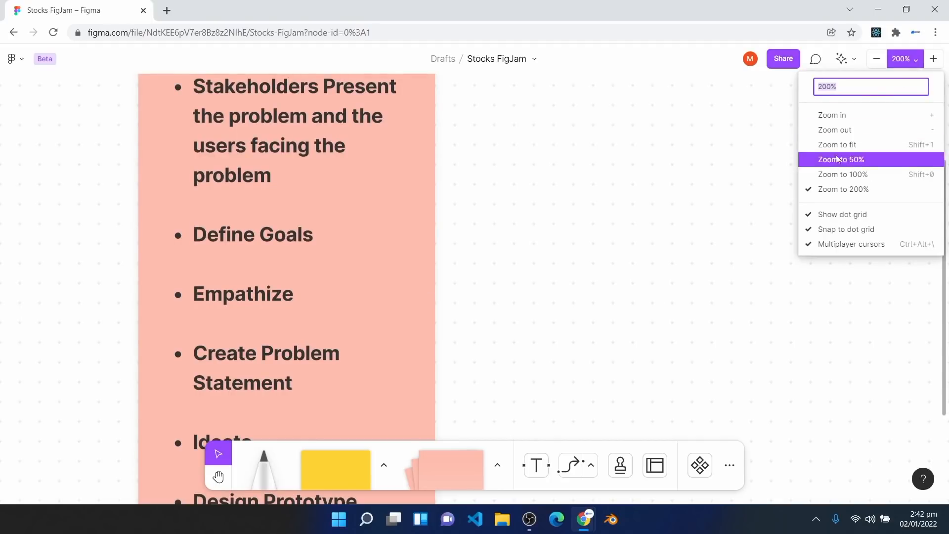
pyautogui.click(845, 173)
pyautogui.scroll(-1, 612, 253)
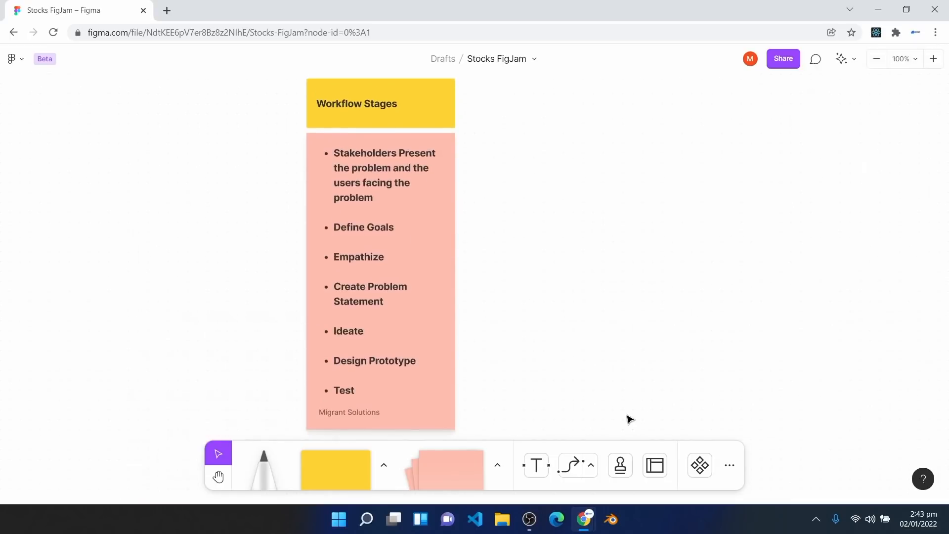
pyautogui.click(219, 477)
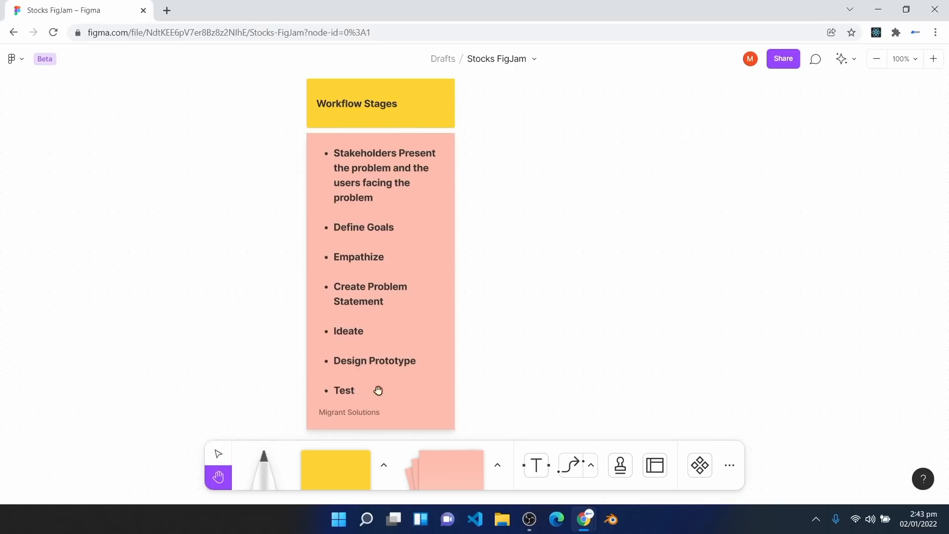
pyautogui.moveTo(558, 294); pyautogui.dragTo(334, 280)
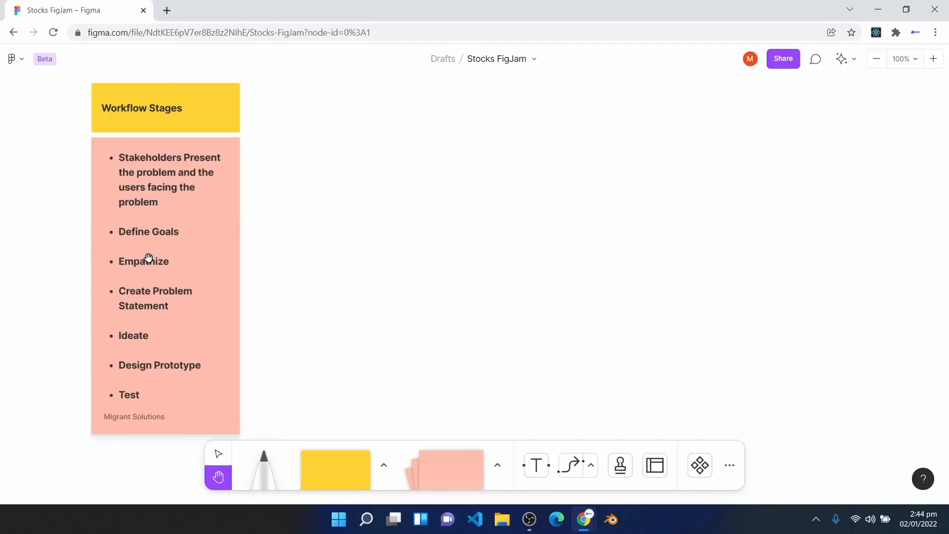
pyautogui.click(219, 454)
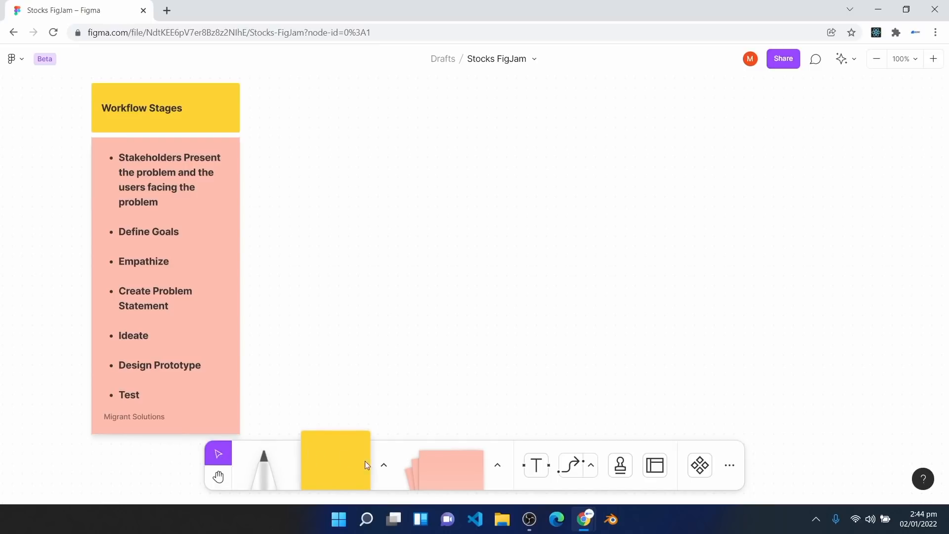
# Step: Place a square right of the Workflow Stages heading and shorten it into a header bar
pyautogui.click(385, 466)
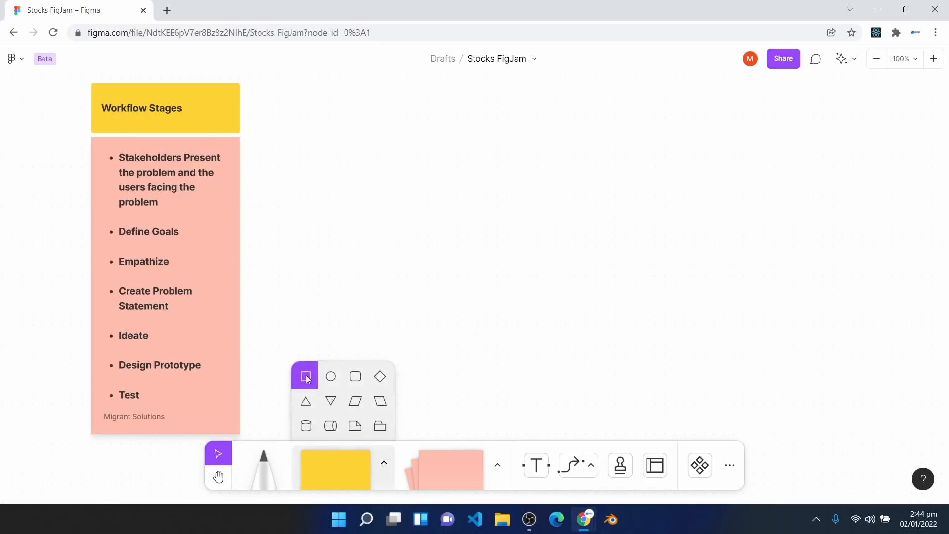
pyautogui.click(306, 374)
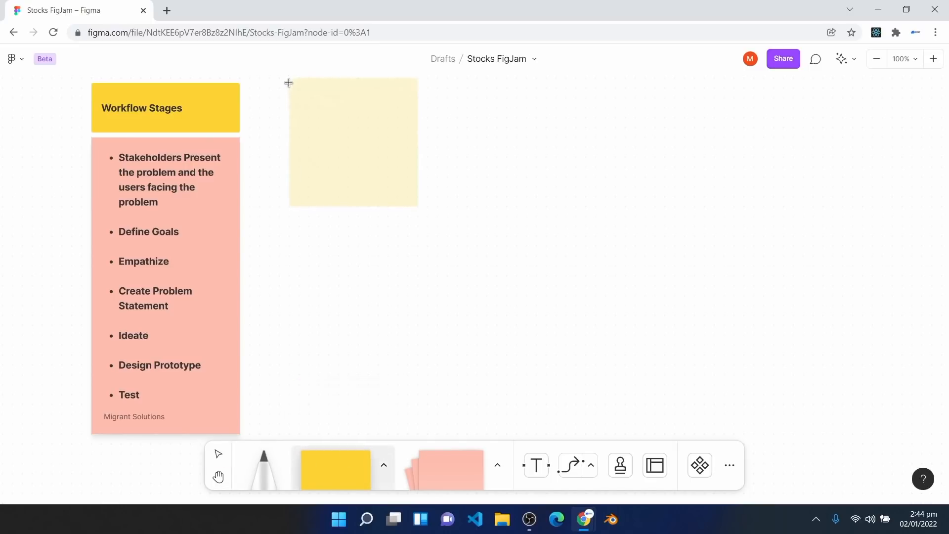
pyautogui.click(280, 83)
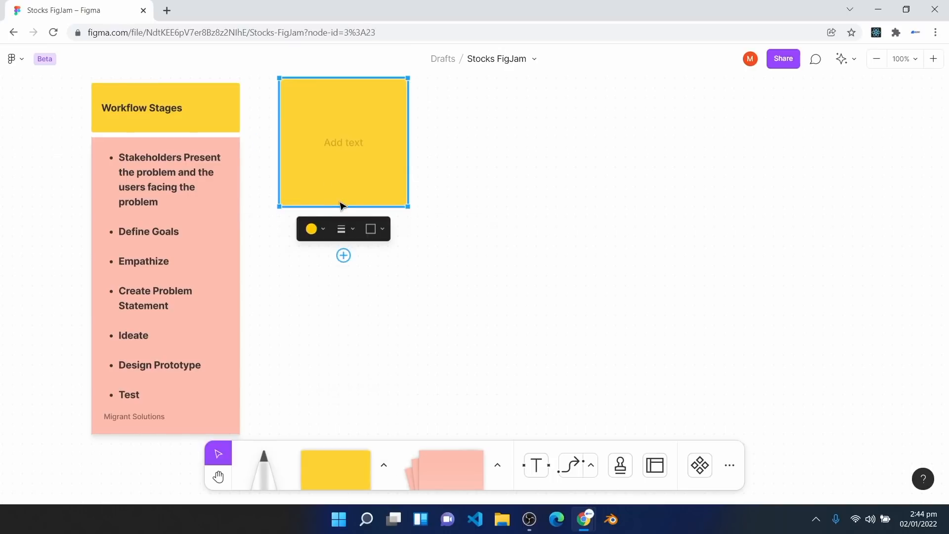
pyautogui.moveTo(341, 206); pyautogui.dragTo(354, 137)
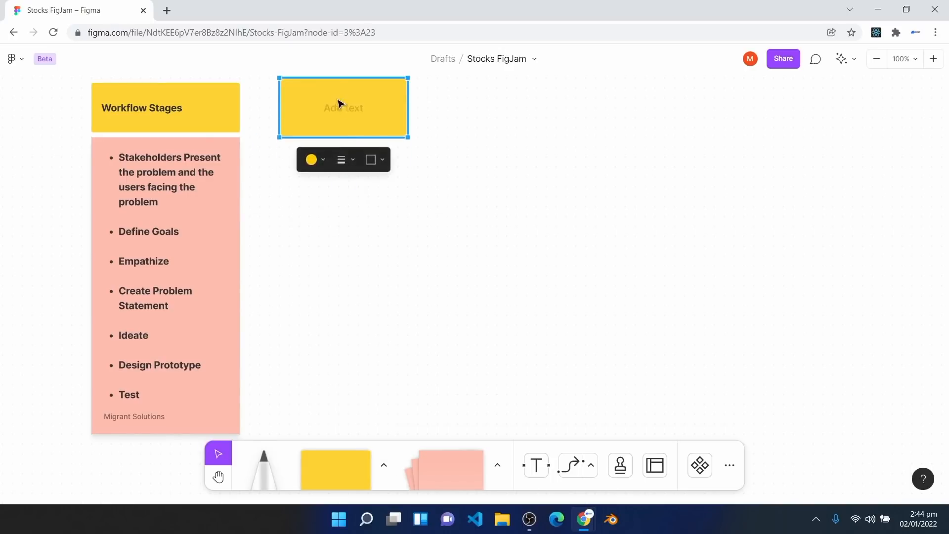
pyautogui.doubleClick(345, 112)
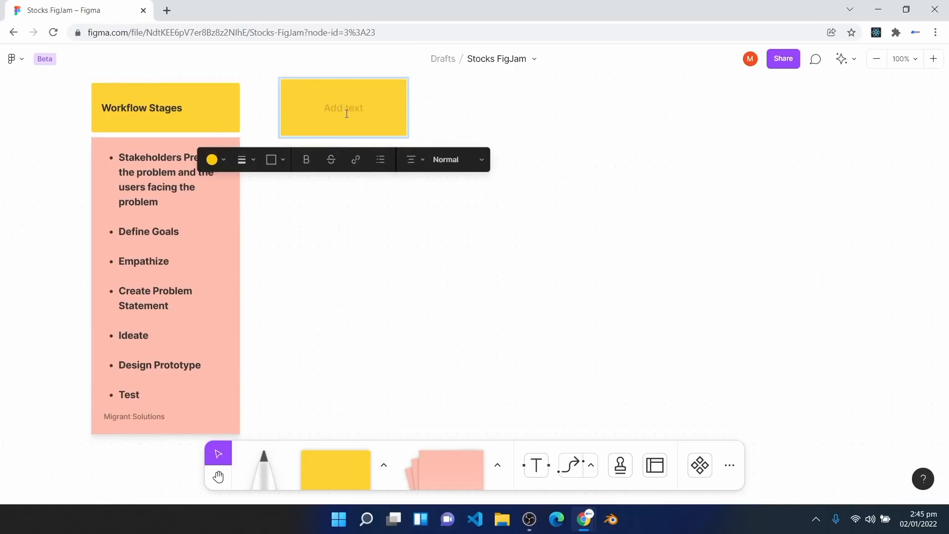
# Step: Paste the first stage's Stakeholders text into the header and widen it to two lines
pyautogui.doubleClick(151, 202)
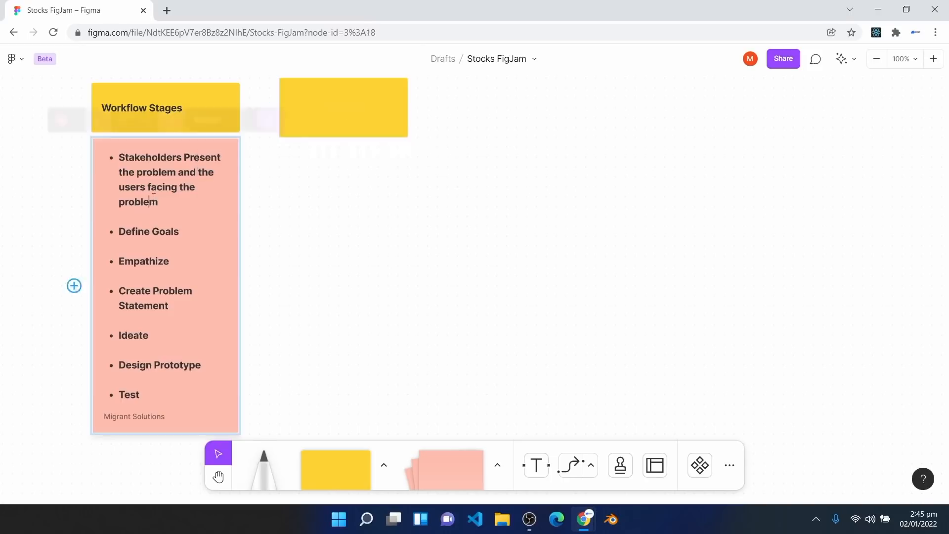
pyautogui.click(162, 201)
pyautogui.moveTo(161, 201); pyautogui.dragTo(119, 157)
pyautogui.hotkey('ctrl', 'c')
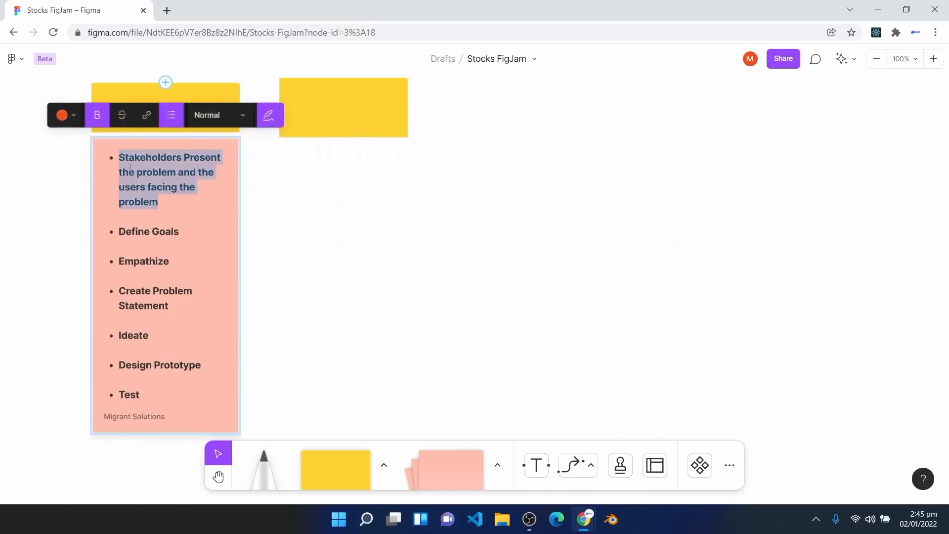
pyautogui.moveTo(160, 202); pyautogui.dragTo(127, 161)
pyautogui.click(357, 110)
pyautogui.hotkey('ctrl', 'v')
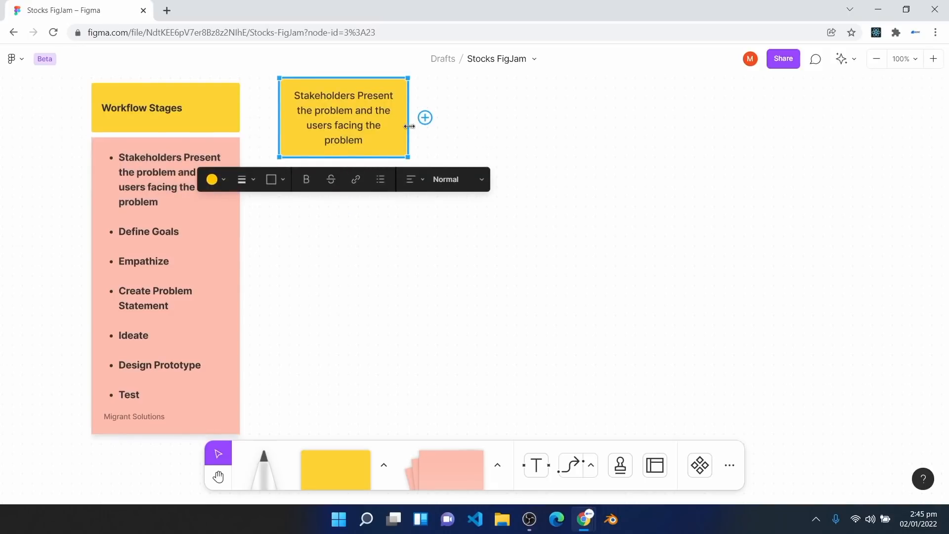
pyautogui.moveTo(405, 125); pyautogui.dragTo(457, 125)
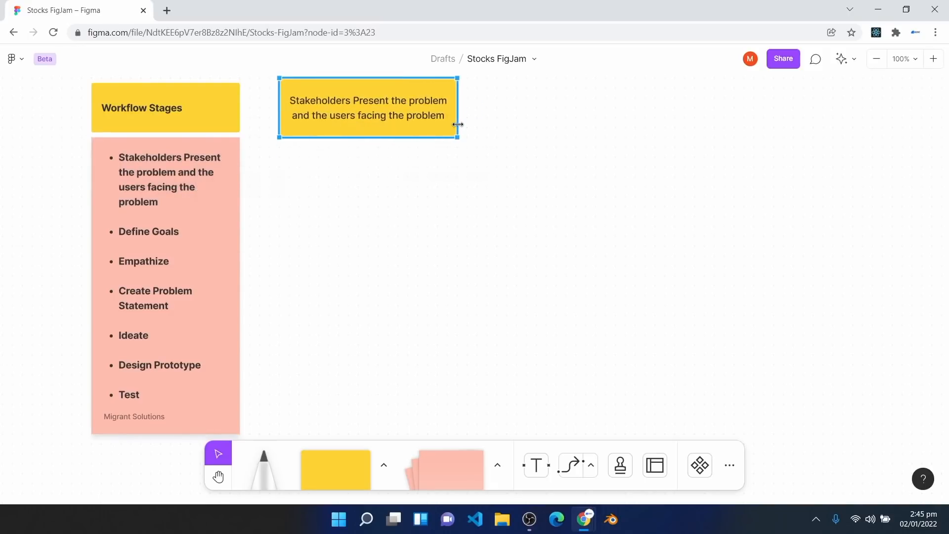
pyautogui.moveTo(373, 115); pyautogui.dragTo(399, 114)
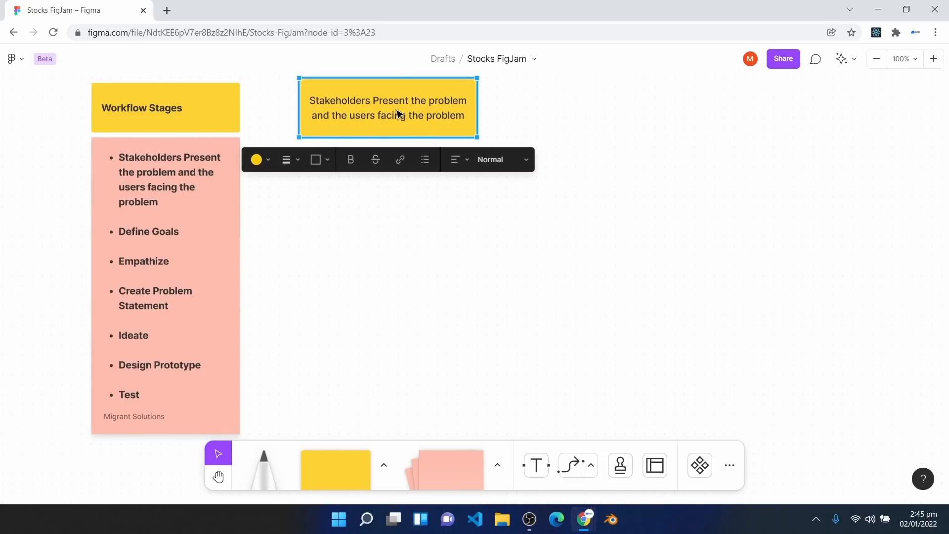
# Step: Add a pink sticky under the header holding the pasted Nigerian stock-investor problem paragraph
pyautogui.click(452, 468)
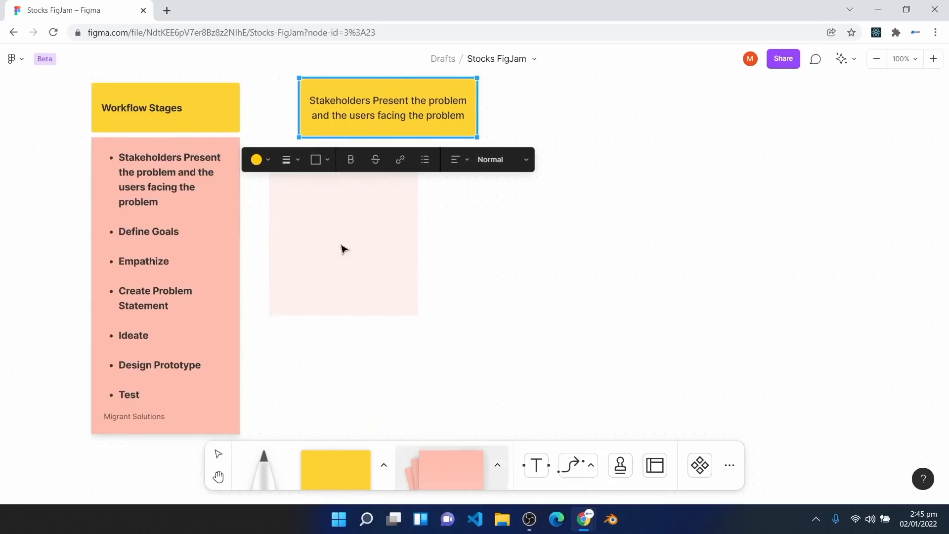
pyautogui.click(377, 239)
pyautogui.moveTo(360, 221); pyautogui.dragTo(362, 207)
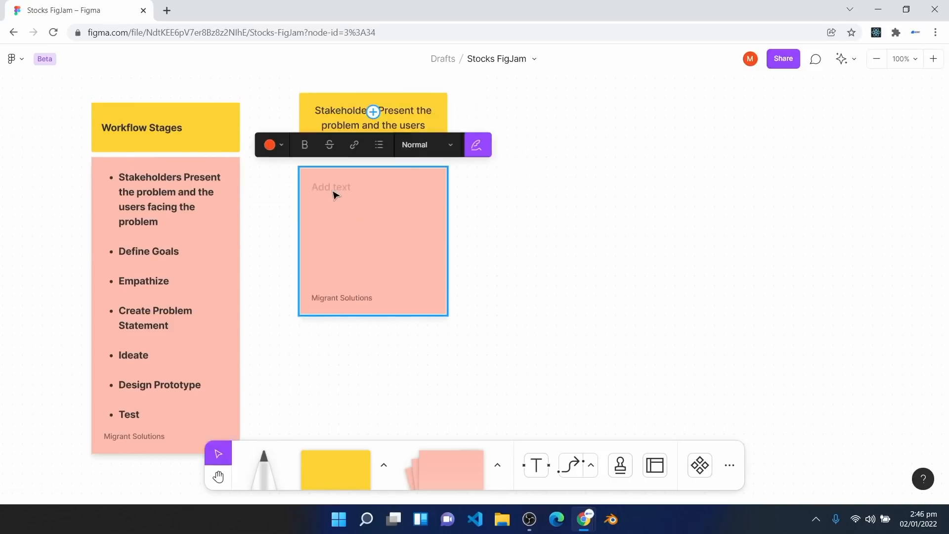
pyautogui.click(335, 205)
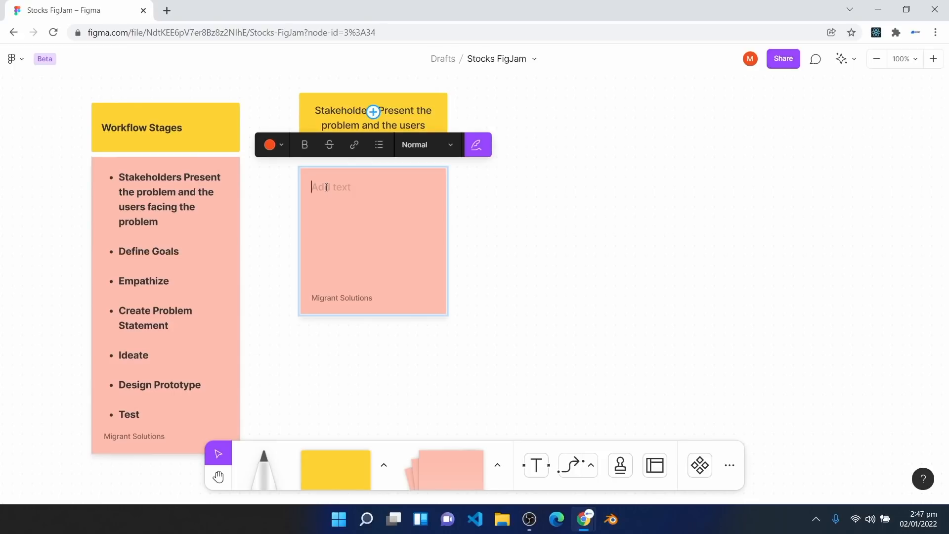
pyautogui.write('Users(stock Investors In Nigeria) find it really hard to invest in stocks using existing investment Apps due to Information overload and complex presentation of information on the apps.')
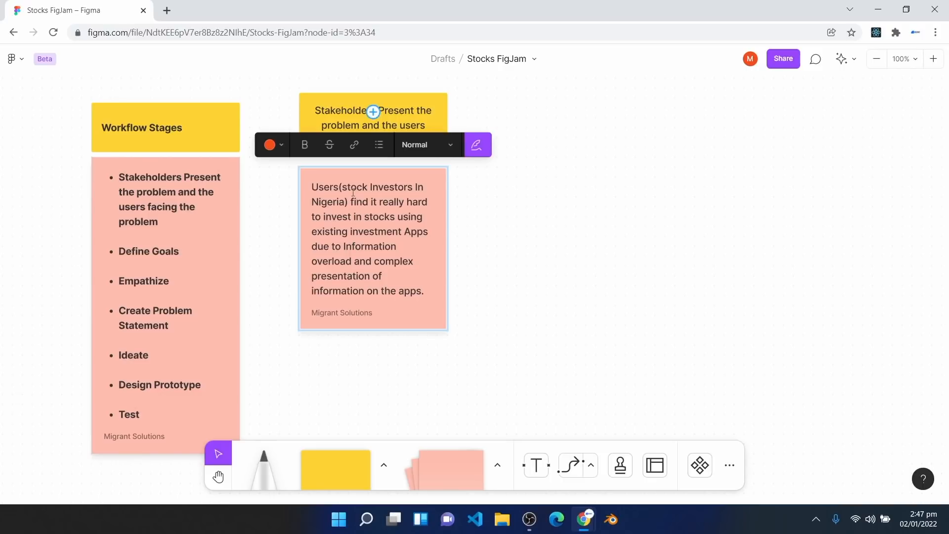
pyautogui.moveTo(348, 187); pyautogui.dragTo(409, 191)
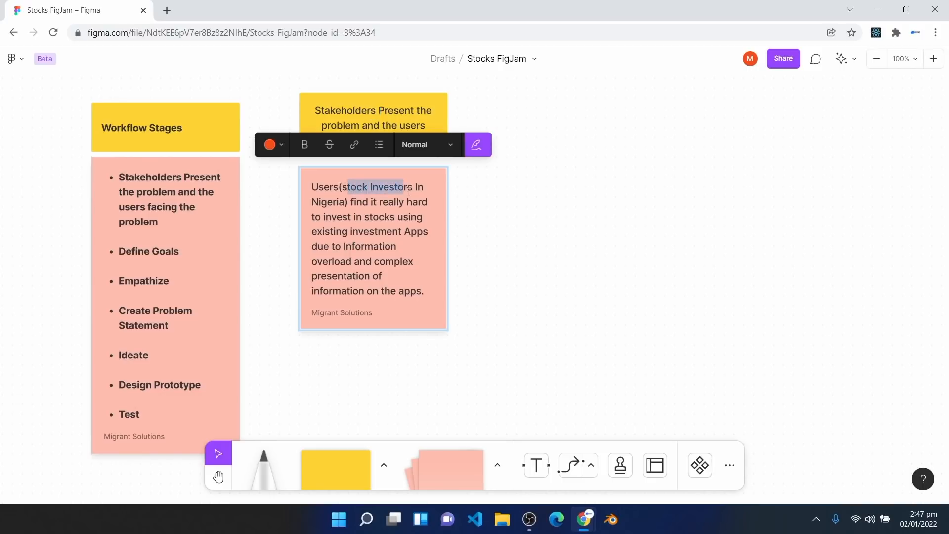
pyautogui.click(337, 201)
pyautogui.press('Escape')
pyautogui.press('Escape')
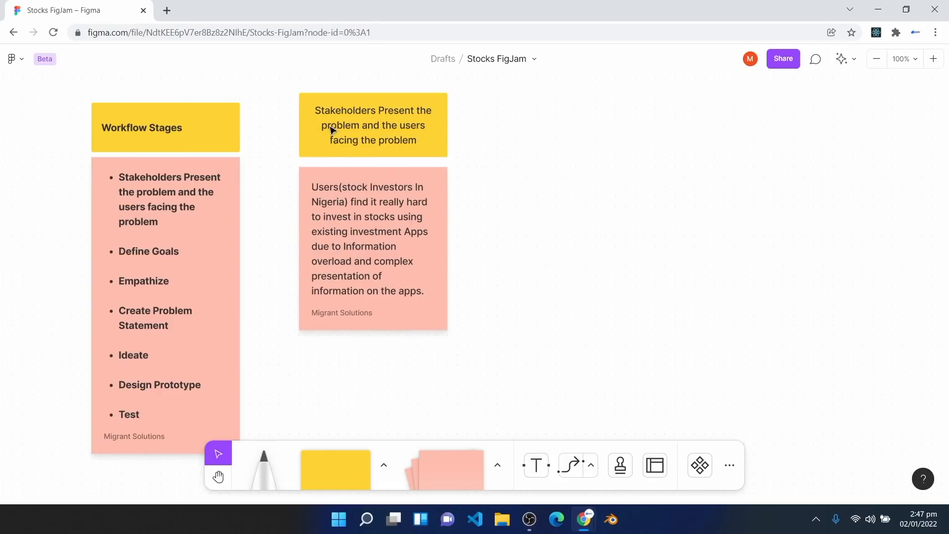
# Step: Align the problem paragraph sticky under the header and make it green
pyautogui.click(343, 242)
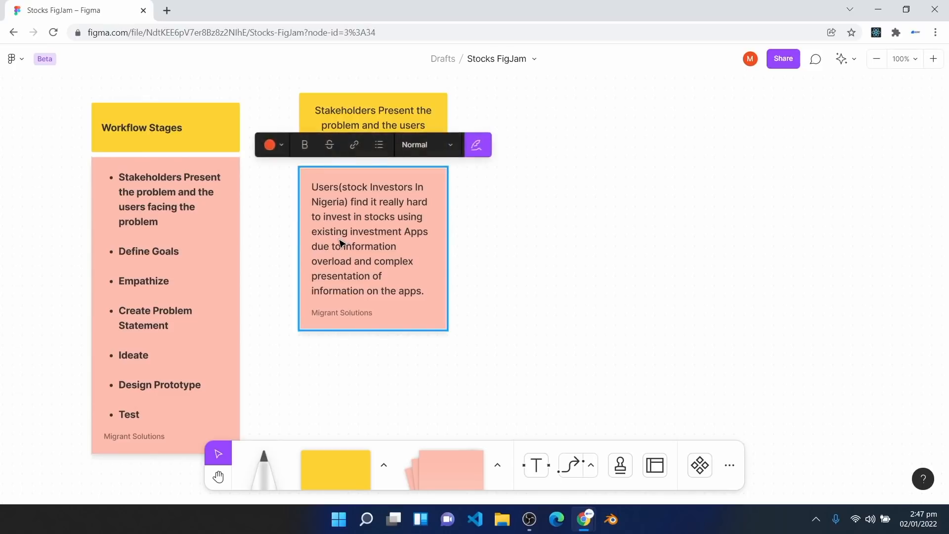
pyautogui.moveTo(341, 246); pyautogui.dragTo(342, 243)
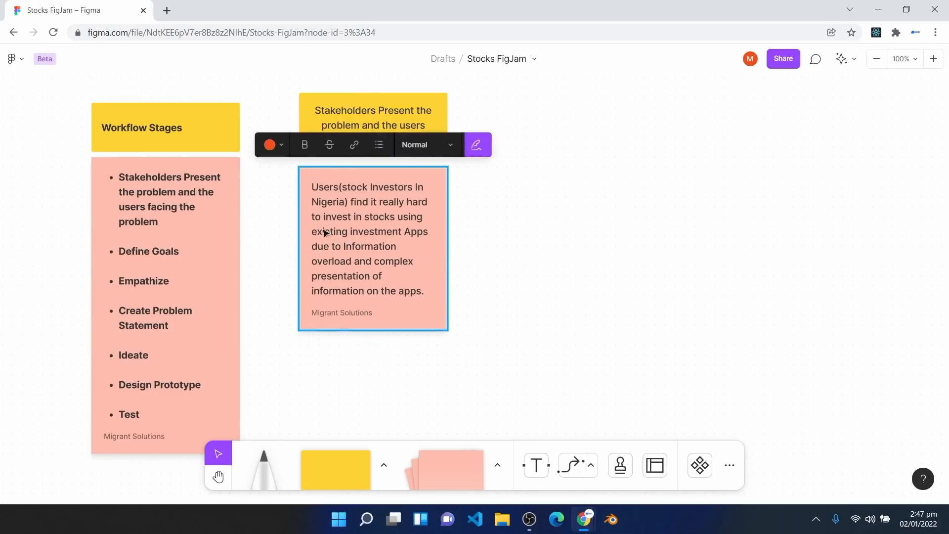
pyautogui.click(280, 143)
pyautogui.click(281, 177)
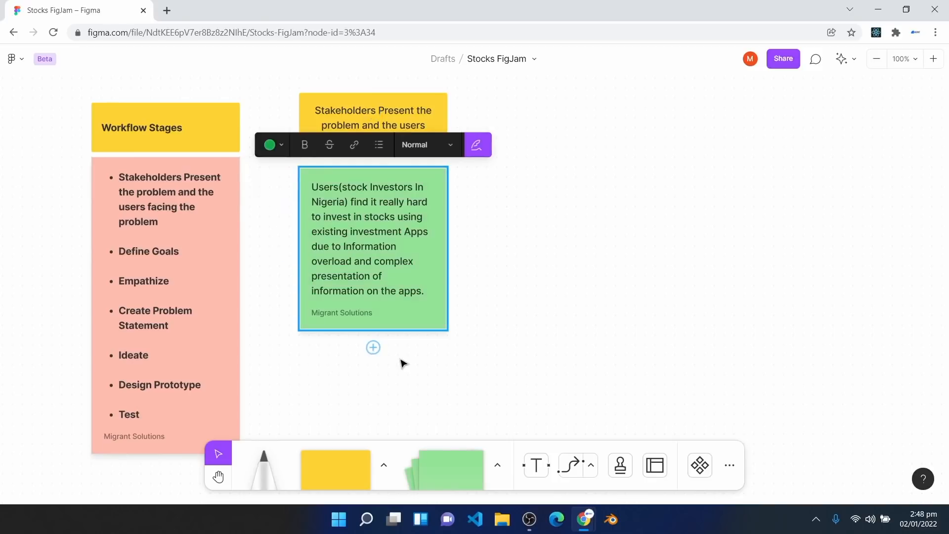
pyautogui.click(415, 374)
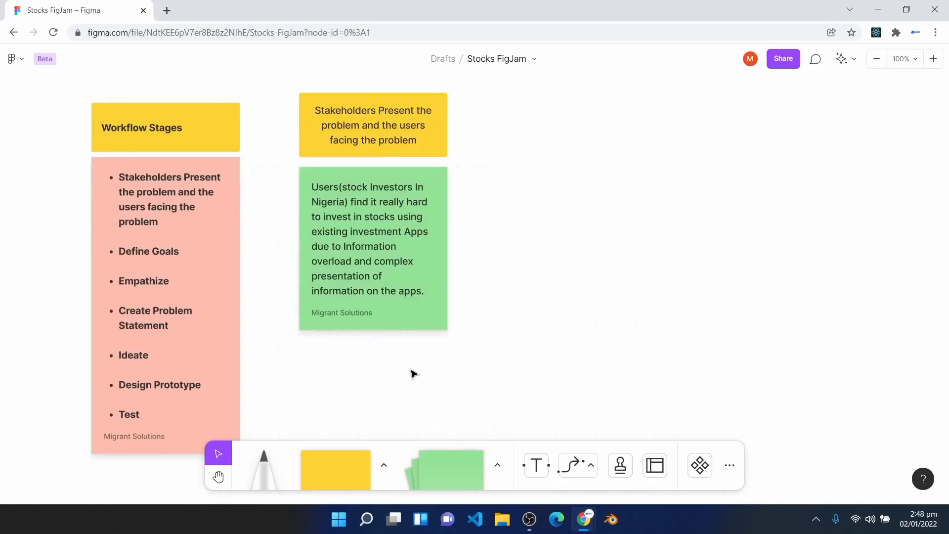
# Step: Make the Stakeholders header sticky purple
pyautogui.click(145, 255)
pyautogui.click(427, 321)
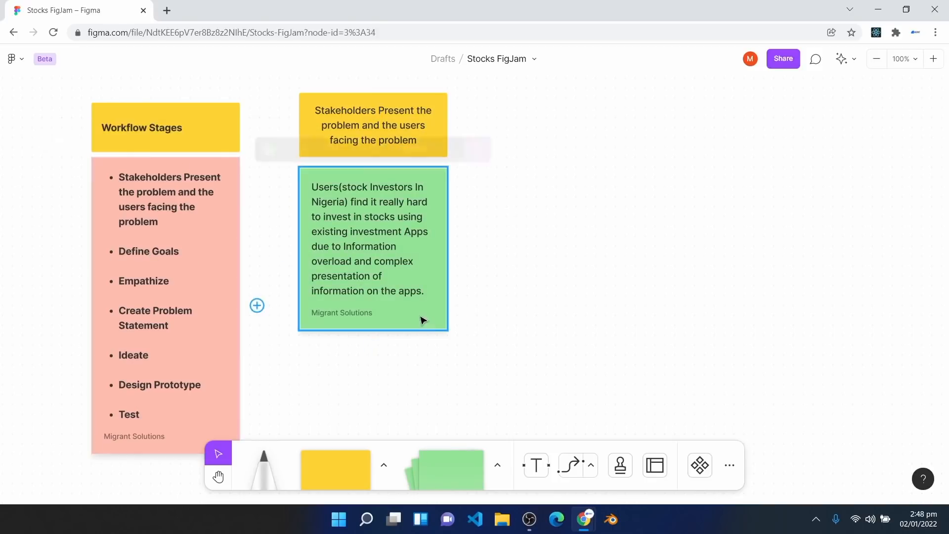
pyautogui.click(322, 112)
pyautogui.click(241, 180)
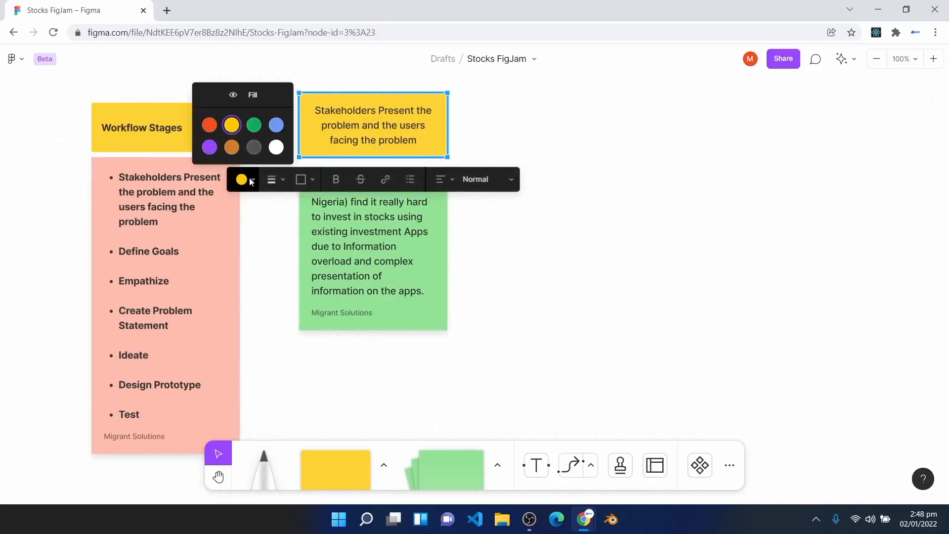
pyautogui.click(212, 148)
pyautogui.click(513, 326)
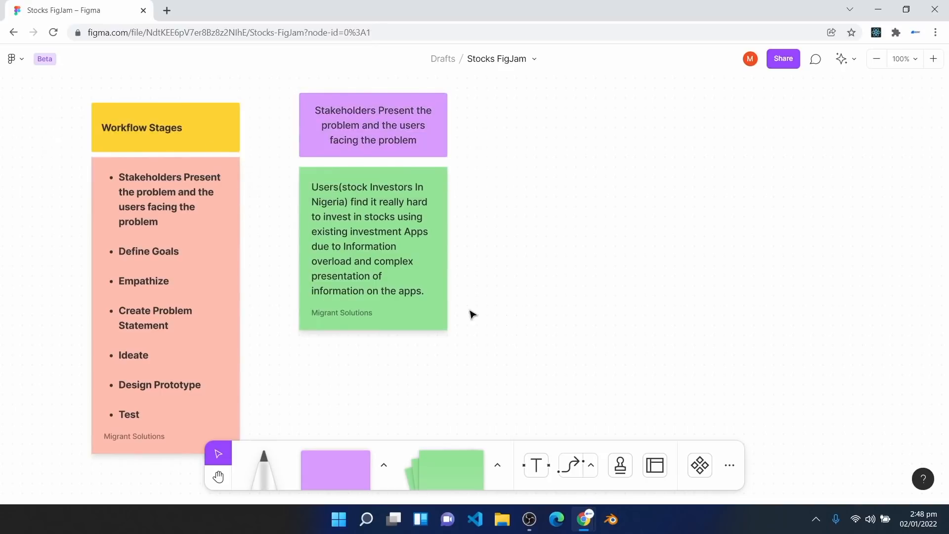
pyautogui.scroll(-1, 467, 314)
pyautogui.click(333, 86)
pyautogui.scroll(1, 345, 102)
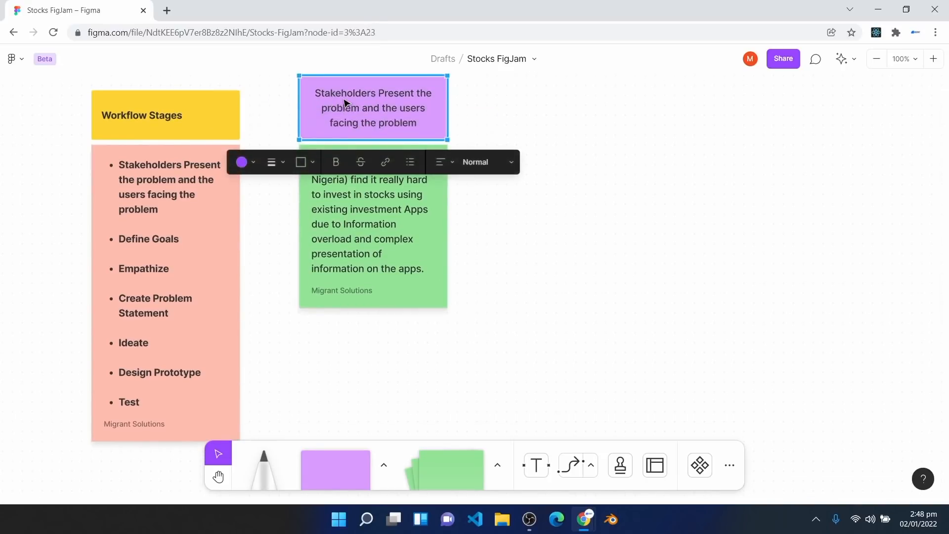
pyautogui.click(340, 247)
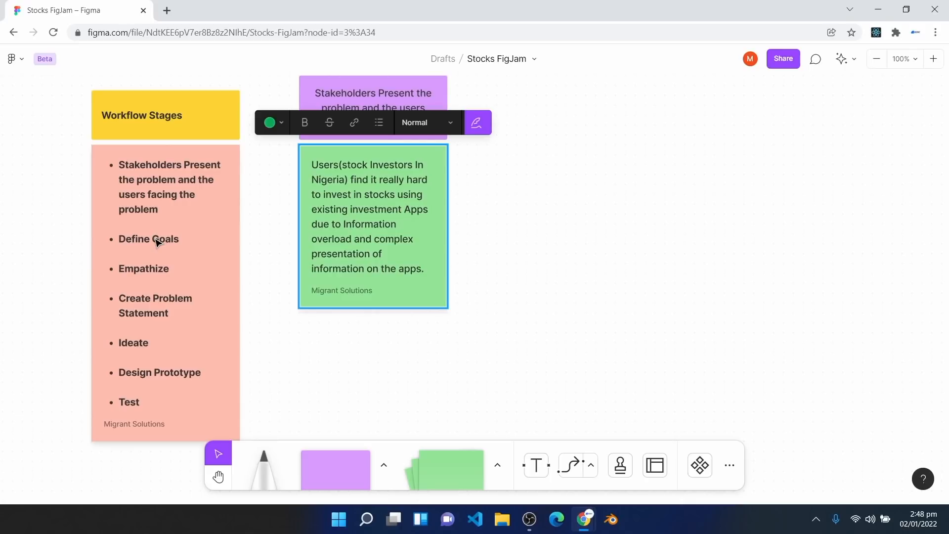
pyautogui.click(298, 140)
pyautogui.click(316, 146)
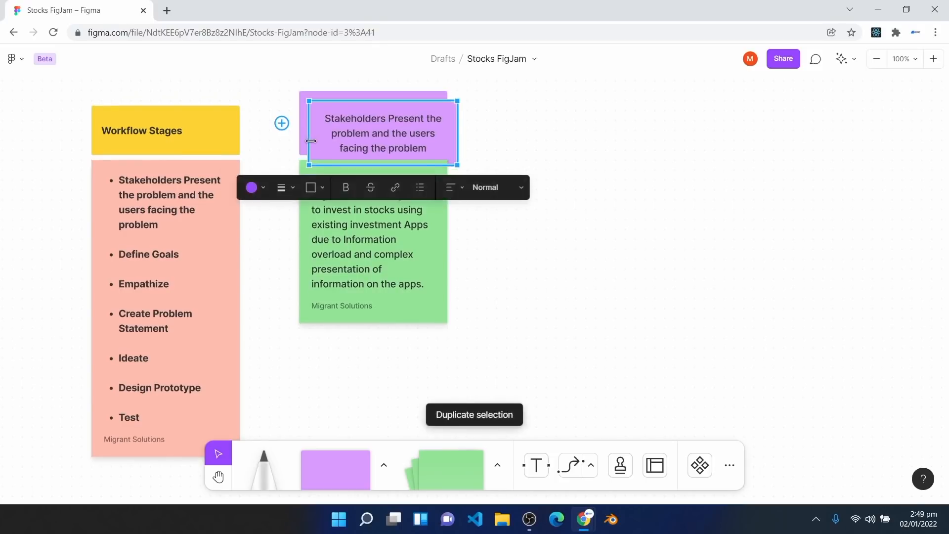
# Step: Duplicate the header rightward, retitle it 'Define Goals (By Stakeholders)', and duplicate the green sticky
pyautogui.moveTo(331, 142); pyautogui.dragTo(555, 133)
pyautogui.doubleClick(576, 124)
pyautogui.hotkey('ctrl', 'a')
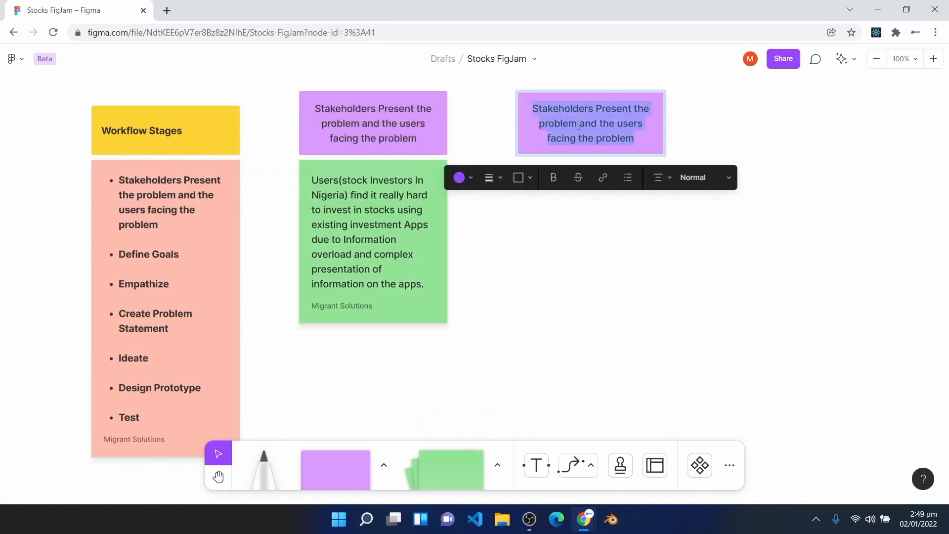
pyautogui.press('BackSpace')
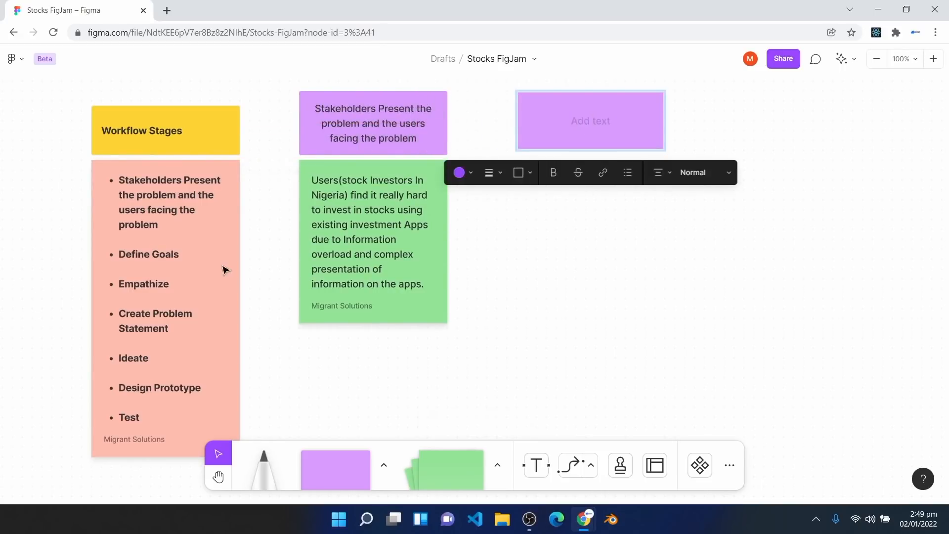
pyautogui.write('Define Goals (By S')
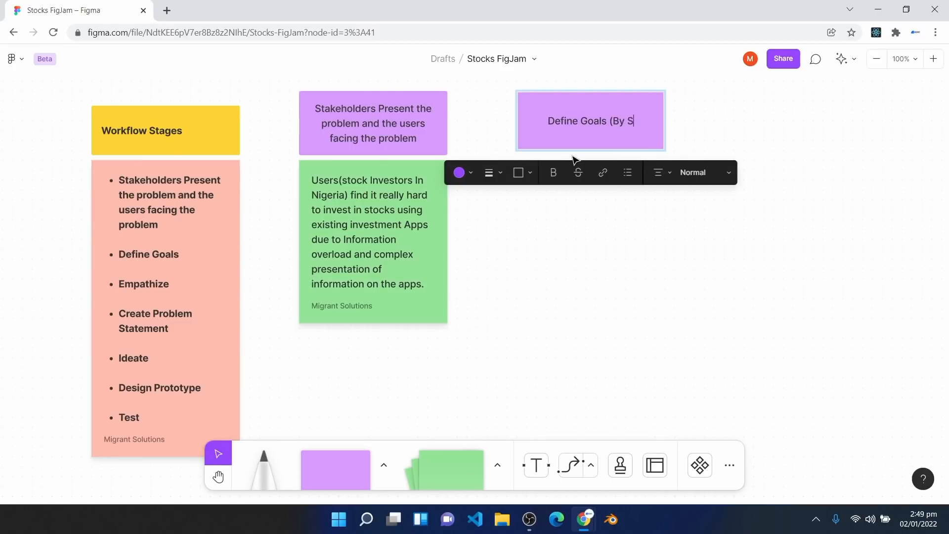
pyautogui.write('takeholders)')
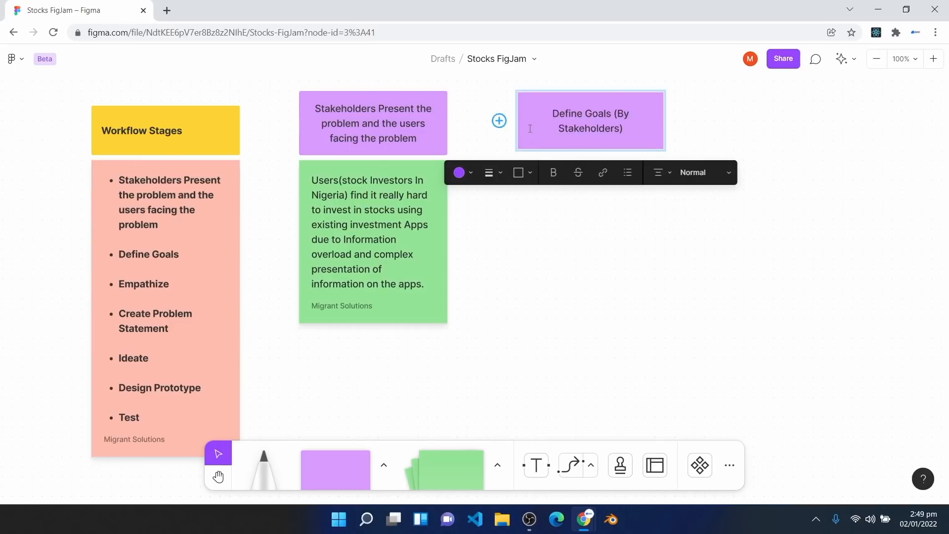
pyautogui.click(520, 269)
pyautogui.click(430, 284)
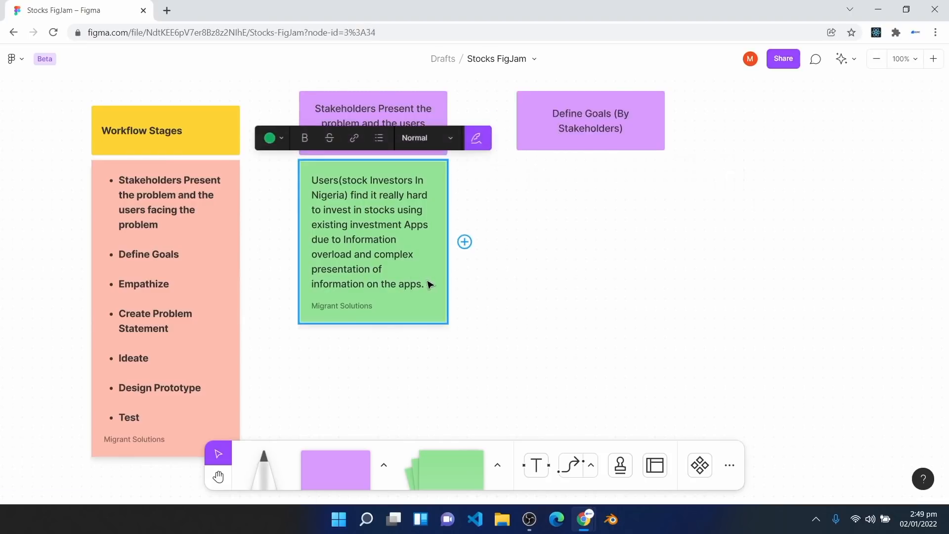
pyautogui.hotkey('ctrl', 'd')
# Step: Move the green sticky copy under Define Goals and change its text to 'Research and help users simplify every task needed to make a stock investment'
pyautogui.moveTo(436, 271); pyautogui.dragTo(646, 262)
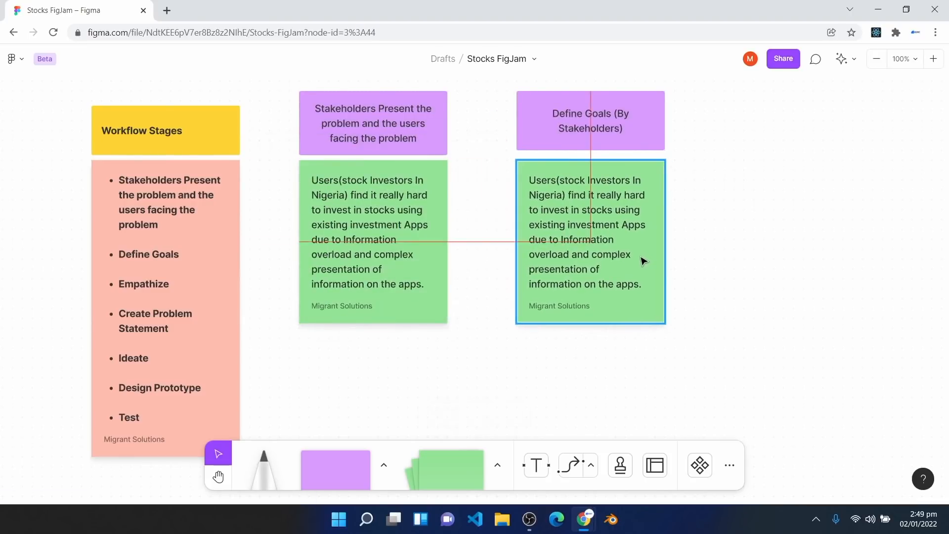
pyautogui.click(534, 113)
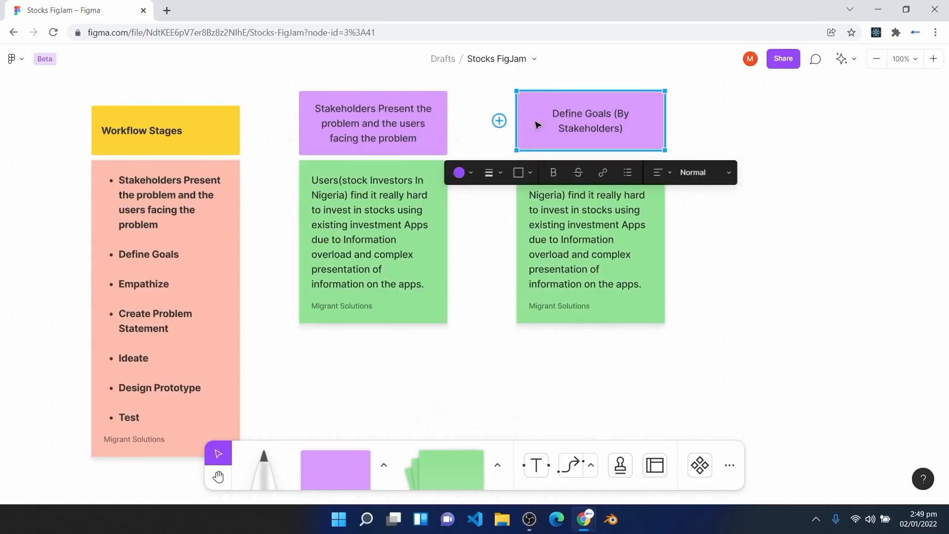
pyautogui.click(566, 272)
pyautogui.scroll(-1, 572, 235)
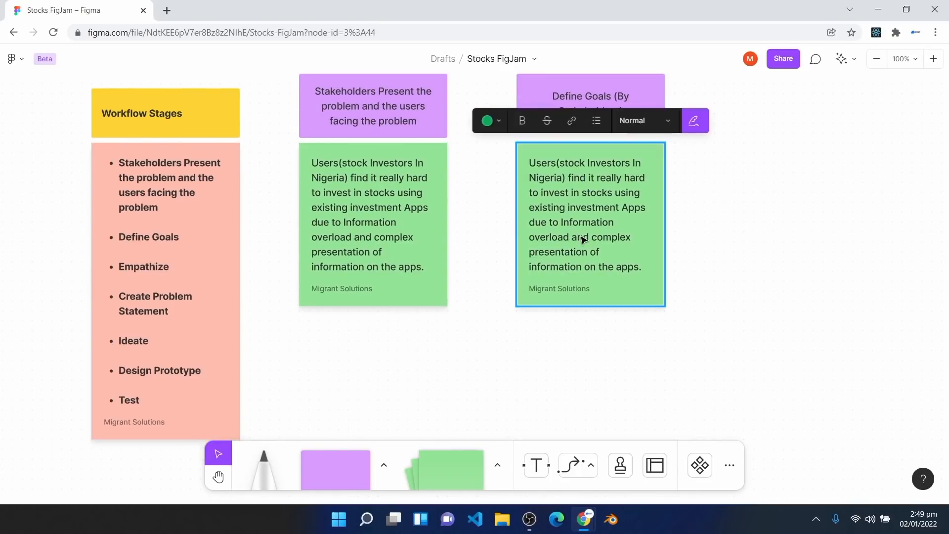
pyautogui.doubleClick(582, 237)
pyautogui.hotkey('ctrl', 'a')
pyautogui.press('BackSpace')
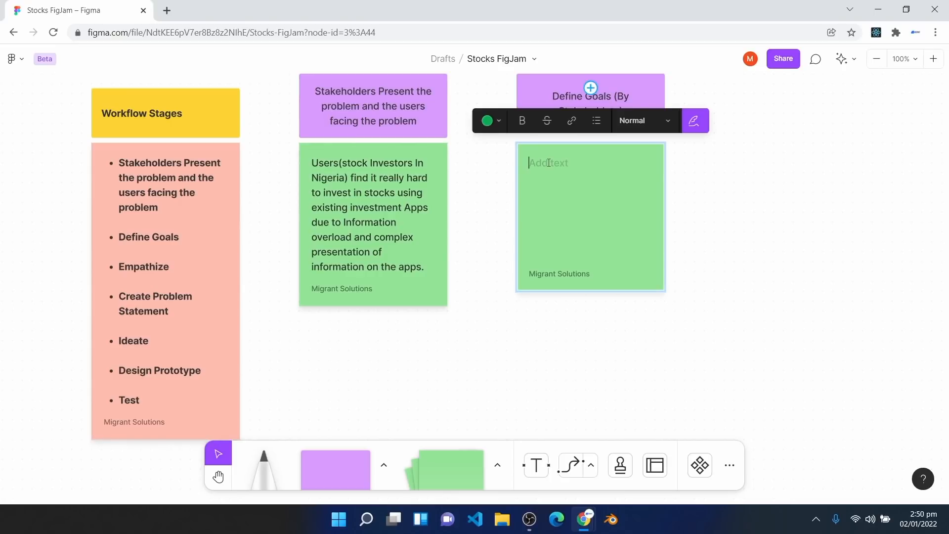
pyautogui.write('Research and help users simplify every task needed to make a stock investment')
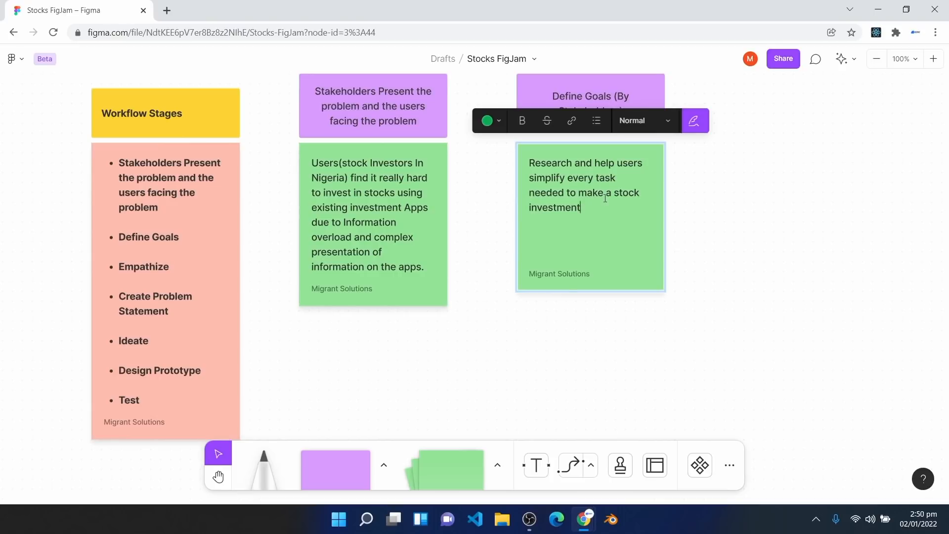
pyautogui.click(379, 379)
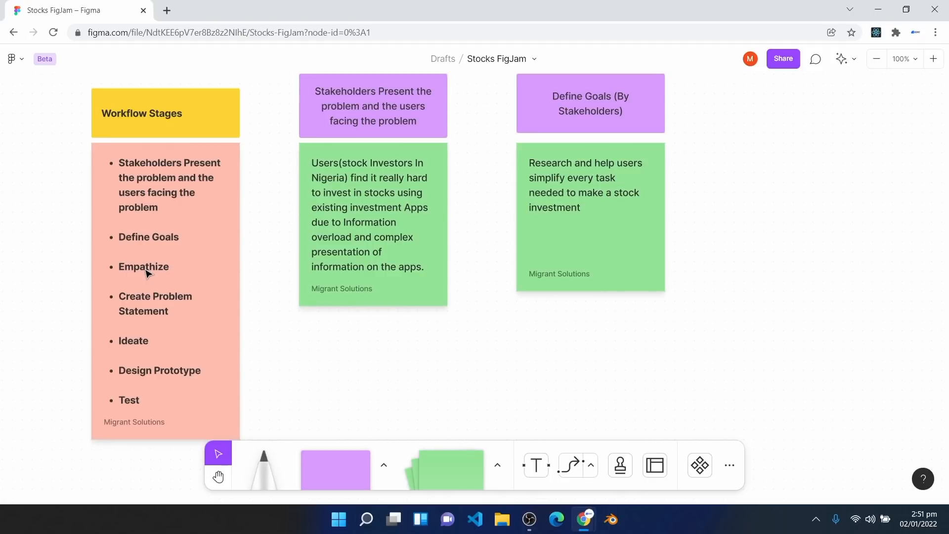
# Step: Duplicate the Define Goals header to its right and rename it 'Empathize'
pyautogui.press('h')
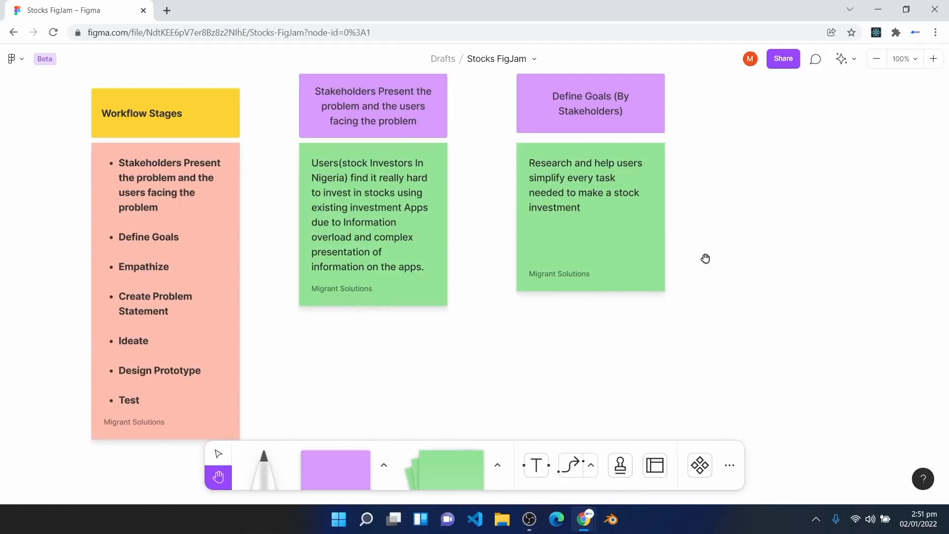
pyautogui.moveTo(706, 258); pyautogui.dragTo(610, 292)
pyautogui.press('v')
pyautogui.click(442, 153)
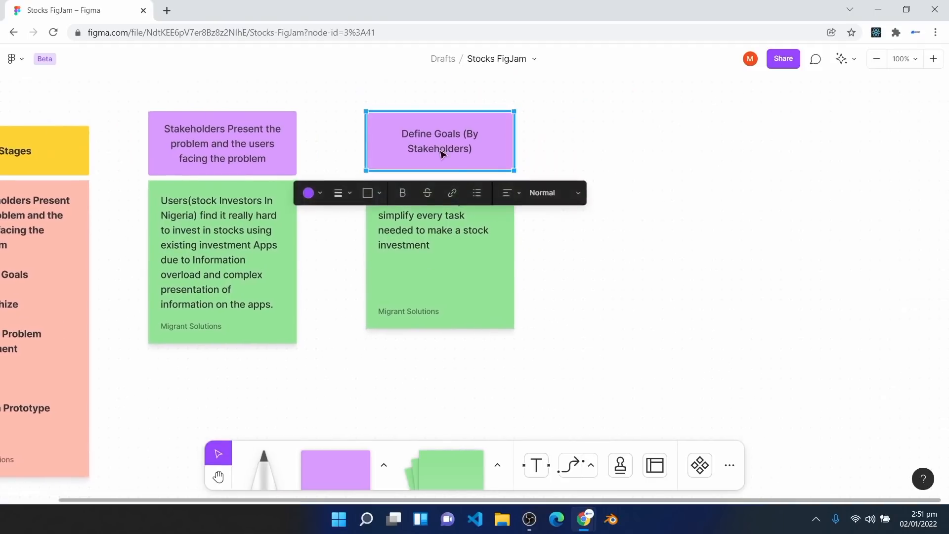
pyautogui.moveTo(442, 154); pyautogui.dragTo(651, 146)
pyautogui.doubleClick(652, 145)
pyautogui.write('Empathize')
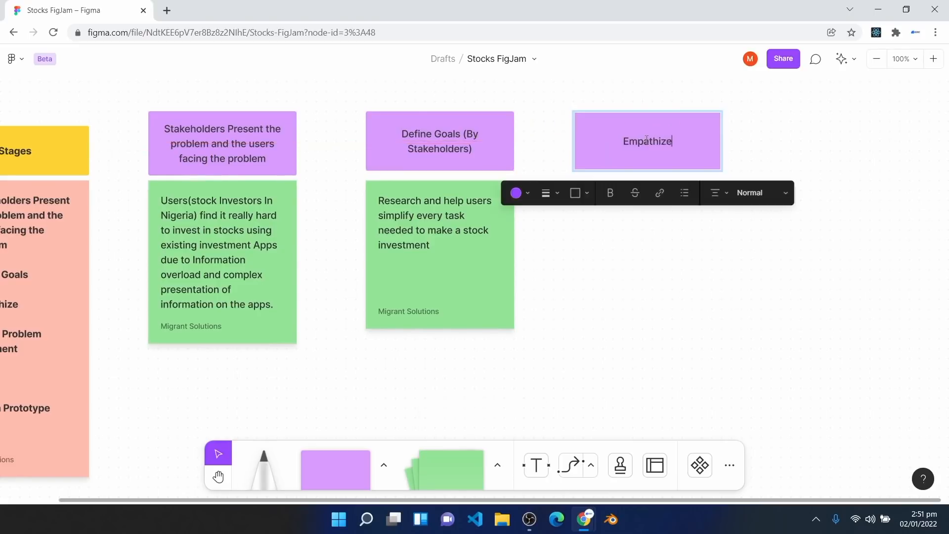
pyautogui.click(632, 285)
# Step: Copy the Research sticky under Empathize and clear all its text
pyautogui.click(492, 290)
pyautogui.moveTo(492, 290); pyautogui.dragTo(682, 270)
pyautogui.doubleClick(636, 248)
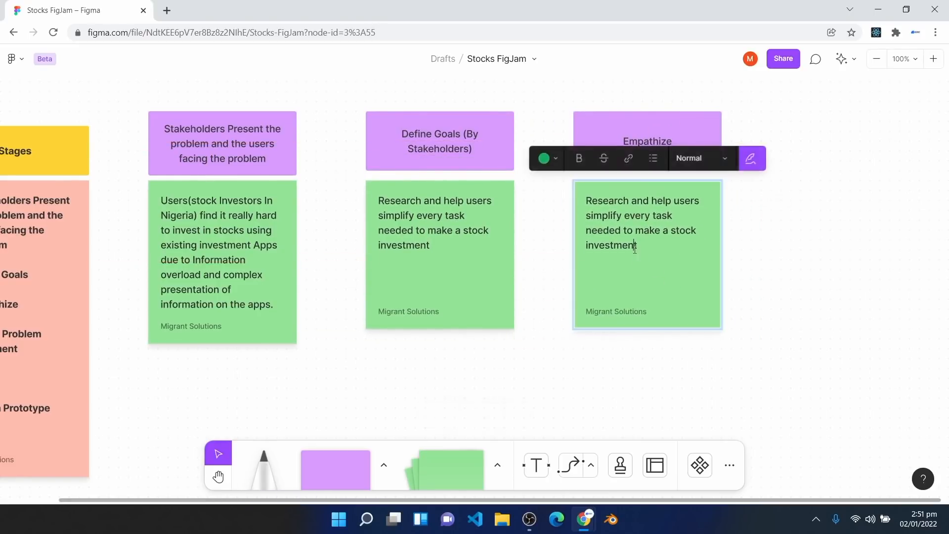
pyautogui.hotkey('ctrl', 'a')
pyautogui.press('BackSpace')
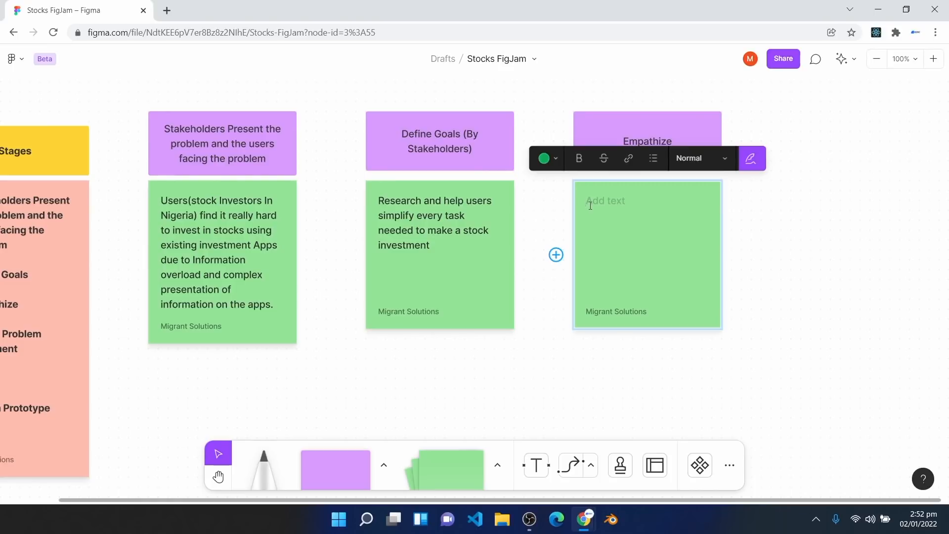
# Step: Paste the Empathize tasks: interview users face to face or send out surveys, and Create User Personas
pyautogui.write('Interview Users face to face Or send out surveys digitally to the users.  Create User Personas')
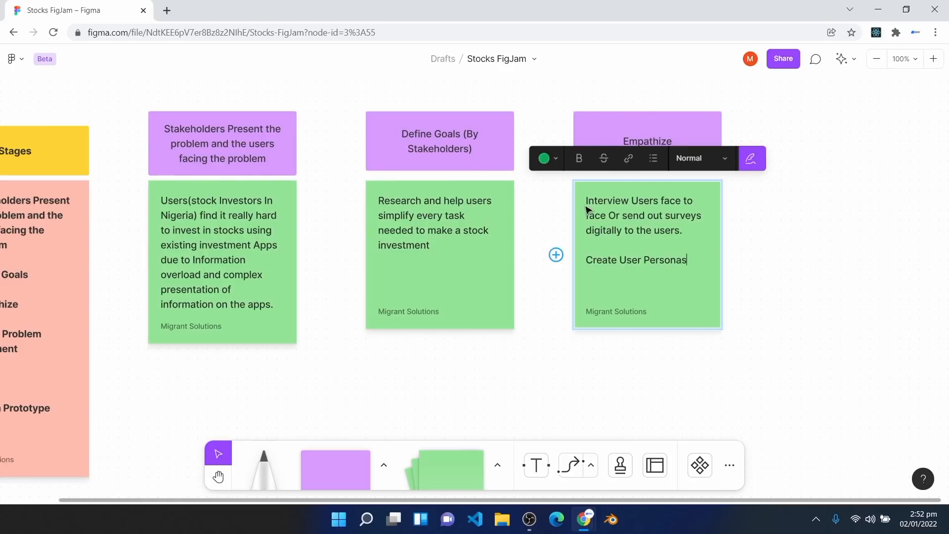
pyautogui.moveTo(594, 200); pyautogui.dragTo(677, 195)
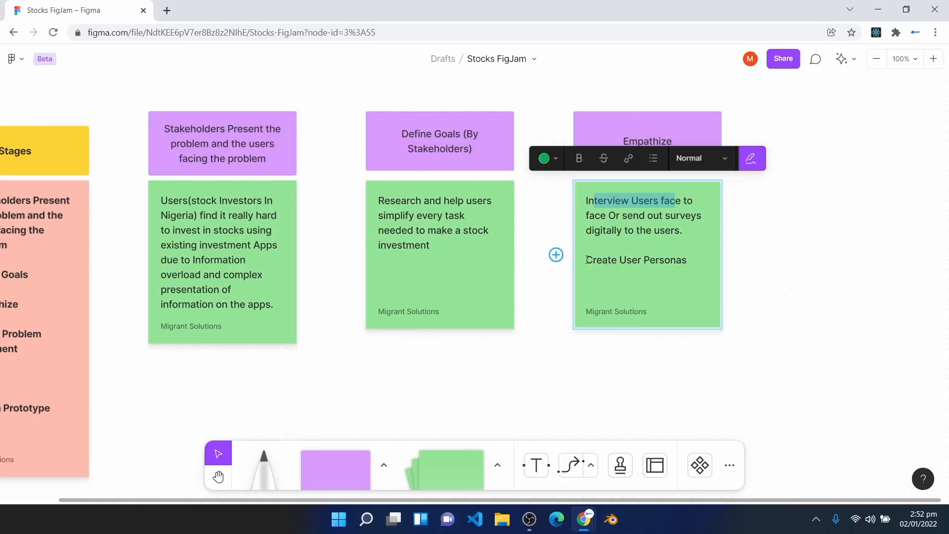
pyautogui.moveTo(588, 260); pyautogui.dragTo(689, 272)
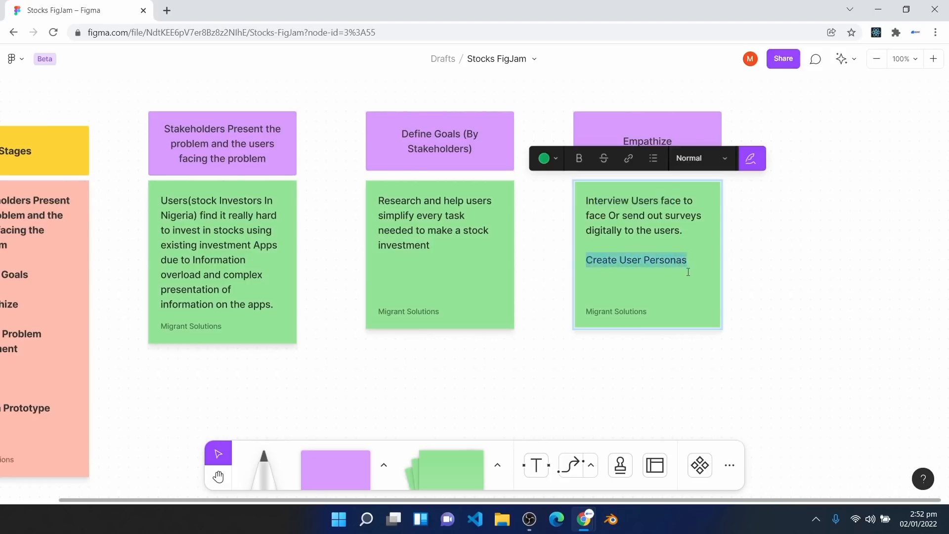
pyautogui.click(601, 139)
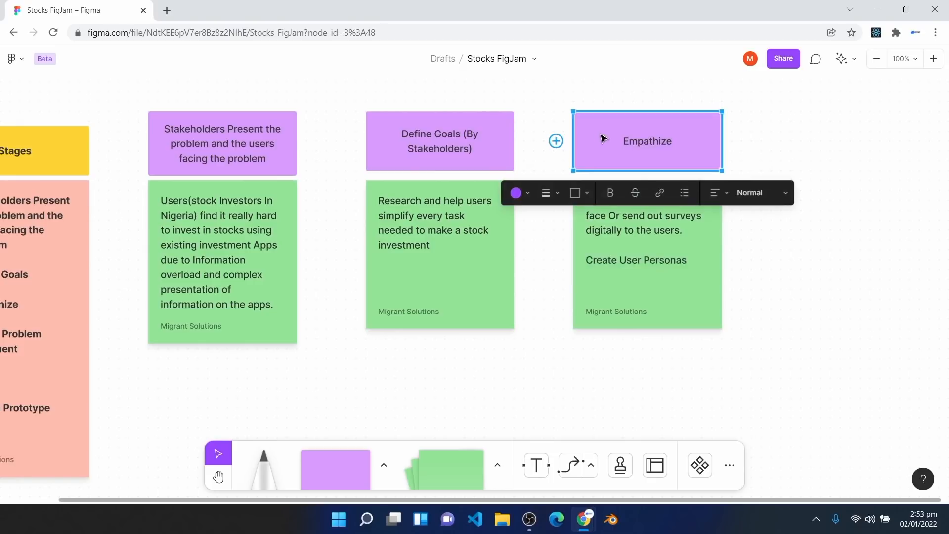
# Step: Format the two Empathize tasks as a bulleted list, removing the empty bullet
pyautogui.doubleClick(664, 272)
pyautogui.hotkey('ctrl', 'a')
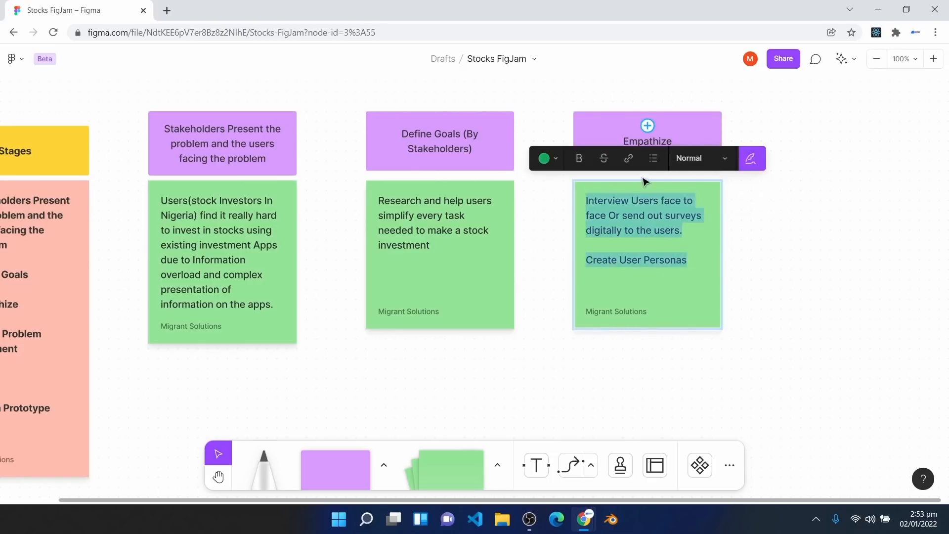
pyautogui.click(653, 158)
pyautogui.click(620, 258)
pyautogui.press('BackSpace')
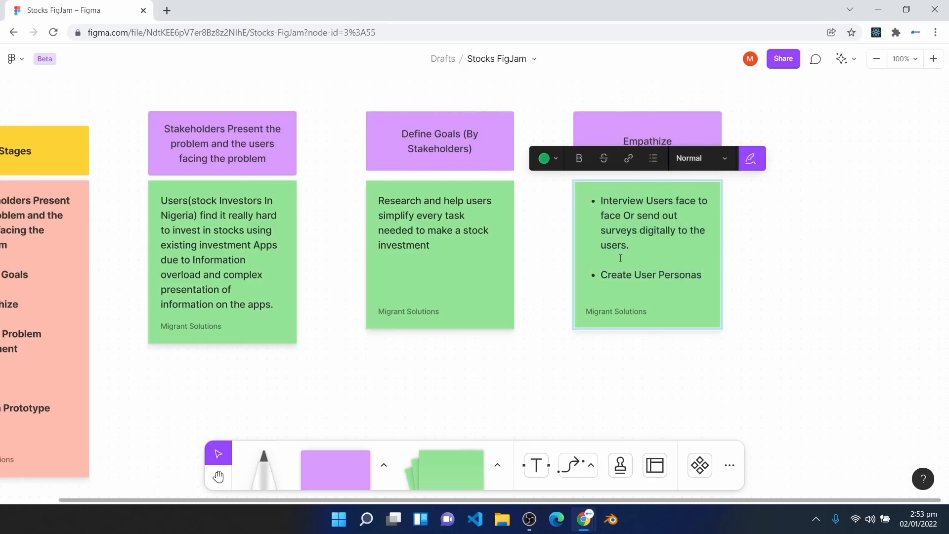
pyautogui.click(666, 389)
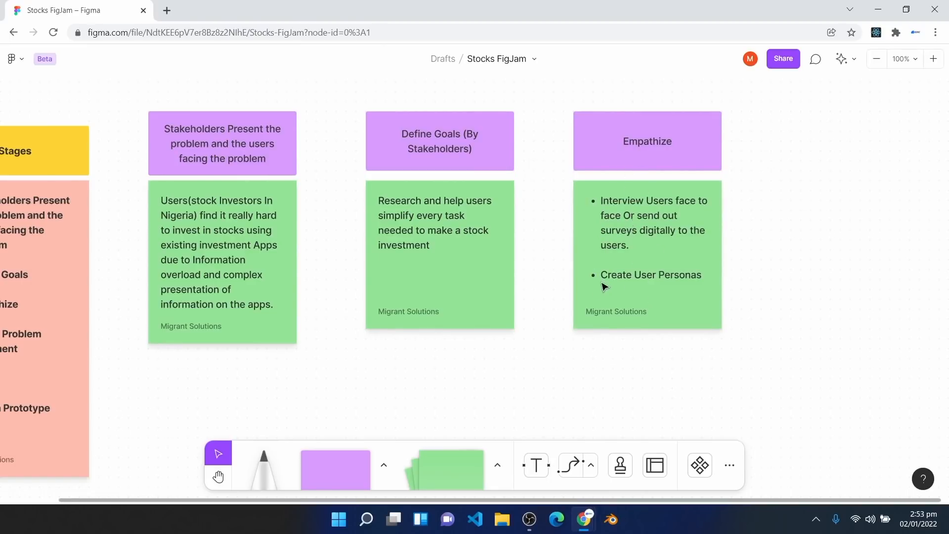
# Step: Duplicate the Empathize header to the right and rename it 'Create Problem Statement'
pyautogui.press('h')
pyautogui.moveTo(422, 382); pyautogui.dragTo(556, 308)
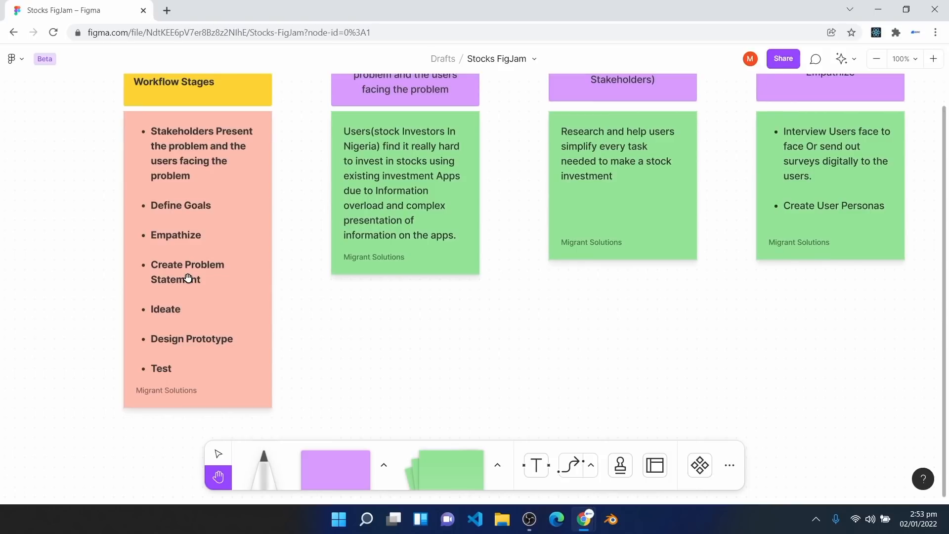
pyautogui.moveTo(833, 279); pyautogui.dragTo(604, 329)
pyautogui.moveTo(794, 153); pyautogui.dragTo(807, 154)
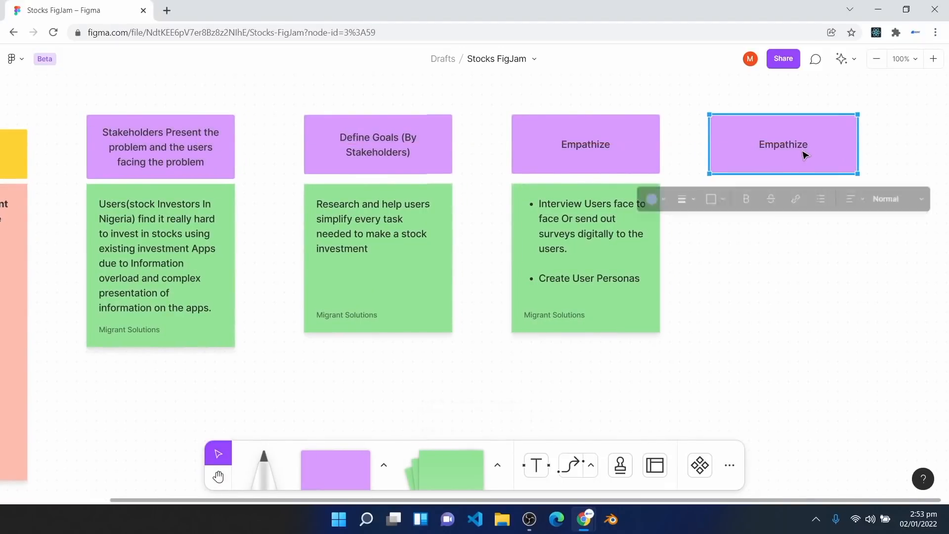
pyautogui.doubleClick(786, 149)
pyautogui.write('Create P')
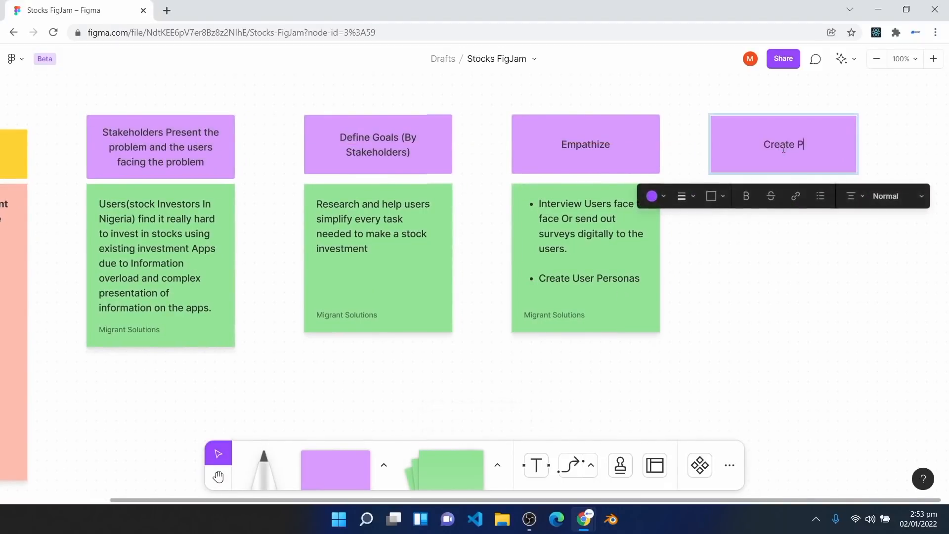
pyautogui.write('roblem Statement')
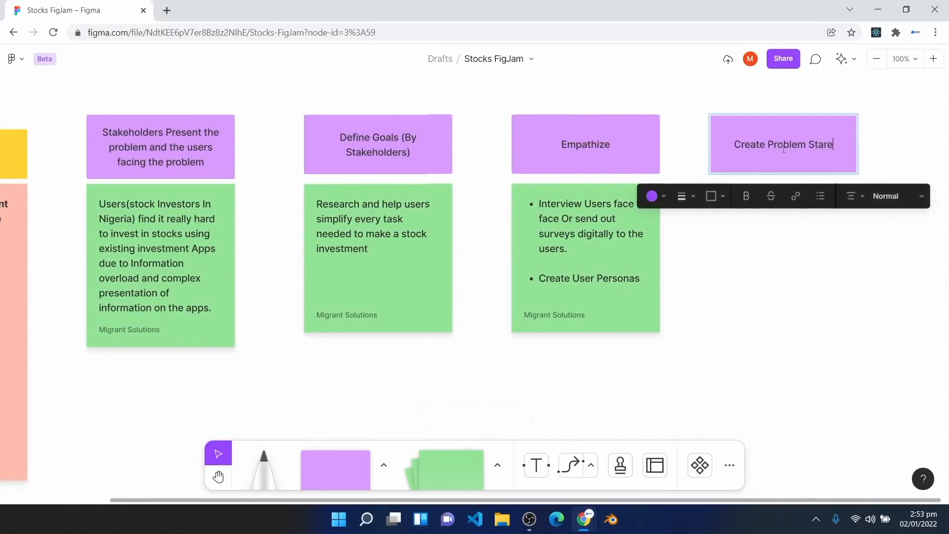
# Step: Copy the green sticky beneath it and replace its bullets with the pasted problem statement sentence
pyautogui.click(630, 282)
pyautogui.moveTo(636, 282); pyautogui.dragTo(784, 279)
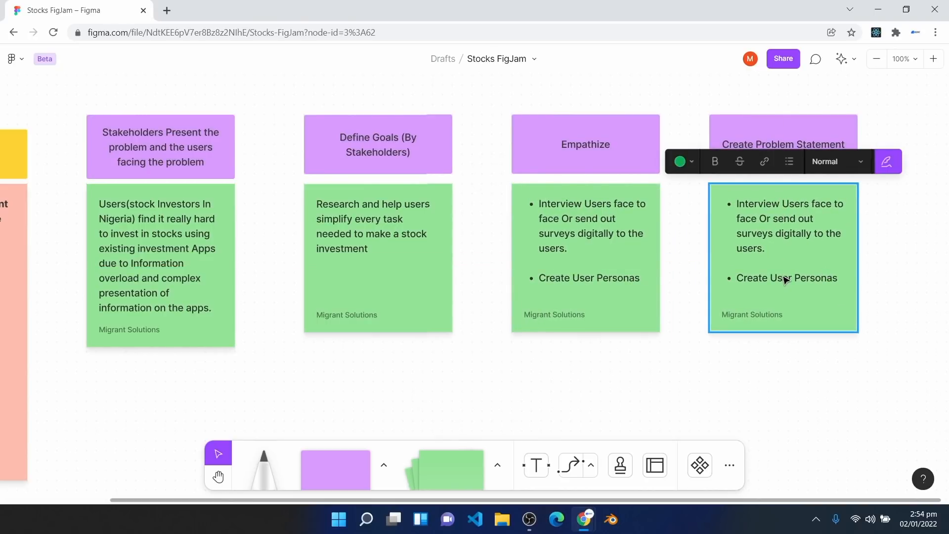
pyautogui.doubleClick(785, 279)
pyautogui.press('BackSpace')
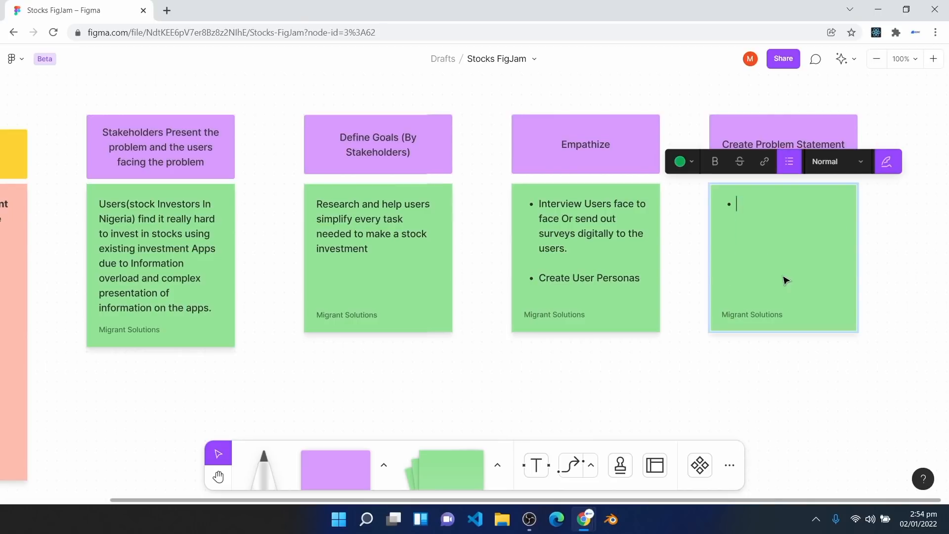
pyautogui.press('BackSpace')
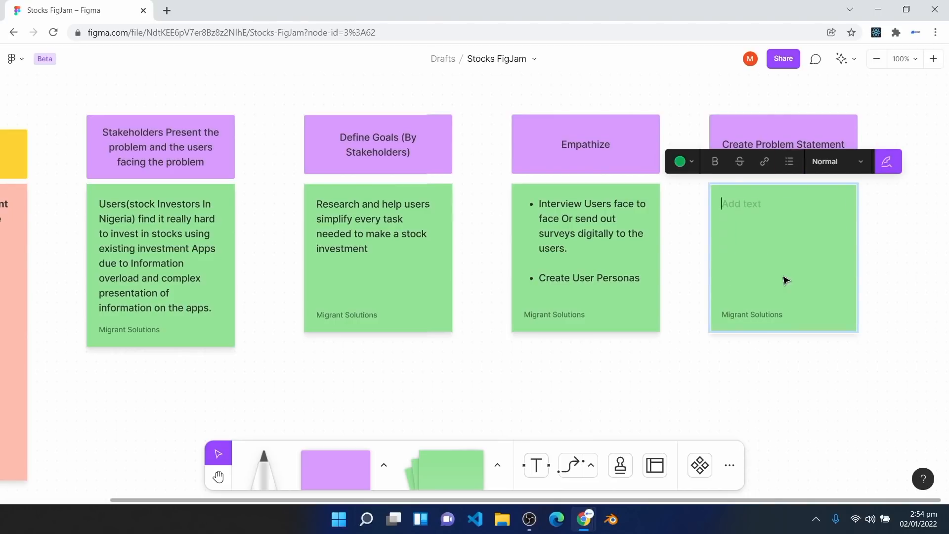
pyautogui.write('State The Problem Of The Users With All You Gathered From the Previous Stage')
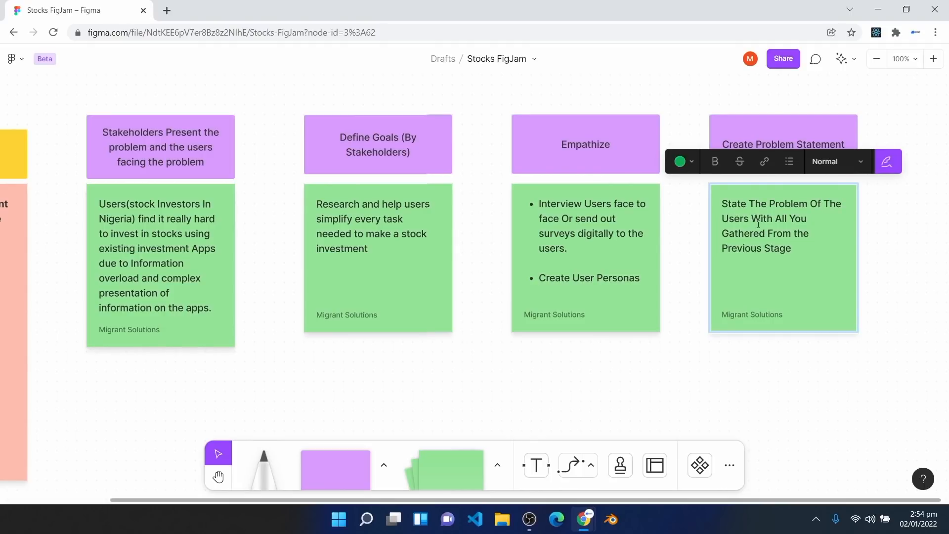
pyautogui.click(560, 168)
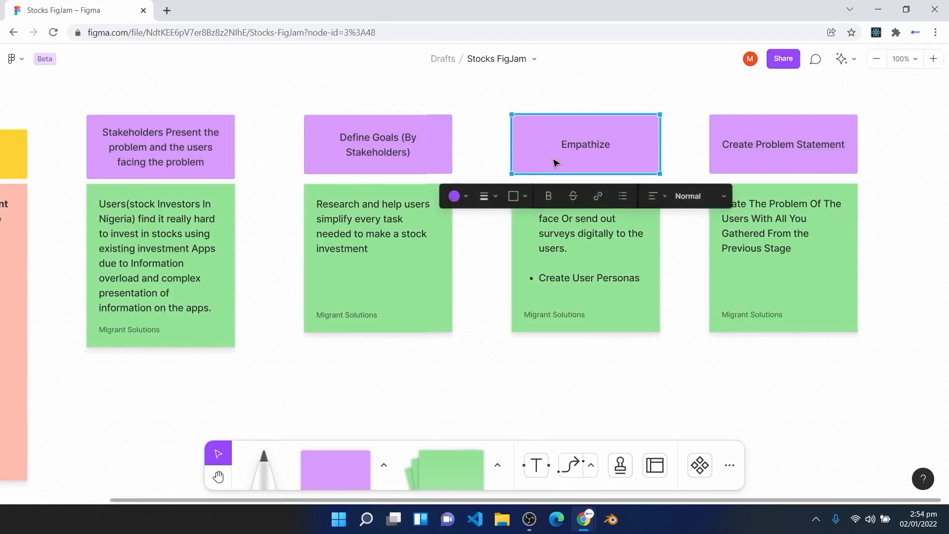
# Step: Duplicate the Create Problem Statement header and rename the copy 'Ideate'
pyautogui.click(561, 222)
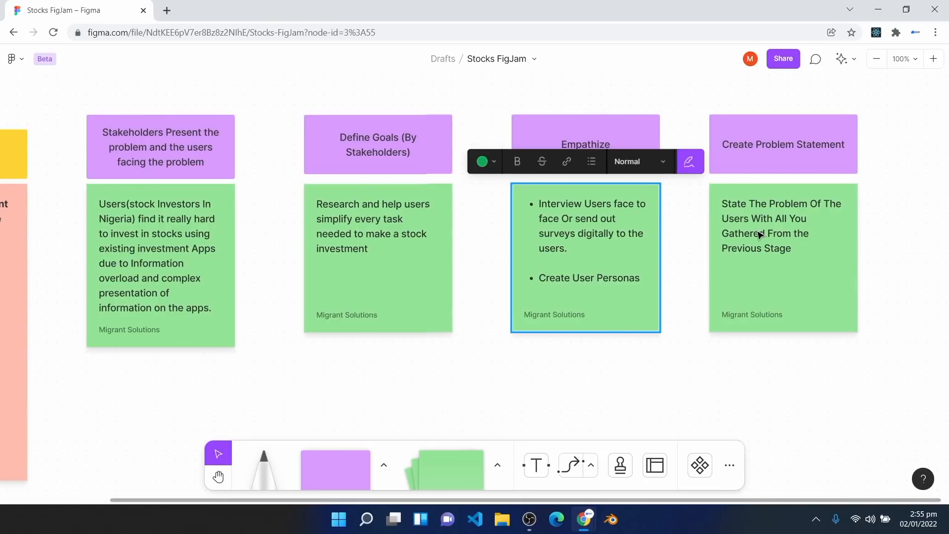
pyautogui.press('h')
pyautogui.moveTo(328, 388); pyautogui.dragTo(484, 308)
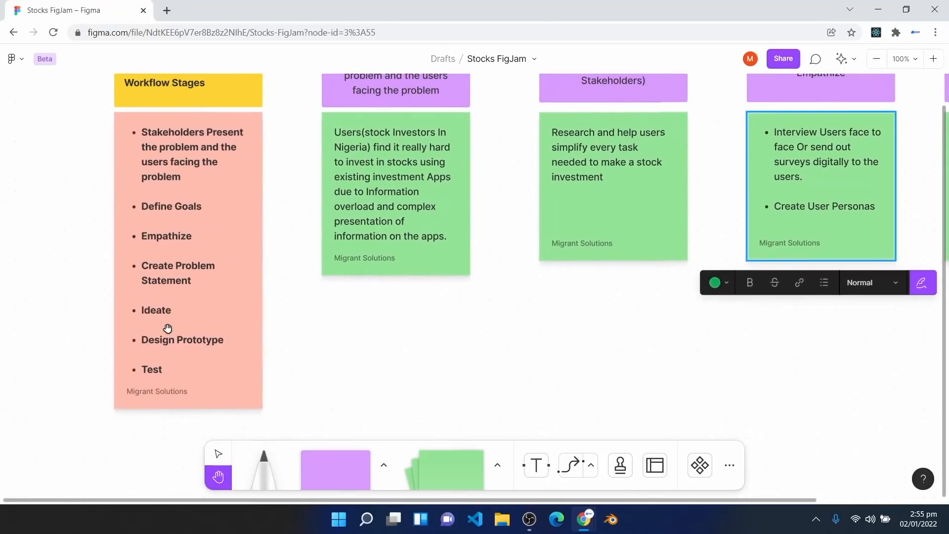
pyautogui.moveTo(784, 364); pyautogui.dragTo(338, 403)
pyautogui.press('v')
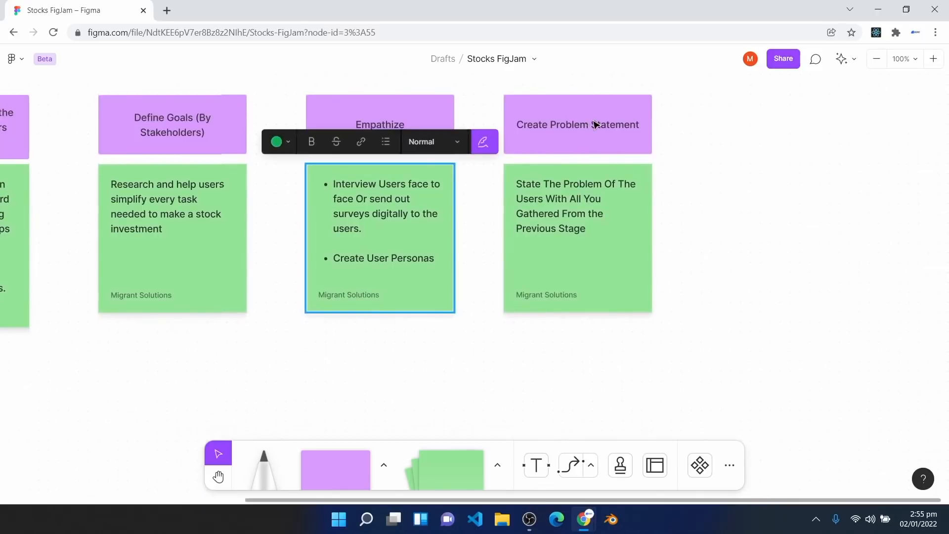
pyautogui.click(595, 125)
pyautogui.hotkey('ctrl', 'd')
pyautogui.doubleClick(768, 125)
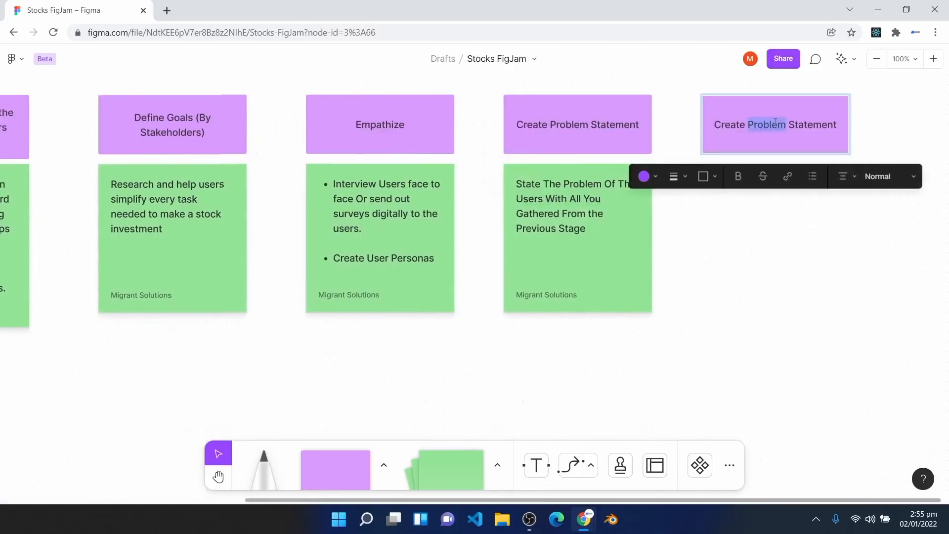
pyautogui.hotkey('ctrl', 'a')
pyautogui.write('Ideate')
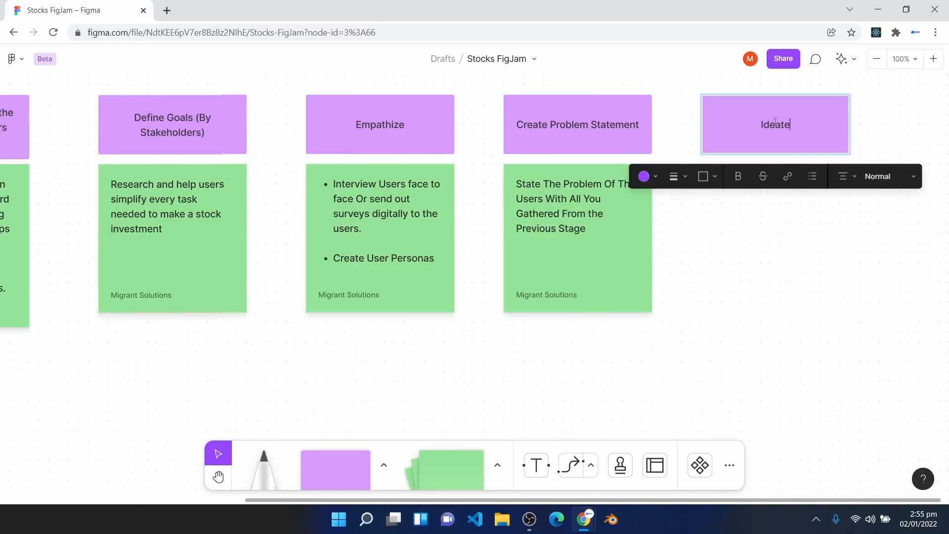
pyautogui.click(744, 253)
# Step: Add a green sticky under Ideate with the pasted Ideate task notes
pyautogui.click(615, 265)
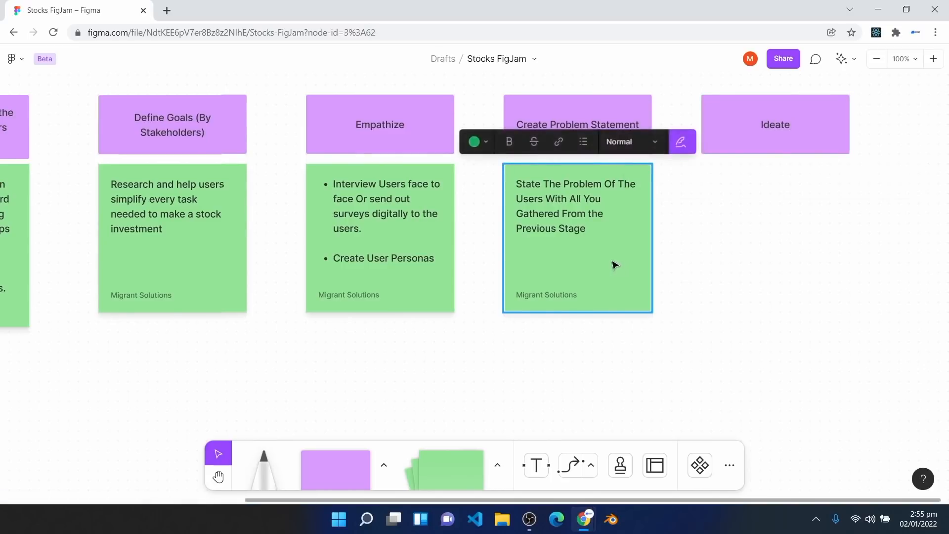
pyautogui.hotkey('ctrl', 'd')
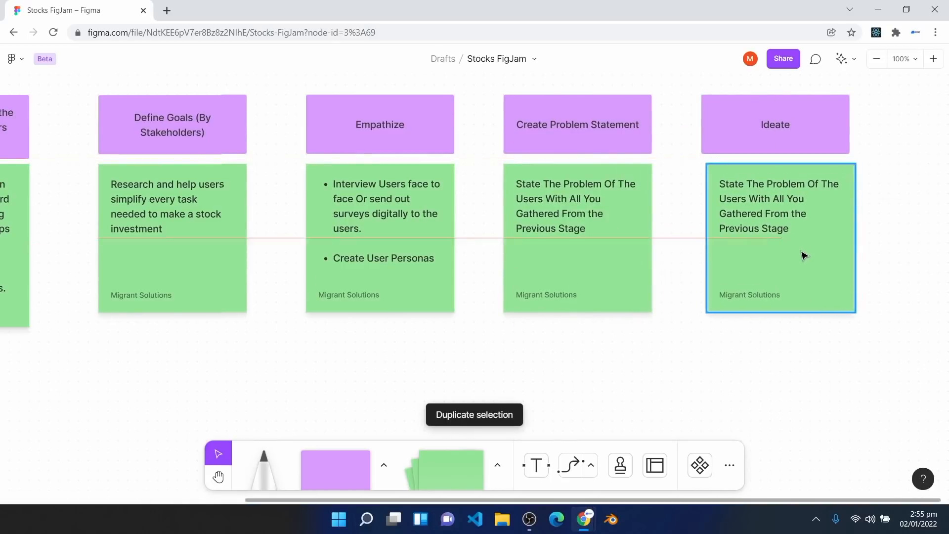
pyautogui.moveTo(802, 252); pyautogui.dragTo(796, 252)
pyautogui.doubleClick(777, 227)
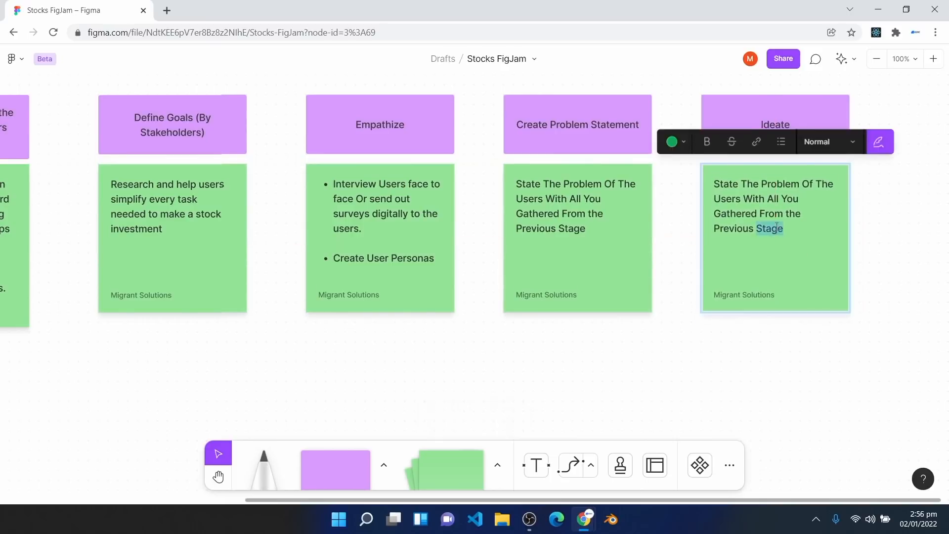
pyautogui.hotkey('ctrl', 'a')
pyautogui.press('BackSpace')
pyautogui.write('Launch A Brainstorming Session.  Vote For The Best Idea  Get A Best Idea')
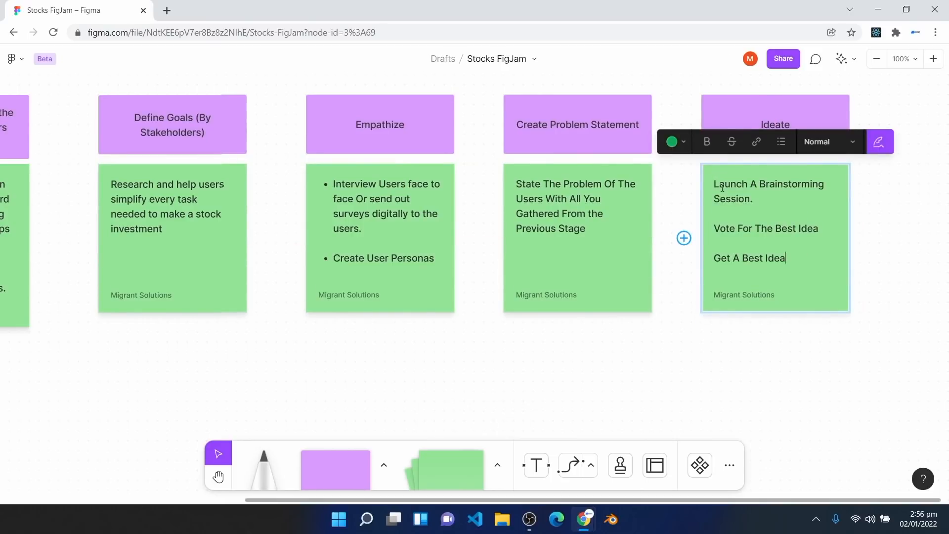
# Step: Bullet the three lines: Launch A Brainstorming Session, Vote For The Best Idea, Get A Best Idea
pyautogui.moveTo(720, 228); pyautogui.dragTo(820, 230)
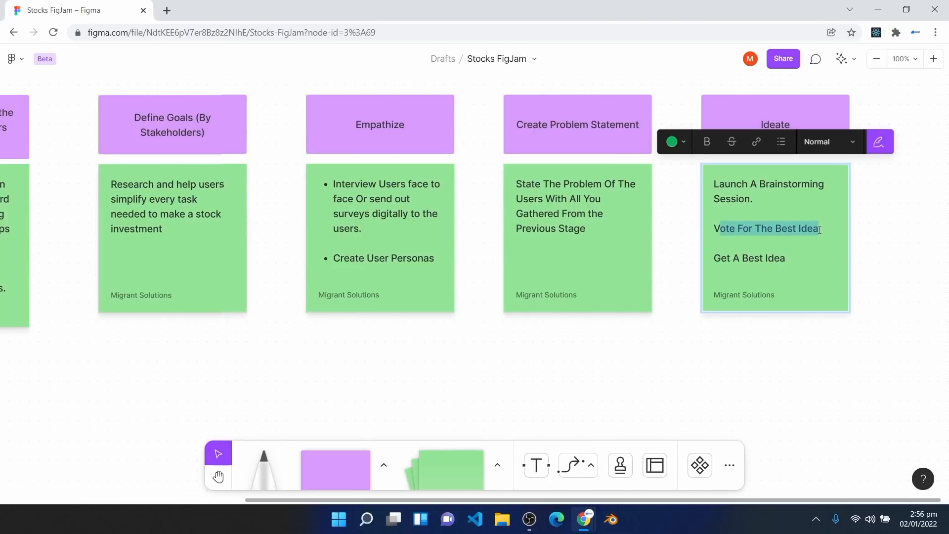
pyautogui.moveTo(787, 258); pyautogui.dragTo(709, 266)
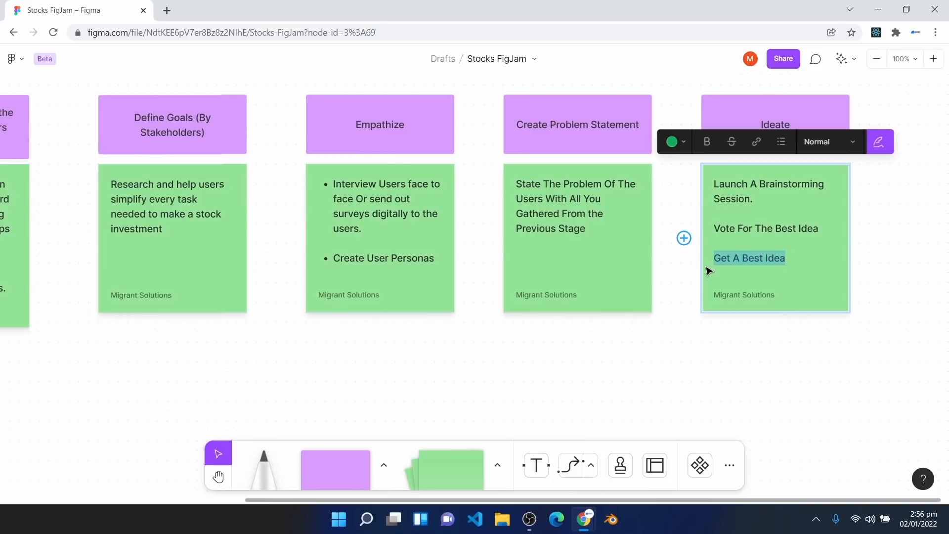
pyautogui.moveTo(708, 270); pyautogui.dragTo(696, 178)
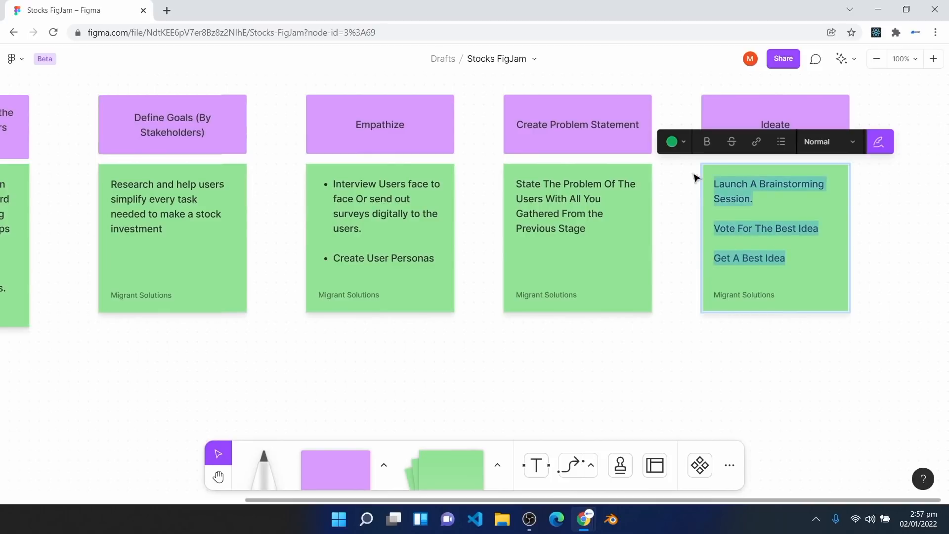
pyautogui.click(781, 148)
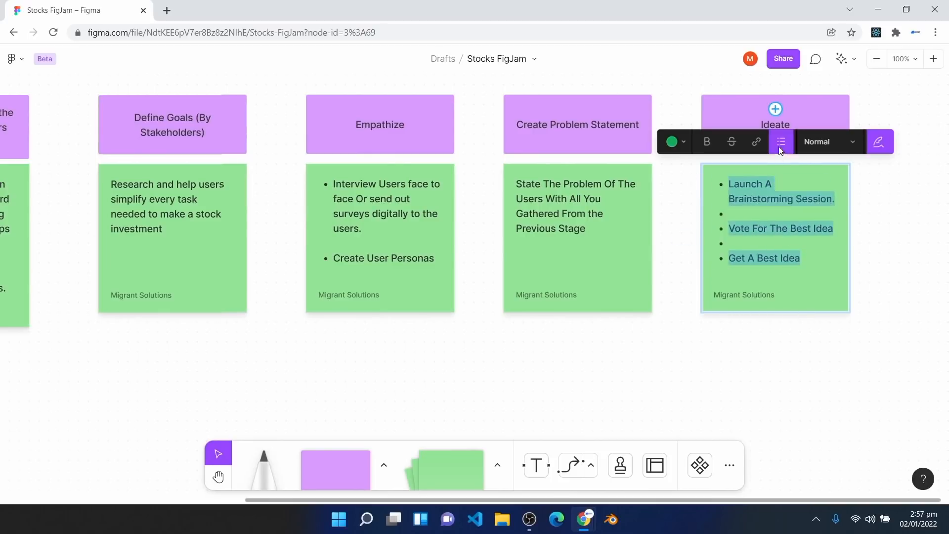
pyautogui.moveTo(856, 368); pyautogui.dragTo(606, 404)
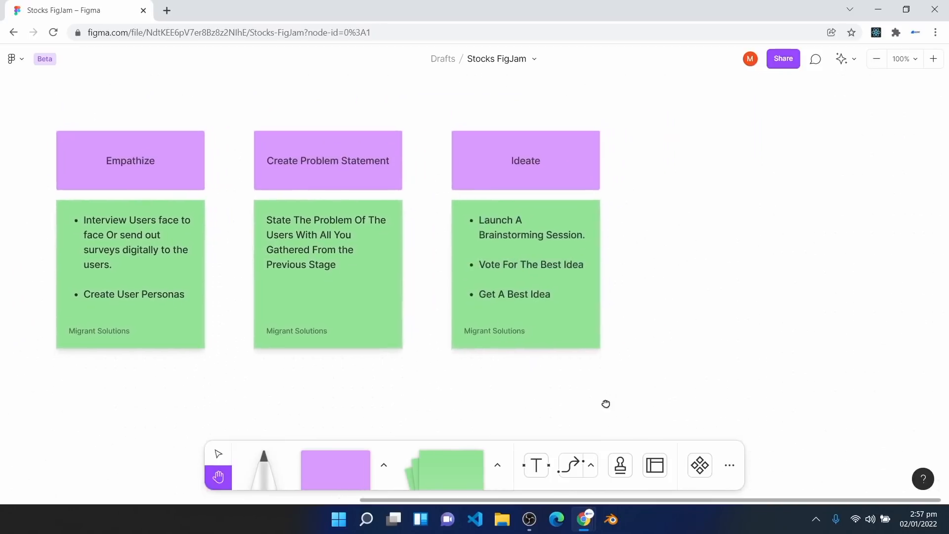
# Step: Duplicate the Ideate header as 'Design Prototype' and align it with Ideate
pyautogui.press('v')
pyautogui.click(566, 177)
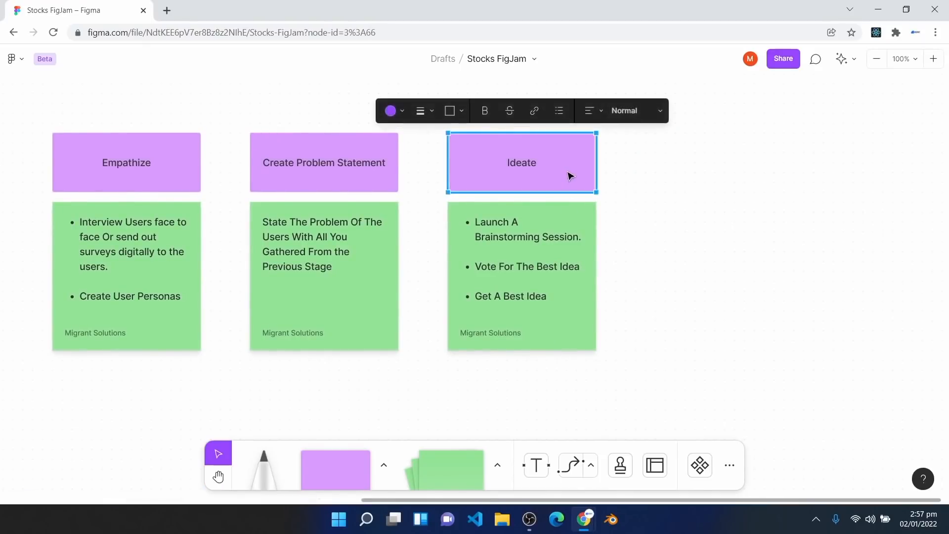
pyautogui.hotkey('ctrl', 'd')
pyautogui.doubleClick(715, 166)
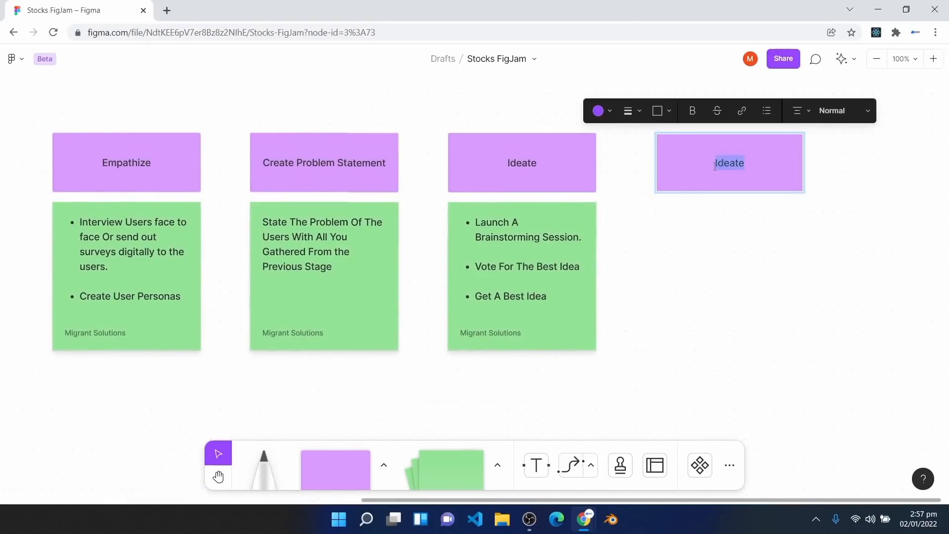
pyautogui.write('Pro')
pyautogui.press('BackSpace')
pyautogui.press('BackSpace')
pyautogui.press('BackSpace')
pyautogui.write('Design Prototype')
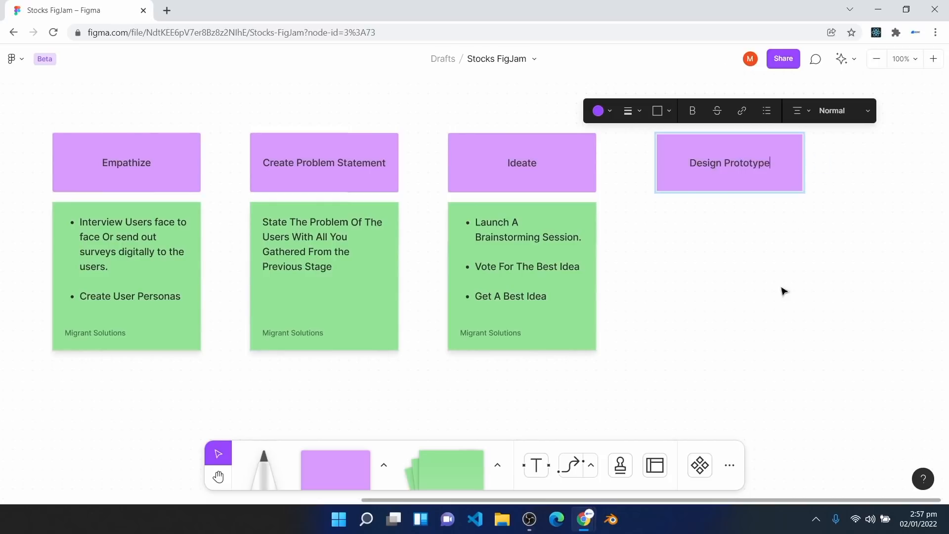
pyautogui.click(766, 310)
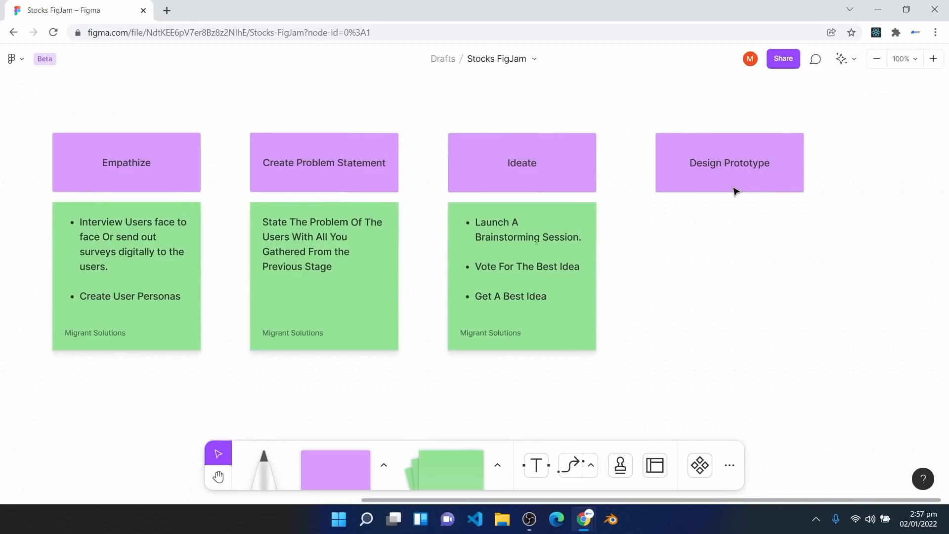
pyautogui.moveTo(735, 192); pyautogui.dragTo(725, 191)
# Step: Add a sticky beneath listing information architecture, low fidelity prototype, testing it, and high fidelity prototype
pyautogui.click(579, 297)
pyautogui.moveTo(578, 296); pyautogui.dragTo(778, 299)
pyautogui.doubleClick(765, 294)
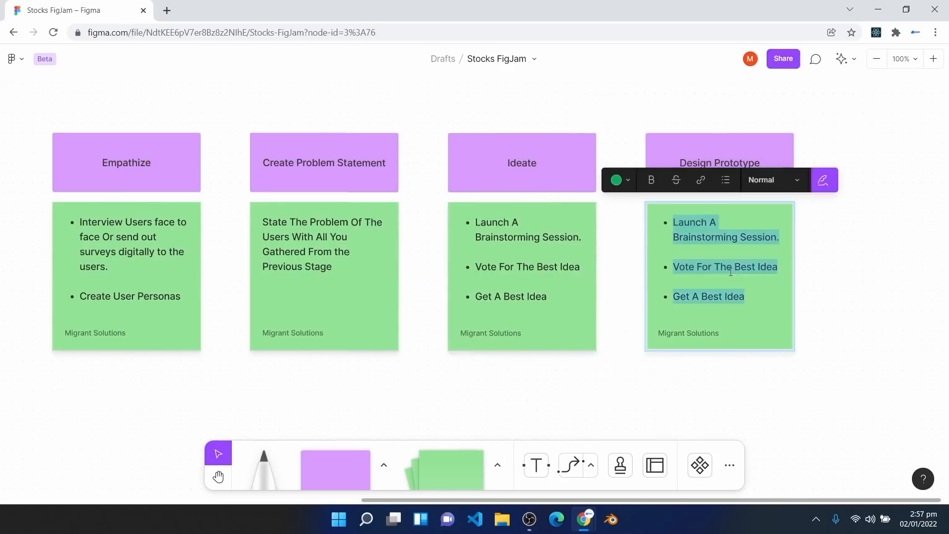
pyautogui.press('BackSpace')
pyautogui.press('BackSpace')
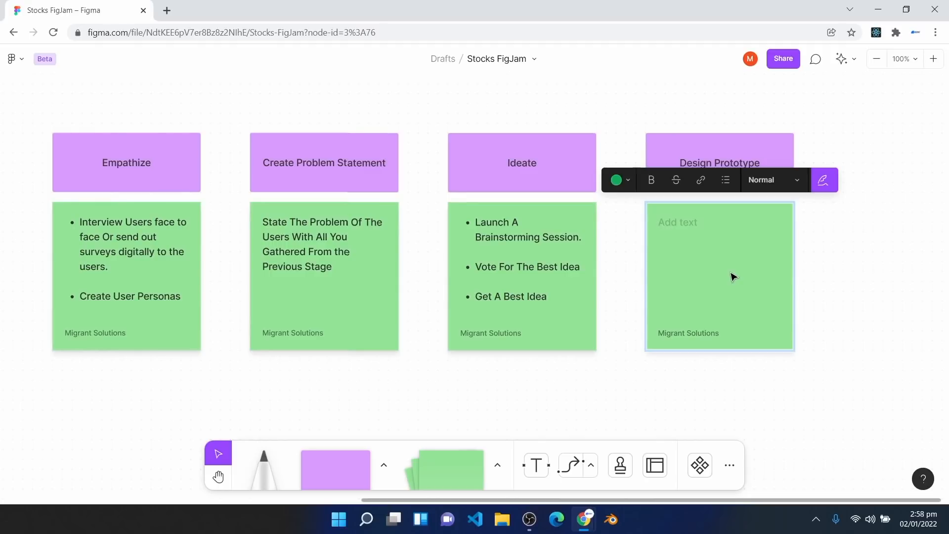
pyautogui.write('Create An Information Architecture  Create A Low Fidelity Prototype Of the best Idea  Test The low fidelity prototype  Create A high fidelity Prototype')
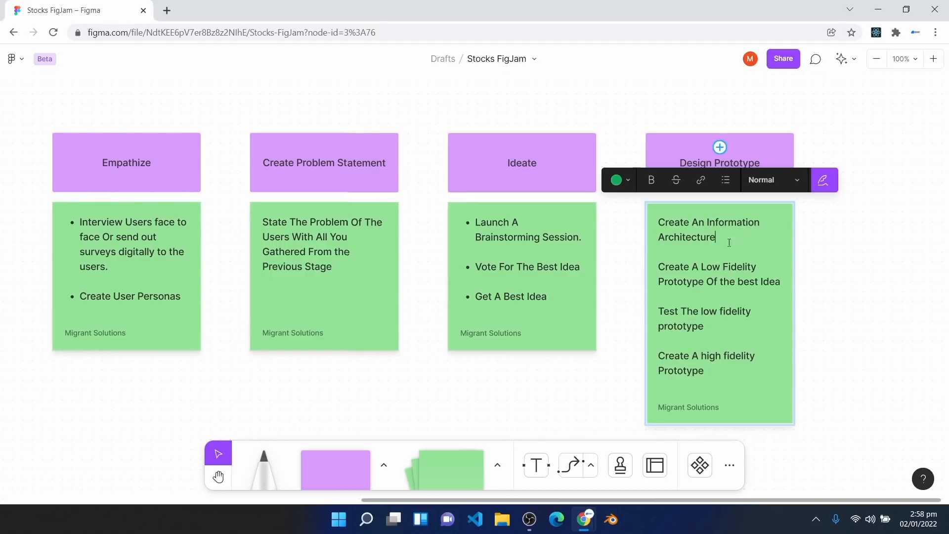
pyautogui.moveTo(729, 242); pyautogui.dragTo(638, 221)
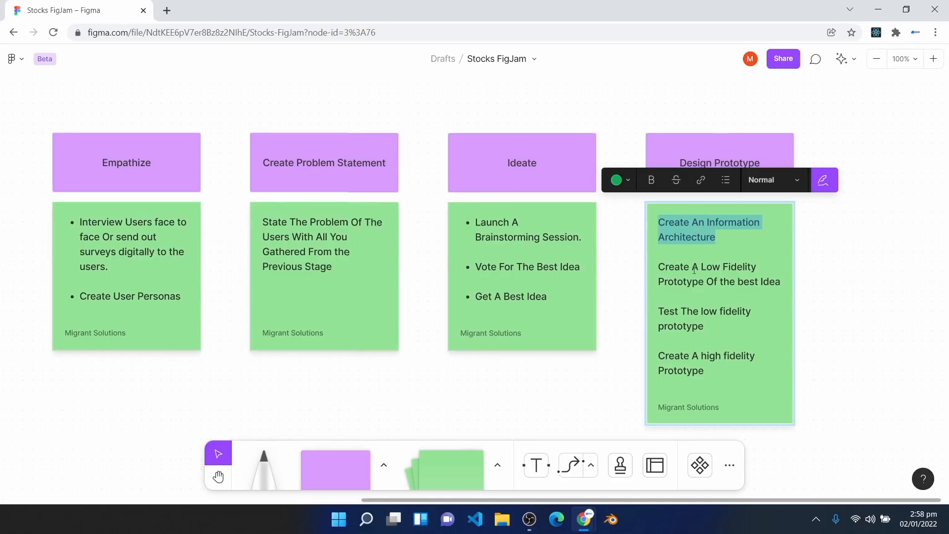
pyautogui.moveTo(659, 267); pyautogui.dragTo(759, 290)
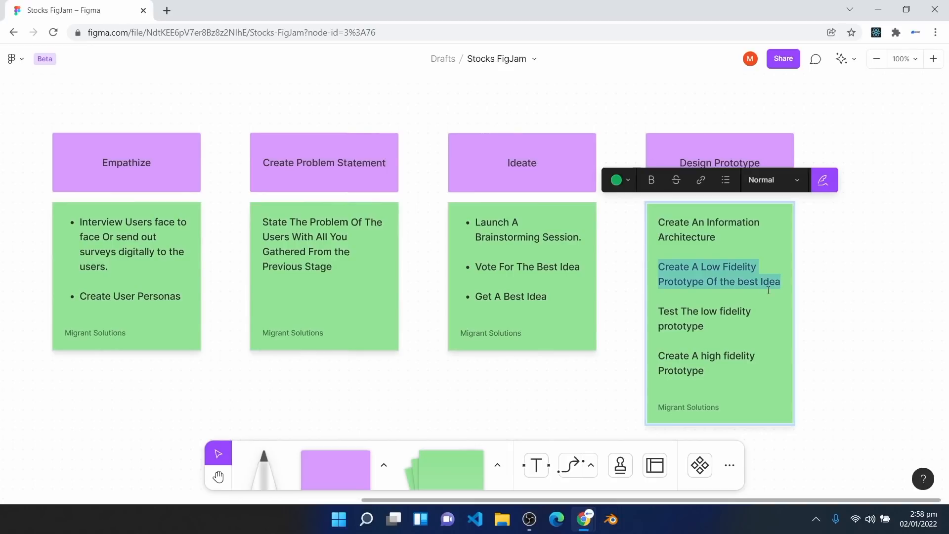
pyautogui.moveTo(717, 330); pyautogui.dragTo(650, 313)
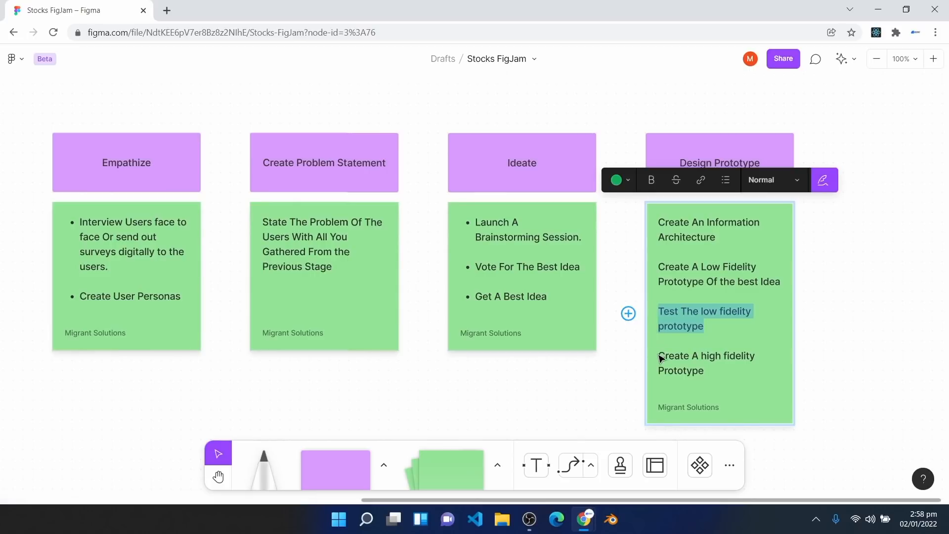
pyautogui.doubleClick(685, 371)
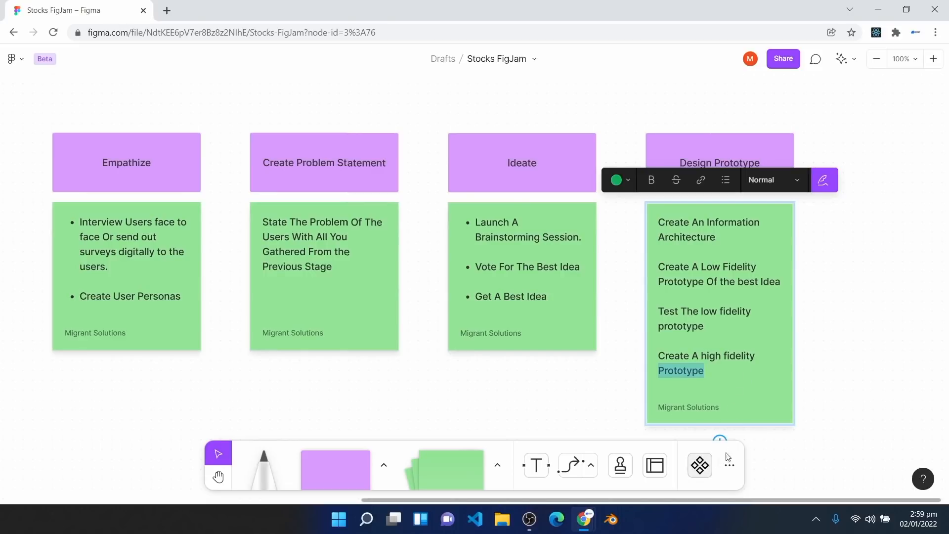
# Step: Rename the duplicated header after Design Prototype to 'Test Prototype'
pyautogui.click(852, 377)
pyautogui.press('space')
pyautogui.moveTo(840, 354); pyautogui.dragTo(564, 341)
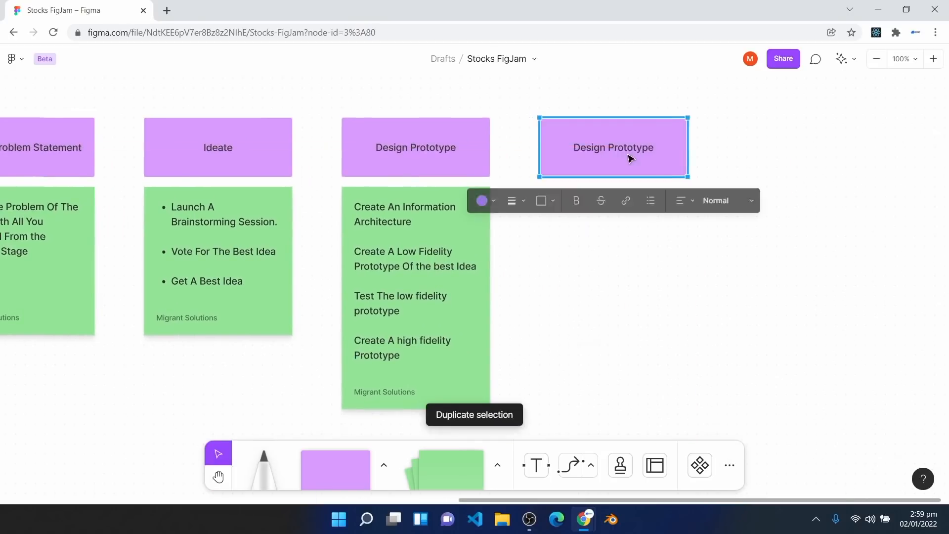
pyautogui.doubleClick(628, 156)
pyautogui.hotkey('ctrl', 'a')
pyautogui.write('Test Pro')
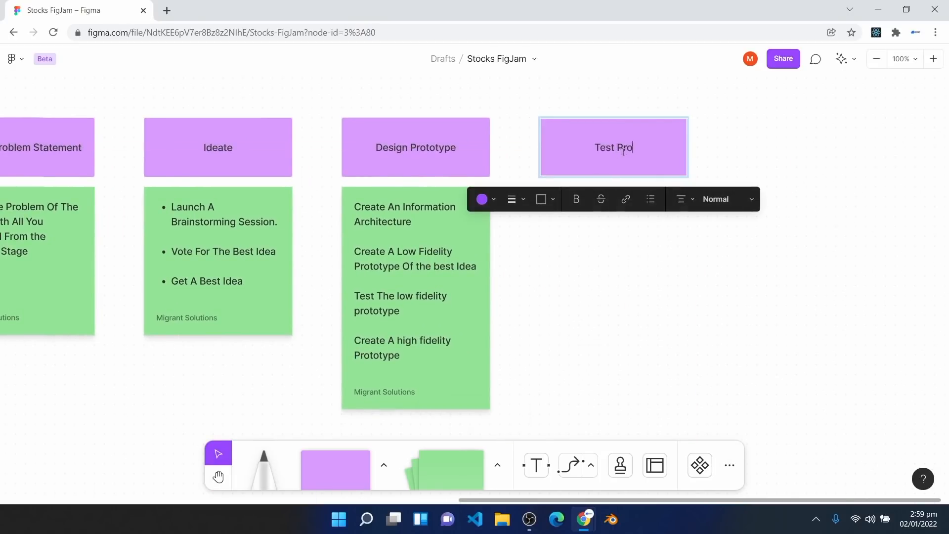
pyautogui.write('totype')
# Step: Duplicate the Design Prototype sticky and change the copy's text to 'Usability Testing'
pyautogui.click(448, 372)
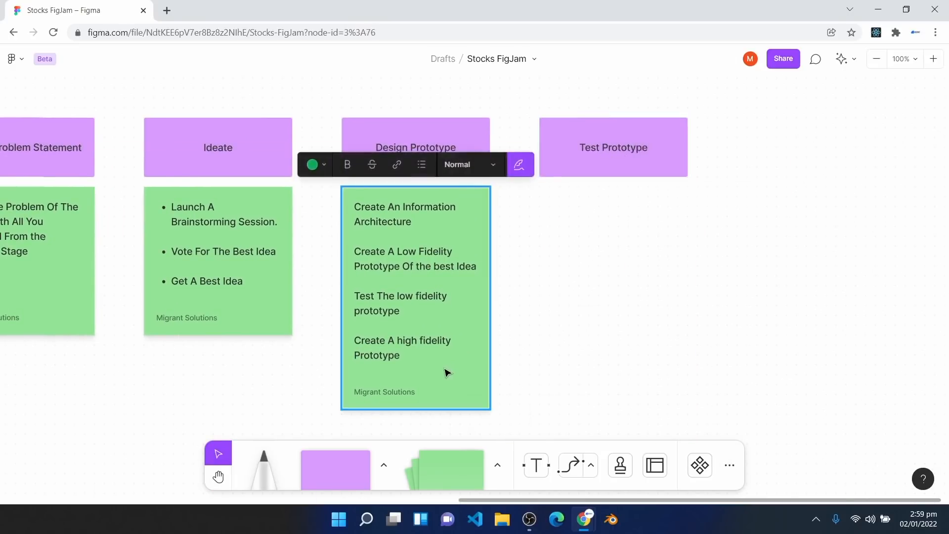
pyautogui.hotkey('ctrl', 'd')
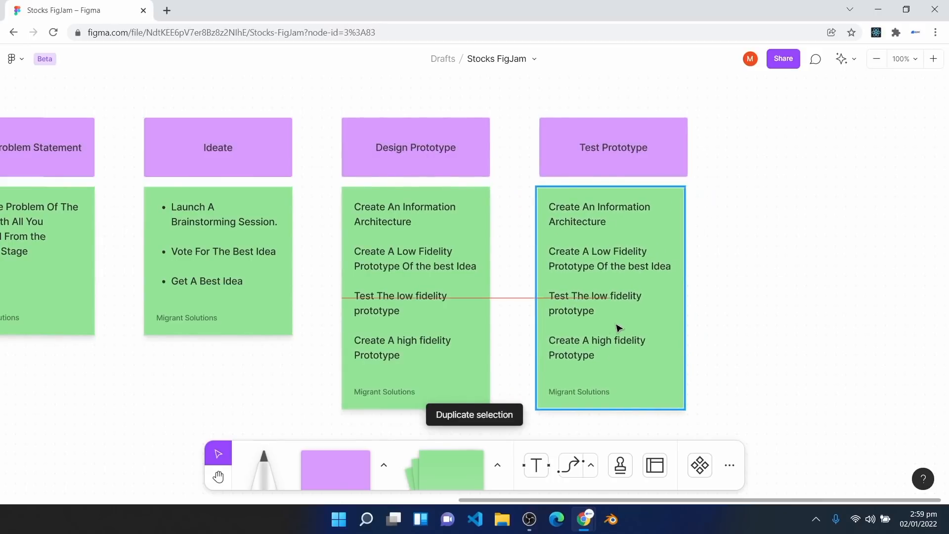
pyautogui.doubleClick(618, 324)
pyautogui.hotkey('ctrl', 'a')
pyautogui.write('Usabilit')
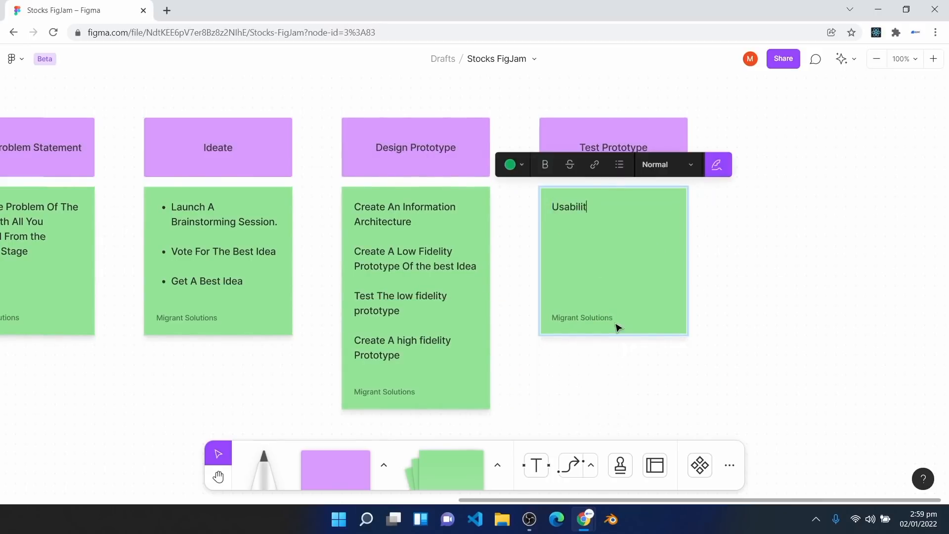
pyautogui.write('y Testing')
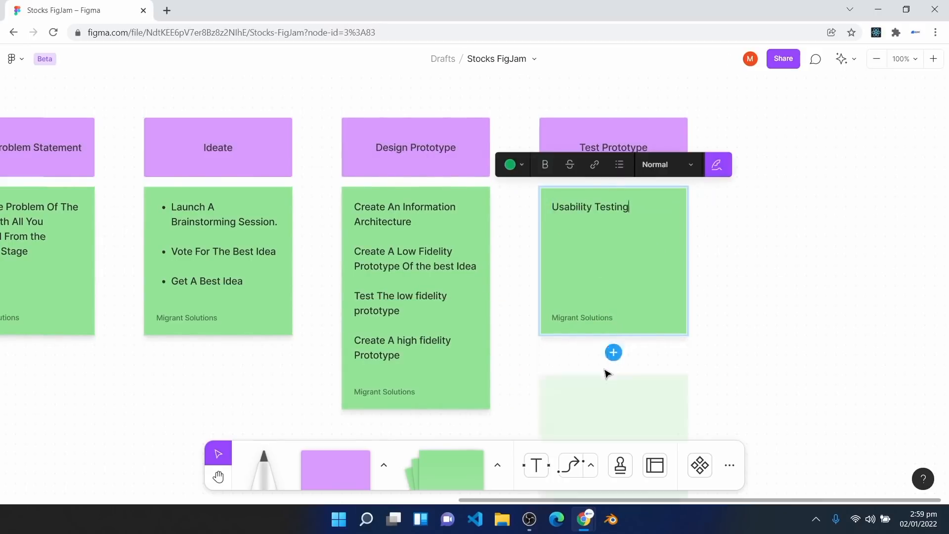
# Step: Turn the Design Prototype tasks into bullet points
pyautogui.click(371, 310)
pyautogui.press('Return')
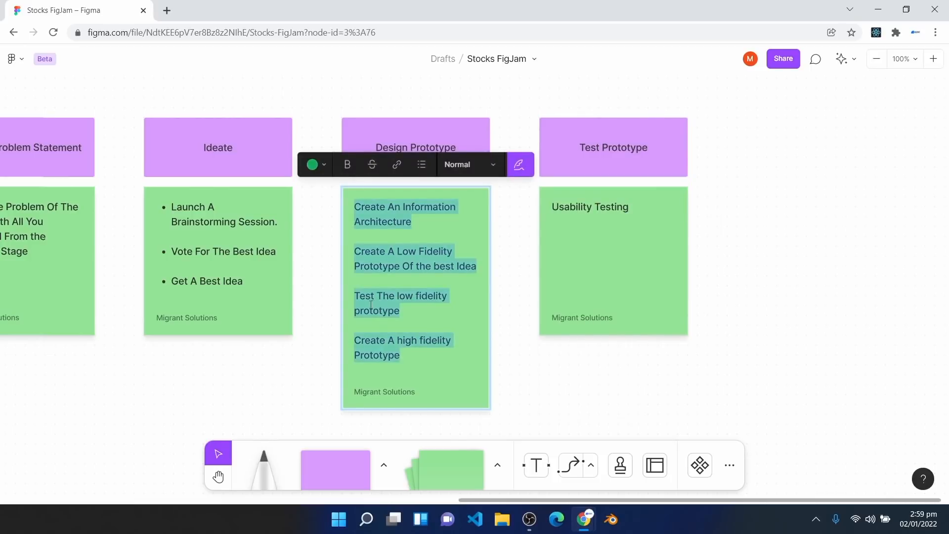
pyautogui.click(422, 164)
pyautogui.click(607, 387)
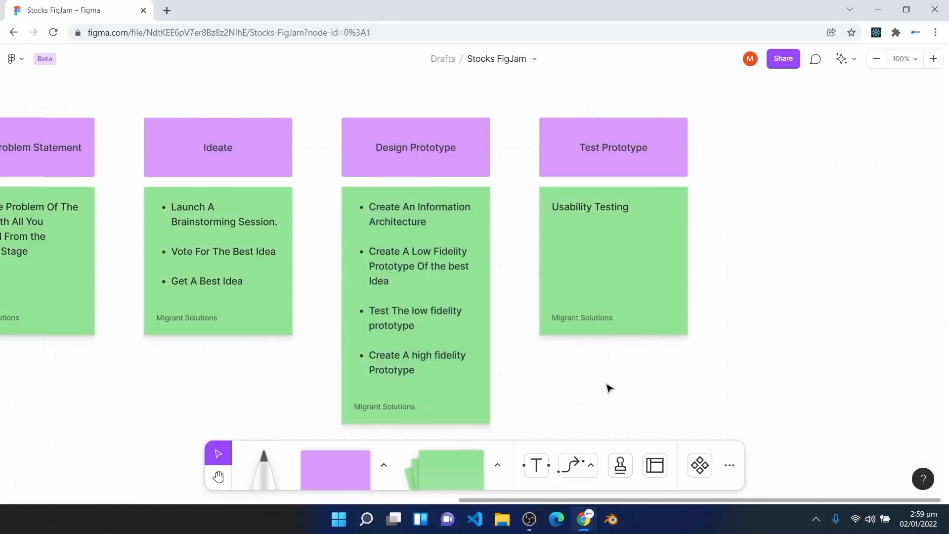
pyautogui.press('h')
pyautogui.hscroll(-10, 568, 371)
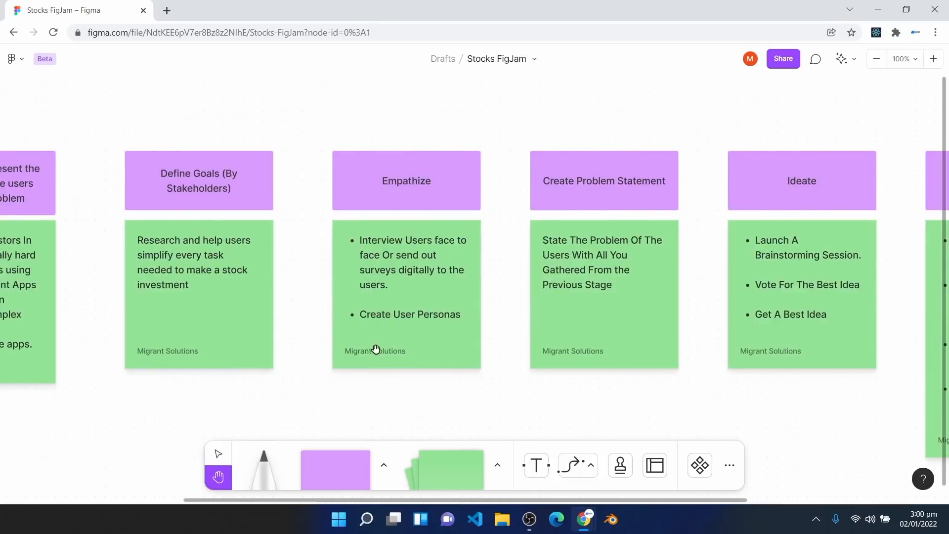
# Step: Draw connector arrows from Stakeholders to Define Goals, Empathize, and Create Problem Statement
pyautogui.moveTo(375, 349); pyautogui.dragTo(767, 280)
pyautogui.moveTo(410, 335); pyautogui.dragTo(489, 355)
pyautogui.click(576, 464)
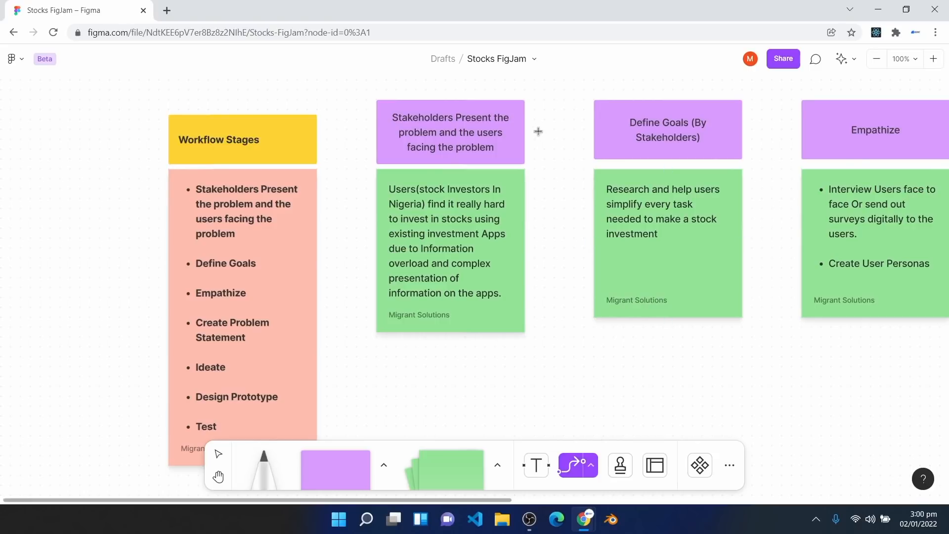
pyautogui.moveTo(526, 131); pyautogui.dragTo(591, 138)
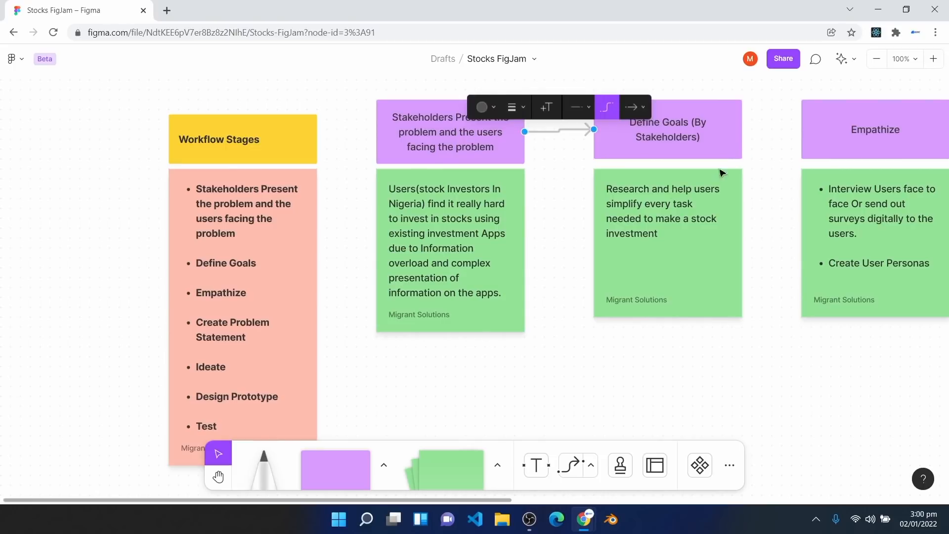
pyautogui.click(580, 466)
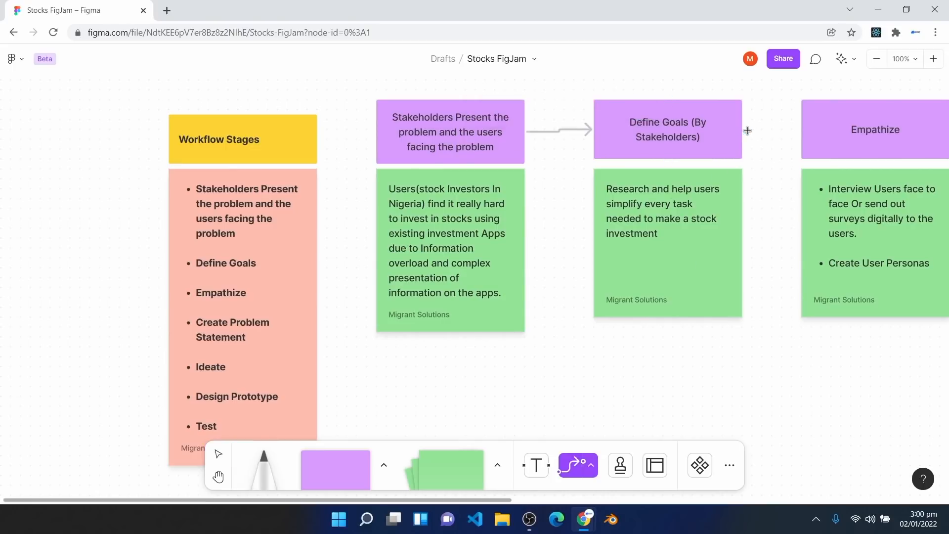
pyautogui.moveTo(743, 130); pyautogui.dragTo(801, 129)
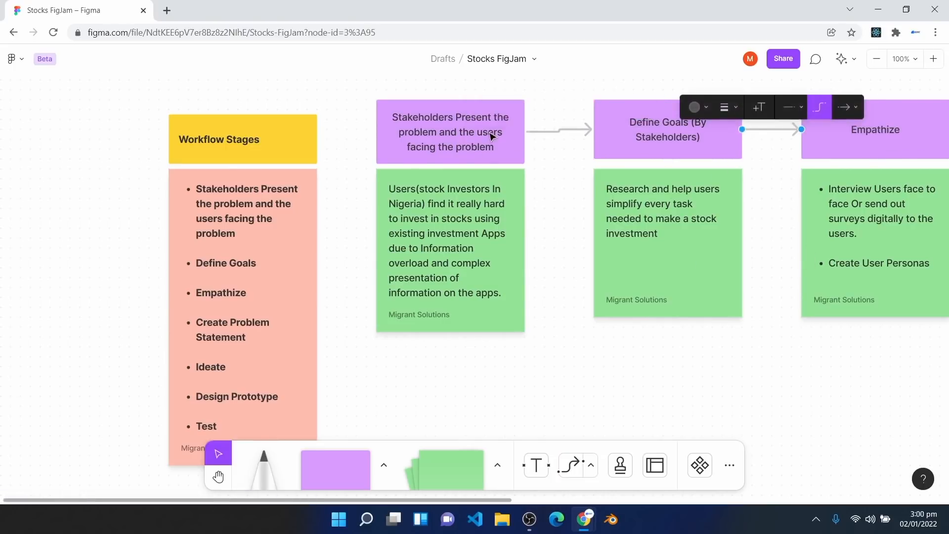
pyautogui.hscroll(9, 517, 150)
pyautogui.moveTo(521, 150); pyautogui.dragTo(567, 150)
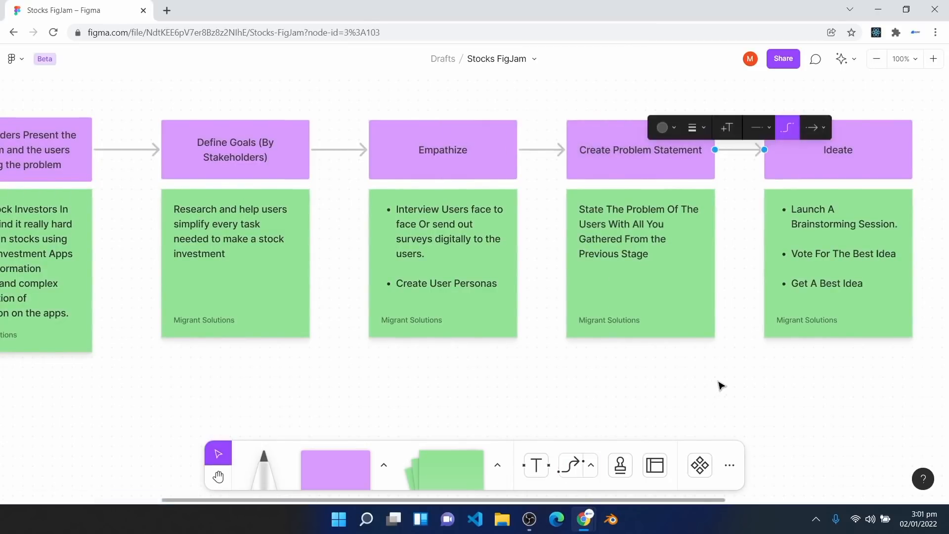
pyautogui.press('space')
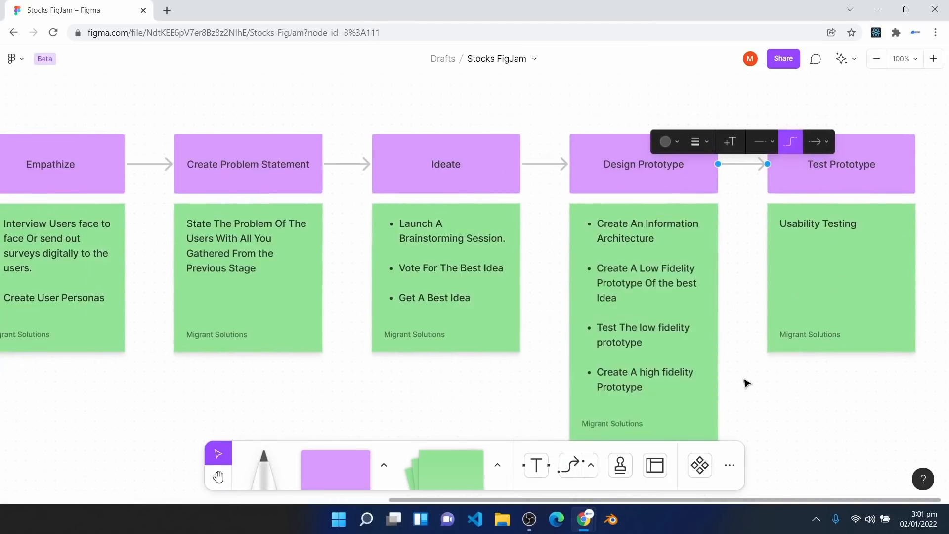
# Step: Deselect the newly drawn connector and scroll down the board
pyautogui.click(769, 404)
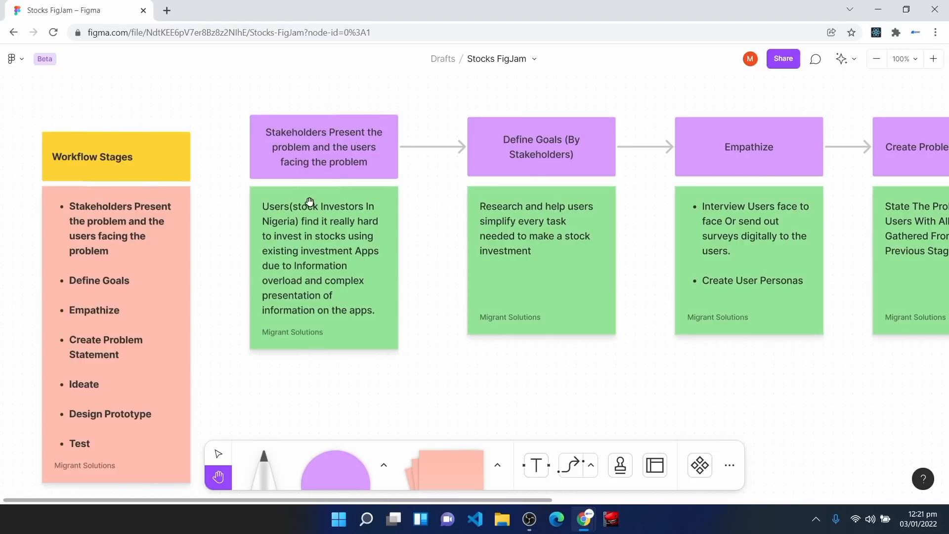
pyautogui.scroll(-1, 300, 247)
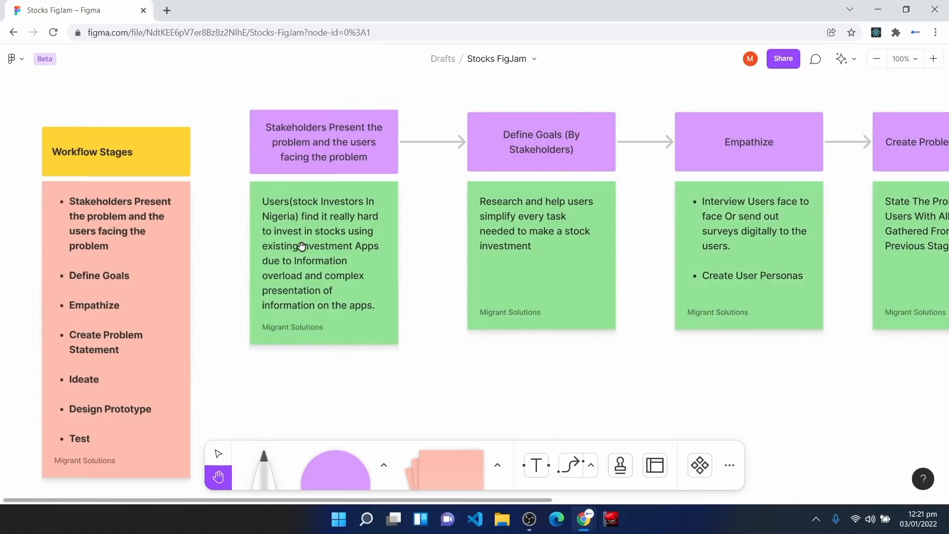
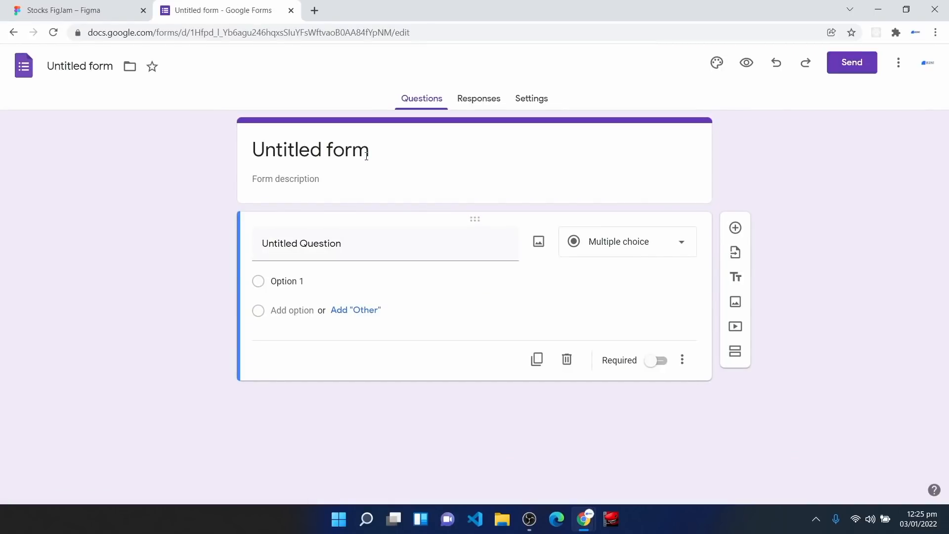
# Step: Title the form 'Stock App UX Survey' and rename the form file to match
pyautogui.click(367, 156)
pyautogui.moveTo(367, 157); pyautogui.dragTo(199, 158)
pyautogui.write('Srock')
pyautogui.press('BackSpace')
pyautogui.press('BackSpace')
pyautogui.press('BackSpace')
pyautogui.press('BackSpace')
pyautogui.write('to')
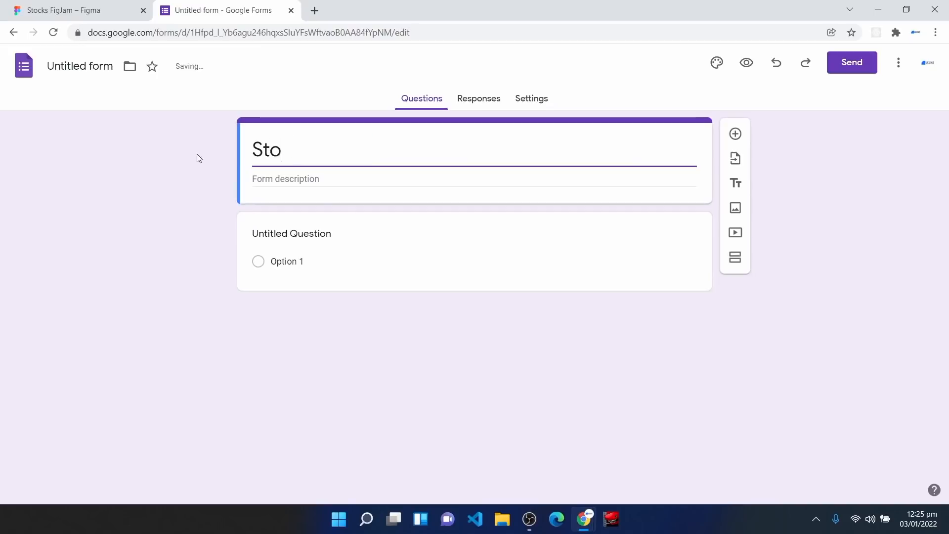
pyautogui.write('ck App UX')
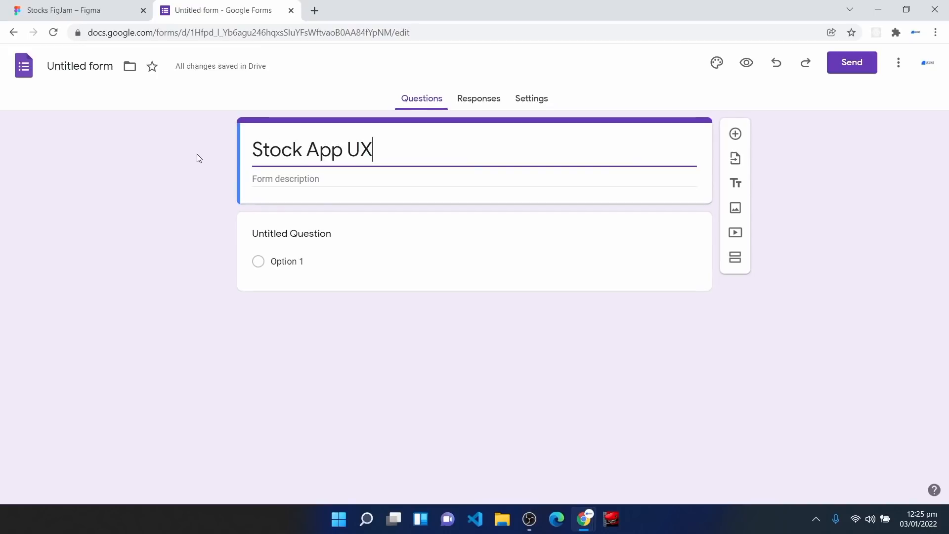
pyautogui.write(' Survey')
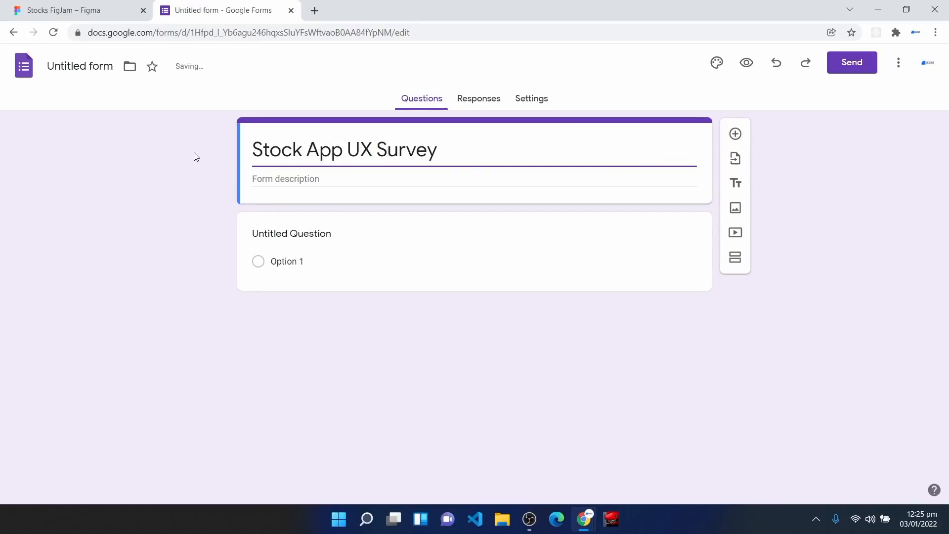
pyautogui.click(441, 208)
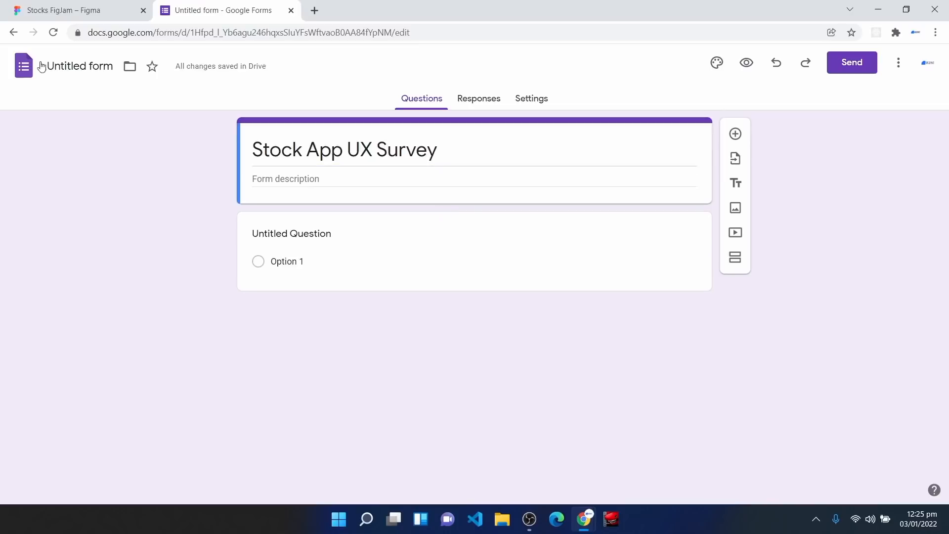
pyautogui.click(71, 67)
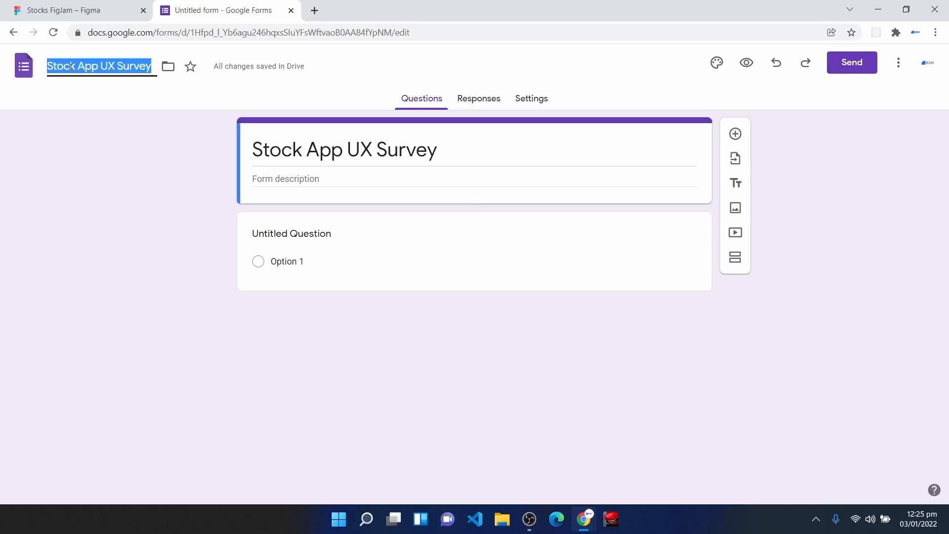
pyautogui.press('Return')
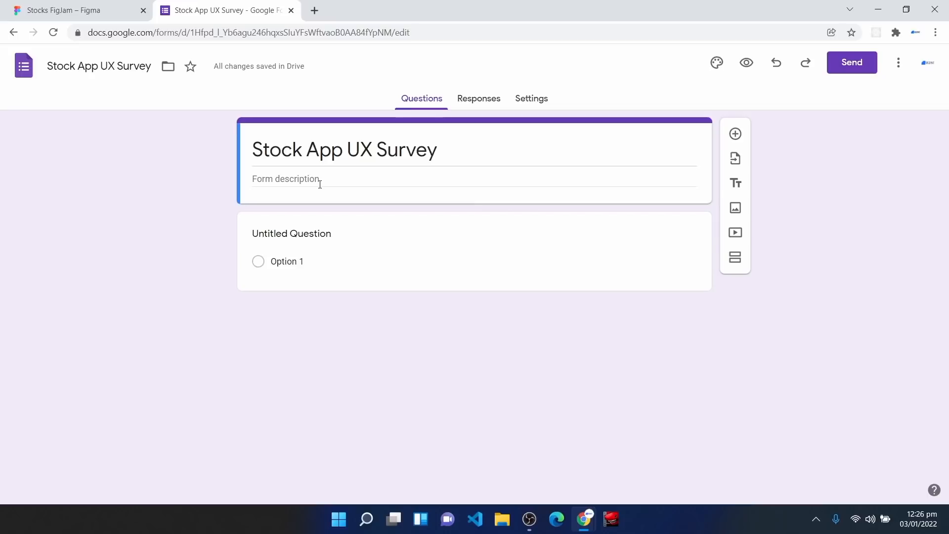
# Step: Paste a description saying VEXT. Technologies' survey aims to simplify stock investing in an app
pyautogui.click(298, 179)
pyautogui.write('This survey is carried out by VEXT. Technologies and it is aimed at Improving the experience of users who want to invest in stocks from an App without having complex steps.')
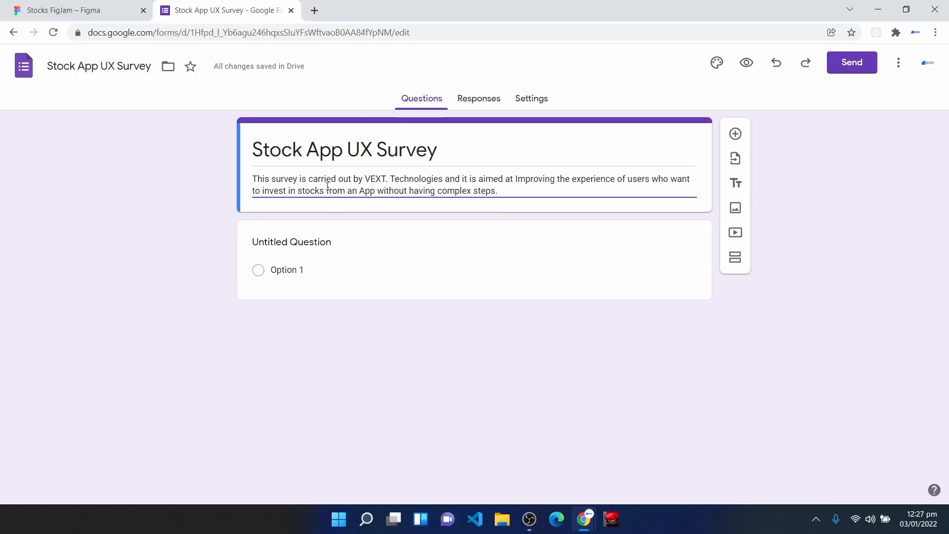
pyautogui.click(324, 211)
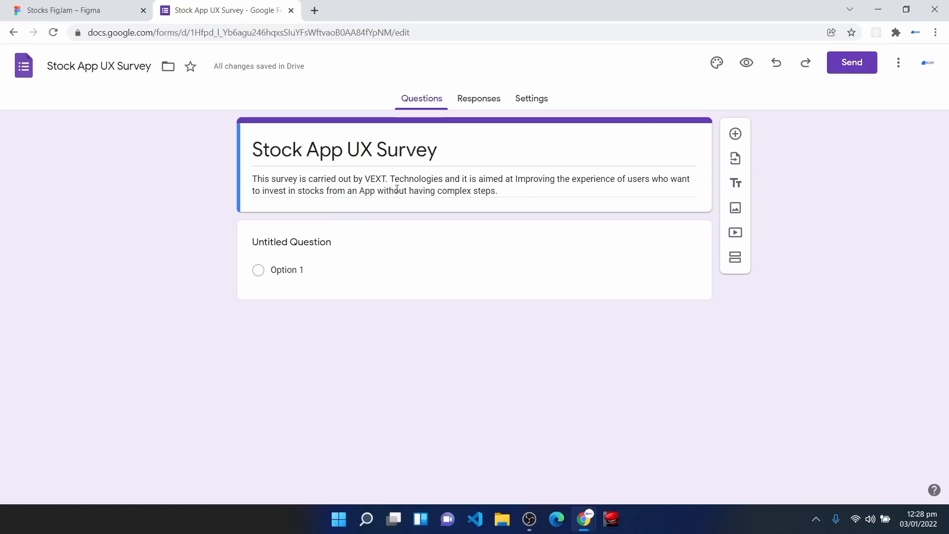
# Step: Switch on Collect email addresses in the Responses settings
pyautogui.click(527, 101)
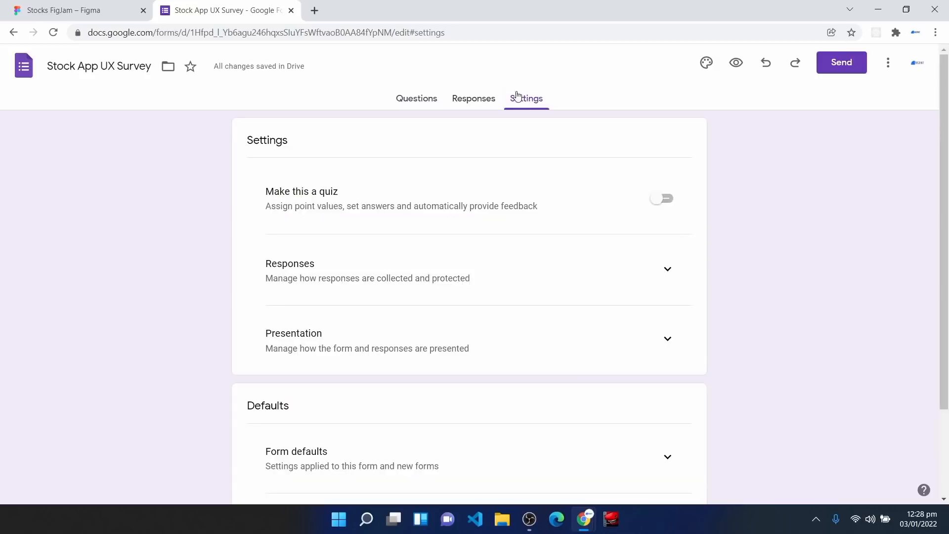
pyautogui.click(667, 275)
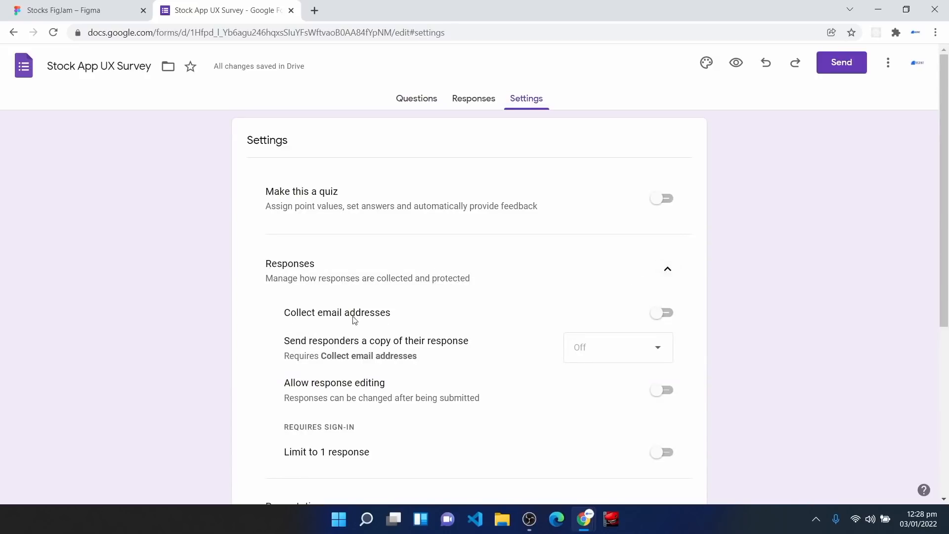
pyautogui.moveTo(287, 316); pyautogui.dragTo(404, 317)
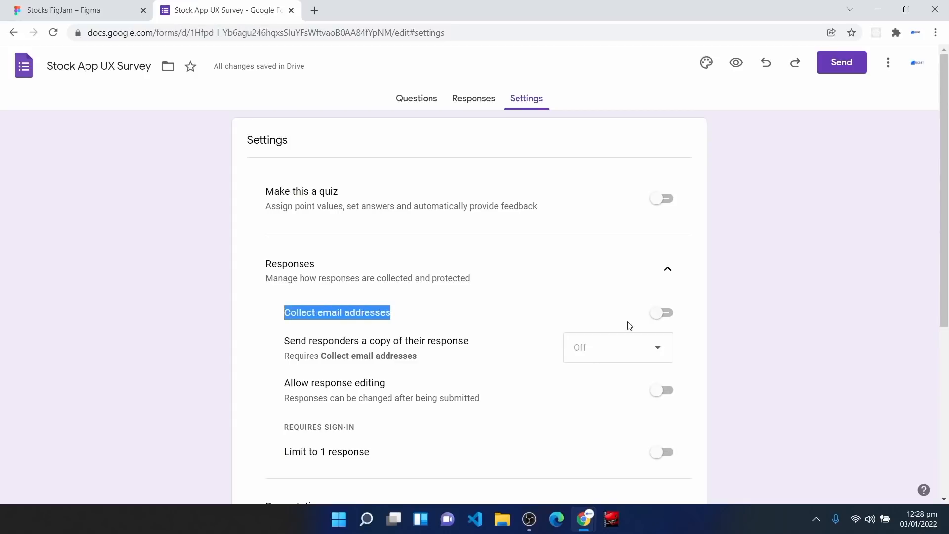
pyautogui.click(667, 313)
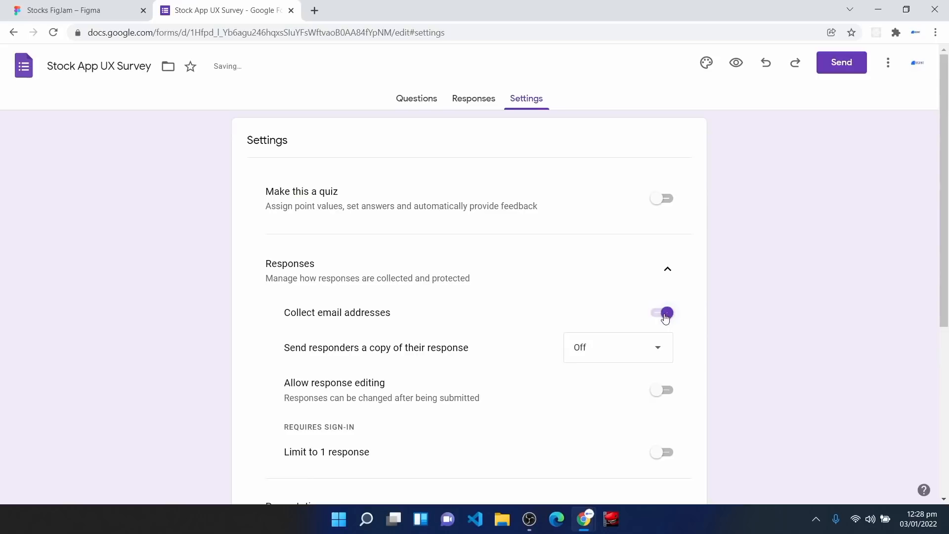
pyautogui.click(409, 104)
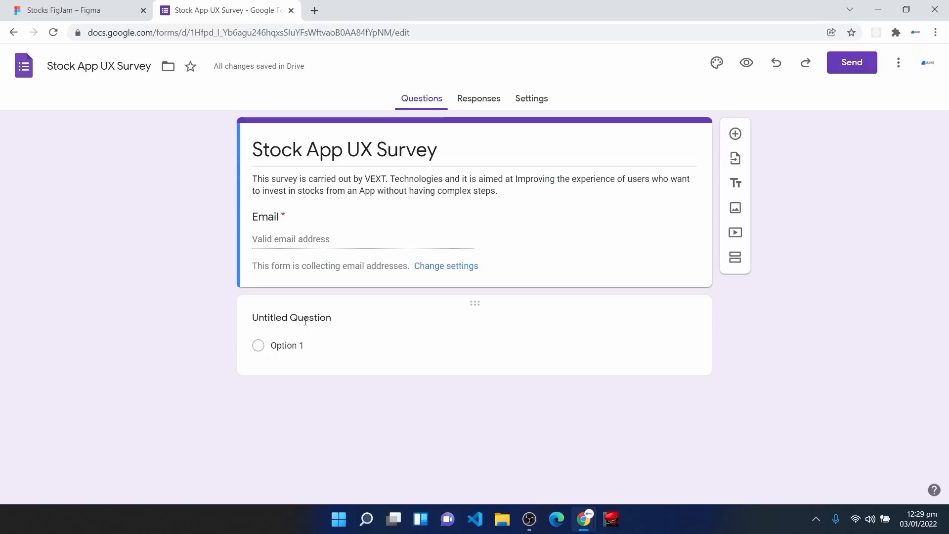
# Step: Make the first question a required Short answer titled 'Enter Full Name'
pyautogui.click(318, 320)
pyautogui.write('E')
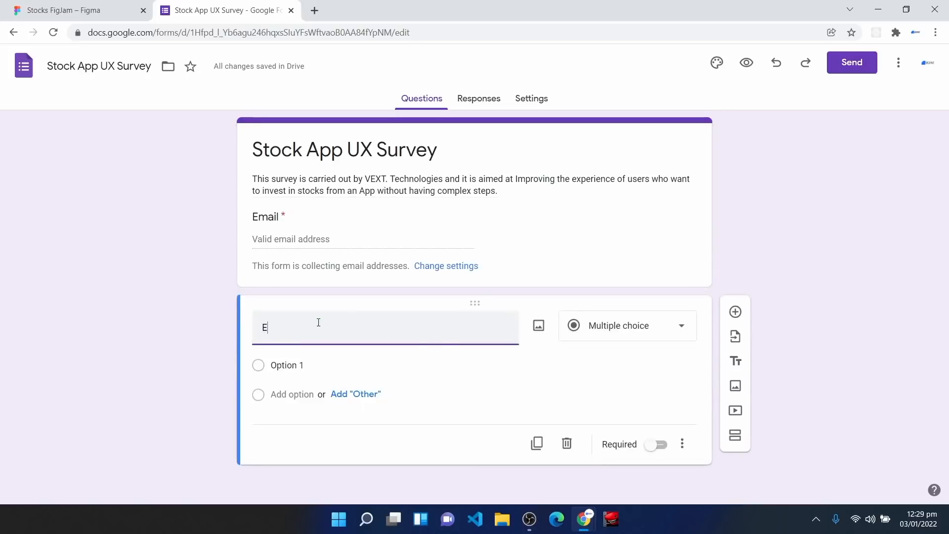
pyautogui.write('nter Ful')
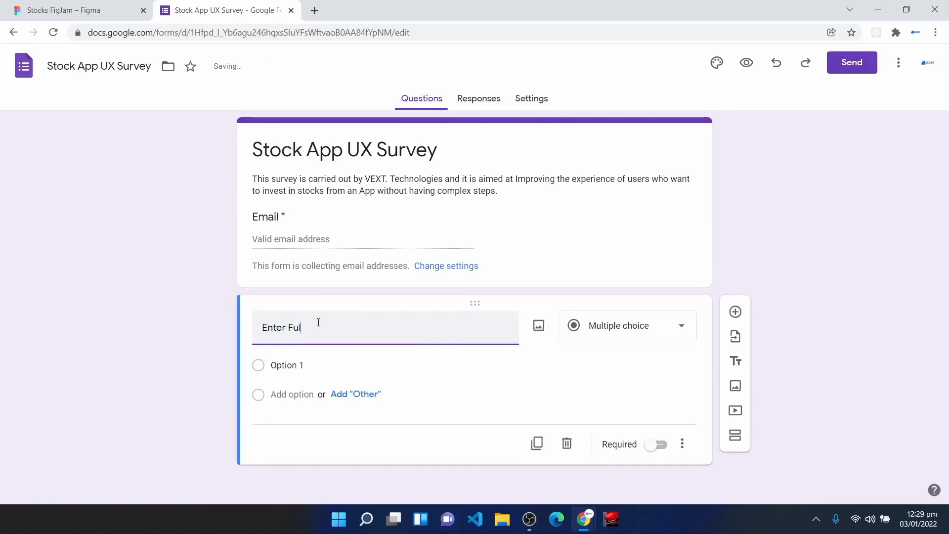
pyautogui.write('l Name')
pyautogui.click(615, 334)
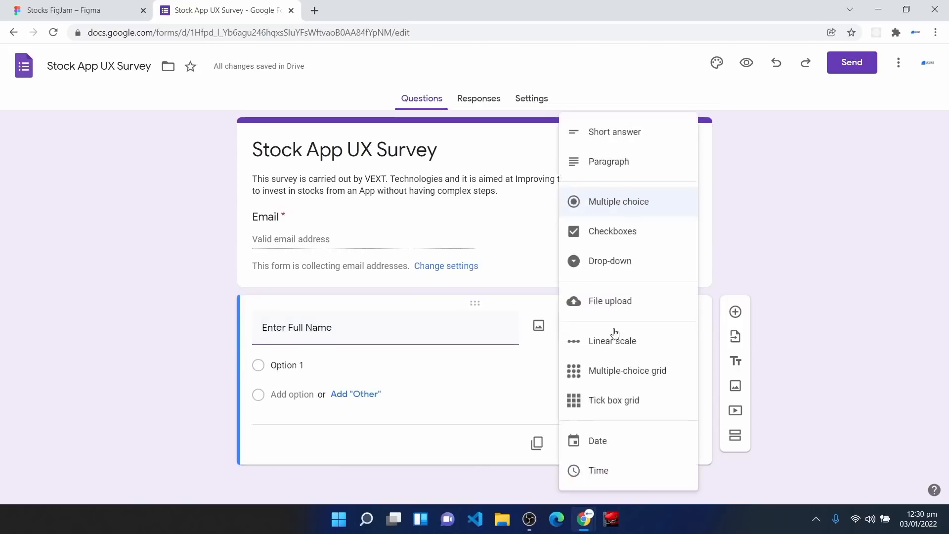
pyautogui.click(625, 138)
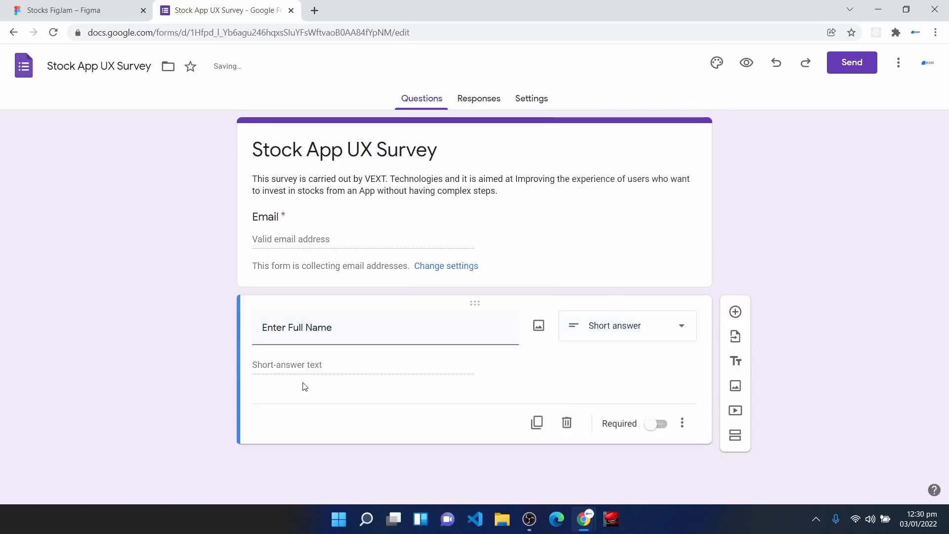
pyautogui.click(665, 430)
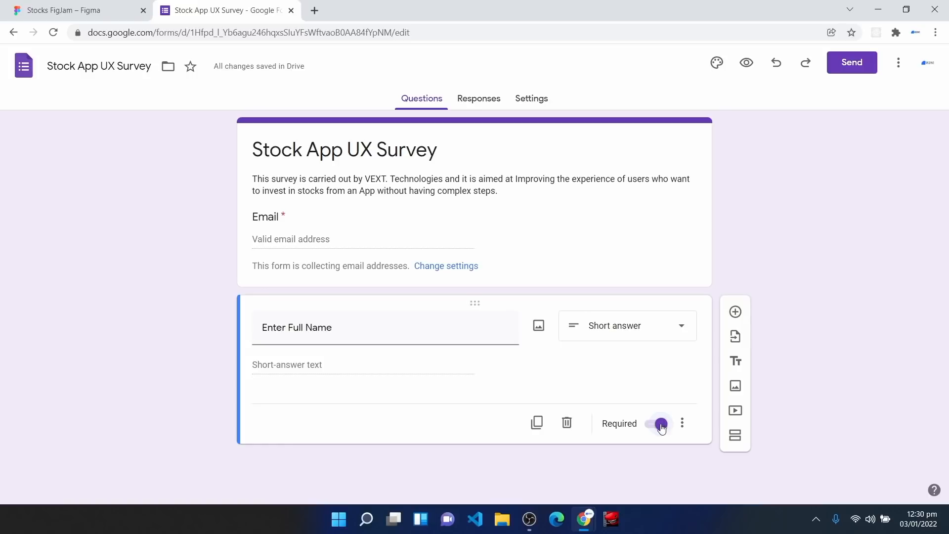
# Step: Add a required Short answer question titled 'Country Of Residence'
pyautogui.click(737, 313)
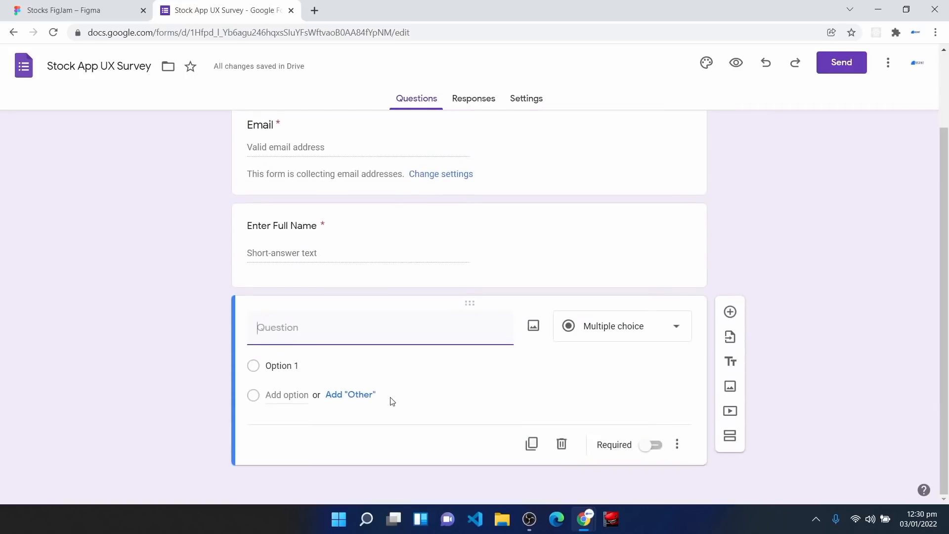
pyautogui.write('Country Of ')
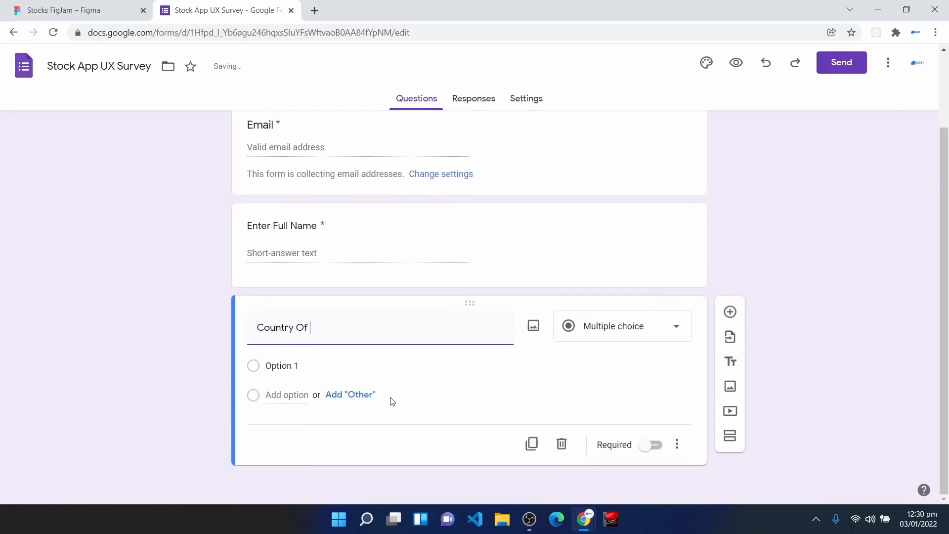
pyautogui.write('residence')
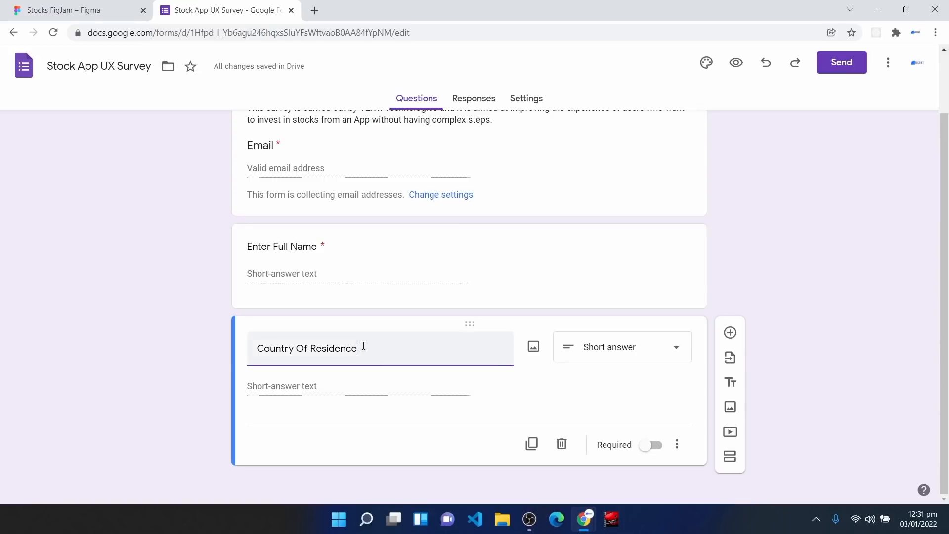
pyautogui.moveTo(363, 346); pyautogui.dragTo(256, 365)
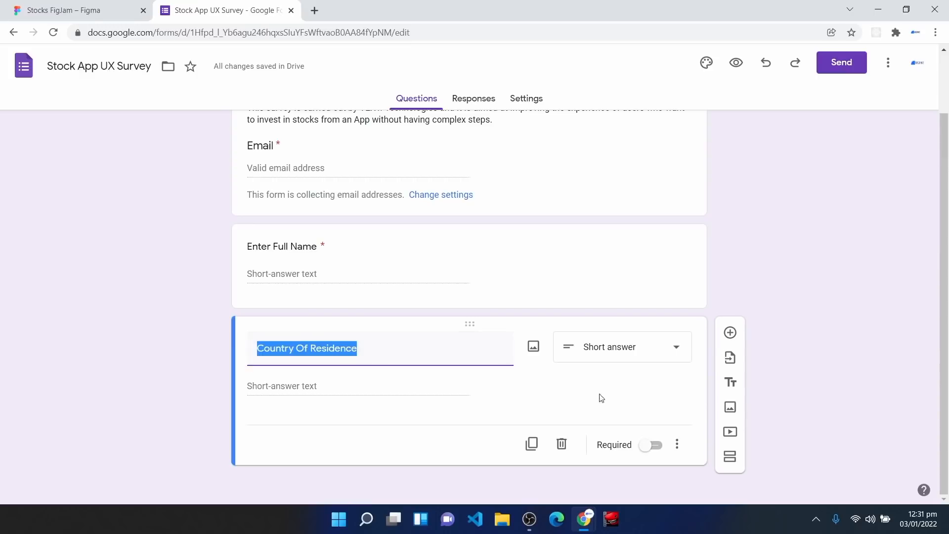
pyautogui.click(655, 451)
pyautogui.click(630, 346)
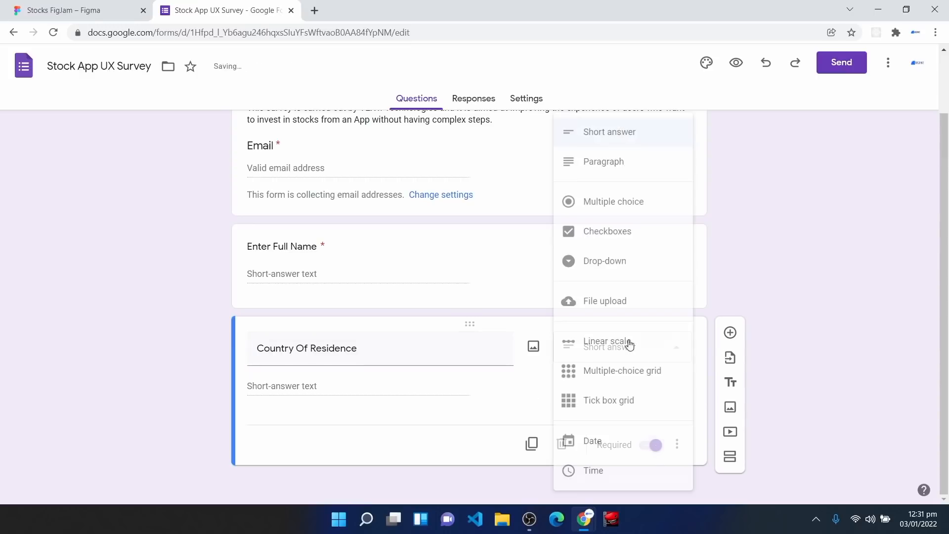
pyautogui.click(624, 135)
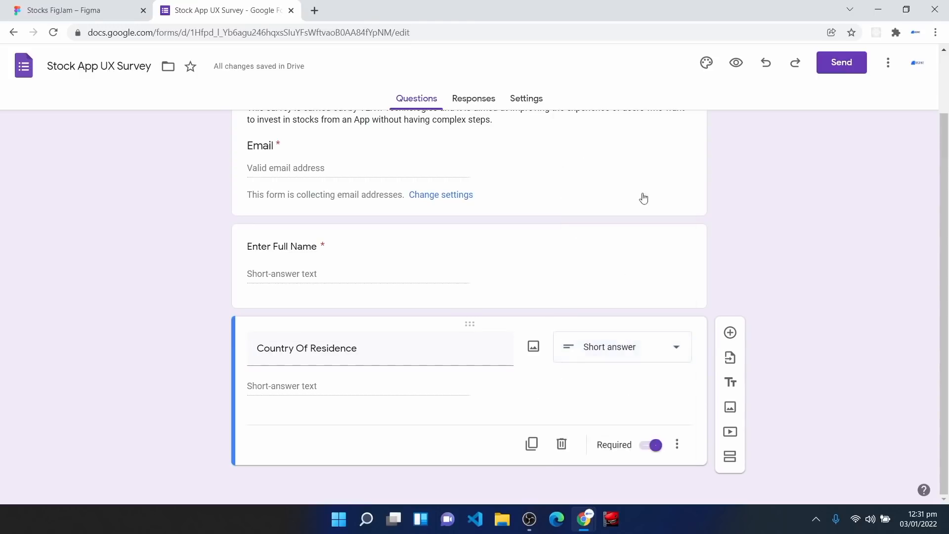
# Step: Add a required 'Enter Age' question after Country Of Residence
pyautogui.click(731, 333)
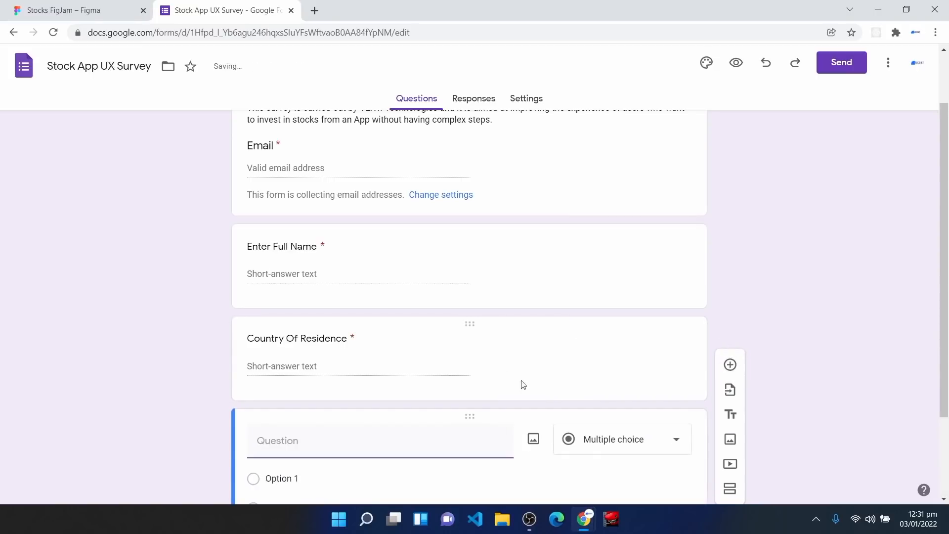
pyautogui.write('Enter Age')
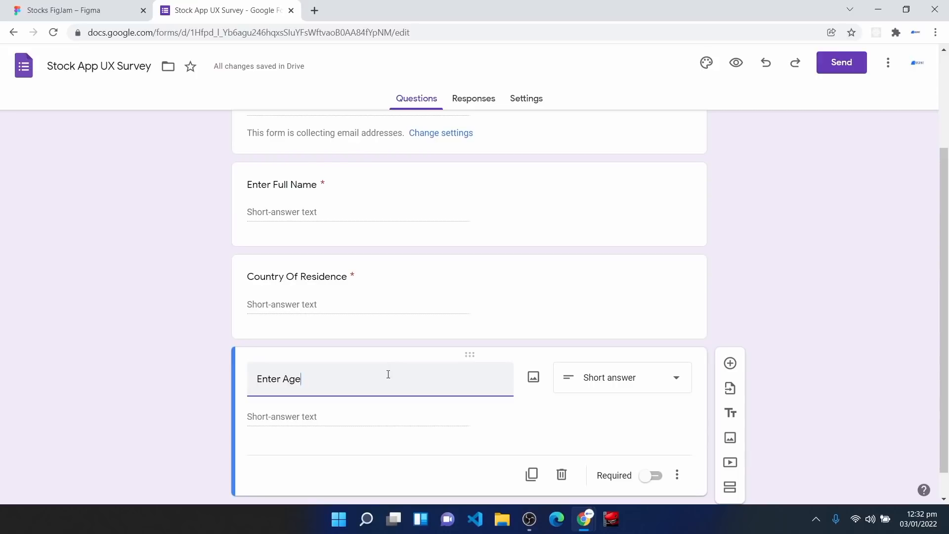
pyautogui.moveTo(389, 374); pyautogui.dragTo(242, 379)
pyautogui.click(348, 385)
pyautogui.scroll(-1, 597, 381)
pyautogui.click(656, 446)
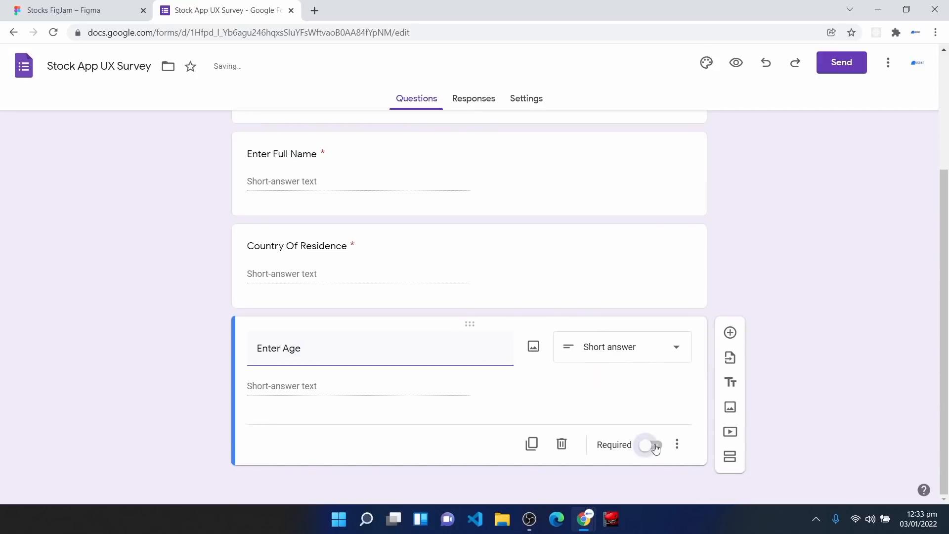
# Step: Add a required 'Enter Profession' question and a blank question below it
pyautogui.click(730, 333)
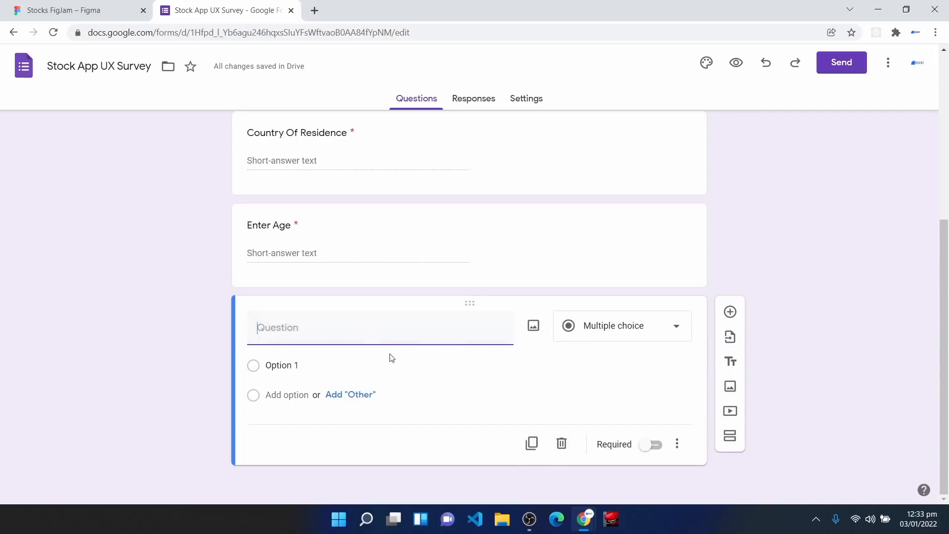
pyautogui.write('Enter Profession')
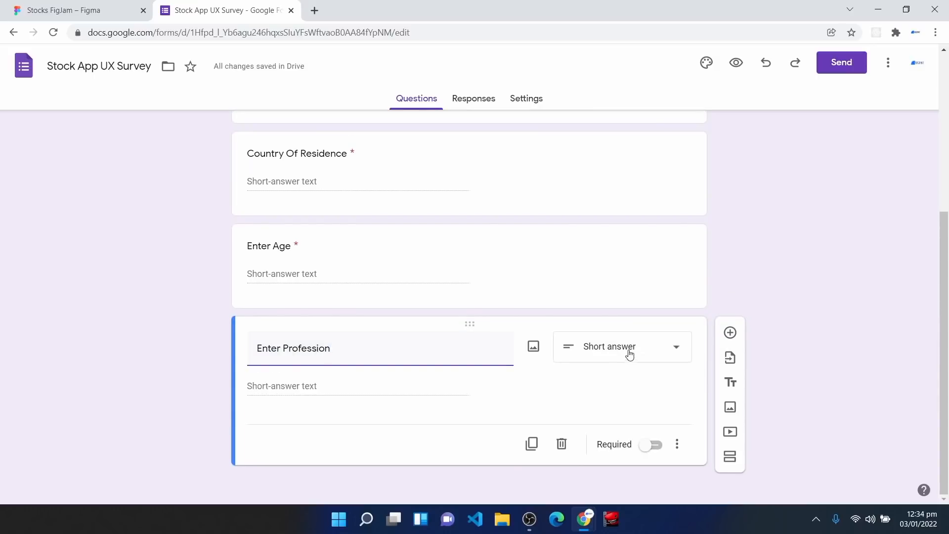
pyautogui.click(657, 446)
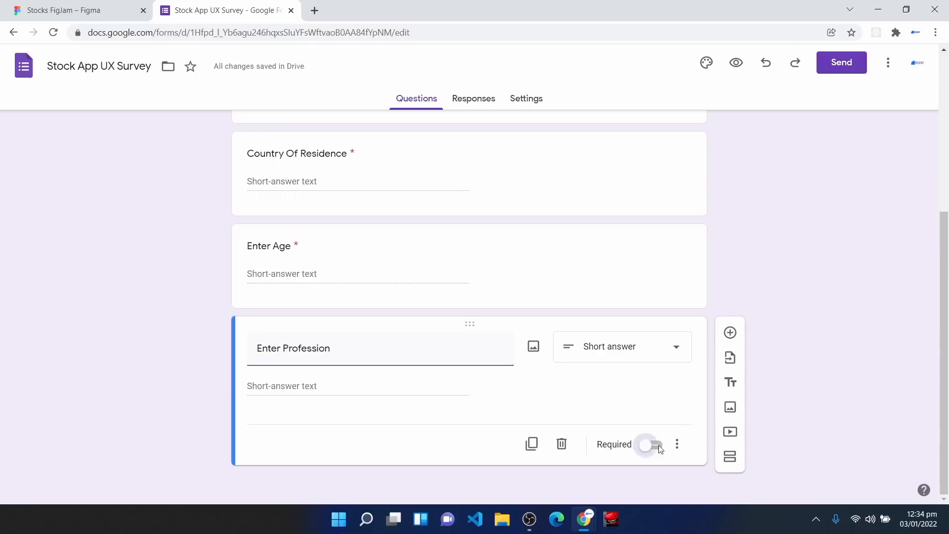
pyautogui.click(730, 334)
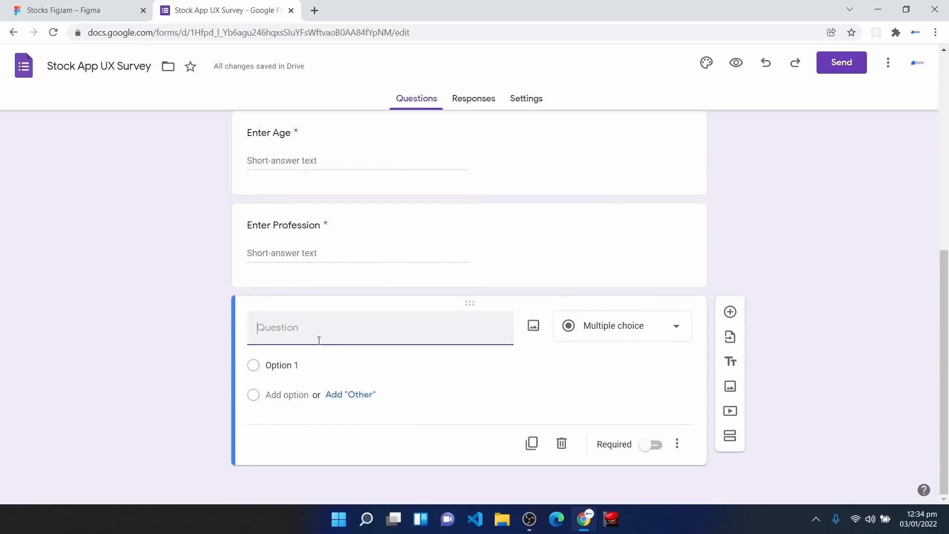
# Step: Create the required Yes/No question 'Have You Invested In Stocks From A Mobile App ?'
pyautogui.write('Have You In')
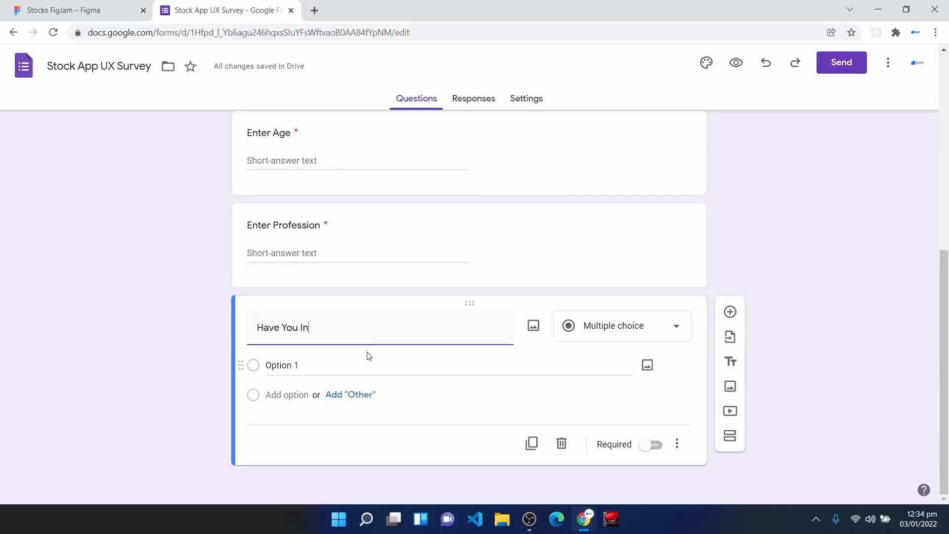
pyautogui.write('vested In Stocks From A Mobile App ?')
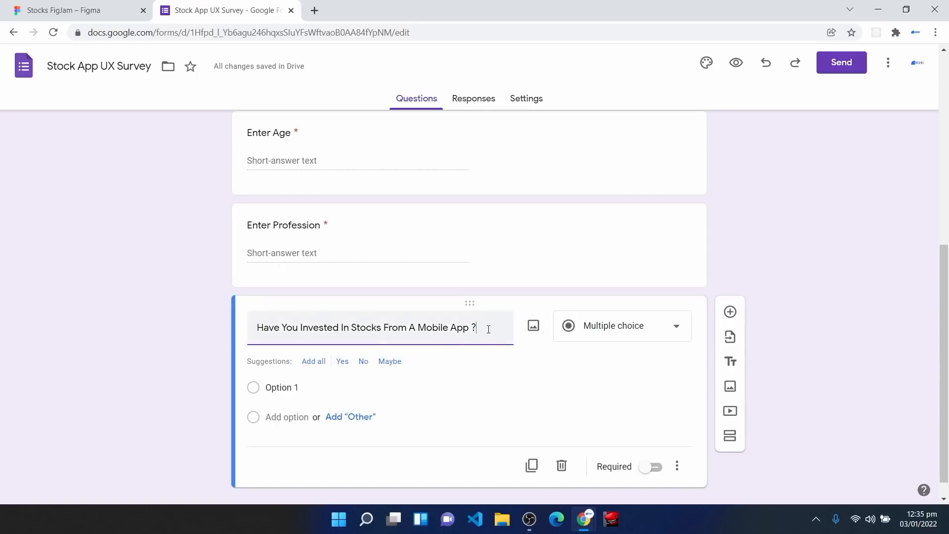
pyautogui.click(342, 363)
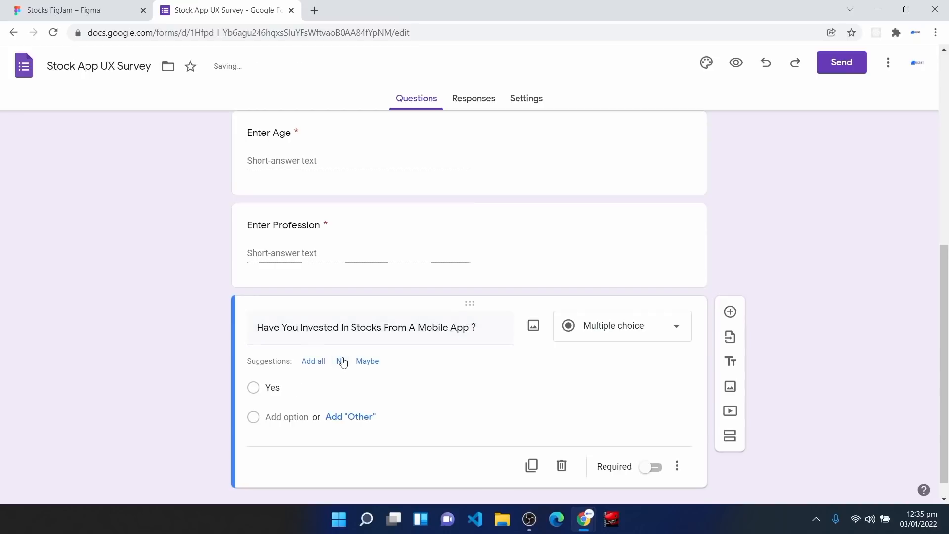
pyautogui.click(342, 364)
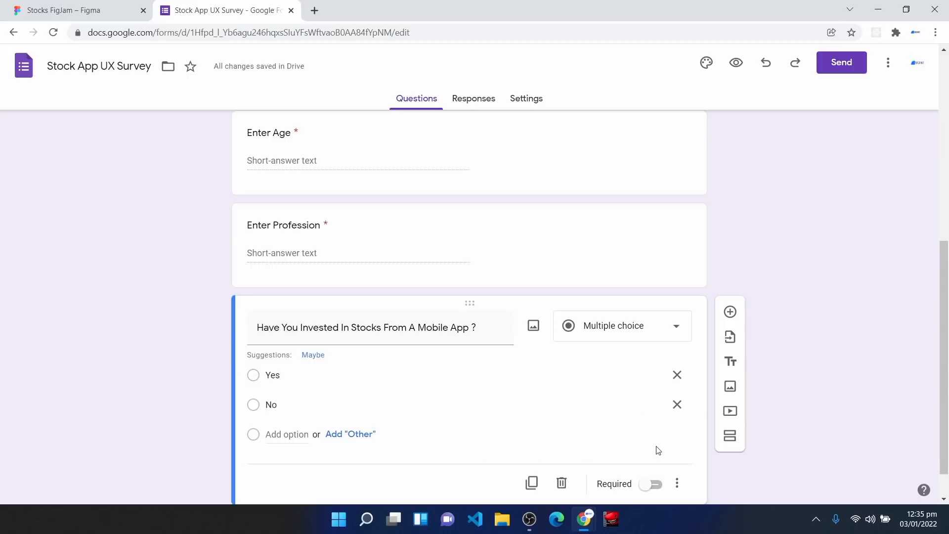
pyautogui.scroll(-1, 658, 450)
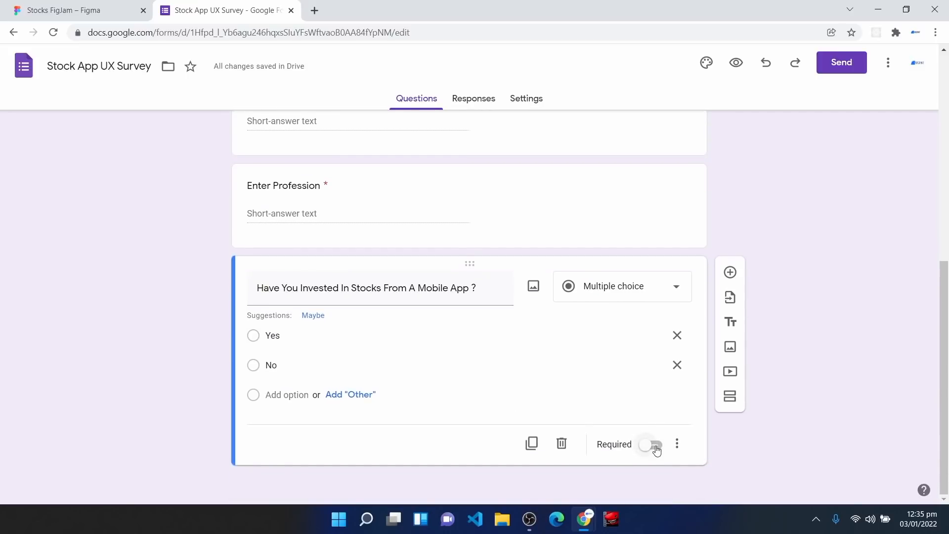
pyautogui.click(656, 446)
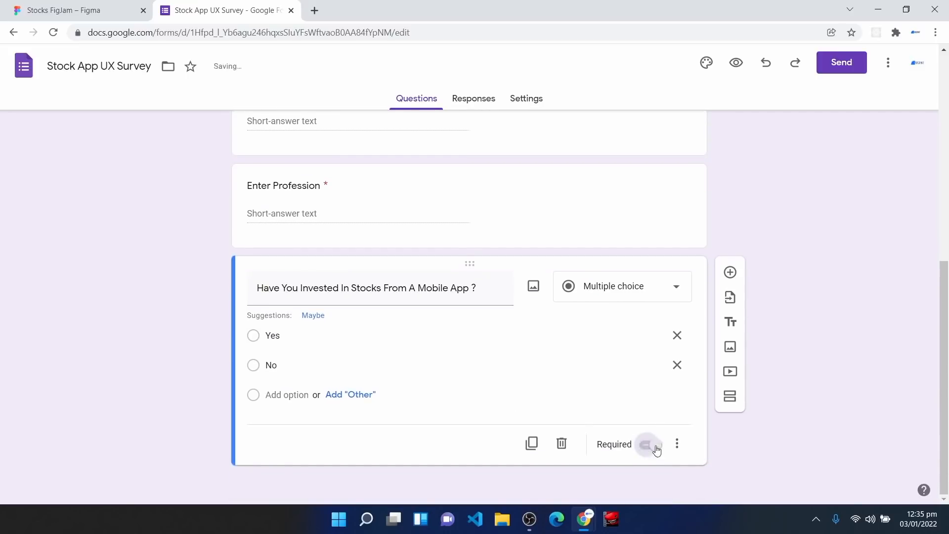
pyautogui.click(731, 273)
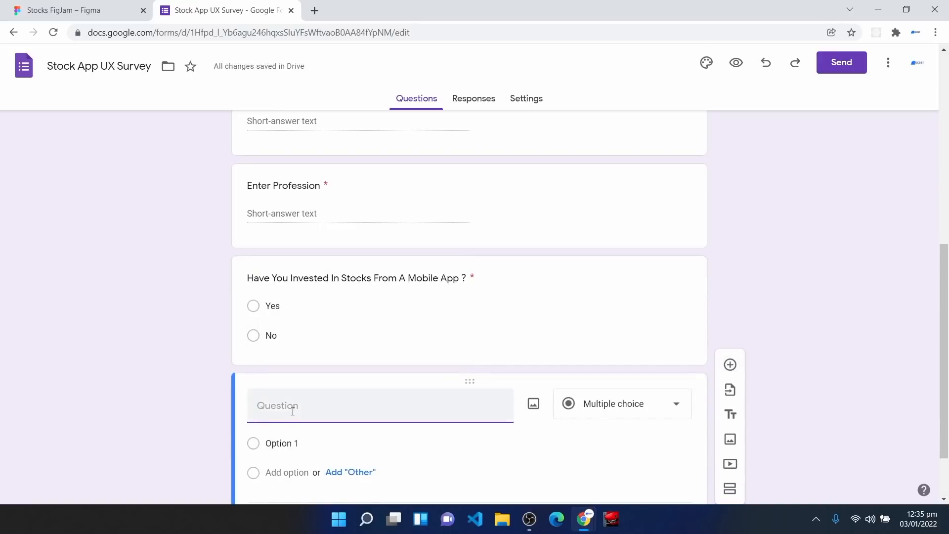
# Step: Paste the investing goals question as Checkboxes with first option 'Invest Quickly'
pyautogui.write('Select The Goals You Always Love To Achieve When Investing In Stocks From A mobile App (Select more than One)')
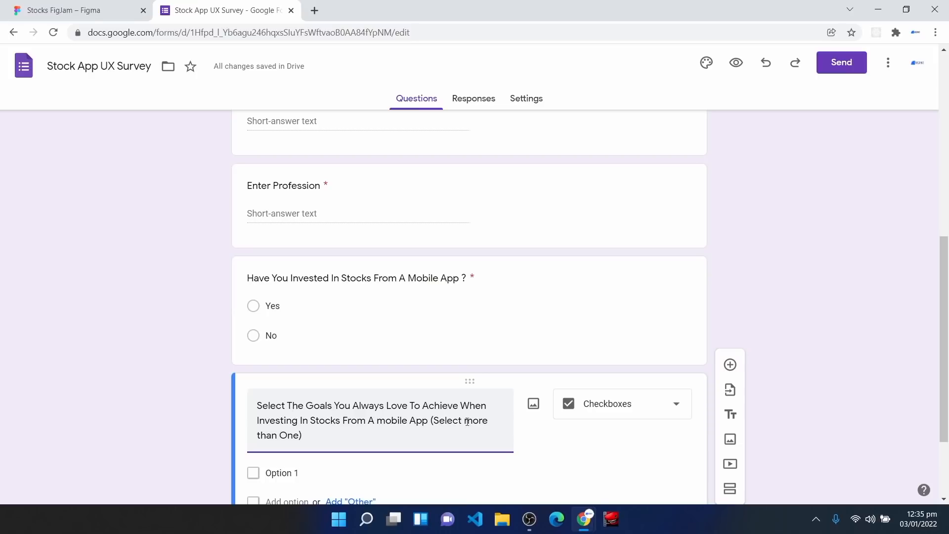
pyautogui.click(621, 415)
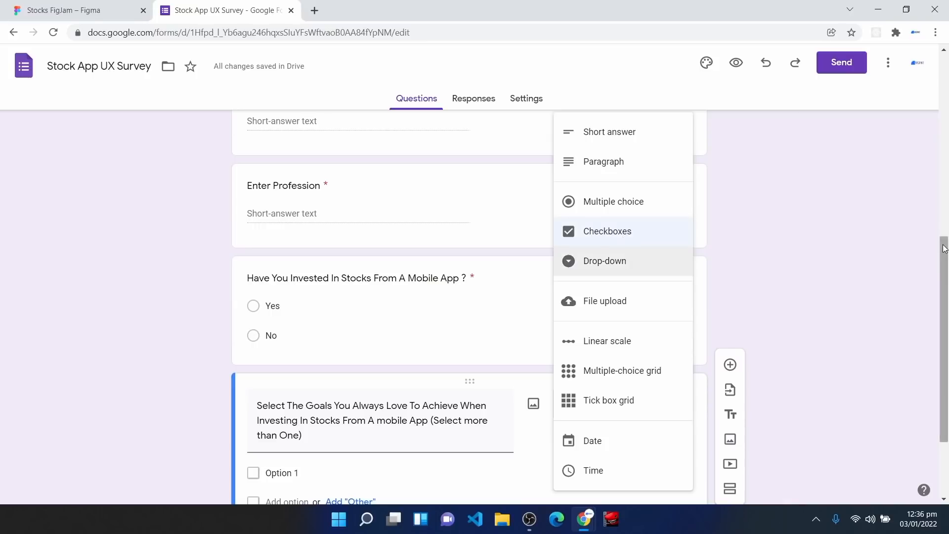
pyautogui.click(847, 241)
pyautogui.scroll(-2, 847, 262)
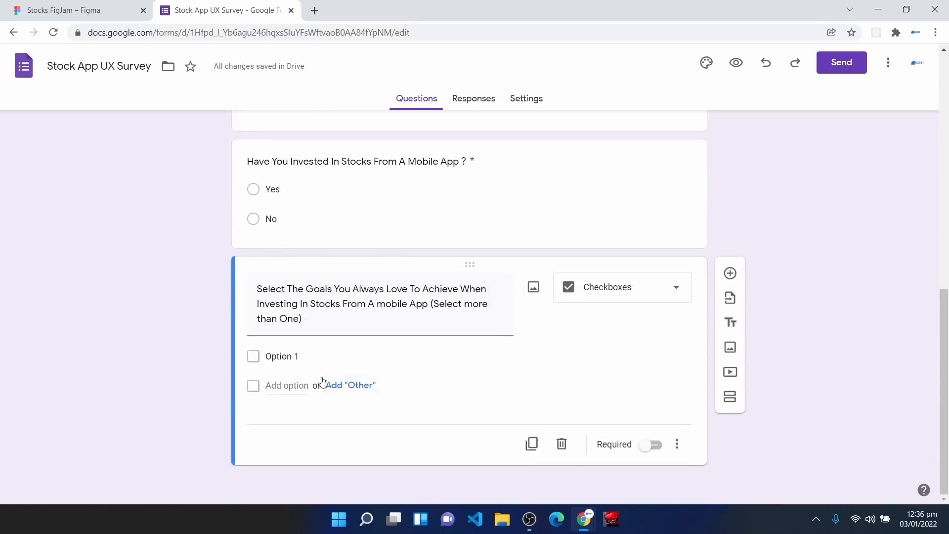
pyautogui.click(306, 360)
pyautogui.write('Invest Quicky')
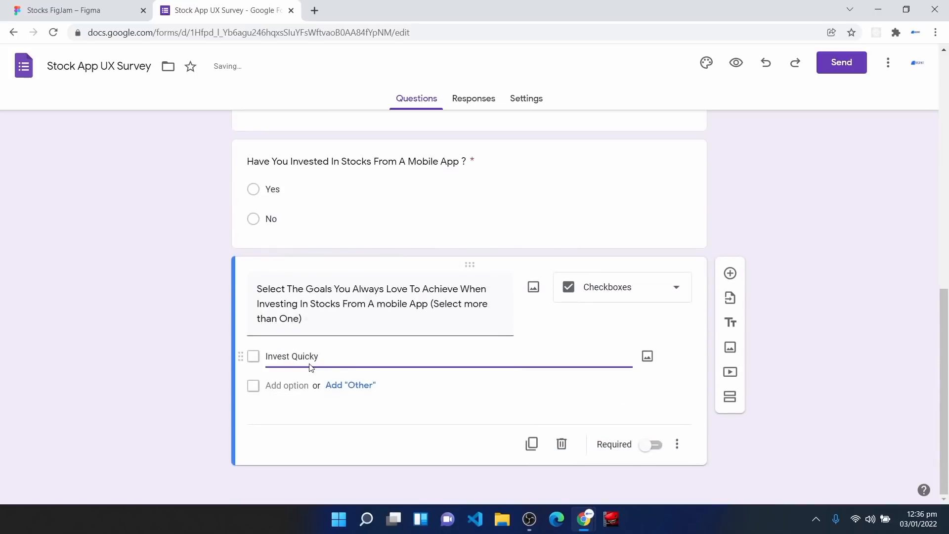
pyautogui.press('BackSpace')
pyautogui.write('ly')
# Step: Add options Fund My Wallet With More Than One Option, Withdraw My Dividend Quickly, Easily Access Transaction history, Save Time; make it required
pyautogui.click(306, 386)
pyautogui.write('Fund My Wallet With More Than One Option')
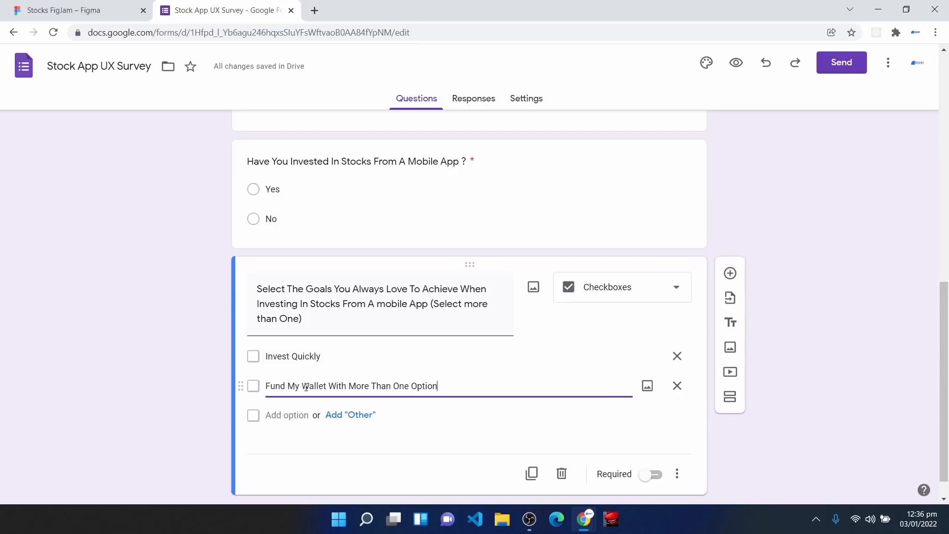
pyautogui.click(286, 415)
pyautogui.write('Withdraw')
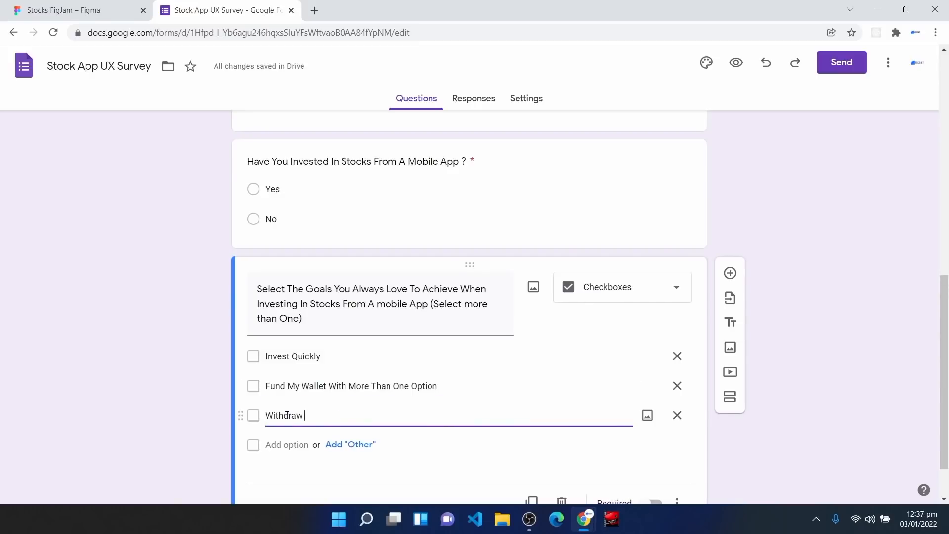
pyautogui.write(' My Dividend Quickly')
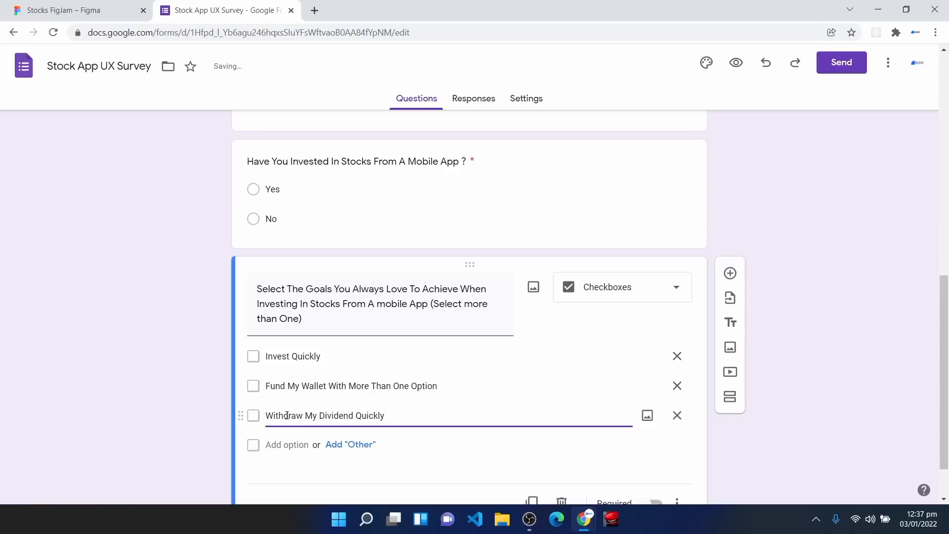
pyautogui.click(285, 445)
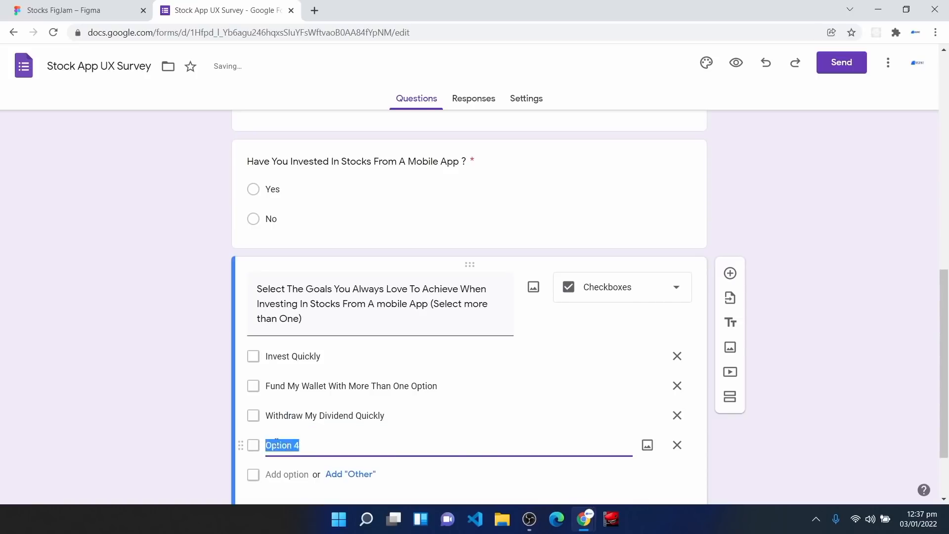
pyautogui.write('Easily Access Transaction history')
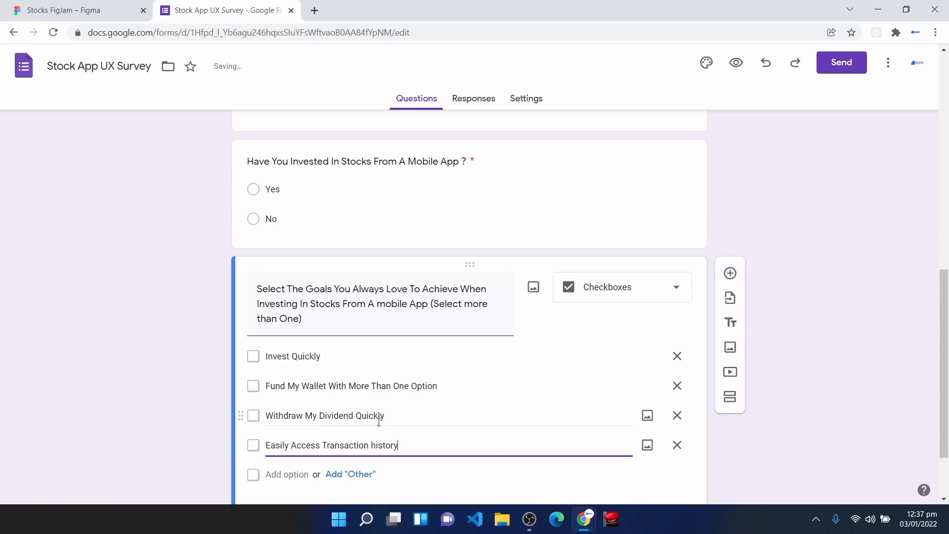
pyautogui.scroll(-2, 377, 428)
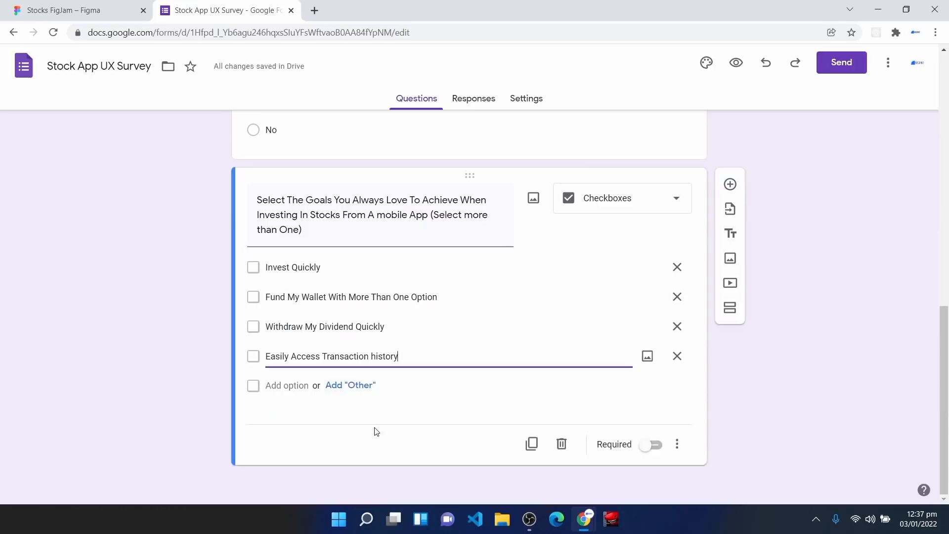
pyautogui.click(288, 386)
pyautogui.write('Save')
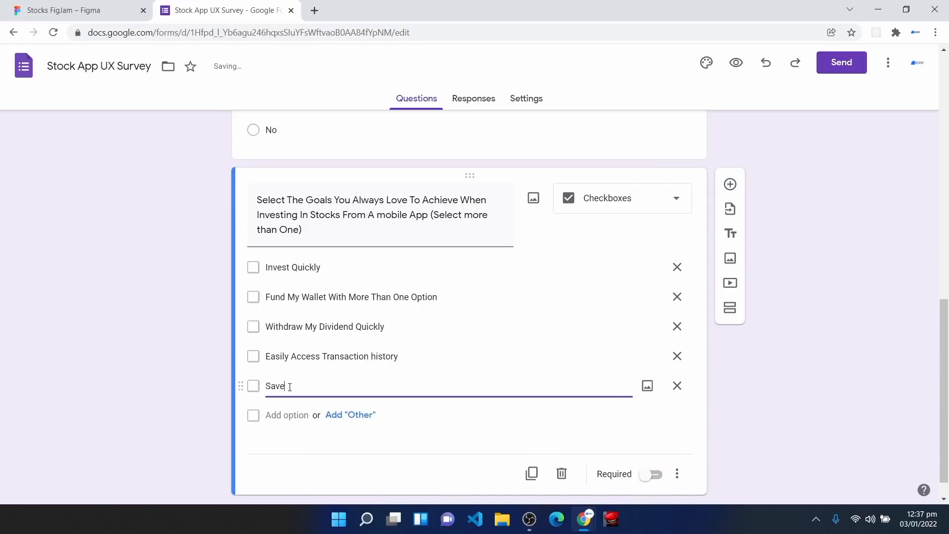
pyautogui.write(' Tome')
pyautogui.press('BackSpace')
pyautogui.press('BackSpace')
pyautogui.press('BackSpace')
pyautogui.write('ime')
pyautogui.click(363, 220)
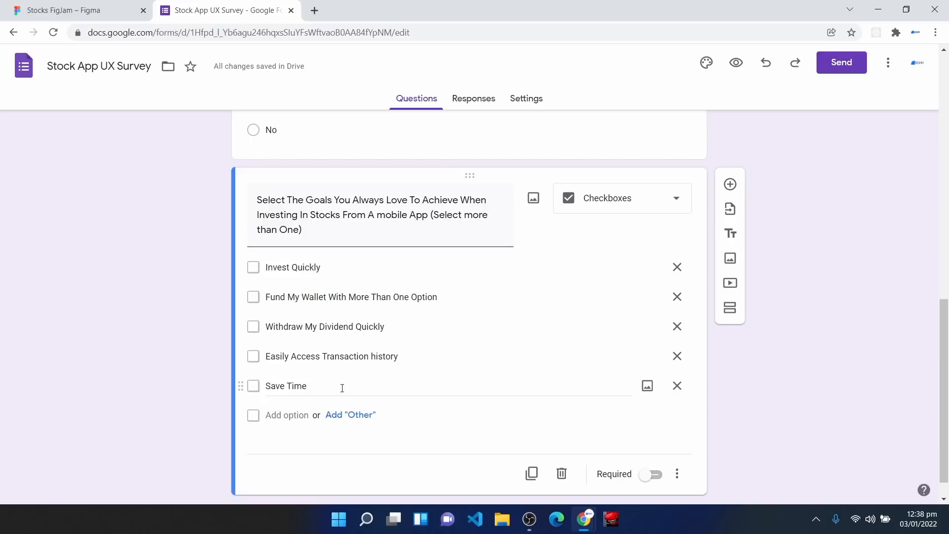
pyautogui.click(652, 475)
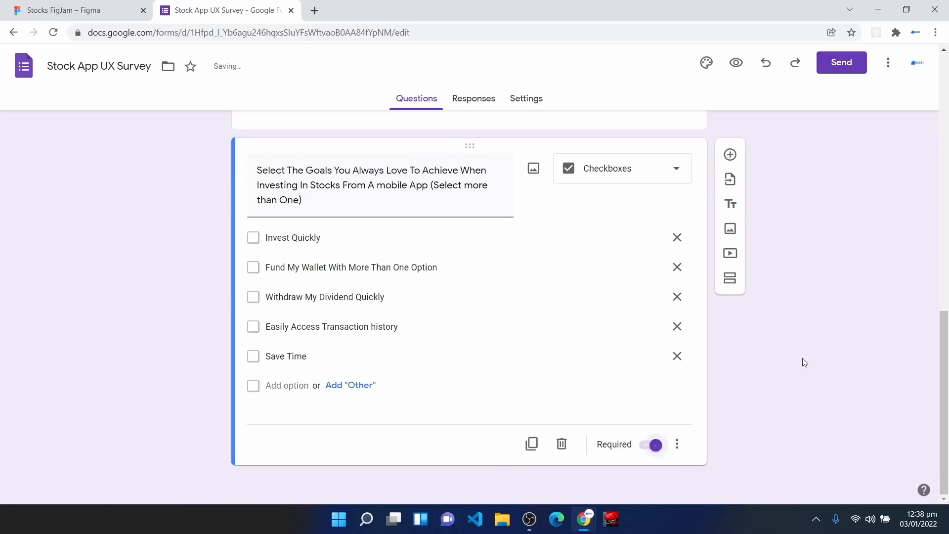
# Step: Add a Checkboxes question with options 'Complex And Unnecessary Graphs' and 'Long Time To Invest'
pyautogui.click(730, 155)
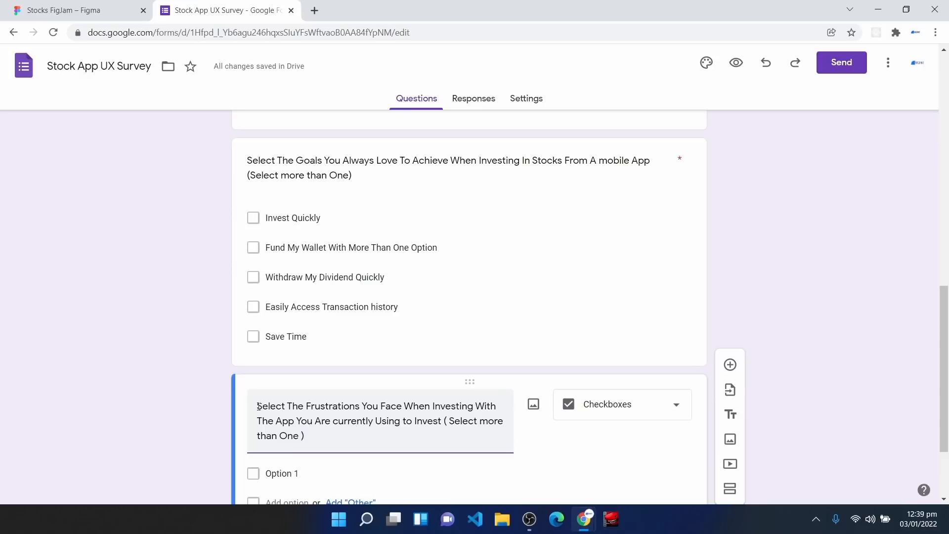
pyautogui.scroll(-2, 297, 415)
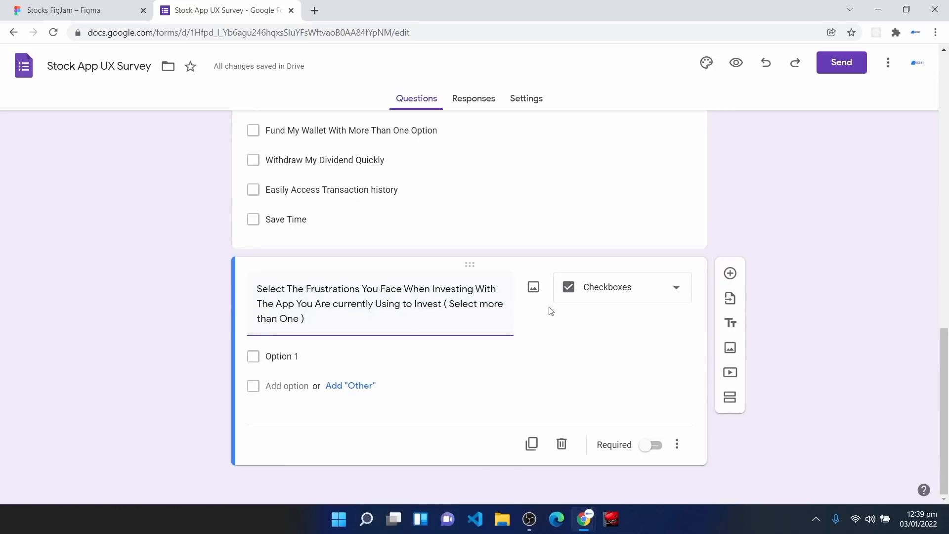
pyautogui.click(606, 288)
pyautogui.click(606, 233)
pyautogui.click(305, 357)
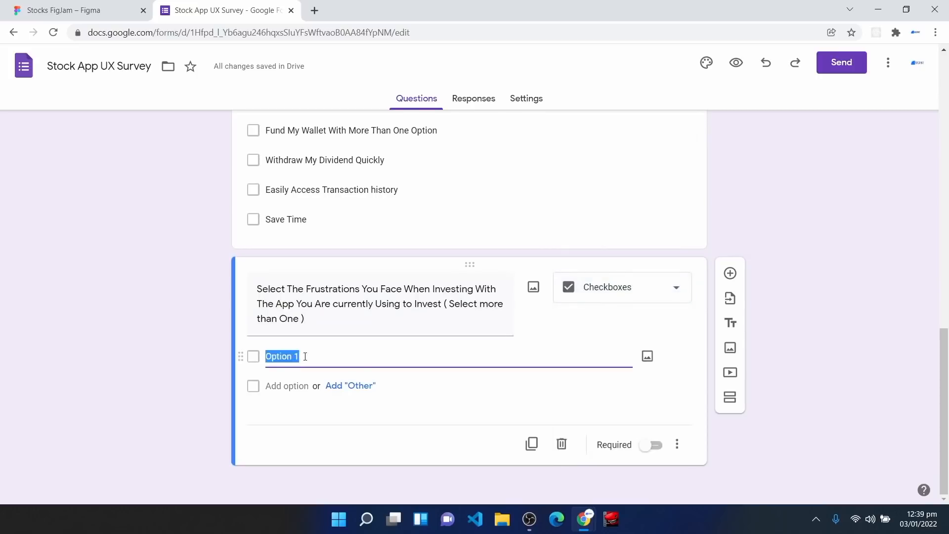
pyautogui.write('Complex And Unnecessary Graphs')
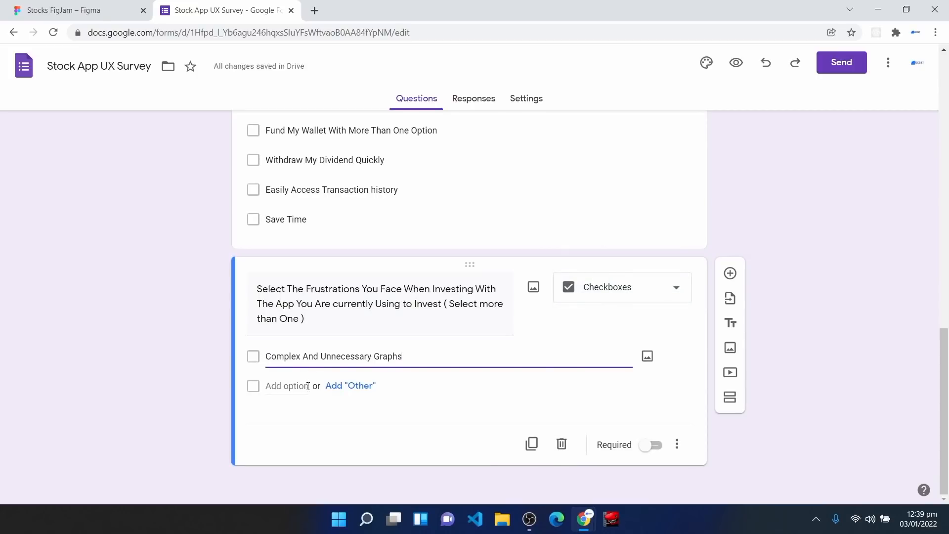
pyautogui.click(308, 386)
pyautogui.write('Long Tim')
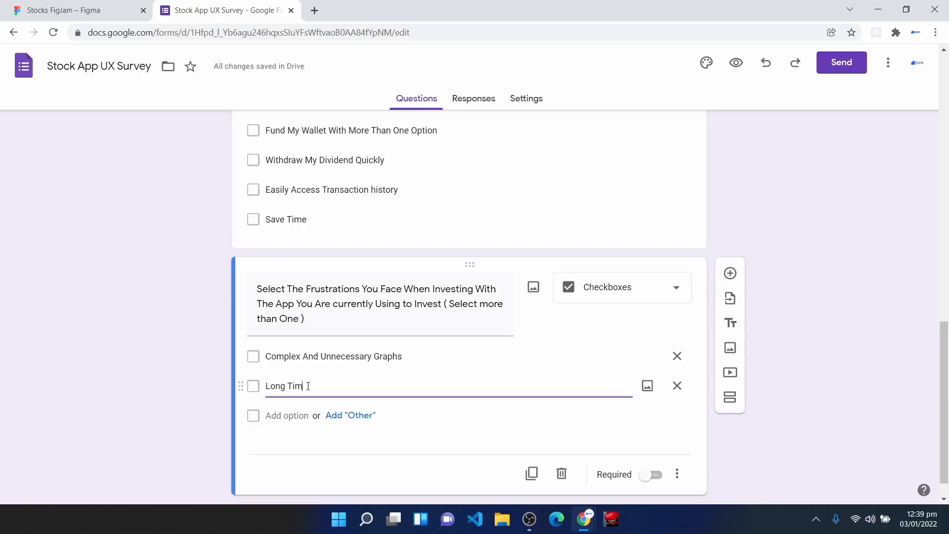
pyautogui.write('e To Invest')
# Step: Add options Excessive Ambiguity Of Information, Unfriendly User Interface, Difficulty In Funding Wallet/Account, and make it required
pyautogui.click(291, 417)
pyautogui.press('BackSpace')
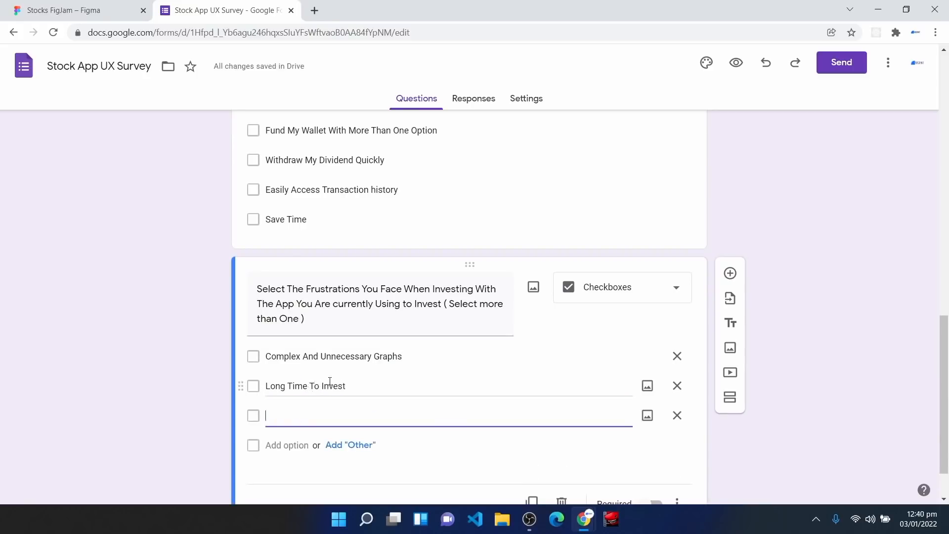
pyautogui.write('Excessive Ambiguity Of Information')
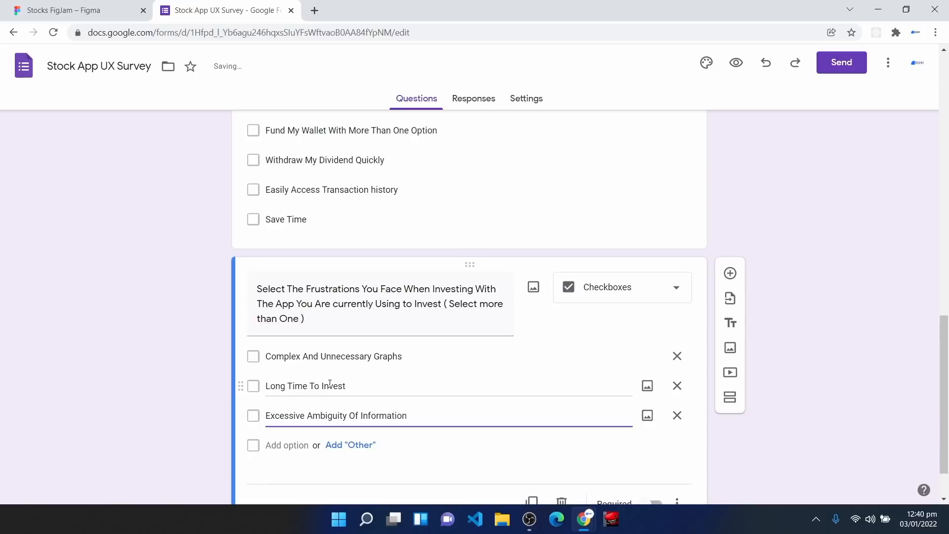
pyautogui.click(287, 445)
pyautogui.press('BackSpace')
pyautogui.write('Unfriendly User Inter')
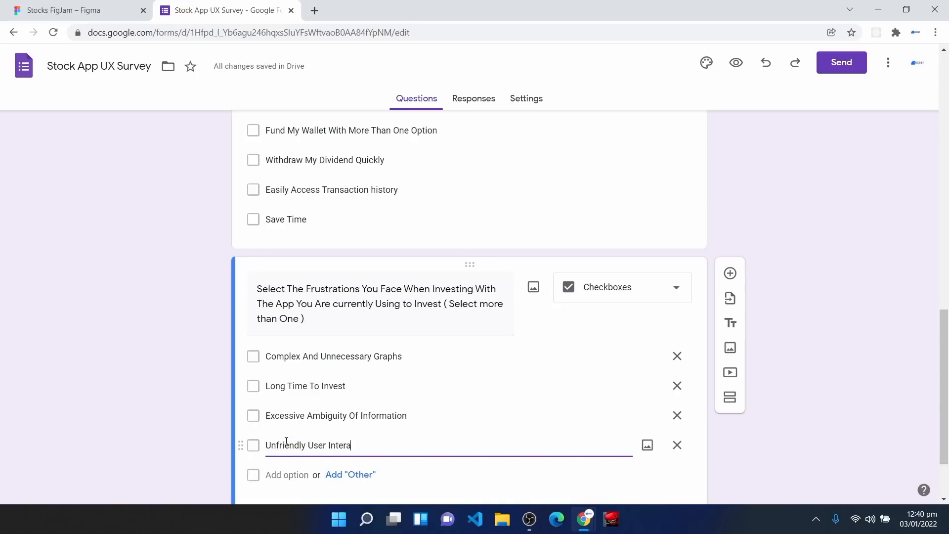
pyautogui.write('face')
pyautogui.scroll(-2, 286, 442)
pyautogui.press('Return')
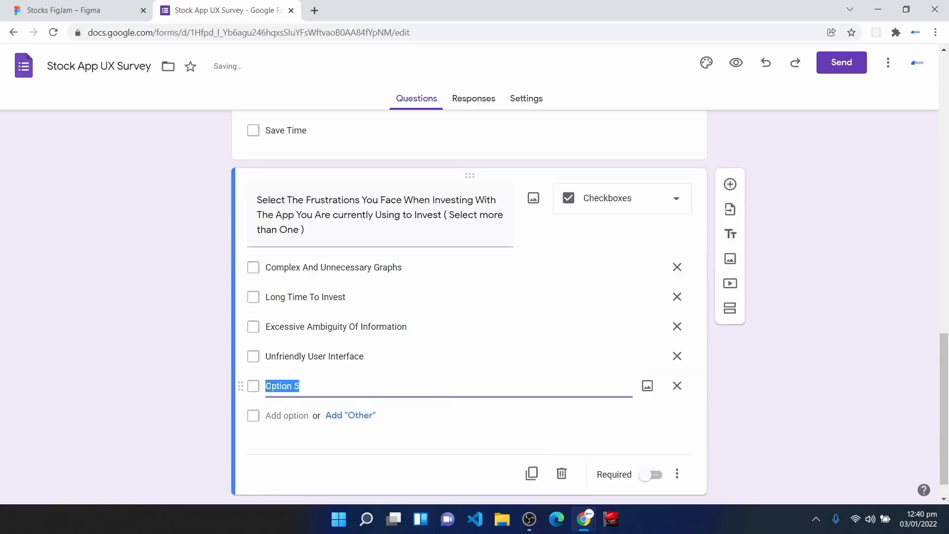
pyautogui.write('Difficulty In Funding Wallet/Account')
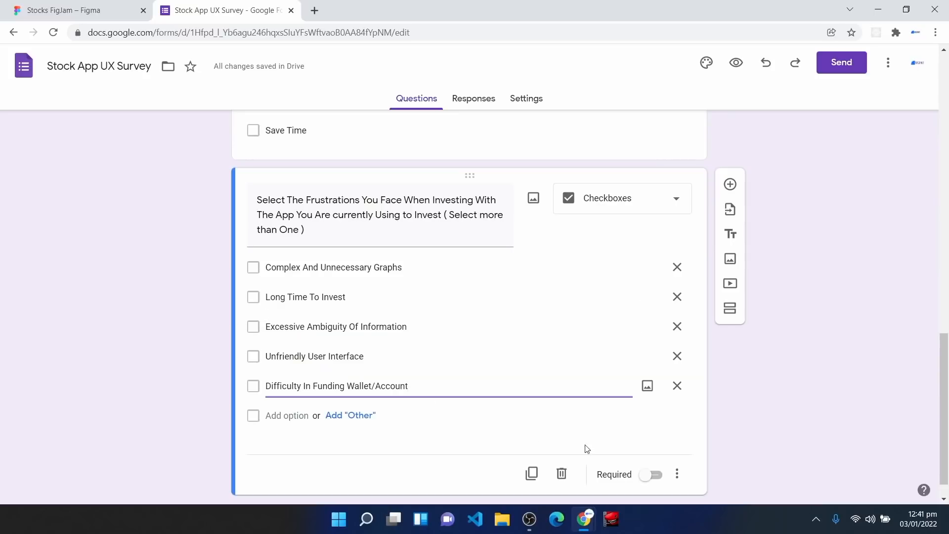
pyautogui.click(660, 477)
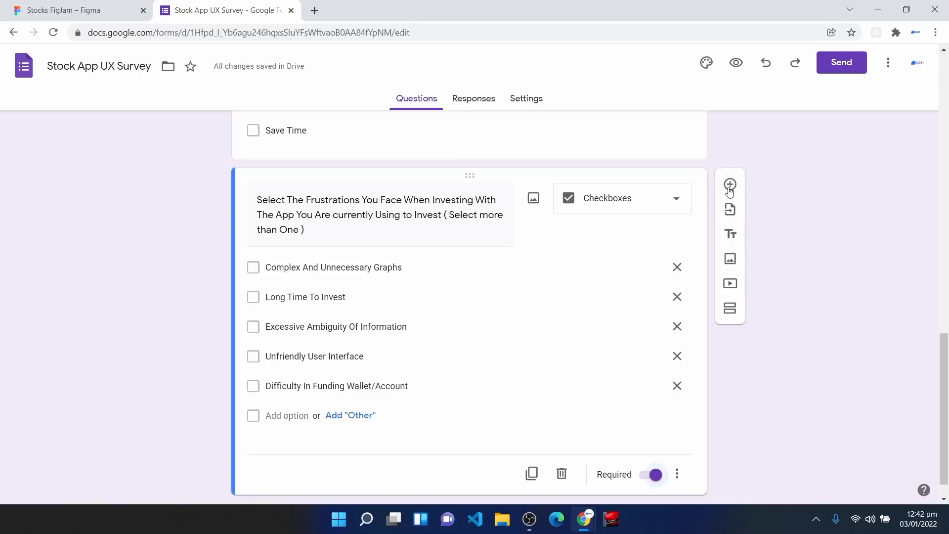
# Step: Add a File upload question titled 'Upload Your Image', accepting the Drive uploads notice
pyautogui.click(731, 184)
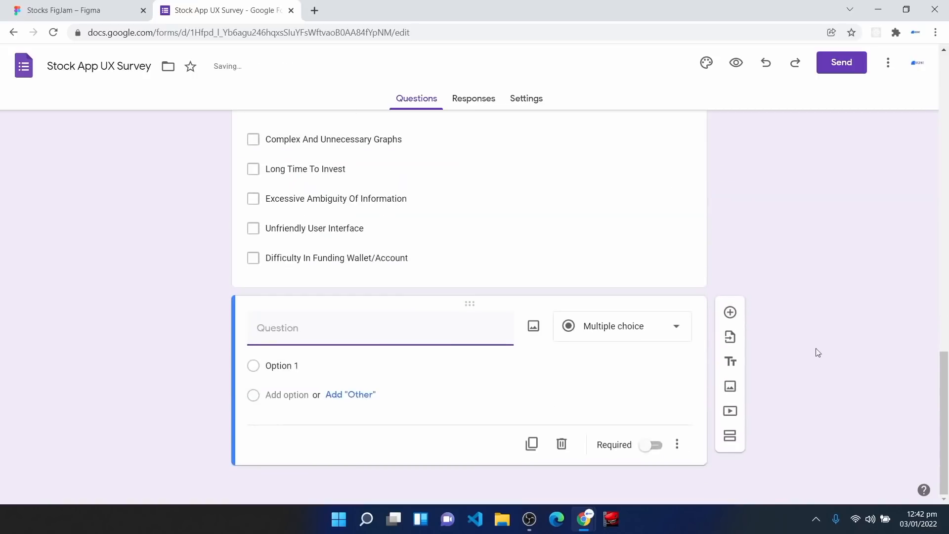
pyautogui.click(612, 330)
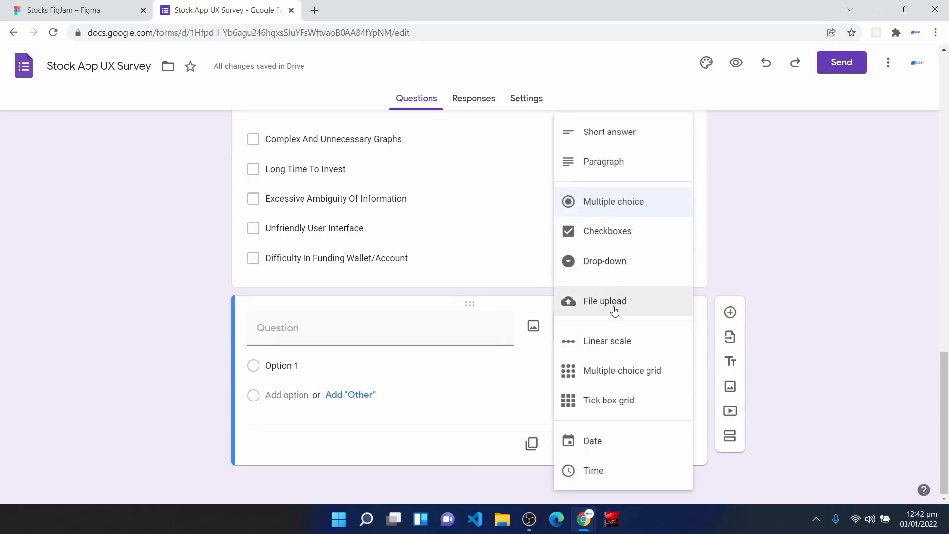
pyautogui.click(614, 310)
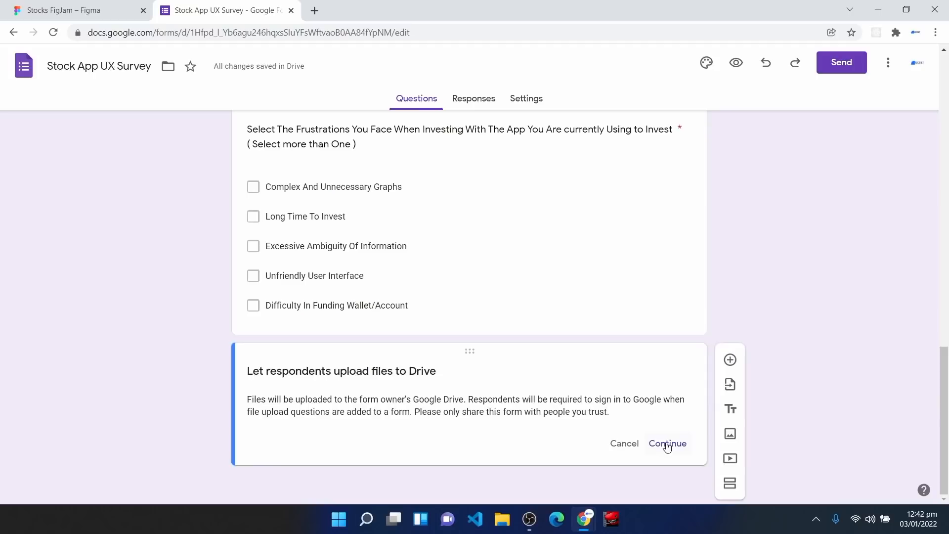
pyautogui.click(667, 444)
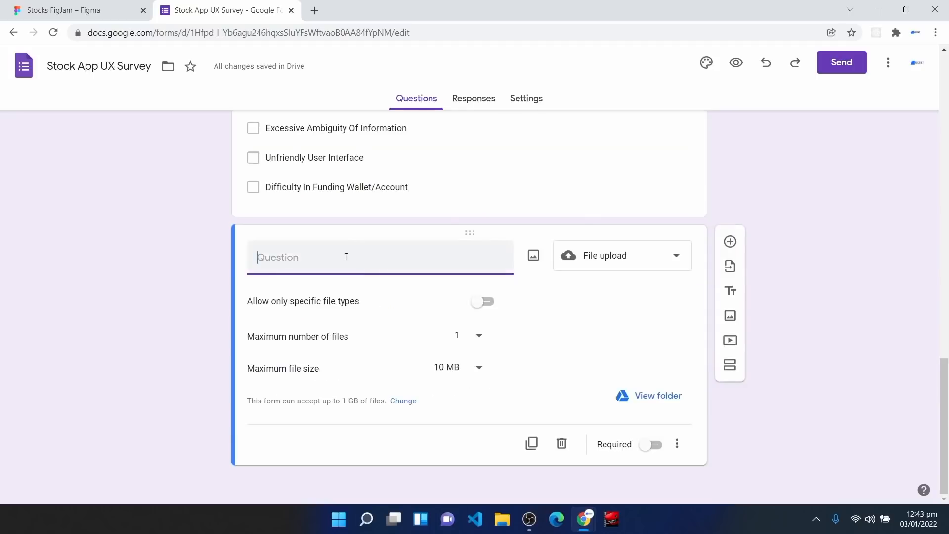
pyautogui.write('Upload Your ')
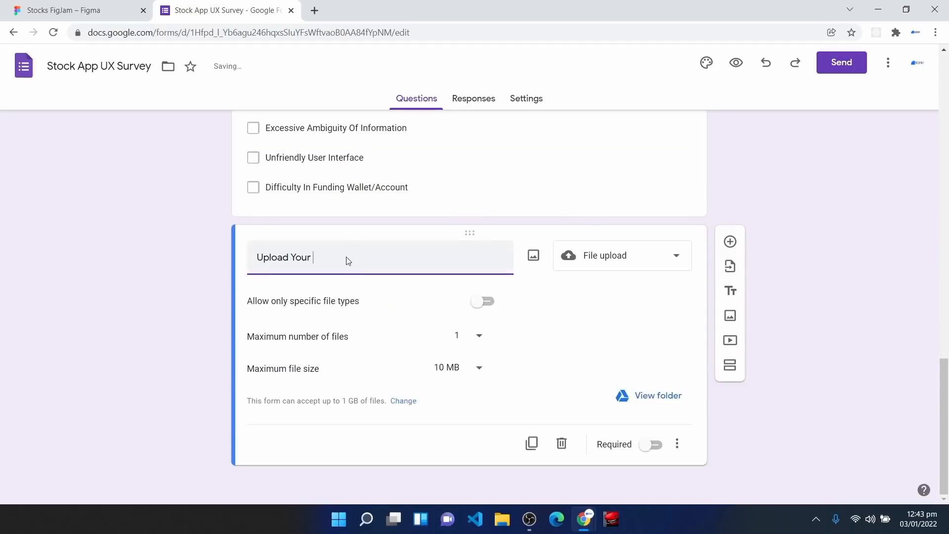
pyautogui.write('Image')
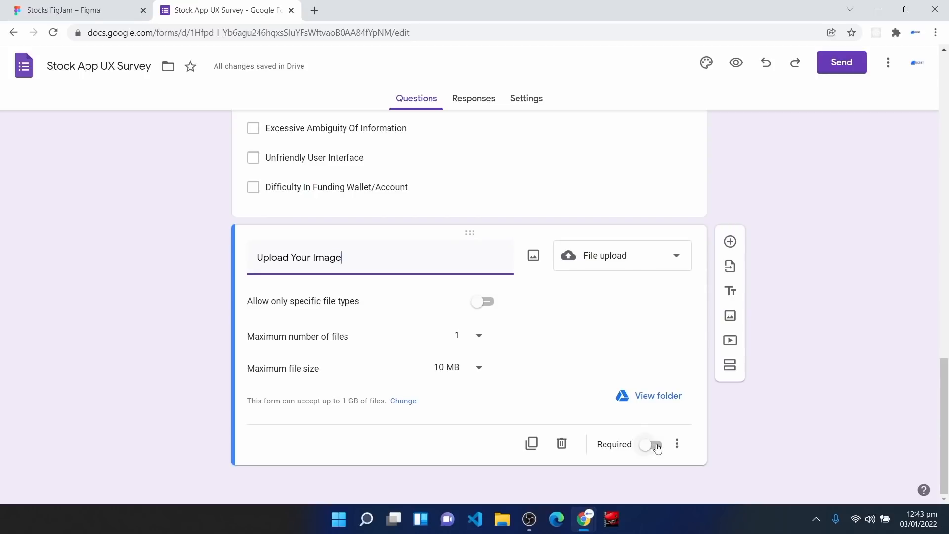
pyautogui.scroll(20, 824, 350)
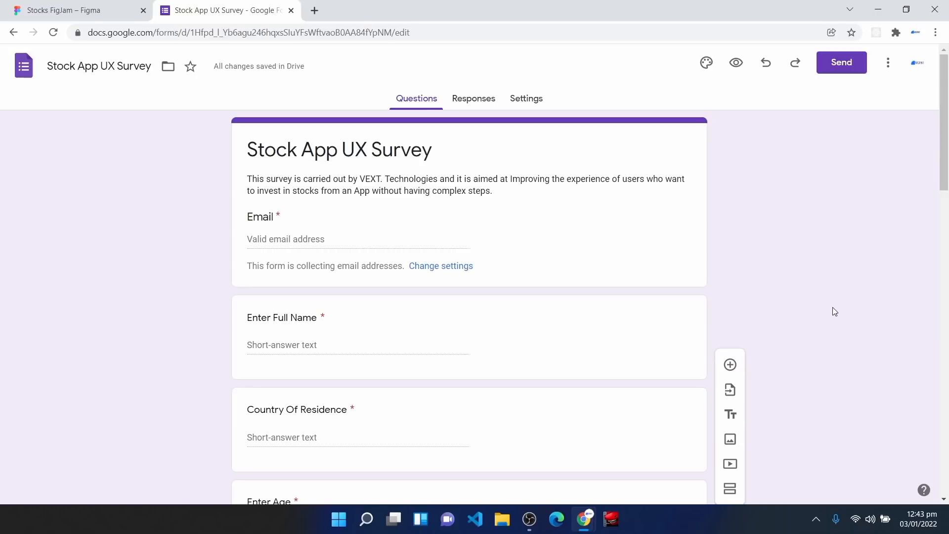
# Step: Preview the Stock App UX Survey, then go back to the editor and open the Send form dialog
pyautogui.click(736, 63)
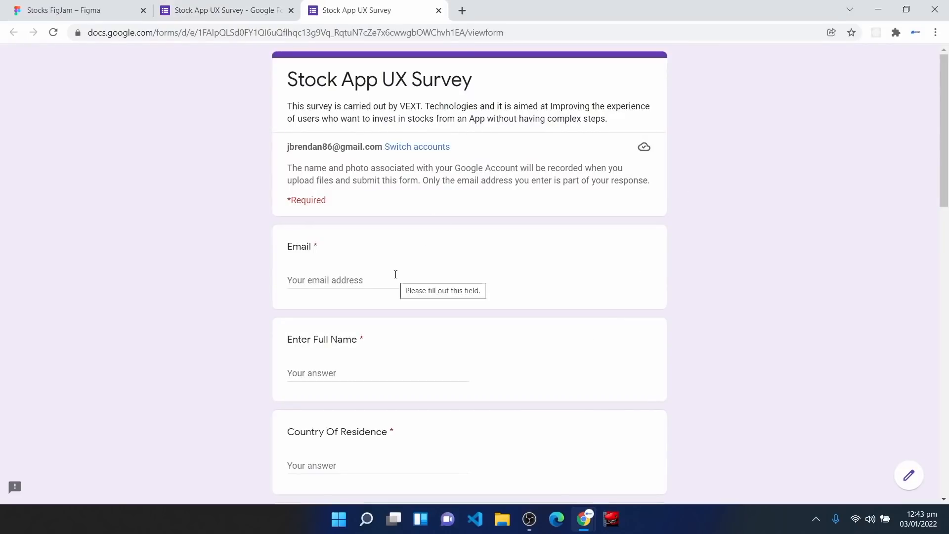
pyautogui.hotkey('ctrl', 'shift', 'Tab')
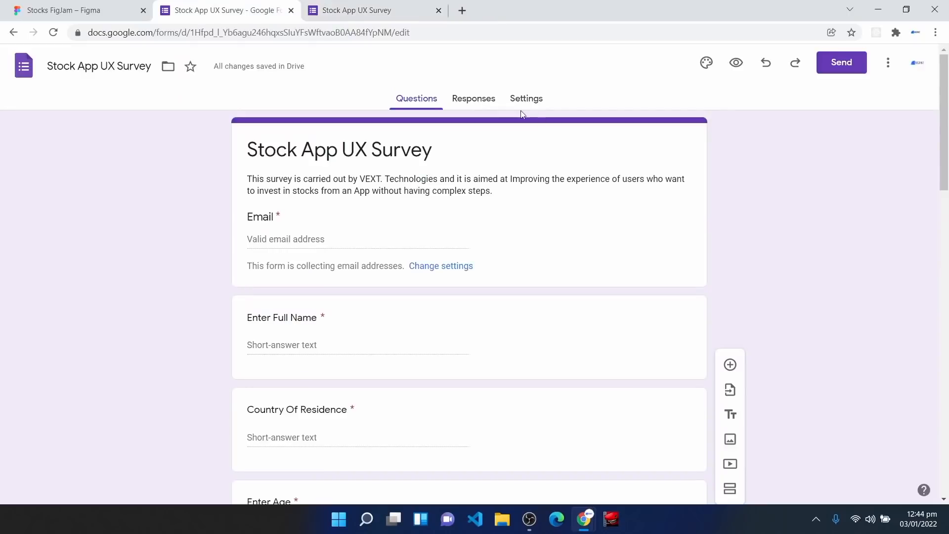
pyautogui.click(840, 64)
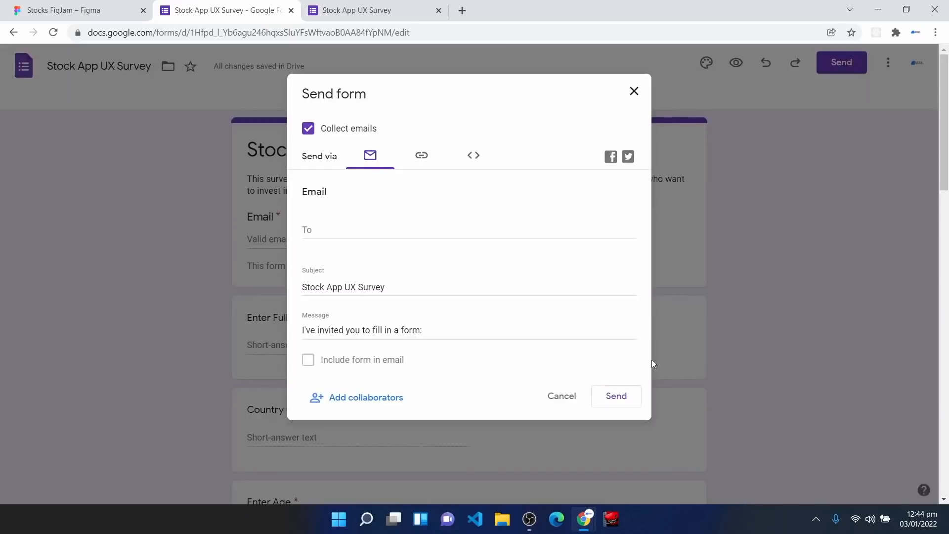
# Step: Reword the invitation to open with 'VEXT Technologies has' and replace 'form' with 'Survey For UX Research'
pyautogui.click(318, 330)
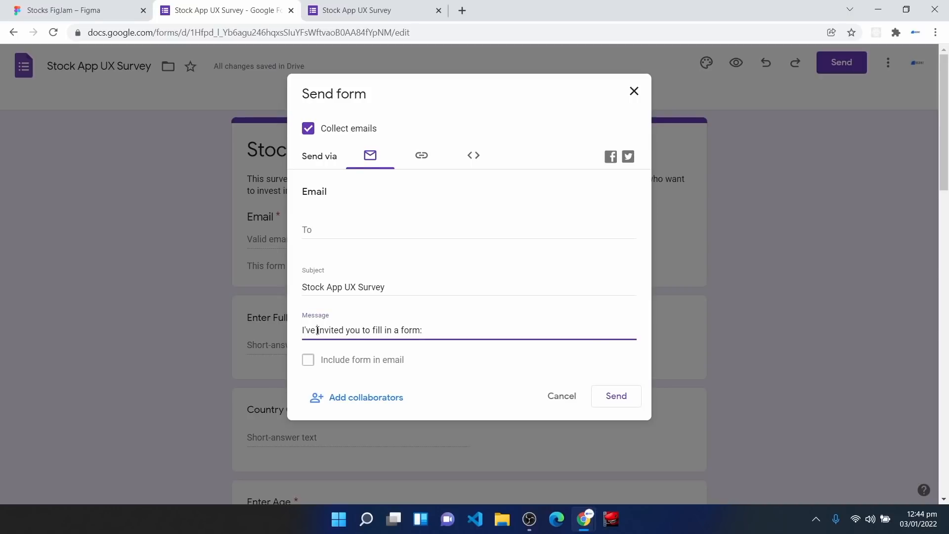
pyautogui.press('BackSpace')
pyautogui.press('BackSpace')
pyautogui.press('BackSpace')
pyautogui.press('BackSpace')
pyautogui.press('BackSpace')
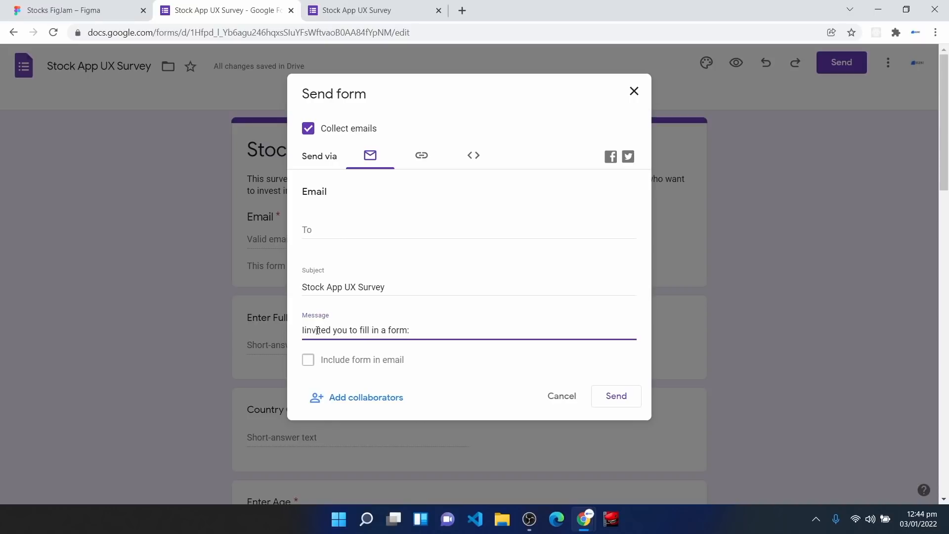
pyautogui.write('VEXT Tchno')
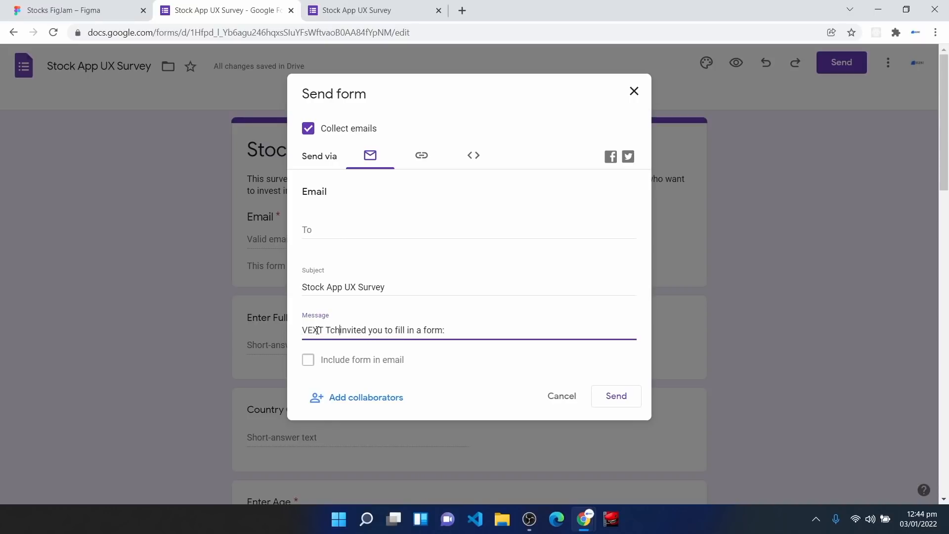
pyautogui.press('BackSpace')
pyautogui.press('BackSpace')
pyautogui.press('BackSpace')
pyautogui.press('BackSpace')
pyautogui.write('echn')
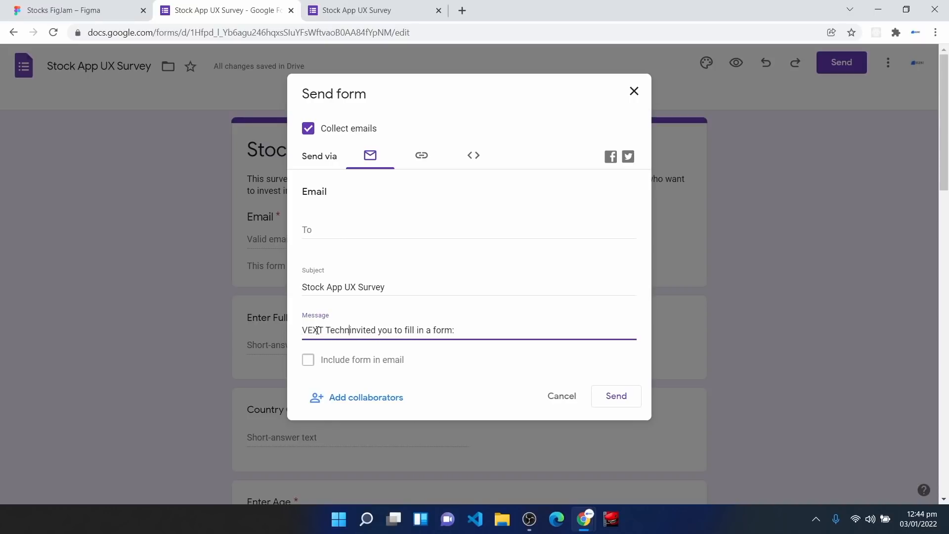
pyautogui.write('ol')
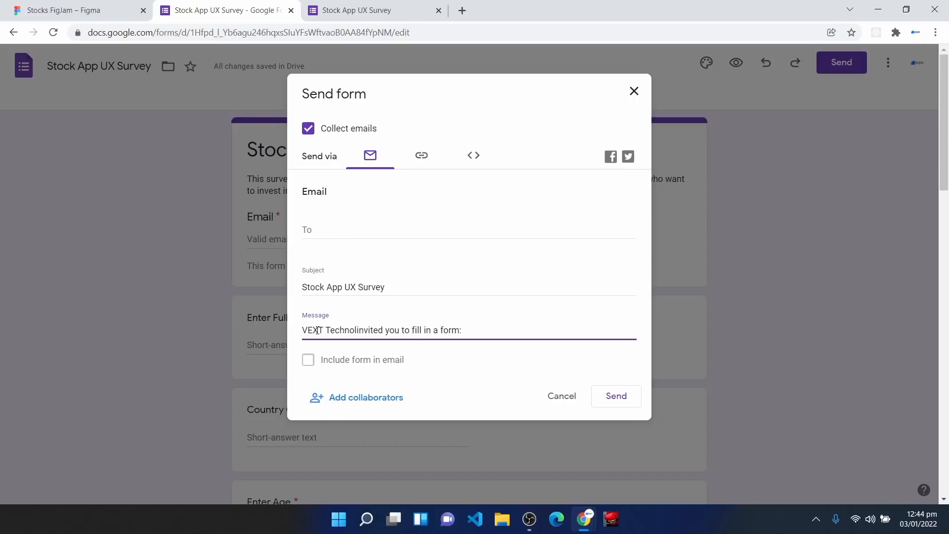
pyautogui.write('ogies has')
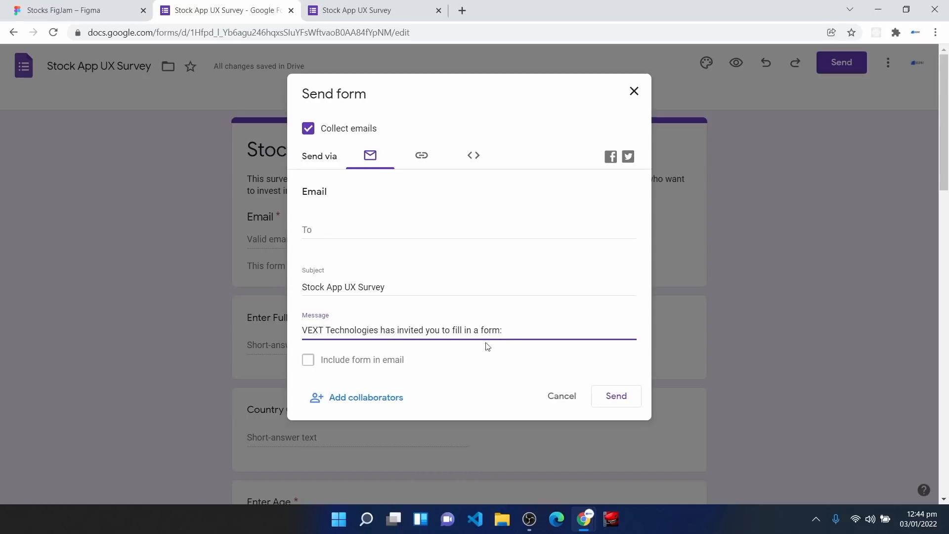
pyautogui.doubleClick(484, 328)
pyautogui.press('BackSpace')
pyautogui.write('Survey For UX Research')
# Step: Enter a test Gmail address in the To field, then delete it again
pyautogui.click(335, 230)
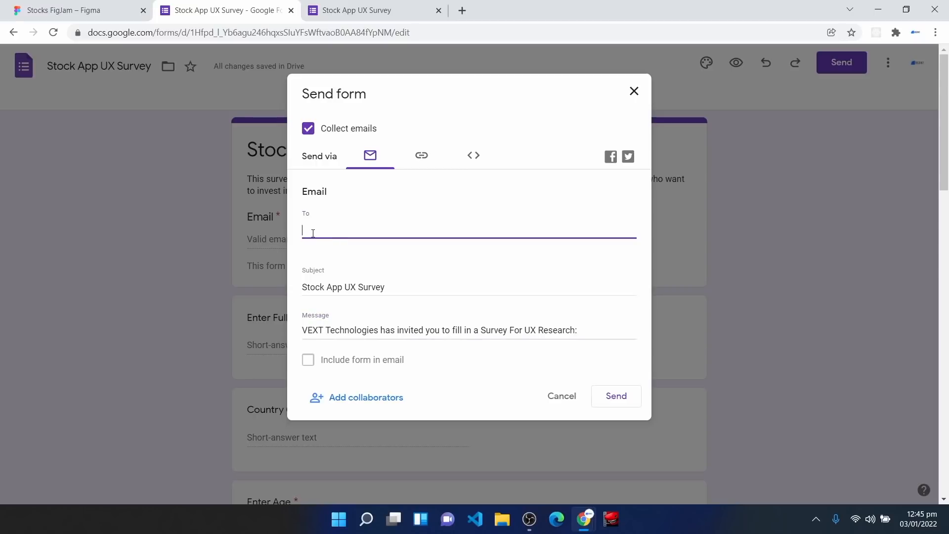
# Step: Switch to the Link option, enable Shorten URL, copy the forms.gle link, and cancel the dialog
pyautogui.click(422, 156)
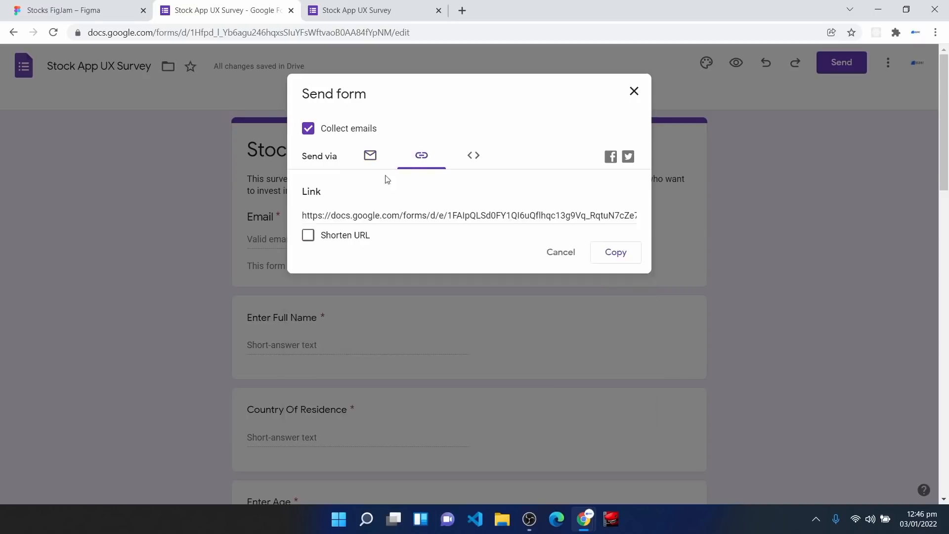
pyautogui.click(308, 237)
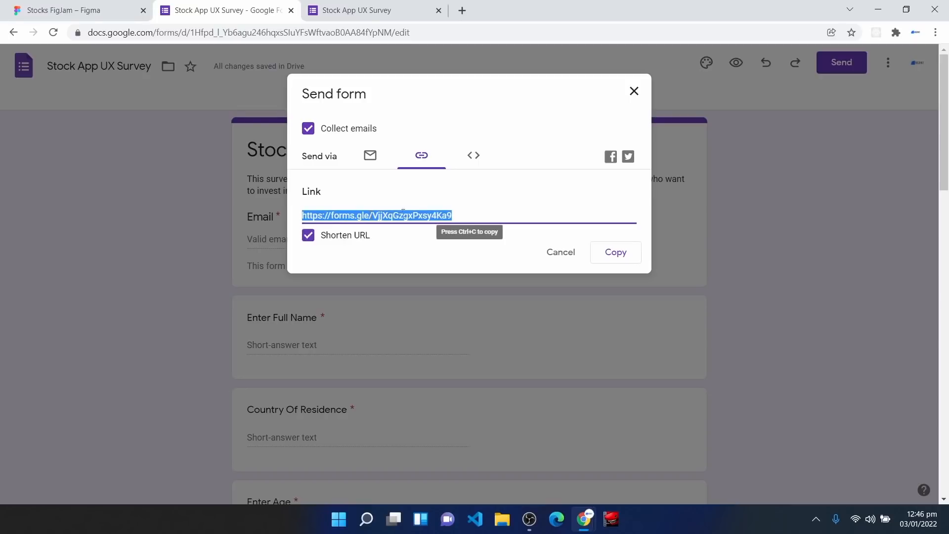
pyautogui.click(609, 258)
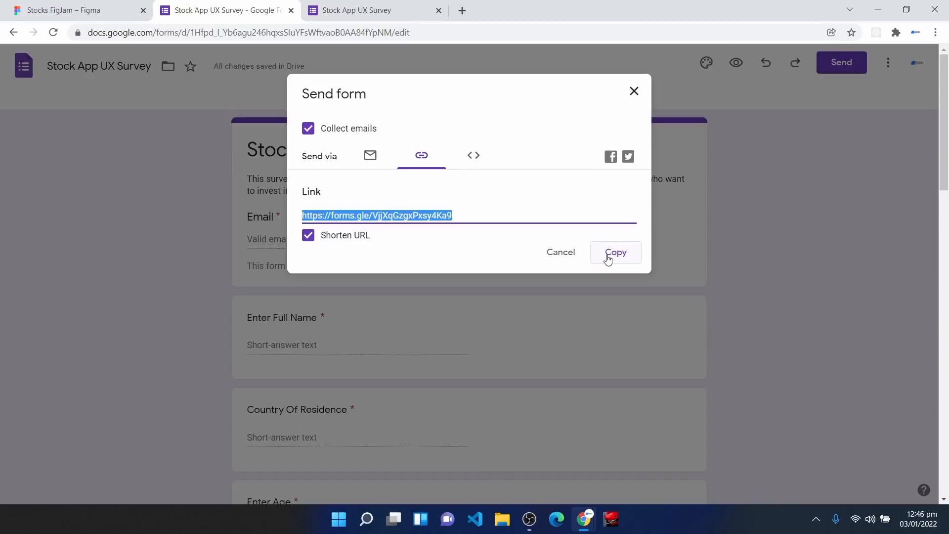
pyautogui.click(558, 251)
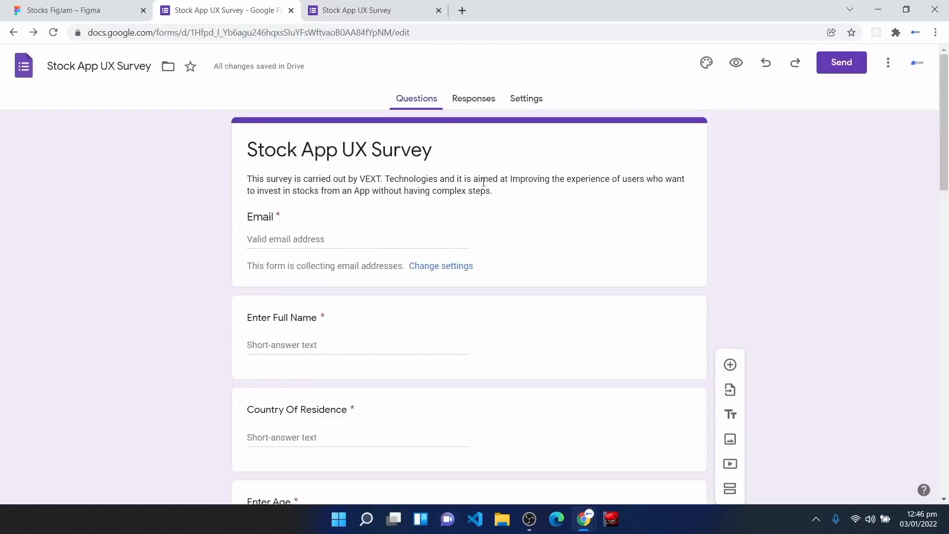
# Step: Open the Responses tab and browse the 2-response summary, highlighting the 'Who has responded?' heading
pyautogui.click(475, 101)
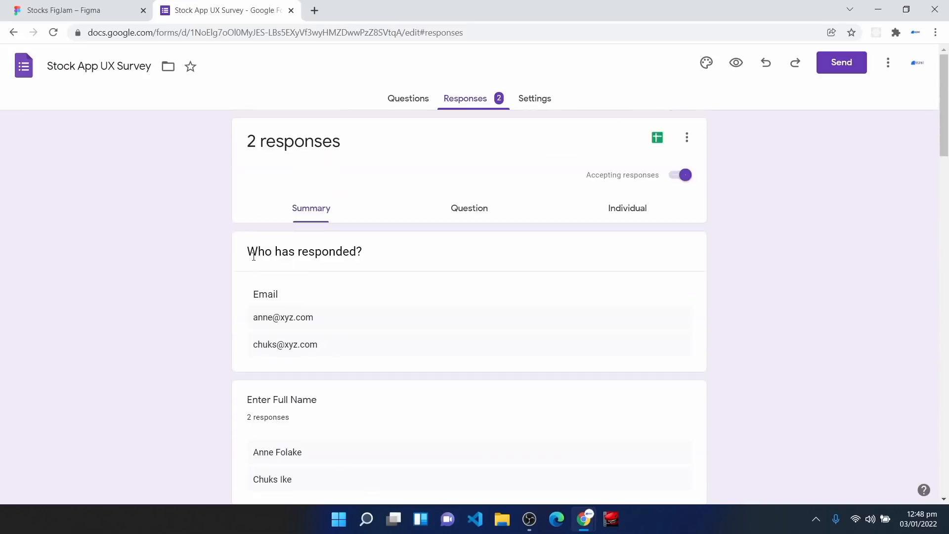
pyautogui.moveTo(246, 253); pyautogui.dragTo(377, 269)
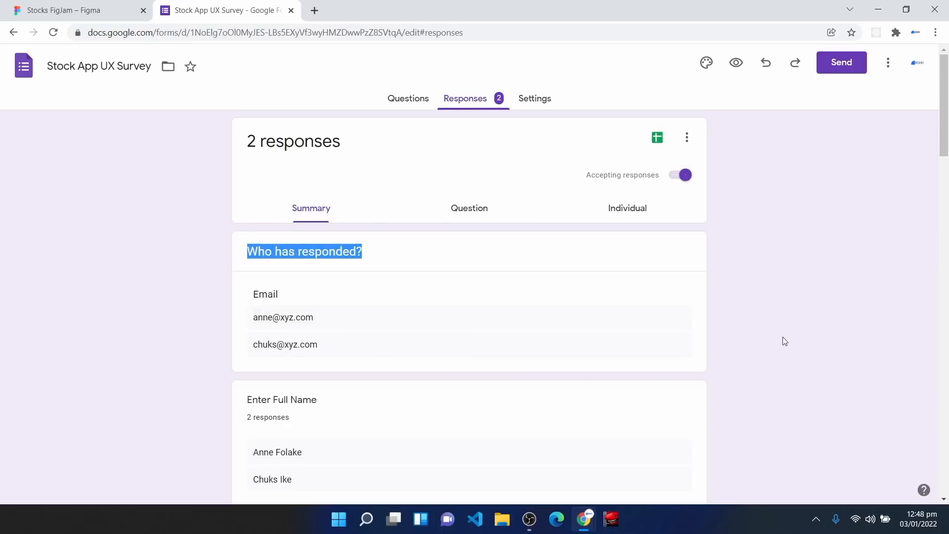
pyautogui.scroll(-3, 767, 356)
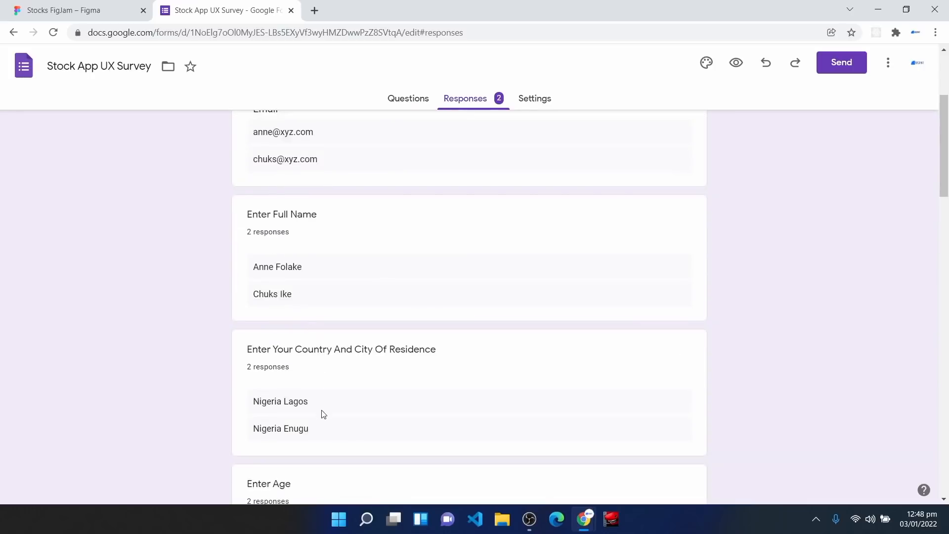
pyautogui.scroll(3, 323, 413)
pyautogui.click(310, 212)
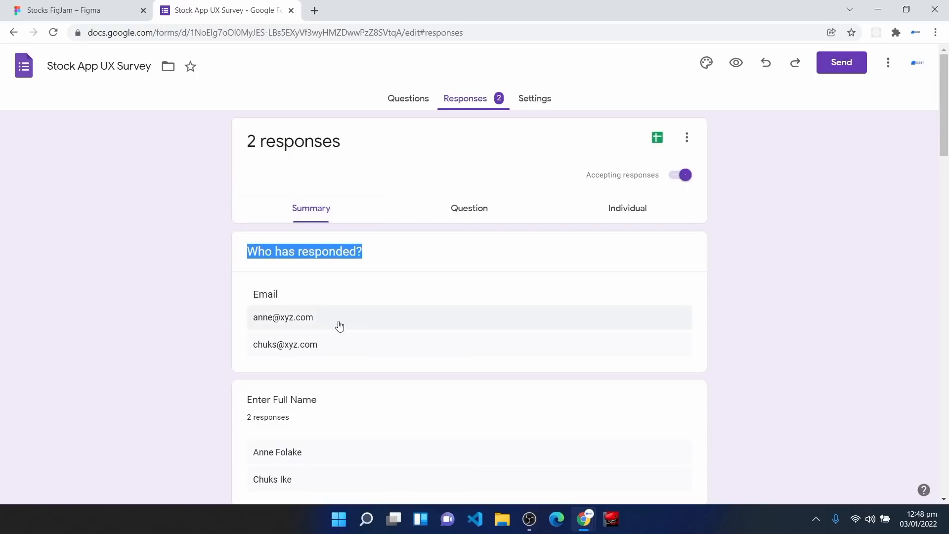
pyautogui.scroll(-3, 340, 325)
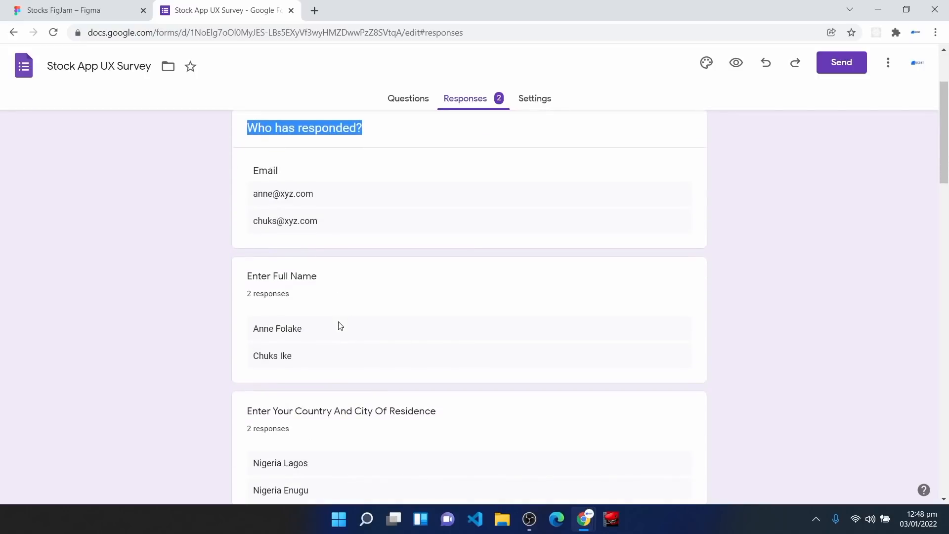
pyautogui.scroll(3, 340, 326)
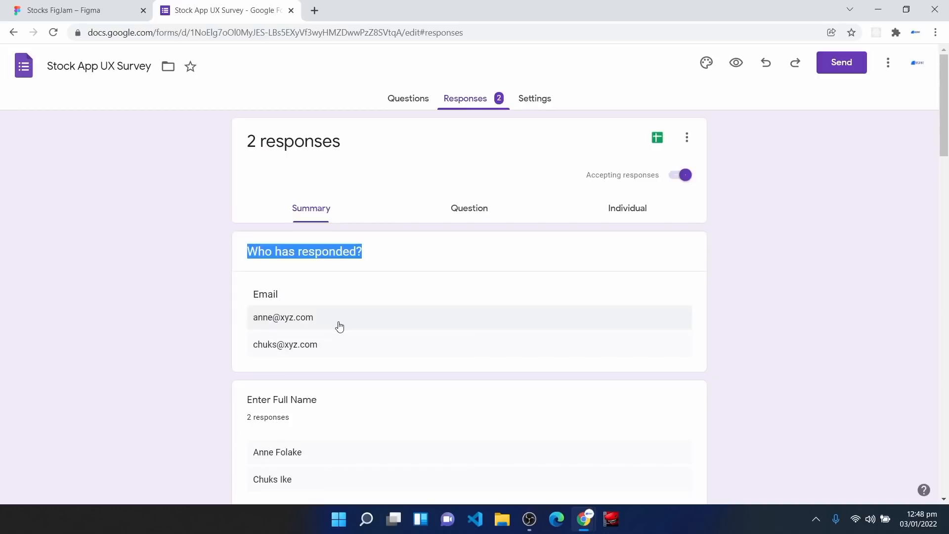
# Step: Switch to Individual view, scroll through response 1 of 2, and open the respondent dropdown
pyautogui.click(636, 212)
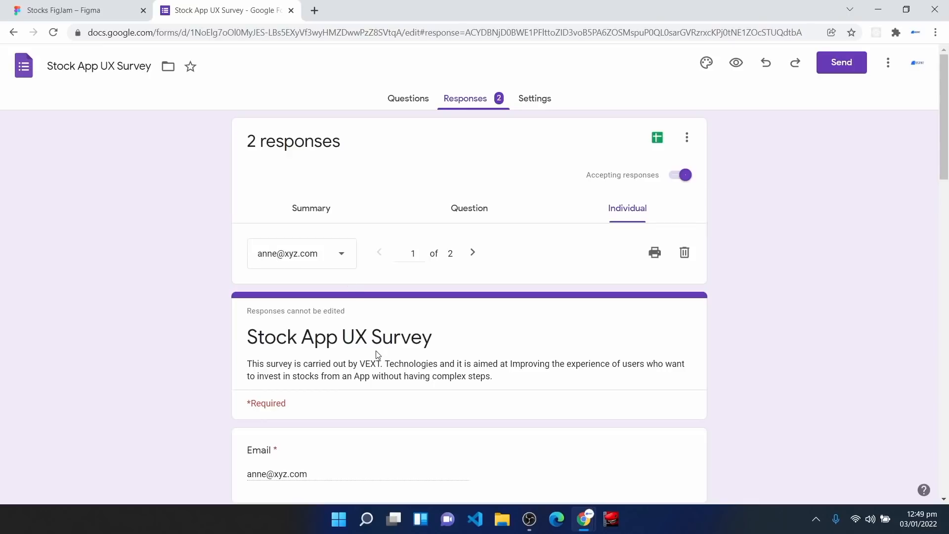
pyautogui.scroll(-3, 377, 354)
pyautogui.scroll(-1, 343, 390)
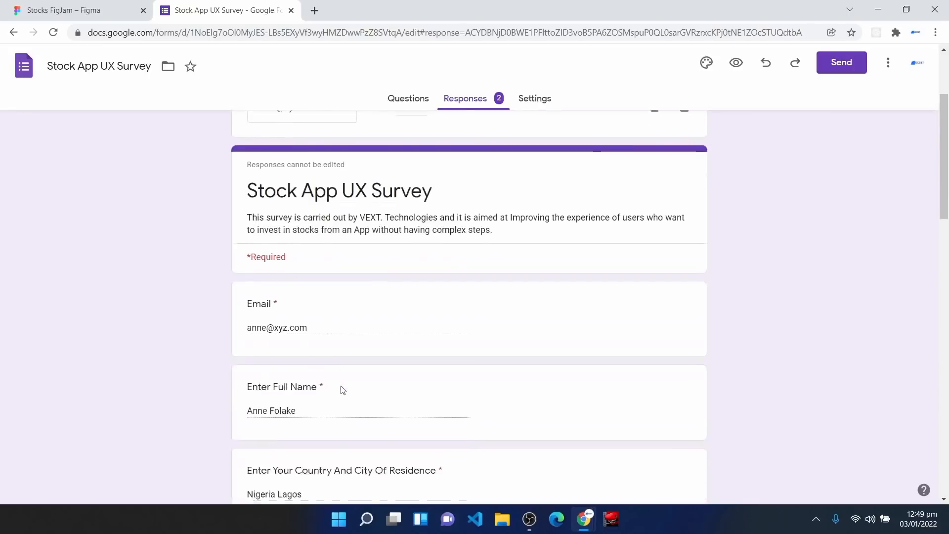
pyautogui.scroll(-7, 343, 390)
pyautogui.scroll(5, 343, 390)
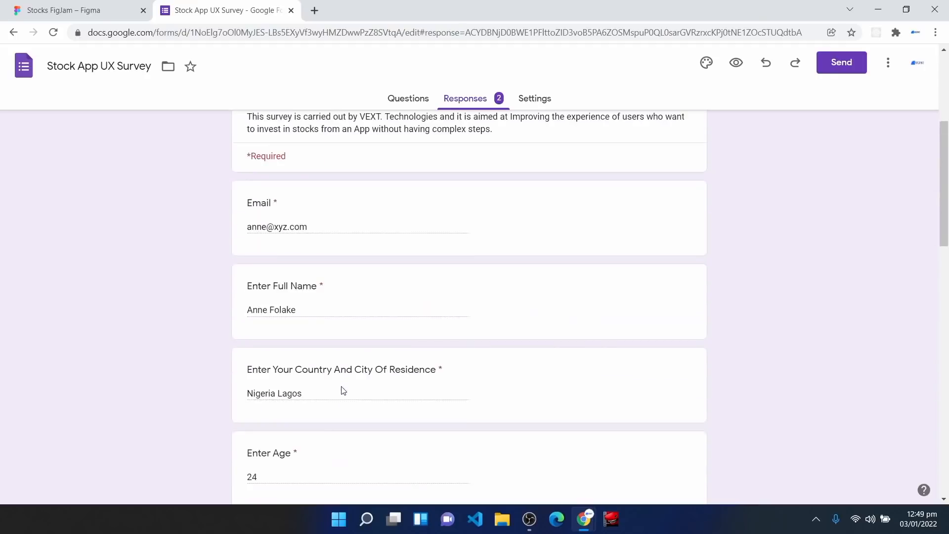
pyautogui.scroll(5, 344, 391)
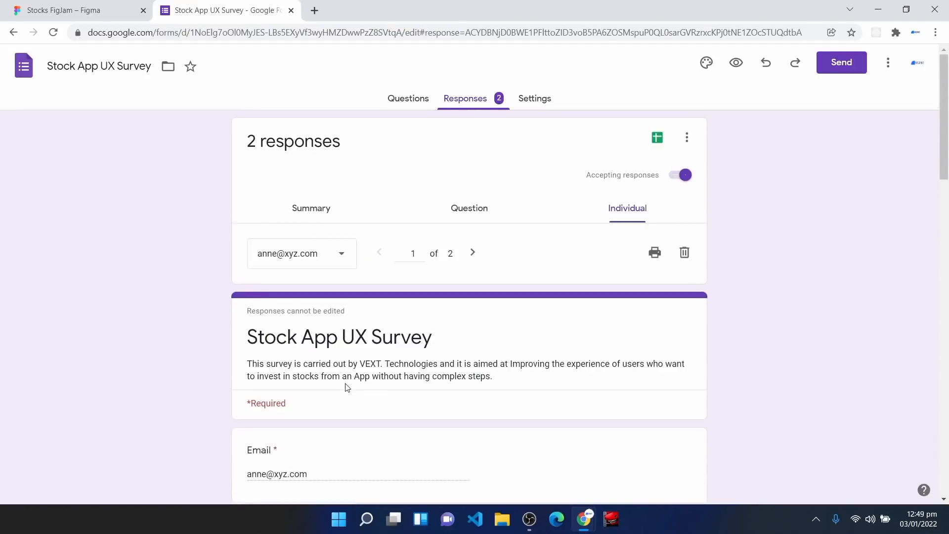
pyautogui.click(331, 260)
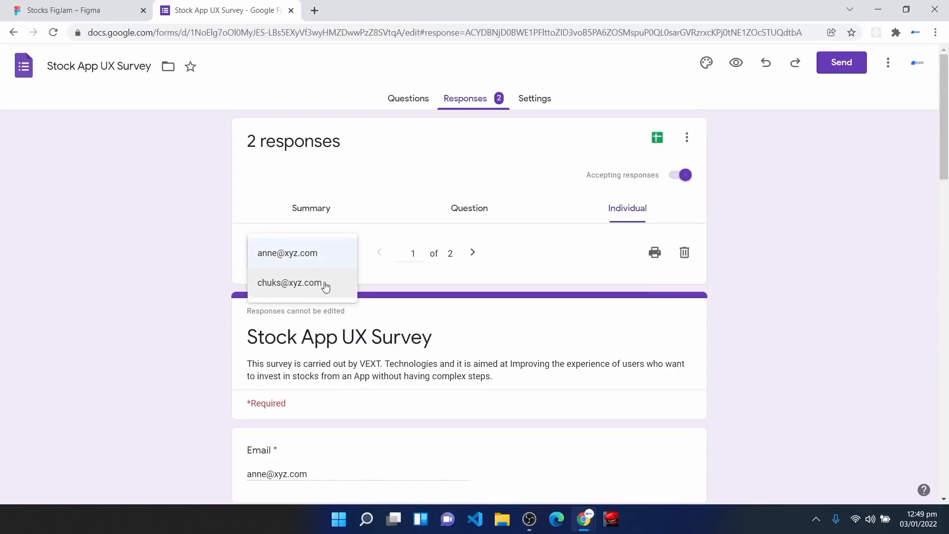
pyautogui.click(276, 293)
pyautogui.scroll(-2, 343, 388)
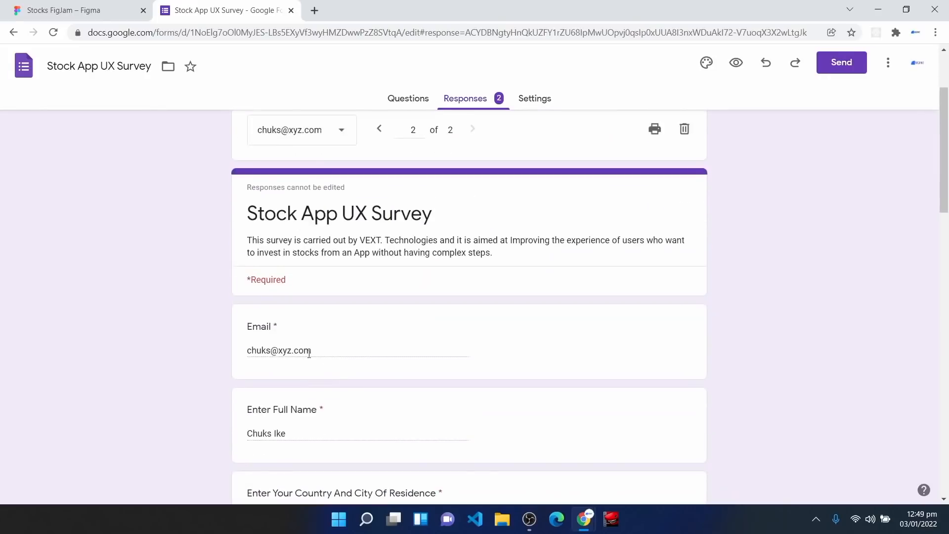
pyautogui.scroll(-9, 303, 389)
pyautogui.scroll(-5, 305, 390)
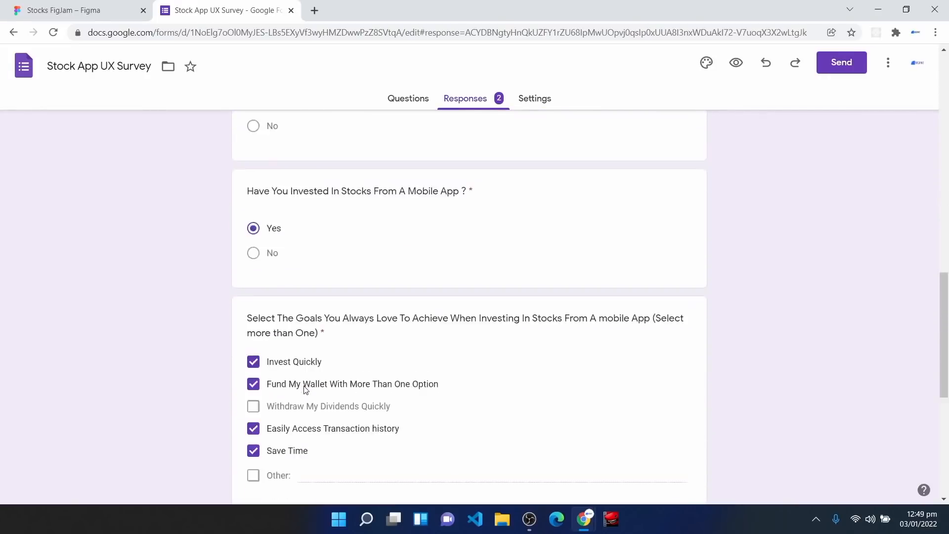
pyautogui.scroll(15, 260, 348)
pyautogui.moveTo(250, 348); pyautogui.dragTo(312, 350)
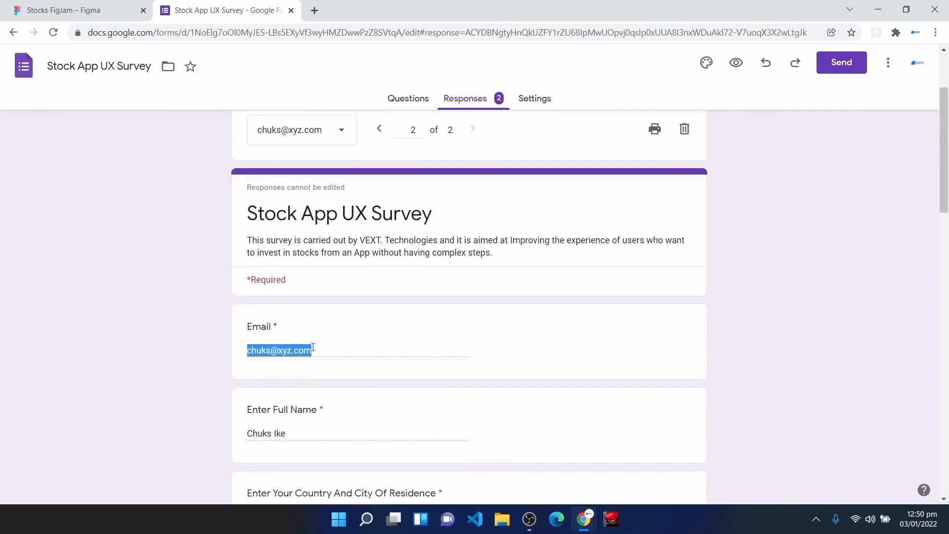
pyautogui.scroll(-3, 312, 346)
pyautogui.moveTo(287, 311); pyautogui.dragTo(245, 311)
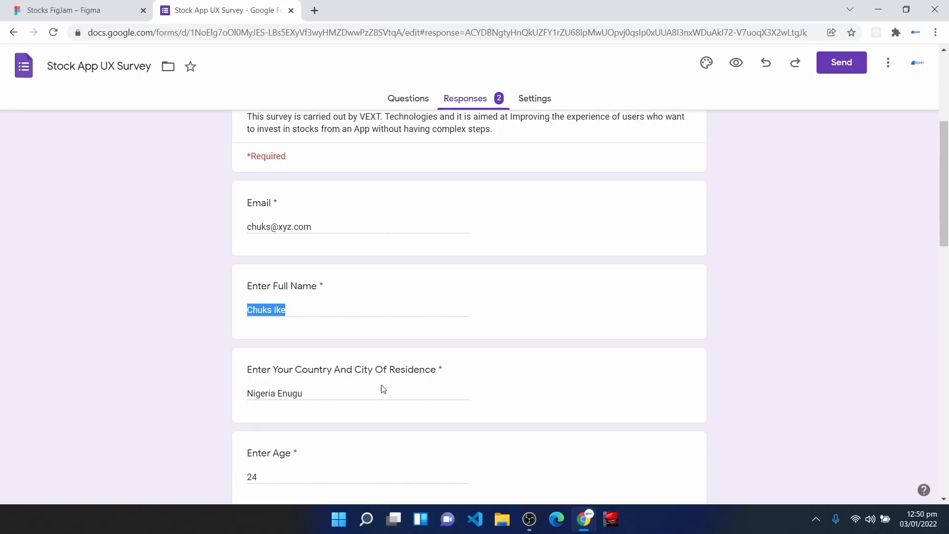
pyautogui.moveTo(311, 394); pyautogui.dragTo(247, 398)
pyautogui.scroll(-1, 277, 420)
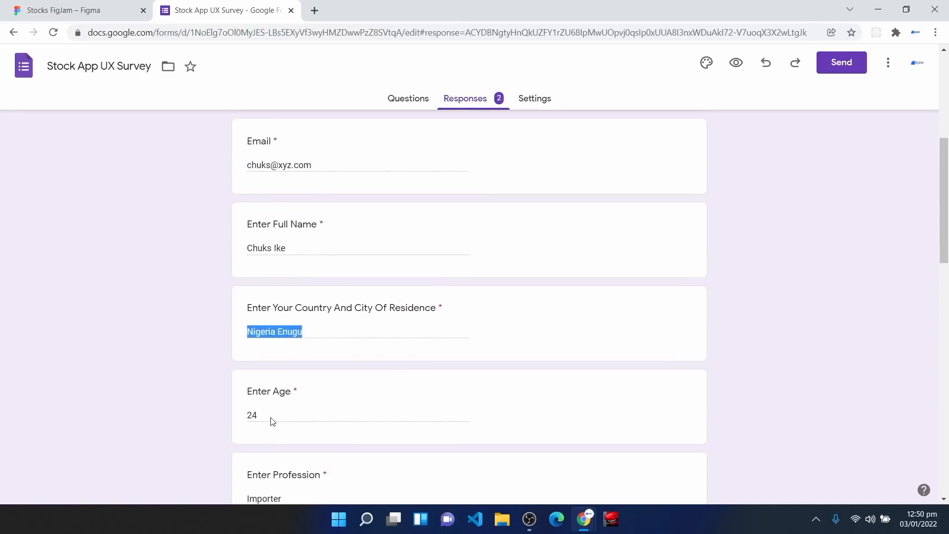
pyautogui.scroll(-2, 272, 421)
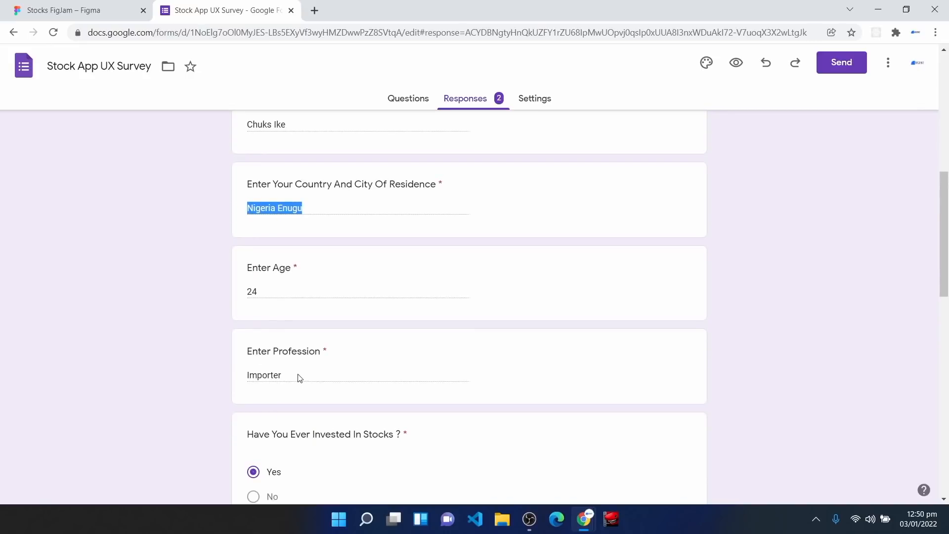
pyautogui.scroll(-1, 304, 399)
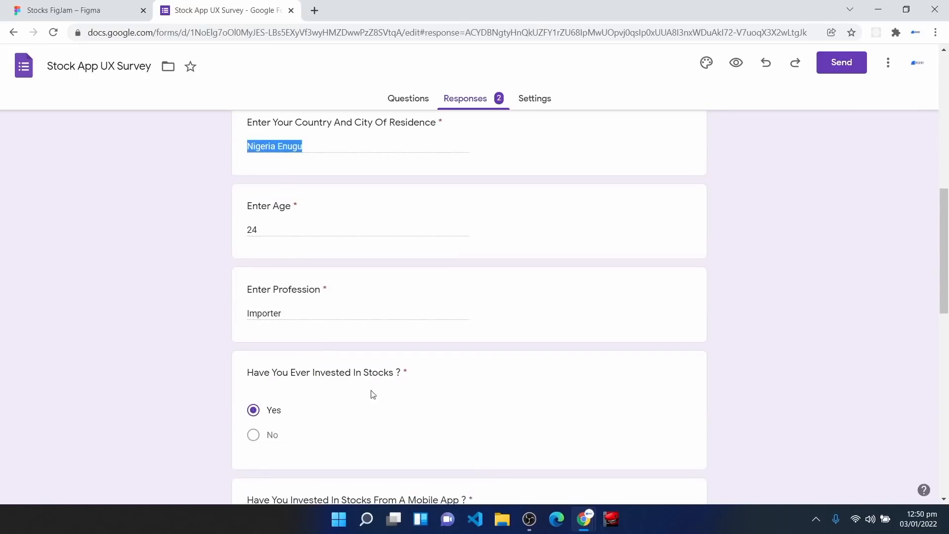
pyautogui.scroll(-2, 279, 409)
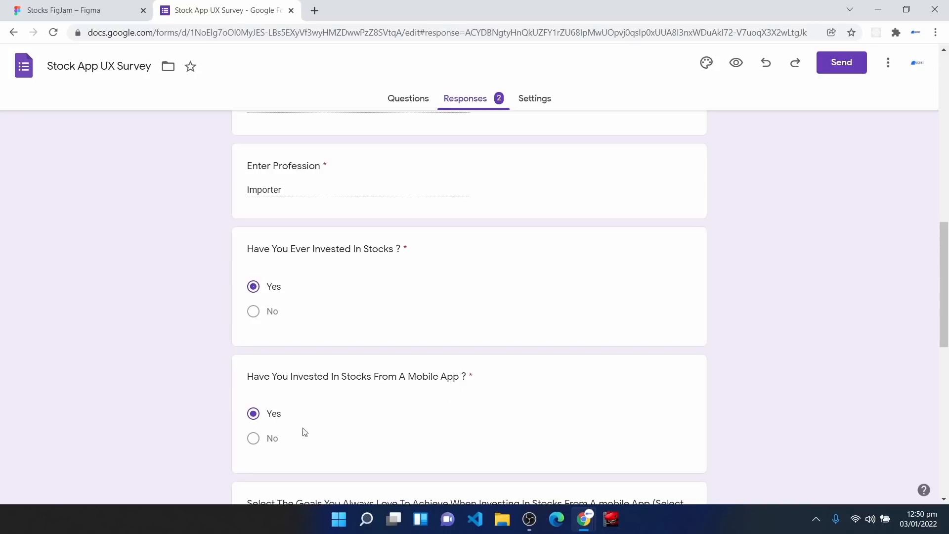
pyautogui.scroll(-2, 284, 428)
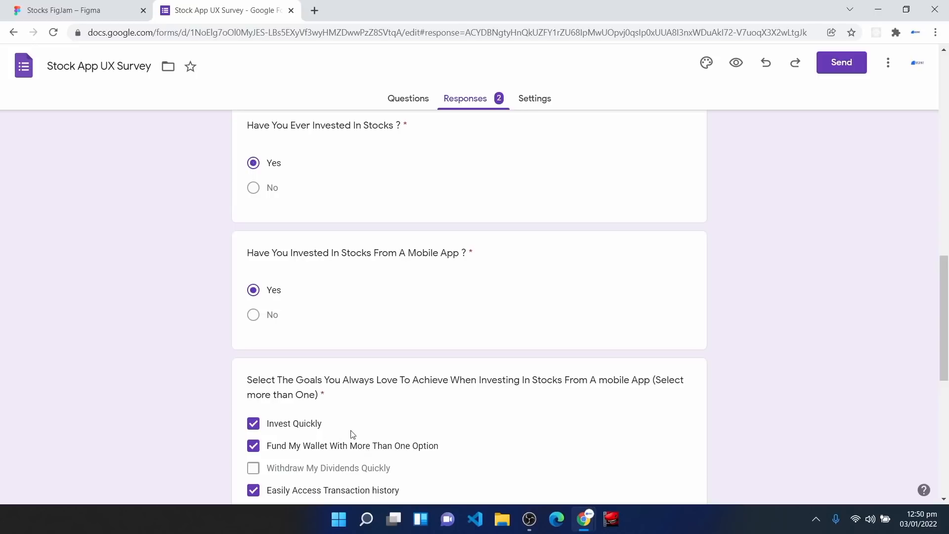
pyautogui.scroll(-1, 353, 434)
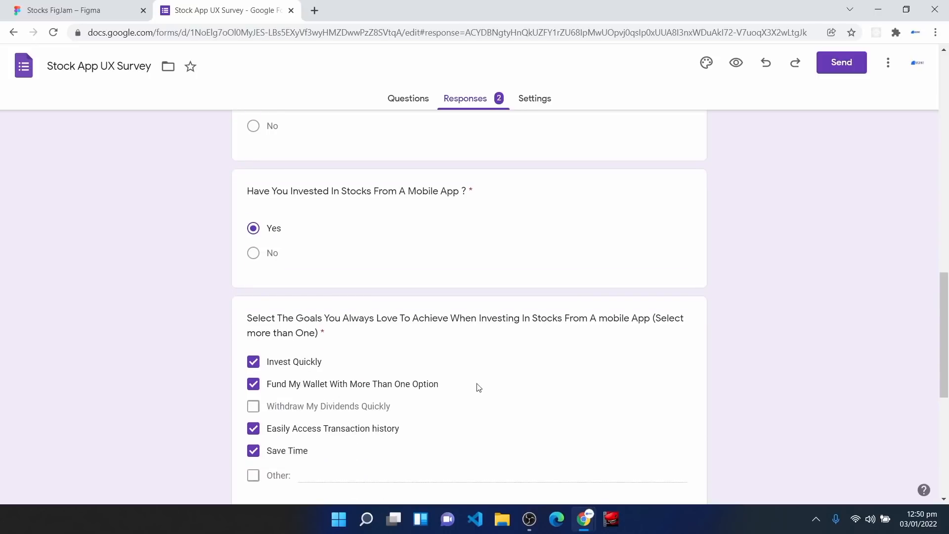
pyautogui.scroll(-1, 303, 439)
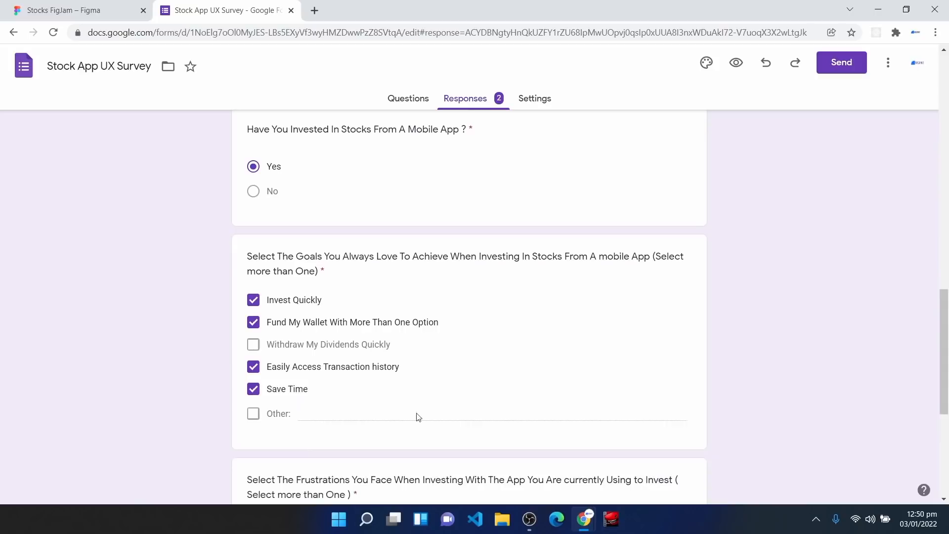
pyautogui.scroll(-2, 324, 412)
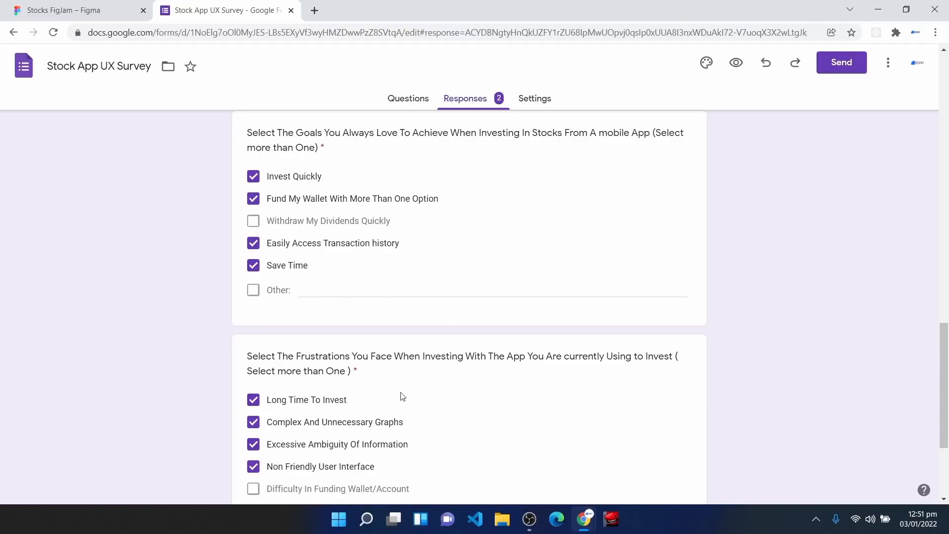
pyautogui.scroll(-1, 317, 418)
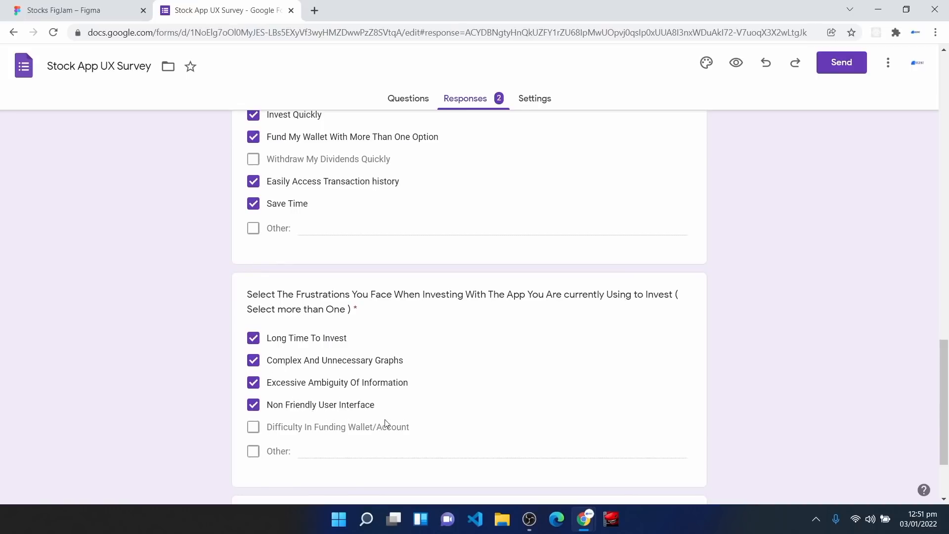
pyautogui.scroll(8, 306, 438)
pyautogui.scroll(10, 306, 438)
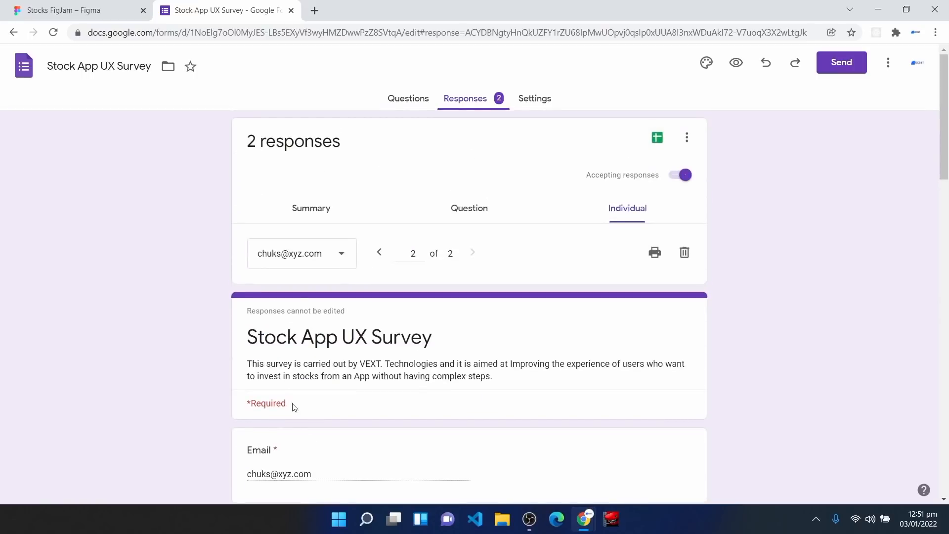
# Step: Select the first respondent and highlight their email, the answer 'Nigeria Lagos' and 'City Of Residence'
pyautogui.click(302, 254)
pyautogui.click(303, 226)
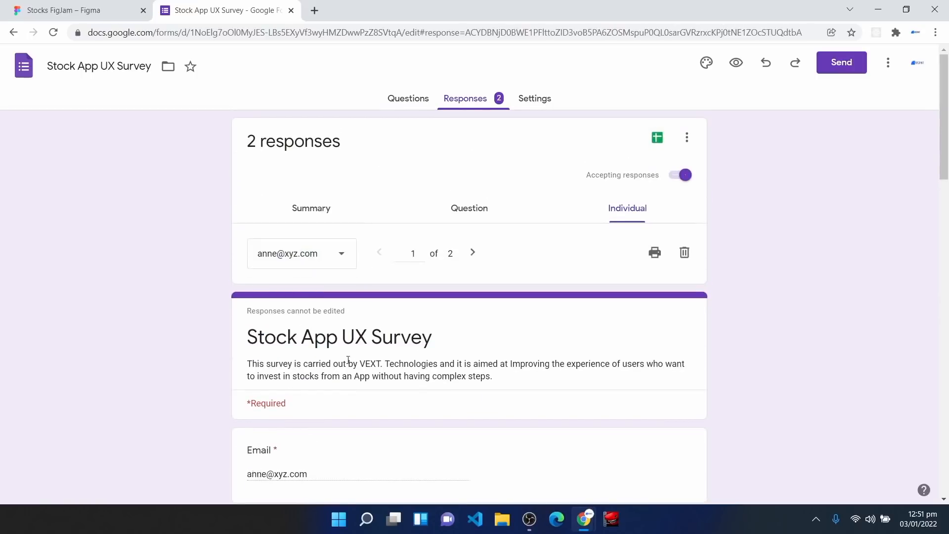
pyautogui.scroll(-3, 350, 377)
pyautogui.moveTo(315, 358); pyautogui.dragTo(233, 350)
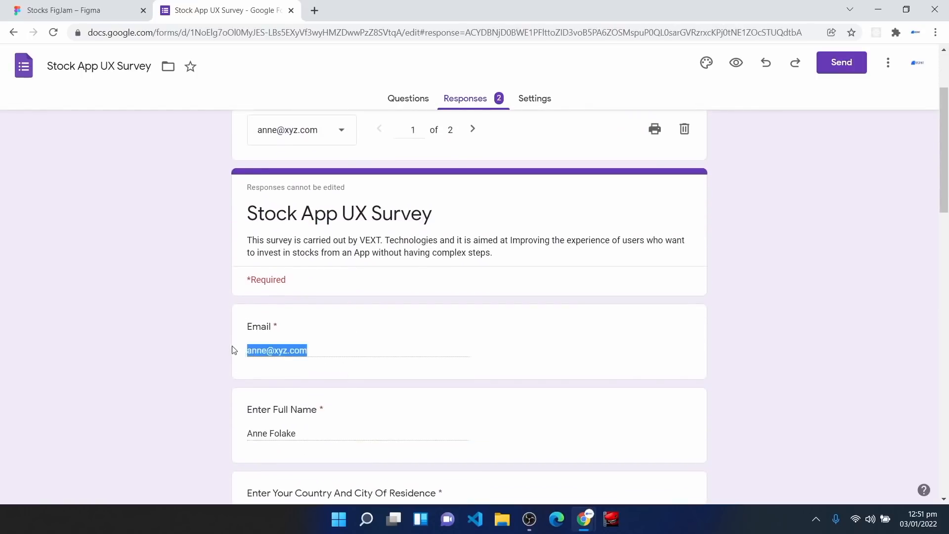
pyautogui.scroll(-1, 306, 425)
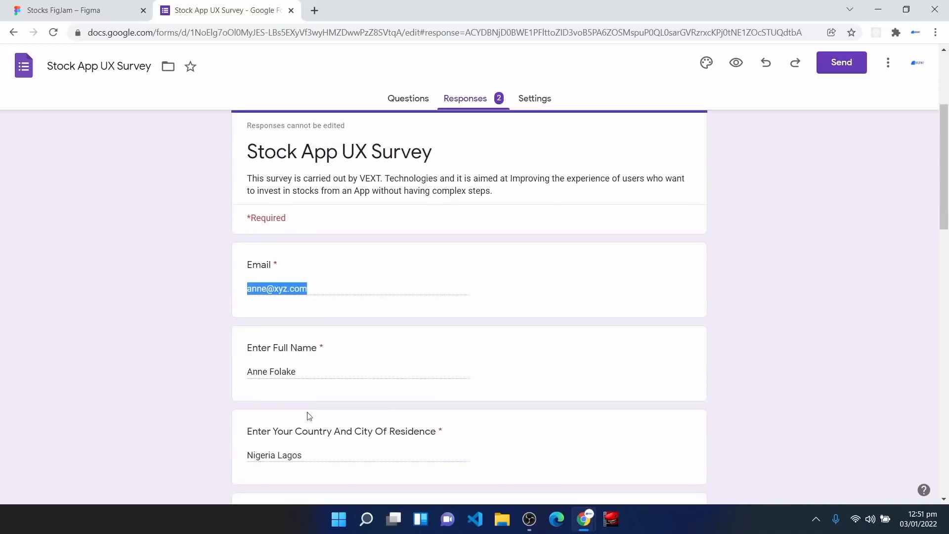
pyautogui.click(315, 379)
pyautogui.moveTo(308, 378); pyautogui.dragTo(274, 374)
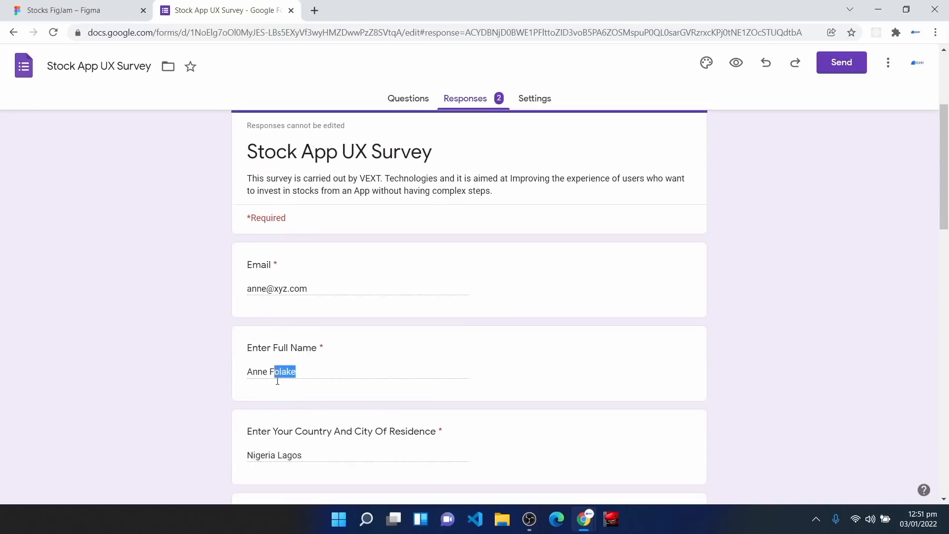
pyautogui.scroll(-2, 325, 335)
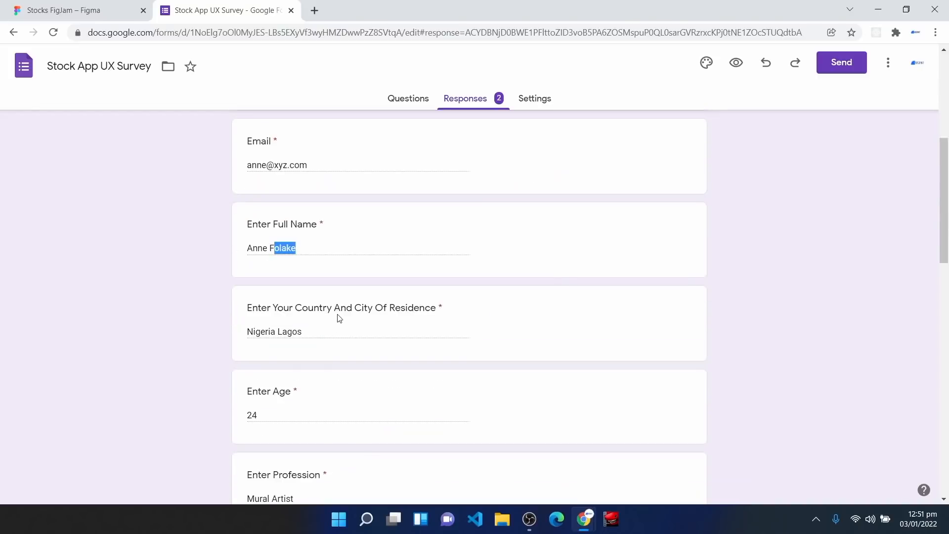
pyautogui.moveTo(303, 335); pyautogui.dragTo(242, 334)
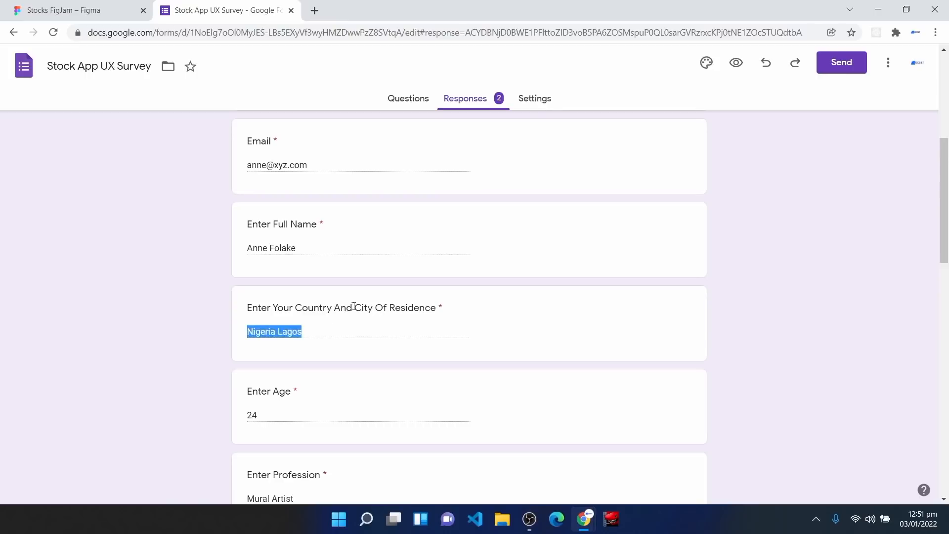
pyautogui.moveTo(355, 306); pyautogui.dragTo(435, 302)
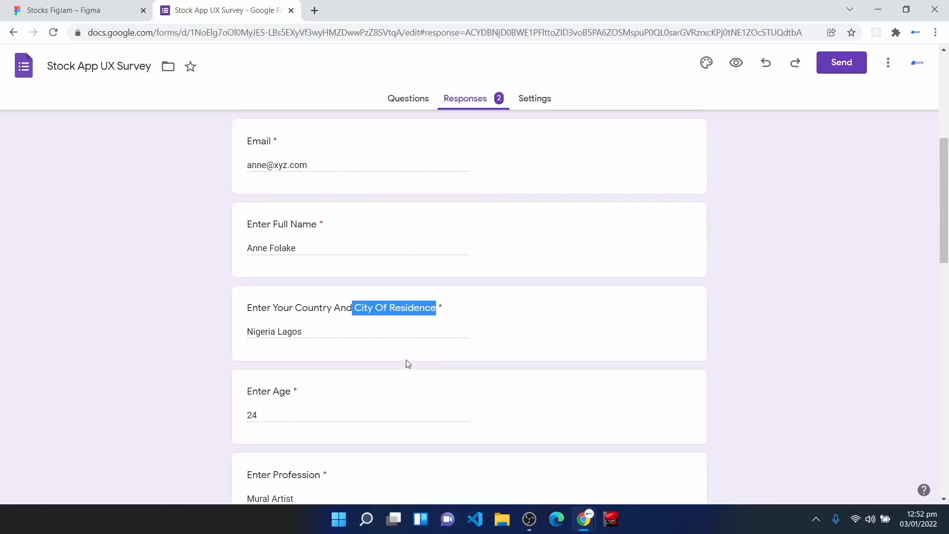
# Step: Scroll down to the end of the response and highlight its submission date and time
pyautogui.scroll(-2, 296, 417)
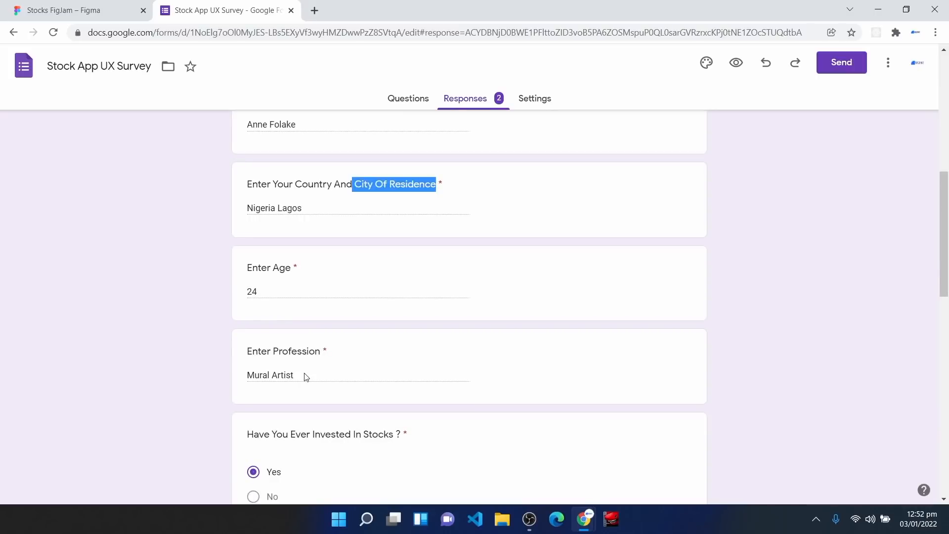
pyautogui.scroll(-1, 303, 388)
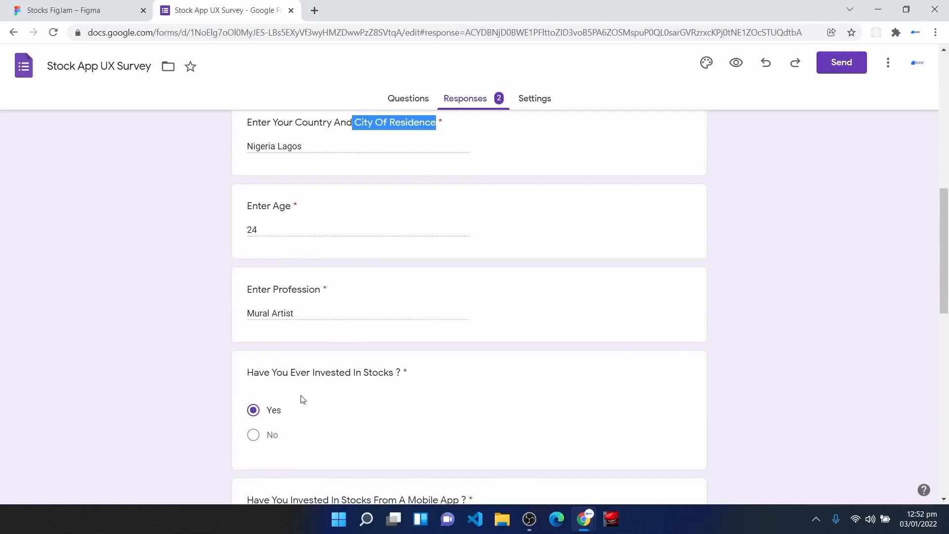
pyautogui.scroll(-2, 303, 414)
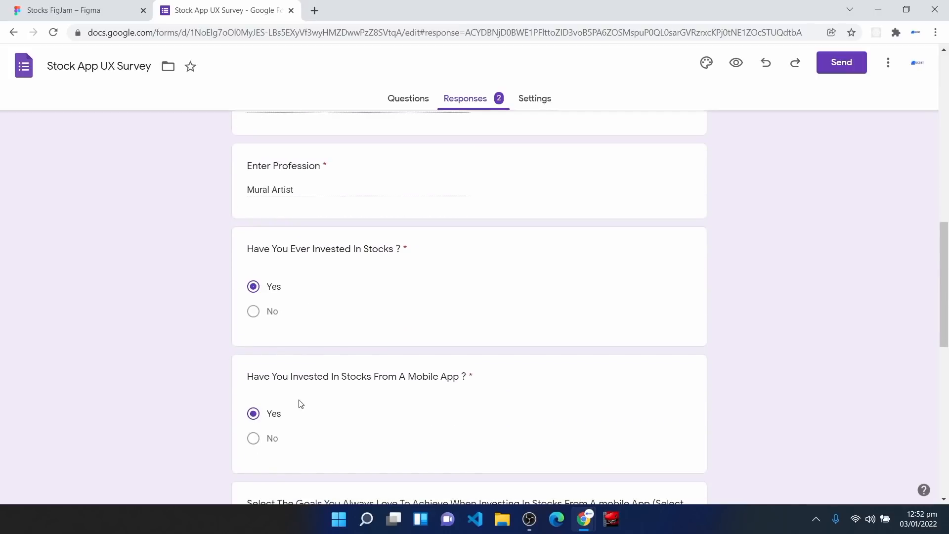
pyautogui.scroll(-4, 347, 445)
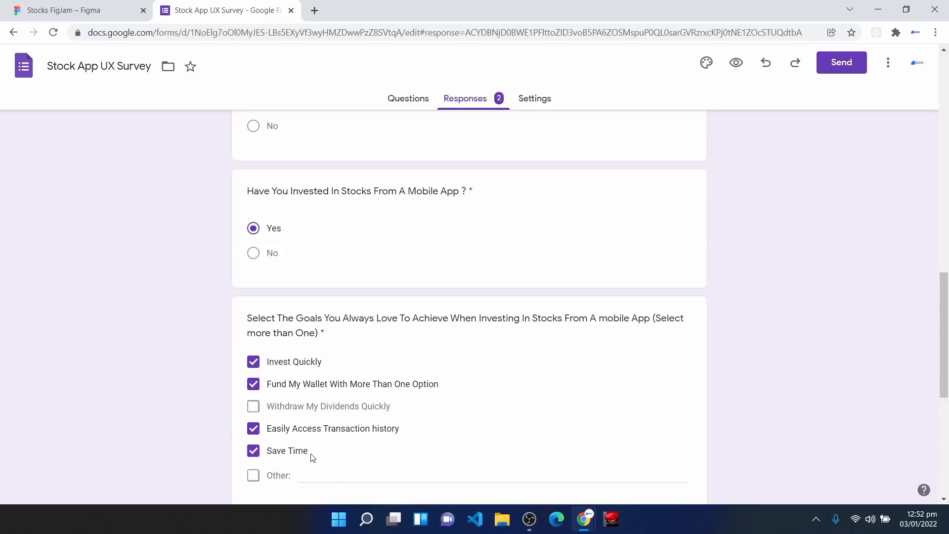
pyautogui.scroll(-3, 307, 457)
pyautogui.scroll(-1, 307, 459)
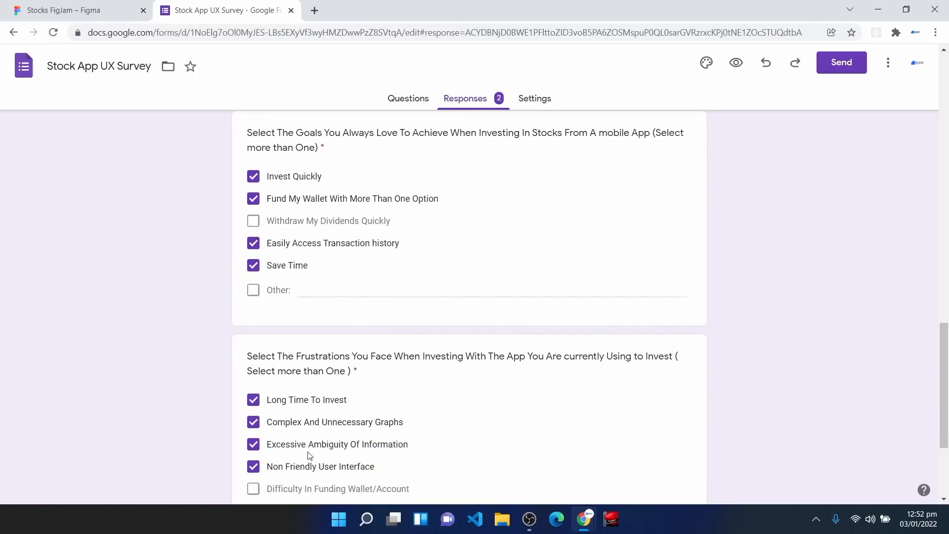
pyautogui.scroll(-1, 309, 456)
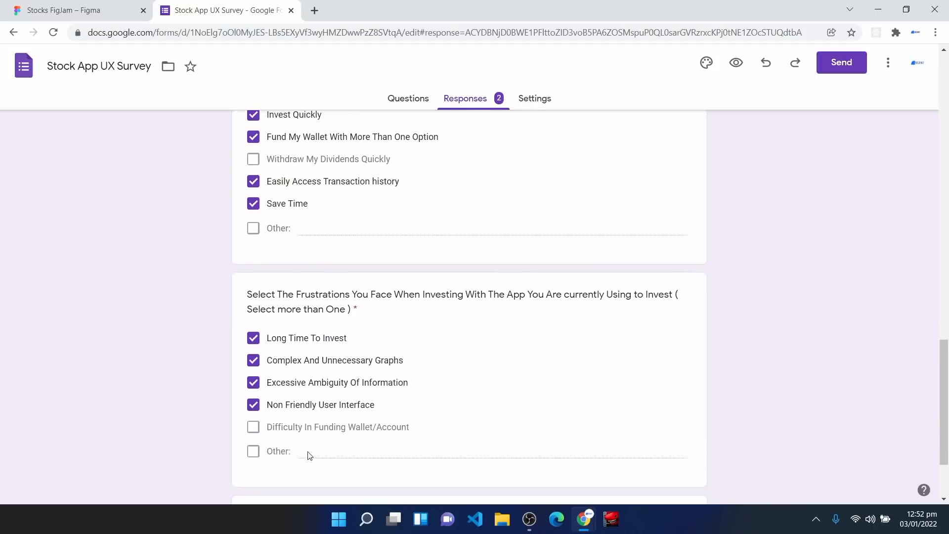
pyautogui.scroll(-2, 309, 455)
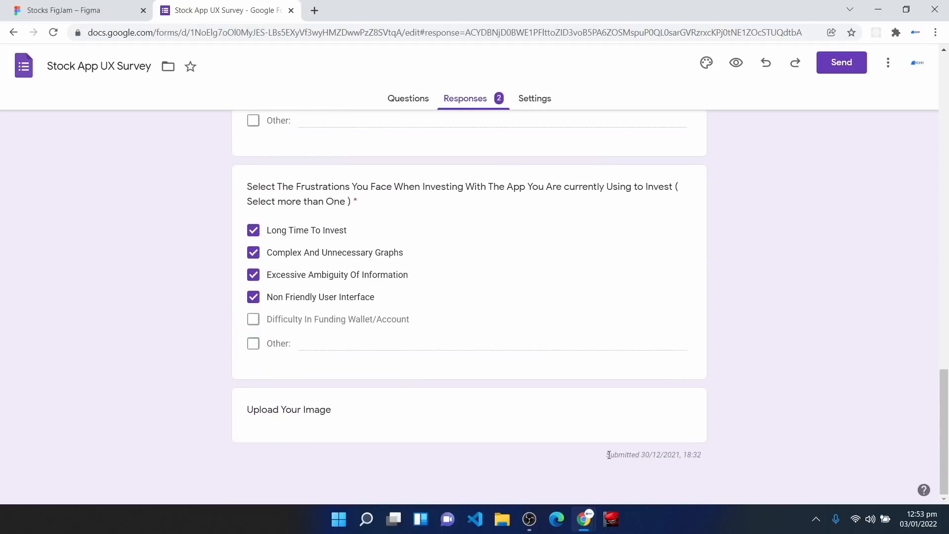
pyautogui.moveTo(608, 454); pyautogui.dragTo(706, 462)
pyautogui.scroll(20, 592, 345)
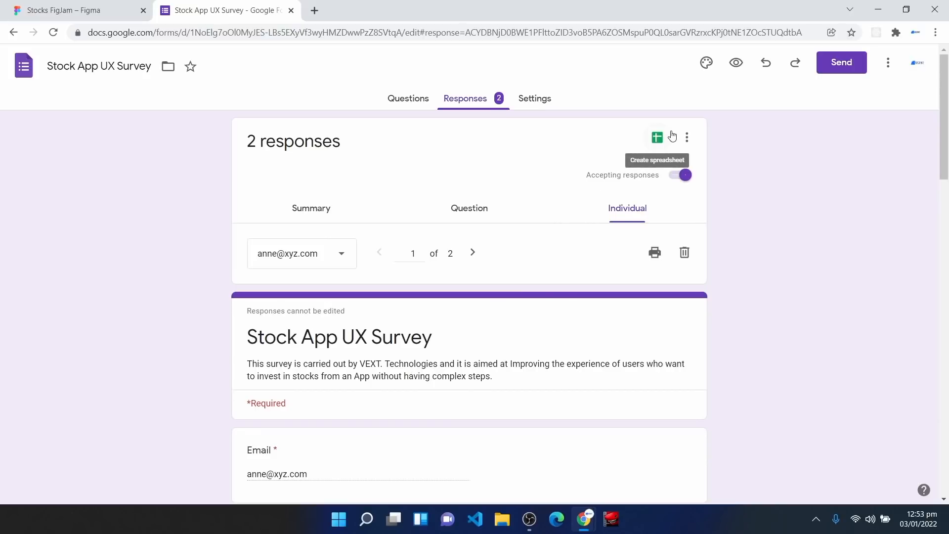
# Step: From the Summary view, create the new linked spreadsheet 'Stock App UX Survey (Responses)'
pyautogui.click(302, 213)
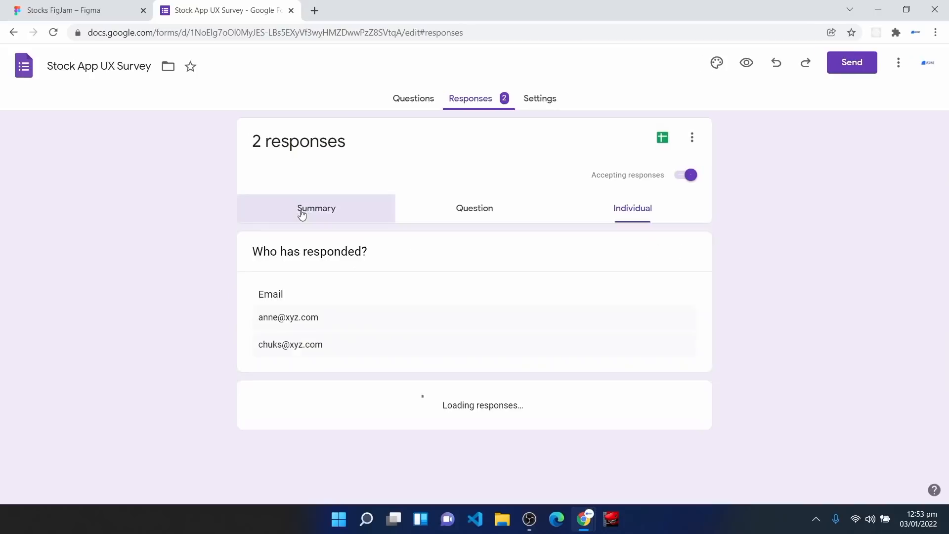
pyautogui.click(656, 138)
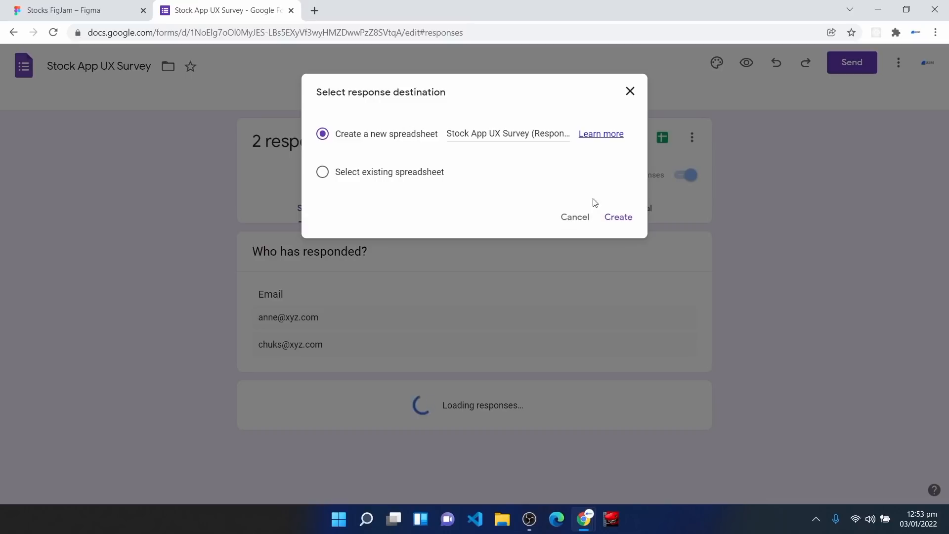
pyautogui.click(619, 218)
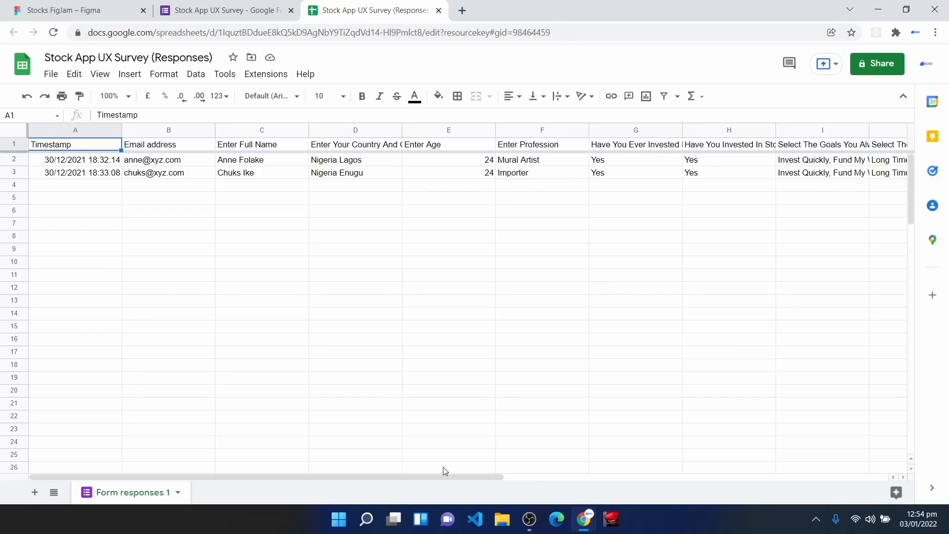
# Step: Scroll the response sheet right, then switch to the Stocks FigJam board and zoom out
pyautogui.moveTo(449, 479); pyautogui.dragTo(514, 470)
pyautogui.click(79, 10)
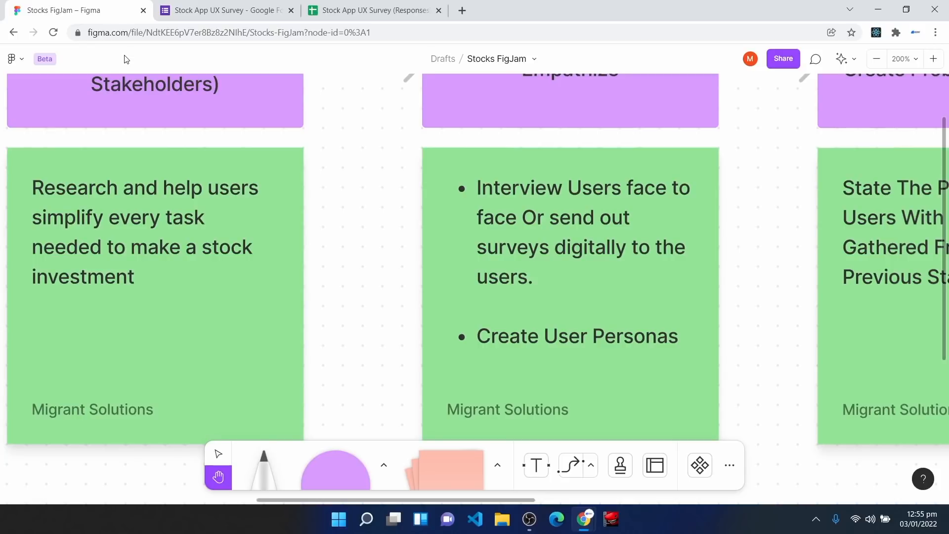
pyautogui.hotkey('shift', '0')
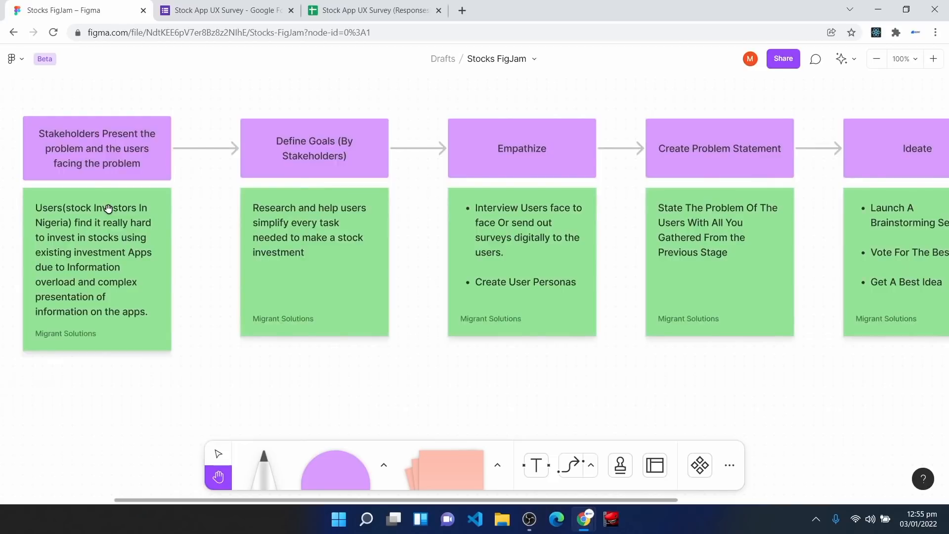
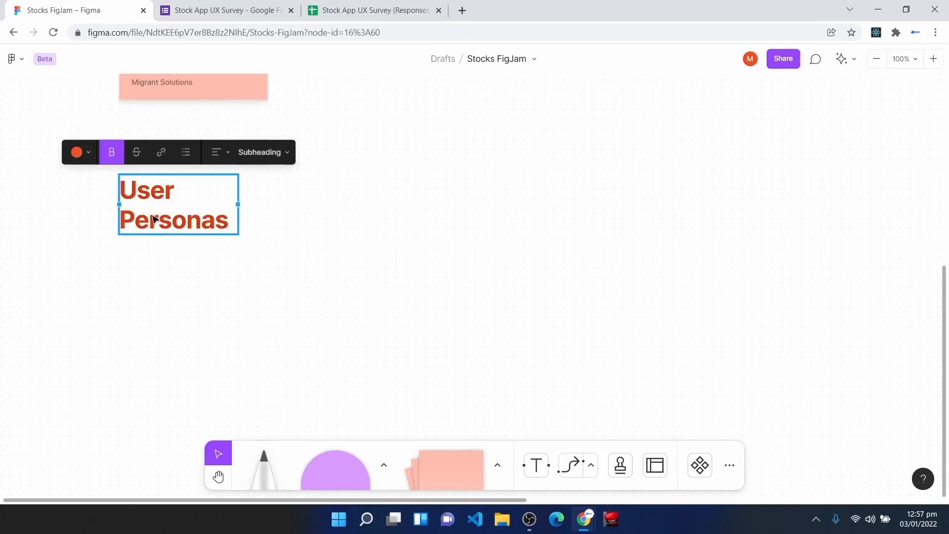
# Step: Duplicate the User Personas heading above Workflow Stages and retype it as 'Workflow Breakdown'
pyautogui.moveTo(160, 213); pyautogui.dragTo(160, 220)
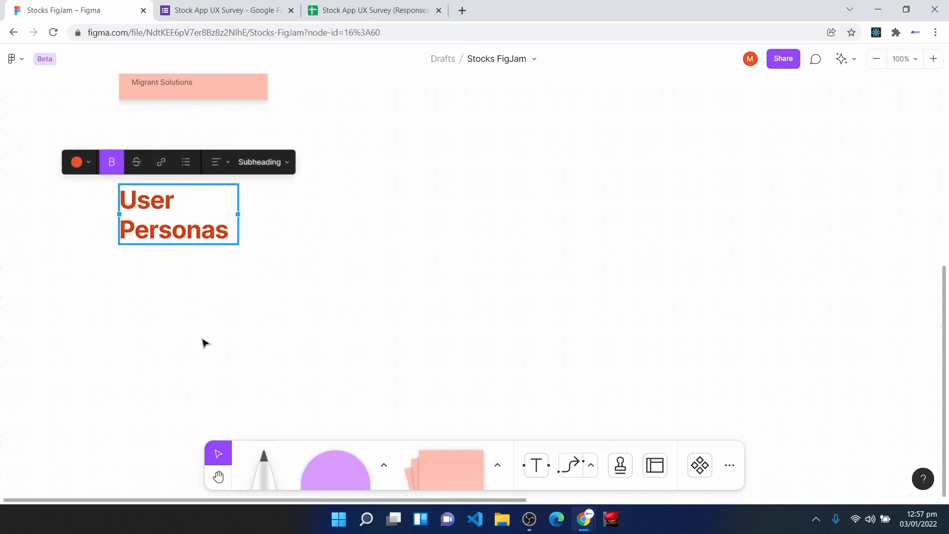
pyautogui.scroll(5, 201, 329)
pyautogui.scroll(-4, 203, 343)
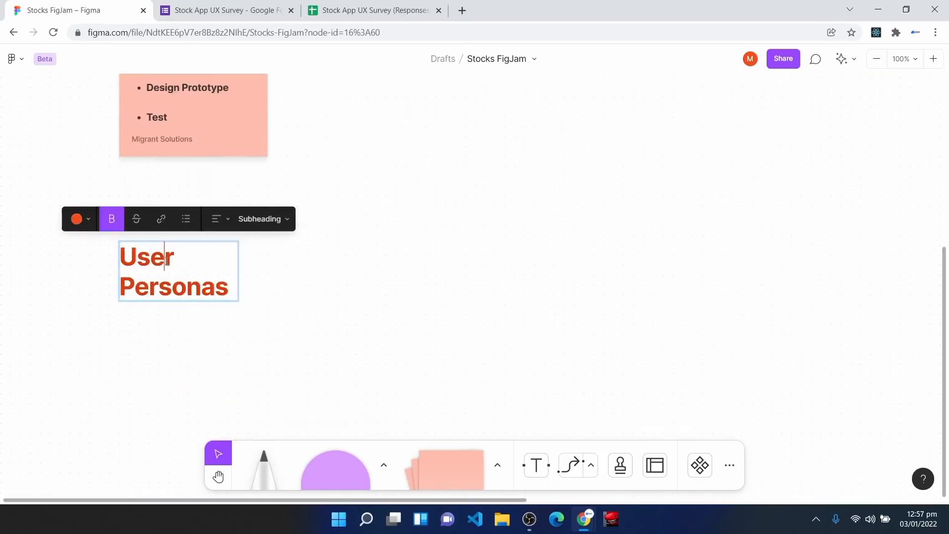
pyautogui.hotkey('ctrl', 'd')
pyautogui.moveTo(181, 272); pyautogui.dragTo(175, 157)
pyautogui.doubleClick(174, 157)
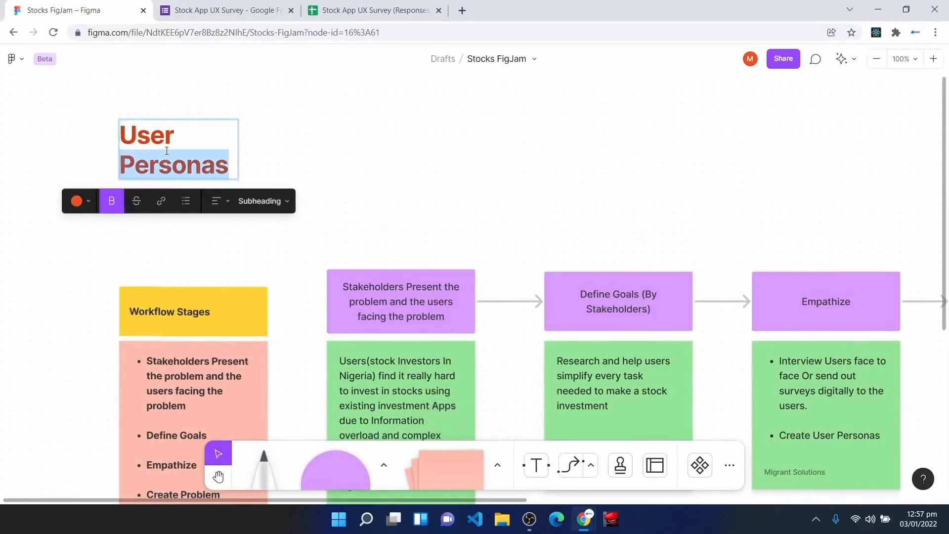
pyautogui.write('Workflow')
pyautogui.press('Return')
pyautogui.write('Breakdown')
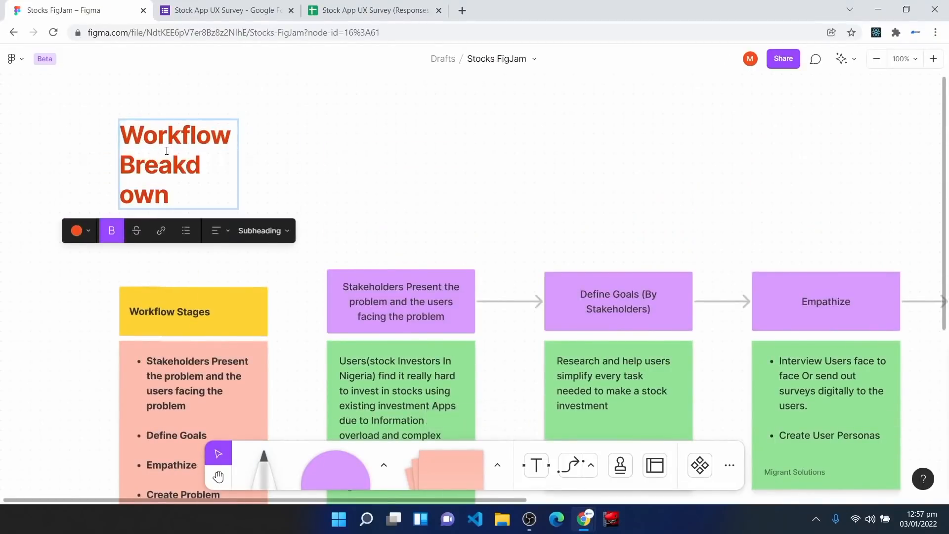
pyautogui.press('Escape')
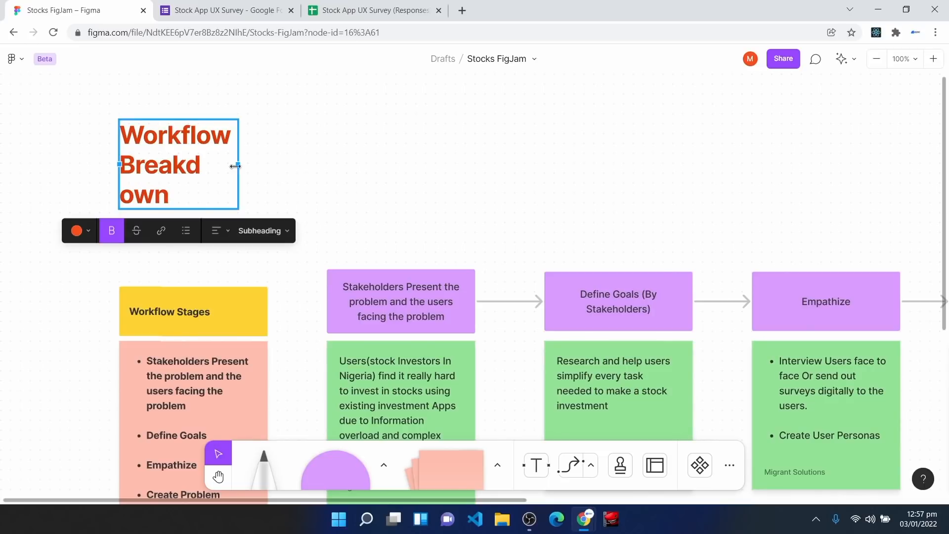
# Step: Widen the Workflow Breakdown heading box and check the User Personas heading's placement
pyautogui.moveTo(235, 167); pyautogui.dragTo(256, 168)
pyautogui.click(261, 217)
pyautogui.moveTo(165, 140); pyautogui.dragTo(144, 184)
pyautogui.scroll(-10, 236, 276)
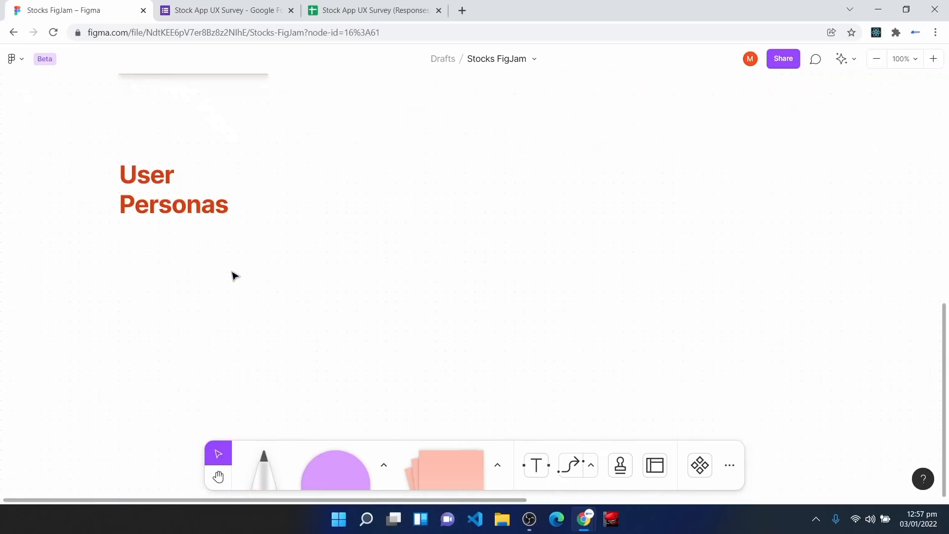
pyautogui.click(159, 200)
pyautogui.click(170, 224)
pyautogui.scroll(-2, 218, 309)
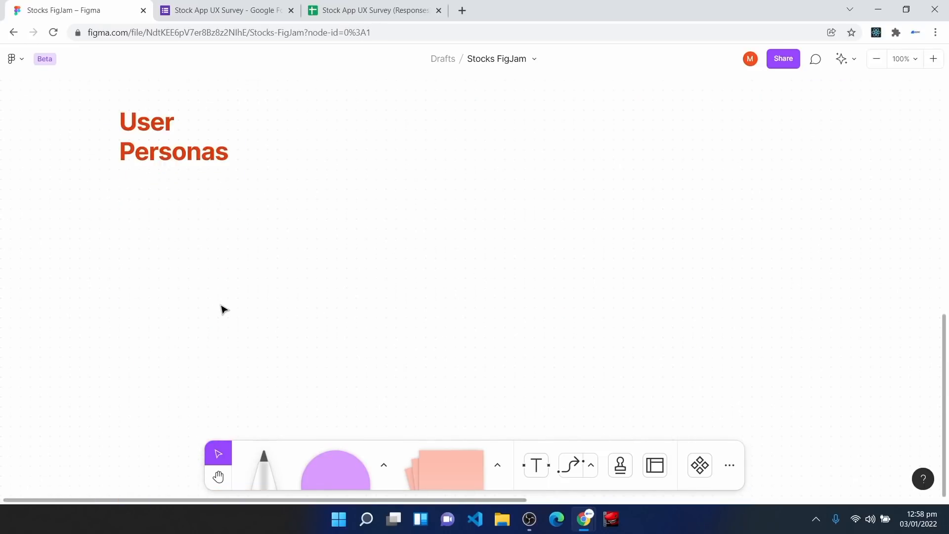
pyautogui.moveTo(301, 385)
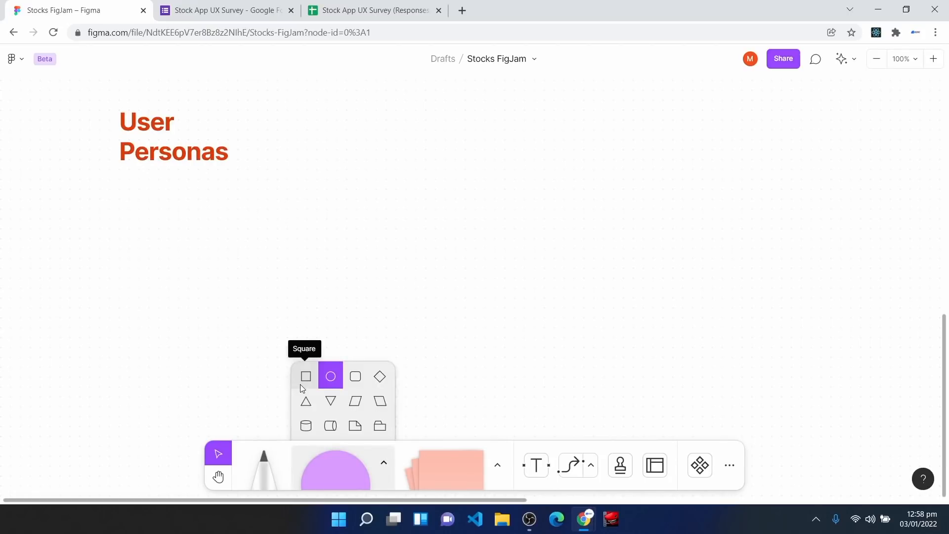
# Step: Draw a purple square just below the User Personas heading
pyautogui.click(301, 380)
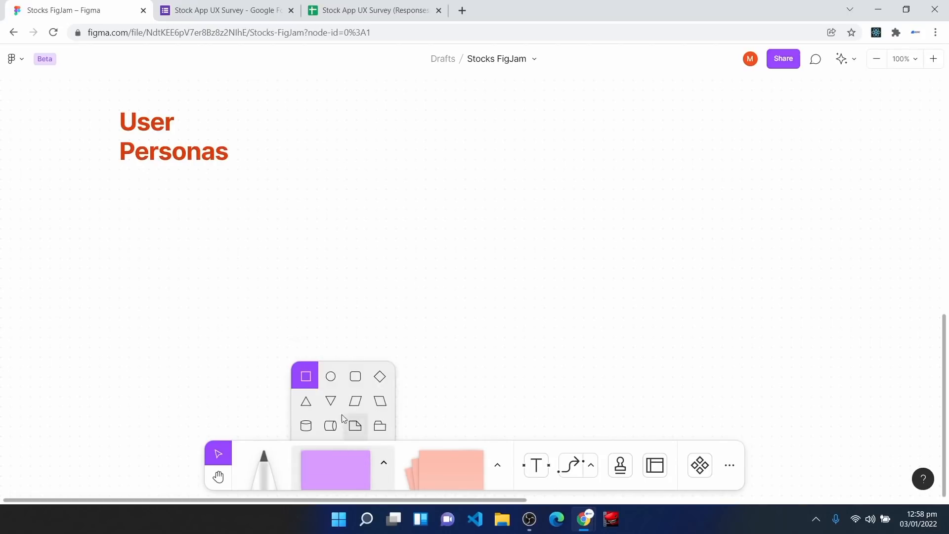
pyautogui.click(305, 379)
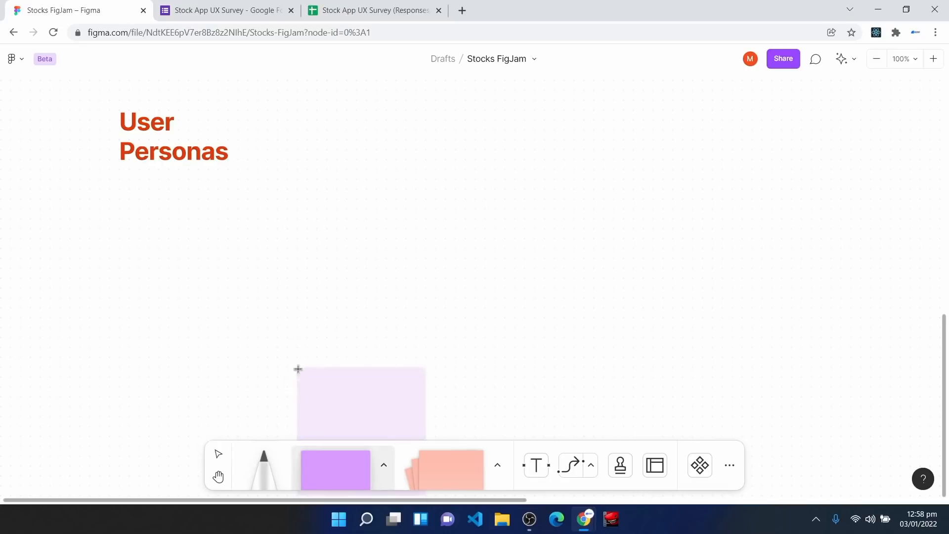
pyautogui.click(116, 187)
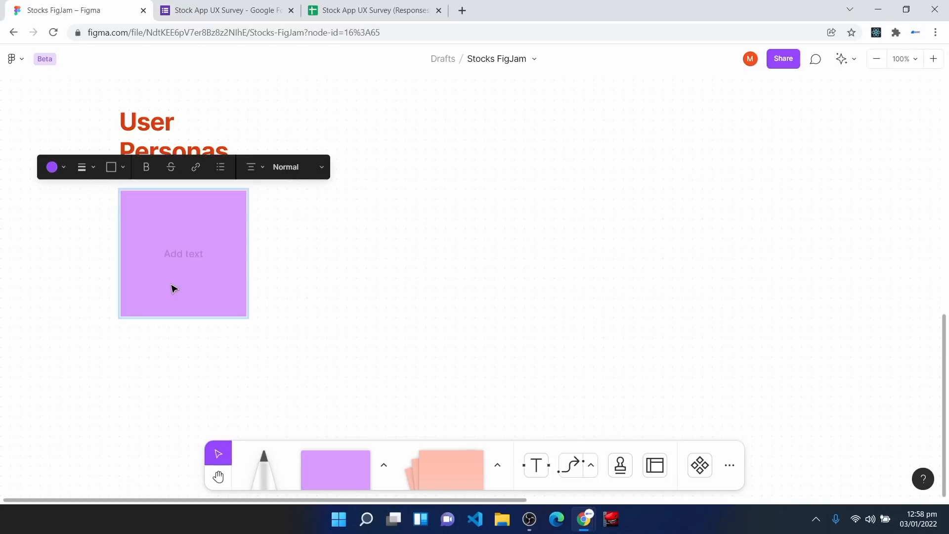
pyautogui.press('Escape')
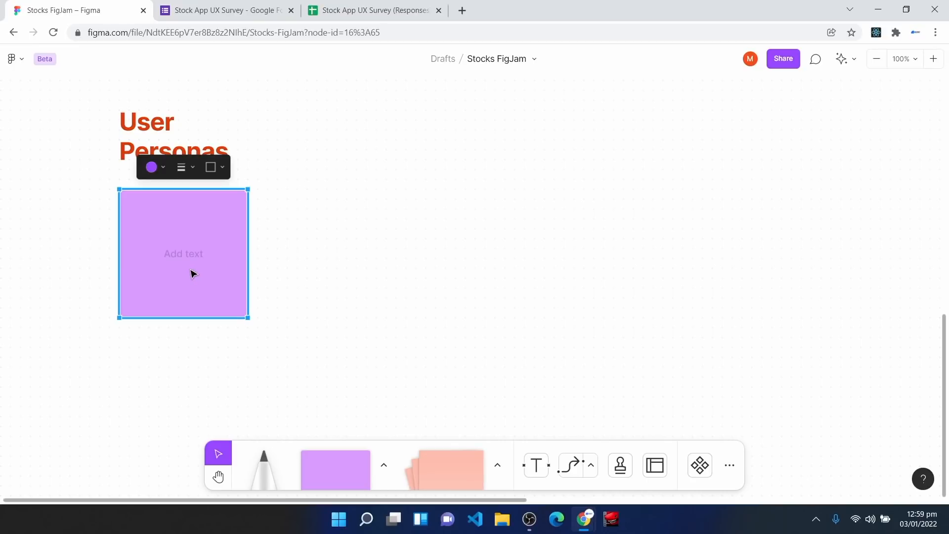
# Step: Fill the square with an Unsplash 'african woman' photo of a smiling woman
pyautogui.rightClick(192, 271)
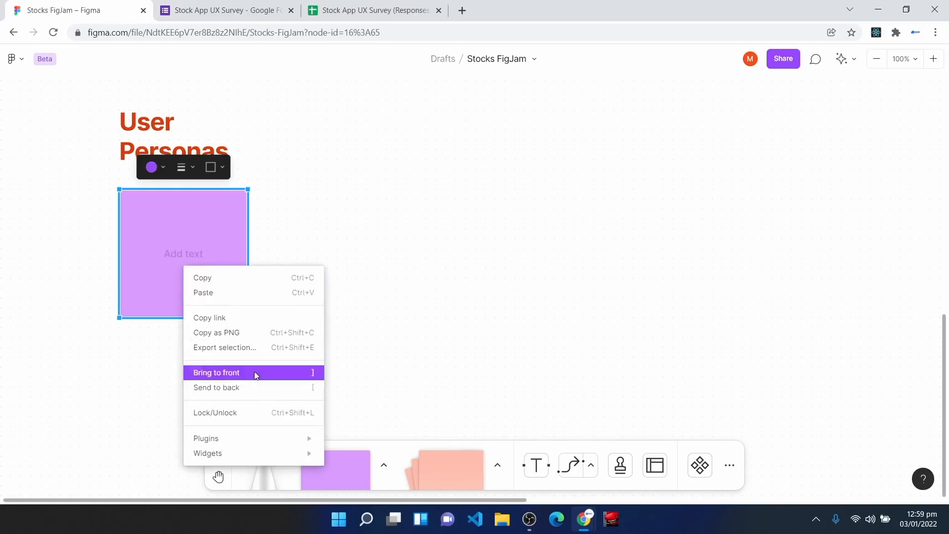
pyautogui.moveTo(261, 442)
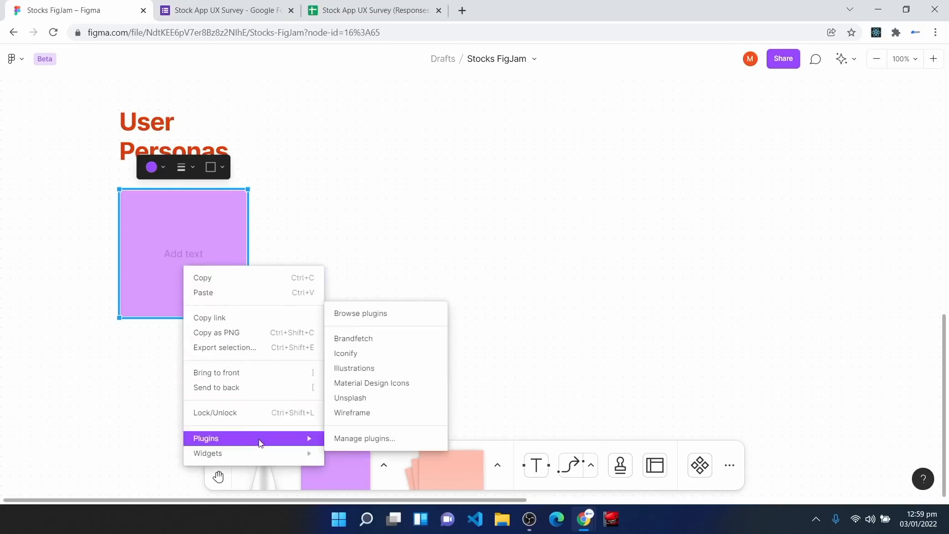
pyautogui.click(372, 405)
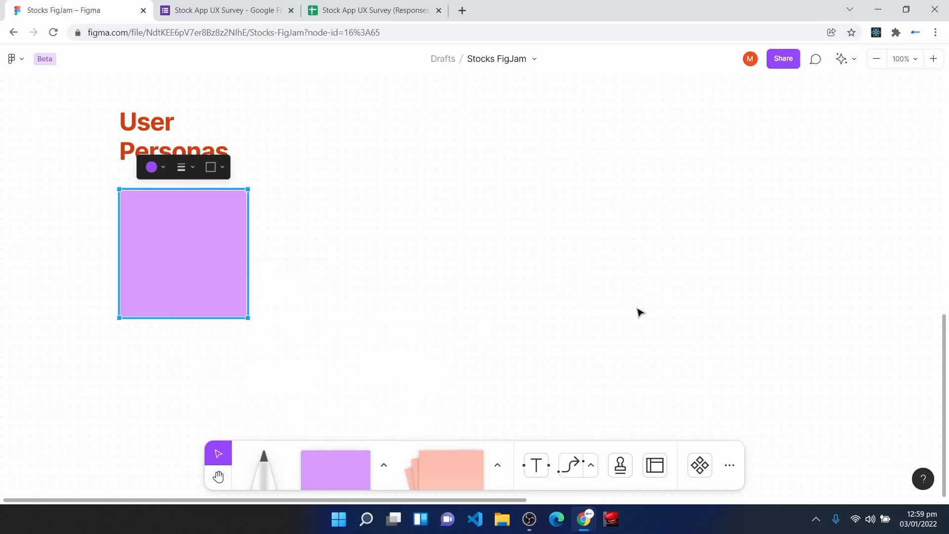
pyautogui.write('african woman')
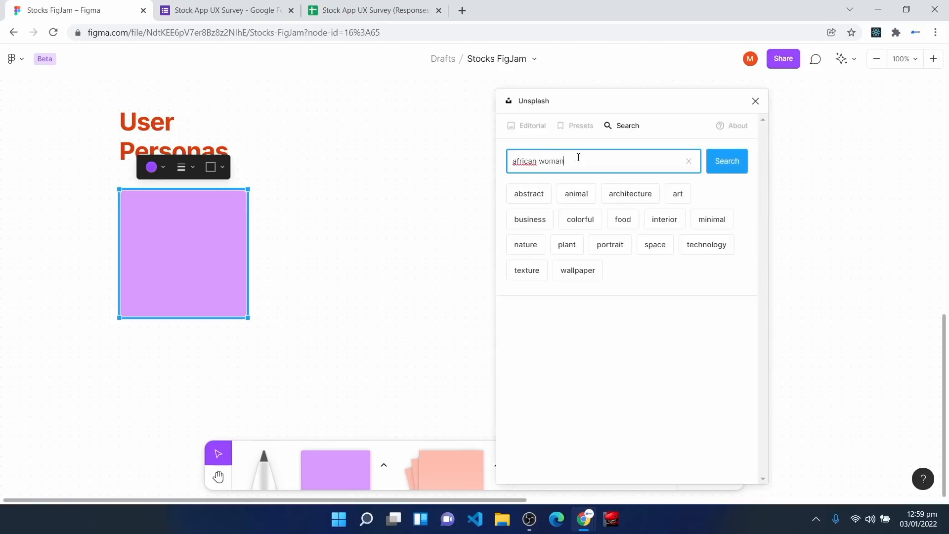
pyautogui.press('Return')
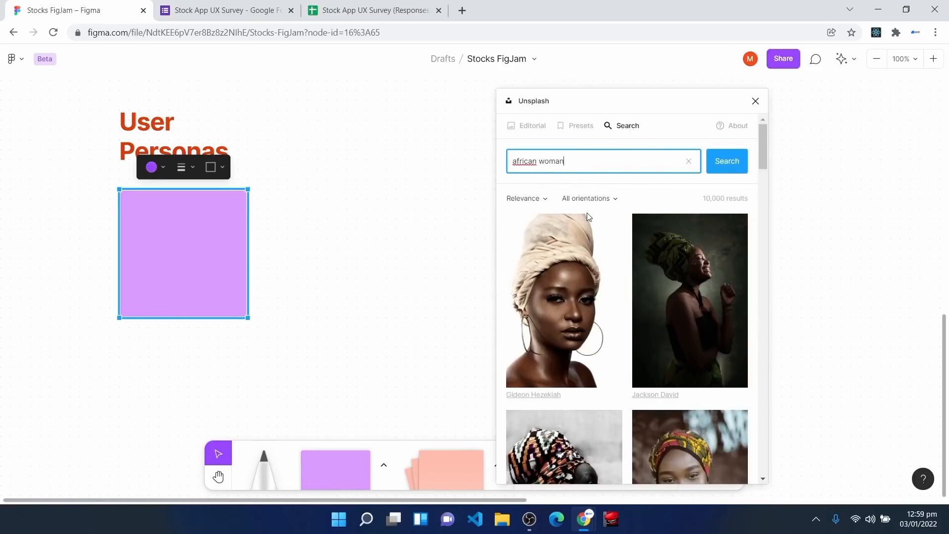
pyautogui.scroll(-10, 588, 217)
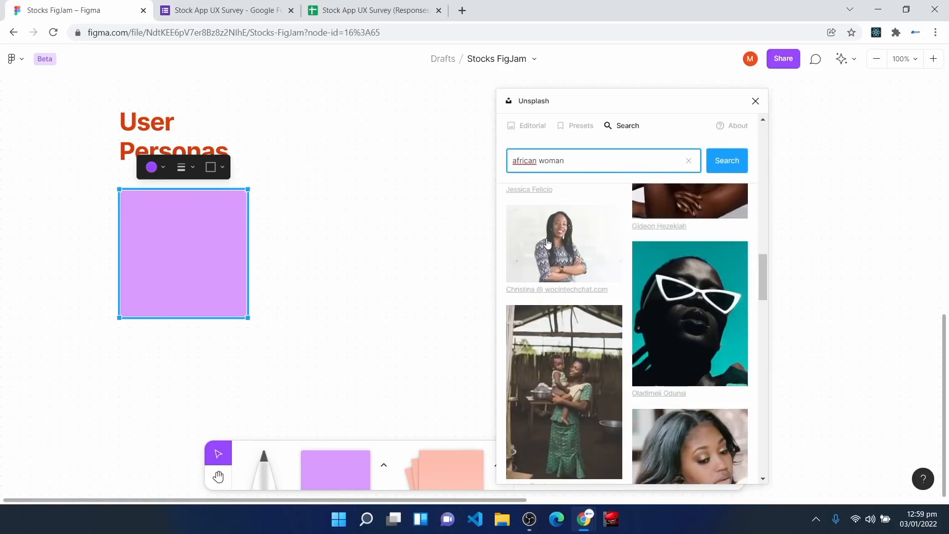
pyautogui.click(547, 242)
pyautogui.click(267, 252)
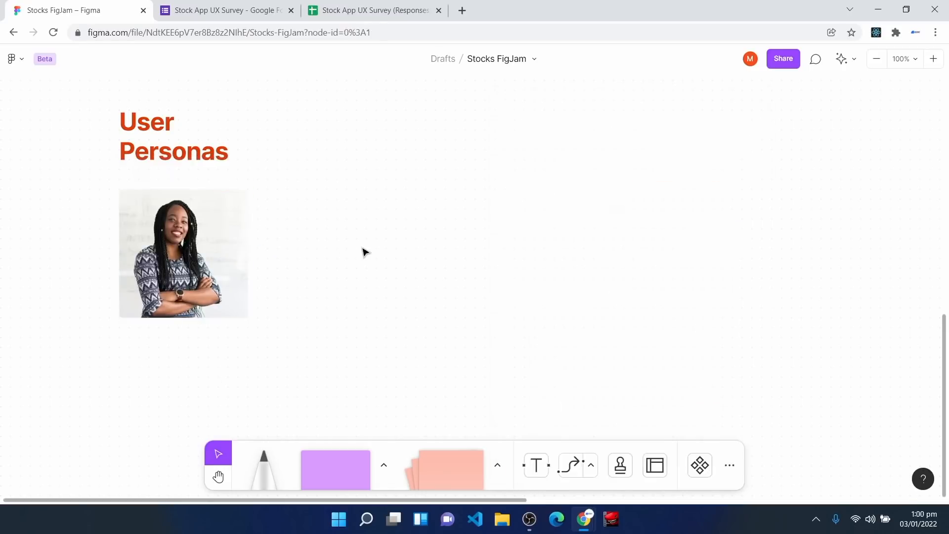
# Step: Paste the persona details beside the photo and change 'Financial Analyst' to 'Mural Artist'
pyautogui.hotkey('ctrl', 'v')
pyautogui.moveTo(371, 276); pyautogui.dragTo(331, 238)
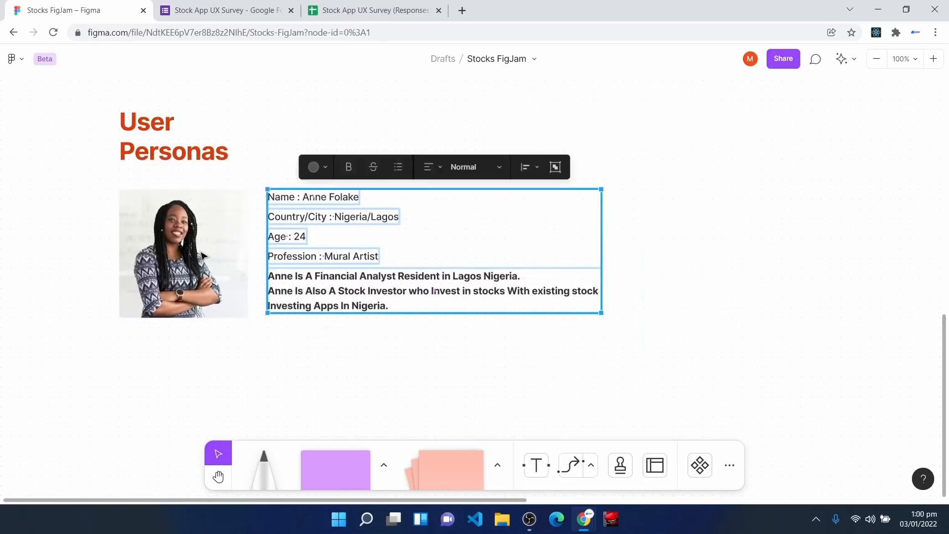
pyautogui.click(257, 225)
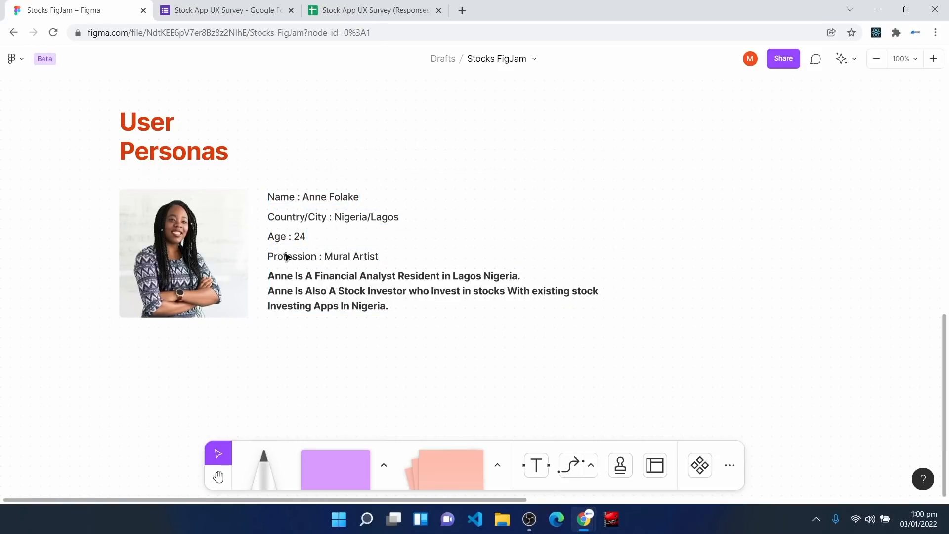
pyautogui.doubleClick(294, 288)
pyautogui.moveTo(395, 276); pyautogui.dragTo(317, 273)
pyautogui.write('Mural Artist')
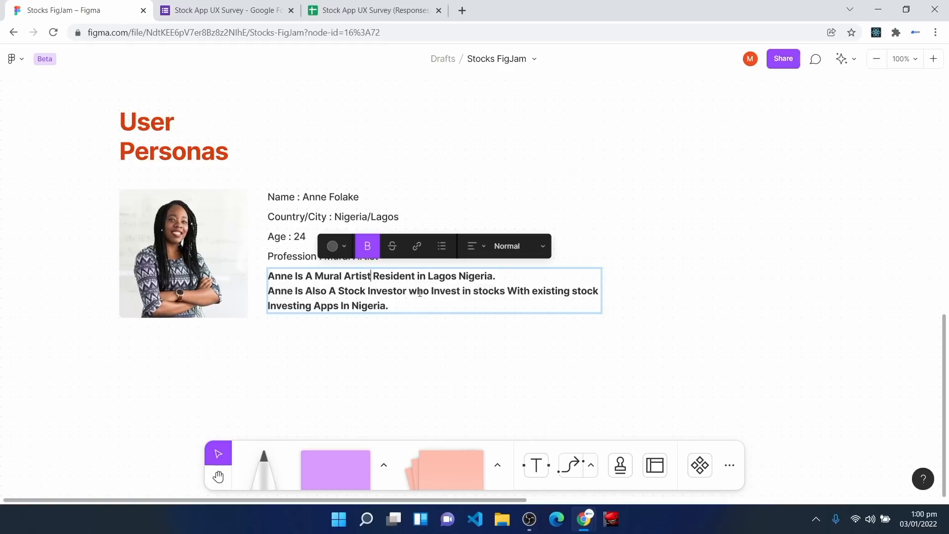
pyautogui.moveTo(256, 182); pyautogui.dragTo(628, 351)
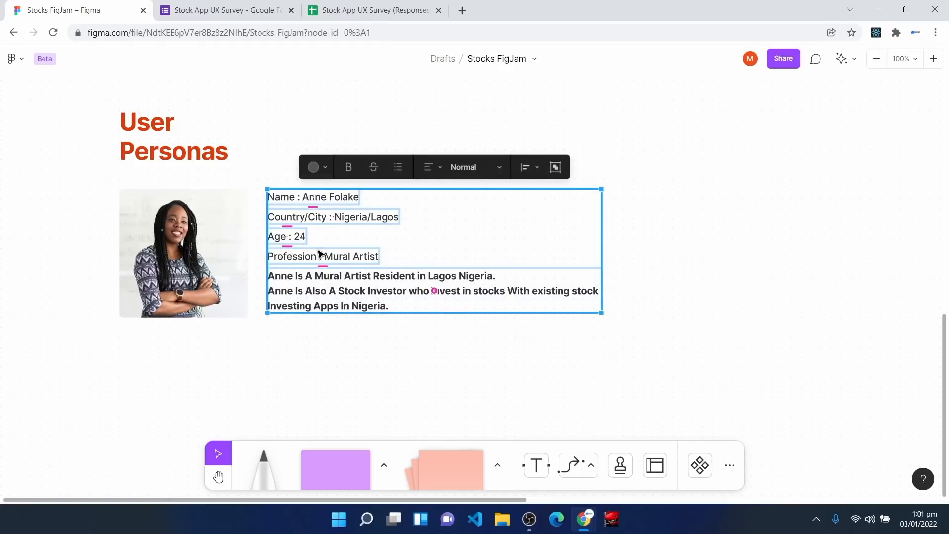
pyautogui.click(407, 381)
# Step: Paste the Goals and Frustrations lists and align them under the photo
pyautogui.scroll(-1, 407, 383)
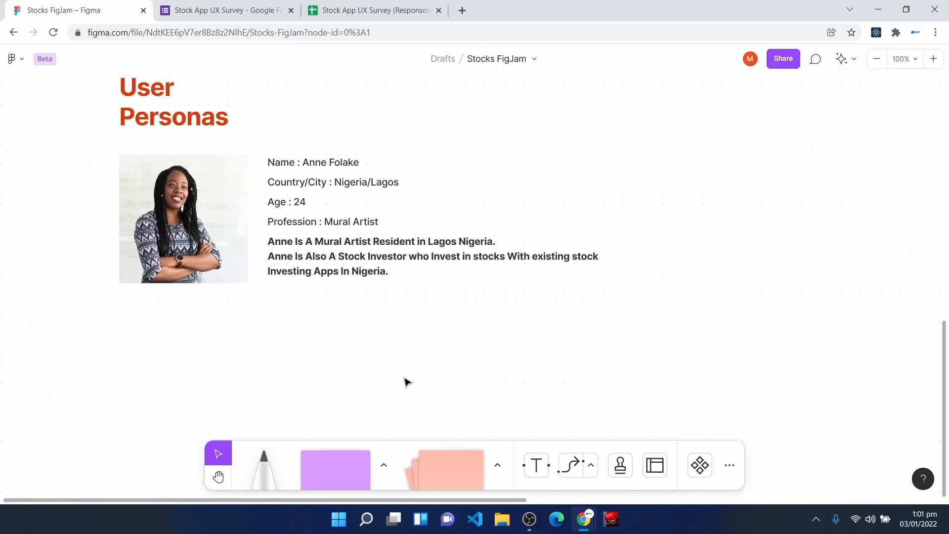
pyautogui.scroll(-3, 406, 382)
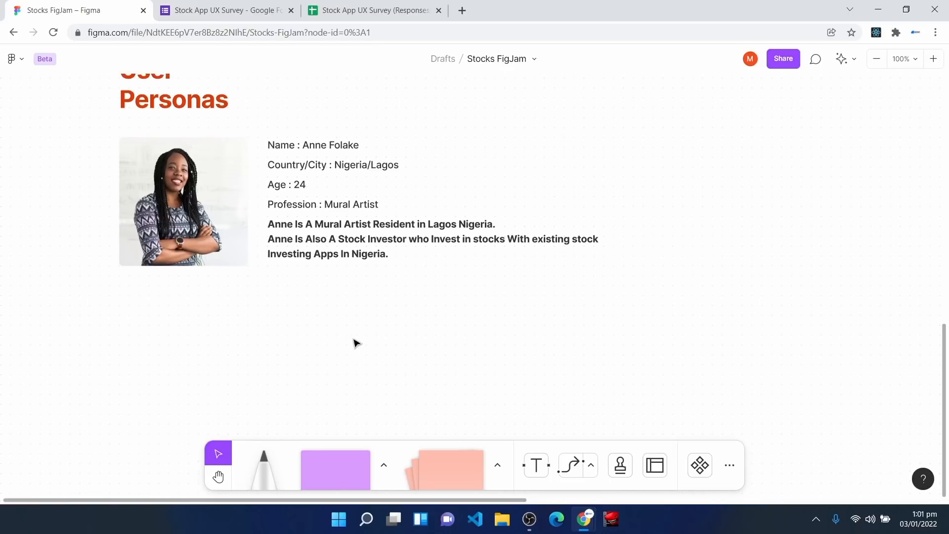
pyautogui.hotkey('ctrl', 'v')
pyautogui.moveTo(415, 293); pyautogui.dragTo(346, 303)
pyautogui.click(141, 397)
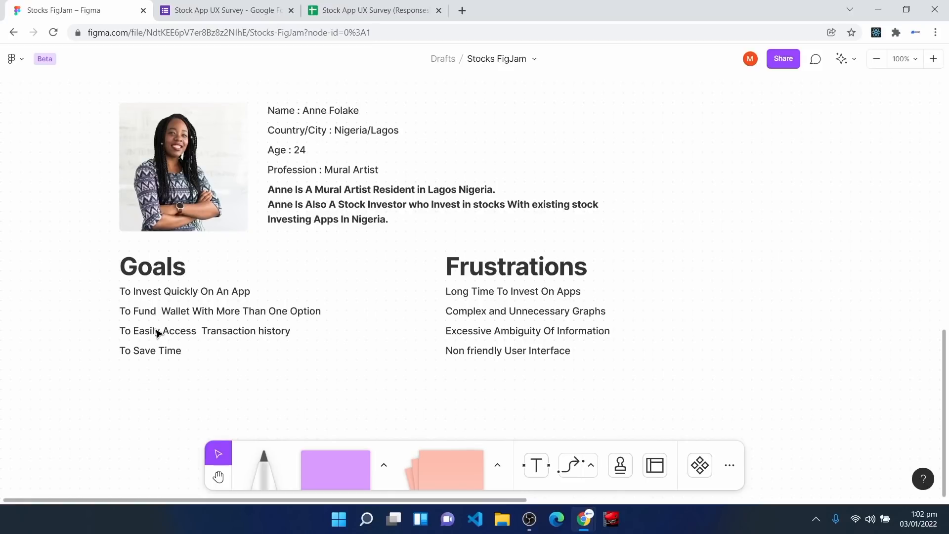
pyautogui.moveTo(429, 244); pyautogui.dragTo(653, 381)
pyautogui.moveTo(710, 398); pyautogui.dragTo(96, 89)
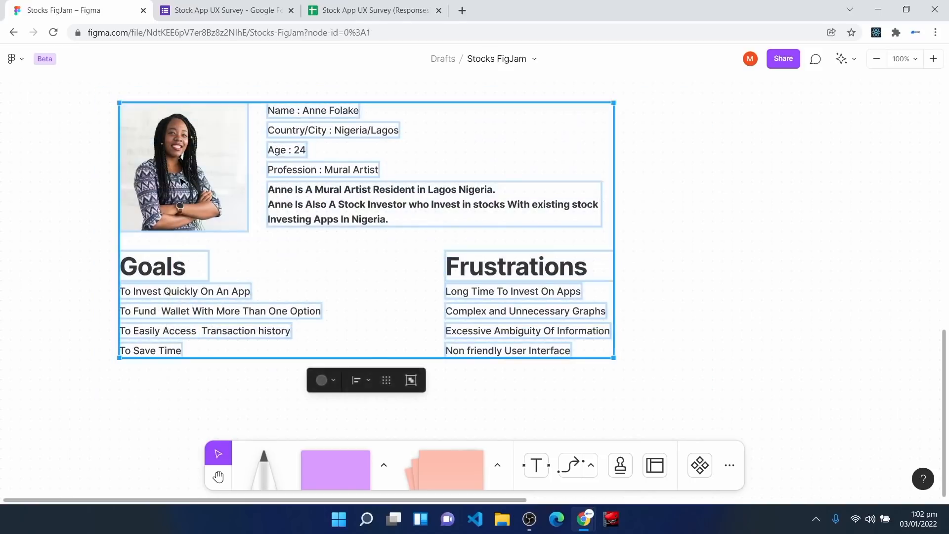
# Step: Check the survey responses page, then return to the Stocks FigJam board
pyautogui.click(227, 4)
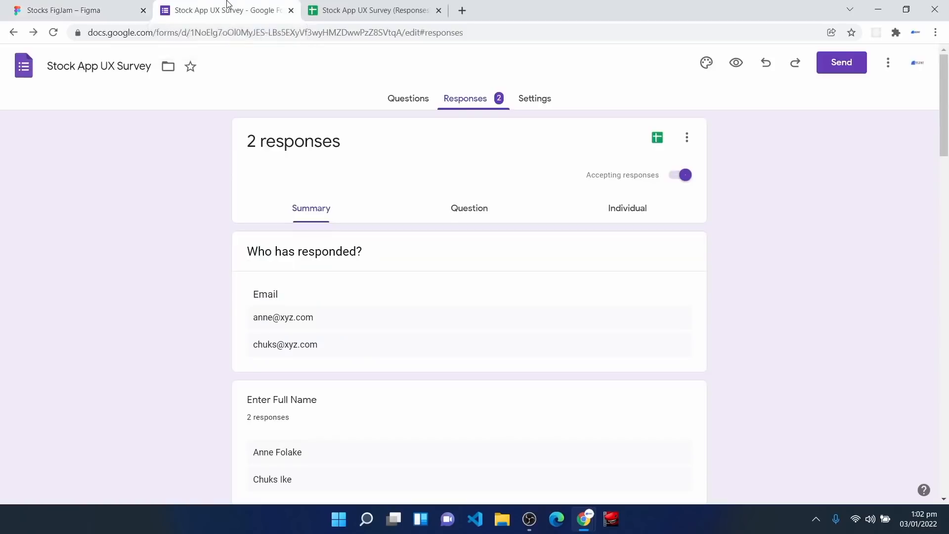
pyautogui.scroll(-2, 375, 258)
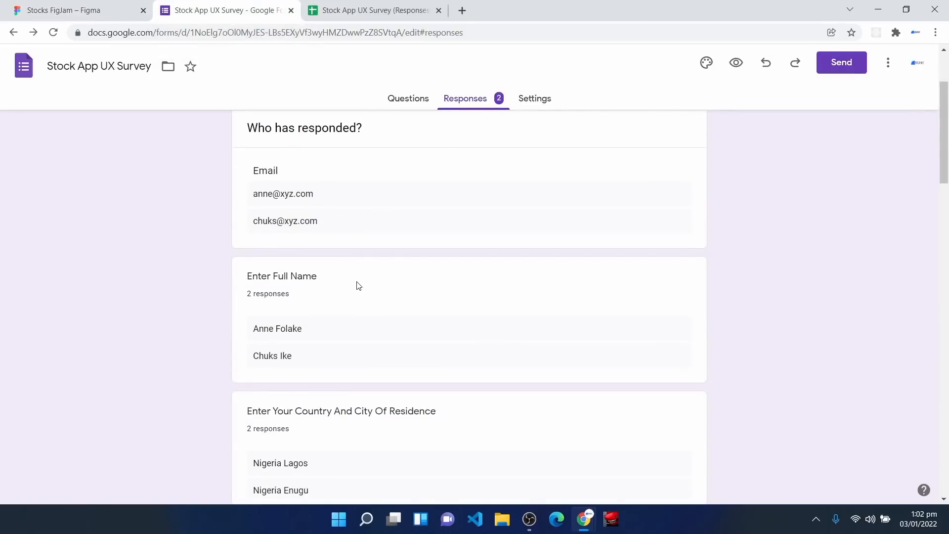
pyautogui.click(32, 5)
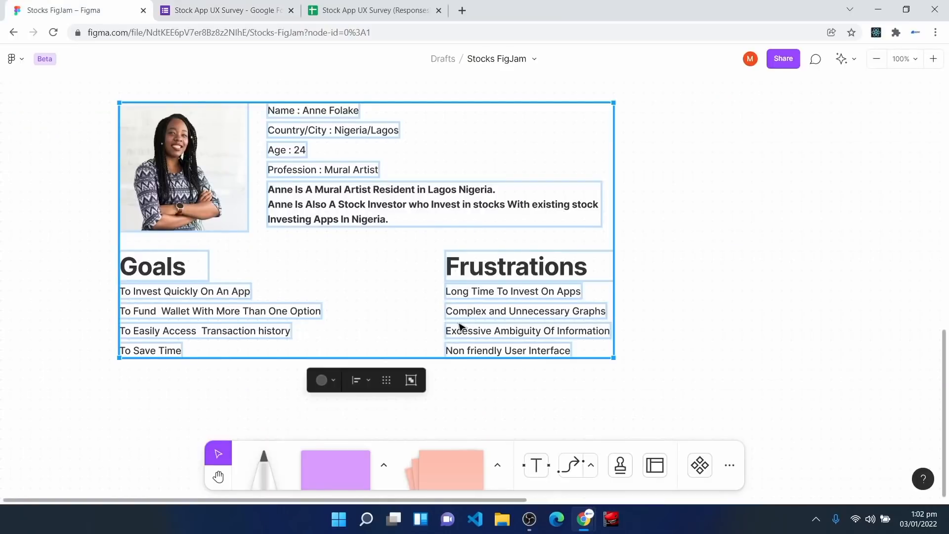
# Step: Place a new purple sticky note near the User Personas heading
pyautogui.click(675, 274)
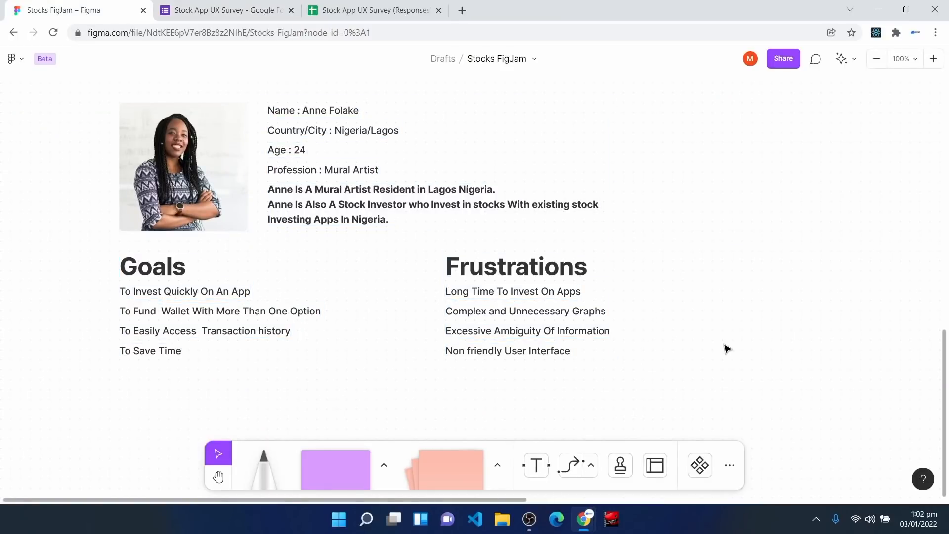
pyautogui.press('space')
pyautogui.moveTo(816, 300); pyautogui.dragTo(316, 318)
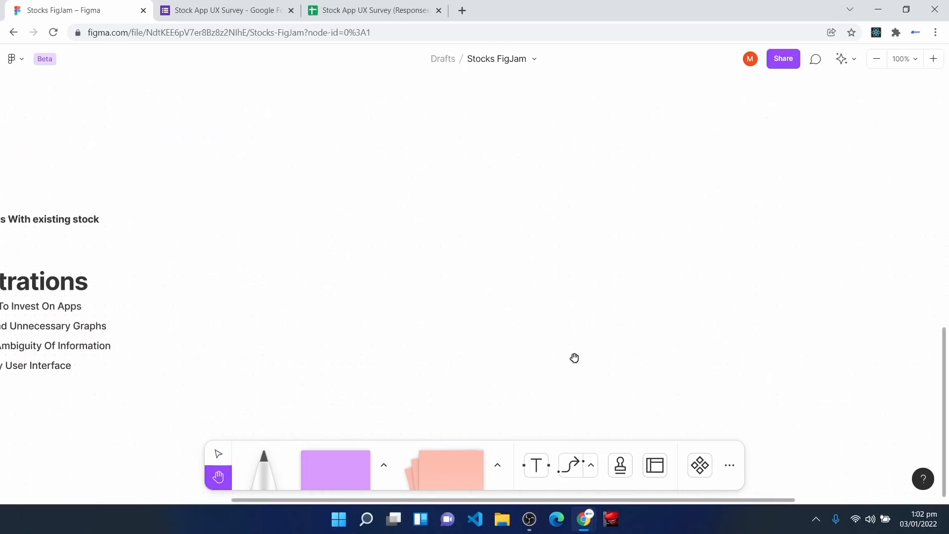
pyautogui.click(340, 477)
pyautogui.click(402, 232)
pyautogui.moveTo(383, 253); pyautogui.dragTo(371, 241)
# Step: Fill the sticky note with an Unsplash 'african man' portrait photo
pyautogui.rightClick(381, 205)
pyautogui.moveTo(448, 377)
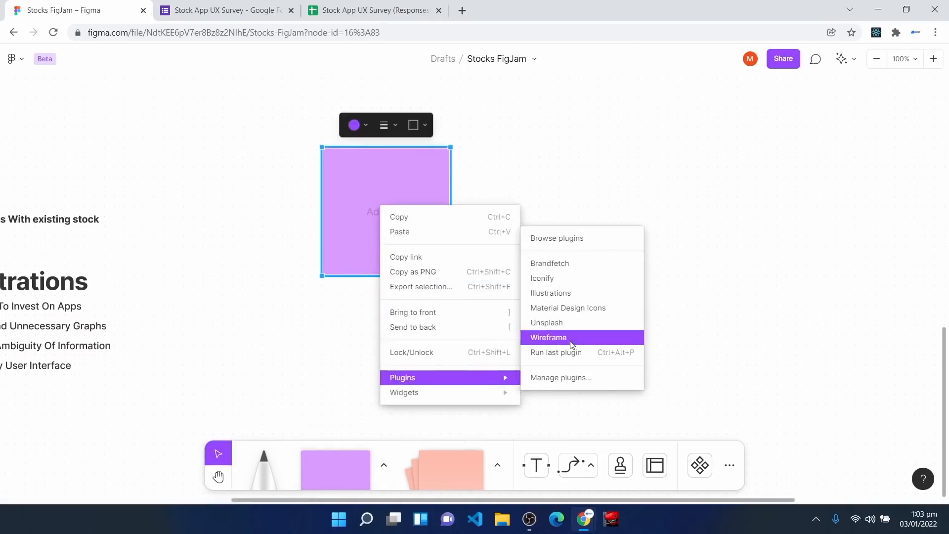
pyautogui.click(547, 323)
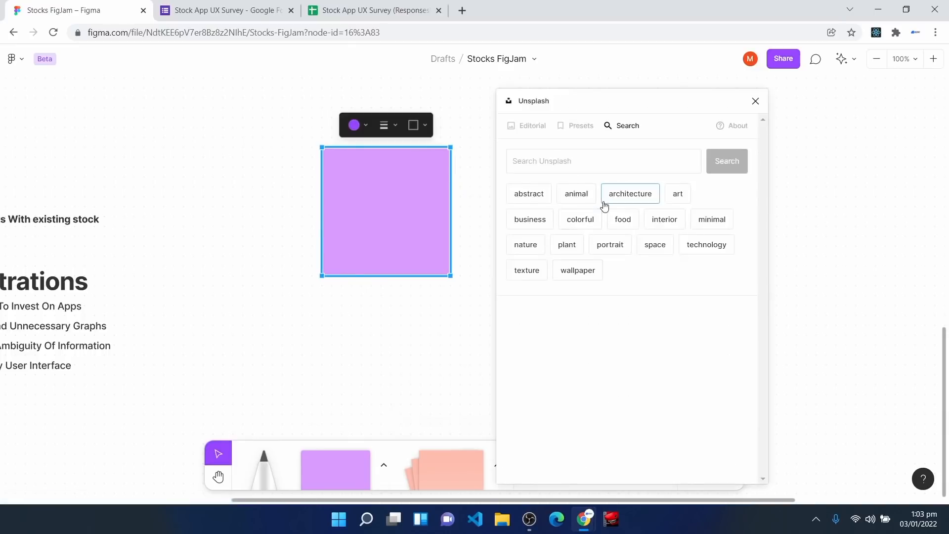
pyautogui.click(586, 157)
pyautogui.write('african man')
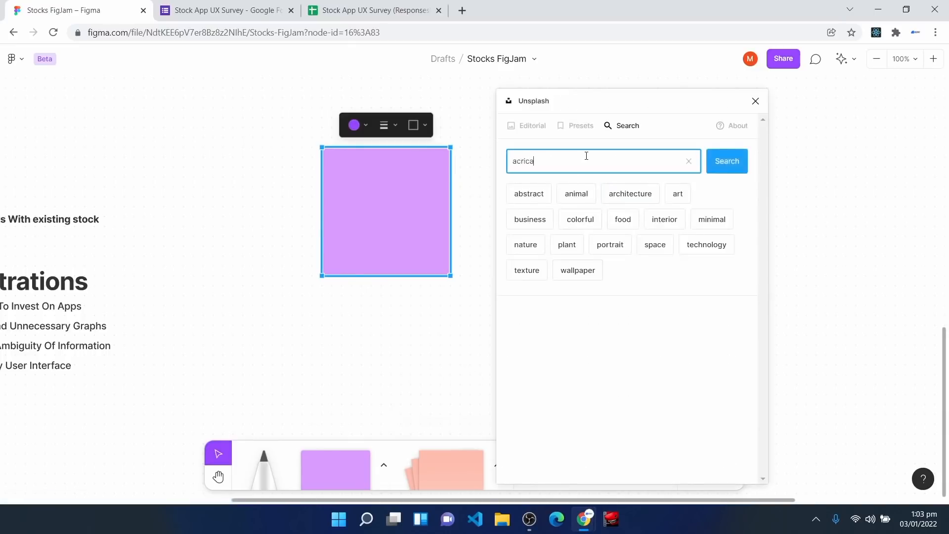
pyautogui.press('Return')
pyautogui.click(568, 307)
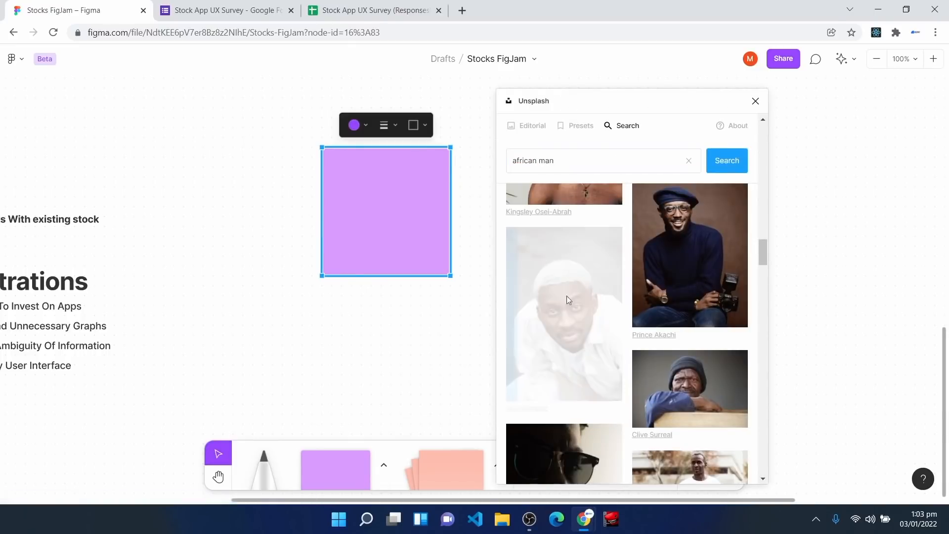
pyautogui.click(756, 101)
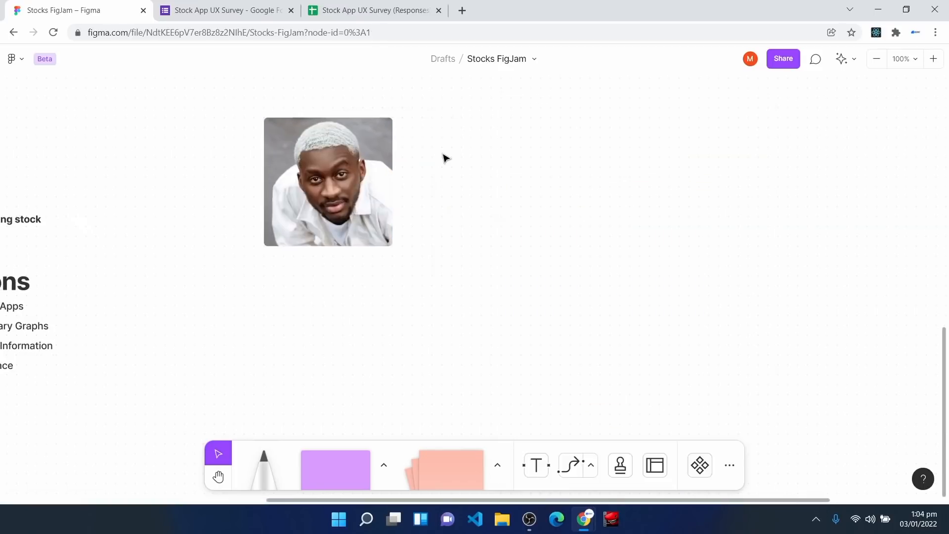
# Step: Paste the profile text beside the photo and Goals and Frustrations lists below it
pyautogui.hotkey('ctrl', 'v')
pyautogui.moveTo(452, 285); pyautogui.dragTo(553, 179)
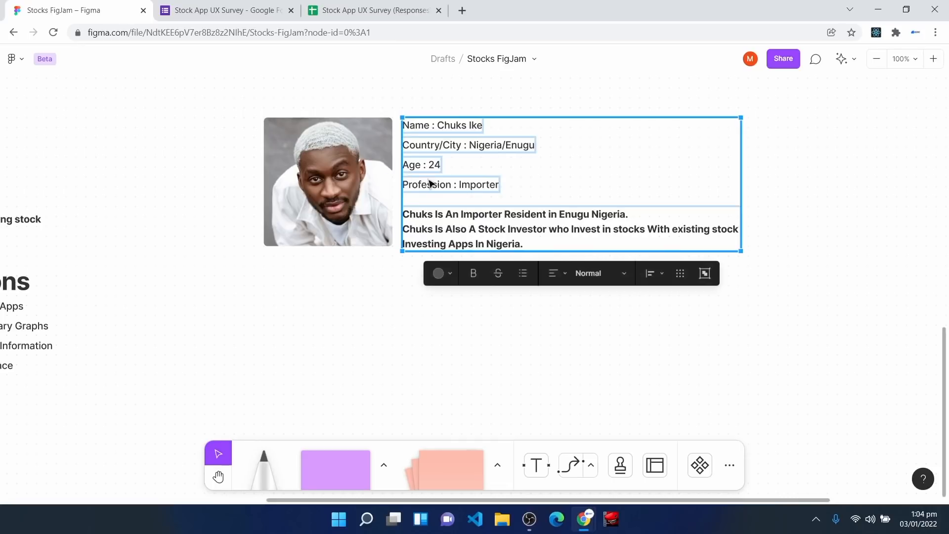
pyautogui.click(343, 336)
pyautogui.hotkey('ctrl', 'v')
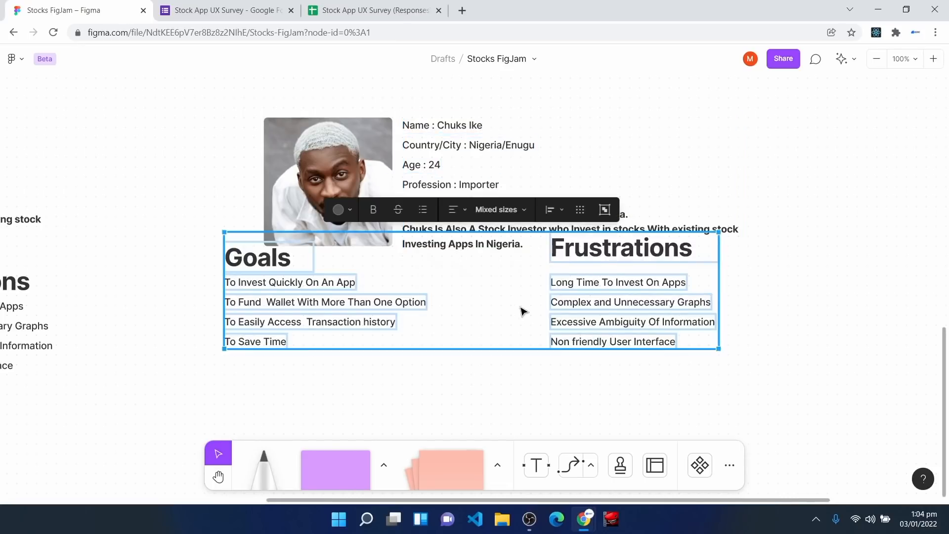
pyautogui.moveTo(475, 277); pyautogui.dragTo(518, 313)
pyautogui.click(720, 142)
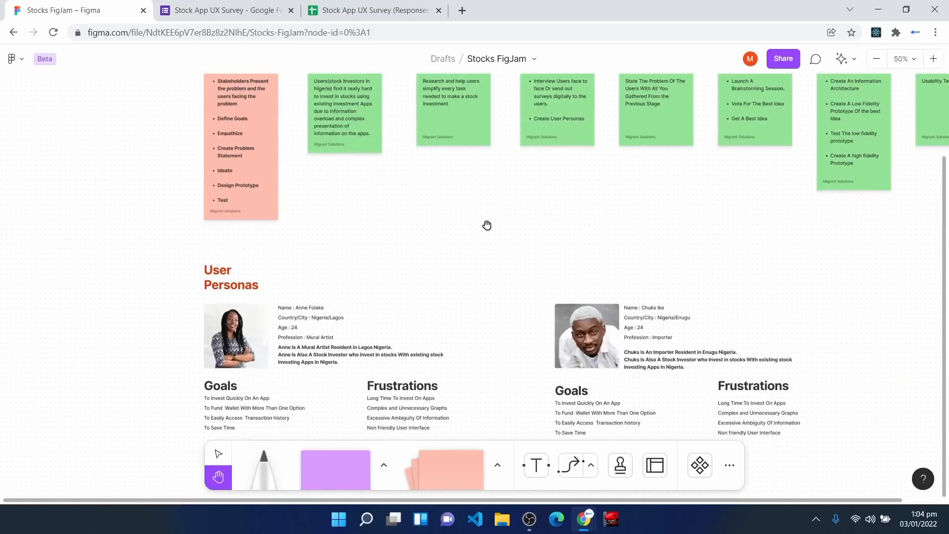
pyautogui.scroll(-1, 489, 262)
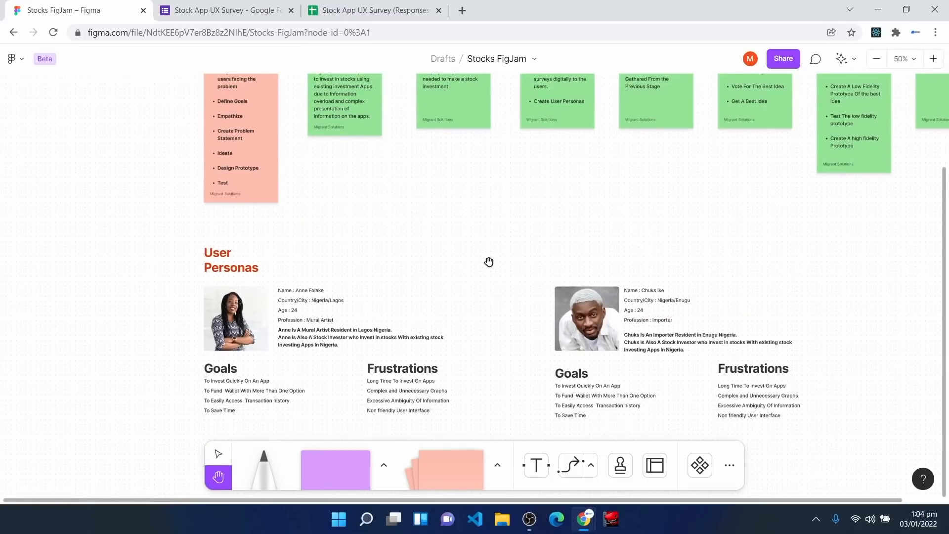
pyautogui.scroll(-1, 489, 263)
pyautogui.scroll(5, 489, 262)
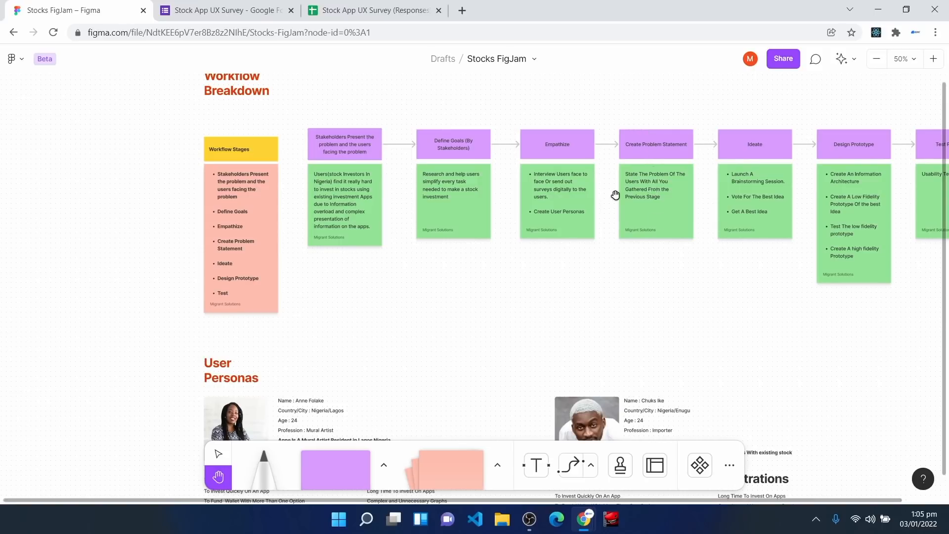
pyautogui.scroll(-3, 653, 189)
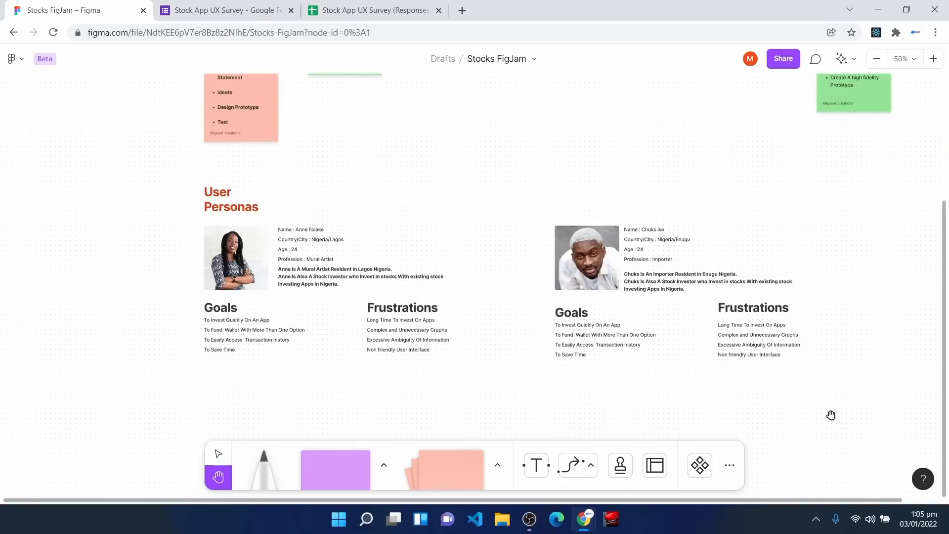
pyautogui.press('v')
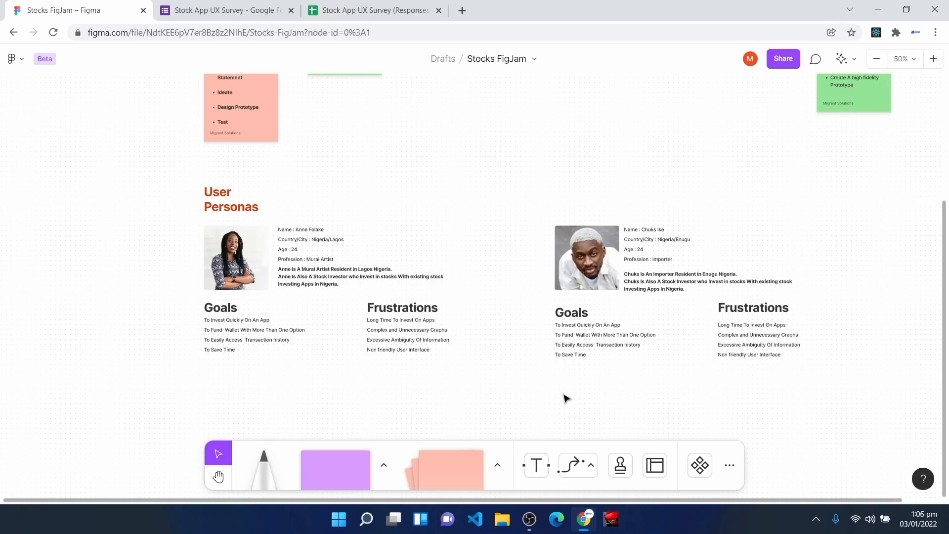
pyautogui.scroll(-3, 384, 348)
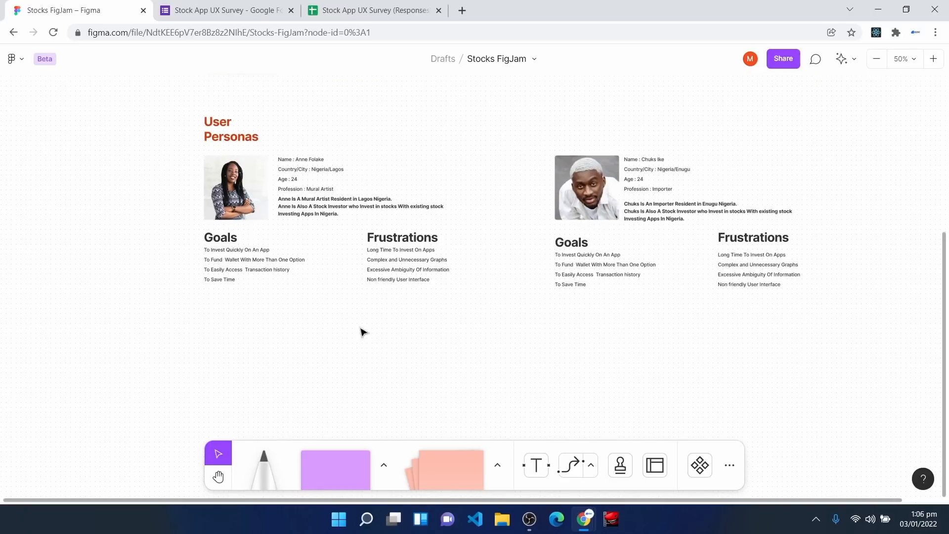
# Step: Duplicate the User Personas heading below the personas and retype it as 'Problem Statement'
pyautogui.click(228, 132)
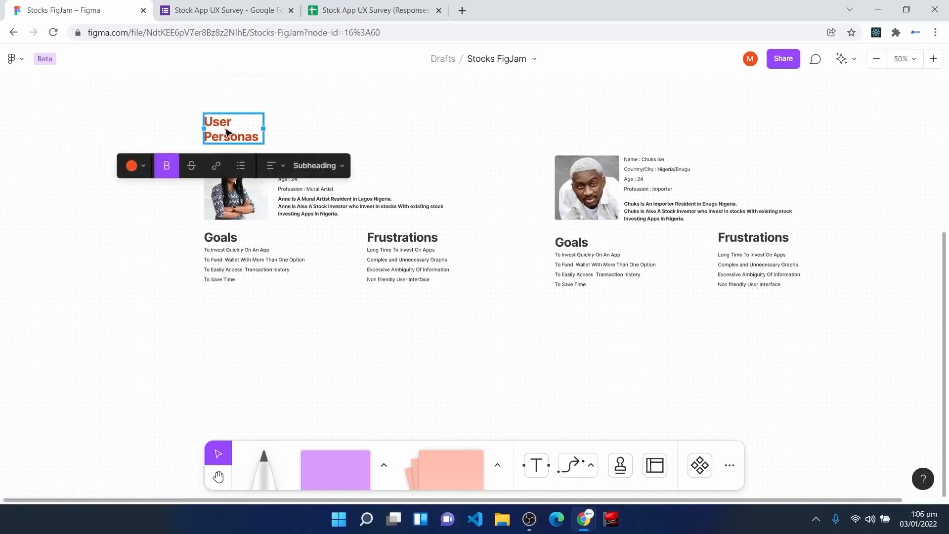
pyautogui.hotkey('ctrl', 'd')
pyautogui.moveTo(229, 136); pyautogui.dragTo(226, 360)
pyautogui.scroll(-2, 226, 238)
pyautogui.moveTo(228, 241); pyautogui.dragTo(227, 253)
pyautogui.doubleClick(217, 238)
pyautogui.write('Problem')
pyautogui.press('Return')
pyautogui.write('Statement')
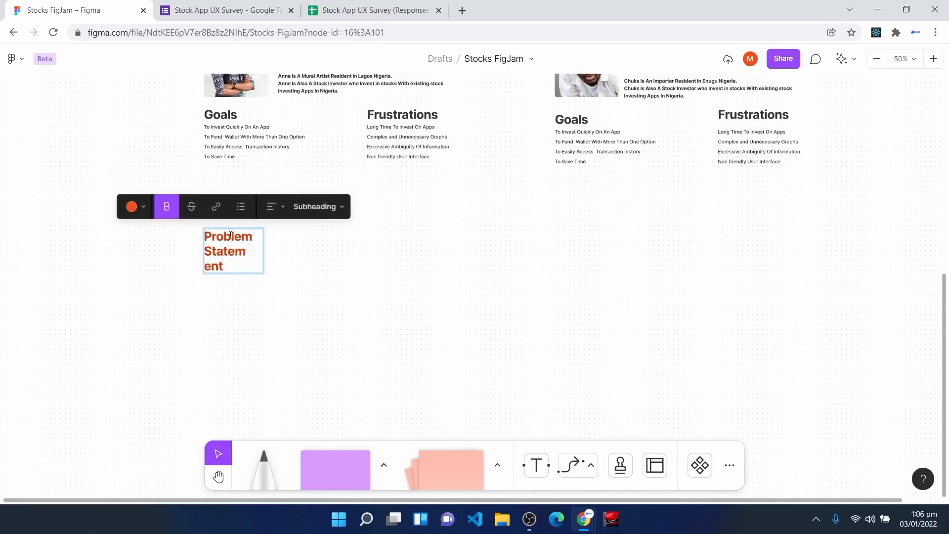
pyautogui.click(305, 277)
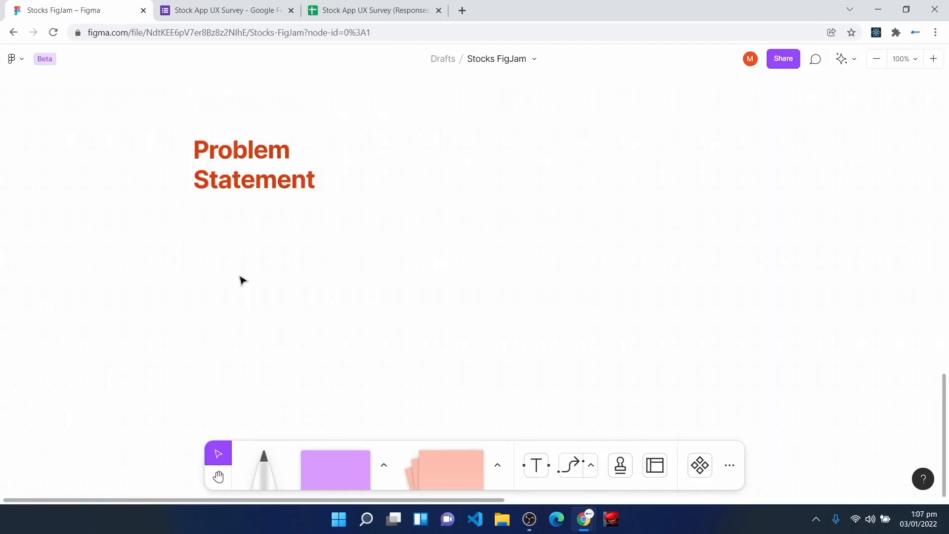
# Step: Paste the problem statement paragraph and align it under the Problem Statement heading
pyautogui.hotkey('ctrl', 'v')
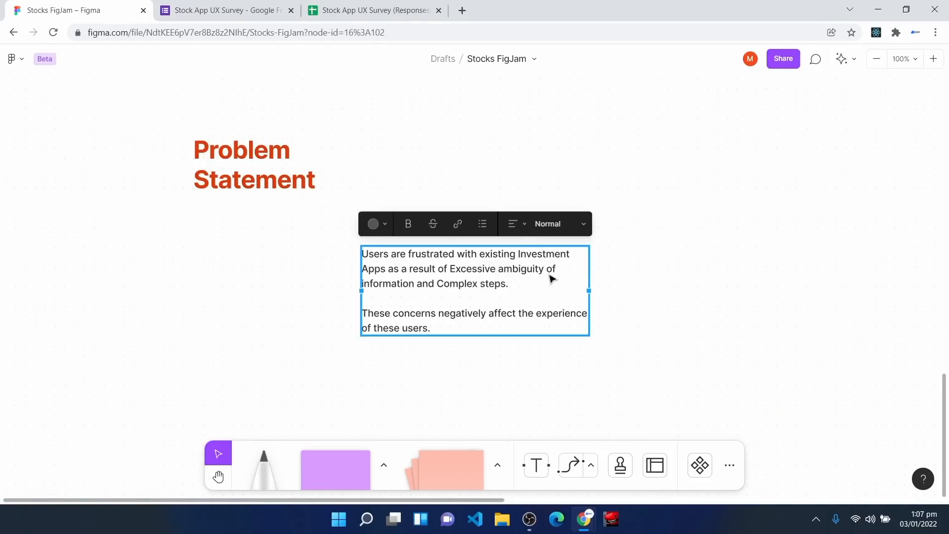
pyautogui.moveTo(520, 283); pyautogui.dragTo(353, 242)
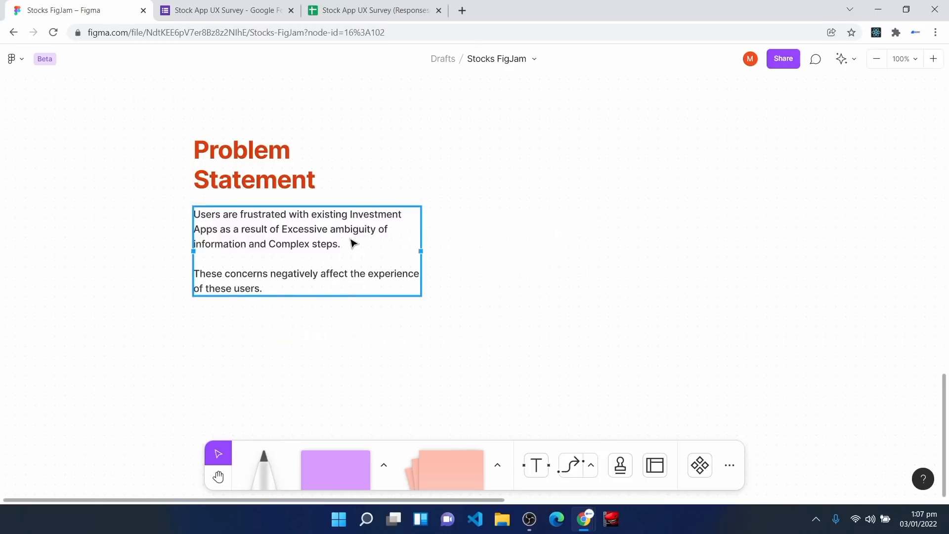
pyautogui.click(300, 400)
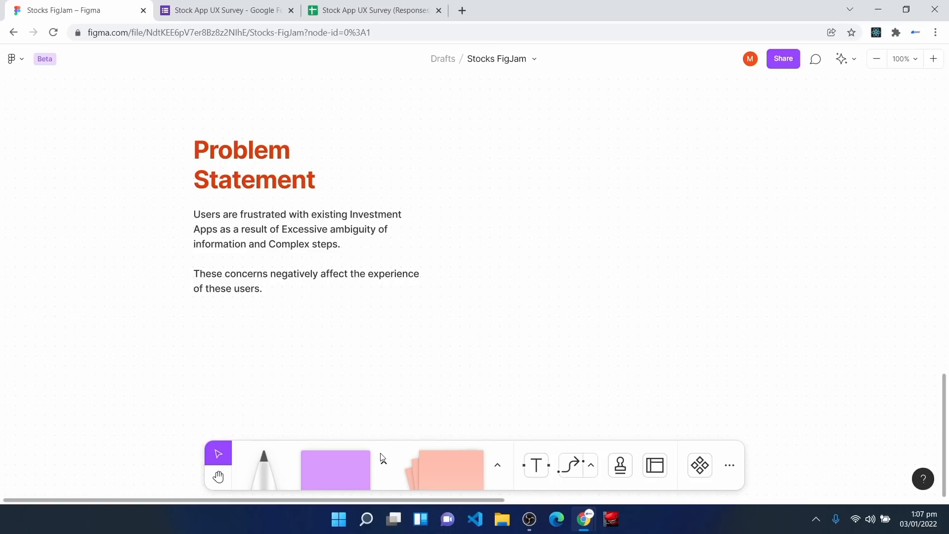
pyautogui.moveTo(268, 240); pyautogui.dragTo(265, 242)
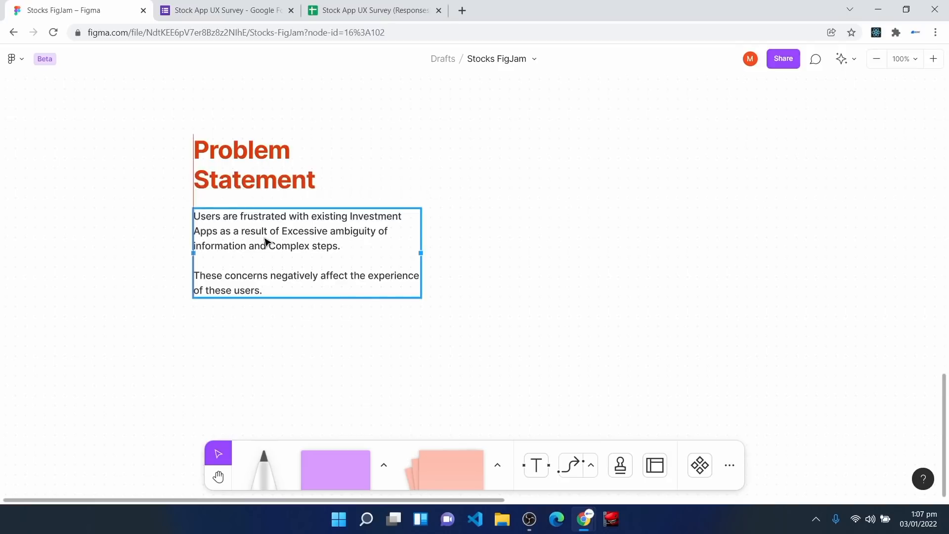
pyautogui.moveTo(265, 241); pyautogui.dragTo(266, 241)
pyautogui.scroll(10, 587, 248)
pyautogui.scroll(5, 587, 248)
pyautogui.press('space')
pyautogui.moveTo(656, 223); pyautogui.dragTo(333, 286)
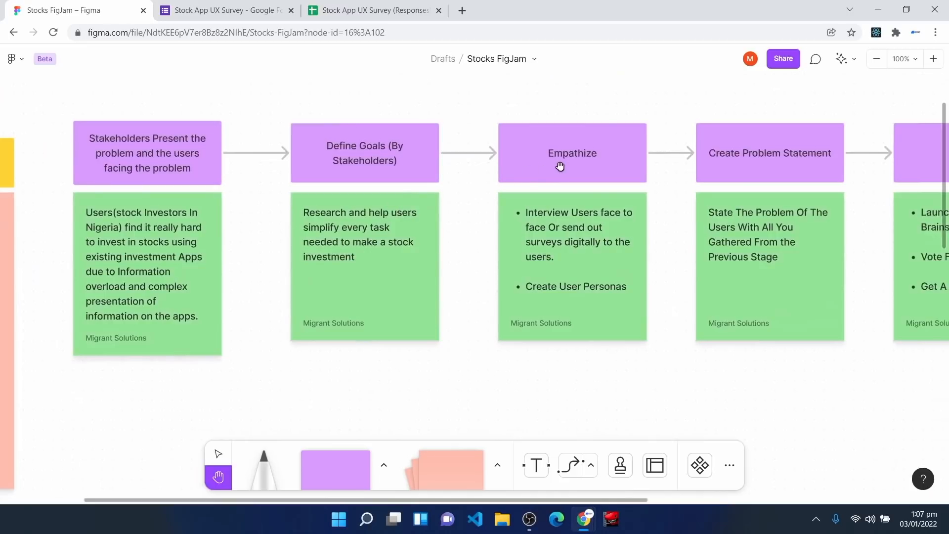
pyautogui.moveTo(737, 159); pyautogui.dragTo(425, 186)
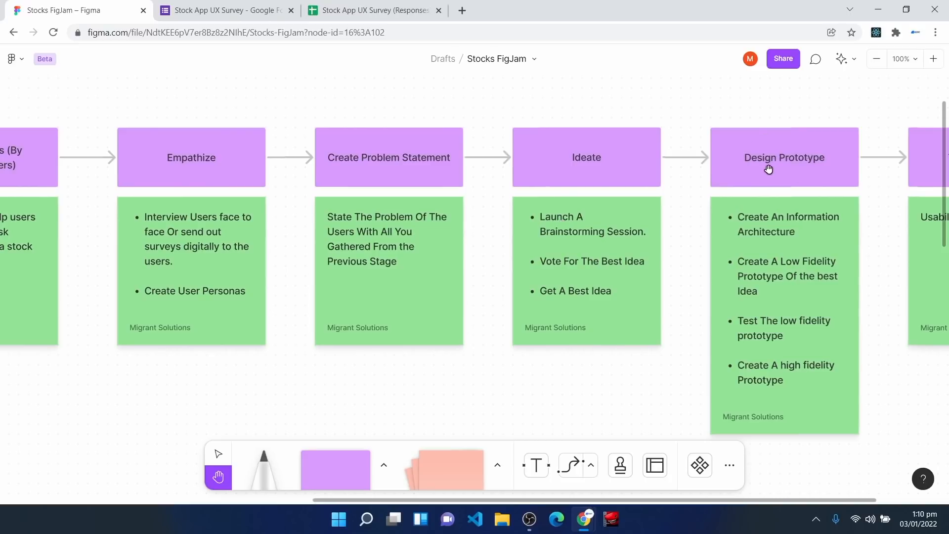
# Step: Duplicate the Problem Statement heading below its paragraph to form the Ideate heading
pyautogui.moveTo(172, 381); pyautogui.dragTo(637, 219)
pyautogui.moveTo(158, 332); pyautogui.dragTo(287, 55)
pyautogui.moveTo(217, 418); pyautogui.dragTo(342, 65)
pyautogui.moveTo(533, 371); pyautogui.dragTo(487, 242)
pyautogui.press('v')
pyautogui.click(207, 134)
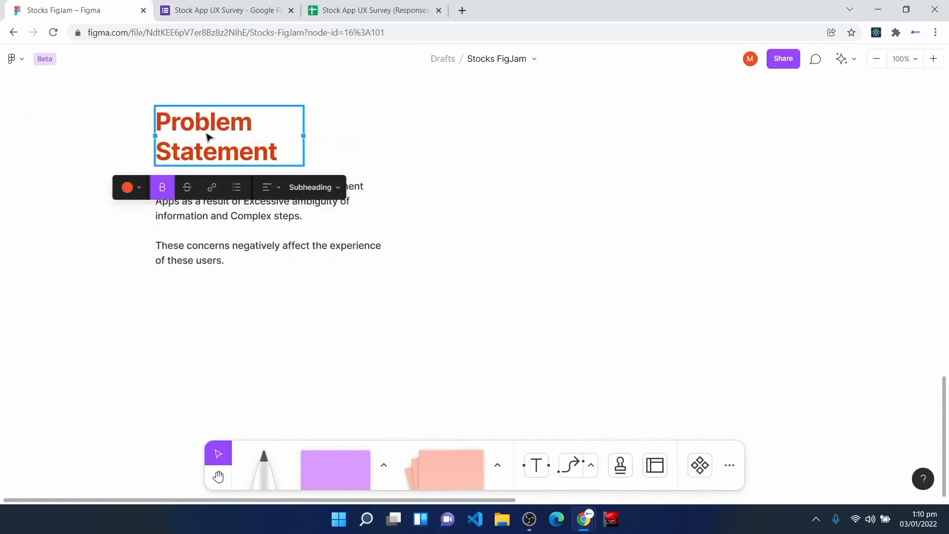
pyautogui.hotkey('ctrl', 'd')
pyautogui.moveTo(206, 136); pyautogui.dragTo(202, 361)
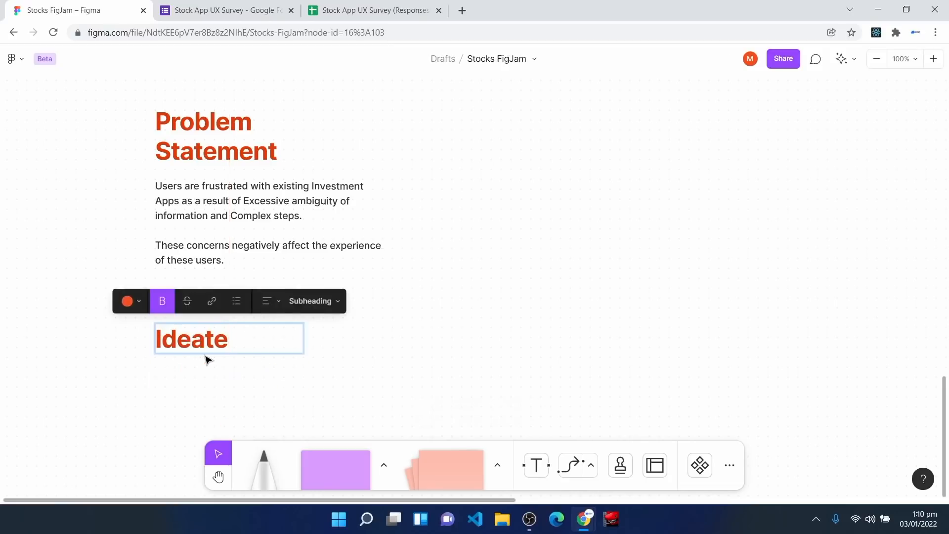
pyautogui.press('Escape')
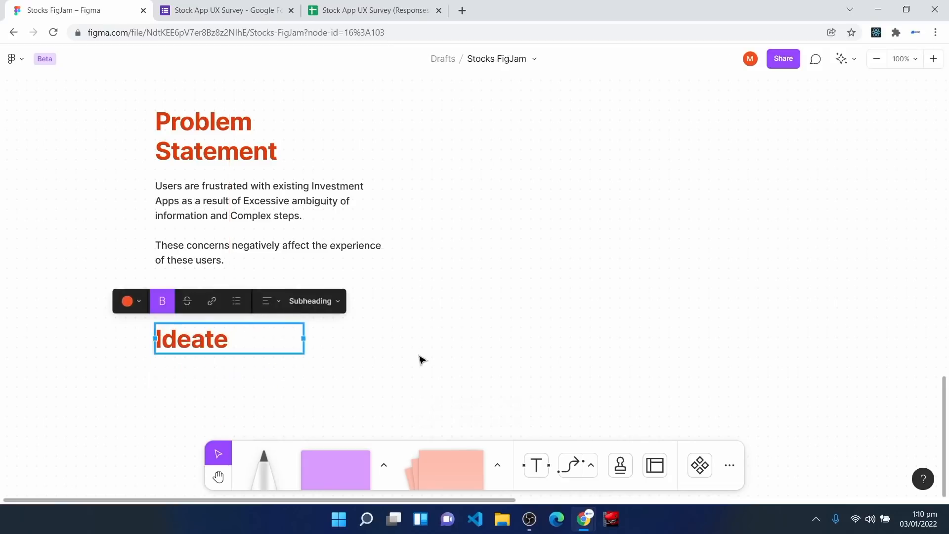
# Step: Adjust the Ideate heading's position and make a copy of it
pyautogui.press('h')
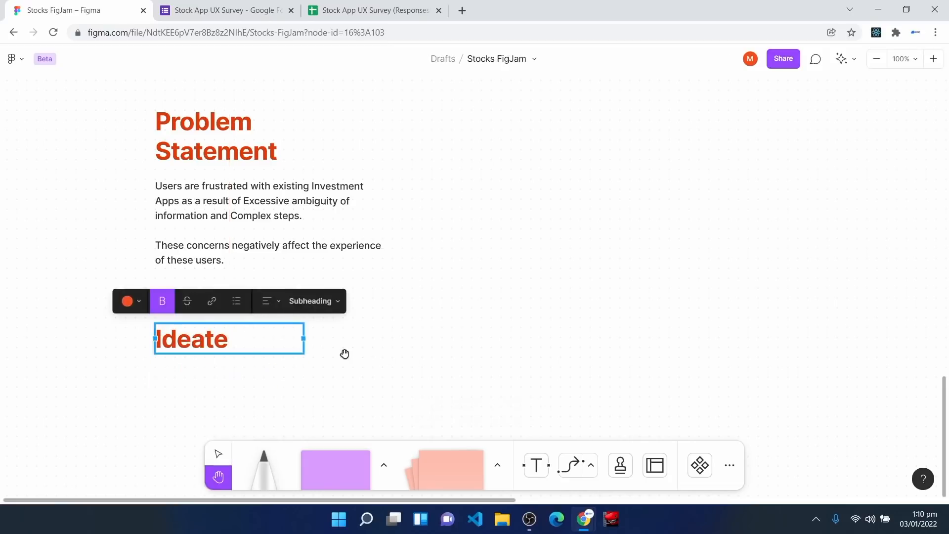
pyautogui.moveTo(346, 364); pyautogui.dragTo(411, 294)
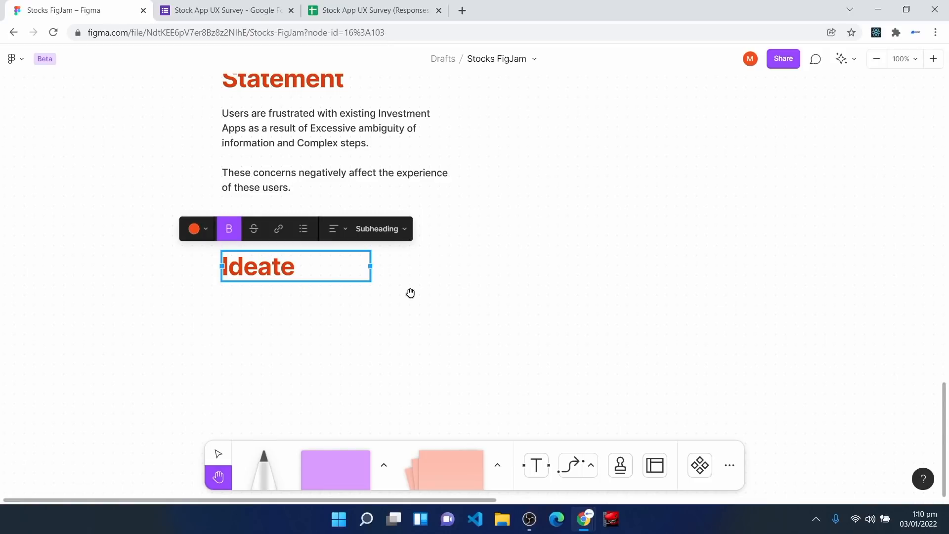
pyautogui.press('v')
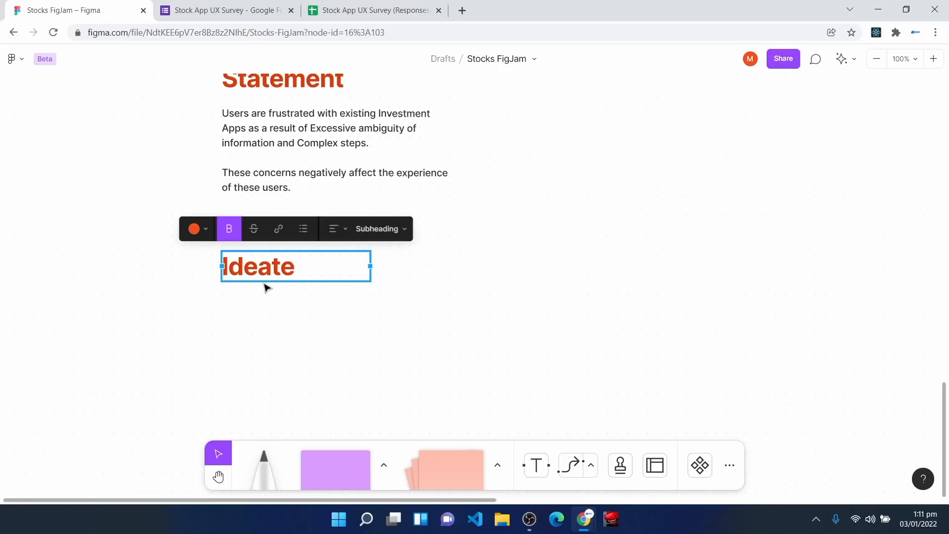
pyautogui.moveTo(263, 272); pyautogui.dragTo(265, 277)
pyautogui.scroll(-2, 261, 284)
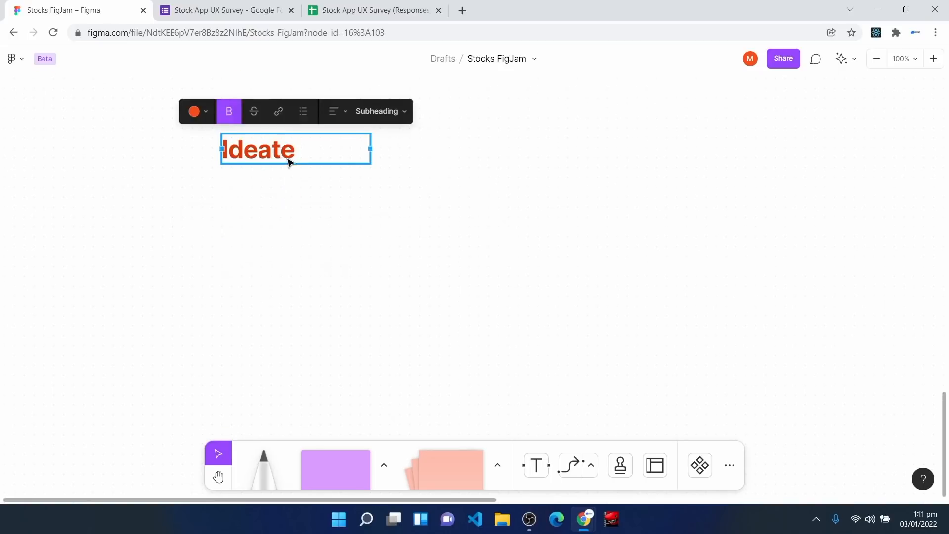
pyautogui.hotkey('ctrl', 'd')
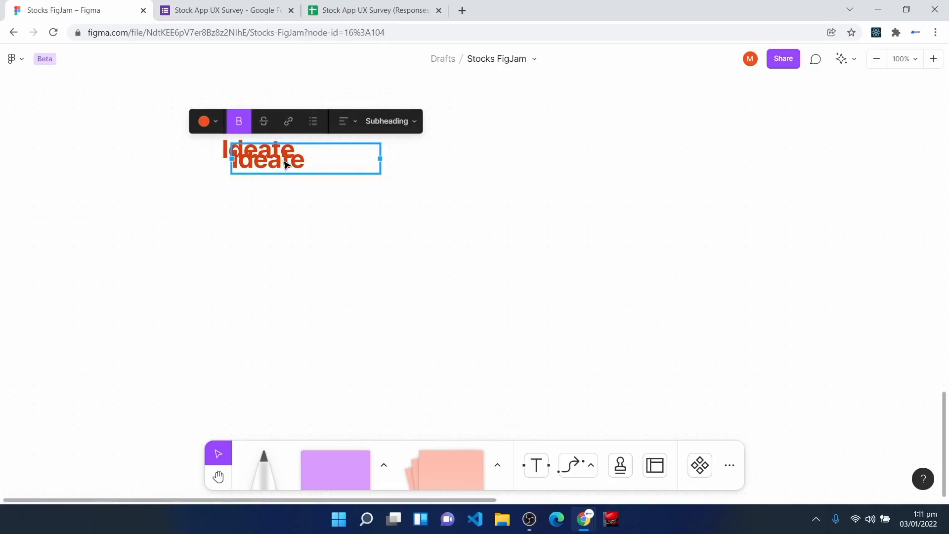
# Step: Move the Ideate copy below the original and rename it 'Selected Idea'
pyautogui.moveTo(286, 164); pyautogui.dragTo(276, 227)
pyautogui.doubleClick(276, 226)
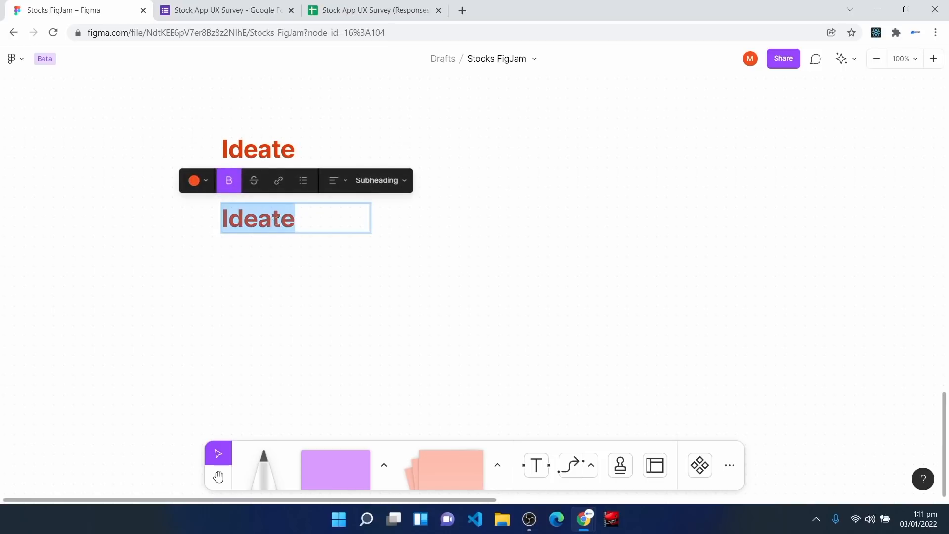
pyautogui.write('Selected Idea')
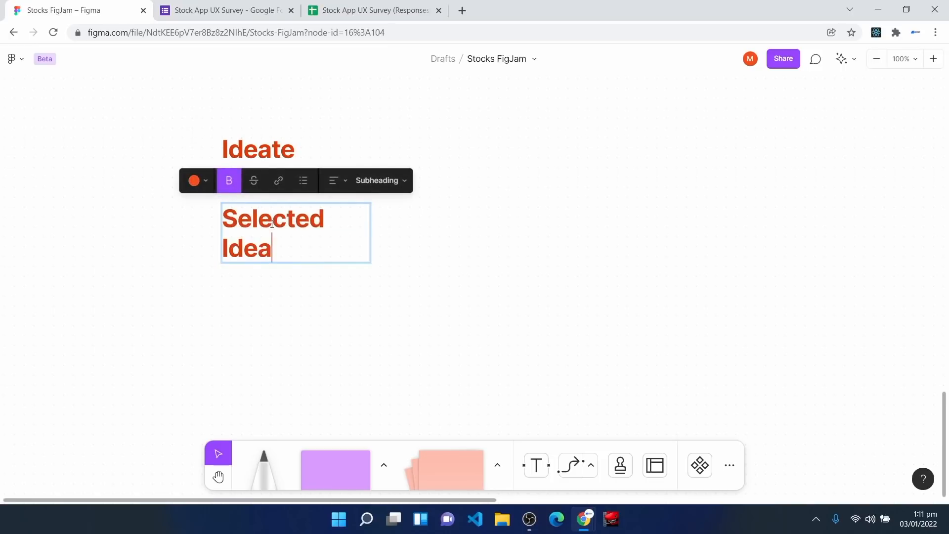
pyautogui.moveTo(270, 248); pyautogui.dragTo(266, 269)
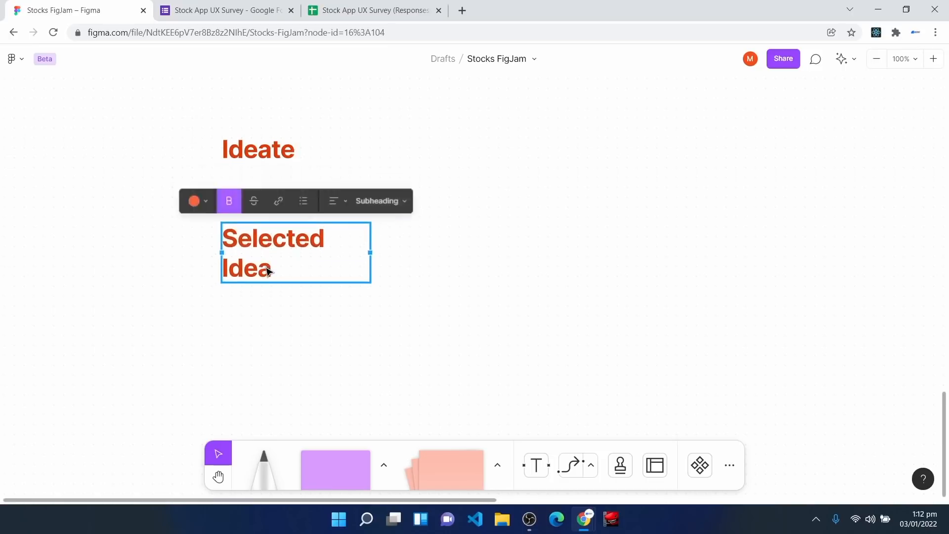
pyautogui.scroll(-3, 280, 276)
pyautogui.click(280, 276)
# Step: Paste the bulleted investment app idea text under Selected Idea and begin editing it
pyautogui.write('Create an Investment App where Graphs are represented with Text Users will have the Option to fund their account/wallet via Bank Transfer or their Debit Cards Recent Transaction history Will be easily Accessible Plain and Easy to Understand English Will be mostly used')
pyautogui.moveTo(370, 246); pyautogui.dragTo(355, 210)
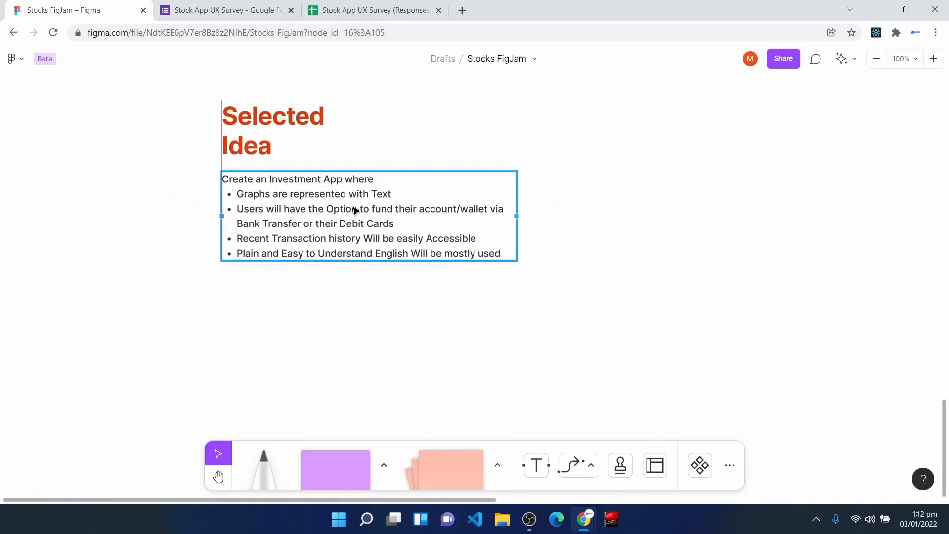
pyautogui.press('Escape')
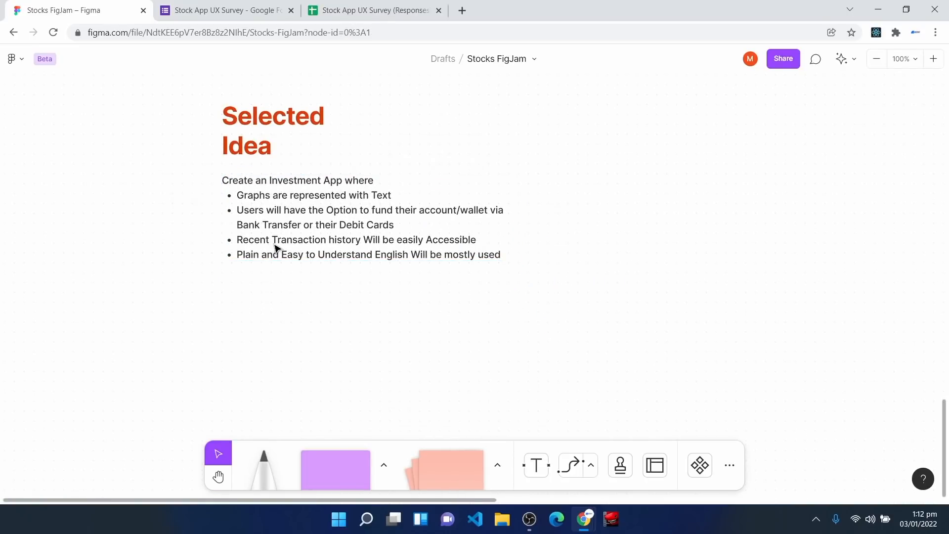
pyautogui.doubleClick(292, 214)
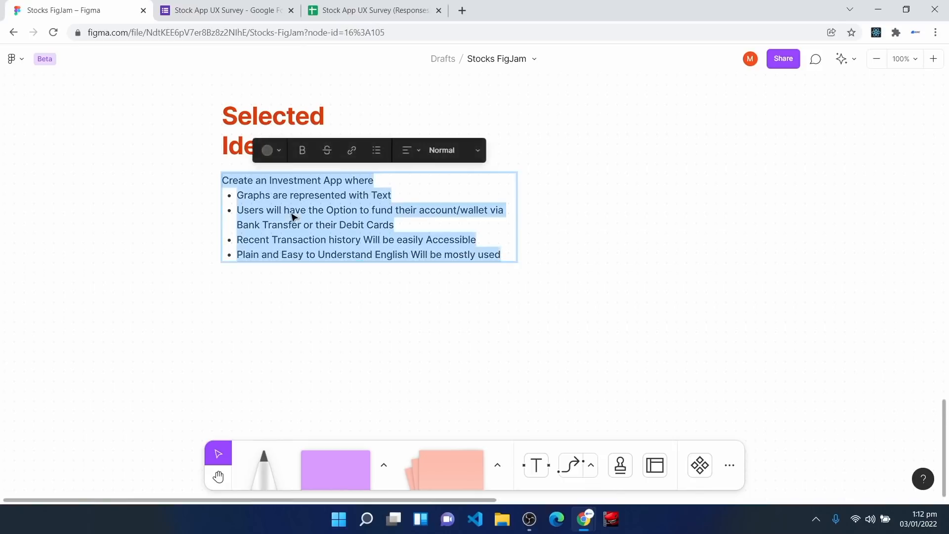
pyautogui.click(385, 184)
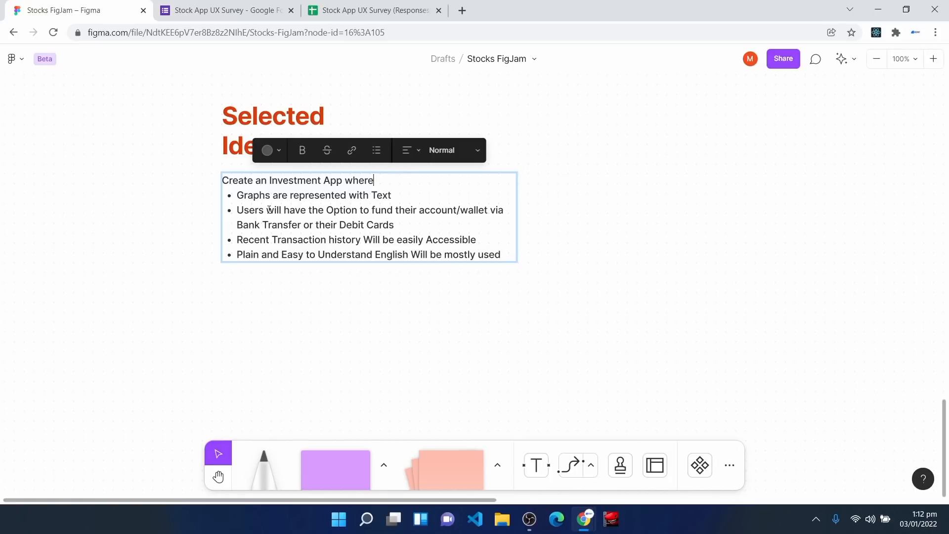
pyautogui.press('Escape')
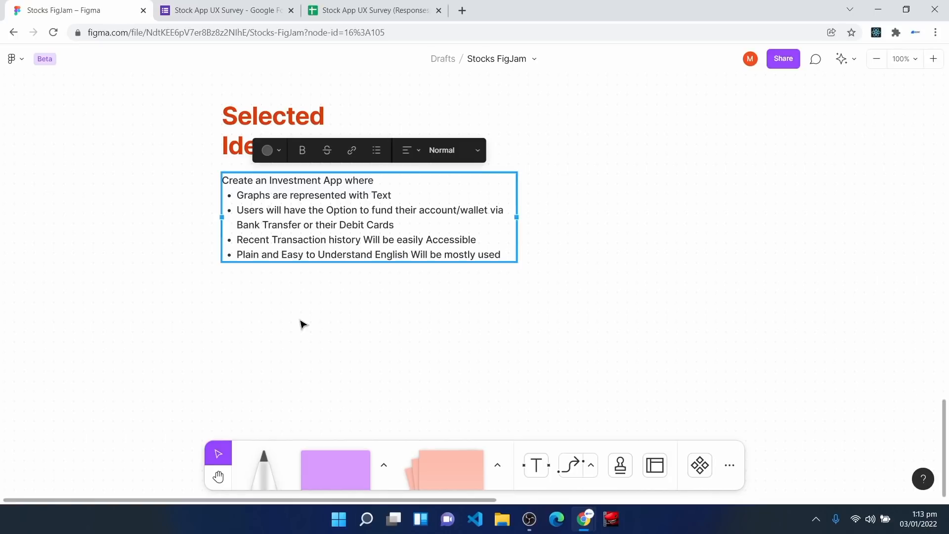
pyautogui.click(305, 225)
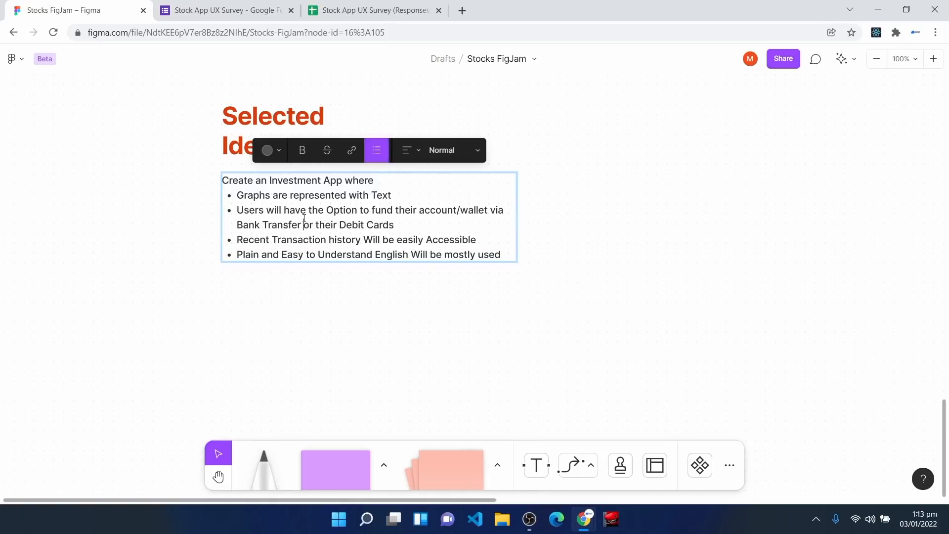
pyautogui.press('Escape')
pyautogui.scroll(5, 302, 335)
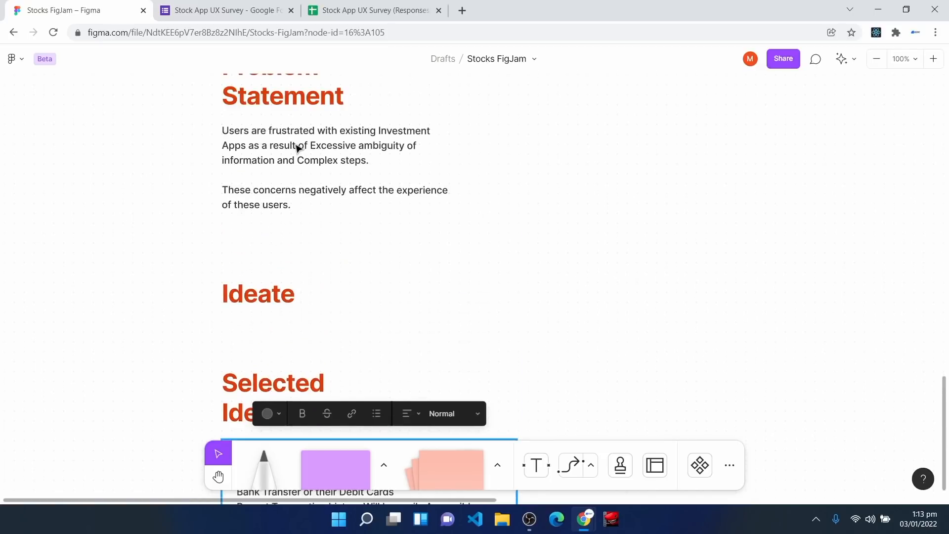
pyautogui.scroll(1, 300, 154)
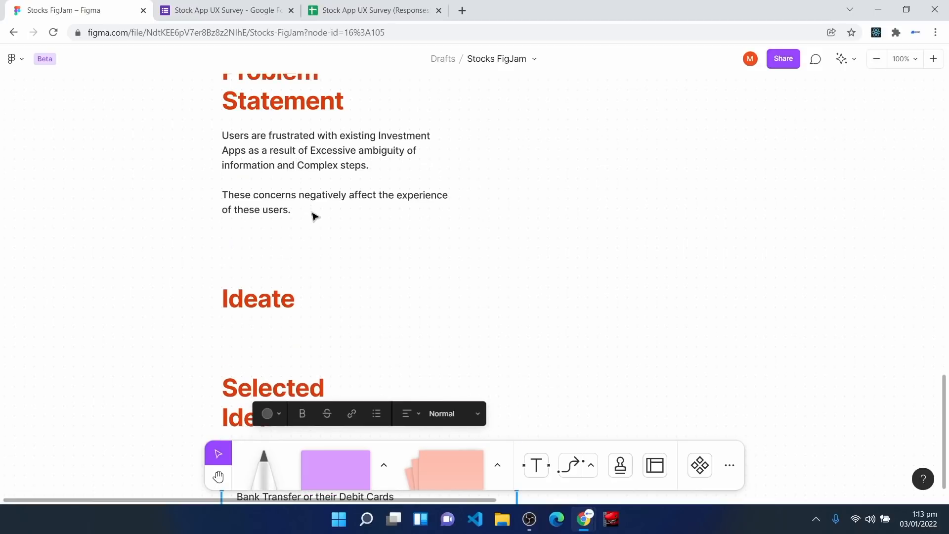
pyautogui.scroll(1, 313, 214)
pyautogui.scroll(3, 313, 233)
pyautogui.scroll(5, 313, 242)
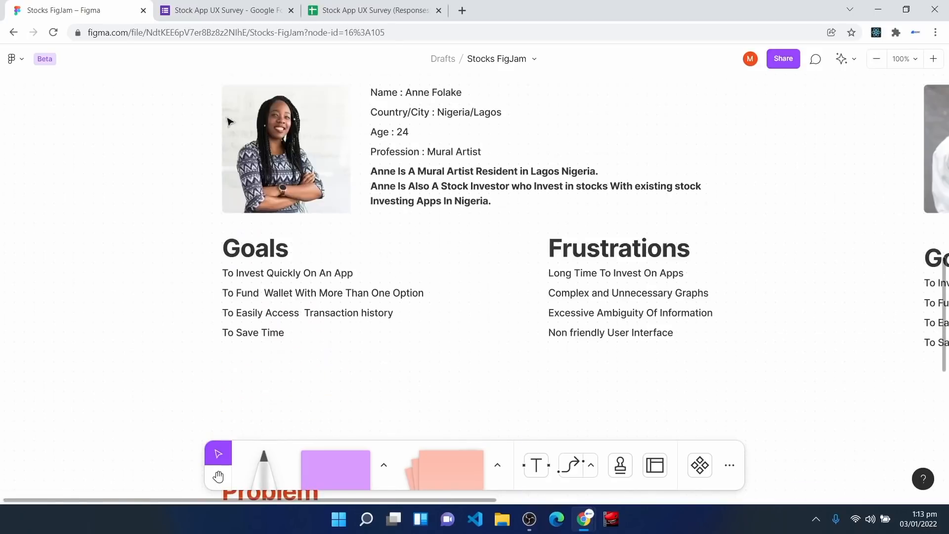
pyautogui.scroll(2, 376, 192)
pyautogui.scroll(1, 377, 193)
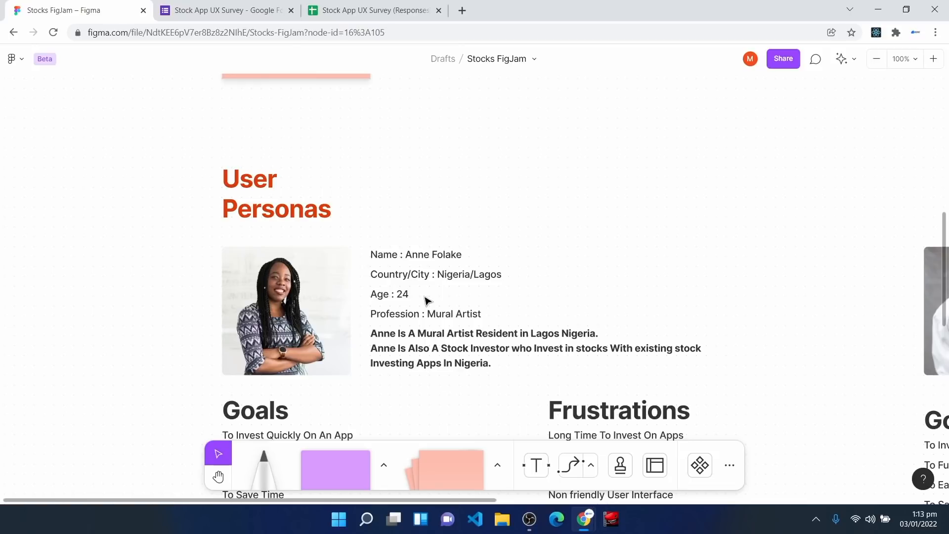
pyautogui.scroll(-2, 466, 243)
pyautogui.scroll(-20, 466, 243)
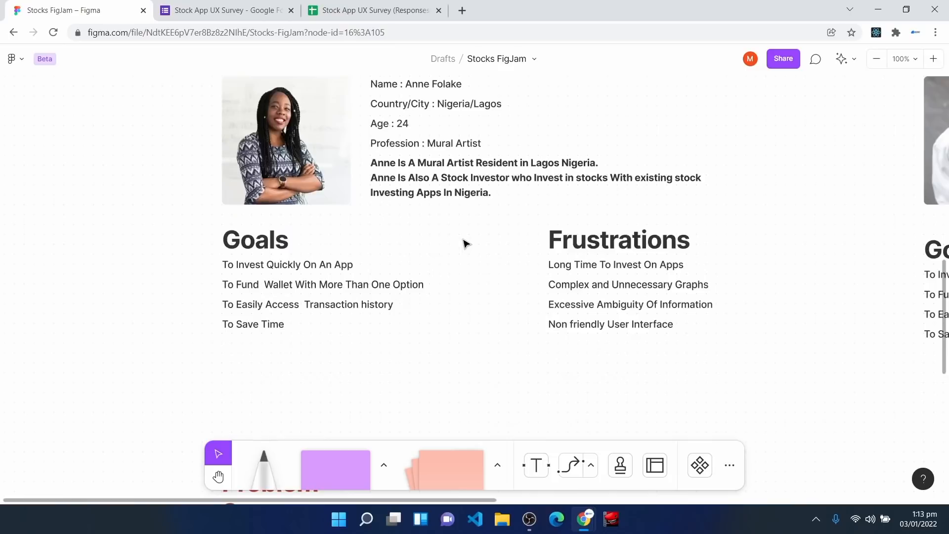
pyautogui.scroll(-10, 466, 244)
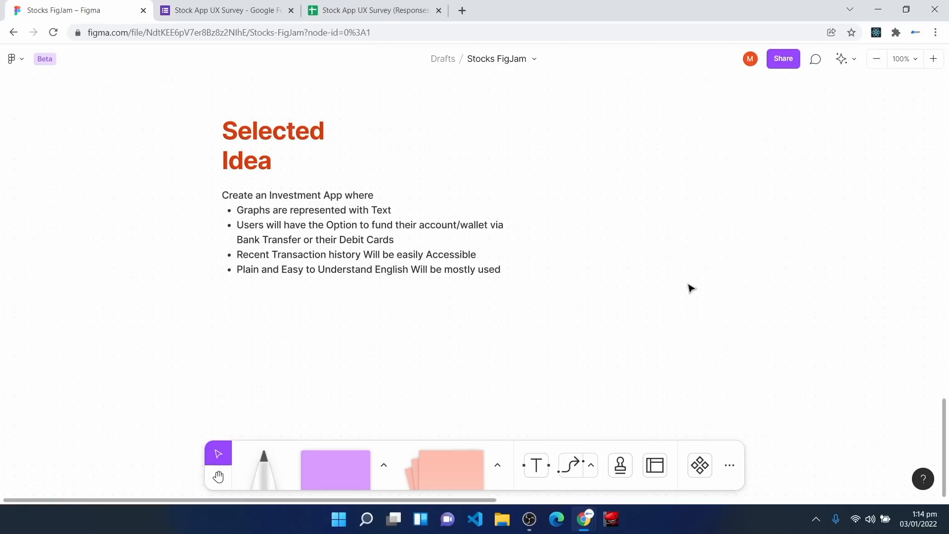
pyautogui.press('space')
pyautogui.moveTo(727, 144); pyautogui.dragTo(505, 429)
pyautogui.moveTo(418, 79); pyautogui.dragTo(676, 437)
pyautogui.moveTo(623, 79); pyautogui.dragTo(624, 464)
pyautogui.moveTo(569, 245); pyautogui.dragTo(451, 243)
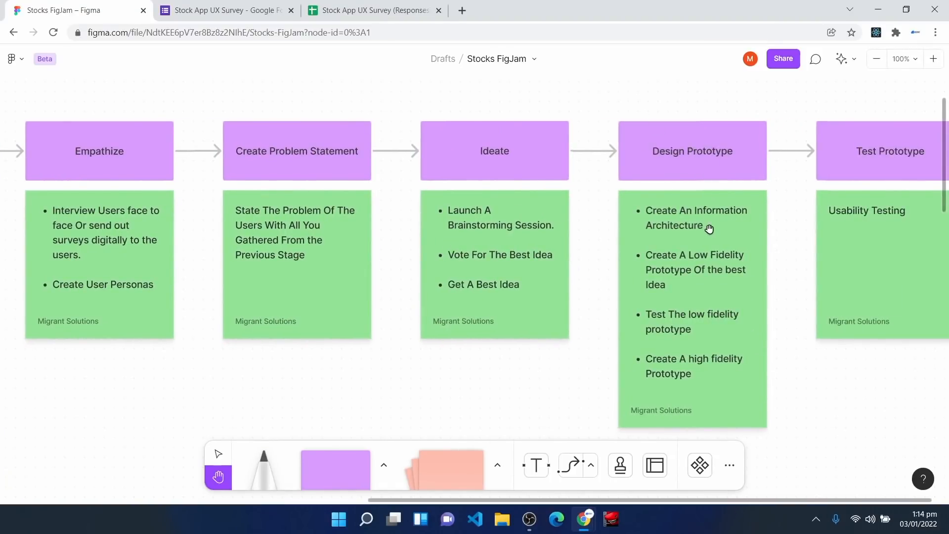
pyautogui.scroll(-1, 702, 218)
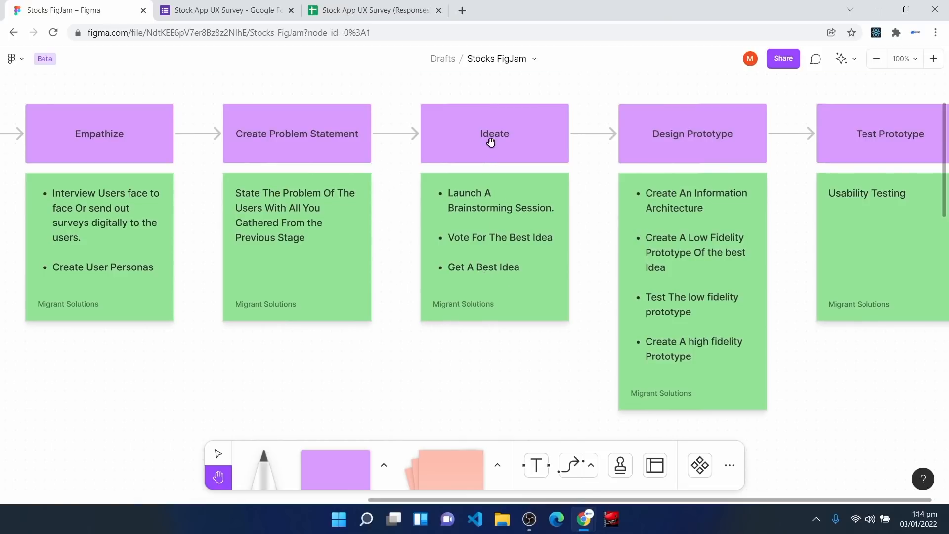
pyautogui.scroll(-20, 491, 142)
pyautogui.scroll(-5, 446, 280)
# Step: Copy the Selected Idea heading below the bullet list and retype it 'Information Architecture'
pyautogui.hscroll(-2, 170, 123)
pyautogui.press('v')
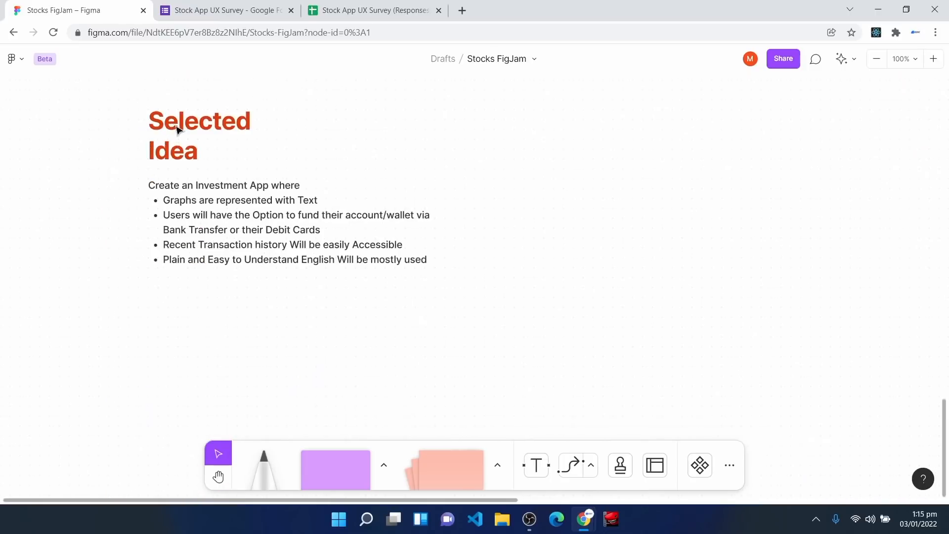
pyautogui.click(178, 129)
pyautogui.moveTo(177, 130); pyautogui.dragTo(179, 343)
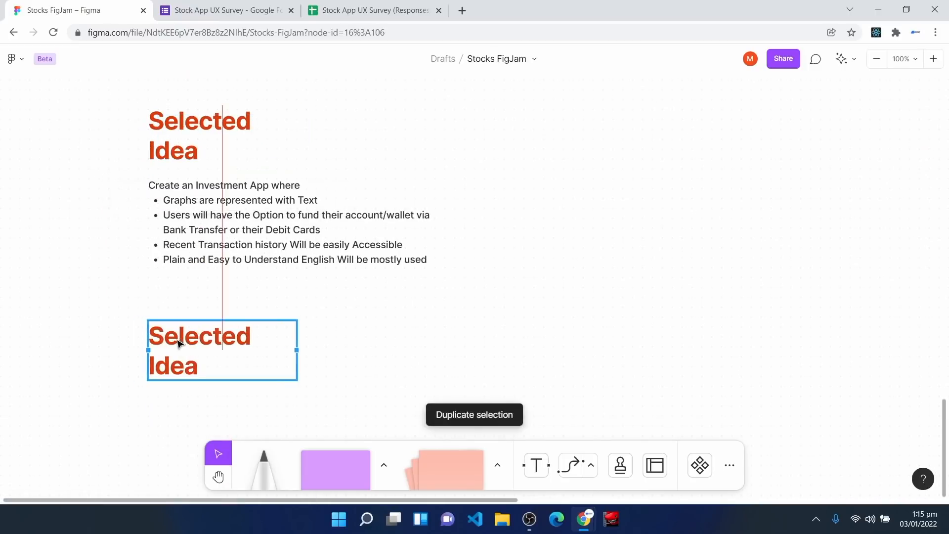
pyautogui.doubleClick(178, 344)
pyautogui.write('Information')
pyautogui.press('Return')
pyautogui.write('Architecture')
pyautogui.click(336, 343)
pyautogui.scroll(-3, 501, 335)
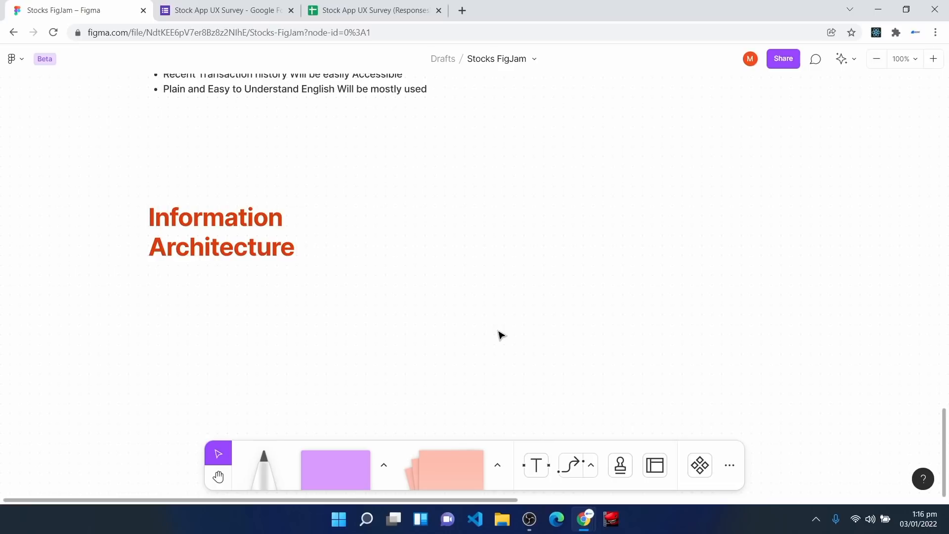
# Step: Scroll back up and select the investment app idea text
pyautogui.scroll(3, 371, 334)
pyautogui.scroll(3, 371, 334)
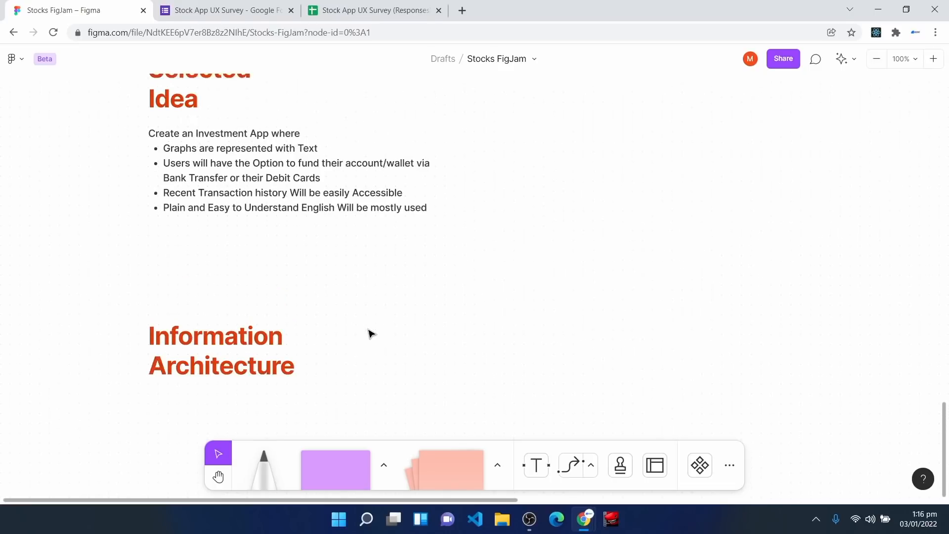
pyautogui.click(214, 161)
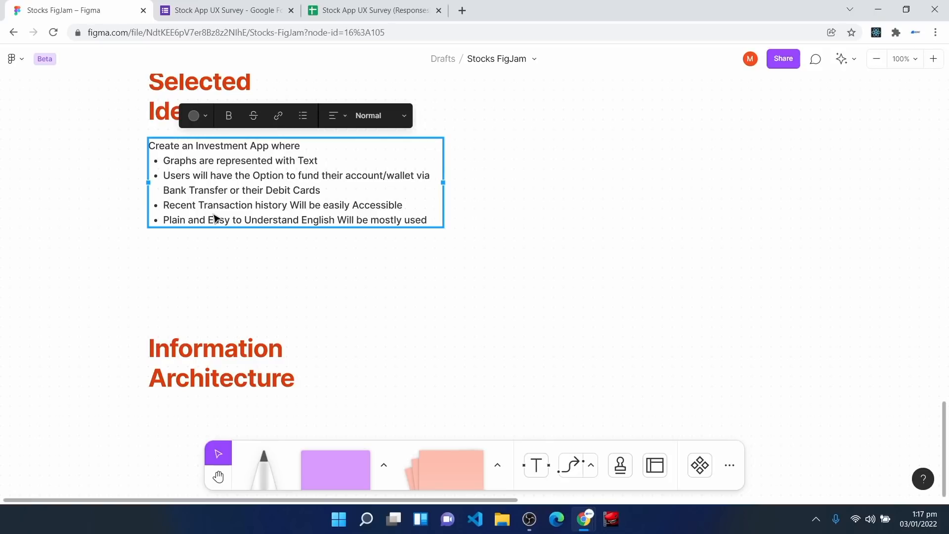
pyautogui.scroll(-5, 215, 218)
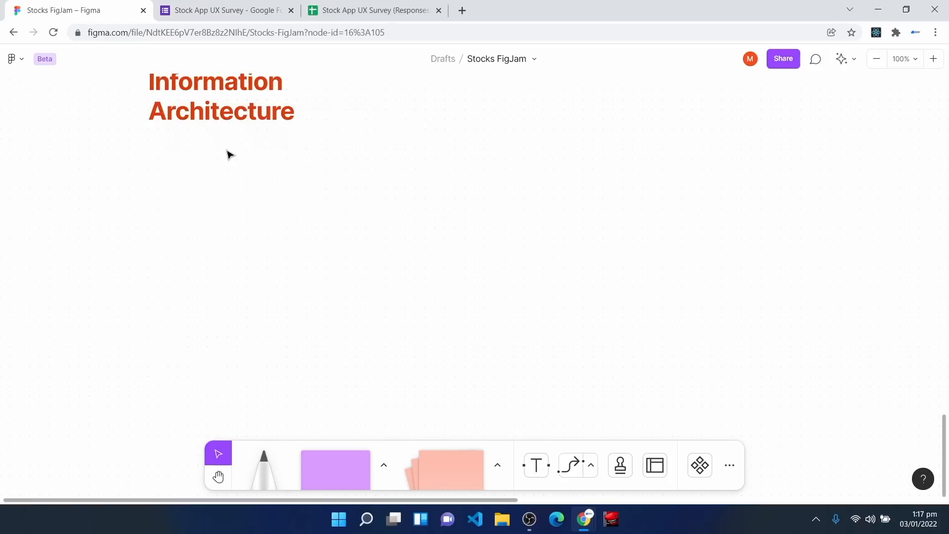
# Step: Paste the Goals and User Tasks flow group under Information Architecture
pyautogui.hotkey('ctrl', 'v')
pyautogui.moveTo(385, 268); pyautogui.dragTo(345, 232)
pyautogui.moveTo(140, 164); pyautogui.dragTo(345, 229)
pyautogui.click(87, 239)
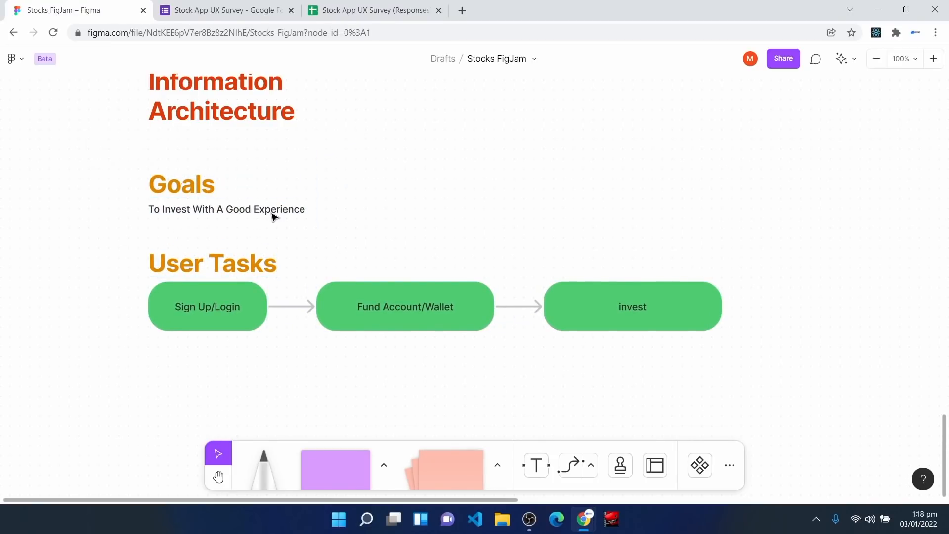
# Step: Check the Goals heading and the Sign Up/Login, Fund Account/Wallet and invest shapes
pyautogui.scroll(-1, 273, 216)
pyautogui.moveTo(132, 222); pyautogui.dragTo(768, 361)
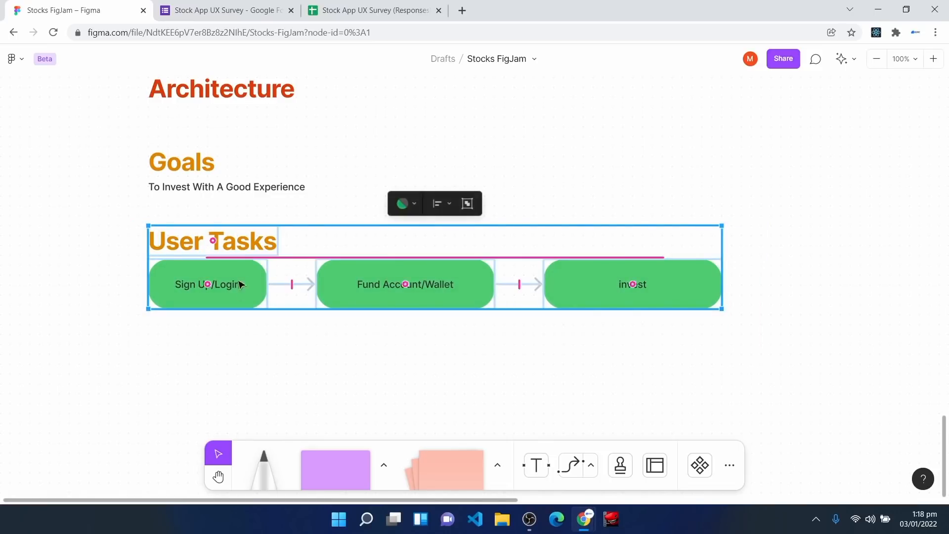
pyautogui.moveTo(123, 129); pyautogui.dragTo(325, 216)
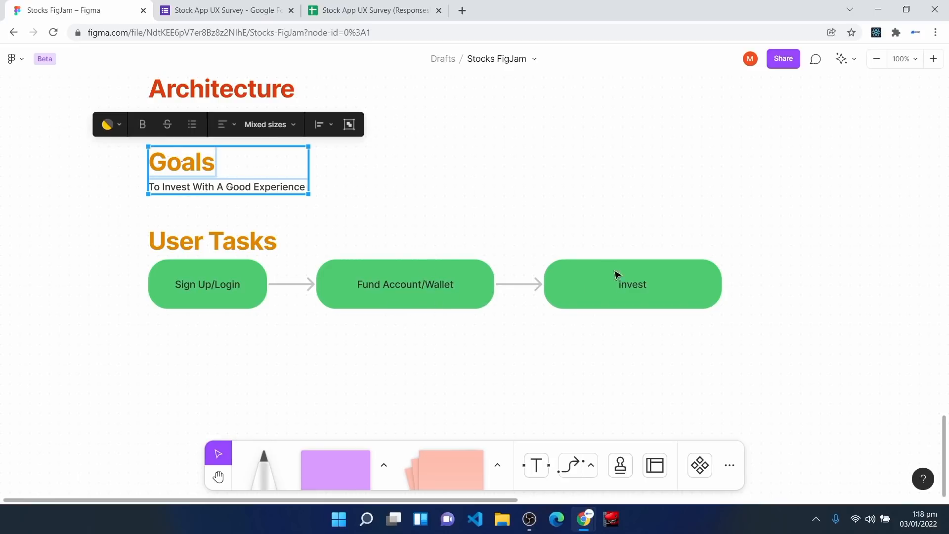
pyautogui.moveTo(553, 233); pyautogui.dragTo(751, 346)
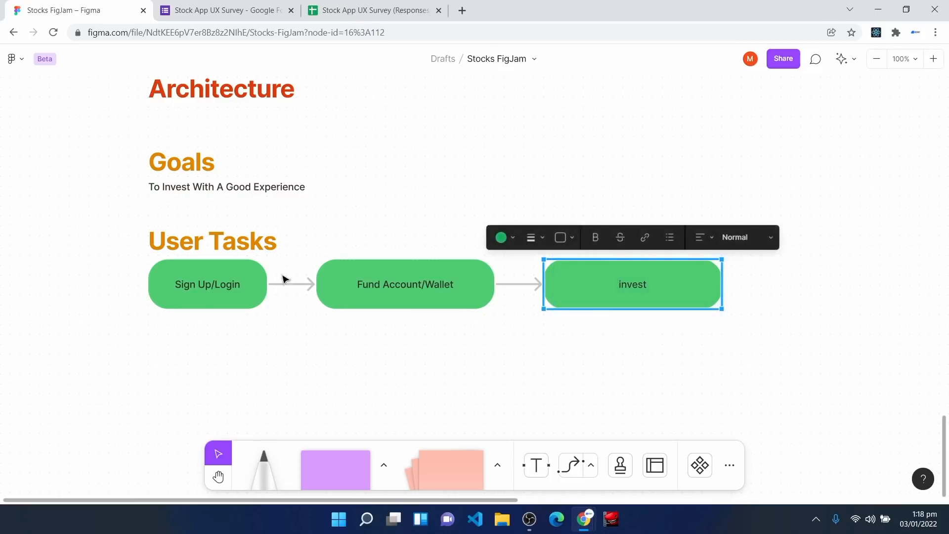
pyautogui.click(169, 275)
pyautogui.click(410, 301)
pyautogui.click(590, 297)
pyautogui.moveTo(128, 135); pyautogui.dragTo(326, 219)
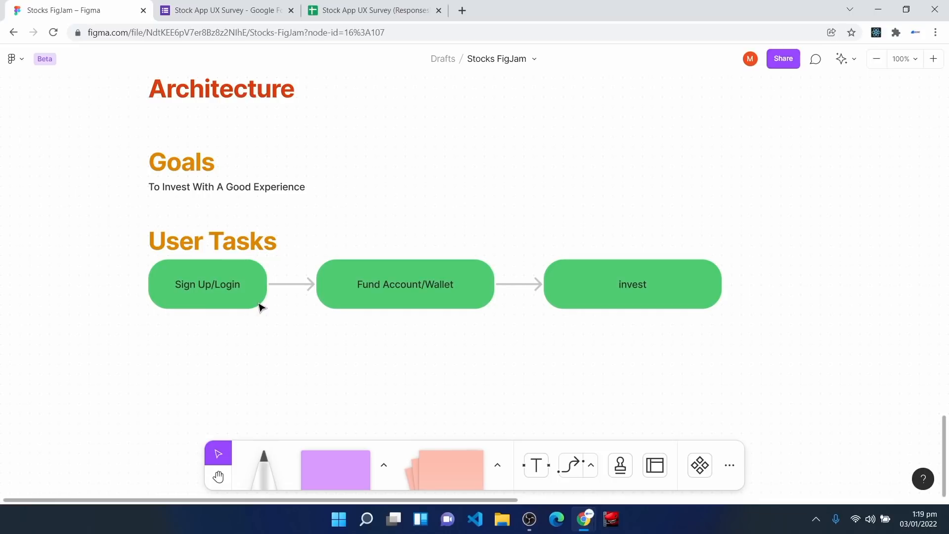
pyautogui.scroll(-1, 349, 247)
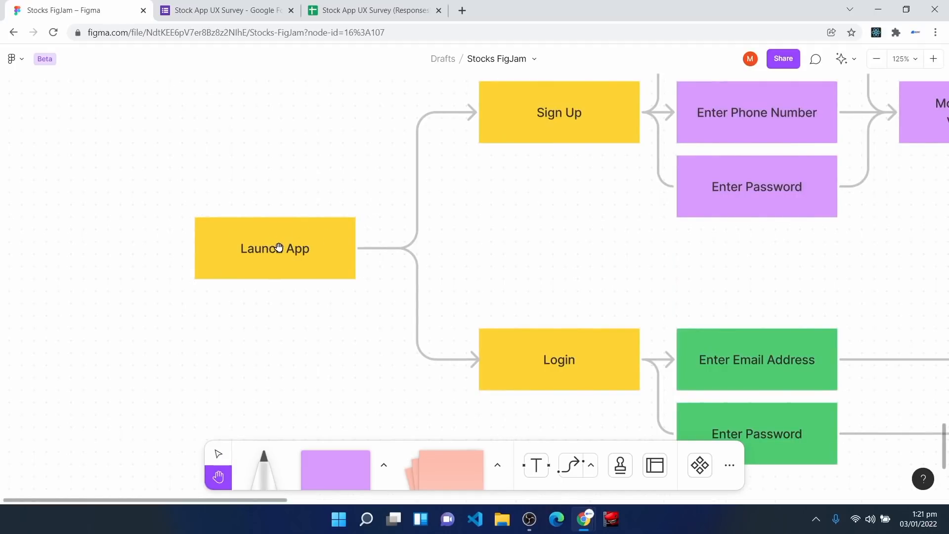
pyautogui.scroll(2, 445, 279)
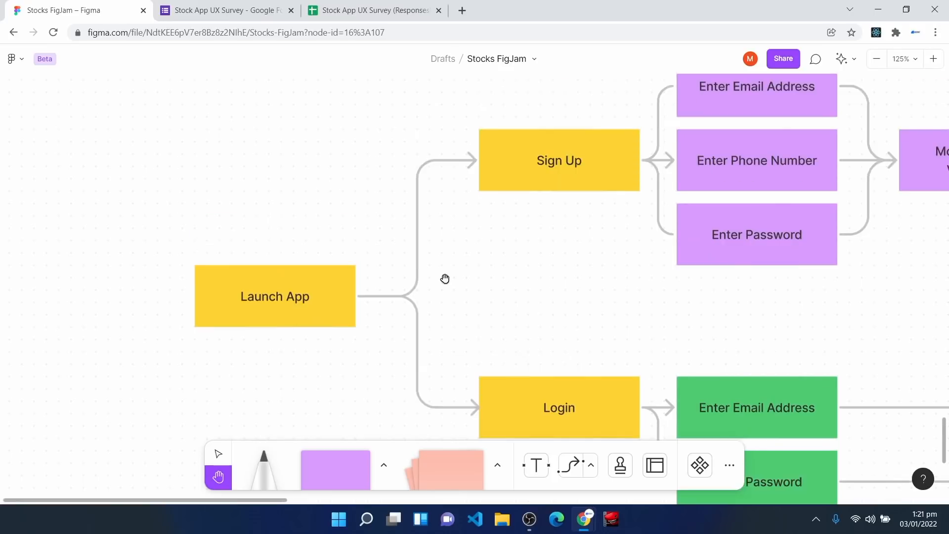
pyautogui.scroll(-1, 521, 298)
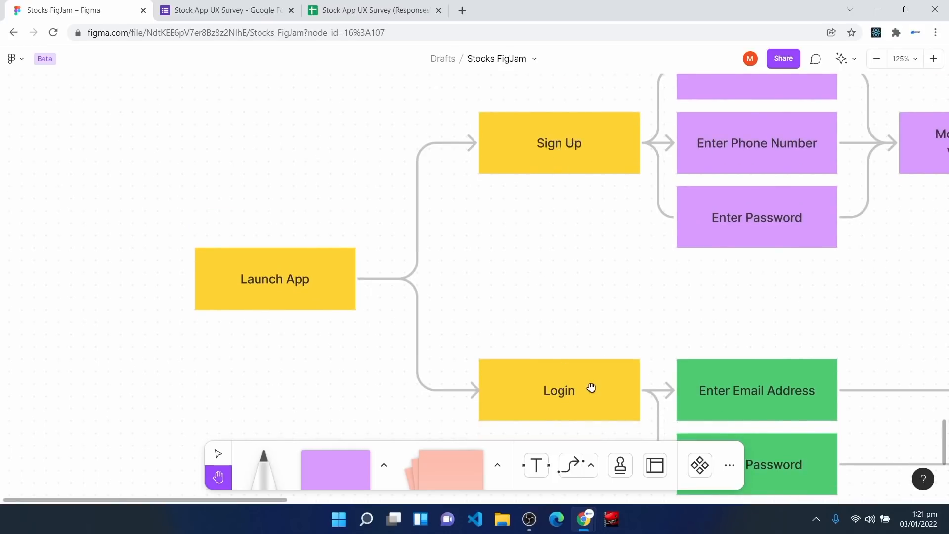
pyautogui.moveTo(592, 387); pyautogui.dragTo(554, 374)
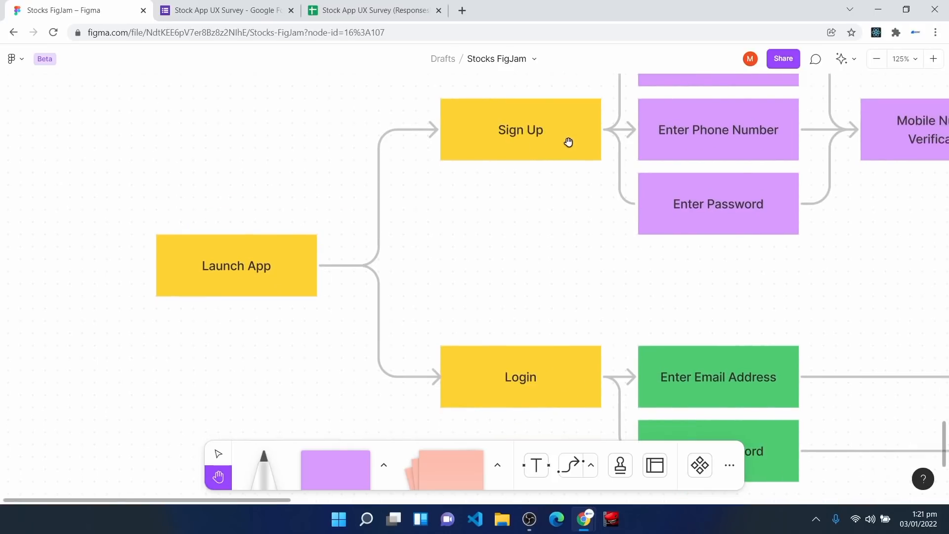
pyautogui.moveTo(591, 182); pyautogui.dragTo(379, 261)
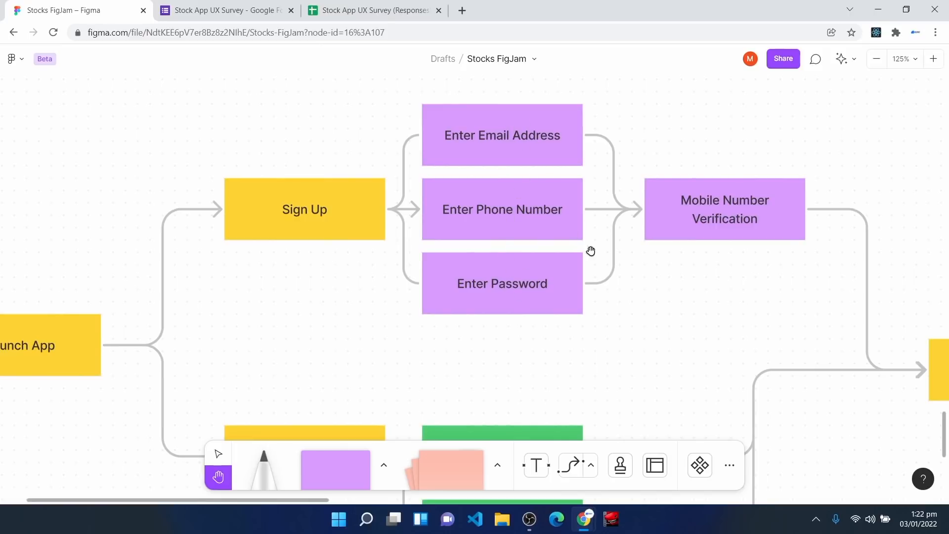
pyautogui.moveTo(641, 256); pyautogui.dragTo(432, 237)
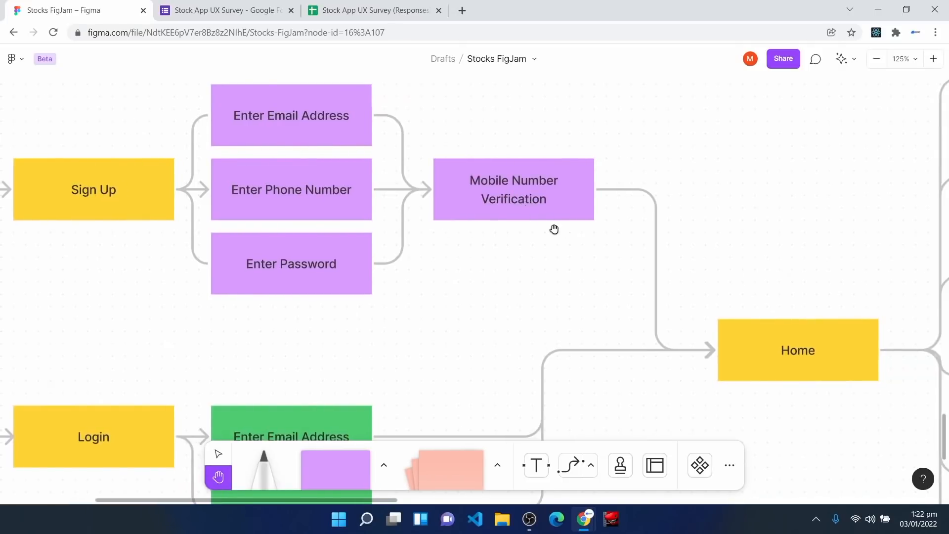
pyautogui.moveTo(616, 280); pyautogui.dragTo(462, 220)
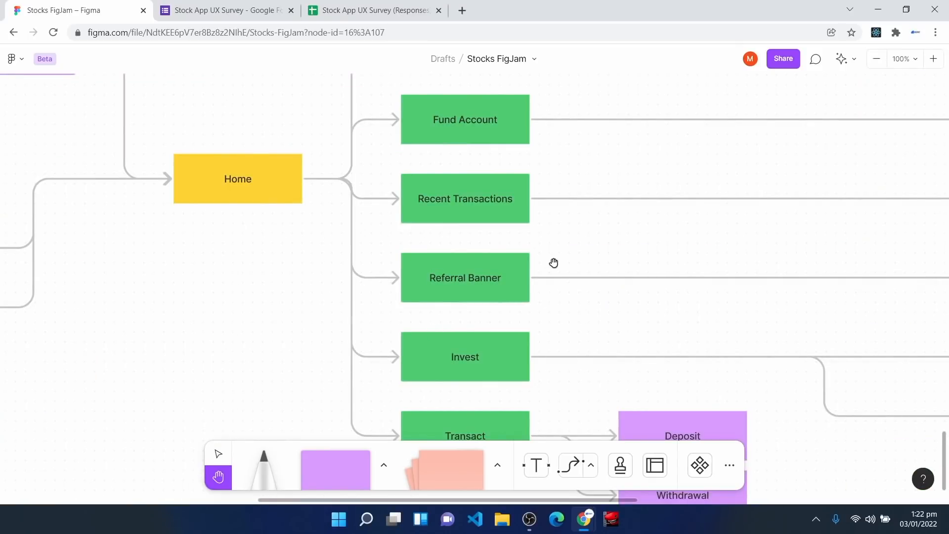
pyautogui.moveTo(553, 263); pyautogui.dragTo(522, 429)
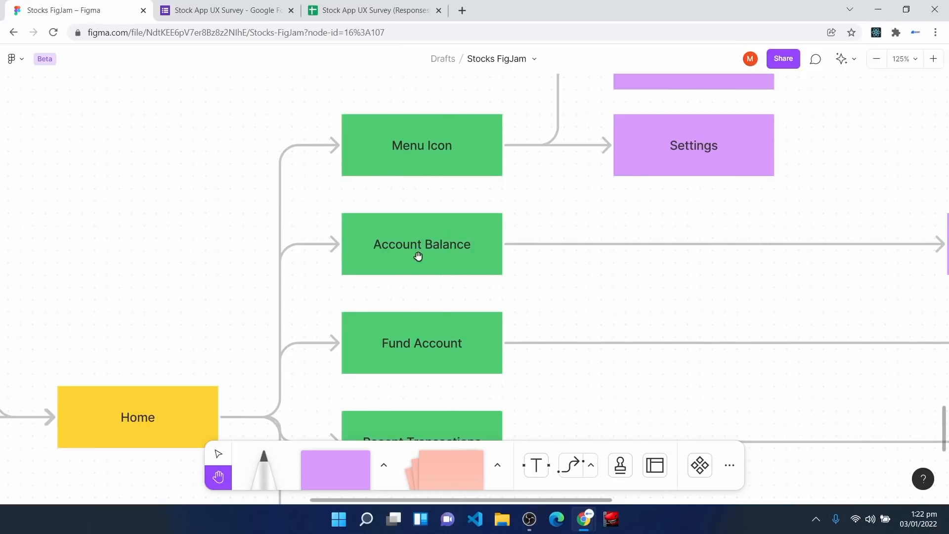
pyautogui.scroll(-2, 418, 256)
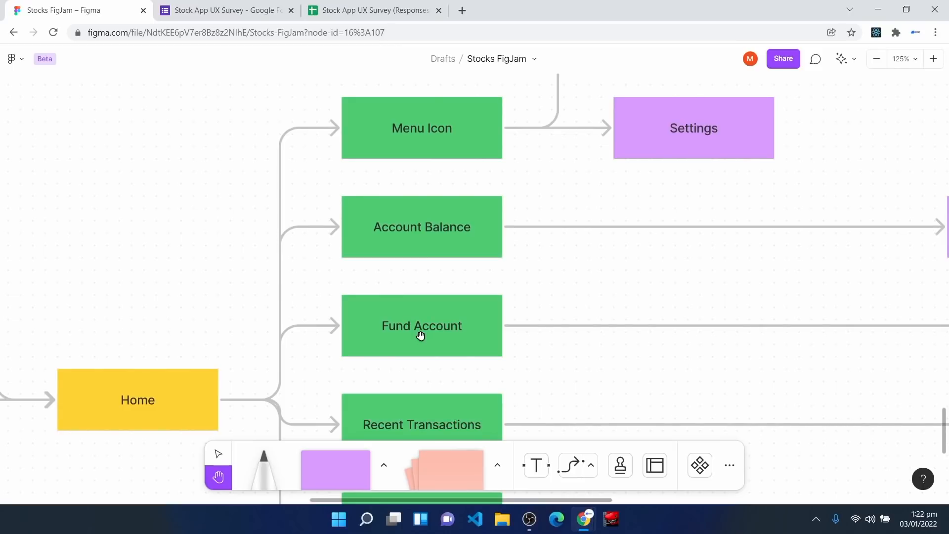
pyautogui.scroll(-3, 421, 336)
pyautogui.scroll(-1, 421, 336)
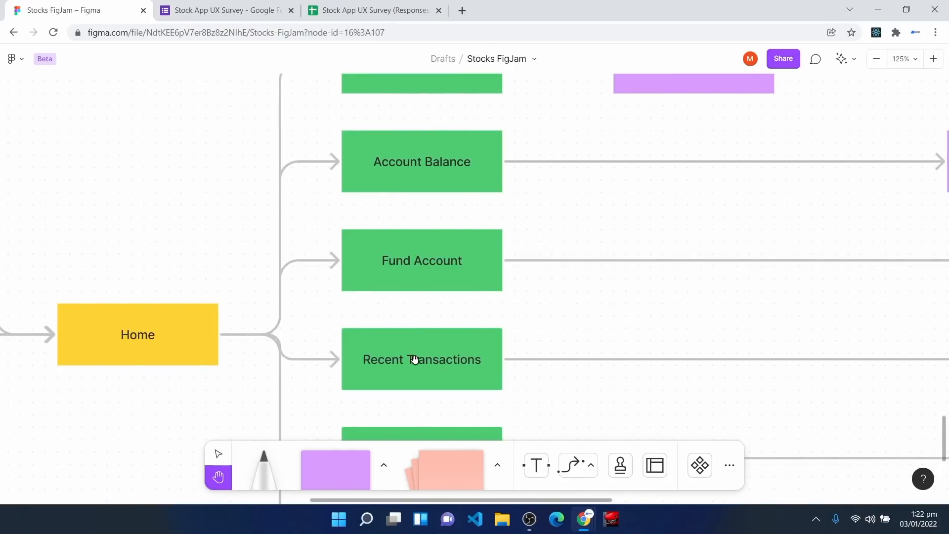
pyautogui.moveTo(414, 360); pyautogui.dragTo(385, 234)
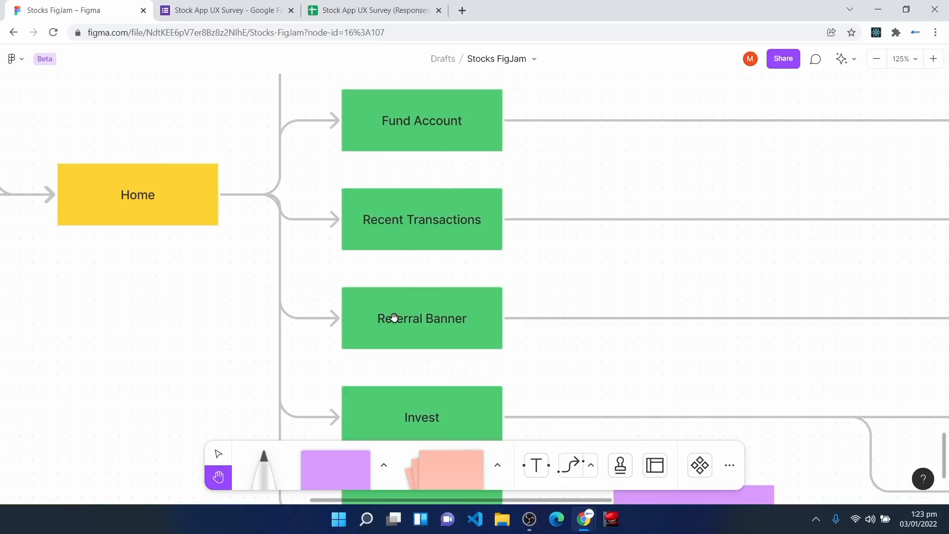
pyautogui.scroll(-3, 394, 317)
pyautogui.scroll(-1, 394, 317)
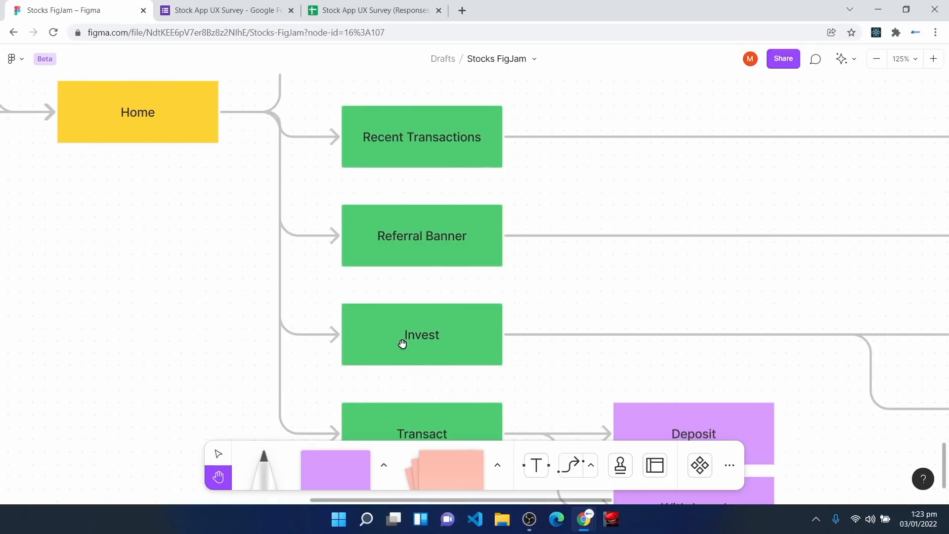
pyautogui.scroll(-3, 402, 344)
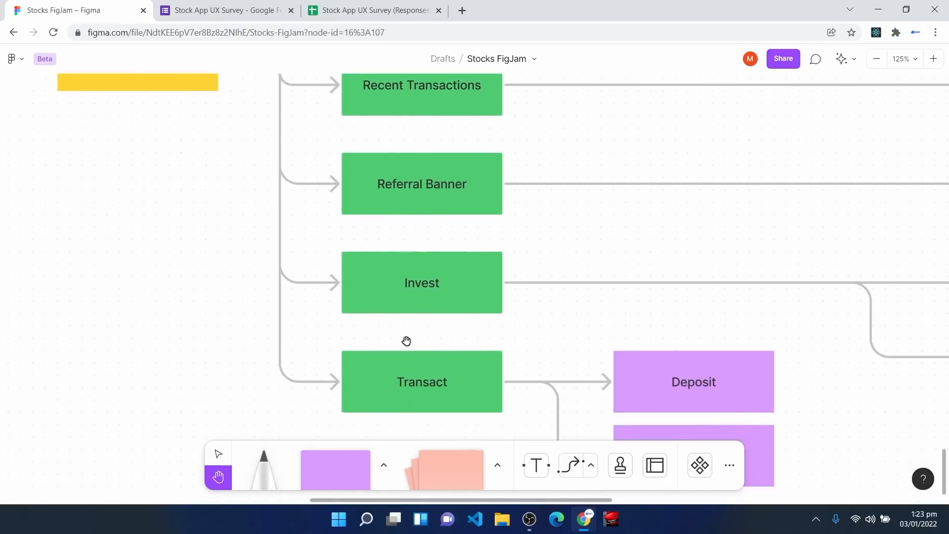
pyautogui.scroll(-1, 406, 341)
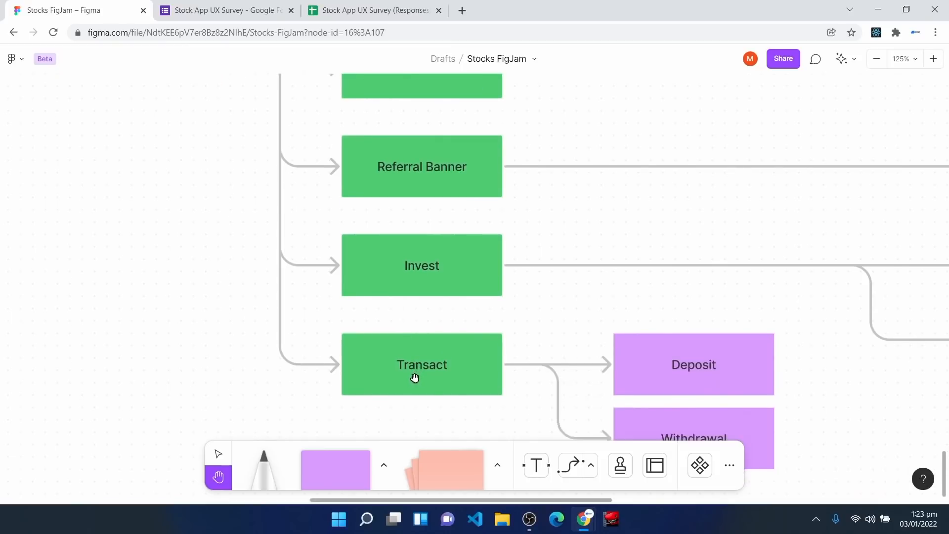
pyautogui.scroll(-2, 415, 378)
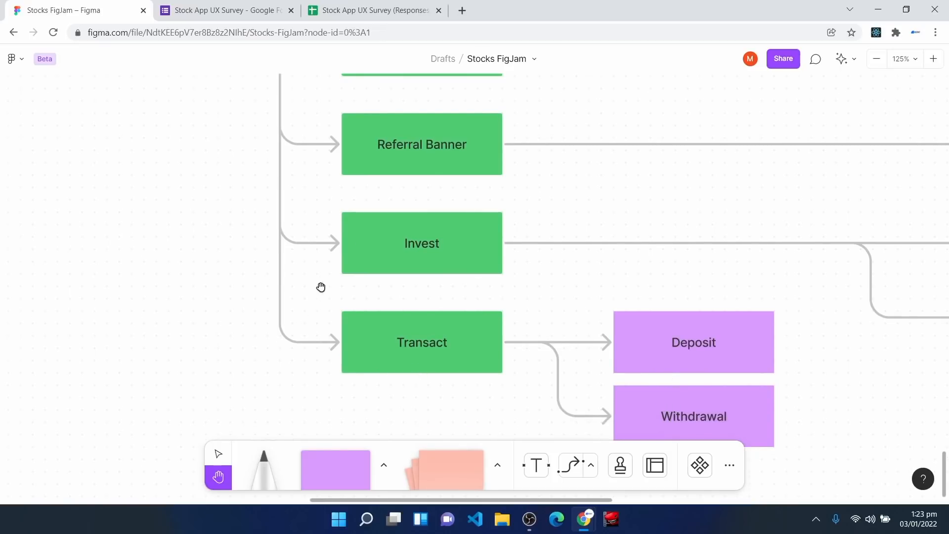
pyautogui.scroll(12, 391, 325)
pyautogui.scroll(6, 391, 325)
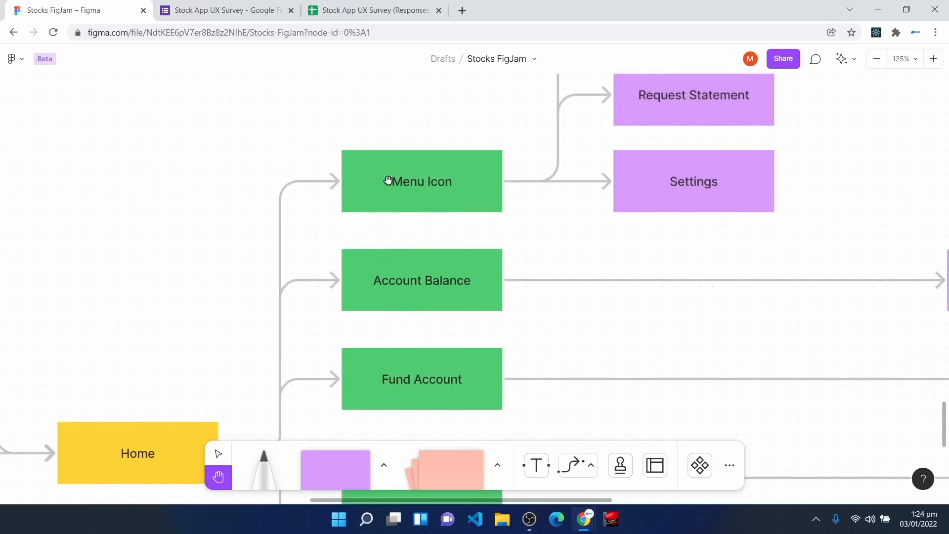
pyautogui.moveTo(524, 193); pyautogui.dragTo(359, 258)
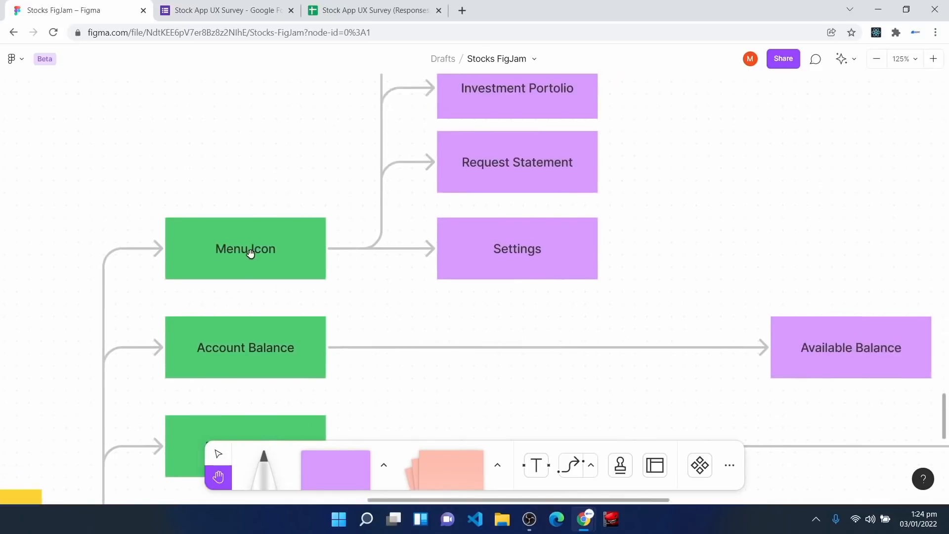
pyautogui.scroll(5, 553, 238)
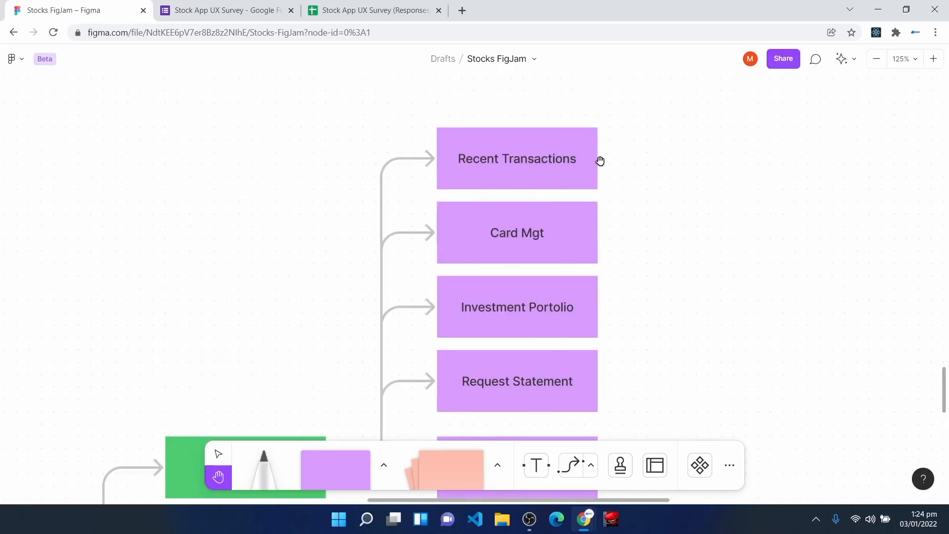
pyautogui.scroll(-1, 588, 254)
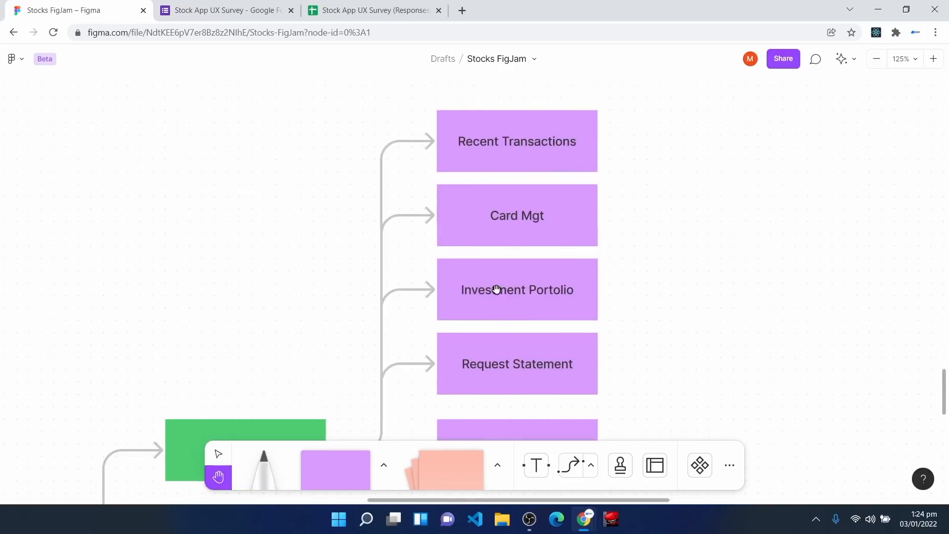
pyautogui.scroll(-1, 602, 284)
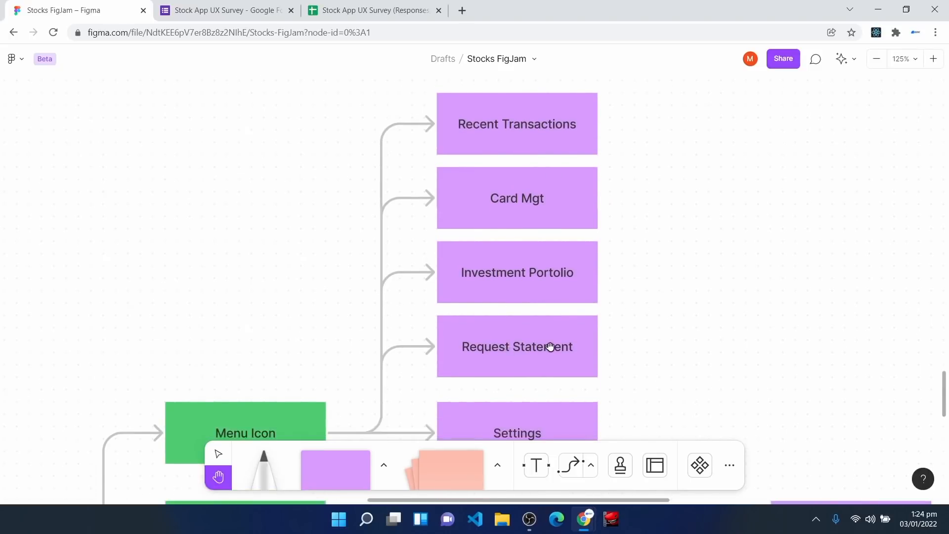
pyautogui.scroll(-1, 551, 343)
pyautogui.scroll(-3, 557, 339)
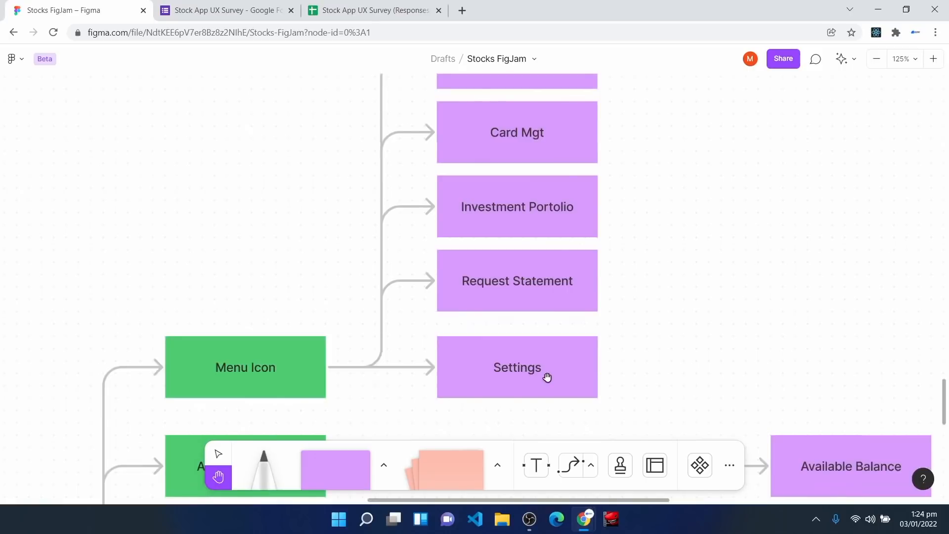
pyautogui.click(463, 10)
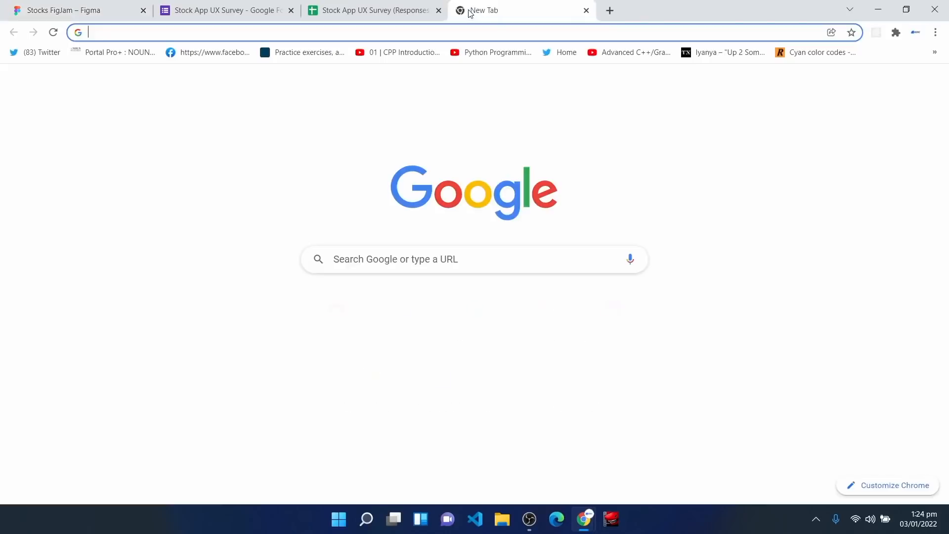
pyautogui.write('git')
pyautogui.press('Return')
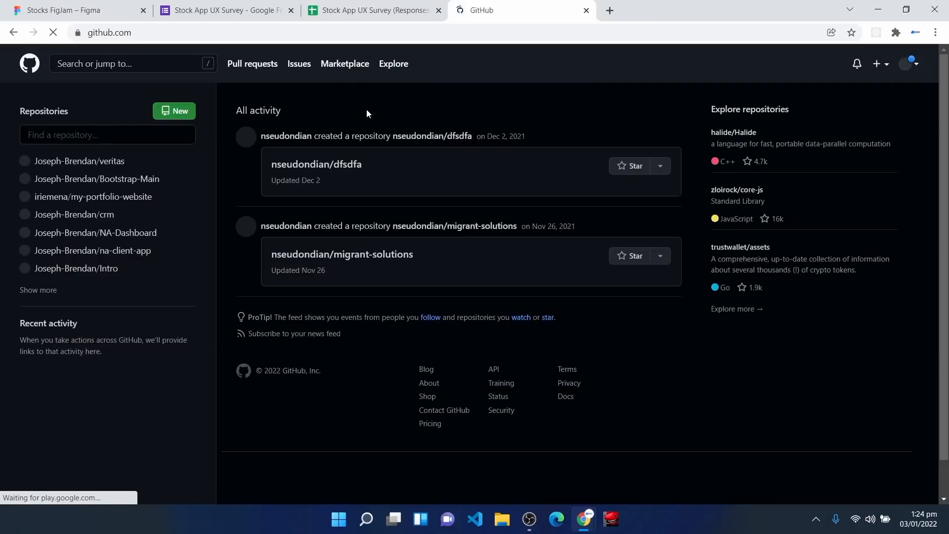
pyautogui.rightClick(367, 109)
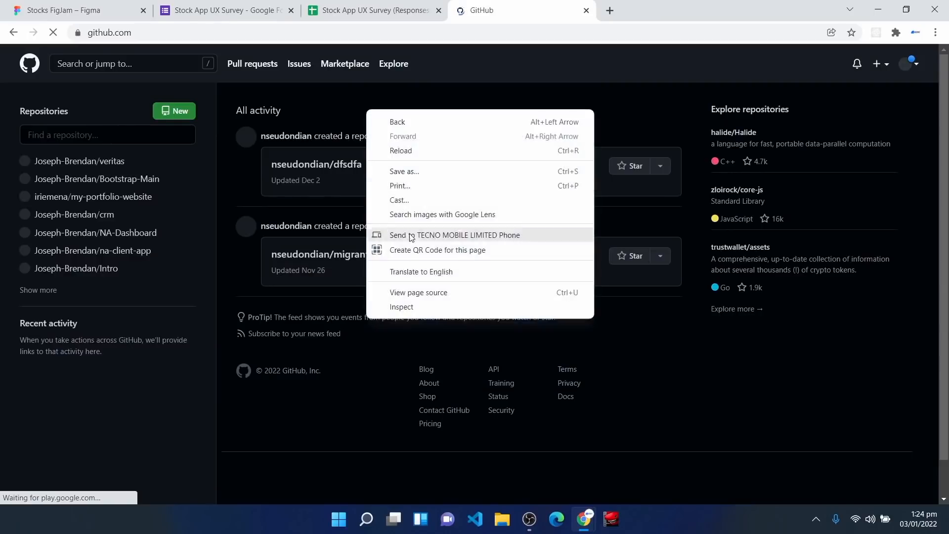
pyautogui.click(409, 309)
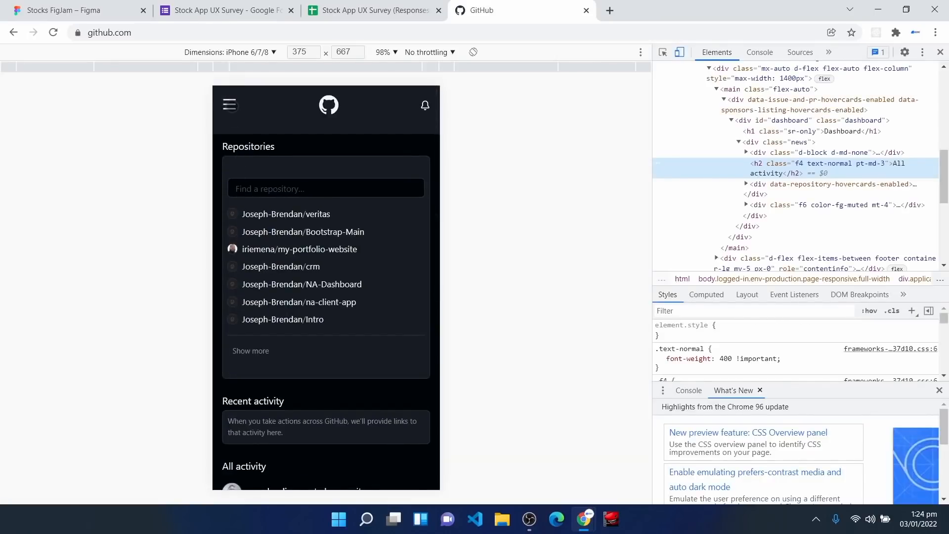
pyautogui.click(229, 105)
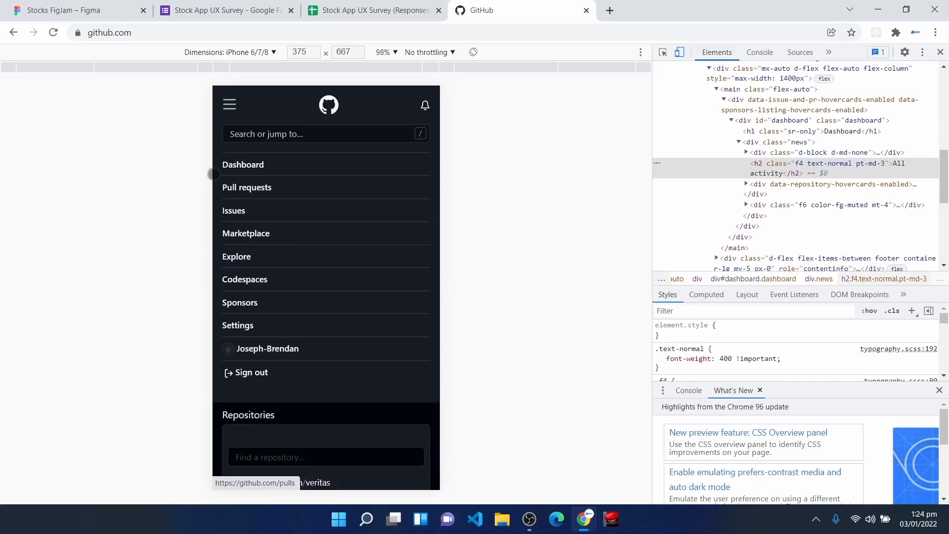
pyautogui.click(230, 103)
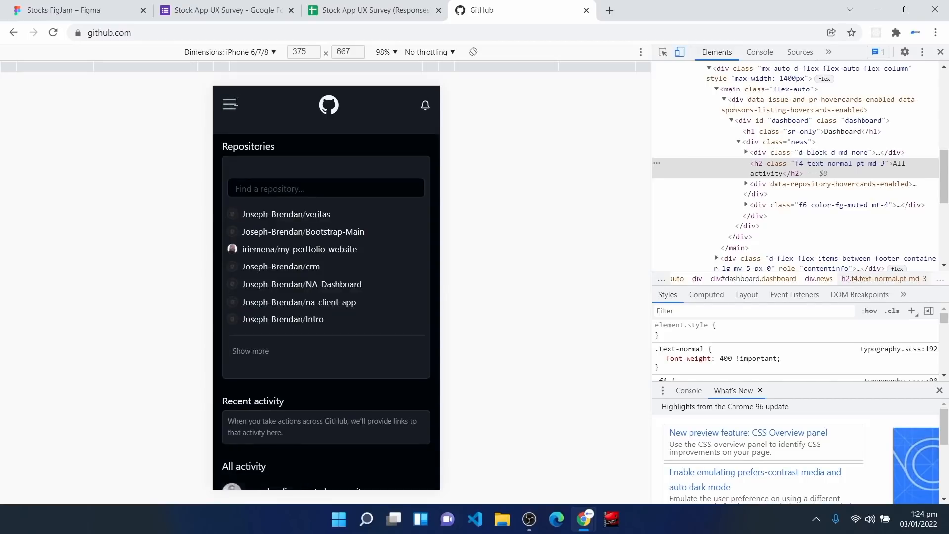
pyautogui.click(230, 103)
pyautogui.click(231, 104)
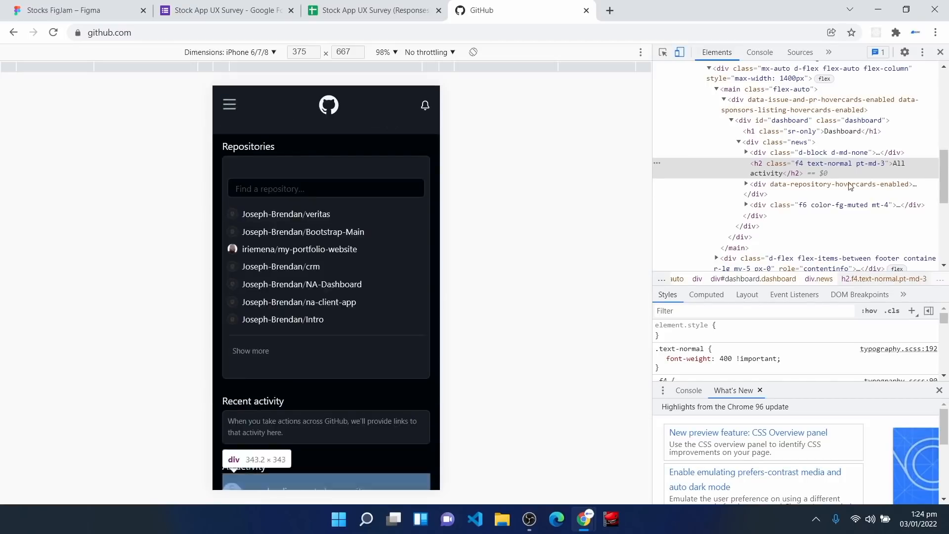
pyautogui.click(587, 10)
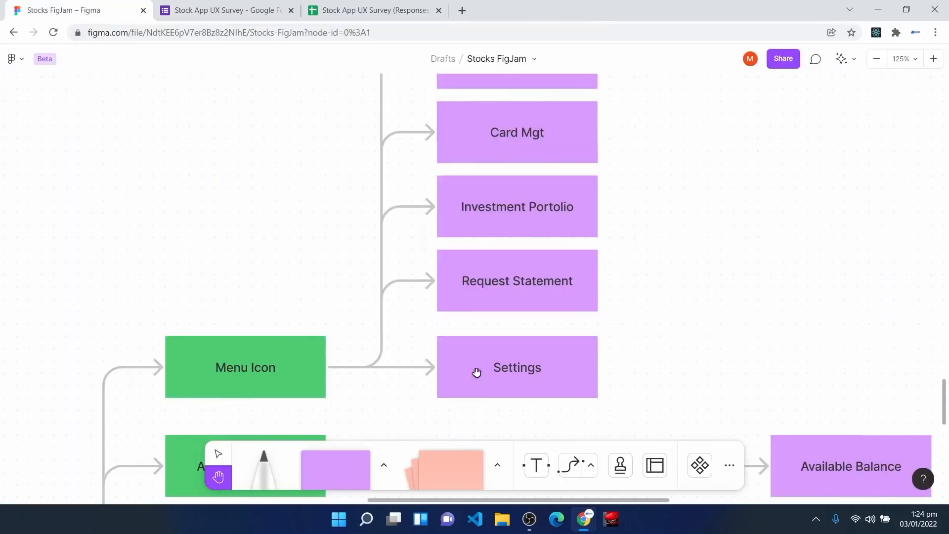
pyautogui.scroll(1, 525, 380)
pyautogui.scroll(1, 525, 380)
pyautogui.scroll(-1, 525, 380)
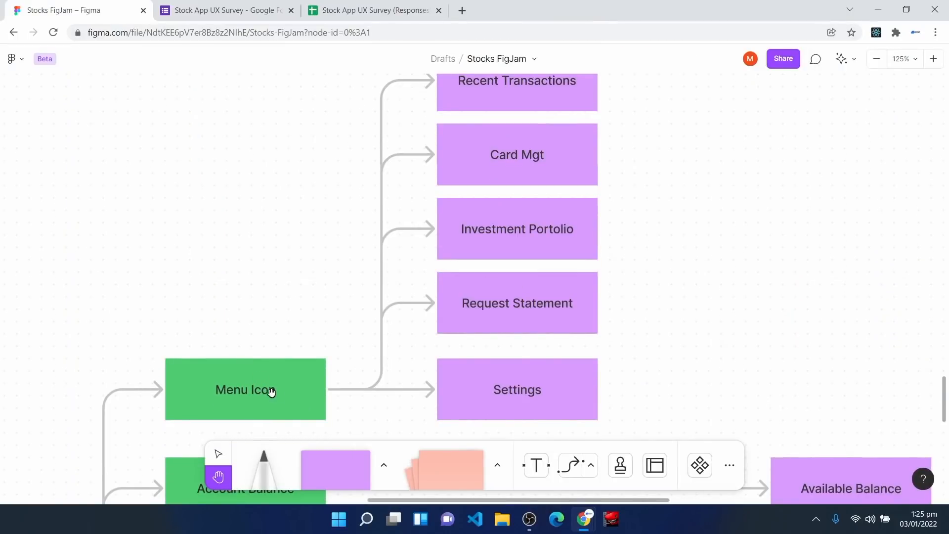
pyautogui.scroll(-4, 308, 407)
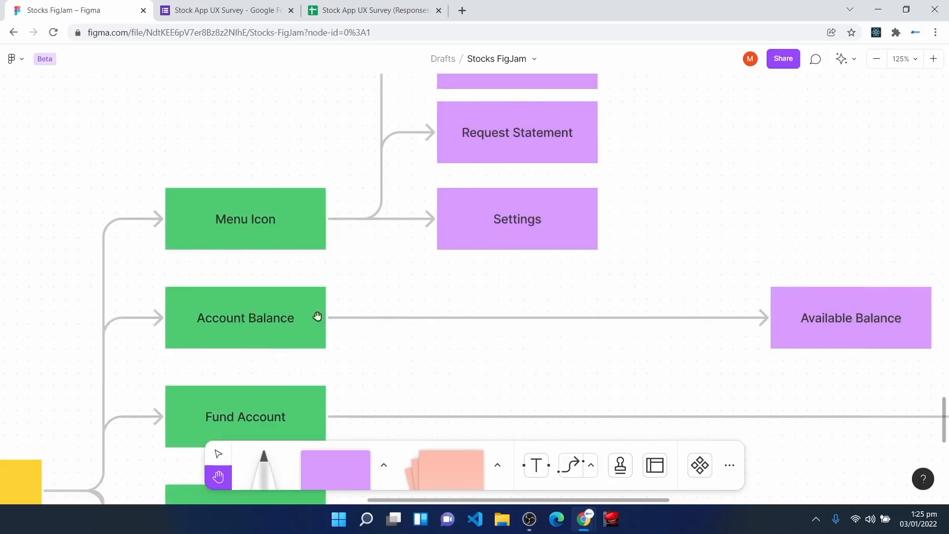
pyautogui.hscroll(3, 617, 333)
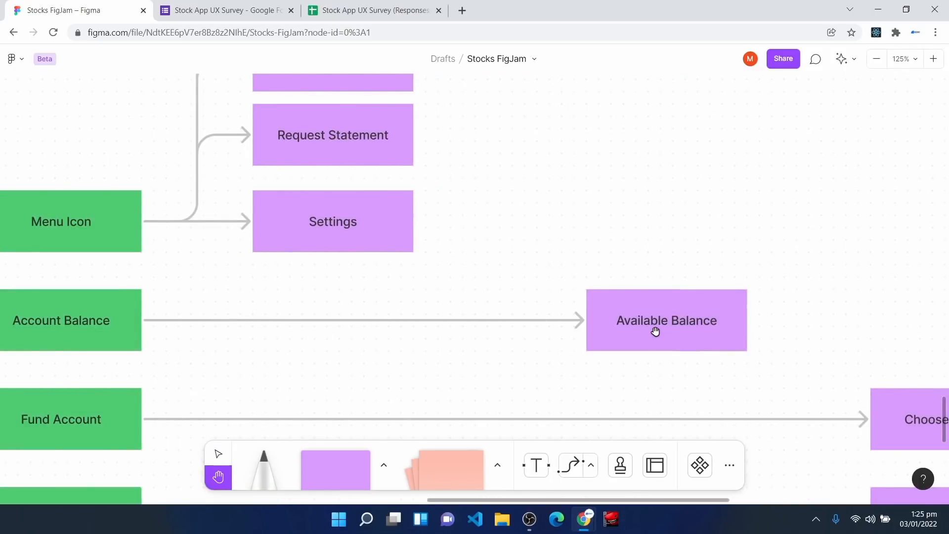
pyautogui.scroll(-3, 322, 254)
pyautogui.hscroll(-2, 322, 255)
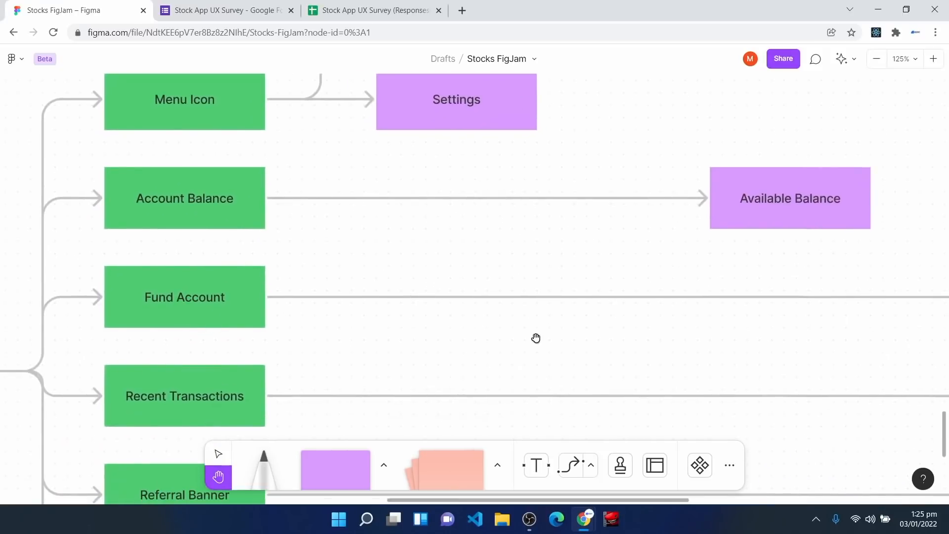
pyautogui.hscroll(7, 534, 335)
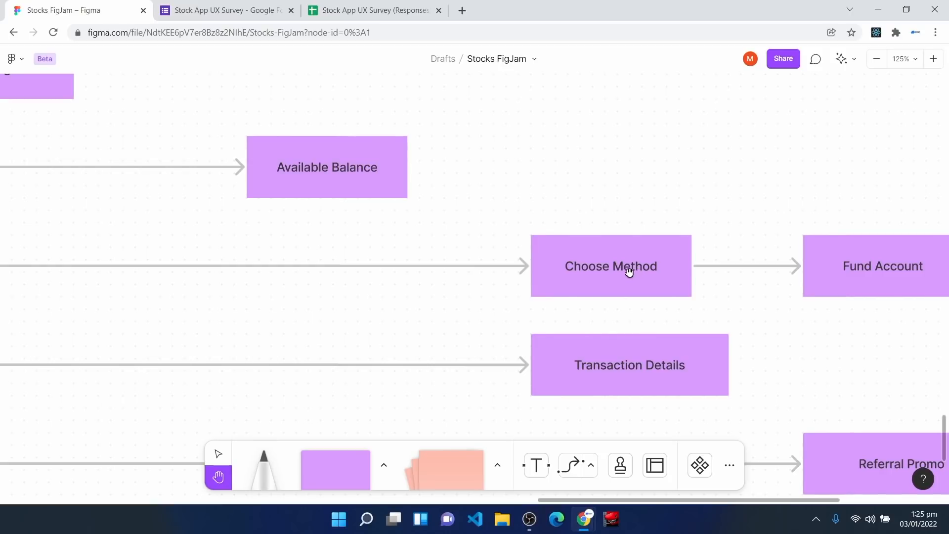
pyautogui.moveTo(728, 274); pyautogui.dragTo(503, 266)
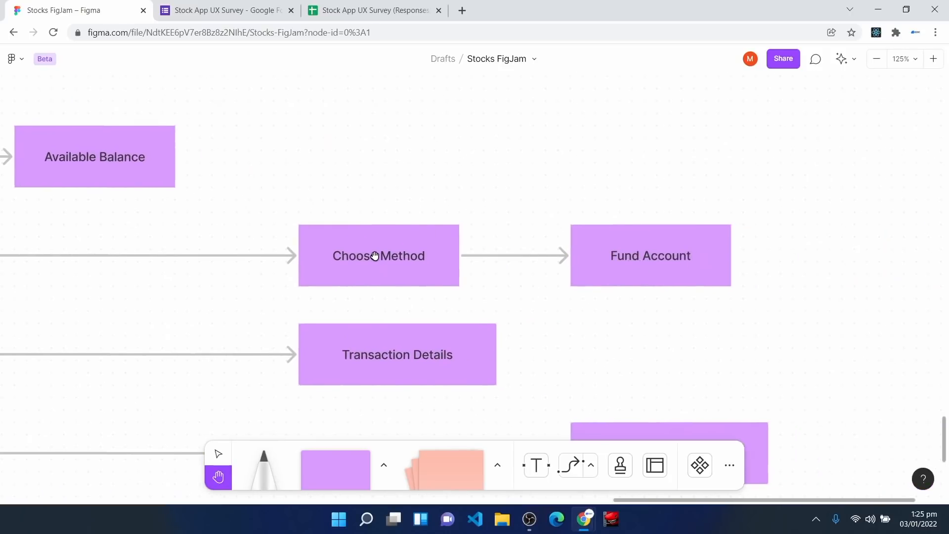
pyautogui.moveTo(346, 265); pyautogui.dragTo(638, 236)
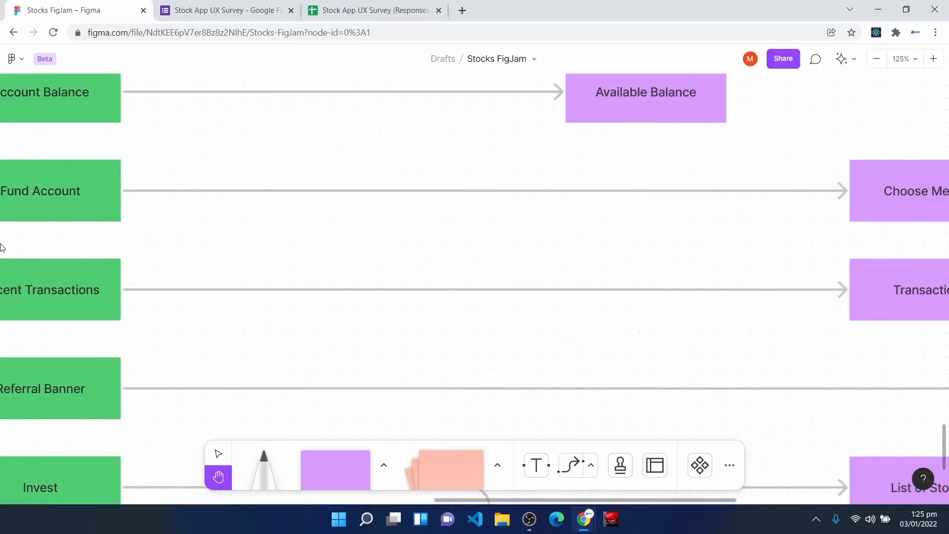
pyautogui.moveTo(70, 208); pyautogui.dragTo(195, 138)
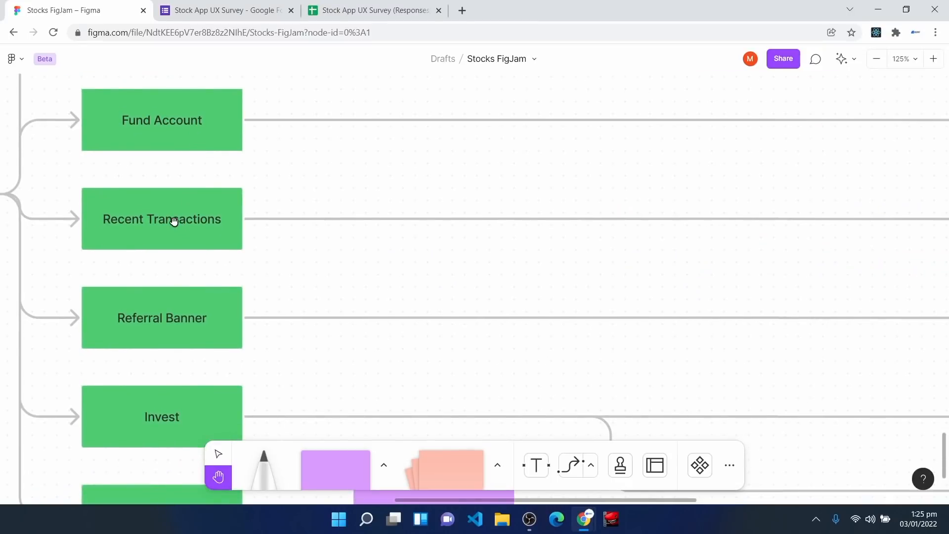
pyautogui.moveTo(470, 244); pyautogui.dragTo(130, 257)
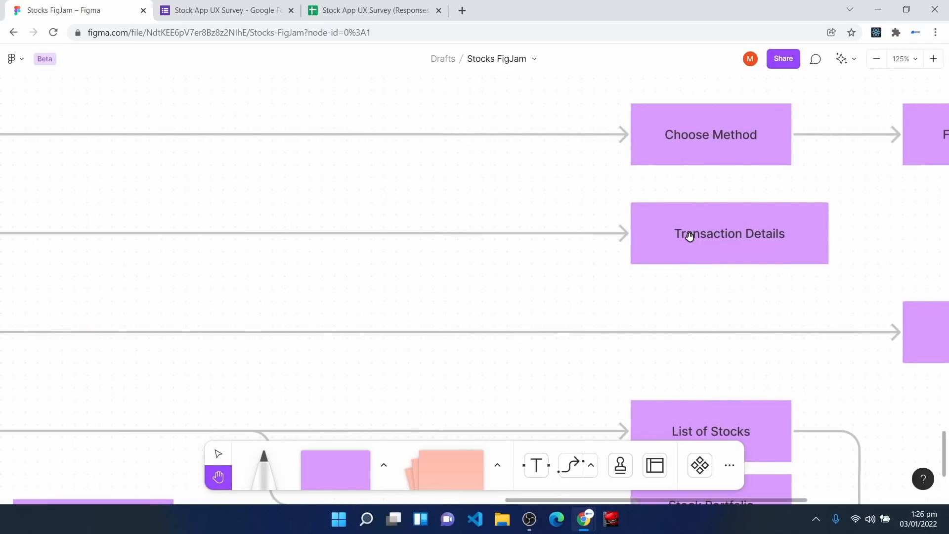
pyautogui.moveTo(180, 275); pyautogui.dragTo(496, 195)
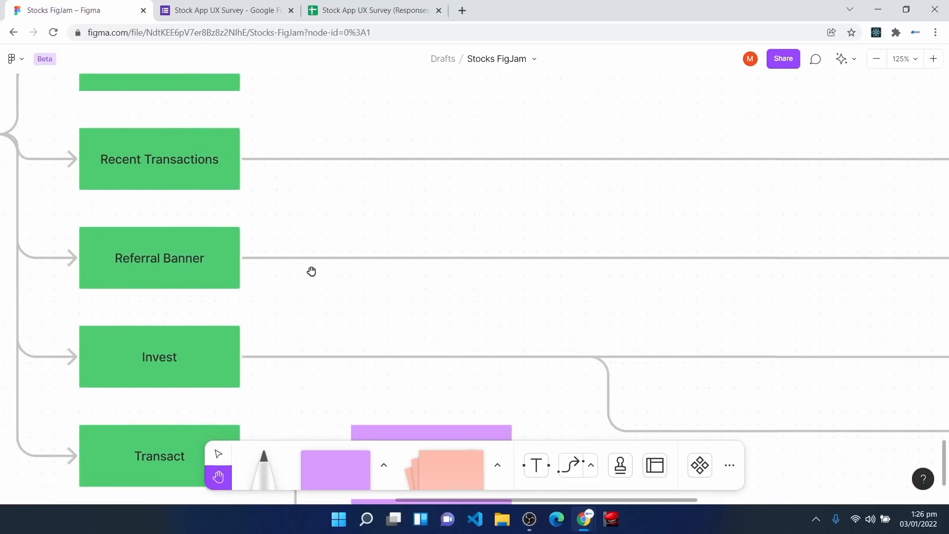
pyautogui.moveTo(596, 307); pyautogui.dragTo(10, 303)
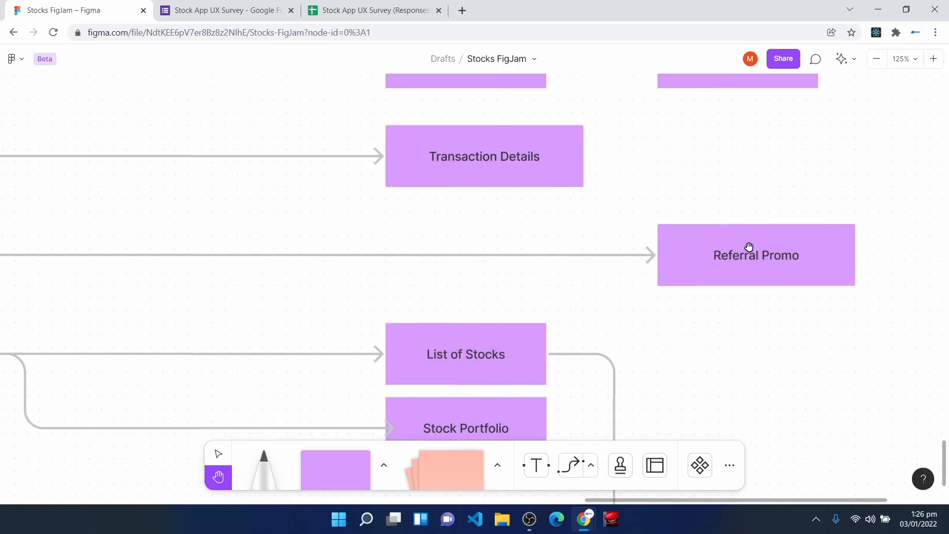
pyautogui.moveTo(237, 311); pyautogui.dragTo(515, 255)
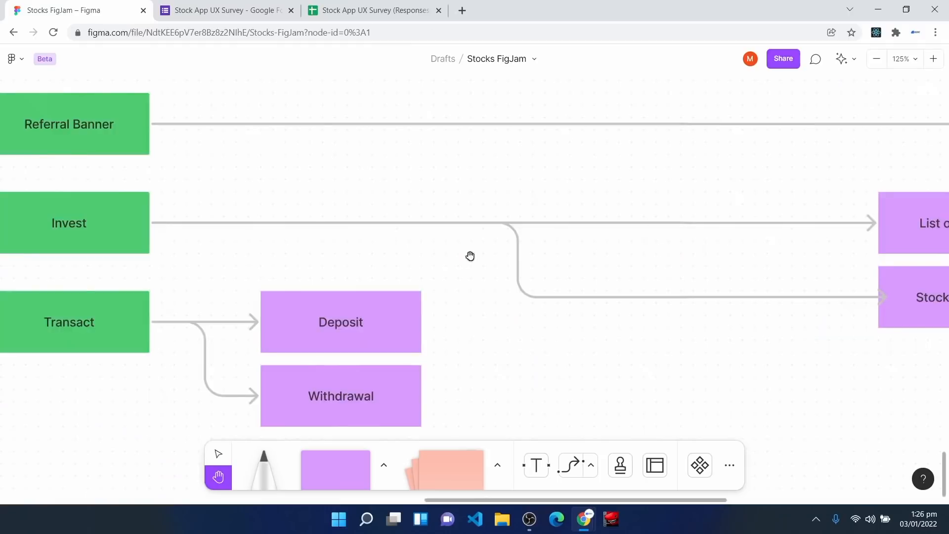
pyautogui.moveTo(223, 277); pyautogui.dragTo(295, 246)
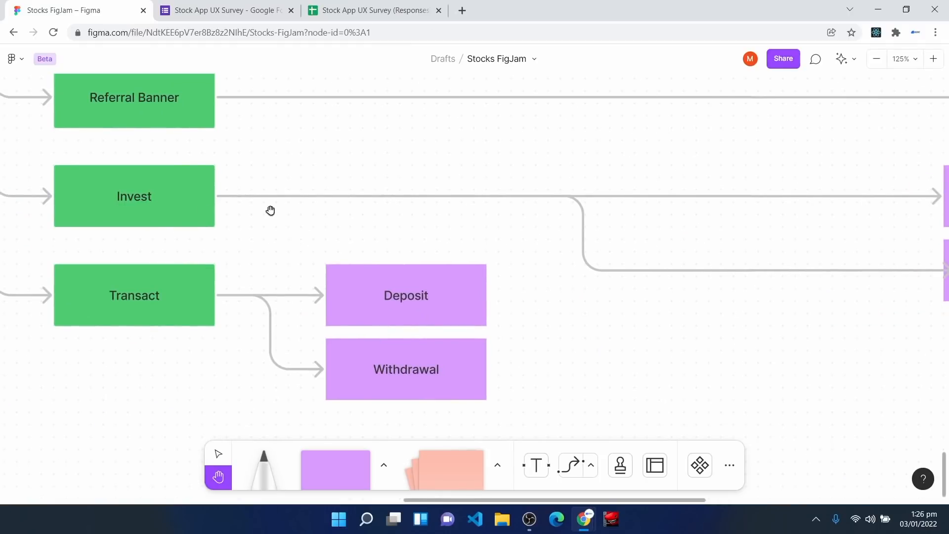
pyautogui.moveTo(658, 334); pyautogui.dragTo(394, 313)
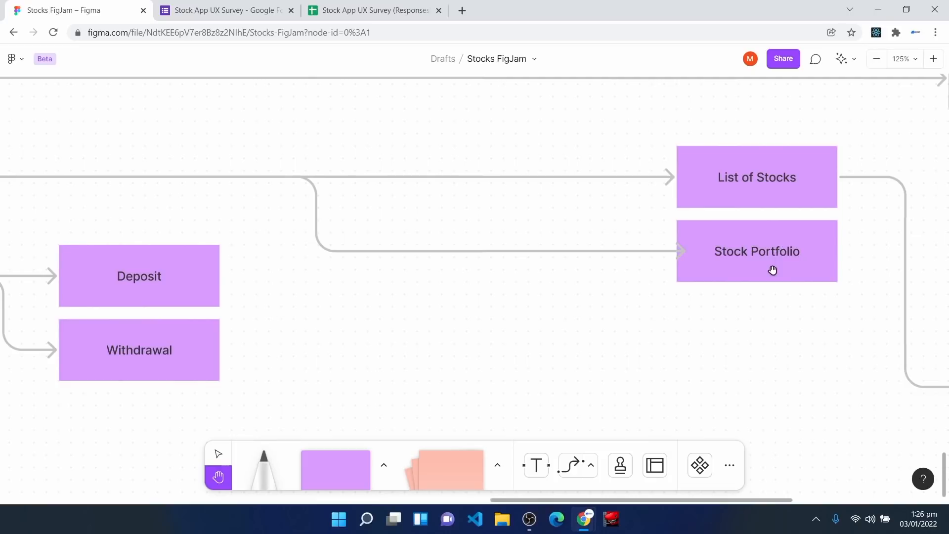
pyautogui.moveTo(791, 307); pyautogui.dragTo(526, 283)
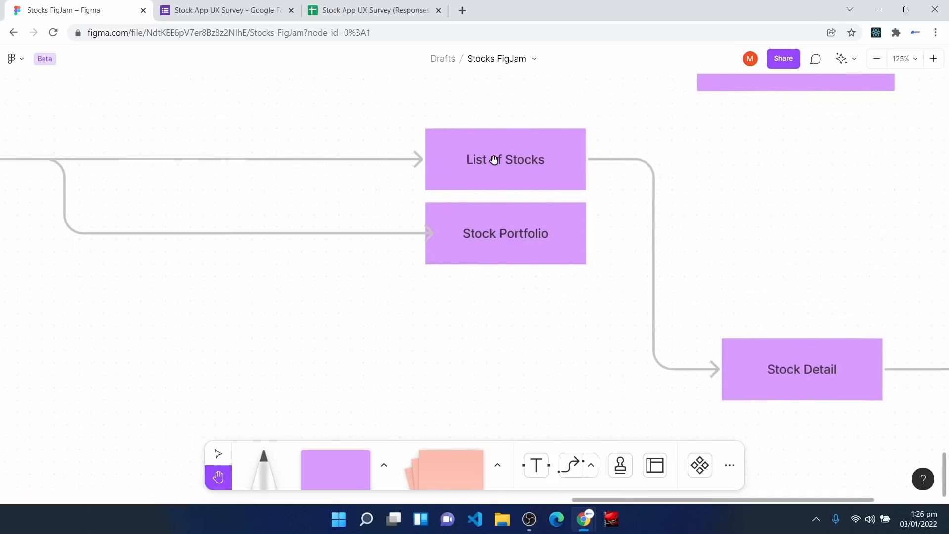
pyautogui.moveTo(814, 371); pyautogui.dragTo(468, 325)
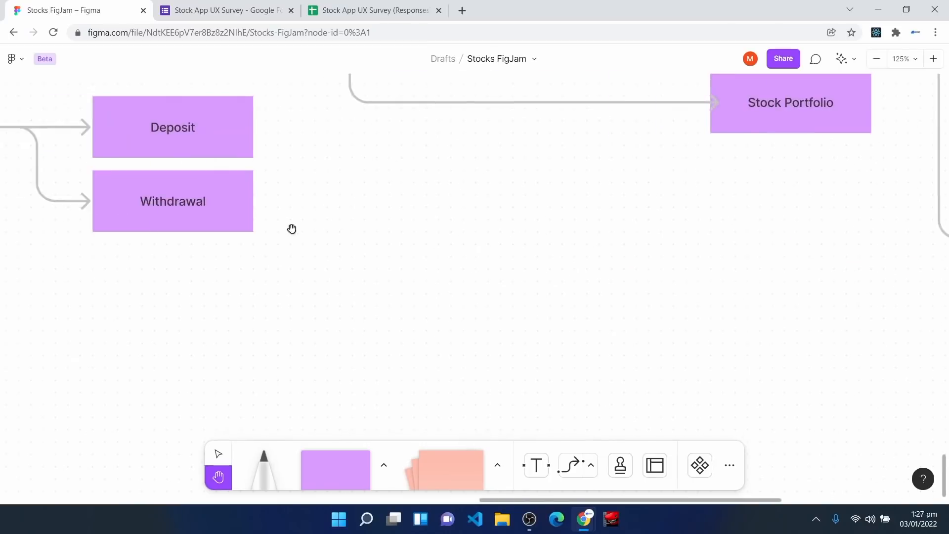
pyautogui.moveTo(292, 229); pyautogui.dragTo(672, 427)
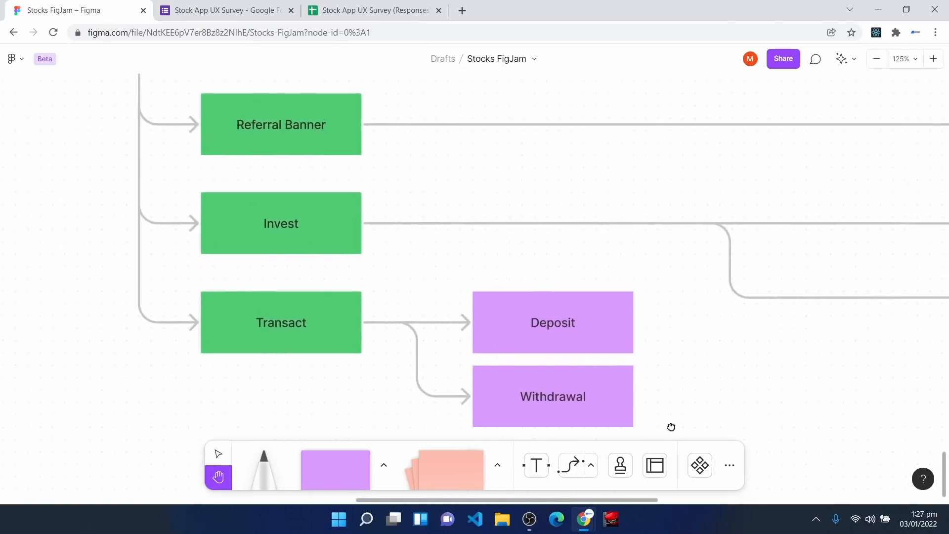
pyautogui.scroll(-2, 299, 326)
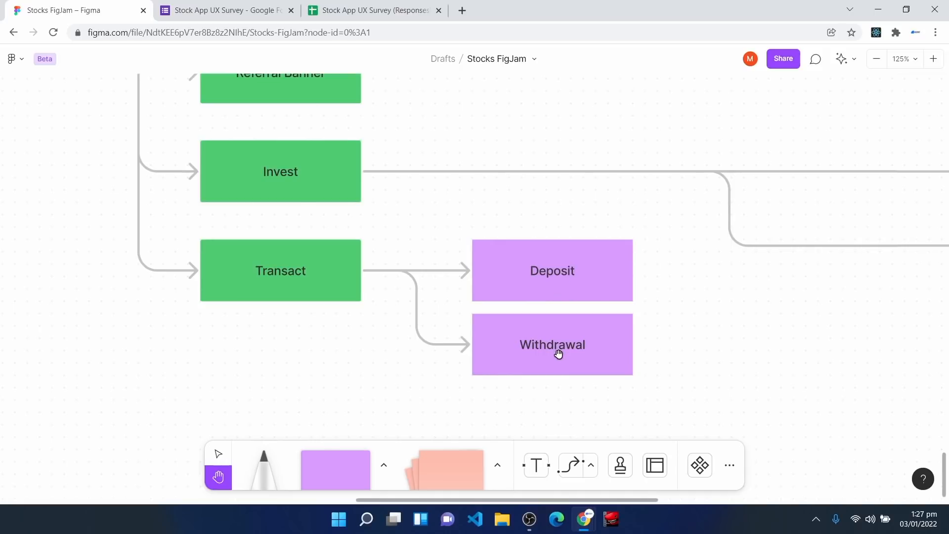
pyautogui.scroll(-5, 559, 354)
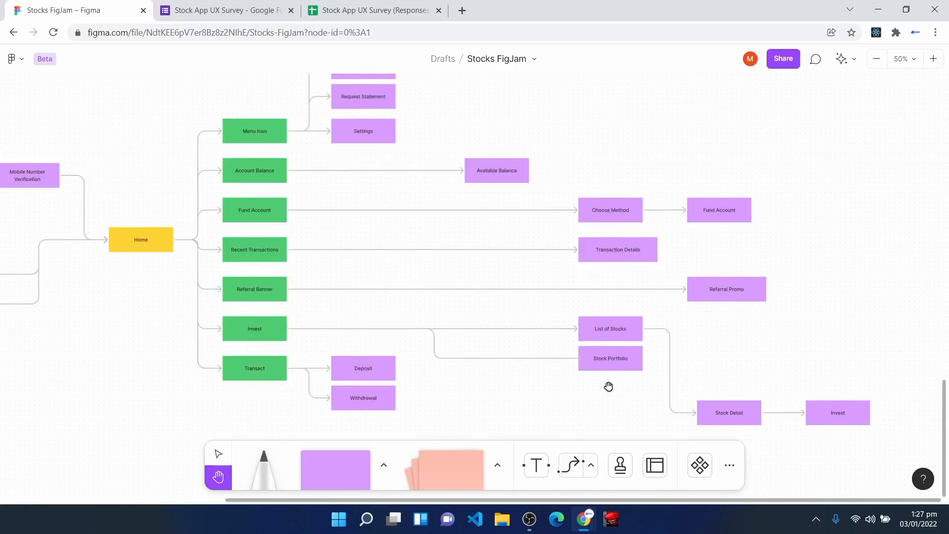
pyautogui.scroll(-3, 608, 386)
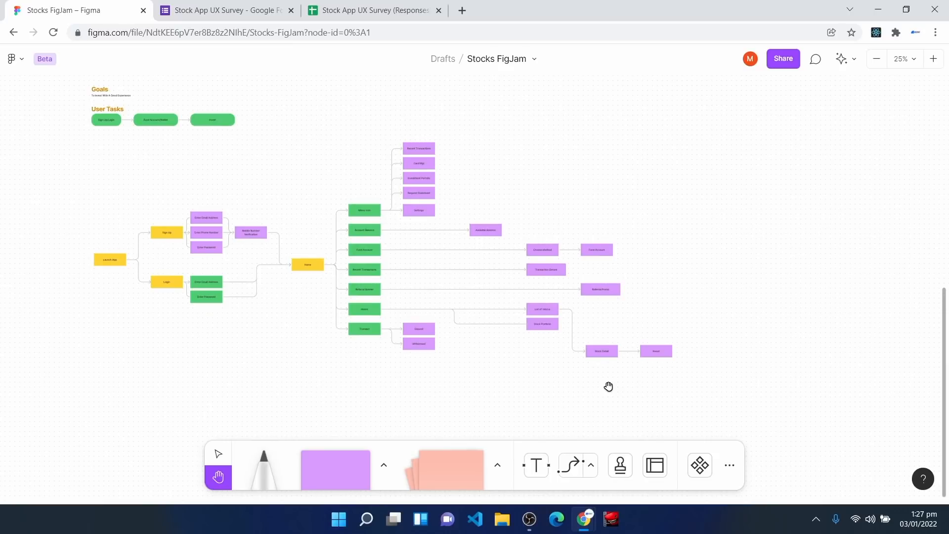
pyautogui.scroll(3, 608, 386)
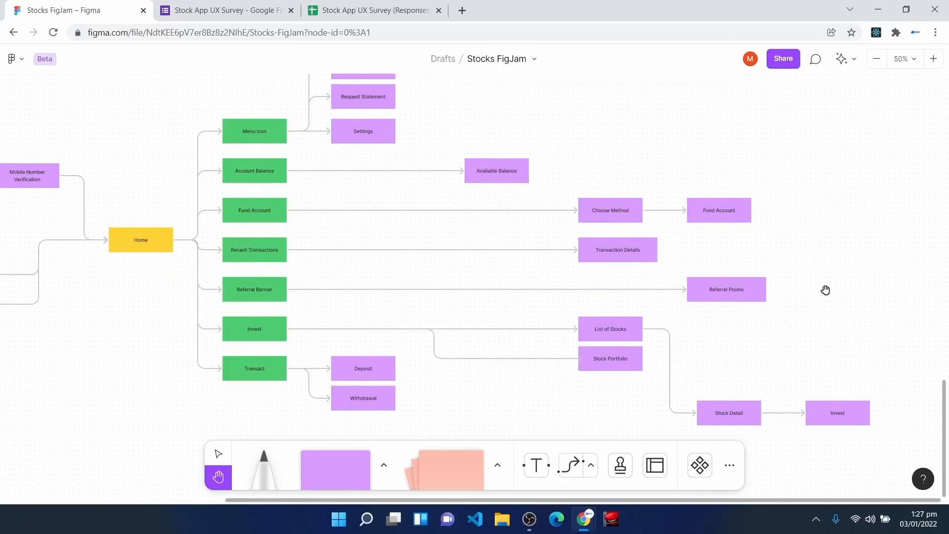
pyautogui.scroll(3, 825, 290)
pyautogui.moveTo(119, 82); pyautogui.dragTo(490, 418)
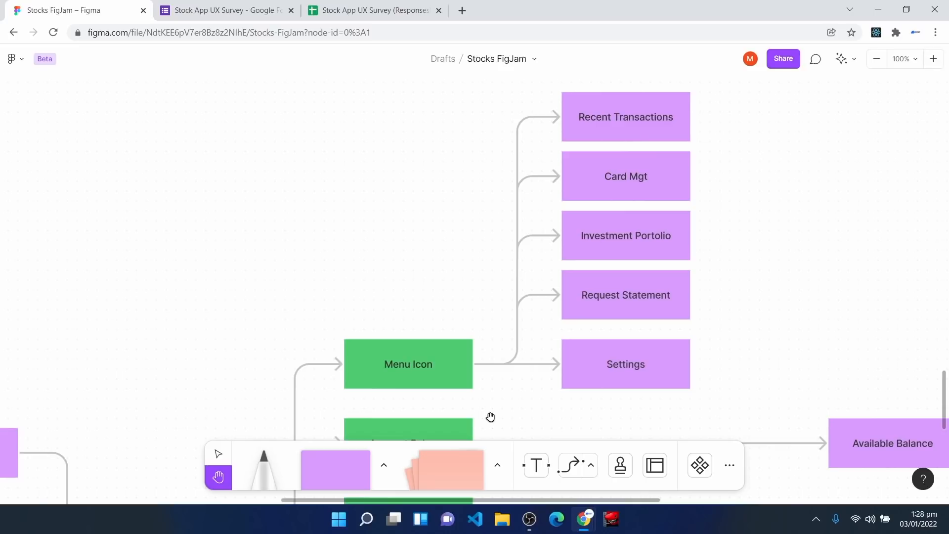
pyautogui.scroll(1, 324, 330)
pyautogui.moveTo(324, 330); pyautogui.dragTo(526, 78)
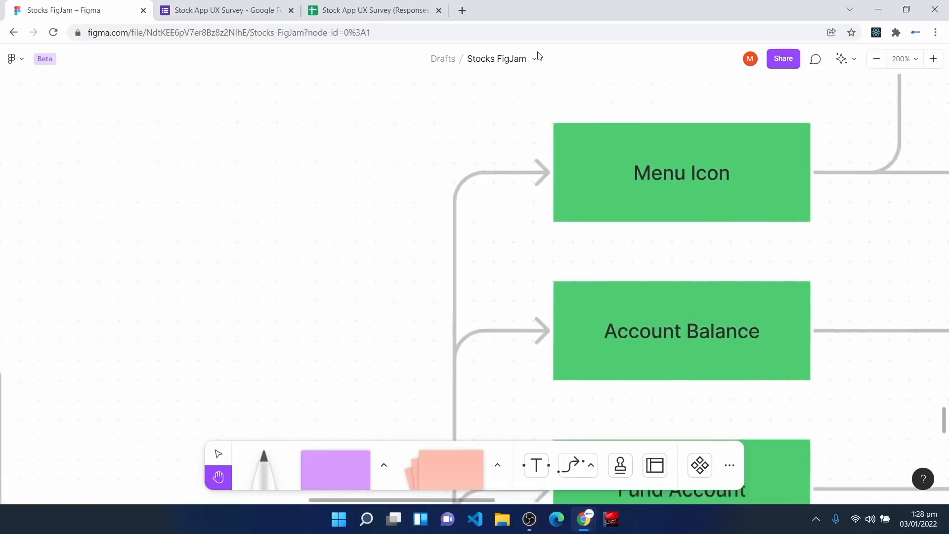
pyautogui.moveTo(295, 430); pyautogui.dragTo(378, 119)
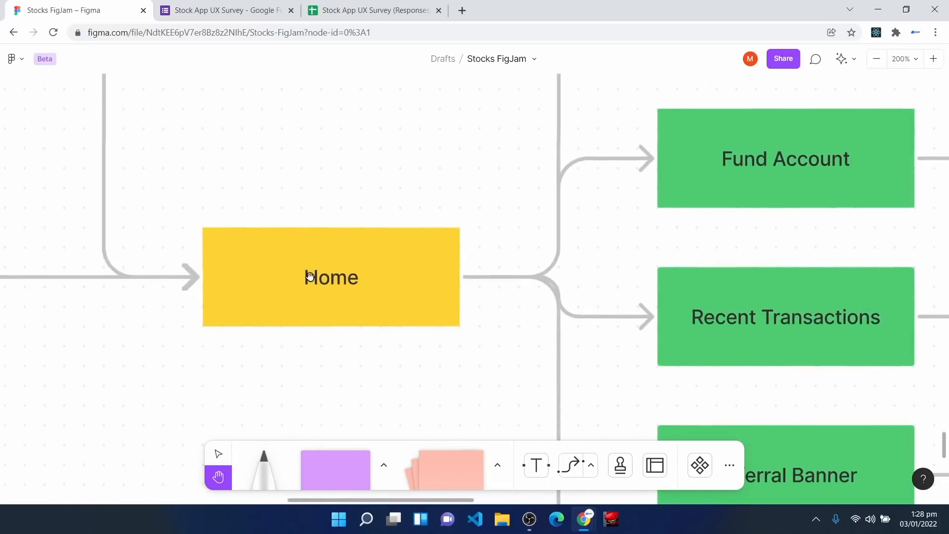
pyautogui.press('-')
pyautogui.moveTo(83, 322); pyautogui.dragTo(396, 307)
pyautogui.moveTo(143, 249); pyautogui.dragTo(316, 216)
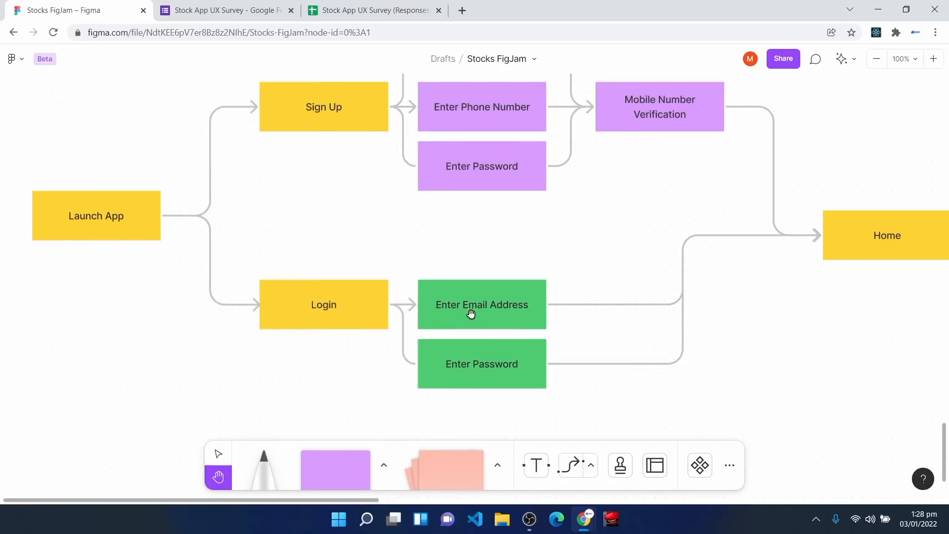
pyautogui.moveTo(731, 364); pyautogui.dragTo(539, 371)
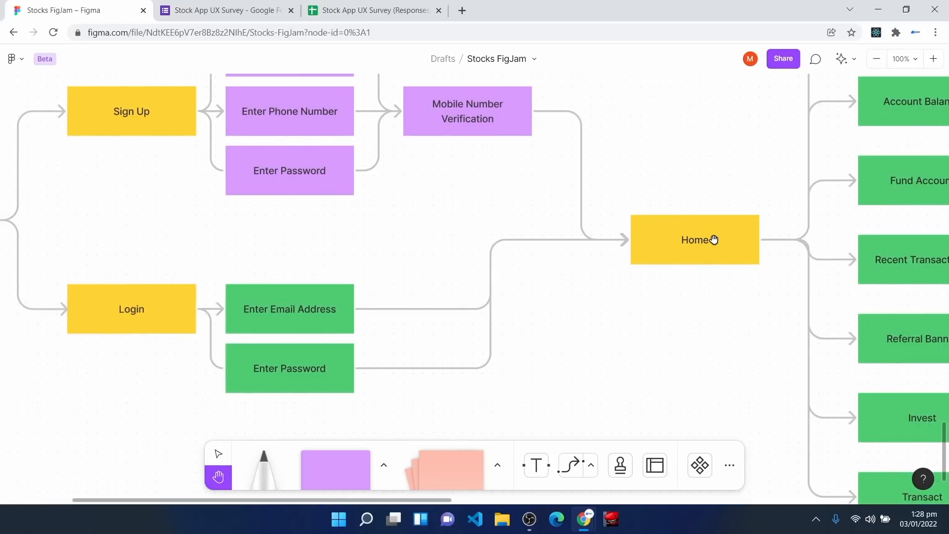
pyautogui.press('-')
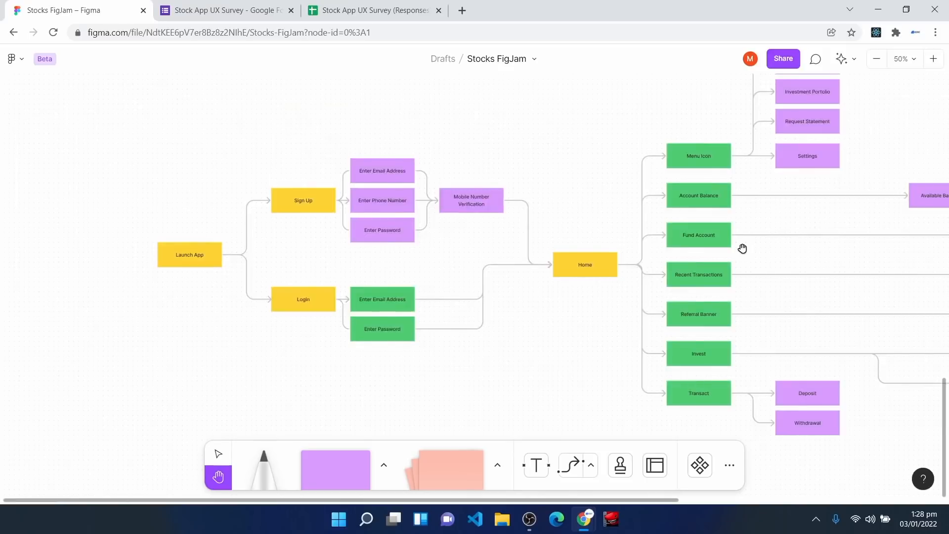
pyautogui.moveTo(781, 234); pyautogui.dragTo(727, 305)
pyautogui.press('-')
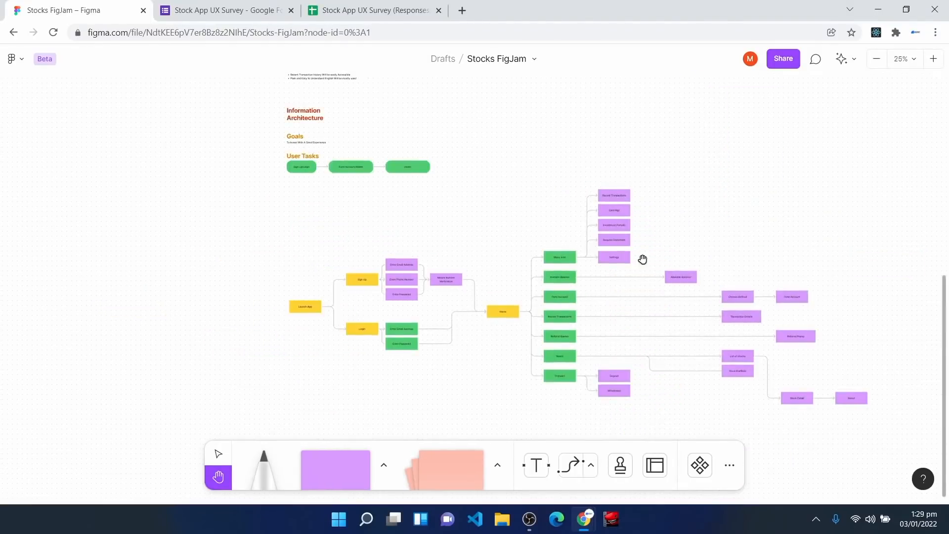
pyautogui.scroll(10, 637, 270)
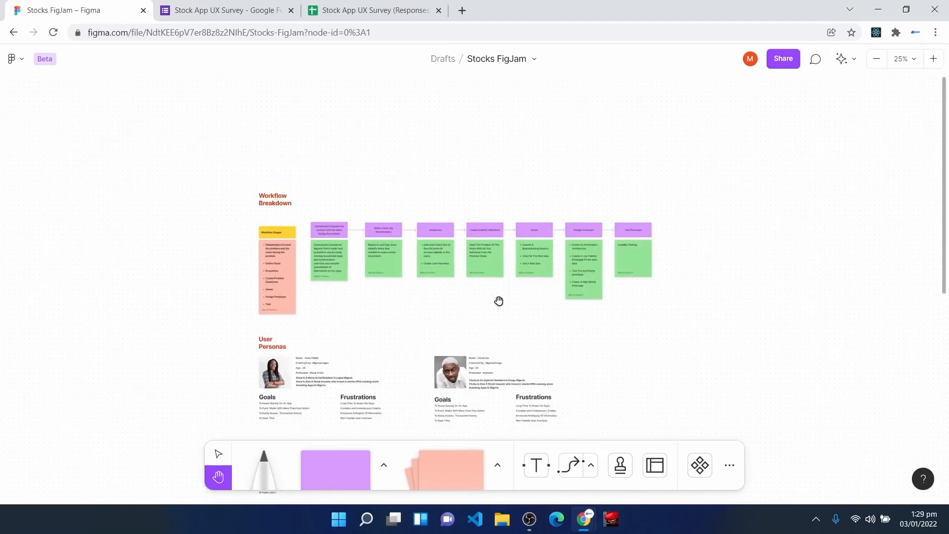
pyautogui.hotkey('ctrl', '+')
pyautogui.hotkey('ctrl', '+')
pyautogui.hotkey('ctrl', '+')
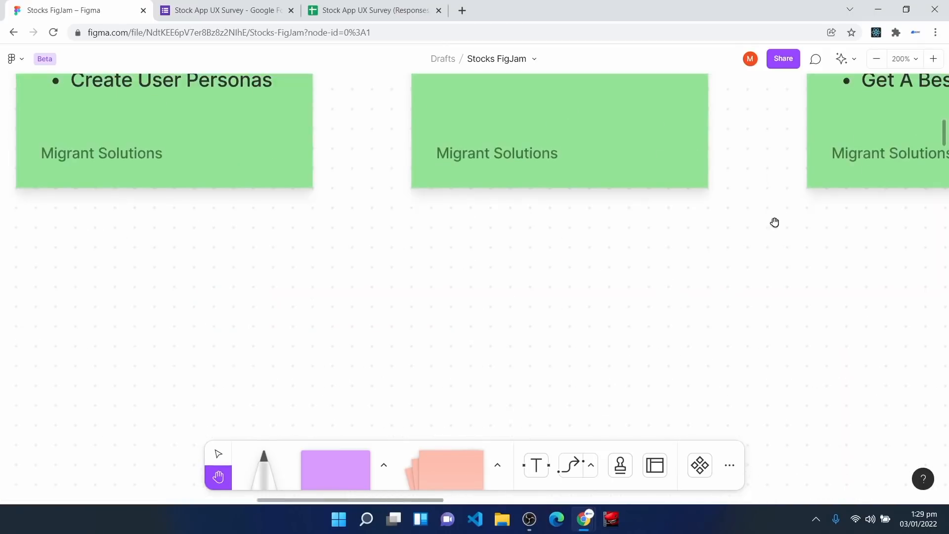
pyautogui.moveTo(746, 252); pyautogui.dragTo(255, 499)
pyautogui.moveTo(840, 81); pyautogui.dragTo(447, 166)
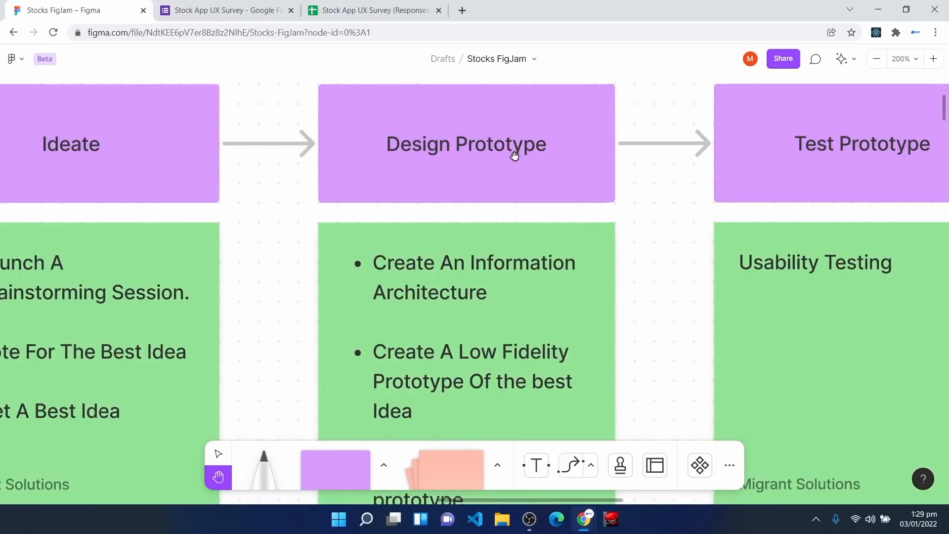
pyautogui.scroll(-1, 477, 286)
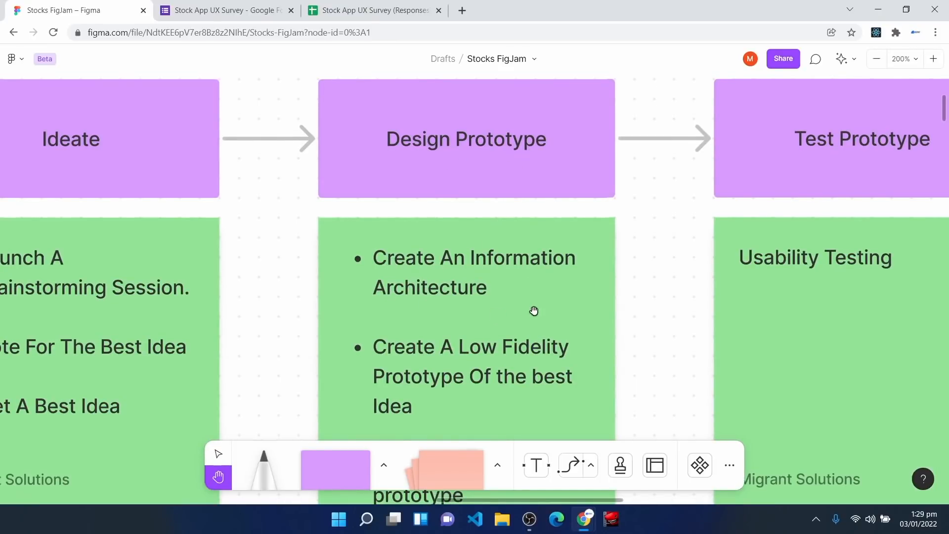
pyautogui.scroll(-2, 436, 365)
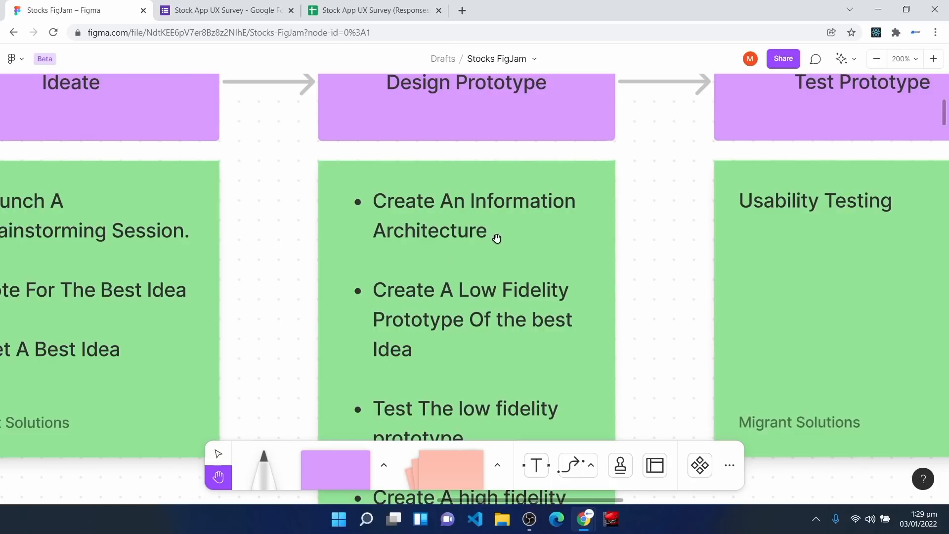
pyautogui.scroll(1, 497, 239)
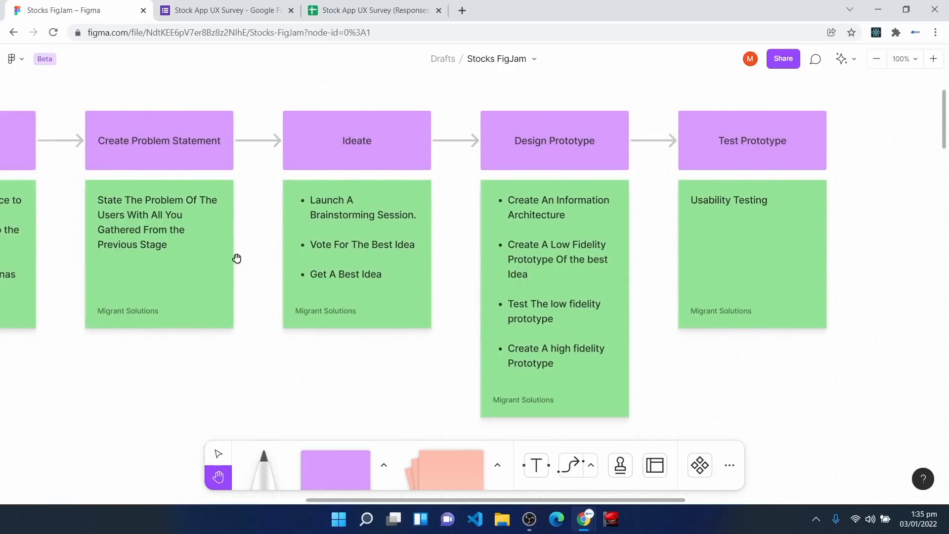
pyautogui.moveTo(192, 326); pyautogui.dragTo(283, 260)
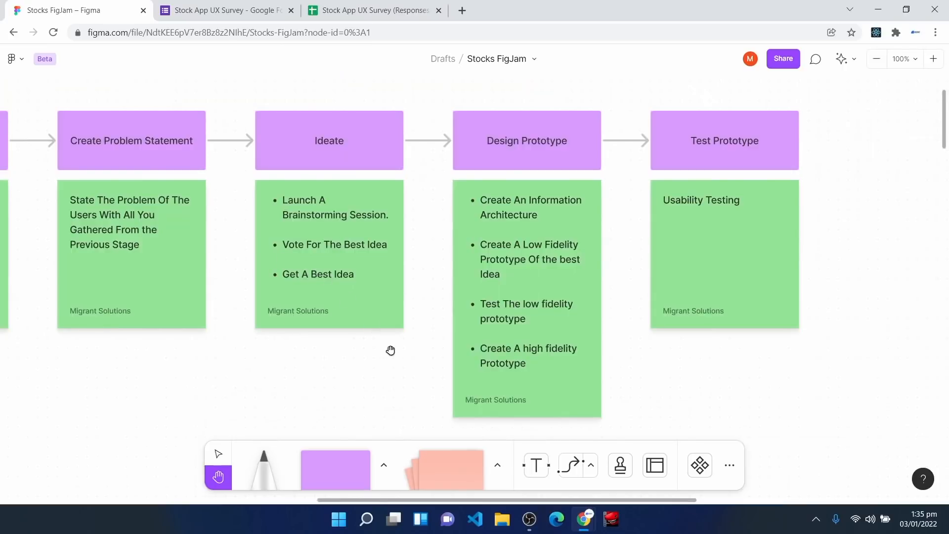
# Step: Create a new blank Figma design file on figma.com named 'Stock Investment App'
pyautogui.click(462, 10)
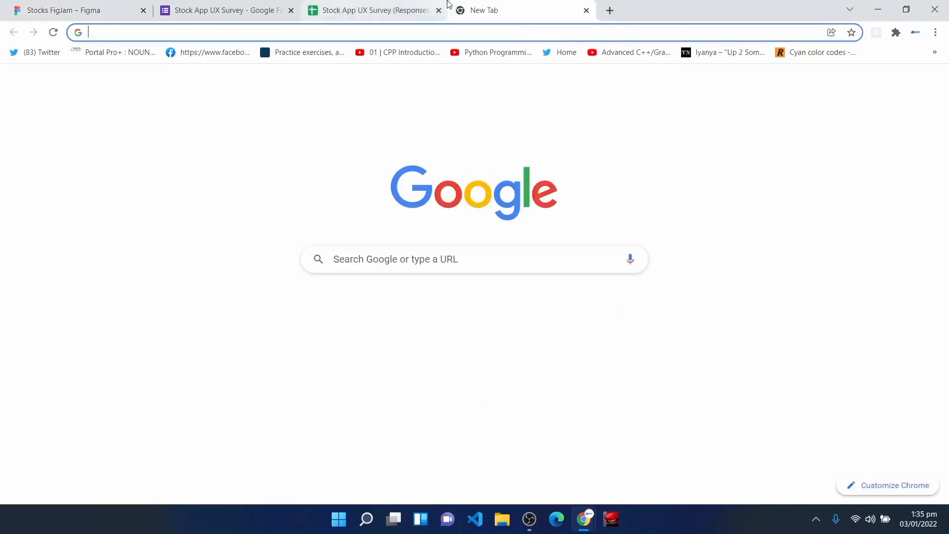
pyautogui.write('figma.com')
pyautogui.press('Return')
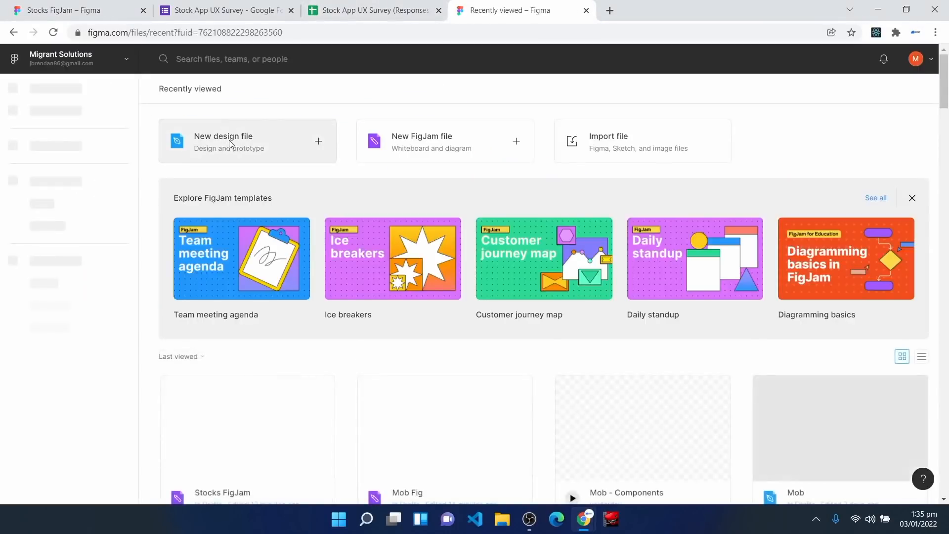
pyautogui.click(229, 141)
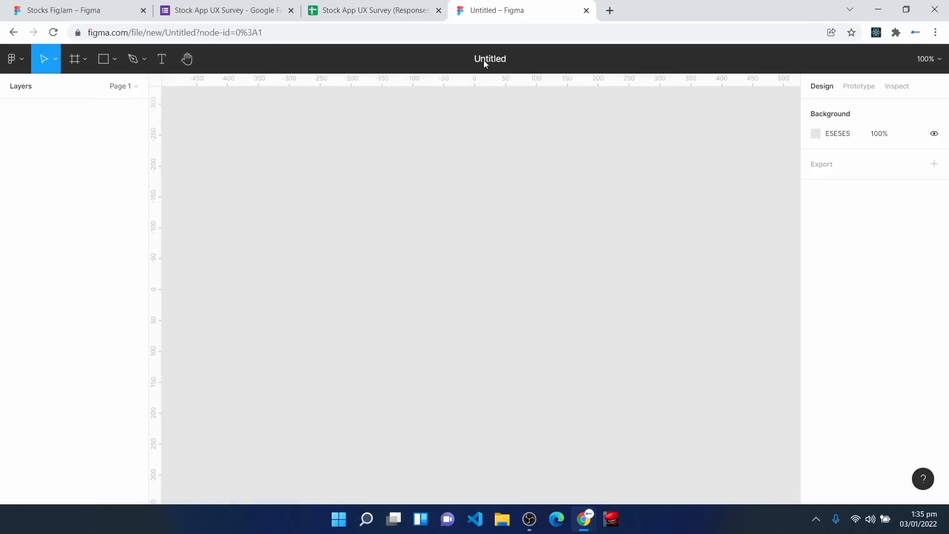
pyautogui.click(484, 61)
pyautogui.write('Stock Investment App')
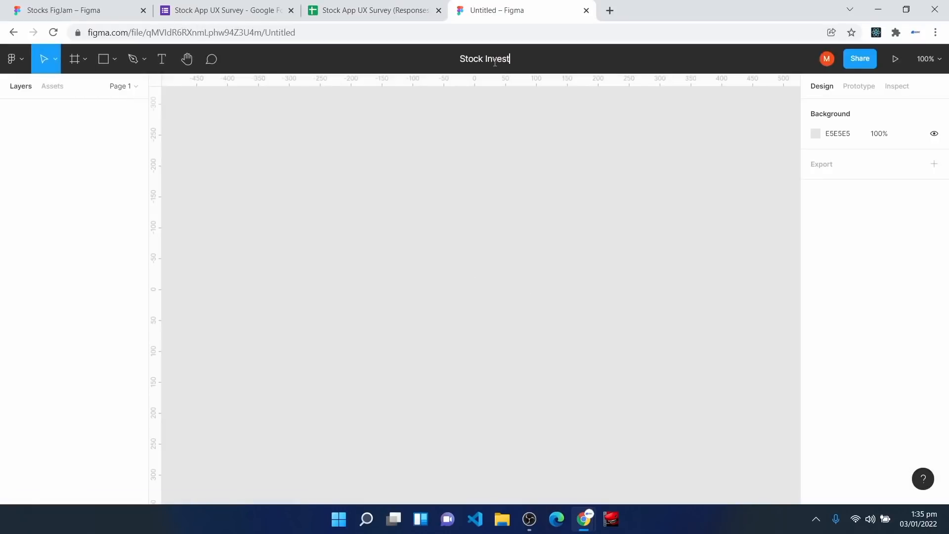
pyautogui.press('Return')
# Step: Rename Page 1 to 'Low Fidelity'
pyautogui.click(127, 90)
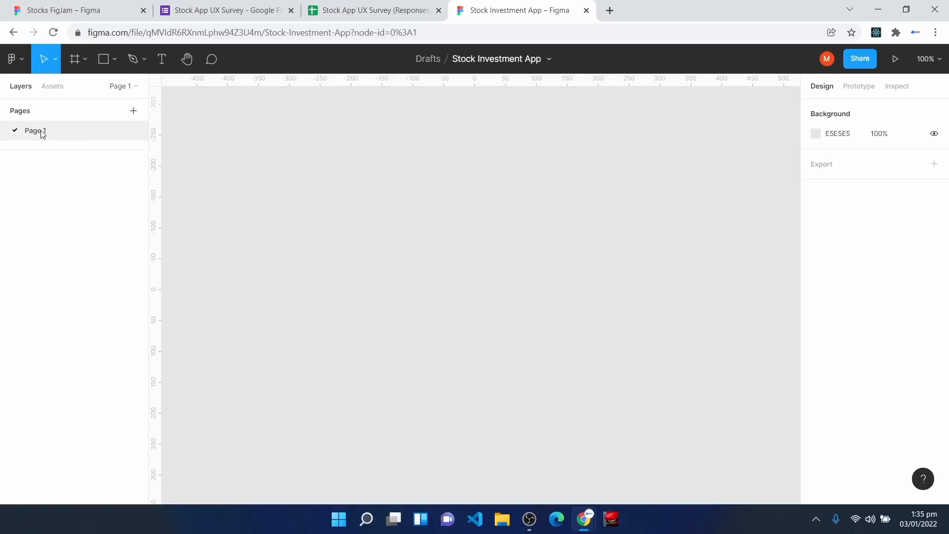
pyautogui.rightClick(42, 132)
pyautogui.click(68, 178)
pyautogui.write('Low F')
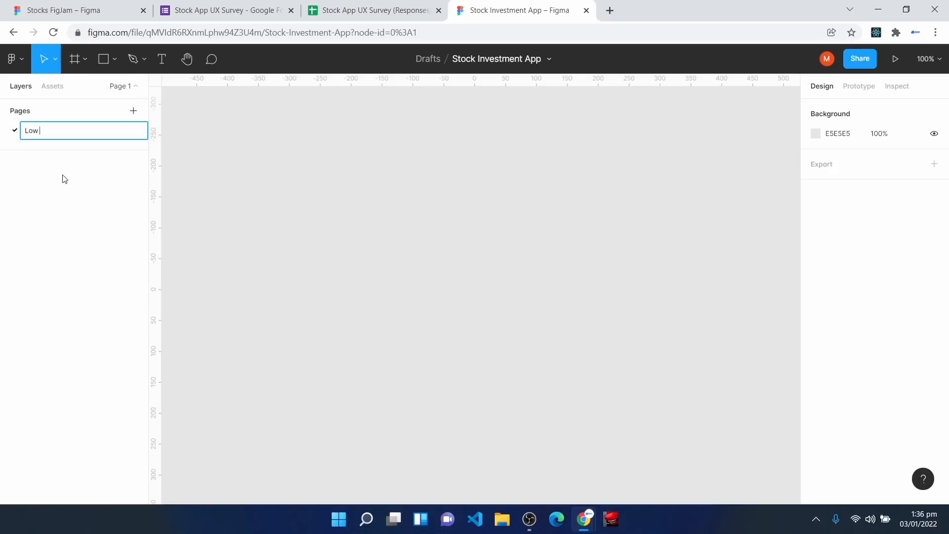
pyautogui.write('idelity')
pyautogui.press('Return')
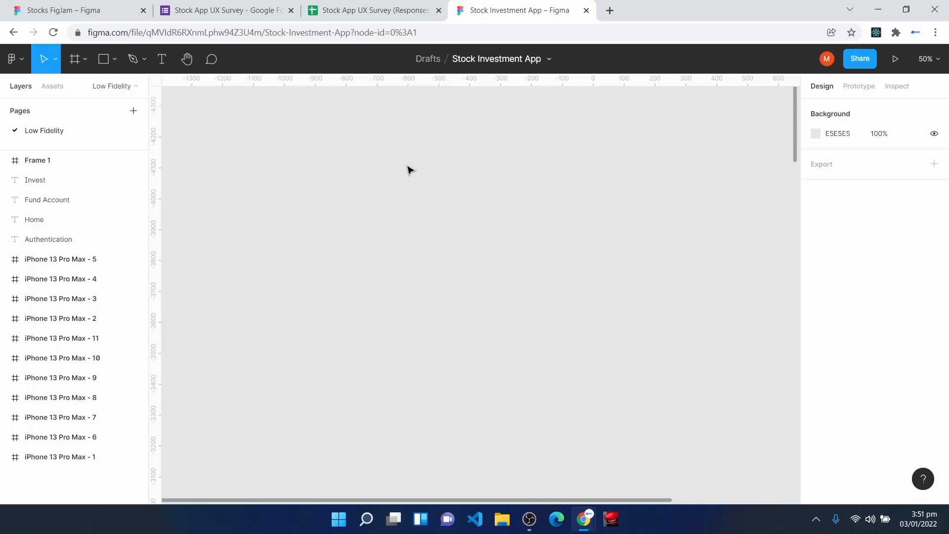
# Step: Back in the Stock Investment App file, add a 428×926 iPhone 13 Pro Max frame
pyautogui.click(70, 9)
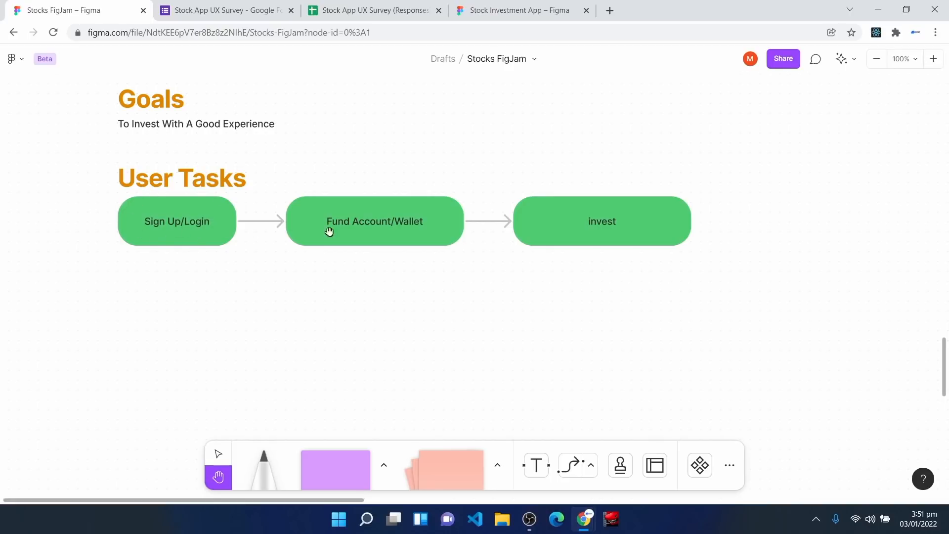
pyautogui.click(542, 9)
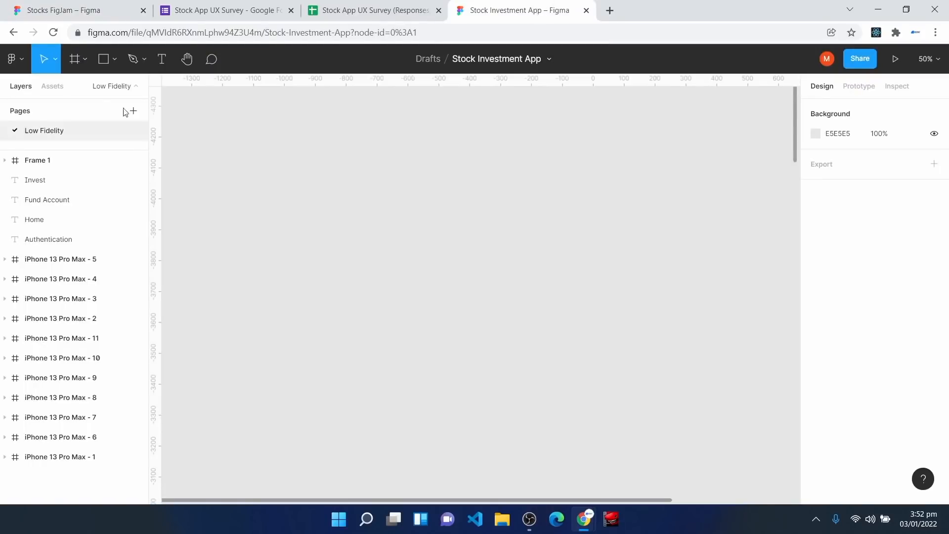
pyautogui.click(73, 60)
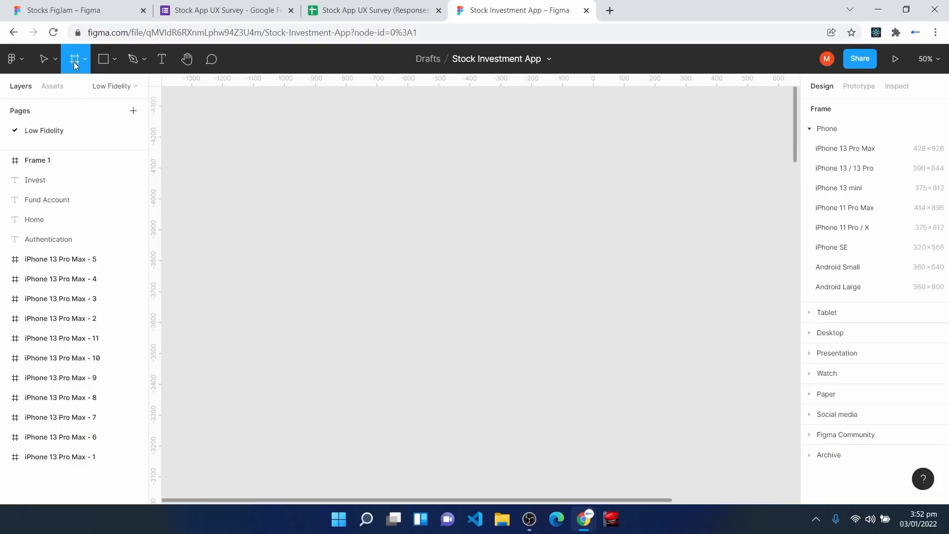
pyautogui.click(865, 156)
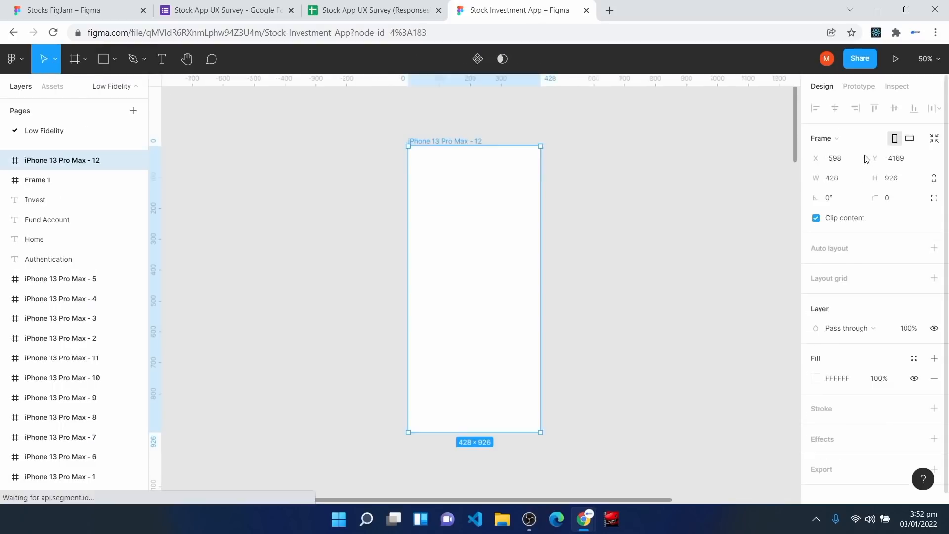
# Step: Place the word 'VXST' in the new frame, centred horizontally and vertically
pyautogui.scroll(3, 461, 300)
pyautogui.scroll(3, 462, 301)
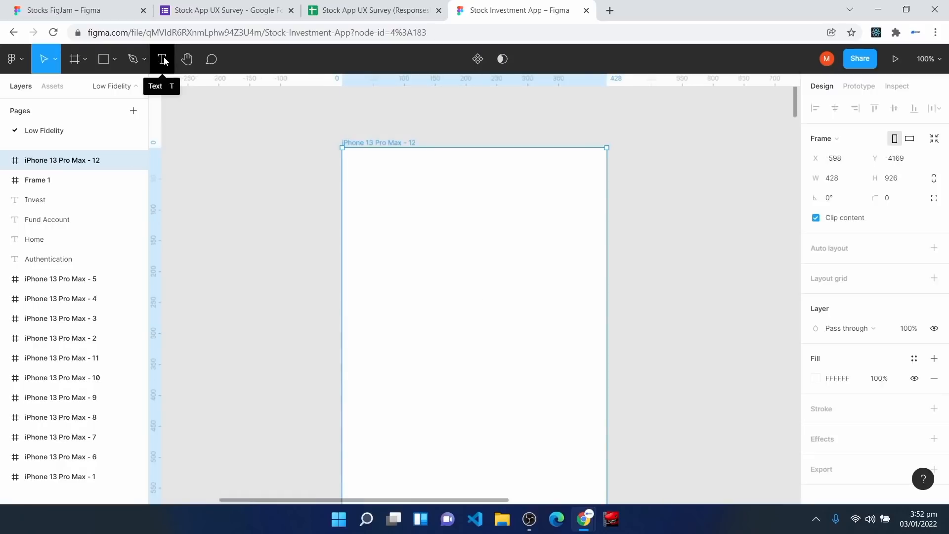
pyautogui.click(164, 60)
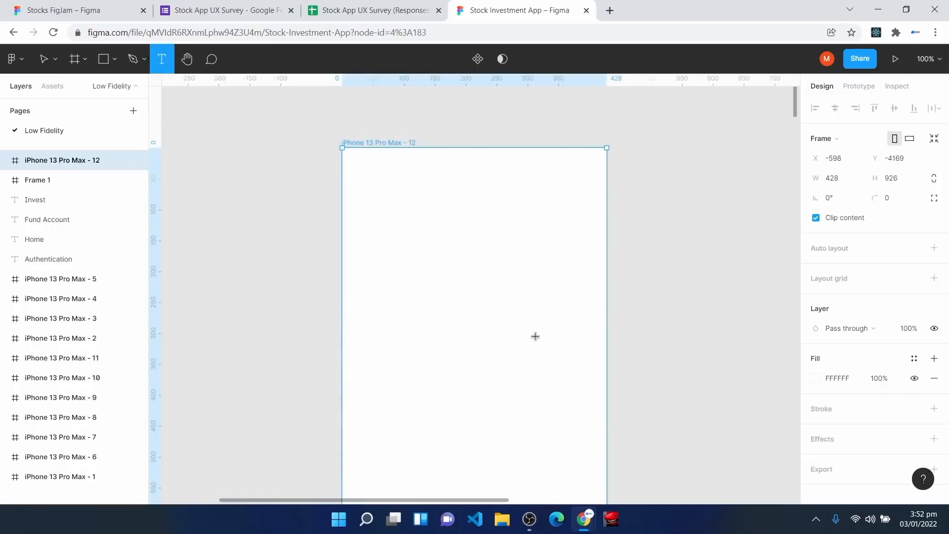
pyautogui.click(435, 351)
pyautogui.write('VXST')
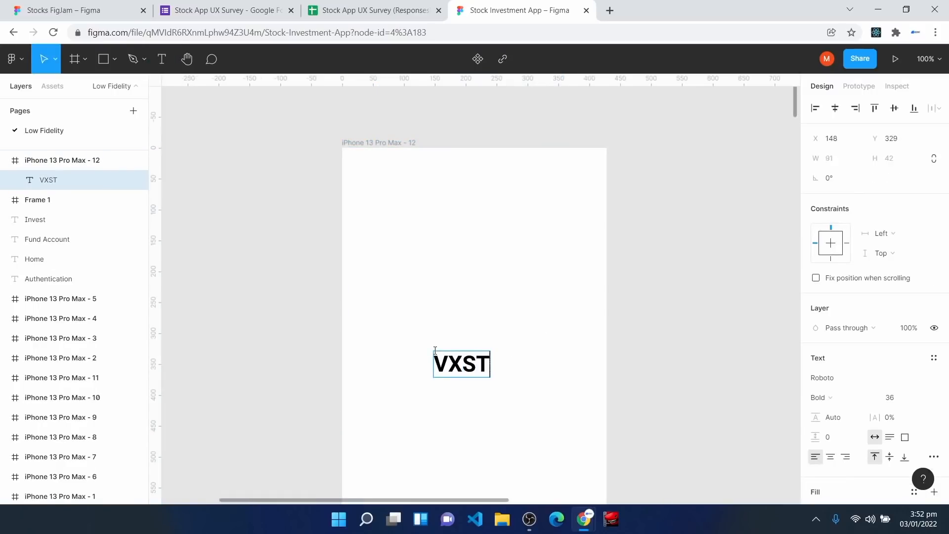
pyautogui.press('Escape')
pyautogui.scroll(-3, 485, 406)
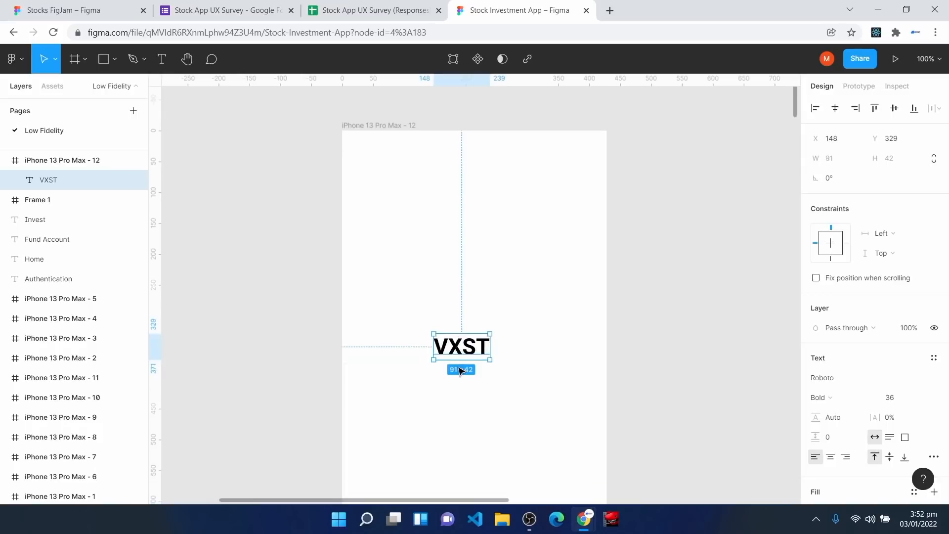
pyautogui.moveTo(466, 291); pyautogui.dragTo(471, 298)
pyautogui.click(836, 111)
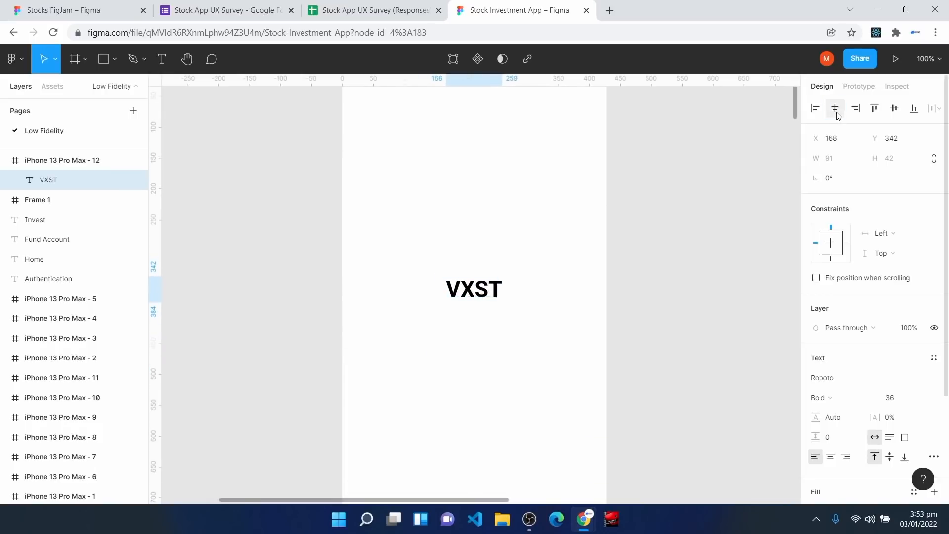
pyautogui.click(895, 109)
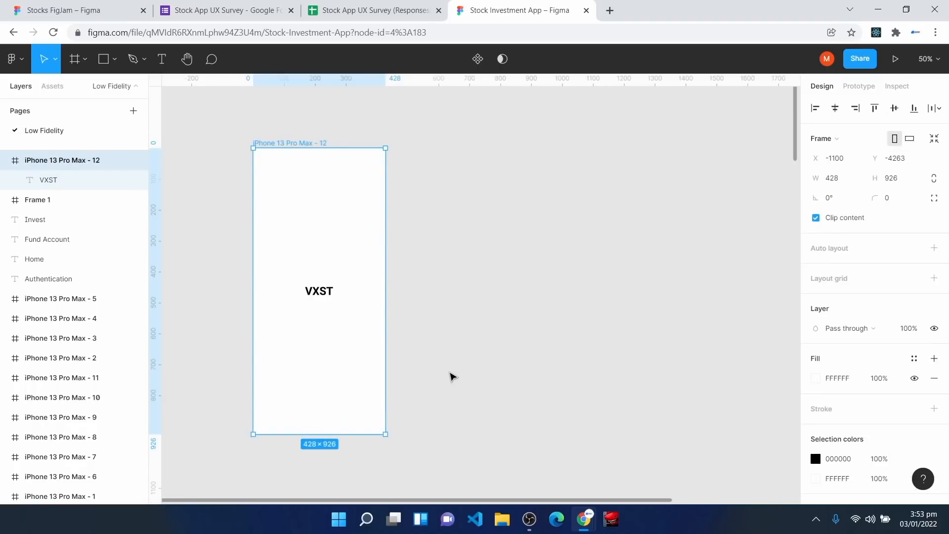
# Step: Start a new text label just above the frame
pyautogui.scroll(1, 450, 377)
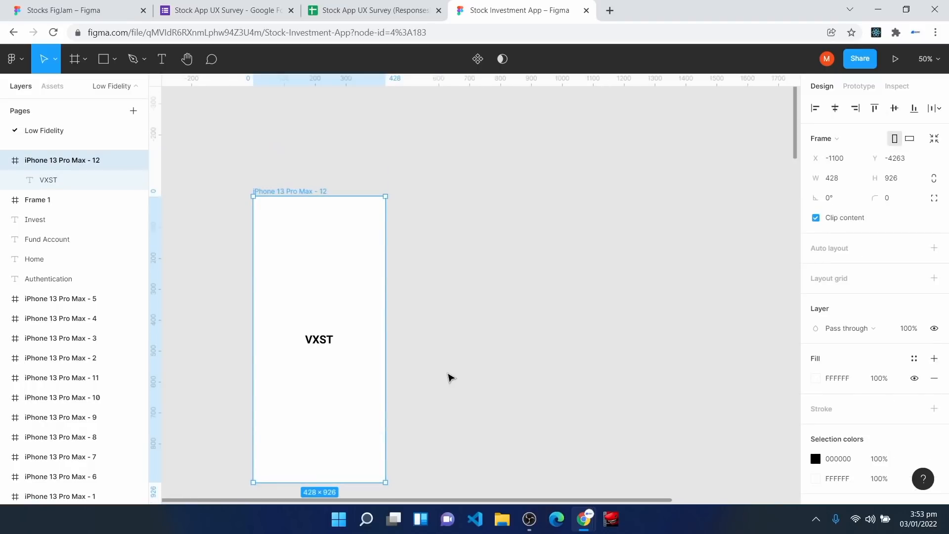
pyautogui.click(162, 59)
pyautogui.click(262, 163)
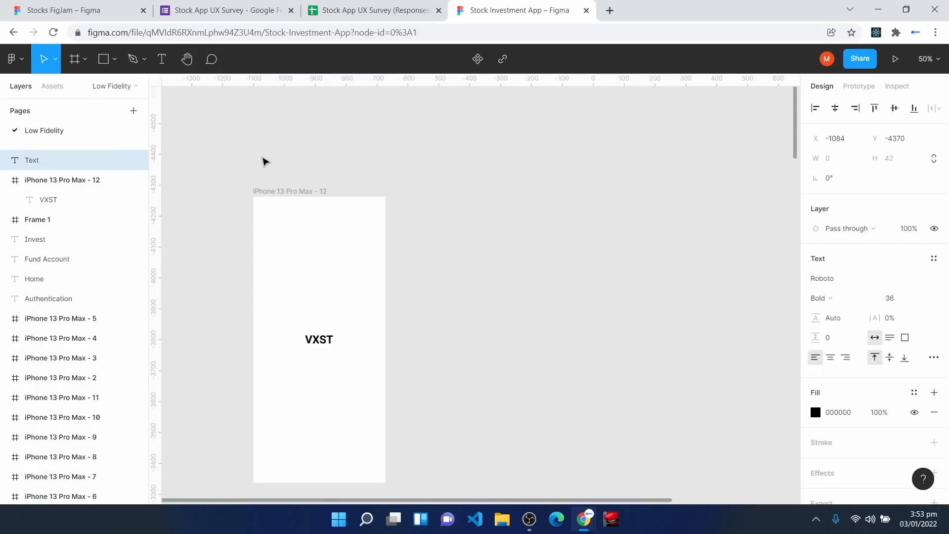
# Step: Paste 'Authentication' as the frame label, align it with the left edge, then return to FigJam
pyautogui.write('Authentication')
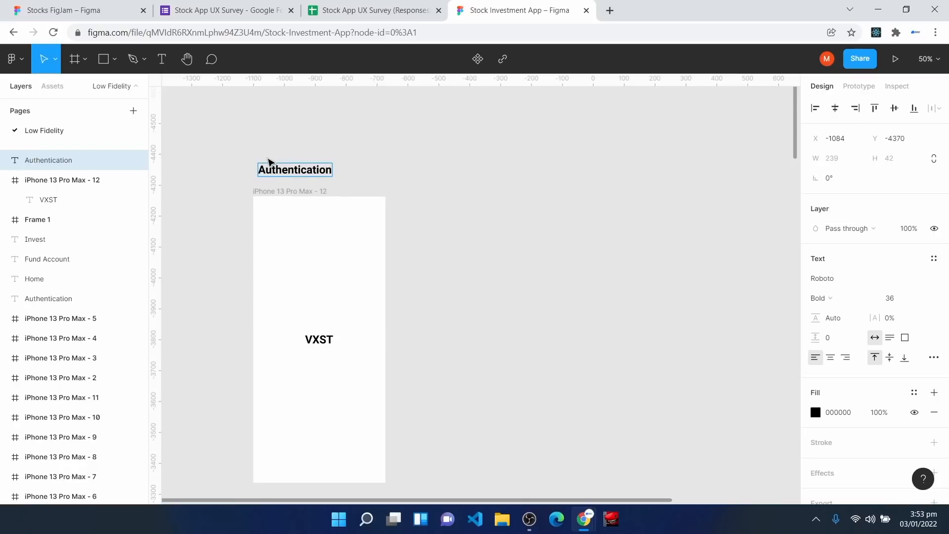
pyautogui.press('Escape')
pyautogui.moveTo(273, 173); pyautogui.dragTo(269, 172)
pyautogui.click(646, 286)
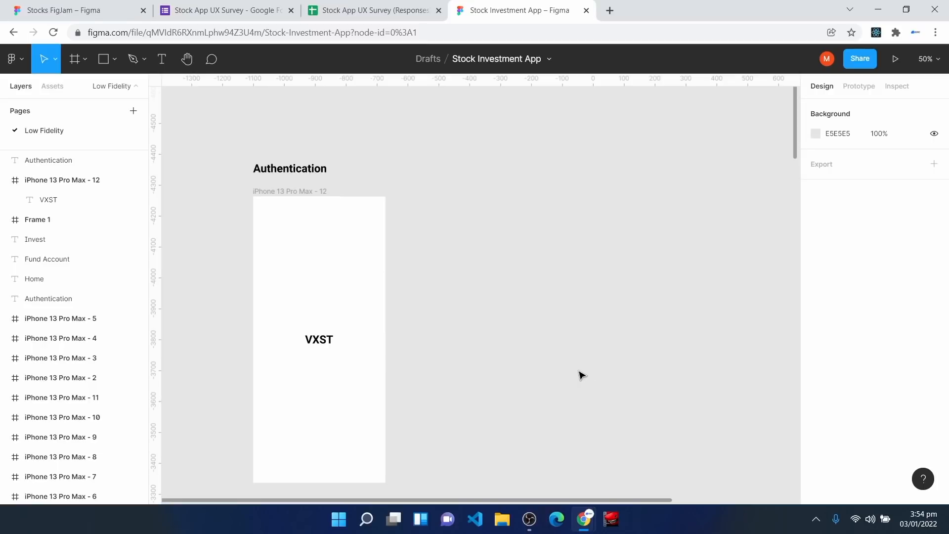
pyautogui.click(69, 7)
# Step: Draw and route a connector from Launch App to Sign Up on the FigJam board
pyautogui.scroll(-4, 444, 342)
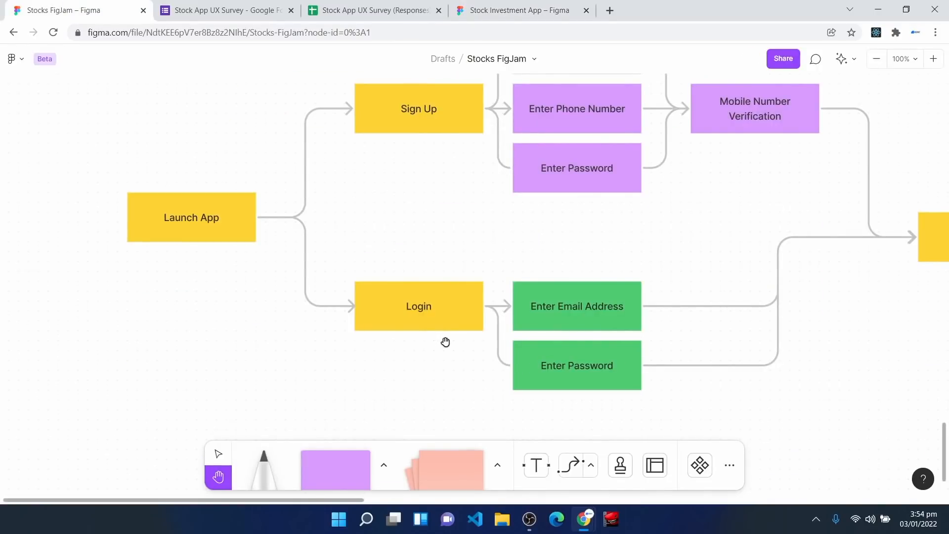
pyautogui.scroll(1, 445, 342)
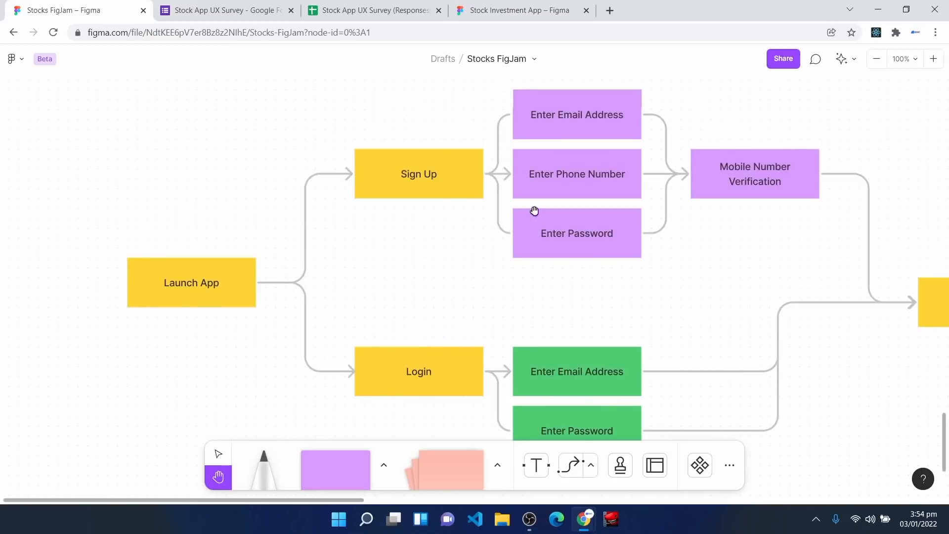
pyautogui.click(572, 474)
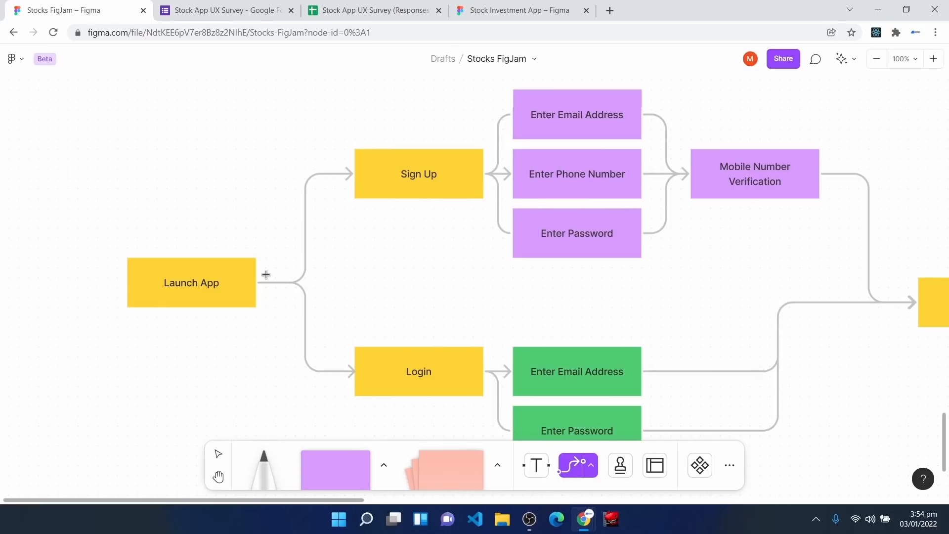
pyautogui.moveTo(256, 282); pyautogui.dragTo(695, 181)
pyautogui.moveTo(693, 216); pyautogui.dragTo(255, 282)
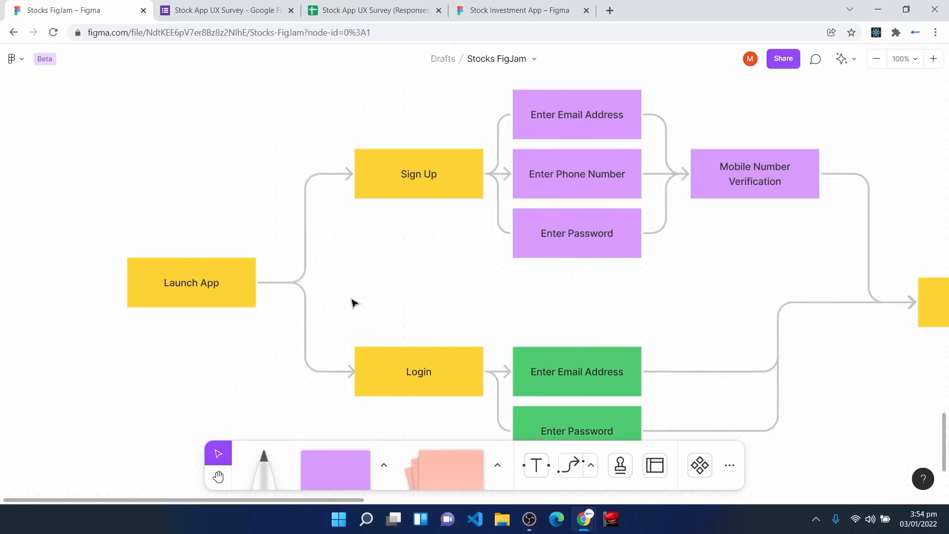
pyautogui.click(307, 232)
pyautogui.moveTo(308, 226); pyautogui.dragTo(310, 177)
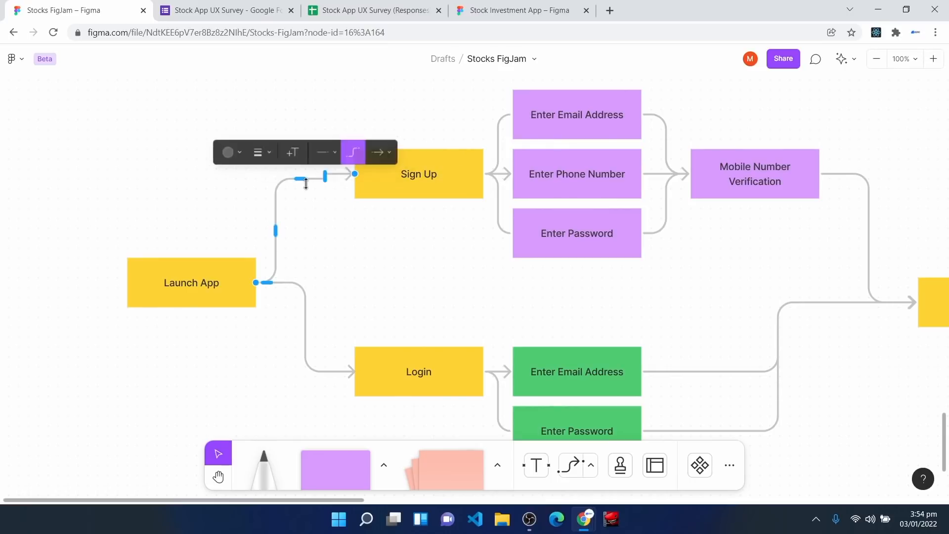
# Step: Colour the Launch App → Sign Up connector red and go back to the Stock Investment App file
pyautogui.click(239, 151)
pyautogui.click(196, 208)
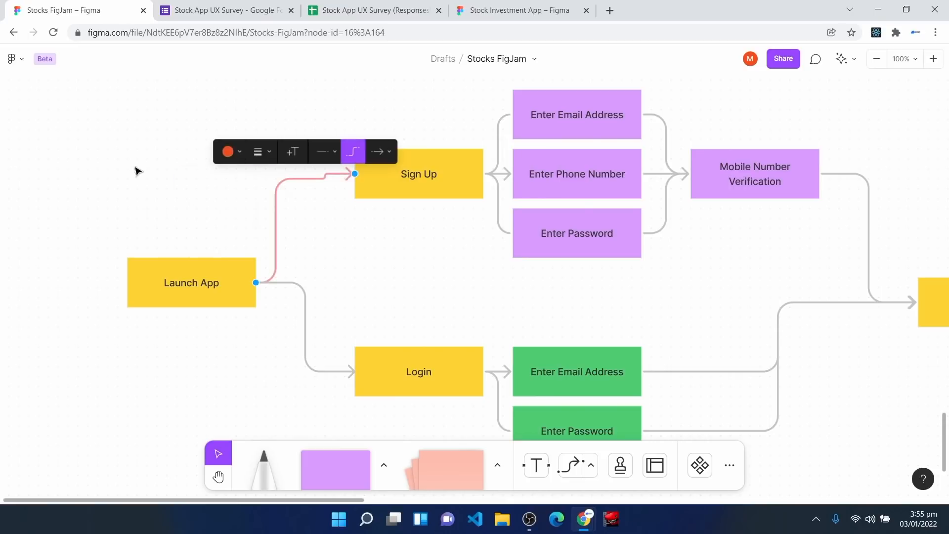
pyautogui.click(157, 188)
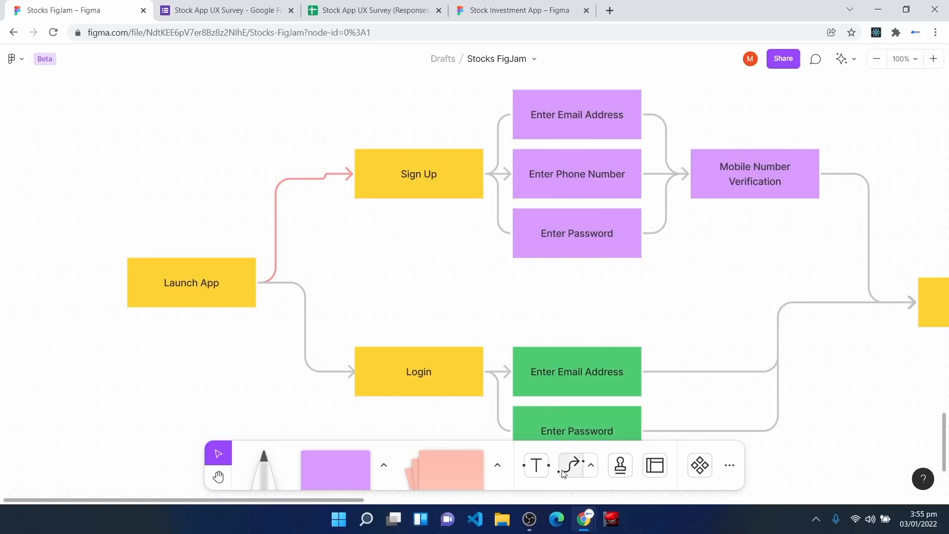
pyautogui.click(527, 5)
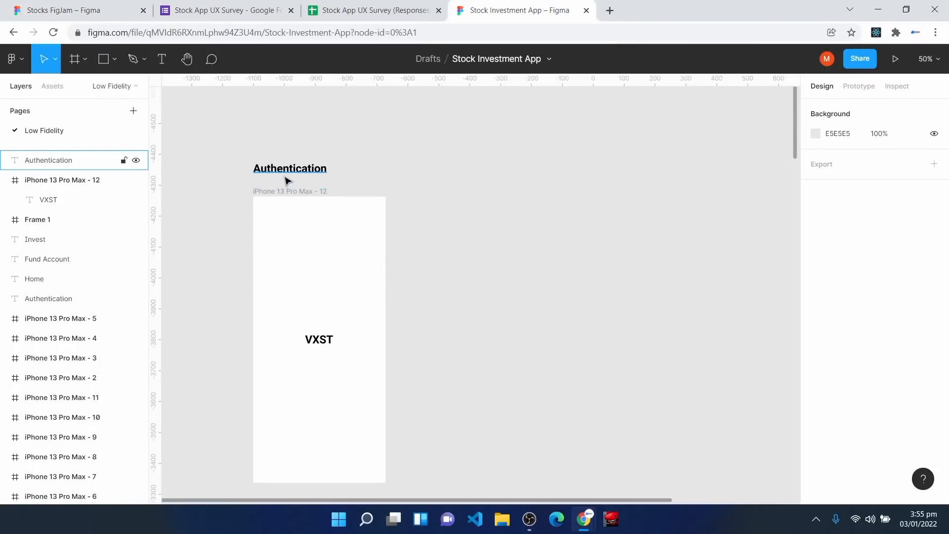
# Step: Pan and zoom across the Authentication screens to close up on the Login/Sign Up screen
pyautogui.moveTo(227, 138); pyautogui.dragTo(232, 150)
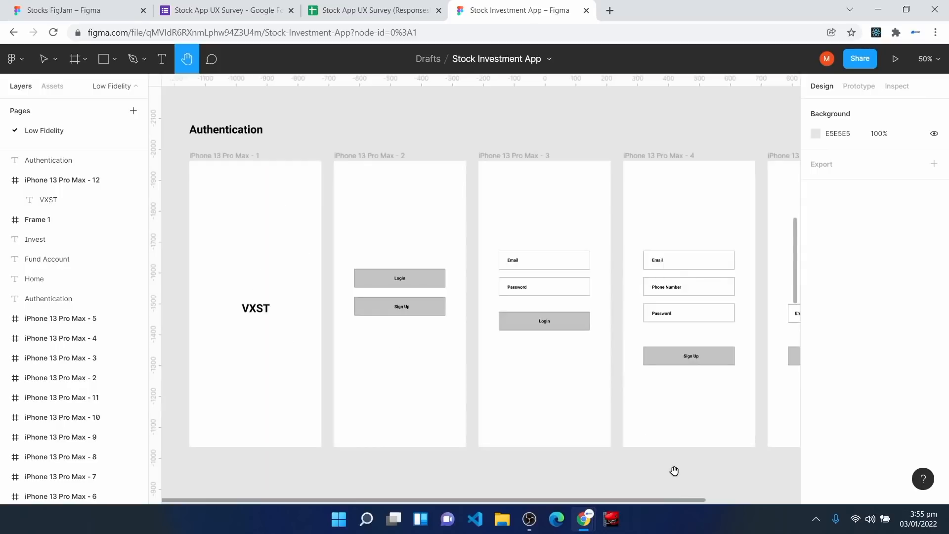
pyautogui.moveTo(727, 474); pyautogui.dragTo(754, 462)
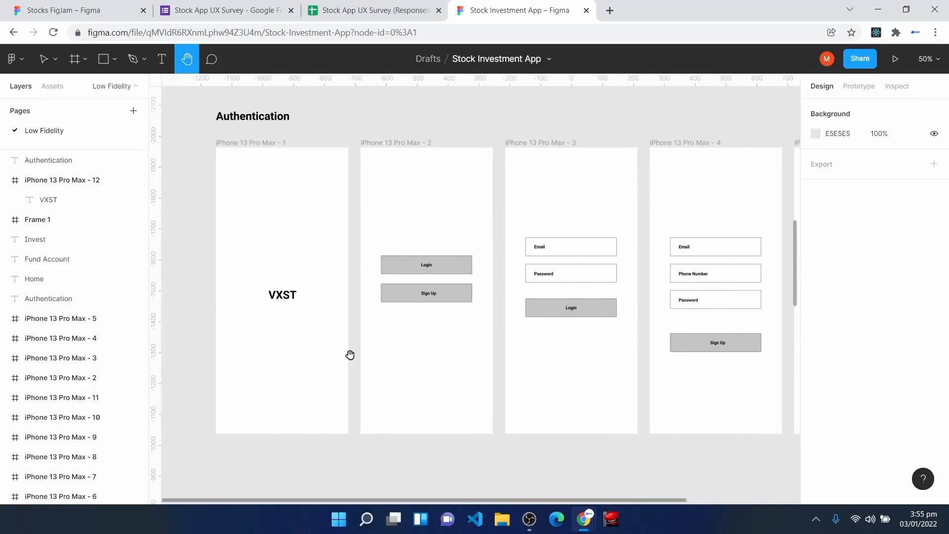
pyautogui.hotkey('ctrl', '+')
pyautogui.moveTo(248, 253); pyautogui.dragTo(456, 387)
pyautogui.moveTo(311, 191); pyautogui.dragTo(311, 240)
pyautogui.scroll(-5, 302, 262)
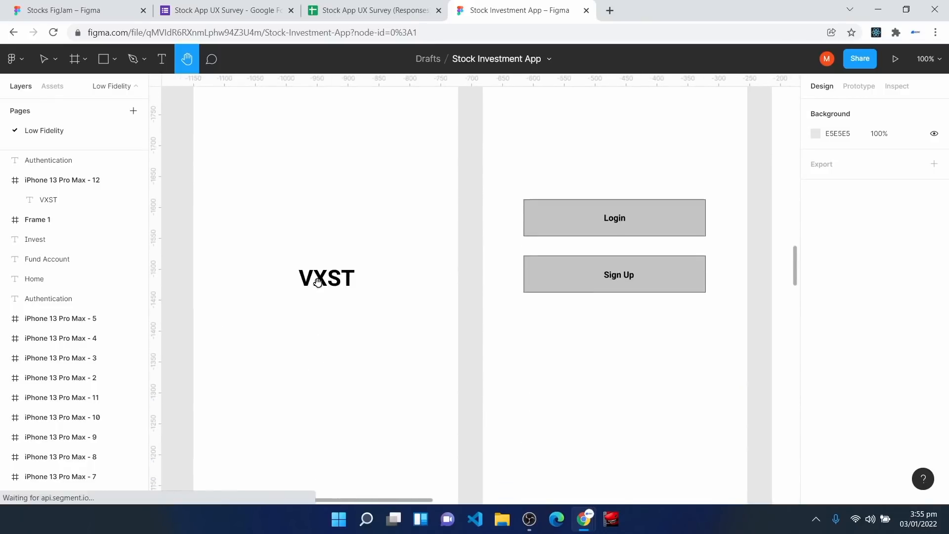
pyautogui.moveTo(638, 403); pyautogui.dragTo(489, 434)
pyautogui.scroll(3, 474, 305)
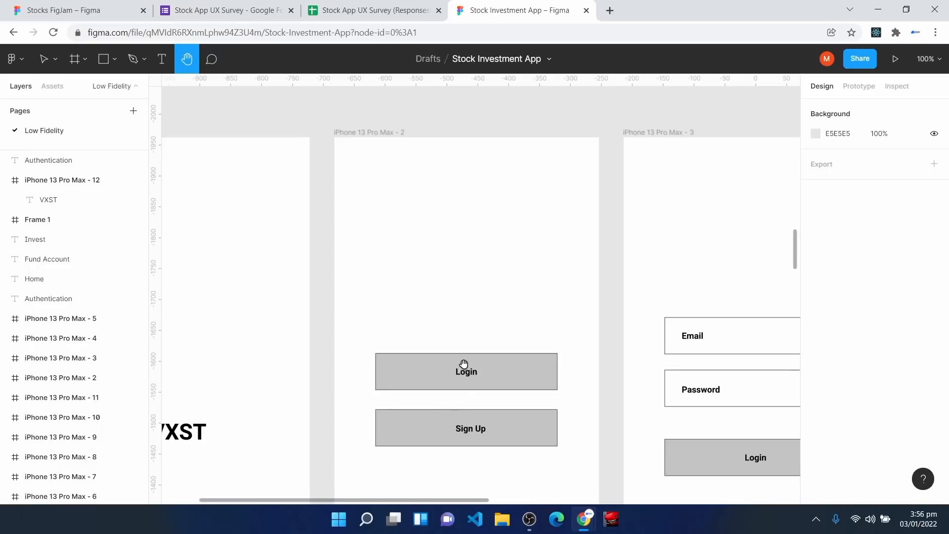
pyautogui.scroll(-1, 474, 386)
pyautogui.scroll(1, 447, 358)
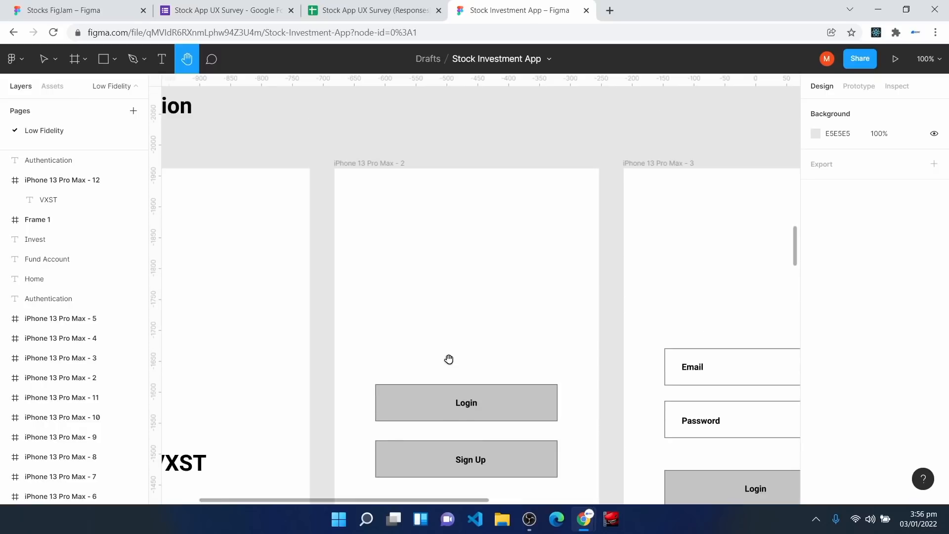
# Step: Draw a grey rectangle near the top of the Login/Sign Up screen
pyautogui.press('v')
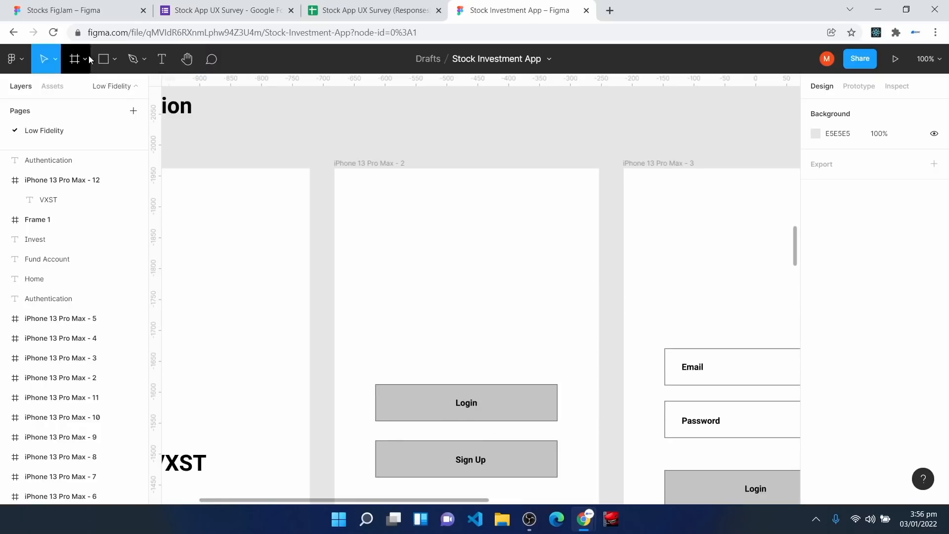
pyautogui.click(107, 64)
pyautogui.moveTo(379, 216)
pyautogui.mouseDown()
pyautogui.moveTo(390, 265)
pyautogui.moveTo(536, 269)
pyautogui.moveTo(540, 259)
pyautogui.mouseUp()
pyautogui.click(447, 335)
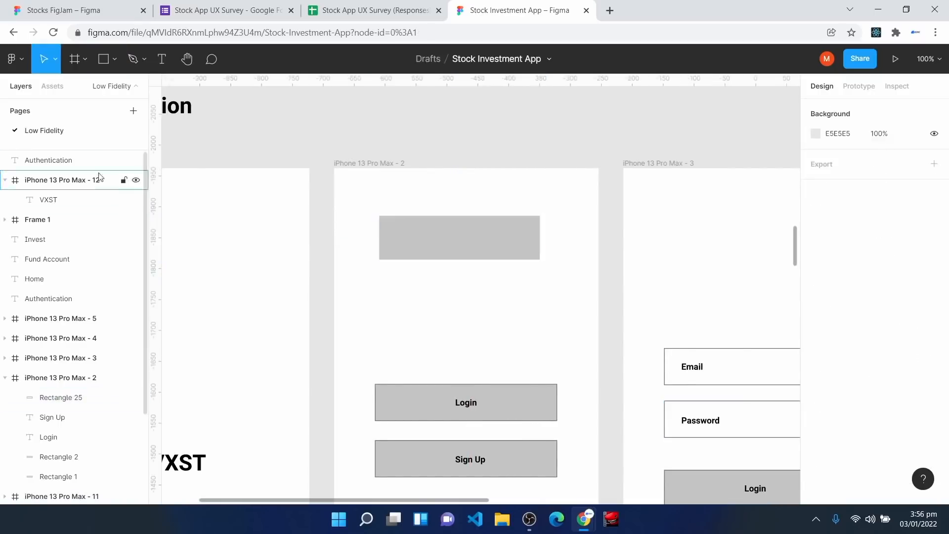
# Step: Add a 14 pt 'Login' label centred in the rectangle, then select both shapes
pyautogui.click(162, 60)
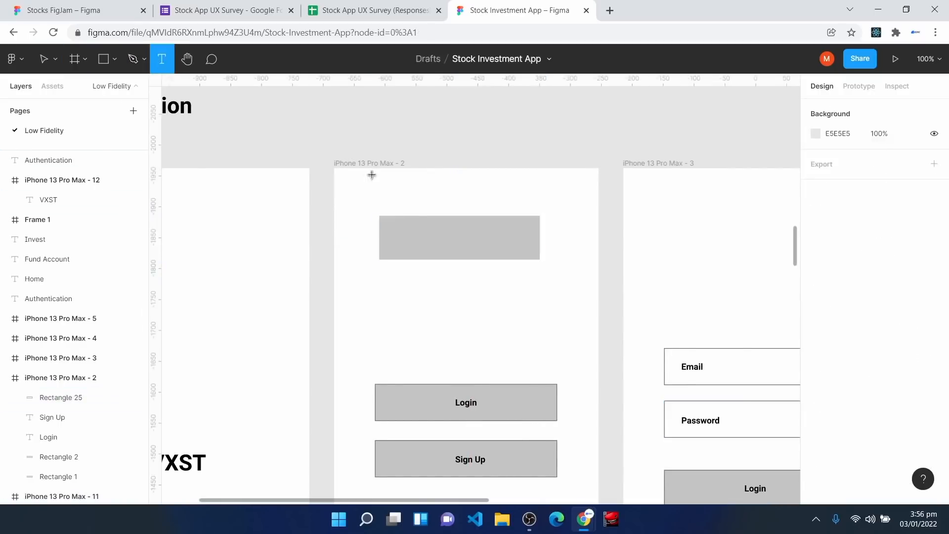
pyautogui.click(442, 233)
pyautogui.write('Login')
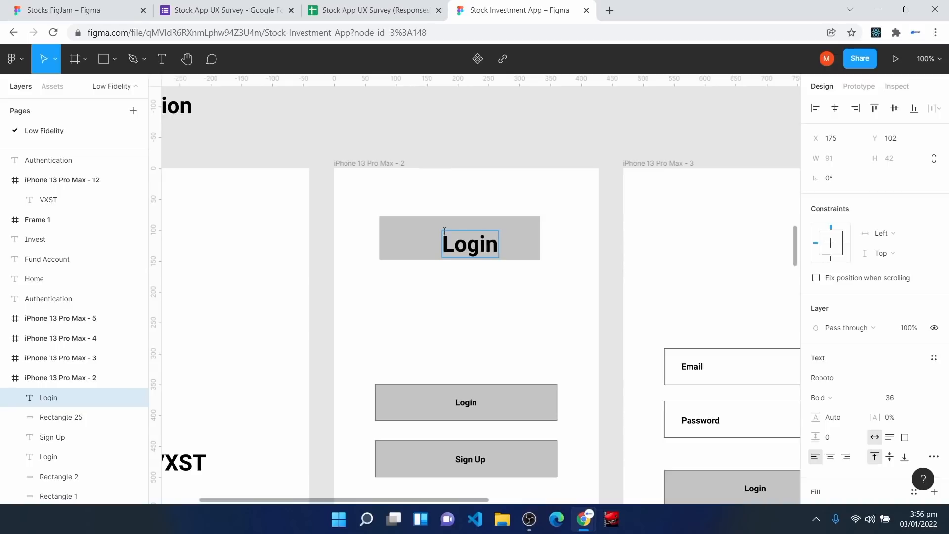
pyautogui.press('Escape')
pyautogui.click(922, 399)
pyautogui.click(890, 333)
pyautogui.moveTo(456, 238); pyautogui.dragTo(462, 240)
pyautogui.click(468, 483)
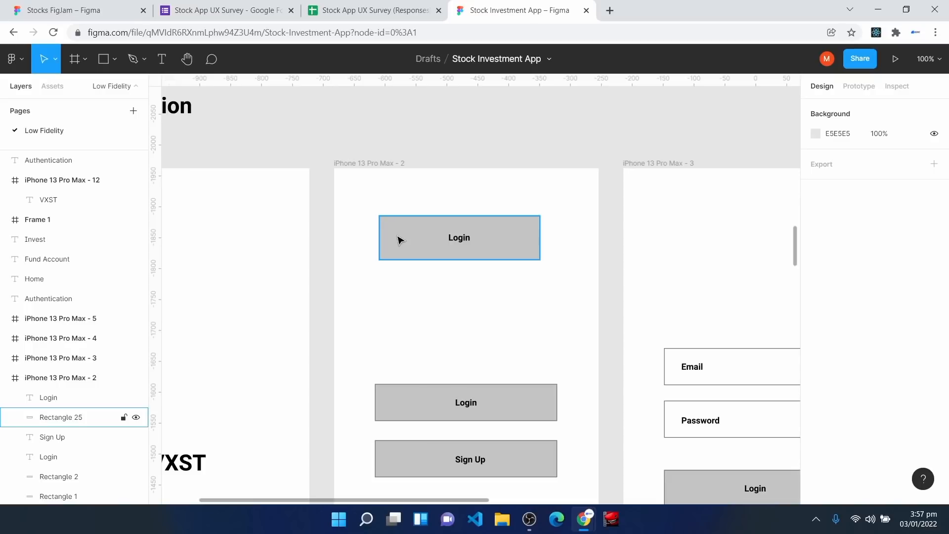
pyautogui.moveTo(375, 192); pyautogui.dragTo(539, 293)
pyautogui.press('Delete')
pyautogui.press('space')
pyautogui.moveTo(544, 415); pyautogui.dragTo(324, 300)
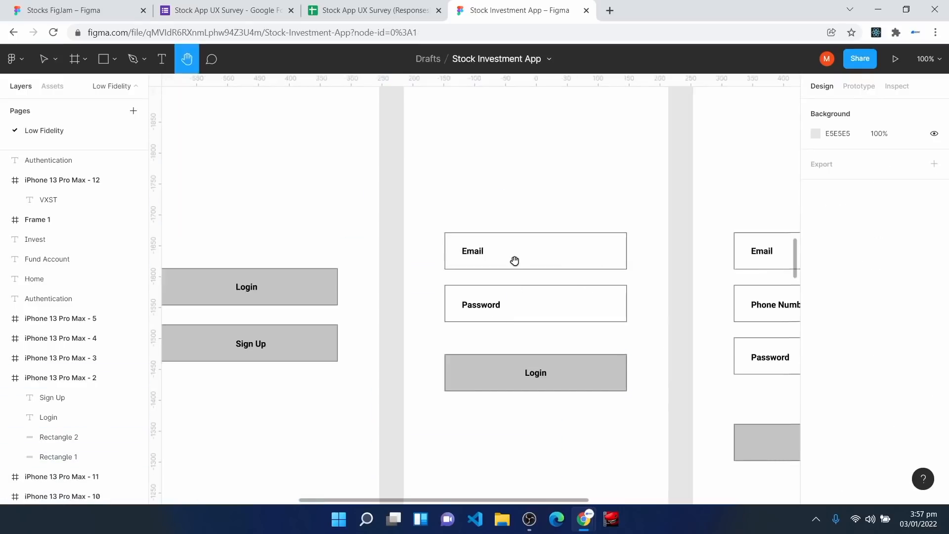
pyautogui.click(103, 59)
pyautogui.moveTo(449, 128)
pyautogui.mouseDown()
pyautogui.moveTo(456, 165)
pyautogui.moveTo(616, 170)
pyautogui.mouseUp()
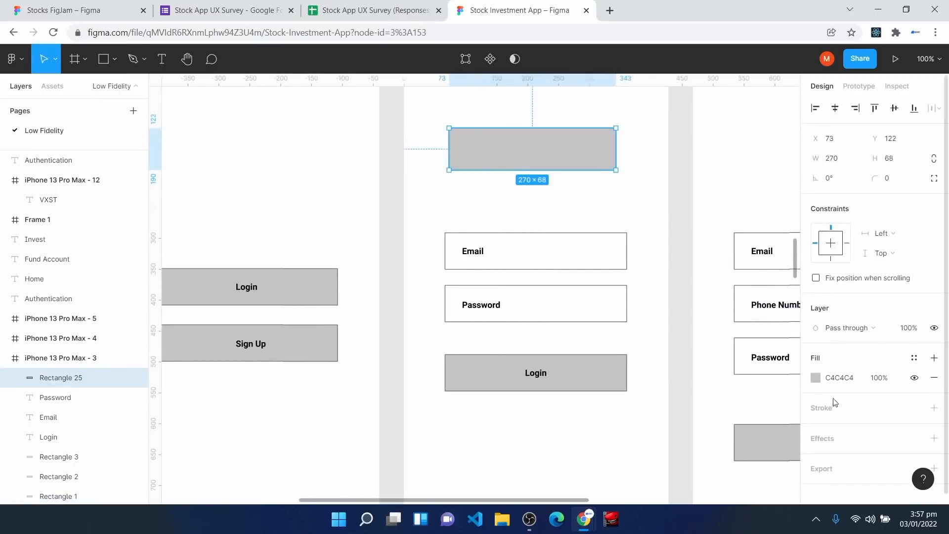
pyautogui.click(934, 408)
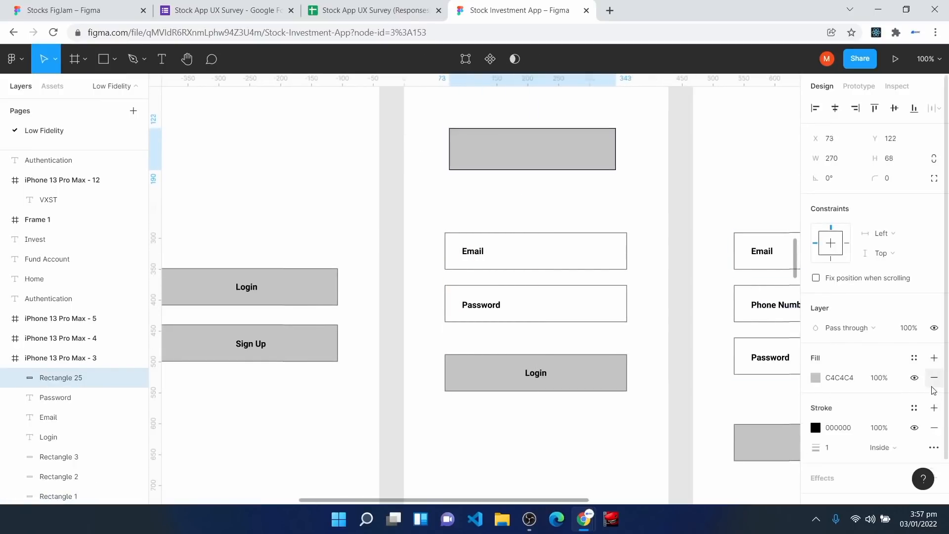
pyautogui.click(934, 379)
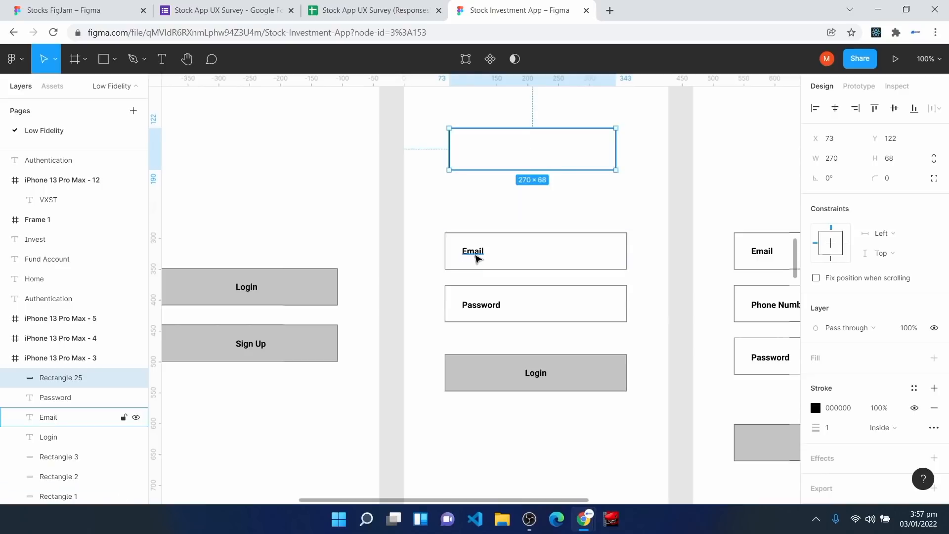
pyautogui.click(475, 251)
pyautogui.press('t')
pyautogui.click(462, 147)
pyautogui.write('Email')
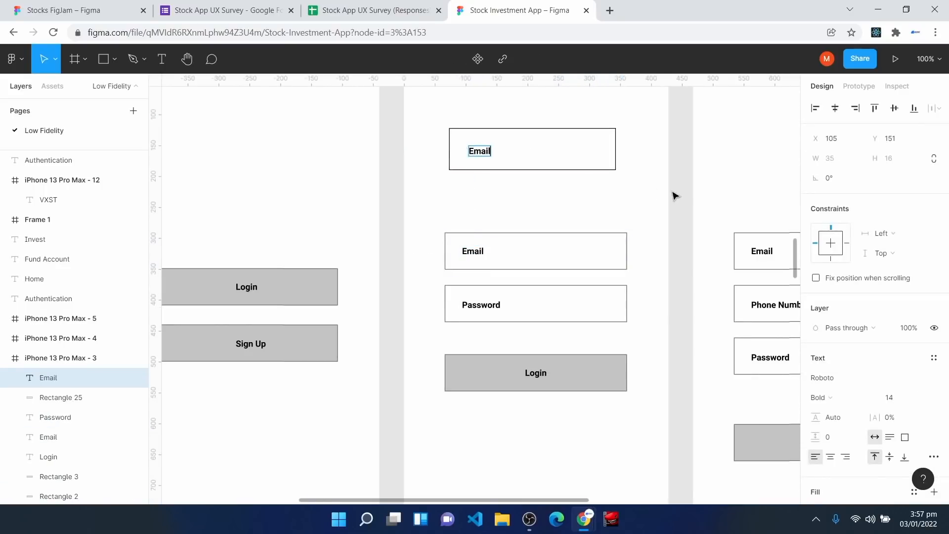
pyautogui.click(543, 213)
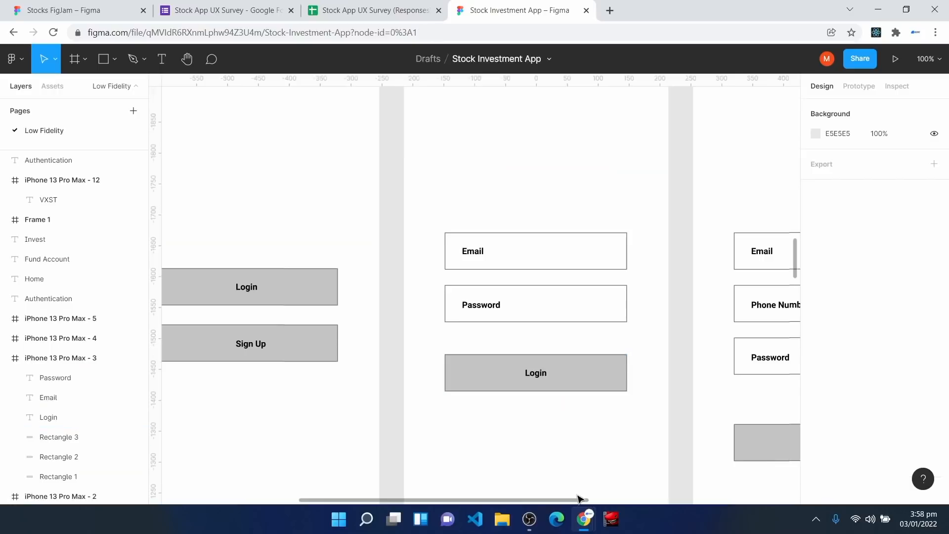
# Step: Zoom out and pan across the Authentication and Home wireframes
pyautogui.moveTo(582, 501); pyautogui.dragTo(655, 503)
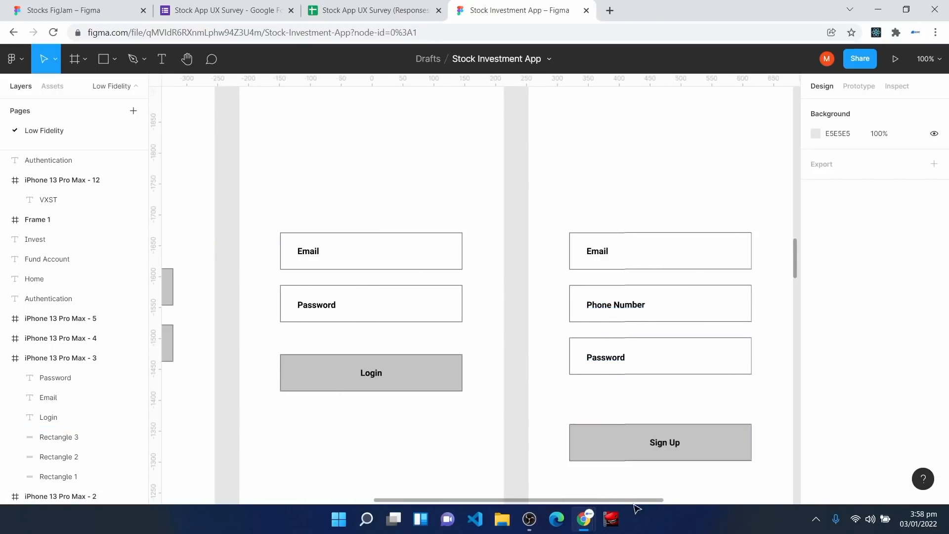
pyautogui.moveTo(642, 502); pyautogui.dragTo(782, 502)
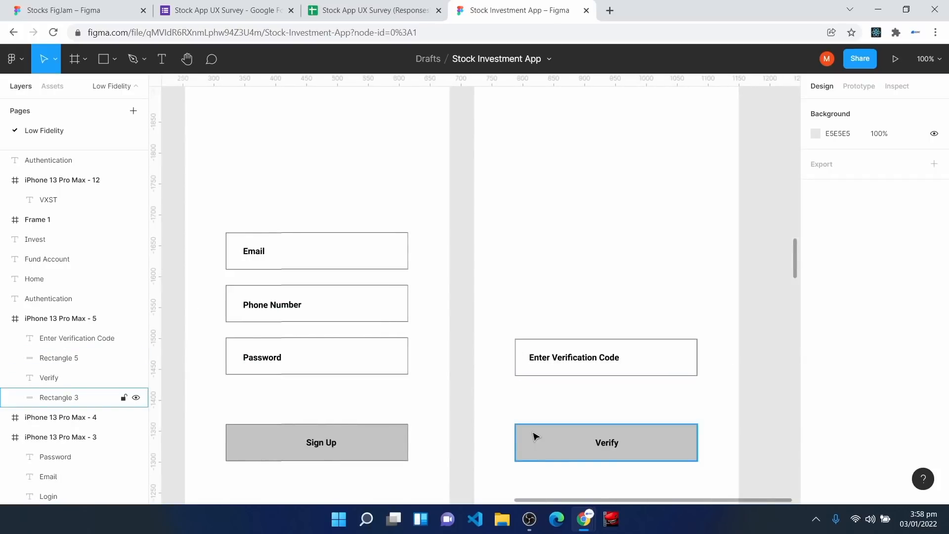
pyautogui.scroll(3, 538, 437)
pyautogui.press('-')
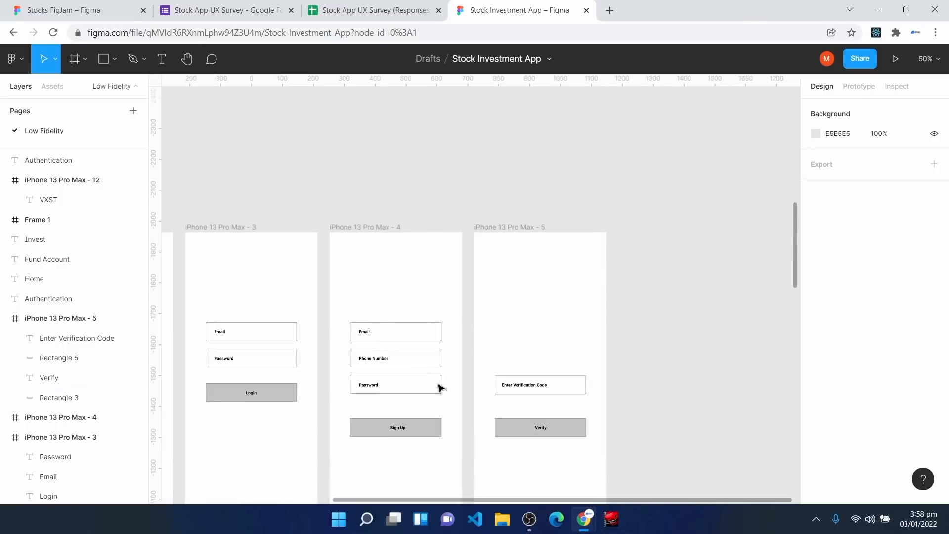
pyautogui.press('h')
pyautogui.moveTo(343, 320); pyautogui.dragTo(690, 270)
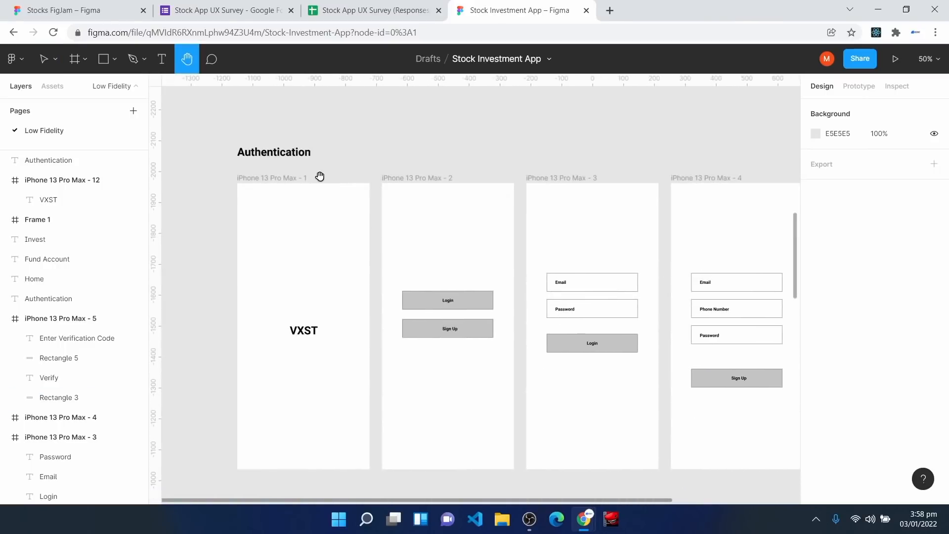
pyautogui.scroll(-4, 354, 299)
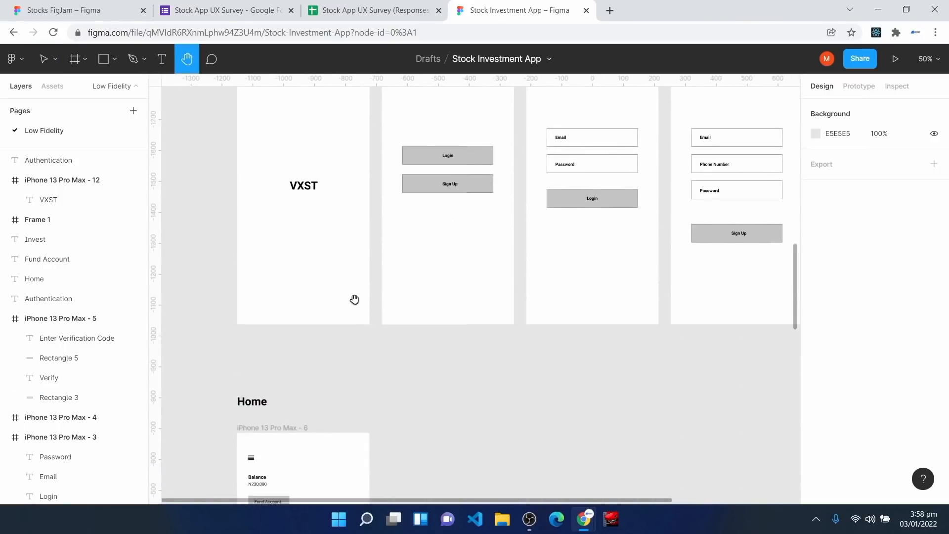
pyautogui.scroll(-4, 354, 299)
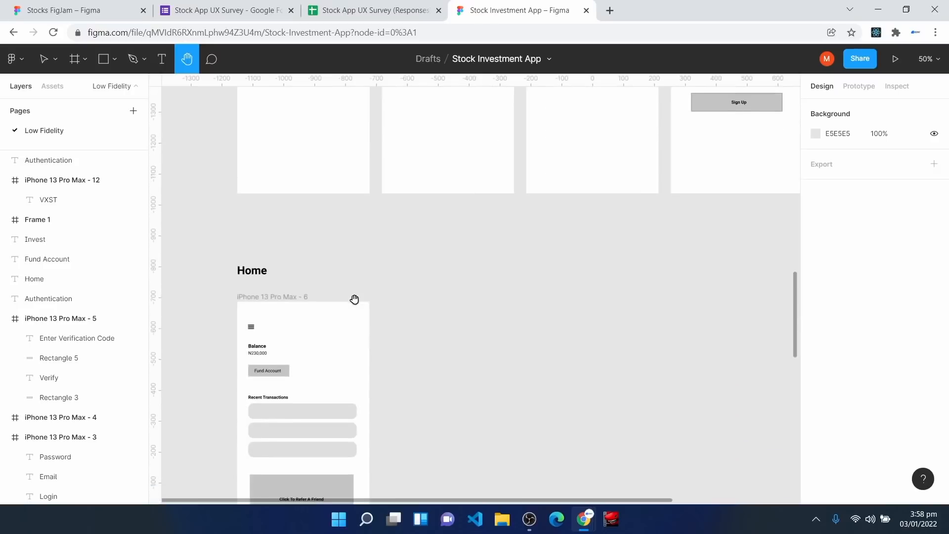
pyautogui.scroll(-1, 354, 300)
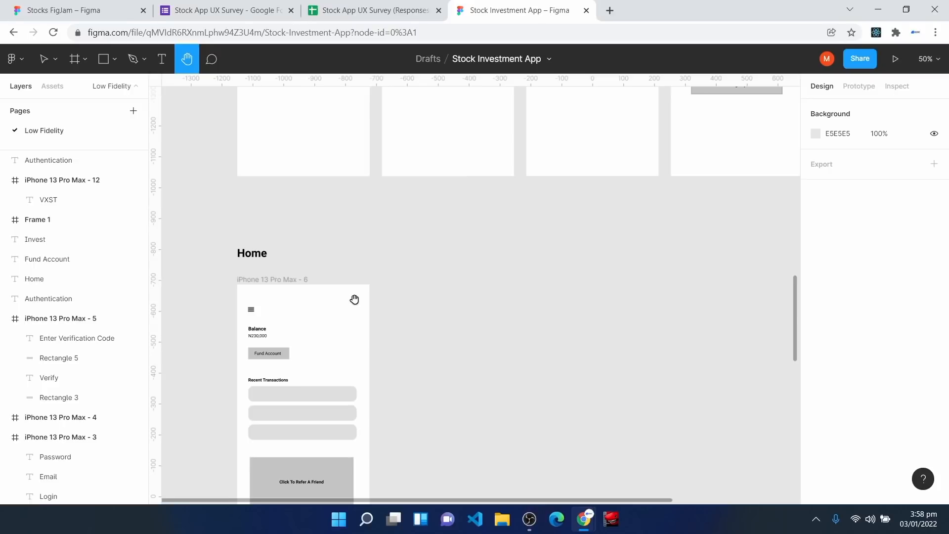
pyautogui.scroll(-3, 354, 299)
pyautogui.scroll(-4, 311, 303)
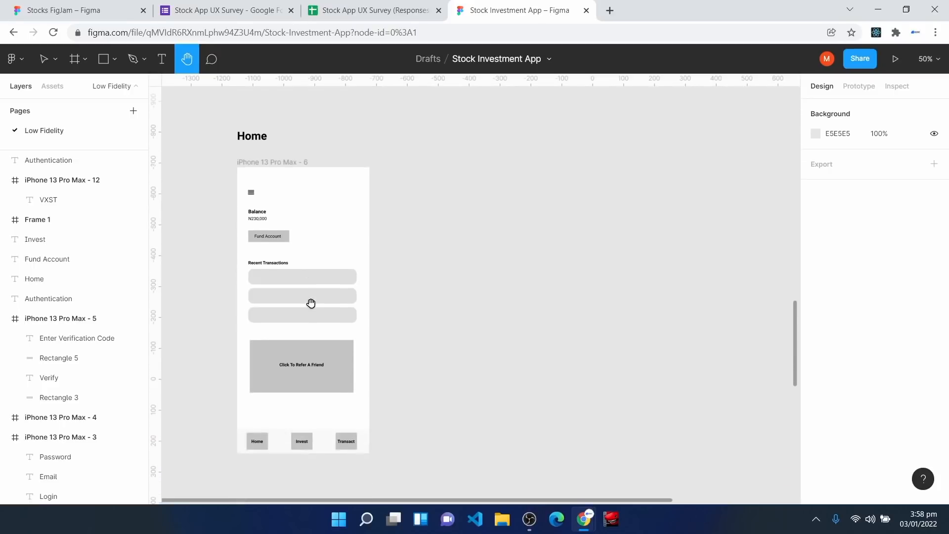
# Step: Zoom to 100% and scroll down the Home screen to its Home, Invest, Transact navigation bar
pyautogui.hotkey('ctrl', '+')
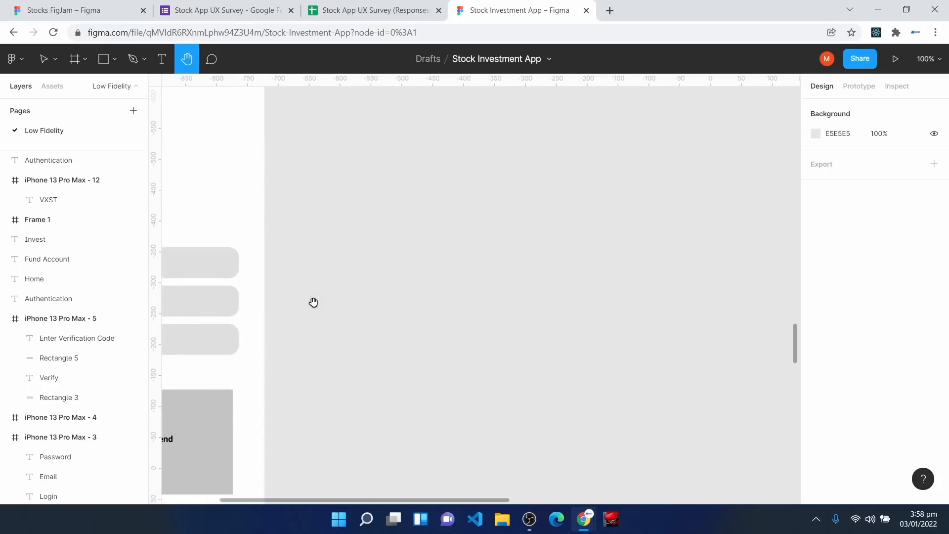
pyautogui.moveTo(368, 283); pyautogui.dragTo(632, 346)
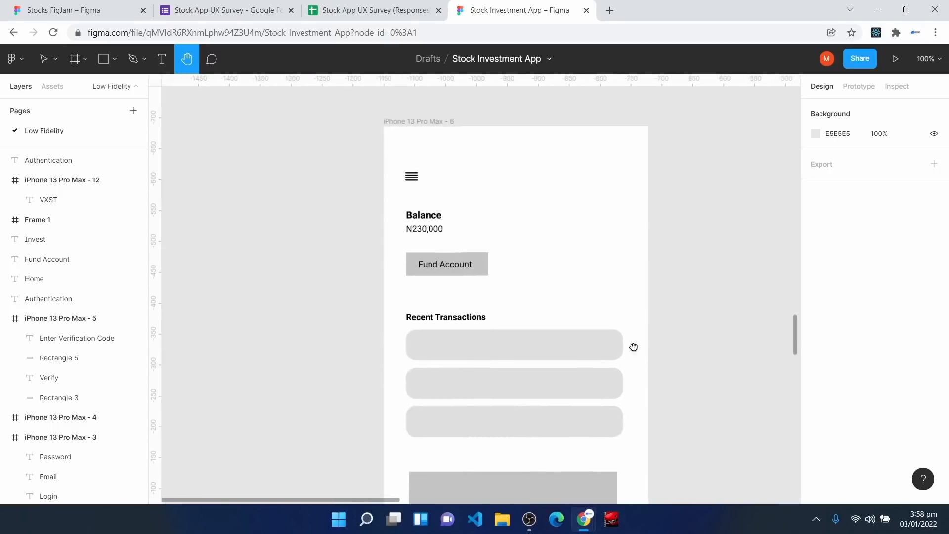
pyautogui.scroll(3, 569, 342)
pyautogui.scroll(-3, 232, 384)
pyautogui.scroll(-5, 237, 384)
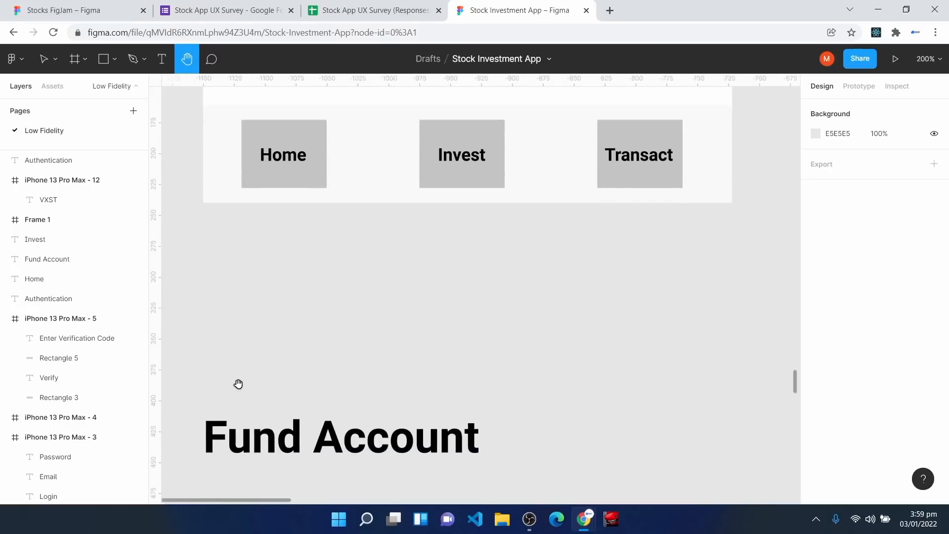
pyautogui.scroll(-3, 241, 382)
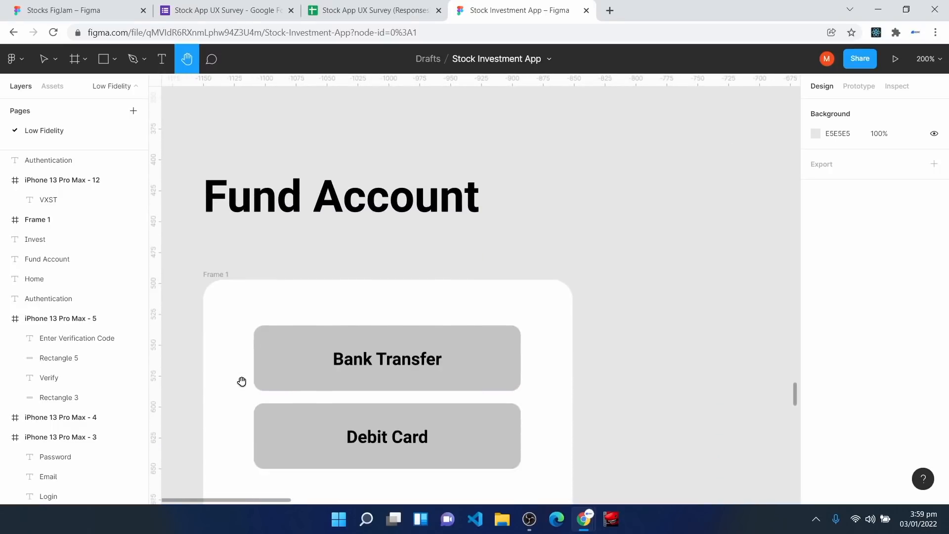
pyautogui.scroll(-1, 206, 312)
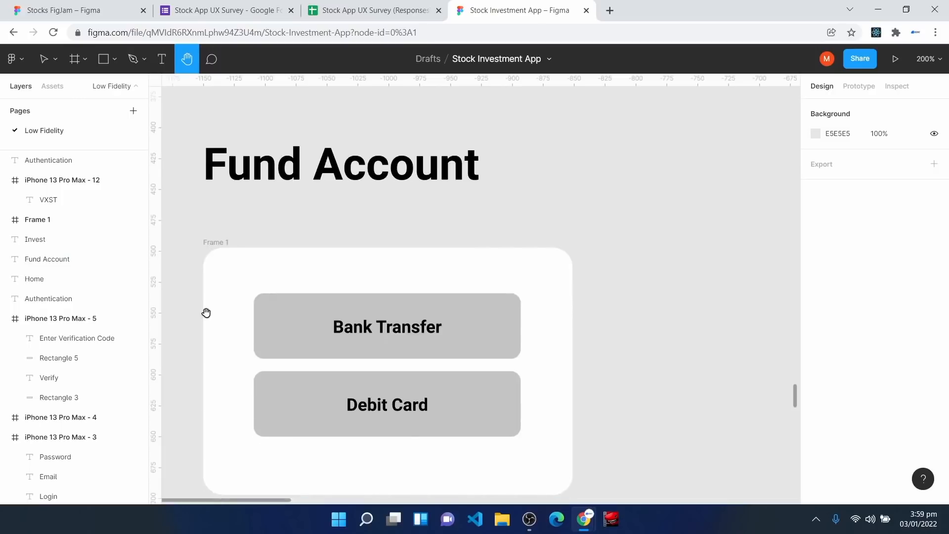
pyautogui.scroll(10, 314, 356)
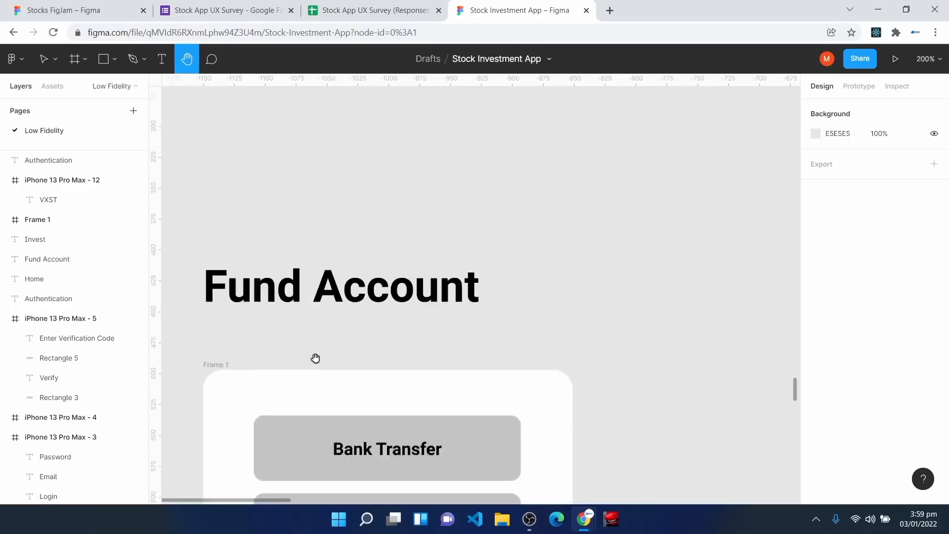
pyautogui.scroll(12, 314, 359)
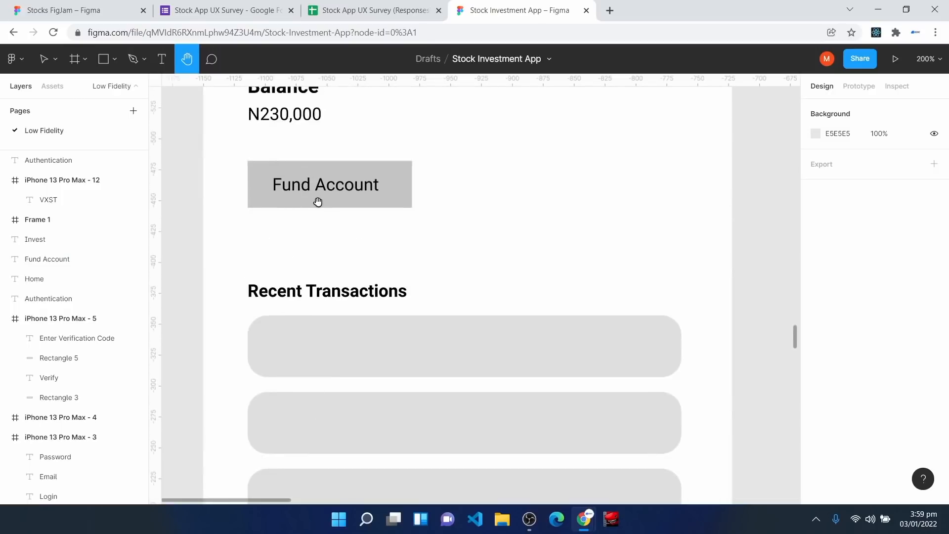
pyautogui.scroll(-20, 318, 202)
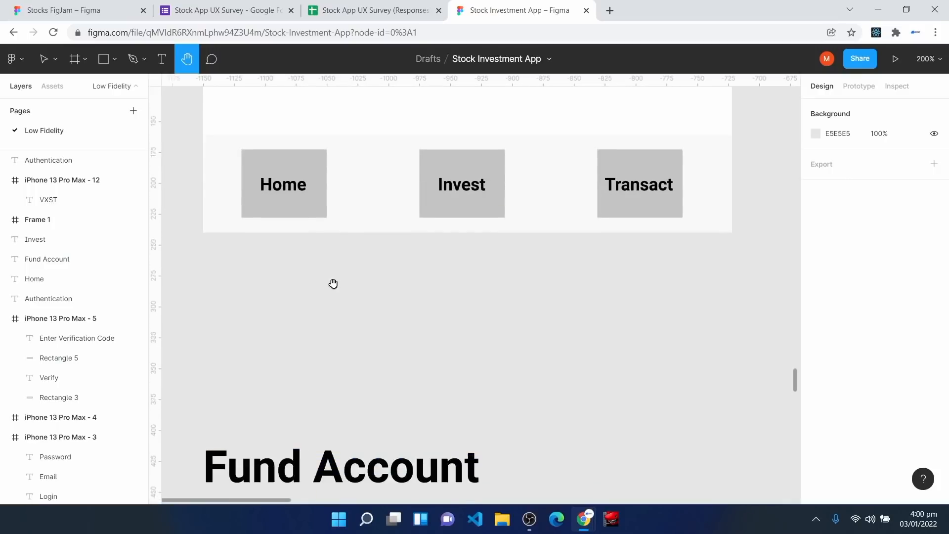
pyautogui.scroll(-2, 333, 283)
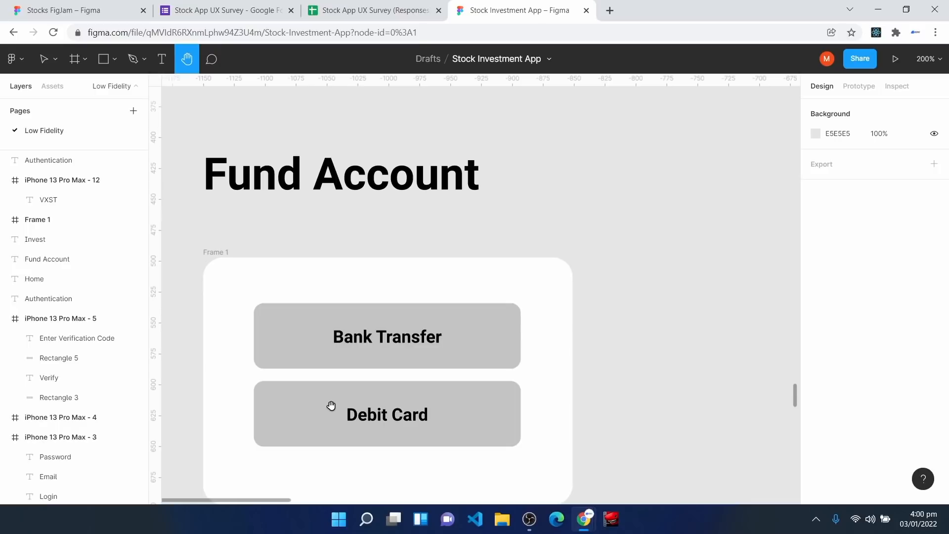
pyautogui.scroll(14, 363, 401)
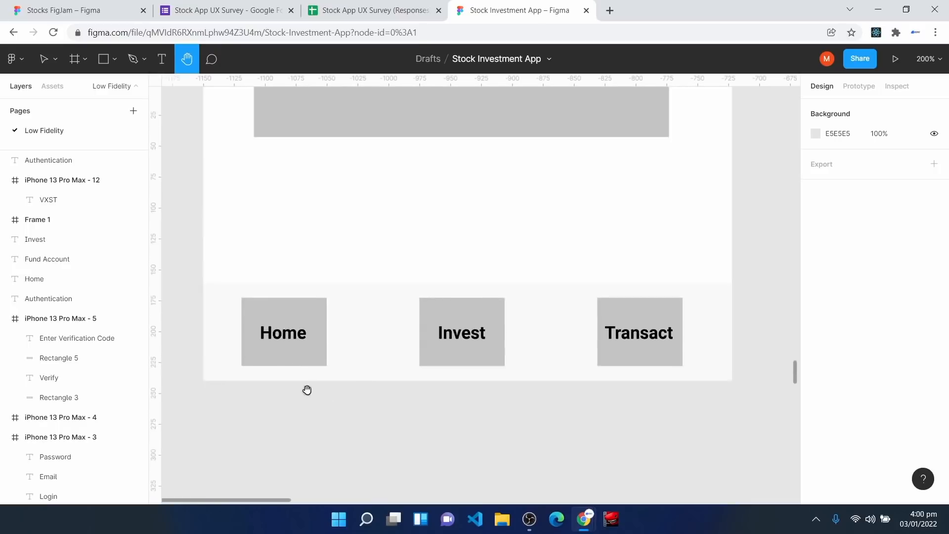
# Step: Draw a full-width 428×76 rectangle above the navigation bar and lighten its fill to F9F9F9
pyautogui.click(103, 58)
pyautogui.moveTo(247, 413)
pyautogui.mouseDown()
pyautogui.moveTo(337, 481)
pyautogui.moveTo(331, 487)
pyautogui.mouseUp()
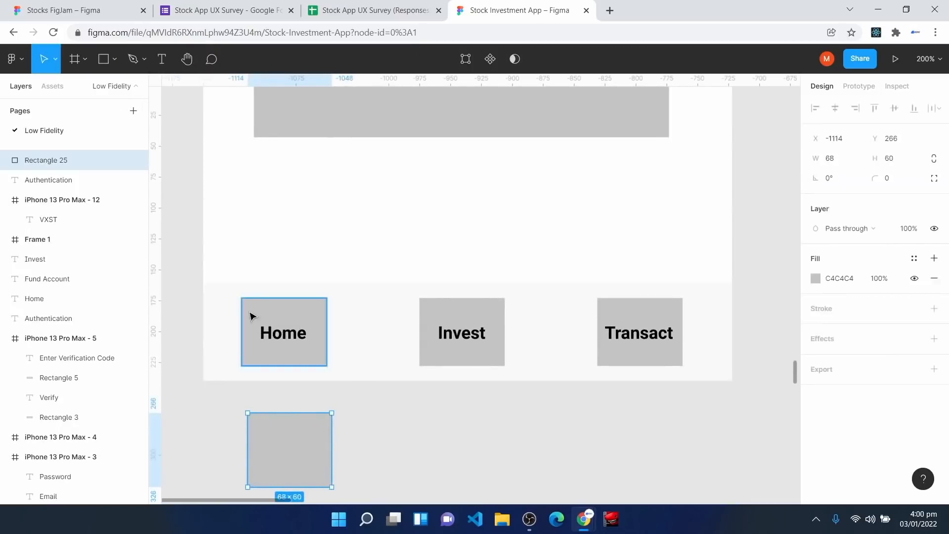
pyautogui.press('Delete')
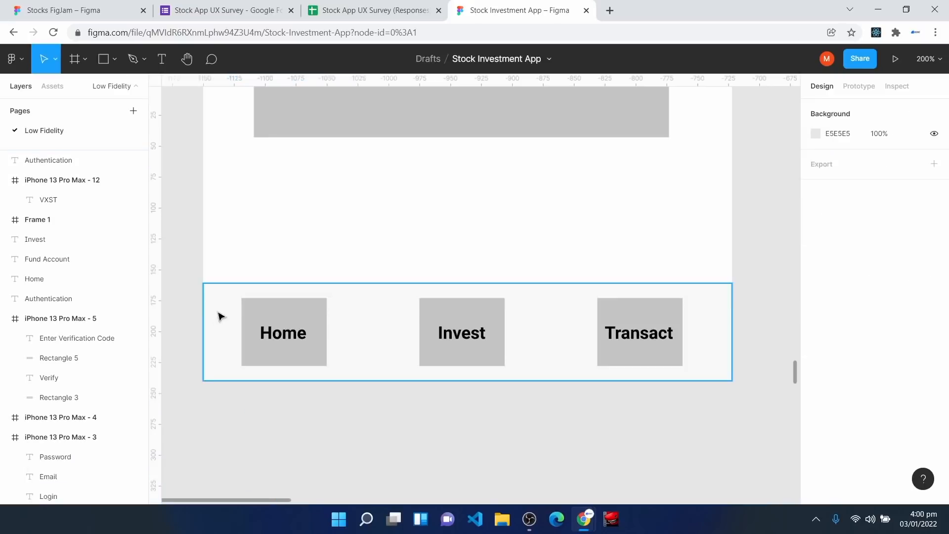
pyautogui.click(221, 317)
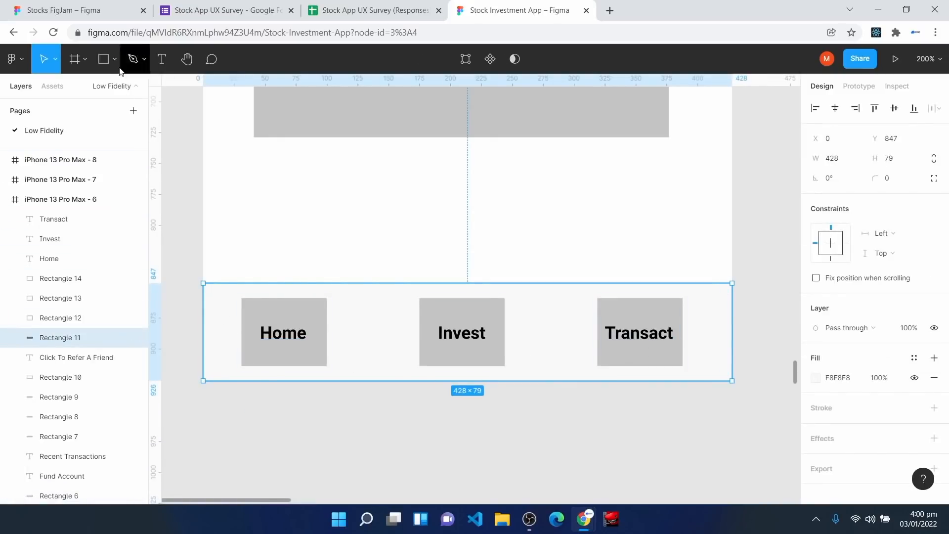
pyautogui.click(103, 59)
pyautogui.moveTo(207, 175)
pyautogui.mouseDown()
pyautogui.moveTo(500, 265)
pyautogui.moveTo(734, 270)
pyautogui.mouseUp()
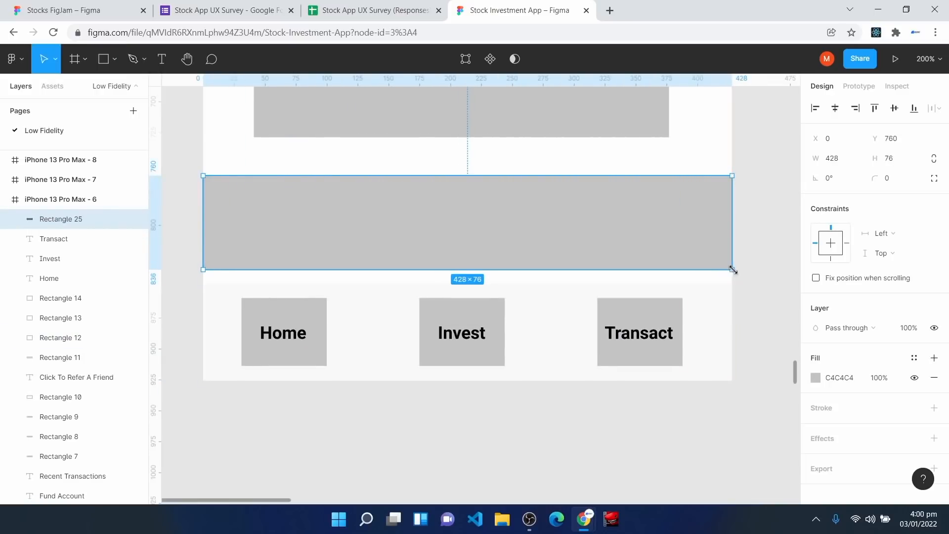
pyautogui.click(819, 379)
pyautogui.moveTo(655, 220); pyautogui.dragTo(652, 208)
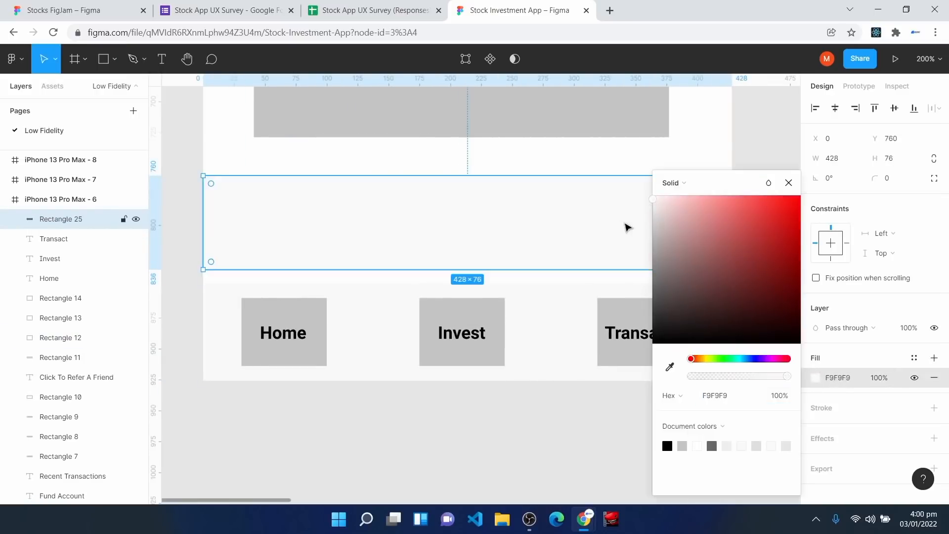
pyautogui.press('Delete')
pyautogui.press('Escape')
pyautogui.scroll(6, 439, 392)
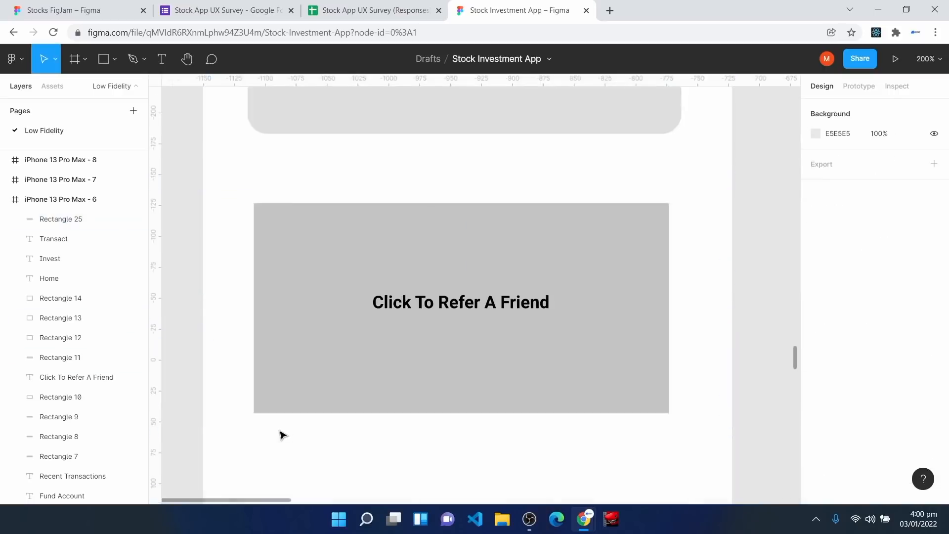
# Step: Inspect the Home screen's Refer A Friend and Recent Transactions cards, including the row's corner rounding
pyautogui.click(314, 244)
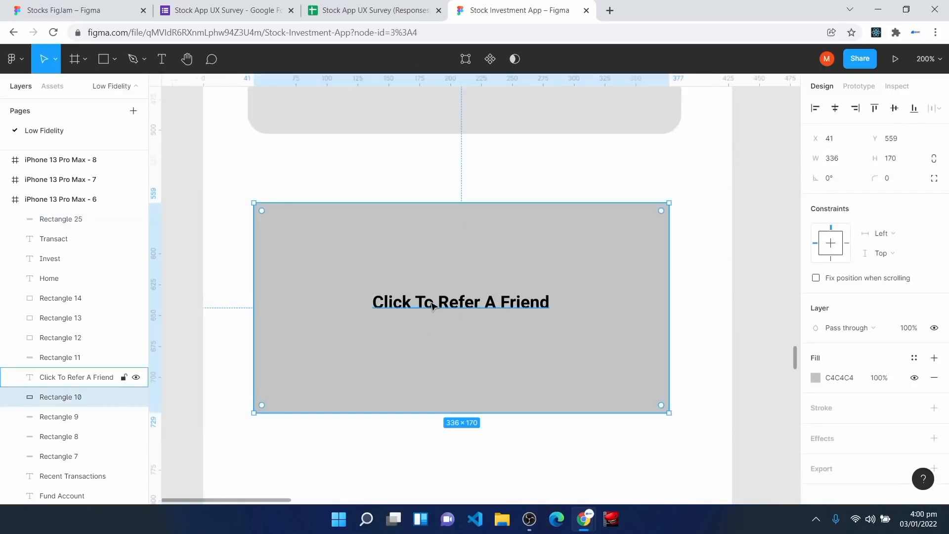
pyautogui.scroll(6, 403, 374)
pyautogui.scroll(1, 402, 380)
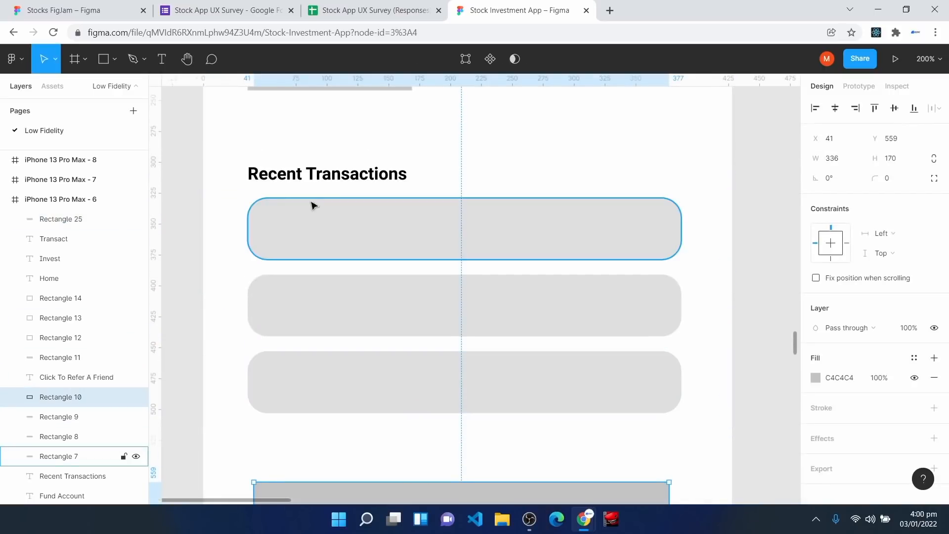
pyautogui.click(354, 231)
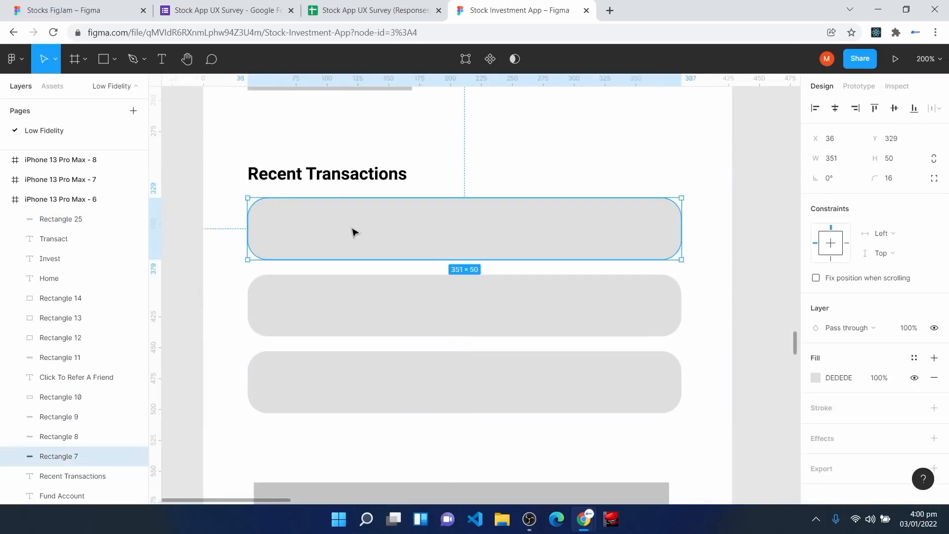
pyautogui.click(899, 180)
pyautogui.scroll(5, 451, 377)
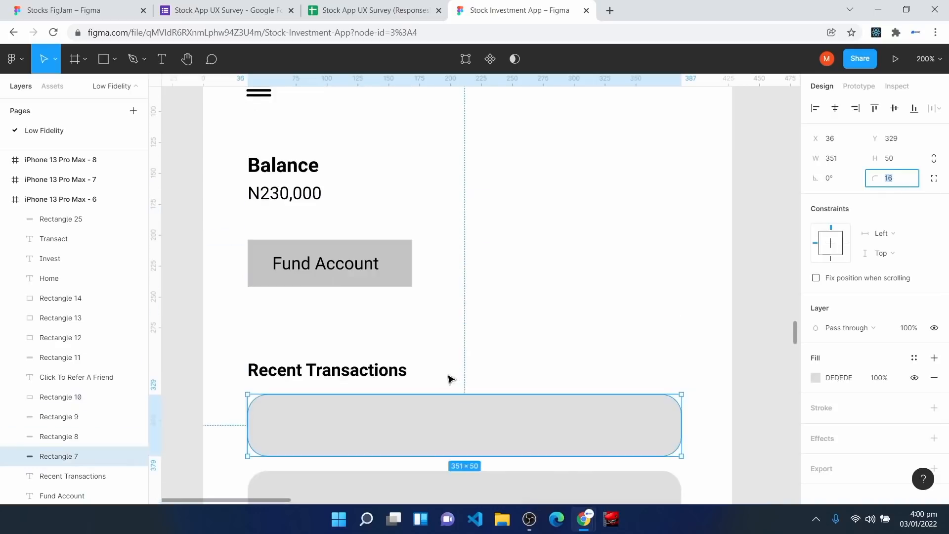
pyautogui.scroll(1, 399, 381)
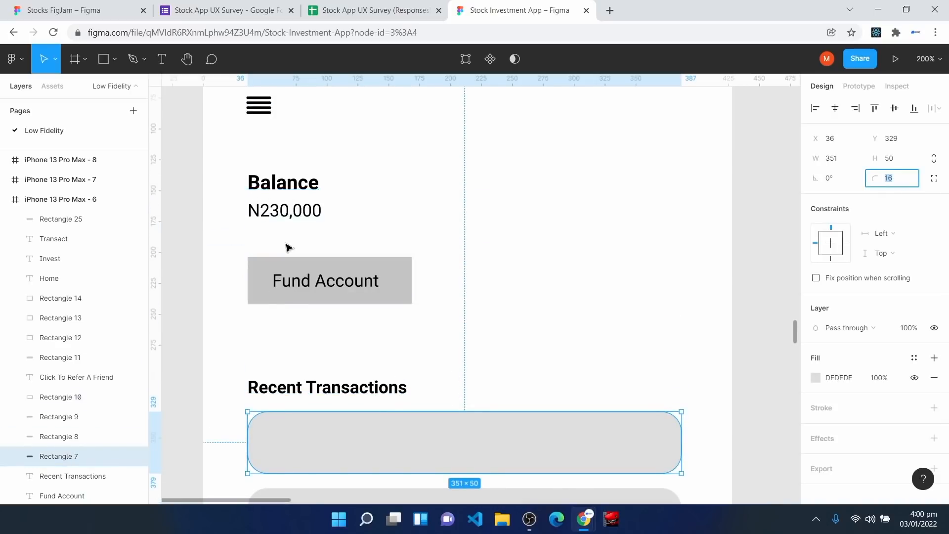
pyautogui.scroll(3, 285, 250)
pyautogui.rightClick(473, 169)
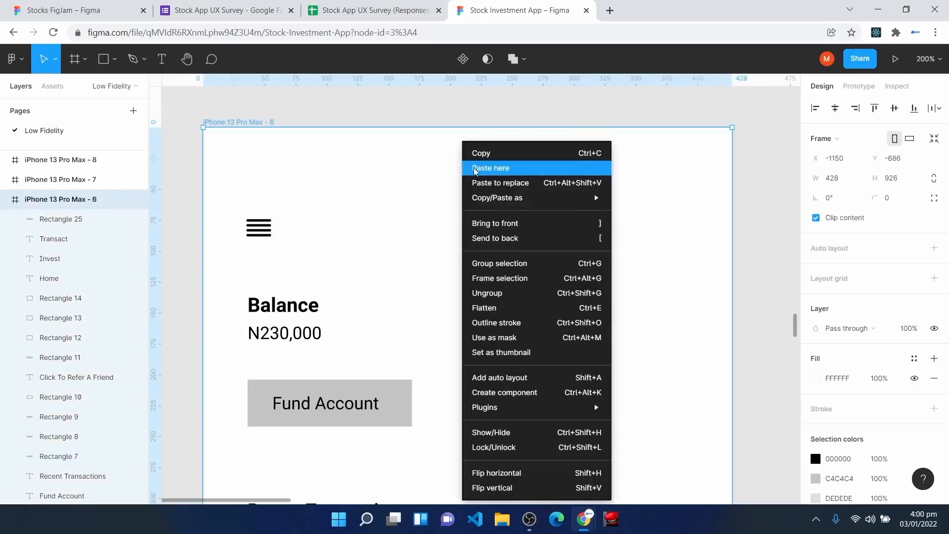
pyautogui.moveTo(569, 407)
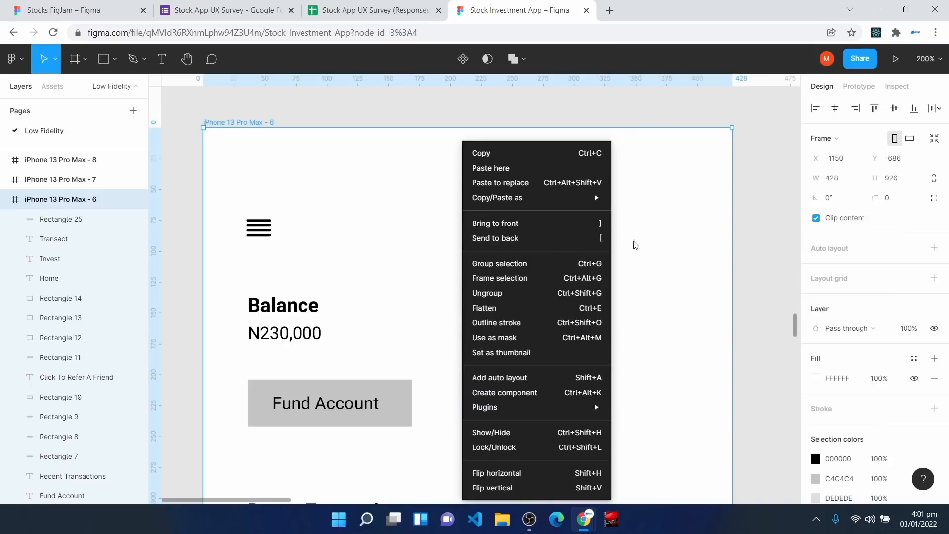
pyautogui.click(636, 244)
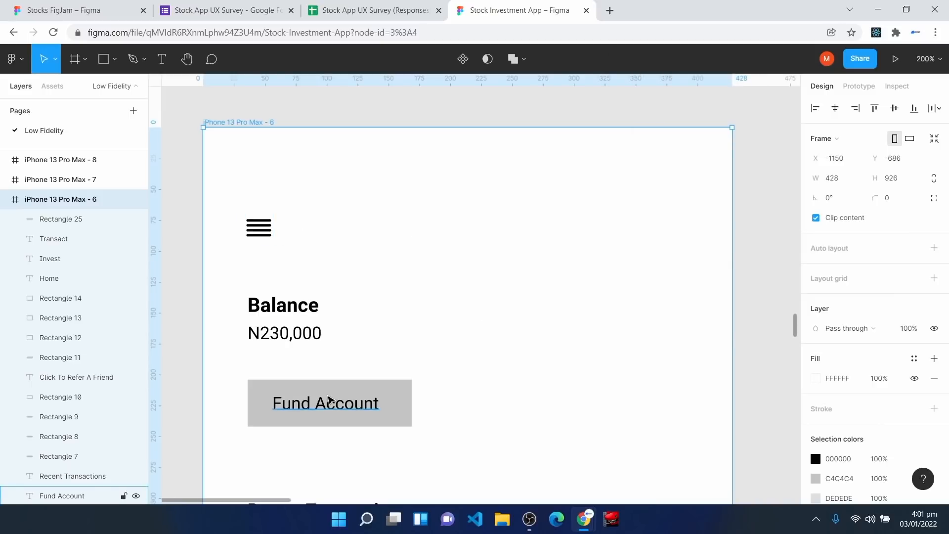
# Step: Zoom out toward Fund Account, then bring up the User Tasks flow on the Stocks FigJam board
pyautogui.hotkey('ctrl', '-')
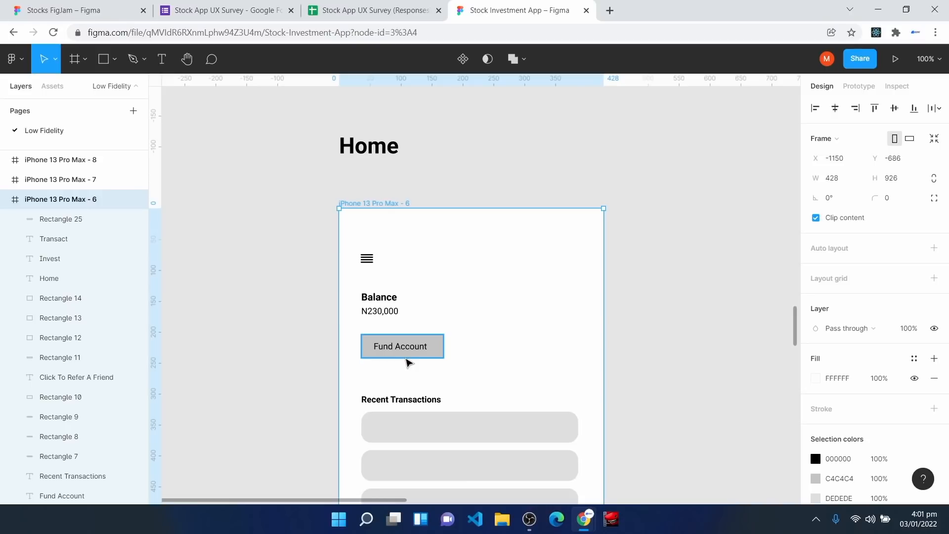
pyautogui.scroll(-10, 407, 362)
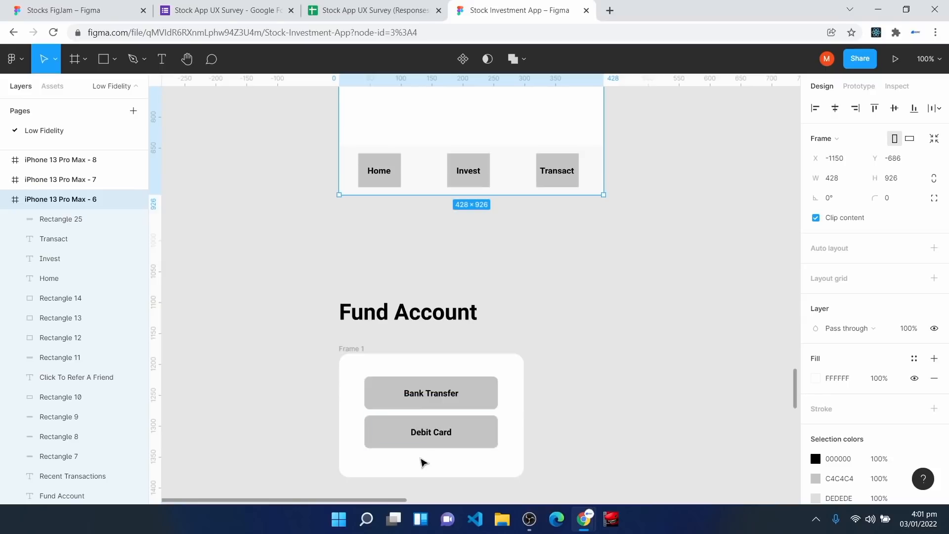
pyautogui.press('space')
pyautogui.moveTo(564, 343); pyautogui.dragTo(498, 314)
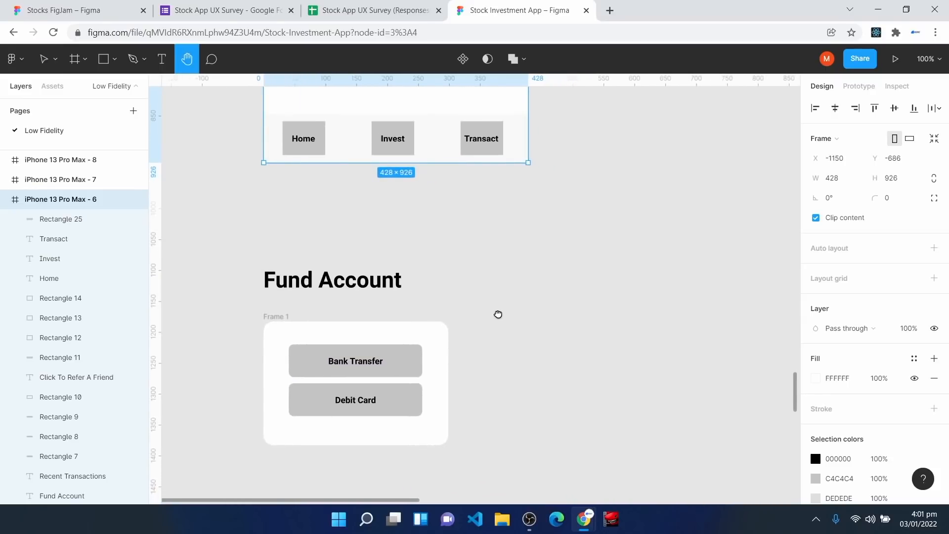
pyautogui.click(74, 5)
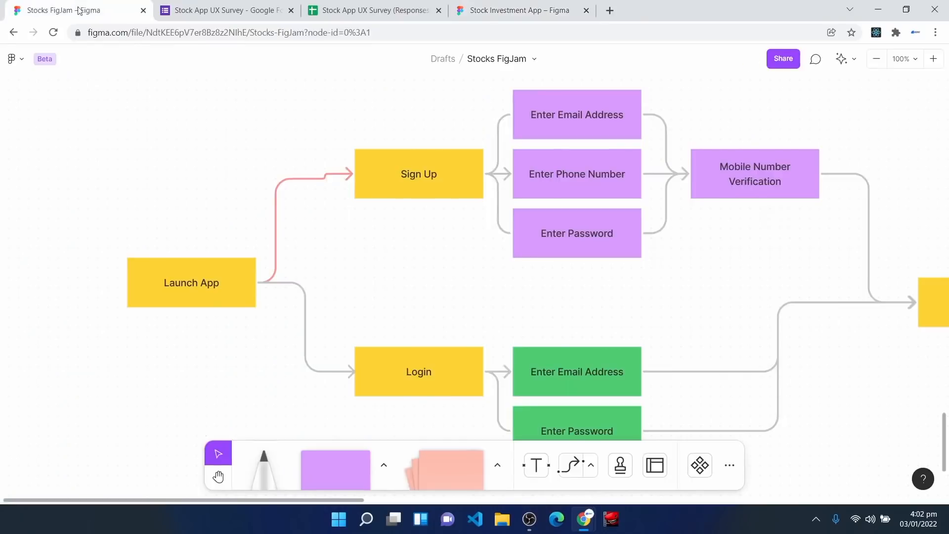
pyautogui.scroll(10, 332, 248)
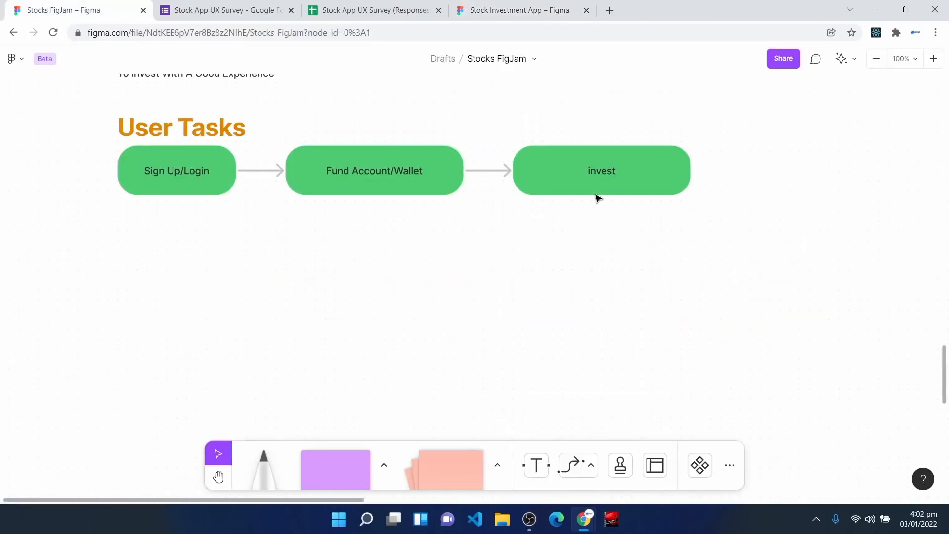
# Step: Return to the Stock Investment App file and zoom in on the Invest screen's stock list
pyautogui.click(509, 9)
pyautogui.scroll(-10, 321, 387)
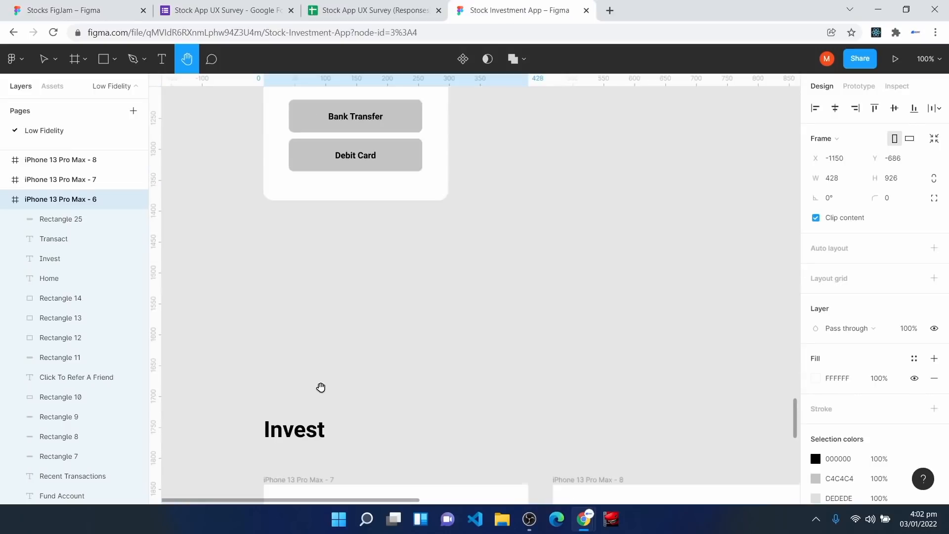
pyautogui.scroll(-1, 321, 388)
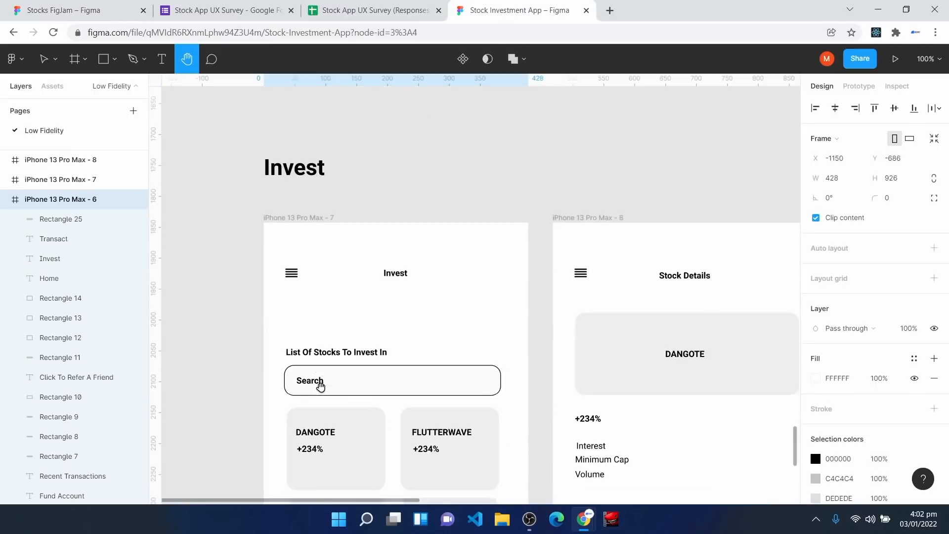
pyautogui.hotkey('ctrl', '+')
pyautogui.moveTo(273, 324); pyautogui.dragTo(494, 444)
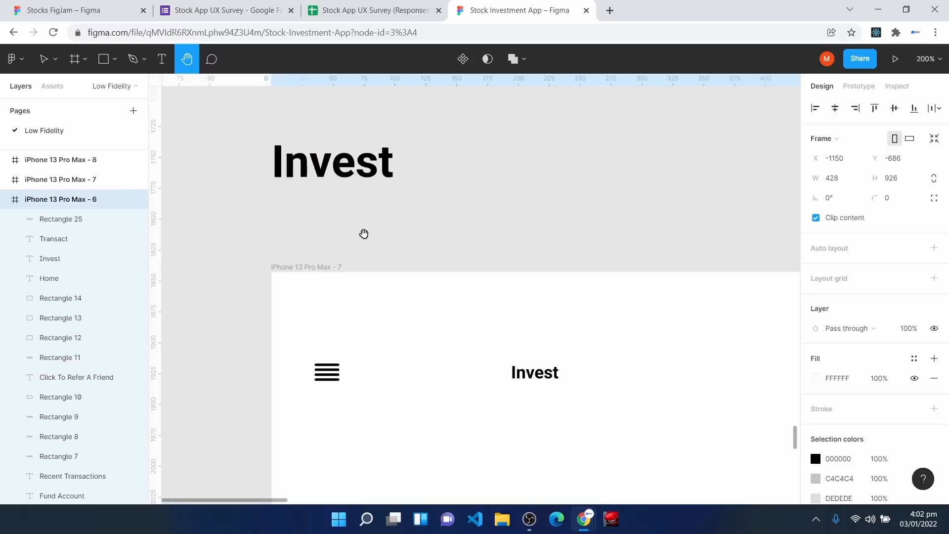
pyautogui.moveTo(428, 388); pyautogui.dragTo(337, 277)
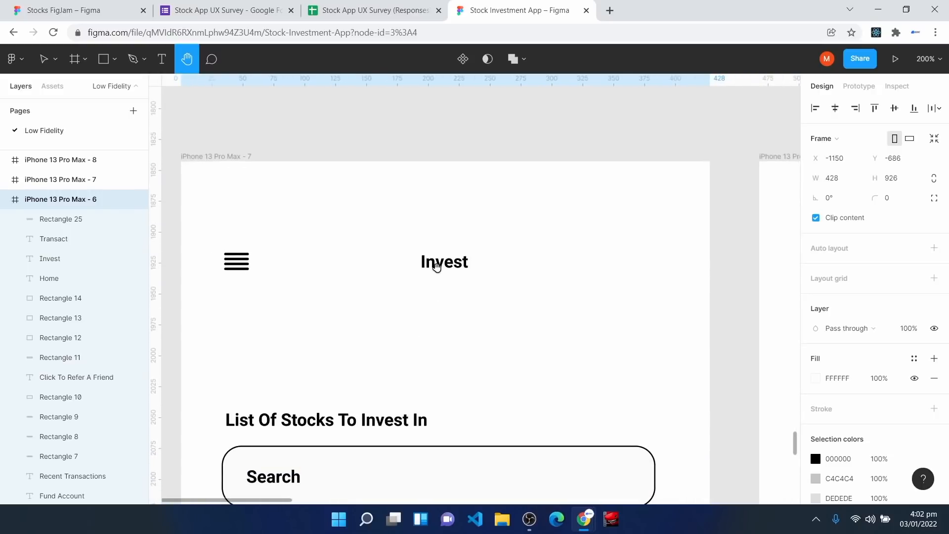
pyautogui.scroll(-5, 394, 346)
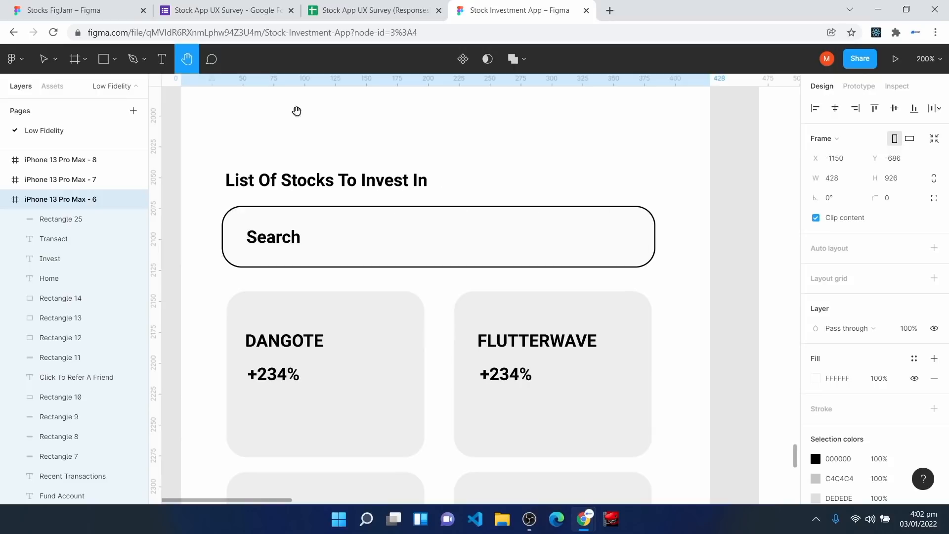
pyautogui.click(105, 59)
pyautogui.moveTo(463, 123)
pyautogui.mouseDown()
pyautogui.moveTo(483, 170)
pyautogui.moveTo(676, 170)
pyautogui.mouseUp()
pyautogui.click(899, 183)
pyautogui.write('16')
pyautogui.press('Return')
pyautogui.click(905, 185)
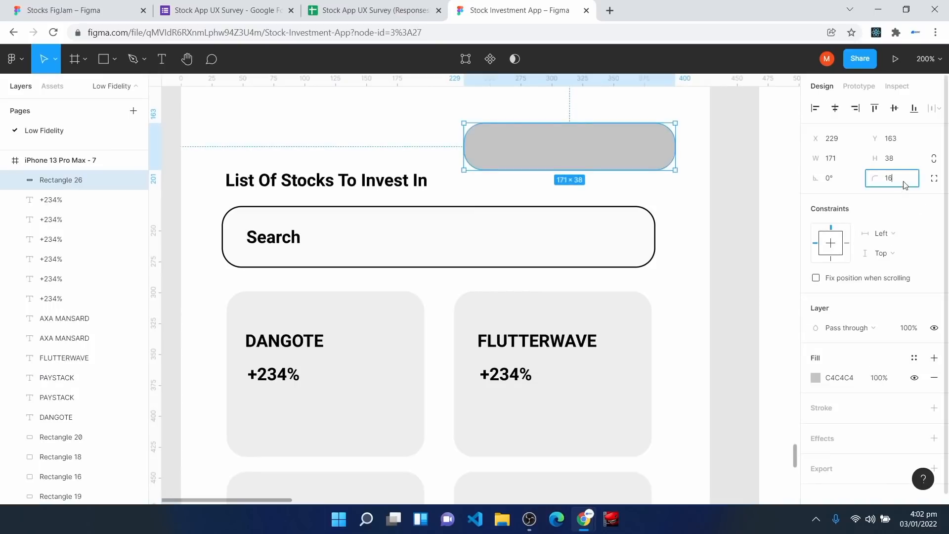
pyautogui.press('Return')
pyautogui.hotkey('ctrl', 'z')
pyautogui.click(935, 379)
pyautogui.click(934, 389)
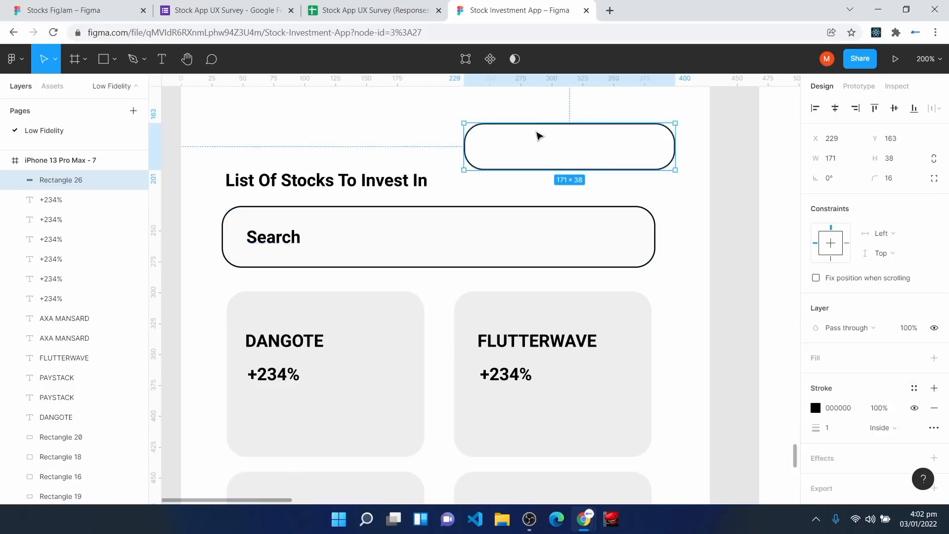
pyautogui.click(561, 146)
pyautogui.click(558, 130)
pyautogui.press('Delete')
pyautogui.scroll(-3, 345, 331)
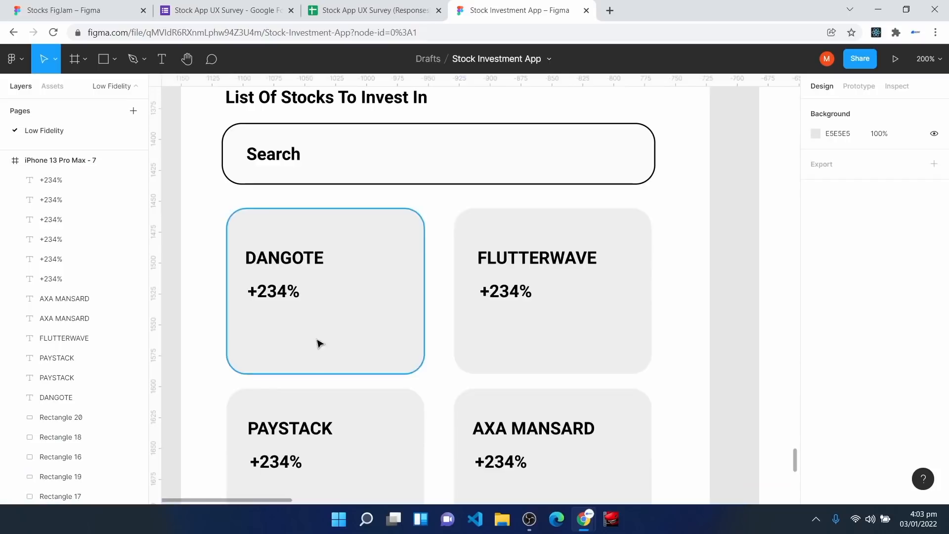
pyautogui.click(250, 223)
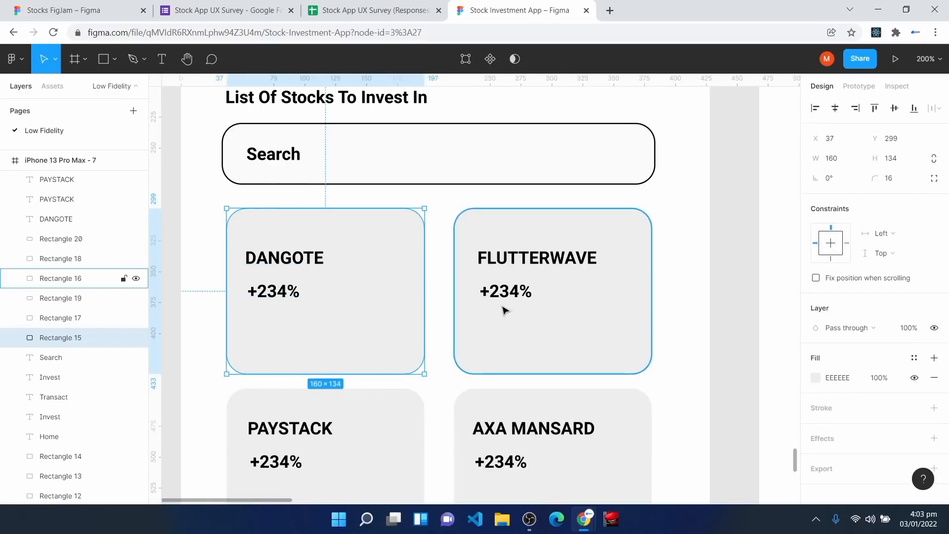
pyautogui.press('r')
pyautogui.scroll(5, 662, 255)
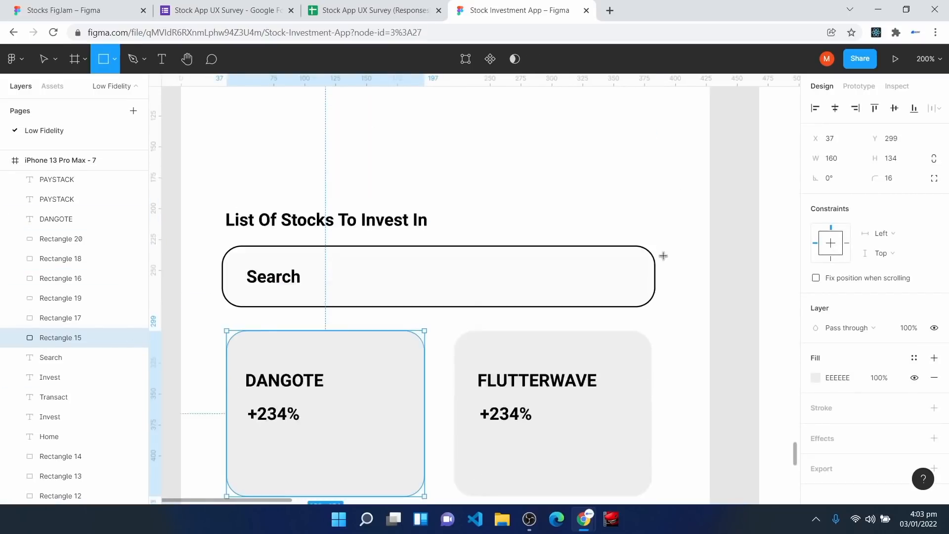
pyautogui.moveTo(517, 128)
pyautogui.mouseDown()
pyautogui.moveTo(610, 267)
pyautogui.moveTo(691, 262)
pyautogui.mouseUp()
pyautogui.click(905, 177)
pyautogui.write('16')
pyautogui.press('Return')
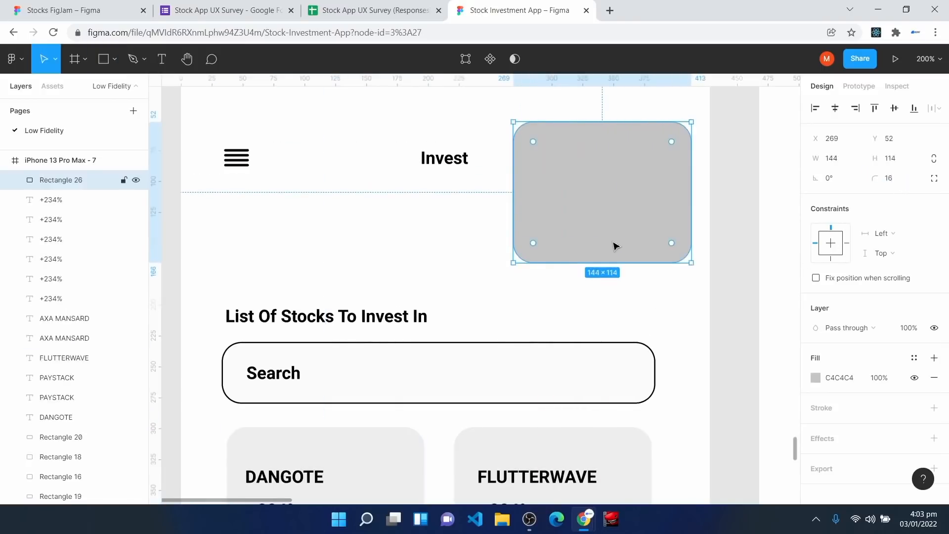
pyautogui.click(816, 378)
pyautogui.moveTo(663, 220); pyautogui.dragTo(653, 202)
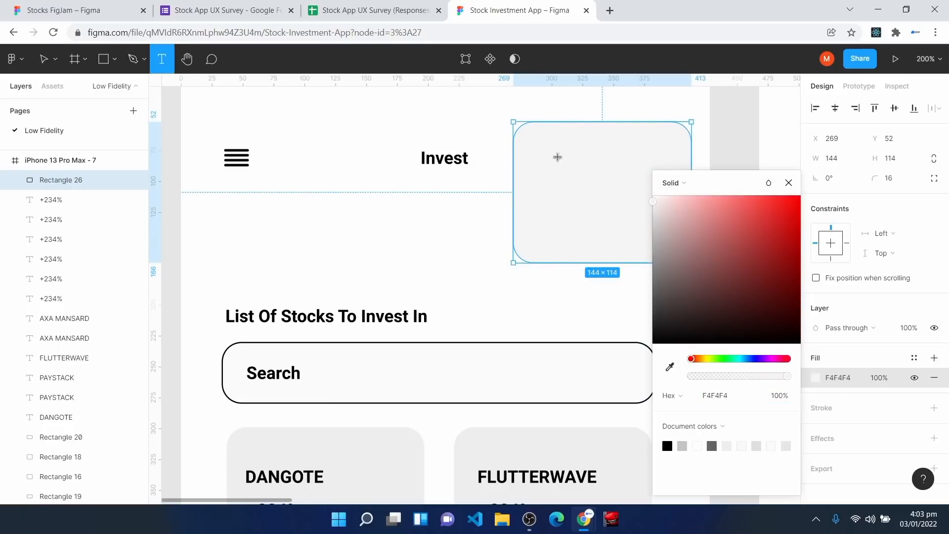
pyautogui.hotkey('ctrl', 'v')
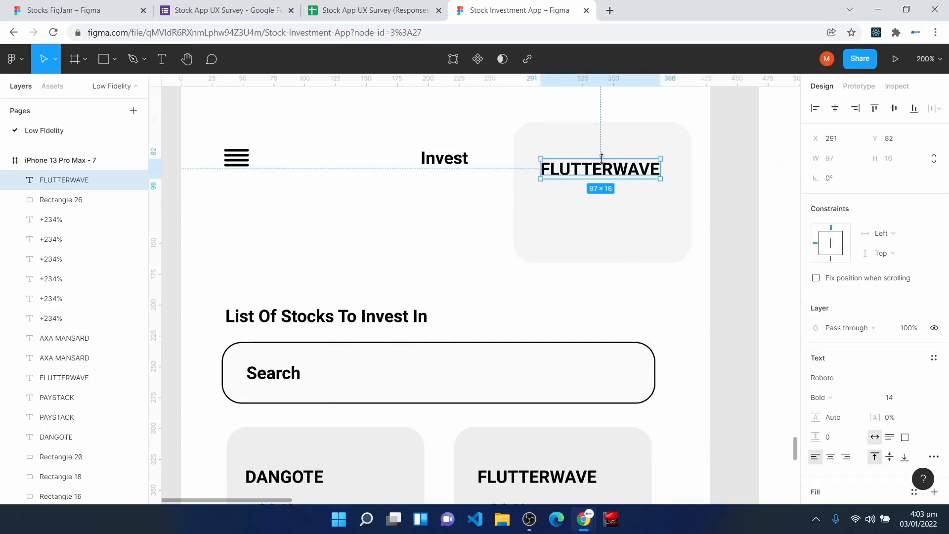
pyautogui.moveTo(611, 173); pyautogui.dragTo(599, 165)
pyautogui.scroll(-1, 296, 470)
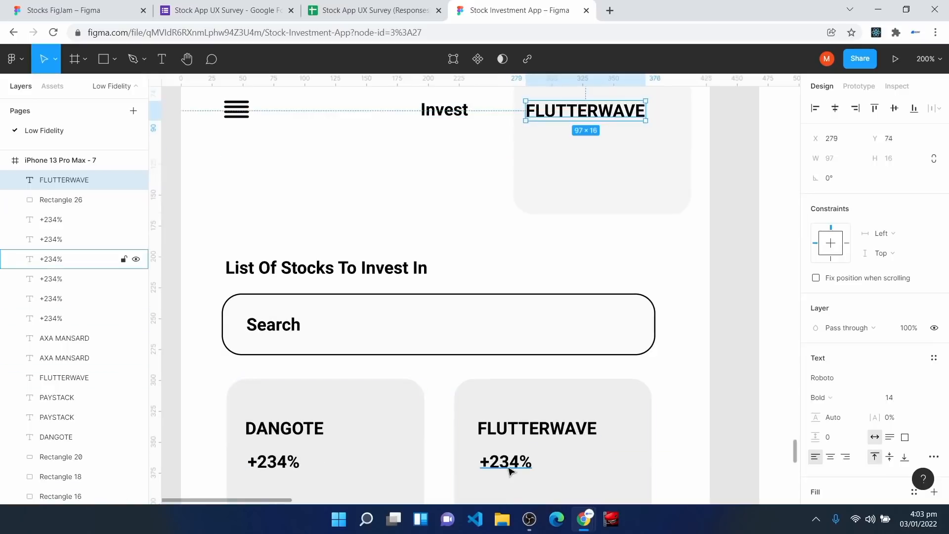
pyautogui.scroll(1, 562, 254)
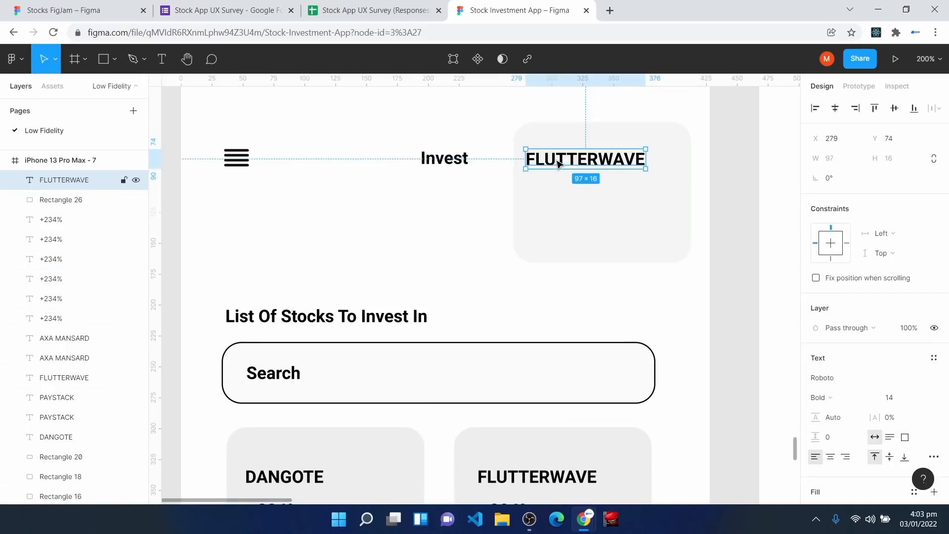
pyautogui.press('Delete')
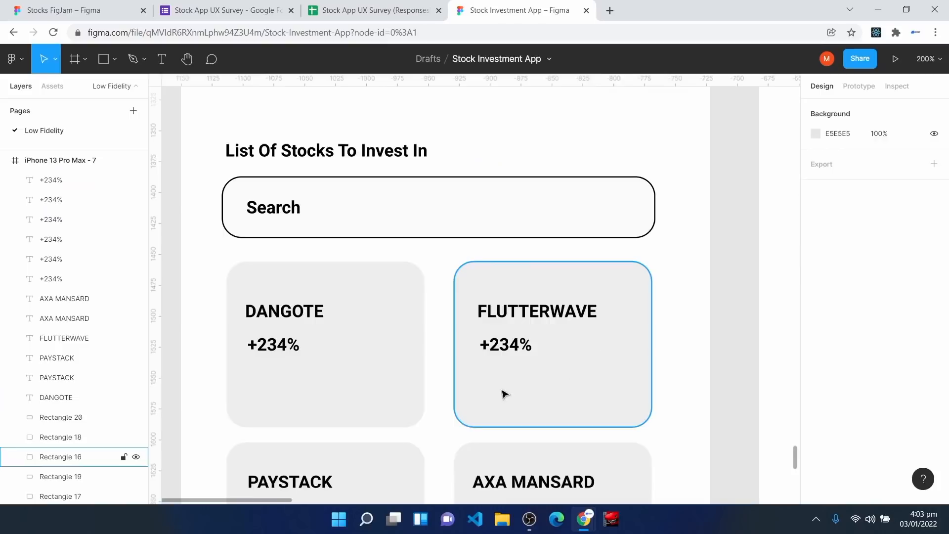
pyautogui.scroll(-7, 505, 394)
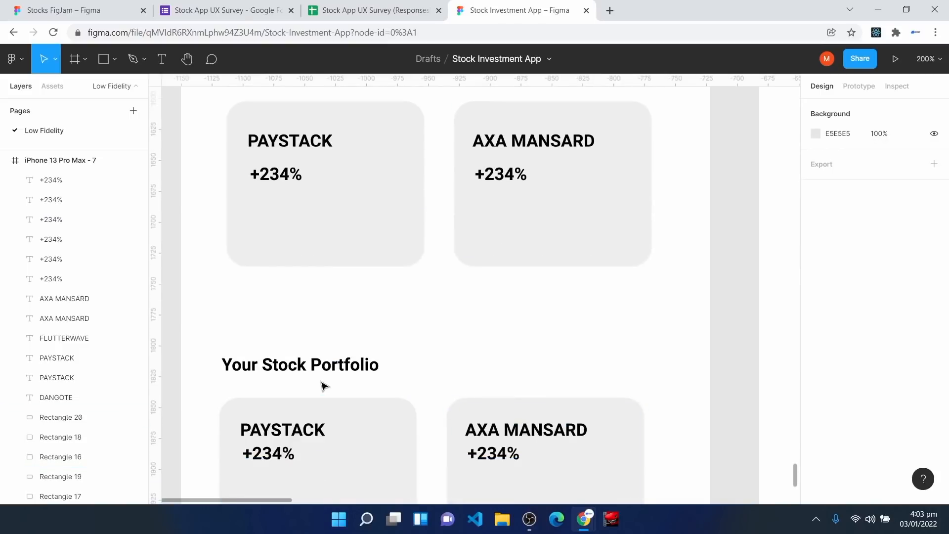
pyautogui.scroll(-1, 322, 390)
pyautogui.scroll(1, 322, 390)
pyautogui.scroll(-1, 323, 393)
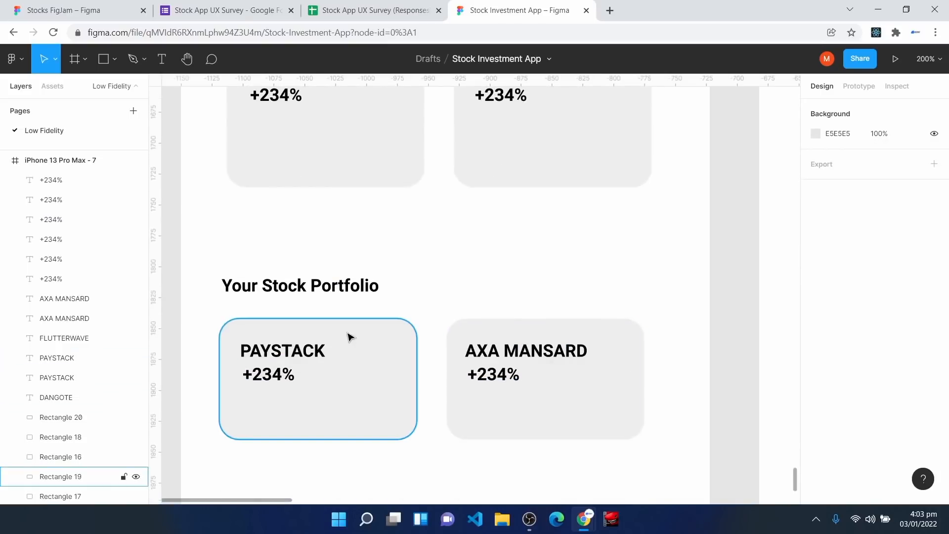
pyautogui.scroll(-1, 349, 336)
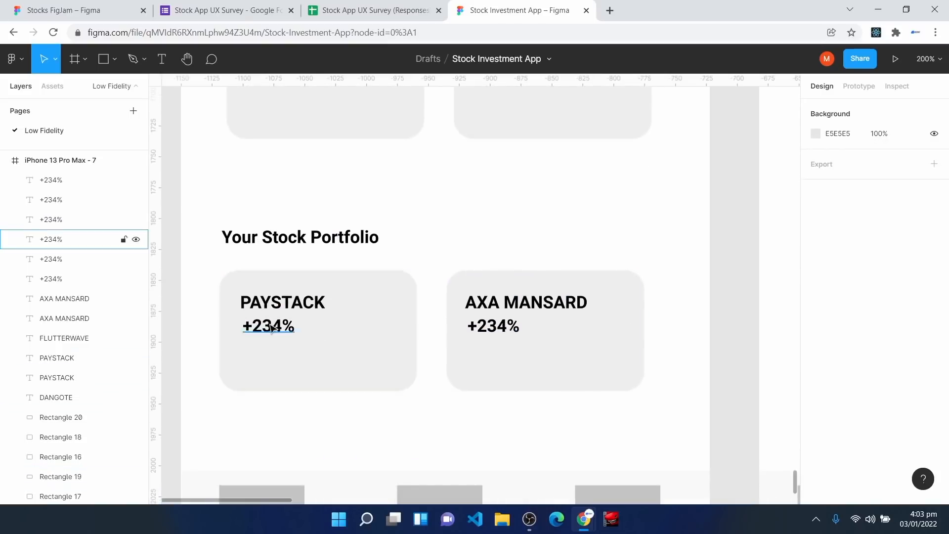
pyautogui.scroll(-2, 489, 358)
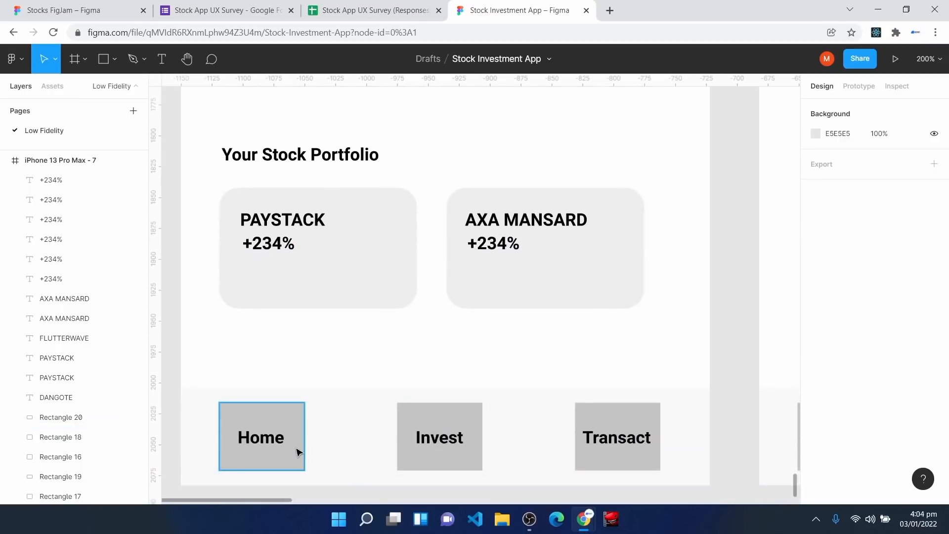
pyautogui.press('h')
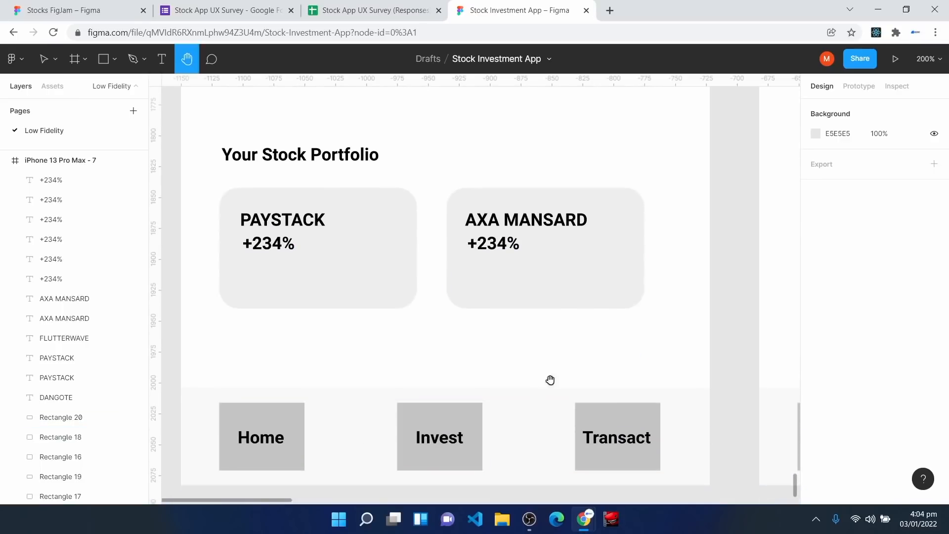
pyautogui.moveTo(655, 286); pyautogui.dragTo(195, 402)
pyautogui.moveTo(514, 291); pyautogui.dragTo(463, 463)
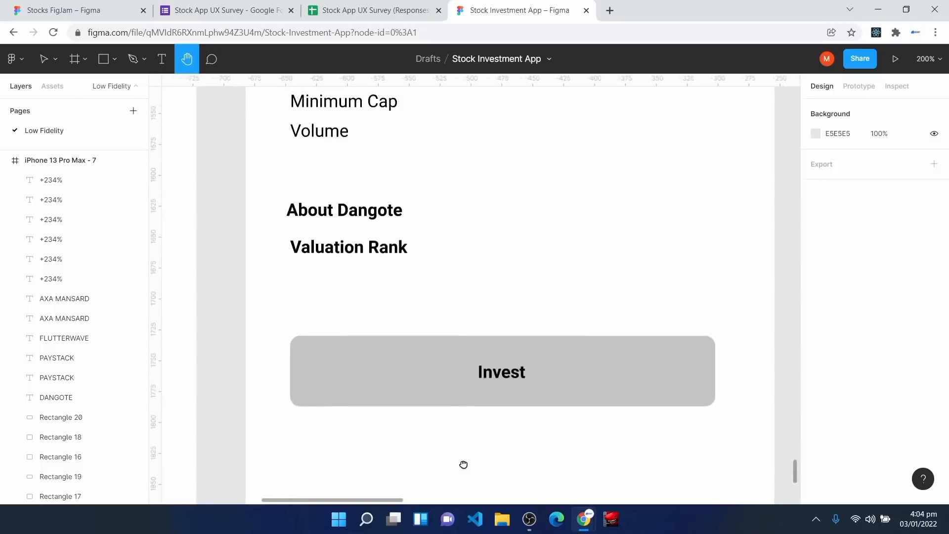
pyautogui.hotkey('ctrl', '-')
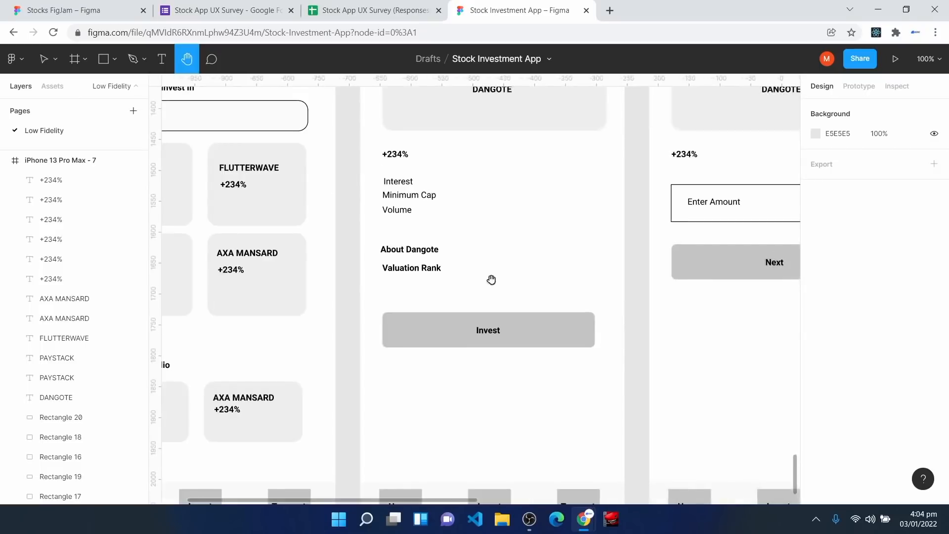
pyautogui.scroll(3, 492, 307)
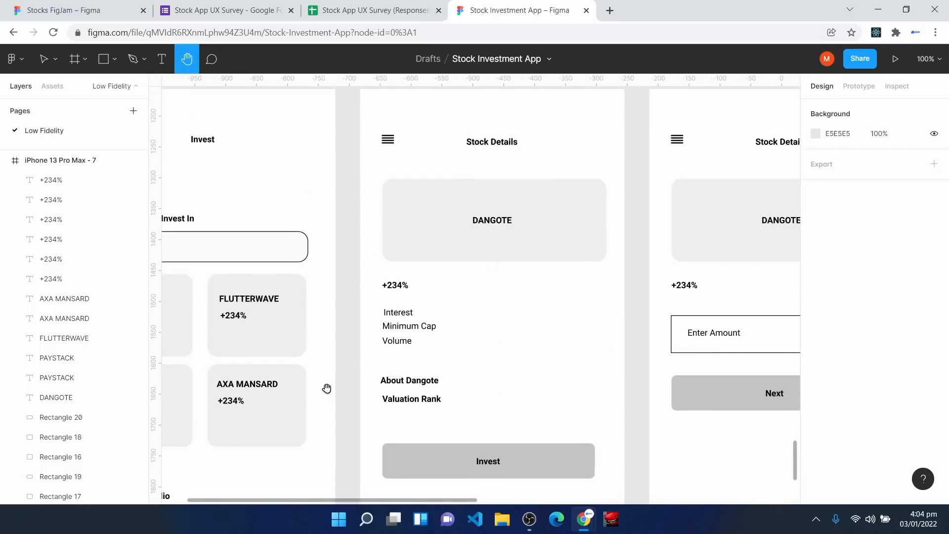
pyautogui.moveTo(314, 345); pyautogui.dragTo(440, 348)
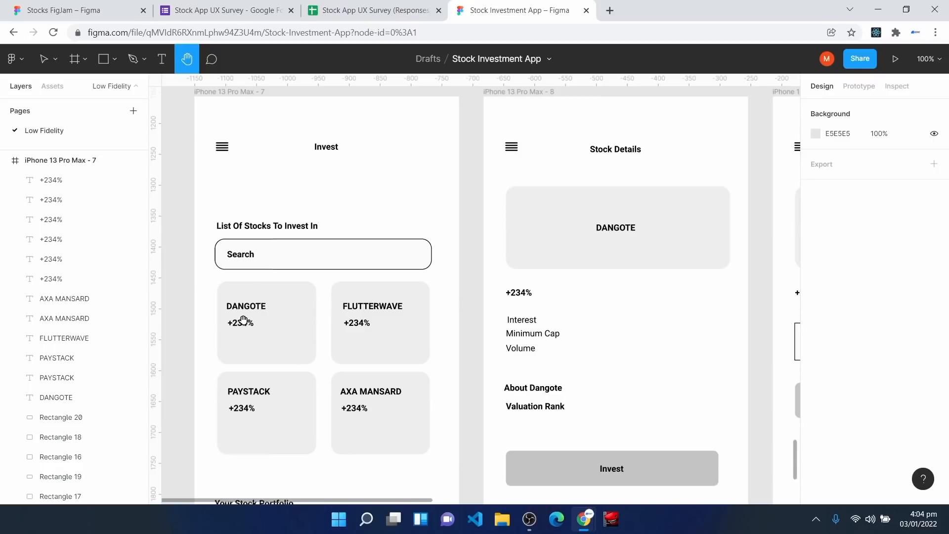
pyautogui.moveTo(610, 229); pyautogui.dragTo(544, 239)
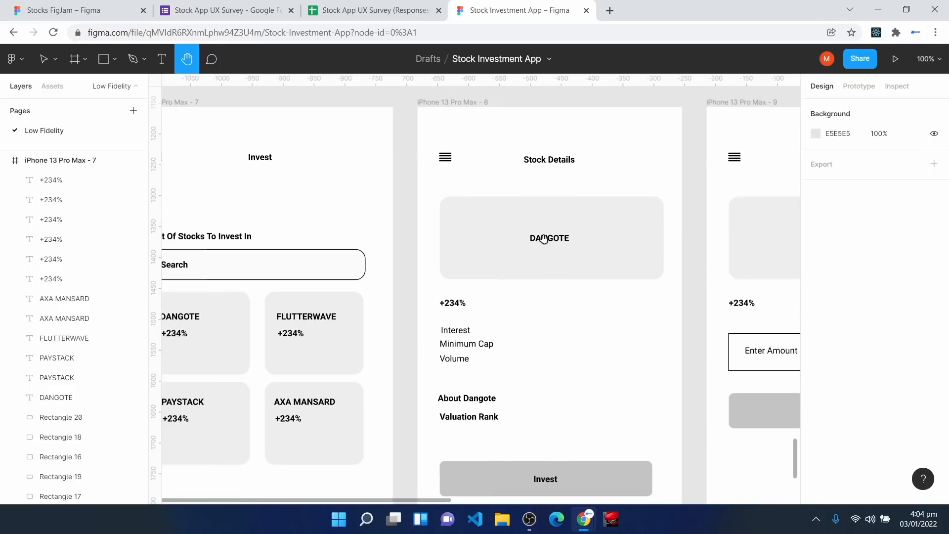
pyautogui.scroll(-5, 485, 367)
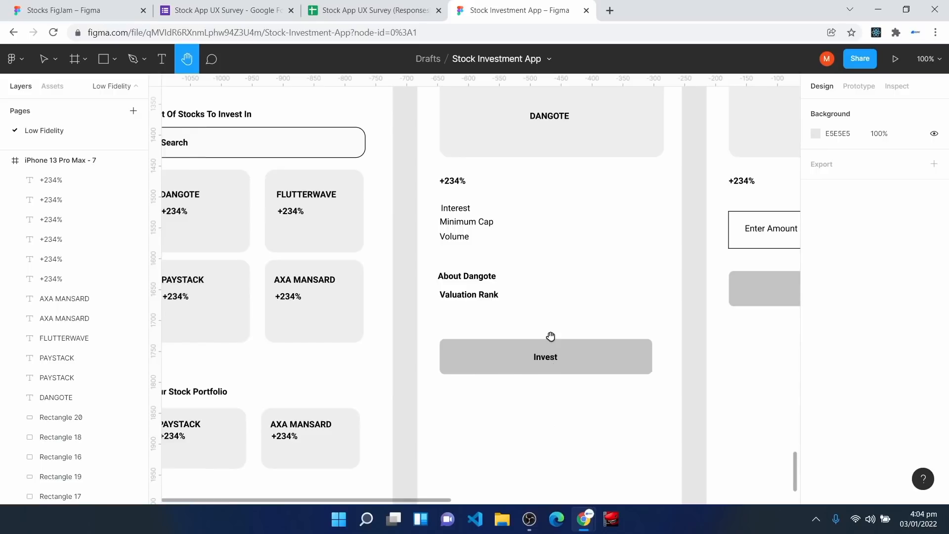
pyautogui.scroll(1, 546, 207)
pyautogui.scroll(1, 535, 206)
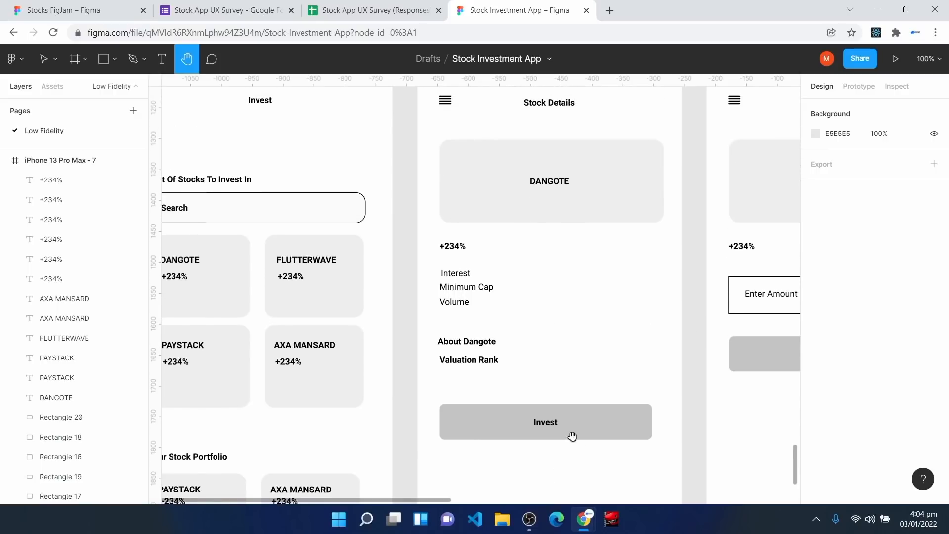
pyautogui.moveTo(643, 345); pyautogui.dragTo(350, 373)
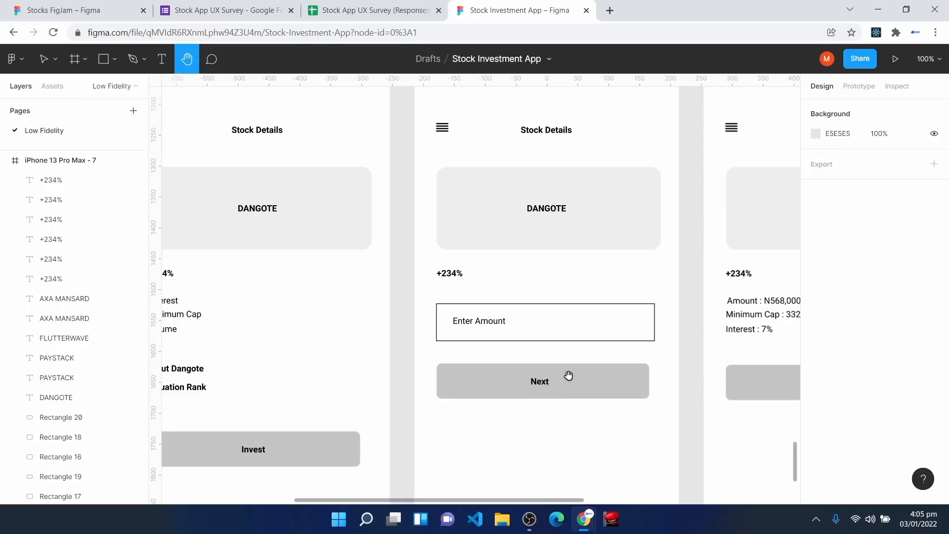
pyautogui.press('v')
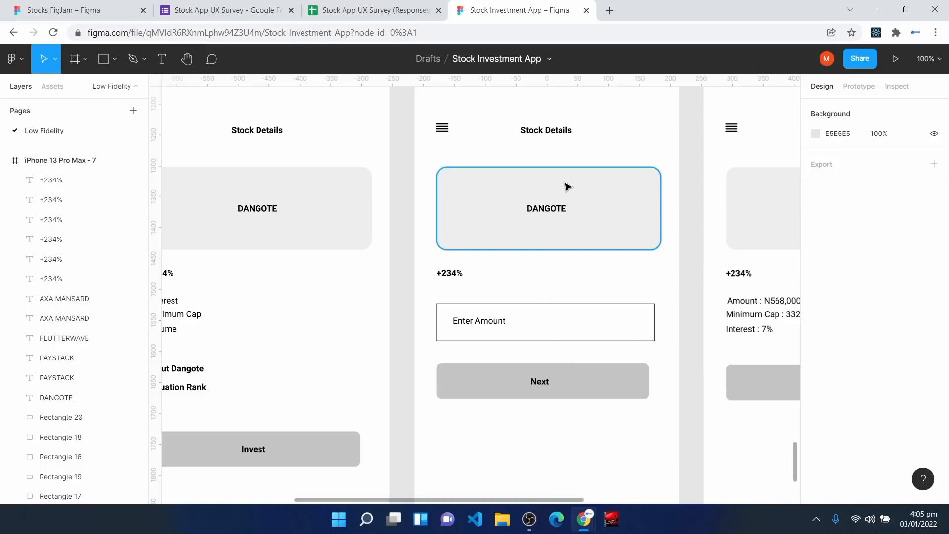
pyautogui.press('h')
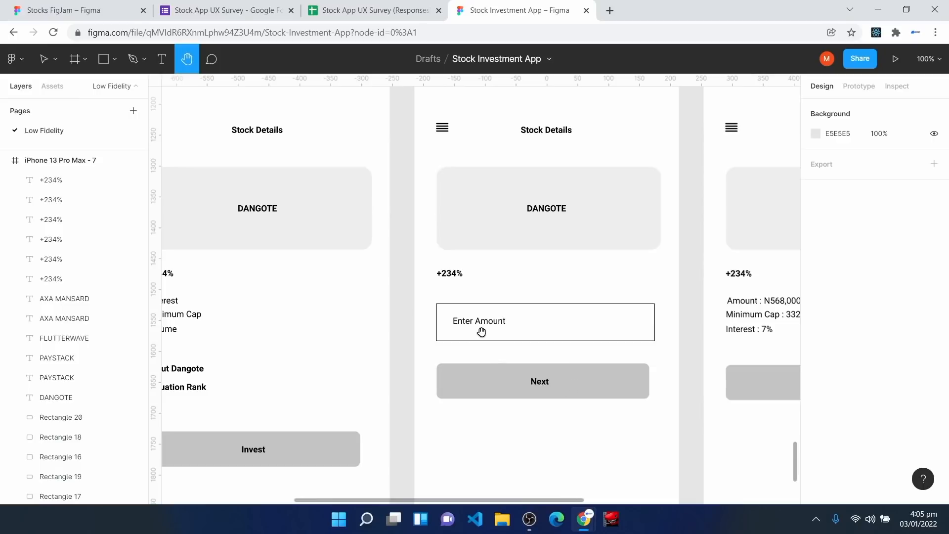
pyautogui.moveTo(740, 324); pyautogui.dragTo(440, 324)
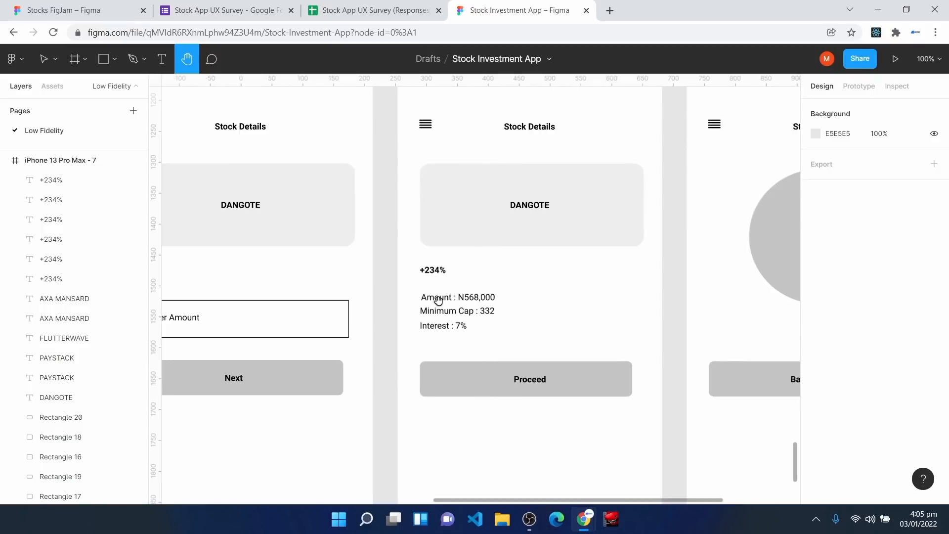
pyautogui.hscroll(-3, 297, 321)
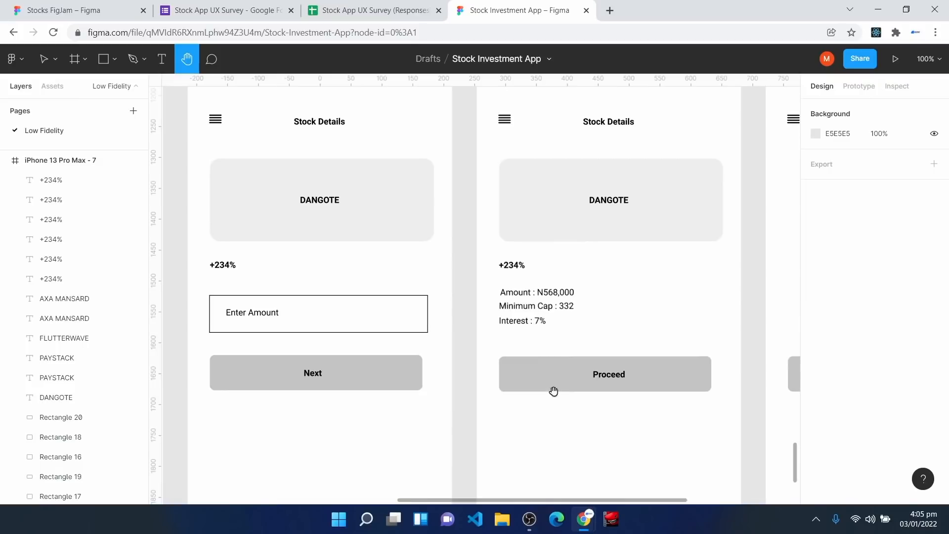
pyautogui.moveTo(639, 416); pyautogui.dragTo(505, 405)
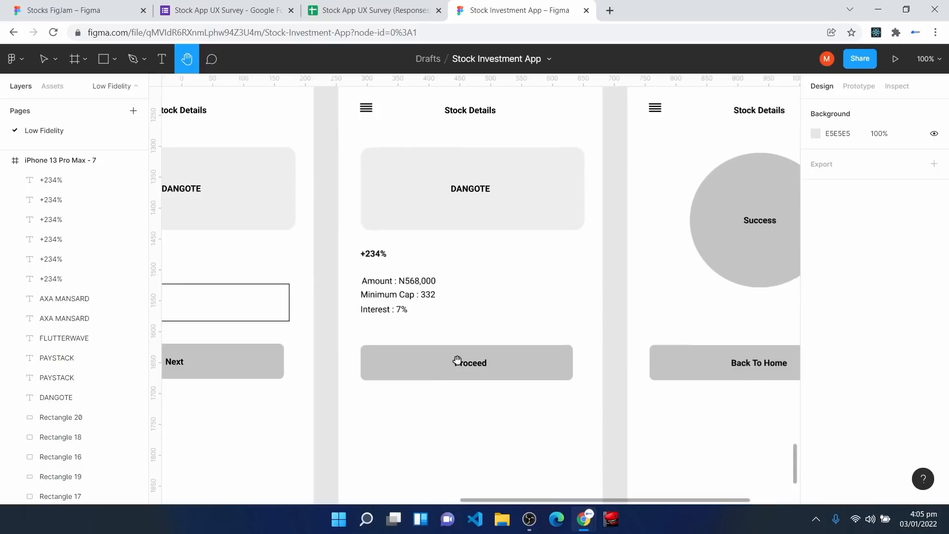
pyautogui.hscroll(4, 615, 445)
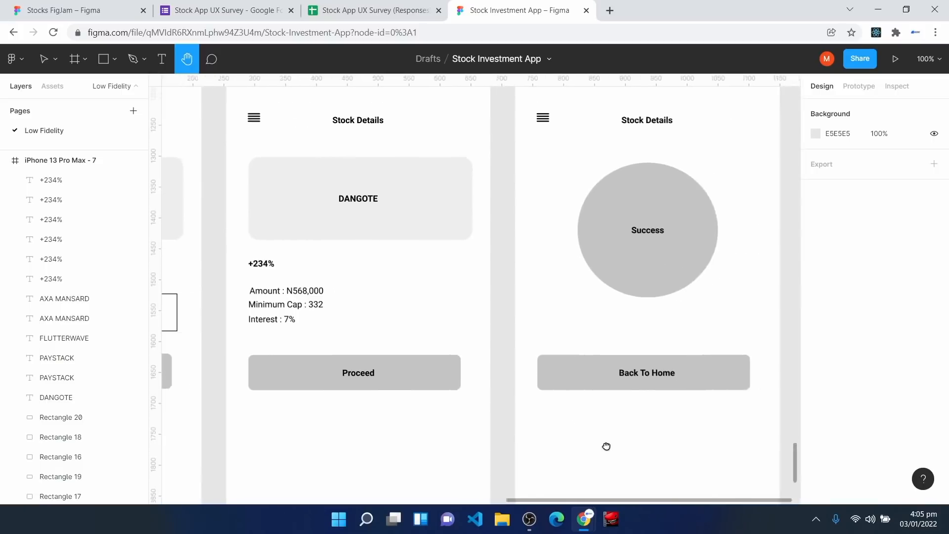
pyautogui.scroll(1, 568, 456)
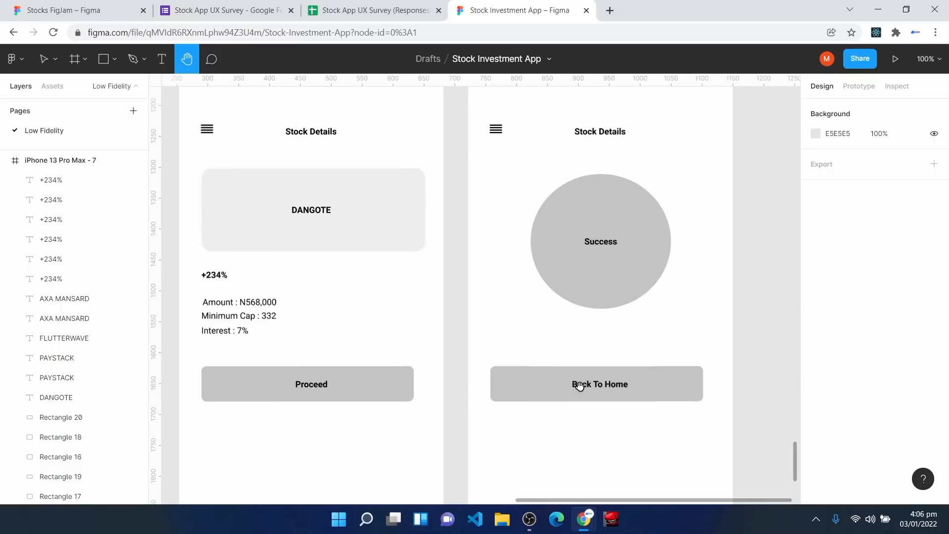
pyautogui.press('-')
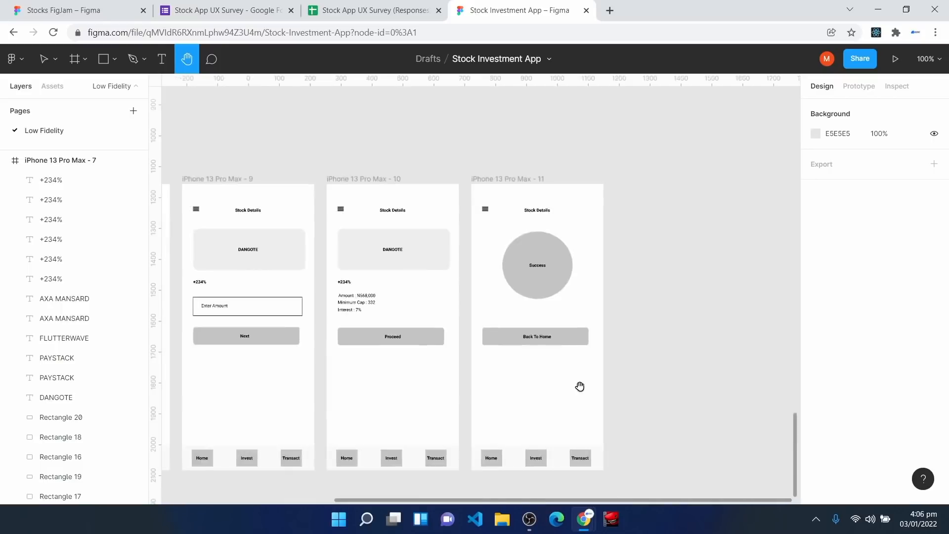
pyautogui.moveTo(285, 286); pyautogui.dragTo(608, 296)
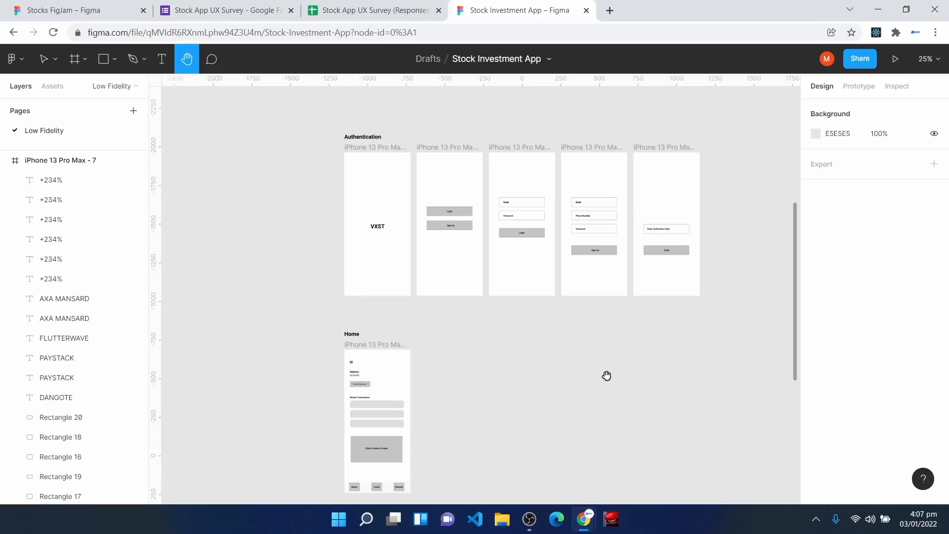
pyautogui.hotkey('ctrl', '+')
pyautogui.scroll(4, 606, 376)
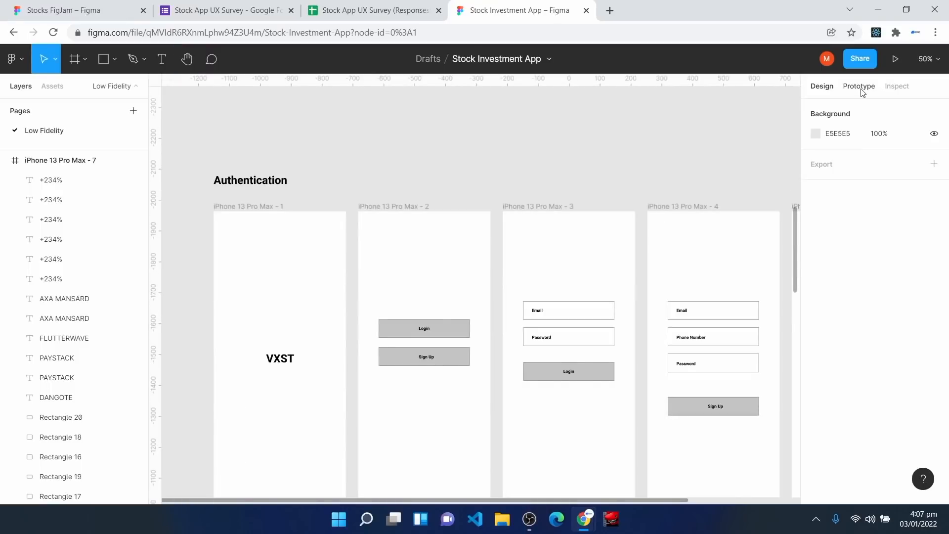
# Step: In Prototype mode, link the VXST splash frame to the Login/Sign Up screen
pyautogui.click(860, 86)
pyautogui.scroll(-1, 217, 175)
pyautogui.click(218, 174)
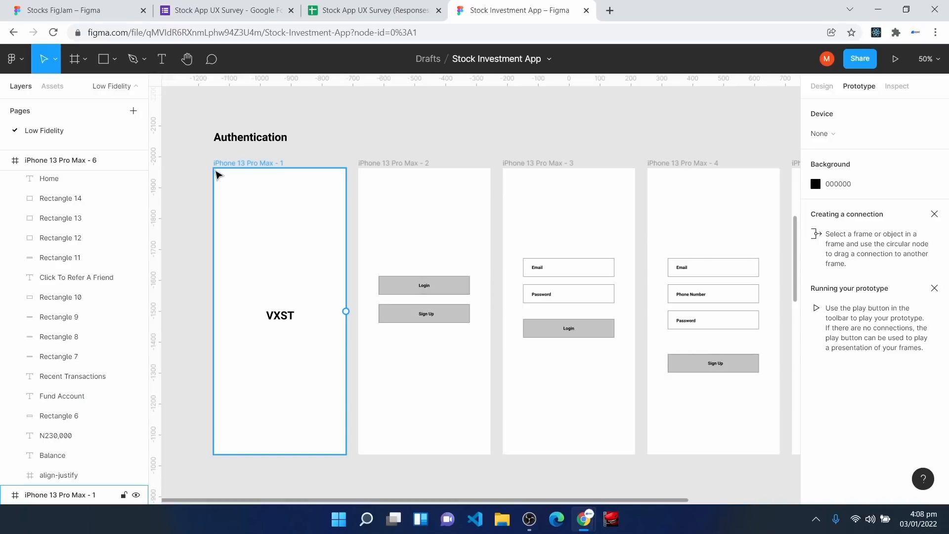
pyautogui.click(217, 175)
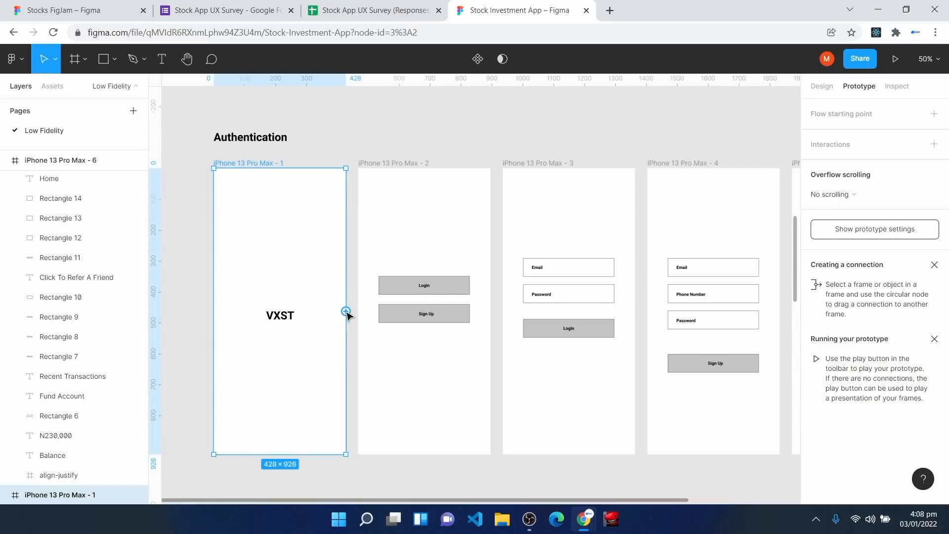
pyautogui.moveTo(348, 316); pyautogui.dragTo(355, 314)
pyautogui.moveTo(355, 315); pyautogui.dragTo(364, 315)
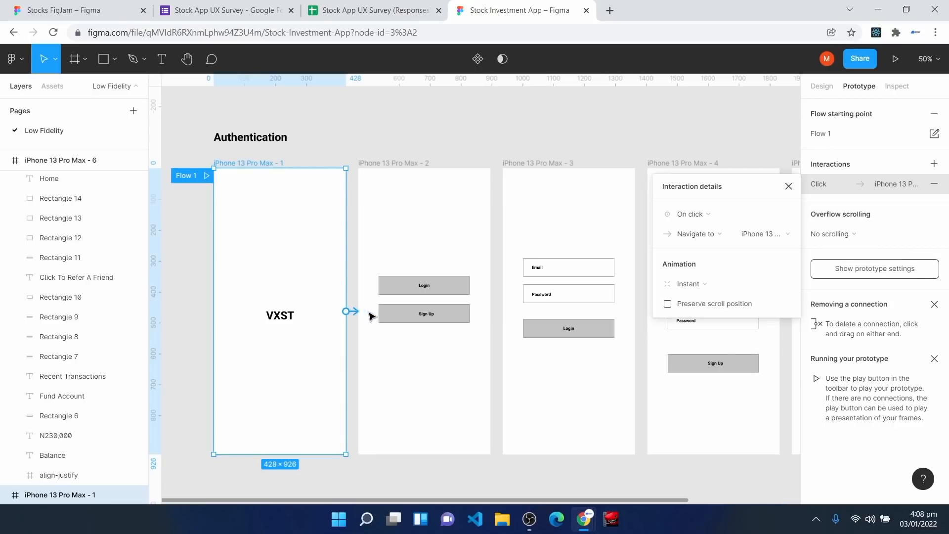
pyautogui.moveTo(750, 190); pyautogui.dragTo(748, 128)
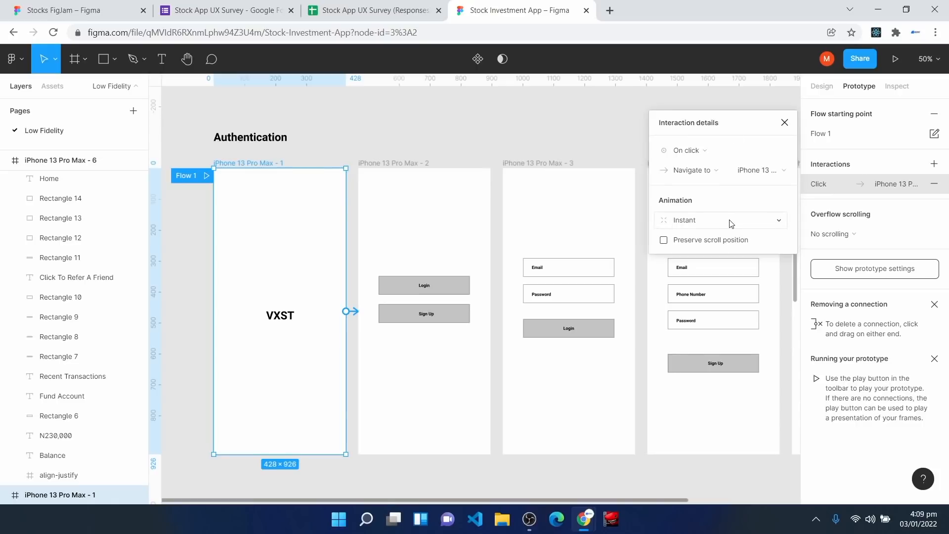
# Step: Keep the interaction as On click, Navigate to iPhone 13 Pro Max - 2
pyautogui.click(685, 154)
pyautogui.click(686, 153)
pyautogui.click(705, 154)
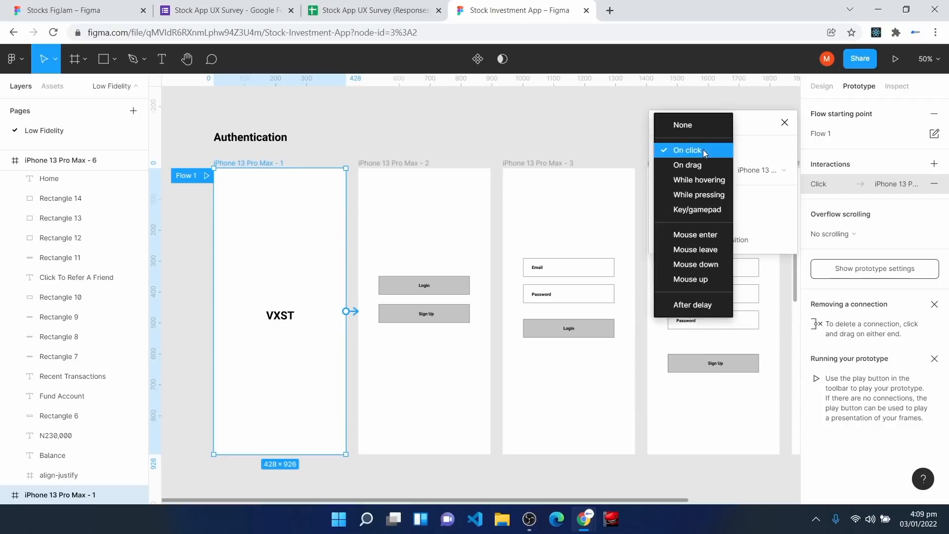
pyautogui.click(703, 150)
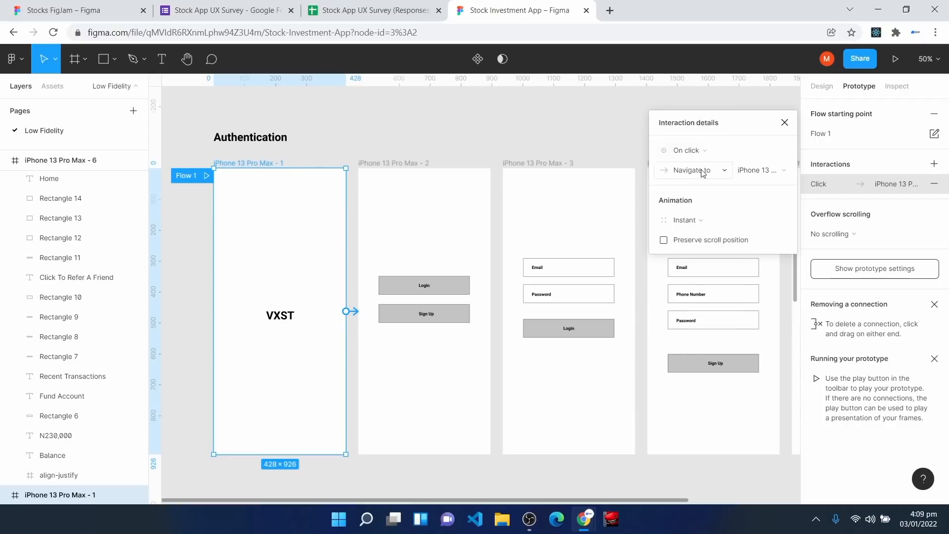
pyautogui.click(703, 171)
pyautogui.click(702, 172)
pyautogui.click(764, 176)
pyautogui.click(764, 176)
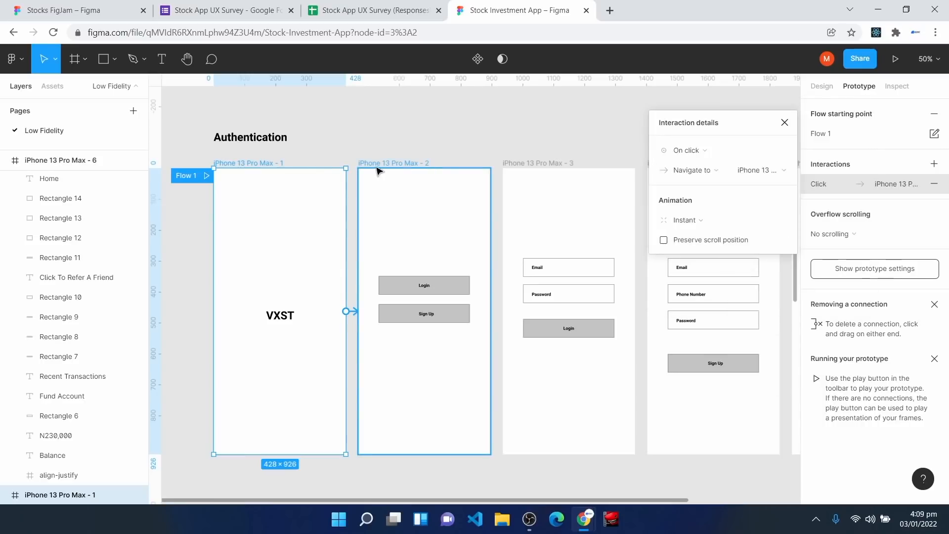
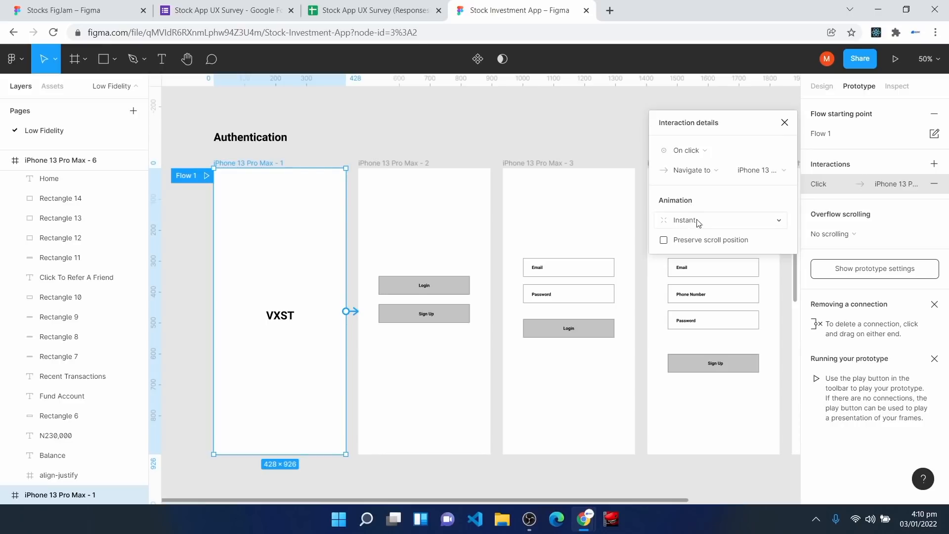
# Step: Set the splash link's animation to Smart animate, Ease in and out, 800ms
pyautogui.click(697, 222)
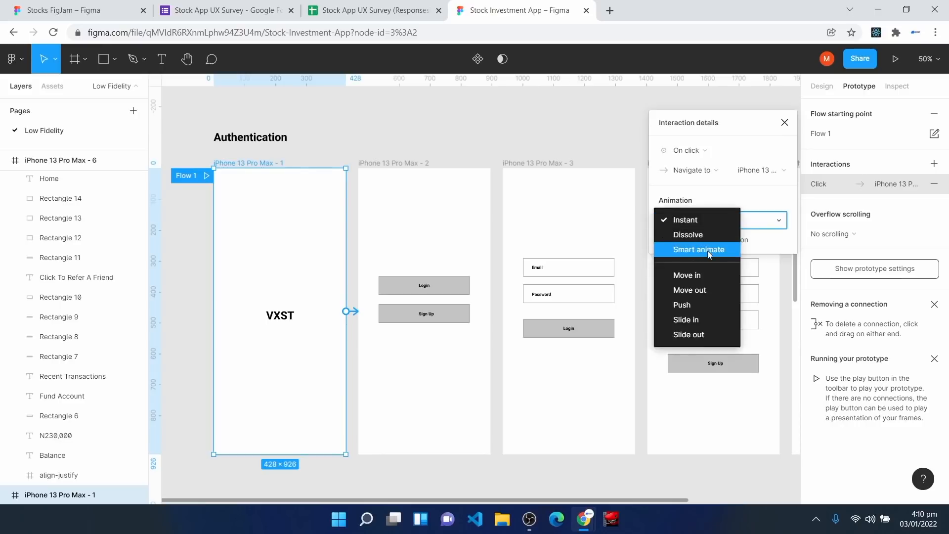
pyautogui.click(708, 250)
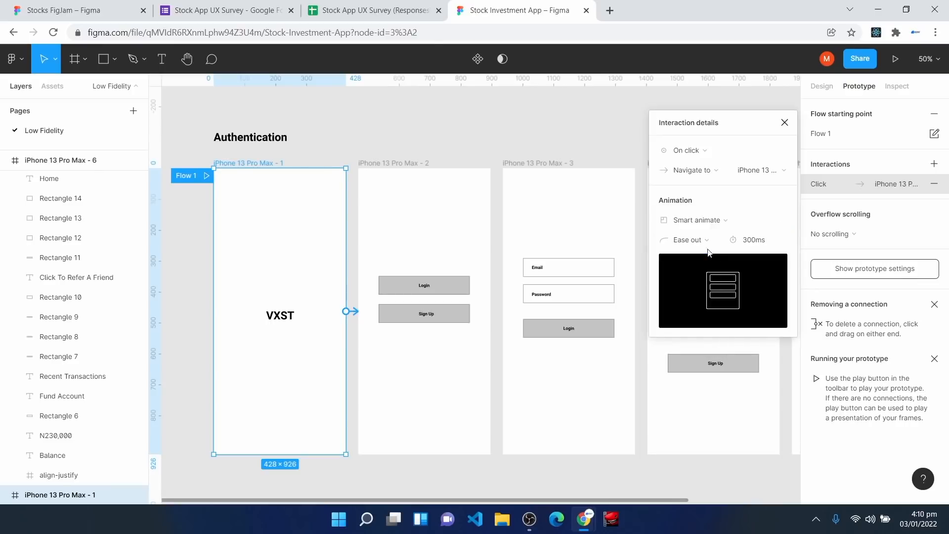
pyautogui.click(704, 241)
pyautogui.click(708, 257)
pyautogui.click(752, 243)
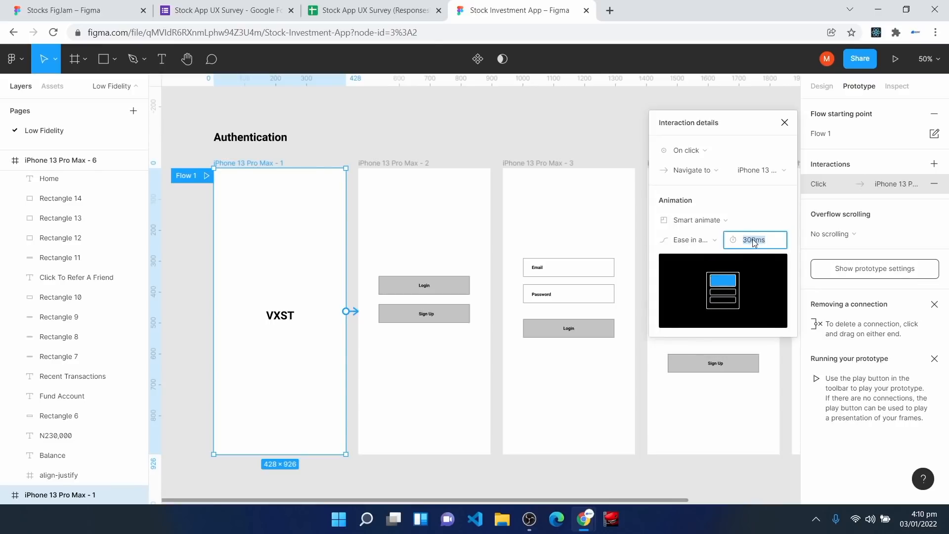
pyautogui.write('800')
pyautogui.press('Return')
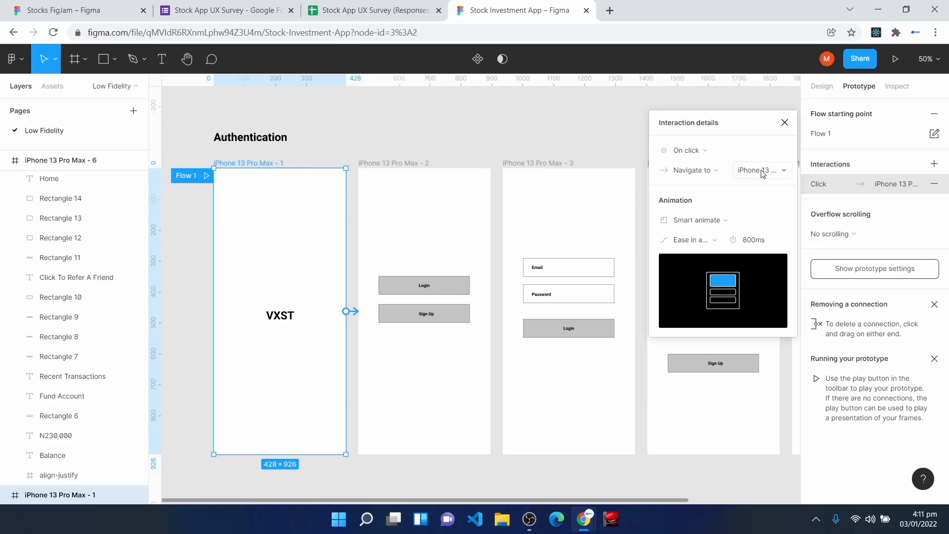
pyautogui.click(785, 122)
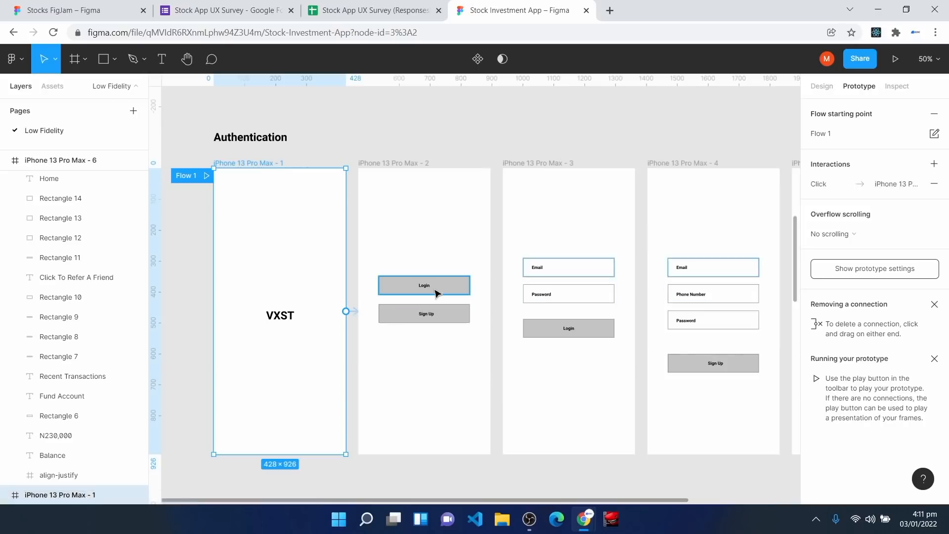
# Step: Link the second screen's Login button to iPhone 13 Pro Max - 3
pyautogui.click(453, 291)
pyautogui.scroll(2, 453, 291)
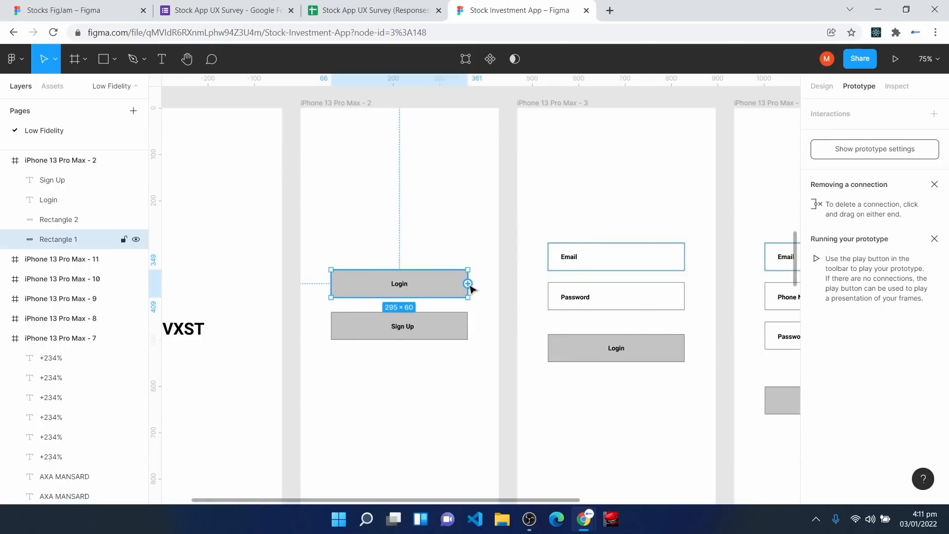
pyautogui.moveTo(468, 284); pyautogui.dragTo(522, 292)
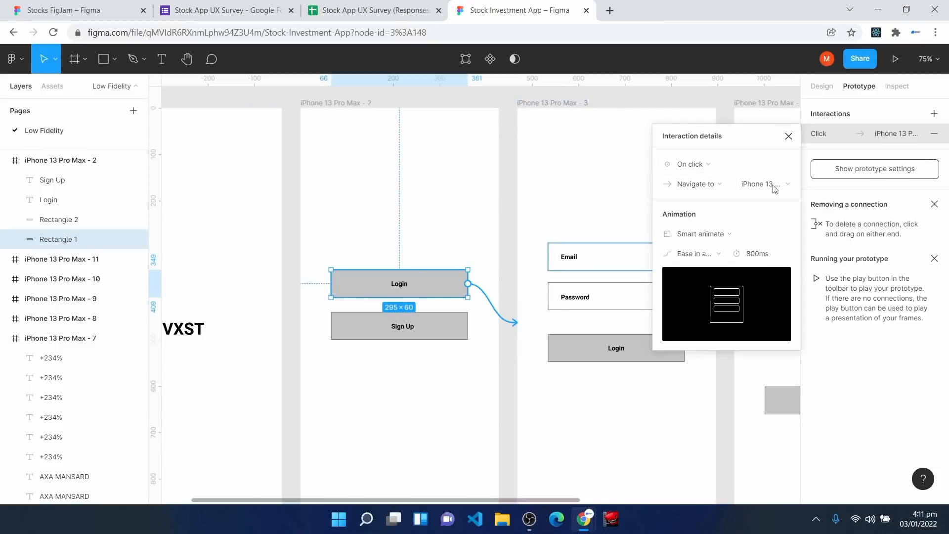
pyautogui.click(789, 138)
# Step: Link the second screen's Sign Up button to iPhone 13 Pro Max - 4
pyautogui.click(442, 335)
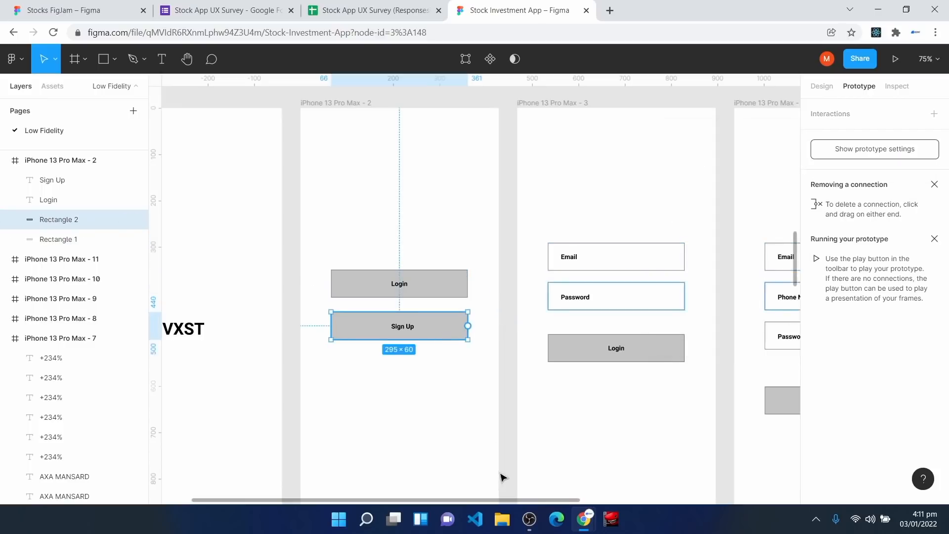
pyautogui.moveTo(530, 500); pyautogui.dragTo(618, 518)
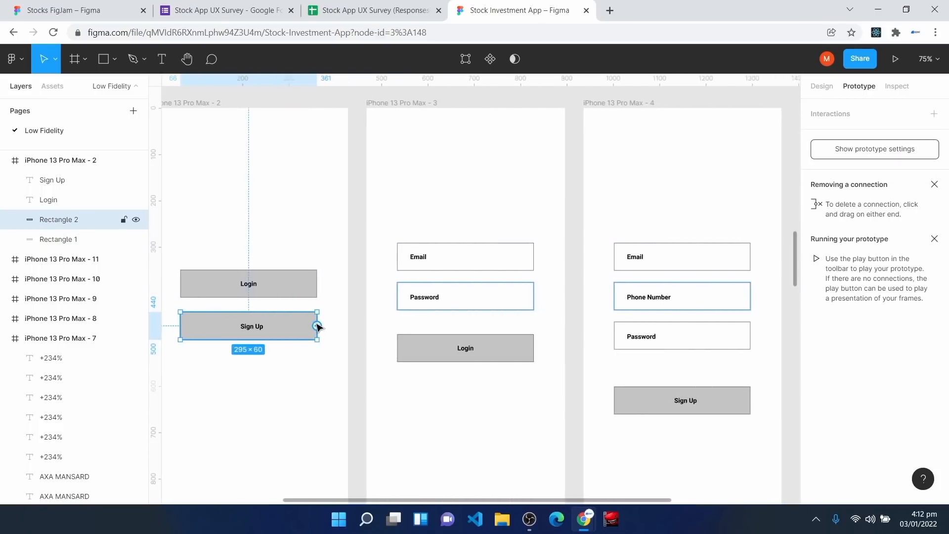
pyautogui.moveTo(317, 326); pyautogui.dragTo(586, 278)
pyautogui.press('Escape')
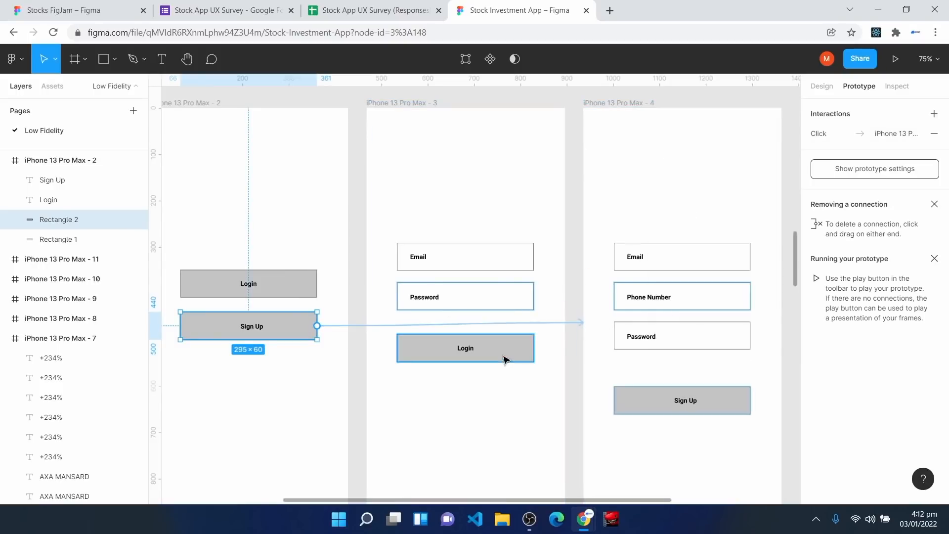
pyautogui.click(453, 209)
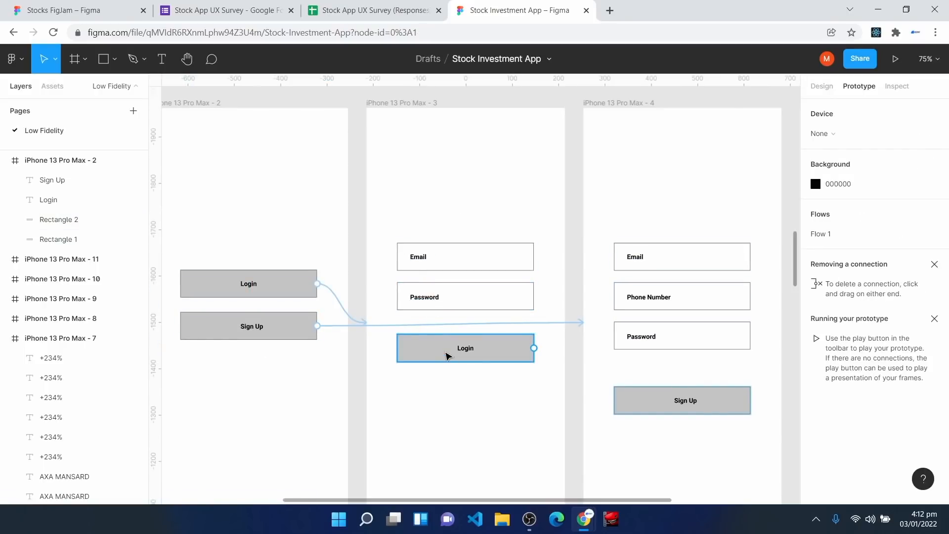
# Step: Drag a link from the third screen's Login button toward the Home screen
pyautogui.click(447, 356)
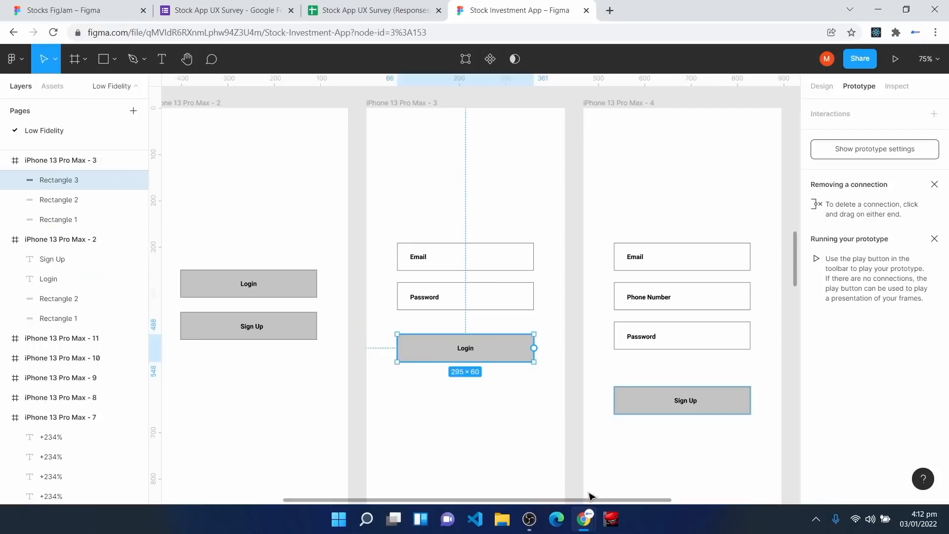
pyautogui.scroll(-3, 484, 438)
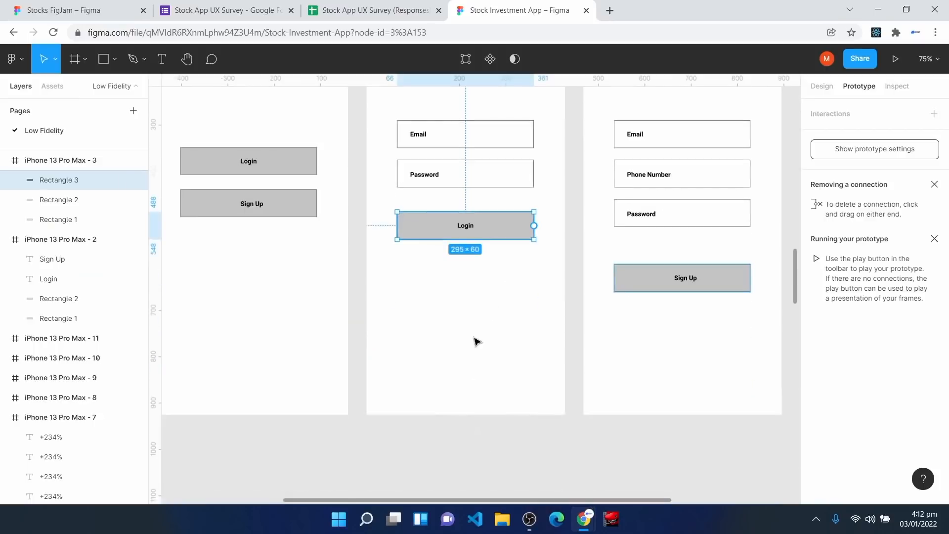
pyautogui.moveTo(534, 225); pyautogui.dragTo(346, 410)
pyautogui.moveTo(506, 500); pyautogui.dragTo(652, 521)
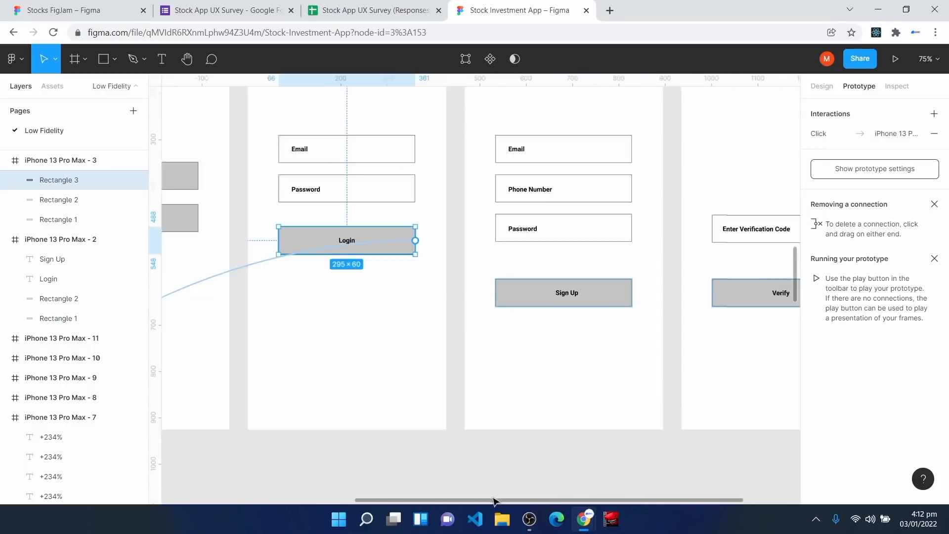
# Step: Link the fourth screen's Sign Up button to the verification screen
pyautogui.press('space')
pyautogui.moveTo(366, 377); pyautogui.dragTo(517, 397)
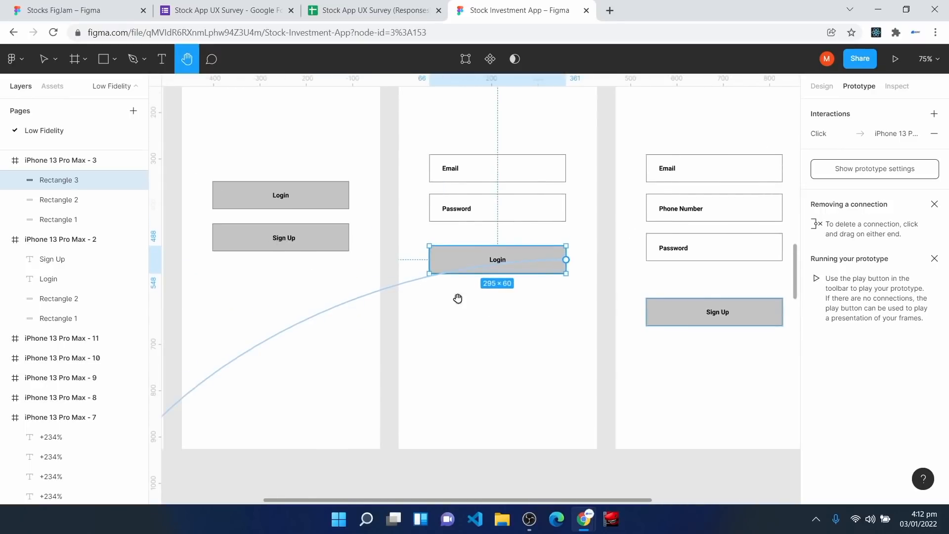
pyautogui.moveTo(646, 377); pyautogui.dragTo(463, 390)
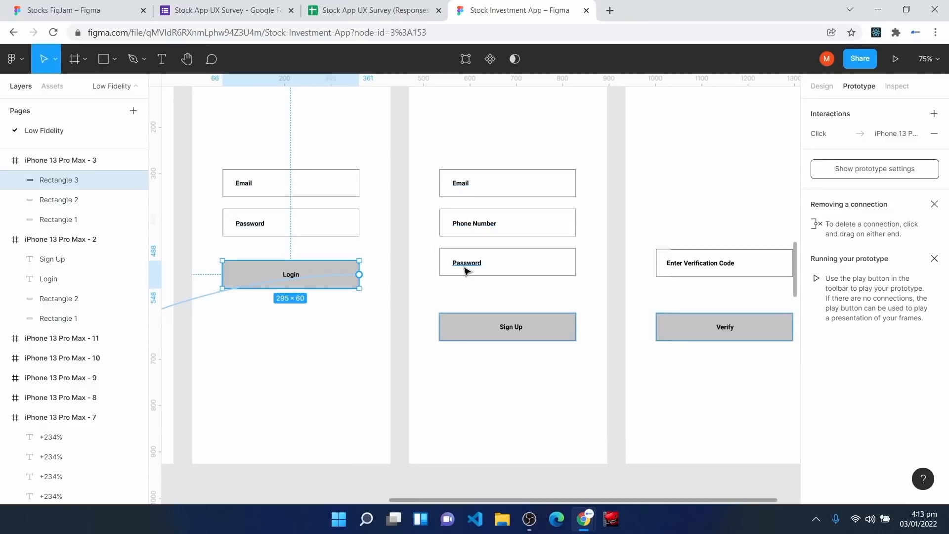
pyautogui.click(465, 328)
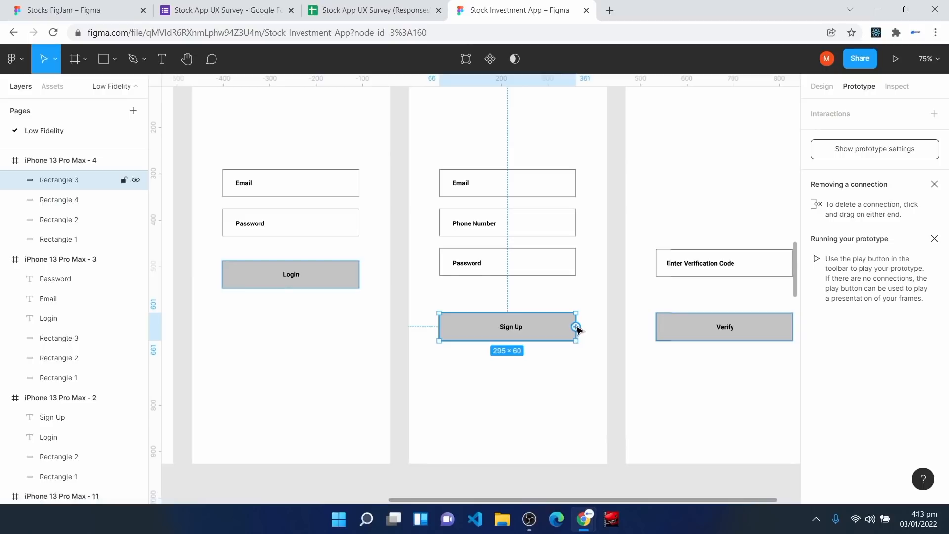
pyautogui.moveTo(576, 327); pyautogui.dragTo(632, 231)
pyautogui.click(787, 136)
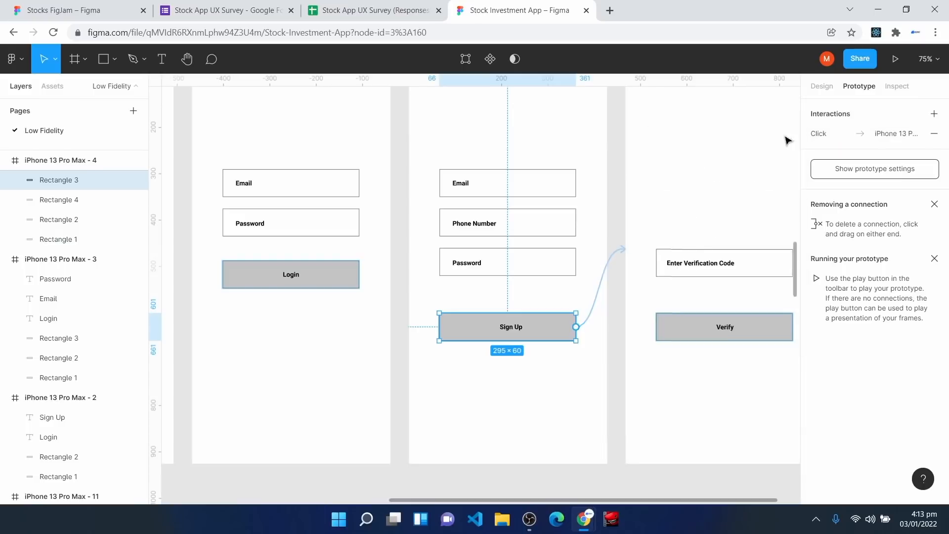
# Step: Drag a link from the Verify button toward the Home screen
pyautogui.moveTo(669, 501); pyautogui.dragTo(709, 500)
pyautogui.click(678, 324)
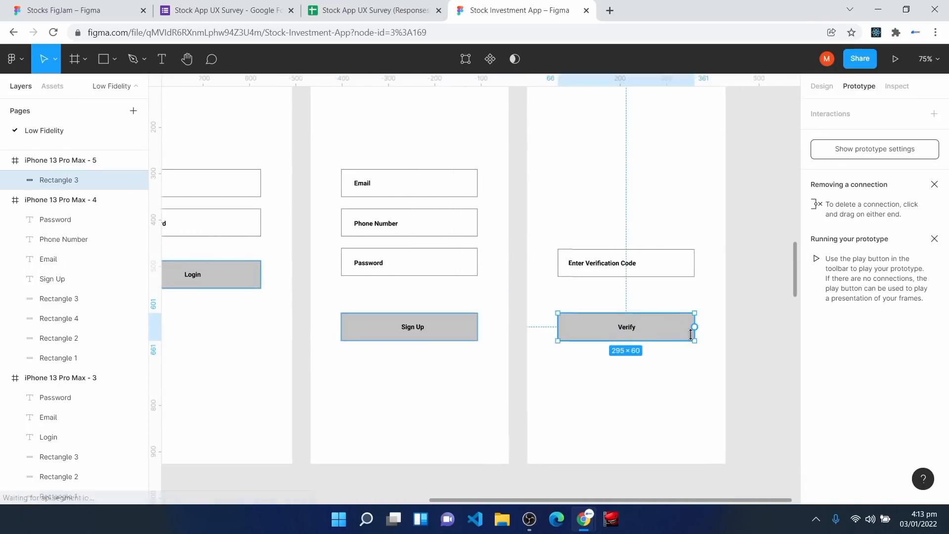
pyautogui.moveTo(695, 326); pyautogui.dragTo(396, 500)
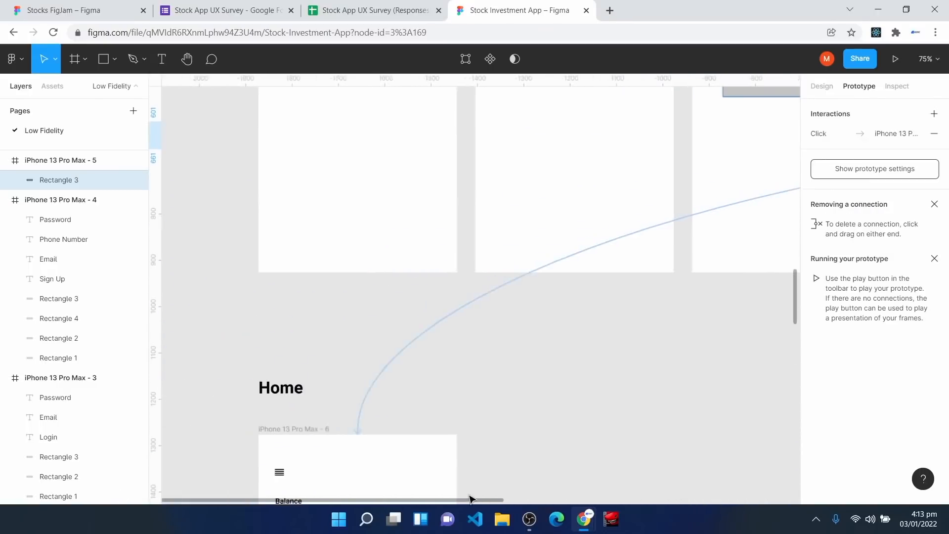
# Step: Attach the Verify link to the Home screen and pan back to the authentication screens
pyautogui.click(587, 405)
pyautogui.scroll(-1, 587, 403)
pyautogui.press('space')
pyautogui.moveTo(600, 248); pyautogui.dragTo(416, 358)
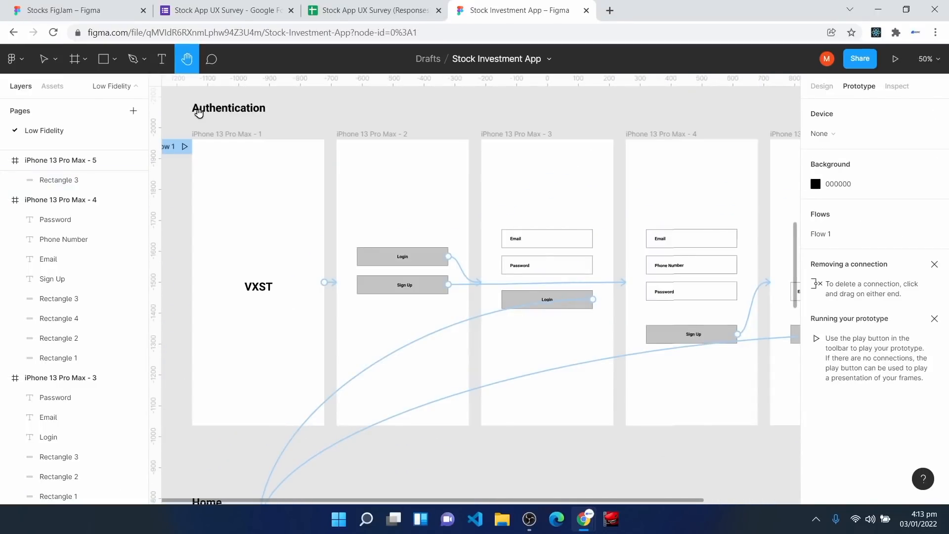
# Step: Bring the Home frame fully into view and select its Fund Account button
pyautogui.scroll(-3, 280, 384)
pyautogui.scroll(-3, 284, 387)
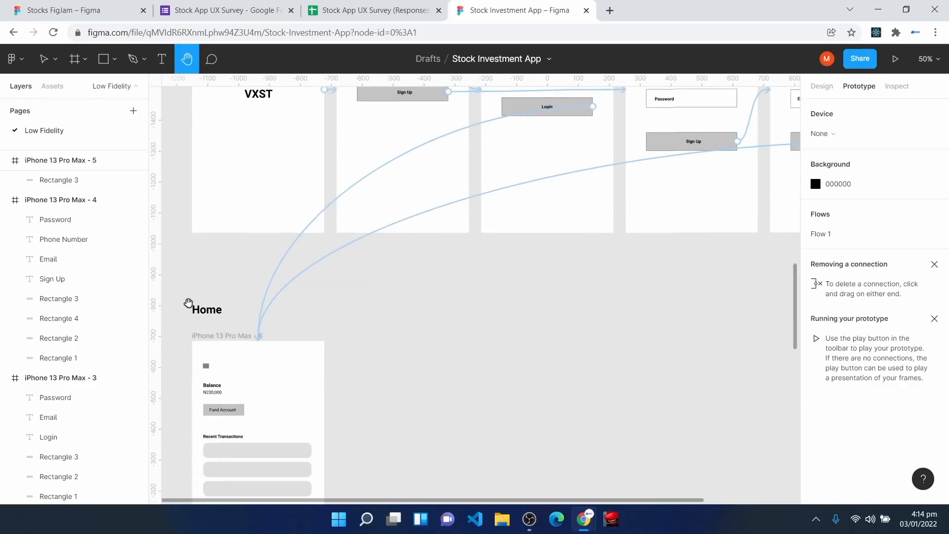
pyautogui.scroll(-5, 256, 252)
pyautogui.press('v')
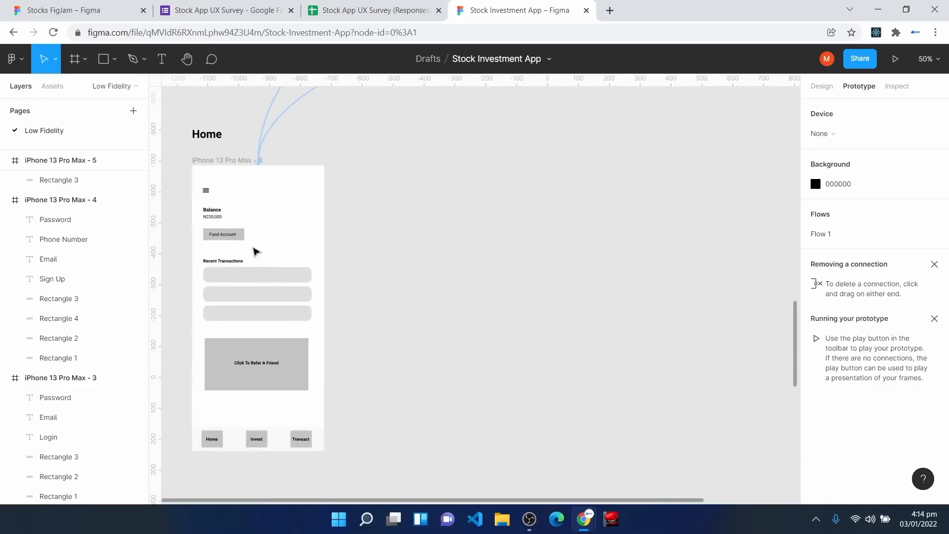
pyautogui.scroll(-1, 255, 251)
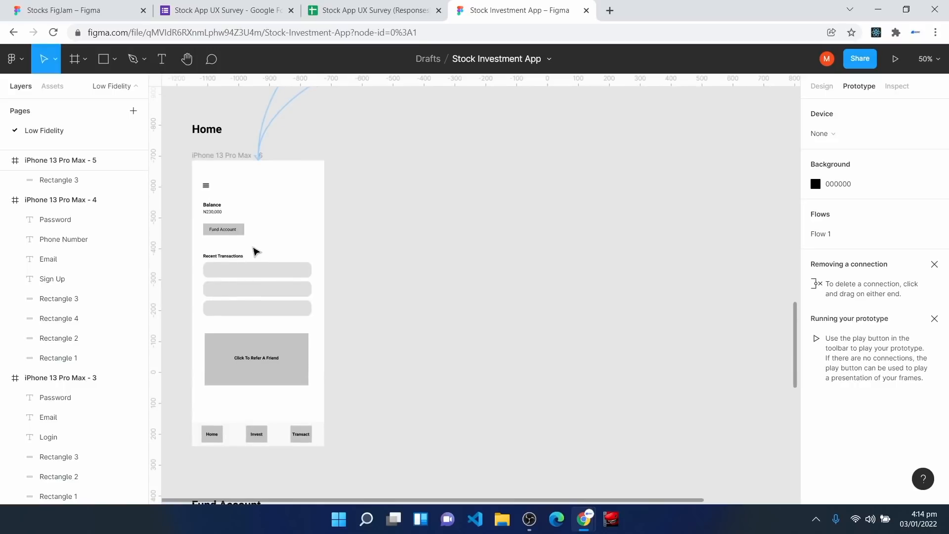
pyautogui.press('h')
pyautogui.scroll(3, 258, 307)
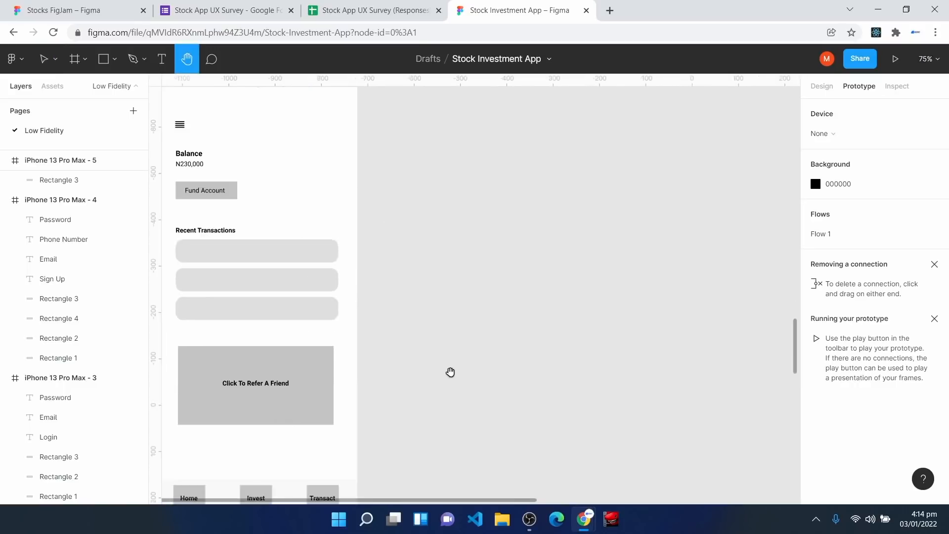
pyautogui.moveTo(451, 265); pyautogui.dragTo(579, 305)
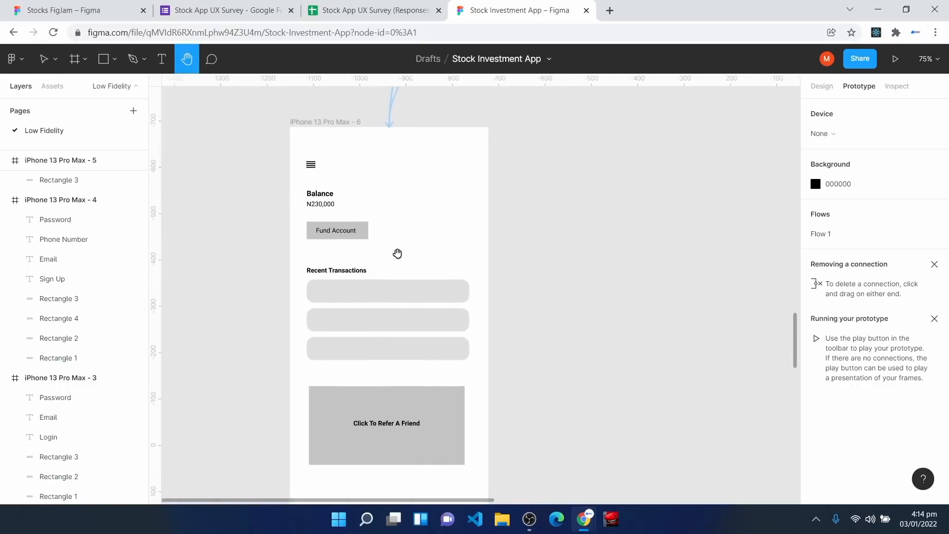
pyautogui.press('v')
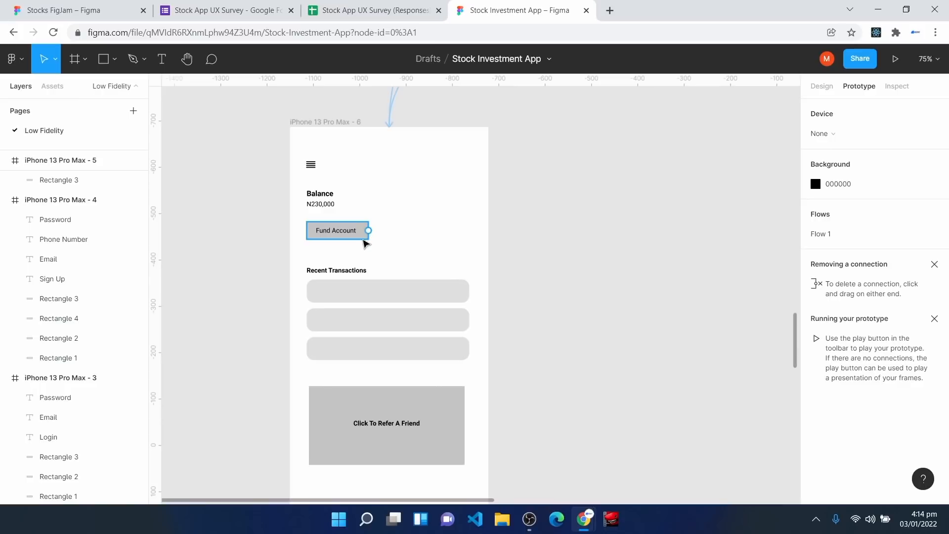
pyautogui.click(367, 231)
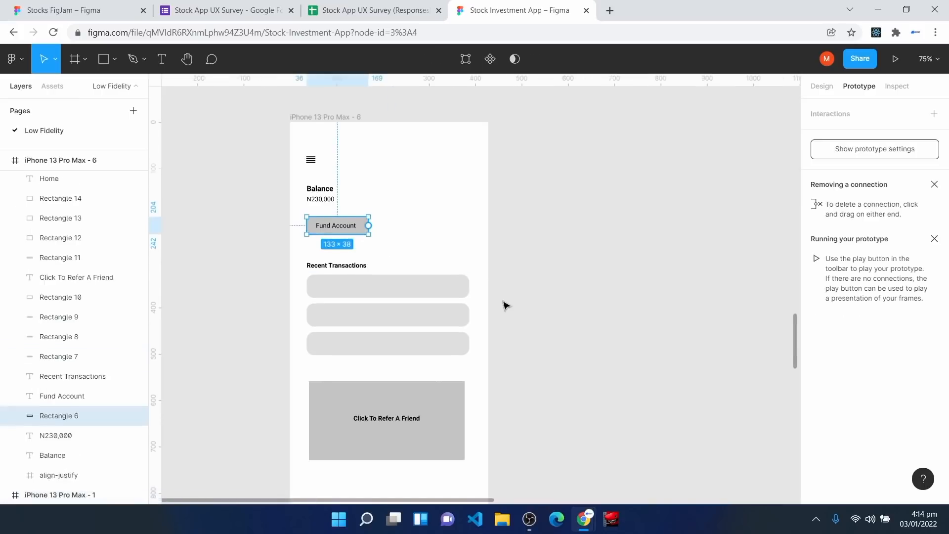
pyautogui.scroll(-4, 505, 305)
pyautogui.scroll(1, 401, 176)
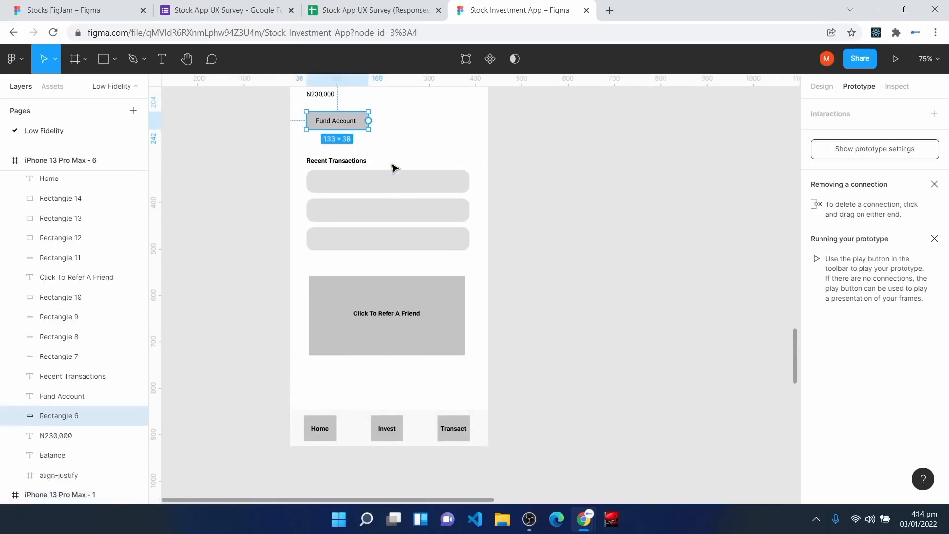
# Step: Link the Fund Account button to Frame 1 with an On click trigger
pyautogui.moveTo(368, 120); pyautogui.dragTo(385, 371)
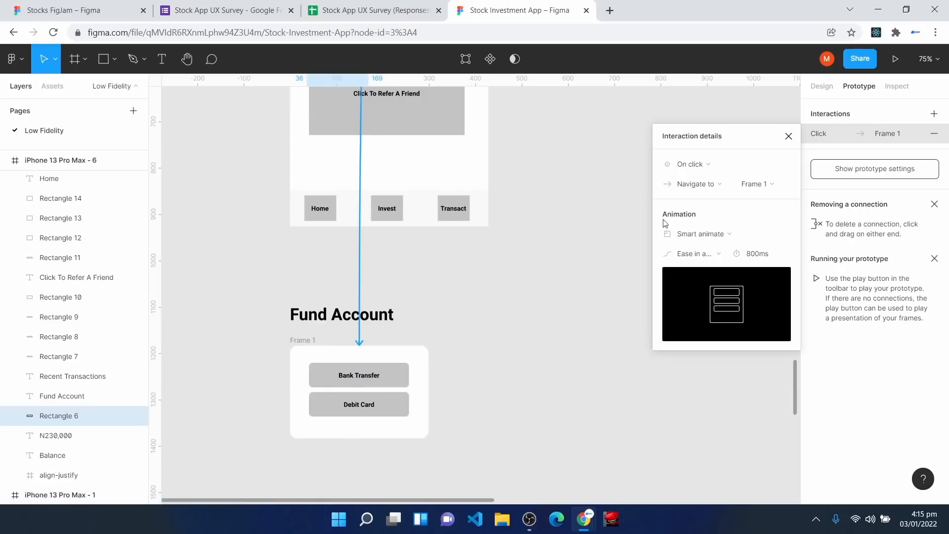
pyautogui.moveTo(741, 138); pyautogui.dragTo(722, 131)
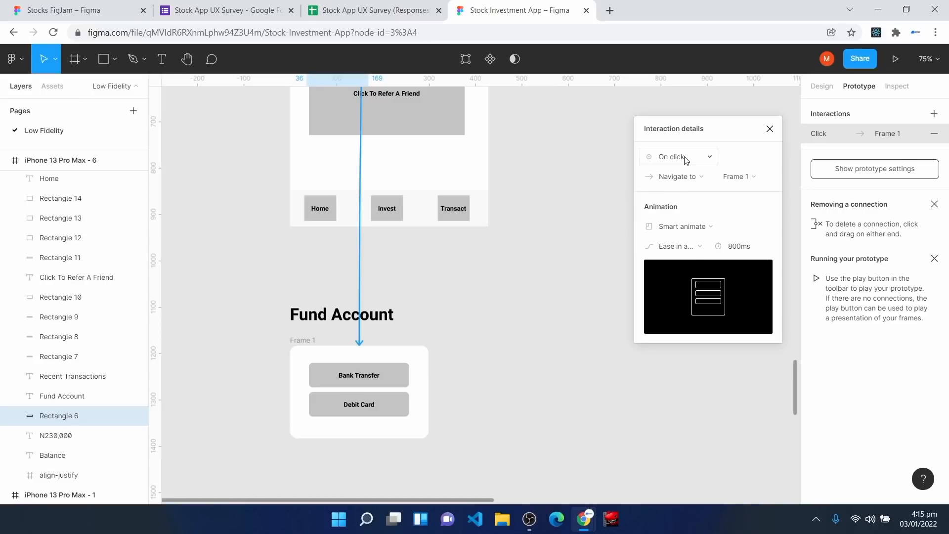
pyautogui.click(685, 157)
pyautogui.click(684, 157)
# Step: Make the action Open overlay, positioned Centered, with Instant animation, then deselect
pyautogui.click(681, 179)
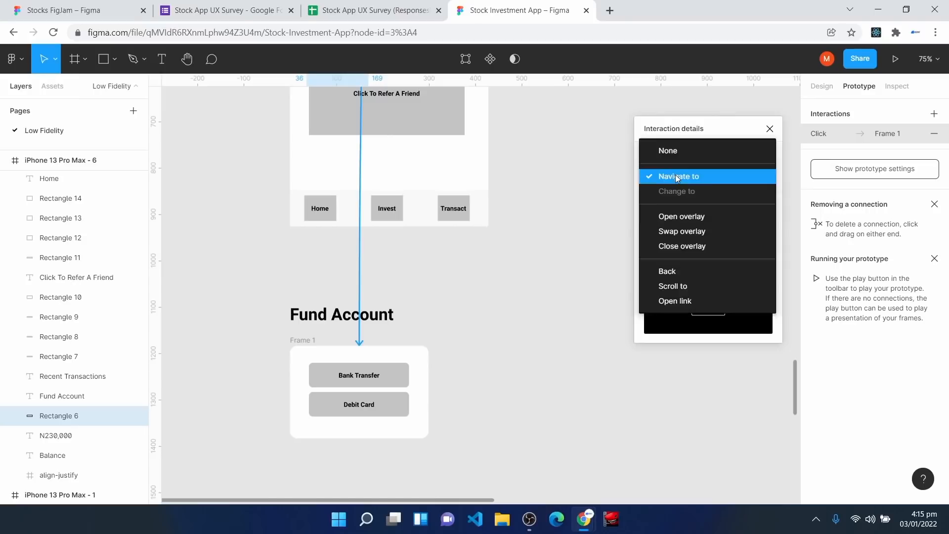
pyautogui.click(683, 217)
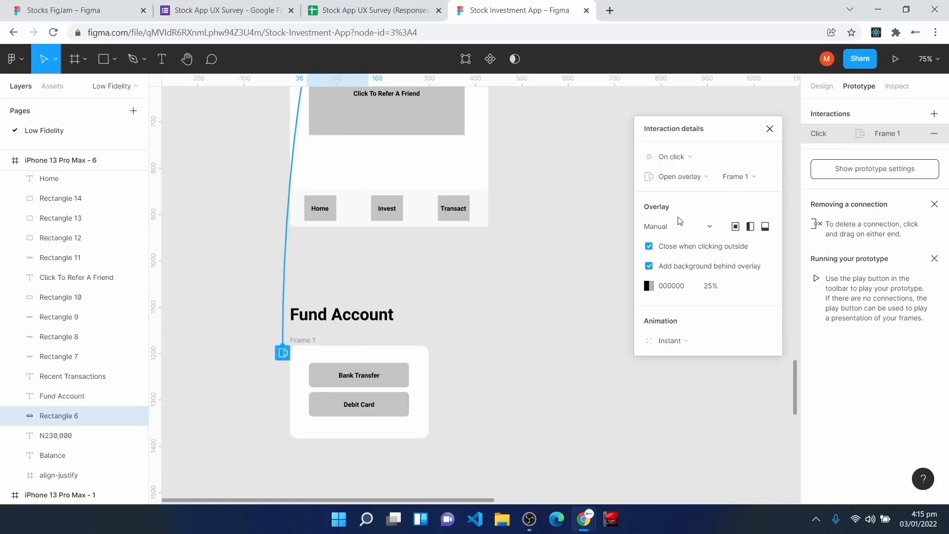
pyautogui.click(674, 228)
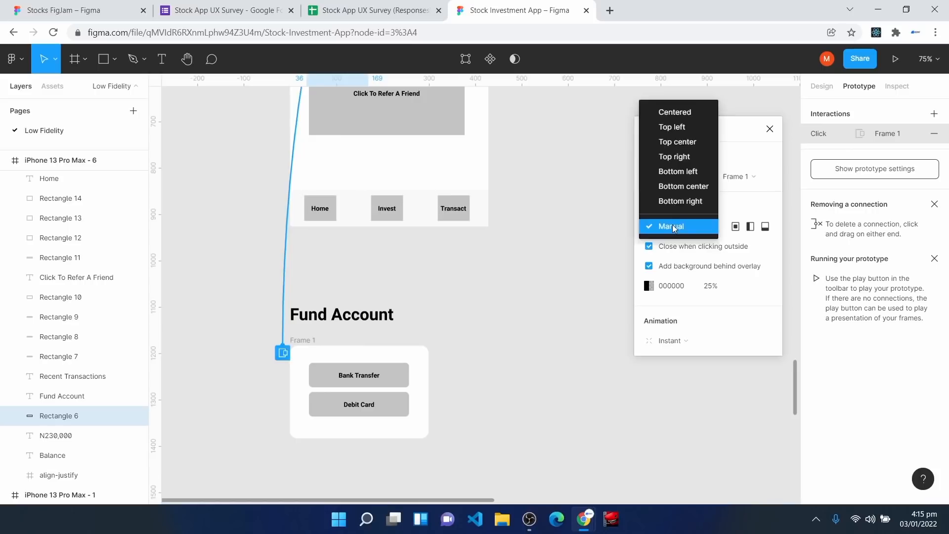
pyautogui.click(675, 113)
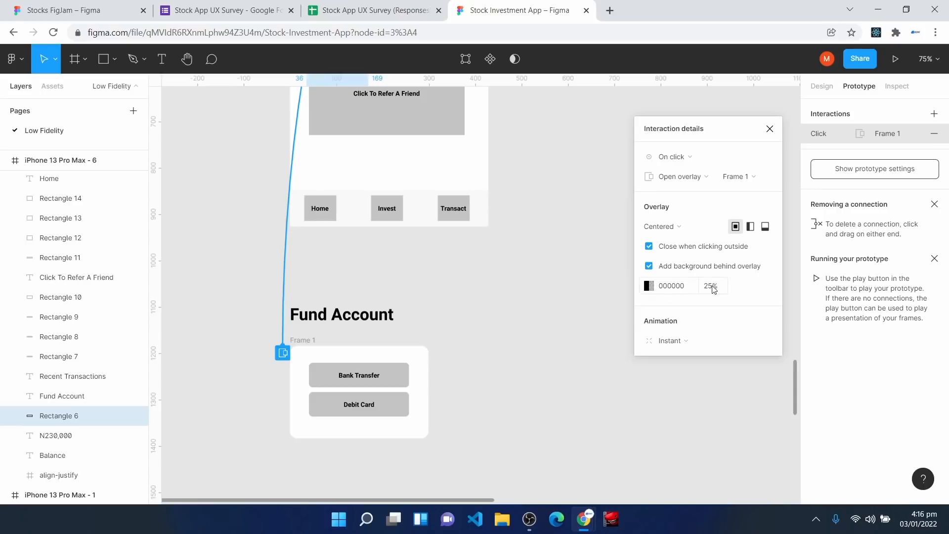
pyautogui.click(690, 344)
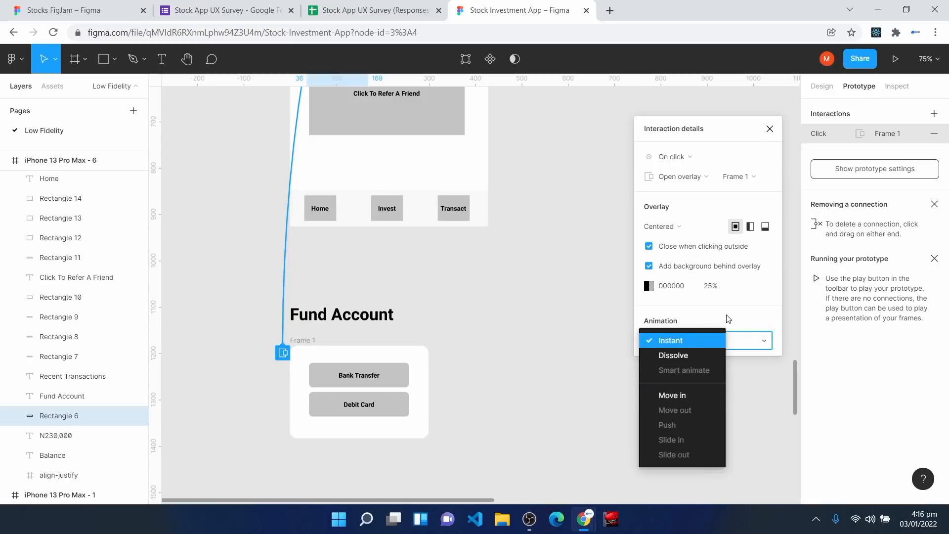
pyautogui.click(730, 318)
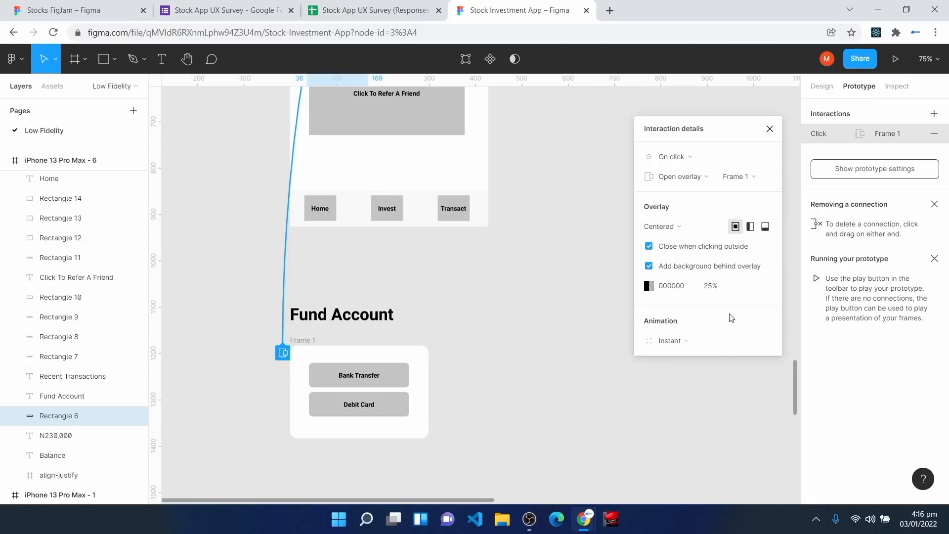
pyautogui.click(770, 130)
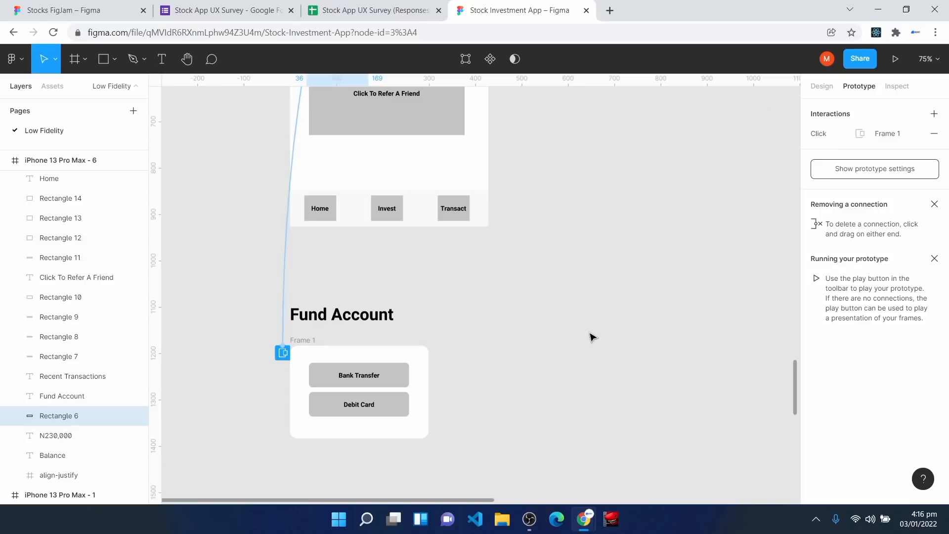
pyautogui.click(583, 417)
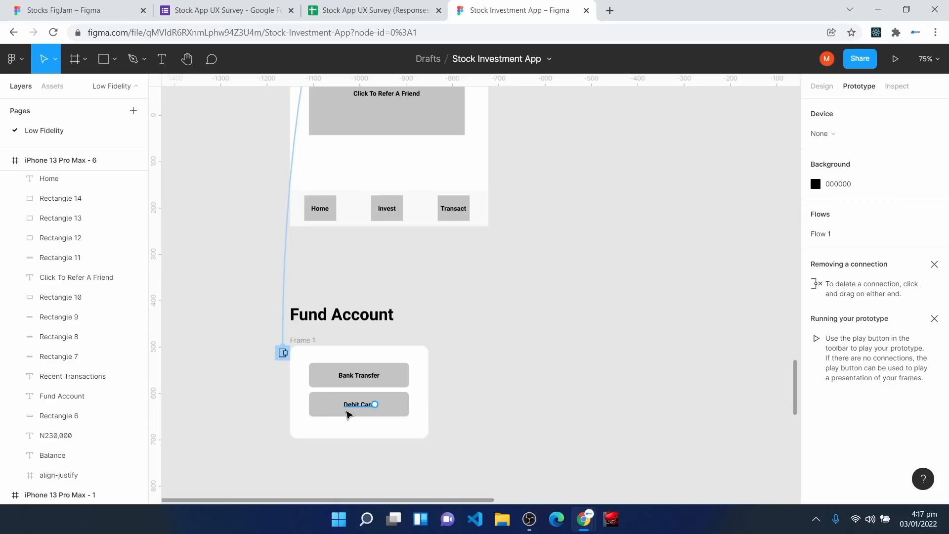
# Step: Duplicate the Home frame and delete the content below the balance in the copy
pyautogui.scroll(10, 577, 424)
pyautogui.scroll(-1, 581, 424)
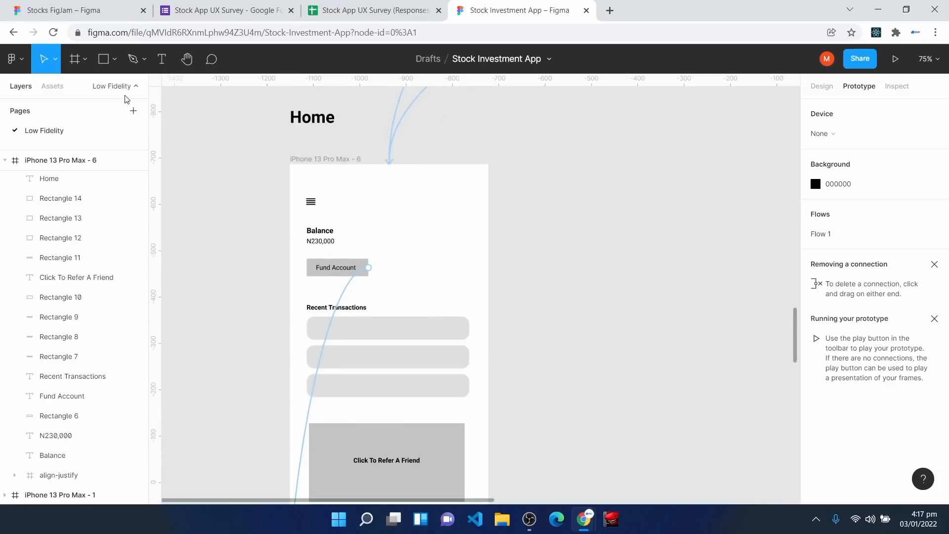
pyautogui.click(822, 87)
pyautogui.click(293, 159)
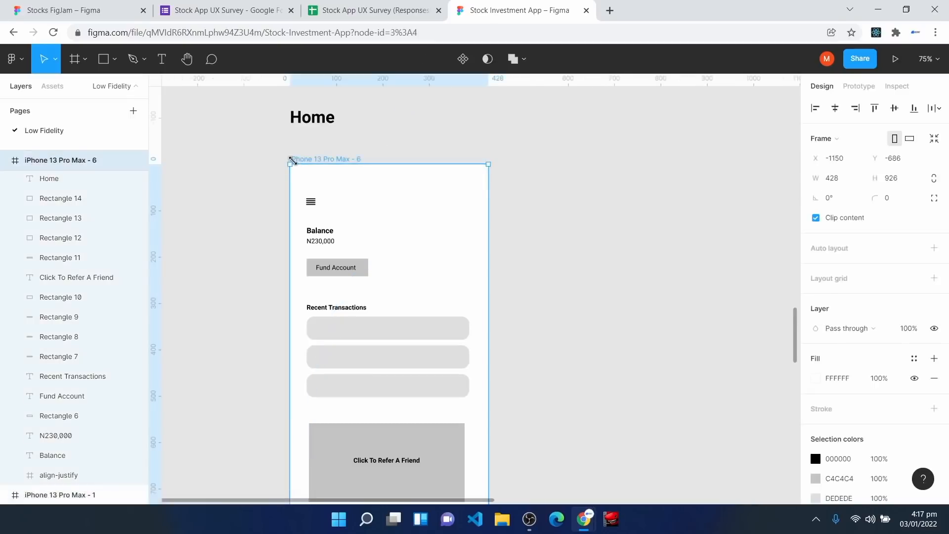
pyautogui.hotkey('ctrl', 'd')
pyautogui.scroll(-1, 607, 250)
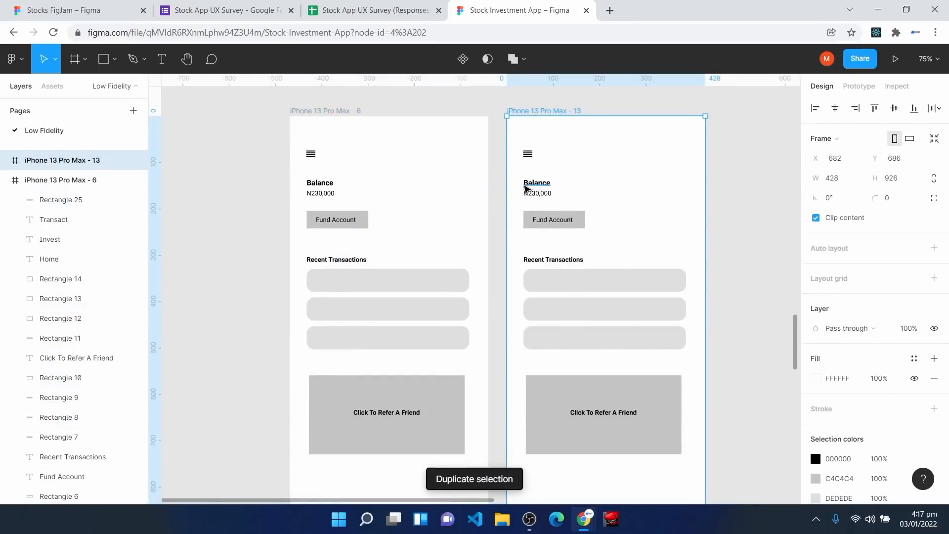
pyautogui.moveTo(523, 205); pyautogui.dragTo(699, 473)
pyautogui.press('Delete')
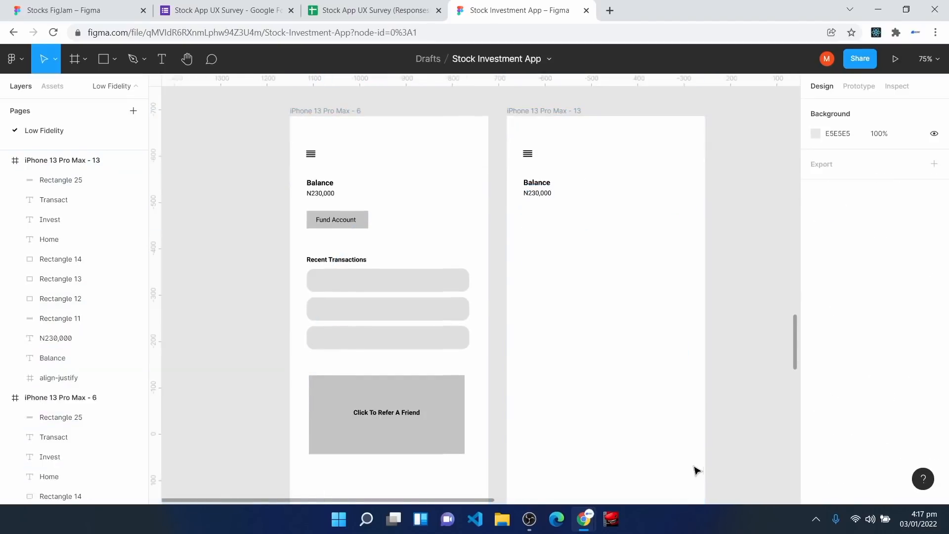
# Step: Delete N230,000, centre the Balance heading and retype it as 'Bank Transfer'
pyautogui.click(539, 195)
pyautogui.press('Delete')
pyautogui.moveTo(540, 185); pyautogui.dragTo(611, 184)
pyautogui.doubleClick(606, 185)
pyautogui.write('Bank Transfer')
pyautogui.press('Escape')
pyautogui.scroll(-1, 598, 346)
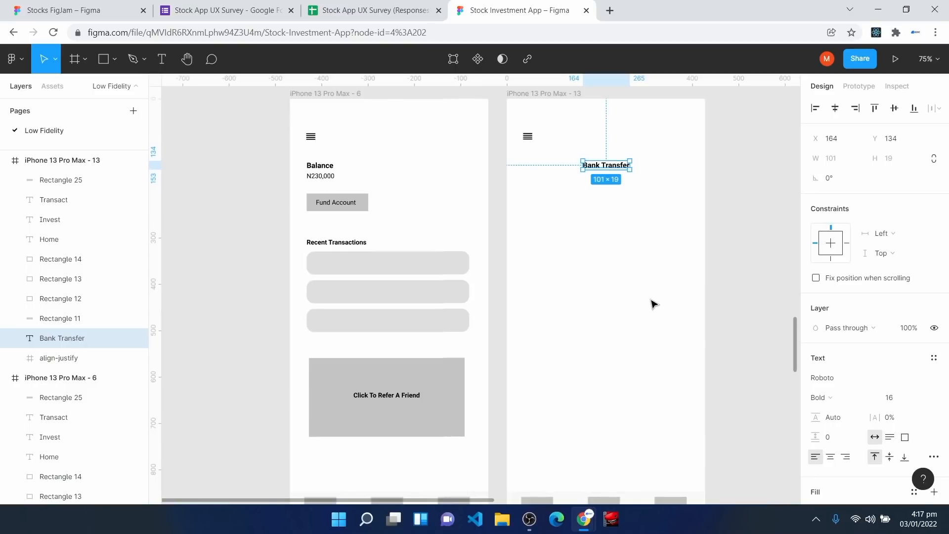
pyautogui.scroll(-6, 439, 383)
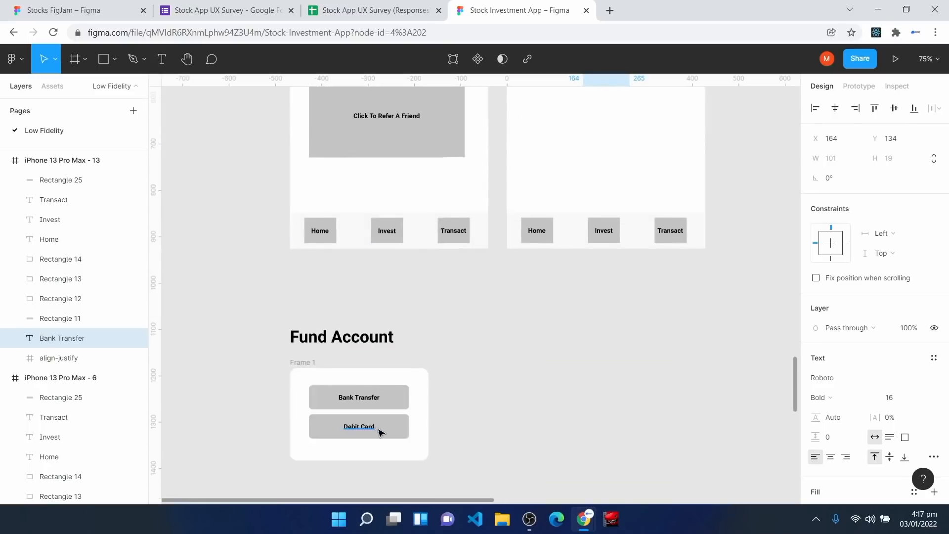
pyautogui.scroll(7, 389, 437)
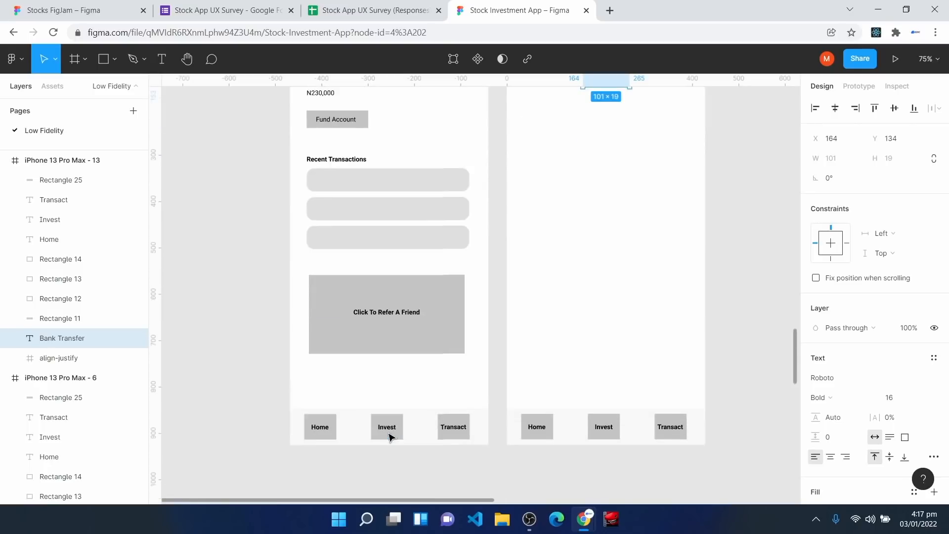
pyautogui.click(514, 137)
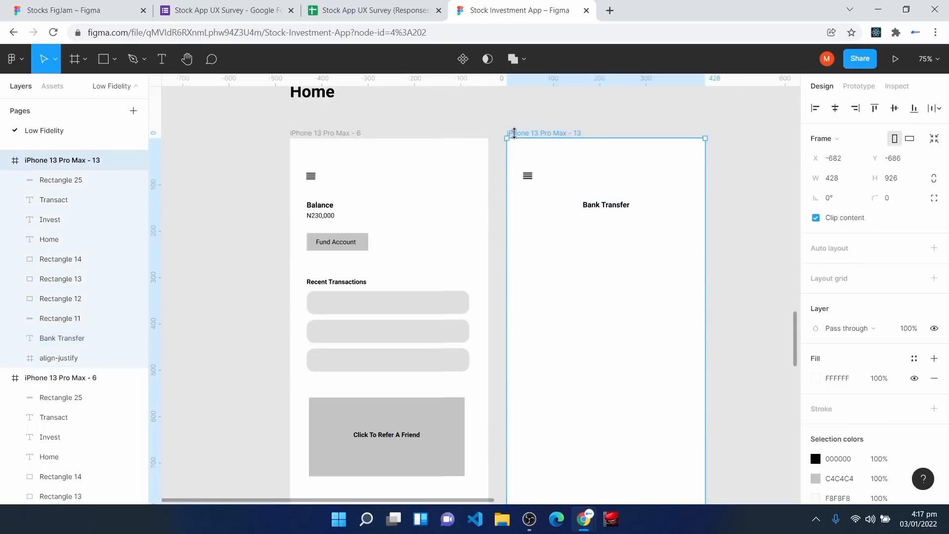
# Step: Delete the iPhone 13 Pro Max - 13 Bank Transfer frame and return to the Home frame
pyautogui.press('Delete')
pyautogui.scroll(1, 447, 289)
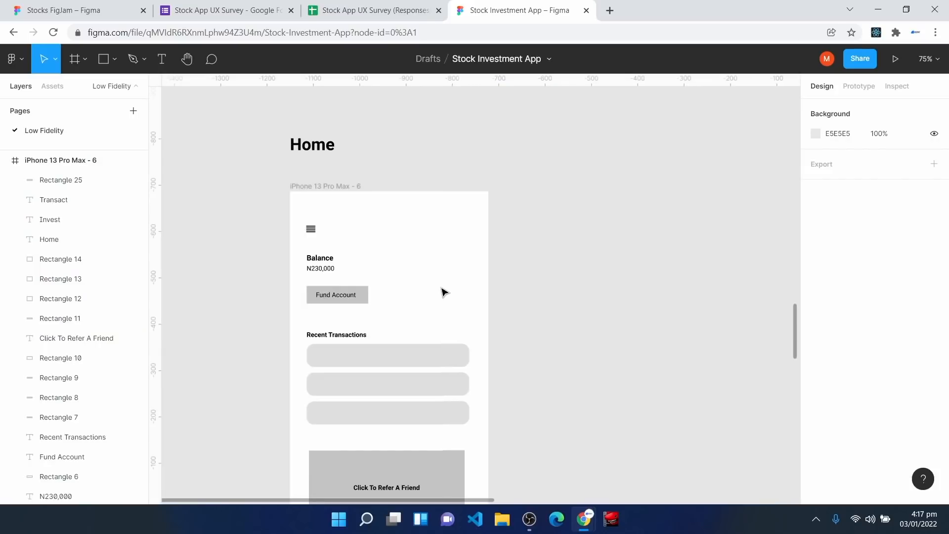
pyautogui.scroll(-15, 442, 292)
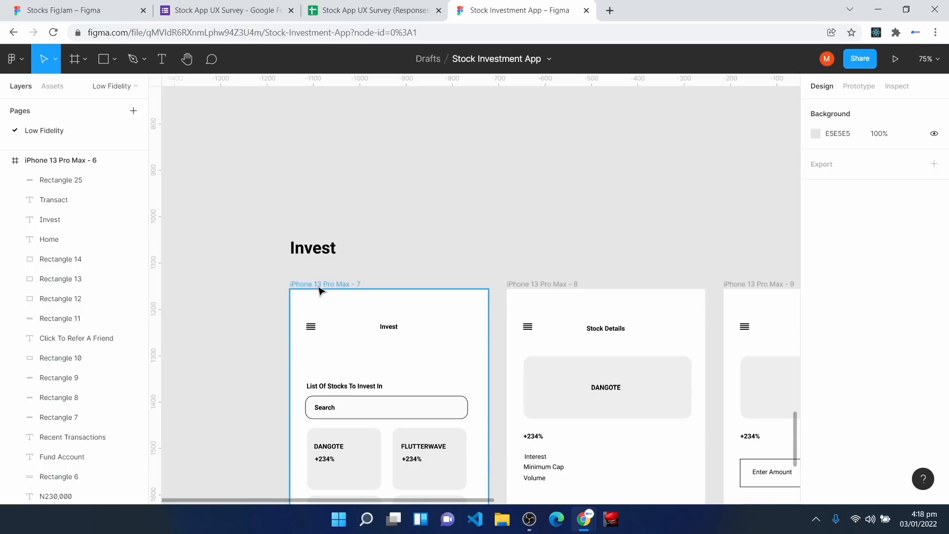
pyautogui.scroll(10, 441, 310)
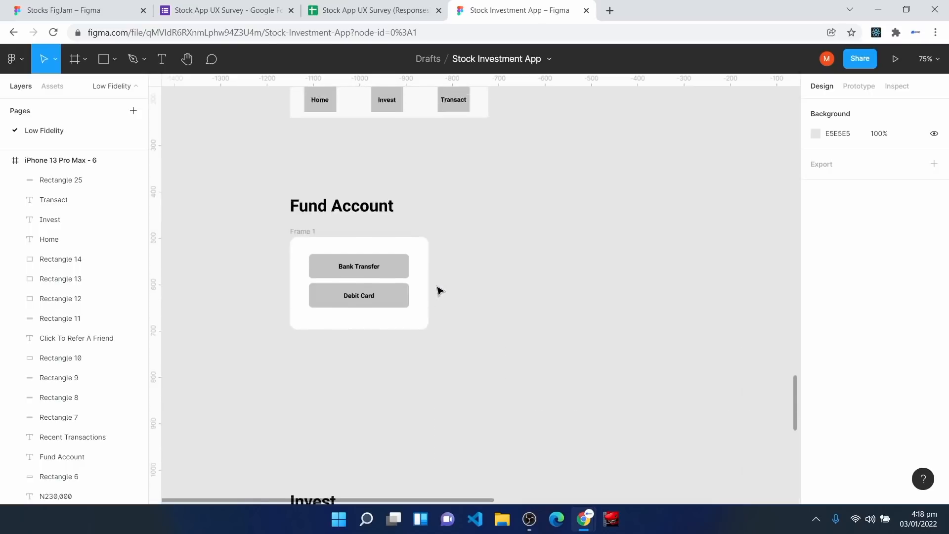
pyautogui.scroll(4, 442, 289)
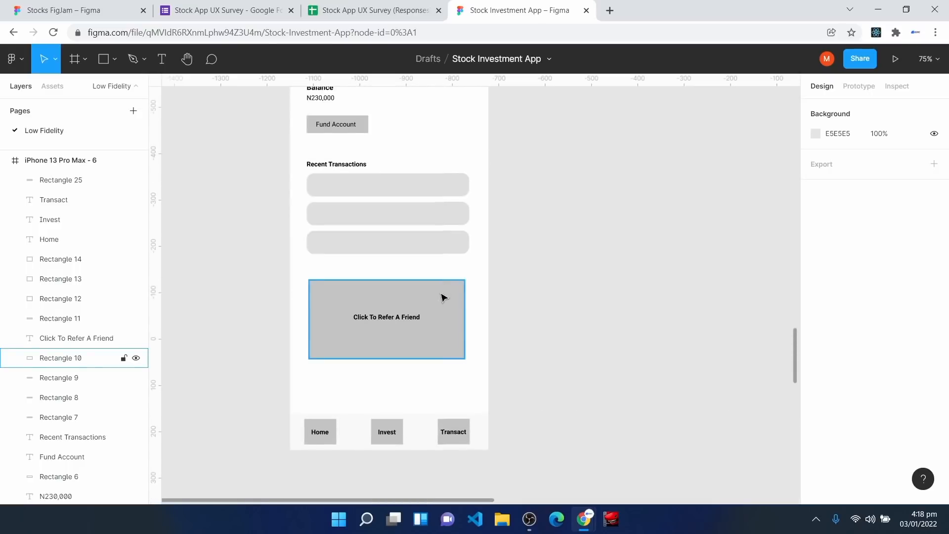
# Step: Link the Home screen's Invest button to iPhone 13 Pro Max - 7
pyautogui.click(379, 430)
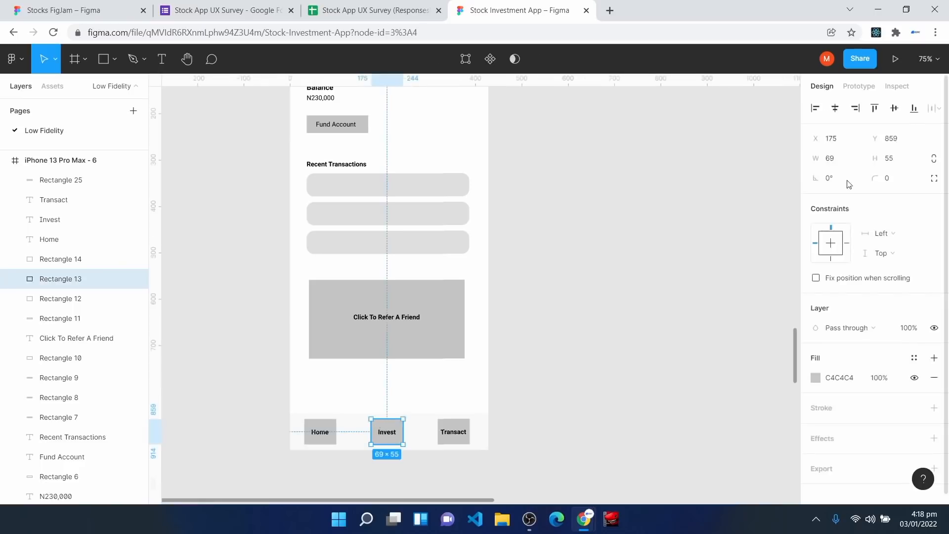
pyautogui.click(858, 87)
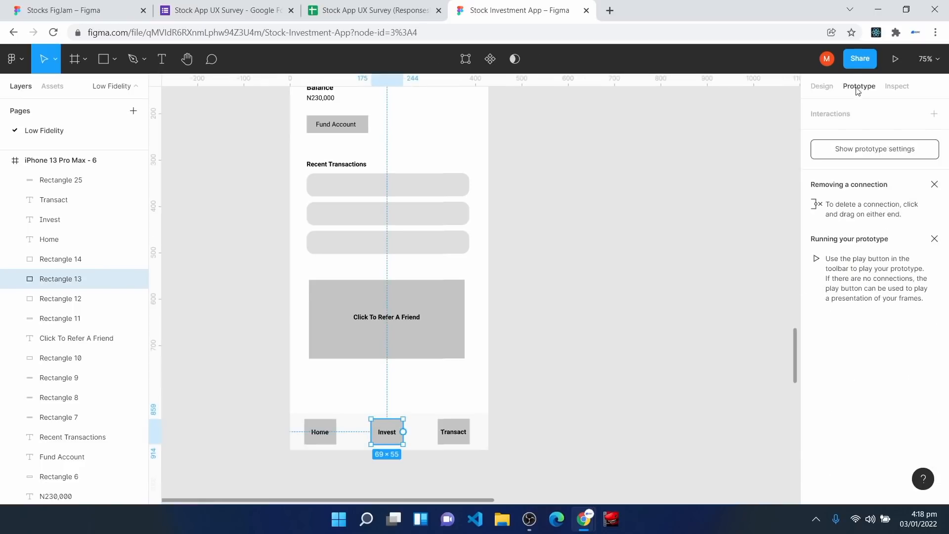
pyautogui.scroll(-2, 543, 351)
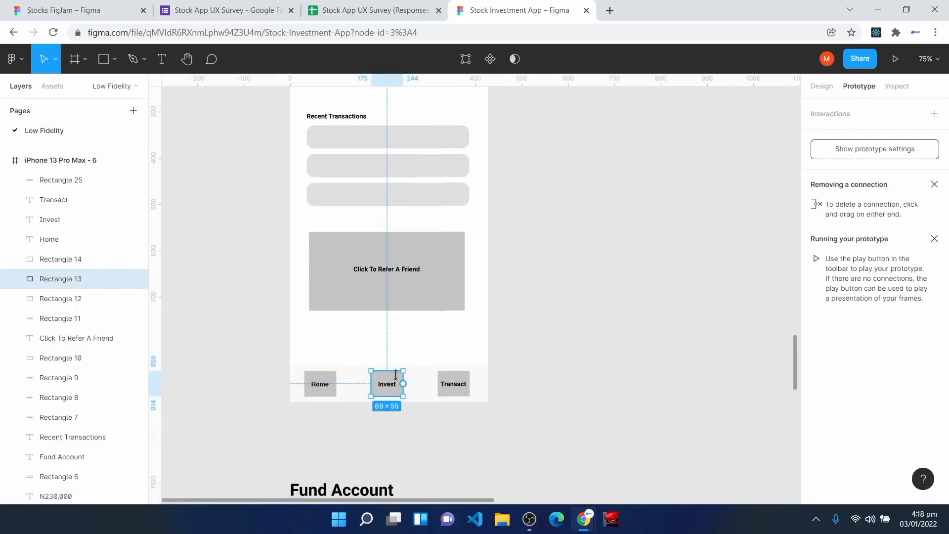
pyautogui.scroll(-2, 383, 382)
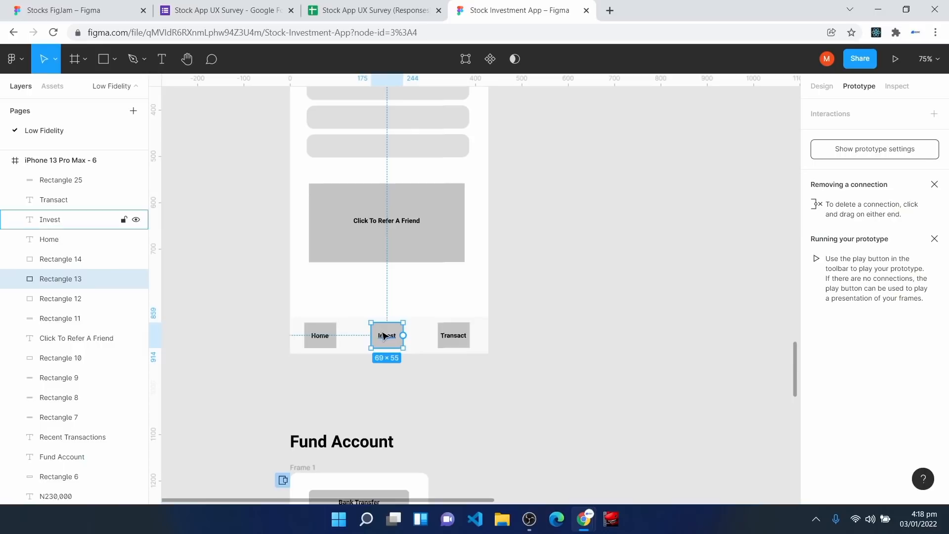
pyautogui.scroll(-3, 404, 336)
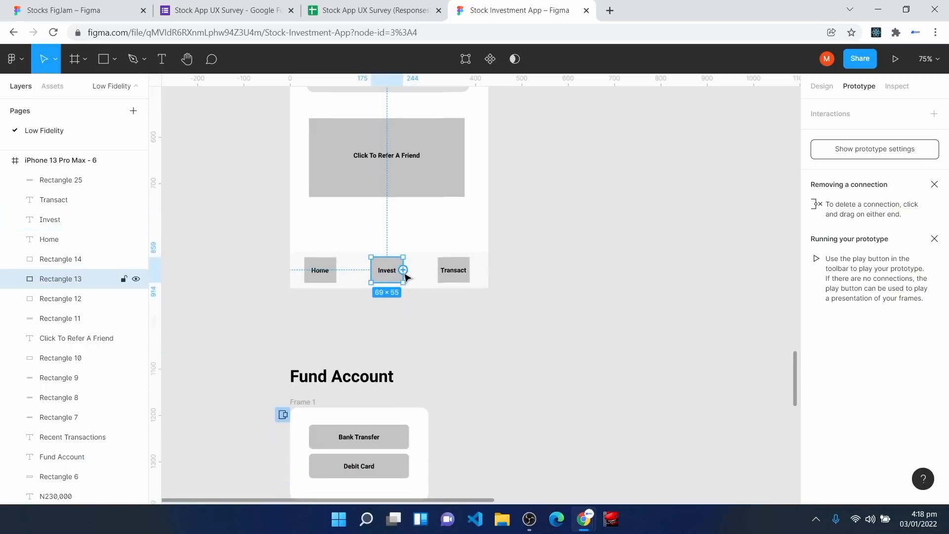
pyautogui.moveTo(404, 271); pyautogui.dragTo(378, 411)
pyautogui.scroll(-1, 483, 413)
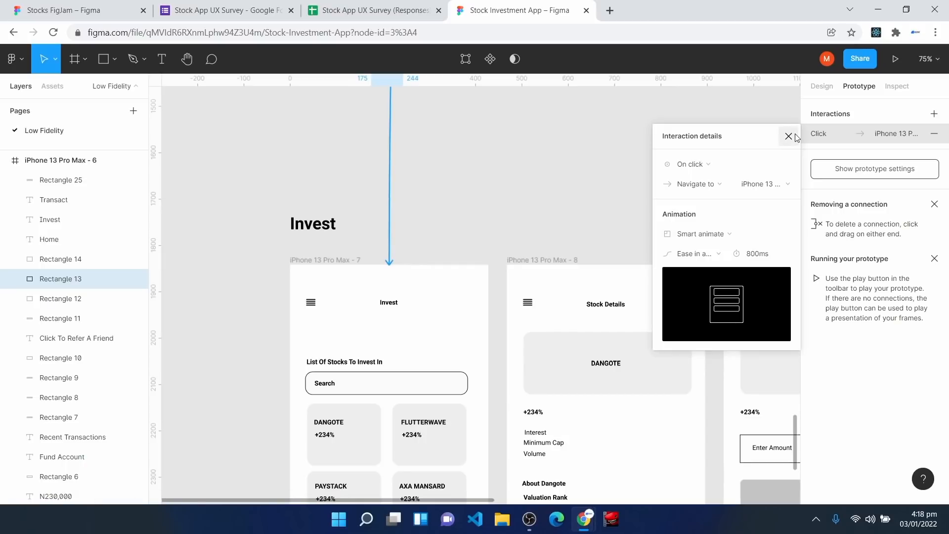
pyautogui.click(788, 136)
pyautogui.click(318, 271)
pyautogui.scroll(-4, 400, 349)
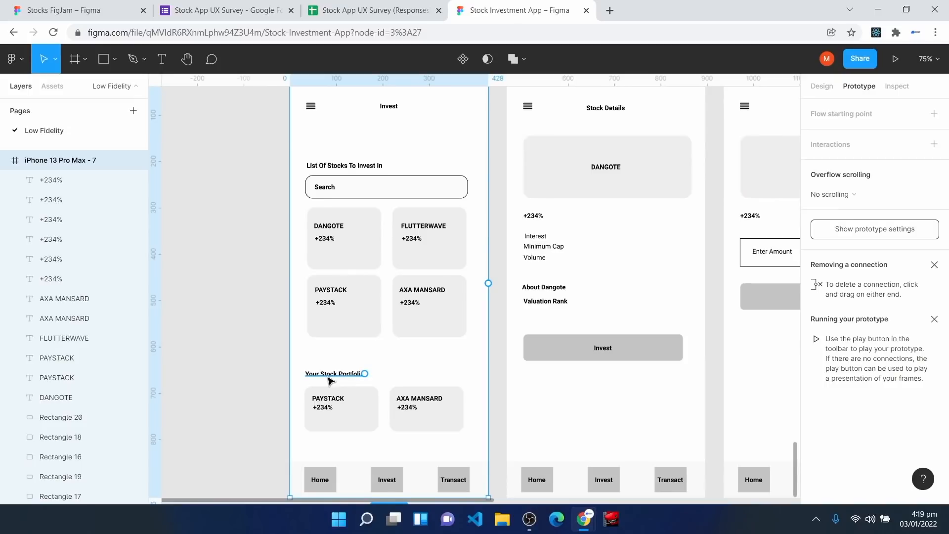
# Step: Link the DANGOTE stock card to iPhone 13 Pro Max - 8, the Stock Details screen
pyautogui.scroll(3, 331, 386)
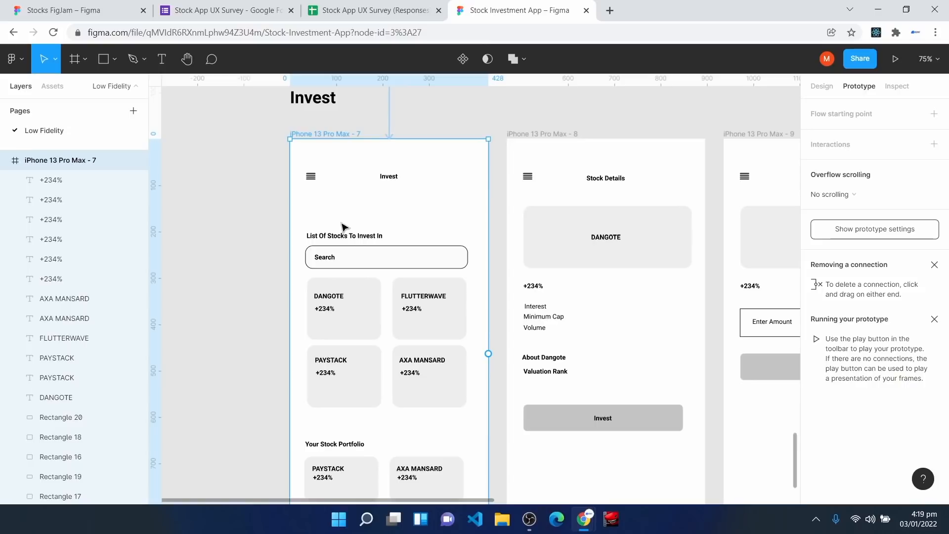
pyautogui.click(364, 319)
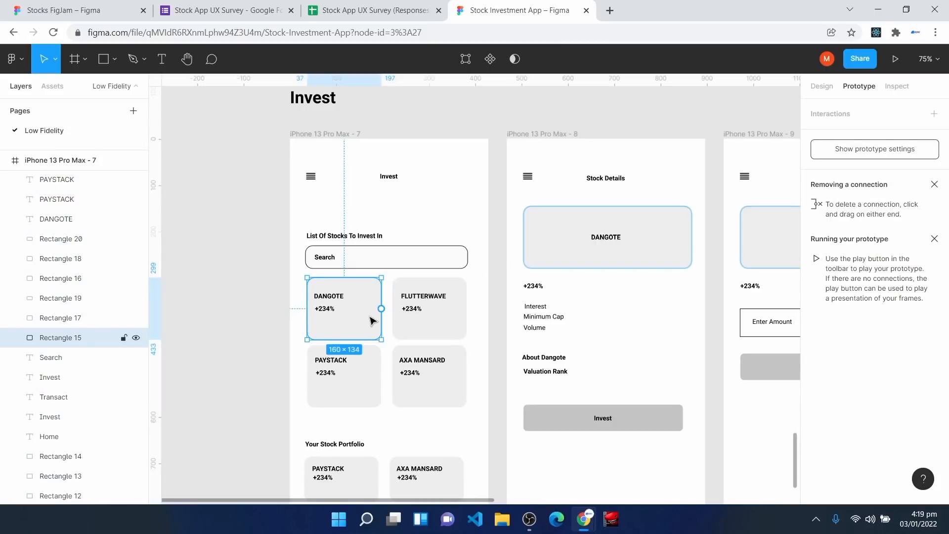
pyautogui.moveTo(381, 308); pyautogui.dragTo(514, 297)
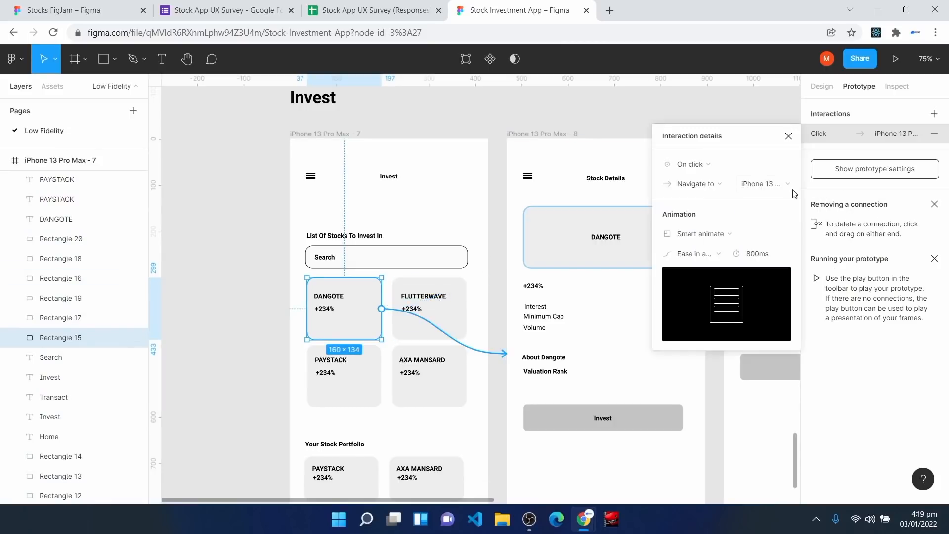
pyautogui.click(789, 136)
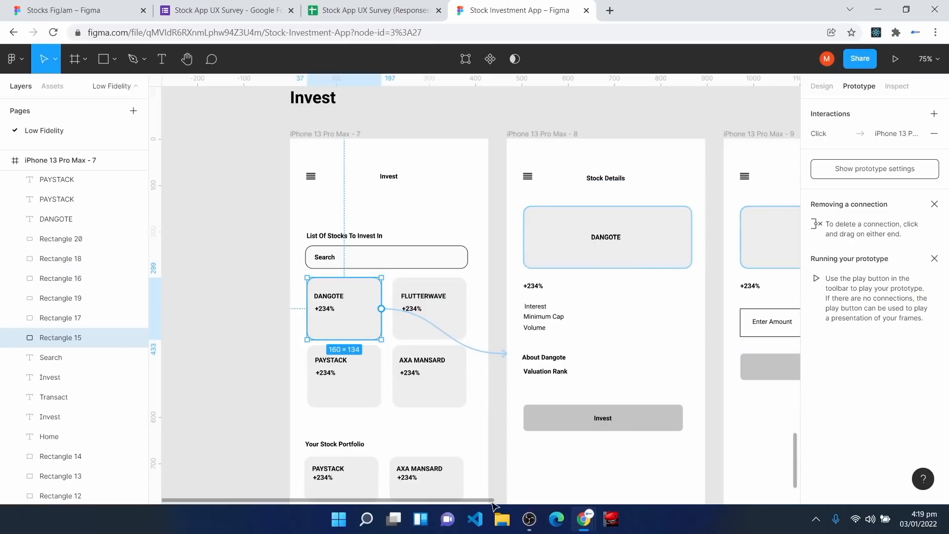
pyautogui.moveTo(490, 500); pyautogui.dragTo(580, 516)
pyautogui.scroll(-2, 529, 365)
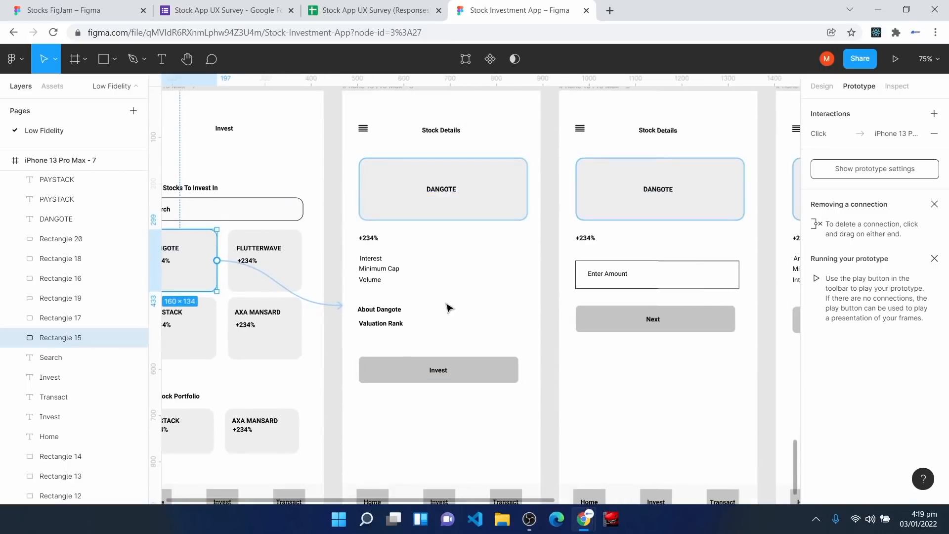
# Step: Link the Stock Details Invest button to the Enter Amount screen
pyautogui.click(504, 380)
pyautogui.moveTo(518, 370); pyautogui.dragTo(564, 250)
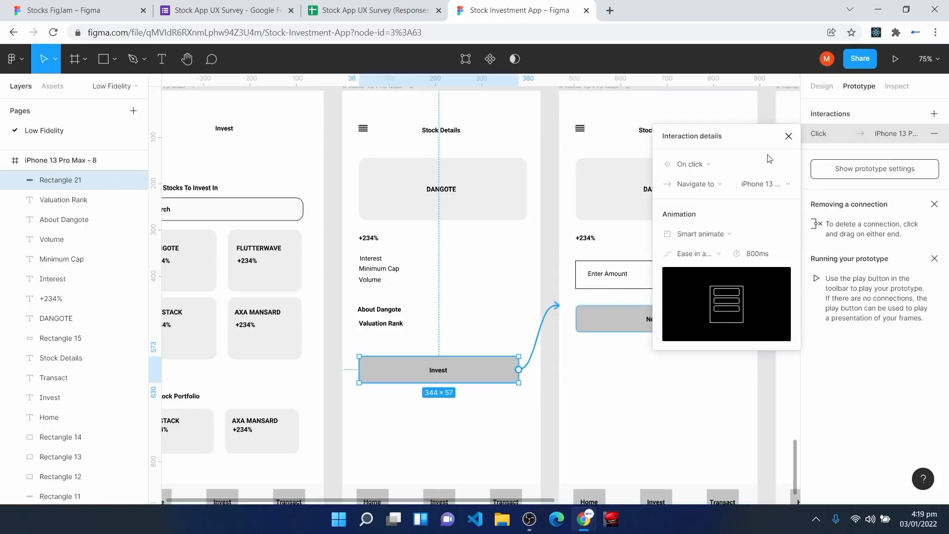
pyautogui.click(787, 135)
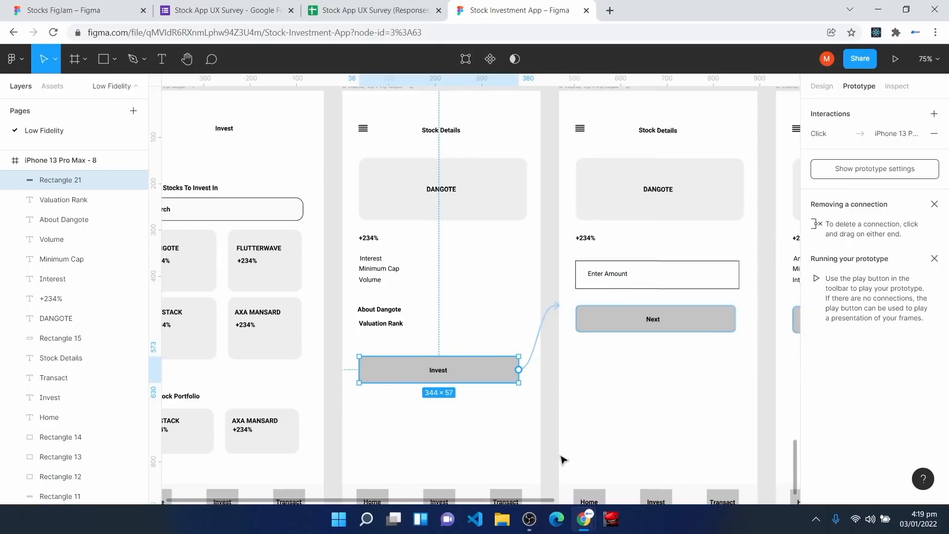
pyautogui.hscroll(4, 618, 482)
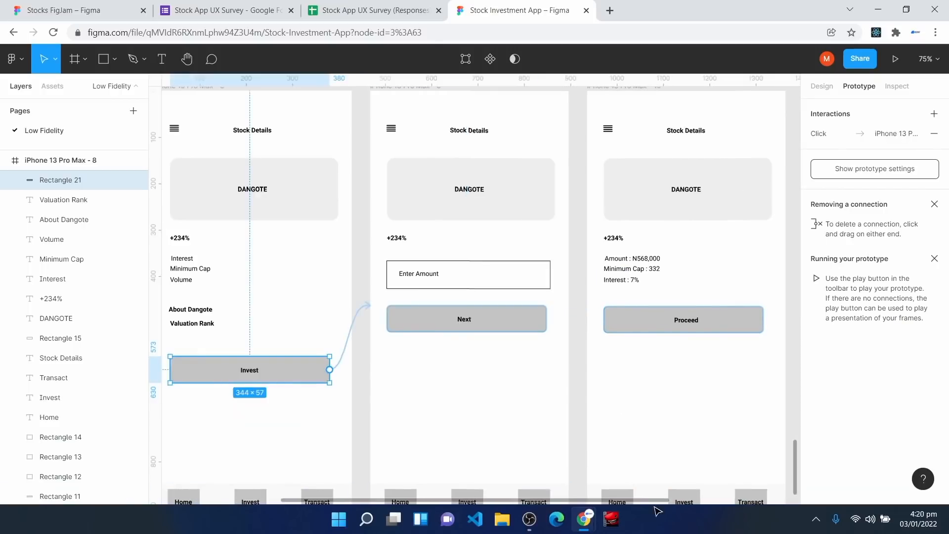
# Step: Link the Enter Amount Next button to the Amount/Minimum Cap/Interest screen
pyautogui.click(534, 320)
pyautogui.moveTo(547, 319); pyautogui.dragTo(574, 283)
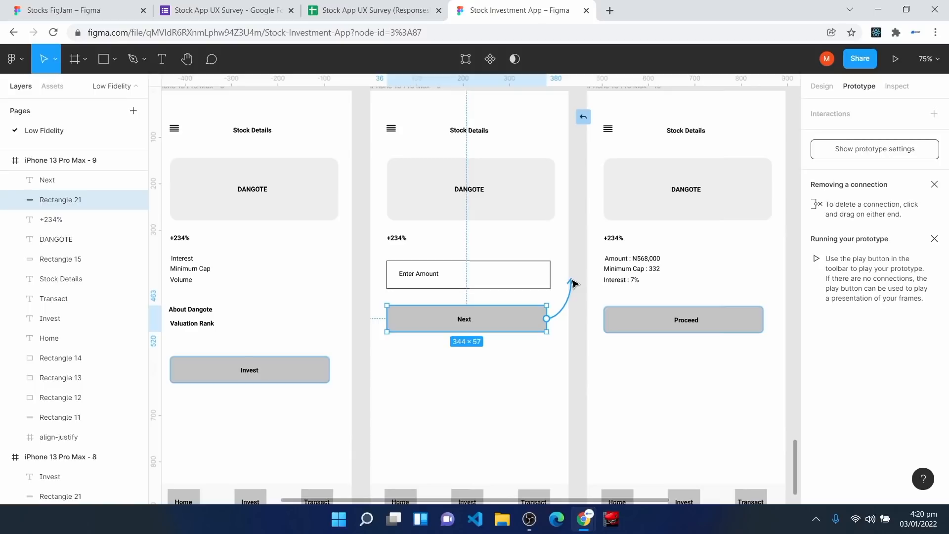
pyautogui.moveTo(573, 282); pyautogui.dragTo(593, 238)
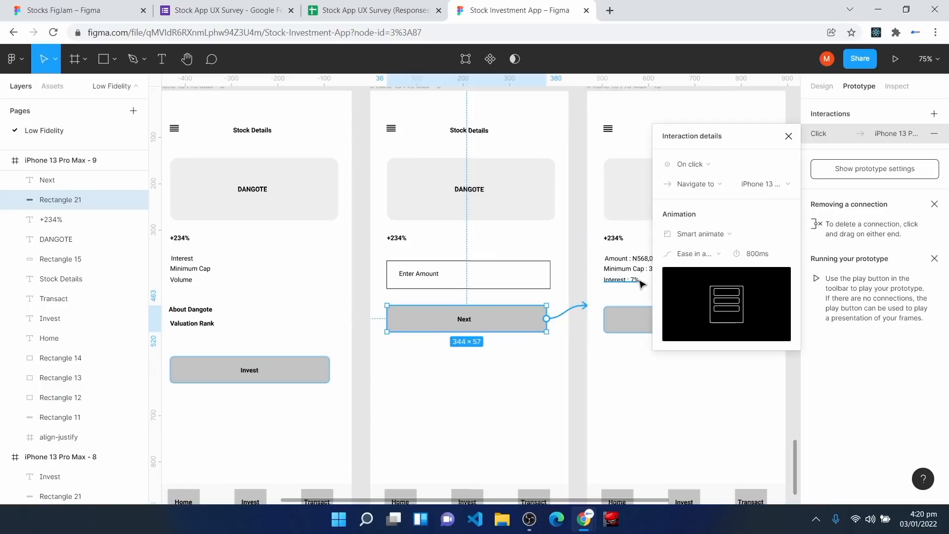
pyautogui.click(789, 138)
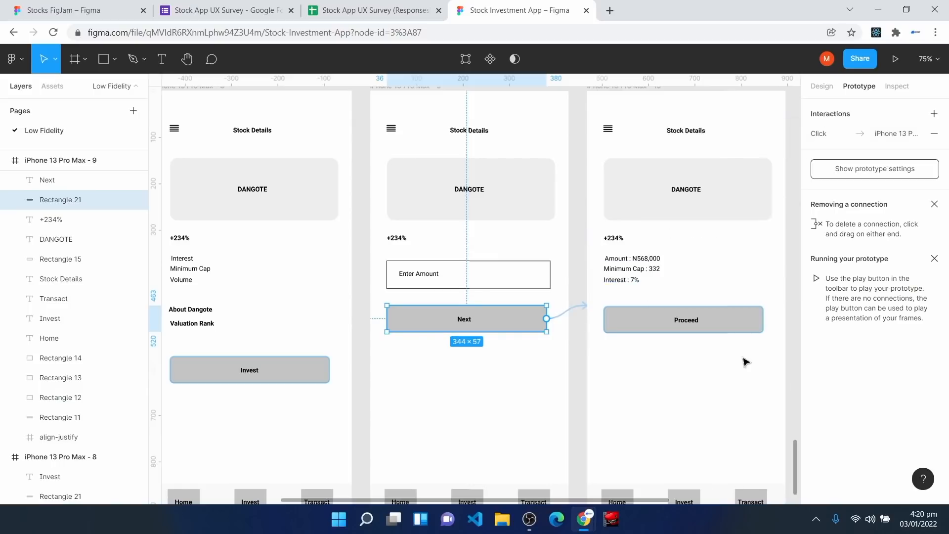
pyautogui.moveTo(653, 502); pyautogui.dragTo(744, 516)
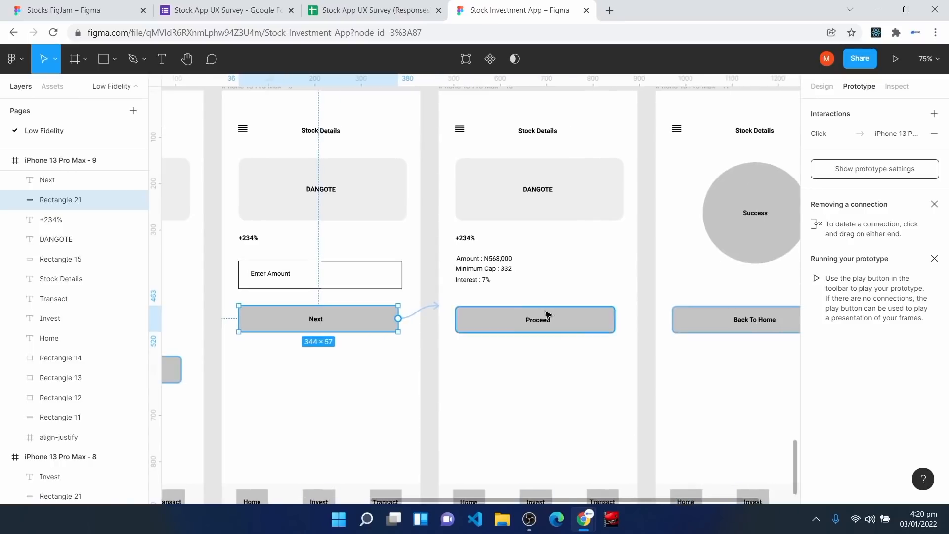
# Step: Link the Proceed button to the Success frame
pyautogui.click(596, 331)
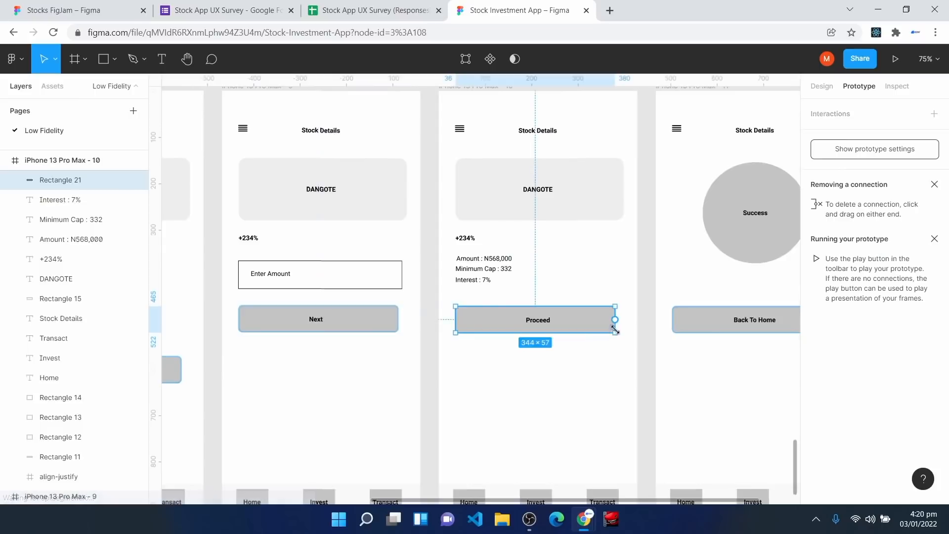
pyautogui.moveTo(615, 320); pyautogui.dragTo(658, 275)
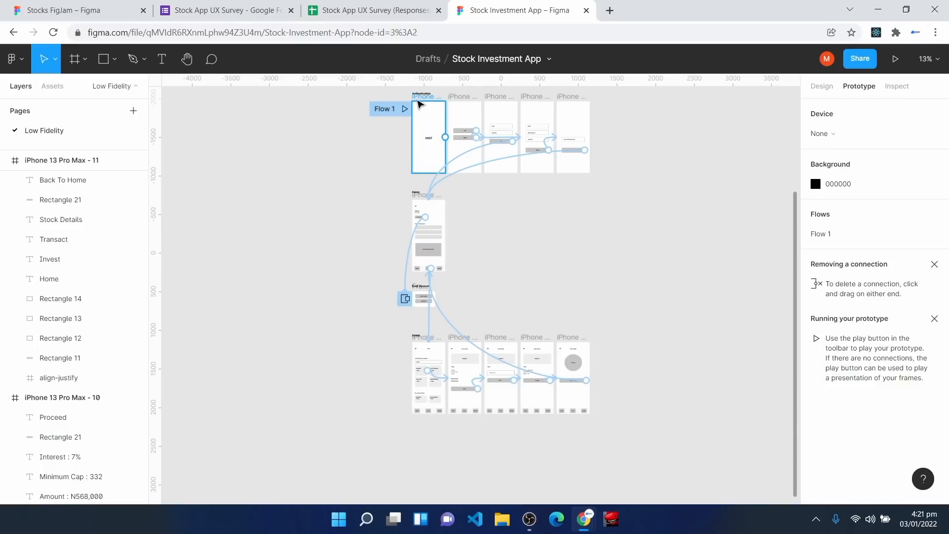
# Step: Select the first Authentication frame and present the prototype from the VXST splash screen
pyautogui.click(419, 104)
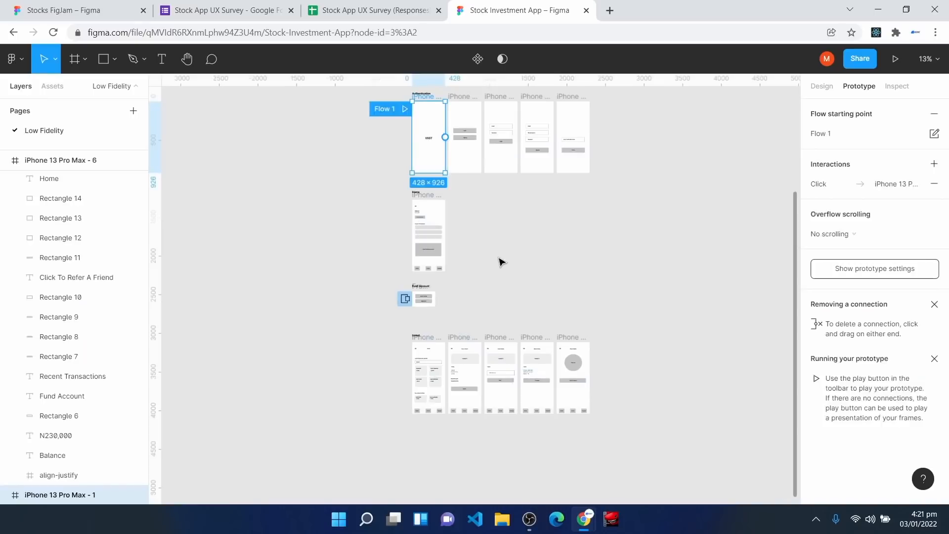
pyautogui.click(896, 60)
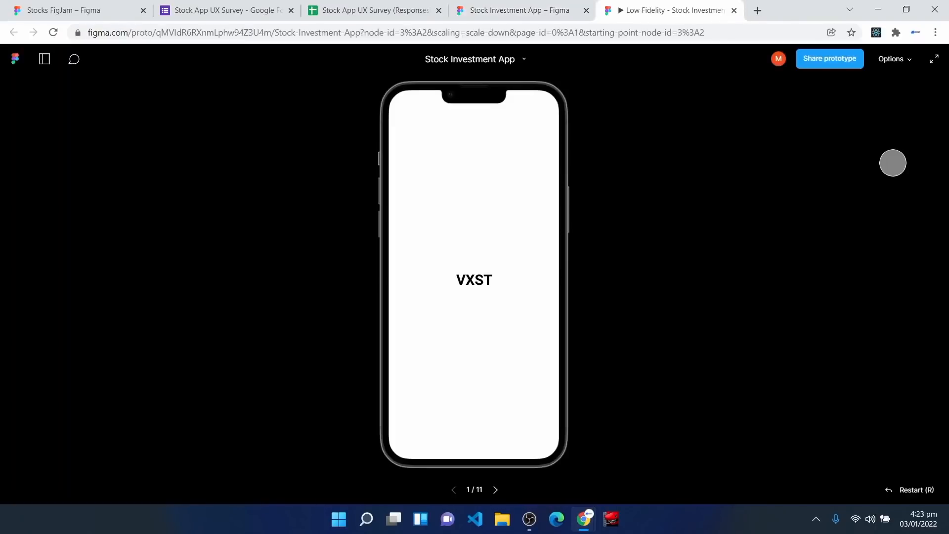
# Step: Play the prototype full screen through Sign Up and Verify to Home, then open and close Fund Account
pyautogui.click(935, 62)
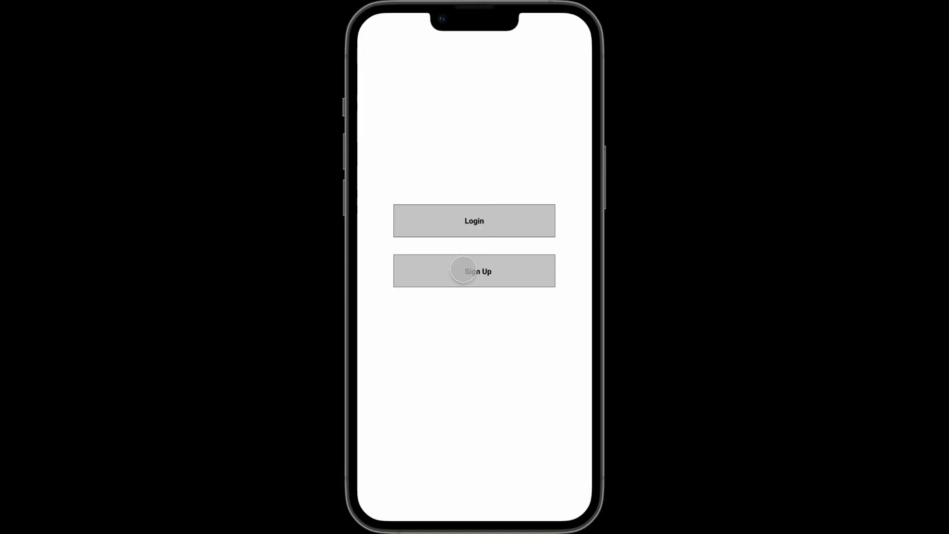
pyautogui.click(464, 269)
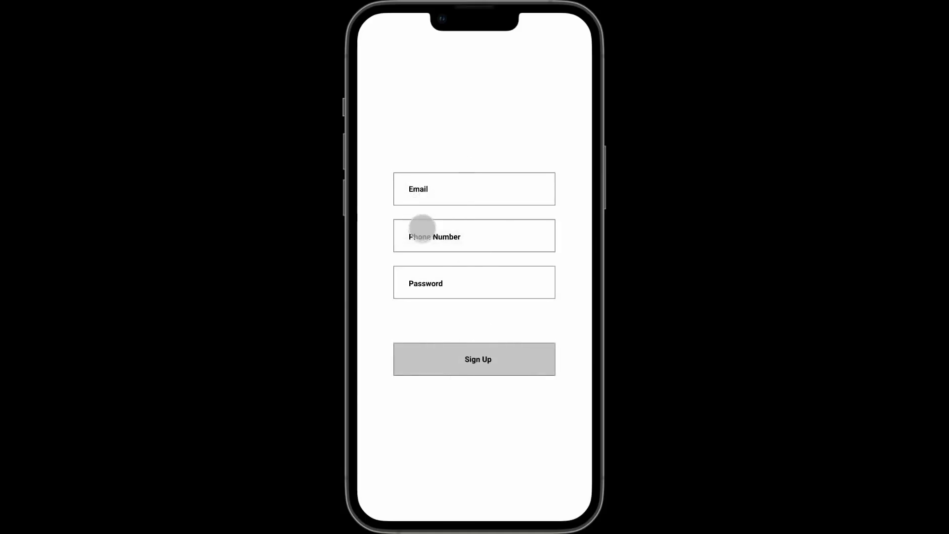
pyautogui.click(471, 360)
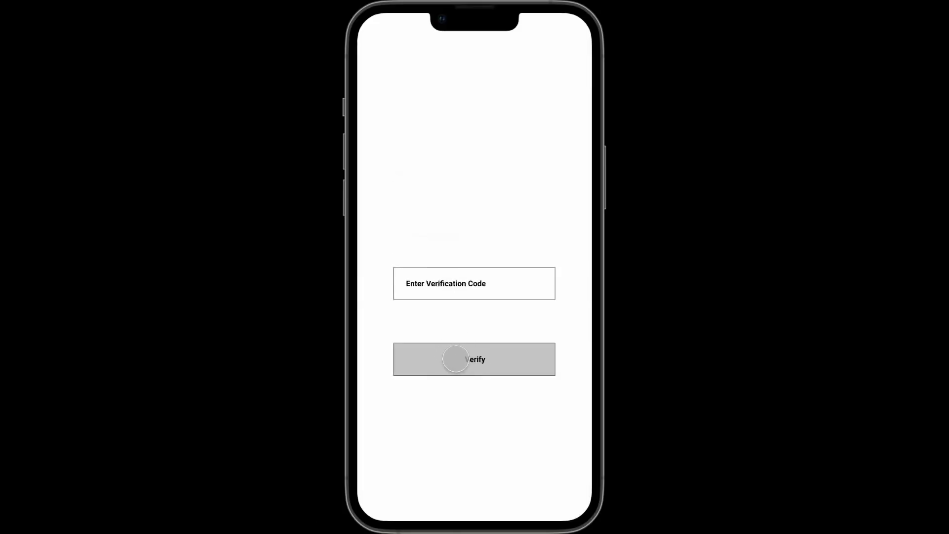
pyautogui.click(455, 359)
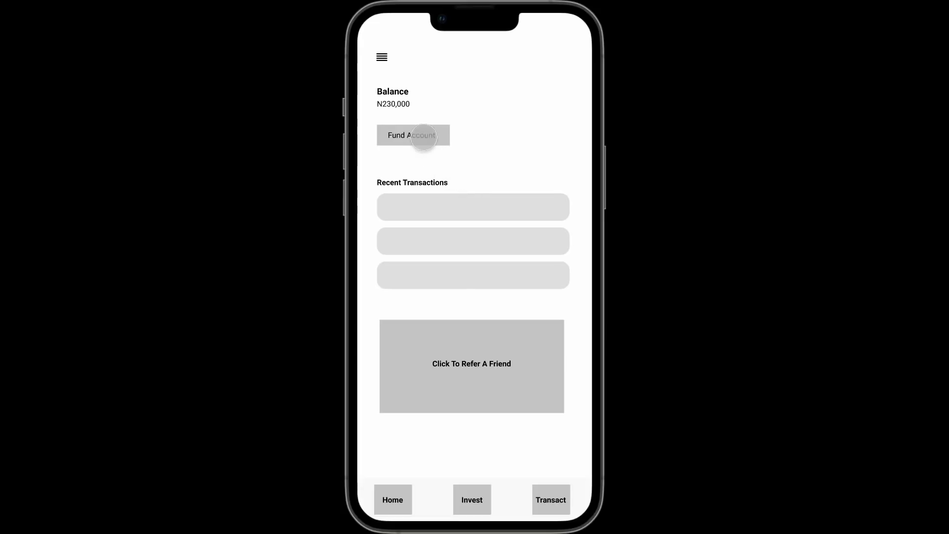
pyautogui.click(424, 137)
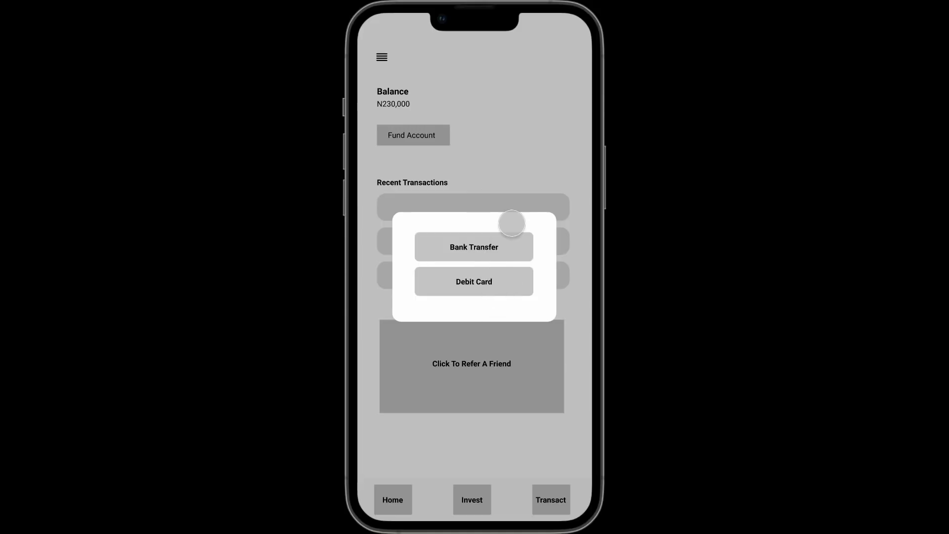
pyautogui.click(519, 96)
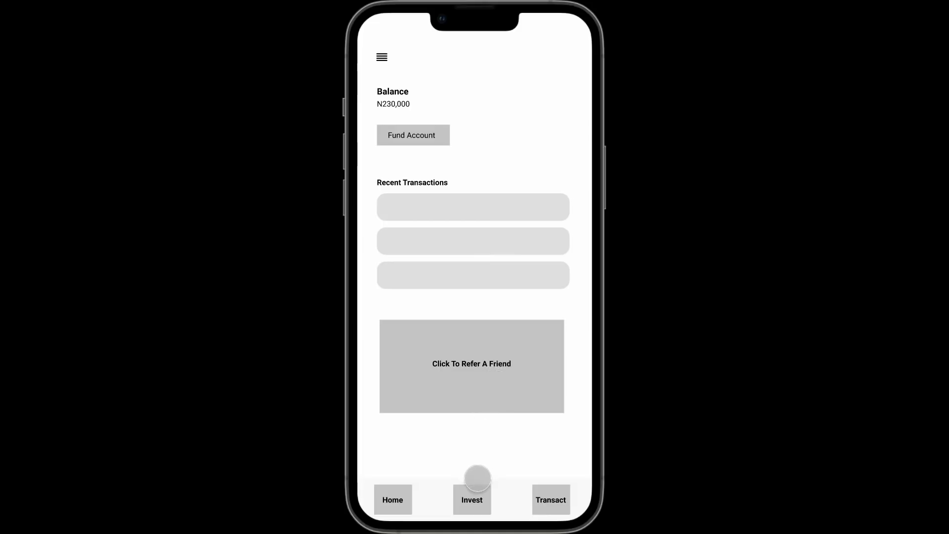
# Step: Invest in DANGOTE through Next and Proceed to Success, return home, then exit to the Figma editor
pyautogui.click(478, 487)
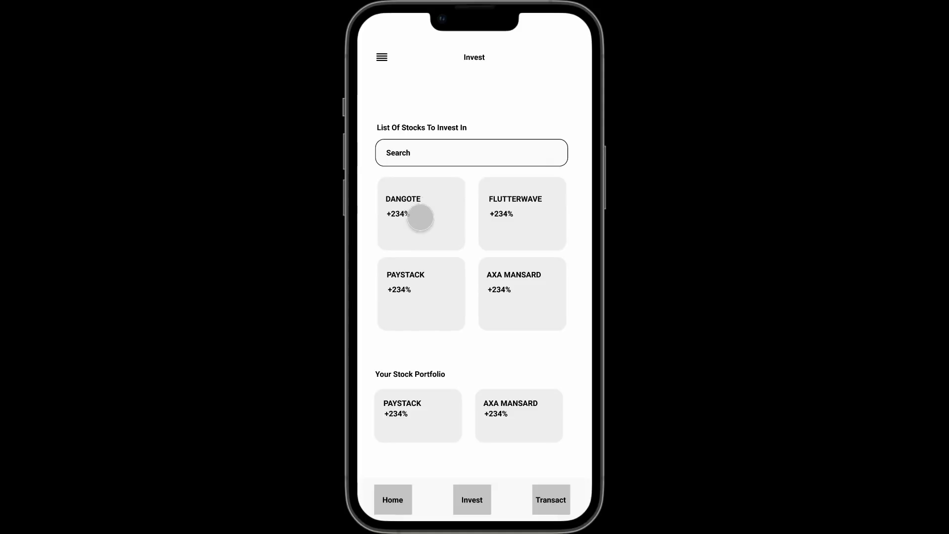
pyautogui.click(420, 218)
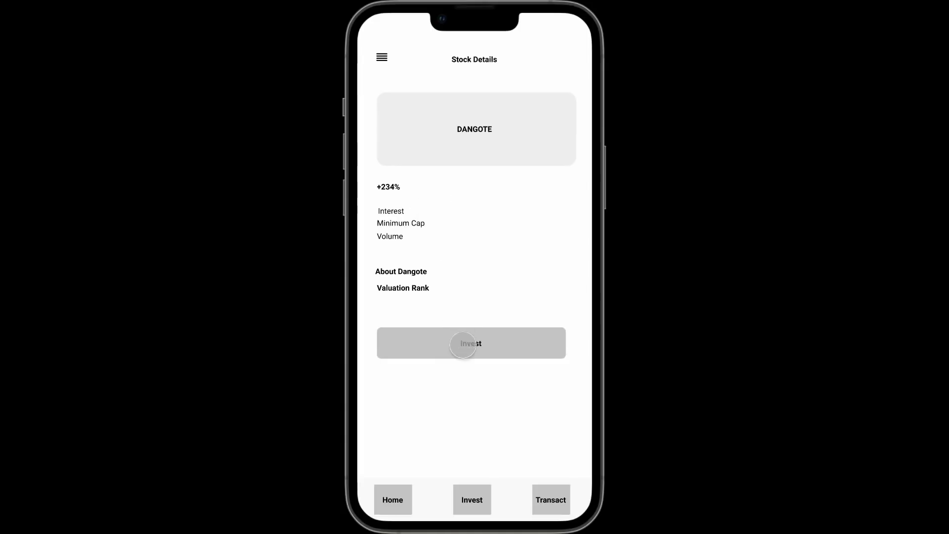
pyautogui.click(463, 345)
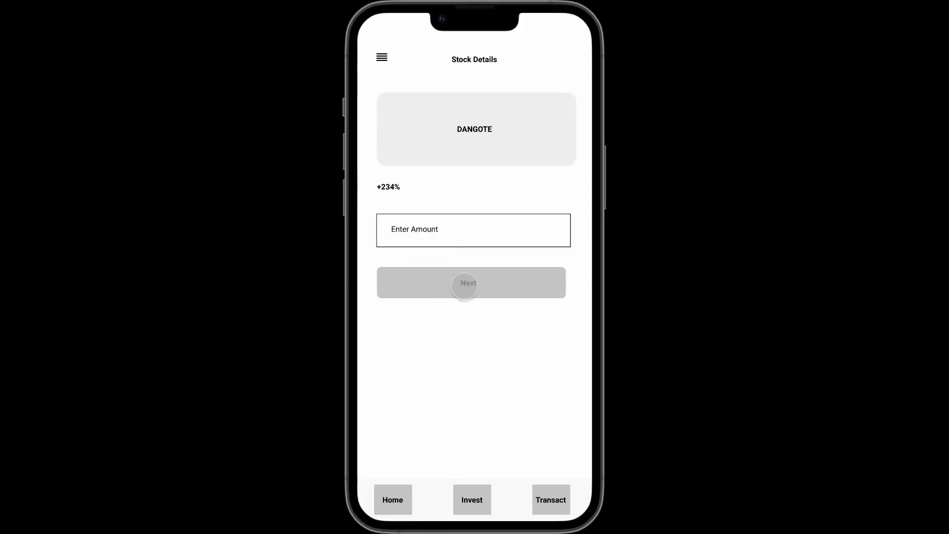
pyautogui.click(464, 286)
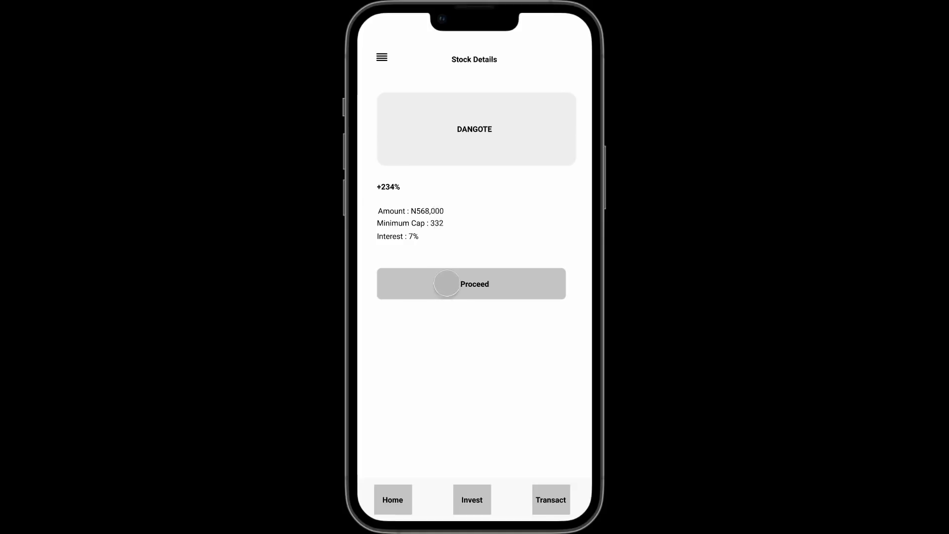
pyautogui.click(464, 285)
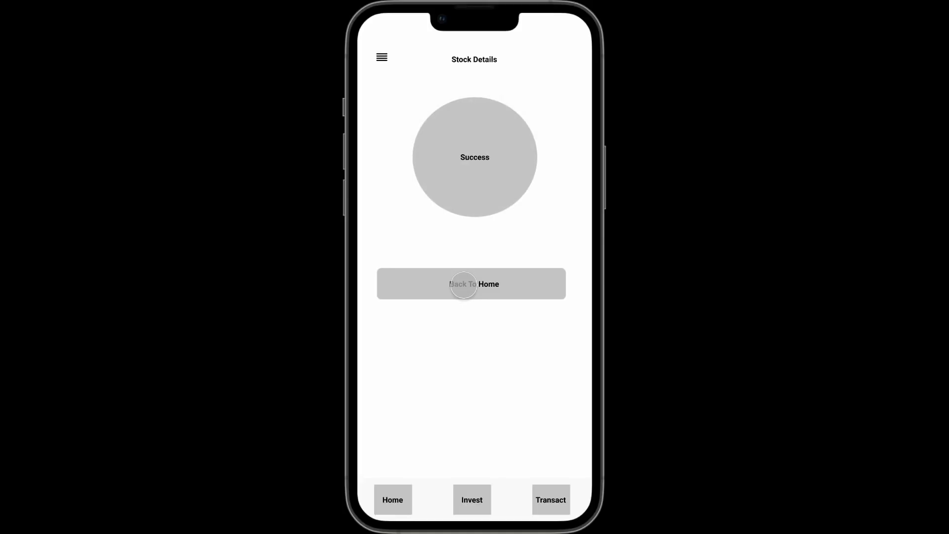
pyautogui.click(464, 285)
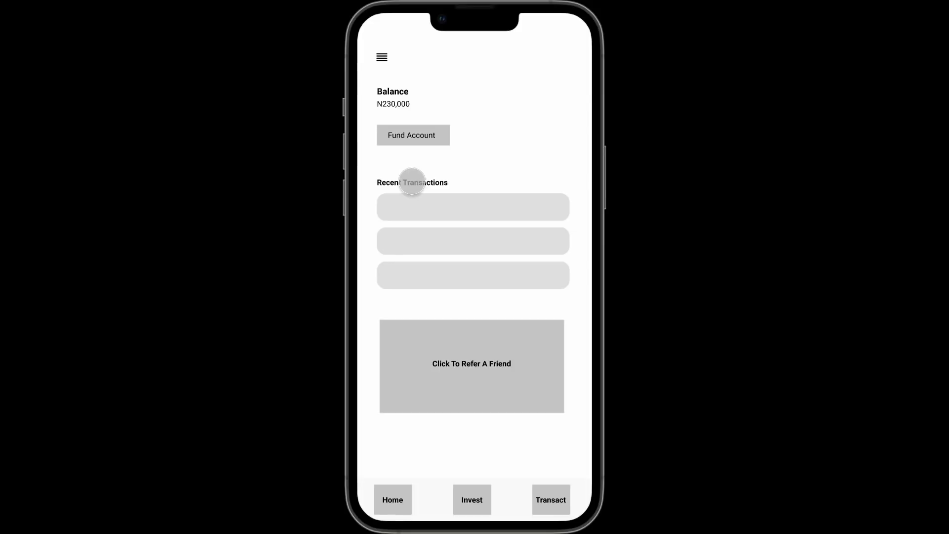
pyautogui.press('Escape')
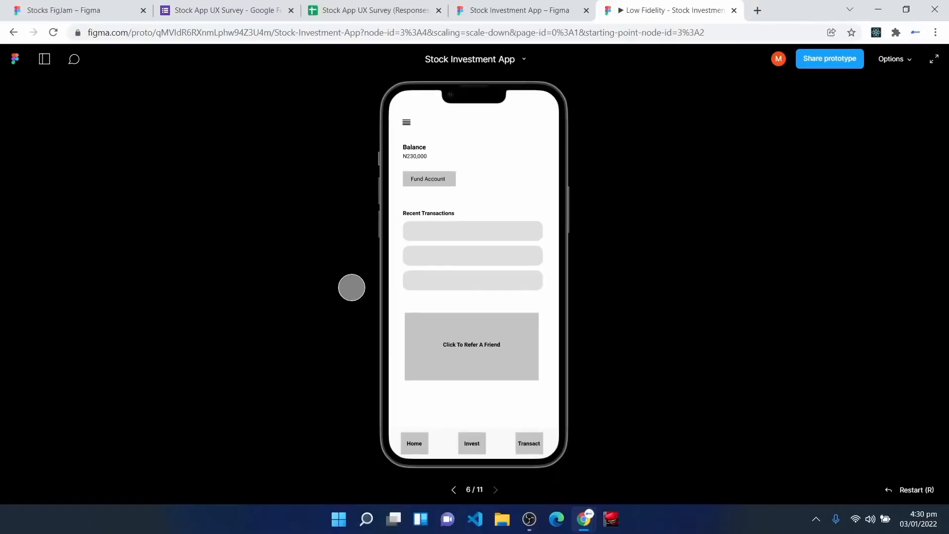
pyautogui.click(515, 6)
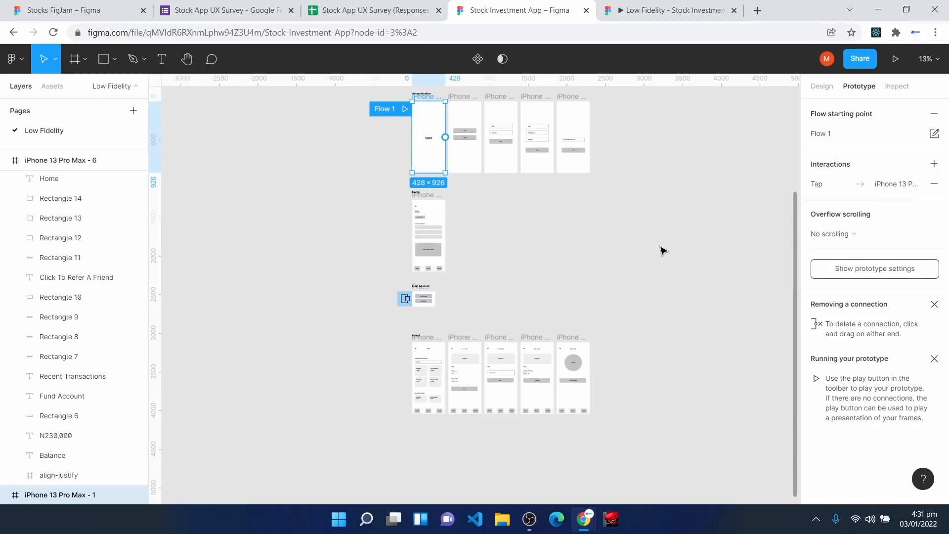
# Step: Marquee-select every Low Fidelity frame and show their properties in the Design tab
pyautogui.scroll(1, 662, 251)
pyautogui.moveTo(355, 100); pyautogui.dragTo(679, 461)
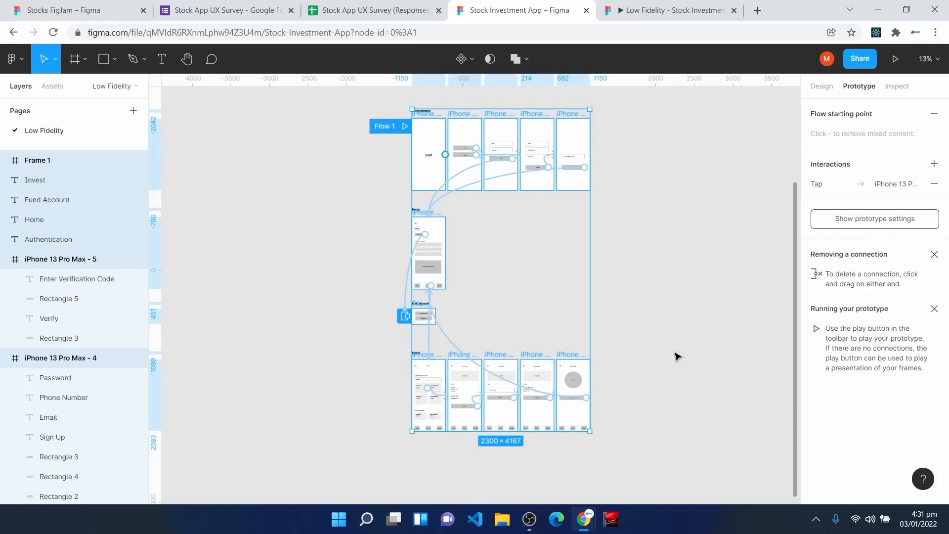
pyautogui.click(831, 88)
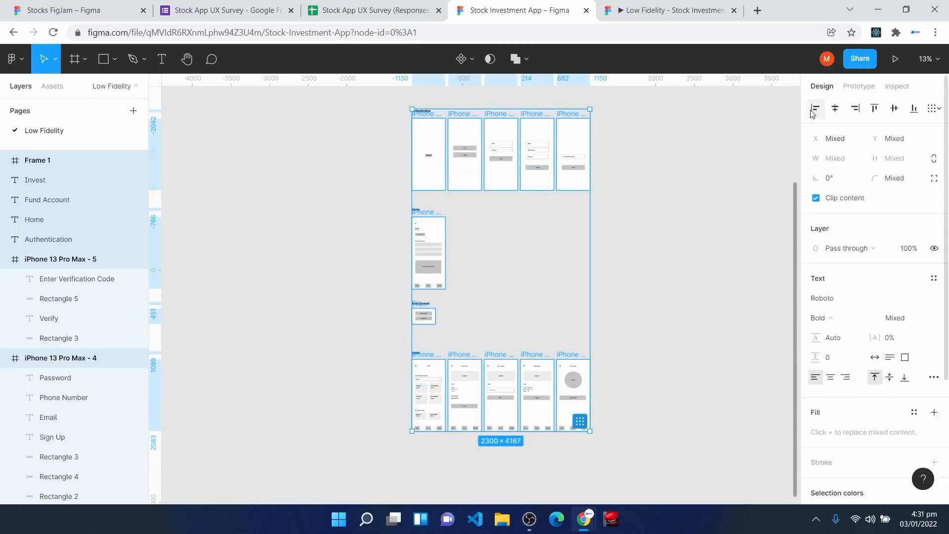
pyautogui.click(706, 253)
# Step: Add a new page named 'High Fidelity' to the Stock Investment App file
pyautogui.click(133, 115)
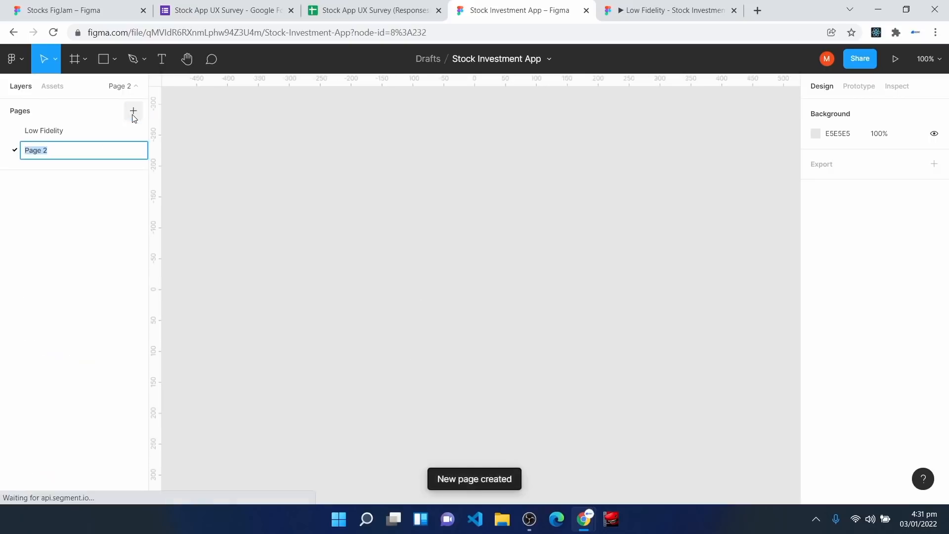
pyautogui.write('high')
pyautogui.press('BackSpace')
pyautogui.press('BackSpace')
pyautogui.press('BackSpace')
pyautogui.press('BackSpace')
pyautogui.write('High Fideli')
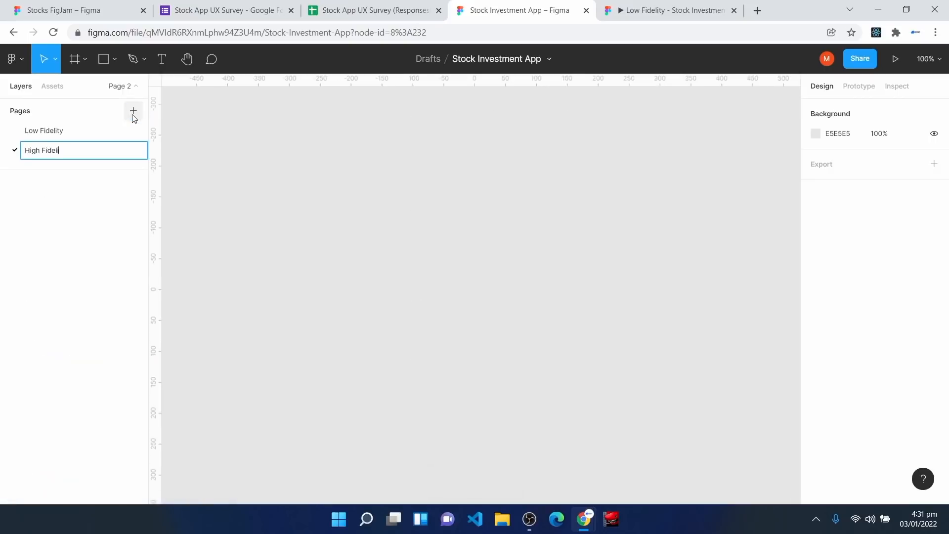
pyautogui.write('ty')
pyautogui.press('Return')
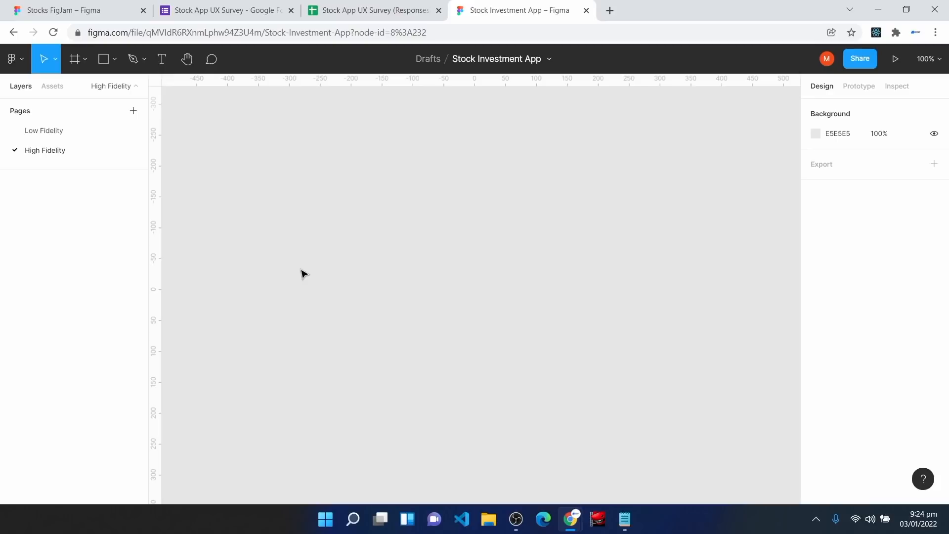
pyautogui.click(610, 10)
# Step: Go to material.io and open the Typography > The type system guidelines page
pyautogui.write('material.io')
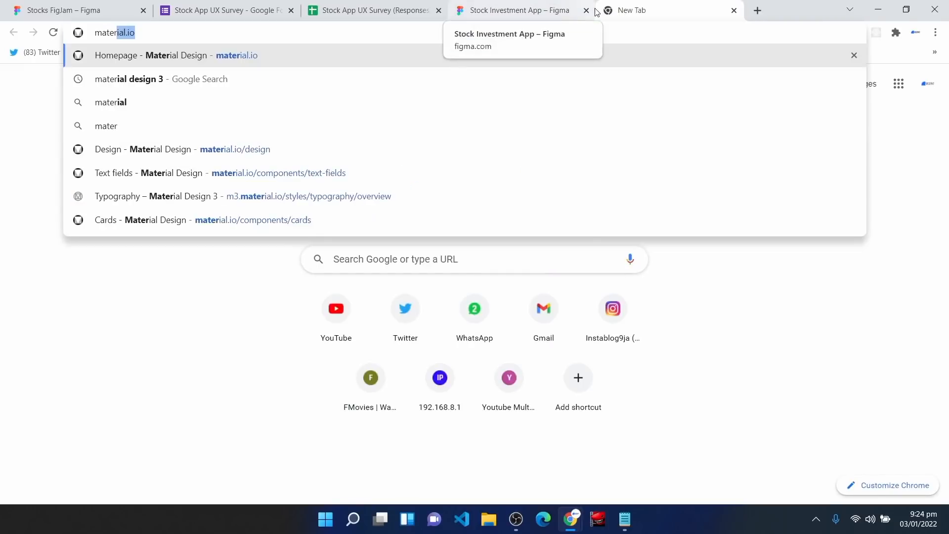
pyautogui.press('Return')
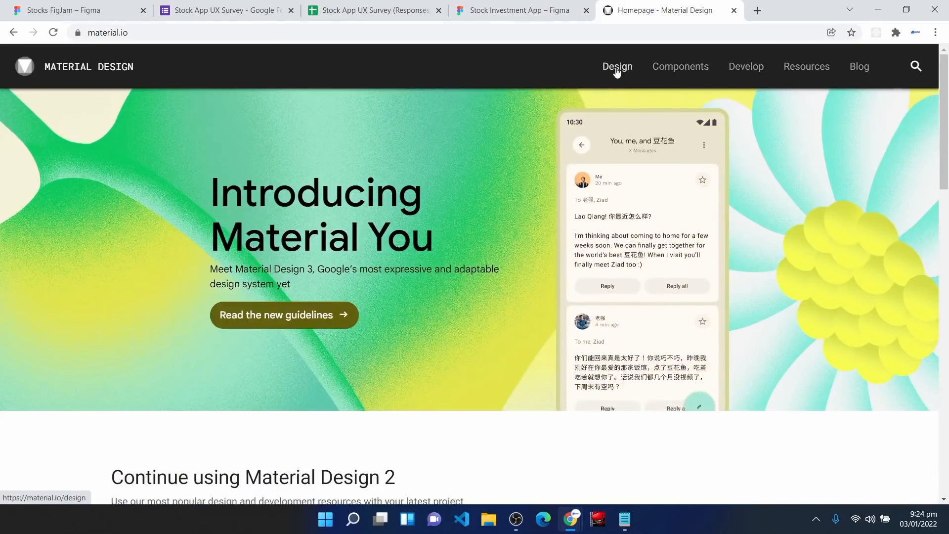
pyautogui.click(614, 77)
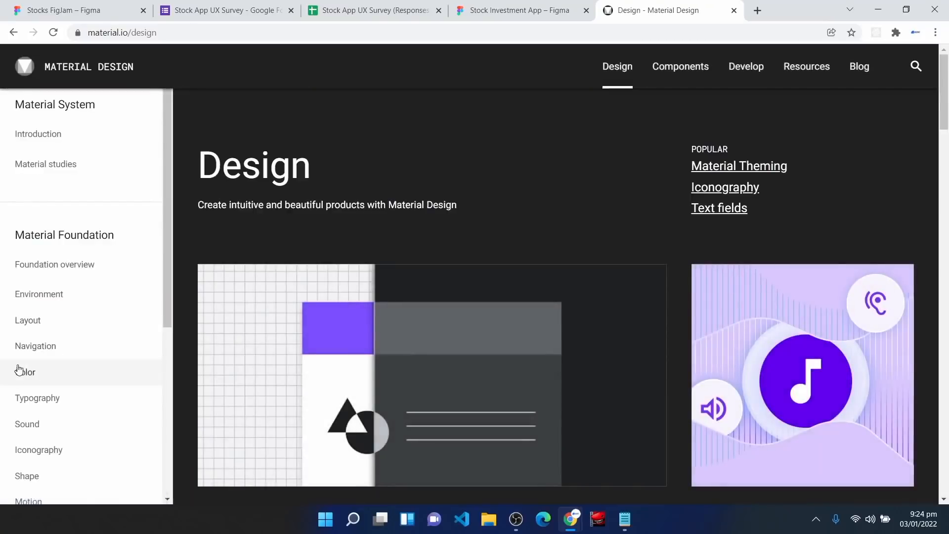
pyautogui.scroll(-1, 23, 366)
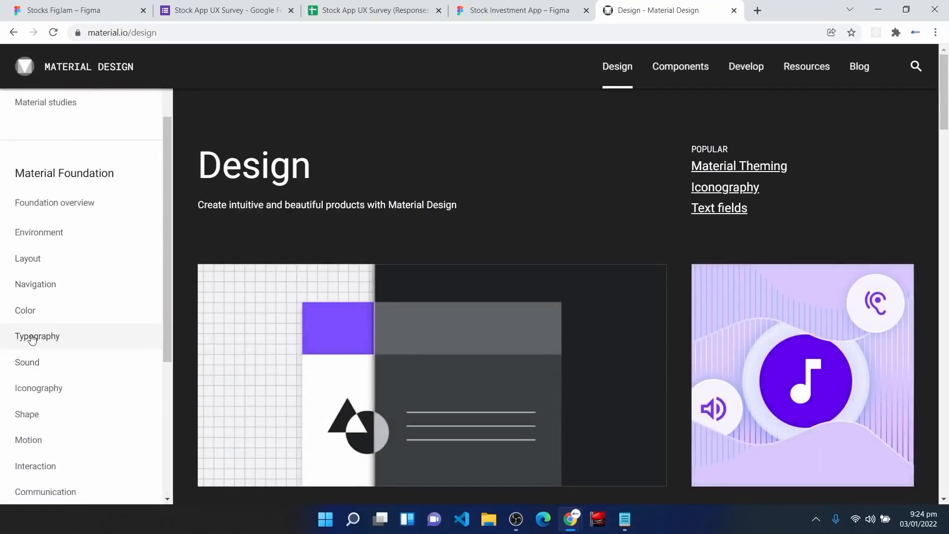
pyautogui.click(32, 339)
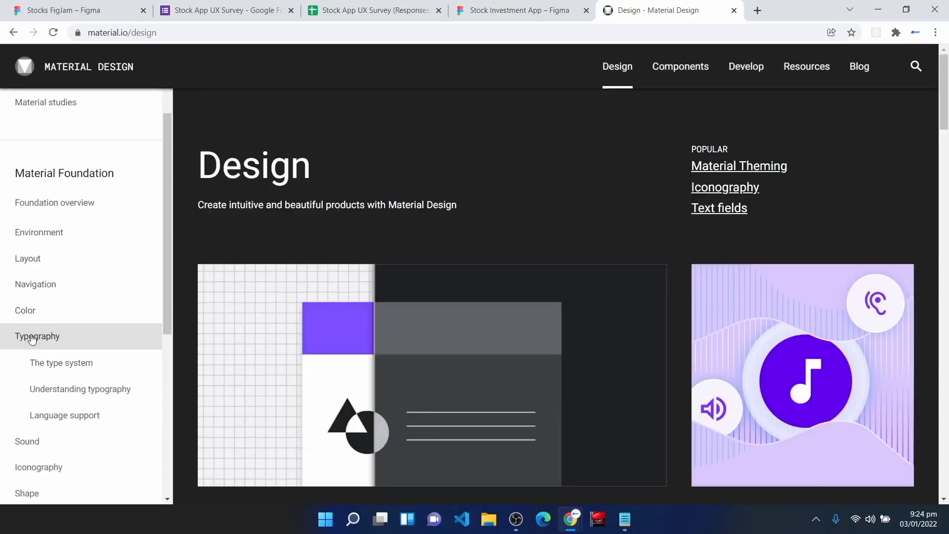
pyautogui.click(54, 366)
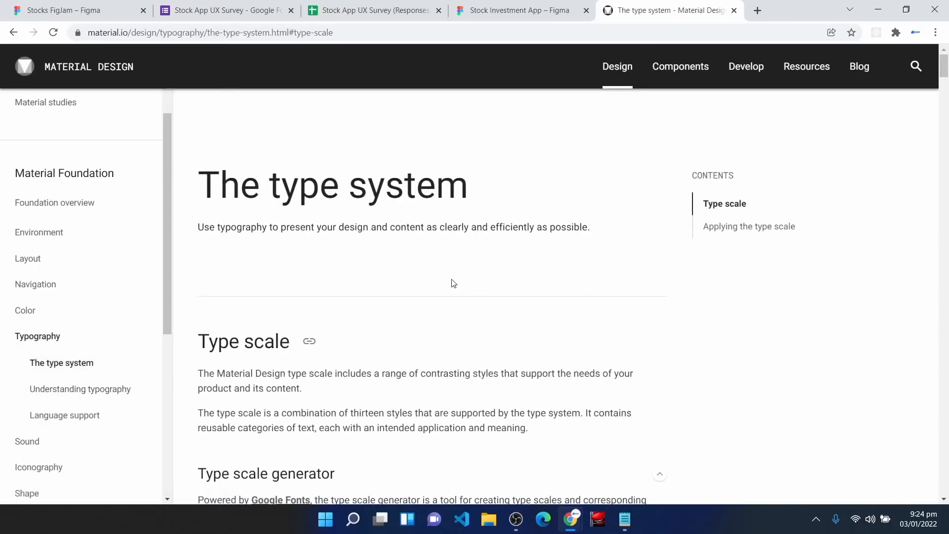
pyautogui.scroll(-3, 448, 291)
pyautogui.scroll(-3, 447, 293)
pyautogui.scroll(-2, 400, 266)
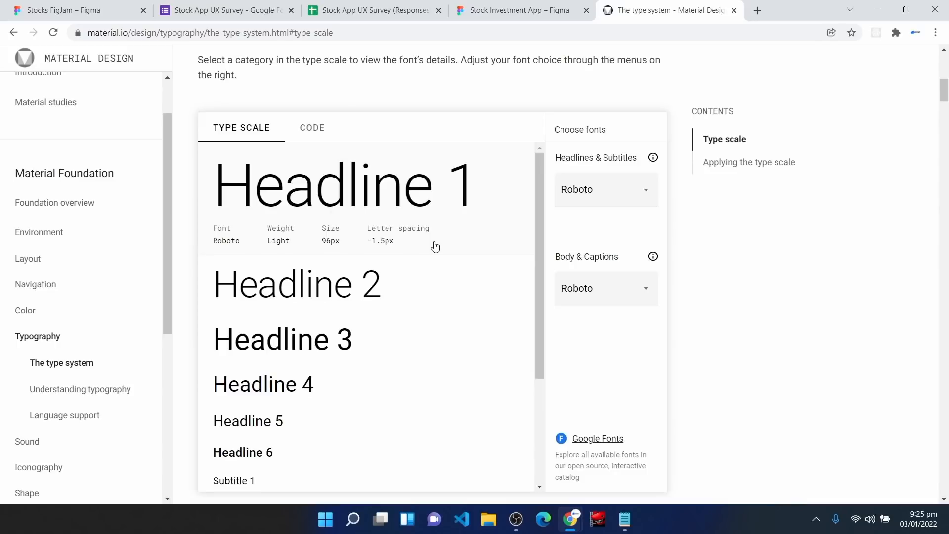
# Step: Set both Headlines & Subtitles and Body & Captions fonts to Rubik in the type scale generator
pyautogui.click(593, 198)
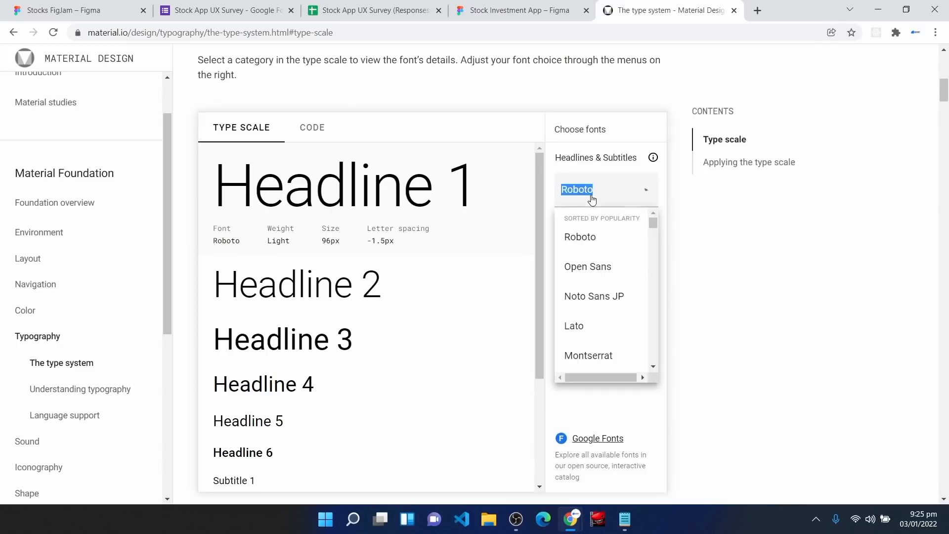
pyautogui.write('Rubik')
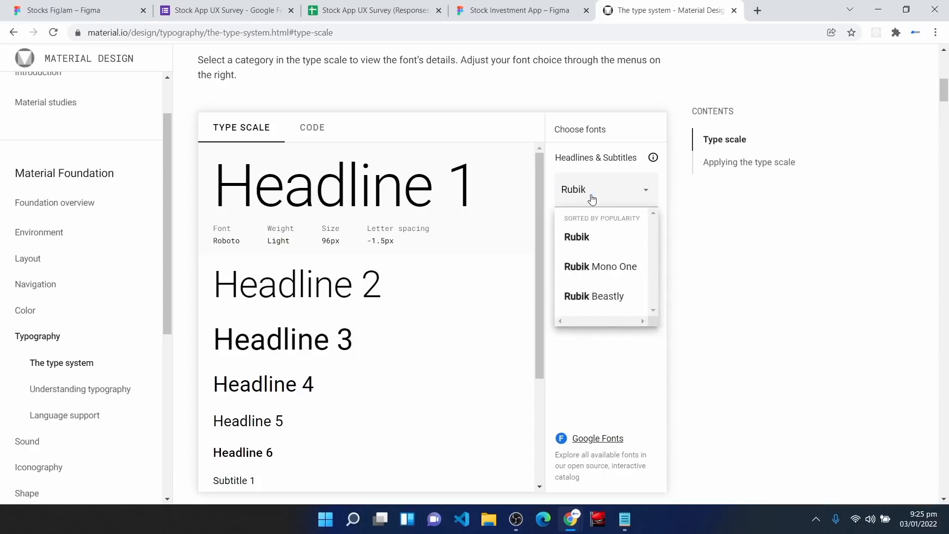
pyautogui.click(593, 240)
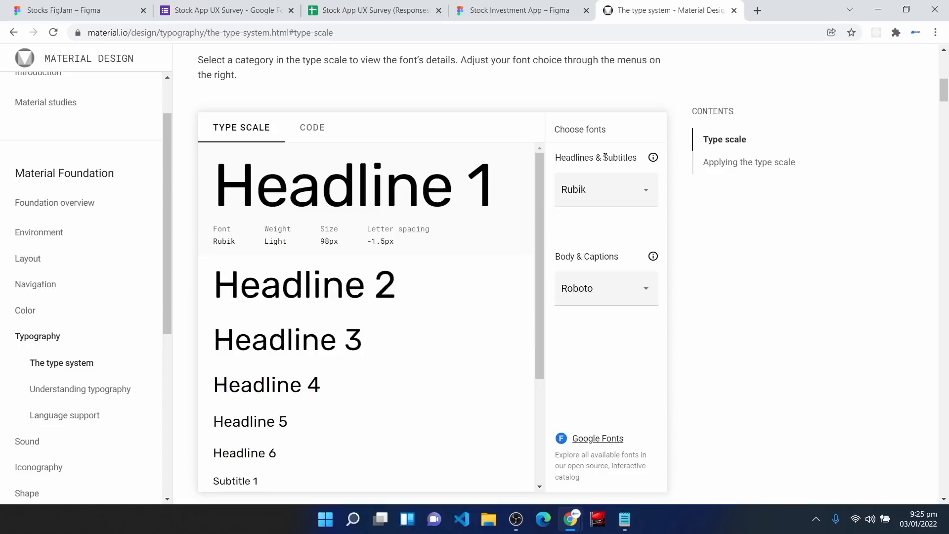
pyautogui.click(589, 296)
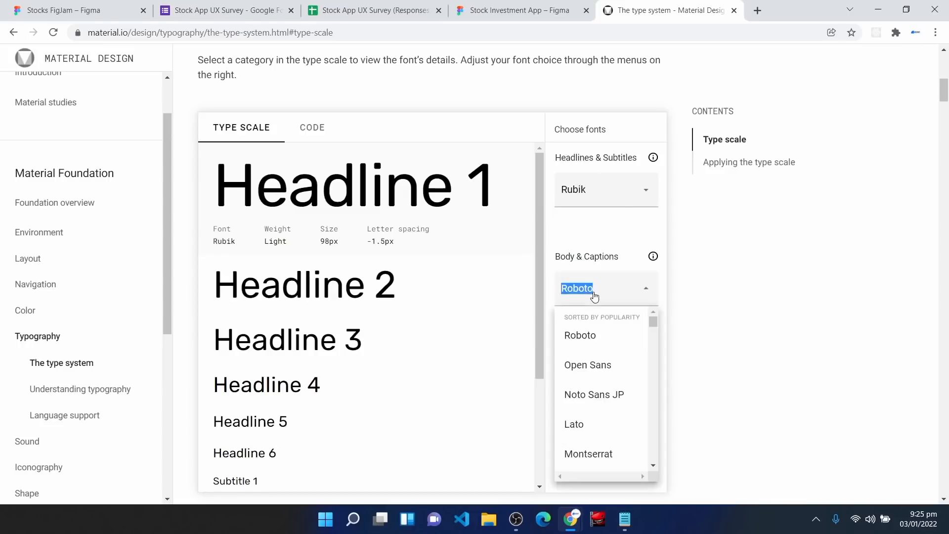
pyautogui.write('Rubik')
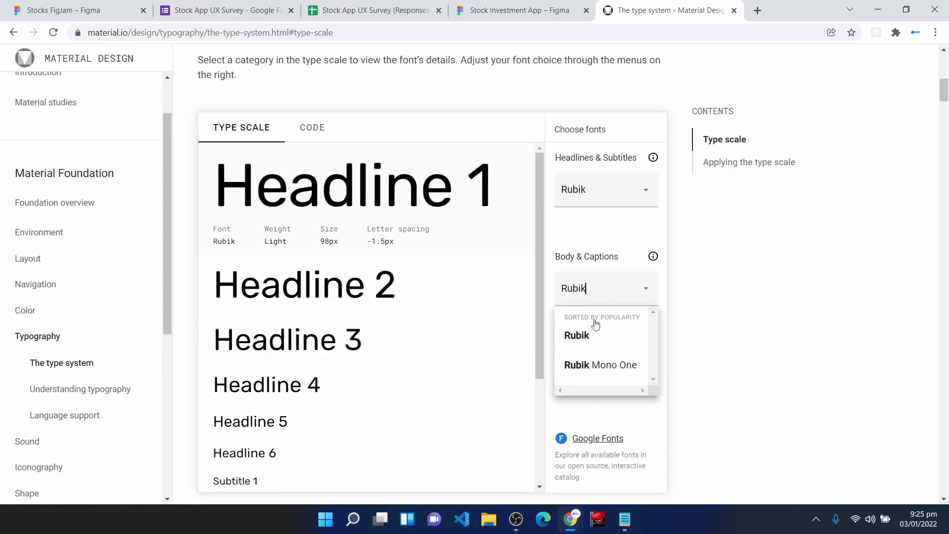
pyautogui.click(589, 335)
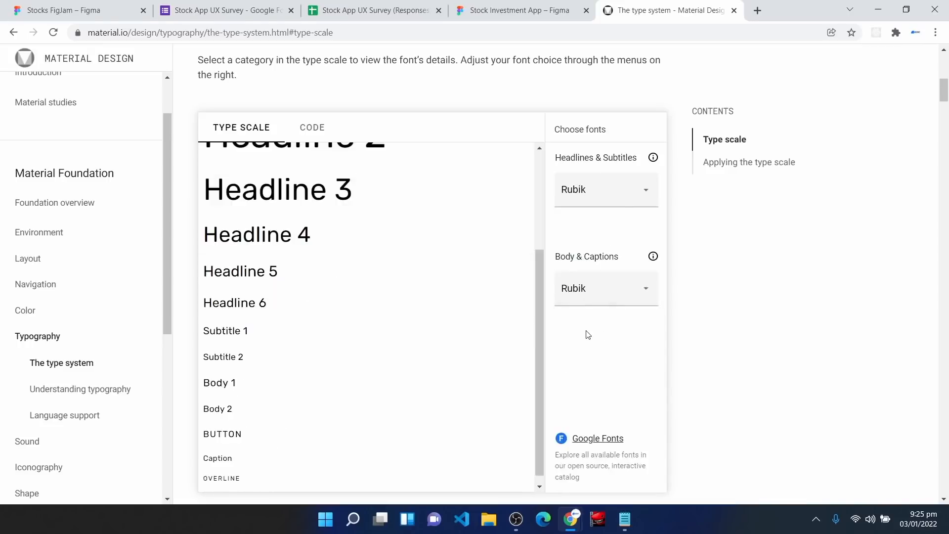
# Step: Review the Rubik type scale and view Headline 4's details at 35px
pyautogui.scroll(3, 432, 365)
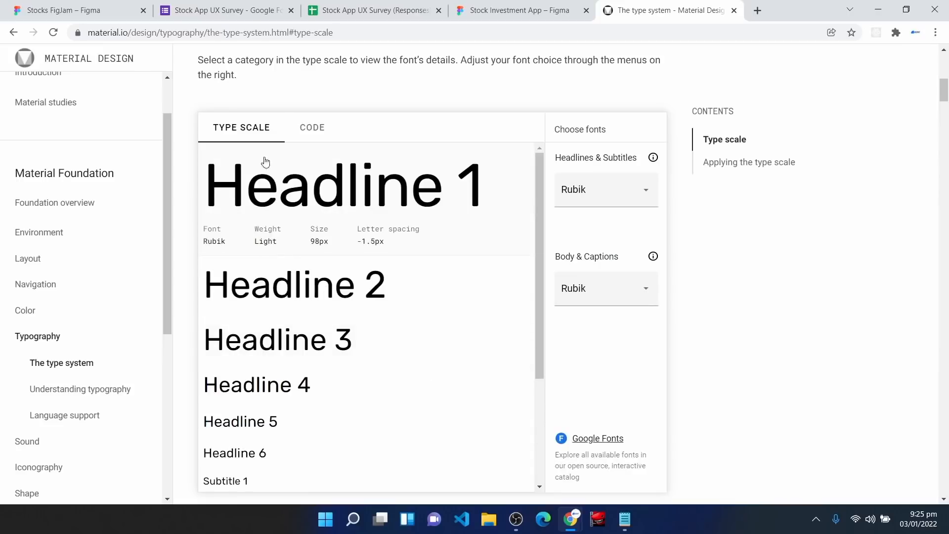
pyautogui.scroll(-1, 267, 341)
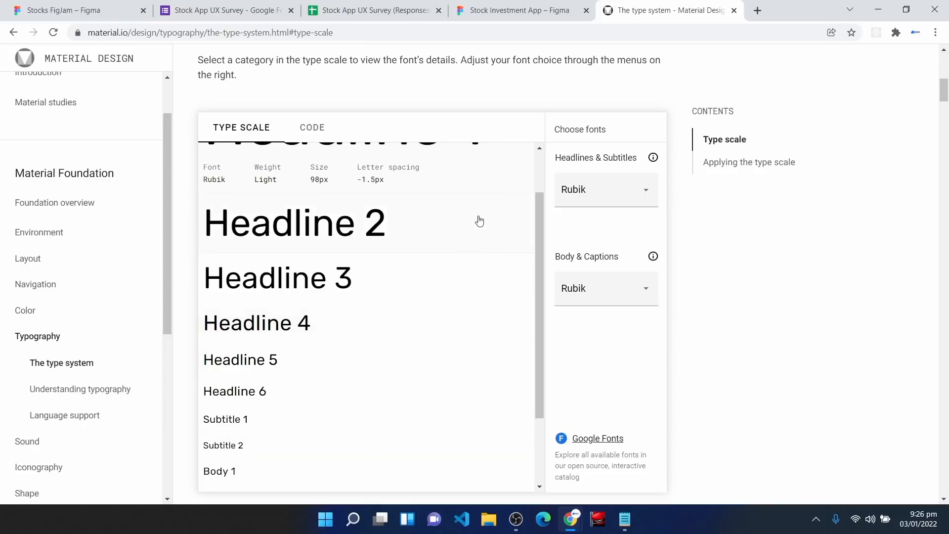
pyautogui.scroll(1, 380, 289)
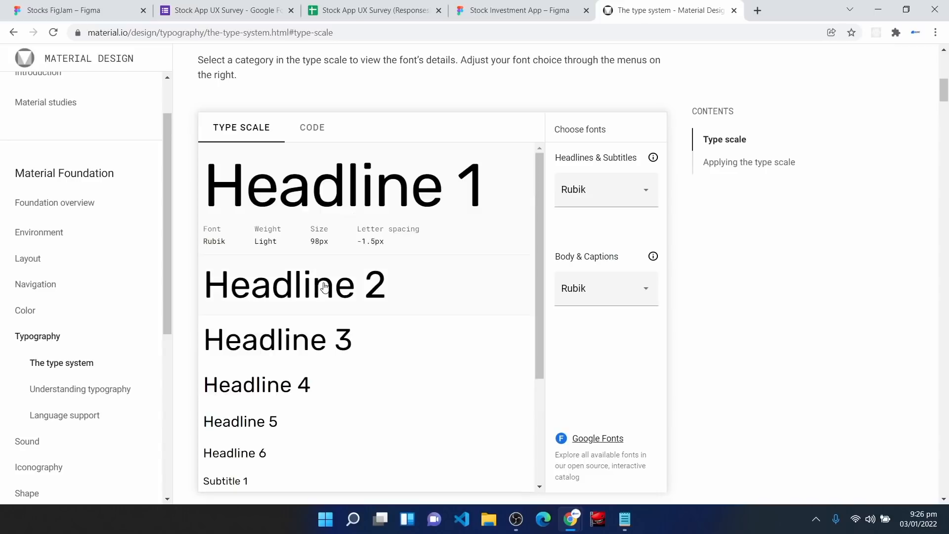
pyautogui.scroll(-1, 324, 287)
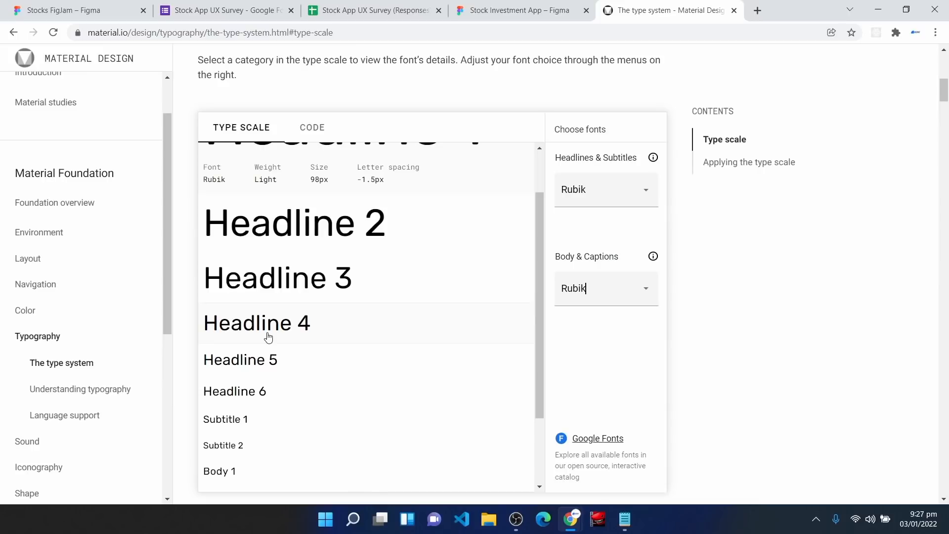
pyautogui.scroll(1, 270, 326)
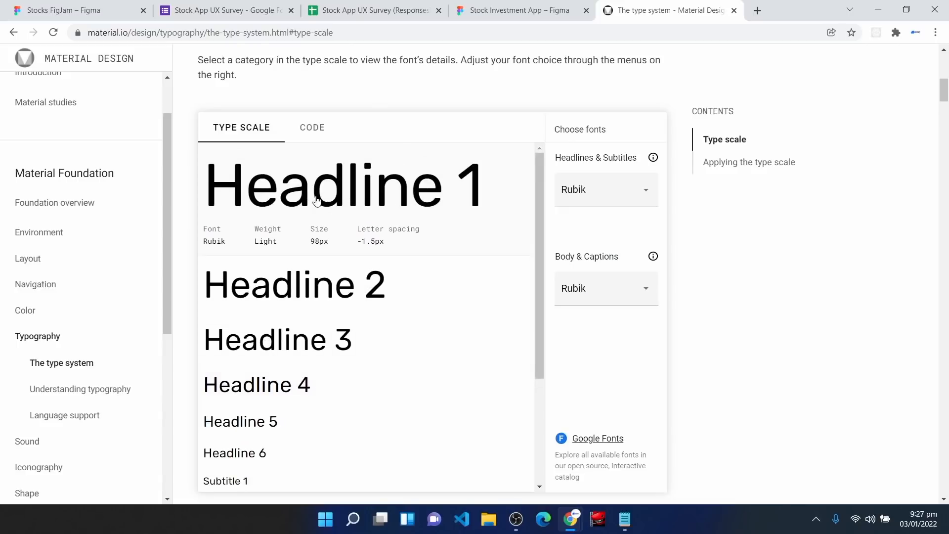
pyautogui.click(294, 386)
pyautogui.scroll(-1, 314, 381)
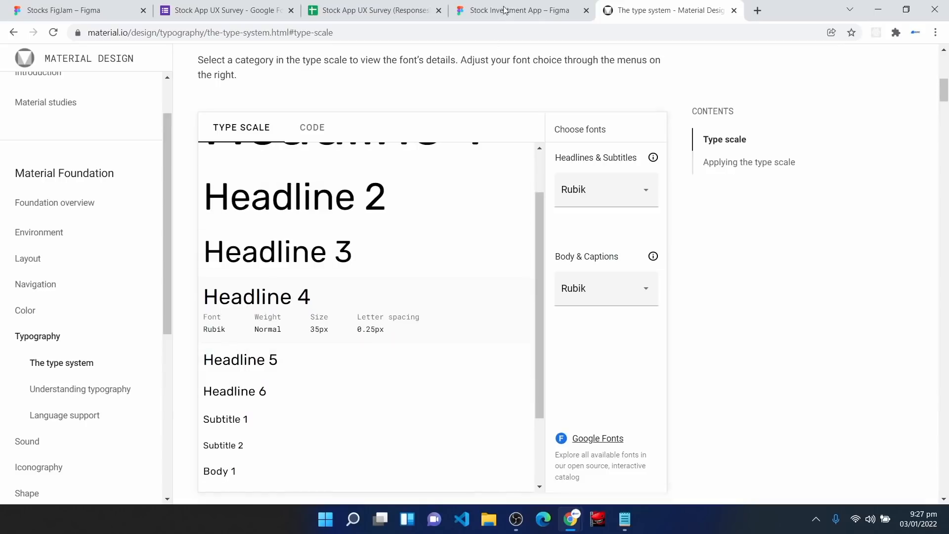
# Step: Draw a frame on the High Fidelity page and add a 'Headline 1' text label in it
pyautogui.click(529, 4)
pyautogui.press('f')
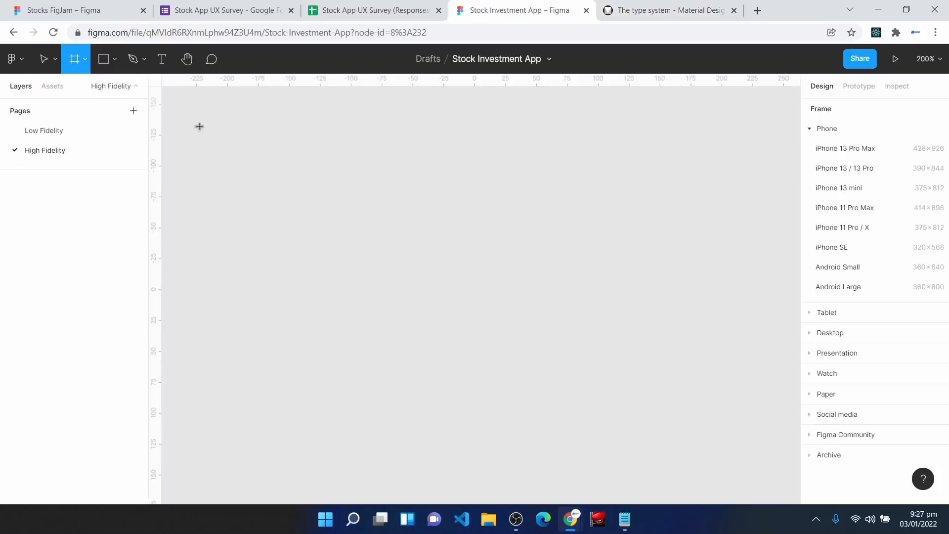
pyautogui.moveTo(191, 95); pyautogui.dragTo(470, 402)
pyautogui.scroll(3, 471, 401)
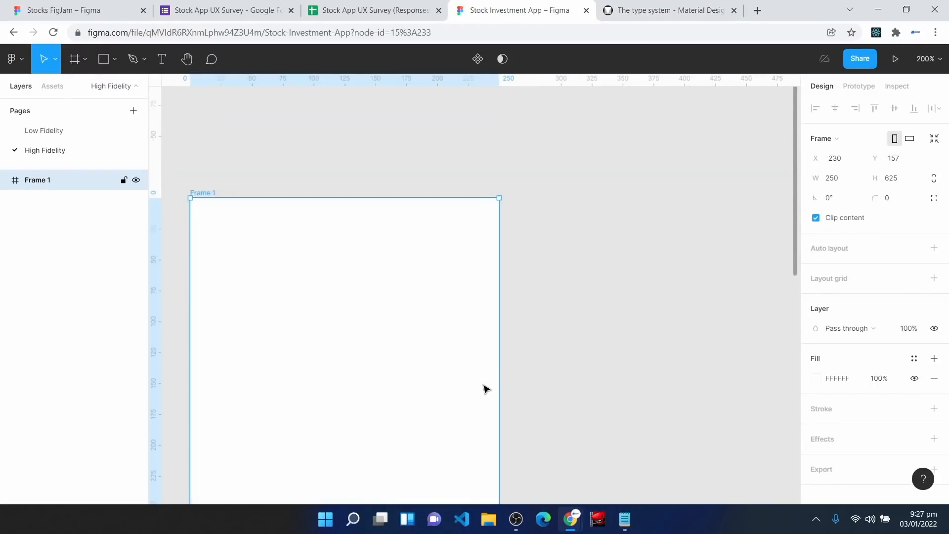
pyautogui.press('t')
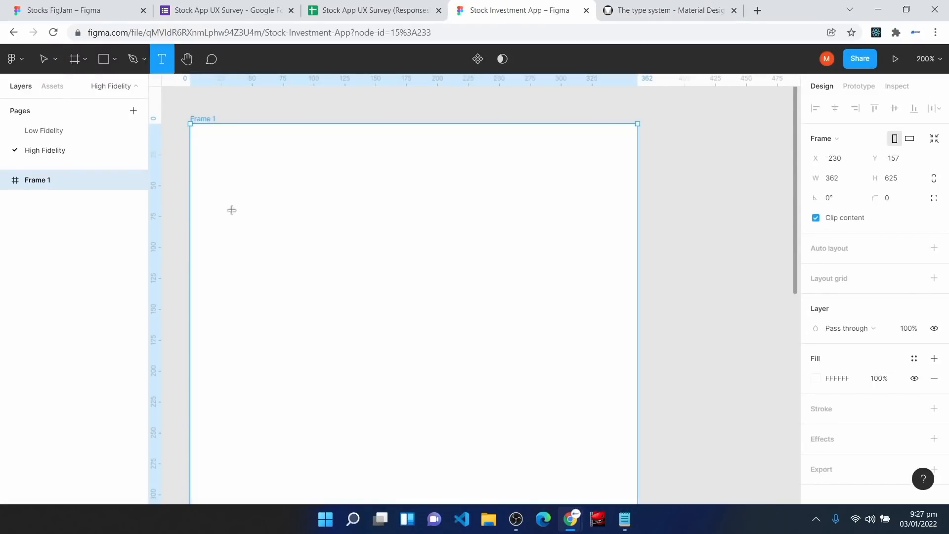
pyautogui.click(235, 185)
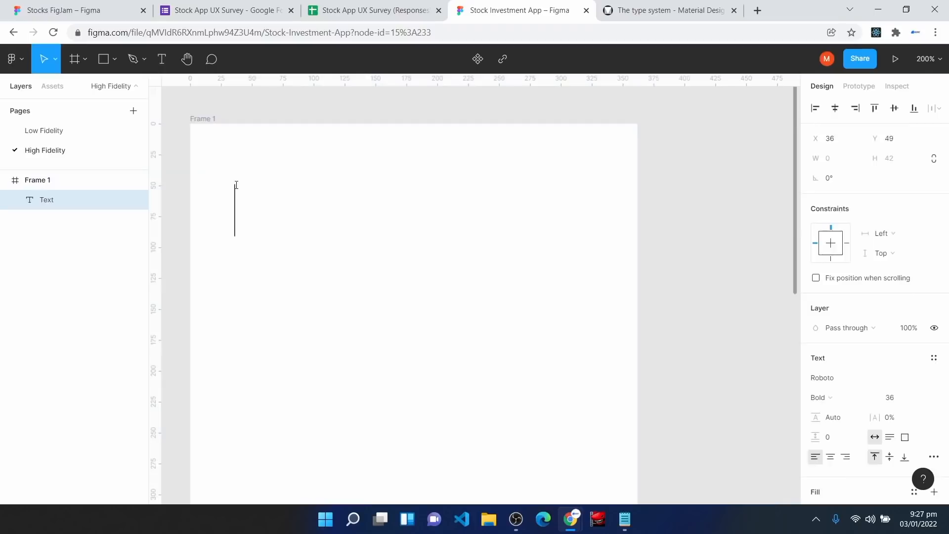
pyautogui.write('Headline 1')
# Step: Duplicate the label into 'Headline 1 Bold' and 'Headline 2' stacked below it
pyautogui.hotkey('ctrl', 'd')
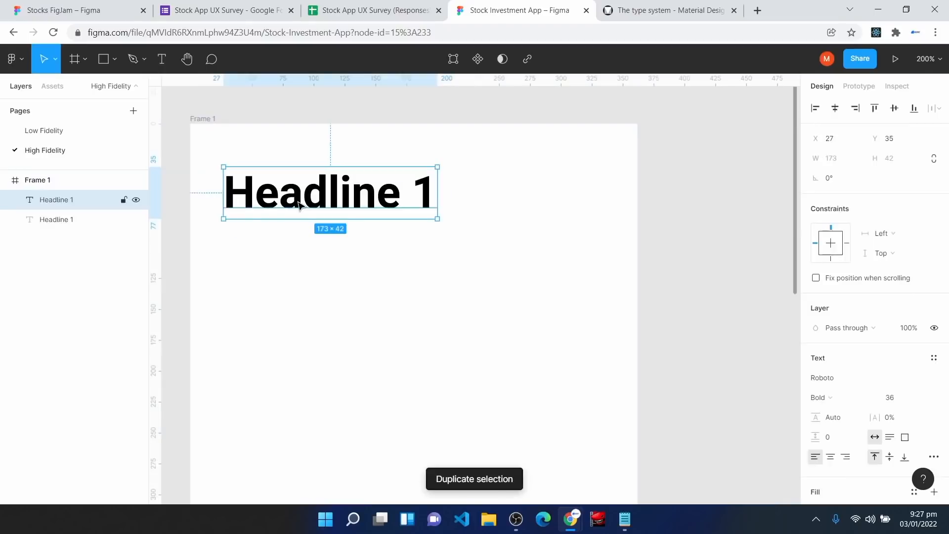
pyautogui.moveTo(300, 202); pyautogui.dragTo(300, 266)
pyautogui.doubleClick(432, 247)
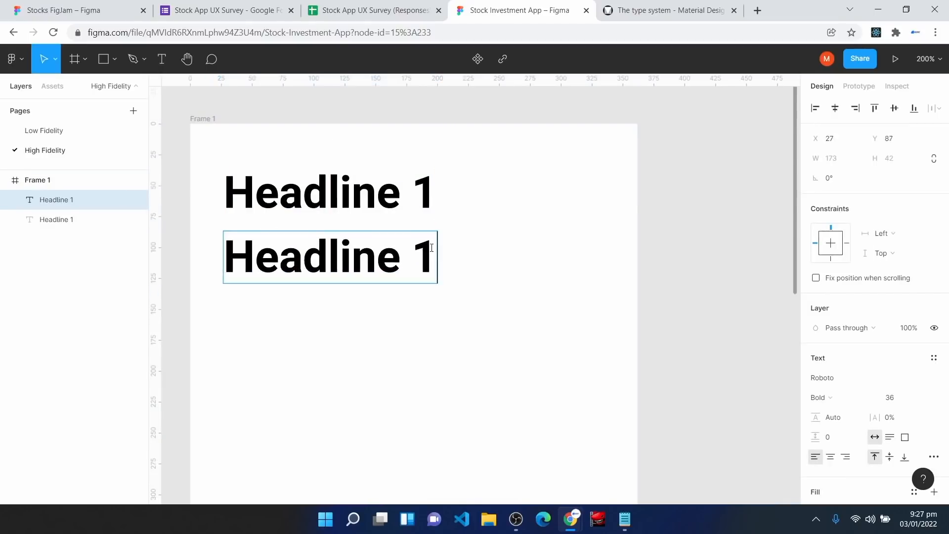
pyautogui.write('Bold')
pyautogui.press('Escape')
pyautogui.hotkey('ctrl', 'd')
pyautogui.moveTo(324, 275); pyautogui.dragTo(440, 318)
pyautogui.press('Delete')
pyautogui.press('Delete')
pyautogui.press('Delete')
pyautogui.press('Delete')
pyautogui.press('Delete')
pyautogui.press('BackSpace')
pyautogui.write('2')
pyautogui.click(467, 393)
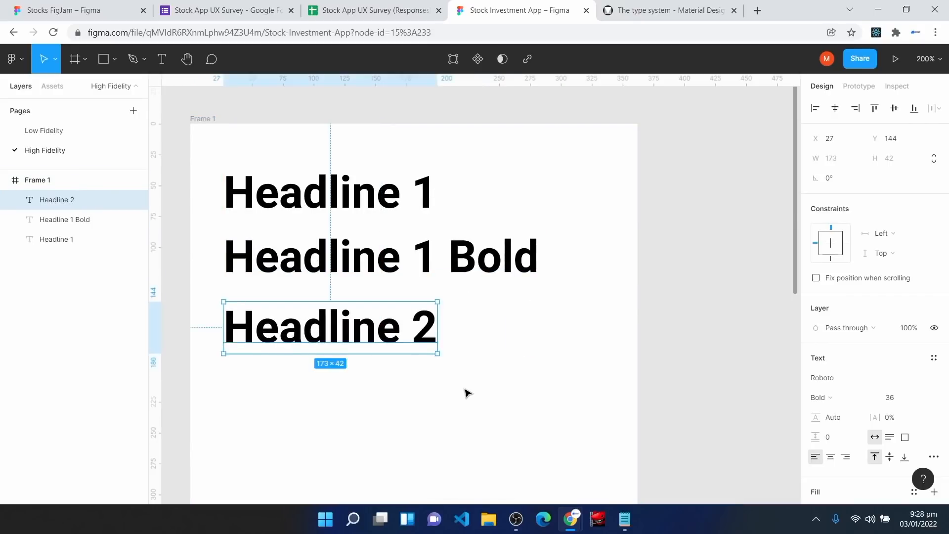
pyautogui.click(664, 6)
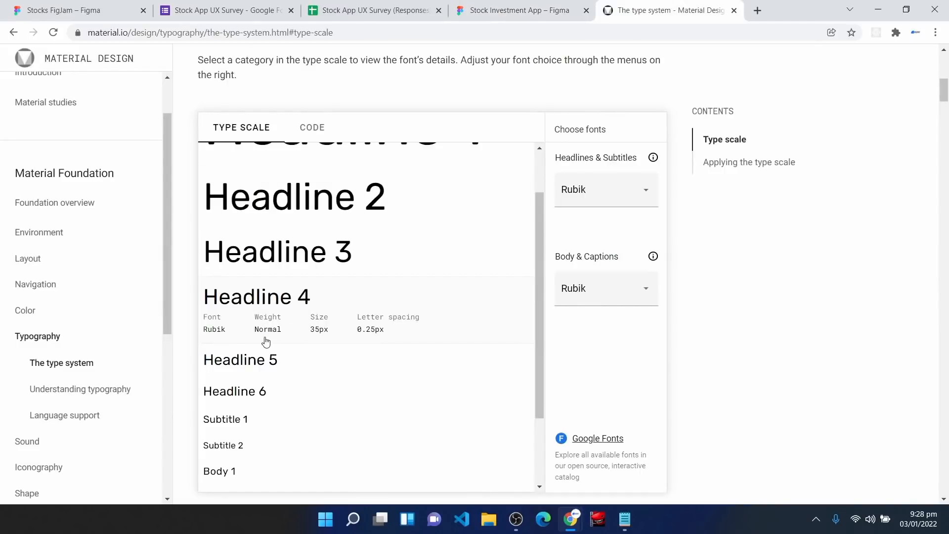
pyautogui.click(517, 6)
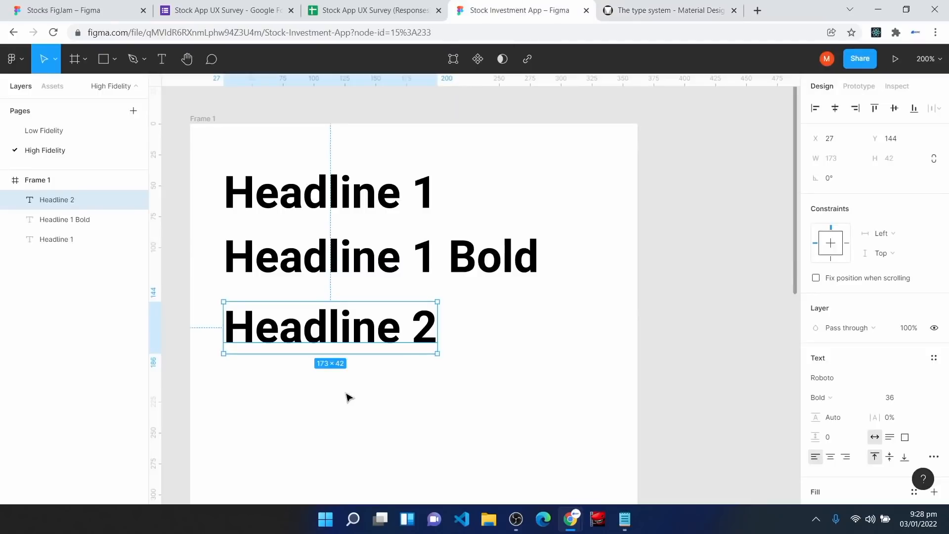
# Step: Add 'Headline 2 Bold', 'Headline 3' and a copy for Headline 3 Bold beneath them
pyautogui.hotkey('ctrl', 'd')
pyautogui.moveTo(323, 335); pyautogui.dragTo(323, 394)
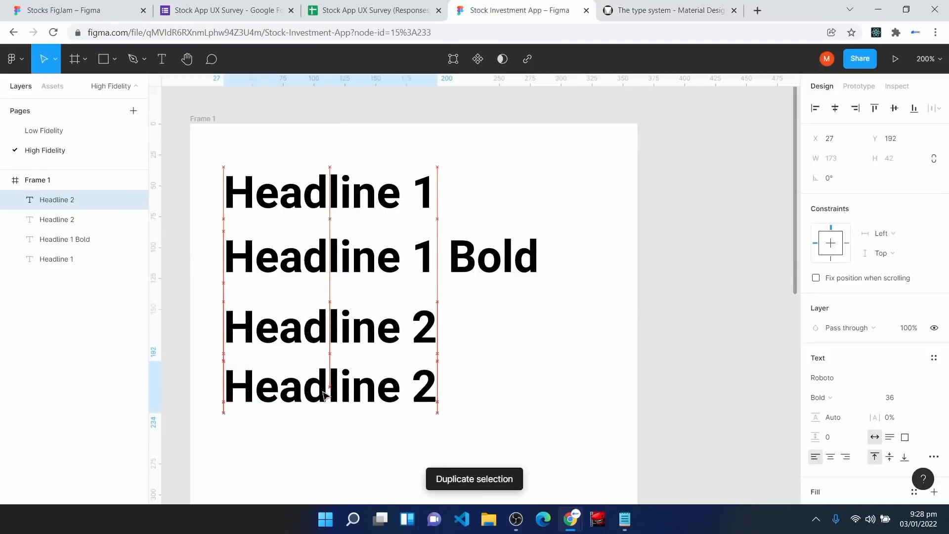
pyautogui.doubleClick(322, 392)
pyautogui.press('Right')
pyautogui.write('Bold')
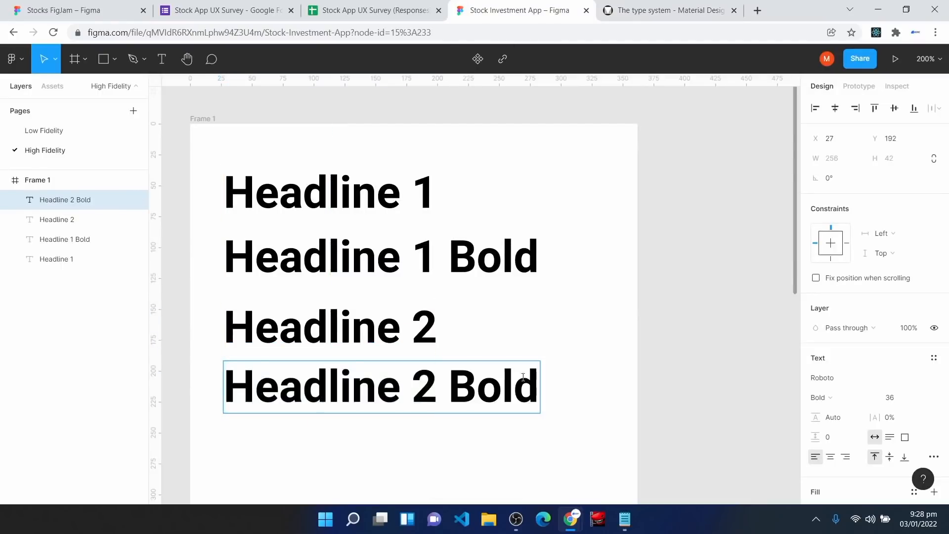
pyautogui.press('Escape')
pyautogui.scroll(-3, 347, 307)
pyautogui.moveTo(267, 233); pyautogui.dragTo(267, 352)
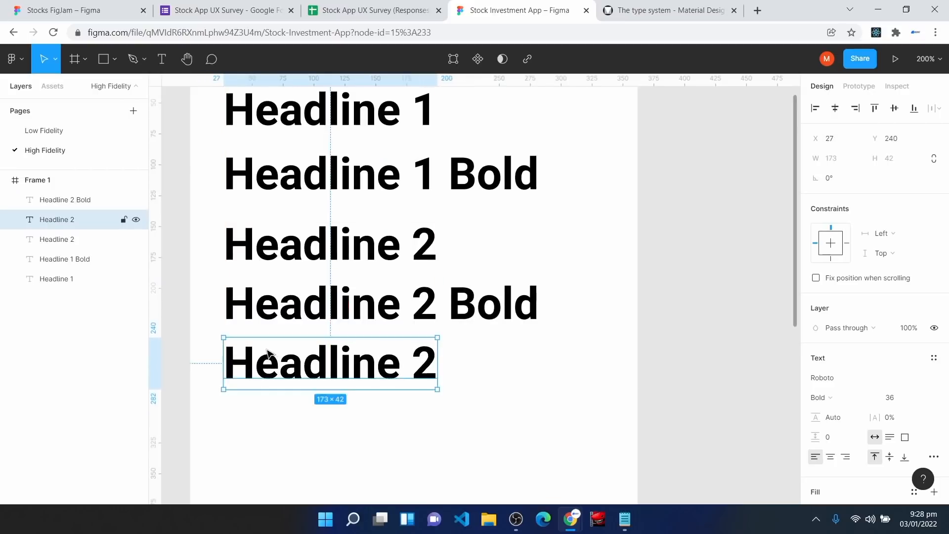
pyautogui.doubleClick(267, 352)
pyautogui.click(418, 370)
pyautogui.press('Delete')
pyautogui.write('3')
pyautogui.press('Escape')
pyautogui.moveTo(368, 375); pyautogui.dragTo(367, 442)
pyautogui.doubleClick(367, 442)
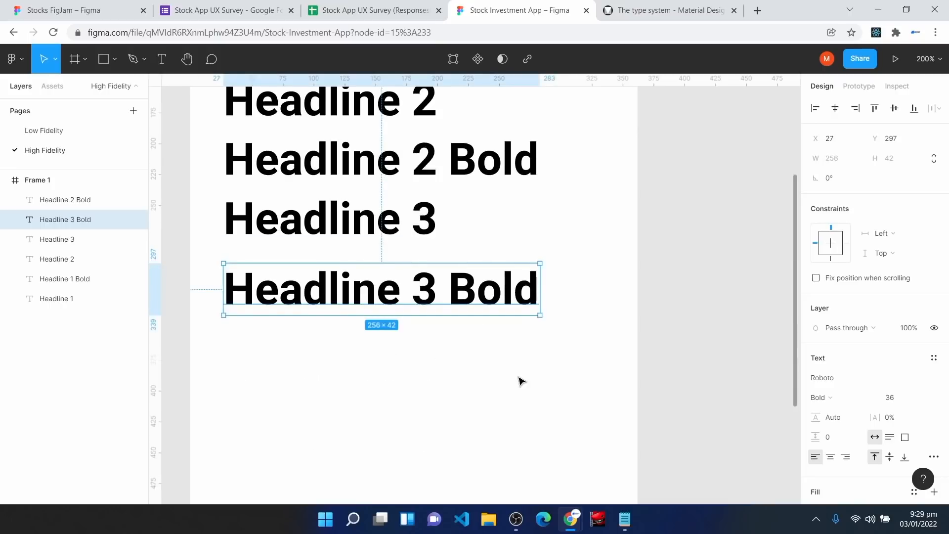
# Step: Add 'Body Large' and 'Body Large Bold' labels below Headline 3 Bold
pyautogui.scroll(-3, 520, 380)
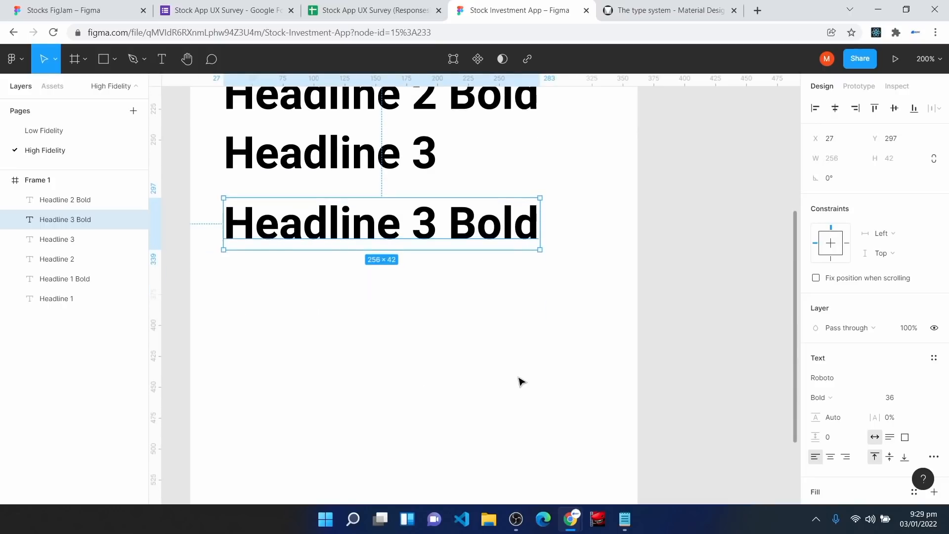
pyautogui.click(299, 152)
pyautogui.hotkey('ctrl', 'd')
pyautogui.moveTo(299, 152); pyautogui.dragTo(294, 287)
pyautogui.doubleClick(293, 286)
pyautogui.write('Body Large')
pyautogui.press('Escape')
pyautogui.scroll(-1, 296, 282)
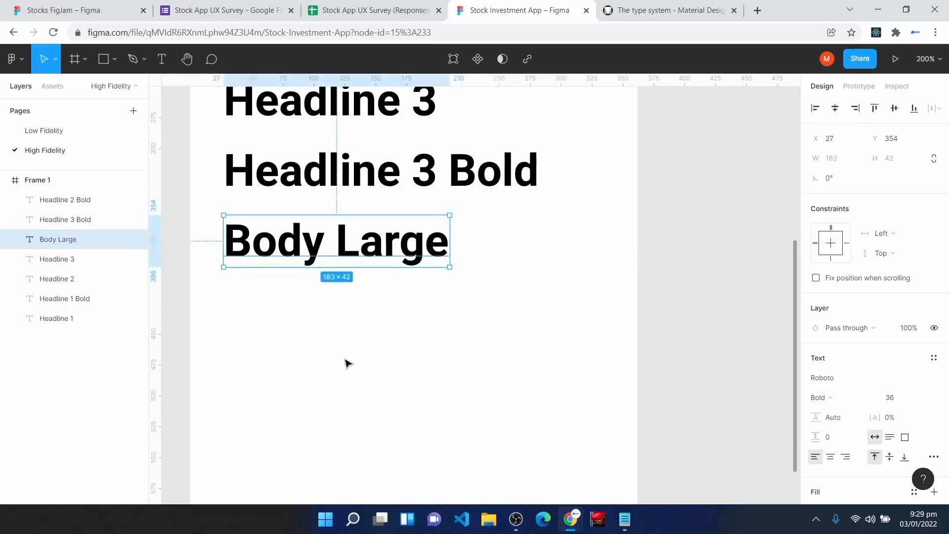
pyautogui.moveTo(326, 267); pyautogui.dragTo(331, 329)
pyautogui.doubleClick(331, 329)
pyautogui.click(444, 319)
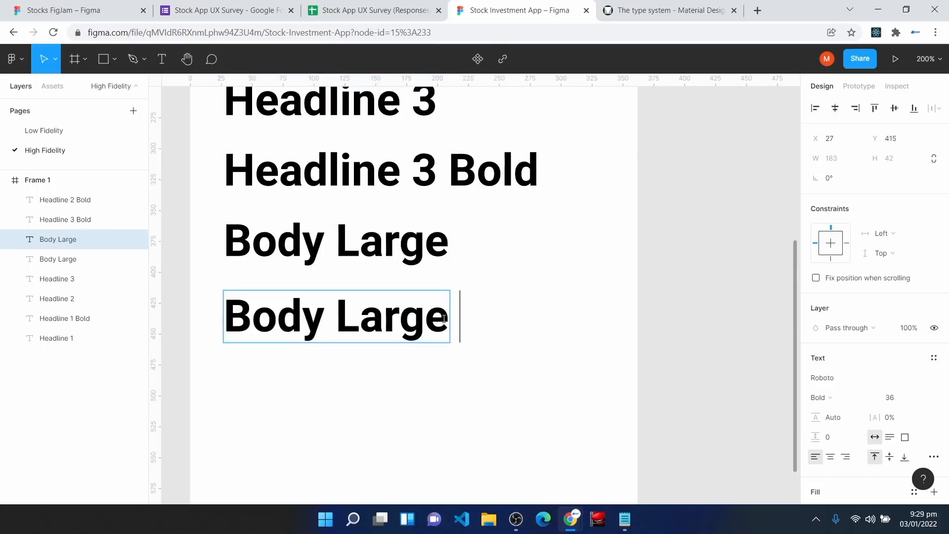
pyautogui.write('Bold')
pyautogui.click(386, 365)
# Step: Add 'Body Small' and 'Body Small Bold' labels beneath Body Large Bold
pyautogui.scroll(-3, 273, 212)
pyautogui.moveTo(274, 145); pyautogui.dragTo(271, 291)
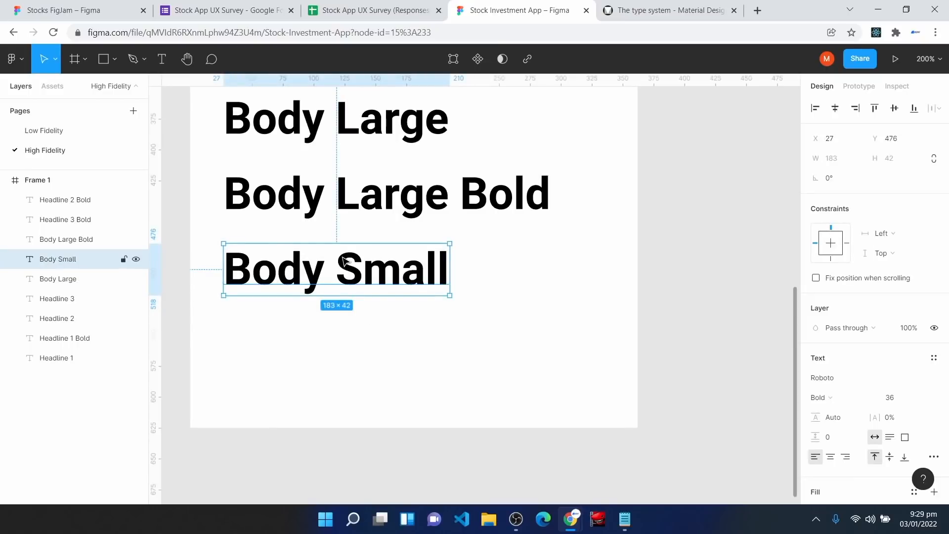
pyautogui.moveTo(344, 260); pyautogui.dragTo(337, 330)
pyautogui.doubleClick(337, 331)
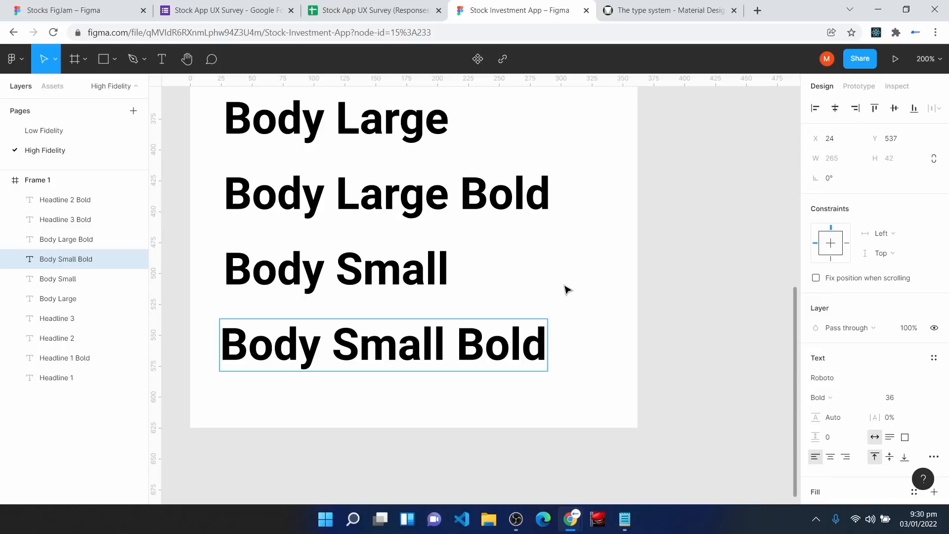
pyautogui.press('Escape')
# Step: Add 'Button' and 'Caption' labels below Body Small Bold and zoom to see the list
pyautogui.scroll(-3, 267, 278)
pyautogui.hotkey('ctrl', 'd')
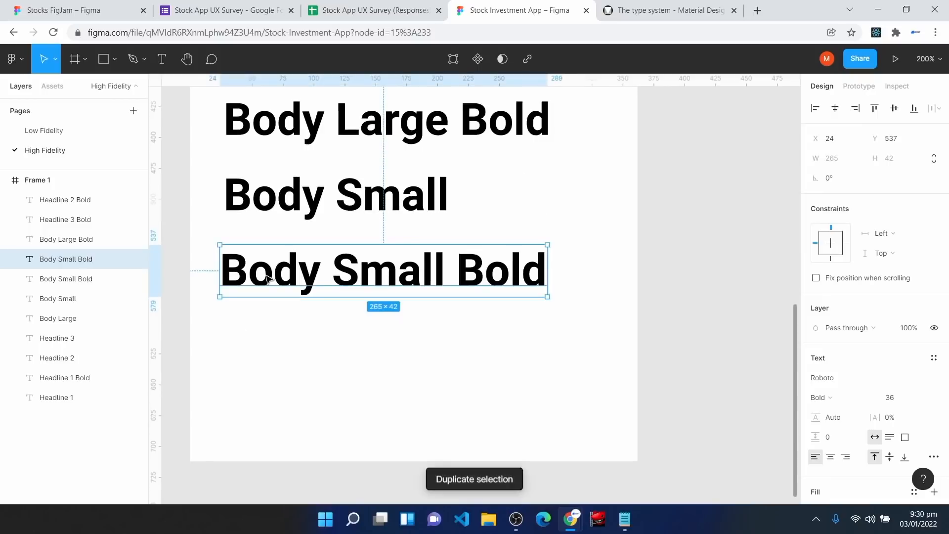
pyautogui.moveTo(267, 278); pyautogui.dragTo(270, 292)
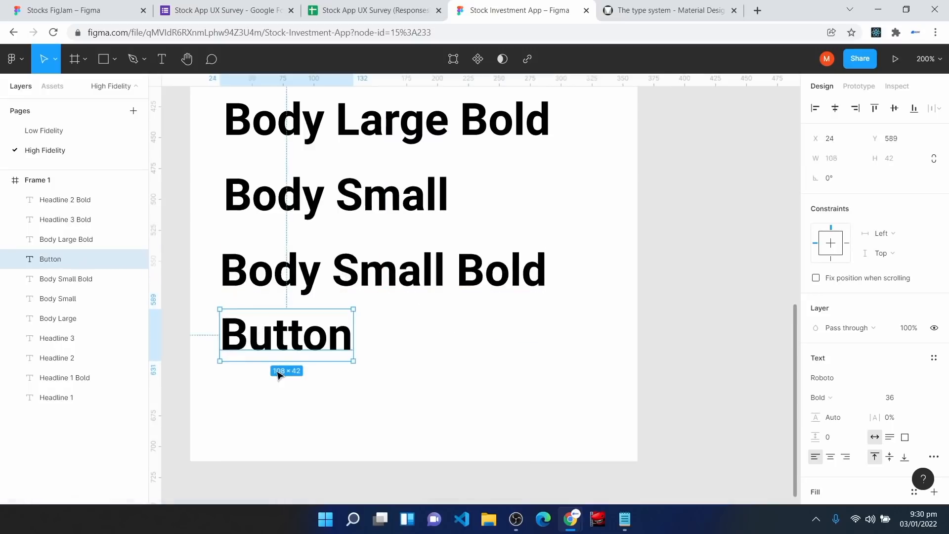
pyautogui.hotkey('ctrl', 'd')
pyautogui.moveTo(278, 374); pyautogui.dragTo(274, 401)
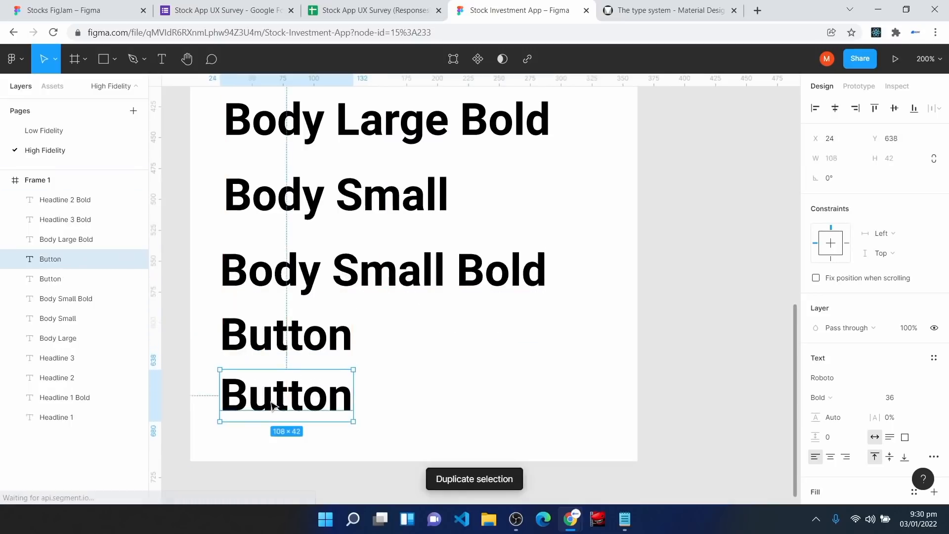
pyautogui.doubleClick(274, 401)
pyautogui.write('Caption')
pyautogui.press('Escape')
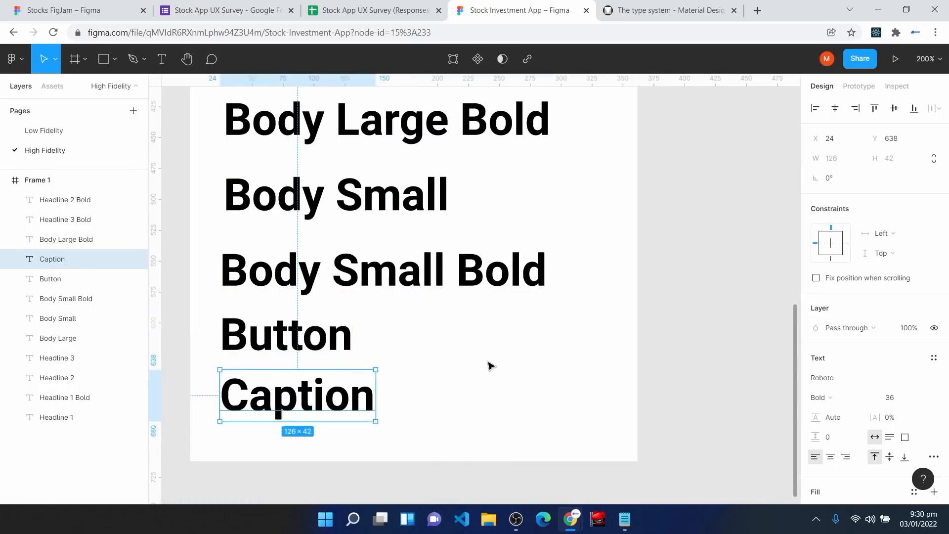
pyautogui.hotkey('shift', '0')
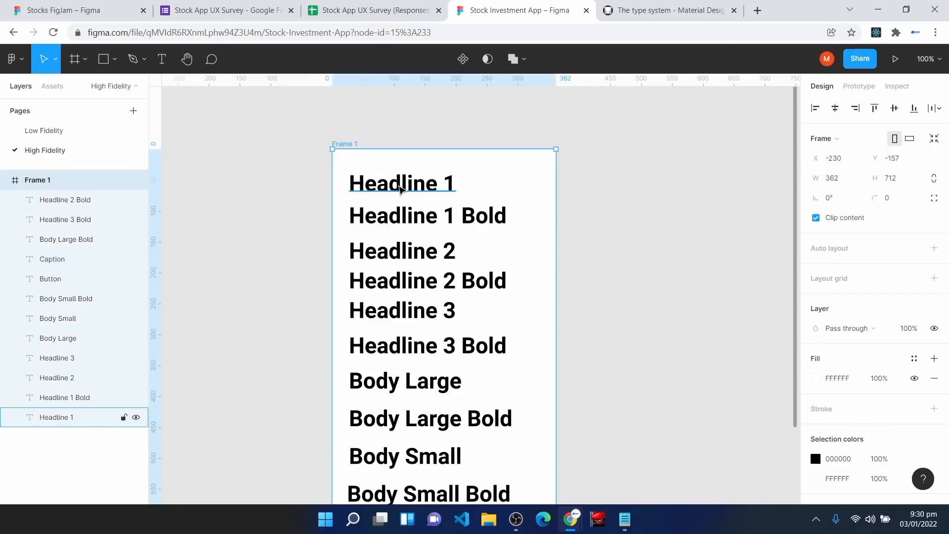
# Step: Set Headline 1 to Rubik Regular, size 35, with 0.25 px letter spacing
pyautogui.click(399, 188)
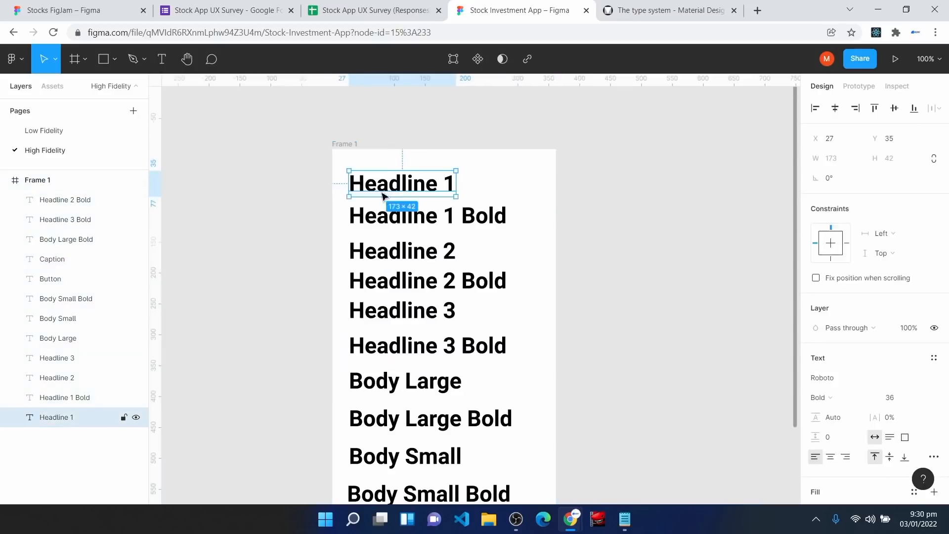
pyautogui.click(643, 10)
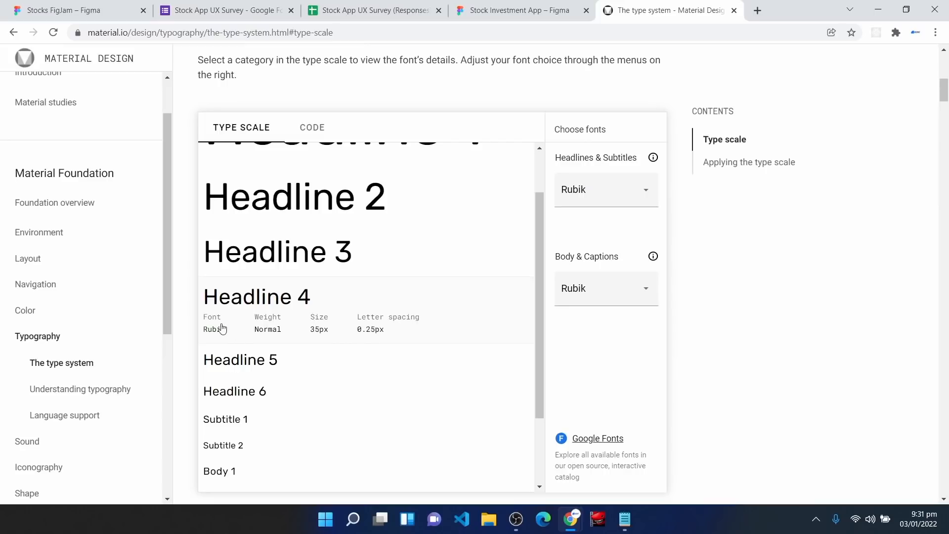
pyautogui.click(517, 7)
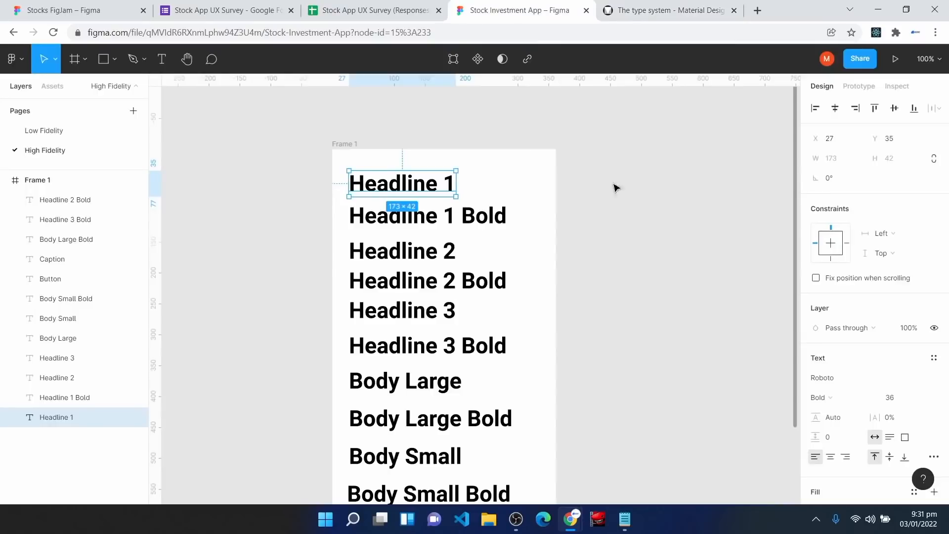
pyautogui.click(838, 384)
pyautogui.write('Rubik')
pyautogui.press('Return')
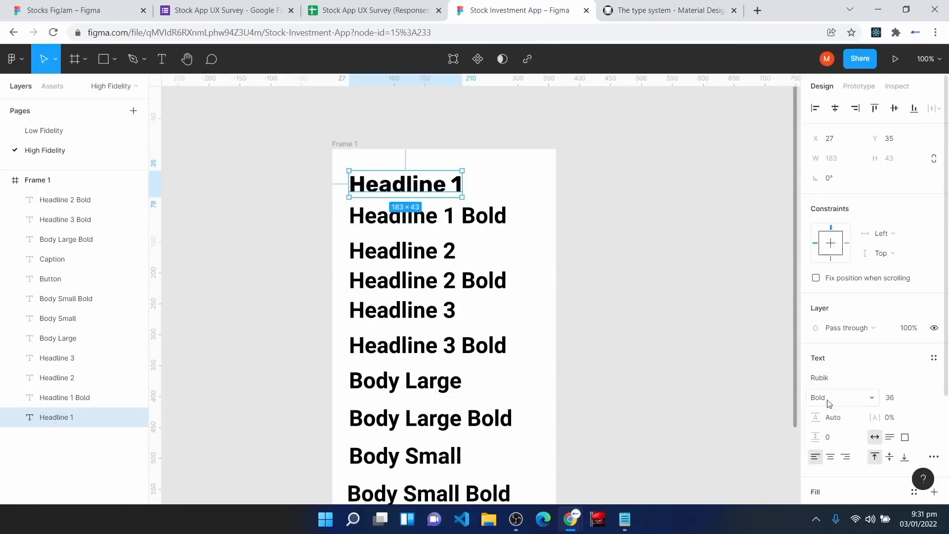
pyautogui.click(821, 398)
pyautogui.click(841, 361)
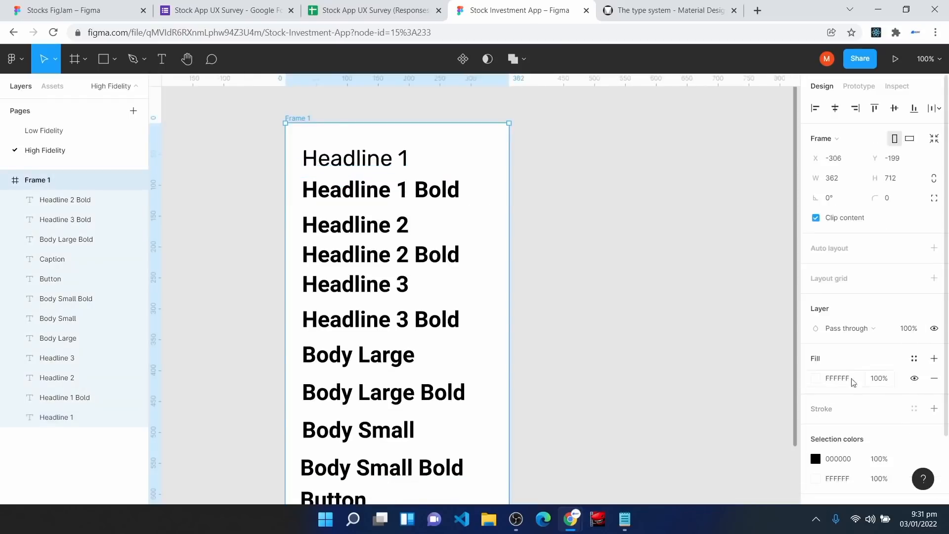
pyautogui.click(354, 157)
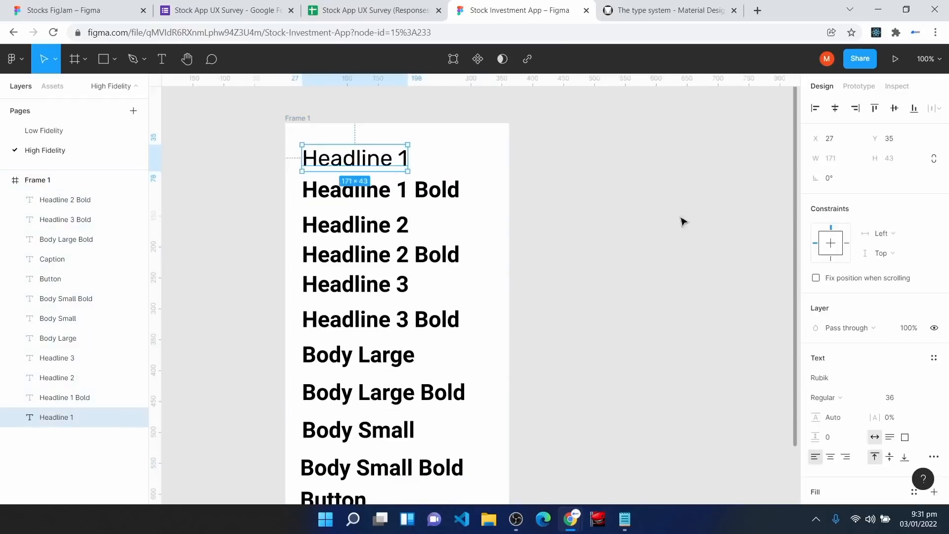
pyautogui.click(899, 418)
pyautogui.write('0')
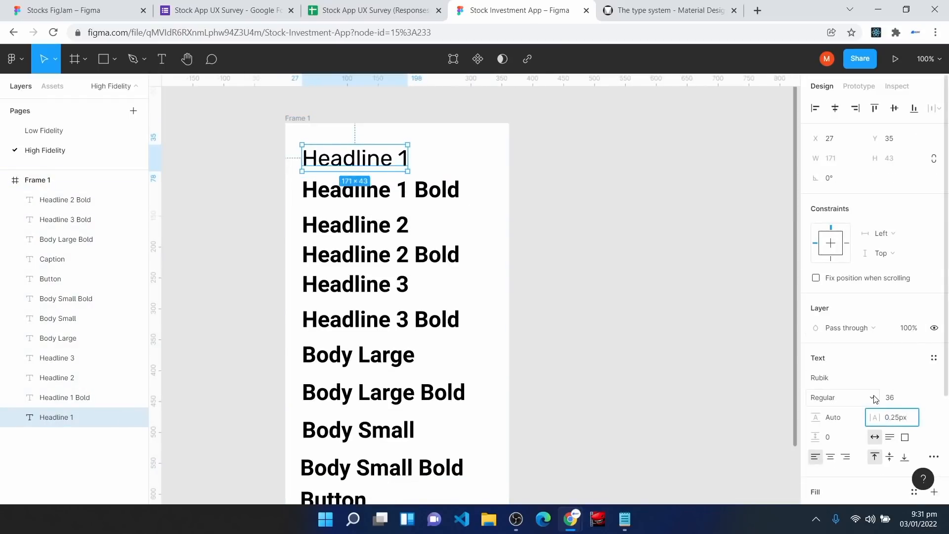
pyautogui.press('Return')
pyautogui.click(898, 398)
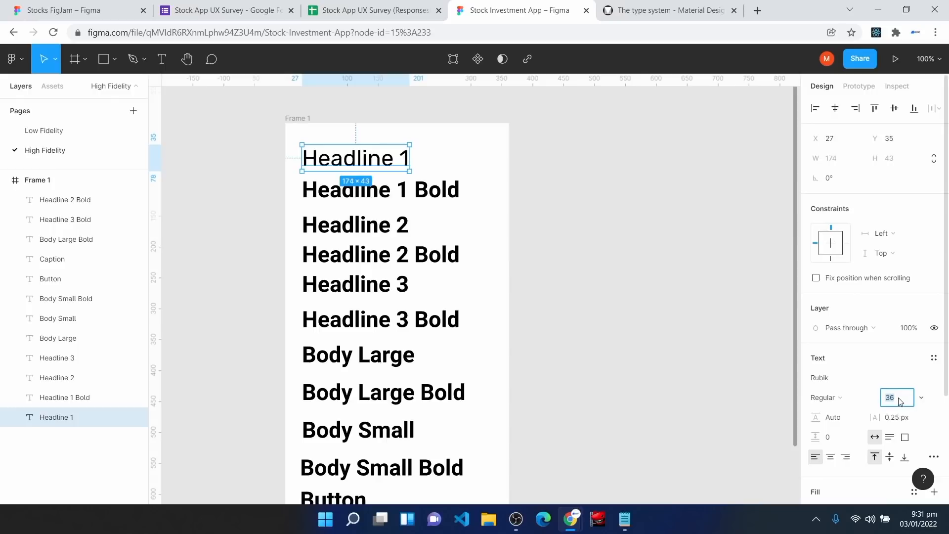
pyautogui.press('Return')
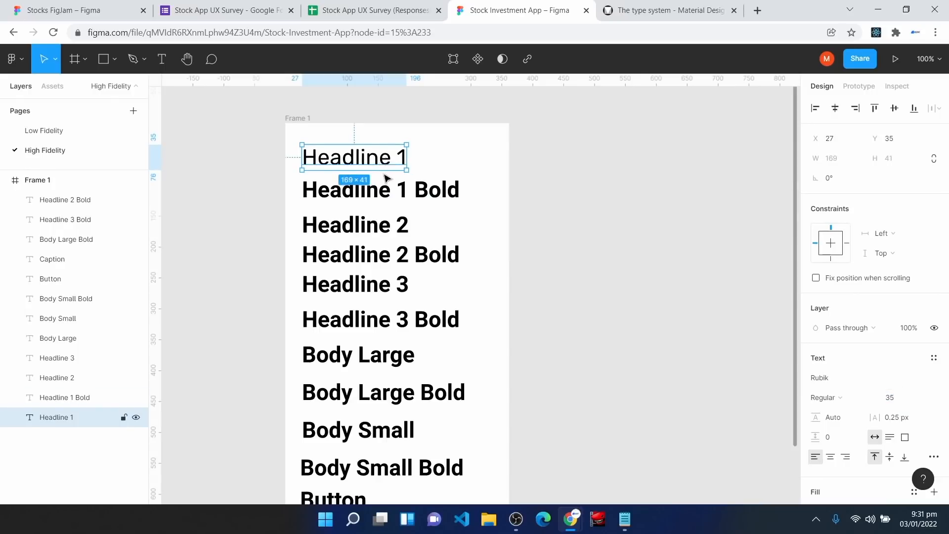
# Step: Set Headline 1 Bold to Rubik, size 35, 0.25 px letter spacing, and nudge it under Headline 1
pyautogui.click(374, 195)
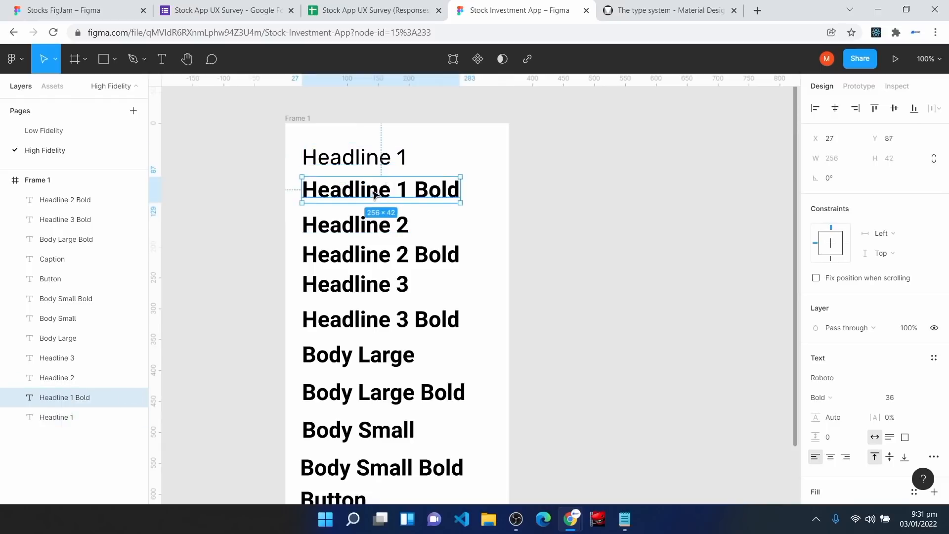
pyautogui.click(354, 163)
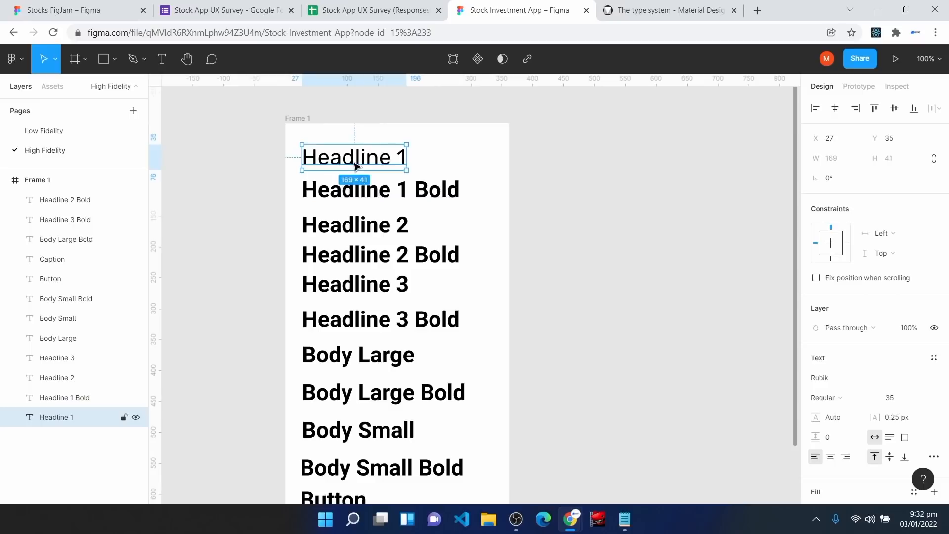
pyautogui.click(354, 193)
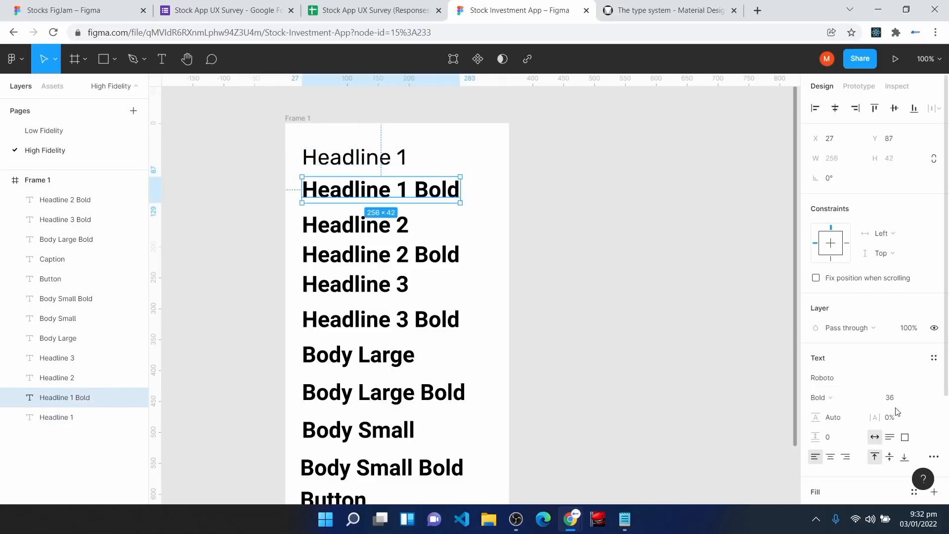
pyautogui.click(907, 399)
pyautogui.write('35')
pyautogui.click(844, 377)
pyautogui.write('Rubik')
pyautogui.press('Return')
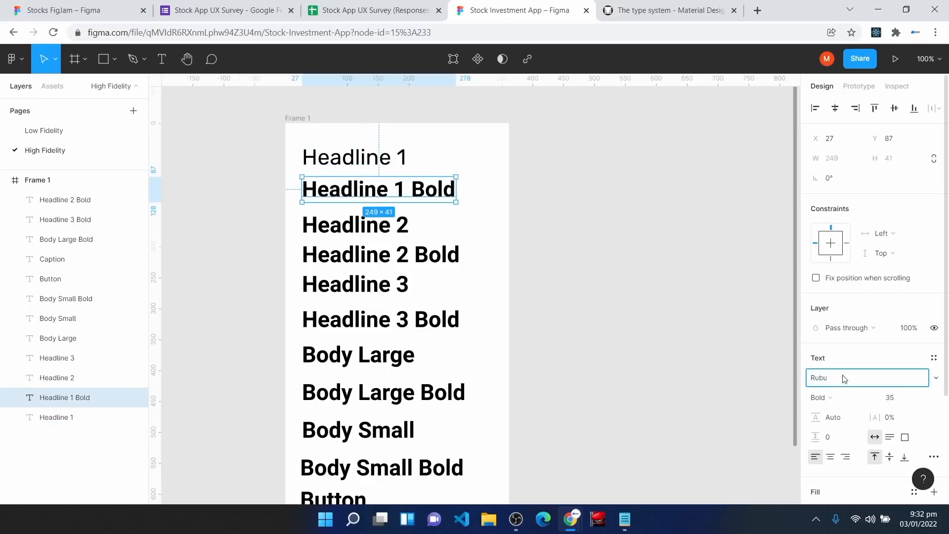
pyautogui.click(890, 419)
pyautogui.write('0')
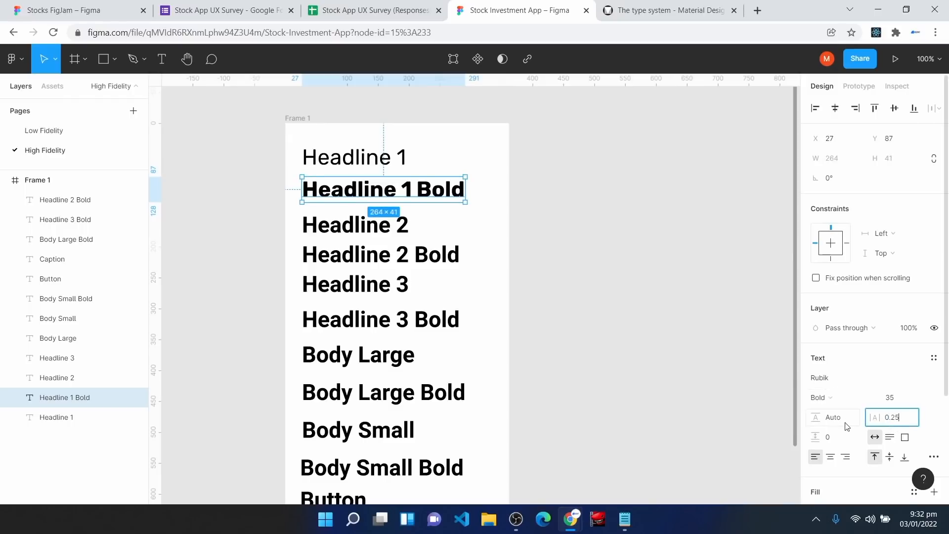
pyautogui.press('Return')
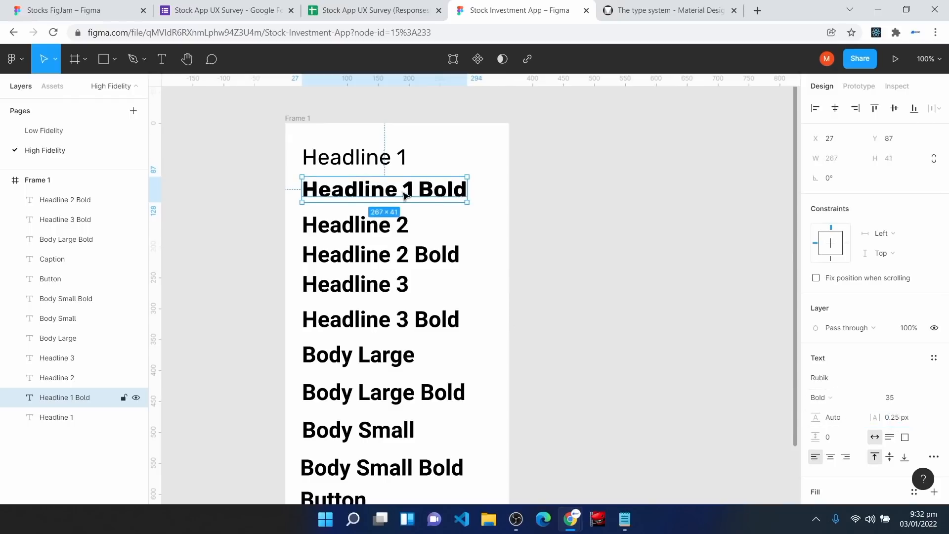
pyautogui.moveTo(358, 191); pyautogui.dragTo(358, 184)
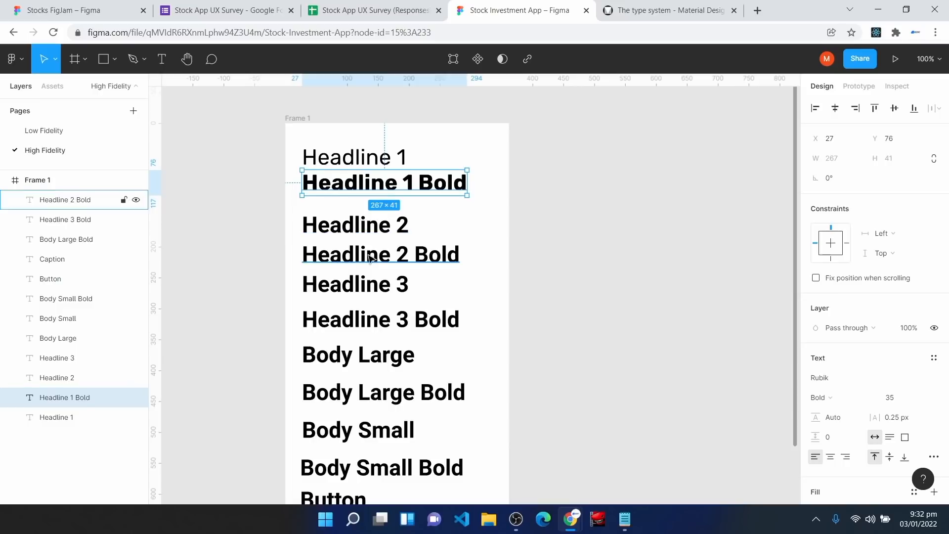
# Step: Select the Headline 2 text and check the Headline 5 spec in the Material type scale
pyautogui.scroll(-1, 375, 297)
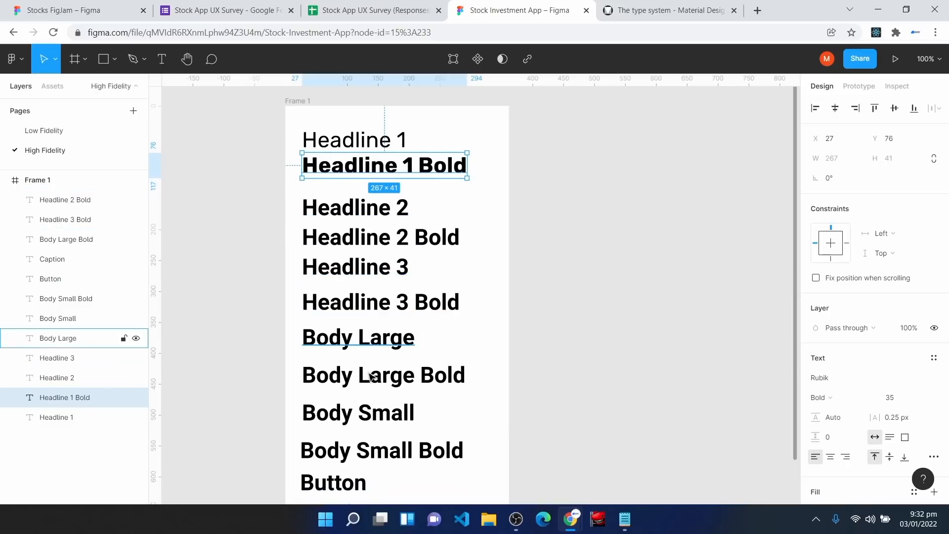
pyautogui.scroll(-1, 355, 490)
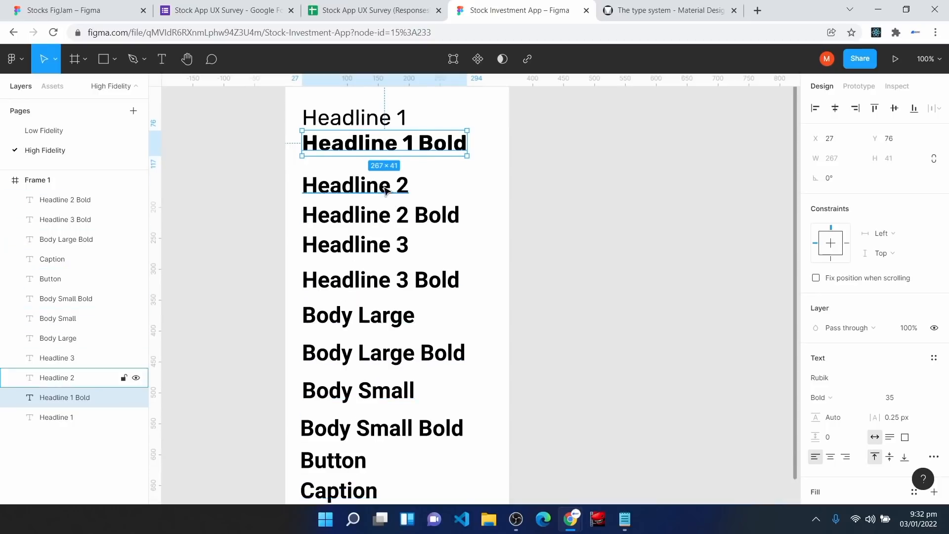
pyautogui.click(89, 377)
pyautogui.click(692, 5)
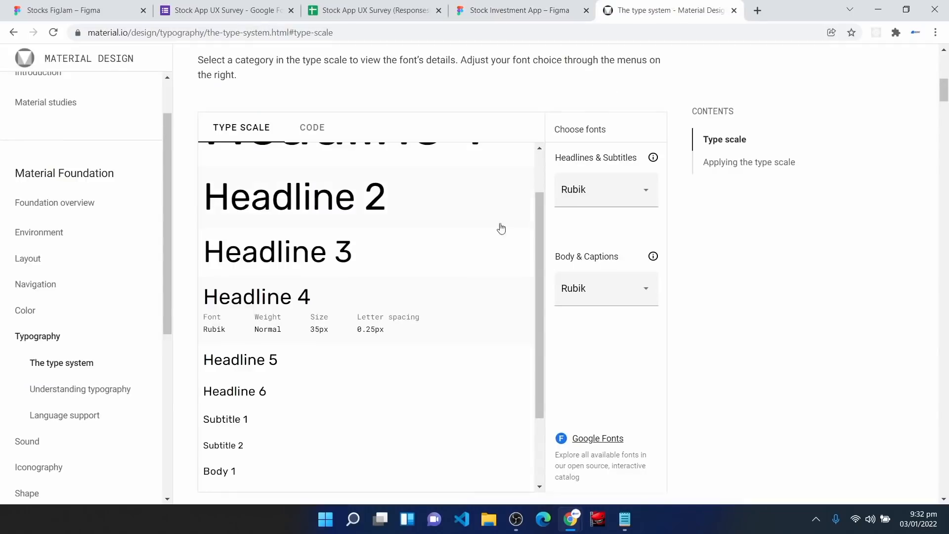
pyautogui.click(296, 370)
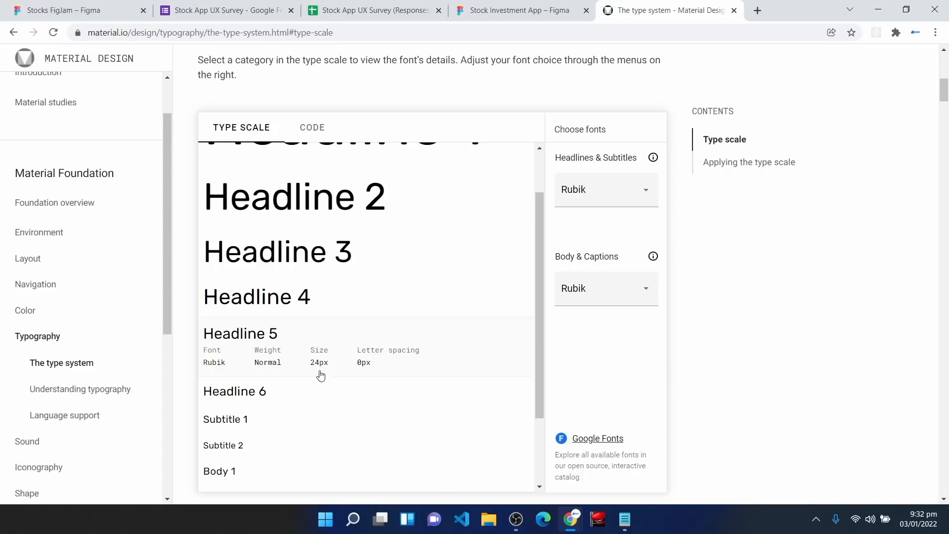
pyautogui.click(522, 9)
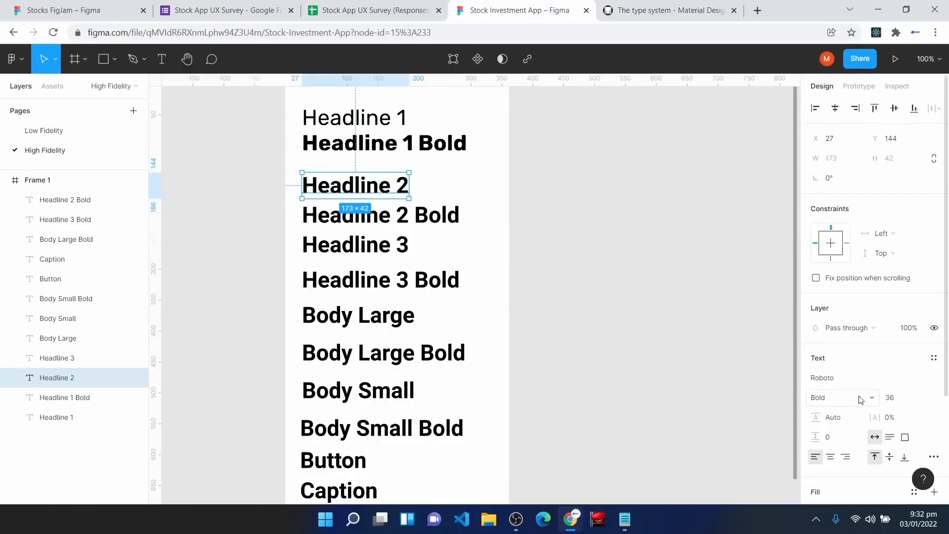
# Step: Set Headline 2 to Rubik Regular, size 24, with 0 px letter spacing
pyautogui.click(891, 398)
pyautogui.write('24')
pyautogui.click(849, 398)
pyautogui.click(850, 343)
pyautogui.click(848, 378)
pyautogui.write('Rubik')
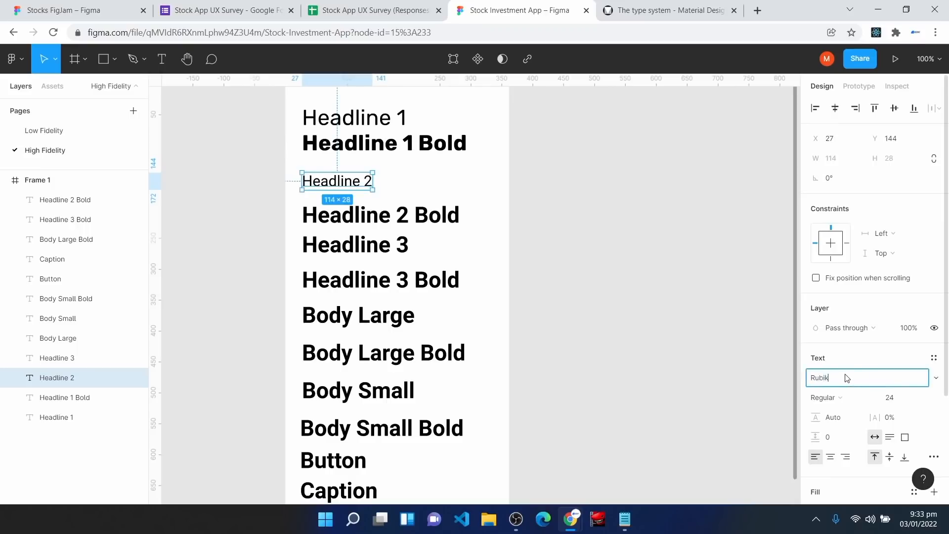
pyautogui.press('Return')
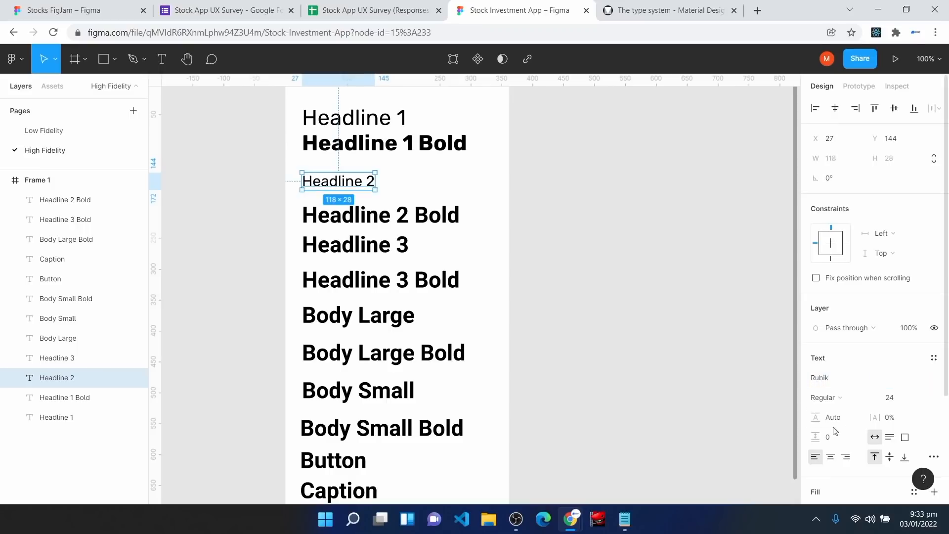
pyautogui.click(650, 4)
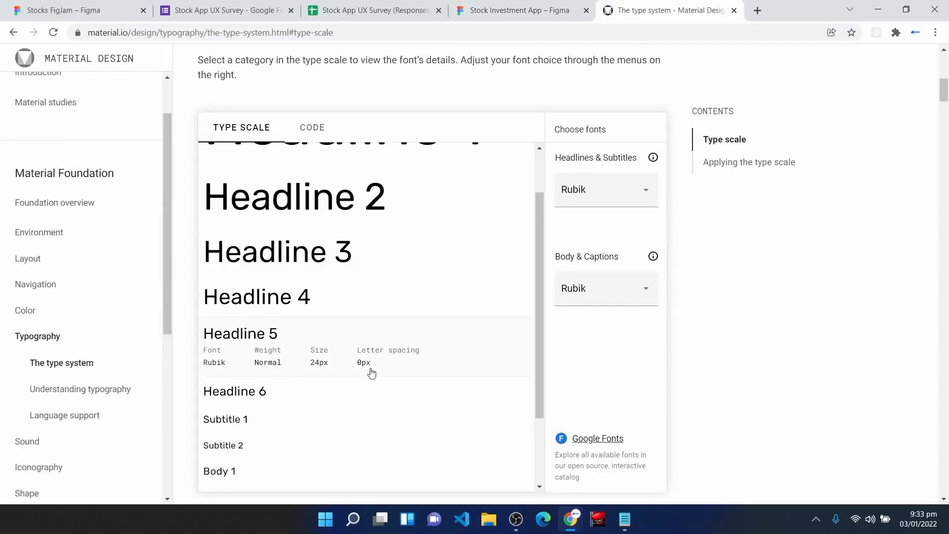
pyautogui.click(503, 5)
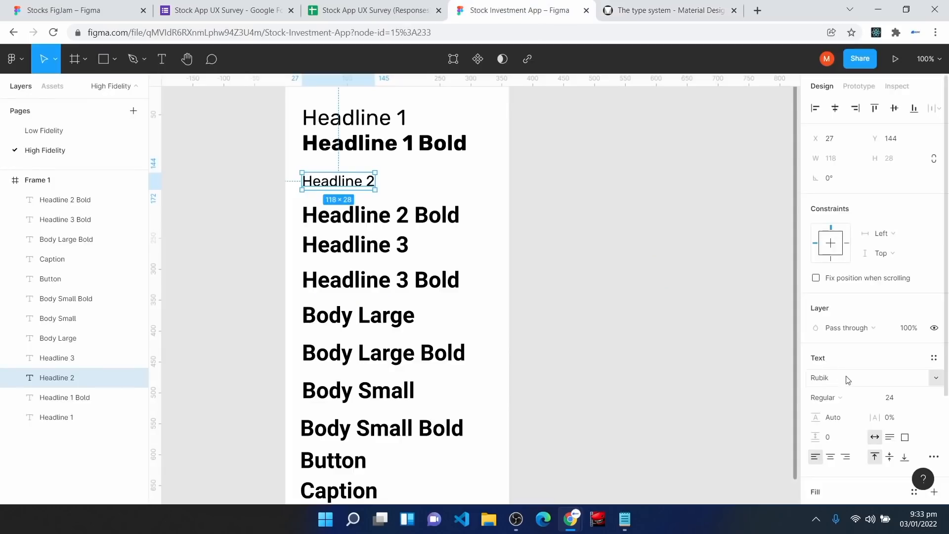
pyautogui.click(895, 419)
pyautogui.press('Return')
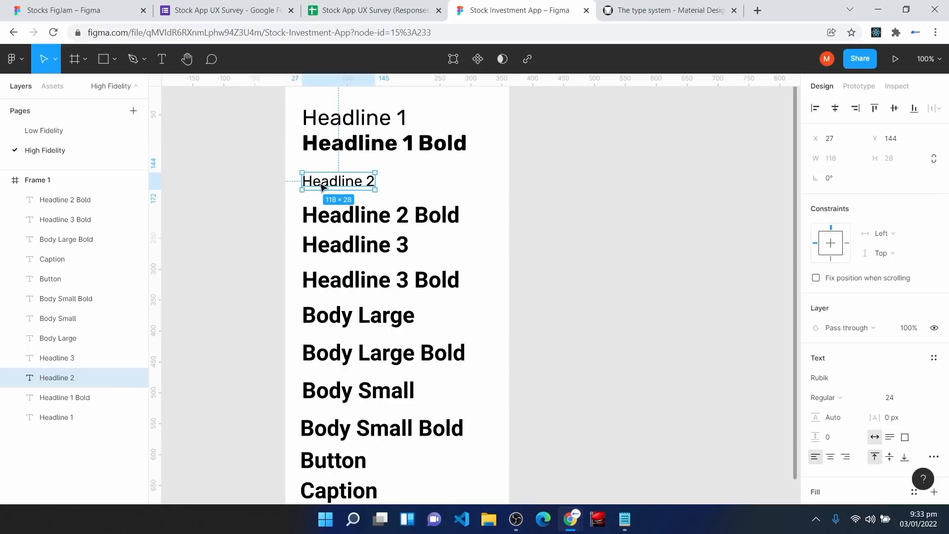
# Step: Move Headline 2 Bold under Headline 2 and make it Rubik Bold 24 with 0 px spacing
pyautogui.moveTo(333, 219); pyautogui.dragTo(334, 208)
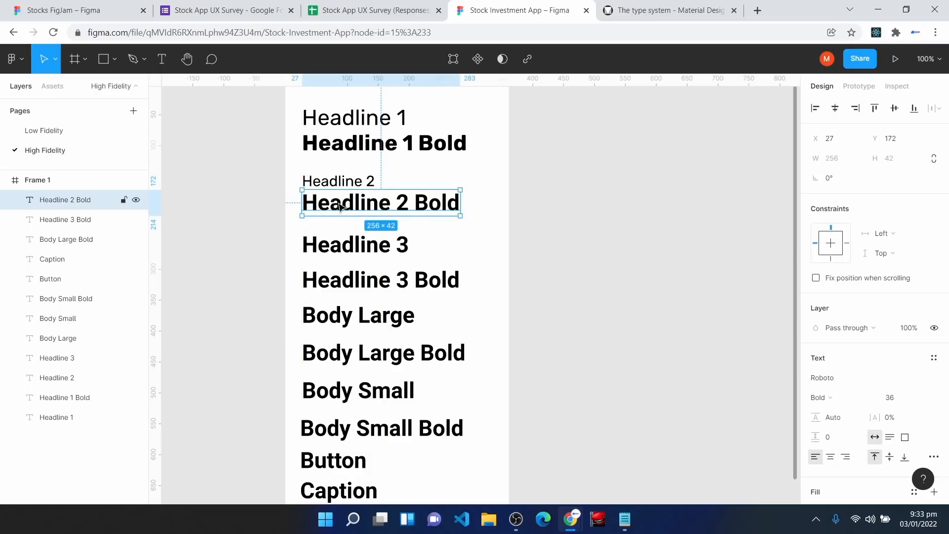
pyautogui.click(908, 401)
pyautogui.write('24')
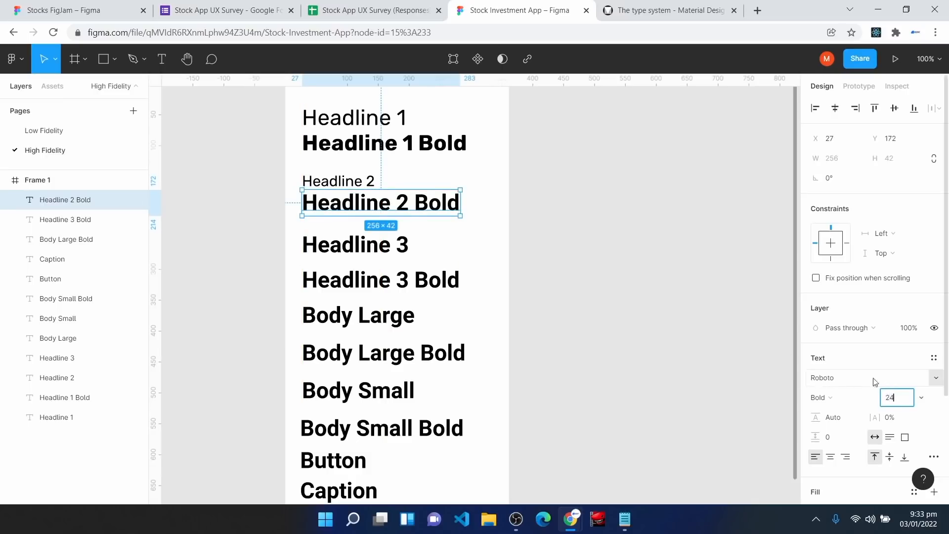
pyautogui.click(859, 378)
pyautogui.write('Rubik')
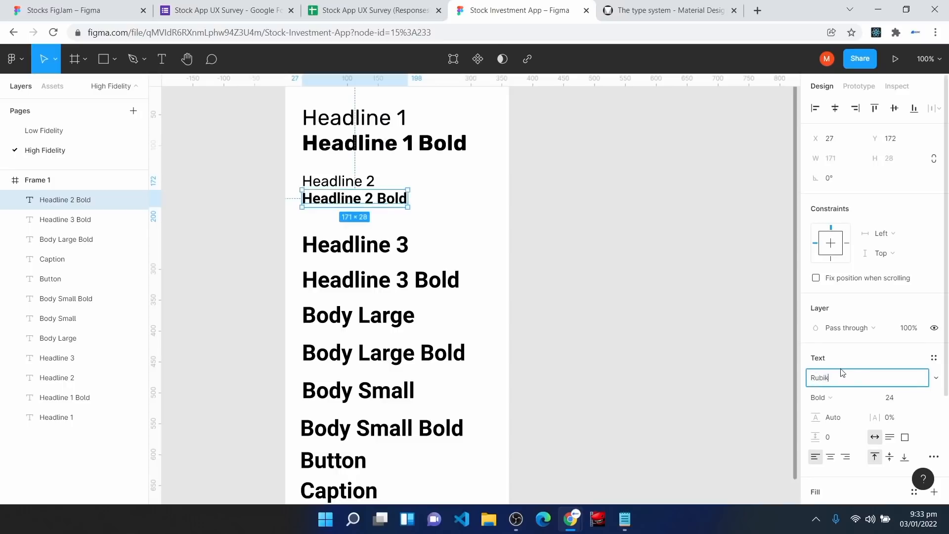
pyautogui.press('Return')
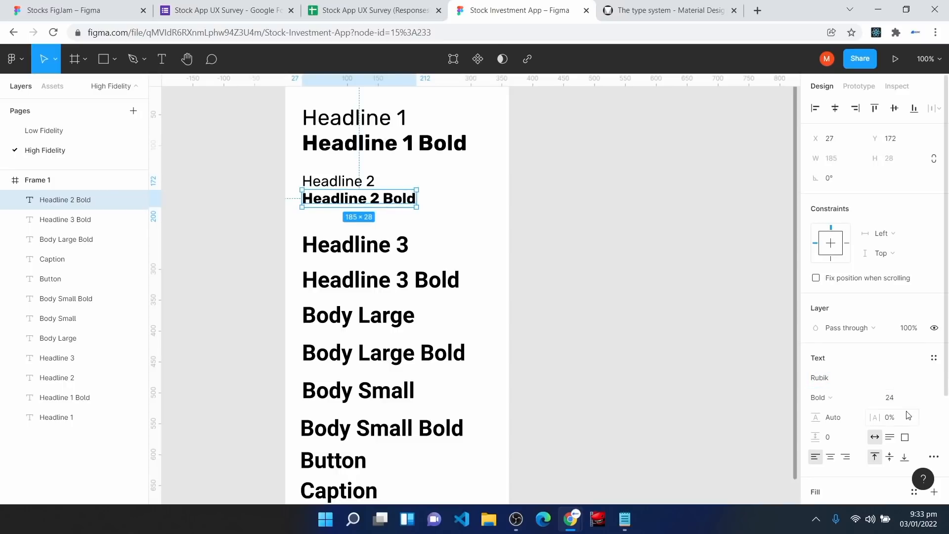
pyautogui.click(906, 417)
pyautogui.write('0p')
pyautogui.click(840, 398)
pyautogui.click(841, 390)
pyautogui.click(487, 216)
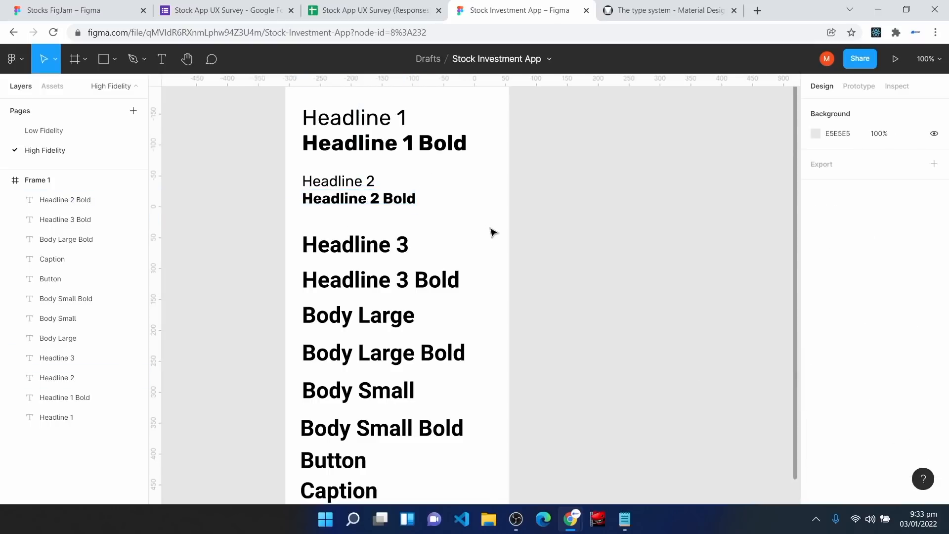
# Step: Select Headline 3 and check the Headline 6 spec in the Material type scale
pyautogui.click(374, 250)
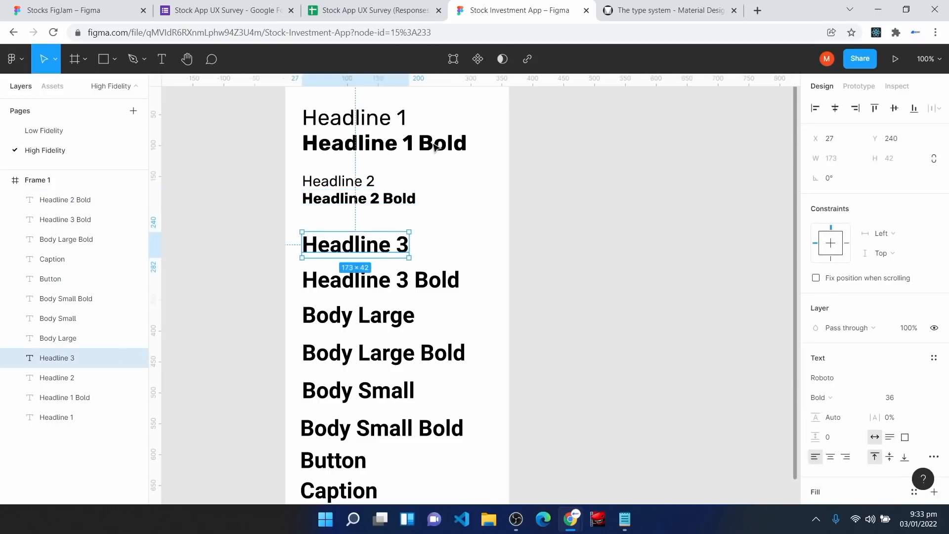
pyautogui.click(643, 10)
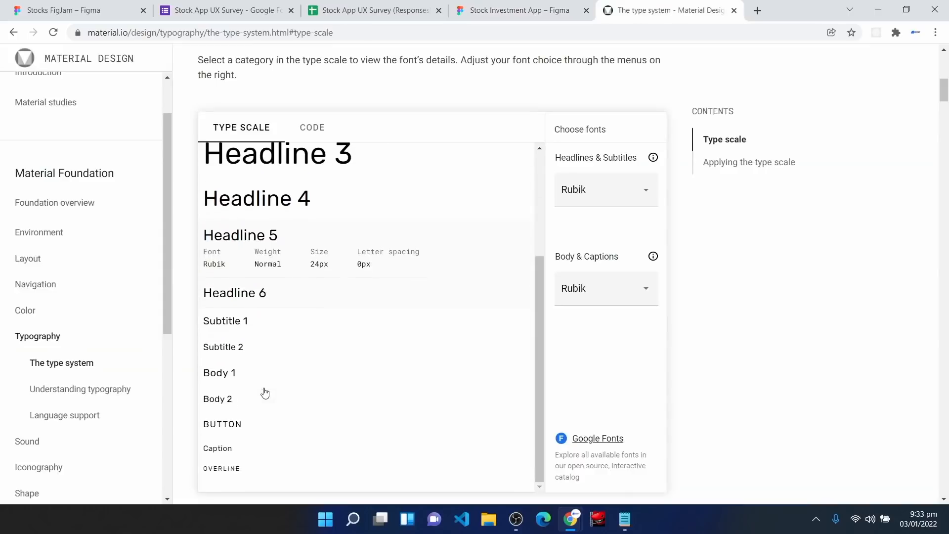
pyautogui.click(266, 297)
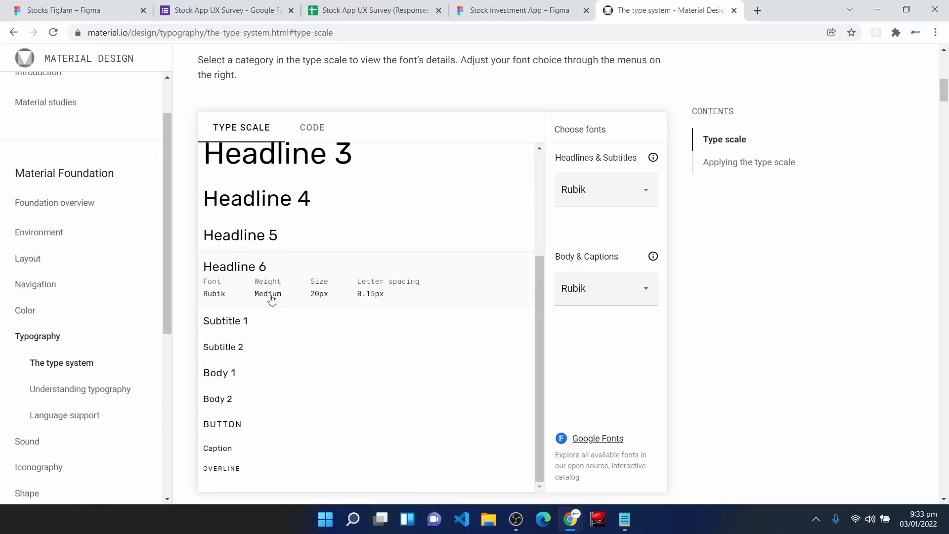
pyautogui.click(526, 9)
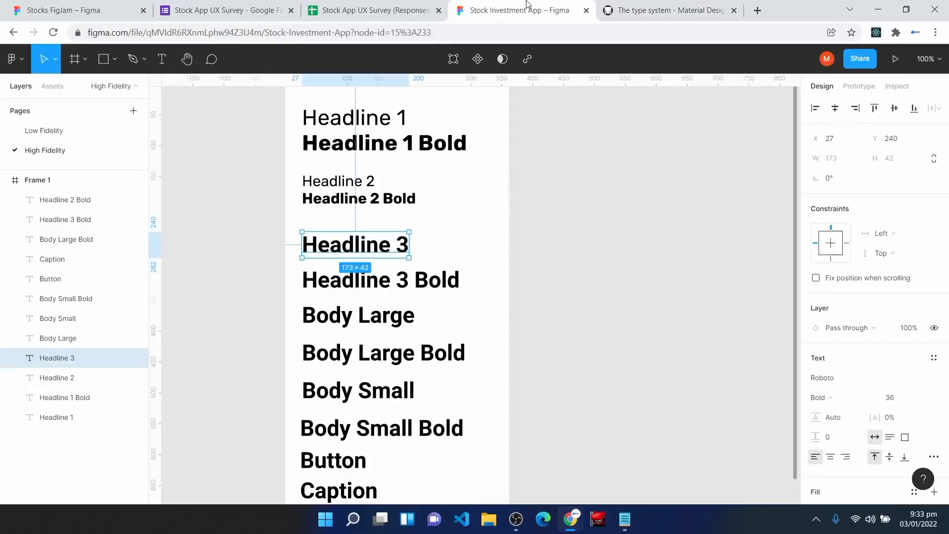
# Step: Set Headline 3 to Rubik Medium, size 20, with 0.15 px letter spacing
pyautogui.click(900, 403)
pyautogui.write('240')
pyautogui.click(848, 398)
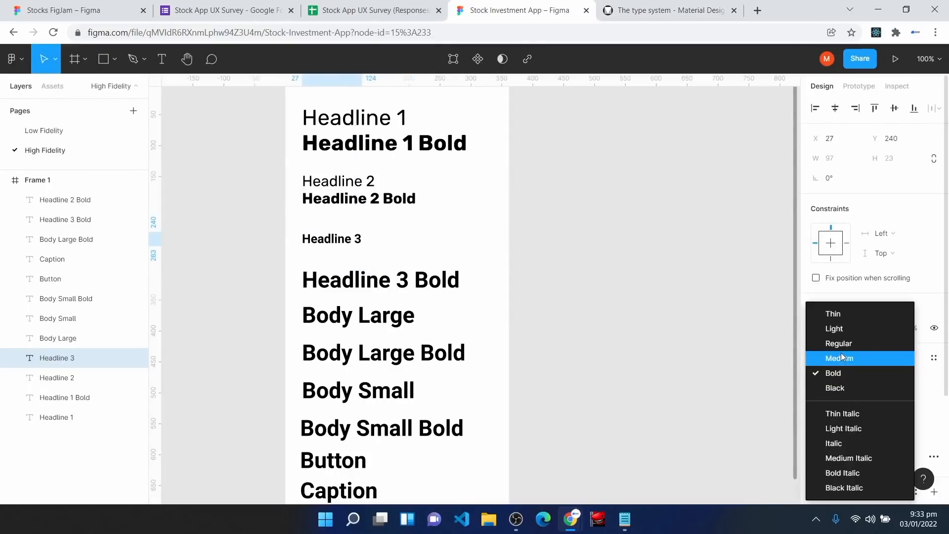
pyautogui.click(842, 357)
pyautogui.click(849, 377)
pyautogui.write('Rubi')
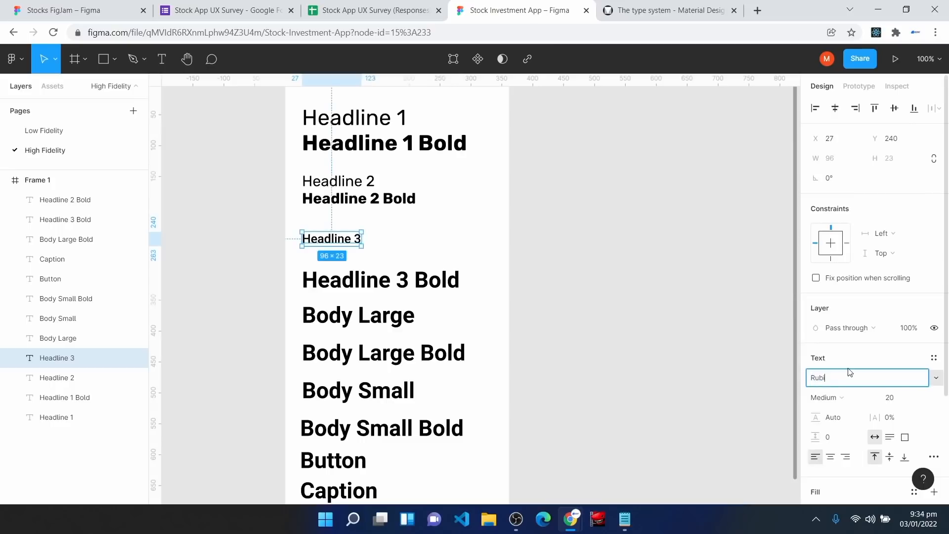
pyautogui.write('k')
pyautogui.press('Return')
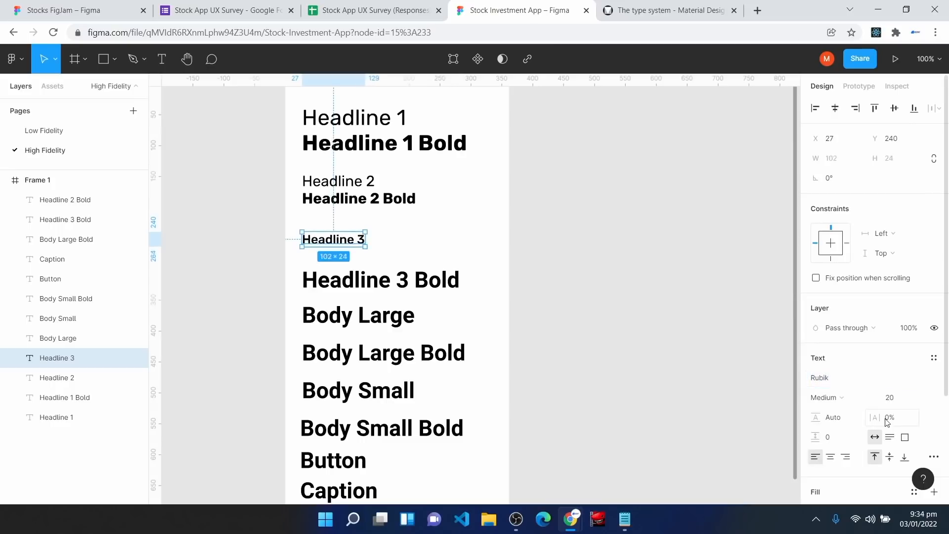
pyautogui.click(685, 4)
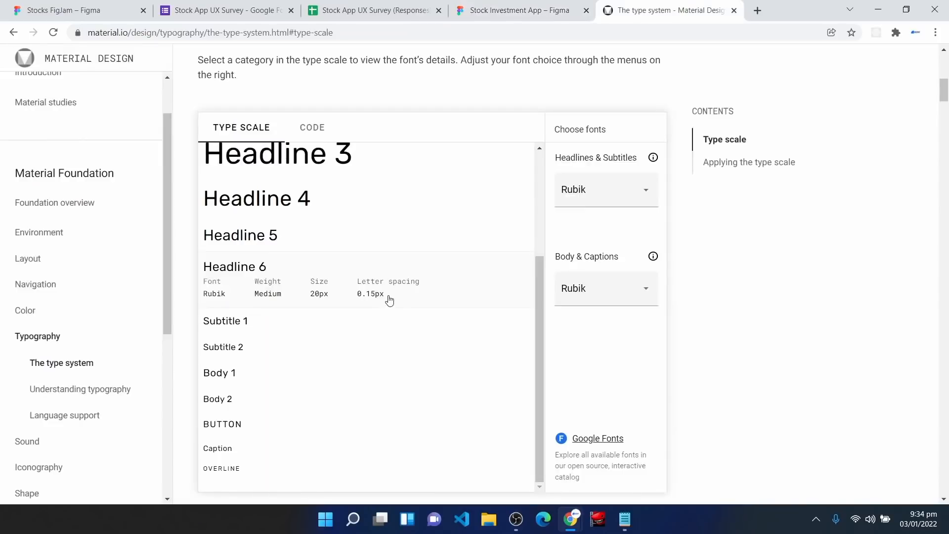
pyautogui.click(502, 5)
pyautogui.click(908, 417)
pyautogui.write('0.15')
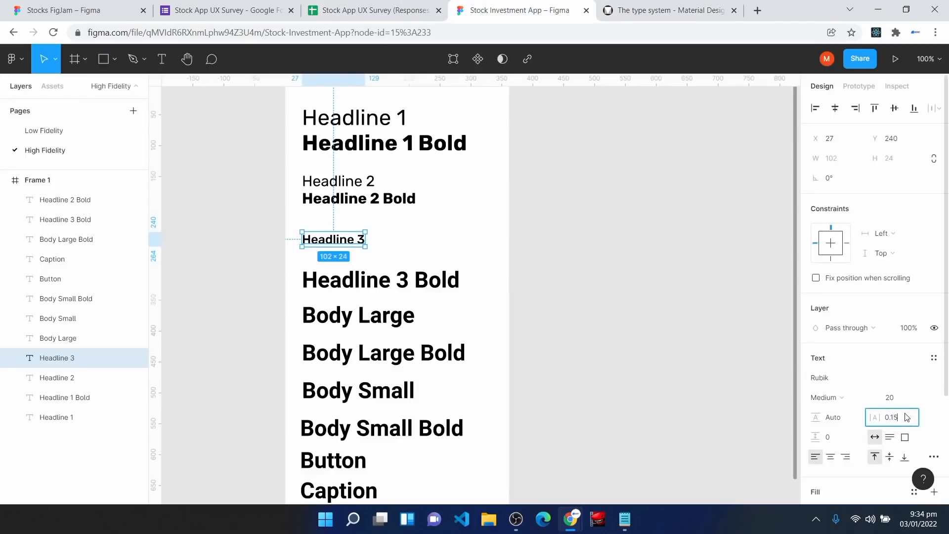
pyautogui.write(' px')
pyautogui.press('Return')
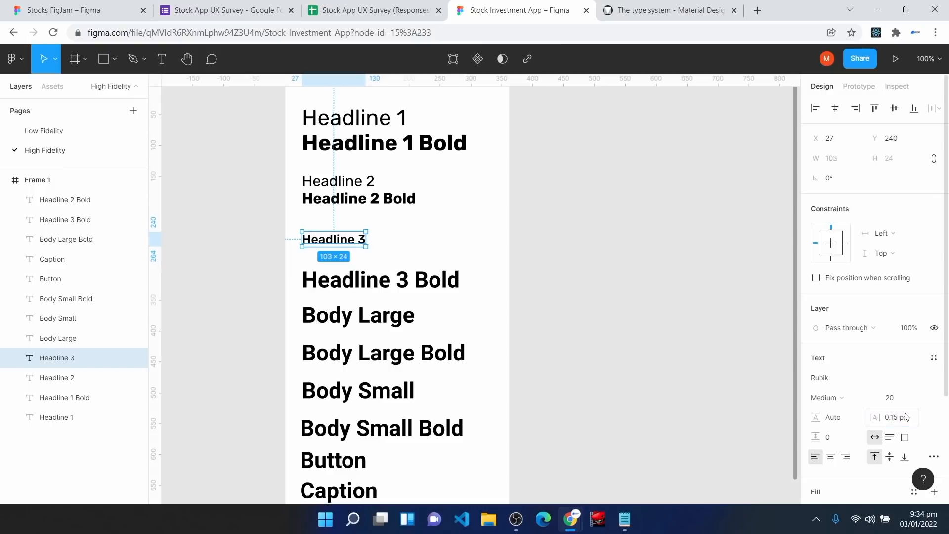
# Step: Move Headline 3 Bold up under Headline 3 and set it to Rubik, 0.15 px, size 20
pyautogui.moveTo(329, 289); pyautogui.dragTo(330, 268)
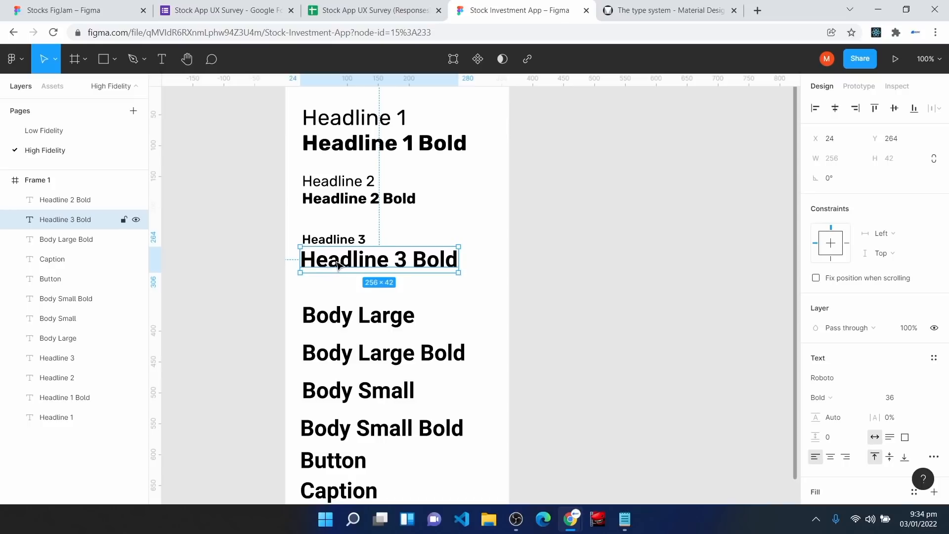
pyautogui.click(838, 376)
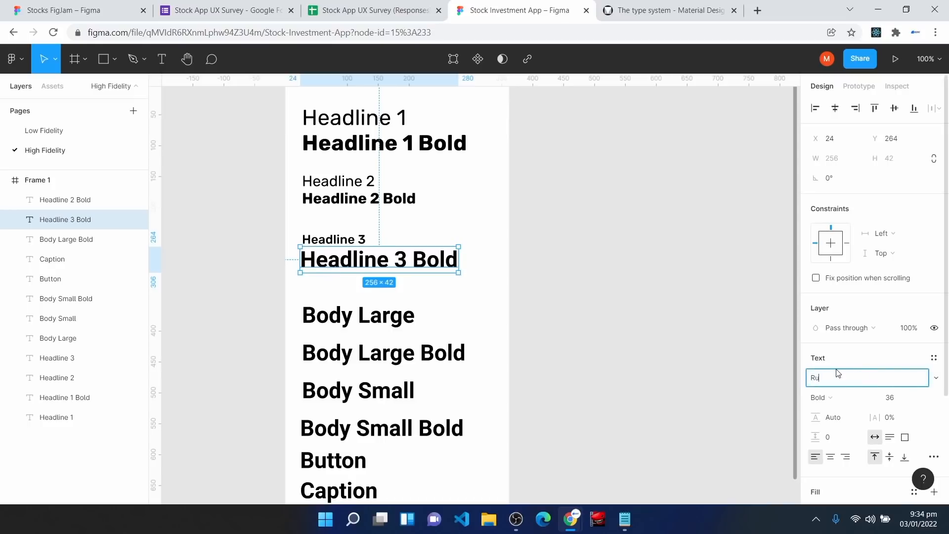
pyautogui.write('Rubik')
pyautogui.press('Return')
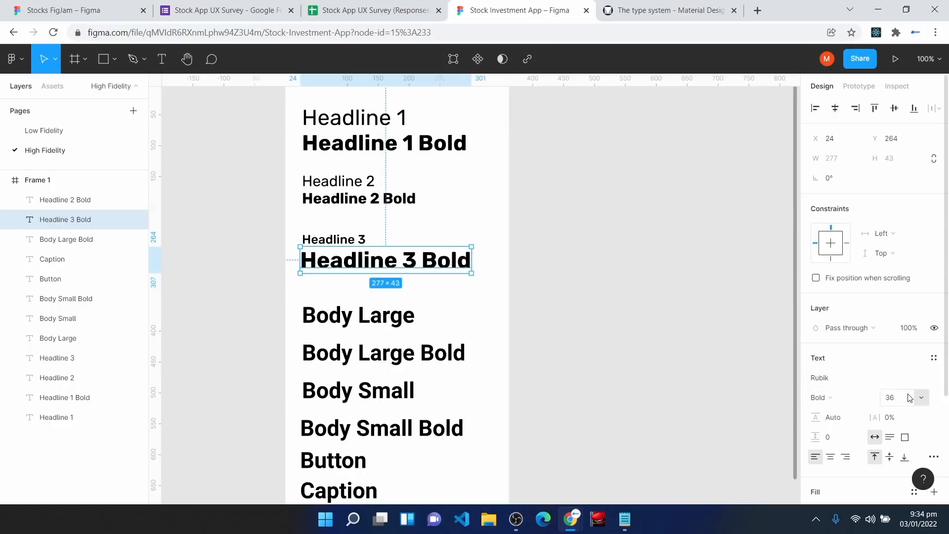
pyautogui.click(663, 9)
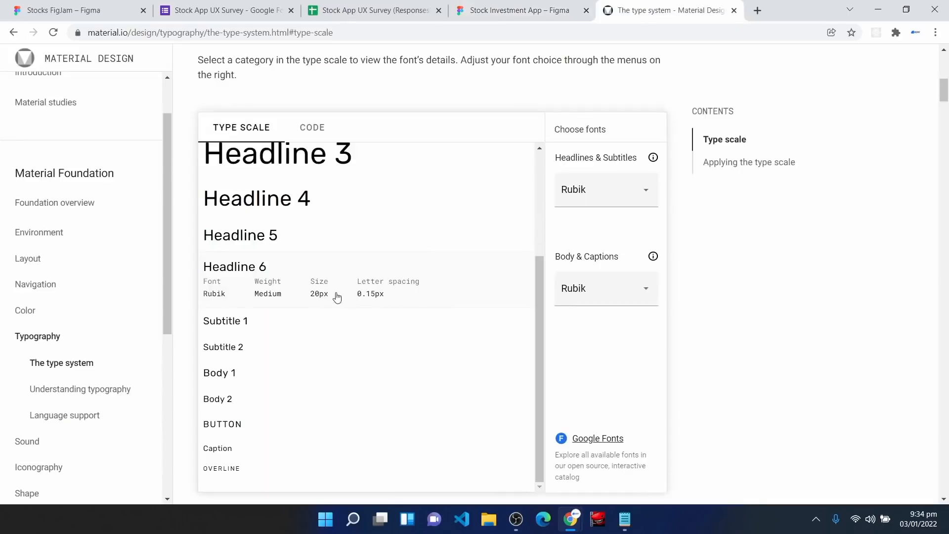
pyautogui.click(456, 5)
pyautogui.click(891, 418)
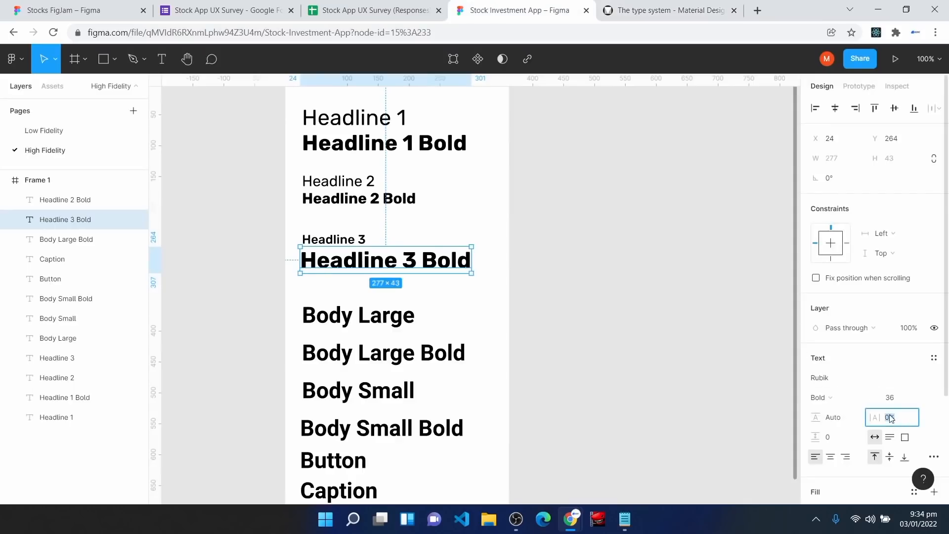
pyautogui.write('0.15 p')
pyautogui.press('Return')
pyautogui.click(897, 396)
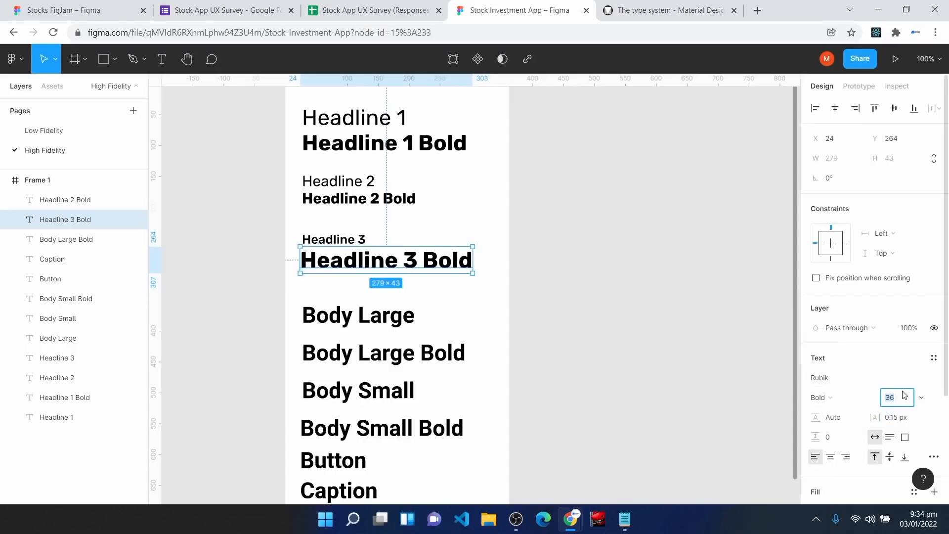
pyautogui.press('Return')
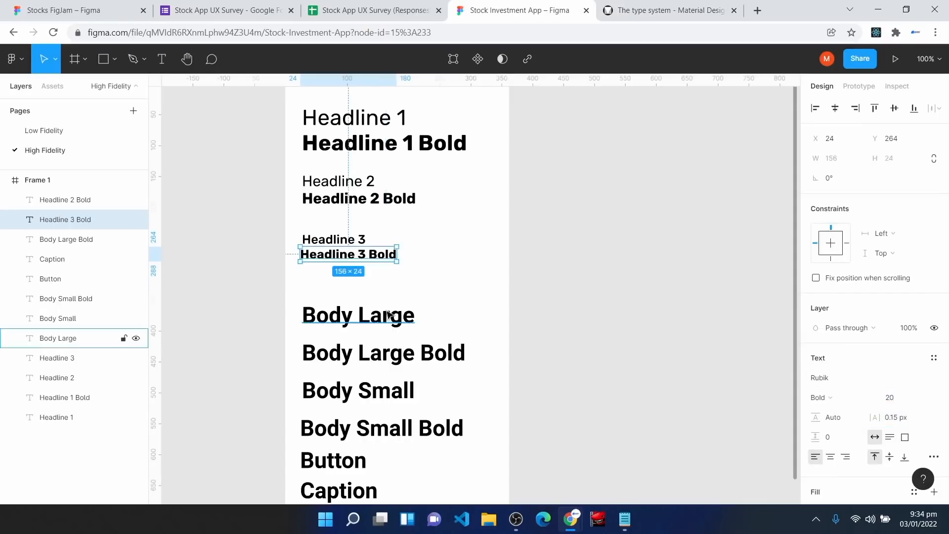
pyautogui.click(392, 289)
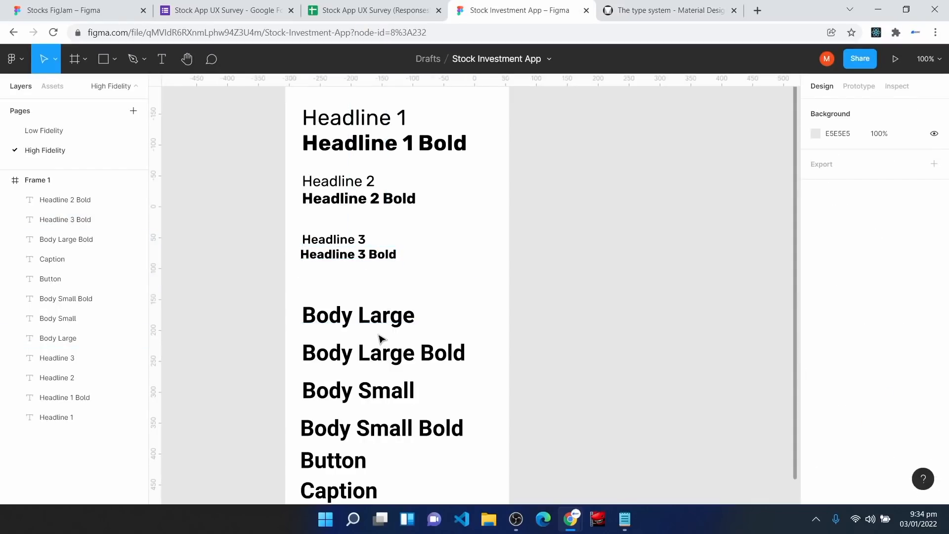
pyautogui.click(616, 10)
# Step: Move Body Large under Headline 3 Bold and set it to Rubik Regular 16, 0.5 px spacing
pyautogui.scroll(-1, 483, 212)
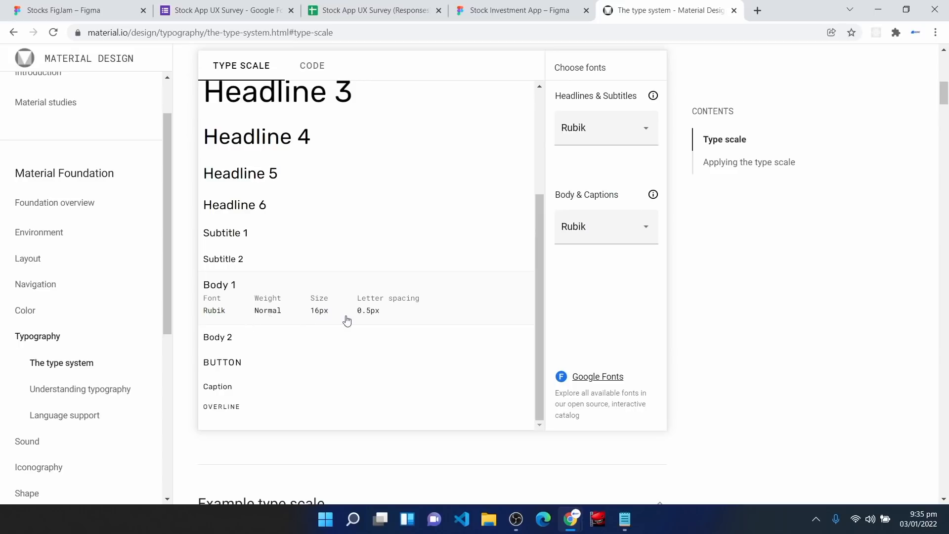
pyautogui.click(514, 10)
pyautogui.moveTo(389, 322); pyautogui.dragTo(389, 302)
pyautogui.click(903, 418)
pyautogui.write('0.5px')
pyautogui.press('Return')
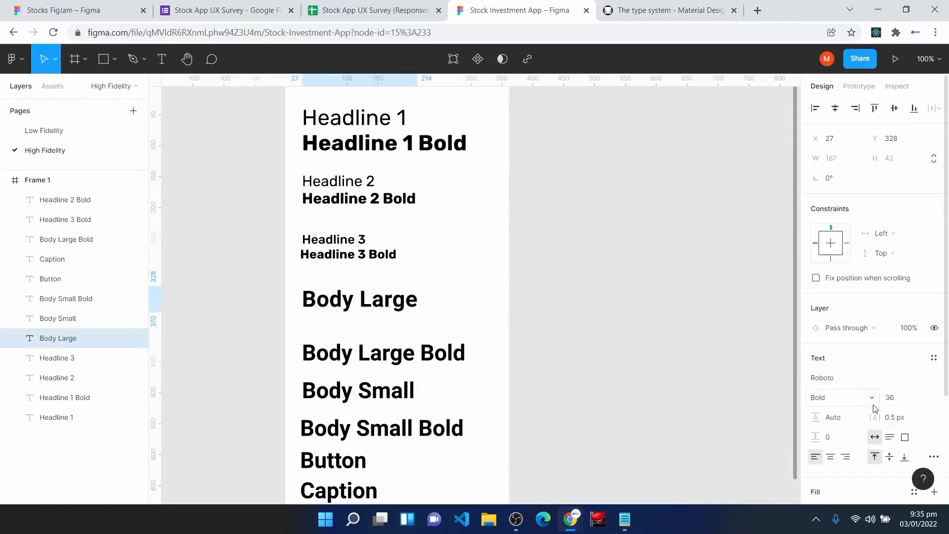
pyautogui.click(863, 399)
pyautogui.click(861, 344)
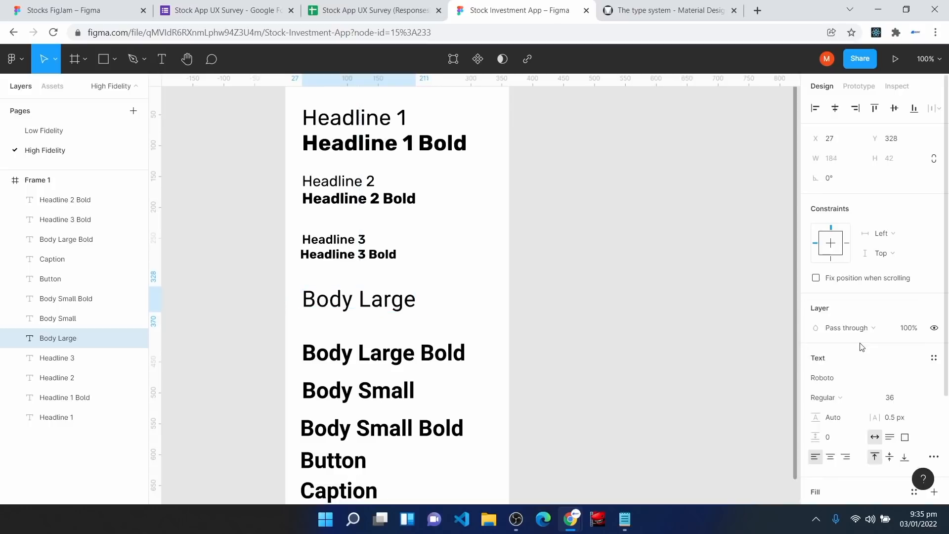
pyautogui.click(893, 402)
pyautogui.write('1')
pyautogui.press('Return')
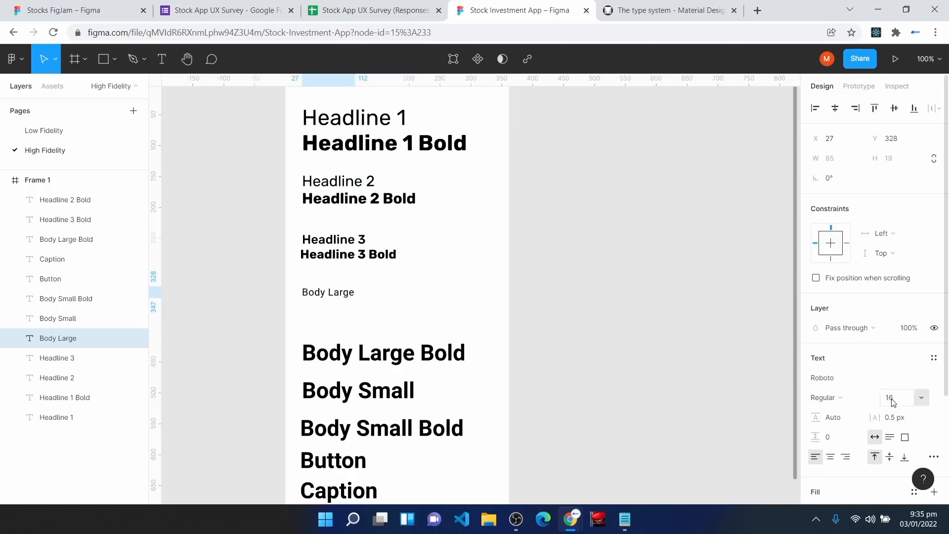
pyautogui.click(847, 378)
pyautogui.write('Rubik')
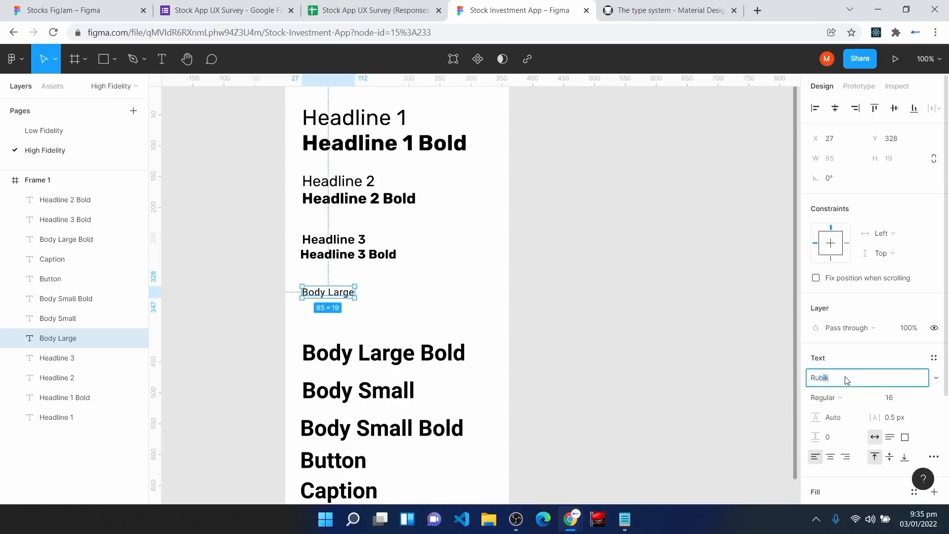
pyautogui.press('Return')
# Step: Move Body Large Bold beneath Body Large and set it to Rubik Bold 16, 0.5 px spacing
pyautogui.moveTo(346, 353); pyautogui.dragTo(346, 319)
pyautogui.click(904, 401)
pyautogui.write('16')
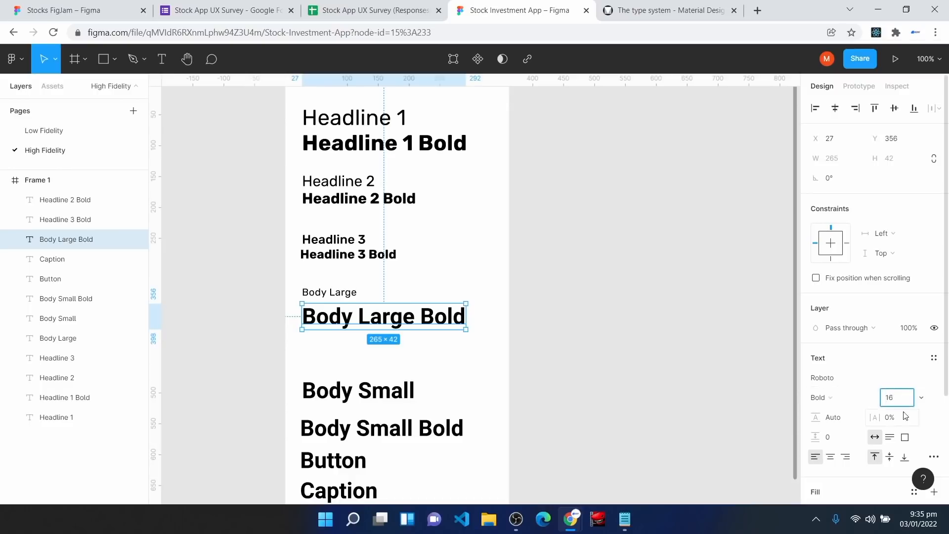
pyautogui.click(905, 419)
pyautogui.write('0.5px')
pyautogui.click(844, 397)
pyautogui.click(842, 374)
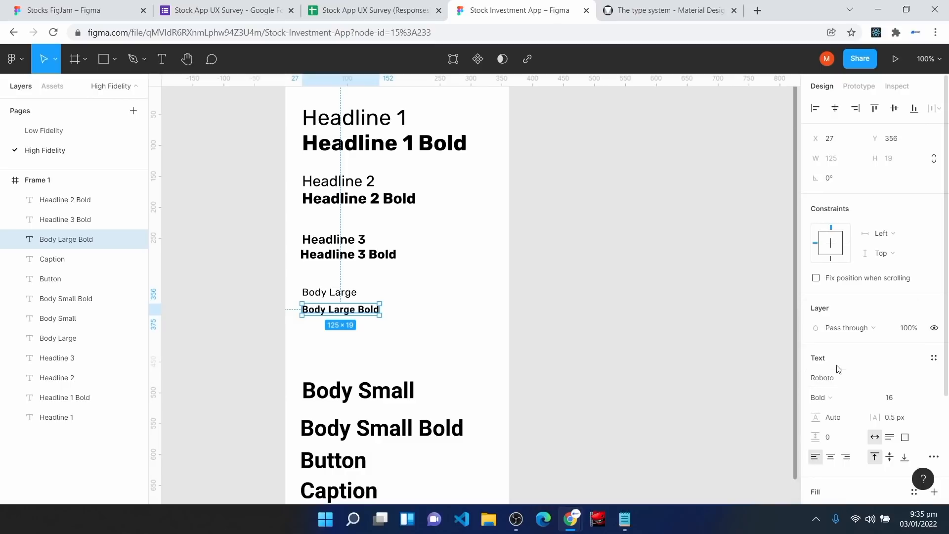
pyautogui.click(843, 382)
pyautogui.write('Rubik')
pyautogui.press('Return')
pyautogui.click(444, 339)
# Step: Move Body Small up below Body Large Bold
pyautogui.scroll(2, 444, 340)
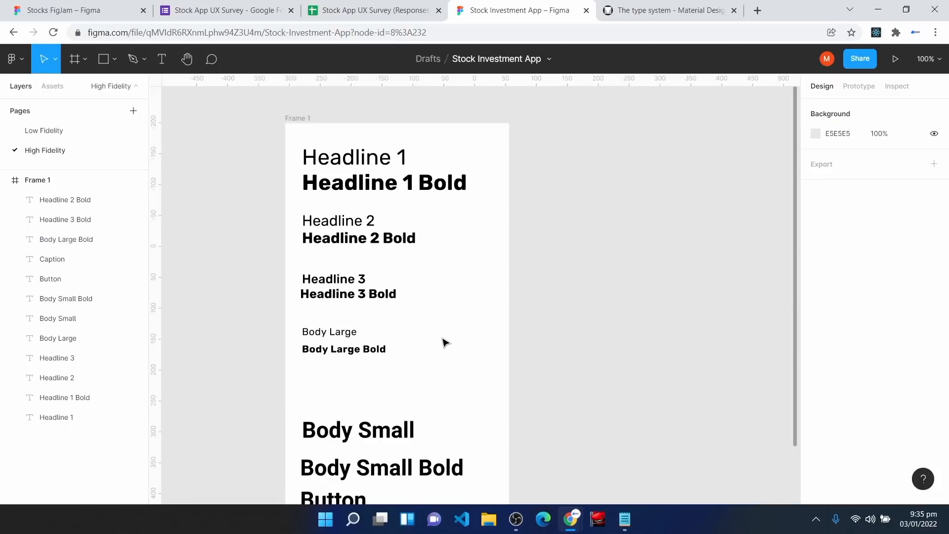
pyautogui.scroll(-3, 443, 341)
pyautogui.moveTo(345, 373); pyautogui.dragTo(345, 330)
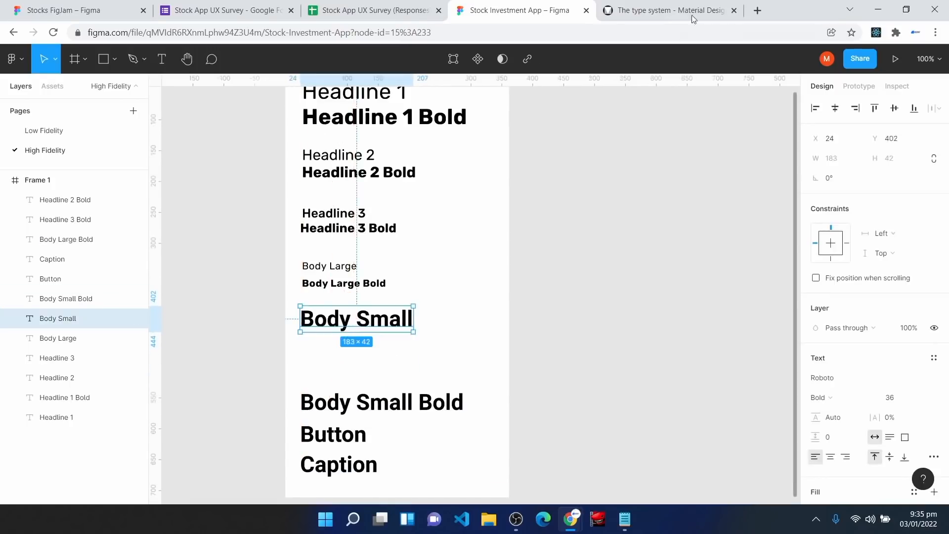
# Step: Check the Body 2 spec, then set Body Small to Rubik Regular 14 with 0.25 px spacing
pyautogui.click(671, 6)
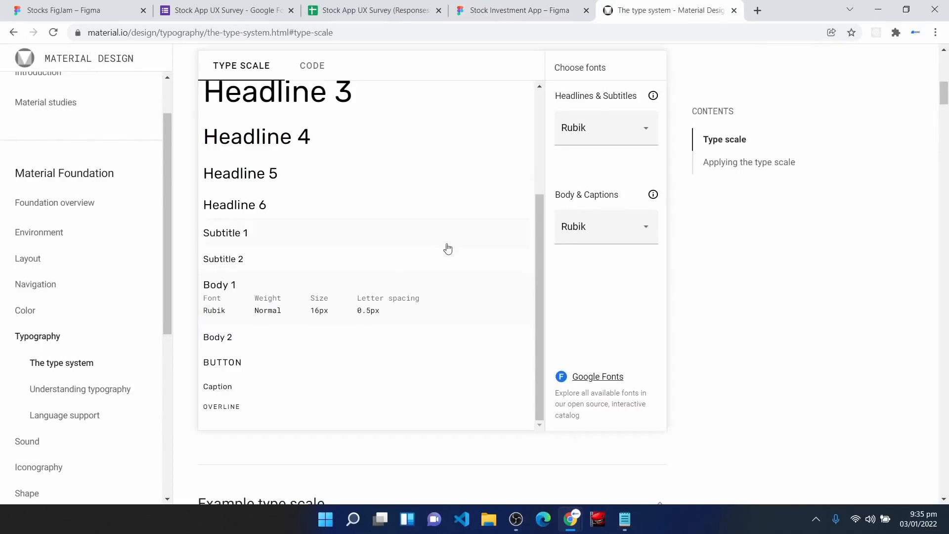
pyautogui.moveTo(256, 302)
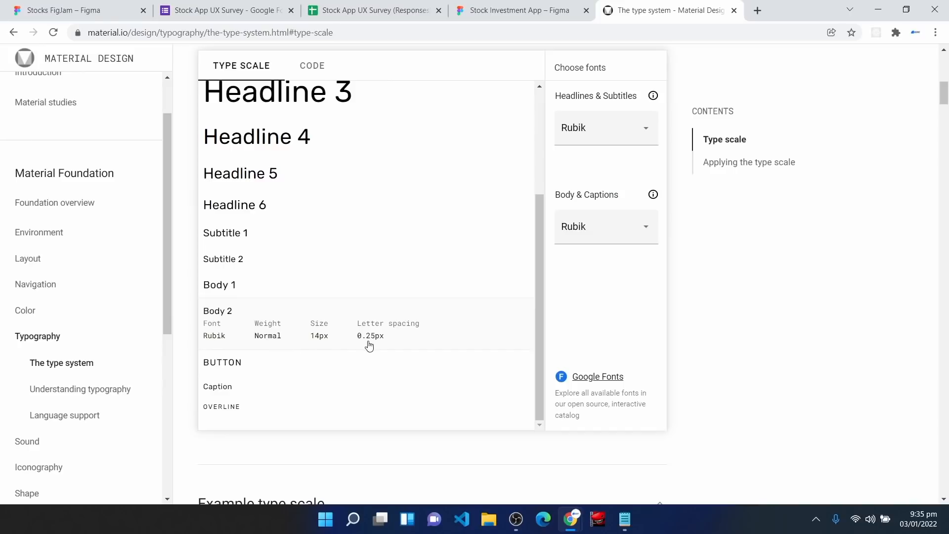
pyautogui.click(493, 9)
pyautogui.click(903, 418)
pyautogui.write('0')
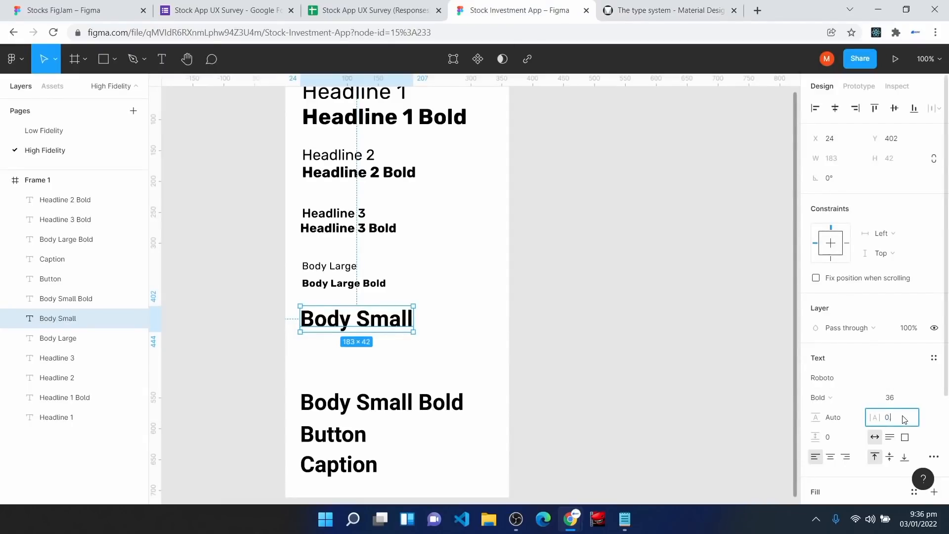
pyautogui.write('.25 px')
pyautogui.press('Return')
pyautogui.click(890, 398)
pyautogui.write('14')
pyautogui.press('Return')
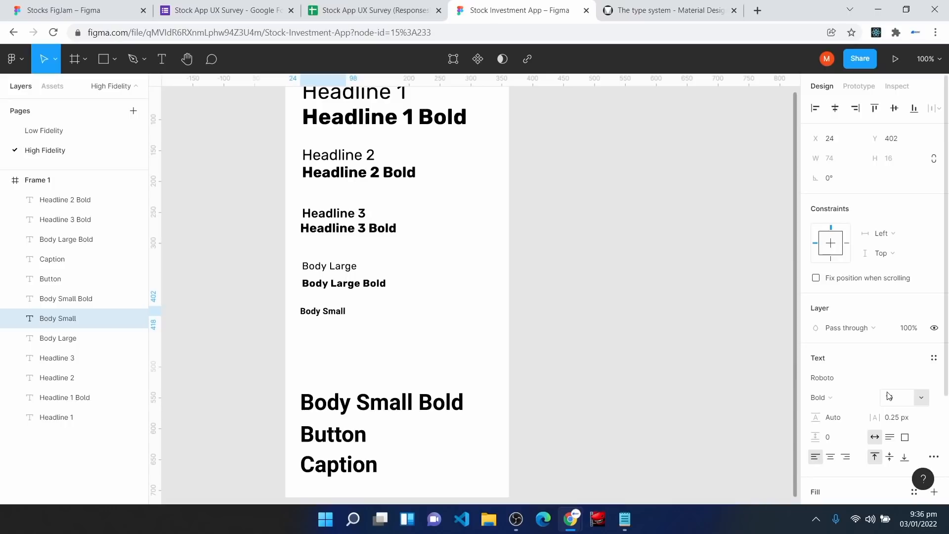
pyautogui.click(822, 377)
pyautogui.write('Rubik')
pyautogui.press('Return')
pyautogui.click(818, 398)
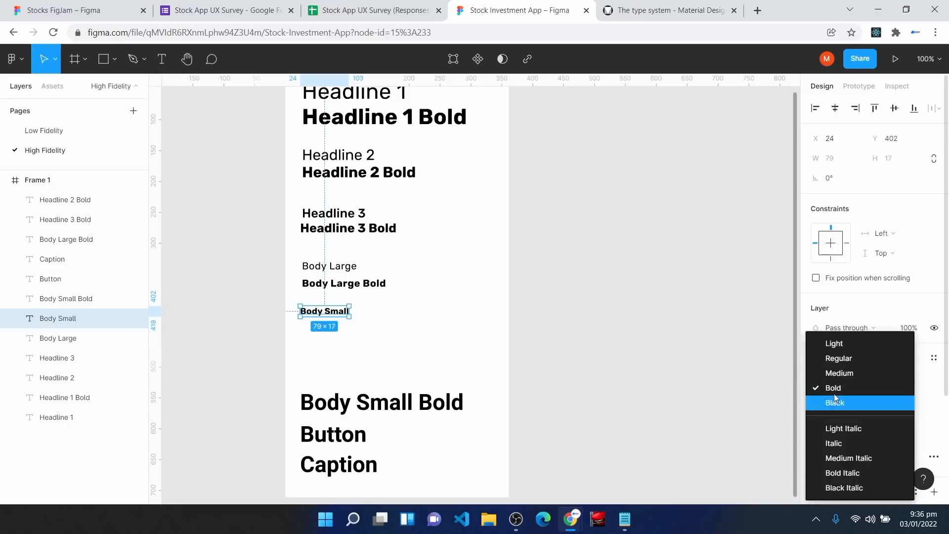
pyautogui.click(834, 362)
# Step: Move Body Small Bold under Body Small and set it to Rubik 14, 0.25 px spacing
pyautogui.moveTo(330, 409); pyautogui.dragTo(330, 336)
pyautogui.click(906, 399)
pyautogui.write('14')
pyautogui.click(885, 414)
pyautogui.write('0.25 px')
pyautogui.click(832, 380)
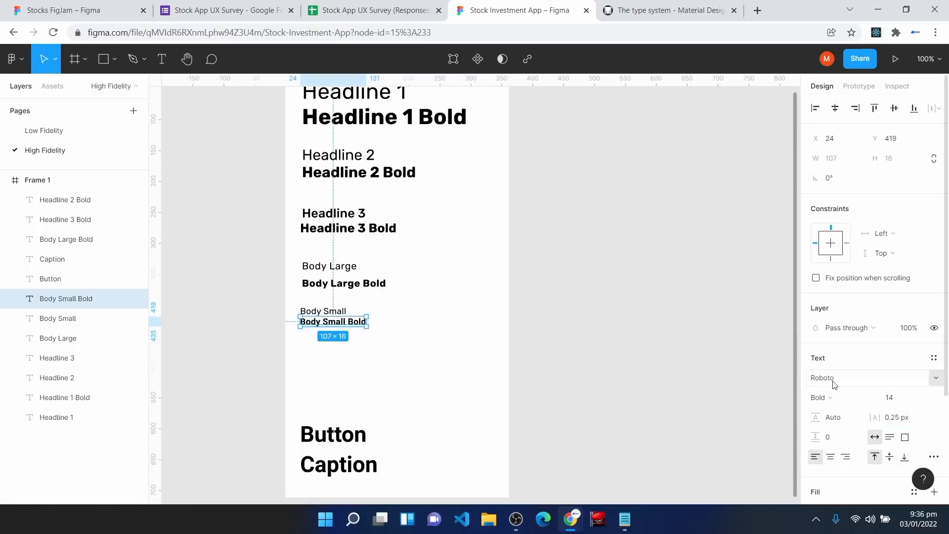
pyautogui.write('Rubik')
pyautogui.press('Return')
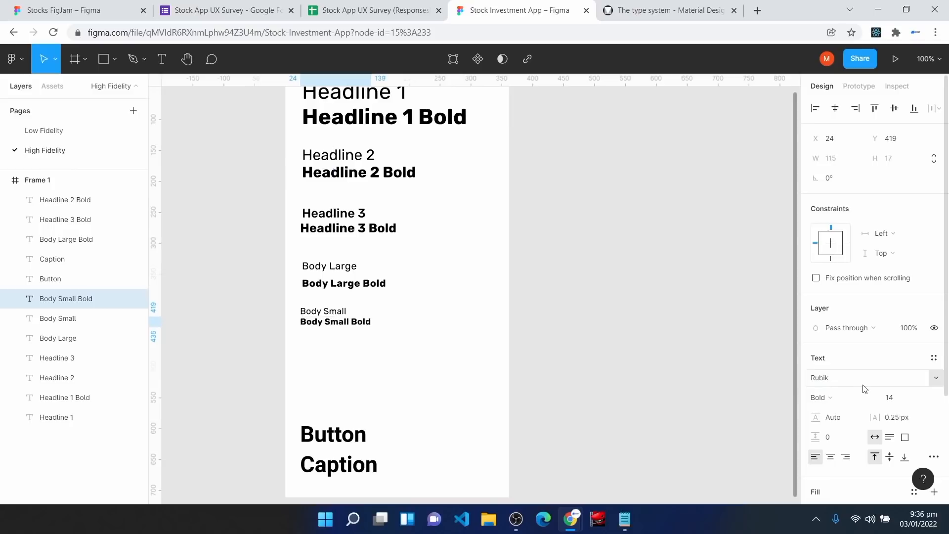
# Step: Move the Button text up below Body Small Bold
pyautogui.click(399, 414)
pyautogui.moveTo(338, 438); pyautogui.dragTo(337, 371)
pyautogui.click(640, 14)
# Step: Check the Button spec, then set Button to Rubik Medium 14 with 1.25 px letter spacing
pyautogui.moveTo(262, 373)
pyautogui.scroll(-3, 270, 336)
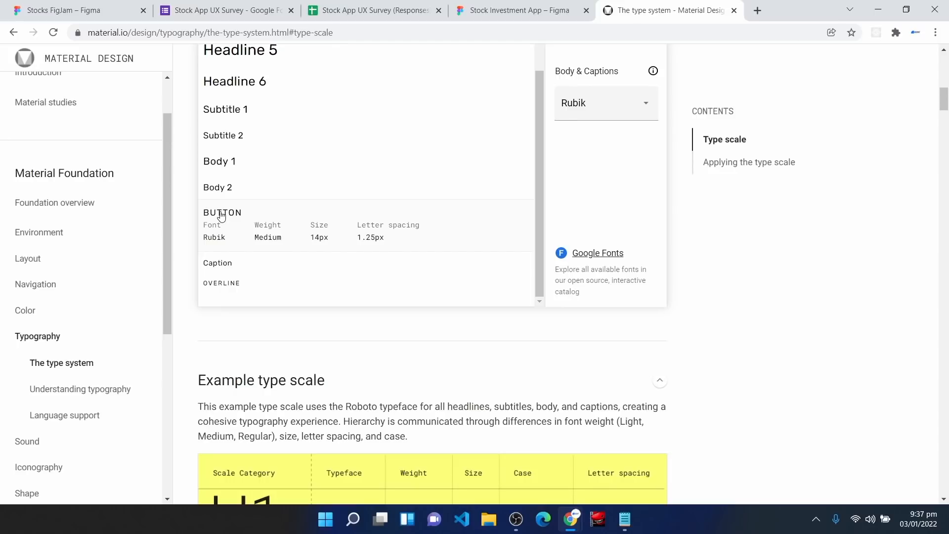
pyautogui.click(511, 9)
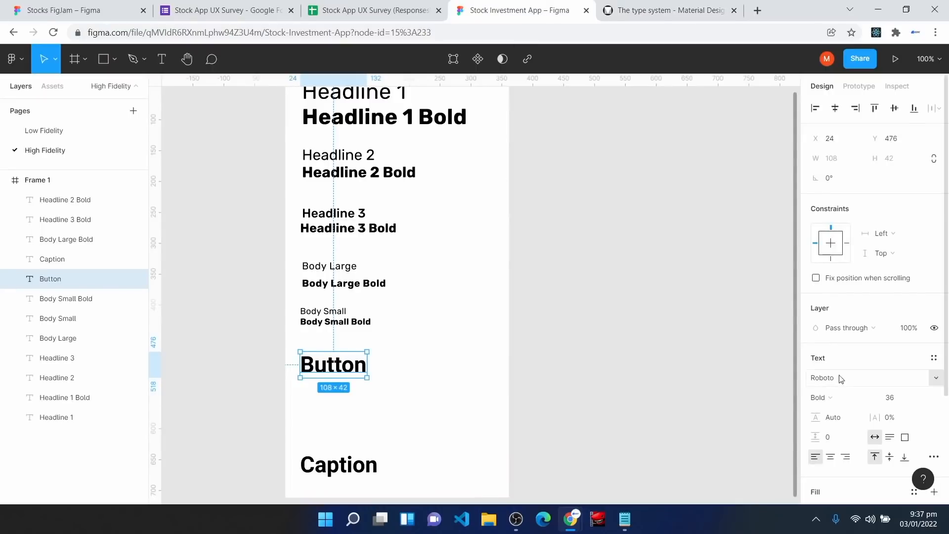
pyautogui.click(910, 398)
pyautogui.write('14')
pyautogui.click(894, 419)
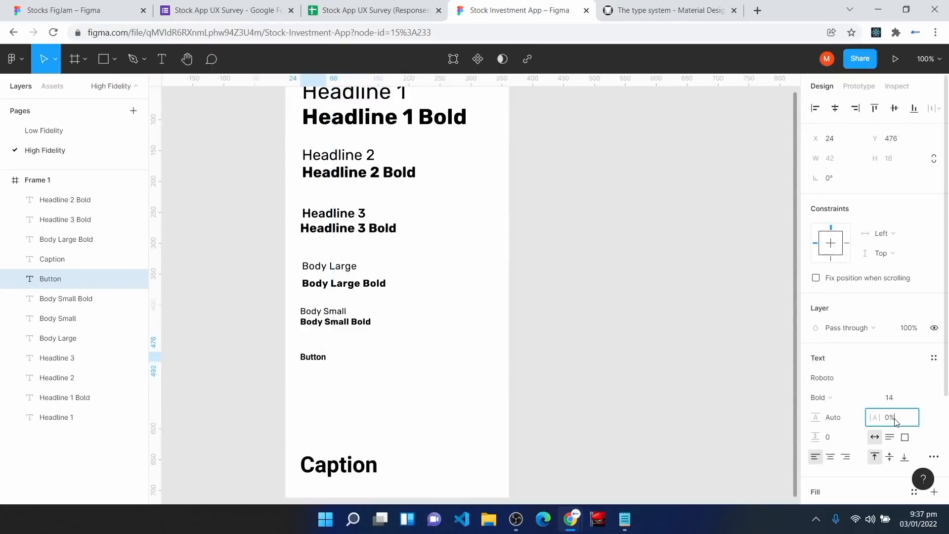
pyautogui.write('1.25')
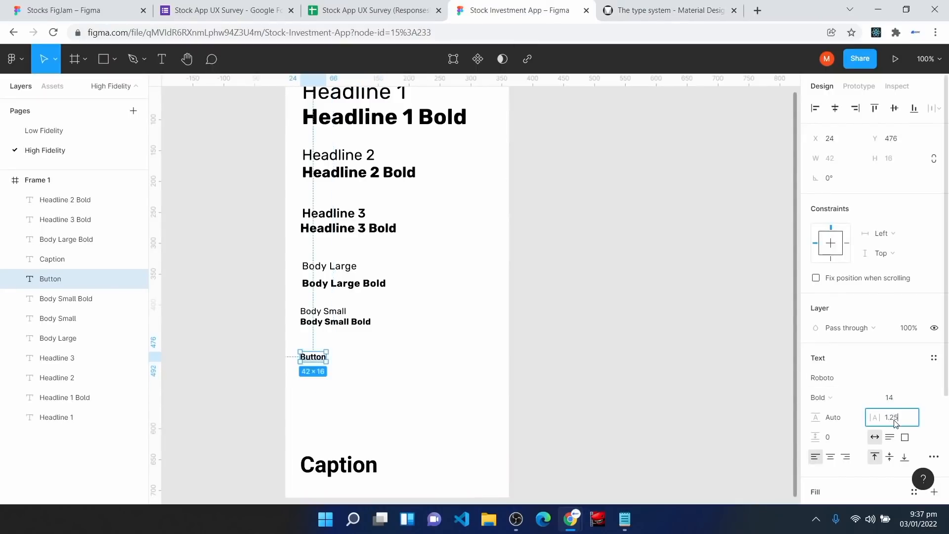
pyautogui.write(' px')
pyautogui.press('Return')
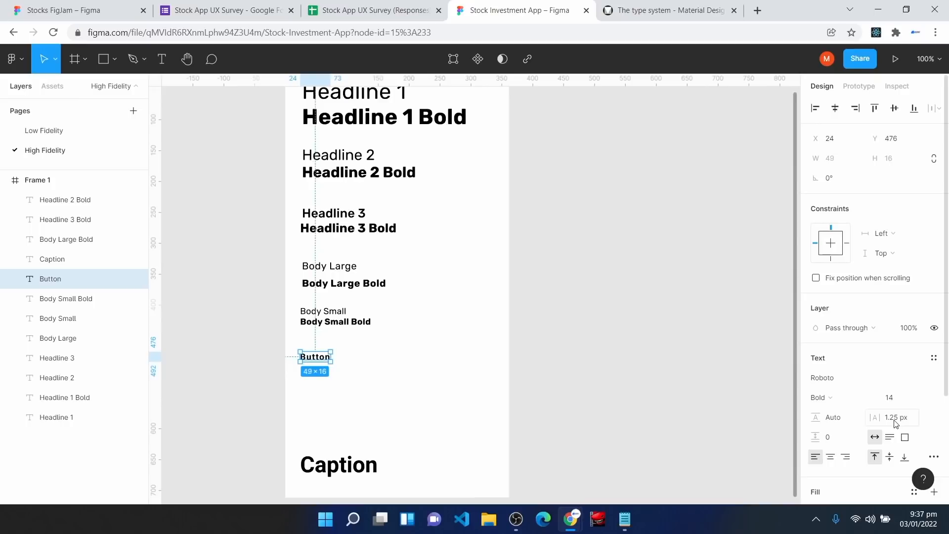
pyautogui.click(844, 397)
pyautogui.click(841, 359)
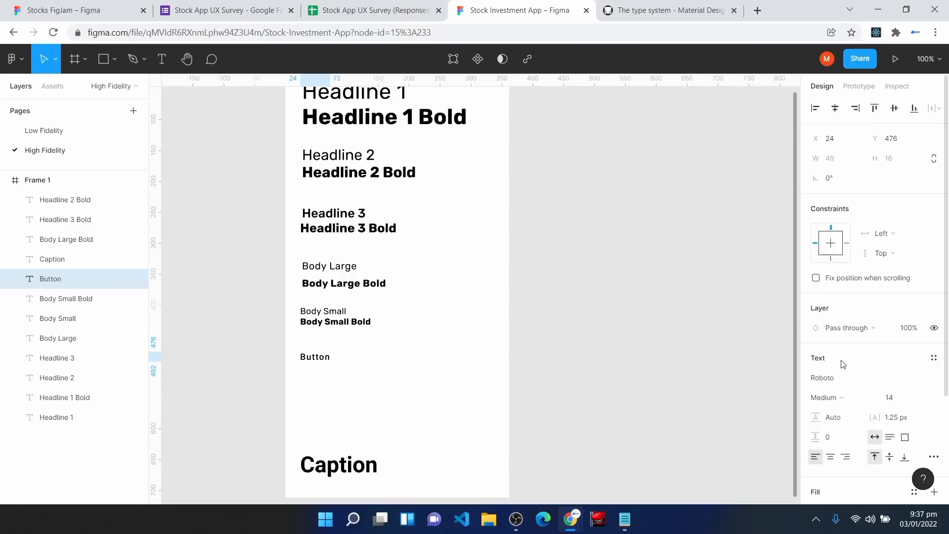
pyautogui.click(843, 380)
pyautogui.write('Rubik')
pyautogui.press('Return')
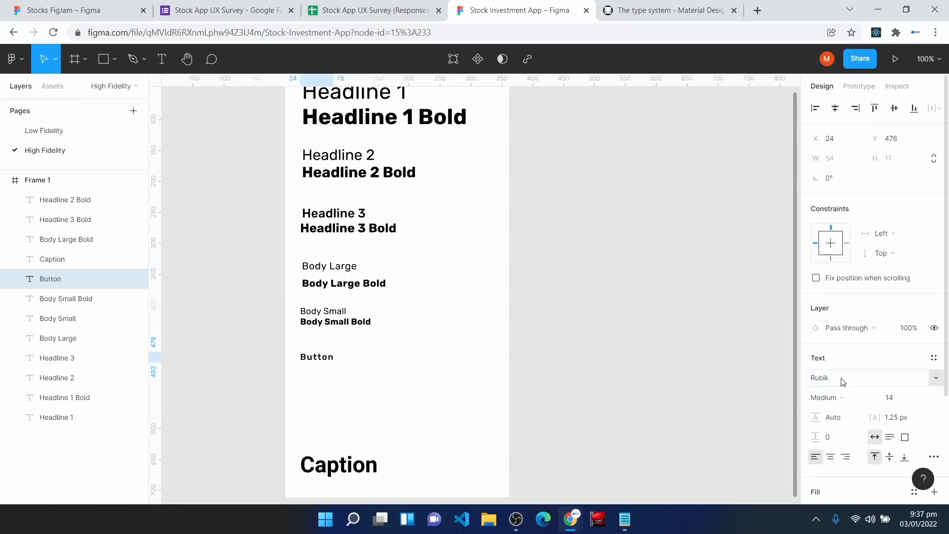
# Step: Check the Caption spec in the Material type scale and move Caption below Button
pyautogui.click(633, 10)
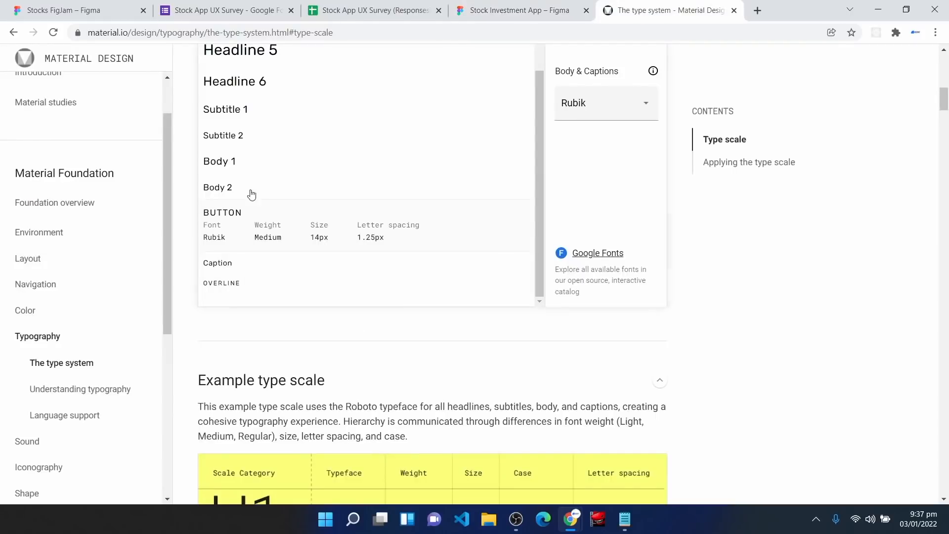
pyautogui.click(259, 272)
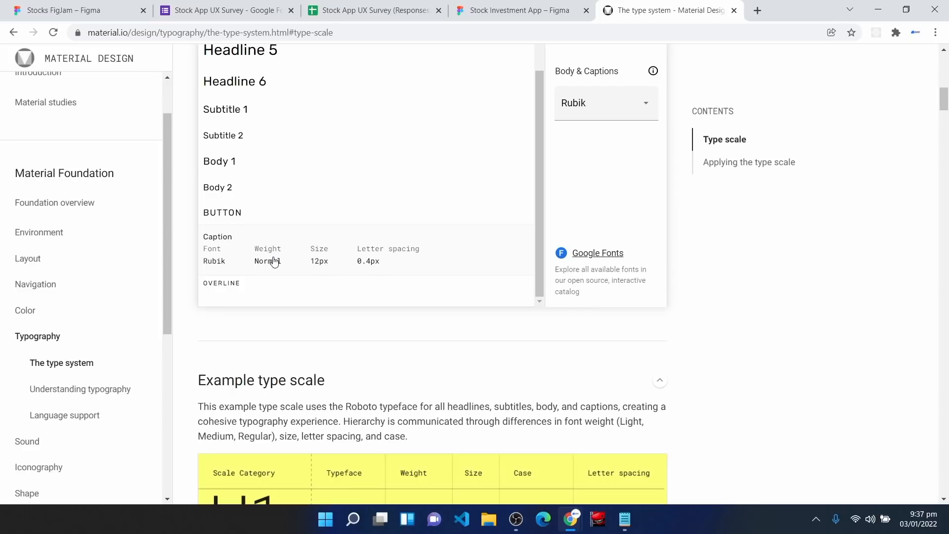
pyautogui.hotkey('ctrl', 'shift', 'Tab')
pyautogui.moveTo(332, 466); pyautogui.dragTo(333, 393)
# Step: Set Caption to Rubik Regular 12 with 0.4 px letter spacing, snug under Button
pyautogui.click(836, 406)
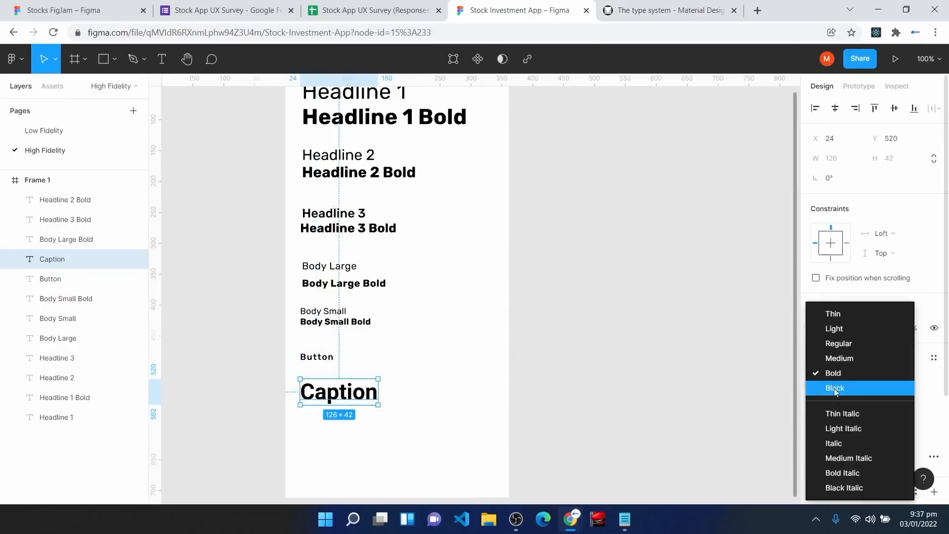
pyautogui.click(836, 345)
pyautogui.click(901, 423)
pyautogui.write('0.4')
pyautogui.press('Return')
pyautogui.click(901, 397)
pyautogui.write('12')
pyautogui.press('Return')
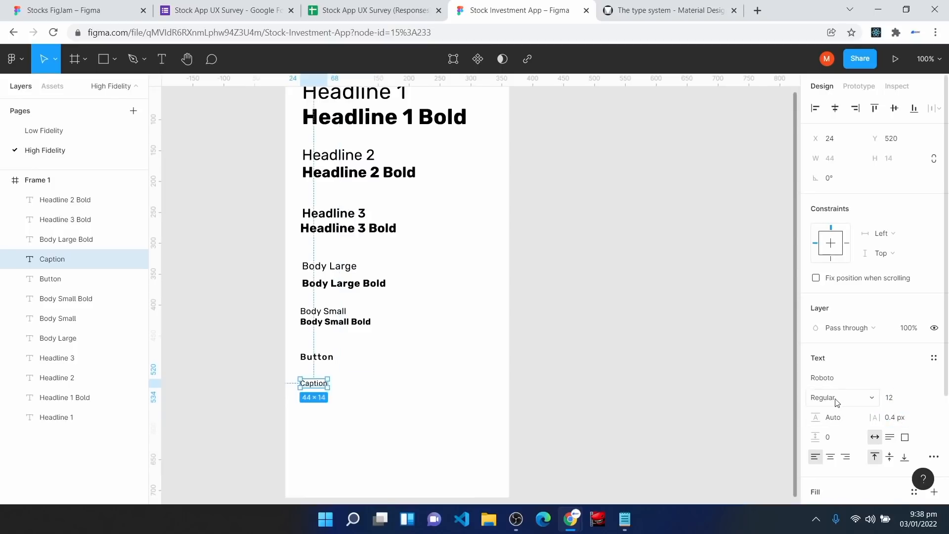
pyautogui.click(829, 378)
pyautogui.write('Rubik')
pyautogui.press('Return')
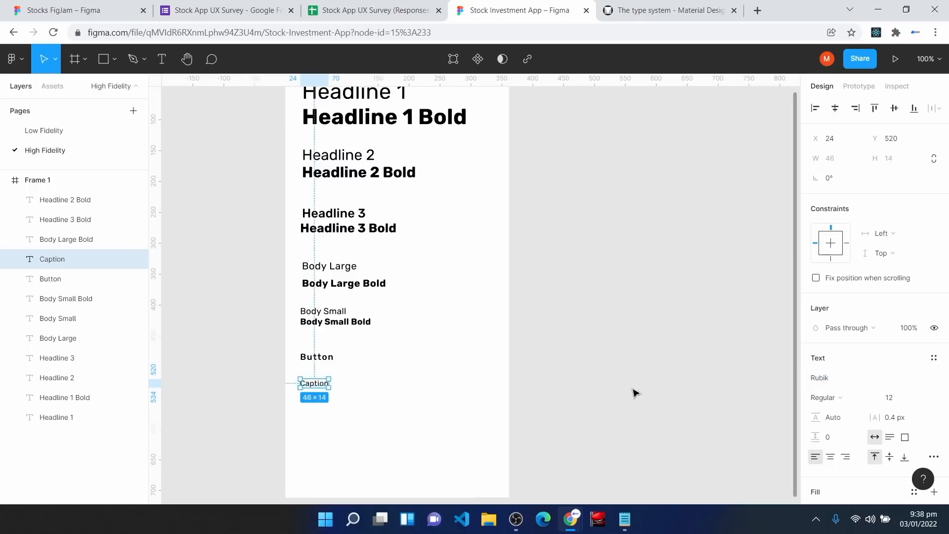
pyautogui.moveTo(311, 384); pyautogui.dragTo(313, 377)
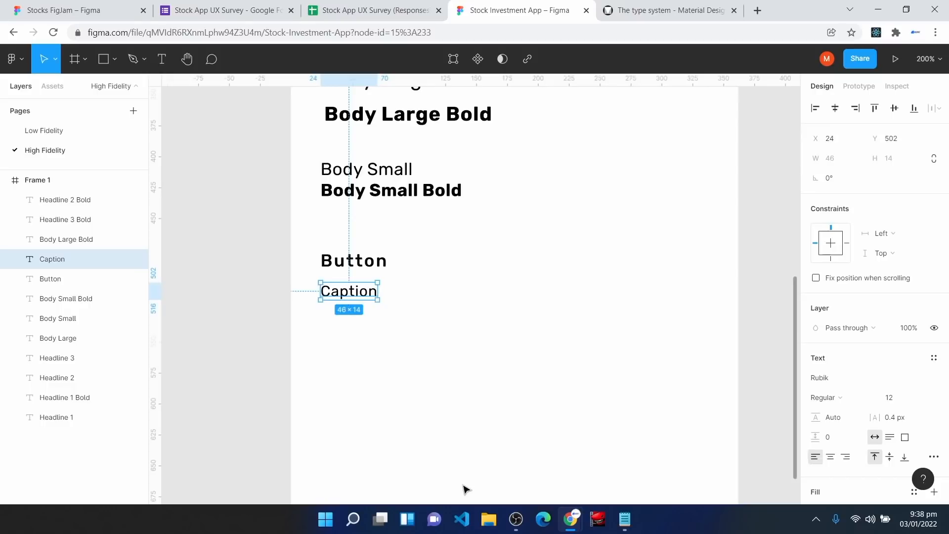
# Step: Save the Headline 1 label's Rubik formatting as a new text style named 'Headline 1'
pyautogui.scroll(2, 462, 492)
pyautogui.scroll(8, 463, 495)
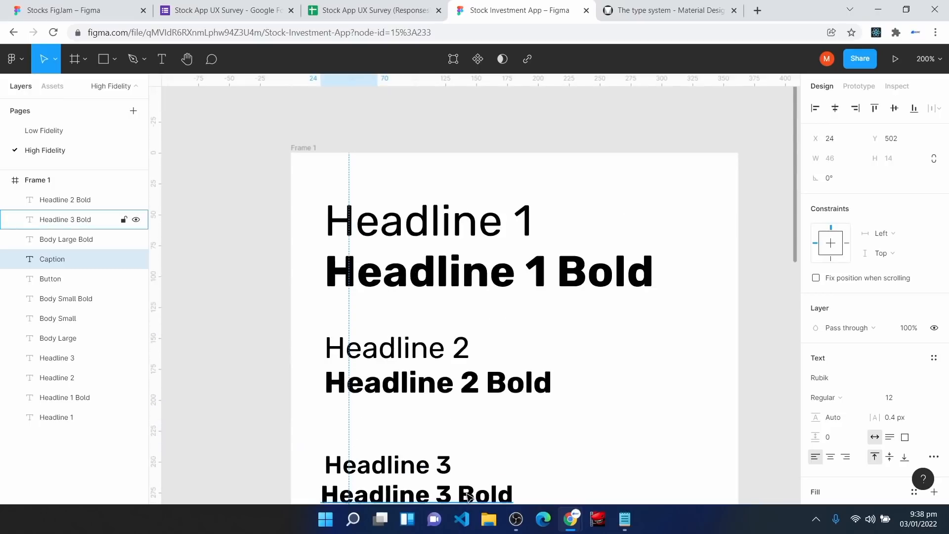
pyautogui.click(424, 231)
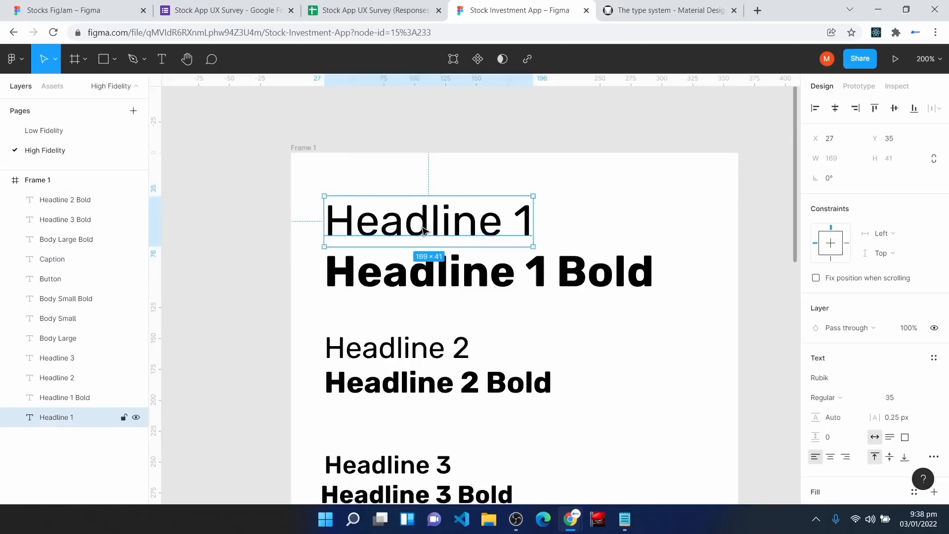
pyautogui.click(932, 358)
pyautogui.click(930, 380)
pyautogui.write('H')
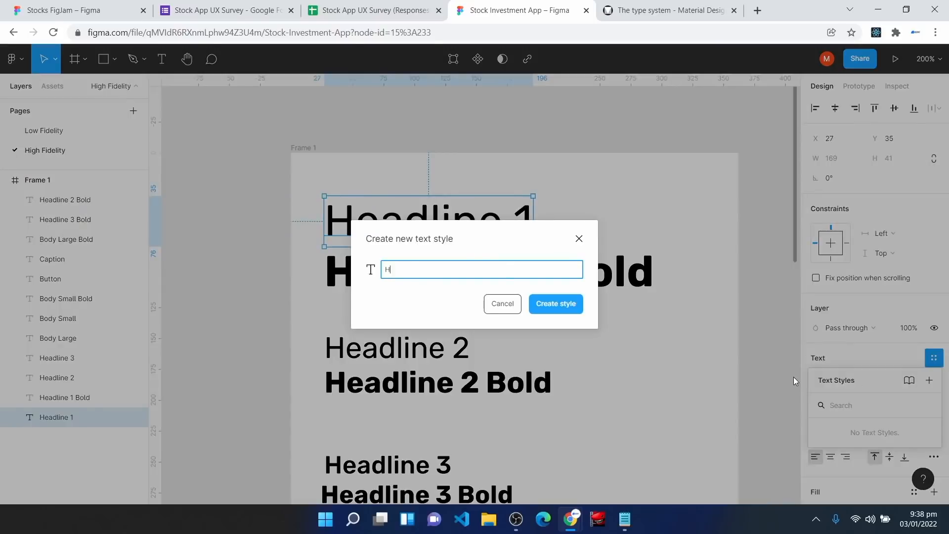
pyautogui.write('eadline 1')
pyautogui.press('Return')
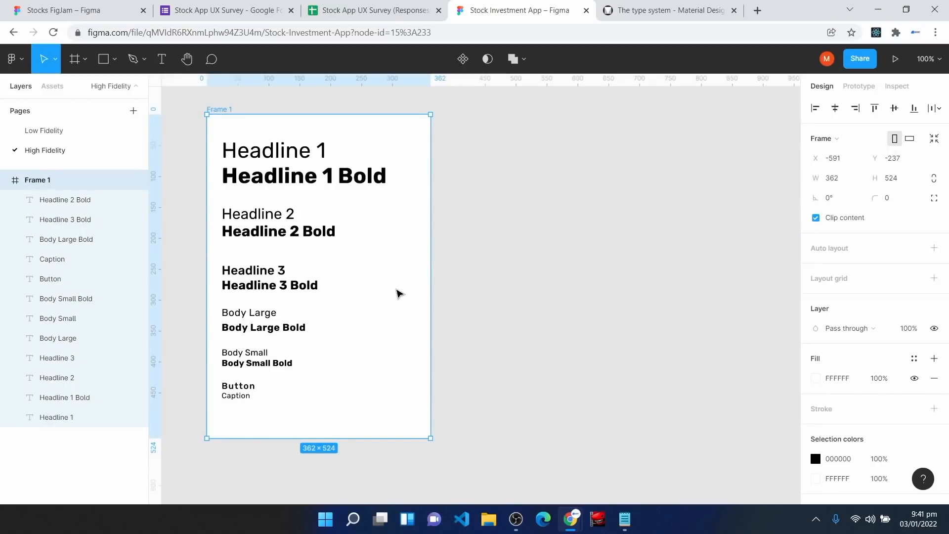
# Step: Rename Frame 1 to 'Typography Styles'
pyautogui.rightClick(42, 183)
pyautogui.moveTo(67, 198)
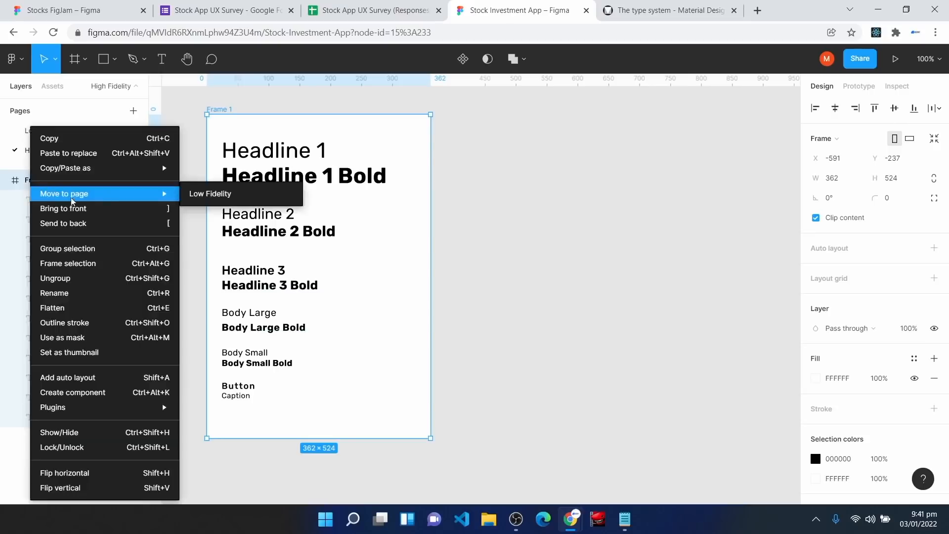
pyautogui.click(104, 294)
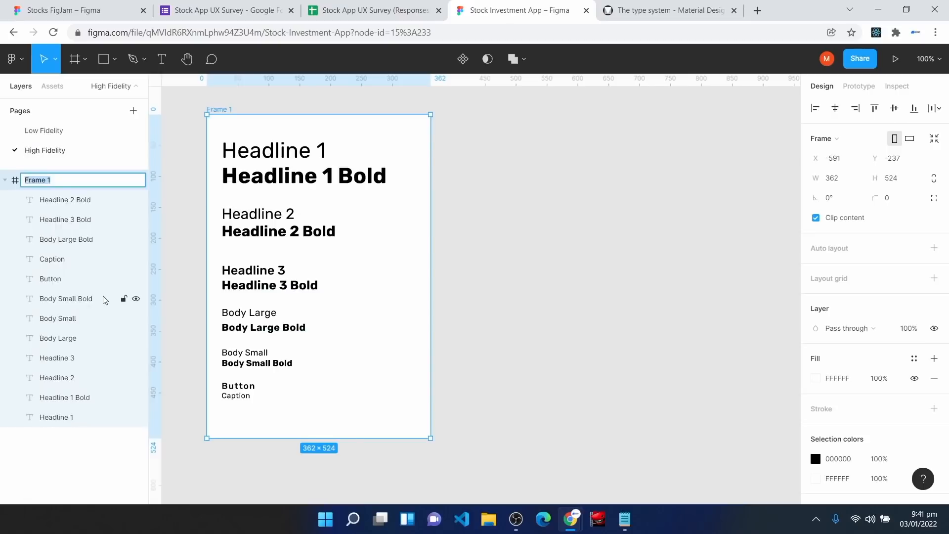
pyautogui.write('Typographt')
pyautogui.press('Return')
pyautogui.click(630, 276)
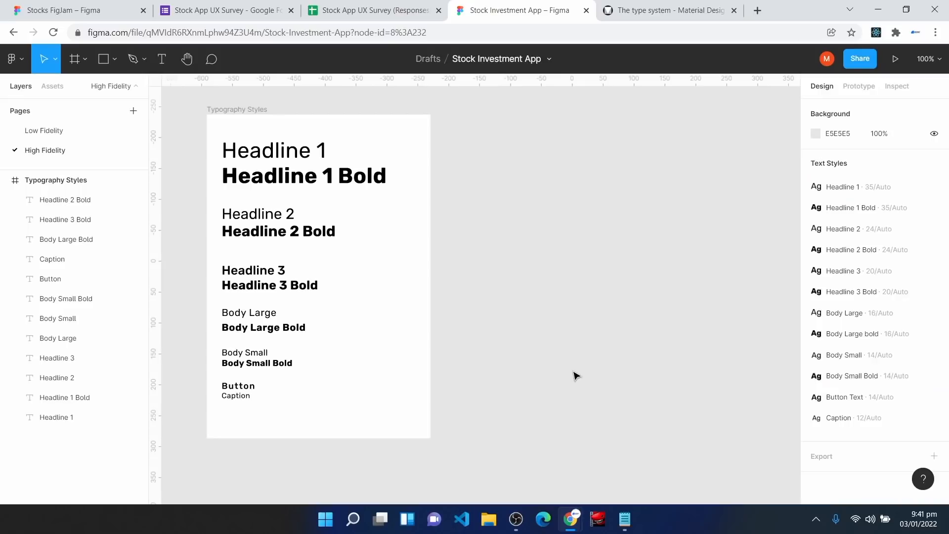
# Step: Paste a copy of the frame and name it 'Color Styles'
pyautogui.hotkey('ctrl', 'v')
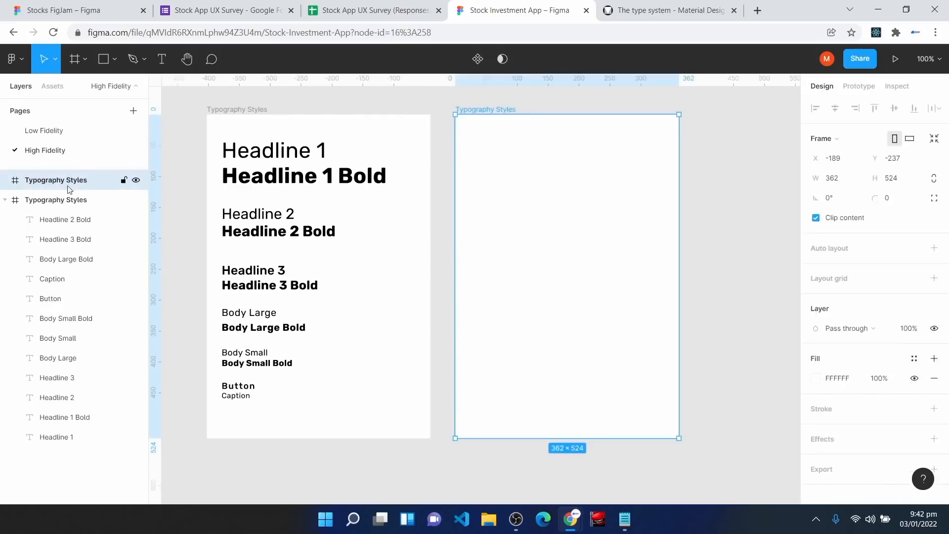
pyautogui.rightClick(65, 184)
pyautogui.click(113, 322)
pyautogui.write('Colo')
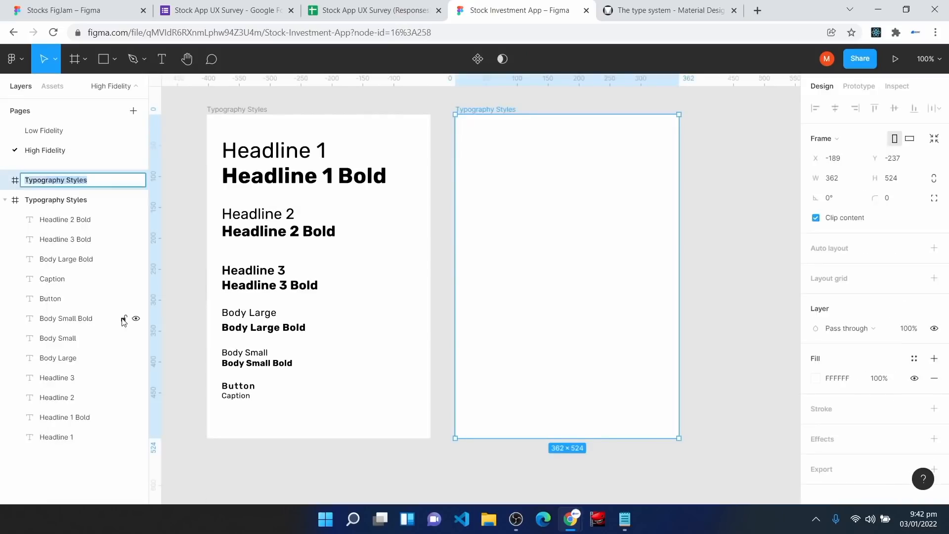
pyautogui.write('r Style')
pyautogui.press('Return')
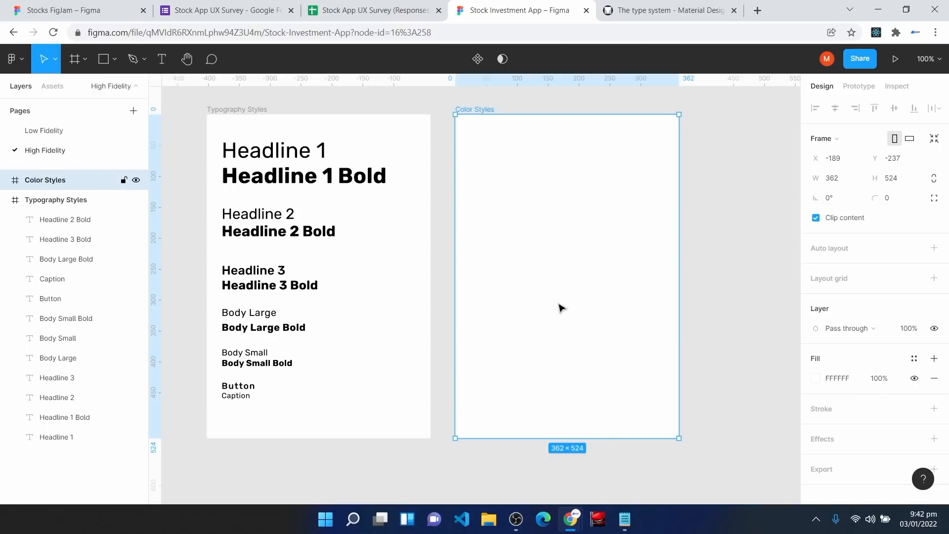
# Step: Draw a swatch rectangle bar at the top of the Color Styles frame
pyautogui.press('r')
pyautogui.moveTo(470, 138)
pyautogui.mouseDown()
pyautogui.moveTo(482, 162)
pyautogui.moveTo(650, 159)
pyautogui.mouseUp()
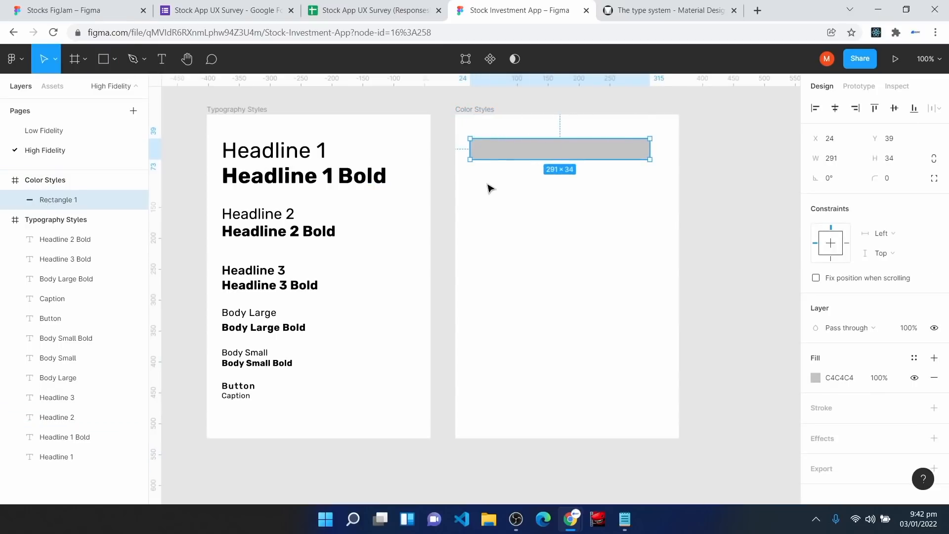
pyautogui.click(492, 195)
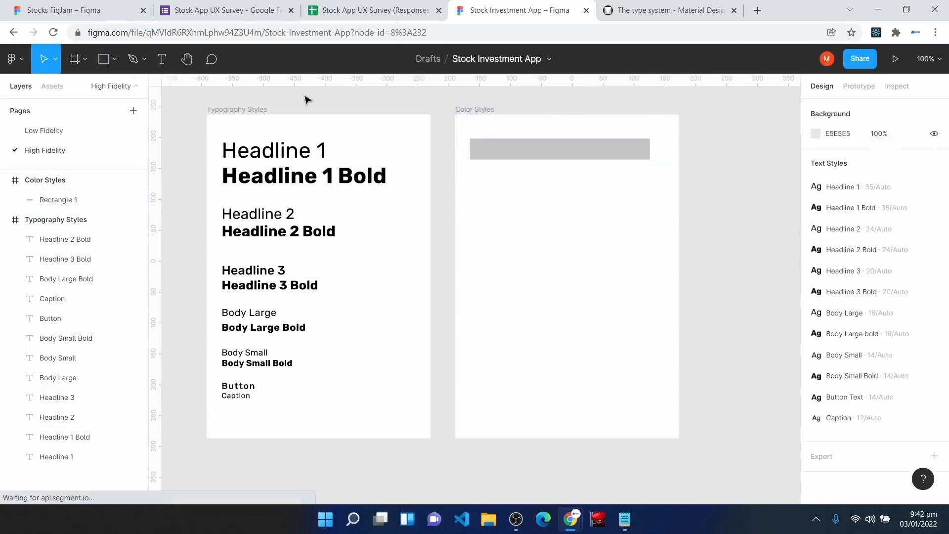
# Step: Add a 'Background Color' label above the swatch in the Body Large text style
pyautogui.click(161, 59)
pyautogui.click(474, 128)
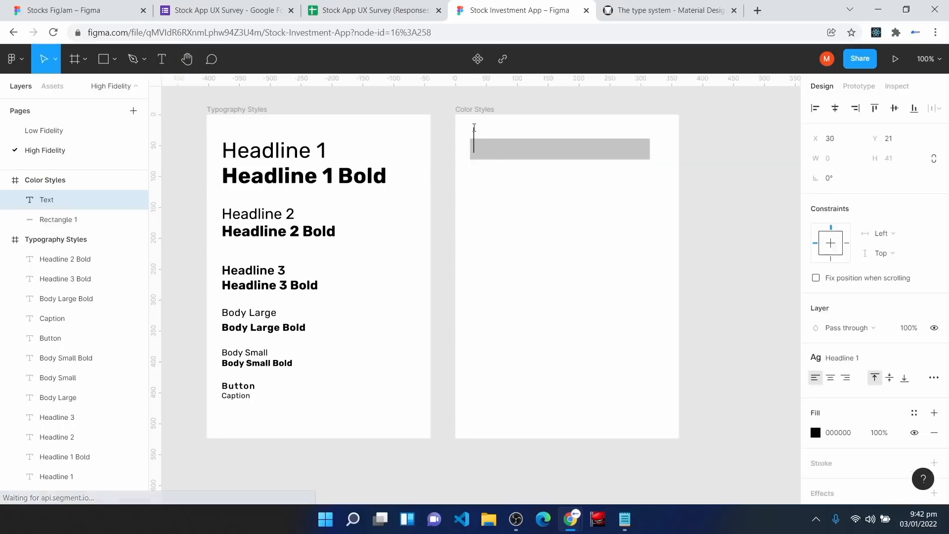
pyautogui.write('Background Color')
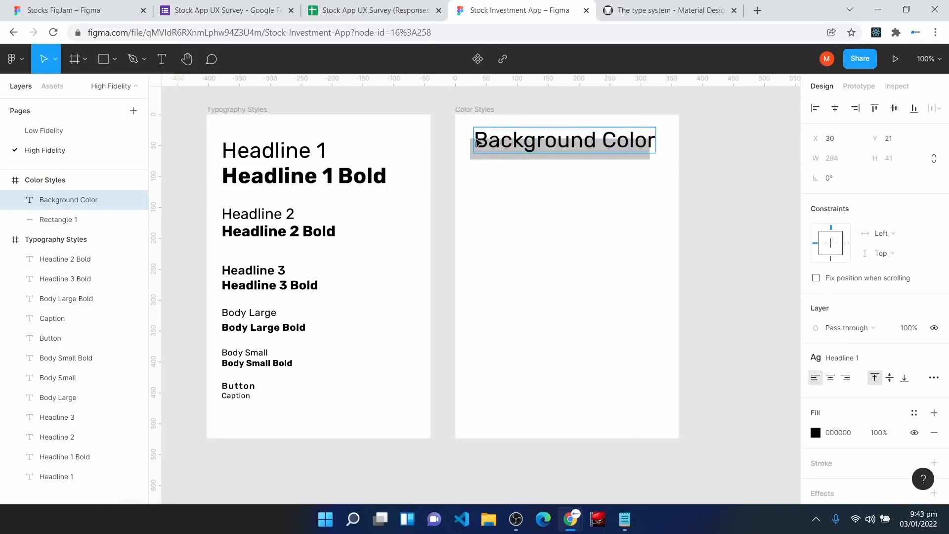
pyautogui.click(539, 236)
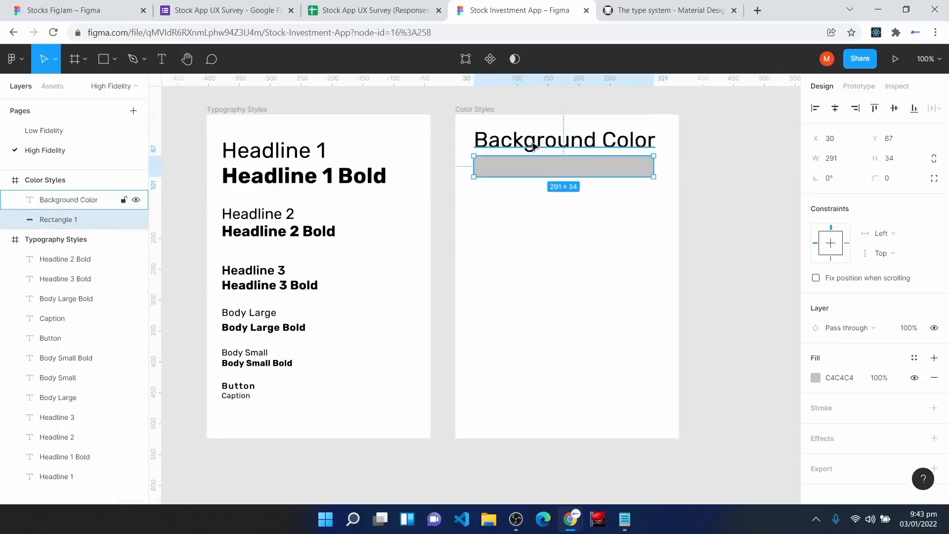
pyautogui.click(529, 143)
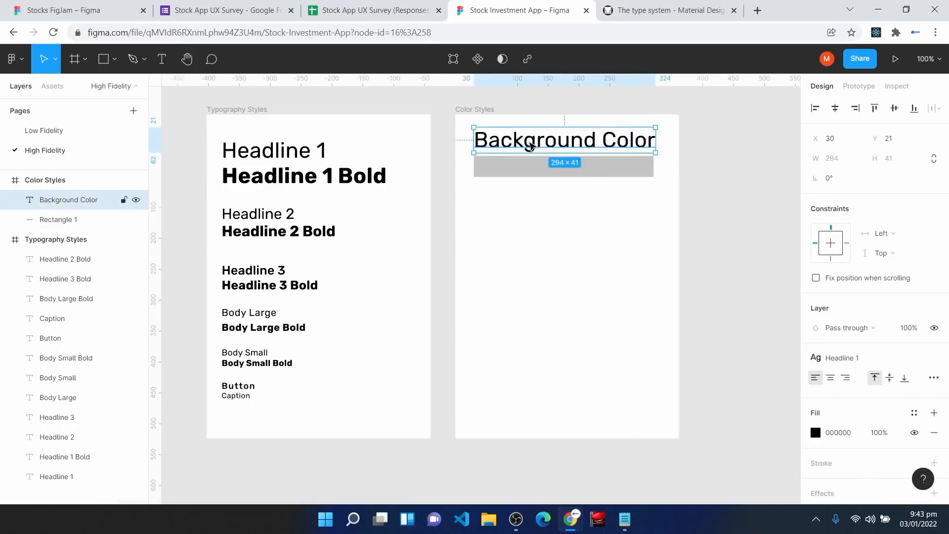
pyautogui.click(857, 356)
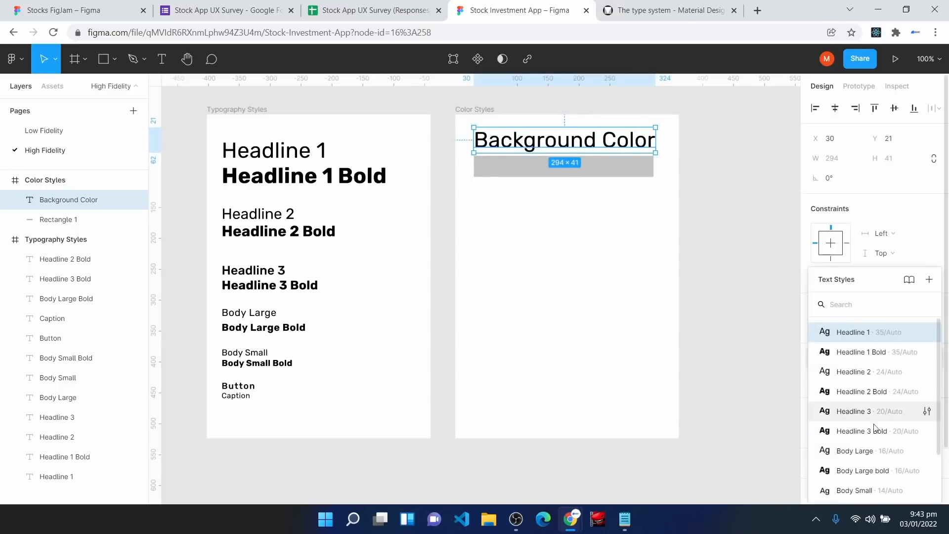
pyautogui.click(858, 451)
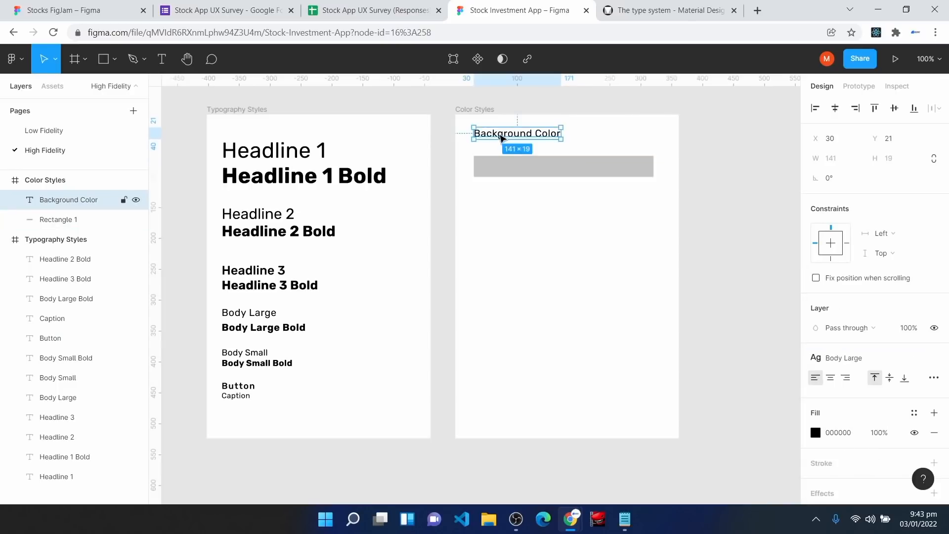
pyautogui.moveTo(500, 137); pyautogui.dragTo(500, 144)
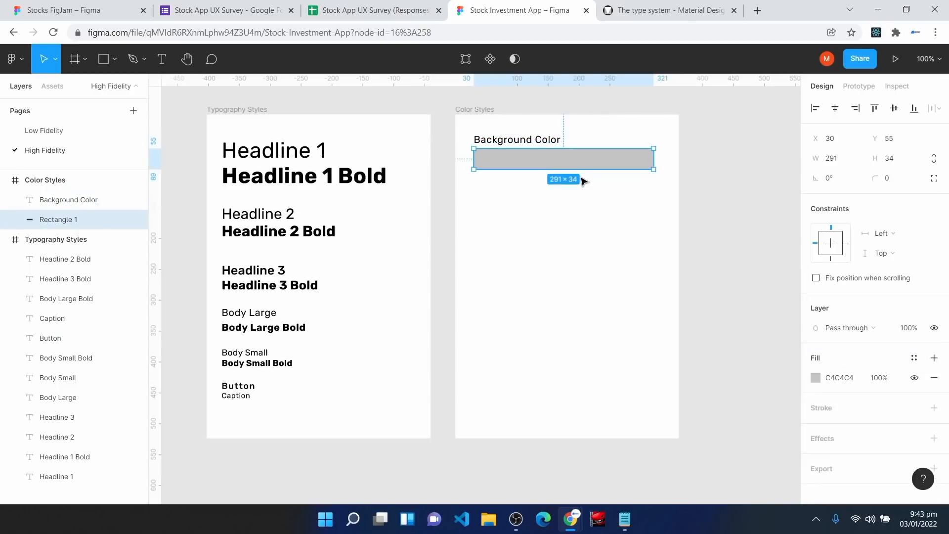
# Step: Fill the swatch rectangle with the pasted lilac hex colour
pyautogui.click(854, 383)
pyautogui.hotkey('ctrl', 'v')
pyautogui.press('Return')
pyautogui.click(571, 238)
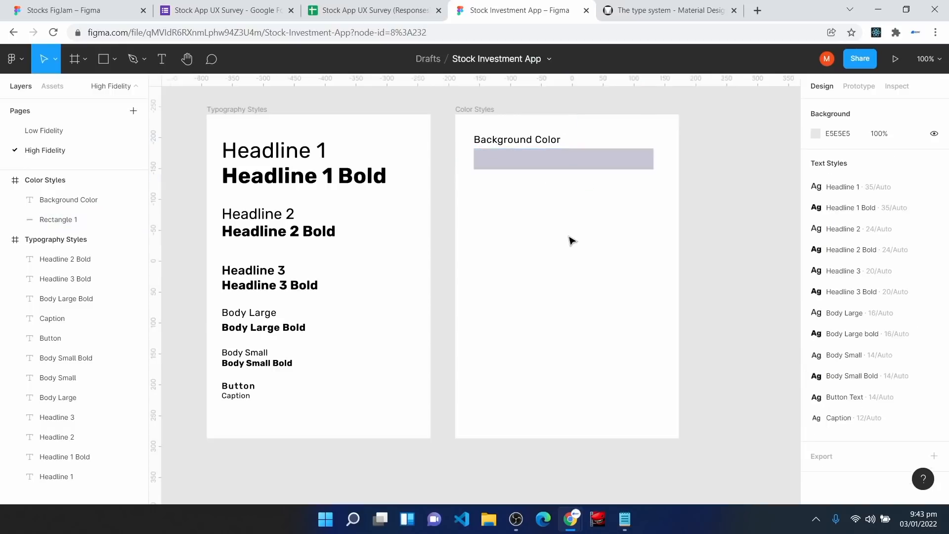
# Step: Zoom to 200% on the Color Styles frame and select the label and swatch together
pyautogui.hotkey('ctrl', '+')
pyautogui.press('h')
pyautogui.moveTo(649, 183); pyautogui.dragTo(479, 373)
pyautogui.press('v')
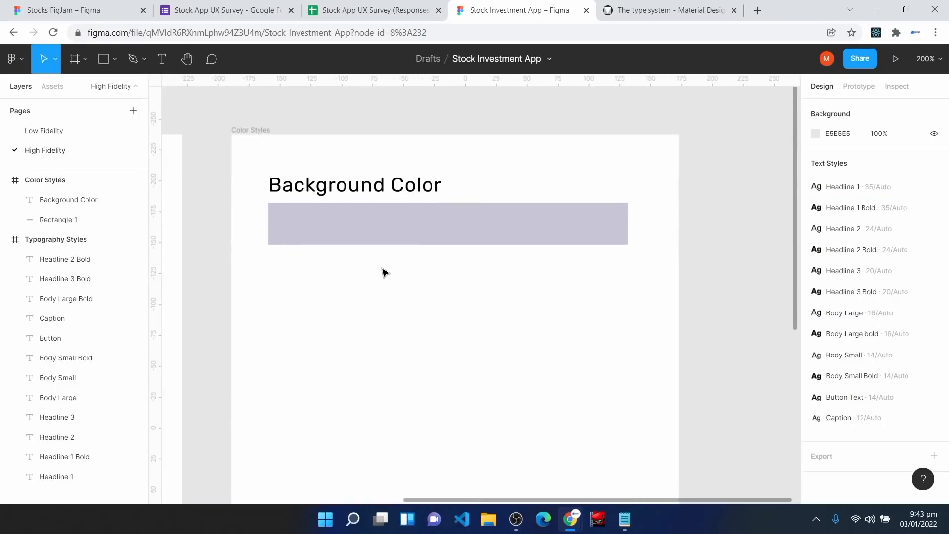
pyautogui.moveTo(253, 159); pyautogui.dragTo(638, 280)
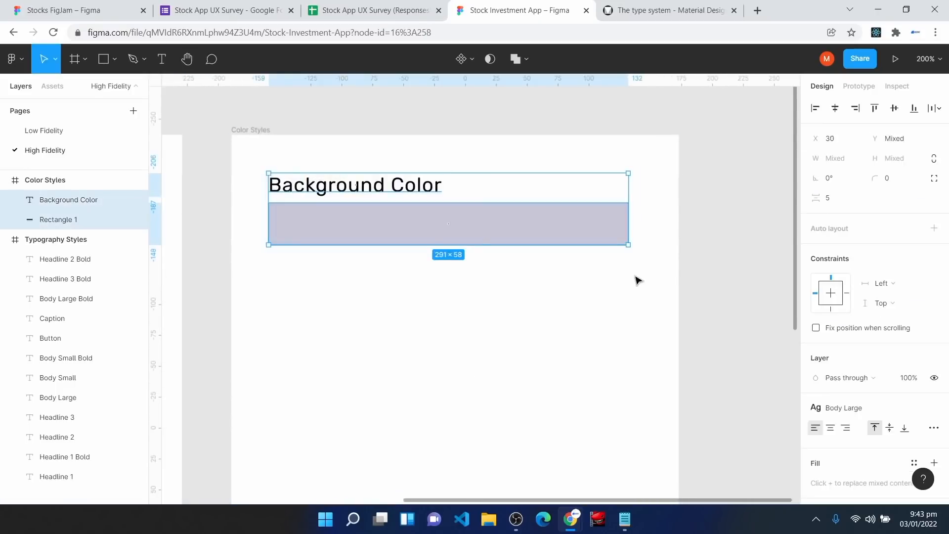
# Step: Duplicate the pair below as 'Surface Color' with a dark purple 4A4063 fill
pyautogui.hotkey('ctrl', 'd')
pyautogui.moveTo(361, 227); pyautogui.dragTo(360, 327)
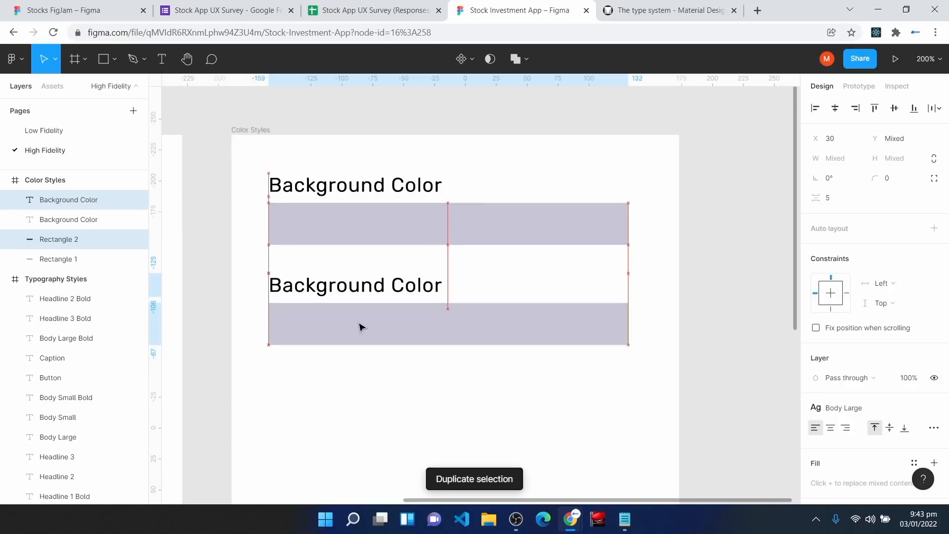
pyautogui.doubleClick(363, 280)
pyautogui.write('Surface Color')
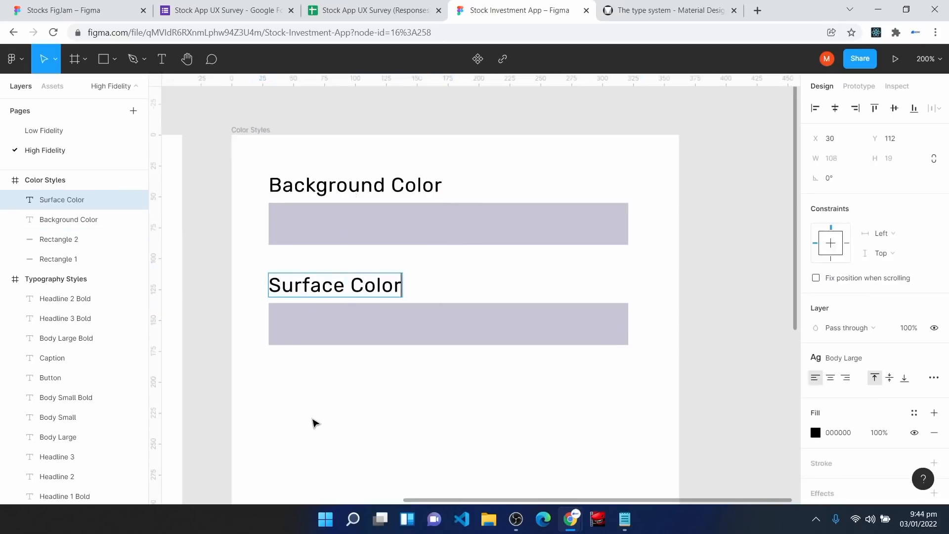
pyautogui.click(365, 332)
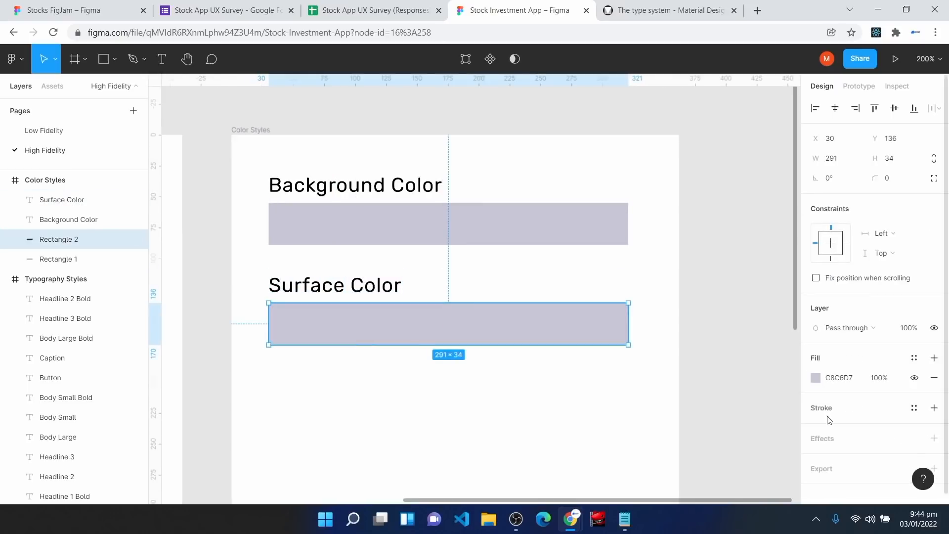
pyautogui.click(854, 382)
pyautogui.write('4A4063')
pyautogui.press('Return')
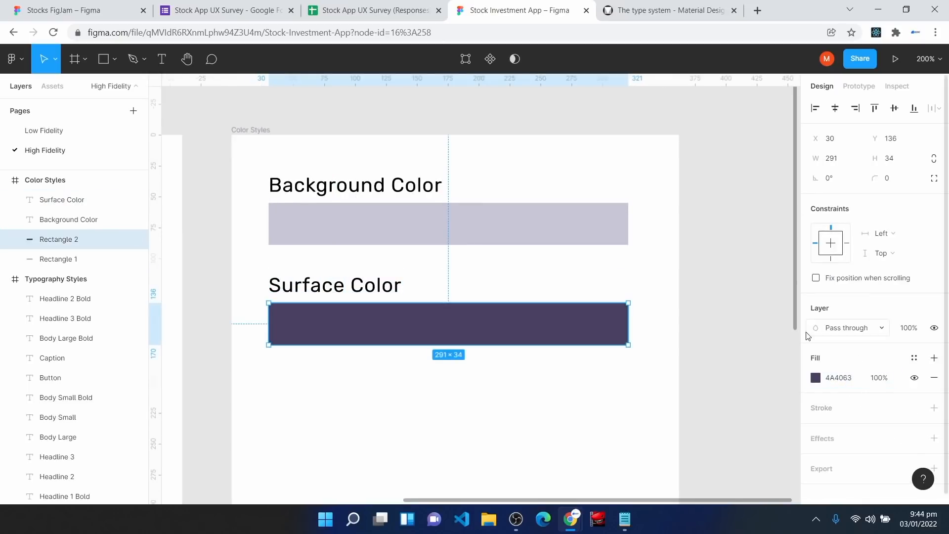
pyautogui.click(569, 400)
# Step: Duplicate the Surface Color pair as 'Surface Text Color' with a white FFFFFF swatch
pyautogui.scroll(-1, 569, 400)
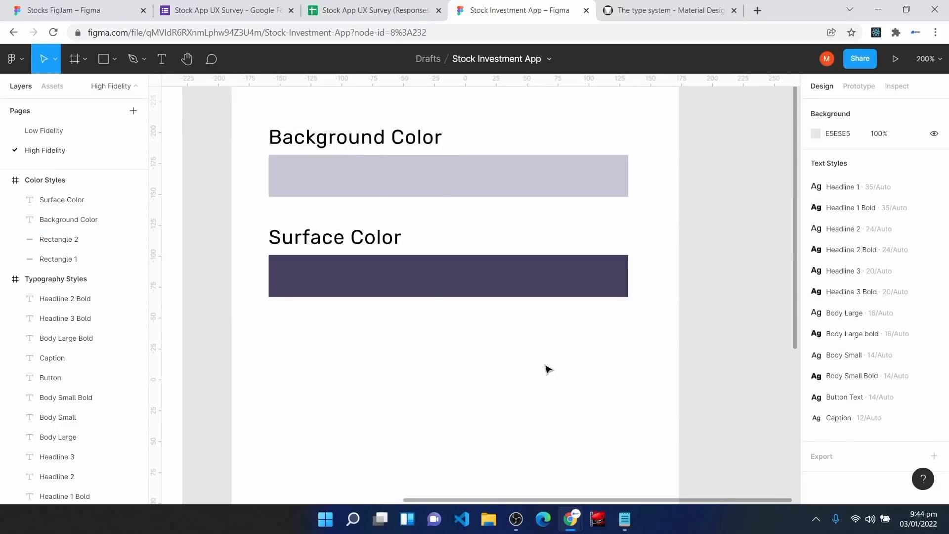
pyautogui.moveTo(258, 226); pyautogui.dragTo(652, 331)
pyautogui.hotkey('ctrl', 'd')
pyautogui.moveTo(457, 284); pyautogui.dragTo(457, 385)
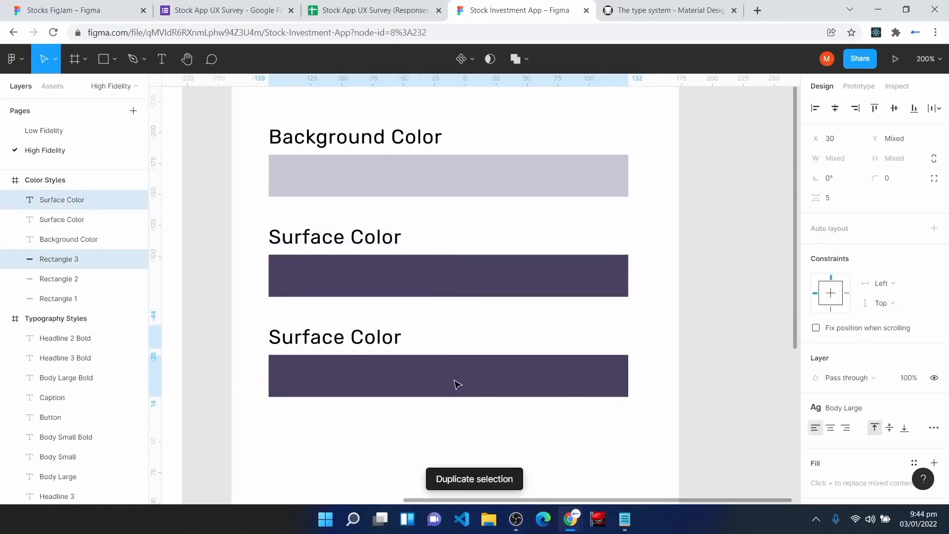
pyautogui.doubleClick(367, 336)
pyautogui.click(396, 342)
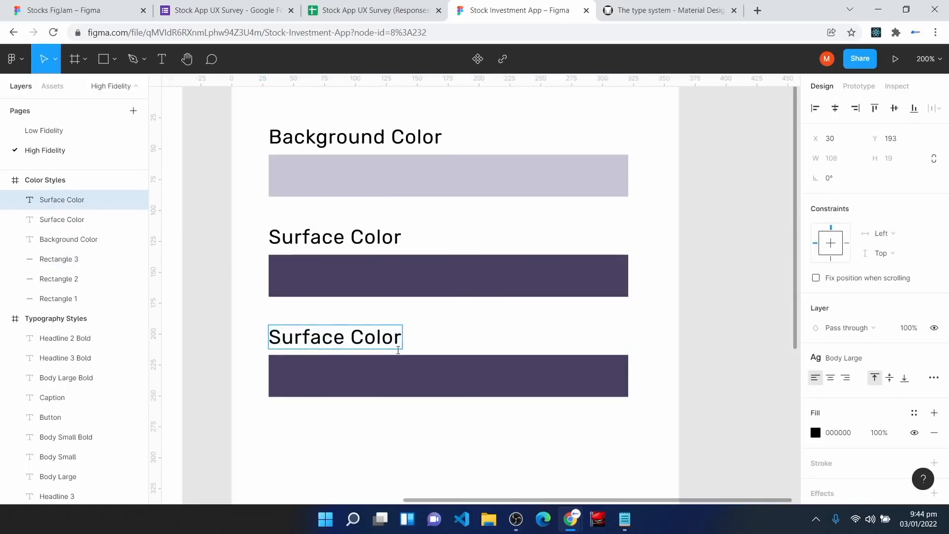
pyautogui.press('BackSpace')
pyautogui.press('BackSpace')
pyautogui.press('BackSpace')
pyautogui.press('BackSpace')
pyautogui.press('BackSpace')
pyautogui.press('BackSpace')
pyautogui.write('Text')
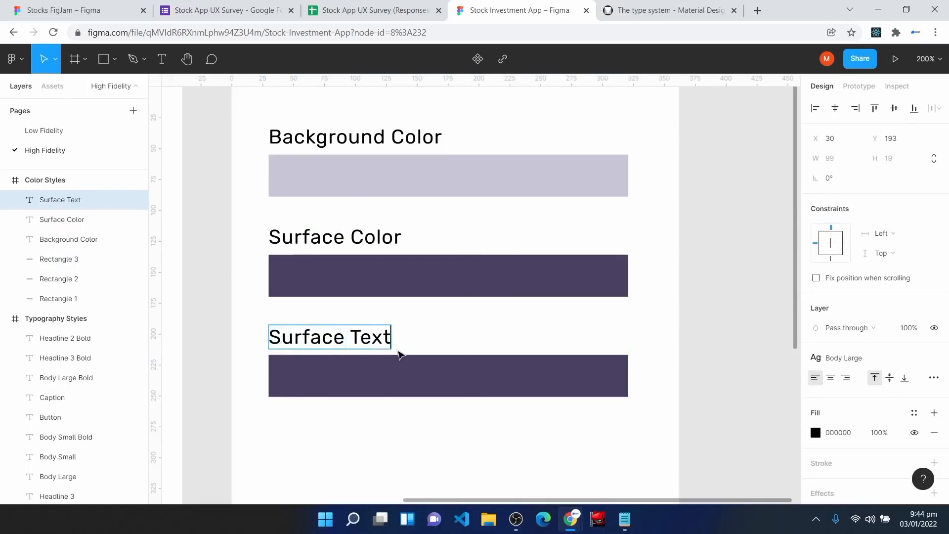
pyautogui.write(' Color')
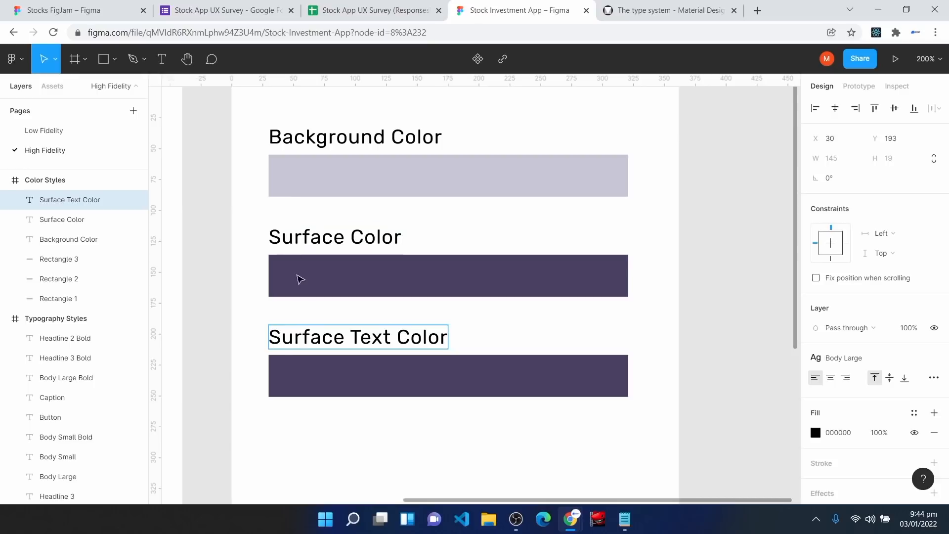
pyautogui.click(425, 385)
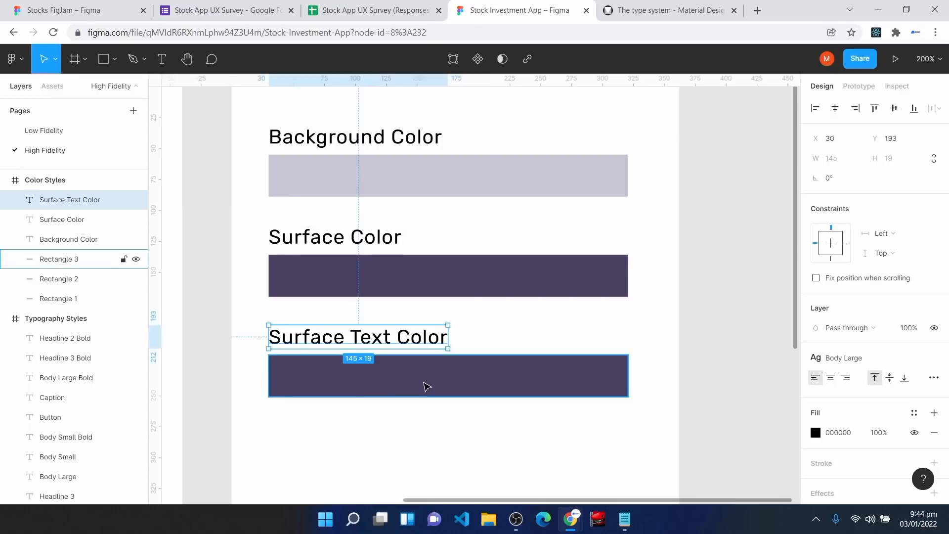
pyautogui.click(816, 378)
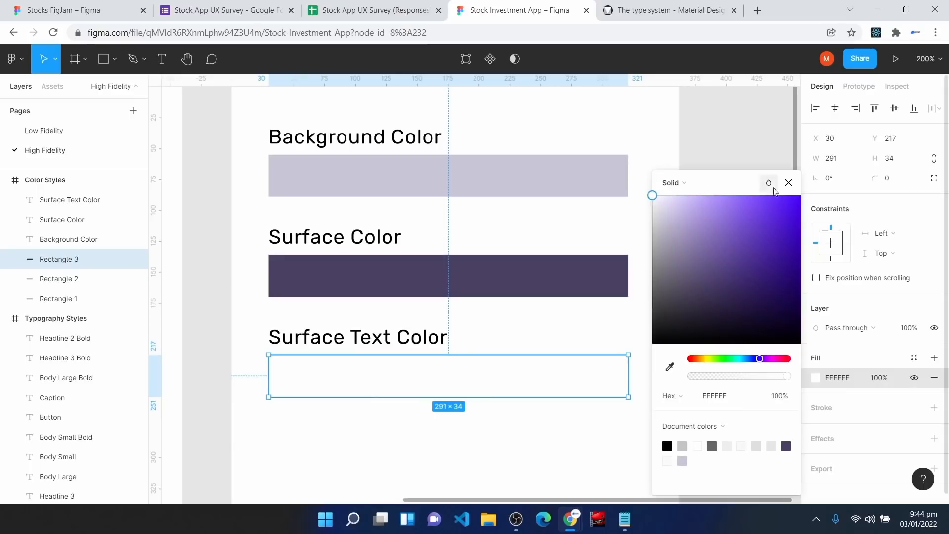
pyautogui.press('Escape')
pyautogui.press('Escape')
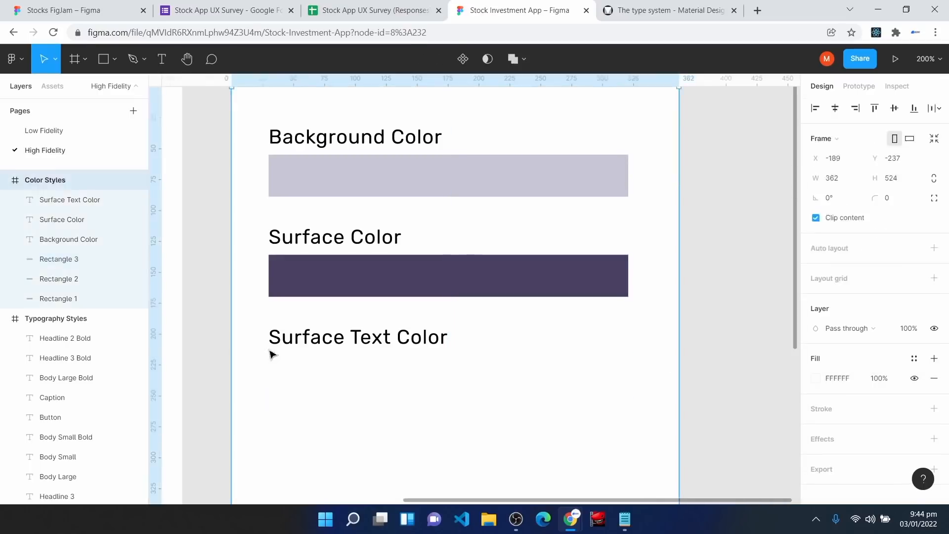
# Step: Add a drop shadow to the white Surface Text Color swatch
pyautogui.moveTo(256, 317); pyautogui.dragTo(471, 403)
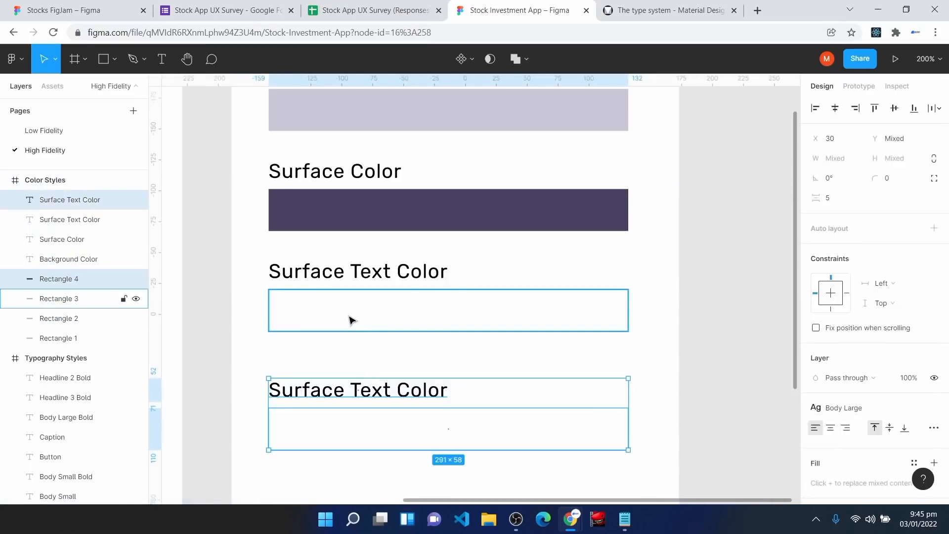
pyautogui.click(352, 321)
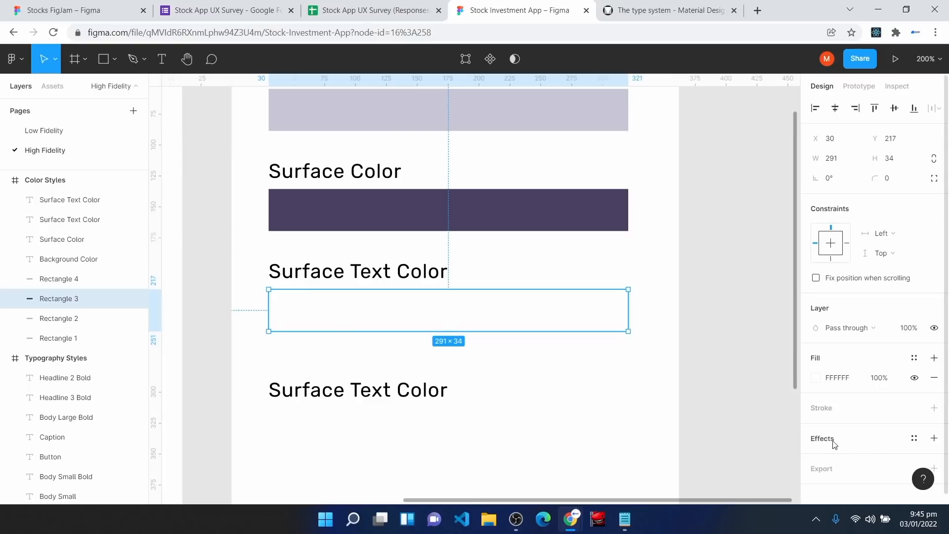
pyautogui.click(831, 441)
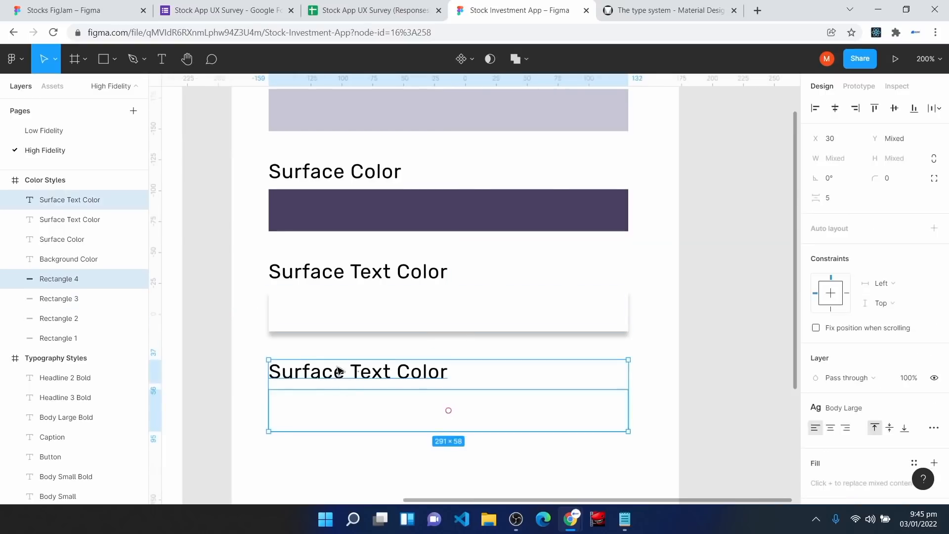
# Step: Relabel the copied swatch 'Off Text Color' and fill it purple 8D7BAB
pyautogui.doubleClick(338, 368)
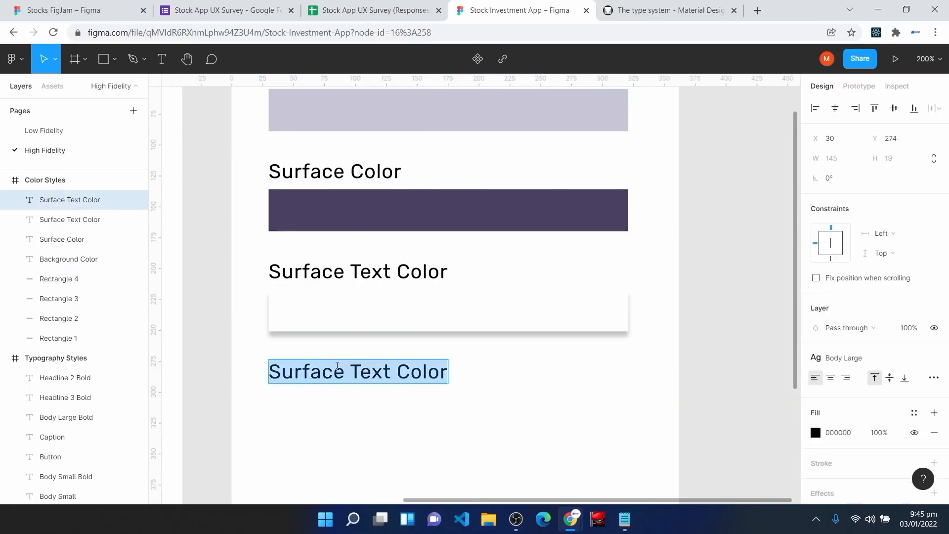
pyautogui.write('Off Text ')
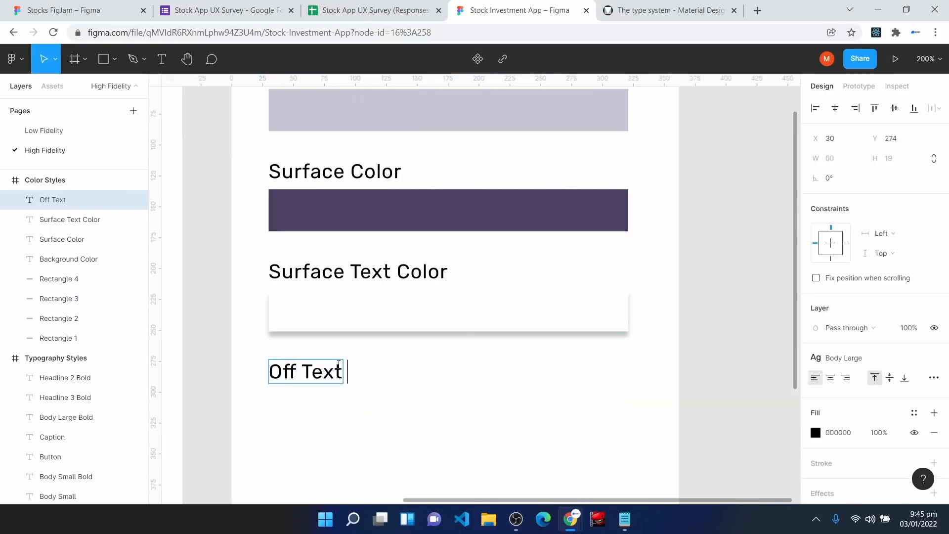
pyautogui.write('Color')
pyautogui.click(369, 419)
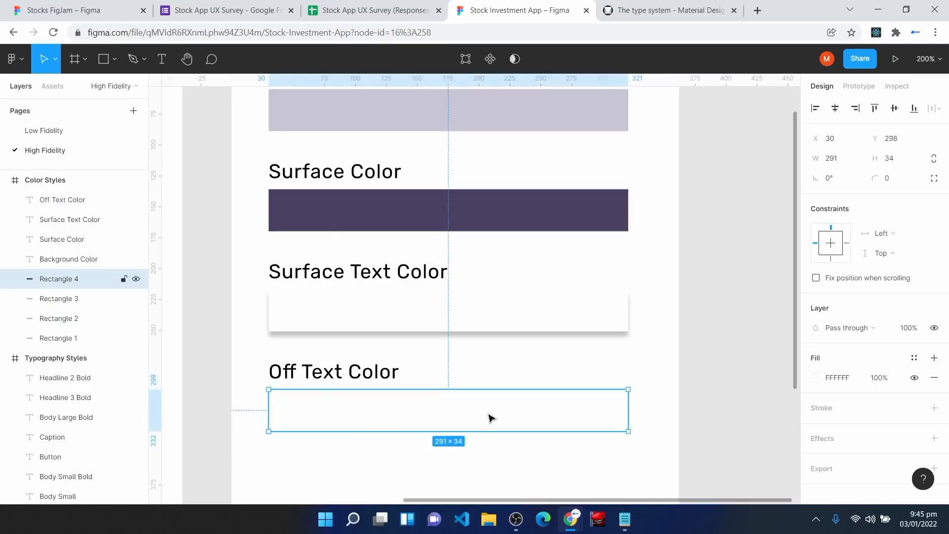
pyautogui.click(849, 379)
pyautogui.write('8D7BAB')
pyautogui.press('Return')
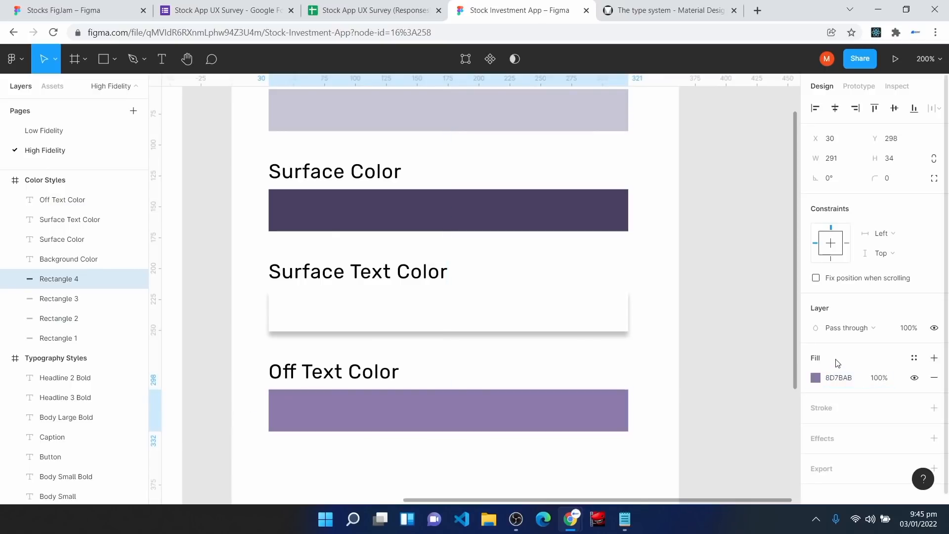
pyautogui.click(536, 465)
# Step: Duplicate it as an 'Error Color' swatch filled red FF0C0C
pyautogui.scroll(-2, 536, 466)
pyautogui.hotkey('ctrl', 'd')
pyautogui.moveTo(256, 281); pyautogui.dragTo(439, 430)
pyautogui.scroll(-1, 573, 469)
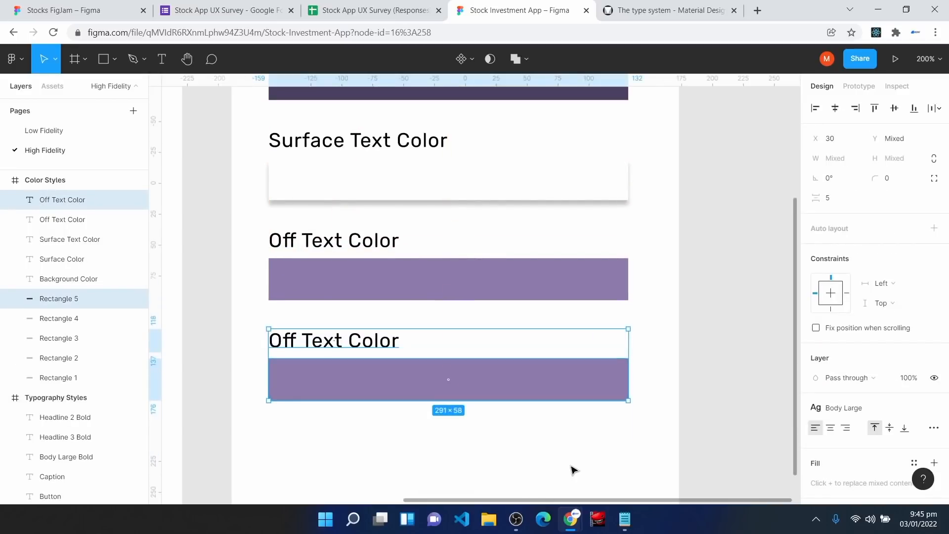
pyautogui.doubleClick(358, 345)
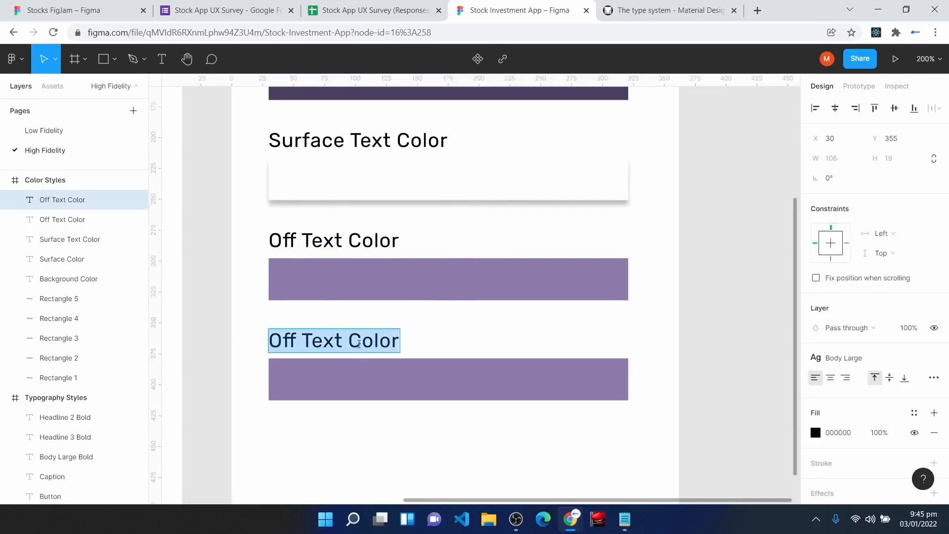
pyautogui.write('Error Color')
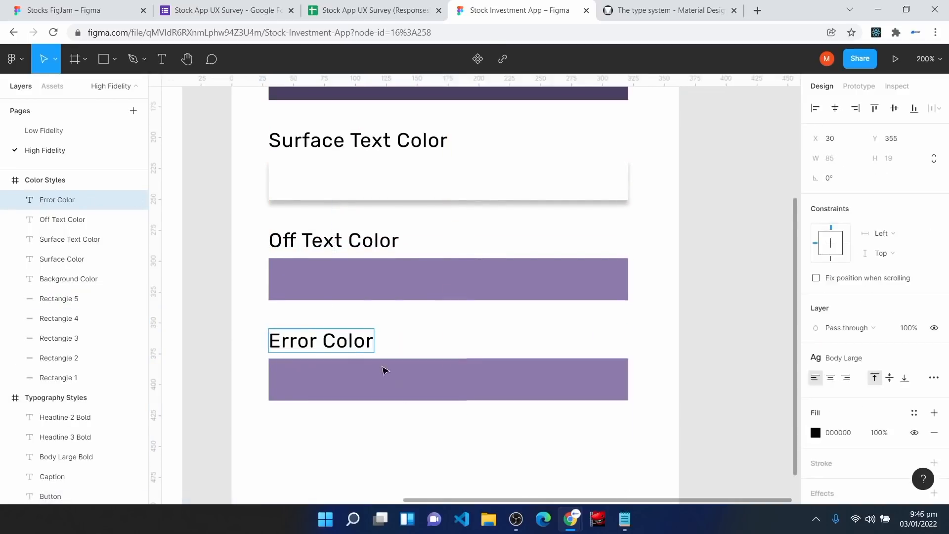
pyautogui.click(400, 389)
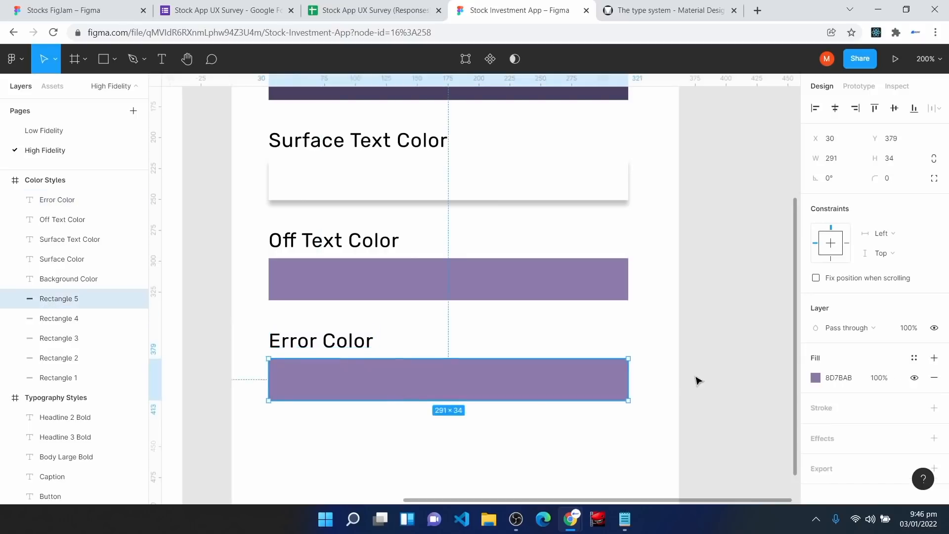
pyautogui.click(847, 379)
pyautogui.write('FF0C0C')
pyautogui.press('Return')
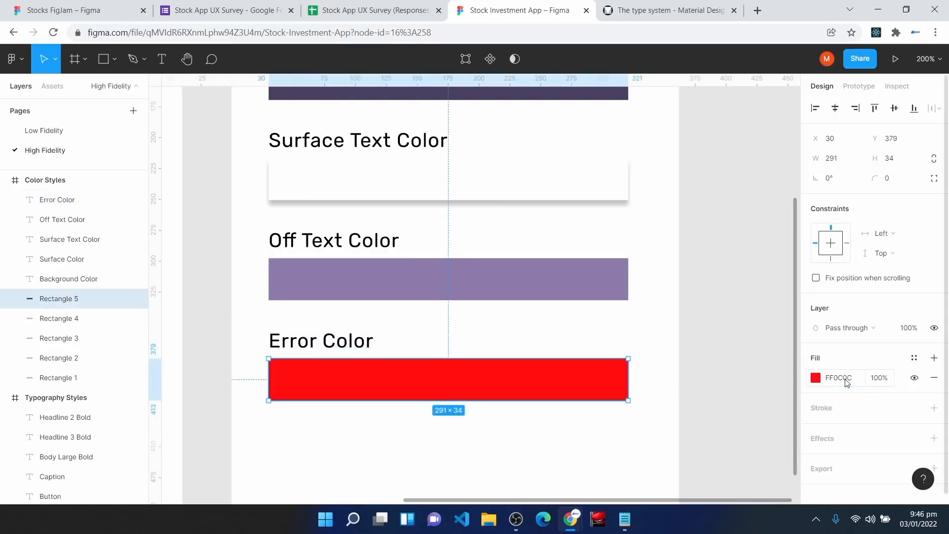
pyautogui.click(578, 407)
# Step: Duplicate the Error Color pair as 'Second Surface Color' with a light purple fill
pyautogui.scroll(-2, 272, 272)
pyautogui.moveTo(252, 240); pyautogui.dragTo(657, 381)
pyautogui.hotkey('ctrl', 'd')
pyautogui.doubleClick(334, 362)
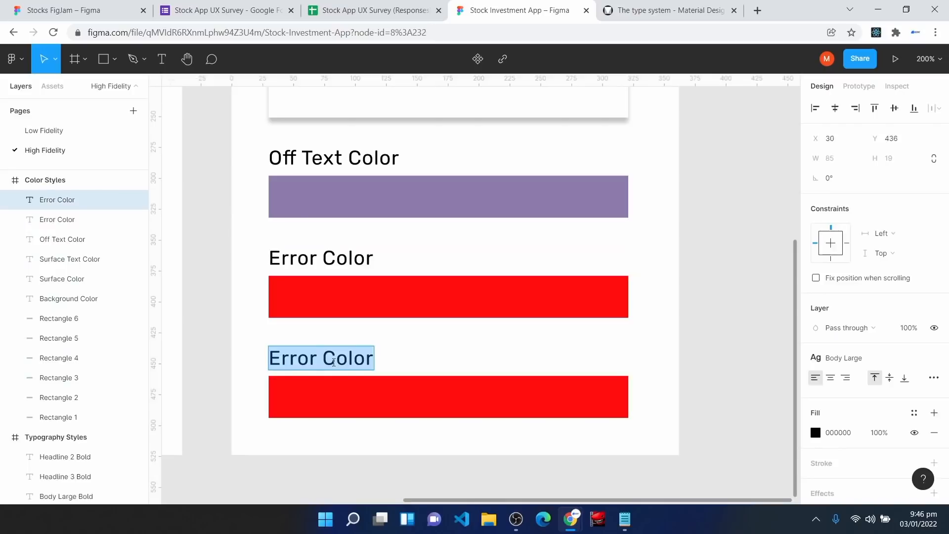
pyautogui.write('Second Surface Color')
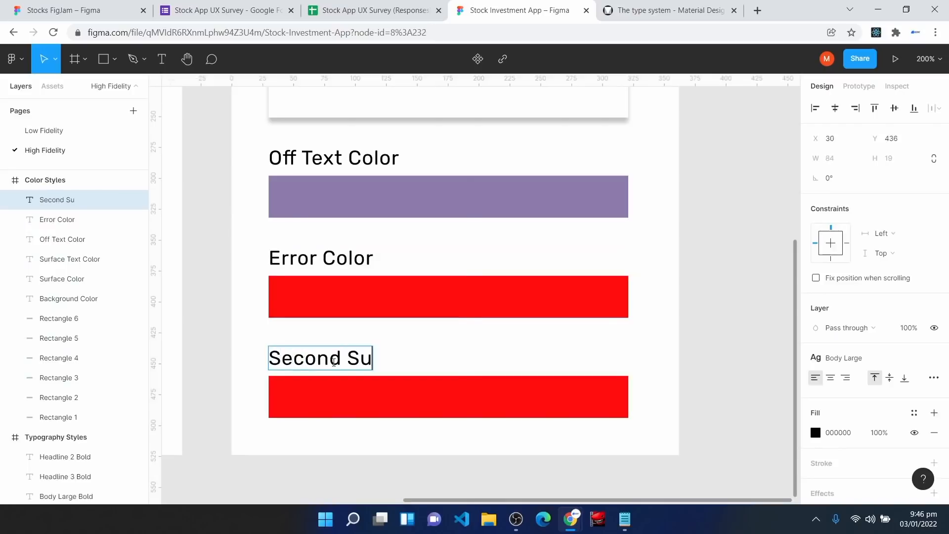
pyautogui.click(381, 408)
pyautogui.click(848, 376)
pyautogui.write('BFACC8')
pyautogui.press('Return')
pyautogui.click(706, 350)
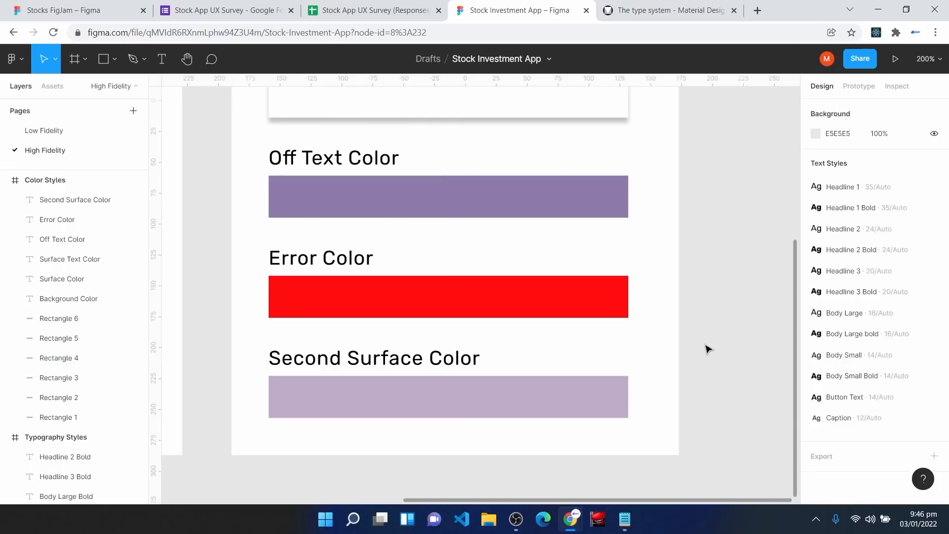
# Step: Scroll through the six swatches and select the Background Color swatch rectangle
pyautogui.scroll(6, 663, 416)
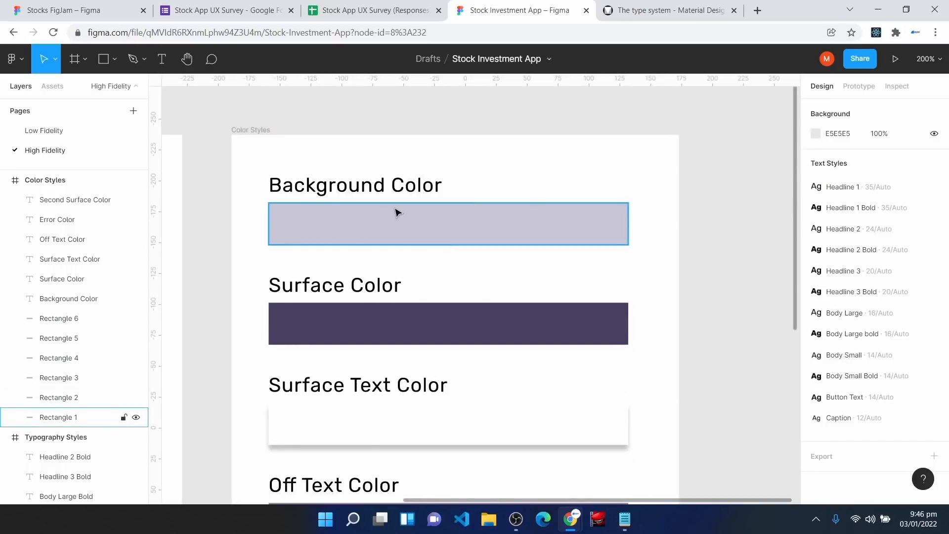
pyautogui.scroll(-4, 414, 254)
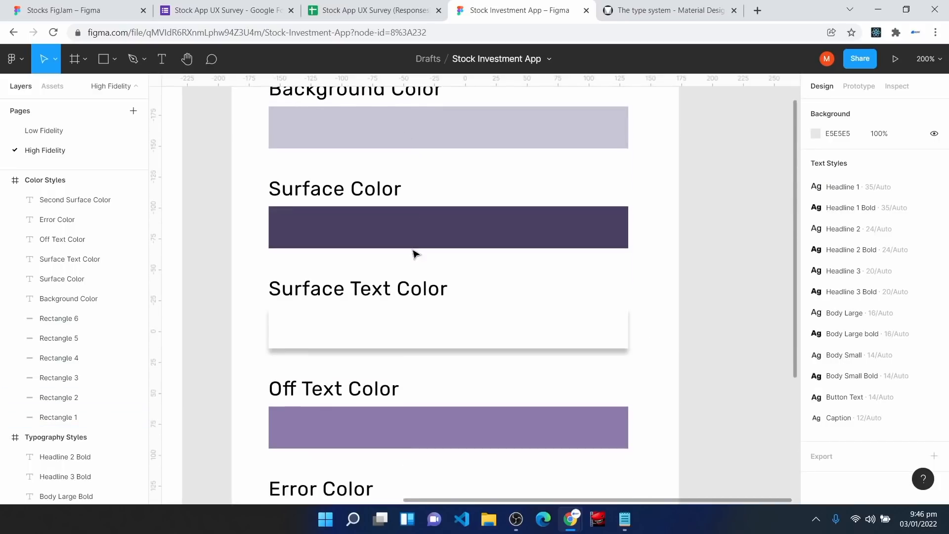
pyautogui.scroll(-4, 413, 254)
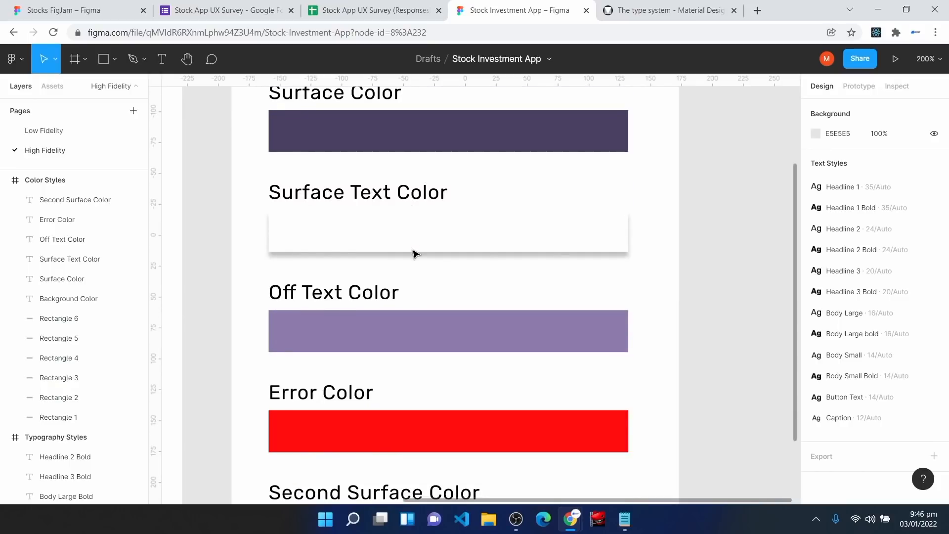
pyautogui.scroll(6, 414, 254)
pyautogui.click(422, 181)
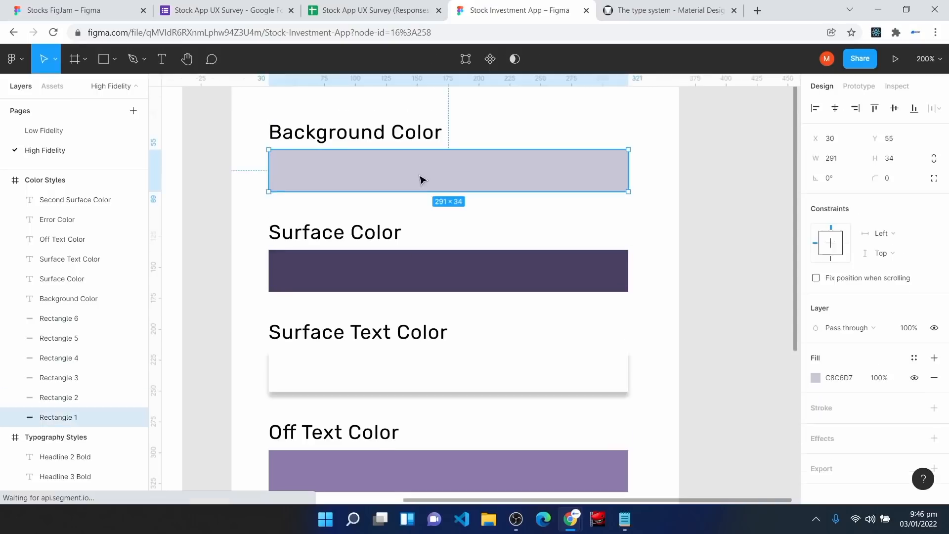
# Step: Create a 'Background Color' colour style from the swatch fill, then zoom to 100% showing both frames
pyautogui.click(914, 358)
pyautogui.click(928, 279)
pyautogui.write('Background Color')
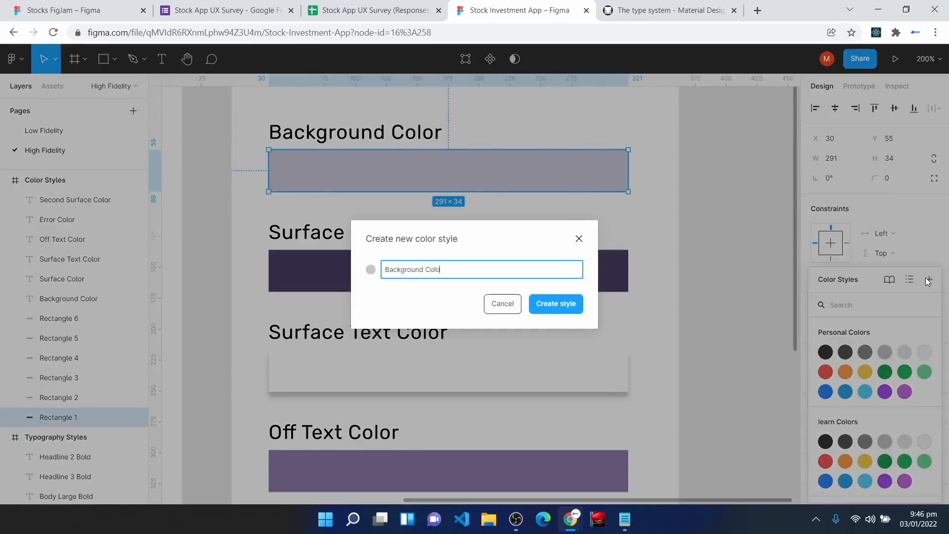
pyautogui.press('Return')
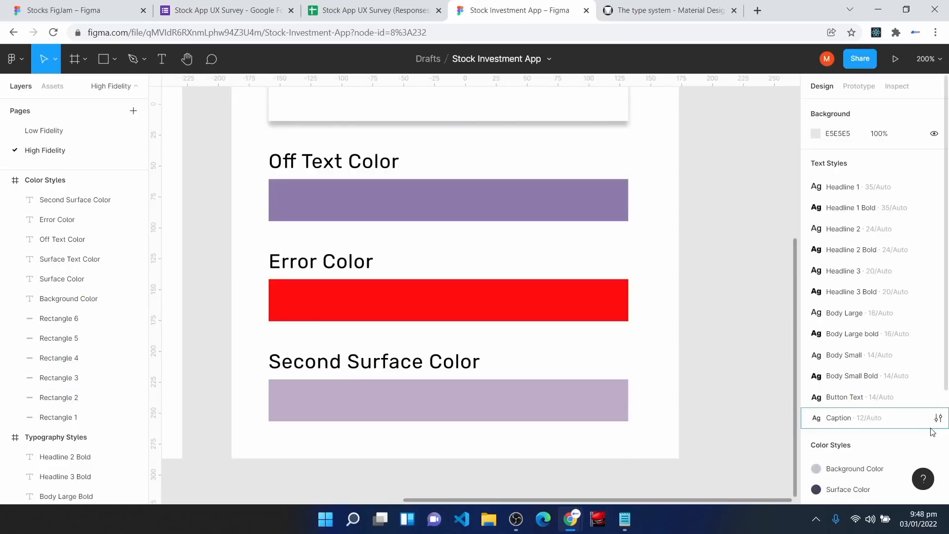
pyautogui.scroll(-2, 925, 443)
pyautogui.scroll(-1, 925, 444)
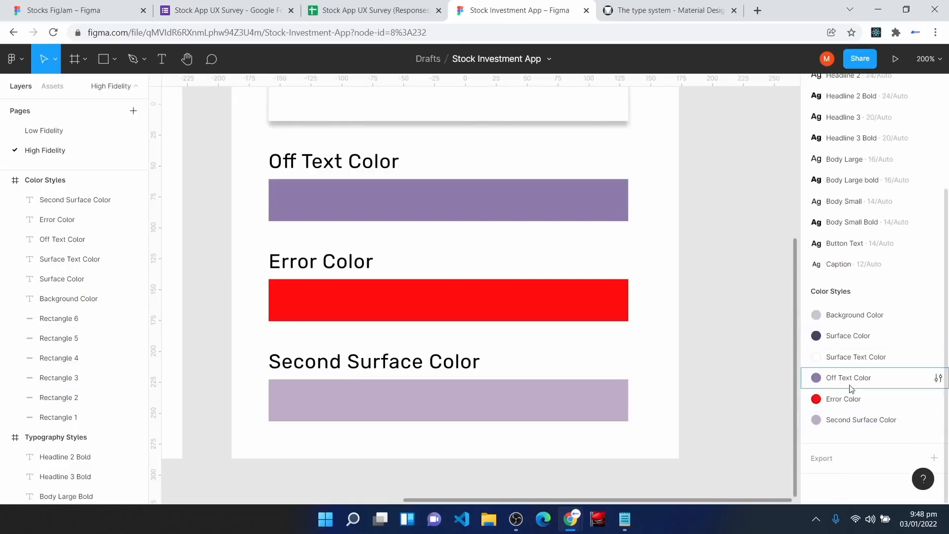
pyautogui.hotkey('ctrl', '-')
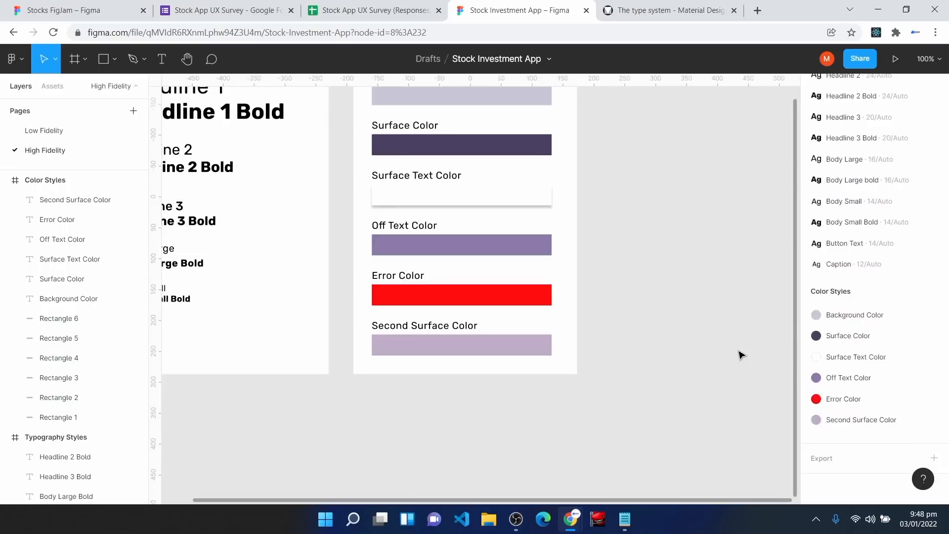
pyautogui.press('h')
pyautogui.moveTo(663, 272); pyautogui.dragTo(749, 327)
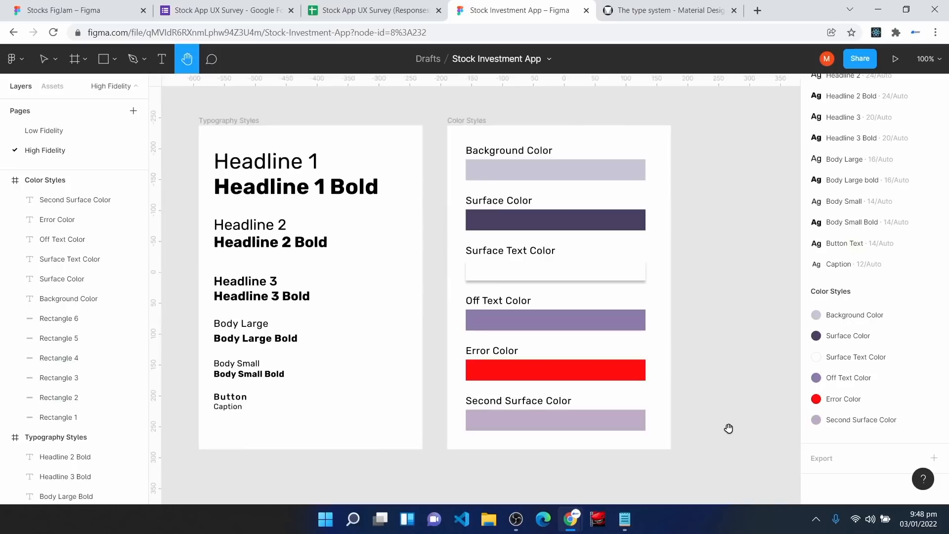
# Step: Add a 428 × 926 iPhone 13 Pro Max frame and rename it 'Mobile Grid Style'
pyautogui.click(74, 59)
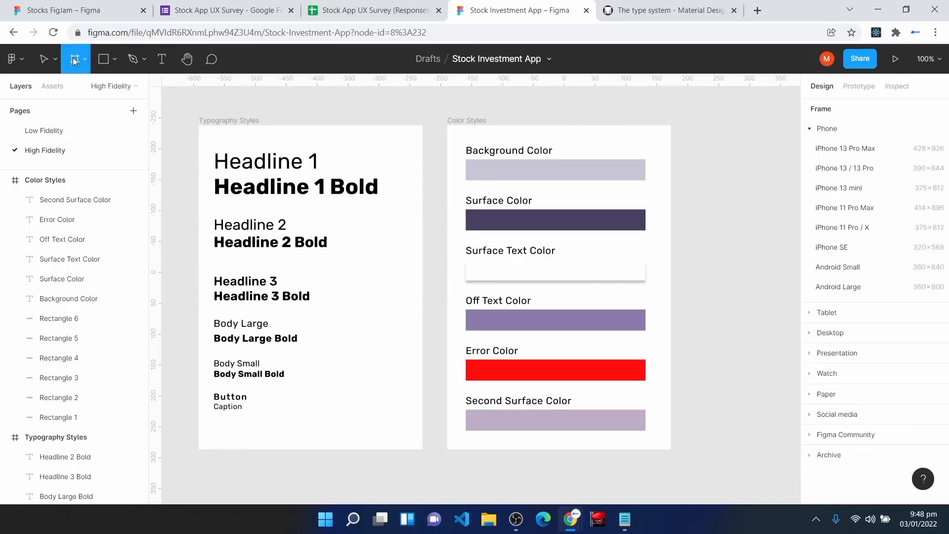
pyautogui.click(829, 149)
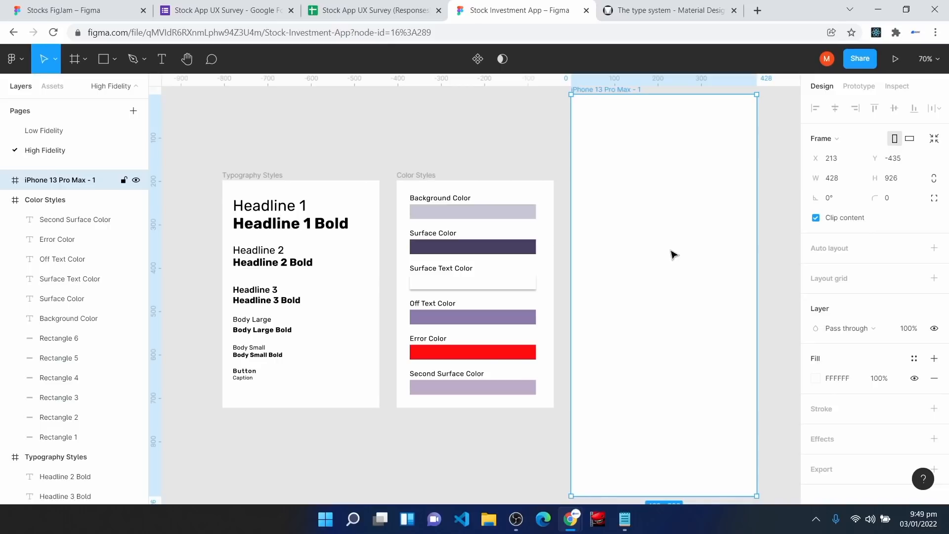
pyautogui.rightClick(52, 180)
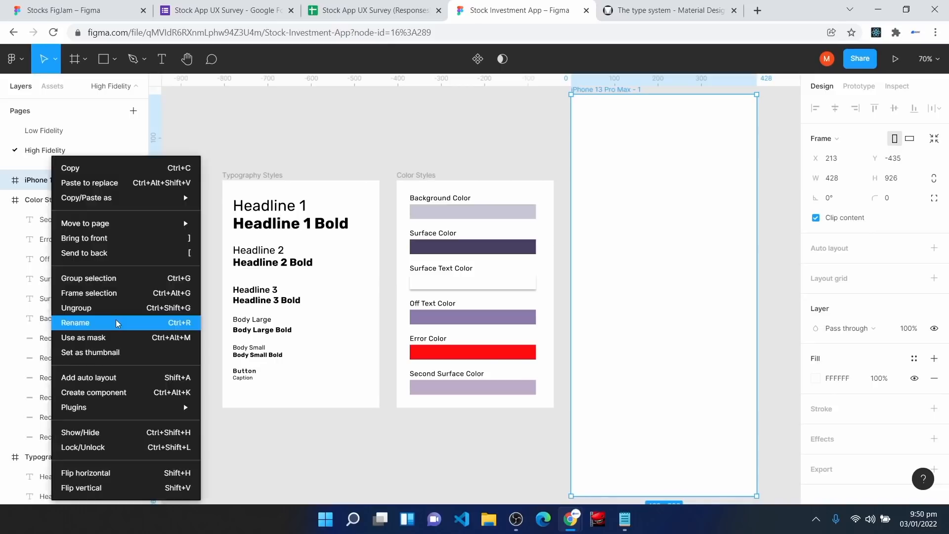
pyautogui.click(118, 323)
pyautogui.write('Mobile Grid Sty')
pyautogui.write('e')
pyautogui.press('Return')
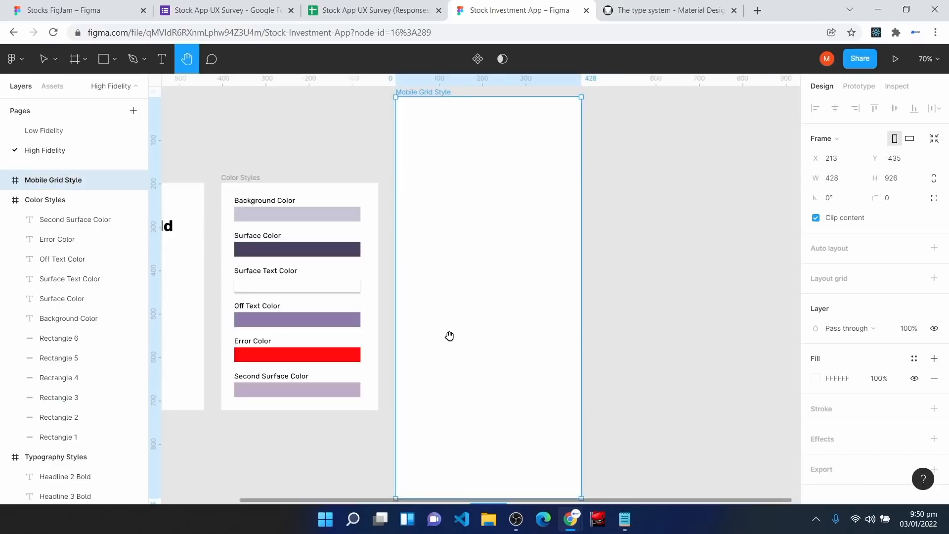
pyautogui.hotkey('ctrl', '+')
pyautogui.scroll(2, 466, 287)
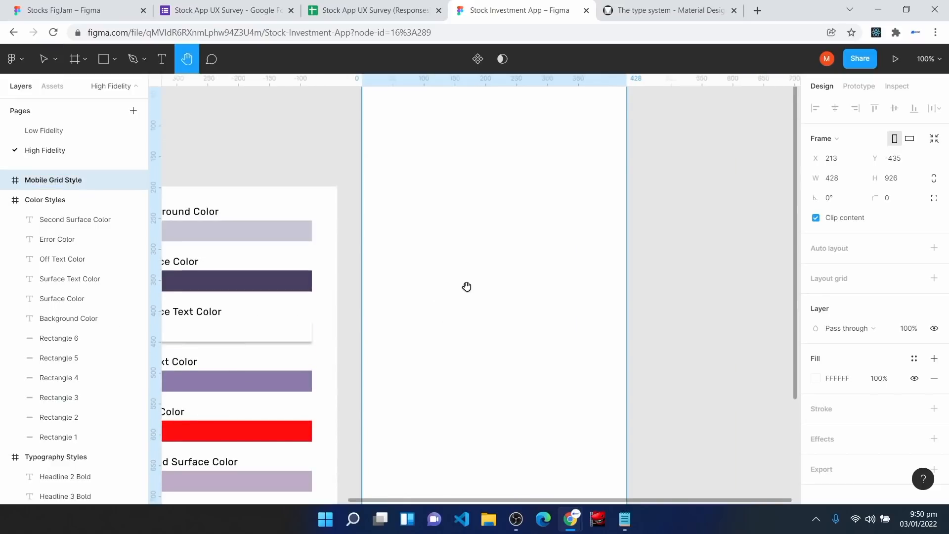
pyautogui.press('v')
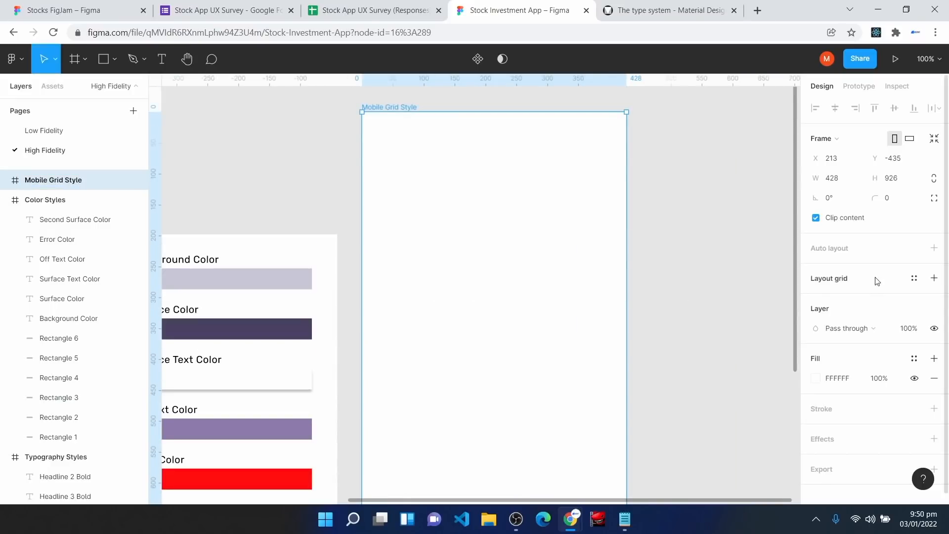
# Step: Add a 4-column stretch layout grid with 16 margin and 16 gutter
pyautogui.click(934, 284)
pyautogui.click(815, 298)
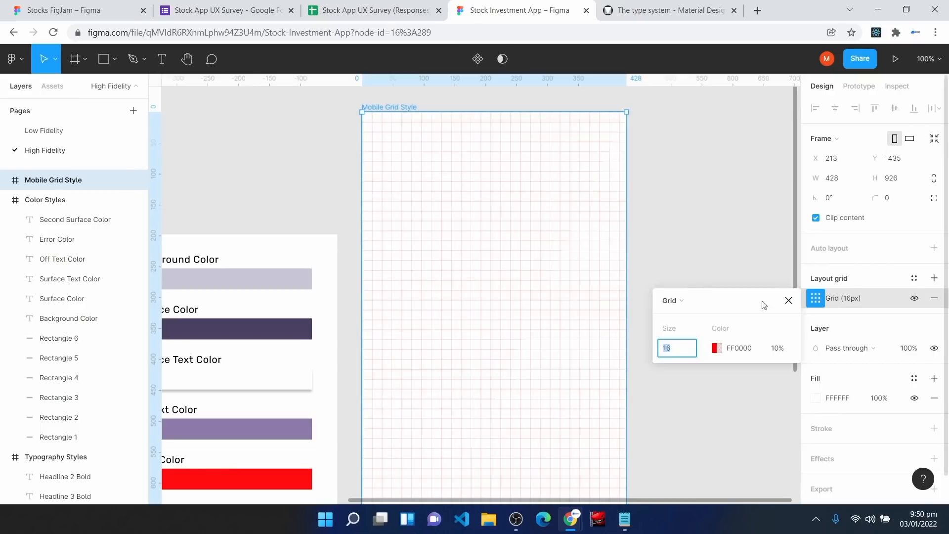
pyautogui.click(686, 304)
pyautogui.click(696, 314)
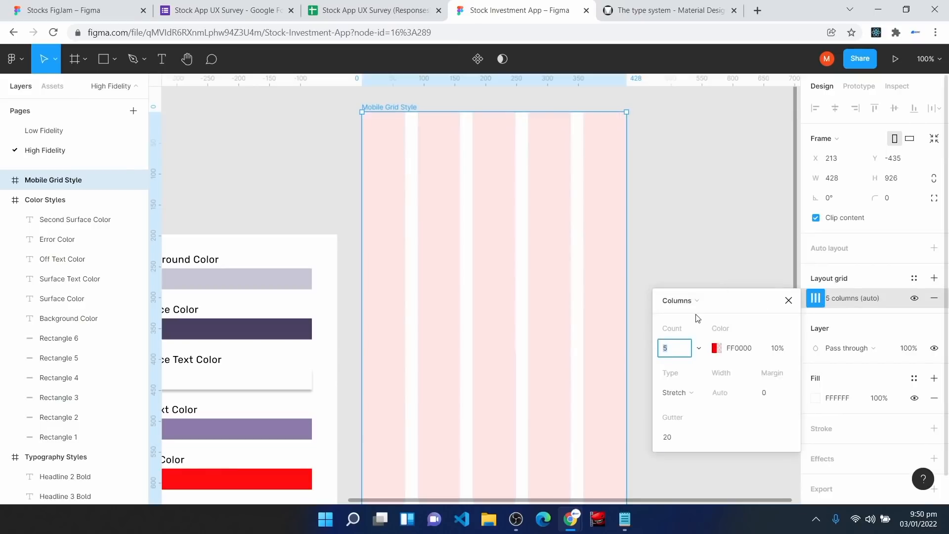
pyautogui.click(699, 348)
pyautogui.click(698, 333)
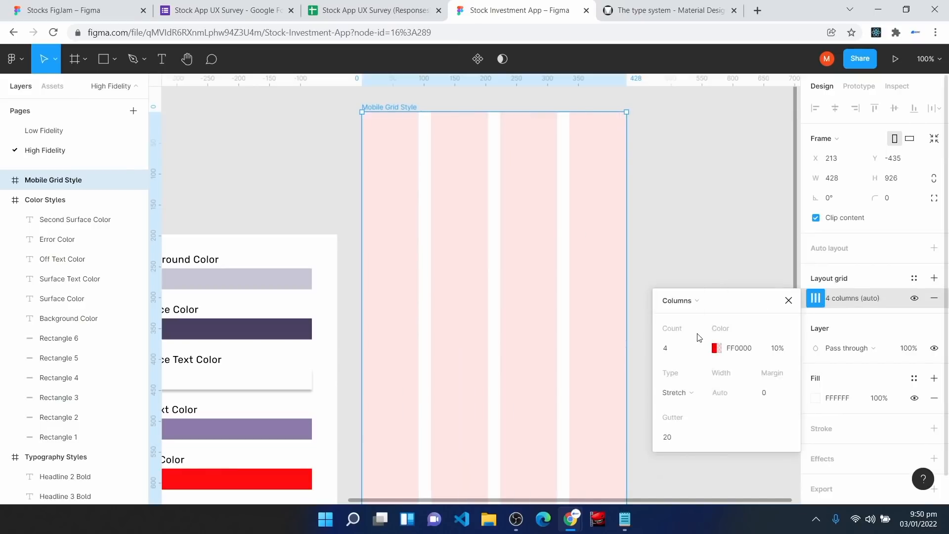
pyautogui.click(768, 396)
pyautogui.press('Return')
pyautogui.click(672, 438)
pyautogui.write('16')
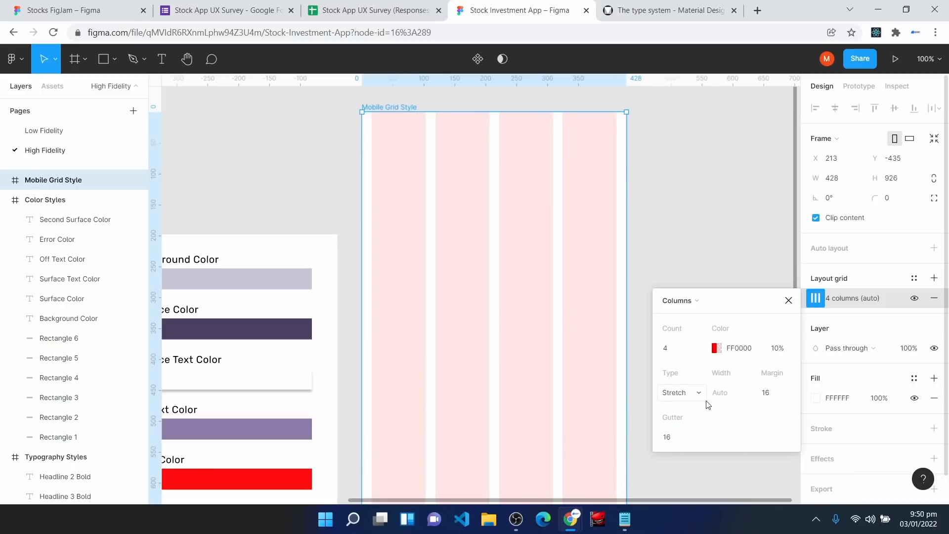
# Step: Tint the column grid grey 928E8E at 10%
pyautogui.click(716, 348)
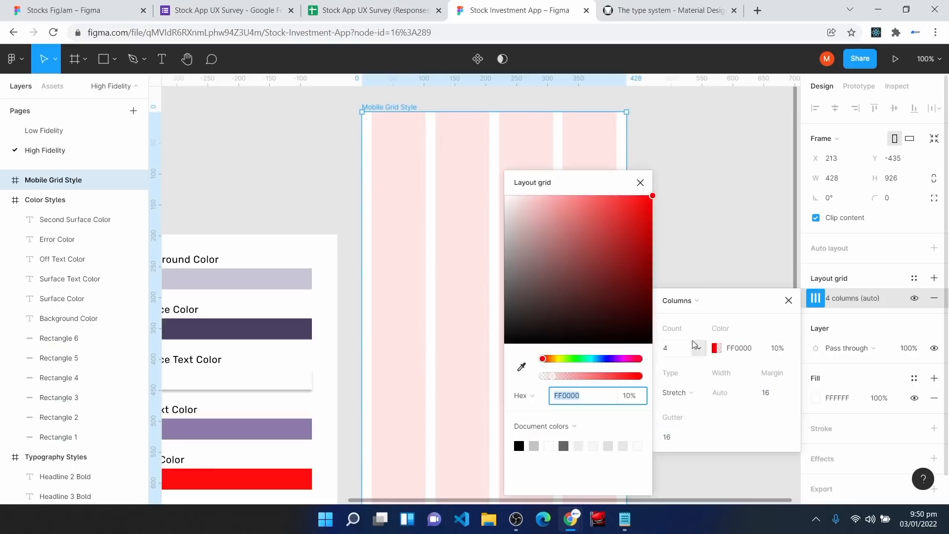
pyautogui.moveTo(509, 233); pyautogui.dragTo(508, 259)
pyautogui.click(747, 280)
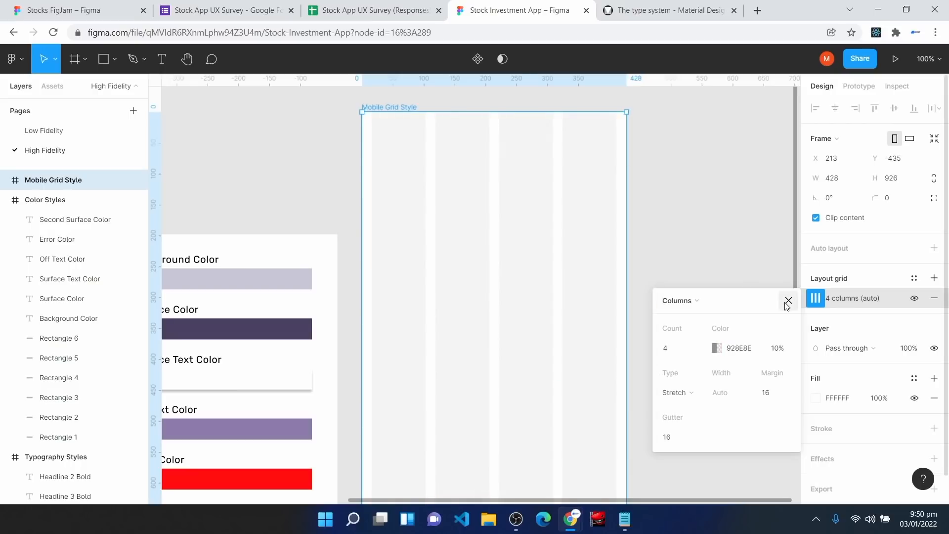
pyautogui.click(788, 302)
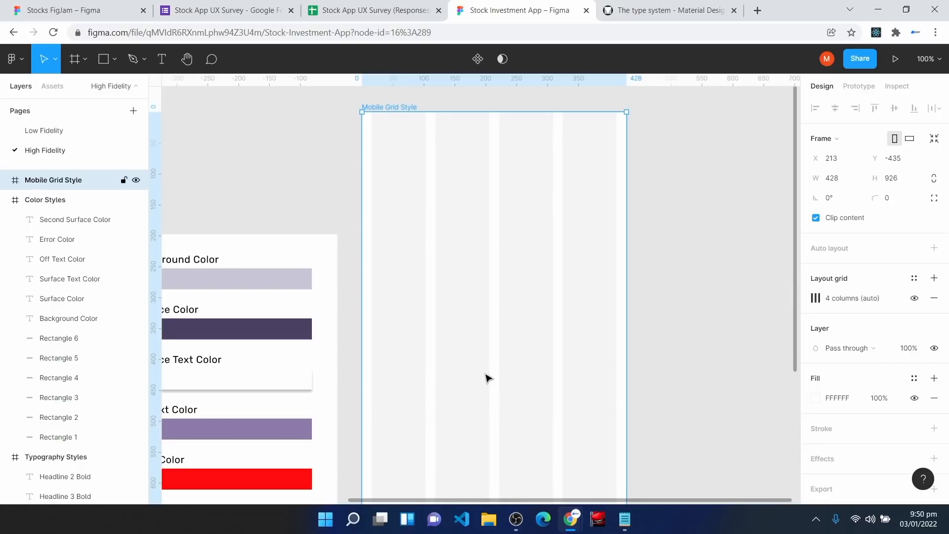
# Step: Add a second layout grid set to 800 centred rows
pyautogui.click(935, 278)
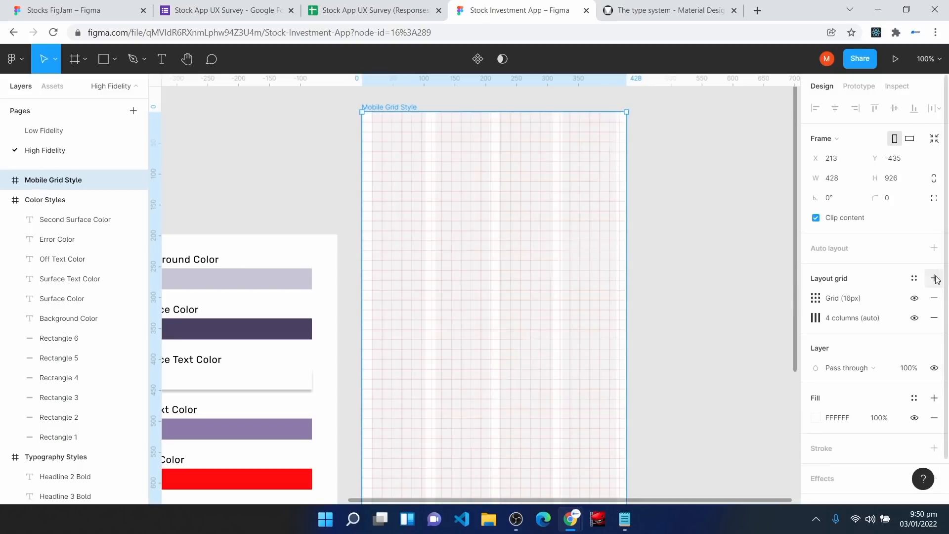
pyautogui.click(816, 298)
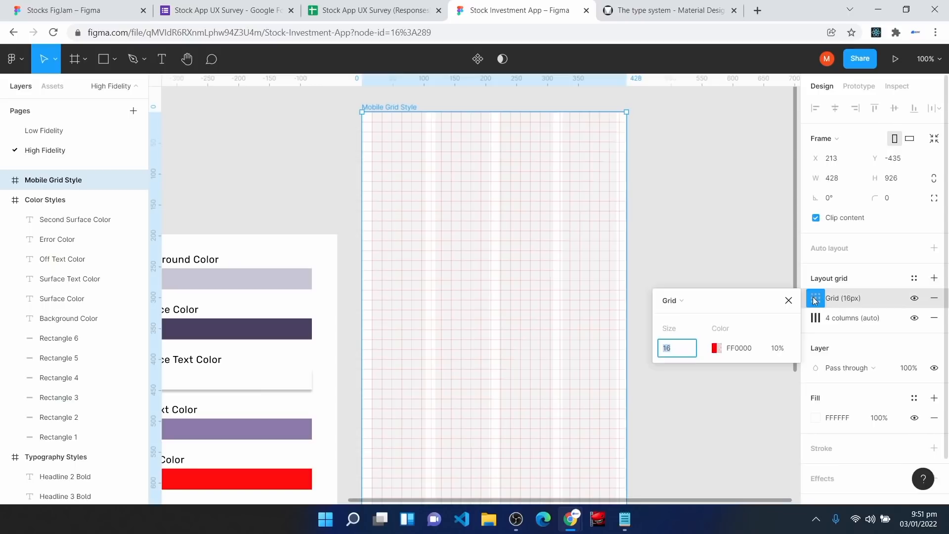
pyautogui.click(671, 301)
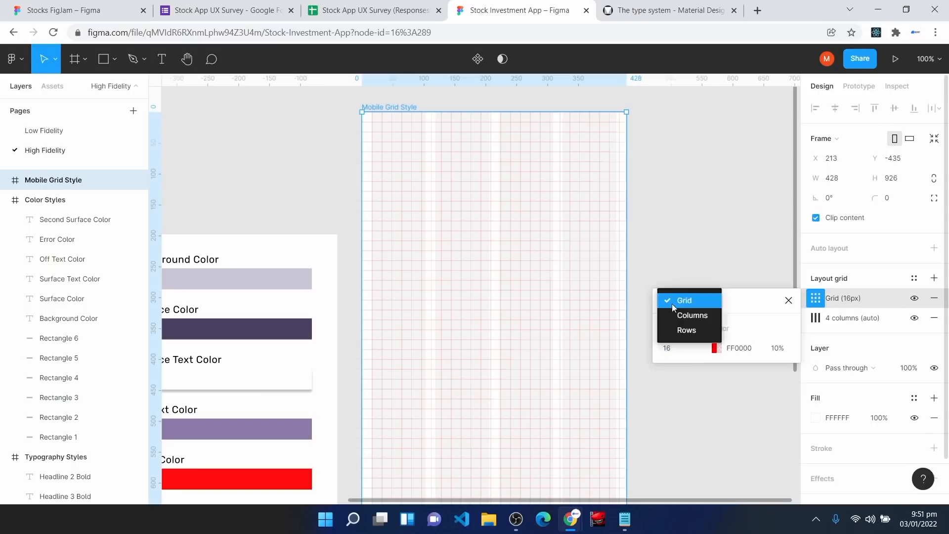
pyautogui.click(692, 330)
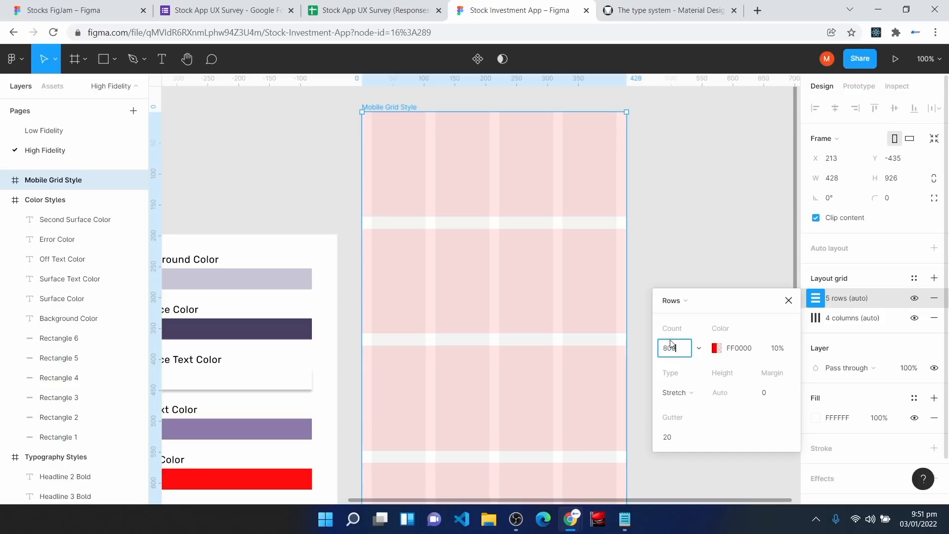
pyautogui.press('Return')
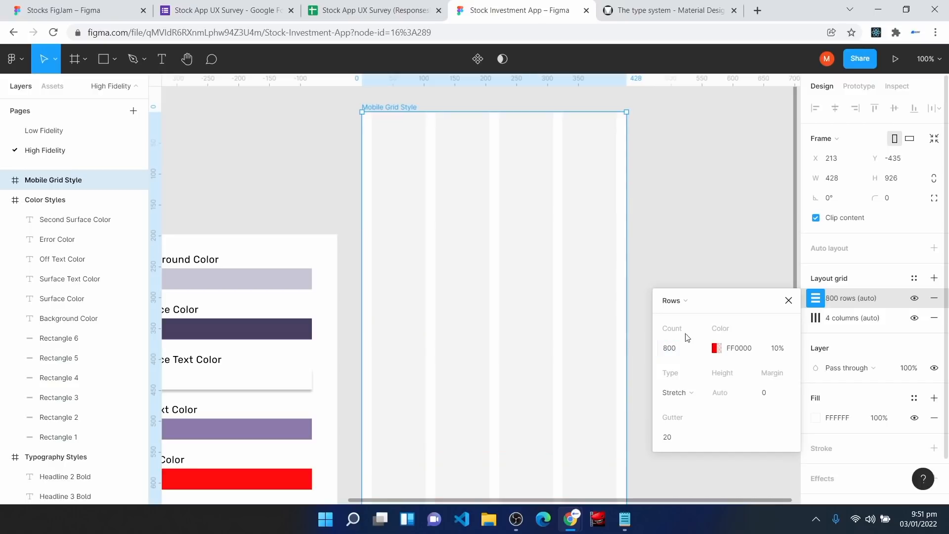
pyautogui.click(691, 399)
pyautogui.click(693, 379)
# Step: Give the row grid 0 gutter, 8 px height and a grey 978F8F colour
pyautogui.click(695, 438)
pyautogui.write('0')
pyautogui.press('Return')
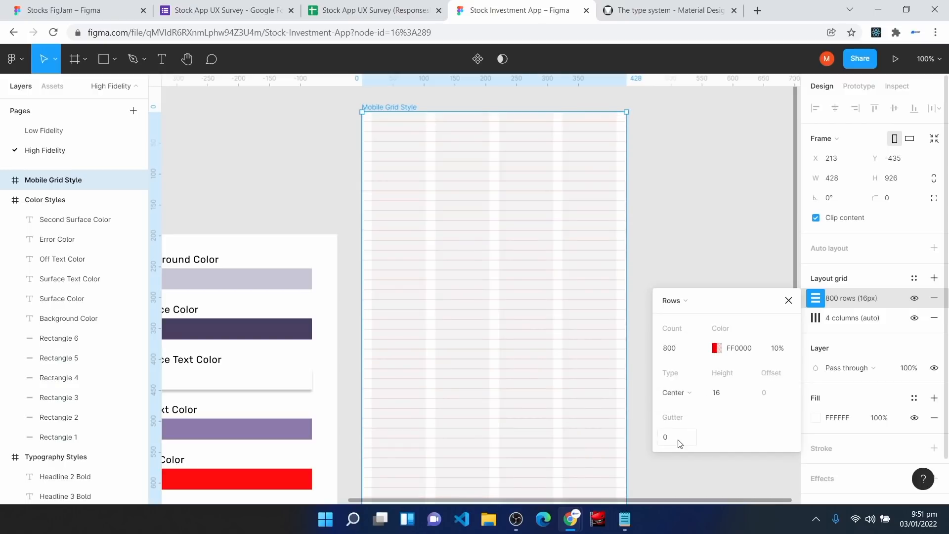
pyautogui.click(725, 394)
pyautogui.write('8')
pyautogui.press('Return')
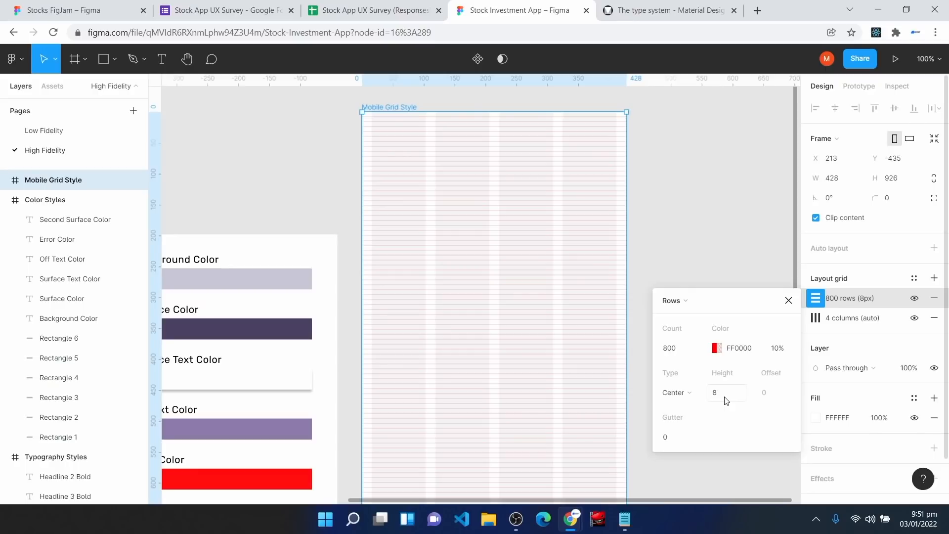
pyautogui.click(716, 348)
pyautogui.click(509, 253)
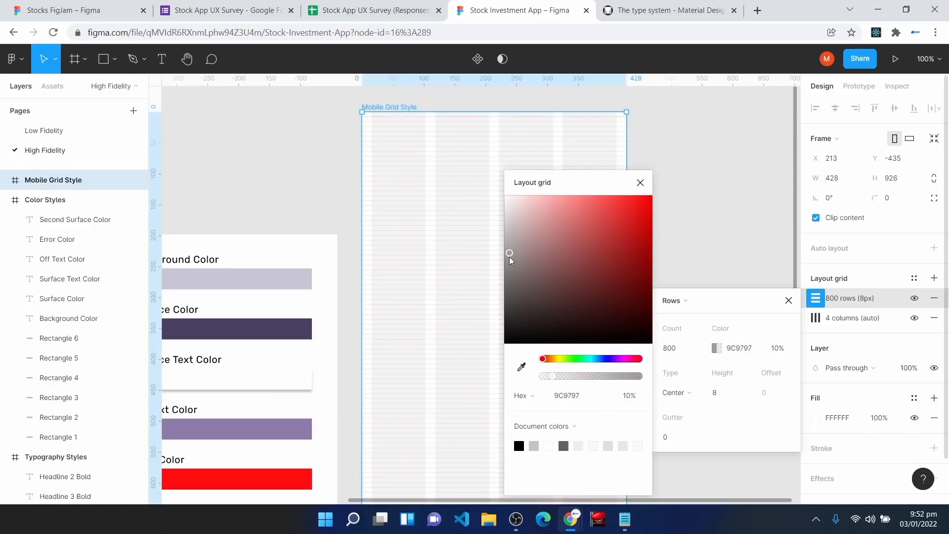
pyautogui.moveTo(509, 253); pyautogui.dragTo(512, 256)
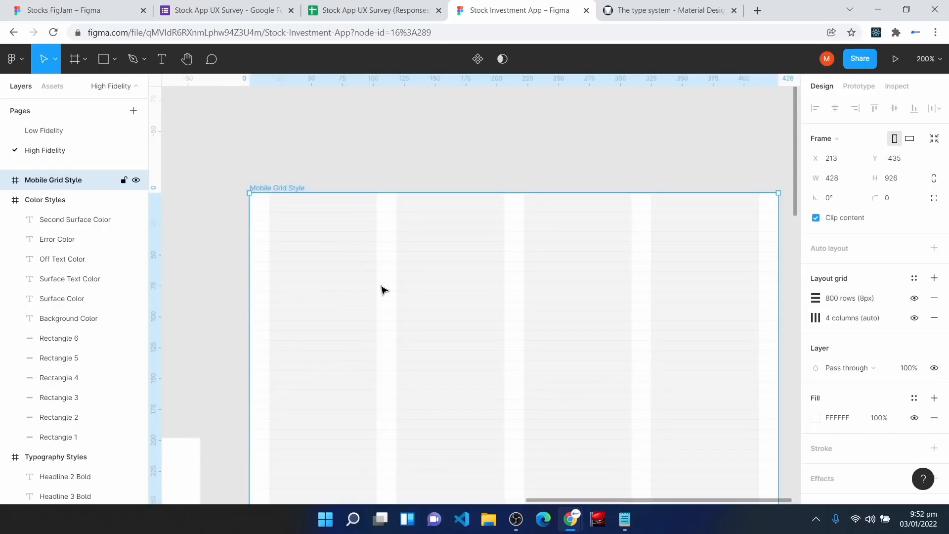
# Step: Save the column and row grids as a grid style named 'Mobile Grid Style'
pyautogui.click(915, 279)
pyautogui.click(928, 300)
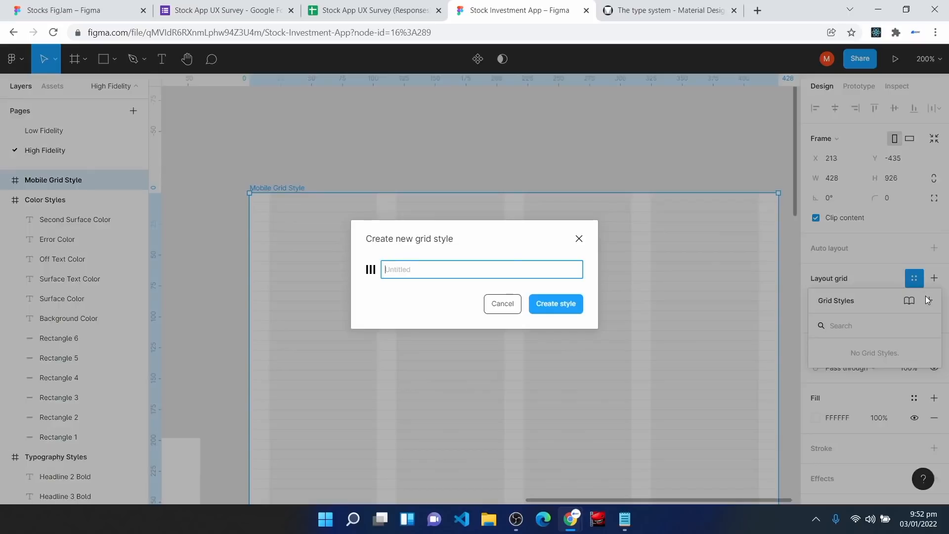
pyautogui.press('Return')
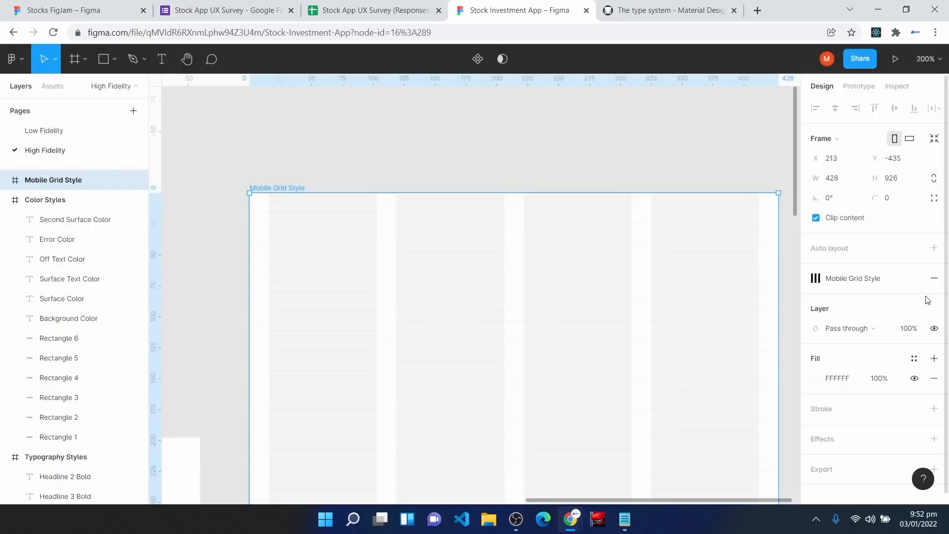
pyautogui.scroll(-3, 613, 287)
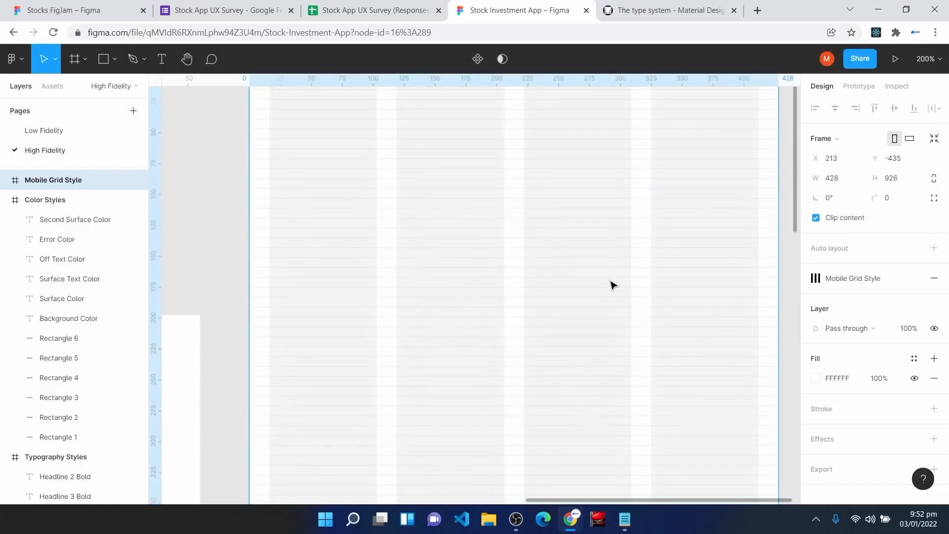
pyautogui.hotkey('shift', '0')
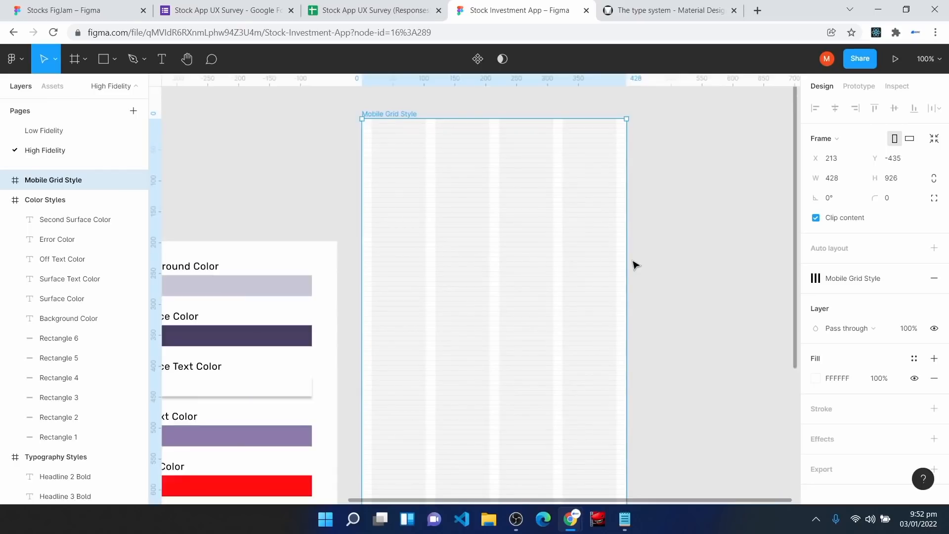
pyautogui.click(683, 257)
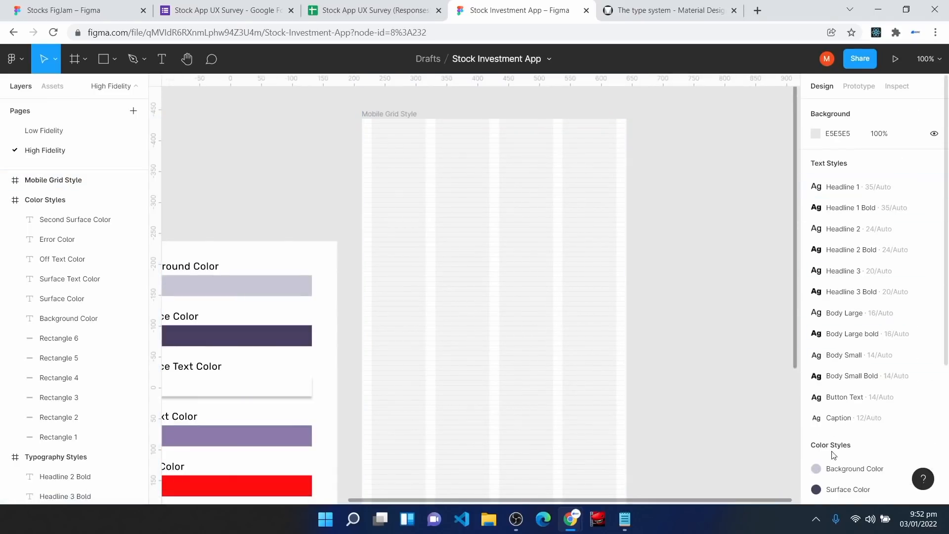
pyautogui.scroll(-3, 846, 410)
pyautogui.scroll(-2, 848, 469)
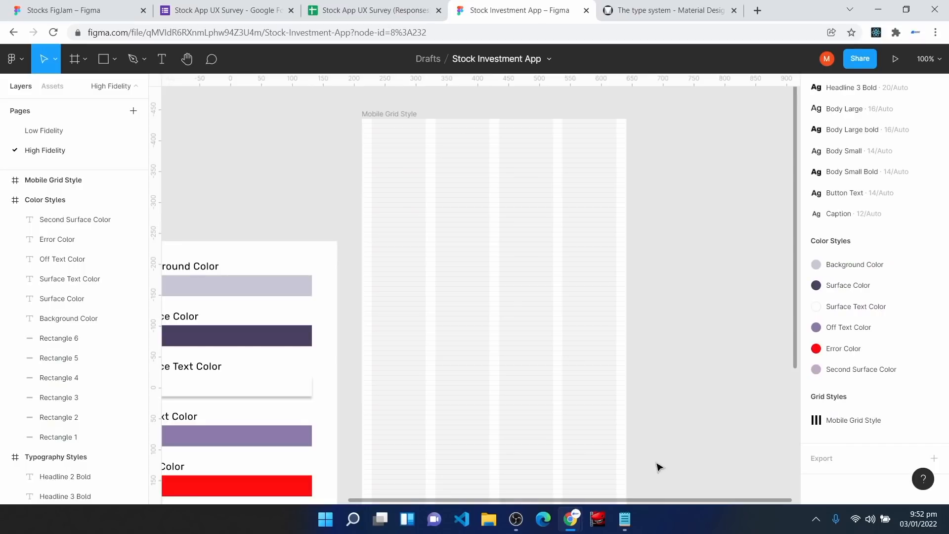
pyautogui.press('h')
pyautogui.moveTo(689, 451); pyautogui.dragTo(547, 395)
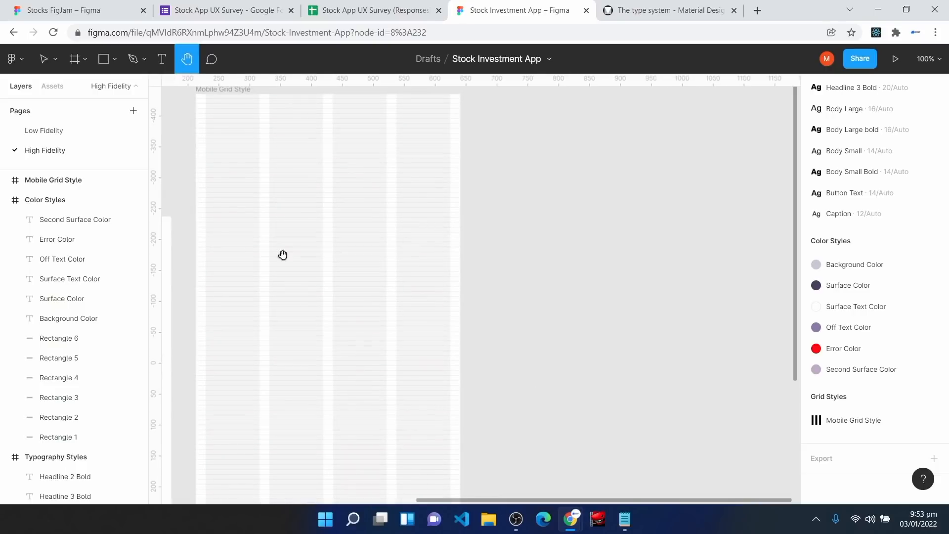
# Step: Draw a 430×330 frame beside the grid frame and name it 'Shadow Styles'
pyautogui.click(75, 64)
pyautogui.moveTo(499, 216)
pyautogui.mouseDown()
pyautogui.moveTo(565, 411)
pyautogui.moveTo(765, 420)
pyautogui.mouseUp()
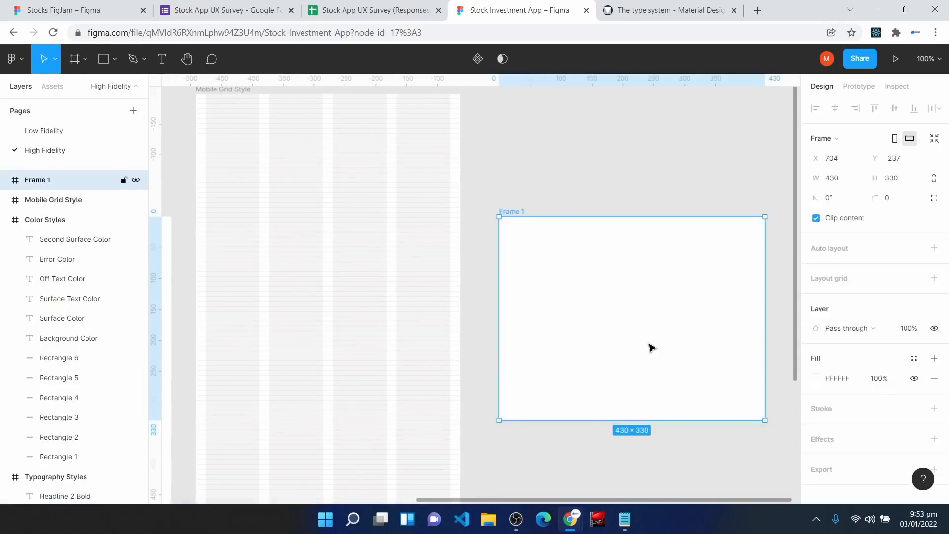
pyautogui.rightClick(56, 187)
pyautogui.click(92, 317)
pyautogui.write('Shadow S')
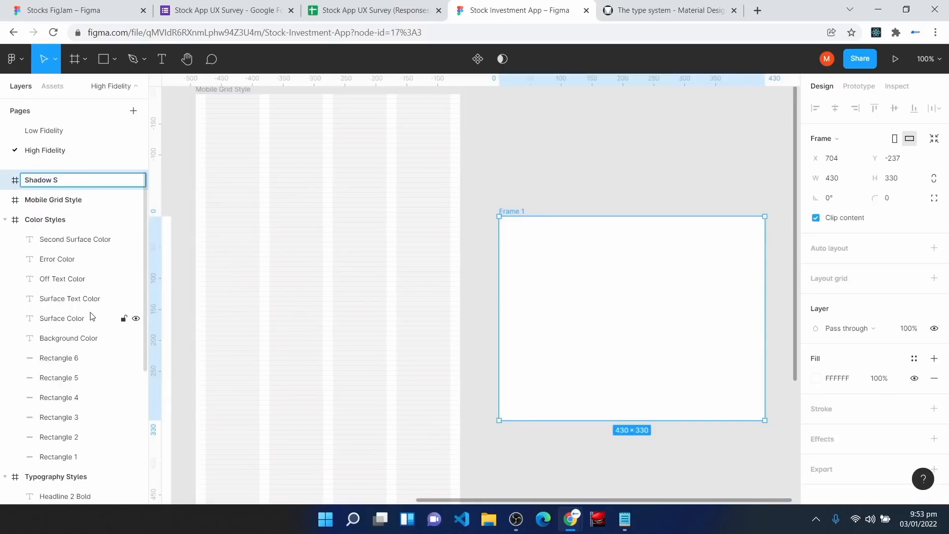
pyautogui.write('tyles')
pyautogui.press('Return')
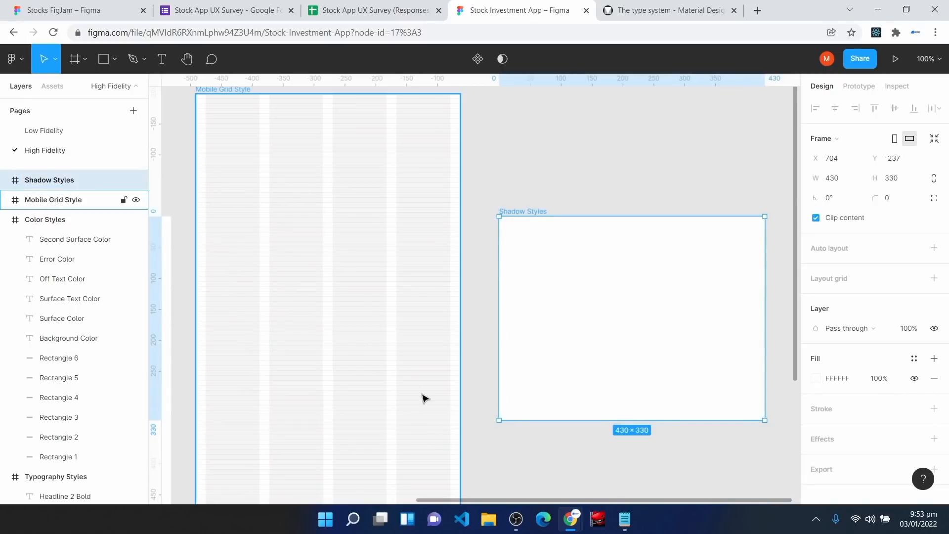
# Step: Draw a rectangle inside the frame with 8 corner radius and Surface Color fill
pyautogui.click(103, 60)
pyautogui.moveTo(522, 239)
pyautogui.mouseDown()
pyautogui.moveTo(530, 270)
pyautogui.moveTo(606, 310)
pyautogui.mouseUp()
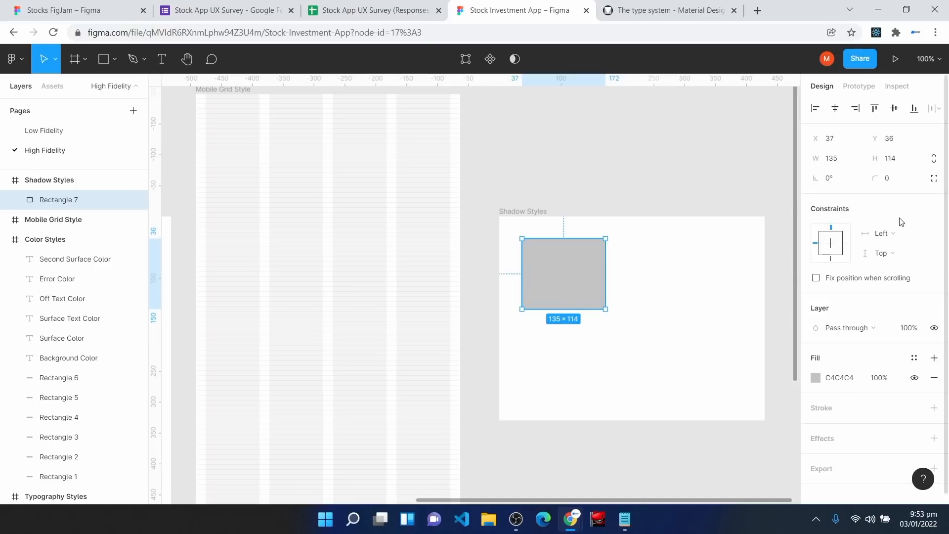
pyautogui.click(899, 182)
pyautogui.write('8')
pyautogui.press('Return')
pyautogui.press('Return')
pyautogui.click(914, 358)
pyautogui.click(846, 332)
pyautogui.scroll(-2, 593, 322)
pyautogui.press('Escape')
# Step: Duplicate the rounded rectangle twice, placing copies right of and below the original
pyautogui.click(566, 244)
pyautogui.hotkey('ctrl', 'd')
pyautogui.moveTo(568, 239); pyautogui.dragTo(572, 322)
pyautogui.hotkey('ctrl', 'd')
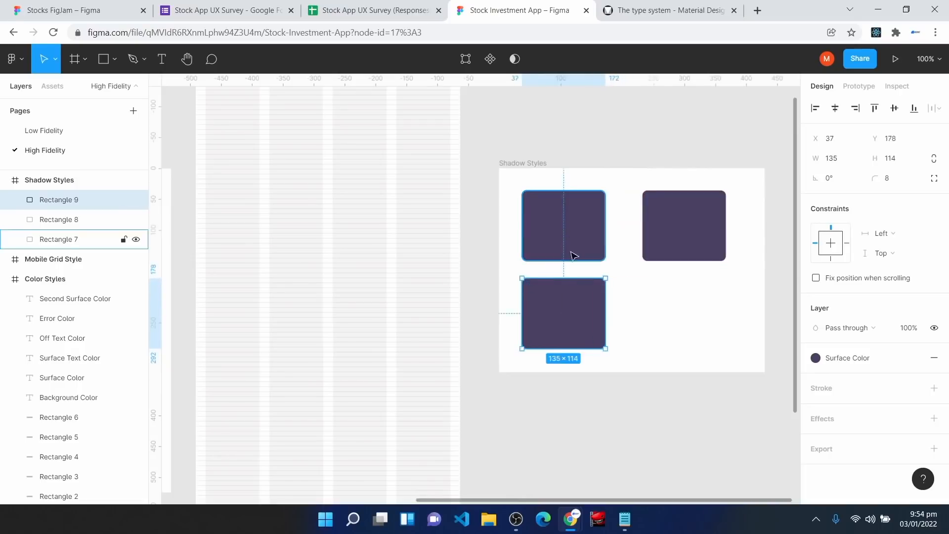
pyautogui.click(672, 9)
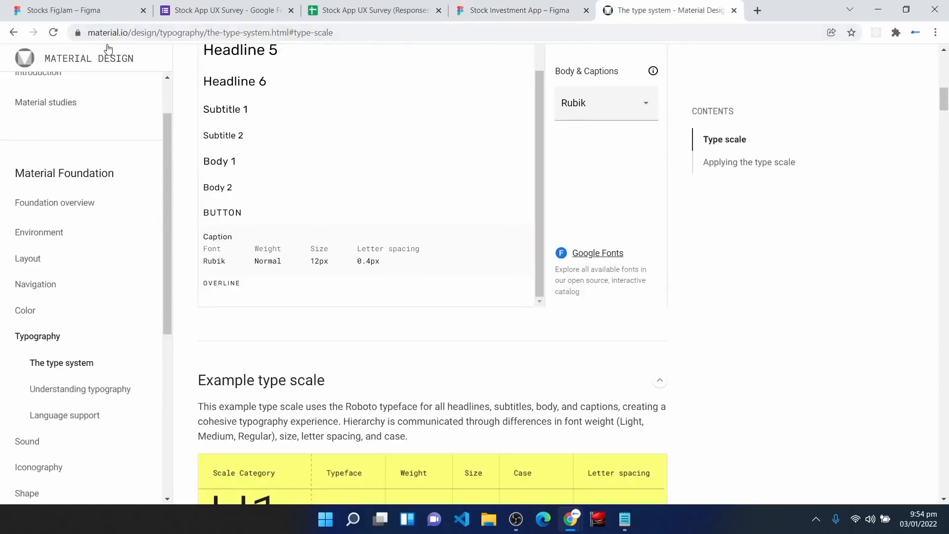
# Step: Search the Material Design site for 'shadow'
pyautogui.click(105, 61)
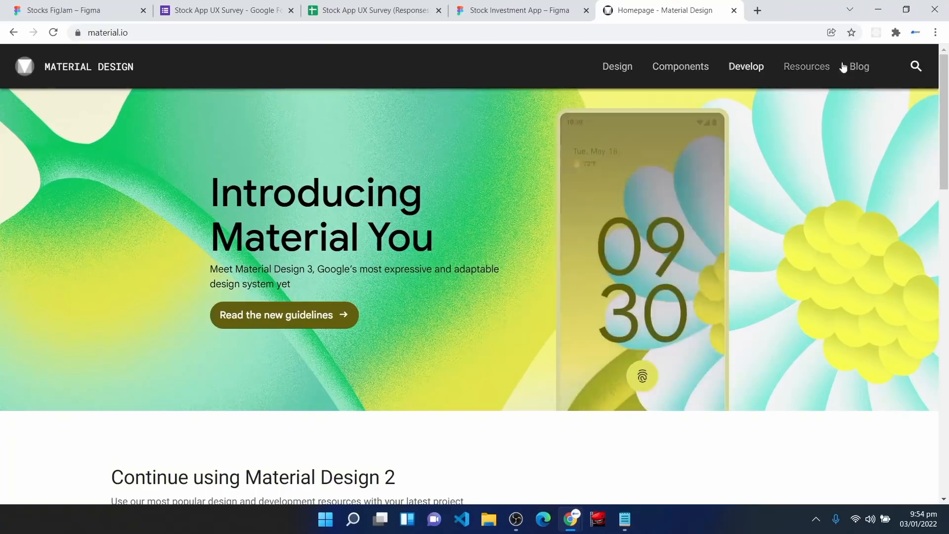
pyautogui.click(916, 69)
pyautogui.write('shao')
pyautogui.press('BackSpace')
pyautogui.write('dow')
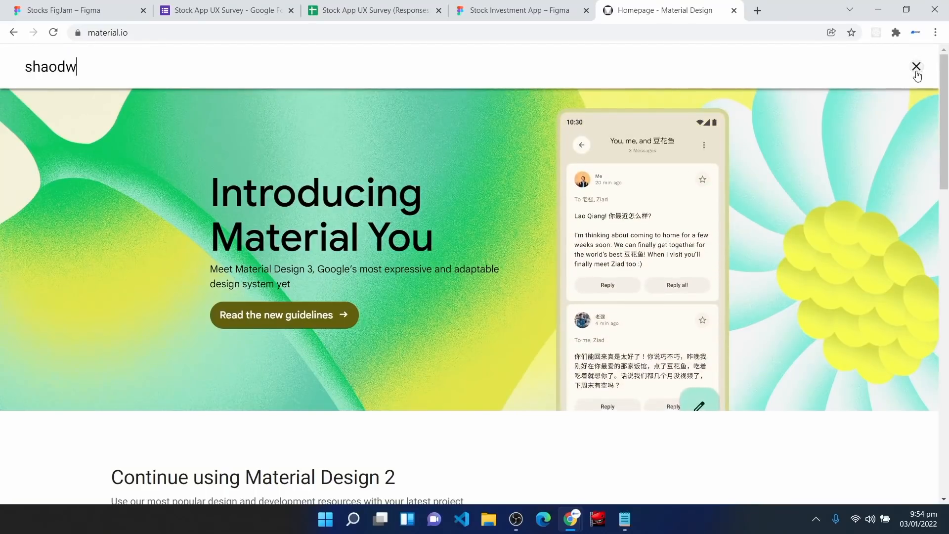
pyautogui.press('Return')
pyautogui.scroll(-2, 253, 368)
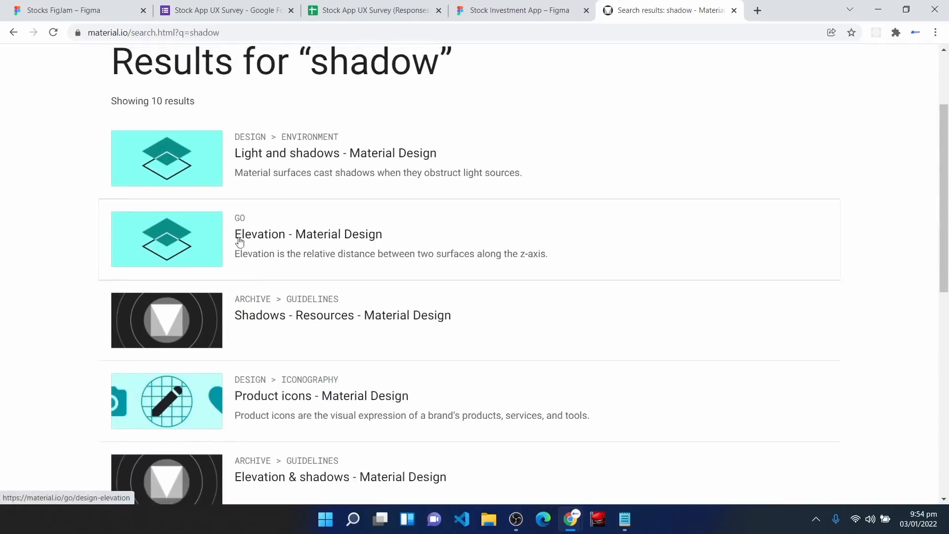
# Step: Open the Shadows resources page and review the Sketch and 1dp elevation sections
pyautogui.click(250, 321)
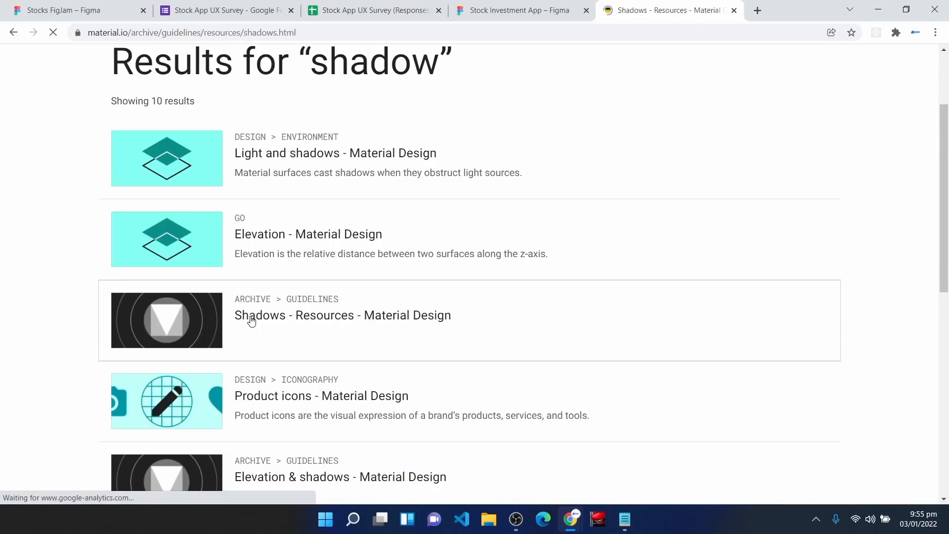
pyautogui.scroll(-12, 439, 316)
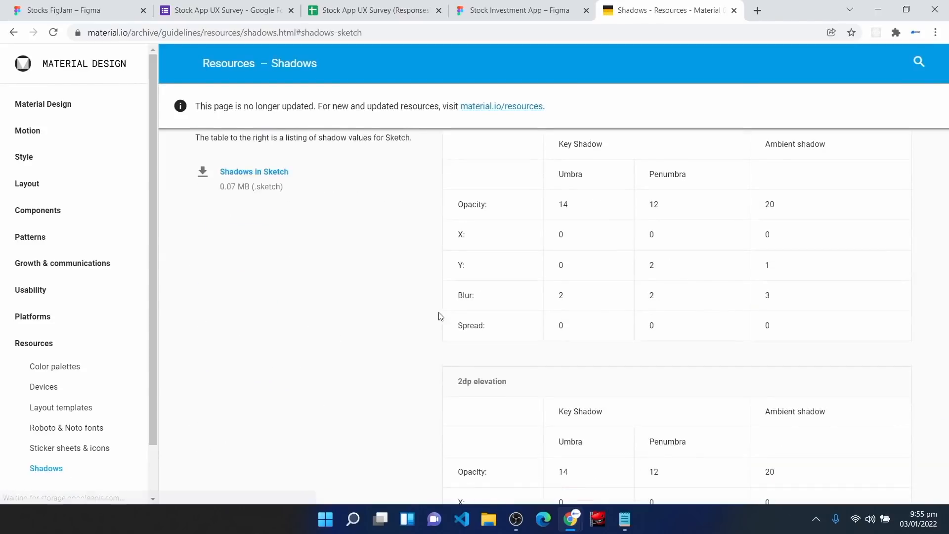
pyautogui.scroll(3, 300, 229)
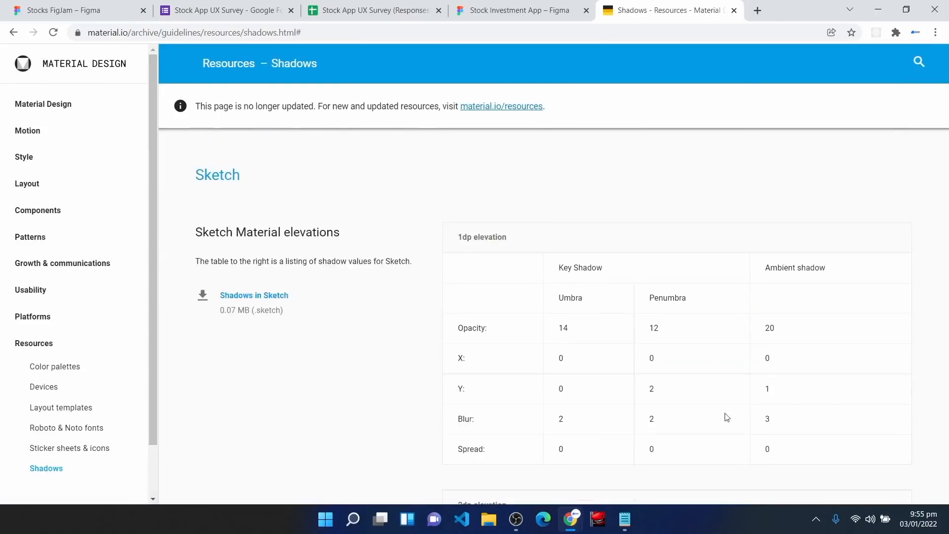
pyautogui.moveTo(197, 176); pyautogui.dragTo(254, 188)
pyautogui.moveTo(508, 238); pyautogui.dragTo(465, 237)
# Step: Scroll to the 16dp elevation table and highlight the Key Shadow and Ambient headers
pyautogui.scroll(-8, 536, 356)
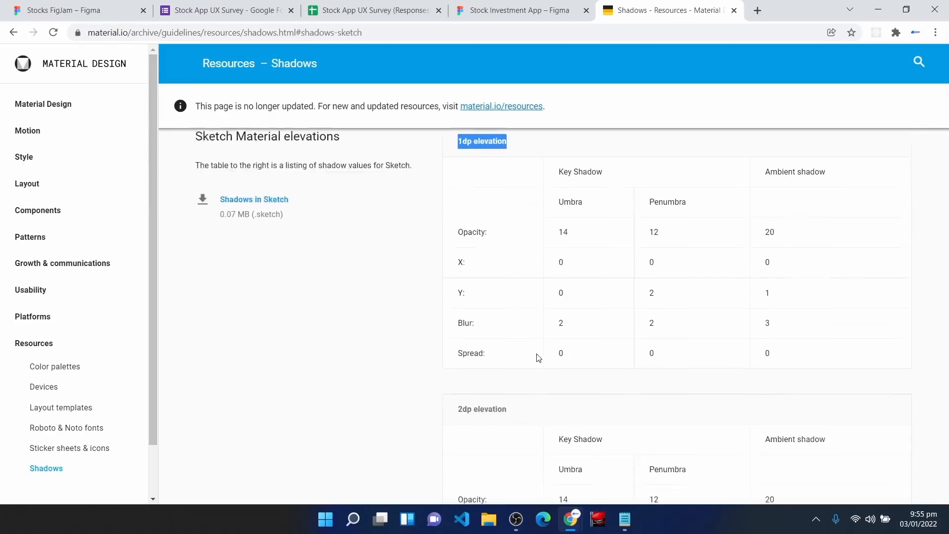
pyautogui.scroll(-15, 540, 357)
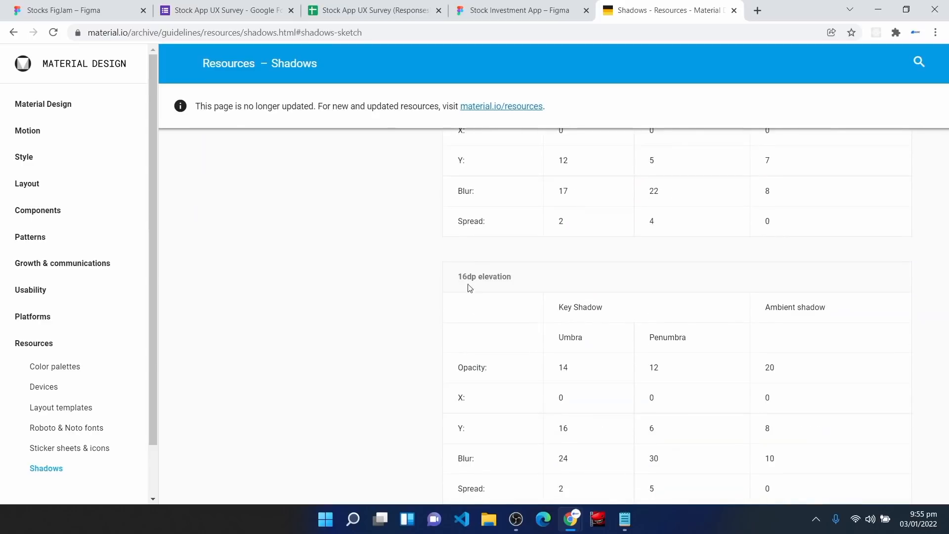
pyautogui.scroll(-1, 508, 334)
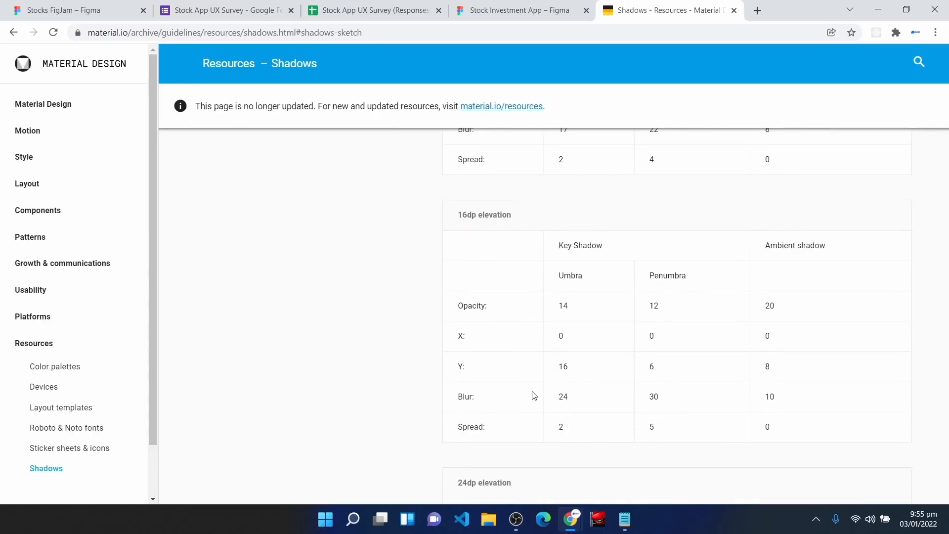
pyautogui.moveTo(573, 246); pyautogui.dragTo(594, 249)
pyautogui.moveTo(776, 250); pyautogui.dragTo(829, 248)
pyautogui.moveTo(611, 250); pyautogui.dragTo(587, 280)
# Step: Note the umbra opacity 14, then add a drop shadow to the top-left rectangle
pyautogui.click(568, 277)
pyautogui.moveTo(473, 307); pyautogui.dragTo(493, 310)
pyautogui.moveTo(559, 307); pyautogui.dragTo(570, 307)
pyautogui.click(551, 9)
pyautogui.click(569, 222)
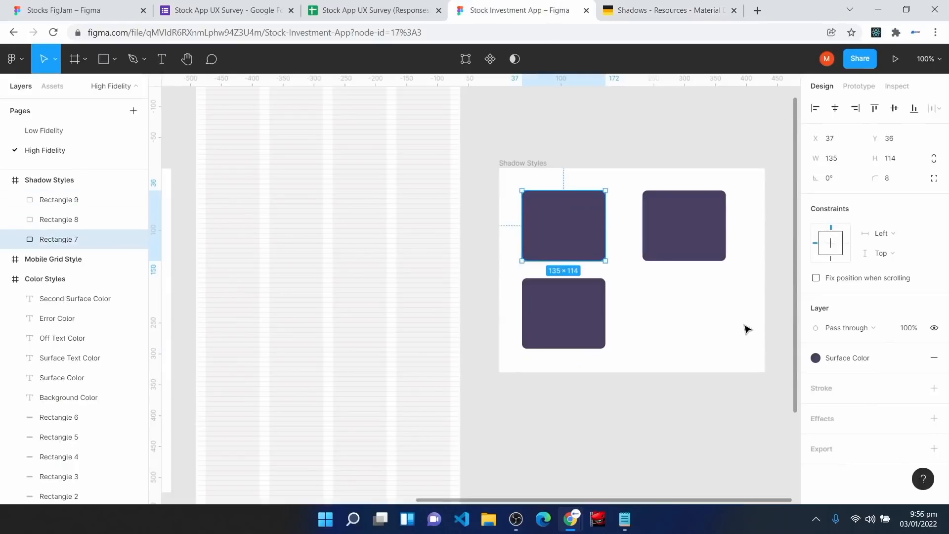
pyautogui.click(934, 418)
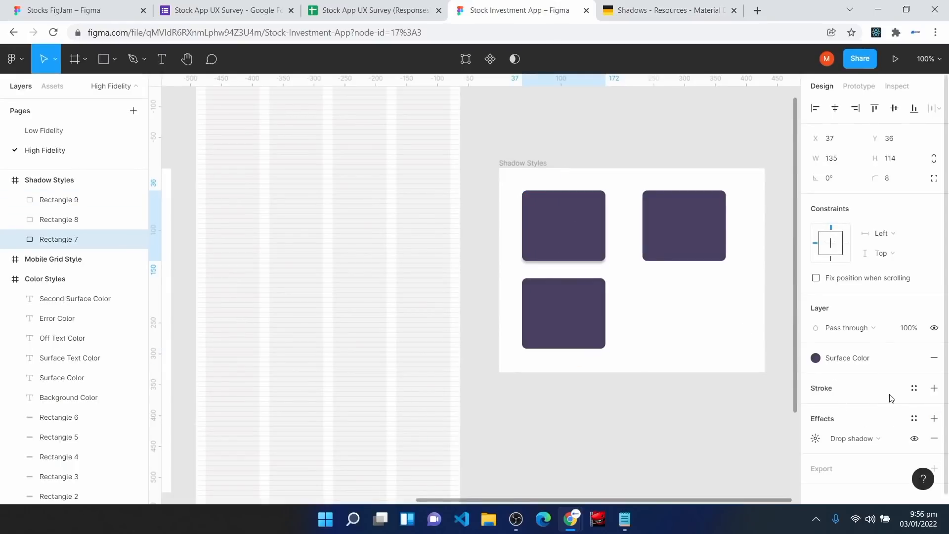
pyautogui.click(816, 428)
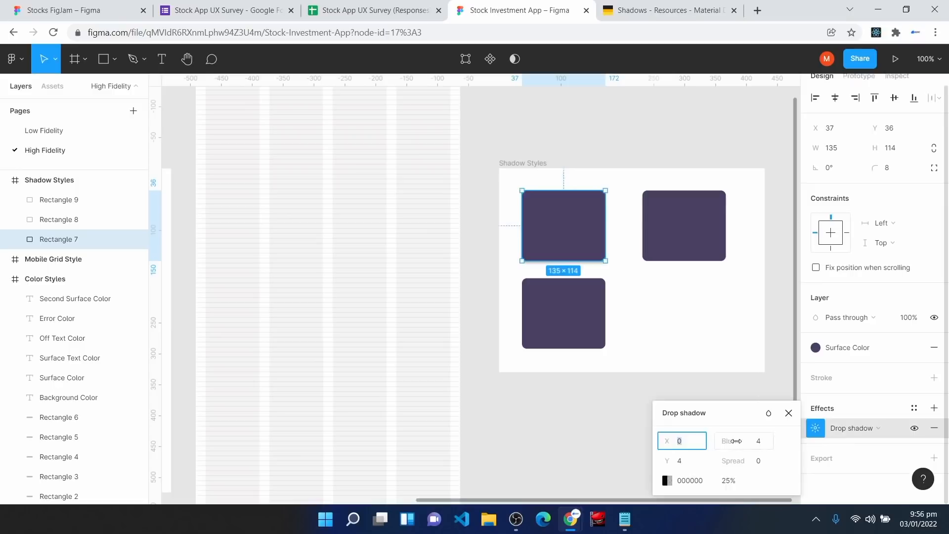
# Step: Set the drop shadow's opacity to 14% and Y offset to 16
pyautogui.click(740, 482)
pyautogui.write('14')
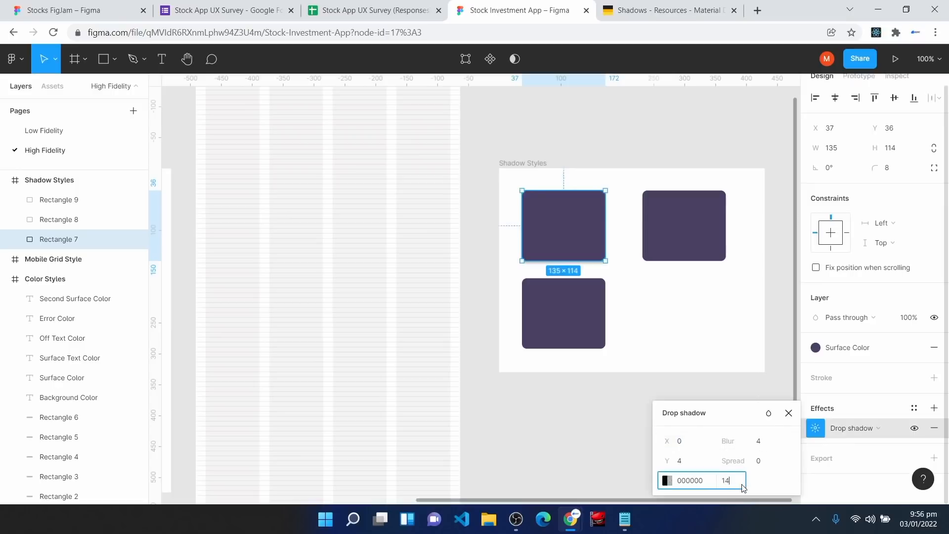
pyautogui.click(667, 10)
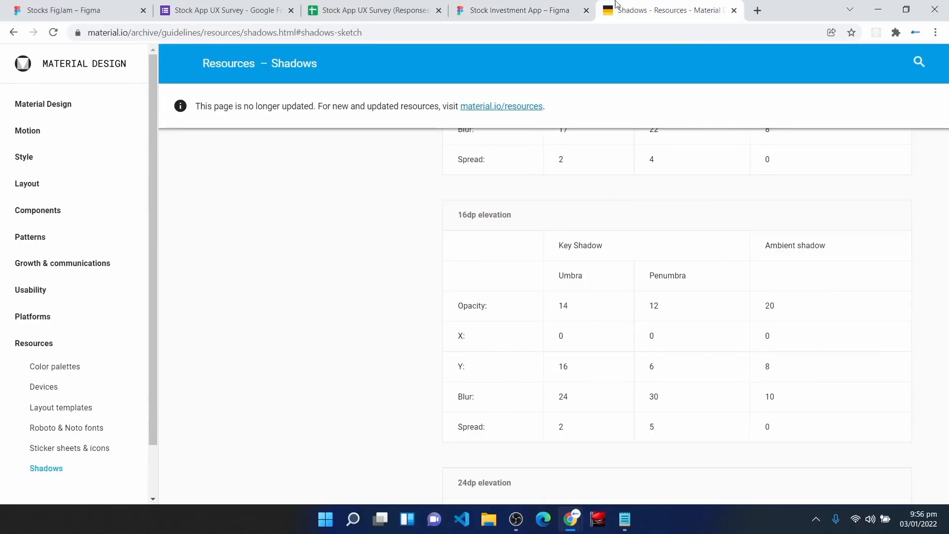
pyautogui.click(530, 4)
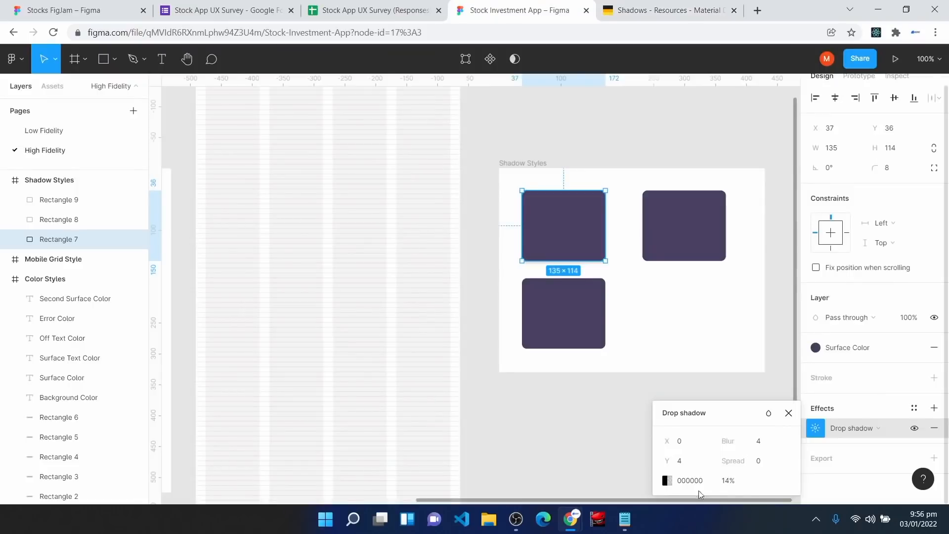
pyautogui.click(690, 466)
pyautogui.press('Return')
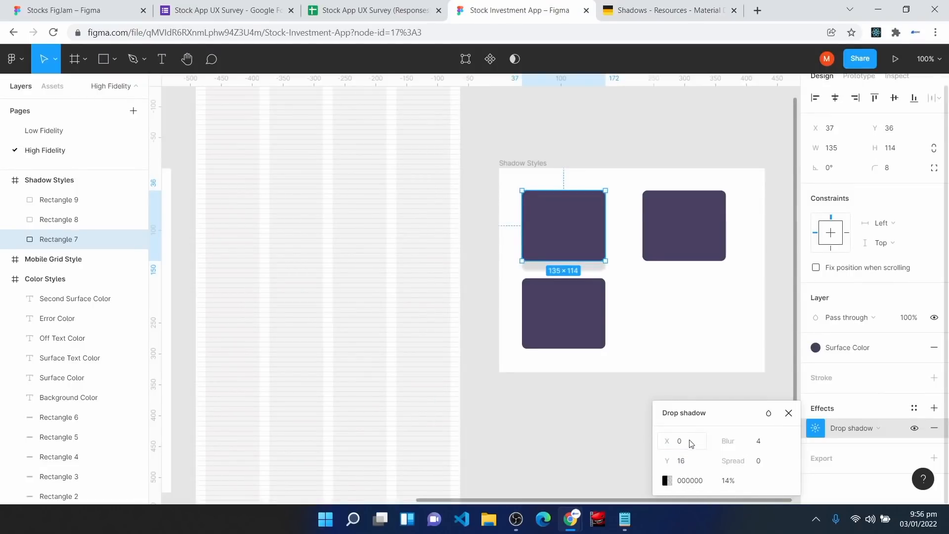
# Step: Set the shadow blur to 24, confirm the spread, and deselect the rectangle
pyautogui.click(662, 10)
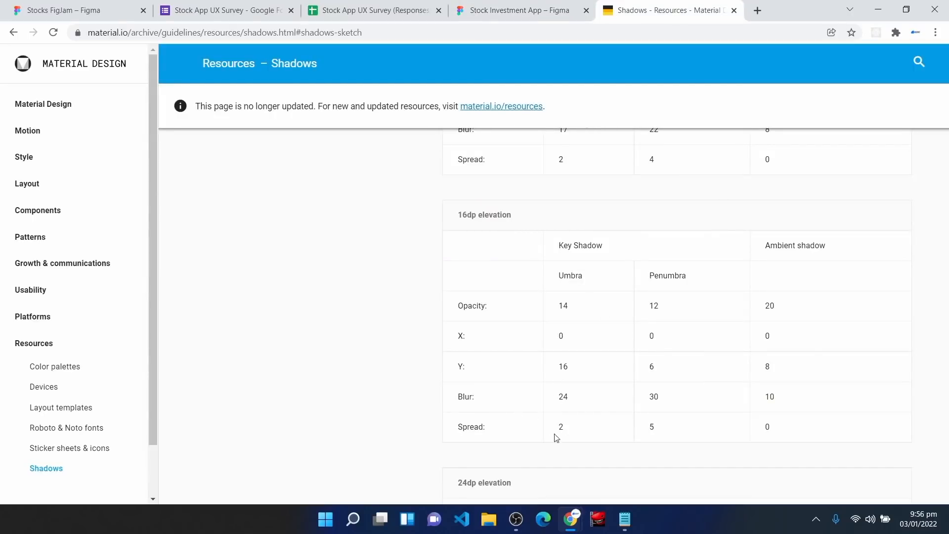
pyautogui.click(549, 8)
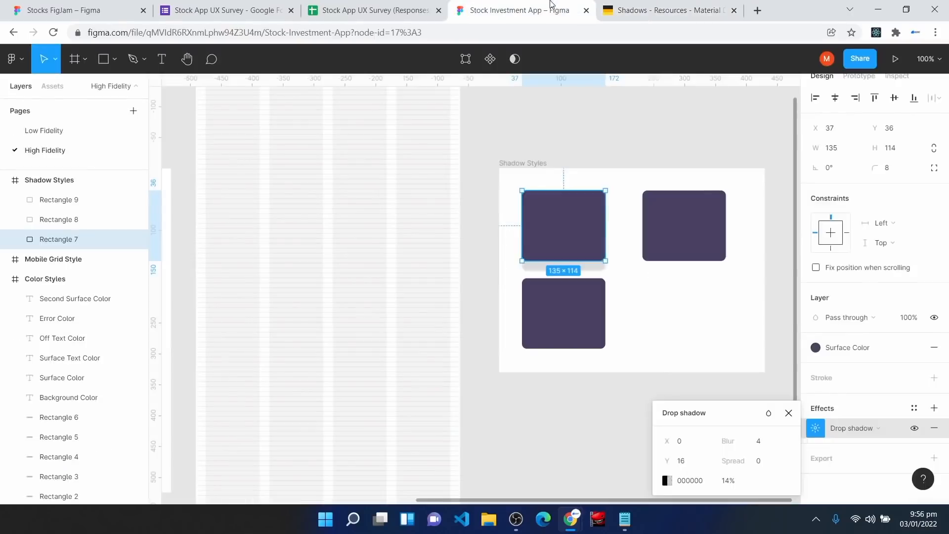
pyautogui.click(760, 446)
pyautogui.write('24')
pyautogui.click(760, 464)
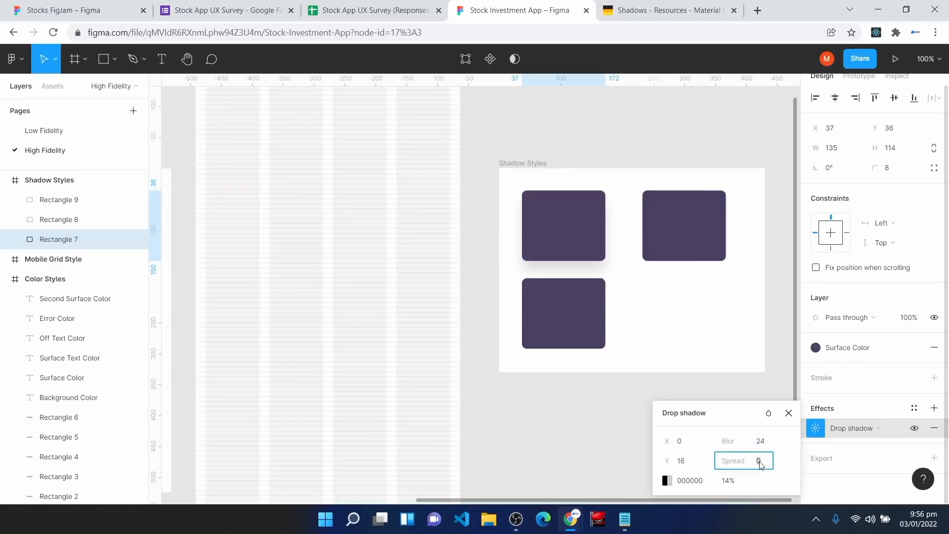
pyautogui.press('Return')
pyautogui.click(636, 304)
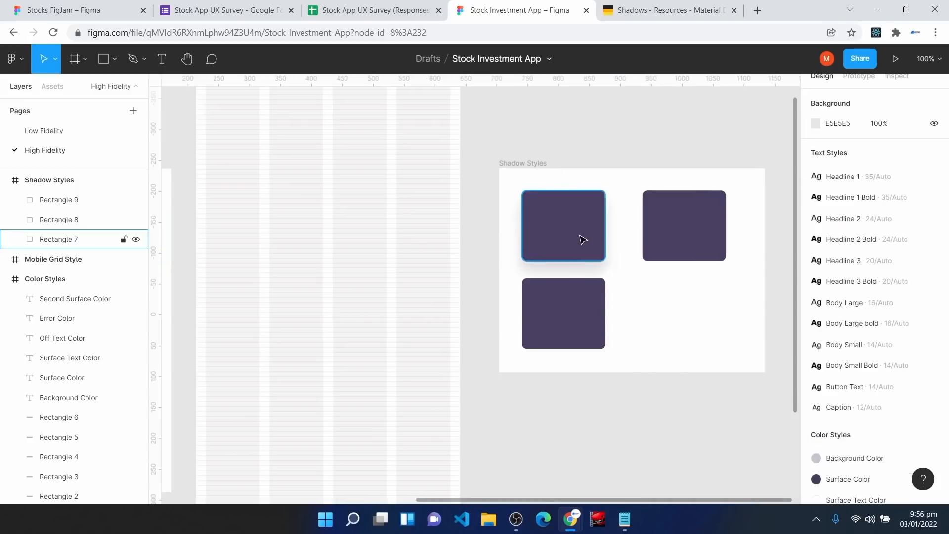
# Step: Recheck the Material 16dp shadow values, then select the top-left rectangle with the Move tool
pyautogui.click(620, 10)
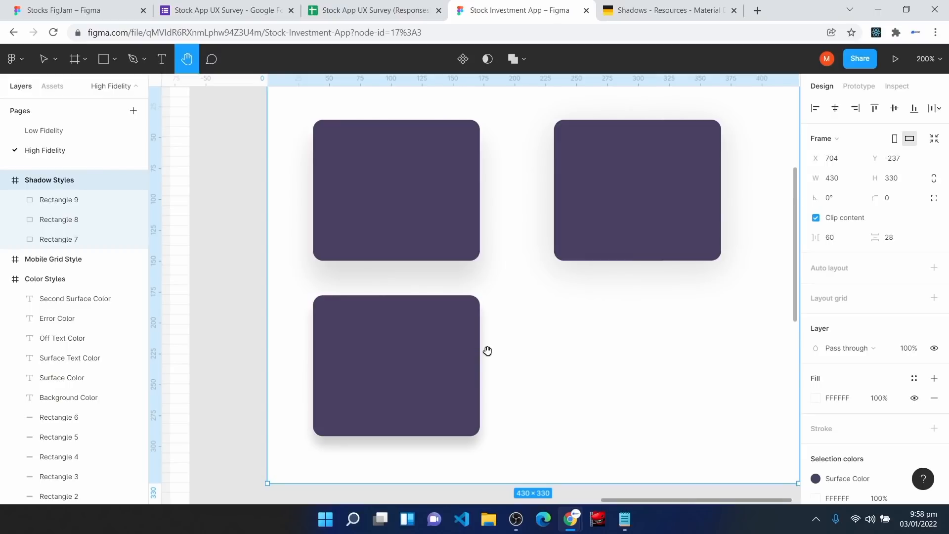
pyautogui.press('v')
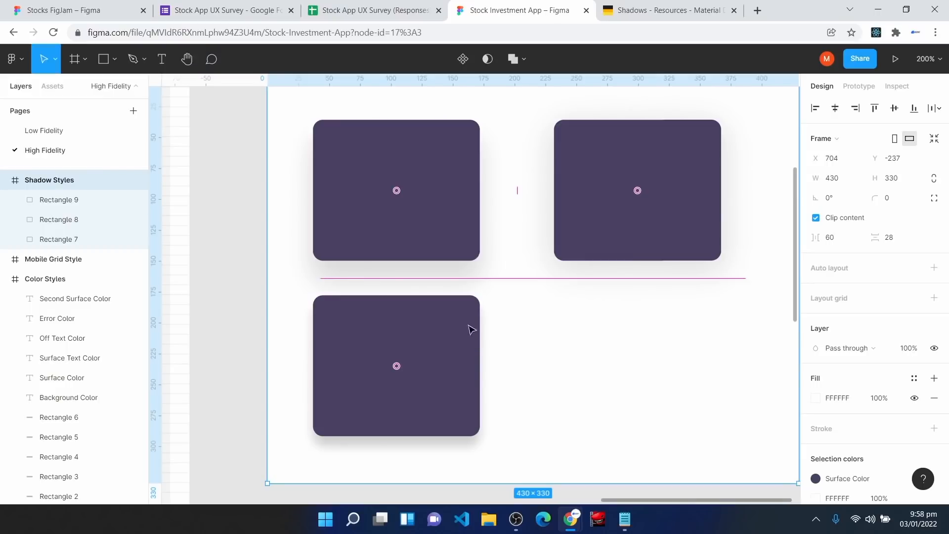
pyautogui.click(402, 171)
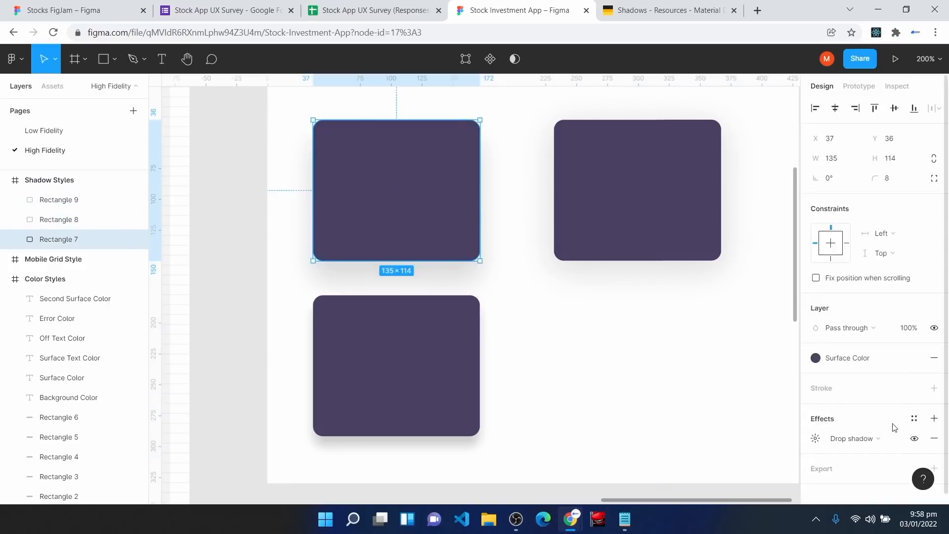
# Step: Save the top-left rectangle's shadow as the 'Light Shadow' effect style
pyautogui.click(917, 422)
pyautogui.click(930, 436)
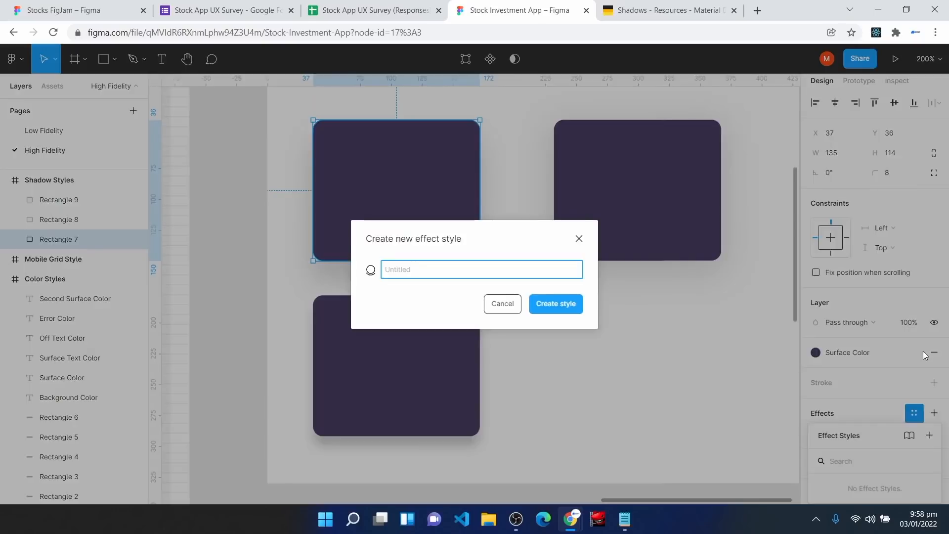
pyautogui.write('Light Shadow')
pyautogui.press('Return')
pyautogui.press('Tab')
# Step: Save the top-right rectangle's shadow as the 'Mid Shadow' effect style
pyautogui.click(916, 418)
pyautogui.click(919, 435)
pyautogui.write('Mid')
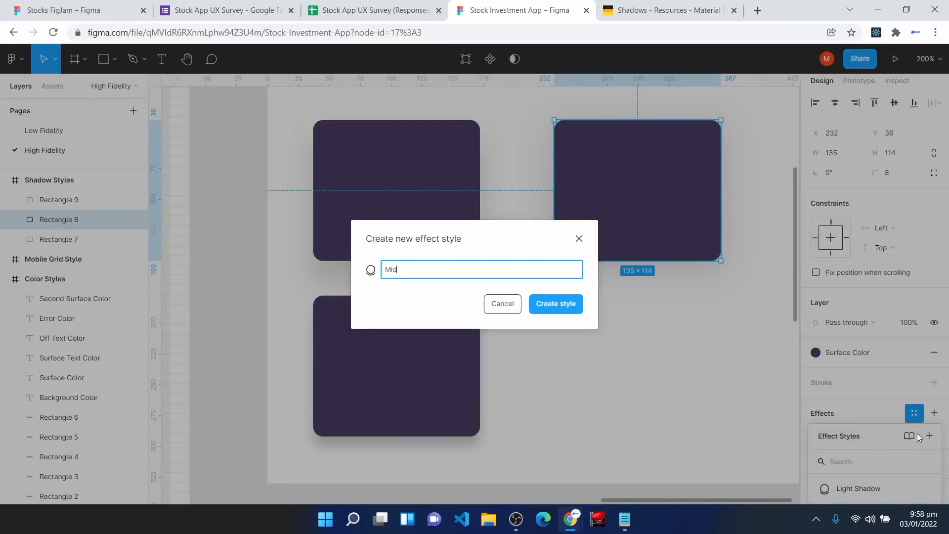
pyautogui.write(' Shadow')
pyautogui.press('Return')
# Step: Save the bottom rectangle's shadow as the 'Thick Shadow' effect style
pyautogui.click(414, 394)
pyautogui.click(915, 418)
pyautogui.click(928, 416)
pyautogui.write('Thick Shadow')
pyautogui.press('Return')
pyautogui.click(543, 349)
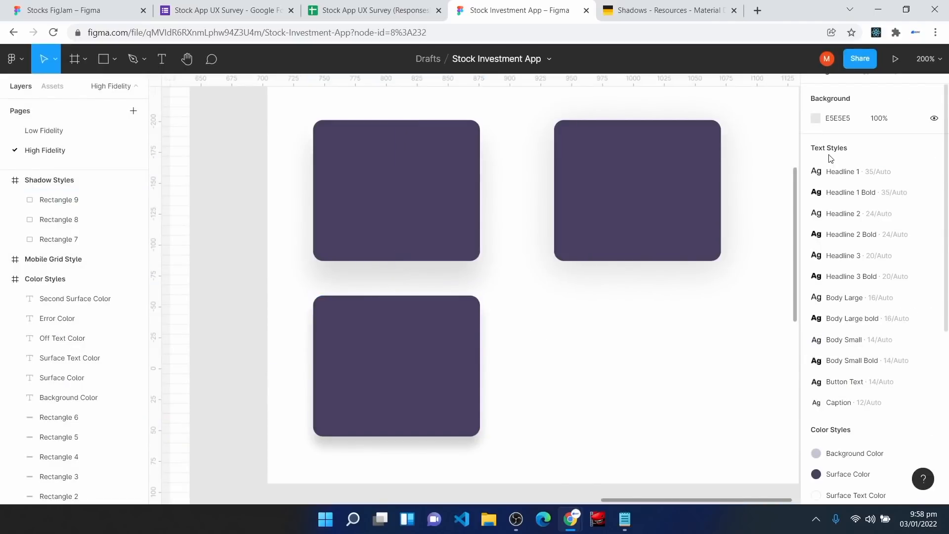
# Step: Check the effect styles in the Design panel and zoom out to see all style frames
pyautogui.scroll(-3, 843, 386)
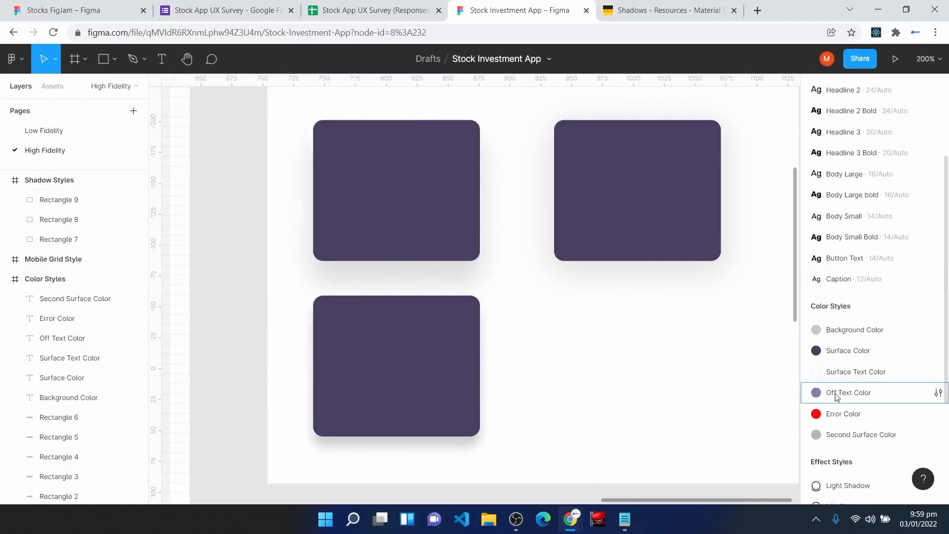
pyautogui.scroll(-3, 841, 386)
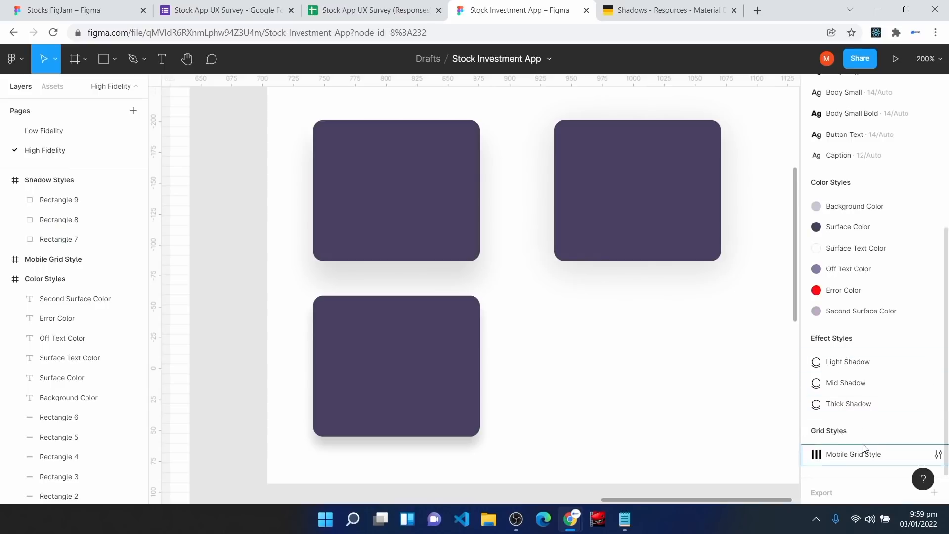
pyautogui.press('-')
pyautogui.press('-')
pyautogui.press('-')
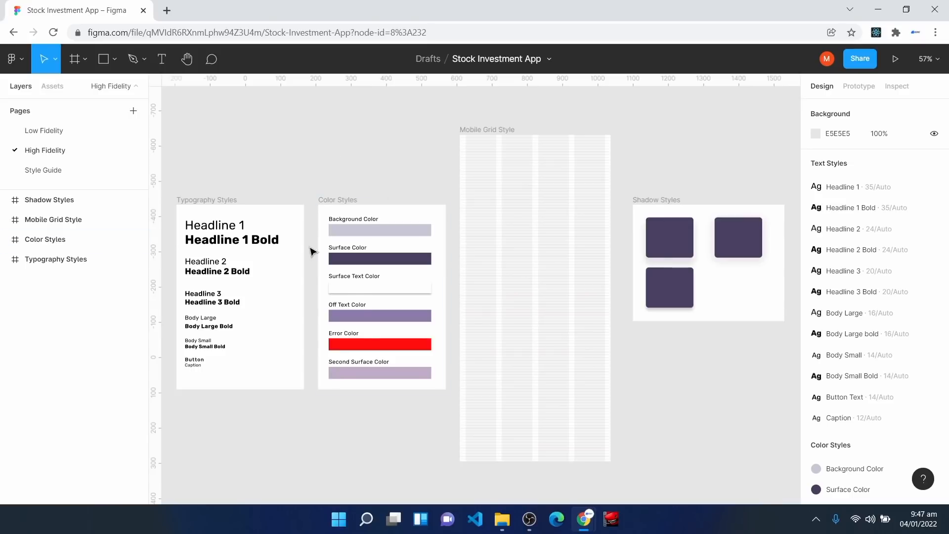
# Step: Add an 'Authentication' text layer on empty canvas and move it up-left
pyautogui.scroll(15, 313, 249)
pyautogui.press('t')
pyautogui.click(222, 156)
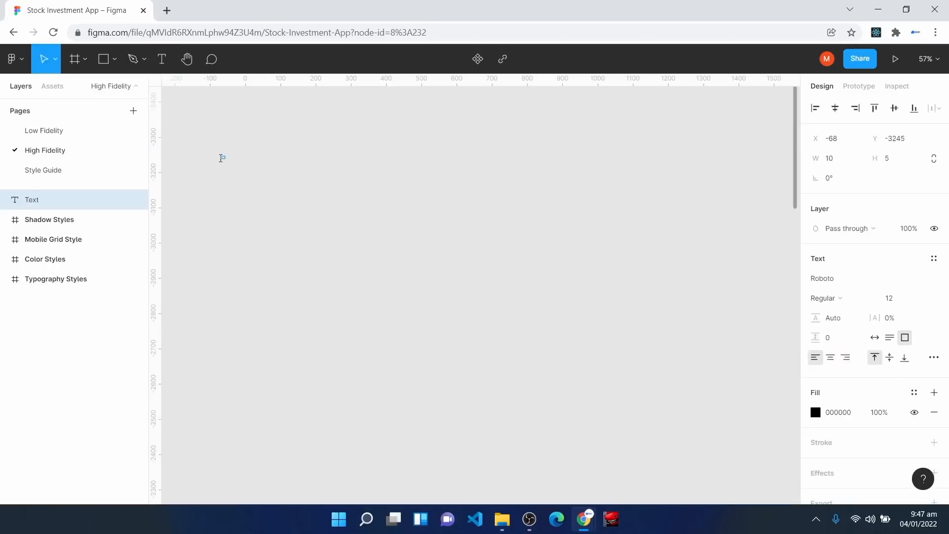
pyautogui.write('H')
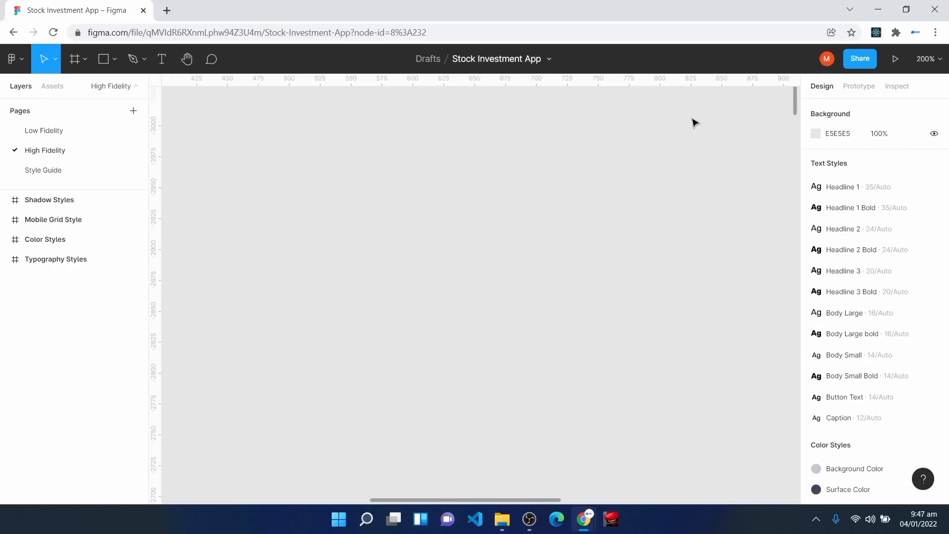
pyautogui.press('t')
pyautogui.click(256, 189)
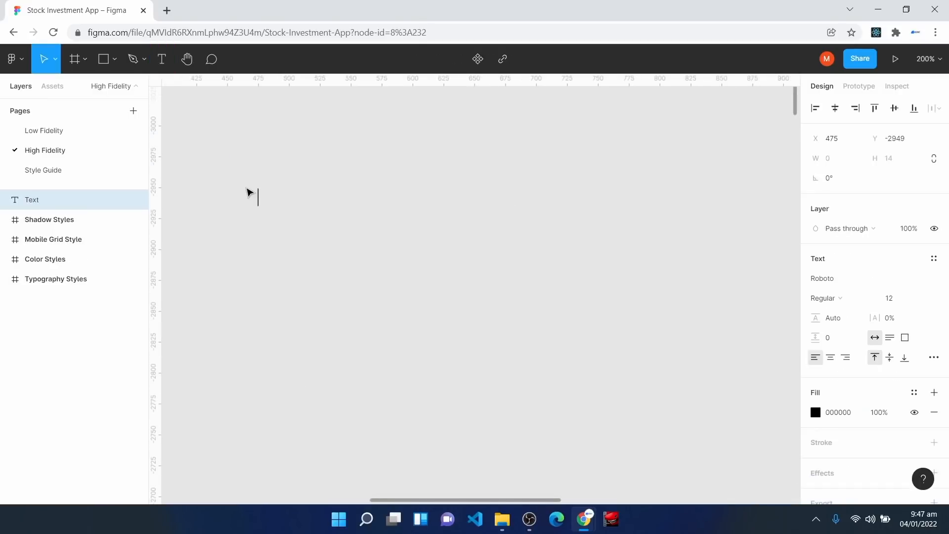
pyautogui.write('Authentication')
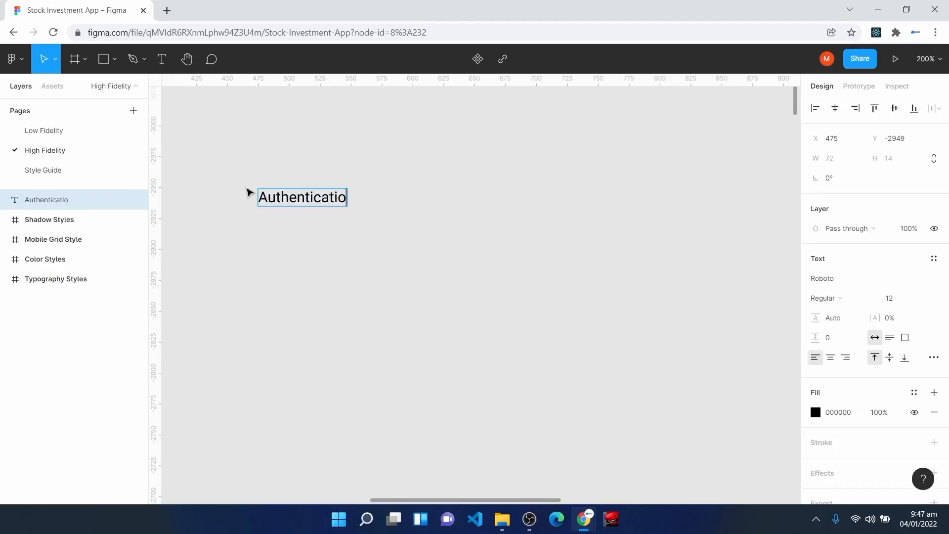
pyautogui.press('Escape')
pyautogui.moveTo(302, 197); pyautogui.dragTo(258, 171)
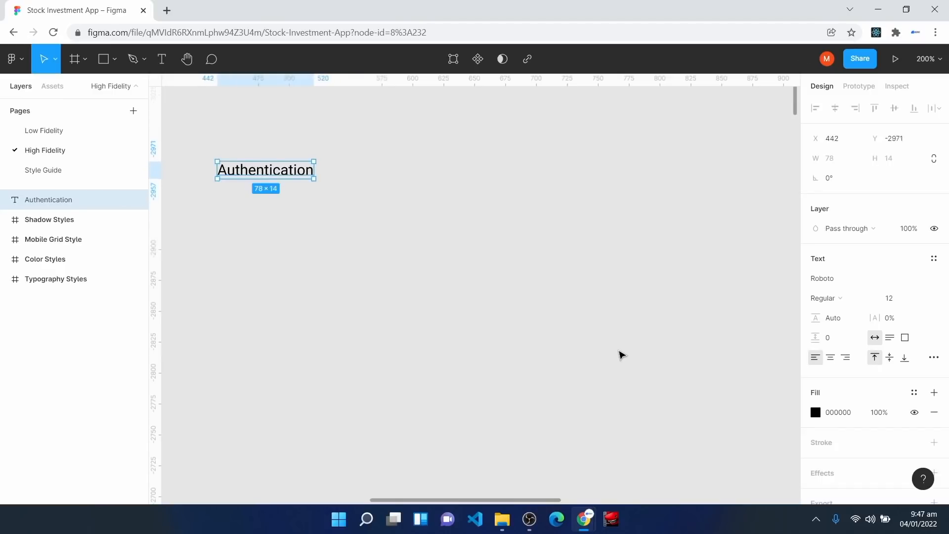
# Step: Apply the Headline 2 Bold text style to the heading and reposition it
pyautogui.click(934, 258)
pyautogui.click(863, 392)
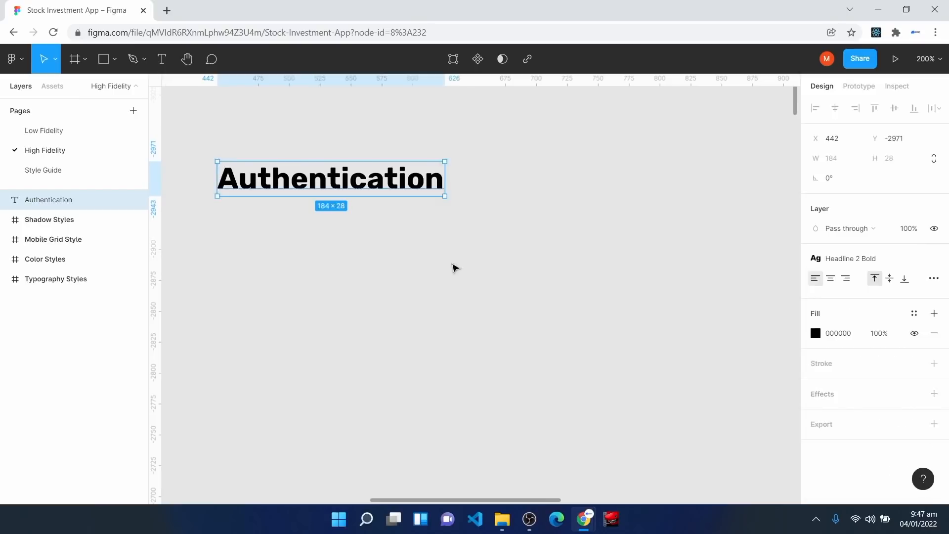
pyautogui.moveTo(284, 180); pyautogui.dragTo(276, 168)
pyautogui.click(319, 307)
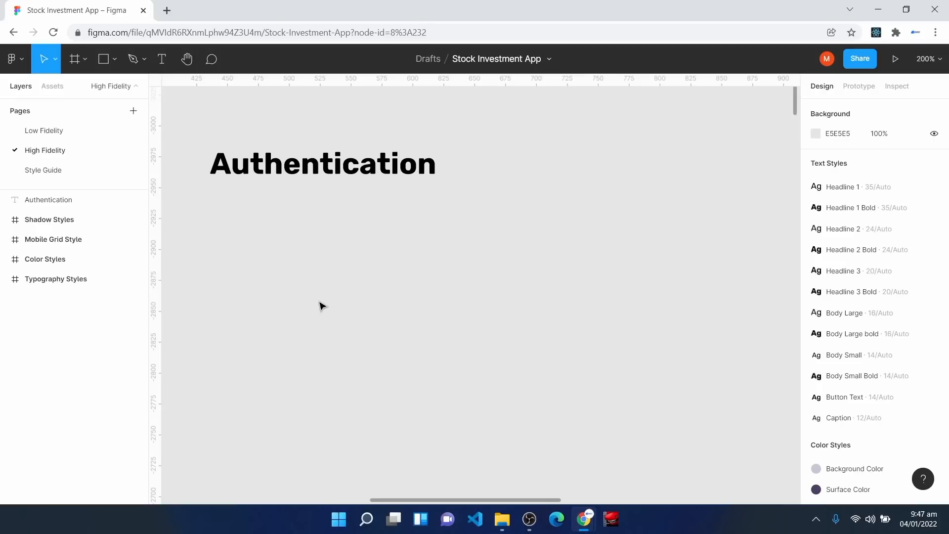
# Step: Add an 'Input' text label below the heading in the Body Small style
pyautogui.click(161, 58)
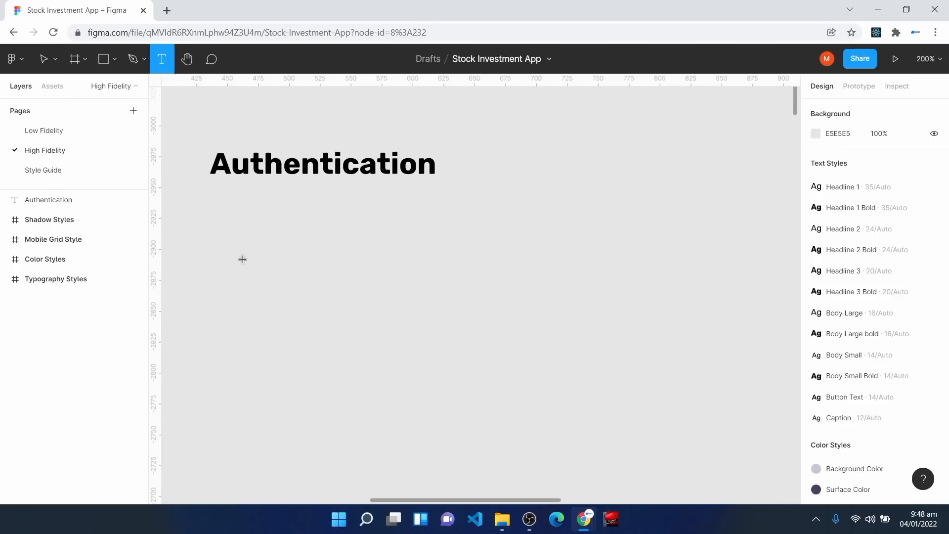
pyautogui.click(229, 229)
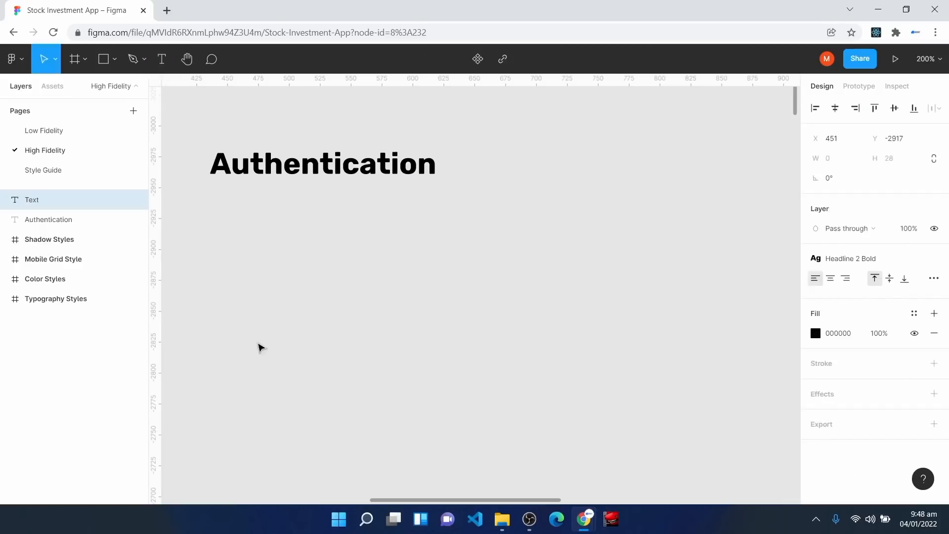
pyautogui.write('Input')
pyautogui.press('Escape')
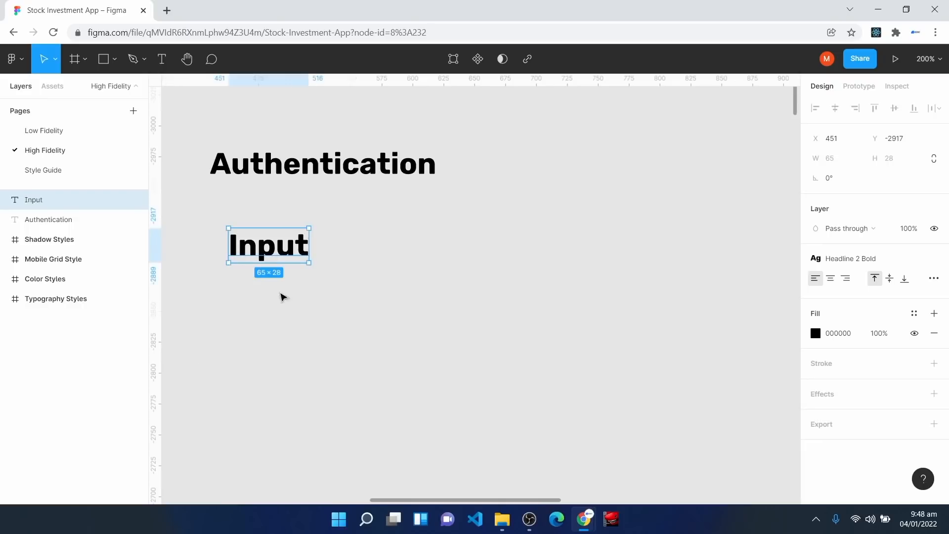
pyautogui.moveTo(262, 248); pyautogui.dragTo(289, 263)
pyautogui.click(843, 259)
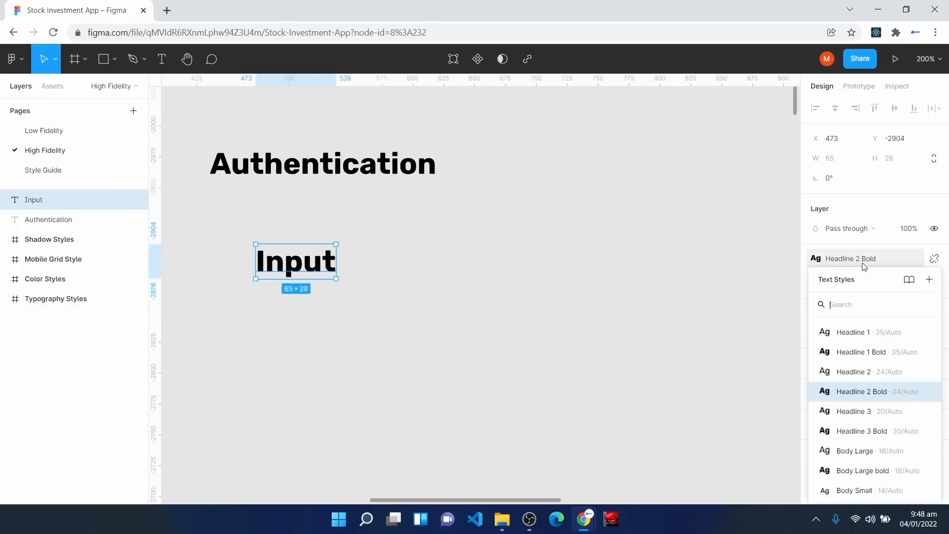
pyautogui.click(871, 491)
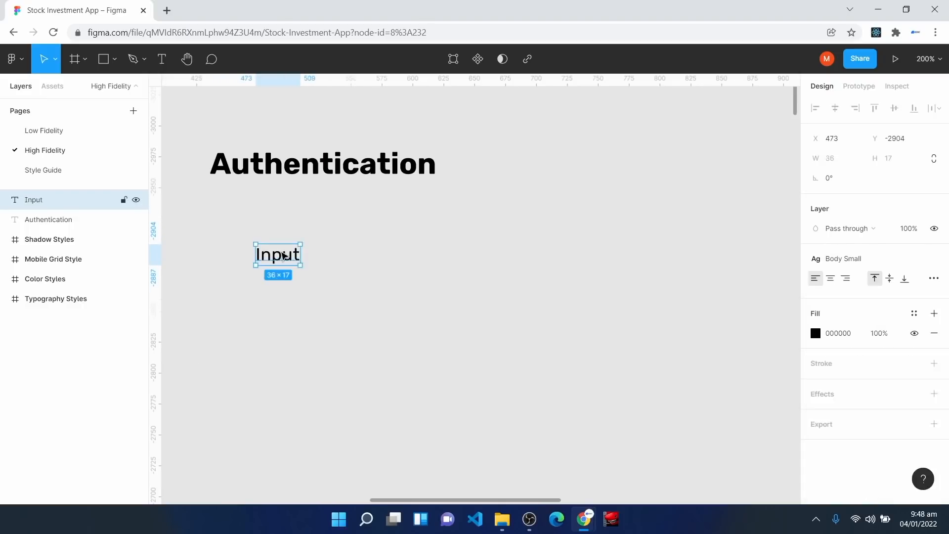
# Step: Wrap 'Input' in a white, fixed-width auto-layout frame, left-centre aligned, with 8 corner radius
pyautogui.hotkey('shift', 'a')
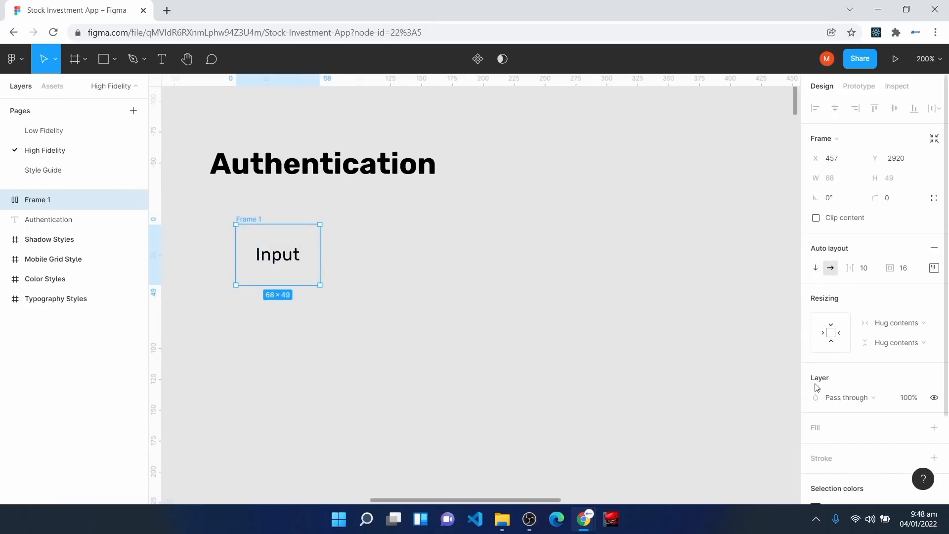
pyautogui.click(816, 430)
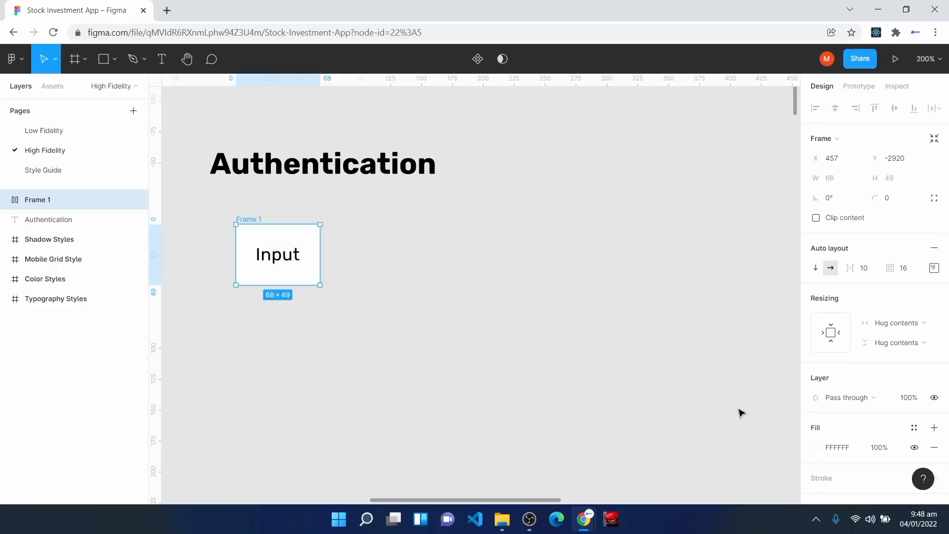
pyautogui.moveTo(319, 250); pyautogui.dragTo(510, 252)
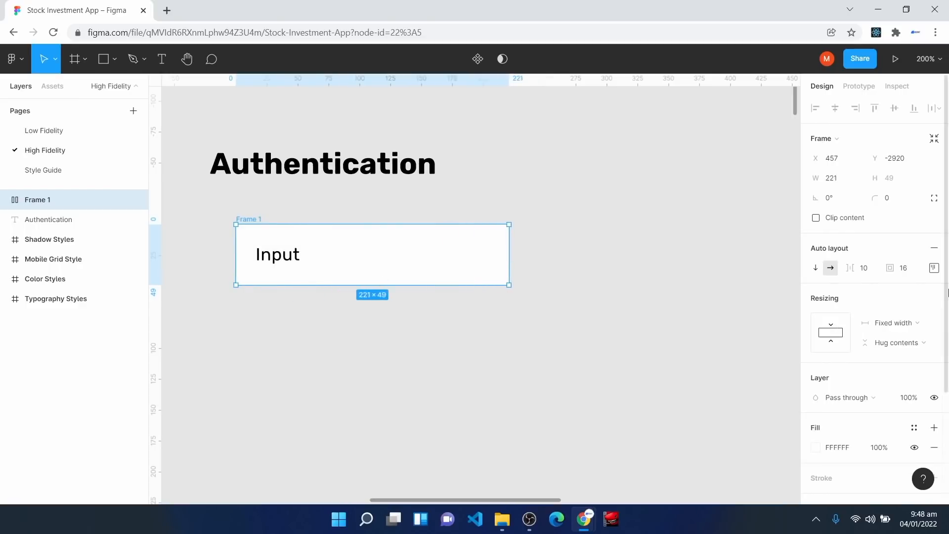
pyautogui.click(934, 267)
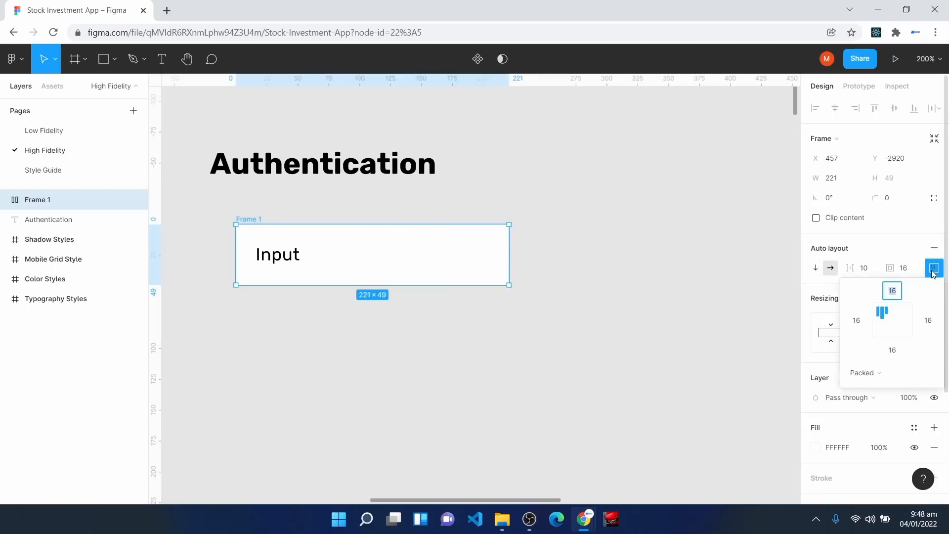
pyautogui.click(881, 328)
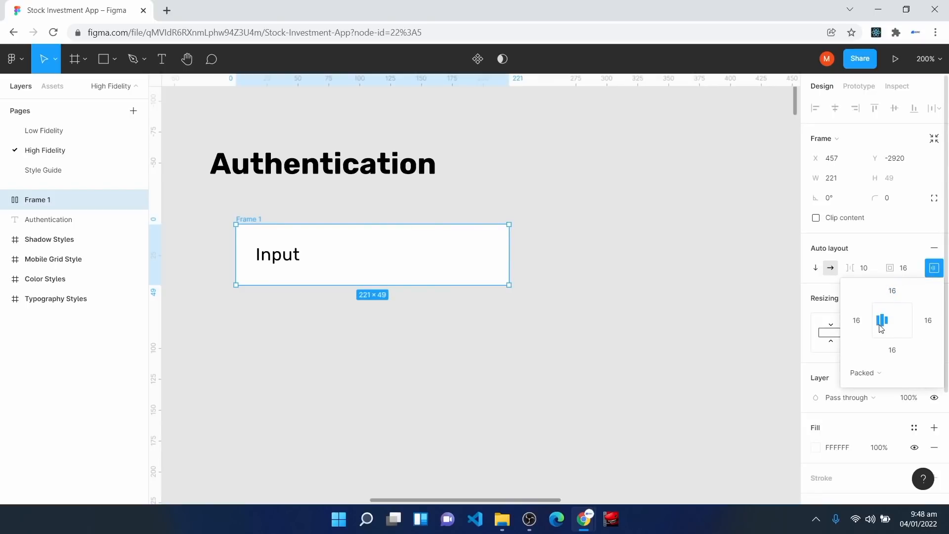
pyautogui.click(898, 200)
pyautogui.write('8')
pyautogui.click(531, 402)
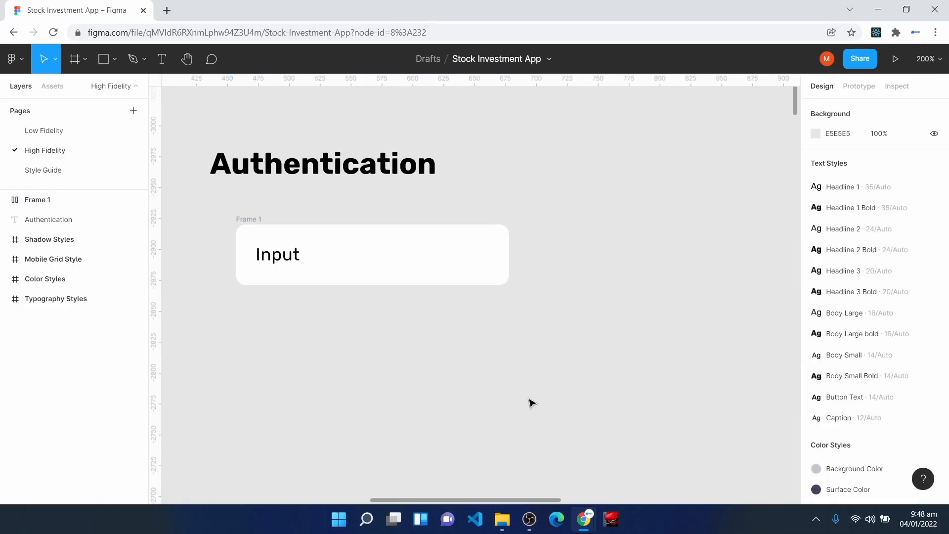
# Step: Rename Frame 1 to 'Input Field' and move it up and left
pyautogui.click(55, 200)
pyautogui.rightClick(54, 200)
pyautogui.click(106, 294)
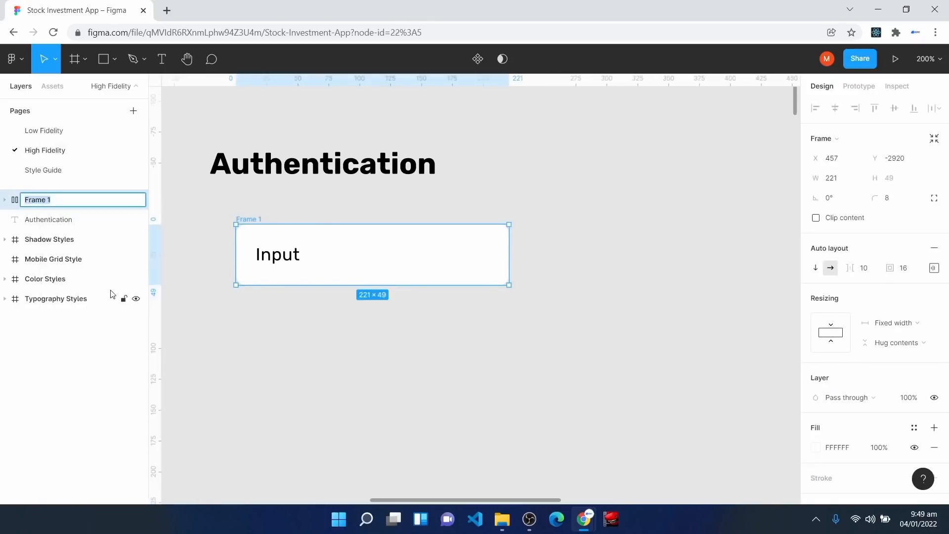
pyautogui.write('Input Field')
pyautogui.press('Return')
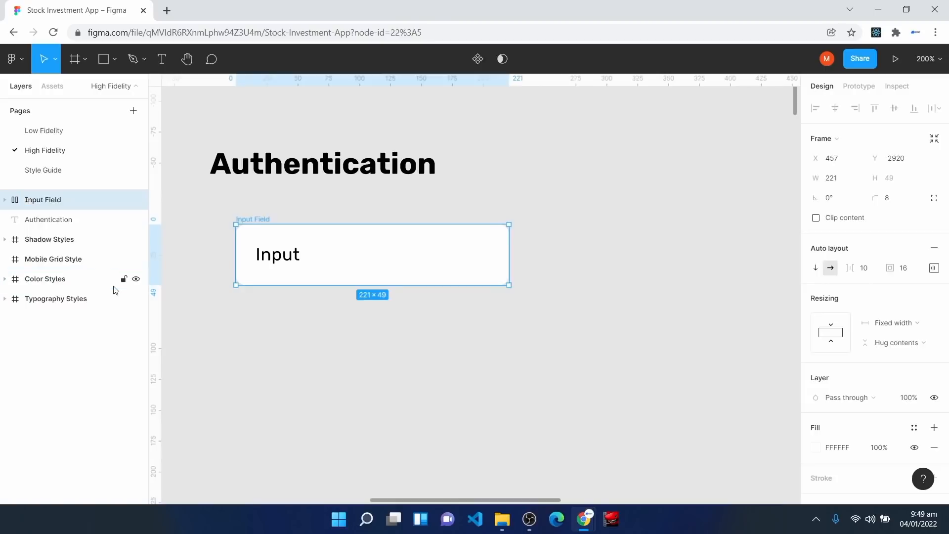
pyautogui.moveTo(329, 258); pyautogui.dragTo(303, 240)
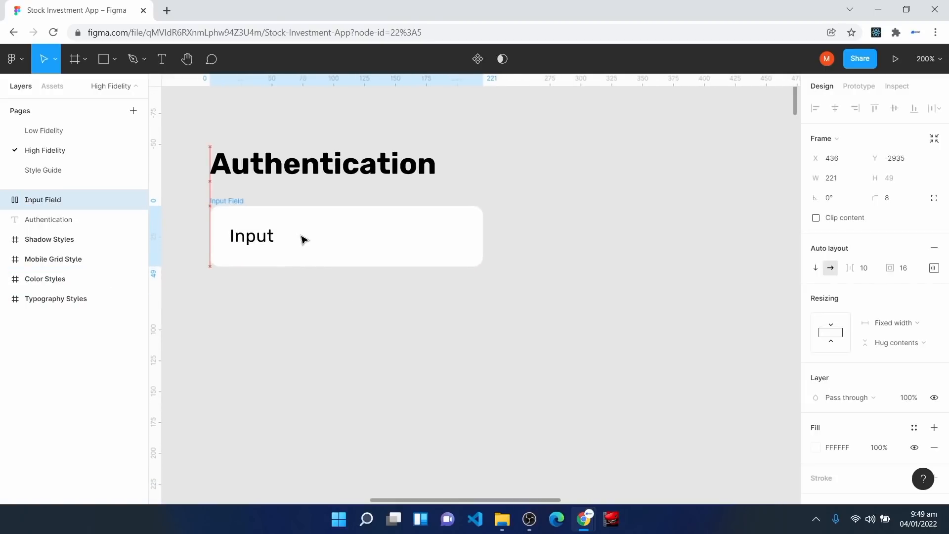
# Step: Fill the box with Background Color and colour the Input text with the purple style
pyautogui.click(914, 427)
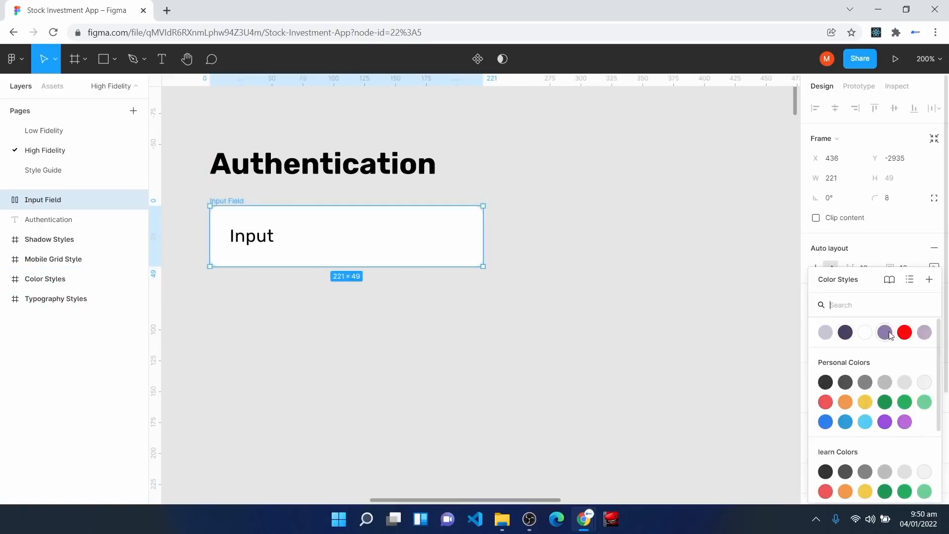
pyautogui.click(826, 332)
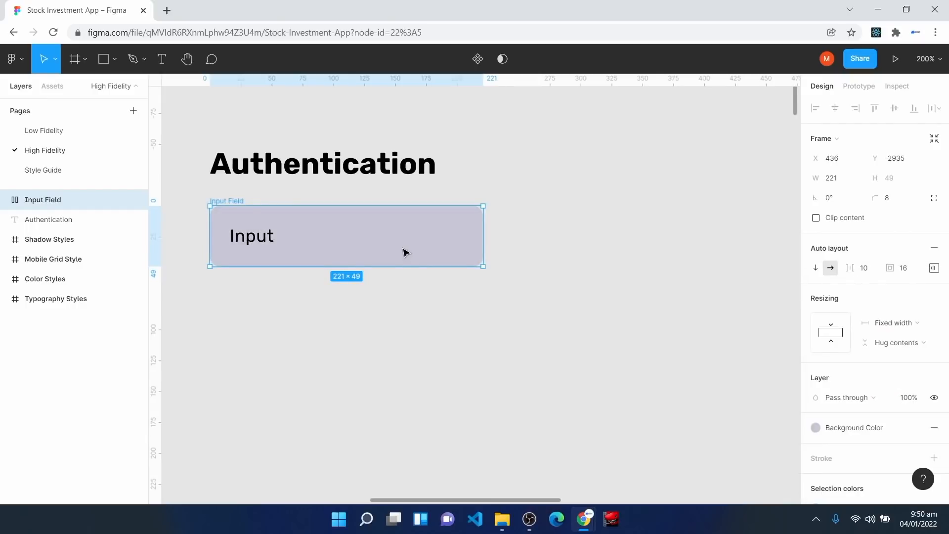
pyautogui.click(255, 242)
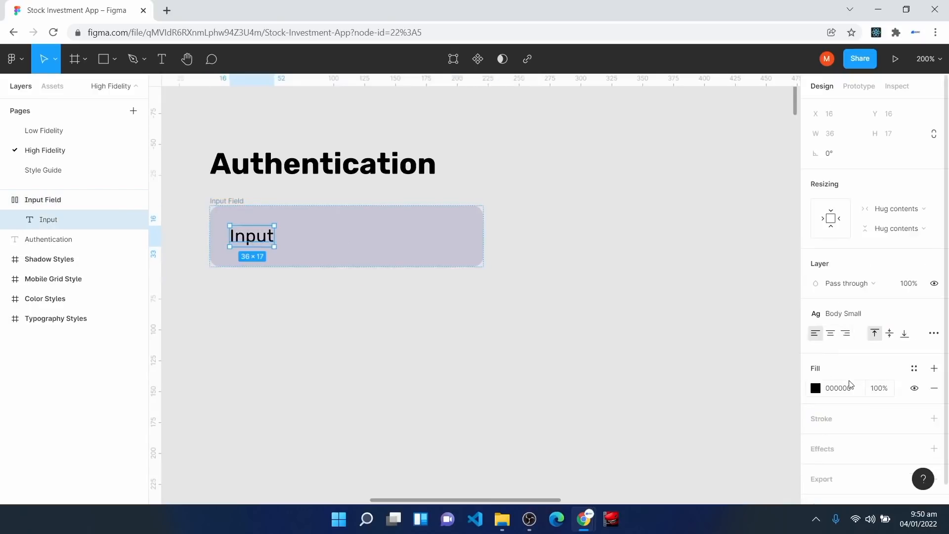
pyautogui.click(915, 369)
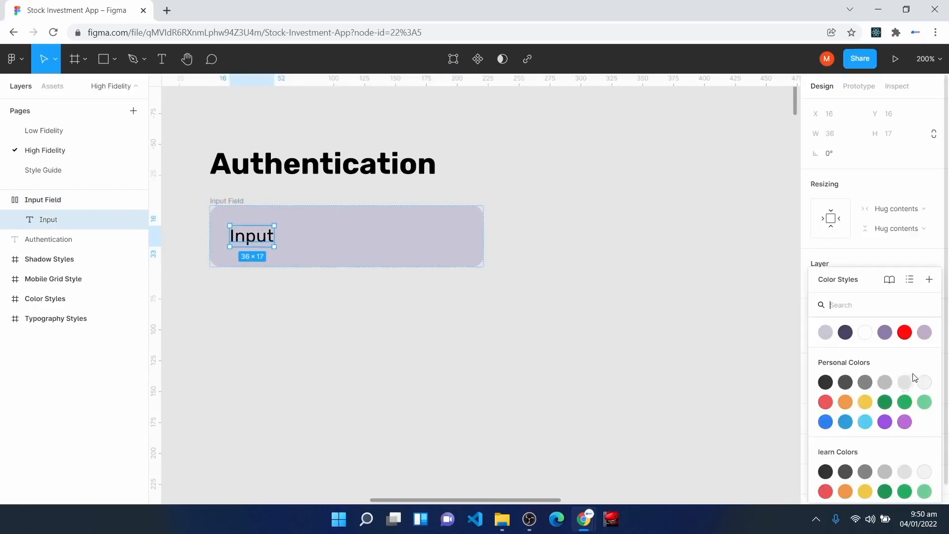
pyautogui.click(885, 332)
# Step: Outline the box in Off Text Color, move it nearer the heading, and make it a component
pyautogui.click(240, 208)
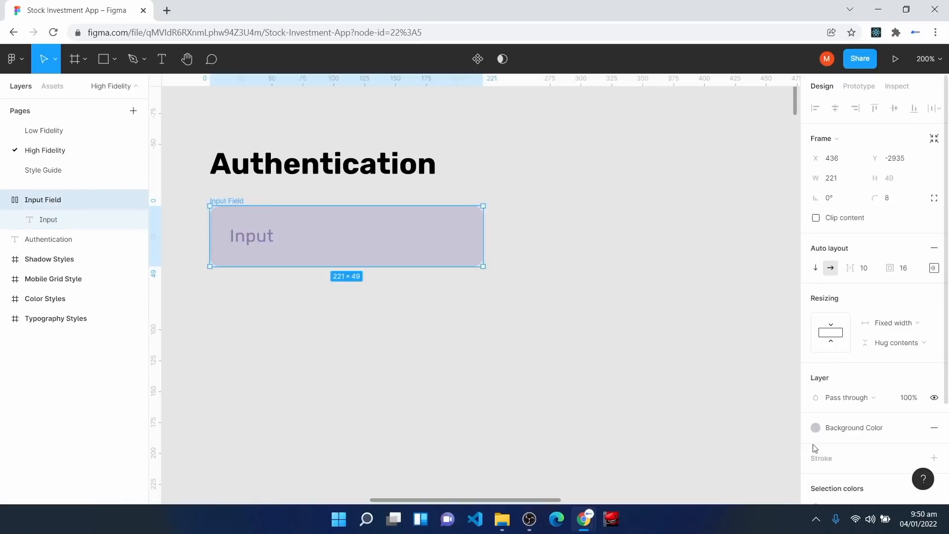
pyautogui.scroll(-3, 858, 452)
pyautogui.click(915, 333)
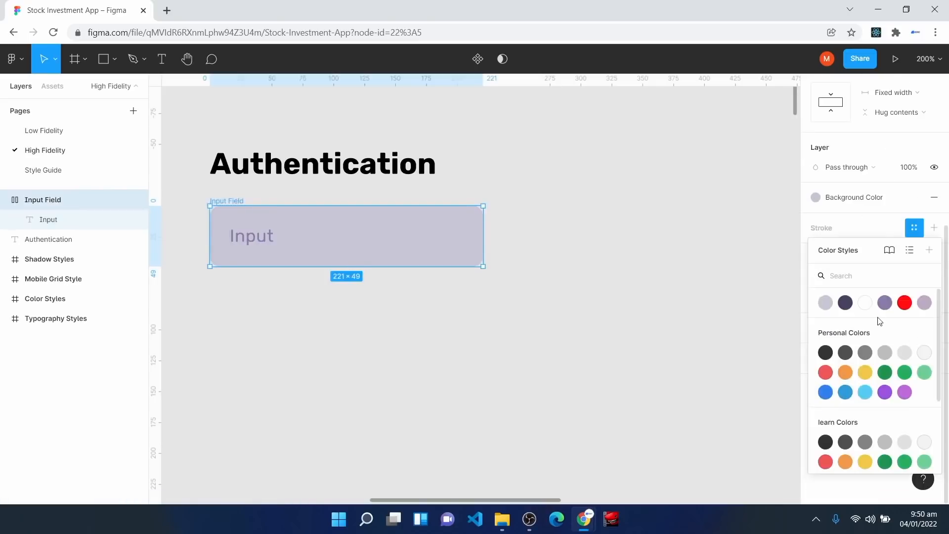
pyautogui.click(884, 305)
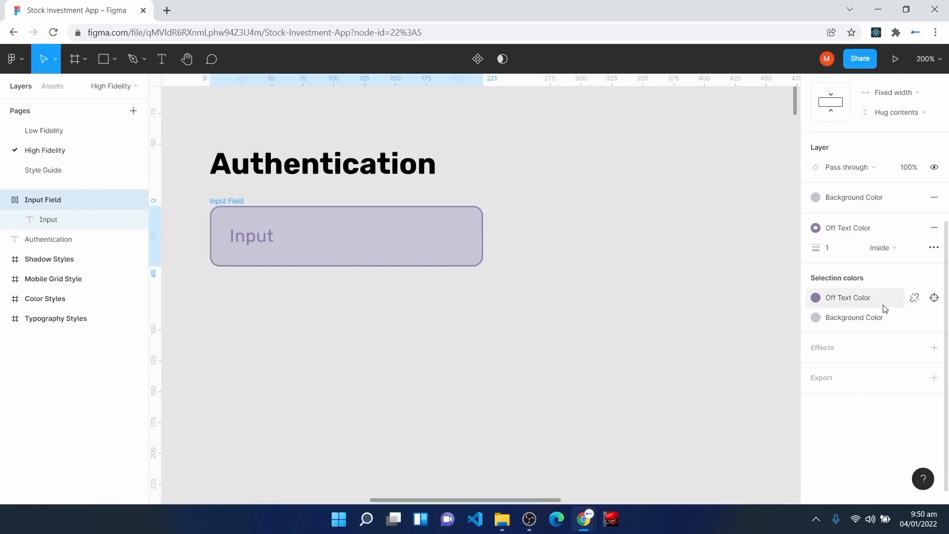
pyautogui.click(360, 333)
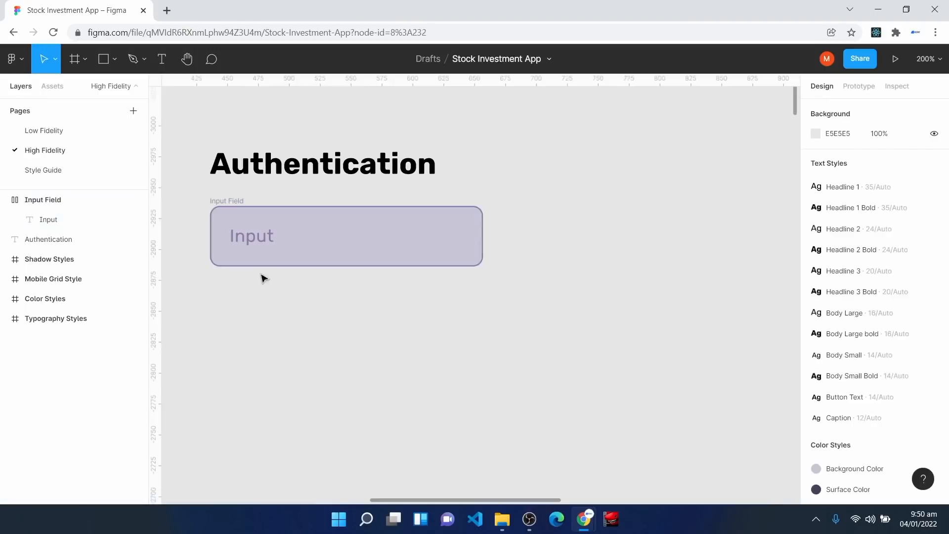
pyautogui.click(212, 208)
pyautogui.moveTo(336, 244); pyautogui.dragTo(335, 235)
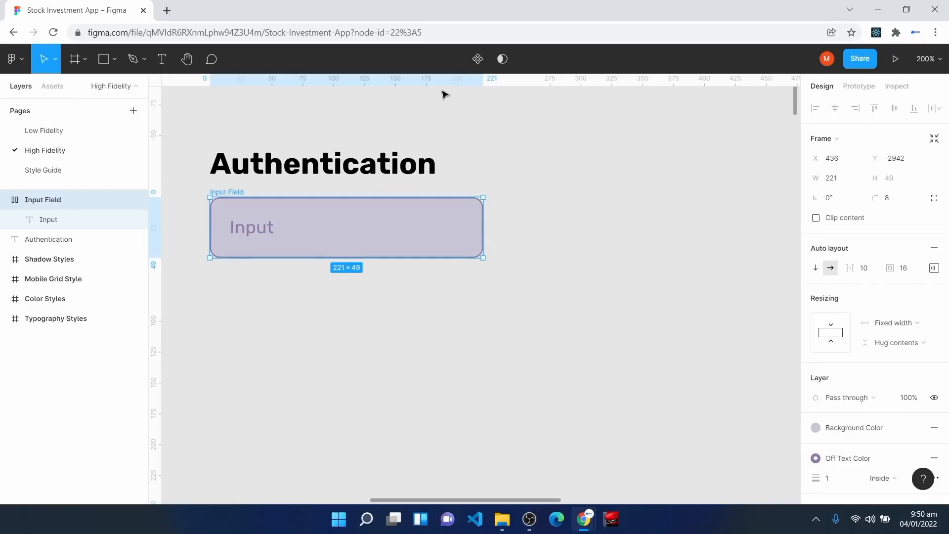
pyautogui.click(479, 59)
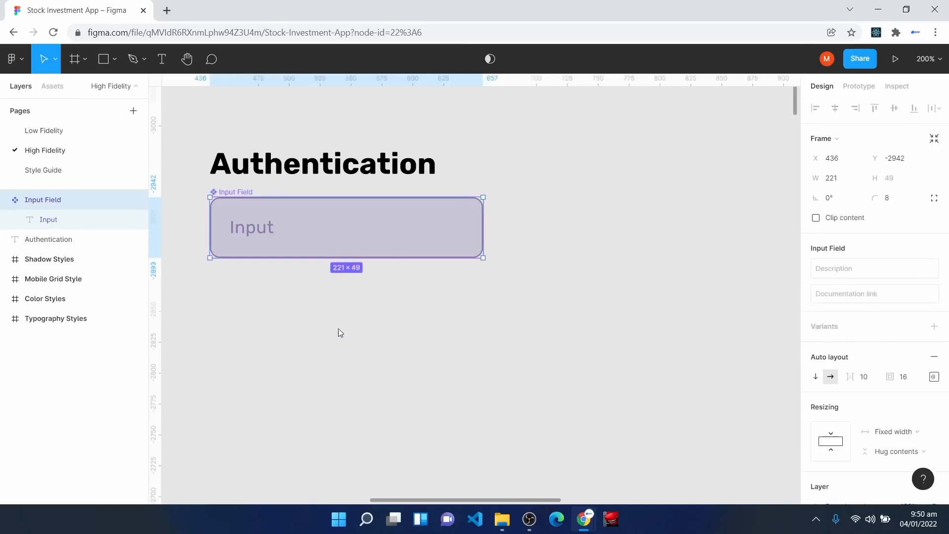
# Step: Type a 'Button' label below the input field, style it Button Text, and wrap it in auto layout
pyautogui.click(286, 324)
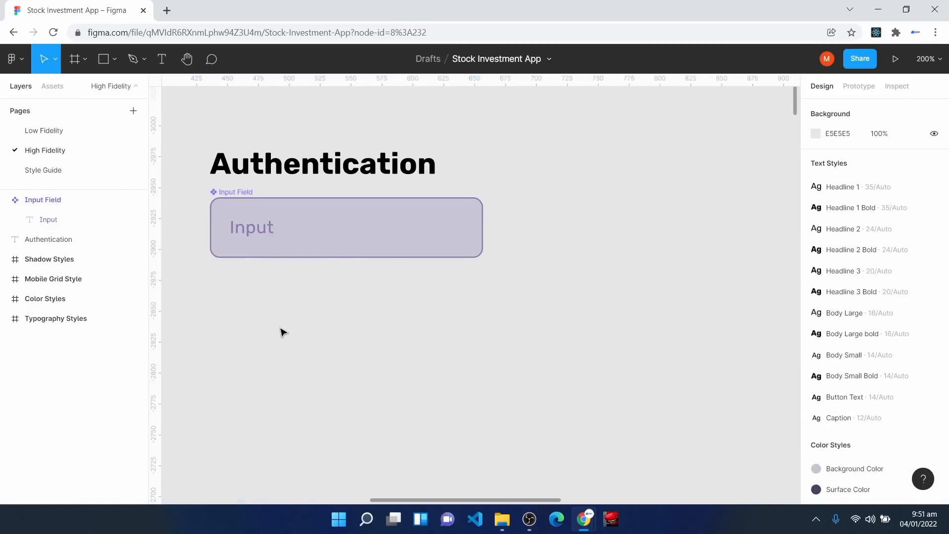
pyautogui.click(162, 68)
pyautogui.click(275, 315)
pyautogui.write('Button')
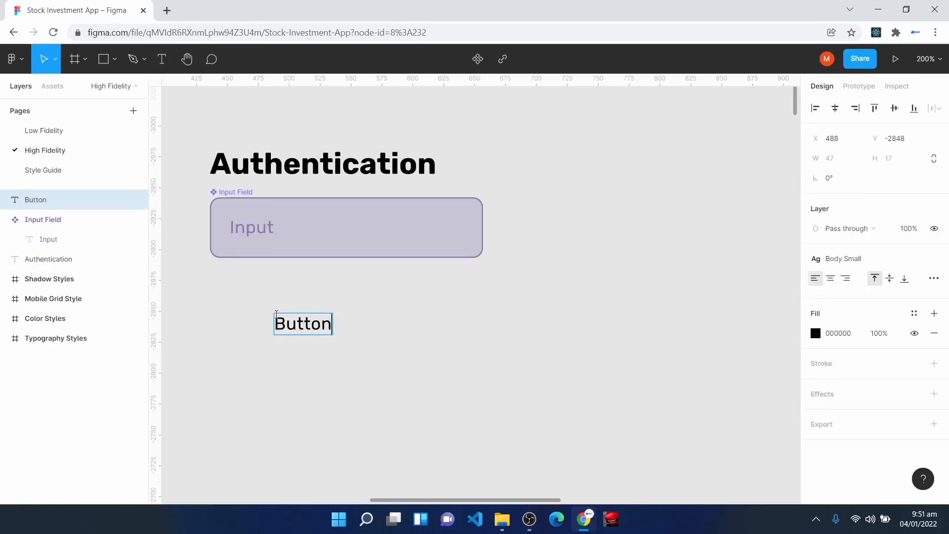
pyautogui.moveTo(309, 329); pyautogui.dragTo(299, 329)
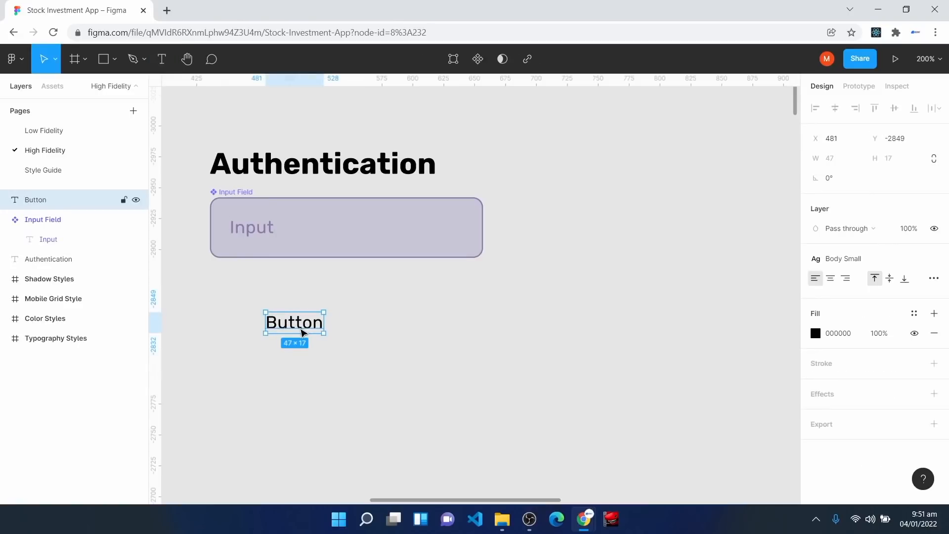
pyautogui.click(854, 262)
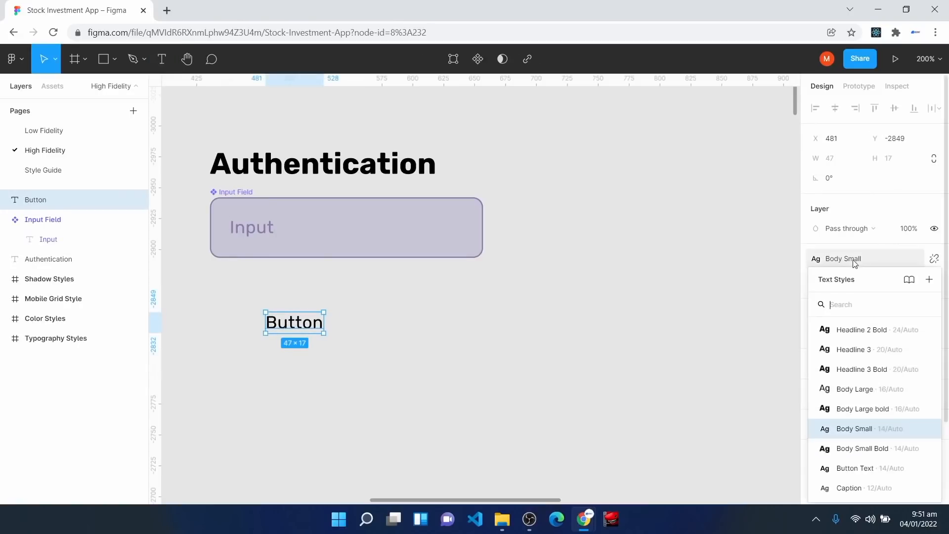
pyautogui.click(856, 468)
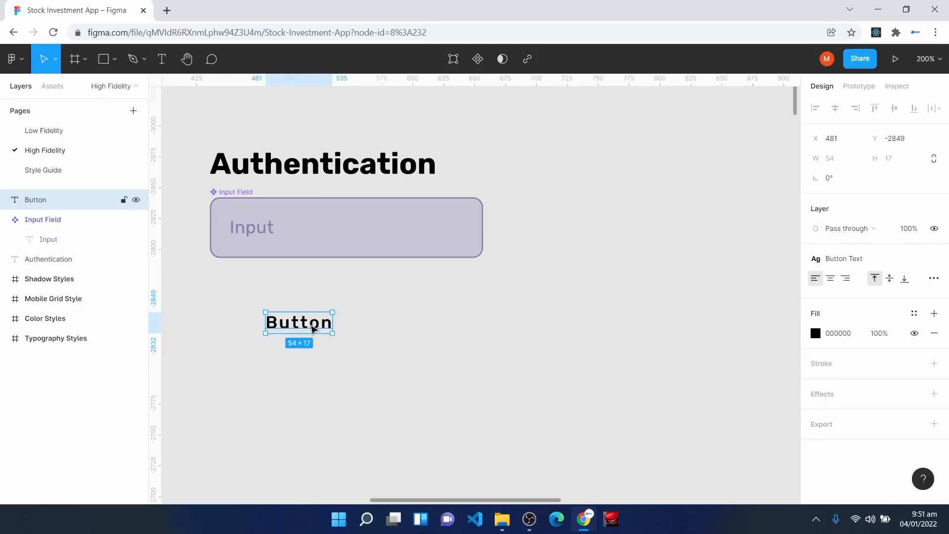
pyautogui.hotkey('shift', 'a')
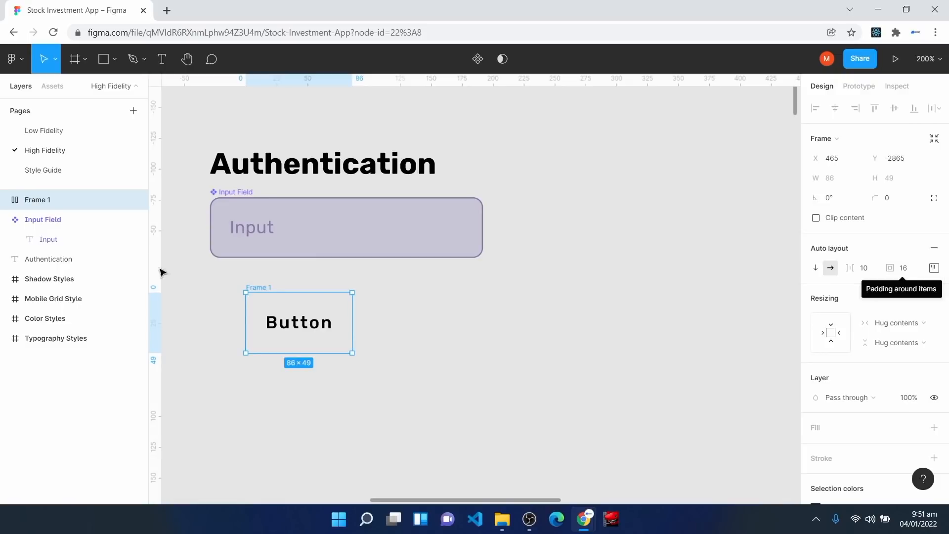
# Step: Give the Button frame a Surface Color fill and make its label white with Surface Text Color
pyautogui.click(231, 200)
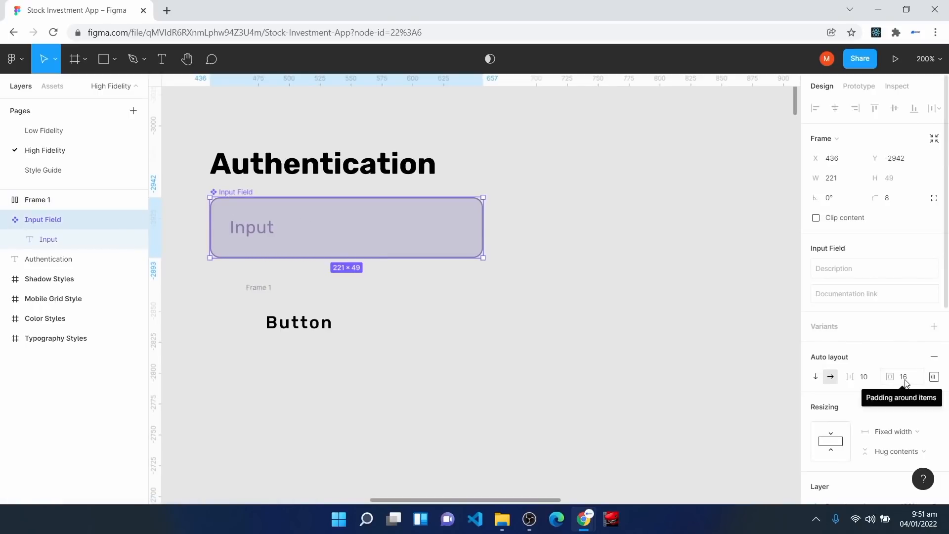
pyautogui.click(296, 316)
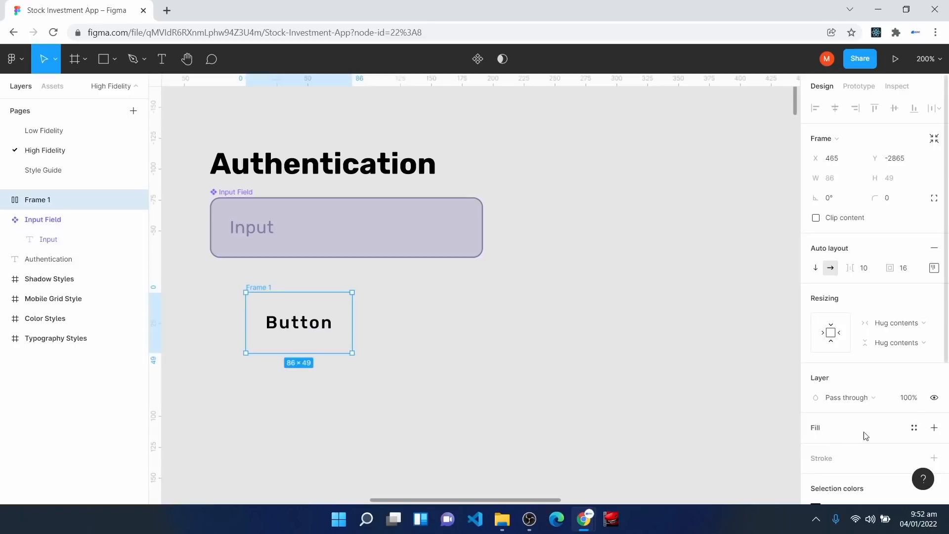
pyautogui.click(914, 429)
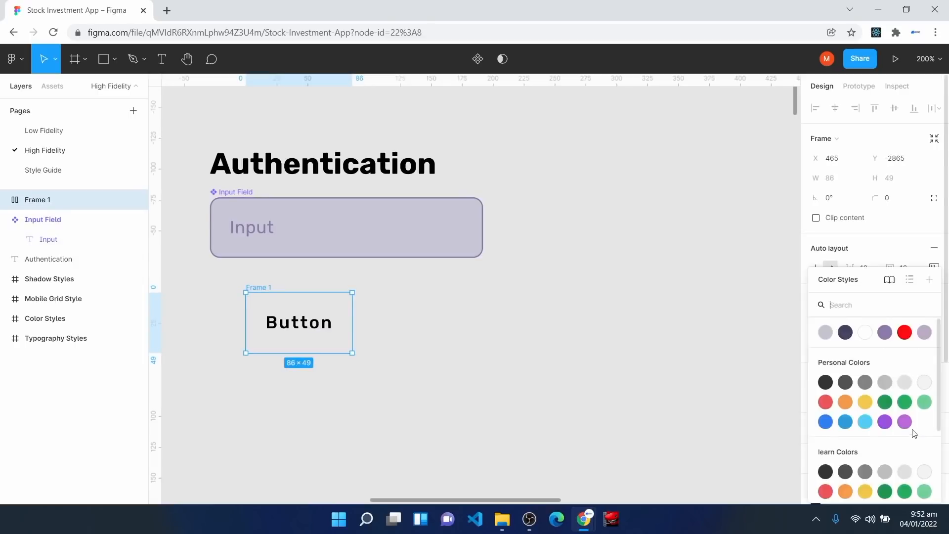
pyautogui.click(846, 335)
pyautogui.click(308, 325)
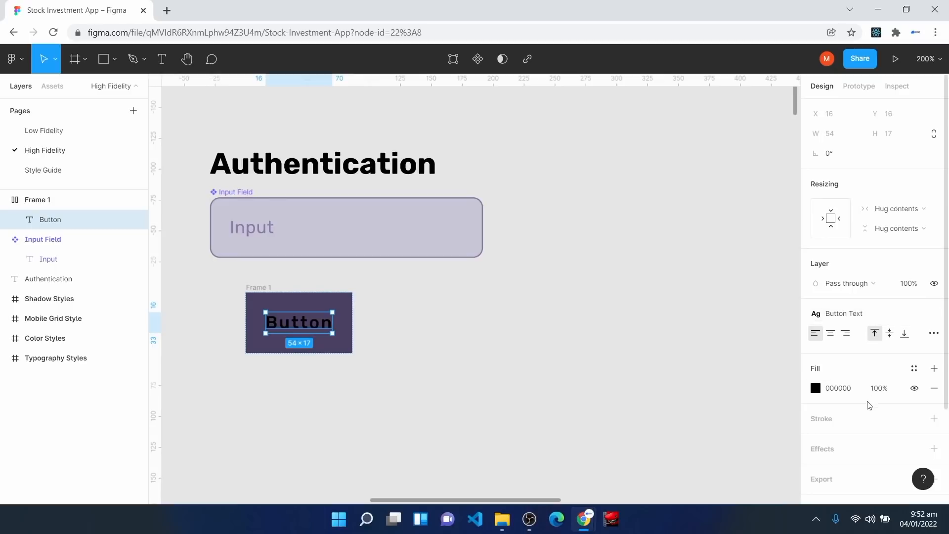
pyautogui.click(915, 368)
pyautogui.click(867, 336)
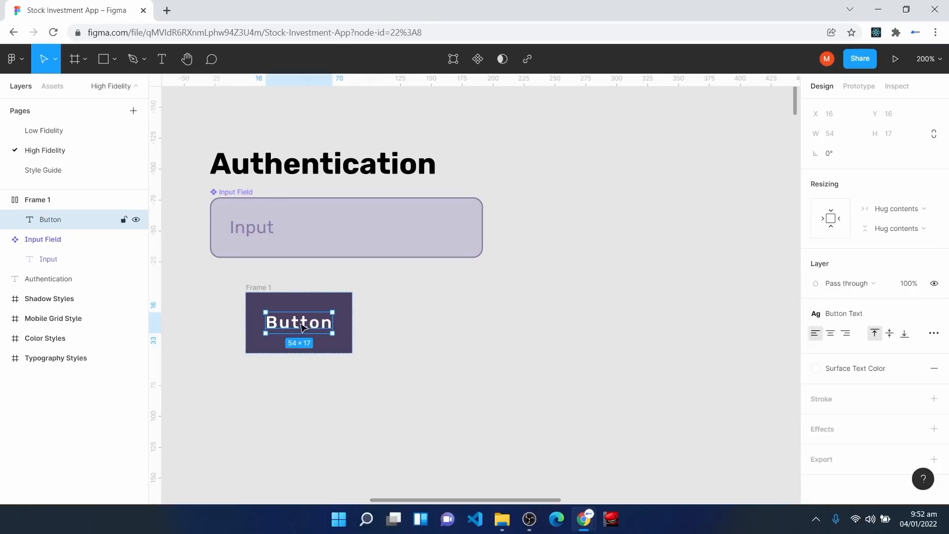
# Step: Centre the label inside the button and round its corners to 8 px
pyautogui.click(258, 288)
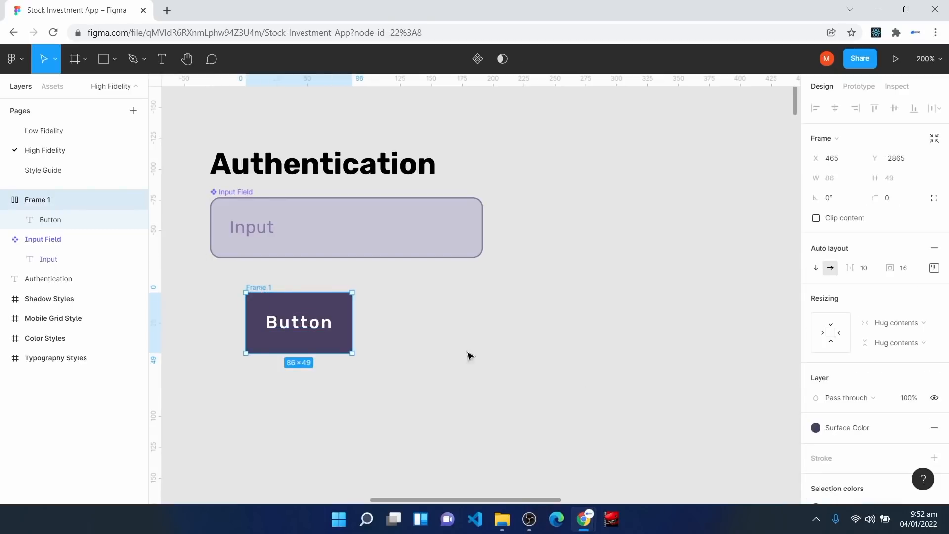
pyautogui.click(934, 271)
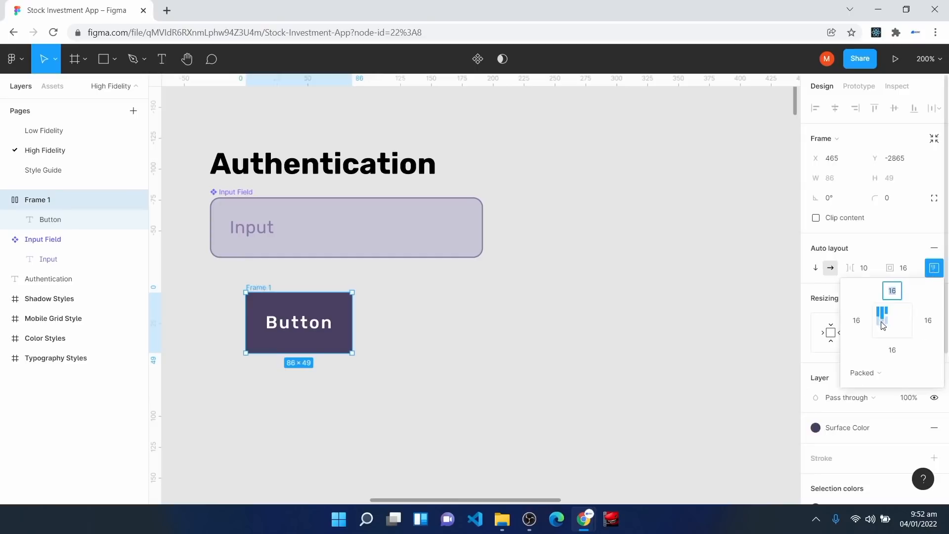
pyautogui.click(893, 324)
pyautogui.click(934, 268)
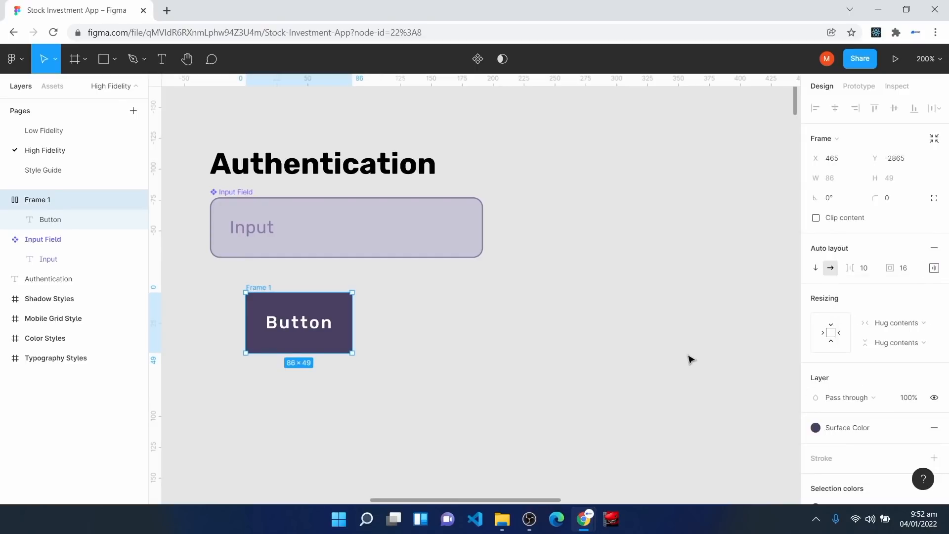
pyautogui.click(899, 202)
pyautogui.write('8')
pyautogui.press('Return')
pyautogui.click(423, 376)
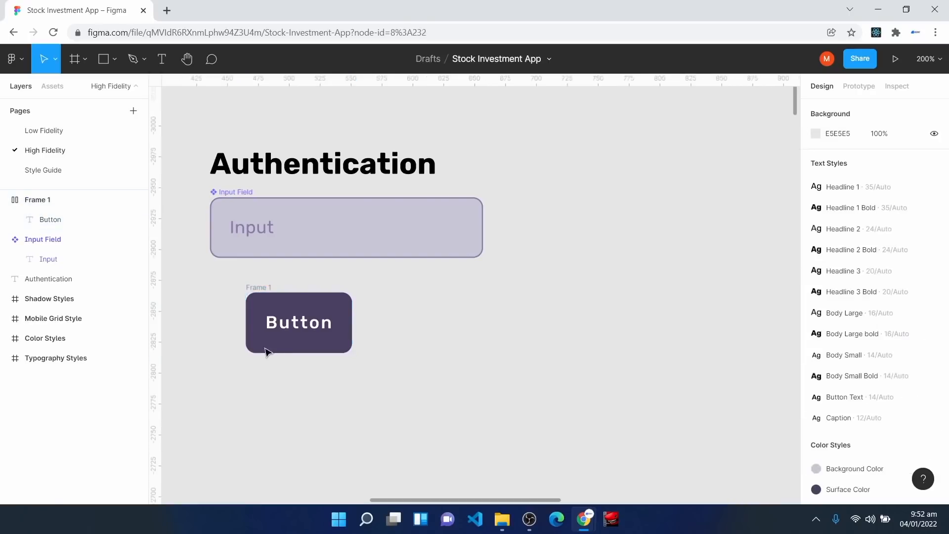
pyautogui.click(261, 315)
# Step: Move the button under the input field, rename its frame 'Button' and make it a component
pyautogui.moveTo(260, 314); pyautogui.dragTo(225, 304)
pyautogui.rightClick(37, 200)
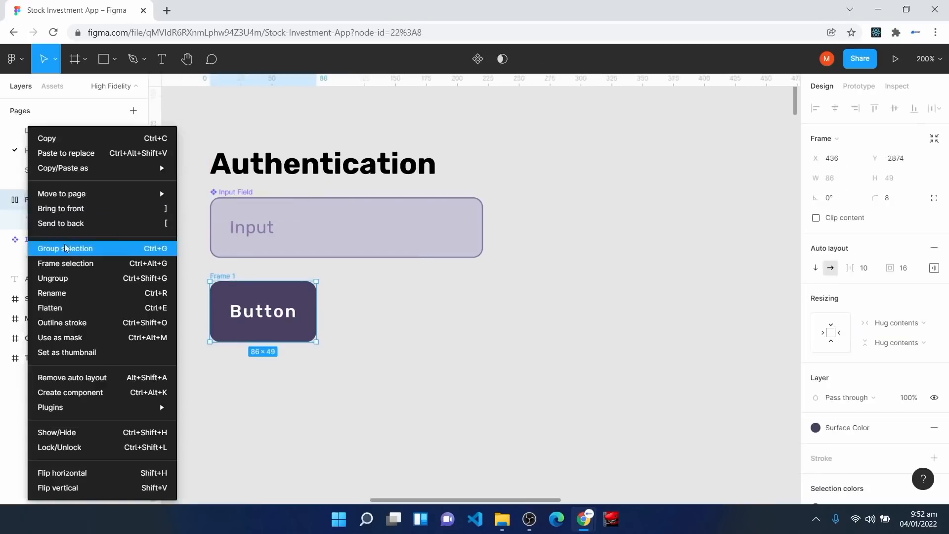
pyautogui.click(73, 294)
pyautogui.write('Button')
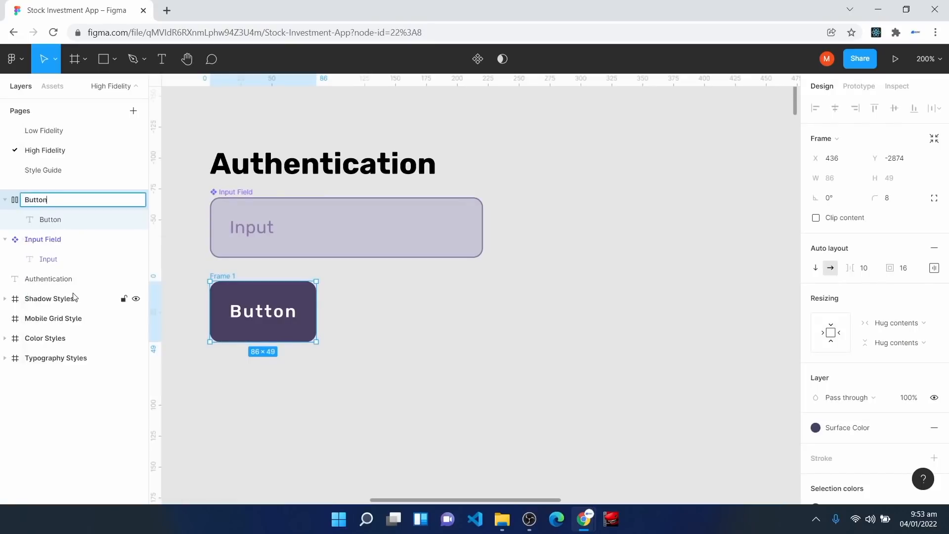
pyautogui.press('Return')
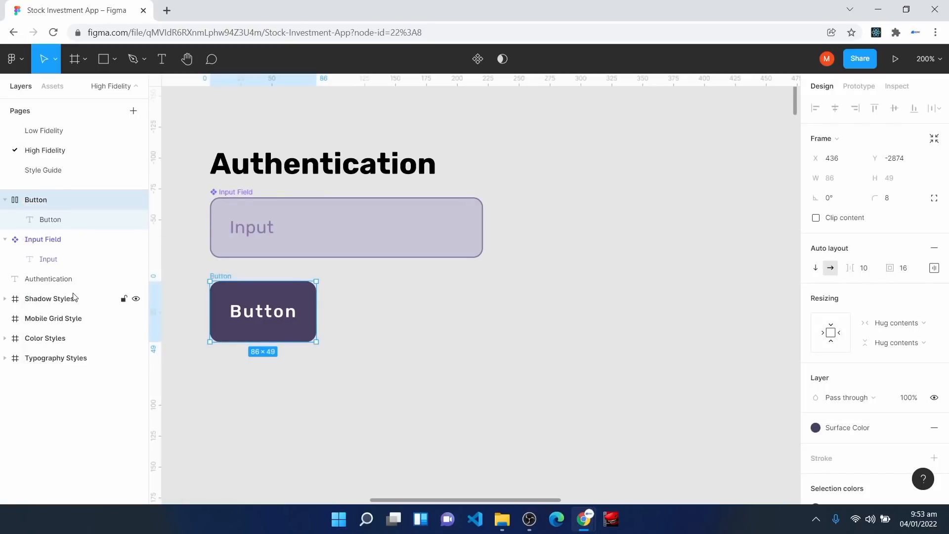
pyautogui.click(482, 61)
pyautogui.click(387, 412)
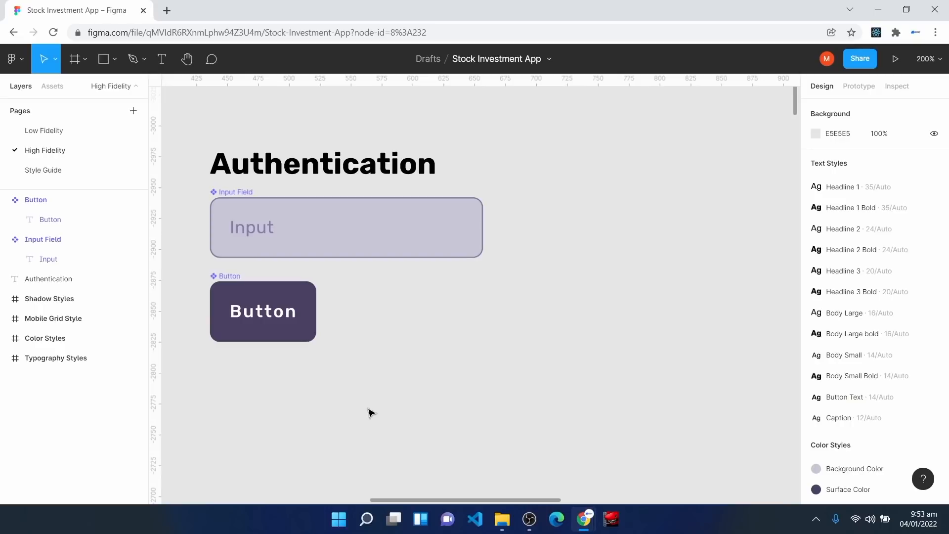
# Step: Add a text layer reading '0' below the Button component
pyautogui.click(313, 240)
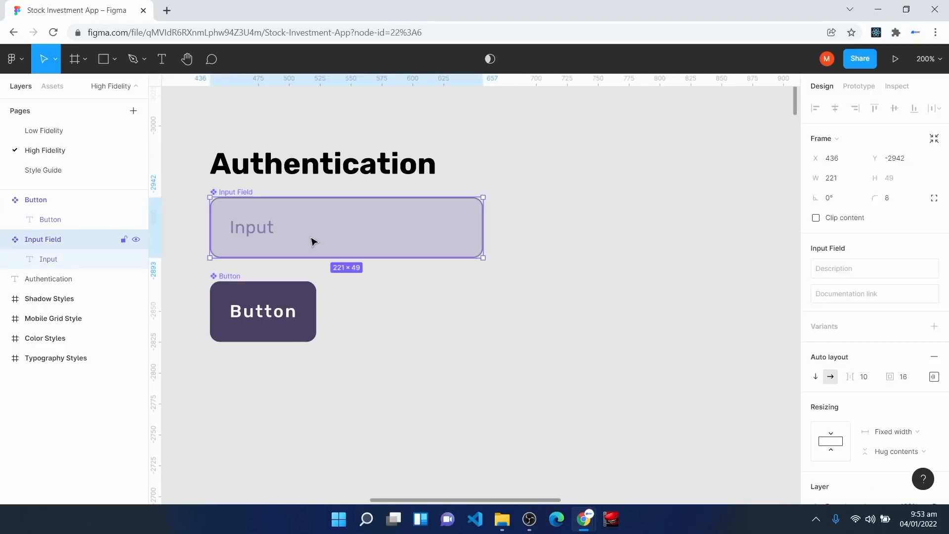
pyautogui.scroll(-1, 331, 377)
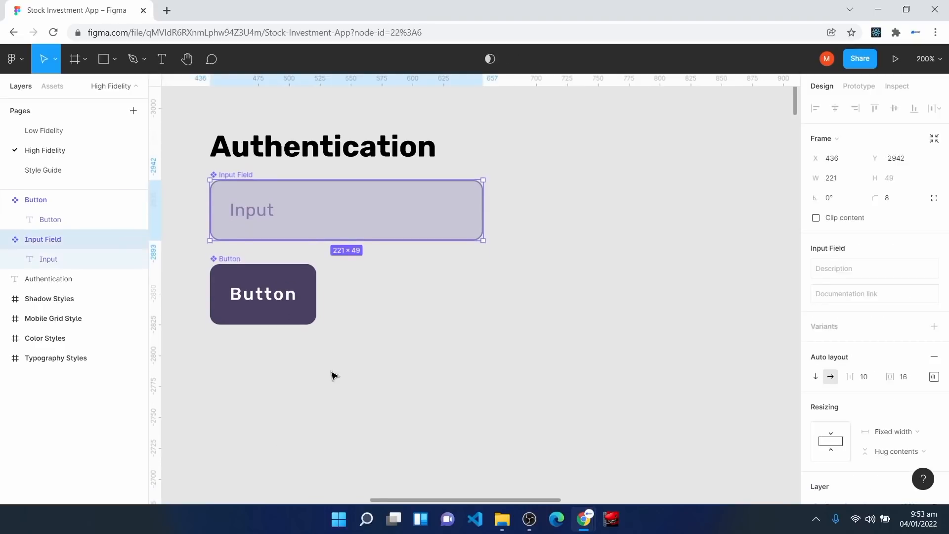
pyautogui.scroll(-3, 307, 439)
pyautogui.click(314, 371)
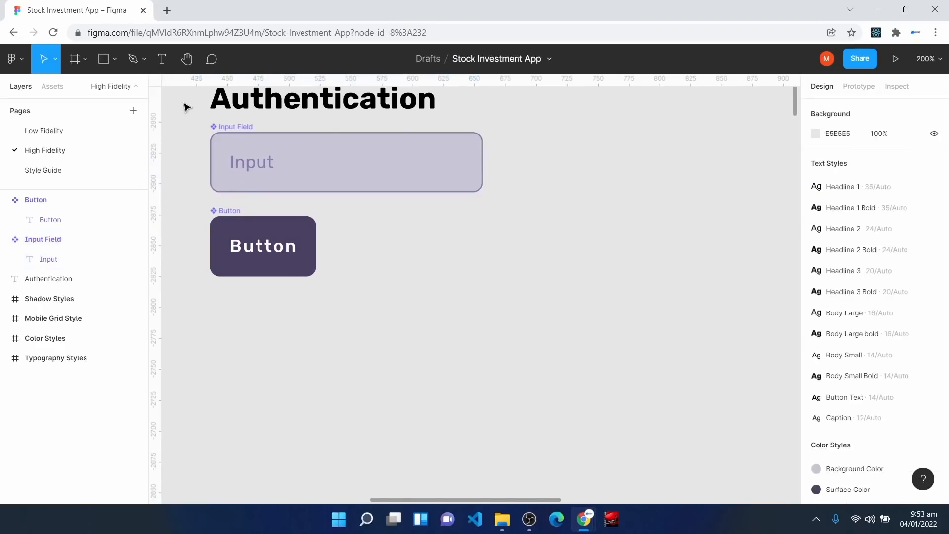
pyautogui.click(161, 59)
pyautogui.scroll(-1, 275, 409)
pyautogui.click(271, 292)
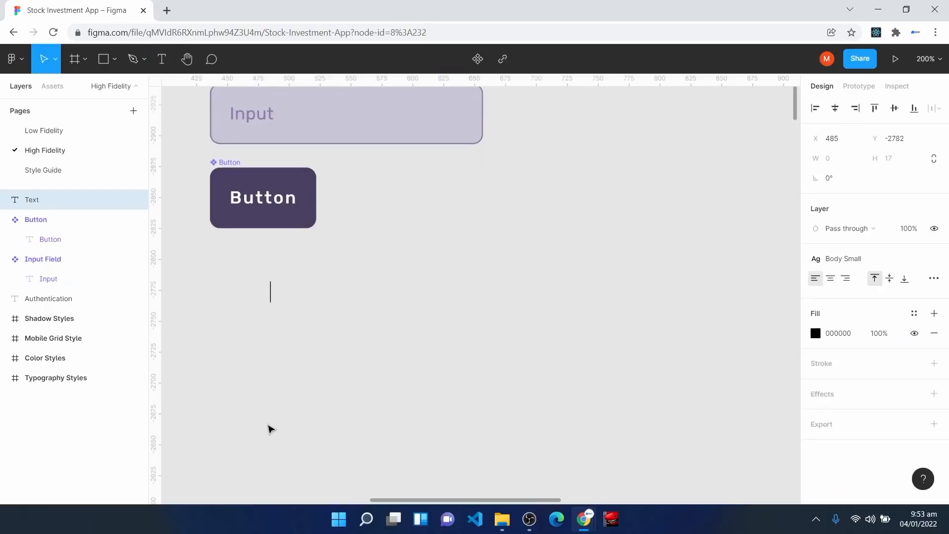
pyautogui.write('0')
pyautogui.press('Escape')
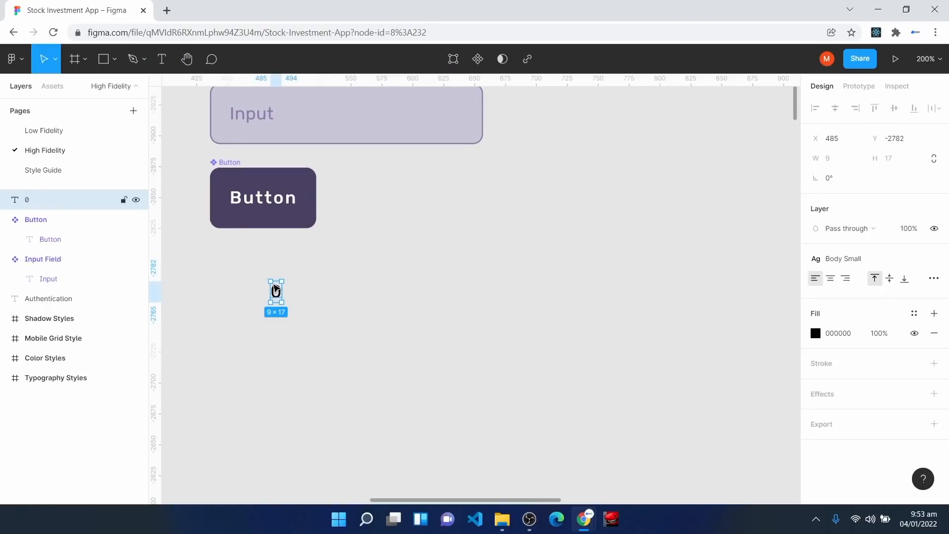
# Step: Wrap the 0 in an auto-layout frame, align it under the Button and fill it white
pyautogui.hotkey('shift', 'a')
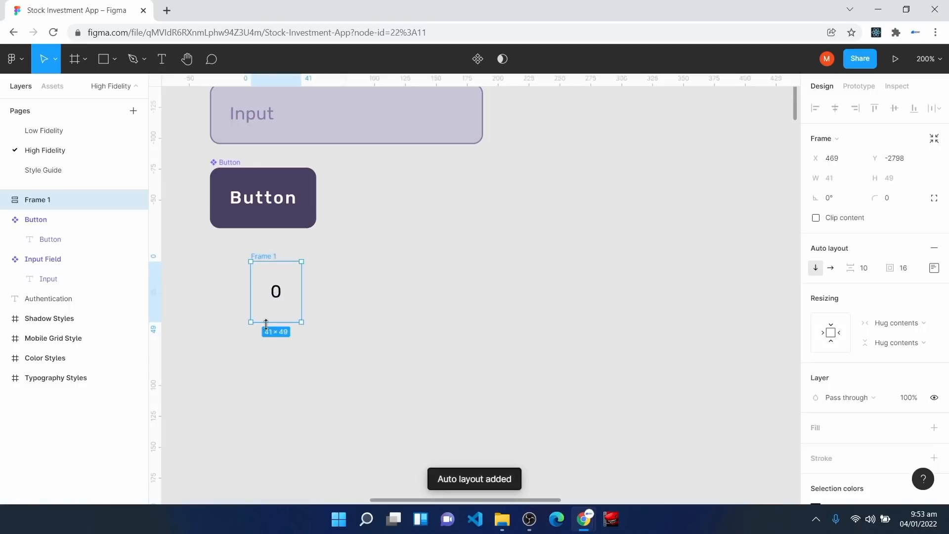
pyautogui.moveTo(266, 323)
pyautogui.mouseDown()
pyautogui.moveTo(257, 314)
pyautogui.moveTo(257, 324)
pyautogui.mouseUp()
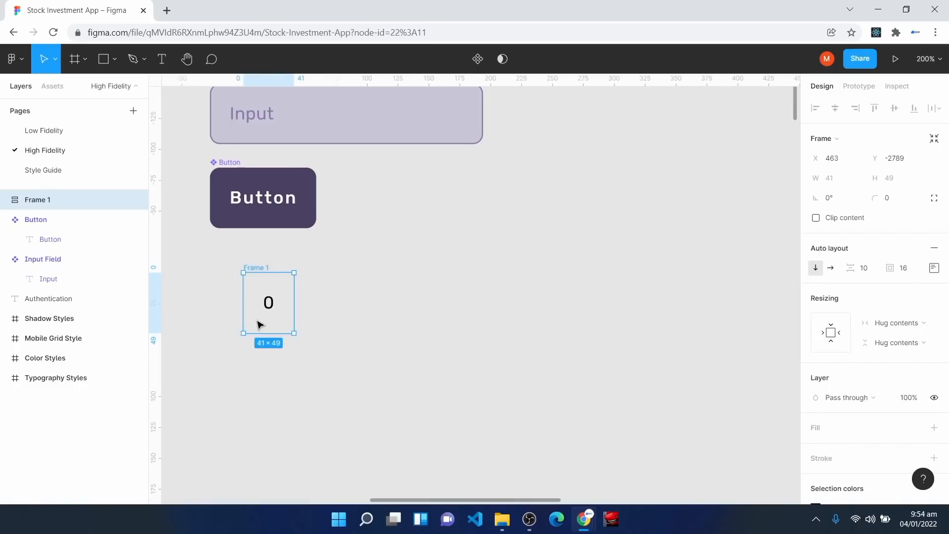
pyautogui.click(934, 268)
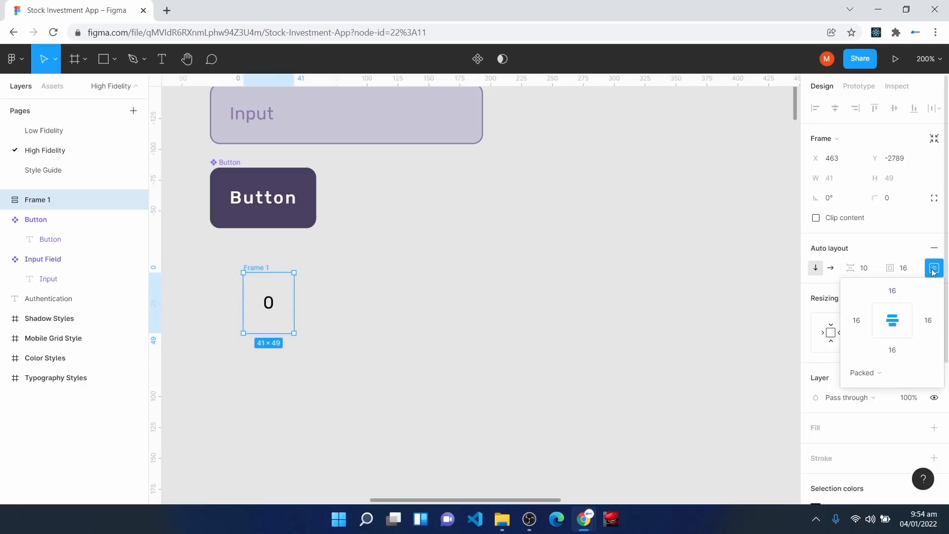
pyautogui.click(934, 271)
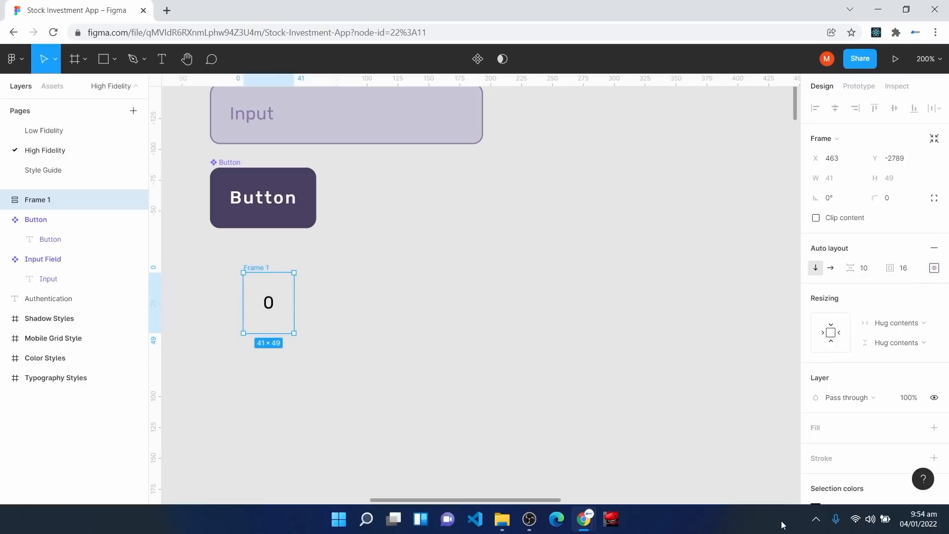
pyautogui.click(819, 428)
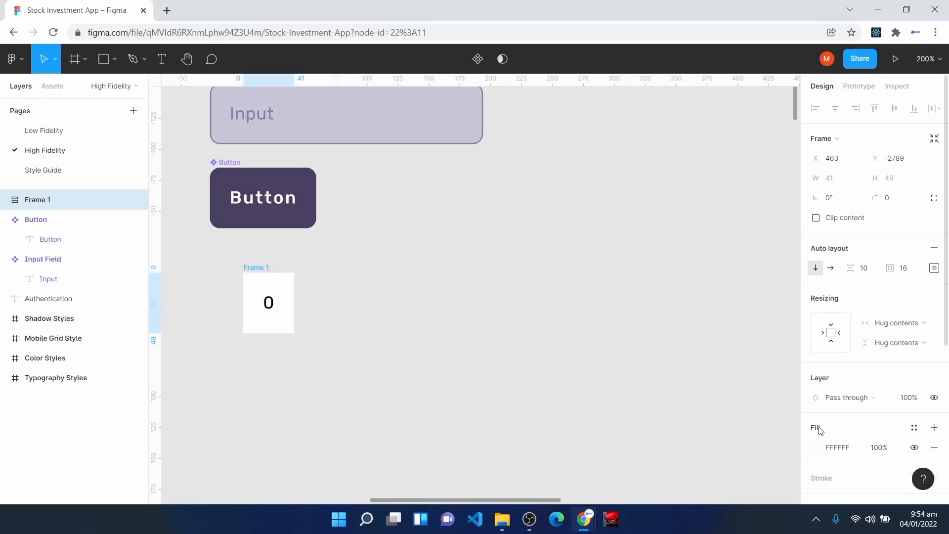
# Step: Draw a short horizontal line with the Pen tool below the 0 frame
pyautogui.click(135, 58)
pyautogui.click(246, 358)
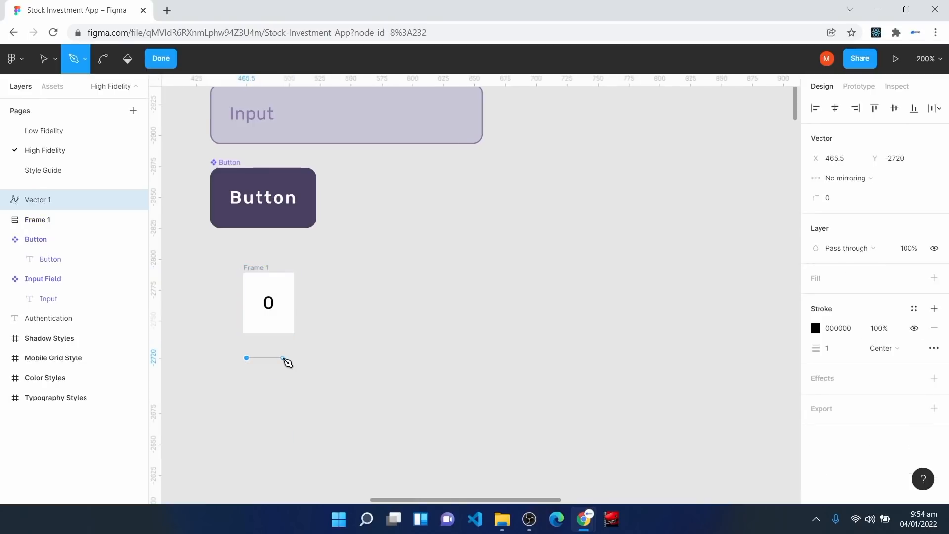
pyautogui.click(286, 357)
pyautogui.click(161, 58)
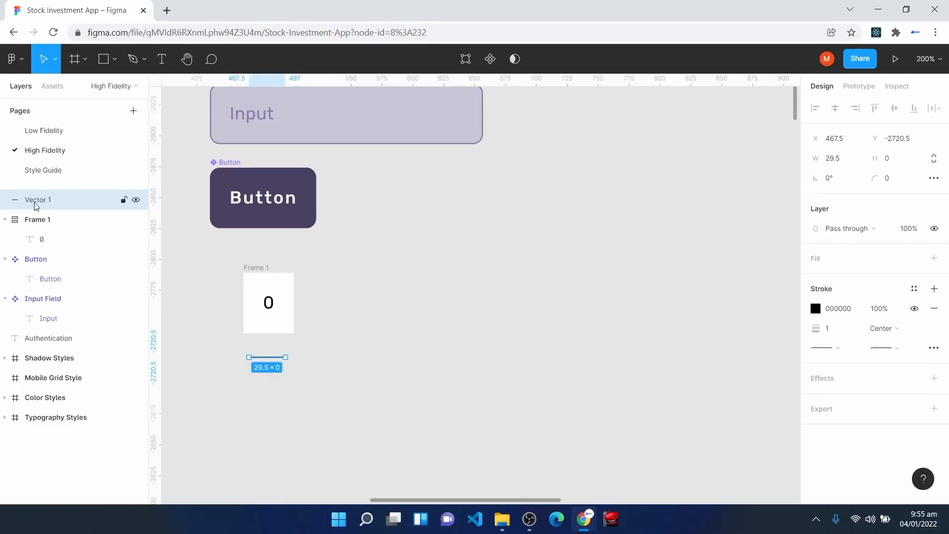
# Step: Move the line into the 0 frame beneath the digit and set its width to Fill container
pyautogui.moveTo(34, 203); pyautogui.dragTo(42, 235)
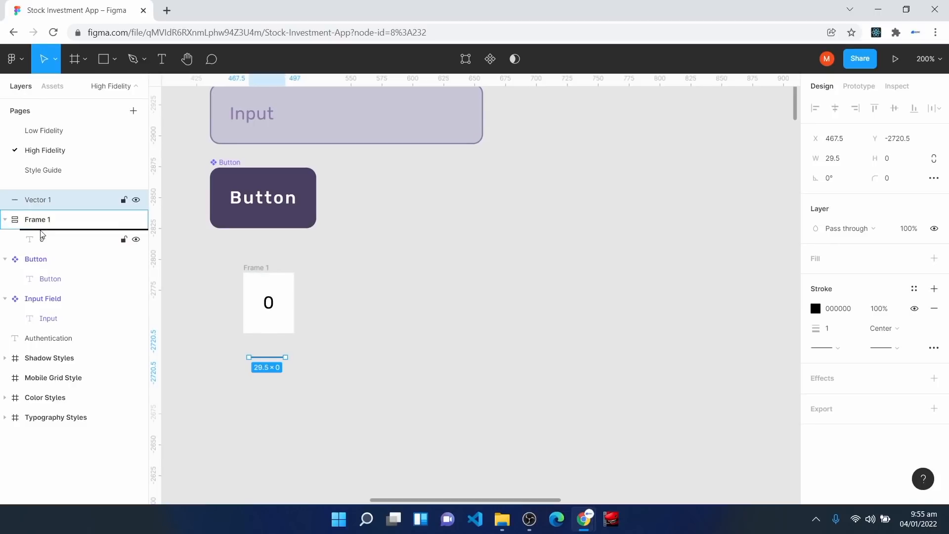
pyautogui.moveTo(42, 234); pyautogui.dragTo(42, 233)
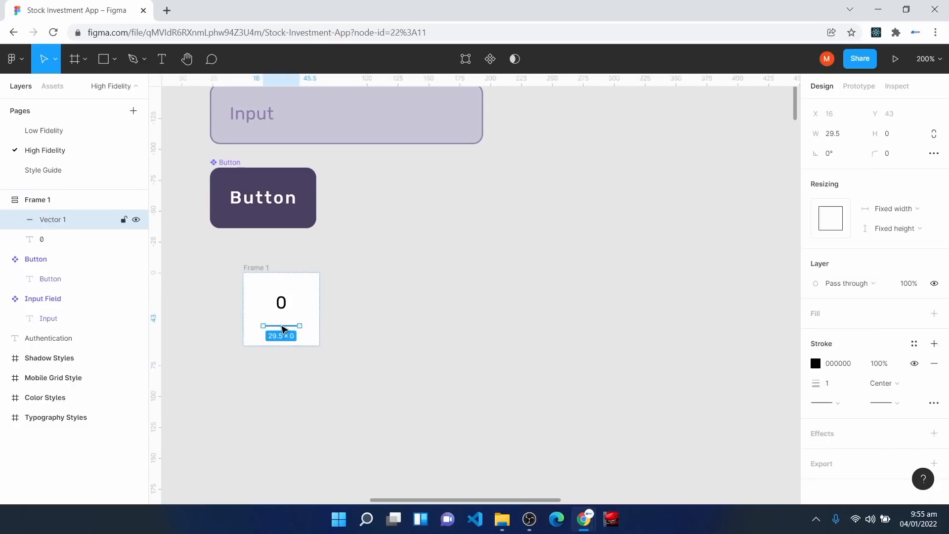
pyautogui.click(285, 333)
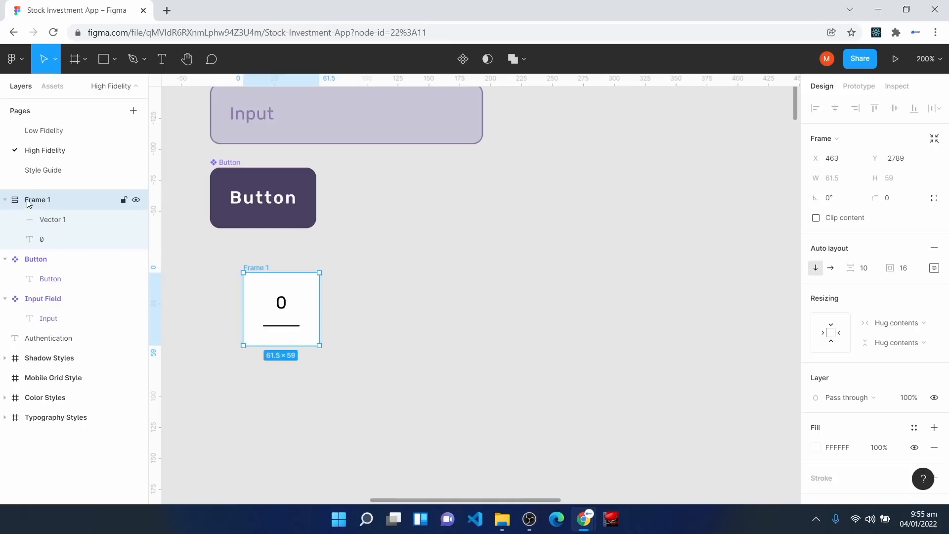
pyautogui.click(50, 221)
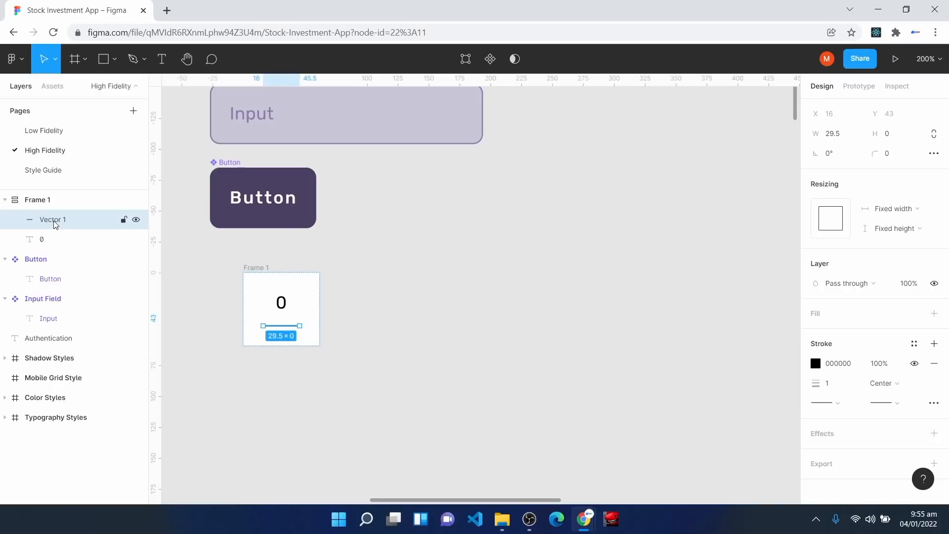
pyautogui.click(911, 213)
pyautogui.click(902, 222)
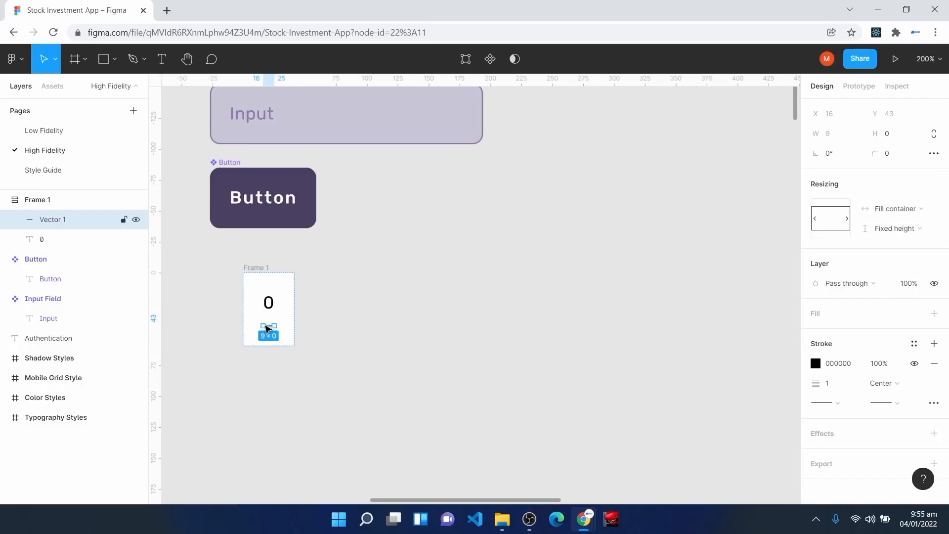
pyautogui.click(278, 367)
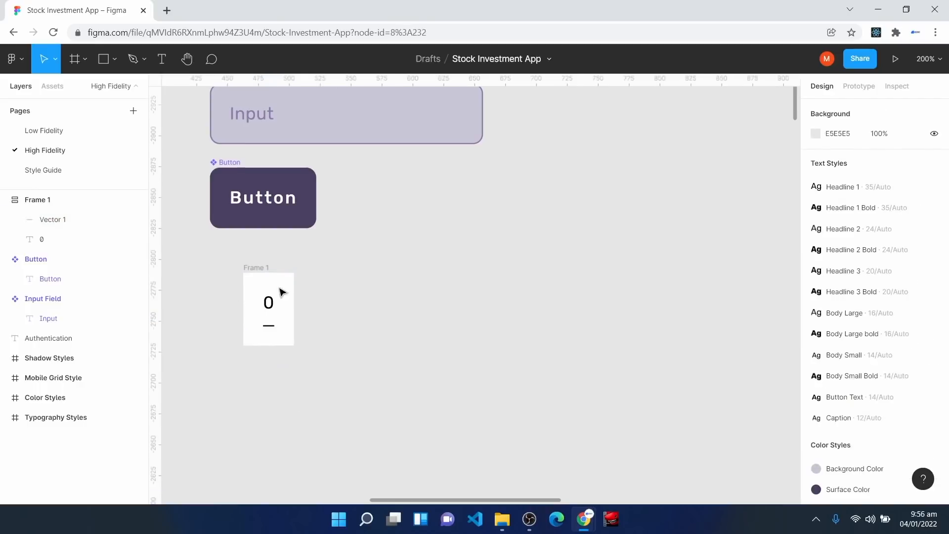
# Step: Set the digit box padding to 8 and give it a fixed 50 px width, making it 50×43
pyautogui.click(253, 275)
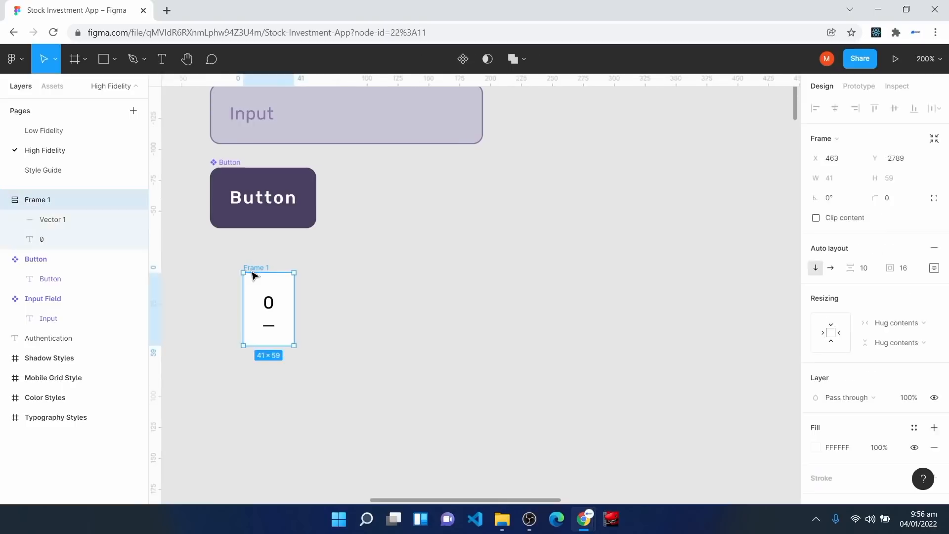
pyautogui.click(915, 272)
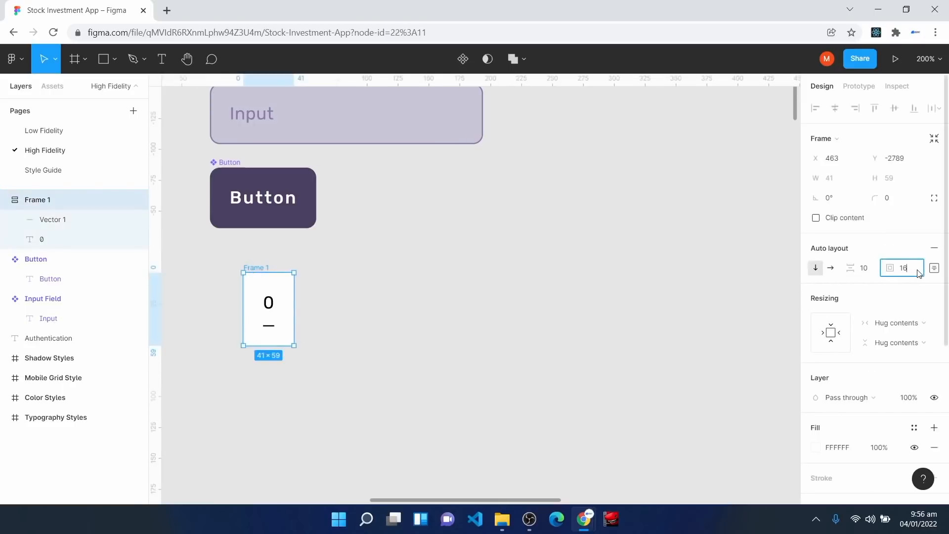
pyautogui.write('8')
pyautogui.press('Return')
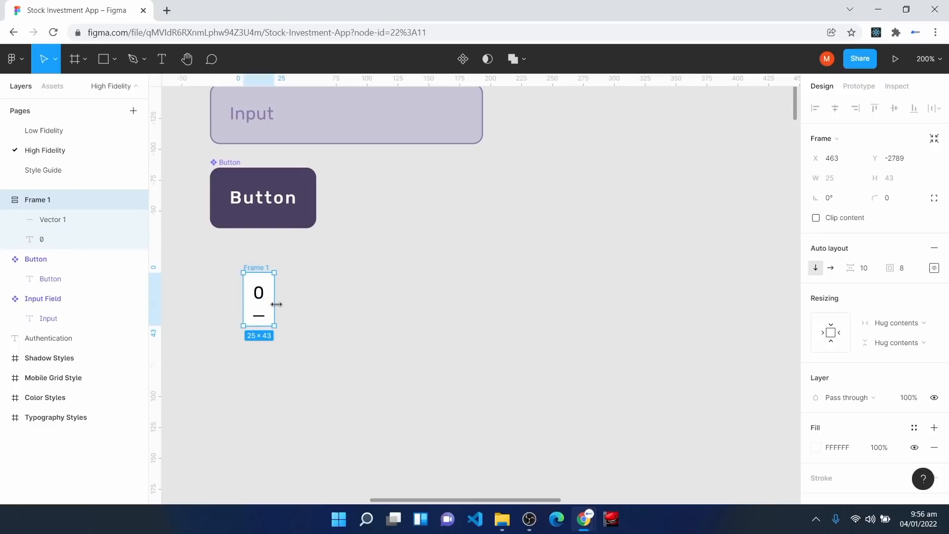
pyautogui.moveTo(276, 304); pyautogui.dragTo(305, 309)
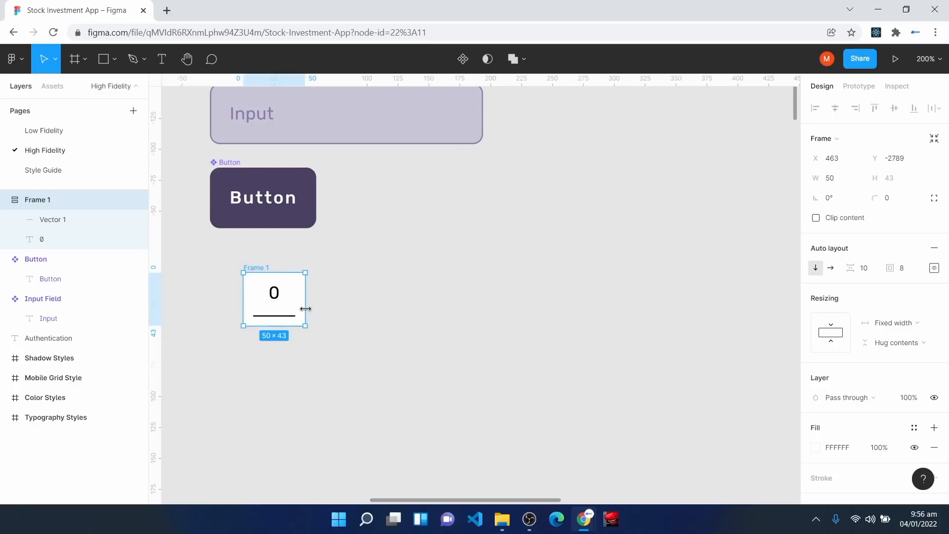
pyautogui.moveTo(250, 297); pyautogui.dragTo(258, 303)
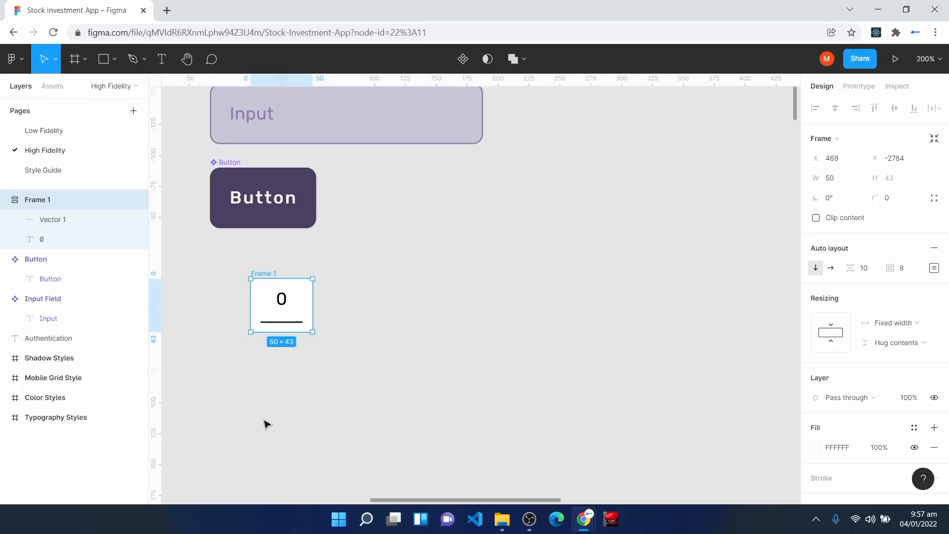
pyautogui.moveTo(265, 304)
pyautogui.mouseDown()
pyautogui.moveTo(257, 317)
pyautogui.moveTo(254, 303)
pyautogui.mouseUp()
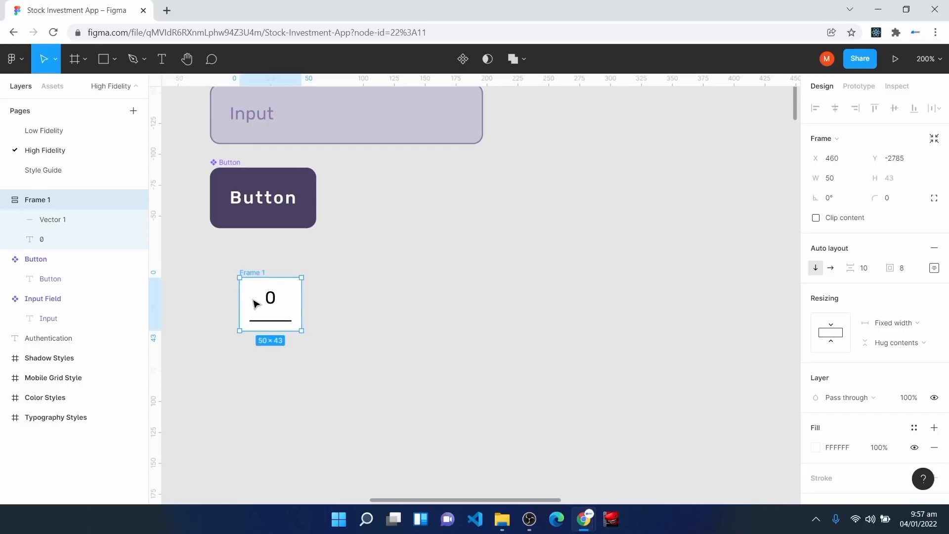
# Step: Wrap the digit box in a horizontal auto-layout Frame 2 with 0 padding, hugging it at 50×43
pyautogui.hotkey('shift', 'a')
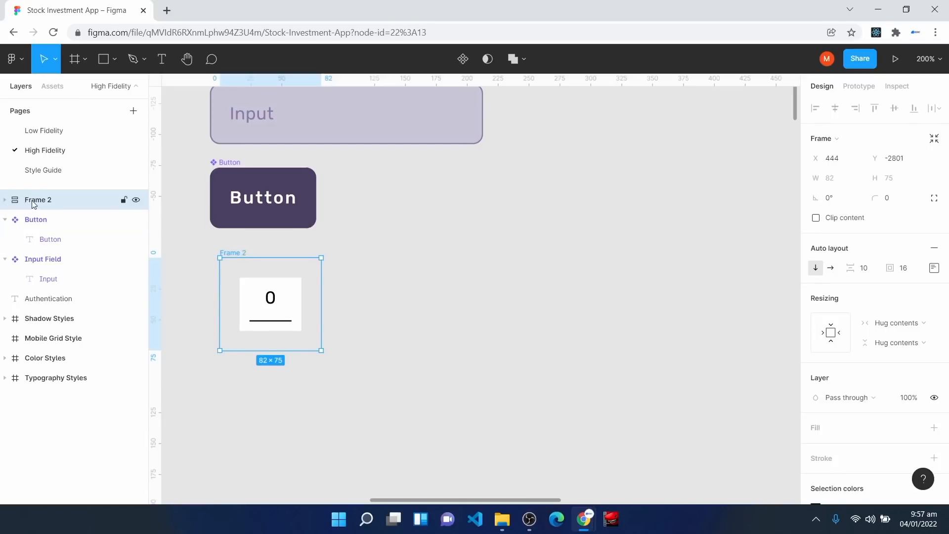
pyautogui.click(832, 268)
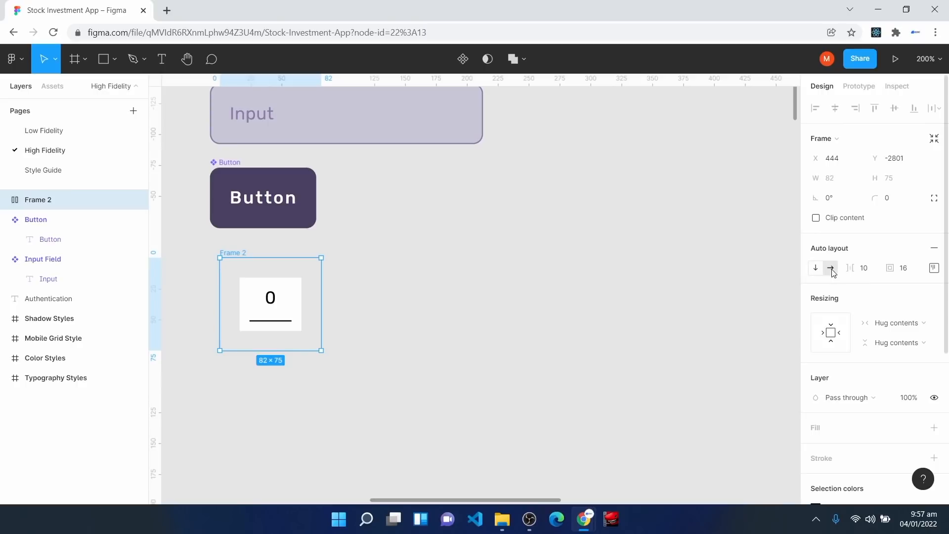
pyautogui.click(907, 273)
pyautogui.write('0')
pyautogui.press('Return')
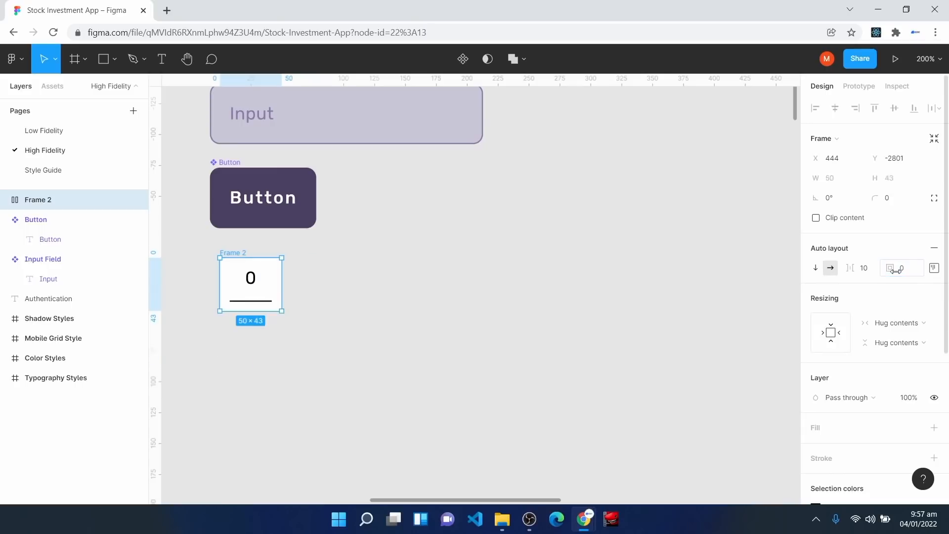
# Step: Duplicate the inner digit box so Frame 2 holds four identical boxes
pyautogui.click(5, 200)
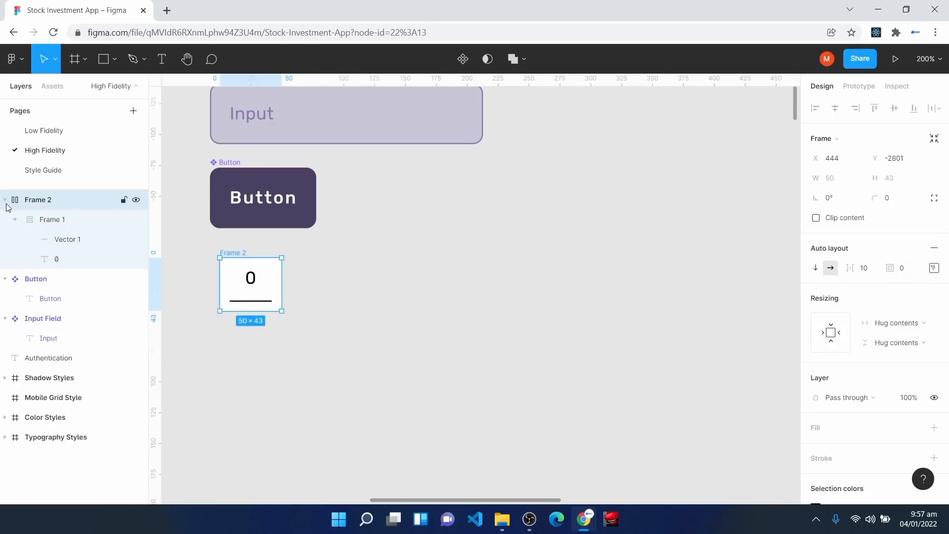
pyautogui.click(55, 221)
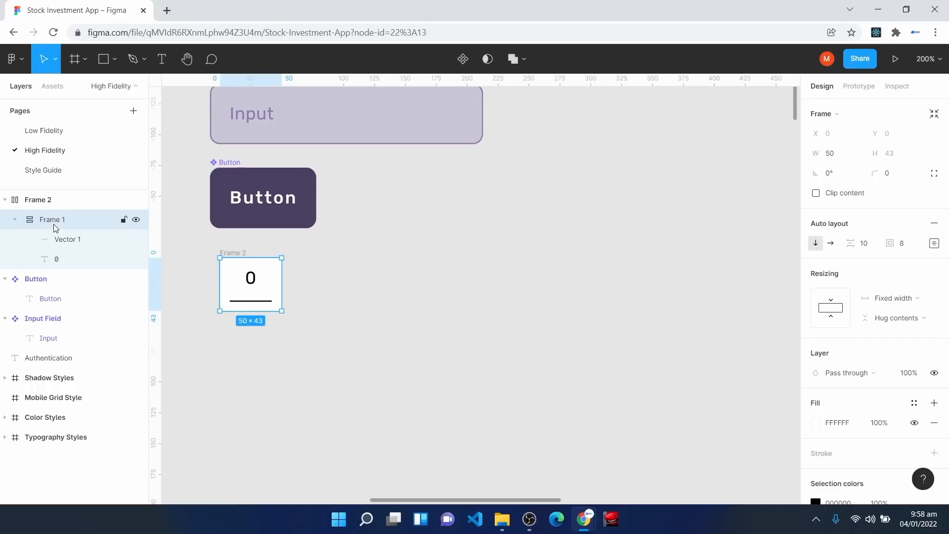
pyautogui.hotkey('ctrl', 'd')
pyautogui.hotkey('ctrl', 'd')
pyautogui.hotkey('ctrl', 'd')
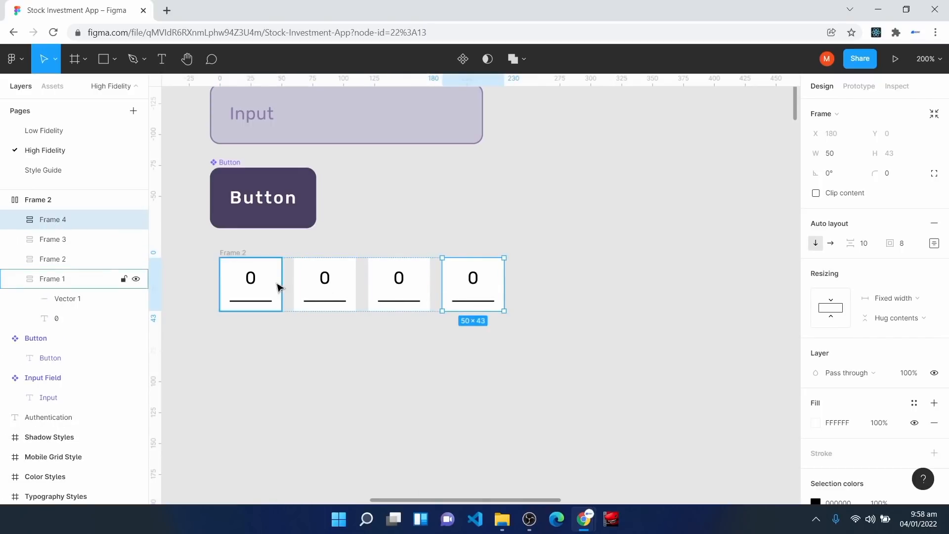
# Step: Set the spacing between the four boxes to 0, keeping the row at 200×43
pyautogui.click(39, 200)
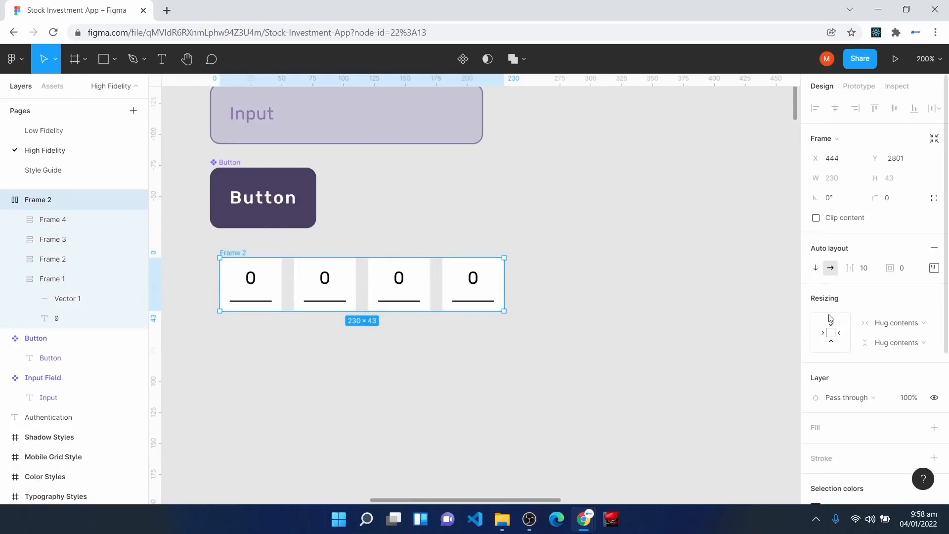
pyautogui.click(866, 270)
pyautogui.write('0')
pyautogui.press('Return')
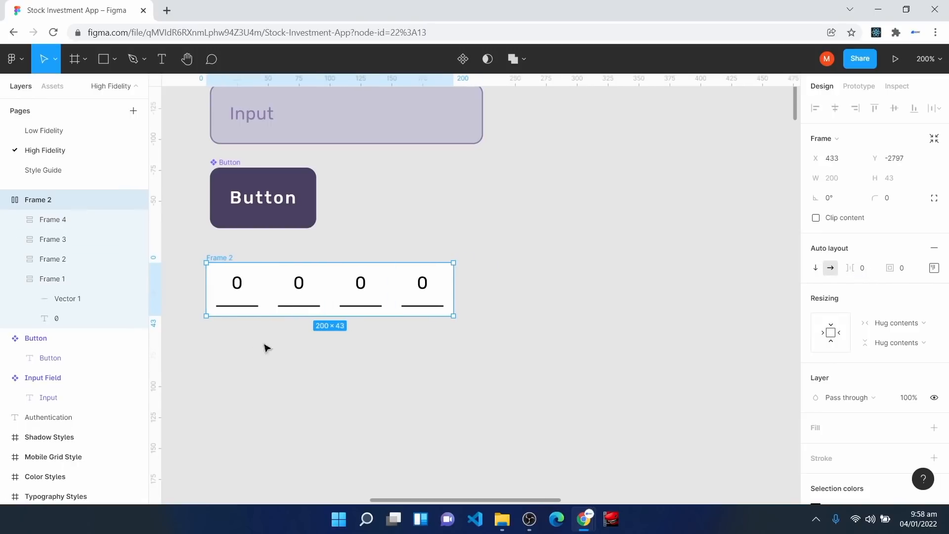
pyautogui.moveTo(266, 282)
pyautogui.mouseDown()
pyautogui.moveTo(269, 308)
pyautogui.moveTo(263, 284)
pyautogui.mouseUp()
pyautogui.moveTo(455, 281); pyautogui.dragTo(517, 283)
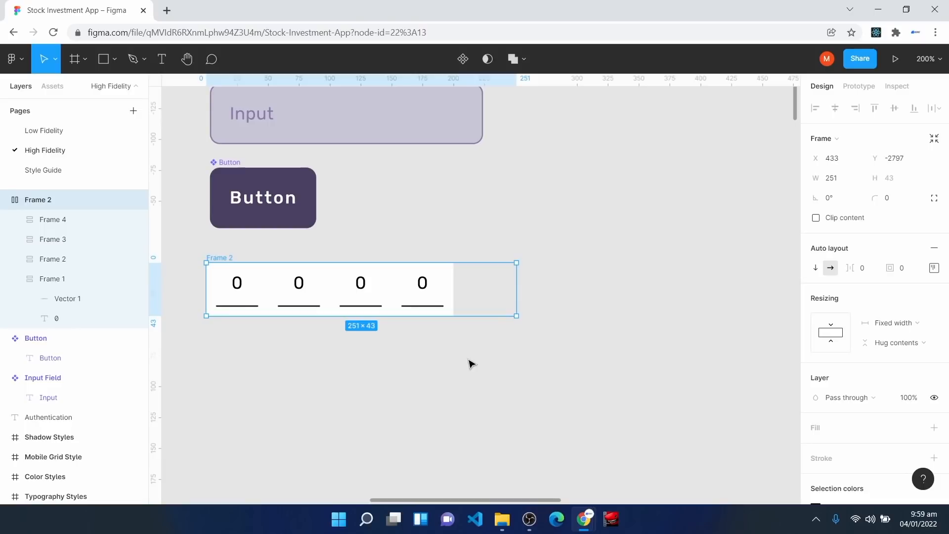
pyautogui.hotkey('ctrl', 'z')
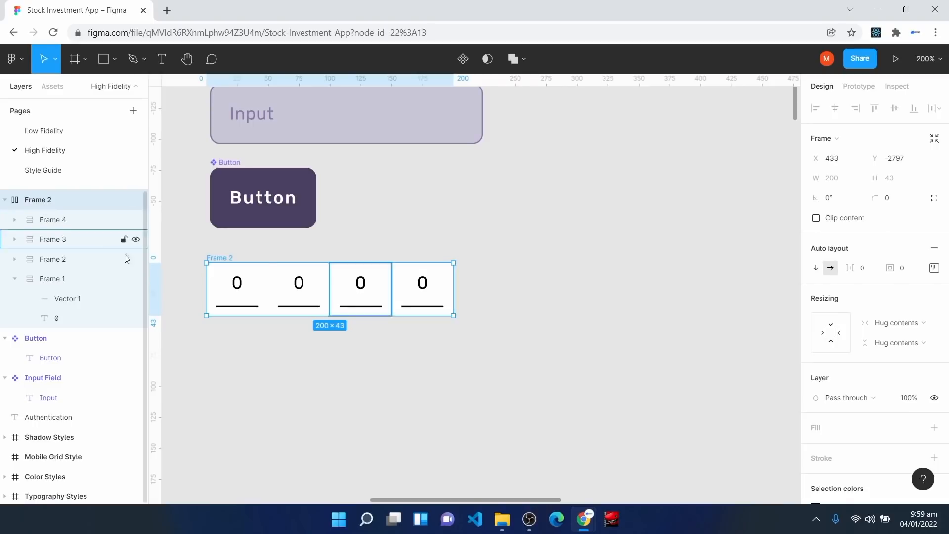
# Step: Set the digit boxes to Fill container width and test by stretching the 200-wide Frame 2 row
pyautogui.click(243, 294)
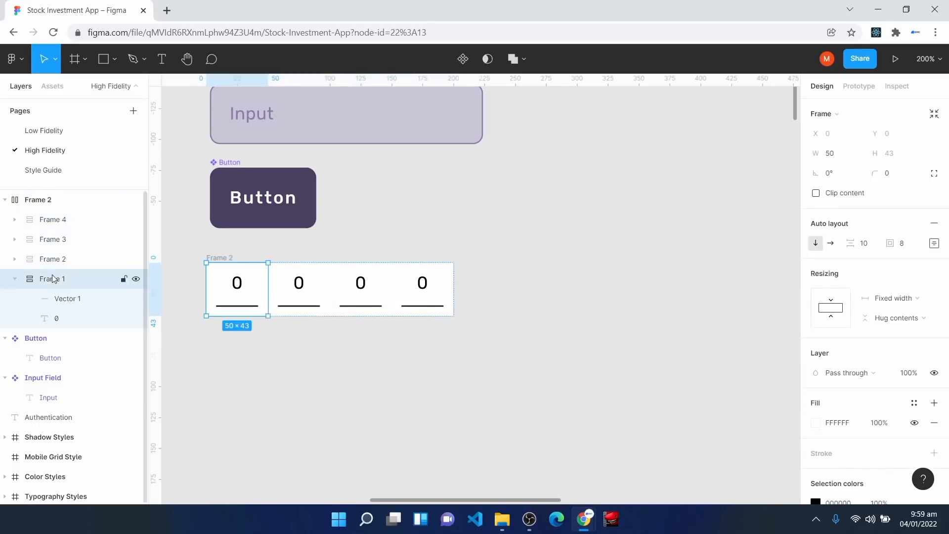
pyautogui.click(902, 299)
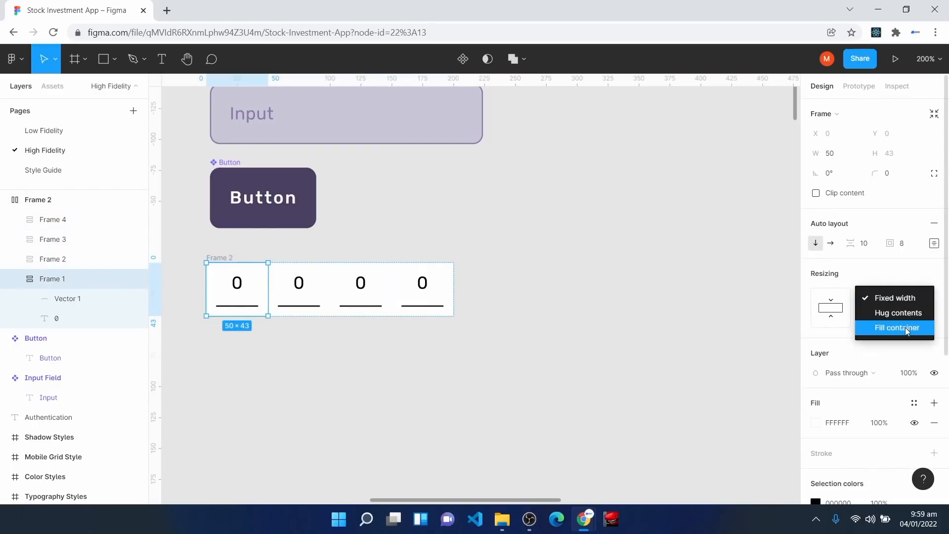
pyautogui.click(906, 328)
pyautogui.click(324, 295)
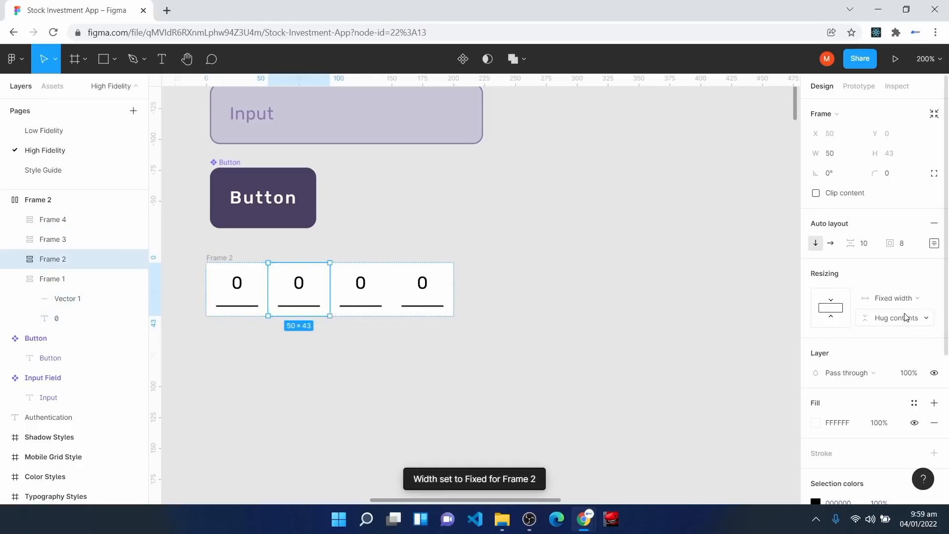
pyautogui.click(898, 299)
pyautogui.click(898, 328)
pyautogui.click(426, 296)
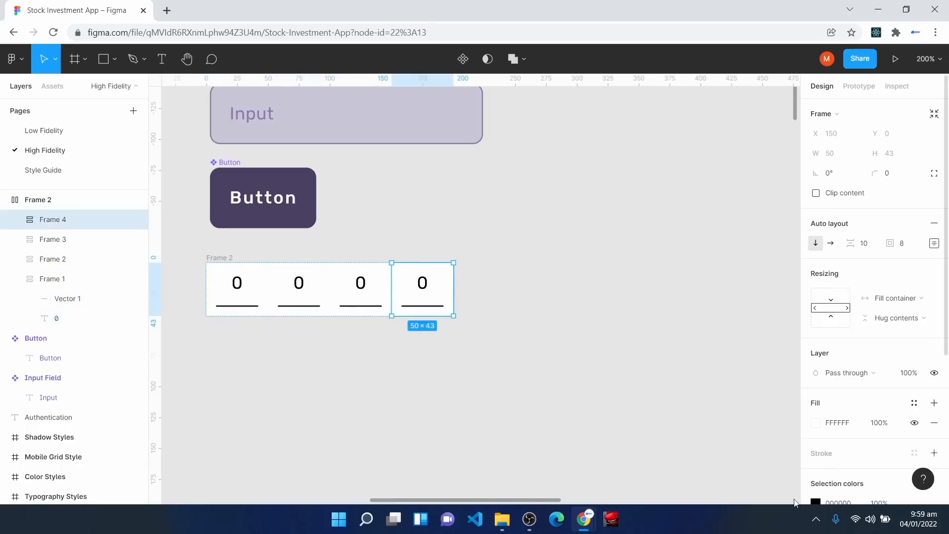
pyautogui.click(49, 205)
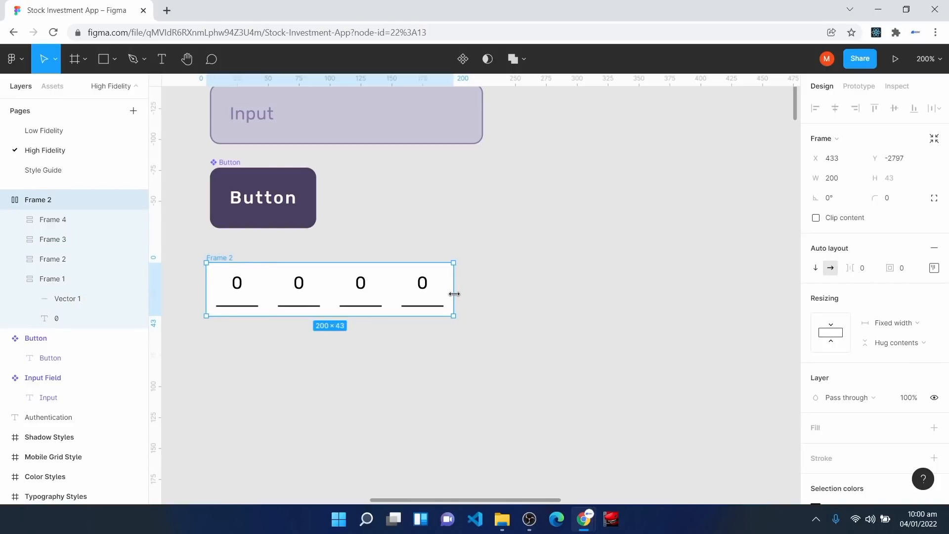
pyautogui.moveTo(454, 295)
pyautogui.mouseDown()
pyautogui.moveTo(539, 299)
pyautogui.moveTo(438, 289)
pyautogui.moveTo(527, 289)
pyautogui.moveTo(453, 289)
pyautogui.mouseUp()
pyautogui.moveTo(265, 292); pyautogui.dragTo(269, 282)
# Step: Rename Frame 2 to 'Verification Input' and convert it into a component
pyautogui.rightClick(52, 199)
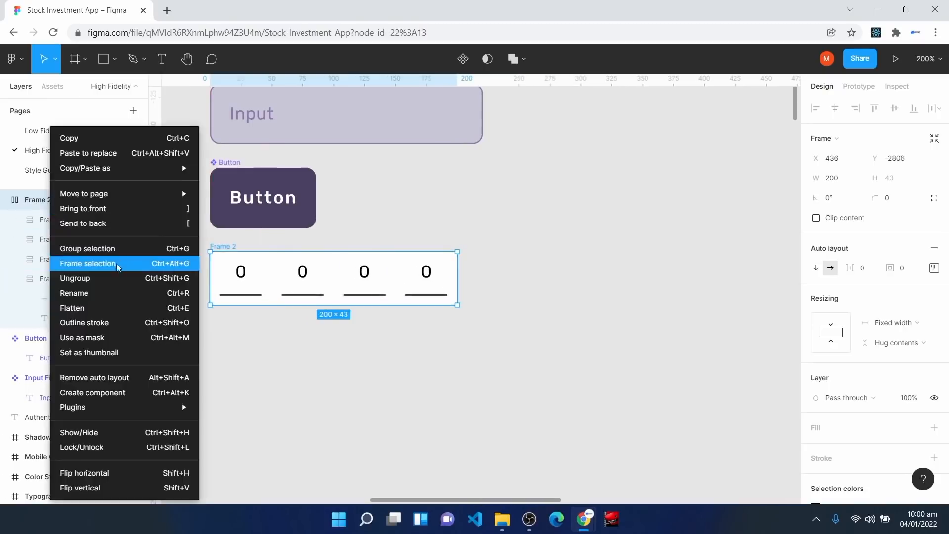
pyautogui.click(113, 292)
pyautogui.write('Verification')
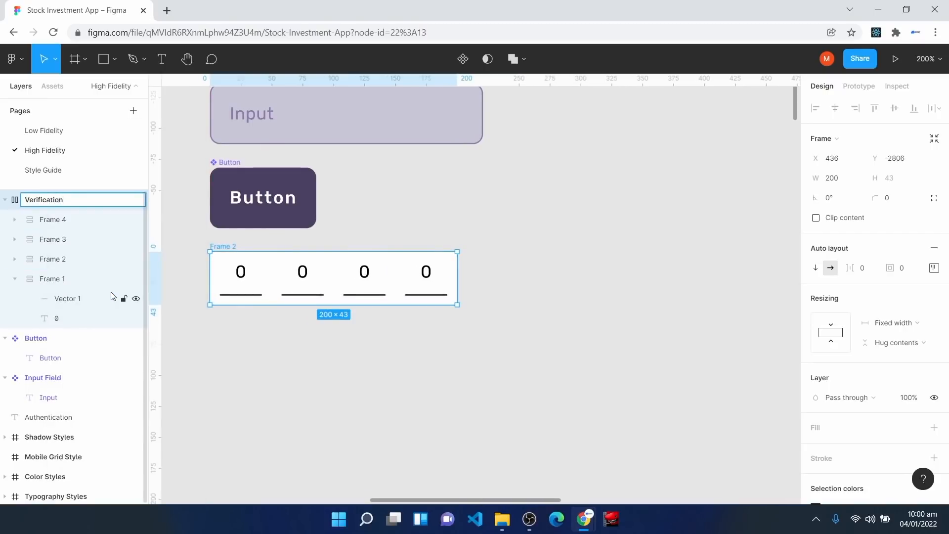
pyautogui.write(' Input')
pyautogui.press('Return')
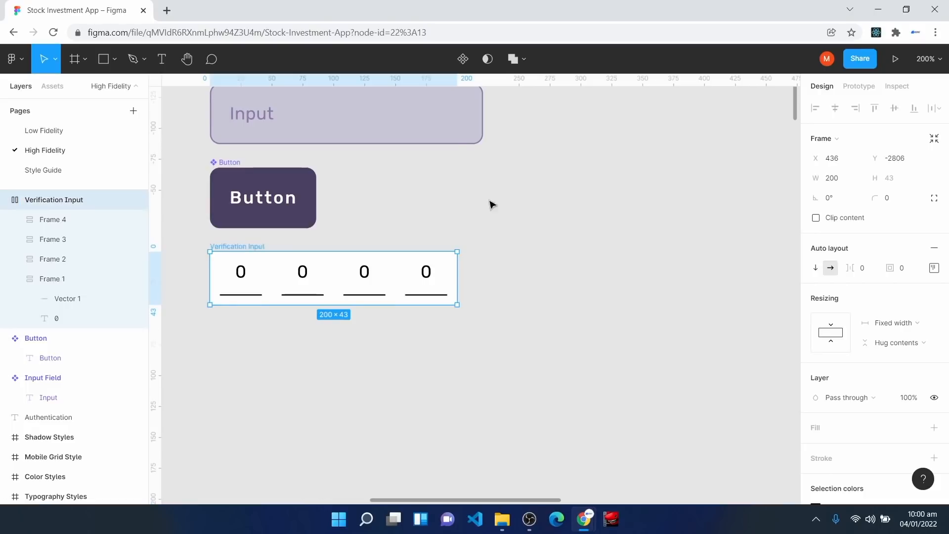
pyautogui.click(462, 60)
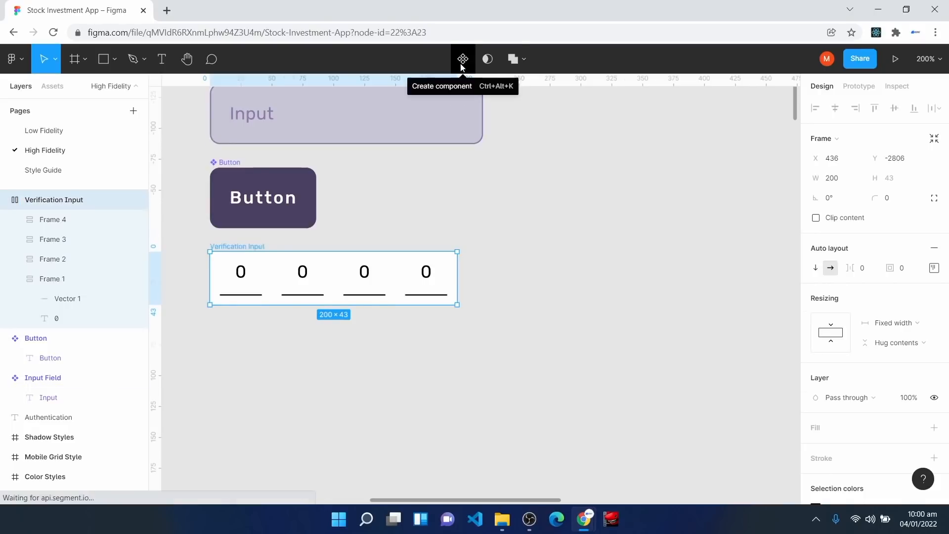
pyautogui.press('Escape')
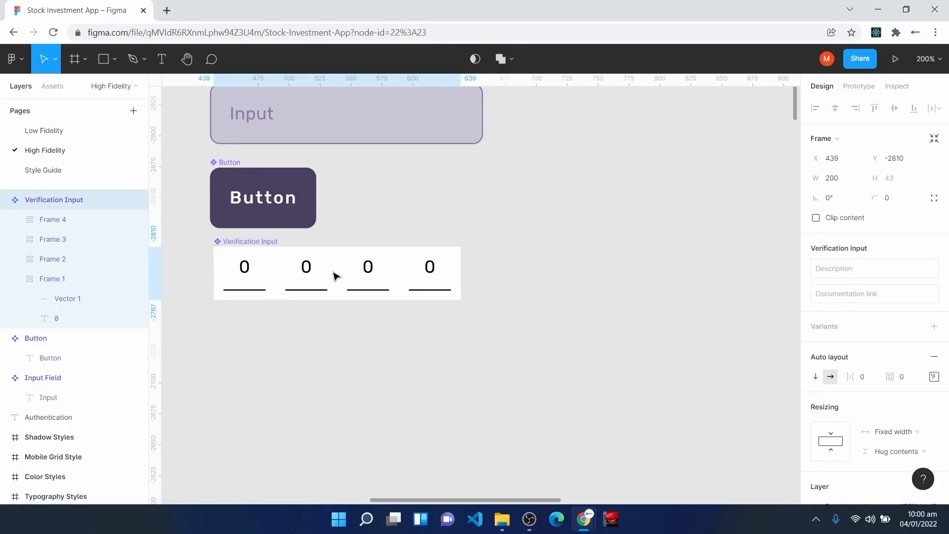
pyautogui.scroll(2, 333, 363)
pyautogui.scroll(1, 335, 365)
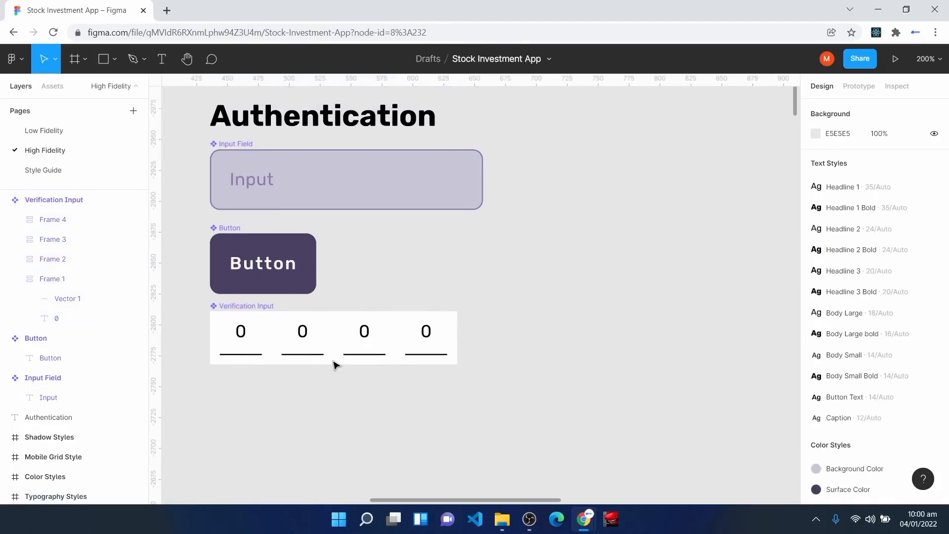
pyautogui.scroll(1, 336, 366)
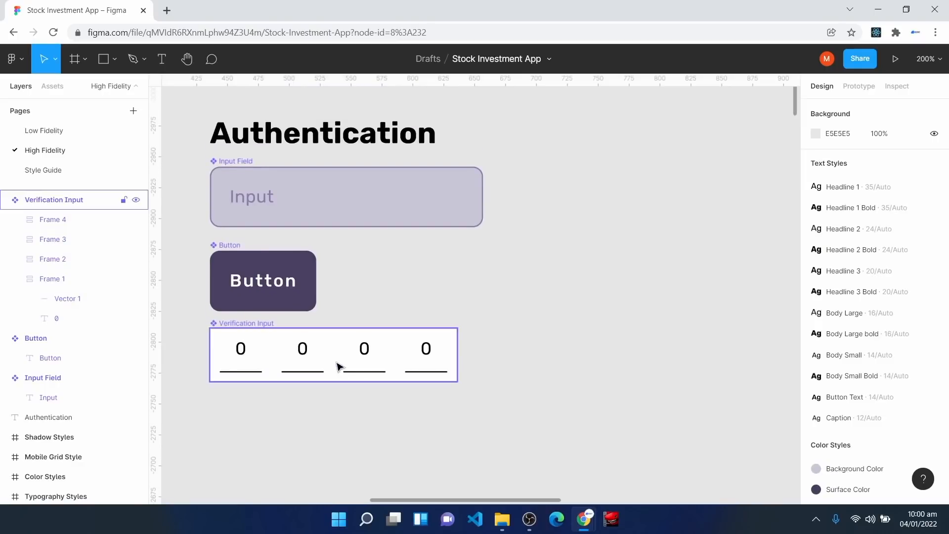
pyautogui.press('-')
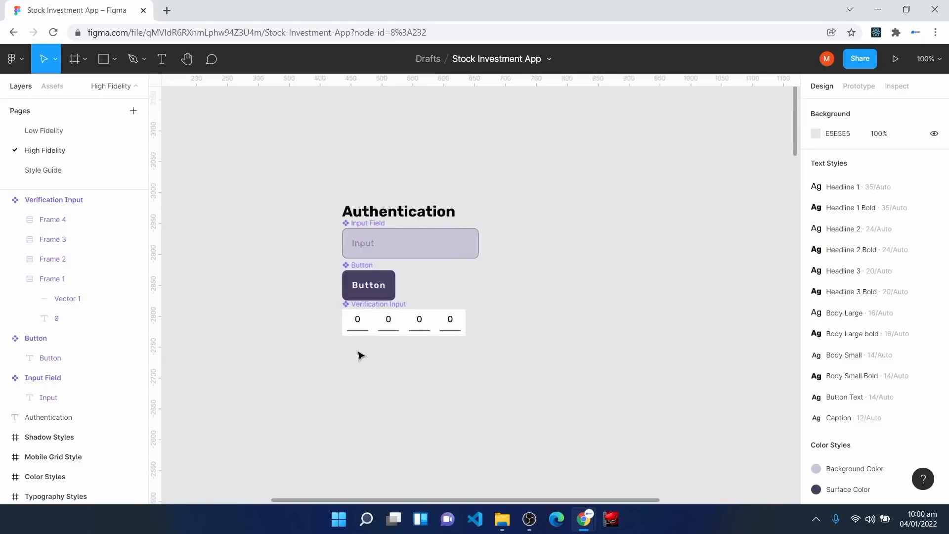
# Step: Add an 'Authentication HIFI Screen' text label in empty space right of the components
pyautogui.press('space')
pyautogui.moveTo(622, 360); pyautogui.dragTo(451, 297)
pyautogui.write('Autheni')
pyautogui.write('tc')
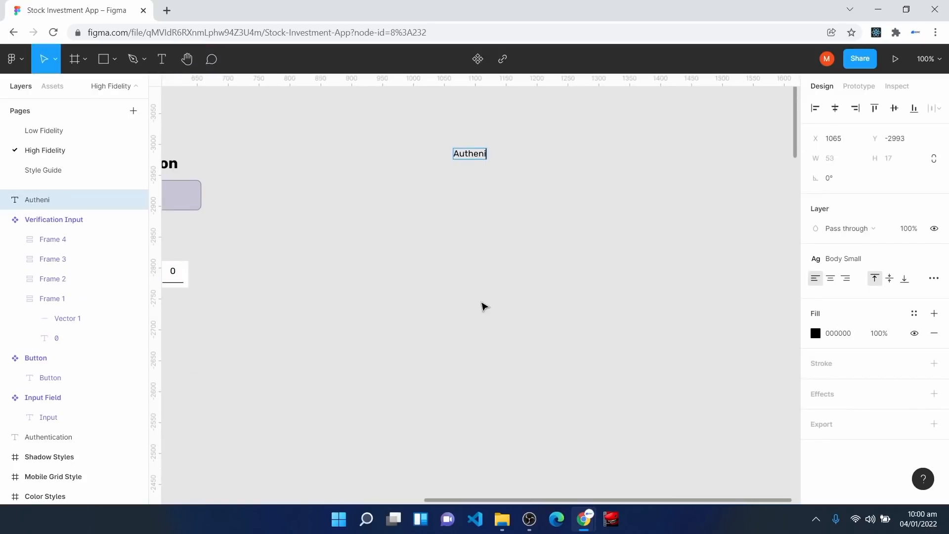
pyautogui.press('BackSpace')
pyautogui.press('BackSpace')
pyautogui.press('BackSpace')
pyautogui.write('tication HIFIF')
pyautogui.press('BackSpace')
pyautogui.write('Screen')
pyautogui.press('Return')
pyautogui.press('Escape')
# Step: Add a 428×926 iPhone 13 Pro Max frame below the label and name it Splash
pyautogui.press('f')
pyautogui.click(841, 148)
pyautogui.moveTo(630, 200); pyautogui.dragTo(532, 327)
pyautogui.rightClick(54, 200)
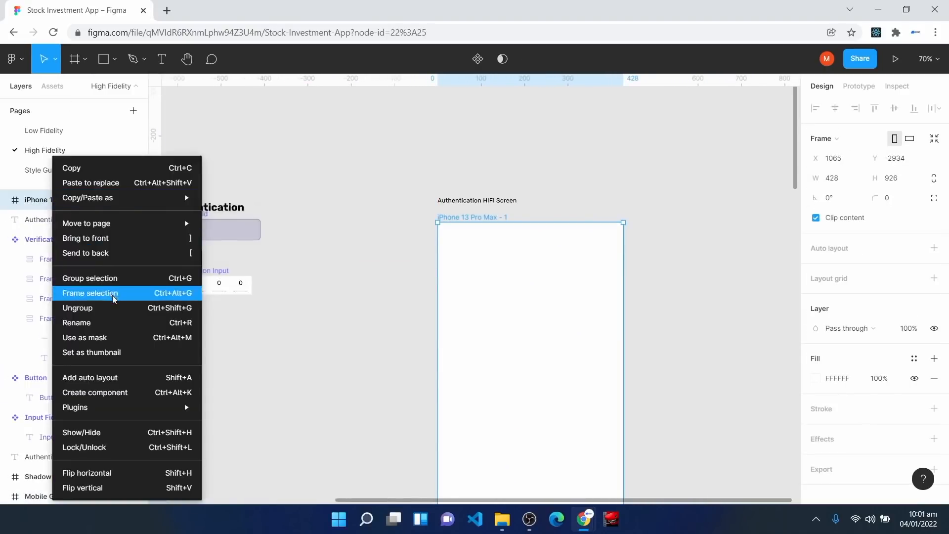
pyautogui.click(121, 318)
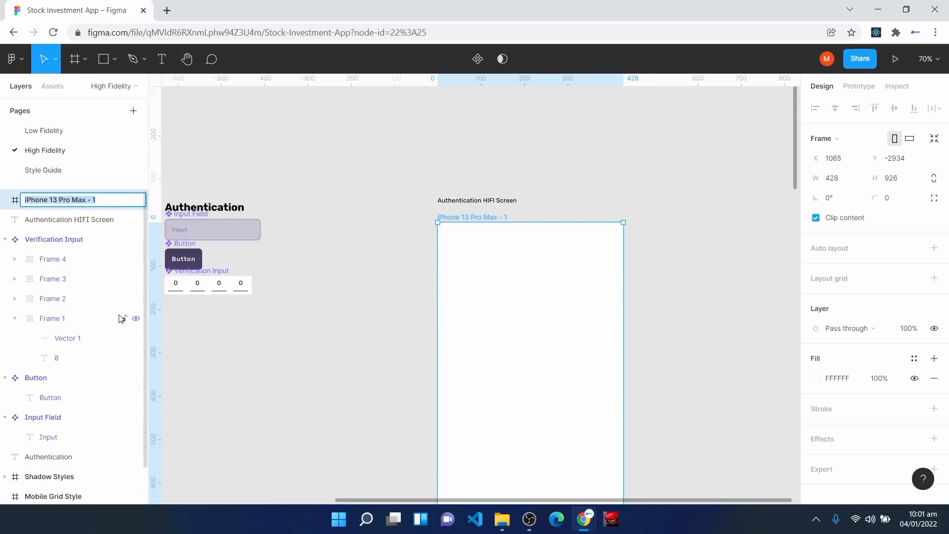
pyautogui.write('Spalash')
pyautogui.press('Return')
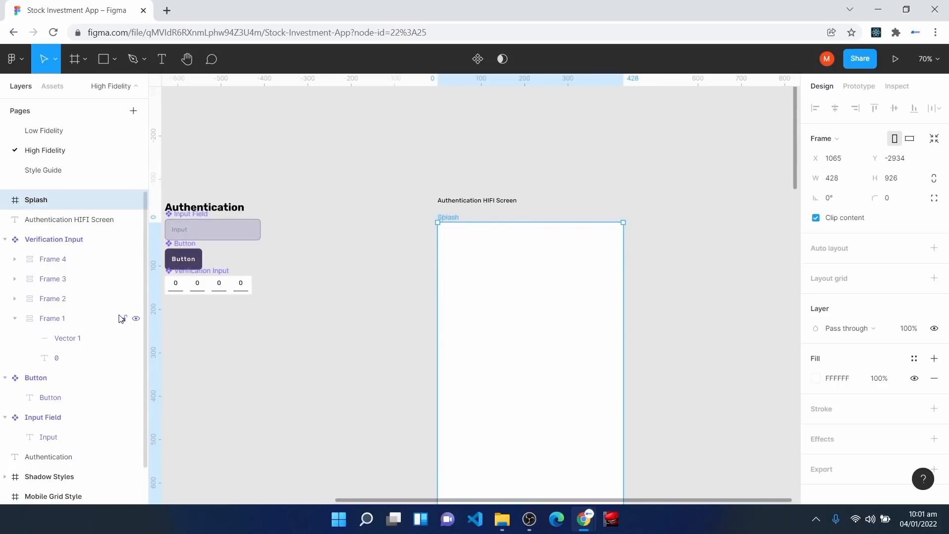
pyautogui.scroll(-2, 472, 307)
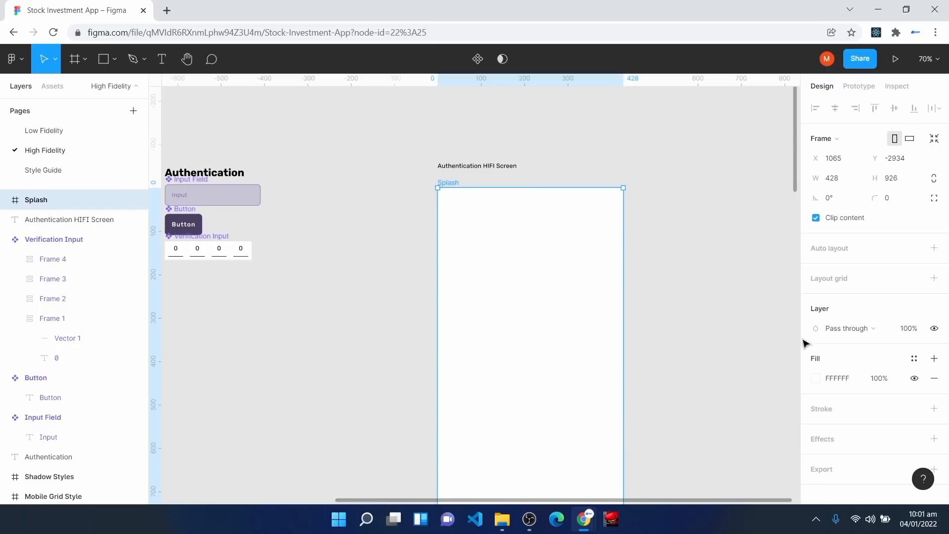
# Step: Fill the Splash frame with the Surface Color style
pyautogui.click(914, 360)
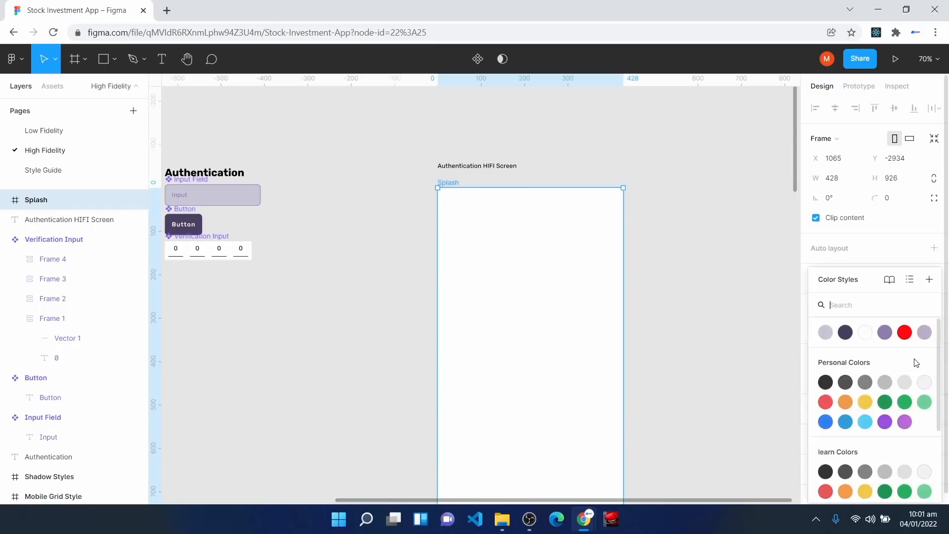
pyautogui.click(846, 333)
pyautogui.scroll(-3, 746, 361)
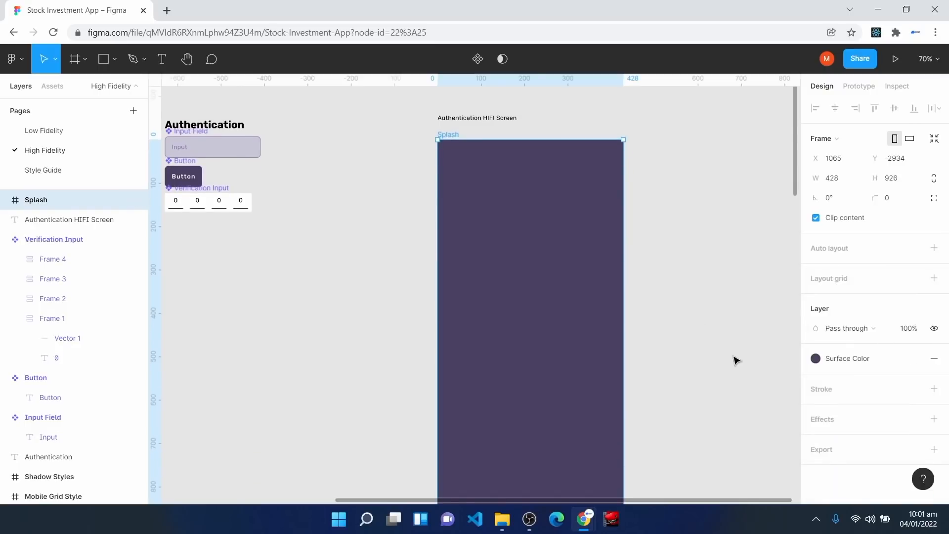
# Step: Add a 'VXST' text layer inside the Splash frame near its middle
pyautogui.click(162, 61)
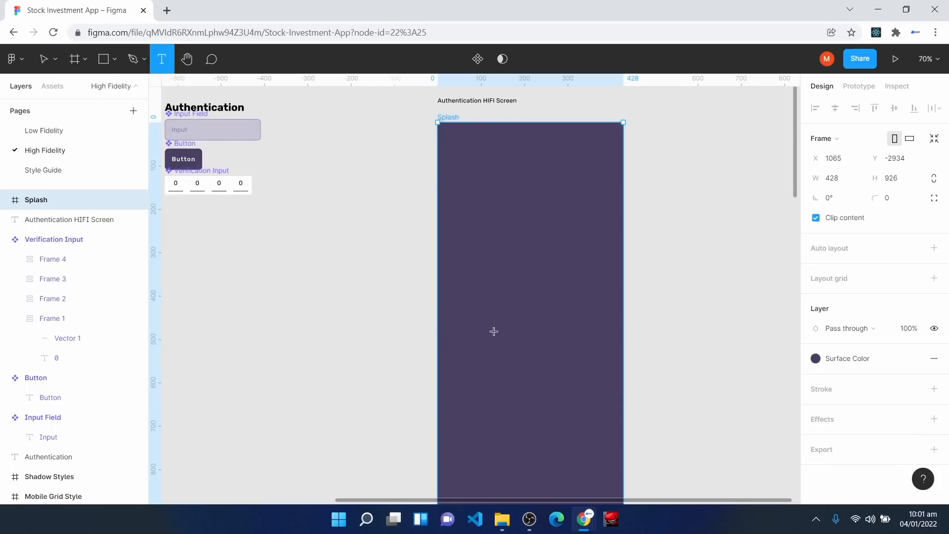
pyautogui.hotkey('shift', '0')
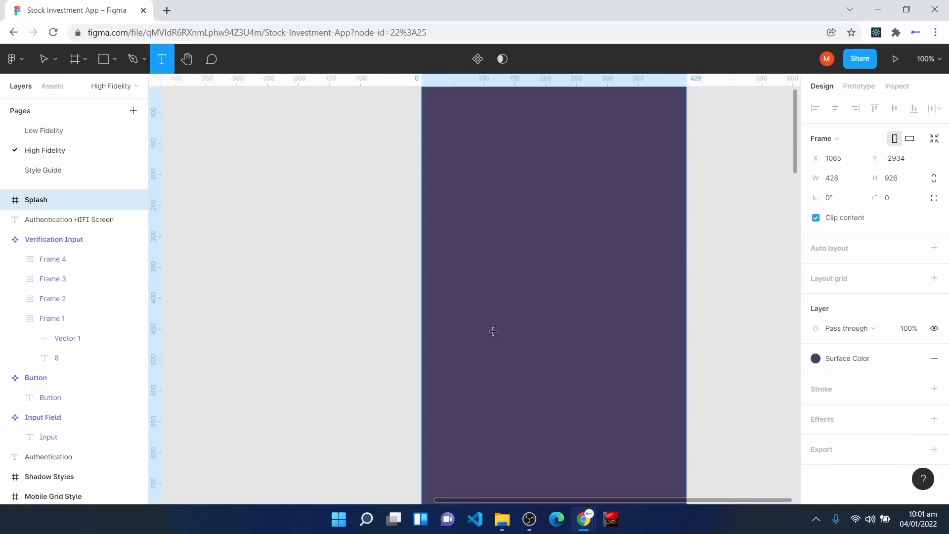
pyautogui.click(517, 292)
pyautogui.write('vX')
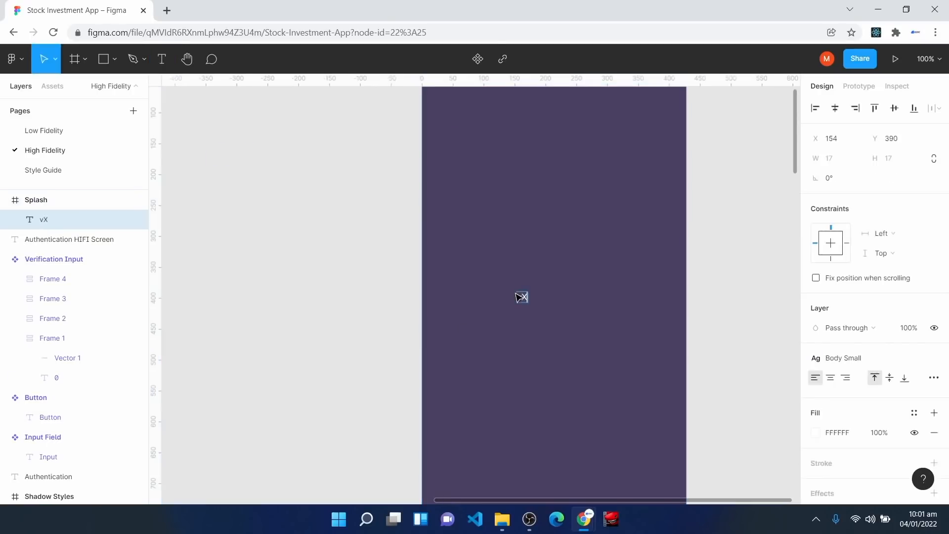
pyautogui.write('ST')
pyautogui.press('Home')
pyautogui.press('Delete')
pyautogui.write('V')
pyautogui.click(562, 348)
pyautogui.moveTo(530, 301); pyautogui.dragTo(557, 327)
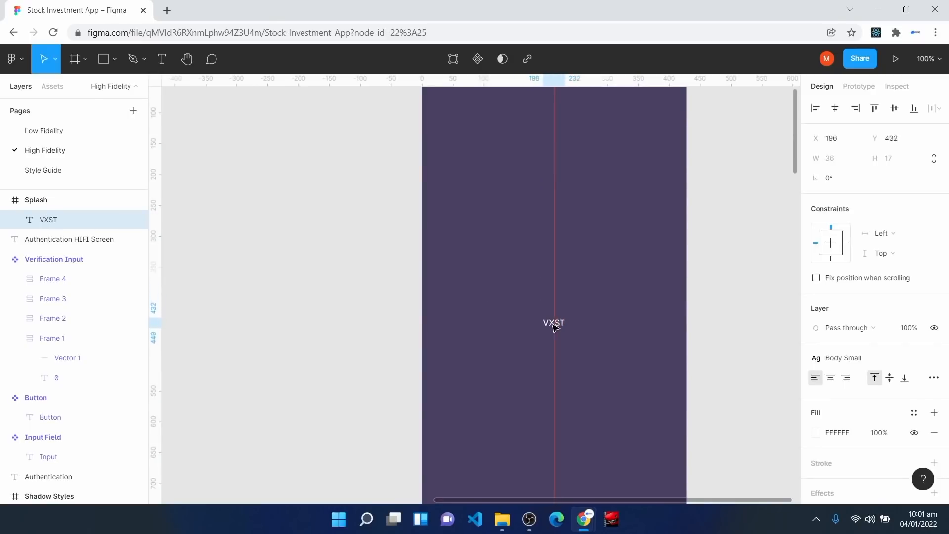
# Step: Style VXST as Headline 2 Bold and centre it horizontally and vertically in the frame
pyautogui.click(857, 359)
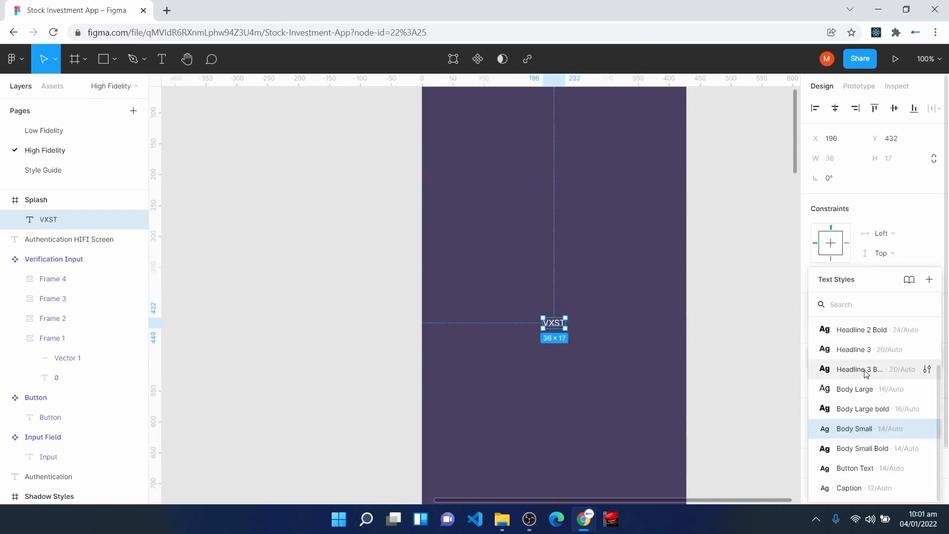
pyautogui.click(866, 386)
pyautogui.click(866, 366)
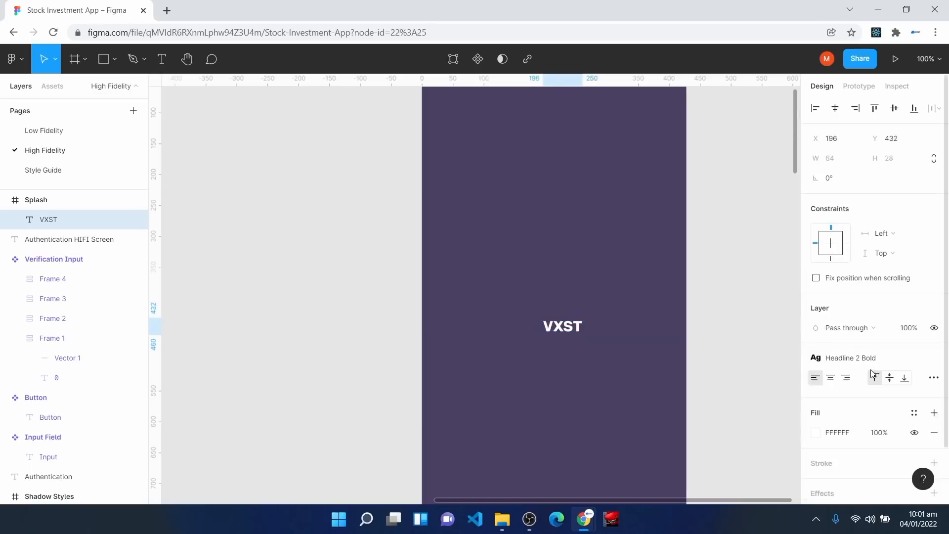
pyautogui.moveTo(561, 333); pyautogui.dragTo(554, 338)
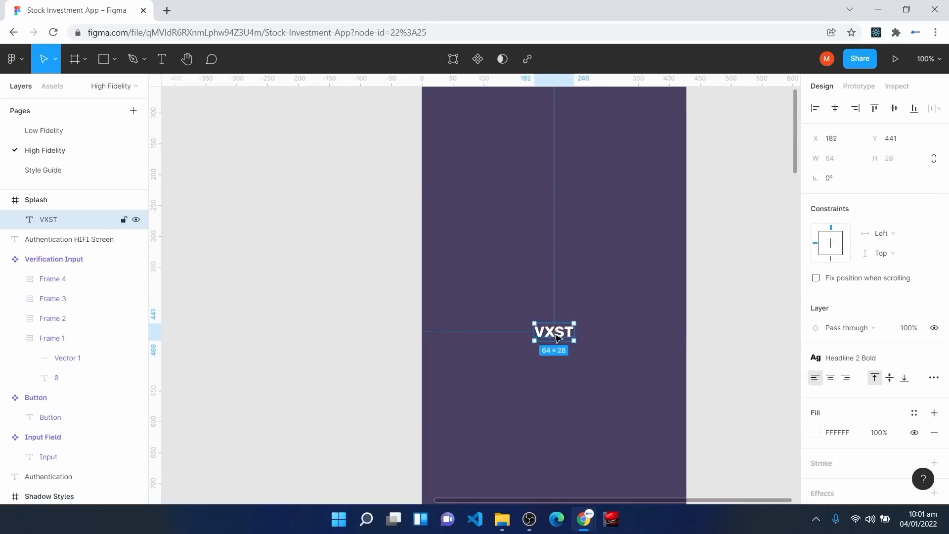
pyautogui.click(832, 114)
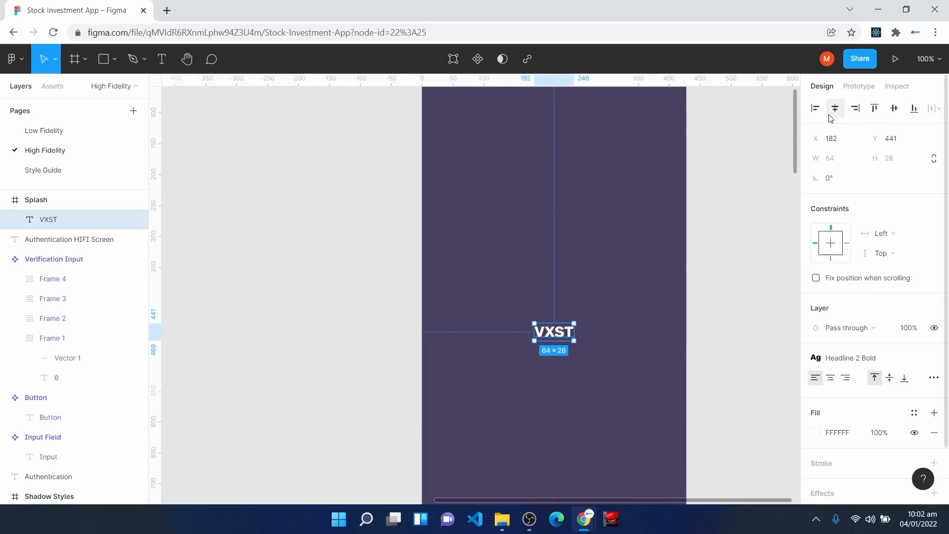
pyautogui.click(894, 108)
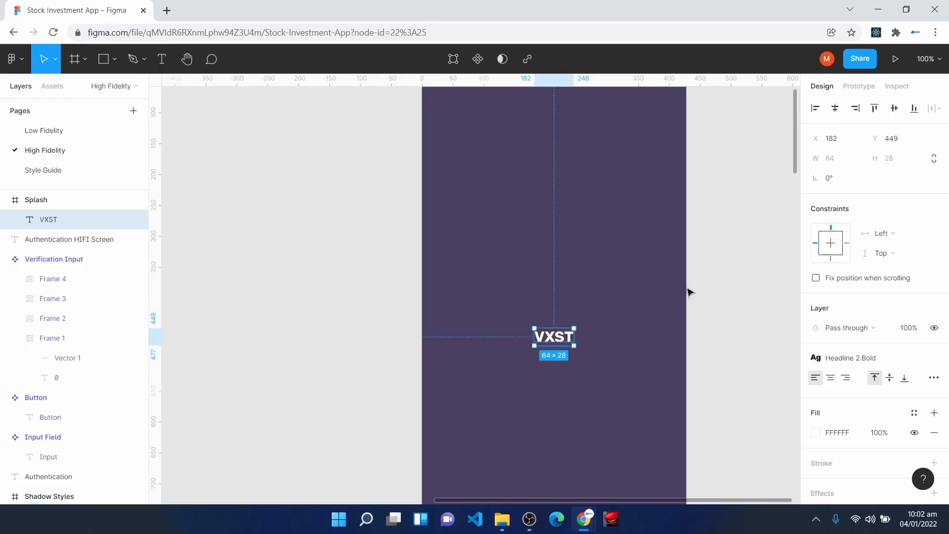
pyautogui.scroll(2, 678, 297)
pyautogui.click(348, 151)
pyautogui.click(433, 99)
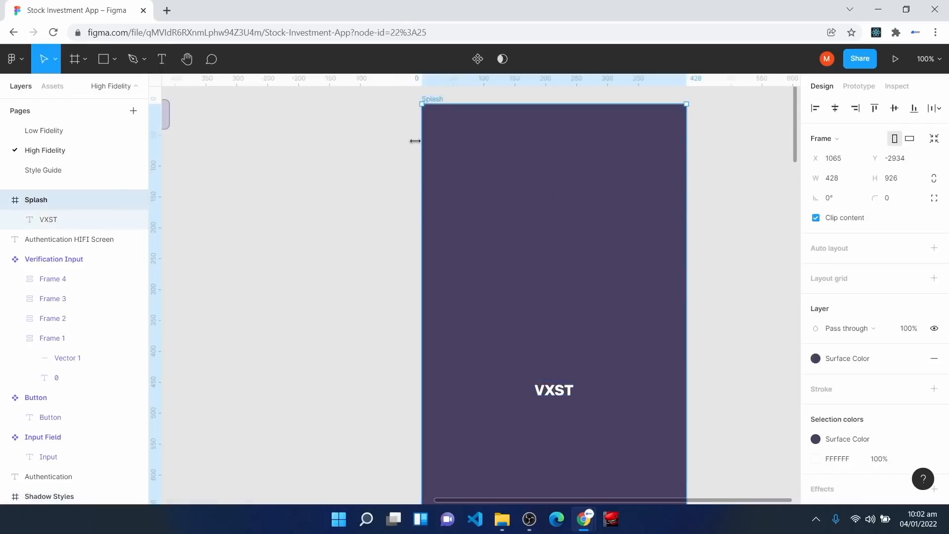
# Step: Duplicate the Splash frame and delete the VXST text from the copy
pyautogui.scroll(3, 354, 267)
pyautogui.moveTo(551, 305); pyautogui.dragTo(551, 298)
pyautogui.moveTo(618, 501); pyautogui.dragTo(734, 509)
pyautogui.scroll(-1, 595, 315)
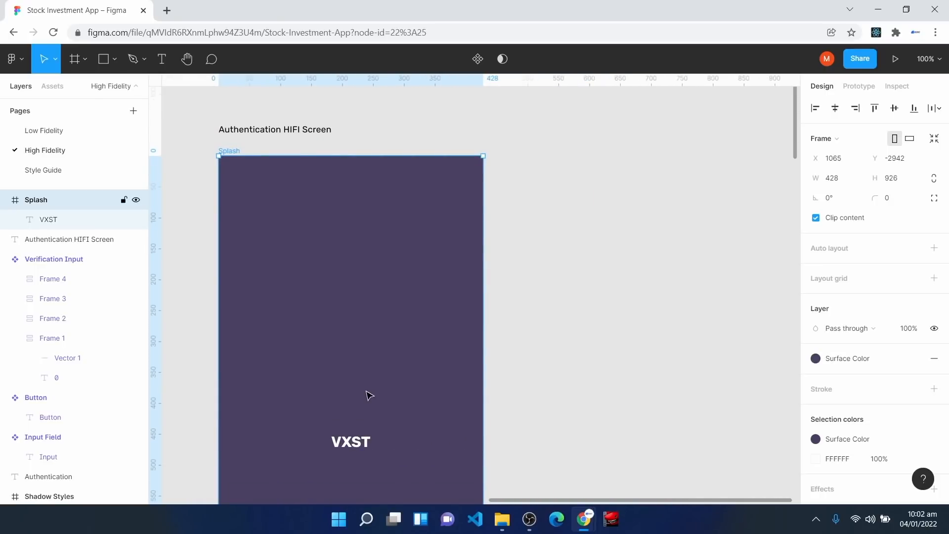
pyautogui.hotkey('ctrl', 'd')
pyautogui.scroll(-1, 638, 386)
pyautogui.click(639, 427)
pyautogui.press('Delete')
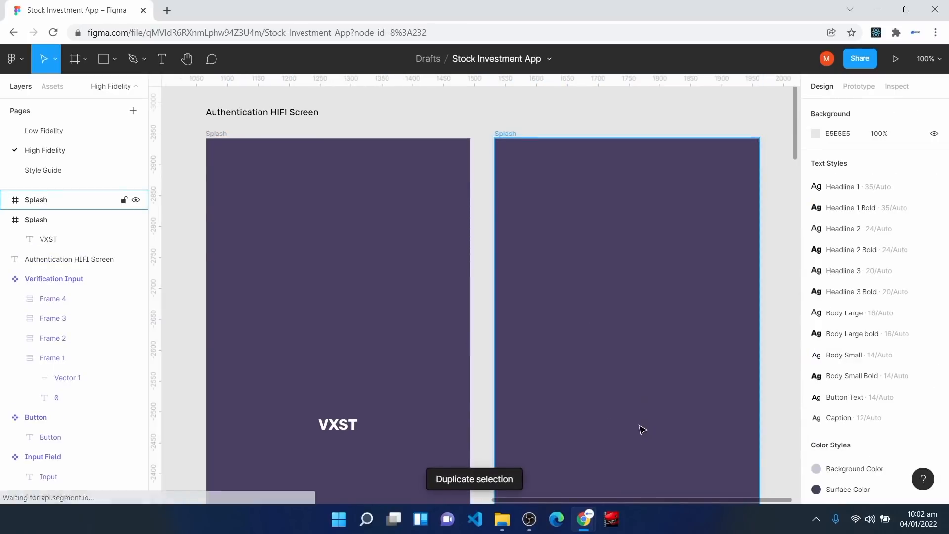
pyautogui.click(632, 384)
# Step: Fill the duplicated frame white with the Surface Text Color style
pyautogui.scroll(-3, 632, 384)
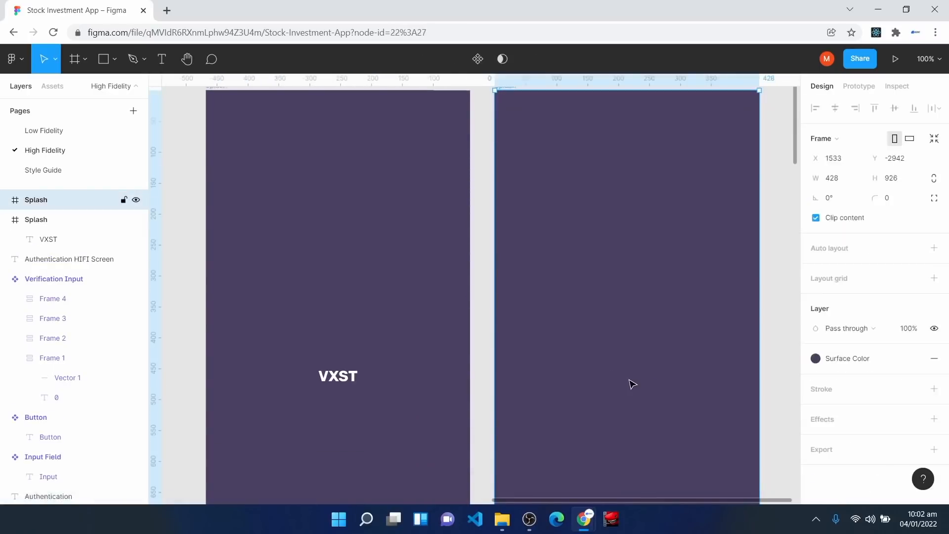
pyautogui.click(848, 358)
pyautogui.click(865, 332)
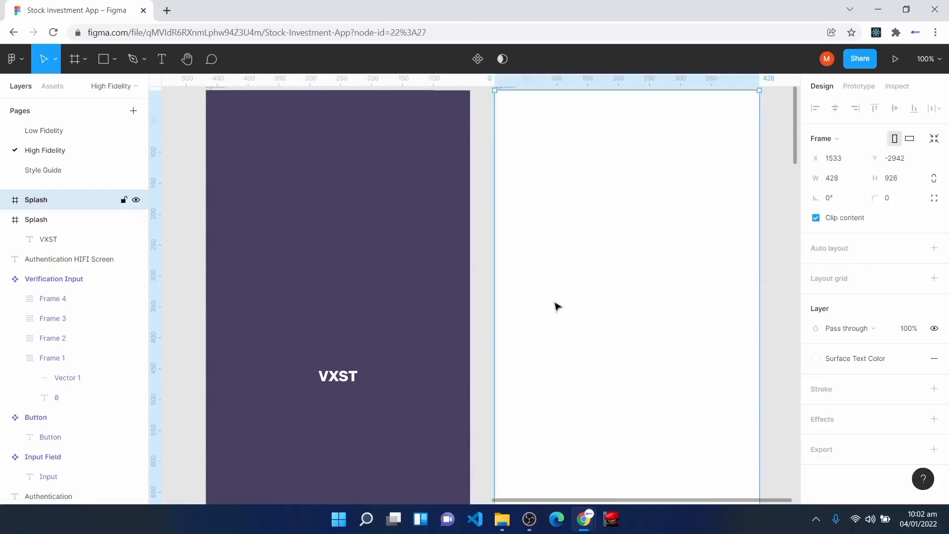
# Step: Rename the duplicated frame's layer to 'Auth Selection'
pyautogui.rightClick(58, 201)
pyautogui.click(110, 319)
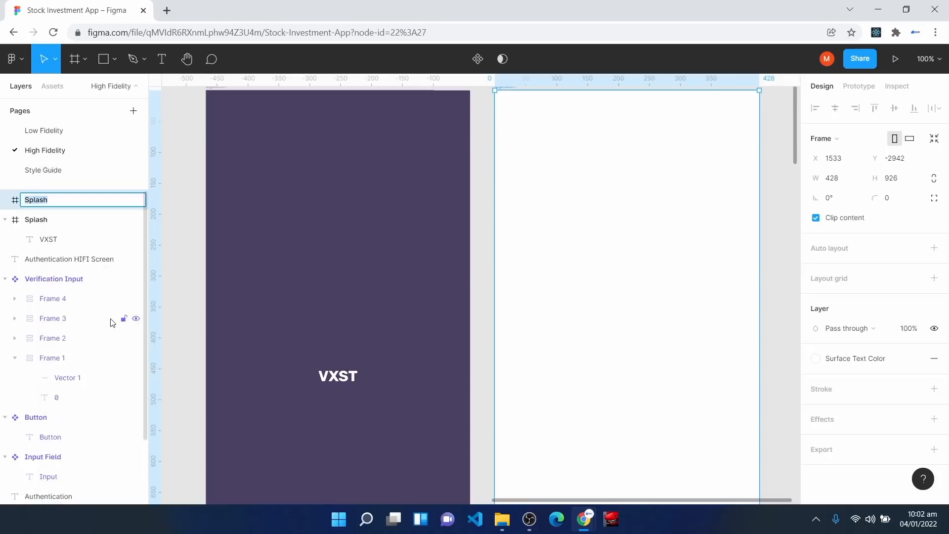
pyautogui.write('Auth Selection')
pyautogui.press('Return')
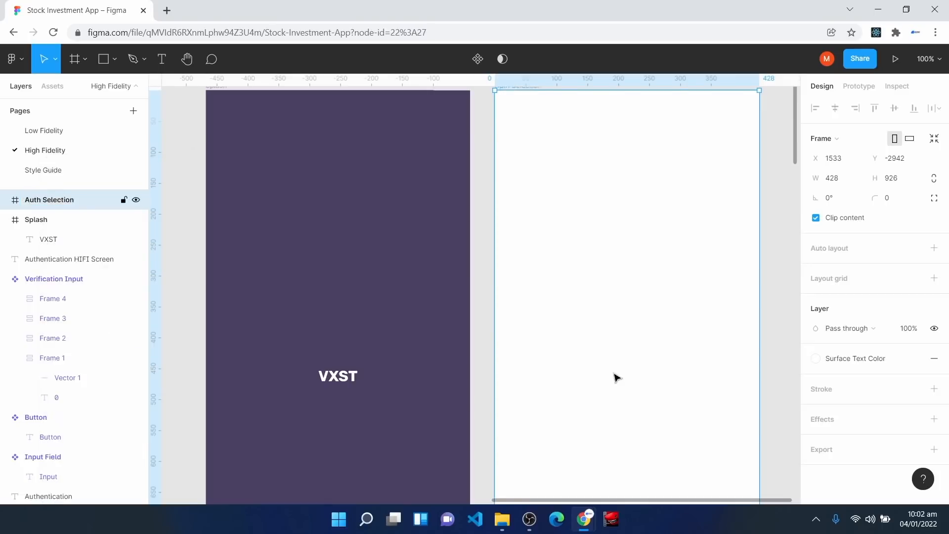
pyautogui.moveTo(678, 500); pyautogui.dragTo(711, 509)
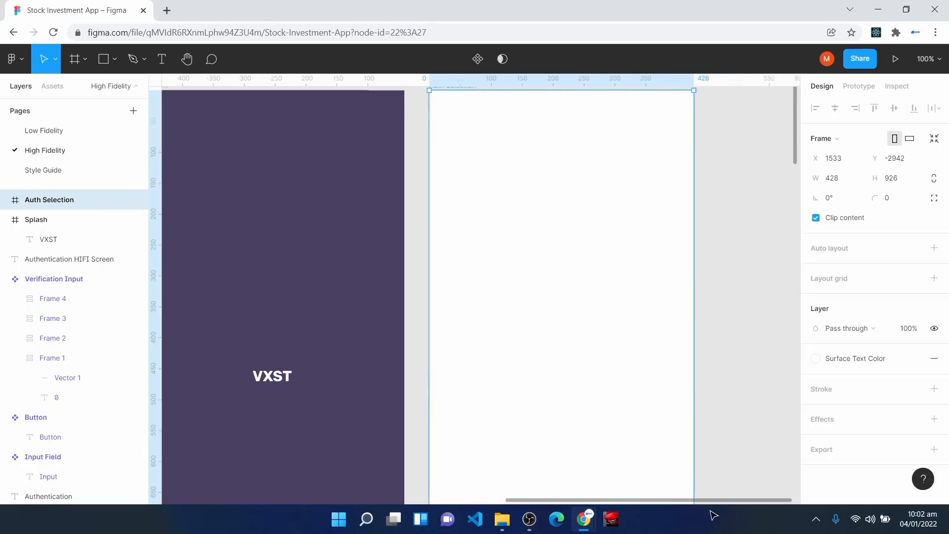
pyautogui.scroll(-3, 638, 435)
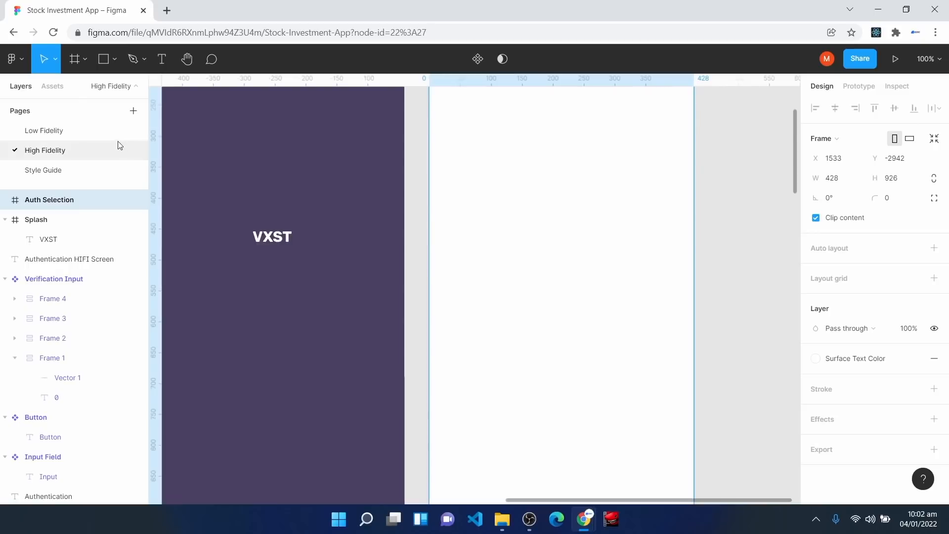
# Step: Drag a Button component from Assets into Auth Selection and widen it to 165 × 49
pyautogui.click(62, 85)
pyautogui.moveTo(49, 174); pyautogui.dragTo(561, 361)
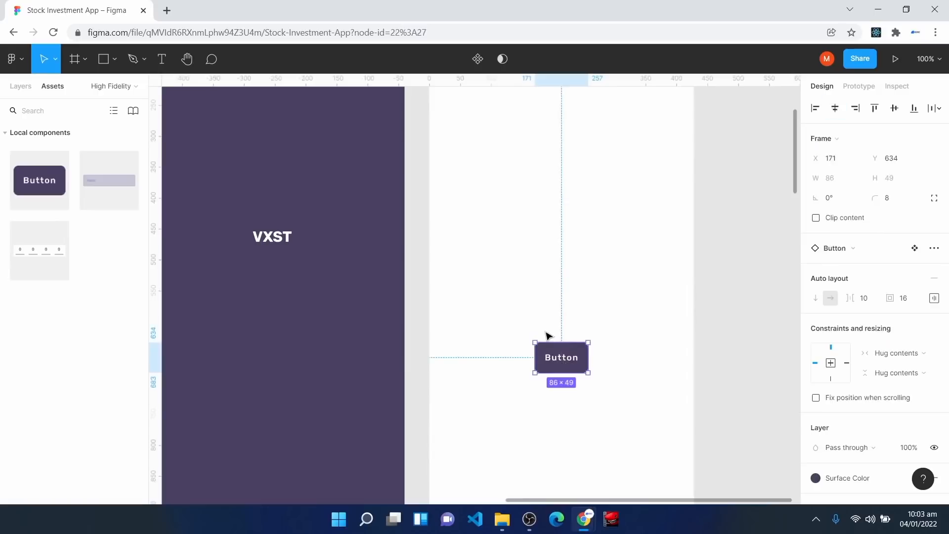
pyautogui.moveTo(535, 352); pyautogui.dragTo(486, 352)
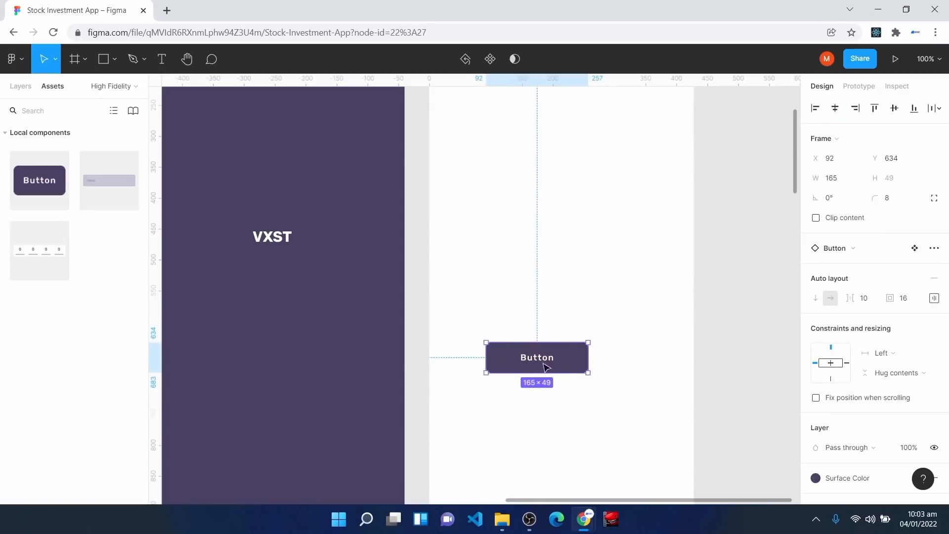
pyautogui.moveTo(588, 366); pyautogui.dragTo(623, 366)
pyautogui.click(622, 415)
pyautogui.scroll(3, 655, 277)
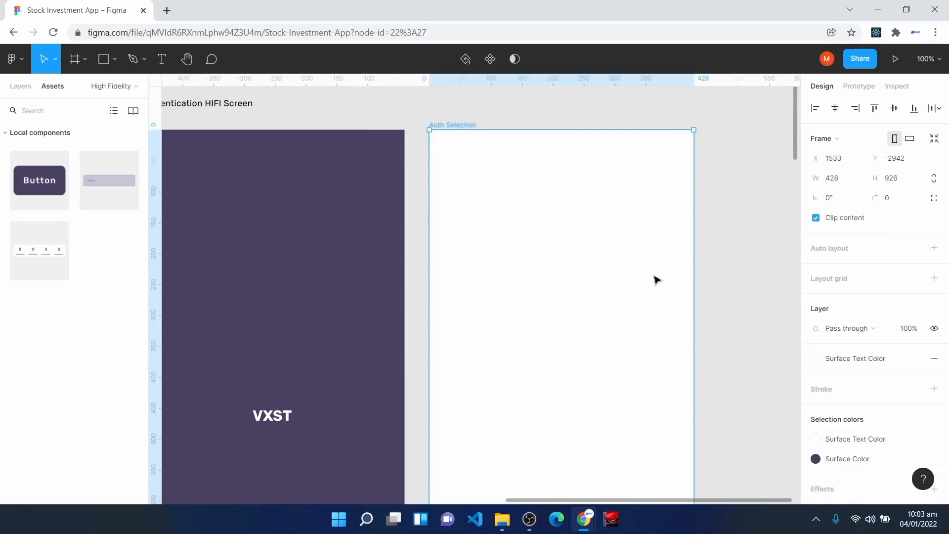
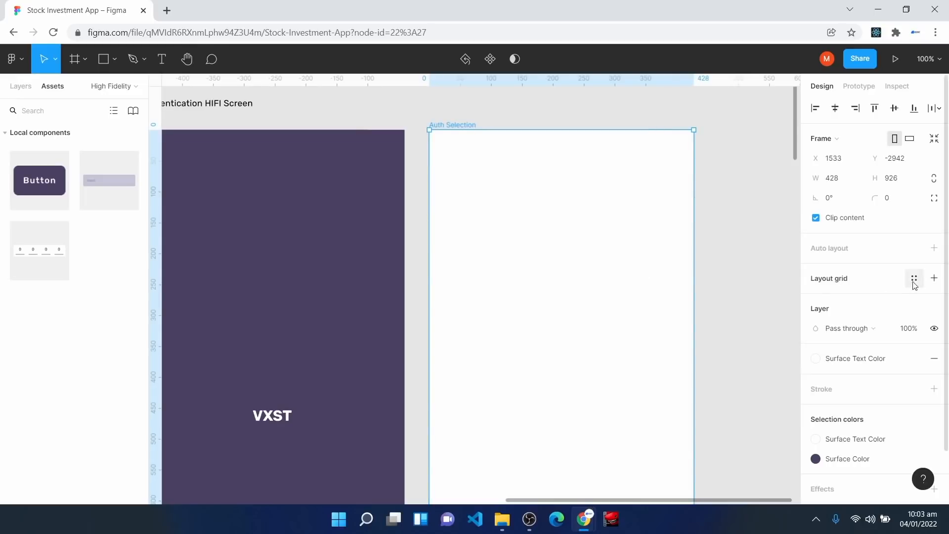
# Step: Apply the Mobile Grid Style layout grid to the Auth Selection frame
pyautogui.click(915, 279)
pyautogui.click(869, 354)
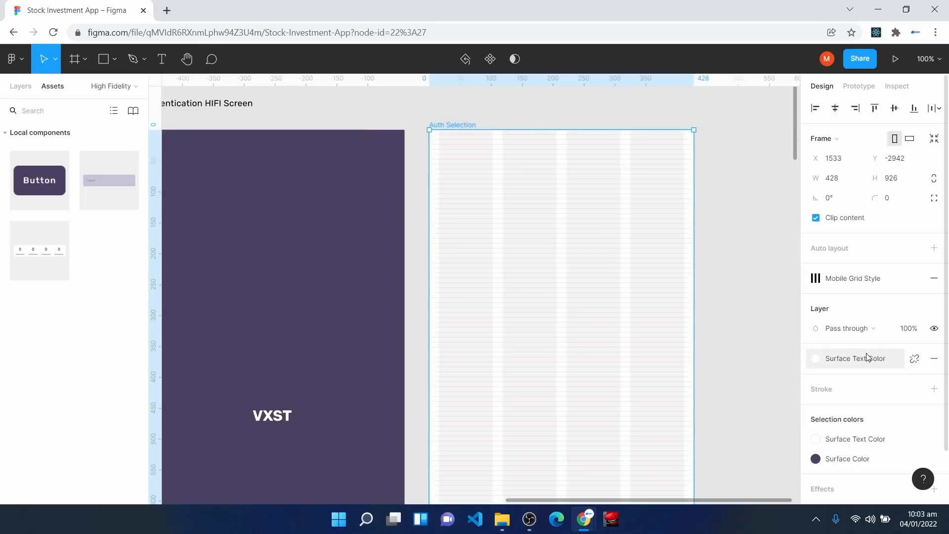
pyautogui.scroll(-5, 589, 318)
# Step: Narrow the existing button to 194 wide and relabel it 'Login'
pyautogui.click(546, 369)
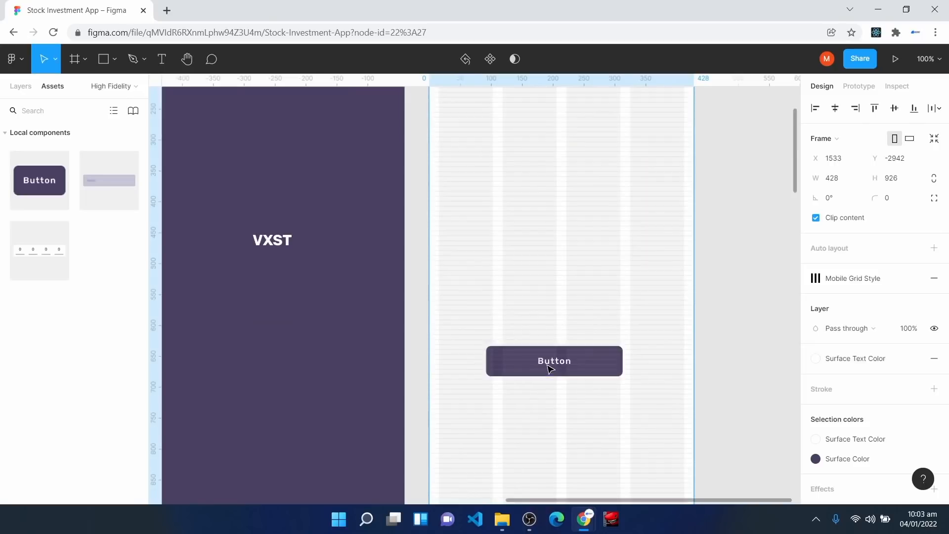
pyautogui.moveTo(489, 359); pyautogui.dragTo(503, 358)
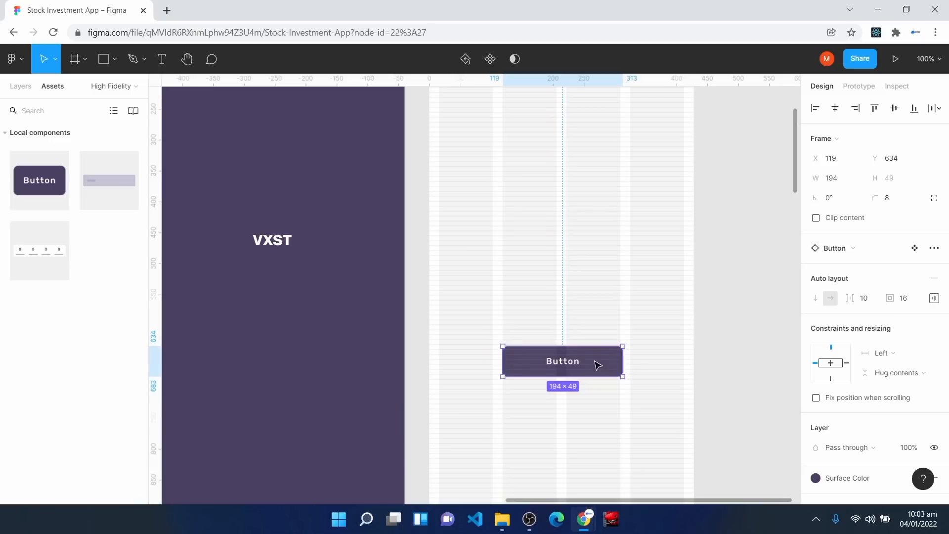
pyautogui.doubleClick(561, 367)
pyautogui.doubleClick(555, 363)
pyautogui.write('Login')
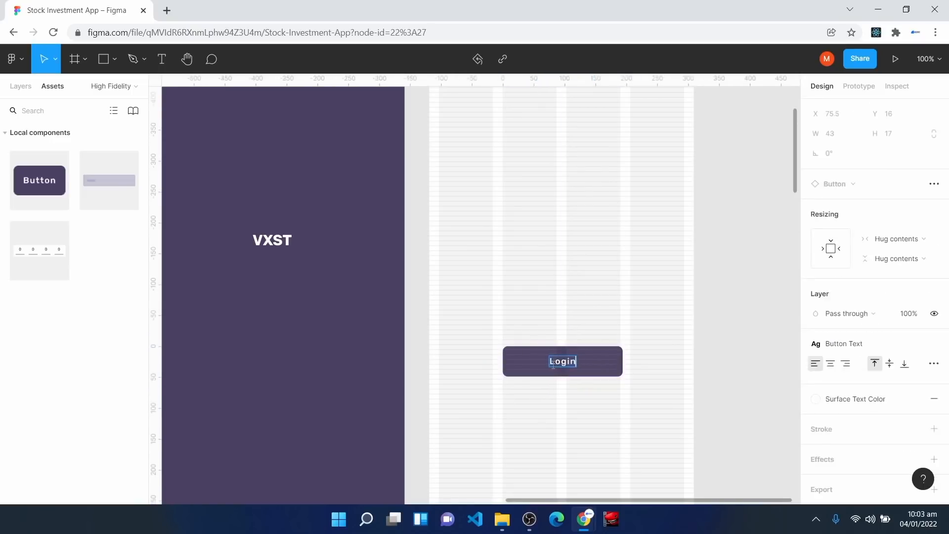
pyautogui.click(564, 432)
# Step: Add a second Button instance below Login and label it 'Get Started'
pyautogui.moveTo(44, 183); pyautogui.dragTo(562, 424)
pyautogui.scroll(-5, 599, 414)
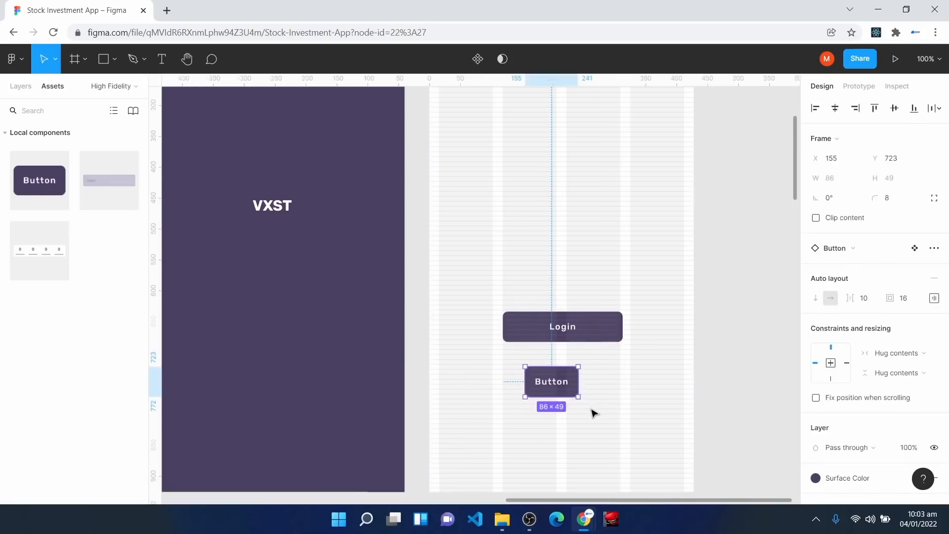
pyautogui.moveTo(544, 260); pyautogui.dragTo(553, 246)
pyautogui.doubleClick(552, 246)
pyautogui.write('Get Started')
pyautogui.press('Escape')
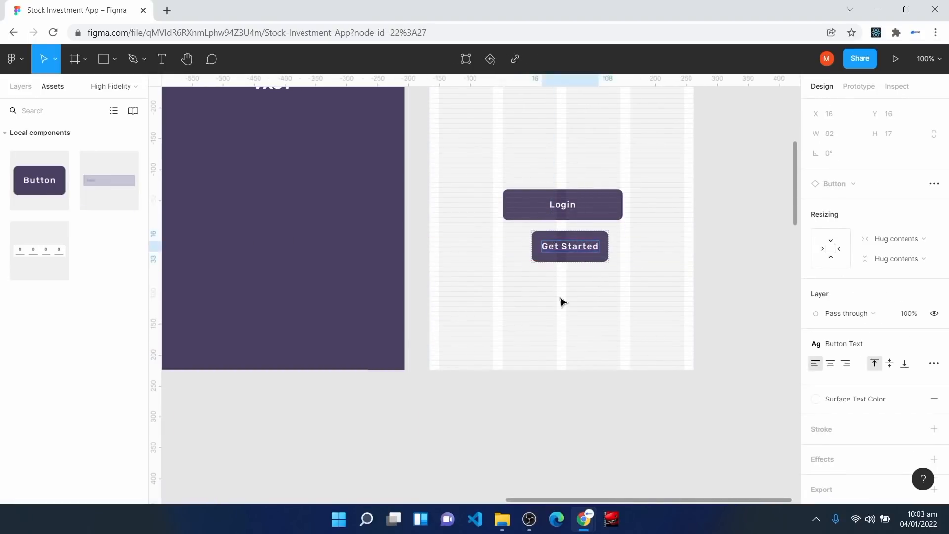
pyautogui.click(563, 293)
pyautogui.click(551, 255)
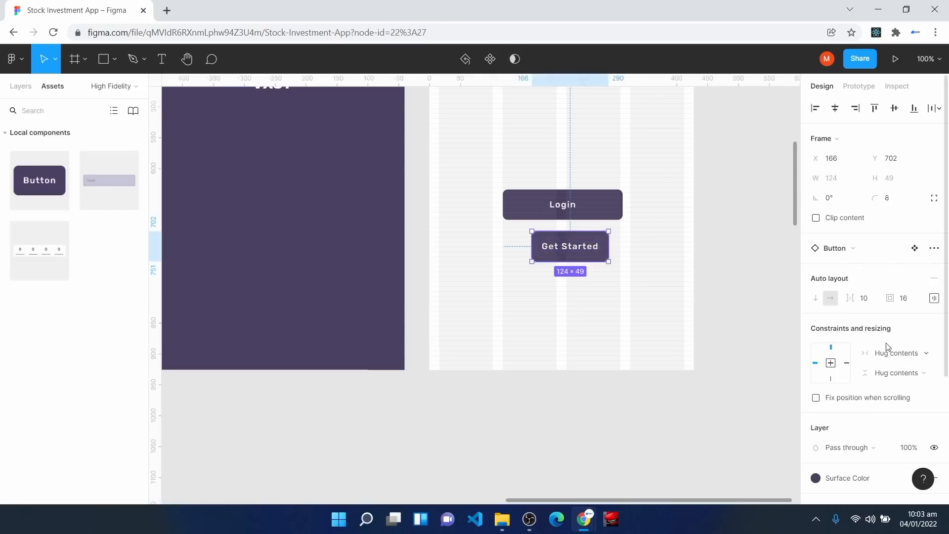
# Step: Fill Get Started with Off Text Color and widen it from x 119 to match Login
pyautogui.click(838, 476)
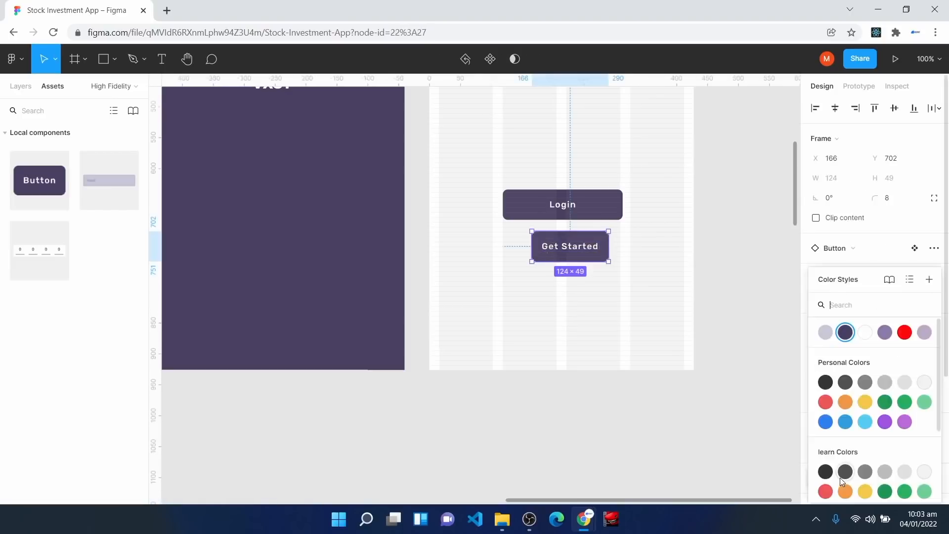
pyautogui.click(885, 332)
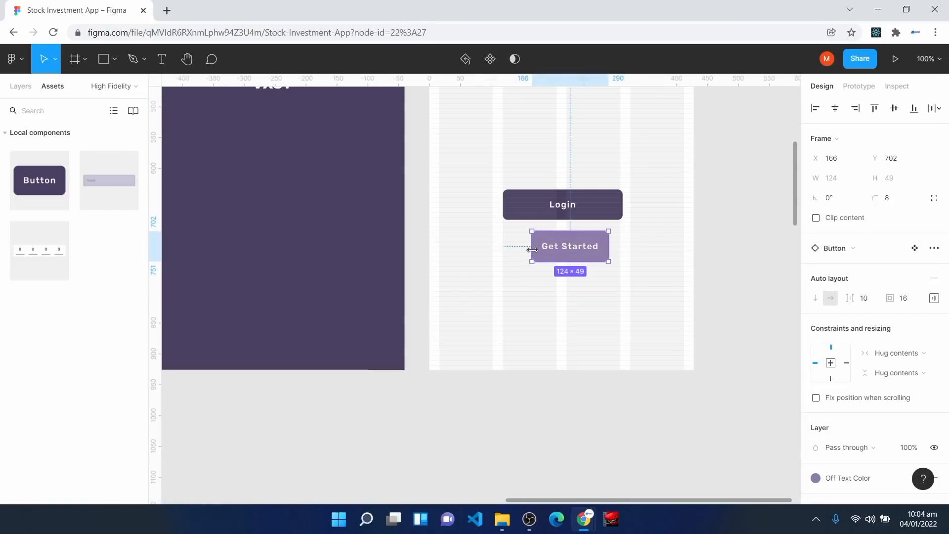
pyautogui.moveTo(534, 250); pyautogui.dragTo(503, 242)
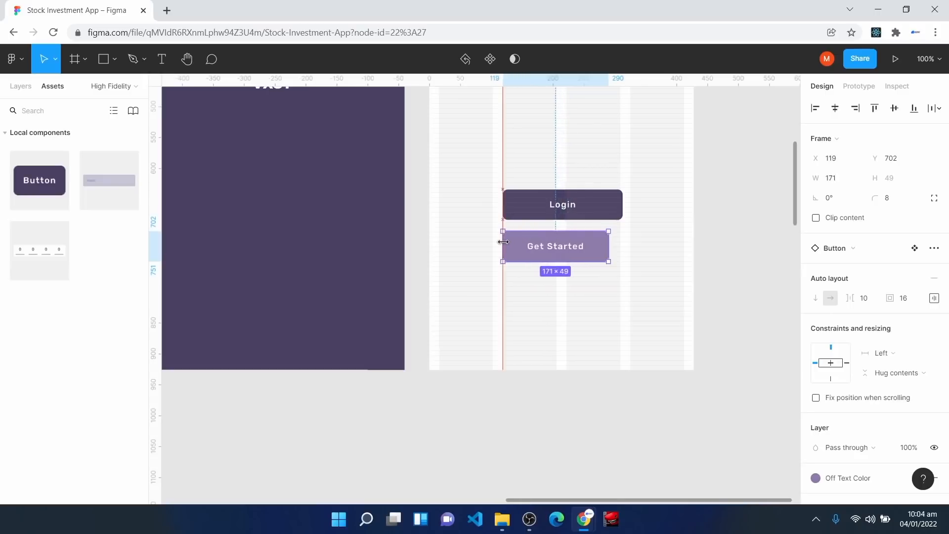
pyautogui.moveTo(609, 242); pyautogui.dragTo(620, 241)
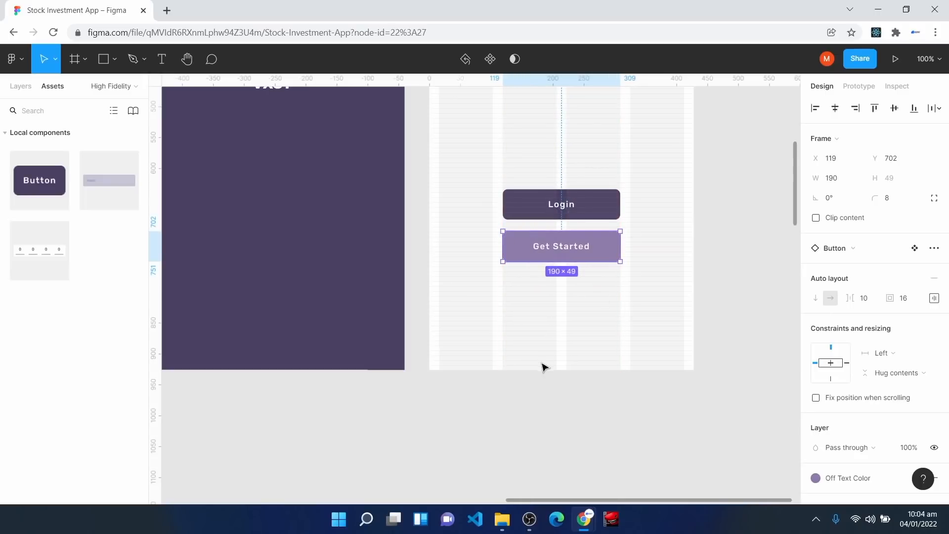
# Step: Centre the Login button vertically in the frame and move Get Started up beneath it
pyautogui.scroll(4, 545, 364)
pyautogui.click(566, 385)
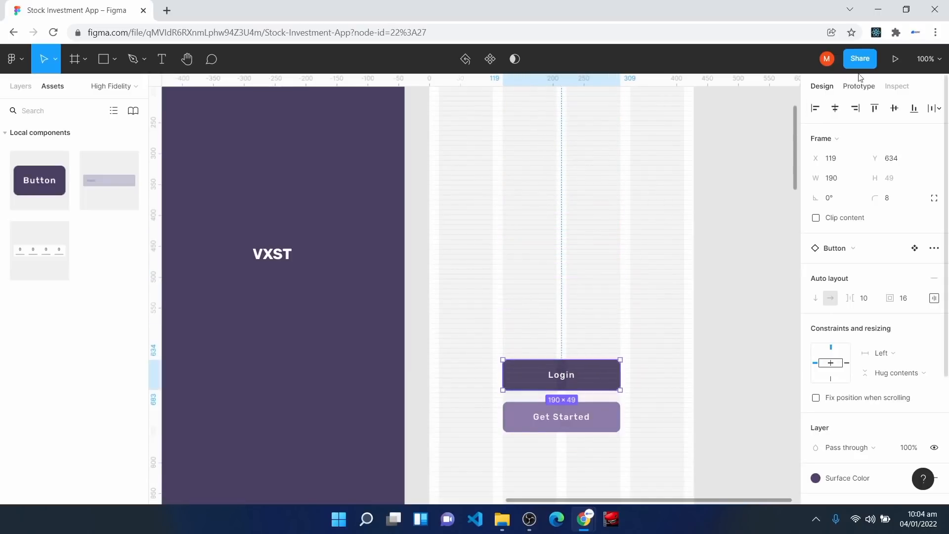
pyautogui.click(895, 109)
pyautogui.moveTo(566, 423); pyautogui.dragTo(553, 323)
# Step: Nudge Get Started closer under the Login button, then deselect everything
pyautogui.hotkey('ctrl', '+')
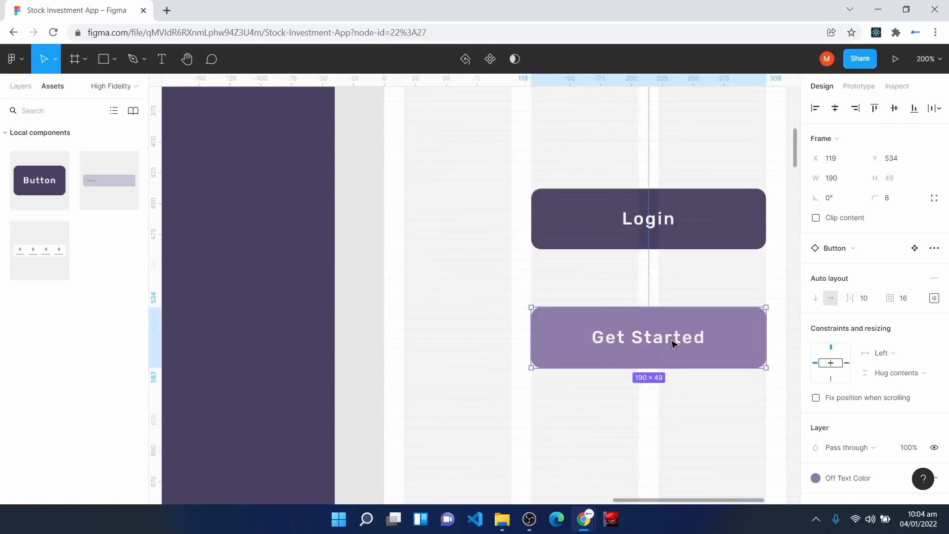
pyautogui.hotkey('ctrl', '+')
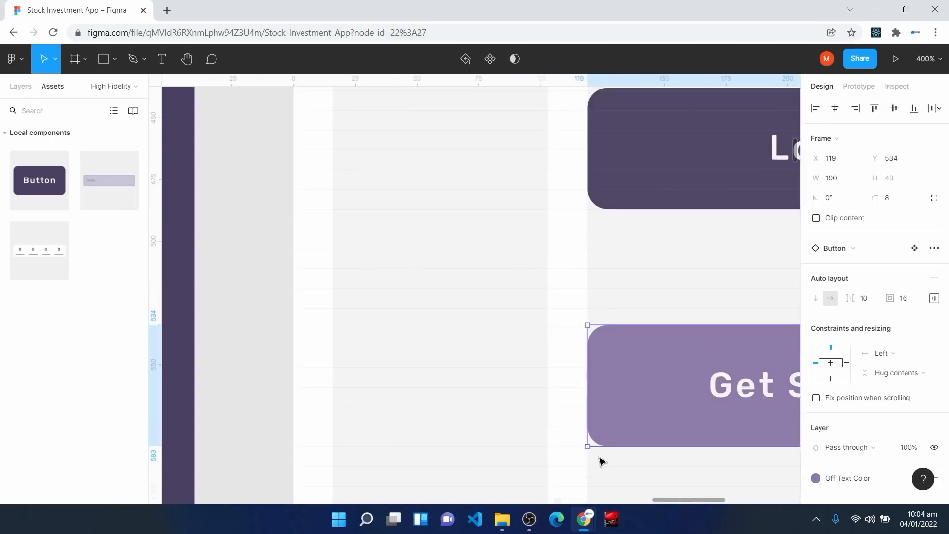
pyautogui.press('h')
pyautogui.moveTo(644, 317); pyautogui.dragTo(381, 283)
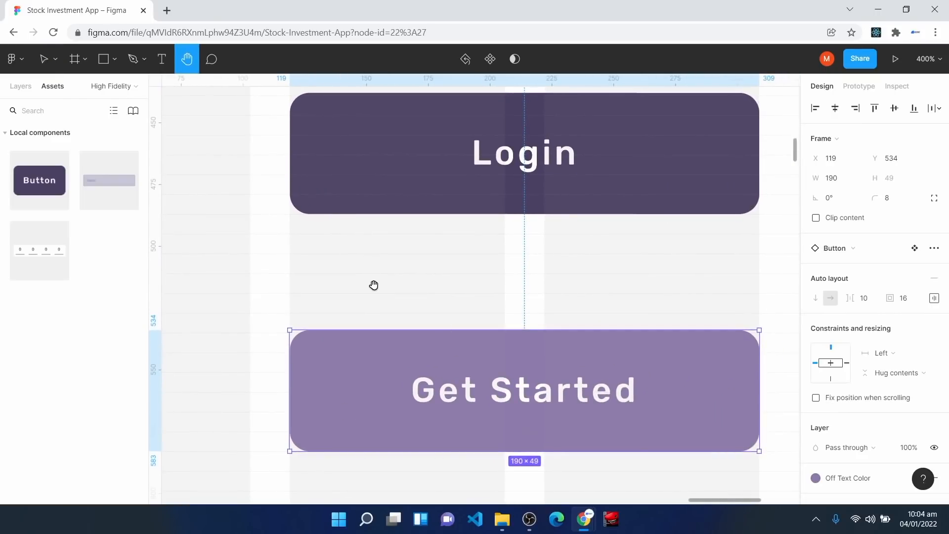
pyautogui.press('v')
pyautogui.moveTo(401, 372); pyautogui.dragTo(401, 340)
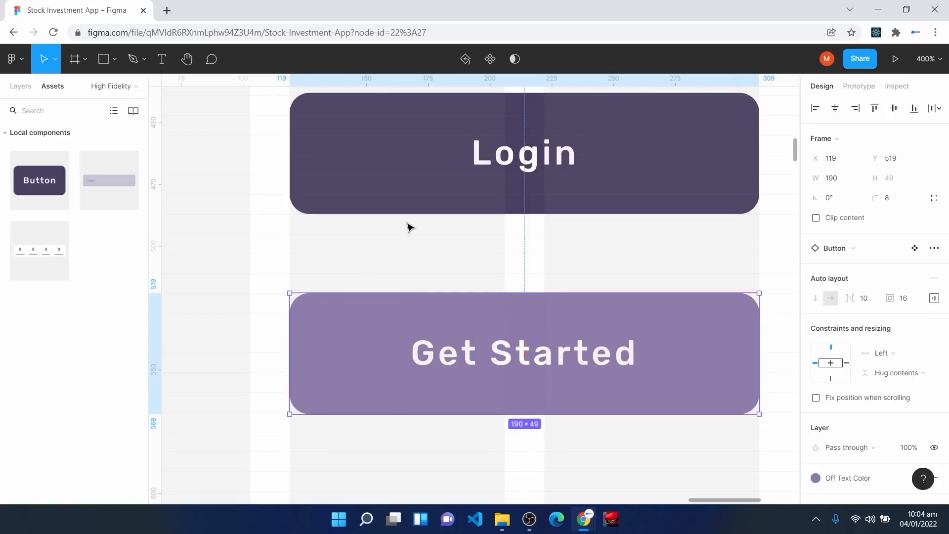
pyautogui.click(421, 162)
pyautogui.click(448, 368)
pyautogui.press('-')
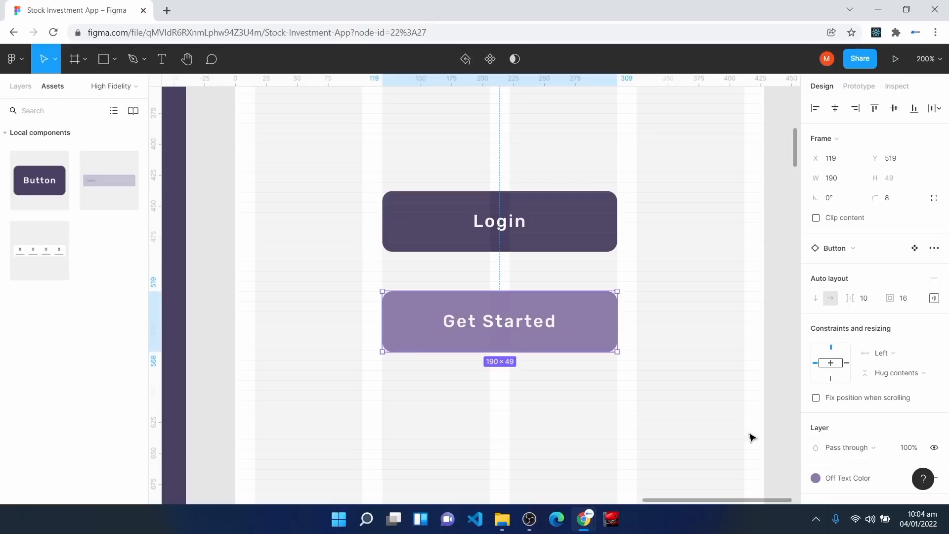
pyautogui.click(774, 334)
pyautogui.scroll(-5, 896, 435)
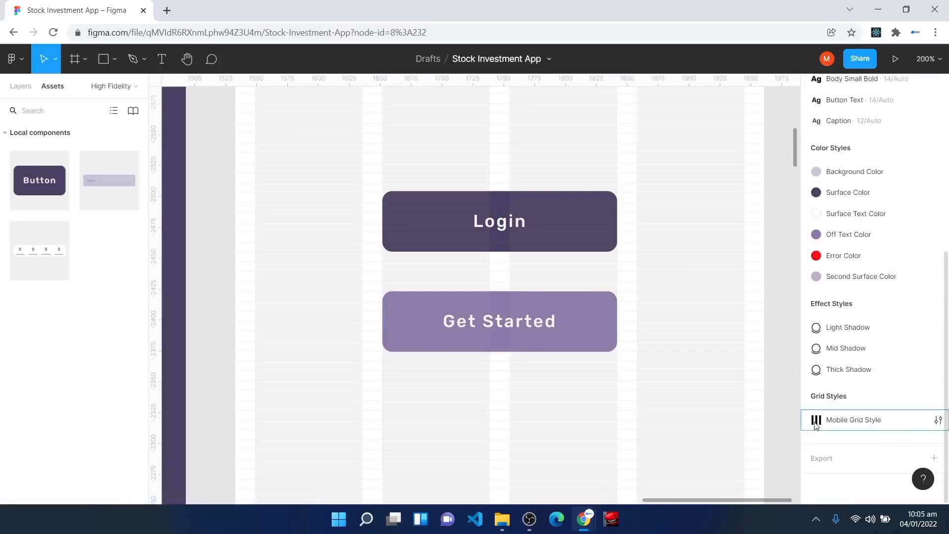
# Step: Set the Mobile Grid Style's row colour opacity to 20%
pyautogui.click(938, 421)
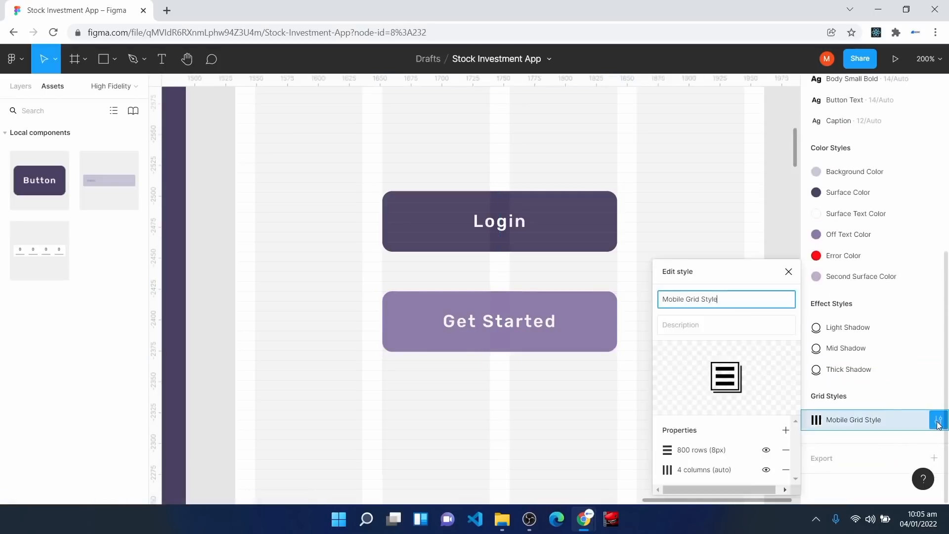
pyautogui.click(667, 451)
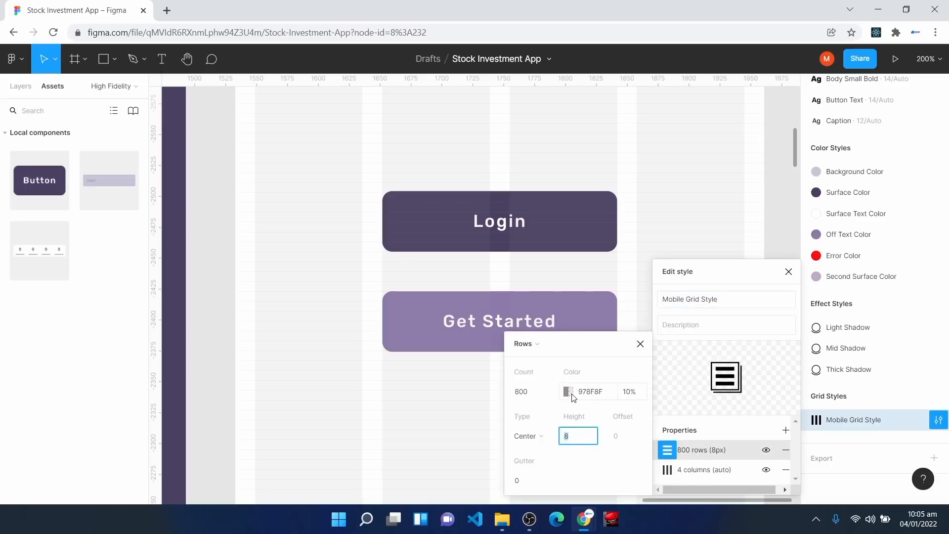
pyautogui.click(638, 394)
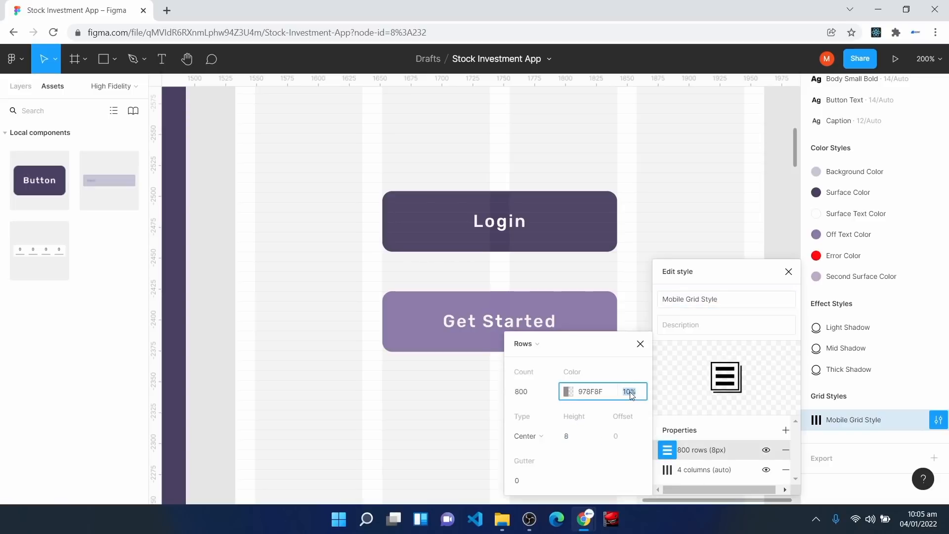
pyautogui.write('20')
pyautogui.press('Return')
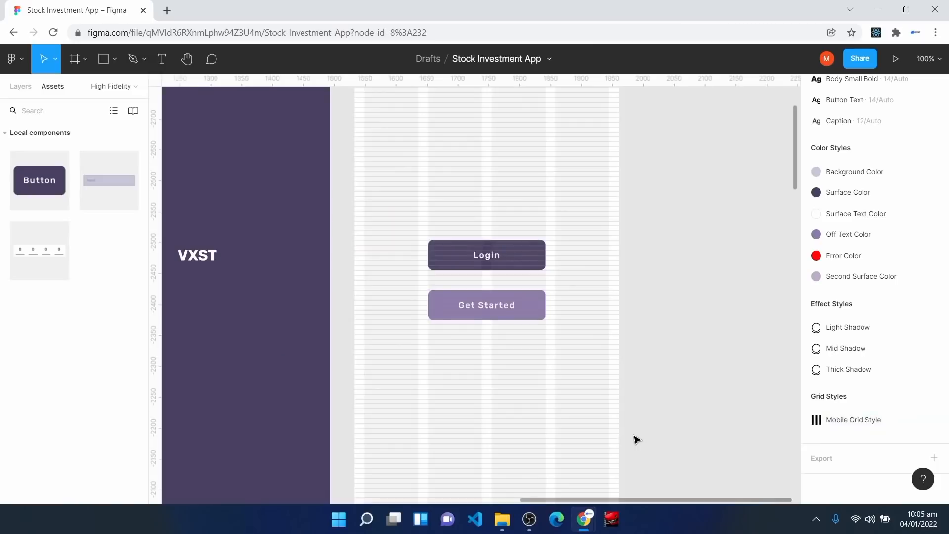
# Step: Duplicate the Auth Selection frame with Ctrl+D
pyautogui.press('-')
pyautogui.click(416, 131)
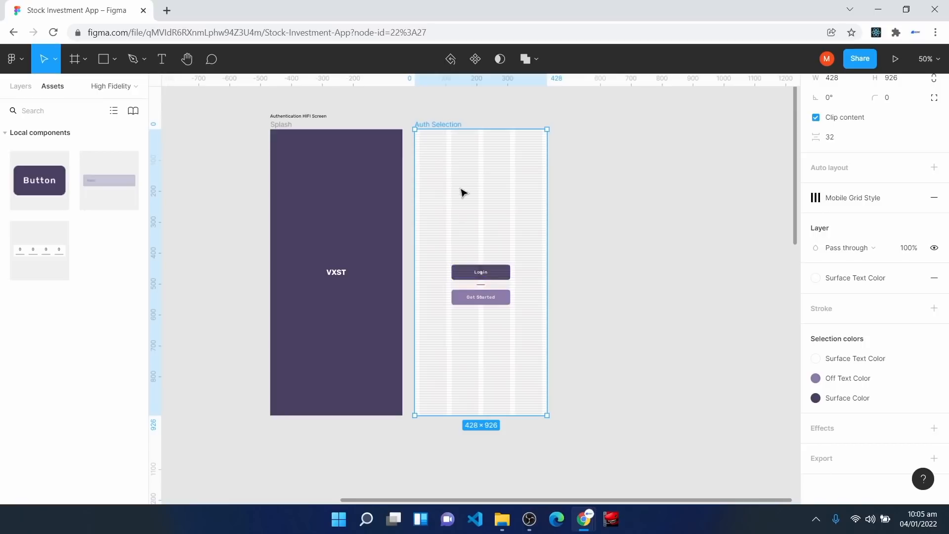
pyautogui.hotkey('ctrl', 'd')
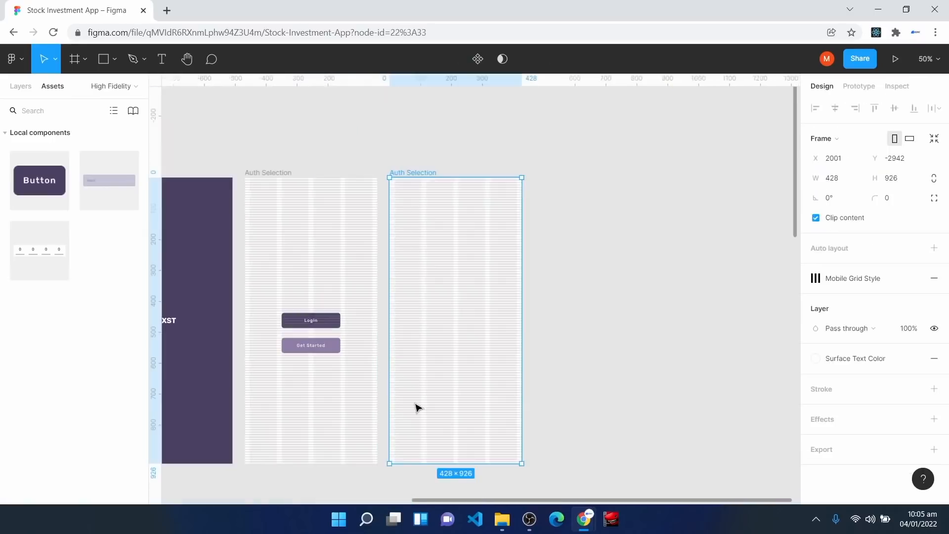
# Step: Rename the duplicated frame's layer to 'Login Page'
pyautogui.click(20, 89)
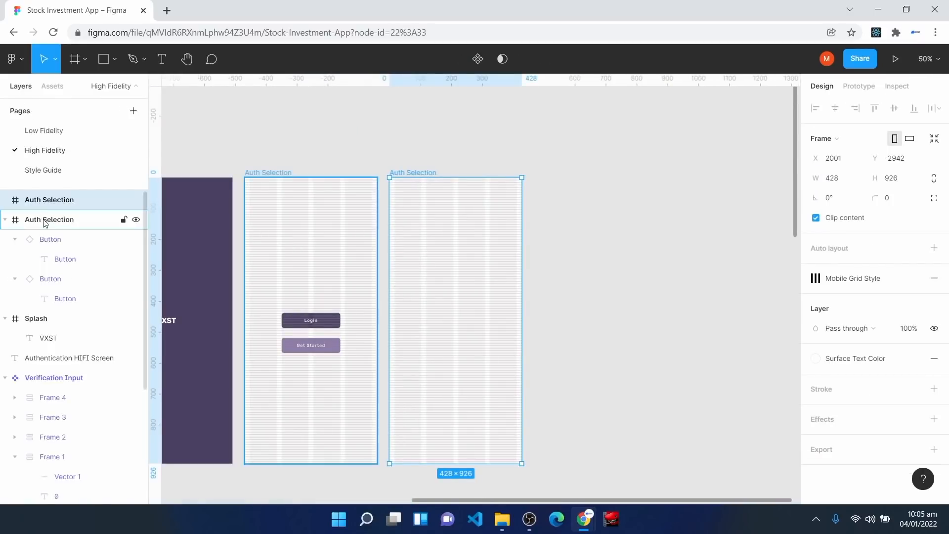
pyautogui.rightClick(35, 200)
pyautogui.click(83, 321)
pyautogui.write('Login Page')
pyautogui.press('Return')
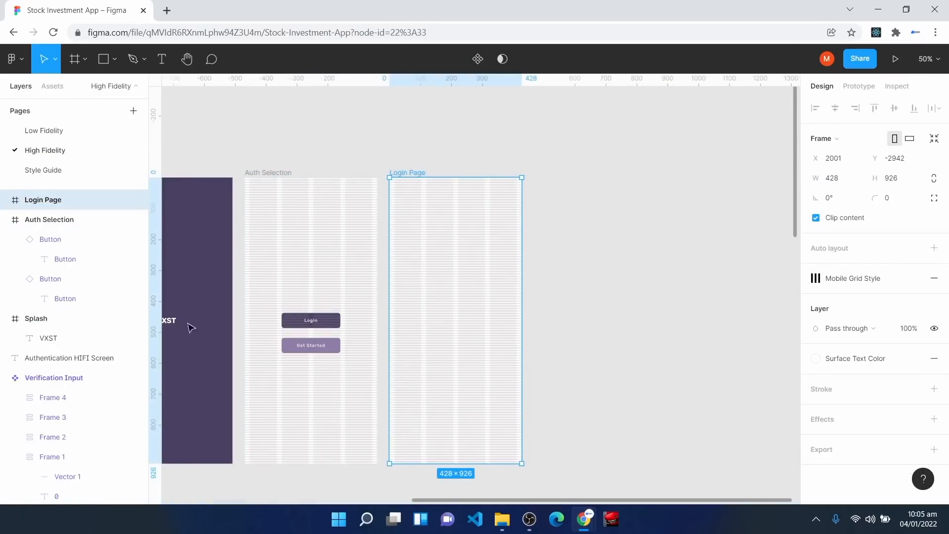
# Step: Add VXST text at the top of the Login Page in Headline 3 Bold
pyautogui.hotkey('shift', '0')
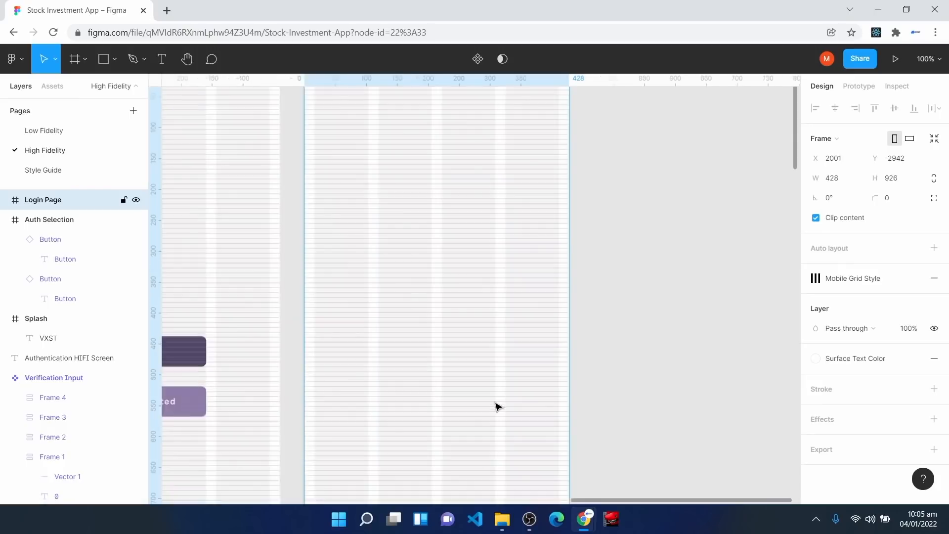
pyautogui.hotkey('ctrl', '+')
pyautogui.press('space')
pyautogui.moveTo(338, 224); pyautogui.dragTo(451, 372)
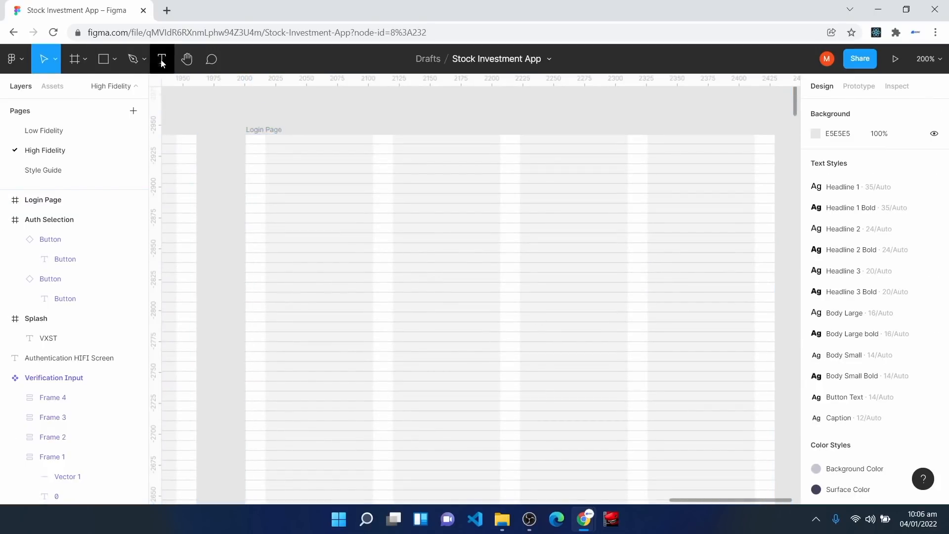
pyautogui.click(162, 59)
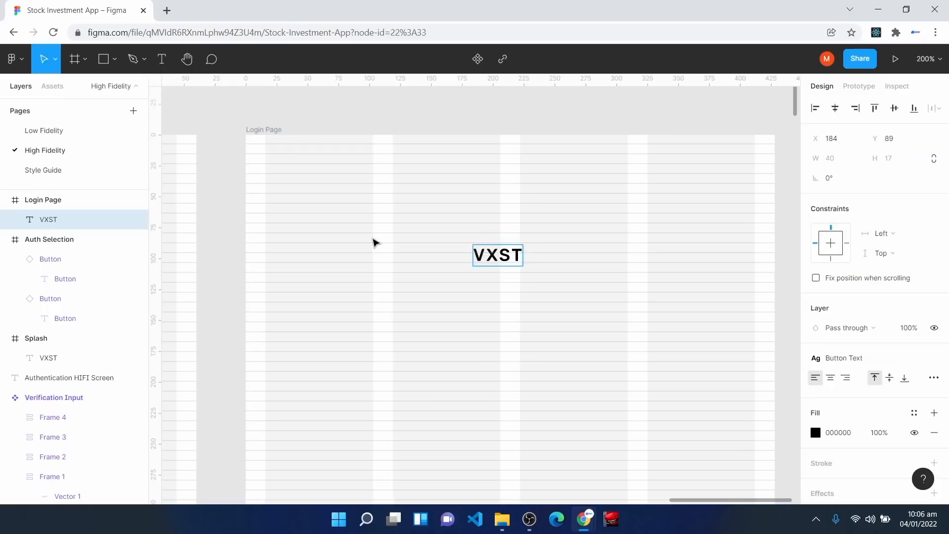
pyautogui.click(872, 357)
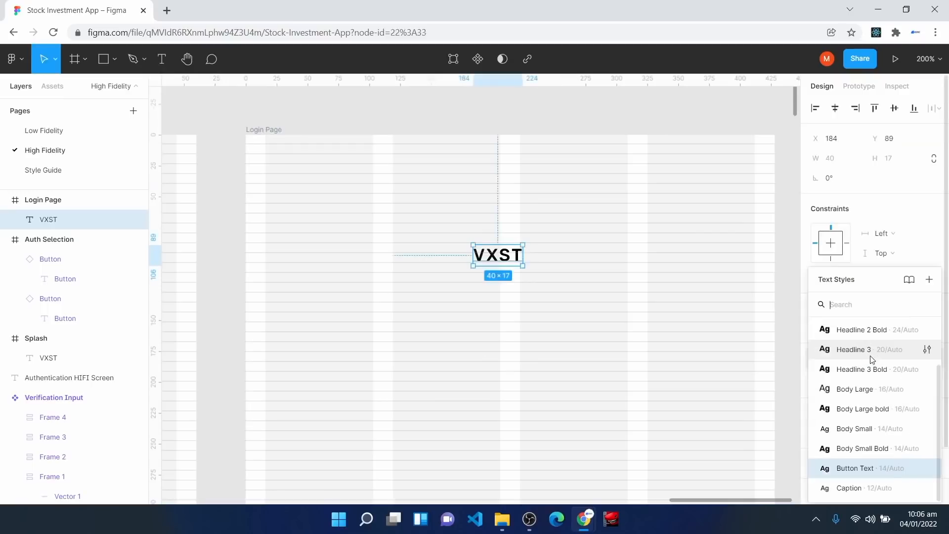
pyautogui.click(872, 331)
pyautogui.click(872, 358)
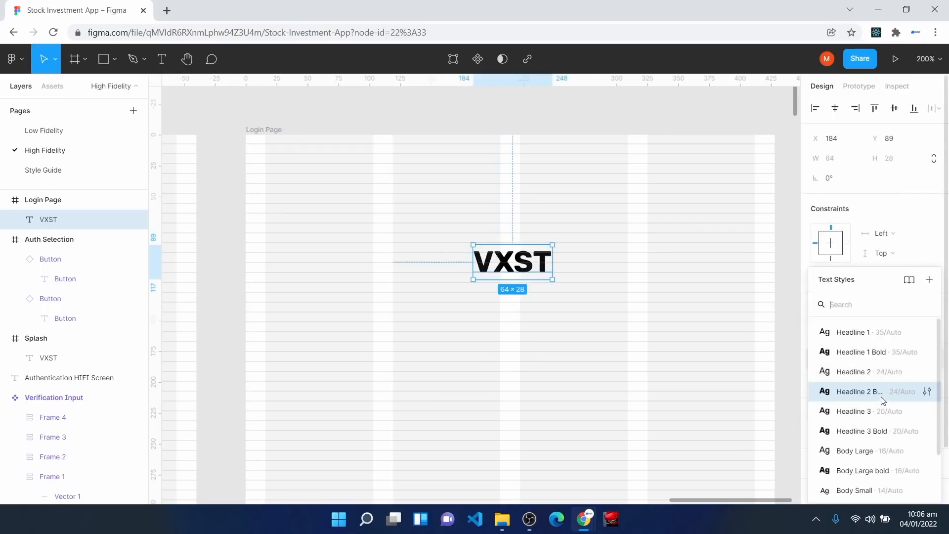
pyautogui.click(860, 432)
# Step: Centre VXST horizontally, move it lower, and fill it with Surface Color
pyautogui.moveTo(509, 261); pyautogui.dragTo(513, 268)
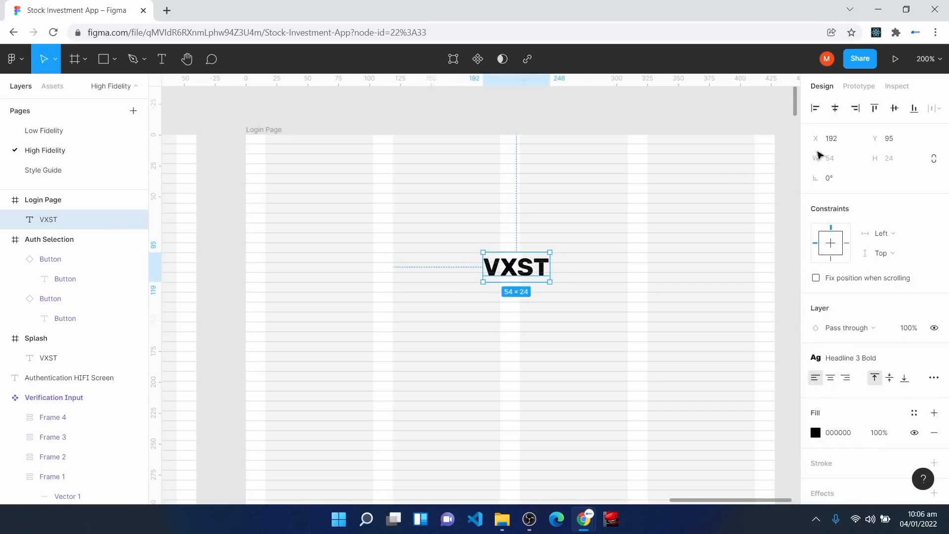
pyautogui.click(835, 113)
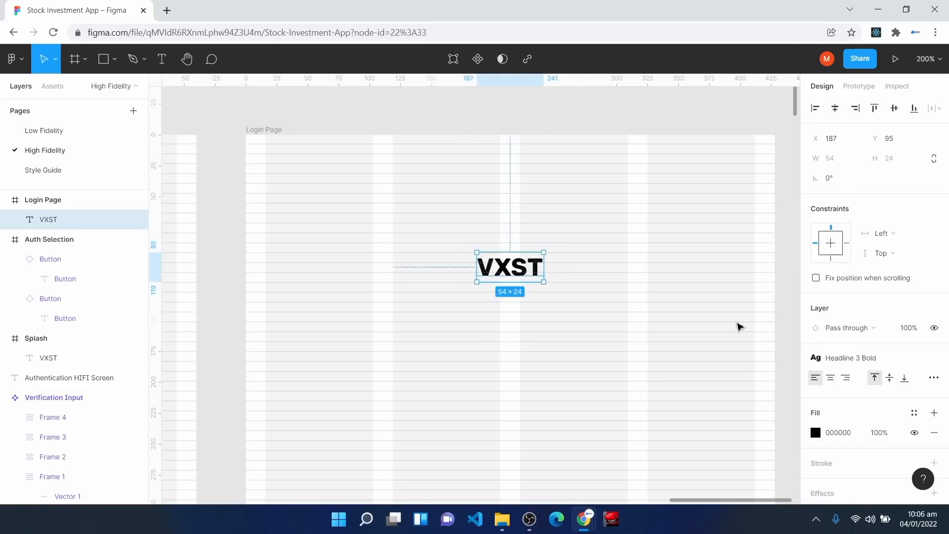
pyautogui.moveTo(514, 271); pyautogui.dragTo(513, 300)
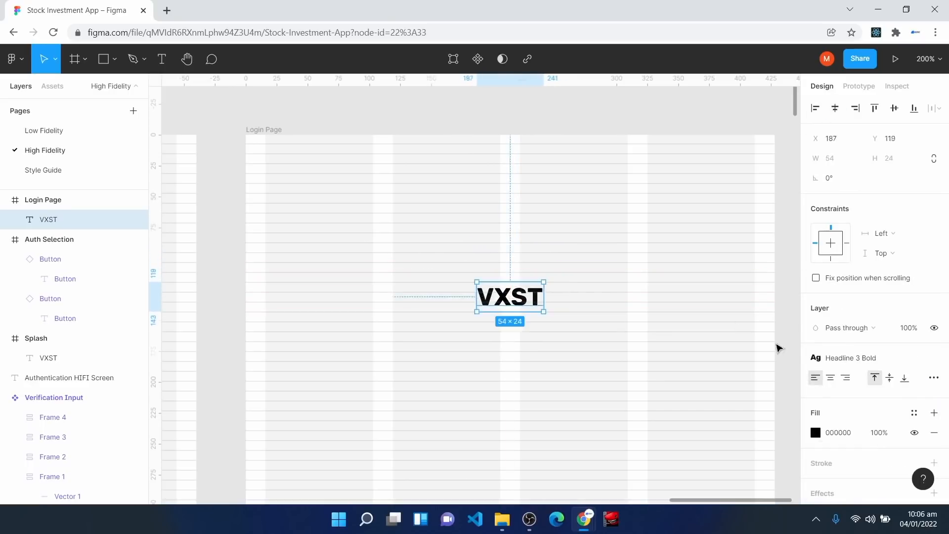
pyautogui.click(913, 413)
pyautogui.click(846, 333)
pyautogui.click(537, 426)
pyautogui.scroll(-4, 538, 426)
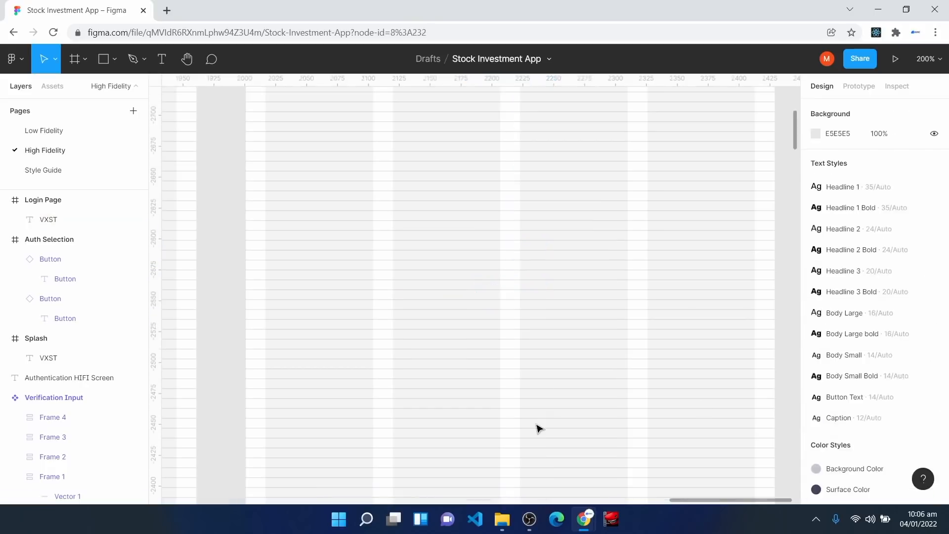
pyautogui.scroll(3, 538, 426)
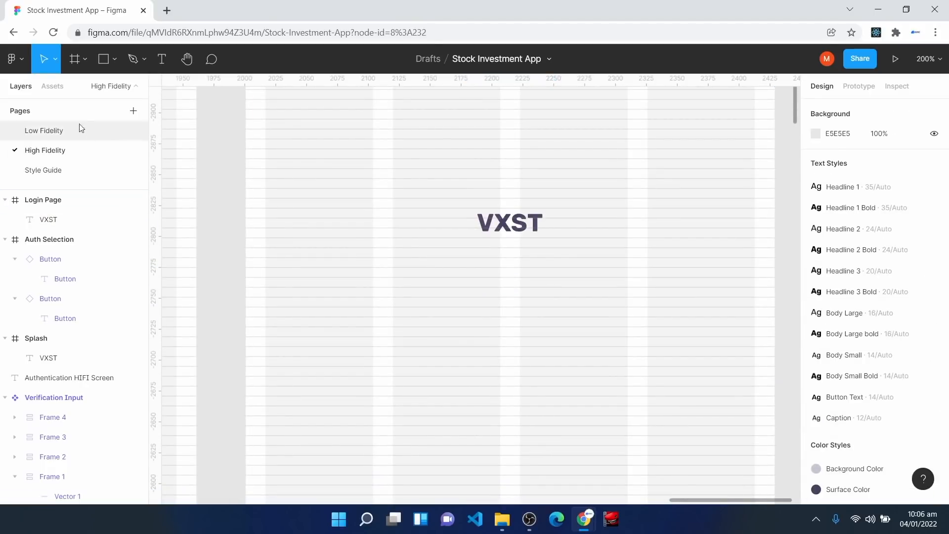
# Step: Place an Input Field below VXST and widen it to 396 px at x 16
pyautogui.click(52, 86)
pyautogui.moveTo(109, 180); pyautogui.dragTo(438, 341)
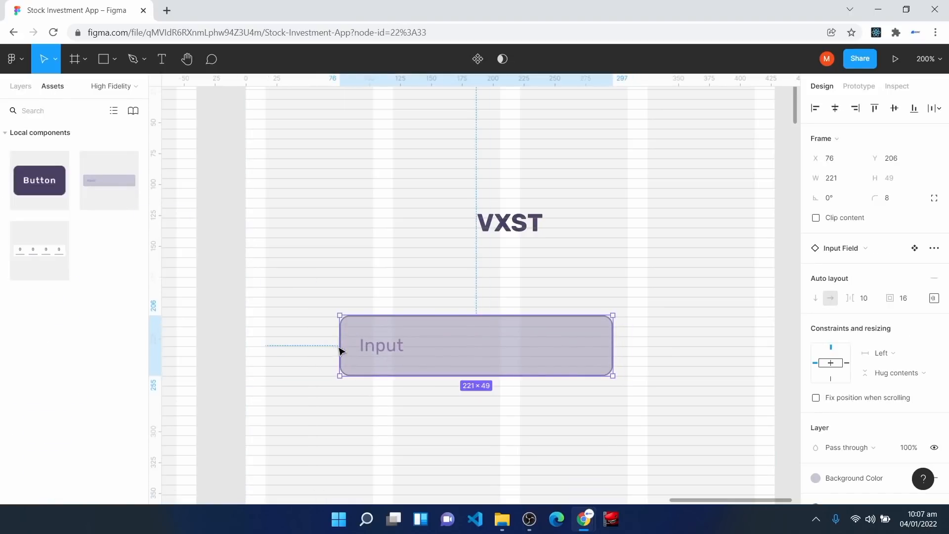
pyautogui.moveTo(340, 345); pyautogui.dragTo(265, 346)
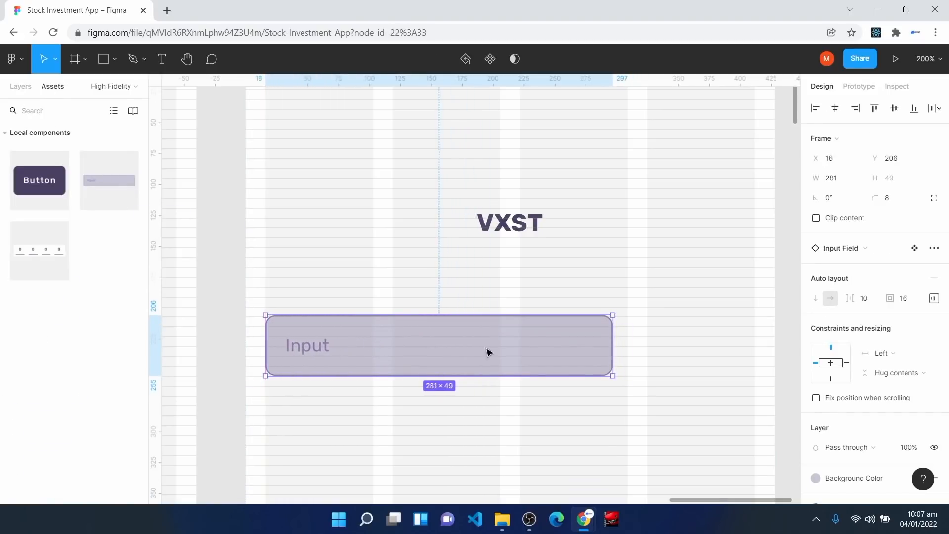
pyautogui.moveTo(613, 345); pyautogui.dragTo(756, 337)
pyautogui.scroll(-3, 447, 275)
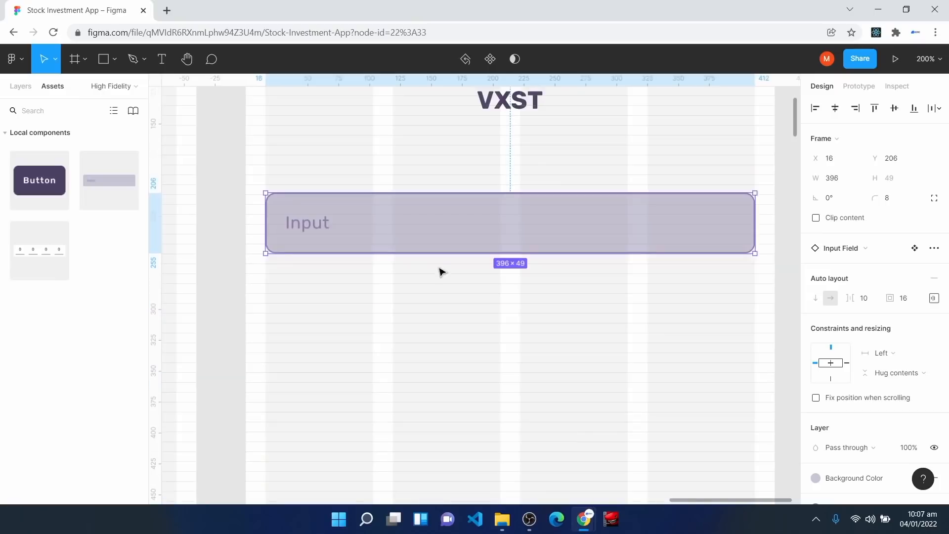
pyautogui.moveTo(452, 232); pyautogui.dragTo(457, 255)
# Step: Start a text label above the field, typing 'Enter Usern'
pyautogui.click(162, 58)
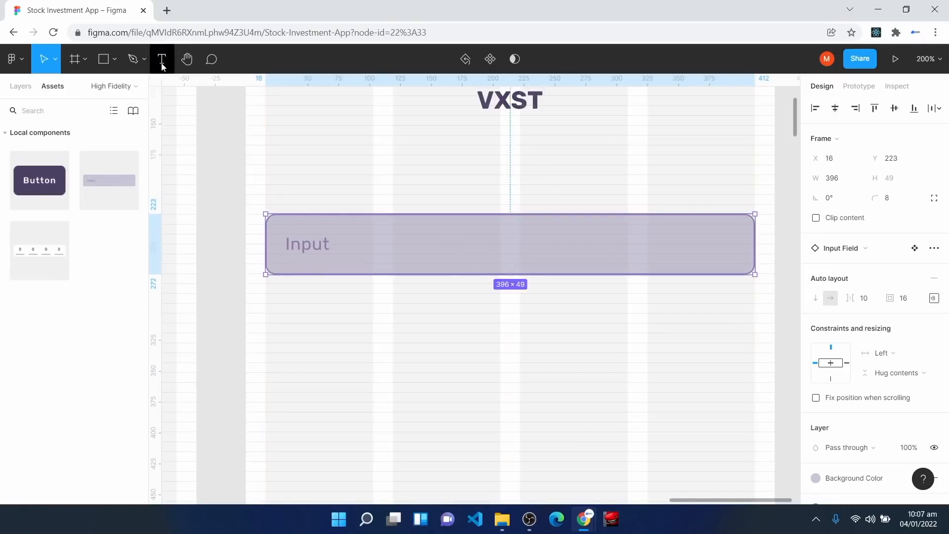
pyautogui.click(280, 181)
pyautogui.write('Enter')
pyautogui.write(' User')
pyautogui.write('n')
# Step: Correct the label to 'Enter Email Address' and align it with the field's left edge
pyautogui.press('BackSpace')
pyautogui.press('BackSpace')
pyautogui.press('BackSpace')
pyautogui.press('BackSpace')
pyautogui.press('BackSpace')
pyautogui.write('Email A')
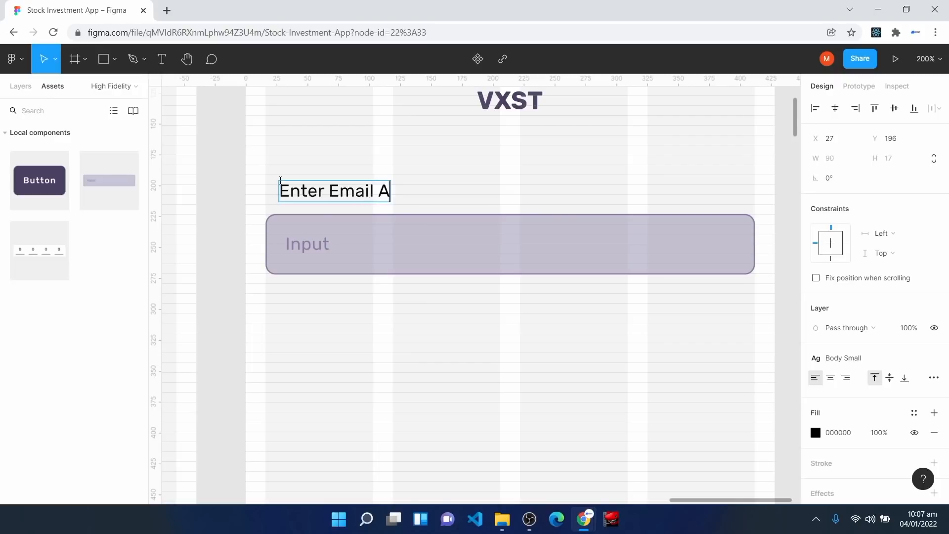
pyautogui.write('ddress')
pyautogui.press('Escape')
pyautogui.moveTo(308, 190); pyautogui.dragTo(296, 187)
# Step: Change the Input Field's placeholder text to 'Enter Email Address'
pyautogui.click(287, 251)
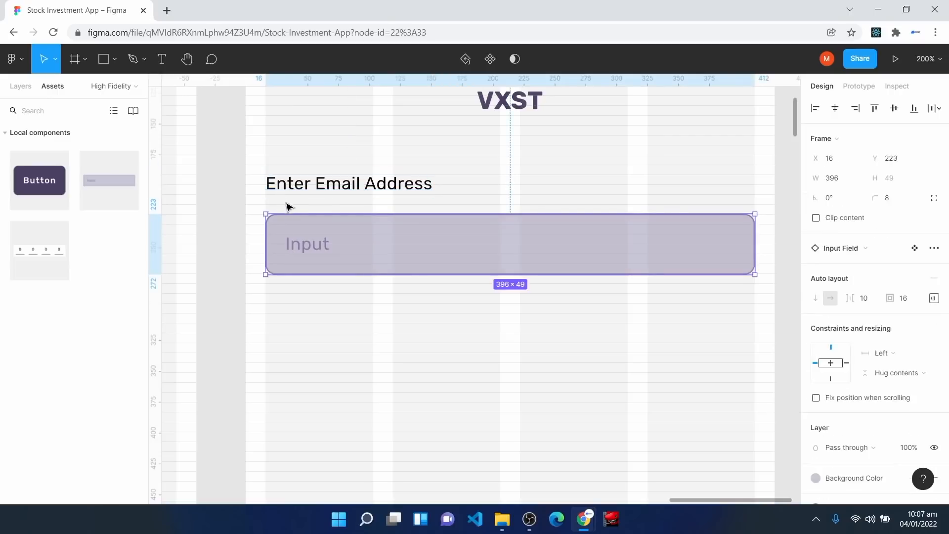
pyautogui.click(288, 183)
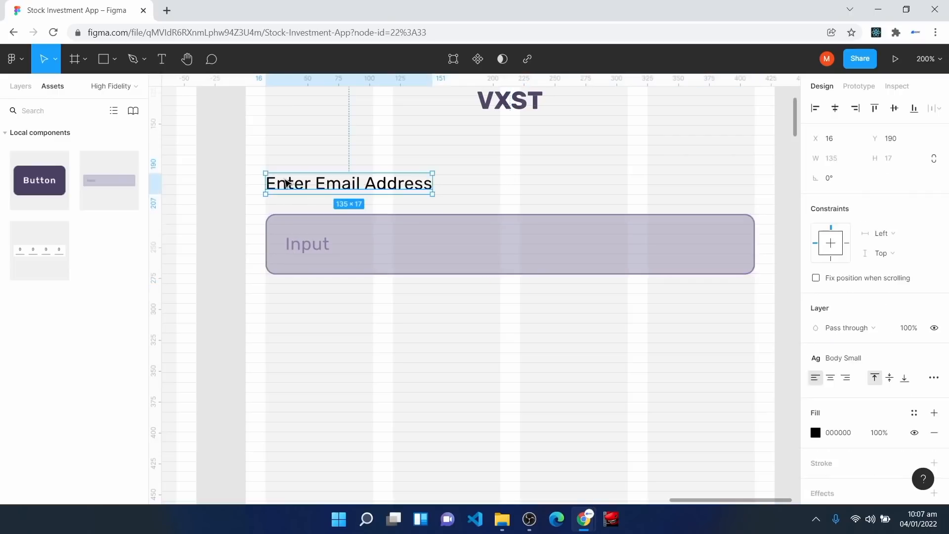
pyautogui.click(308, 235)
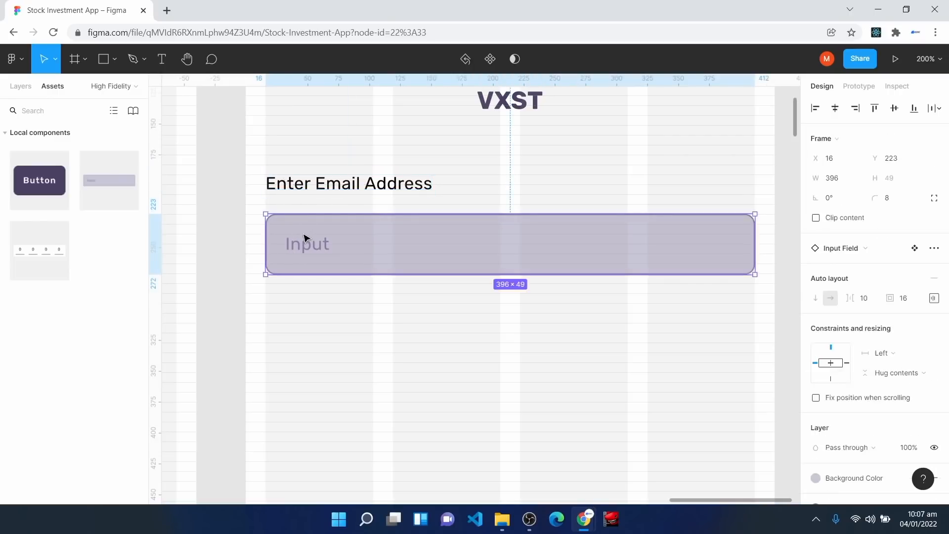
pyautogui.doubleClick(302, 250)
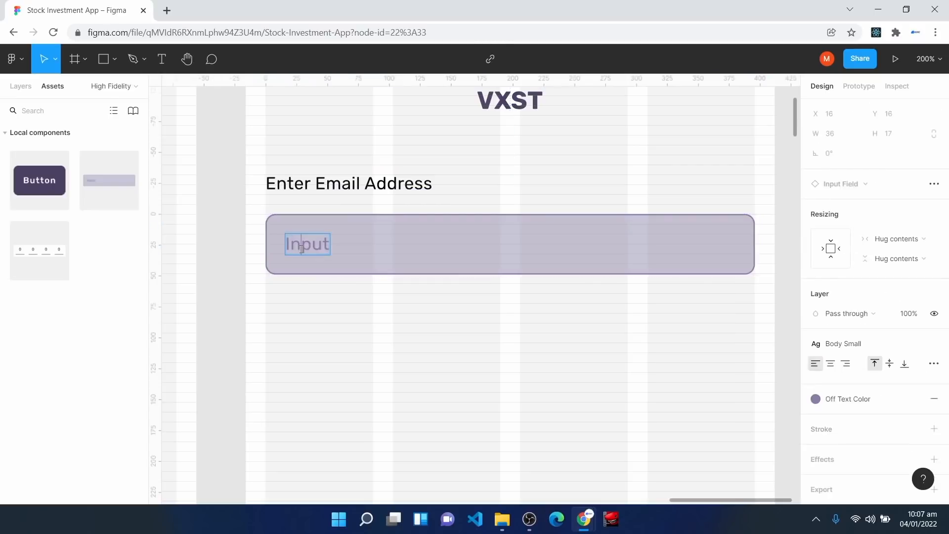
pyautogui.doubleClick(301, 250)
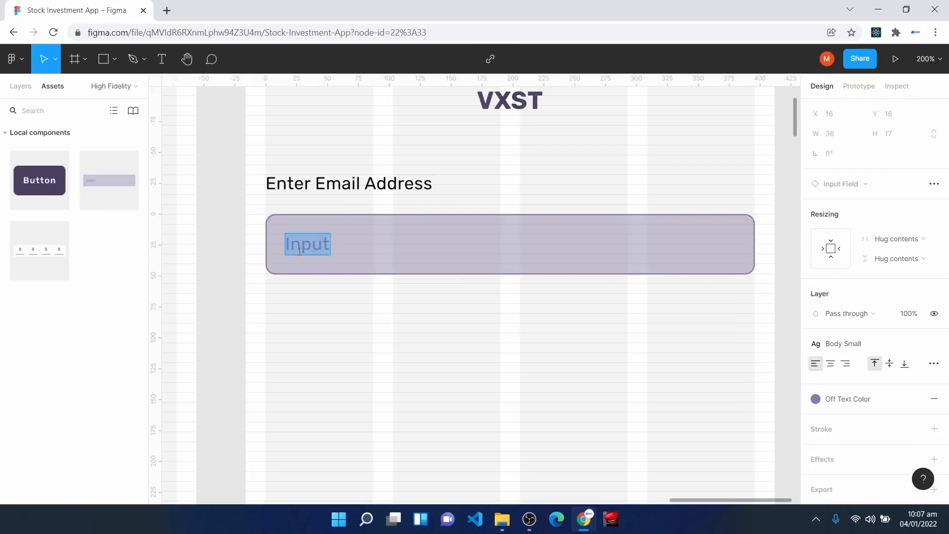
pyautogui.write('Enter')
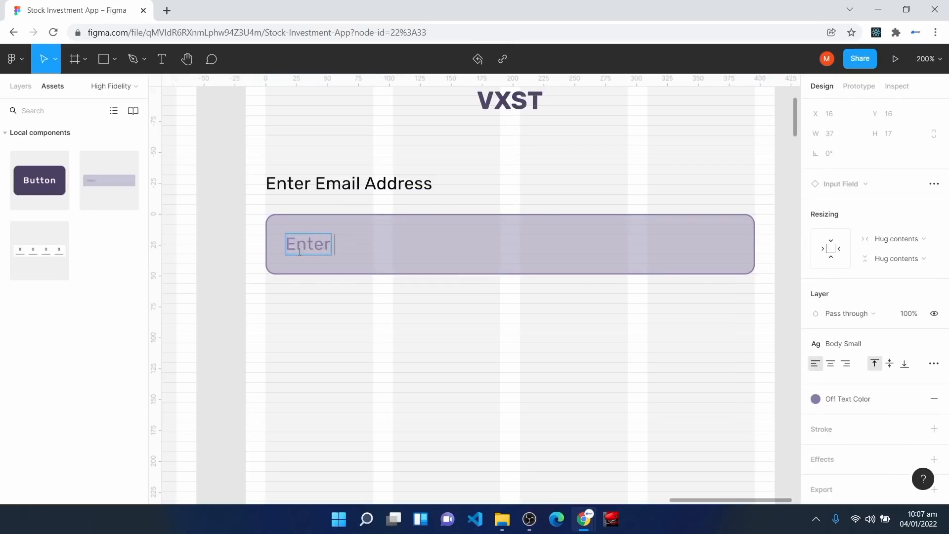
pyautogui.write(' Email Address')
pyautogui.click(439, 328)
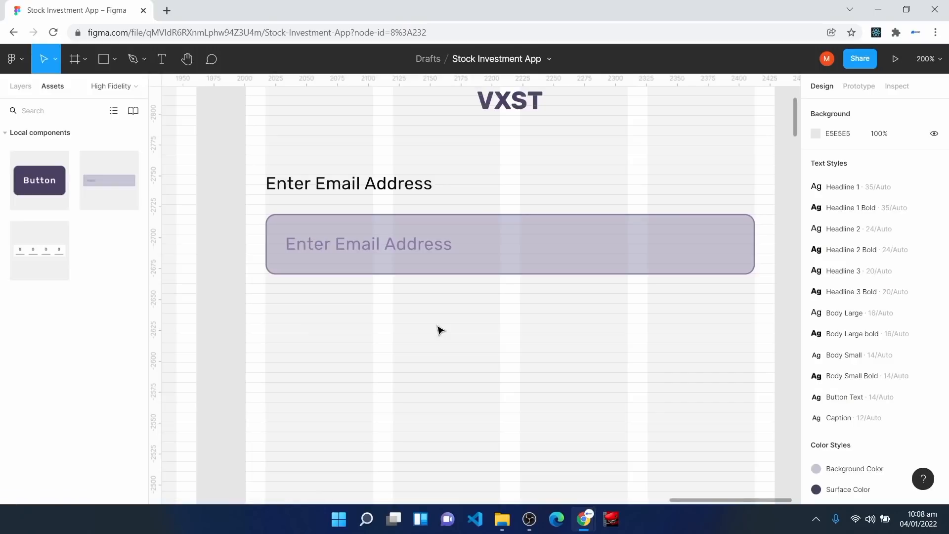
# Step: Add a second full-width Input Field below the email field with placeholder 'Enter Password'
pyautogui.moveTo(110, 172); pyautogui.dragTo(451, 399)
pyautogui.scroll(-3, 494, 395)
pyautogui.moveTo(383, 331); pyautogui.dragTo(407, 278)
pyautogui.moveTo(285, 268); pyautogui.dragTo(265, 259)
pyautogui.moveTo(559, 263); pyautogui.dragTo(753, 262)
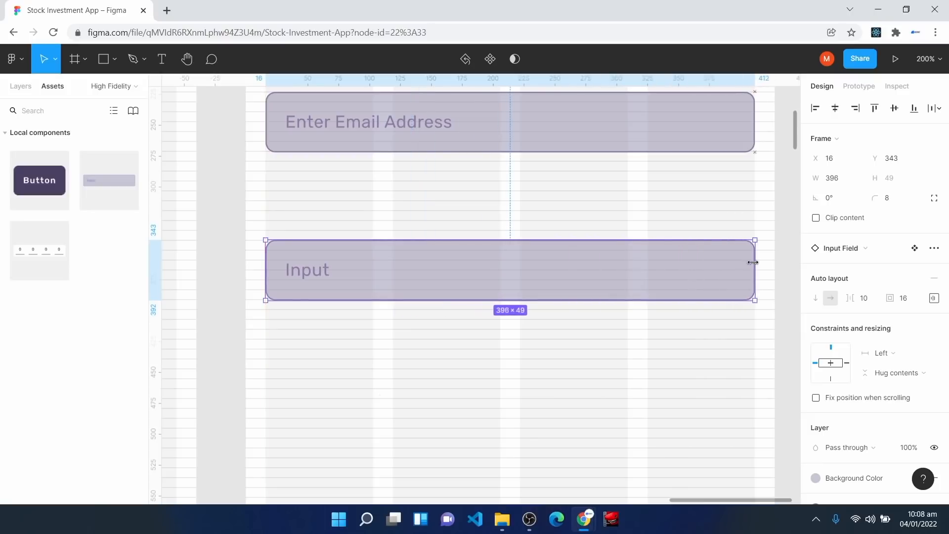
pyautogui.doubleClick(322, 276)
pyautogui.doubleClick(322, 273)
pyautogui.write('Enter Password')
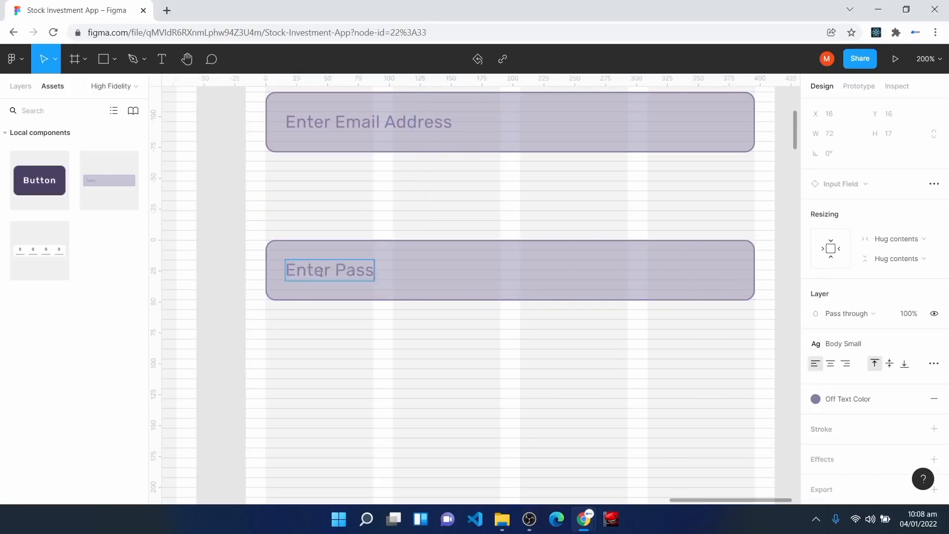
pyautogui.press('Escape')
pyautogui.press('Escape')
# Step: Duplicate the Enter Email Address label above the password field
pyautogui.scroll(2, 366, 371)
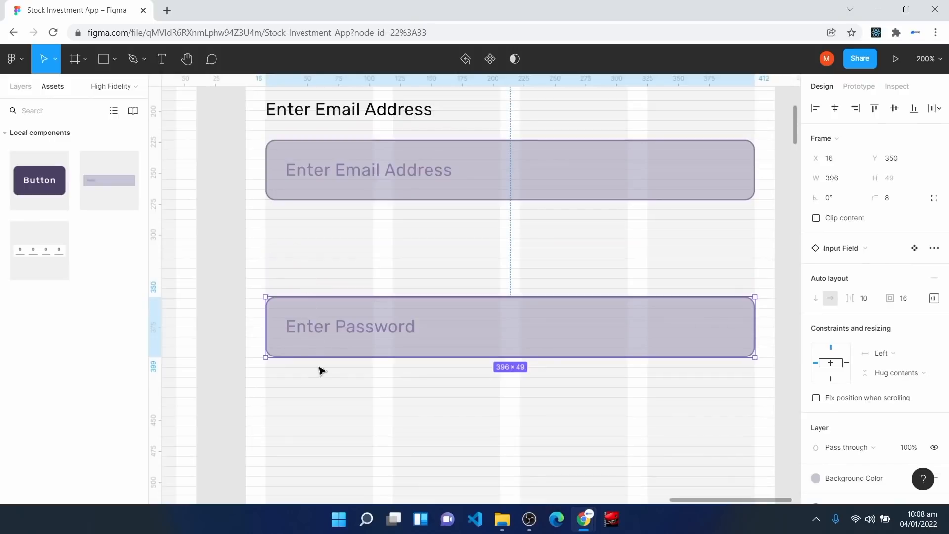
pyautogui.click(307, 115)
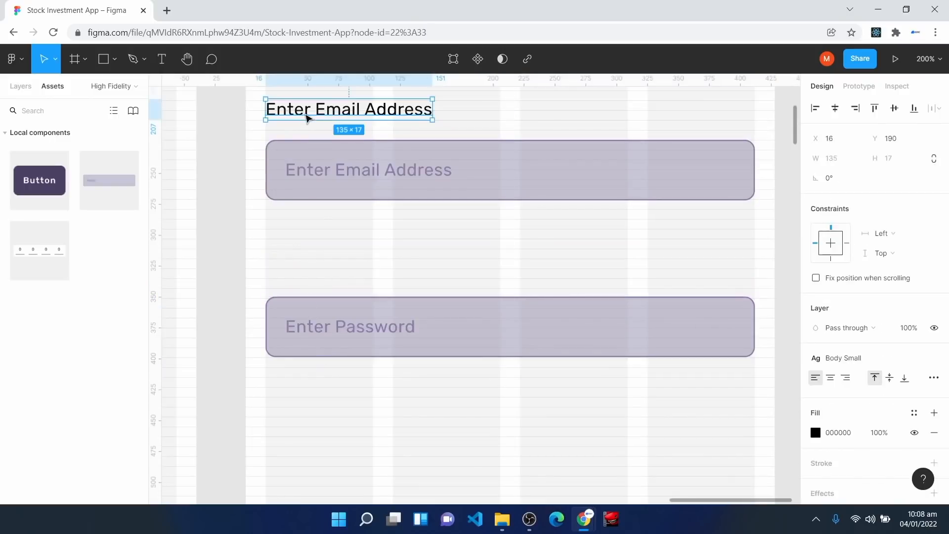
pyautogui.moveTo(307, 114); pyautogui.dragTo(315, 273)
pyautogui.hotkey('ctrl', '+')
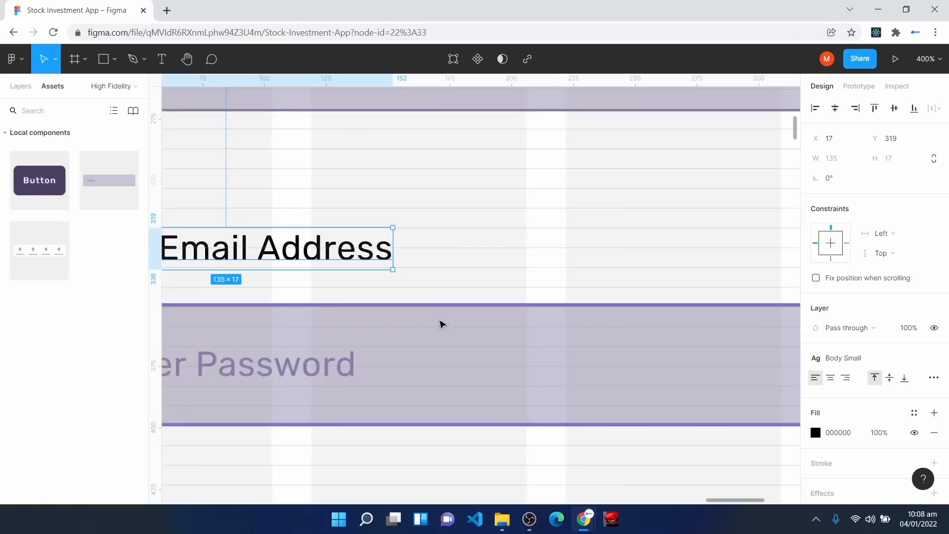
pyautogui.press('space')
pyautogui.moveTo(255, 158); pyautogui.dragTo(526, 245)
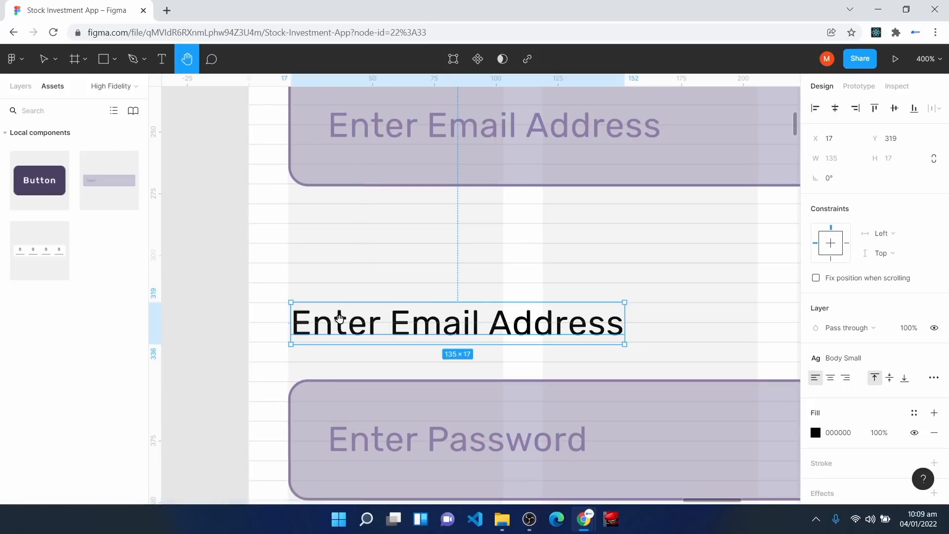
pyautogui.press('v')
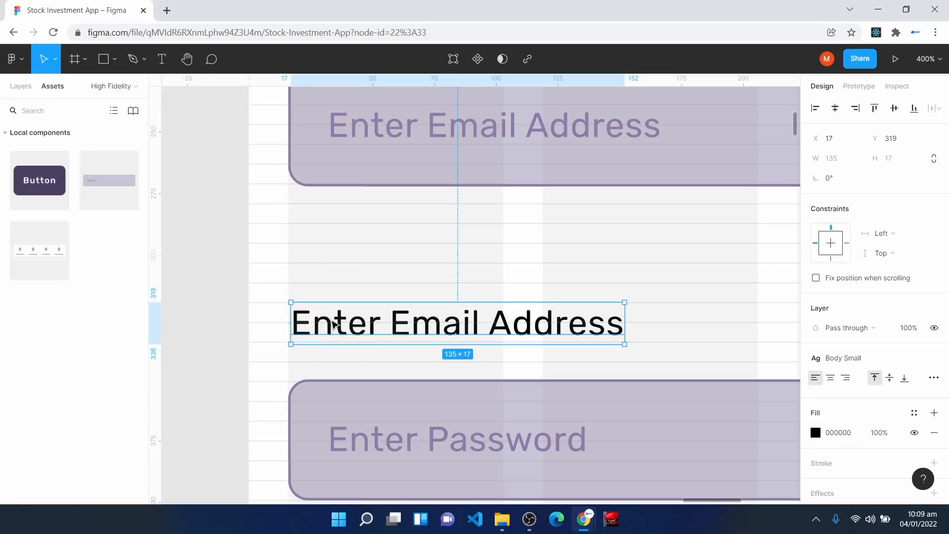
# Step: Change the duplicated label's text to 'Enter Password'
pyautogui.click(355, 435)
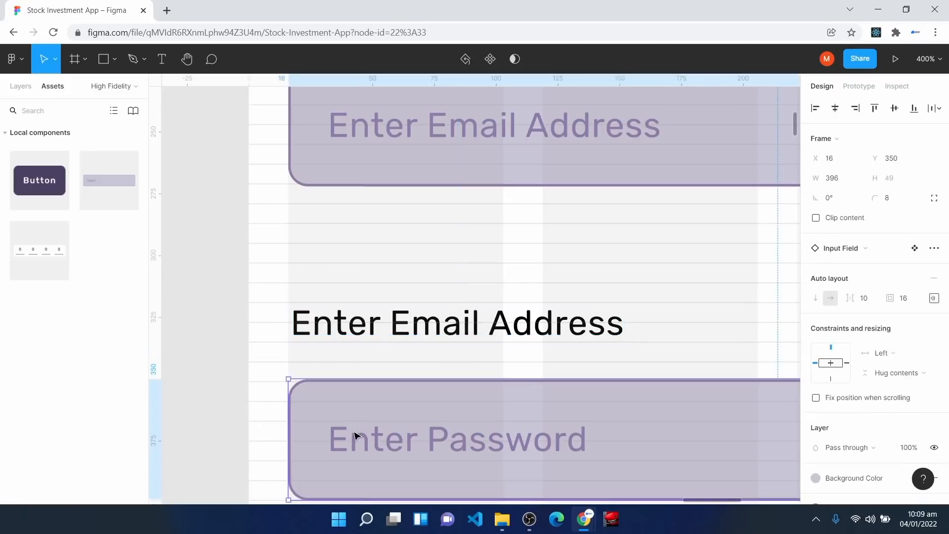
pyautogui.doubleClick(414, 331)
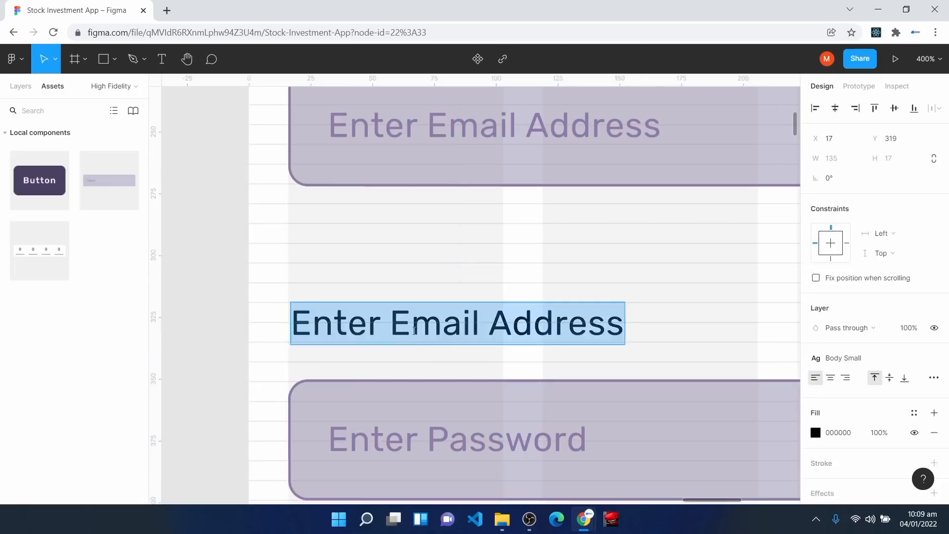
pyautogui.press('Right')
pyautogui.press('BackSpace')
pyautogui.press('BackSpace')
pyautogui.press('BackSpace')
pyautogui.press('BackSpace')
pyautogui.press('BackSpace')
pyautogui.press('BackSpace')
pyautogui.press('BackSpace')
pyautogui.press('BackSpace')
pyautogui.press('BackSpace')
pyautogui.press('BackSpace')
pyautogui.press('BackSpace')
pyautogui.press('BackSpace')
pyautogui.press('BackSpace')
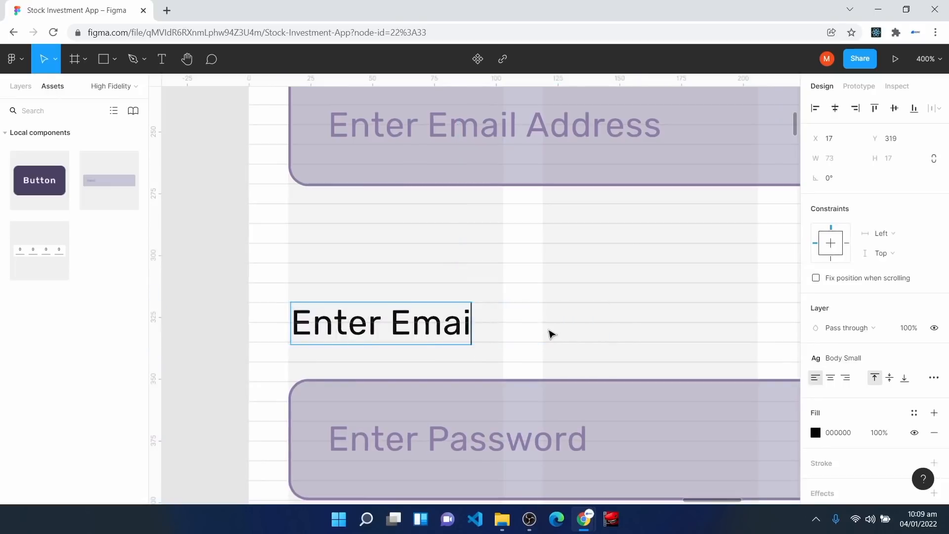
pyautogui.write('Password')
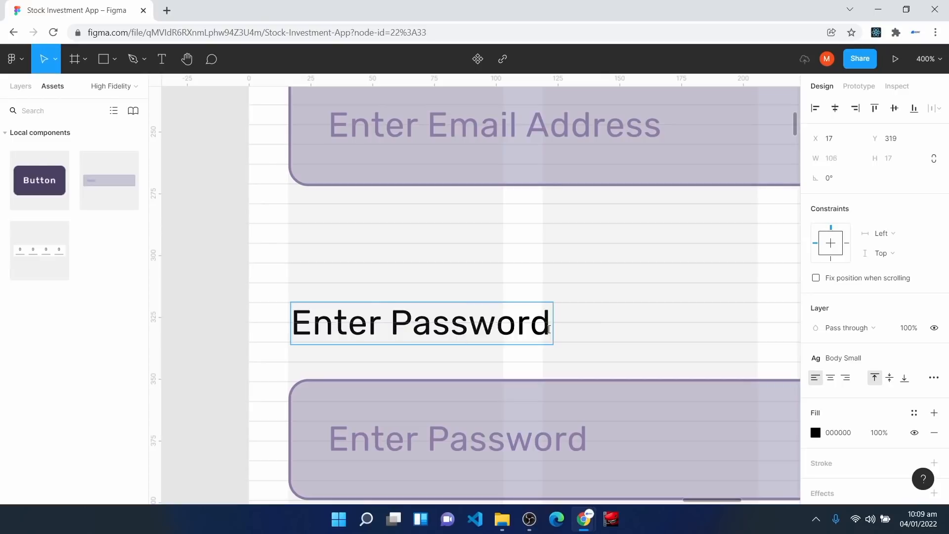
pyautogui.press('Escape')
pyautogui.scroll(-3, 549, 410)
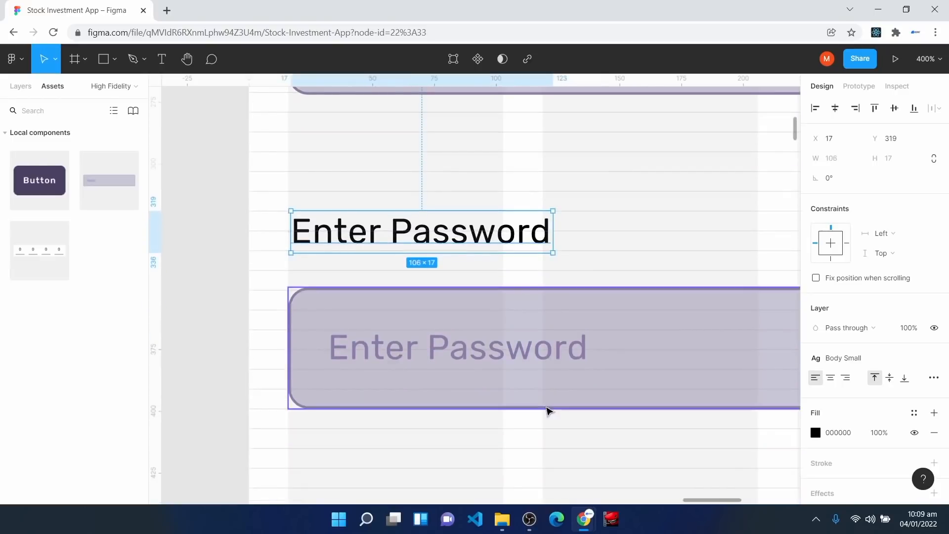
pyautogui.press('Escape')
pyautogui.hotkey('shift', '0')
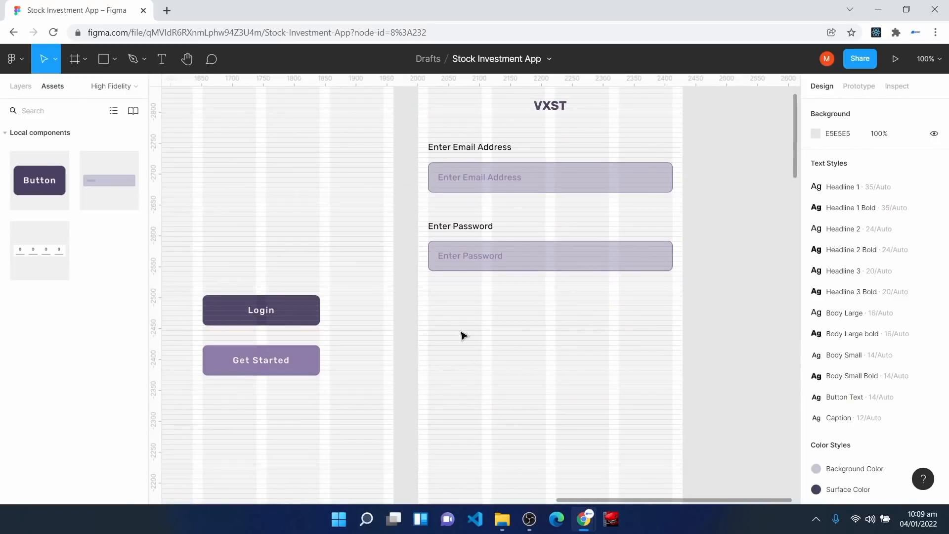
# Step: Place a Button instance below the password field and stretch it to 396 wide
pyautogui.moveTo(40, 180); pyautogui.dragTo(539, 311)
pyautogui.scroll(5, 539, 311)
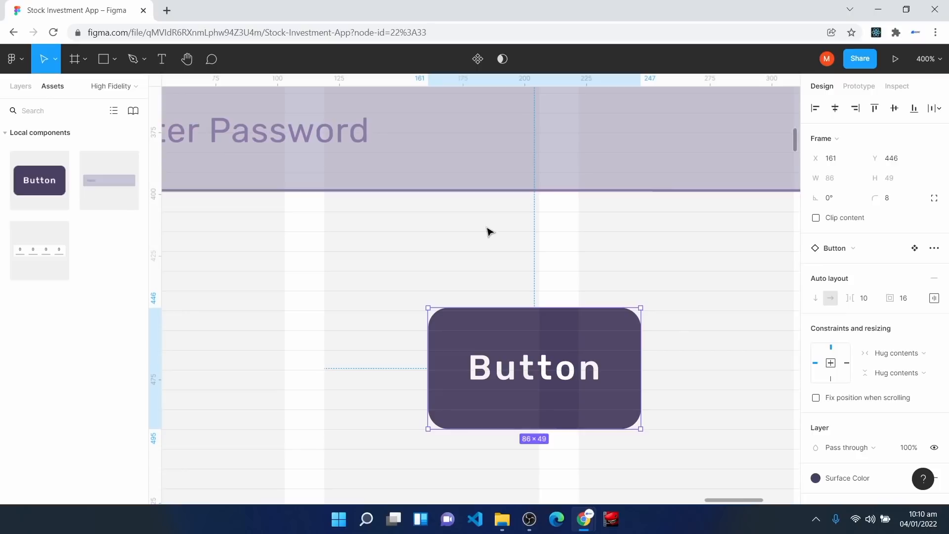
pyautogui.moveTo(496, 342); pyautogui.dragTo(496, 306)
pyautogui.hotkey('ctrl', '-')
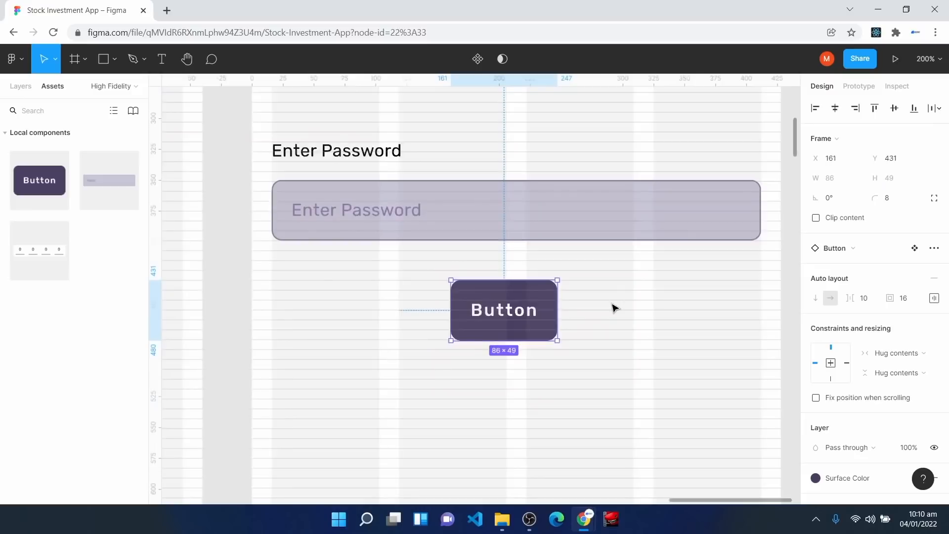
pyautogui.moveTo(454, 301); pyautogui.dragTo(272, 300)
pyautogui.moveTo(558, 299); pyautogui.dragTo(762, 299)
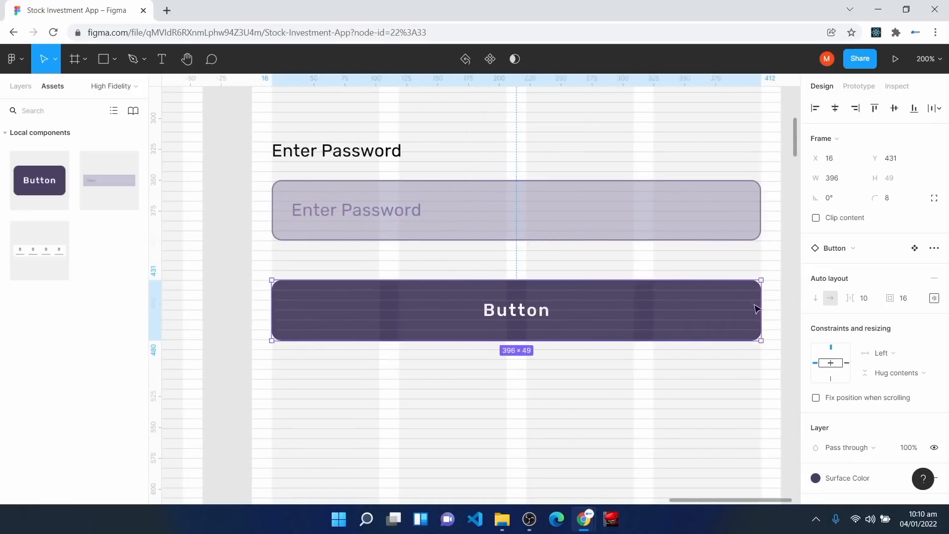
# Step: Relabel the new button 'Login' and review it beside the password field
pyautogui.doubleClick(511, 316)
pyautogui.doubleClick(508, 314)
pyautogui.write('Login')
pyautogui.click(594, 418)
pyautogui.hotkey('ctrl', '-')
pyautogui.hotkey('ctrl', '-')
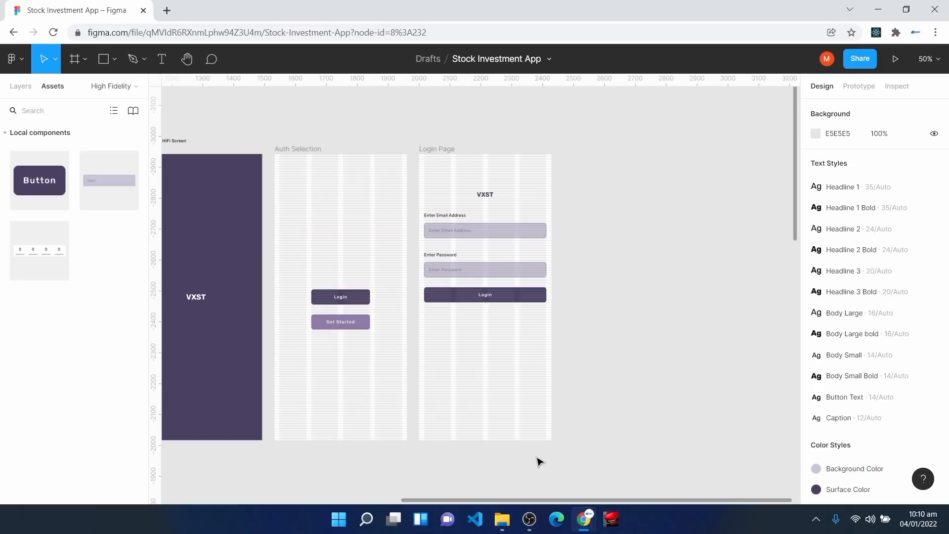
pyautogui.hotkey('ctrl', '+')
pyautogui.click(549, 302)
pyautogui.hotkey('ctrl', '+')
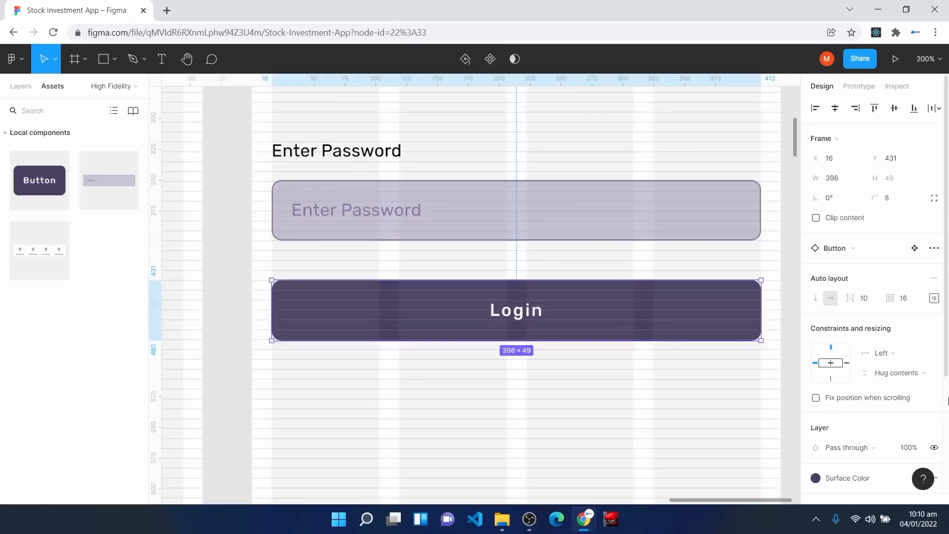
pyautogui.scroll(3, 674, 475)
pyautogui.click(329, 271)
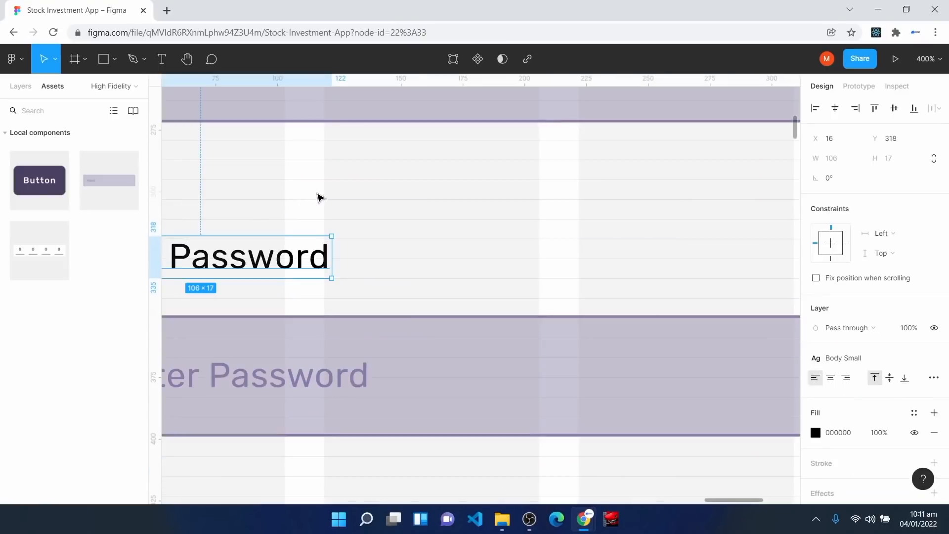
# Step: Move the Enter Password label and its input field up, closer to the email field
pyautogui.hotkey('ctrl', '+')
pyautogui.press('h')
pyautogui.moveTo(233, 194); pyautogui.dragTo(403, 242)
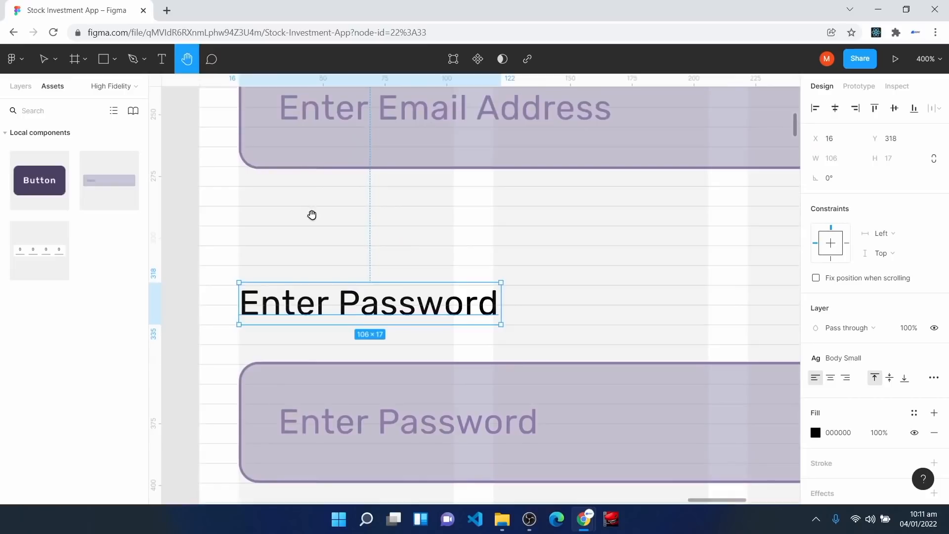
pyautogui.press('v')
pyautogui.moveTo(319, 305); pyautogui.dragTo(319, 270)
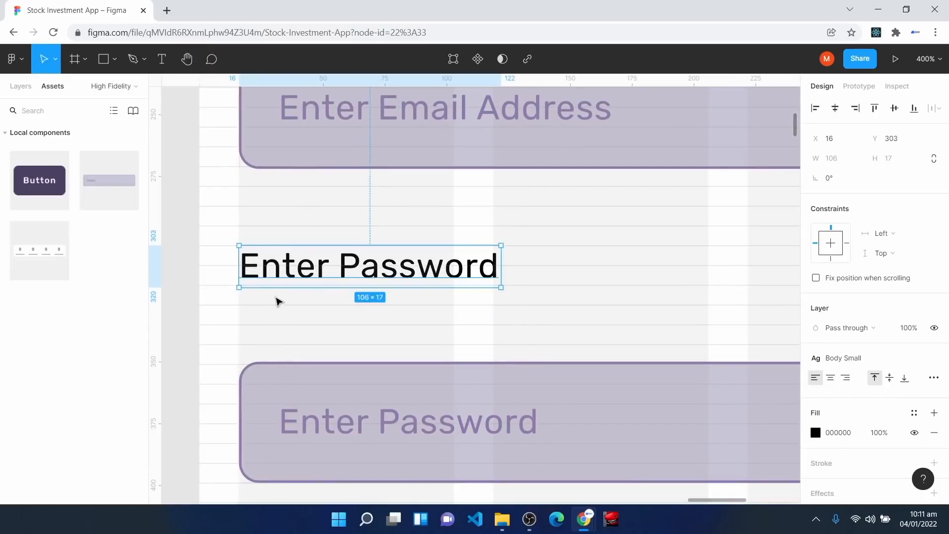
pyautogui.moveTo(271, 398); pyautogui.dragTo(272, 381)
pyautogui.scroll(-3, 271, 382)
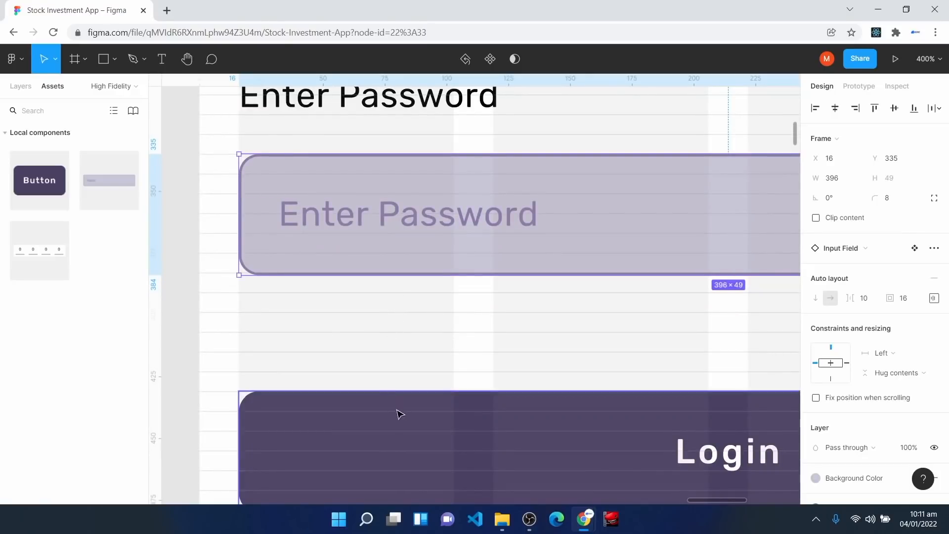
pyautogui.scroll(-8, 399, 414)
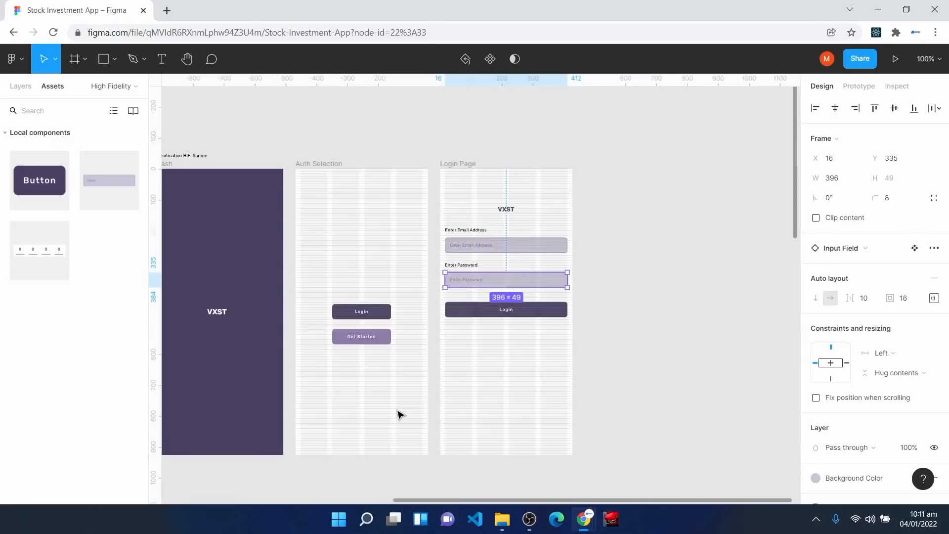
pyautogui.click(612, 386)
# Step: Add 'Forgot Password ?' text below the password field, aligned to the left margin
pyautogui.hotkey('ctrl', '+')
pyautogui.hotkey('ctrl', '+')
pyautogui.hotkey('ctrl', '+')
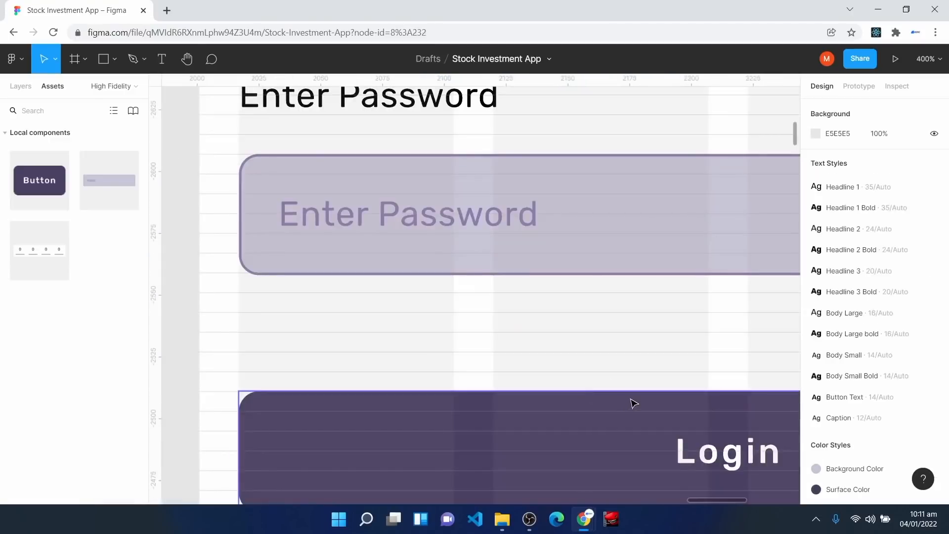
pyautogui.press('space')
pyautogui.moveTo(636, 330); pyautogui.dragTo(591, 316)
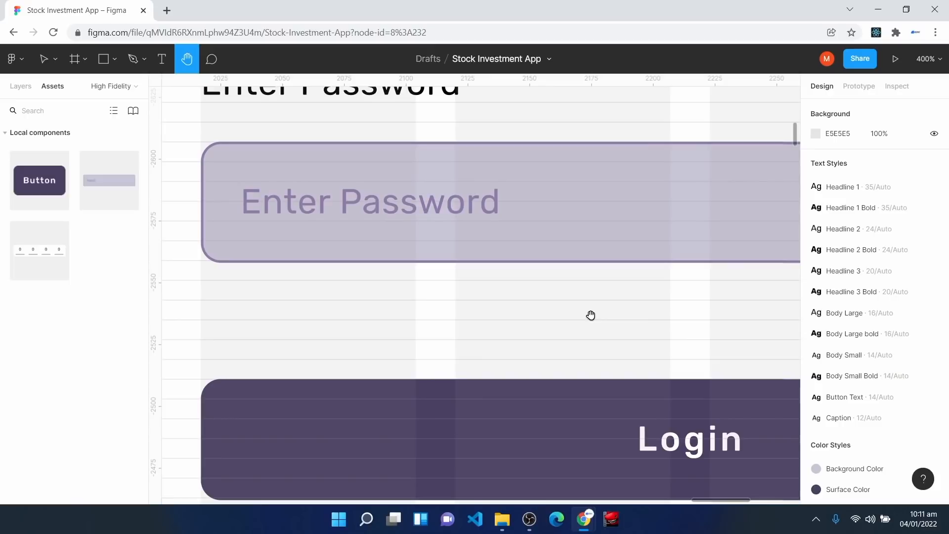
pyautogui.press('t')
pyautogui.click(221, 298)
pyautogui.write('Forgot Passw')
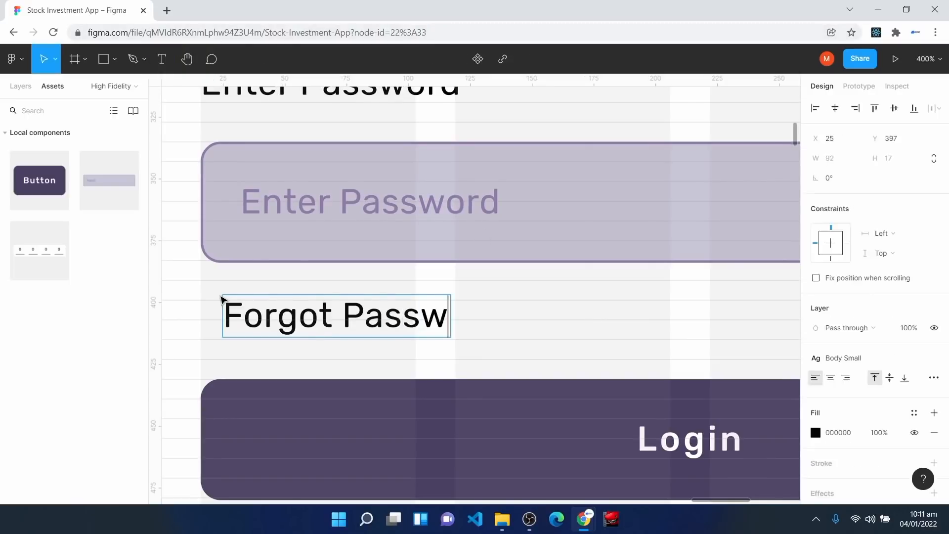
pyautogui.write('ord ?')
pyautogui.press('Escape')
pyautogui.moveTo(277, 317); pyautogui.dragTo(257, 324)
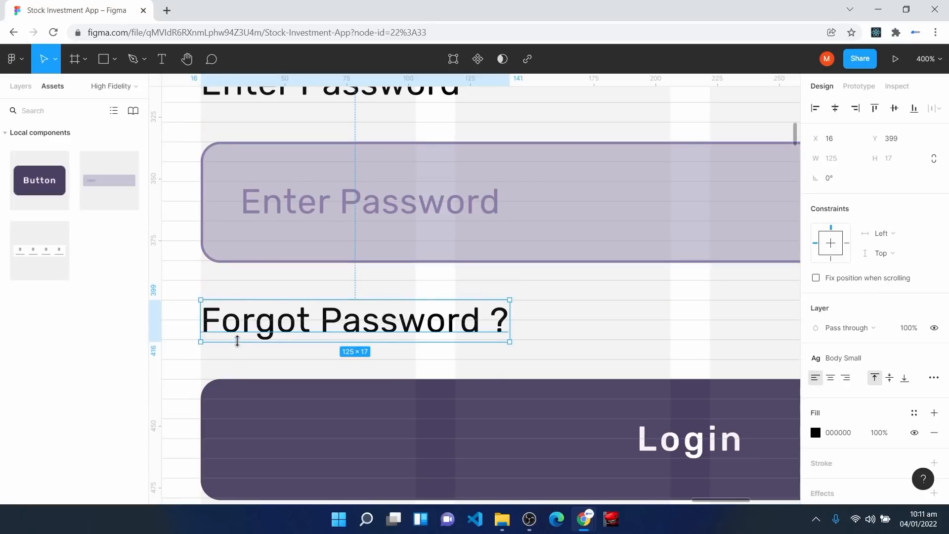
# Step: Check the spacing to the Login button and confirm the text uses Body Small
pyautogui.click(237, 414)
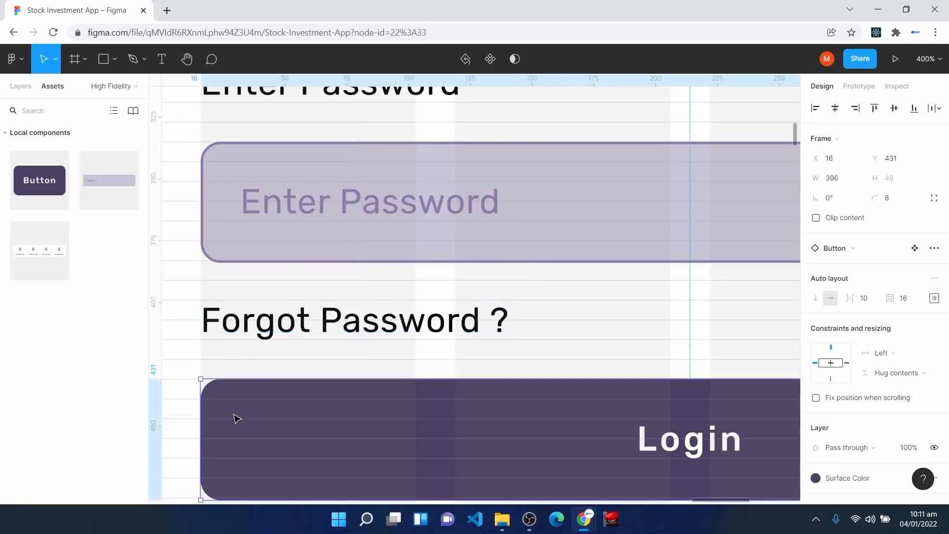
pyautogui.click(367, 339)
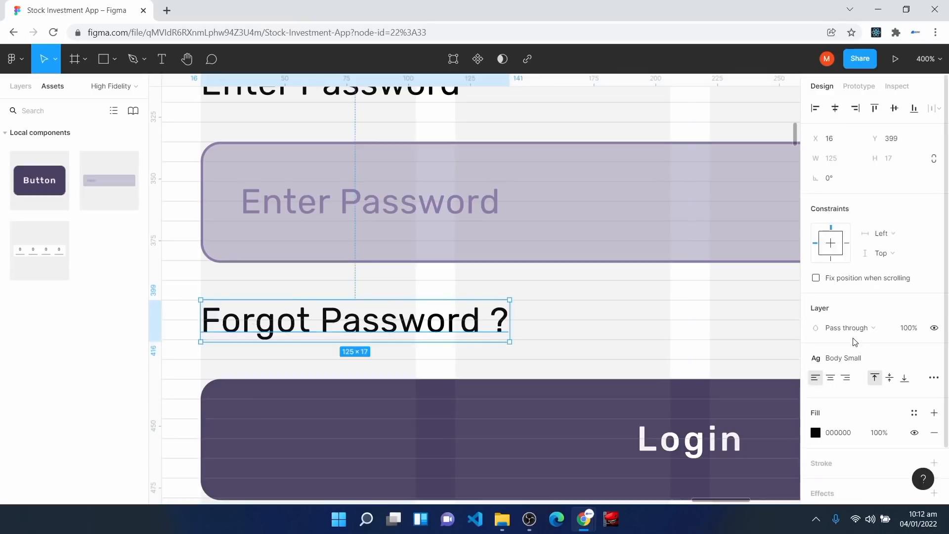
pyautogui.click(860, 360)
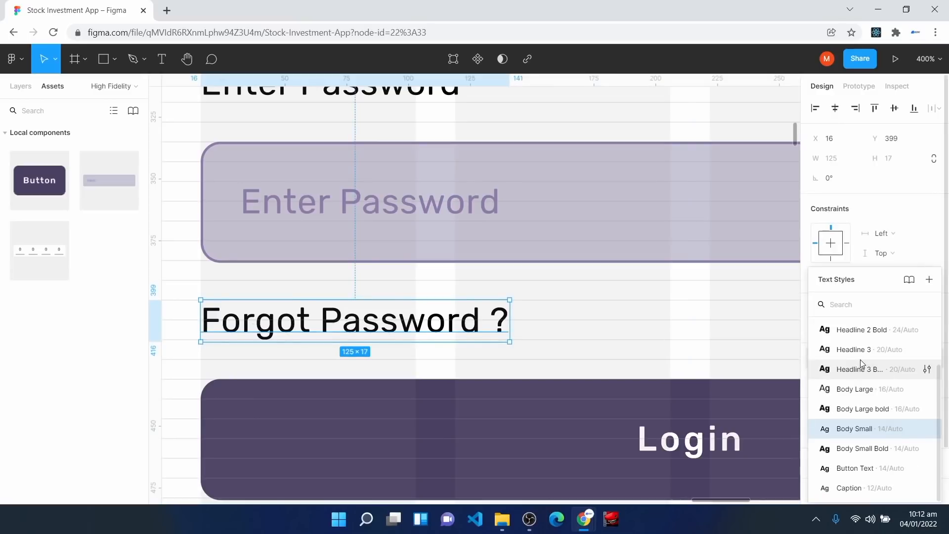
pyautogui.click(746, 335)
pyautogui.hotkey('ctrl', '-')
pyautogui.hotkey('ctrl', '-')
pyautogui.hotkey('ctrl', '-')
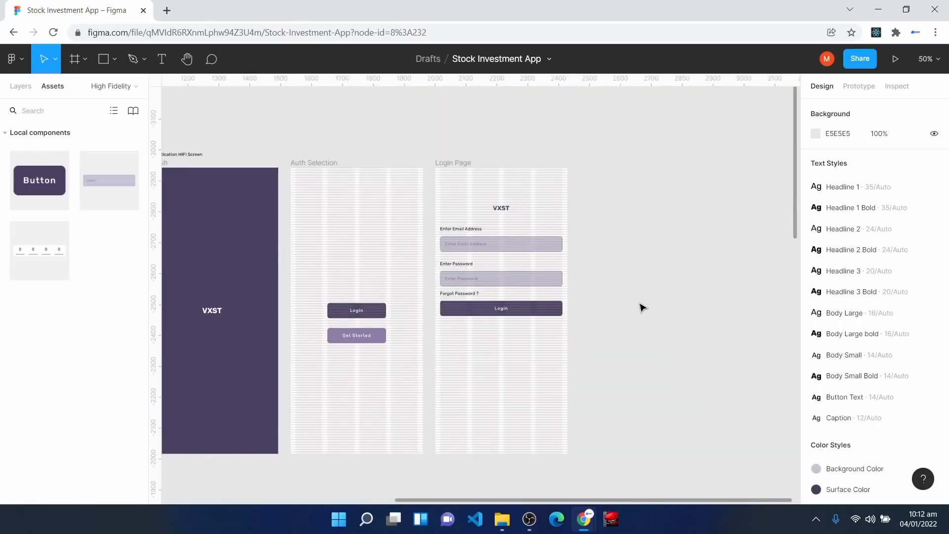
# Step: Duplicate the Login Page frame and name the copy 'Sign Up Page' in the Layers list
pyautogui.hotkey('ctrl', 'v')
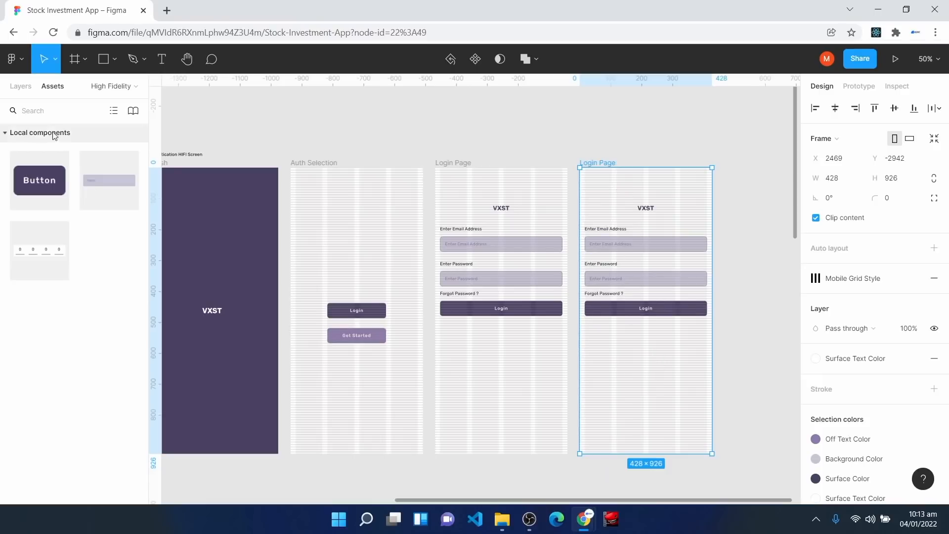
pyautogui.click(20, 86)
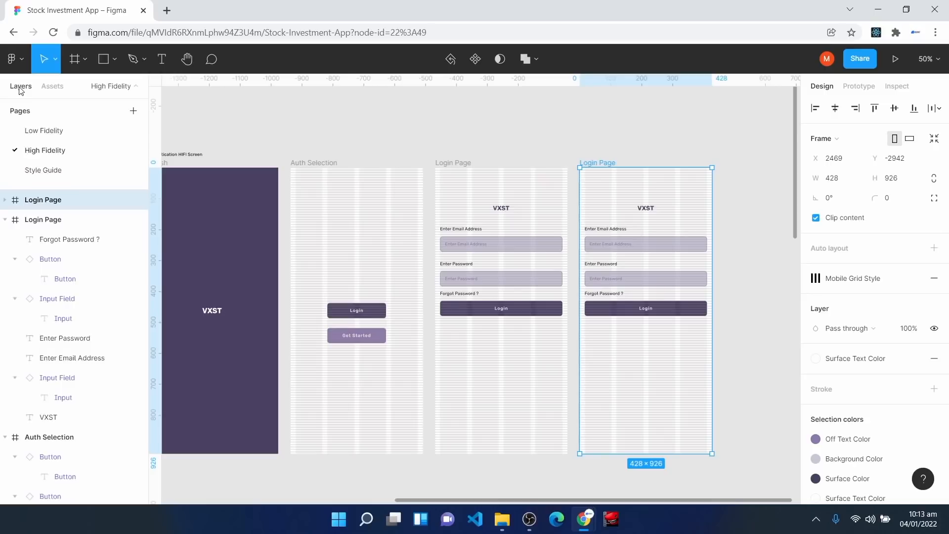
pyautogui.rightClick(42, 199)
pyautogui.click(117, 275)
pyautogui.write('Sign Up Pa')
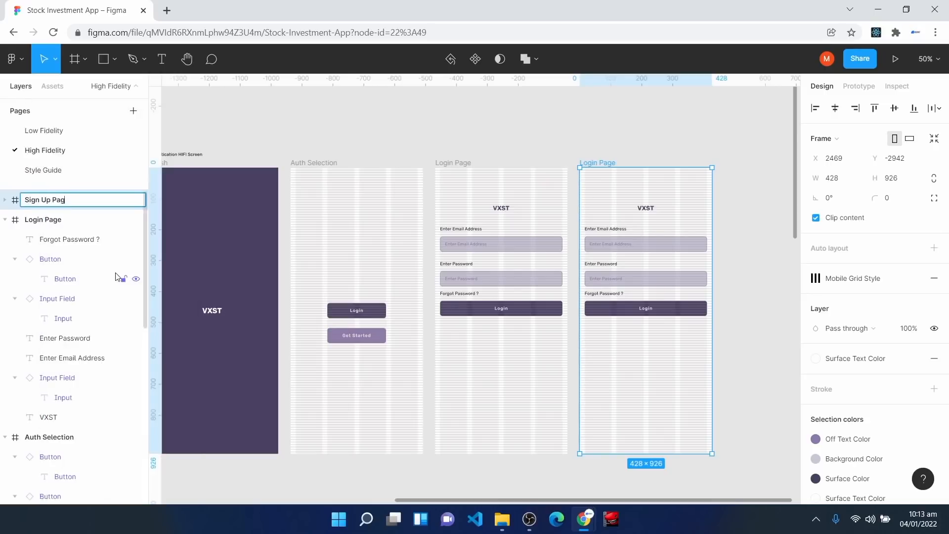
pyautogui.press('Return')
# Step: Remove the Login button and the 'Forgot Password ?' text from the Sign Up Page
pyautogui.hotkey('shift', '0')
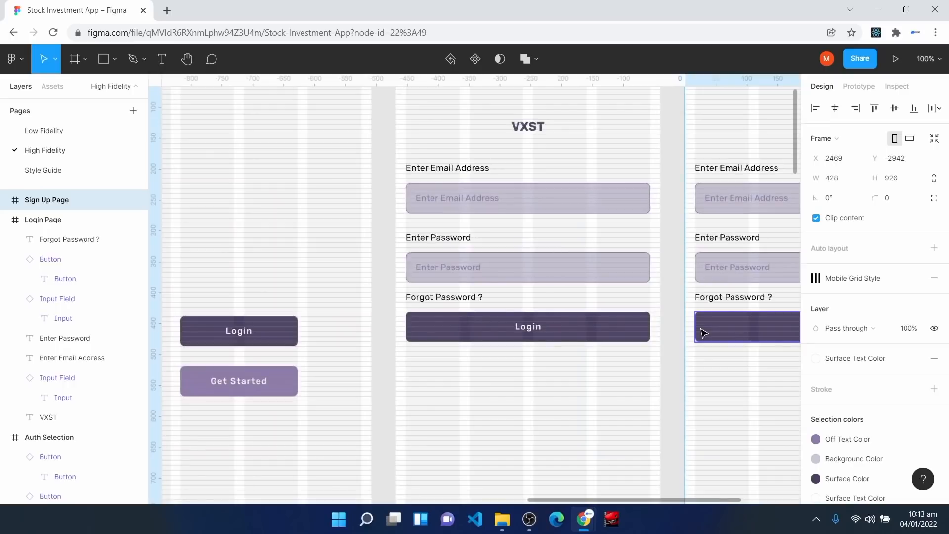
pyautogui.hotkey('shift', '=')
pyautogui.press('h')
pyautogui.moveTo(721, 295); pyautogui.dragTo(224, 326)
pyautogui.moveTo(667, 308); pyautogui.dragTo(469, 342)
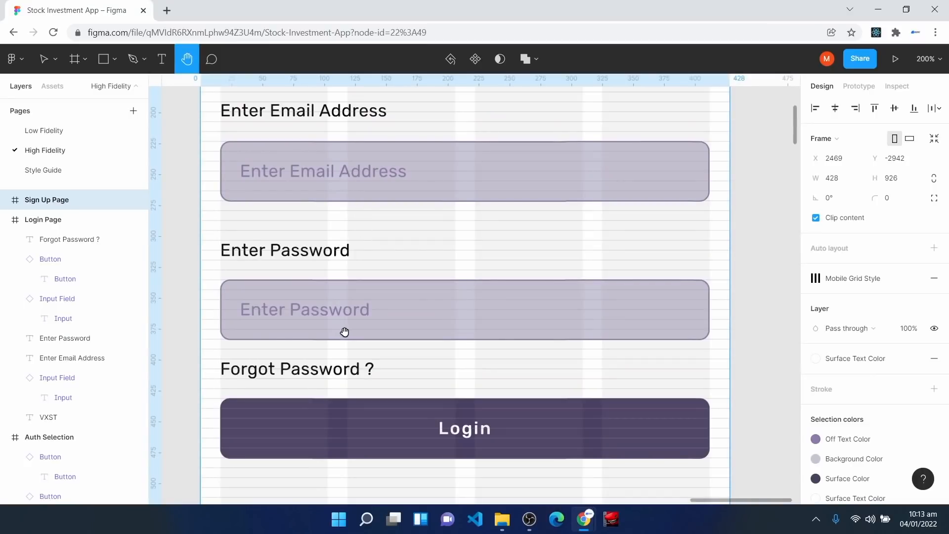
pyautogui.scroll(-4, 361, 395)
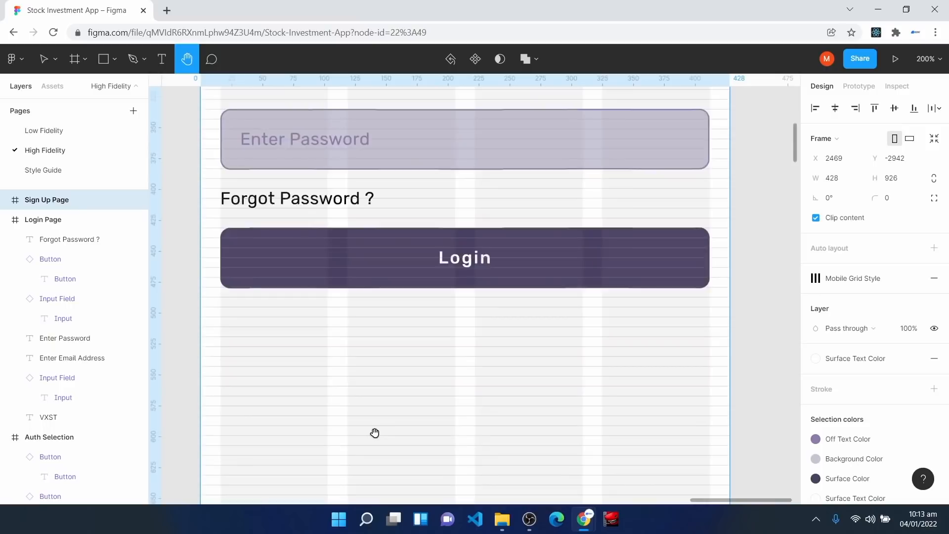
pyautogui.press('v')
pyautogui.click(405, 259)
pyautogui.press('Delete')
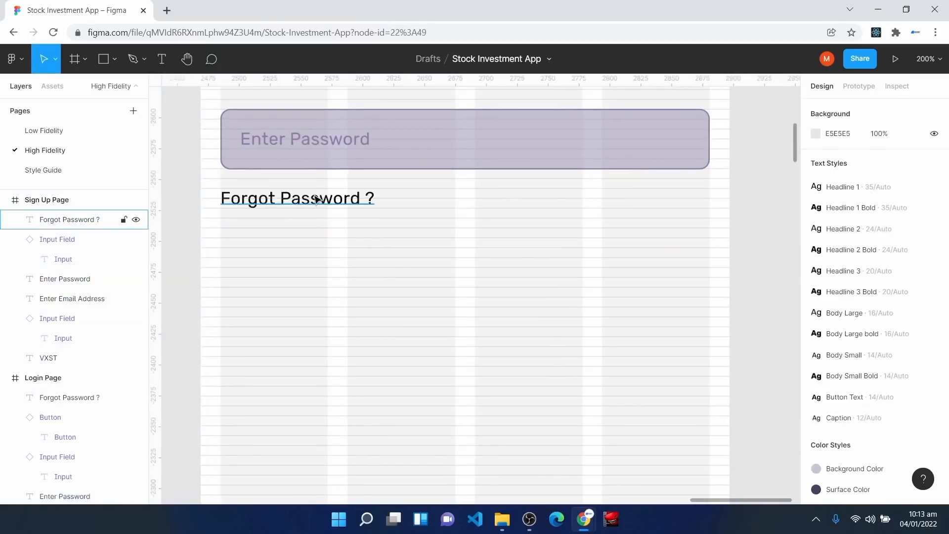
pyautogui.click(318, 199)
pyautogui.press('Delete')
# Step: Add a copied label and a new full-width input field from the components below the password field
pyautogui.scroll(1, 356, 302)
pyautogui.scroll(2, 371, 334)
pyautogui.click(281, 227)
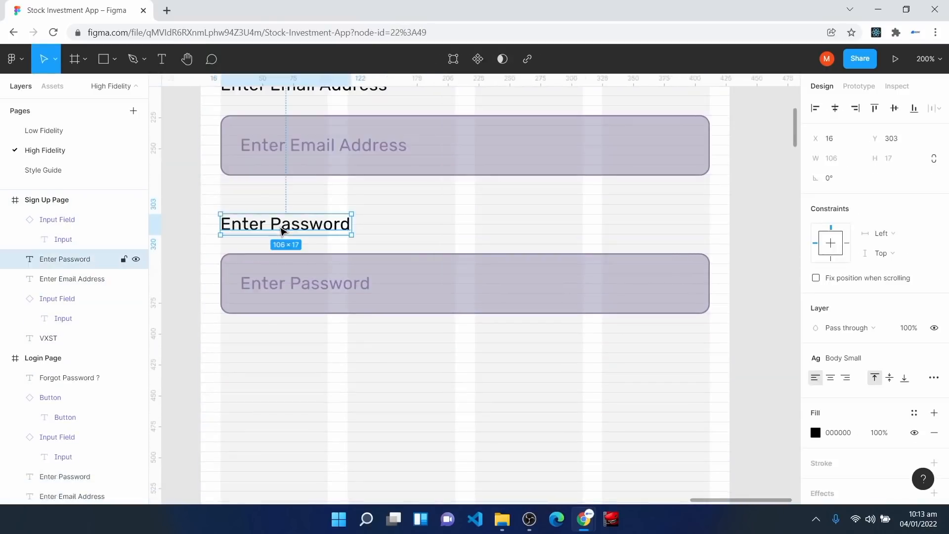
pyautogui.hotkey('ctrl', 'd')
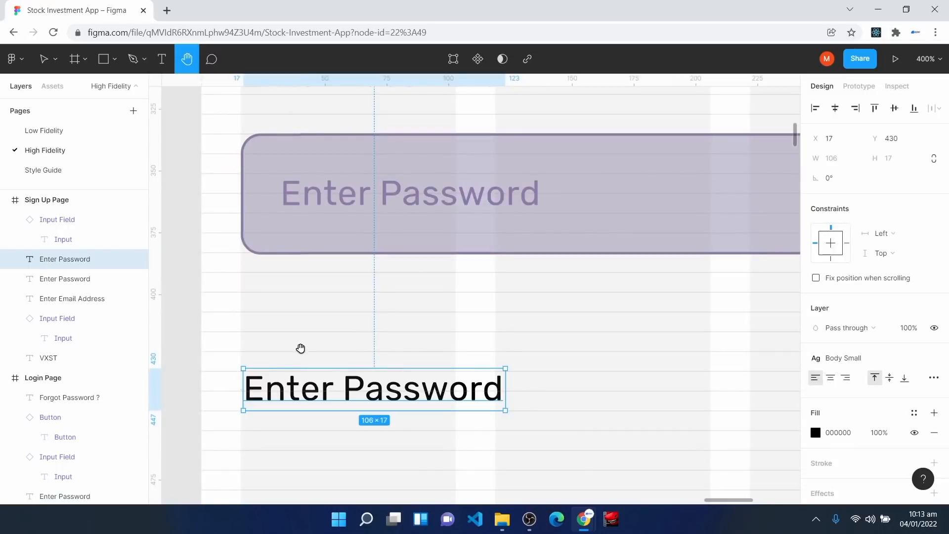
pyautogui.press('v')
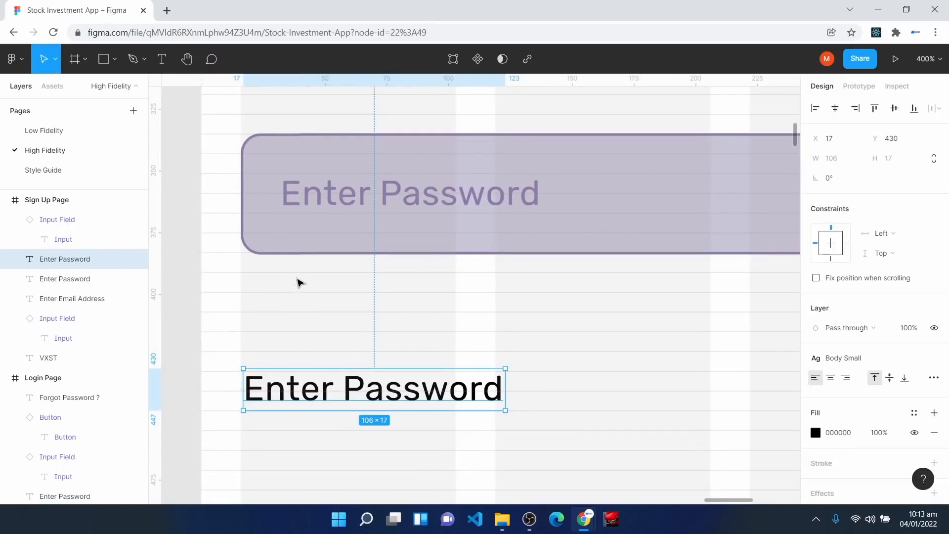
pyautogui.moveTo(307, 390); pyautogui.dragTo(304, 355)
pyautogui.scroll(-2, 304, 354)
pyautogui.click(52, 86)
pyautogui.moveTo(109, 180); pyautogui.dragTo(276, 365)
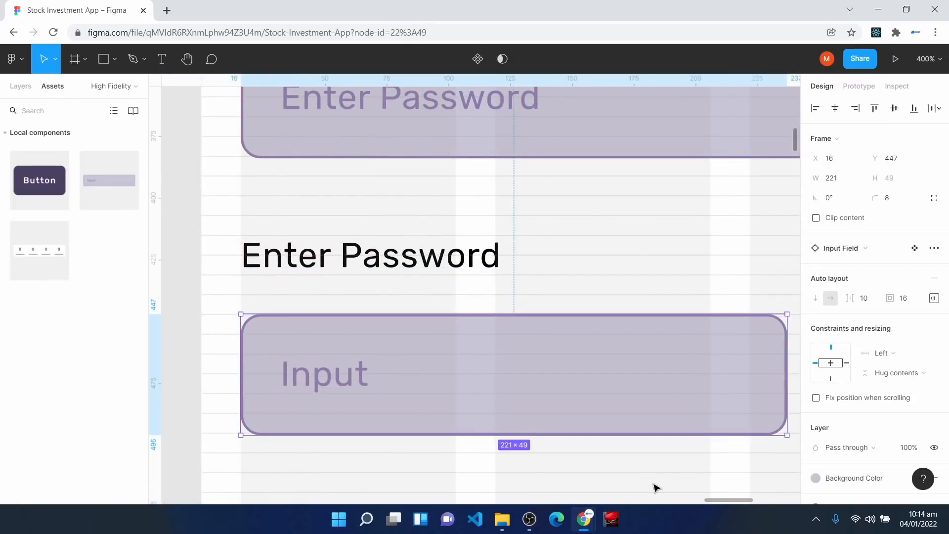
pyautogui.press('-')
pyautogui.press('-')
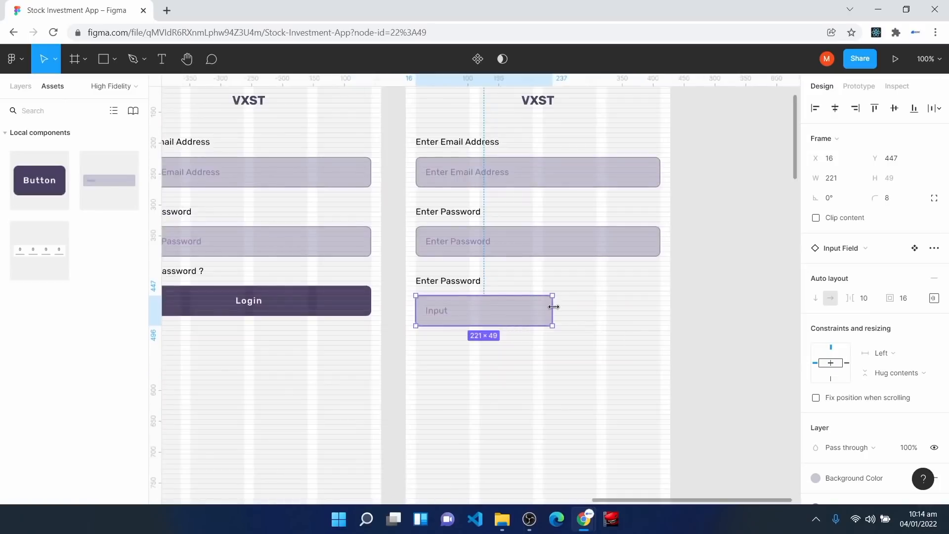
pyautogui.moveTo(554, 310); pyautogui.dragTo(662, 315)
# Step: Label the second field 'Enter Phone Number' and set the third field's placeholder to 'Enter Password'
pyautogui.click(449, 214)
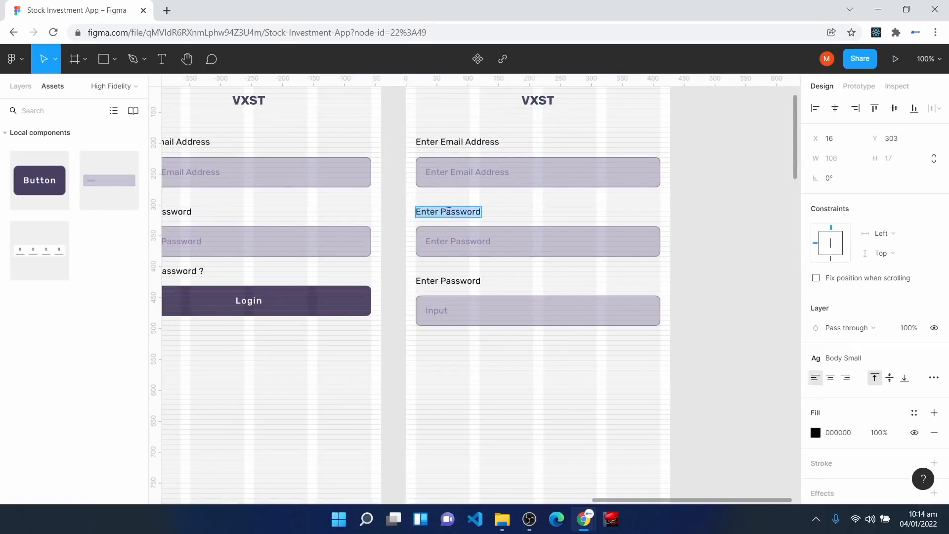
pyautogui.write('Enter Phone Number')
pyautogui.doubleClick(472, 238)
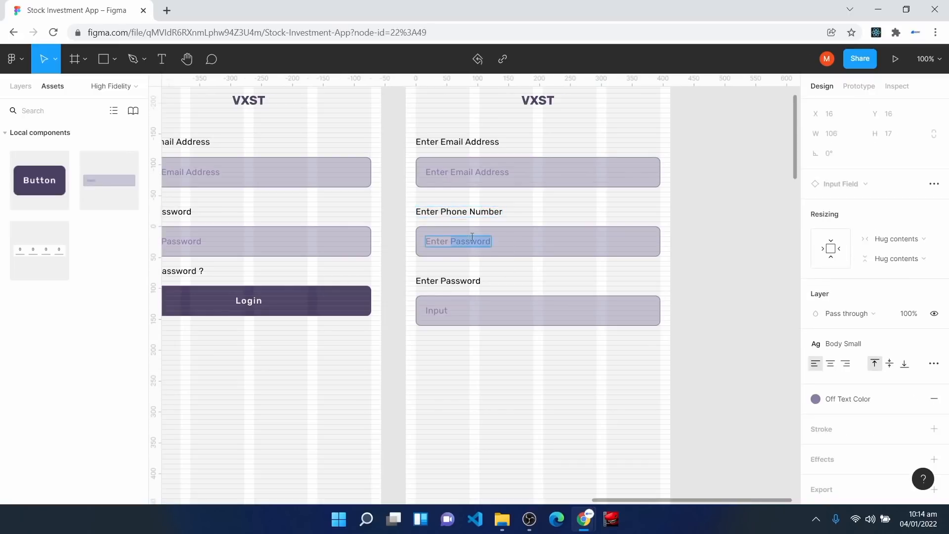
pyautogui.write('Phone Numbe')
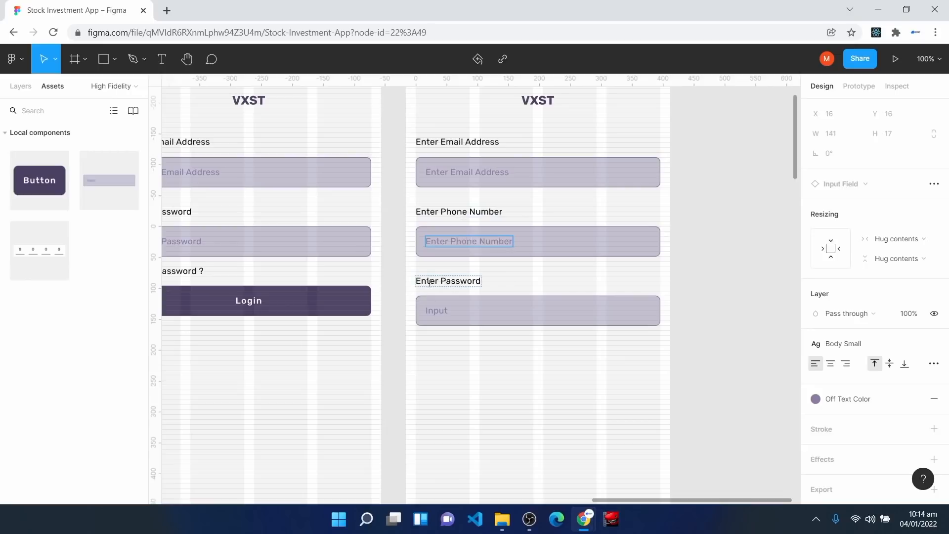
pyautogui.doubleClick(435, 311)
pyautogui.press('BackSpace')
pyautogui.write('Enter Password')
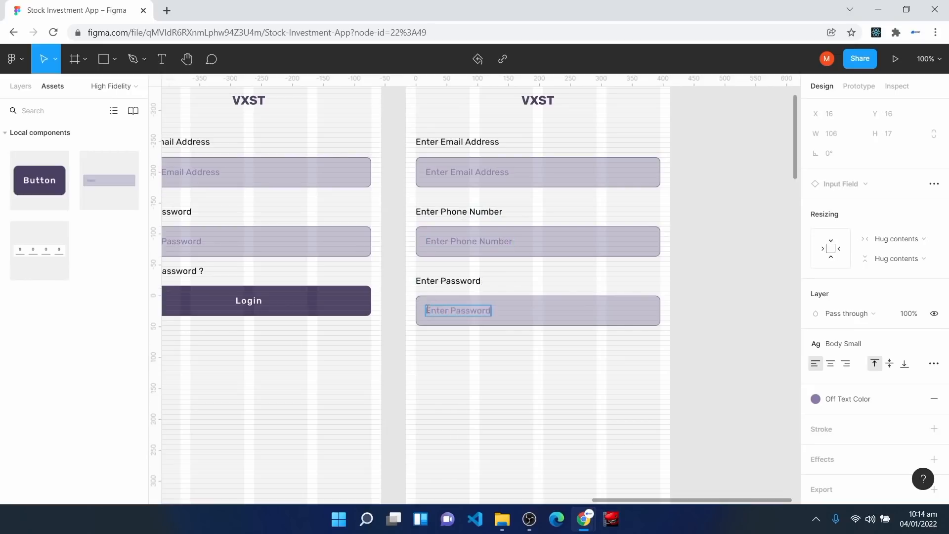
pyautogui.click(526, 412)
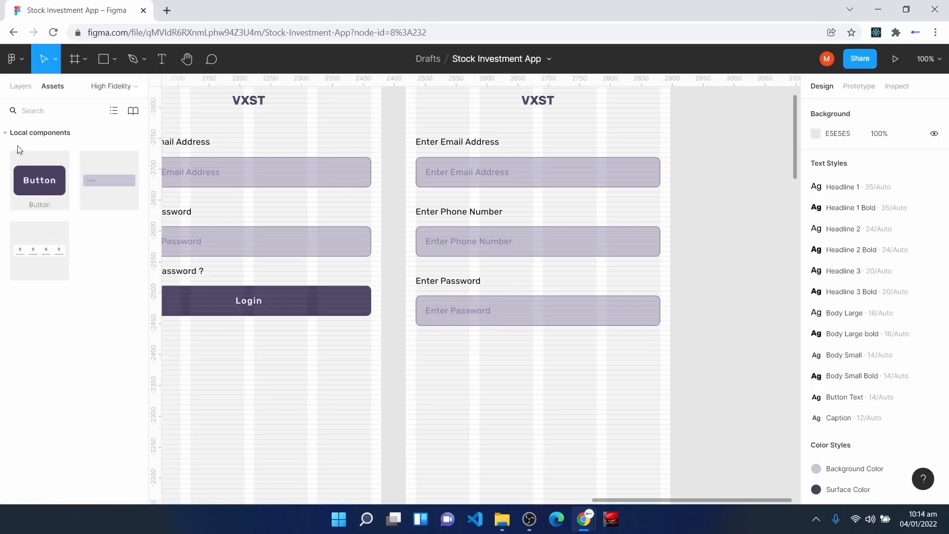
# Step: Place a Button component just below the password field and label it 'Sign Up'
pyautogui.moveTo(21, 185); pyautogui.dragTo(510, 385)
pyautogui.scroll(3, 509, 383)
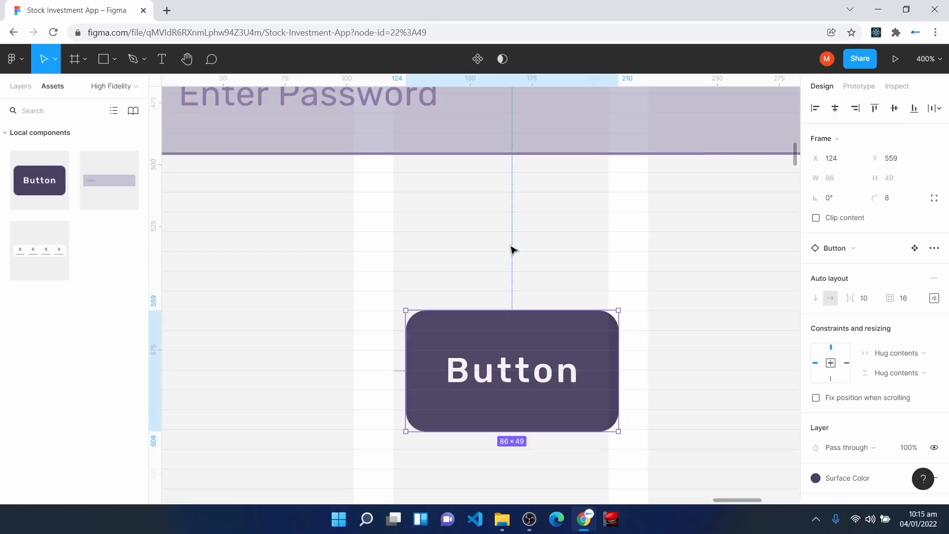
pyautogui.moveTo(509, 361); pyautogui.dragTo(515, 318)
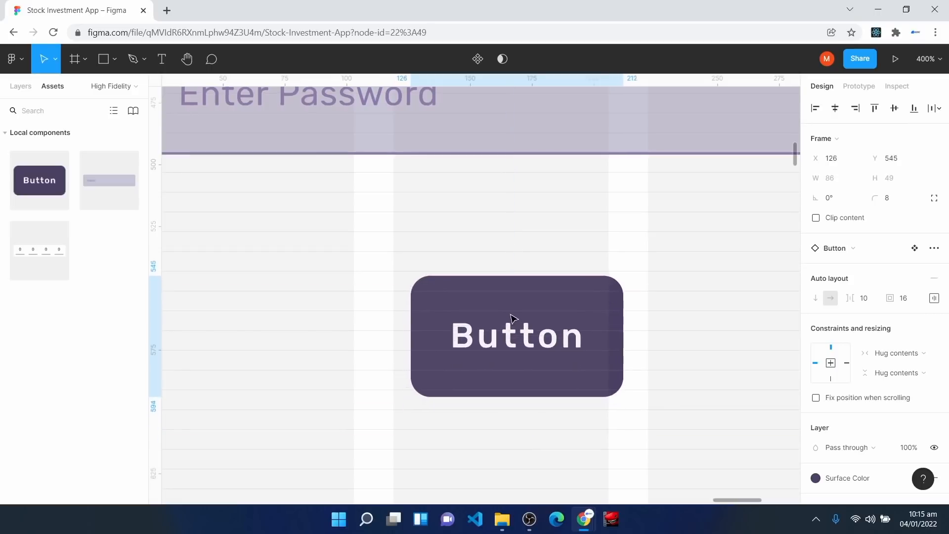
pyautogui.doubleClick(513, 324)
pyautogui.doubleClick(509, 330)
pyautogui.write('Sign Up')
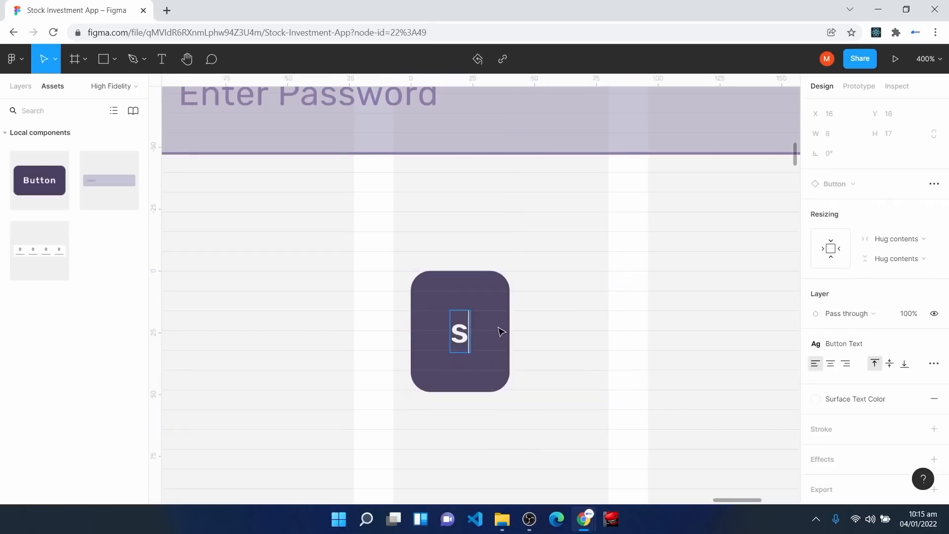
pyautogui.click(297, 325)
# Step: Stretch the Sign Up button left and right to the fields' 396 px width
pyautogui.hotkey('shift', '0')
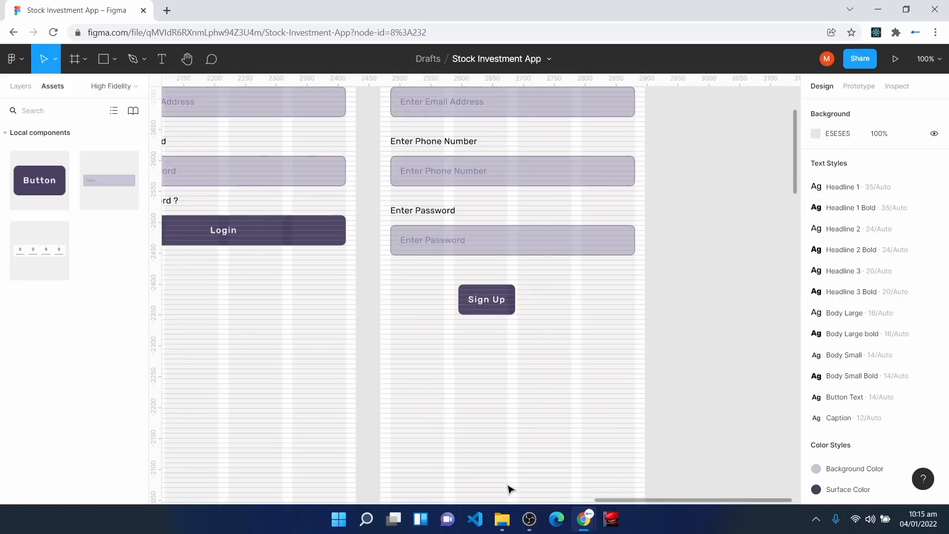
pyautogui.click(485, 310)
pyautogui.moveTo(516, 299); pyautogui.dragTo(635, 307)
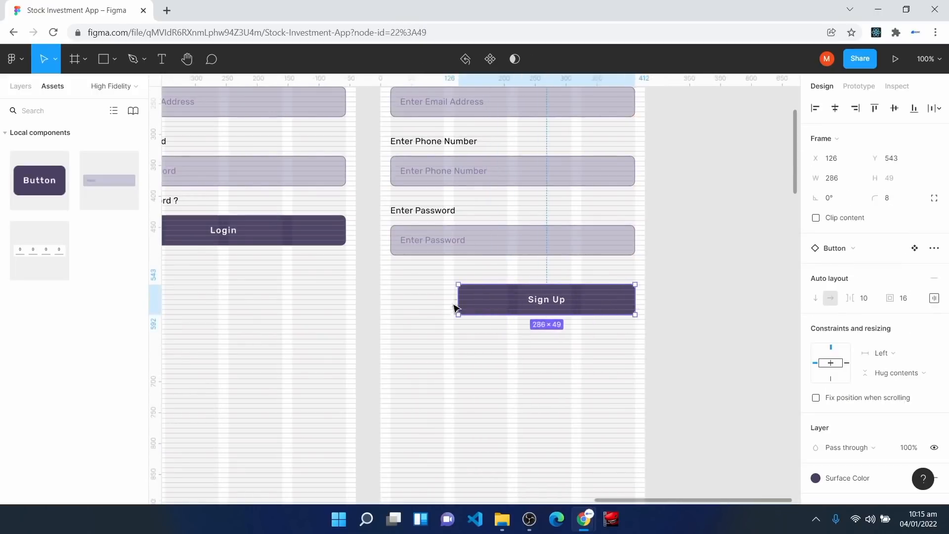
pyautogui.moveTo(459, 300); pyautogui.dragTo(390, 300)
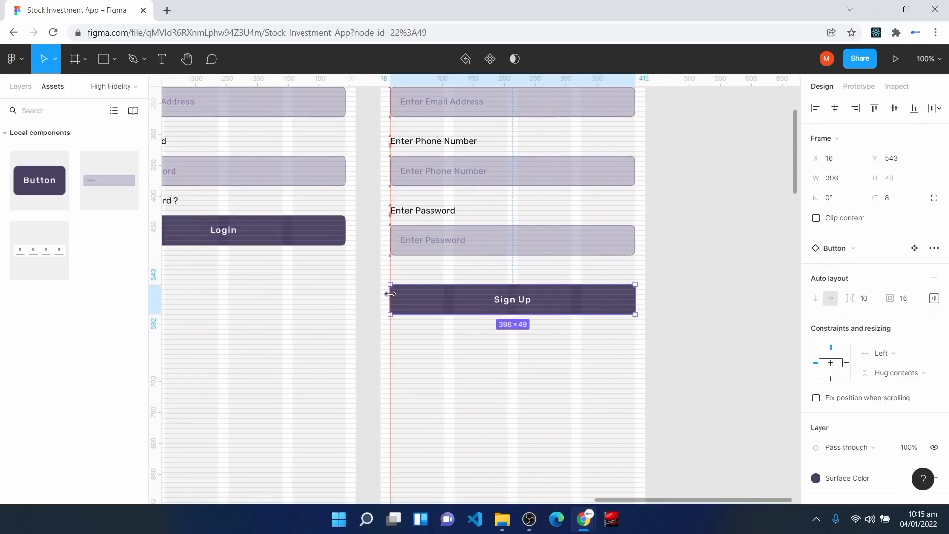
pyautogui.click(461, 405)
pyautogui.scroll(-4, 489, 423)
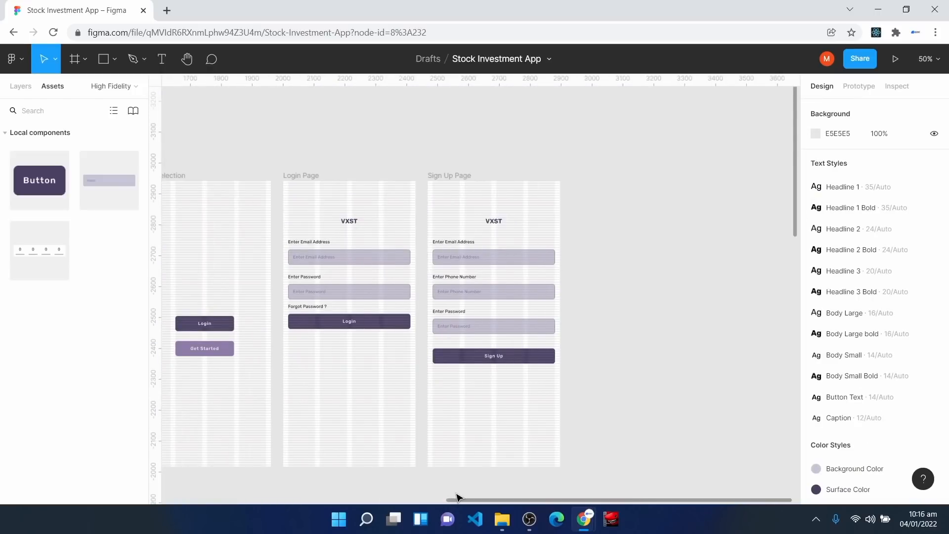
# Step: Duplicate the Sign Up Page frame and rename the copy 'Verification Page'
pyautogui.moveTo(457, 499); pyautogui.dragTo(434, 499)
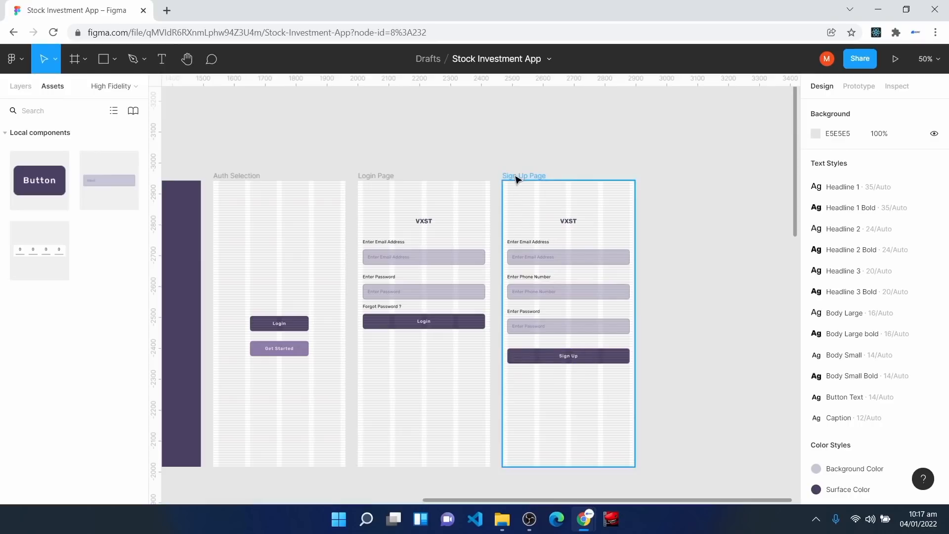
pyautogui.click(517, 177)
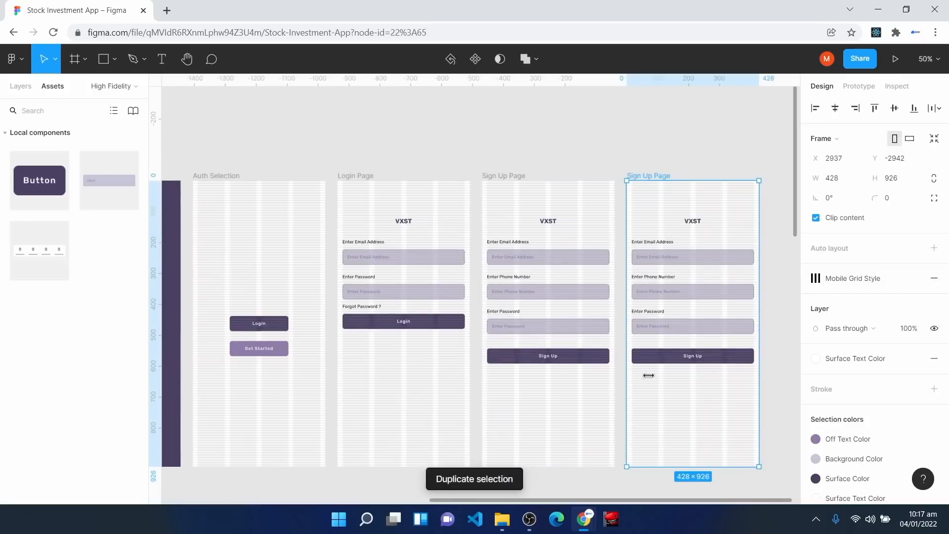
pyautogui.click(20, 86)
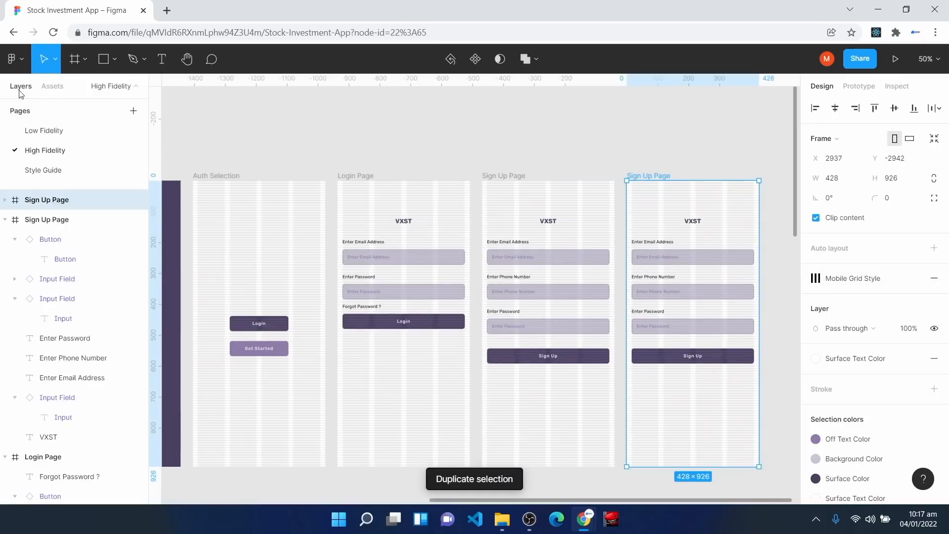
pyautogui.rightClick(42, 202)
pyautogui.click(83, 276)
pyautogui.write('Verificatio')
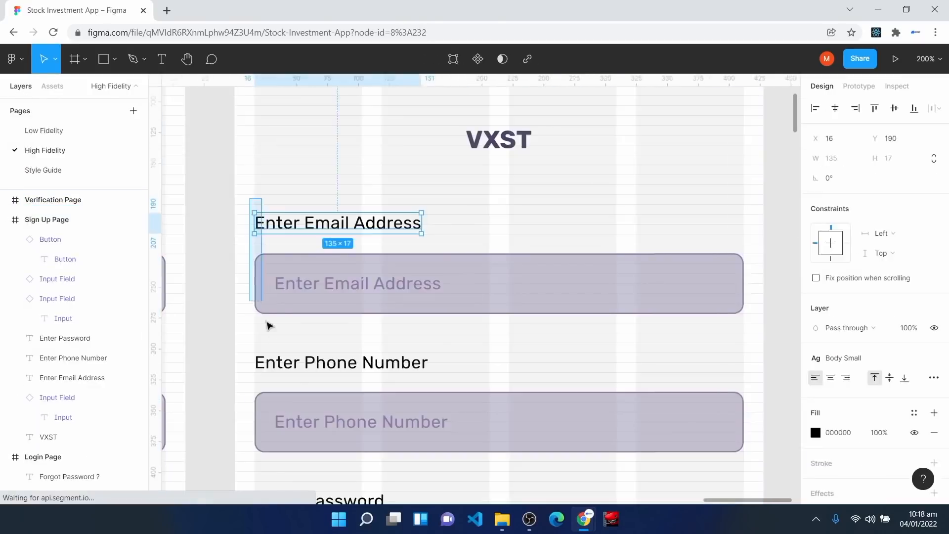
# Step: Delete the input fields and labels from the Verification Page
pyautogui.moveTo(249, 197); pyautogui.dragTo(764, 502)
pyautogui.press('Delete')
pyautogui.scroll(3, 479, 282)
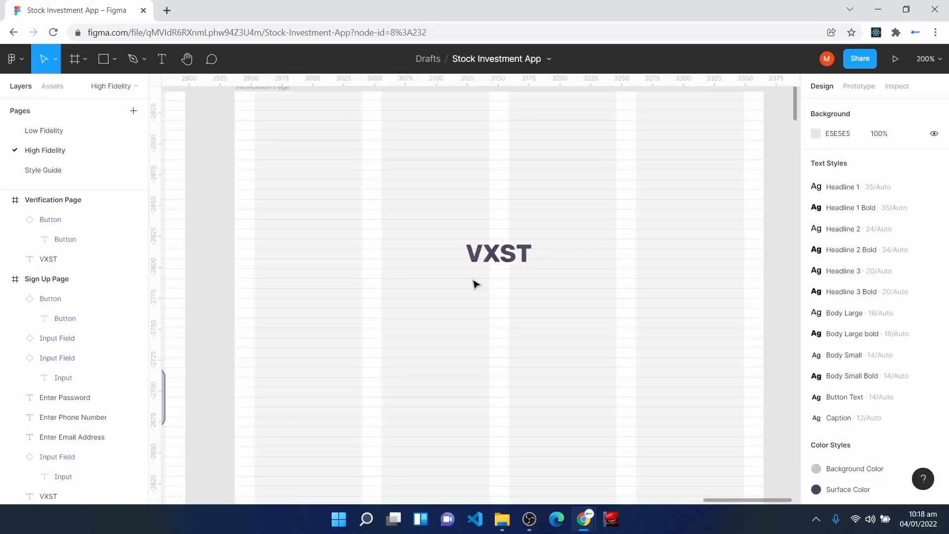
# Step: Draw a wide rectangle below the VXST title and shorten it to 48 px tall
pyautogui.click(495, 258)
pyautogui.press('r')
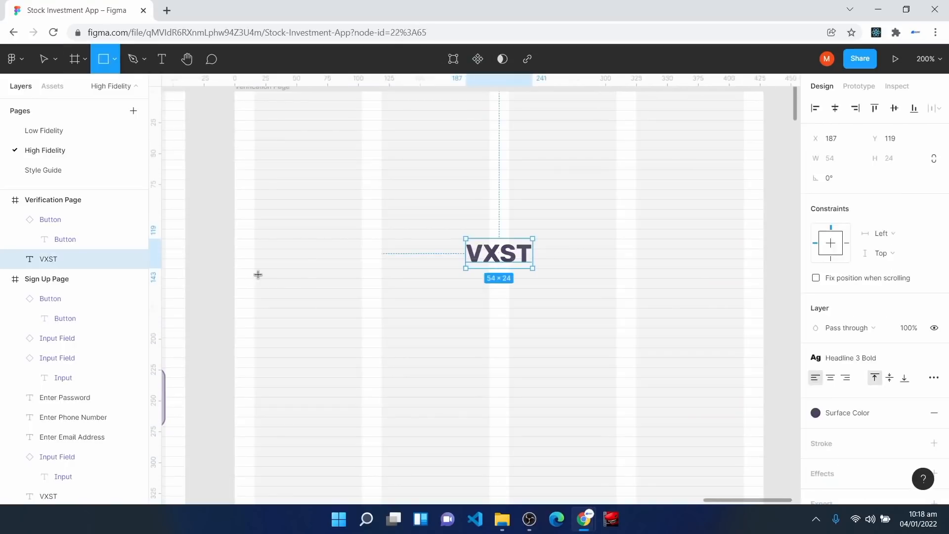
pyautogui.moveTo(262, 281); pyautogui.dragTo(745, 353)
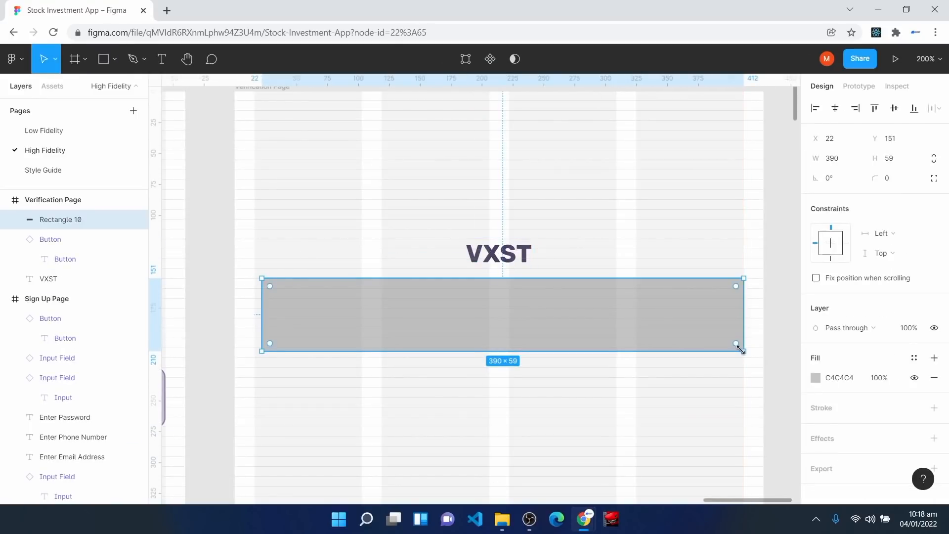
pyautogui.hotkey('ctrl', '+')
pyautogui.press('space')
pyautogui.moveTo(200, 381); pyautogui.dragTo(380, 362)
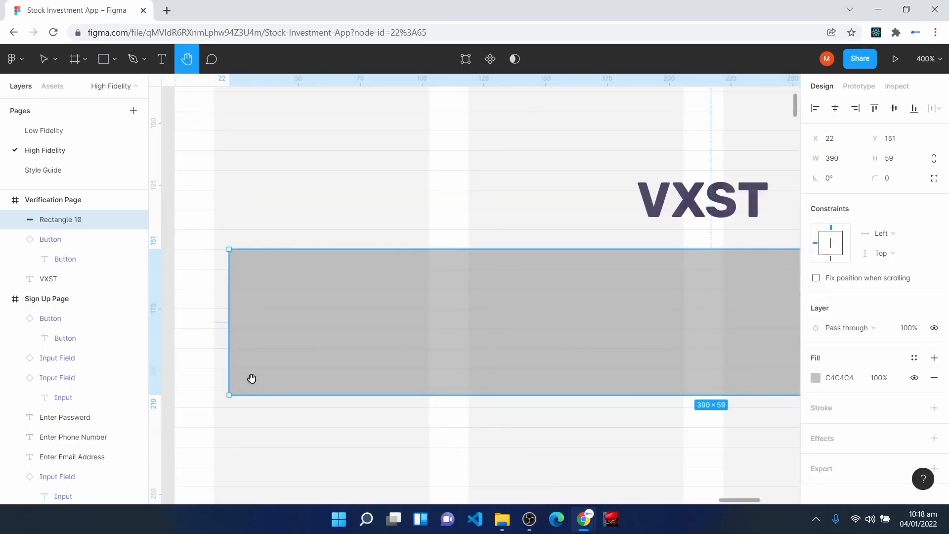
pyautogui.moveTo(272, 397); pyautogui.dragTo(276, 371)
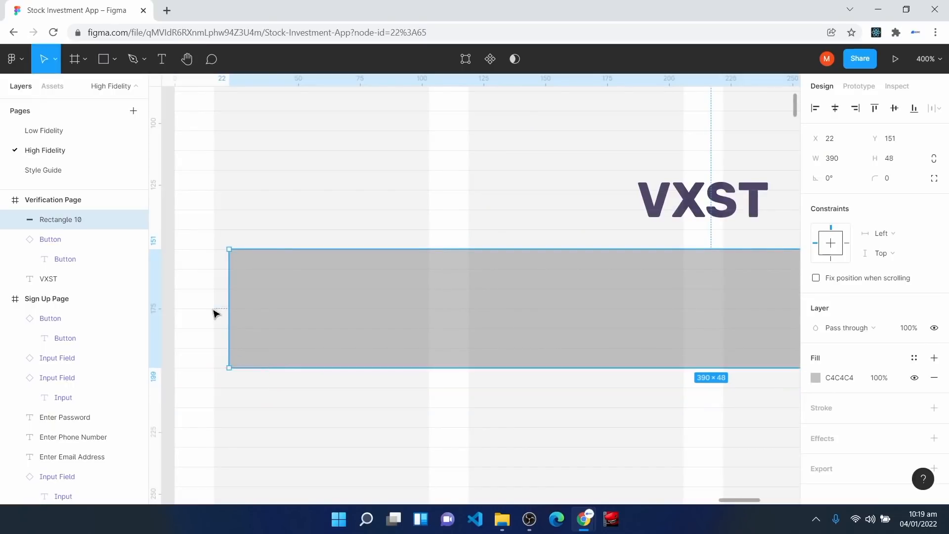
# Step: Extend the rectangle left to x 16 and fill it with the Background Color style
pyautogui.hotkey('ctrl', '-')
pyautogui.press('space')
pyautogui.moveTo(590, 197); pyautogui.dragTo(462, 186)
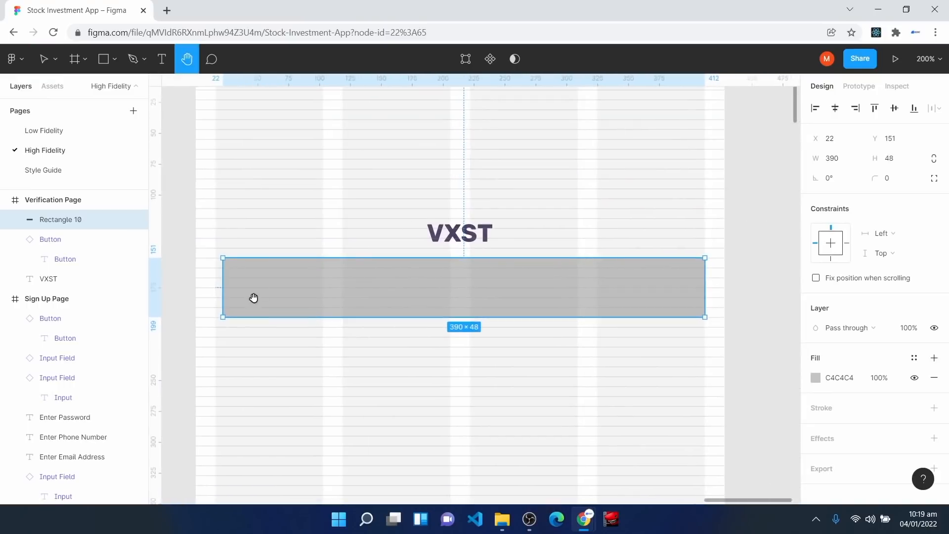
pyautogui.moveTo(223, 288); pyautogui.dragTo(216, 283)
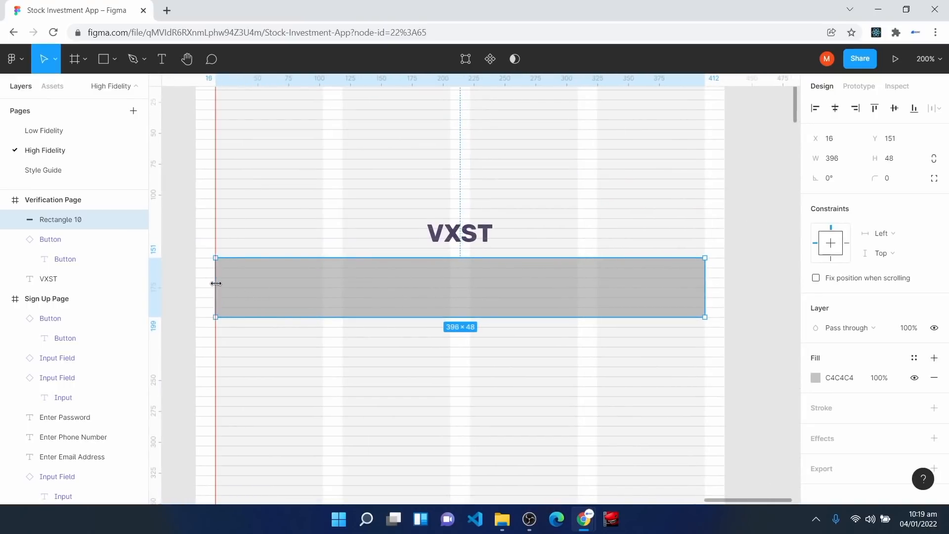
pyautogui.click(914, 358)
pyautogui.click(832, 332)
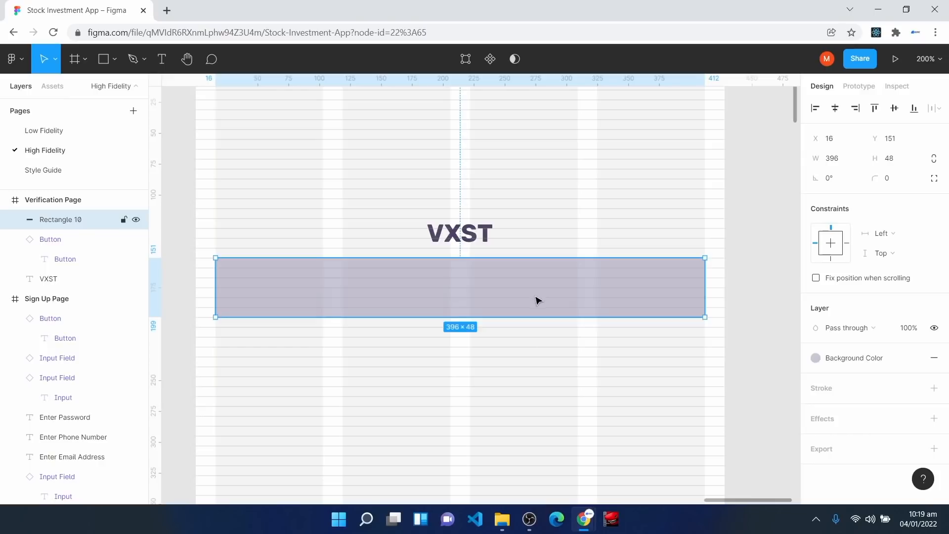
pyautogui.press('Escape')
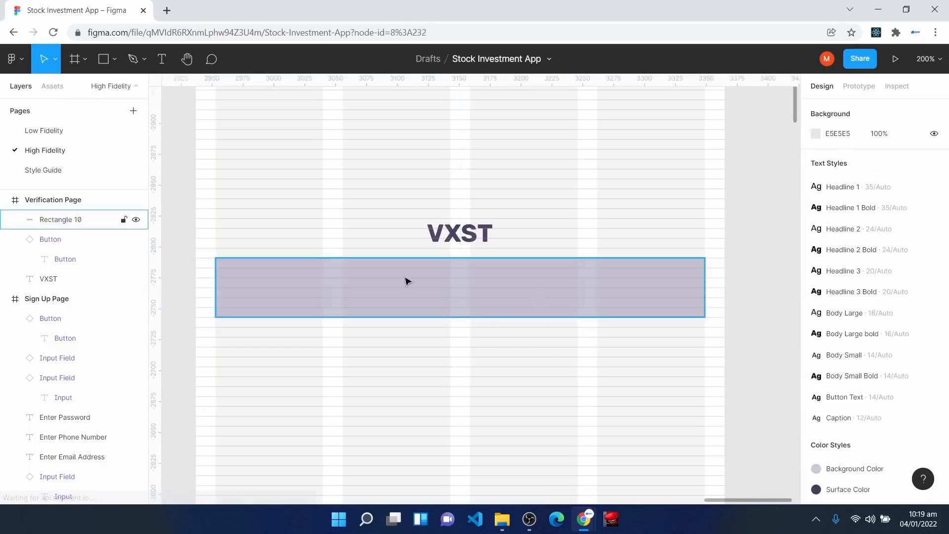
# Step: Type 'A Verification Code Has Been Sent To' with a masked phone number inside the banner
pyautogui.click(160, 65)
pyautogui.click(339, 283)
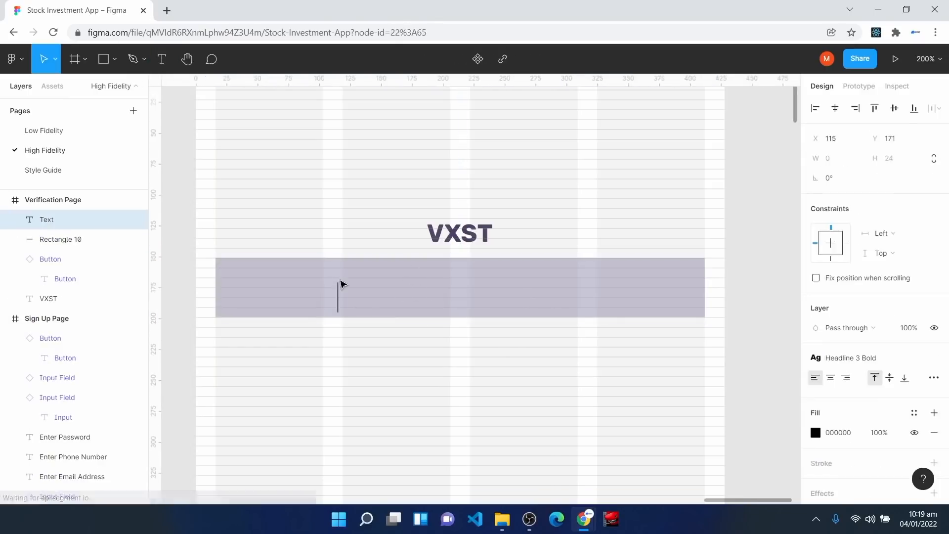
pyautogui.write('A Verification C')
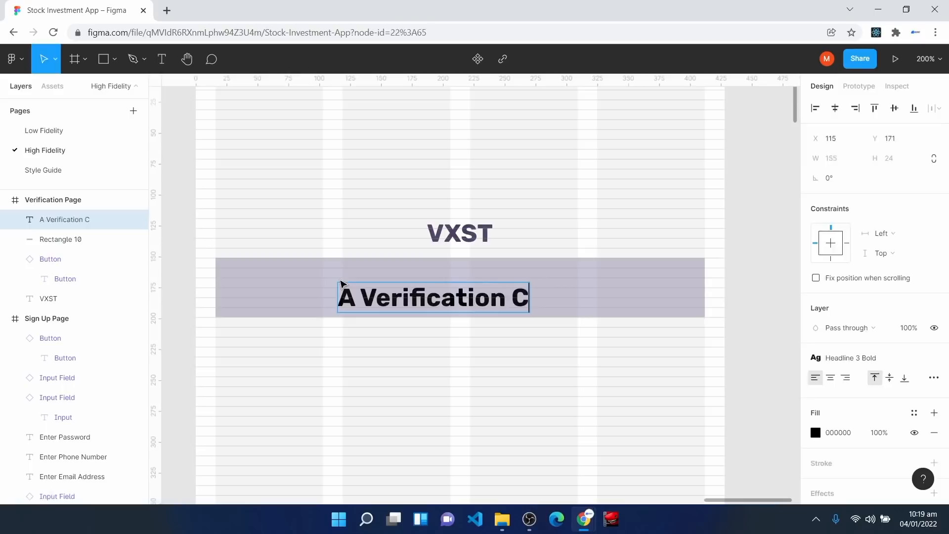
pyautogui.write('ode Has Been Sent To +234 **** ** 76')
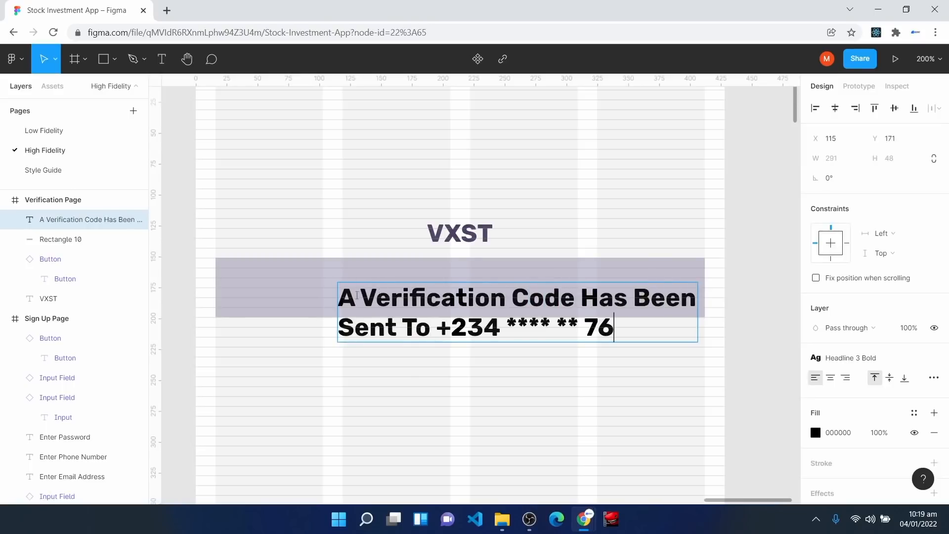
pyautogui.click(295, 280)
pyautogui.moveTo(412, 308); pyautogui.dragTo(375, 289)
# Step: Give the message Body Small style, centre alignment, and centre it horizontally in the banner
pyautogui.click(880, 357)
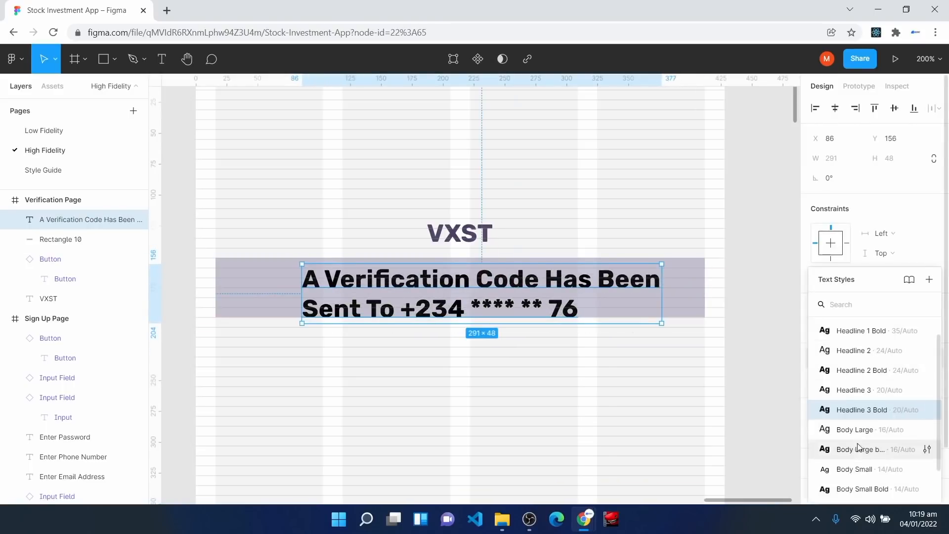
pyautogui.click(868, 469)
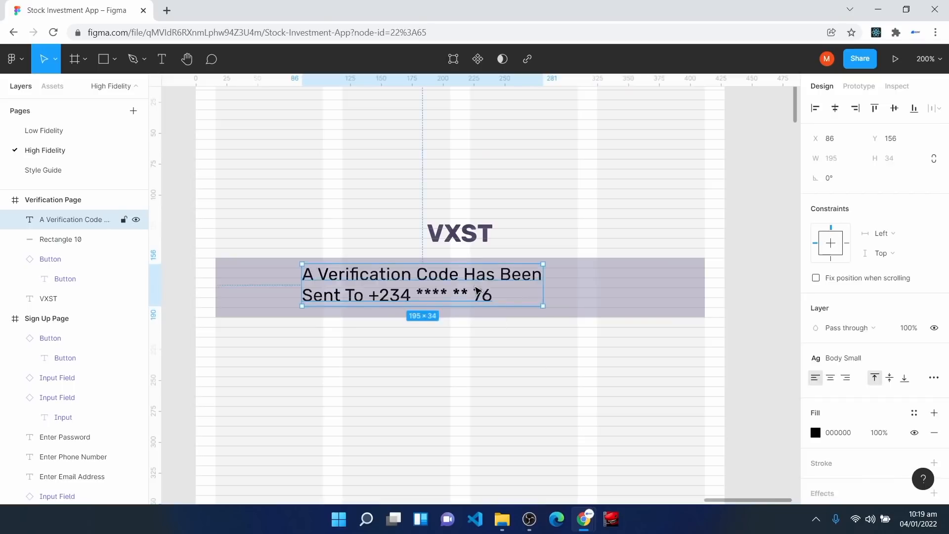
pyautogui.click(831, 378)
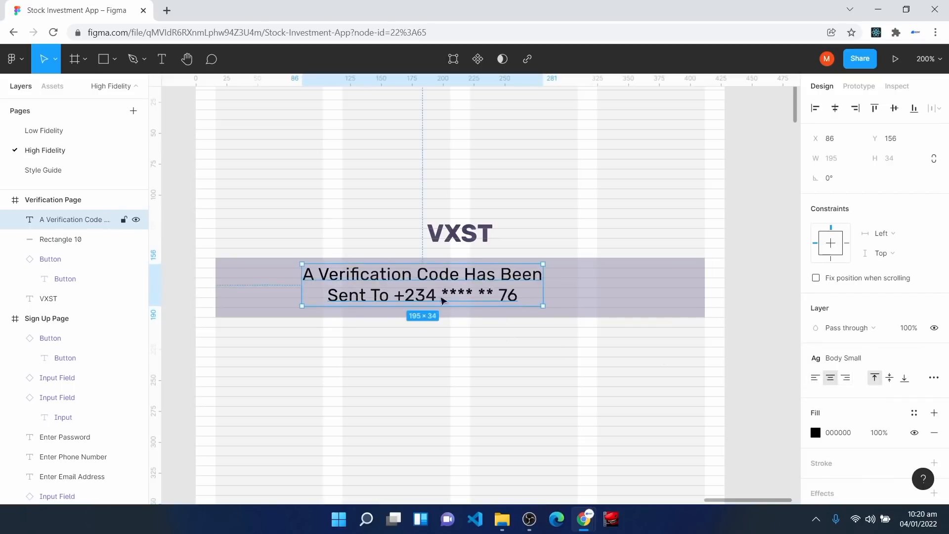
pyautogui.moveTo(436, 289); pyautogui.dragTo(474, 292)
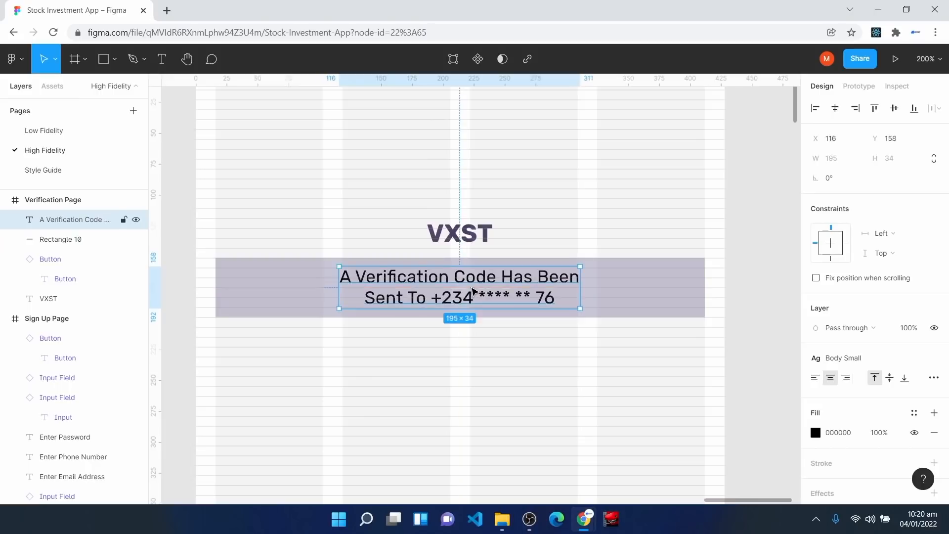
pyautogui.click(835, 108)
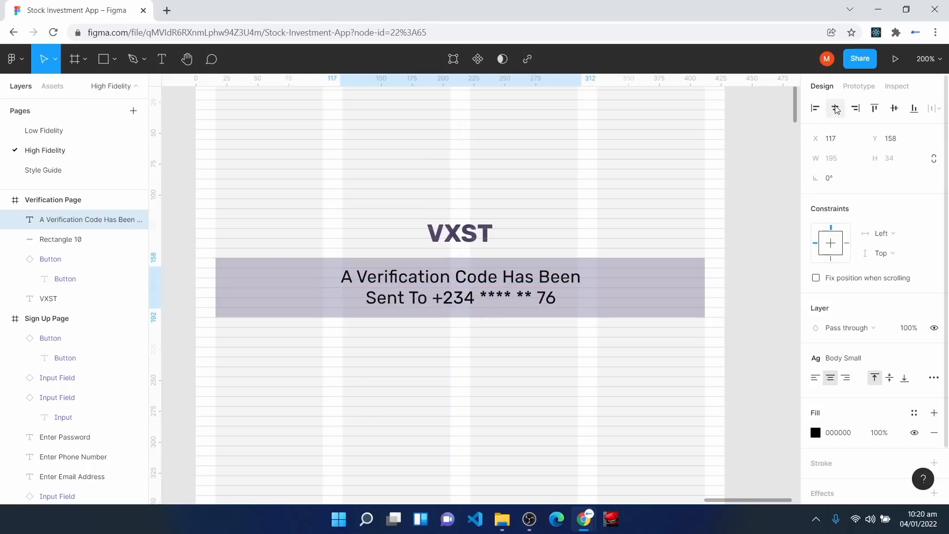
pyautogui.click(611, 432)
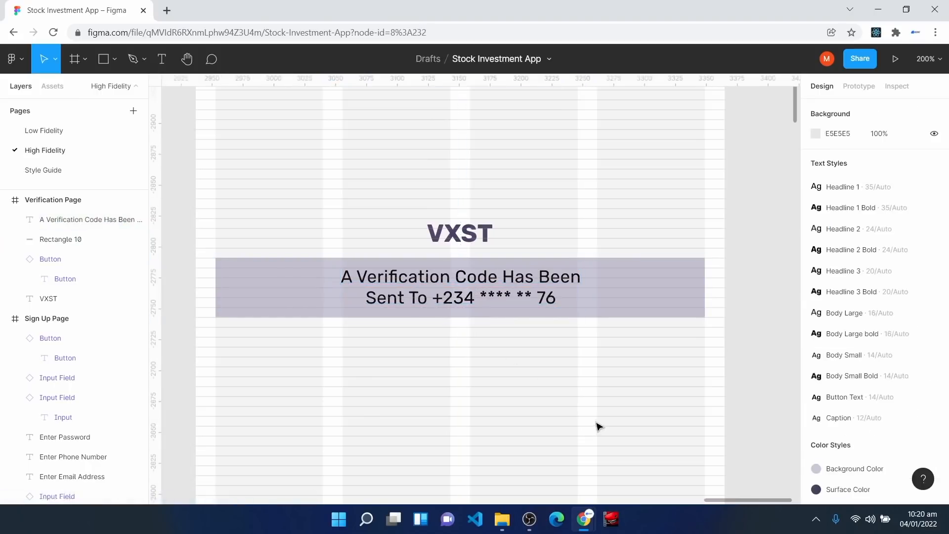
pyautogui.scroll(-3, 432, 339)
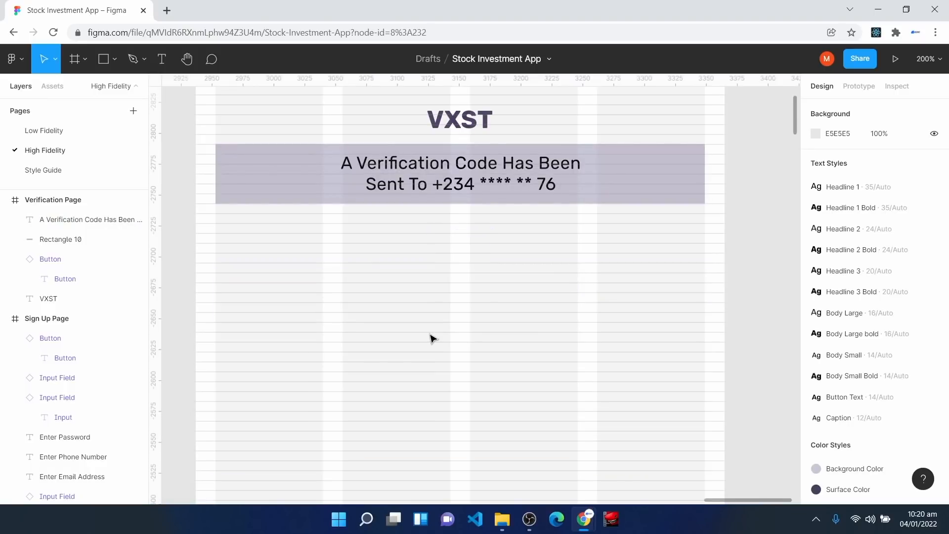
# Step: Recolour the verification message with the Surface Color fill style
pyautogui.click(425, 184)
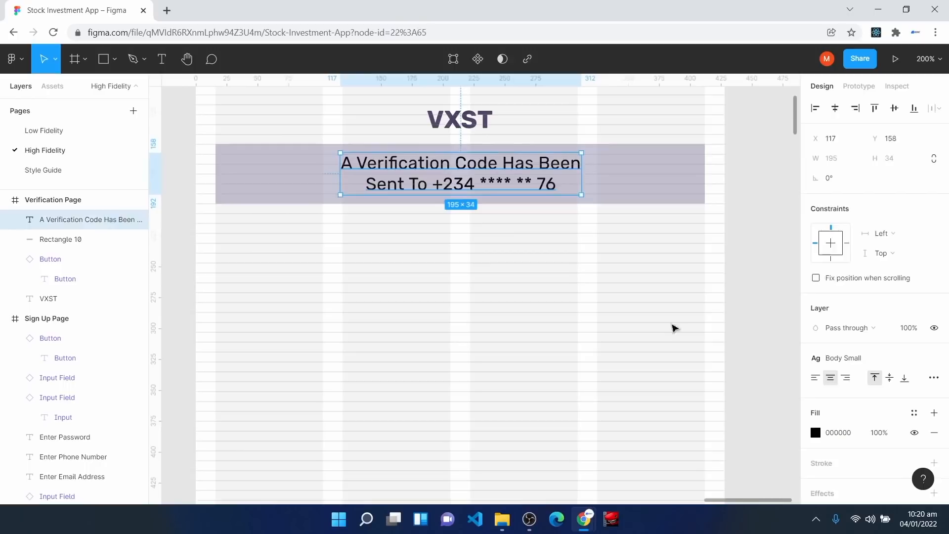
pyautogui.click(914, 413)
pyautogui.click(845, 332)
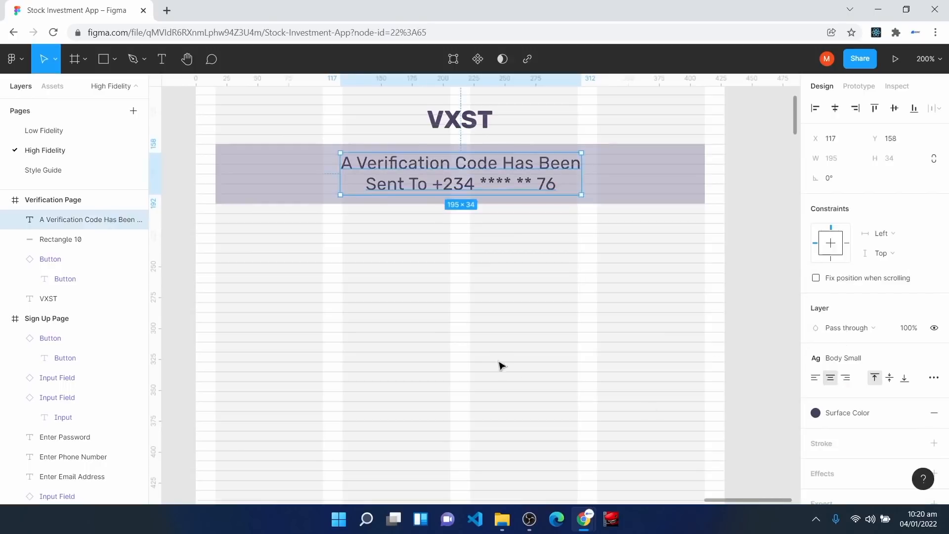
pyautogui.click(513, 375)
pyautogui.scroll(-1, 280, 216)
pyautogui.click(53, 87)
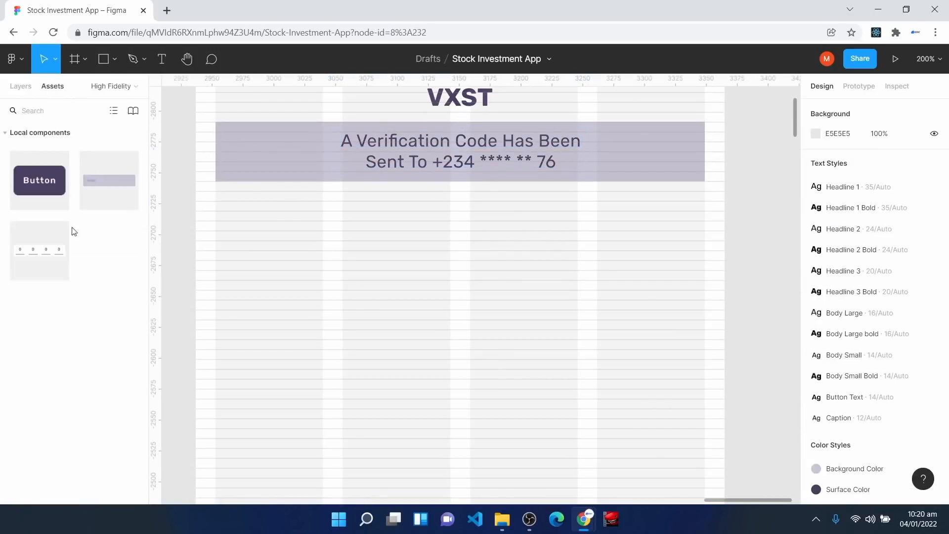
# Step: Place the Verification Input component below the message and fill its digit boxes with Background Color
pyautogui.moveTo(40, 249); pyautogui.dragTo(463, 314)
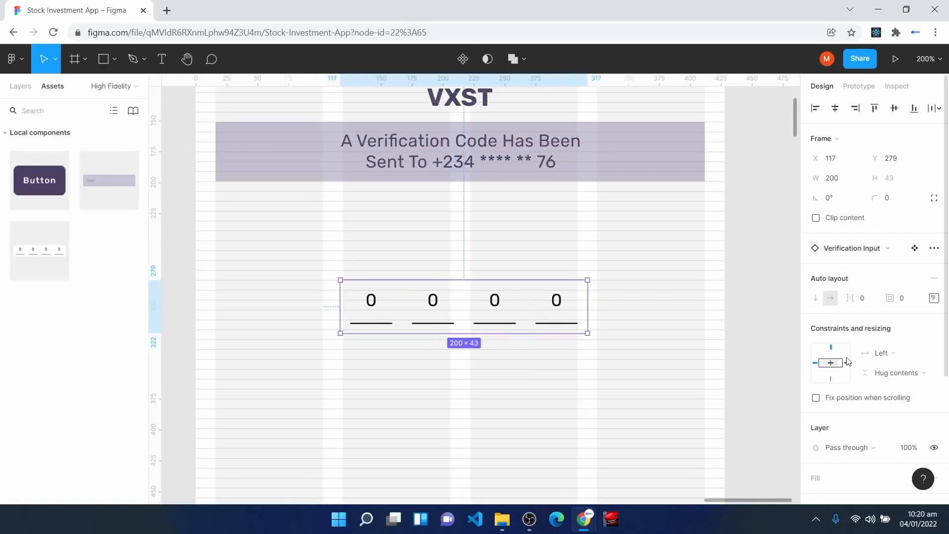
pyautogui.scroll(-3, 906, 387)
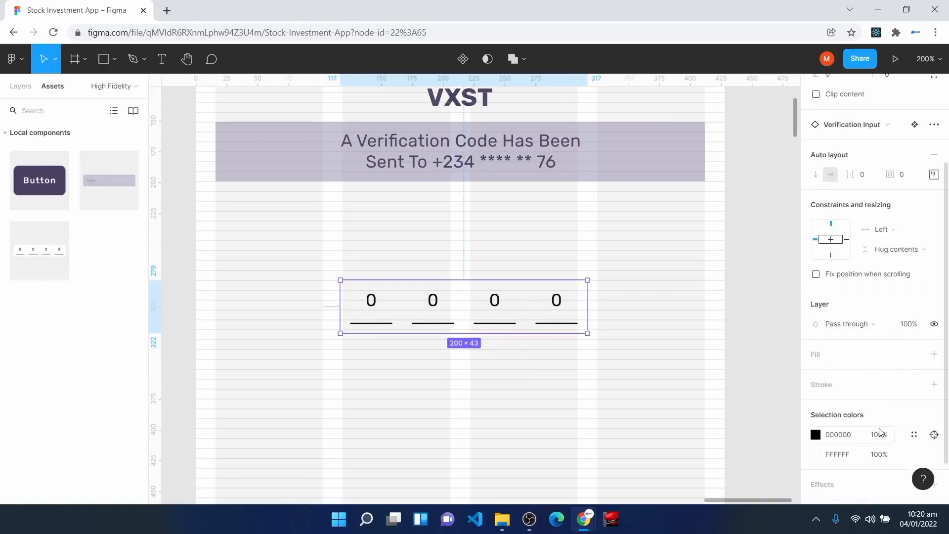
pyautogui.click(917, 357)
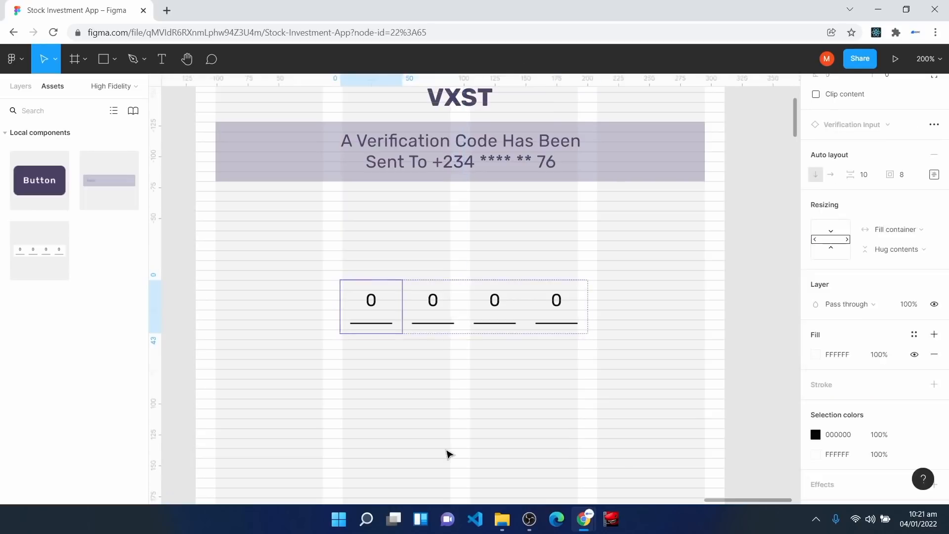
pyautogui.click(446, 451)
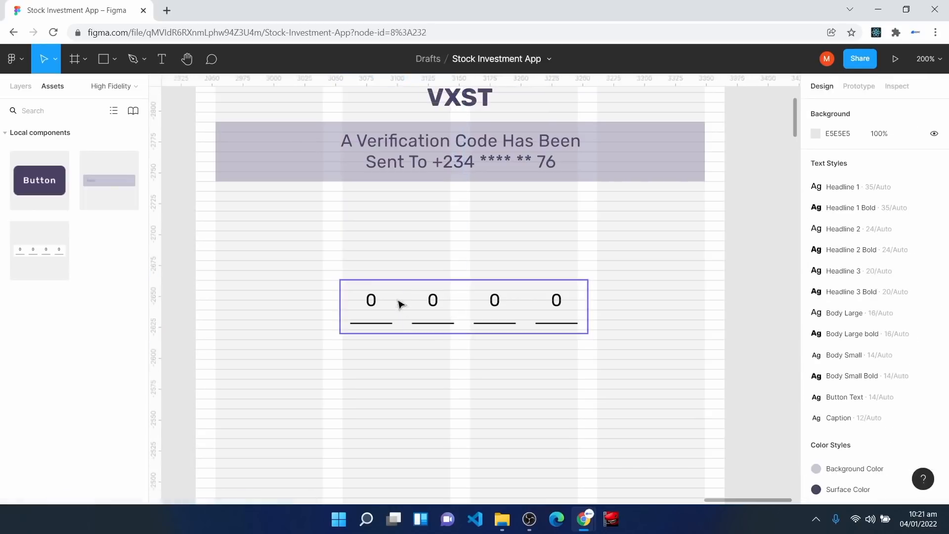
pyautogui.doubleClick(383, 303)
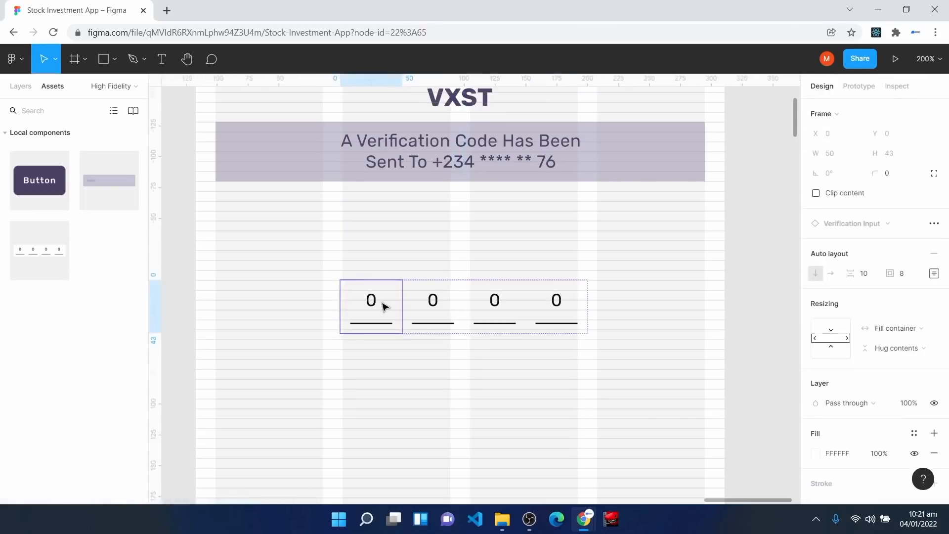
pyautogui.click(914, 433)
pyautogui.click(825, 334)
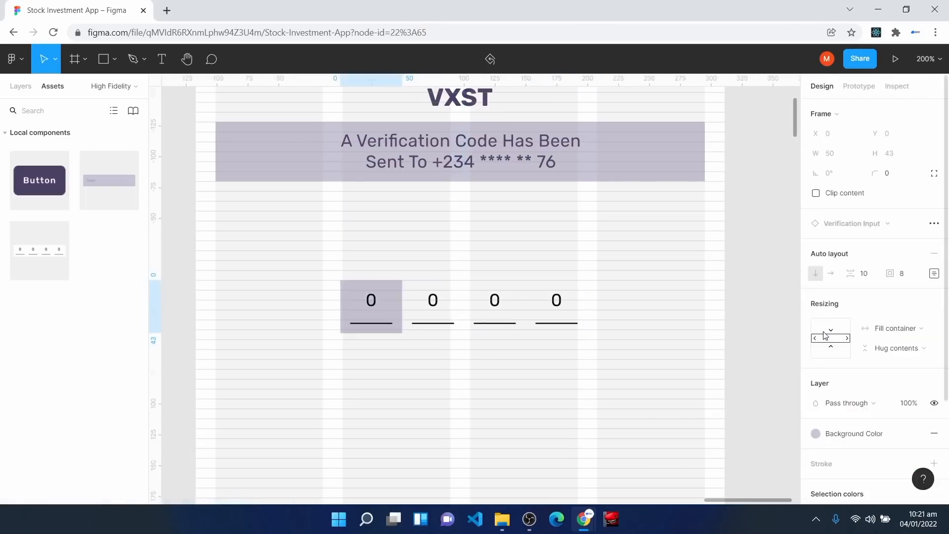
# Step: Give the digit underlines a Surface Color stroke
pyautogui.click(450, 318)
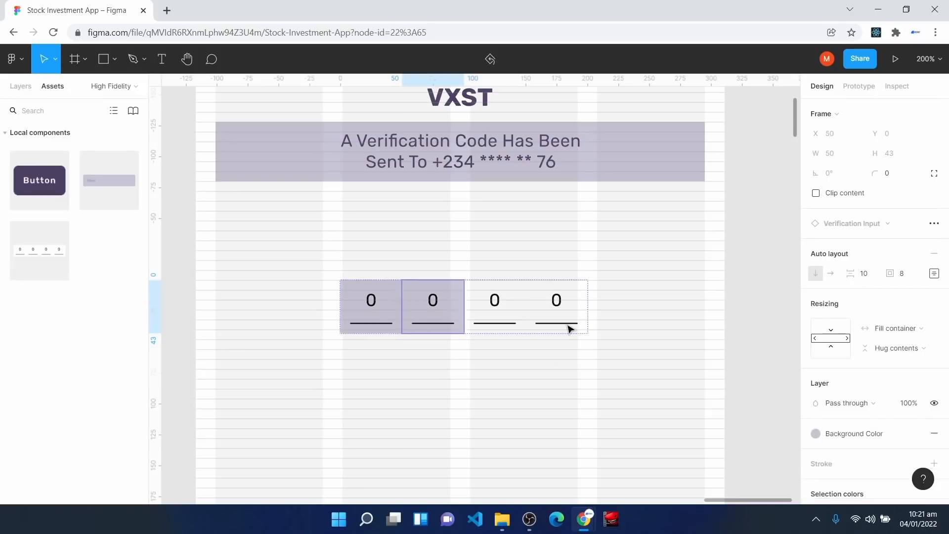
pyautogui.click(487, 325)
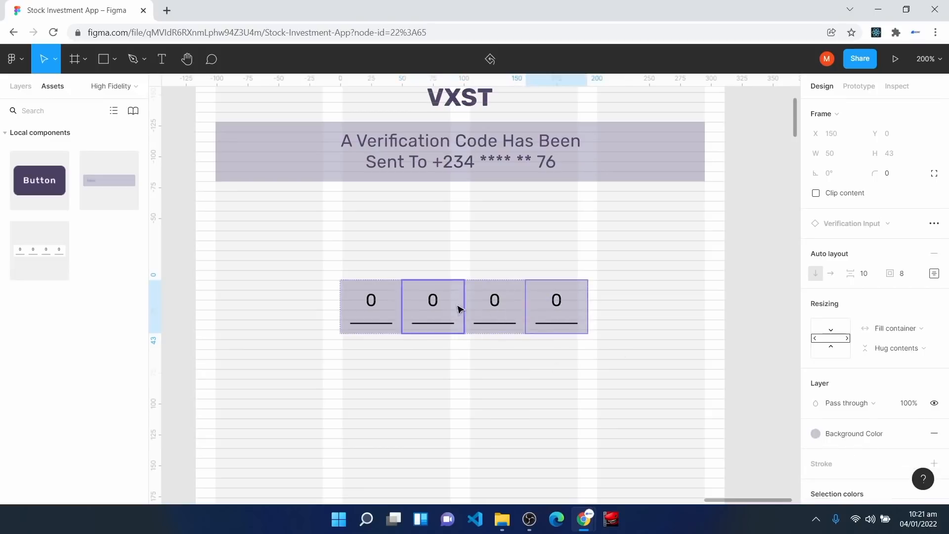
pyautogui.click(371, 303)
pyautogui.doubleClick(372, 301)
pyautogui.click(378, 327)
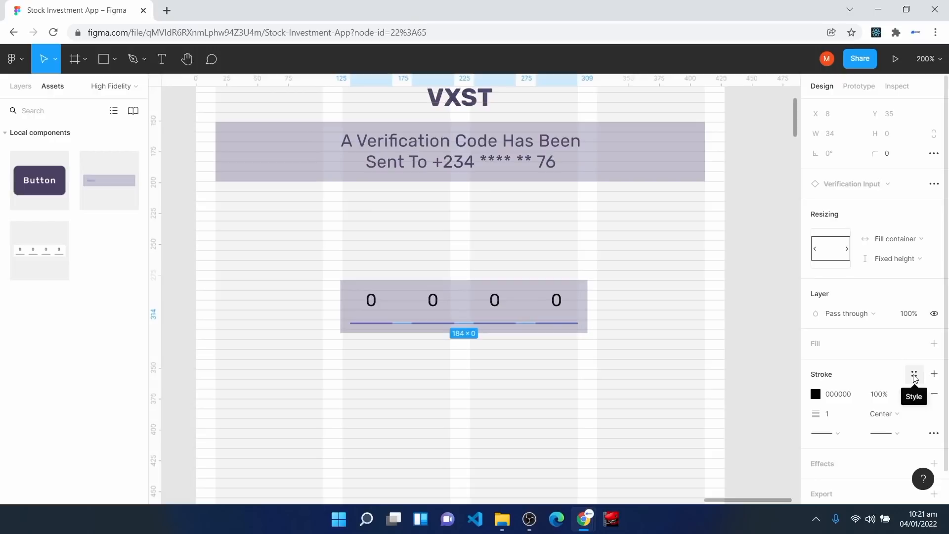
pyautogui.click(915, 375)
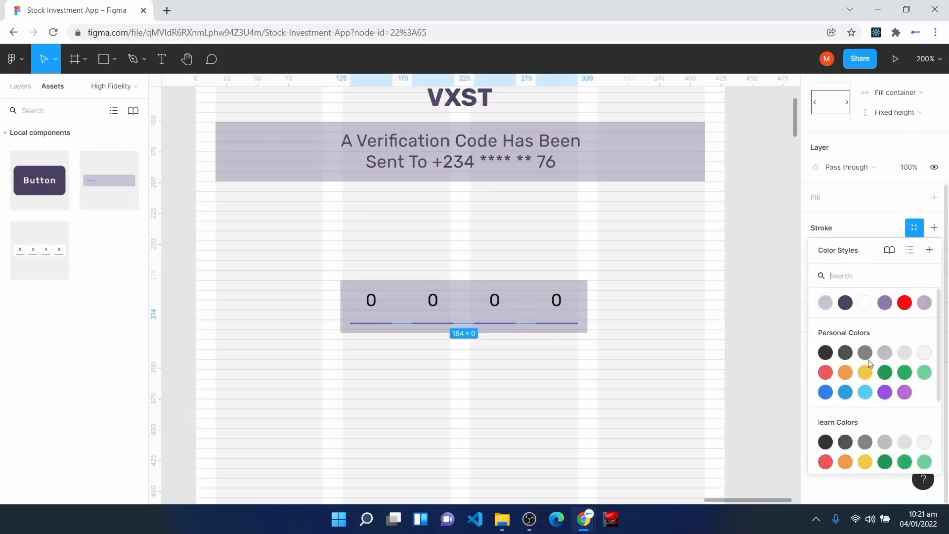
pyautogui.click(846, 303)
# Step: Colour all four 0 digits with the Surface Color style
pyautogui.click(372, 301)
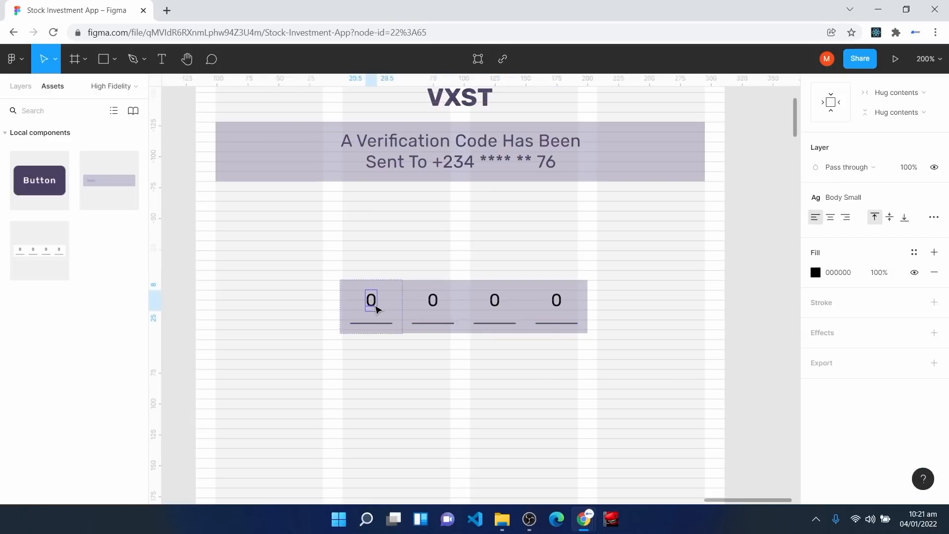
pyautogui.keyDown('shift'); pyautogui.click(436, 302); pyautogui.keyUp('shift')
pyautogui.keyDown('shift'); pyautogui.click(496, 302); pyautogui.keyUp('shift')
pyautogui.keyDown('shift'); pyautogui.click(559, 302); pyautogui.keyUp('shift')
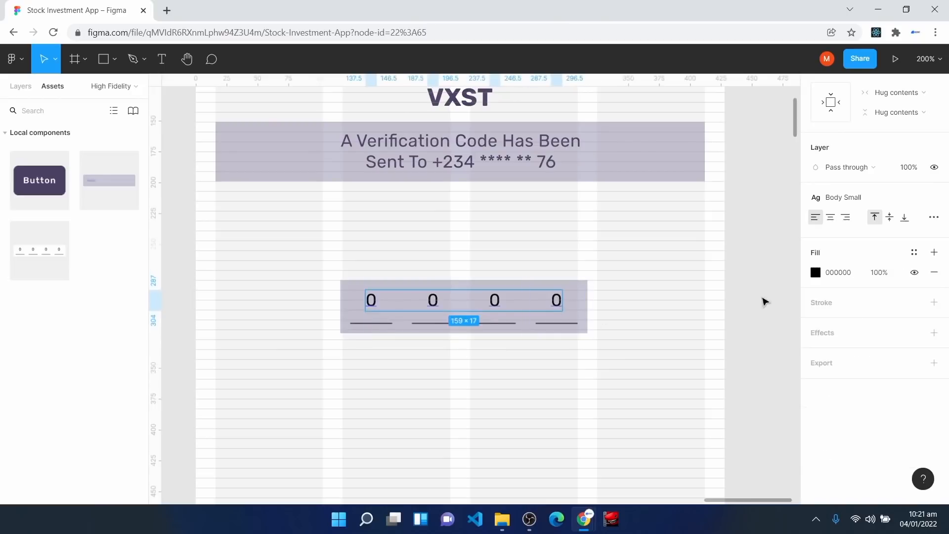
pyautogui.click(915, 253)
pyautogui.click(845, 328)
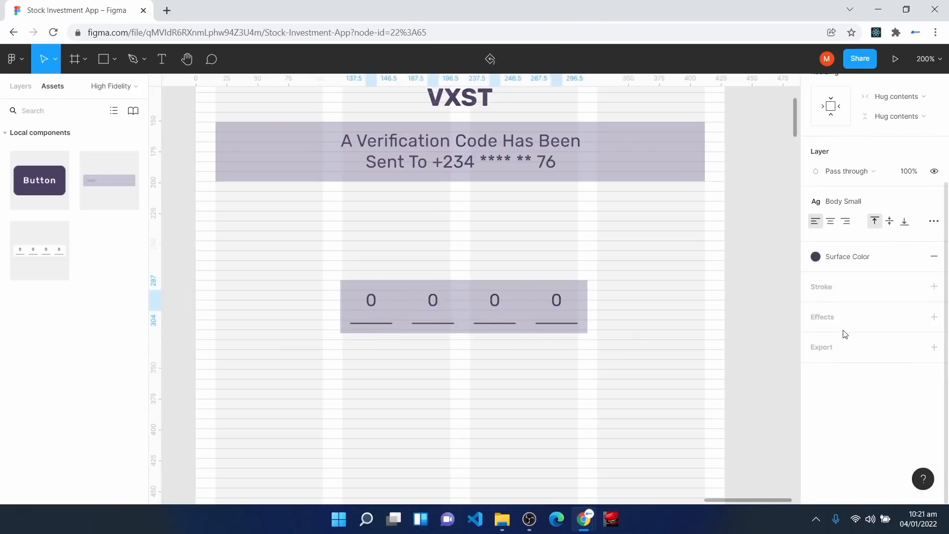
pyautogui.click(379, 399)
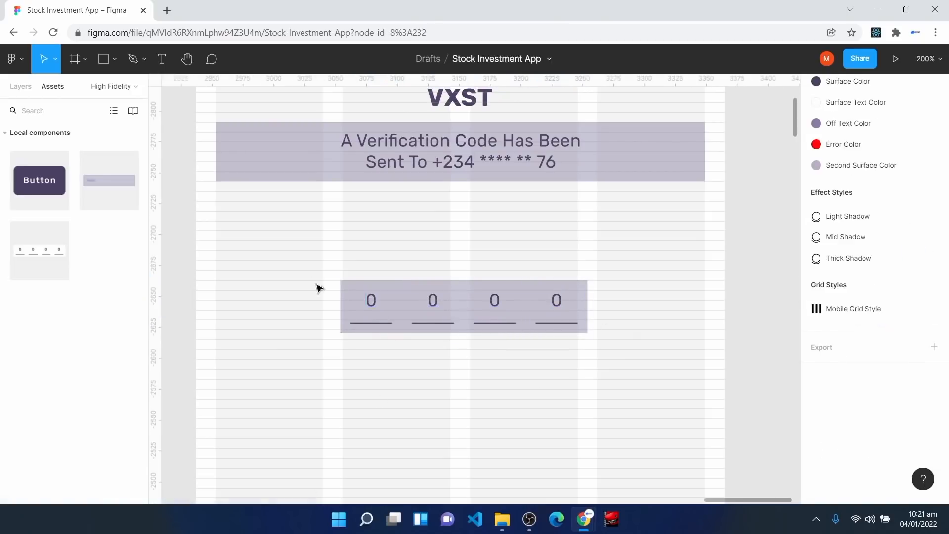
# Step: Resize the verification input to 396×48, aligned with the left guide
pyautogui.click(350, 286)
pyautogui.moveTo(341, 299); pyautogui.dragTo(219, 281)
pyautogui.moveTo(585, 306); pyautogui.dragTo(705, 303)
pyautogui.moveTo(419, 315); pyautogui.dragTo(421, 326)
pyautogui.press('+')
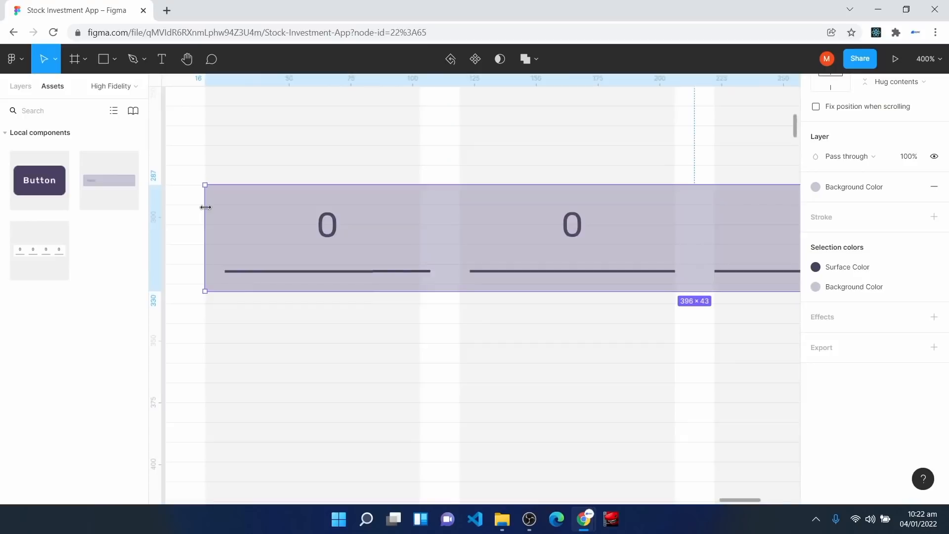
pyautogui.moveTo(205, 207); pyautogui.dragTo(207, 207)
pyautogui.moveTo(304, 292); pyautogui.dragTo(310, 303)
pyautogui.hotkey('shift', '0')
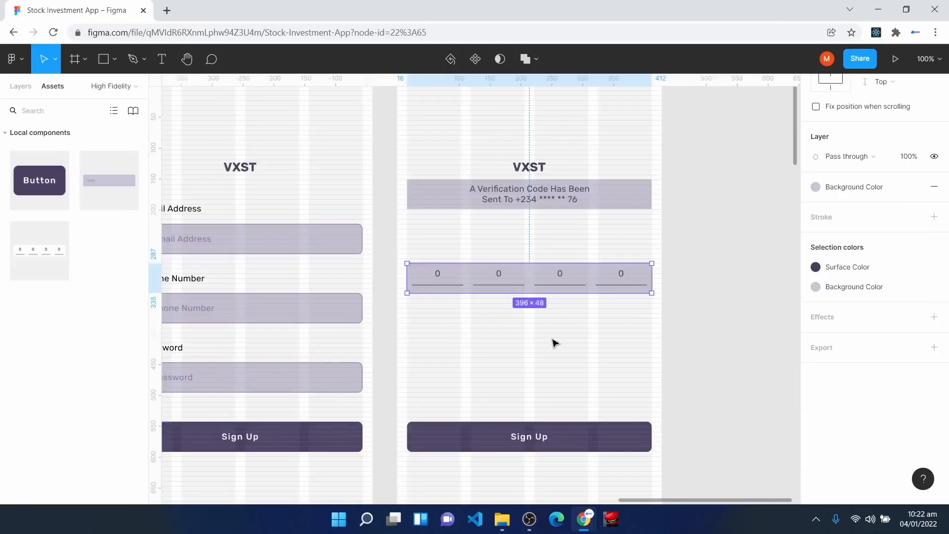
pyautogui.click(521, 344)
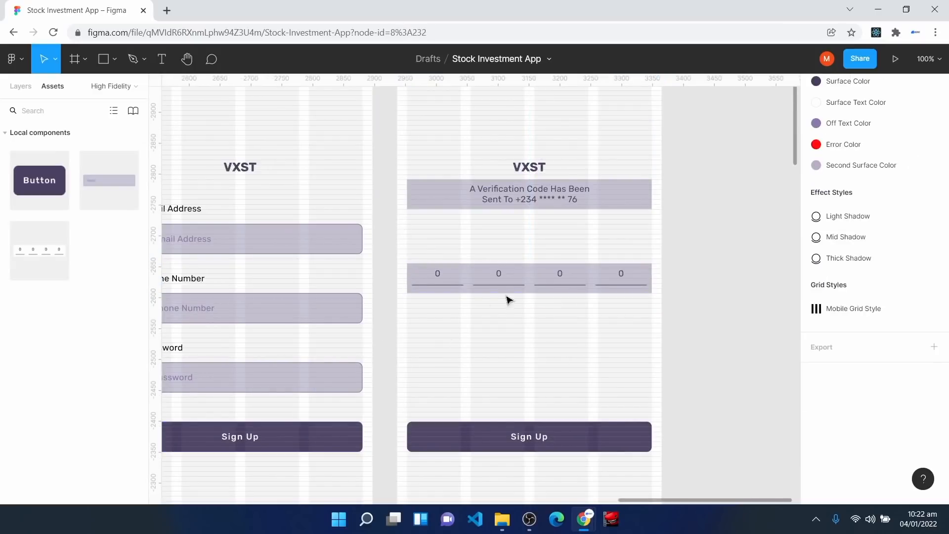
pyautogui.click(161, 59)
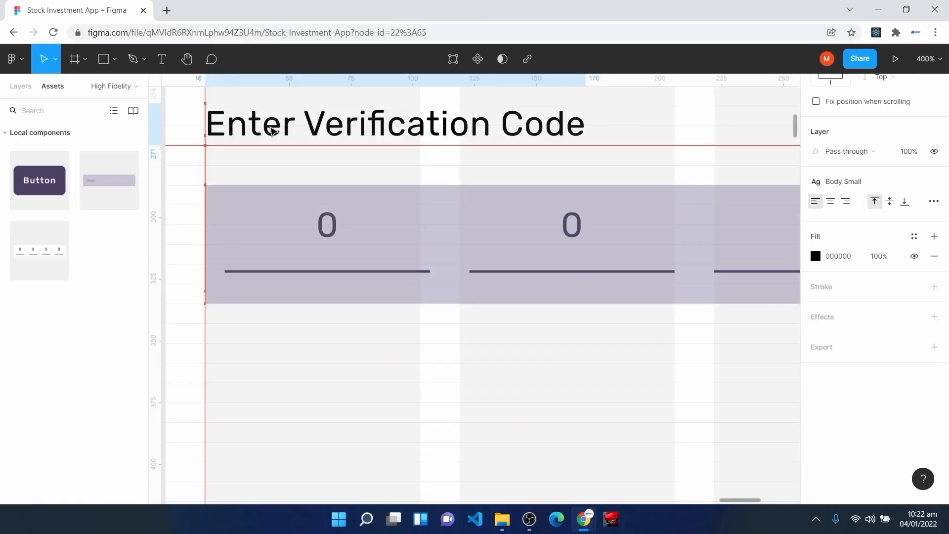
# Step: Colour the Enter Verification Code heading with Surface Color
pyautogui.press('Escape')
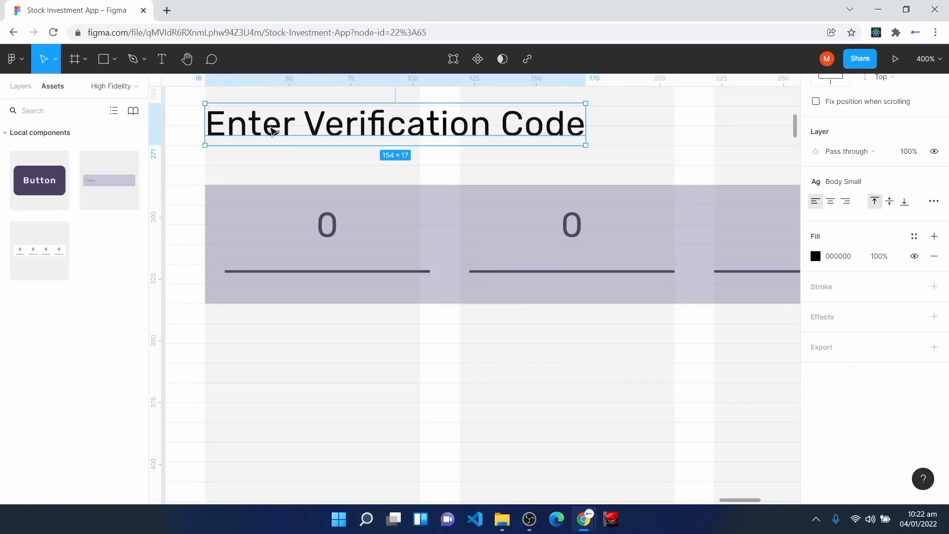
pyautogui.click(916, 237)
pyautogui.click(846, 311)
# Step: Apply Surface Color to the neighbouring frame's Enter Email Address and Enter Phone Number labels
pyautogui.click(478, 387)
pyautogui.press('space')
pyautogui.moveTo(507, 142); pyautogui.dragTo(477, 294)
pyautogui.moveTo(358, 314); pyautogui.dragTo(691, 288)
pyautogui.moveTo(224, 291); pyautogui.dragTo(642, 311)
pyautogui.moveTo(268, 288); pyautogui.dragTo(609, 363)
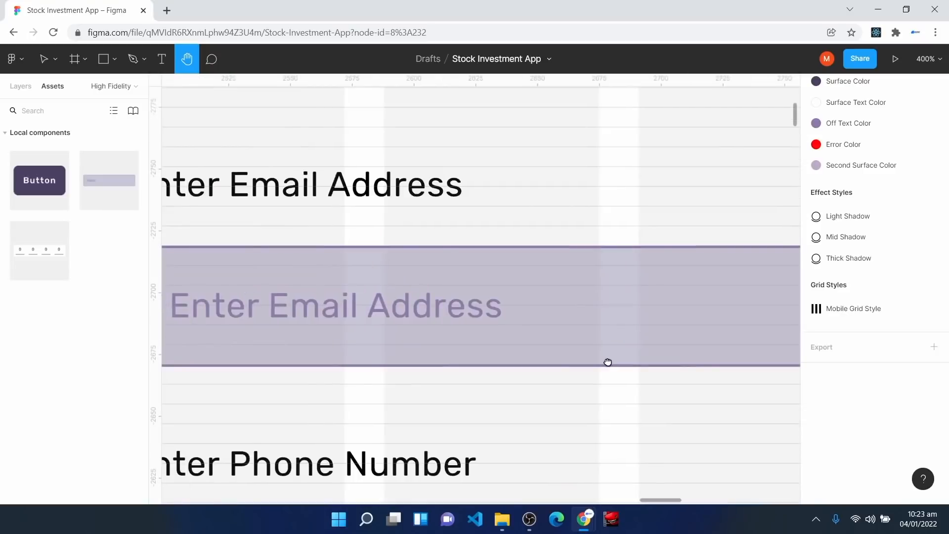
pyautogui.moveTo(239, 216); pyautogui.dragTo(409, 240)
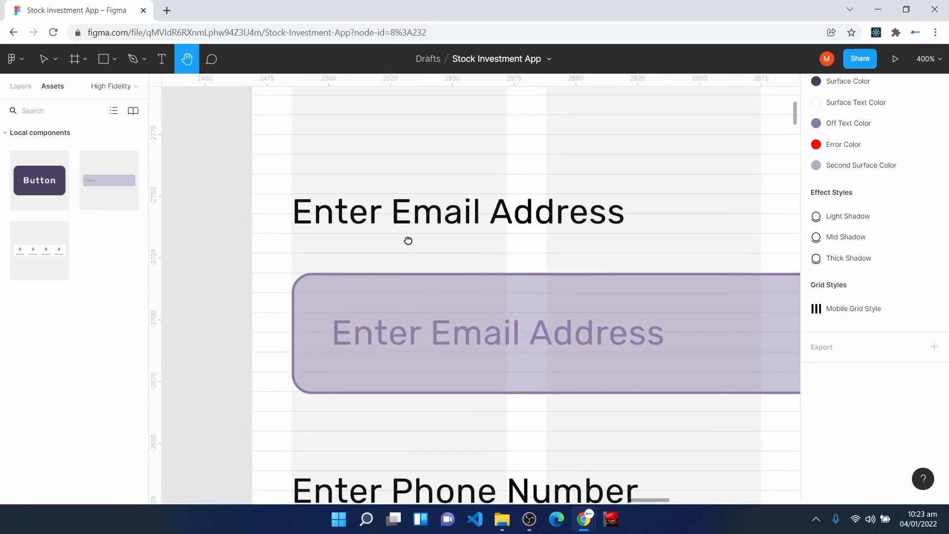
pyautogui.click(362, 216)
pyautogui.click(915, 236)
pyautogui.click(844, 311)
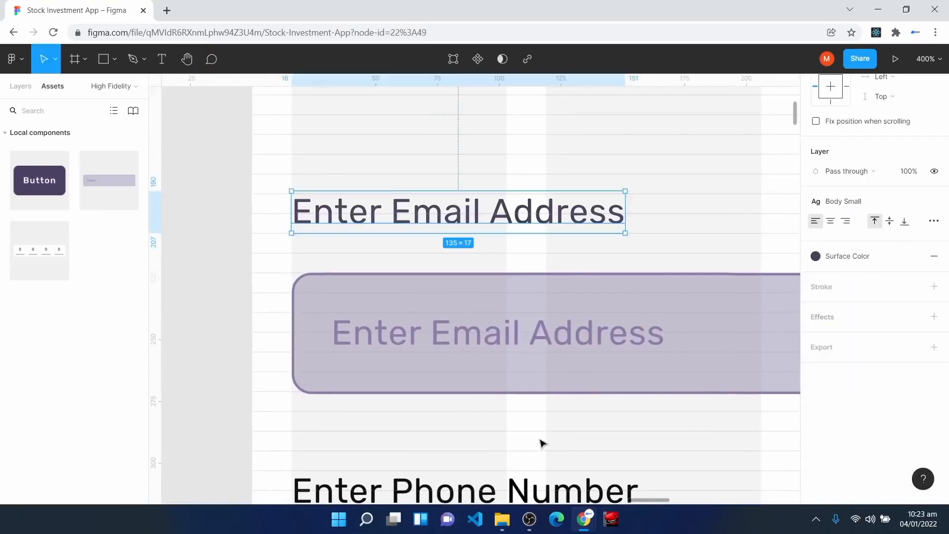
pyautogui.scroll(-3, 593, 432)
pyautogui.click(494, 373)
pyautogui.click(914, 238)
# Step: Apply Surface Color to another frame's email address and password labels
pyautogui.click(845, 314)
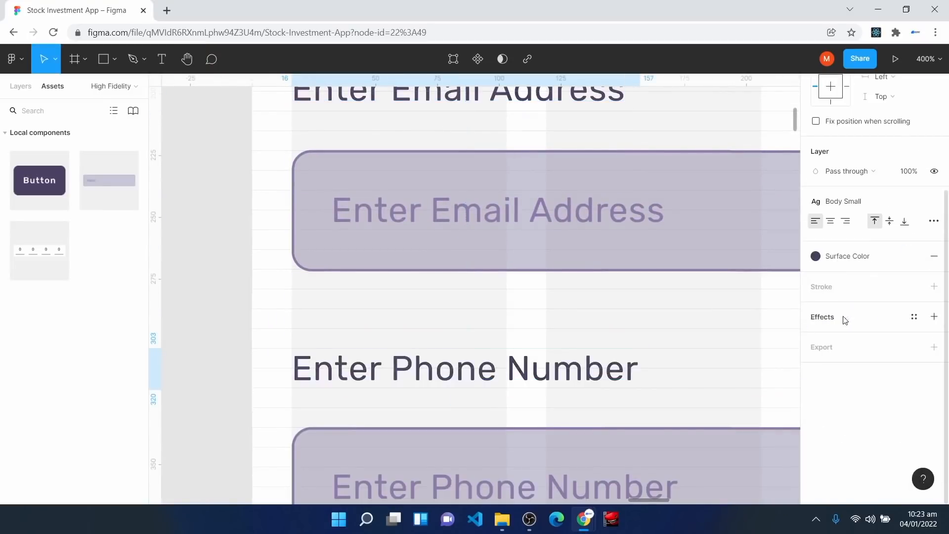
pyautogui.press('space')
pyautogui.moveTo(222, 257); pyautogui.dragTo(749, 299)
pyautogui.moveTo(250, 234); pyautogui.dragTo(629, 254)
pyautogui.click(346, 154)
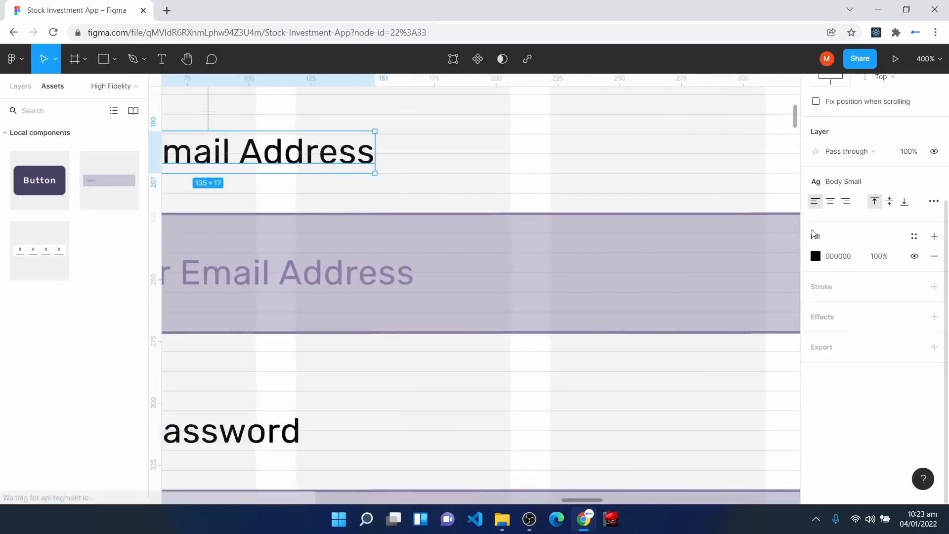
pyautogui.click(914, 237)
pyautogui.click(845, 312)
pyautogui.click(294, 445)
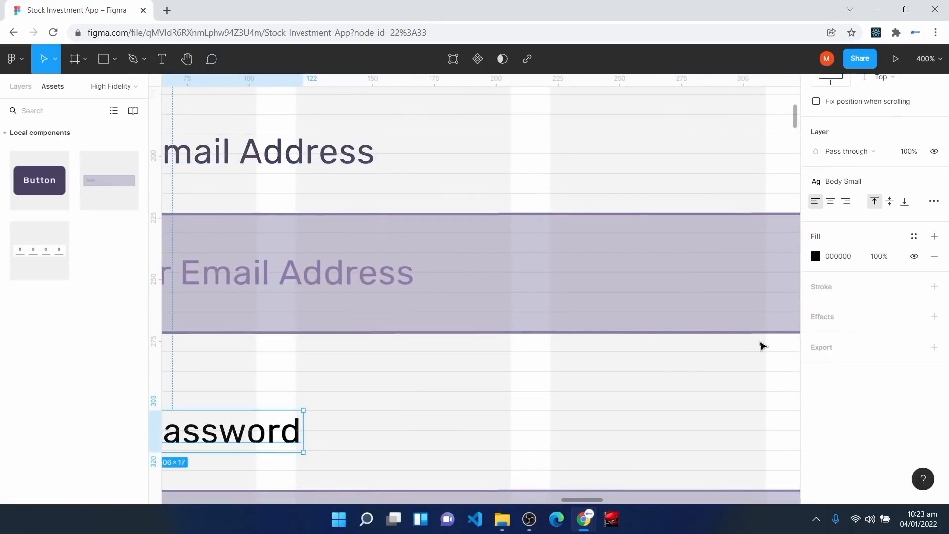
pyautogui.click(914, 237)
pyautogui.click(837, 315)
# Step: Colour the Sign Up page's Enter Password label and Login's Forgot Password ? text Surface Color
pyautogui.hotkey('shift', '0')
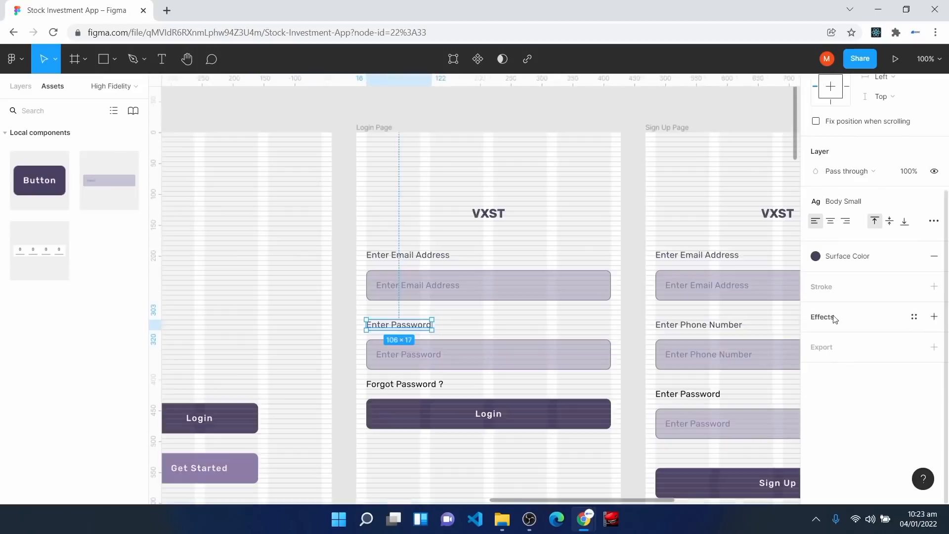
pyautogui.click(707, 395)
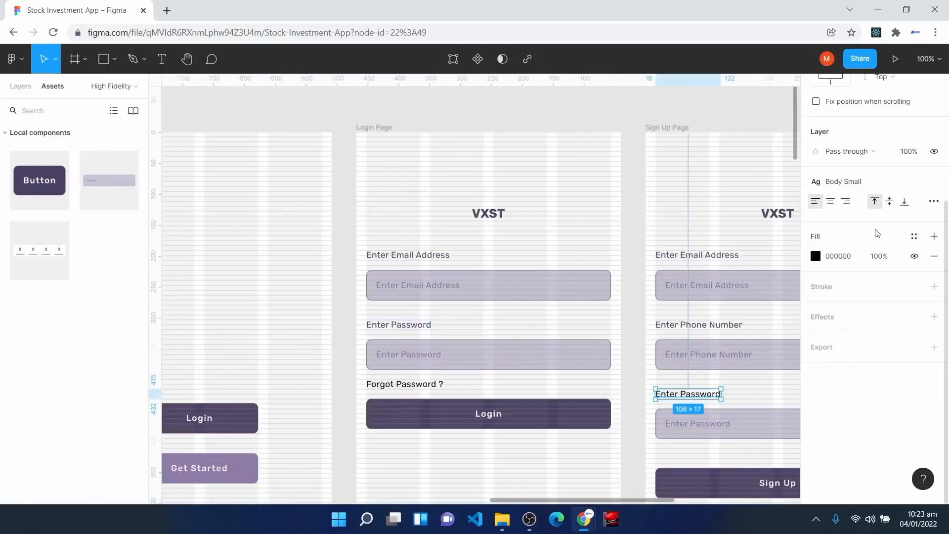
pyautogui.click(914, 236)
pyautogui.click(844, 314)
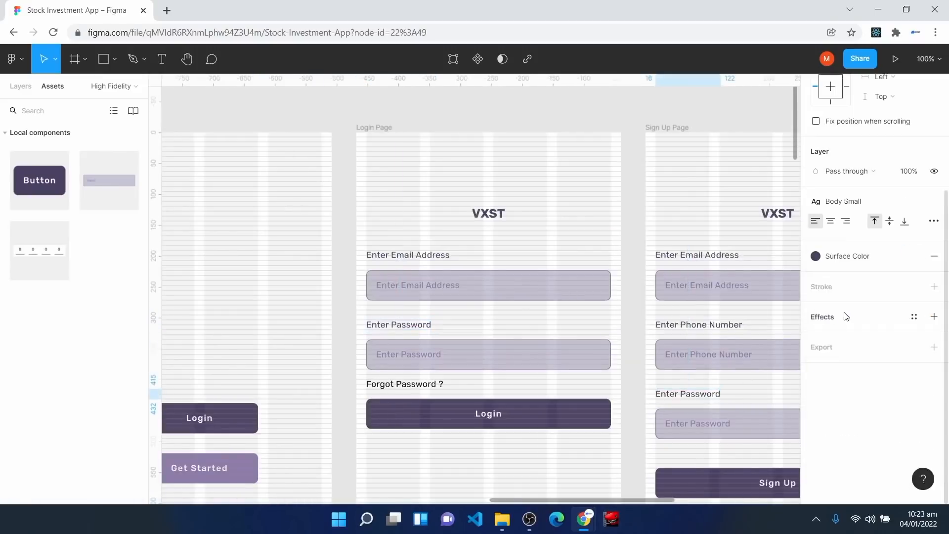
pyautogui.click(420, 386)
pyautogui.click(914, 236)
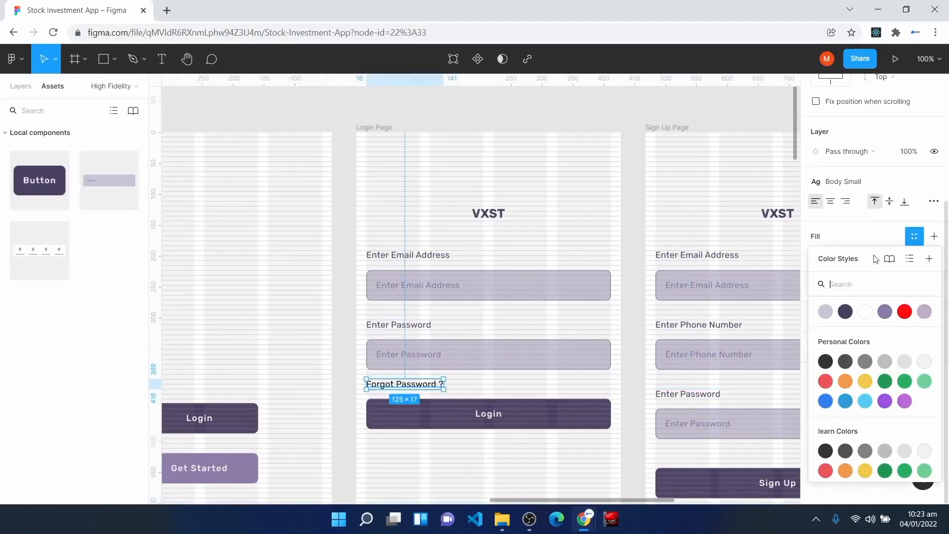
pyautogui.click(844, 314)
pyautogui.press('Escape')
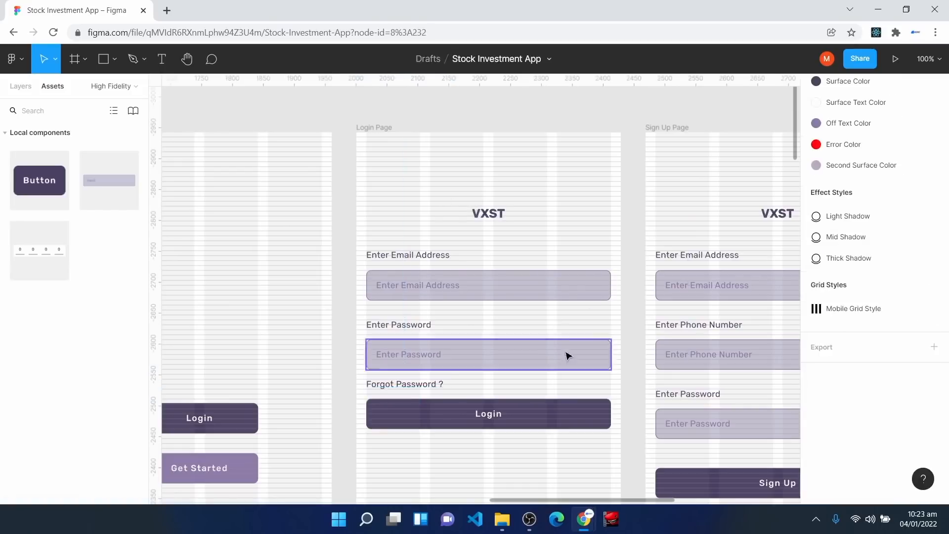
# Step: Move the Verification Page's Sign Up button up, just below the code fields
pyautogui.press('-')
pyautogui.moveTo(605, 503); pyautogui.dragTo(714, 503)
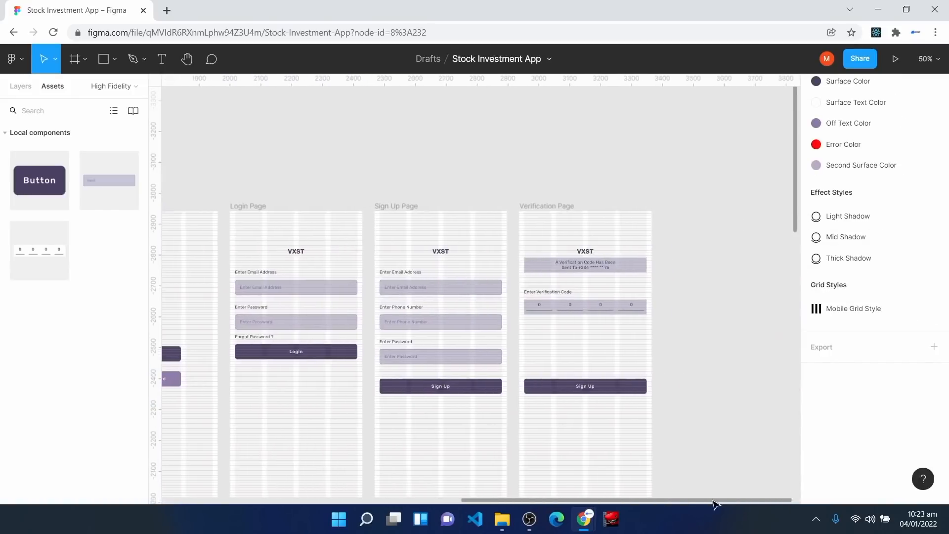
pyautogui.click(576, 388)
pyautogui.press('+')
pyautogui.press('+')
pyautogui.press('space')
pyautogui.moveTo(718, 408); pyautogui.dragTo(260, 198)
pyautogui.moveTo(395, 459); pyautogui.dragTo(391, 269)
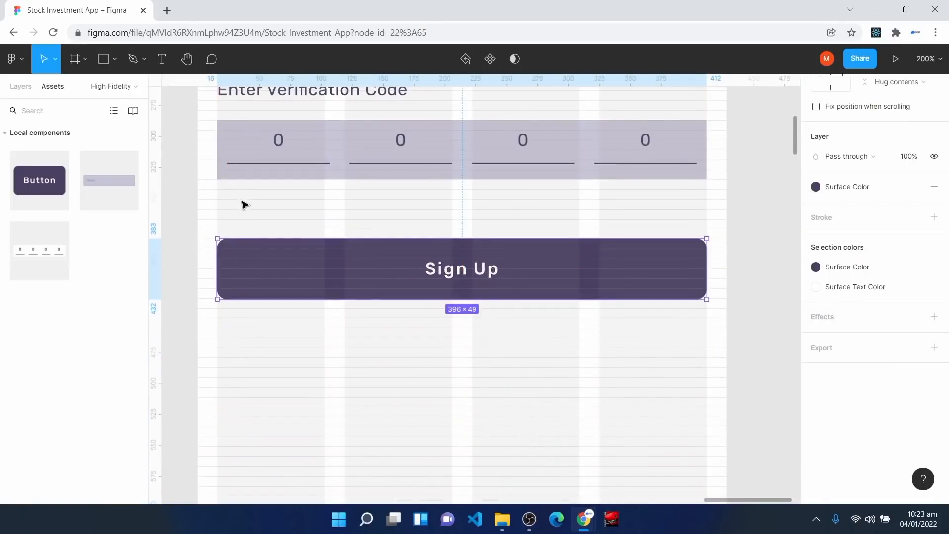
pyautogui.moveTo(258, 263); pyautogui.dragTo(258, 253)
# Step: Relabel the button from Sign Up to 'Verify'
pyautogui.doubleClick(472, 264)
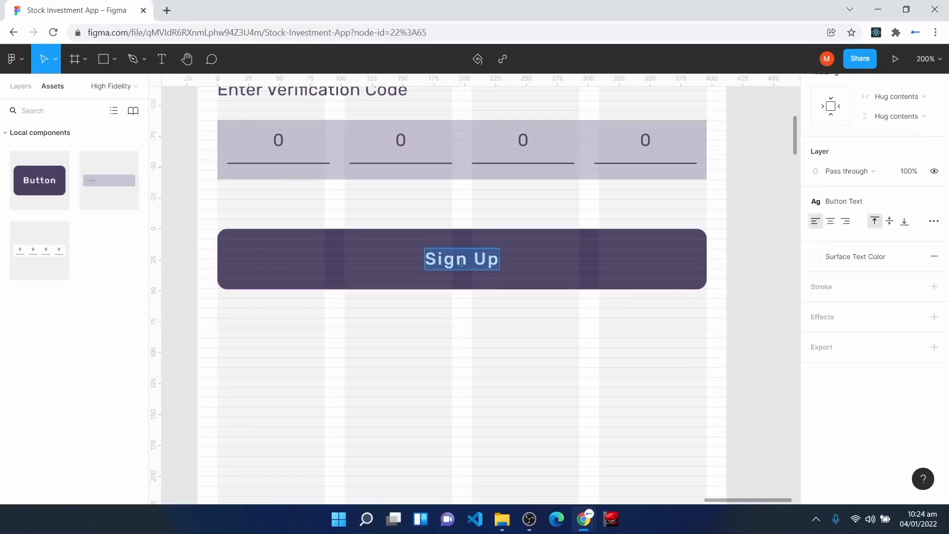
pyautogui.write('Verify')
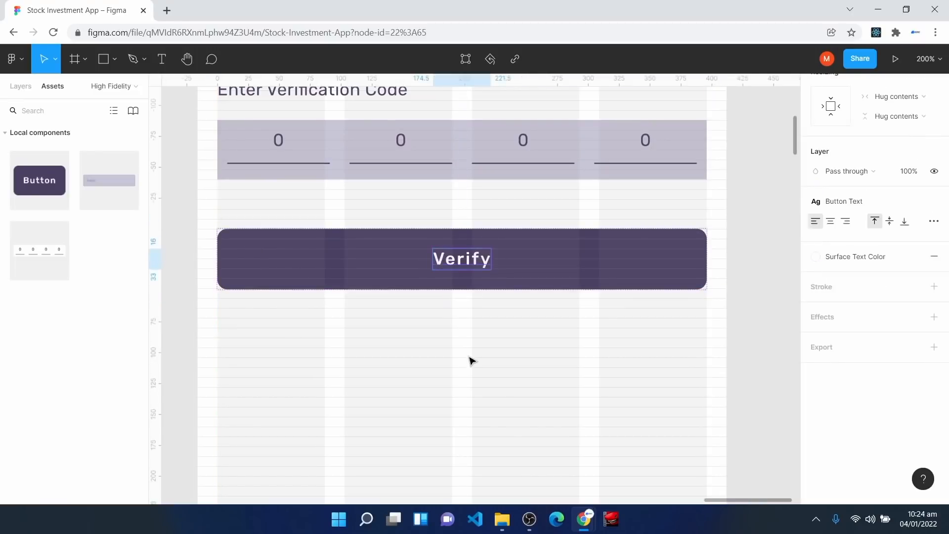
pyautogui.click(470, 360)
pyautogui.hotkey('ctrl', '-')
pyautogui.hotkey('ctrl', '-')
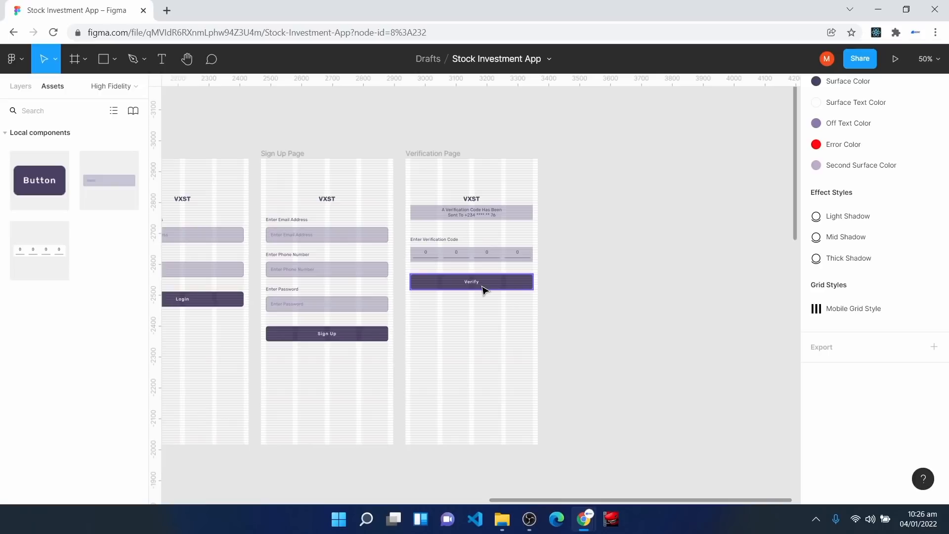
pyautogui.scroll(-8, 430, 333)
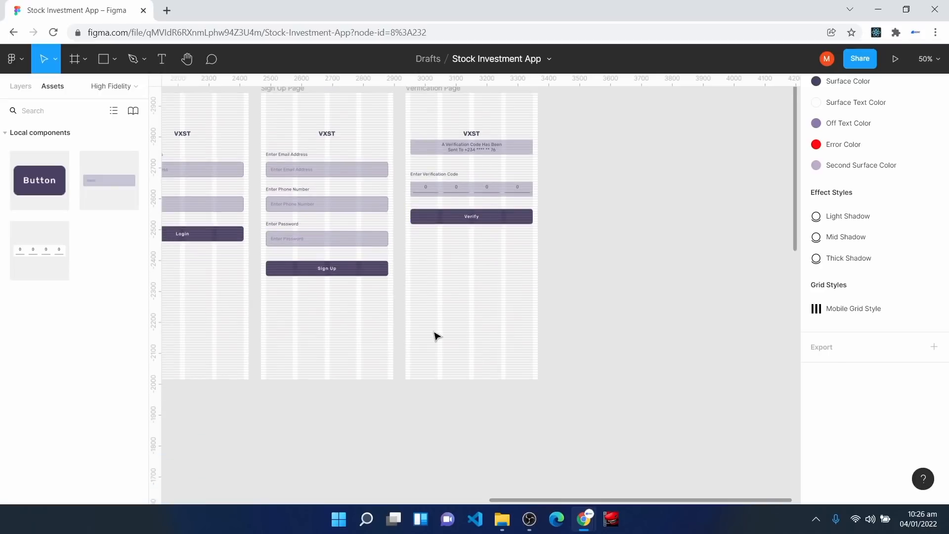
# Step: Draw Frame 5, about 372×214, below the Verification Page and compare it with the page's 428 width
pyautogui.click(75, 59)
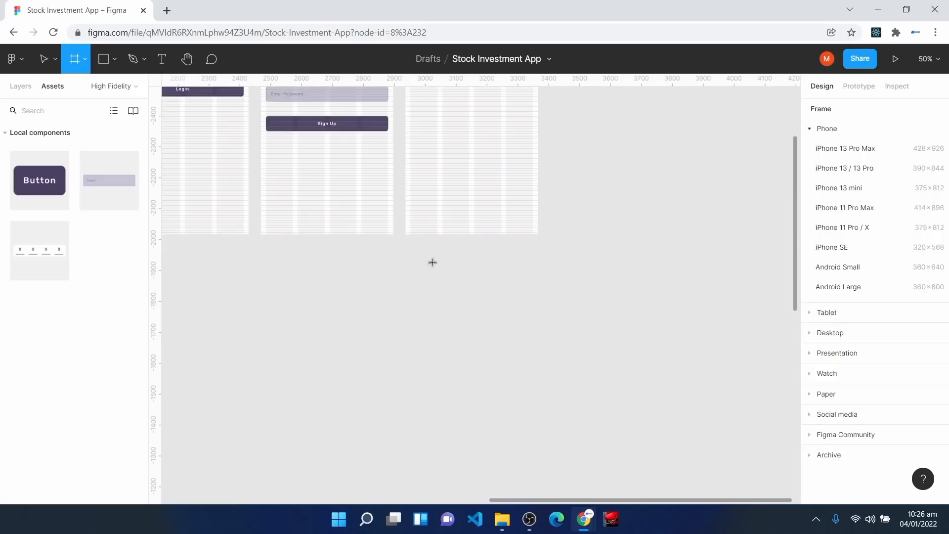
pyautogui.moveTo(416, 246); pyautogui.dragTo(530, 311)
pyautogui.hotkey('shift', '0')
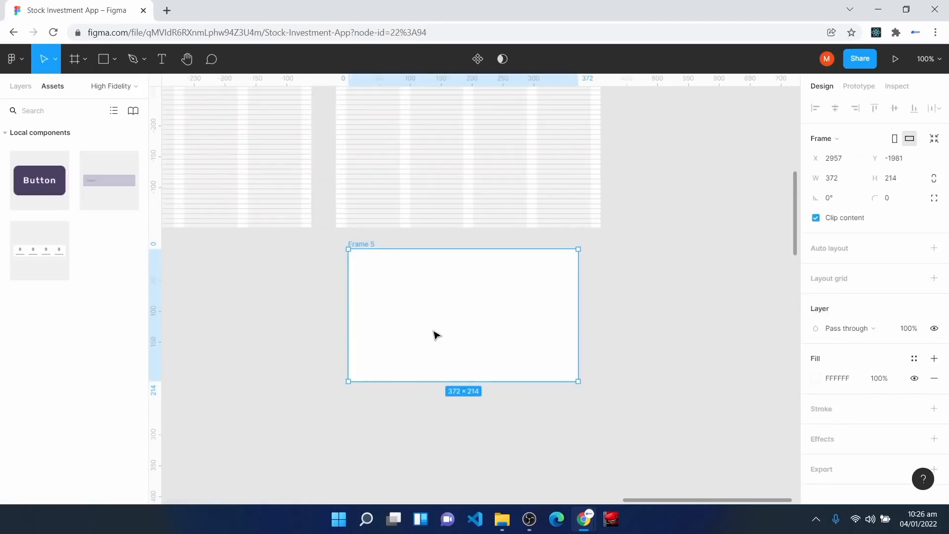
pyautogui.click(343, 163)
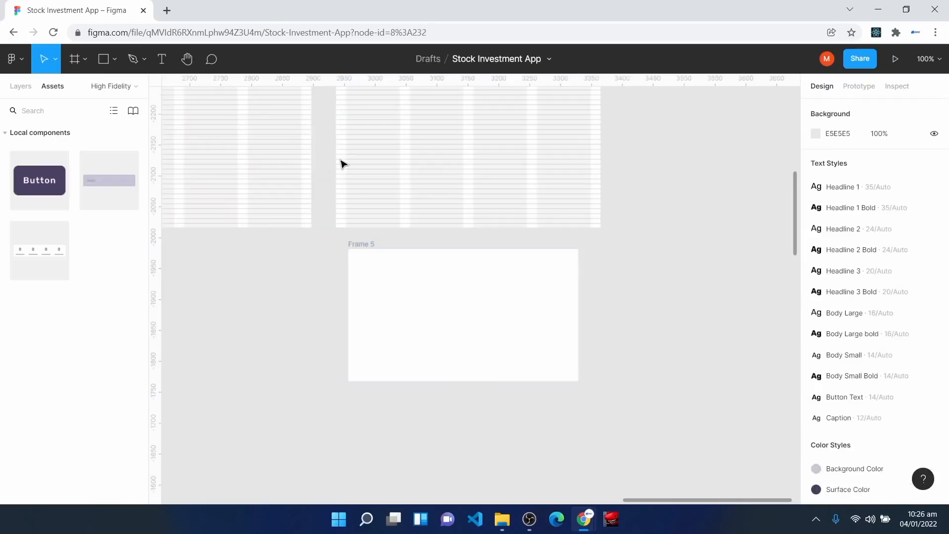
pyautogui.click(381, 320)
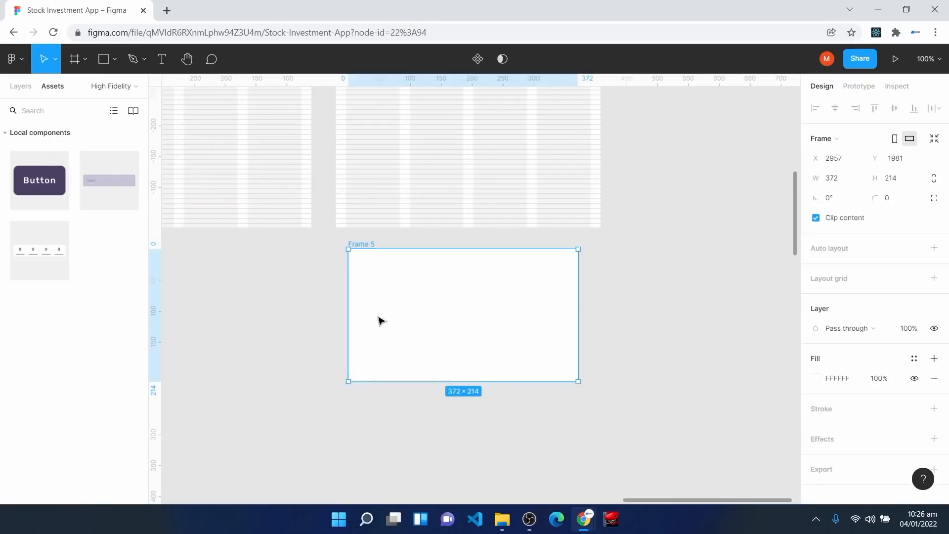
pyautogui.scroll(10, 494, 371)
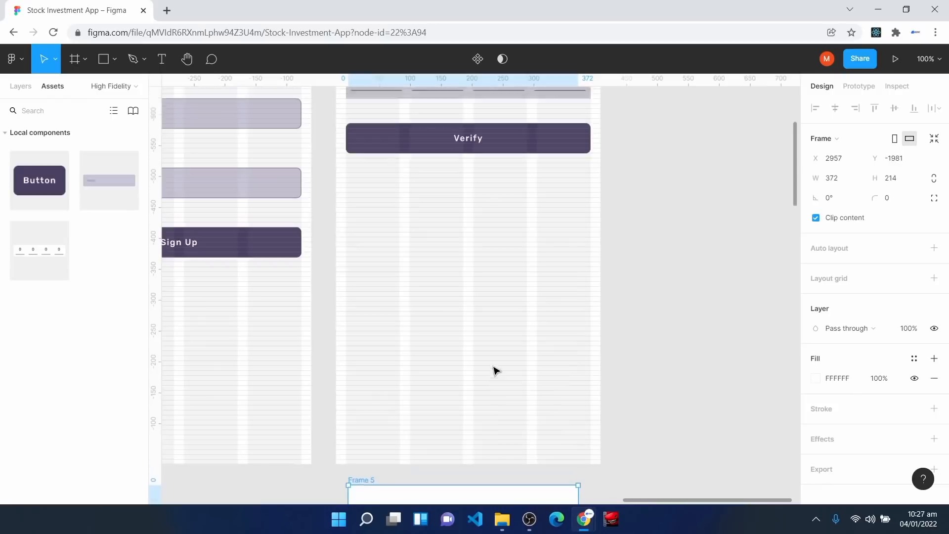
pyautogui.click(359, 134)
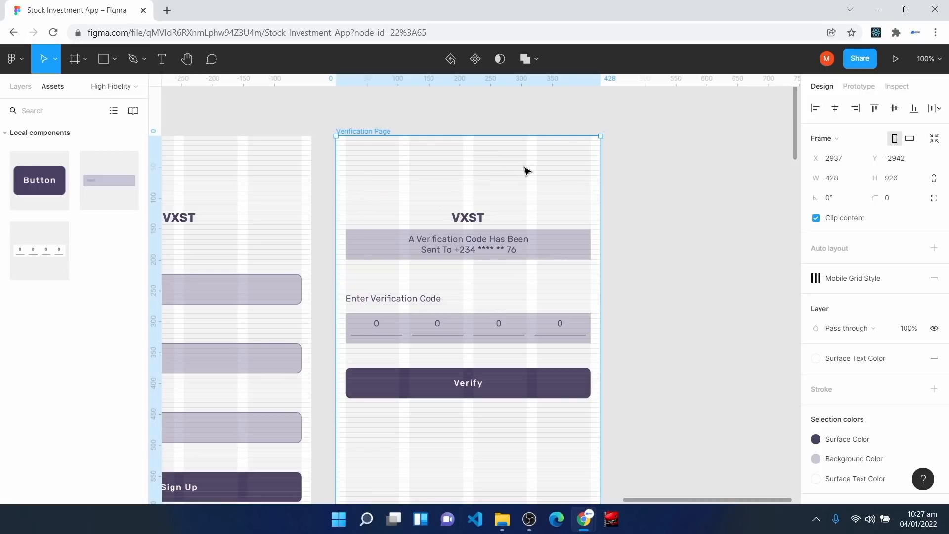
pyautogui.scroll(-6, 498, 339)
pyautogui.click(449, 443)
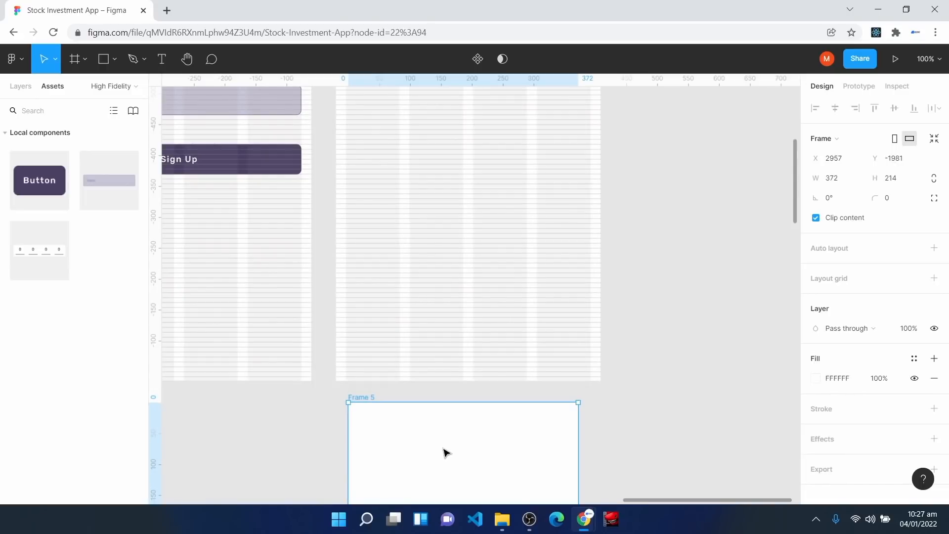
pyautogui.scroll(-1, 443, 451)
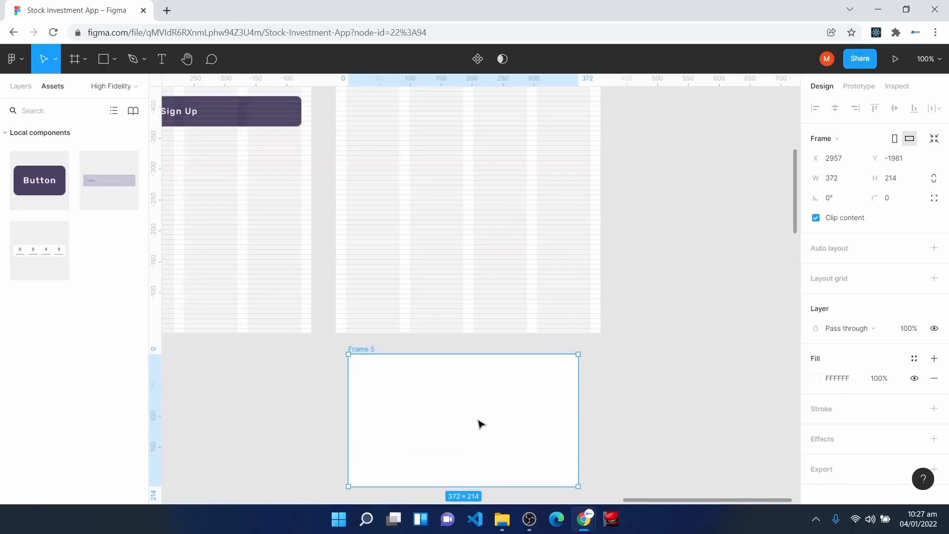
# Step: Set Frame 5's width to 428-32 (396 px) and its corner radius to 8
pyautogui.click(841, 184)
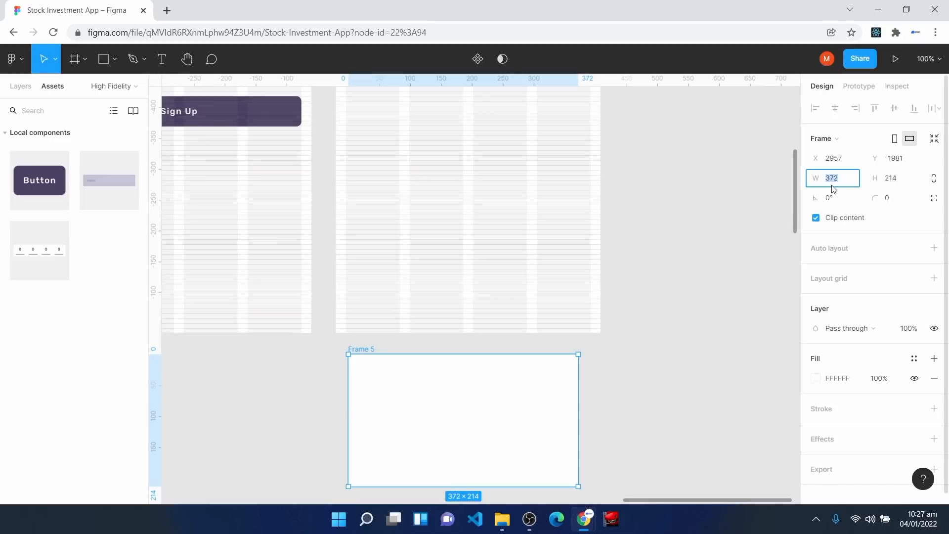
pyautogui.write('428-32')
pyautogui.press('Return')
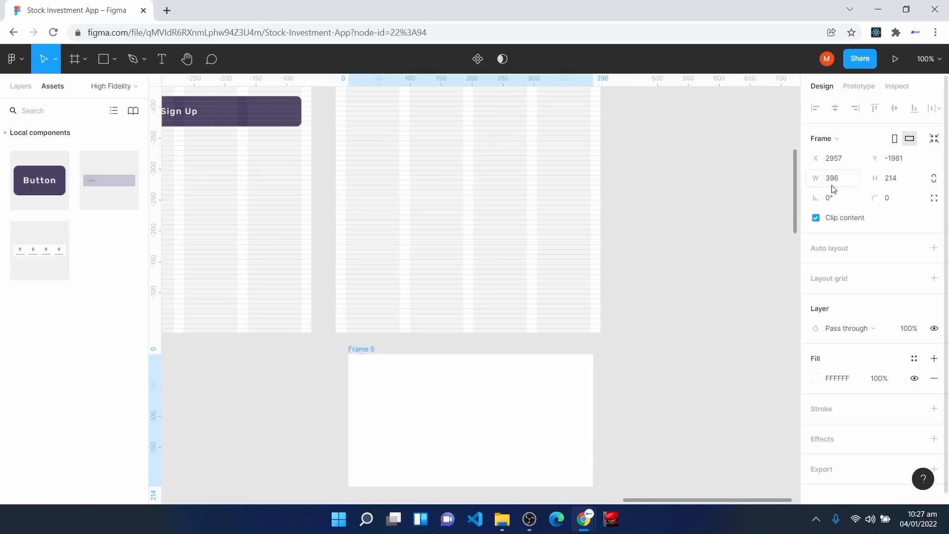
pyautogui.moveTo(454, 411); pyautogui.dragTo(449, 404)
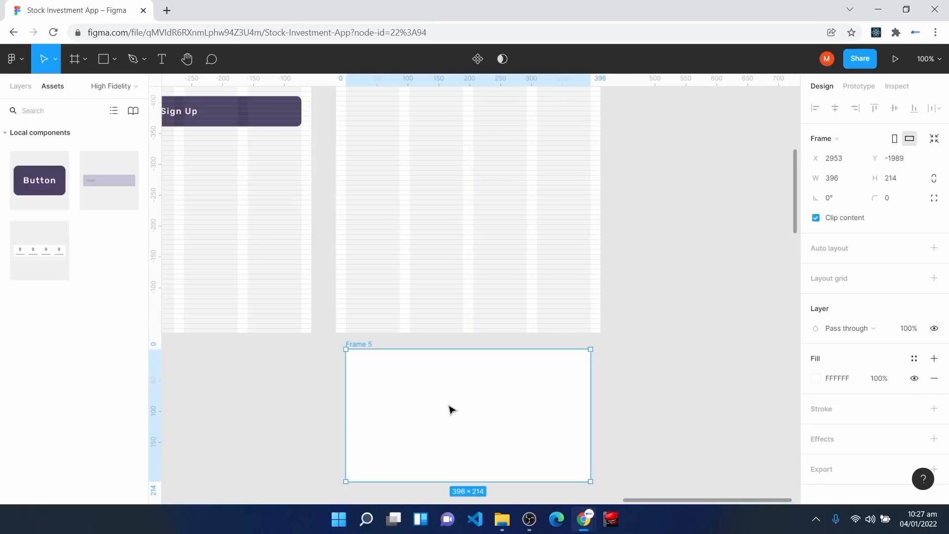
pyautogui.click(899, 202)
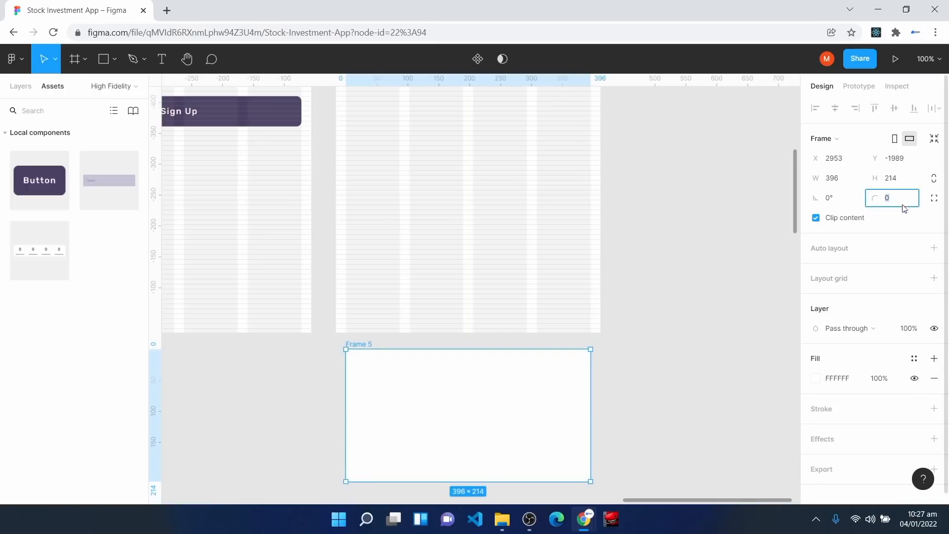
pyautogui.write('8')
pyautogui.press('Return')
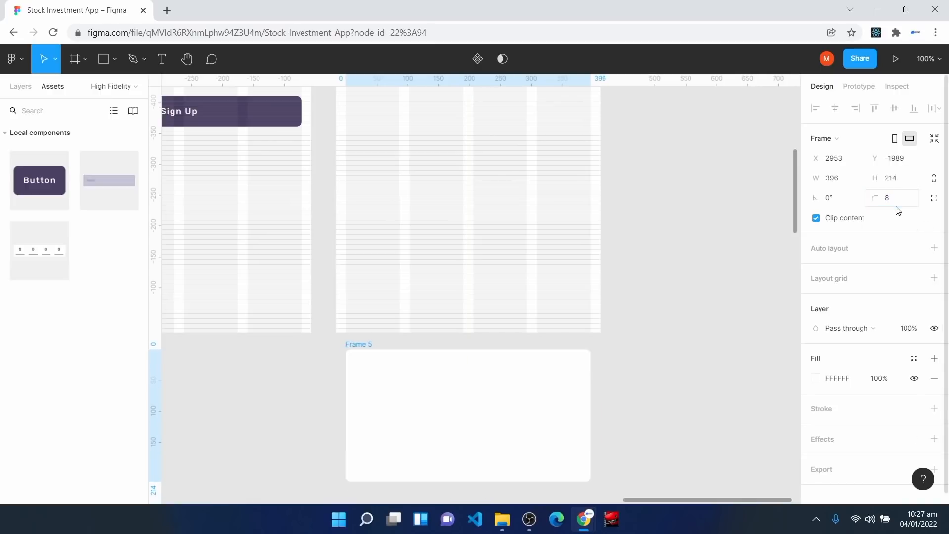
pyautogui.scroll(-1, 695, 414)
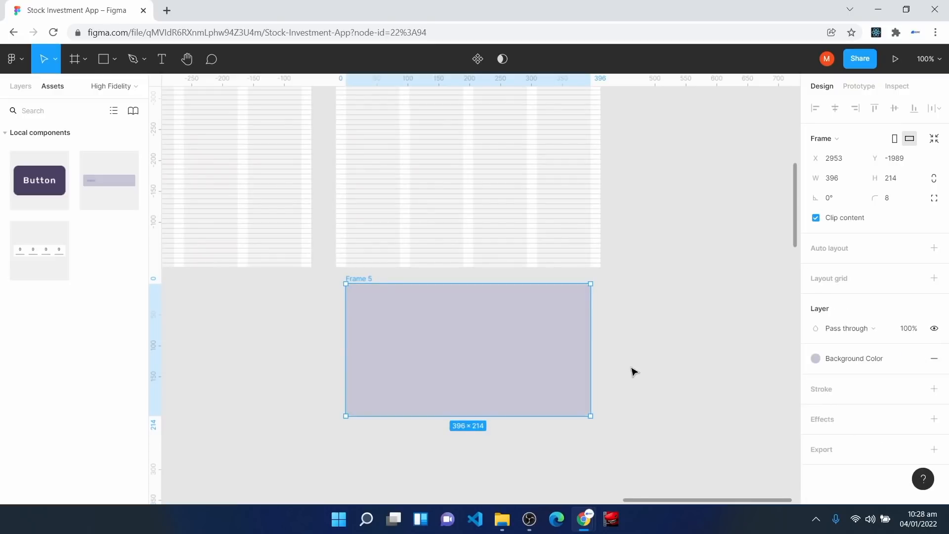
# Step: Add 'Phone Number Verified' text in Frame 5 with the Body Large text style
pyautogui.press('t')
pyautogui.click(413, 324)
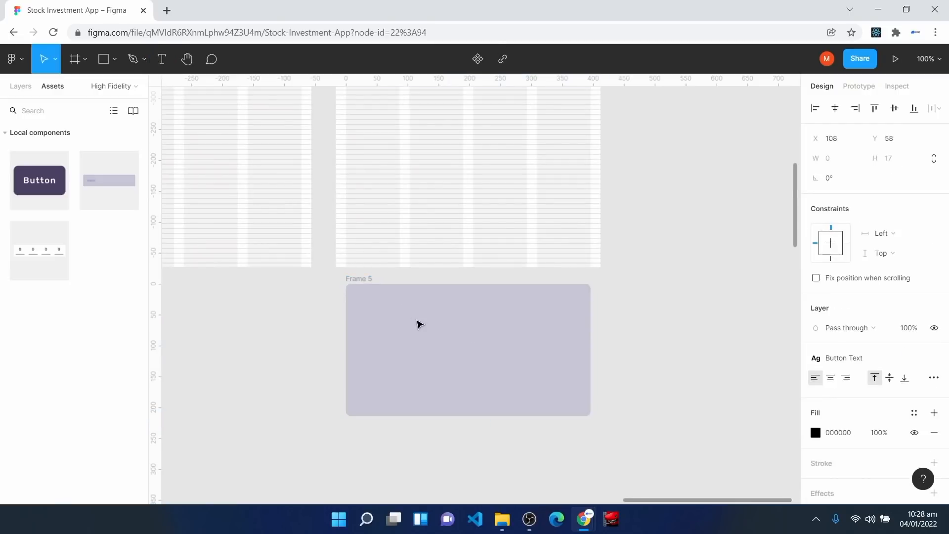
pyautogui.write('Phone Numb')
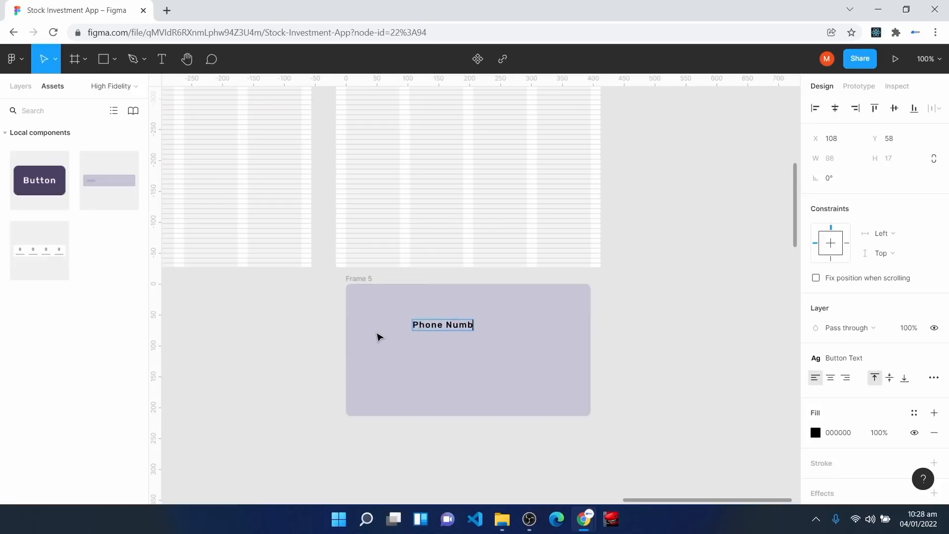
pyautogui.write('er Verified')
pyautogui.press('Escape')
pyautogui.click(891, 358)
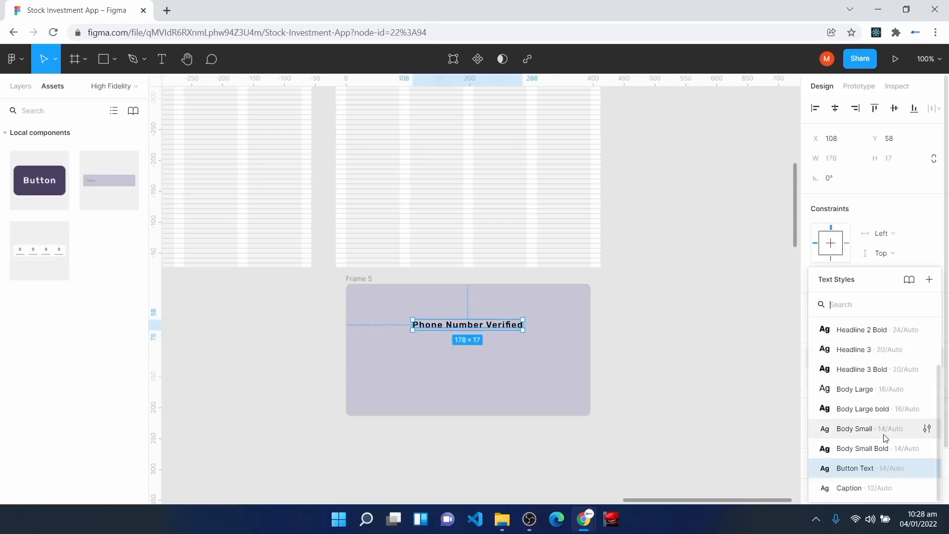
pyautogui.click(873, 389)
pyautogui.moveTo(474, 327); pyautogui.dragTo(482, 329)
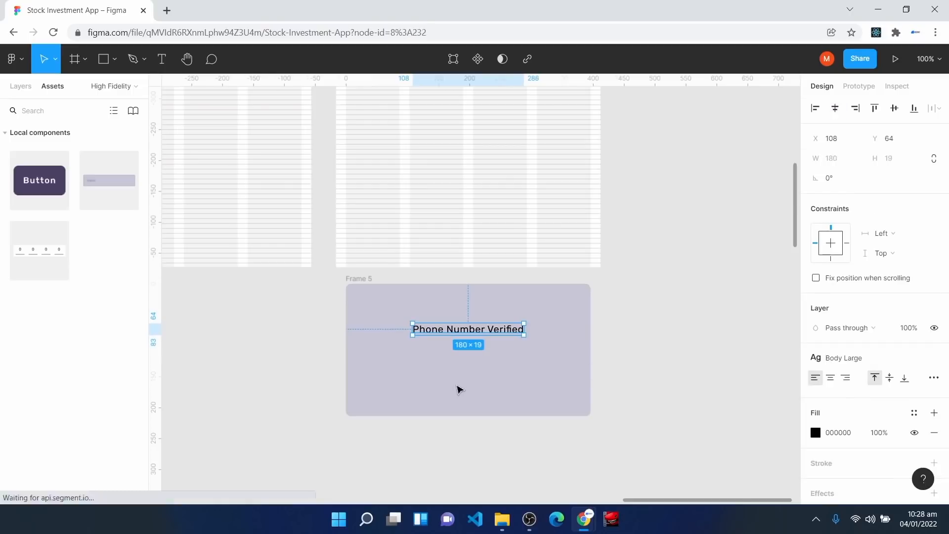
pyautogui.click(458, 387)
# Step: Place a Button component under the title labelled 'Proceed'
pyautogui.moveTo(45, 169); pyautogui.dragTo(484, 365)
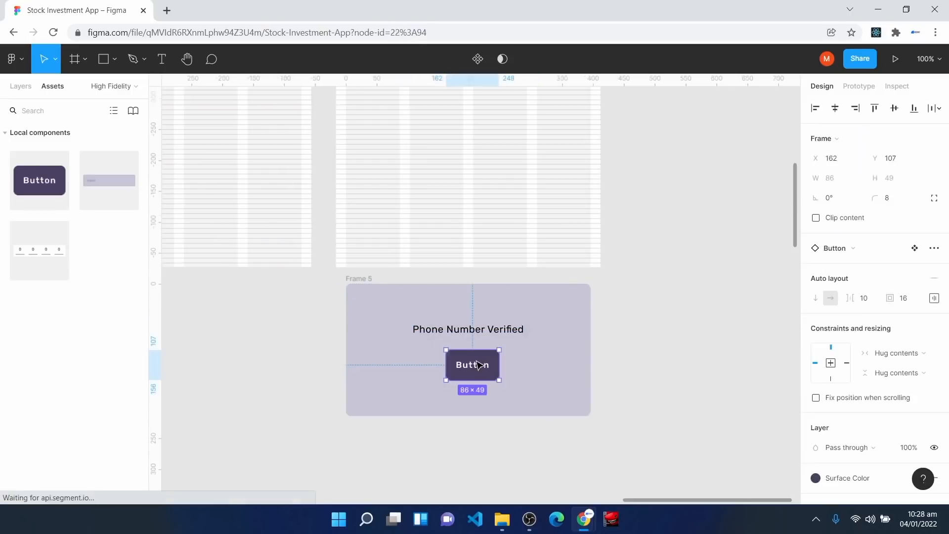
pyautogui.doubleClick(451, 367)
pyautogui.write('Price')
pyautogui.press('BackSpace')
pyautogui.press('BackSpace')
pyautogui.press('BackSpace')
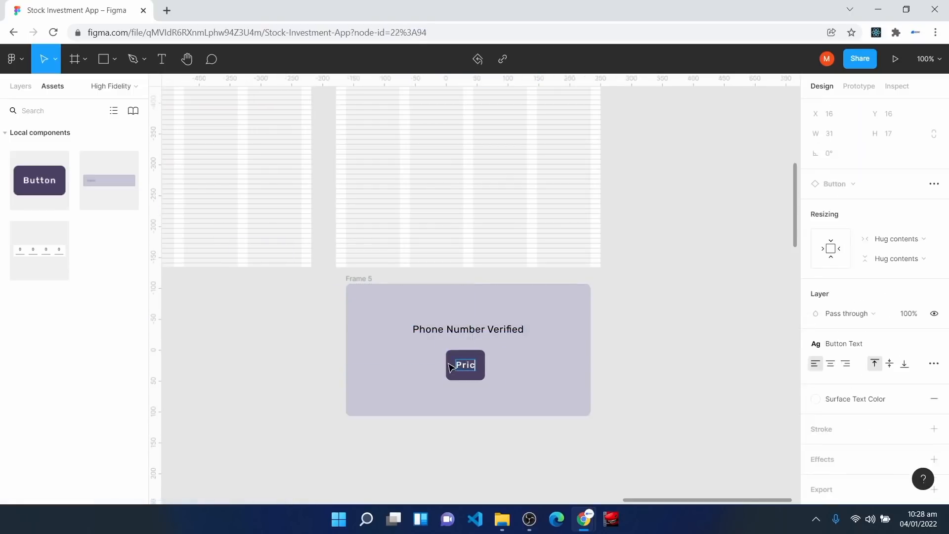
pyautogui.write('oceed')
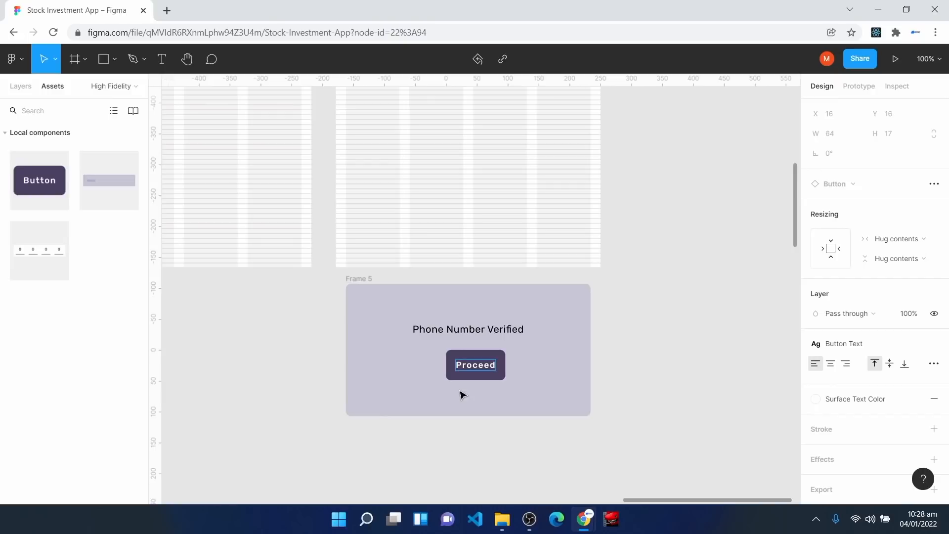
pyautogui.click(462, 394)
pyautogui.click(365, 282)
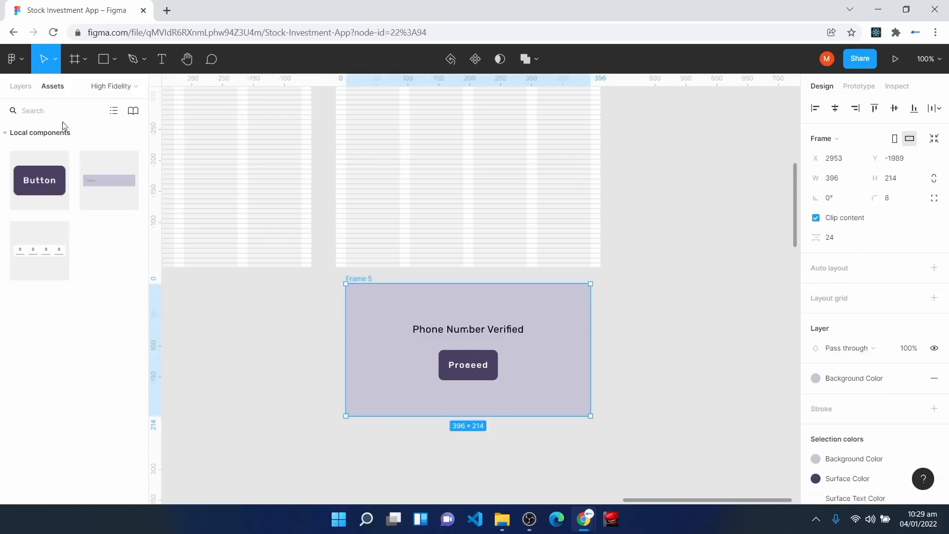
pyautogui.click(26, 89)
# Step: Rename the Frame 5 layer to 'Verify Popup'
pyautogui.rightClick(52, 206)
pyautogui.click(79, 275)
pyautogui.write('Verifiy')
pyautogui.press('BackSpace')
pyautogui.press('BackSpace')
pyautogui.write('y ')
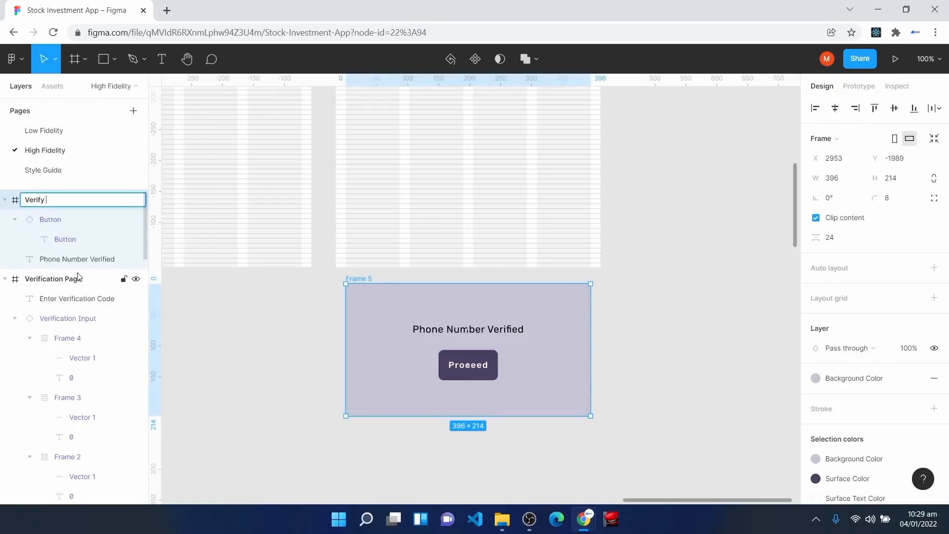
pyautogui.write('Popup')
pyautogui.click(200, 277)
pyautogui.scroll(10, 669, 322)
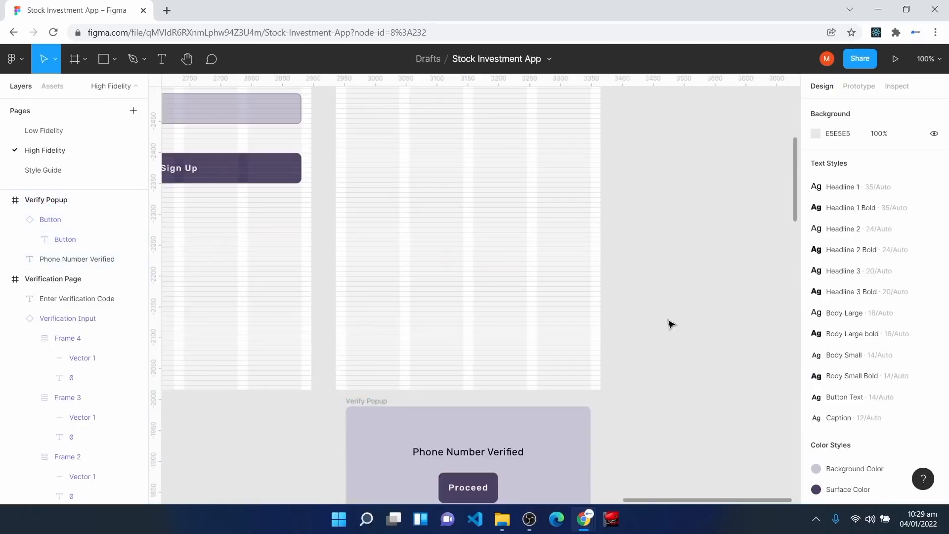
pyautogui.scroll(-1, 670, 324)
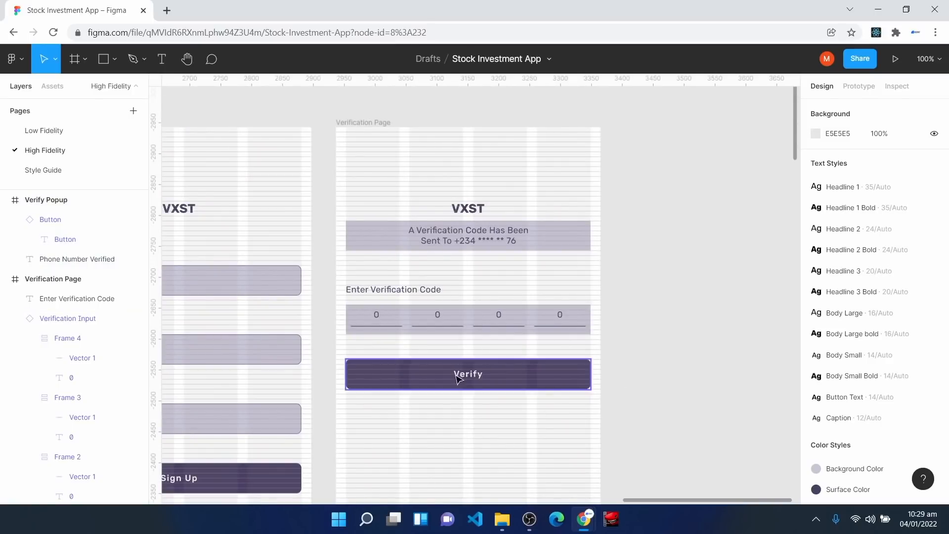
# Step: Move Verify Popup beside the Verification Page, aligned with its top edge
pyautogui.click(534, 374)
pyautogui.scroll(-10, 539, 448)
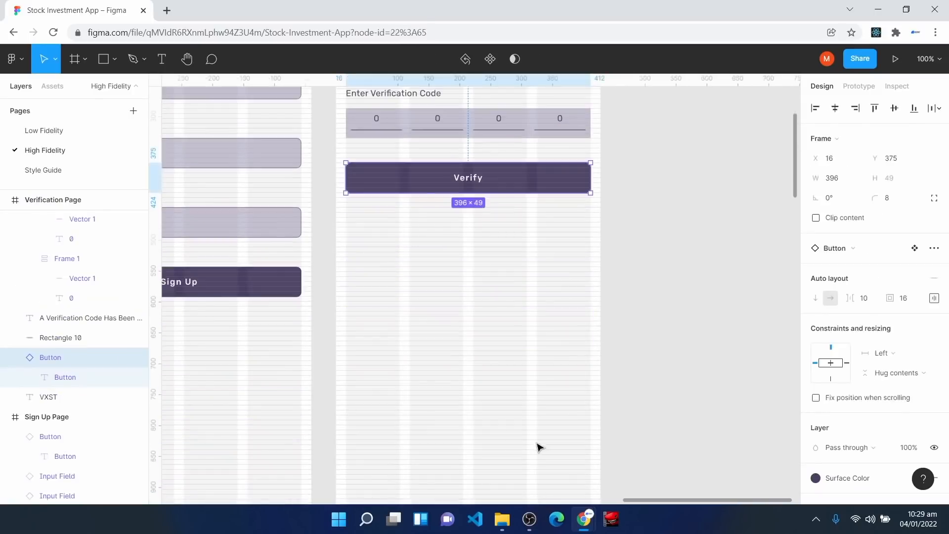
pyautogui.moveTo(543, 425); pyautogui.dragTo(615, 188)
pyautogui.click(581, 370)
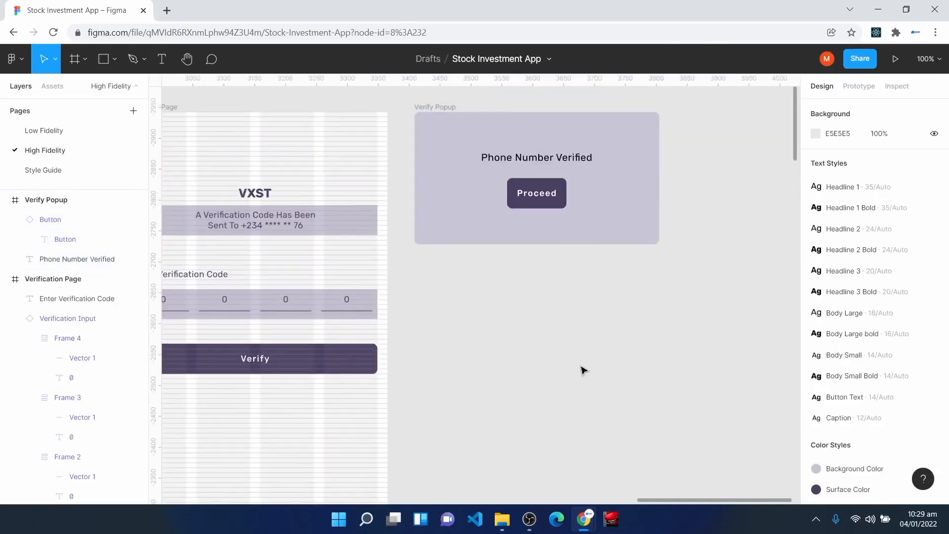
pyautogui.scroll(-4, 583, 370)
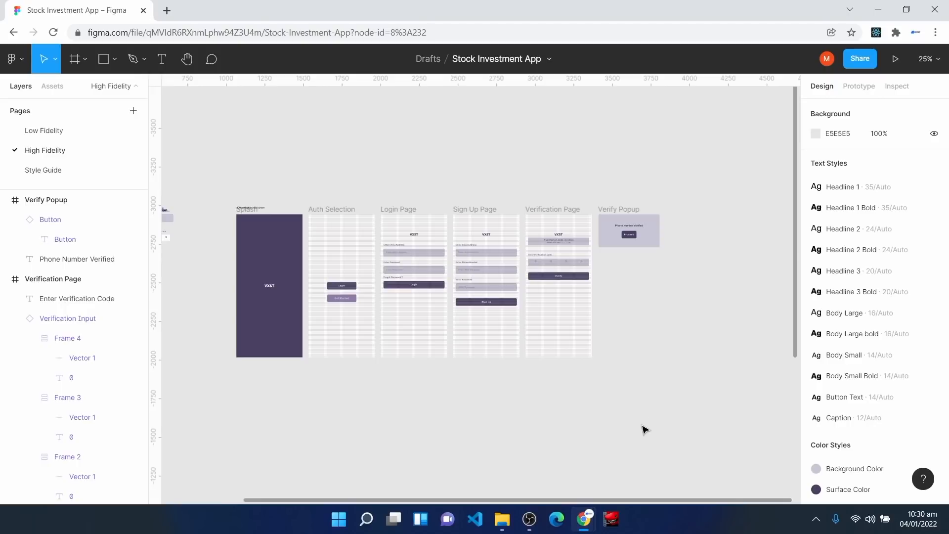
pyautogui.moveTo(678, 500); pyautogui.dragTo(482, 499)
# Step: Duplicate the Authentication heading below the components and retype the copy as 'Fund Account'
pyautogui.hotkey('ctrl', '+')
pyautogui.click(300, 147)
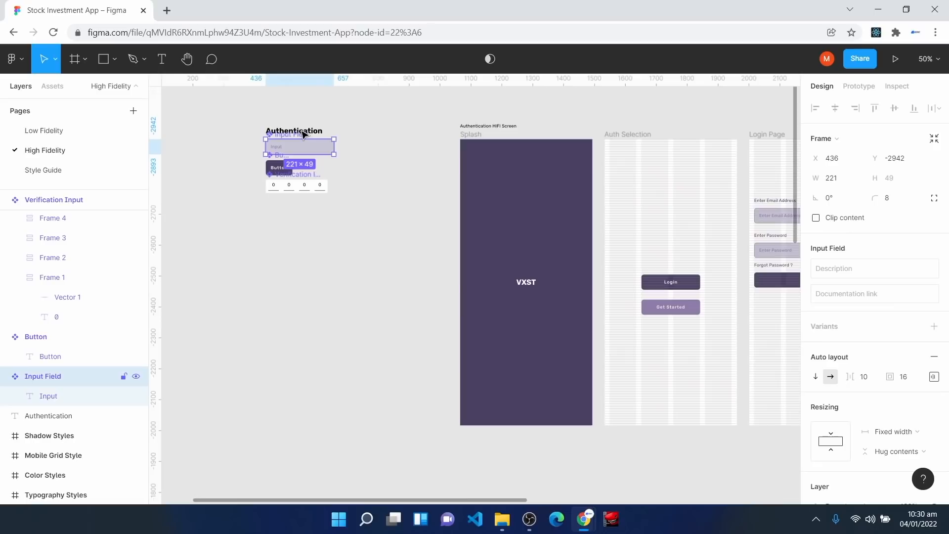
pyautogui.hotkey('ctrl', '+')
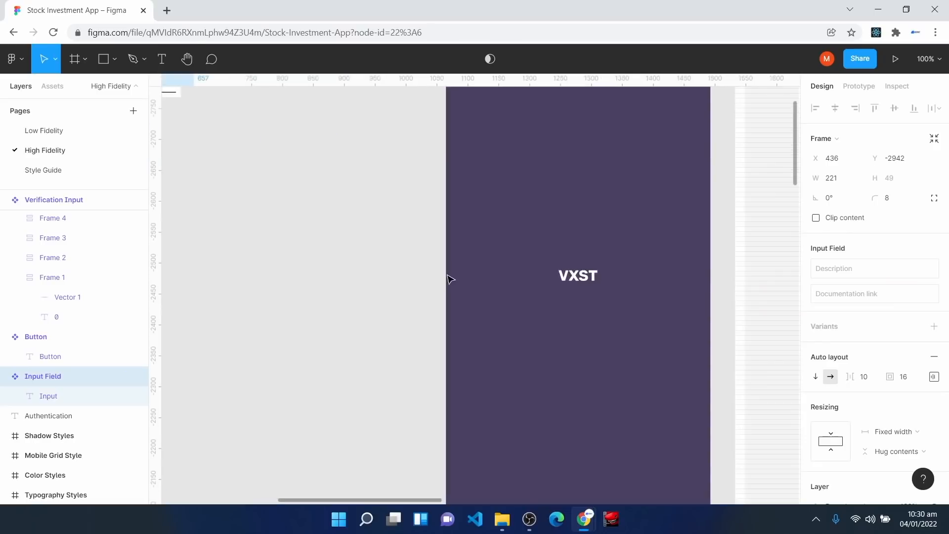
pyautogui.press('h')
pyautogui.moveTo(288, 233); pyautogui.dragTo(511, 427)
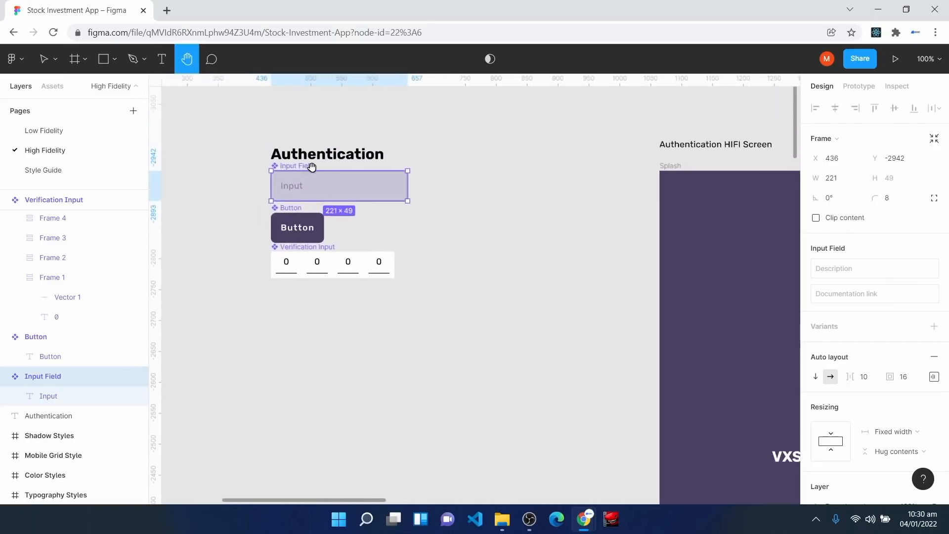
pyautogui.press('v')
pyautogui.click(316, 148)
pyautogui.moveTo(316, 149); pyautogui.dragTo(312, 322)
pyautogui.doubleClick(310, 327)
pyautogui.write('Fund')
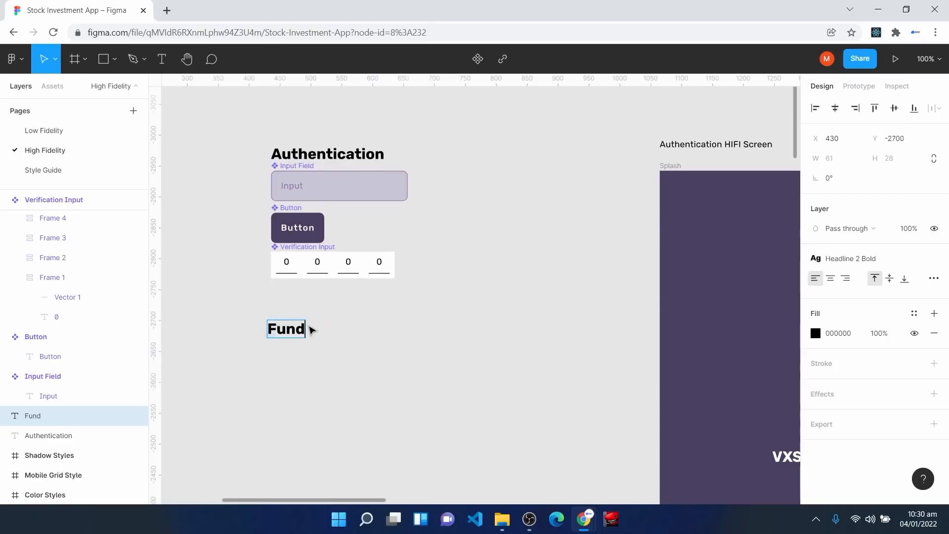
pyautogui.write(' Account')
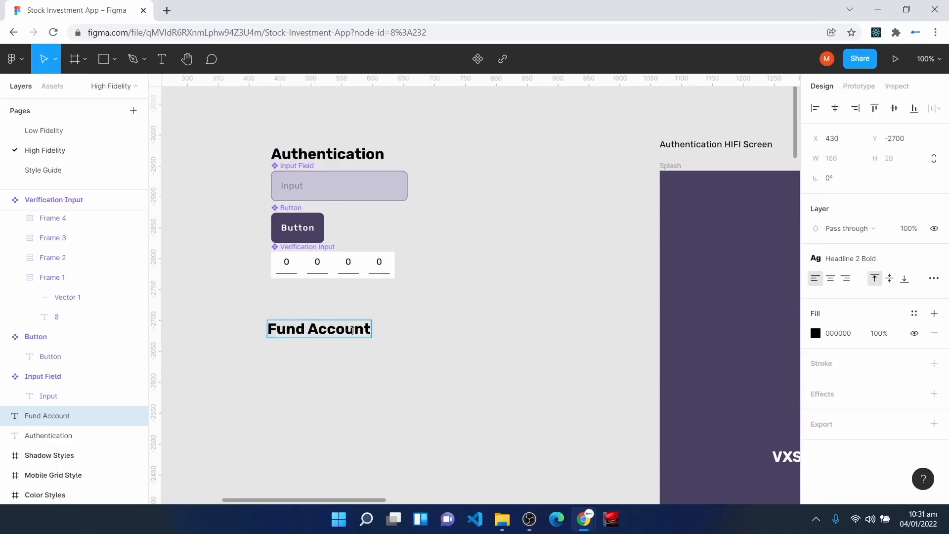
pyautogui.click(394, 371)
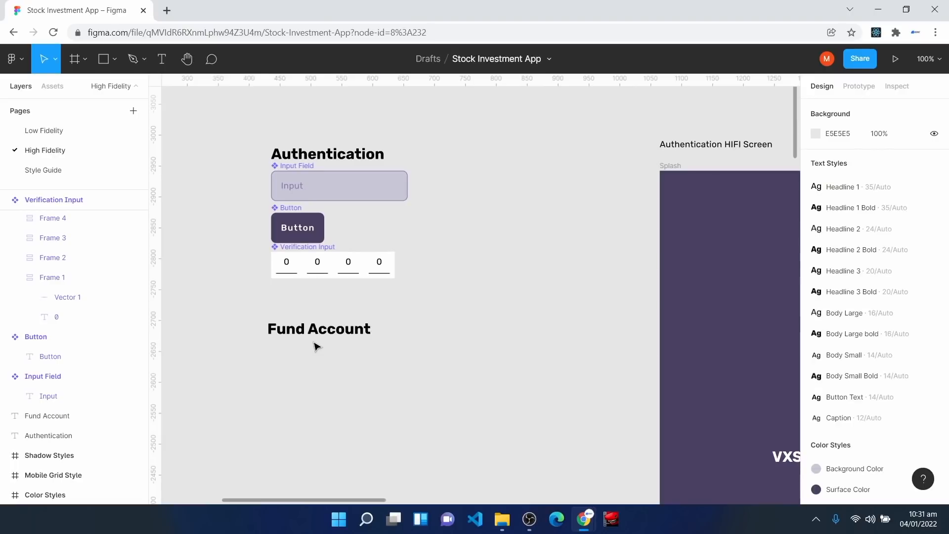
pyautogui.scroll(-3, 451, 407)
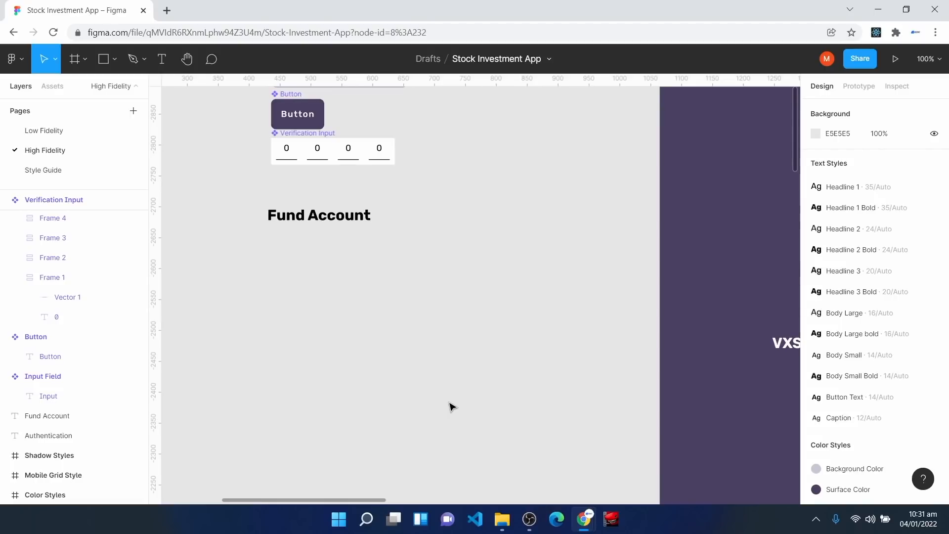
pyautogui.scroll(-2, 504, 464)
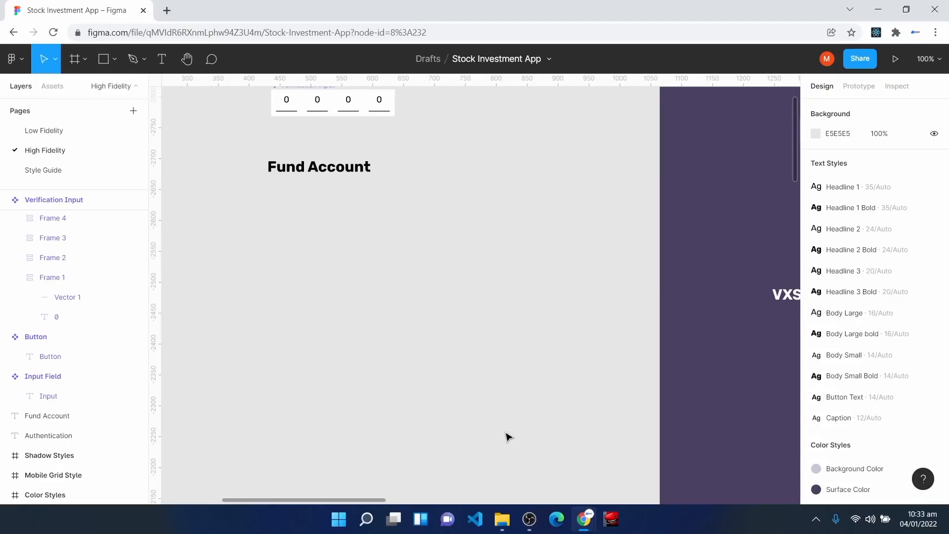
# Step: Add a 'Primary Account' text label styled Body Small Bold
pyautogui.hotkey('ctrl', 'v')
pyautogui.press('BackSpace')
pyautogui.press('BackSpace')
pyautogui.press('BackSpace')
pyautogui.write('imary Accun')
pyautogui.press('BackSpace')
pyautogui.press('BackSpace')
pyautogui.write('ount')
pyautogui.press('Escape')
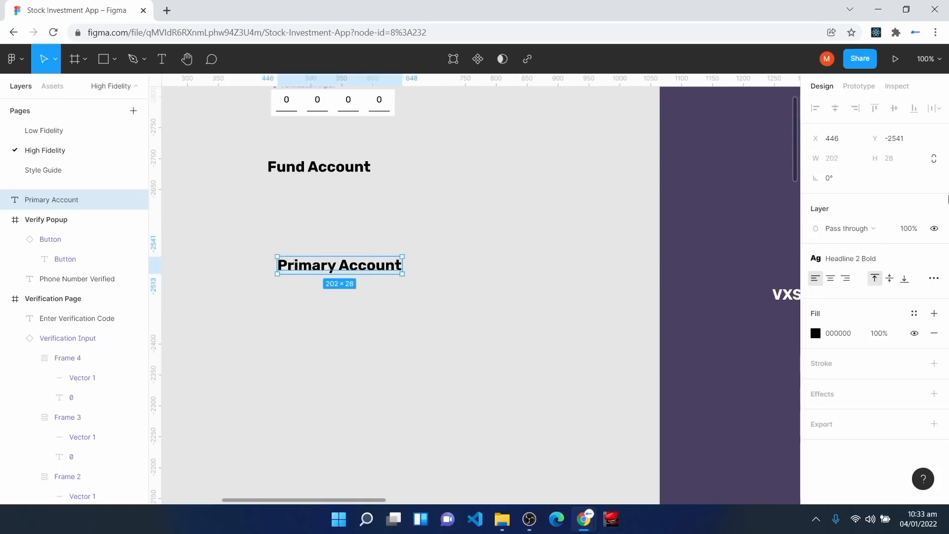
pyautogui.click(890, 258)
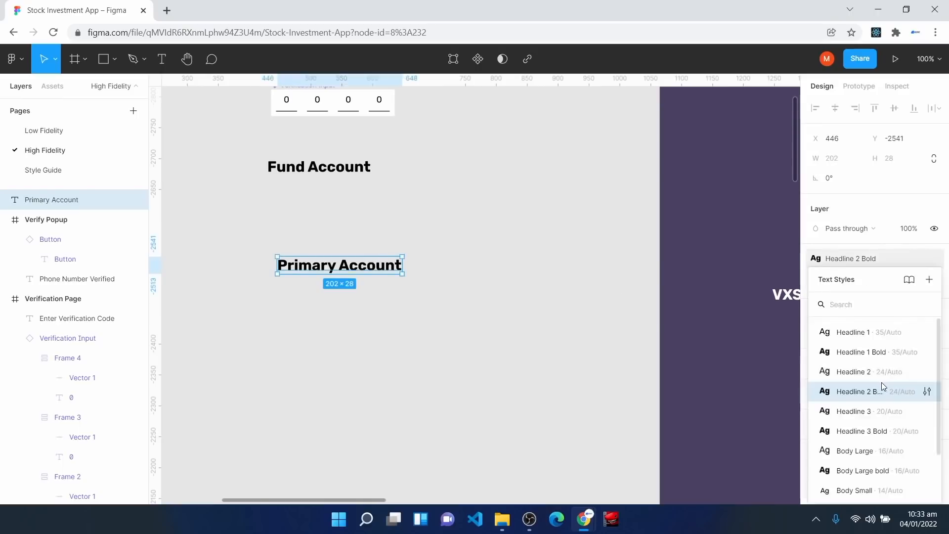
pyautogui.scroll(-1, 884, 447)
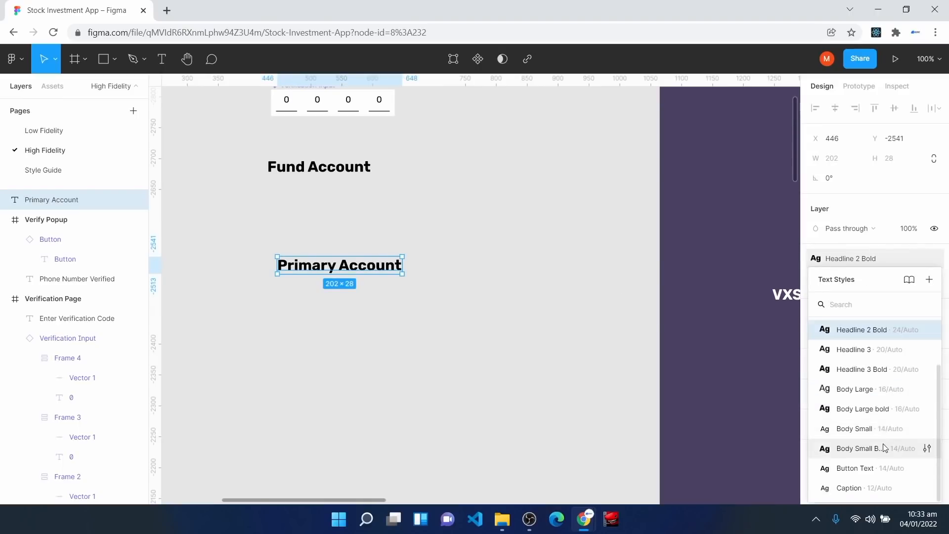
pyautogui.click(870, 448)
# Step: Add a sample account number below it, styled Body Small regular
pyautogui.hotkey('ctrl', '+')
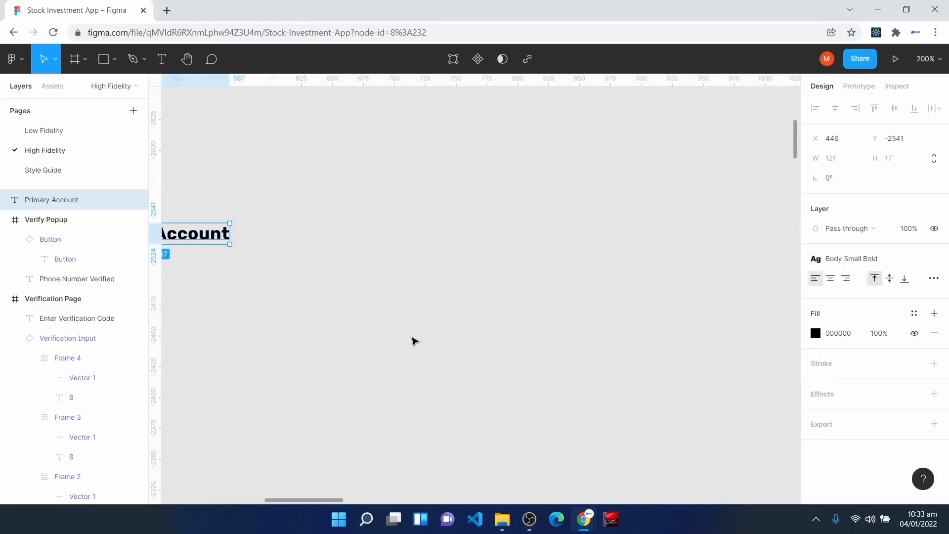
pyautogui.press('space')
pyautogui.moveTo(152, 238); pyautogui.dragTo(440, 245)
pyautogui.click(301, 245)
pyautogui.click(162, 60)
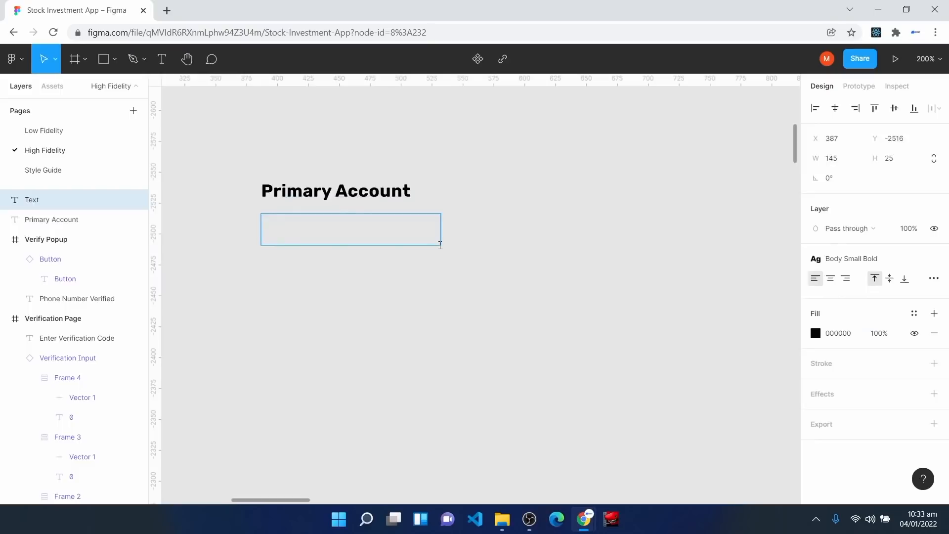
pyautogui.write('3467-2344-876')
pyautogui.press('Escape')
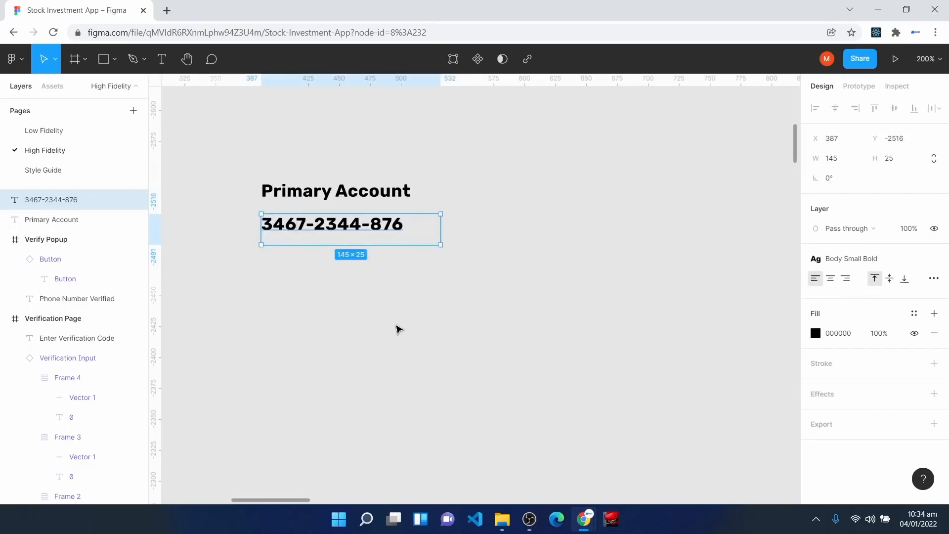
pyautogui.click(852, 261)
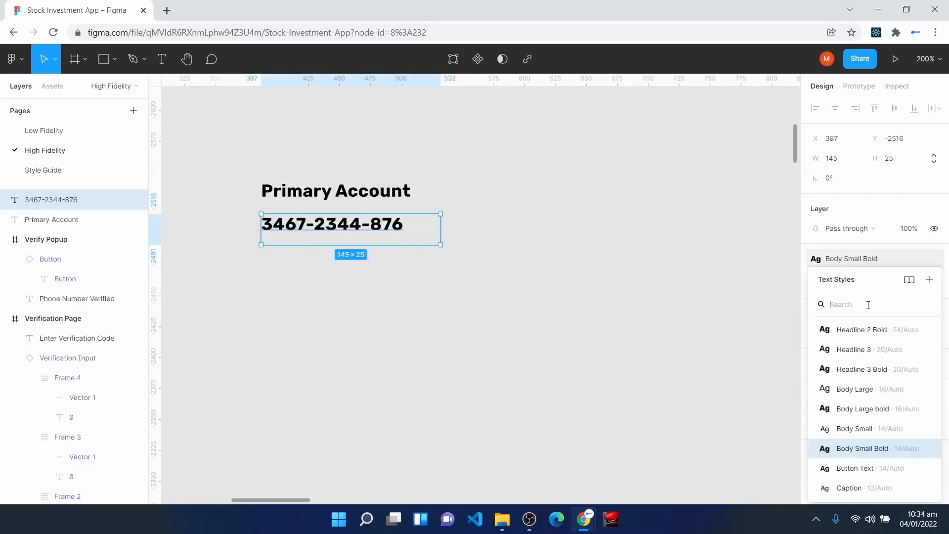
pyautogui.click(857, 429)
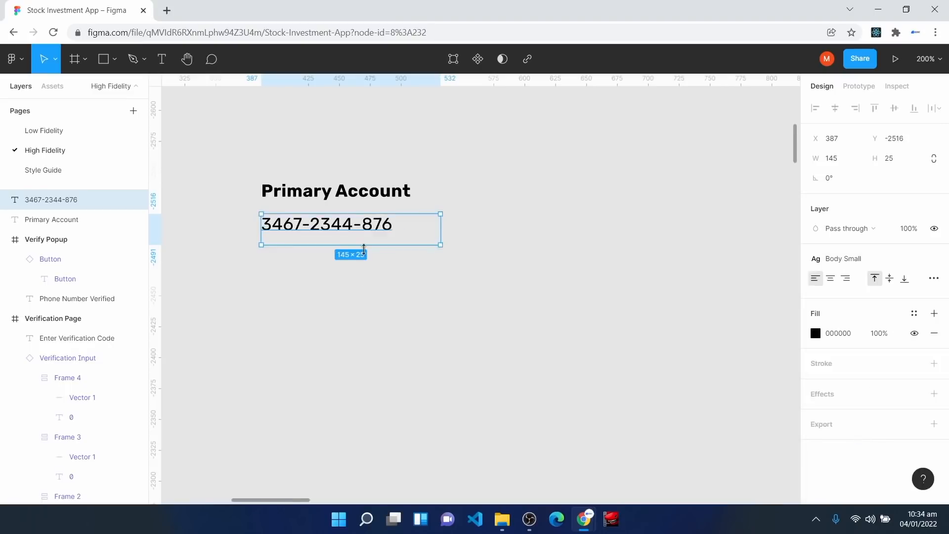
# Step: Wrap Primary Account and the account number in an auto-layout frame
pyautogui.press('Escape')
pyautogui.moveTo(241, 164); pyautogui.dragTo(465, 259)
pyautogui.hotkey('shift', 'a')
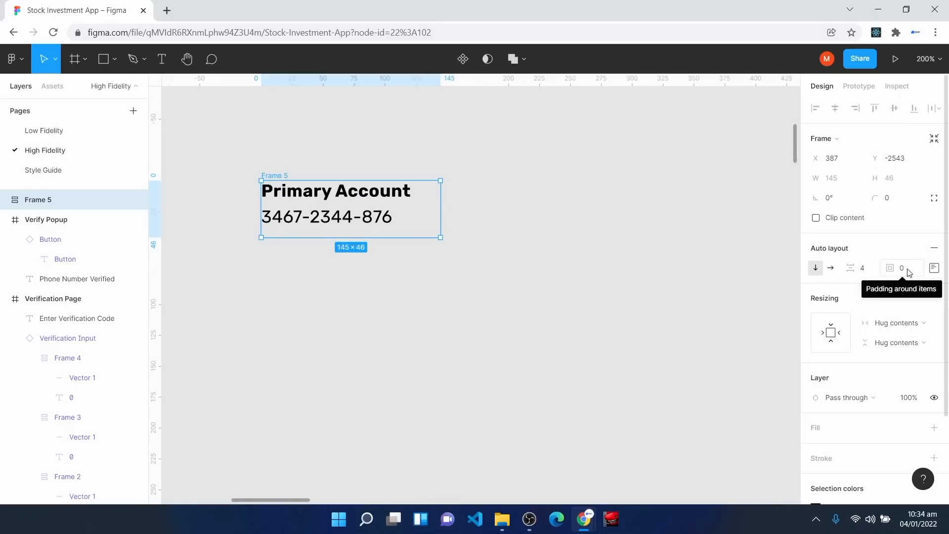
# Step: Make both texts fill Frame 5's width, set auto height on the number, and fill the frame white FFFFFF
pyautogui.click(339, 200)
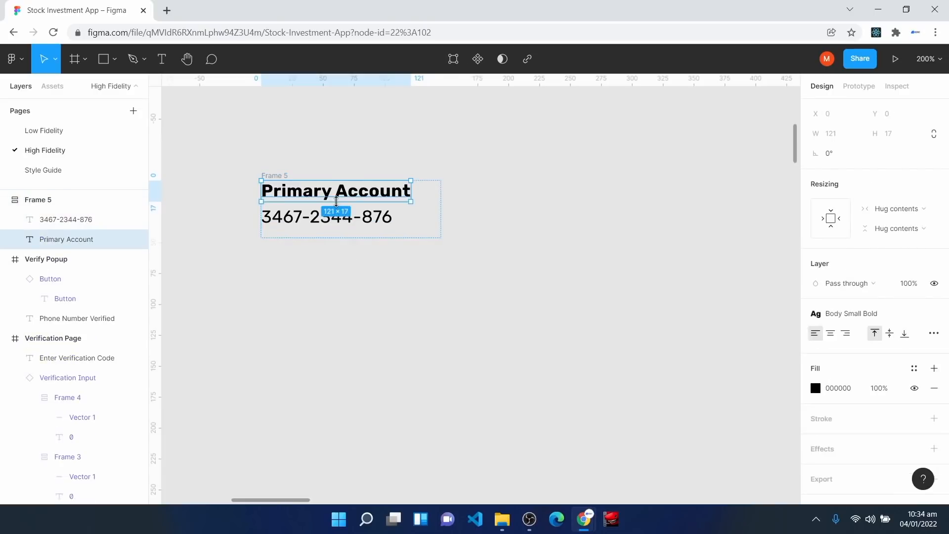
pyautogui.click(899, 211)
pyautogui.click(896, 222)
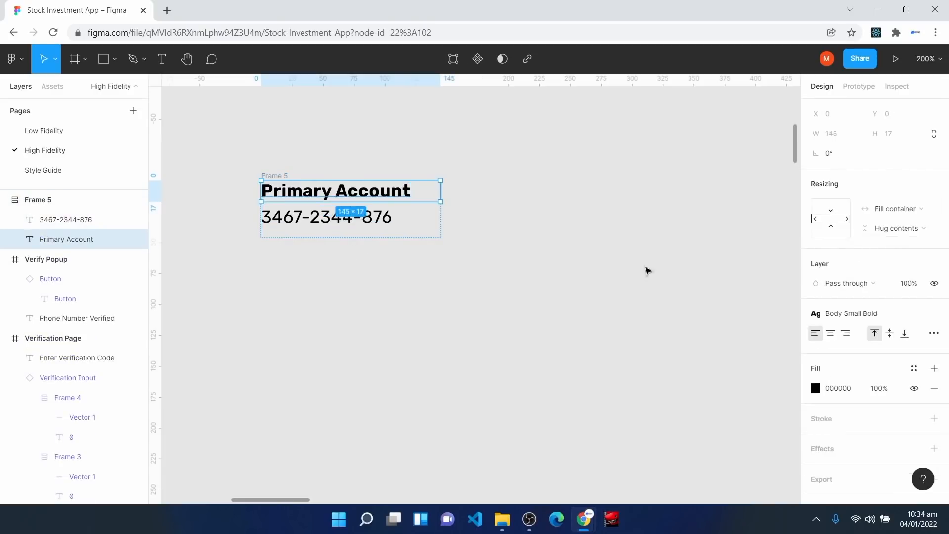
pyautogui.click(339, 227)
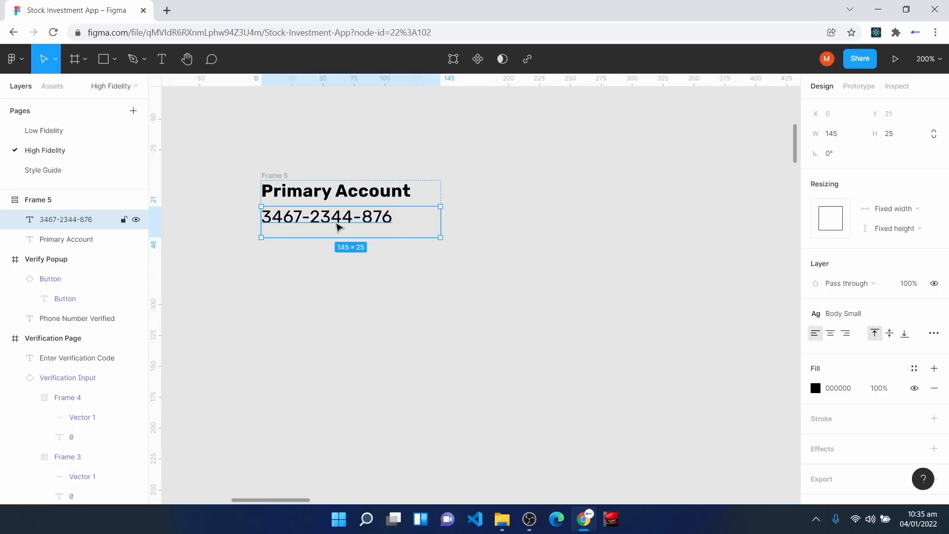
pyautogui.click(903, 214)
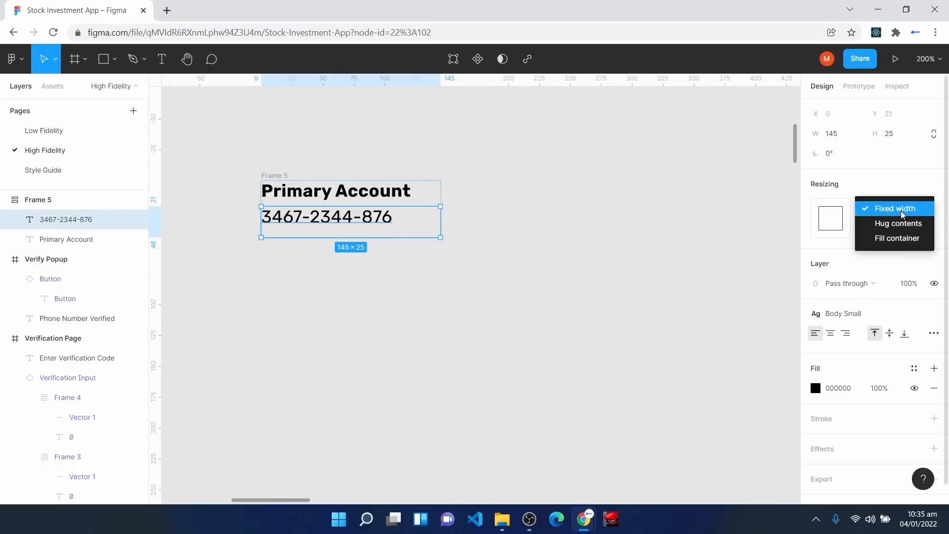
pyautogui.click(905, 239)
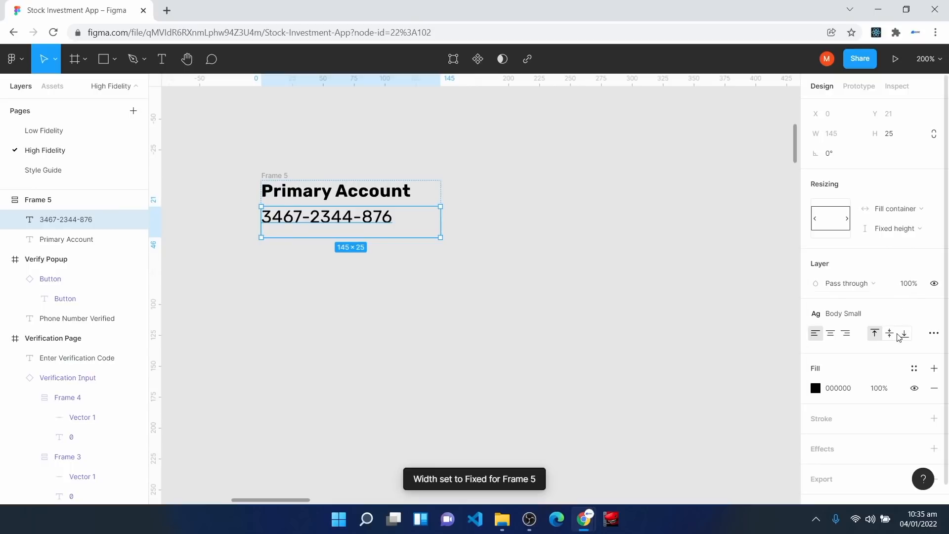
pyautogui.click(933, 333)
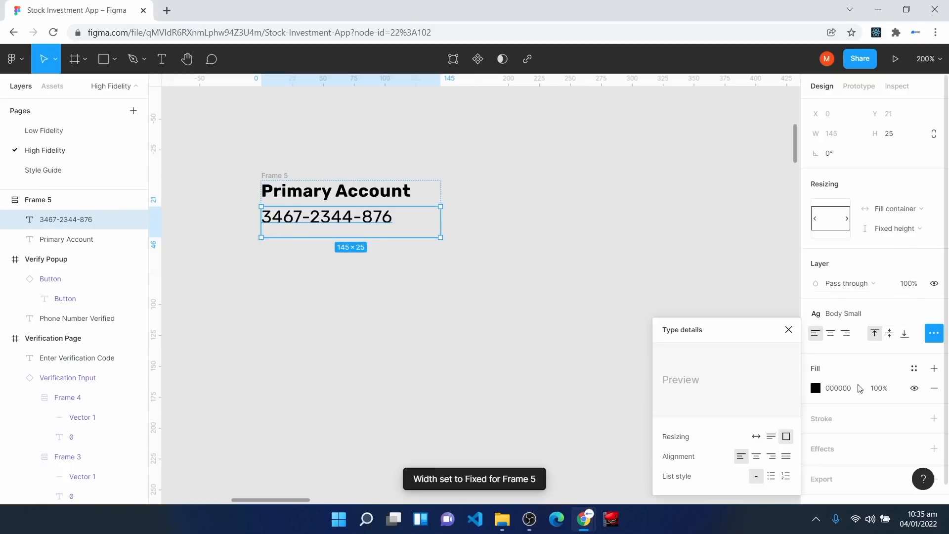
pyautogui.click(772, 439)
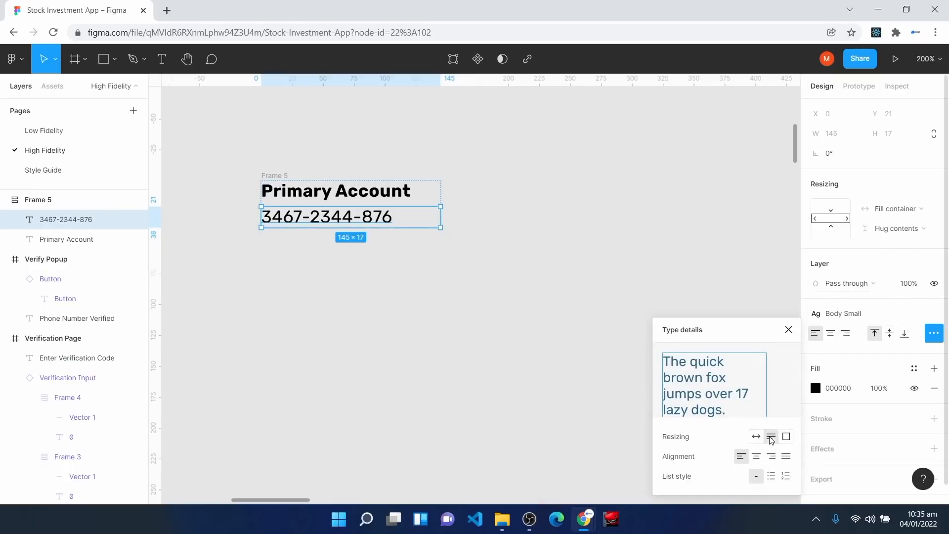
pyautogui.press('Escape')
pyautogui.click(273, 177)
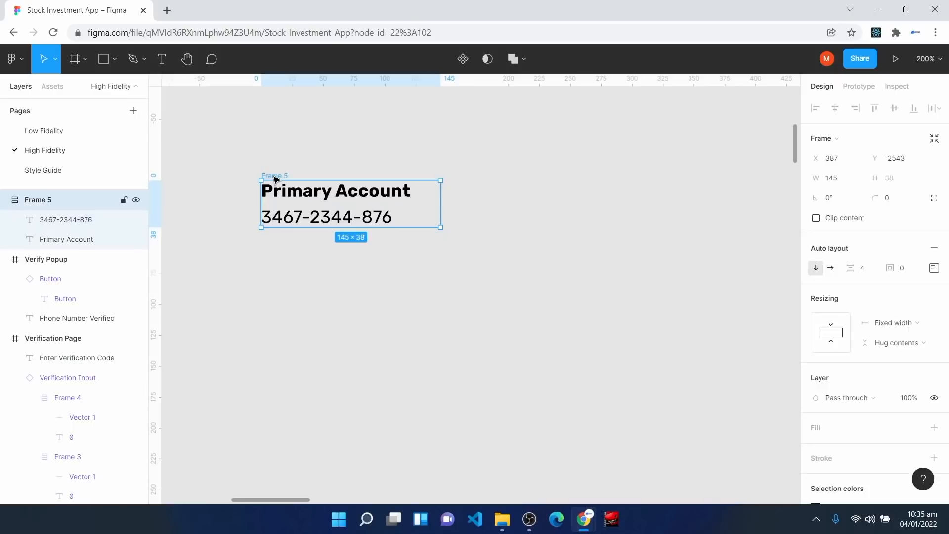
pyautogui.click(837, 427)
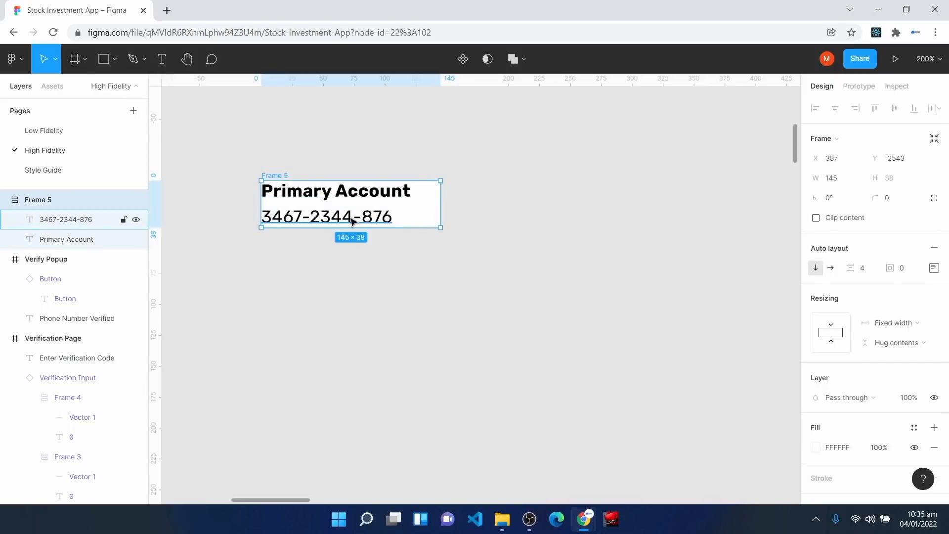
# Step: Duplicate the Primary Account frame below it, retitled 'Available Balance' with N25,000,000
pyautogui.hotkey('ctrl', 'd')
pyautogui.moveTo(482, 305); pyautogui.dragTo(333, 307)
pyautogui.doubleClick(319, 283)
pyautogui.write('Account Balance')
pyautogui.press('Escape')
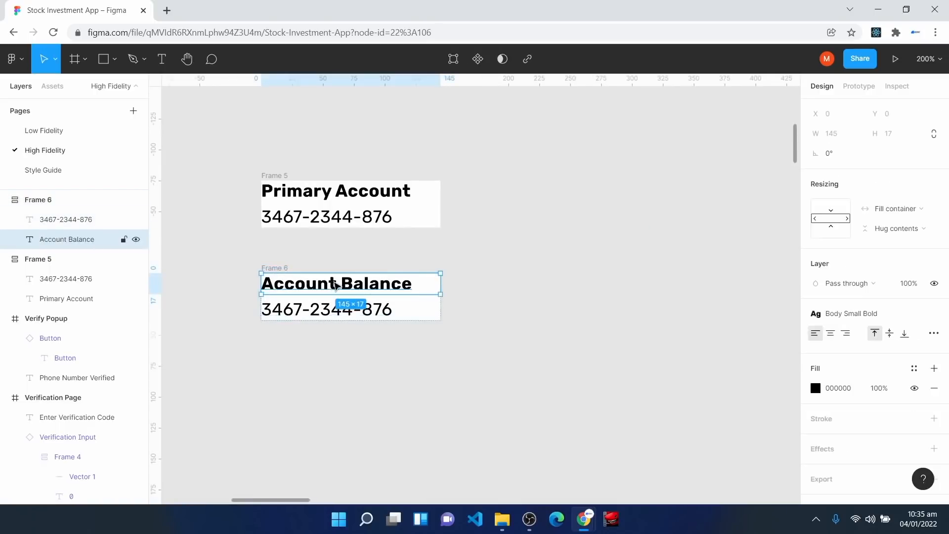
pyautogui.doubleClick(335, 284)
pyautogui.click(334, 282)
pyautogui.press('BackSpace')
pyautogui.press('BackSpace')
pyautogui.press('BackSpace')
pyautogui.press('BackSpace')
pyautogui.press('BackSpace')
pyautogui.press('BackSpace')
pyautogui.press('BackSpace')
pyautogui.write('Available')
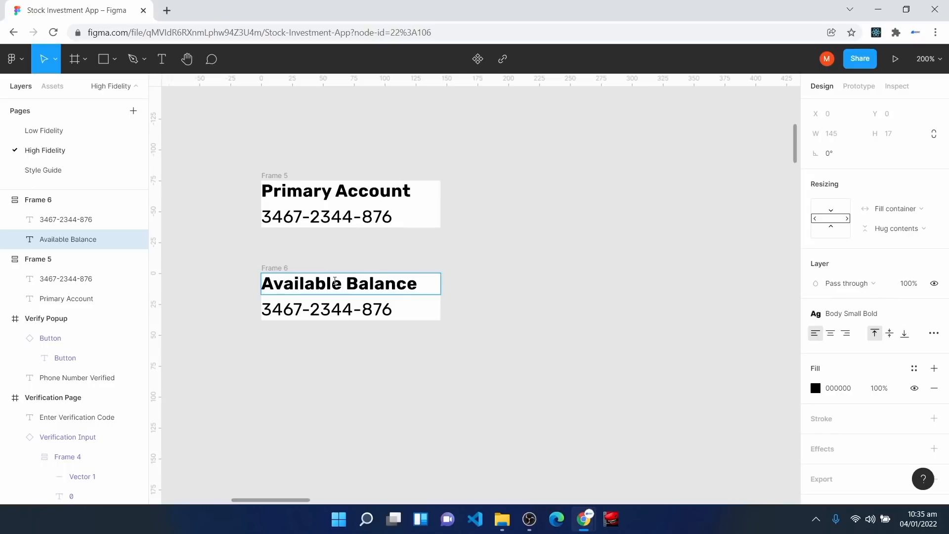
pyautogui.click(379, 310)
pyautogui.doubleClick(380, 313)
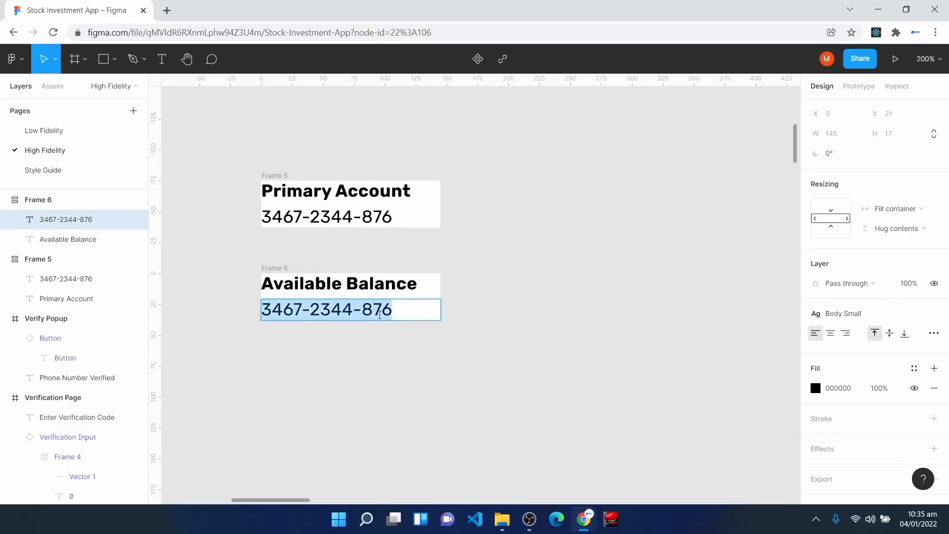
pyautogui.write('N25,000,000')
pyautogui.click(416, 304)
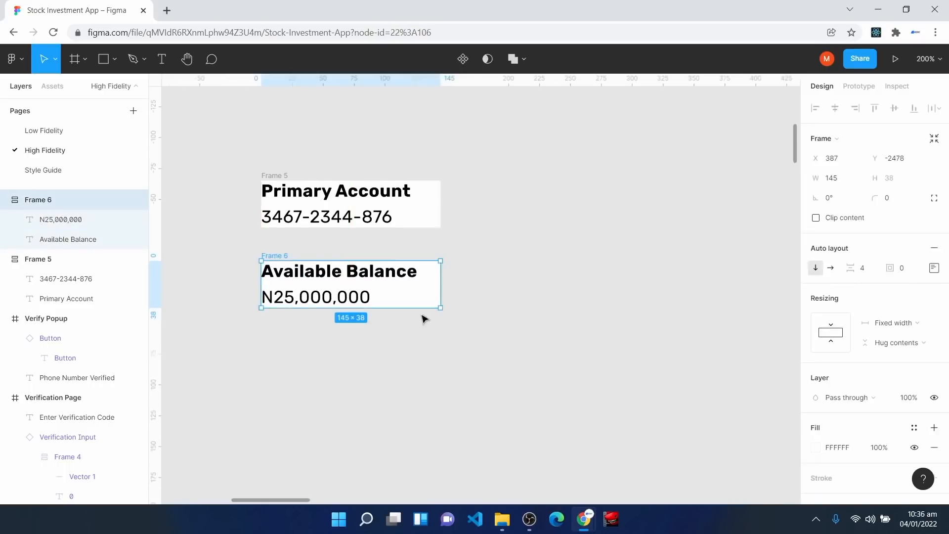
# Step: Wrap both account frames in one vertical auto-layout frame
pyautogui.click(237, 152)
pyautogui.moveTo(225, 157); pyautogui.dragTo(479, 347)
pyautogui.hotkey('shift', 'a')
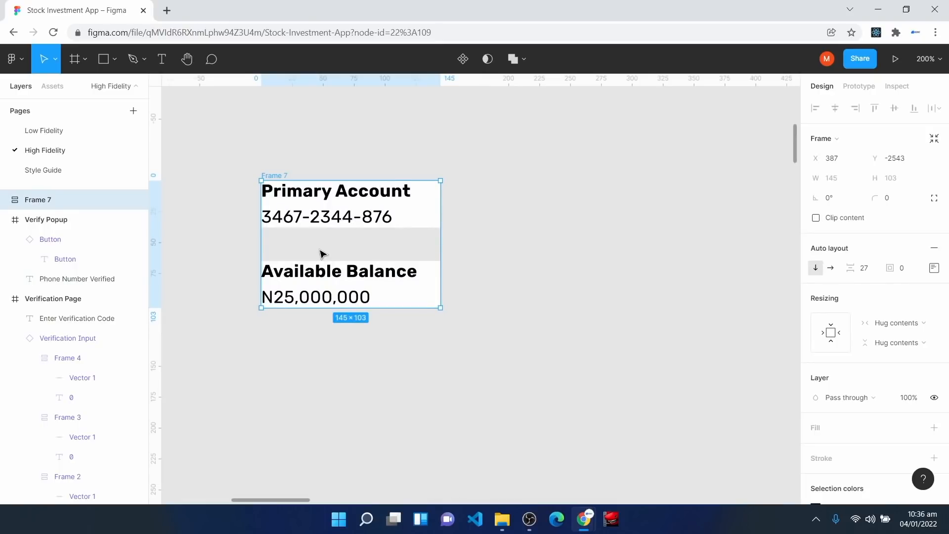
# Step: Set the auto-layout gap between the two blocks to 24
pyautogui.click(864, 270)
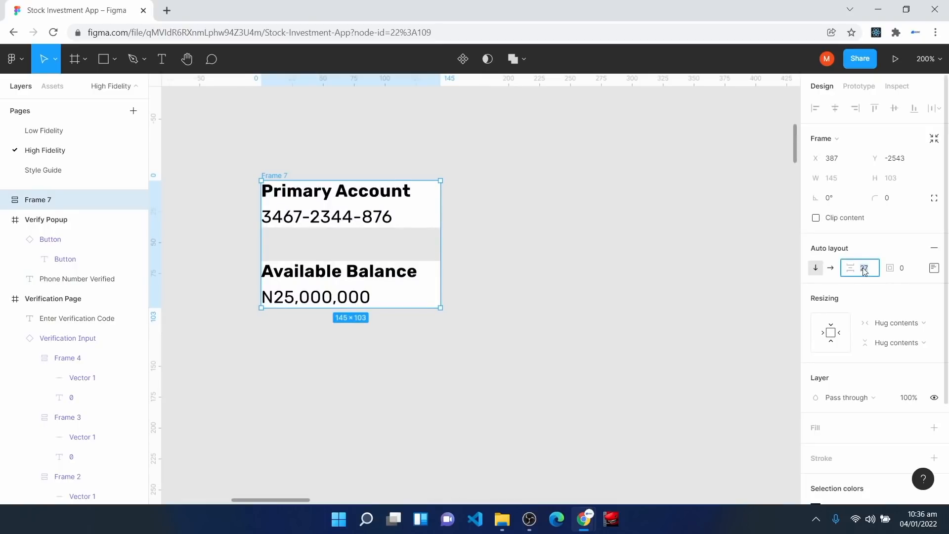
pyautogui.write('24')
pyautogui.press('Return')
# Step: Make the Primary Account and Available Balance blocks fill the card's width
pyautogui.click(303, 205)
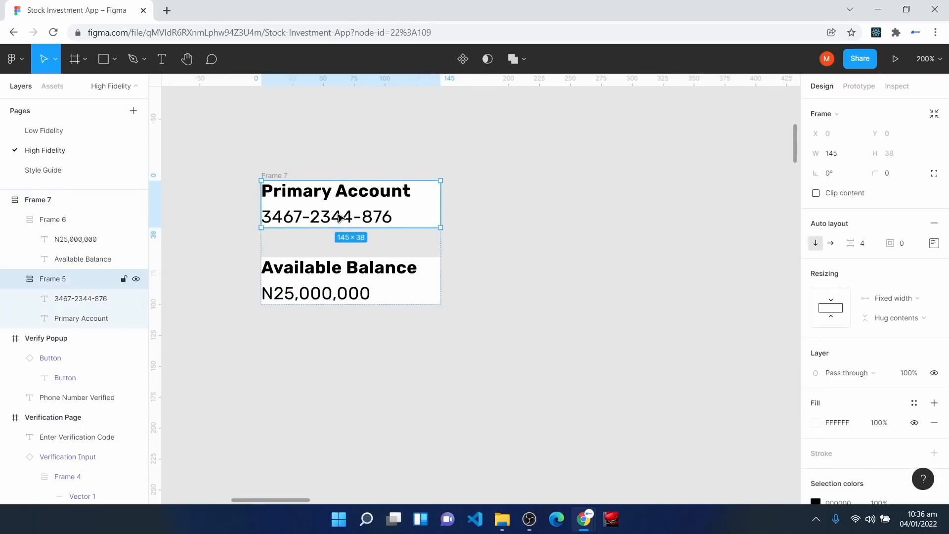
pyautogui.click(896, 299)
pyautogui.click(897, 328)
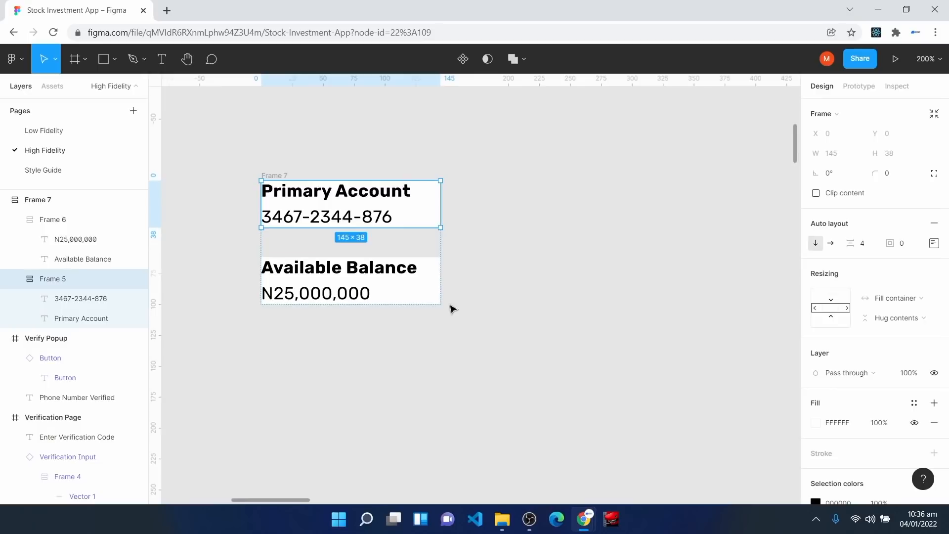
pyautogui.click(414, 284)
pyautogui.click(841, 305)
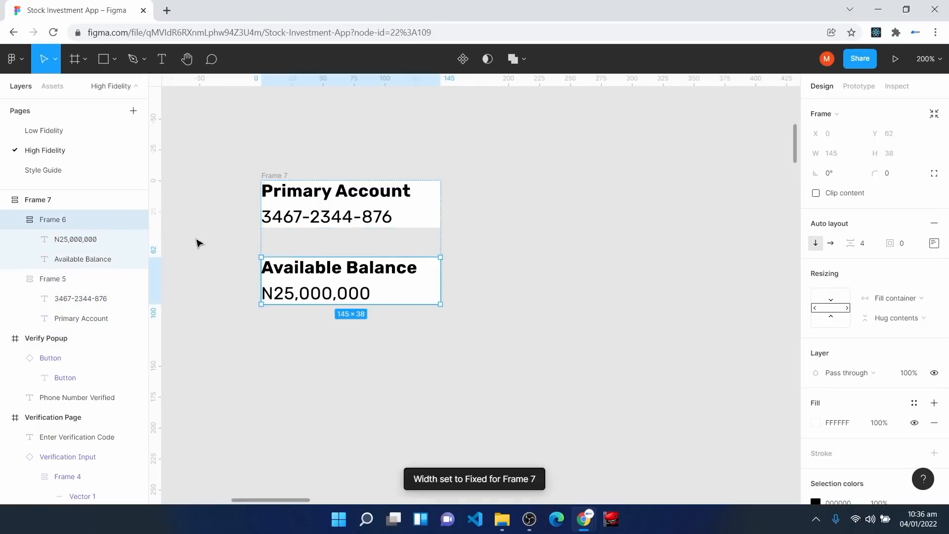
# Step: Give the whole card frame a white fill
pyautogui.click(86, 206)
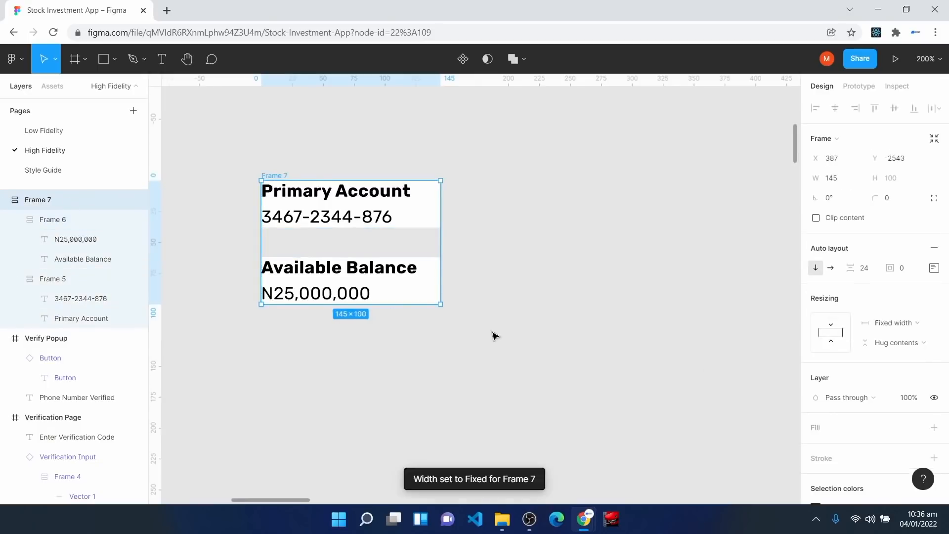
pyautogui.click(834, 430)
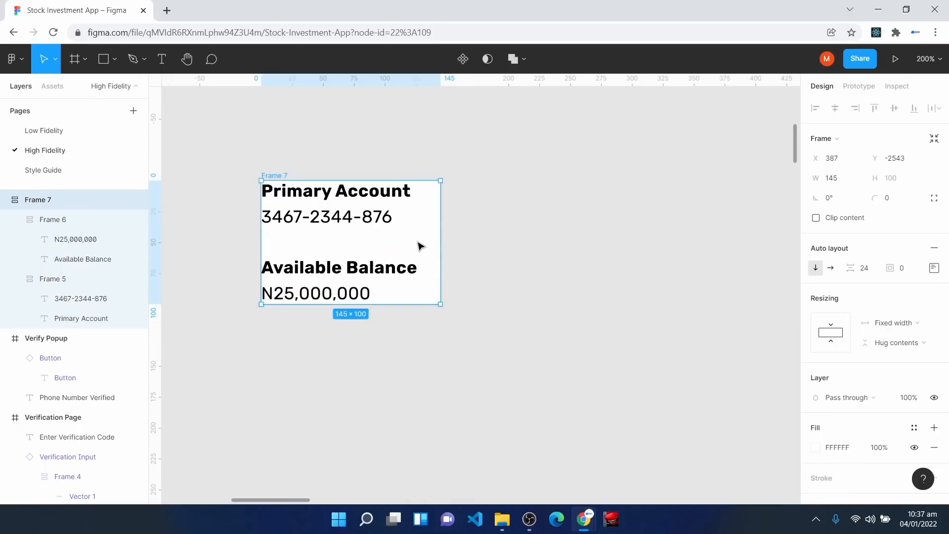
pyautogui.moveTo(440, 240)
pyautogui.mouseDown()
pyautogui.moveTo(379, 231)
pyautogui.moveTo(444, 230)
pyautogui.mouseUp()
# Step: Place a Button component from Assets at the bottom of the card frame
pyautogui.click(55, 88)
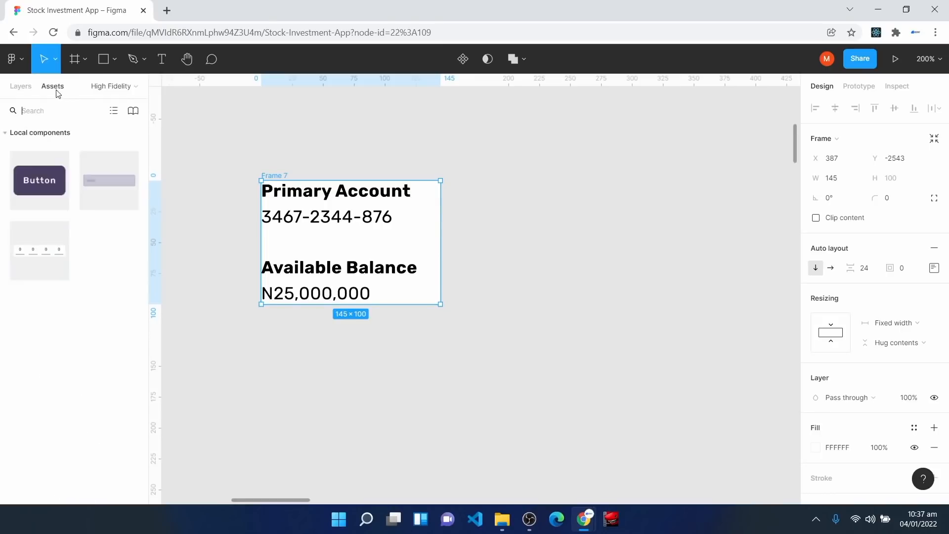
pyautogui.moveTo(53, 159); pyautogui.dragTo(295, 378)
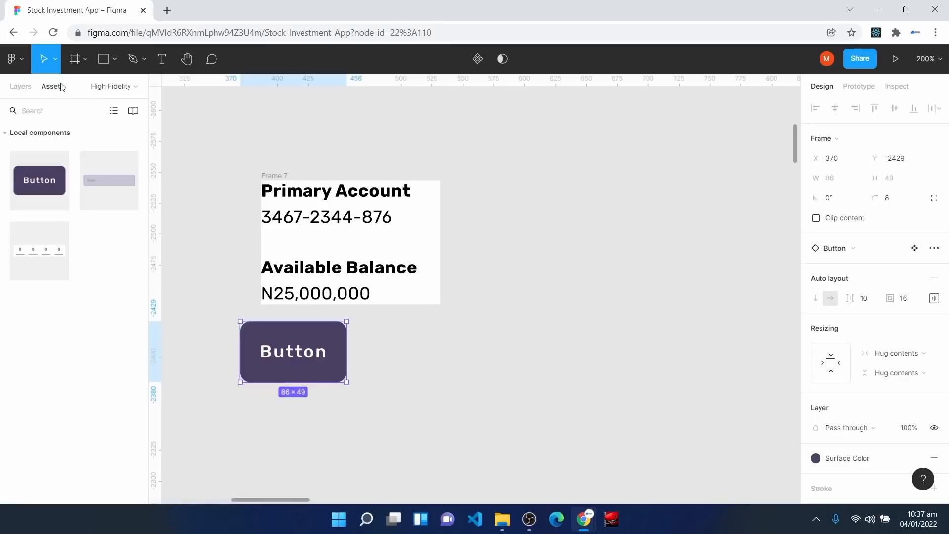
pyautogui.click(20, 87)
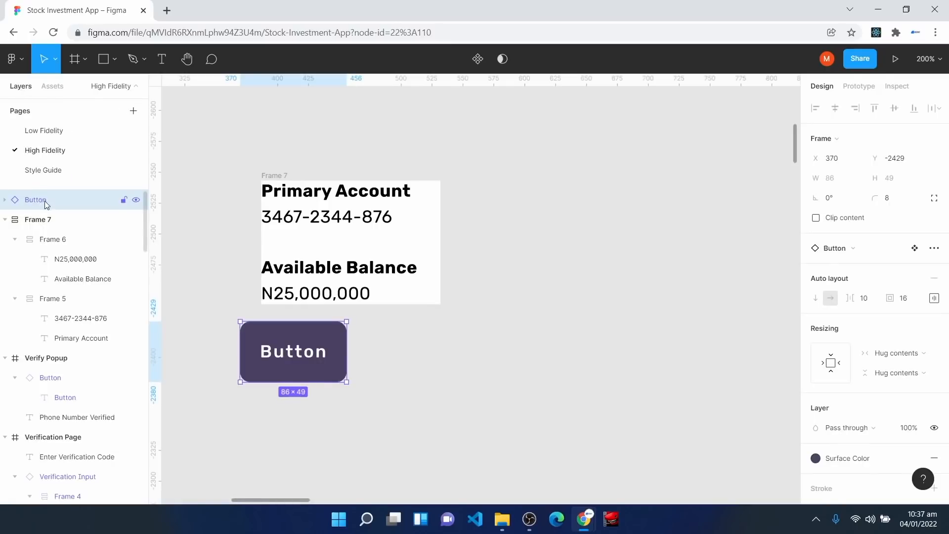
pyautogui.moveTo(44, 201); pyautogui.dragTo(49, 232)
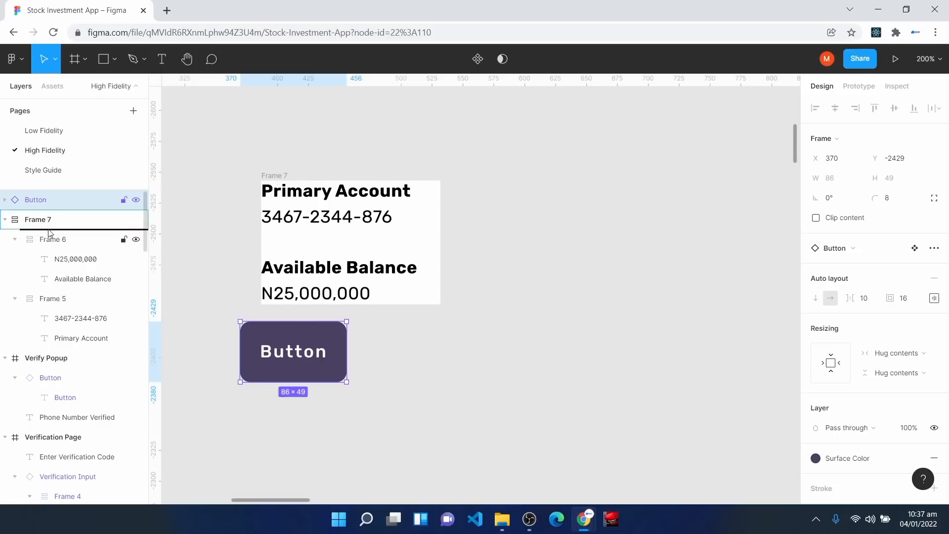
pyautogui.moveTo(50, 232); pyautogui.dragTo(50, 233)
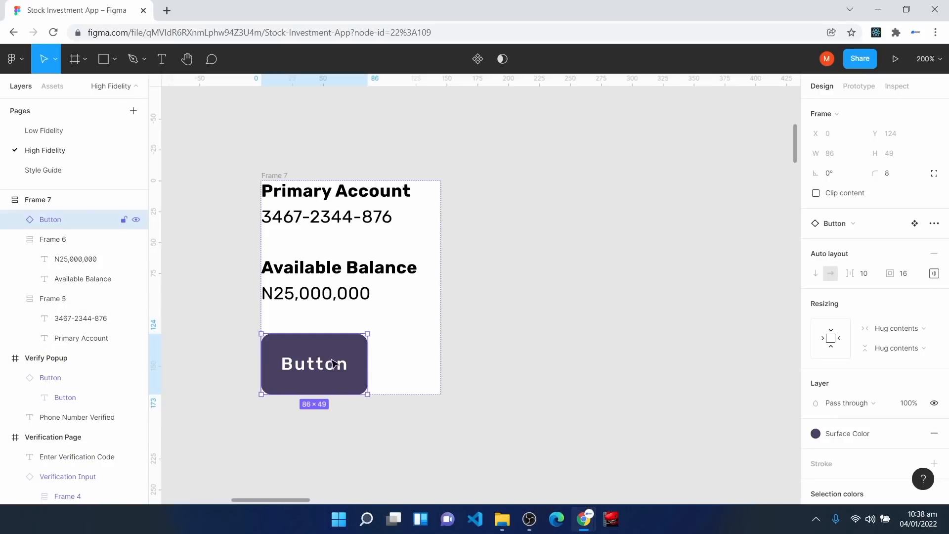
# Step: Set the button's top and bottom padding to 8 each
pyautogui.click(934, 273)
pyautogui.click(900, 296)
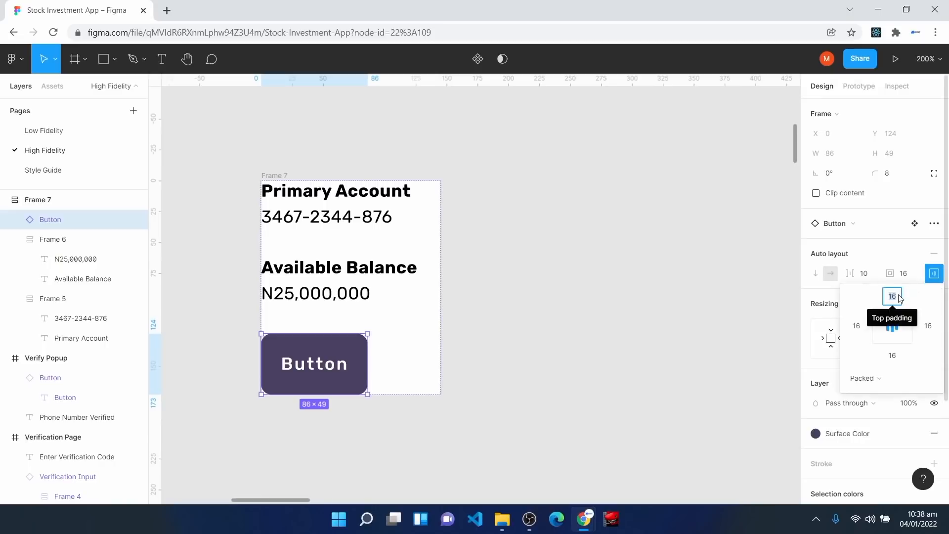
pyautogui.write('8')
pyautogui.click(893, 356)
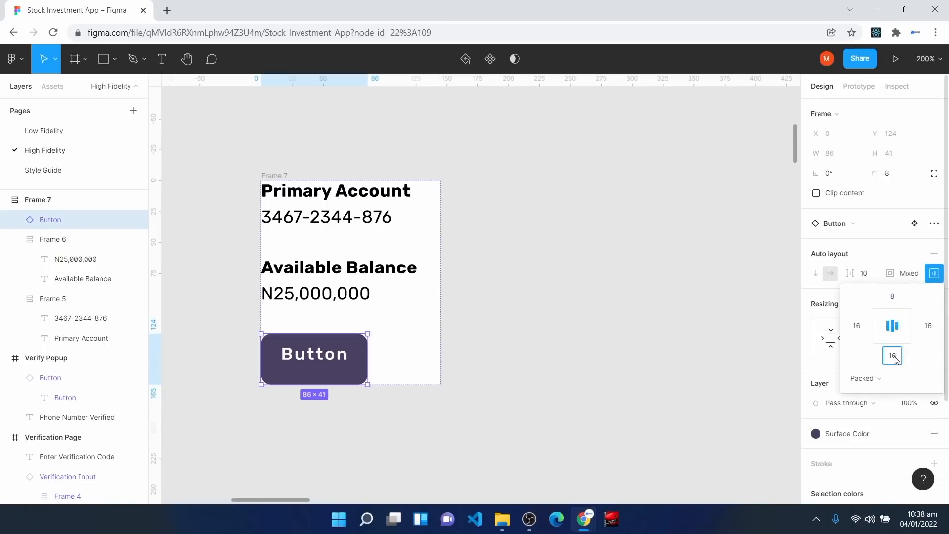
pyautogui.write('8')
pyautogui.press('Return')
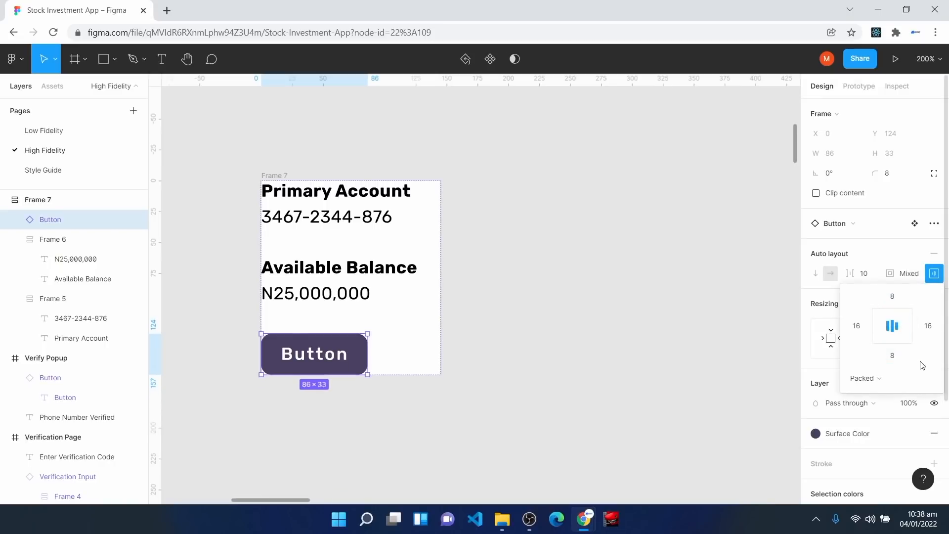
# Step: Change the button label to 'Fund Account'
pyautogui.doubleClick(320, 357)
pyautogui.doubleClick(319, 354)
pyautogui.write('Fund Account')
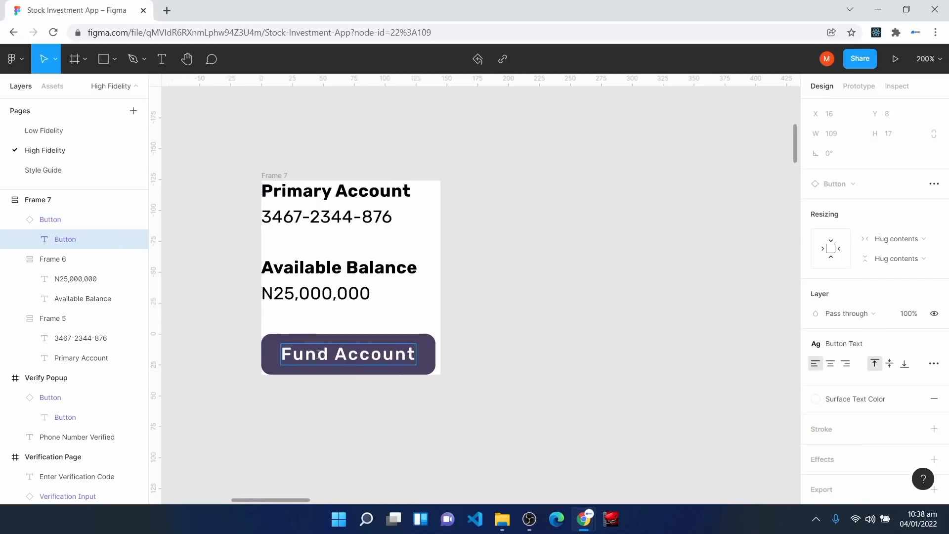
pyautogui.click(494, 364)
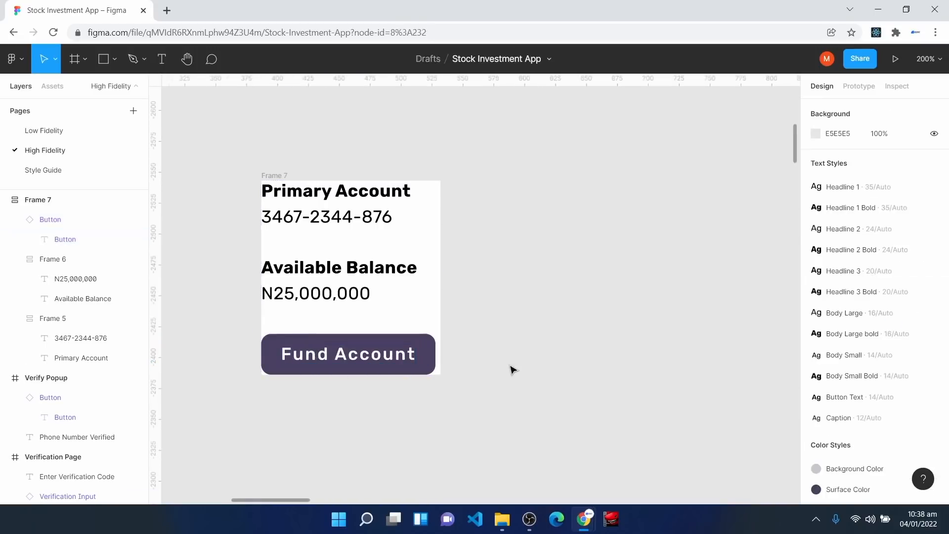
pyautogui.click(273, 177)
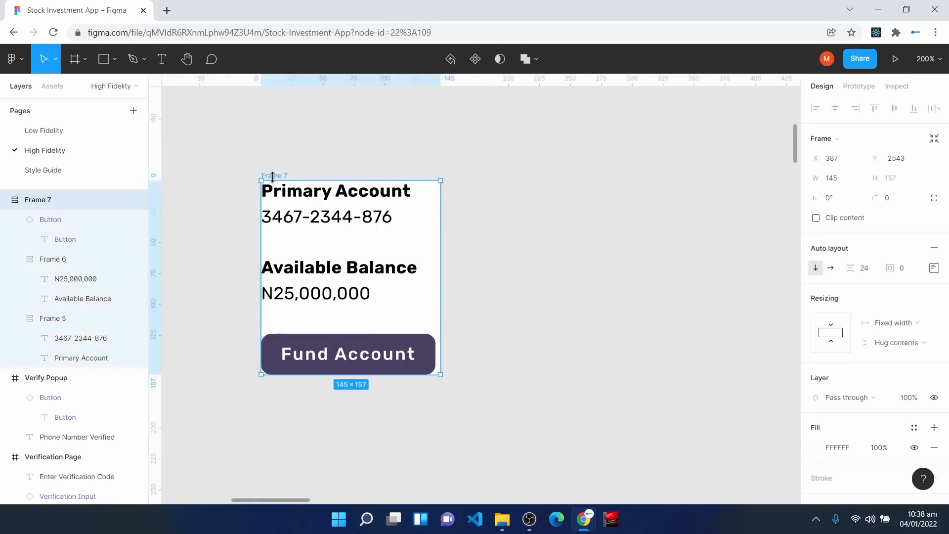
pyautogui.click(494, 123)
# Step: Insert a 'home' icon with the Feather Icons plugin
pyautogui.rightClick(509, 126)
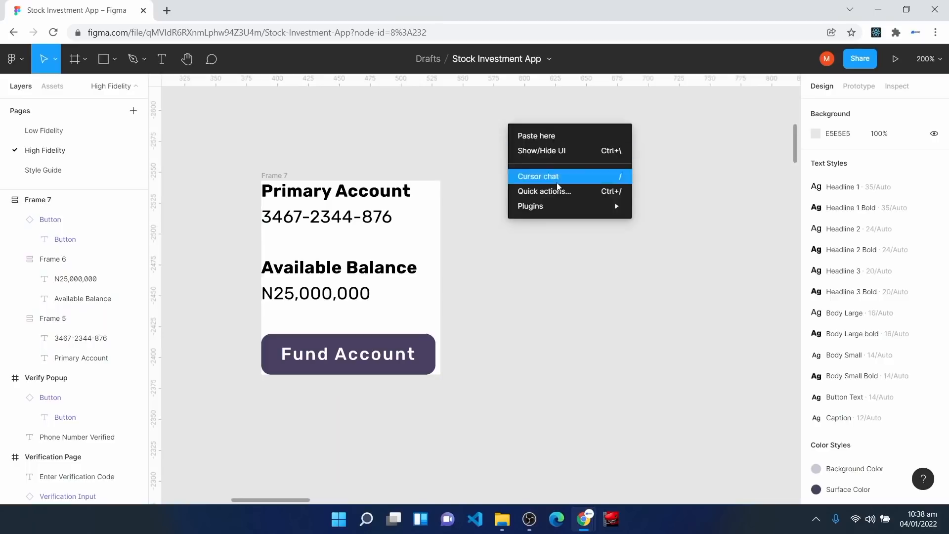
pyautogui.moveTo(569, 206)
pyautogui.click(666, 224)
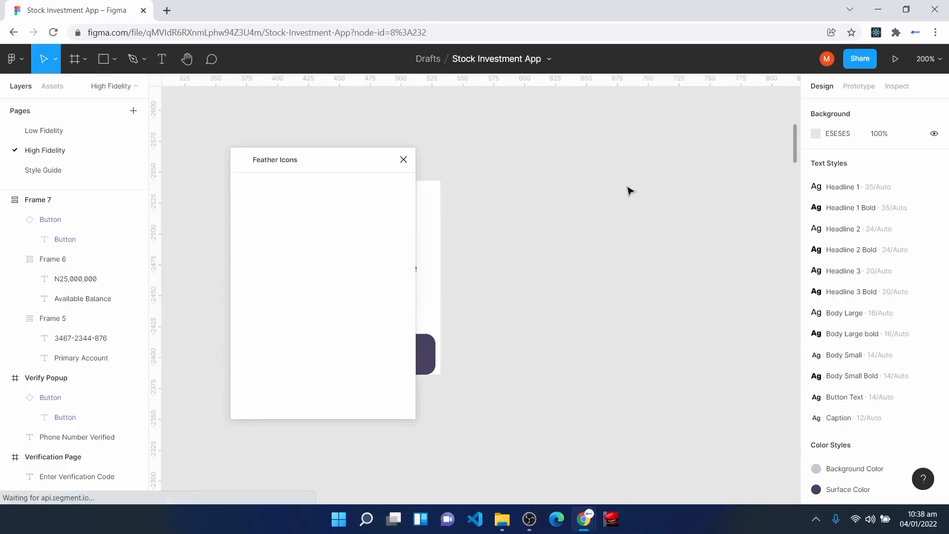
pyautogui.moveTo(325, 161); pyautogui.dragTo(610, 139)
pyautogui.write('home')
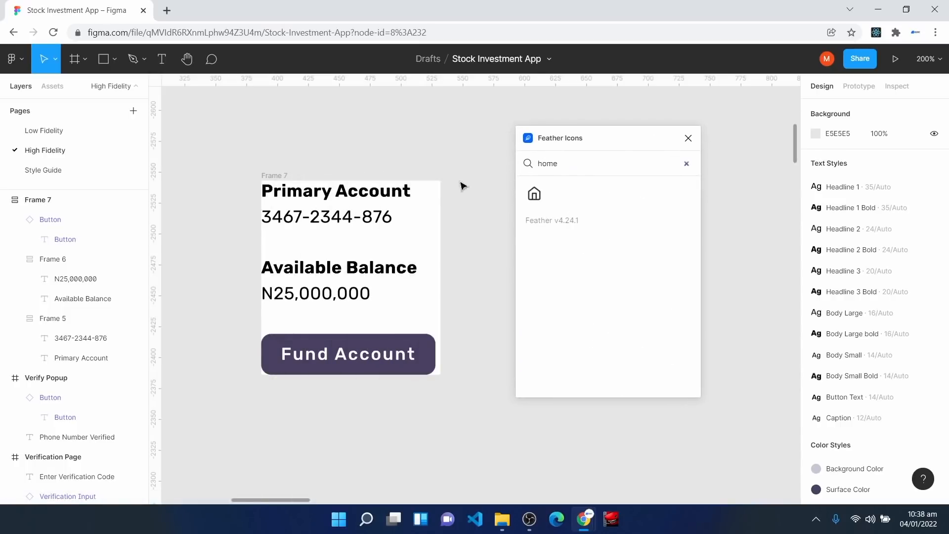
pyautogui.click(534, 193)
pyautogui.click(688, 138)
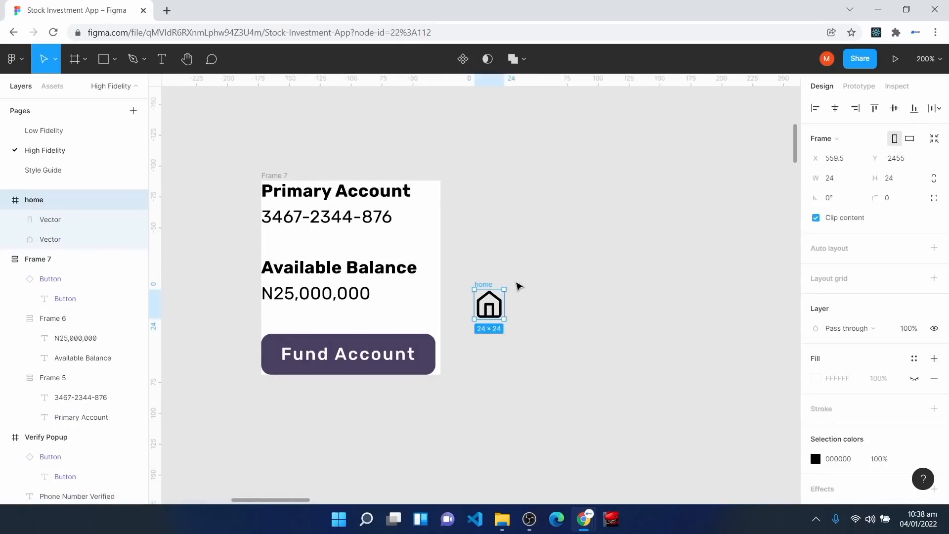
# Step: Align the home icon with the card's top and wrap both in horizontal auto layout
pyautogui.moveTo(492, 299); pyautogui.dragTo(536, 190)
pyautogui.click(502, 358)
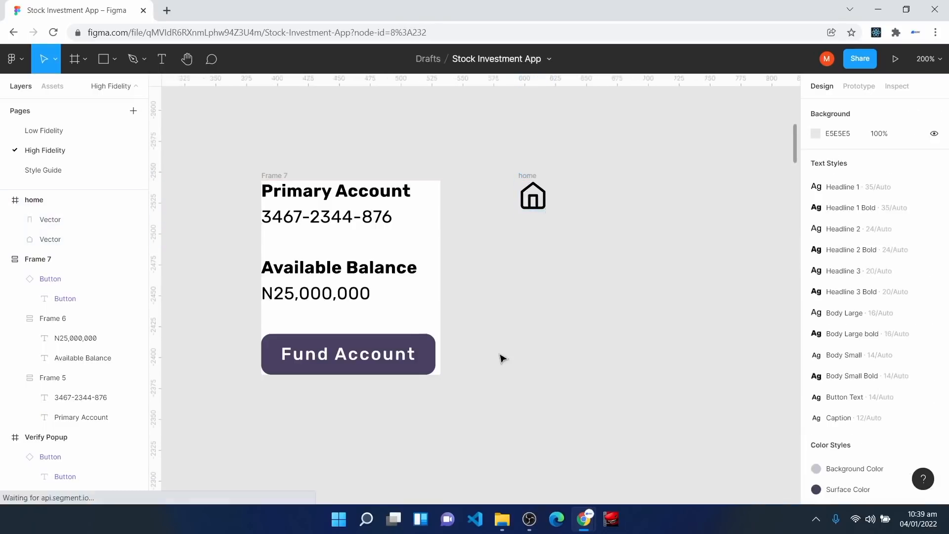
pyautogui.moveTo(214, 141); pyautogui.dragTo(587, 406)
pyautogui.hotkey('shift', 'a')
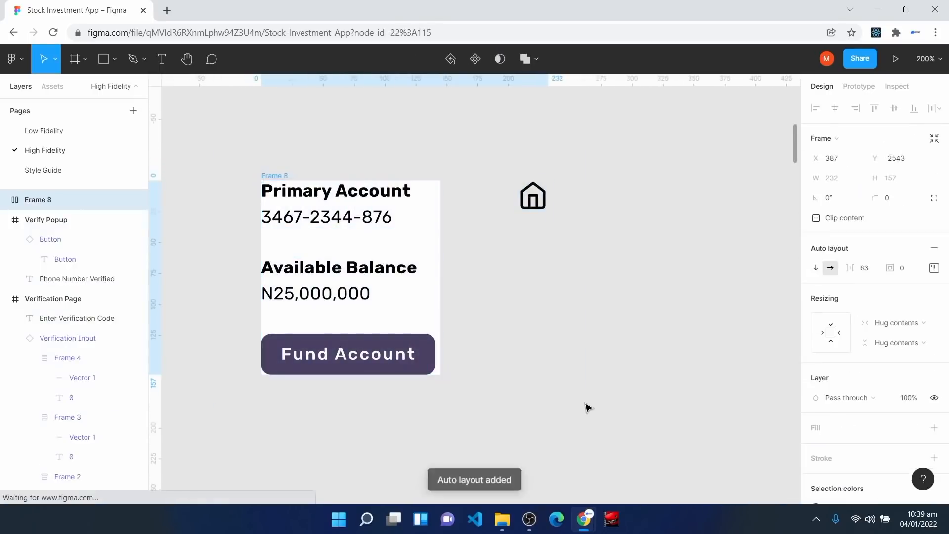
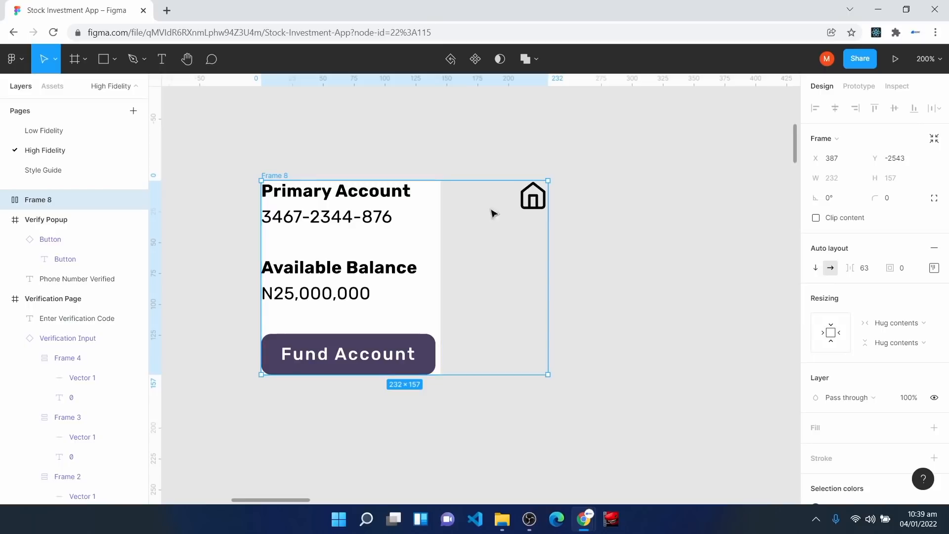
# Step: Set the card's inner content group to fill the container width
pyautogui.click(362, 243)
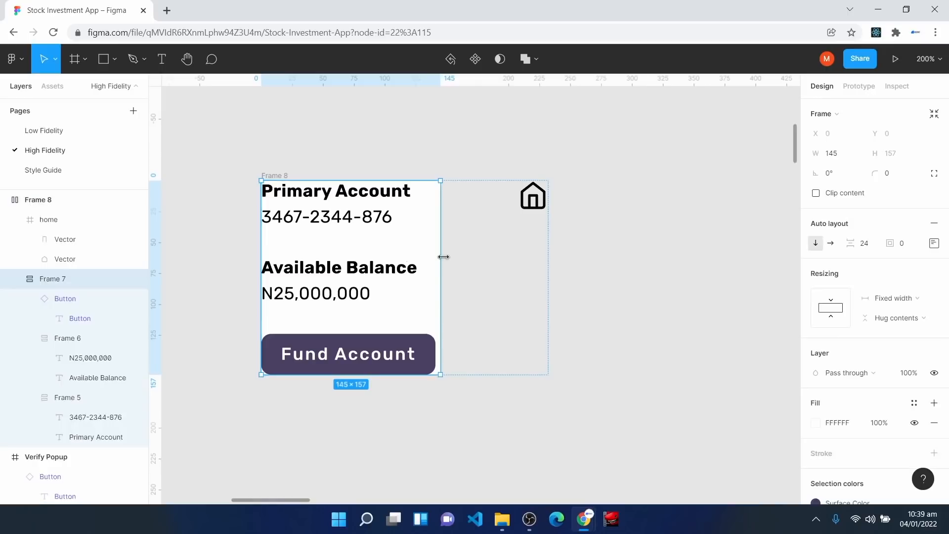
pyautogui.click(898, 302)
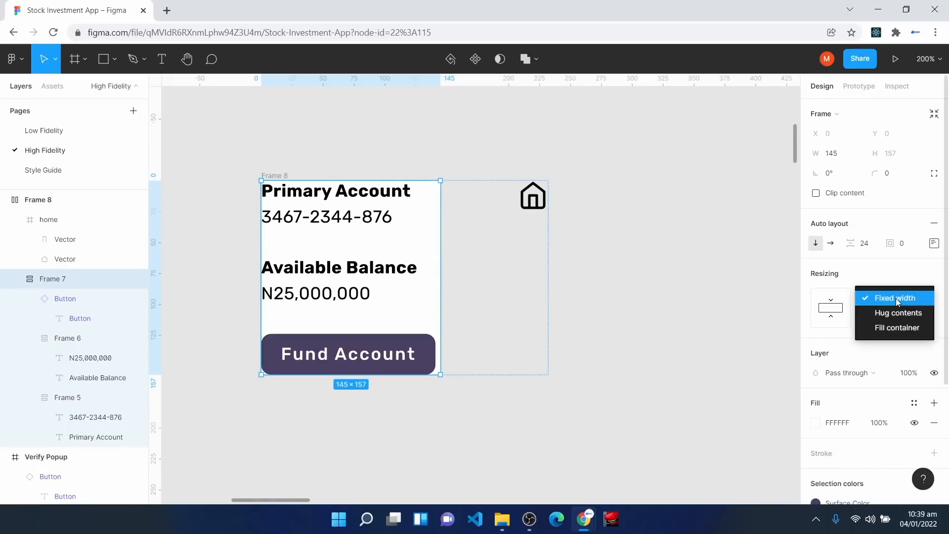
pyautogui.click(898, 332)
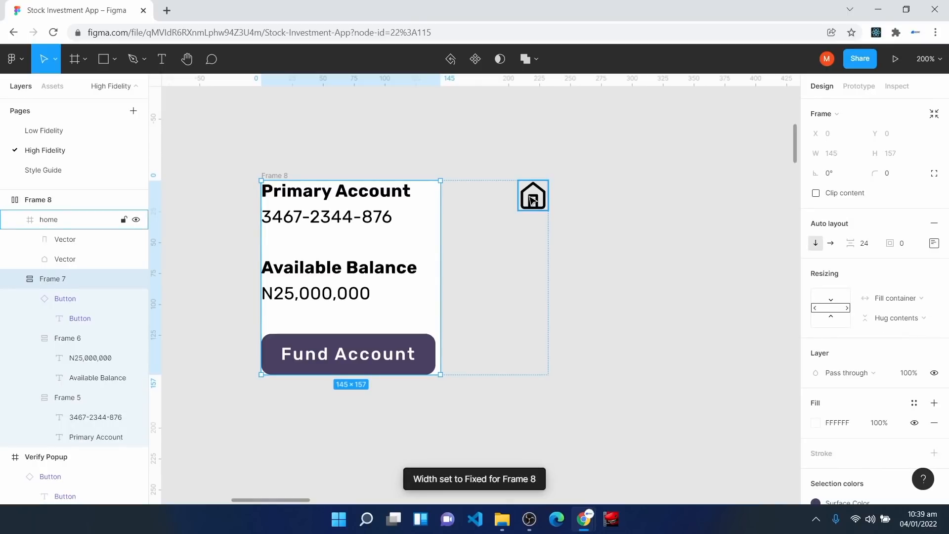
pyautogui.click(532, 199)
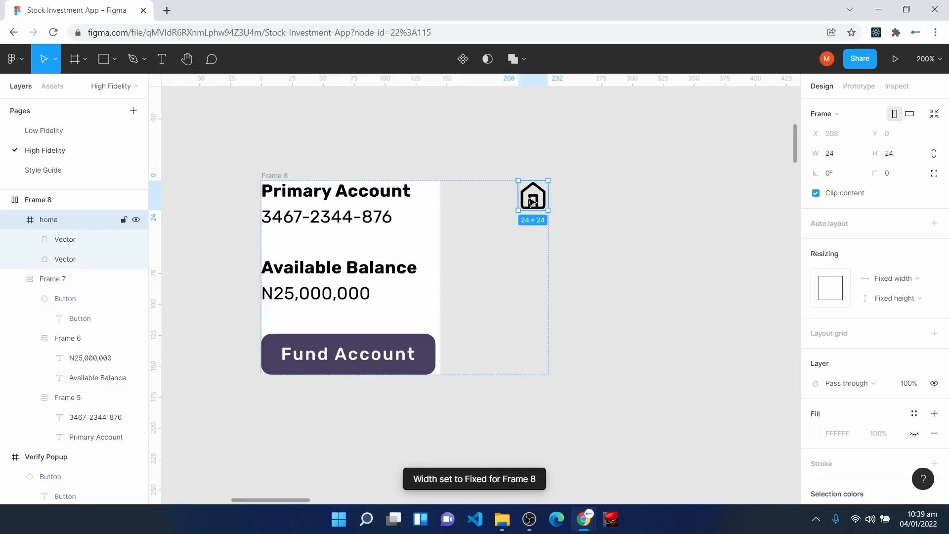
# Step: Give the Frame 8 card 24 auto-layout spacing and a white fill
pyautogui.click(64, 202)
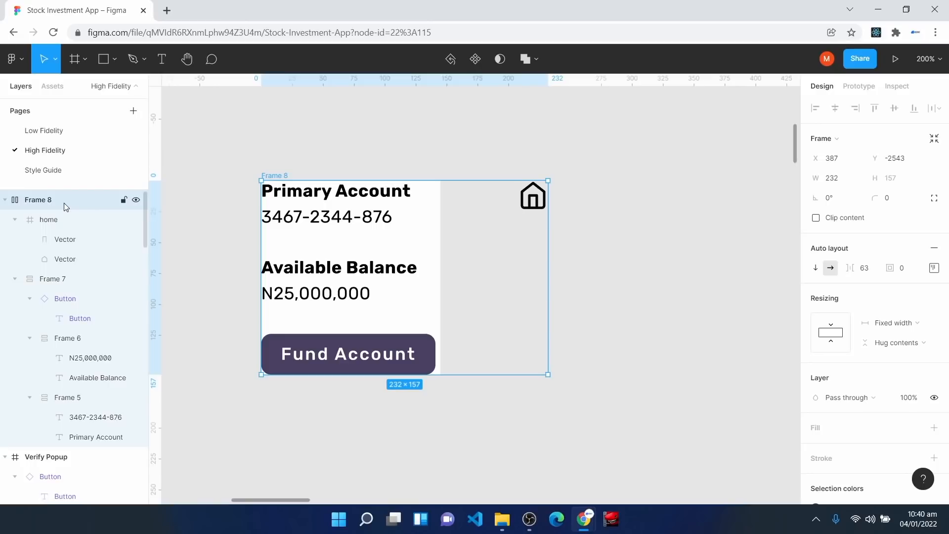
pyautogui.click(871, 272)
pyautogui.write('24')
pyautogui.press('Return')
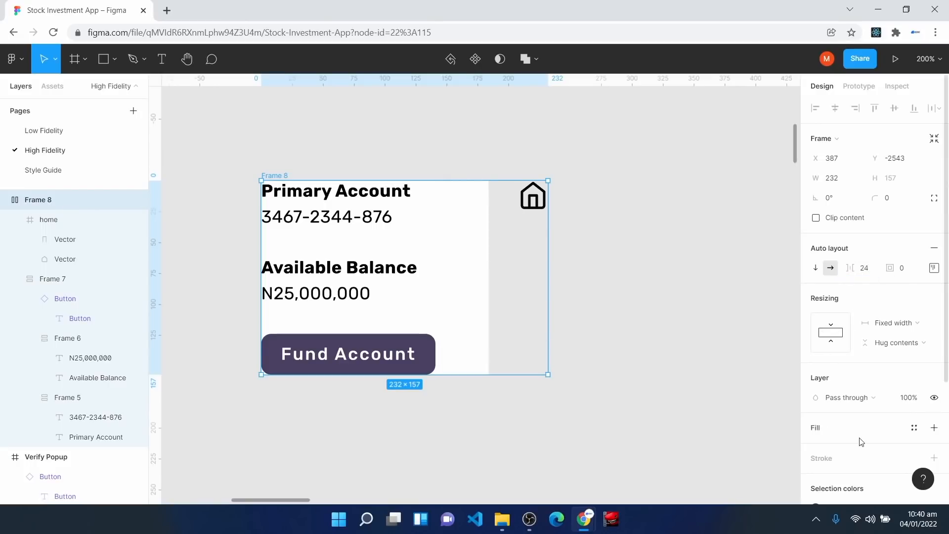
pyautogui.click(822, 428)
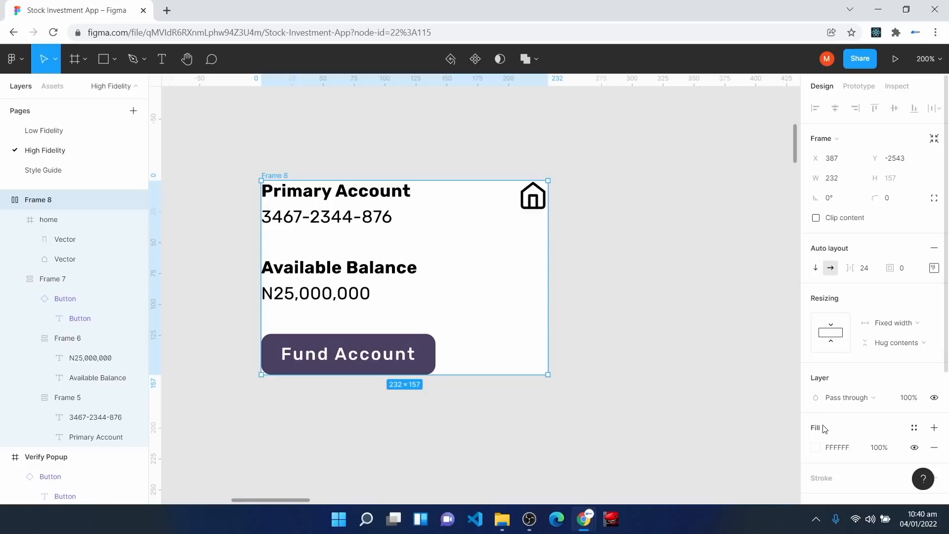
# Step: Add 16 px padding and 8 px corner radius, widen the card to 318, and reposition it
pyautogui.click(912, 273)
pyautogui.write('16')
pyautogui.press('Return')
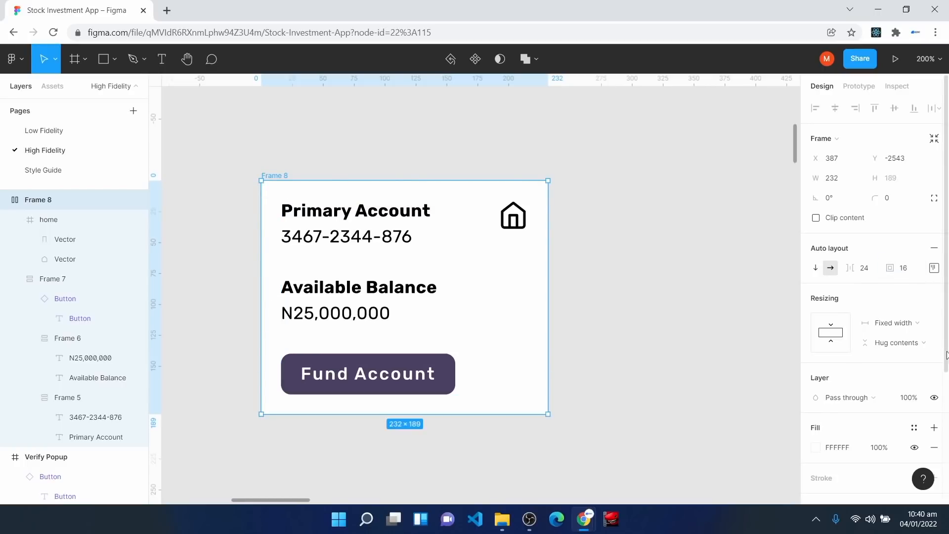
pyautogui.click(905, 201)
pyautogui.write('8')
pyautogui.press('Return')
pyautogui.moveTo(549, 316); pyautogui.dragTo(654, 272)
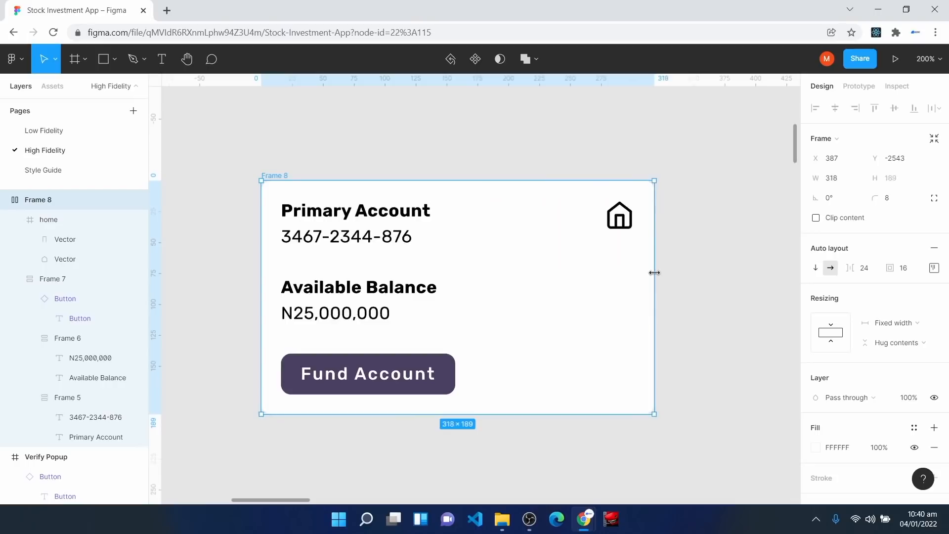
pyautogui.moveTo(602, 356); pyautogui.dragTo(567, 316)
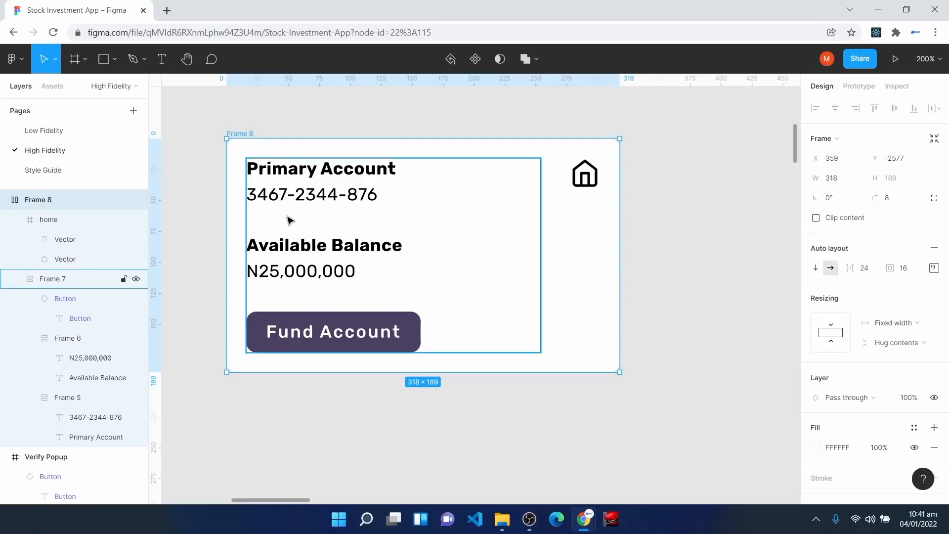
# Step: Colour 'Primary Account' Surface Color and the account number Off Text Color
pyautogui.doubleClick(294, 170)
pyautogui.click(295, 171)
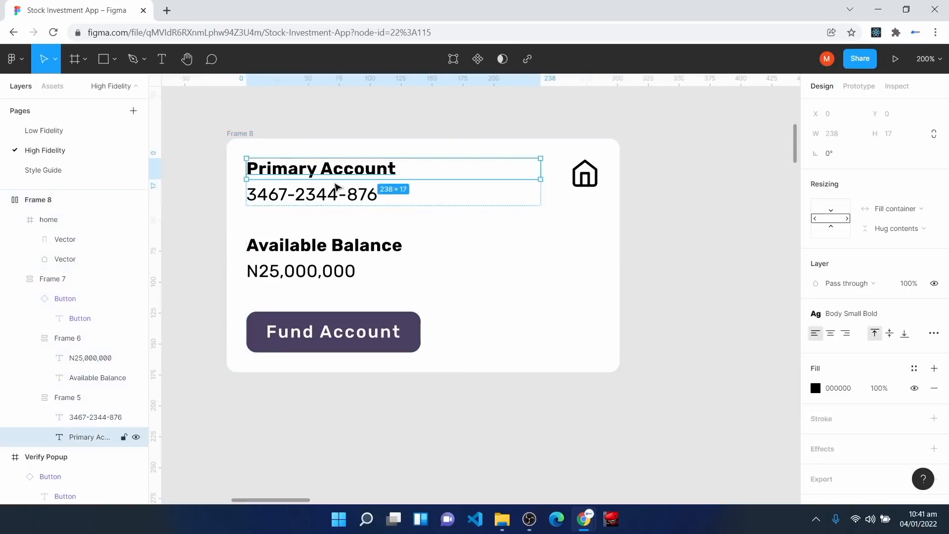
pyautogui.click(915, 368)
pyautogui.click(845, 333)
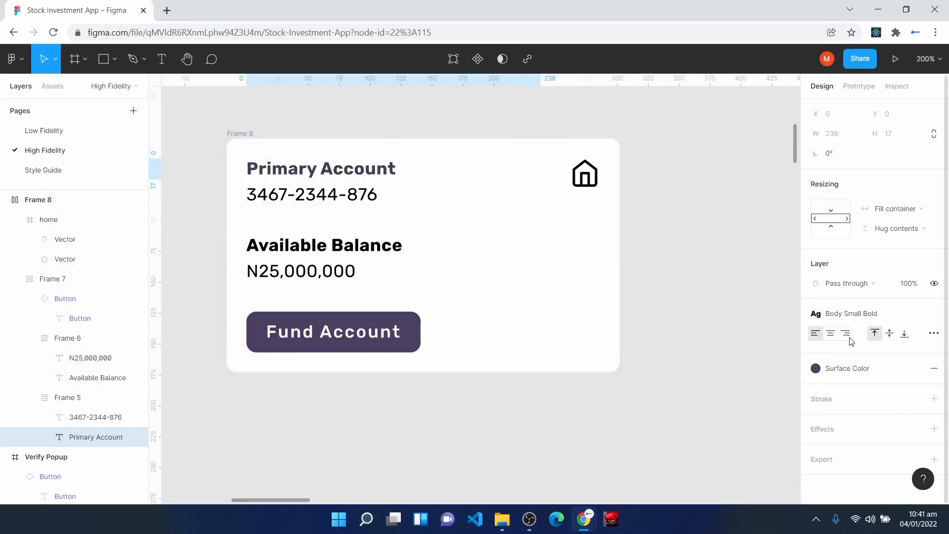
pyautogui.press('Tab')
pyautogui.click(915, 368)
pyautogui.click(889, 336)
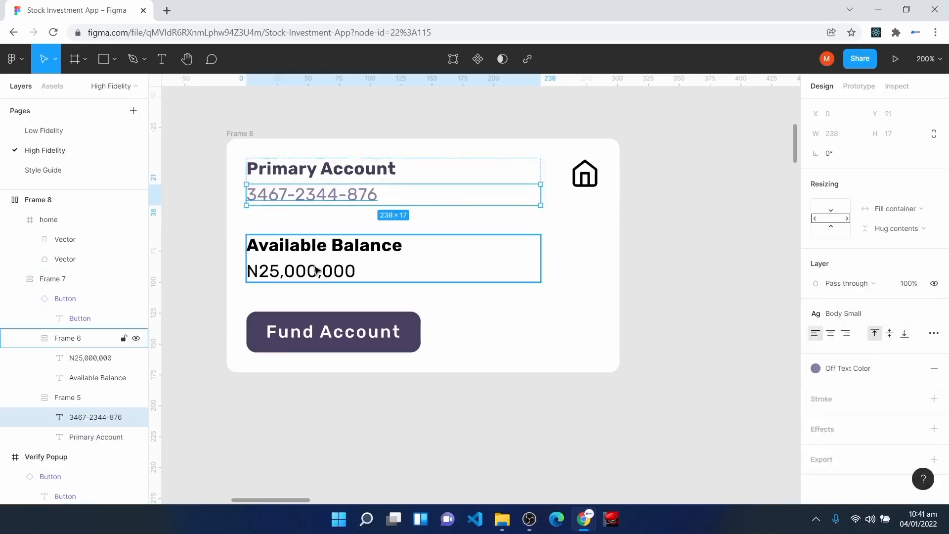
# Step: Colour 'Available Balance' Surface Color and 'N25,000,000' Off Text Color
pyautogui.click(306, 246)
pyautogui.click(915, 369)
pyautogui.click(846, 333)
pyautogui.click(323, 286)
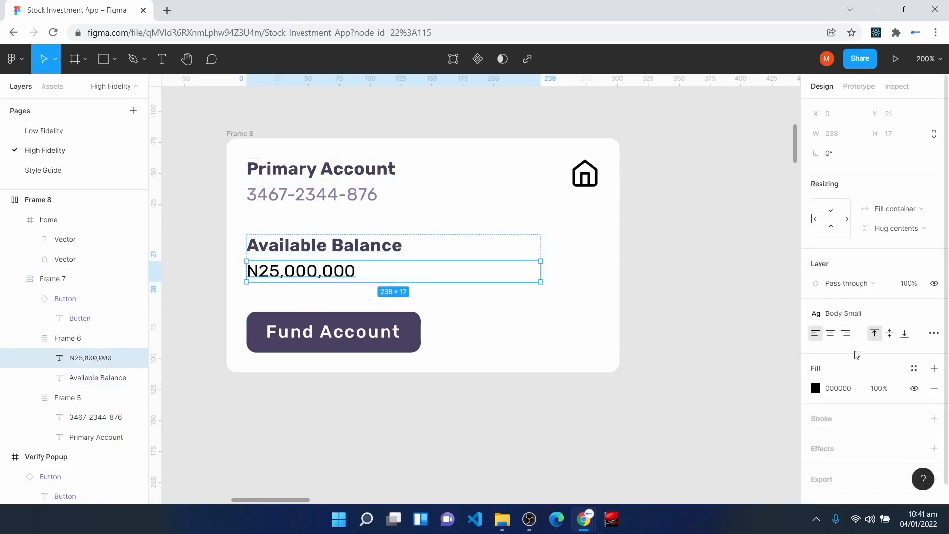
pyautogui.click(915, 369)
pyautogui.click(886, 333)
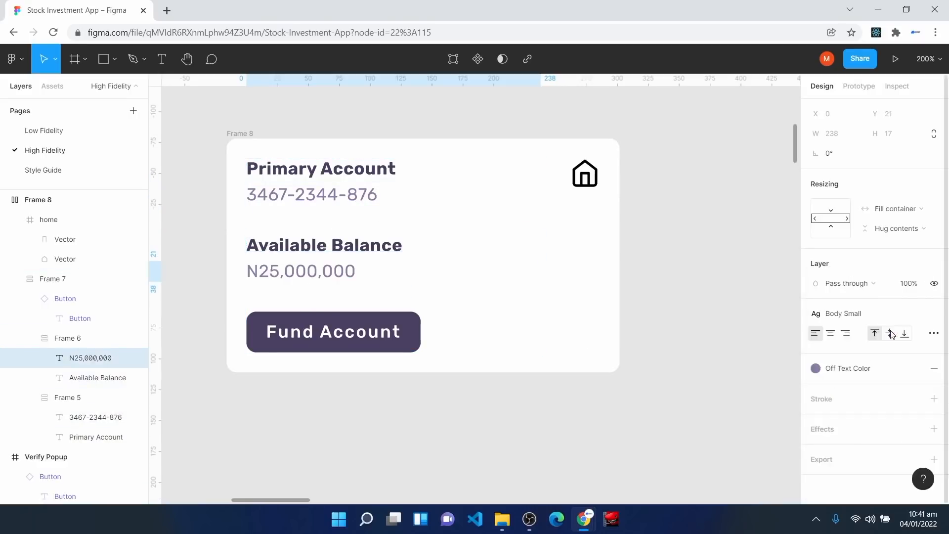
# Step: Rename the card to 'Balance Card' and convert it into a component
pyautogui.click(591, 181)
pyautogui.doubleClick(588, 181)
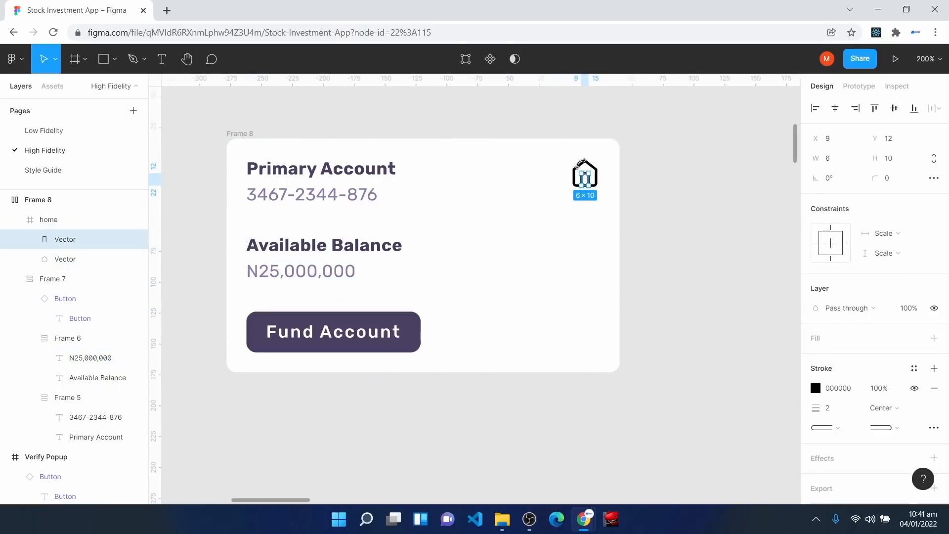
pyautogui.click(636, 443)
pyautogui.click(52, 205)
pyautogui.rightClick(53, 208)
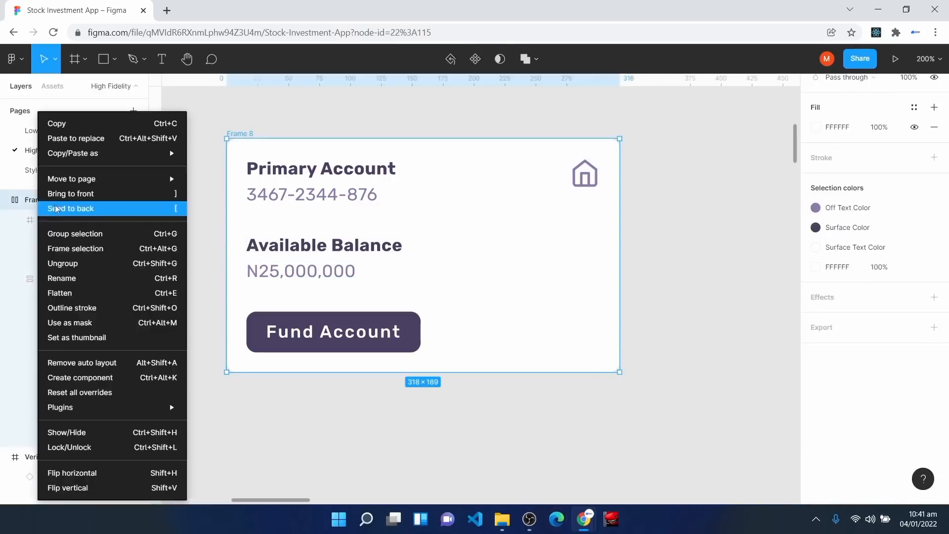
pyautogui.click(105, 280)
pyautogui.write('Balance Card')
pyautogui.press('Return')
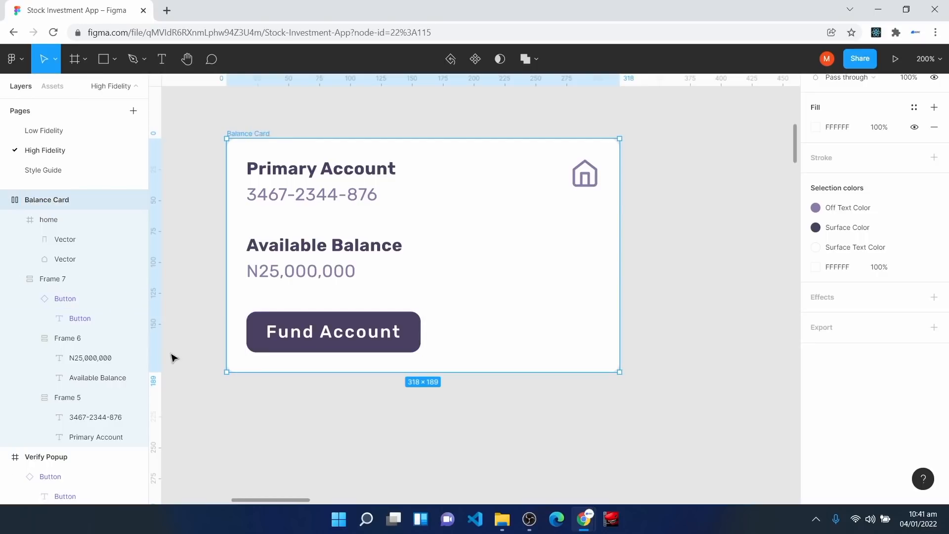
pyautogui.click(476, 59)
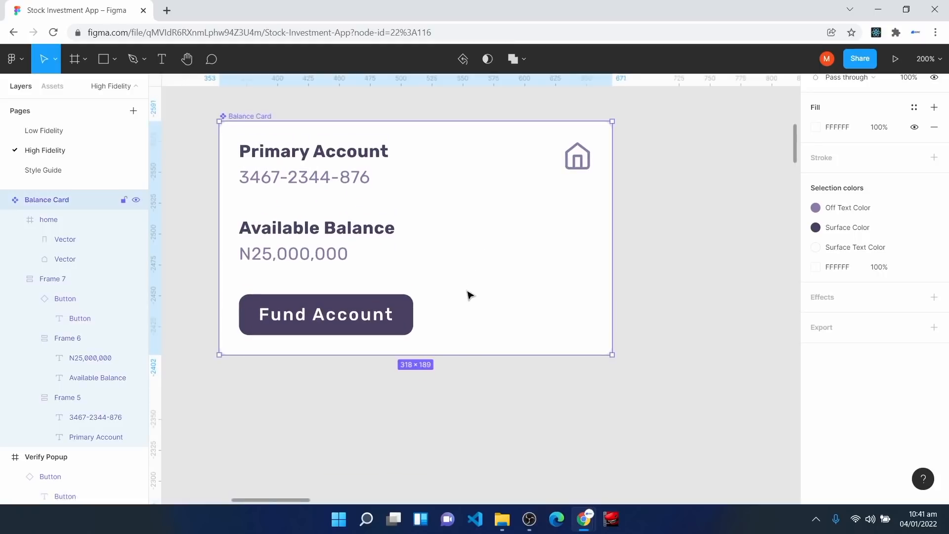
pyautogui.hotkey('ctrl', 'z')
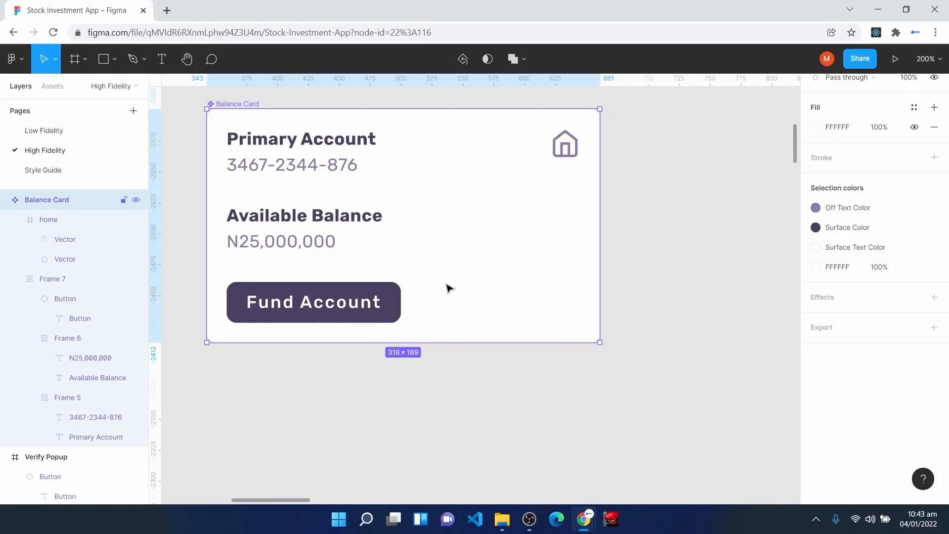
# Step: Add a 'Deposit' text below the card styled Body Large bold
pyautogui.scroll(-3, 405, 289)
pyautogui.click(366, 292)
pyautogui.press('t')
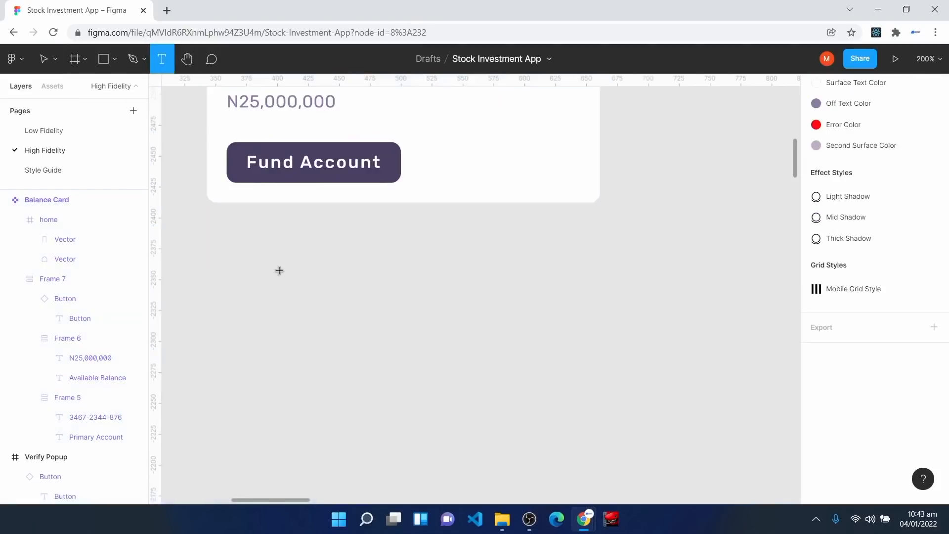
pyautogui.click(280, 270)
pyautogui.write('Deposit')
pyautogui.press('Escape')
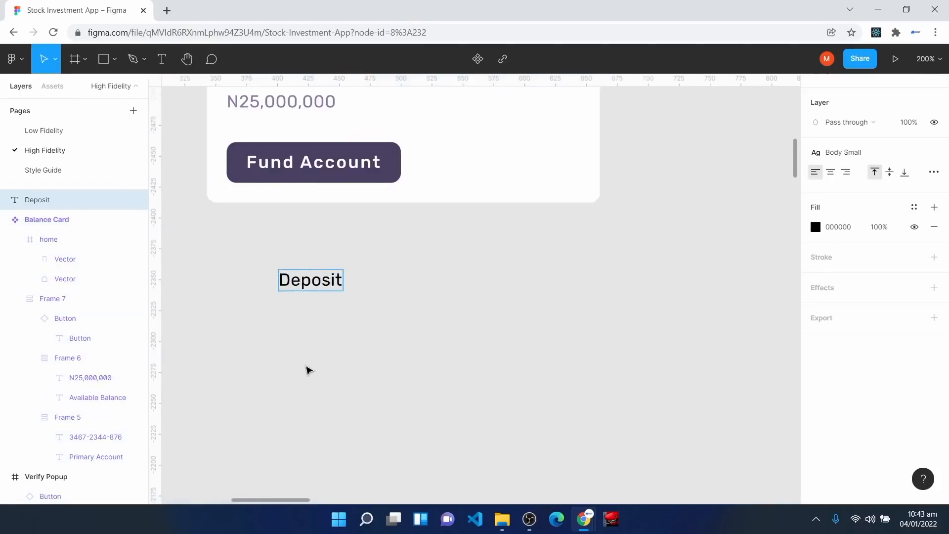
pyautogui.click(847, 153)
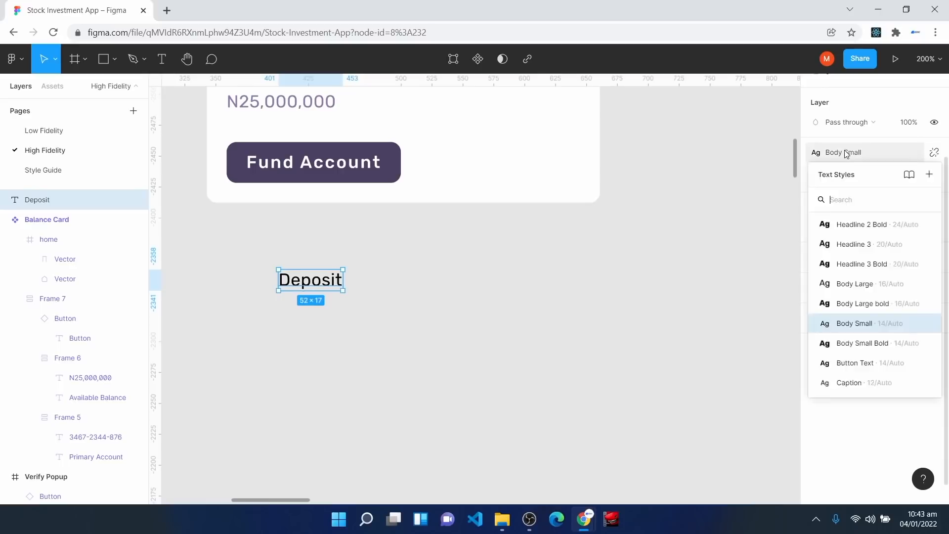
pyautogui.click(858, 304)
# Step: Paste the date 'March 04, 2022' as a text directly under Deposit
pyautogui.click(183, 93)
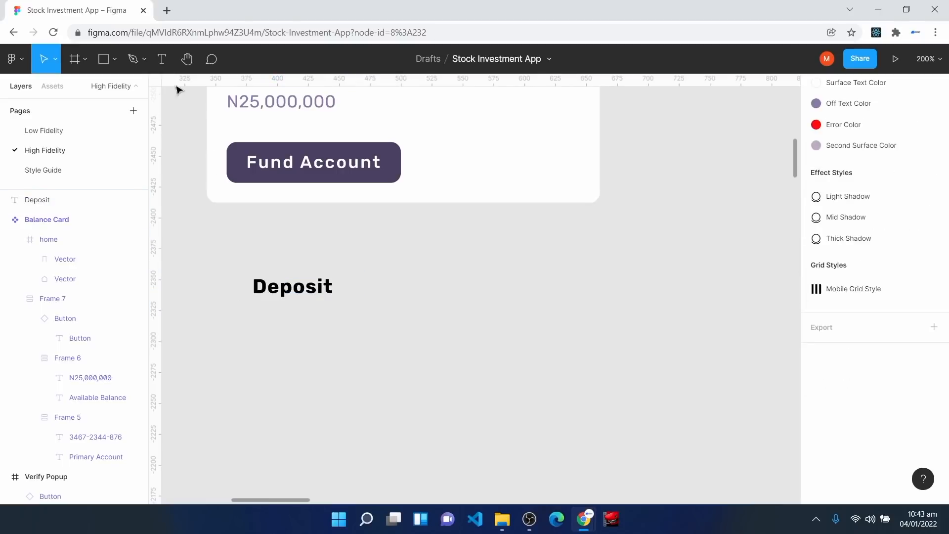
pyautogui.click(163, 61)
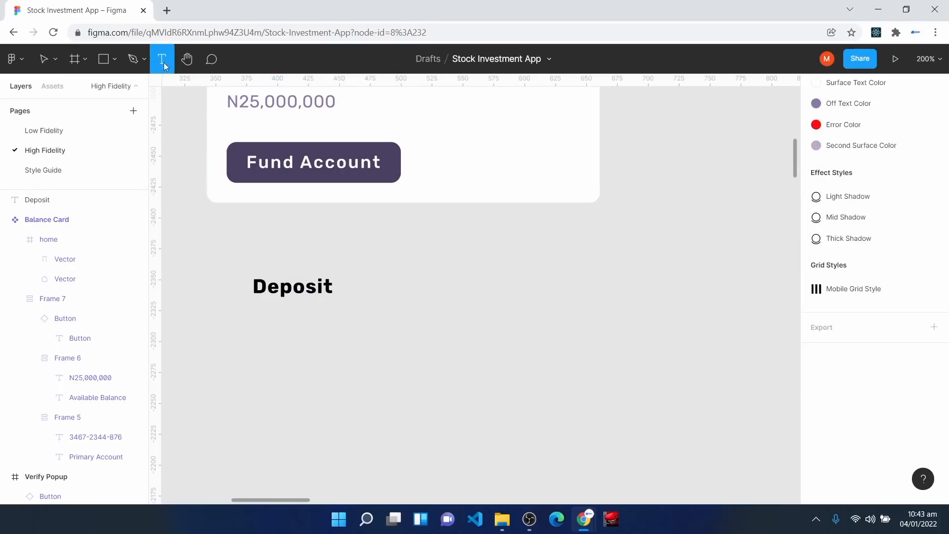
pyautogui.click(254, 327)
pyautogui.write('March 04, 2022')
pyautogui.press('Escape')
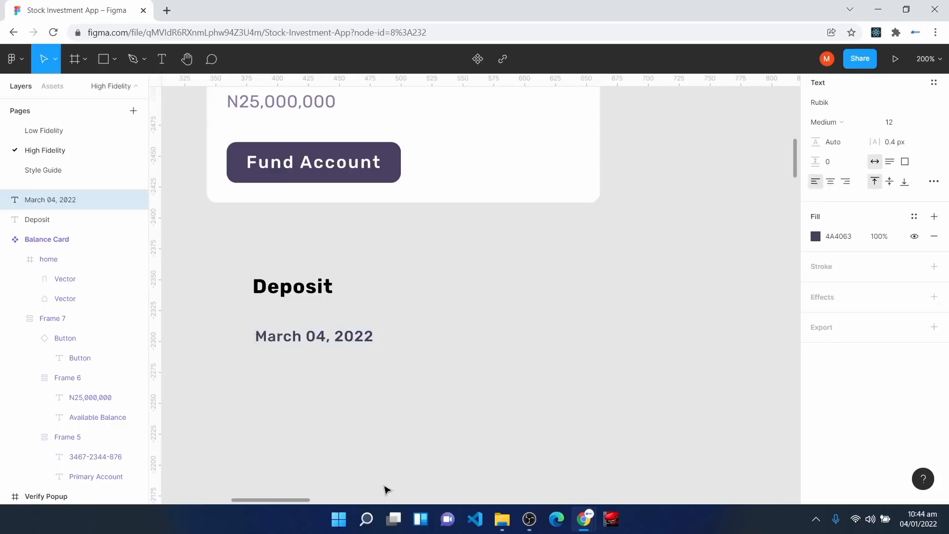
pyautogui.moveTo(314, 336); pyautogui.dragTo(307, 317)
# Step: Wrap Deposit and the date in auto layout, both set to Fill container width
pyautogui.moveTo(220, 247); pyautogui.dragTo(422, 360)
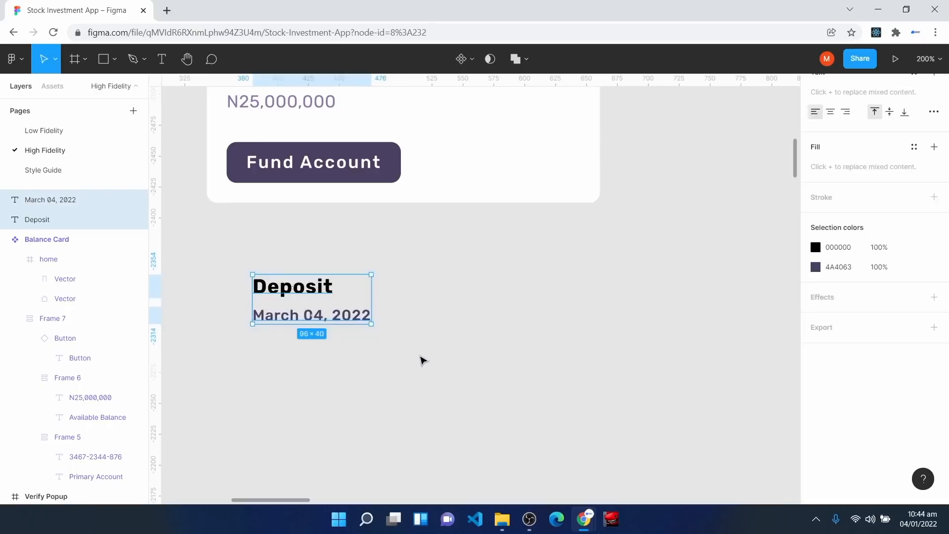
pyautogui.hotkey('shift', 'a')
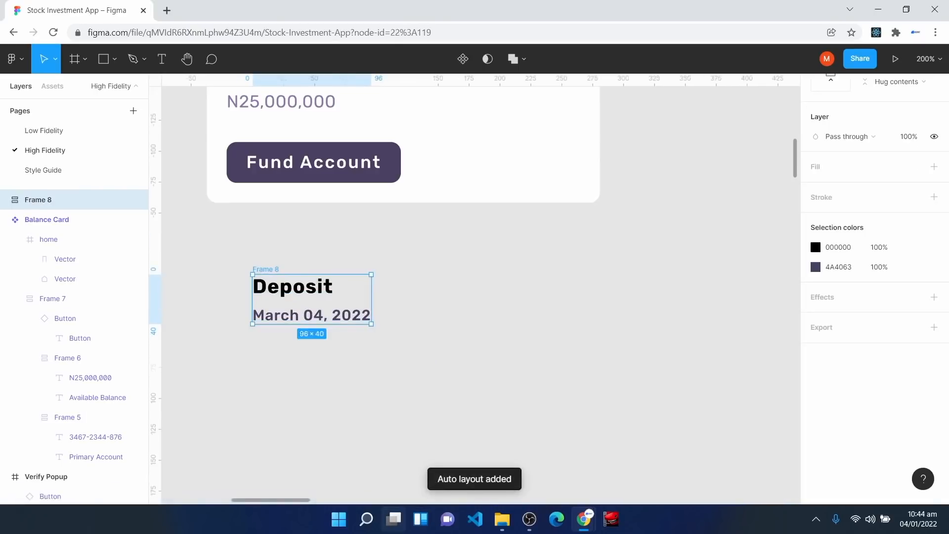
pyautogui.click(296, 292)
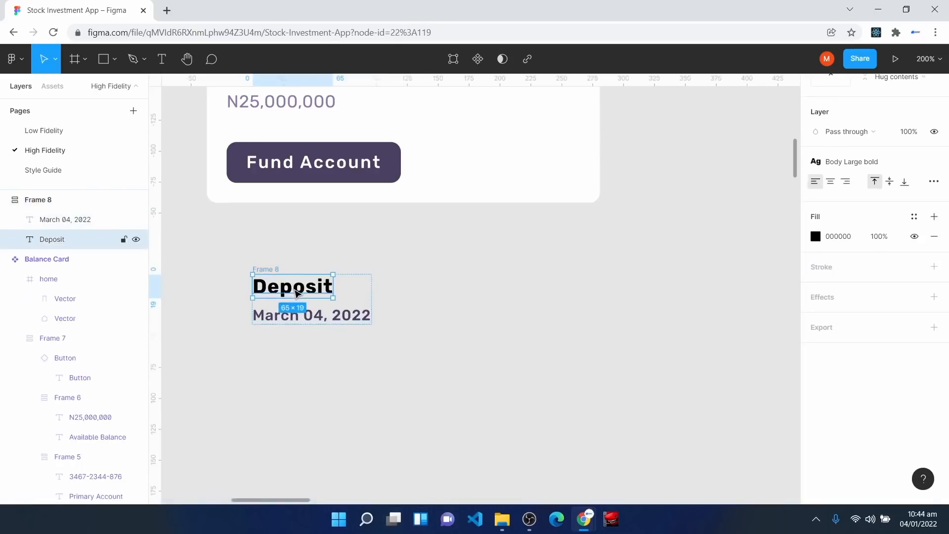
pyautogui.scroll(3, 851, 257)
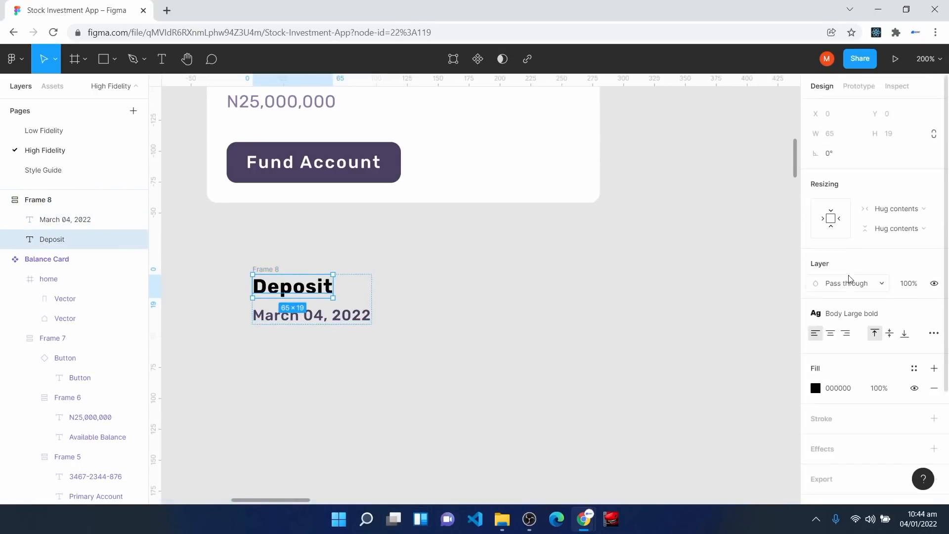
pyautogui.click(897, 209)
pyautogui.click(883, 221)
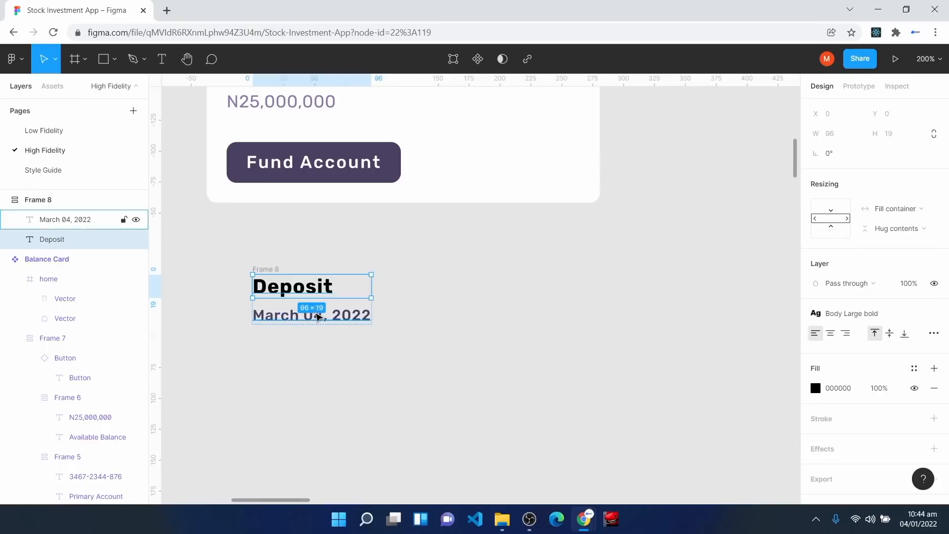
pyautogui.click(318, 317)
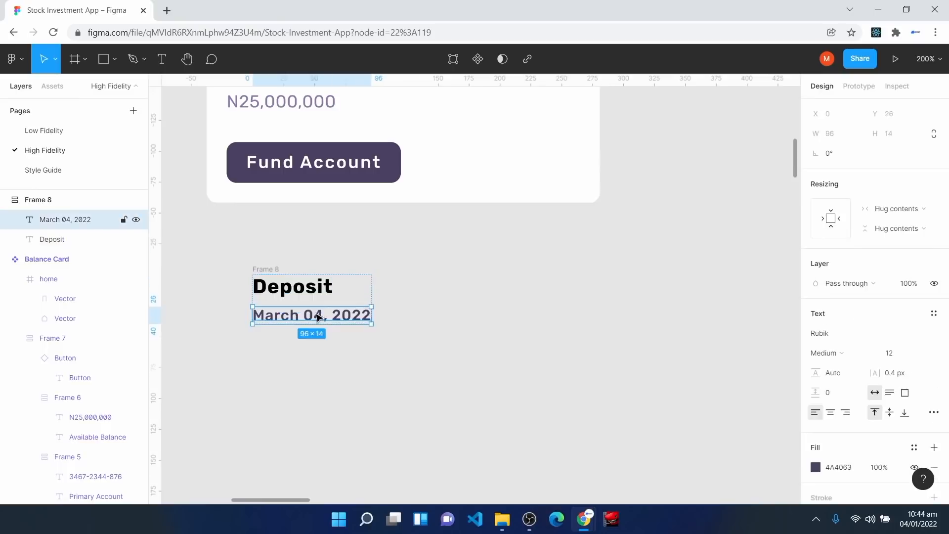
pyautogui.click(915, 209)
pyautogui.click(885, 225)
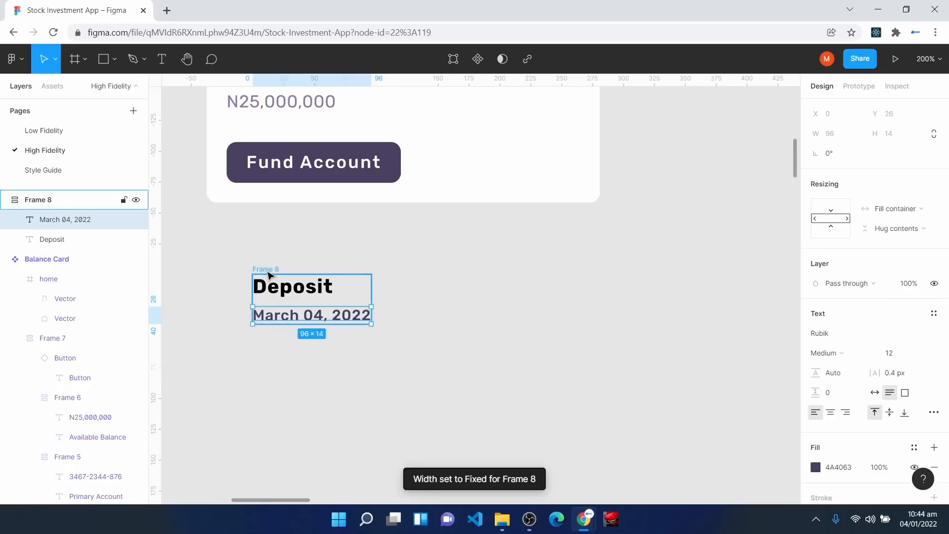
# Step: Set the Deposit stack's auto-layout spacing to 4
pyautogui.click(269, 274)
pyautogui.click(865, 272)
pyautogui.write('4')
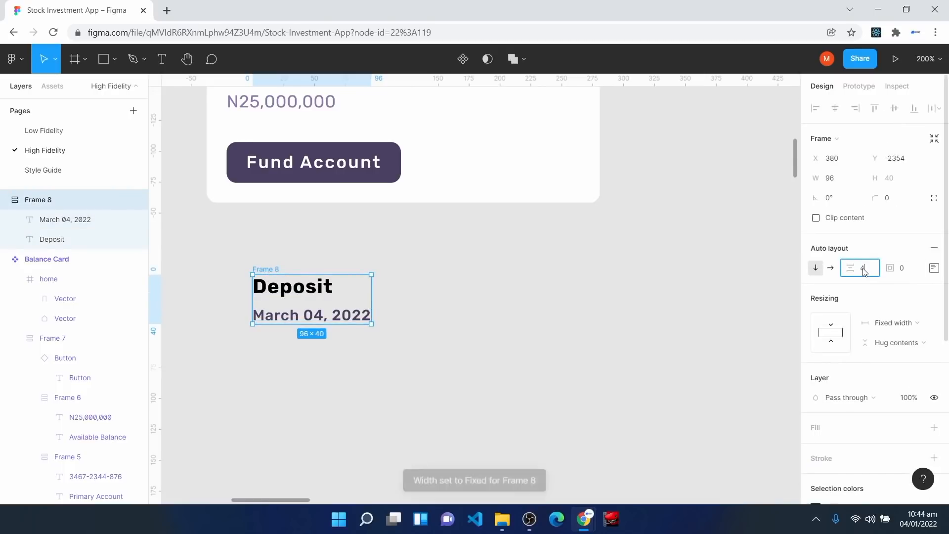
pyautogui.press('Return')
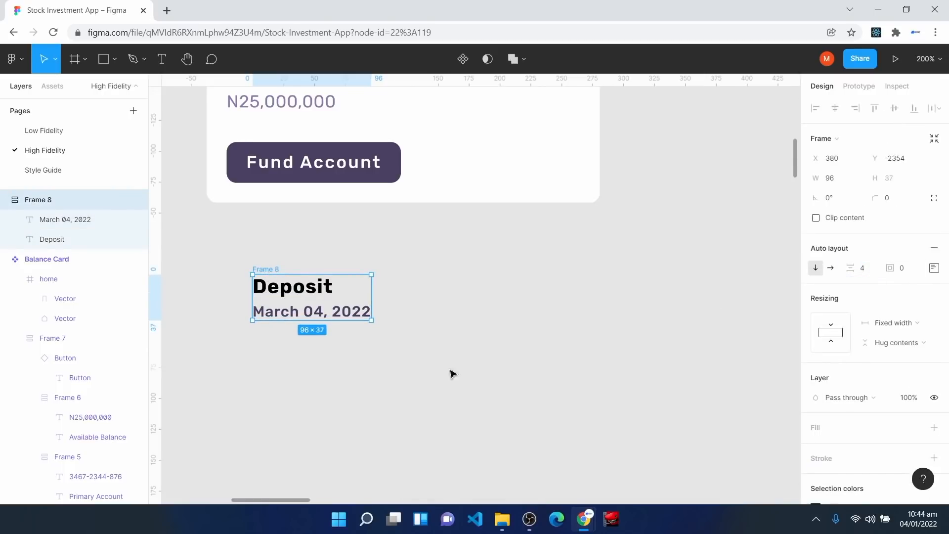
# Step: Colour Deposit Off Text Color and the date Surface Color, then move the stack right
pyautogui.click(310, 288)
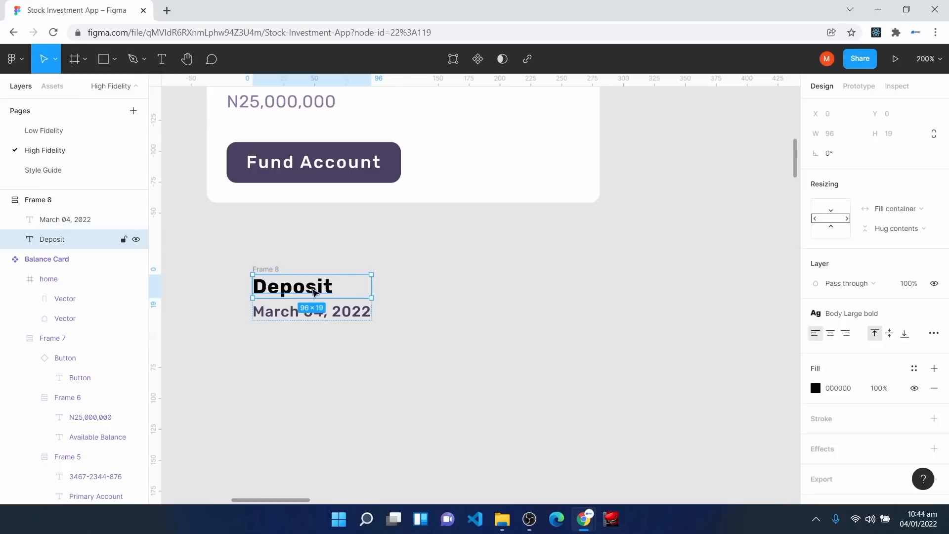
pyautogui.click(914, 368)
pyautogui.click(851, 337)
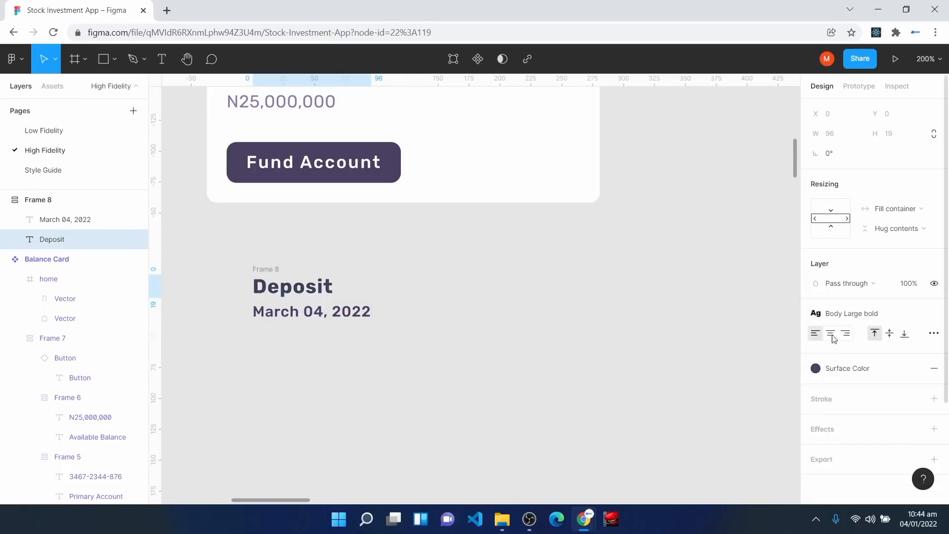
pyautogui.click(277, 318)
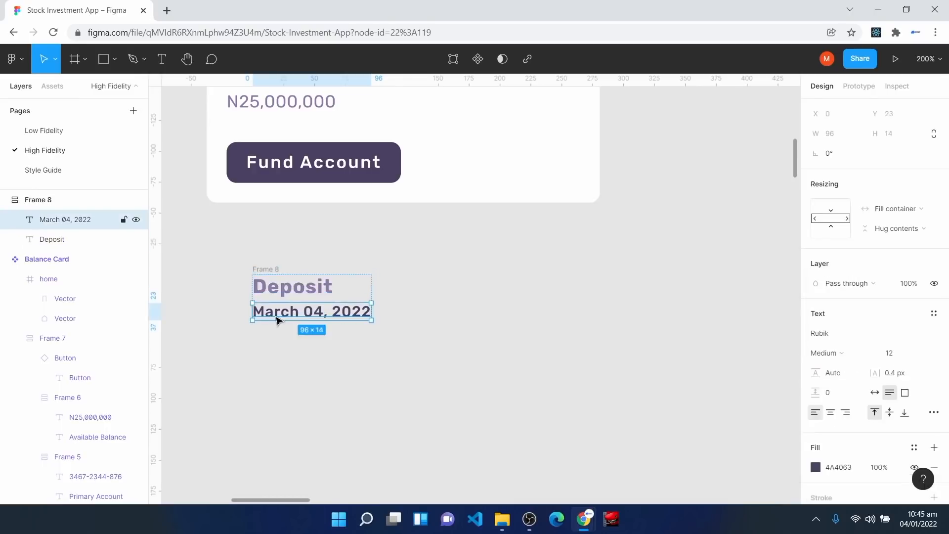
pyautogui.scroll(-3, 914, 425)
pyautogui.click(915, 323)
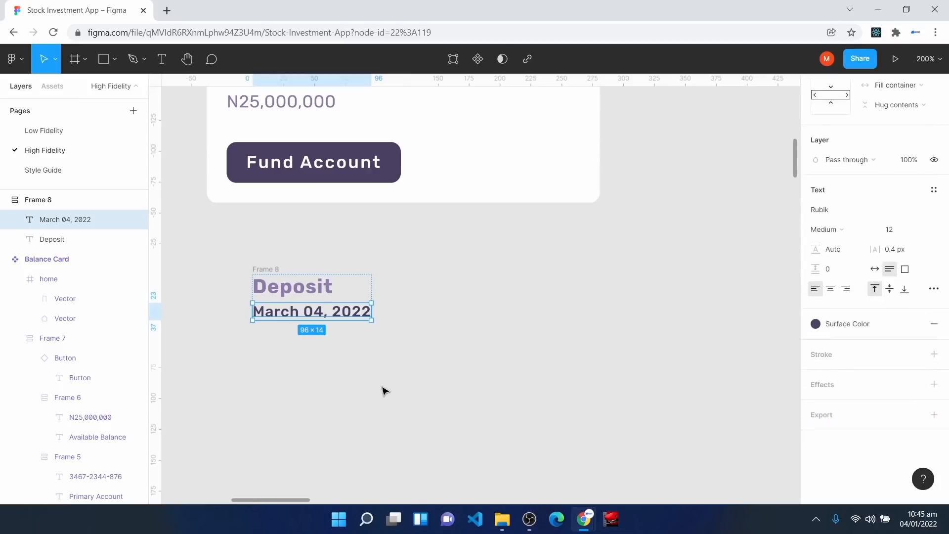
pyautogui.click(270, 366)
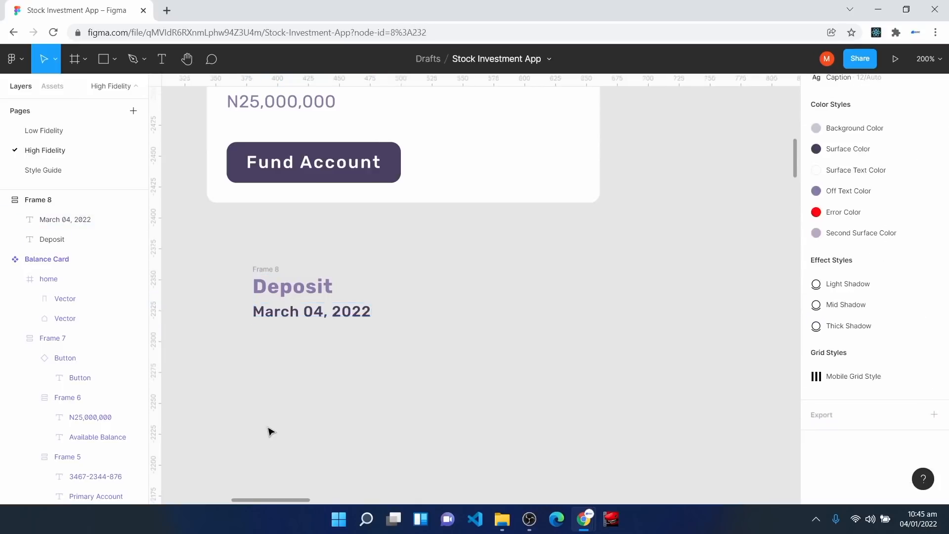
pyautogui.moveTo(349, 300); pyautogui.dragTo(455, 295)
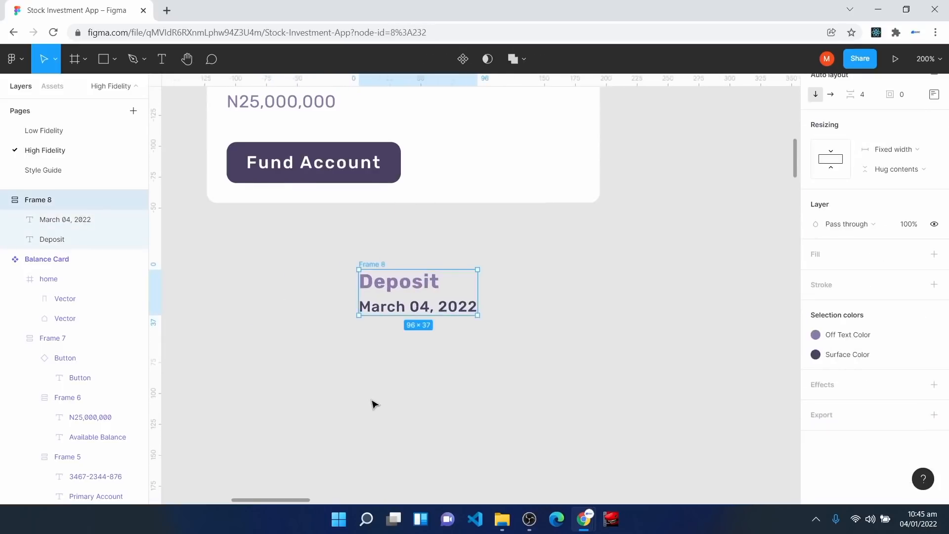
pyautogui.click(373, 401)
pyautogui.click(75, 69)
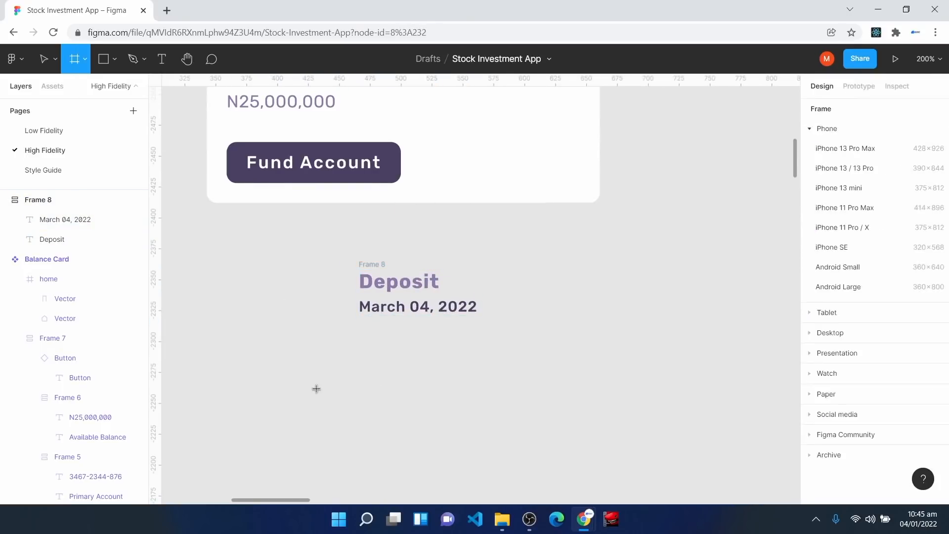
# Step: Draw a 48×48 frame and give it radius 100 to make a circle
pyautogui.moveTo(324, 364)
pyautogui.mouseDown()
pyautogui.moveTo(352, 407)
pyautogui.moveTo(403, 429)
pyautogui.mouseUp()
pyautogui.click(853, 179)
pyautogui.write('48')
pyautogui.press('Return')
pyautogui.click(892, 184)
pyautogui.write('48')
pyautogui.press('Return')
pyautogui.scroll(-1, 377, 373)
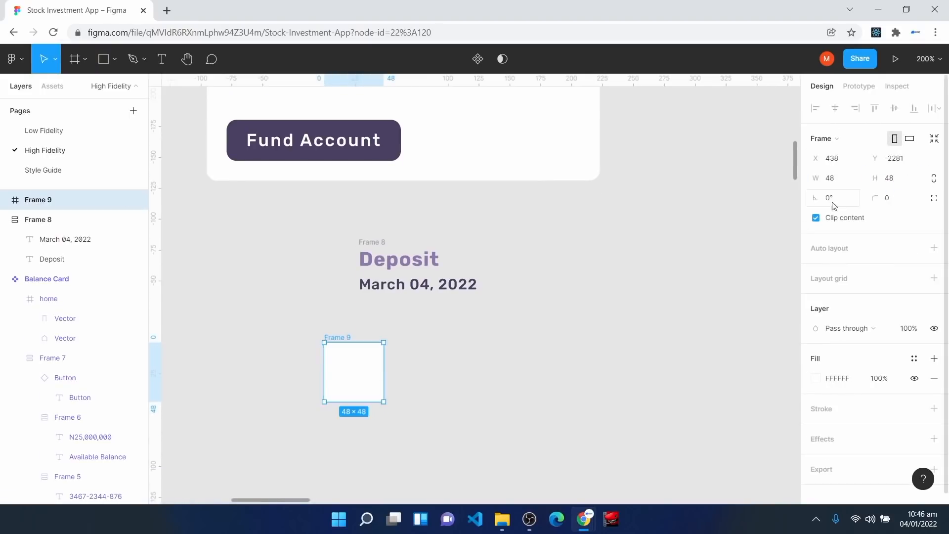
pyautogui.click(899, 202)
pyautogui.press('Return')
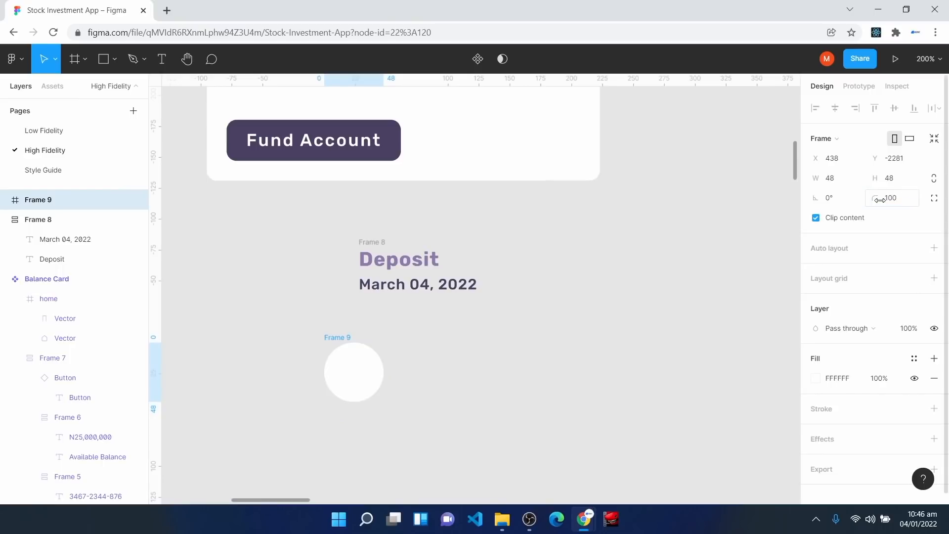
# Step: Insert an arrow-down-left icon using the Feather Icons plugin
pyautogui.rightClick(589, 251)
pyautogui.click(567, 263)
pyautogui.rightClick(563, 256)
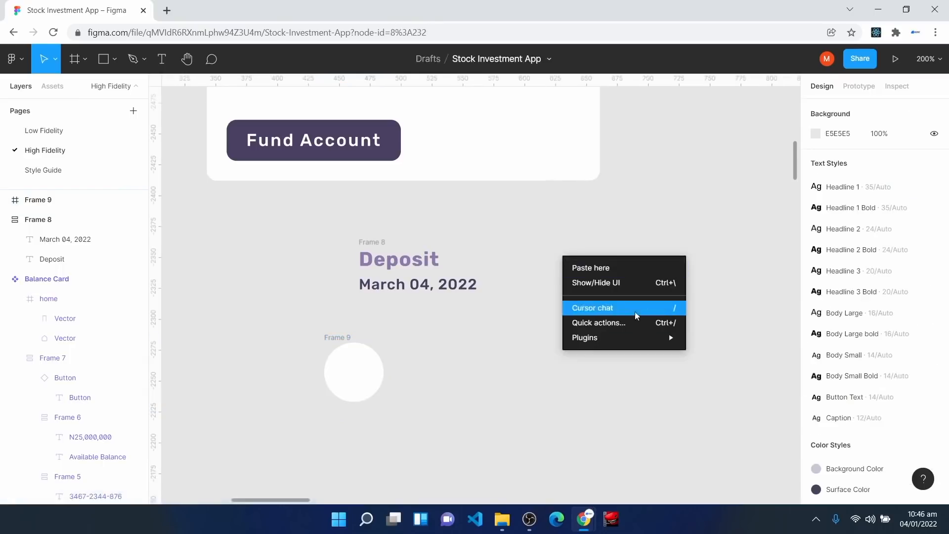
pyautogui.moveTo(651, 339)
pyautogui.click(707, 225)
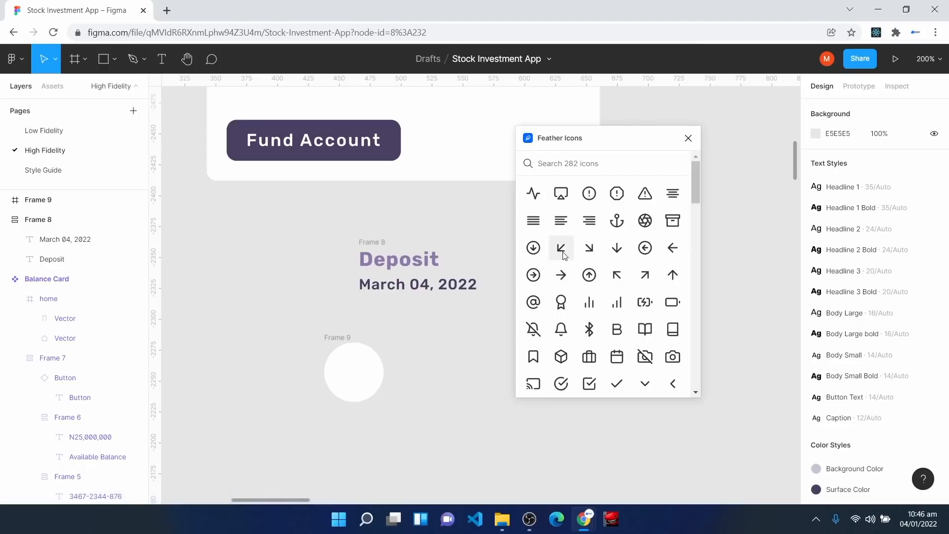
pyautogui.click(564, 256)
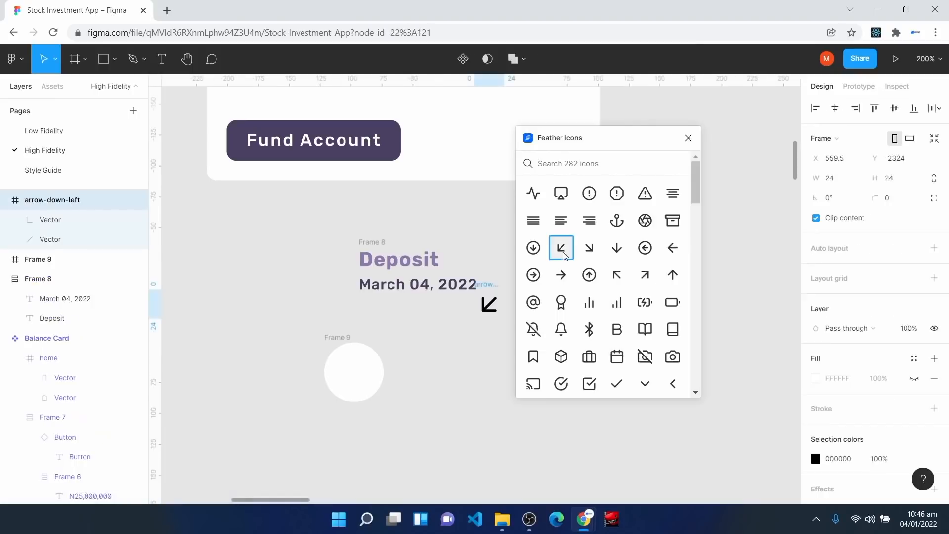
pyautogui.click(689, 138)
# Step: Place the arrow inside the circle with Center/Center constraints
pyautogui.moveTo(498, 312); pyautogui.dragTo(365, 379)
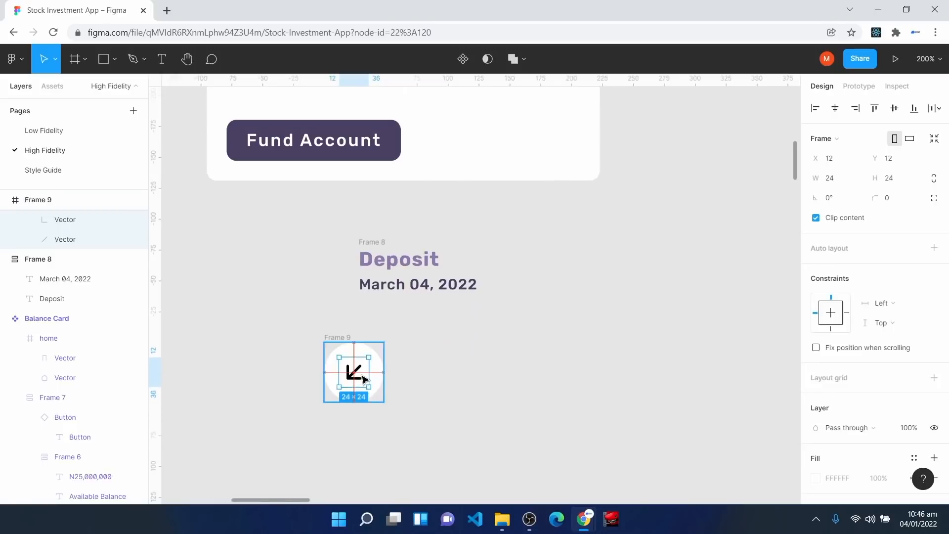
pyautogui.moveTo(364, 380); pyautogui.dragTo(365, 379)
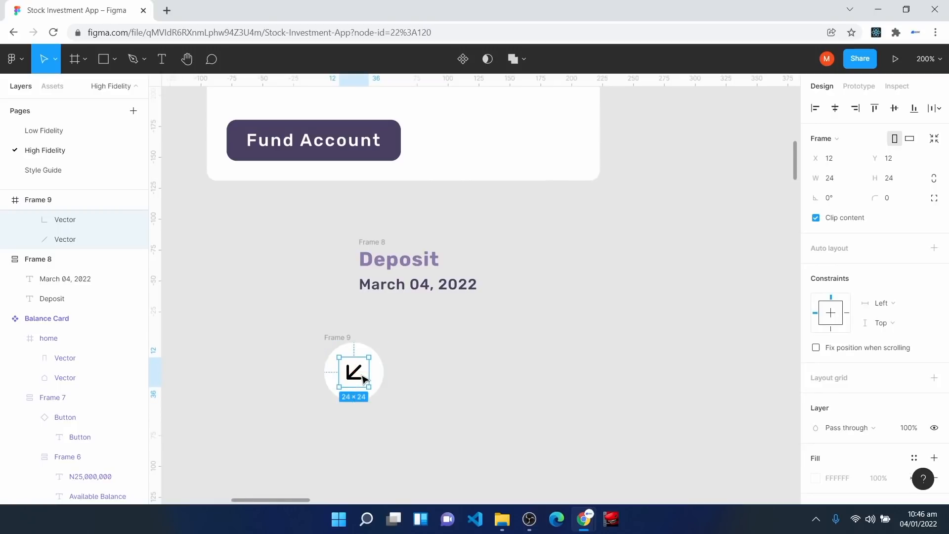
pyautogui.click(893, 305)
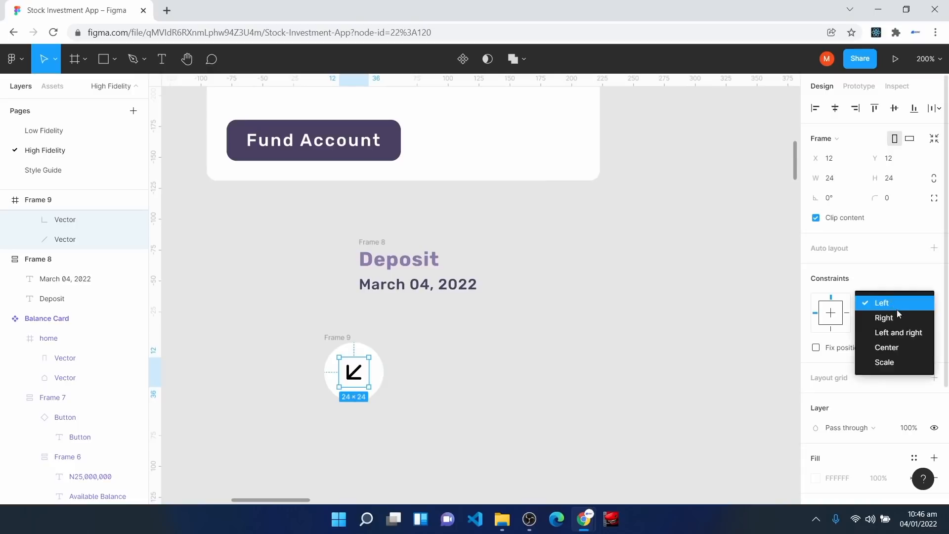
pyautogui.click(896, 347)
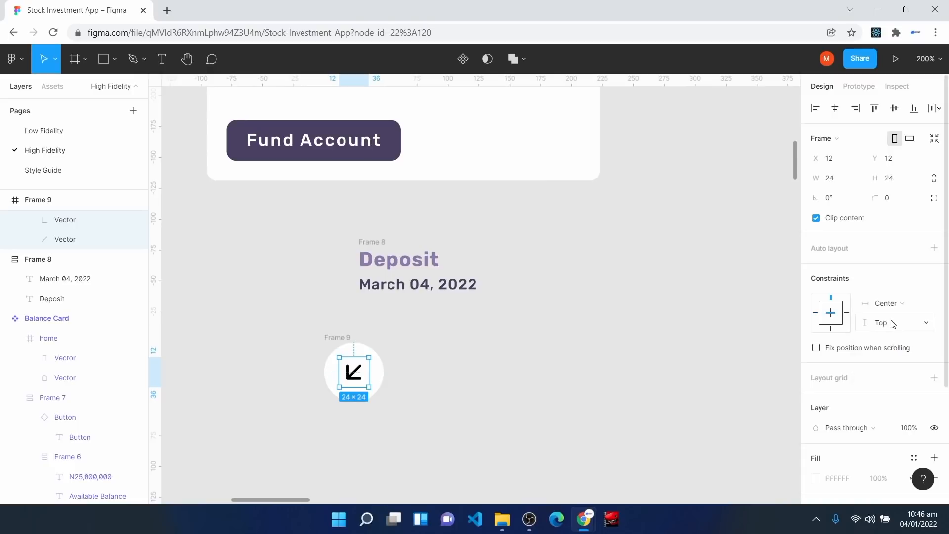
pyautogui.click(893, 324)
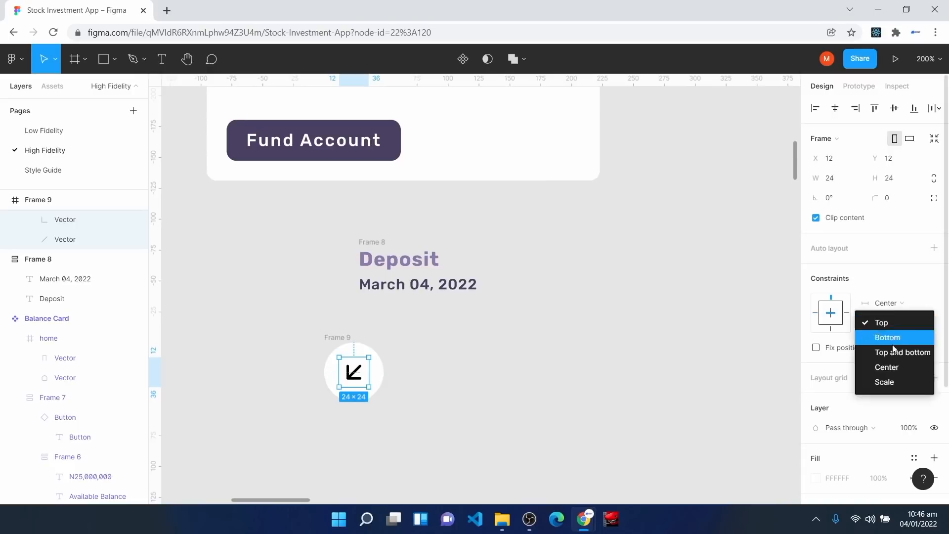
pyautogui.click(895, 362)
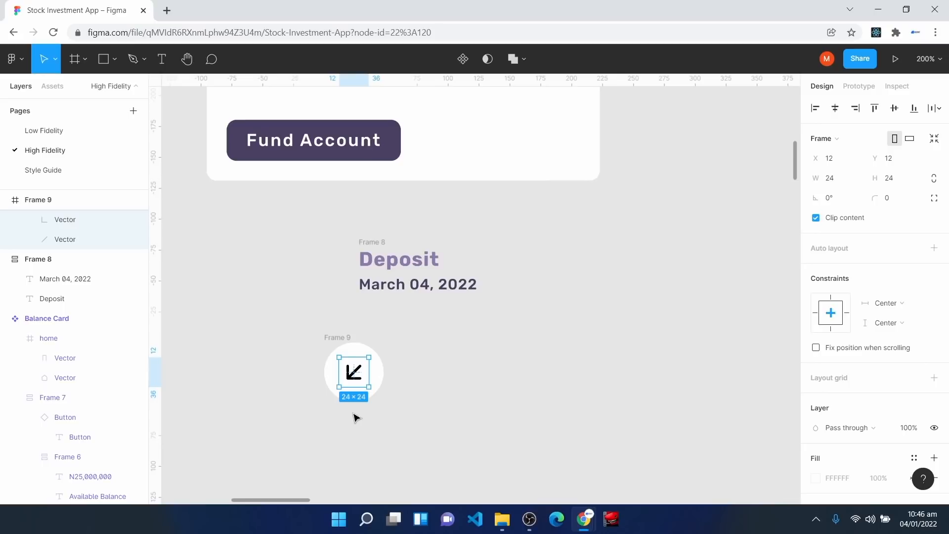
pyautogui.click(351, 435)
pyautogui.click(349, 342)
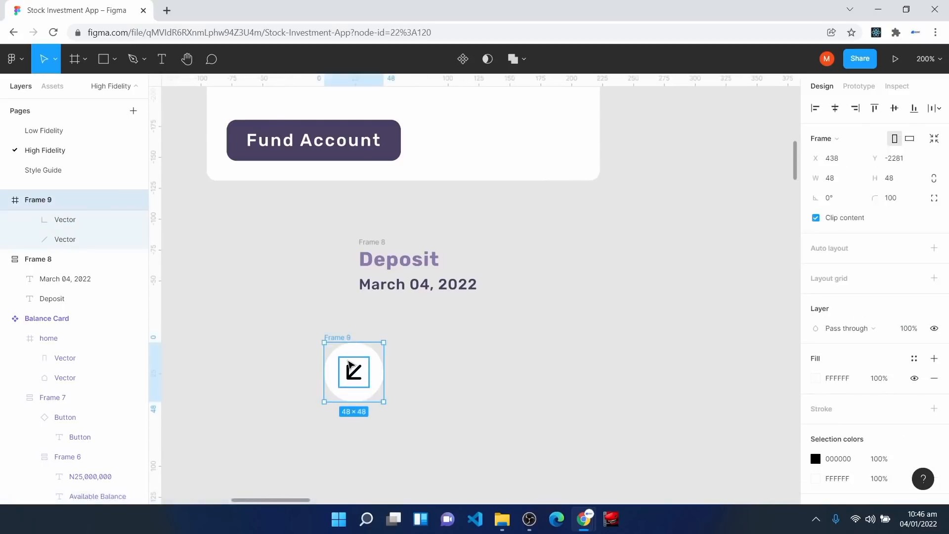
# Step: Fill the circle with Green 3 and make the arrow stroke white Surface Text Color
pyautogui.click(916, 362)
pyautogui.click(926, 399)
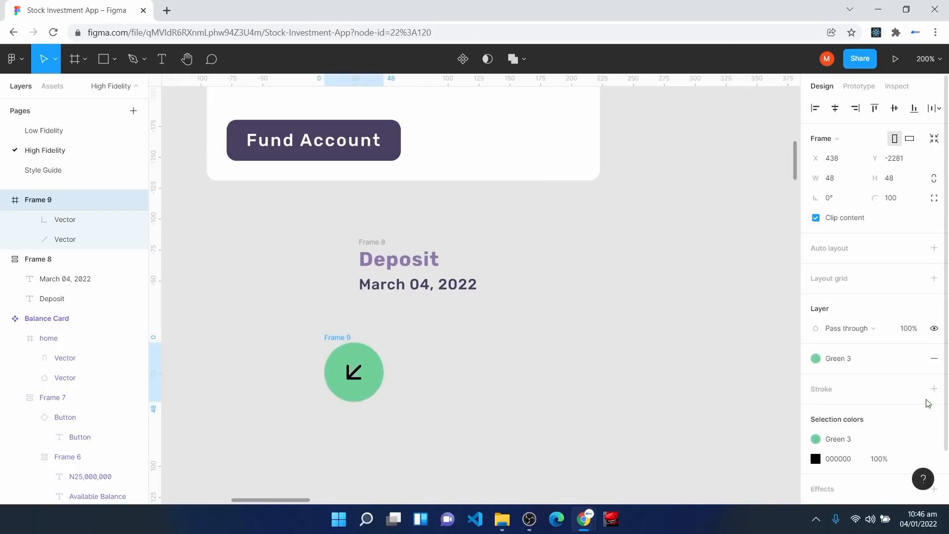
pyautogui.doubleClick(357, 374)
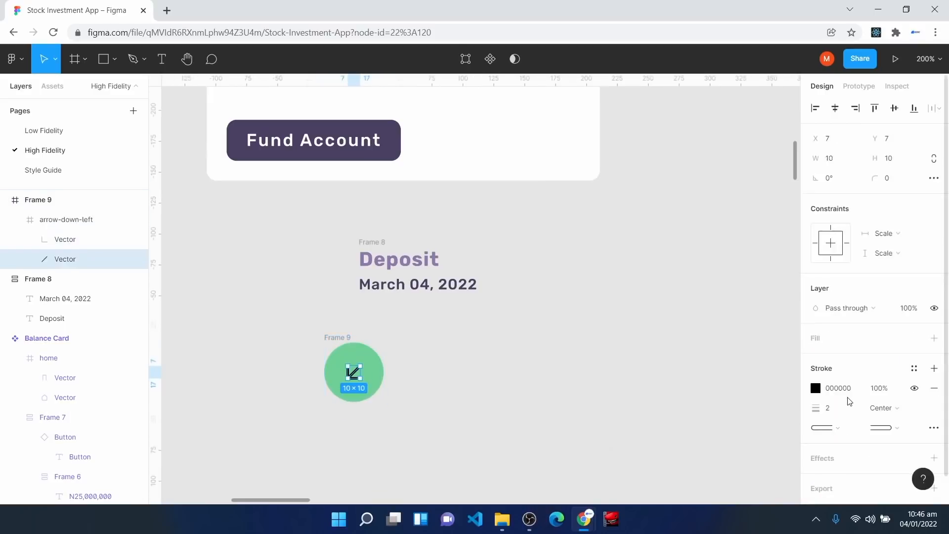
pyautogui.click(914, 368)
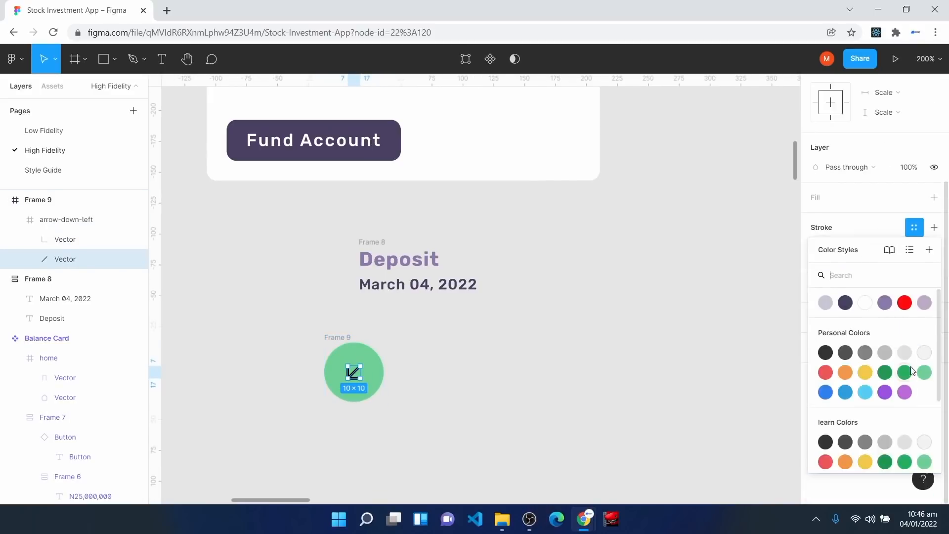
pyautogui.click(865, 303)
pyautogui.click(268, 459)
# Step: Wrap the circle and Deposit stack in auto layout, spaced 16 and vertically centred
pyautogui.moveTo(355, 368); pyautogui.dragTo(324, 263)
pyautogui.moveTo(244, 214); pyautogui.dragTo(532, 321)
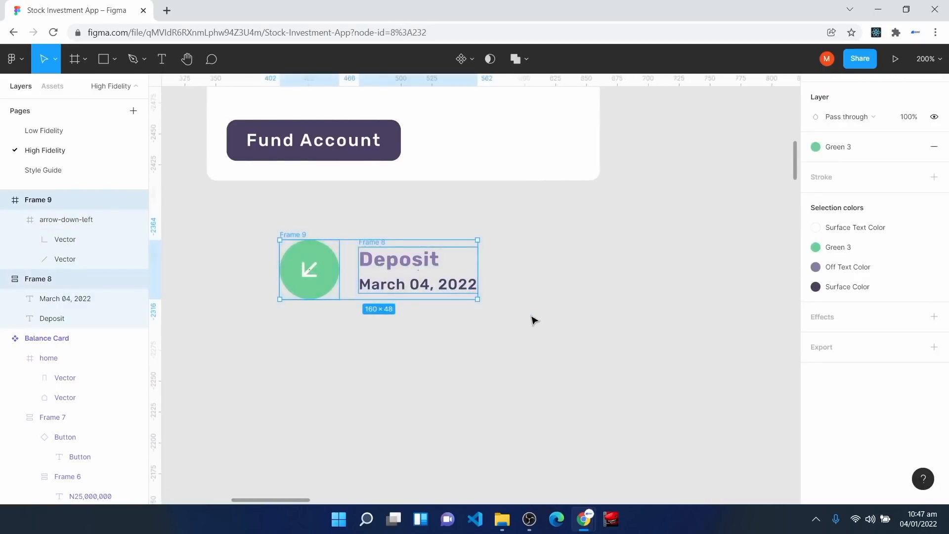
pyautogui.hotkey('shift', 'a')
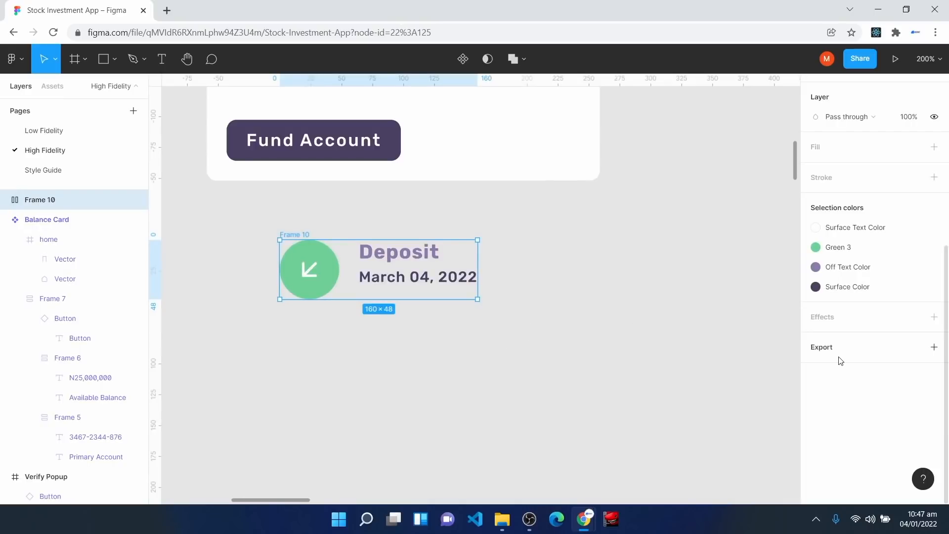
pyautogui.scroll(5, 841, 361)
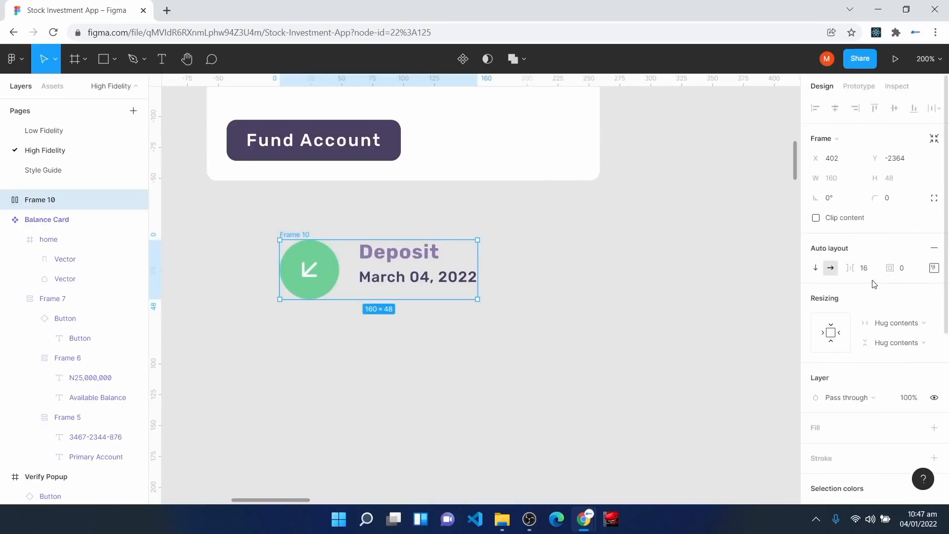
pyautogui.click(869, 272)
pyautogui.click(933, 267)
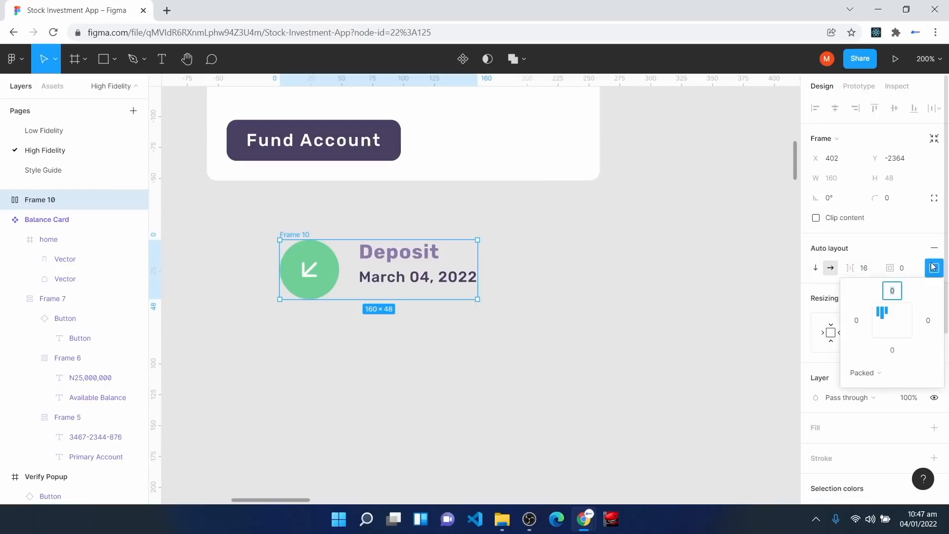
pyautogui.click(895, 325)
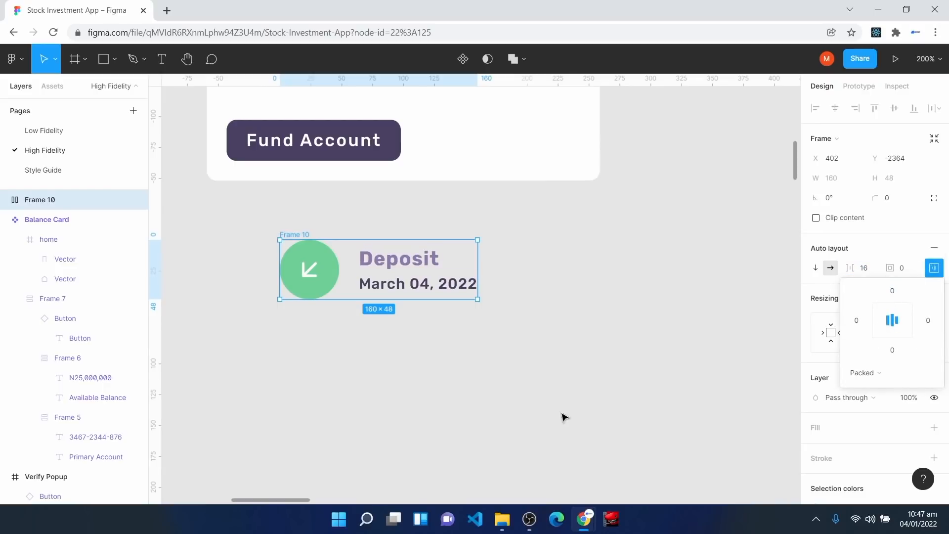
# Step: Add a white FFFFFF fill to the Frame 10 Deposit row
pyautogui.click(498, 420)
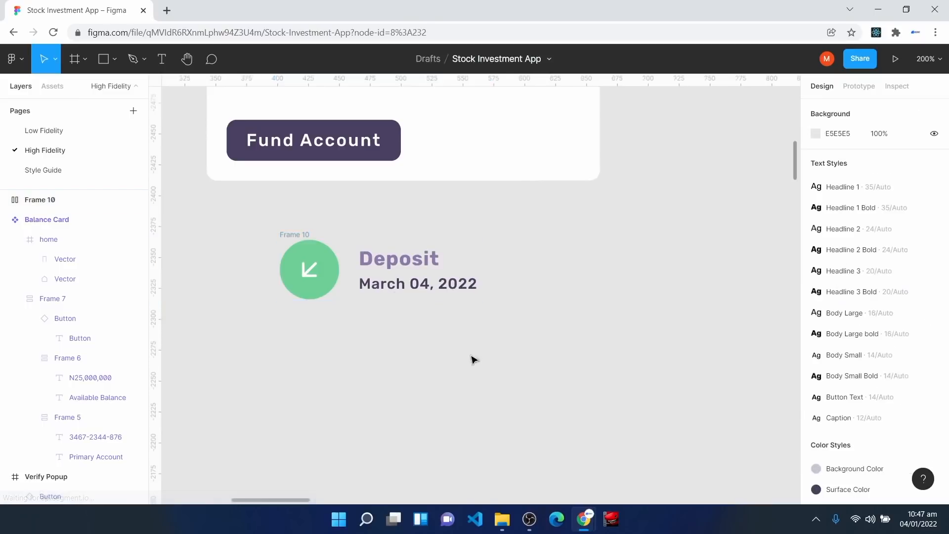
pyautogui.click(282, 235)
pyautogui.click(832, 426)
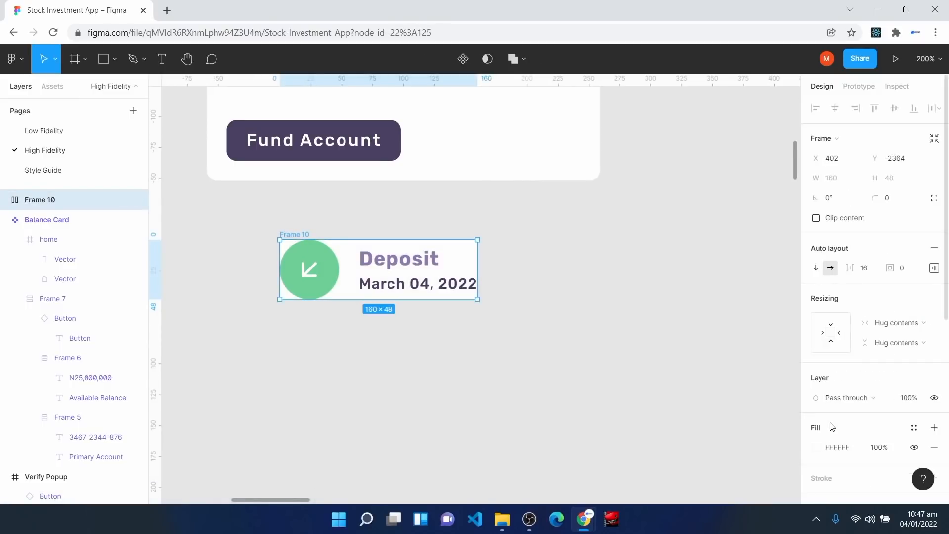
pyautogui.click(267, 285)
# Step: Add the text 'N23,000' beside the Deposit item in Body Large bold style
pyautogui.press('t')
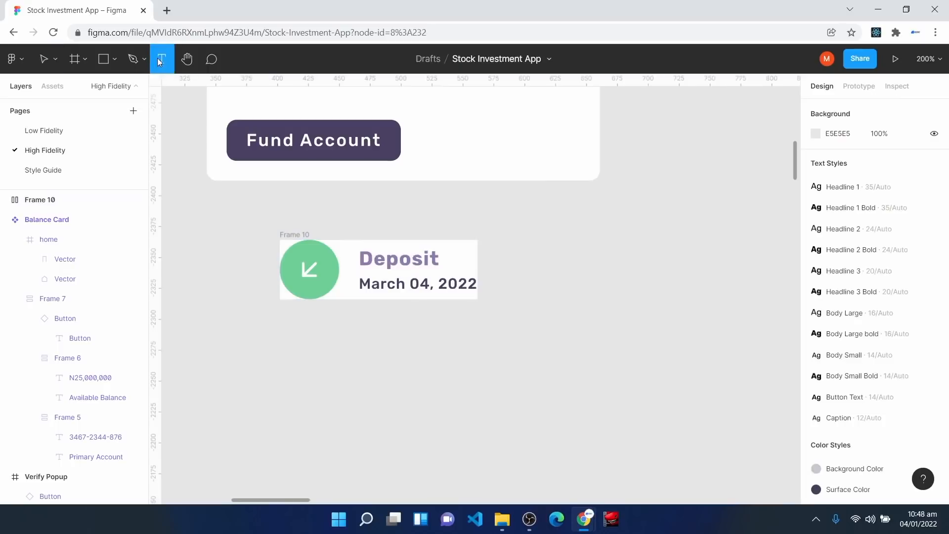
pyautogui.click(583, 248)
pyautogui.write('N23,000')
pyautogui.press('Escape')
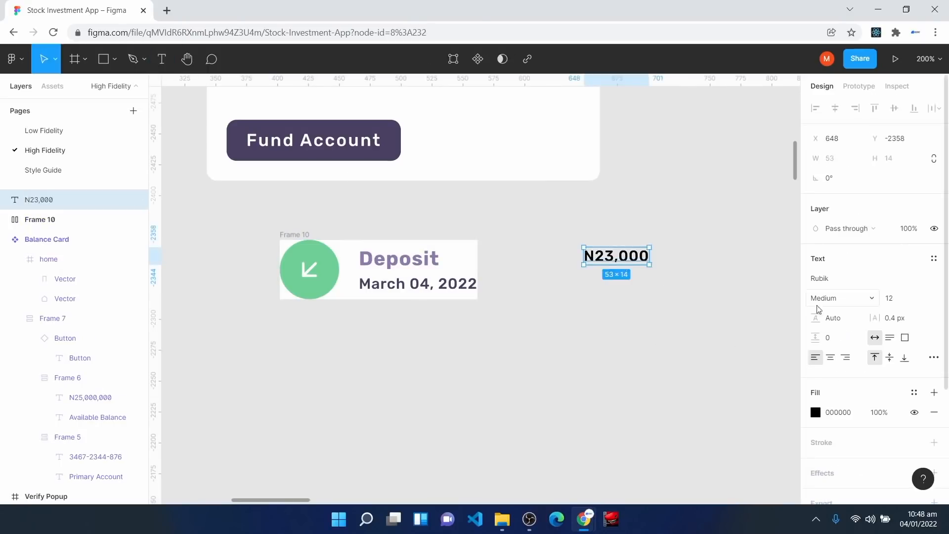
pyautogui.click(934, 260)
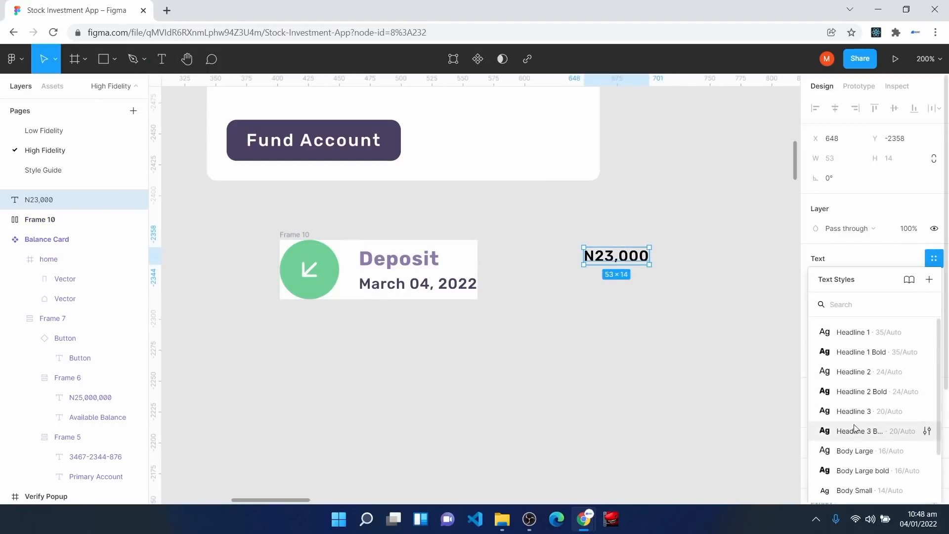
pyautogui.click(861, 468)
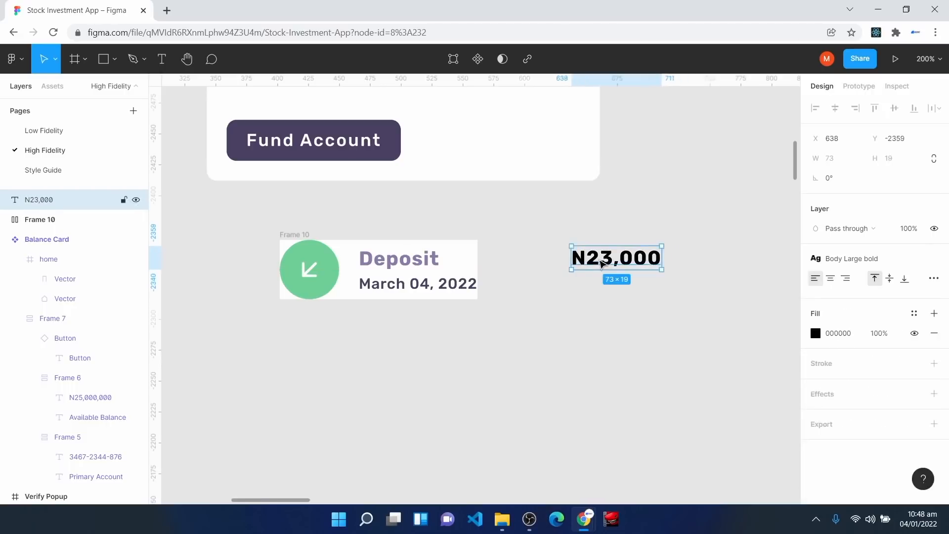
pyautogui.click(567, 316)
# Step: Add 'N34,000,000' in Caption style directly beneath N23,000
pyautogui.press('t')
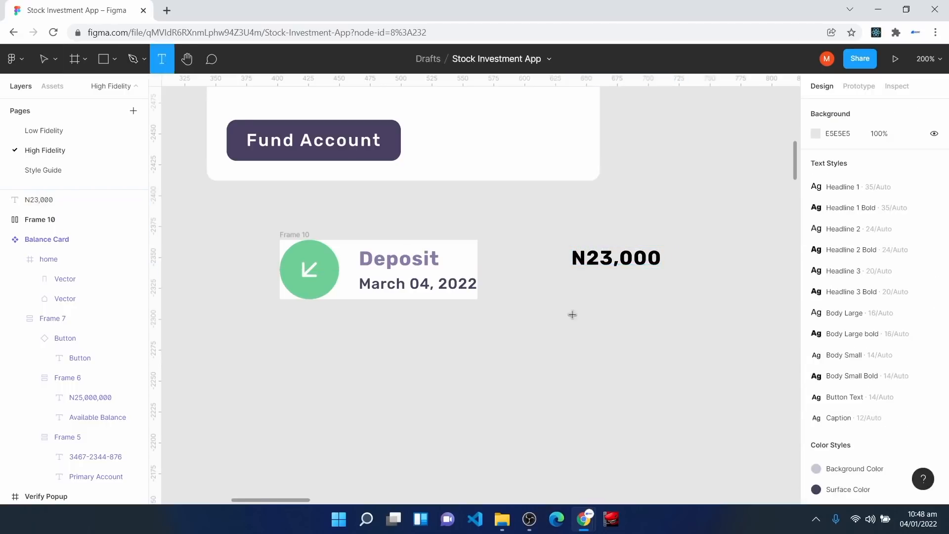
pyautogui.click(582, 283)
pyautogui.write('N')
pyautogui.press('Escape')
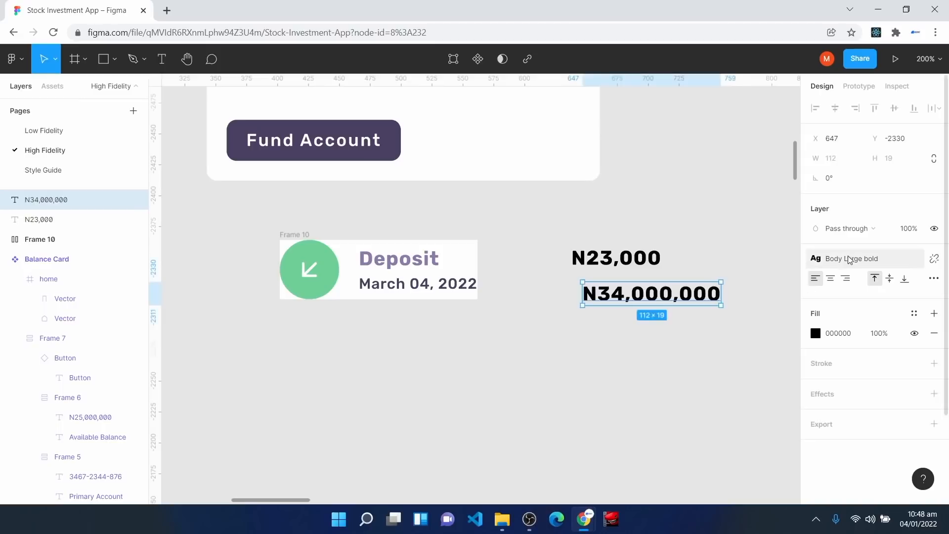
pyautogui.click(851, 258)
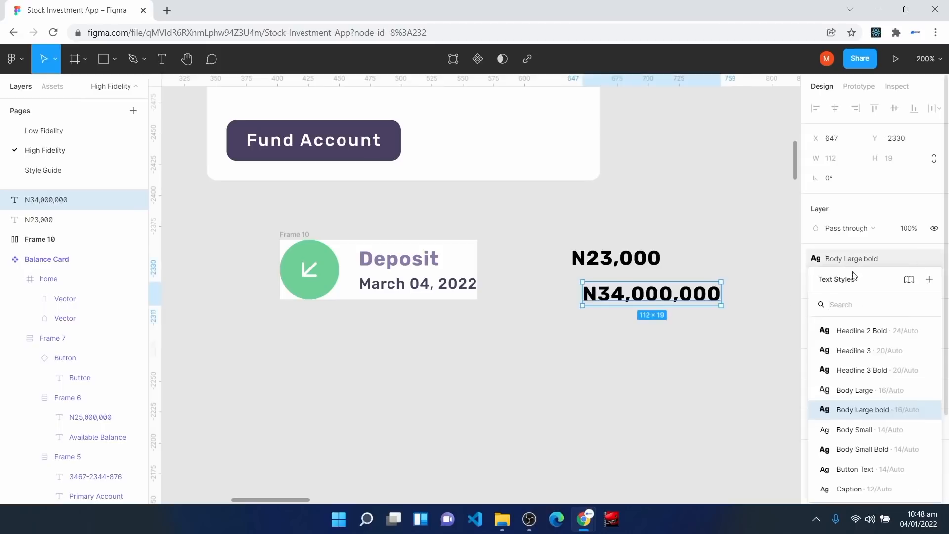
pyautogui.click(850, 489)
pyautogui.moveTo(613, 298)
pyautogui.mouseDown()
pyautogui.moveTo(603, 287)
pyautogui.moveTo(603, 299)
pyautogui.mouseUp()
pyautogui.moveTo(541, 229); pyautogui.dragTo(690, 335)
# Step: Wrap the two amounts in an auto-layout group with spacing 4
pyautogui.hotkey('shift', 'a')
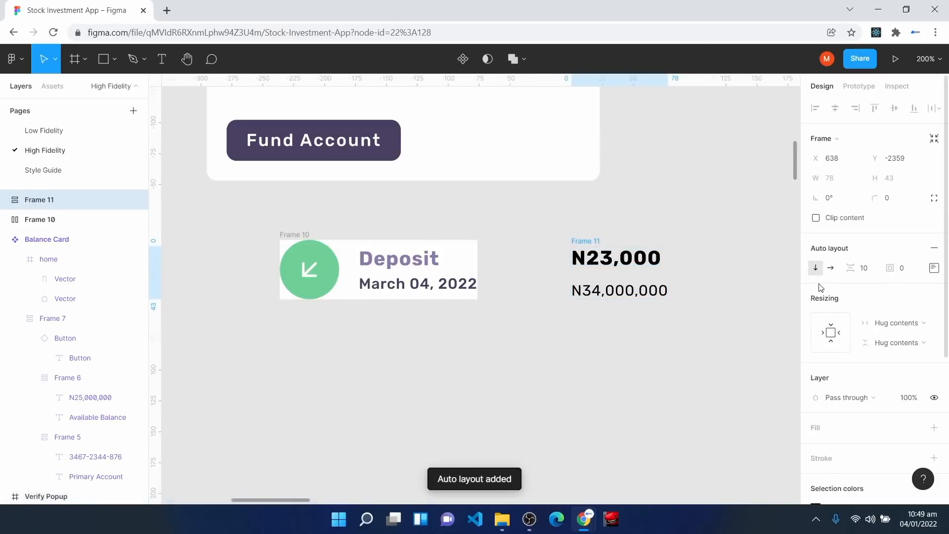
pyautogui.click(864, 274)
pyautogui.write('4')
pyautogui.press('Return')
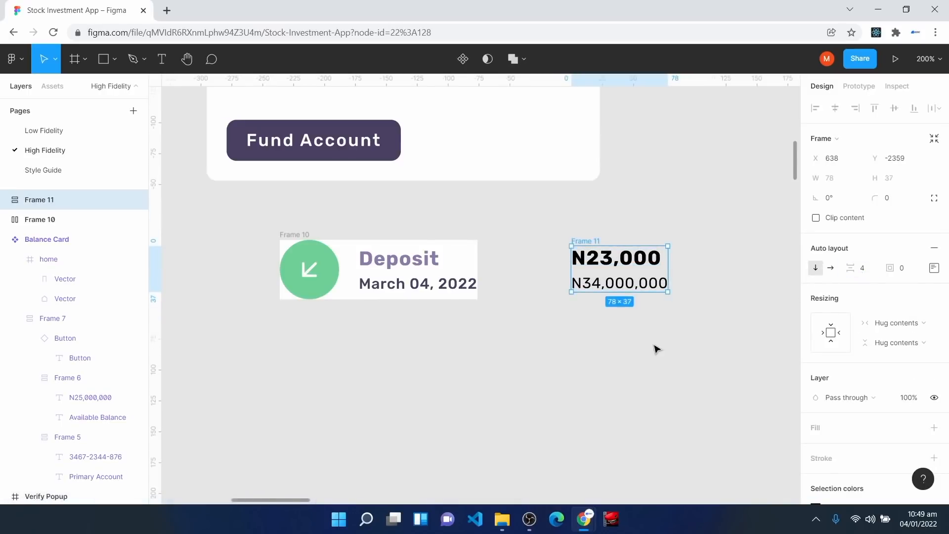
# Step: Make both amounts fill the group's width and give the group a white fill
pyautogui.click(623, 265)
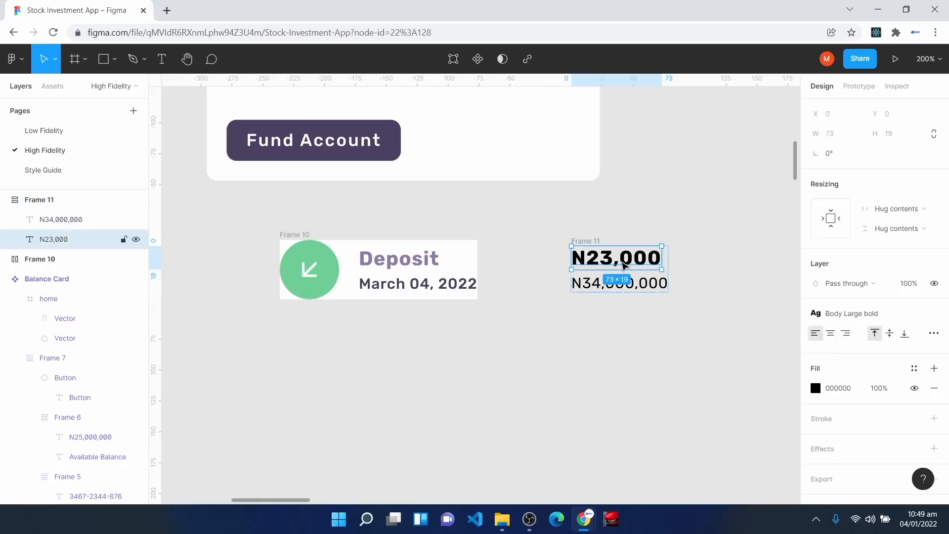
pyautogui.click(898, 213)
pyautogui.click(897, 220)
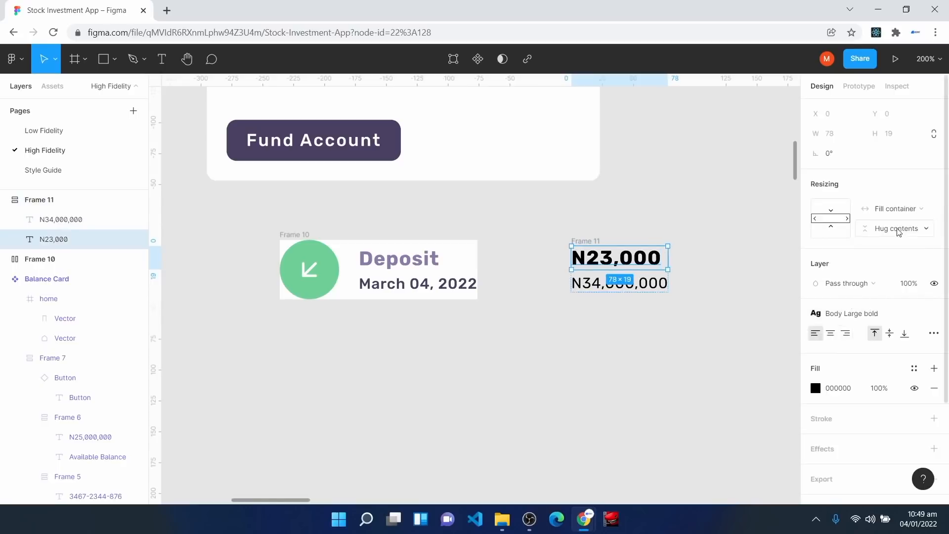
pyautogui.click(607, 292)
pyautogui.click(897, 208)
pyautogui.click(898, 221)
pyautogui.click(671, 368)
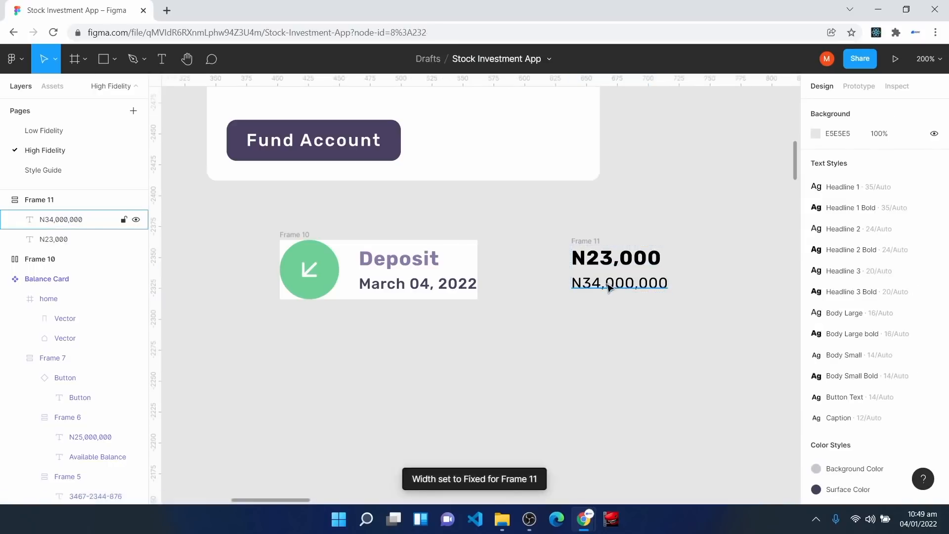
pyautogui.click(588, 242)
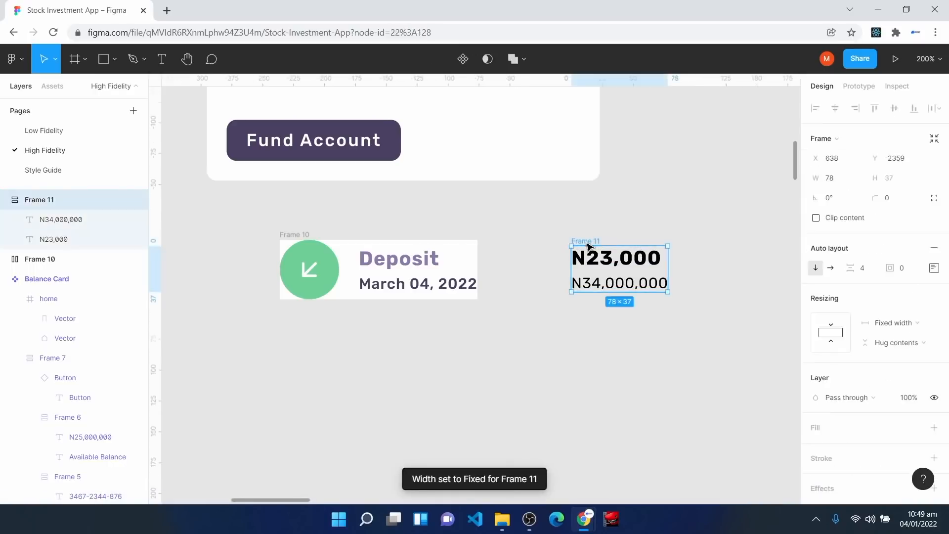
pyautogui.click(832, 428)
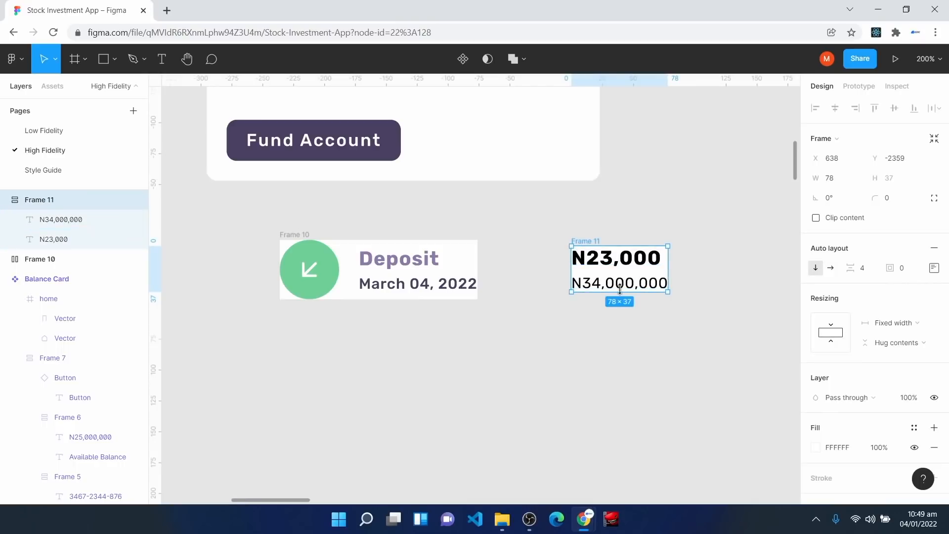
# Step: Colour N34,000,000 pale grey and N23,000 purple with the colour styles
pyautogui.click(620, 289)
pyautogui.click(915, 367)
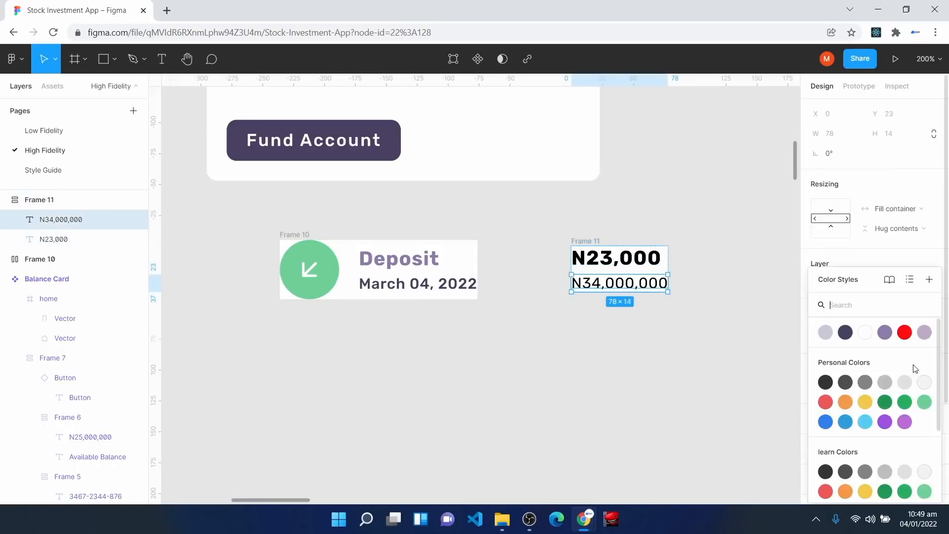
pyautogui.click(826, 332)
pyautogui.click(626, 262)
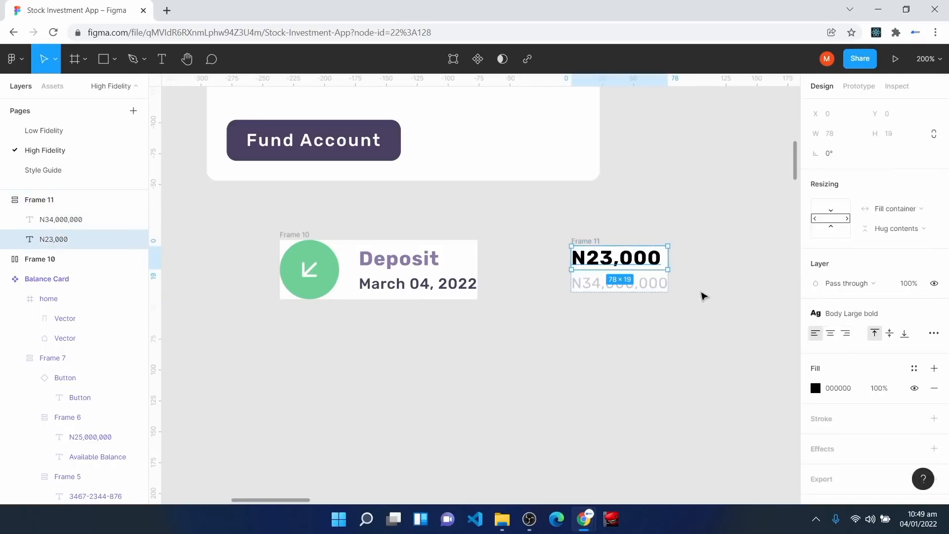
pyautogui.click(915, 369)
pyautogui.click(866, 333)
pyautogui.click(554, 390)
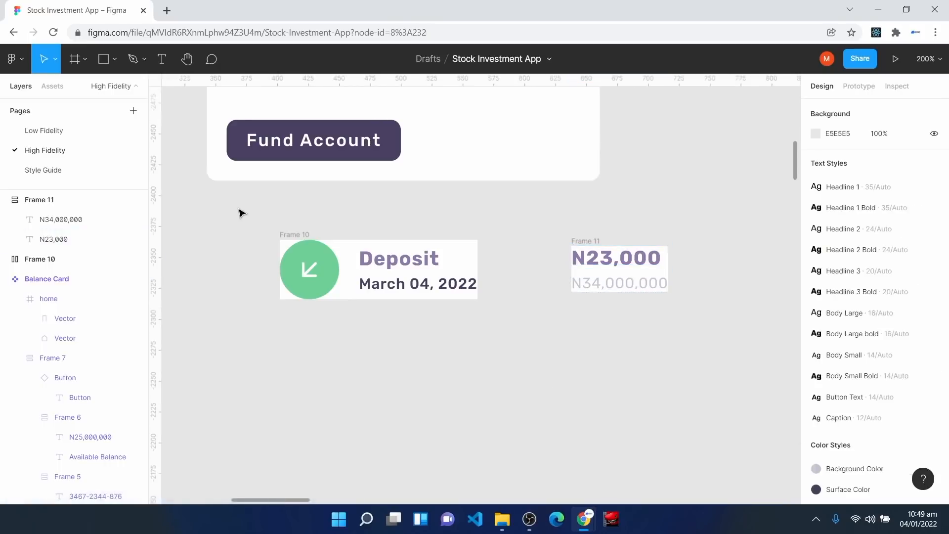
pyautogui.moveTo(237, 203); pyautogui.dragTo(729, 350)
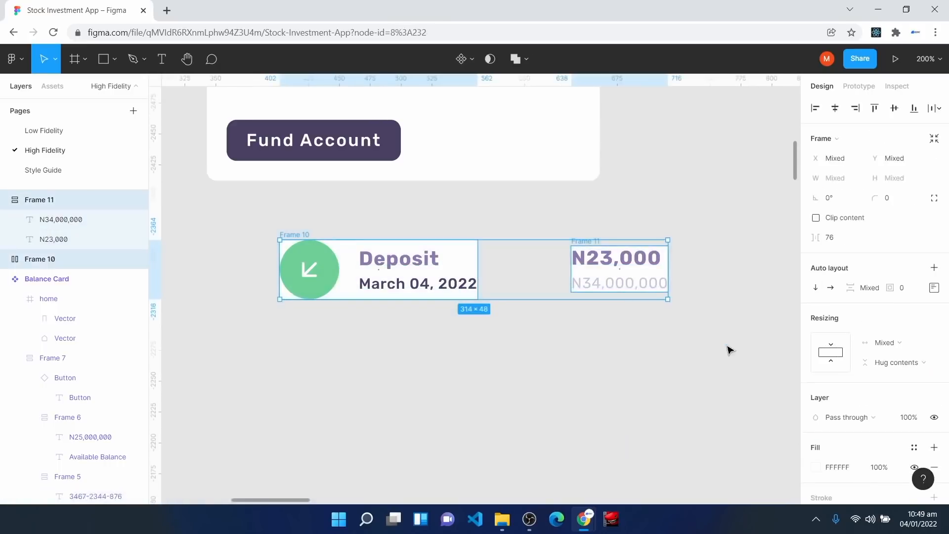
# Step: Combine the Deposit item and amounts into a white, vertically centred auto-layout row with 8 padding
pyautogui.hotkey('shift', 'a')
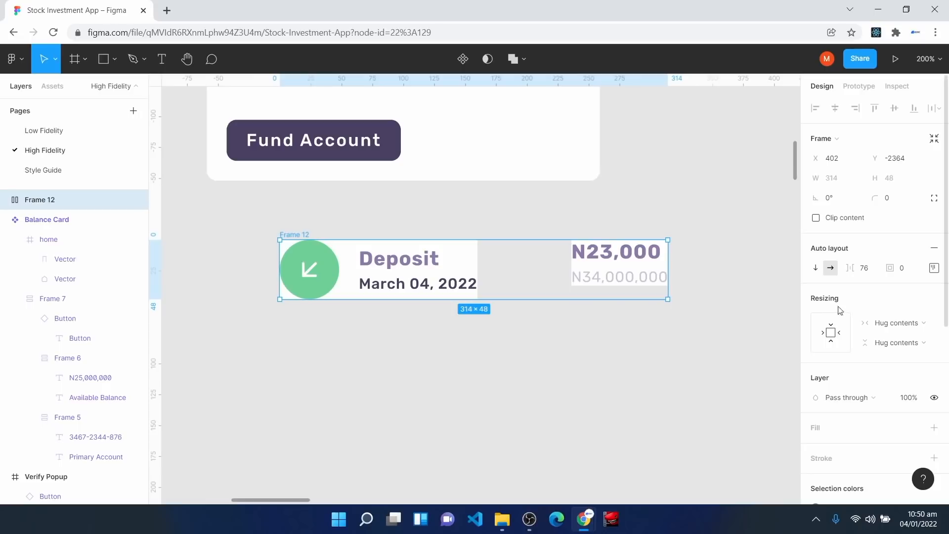
pyautogui.click(934, 267)
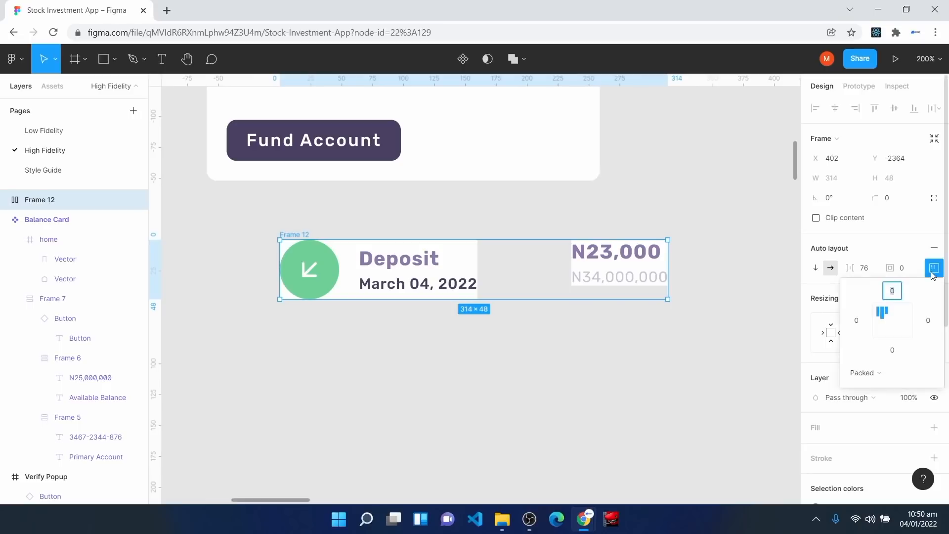
pyautogui.click(891, 321)
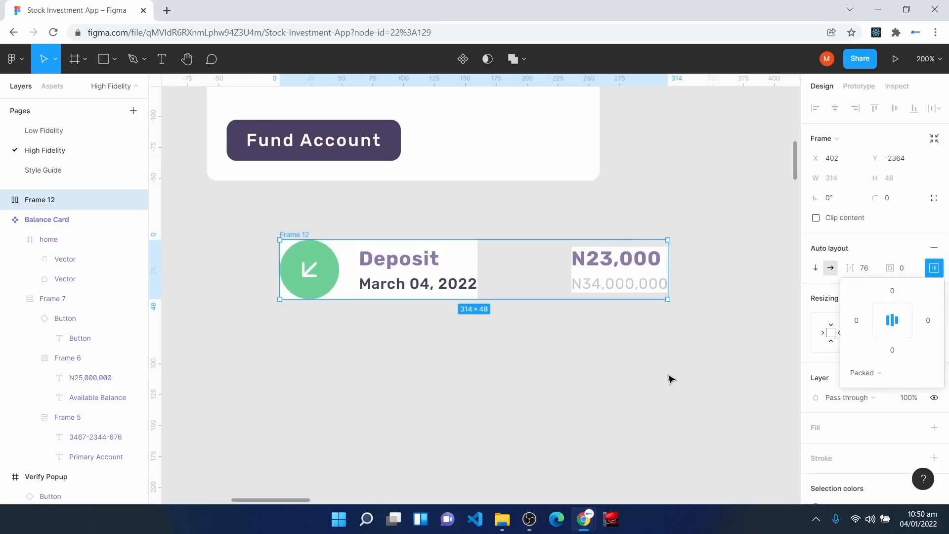
pyautogui.click(816, 429)
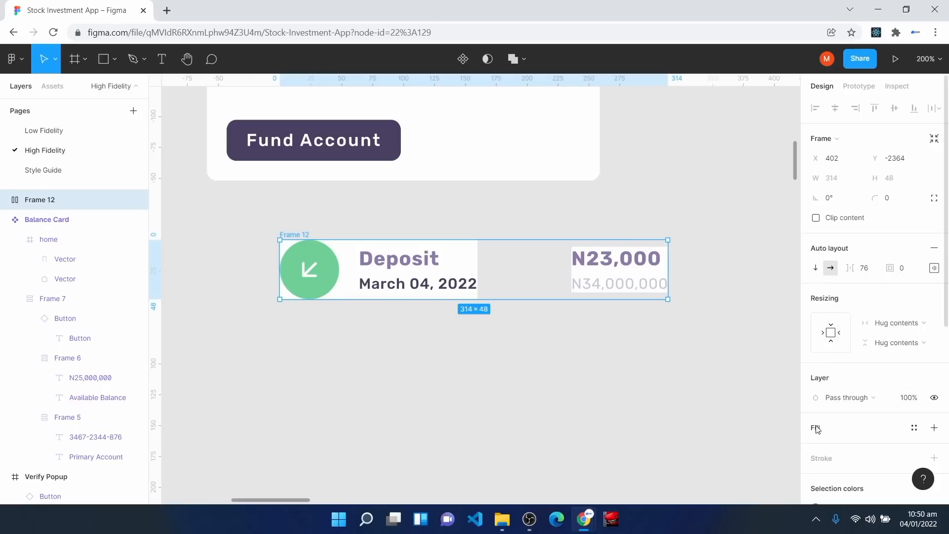
pyautogui.click(816, 430)
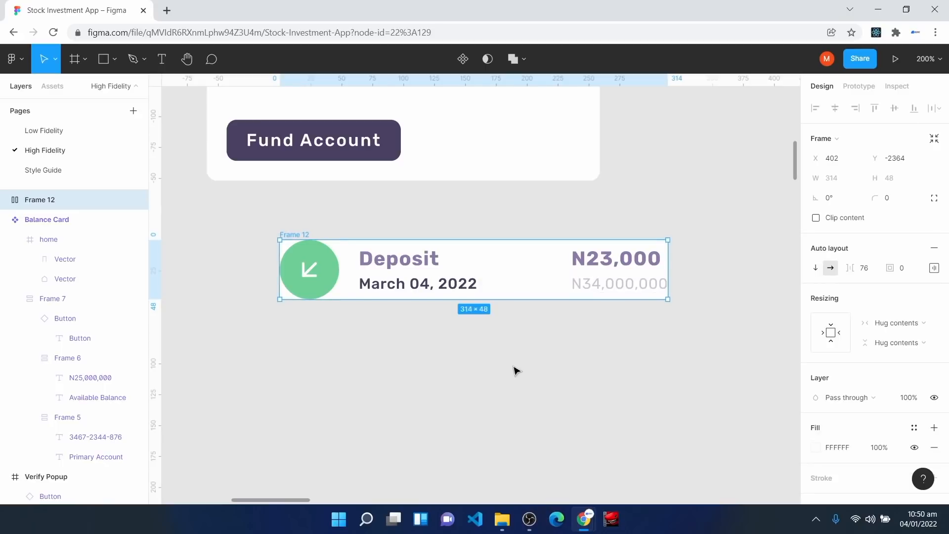
pyautogui.moveTo(506, 276); pyautogui.dragTo(474, 278)
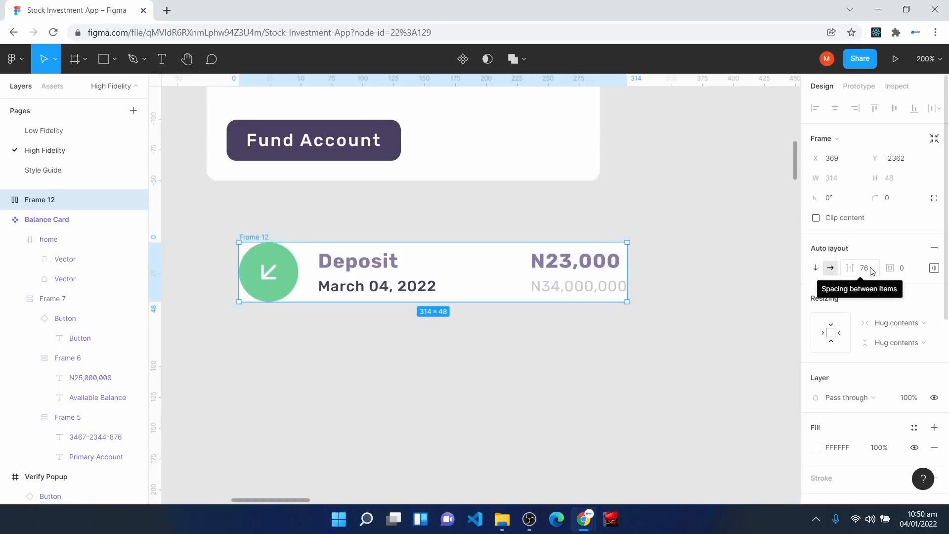
pyautogui.click(914, 269)
pyautogui.press('Return')
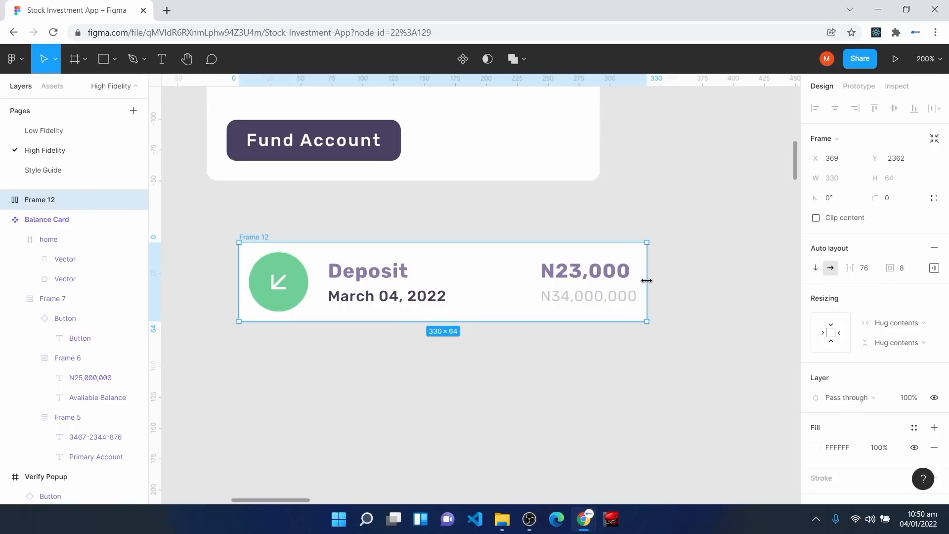
pyautogui.moveTo(648, 281); pyautogui.dragTo(535, 283)
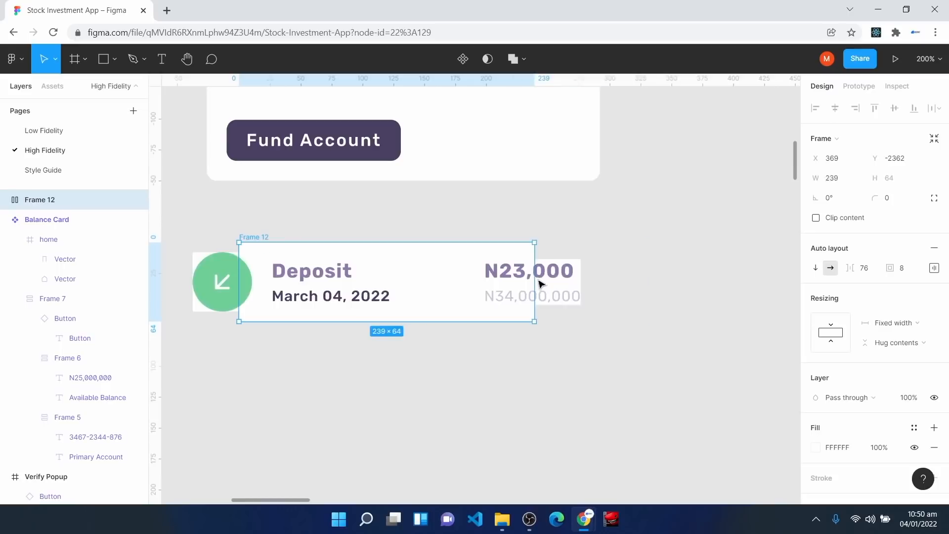
pyautogui.doubleClick(535, 283)
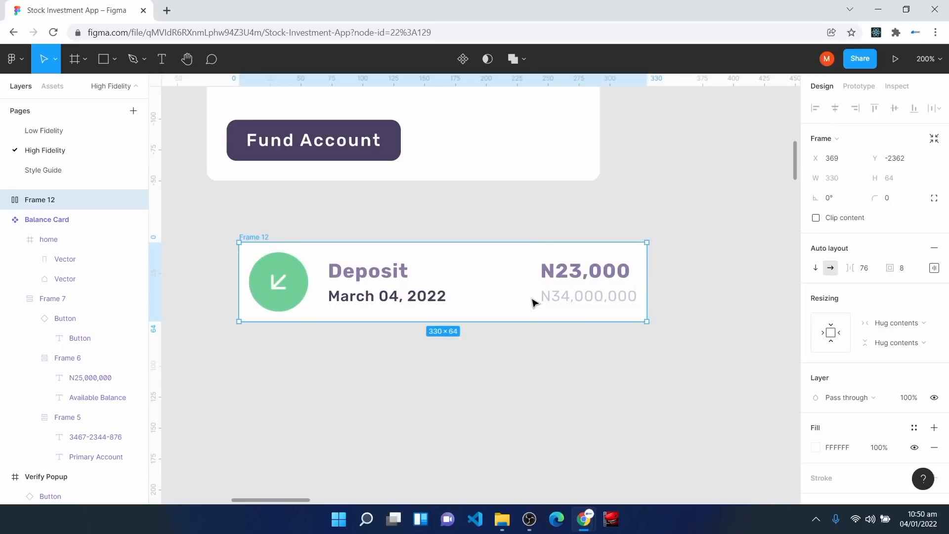
# Step: Make the Deposit item and its Deposit/date text block fill the row's width
pyautogui.click(371, 295)
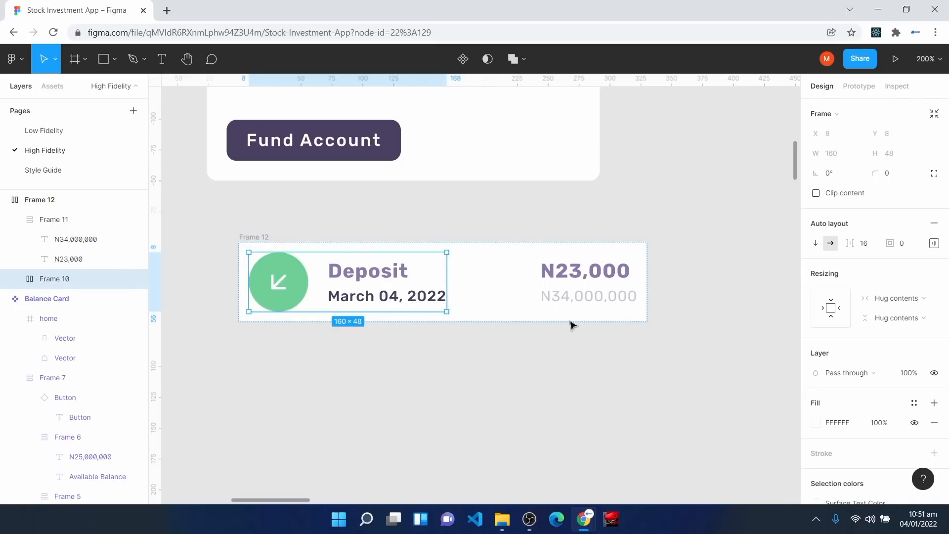
pyautogui.click(894, 300)
pyautogui.click(899, 314)
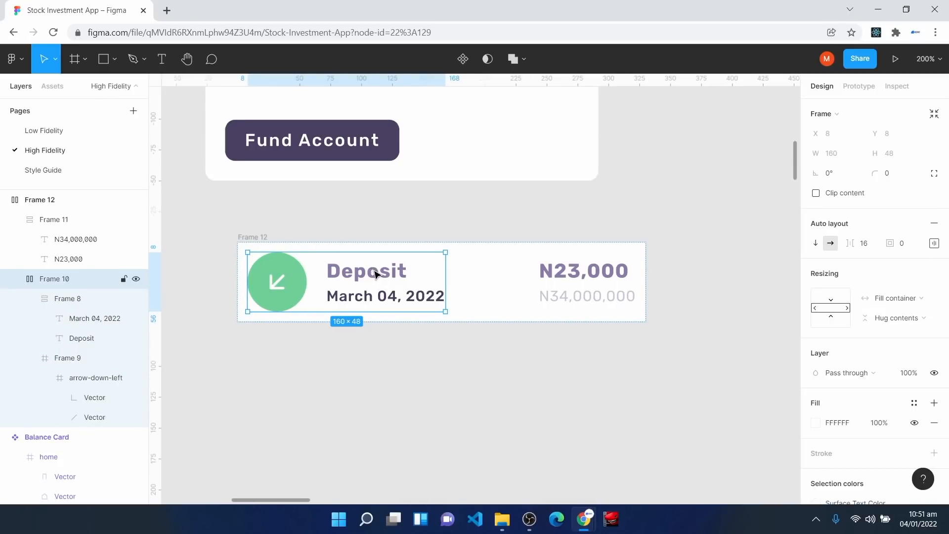
pyautogui.doubleClick(376, 274)
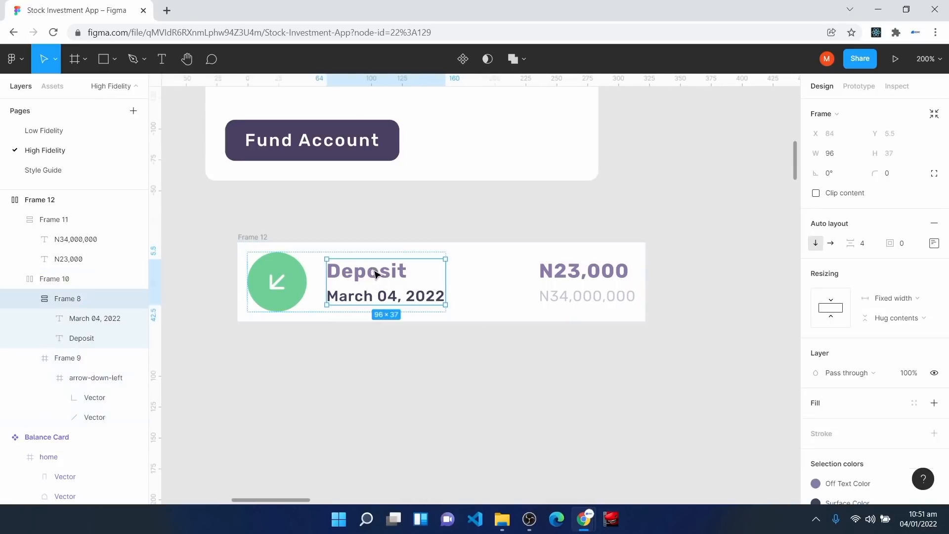
pyautogui.click(895, 298)
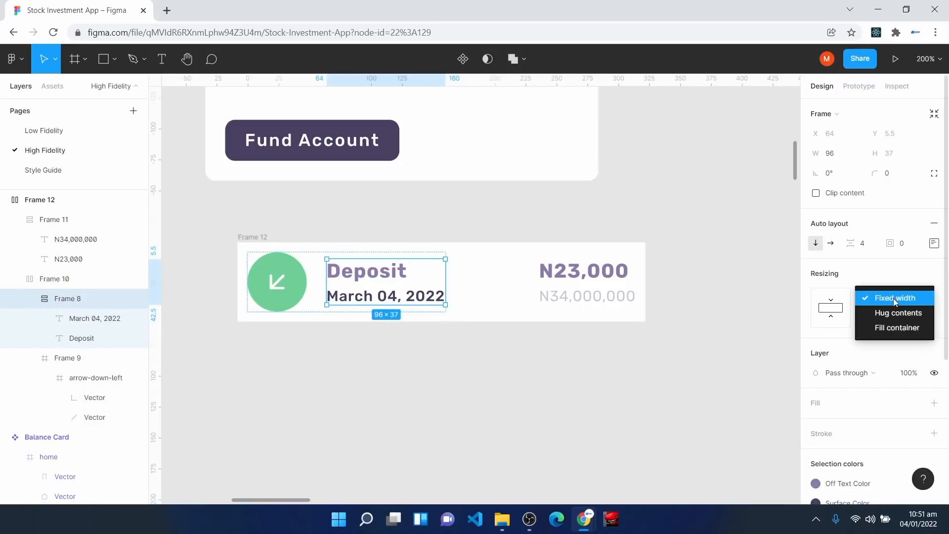
pyautogui.click(901, 327)
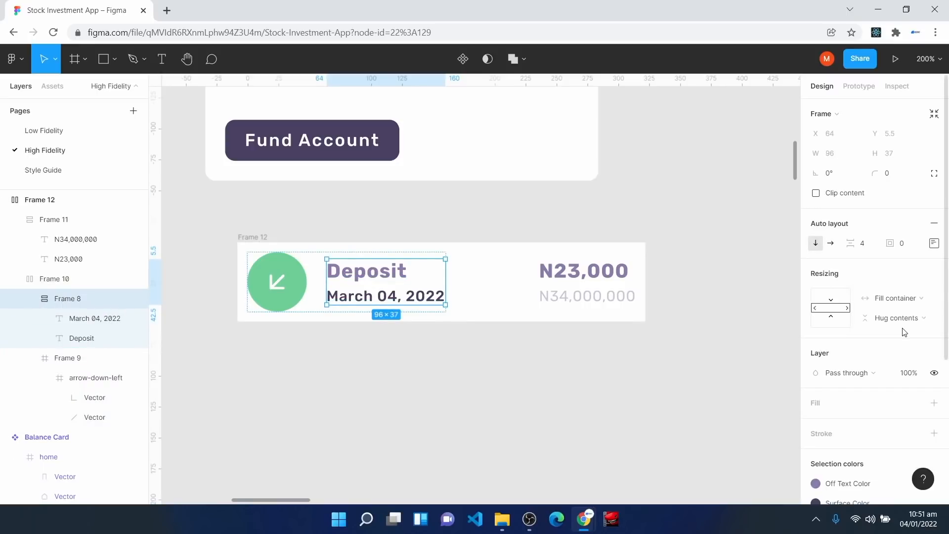
pyautogui.click(379, 277)
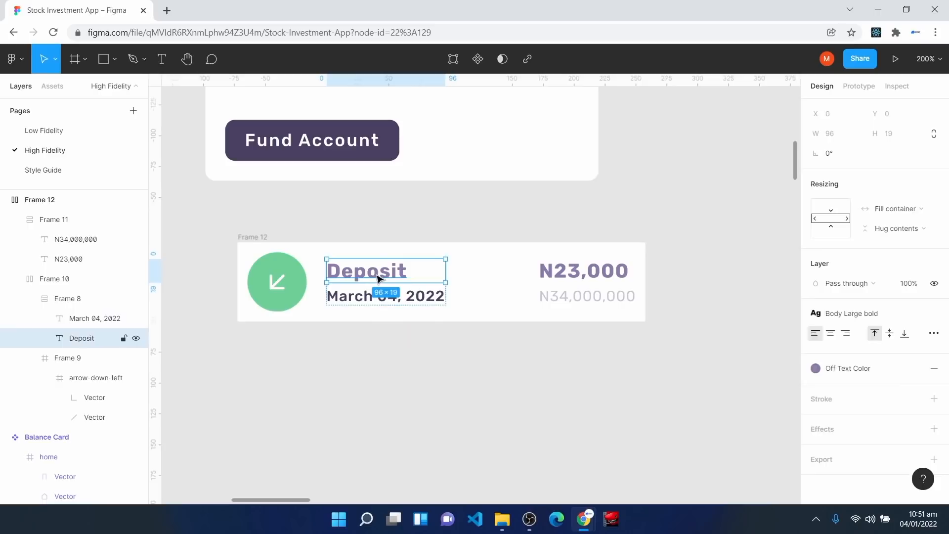
pyautogui.click(384, 303)
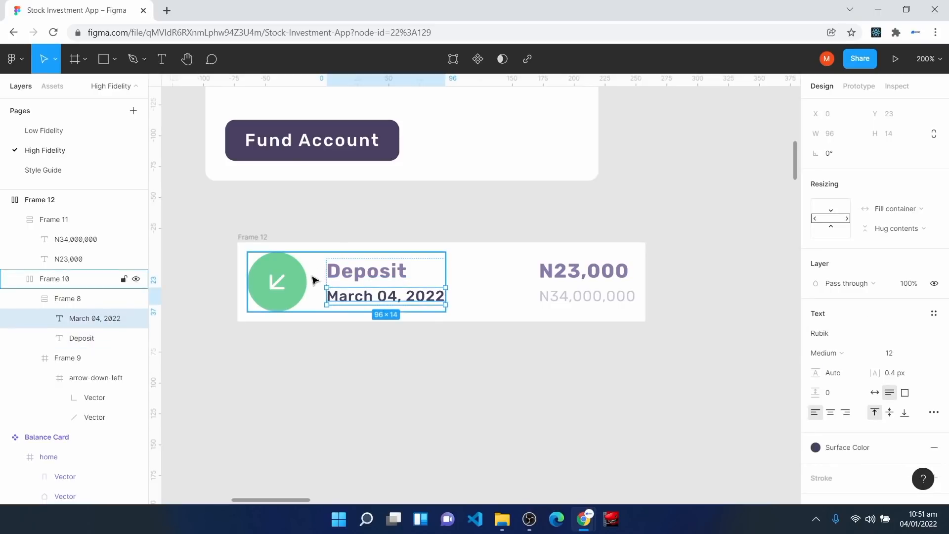
# Step: Widen the Deposit card to 366 px and set its corner radius to 8
pyautogui.click(255, 248)
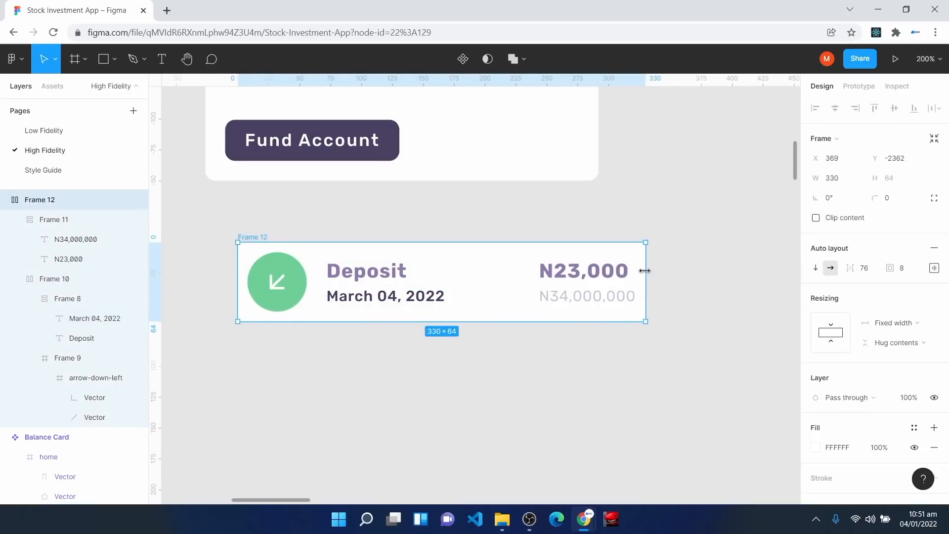
pyautogui.moveTo(637, 275); pyautogui.dragTo(690, 231)
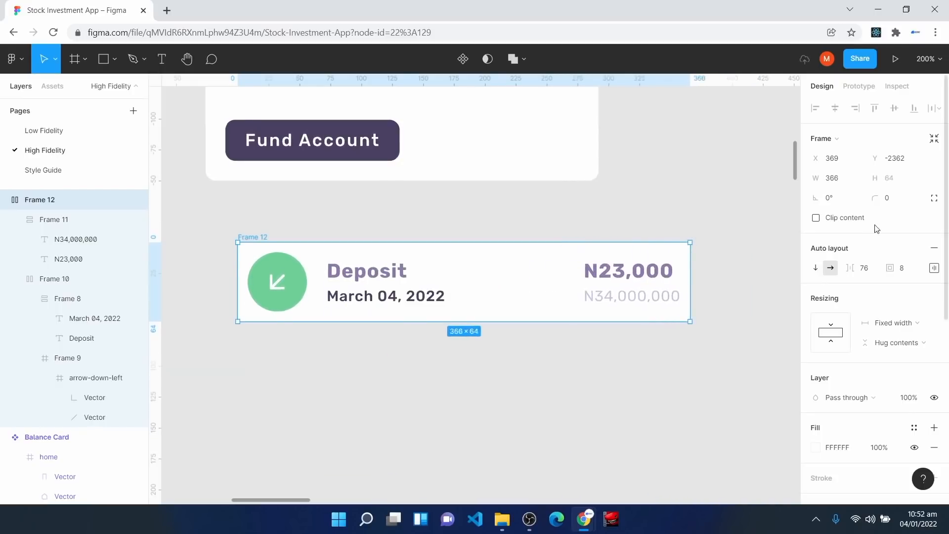
pyautogui.click(889, 205)
pyautogui.write('8')
pyautogui.press('Return')
# Step: Rotate the copied card's arrow icon to 180° so it points up-right
pyautogui.click(311, 444)
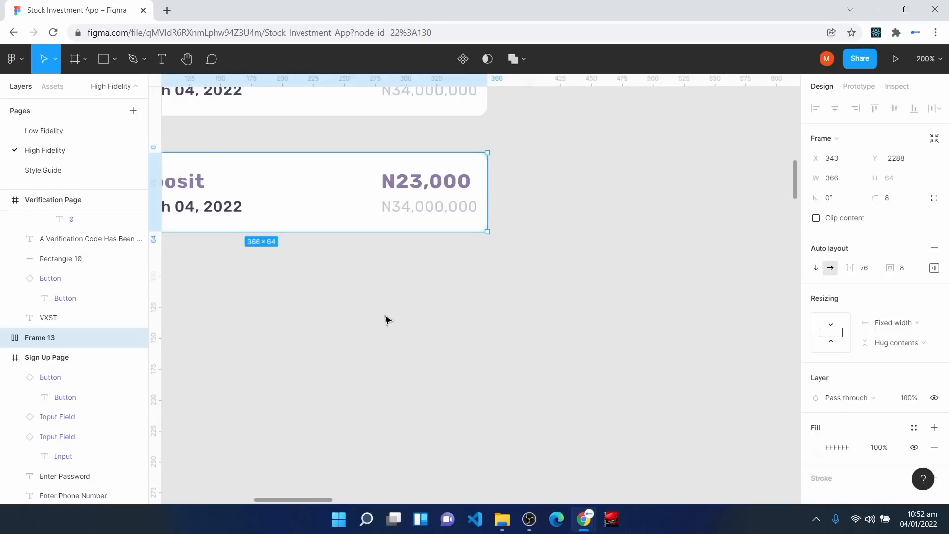
pyautogui.press('space')
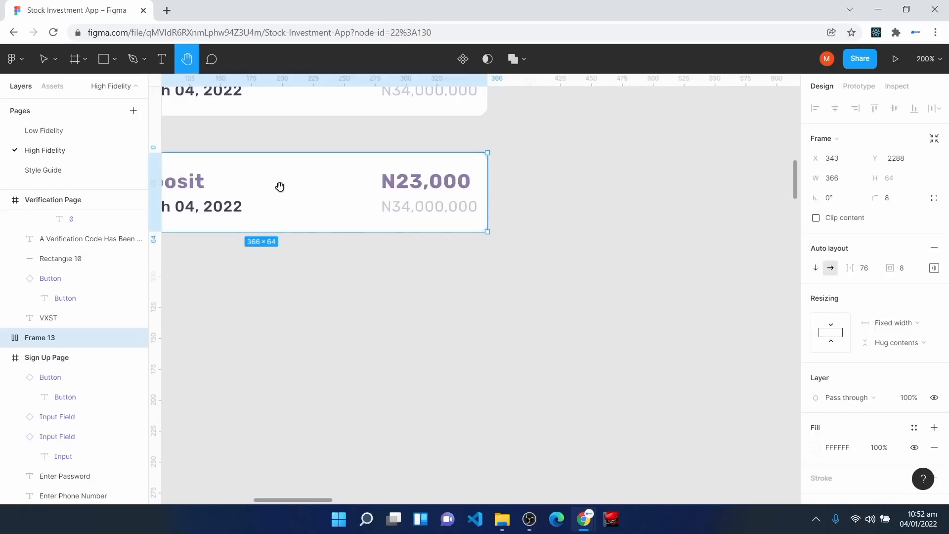
pyautogui.moveTo(280, 188); pyautogui.dragTo(481, 226)
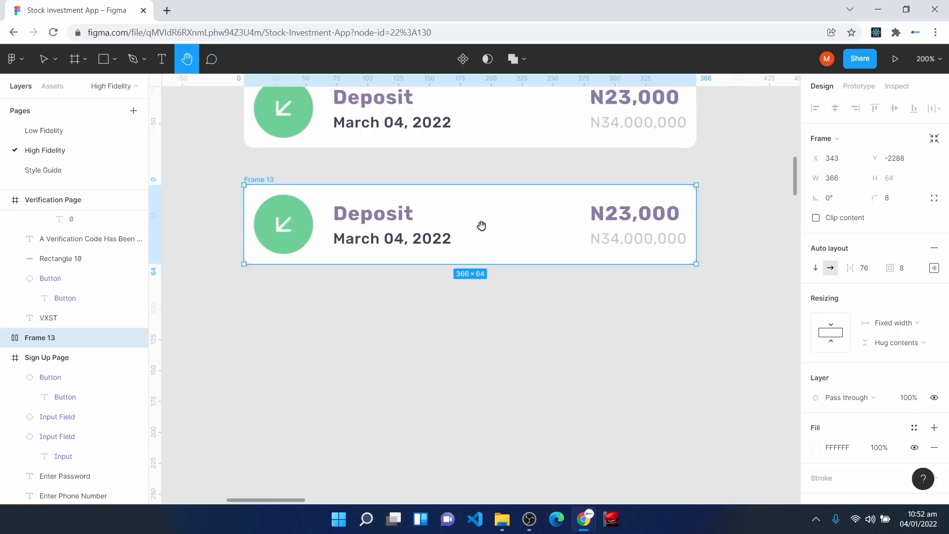
pyautogui.doubleClick(282, 223)
pyautogui.doubleClick(283, 225)
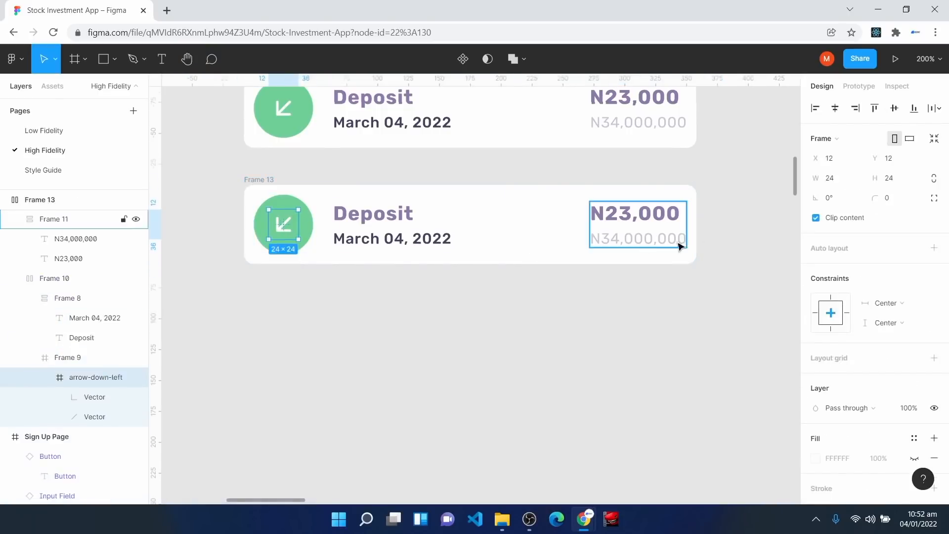
pyautogui.click(846, 199)
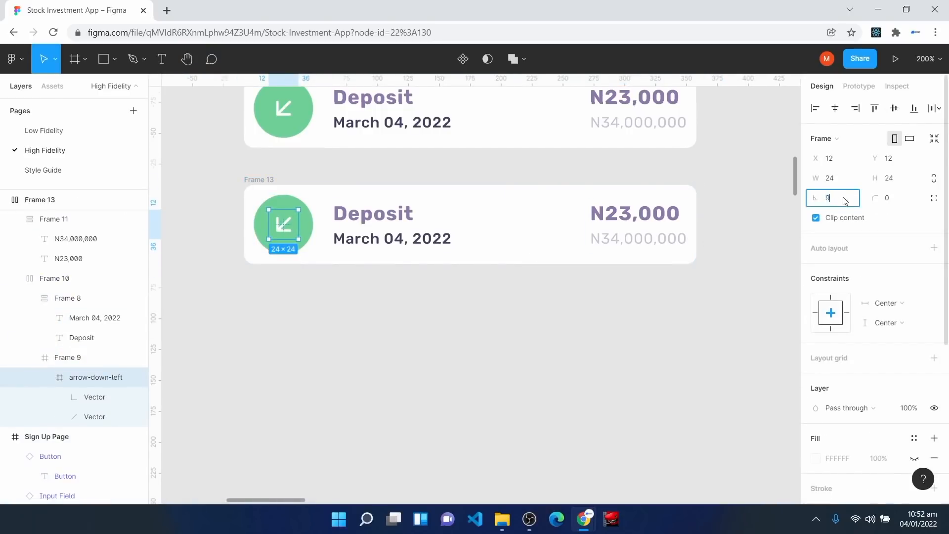
pyautogui.press('Return')
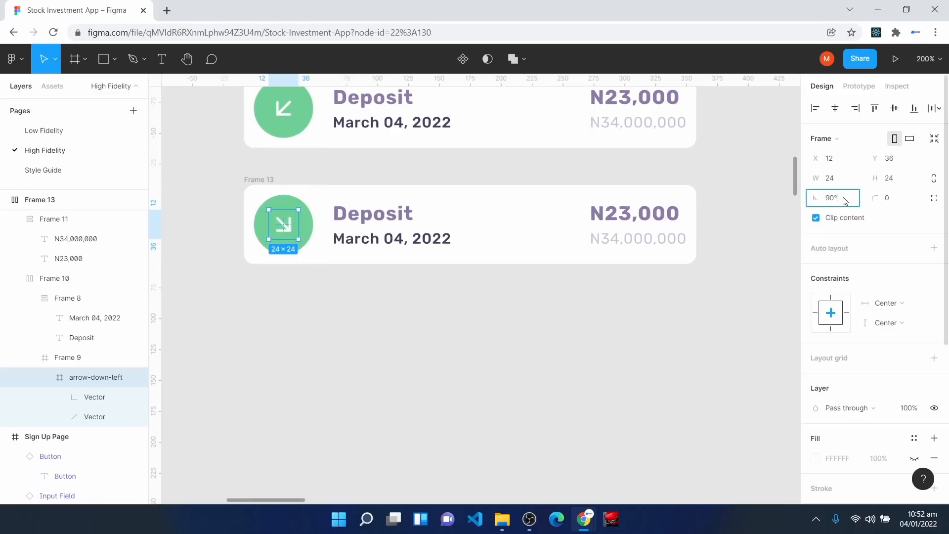
pyautogui.press('Return')
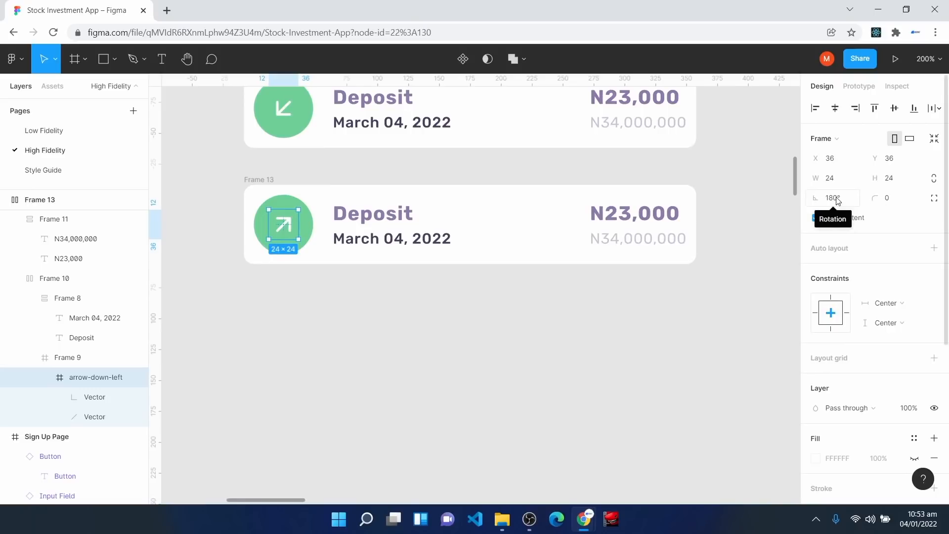
# Step: Change the copy's label to 'Withdrawal' and fill its circle with the red Error Color
pyautogui.doubleClick(380, 215)
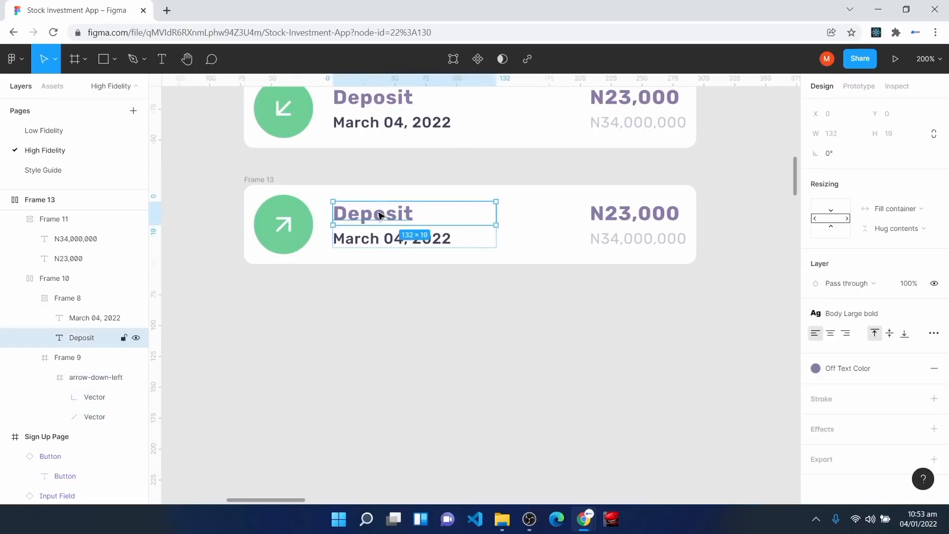
pyautogui.doubleClick(381, 215)
pyautogui.write('Withdrawal')
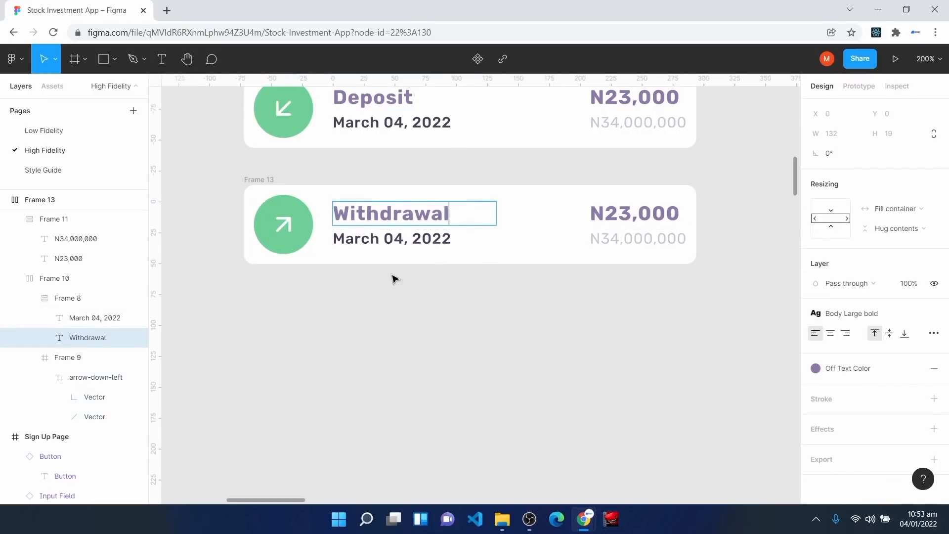
pyautogui.press('Escape')
pyautogui.click(280, 214)
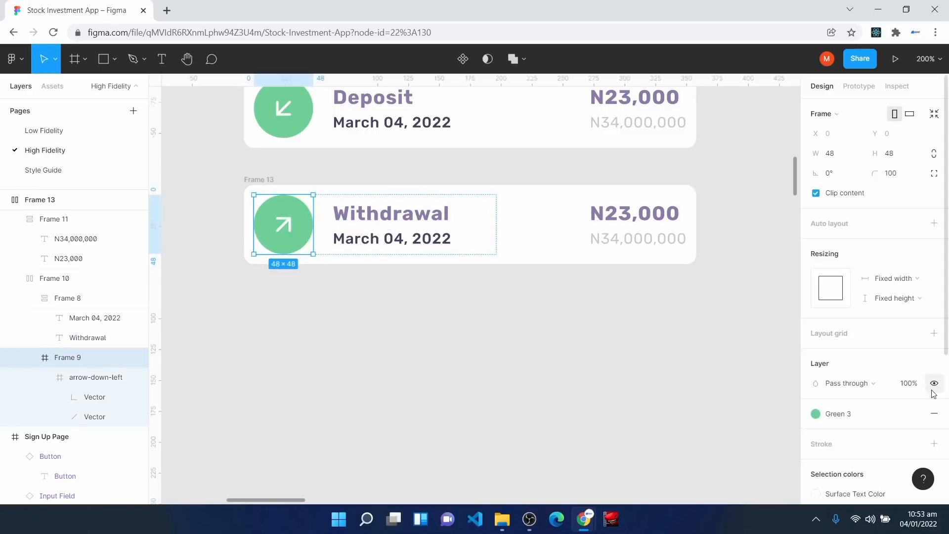
pyautogui.click(864, 420)
pyautogui.click(906, 334)
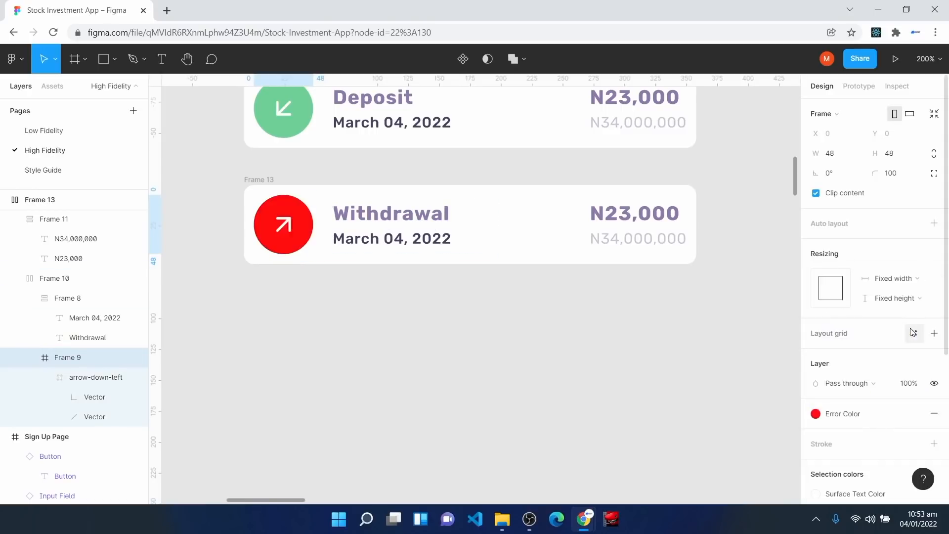
pyautogui.click(515, 399)
pyautogui.scroll(2, 534, 436)
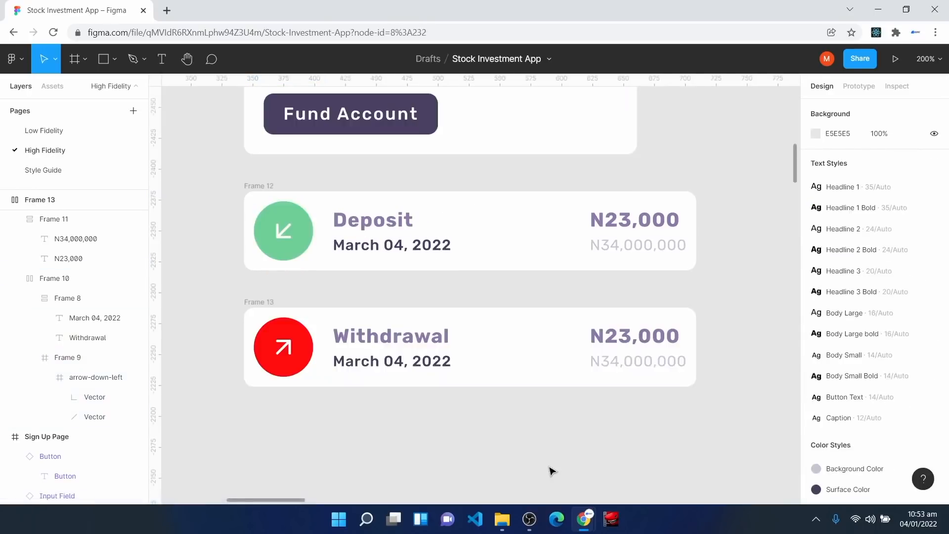
# Step: Rename the Frame 12 layer 'Withdrawal Card' and make it a component
pyautogui.click(256, 187)
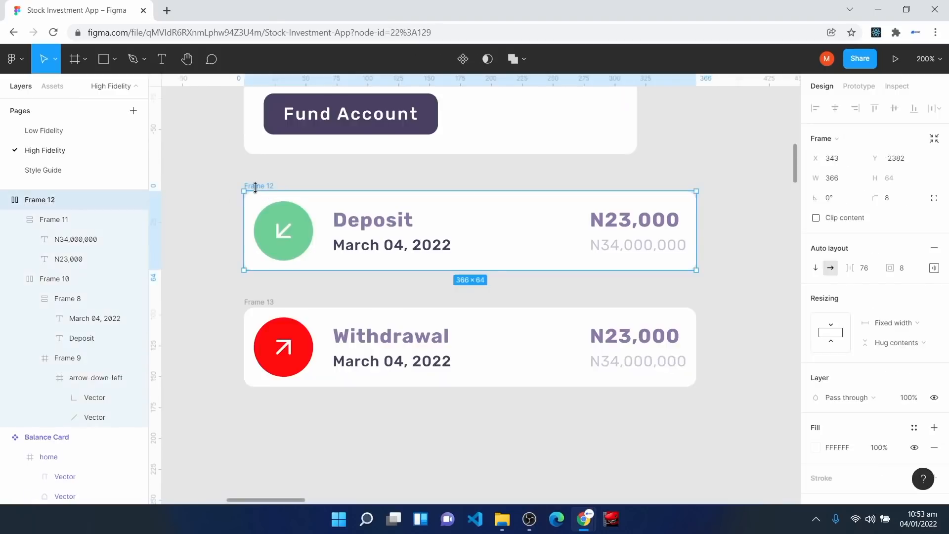
pyautogui.rightClick(57, 199)
pyautogui.click(105, 299)
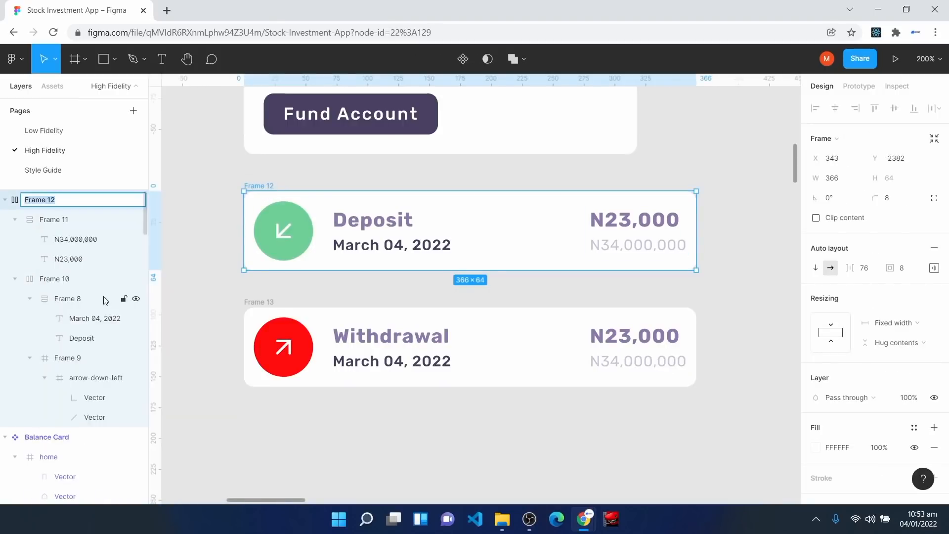
pyautogui.write('Withdrawal Card')
pyautogui.press('Return')
pyautogui.click(463, 59)
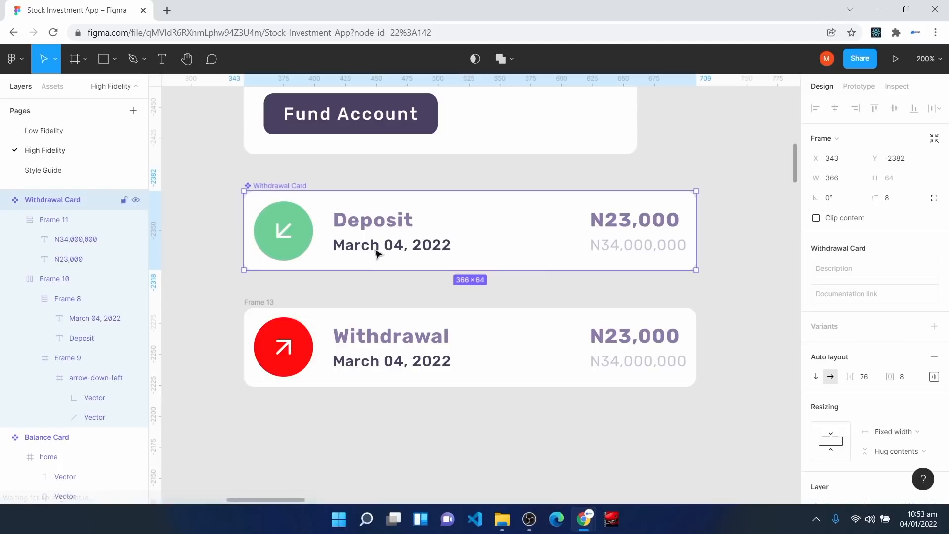
pyautogui.click(267, 313)
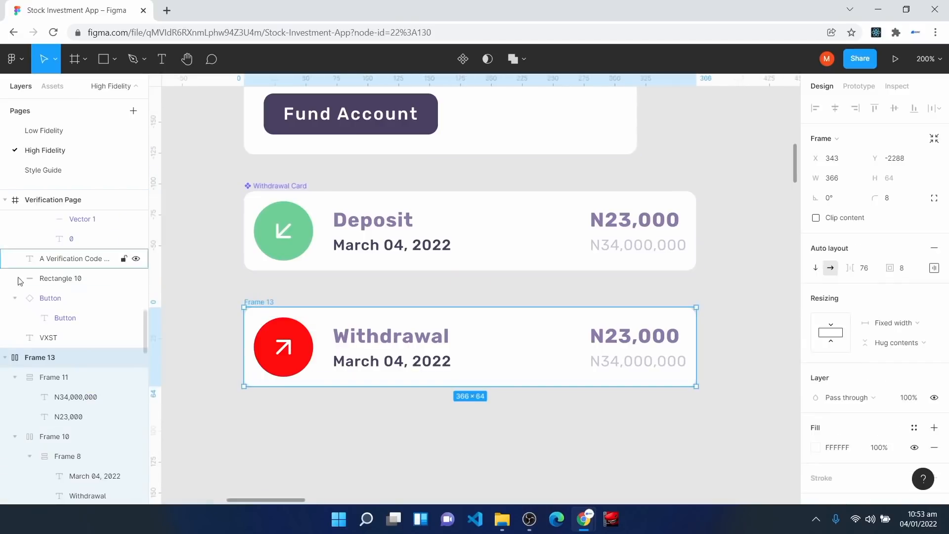
pyautogui.scroll(9, 52, 310)
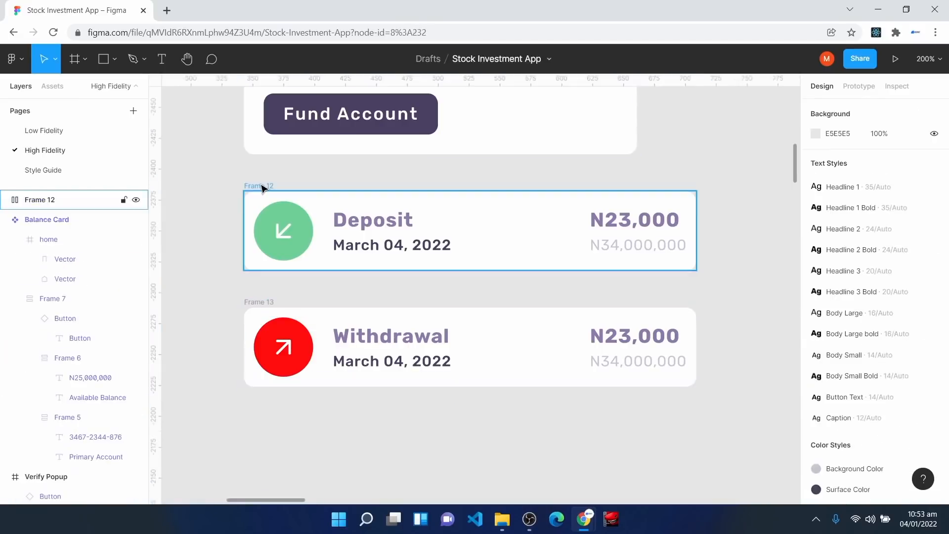
# Step: Rename the Deposit card layer 'Deposit Card' and turn it into a component
pyautogui.click(263, 187)
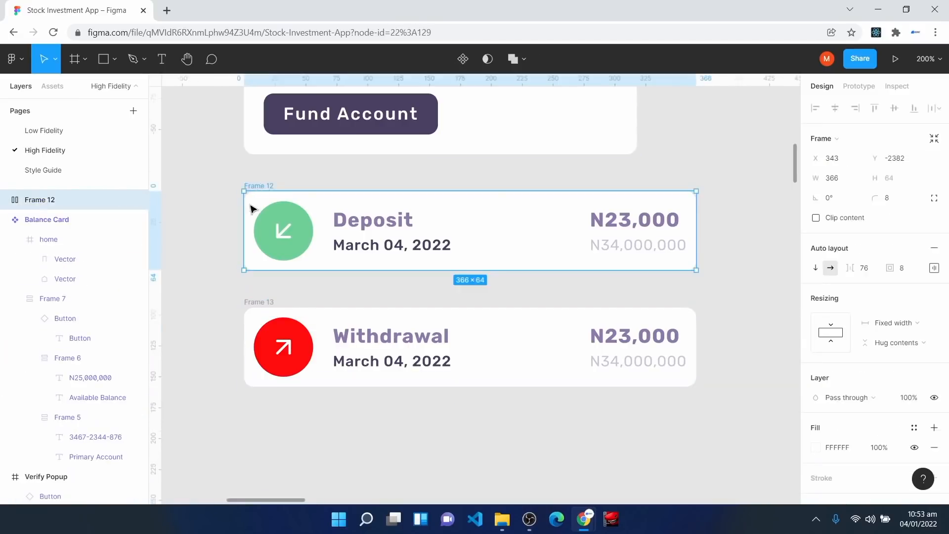
pyautogui.rightClick(25, 199)
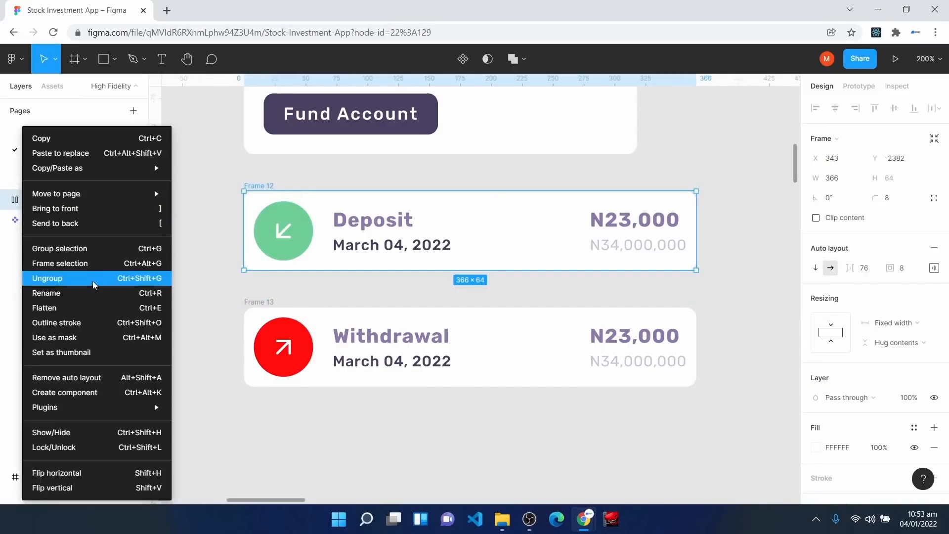
pyautogui.click(92, 294)
pyautogui.write('Depos')
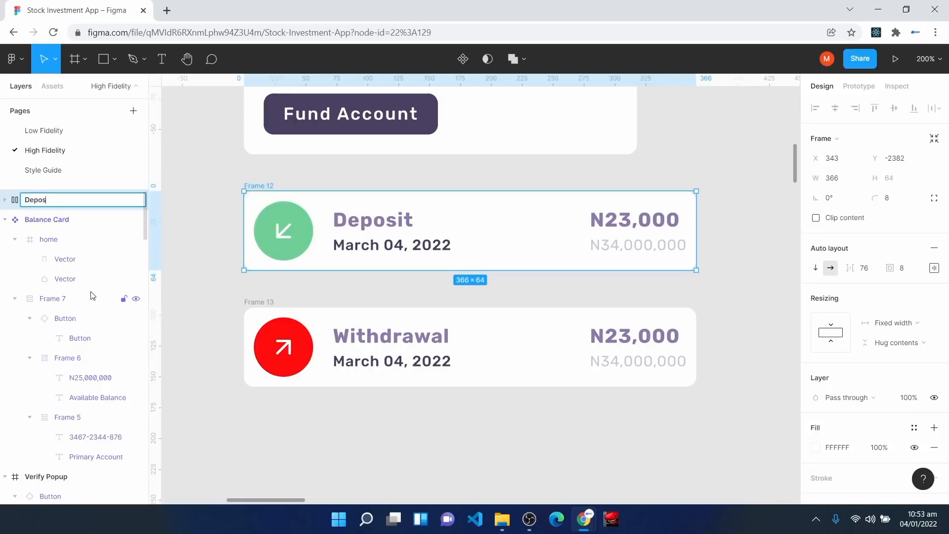
pyautogui.write('it Card')
pyautogui.press('Return')
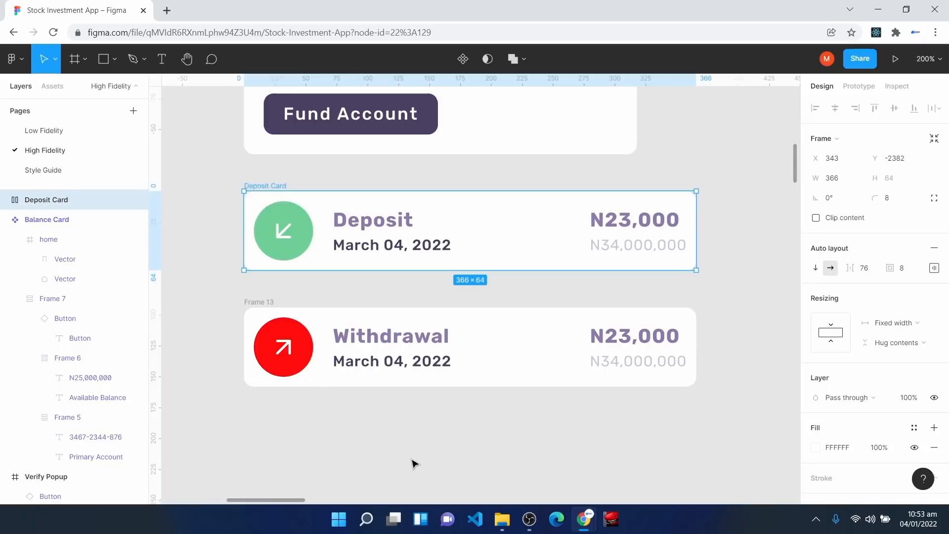
pyautogui.click(464, 59)
# Step: Rename the Frame 13 layer 'Withdrawal Card' and turn it into a component
pyautogui.click(264, 305)
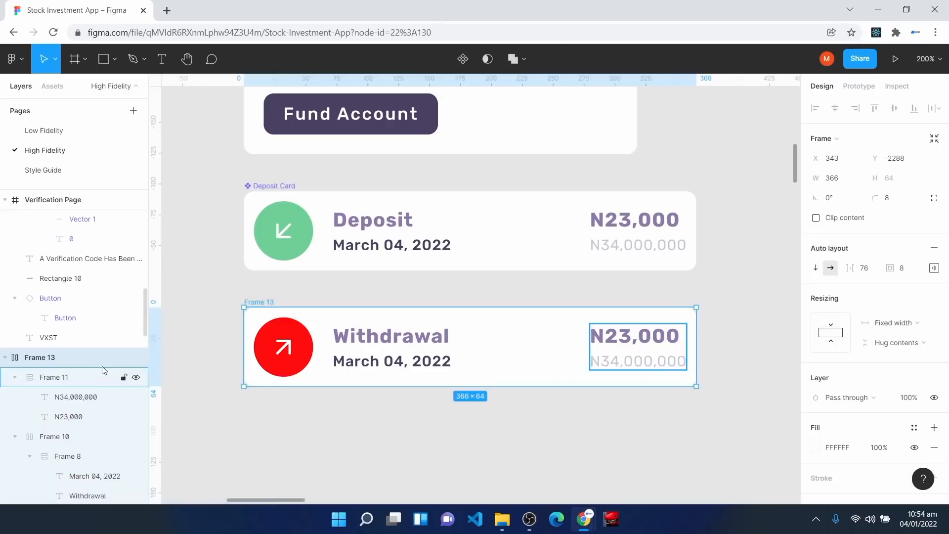
pyautogui.rightClick(53, 359)
pyautogui.click(90, 293)
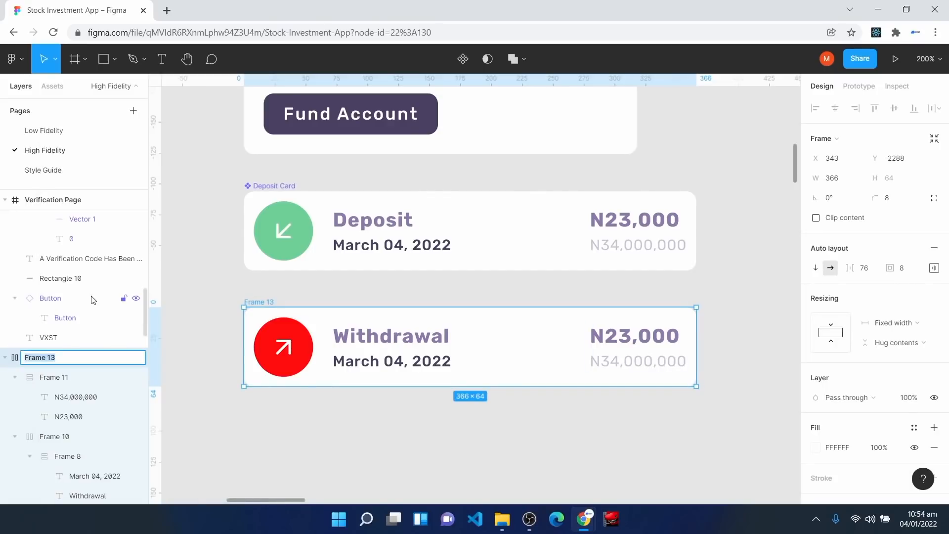
pyautogui.write('W')
pyautogui.write('ithdrawal Card')
pyautogui.press('Return')
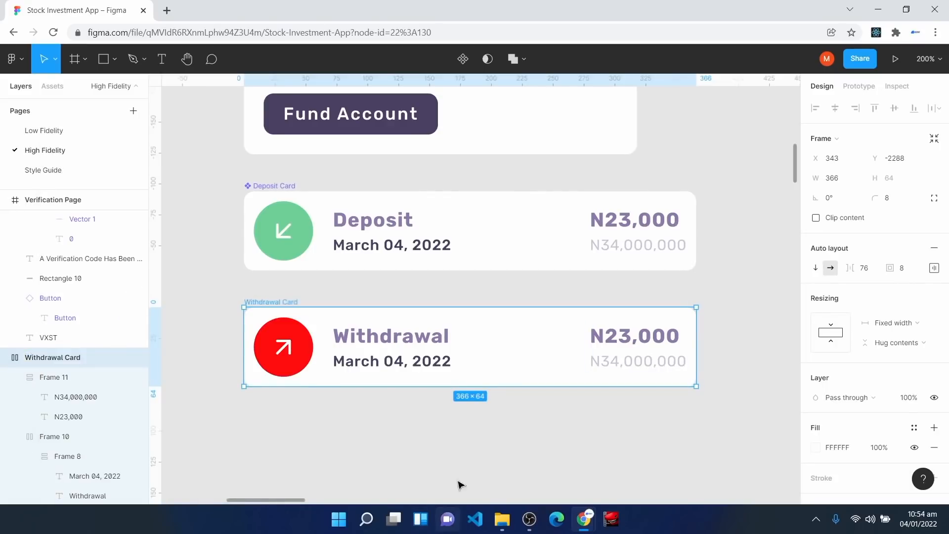
pyautogui.click(463, 60)
pyautogui.click(378, 426)
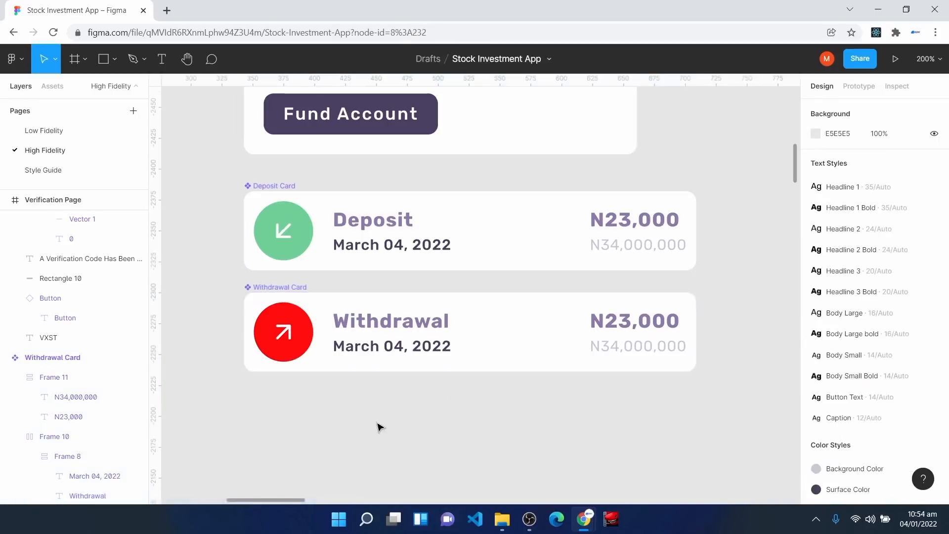
pyautogui.scroll(2, 386, 423)
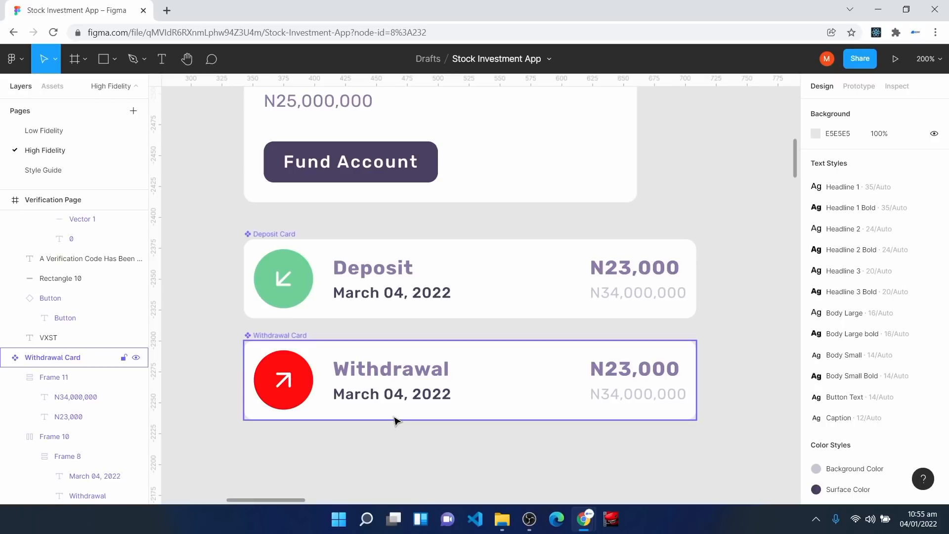
pyautogui.scroll(-6, 460, 394)
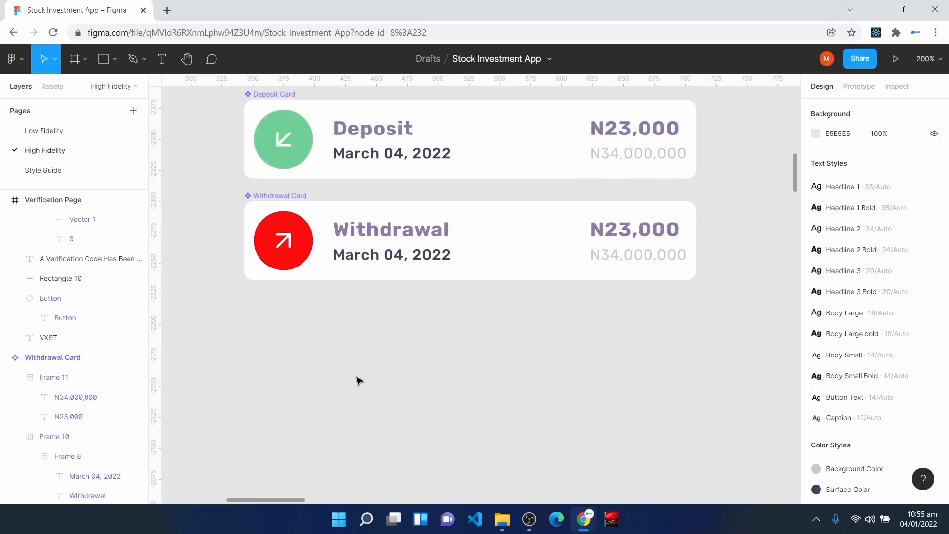
# Step: Add the heading text 'Invite Your Friends' below the cards
pyautogui.press('t')
pyautogui.click(269, 357)
pyautogui.write('Invite Yout F')
pyautogui.press('BackSpace')
pyautogui.press('BackSpace')
pyautogui.press('BackSpace')
pyautogui.write('r Fire')
pyautogui.press('BackSpace')
pyautogui.press('BackSpace')
pyautogui.press('BackSpace')
pyautogui.write('riends')
pyautogui.press('Escape')
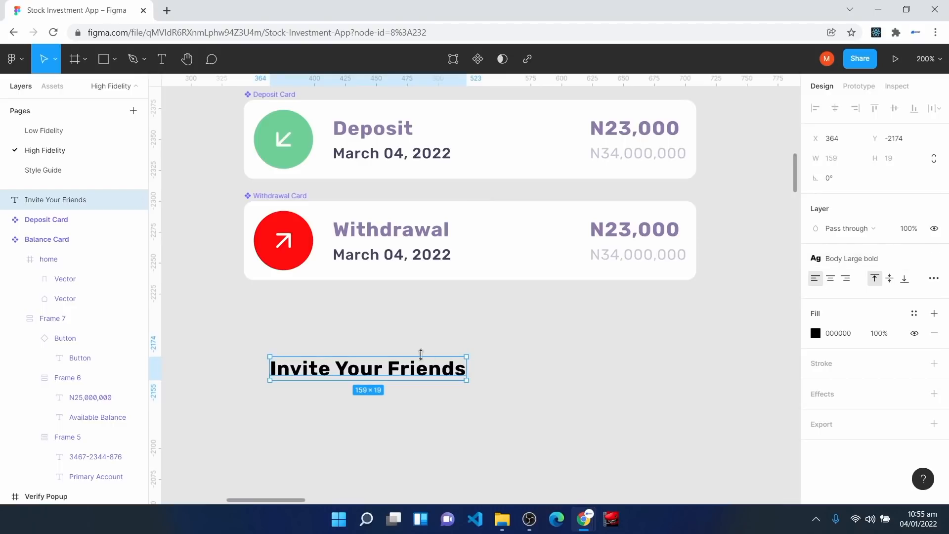
pyautogui.moveTo(360, 371); pyautogui.dragTo(338, 360)
pyautogui.click(317, 410)
# Step: Add the Spark Code subtitle under the heading in Caption style
pyautogui.click(163, 60)
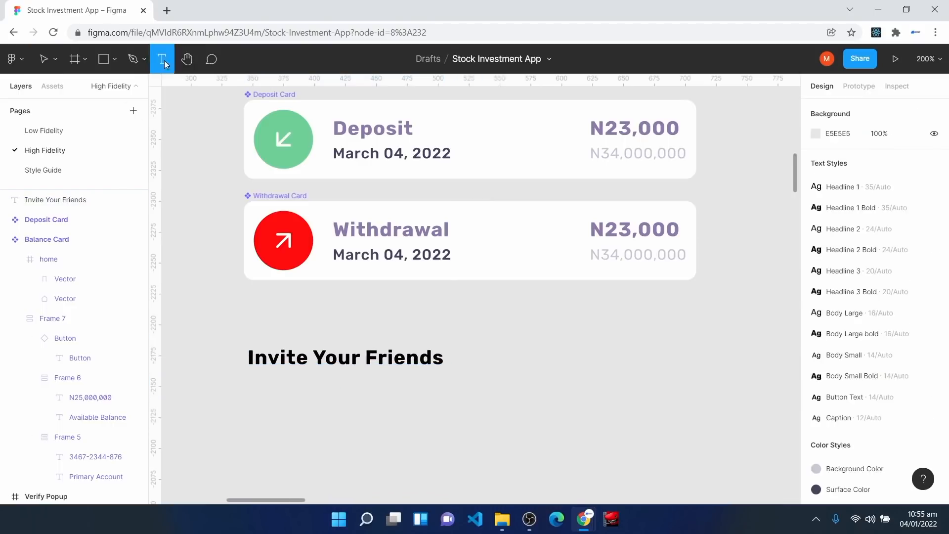
pyautogui.click(263, 392)
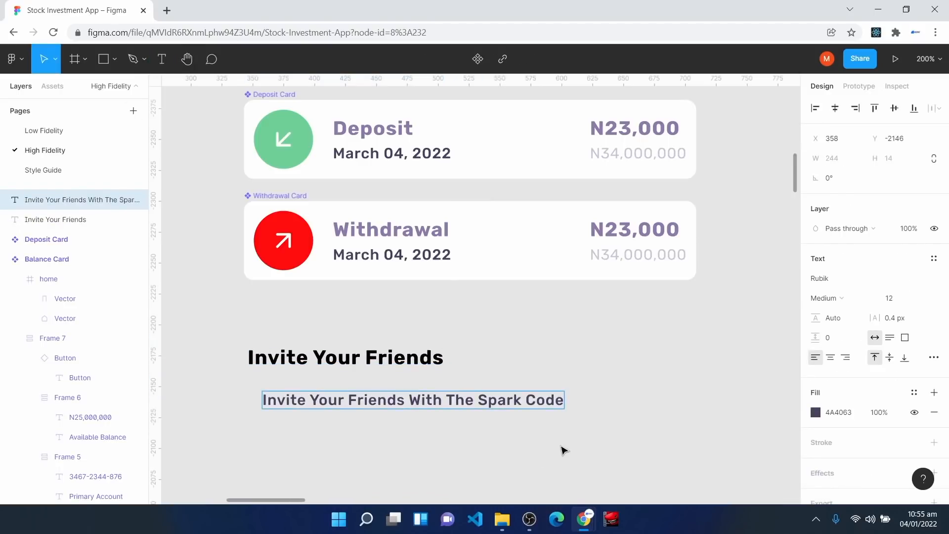
pyautogui.press('Escape')
pyautogui.moveTo(475, 403); pyautogui.dragTo(460, 398)
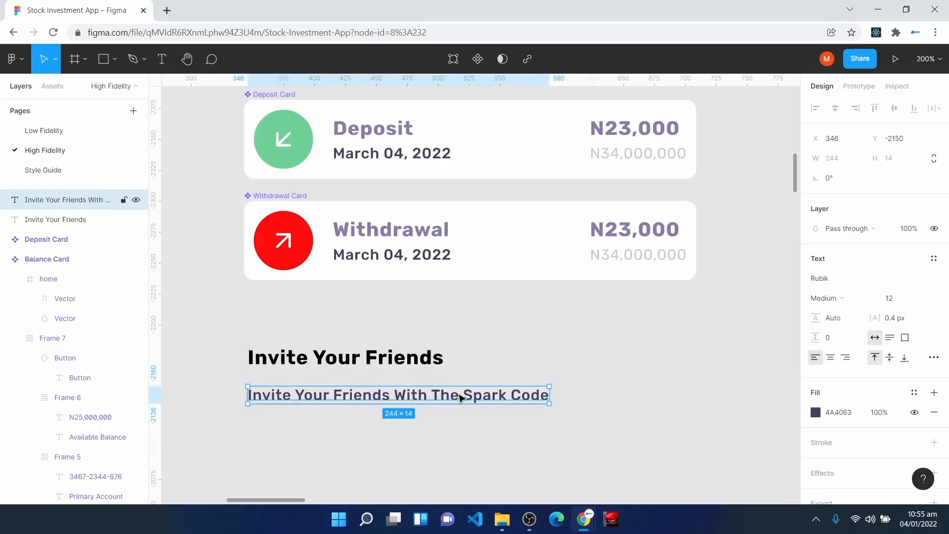
pyautogui.click(934, 259)
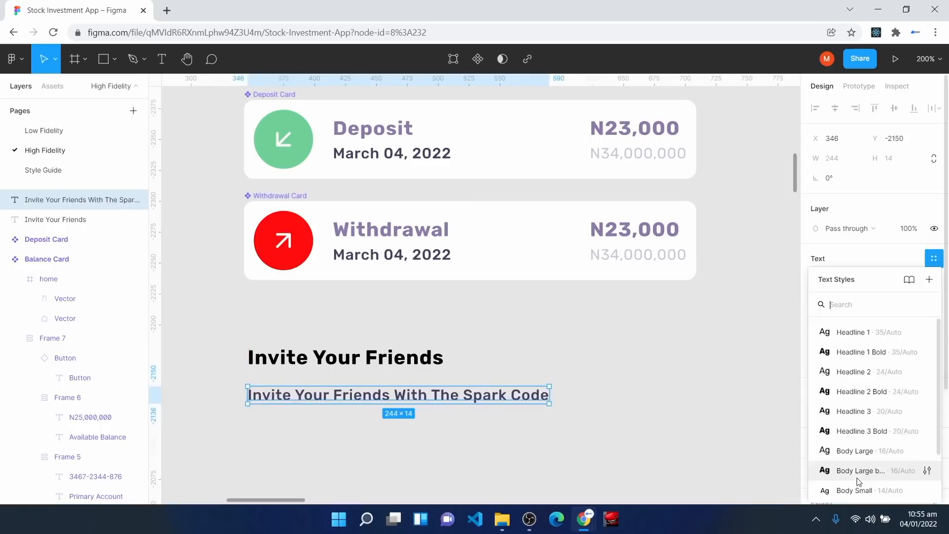
pyautogui.scroll(-2, 861, 445)
pyautogui.click(860, 490)
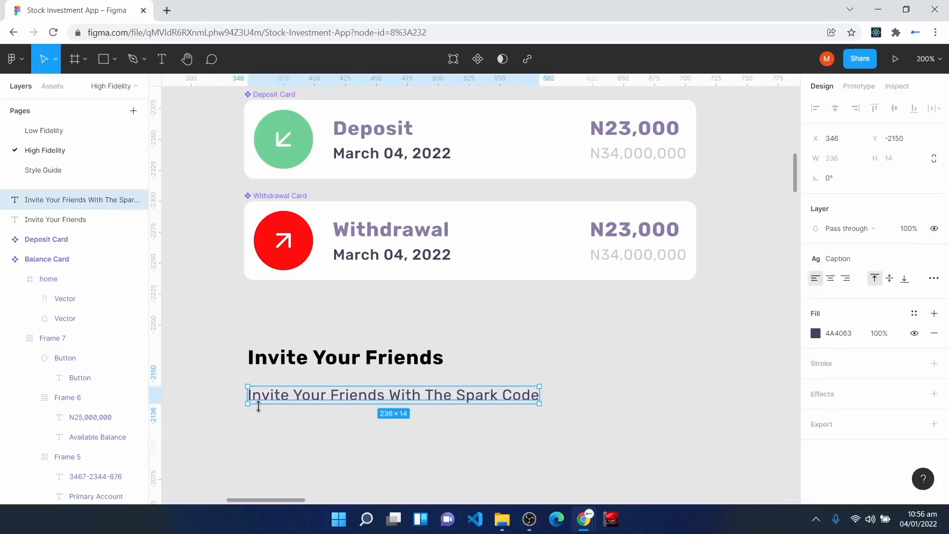
pyautogui.hotkey('shift', 'Up')
# Step: Stack the heading and subtitle in an auto-layout frame with spacing 8
pyautogui.moveTo(232, 327); pyautogui.dragTo(596, 460)
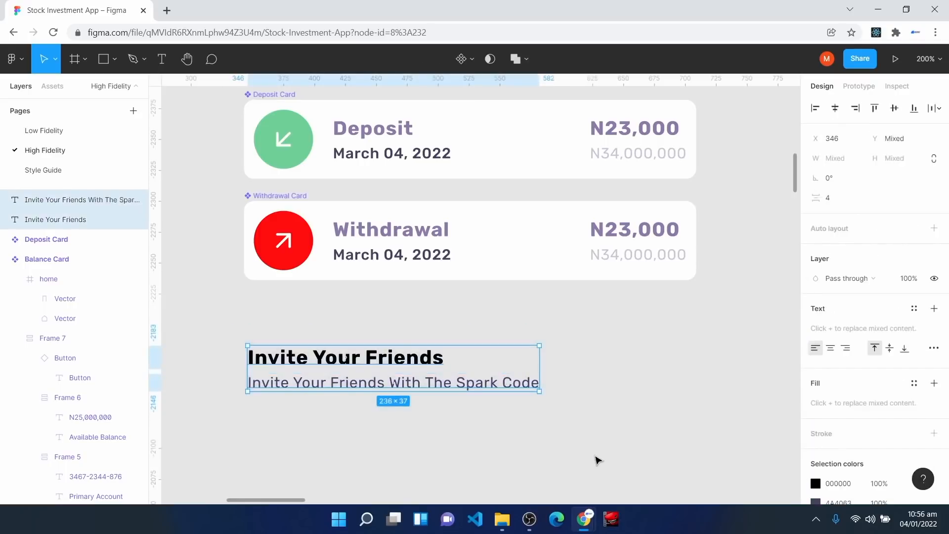
pyautogui.hotkey('shift', 'a')
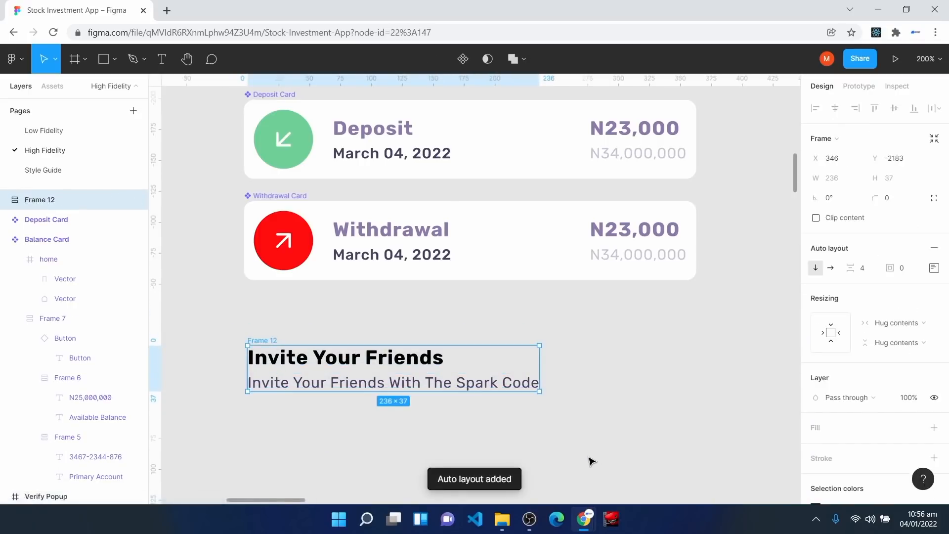
pyautogui.click(873, 275)
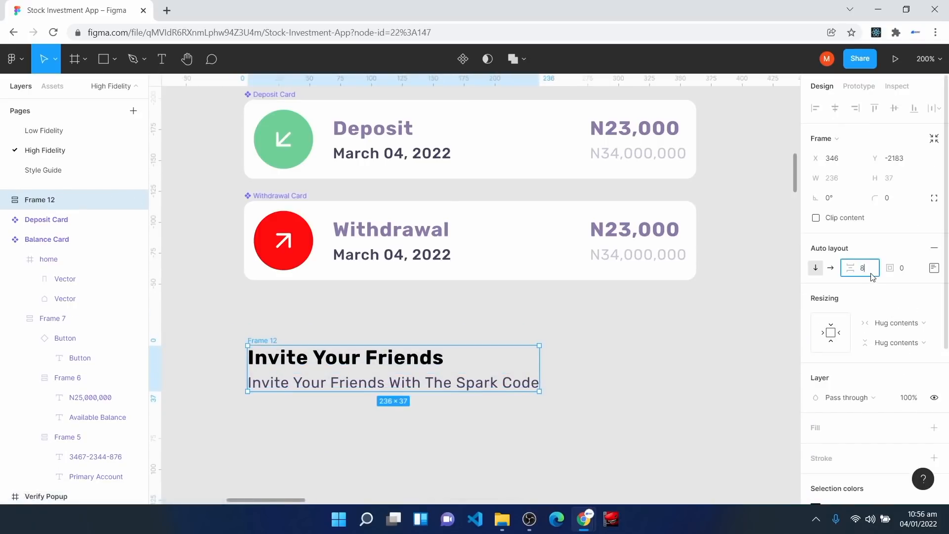
pyautogui.press('Return')
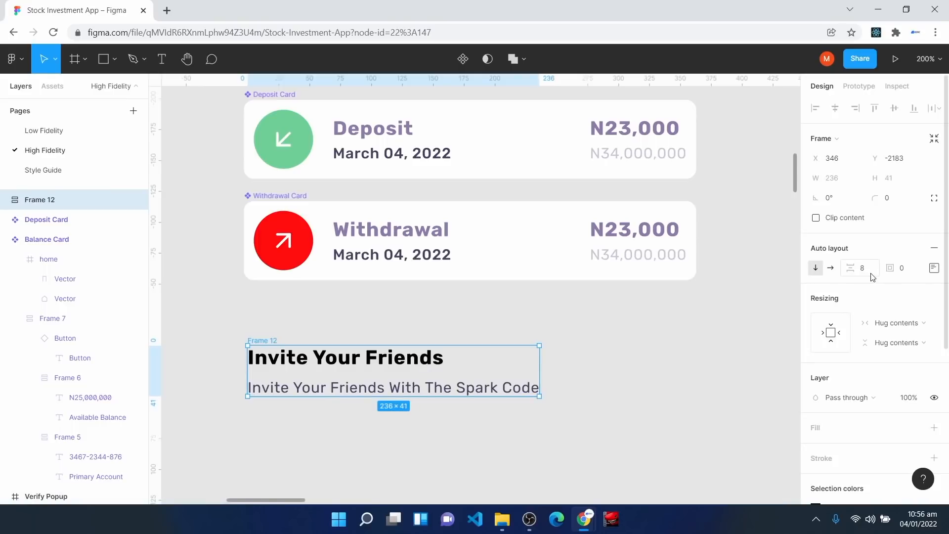
# Step: Make the heading and subtitle fill the frame's width, then move the group up-left
pyautogui.doubleClick(309, 365)
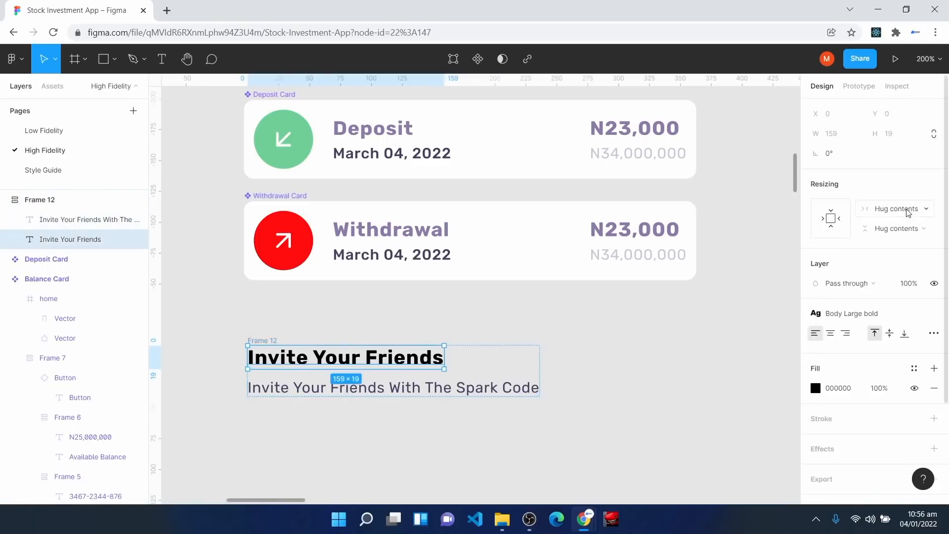
pyautogui.click(909, 213)
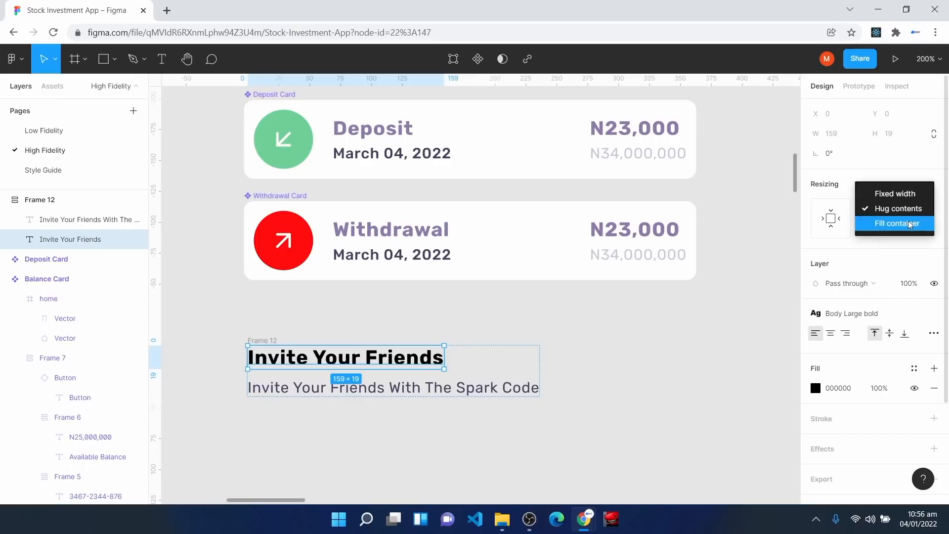
pyautogui.click(890, 223)
pyautogui.click(489, 387)
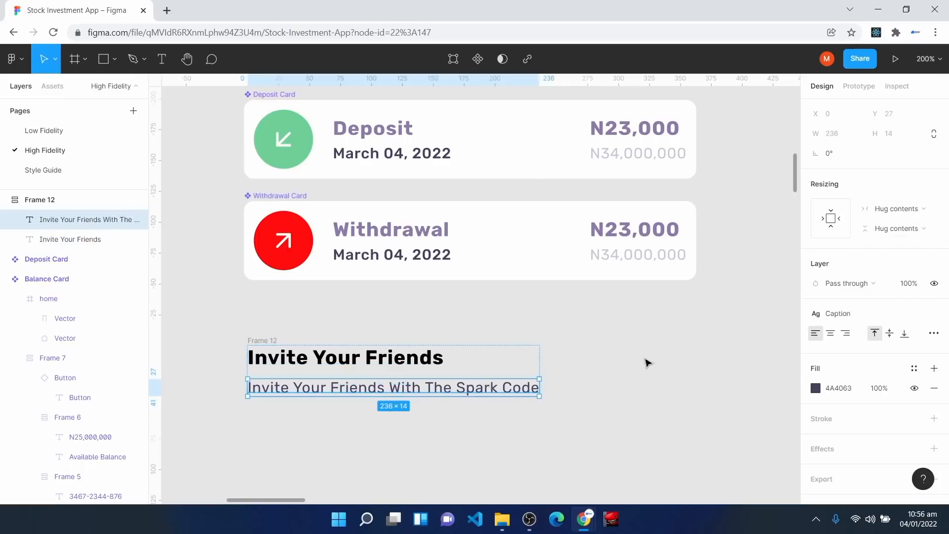
pyautogui.click(908, 209)
pyautogui.click(903, 228)
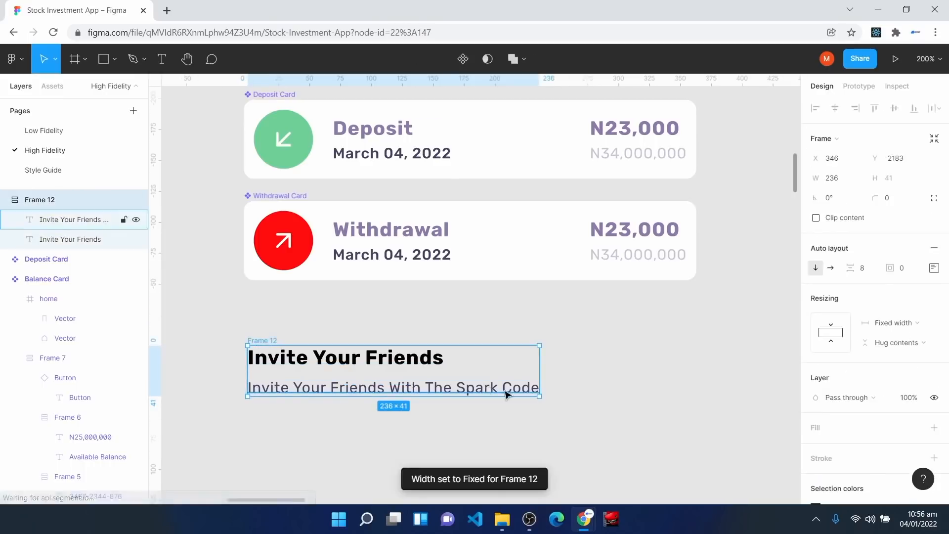
pyautogui.moveTo(515, 358); pyautogui.dragTo(488, 349)
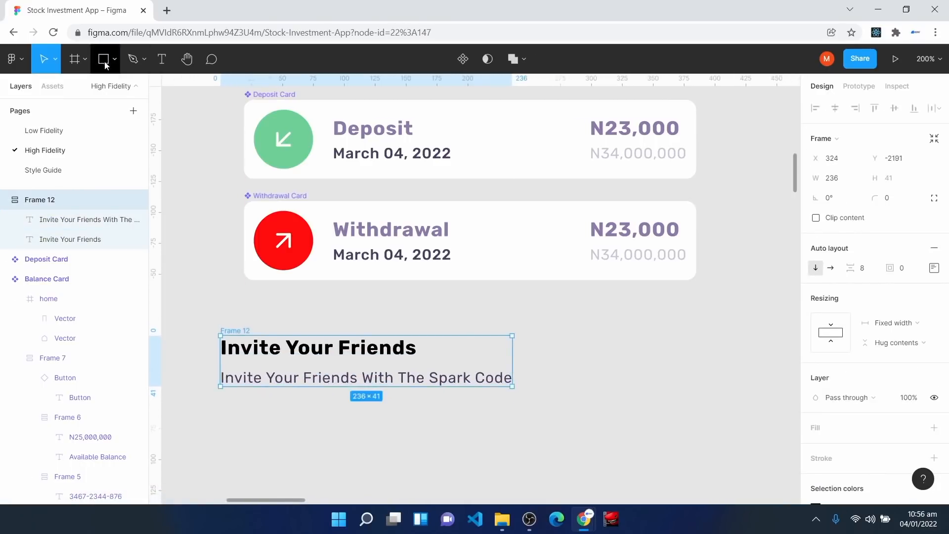
# Step: Draw a 48 × 48 frame beside the invite text and round it into a circle with radius 100
pyautogui.press('f')
pyautogui.moveTo(594, 351)
pyautogui.mouseDown()
pyautogui.moveTo(639, 407)
pyautogui.moveTo(673, 423)
pyautogui.mouseUp()
pyautogui.click(833, 186)
pyautogui.write('48')
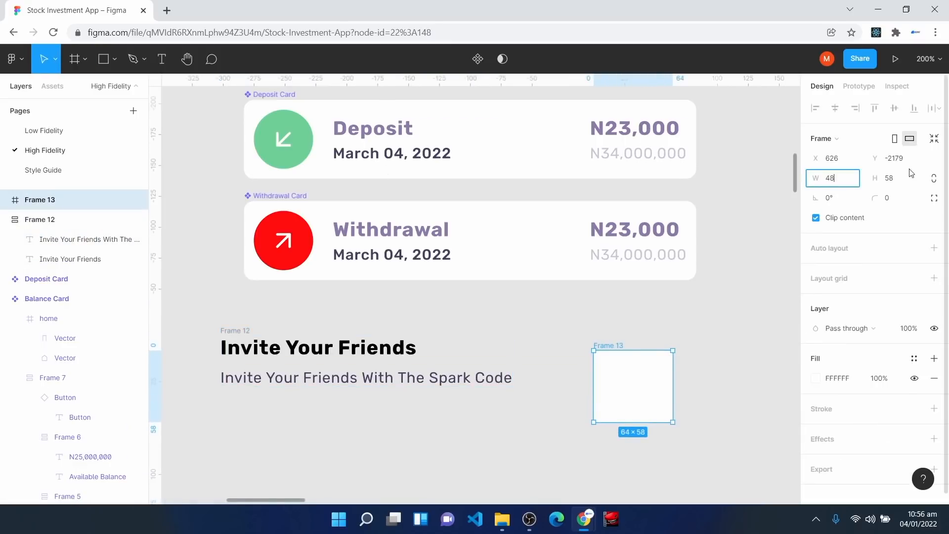
pyautogui.click(907, 179)
pyautogui.write('48')
pyautogui.click(717, 367)
pyautogui.click(622, 379)
pyautogui.click(906, 203)
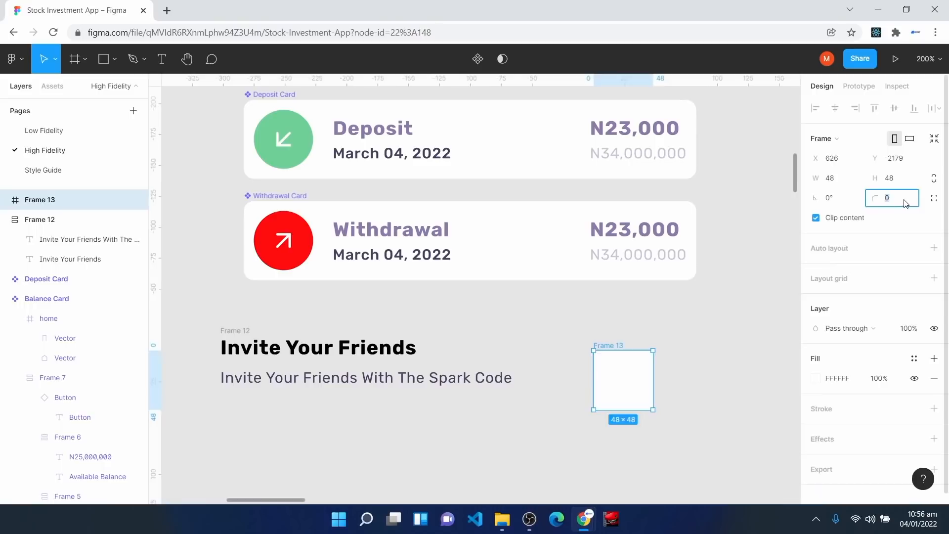
pyautogui.press('Return')
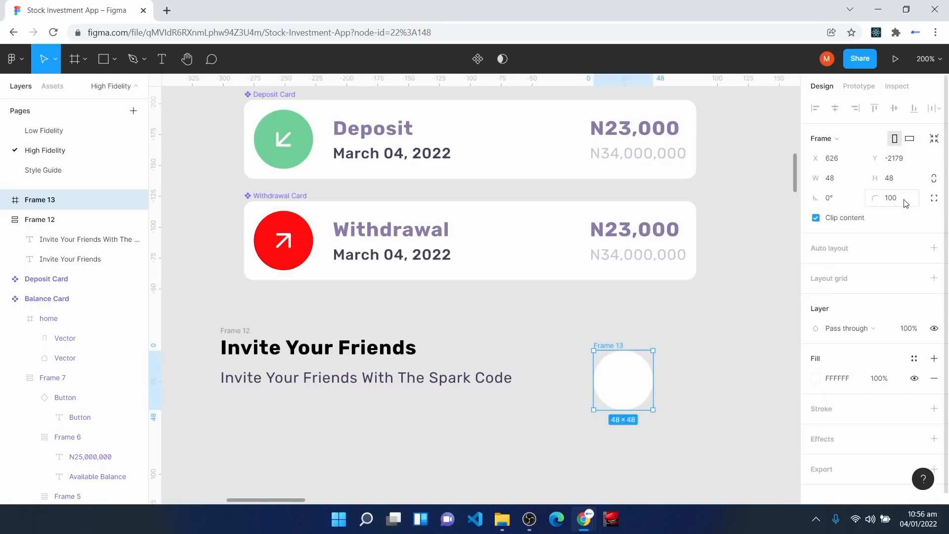
# Step: Fill the circle frame with the Surface Color style
pyautogui.click(914, 359)
pyautogui.click(863, 378)
pyautogui.moveTo(641, 377); pyautogui.dragTo(613, 363)
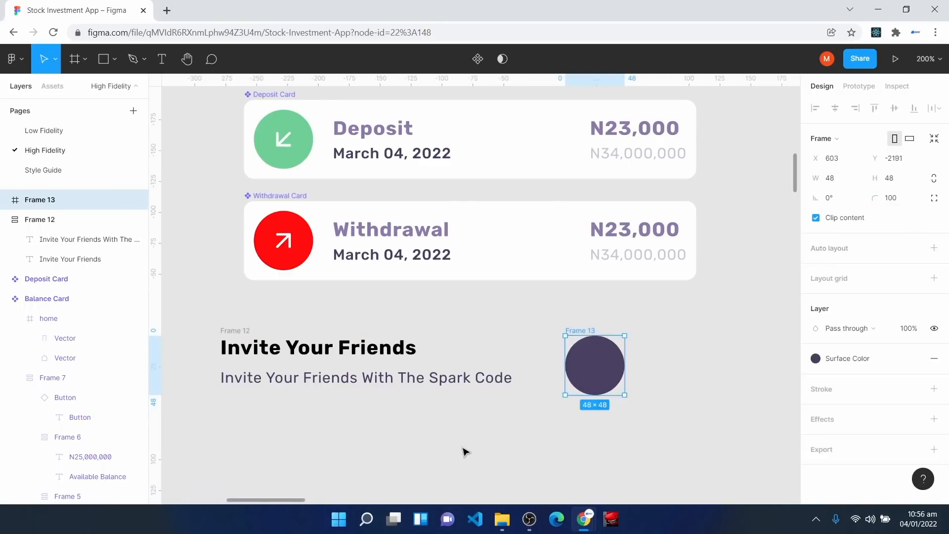
pyautogui.click(469, 441)
# Step: Insert the Feather award icon and place it inside the purple circle
pyautogui.scroll(-2, 462, 405)
pyautogui.rightClick(456, 377)
pyautogui.moveTo(478, 449)
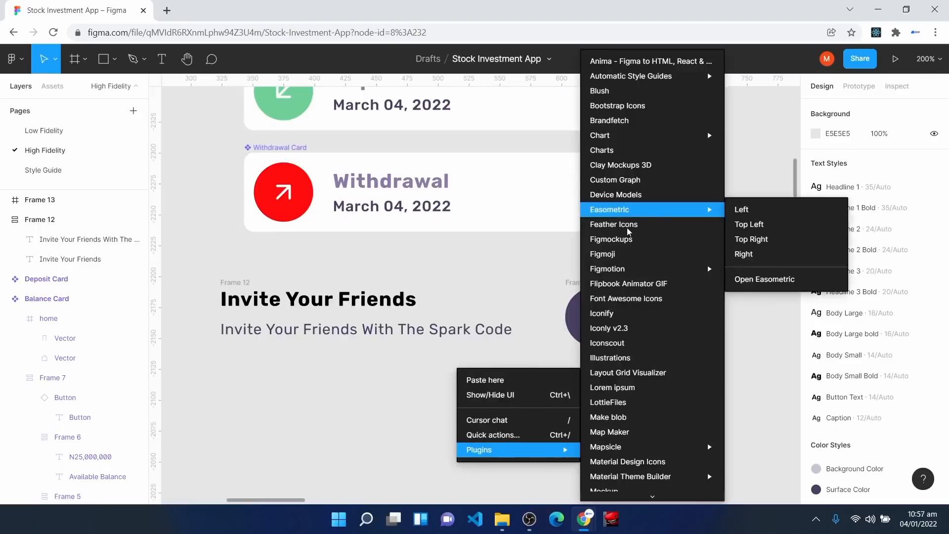
pyautogui.click(627, 223)
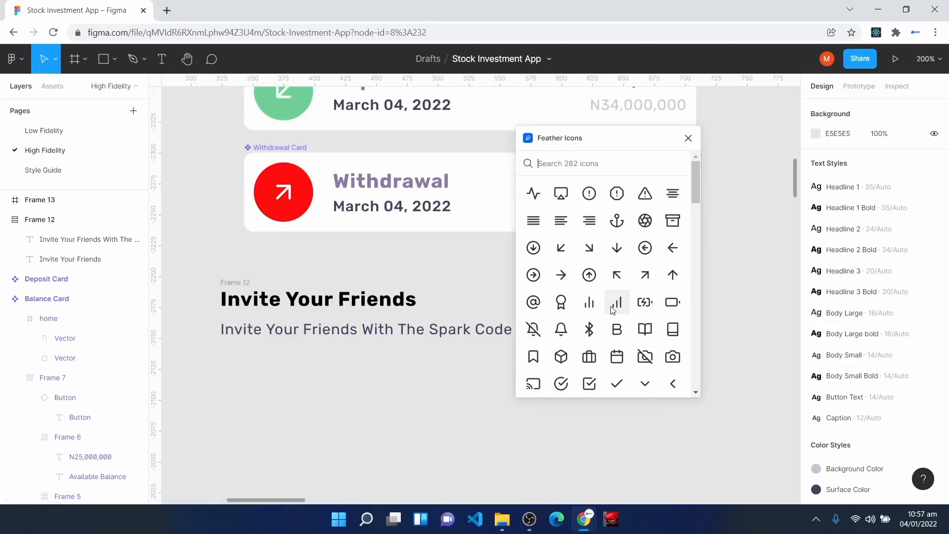
pyautogui.scroll(-3, 609, 312)
pyautogui.scroll(3, 565, 309)
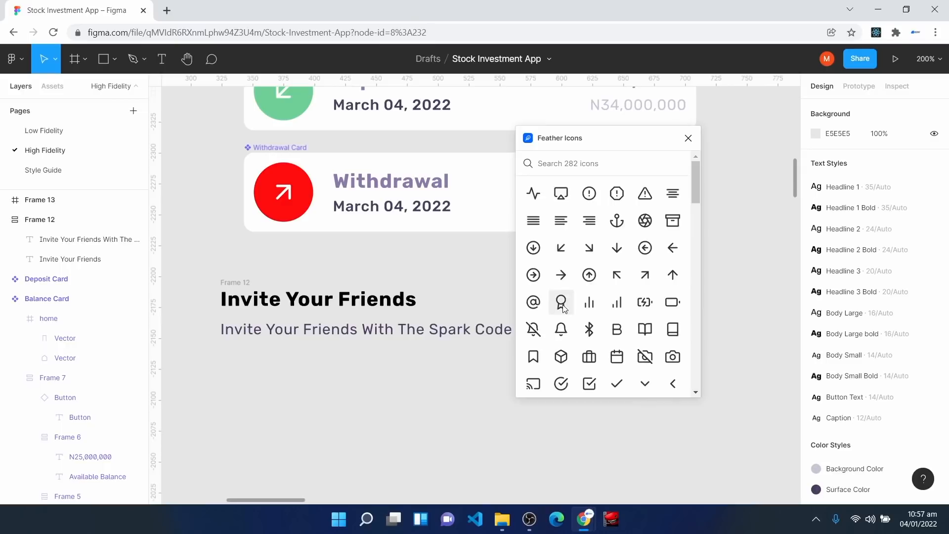
pyautogui.click(562, 304)
pyautogui.click(689, 138)
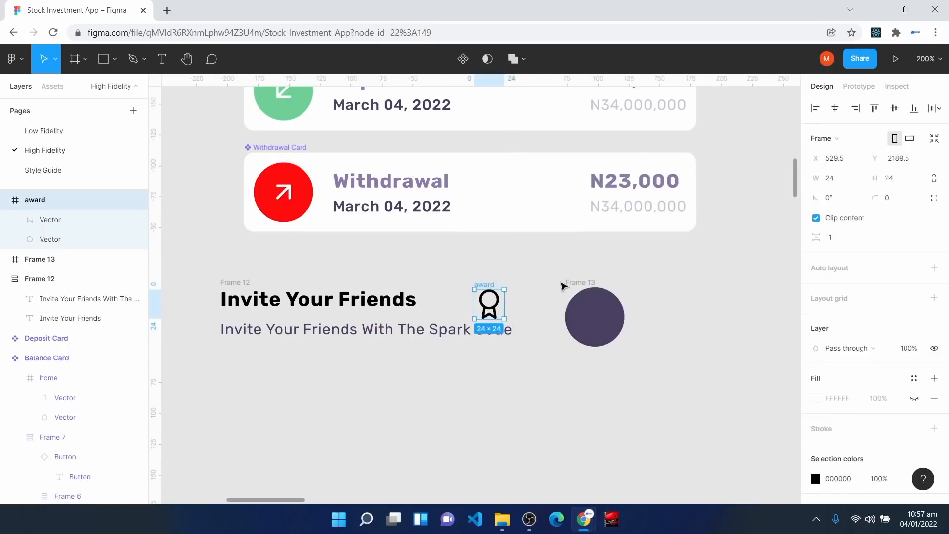
pyautogui.moveTo(479, 303); pyautogui.dragTo(588, 324)
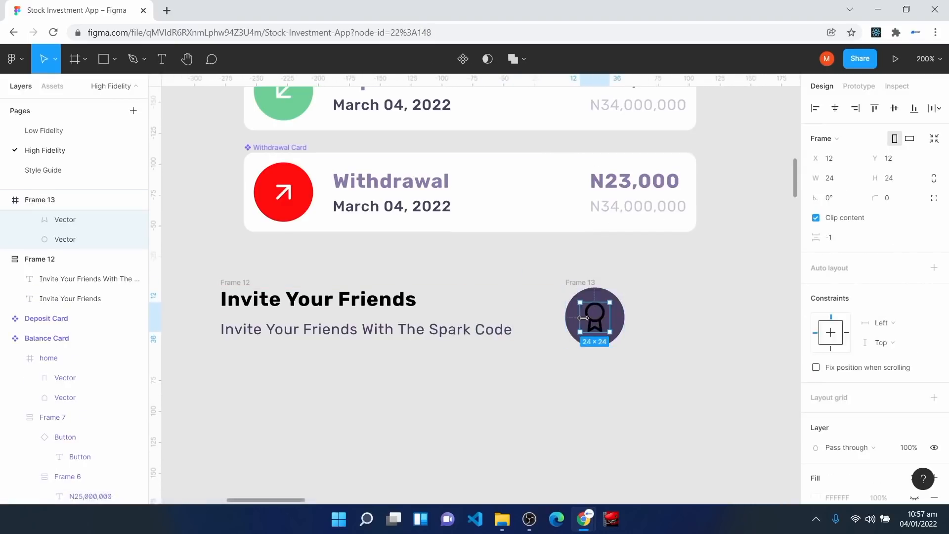
# Step: Constrain the award icon to stay centred horizontally and vertically in the circle
pyautogui.click(905, 330)
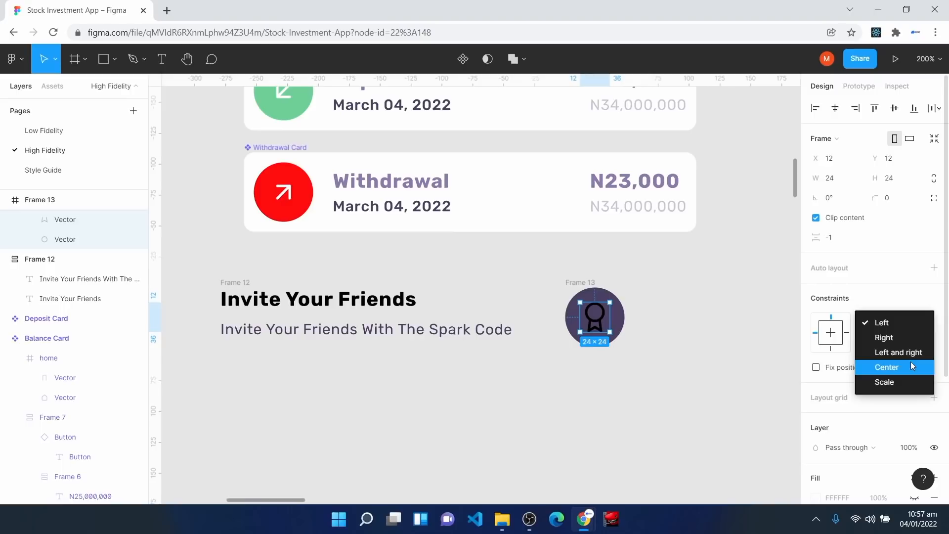
pyautogui.click(911, 363)
pyautogui.click(896, 344)
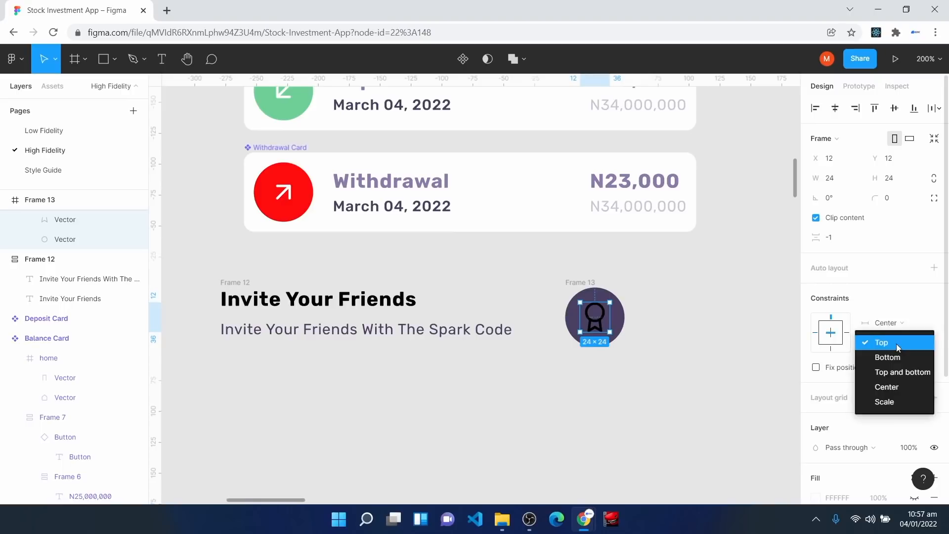
pyautogui.click(901, 386)
# Step: Apply the Background Color style to the award icon's vector stroke, then select the text and icon together
pyautogui.click(577, 287)
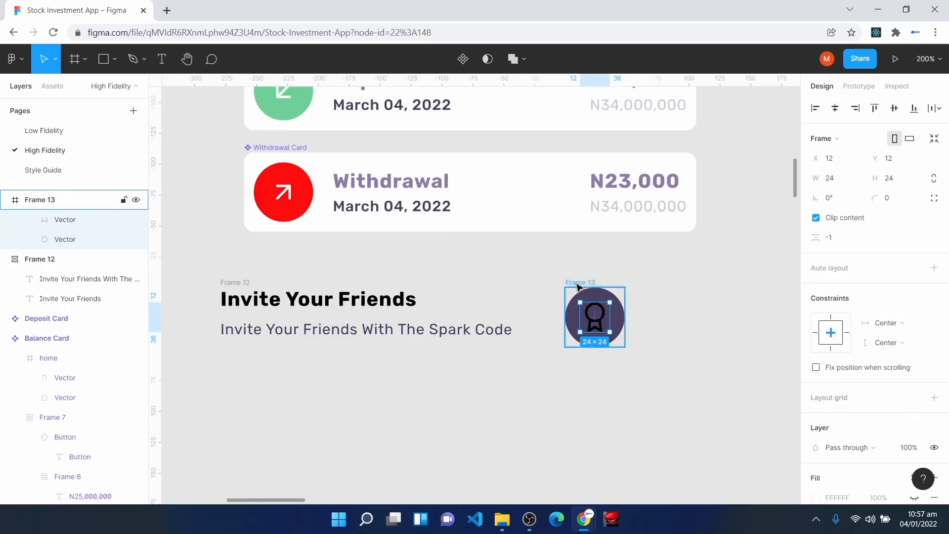
pyautogui.click(595, 319)
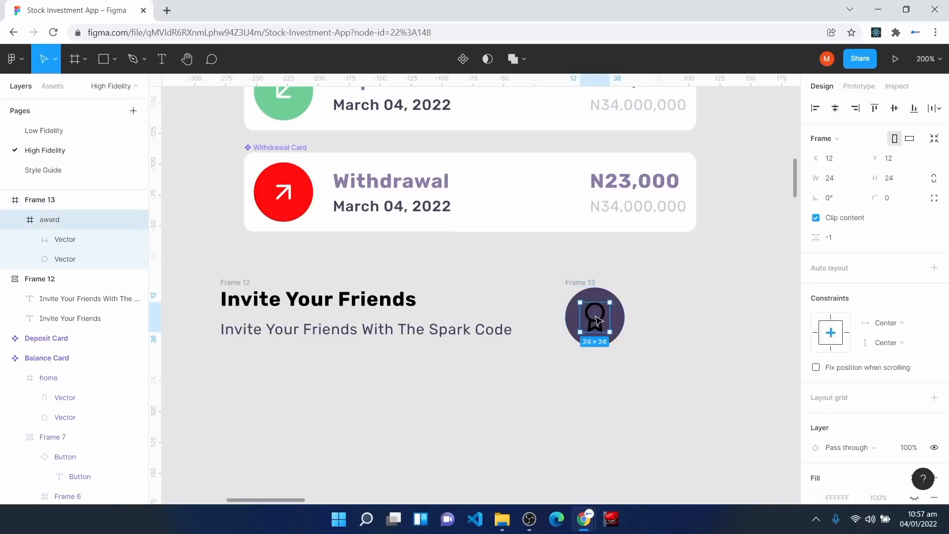
pyautogui.press('Return')
pyautogui.scroll(-4, 869, 252)
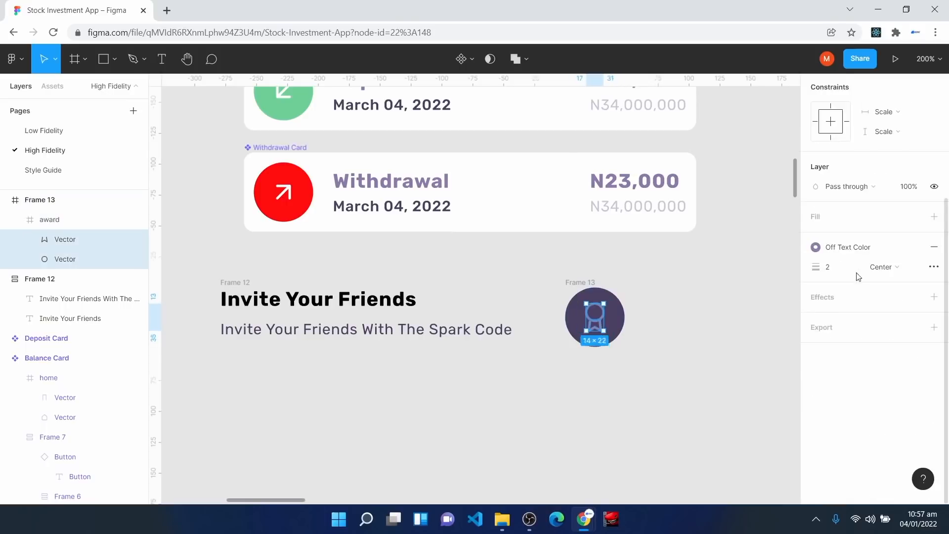
pyautogui.click(867, 249)
pyautogui.click(827, 322)
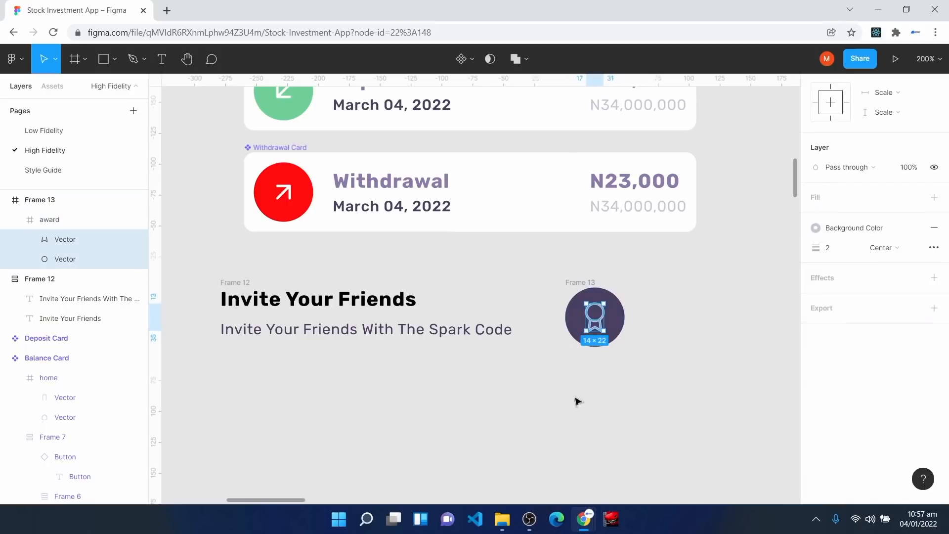
pyautogui.click(539, 391)
pyautogui.moveTo(201, 257); pyautogui.dragTo(655, 386)
# Step: Wrap the invite text and award icon in a centre-aligned auto-layout frame filled with Background Color
pyautogui.hotkey('shift', 'a')
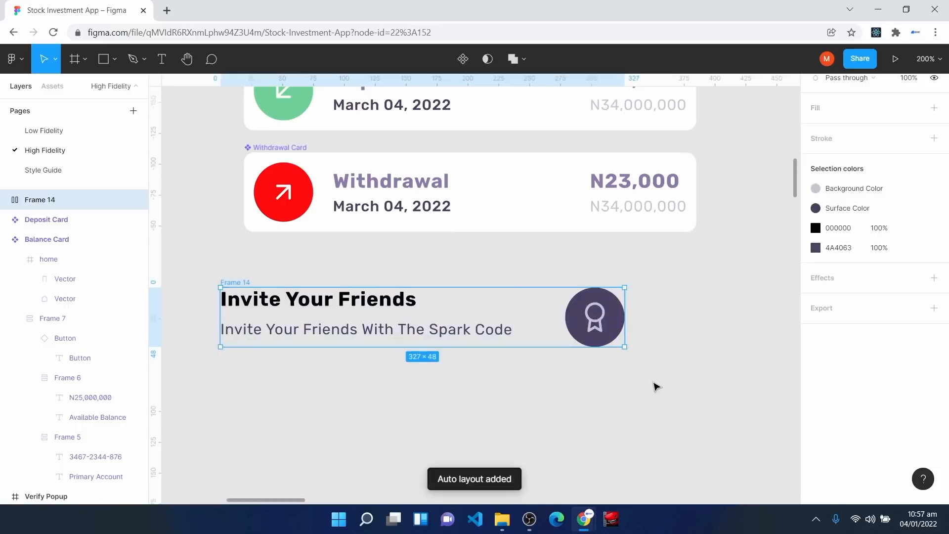
pyautogui.scroll(3, 653, 384)
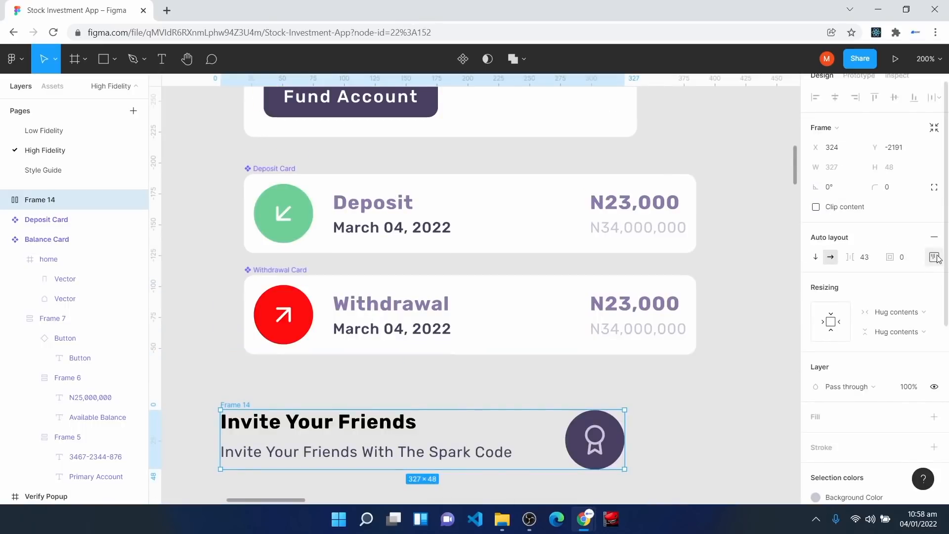
pyautogui.click(934, 257)
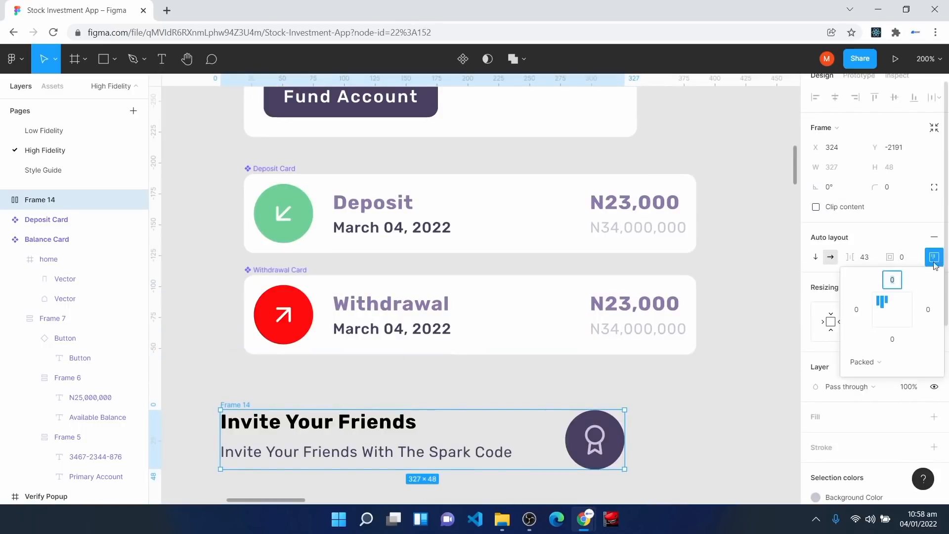
pyautogui.click(894, 309)
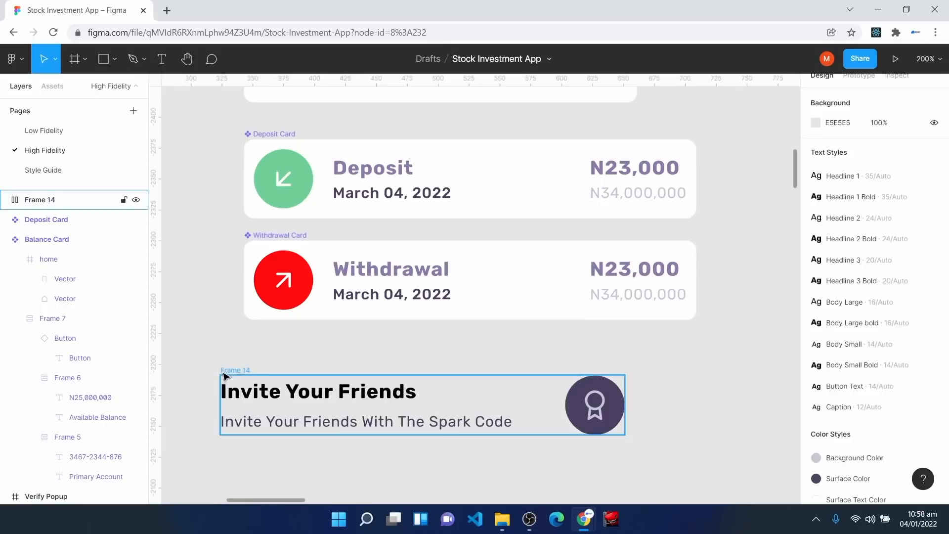
pyautogui.click(223, 376)
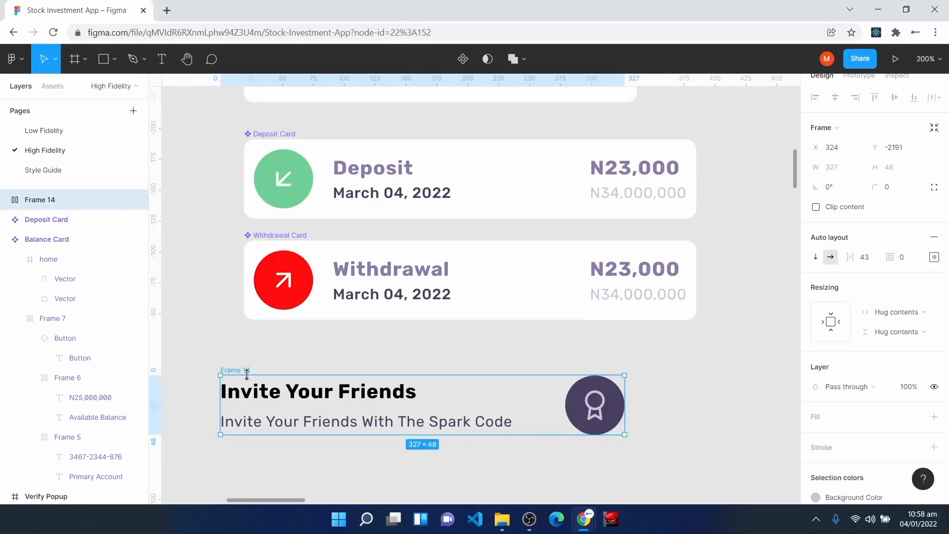
pyautogui.click(913, 417)
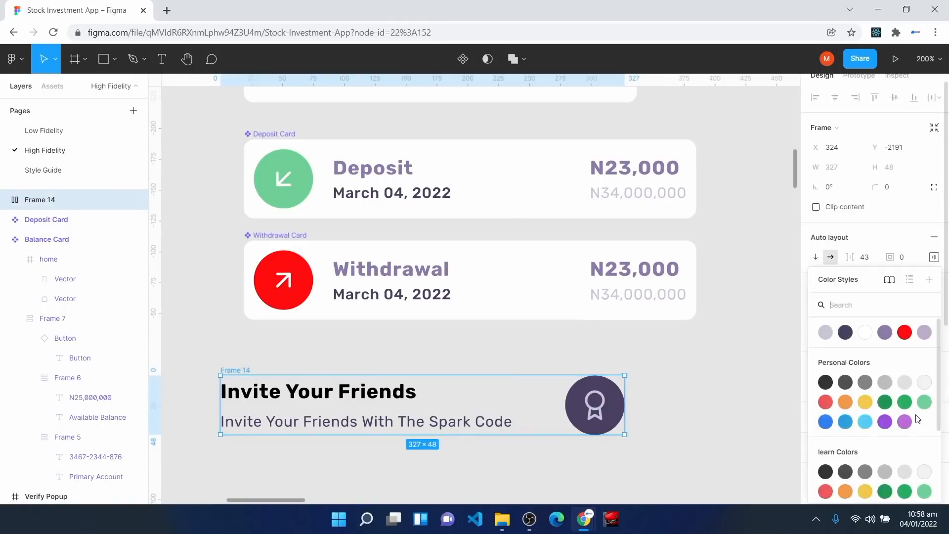
pyautogui.click(825, 331)
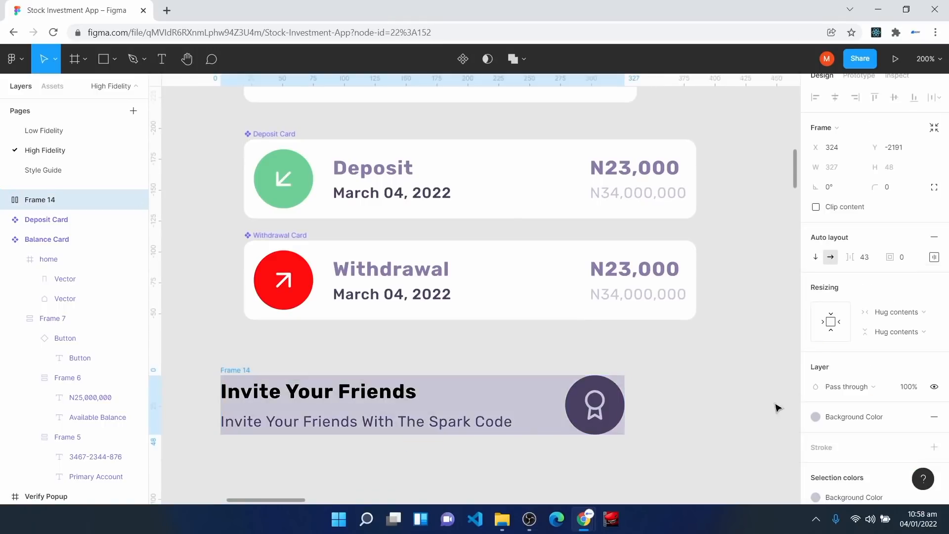
# Step: Make the text group fill the frame's width and stretch the frame to 334 wide
pyautogui.scroll(-1, 293, 462)
pyautogui.scroll(-2, 293, 462)
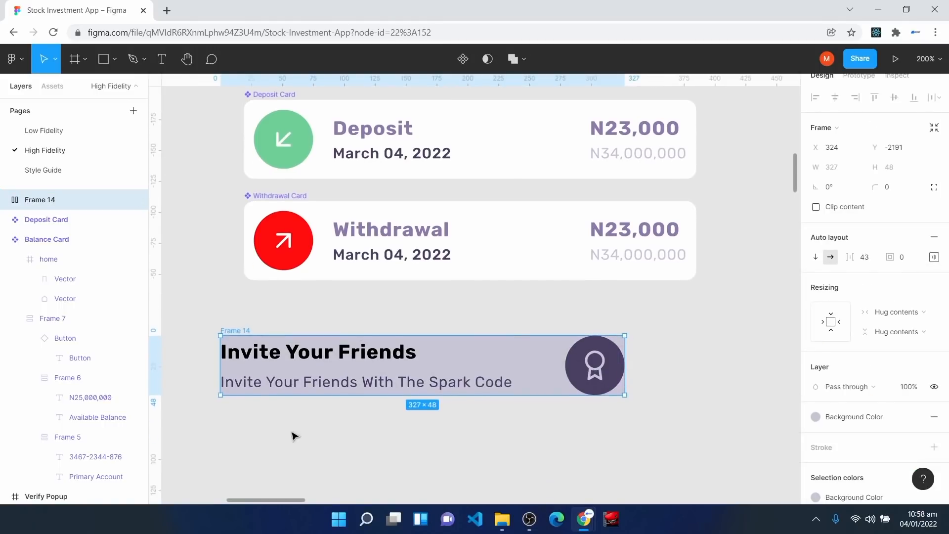
pyautogui.click(297, 358)
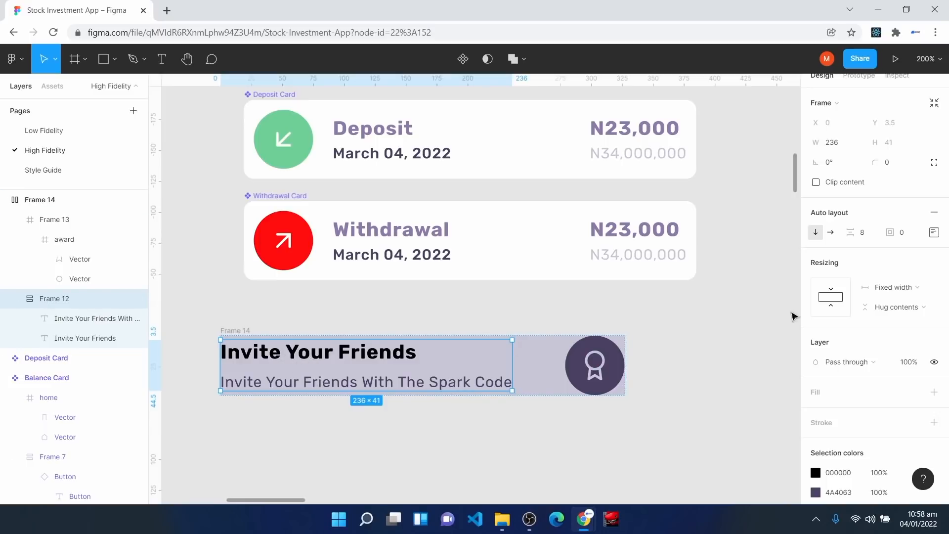
pyautogui.click(888, 291)
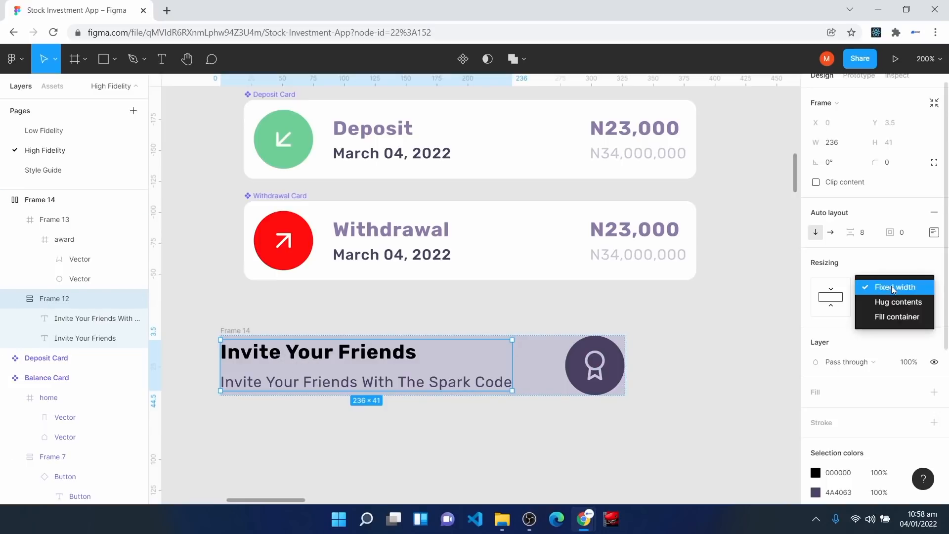
pyautogui.click(892, 316)
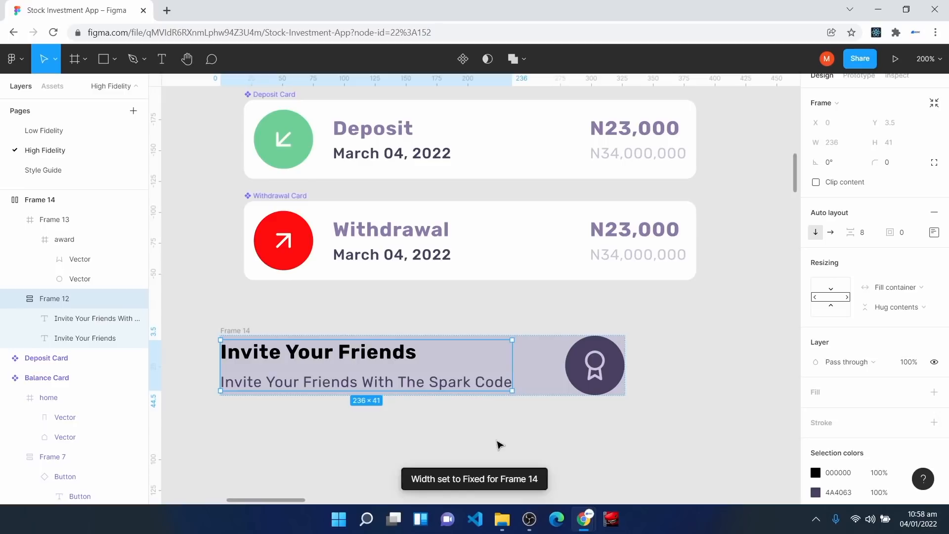
pyautogui.click(66, 200)
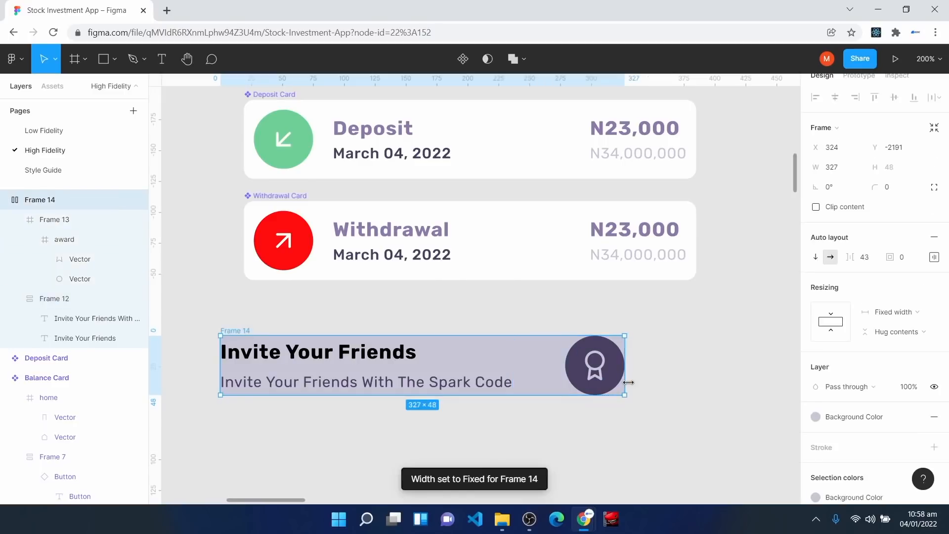
pyautogui.moveTo(625, 376)
pyautogui.mouseDown()
pyautogui.moveTo(518, 371)
pyautogui.moveTo(633, 366)
pyautogui.mouseUp()
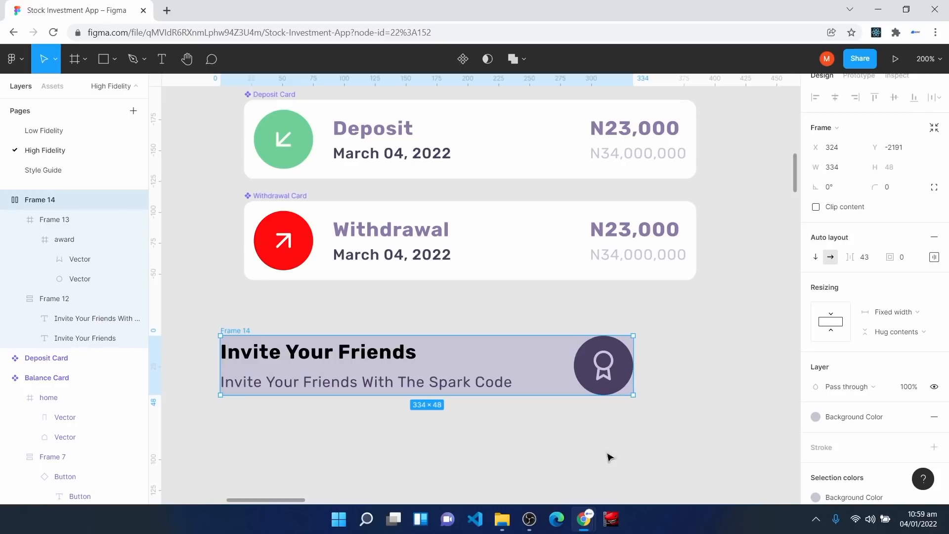
# Step: Set spacing 24, padding 16 and corner radius 8, then move the banner beneath the Withdrawal card
pyautogui.click(876, 262)
pyautogui.write('24')
pyautogui.press('Return')
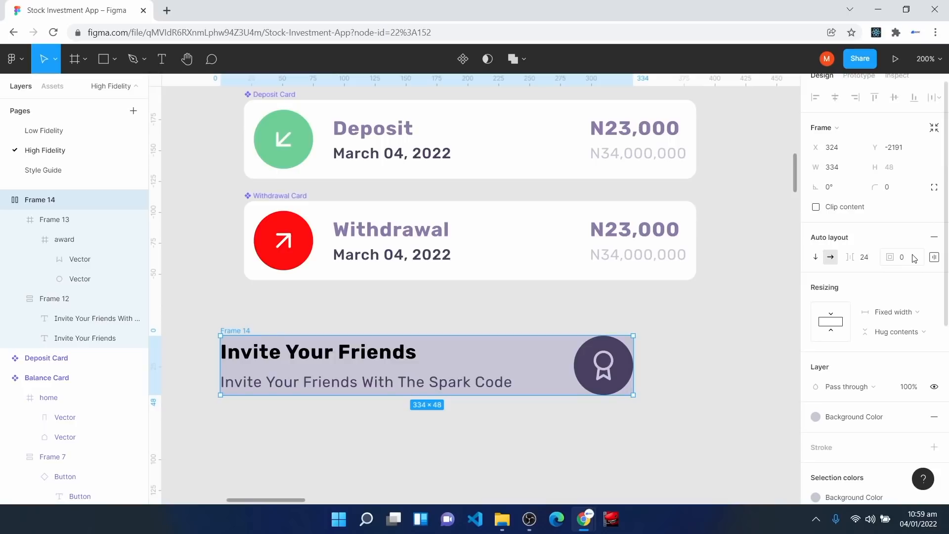
pyautogui.click(914, 258)
pyautogui.write('16')
pyautogui.press('Return')
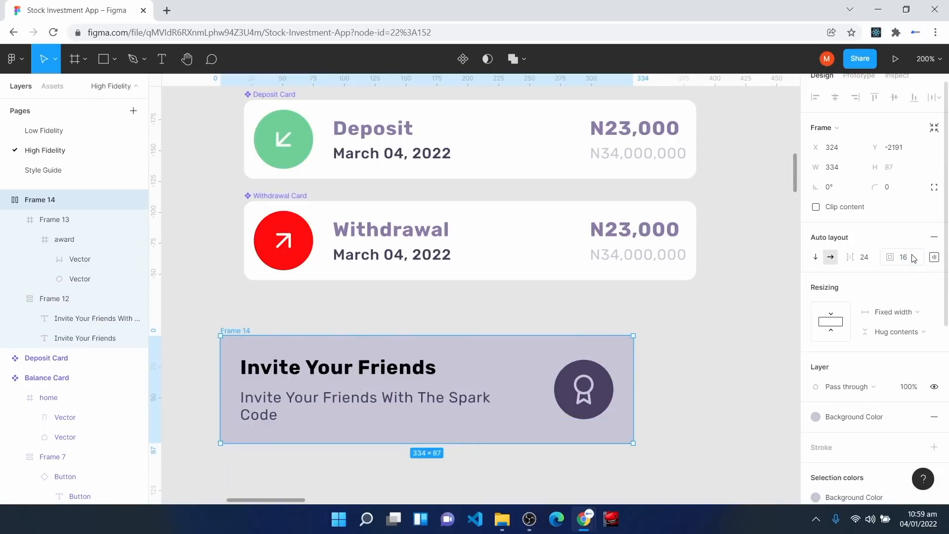
pyautogui.click(909, 187)
pyautogui.press('Return')
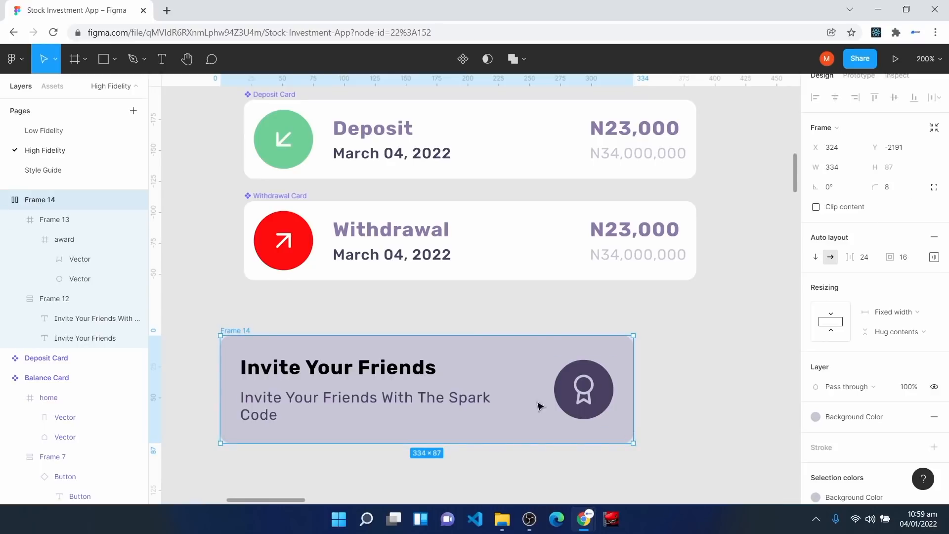
pyautogui.moveTo(522, 368); pyautogui.dragTo(553, 320)
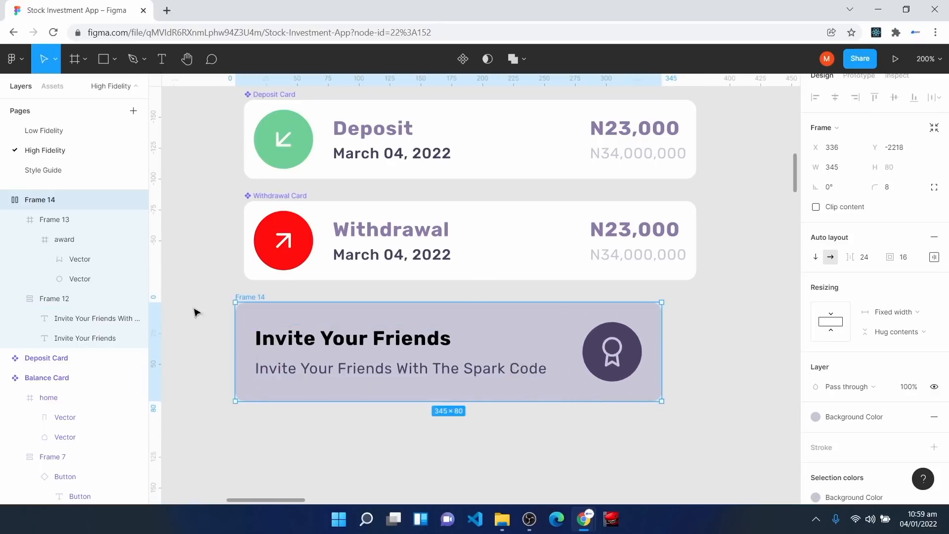
# Step: Rename the frame 'Referral Banner', make it a component, and align it with the cards above
pyautogui.rightClick(35, 200)
pyautogui.click(88, 295)
pyautogui.write('Refe')
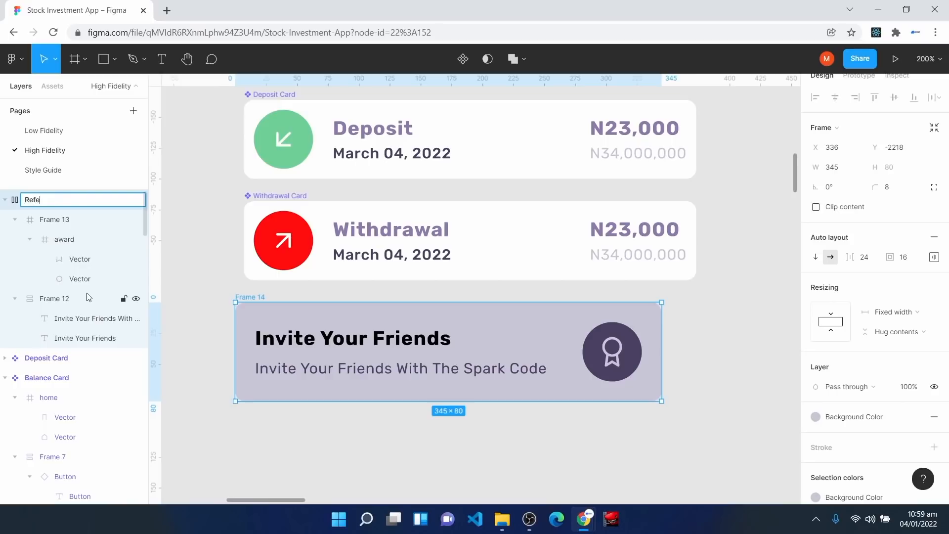
pyautogui.write('rral Banner')
pyautogui.press('Return')
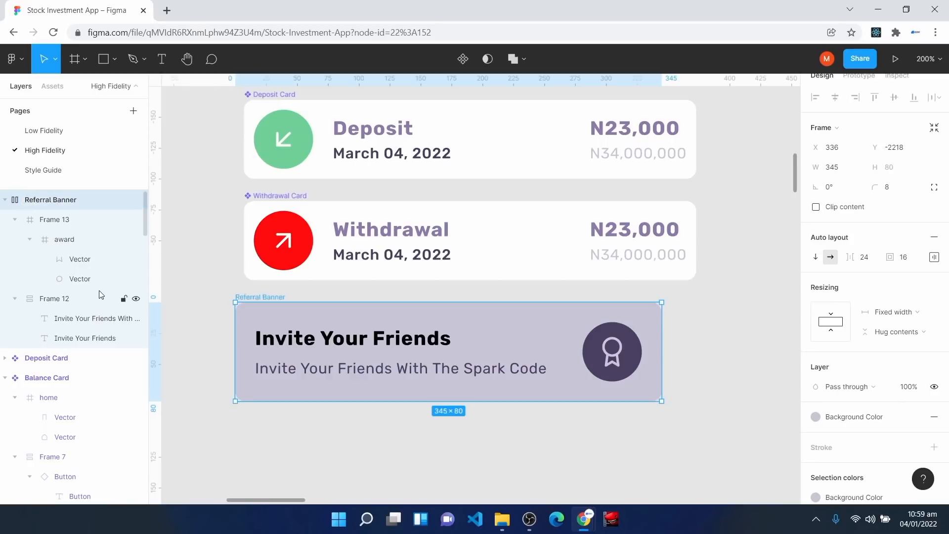
pyautogui.click(463, 59)
pyautogui.moveTo(500, 329); pyautogui.dragTo(507, 324)
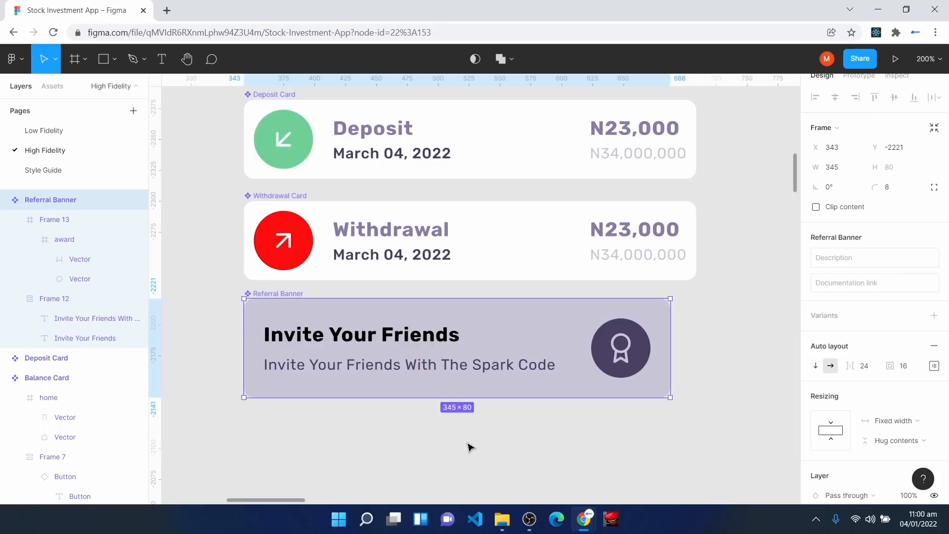
# Step: Insert the Feather 'home' icon onto the canvas with the Feather Icons plugin
pyautogui.click(468, 447)
pyautogui.scroll(-3, 371, 395)
pyautogui.rightClick(314, 331)
pyautogui.moveTo(365, 412)
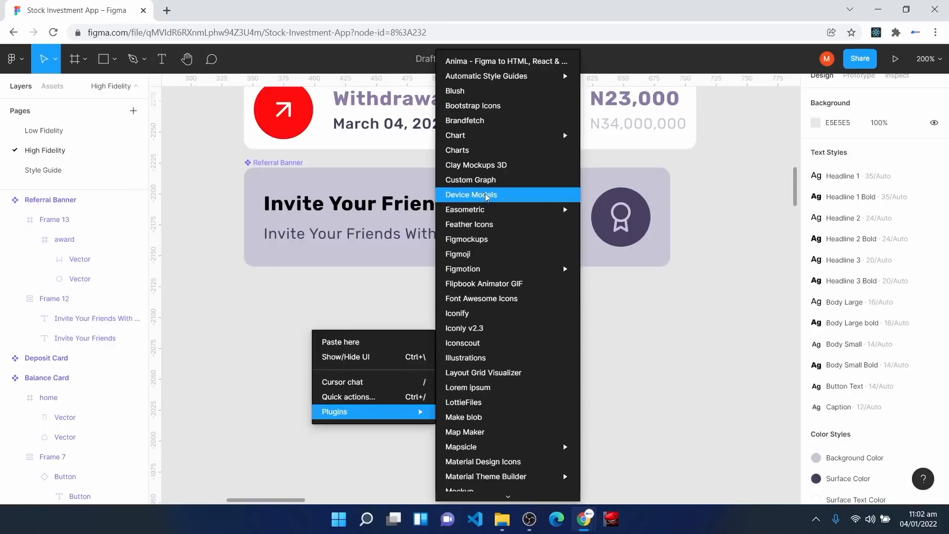
pyautogui.click(484, 224)
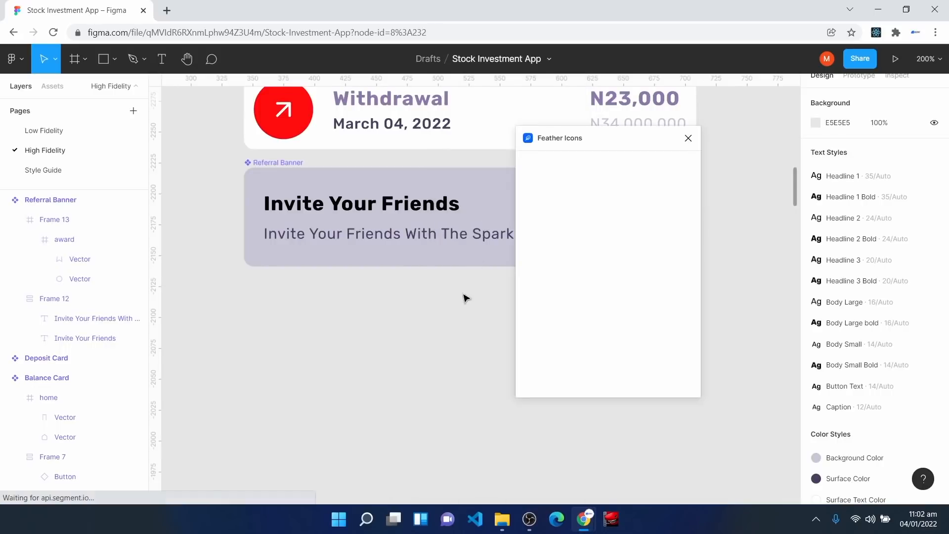
pyautogui.write('home')
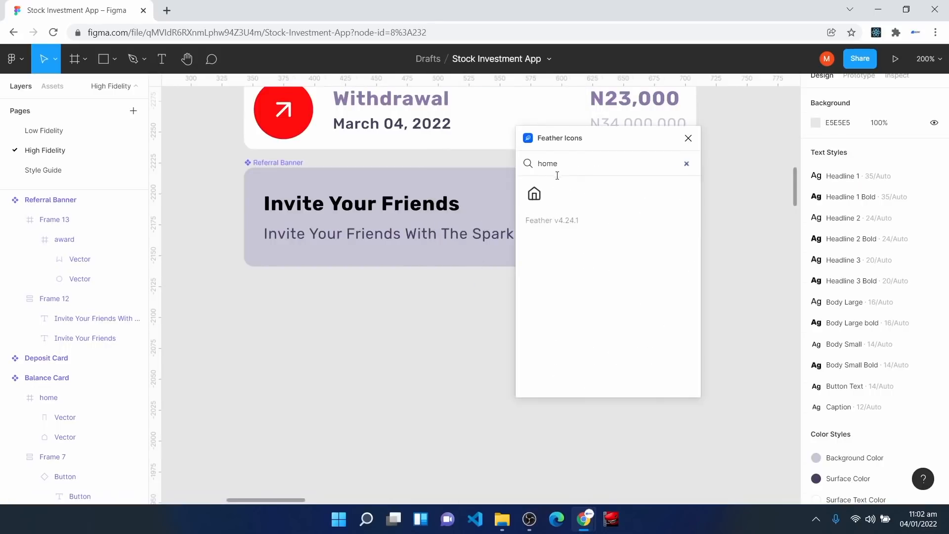
pyautogui.click(534, 194)
pyautogui.click(689, 138)
# Step: Add a 'Home' text label below the icon and wrap it in an auto-layout frame
pyautogui.scroll(4, 377, 366)
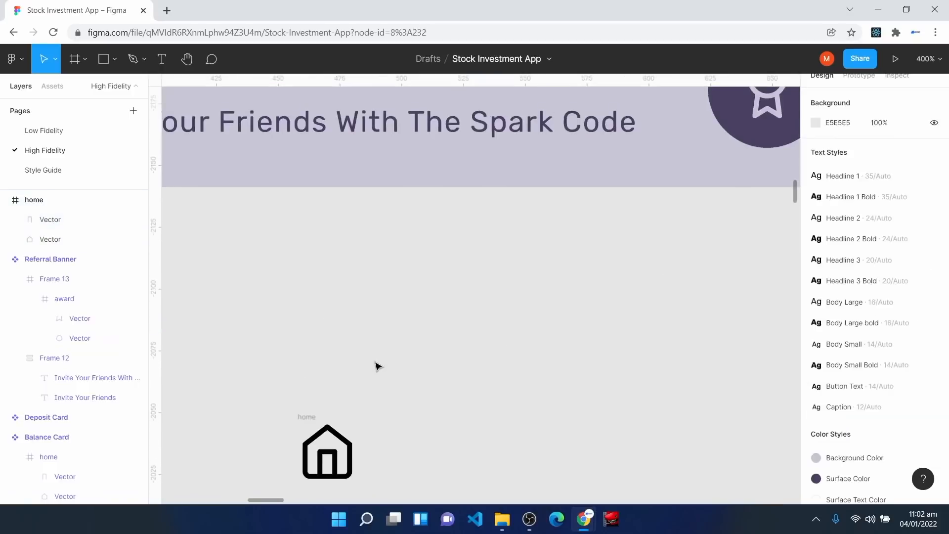
pyautogui.scroll(-3, 377, 367)
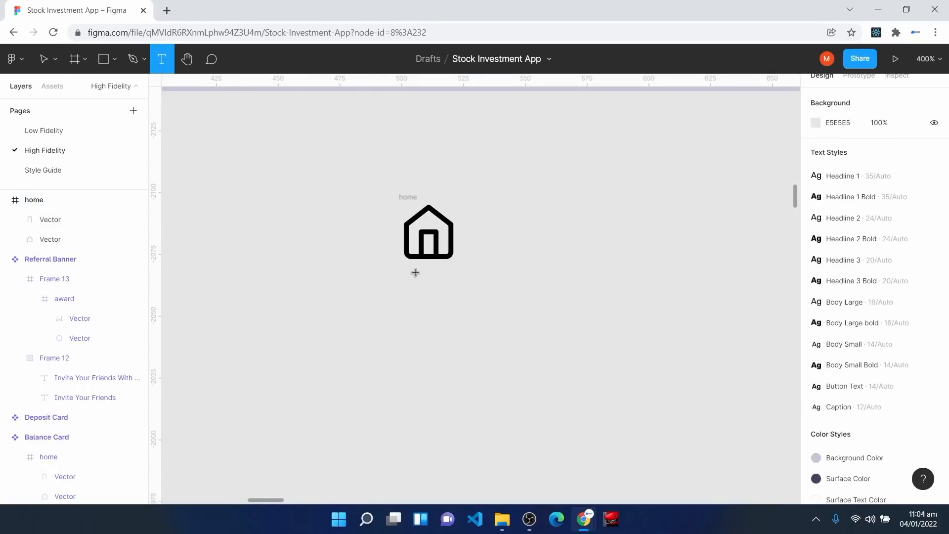
pyautogui.click(399, 324)
pyautogui.write('Home')
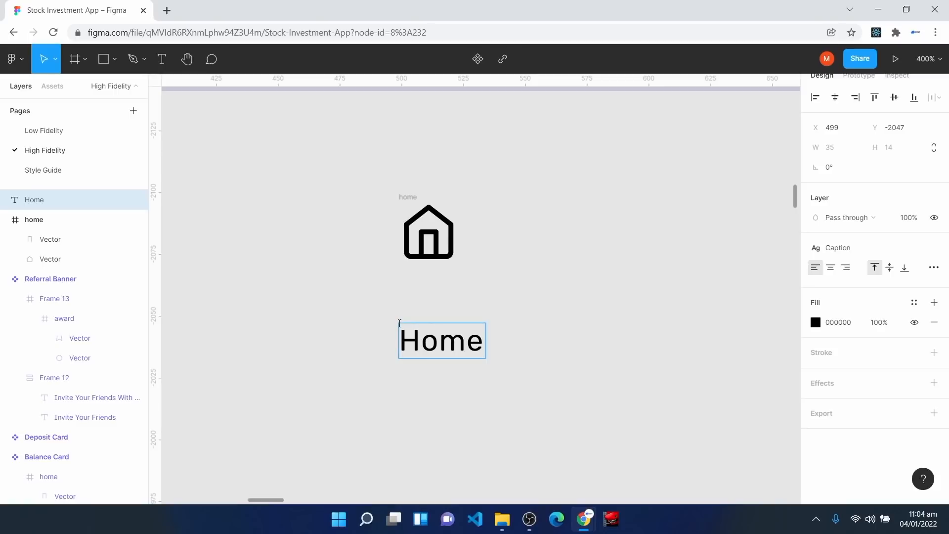
pyautogui.press('Escape')
pyautogui.moveTo(454, 351); pyautogui.dragTo(446, 335)
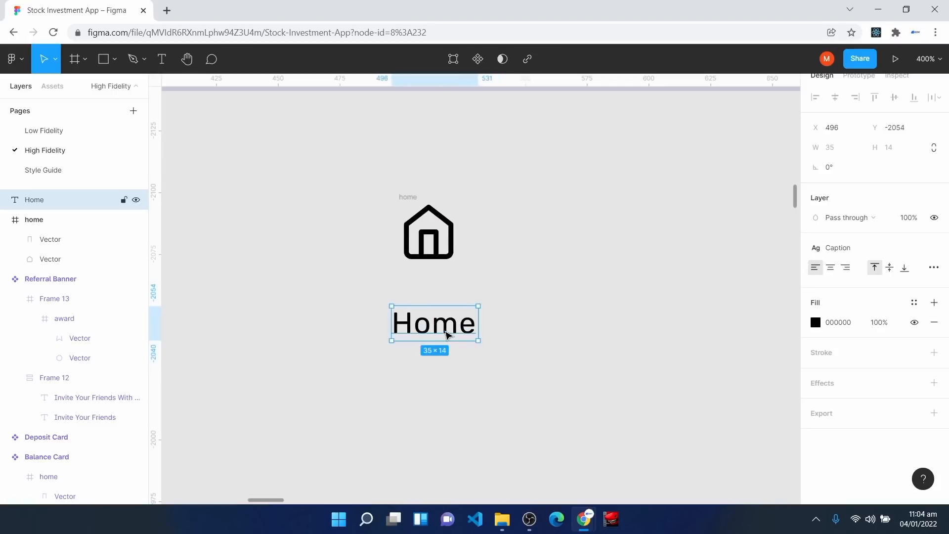
pyautogui.hotkey('shift', 'a')
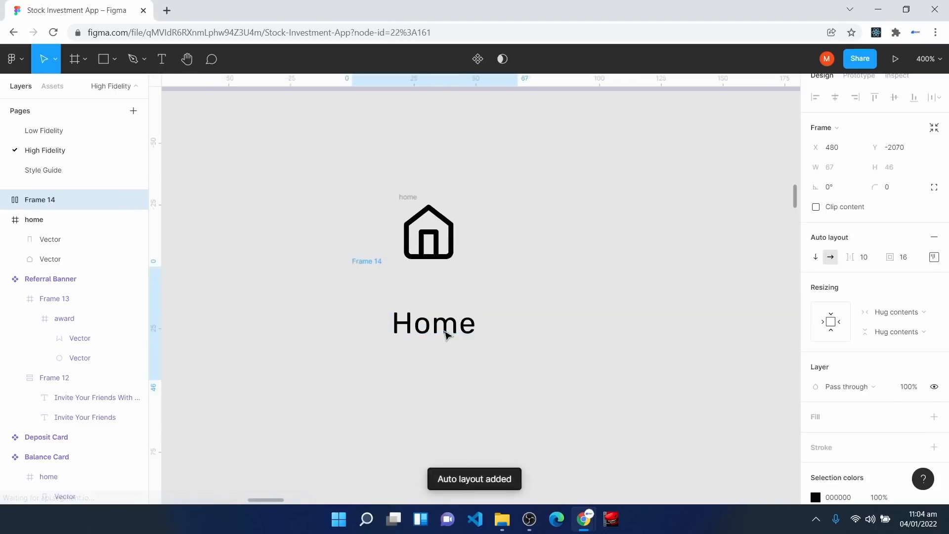
# Step: Set the Home label frame's padding to 0 and centre its text
pyautogui.click(909, 257)
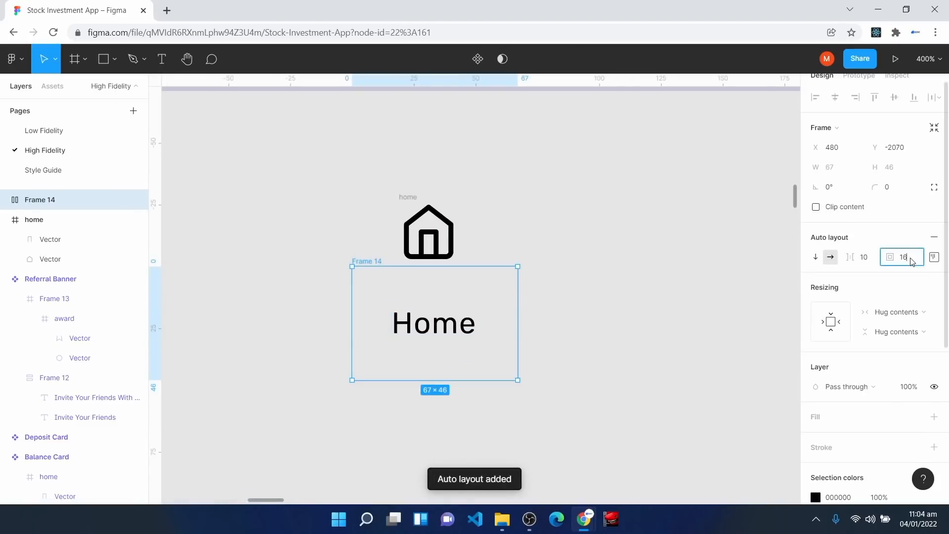
pyautogui.write('0')
pyautogui.press('Return')
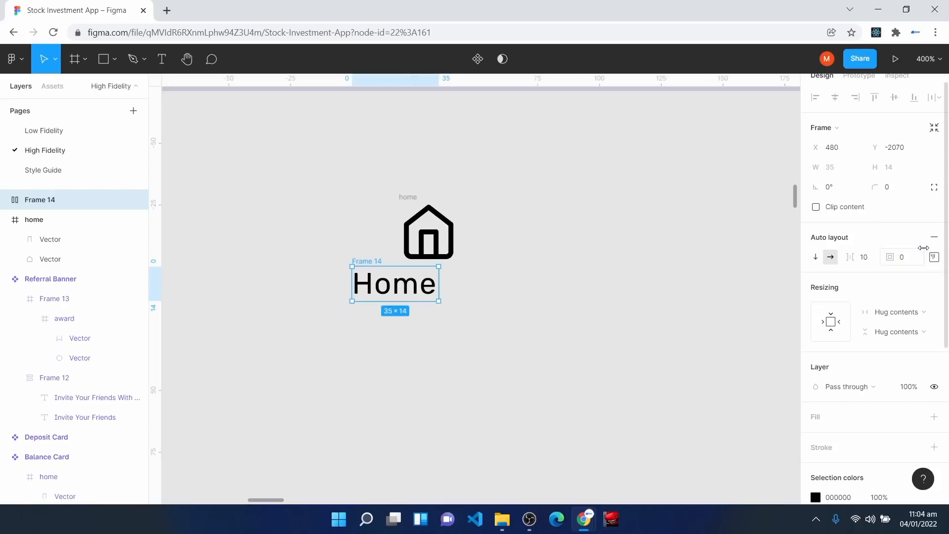
pyautogui.click(934, 257)
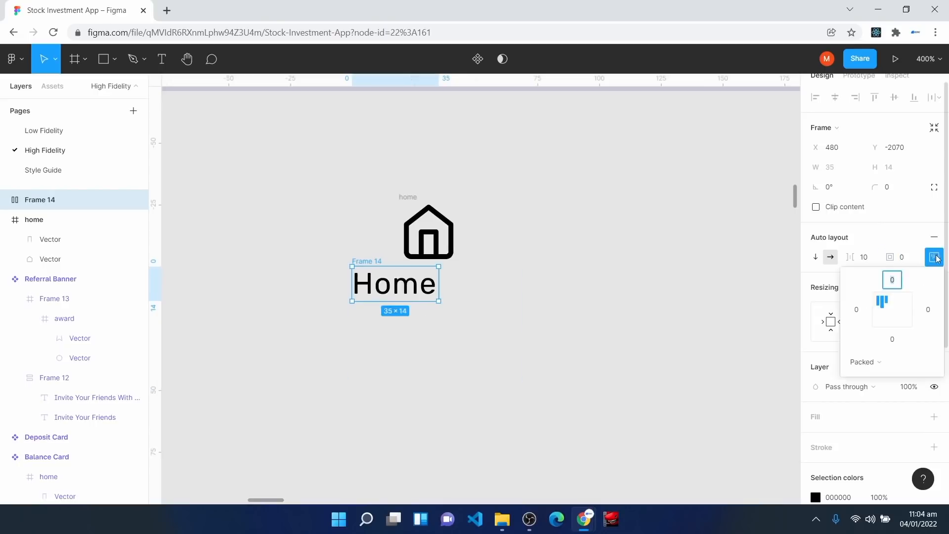
pyautogui.click(892, 310)
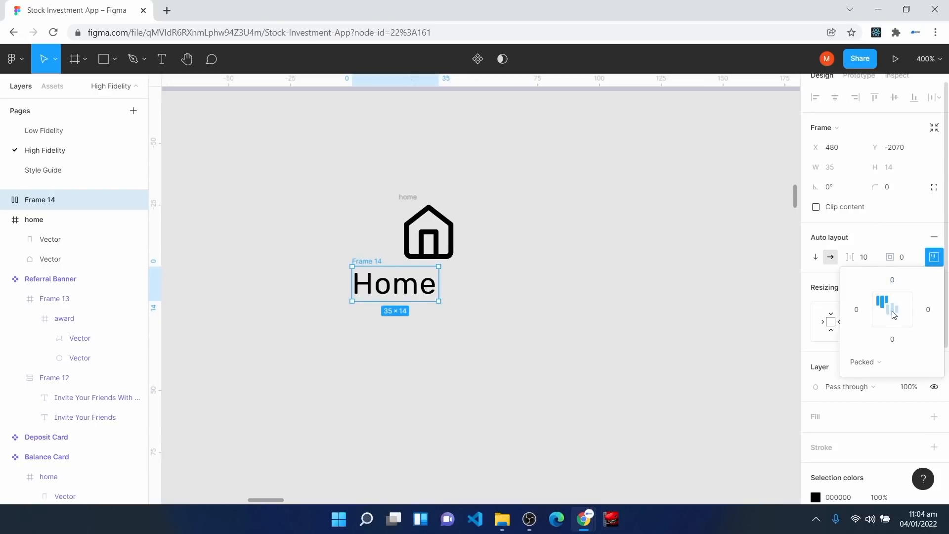
pyautogui.click(932, 260)
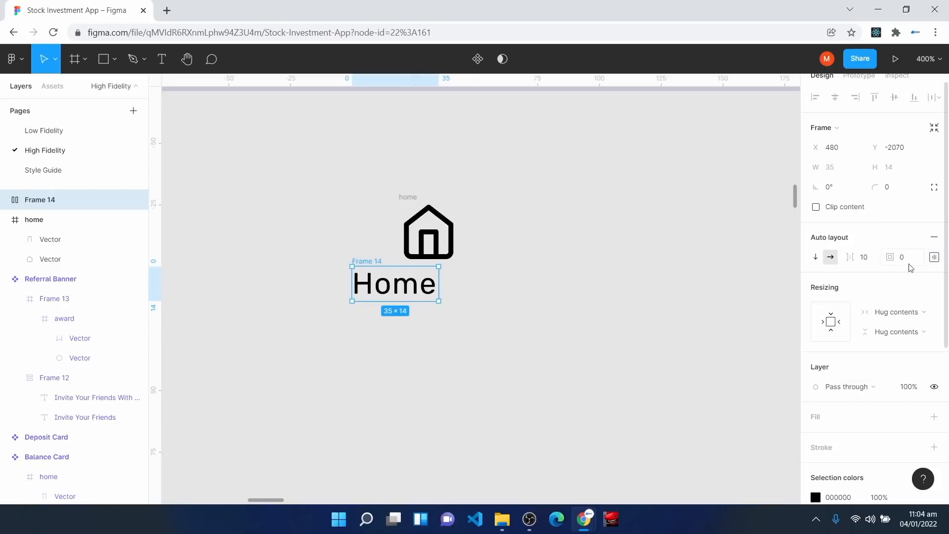
# Step: Make the Home text fill its frame's width and place it beneath the house icon
pyautogui.click(404, 287)
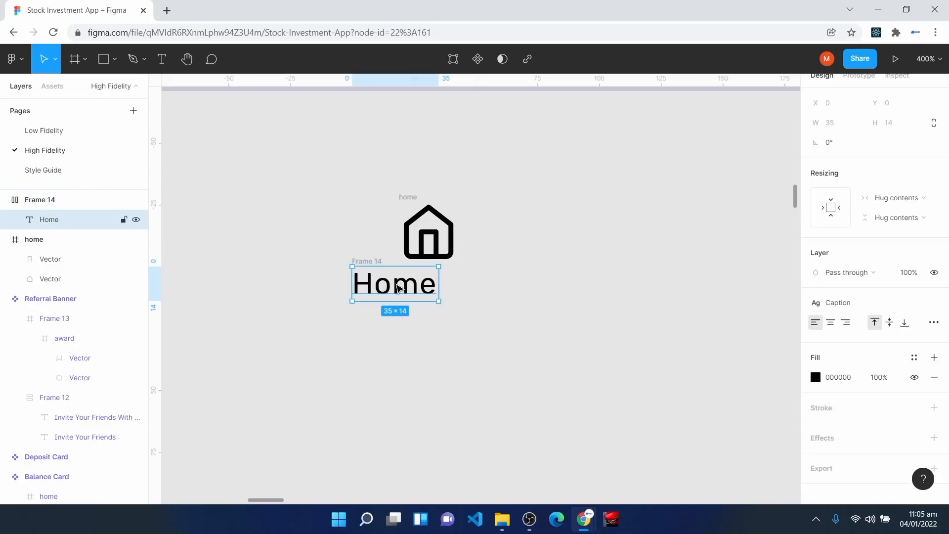
pyautogui.click(905, 198)
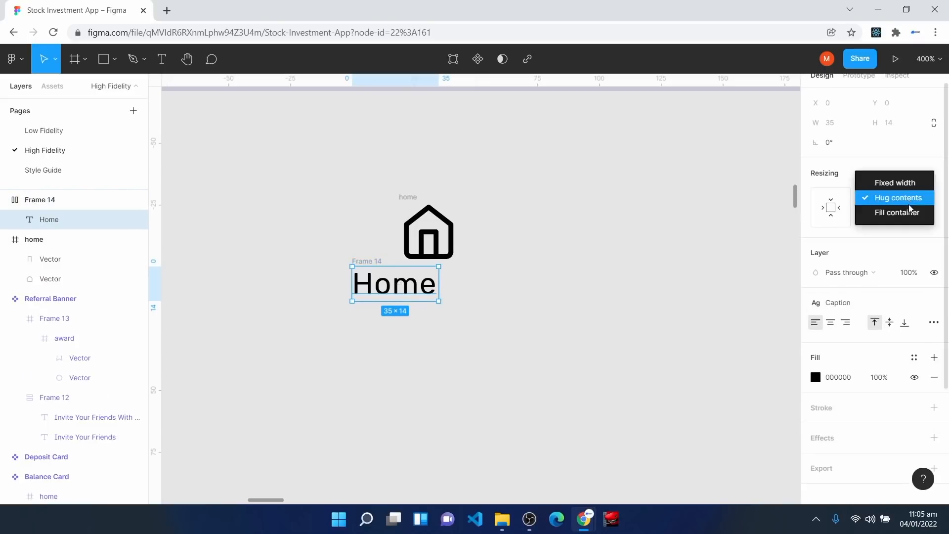
pyautogui.click(912, 212)
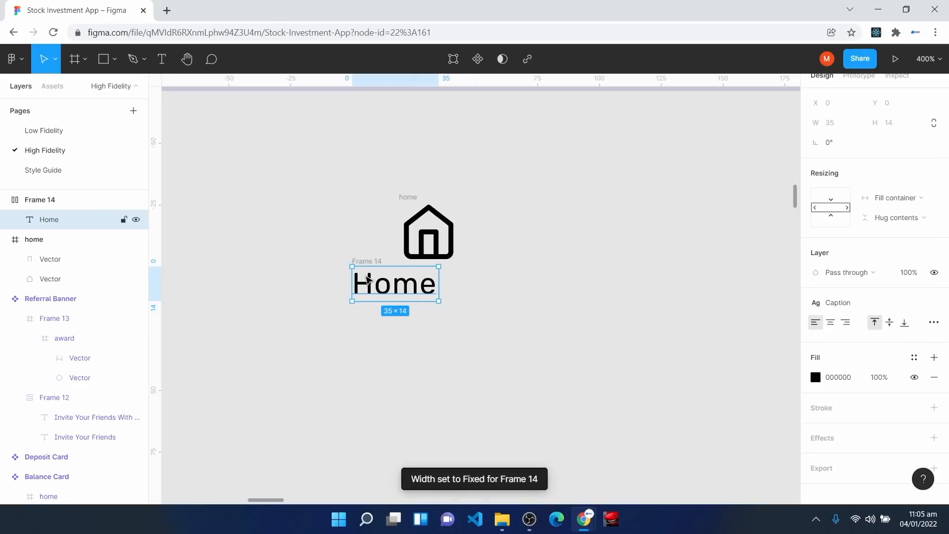
pyautogui.moveTo(367, 262); pyautogui.dragTo(406, 277)
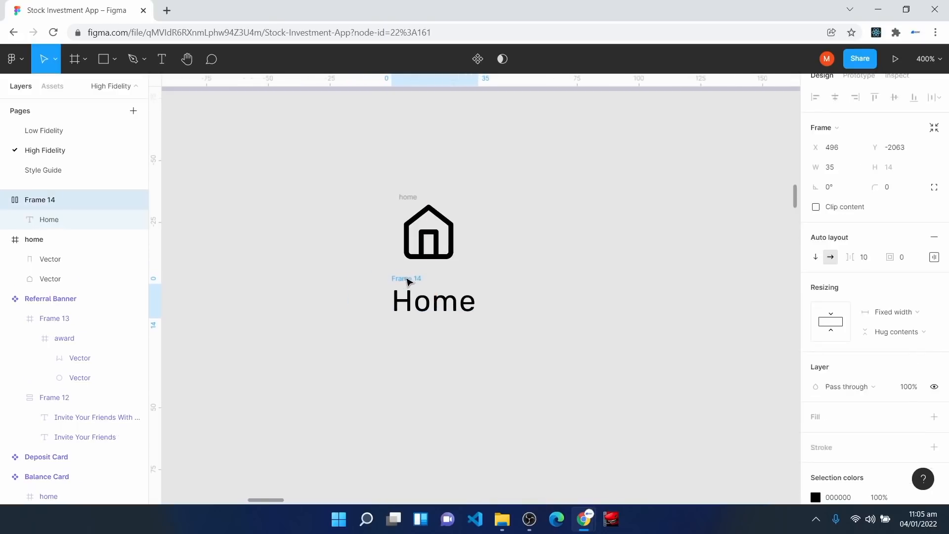
pyautogui.moveTo(344, 167); pyautogui.dragTo(530, 362)
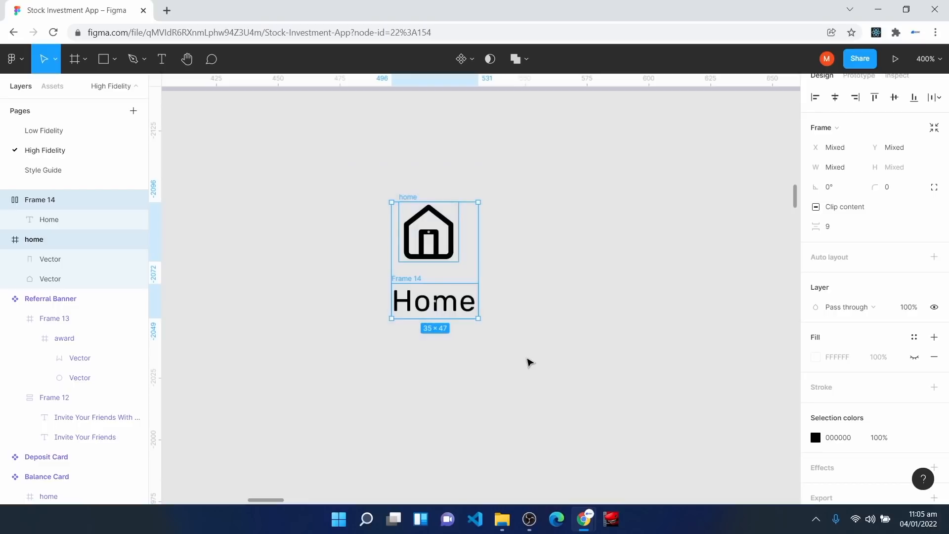
# Step: Stack the house icon and Home label in a centred auto layout with spacing 4
pyautogui.hotkey('shift', 'a')
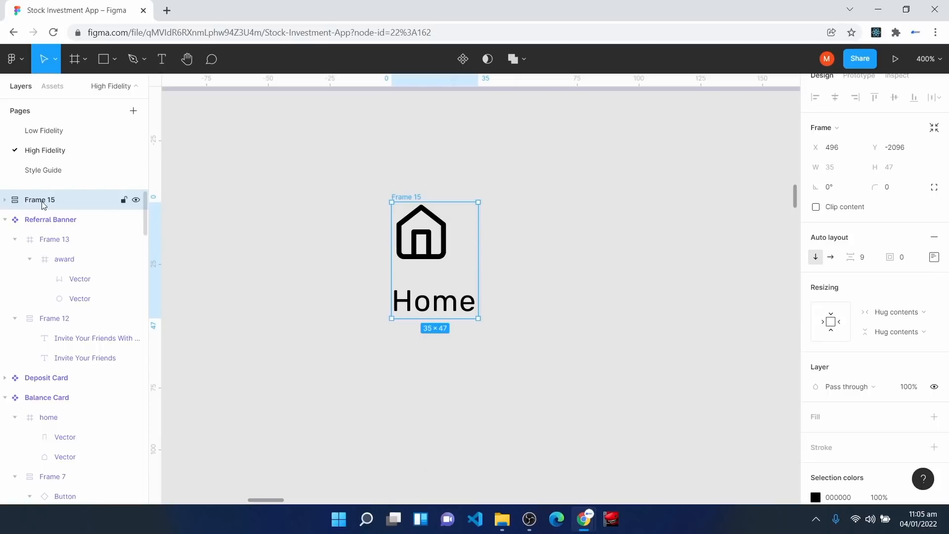
pyautogui.click(872, 259)
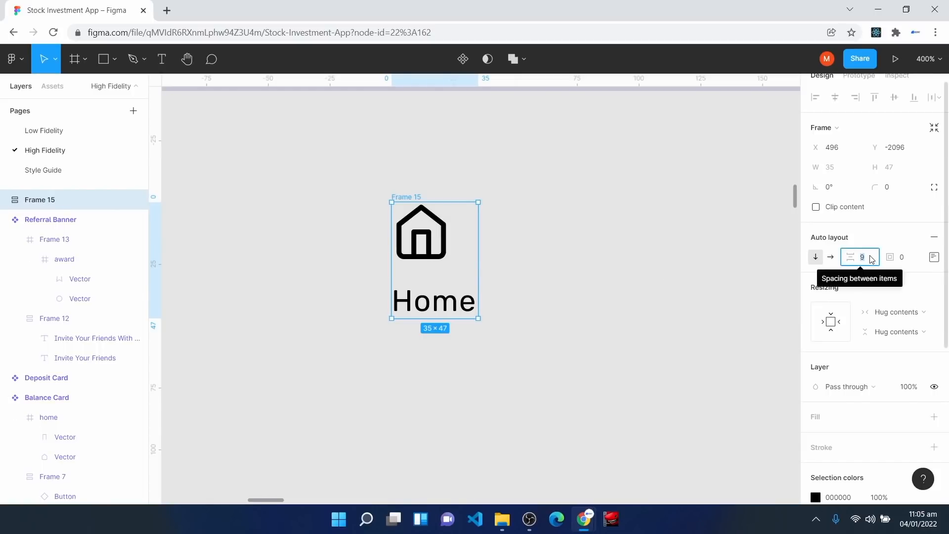
pyautogui.write('4')
pyautogui.press('Return')
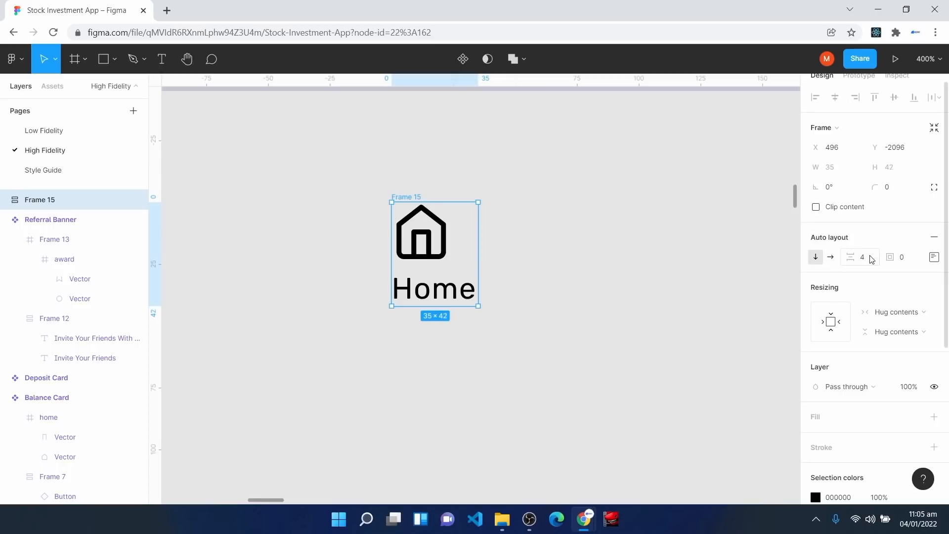
pyautogui.click(934, 257)
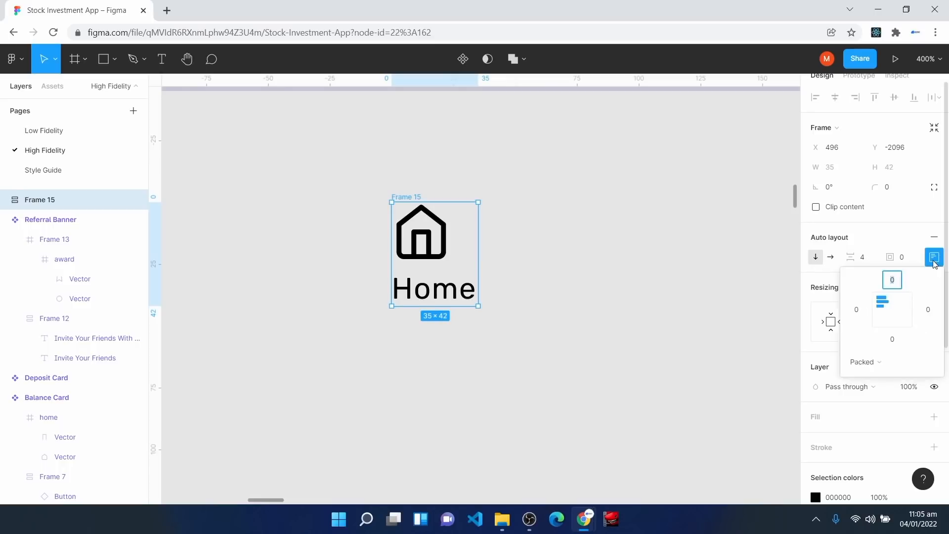
pyautogui.click(892, 310)
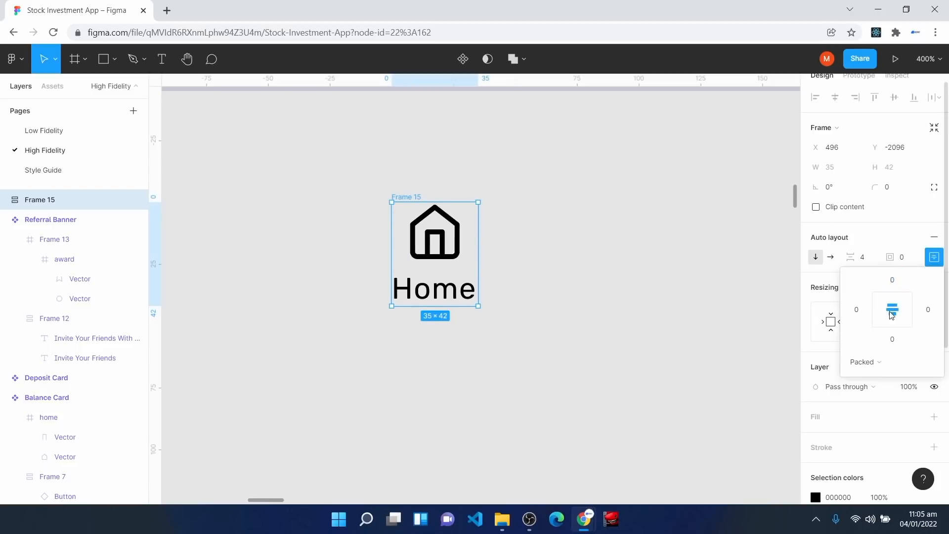
# Step: Set the label frame to fill the group's width and widen the group to 37 so Home fits on one line
pyautogui.click(426, 291)
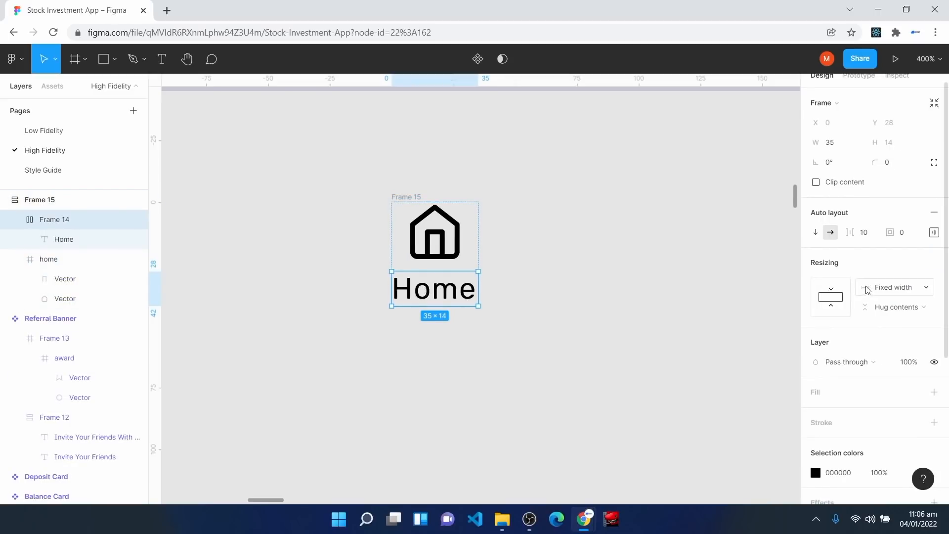
pyautogui.click(896, 289)
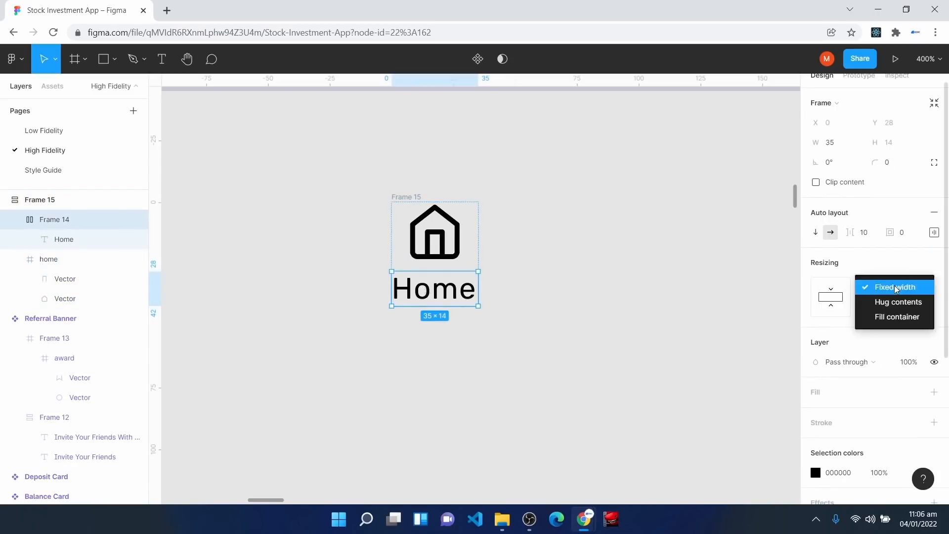
pyautogui.click(896, 317)
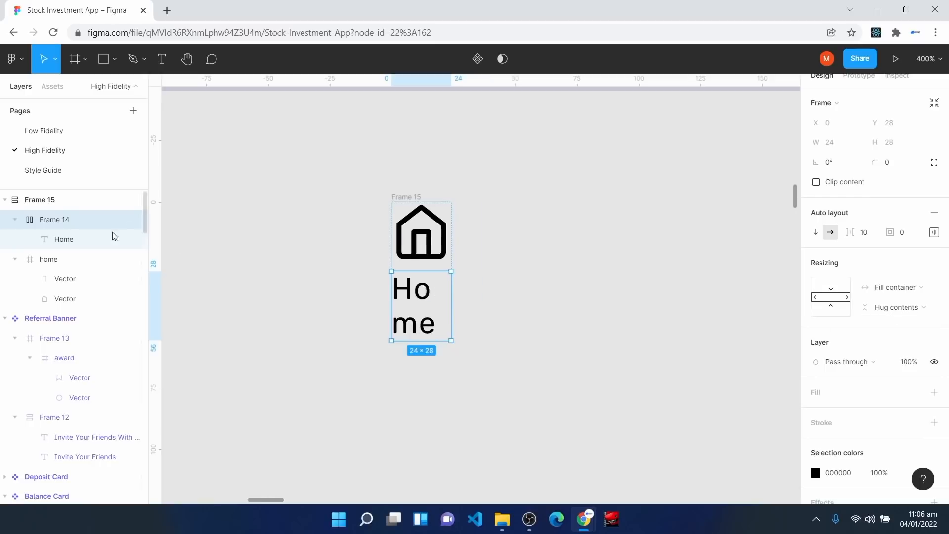
pyautogui.press('Escape')
pyautogui.moveTo(451, 265); pyautogui.dragTo(482, 266)
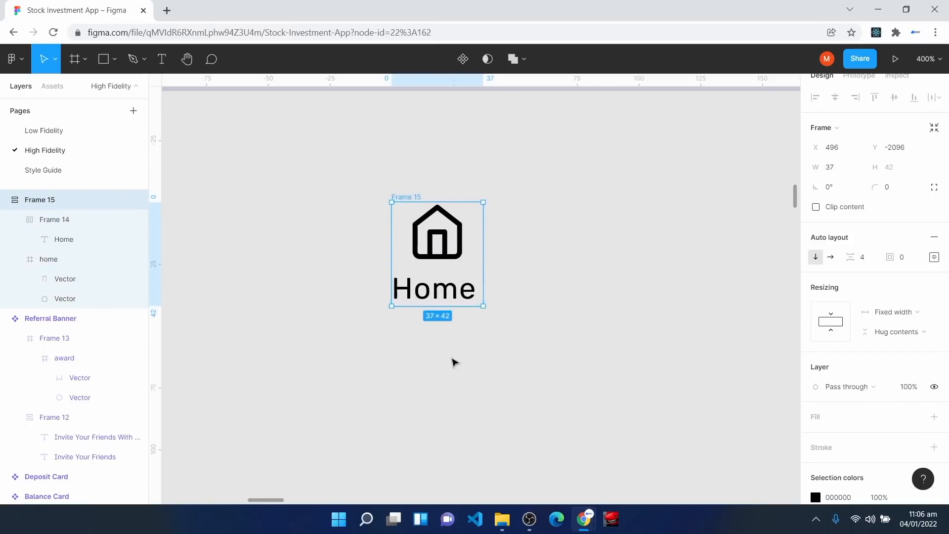
pyautogui.scroll(-1, 445, 360)
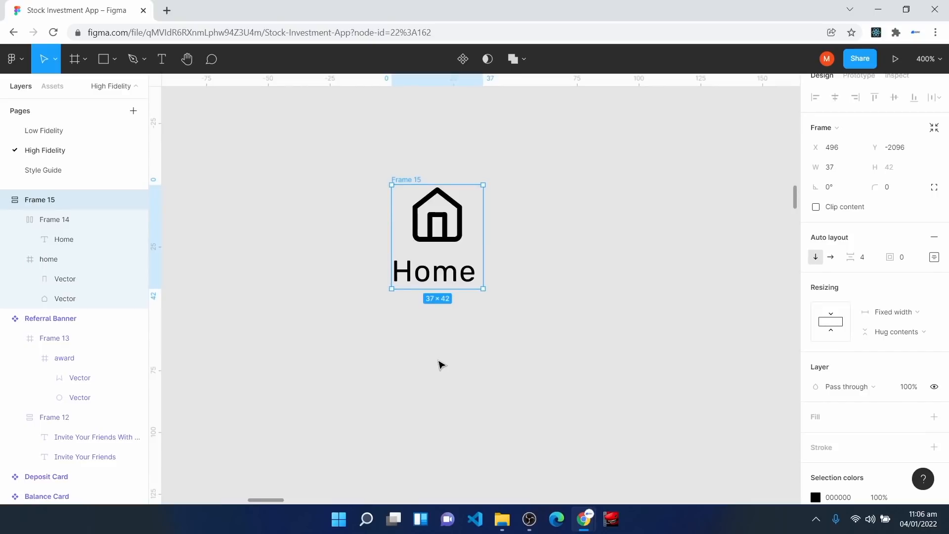
# Step: Draw a new 48 × 48 square frame below the icon-and-label group
pyautogui.press('t')
pyautogui.press('f')
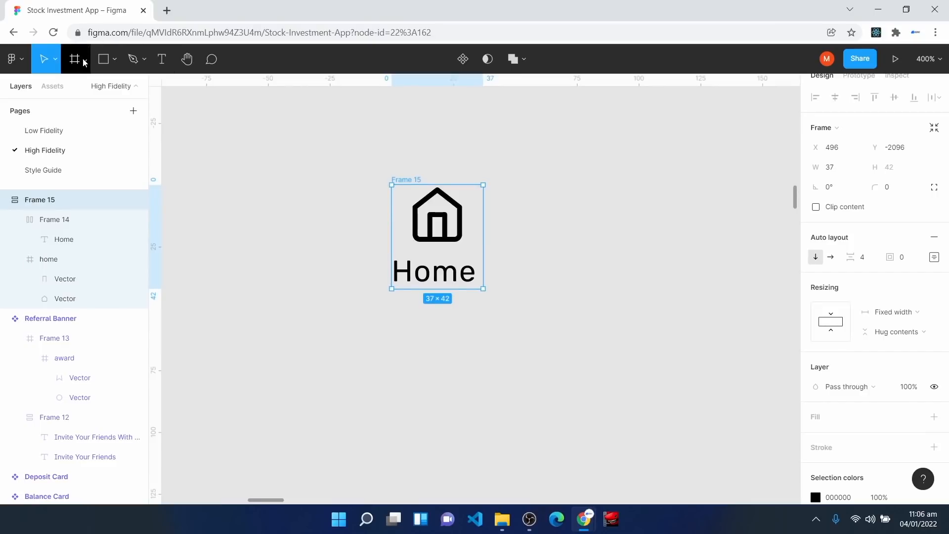
pyautogui.moveTo(337, 329); pyautogui.dragTo(445, 428)
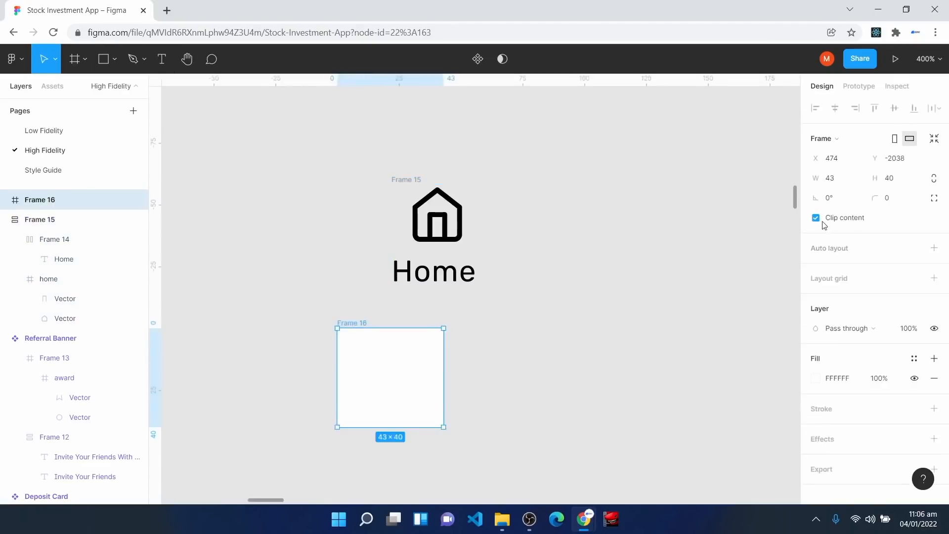
pyautogui.click(842, 177)
pyautogui.write('48')
pyautogui.click(900, 179)
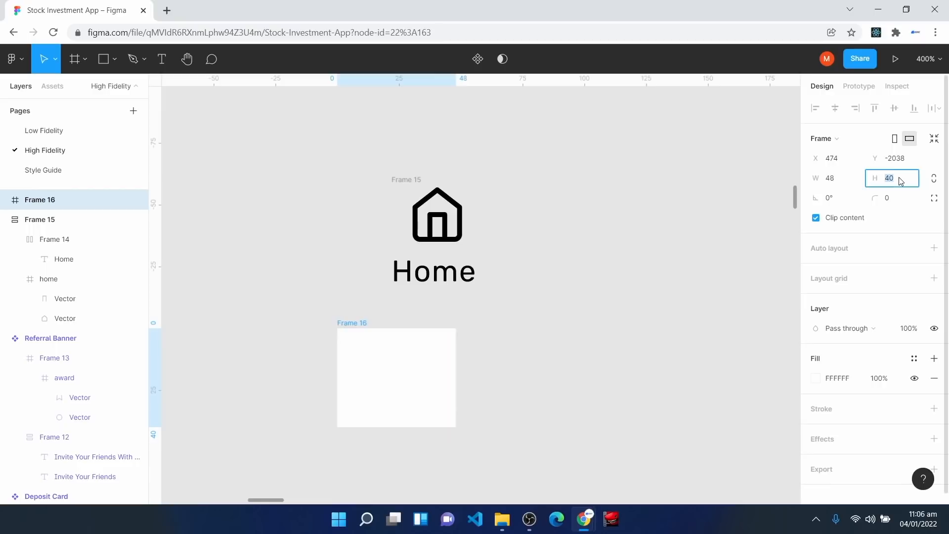
pyautogui.write('48')
pyautogui.click(340, 142)
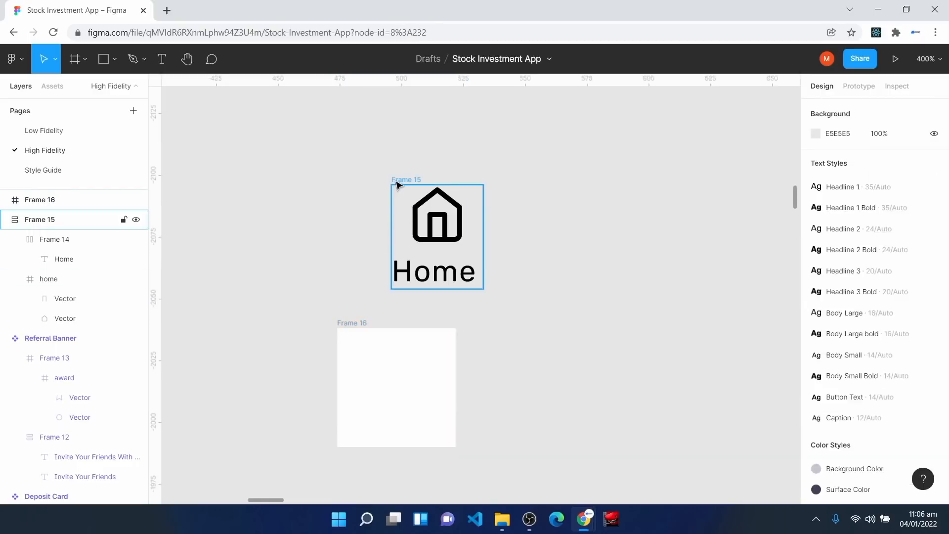
# Step: Move the icon-and-label group into the square frame and give the frame auto layout
pyautogui.click(398, 184)
pyautogui.moveTo(402, 206); pyautogui.dragTo(360, 354)
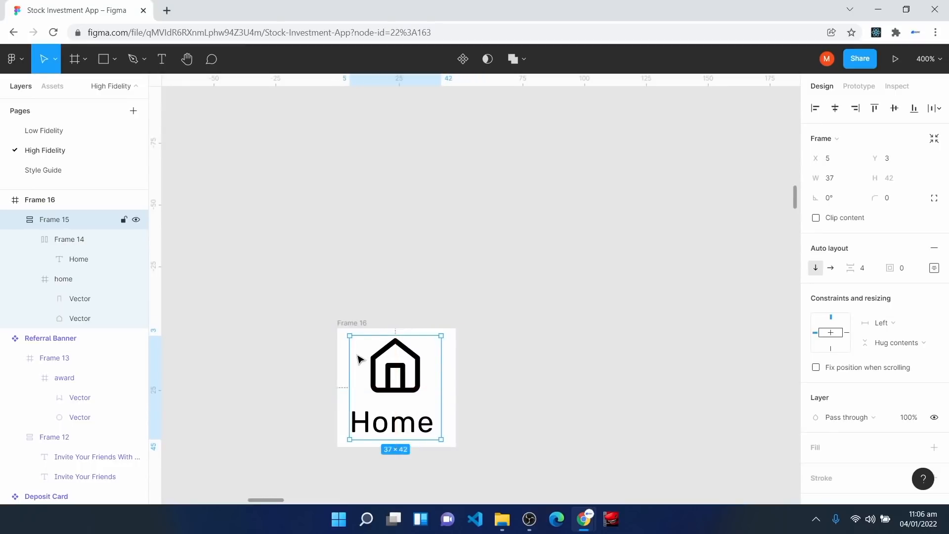
pyautogui.click(342, 332)
pyautogui.click(293, 331)
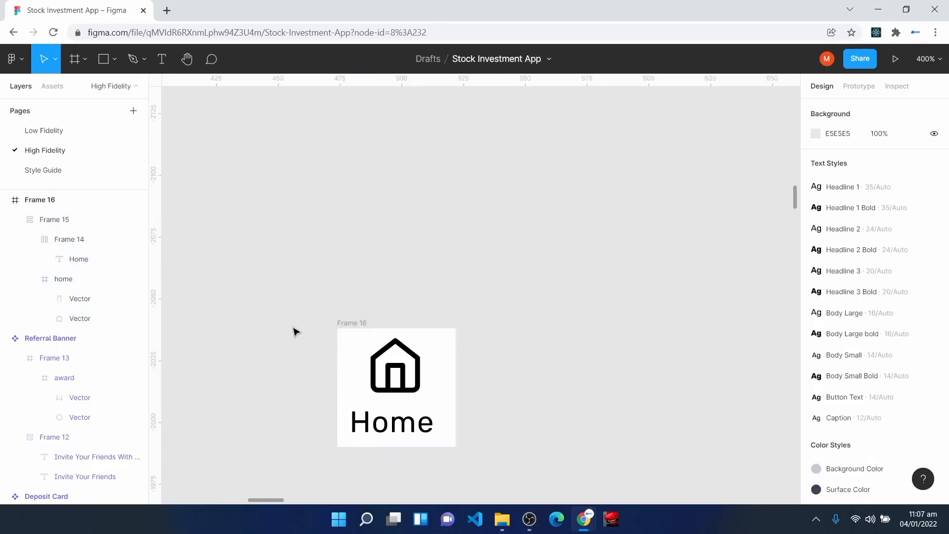
pyautogui.click(349, 326)
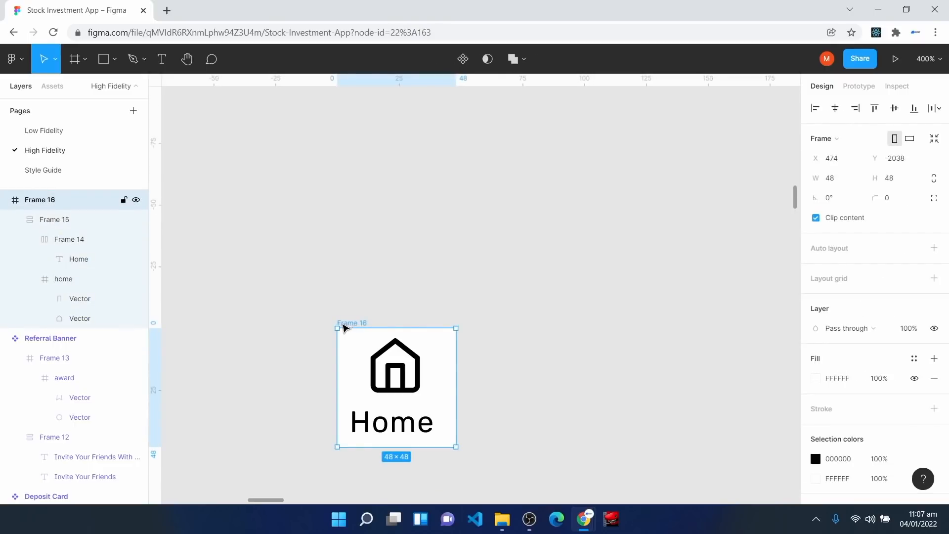
pyautogui.hotkey('shift', 'a')
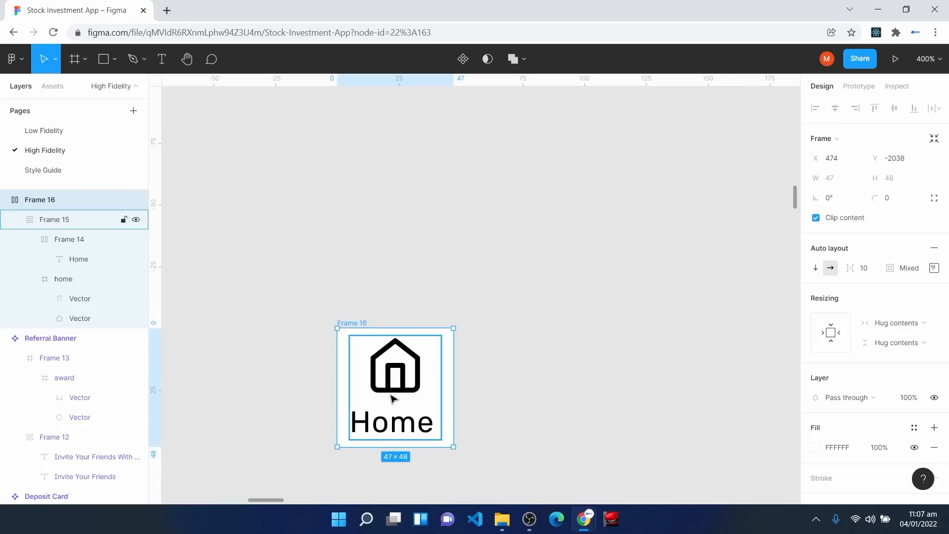
# Step: Move the frame up, rename it 'Home Link', and centre its content
pyautogui.moveTo(447, 360); pyautogui.dragTo(507, 242)
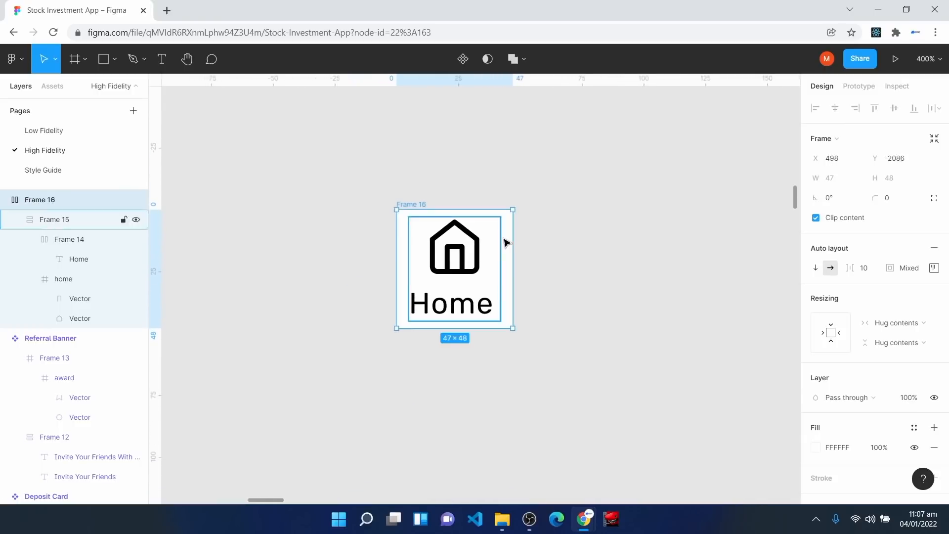
pyautogui.rightClick(36, 200)
pyautogui.click(79, 289)
pyautogui.write('Home Link')
pyautogui.press('Return')
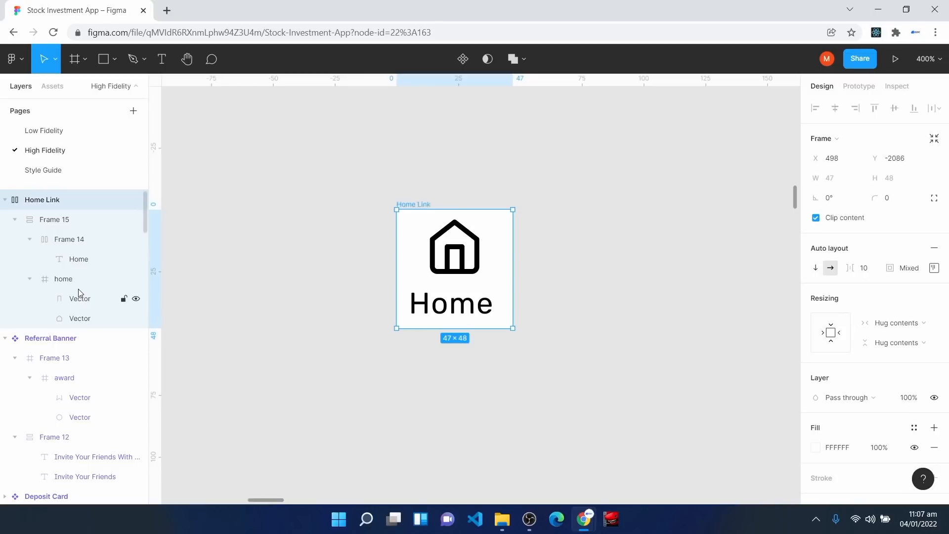
pyautogui.click(934, 268)
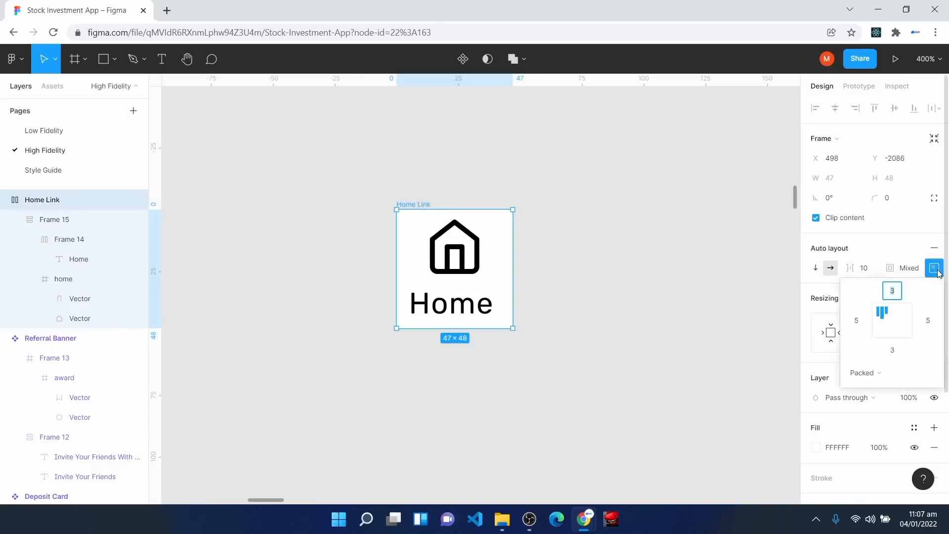
pyautogui.click(895, 322)
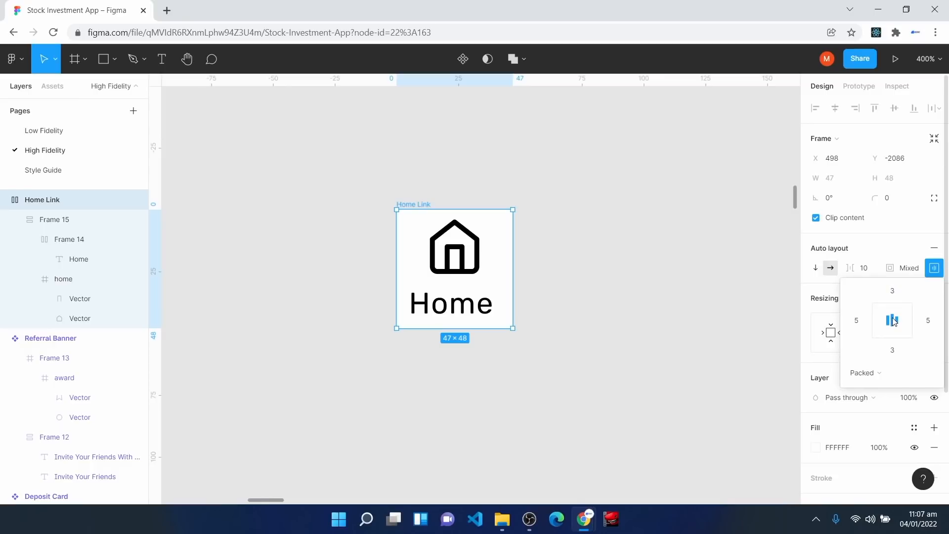
# Step: Give Home Link 4 padding on all sides and wrap it in a new auto-layout frame
pyautogui.click(901, 292)
pyautogui.write('4')
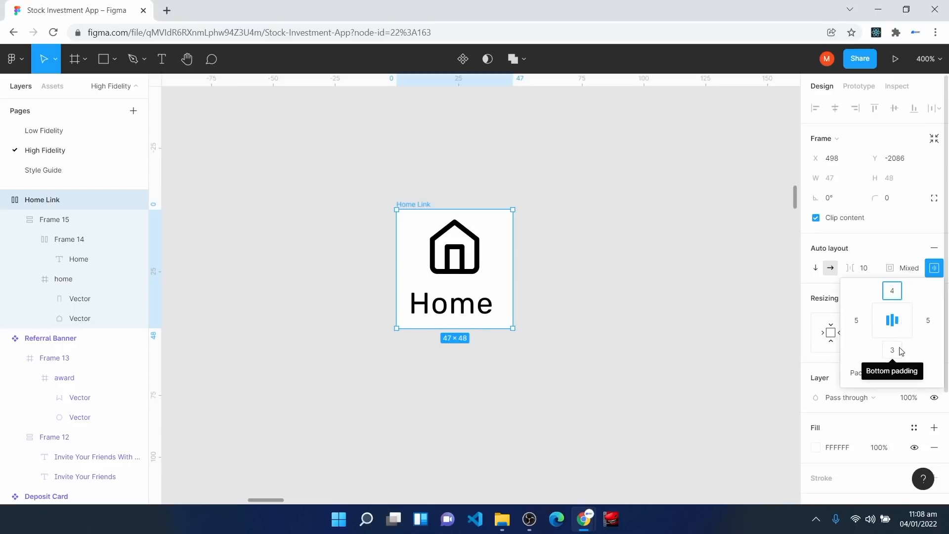
pyautogui.click(901, 351)
pyautogui.write('4')
pyautogui.press('Return')
pyautogui.click(856, 320)
pyautogui.write('4')
pyautogui.click(929, 322)
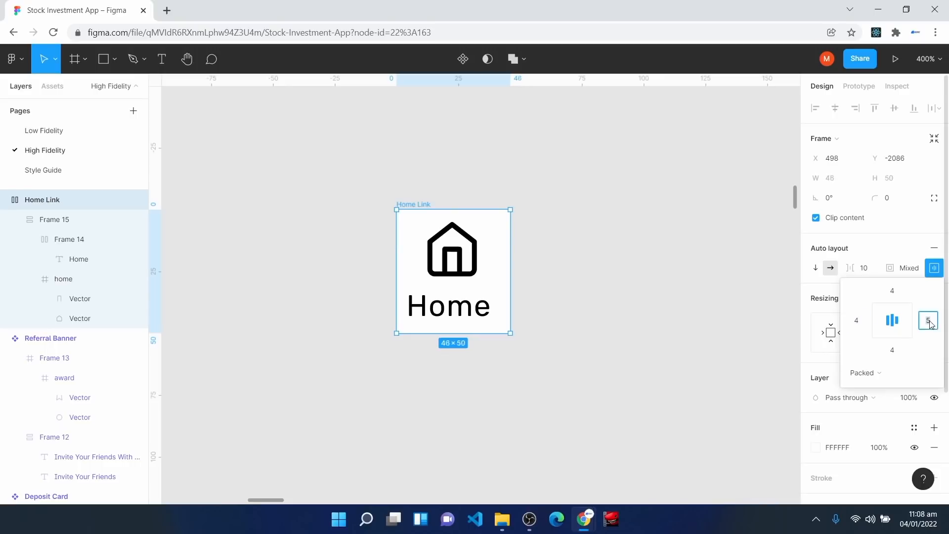
pyautogui.write('4')
pyautogui.press('Return')
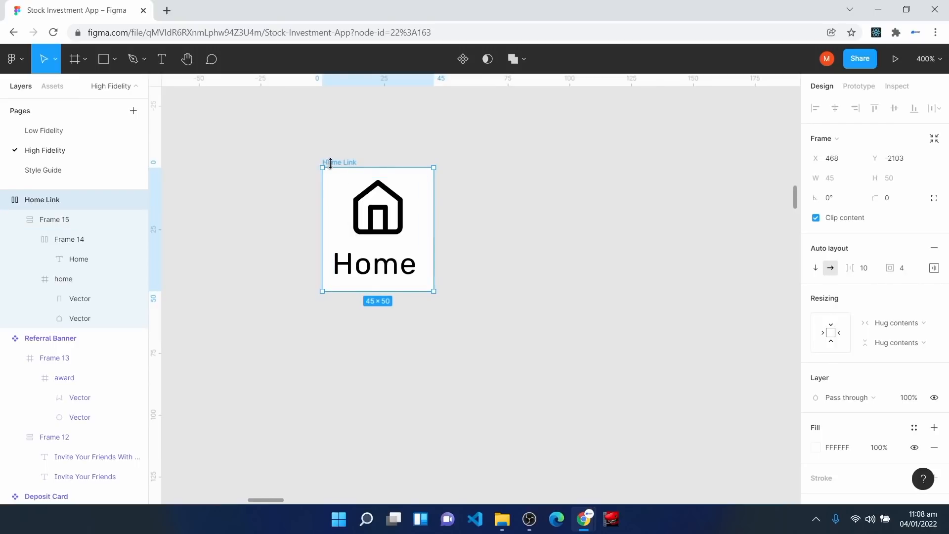
pyautogui.hotkey('shift', 'a')
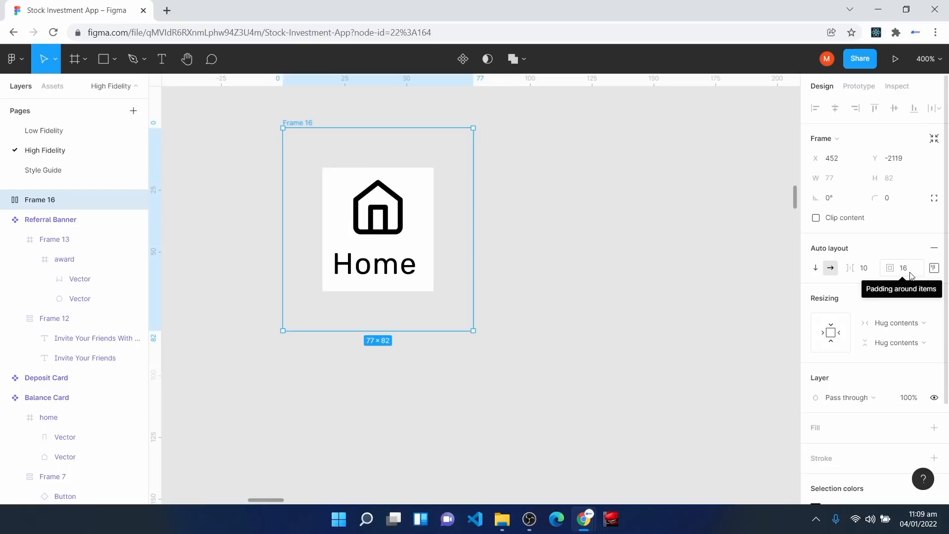
# Step: Duplicate the Home link card inside the frame to make three cards
pyautogui.click(6, 200)
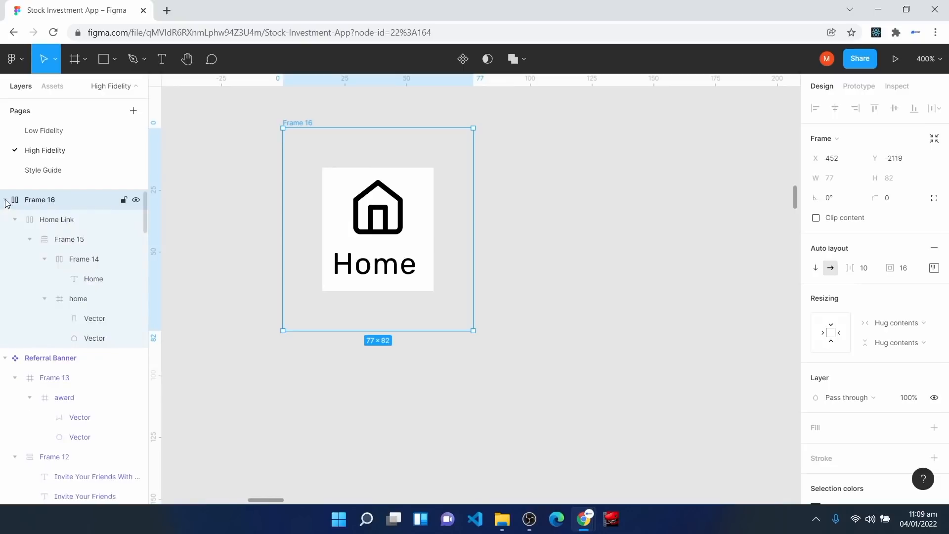
pyautogui.click(53, 222)
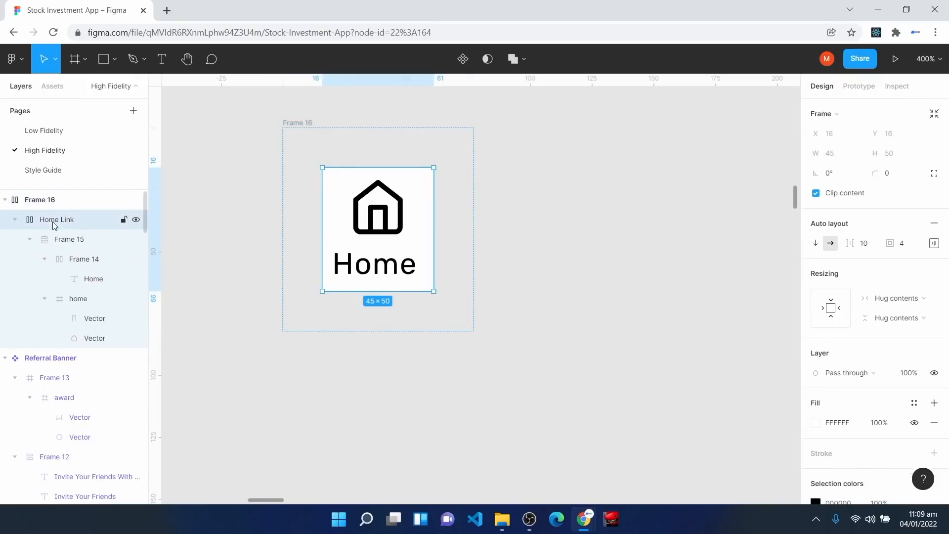
pyautogui.hotkey('ctrl', 'd')
pyautogui.hotkey('ctrl', 'd')
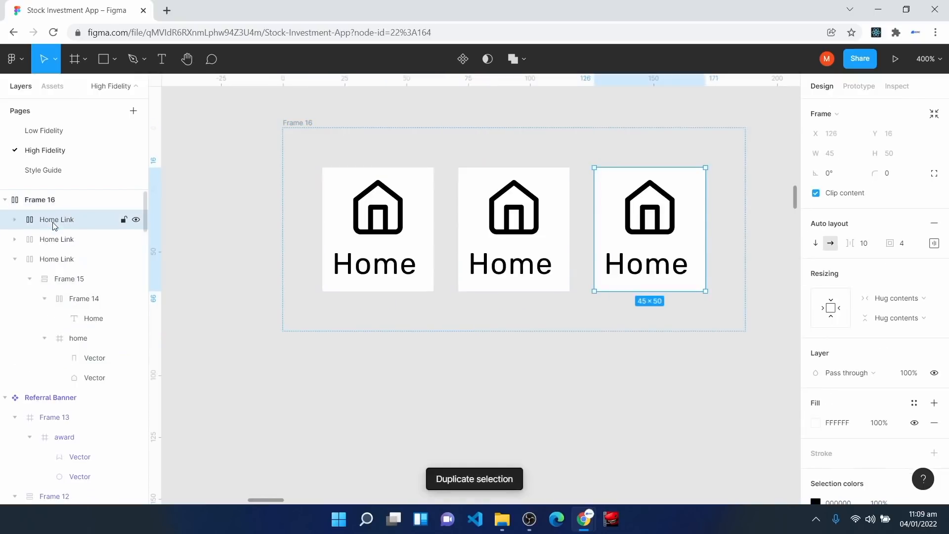
pyautogui.click(303, 128)
pyautogui.hscroll(3, 267, 136)
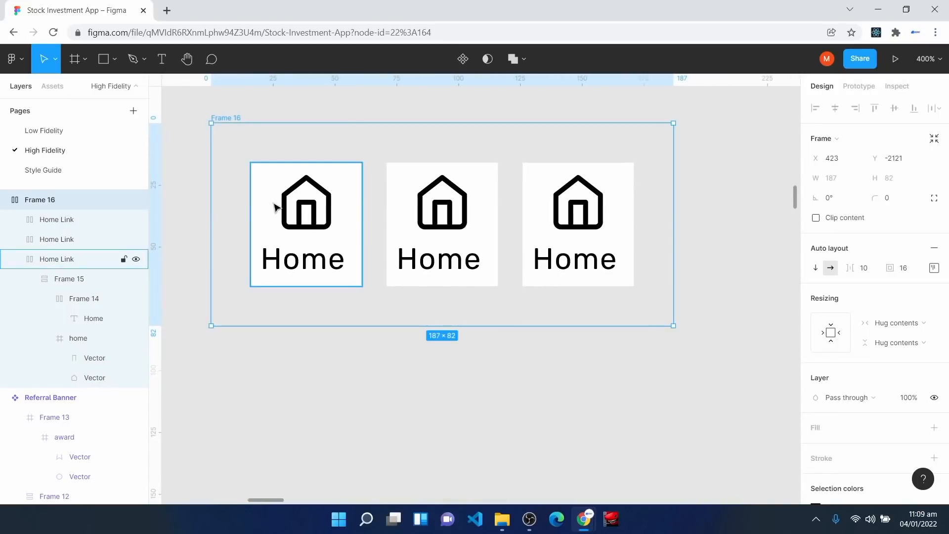
# Step: Relabel the second card 'Invest' and the third card 'Transact'
pyautogui.doubleClick(446, 266)
pyautogui.doubleClick(446, 264)
pyautogui.doubleClick(446, 262)
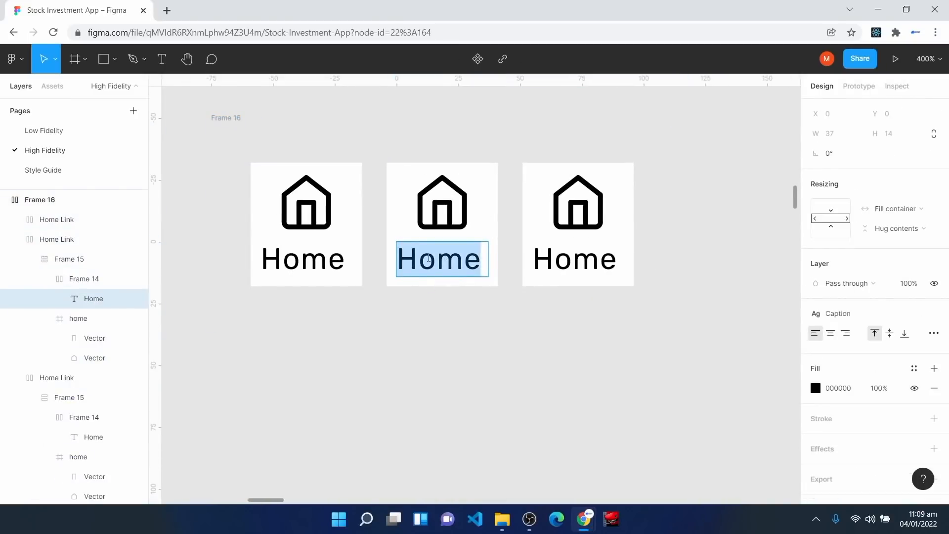
pyautogui.write('Invest')
pyautogui.press('Escape')
pyautogui.click(581, 266)
pyautogui.doubleClick(581, 266)
pyautogui.doubleClick(581, 266)
pyautogui.write('Transact')
pyautogui.press('Escape')
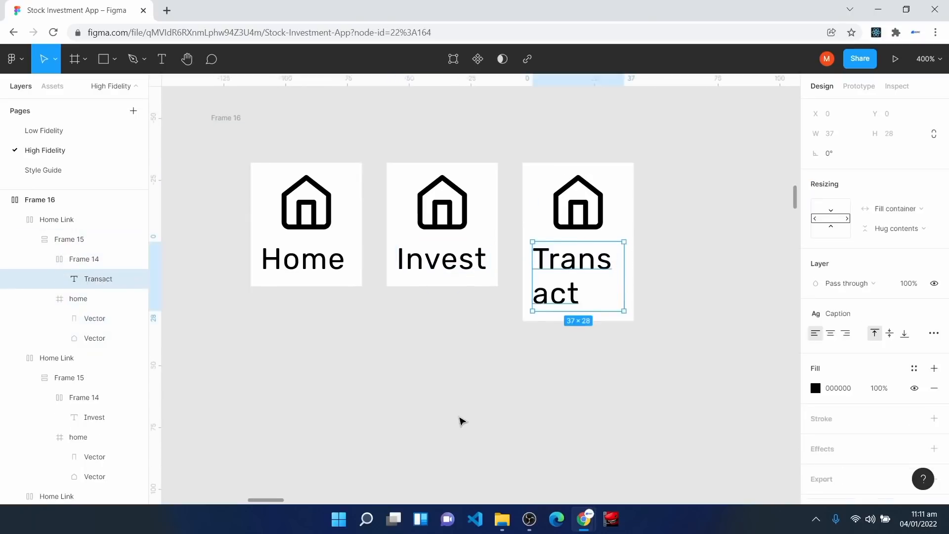
# Step: Give the navigation frame a white fill and resize it to hug its contents
pyautogui.click(226, 118)
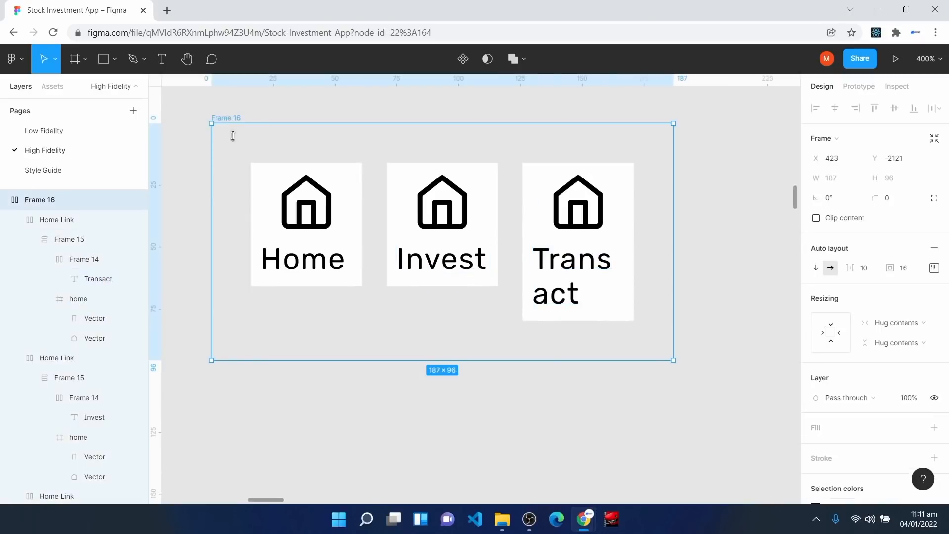
pyautogui.click(814, 428)
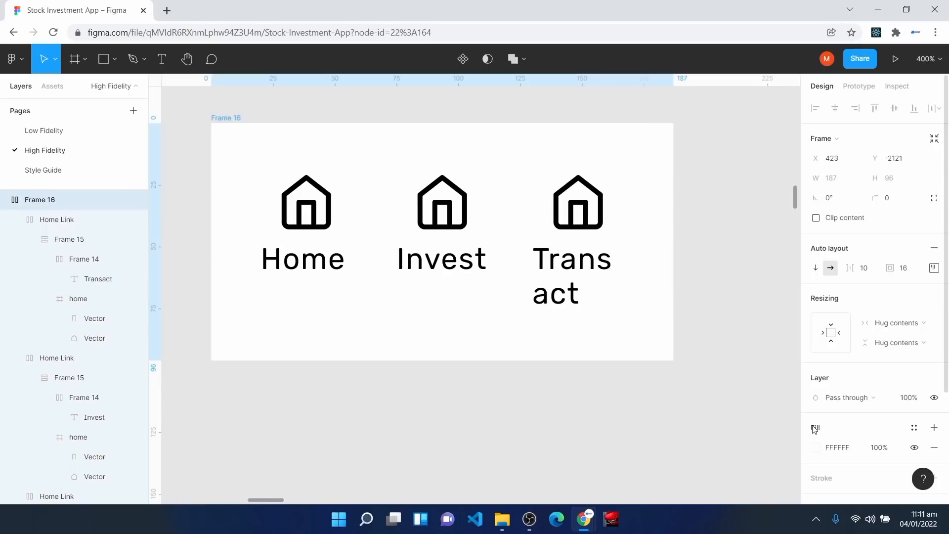
pyautogui.moveTo(675, 211); pyautogui.dragTo(748, 211)
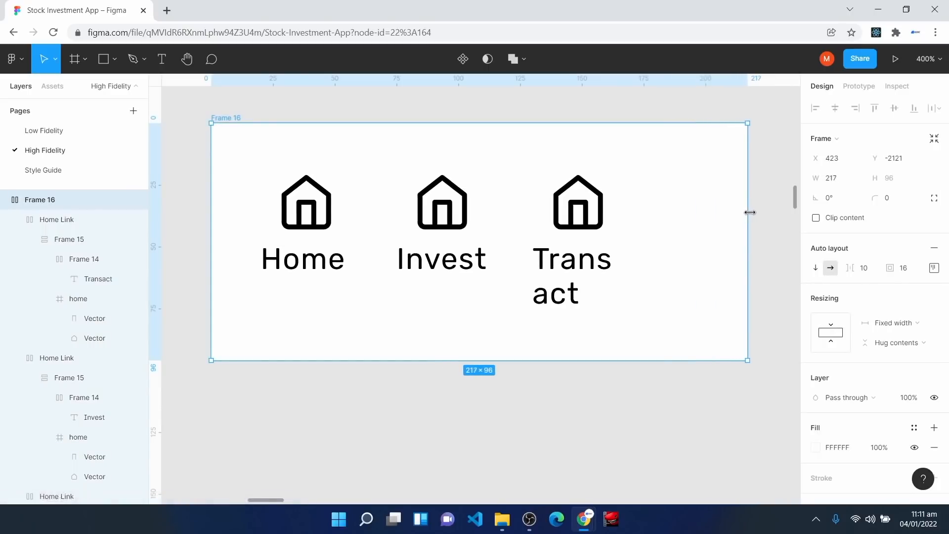
pyautogui.doubleClick(750, 212)
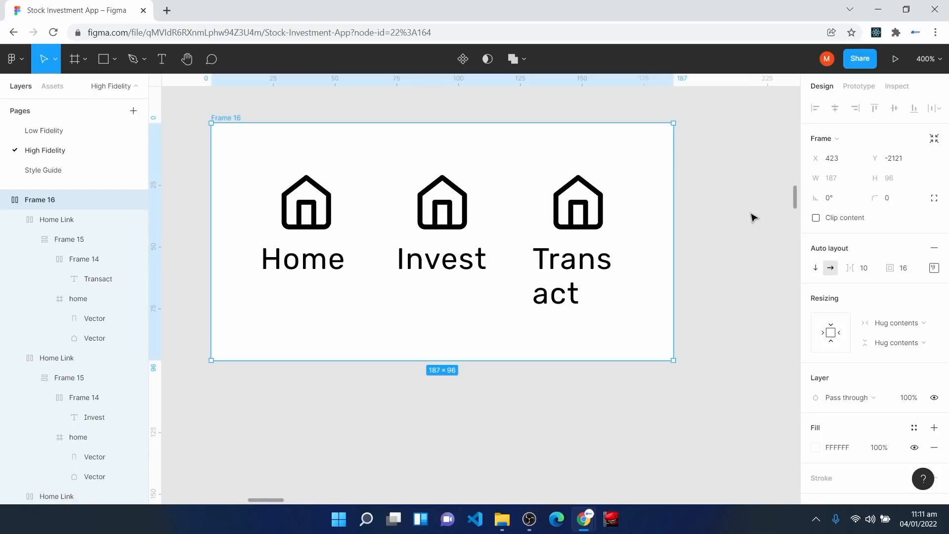
pyautogui.click(321, 221)
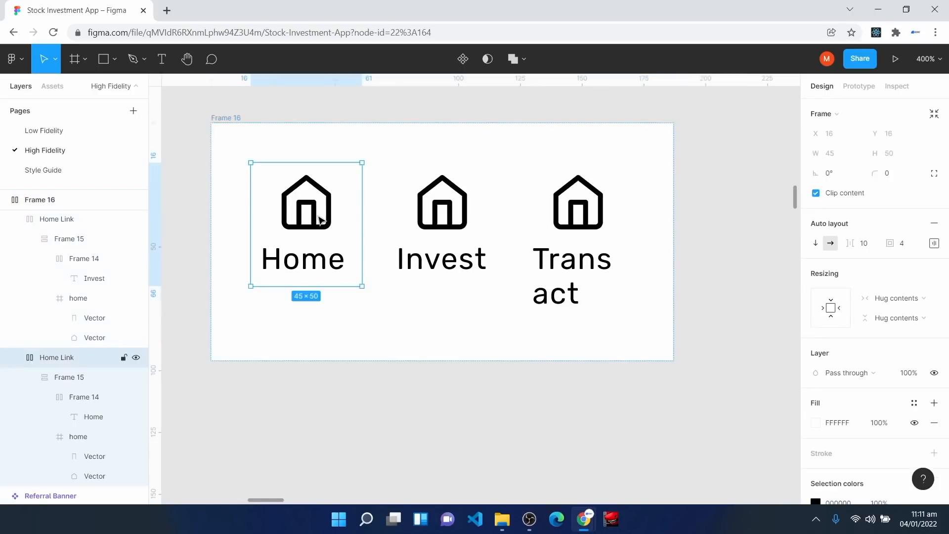
# Step: Set the Home, Invest and Transact cards' horizontal sizing to Fill container
pyautogui.click(898, 299)
pyautogui.click(898, 312)
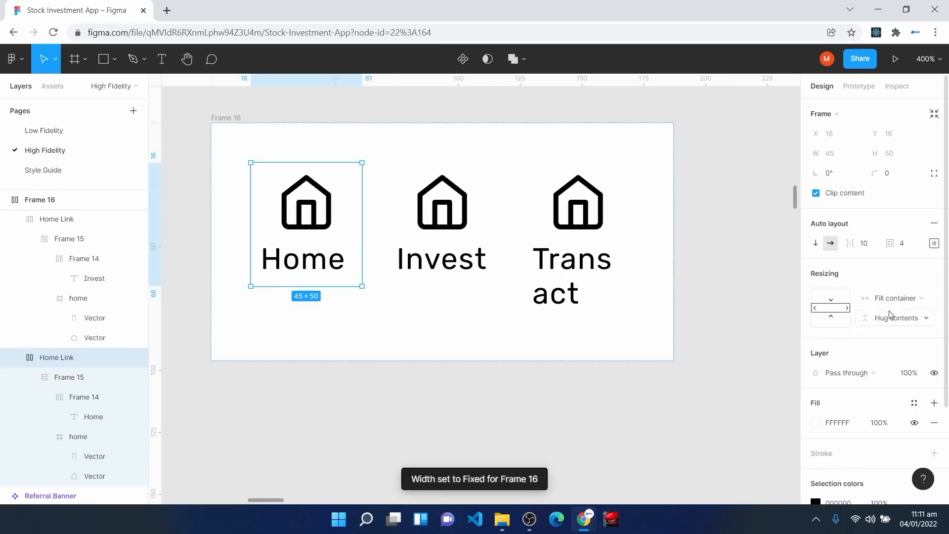
pyautogui.click(483, 213)
pyautogui.click(884, 298)
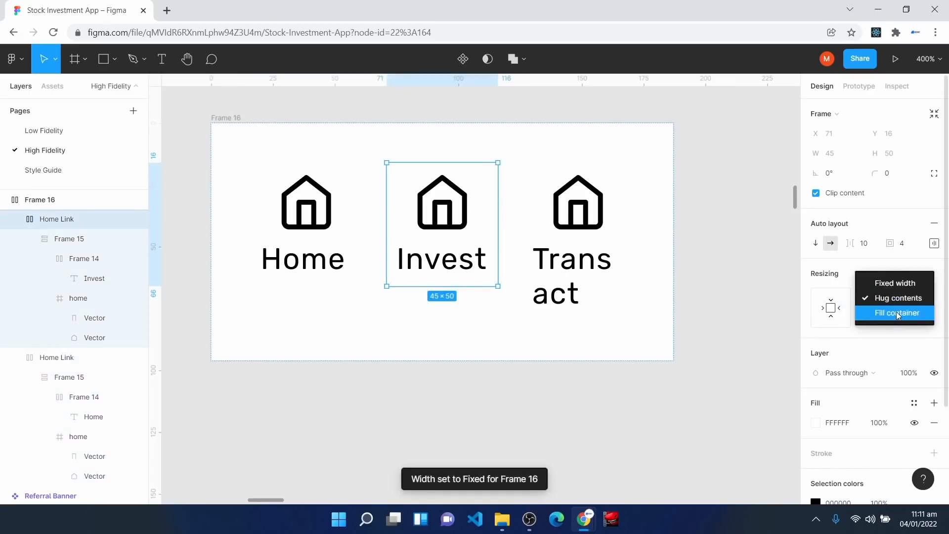
pyautogui.click(897, 313)
pyautogui.click(625, 250)
pyautogui.click(881, 300)
pyautogui.click(898, 314)
# Step: Widen the navigation frame to 284 so Transact fits on one line
pyautogui.click(232, 129)
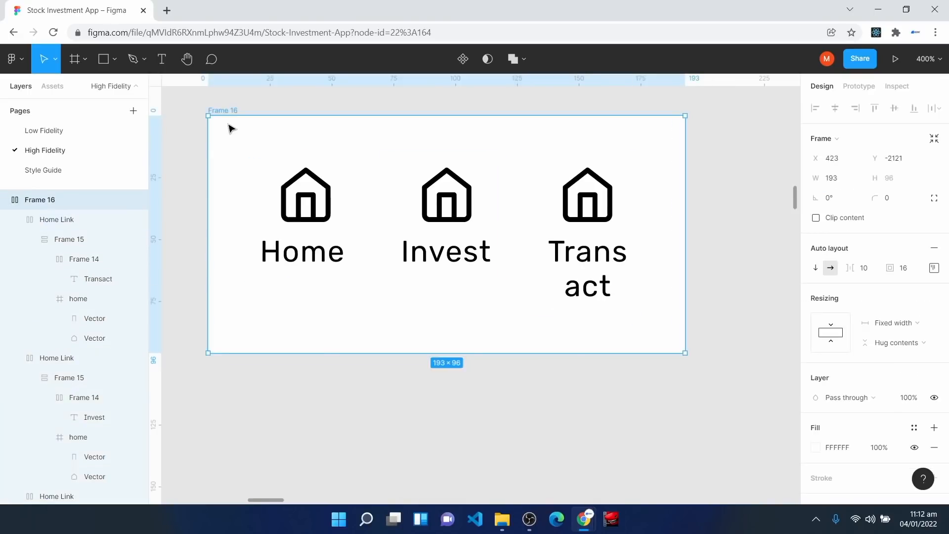
pyautogui.press('-')
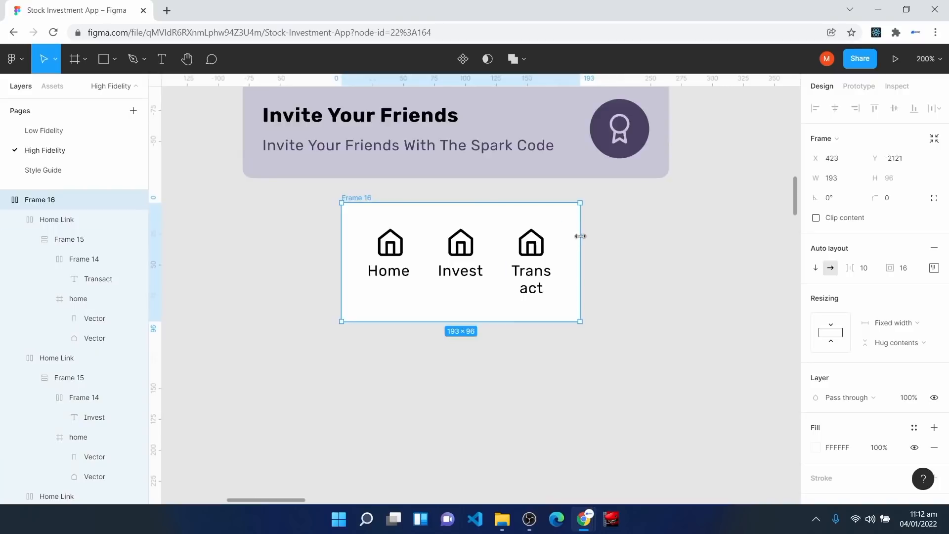
pyautogui.moveTo(581, 235); pyautogui.dragTo(693, 240)
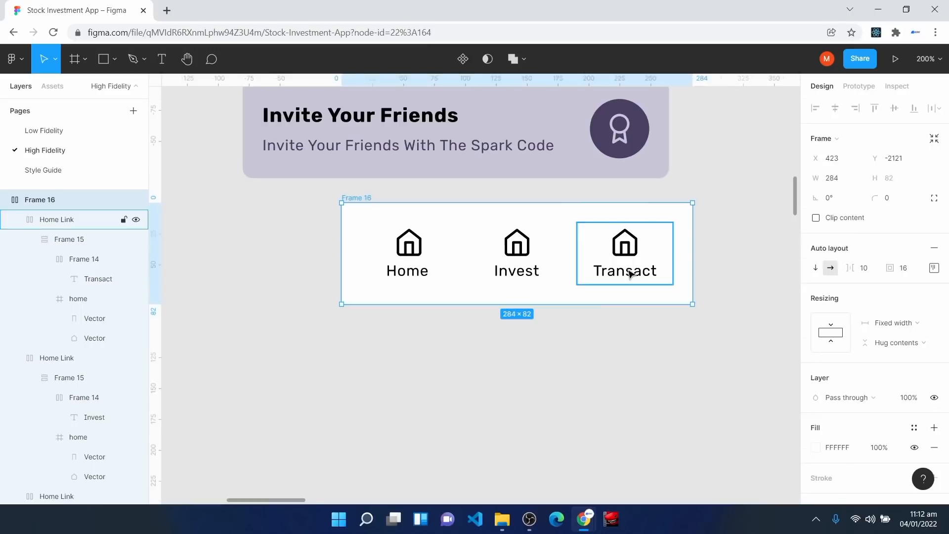
pyautogui.press('Escape')
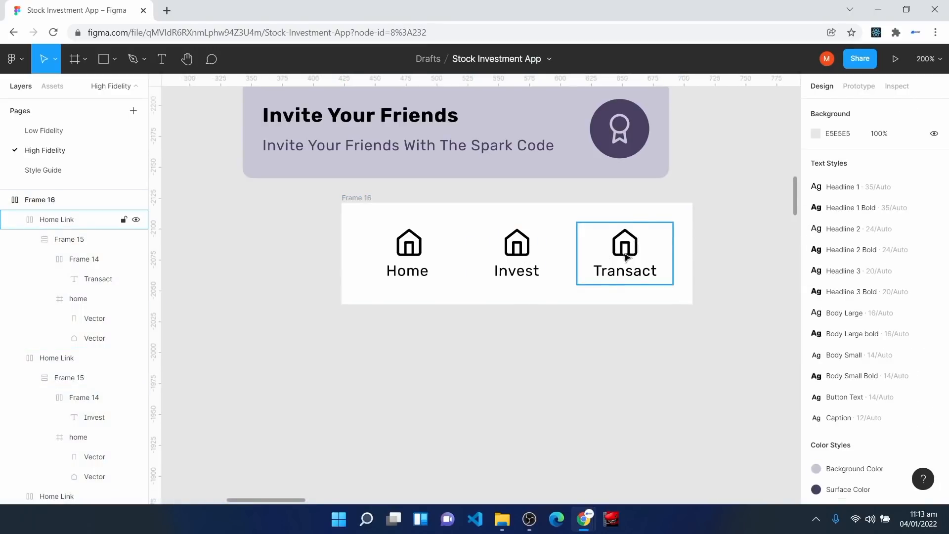
# Step: Insert a bar-chart icon from the Feather Icons plugin below the navigation bar
pyautogui.rightClick(421, 353)
pyautogui.moveTo(476, 435)
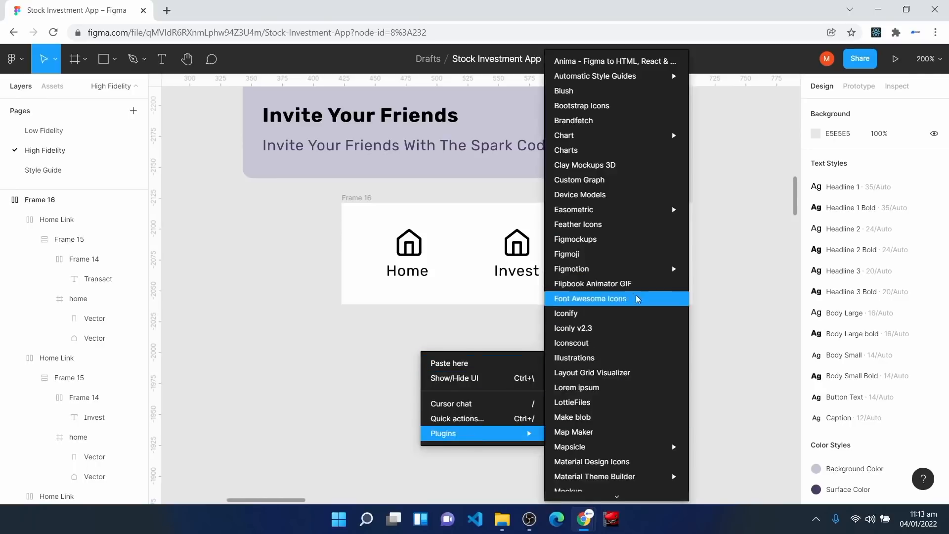
pyautogui.click(627, 226)
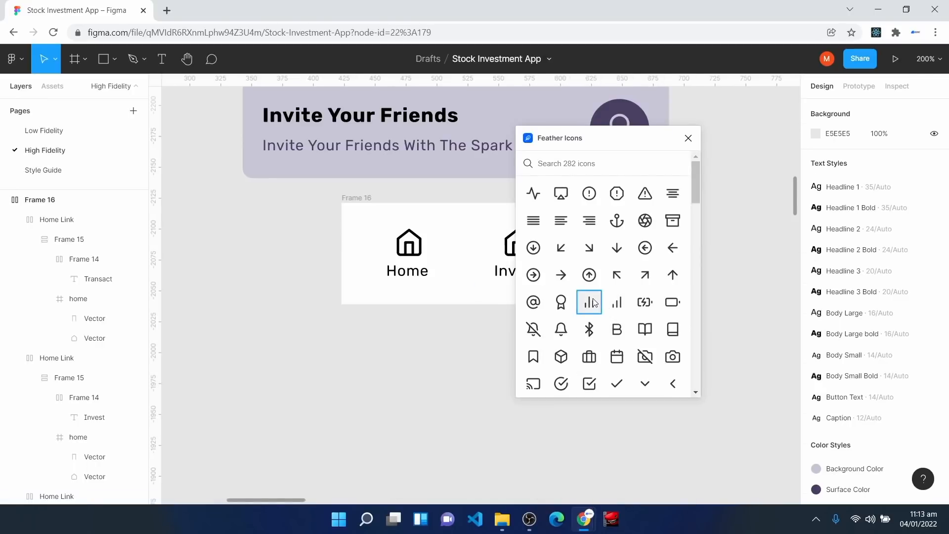
pyautogui.click(589, 302)
pyautogui.moveTo(490, 306); pyautogui.dragTo(444, 372)
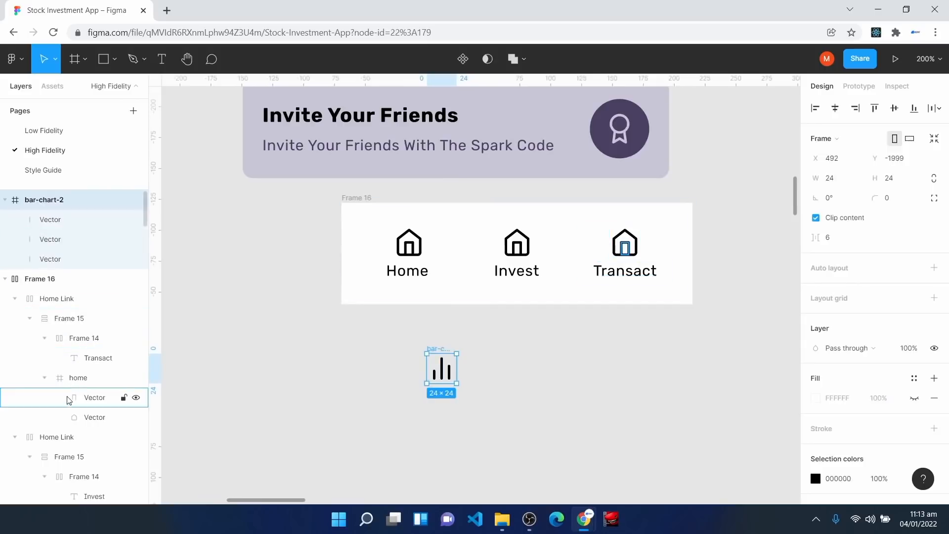
# Step: Rename the Invest card layer to 'Invest Link'
pyautogui.click(58, 437)
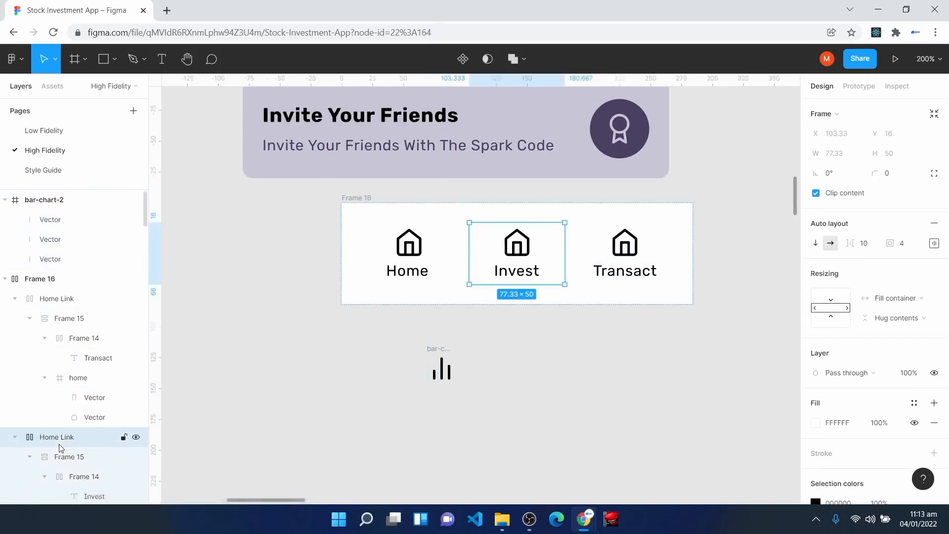
pyautogui.scroll(-3, 56, 396)
pyautogui.scroll(3, 55, 385)
pyautogui.rightClick(48, 313)
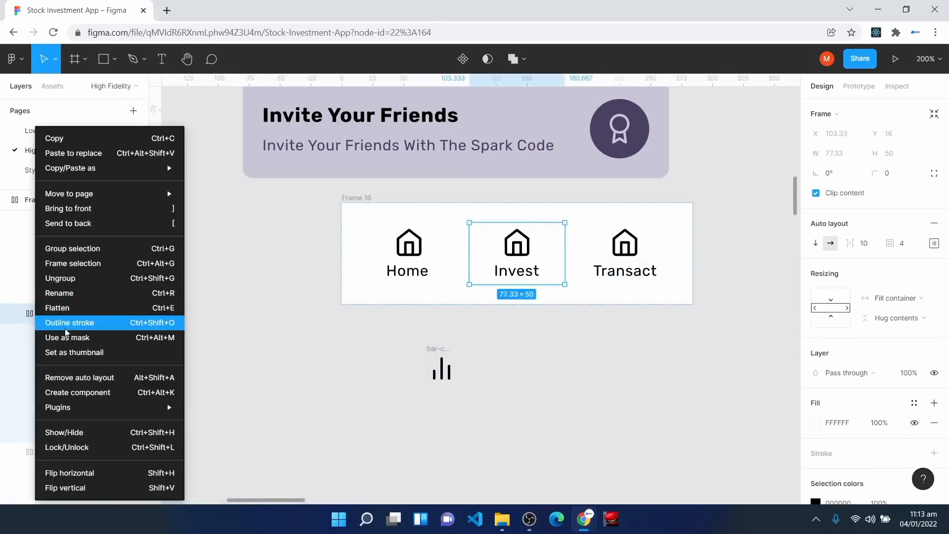
pyautogui.click(73, 293)
pyautogui.write('Invest Link')
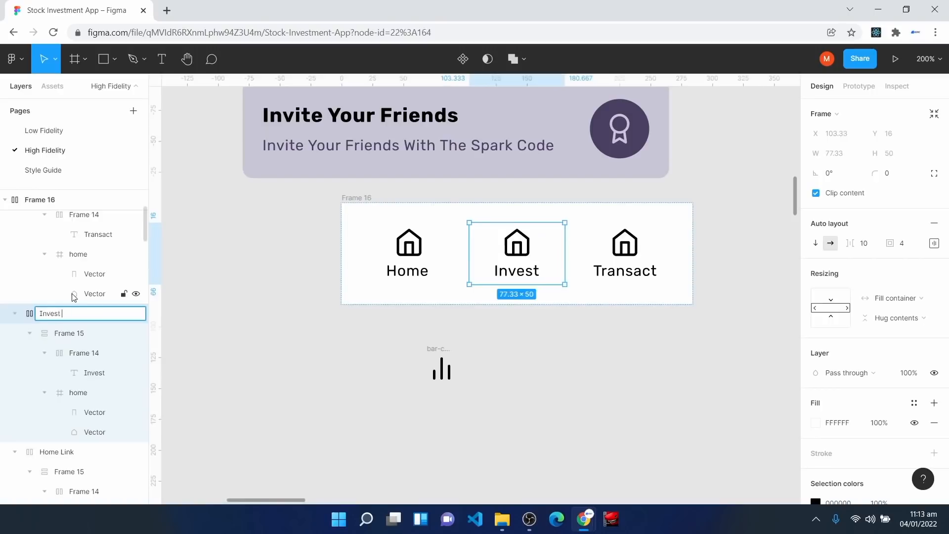
pyautogui.press('Return')
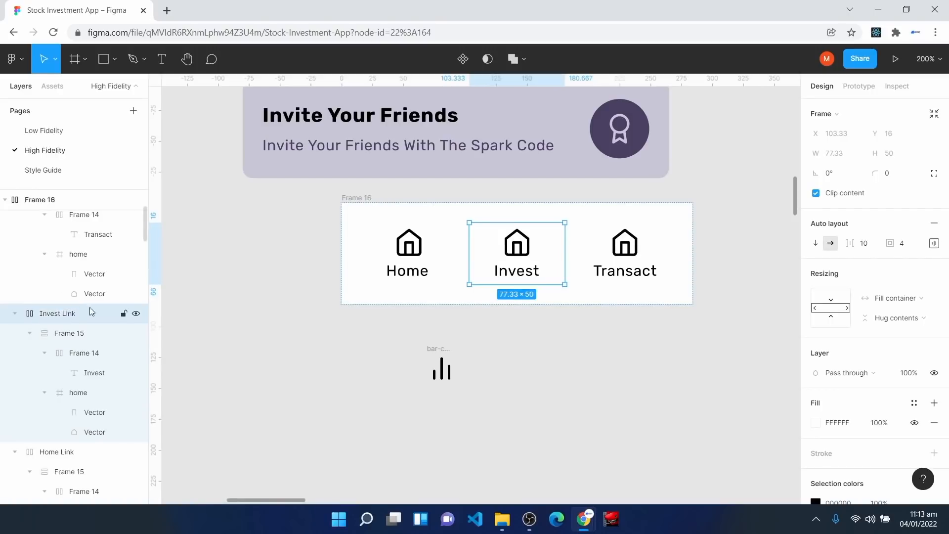
# Step: Move the bar-chart icon into the Invest card's layers
pyautogui.click(78, 393)
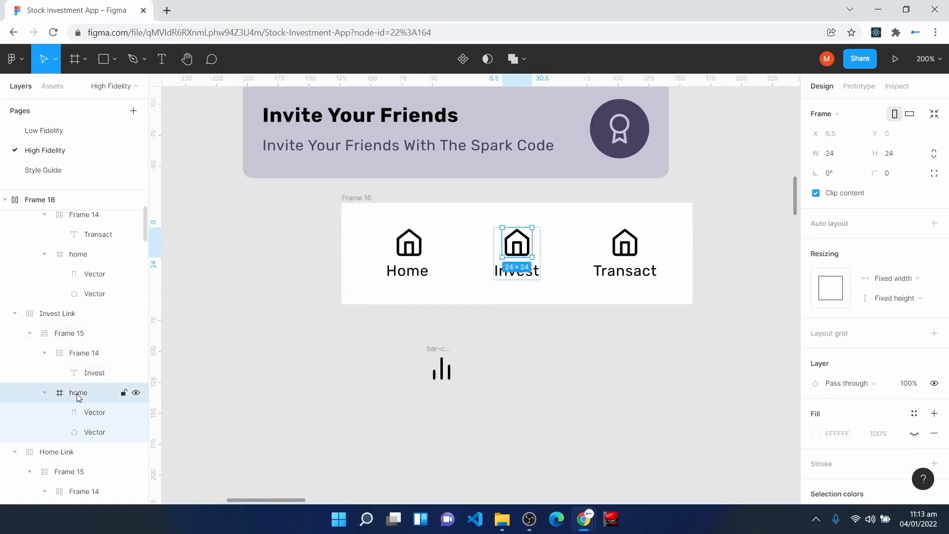
pyautogui.click(44, 392)
pyautogui.scroll(3, 56, 375)
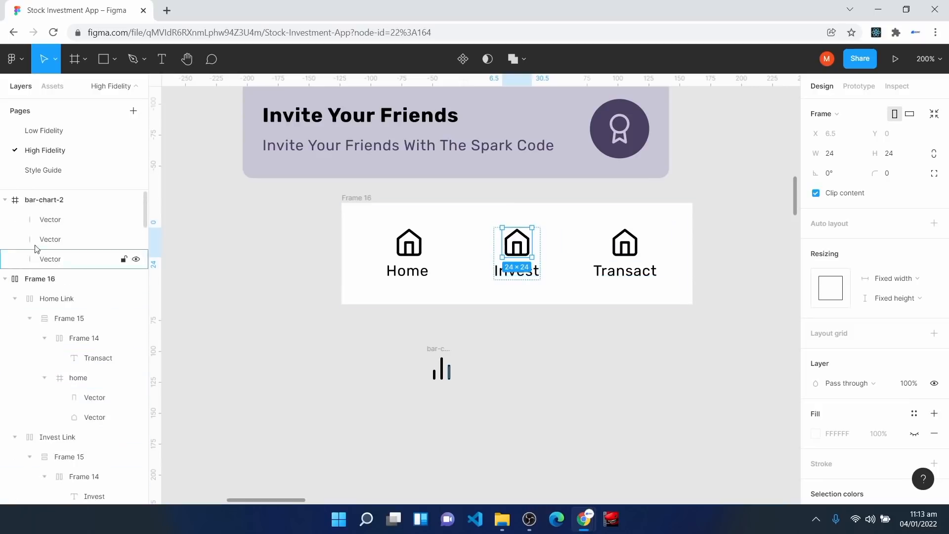
pyautogui.click(50, 203)
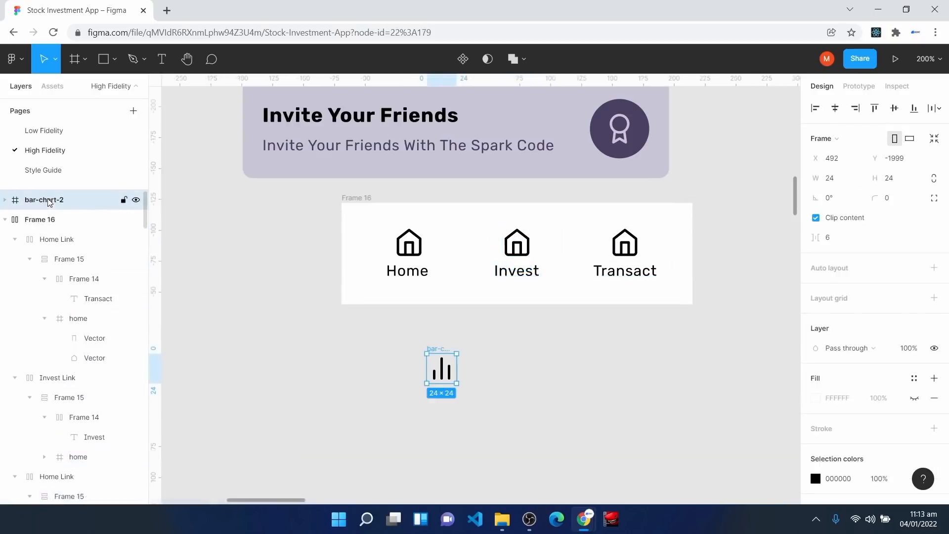
pyautogui.moveTo(47, 202); pyautogui.dragTo(44, 403)
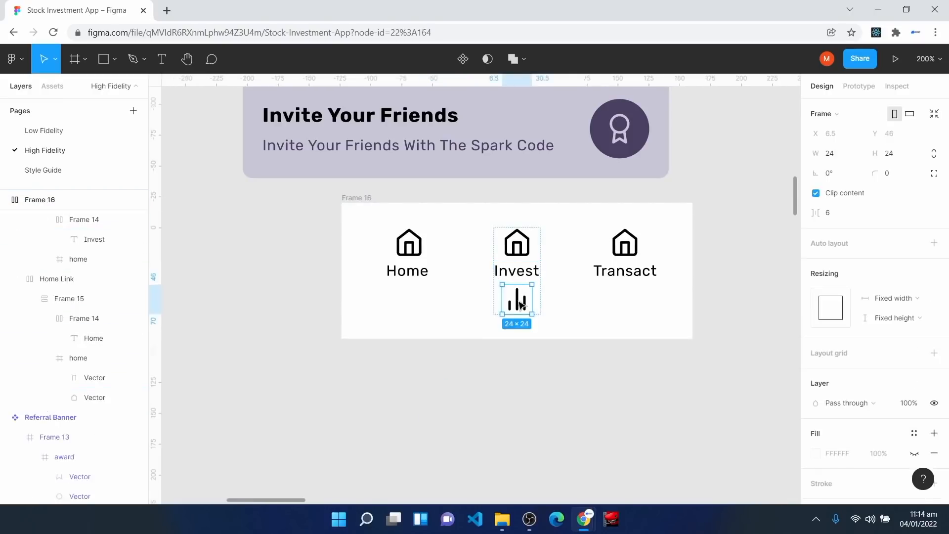
# Step: Delete Invest's home icon and place the bar chart above the Invest label
pyautogui.click(518, 254)
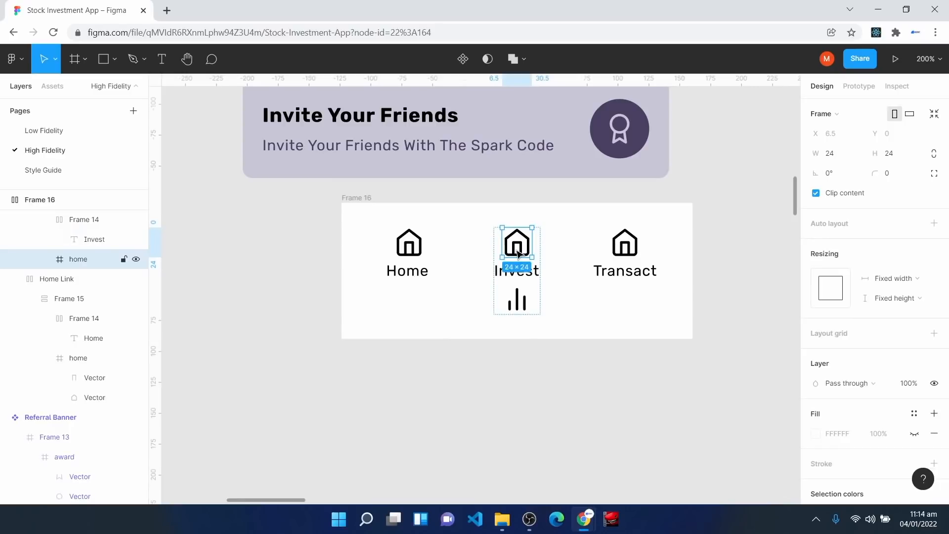
pyautogui.press('Delete')
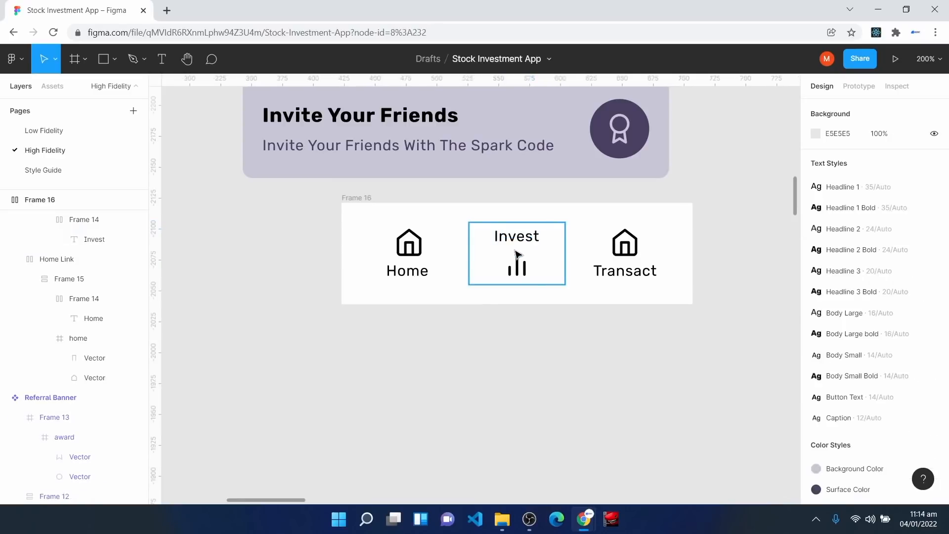
pyautogui.click(518, 269)
pyautogui.click(519, 270)
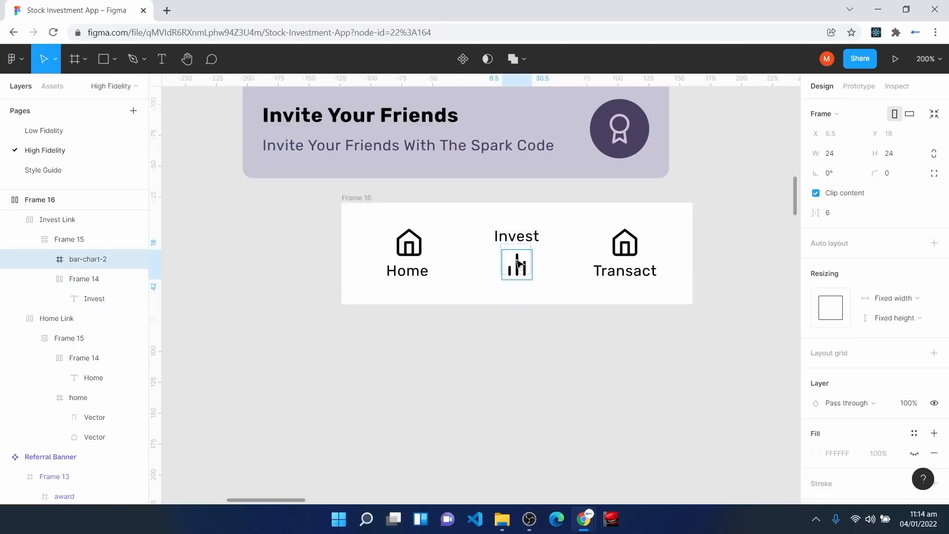
pyautogui.press('Up')
pyautogui.click(387, 366)
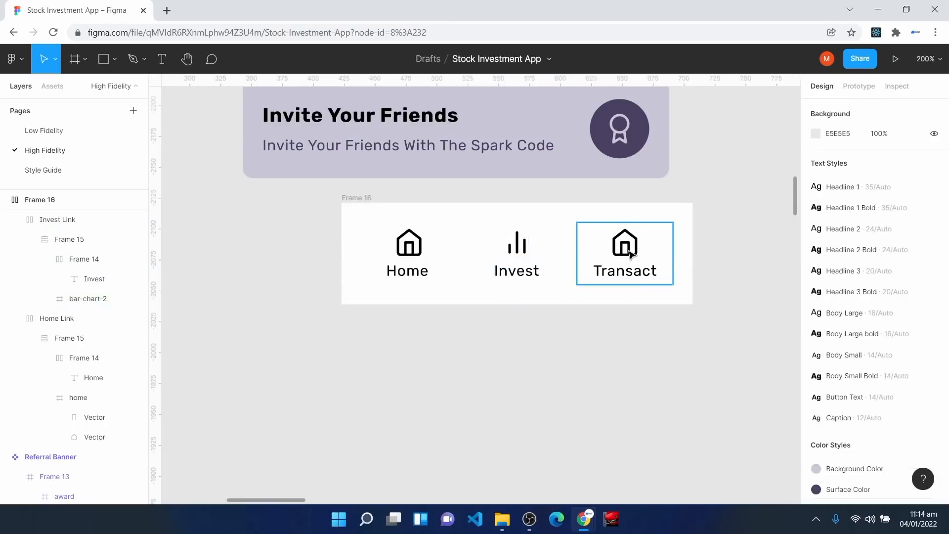
# Step: Rename the navigation frame to 'Bottom Navigation'
pyautogui.rightClick(405, 338)
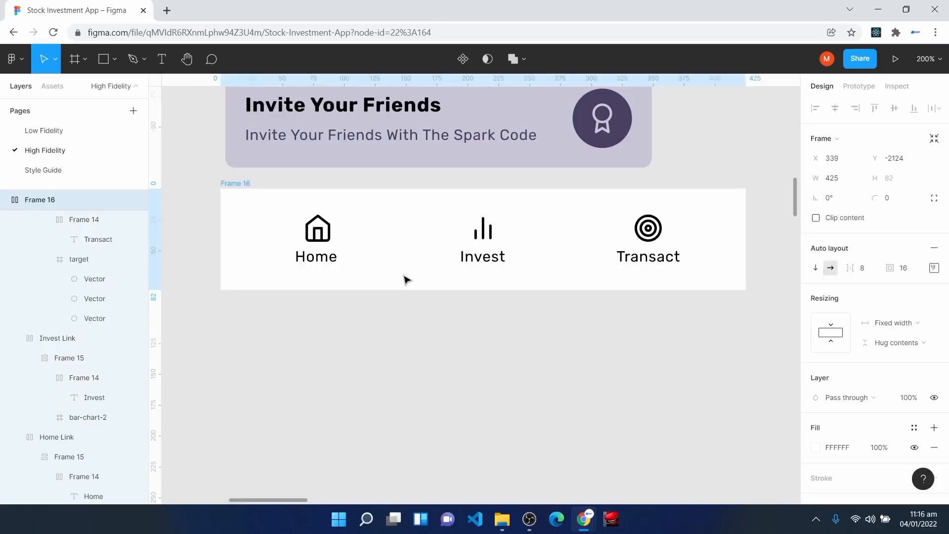
pyautogui.rightClick(35, 199)
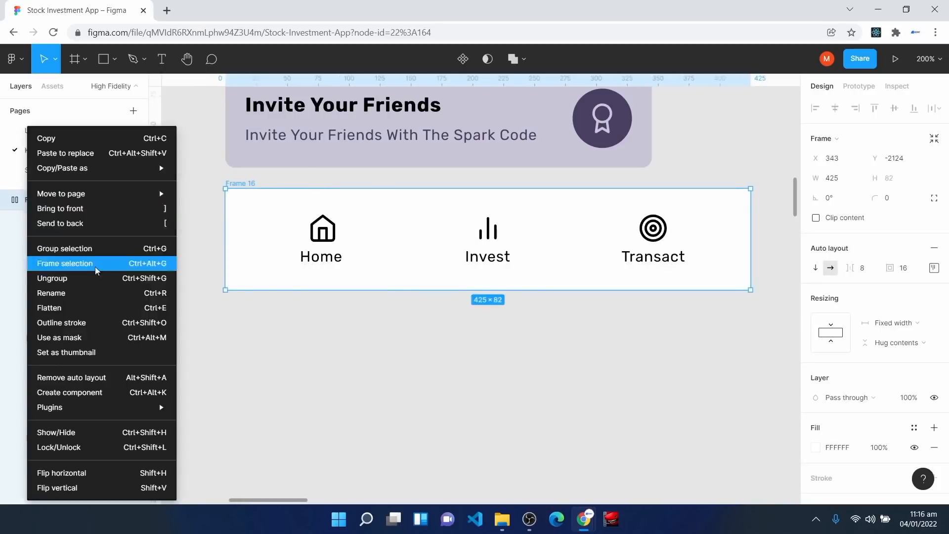
pyautogui.click(99, 293)
pyautogui.write('Bot')
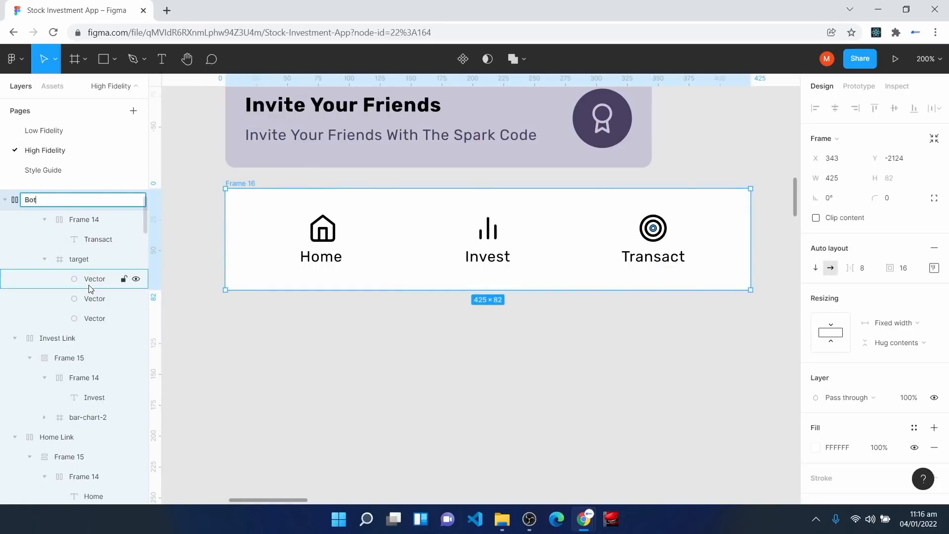
pyautogui.write('tom Navigation')
pyautogui.press('Return')
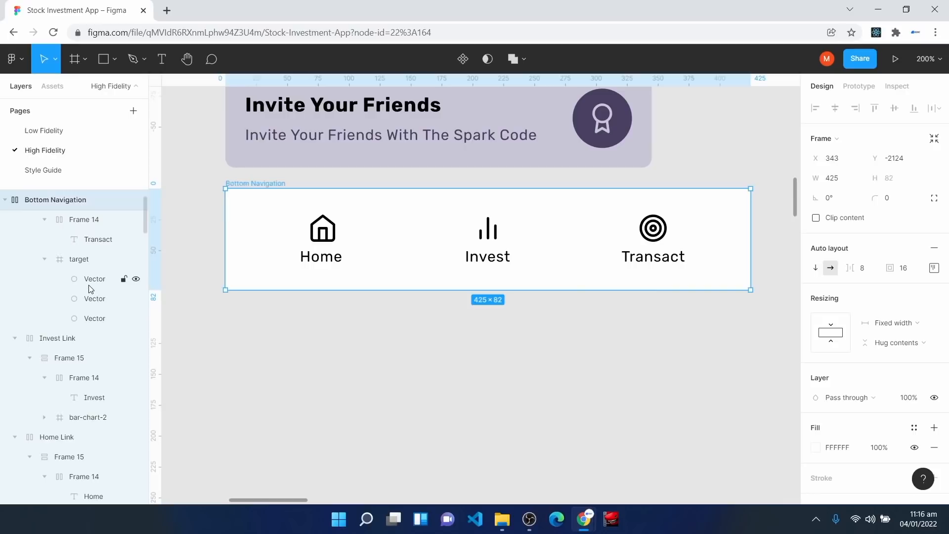
# Step: Make Bottom Navigation a component and position it below the Referral Banner
pyautogui.click(463, 59)
pyautogui.moveTo(424, 244)
pyautogui.mouseDown()
pyautogui.moveTo(435, 242)
pyautogui.moveTo(426, 236)
pyautogui.moveTo(428, 246)
pyautogui.mouseUp()
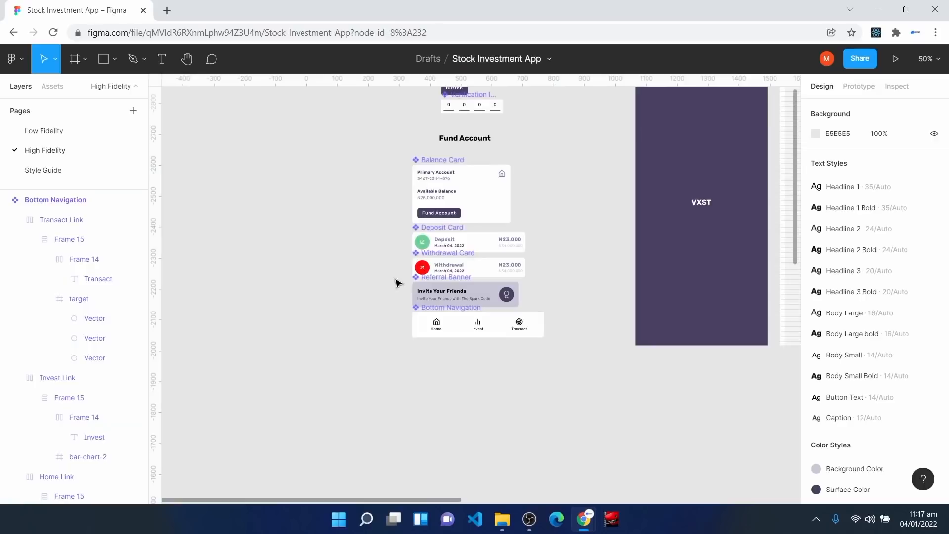
pyautogui.moveTo(568, 400); pyautogui.dragTo(378, 159)
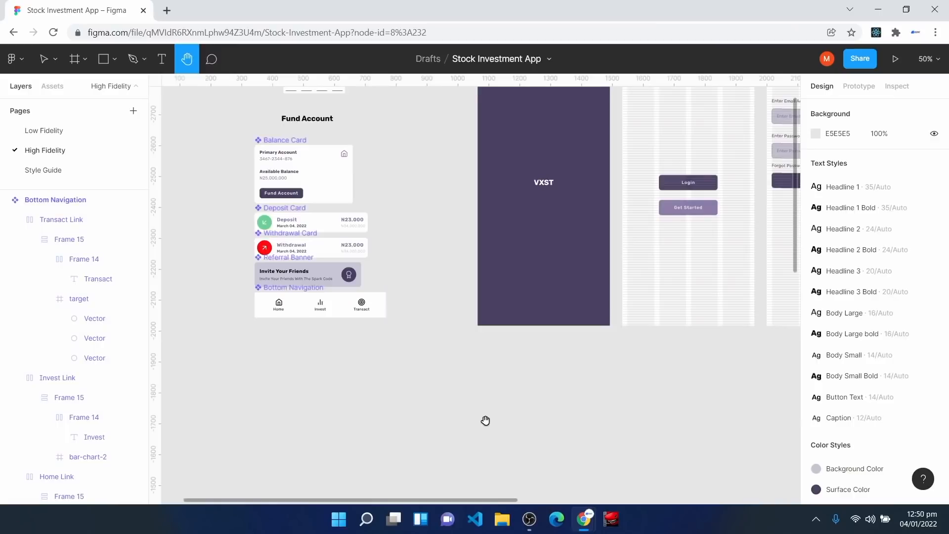
# Step: Add an iPhone 13 Pro Max frame beneath the splash screen
pyautogui.press('f')
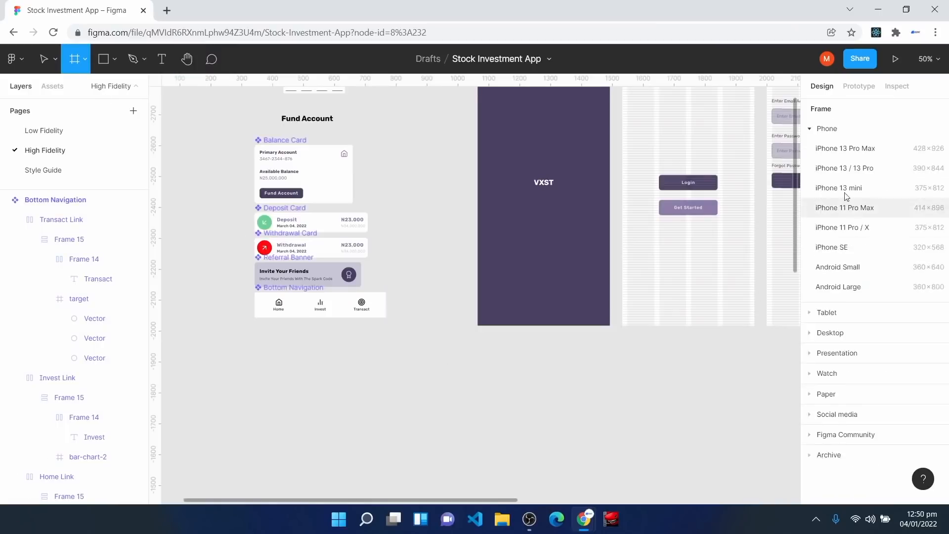
pyautogui.click(858, 155)
pyautogui.moveTo(763, 271); pyautogui.dragTo(366, 416)
pyautogui.scroll(-3, 525, 377)
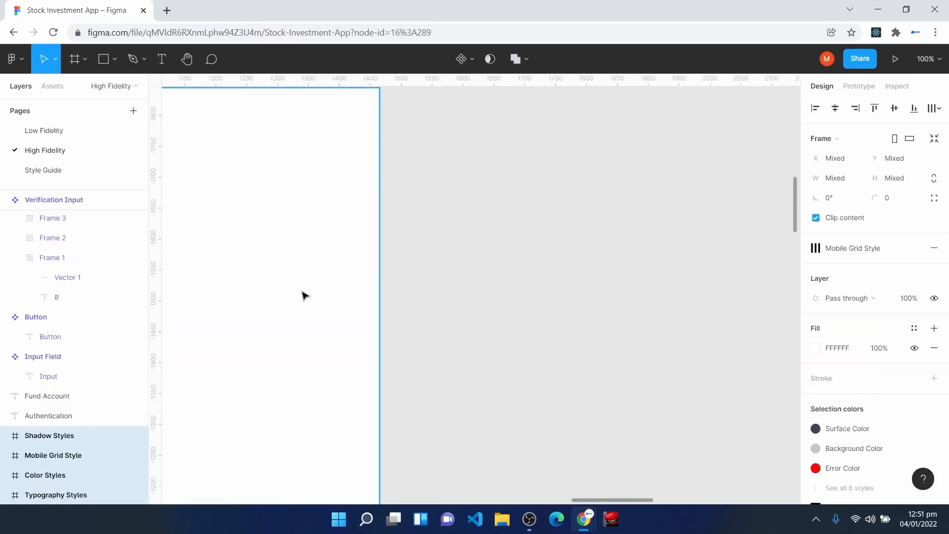
pyautogui.scroll(3, 304, 295)
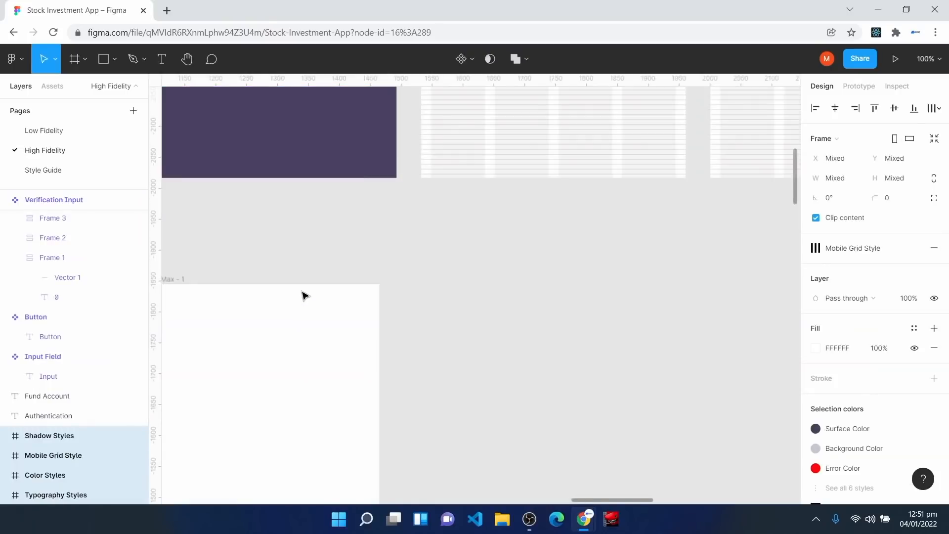
pyautogui.click(310, 347)
pyautogui.hscroll(-4, 310, 348)
pyautogui.scroll(-1, 311, 347)
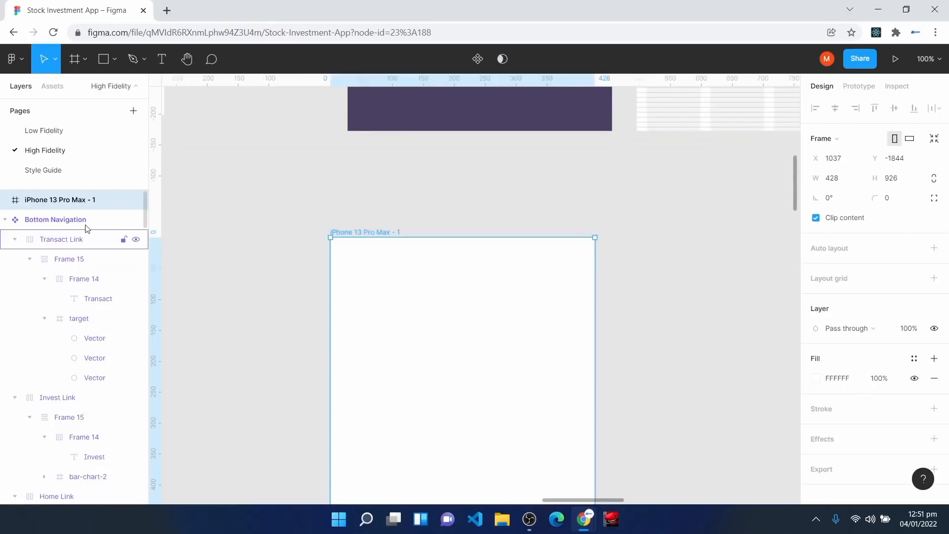
# Step: Name the new frame 'Home' and apply the Mobile Grid Style layout grid
pyautogui.hotkey('ctrl', 'r')
pyautogui.write('Home')
pyautogui.press('Return')
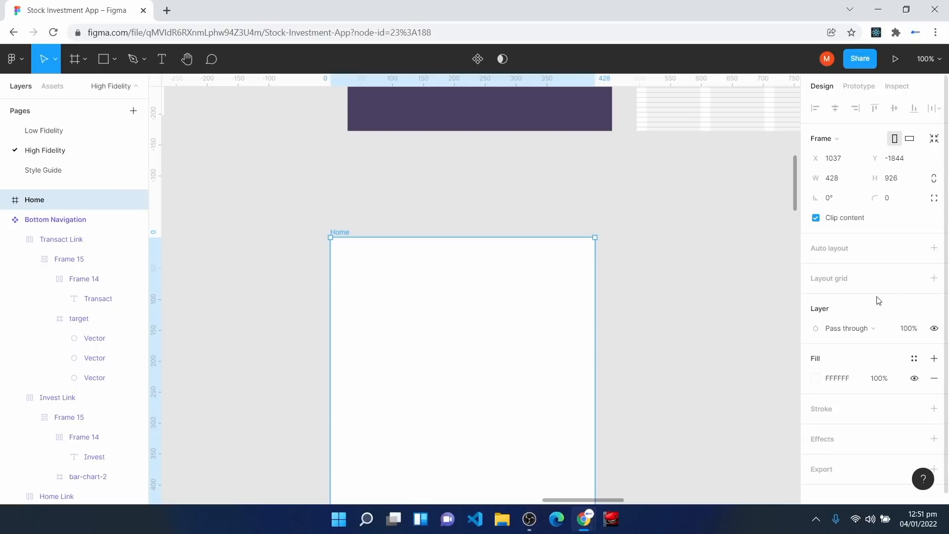
pyautogui.click(914, 279)
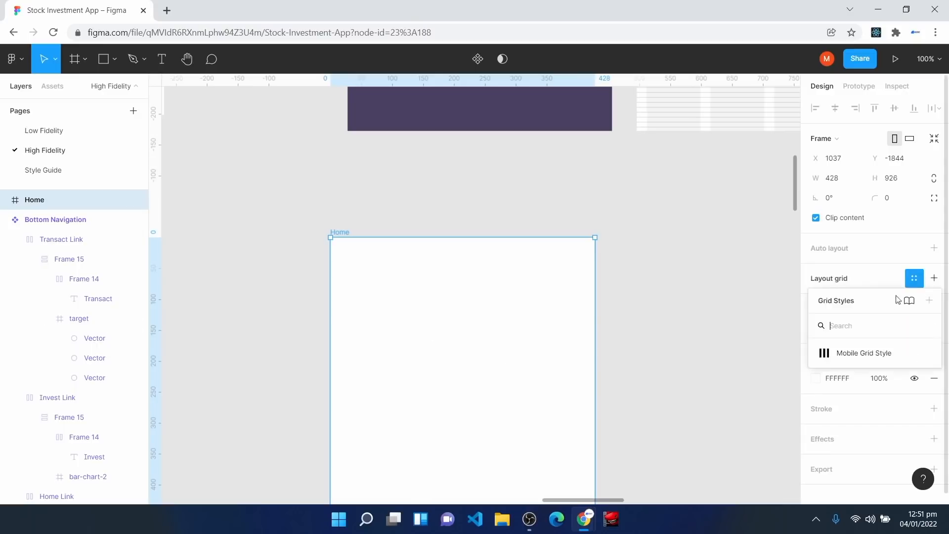
pyautogui.click(863, 354)
pyautogui.scroll(-2, 452, 344)
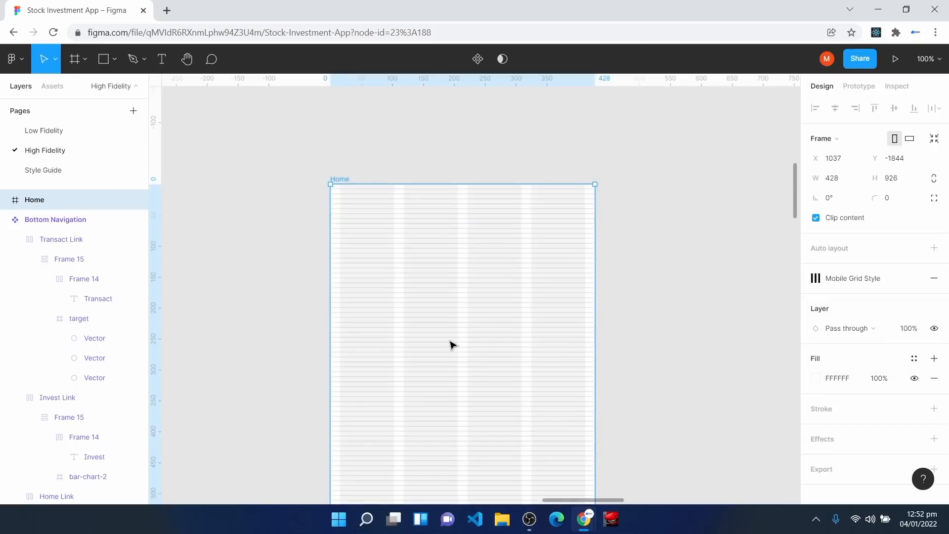
pyautogui.hotkey('ctrl', '+')
pyautogui.scroll(3, 443, 354)
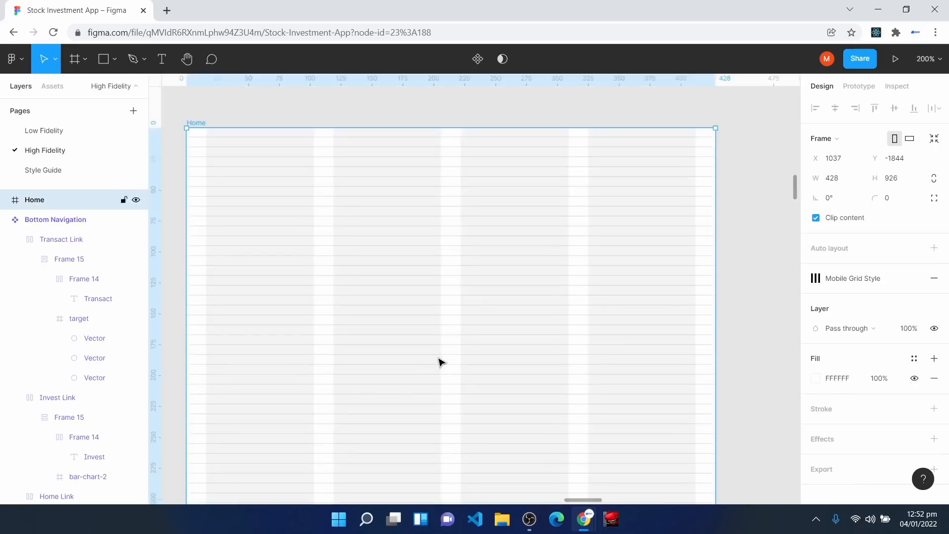
# Step: Insert the align-justify menu icon from the Feather Icons plugin
pyautogui.rightClick(350, 246)
pyautogui.moveTo(465, 411)
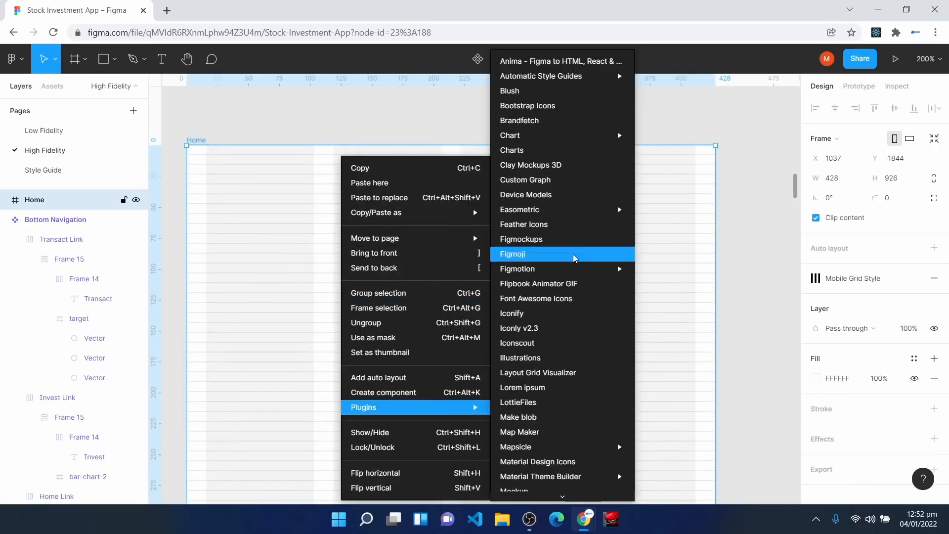
pyautogui.click(582, 224)
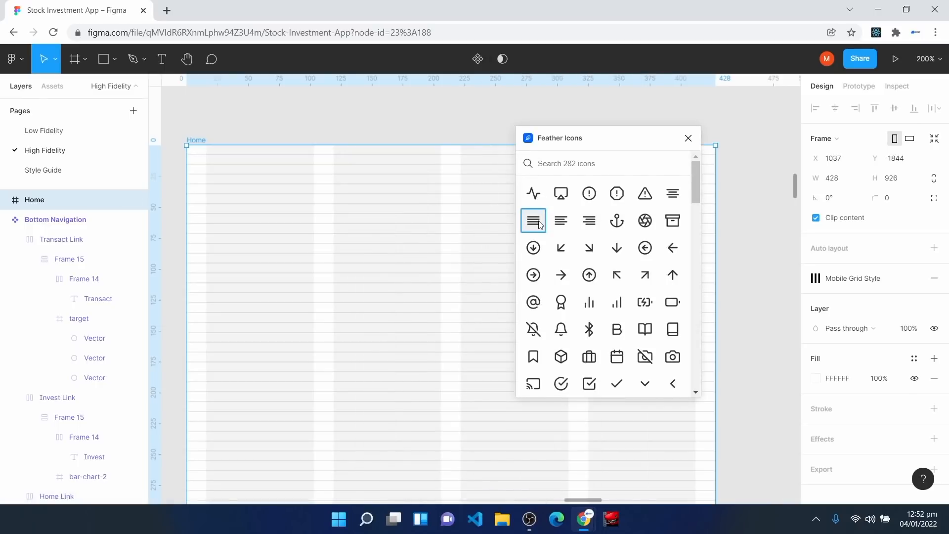
pyautogui.click(533, 220)
pyautogui.click(687, 139)
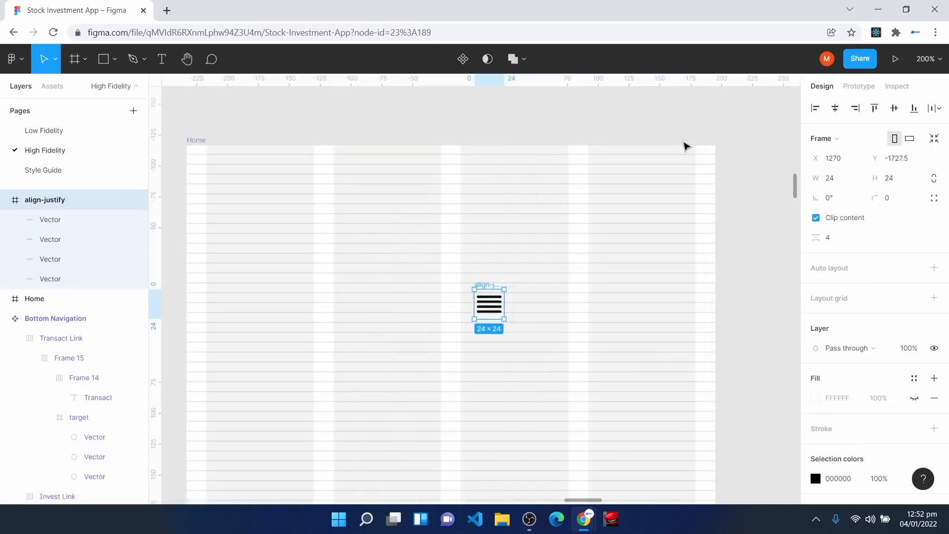
pyautogui.click(6, 200)
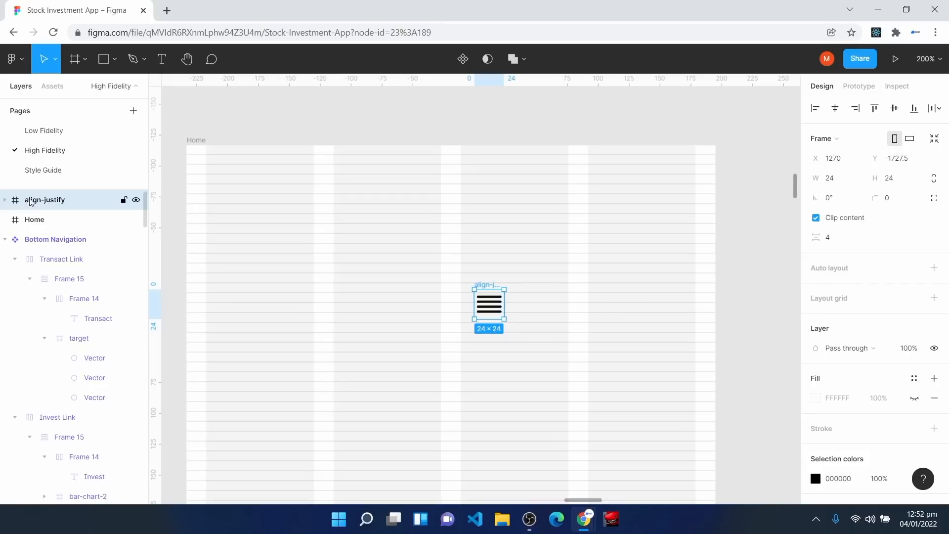
# Step: Move the align-justify icon into the Home frame at its top-left corner
pyautogui.click(46, 224)
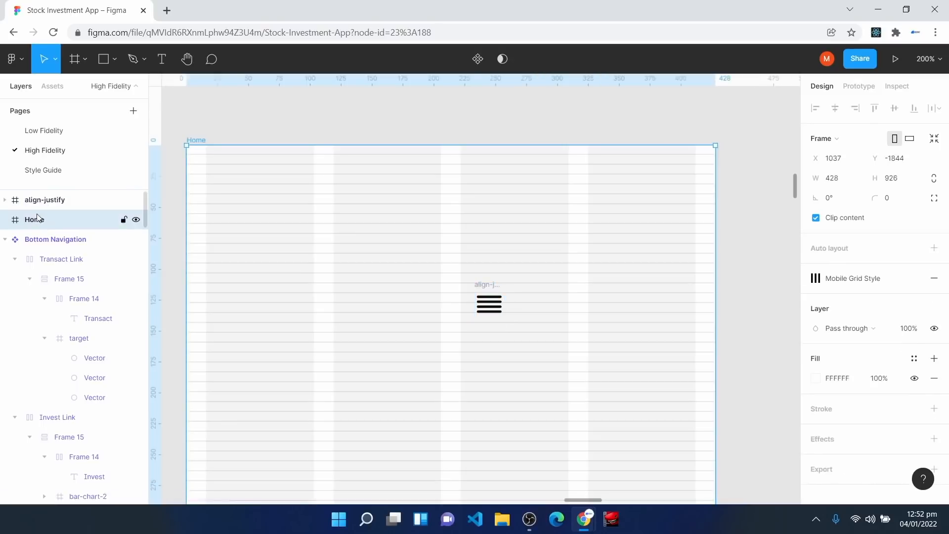
pyautogui.click(37, 203)
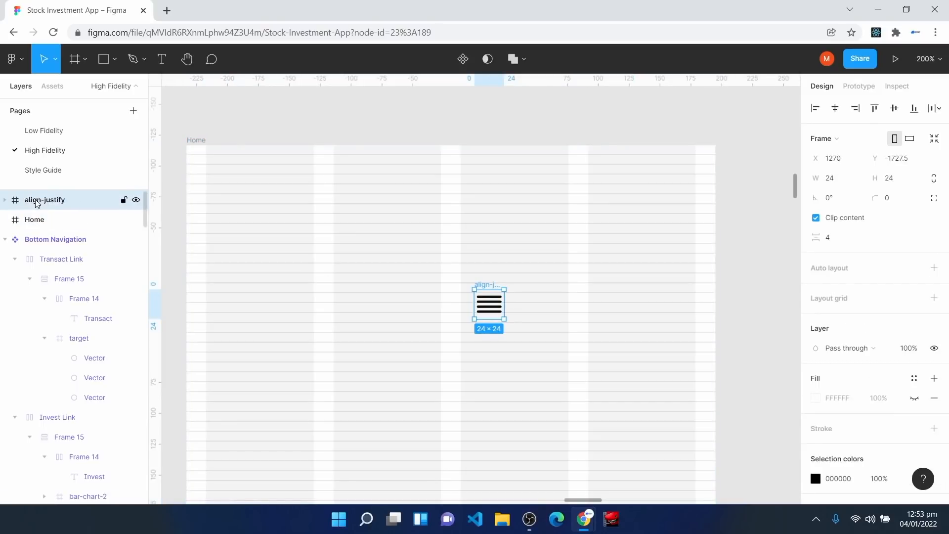
pyautogui.moveTo(37, 204); pyautogui.dragTo(45, 228)
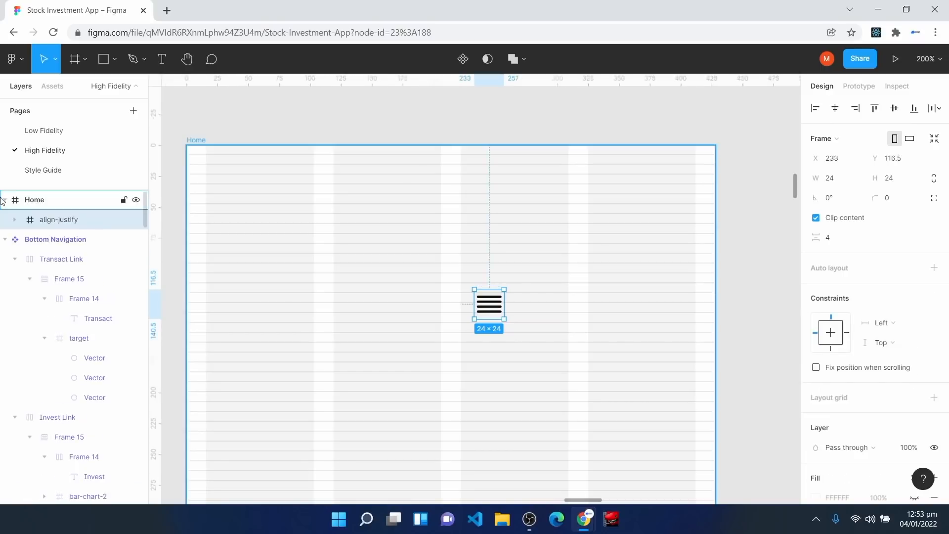
pyautogui.click(2, 198)
pyautogui.click(2, 199)
pyautogui.moveTo(493, 312); pyautogui.dragTo(224, 233)
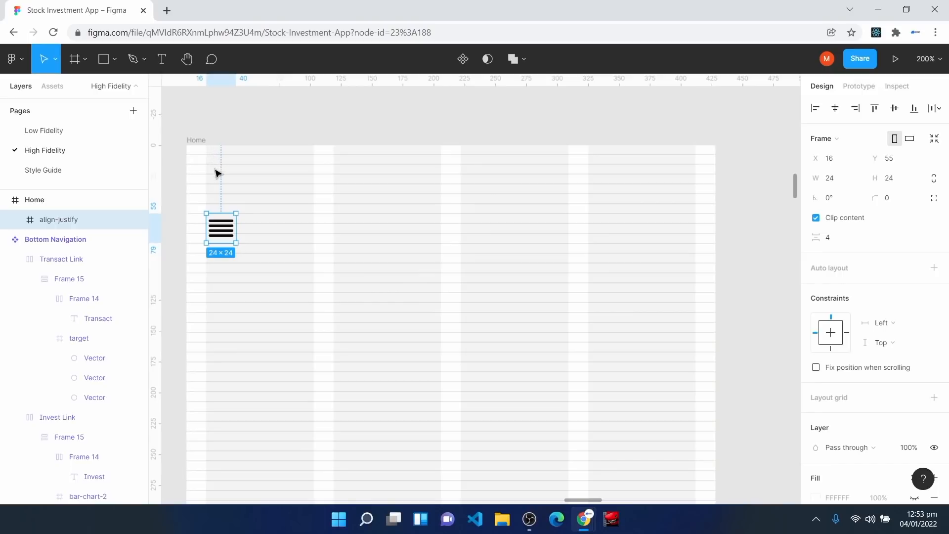
pyautogui.moveTo(218, 235); pyautogui.dragTo(218, 243)
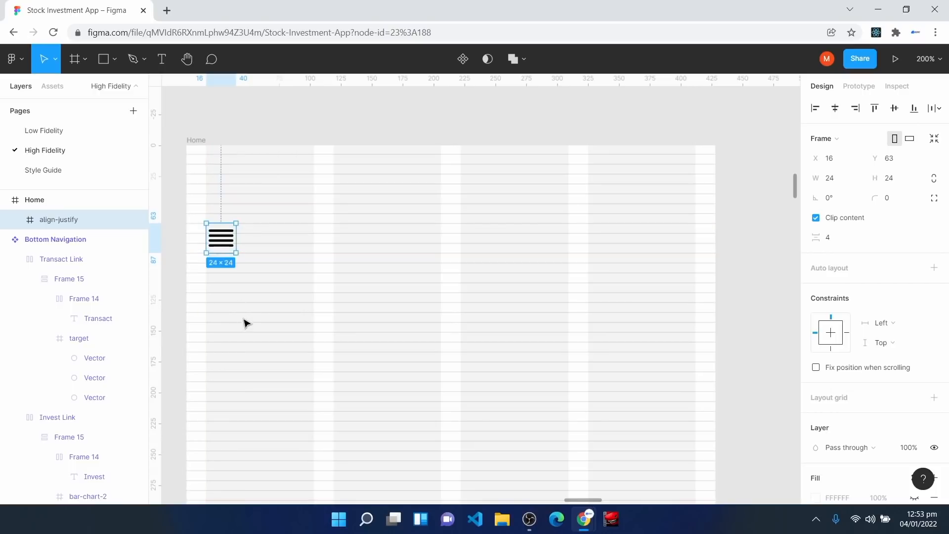
# Step: Add a 'Hi' greeting text with the user's name below the menu icon
pyautogui.click(165, 69)
pyautogui.click(211, 285)
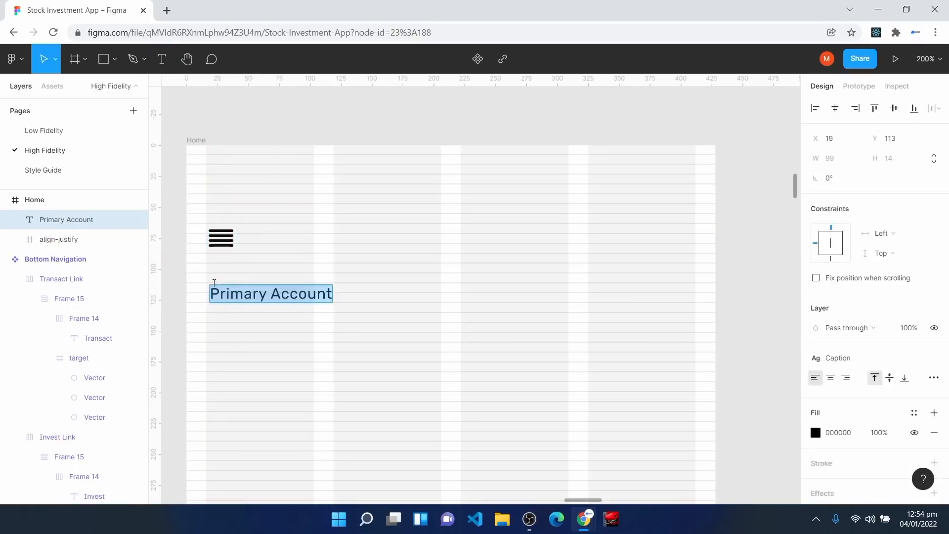
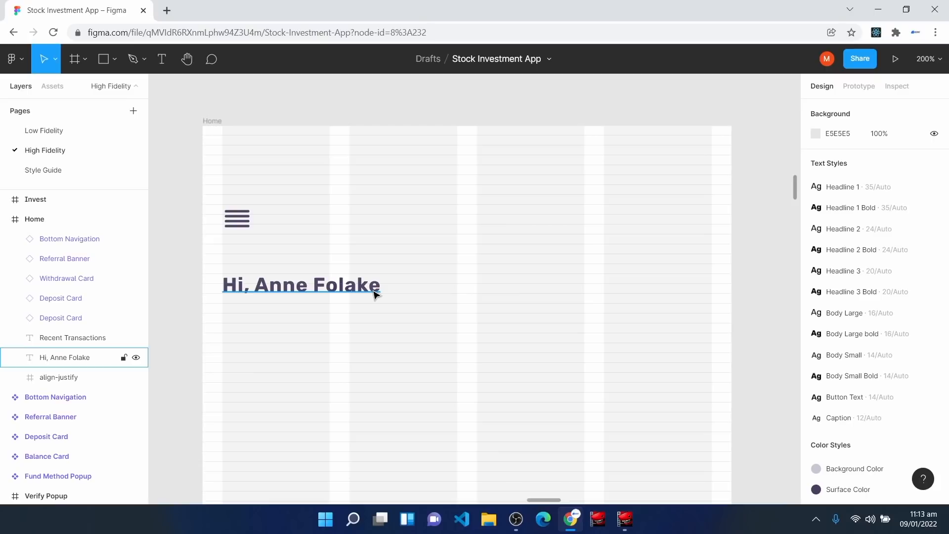
# Step: Pan and zoom out to review the Login Page and Sign Up Page frames
pyautogui.press('space')
pyautogui.moveTo(630, 176); pyautogui.dragTo(550, 393)
pyautogui.moveTo(618, 218); pyautogui.dragTo(515, 491)
pyautogui.moveTo(695, 133); pyautogui.dragTo(461, 390)
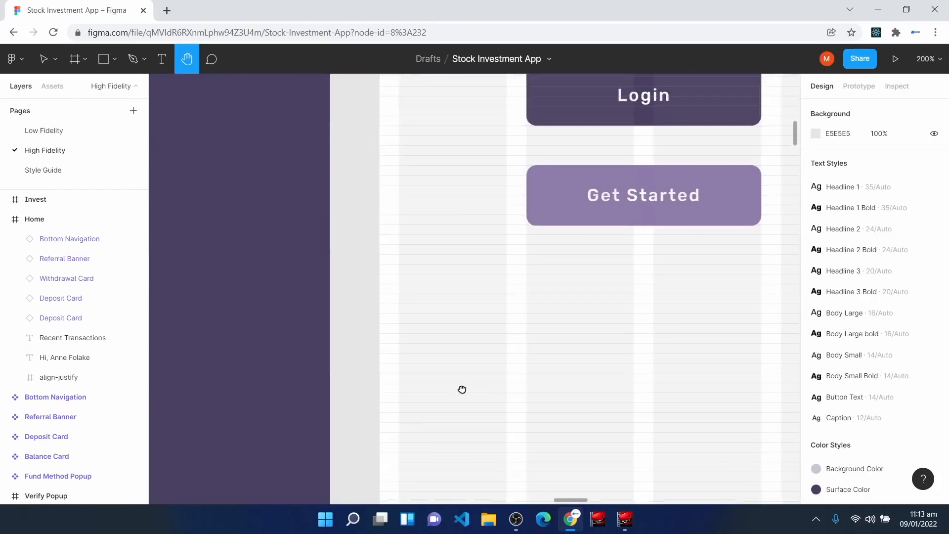
pyautogui.moveTo(680, 258); pyautogui.dragTo(454, 420)
pyautogui.hotkey('shift', '0')
pyautogui.moveTo(631, 299); pyautogui.dragTo(522, 320)
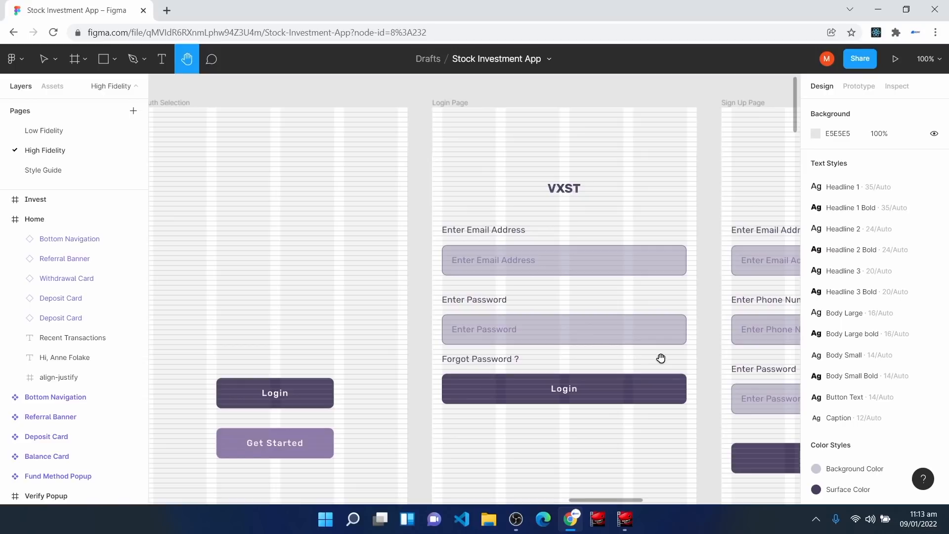
pyautogui.moveTo(662, 358); pyautogui.dragTo(461, 376)
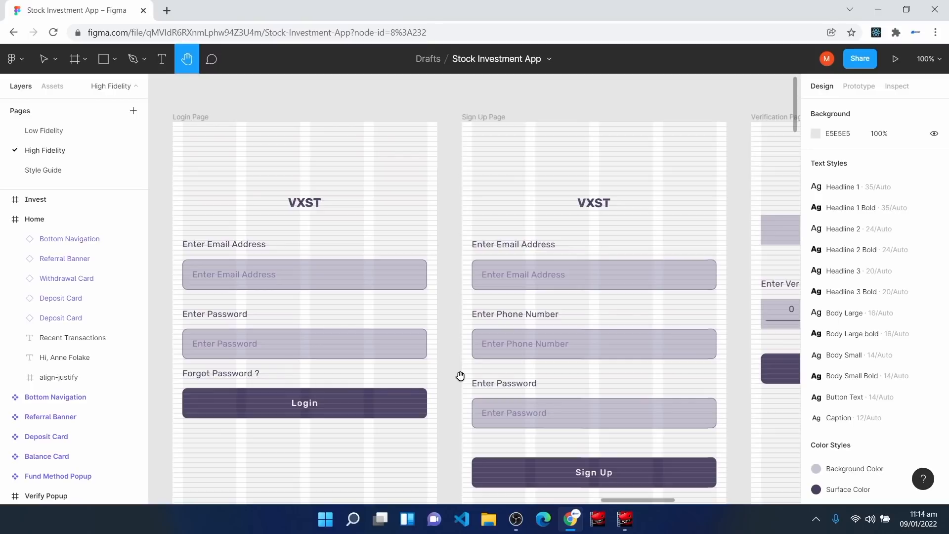
pyautogui.scroll(-1, 500, 270)
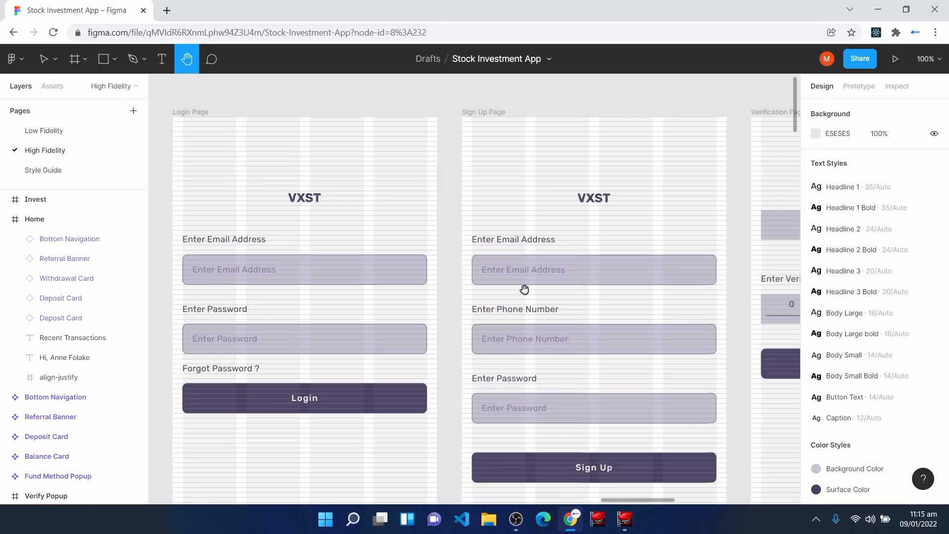
# Step: Pan back past the dark VXST splash screen toward the Home frame
pyautogui.moveTo(334, 475); pyautogui.dragTo(674, 202)
pyautogui.moveTo(274, 463); pyautogui.dragTo(483, 446)
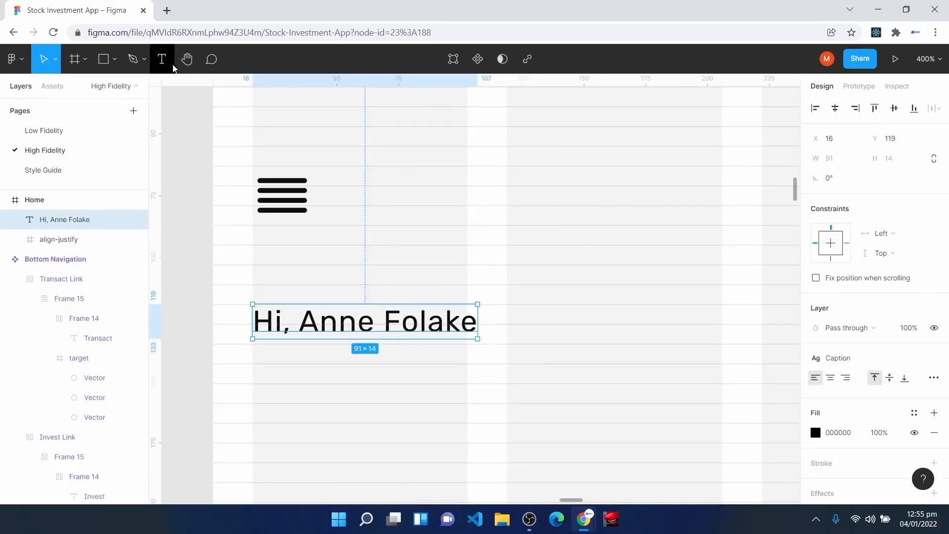
pyautogui.hotkey('ctrl', 'a')
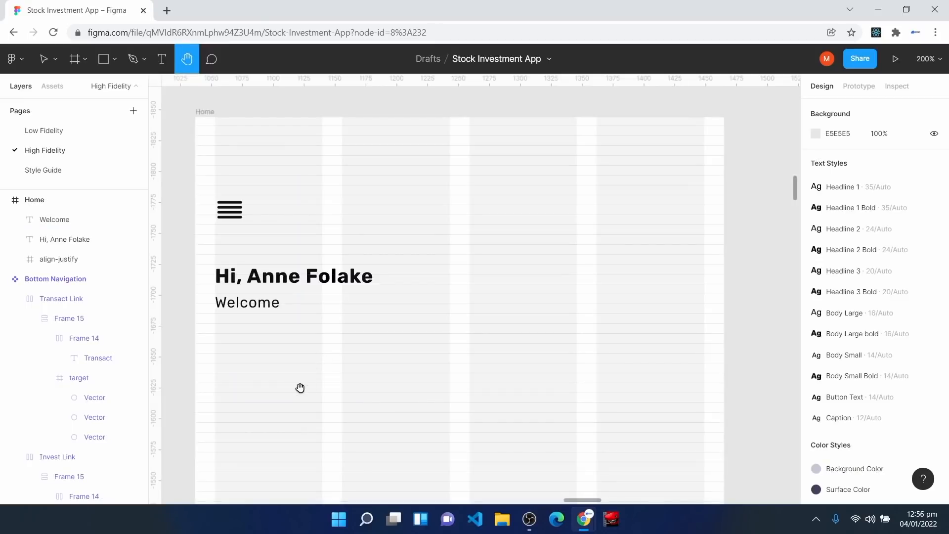
# Step: Drag the Balance Card component from Assets below the Home greeting
pyautogui.press('v')
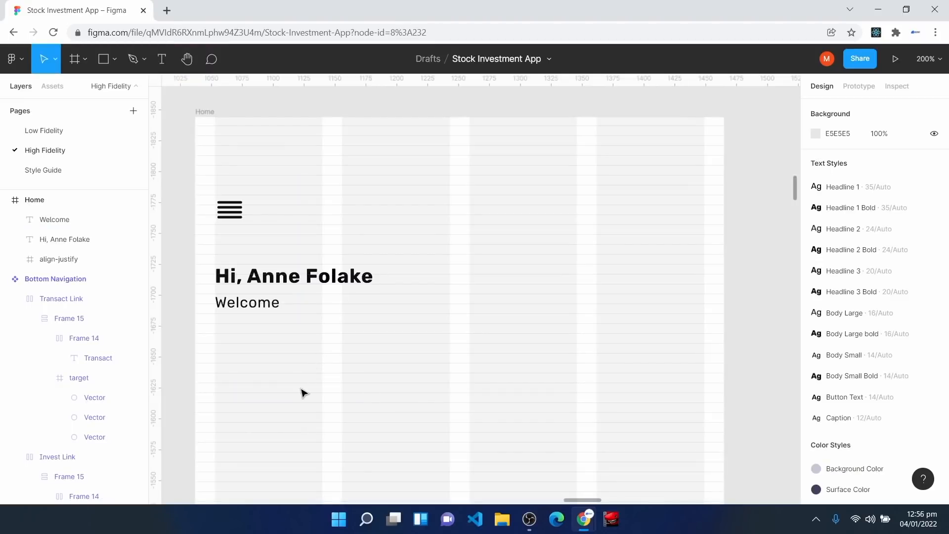
pyautogui.click(56, 86)
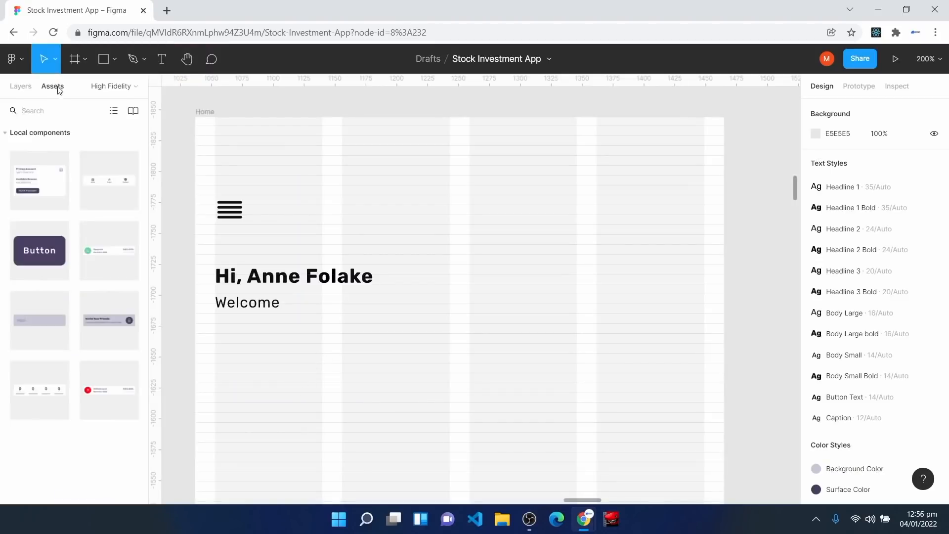
pyautogui.moveTo(49, 171); pyautogui.dragTo(585, 361)
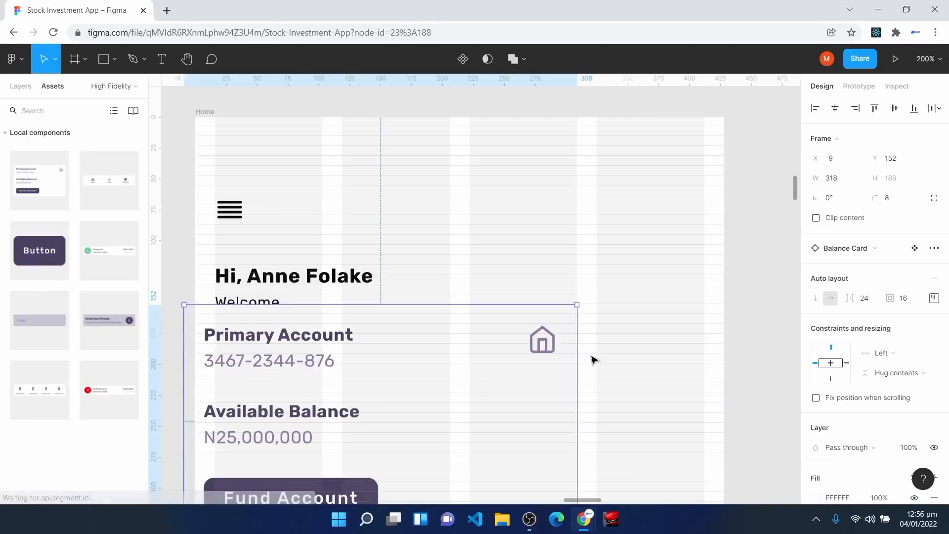
pyautogui.scroll(-2, 593, 360)
pyautogui.scroll(-1, 593, 360)
pyautogui.moveTo(366, 309); pyautogui.dragTo(397, 347)
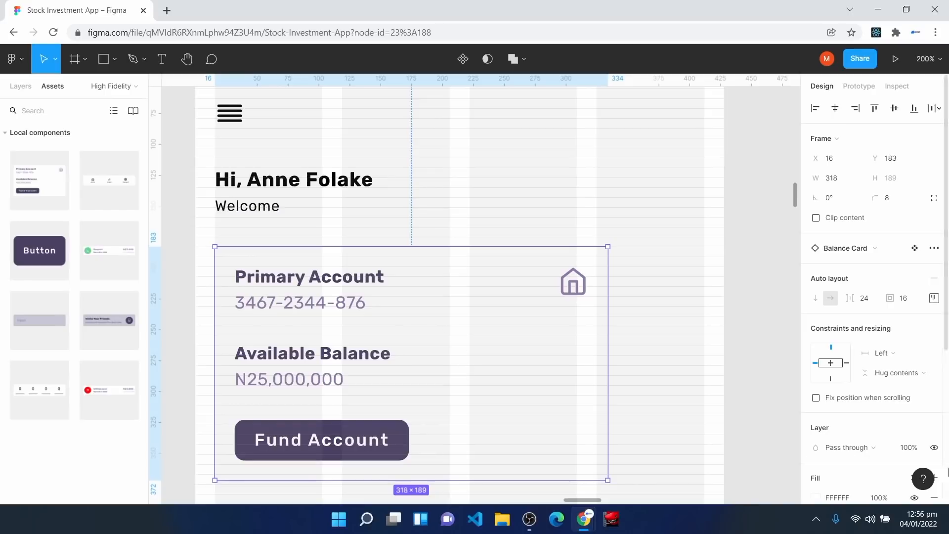
# Step: Apply the Mid Shadow effect style to the Balance Card and move it slightly lower
pyautogui.scroll(-5, 890, 445)
pyautogui.click(920, 429)
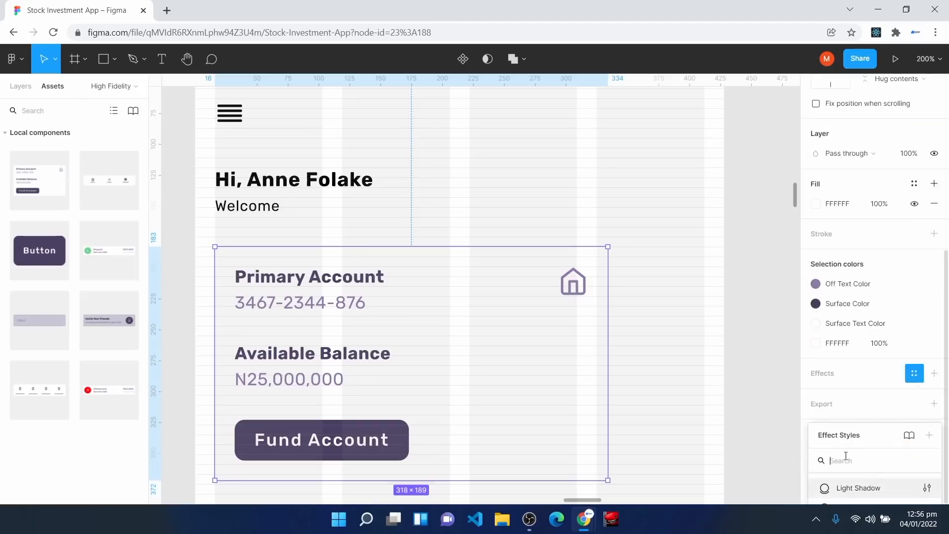
pyautogui.click(857, 469)
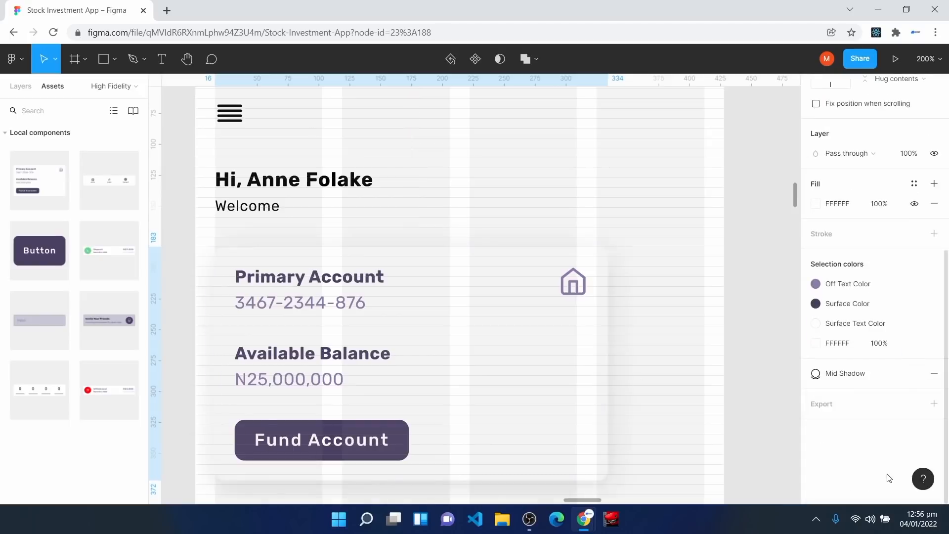
pyautogui.hotkey('ctrl', '+')
pyautogui.press('space')
pyautogui.moveTo(376, 341); pyautogui.dragTo(660, 346)
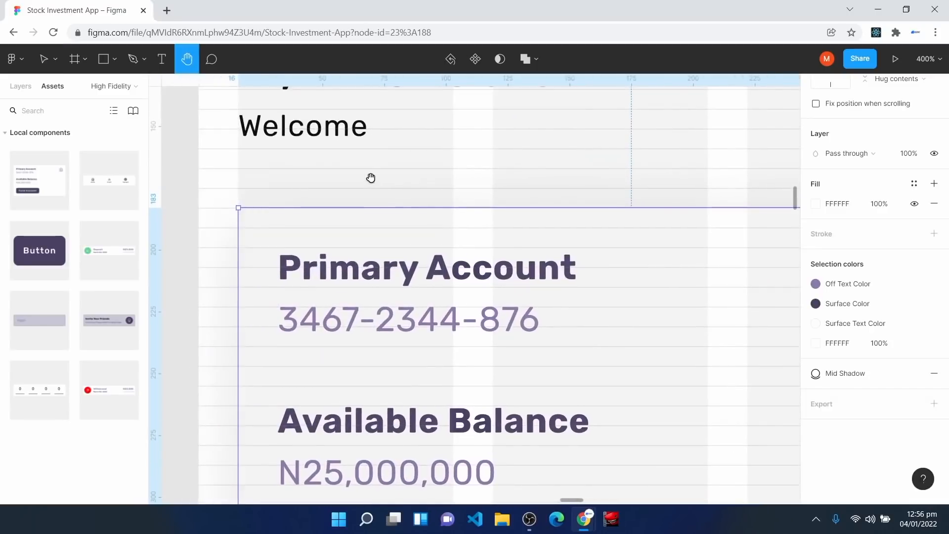
pyautogui.click(299, 134)
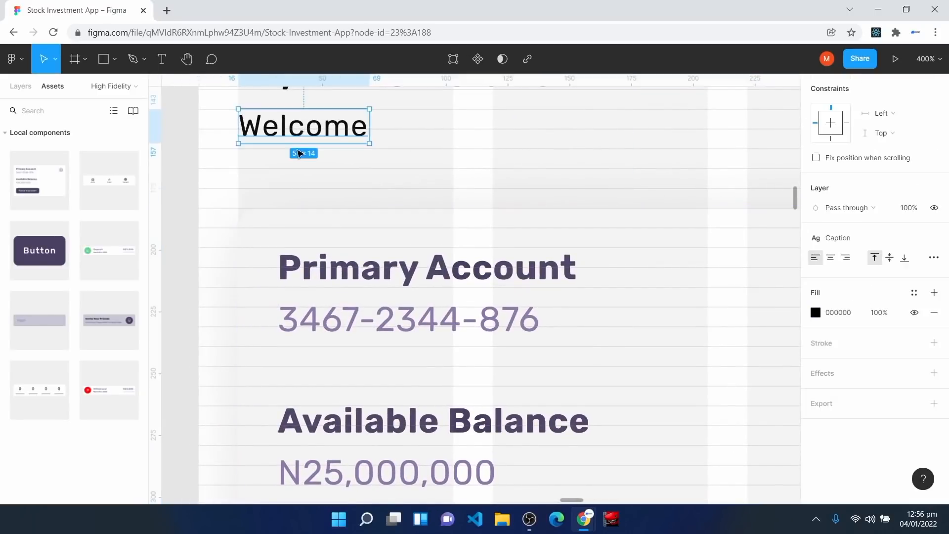
pyautogui.moveTo(280, 241); pyautogui.dragTo(281, 261)
pyautogui.hotkey('ctrl', '-')
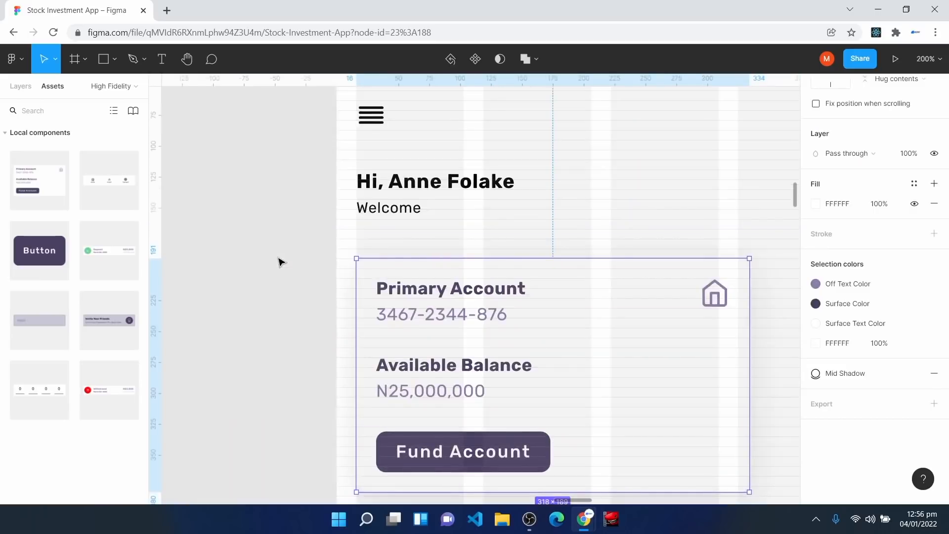
pyautogui.press('space')
pyautogui.moveTo(572, 214); pyautogui.dragTo(445, 189)
# Step: Widen the Balance Card to about 396×192 and fine-tune its left edge
pyautogui.moveTo(626, 309); pyautogui.dragTo(720, 318)
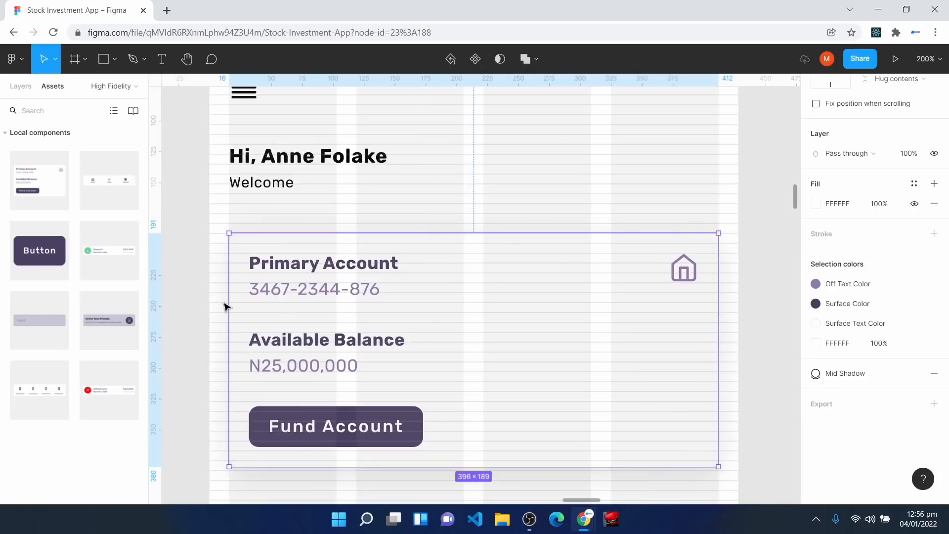
pyautogui.moveTo(233, 301); pyautogui.dragTo(229, 301)
pyautogui.scroll(-5, 541, 183)
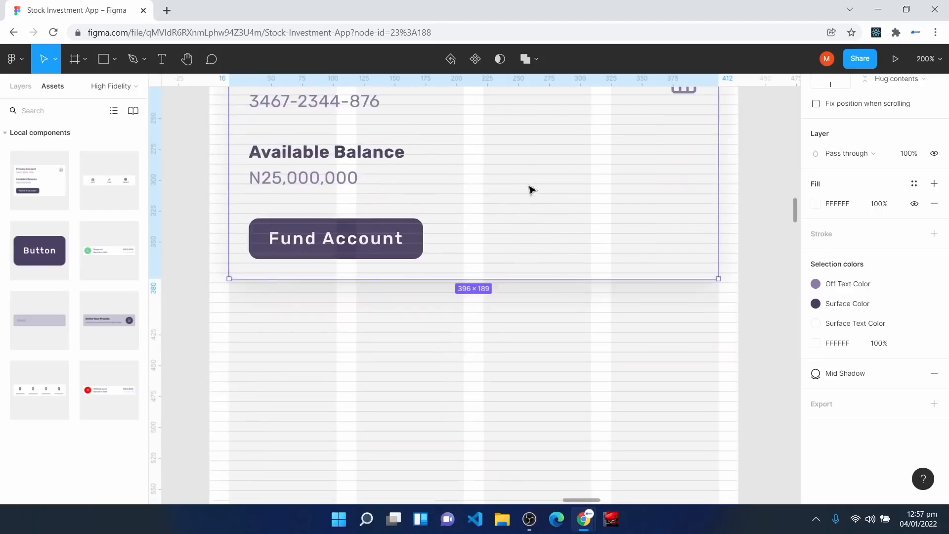
pyautogui.moveTo(403, 246); pyautogui.dragTo(415, 251)
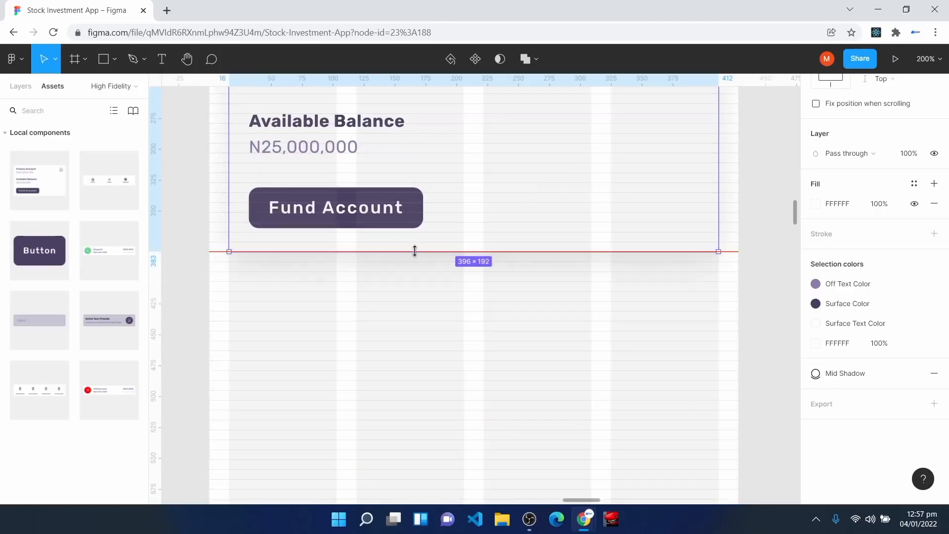
pyautogui.click(447, 304)
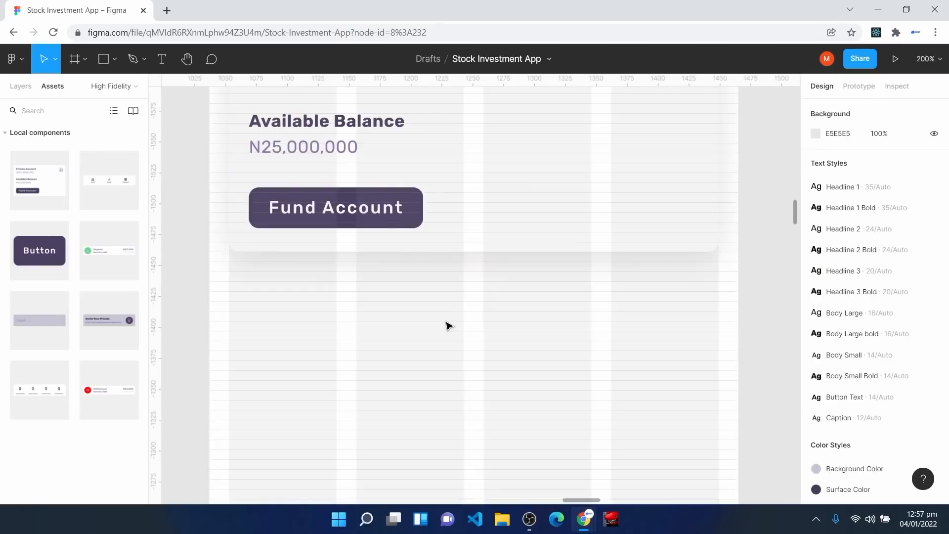
# Step: Add a 'Recent Transactions' text layer below the Balance Card
pyautogui.scroll(2, 447, 304)
pyautogui.scroll(-3, 350, 323)
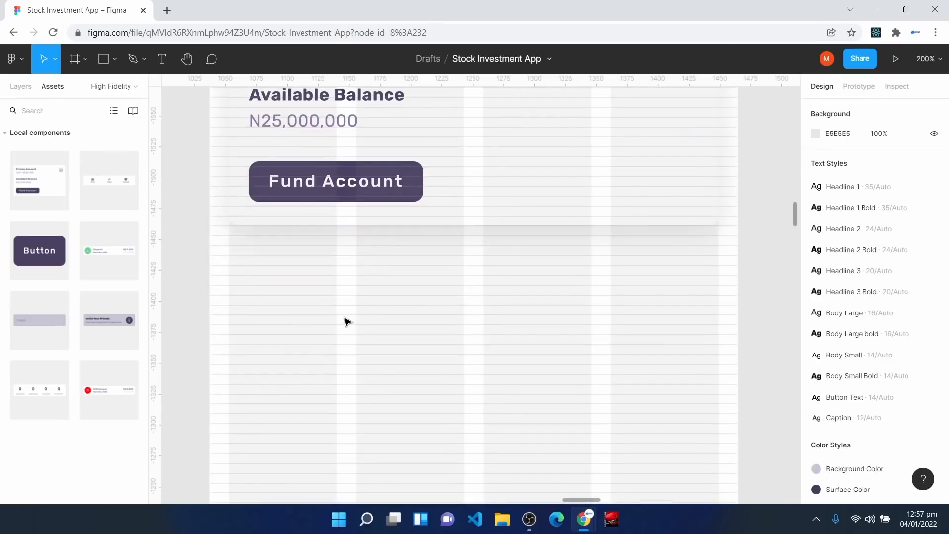
pyautogui.click(161, 59)
pyautogui.click(244, 268)
pyautogui.write('Recent Transactions')
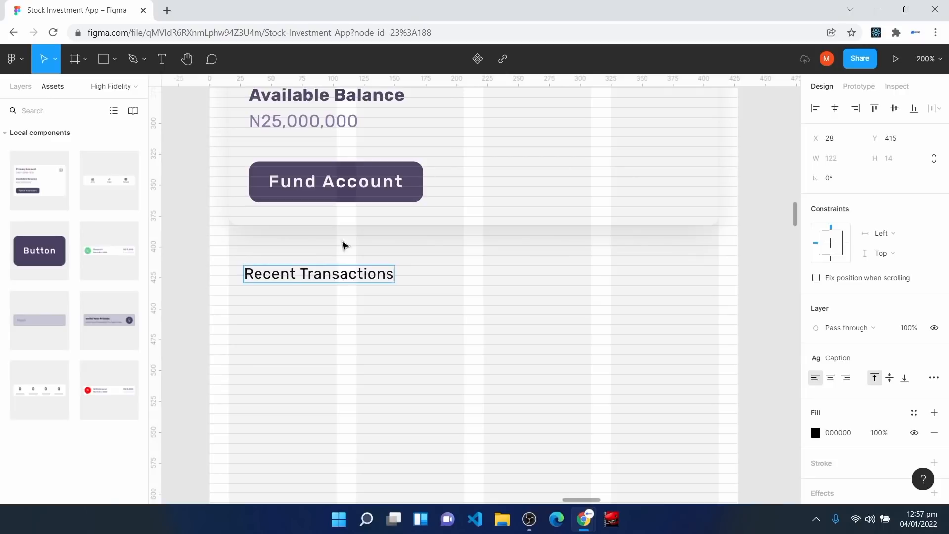
pyautogui.press('Escape')
# Step: Style Recent Transactions as Body Large bold and align it with the card's left edge
pyautogui.click(844, 358)
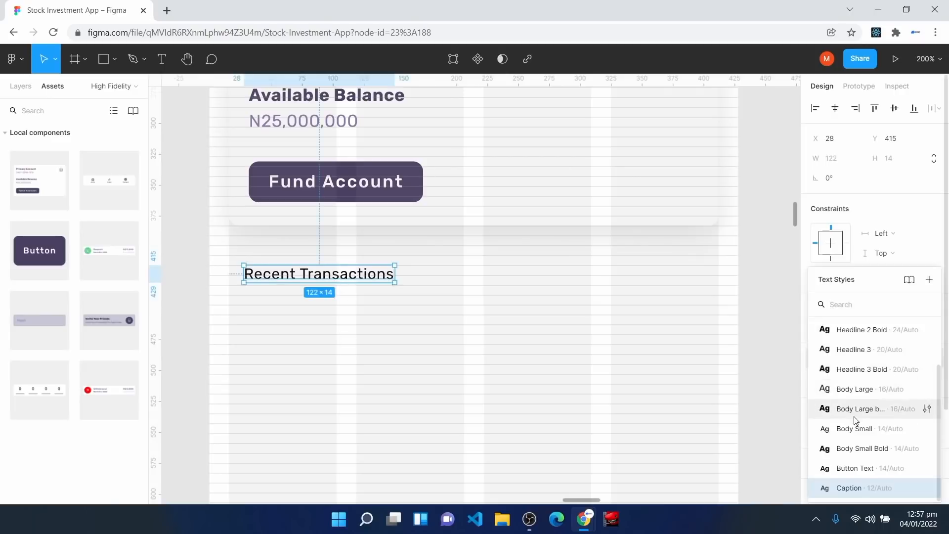
pyautogui.click(855, 418)
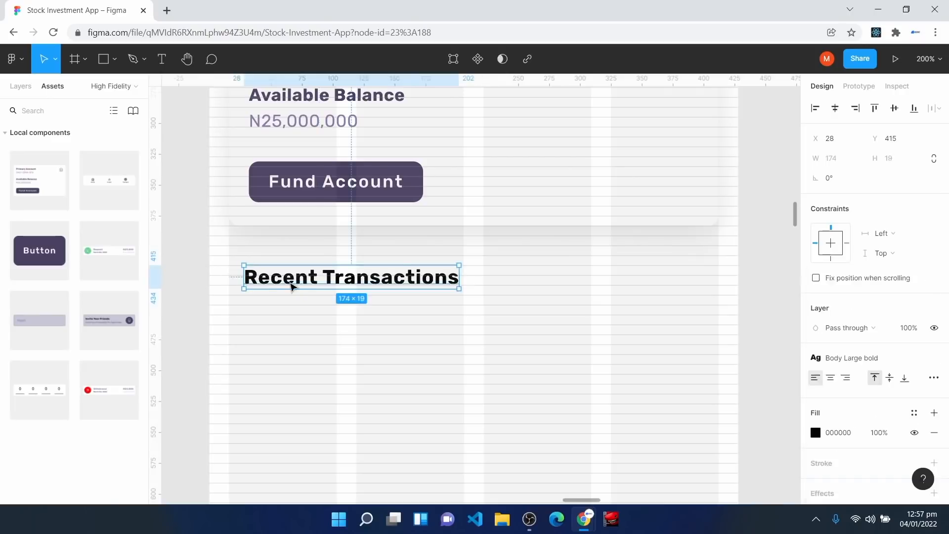
pyautogui.moveTo(293, 283); pyautogui.dragTo(278, 283)
pyautogui.hotkey('ctrl', '+')
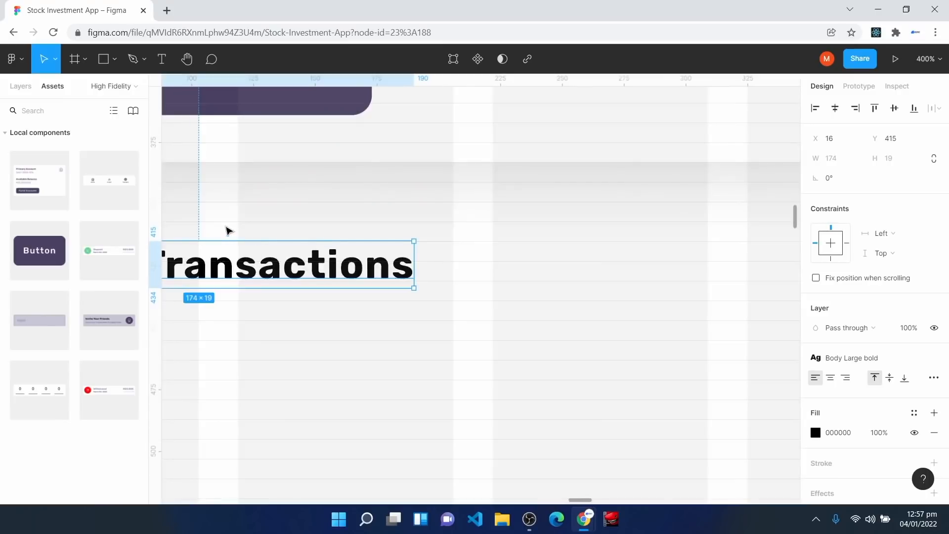
pyautogui.press('space')
pyautogui.moveTo(227, 231); pyautogui.dragTo(366, 250)
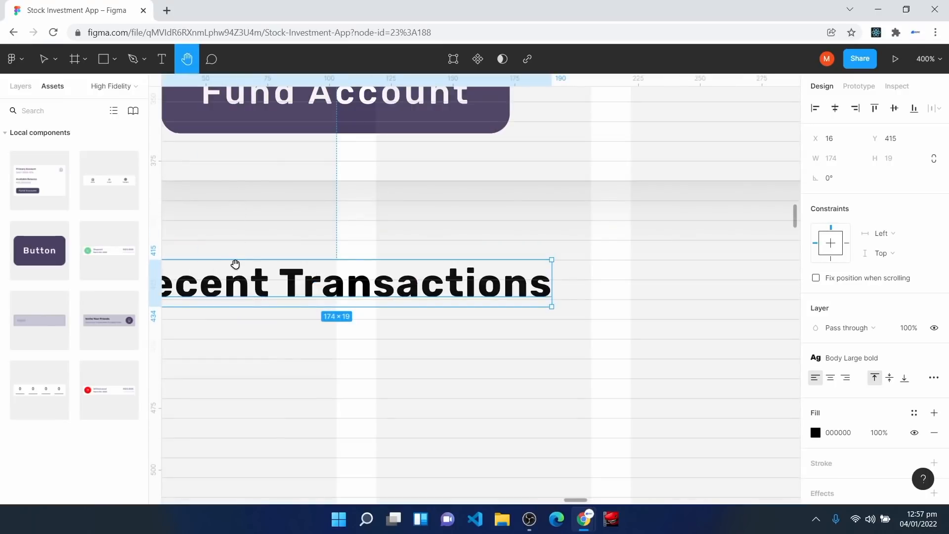
pyautogui.hotkey('ctrl', '-')
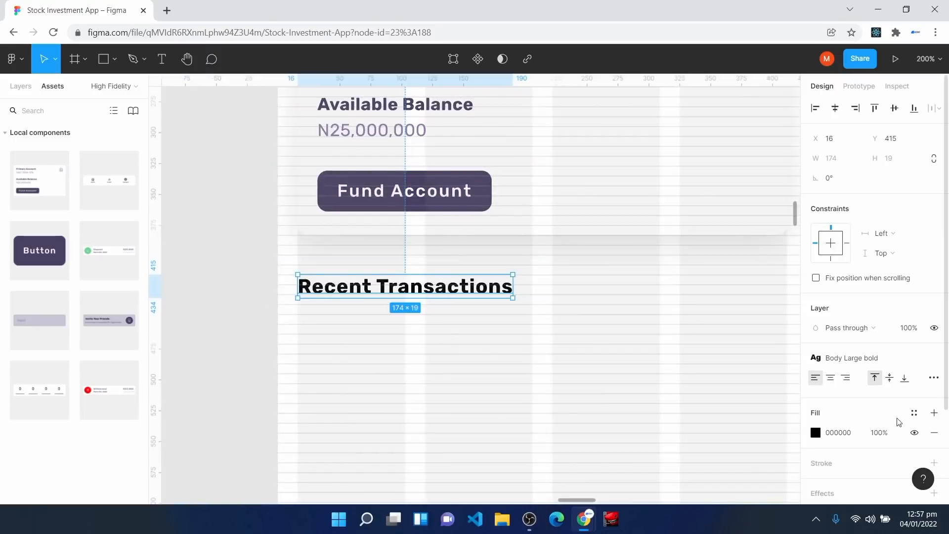
pyautogui.click(913, 412)
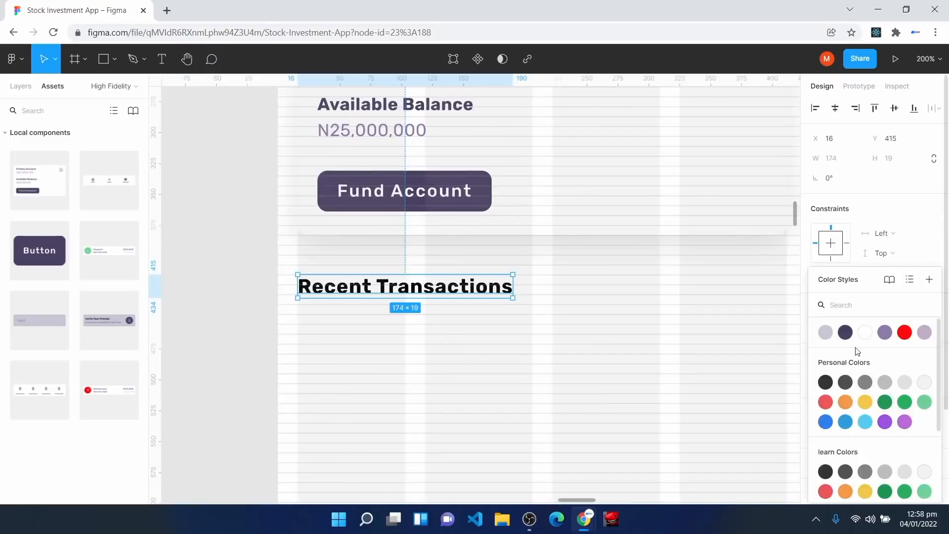
pyautogui.press('Escape')
# Step: Recolour the greeting heading dark purple with the Surface Color style
pyautogui.scroll(5, 488, 417)
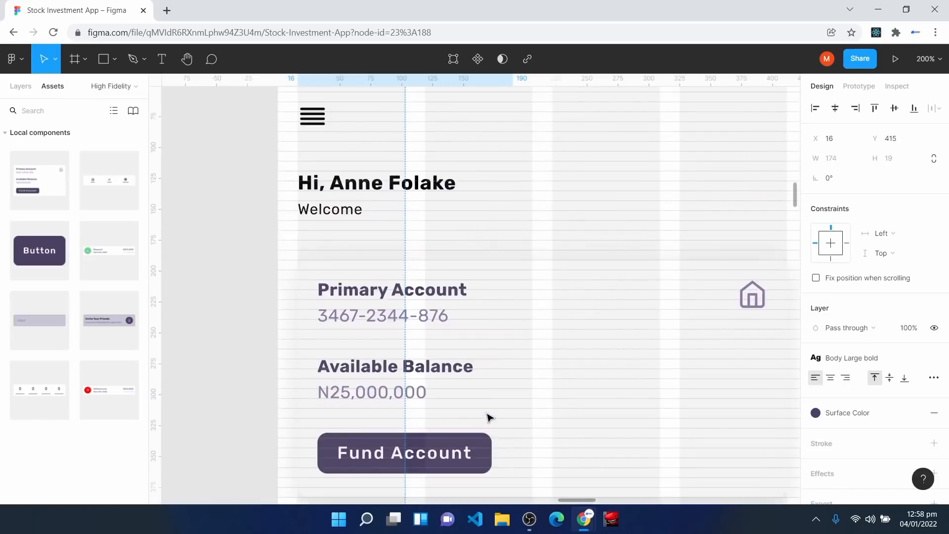
pyautogui.click(364, 190)
pyautogui.click(914, 413)
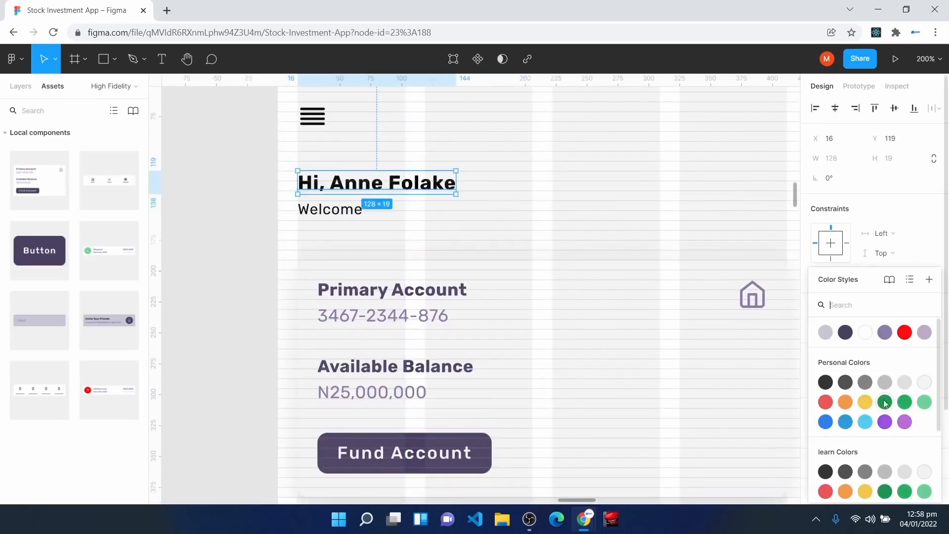
pyautogui.click(846, 332)
pyautogui.press('Tab')
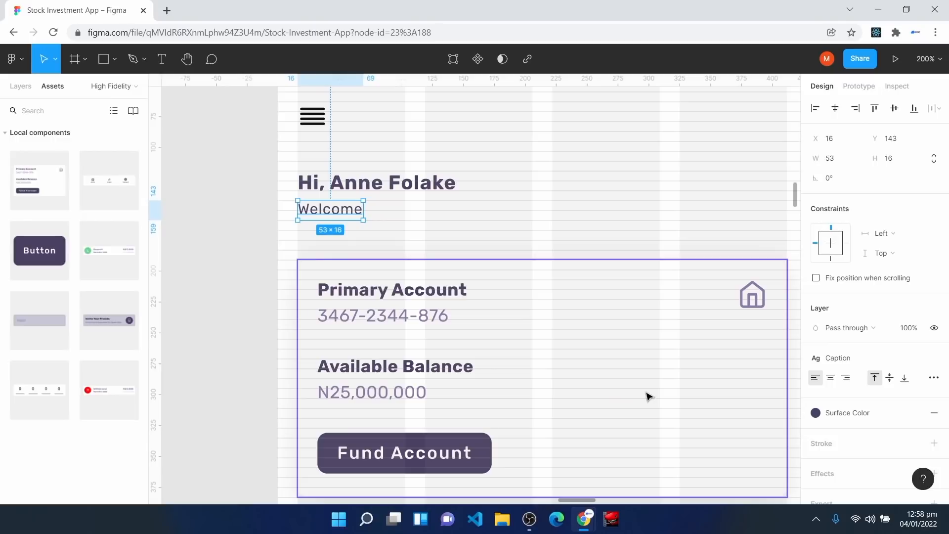
# Step: Set the menu icon's three lines' stroke to the Surface Color style
pyautogui.click(318, 117)
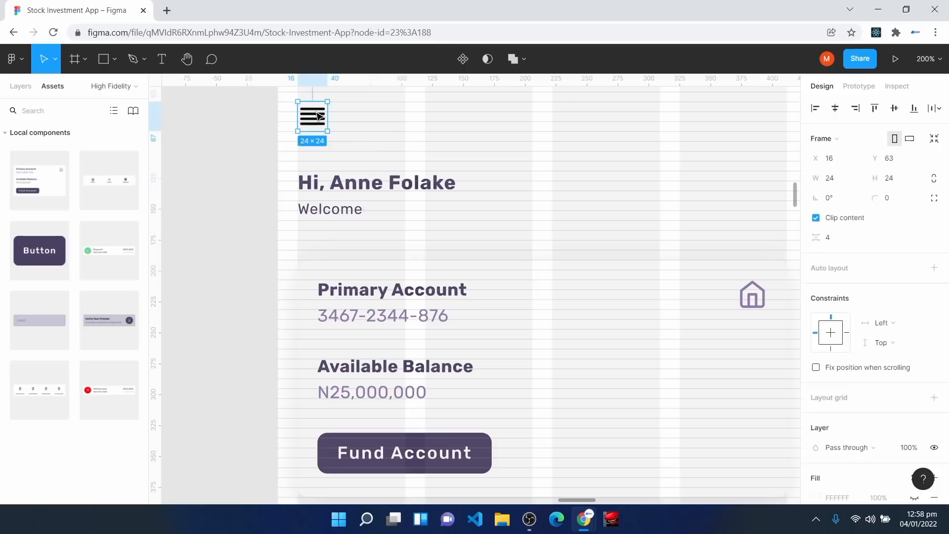
pyautogui.press('Return')
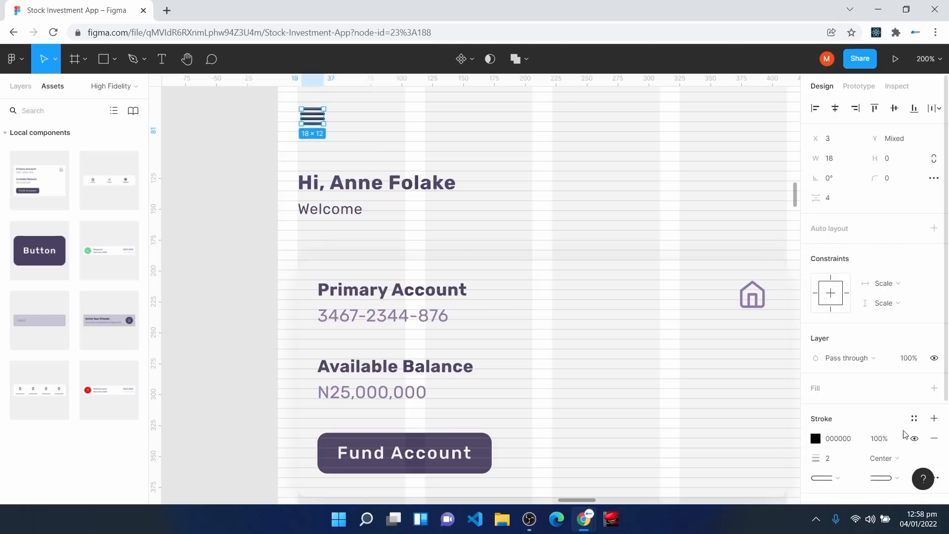
pyautogui.click(914, 419)
pyautogui.click(847, 332)
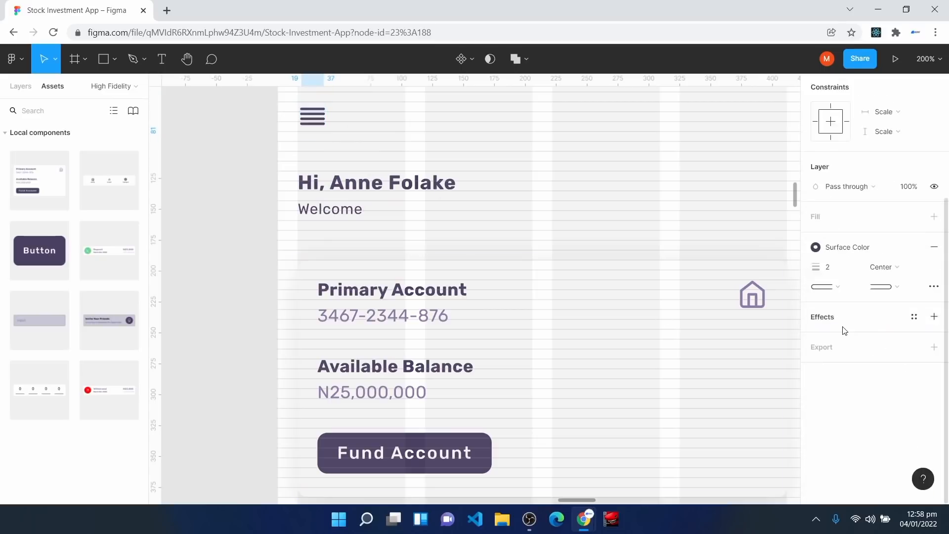
pyautogui.click(681, 227)
pyautogui.scroll(-8, 601, 301)
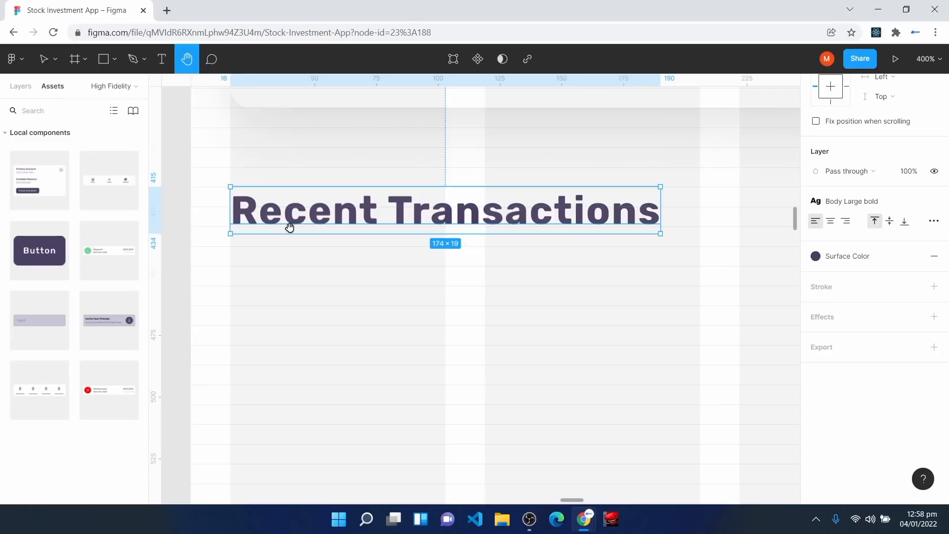
# Step: Place a Deposit card under Recent Transactions and give it the Mid Shadow effect
pyautogui.press('v')
pyautogui.moveTo(106, 245); pyautogui.dragTo(392, 303)
pyautogui.moveTo(360, 372); pyautogui.dragTo(581, 334)
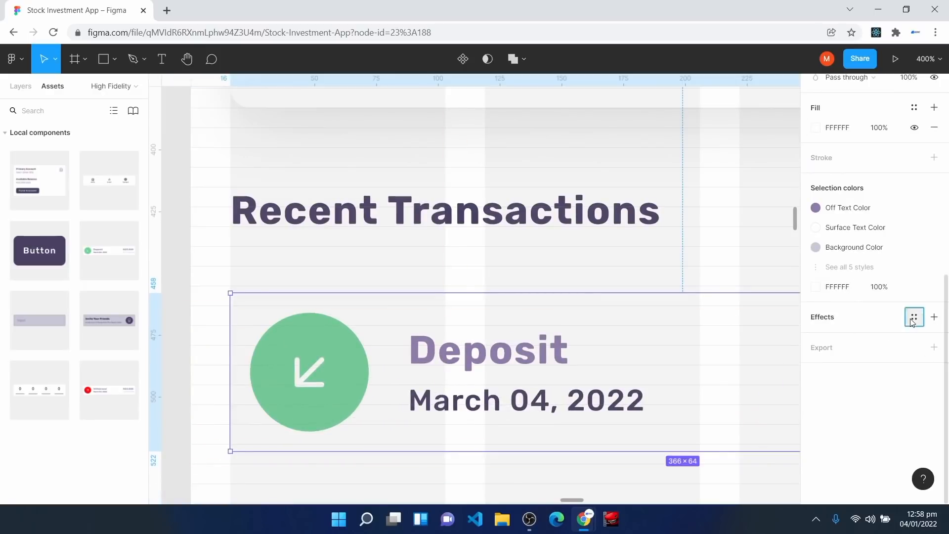
pyautogui.click(912, 321)
pyautogui.click(870, 412)
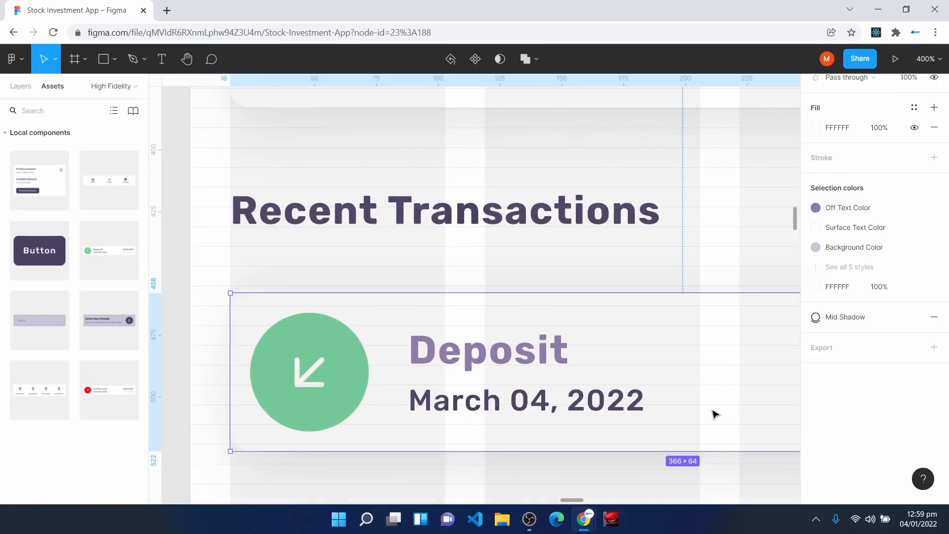
# Step: Widen the Deposit card to 396 px and position it just below the heading
pyautogui.hotkey('shift', '0')
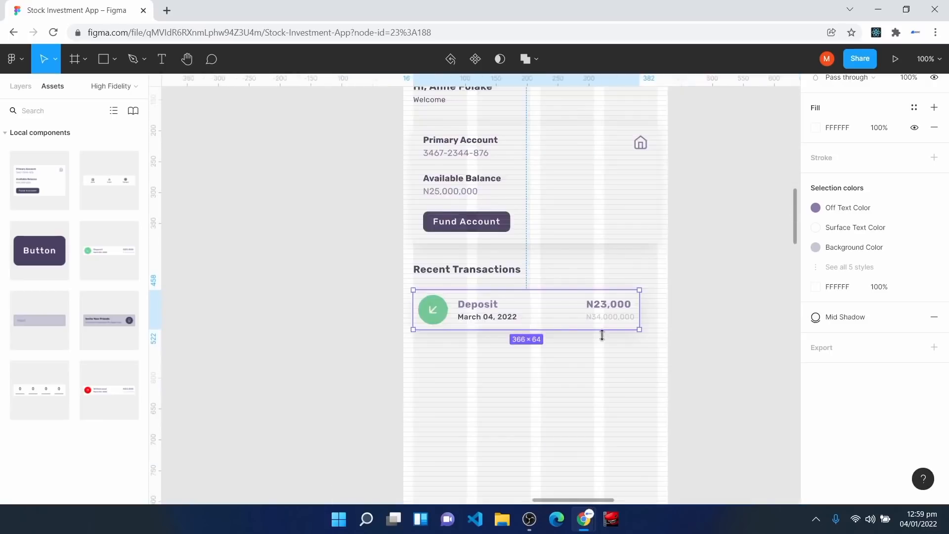
pyautogui.moveTo(639, 311); pyautogui.dragTo(659, 312)
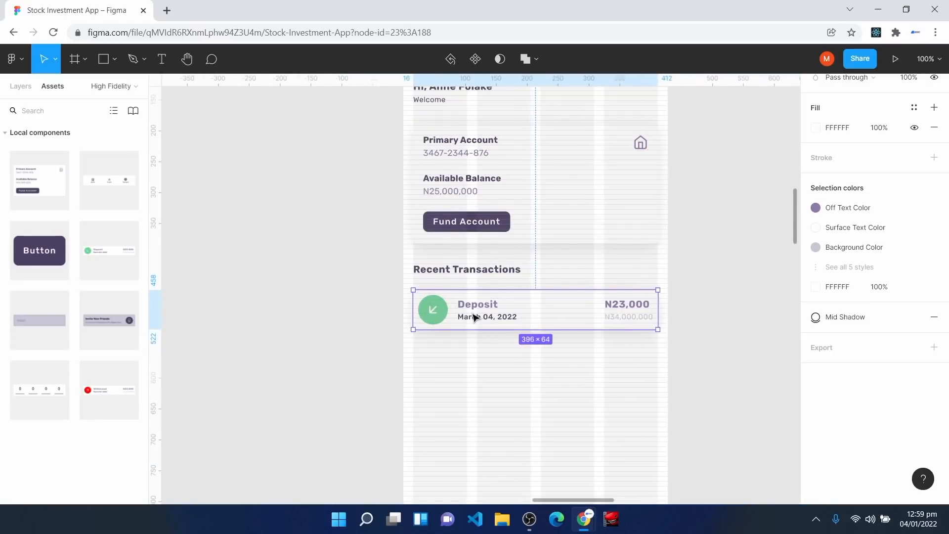
pyautogui.moveTo(413, 309); pyautogui.dragTo(412, 309)
pyautogui.hotkey('ctrl', '+')
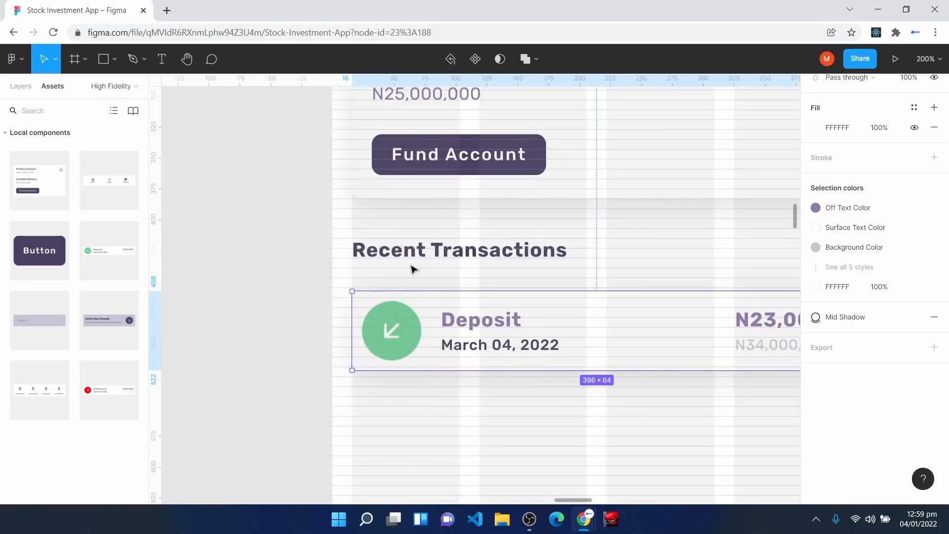
pyautogui.hotkey('ctrl', '+')
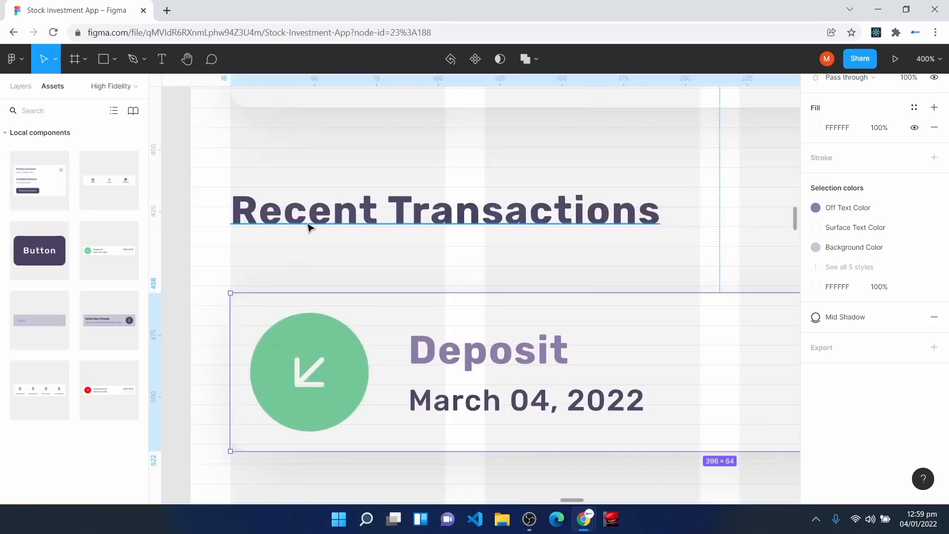
pyautogui.moveTo(324, 318); pyautogui.dragTo(327, 330)
pyautogui.hotkey('shift', '0')
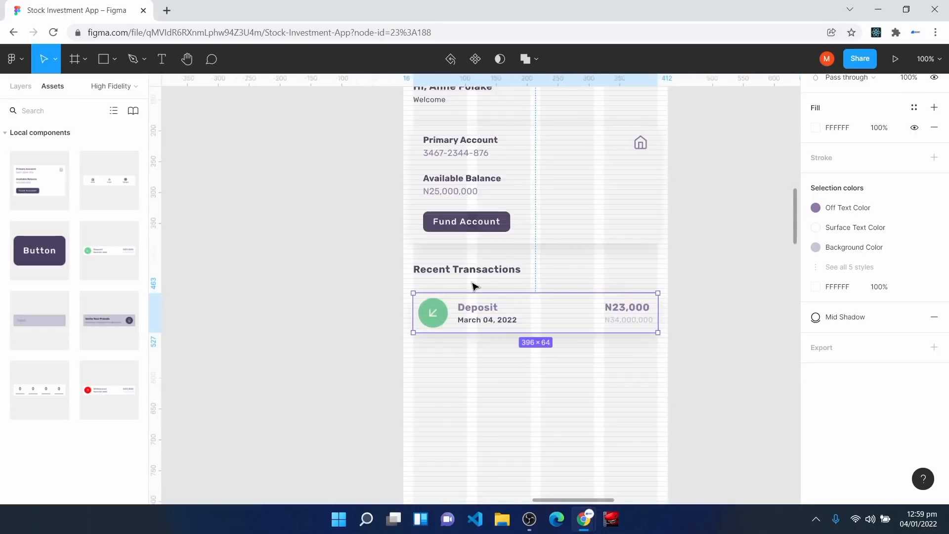
pyautogui.press('+')
pyautogui.press('+')
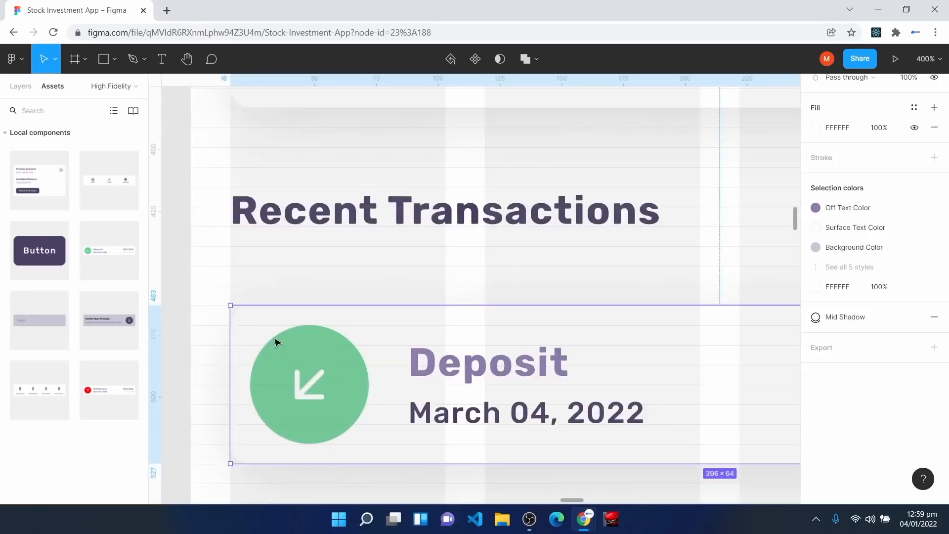
pyautogui.moveTo(256, 349); pyautogui.dragTo(257, 311)
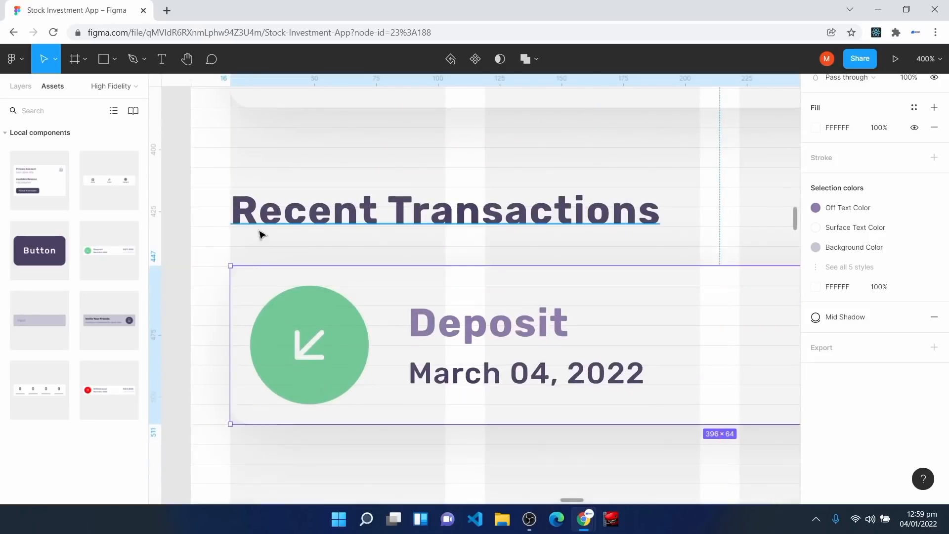
pyautogui.click(264, 228)
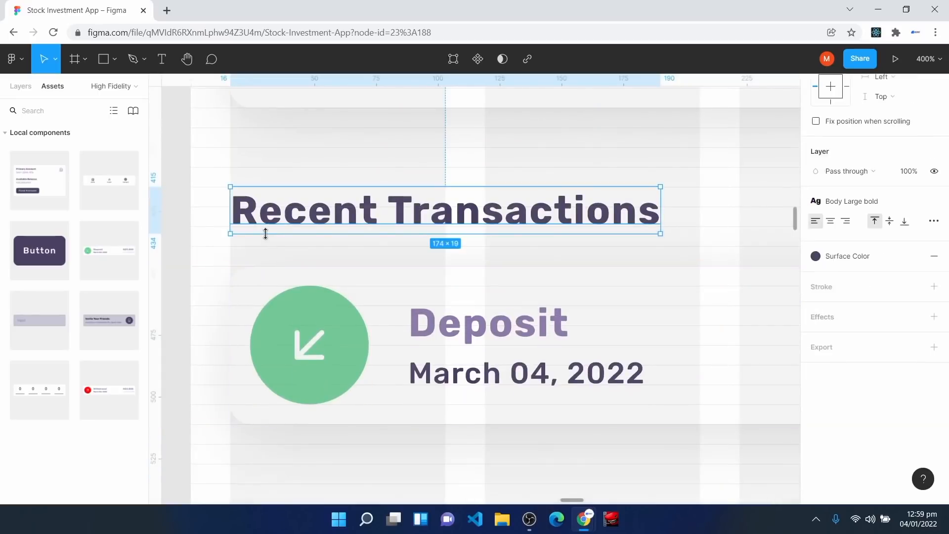
pyautogui.moveTo(272, 313); pyautogui.dragTo(276, 333)
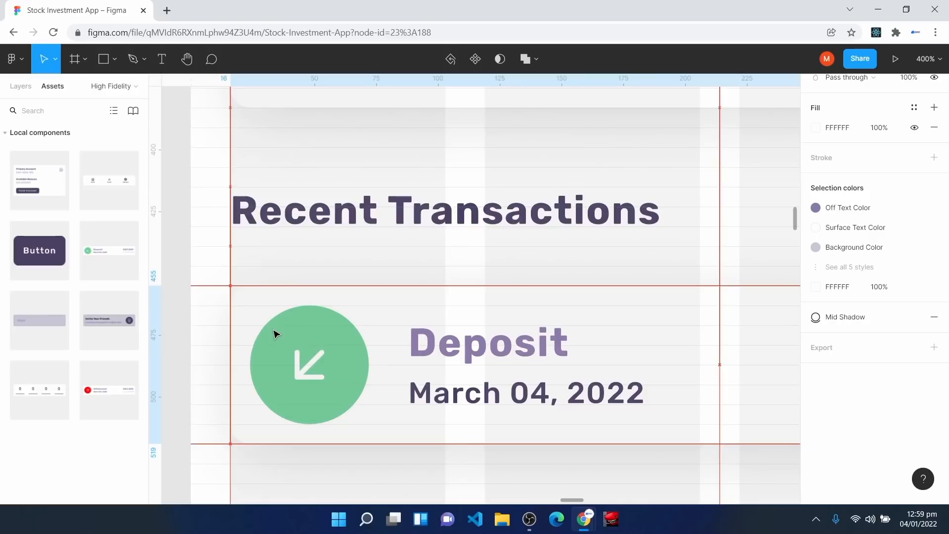
pyautogui.click(287, 218)
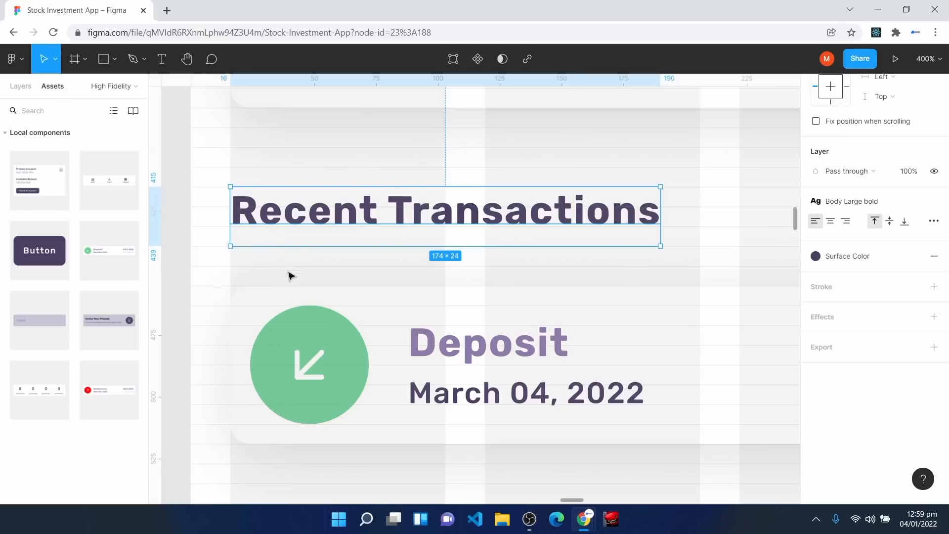
# Step: Duplicate the Deposit card and place the copy below the first
pyautogui.click(300, 322)
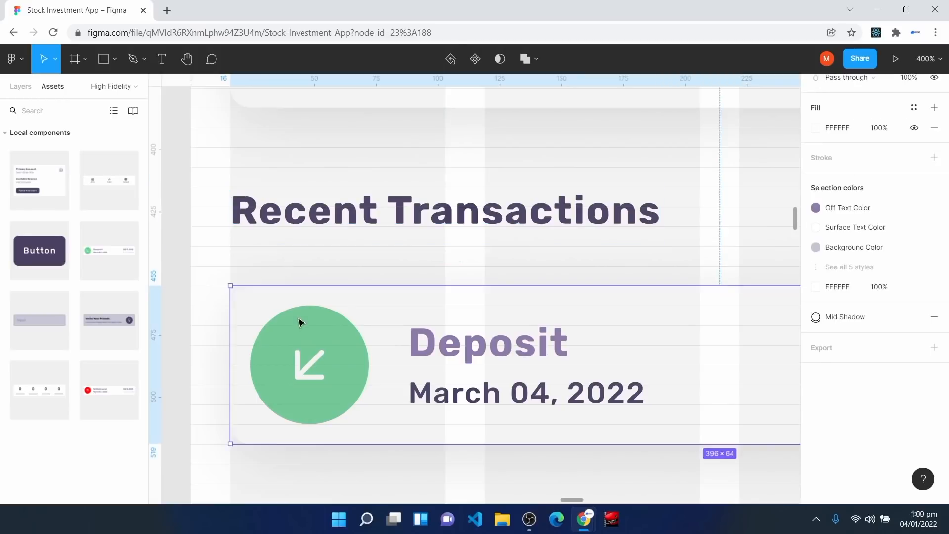
pyautogui.hotkey('shift', '0')
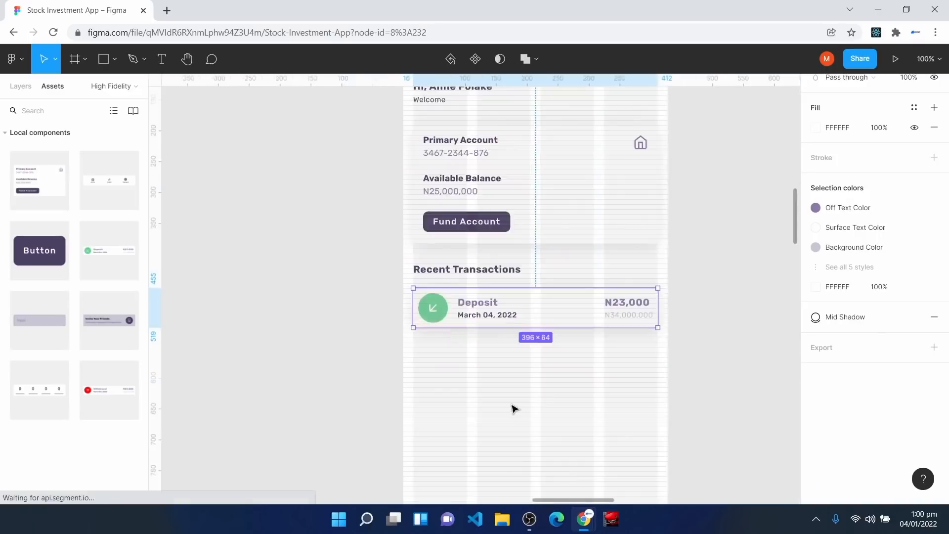
pyautogui.click(515, 409)
pyautogui.click(504, 312)
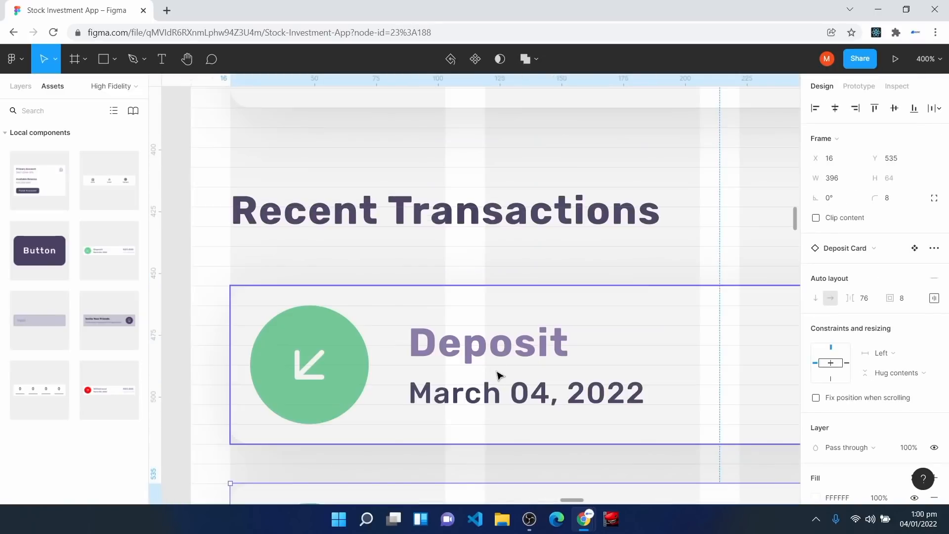
pyautogui.scroll(-2, 496, 372)
pyautogui.moveTo(433, 399); pyautogui.dragTo(429, 377)
pyautogui.press('-')
# Step: Add a Withdrawal card below the Deposit cards with the Mid Shadow effect
pyautogui.moveTo(96, 369); pyautogui.dragTo(464, 392)
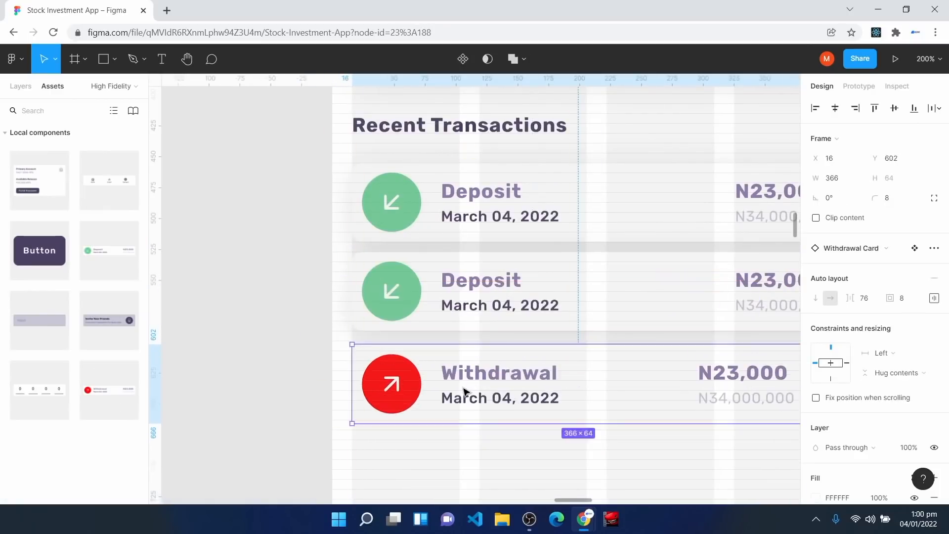
pyautogui.scroll(-5, 890, 376)
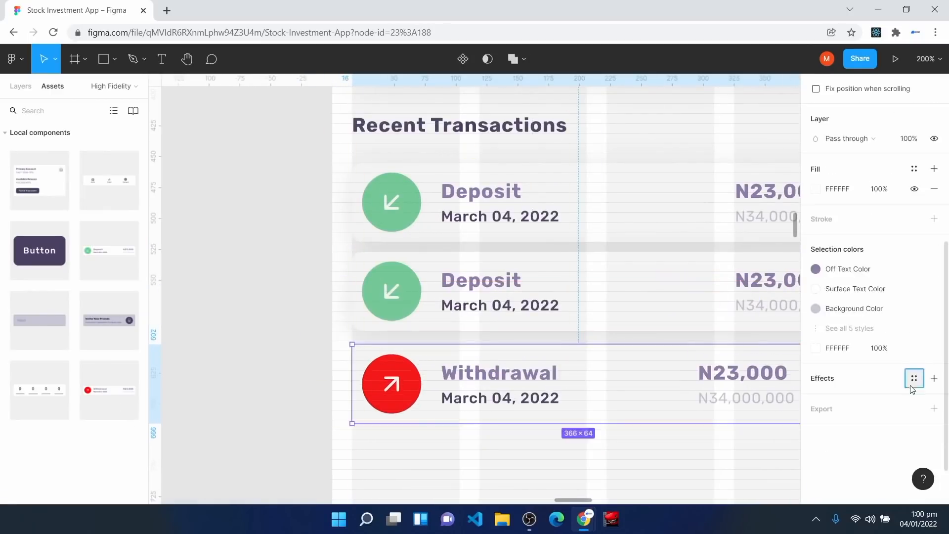
pyautogui.click(914, 373)
pyautogui.click(856, 468)
# Step: Widen the Withdrawal card to 396 px and nudge it up into place
pyautogui.hotkey('shift', '0')
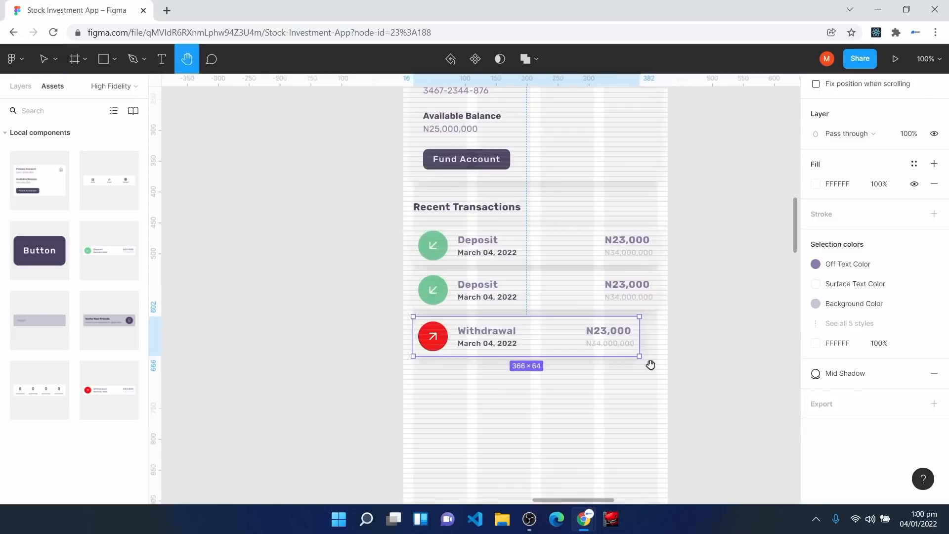
pyautogui.moveTo(640, 342); pyautogui.dragTo(659, 343)
pyautogui.press('h')
pyautogui.moveTo(498, 476); pyautogui.dragTo(428, 402)
pyautogui.hotkey('ctrl', '+')
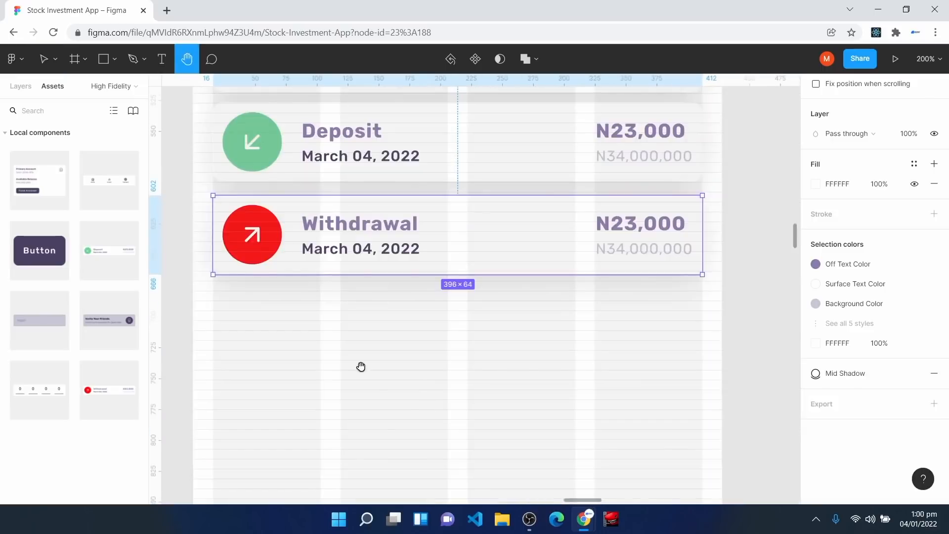
pyautogui.hotkey('ctrl', '+')
pyautogui.scroll(2, 262, 366)
pyautogui.press('v')
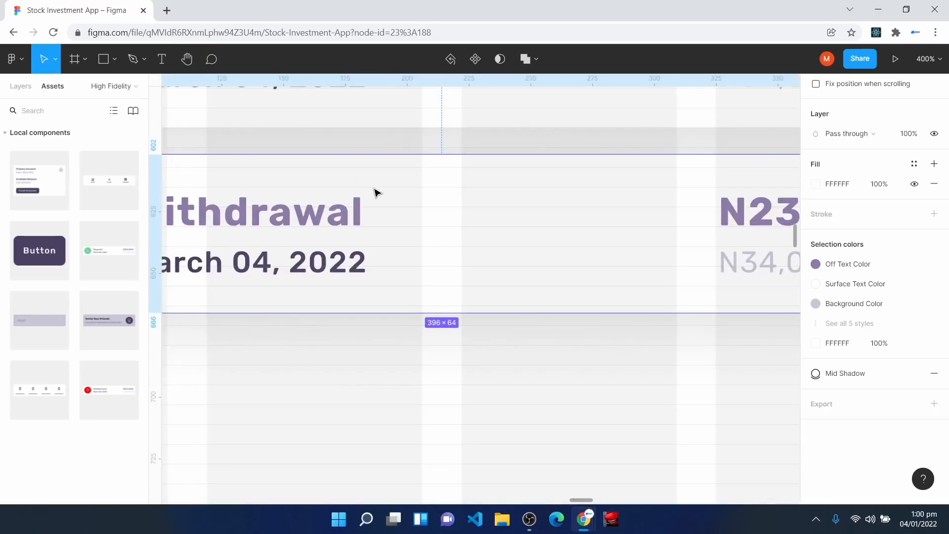
pyautogui.press('Up')
pyautogui.press('Up')
pyautogui.press('Up')
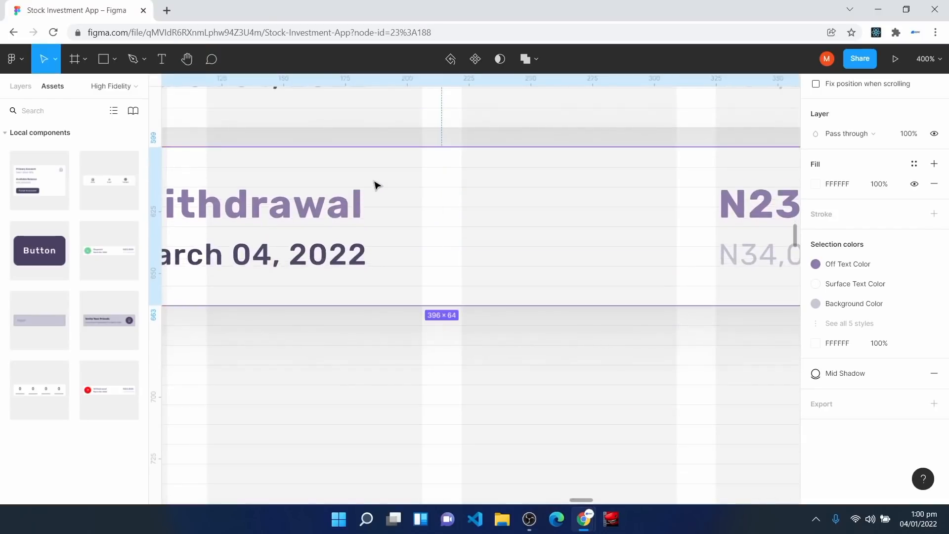
pyautogui.hotkey('ctrl', '-')
pyautogui.hotkey('ctrl', '-')
pyautogui.click(454, 374)
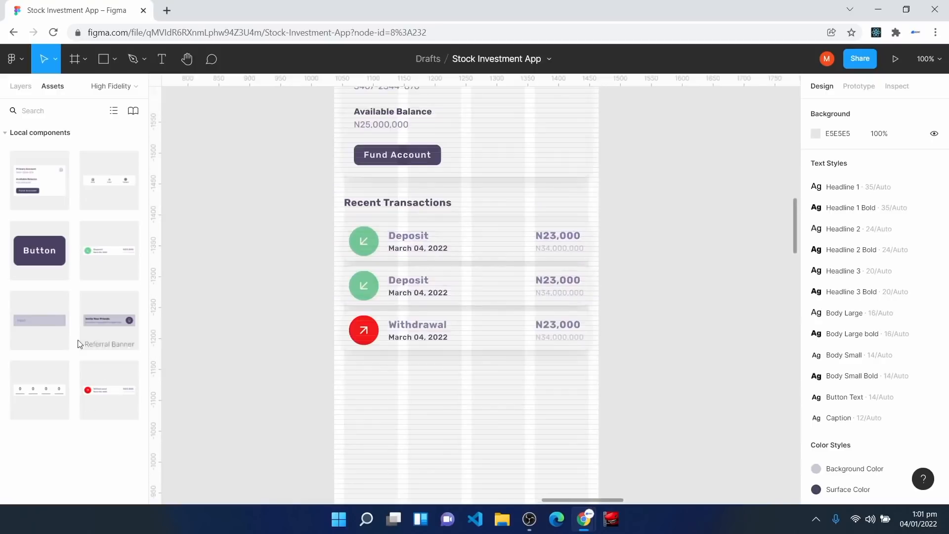
# Step: Add the Invite Your Friends banner below and widen it to 396 px
pyautogui.moveTo(106, 322); pyautogui.dragTo(419, 418)
pyautogui.moveTo(558, 409); pyautogui.dragTo(588, 411)
pyautogui.scroll(-3, 695, 377)
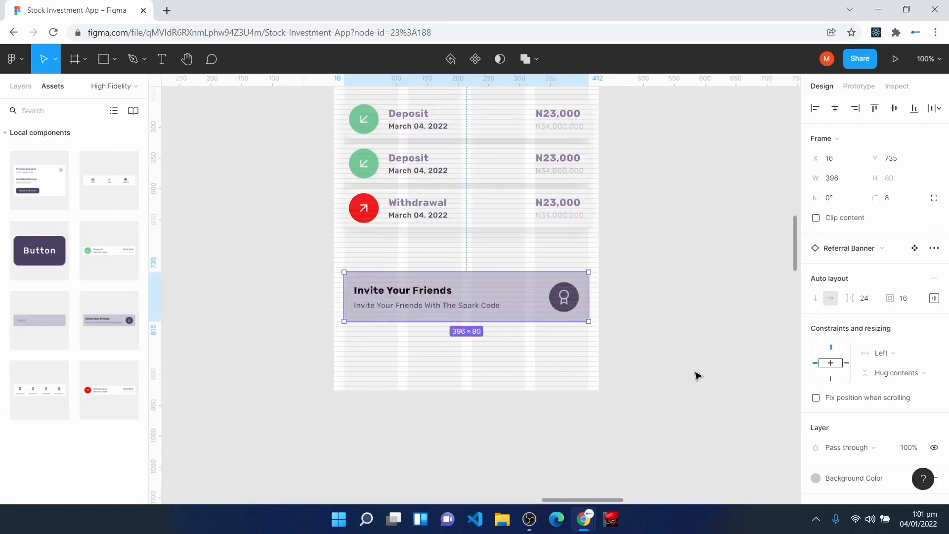
# Step: Move the Invite Your Friends banner up to Y 711 and view at 100%
pyautogui.hotkey('ctrl', '+')
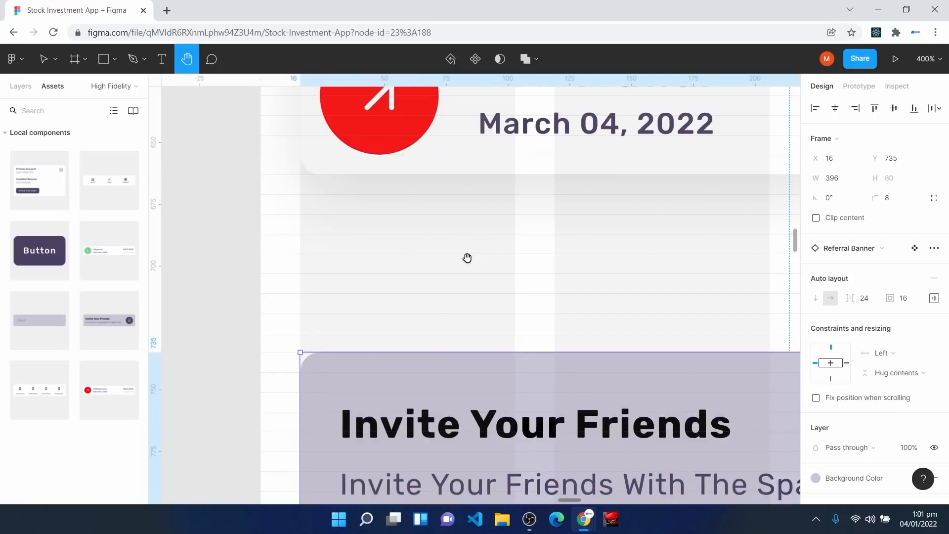
pyautogui.press('v')
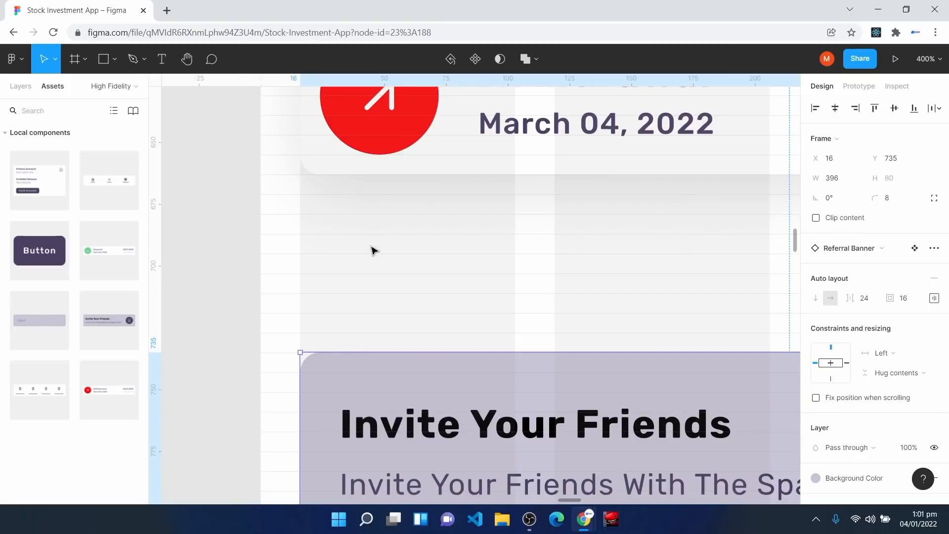
pyautogui.moveTo(352, 430); pyautogui.dragTo(348, 379)
pyautogui.hotkey('shift', '0')
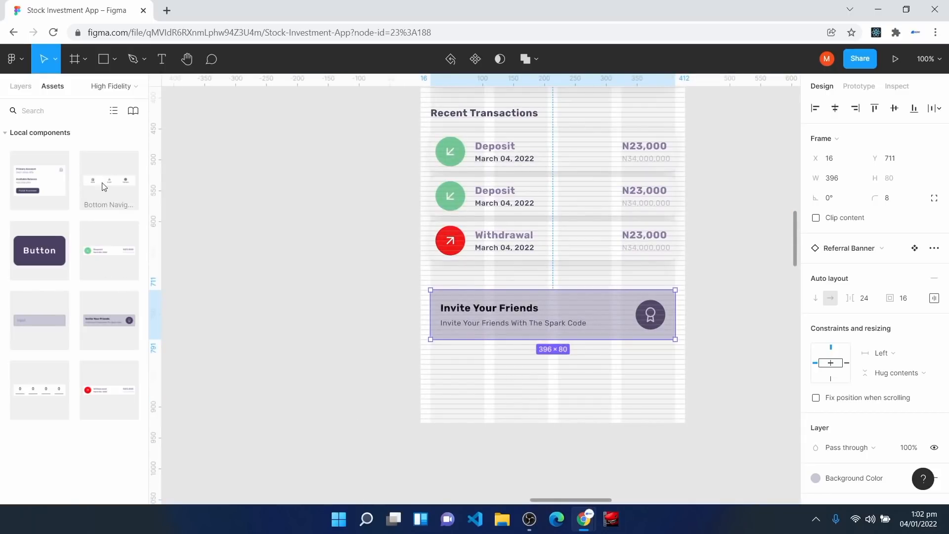
# Step: Place the Bottom Navigation component below the banner and fill the bar with Surface Color
pyautogui.moveTo(104, 187); pyautogui.dragTo(514, 391)
pyautogui.hotkey('ctrl', '+')
pyautogui.press('space')
pyautogui.moveTo(689, 280); pyautogui.dragTo(524, 101)
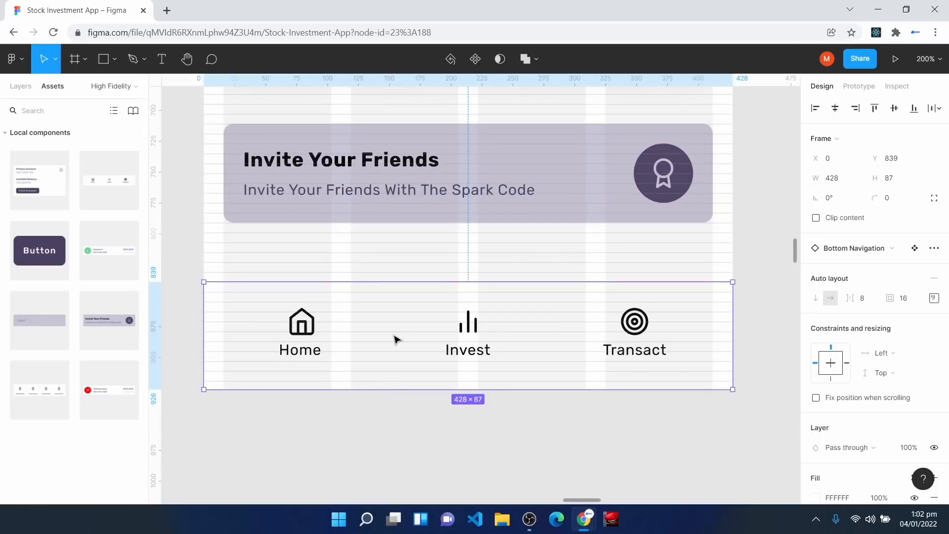
pyautogui.scroll(-4, 920, 445)
pyautogui.click(914, 292)
pyautogui.click(851, 331)
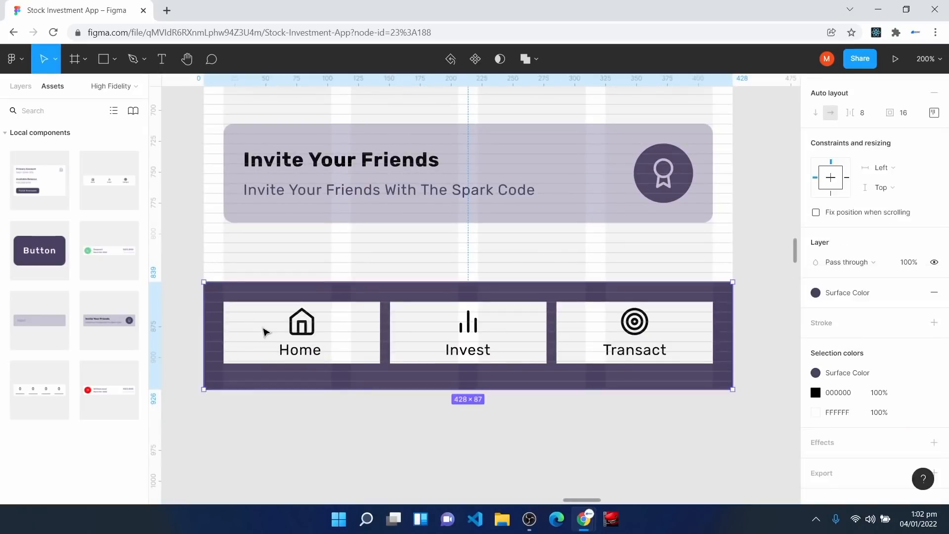
# Step: Fill the Home, Invest and Transact navigation items with Surface Color
pyautogui.click(263, 333)
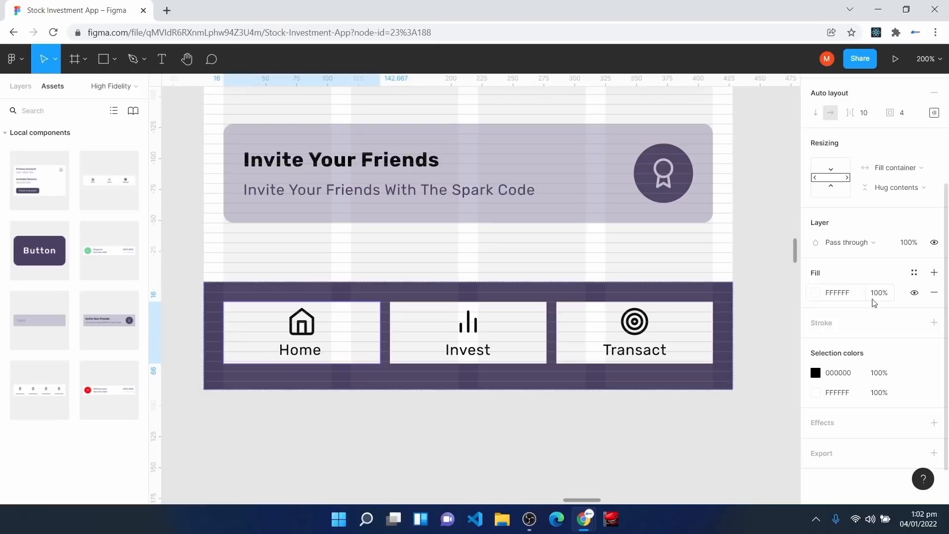
pyautogui.click(915, 273)
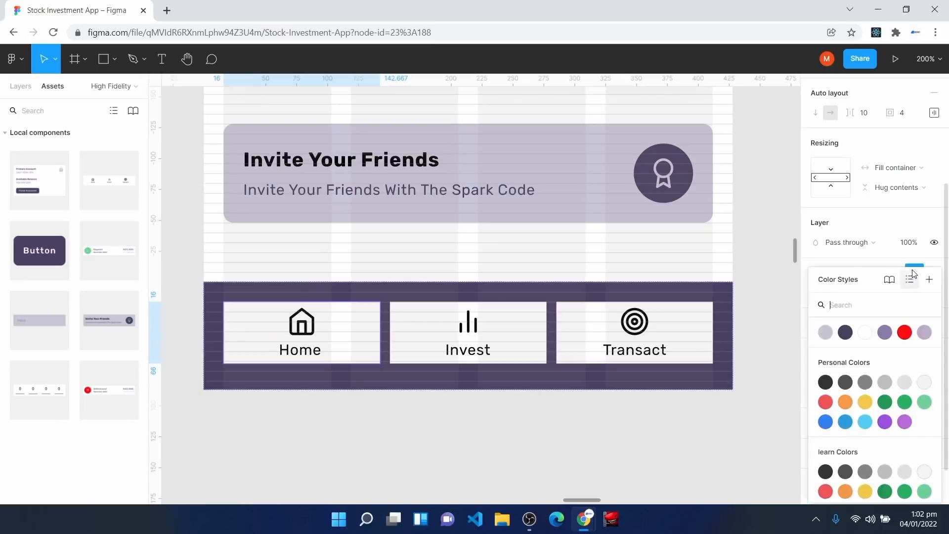
pyautogui.click(845, 331)
pyautogui.click(488, 341)
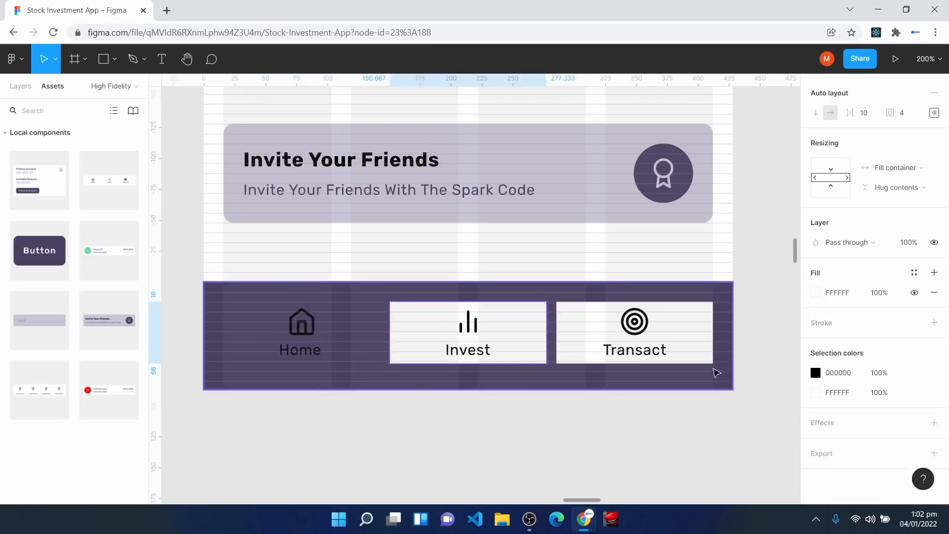
pyautogui.keyDown('shift'); pyautogui.click(695, 353); pyautogui.keyUp('shift')
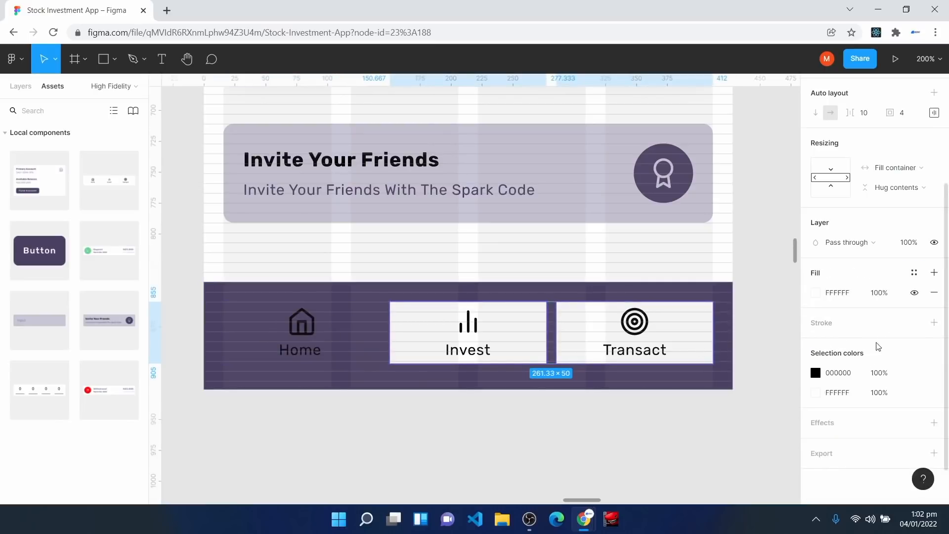
pyautogui.click(915, 272)
pyautogui.click(844, 332)
# Step: Give the Home house icon a purple stroke, then select the Invest and Transact icon shapes
pyautogui.click(307, 328)
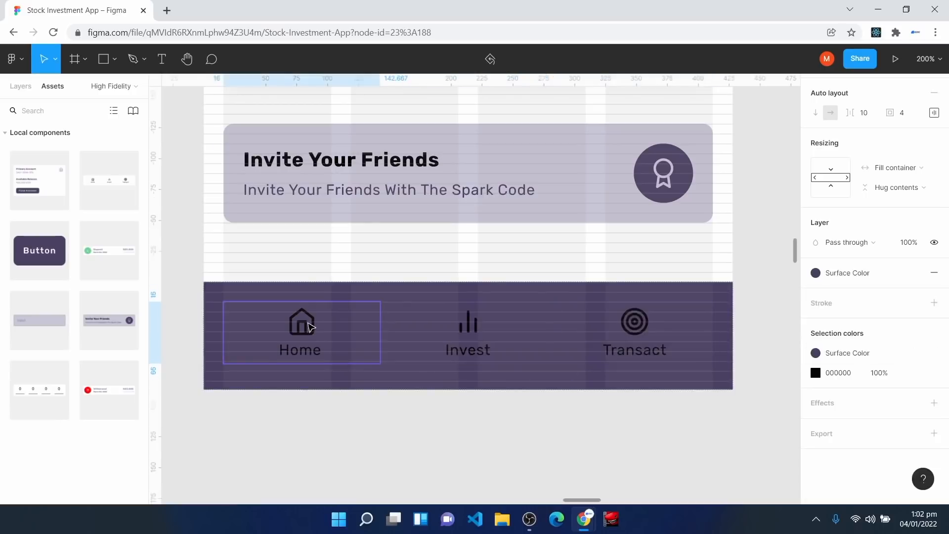
pyautogui.doubleClick(309, 327)
pyautogui.doubleClick(310, 326)
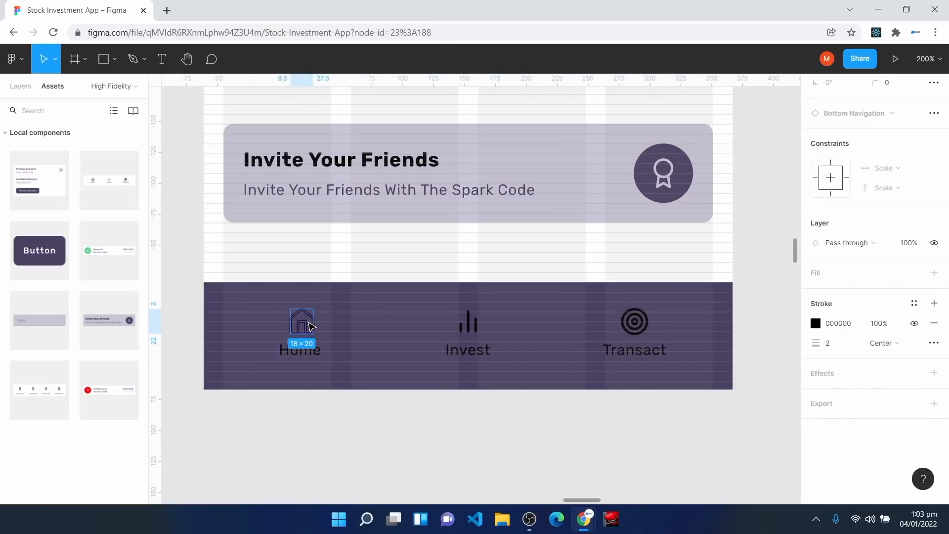
pyautogui.click(915, 227)
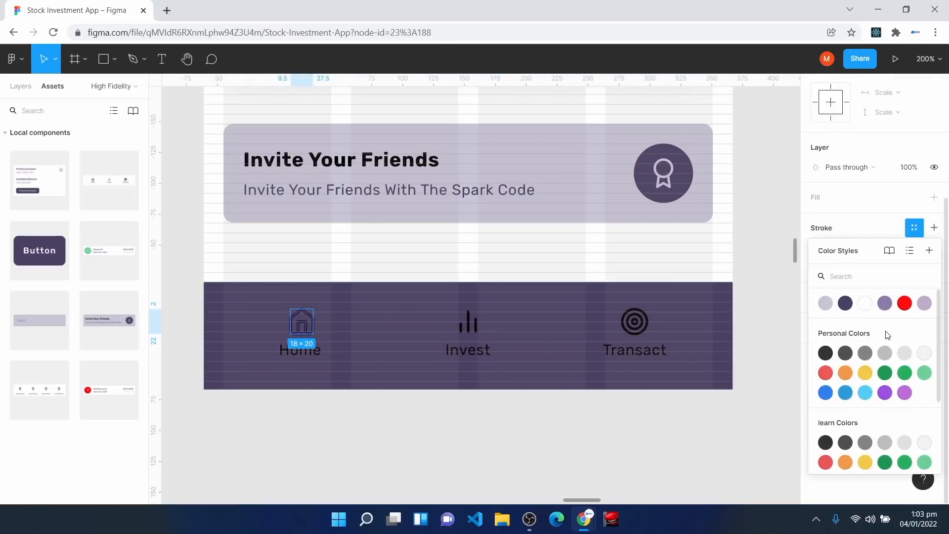
pyautogui.click(886, 303)
pyautogui.click(505, 432)
pyautogui.click(468, 330)
pyautogui.doubleClick(469, 333)
pyautogui.click(627, 328)
pyautogui.doubleClick(627, 328)
pyautogui.doubleClick(627, 328)
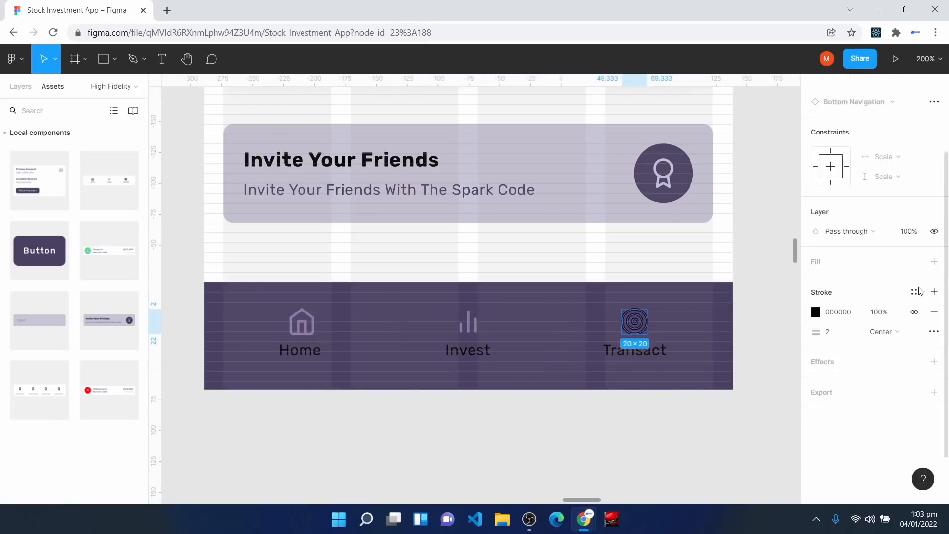
pyautogui.click(430, 410)
# Step: Colour the Home label with Background Color, then change it to white Surface Text Color
pyautogui.click(302, 351)
pyautogui.doubleClick(302, 351)
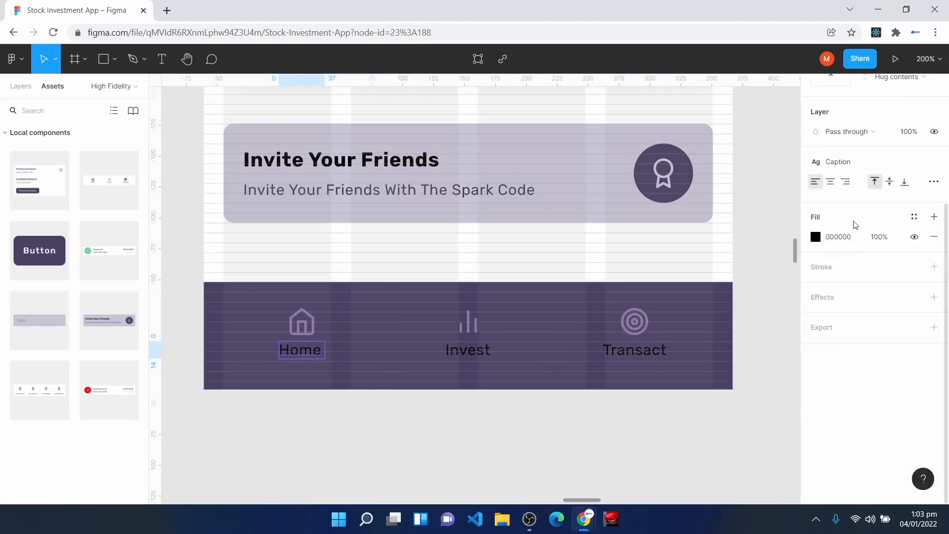
pyautogui.click(914, 218)
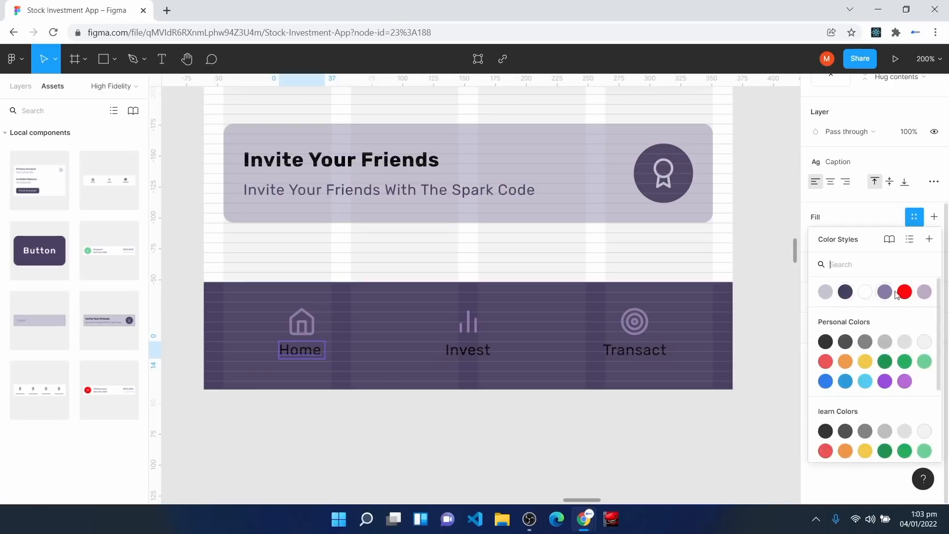
pyautogui.click(826, 296)
pyautogui.click(455, 349)
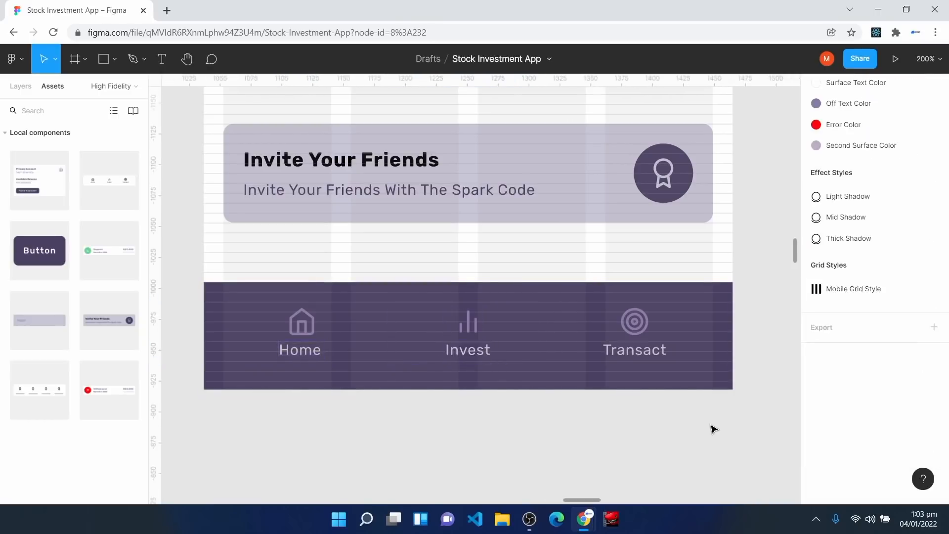
pyautogui.scroll(2, 343, 396)
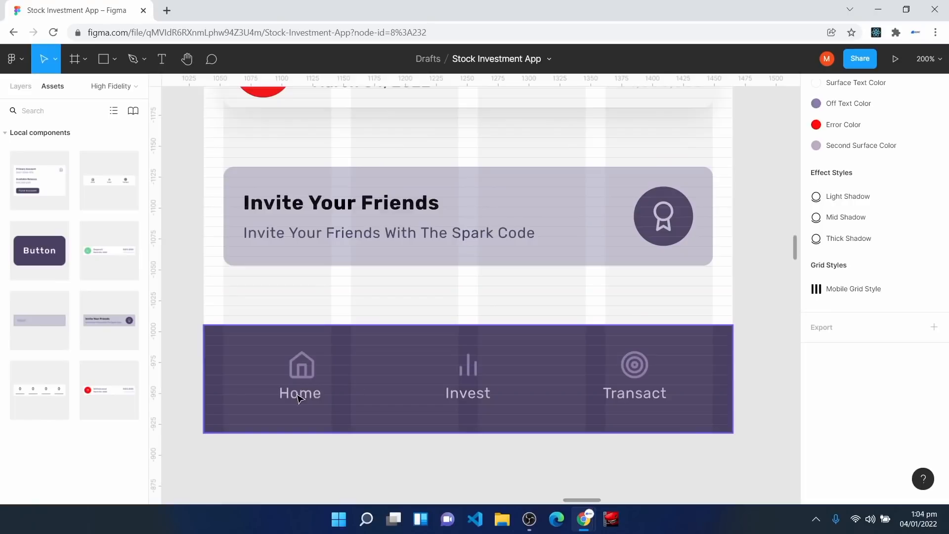
pyautogui.click(311, 401)
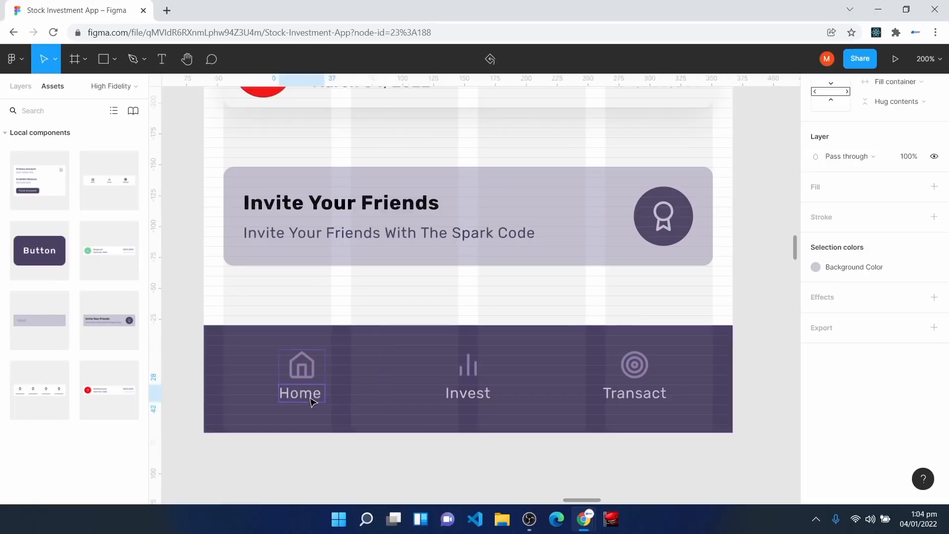
pyautogui.doubleClick(313, 399)
pyautogui.click(871, 235)
pyautogui.click(864, 319)
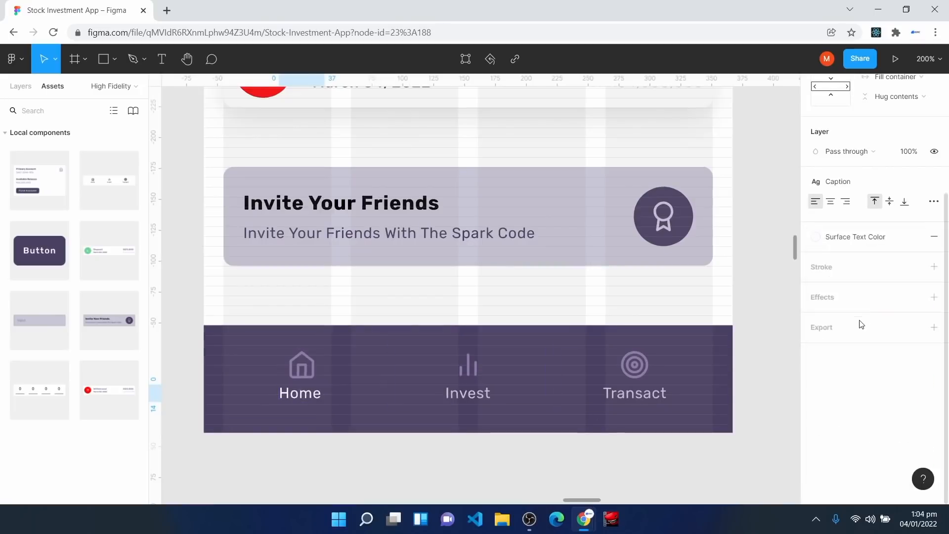
# Step: Select the Transact label and bring up its colour styles for recolouring
pyautogui.click(476, 402)
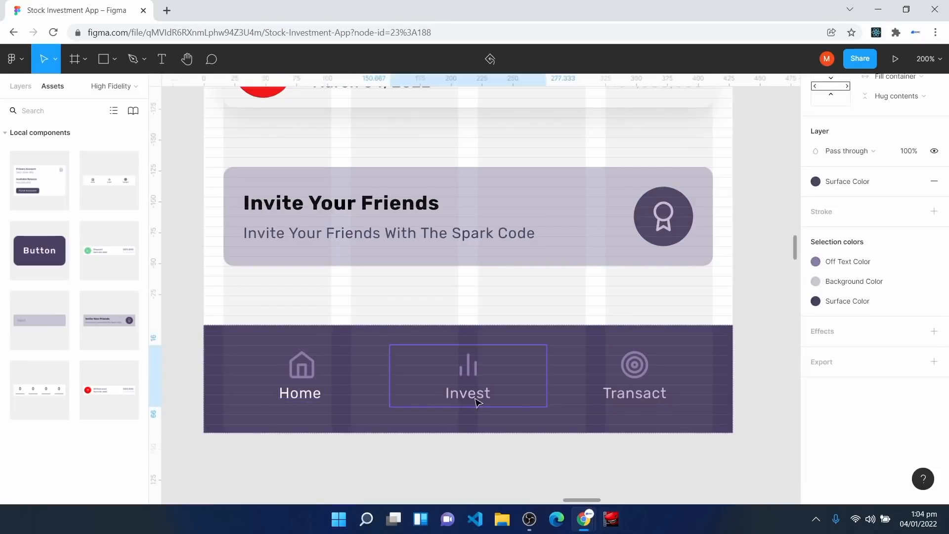
pyautogui.doubleClick(476, 401)
pyautogui.doubleClick(632, 392)
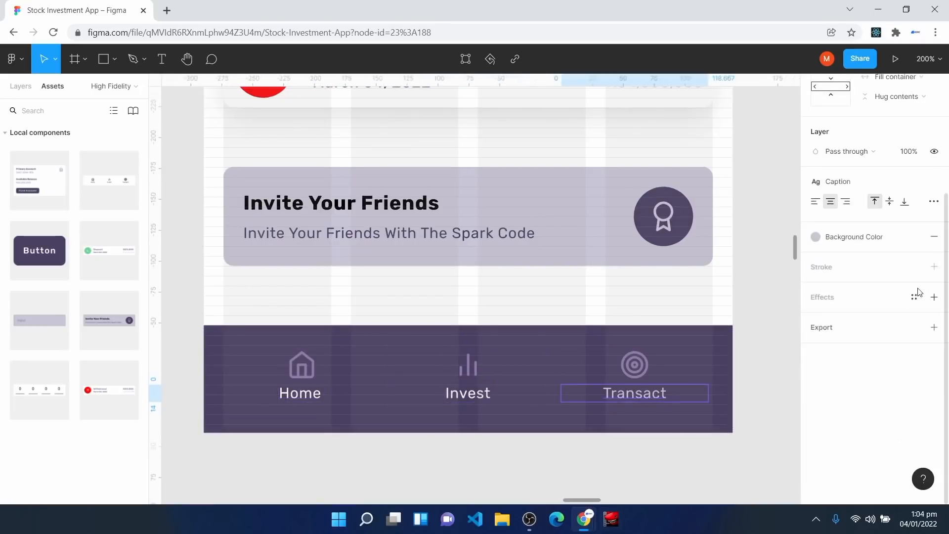
pyautogui.click(880, 237)
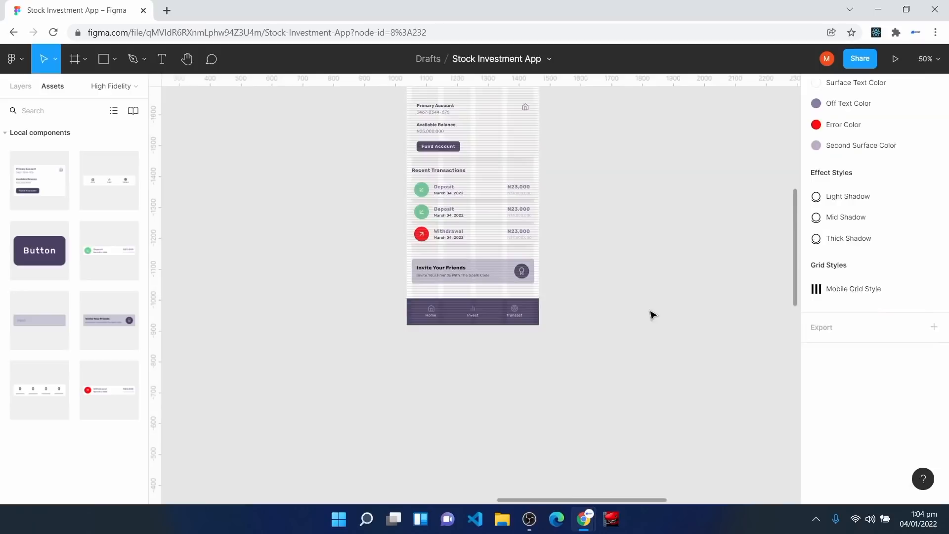
pyautogui.scroll(2, 572, 316)
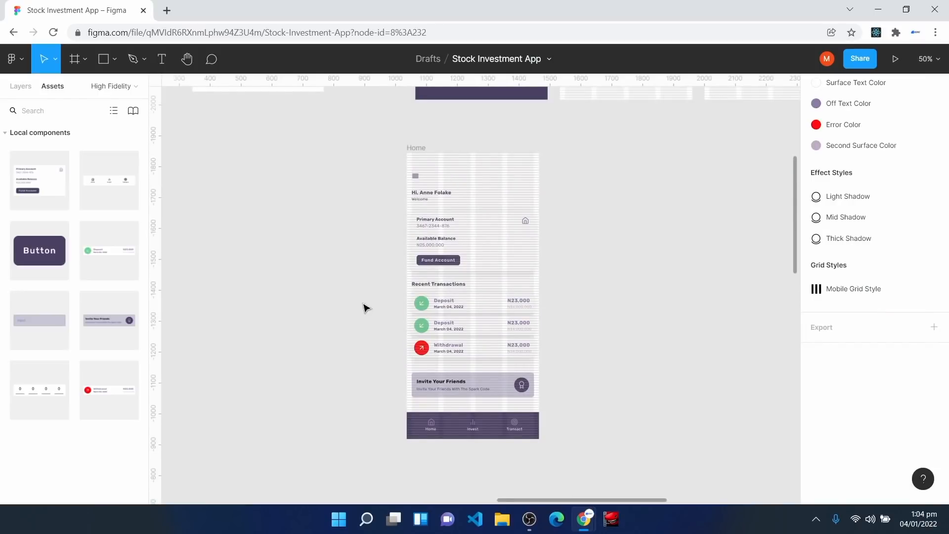
# Step: Present the Home frame as a prototype in a new tab, scroll through it, then return to the editor
pyautogui.click(410, 156)
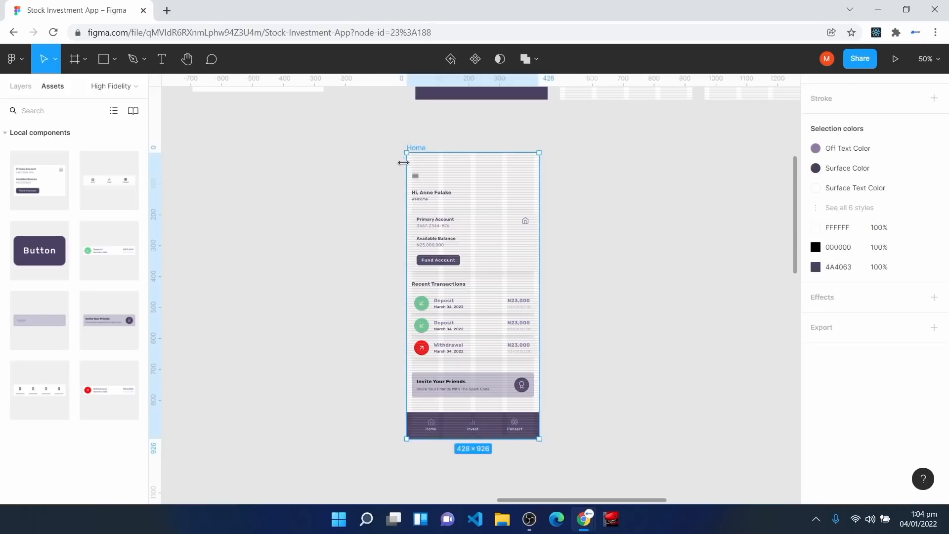
pyautogui.click(896, 64)
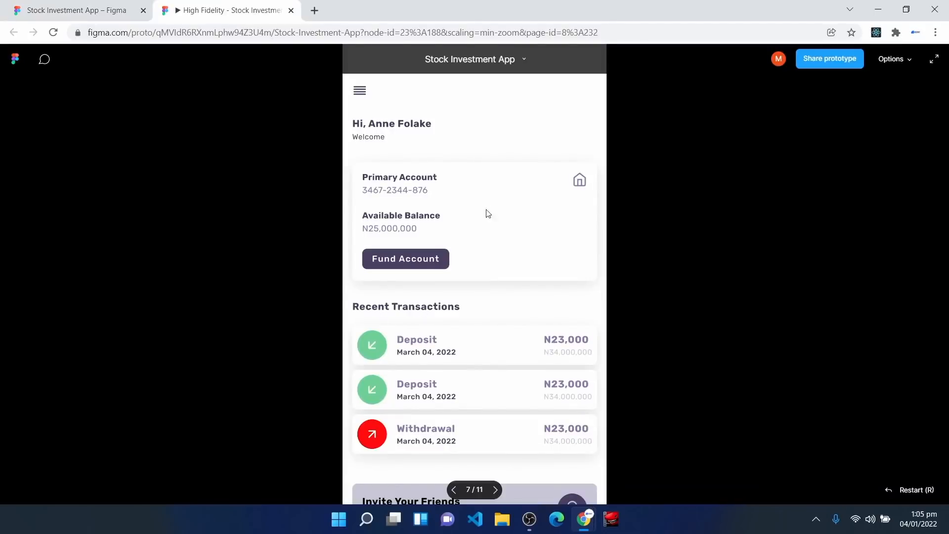
pyautogui.scroll(-3, 415, 367)
pyautogui.scroll(2, 412, 366)
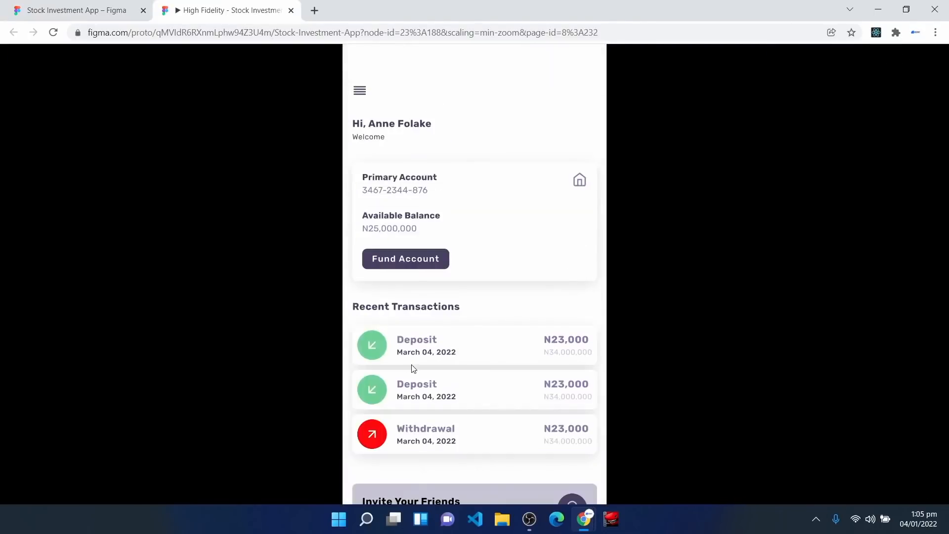
pyautogui.click(74, 10)
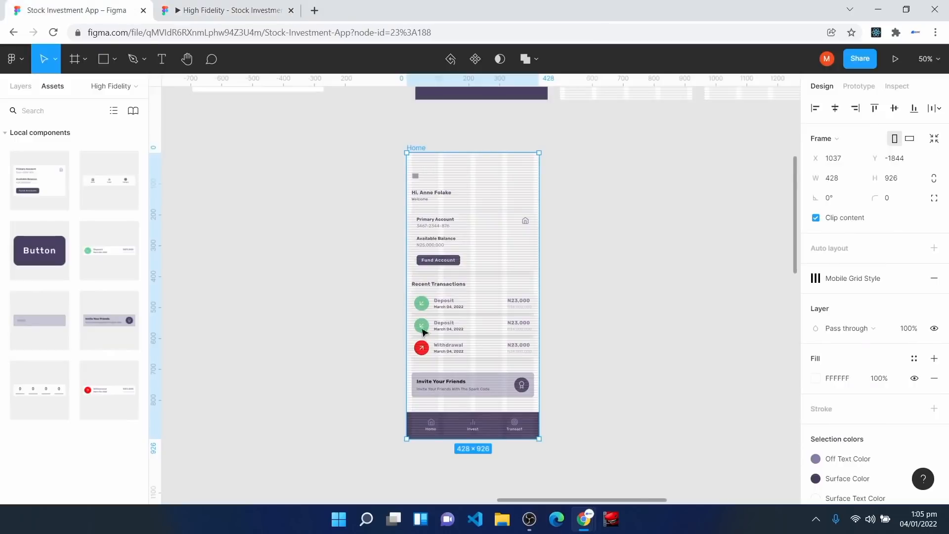
pyautogui.click(878, 88)
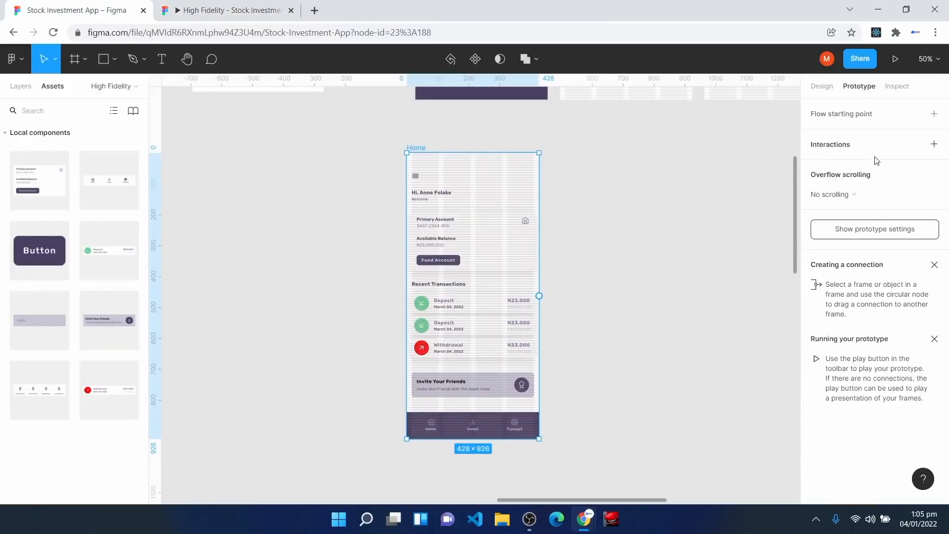
pyautogui.click(880, 229)
pyautogui.click(849, 141)
pyautogui.click(853, 125)
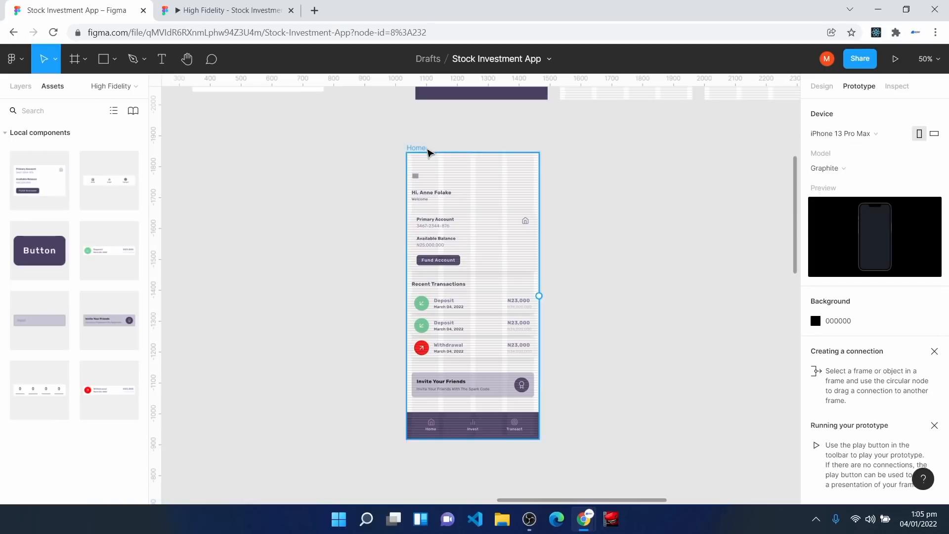
pyautogui.click(428, 150)
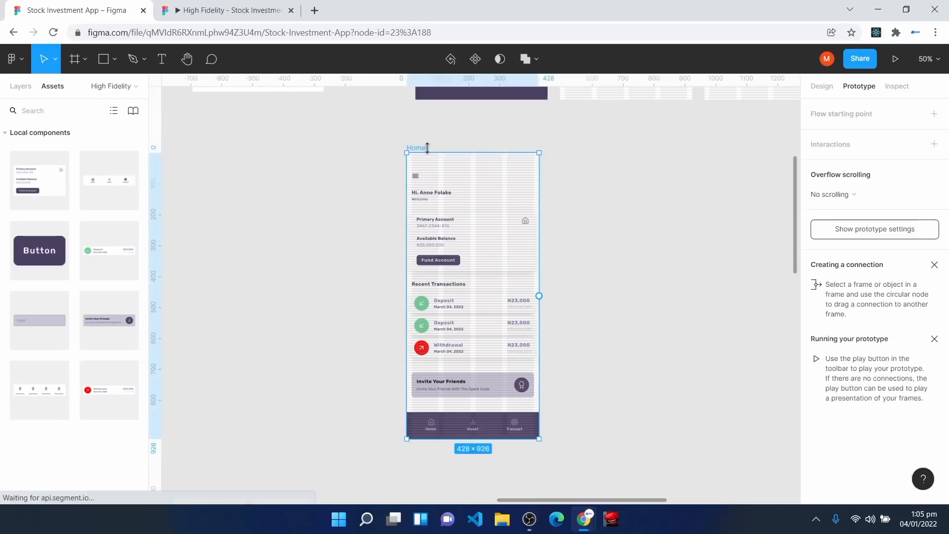
pyautogui.click(895, 59)
pyautogui.hotkey('ctrl', '1')
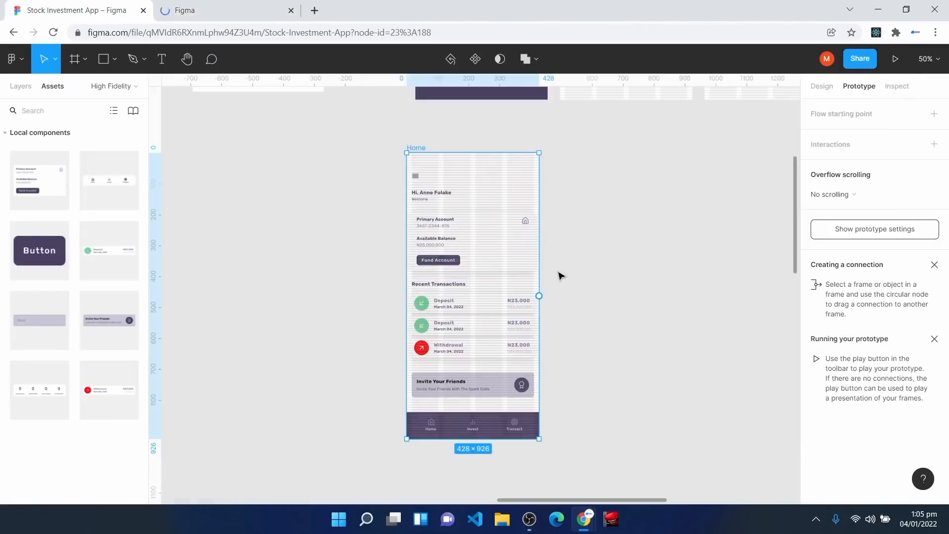
pyautogui.hotkey('ctrl', '2')
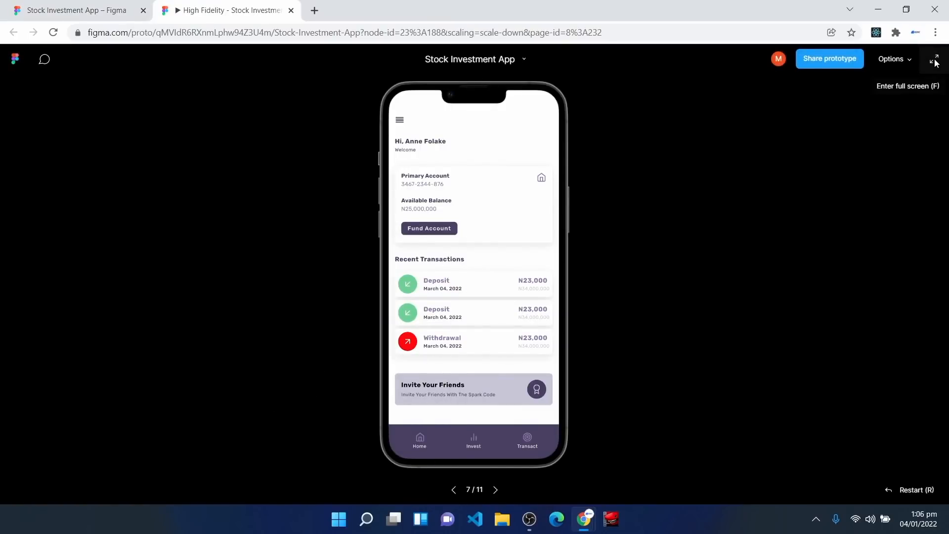
pyautogui.click(935, 60)
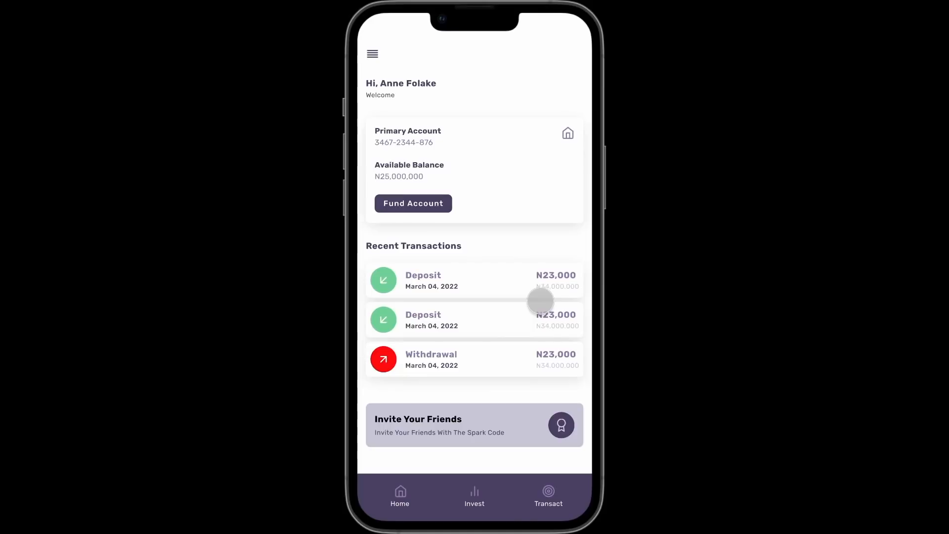
pyautogui.press('Escape')
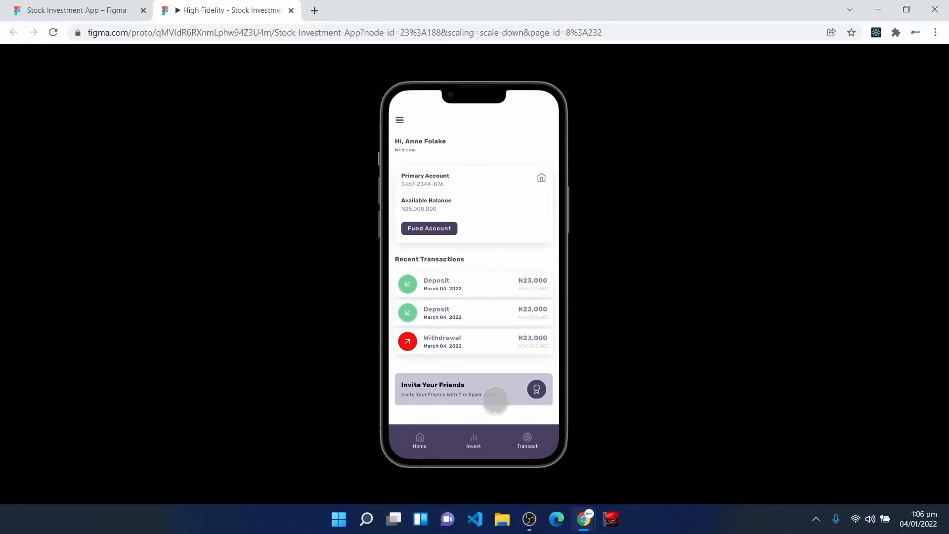
pyautogui.click(69, 10)
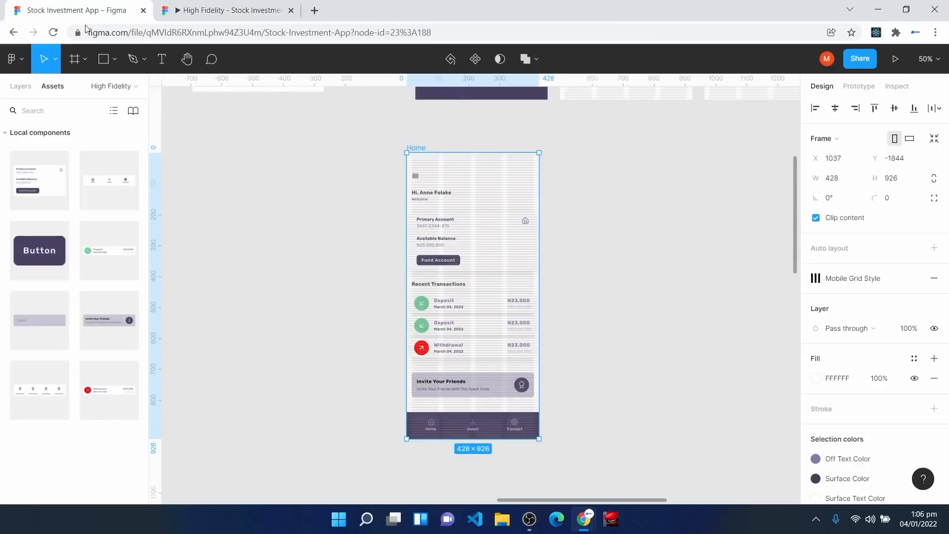
pyautogui.click(670, 324)
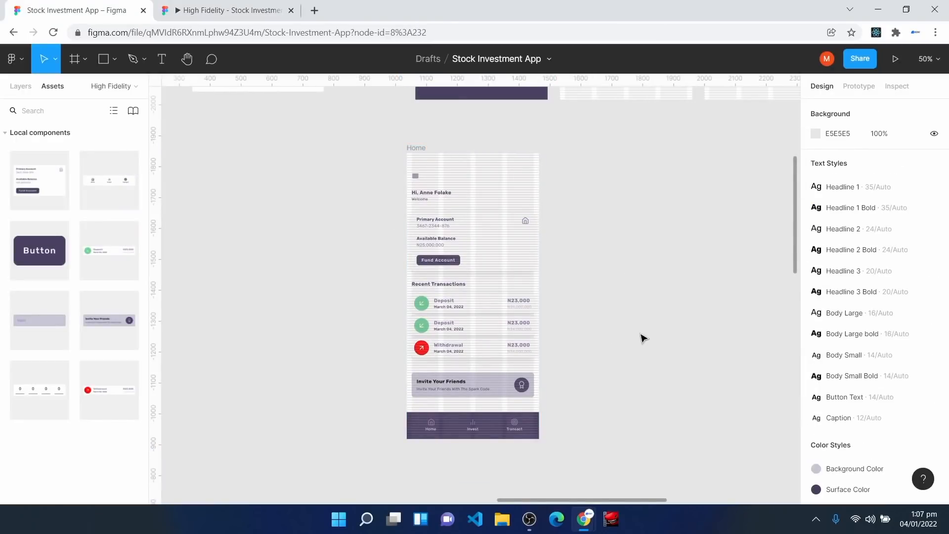
pyautogui.hotkey('ctrl', '+')
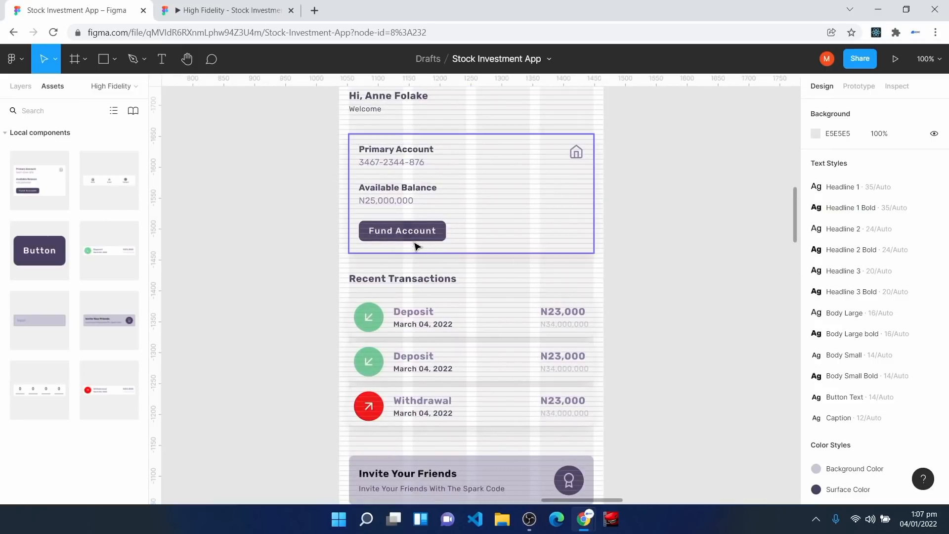
pyautogui.press('space')
pyautogui.moveTo(678, 220); pyautogui.dragTo(493, 343)
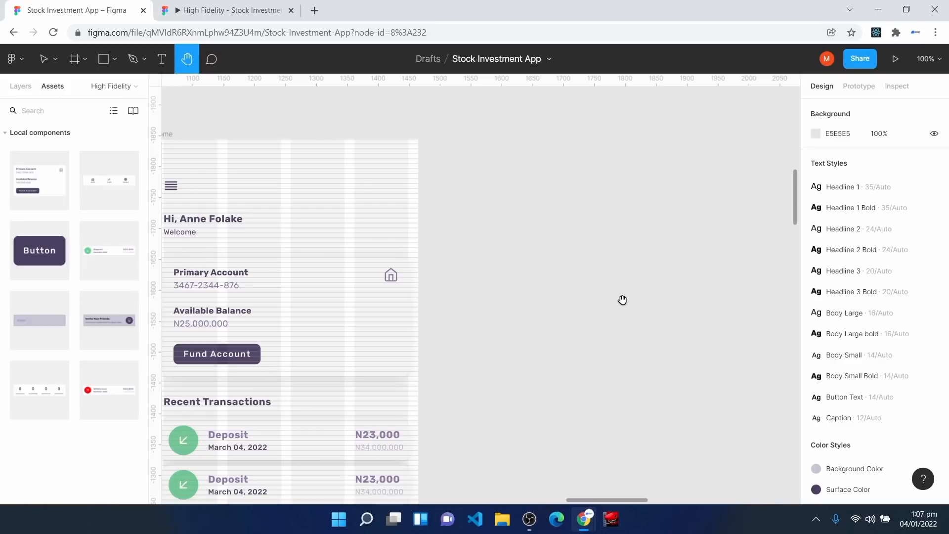
pyautogui.moveTo(728, 210); pyautogui.dragTo(433, 456)
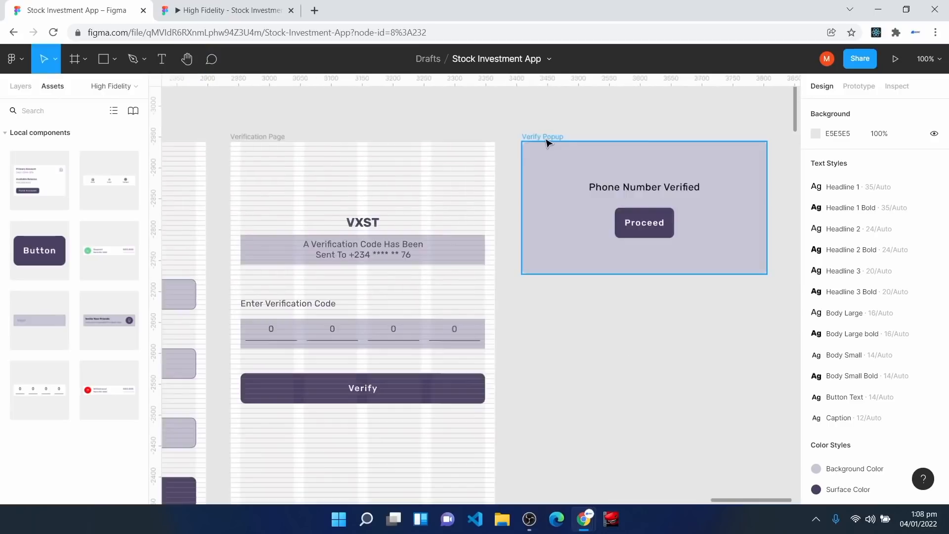
pyautogui.click(547, 140)
# Step: Duplicate the Verify Popup, move it aside, delete its Phone Number Verified title and raise the button
pyautogui.hotkey('ctrl', 'd')
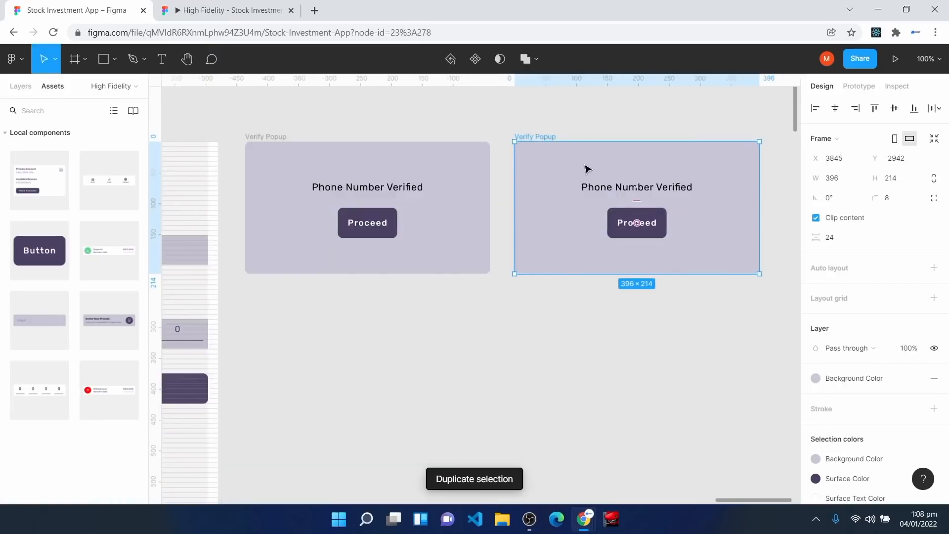
pyautogui.moveTo(588, 169); pyautogui.dragTo(672, 240)
pyautogui.moveTo(610, 501); pyautogui.dragTo(646, 507)
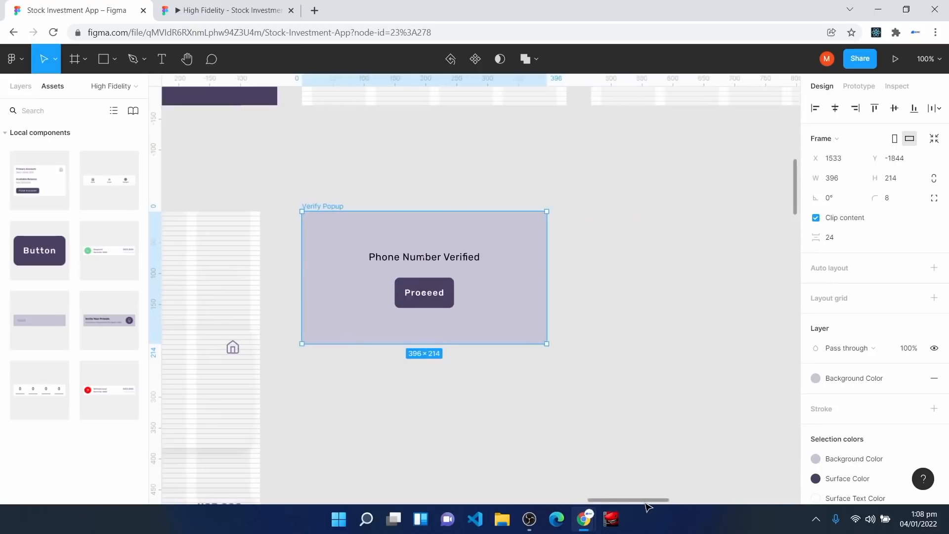
pyautogui.click(417, 256)
pyautogui.press('Delete')
pyautogui.click(414, 282)
pyautogui.moveTo(421, 289); pyautogui.dragTo(420, 258)
# Step: Relabel the button 'Bank Transfer' and add a copy below labelled 'Debit Card'
pyautogui.doubleClick(420, 266)
pyautogui.press('BackSpace')
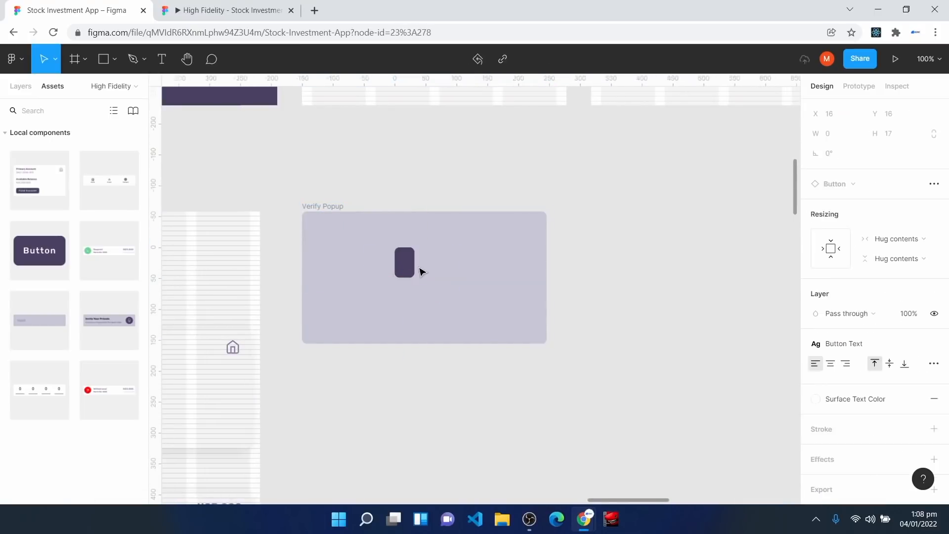
pyautogui.write('Bank Transft')
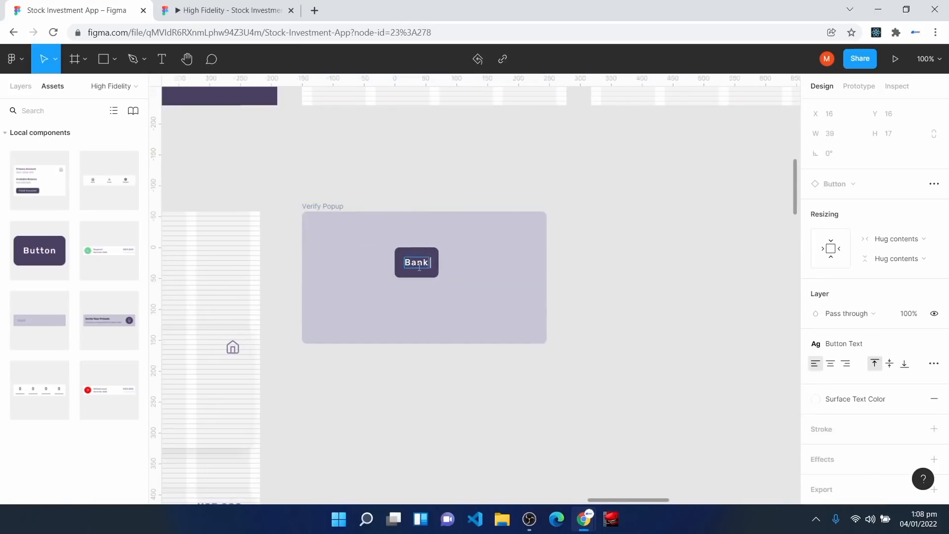
pyautogui.press('BackSpace')
pyautogui.write('er')
pyautogui.moveTo(429, 264); pyautogui.dragTo(429, 302)
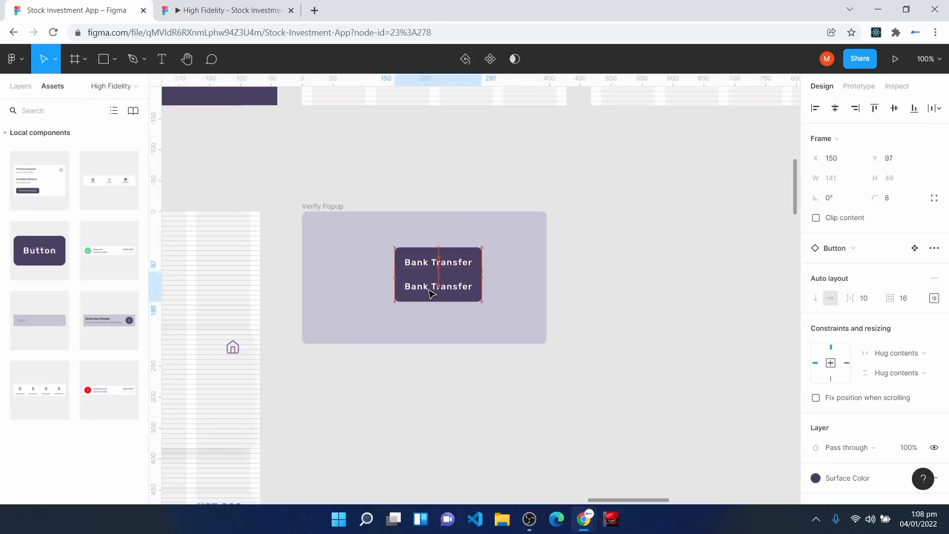
pyautogui.doubleClick(429, 302)
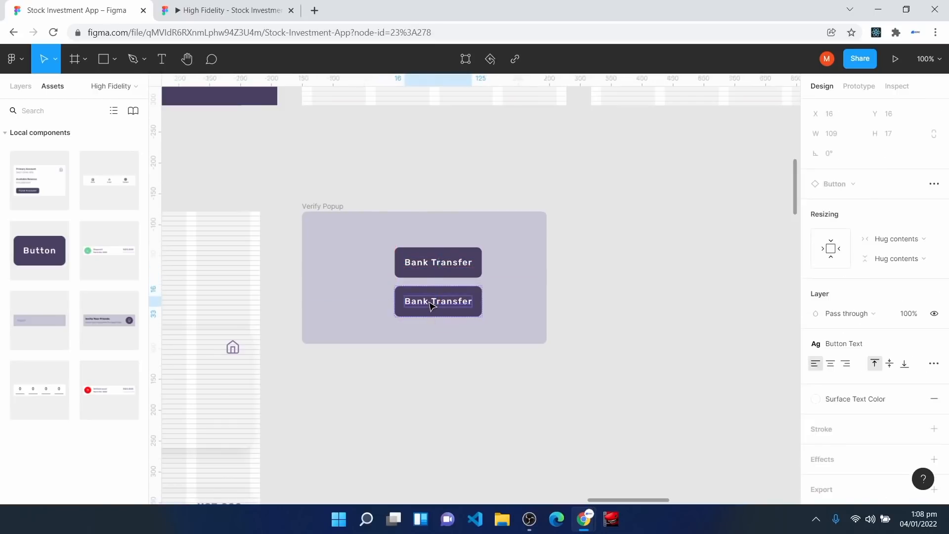
pyautogui.doubleClick(429, 301)
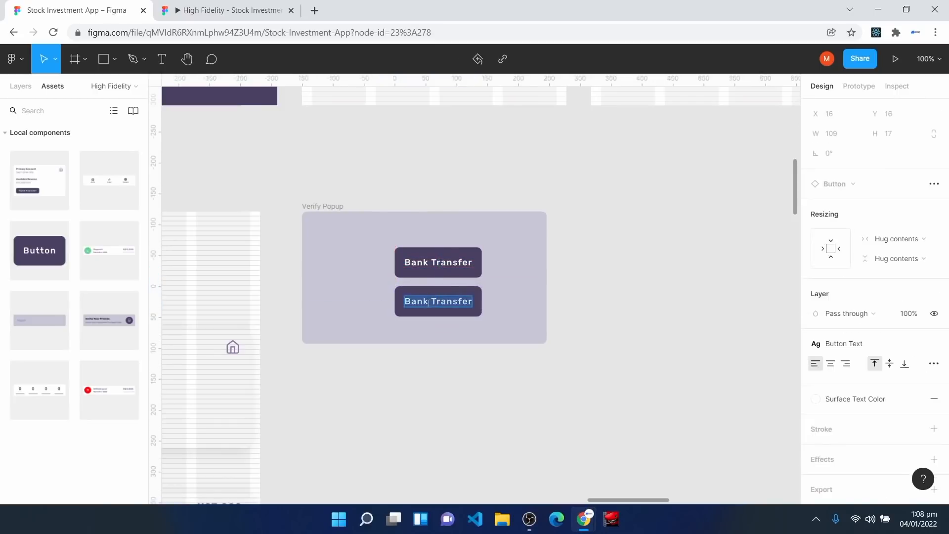
pyautogui.write('Debit Car')
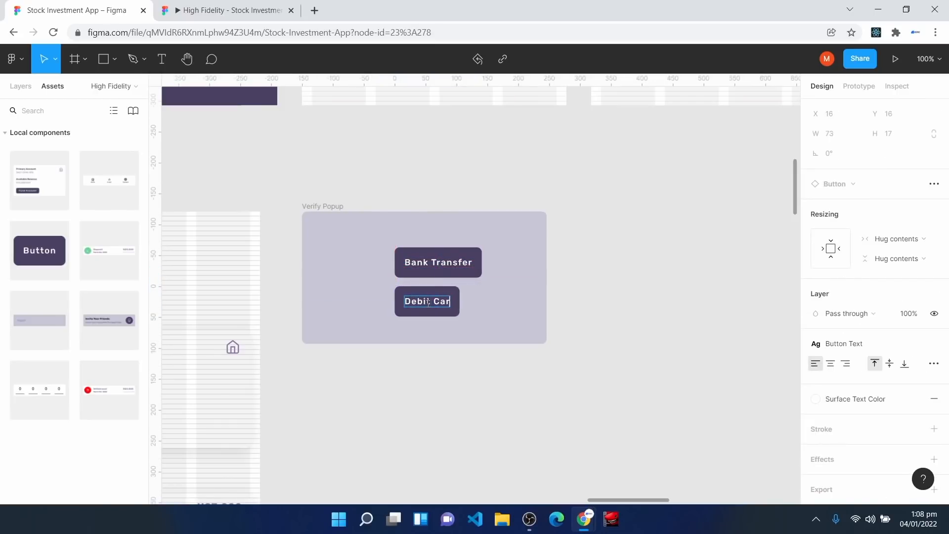
pyautogui.write('d')
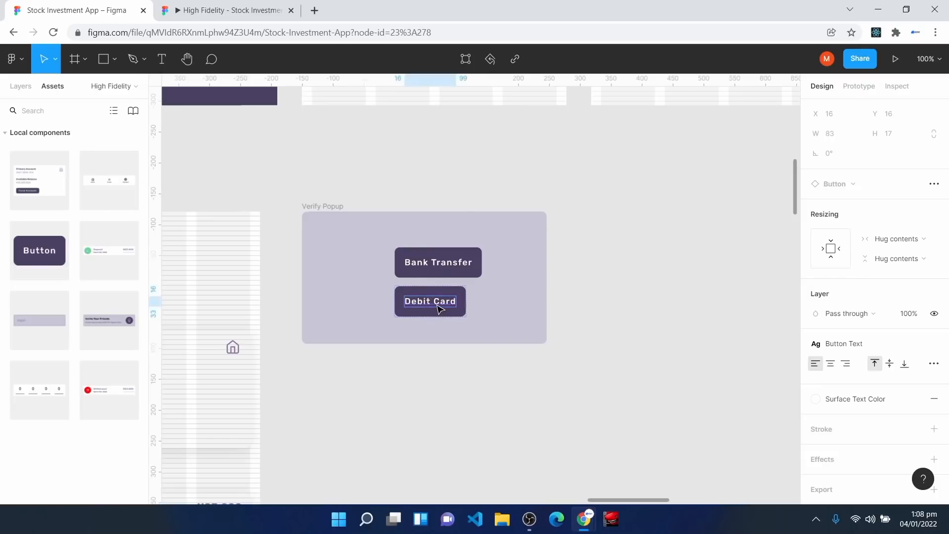
pyautogui.click(439, 310)
# Step: Make both buttons equal width, centre them horizontally in the popup, and move them lower
pyautogui.moveTo(476, 302); pyautogui.dragTo(516, 313)
pyautogui.moveTo(404, 302); pyautogui.dragTo(331, 304)
pyautogui.moveTo(445, 266); pyautogui.dragTo(331, 254)
pyautogui.moveTo(467, 259); pyautogui.dragTo(516, 259)
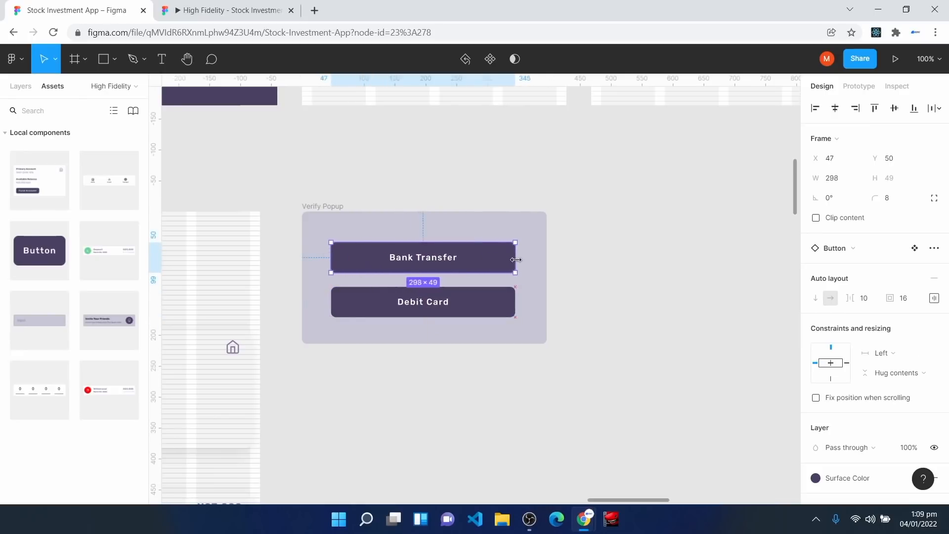
pyautogui.click(835, 108)
pyautogui.click(455, 316)
pyautogui.click(835, 107)
pyautogui.click(290, 270)
pyautogui.moveTo(310, 230); pyautogui.dragTo(532, 333)
pyautogui.moveTo(435, 282); pyautogui.dragTo(438, 294)
# Step: Add a centred 'Select Method' heading above the buttons in Surface Color
pyautogui.press('t')
pyautogui.click(367, 231)
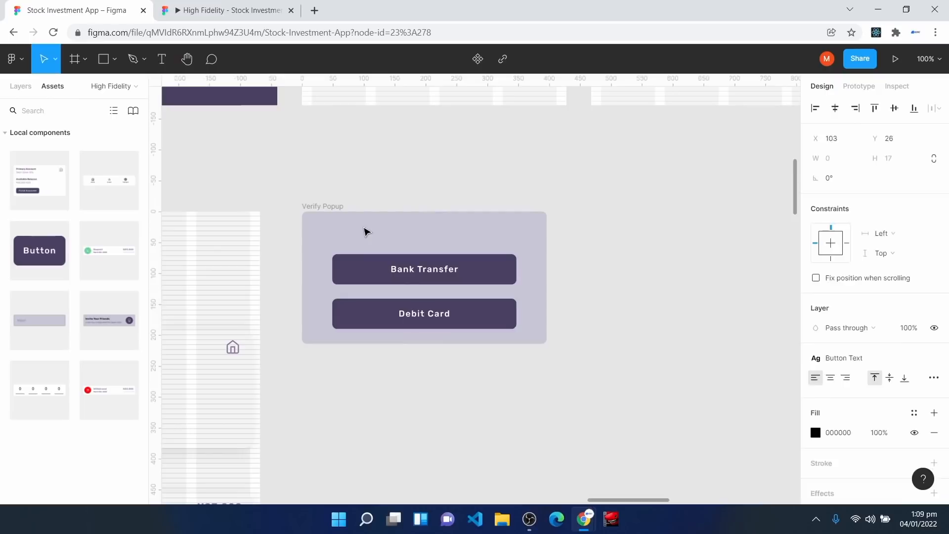
pyautogui.write('Select Method')
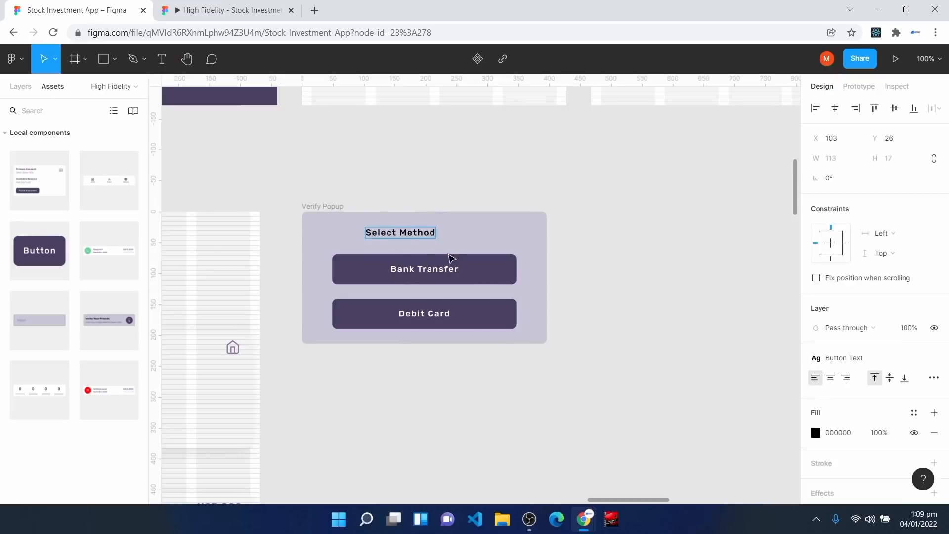
pyautogui.press('Escape')
pyautogui.hotkey('alt', 'h')
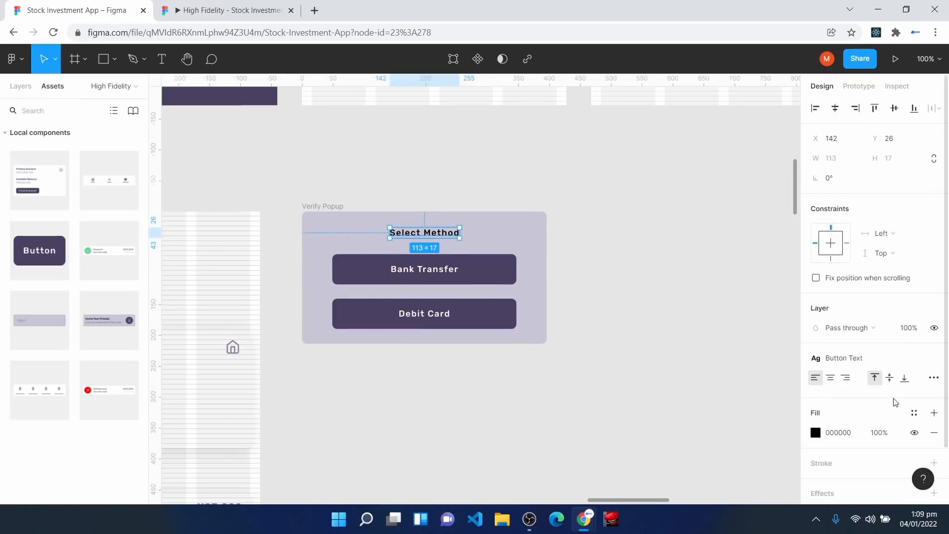
pyautogui.click(914, 413)
pyautogui.click(847, 333)
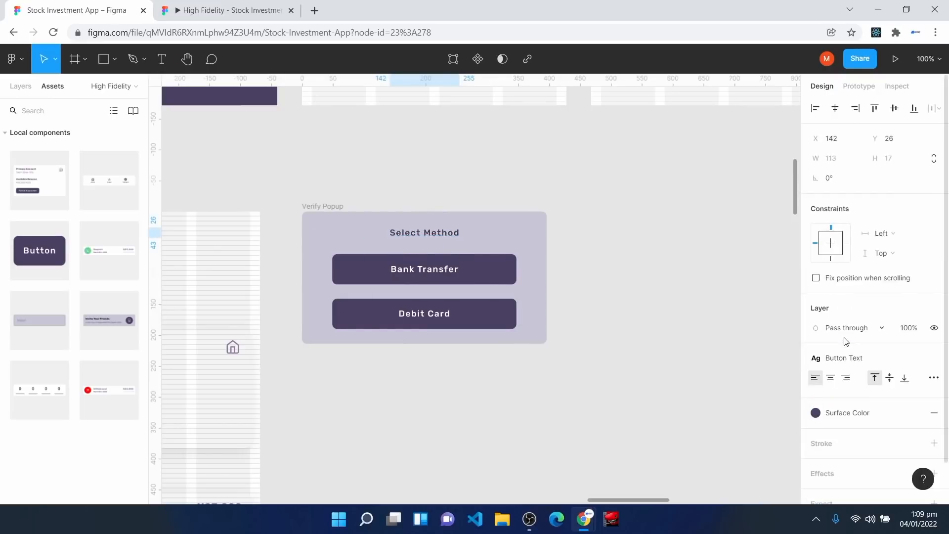
pyautogui.click(419, 373)
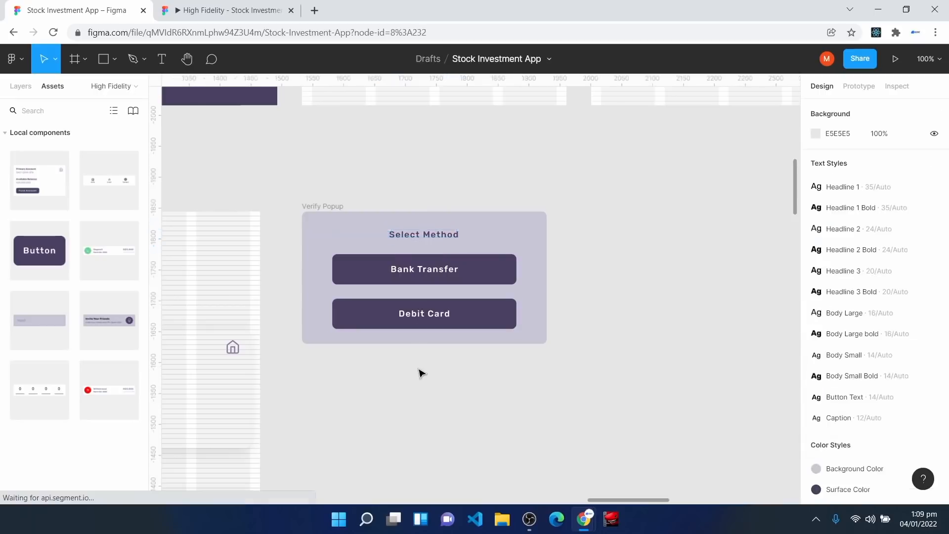
# Step: Rename the popup layer to 'Fund Method Popup'
pyautogui.click(303, 215)
pyautogui.click(14, 84)
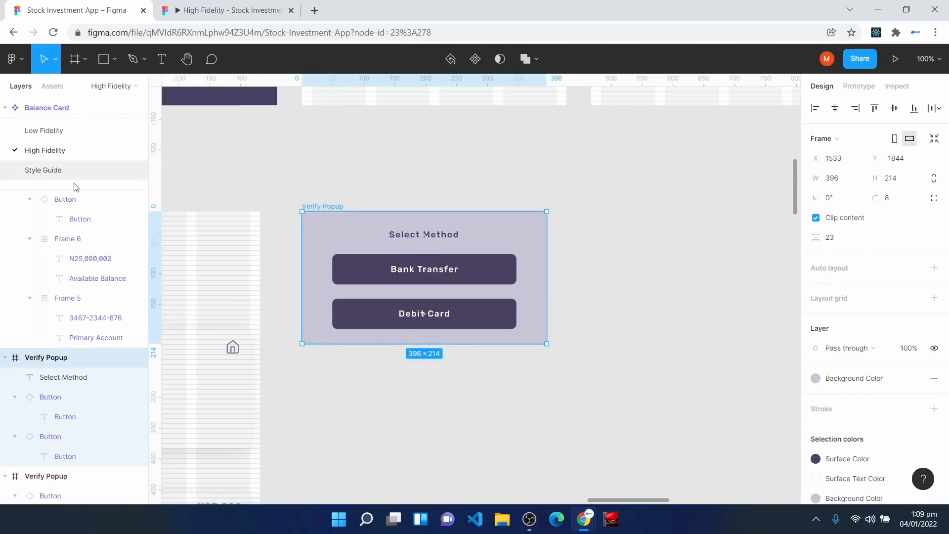
pyautogui.rightClick(48, 363)
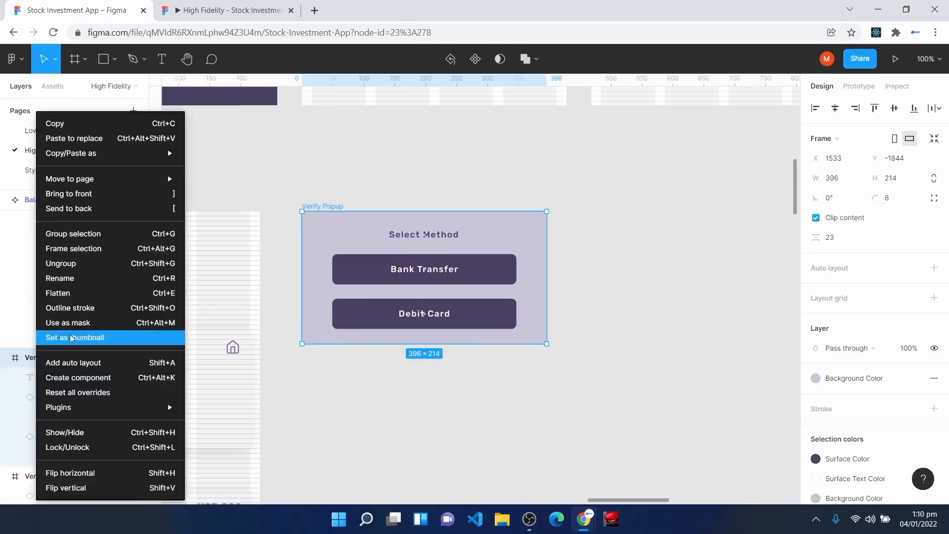
pyautogui.click(88, 280)
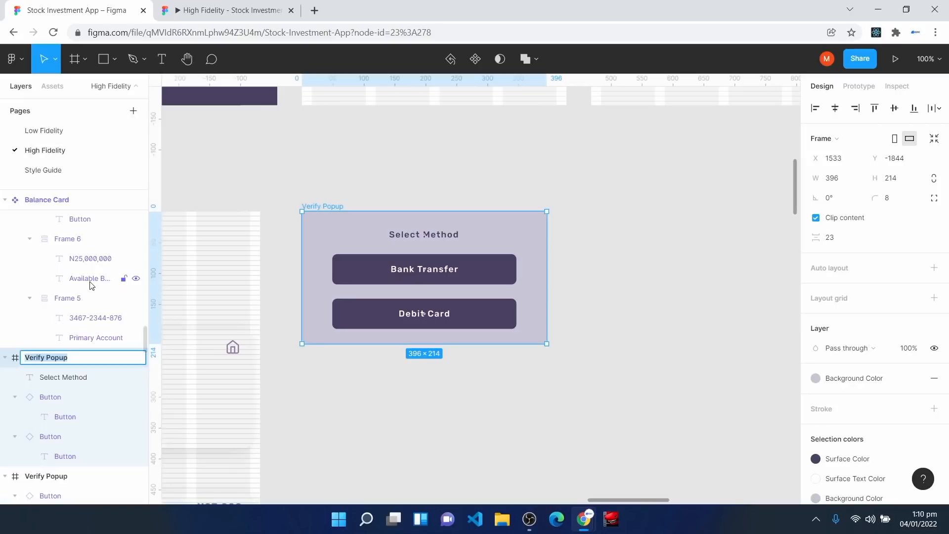
pyautogui.write('Fund Method')
pyautogui.press('Return')
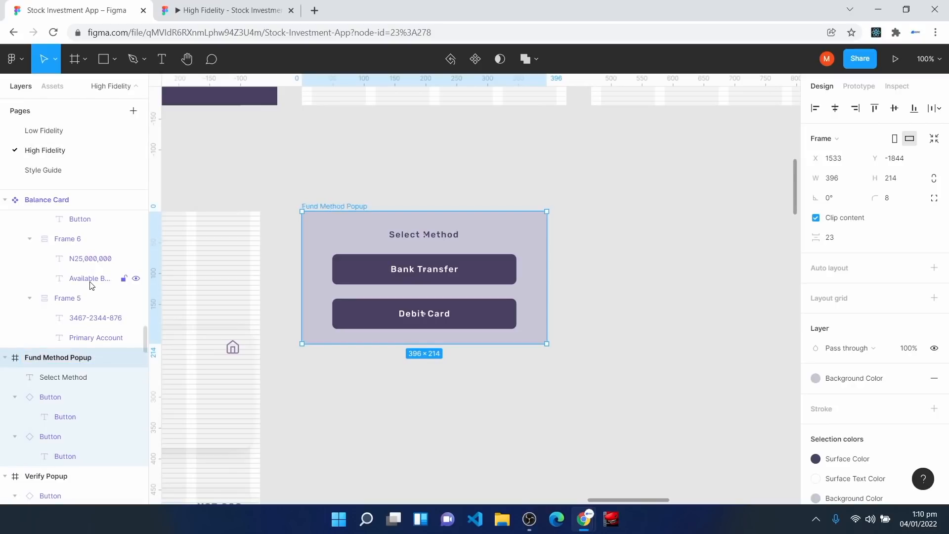
# Step: Turn Fund Method Popup into a reusable component
pyautogui.click(475, 59)
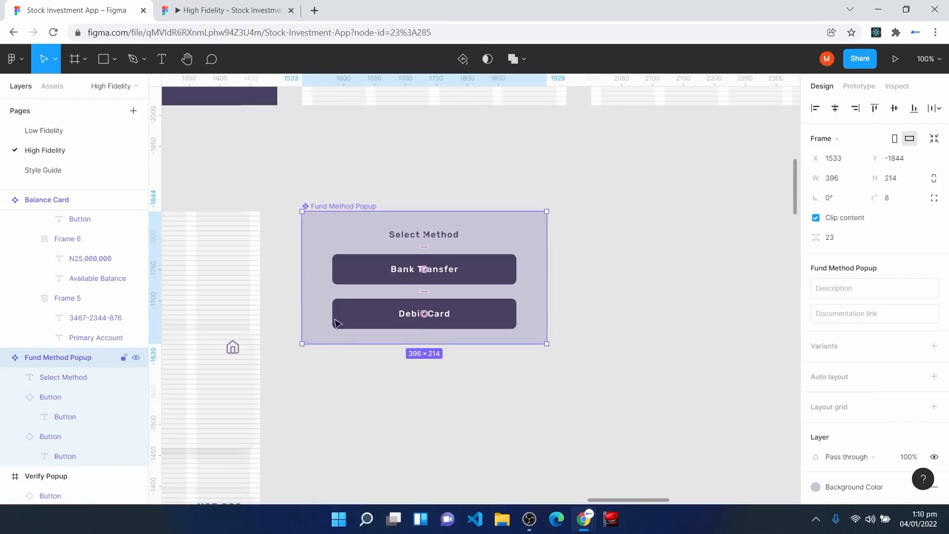
pyautogui.scroll(-2, 361, 405)
pyautogui.moveTo(606, 502)
pyautogui.mouseDown()
pyautogui.moveTo(555, 501)
pyautogui.moveTo(604, 503)
pyautogui.mouseUp()
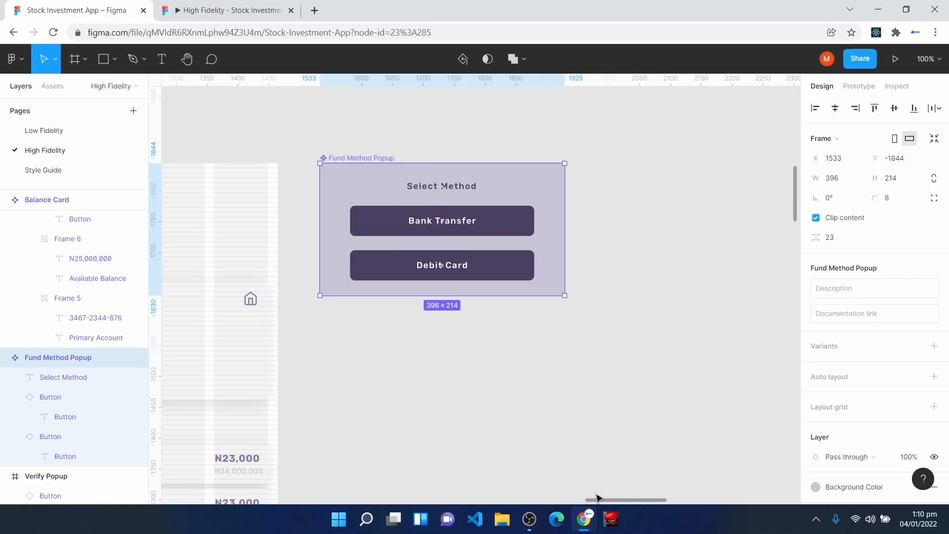
pyautogui.moveTo(606, 500); pyautogui.dragTo(560, 505)
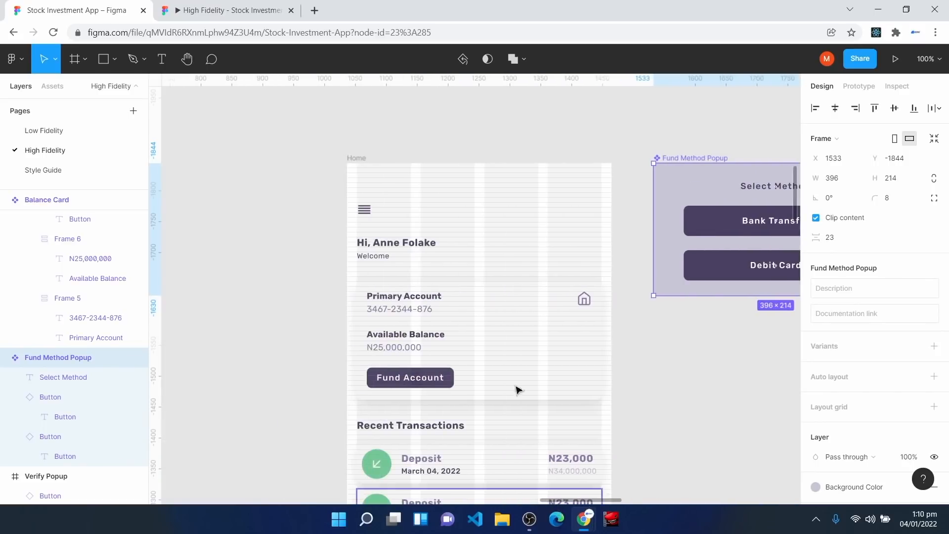
# Step: Duplicate the Home frame and rename the copy 'Bank Transfer'
pyautogui.click(375, 167)
pyautogui.hotkey('ctrl', 'd')
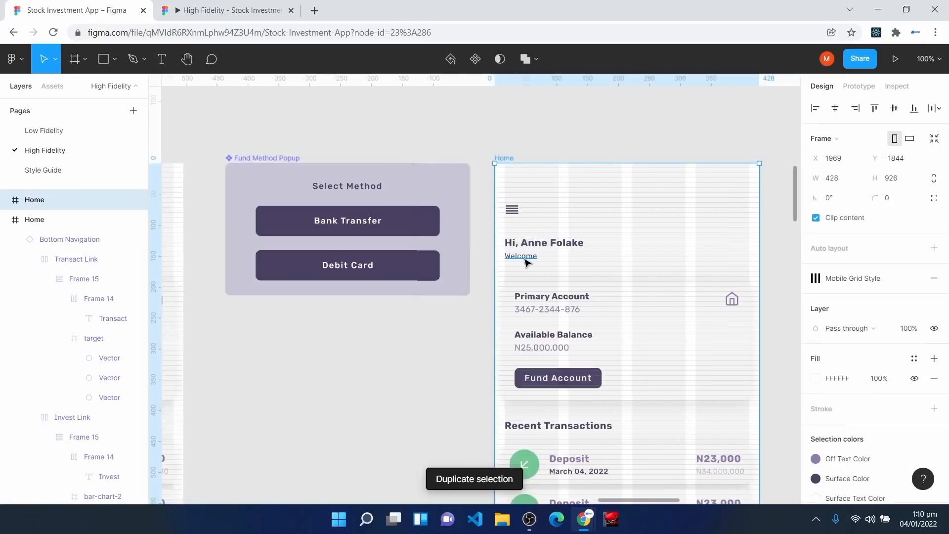
pyautogui.rightClick(46, 198)
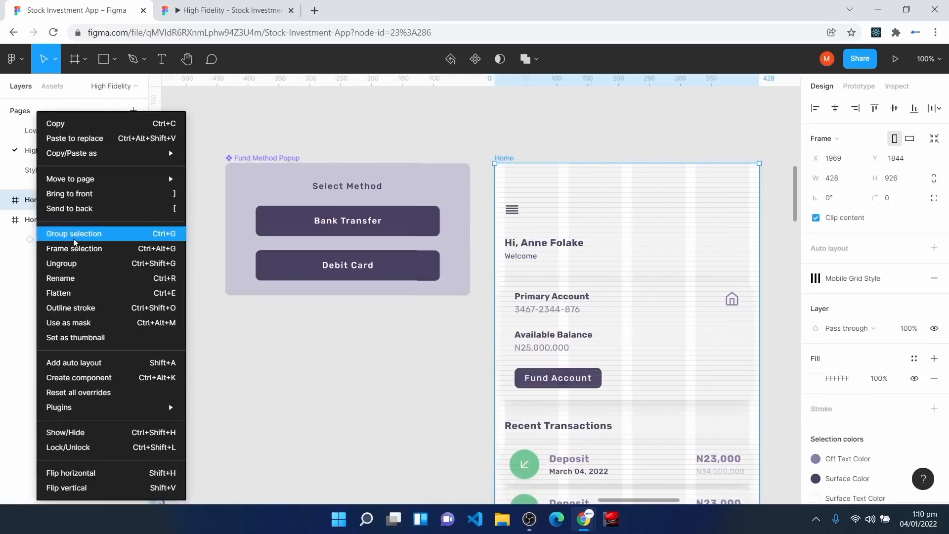
pyautogui.click(79, 278)
pyautogui.write('Bank Transfer')
pyautogui.press('Return')
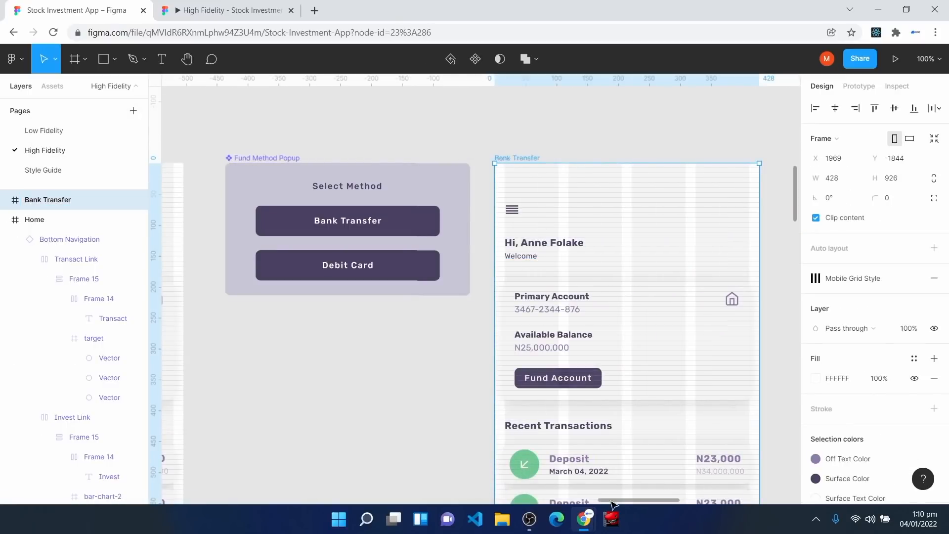
pyautogui.moveTo(616, 503)
pyautogui.mouseDown()
pyautogui.moveTo(600, 503)
pyautogui.moveTo(630, 509)
pyautogui.mouseUp()
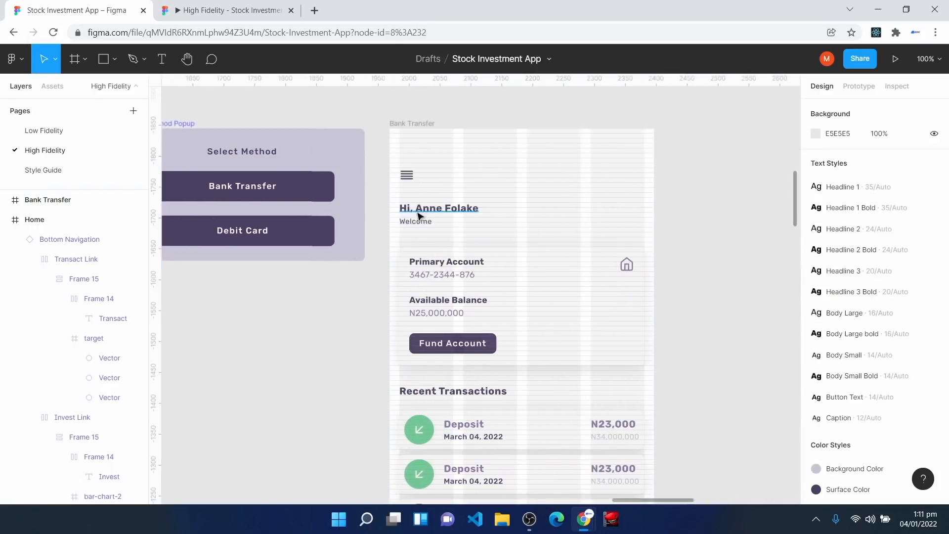
# Step: Delete the Bank Transfer screen's content and Bottom Navigation, keeping only the menu icon
pyautogui.moveTo(397, 197); pyautogui.dragTo(623, 460)
pyautogui.press('Delete')
pyautogui.scroll(-5, 523, 382)
pyautogui.click(503, 446)
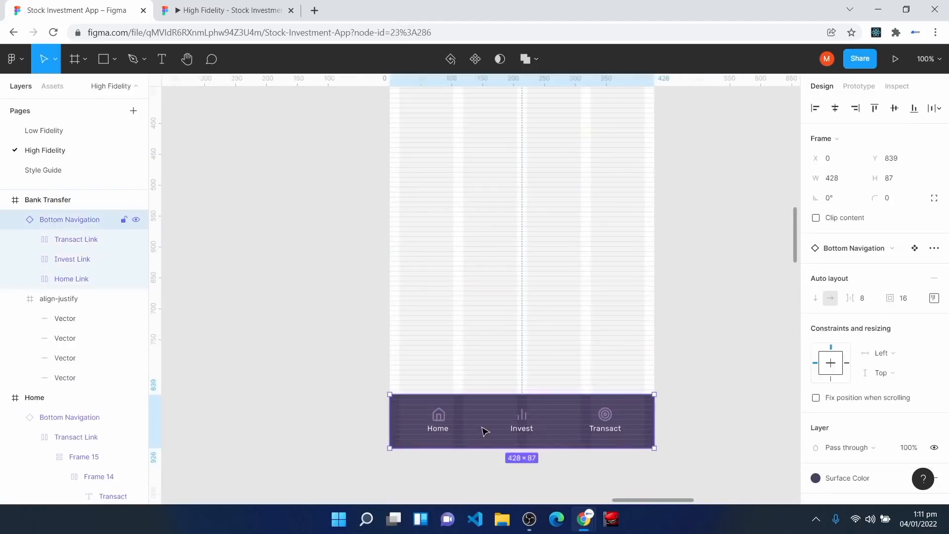
pyautogui.press('Delete')
pyautogui.scroll(4, 500, 411)
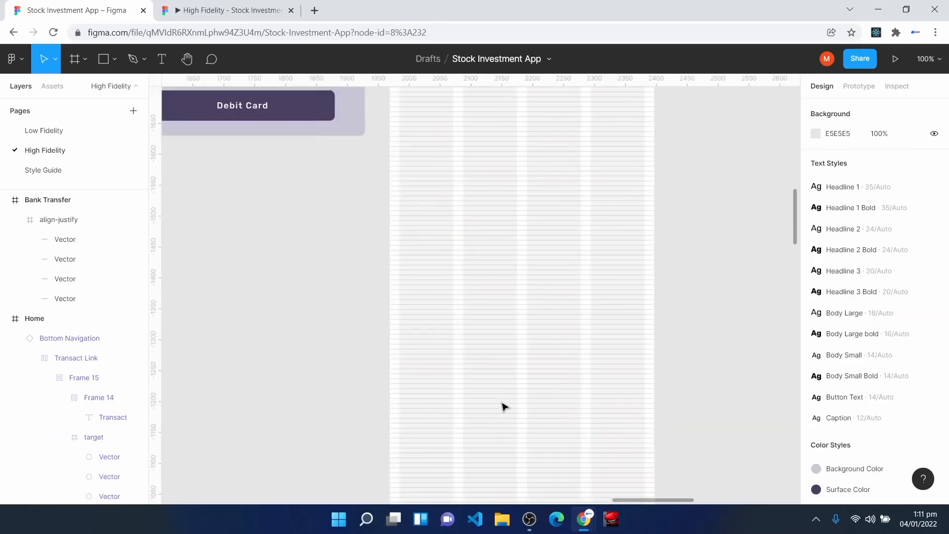
pyautogui.click(409, 221)
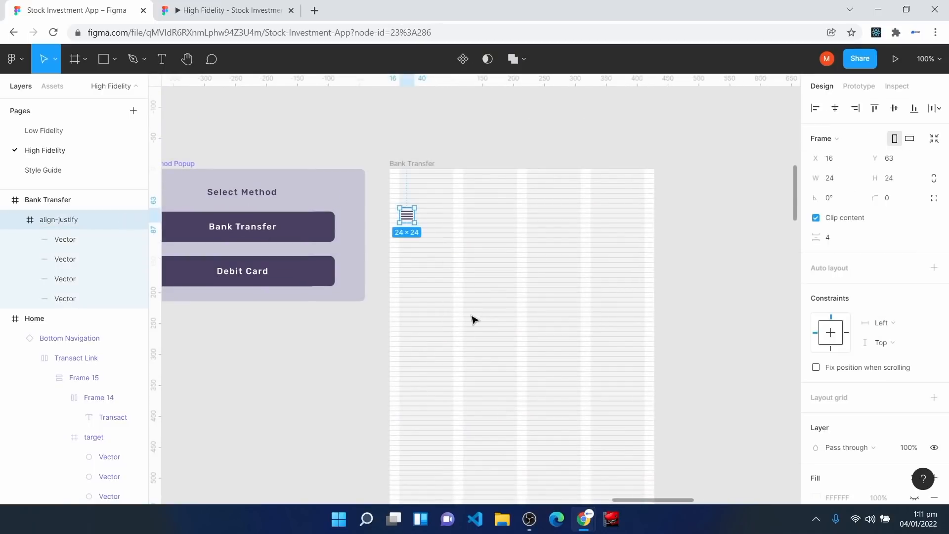
pyautogui.hotkey('ctrl', '+')
pyautogui.scroll(3, 470, 318)
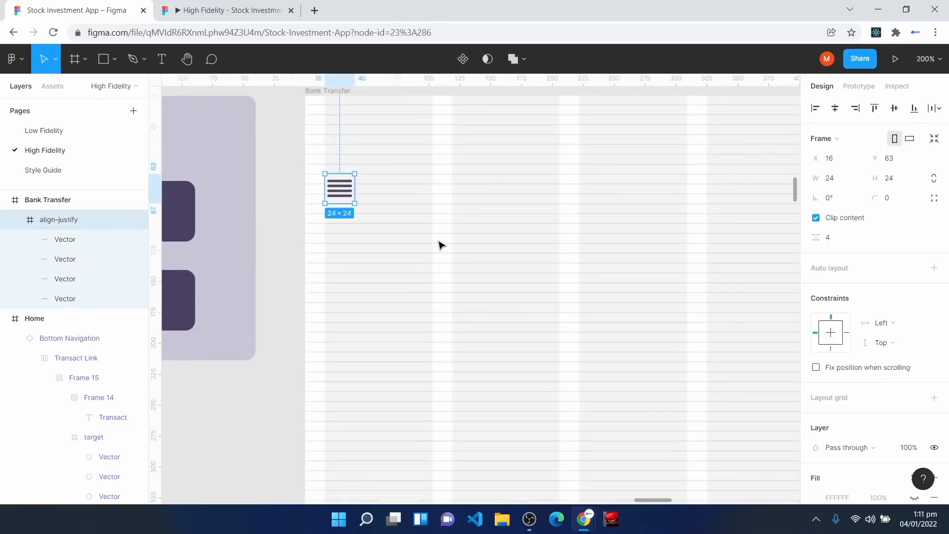
# Step: Insert a chevron-left icon from the Feather Icons plugin and delete the old menu icon
pyautogui.rightClick(454, 261)
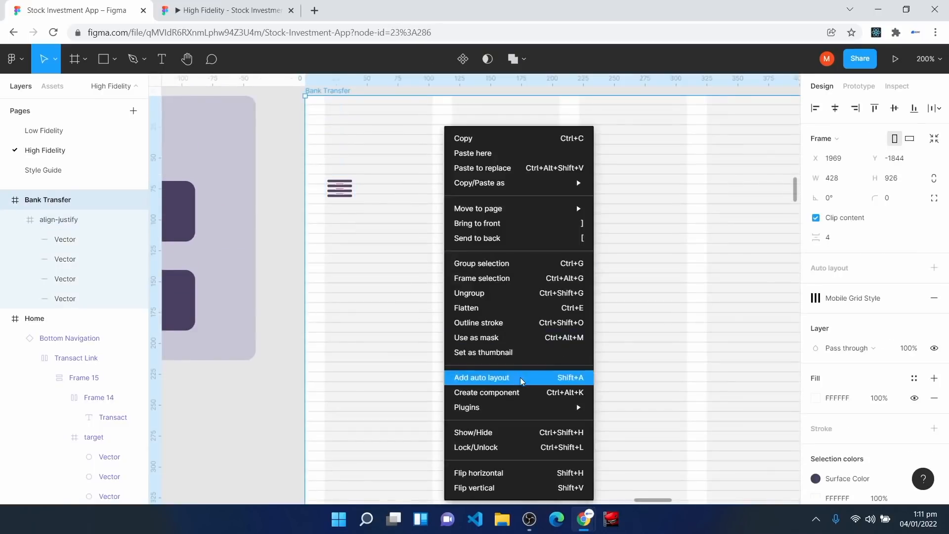
pyautogui.moveTo(525, 415)
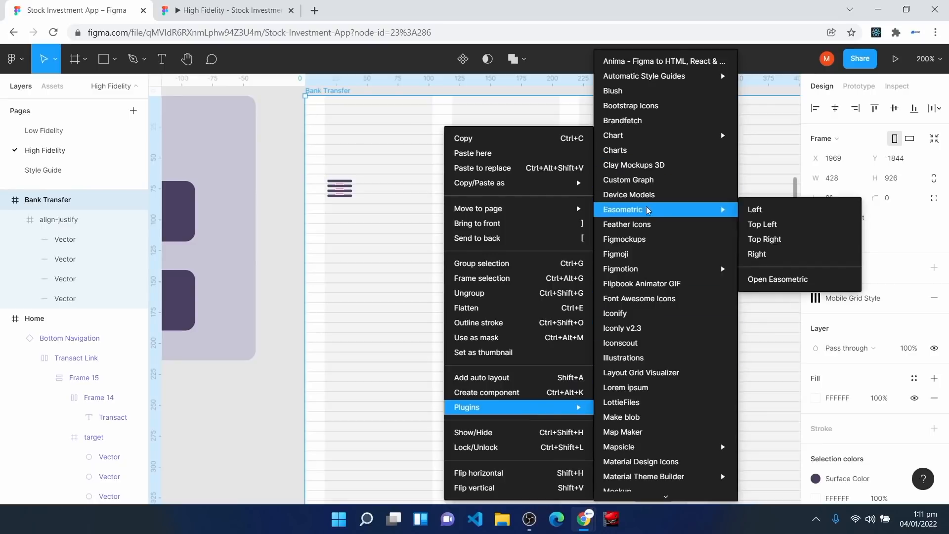
pyautogui.click(657, 226)
pyautogui.scroll(5, 596, 276)
pyautogui.scroll(-2, 598, 257)
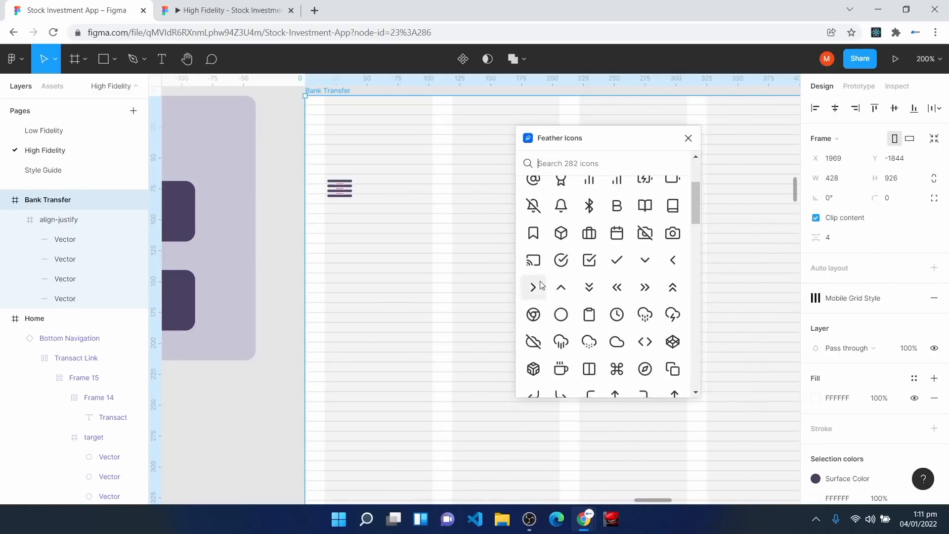
pyautogui.click(673, 262)
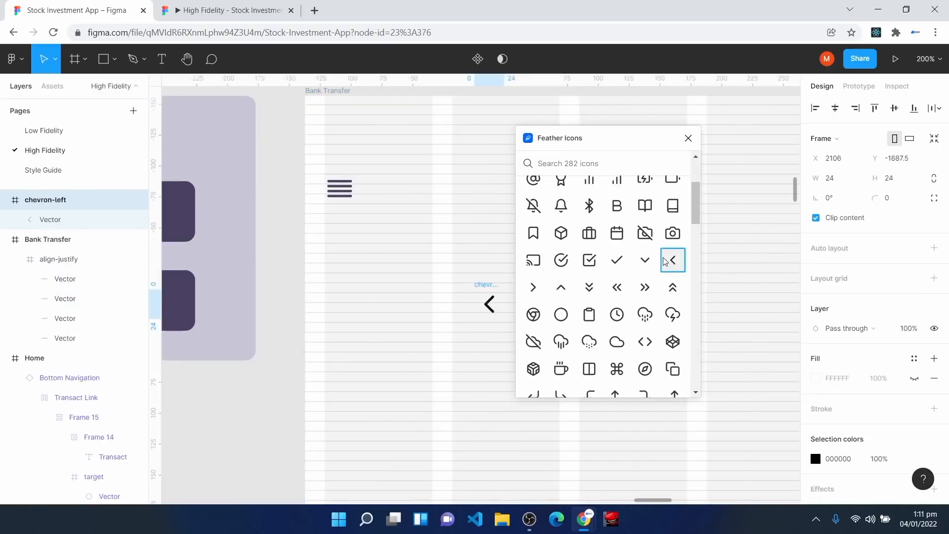
pyautogui.click(689, 138)
pyautogui.click(344, 190)
pyautogui.press('Delete')
# Step: Move the chevron into the Bank Transfer frame at X 16, Y 63
pyautogui.click(488, 303)
pyautogui.moveTo(486, 300); pyautogui.dragTo(338, 197)
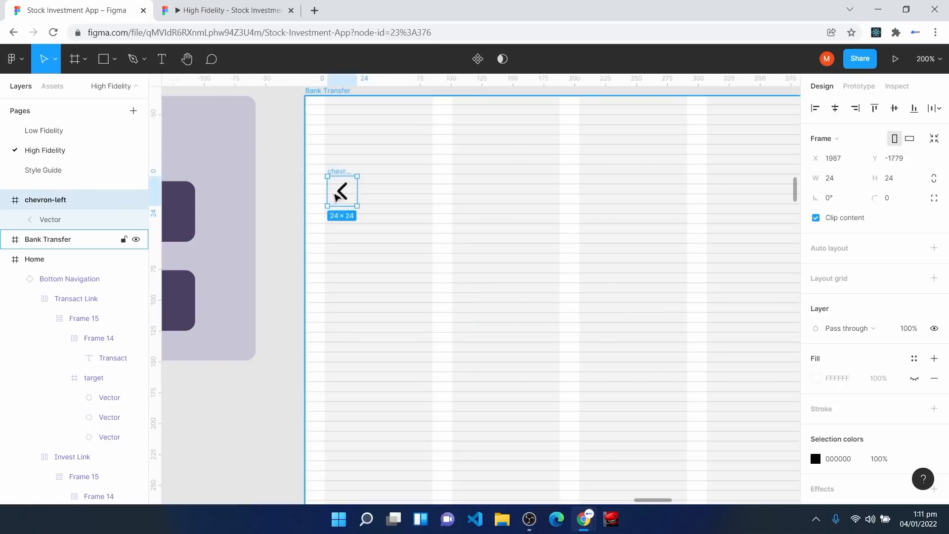
pyautogui.moveTo(341, 191); pyautogui.dragTo(344, 189)
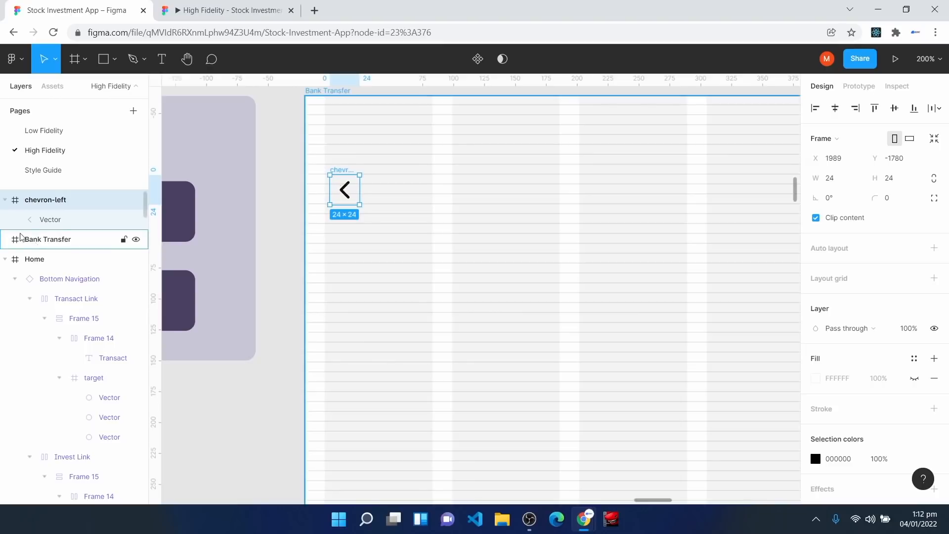
pyautogui.click(31, 245)
pyautogui.click(7, 200)
pyautogui.moveTo(38, 200); pyautogui.dragTo(50, 224)
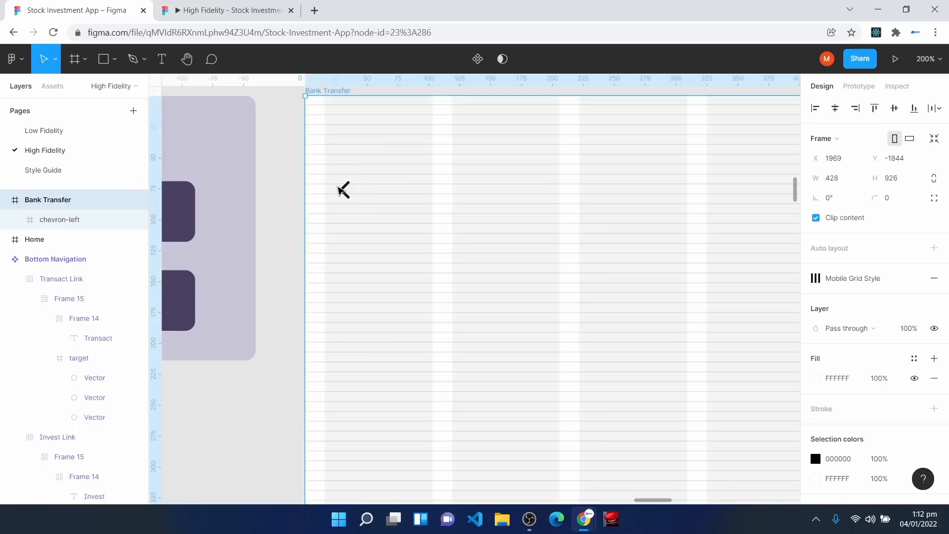
pyautogui.click(343, 189)
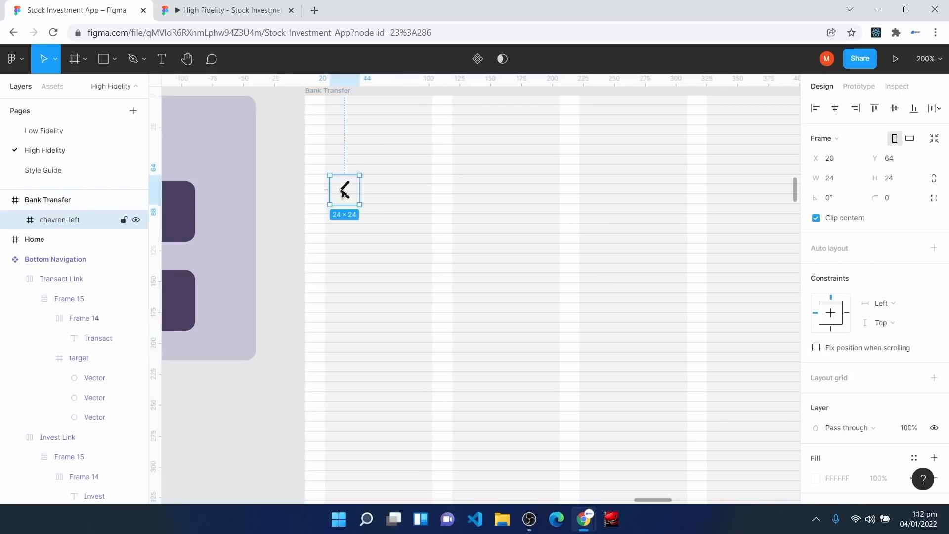
pyautogui.moveTo(339, 203); pyautogui.dragTo(336, 201)
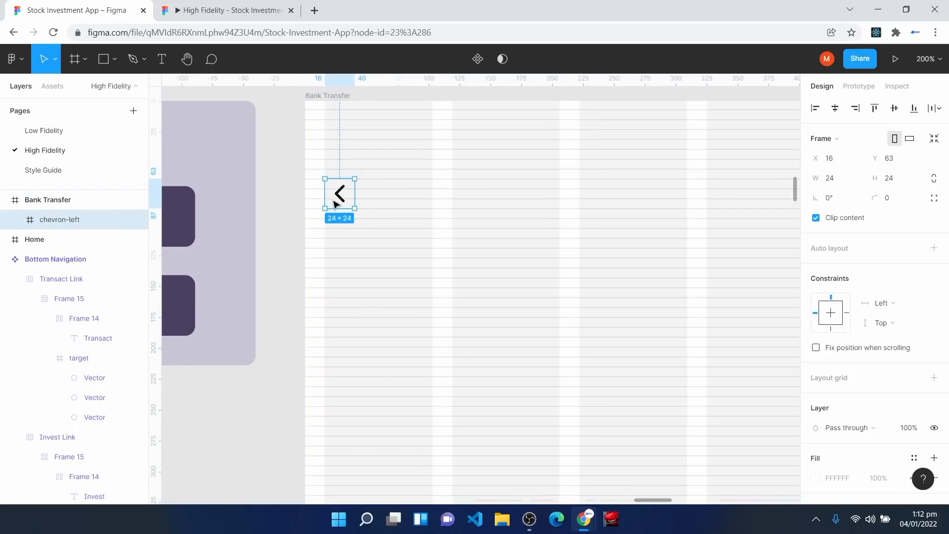
pyautogui.hotkey('ctrl', '+')
pyautogui.scroll(5, 166, 280)
pyautogui.scroll(2, 183, 222)
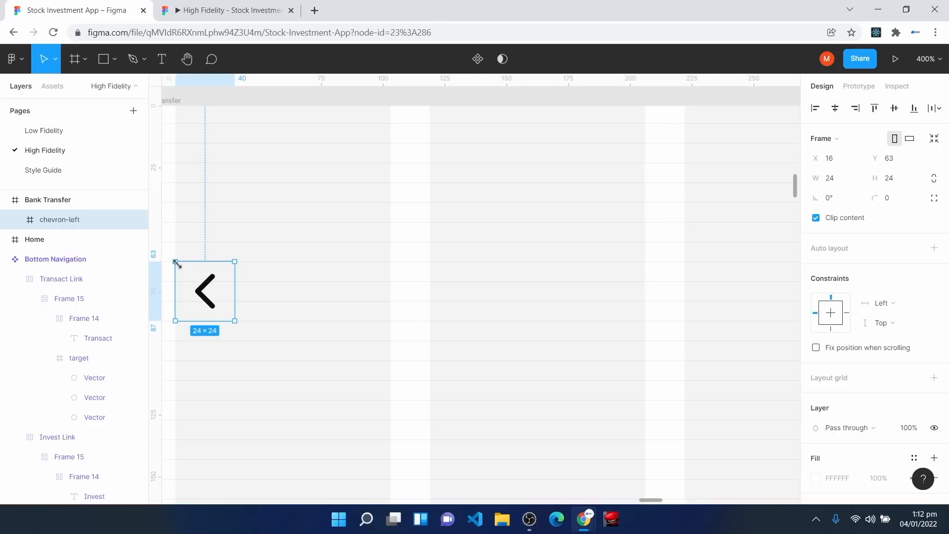
pyautogui.press('-')
# Step: Stroke the chevron's vector path with Surface Color
pyautogui.doubleClick(337, 289)
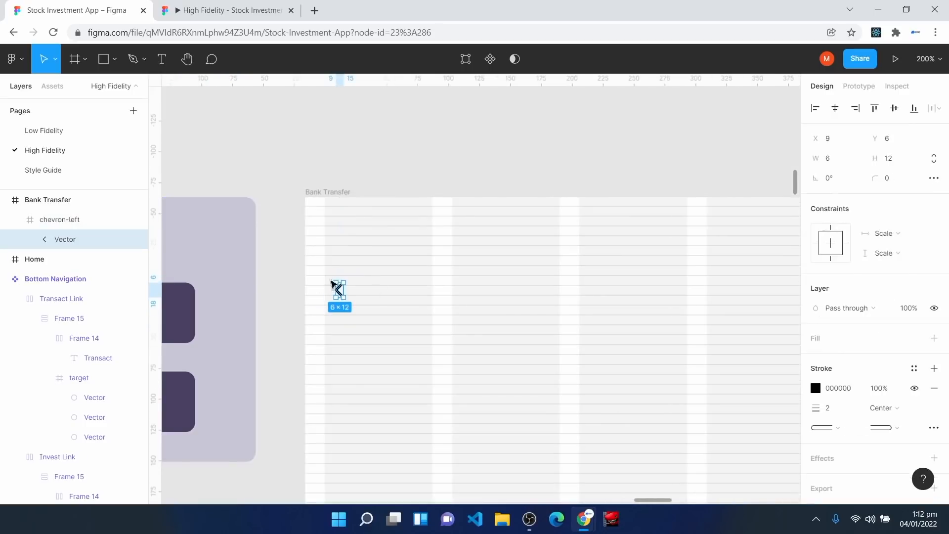
pyautogui.click(915, 368)
pyautogui.scroll(-1, 875, 381)
pyautogui.click(845, 303)
pyautogui.click(562, 423)
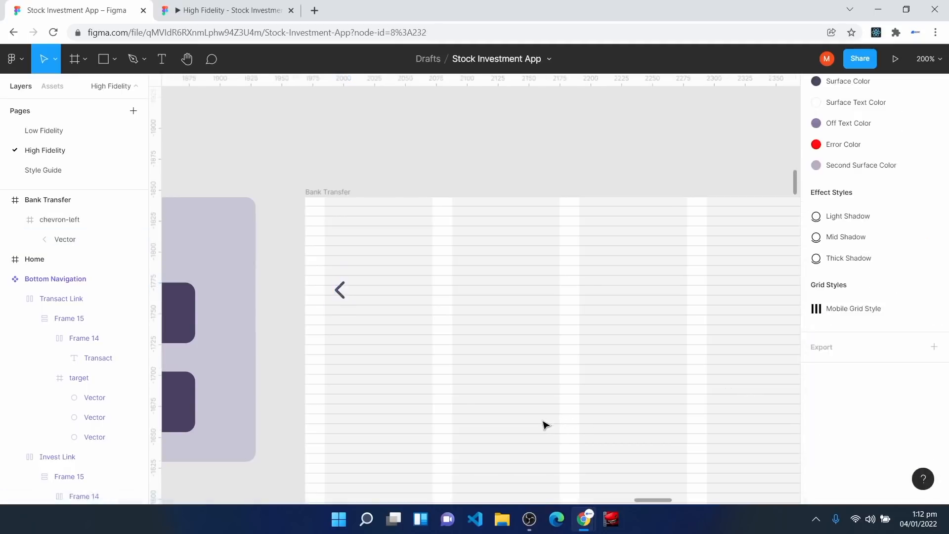
# Step: Add a 'Bank Transfer' title in Headline 3 Bold, centred horizontally on the screen
pyautogui.scroll(-3, 554, 447)
pyautogui.hscroll(2, 554, 447)
pyautogui.click(162, 61)
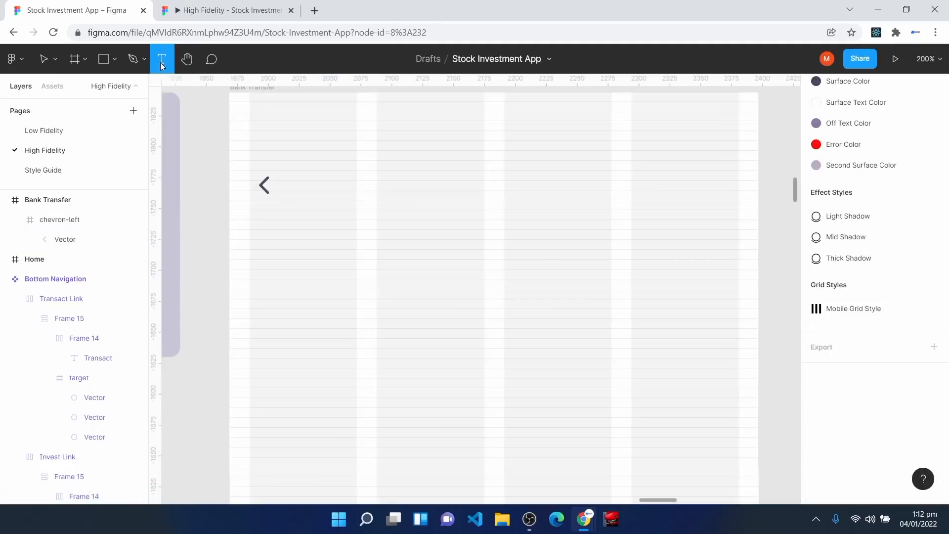
pyautogui.click(458, 179)
pyautogui.write('Bank Transfer')
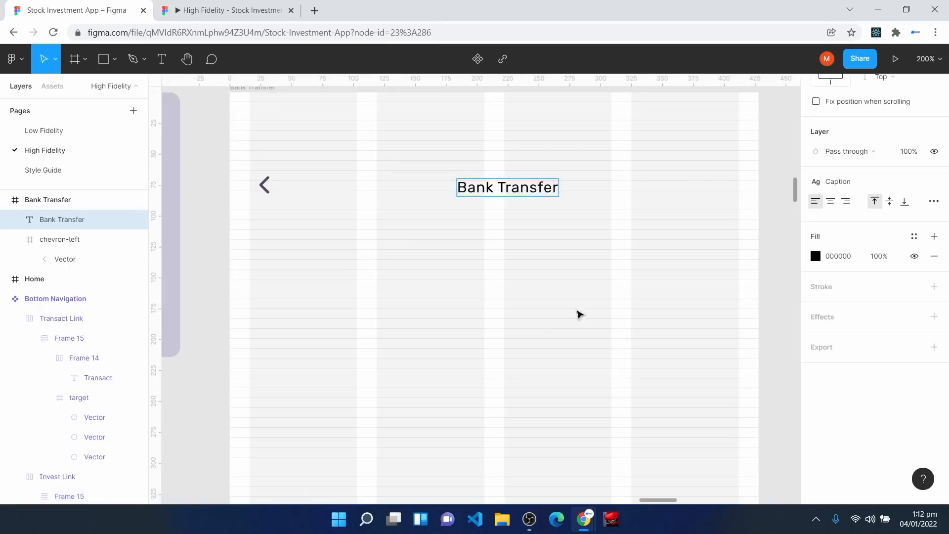
pyautogui.press('Escape')
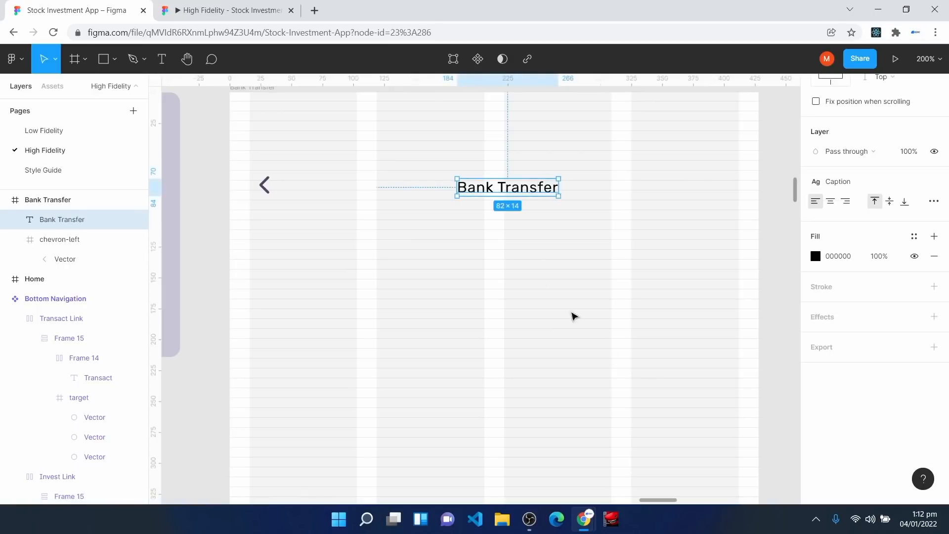
pyautogui.click(876, 184)
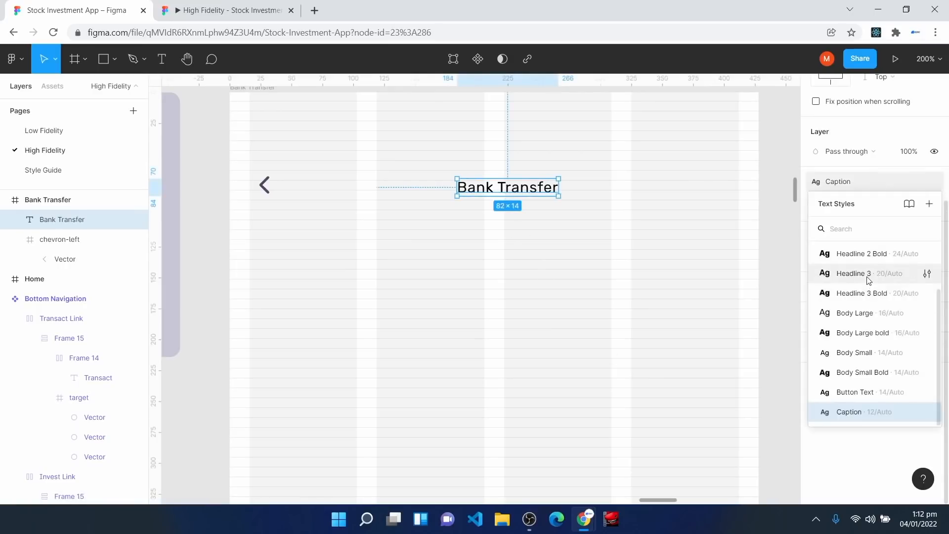
pyautogui.click(871, 297)
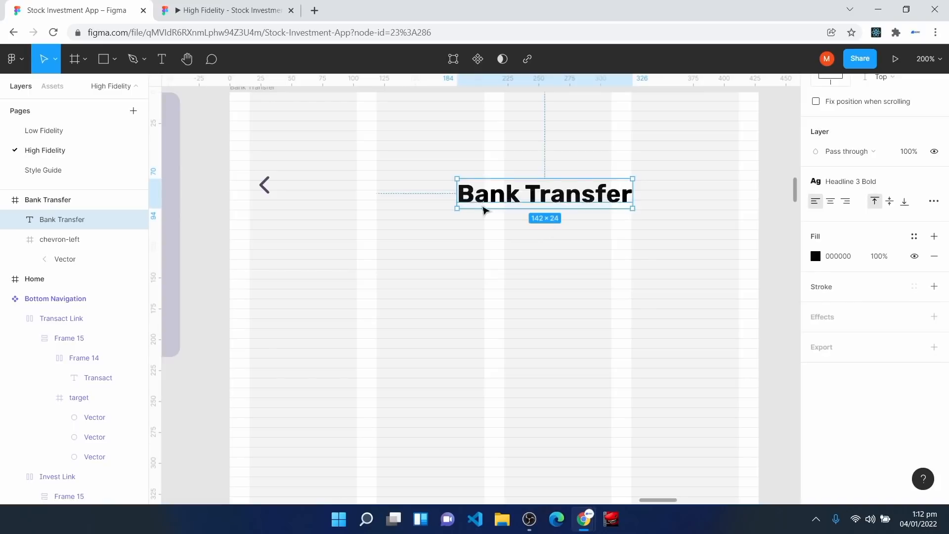
pyautogui.hotkey('alt', 'h')
pyautogui.scroll(4, 890, 183)
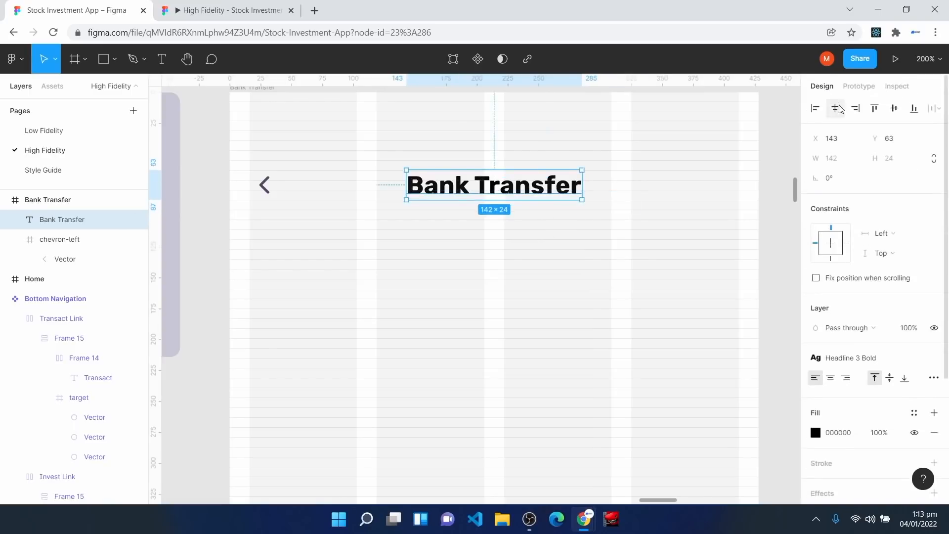
pyautogui.click(592, 346)
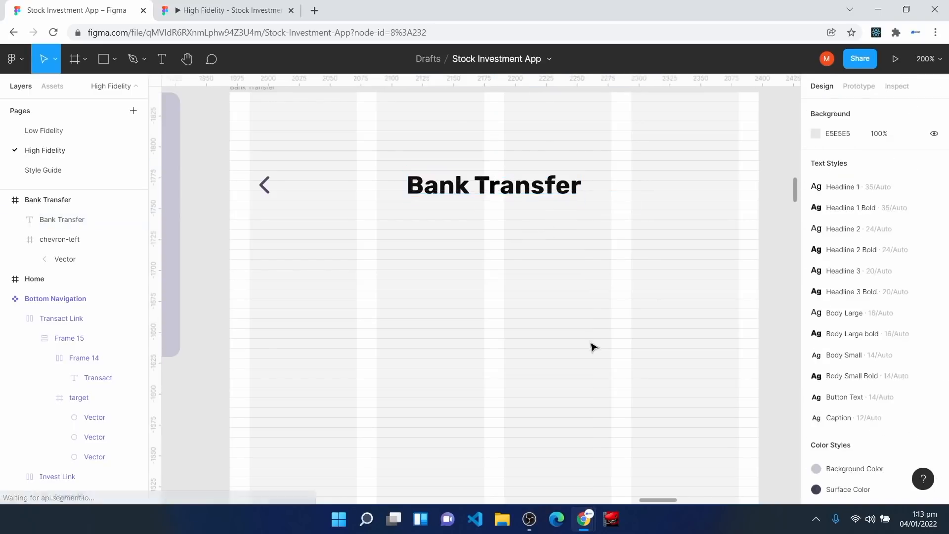
# Step: Paste the copied Destination Account details text onto the Bank Transfer screen
pyautogui.scroll(-1, 511, 293)
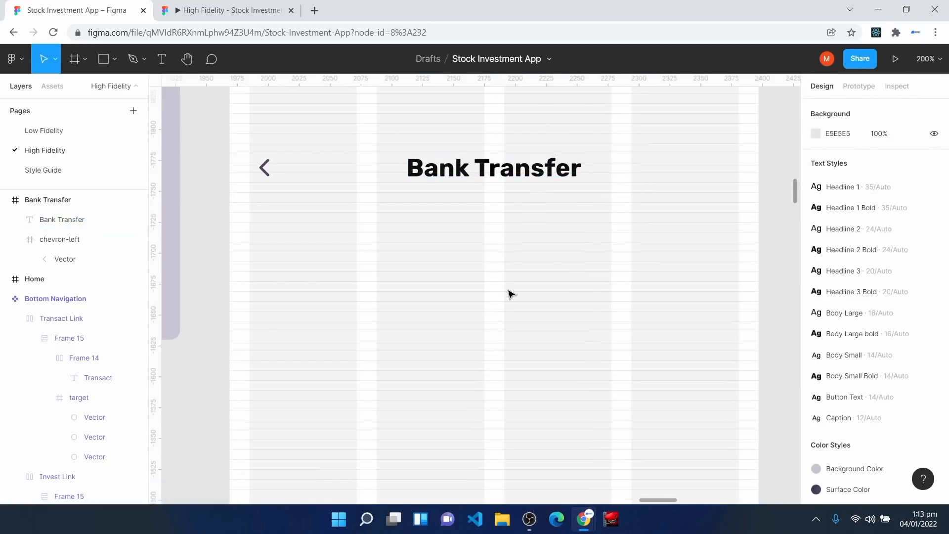
pyautogui.scroll(-5, 510, 295)
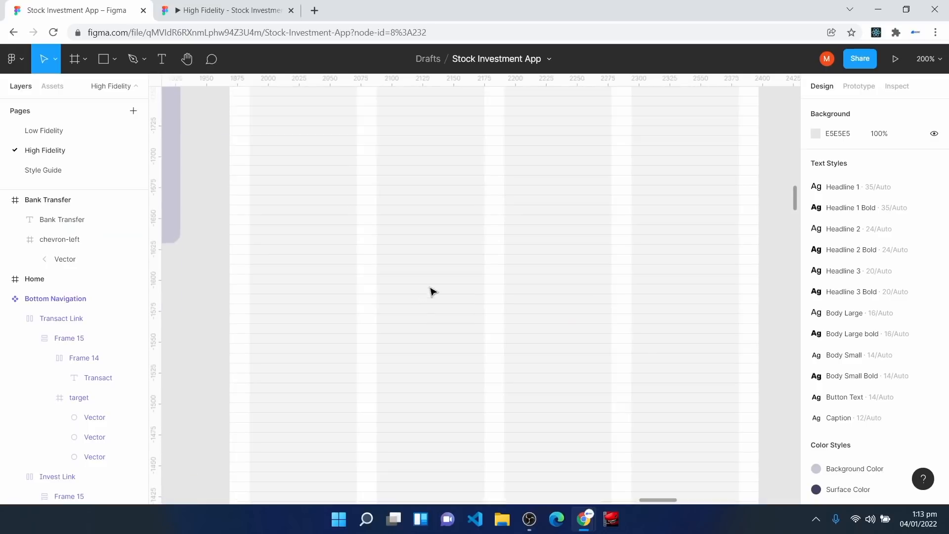
pyautogui.scroll(6, 428, 289)
pyautogui.hotkey('ctrl', 'v')
# Step: Drag the pasted account details down to the left margin, aligning against the back chevron
pyautogui.moveTo(393, 278); pyautogui.dragTo(312, 251)
pyautogui.scroll(5, 361, 271)
pyautogui.click(277, 256)
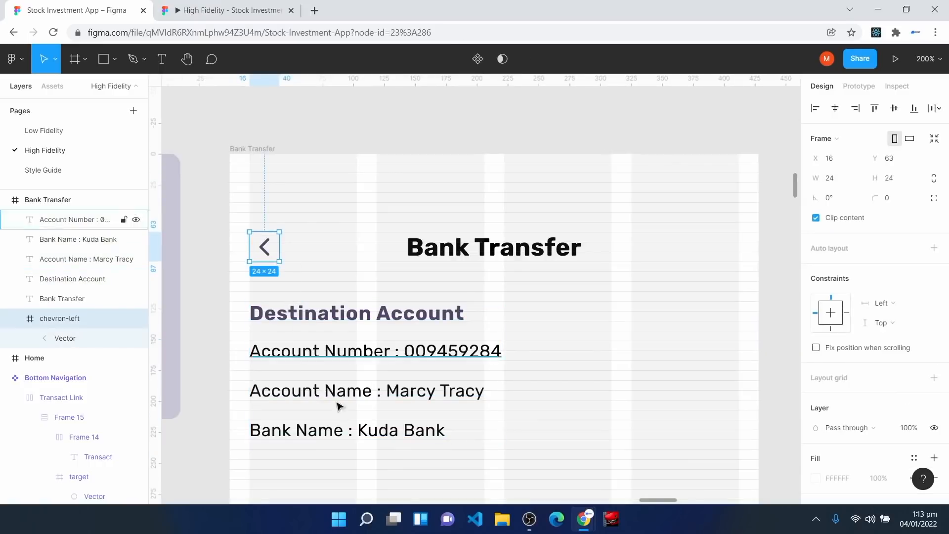
pyautogui.moveTo(480, 457); pyautogui.dragTo(242, 297)
pyautogui.scroll(-1, 295, 330)
pyautogui.moveTo(302, 341)
pyautogui.mouseDown()
pyautogui.moveTo(294, 331)
pyautogui.moveTo(302, 336)
pyautogui.mouseUp()
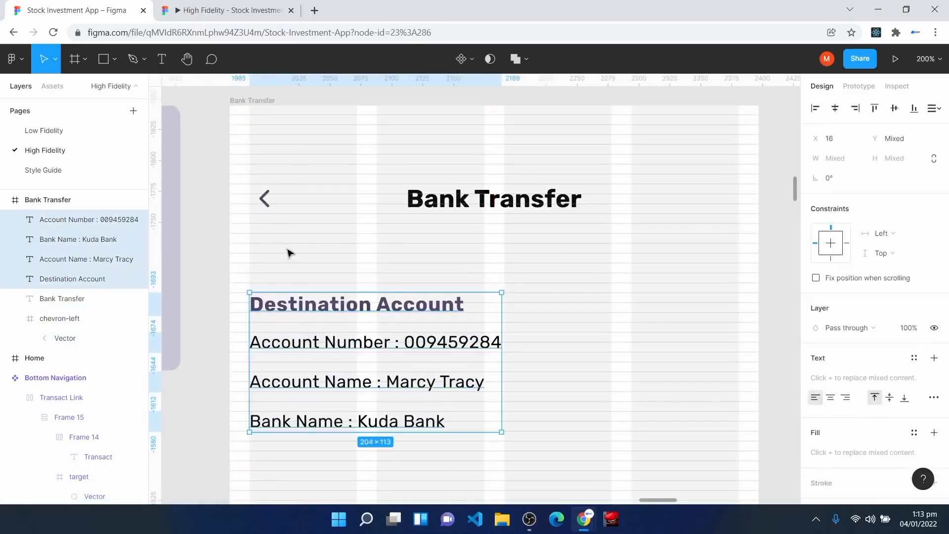
pyautogui.click(271, 204)
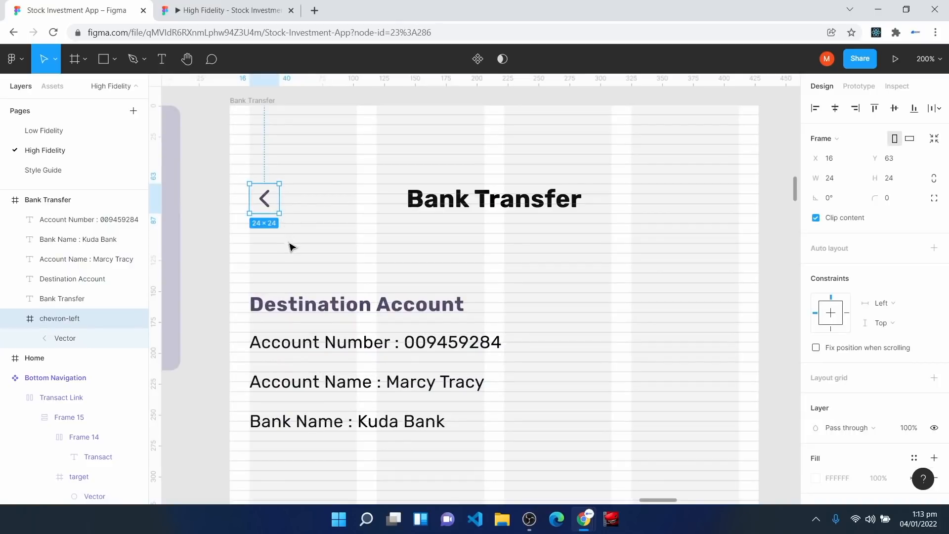
pyautogui.click(279, 293)
# Step: Check the positions of the Destination Account heading and its Account Number, Name and Bank lines
pyautogui.scroll(-1, 282, 276)
pyautogui.moveTo(243, 213); pyautogui.dragTo(494, 259)
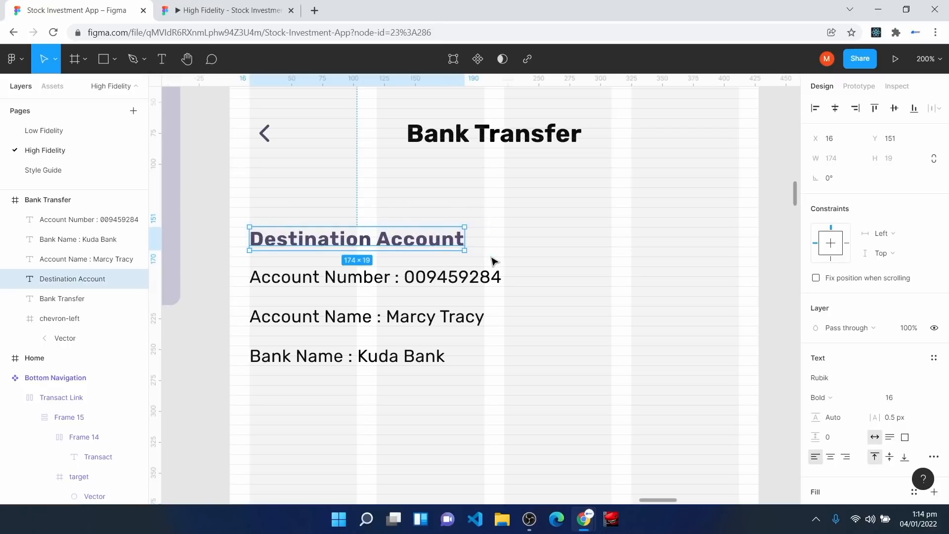
pyautogui.click(402, 278)
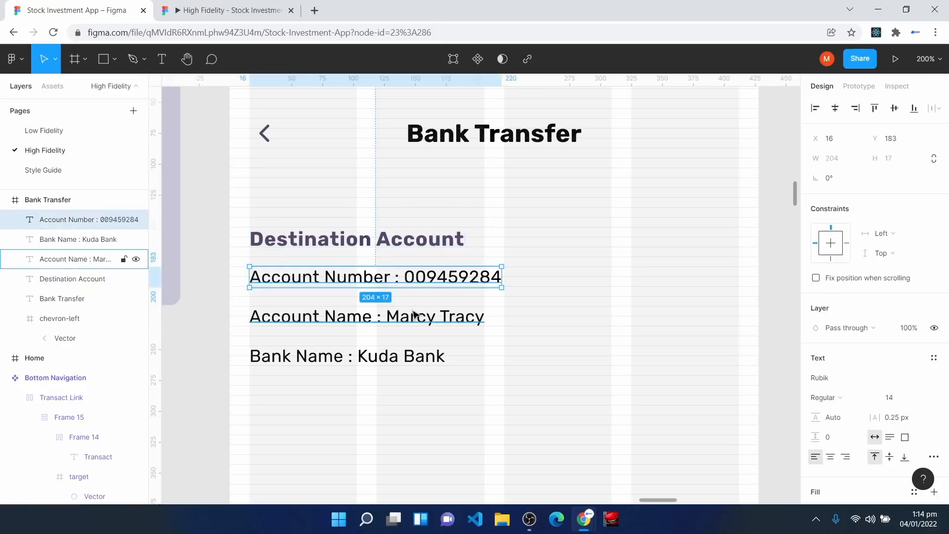
pyautogui.click(421, 316)
pyautogui.click(407, 359)
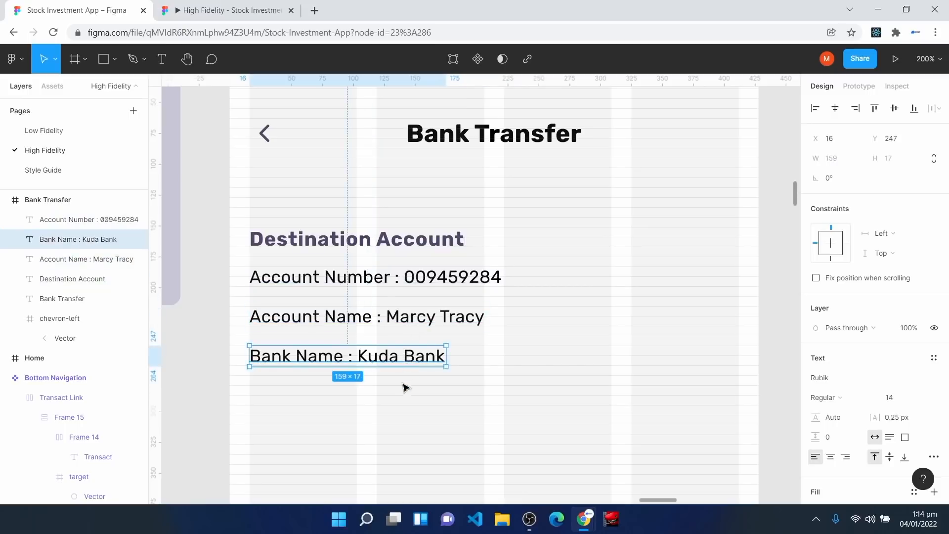
pyautogui.click(392, 437)
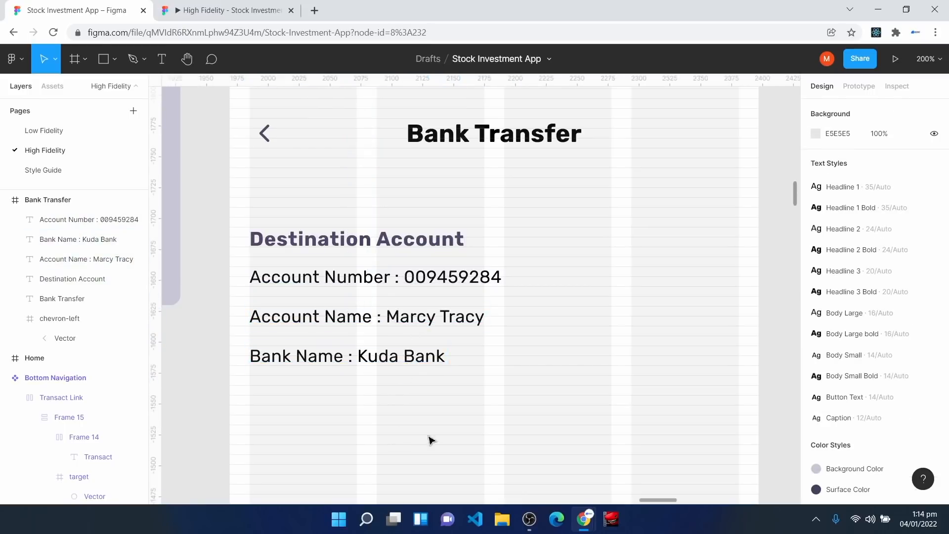
pyautogui.scroll(-3, 393, 437)
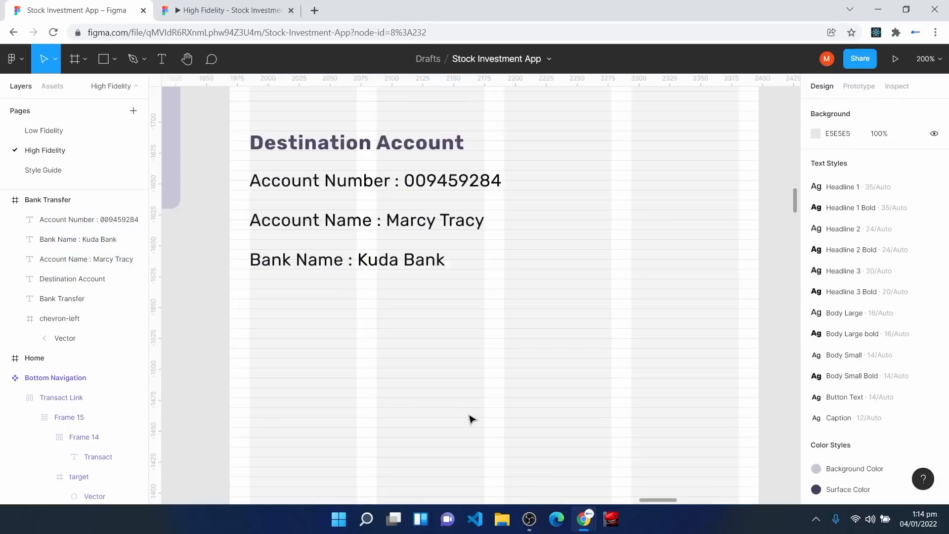
# Step: Place a Button component below the account details, stretched to the full 396 px width
pyautogui.click(53, 87)
pyautogui.moveTo(44, 253); pyautogui.dragTo(509, 368)
pyautogui.moveTo(446, 369); pyautogui.dragTo(252, 363)
pyautogui.moveTo(548, 357); pyautogui.dragTo(740, 358)
pyautogui.click(378, 284)
pyautogui.hotkey('ctrl', '+')
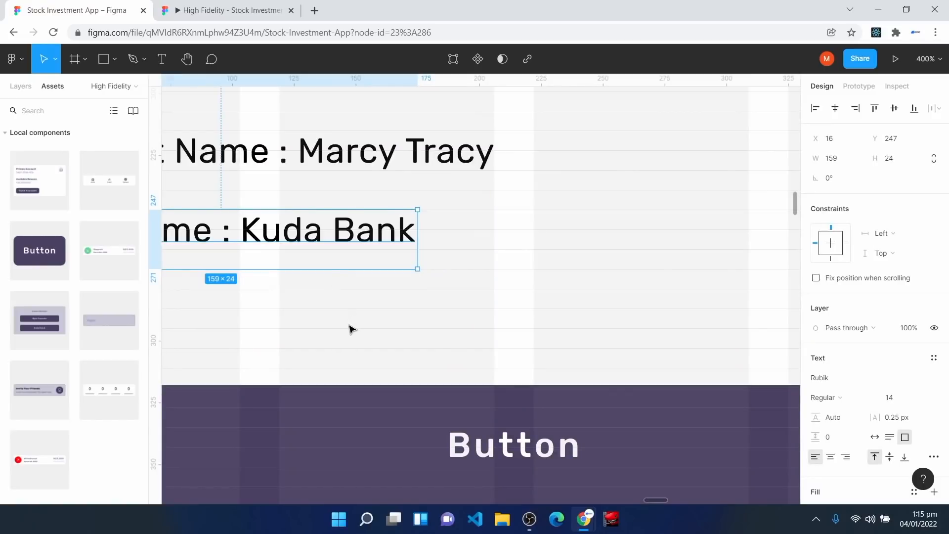
pyautogui.moveTo(346, 410); pyautogui.dragTo(333, 447)
pyautogui.press('-')
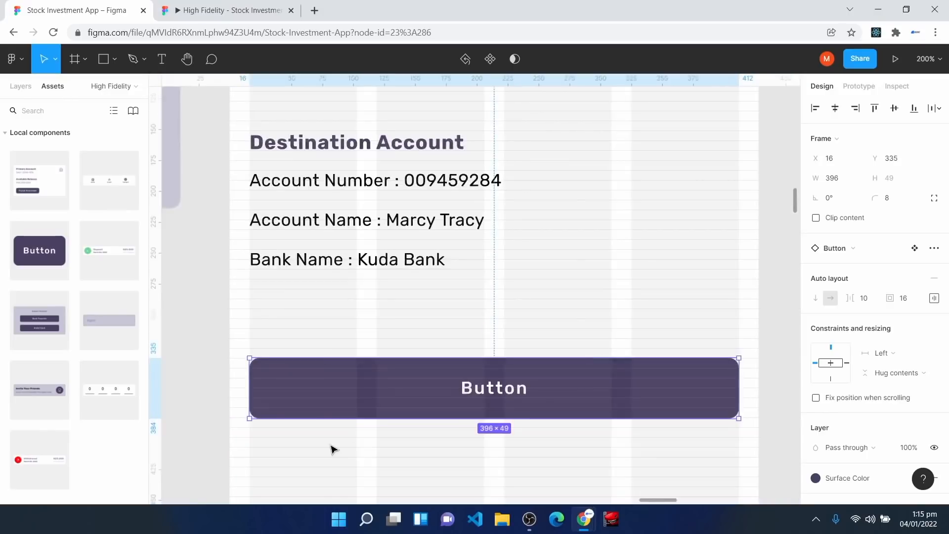
# Step: Change the button's label to 'Copy Account Number'
pyautogui.doubleClick(502, 395)
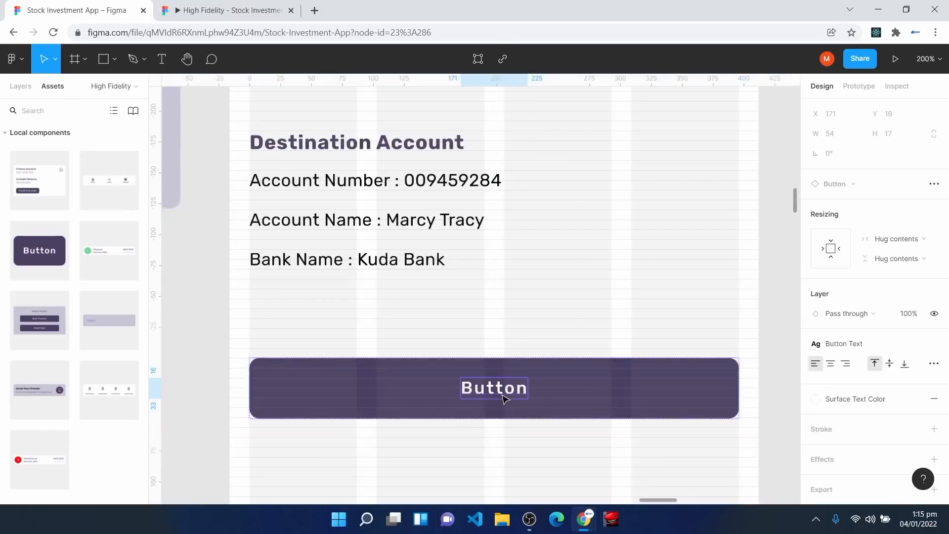
pyautogui.doubleClick(502, 396)
pyautogui.write('Copy Acc')
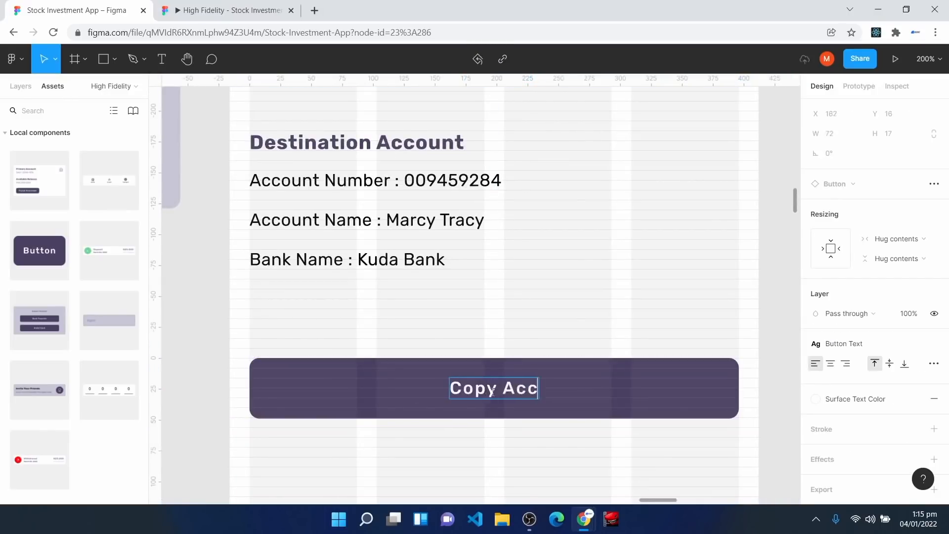
pyautogui.write('ount Number')
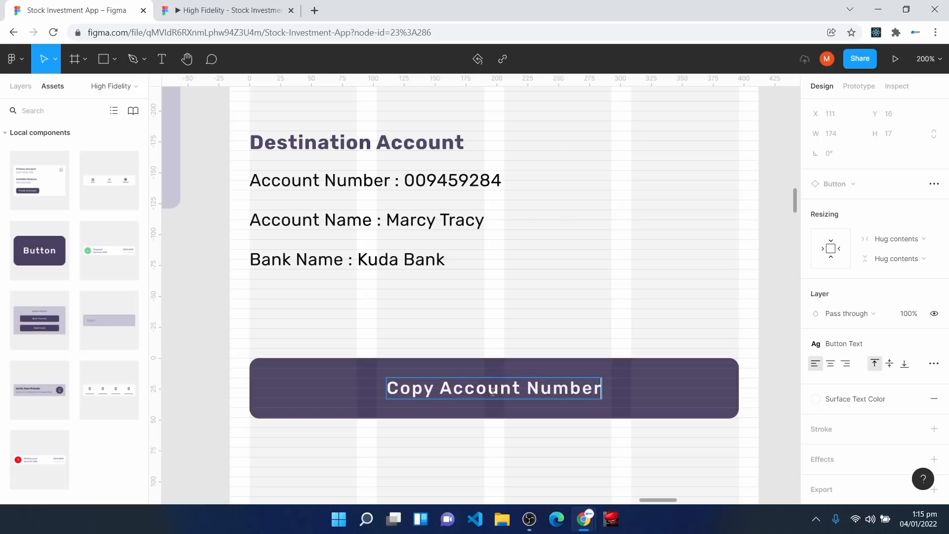
pyautogui.press('Escape')
pyautogui.click(494, 445)
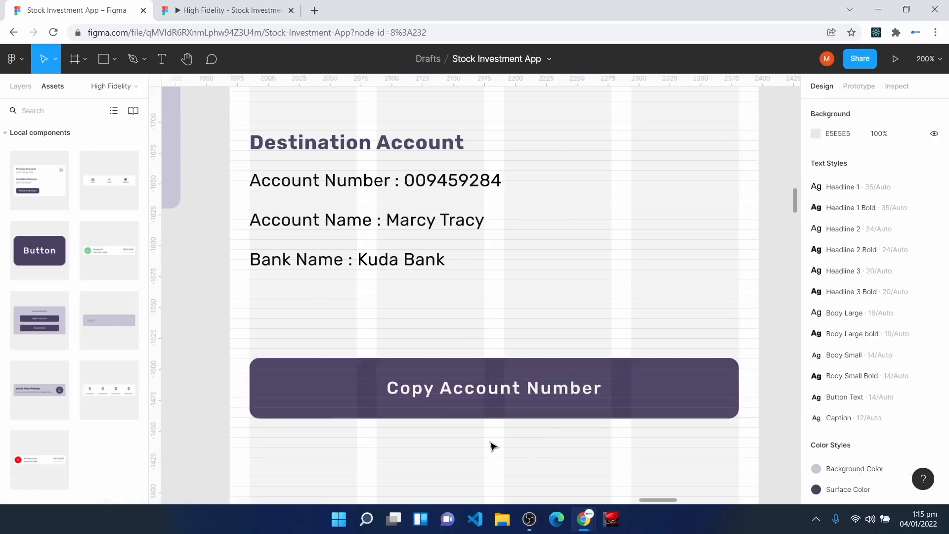
# Step: Duplicate the Bank Transfer screen frame with Ctrl+D
pyautogui.press('-')
pyautogui.press('-')
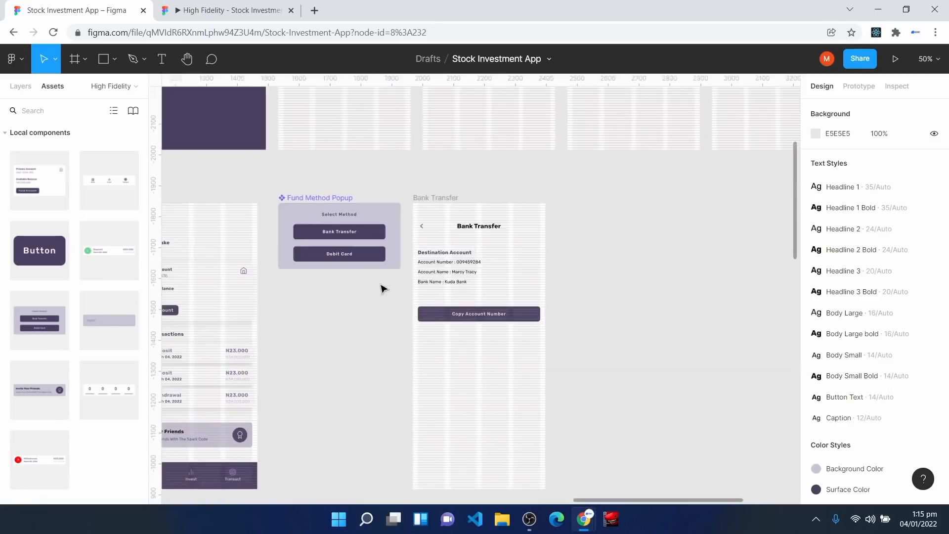
pyautogui.hscroll(-3, 633, 507)
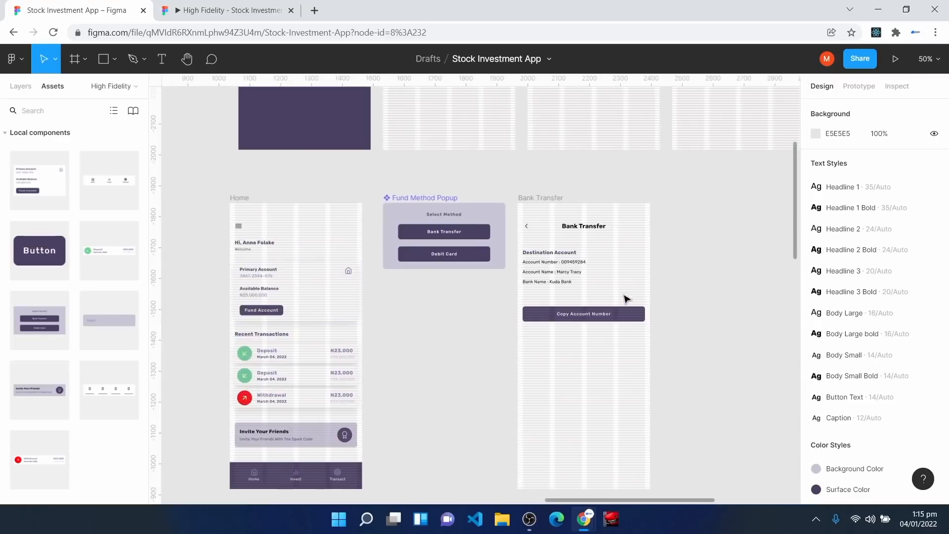
pyautogui.click(528, 203)
pyautogui.hotkey('ctrl', 'd')
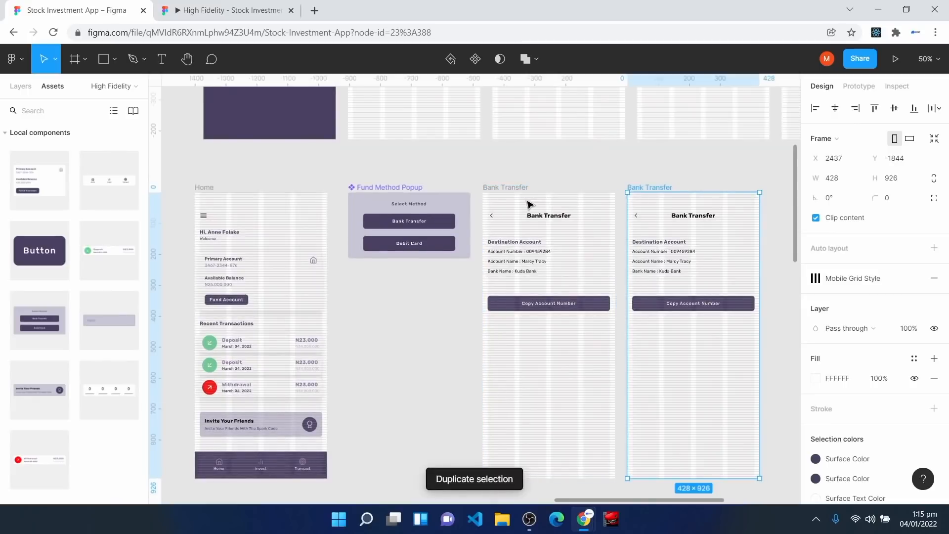
# Step: Change the copied screen's heading to 'Debit Card' and centre it horizontally
pyautogui.moveTo(661, 502); pyautogui.dragTo(702, 509)
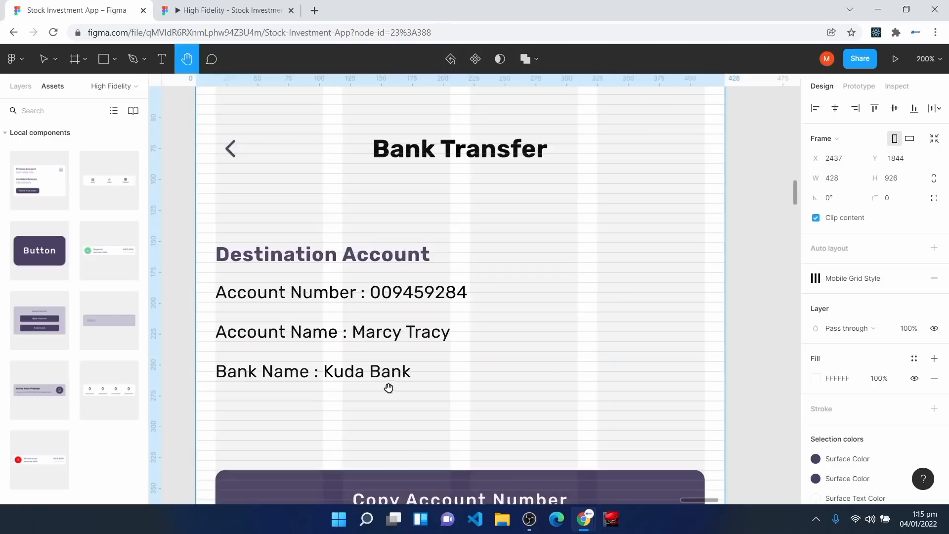
pyautogui.press('v')
pyautogui.doubleClick(434, 150)
pyautogui.write('Debit Ca')
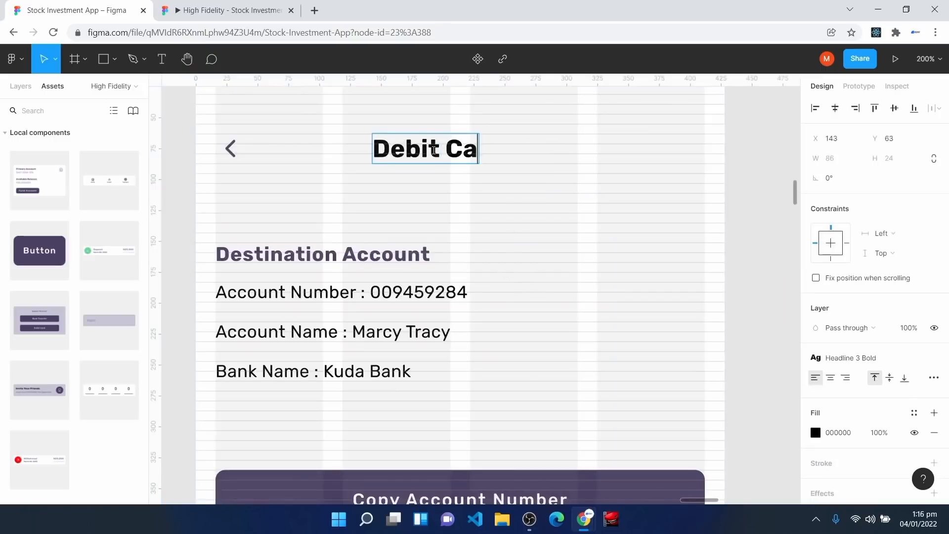
pyautogui.write('rd')
pyautogui.press('Escape')
pyautogui.click(841, 114)
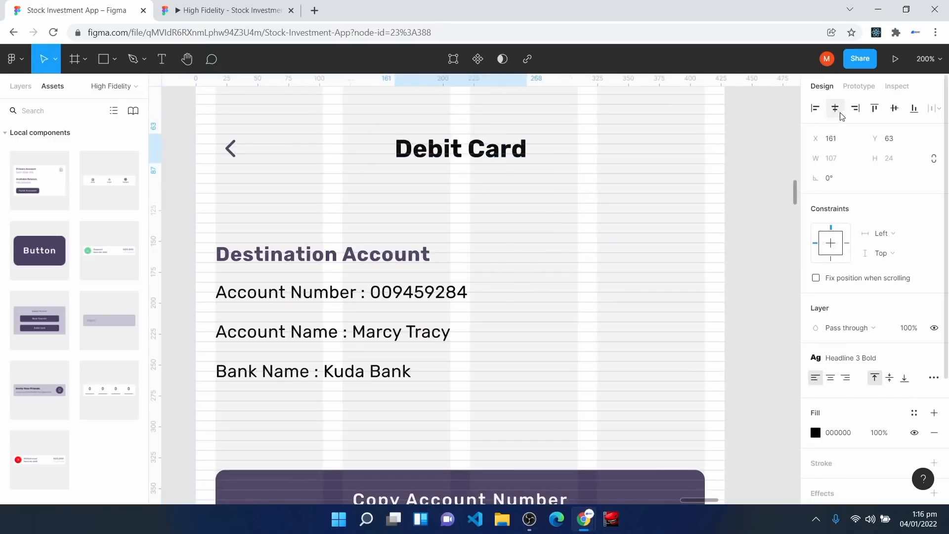
# Step: Delete the Copy Account Number button and the four destination account text lines
pyautogui.scroll(-3, 359, 360)
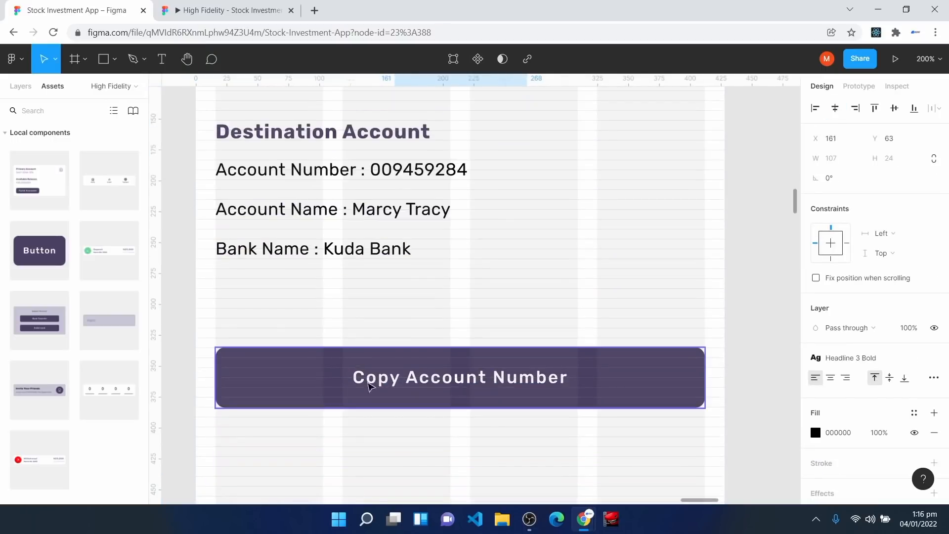
pyautogui.click(368, 385)
pyautogui.press('Delete')
pyautogui.scroll(3, 186, 275)
pyautogui.moveTo(211, 286); pyautogui.dragTo(478, 465)
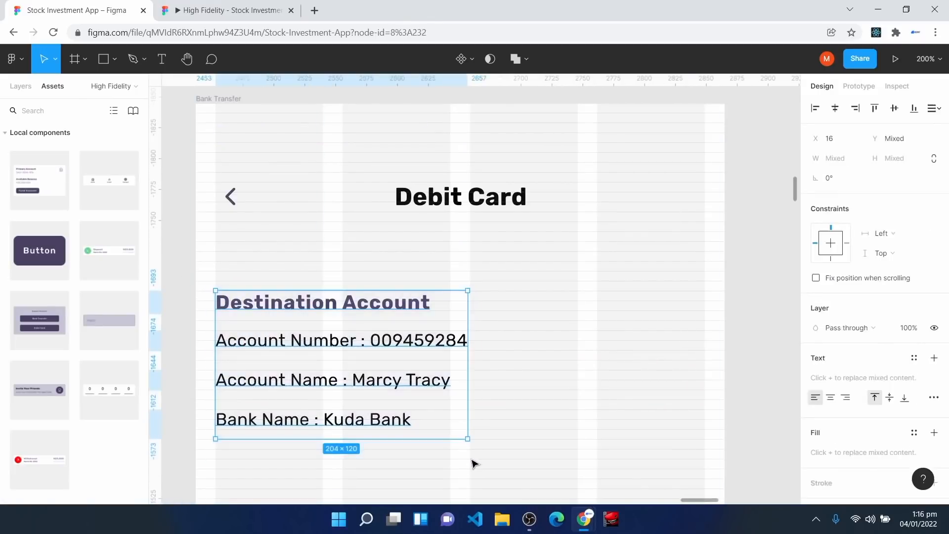
pyautogui.press('Delete')
# Step: Paste the amount field and card options below the Debit Card heading
pyautogui.hotkey('ctrl', 'v')
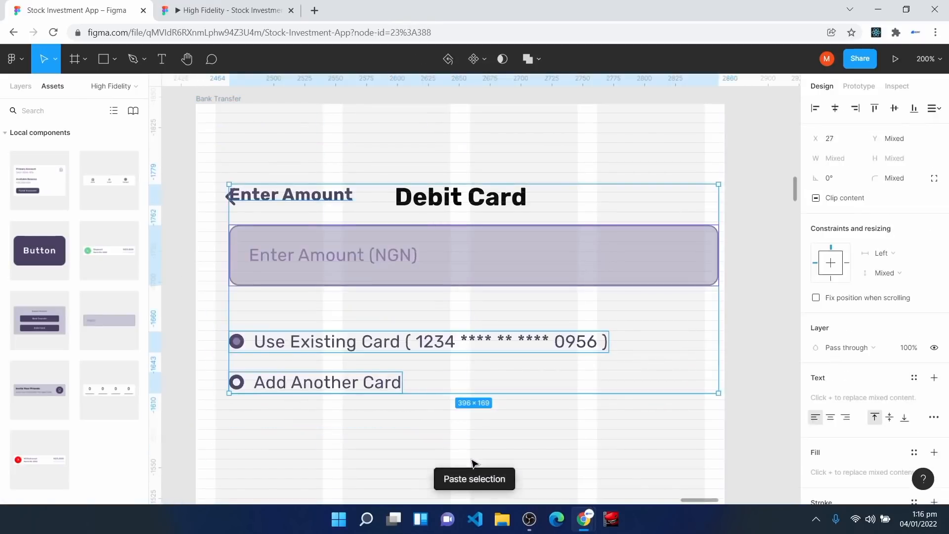
pyautogui.moveTo(381, 301); pyautogui.dragTo(373, 320)
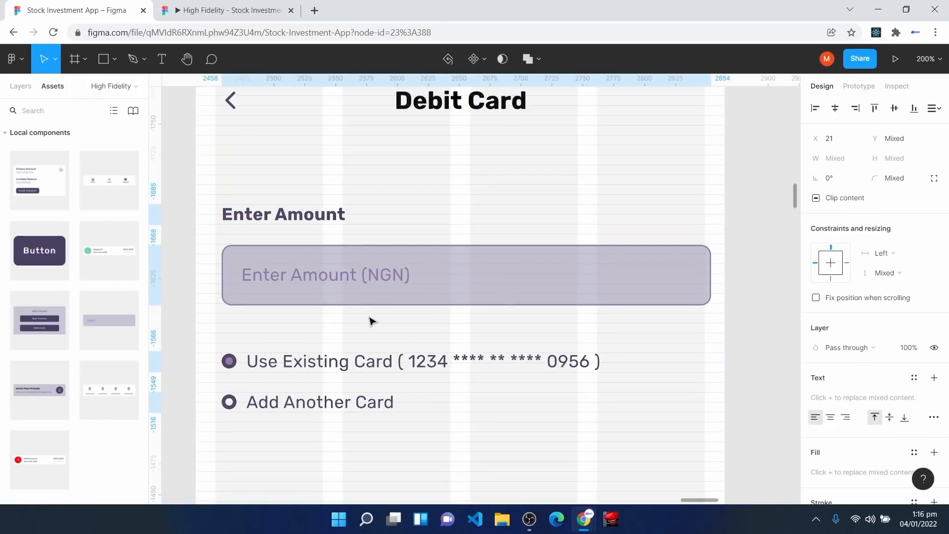
pyautogui.click(241, 111)
# Step: Nudge the Enter Amount label and the amount input up into place beneath the heading
pyautogui.scroll(1, 236, 126)
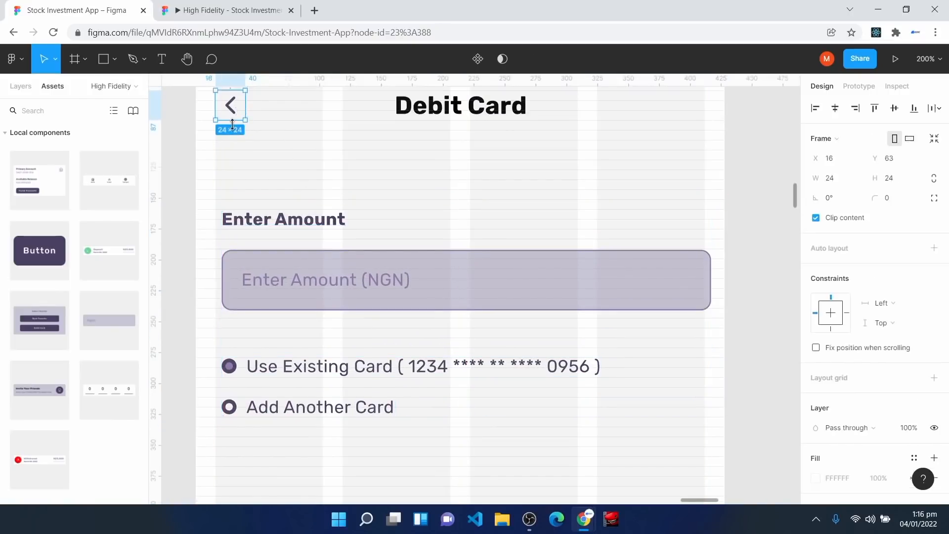
pyautogui.hotkey('ctrl', '+')
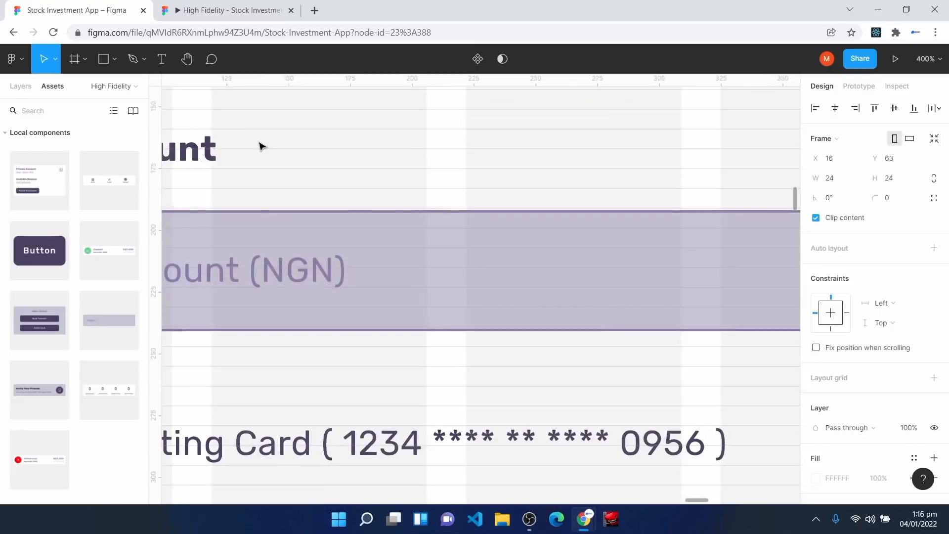
pyautogui.press('h')
pyautogui.moveTo(242, 134); pyautogui.dragTo(547, 325)
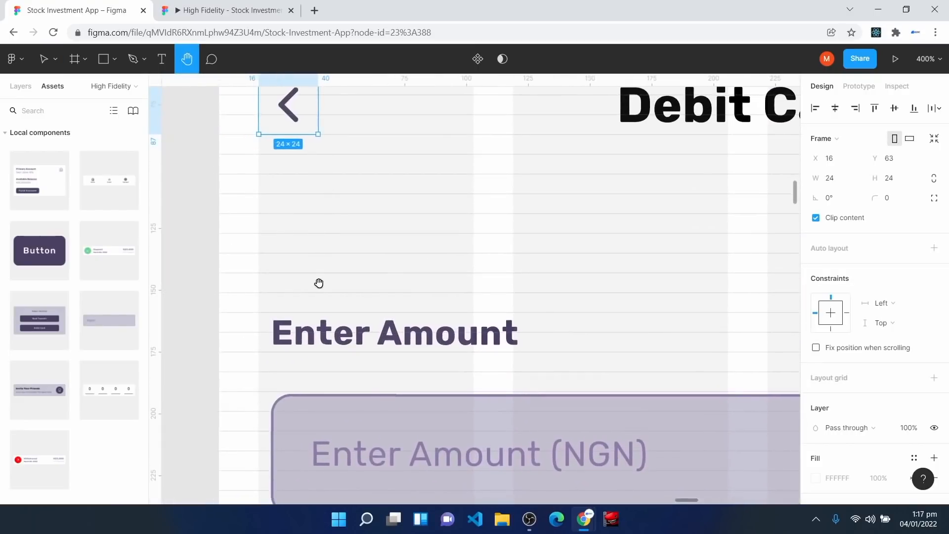
pyautogui.press('v')
pyautogui.moveTo(326, 341); pyautogui.dragTo(325, 320)
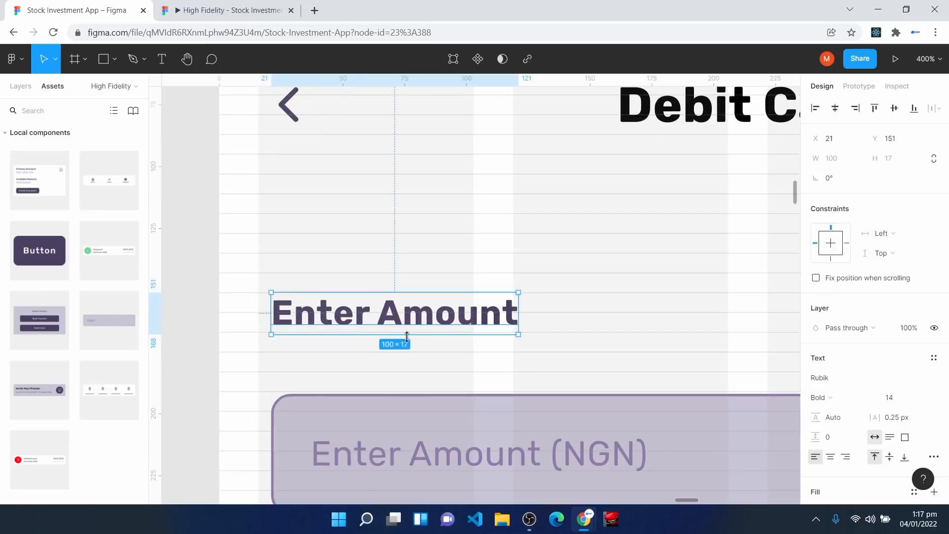
pyautogui.scroll(-3, 347, 316)
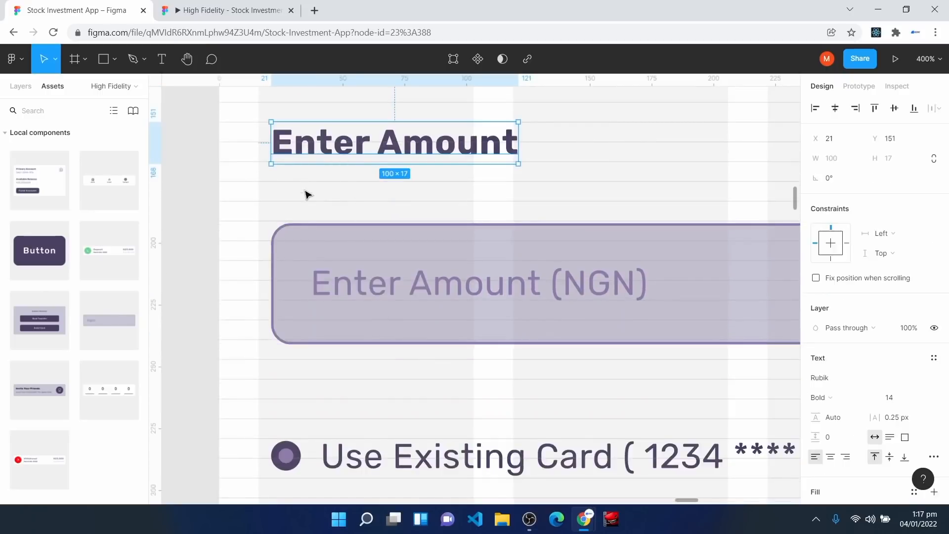
pyautogui.moveTo(297, 250); pyautogui.dragTo(296, 238)
pyautogui.press('-')
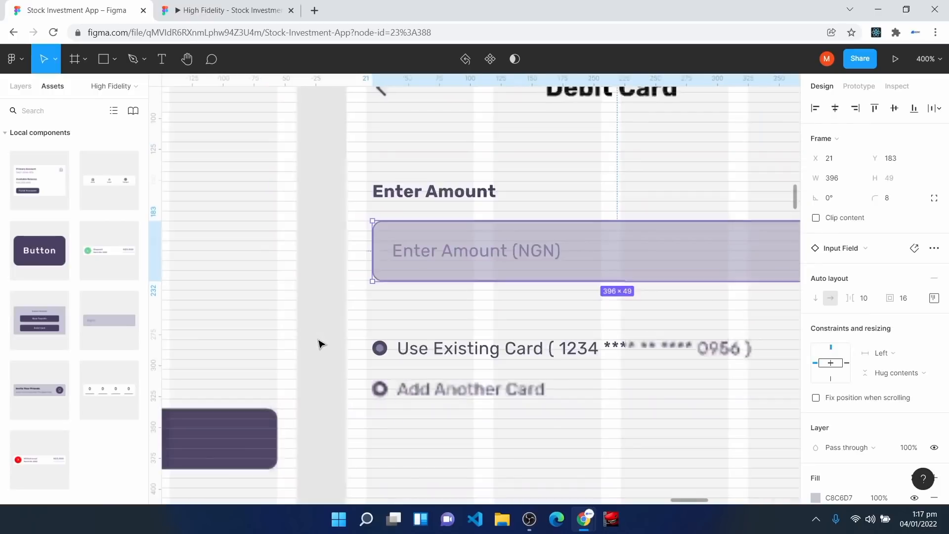
pyautogui.press('-')
pyautogui.click(414, 138)
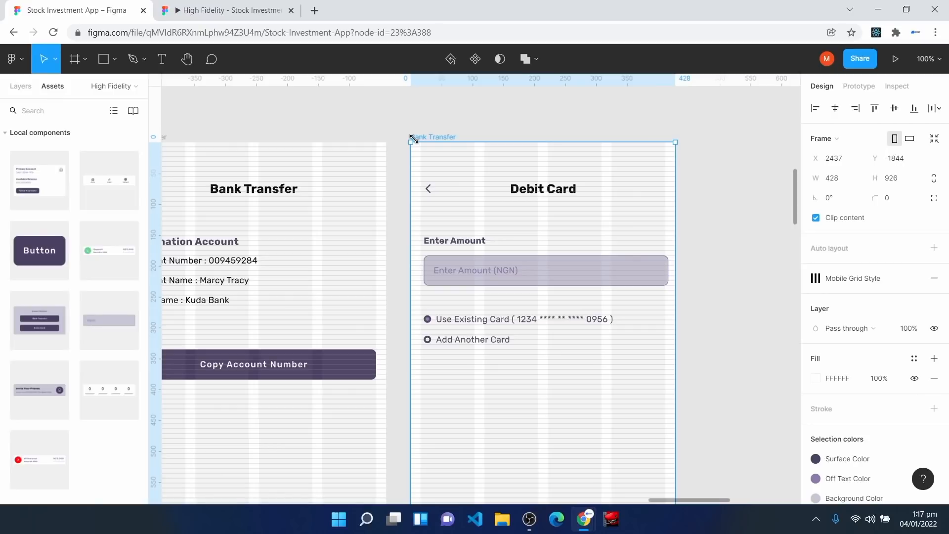
# Step: Shift the Add Another Card, Use Existing Card and Enter Amount label left onto the margin
pyautogui.click(454, 240)
pyautogui.scroll(-3, 497, 206)
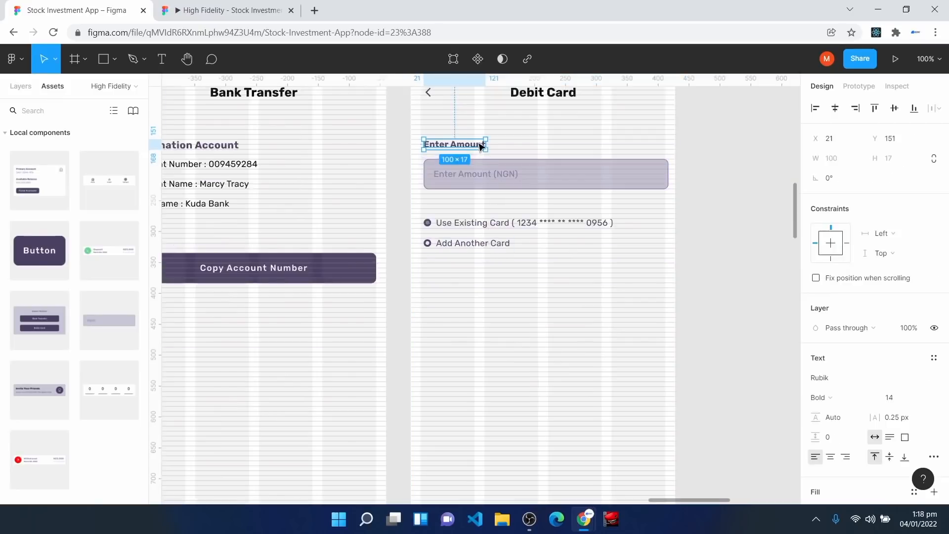
pyautogui.hotkey('ctrl', '+')
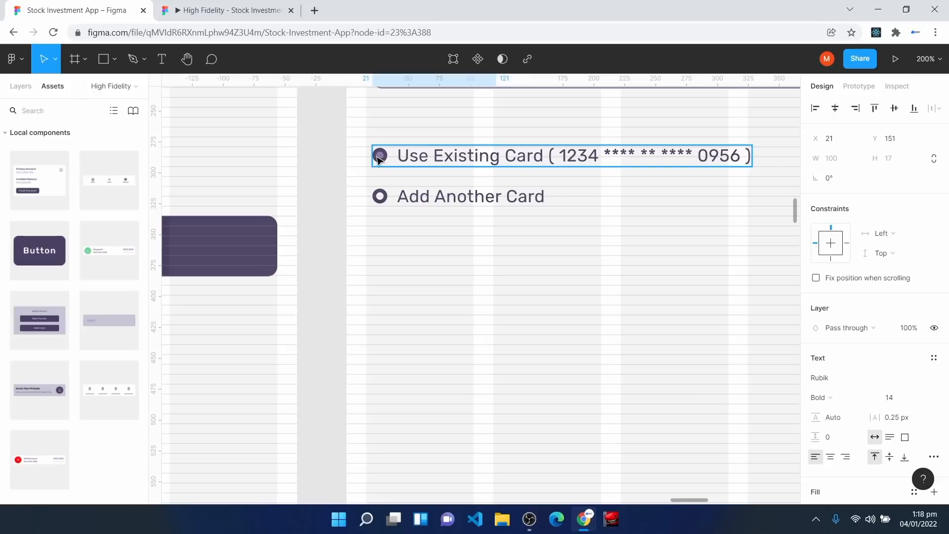
pyautogui.click(393, 199)
pyautogui.click(391, 196)
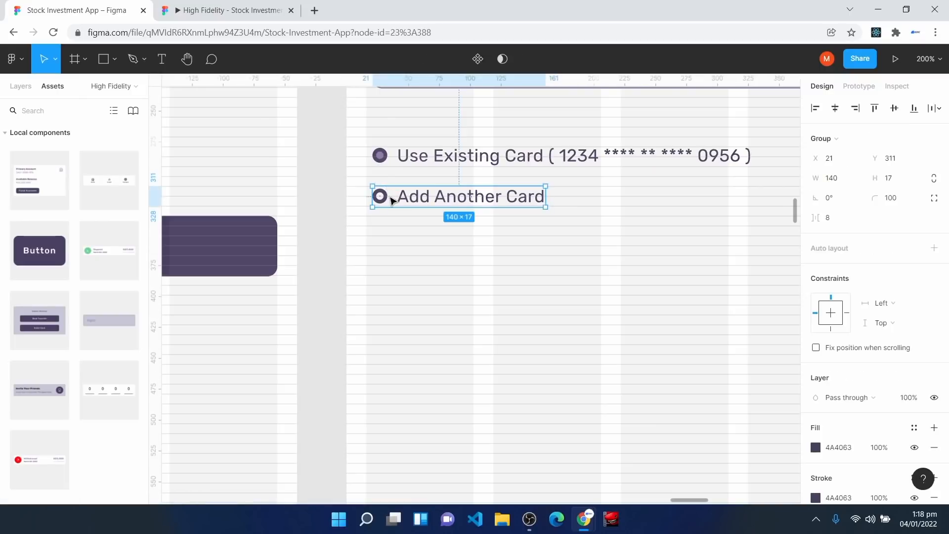
pyautogui.moveTo(392, 200); pyautogui.dragTo(385, 199)
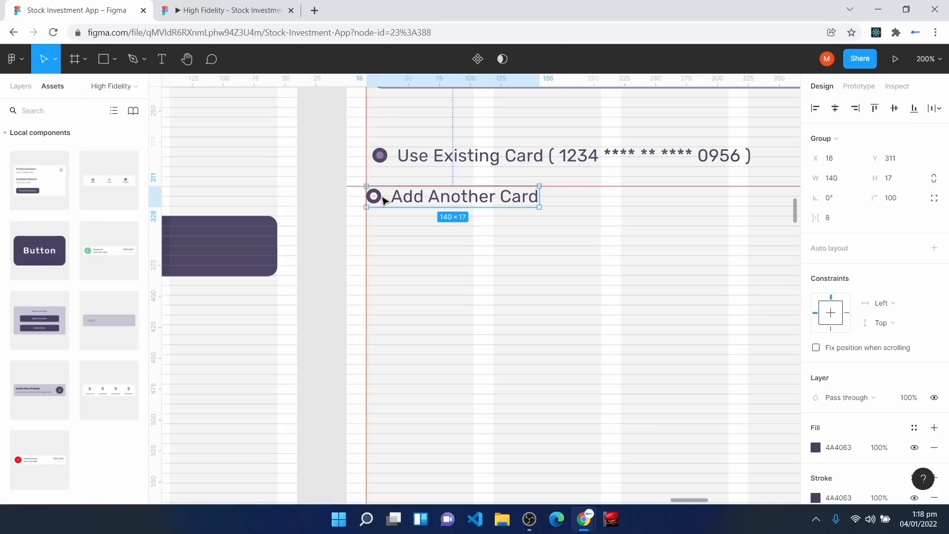
pyautogui.click(394, 163)
pyautogui.moveTo(395, 164); pyautogui.dragTo(422, 157)
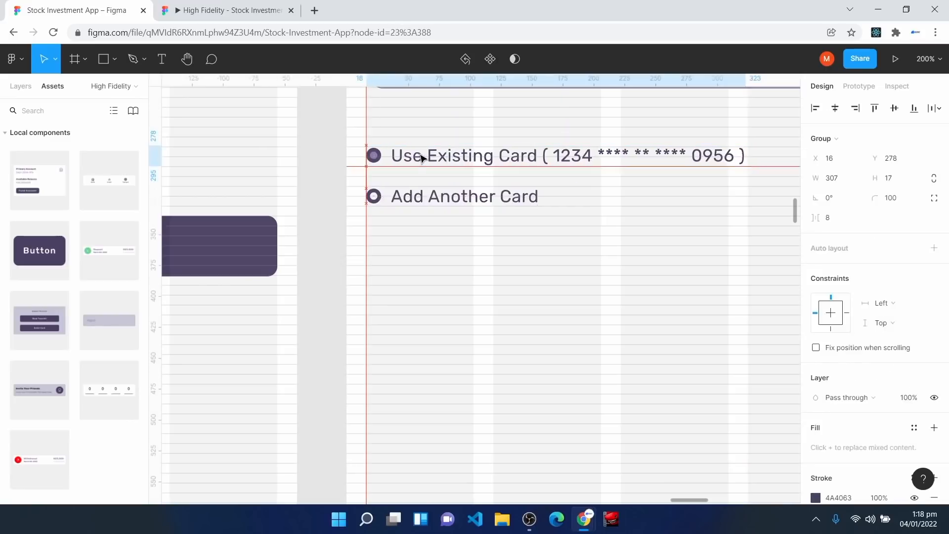
pyautogui.scroll(5, 420, 174)
pyautogui.click(371, 187)
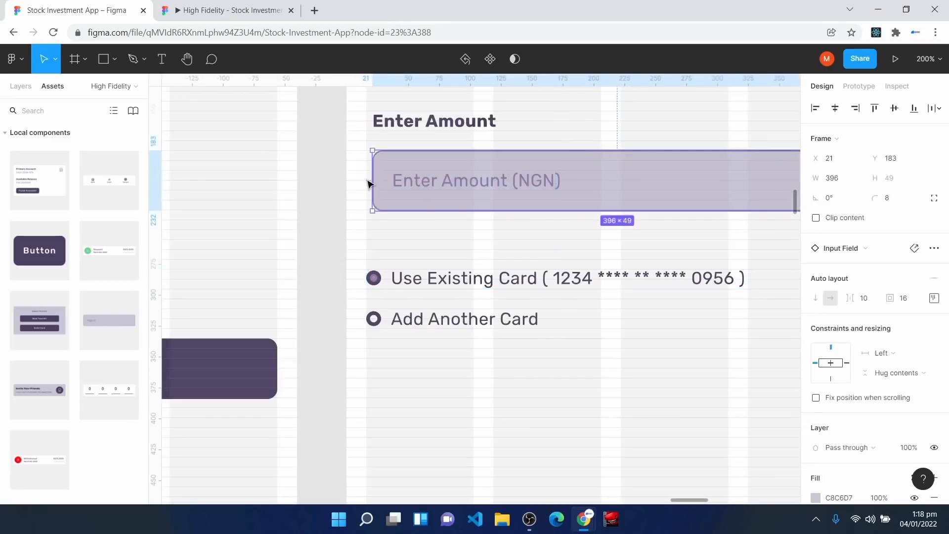
pyautogui.click(395, 123)
pyautogui.moveTo(394, 123); pyautogui.dragTo(388, 124)
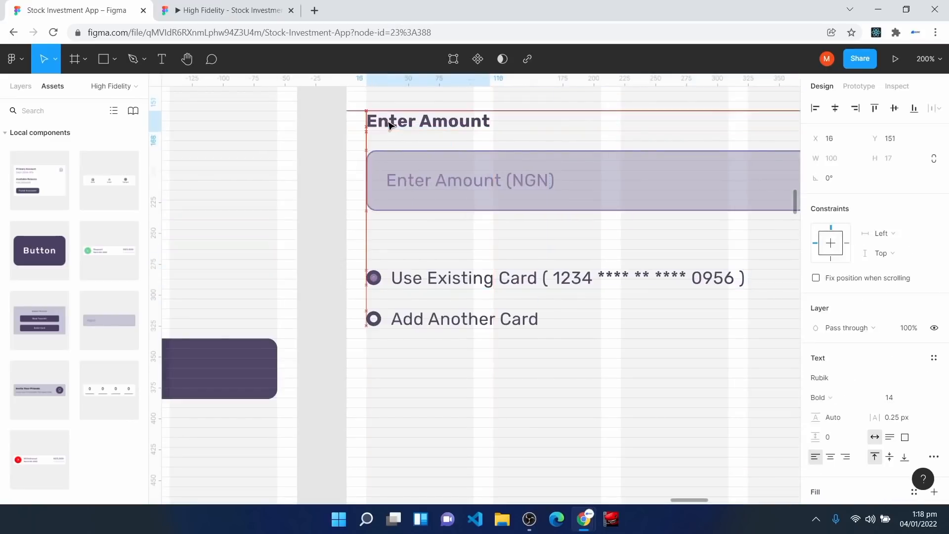
pyautogui.click(459, 344)
# Step: Narrow the Enter Amount input field to 396 px wide
pyautogui.scroll(1, 458, 341)
pyautogui.scroll(3, 459, 341)
pyautogui.press('space')
pyautogui.moveTo(589, 325); pyautogui.dragTo(384, 278)
pyautogui.click(662, 288)
pyautogui.moveTo(664, 288); pyautogui.dragTo(657, 284)
pyautogui.click(621, 354)
pyautogui.press('space')
pyautogui.moveTo(620, 355); pyautogui.dragTo(700, 261)
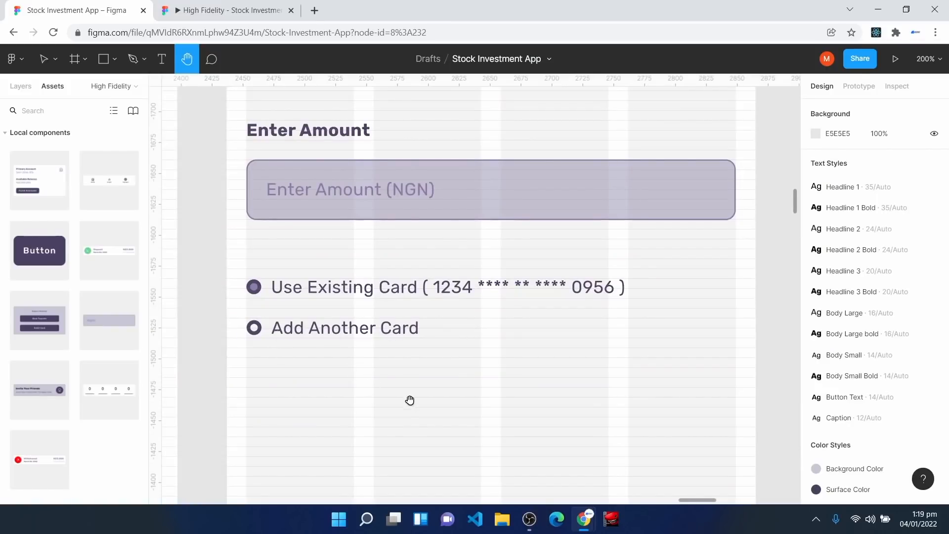
# Step: Place a Button below the card options, centre it, stretch it to 396 px and label it 'Fund Account'
pyautogui.scroll(-3, 398, 424)
pyautogui.moveTo(49, 252); pyautogui.dragTo(247, 325)
pyautogui.click(836, 108)
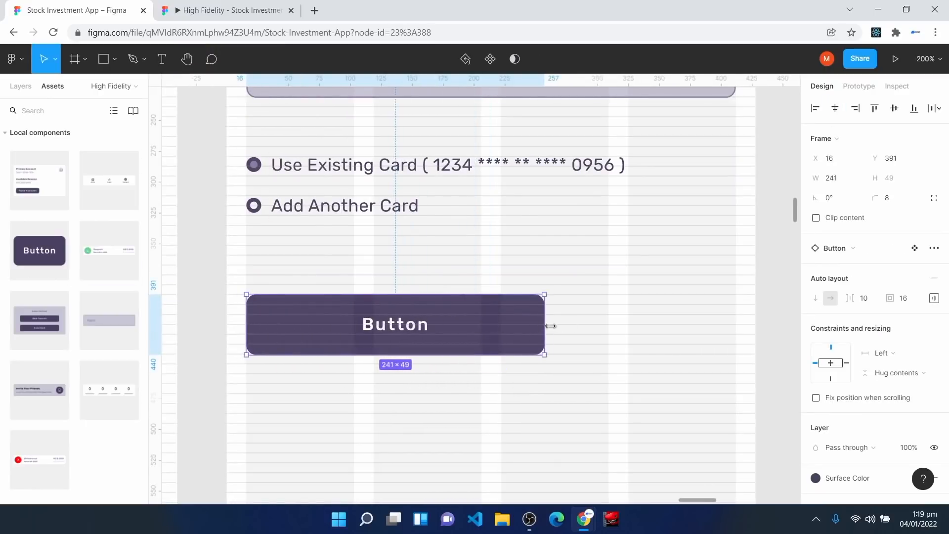
pyautogui.moveTo(546, 325); pyautogui.dragTo(736, 312)
pyautogui.doubleClick(488, 329)
pyautogui.doubleClick(489, 329)
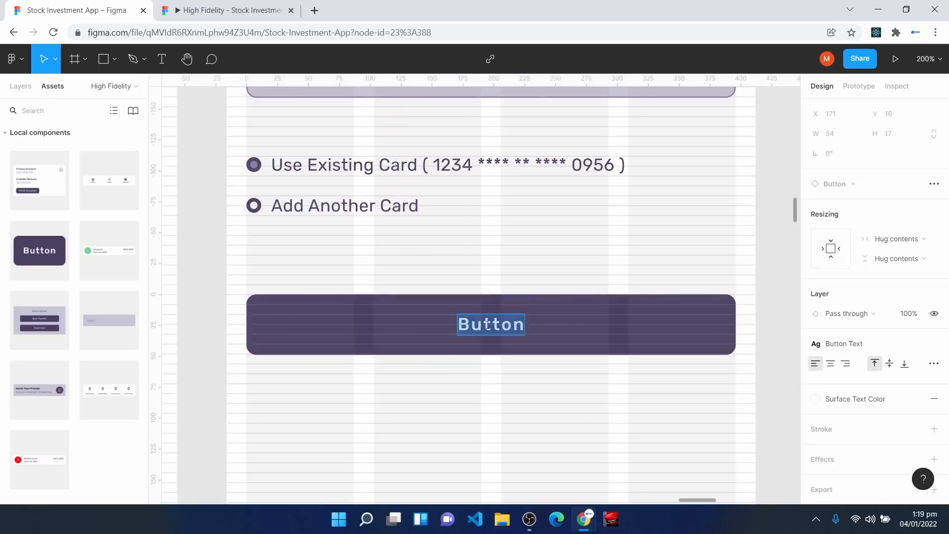
pyautogui.write('Fund Account')
pyautogui.click(508, 358)
pyautogui.scroll(4, 479, 418)
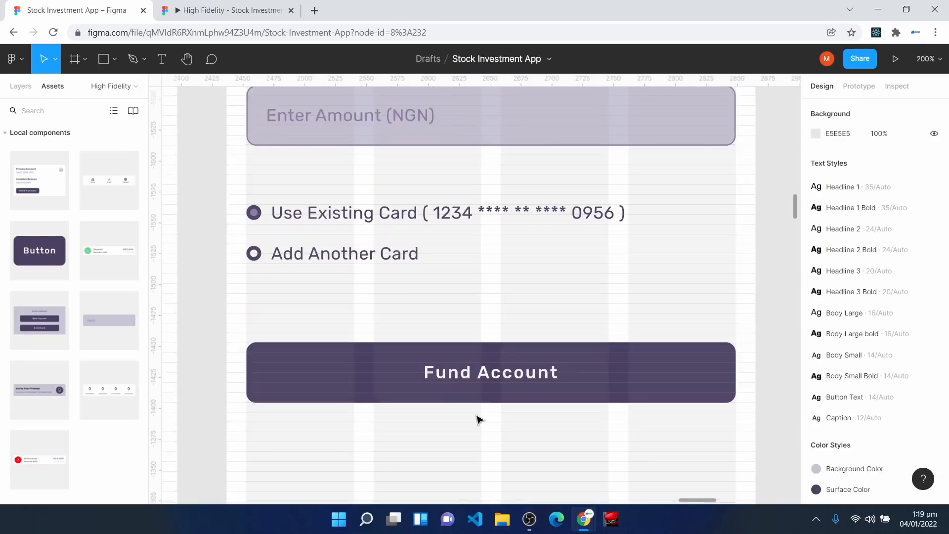
pyautogui.scroll(2, 479, 419)
pyautogui.scroll(-6, 479, 421)
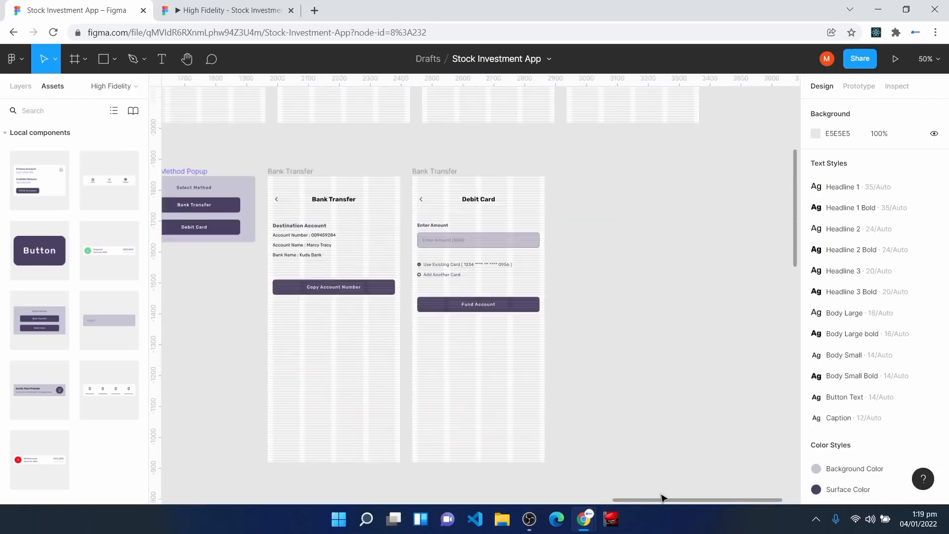
pyautogui.hscroll(-4, 460, 411)
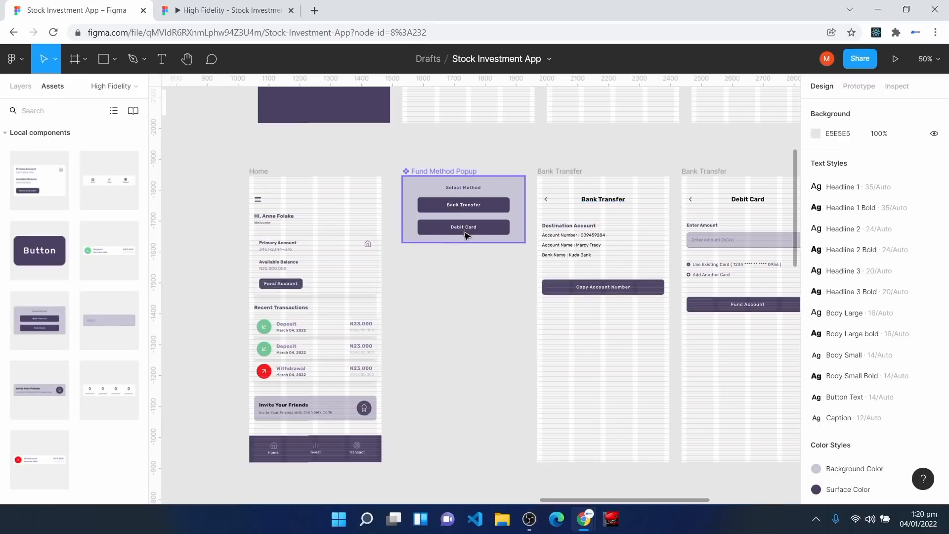
pyautogui.moveTo(656, 501); pyautogui.dragTo(689, 493)
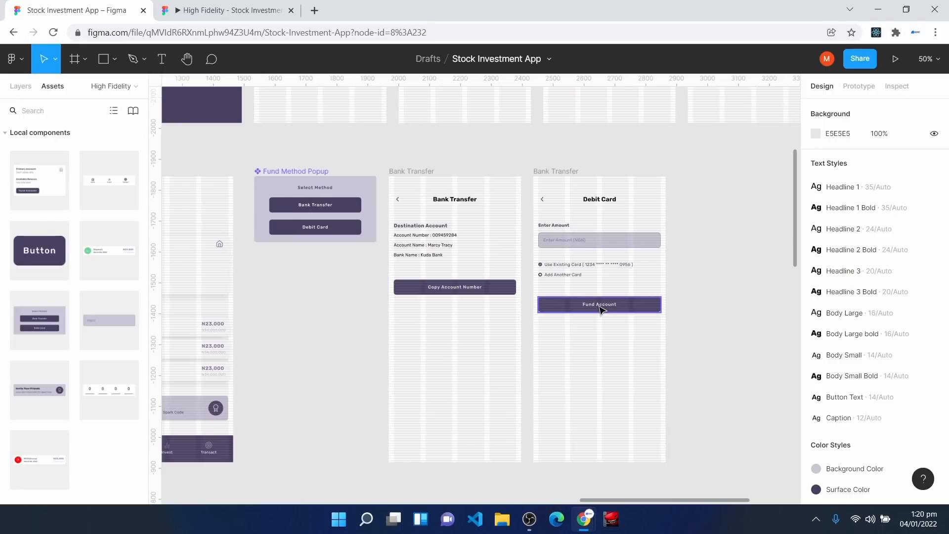
pyautogui.scroll(-3, 328, 290)
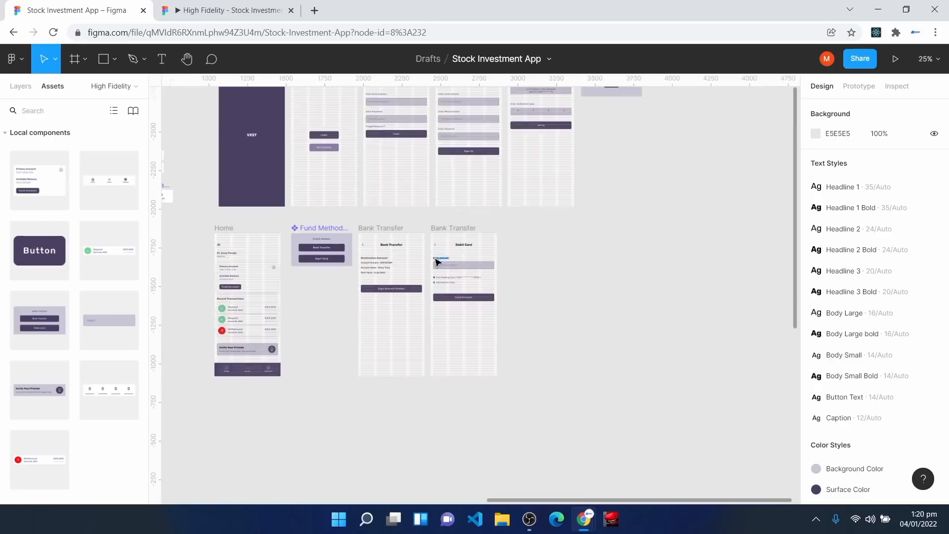
# Step: Duplicate the Debit Card screen frame with Ctrl+D
pyautogui.click(431, 229)
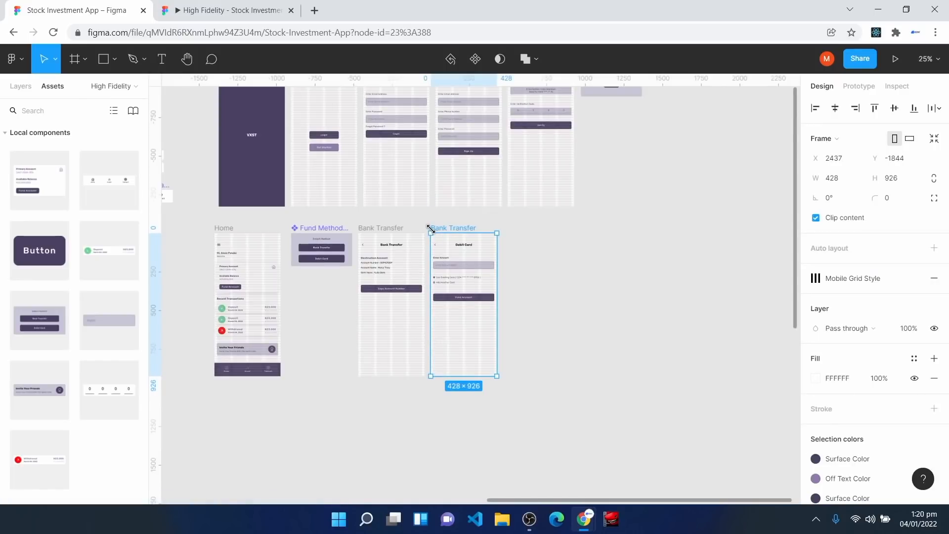
pyautogui.hotkey('ctrl', 'd')
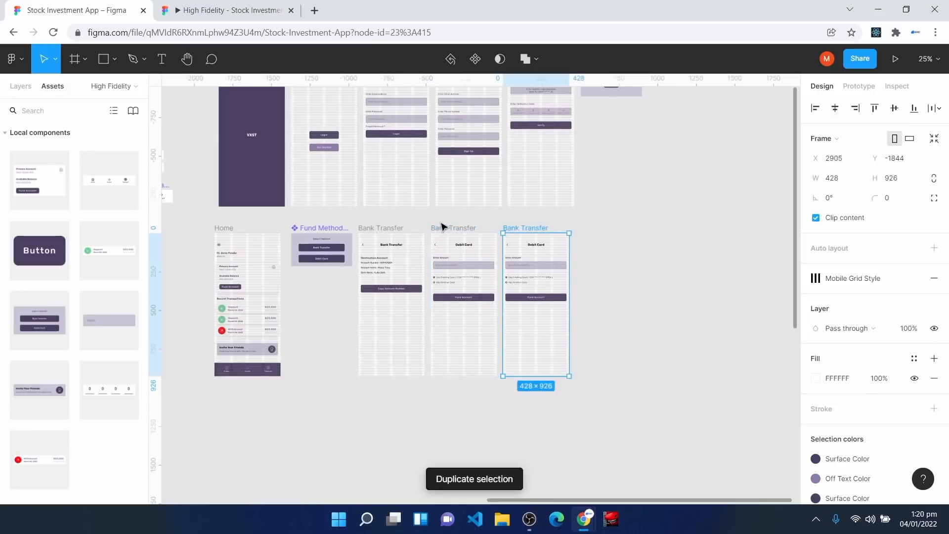
pyautogui.press('+')
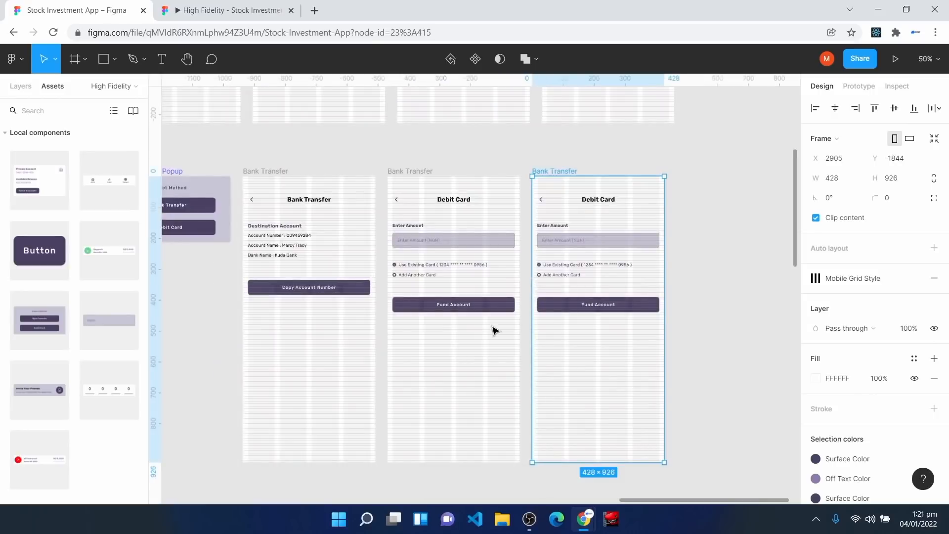
pyautogui.press('+')
# Step: Rename the original frame 'Debit Card Transfer' and the copy 'Transfer Successful' in the Layers panel
pyautogui.scroll(2, 470, 341)
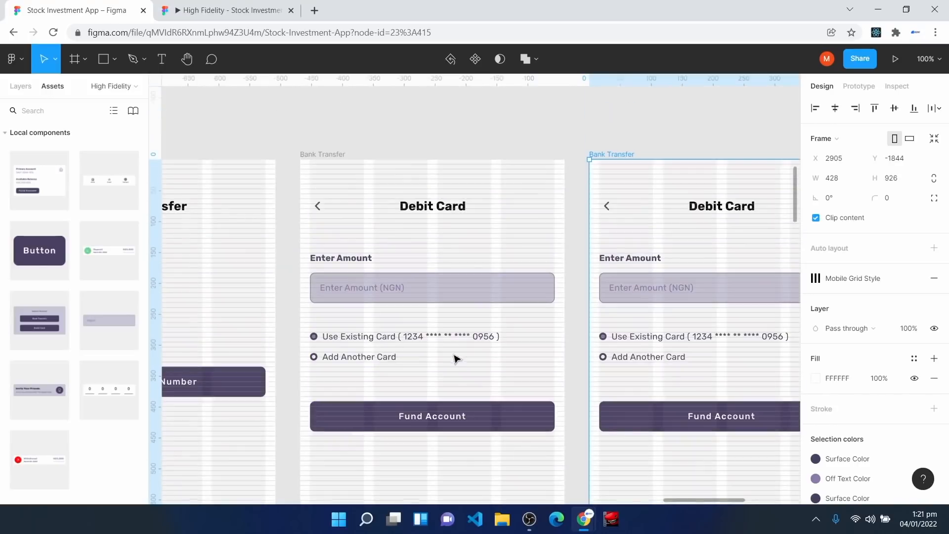
pyautogui.click(310, 161)
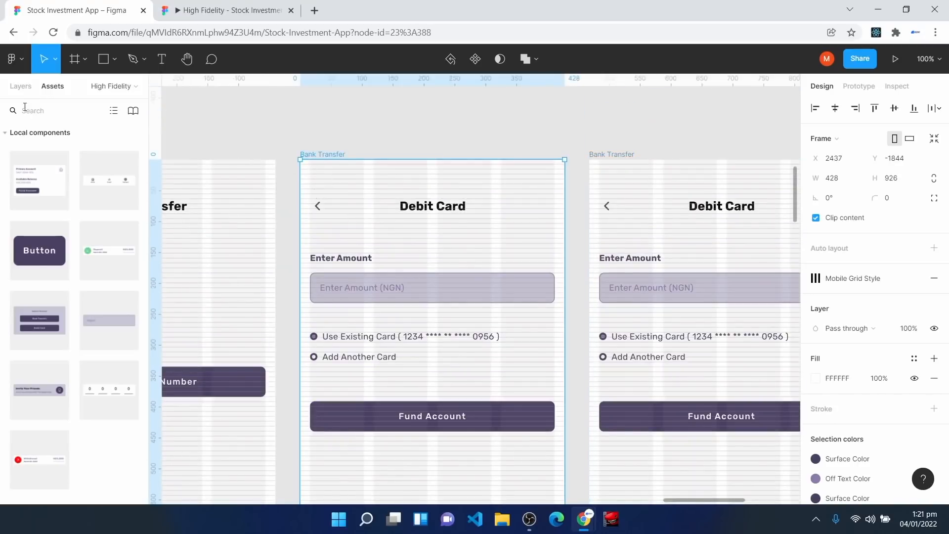
pyautogui.click(13, 89)
pyautogui.doubleClick(48, 219)
pyautogui.write('Debit Card Transfer')
pyautogui.press('Return')
pyautogui.click(613, 157)
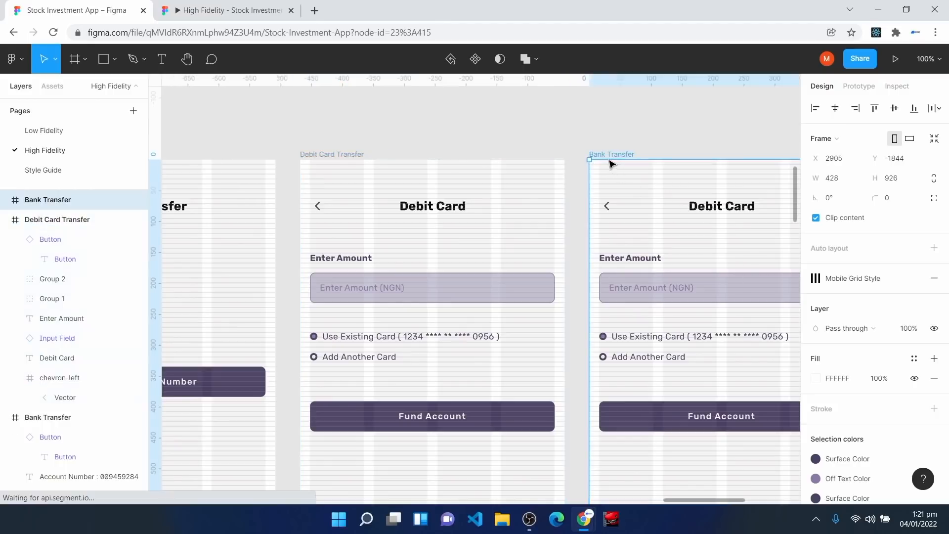
pyautogui.rightClick(29, 200)
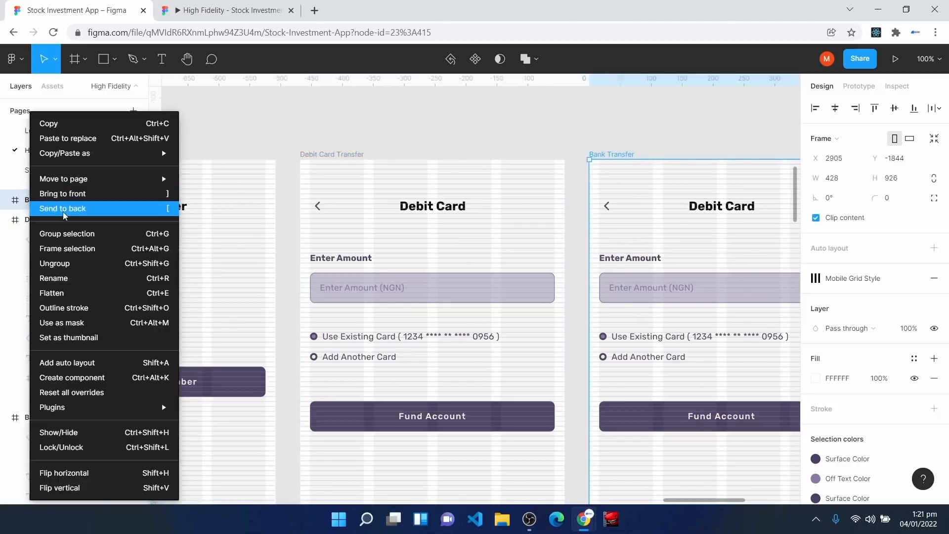
pyautogui.click(85, 277)
pyautogui.write('Transfer Successful')
pyautogui.press('Return')
# Step: Delete the Fund Account button from the Transfer Successful screen
pyautogui.moveTo(687, 501); pyautogui.dragTo(719, 500)
pyautogui.click(487, 418)
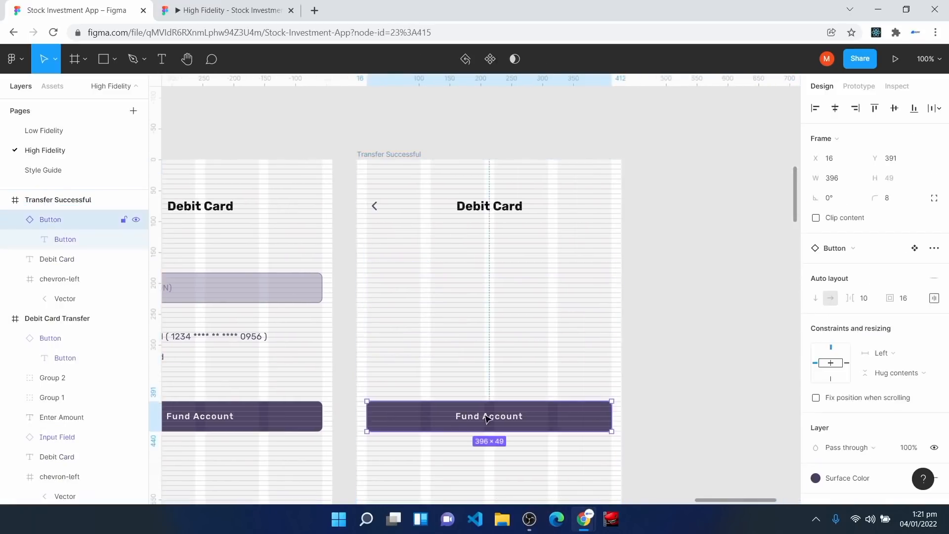
pyautogui.press('Delete')
pyautogui.scroll(-2, 485, 417)
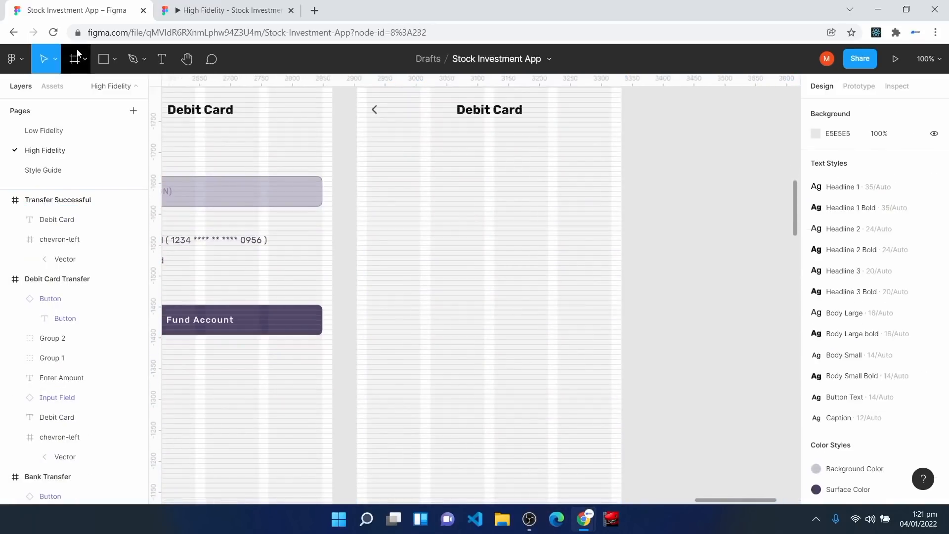
# Step: Draw a new frame below the Debit Card header and make it a 100×100 square
pyautogui.click(77, 53)
pyautogui.moveTo(408, 196); pyautogui.dragTo(554, 335)
pyautogui.click(840, 185)
pyautogui.write('100')
pyautogui.press('Tab')
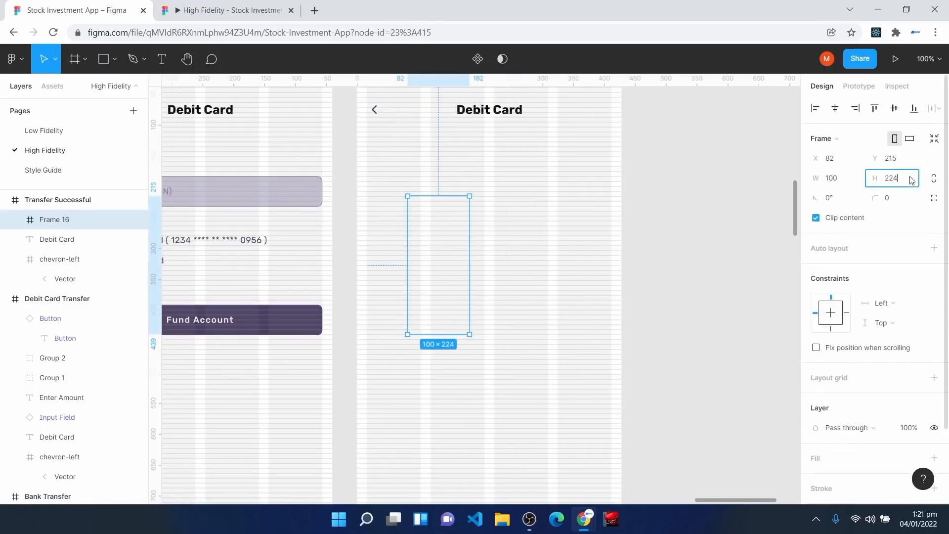
pyautogui.press('Return')
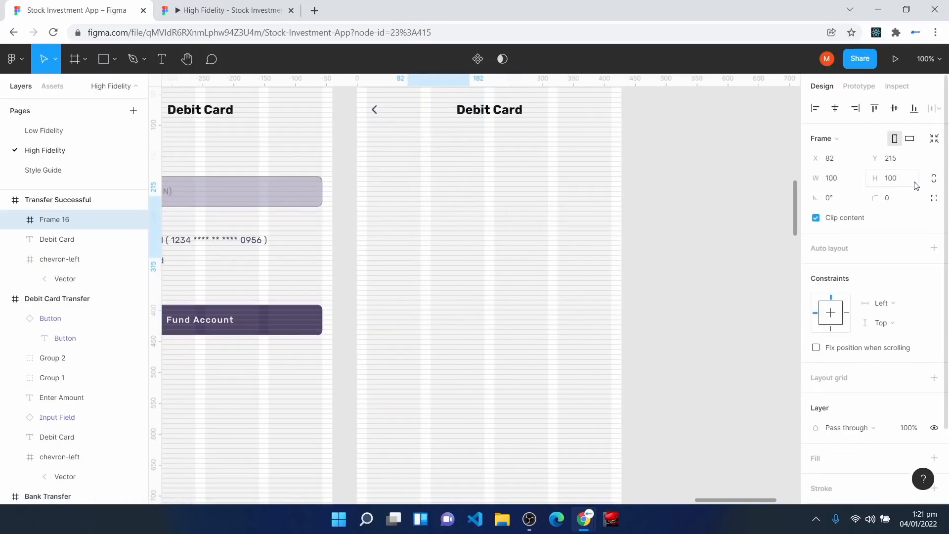
# Step: Resize the square frame to 240×240 and centre it horizontally on the screen
pyautogui.moveTo(437, 222); pyautogui.dragTo(476, 243)
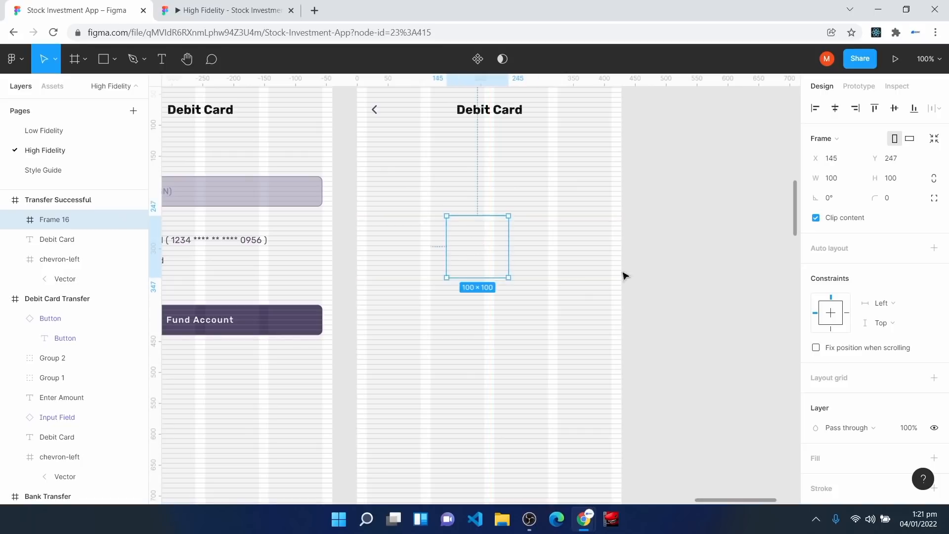
pyautogui.click(851, 182)
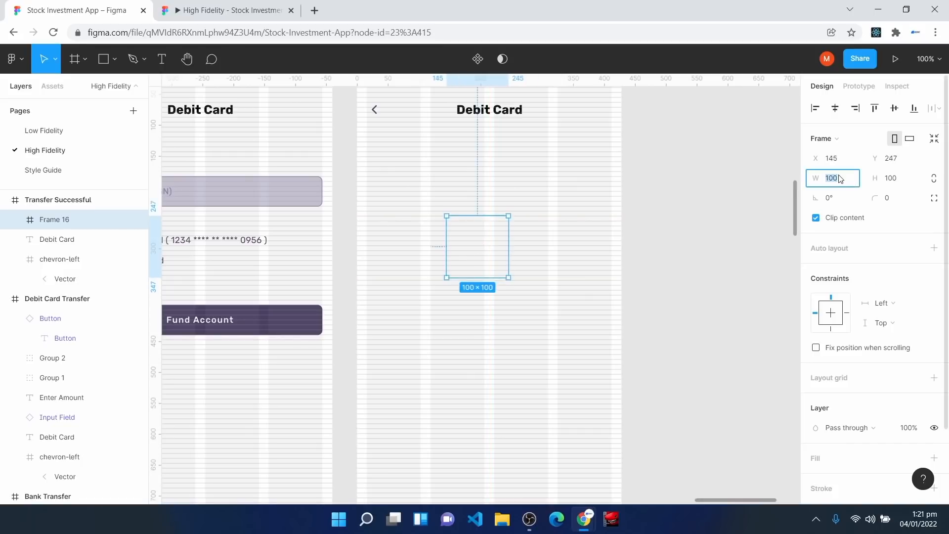
pyautogui.press('Return')
pyautogui.click(890, 179)
pyautogui.write('240')
pyautogui.press('Return')
pyautogui.moveTo(513, 299); pyautogui.dragTo(488, 299)
pyautogui.click(836, 115)
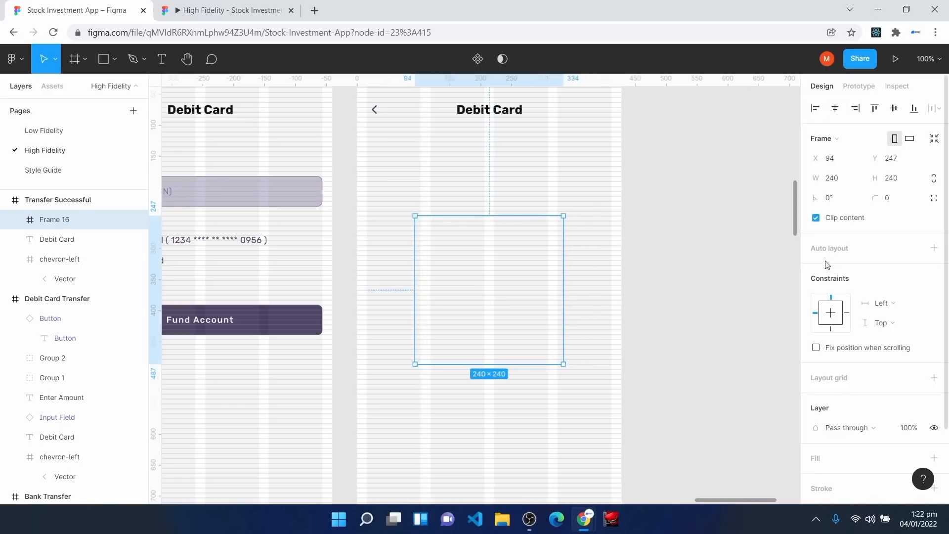
# Step: Fill the frame with Surface Color and set corner radius 200 to make a circle
pyautogui.click(916, 458)
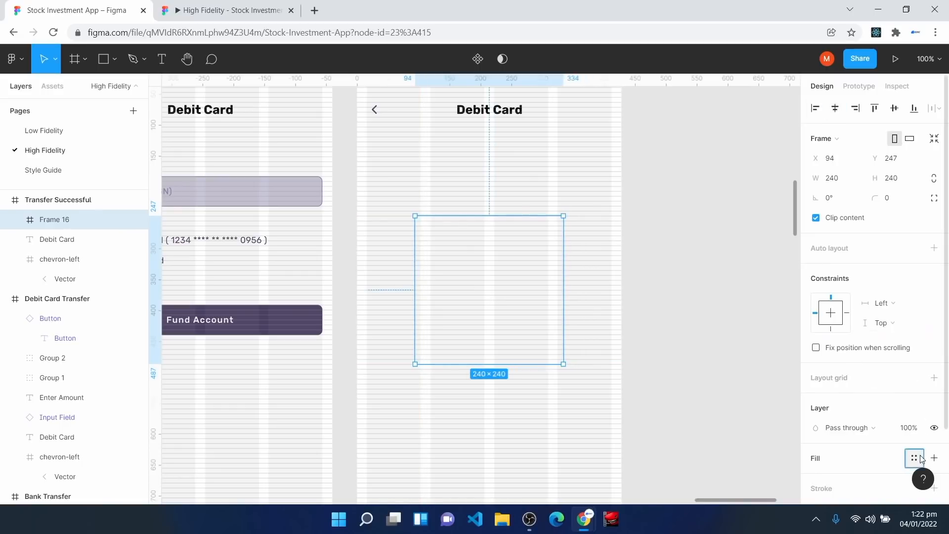
pyautogui.click(702, 396)
pyautogui.click(891, 200)
pyautogui.write('200')
pyautogui.press('Return')
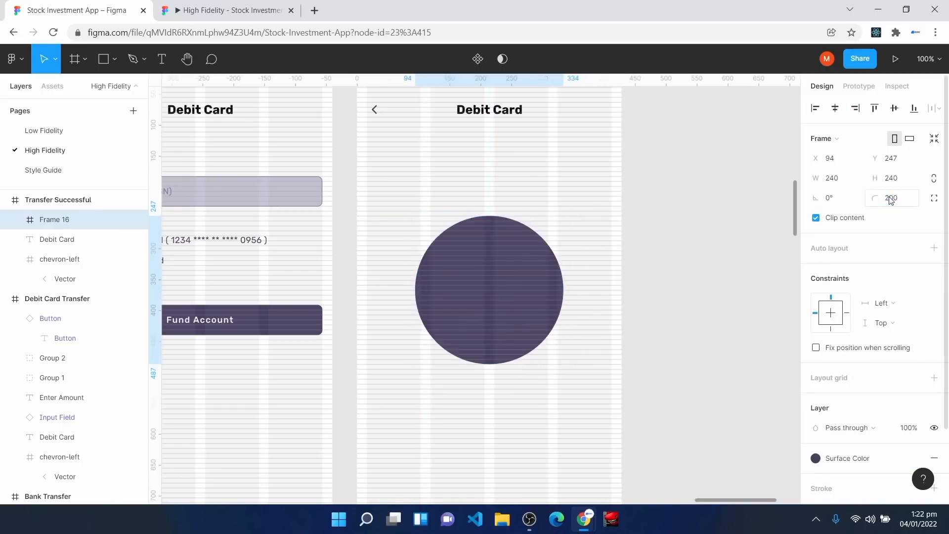
# Step: Insert a check icon from the Feather Icons plugin and move it into the circle
pyautogui.scroll(-2, 469, 352)
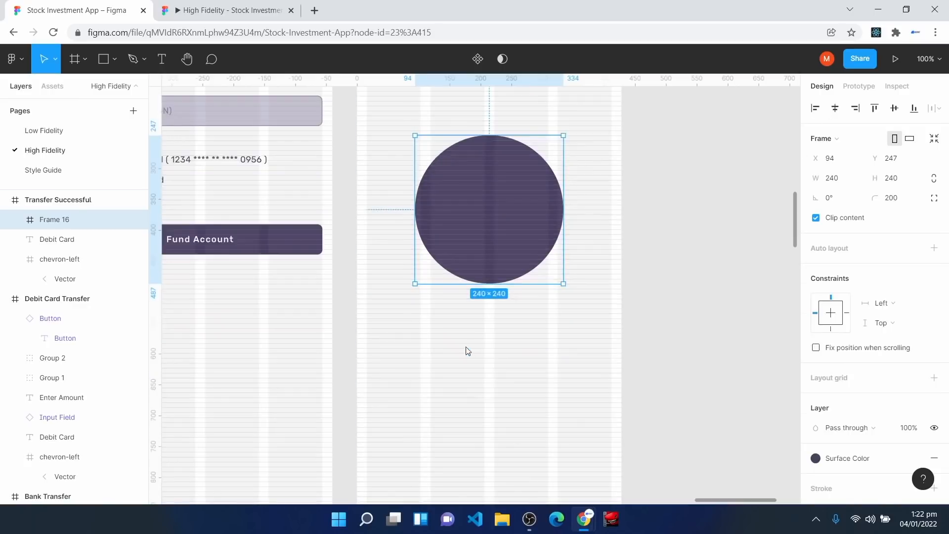
pyautogui.rightClick(468, 352)
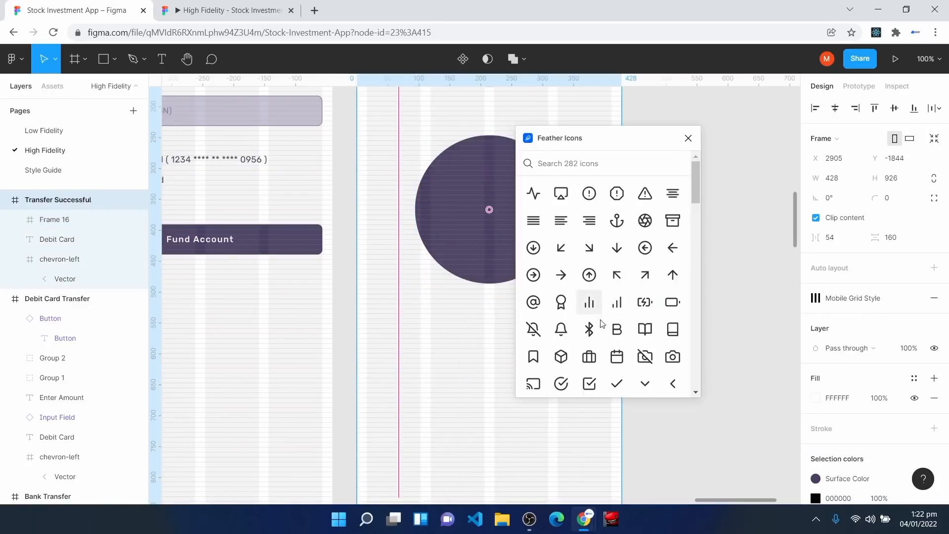
pyautogui.click(621, 387)
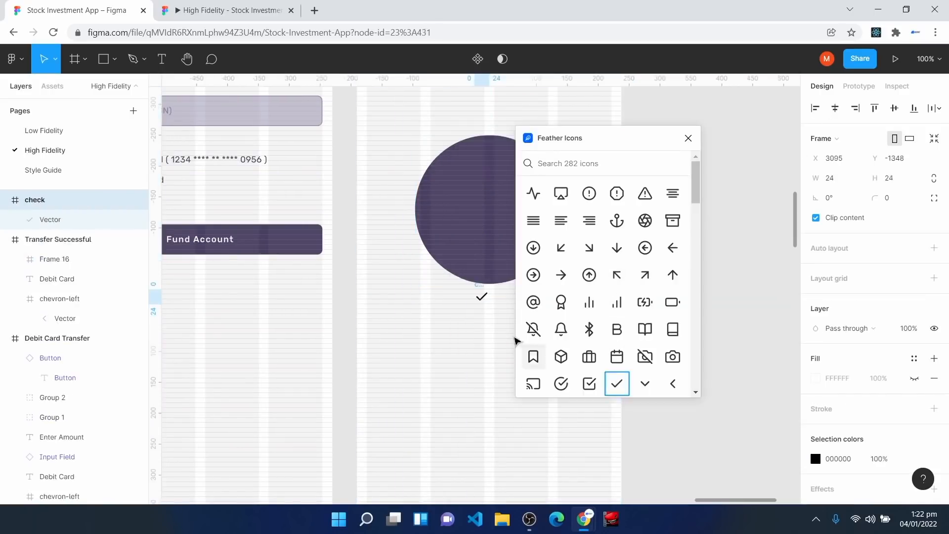
pyautogui.click(688, 138)
pyautogui.moveTo(484, 302); pyautogui.dragTo(526, 274)
# Step: Scale the check to 116×116, centre it, and set Center horizontal and vertical constraints
pyautogui.press('k')
pyautogui.moveTo(498, 245); pyautogui.dragTo(498, 216)
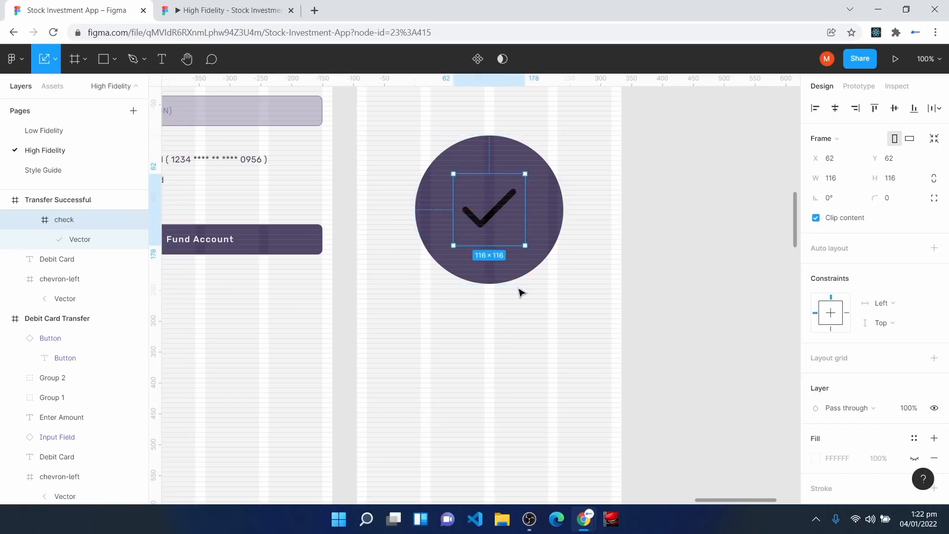
pyautogui.click(904, 304)
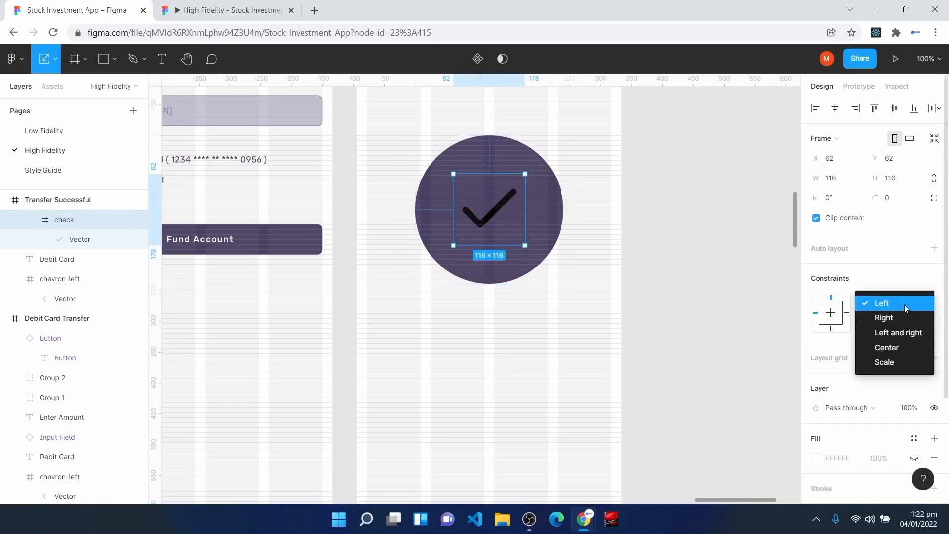
pyautogui.click(909, 348)
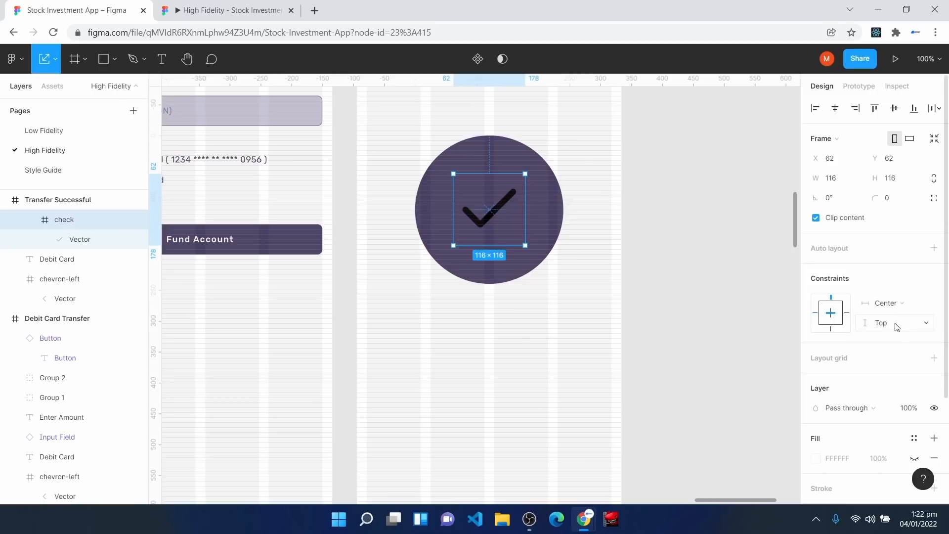
pyautogui.click(896, 327)
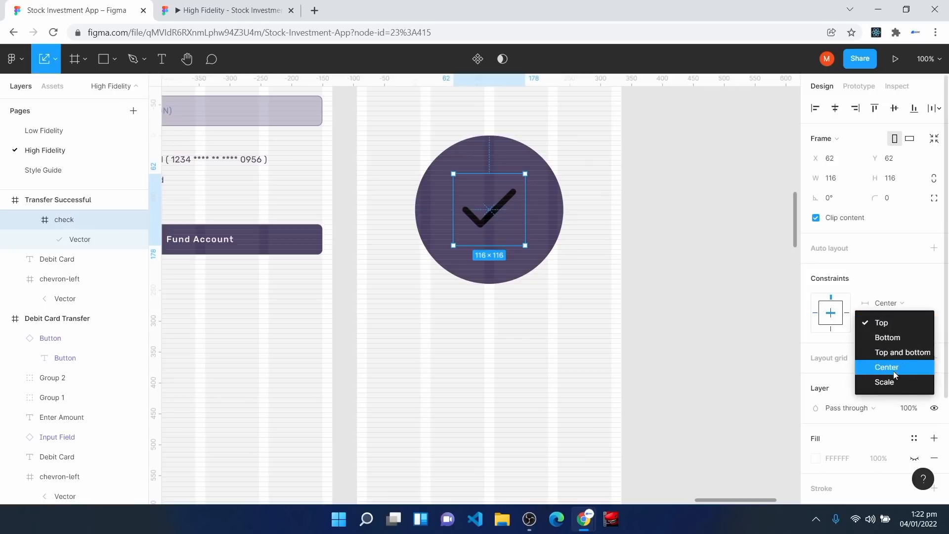
pyautogui.click(894, 371)
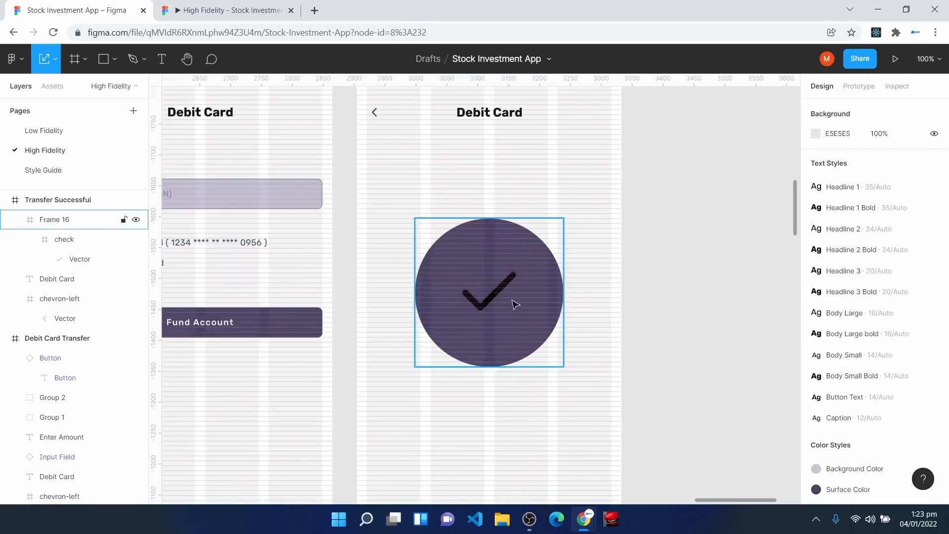
# Step: Give the check mark's vector stroke the Background Color style
pyautogui.doubleClick(497, 293)
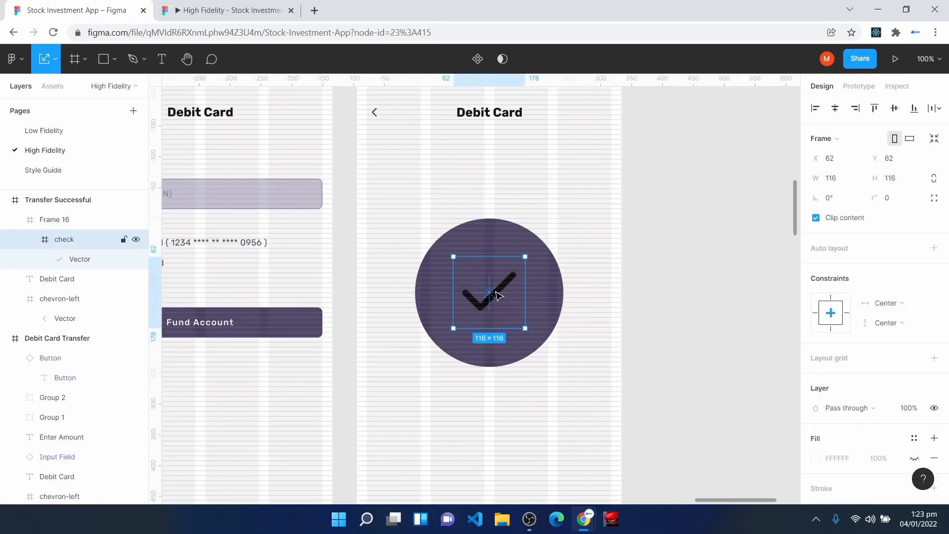
pyautogui.doubleClick(496, 295)
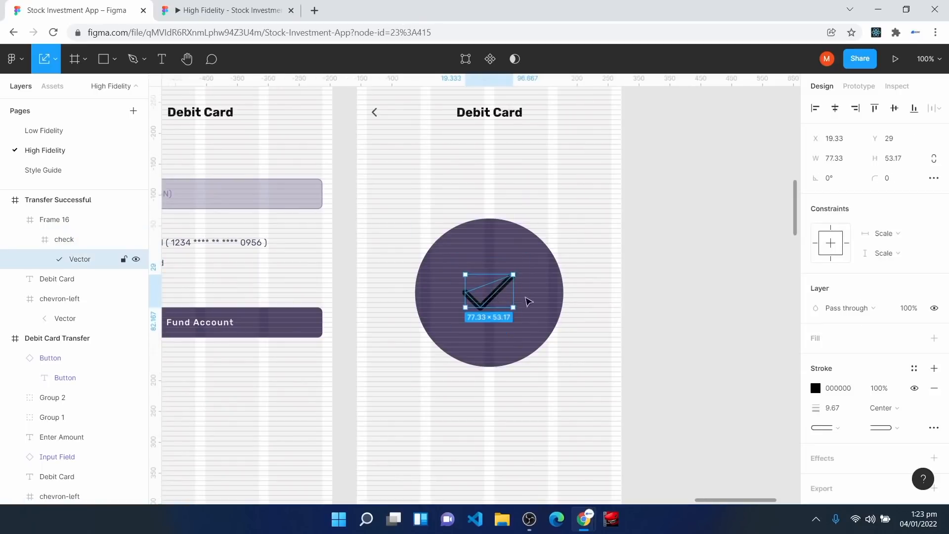
pyautogui.click(914, 368)
pyautogui.click(885, 332)
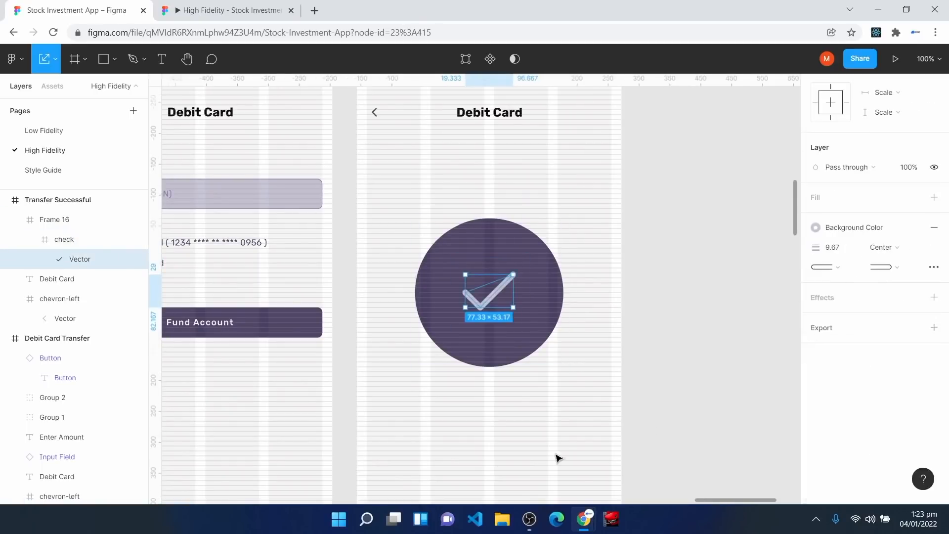
pyautogui.click(509, 435)
pyautogui.scroll(-3, 509, 436)
pyautogui.click(162, 59)
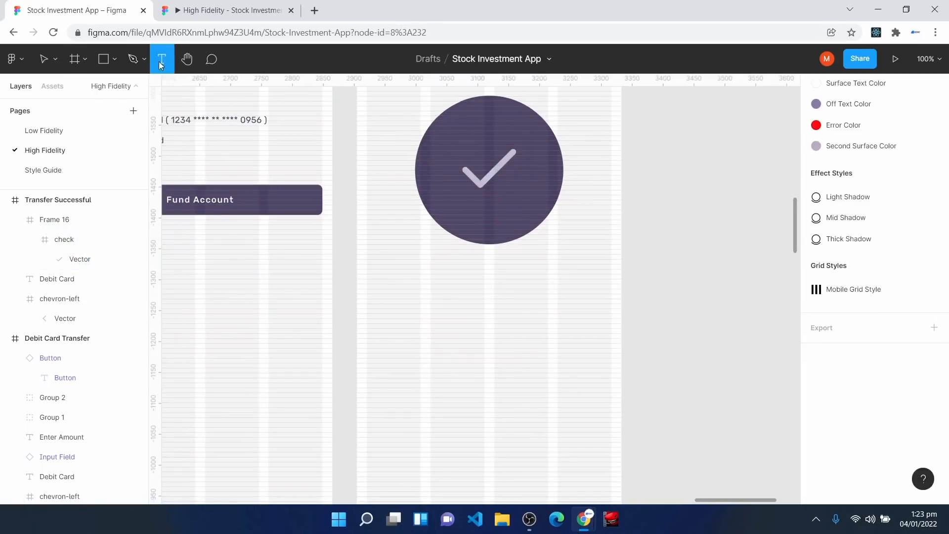
# Step: Add a centred 'Account Funded Successfully' heading below the circle in Surface Color
pyautogui.click(461, 271)
pyautogui.write('Account Funded')
pyautogui.press('BackSpace')
pyautogui.press('BackSpace')
pyautogui.press('BackSpace')
pyautogui.write('nded Successfully')
pyautogui.press('Escape')
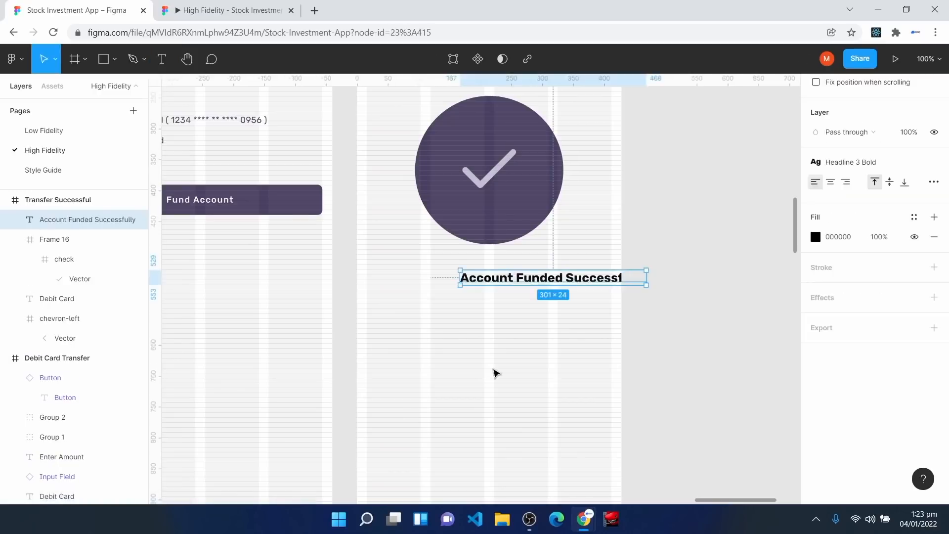
pyautogui.moveTo(557, 281); pyautogui.dragTo(493, 280)
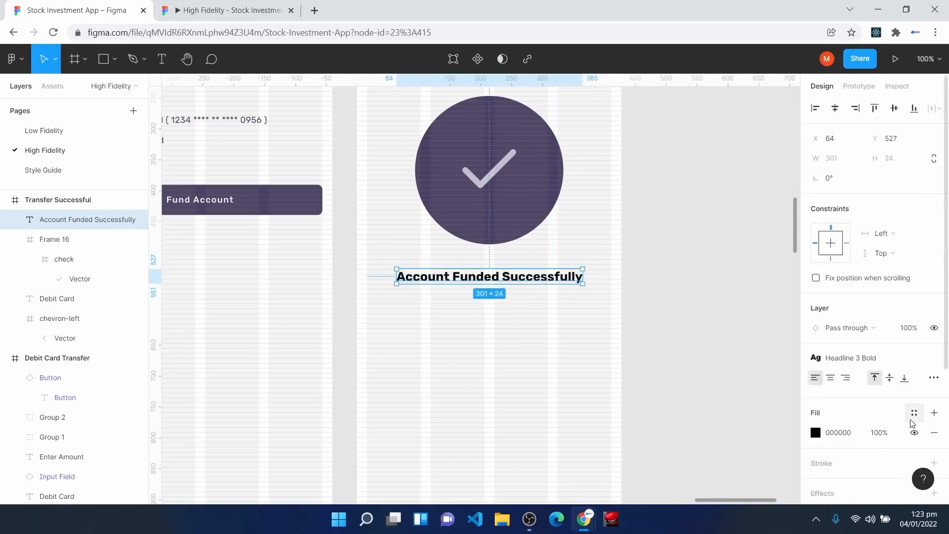
pyautogui.click(914, 414)
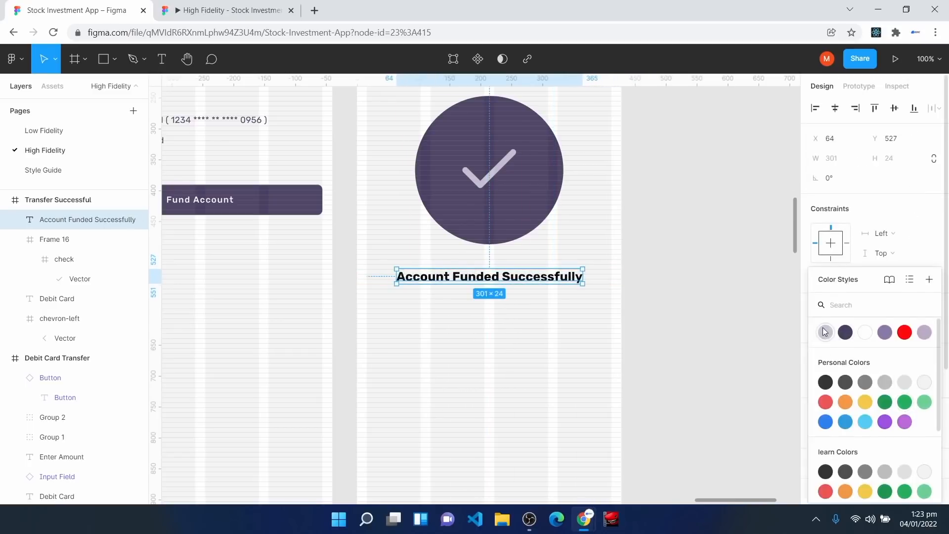
pyautogui.click(846, 333)
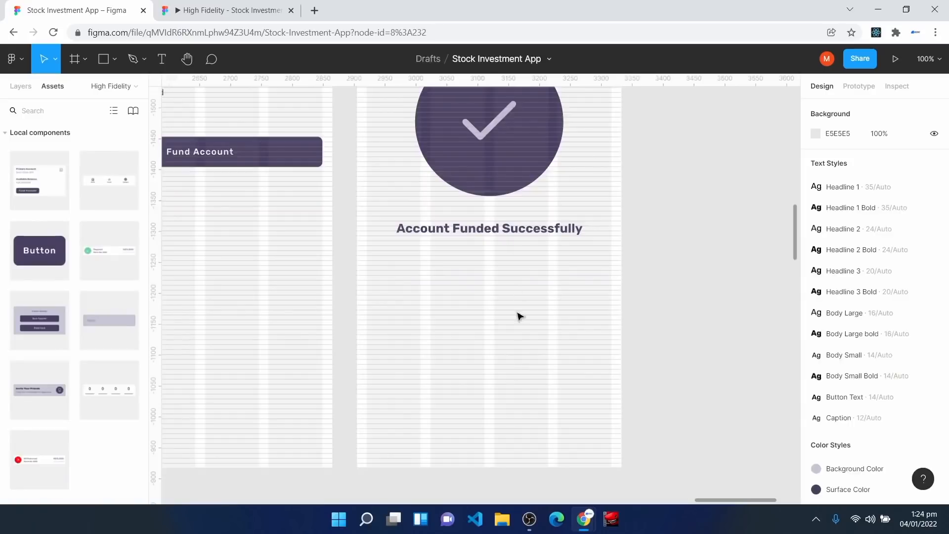
# Step: Place a Button component below the heading, stretch it full-width, and relabel it 'Invest'
pyautogui.moveTo(14, 265); pyautogui.dragTo(367, 290)
pyautogui.moveTo(511, 290); pyautogui.dragTo(619, 290)
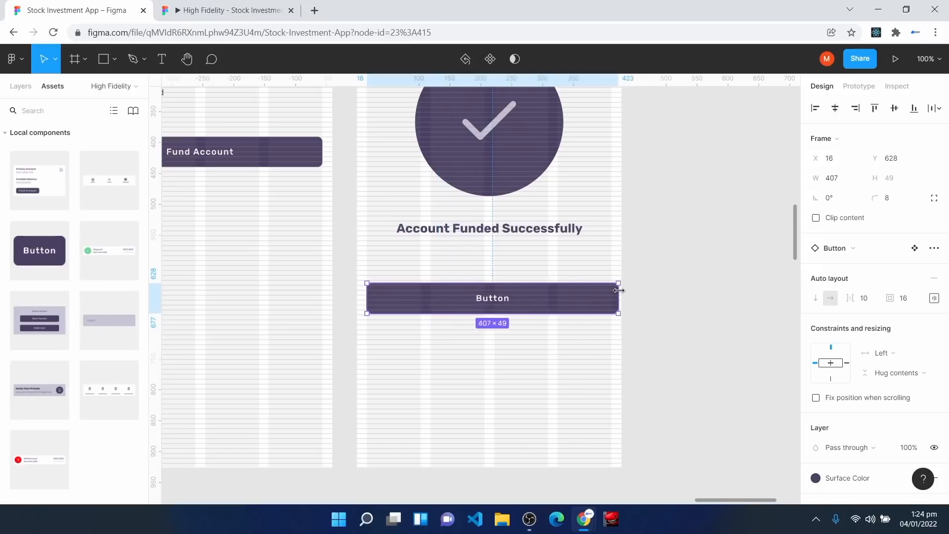
pyautogui.doubleClick(494, 298)
pyautogui.doubleClick(492, 298)
pyautogui.write('Invest')
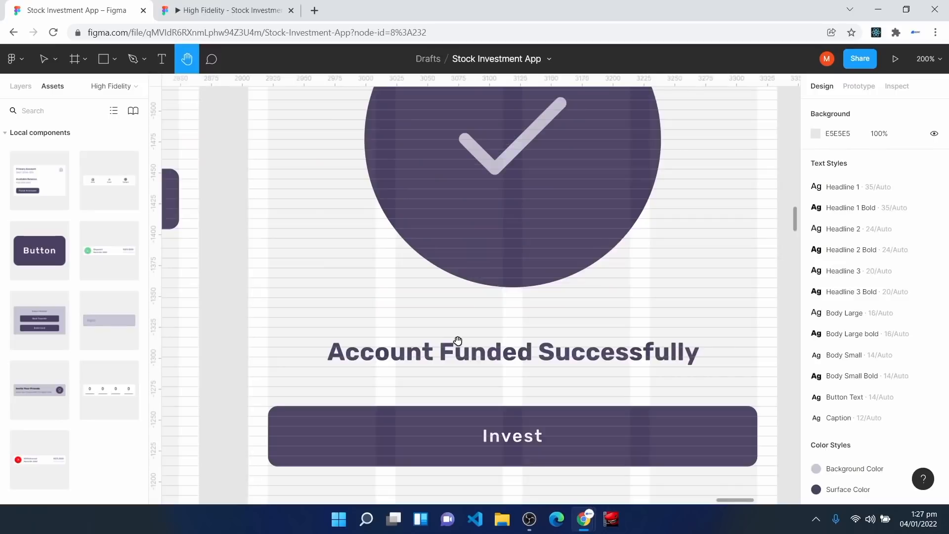
pyautogui.scroll(-1, 472, 380)
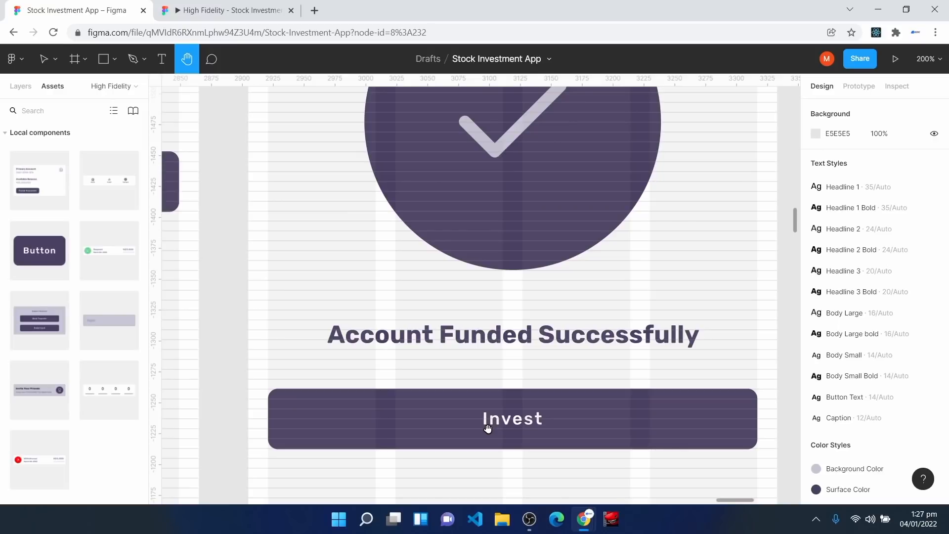
# Step: Zoom out to 50% and pan to show the Home and Fund Method Popup screens alongside the flow
pyautogui.press('-')
pyautogui.press('-')
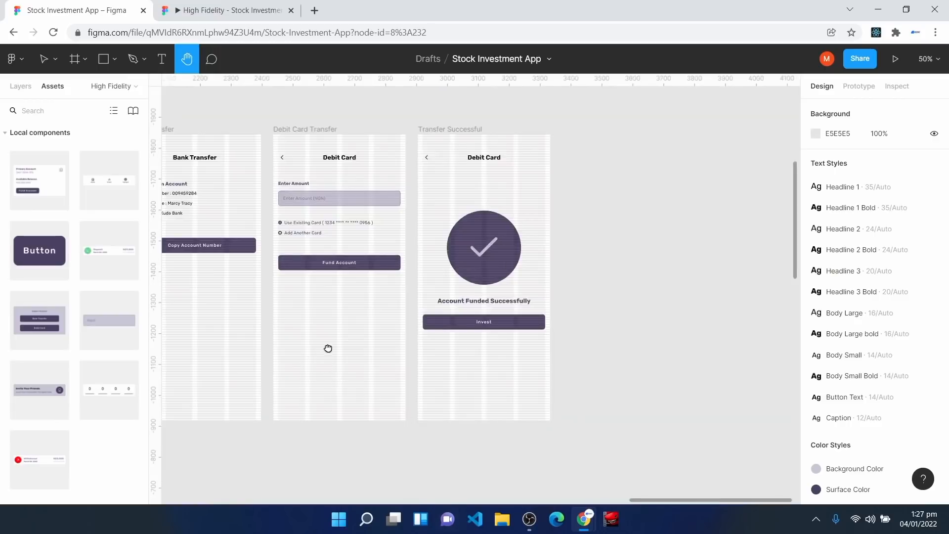
pyautogui.moveTo(311, 352); pyautogui.dragTo(686, 334)
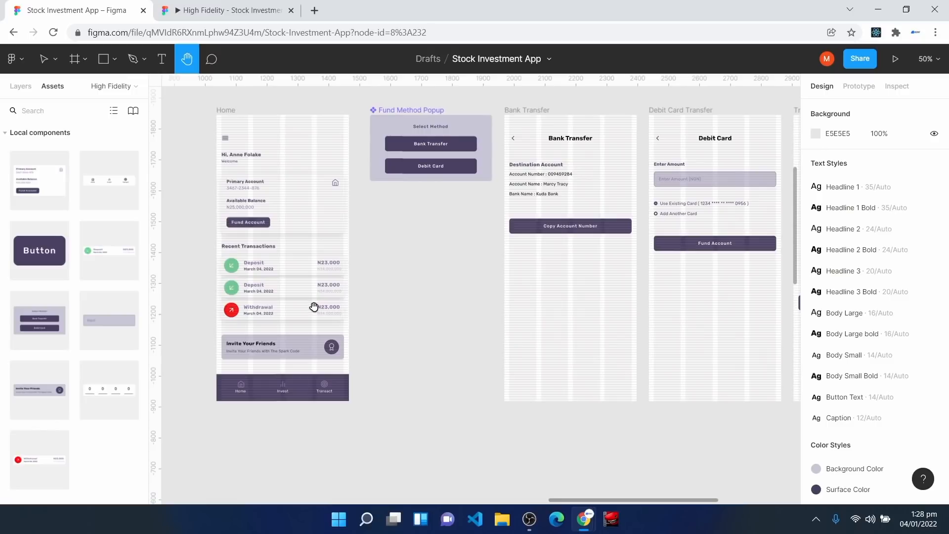
pyautogui.moveTo(303, 287); pyautogui.dragTo(355, 298)
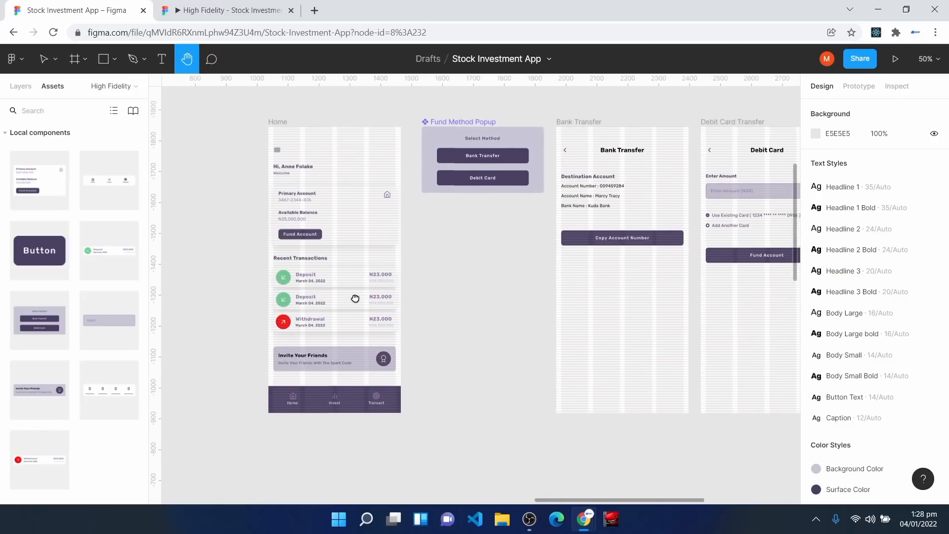
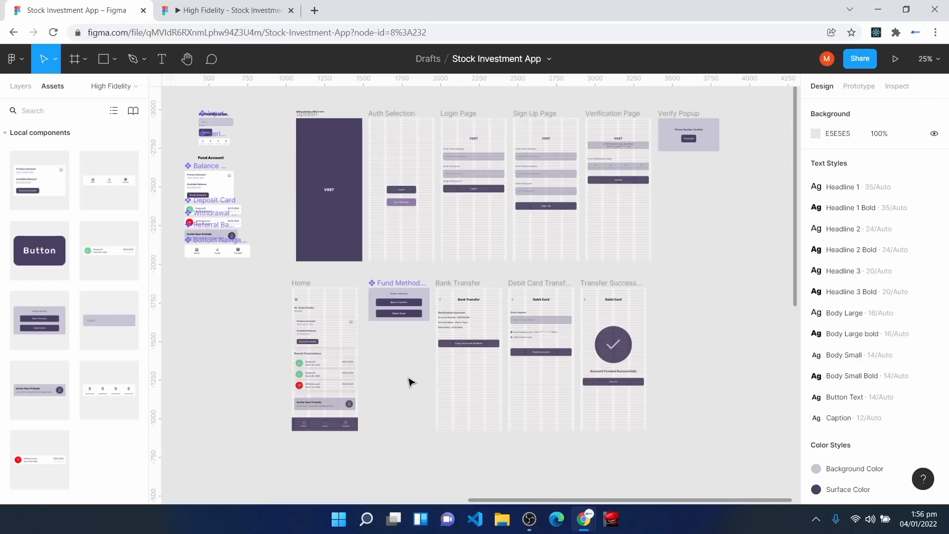
# Step: Scroll the canvas to bring the Transact navigation item and badge icon into close view
pyautogui.scroll(-3, 262, 306)
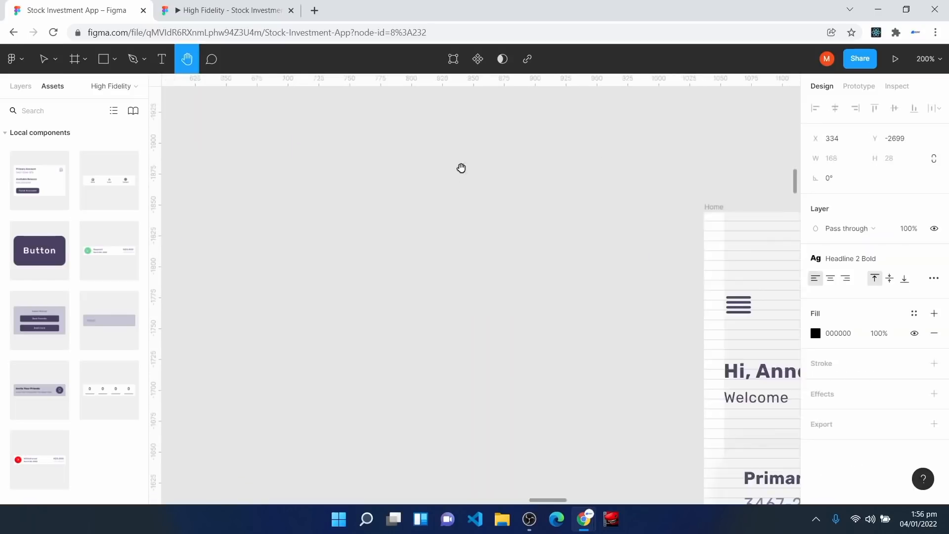
pyautogui.scroll(5, 399, 297)
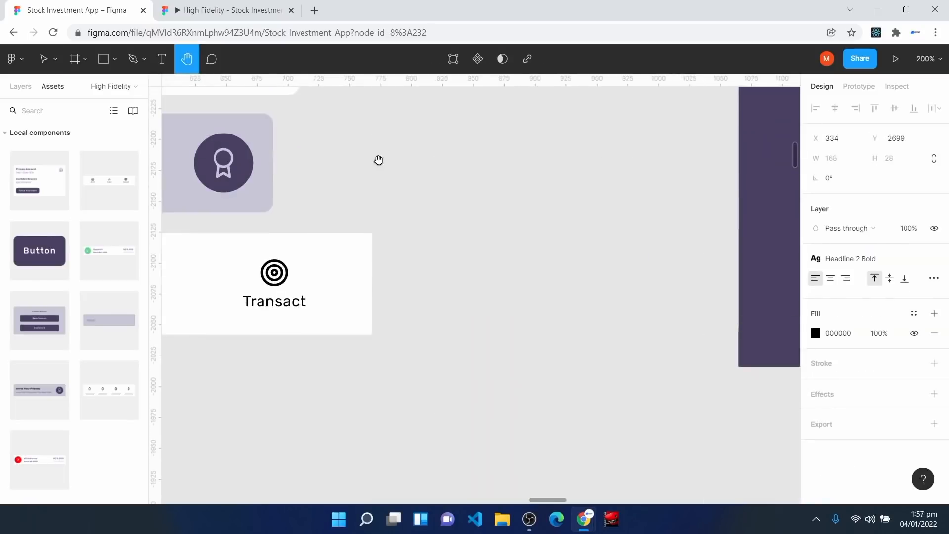
# Step: Copy a heading below Invest and turn it into a 'Cash' label in Body Small style
pyautogui.hscroll(-6, 378, 162)
pyautogui.scroll(10, 379, 161)
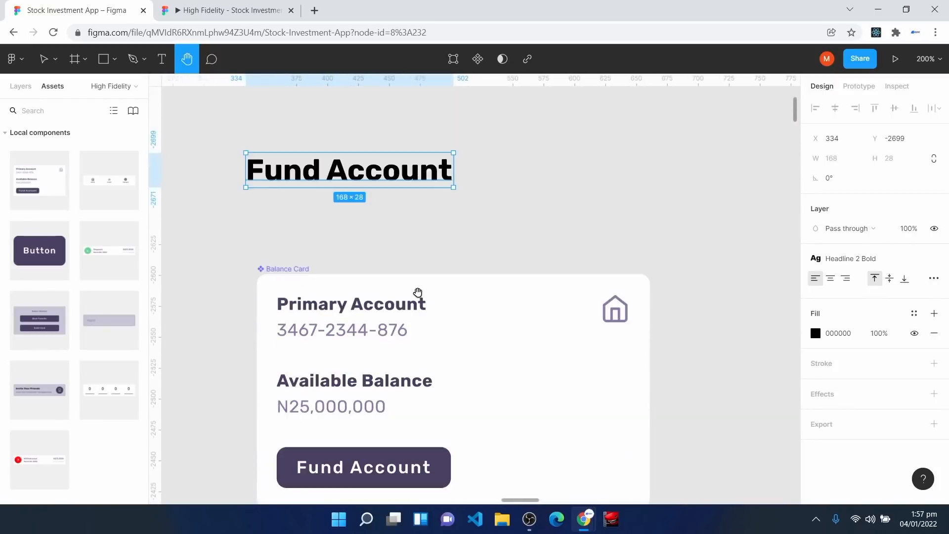
pyautogui.press('v')
pyautogui.scroll(-14, 390, 185)
pyautogui.moveTo(340, 173); pyautogui.dragTo(352, 311)
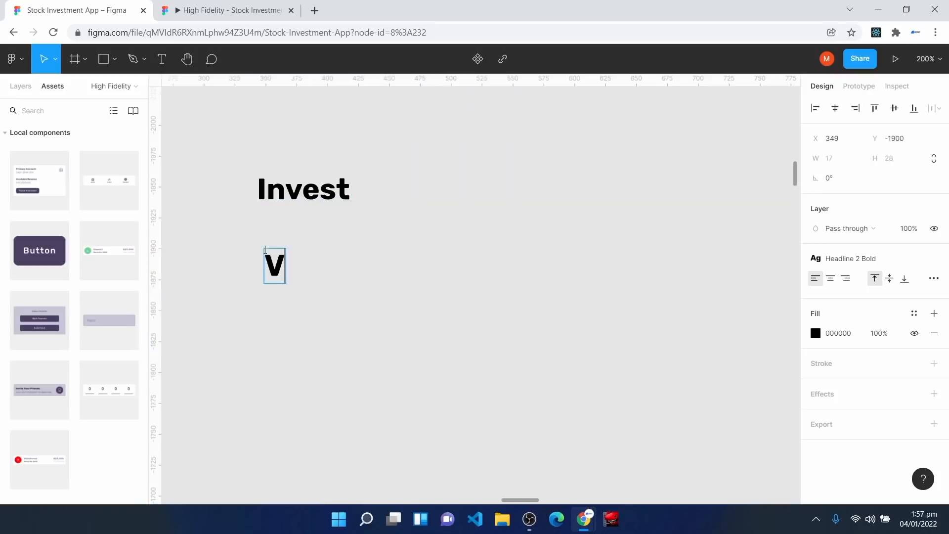
pyautogui.press('BackSpace')
pyautogui.write('Cash')
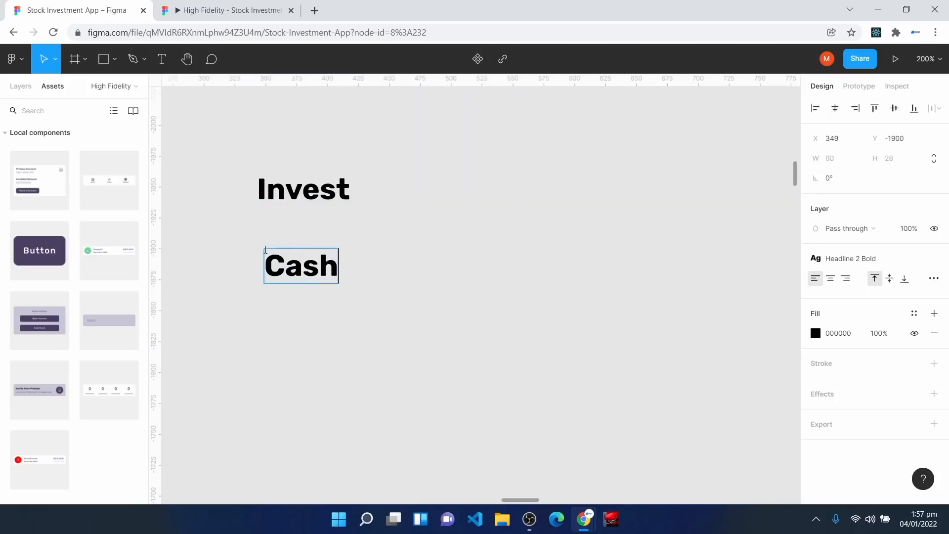
pyautogui.press('Escape')
pyautogui.click(873, 259)
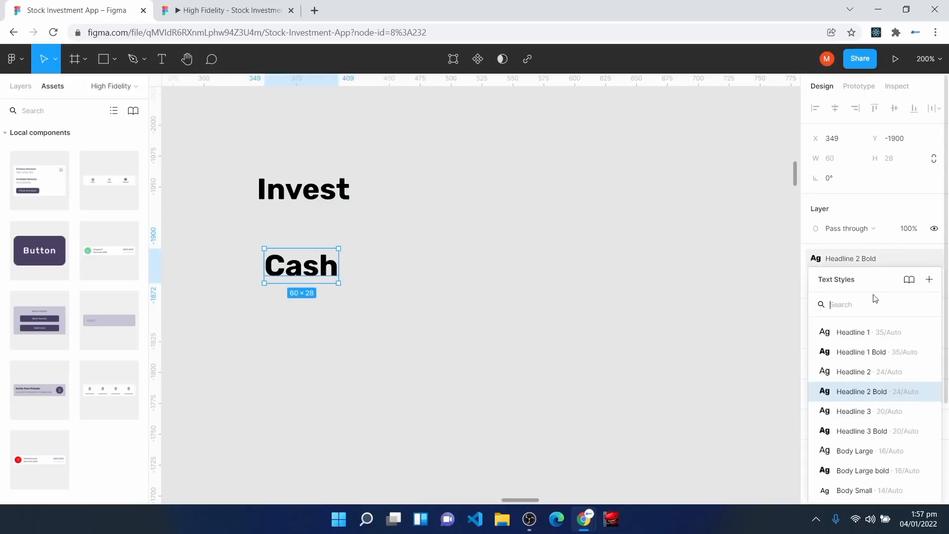
pyautogui.click(869, 489)
pyautogui.click(300, 335)
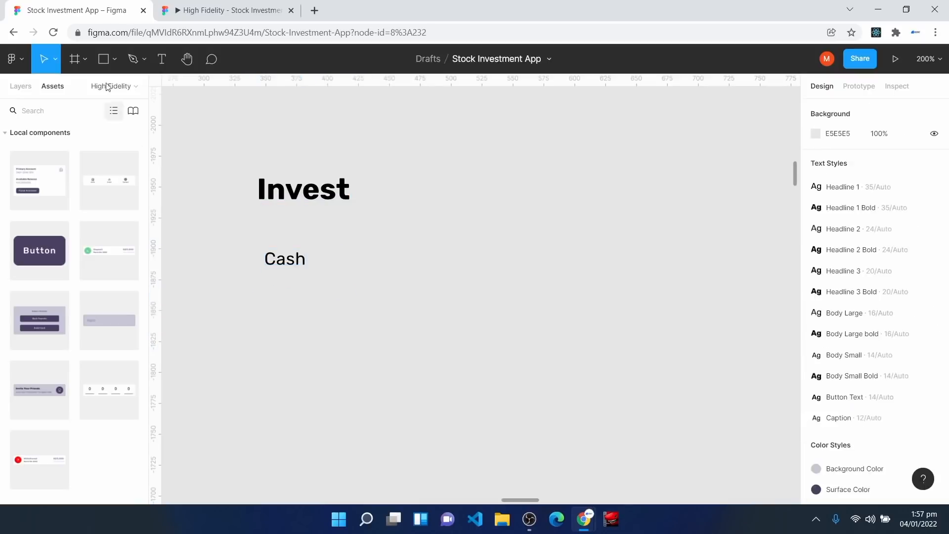
# Step: Add an 'N23,000' amount in Body Large bold directly under Cash
pyautogui.press('t')
pyautogui.click(272, 288)
pyautogui.write('N23,000')
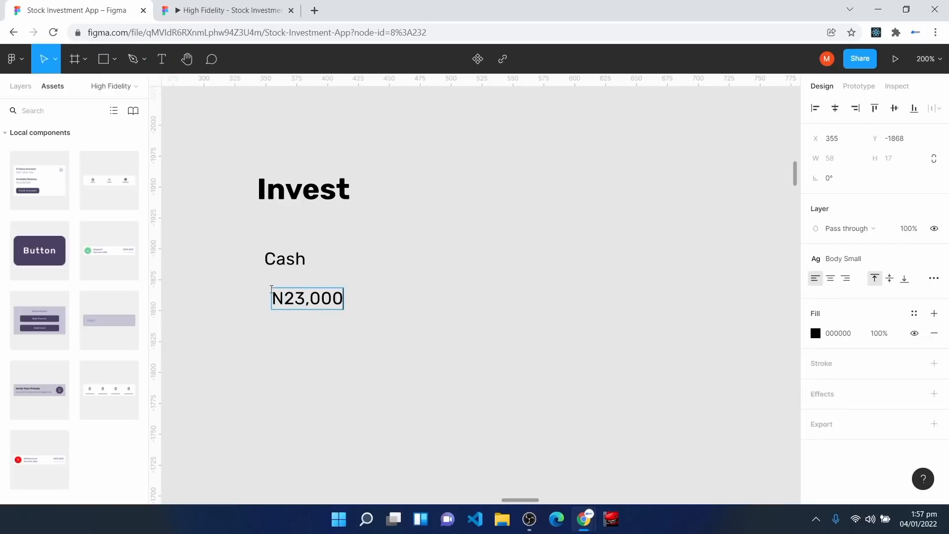
pyautogui.press('Escape')
pyautogui.click(883, 262)
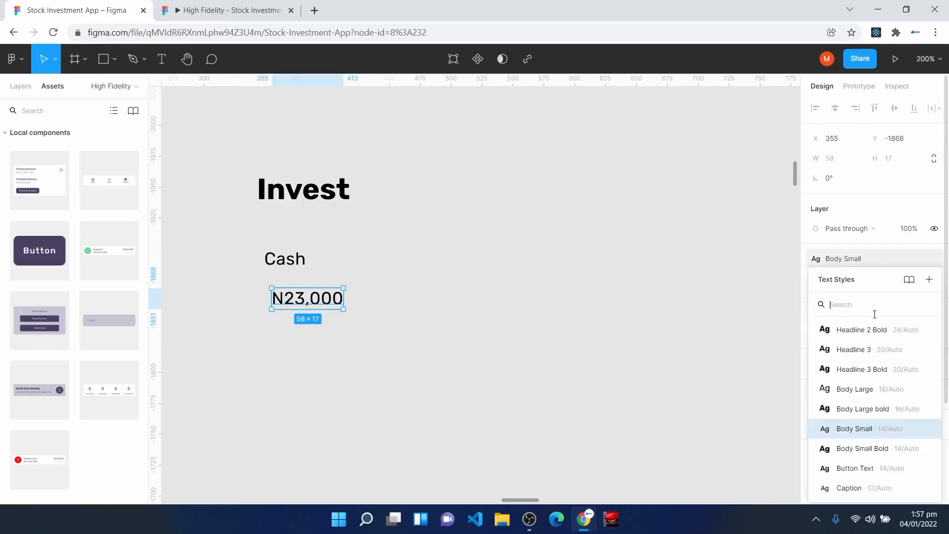
pyautogui.click(865, 411)
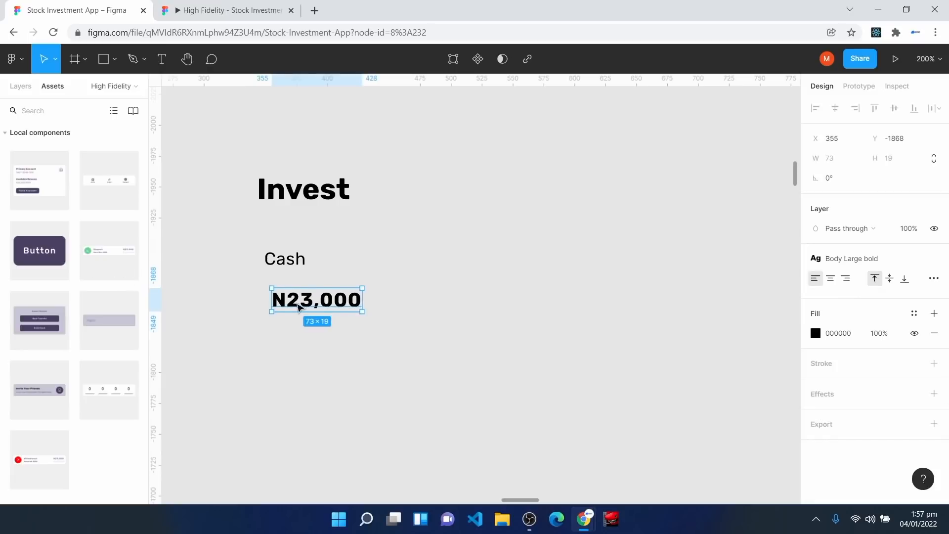
pyautogui.moveTo(297, 302); pyautogui.dragTo(290, 283)
# Step: Wrap Cash and N23,000 in a white auto-layout frame with both texts filling its width
pyautogui.moveTo(232, 211); pyautogui.dragTo(391, 342)
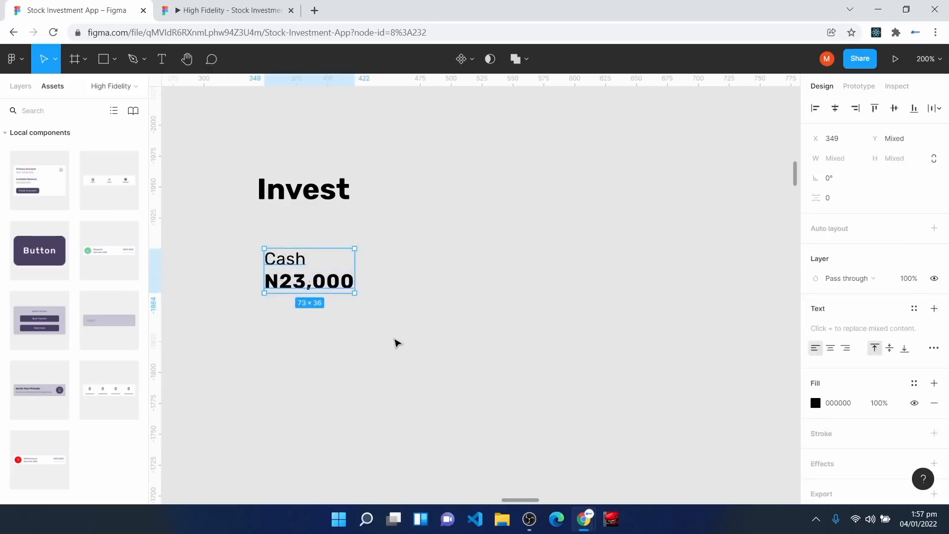
pyautogui.hotkey('shift', 'a')
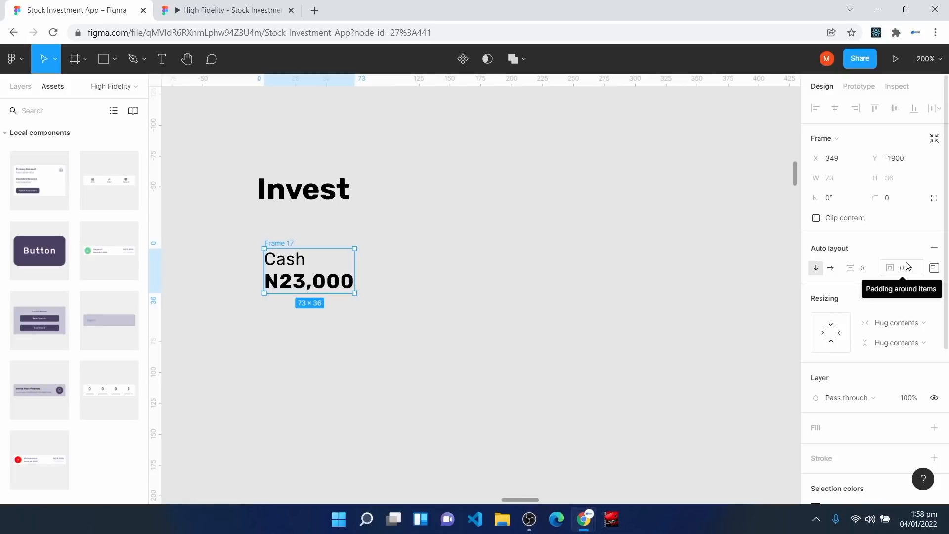
pyautogui.click(816, 428)
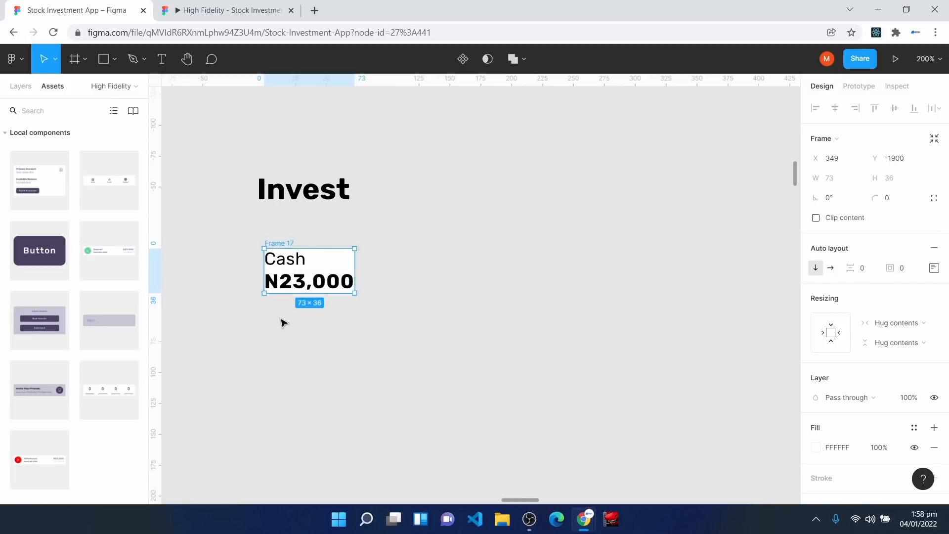
pyautogui.click(285, 264)
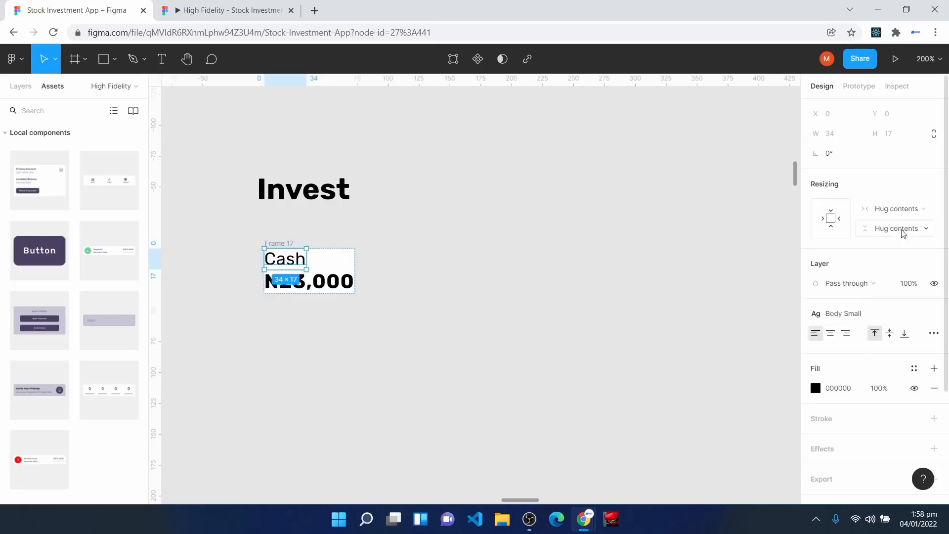
pyautogui.click(902, 214)
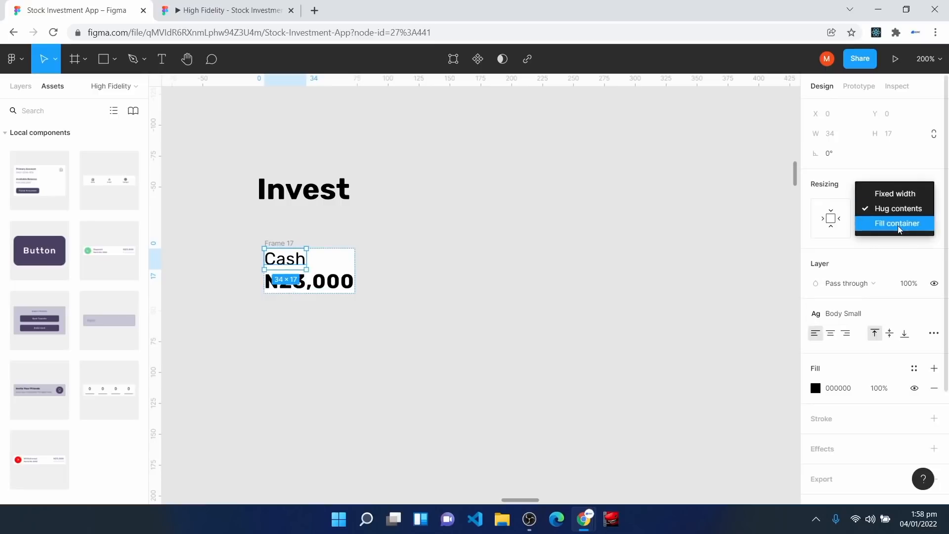
pyautogui.click(897, 223)
pyautogui.press('Tab')
pyautogui.click(908, 213)
pyautogui.click(901, 223)
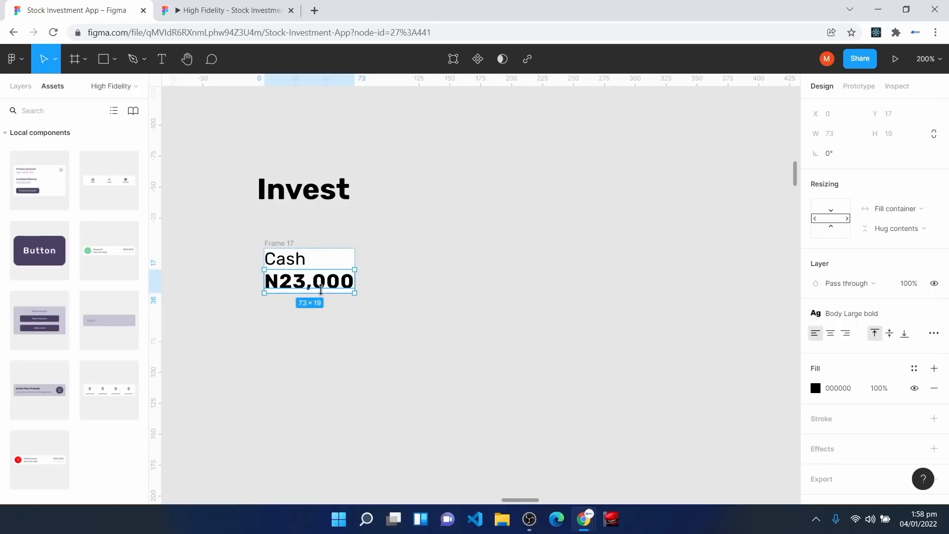
# Step: Set the card's spacing between Cash and the amount to 4
pyautogui.click(334, 356)
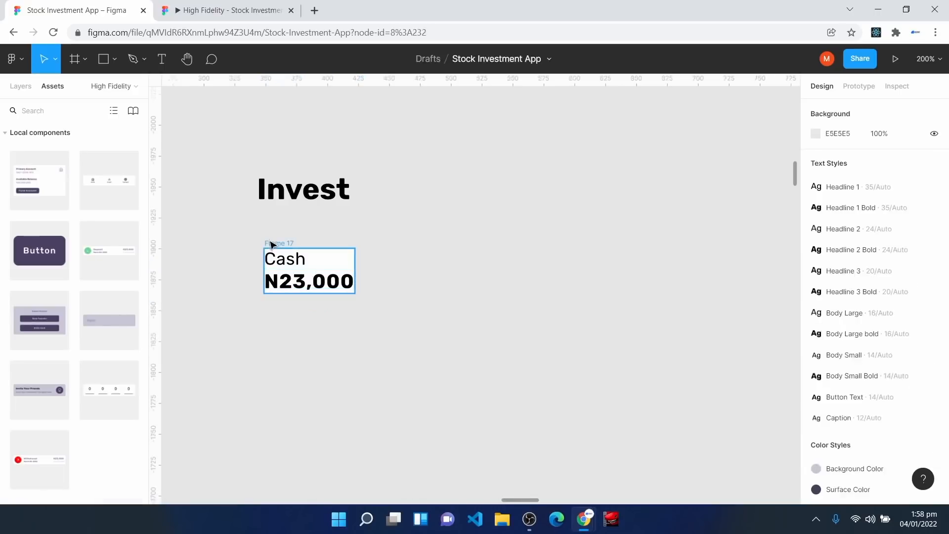
pyautogui.click(275, 244)
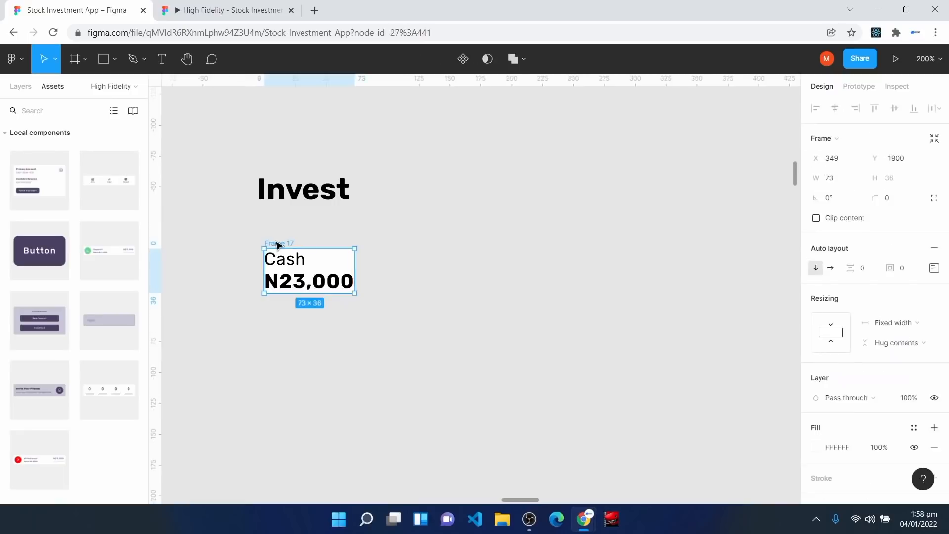
pyautogui.click(865, 264)
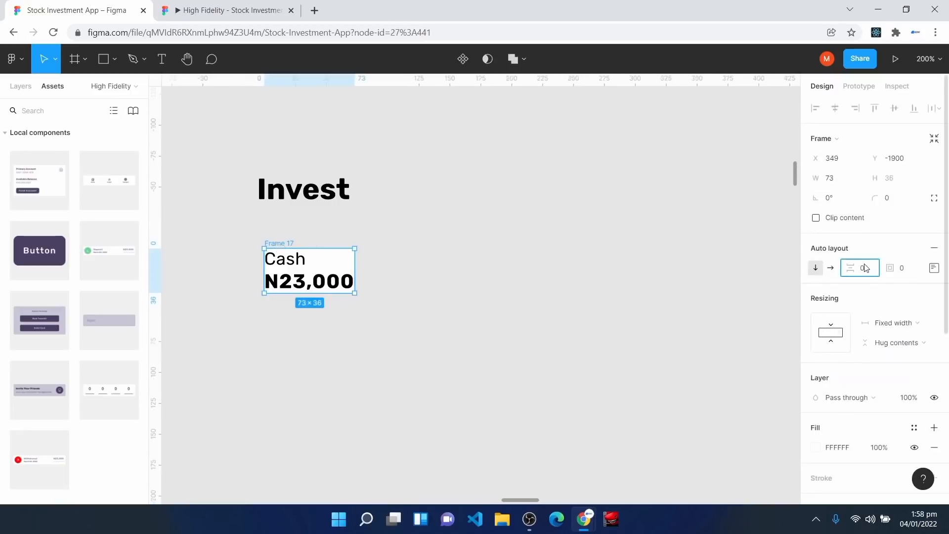
pyautogui.press('Return')
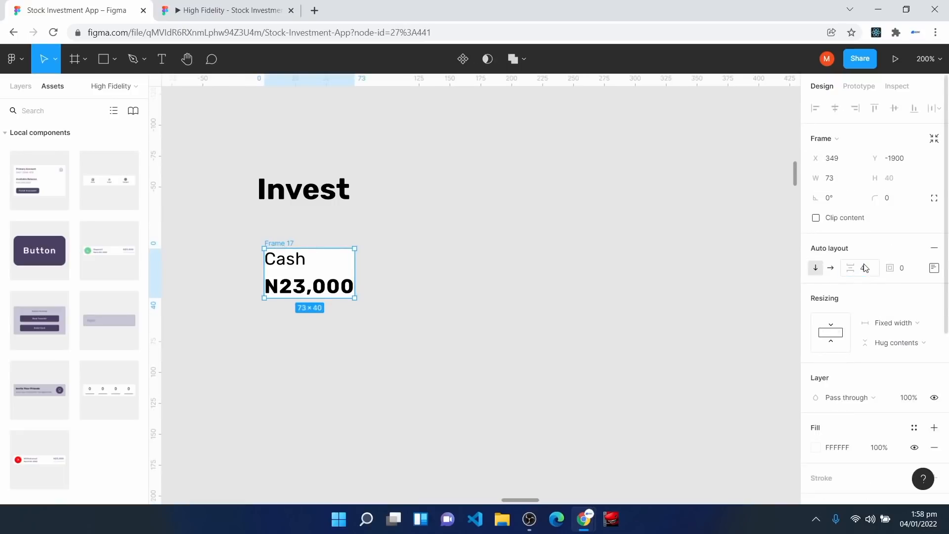
pyautogui.click(309, 351)
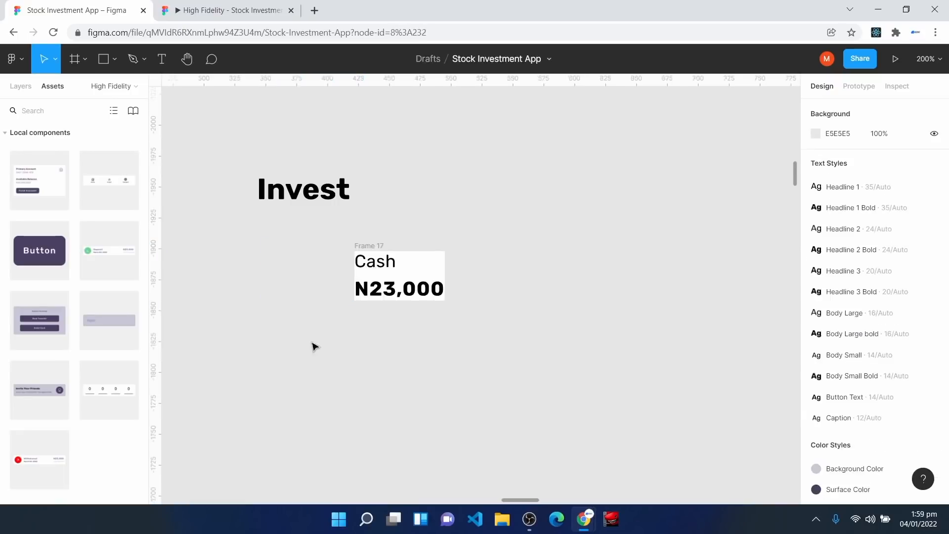
# Step: Insert the Feather Icons trello icon and place it left of the Cash card, selecting both
pyautogui.rightClick(315, 339)
pyautogui.moveTo(377, 419)
pyautogui.moveTo(465, 213)
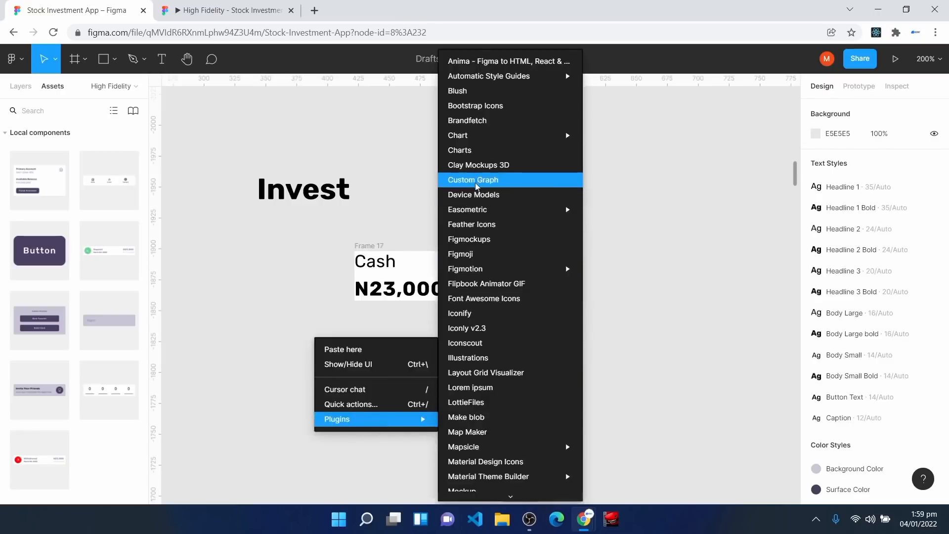
pyautogui.click(470, 224)
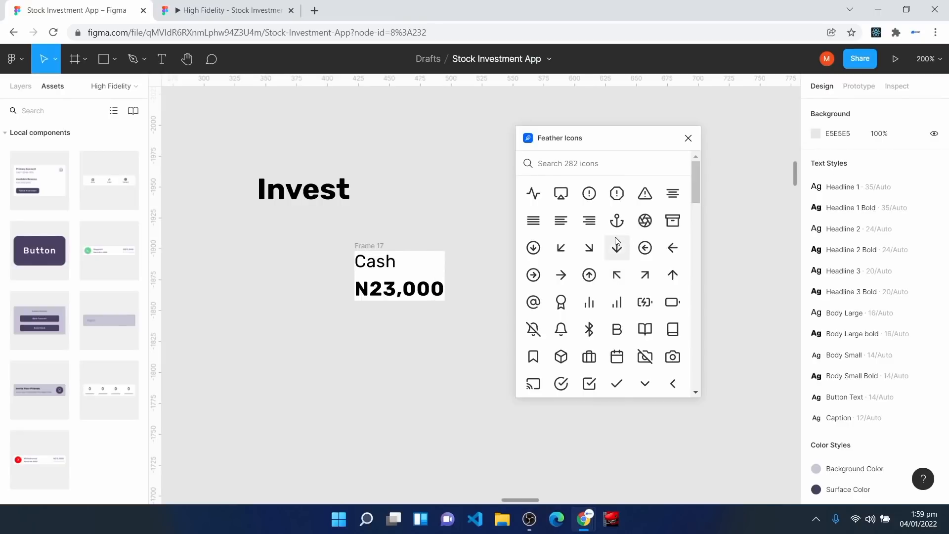
pyautogui.scroll(-5, 616, 242)
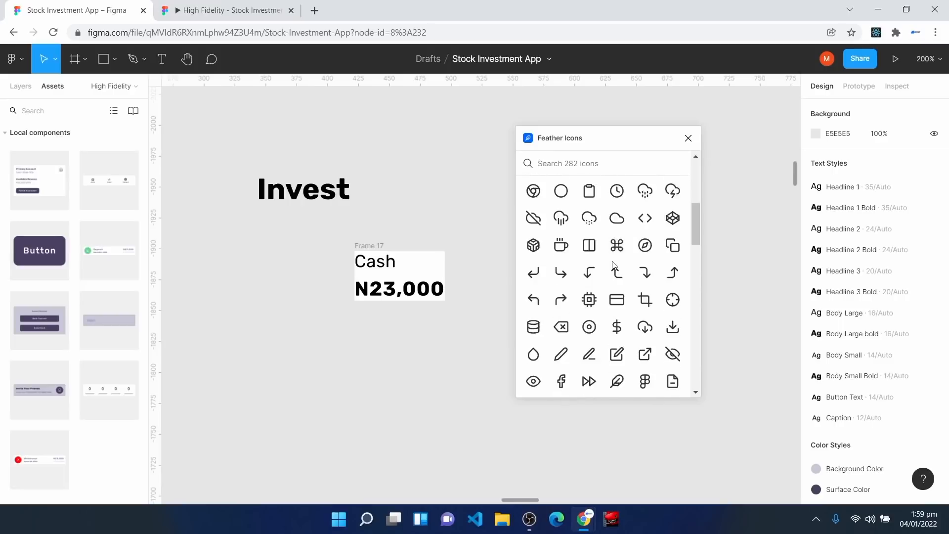
pyautogui.scroll(-2, 644, 330)
pyautogui.scroll(-12, 583, 351)
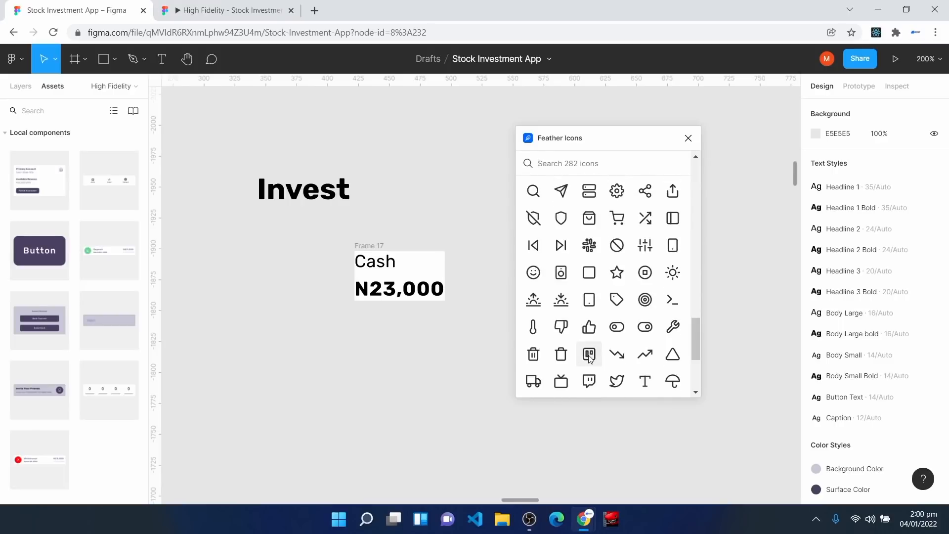
pyautogui.click(595, 359)
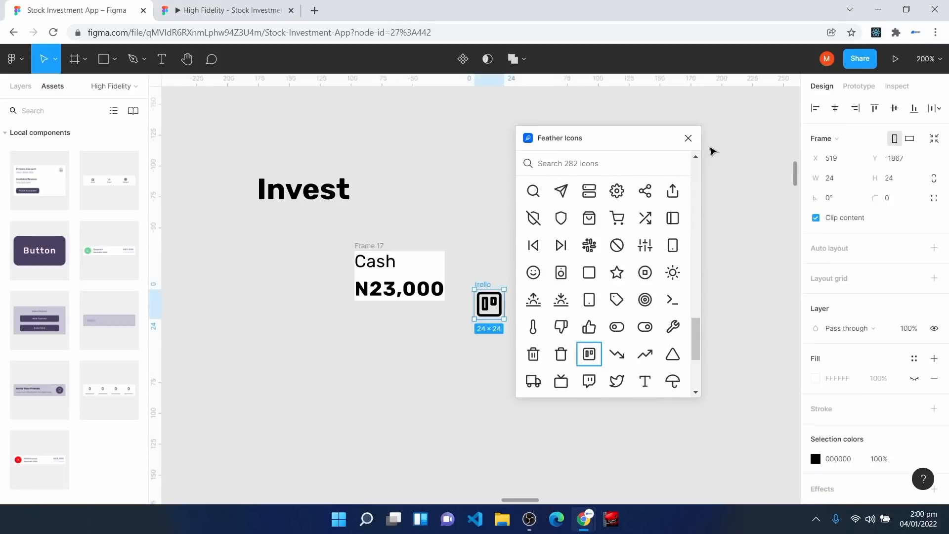
pyautogui.click(688, 138)
pyautogui.moveTo(496, 320); pyautogui.dragTo(311, 271)
pyautogui.moveTo(273, 235); pyautogui.dragTo(491, 342)
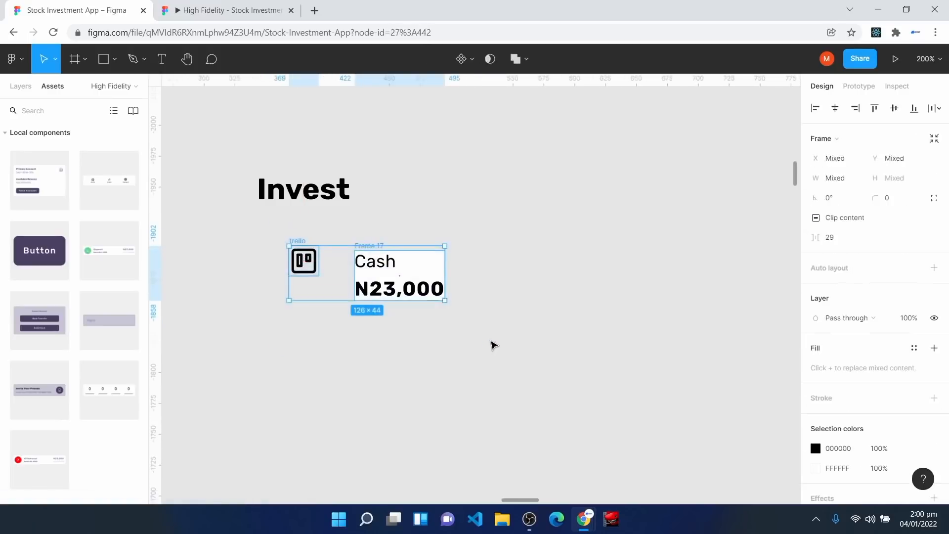
# Step: Wrap the icon and text in a white auto-layout card with spacing 8, padding 8, radius 8
pyautogui.hotkey('shift', 'a')
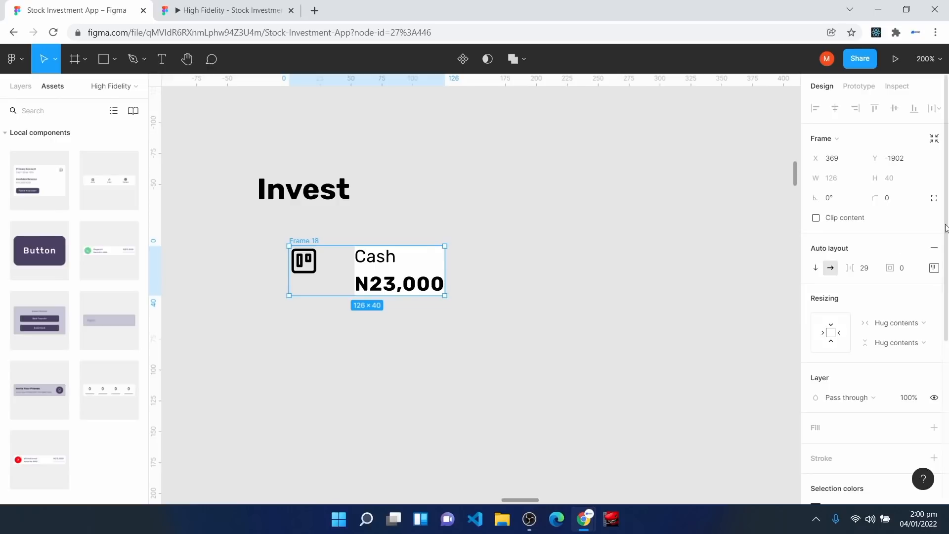
pyautogui.click(934, 268)
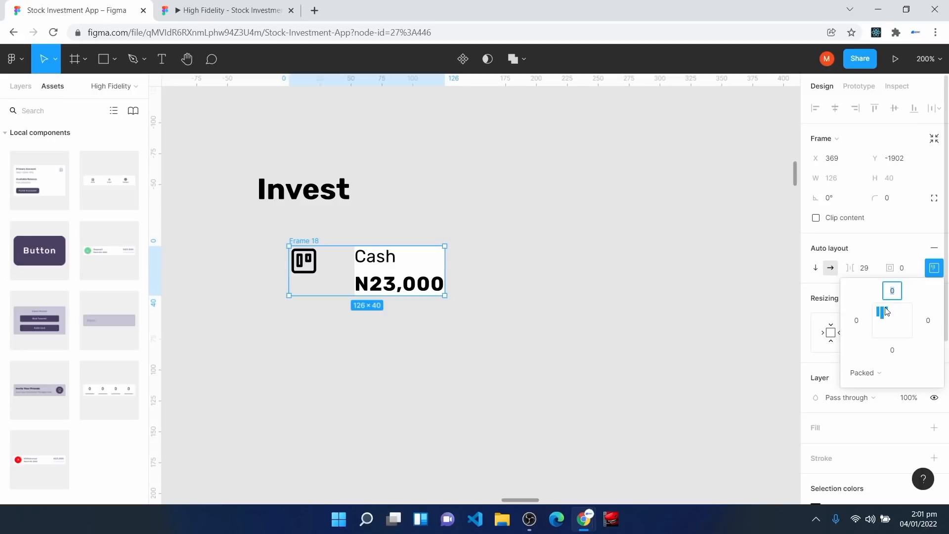
pyautogui.click(342, 284)
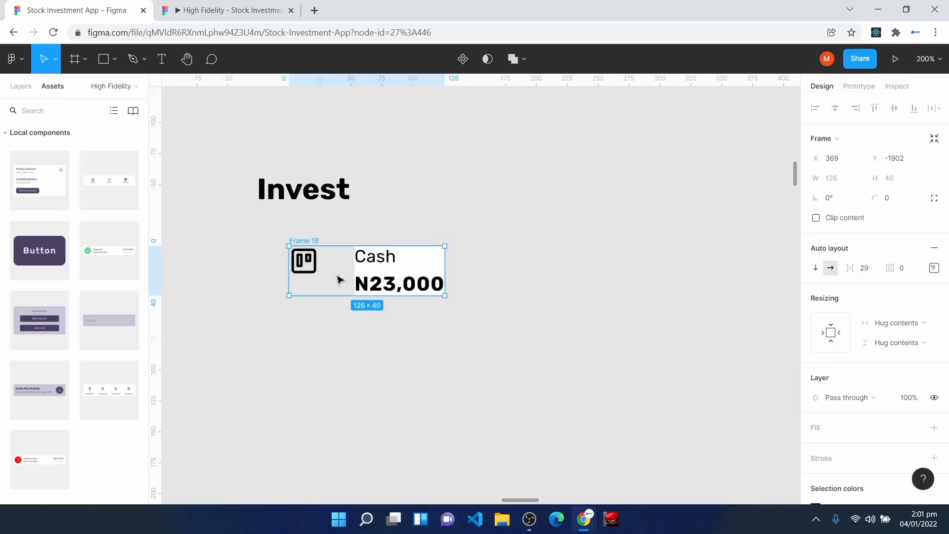
pyautogui.click(815, 429)
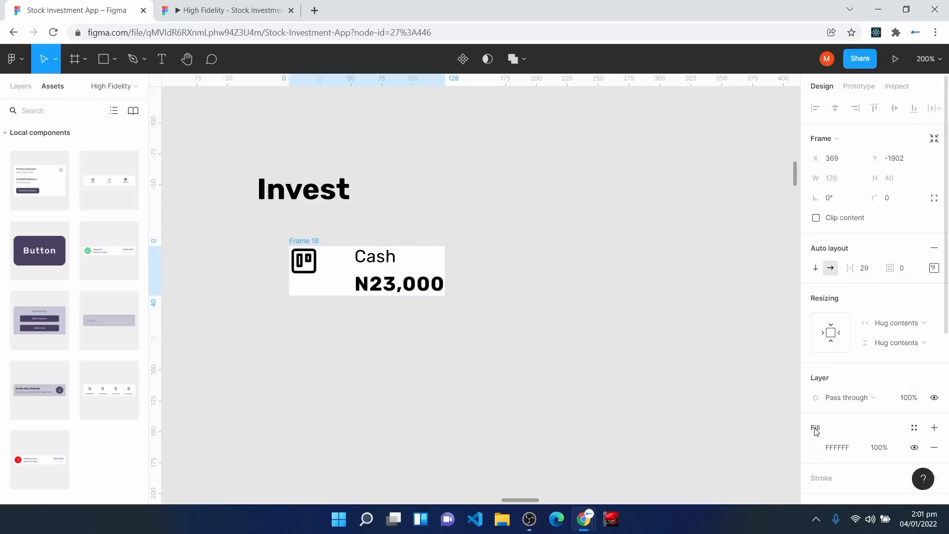
pyautogui.click(862, 273)
pyautogui.write('8')
pyautogui.press('Return')
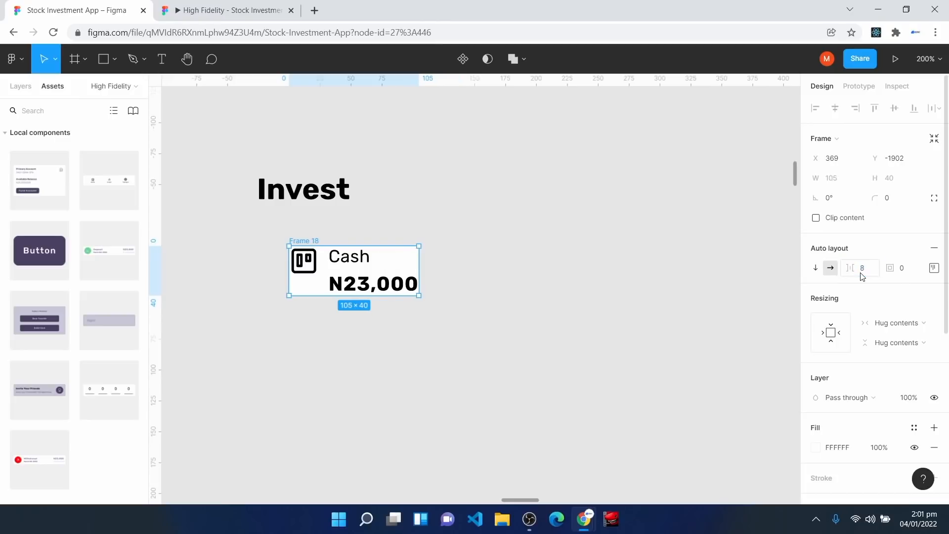
pyautogui.click(908, 275)
pyautogui.write('8')
pyautogui.press('Return')
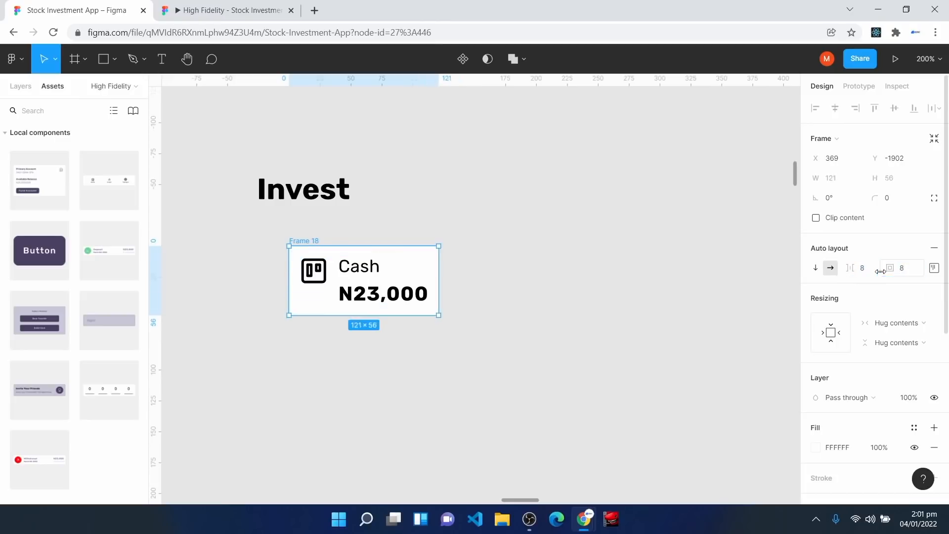
pyautogui.click(895, 197)
pyautogui.write('8')
pyautogui.press('Return')
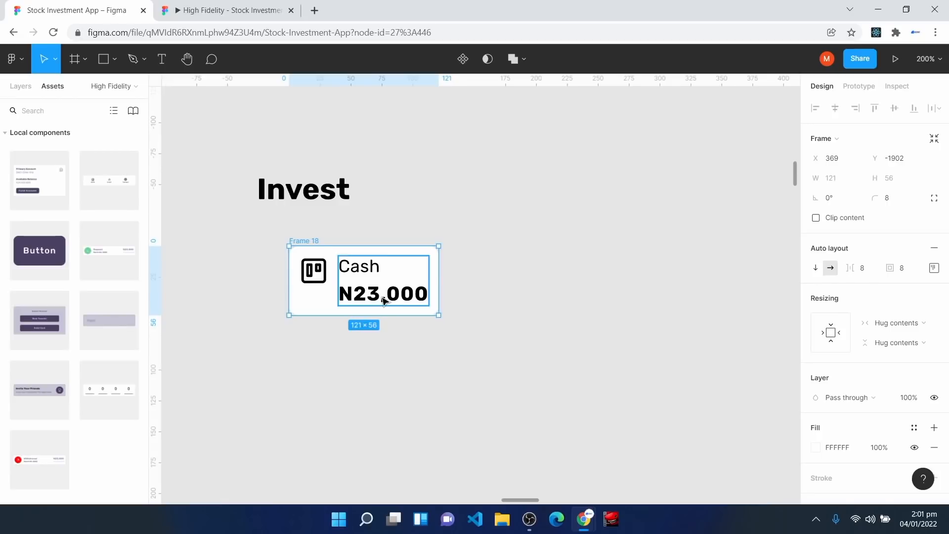
# Step: Make the text group fill the card width and widen the Cash card to 139 px
pyautogui.click(383, 300)
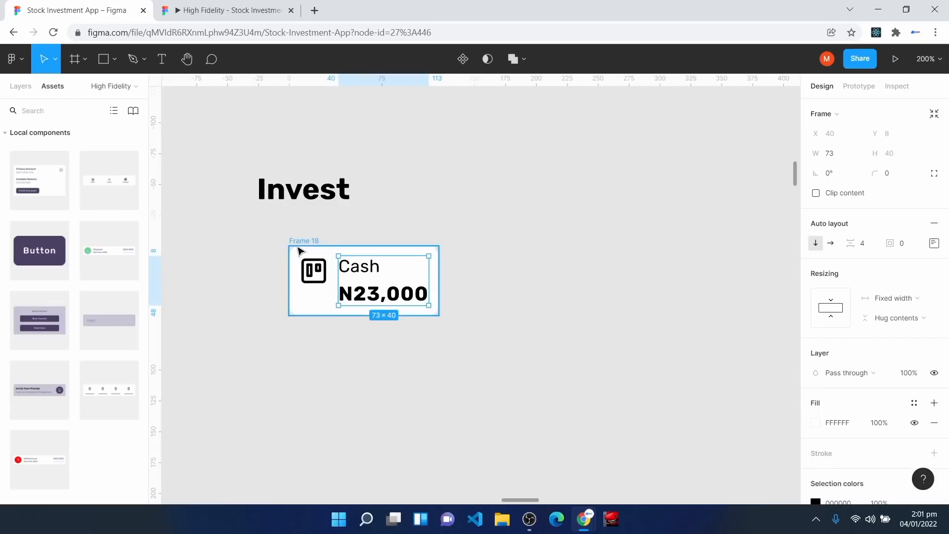
pyautogui.click(898, 299)
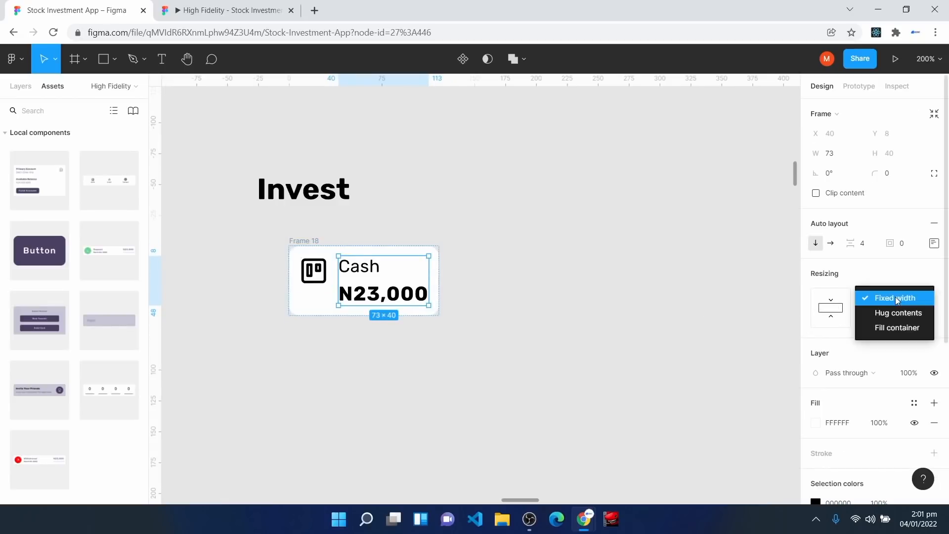
pyautogui.click(904, 336)
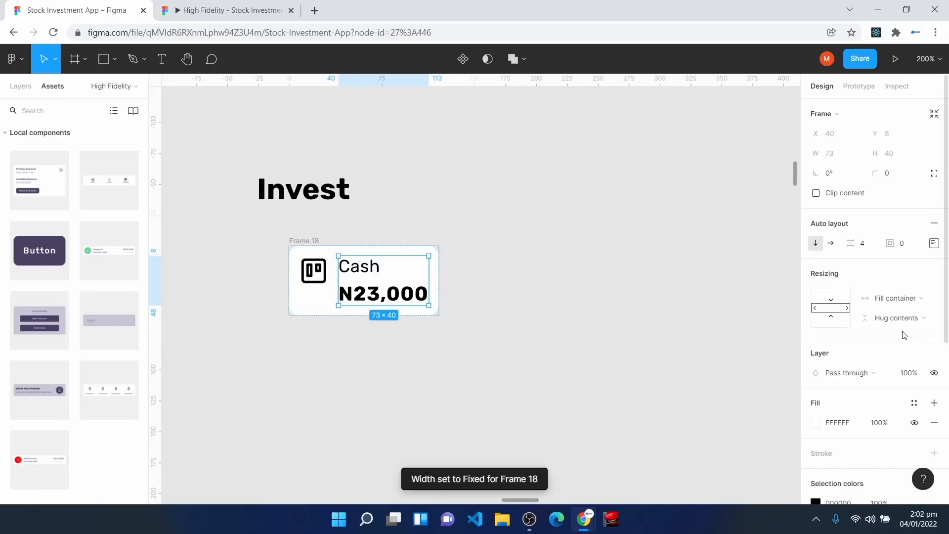
pyautogui.click(312, 241)
pyautogui.moveTo(439, 258); pyautogui.dragTo(461, 257)
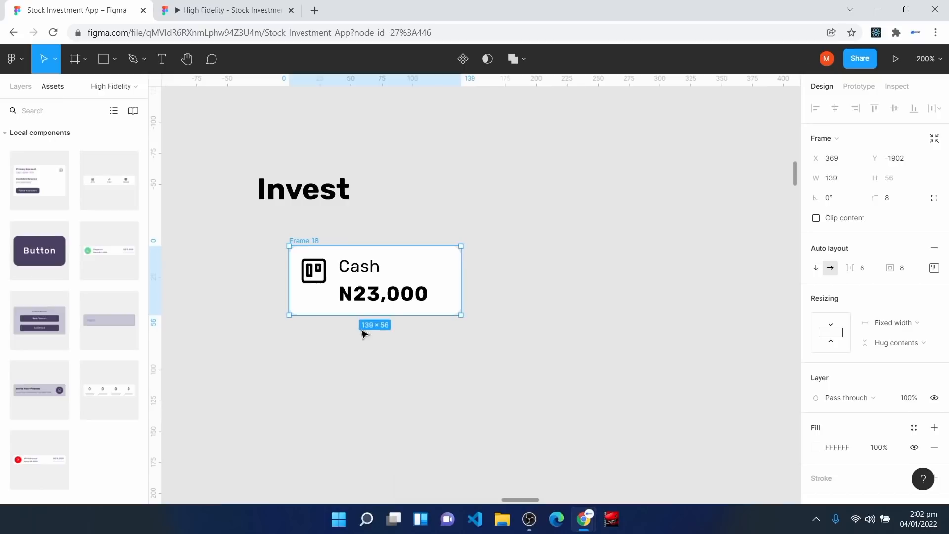
# Step: Colour N23,000 purple, Cash label Surface Color and the icon stroke Off Text Color
pyautogui.doubleClick(373, 299)
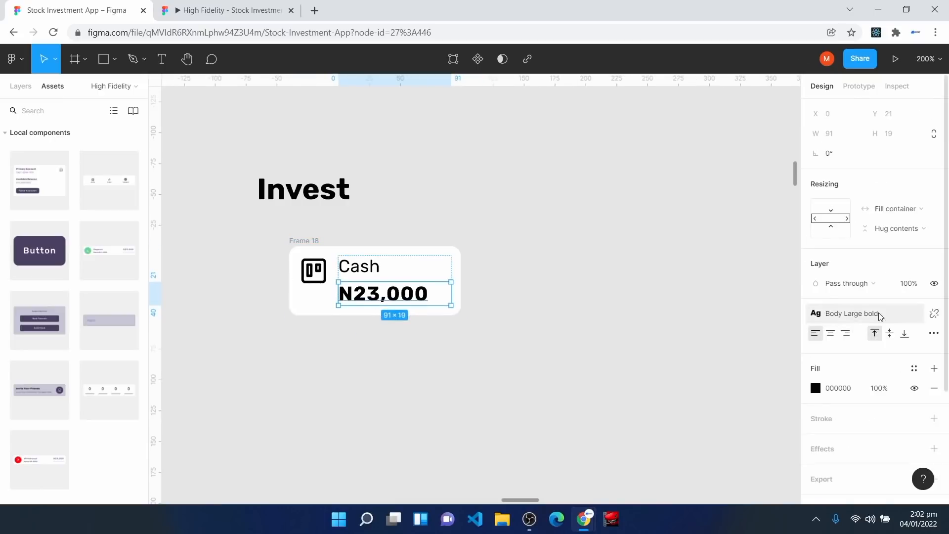
pyautogui.click(916, 368)
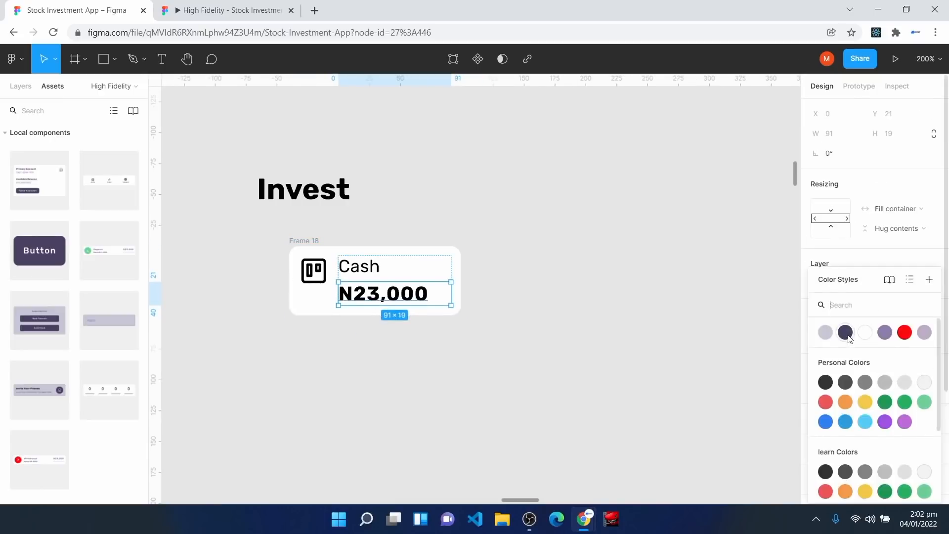
pyautogui.click(885, 334)
pyautogui.click(374, 268)
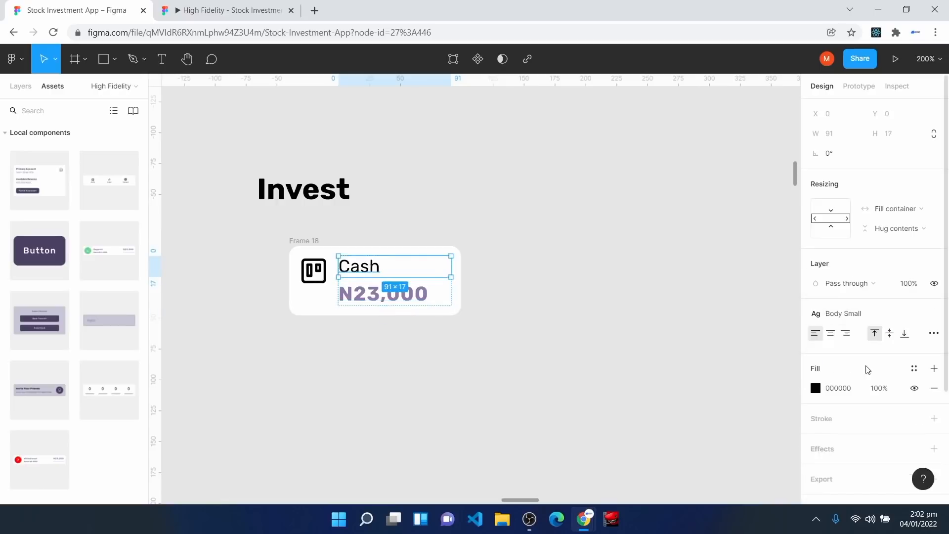
pyautogui.click(916, 370)
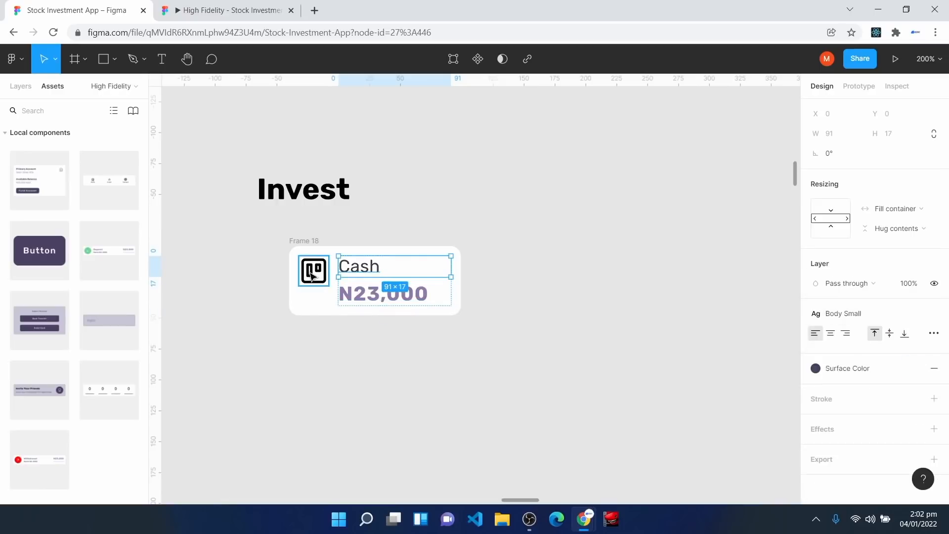
pyautogui.doubleClick(311, 273)
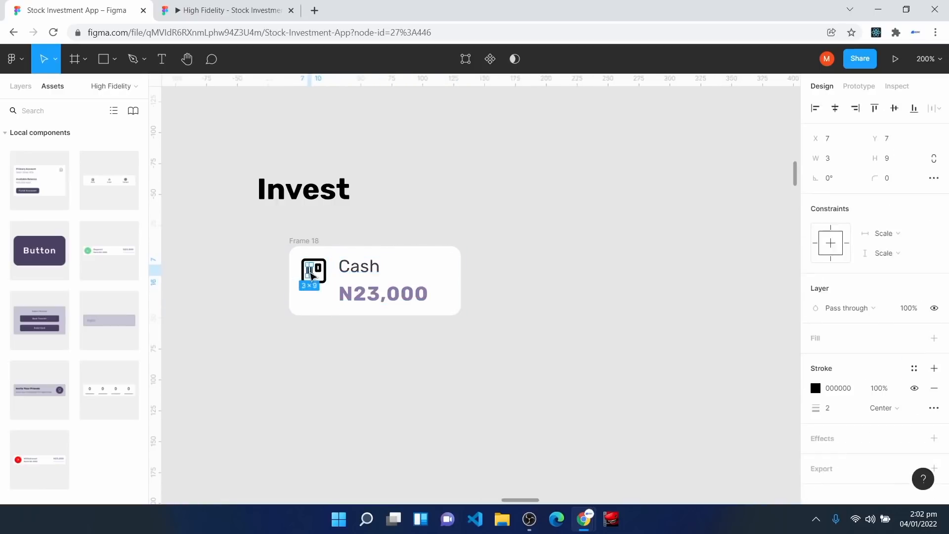
pyautogui.click(317, 276)
pyautogui.press('Return')
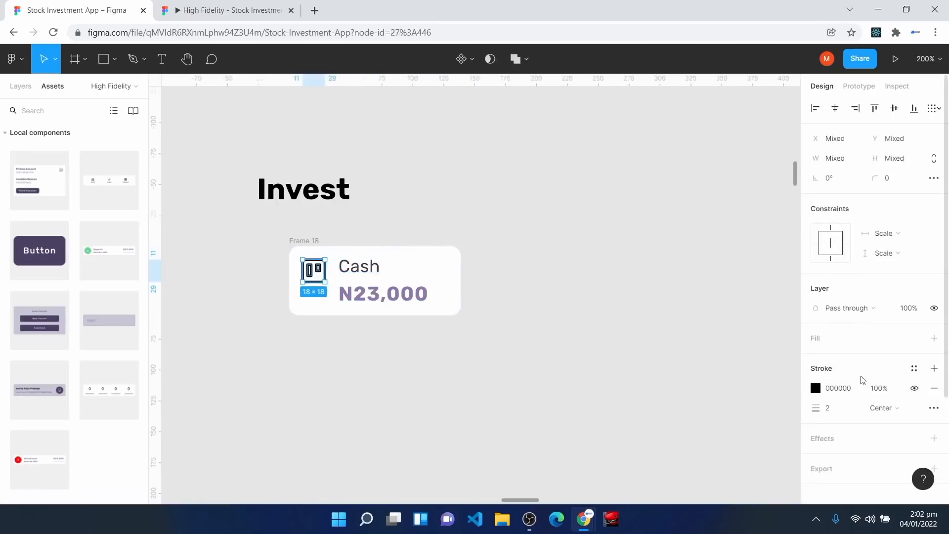
pyautogui.click(915, 368)
pyautogui.click(825, 331)
pyautogui.moveTo(439, 281); pyautogui.dragTo(405, 261)
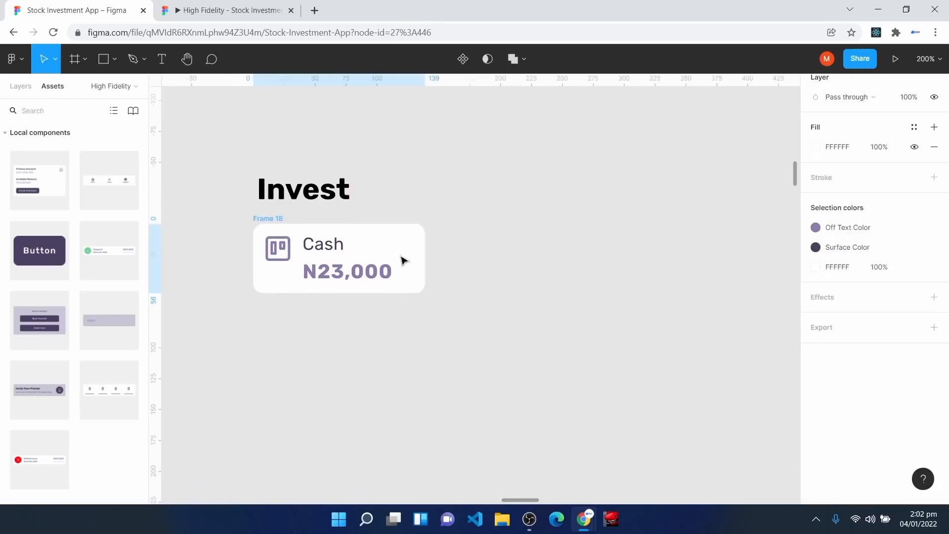
# Step: Duplicate the Cash card beside it and relabel the copy 'Assets'
pyautogui.hotkey('ctrl', 'd')
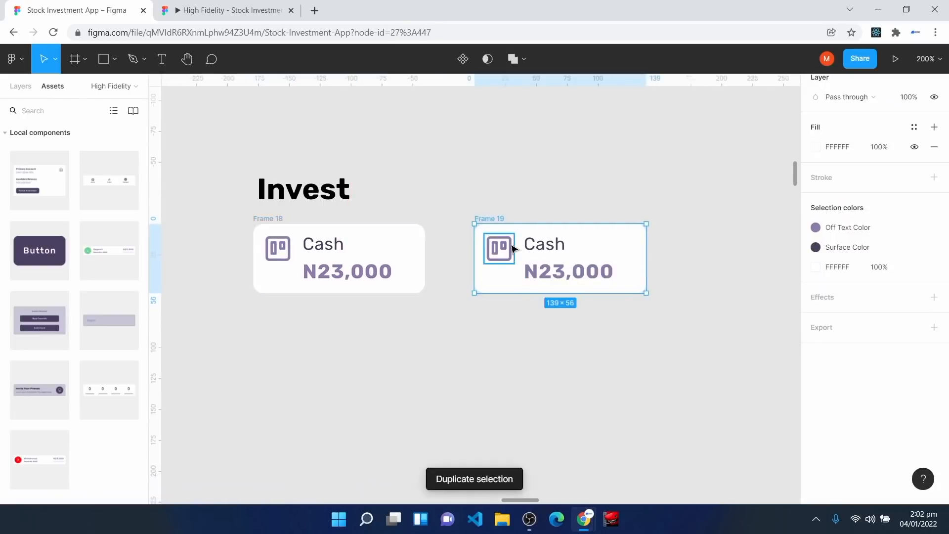
pyautogui.doubleClick(559, 249)
pyautogui.doubleClick(557, 247)
pyautogui.write('Asset')
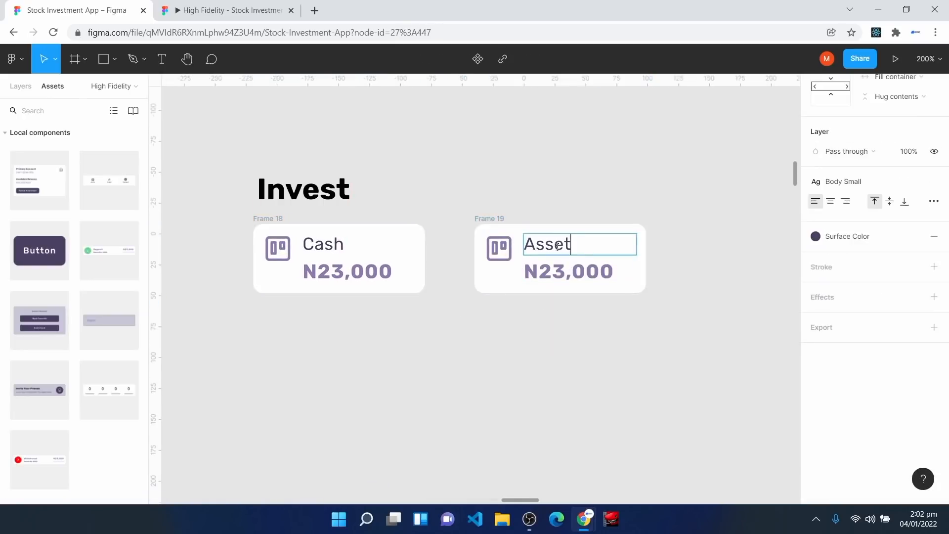
pyautogui.write('s')
# Step: Insert a Feather briefcase icon and place it at the left edge inside the Assets card
pyautogui.press('Escape')
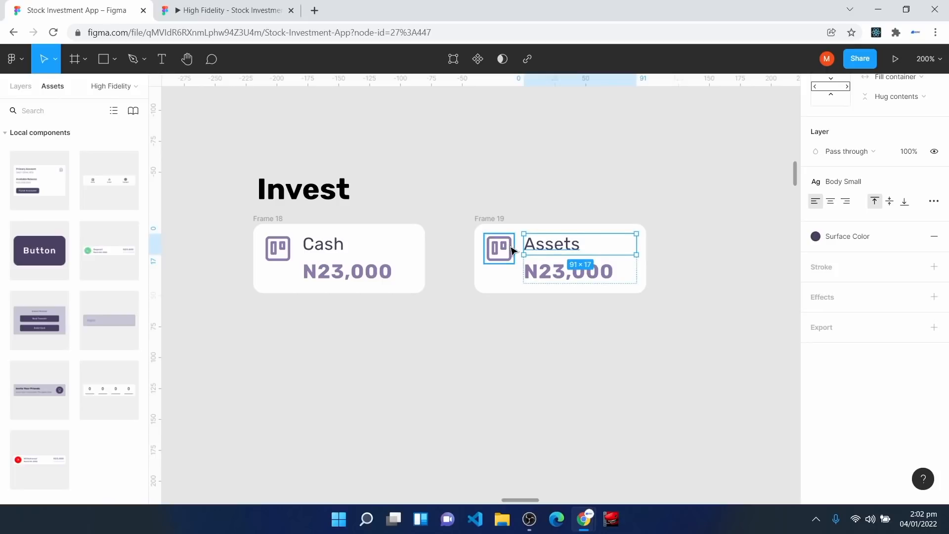
pyautogui.click(401, 341)
pyautogui.rightClick(401, 341)
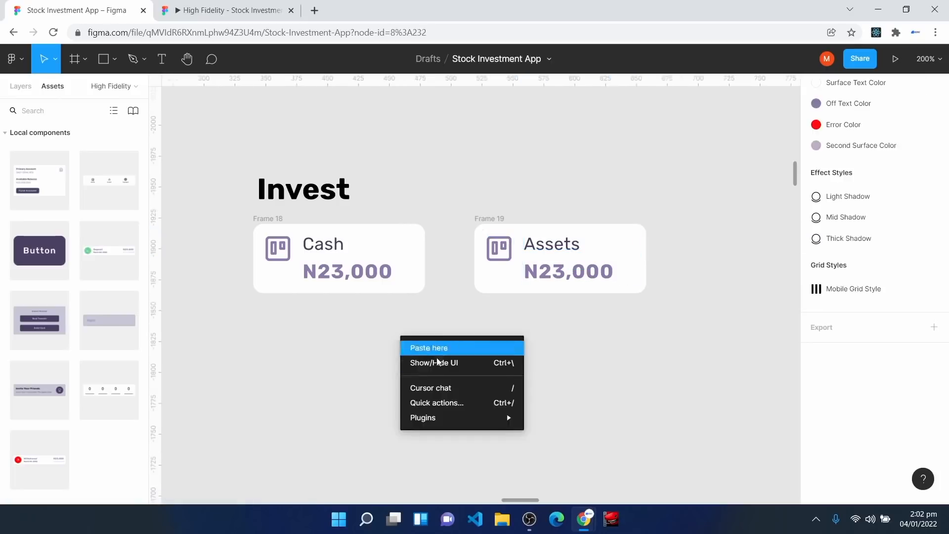
pyautogui.moveTo(494, 418)
pyautogui.click(557, 224)
pyautogui.click(590, 356)
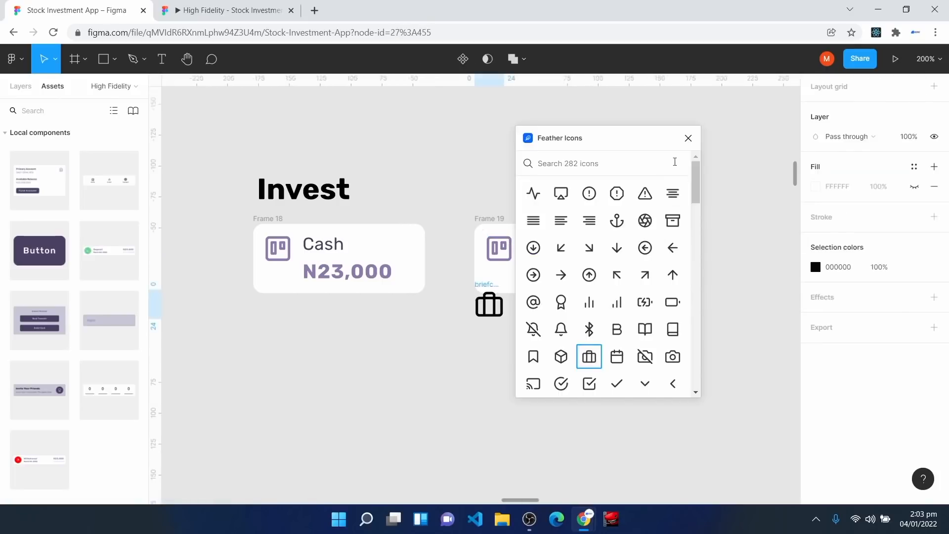
pyautogui.click(690, 140)
pyautogui.moveTo(484, 310); pyautogui.dragTo(490, 359)
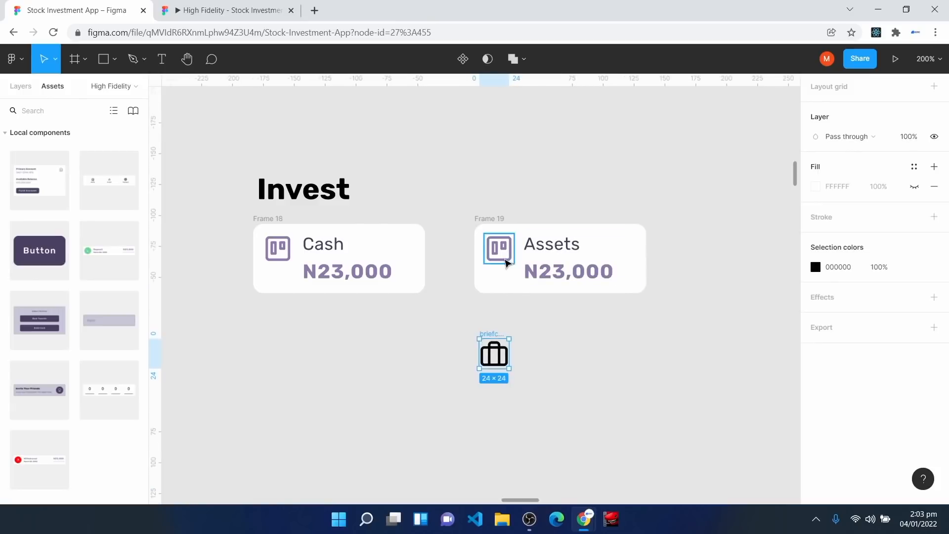
pyautogui.click(25, 87)
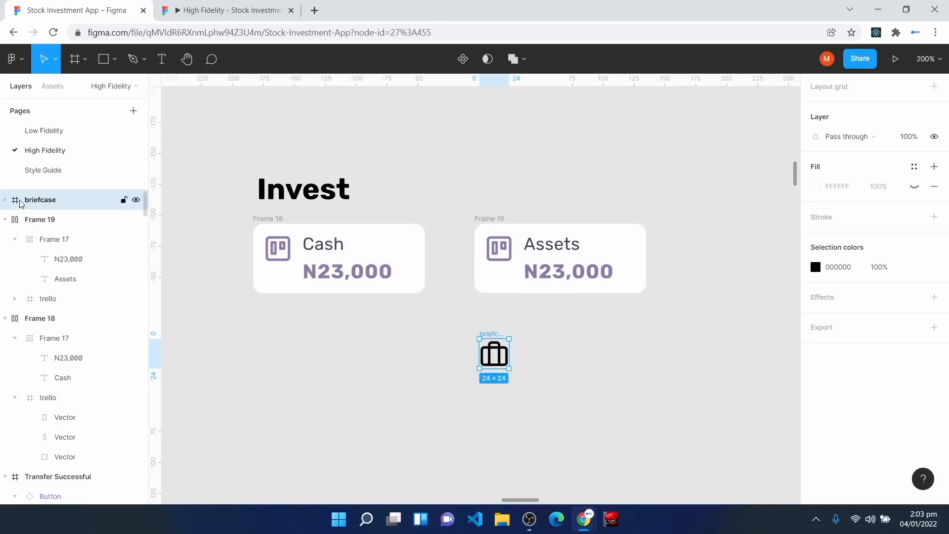
pyautogui.moveTo(20, 203); pyautogui.dragTo(30, 226)
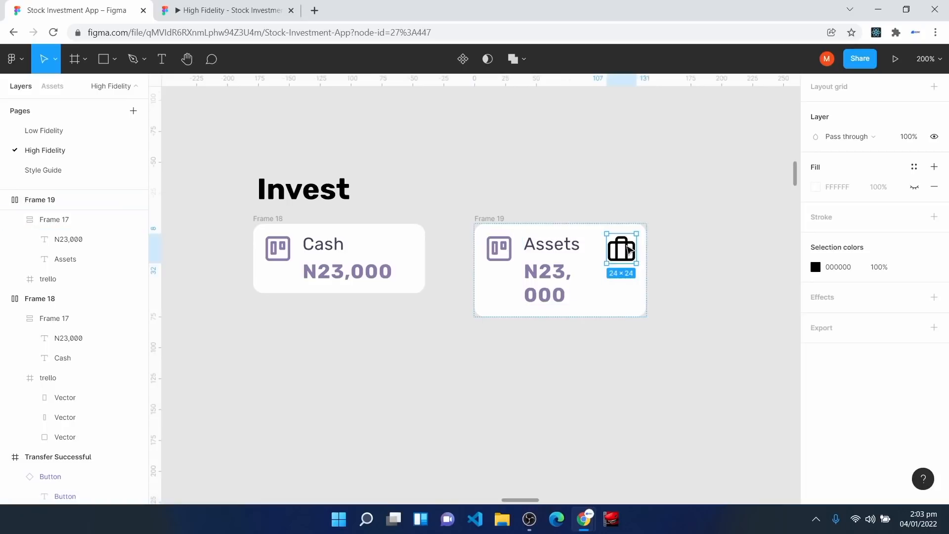
pyautogui.moveTo(629, 250); pyautogui.dragTo(510, 258)
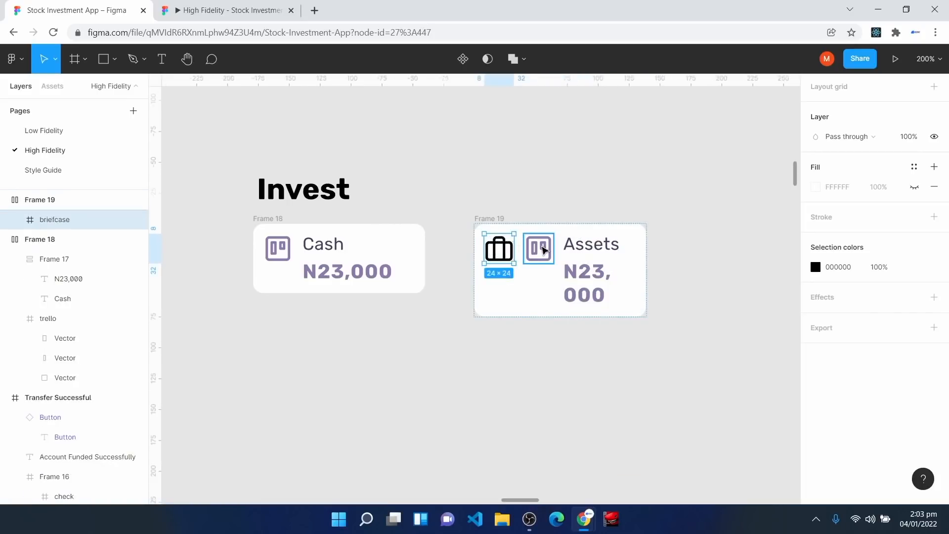
# Step: Delete the old trello icon and colour the briefcase stroke Off Text Color
pyautogui.click(544, 250)
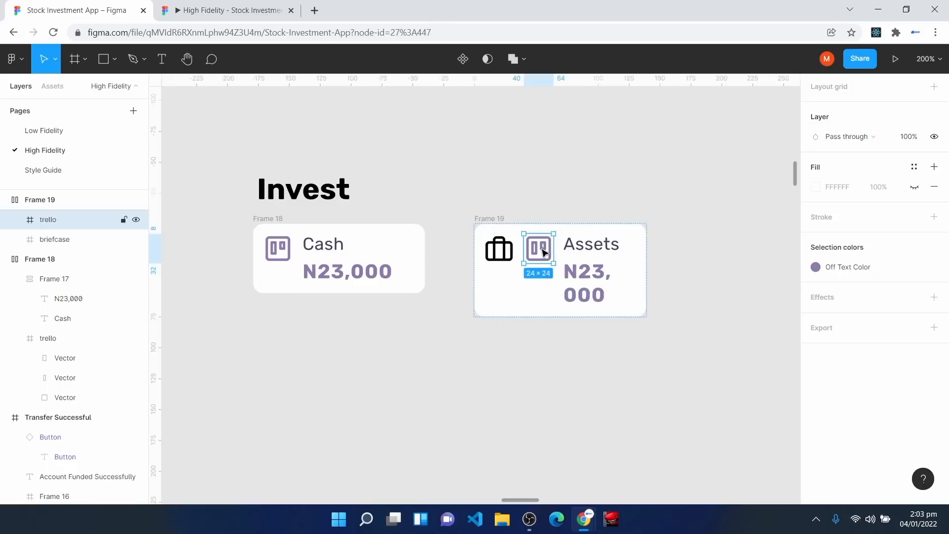
pyautogui.press('Delete')
pyautogui.click(500, 251)
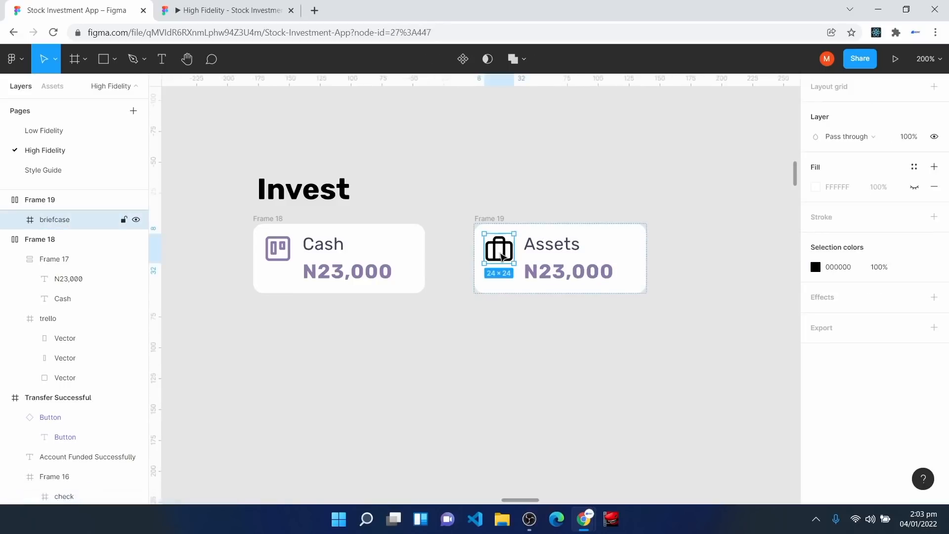
pyautogui.press('Return')
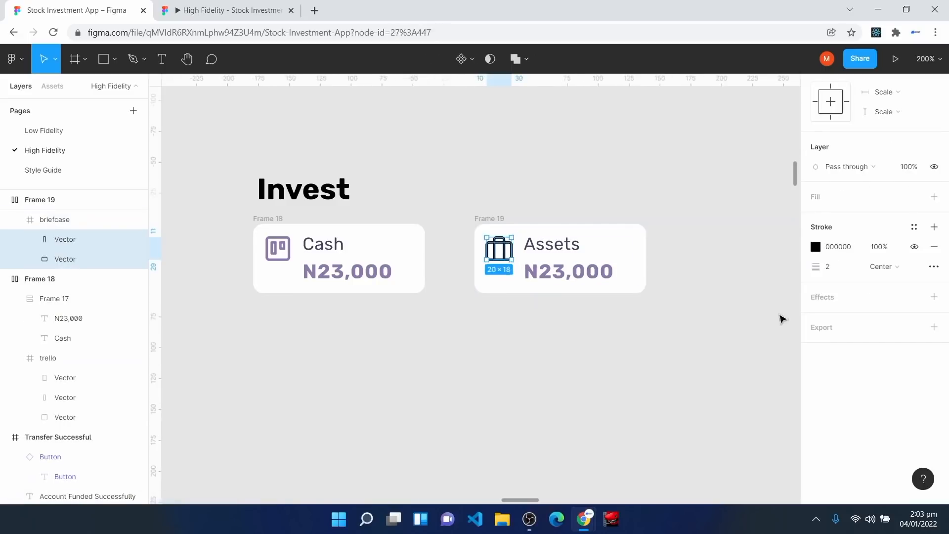
pyautogui.click(916, 233)
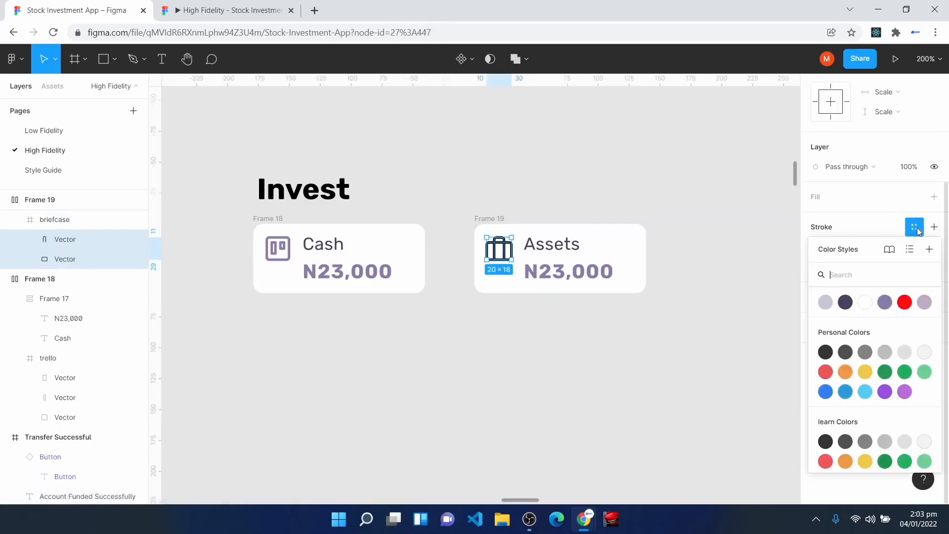
pyautogui.click(884, 301)
pyautogui.press('Escape')
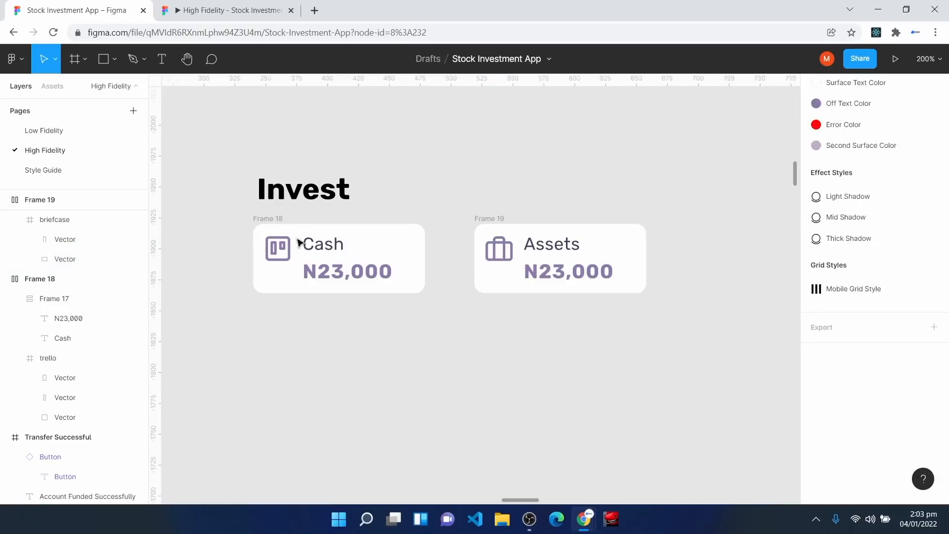
# Step: Rename the card layers 'Cash Card' and 'Assets Card'
pyautogui.click(258, 219)
pyautogui.rightClick(34, 282)
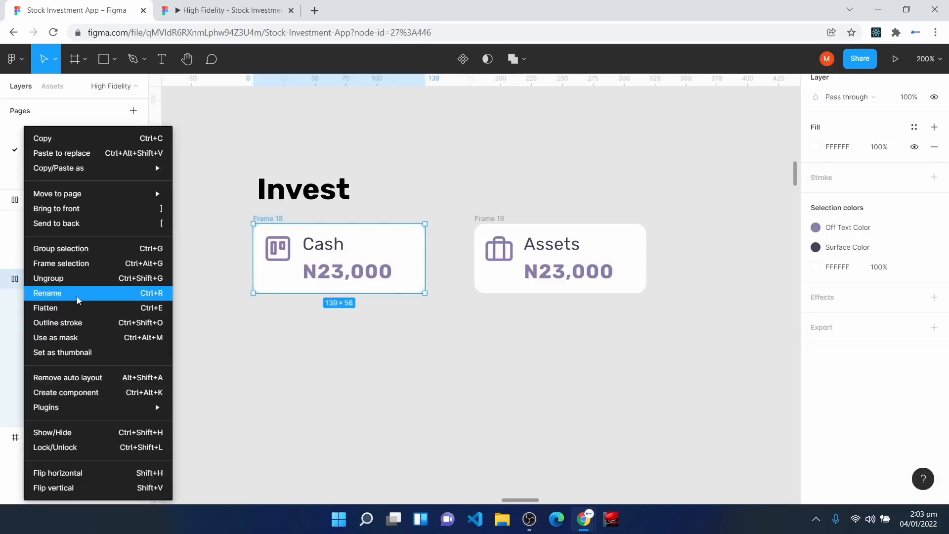
pyautogui.click(78, 295)
pyautogui.write('Cash')
pyautogui.press('Return')
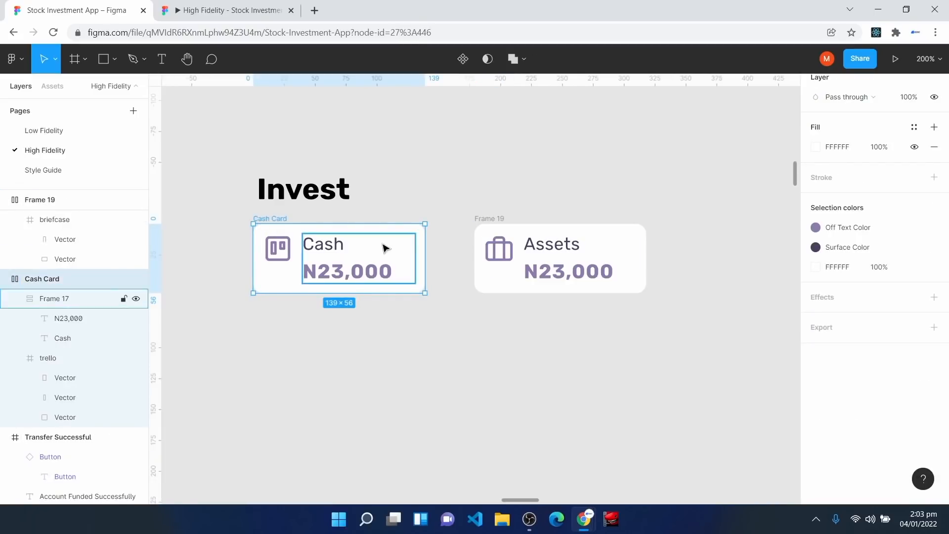
pyautogui.click(486, 221)
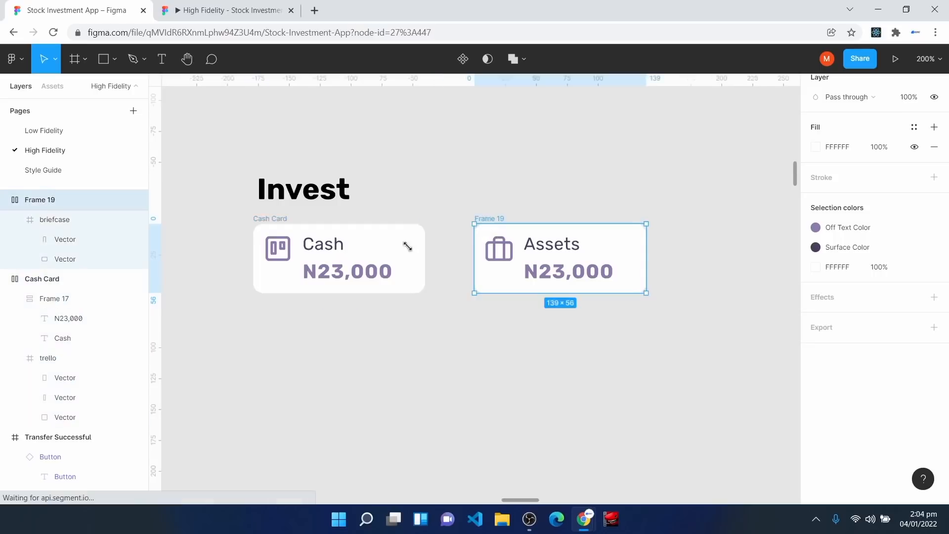
pyautogui.rightClick(40, 199)
pyautogui.click(79, 293)
pyautogui.write('Assets Card')
pyautogui.press('Return')
# Step: Make both Cash Card and Assets Card components
pyautogui.click(273, 230)
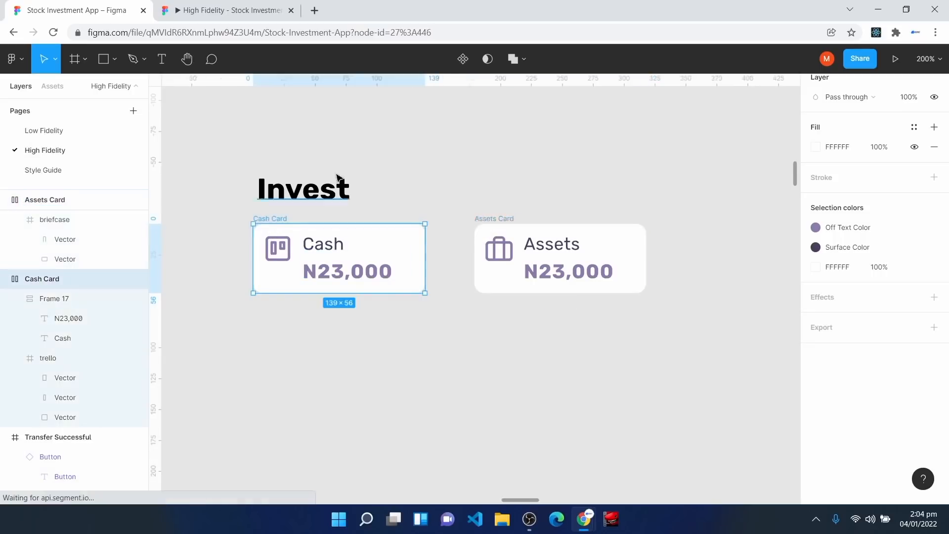
pyautogui.click(463, 59)
pyautogui.click(499, 233)
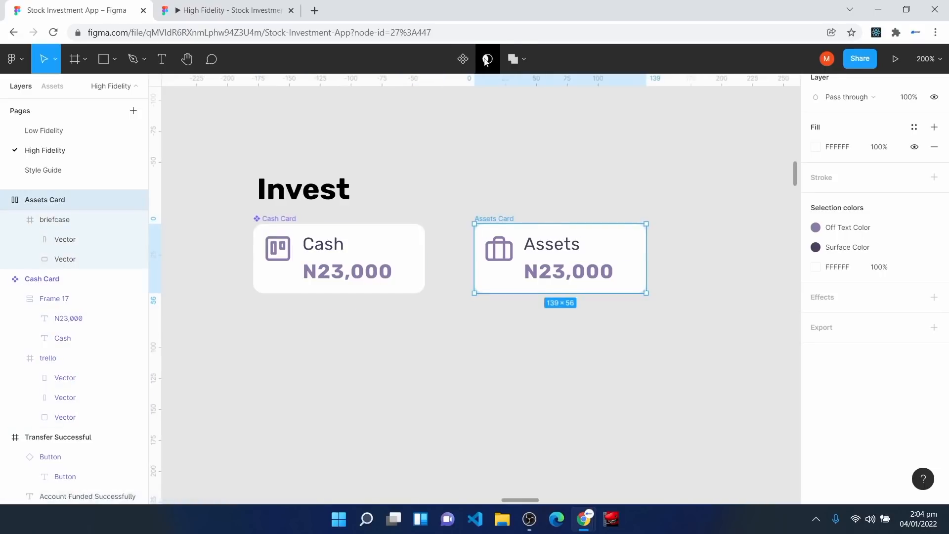
pyautogui.click(462, 59)
pyautogui.click(366, 393)
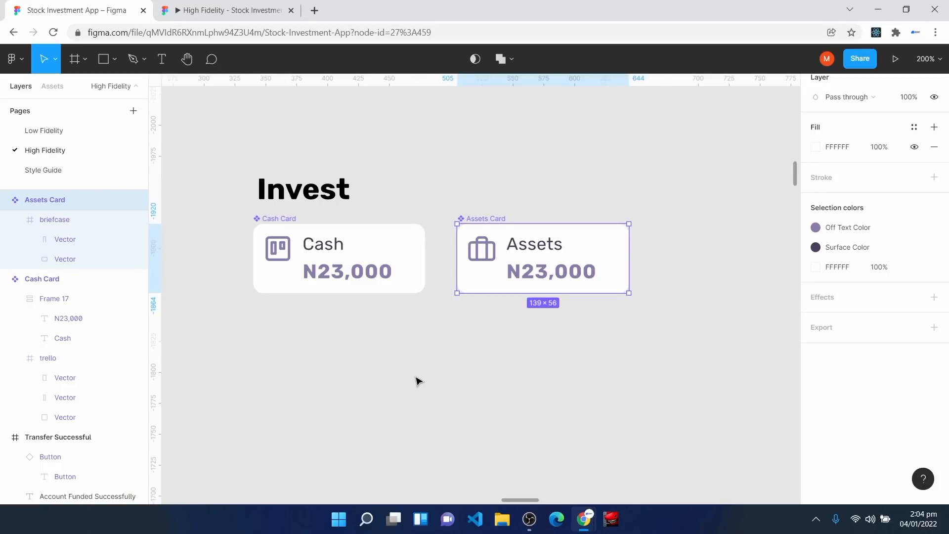
pyautogui.click(418, 382)
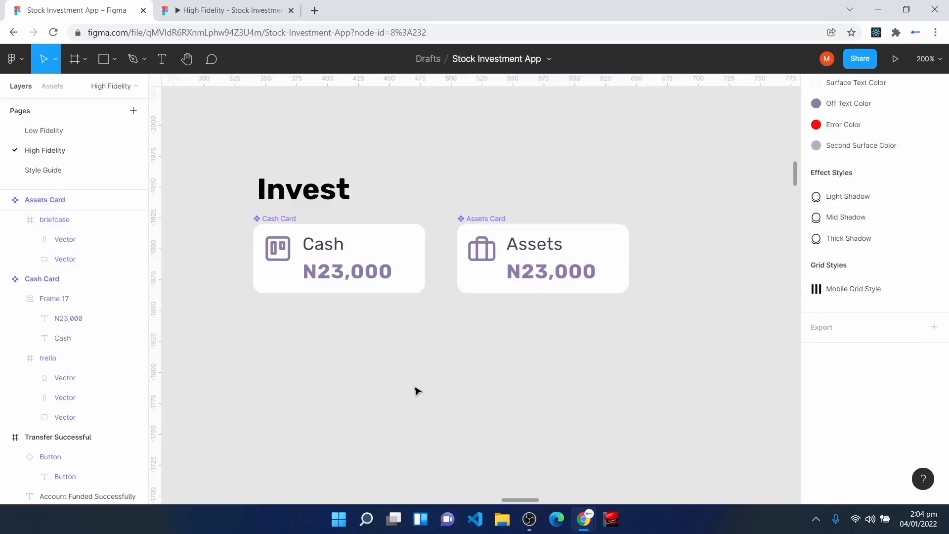
pyautogui.scroll(20, 417, 382)
pyautogui.scroll(10, 326, 418)
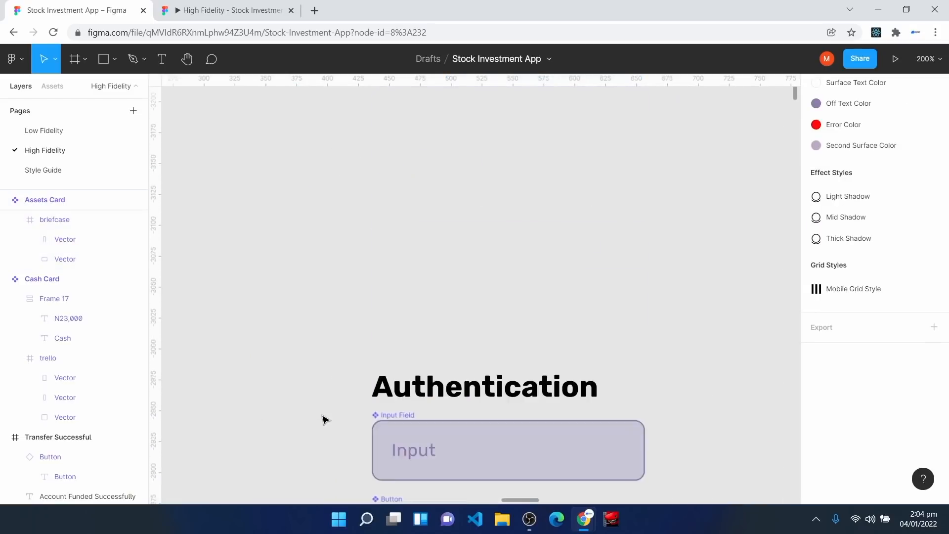
# Step: Duplicate the Input Field below the Cash and Assets cards and detach the instance
pyautogui.click(408, 381)
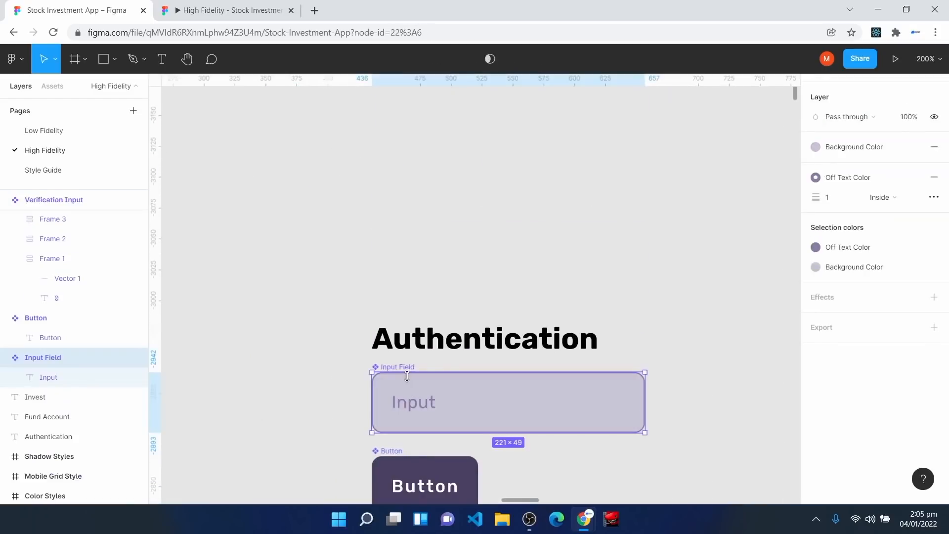
pyautogui.hotkey('ctrl', 'd')
pyautogui.moveTo(487, 396); pyautogui.dragTo(378, 351)
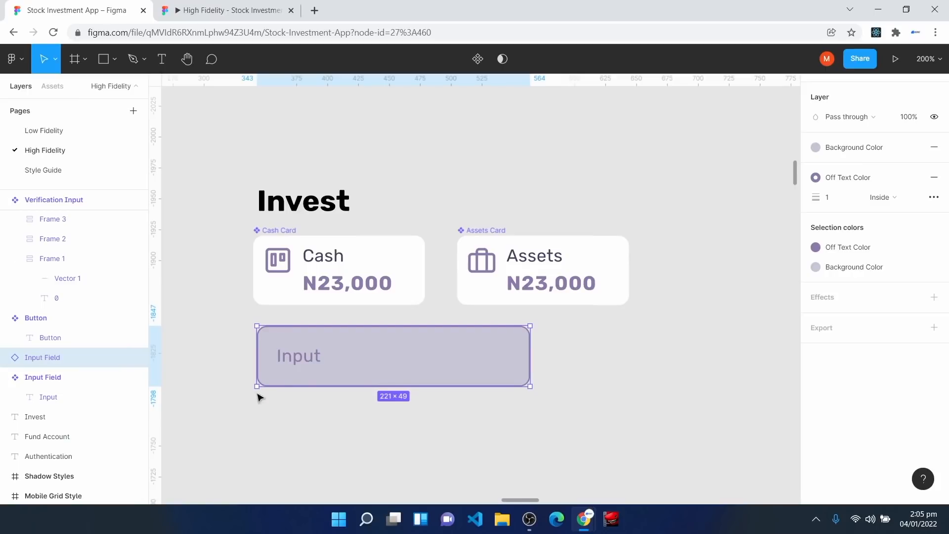
pyautogui.rightClick(339, 354)
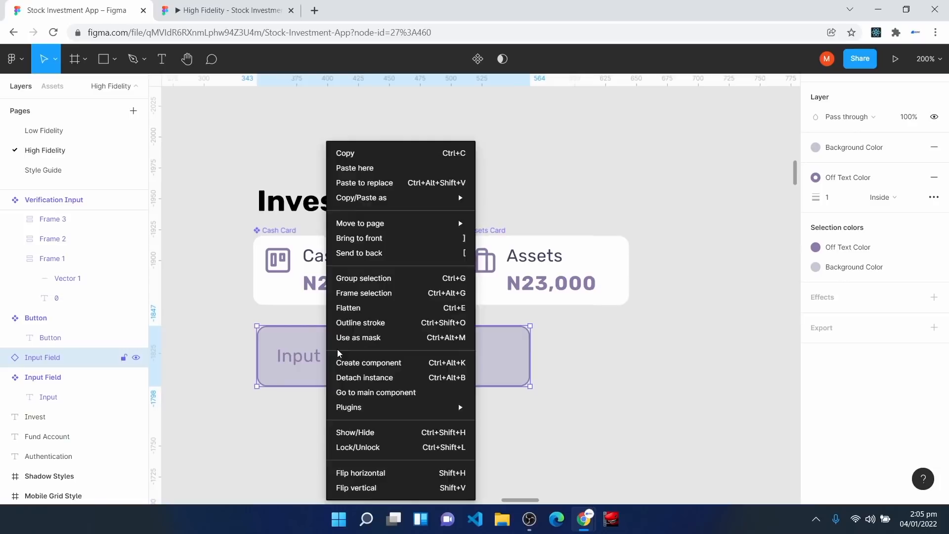
pyautogui.click(376, 378)
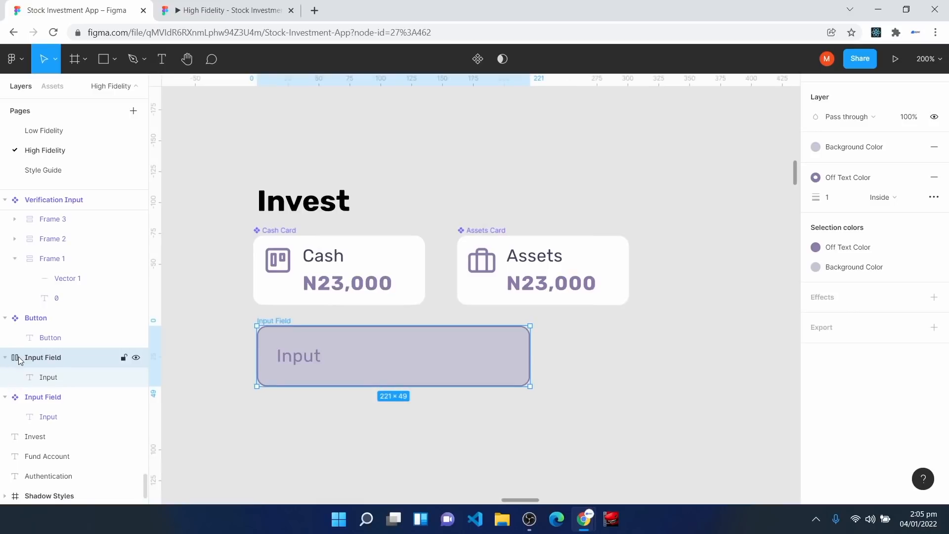
# Step: Rename the detached field layer 'Search Input Field'
pyautogui.rightClick(50, 365)
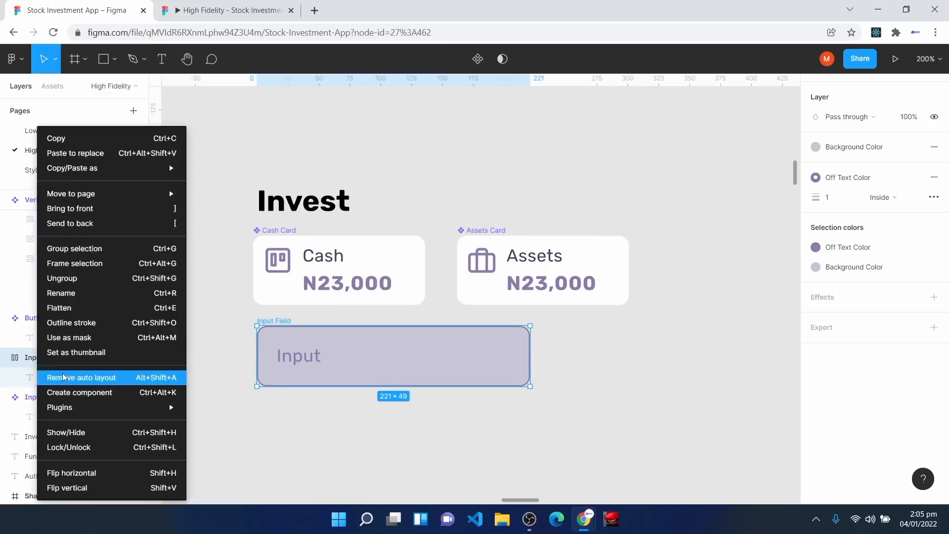
pyautogui.click(74, 300)
pyautogui.write('Search Input')
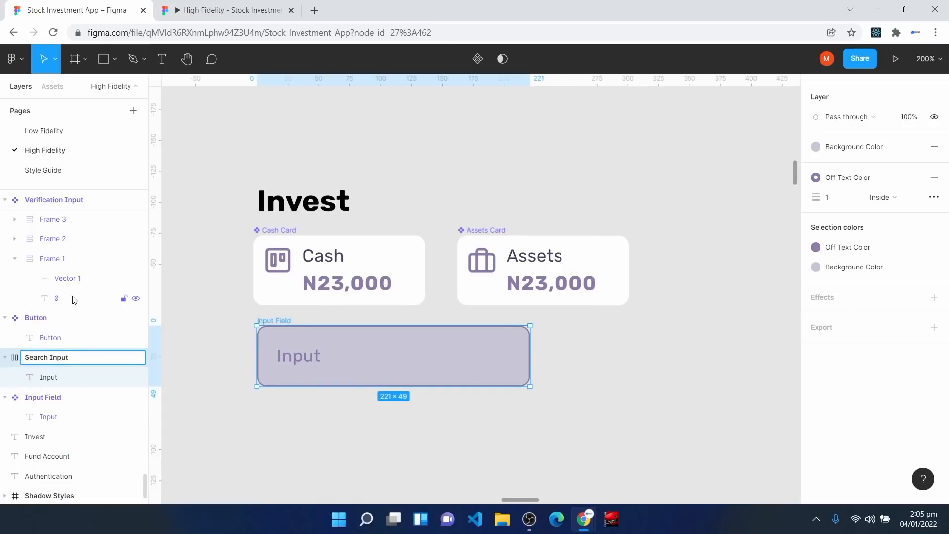
pyautogui.press('Return')
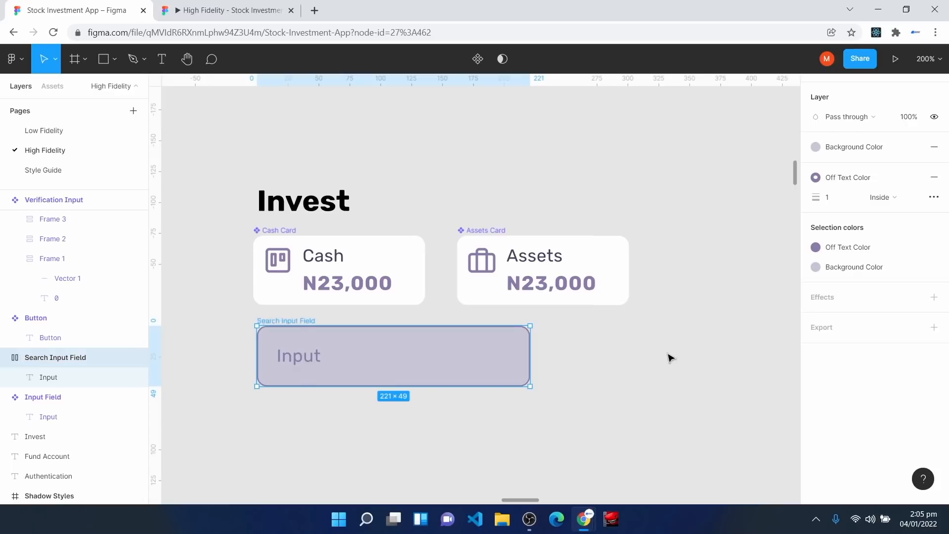
# Step: Insert the Feather Icons 'search' icon and drag it into the Search Input Field
pyautogui.click(643, 352)
pyautogui.rightClick(619, 346)
pyautogui.moveTo(662, 424)
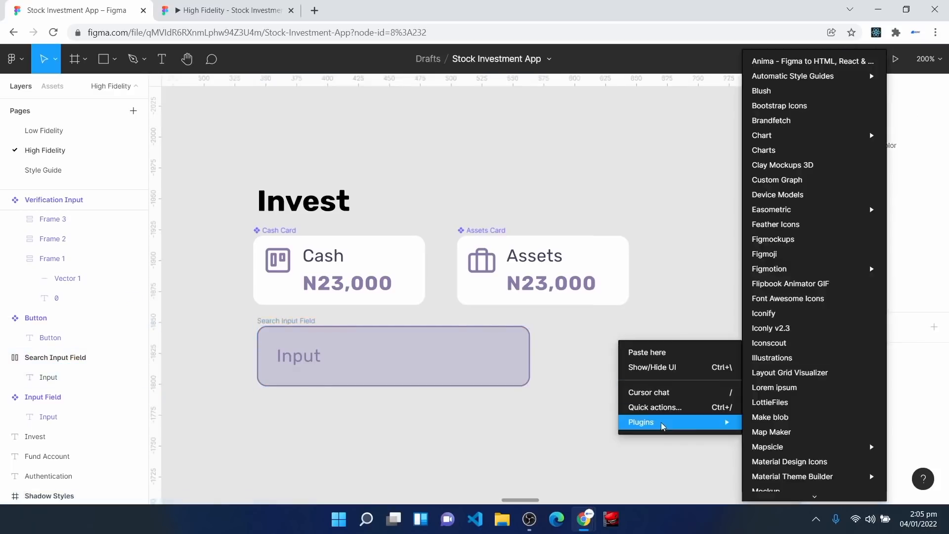
pyautogui.click(776, 224)
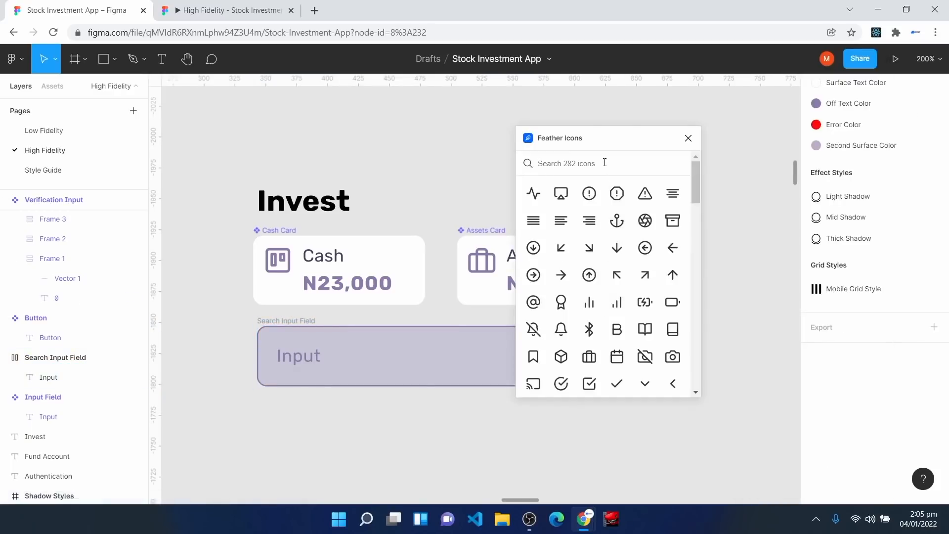
pyautogui.write('searc')
pyautogui.click(535, 193)
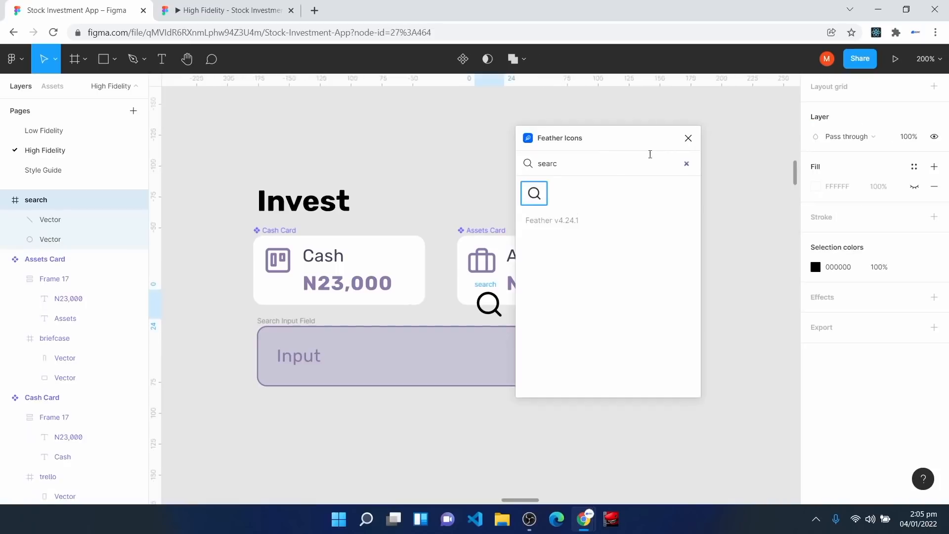
pyautogui.click(689, 138)
pyautogui.moveTo(487, 303); pyautogui.dragTo(475, 369)
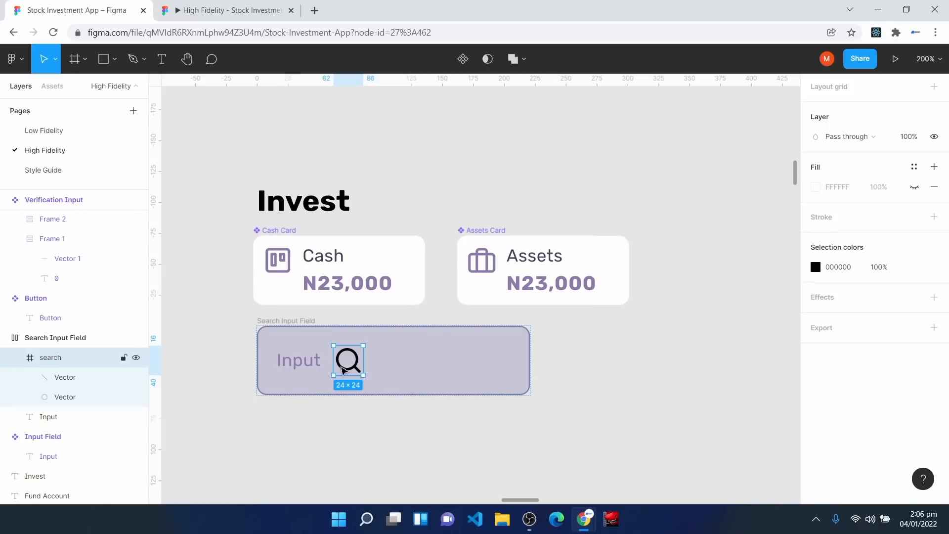
# Step: Resize the search icon to 16×16, then select it inside the Search Input Field
pyautogui.scroll(5, 935, 397)
pyautogui.scroll(1, 936, 397)
pyautogui.click(839, 153)
pyautogui.write('12')
pyautogui.press('Tab')
pyautogui.write('12')
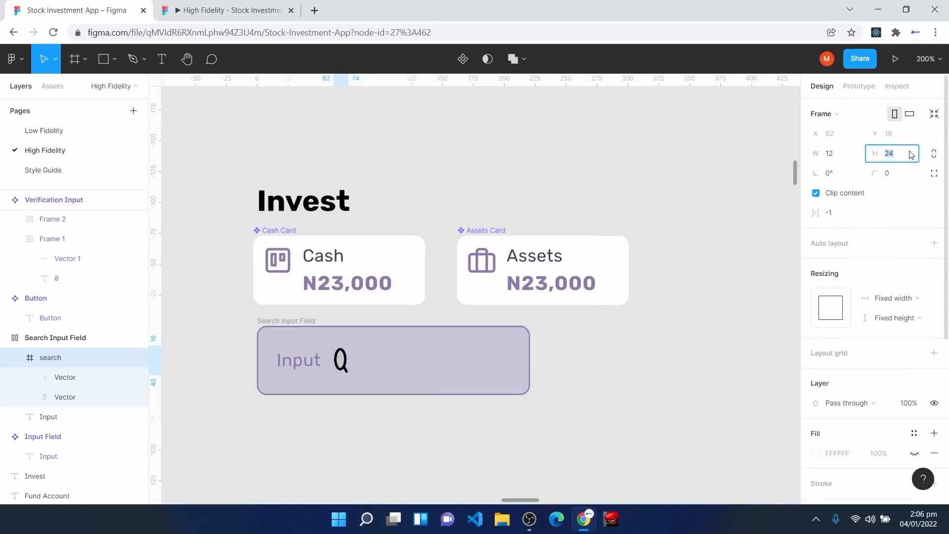
pyautogui.press('Return')
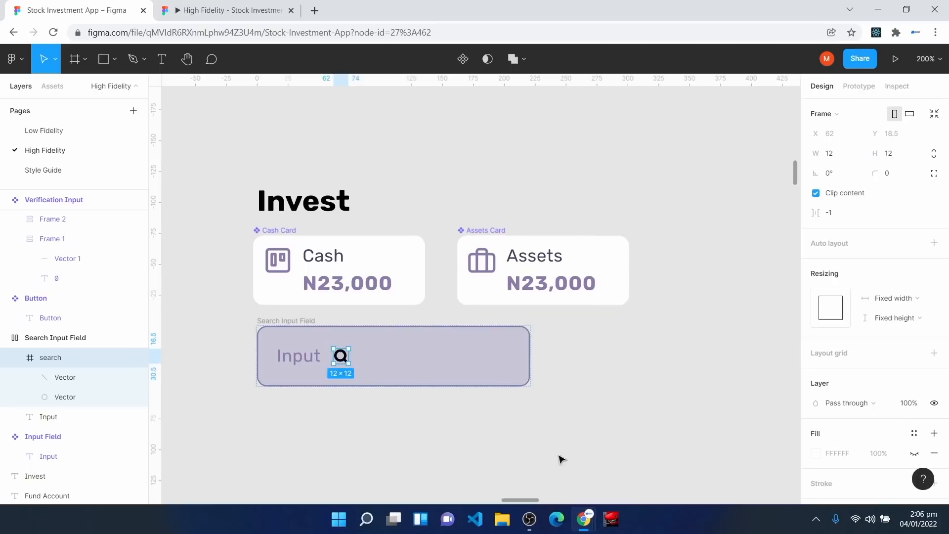
pyautogui.click(847, 154)
pyautogui.write('1')
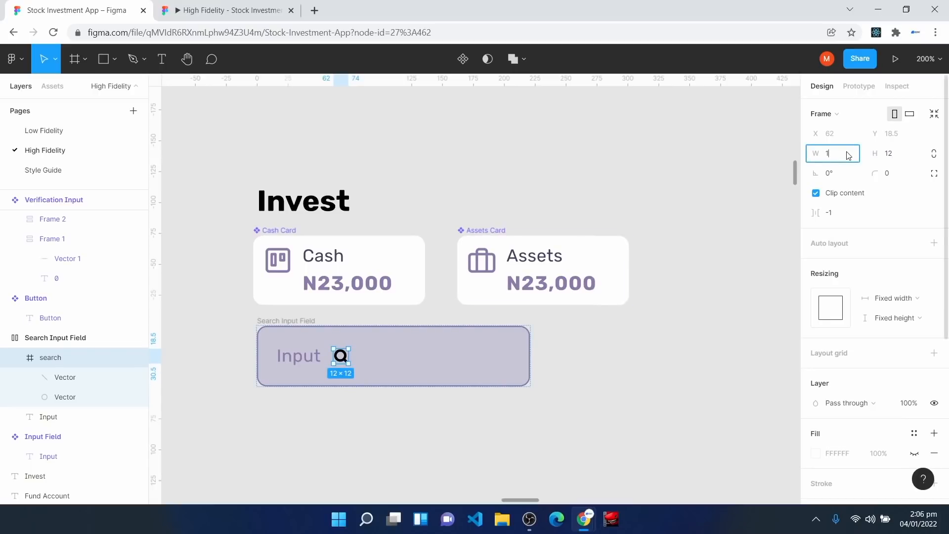
pyautogui.write('6')
pyautogui.click(898, 157)
pyautogui.write('16')
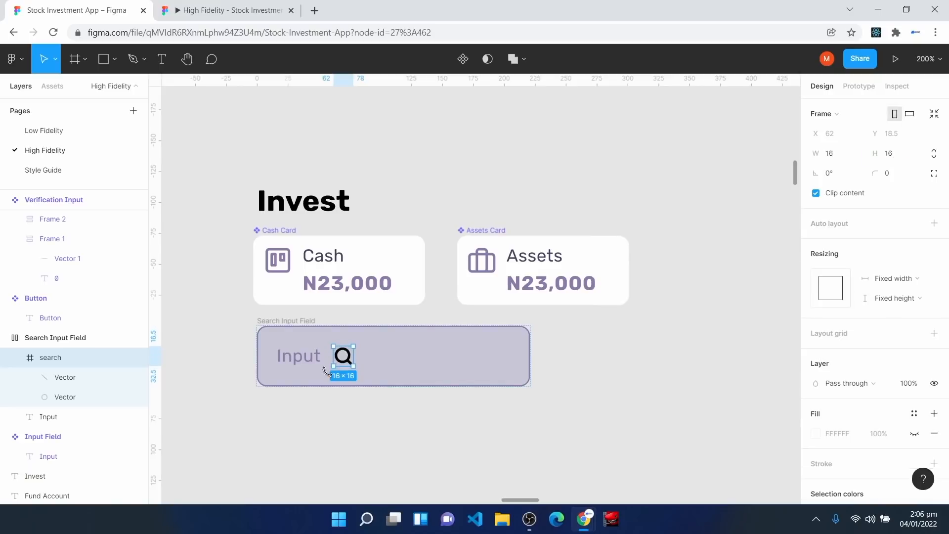
pyautogui.click(342, 359)
pyautogui.doubleClick(342, 360)
# Step: Change the Search Input Field's spacing mode so the search icon sits at its right edge
pyautogui.click(267, 321)
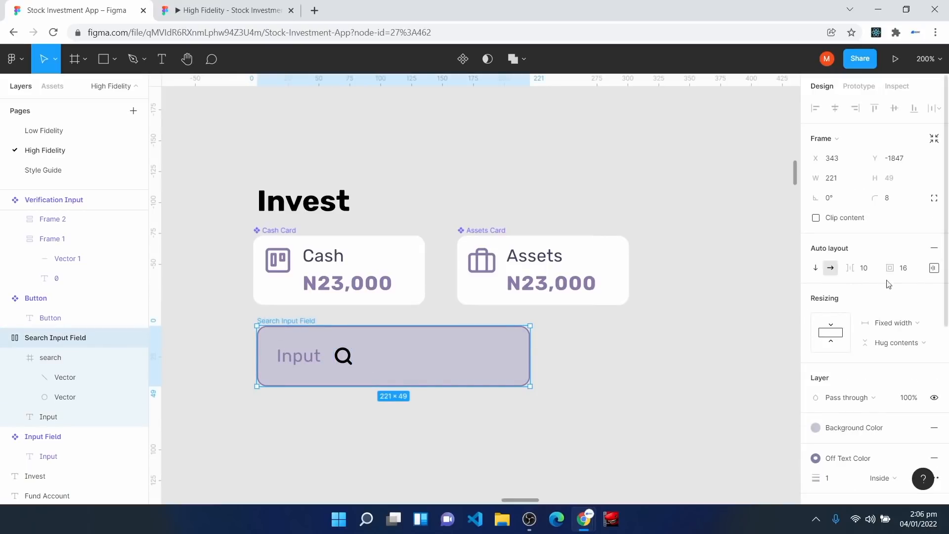
pyautogui.click(934, 269)
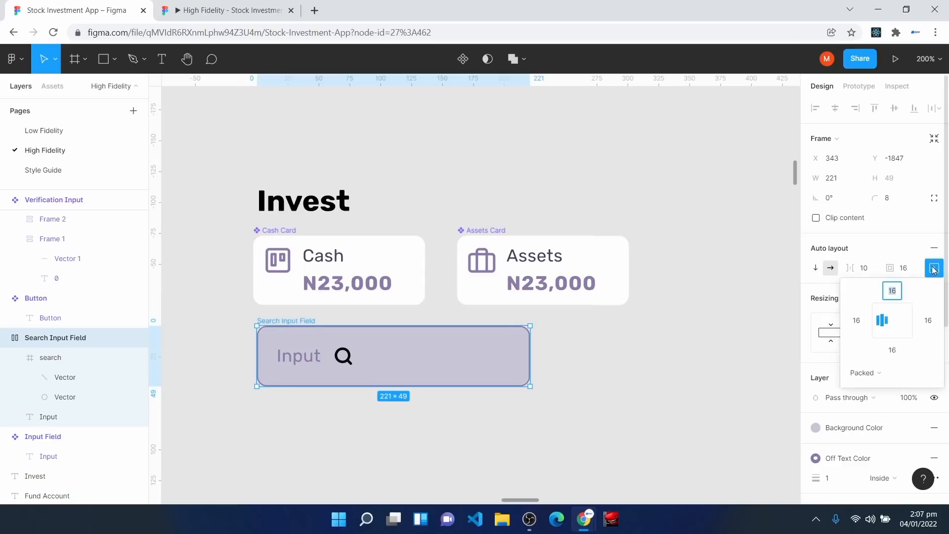
pyautogui.click(875, 375)
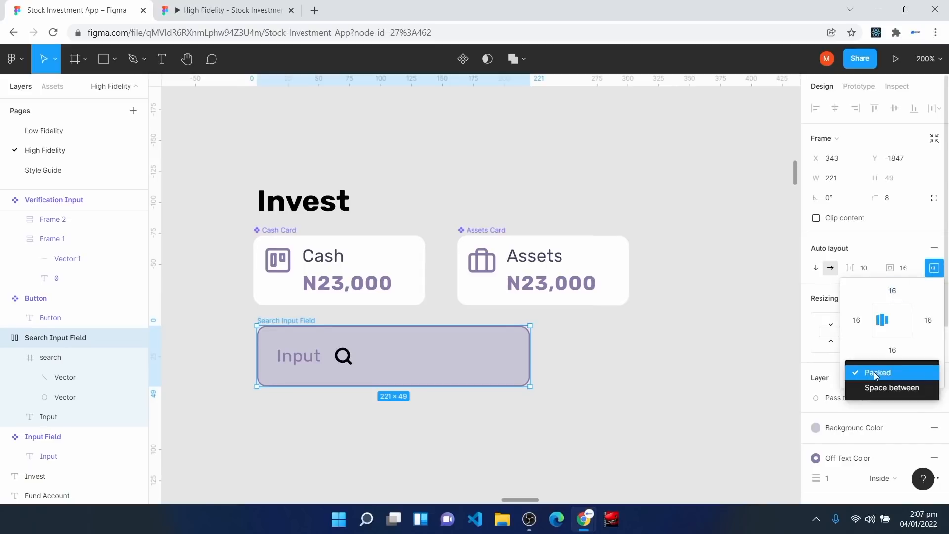
pyautogui.click(879, 389)
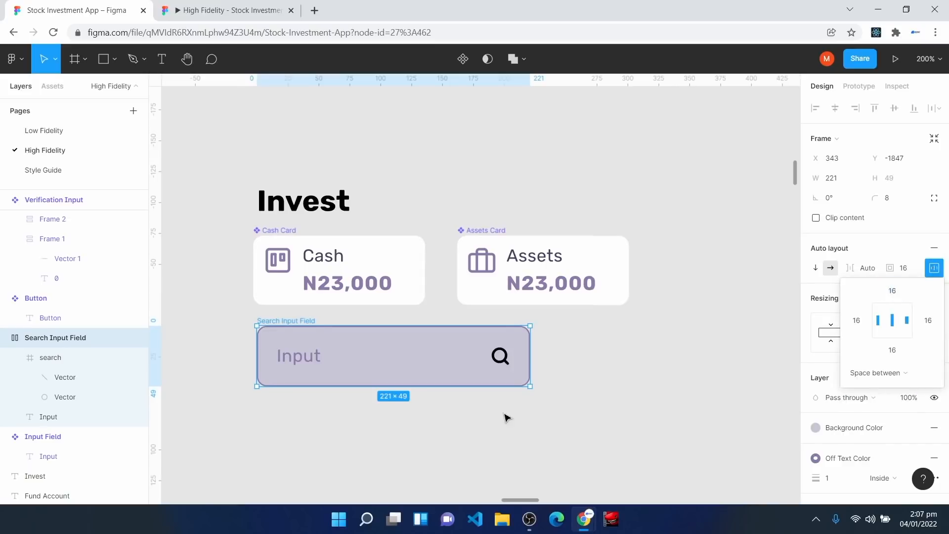
# Step: Apply the Off Text Color style to the search icon's outline
pyautogui.click(502, 363)
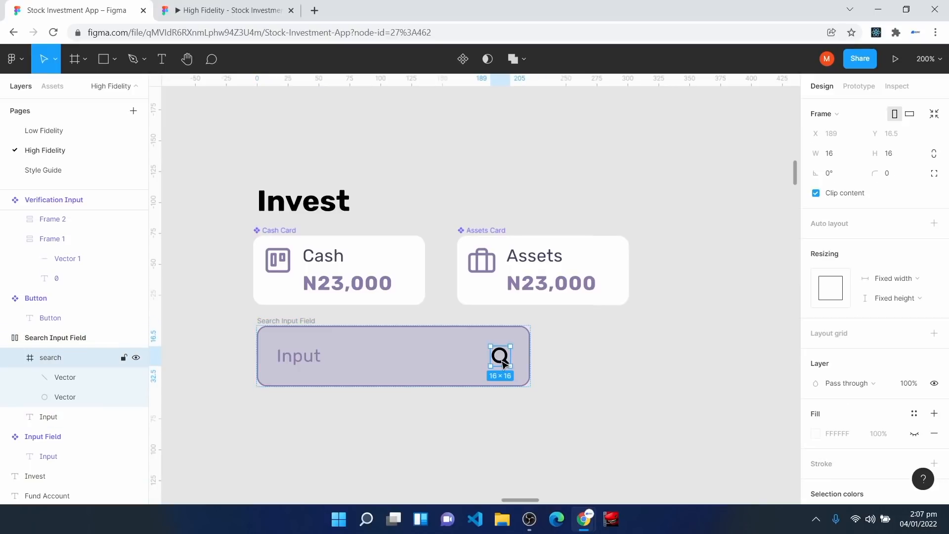
pyautogui.press('Return')
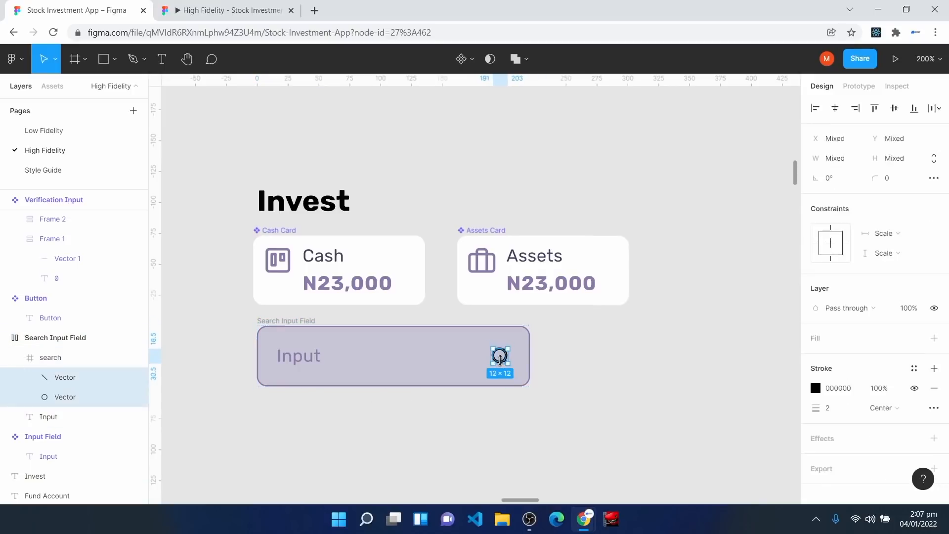
pyautogui.click(915, 366)
pyautogui.click(865, 333)
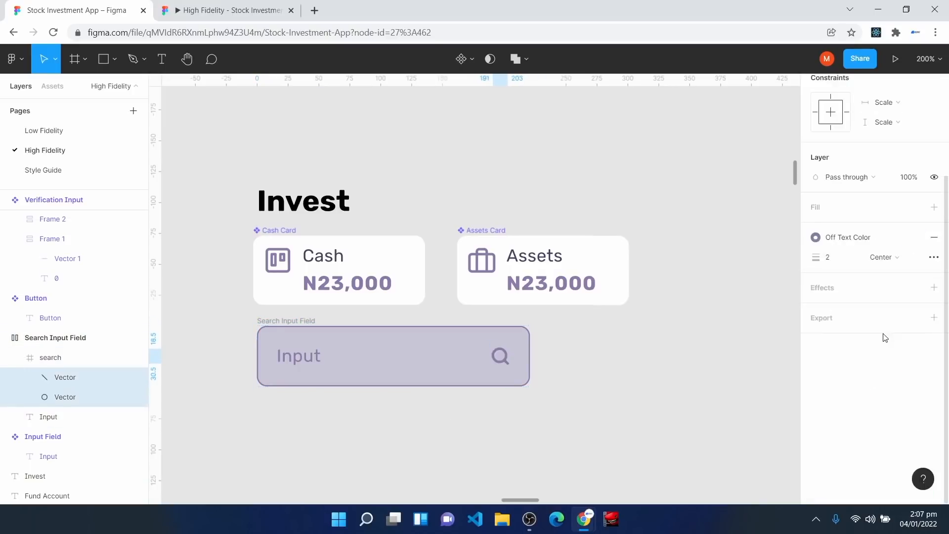
pyautogui.click(795, 387)
# Step: Make the Search Input Field a component and widen it to 278 px
pyautogui.click(278, 326)
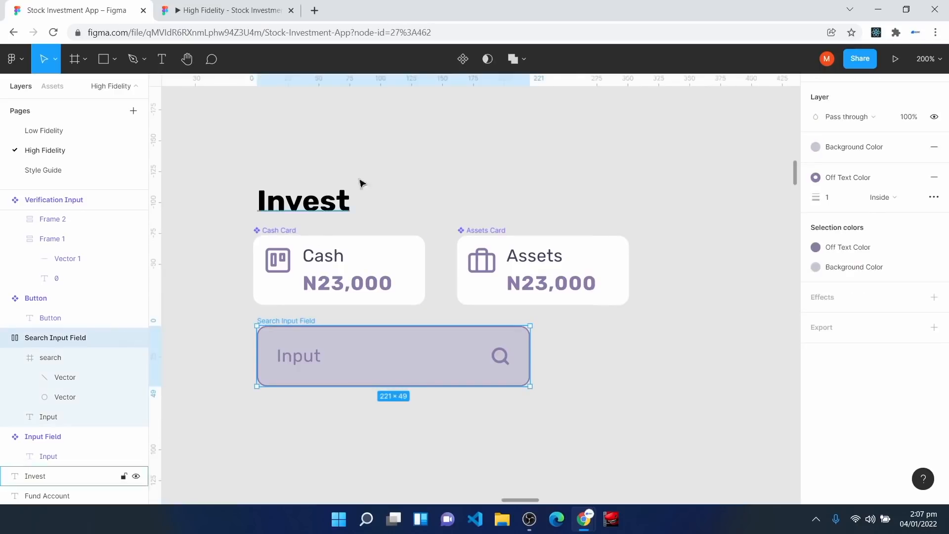
pyautogui.click(463, 59)
pyautogui.moveTo(530, 354); pyautogui.dragTo(599, 327)
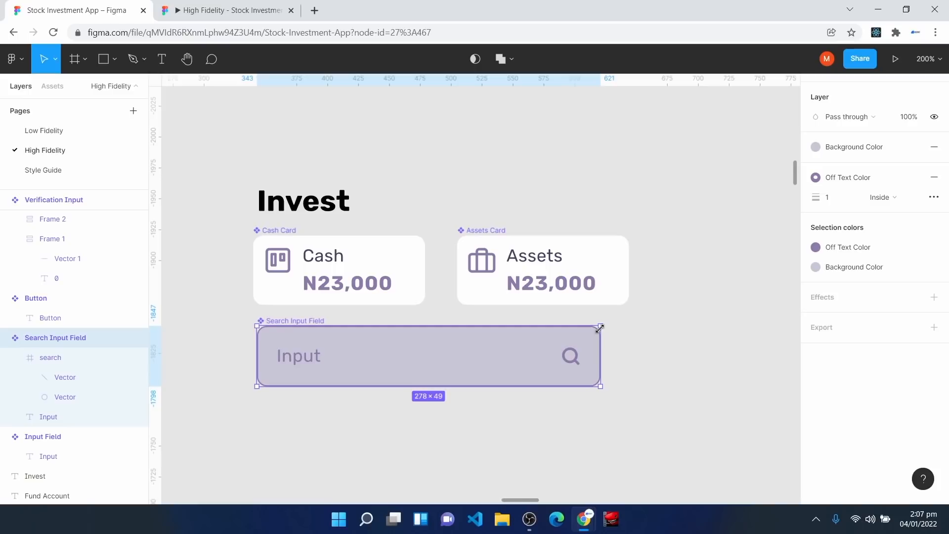
pyautogui.scroll(-2, 349, 333)
pyautogui.click(350, 333)
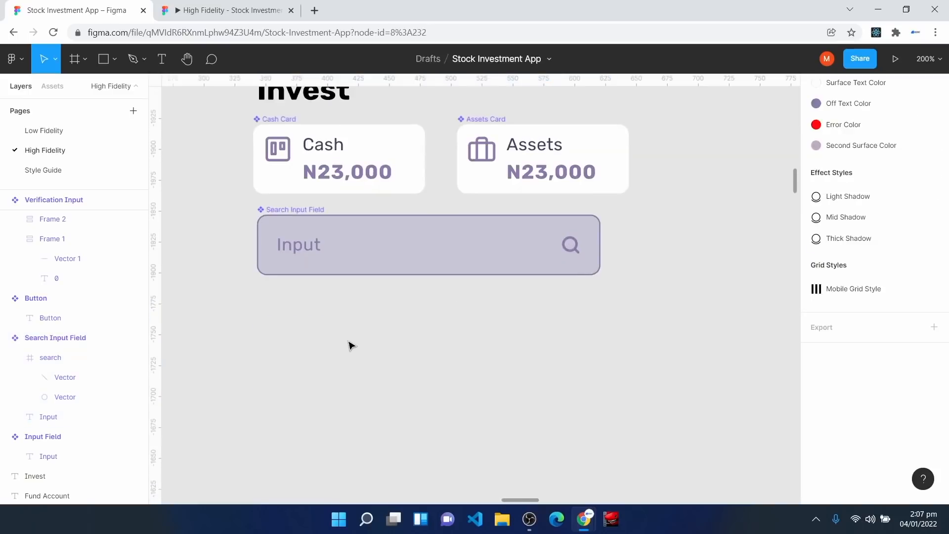
# Step: Insert the Dangote Group logo from the Brandfetch plugin onto the canvas
pyautogui.rightClick(349, 343)
pyautogui.moveTo(420, 420)
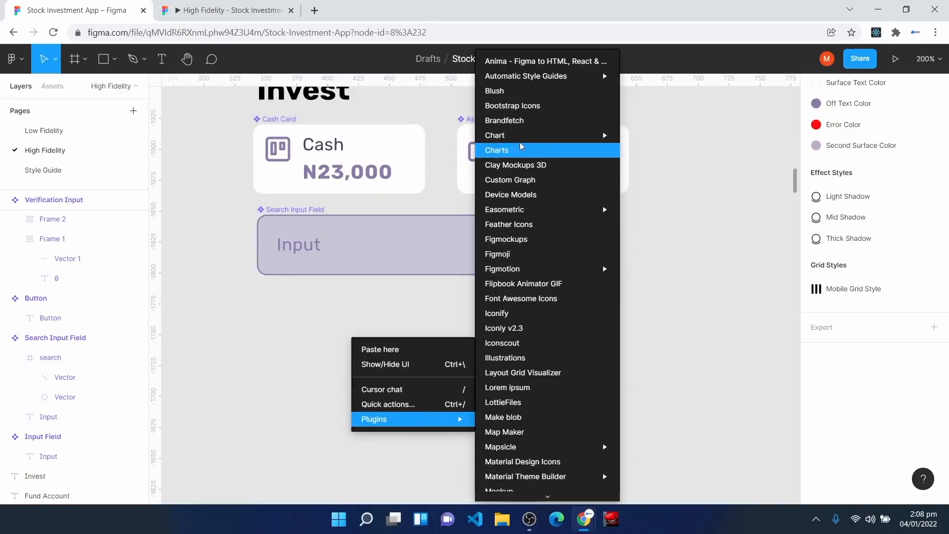
pyautogui.click(523, 124)
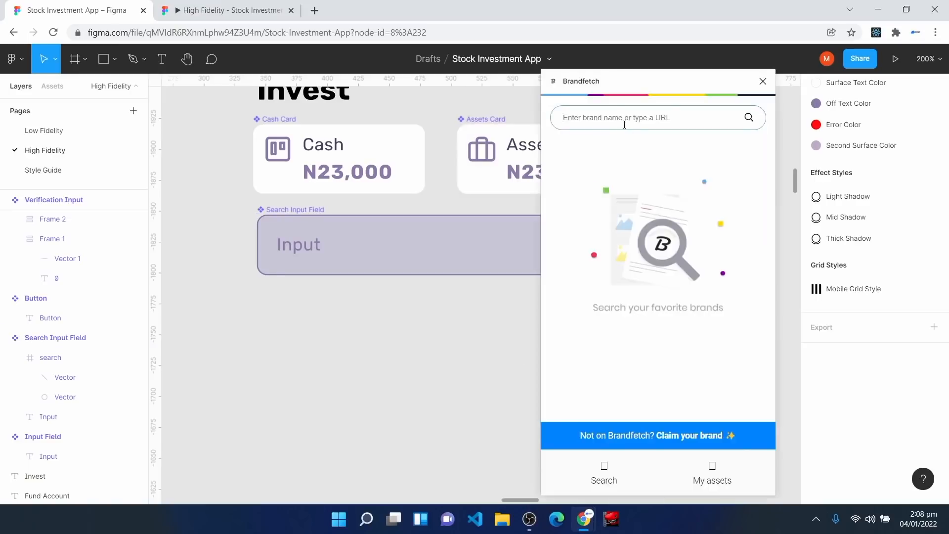
pyautogui.click(618, 118)
pyautogui.write('dangote')
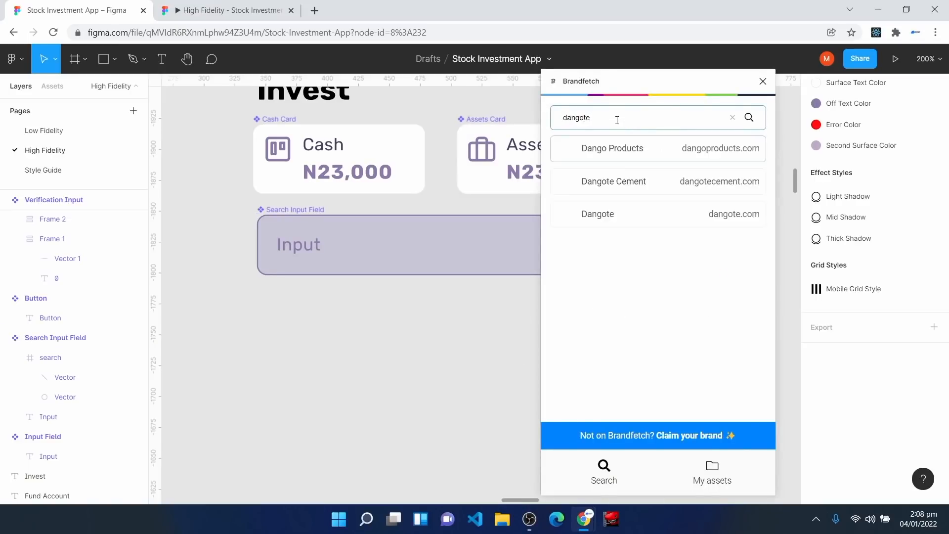
pyautogui.press('Return')
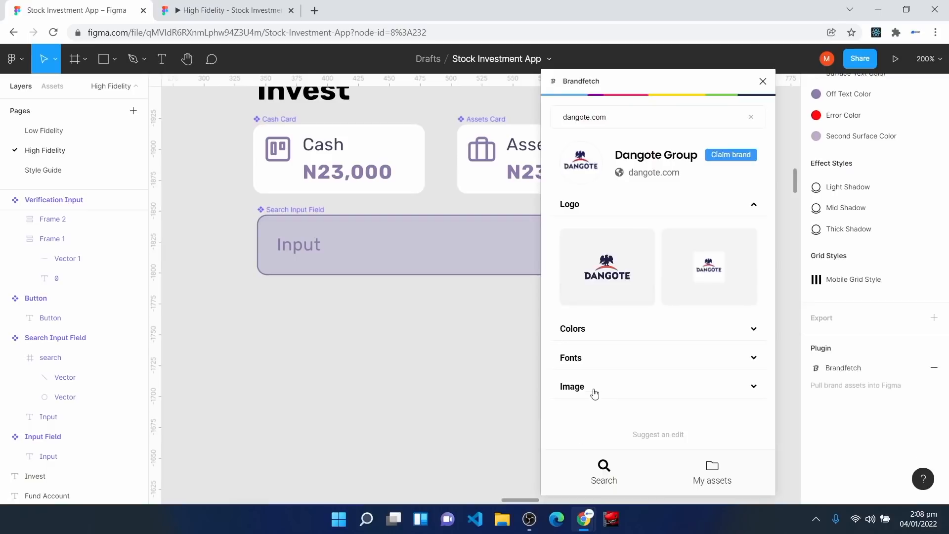
pyautogui.click(609, 267)
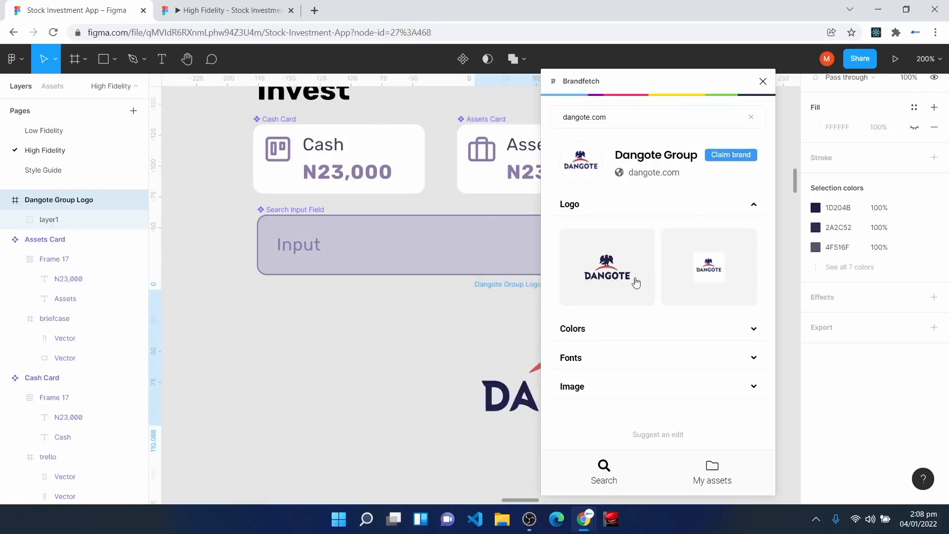
pyautogui.click(763, 81)
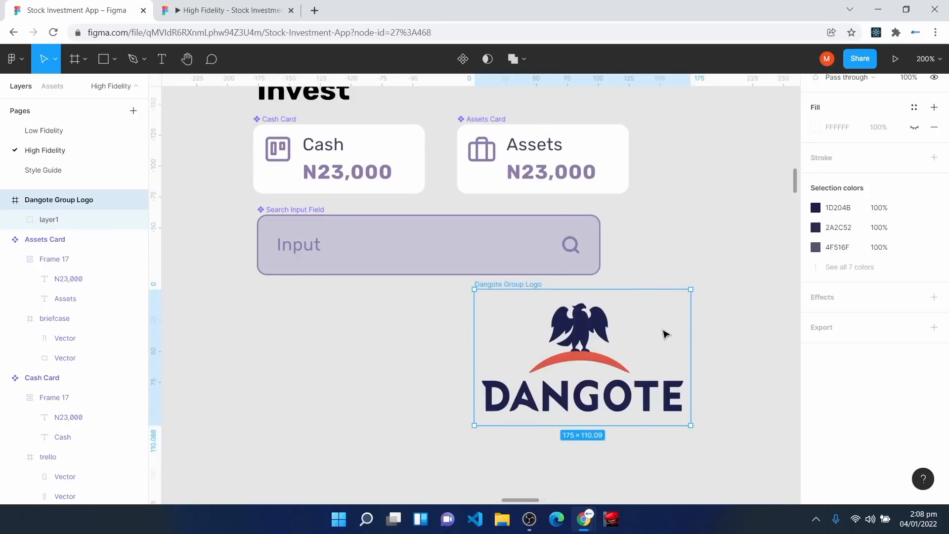
# Step: Resize the Dangote logo to 24×24
pyautogui.scroll(5, 846, 247)
pyautogui.click(852, 181)
pyautogui.write('24')
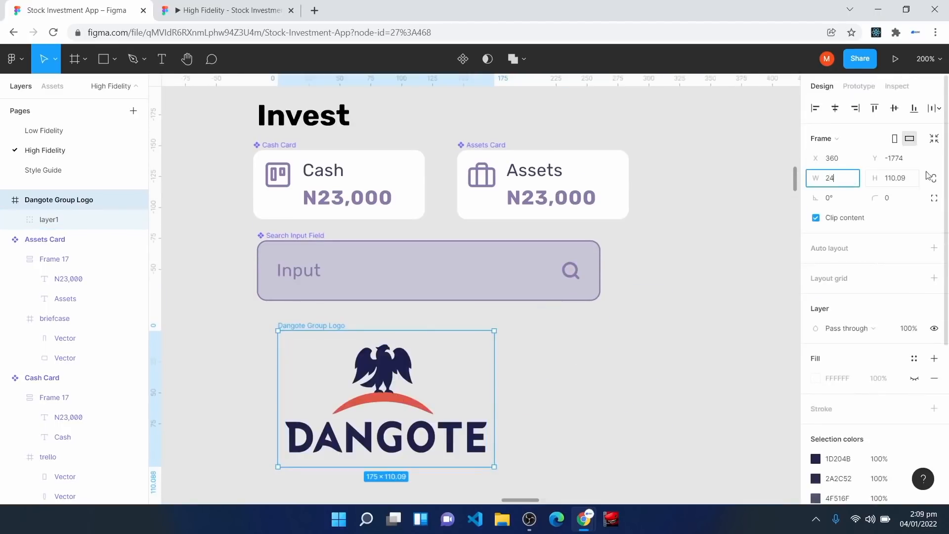
pyautogui.click(913, 180)
pyautogui.write('24')
pyautogui.press('Return')
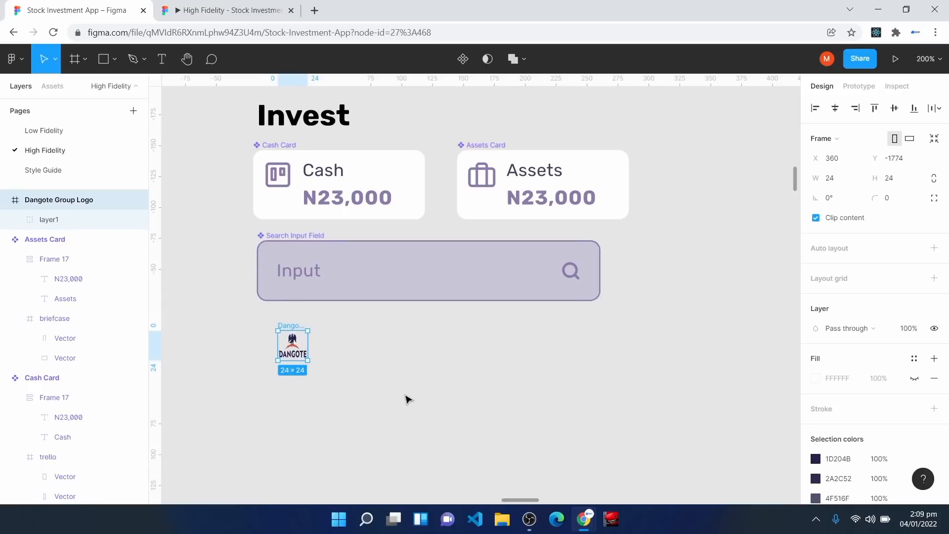
# Step: Add the N76,000,345 price text in Caption style beside the Dangote logo
pyautogui.press('t')
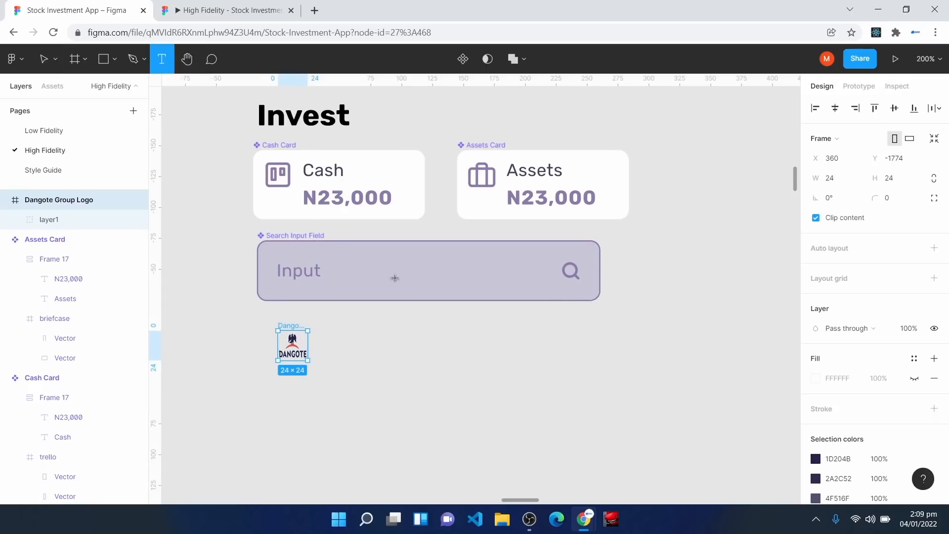
pyautogui.click(385, 378)
pyautogui.write('N76,000,345')
pyautogui.press('Escape')
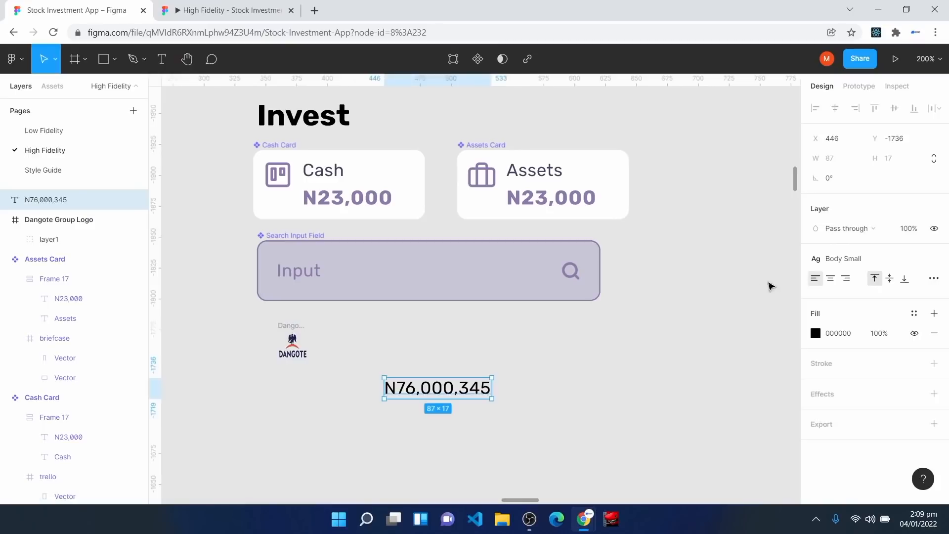
pyautogui.click(840, 259)
pyautogui.click(854, 484)
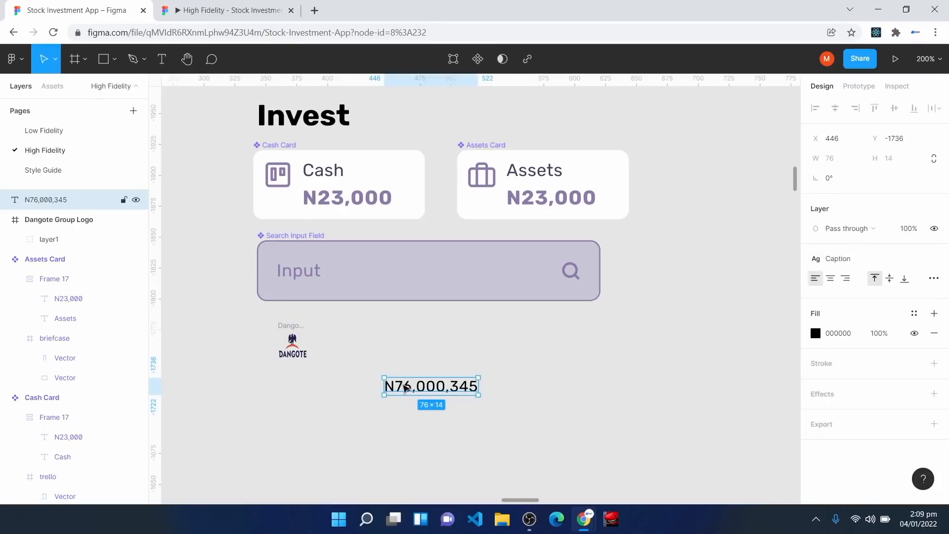
pyautogui.moveTo(403, 385); pyautogui.dragTo(390, 355)
# Step: Add a -0.5(34.8%) text line in Caption style below the price
pyautogui.press('Escape')
pyautogui.click(161, 60)
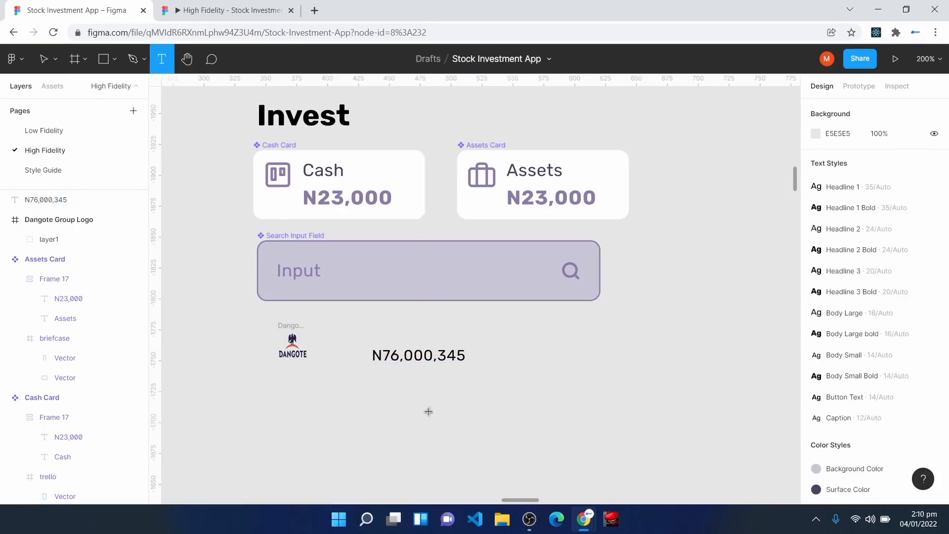
pyautogui.click(390, 390)
pyautogui.write('-0.5(34.8%)')
pyautogui.press('Escape')
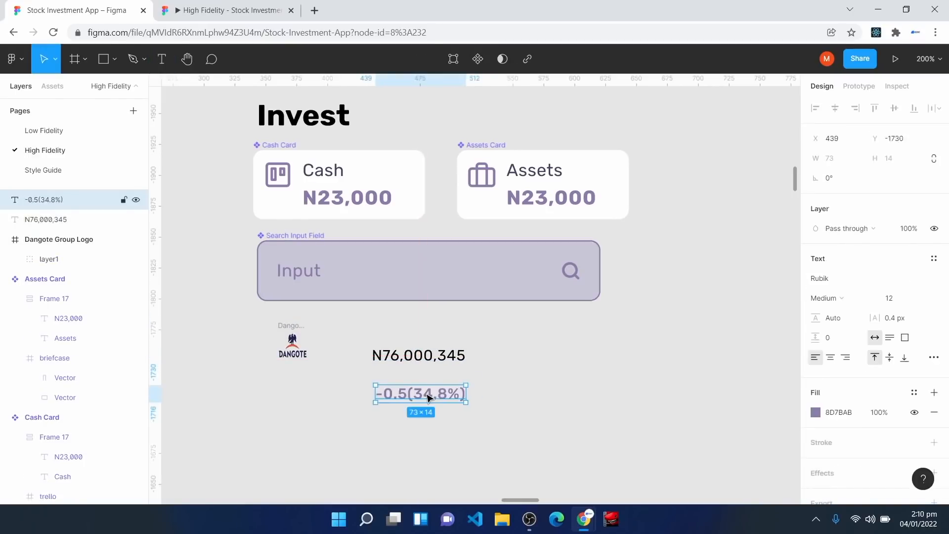
pyautogui.click(935, 258)
pyautogui.scroll(-3, 857, 465)
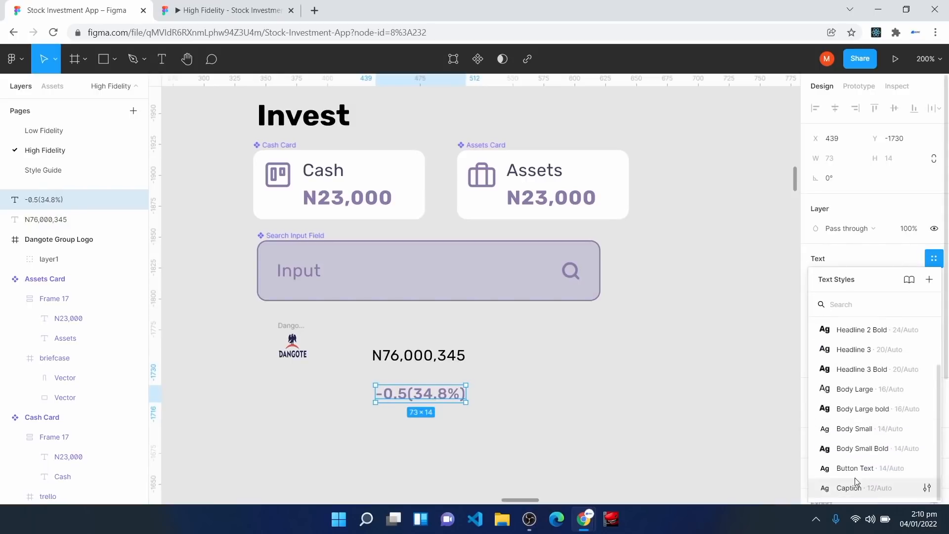
pyautogui.click(858, 487)
# Step: Wrap the change text in a zero-padding auto-layout frame, text set to Fill container
pyautogui.hotkey('shift', 'a')
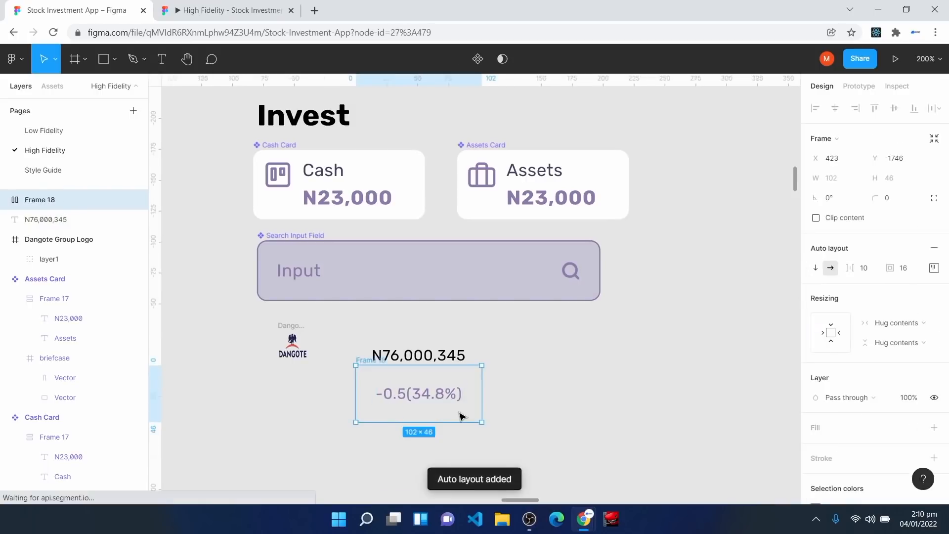
pyautogui.click(912, 272)
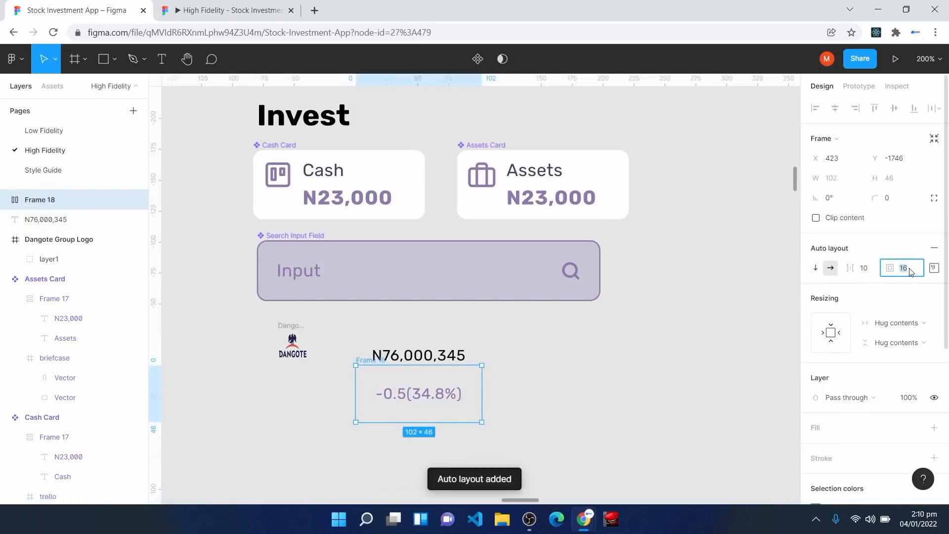
pyautogui.write('0')
pyautogui.press('Return')
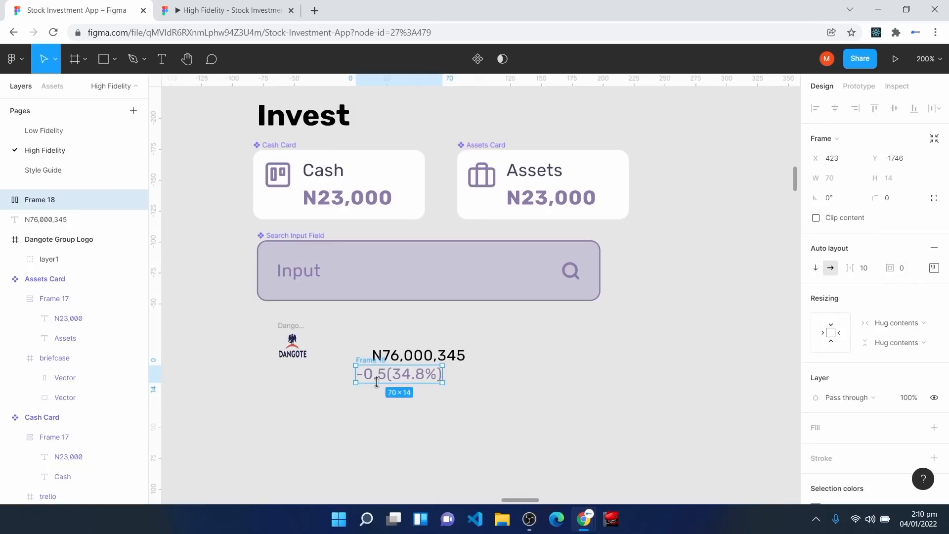
pyautogui.moveTo(404, 378); pyautogui.dragTo(434, 403)
pyautogui.doubleClick(426, 399)
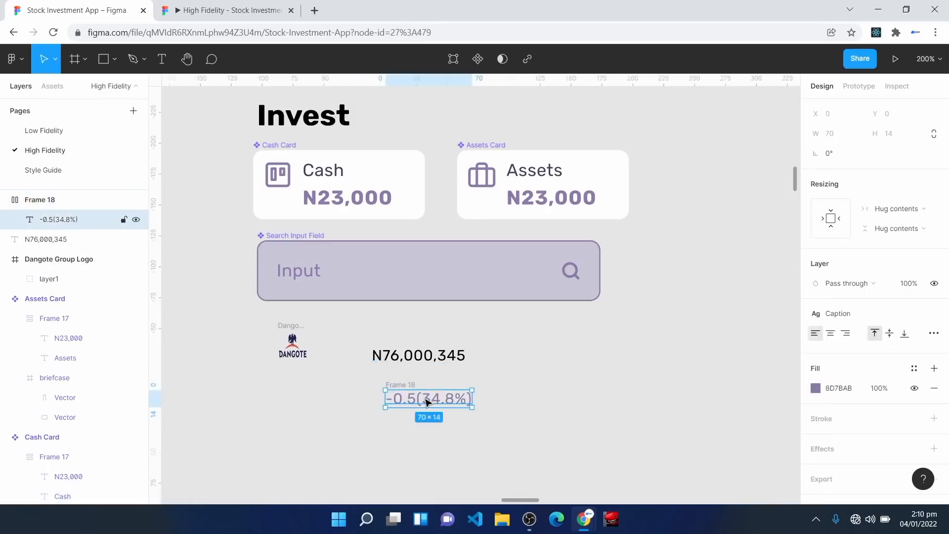
pyautogui.click(899, 208)
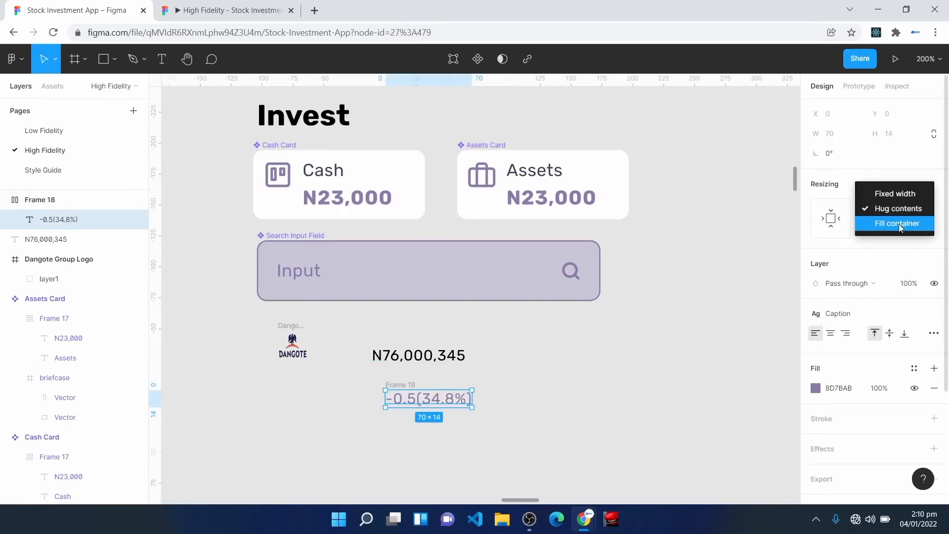
pyautogui.click(899, 224)
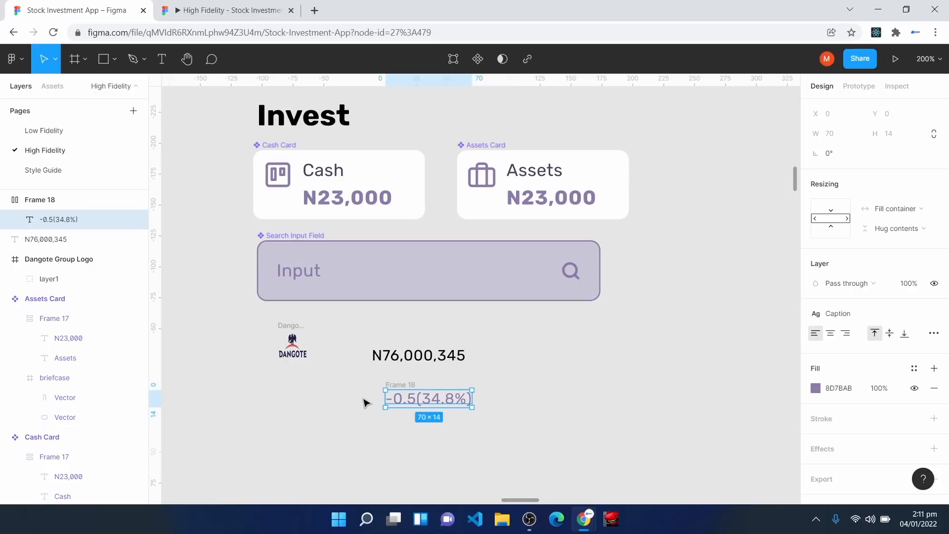
# Step: Insert a Feather Icons chevron-up icon beside Frame 18
pyautogui.rightClick(568, 367)
pyautogui.moveTo(635, 454)
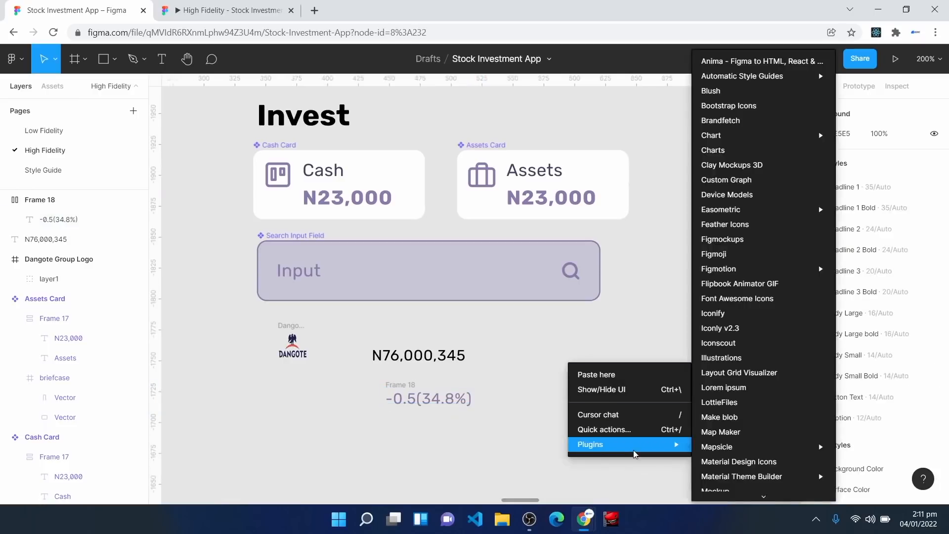
pyautogui.click(754, 224)
pyautogui.click(564, 293)
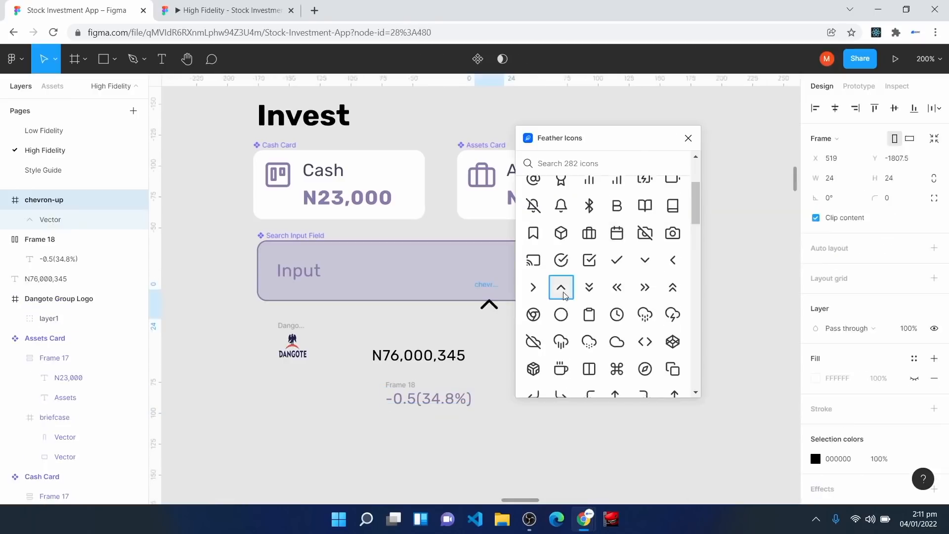
pyautogui.click(688, 138)
pyautogui.moveTo(489, 305); pyautogui.dragTo(364, 406)
# Step: Resize the chevron to 16×16 and line it up beside the percentage text
pyautogui.click(848, 176)
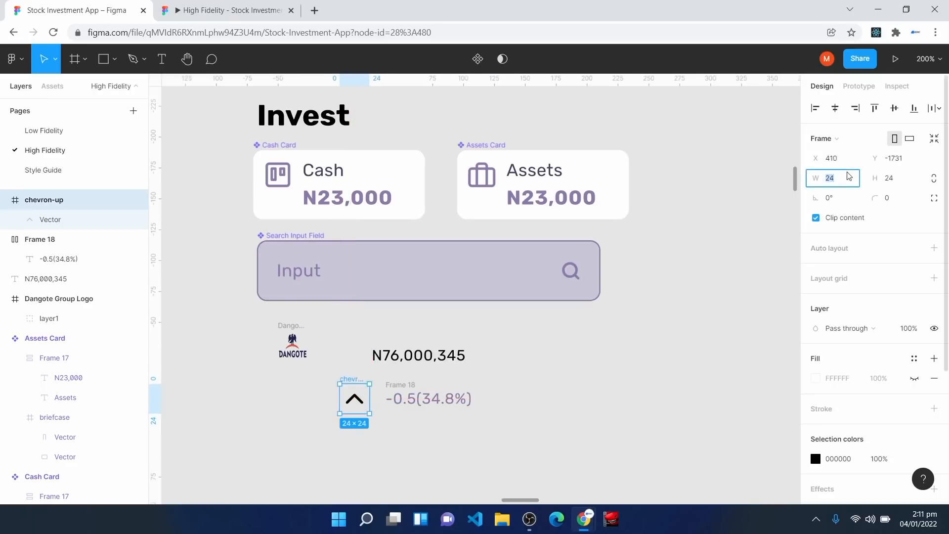
pyautogui.write('16')
pyautogui.click(895, 180)
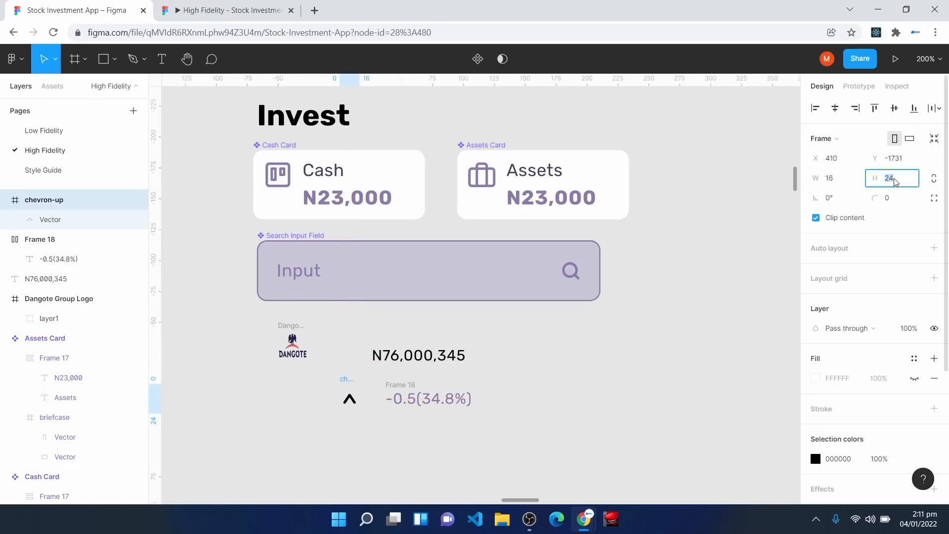
pyautogui.write('16')
pyautogui.press('Return')
pyautogui.moveTo(350, 401); pyautogui.dragTo(372, 404)
pyautogui.moveTo(369, 401); pyautogui.dragTo(364, 400)
# Step: Group the chevron and percentage text in an auto-layout row with spacing 4
pyautogui.moveTo(346, 376); pyautogui.dragTo(493, 420)
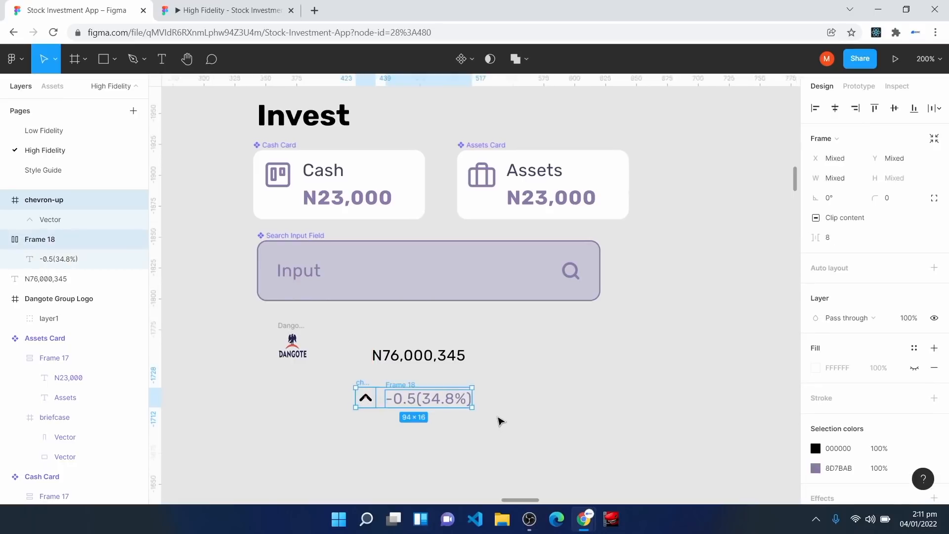
pyautogui.hotkey('shift', 'a')
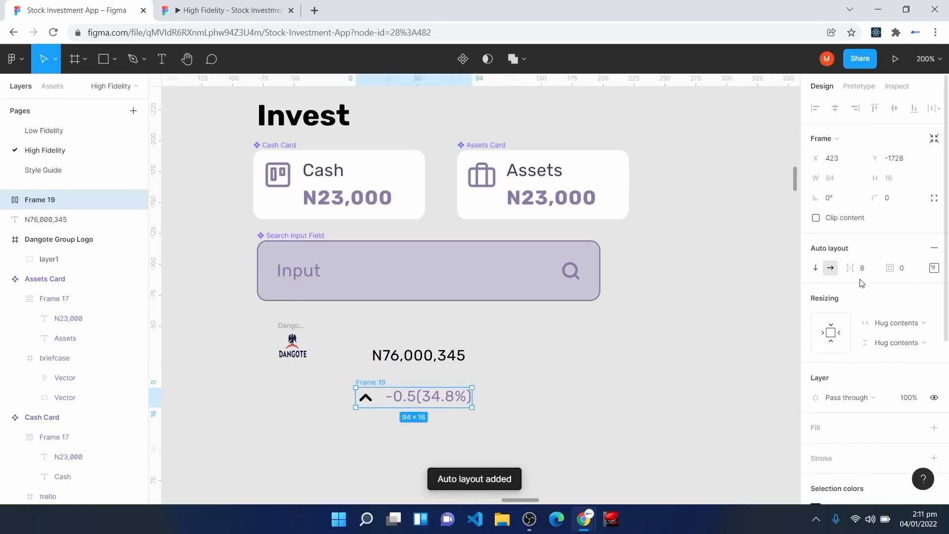
pyautogui.click(866, 267)
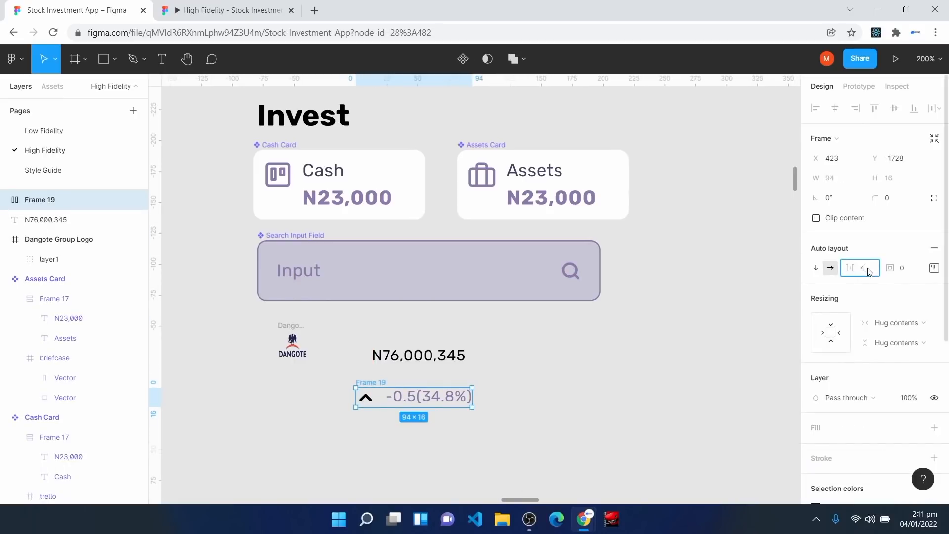
pyautogui.press('Return')
pyautogui.click(452, 397)
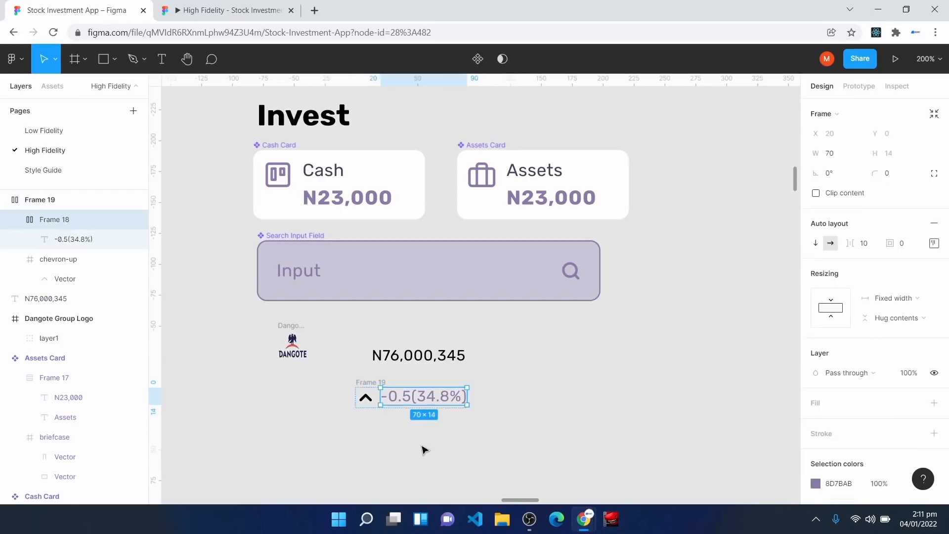
pyautogui.click(425, 450)
pyautogui.click(405, 403)
# Step: Make the percentage frame fill the row's width and give the row a white fill
pyautogui.click(37, 202)
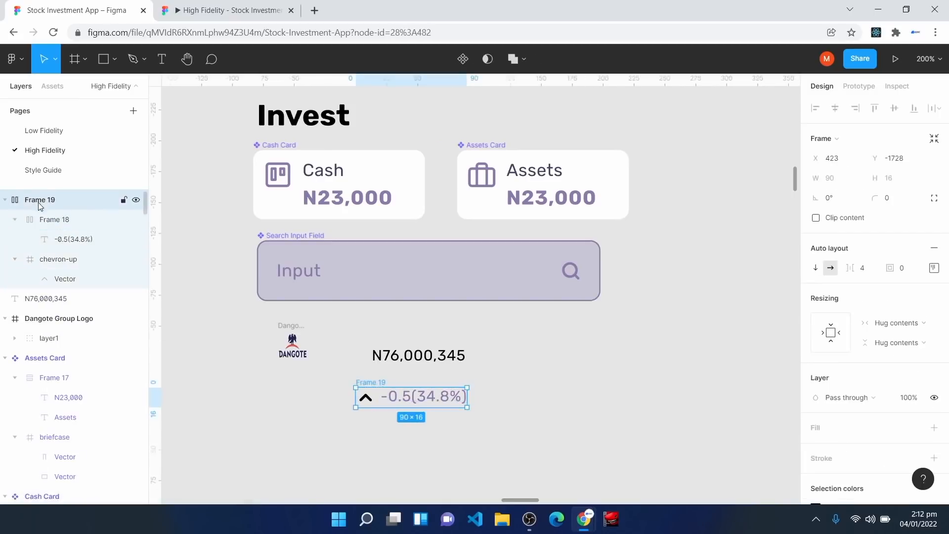
pyautogui.click(71, 241)
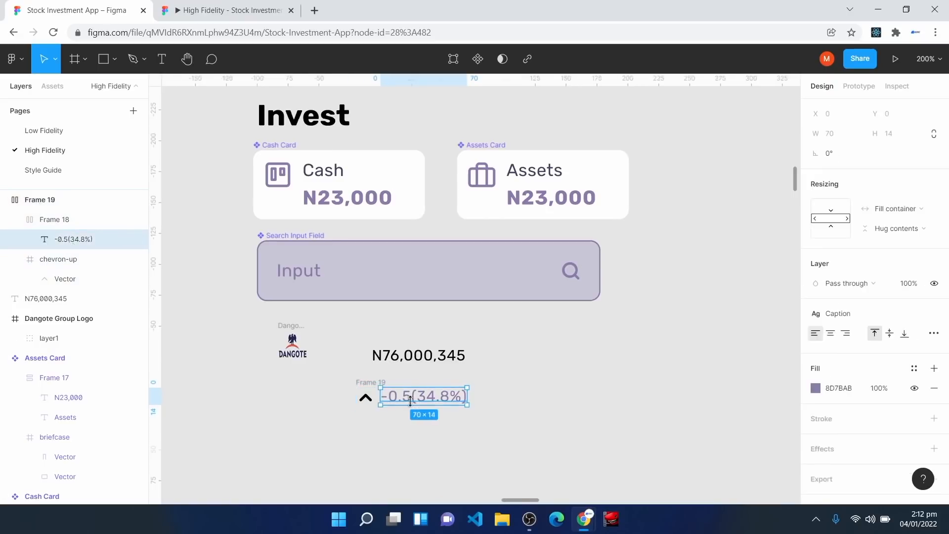
pyautogui.click(47, 219)
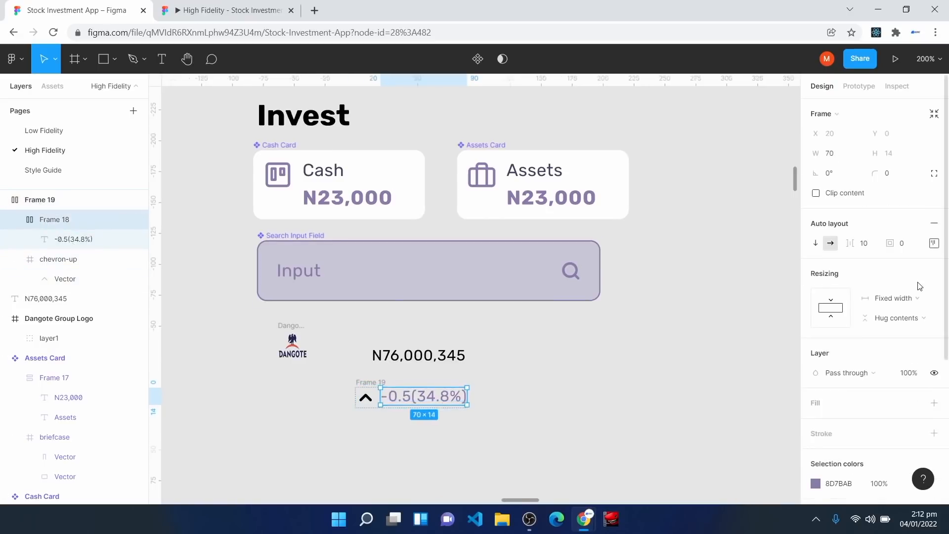
pyautogui.click(899, 298)
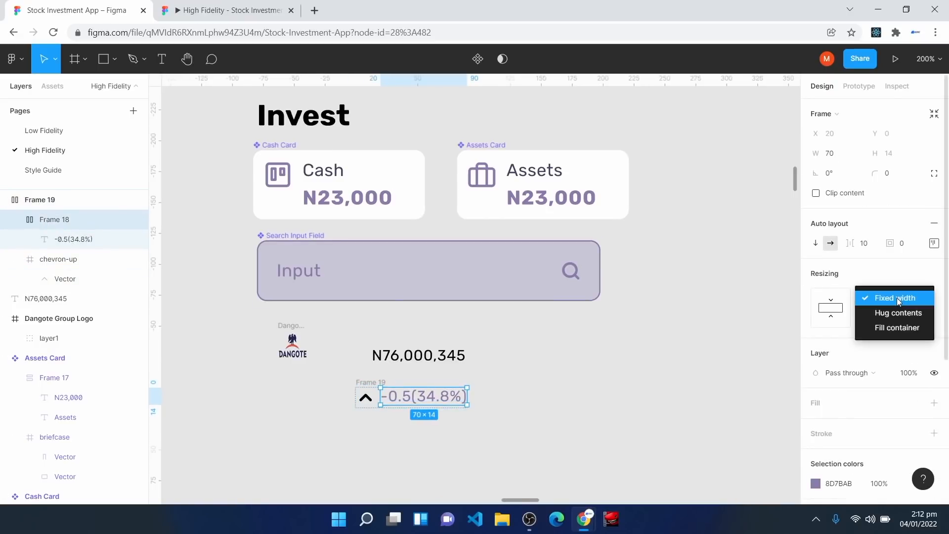
pyautogui.click(898, 328)
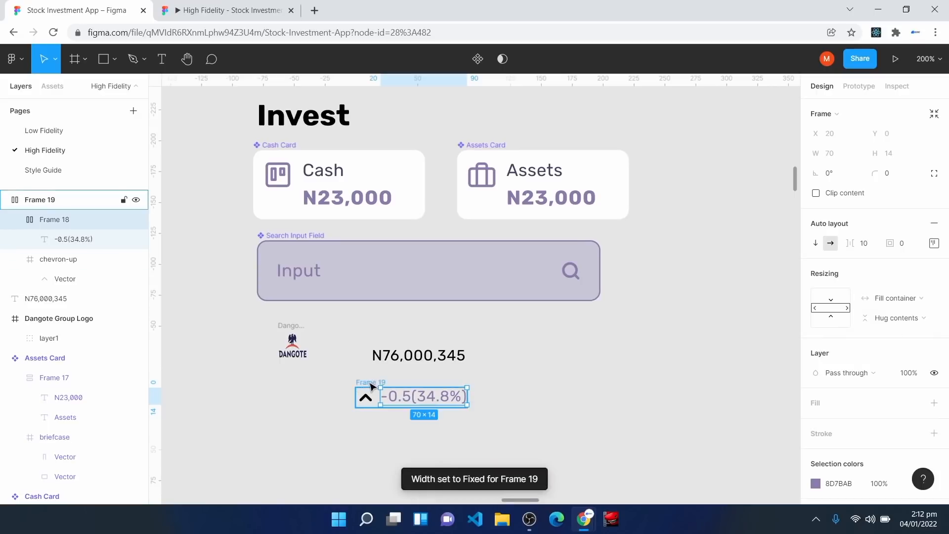
pyautogui.click(371, 384)
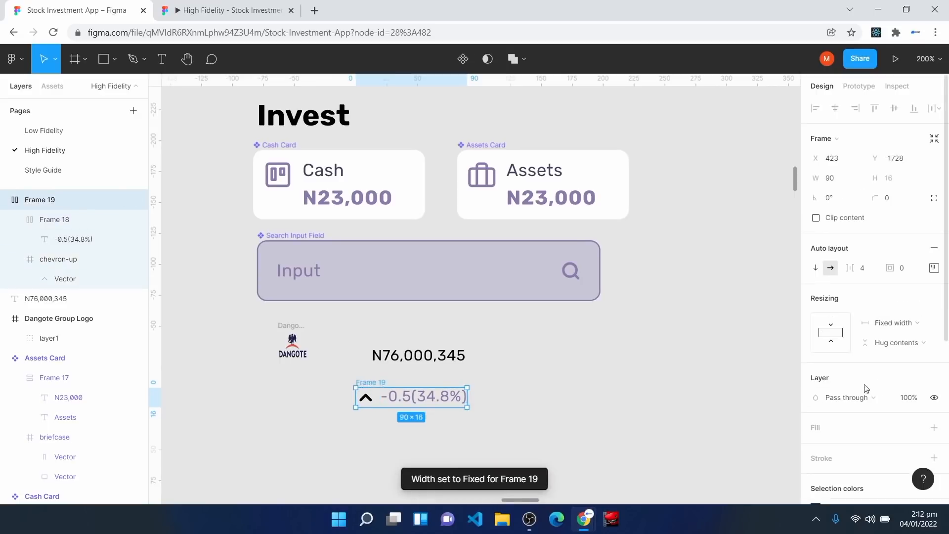
pyautogui.click(822, 434)
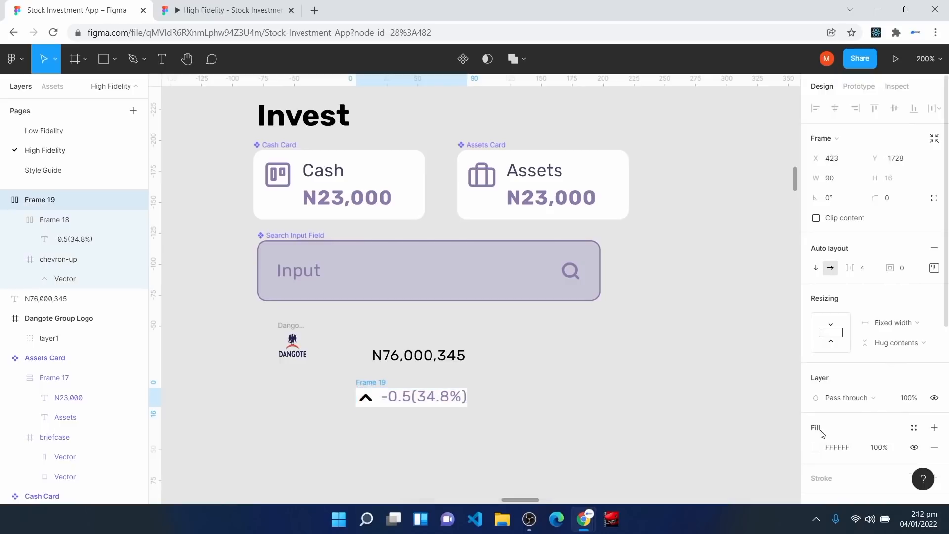
# Step: Colour the chevron's line with the Green 3 style
pyautogui.click(369, 399)
pyautogui.doubleClick(368, 399)
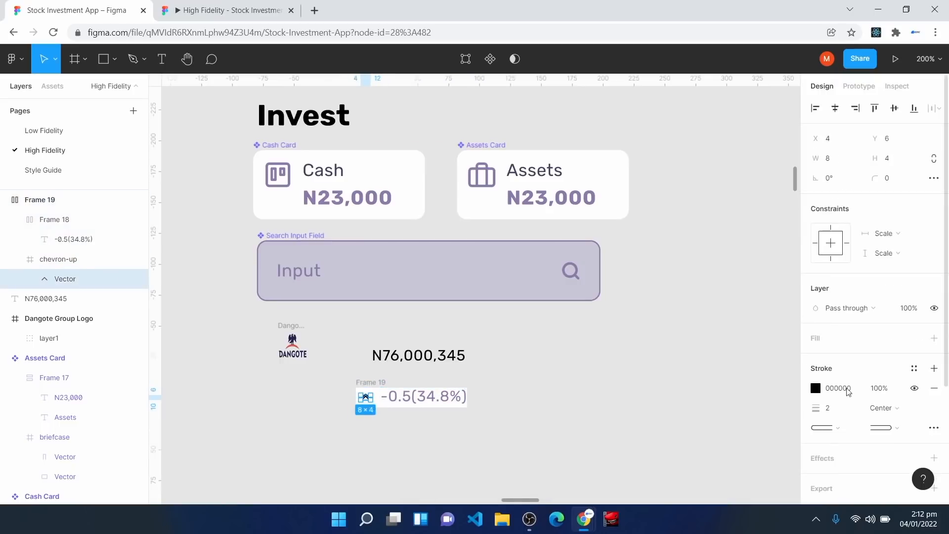
pyautogui.click(914, 369)
pyautogui.click(923, 373)
pyautogui.press('Escape')
pyautogui.press('Escape')
# Step: Stack N76,000,345 above the chevron row in a new auto-layout frame
pyautogui.moveTo(407, 361)
pyautogui.mouseDown()
pyautogui.moveTo(389, 366)
pyautogui.moveTo(394, 374)
pyautogui.mouseUp()
pyautogui.click(340, 356)
pyautogui.moveTo(341, 349); pyautogui.dragTo(501, 426)
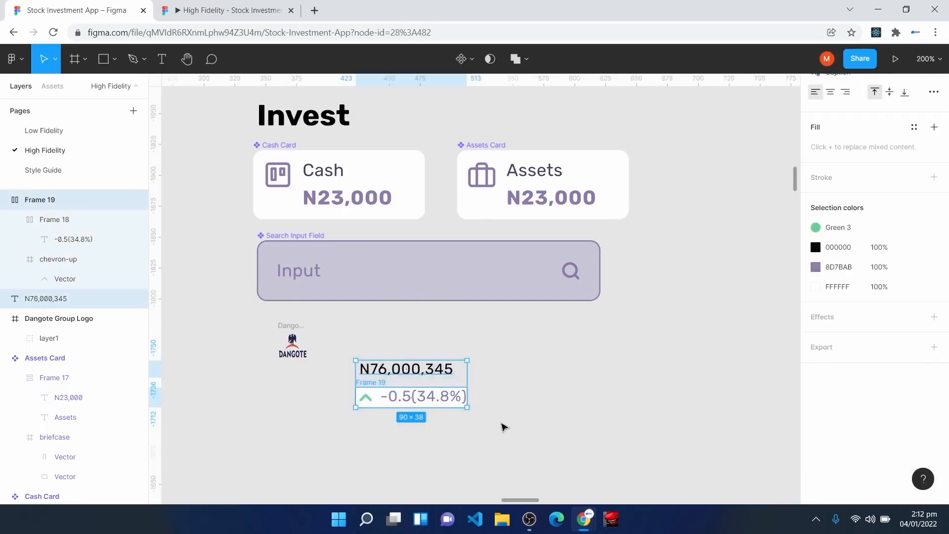
pyautogui.hotkey('shift', 'a')
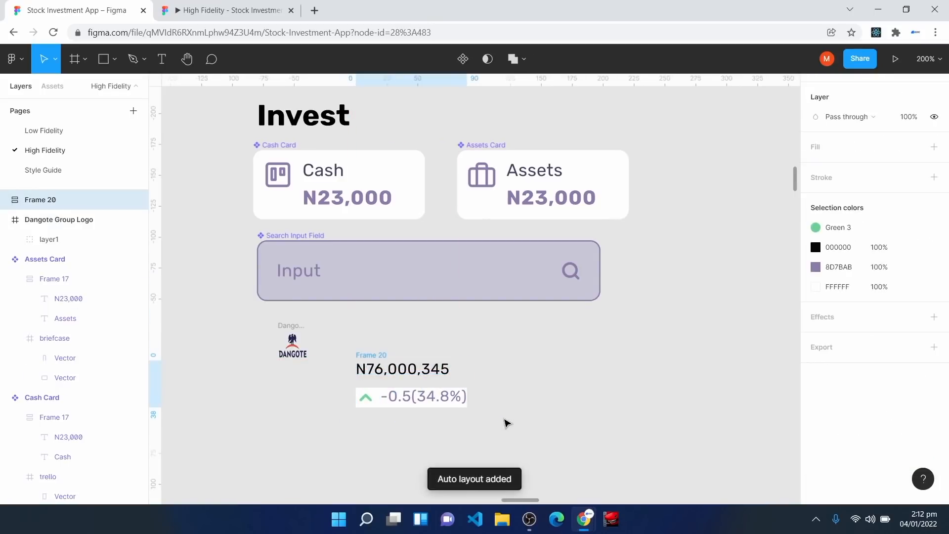
# Step: Give the price stack frame a white background fill
pyautogui.scroll(2, 884, 314)
pyautogui.click(505, 399)
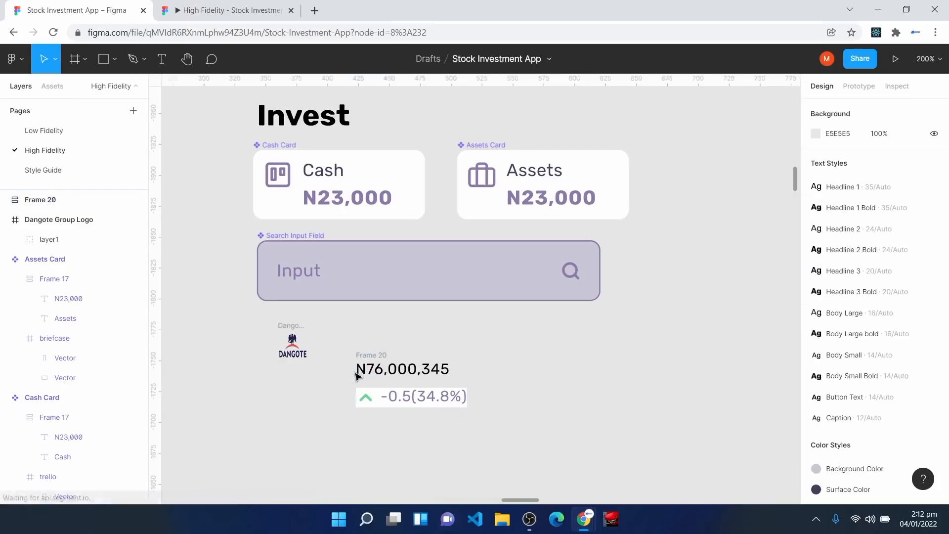
pyautogui.click(366, 356)
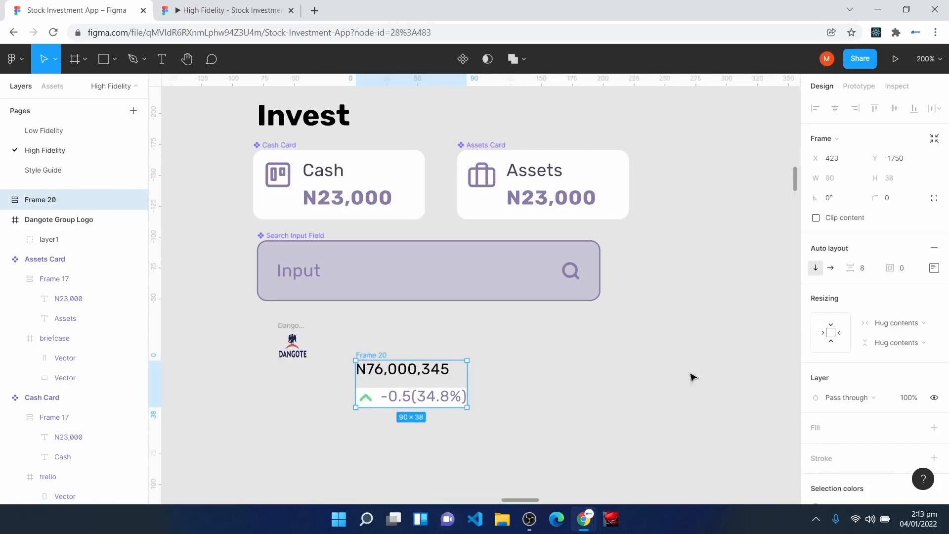
pyautogui.click(866, 273)
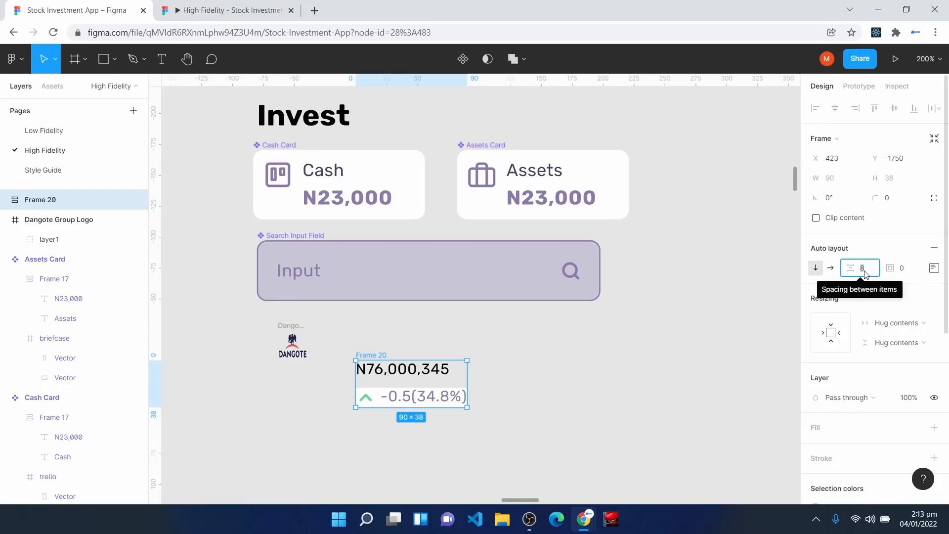
pyautogui.click(818, 433)
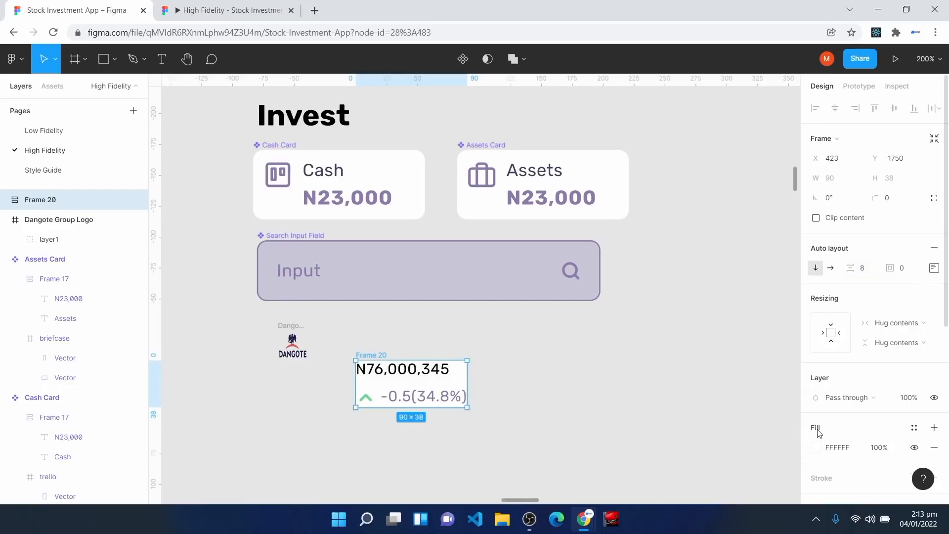
# Step: Set both the price text and the chevron row to Fill container width
pyautogui.click(428, 377)
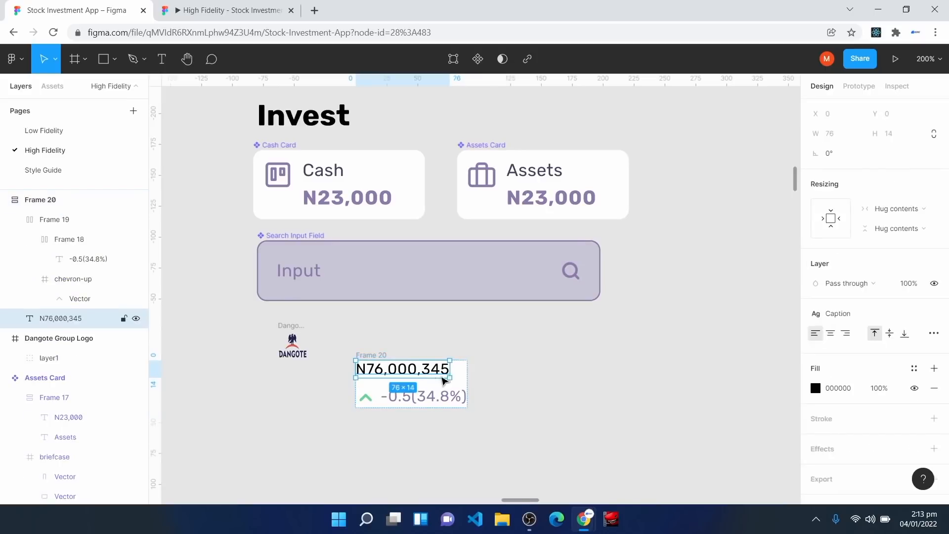
pyautogui.click(902, 212)
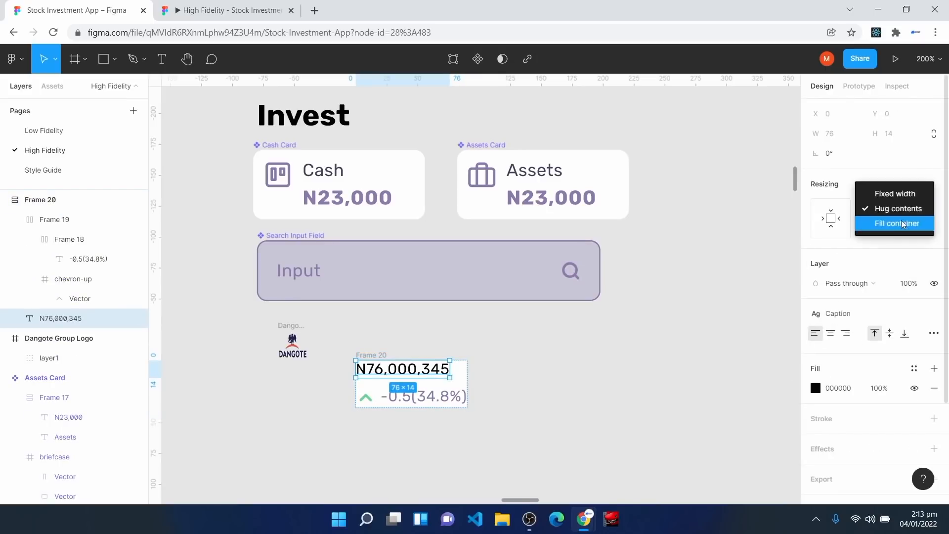
pyautogui.click(904, 225)
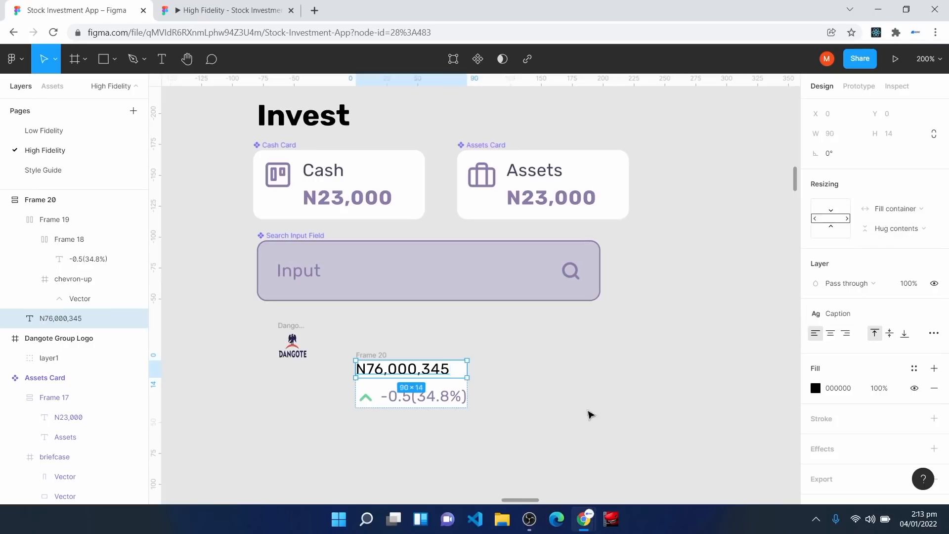
pyautogui.click(418, 401)
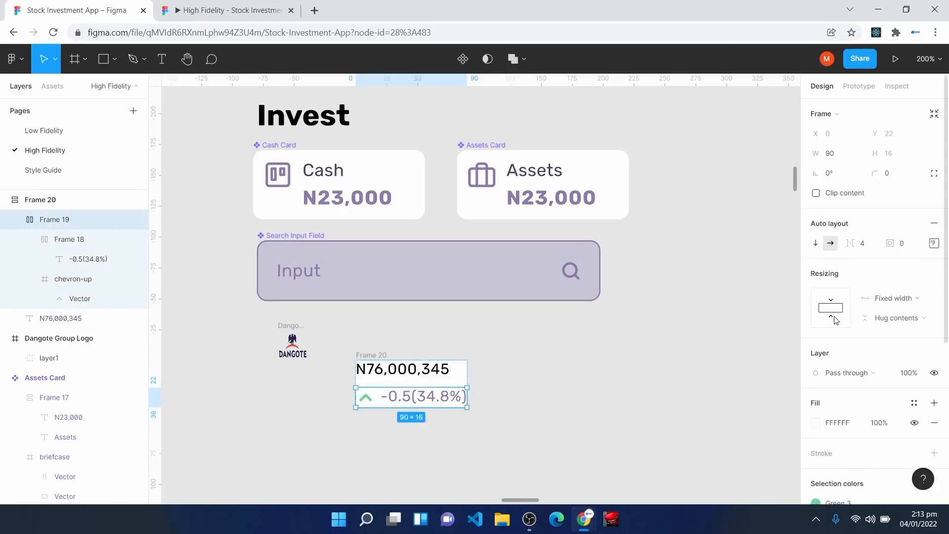
pyautogui.click(899, 299)
pyautogui.click(895, 329)
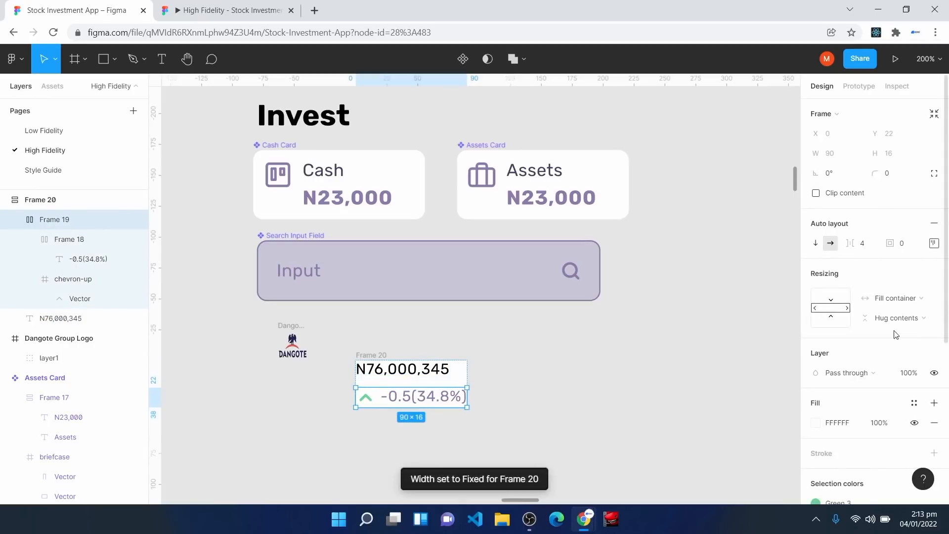
# Step: Resize the price stack to a 105 px width
pyautogui.click(359, 360)
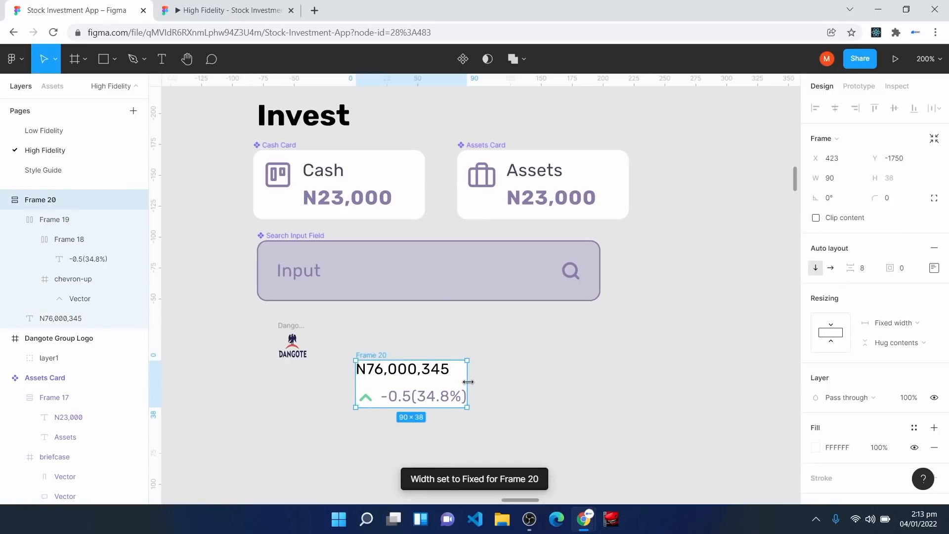
pyautogui.hotkey('ctrl', '+')
pyautogui.scroll(-2, 419, 390)
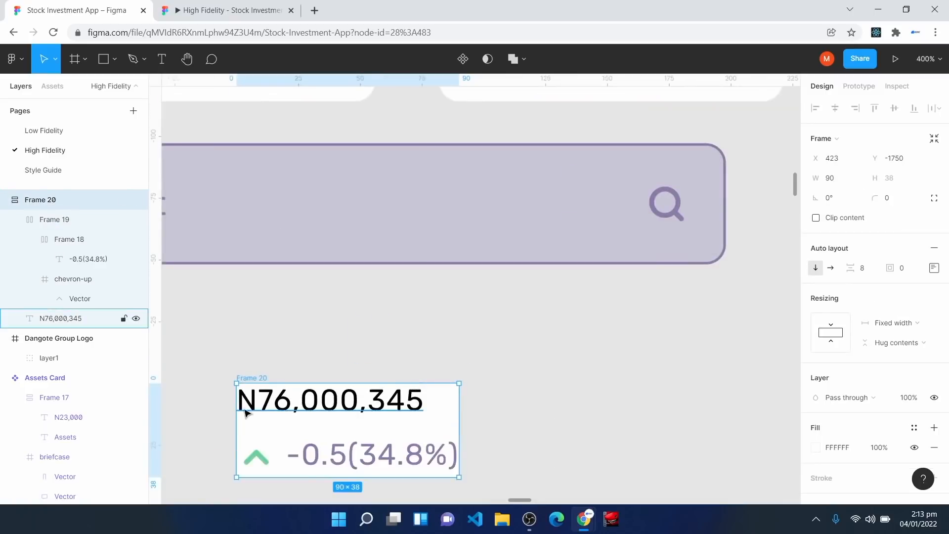
pyautogui.moveTo(460, 425); pyautogui.dragTo(484, 415)
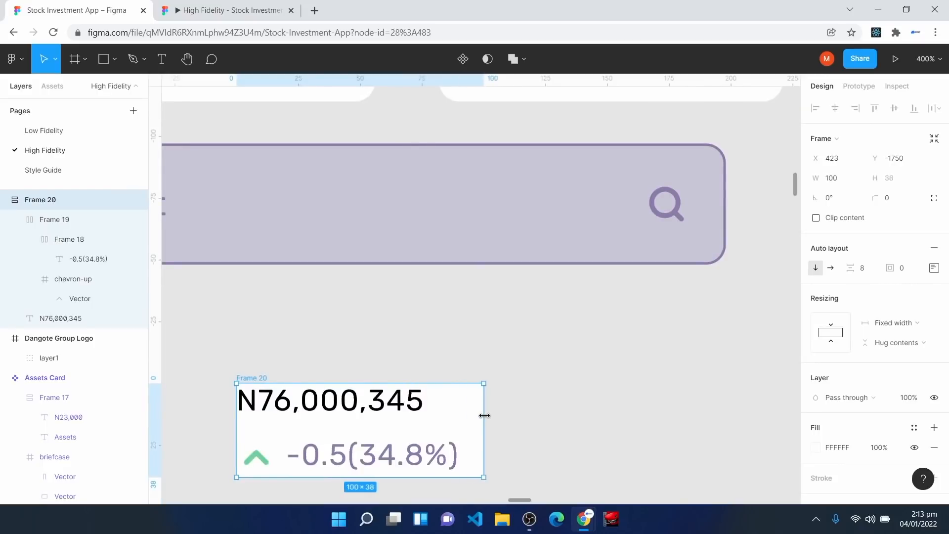
pyautogui.scroll(-2, 483, 415)
pyautogui.moveTo(487, 369)
pyautogui.mouseDown()
pyautogui.moveTo(428, 365)
pyautogui.moveTo(498, 358)
pyautogui.mouseUp()
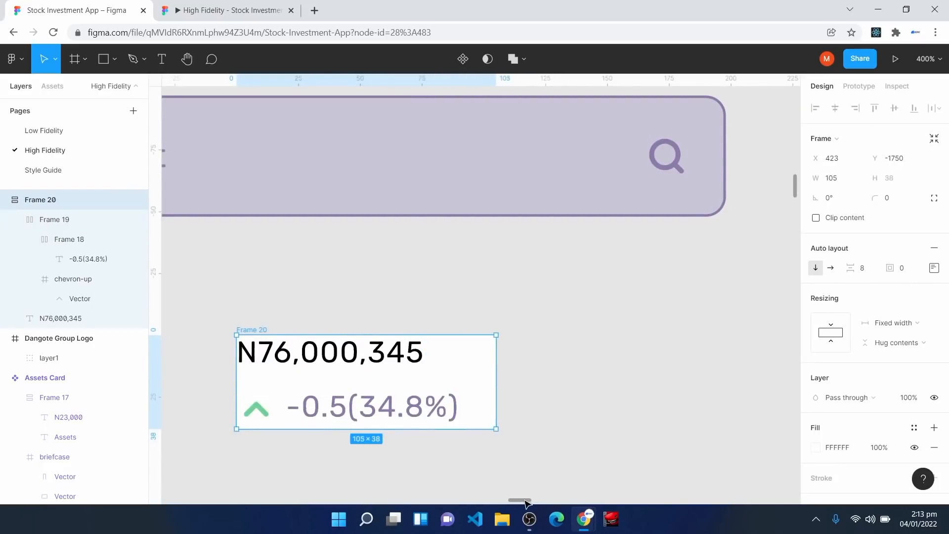
pyautogui.moveTo(519, 500)
pyautogui.mouseDown()
pyautogui.moveTo(507, 497)
pyautogui.moveTo(517, 497)
pyautogui.mouseUp()
# Step: Move the Dangote logo level with the price stack
pyautogui.click(388, 289)
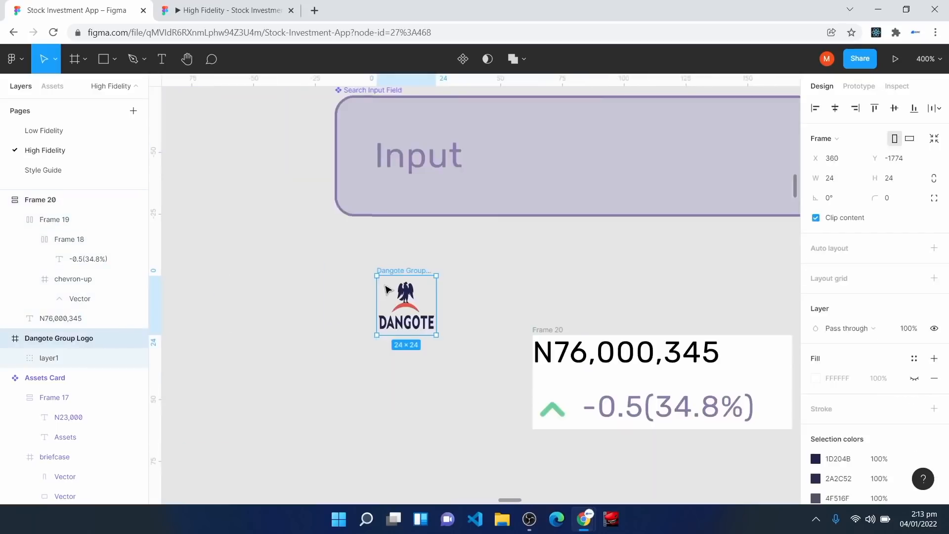
pyautogui.moveTo(388, 289); pyautogui.dragTo(447, 343)
pyautogui.click(340, 356)
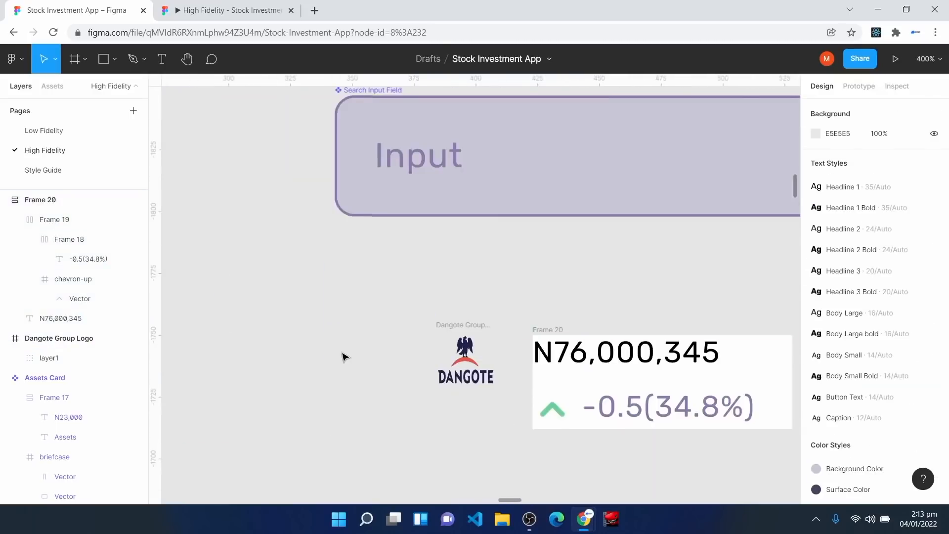
# Step: Add a 'DANG' text label below the Dangote logo in the Body Large bold style
pyautogui.scroll(-3, 349, 358)
pyautogui.press('t')
pyautogui.click(411, 357)
pyautogui.write('DANG')
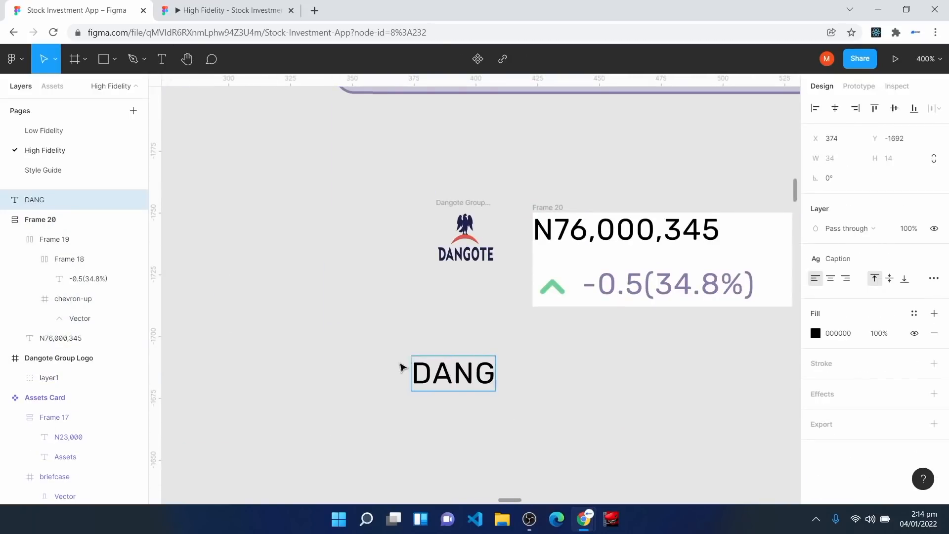
pyautogui.press('Escape')
pyautogui.moveTo(447, 386); pyautogui.dragTo(447, 368)
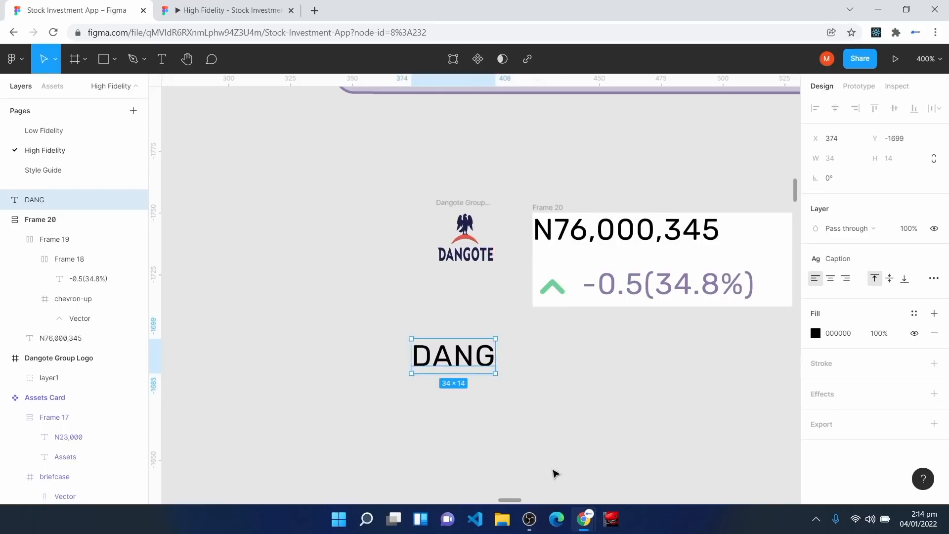
pyautogui.click(835, 258)
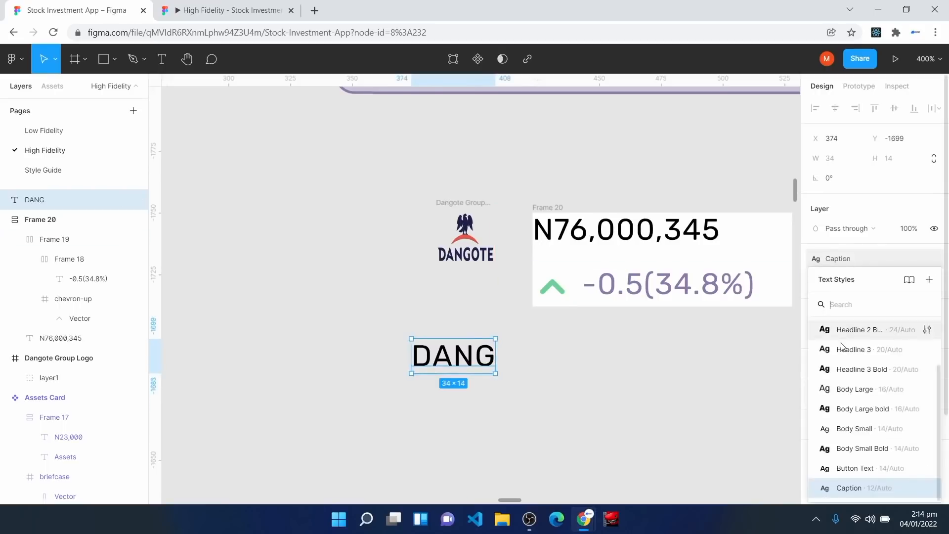
pyautogui.click(858, 415)
# Step: Position the Dangote logo directly above DANG with their left edges aligned
pyautogui.click(441, 242)
pyautogui.moveTo(450, 225); pyautogui.dragTo(424, 246)
pyautogui.moveTo(447, 372); pyautogui.dragTo(376, 365)
pyautogui.moveTo(425, 229); pyautogui.dragTo(353, 229)
# Step: Wrap logo and DANG in a white, centred auto-layout frame with spacing 8, placed beside the price block
pyautogui.moveTo(272, 179); pyautogui.dragTo(494, 414)
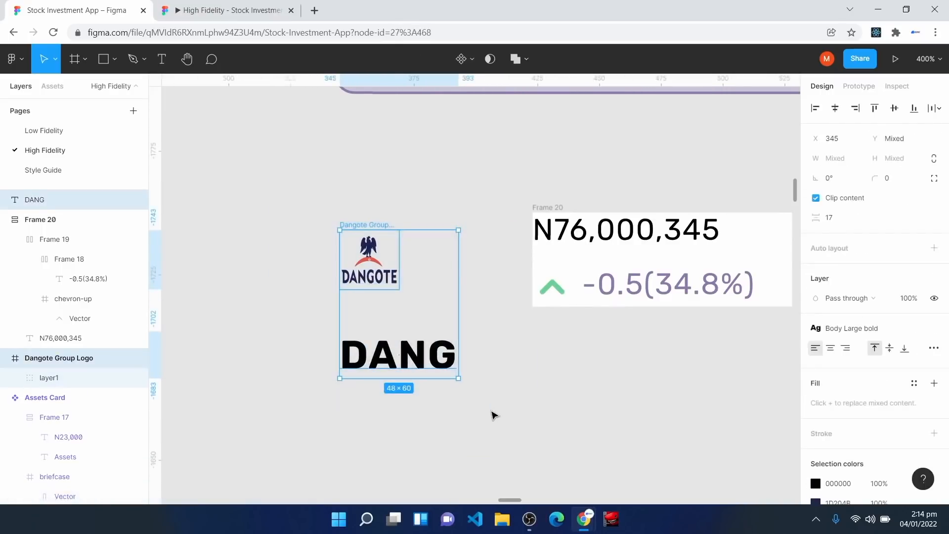
pyautogui.hotkey('shift', 'a')
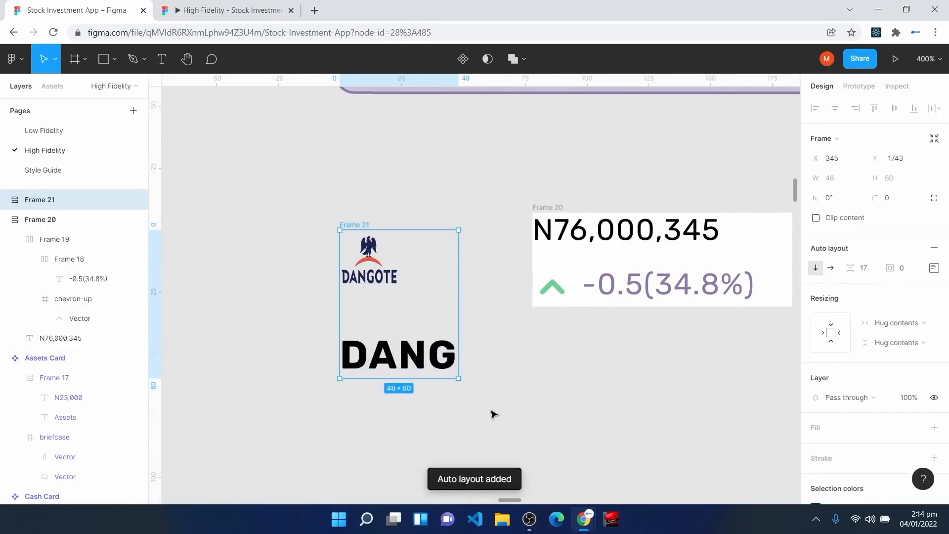
pyautogui.click(832, 433)
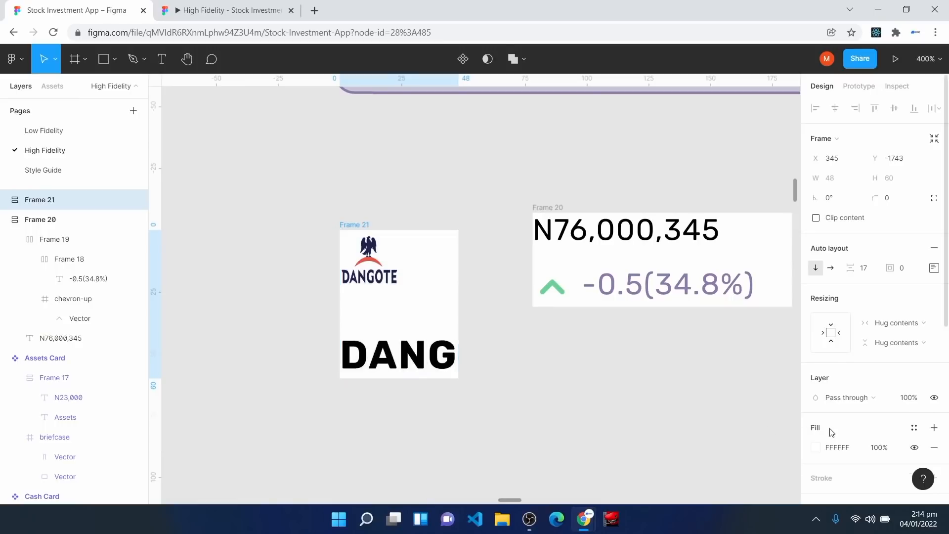
pyautogui.click(934, 268)
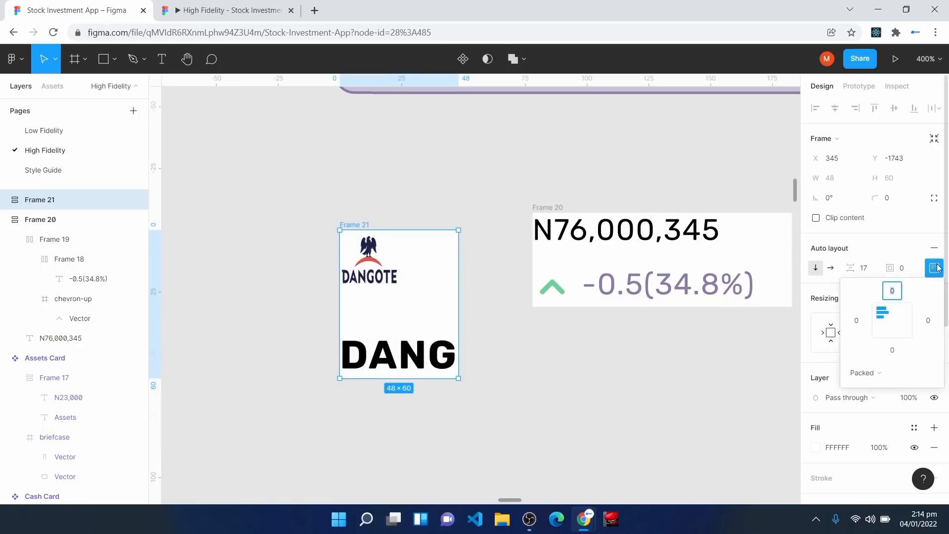
pyautogui.click(893, 322)
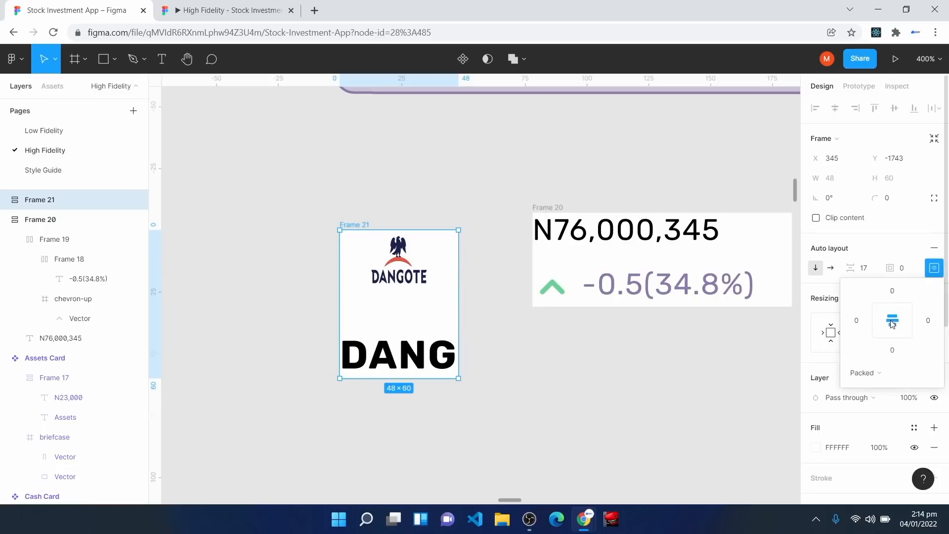
pyautogui.click(871, 274)
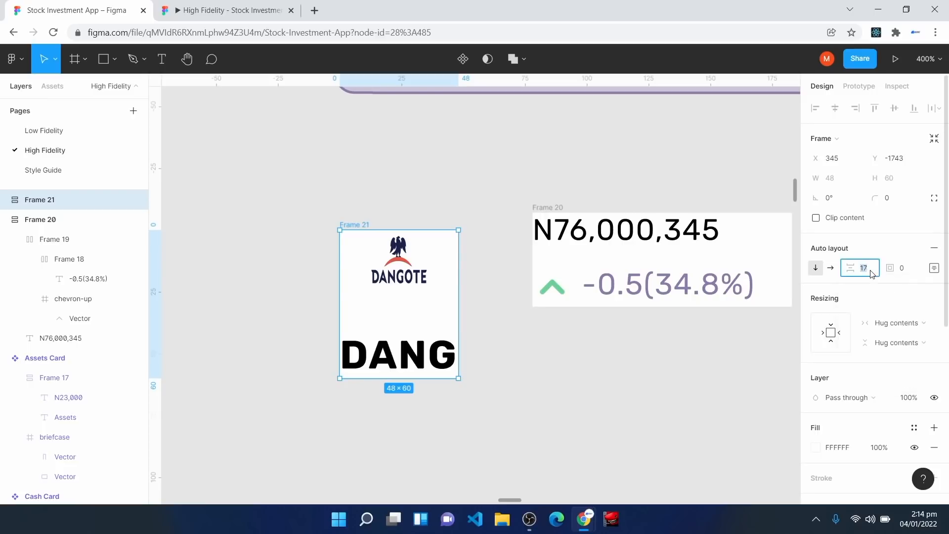
pyautogui.write('8')
pyautogui.press('Return')
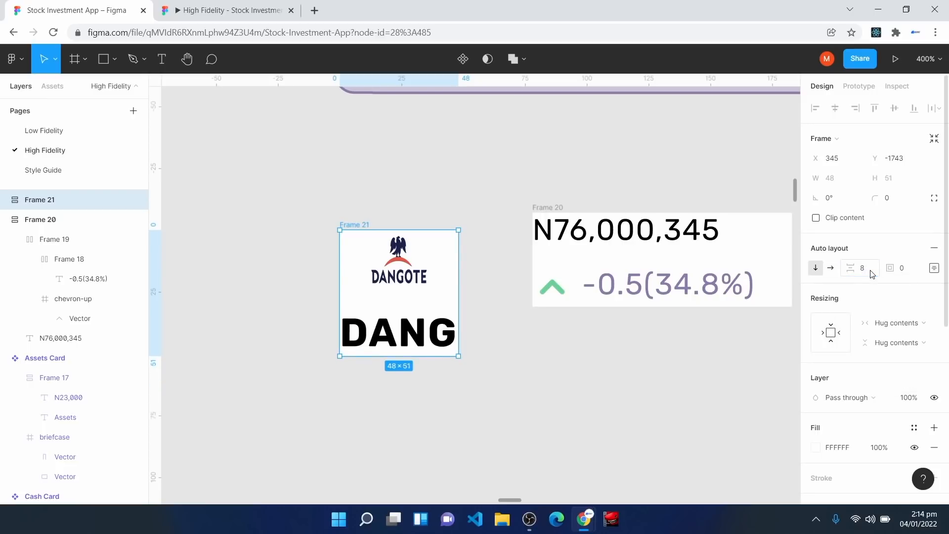
pyautogui.moveTo(431, 299); pyautogui.dragTo(483, 281)
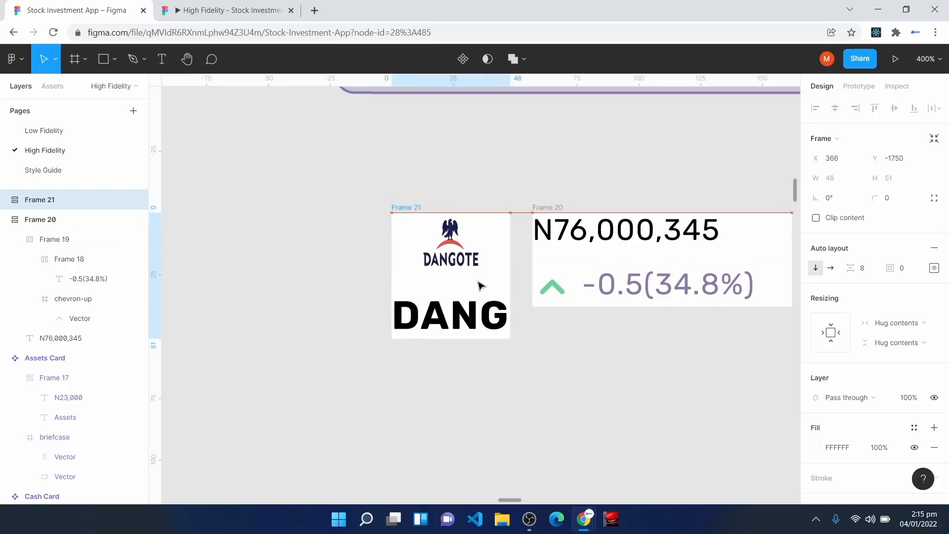
pyautogui.press('Escape')
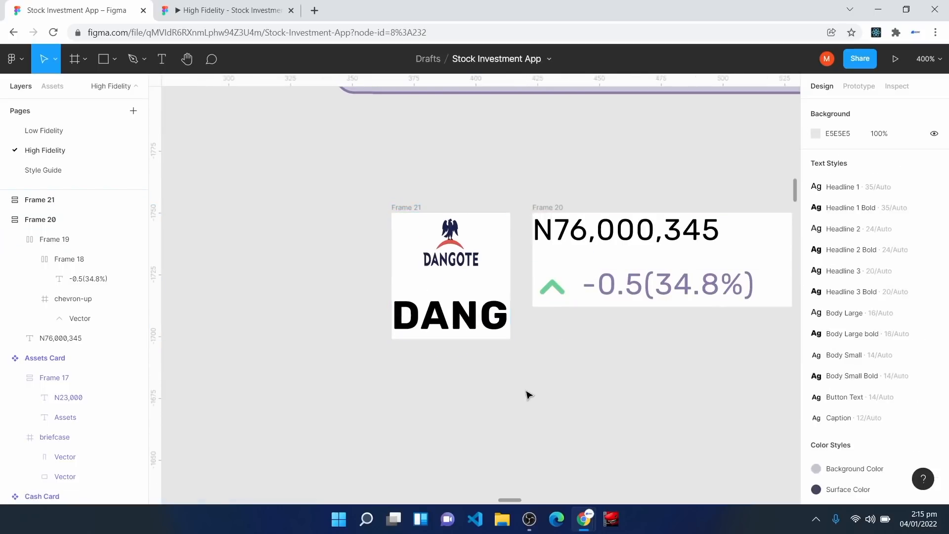
# Step: Combine the logo frame and price frame in a horizontal auto-layout with gap 8, price frame filling the width
pyautogui.moveTo(347, 176); pyautogui.dragTo(727, 384)
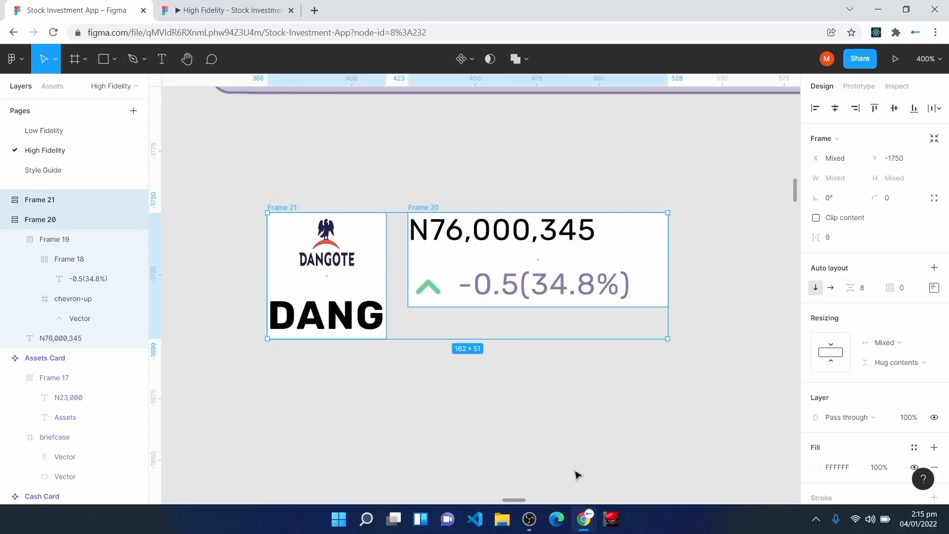
pyautogui.hotkey('shift', 'a')
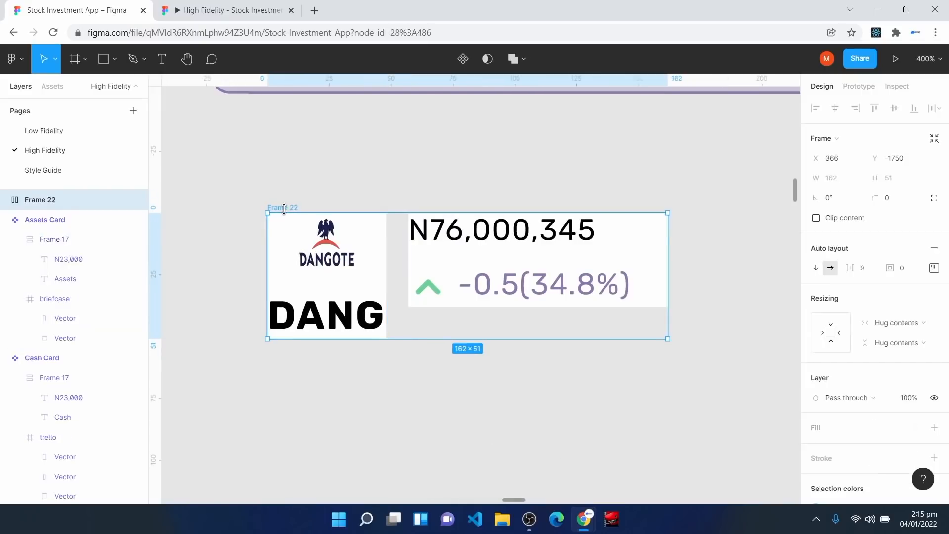
pyautogui.click(868, 269)
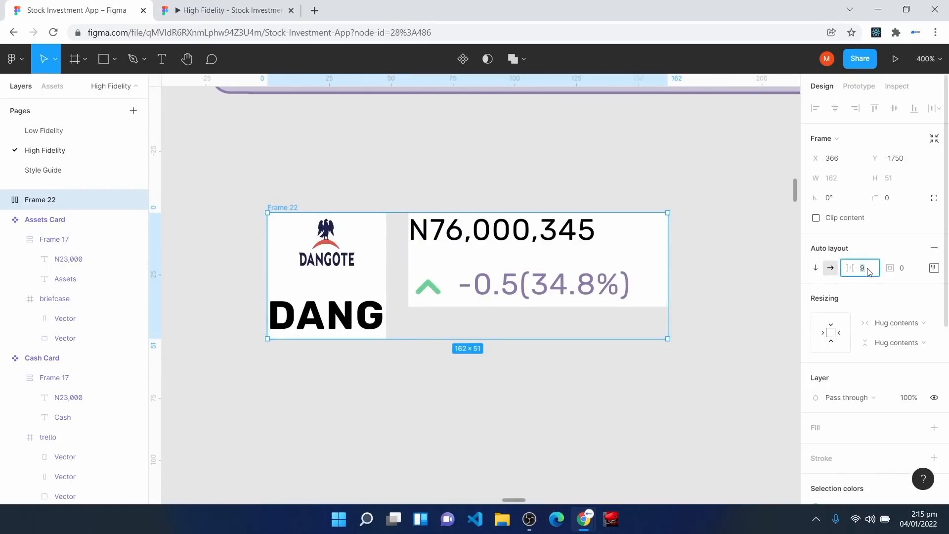
pyautogui.write('8')
pyautogui.press('Return')
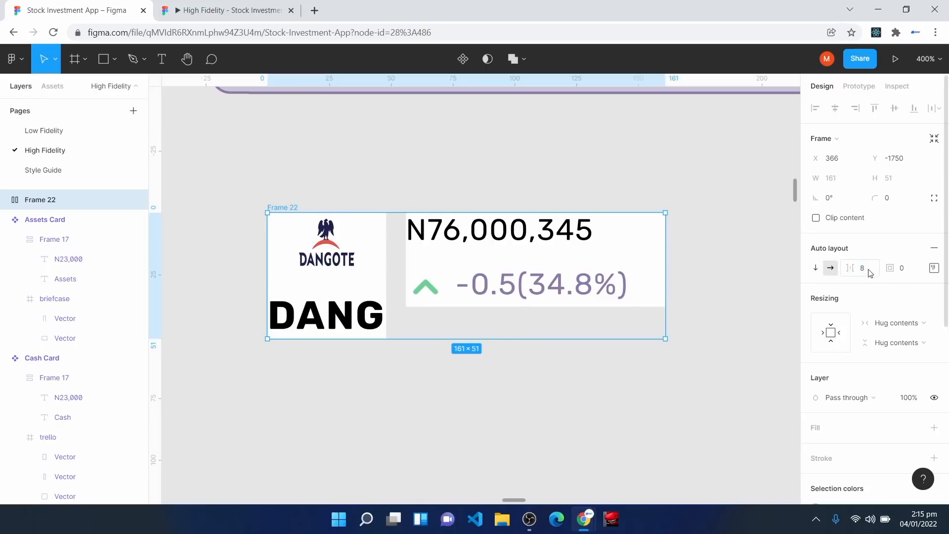
pyautogui.click(507, 262)
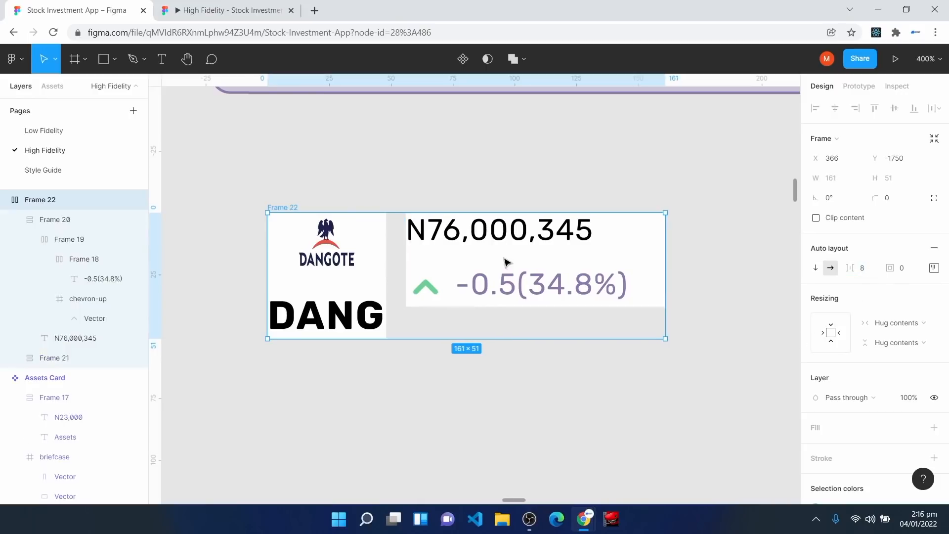
pyautogui.click(884, 300)
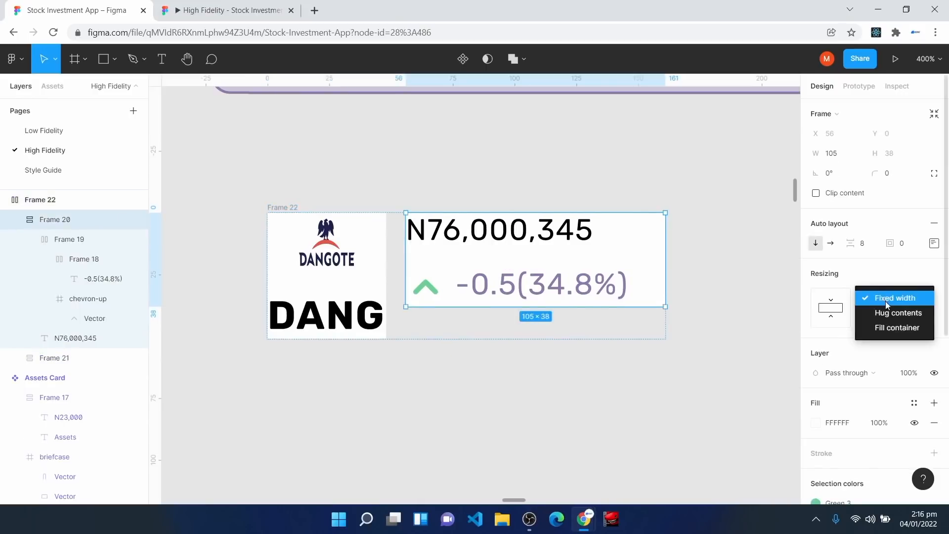
pyautogui.click(897, 328)
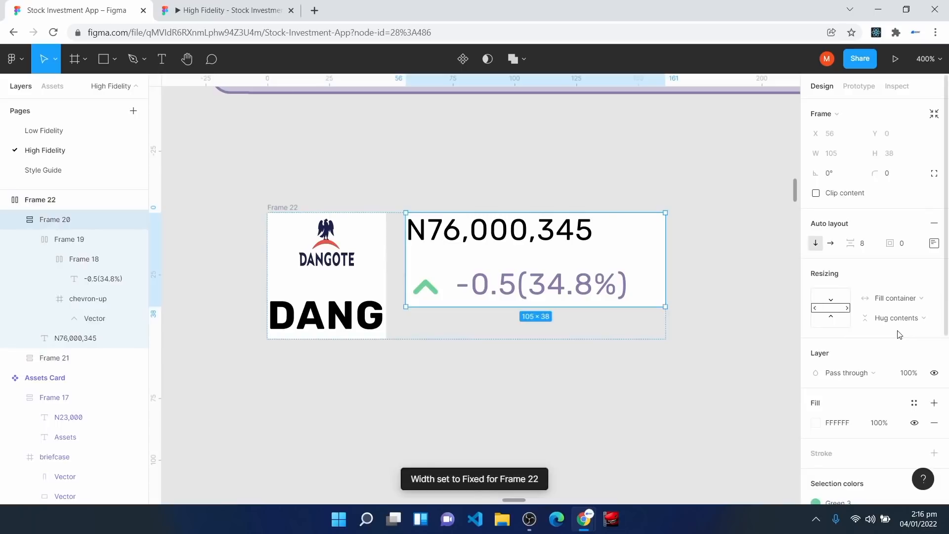
# Step: Style Frame 22 with a white fill, padding 8, corner radius 8 and a width of 164
pyautogui.click(283, 212)
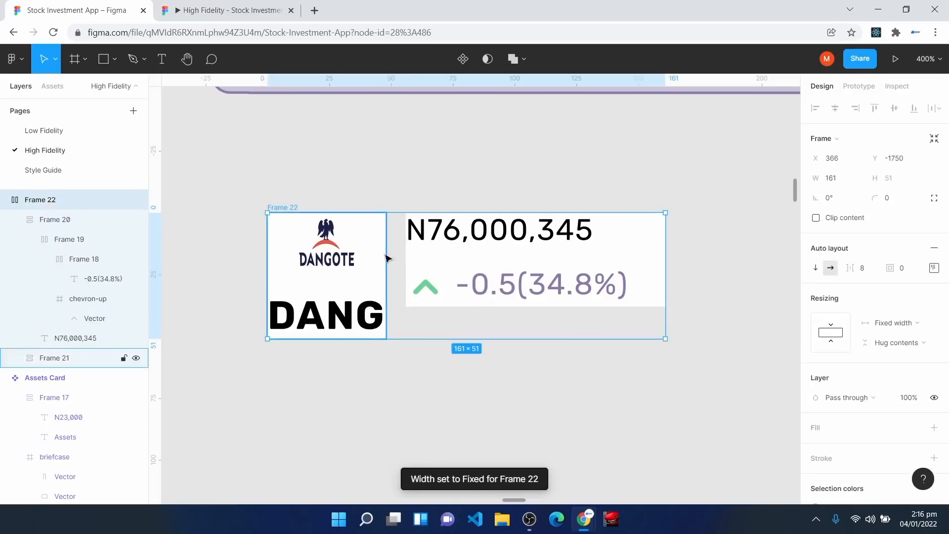
pyautogui.click(816, 432)
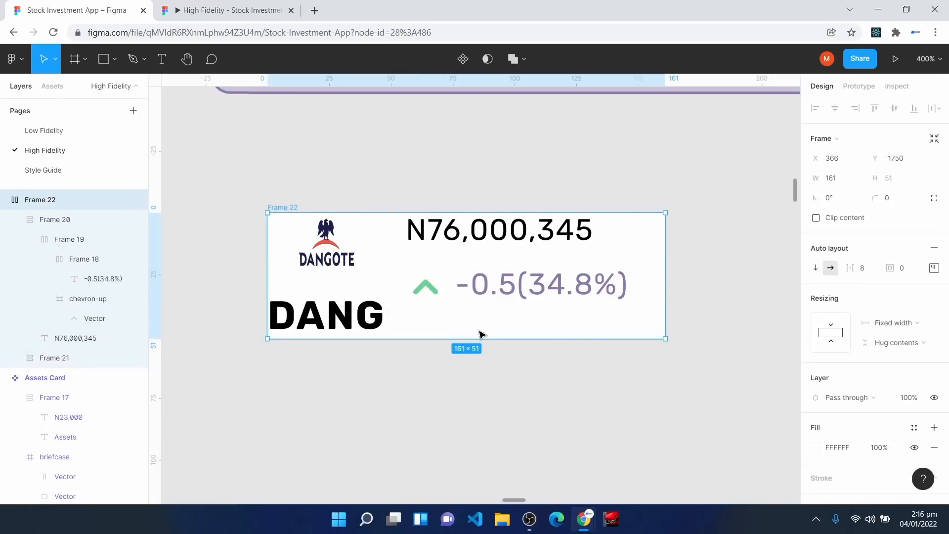
pyautogui.click(907, 271)
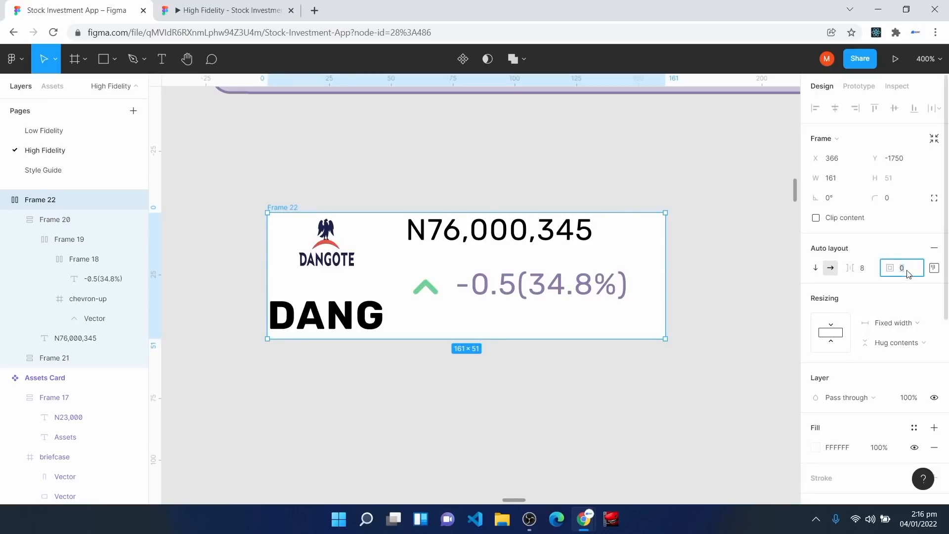
pyautogui.write('8')
pyautogui.press('Return')
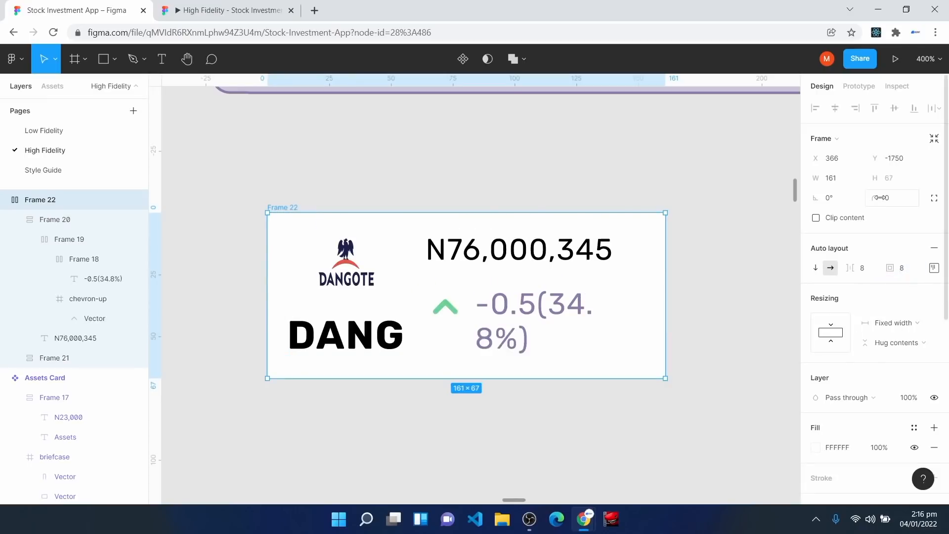
pyautogui.click(907, 199)
pyautogui.write('8')
pyautogui.press('Return')
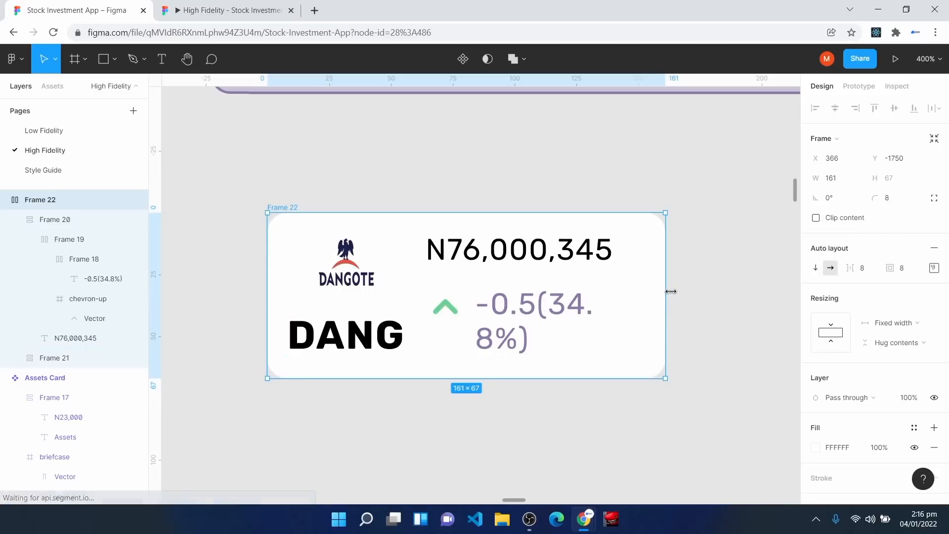
pyautogui.moveTo(667, 292); pyautogui.dragTo(681, 293)
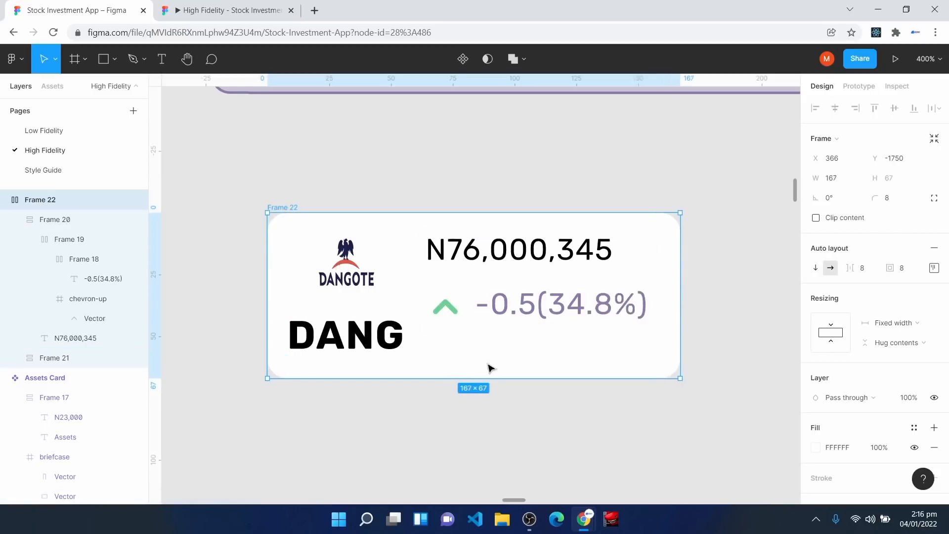
pyautogui.moveTo(491, 367); pyautogui.dragTo(482, 332)
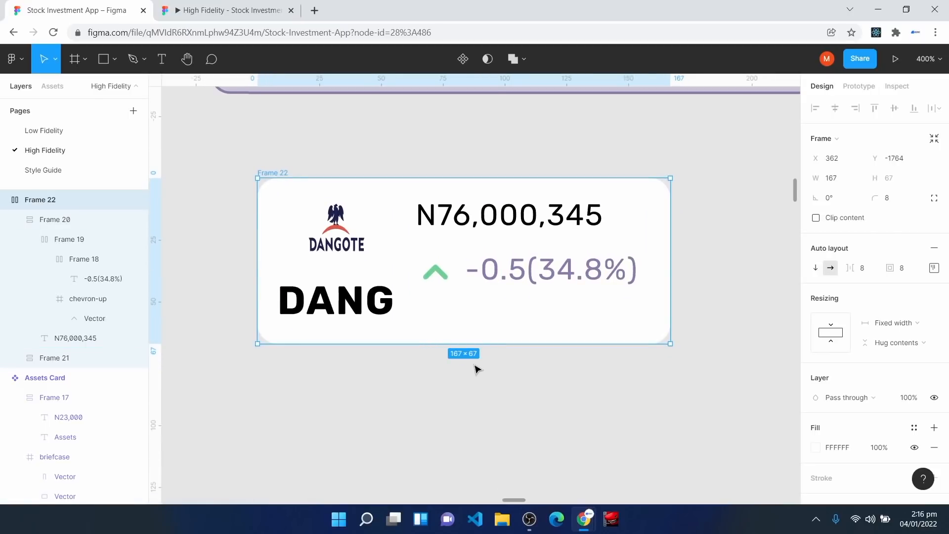
pyautogui.moveTo(670, 251); pyautogui.dragTo(663, 251)
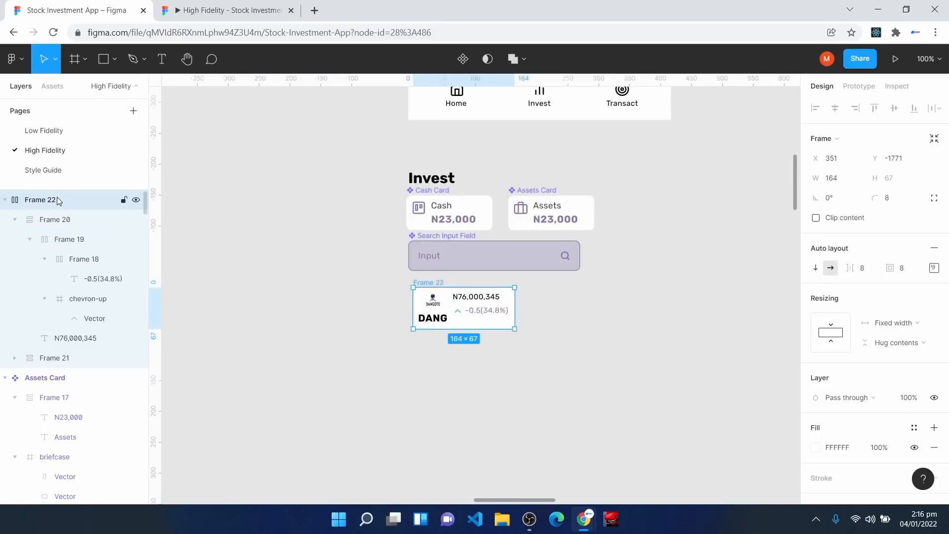
# Step: Rename the frame 'Stock List', make it a component, and move it under the Cash card
pyautogui.rightClick(58, 199)
pyautogui.click(131, 292)
pyautogui.write('S')
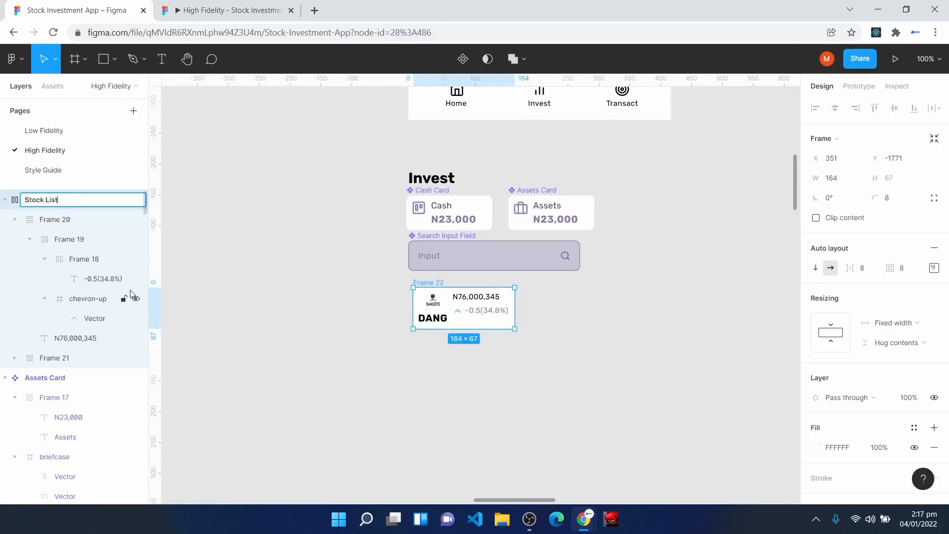
pyautogui.write('tock List')
pyautogui.press('Return')
pyautogui.click(469, 59)
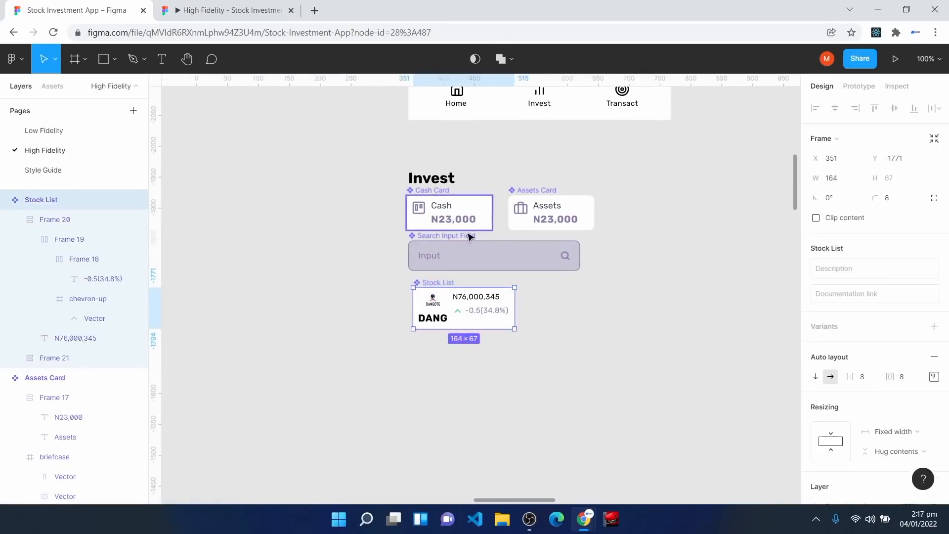
pyautogui.moveTo(460, 325); pyautogui.dragTo(455, 323)
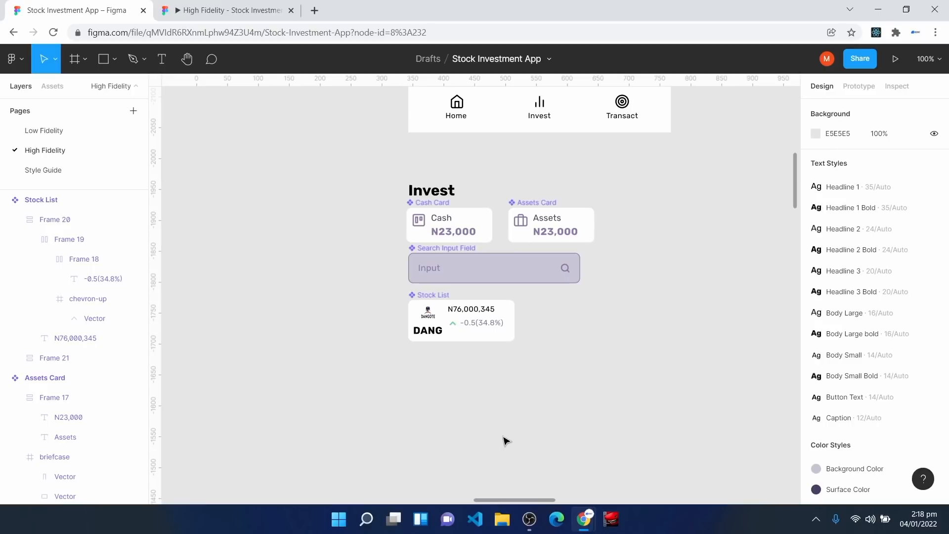
pyautogui.scroll(-1, 484, 439)
pyautogui.keyDown('ctrl'); pyautogui.scroll(5, 483, 440); pyautogui.keyUp('ctrl')
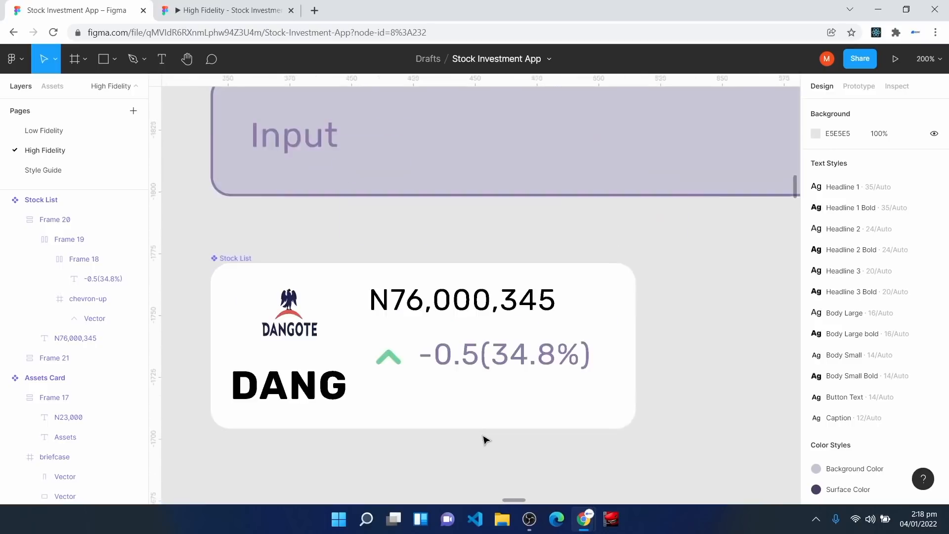
pyautogui.scroll(-5, 455, 446)
# Step: Draw a 48×48 frame with radius 100 and a Surface Color fill to form a circle
pyautogui.click(74, 59)
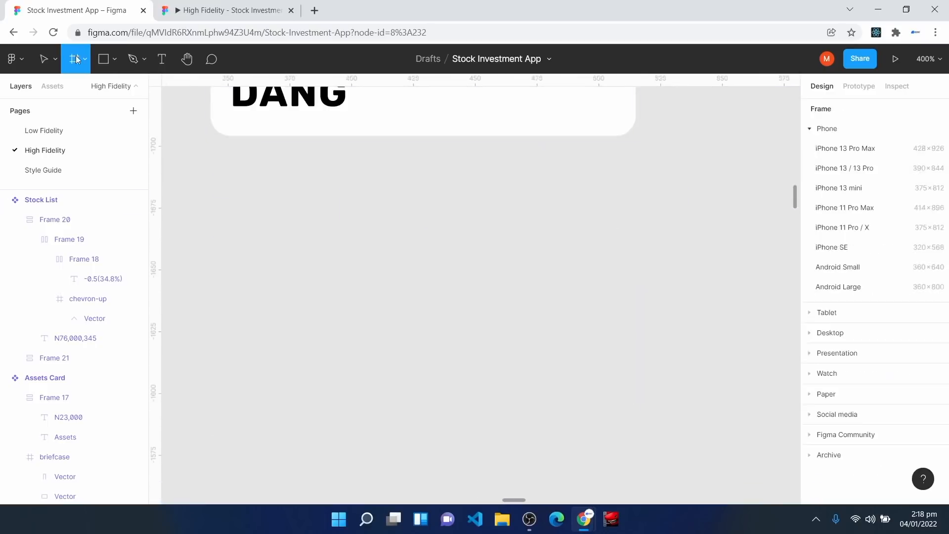
pyautogui.moveTo(266, 218)
pyautogui.mouseDown()
pyautogui.moveTo(418, 322)
pyautogui.moveTo(389, 339)
pyautogui.mouseUp()
pyautogui.click(852, 179)
pyautogui.press('BackSpace')
pyautogui.write('8')
pyautogui.click(892, 198)
pyautogui.write('100')
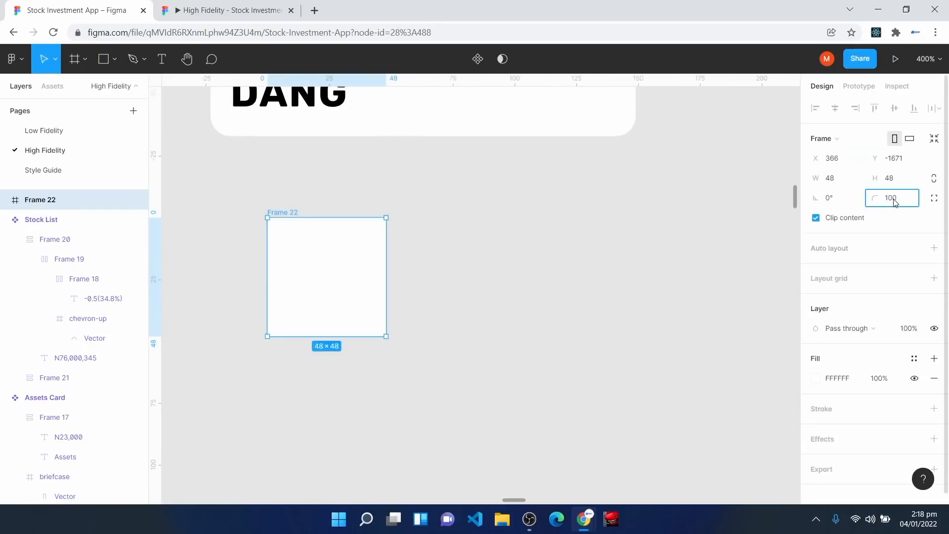
pyautogui.press('Return')
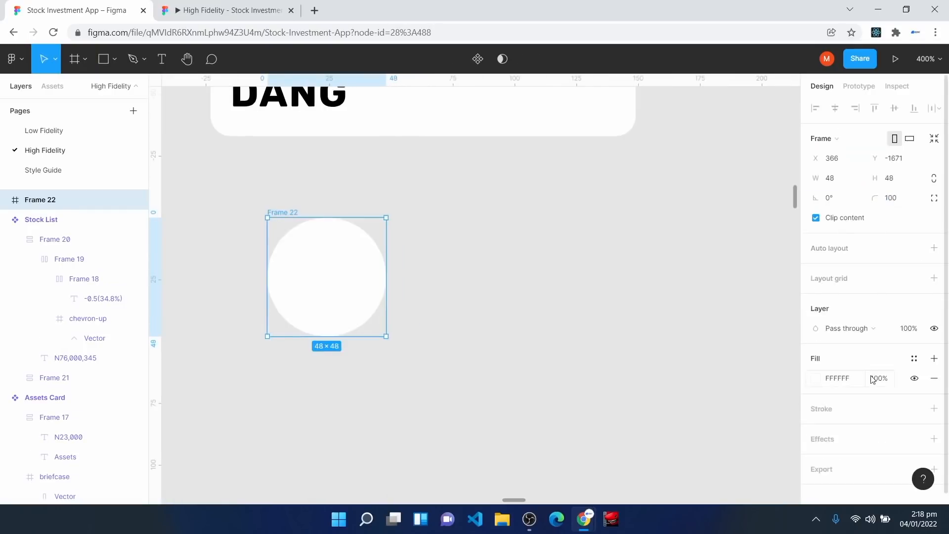
pyautogui.click(914, 359)
pyautogui.click(849, 332)
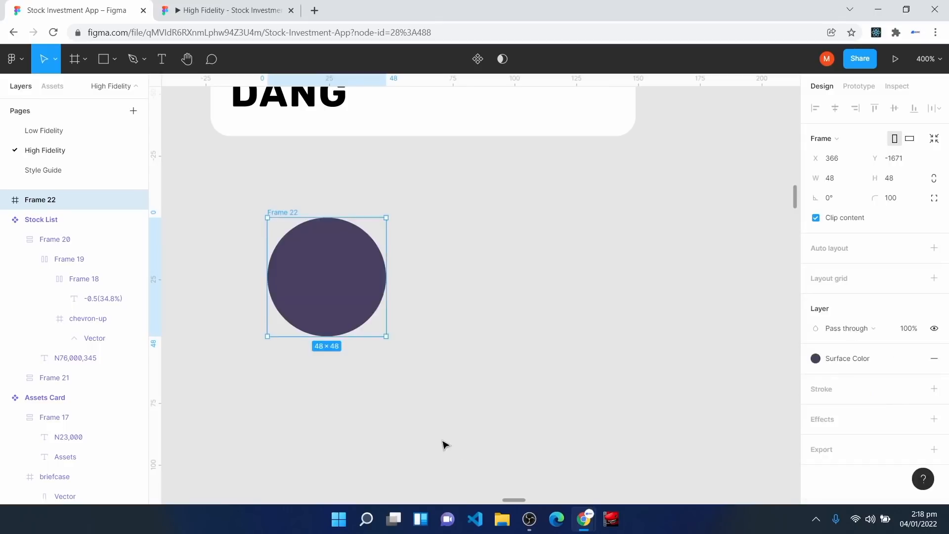
# Step: Insert the Paystack logo with the Brandfetch plugin and remove its background
pyautogui.rightClick(540, 249)
pyautogui.moveTo(642, 332)
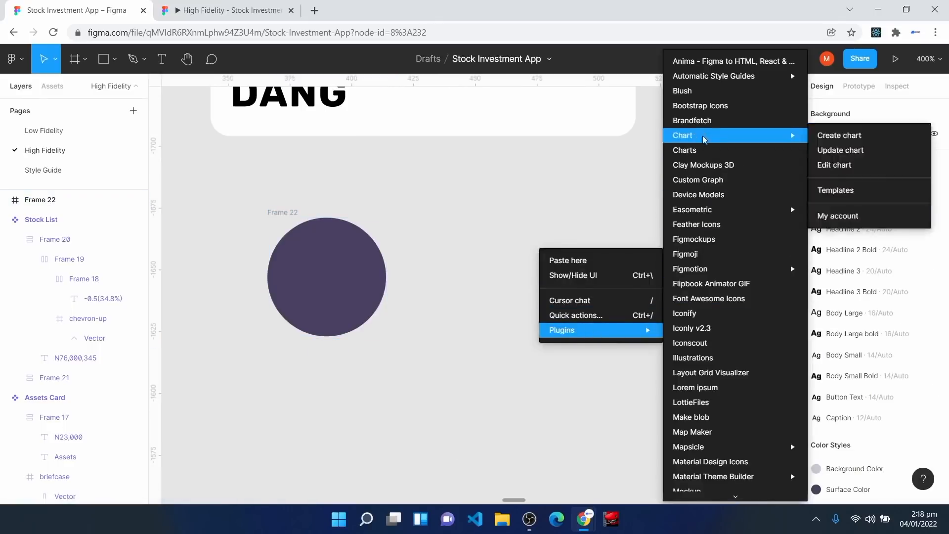
pyautogui.click(708, 123)
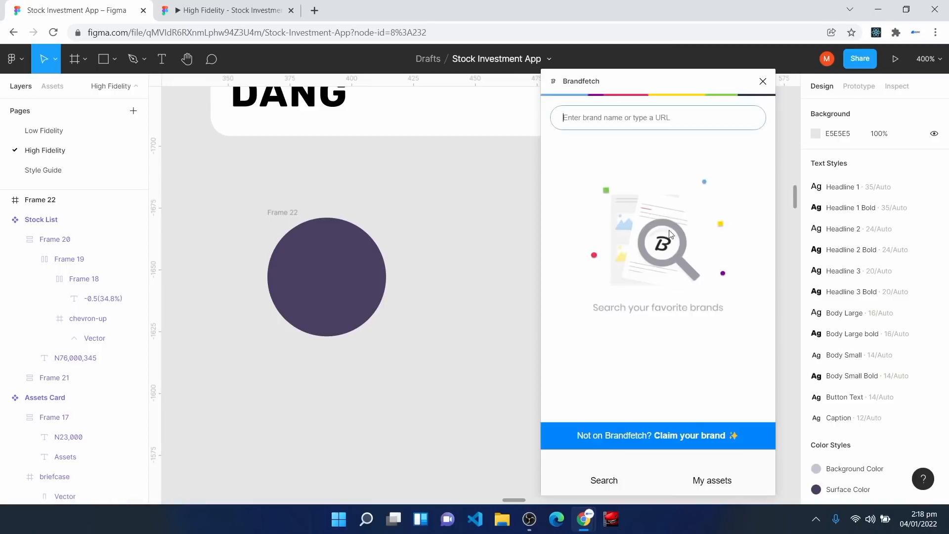
pyautogui.click(594, 124)
pyautogui.write('paystack')
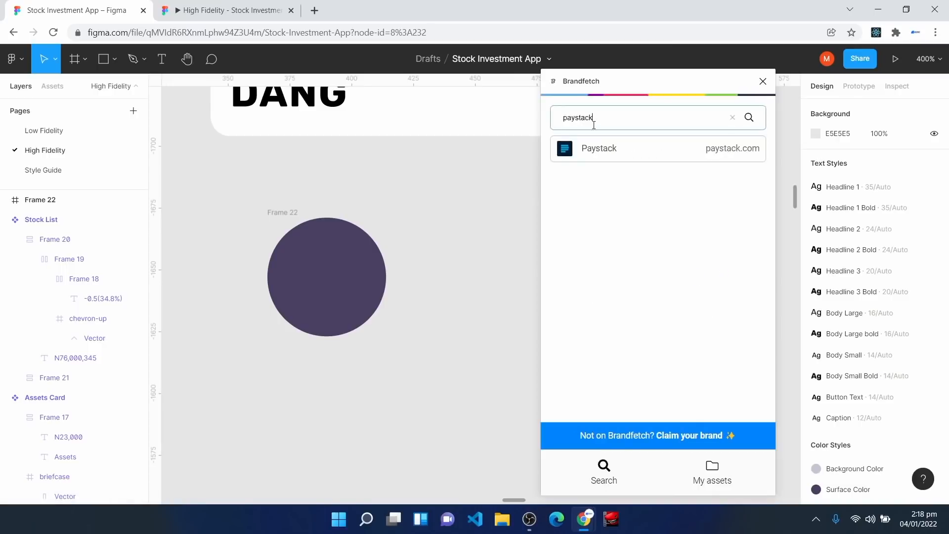
pyautogui.click(635, 154)
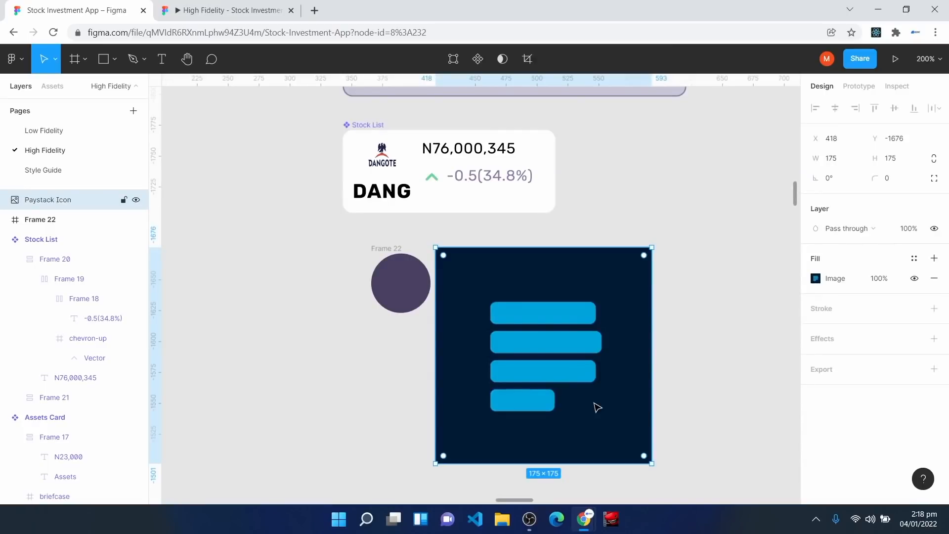
pyautogui.rightClick(585, 404)
pyautogui.moveTo(603, 406)
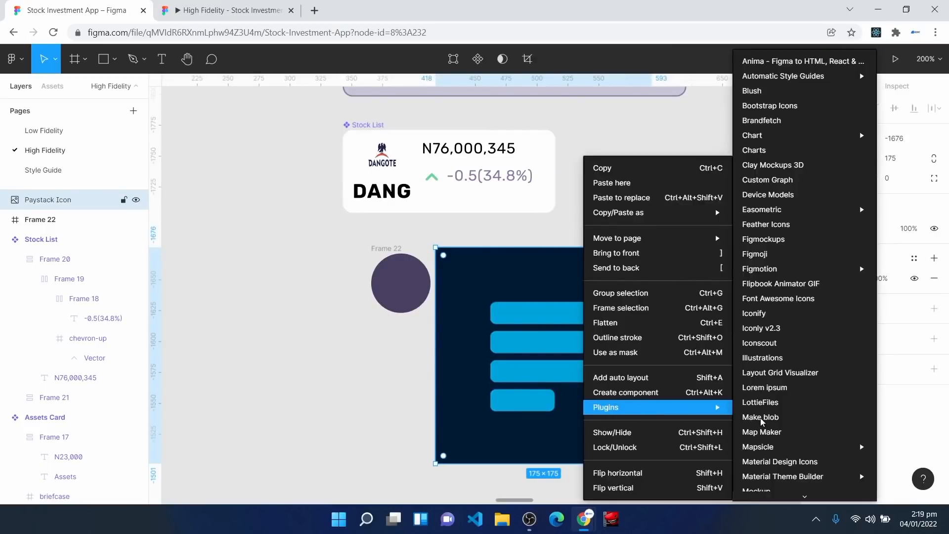
pyautogui.scroll(-5, 749, 421)
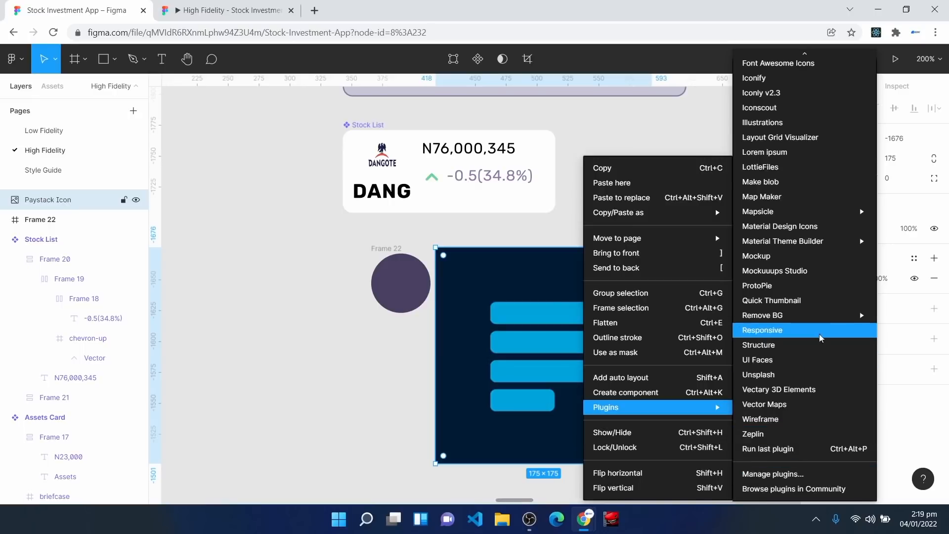
pyautogui.moveTo(833, 322)
pyautogui.click(630, 316)
# Step: Resize the Paystack logo to 24×24 and place it on the circle
pyautogui.click(855, 164)
pyautogui.write('24')
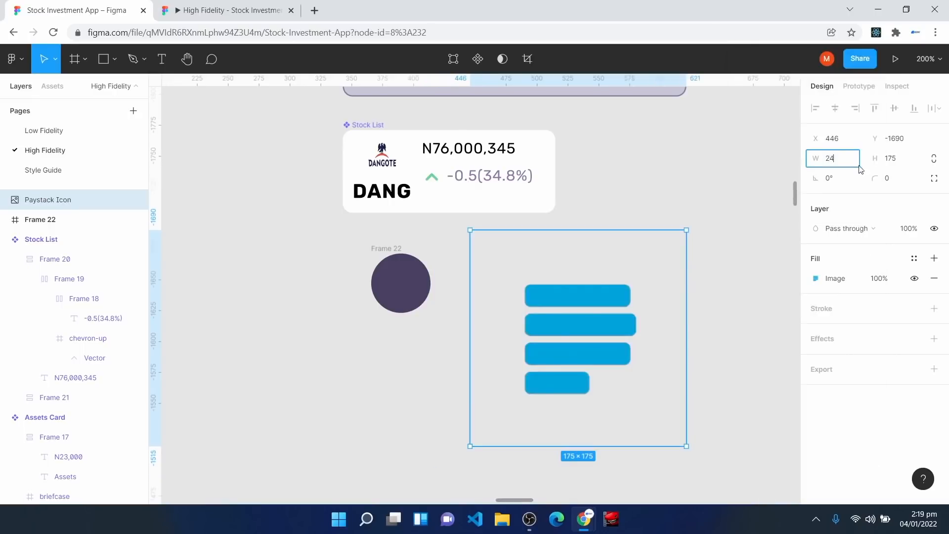
pyautogui.click(911, 163)
pyautogui.write('24')
pyautogui.press('Return')
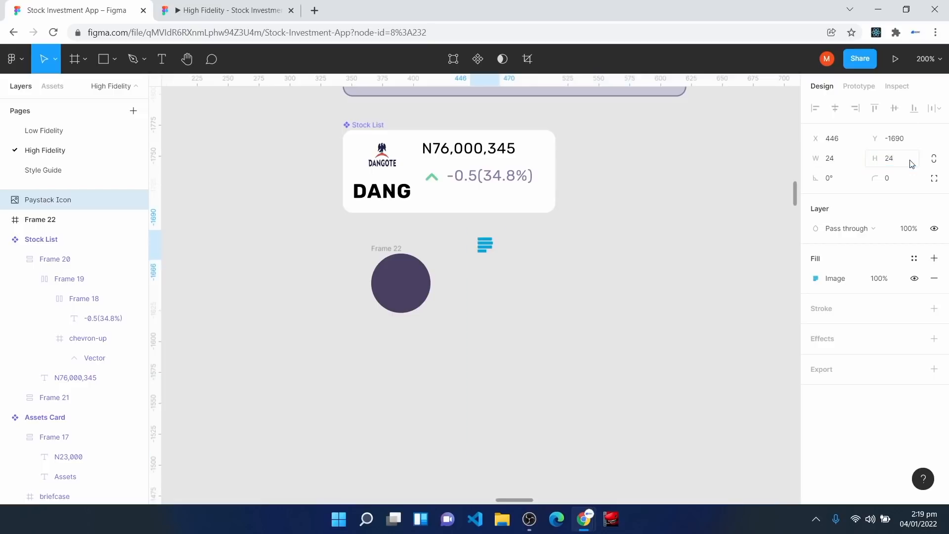
pyautogui.moveTo(484, 249); pyautogui.dragTo(401, 284)
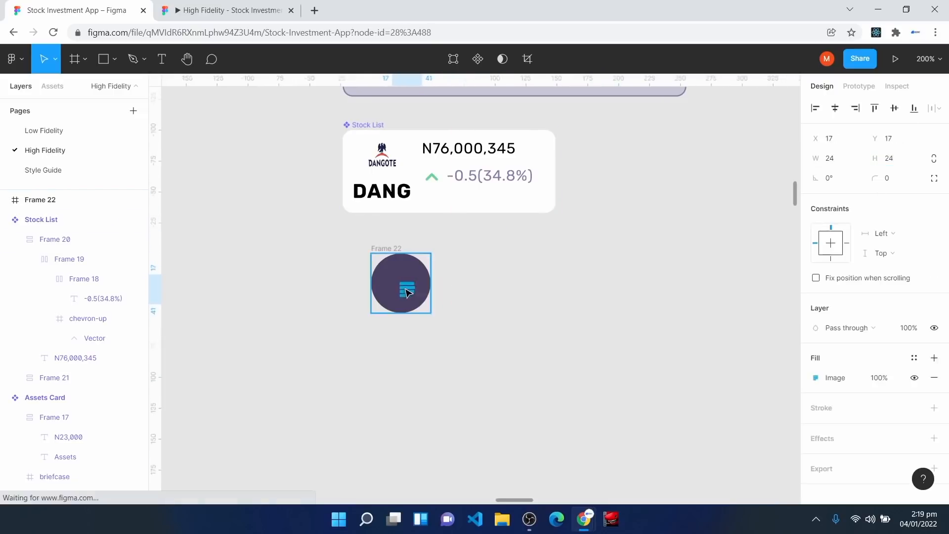
# Step: Set the logo's constraints to Center horizontally and Center vertically
pyautogui.hotkey('ctrl', '+')
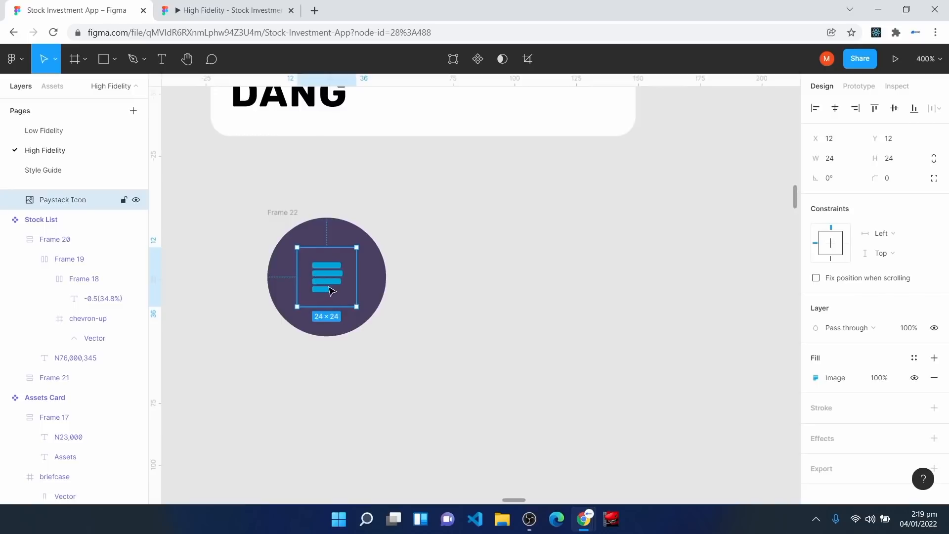
pyautogui.click(896, 237)
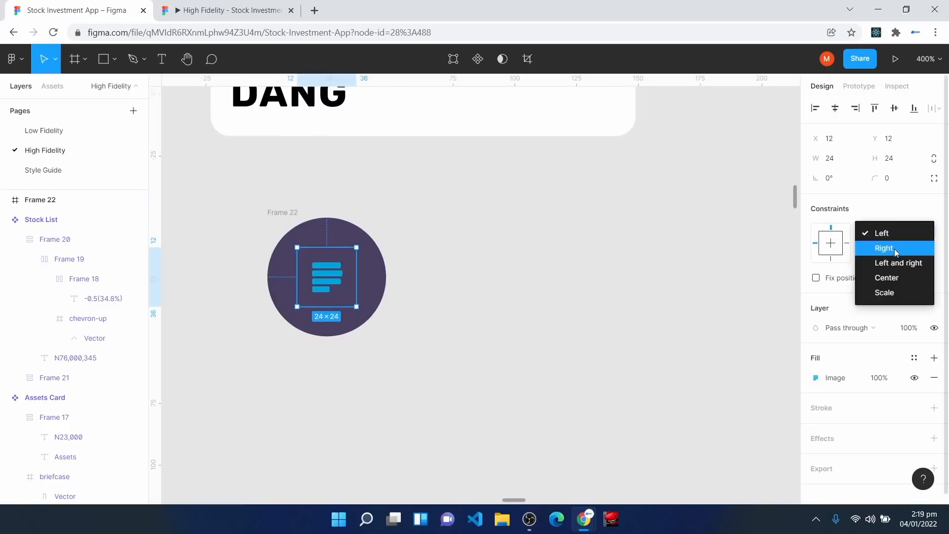
pyautogui.click(897, 275)
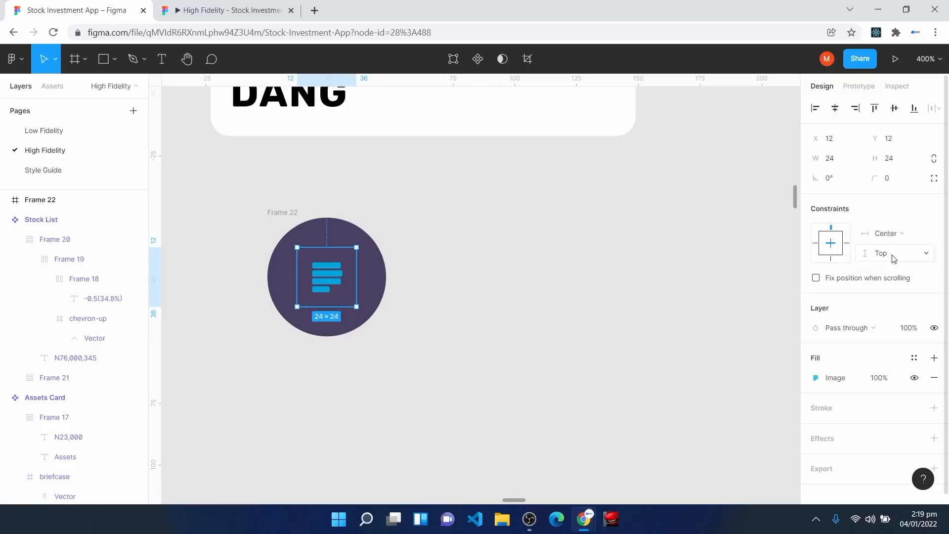
pyautogui.click(895, 256)
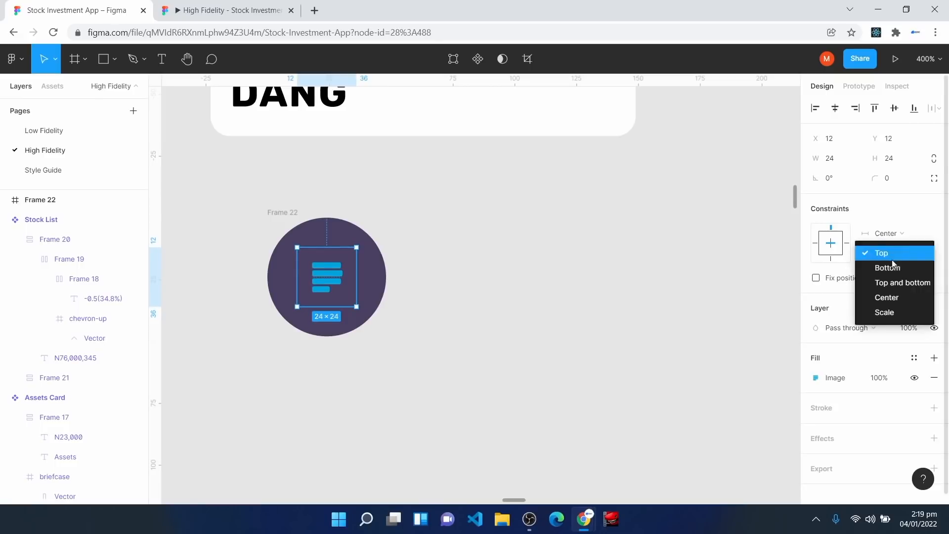
pyautogui.click(892, 292)
pyautogui.click(490, 387)
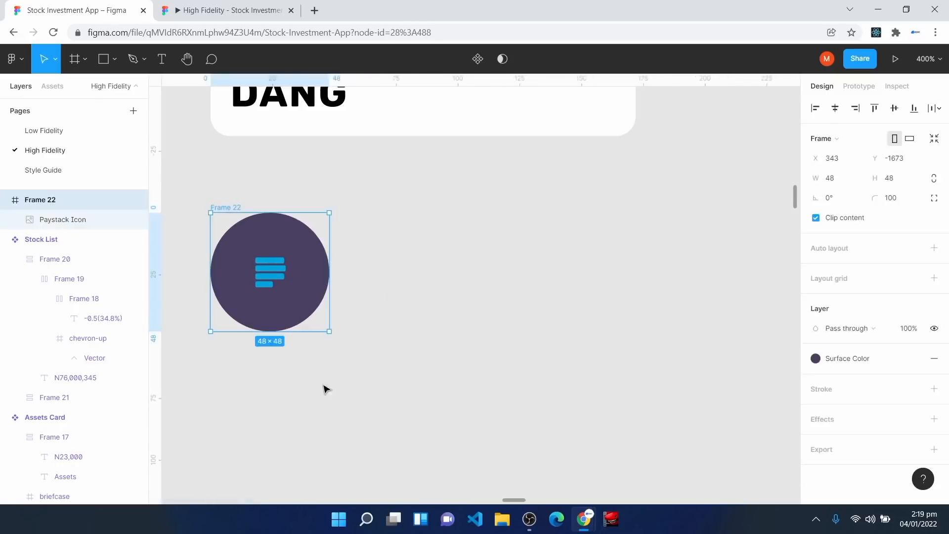
pyautogui.click(324, 390)
# Step: Add a 'Paystack' label in Body Large Bold beside the circle
pyautogui.click(161, 59)
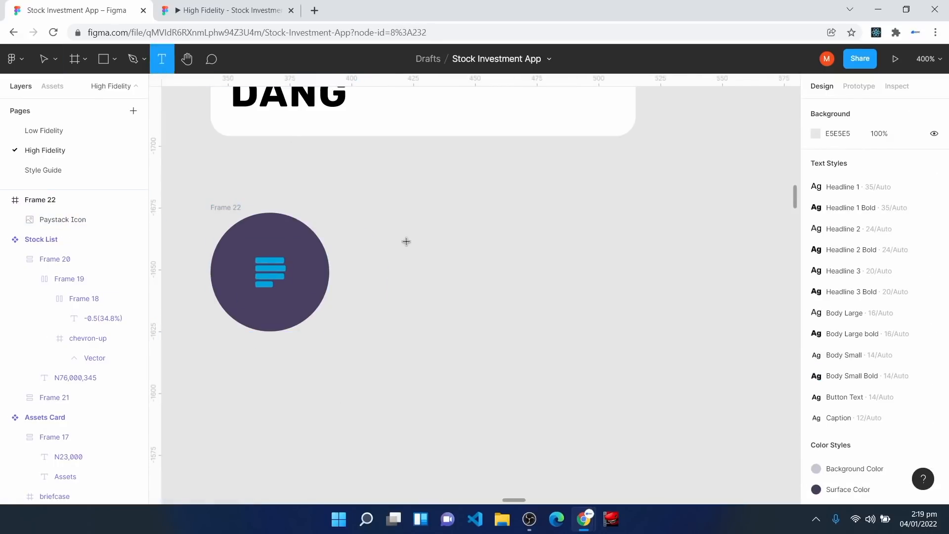
pyautogui.click(406, 241)
pyautogui.write('Paystack')
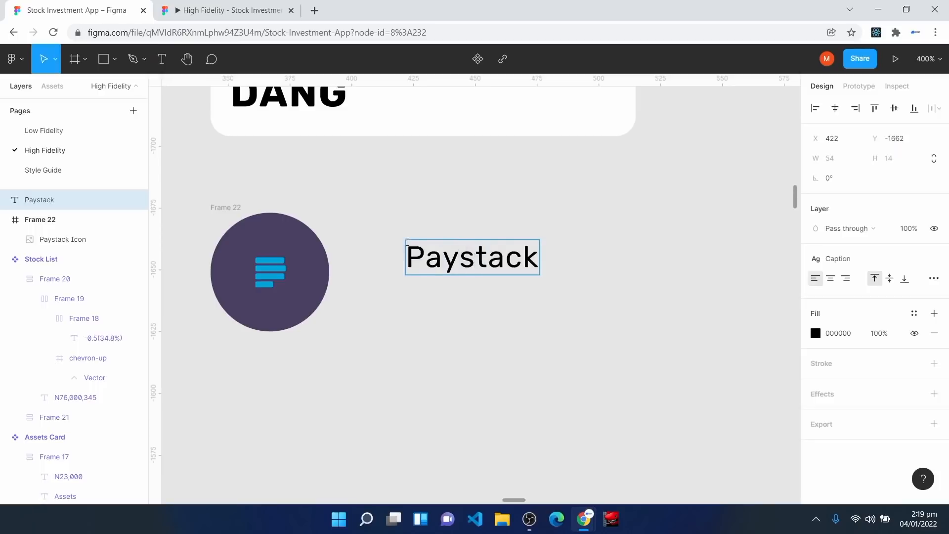
pyautogui.press('Escape')
pyautogui.click(841, 259)
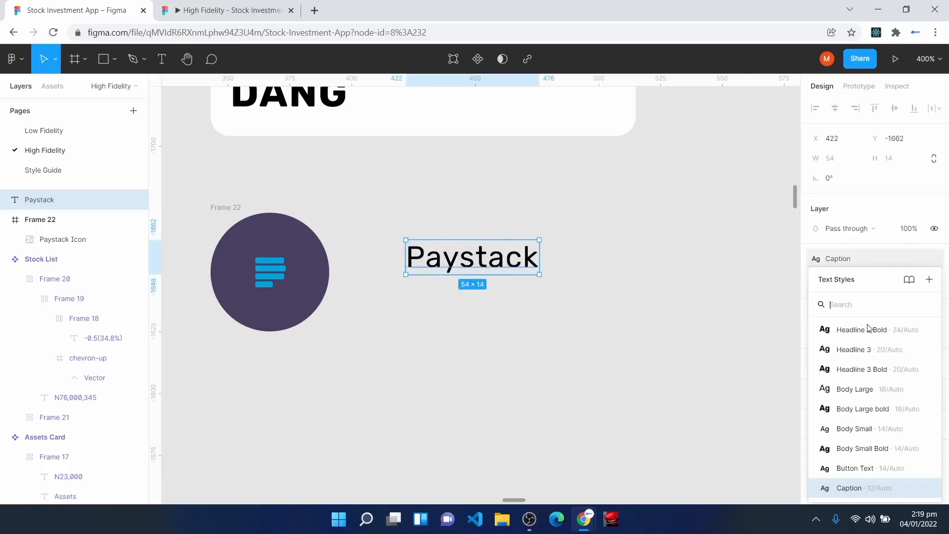
pyautogui.click(877, 409)
pyautogui.moveTo(477, 270); pyautogui.dragTo(455, 251)
pyautogui.click(579, 484)
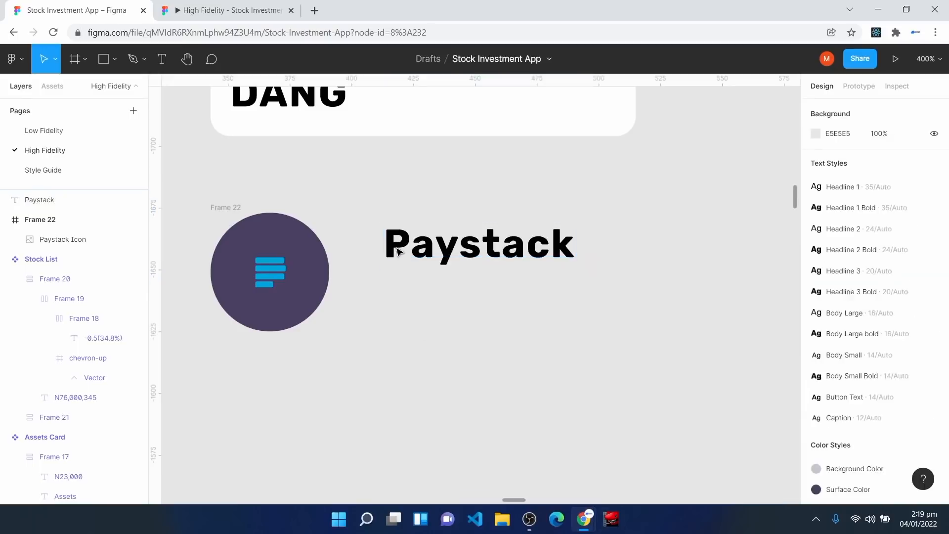
# Step: Add a '+345' label in Body Small directly under the Paystack label
pyautogui.click(161, 62)
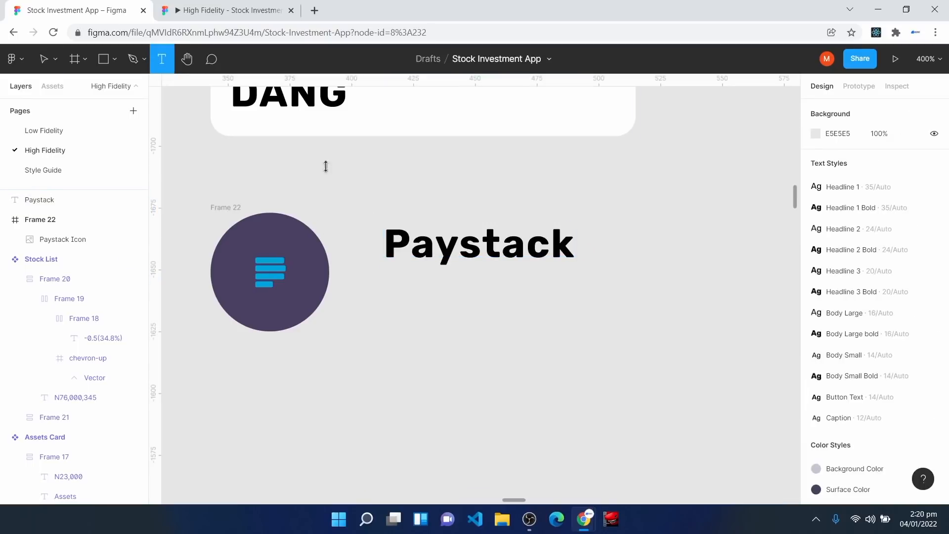
pyautogui.click(412, 315)
pyautogui.write('+345')
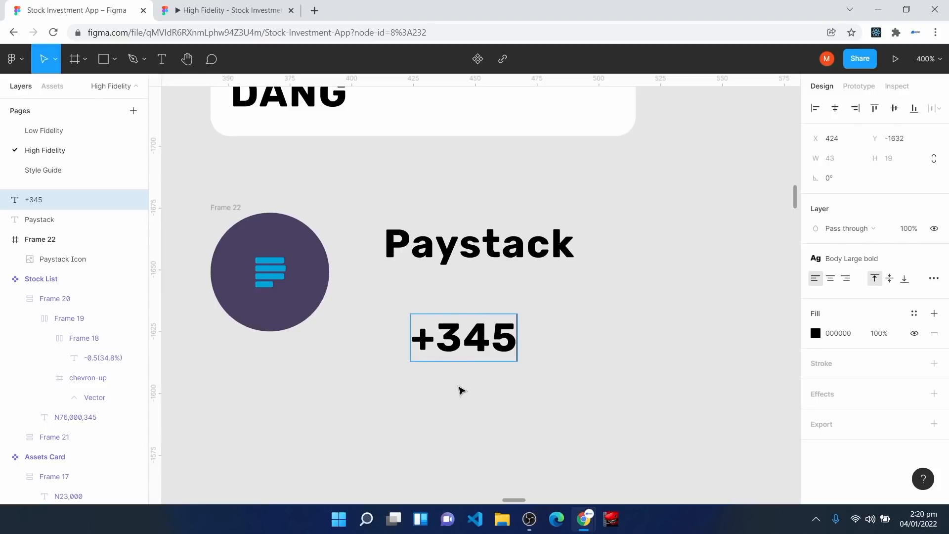
pyautogui.press('Escape')
pyautogui.click(883, 260)
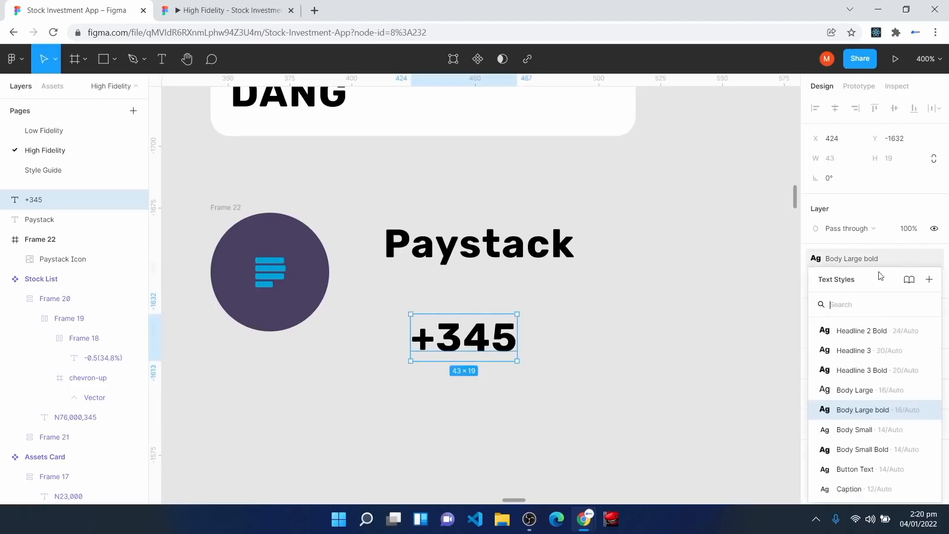
pyautogui.click(883, 432)
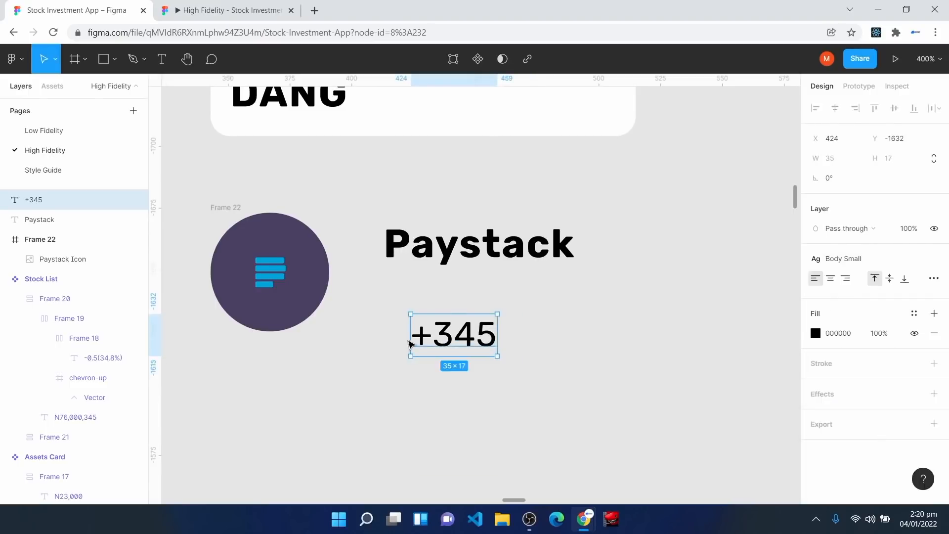
pyautogui.moveTo(455, 341); pyautogui.dragTo(428, 317)
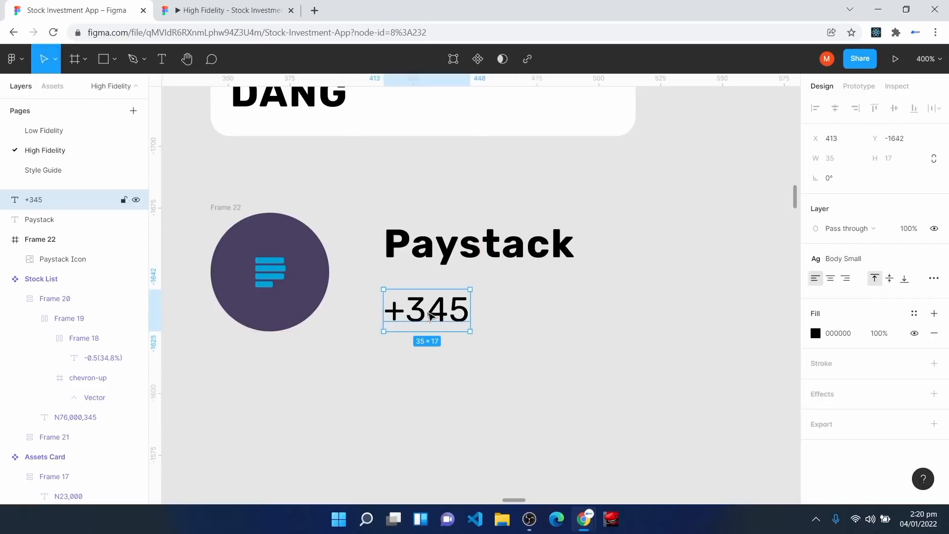
# Step: Colour +345 with Green 3 and Paystack with Surface Color, then select both texts
pyautogui.click(914, 313)
pyautogui.click(921, 405)
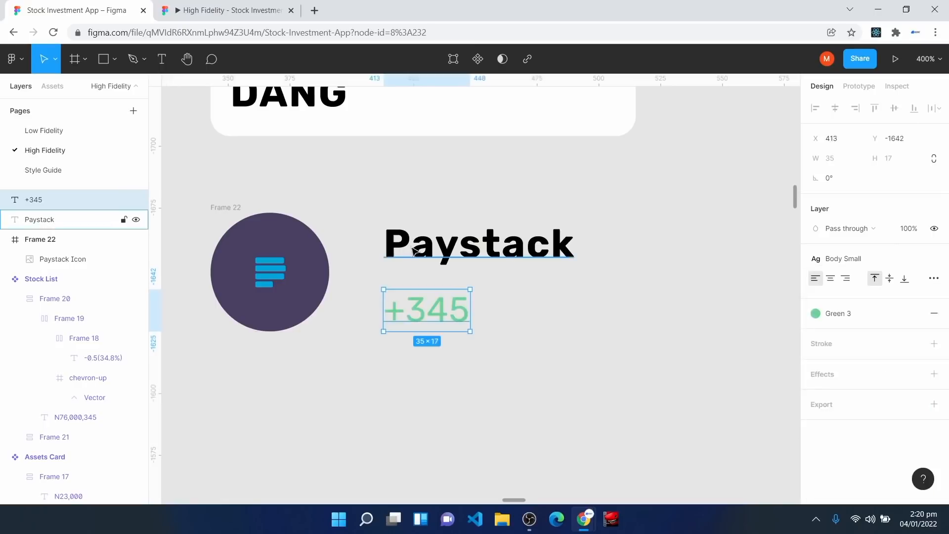
pyautogui.click(413, 250)
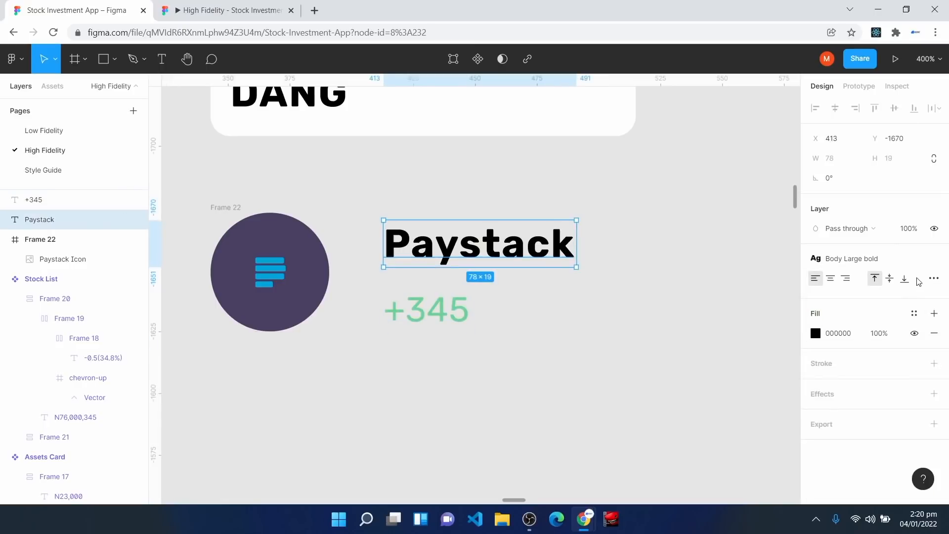
pyautogui.click(914, 314)
pyautogui.click(821, 360)
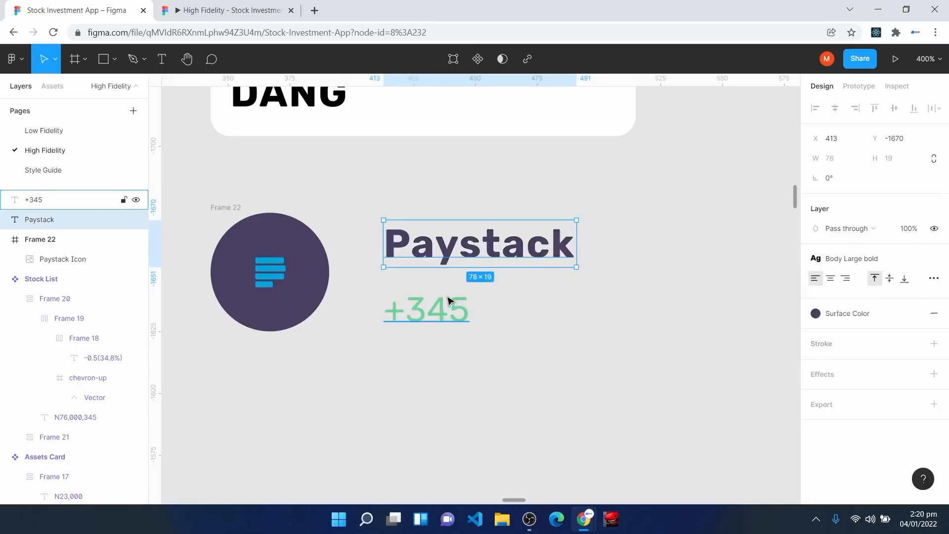
pyautogui.moveTo(361, 203); pyautogui.dragTo(652, 353)
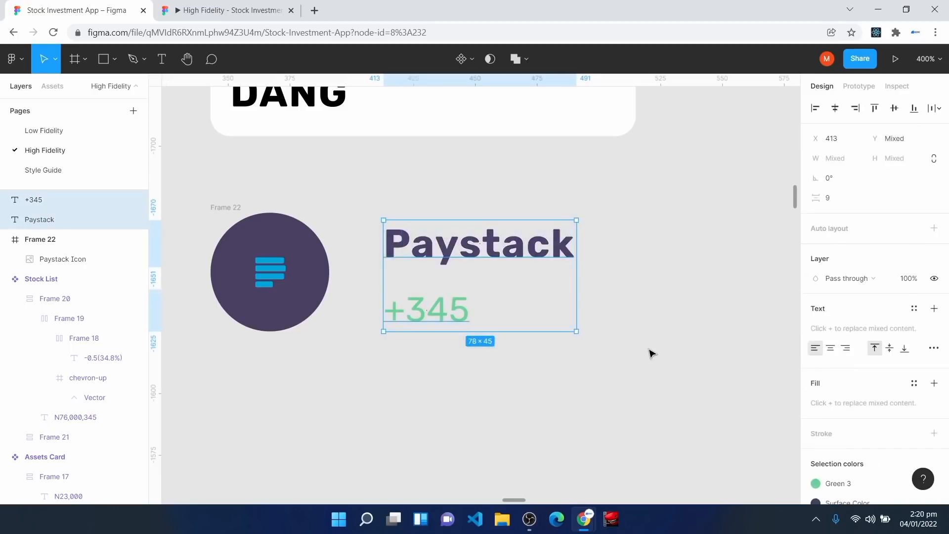
# Step: Stack the Paystack and +345 texts in an auto layout with gap 4, both set to Fill container
pyautogui.hotkey('shift', 'a')
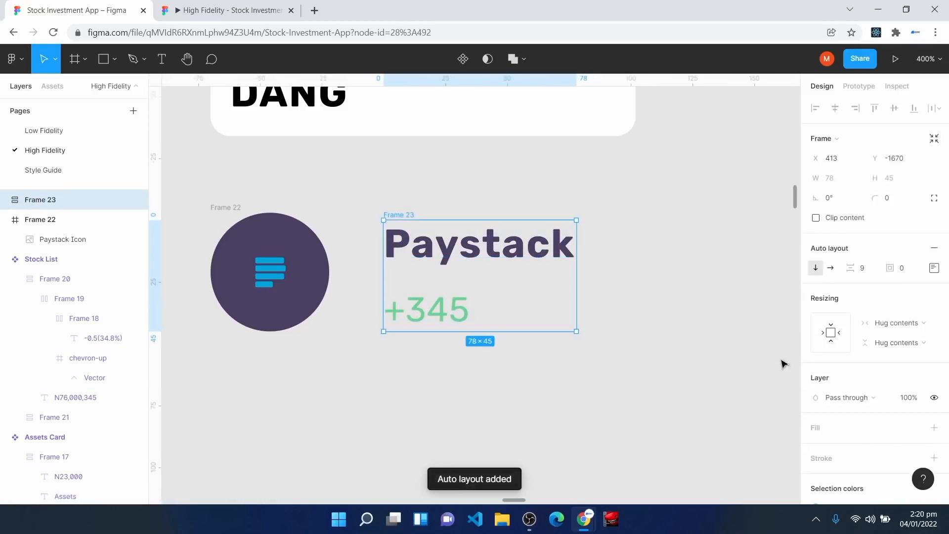
pyautogui.click(867, 269)
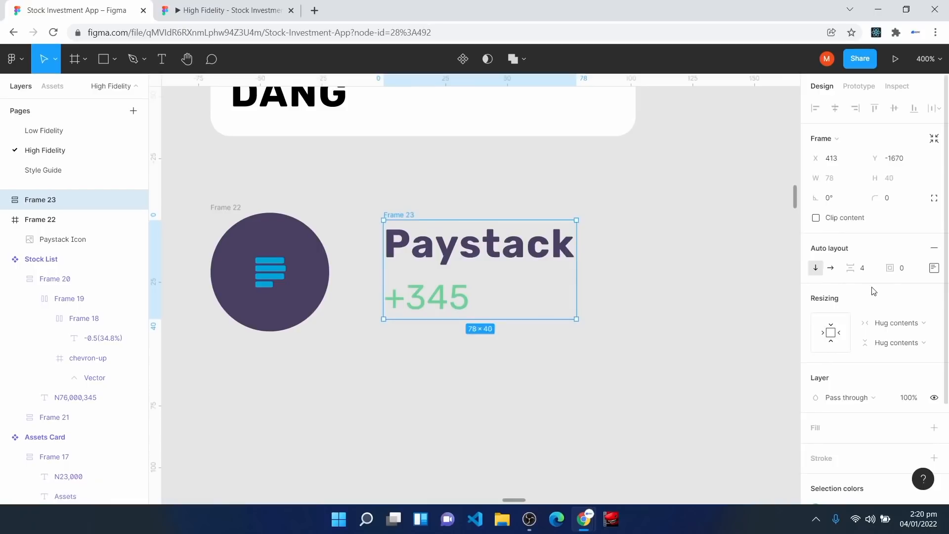
pyautogui.click(526, 251)
pyautogui.click(922, 209)
pyautogui.click(917, 225)
pyautogui.click(469, 388)
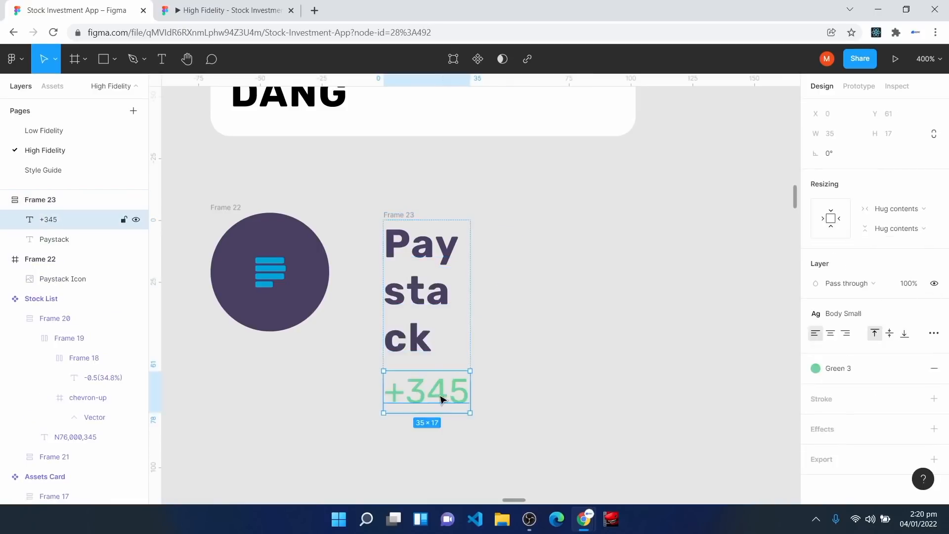
pyautogui.click(902, 216)
pyautogui.click(895, 222)
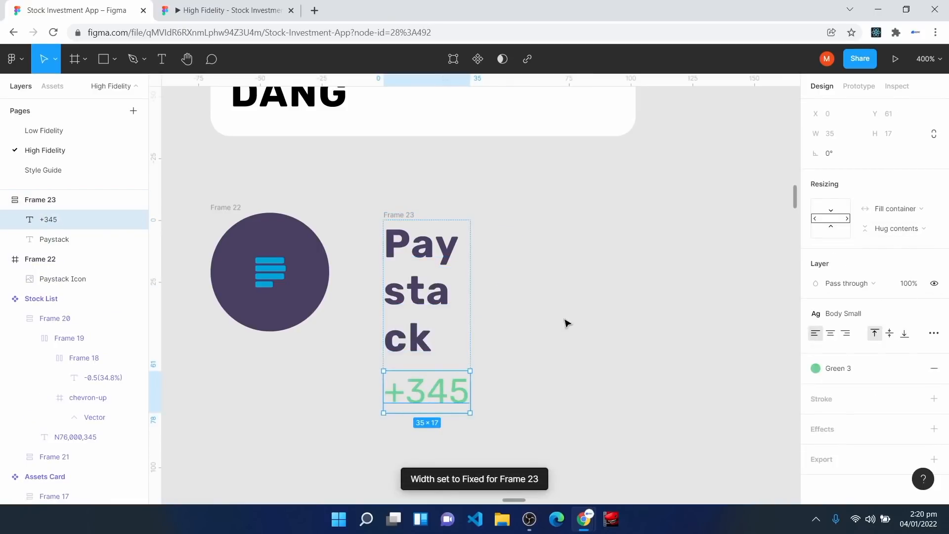
pyautogui.click(62, 200)
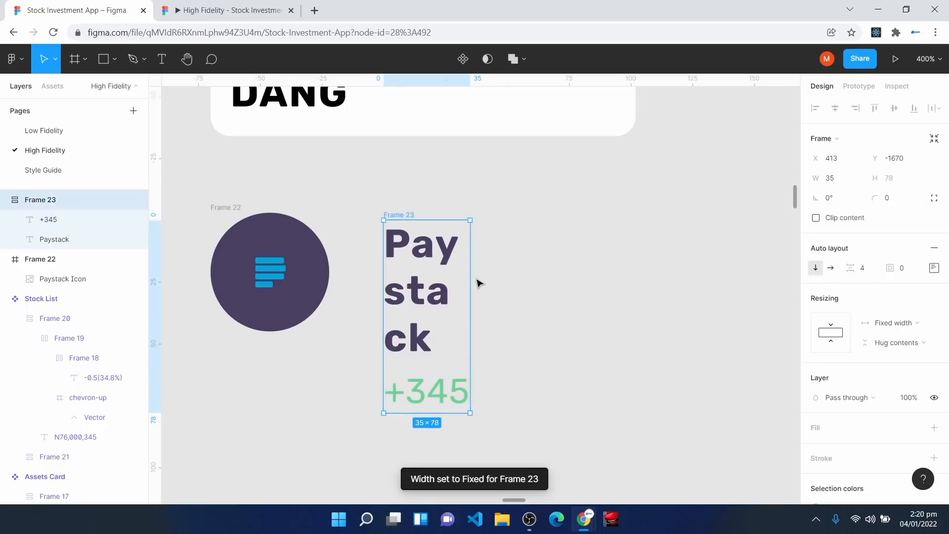
pyautogui.moveTo(473, 274); pyautogui.dragTo(608, 265)
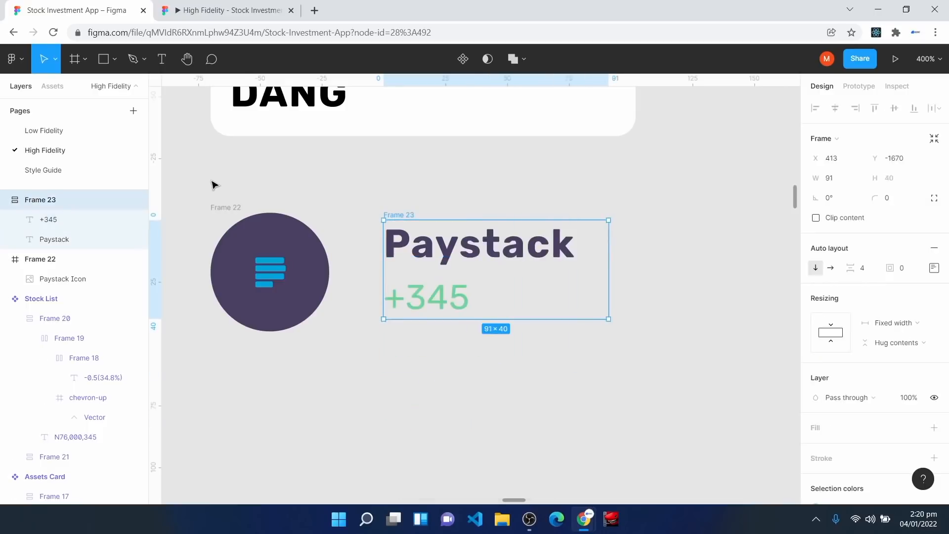
# Step: Wrap the icon and text group in a horizontal auto layout with gap 8, white fill, 8 padding
pyautogui.moveTo(207, 177); pyautogui.dragTo(658, 392)
pyautogui.hotkey('shift', 'a')
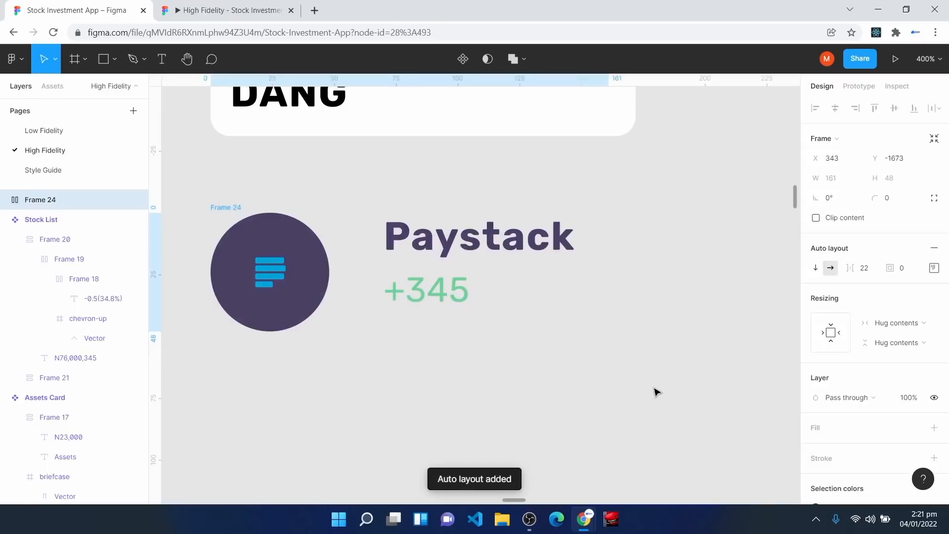
pyautogui.moveTo(354, 282); pyautogui.dragTo(389, 284)
pyautogui.click(871, 273)
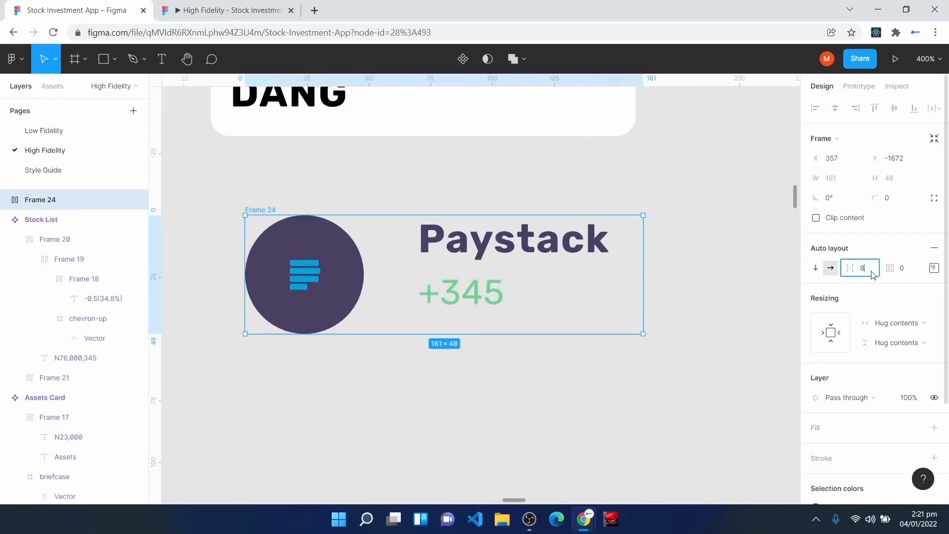
pyautogui.press('Return')
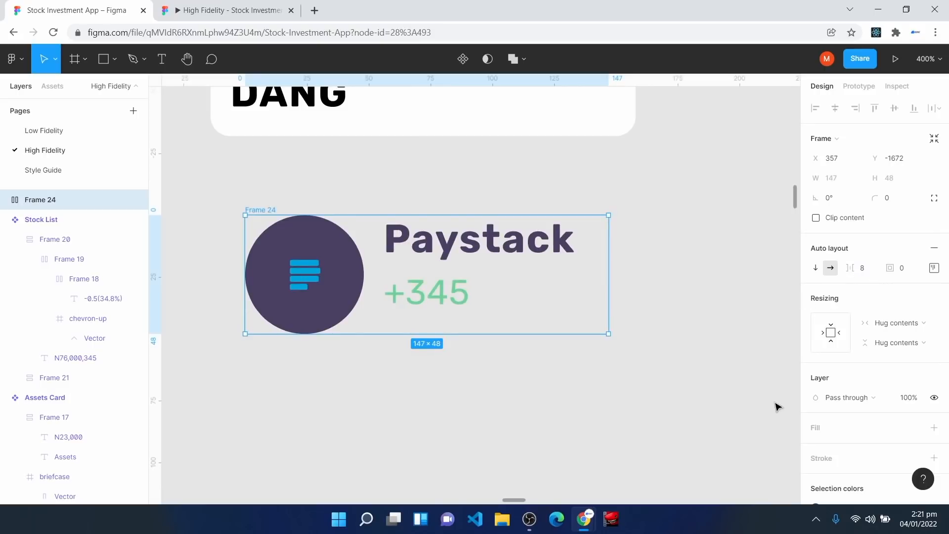
pyautogui.click(816, 428)
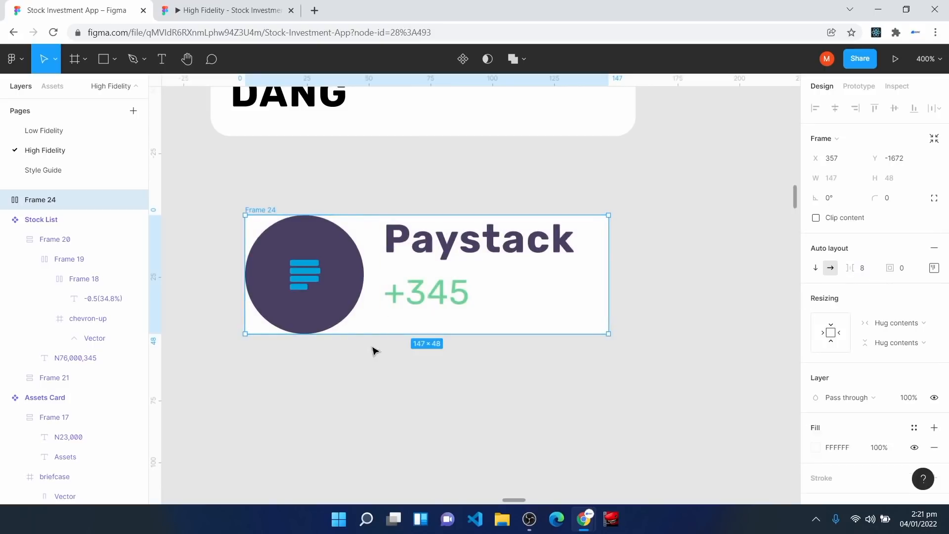
pyautogui.click(909, 272)
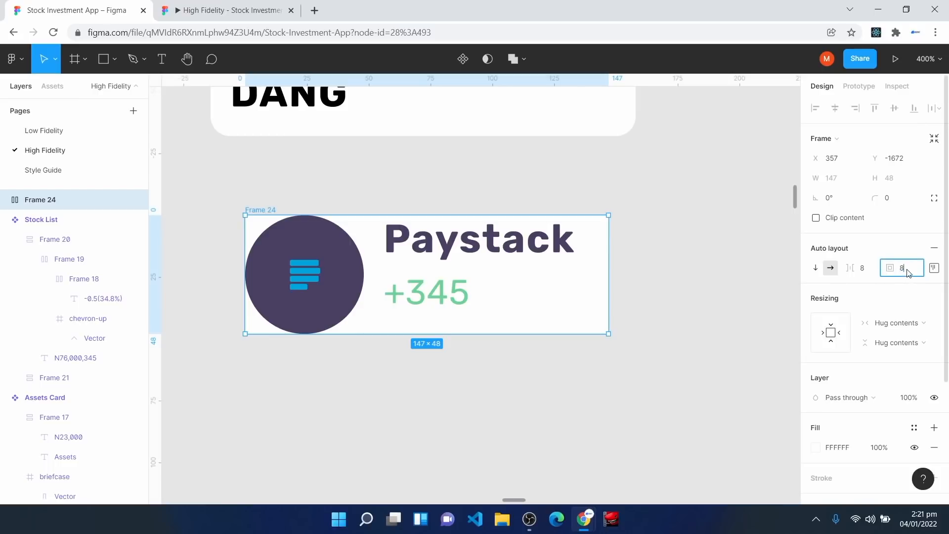
pyautogui.press('Return')
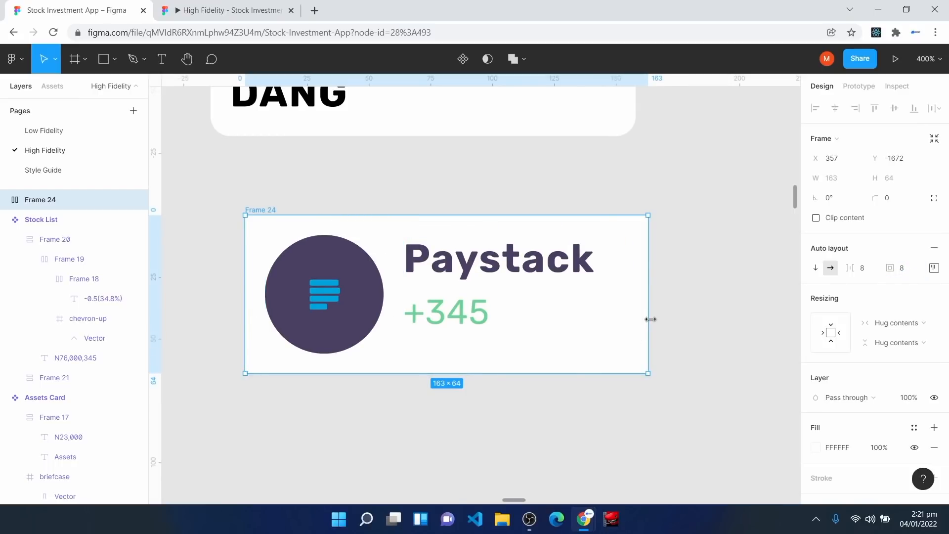
# Step: Make the text group fill the row's width and widen the row to 177
pyautogui.moveTo(650, 319); pyautogui.dragTo(530, 325)
pyautogui.hotkey('ctrl', 'z')
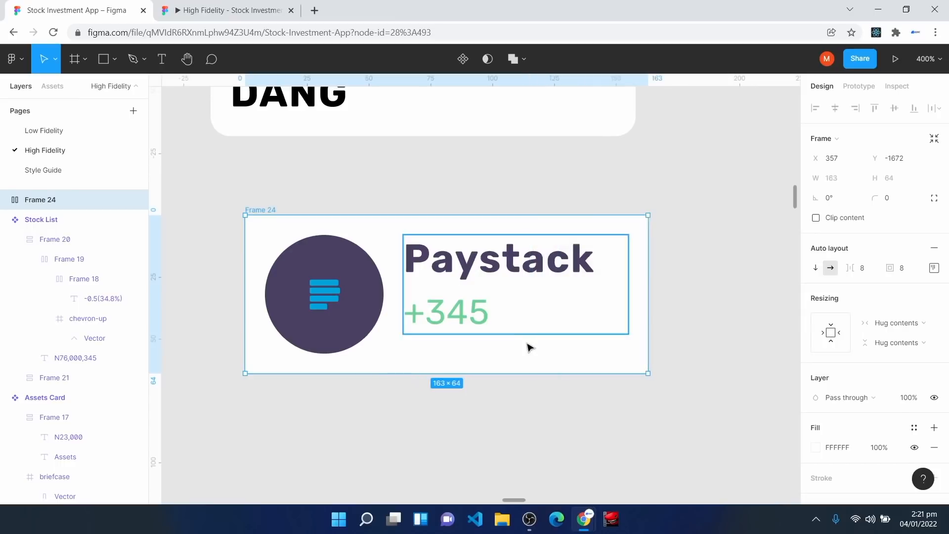
pyautogui.click(518, 304)
pyautogui.click(891, 298)
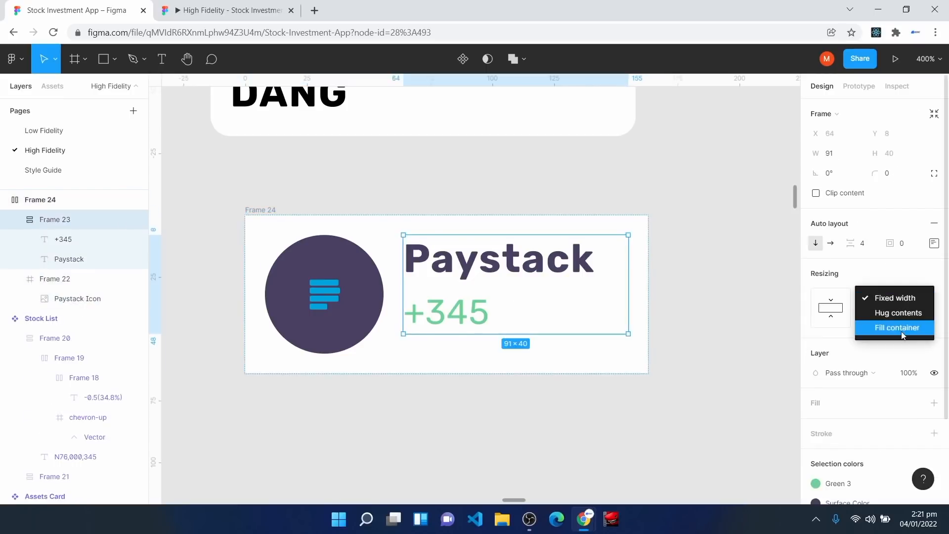
pyautogui.click(902, 332)
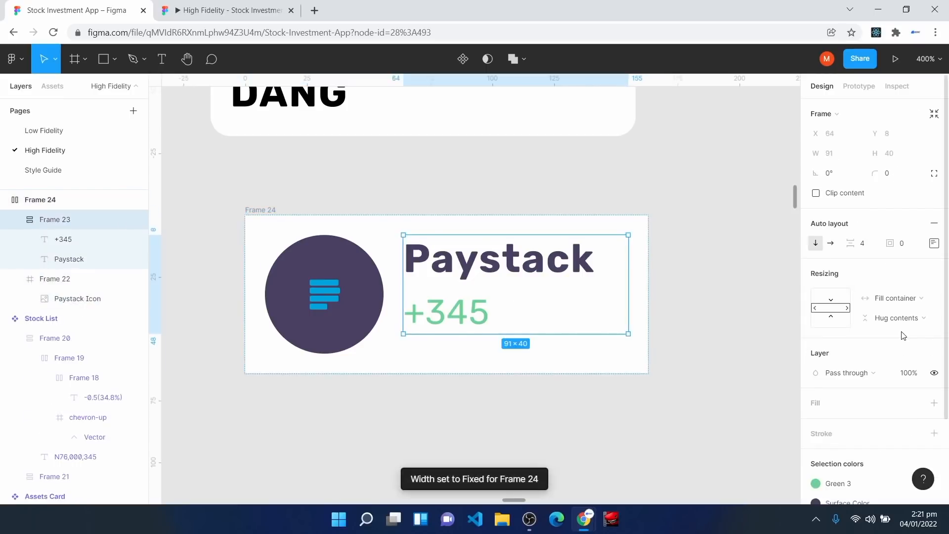
pyautogui.click(265, 213)
pyautogui.moveTo(647, 269); pyautogui.dragTo(683, 254)
pyautogui.moveTo(604, 364); pyautogui.dragTo(576, 320)
# Step: Round the row's corners to radius 8 and nudge it slightly upward
pyautogui.click(908, 204)
pyautogui.write('8')
pyautogui.press('Return')
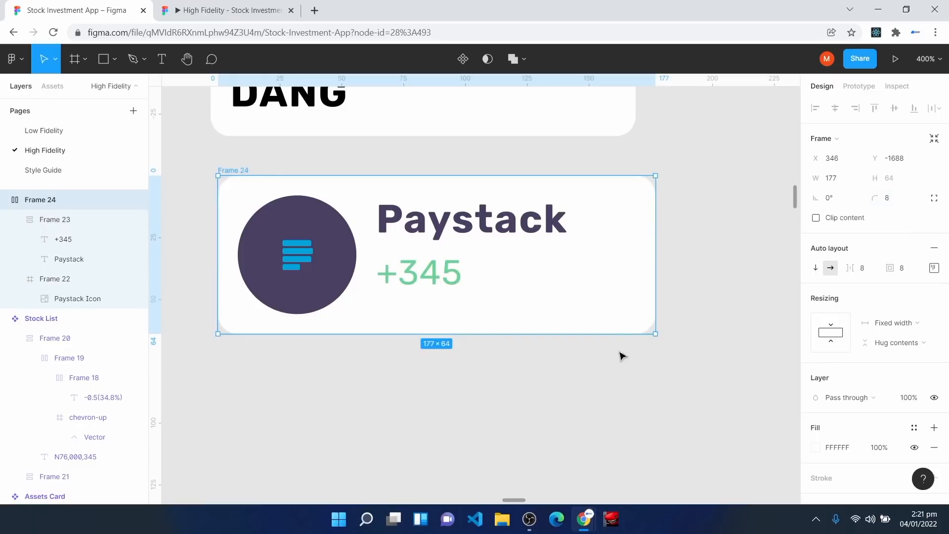
pyautogui.moveTo(572, 315); pyautogui.dragTo(570, 299)
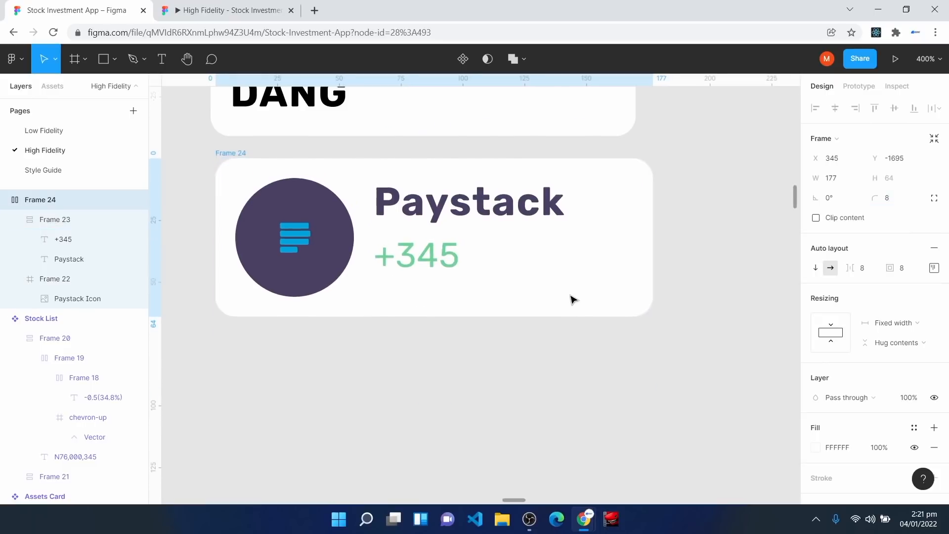
pyautogui.scroll(1, 570, 299)
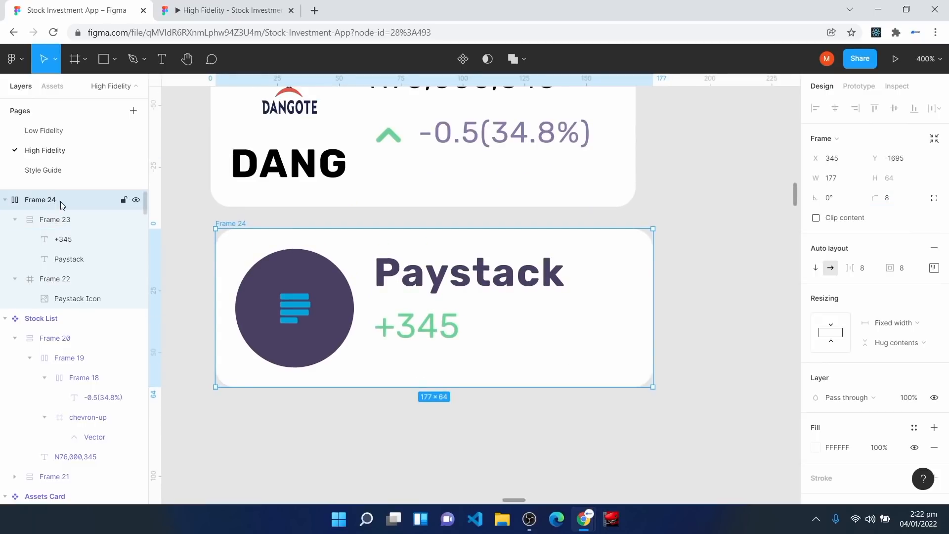
# Step: Rename the row 'Portfolio List' and turn it into a component
pyautogui.rightClick(60, 201)
pyautogui.click(121, 299)
pyautogui.write('Portfolio List')
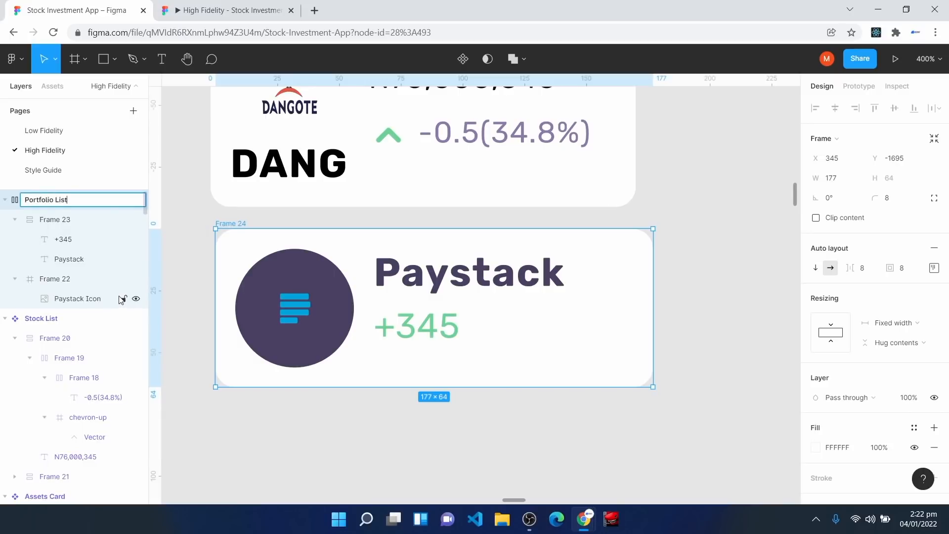
pyautogui.press('Return')
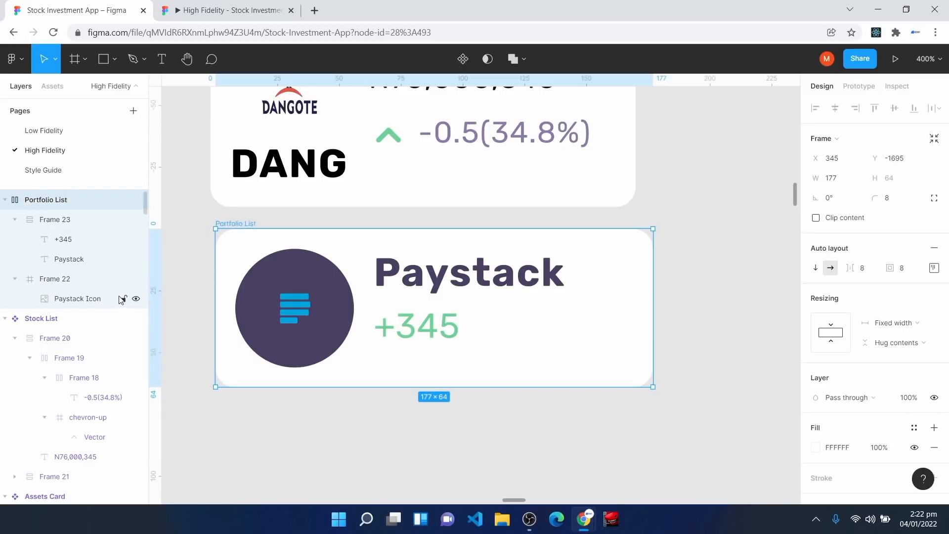
pyautogui.click(464, 60)
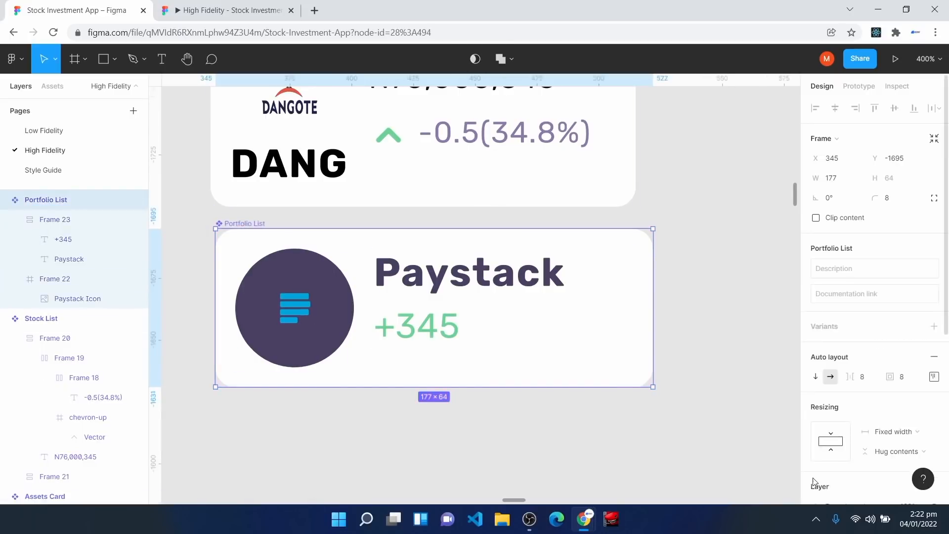
pyautogui.hotkey('ctrl', '-')
pyautogui.click(678, 393)
pyautogui.scroll(3, 678, 393)
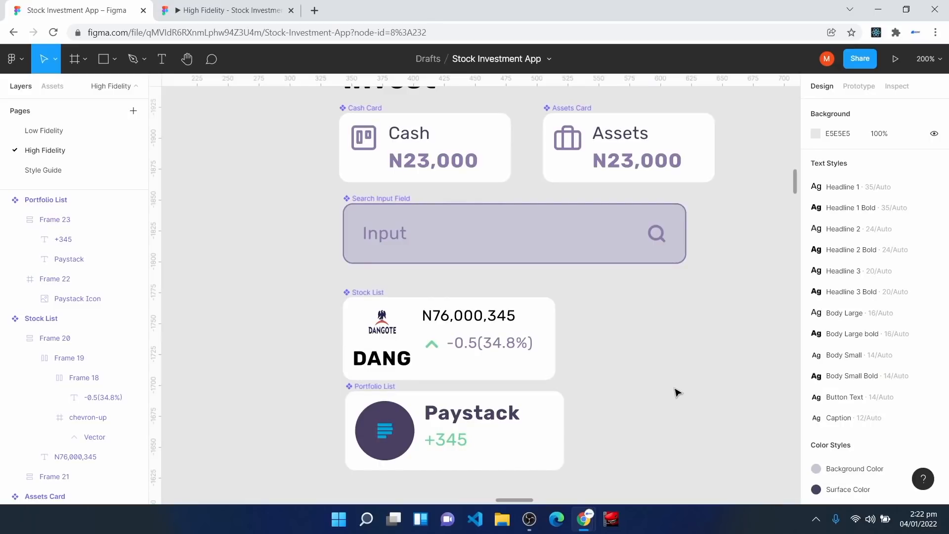
# Step: Select the whole Home screen frame and duplicate it with Ctrl+D
pyautogui.press('h')
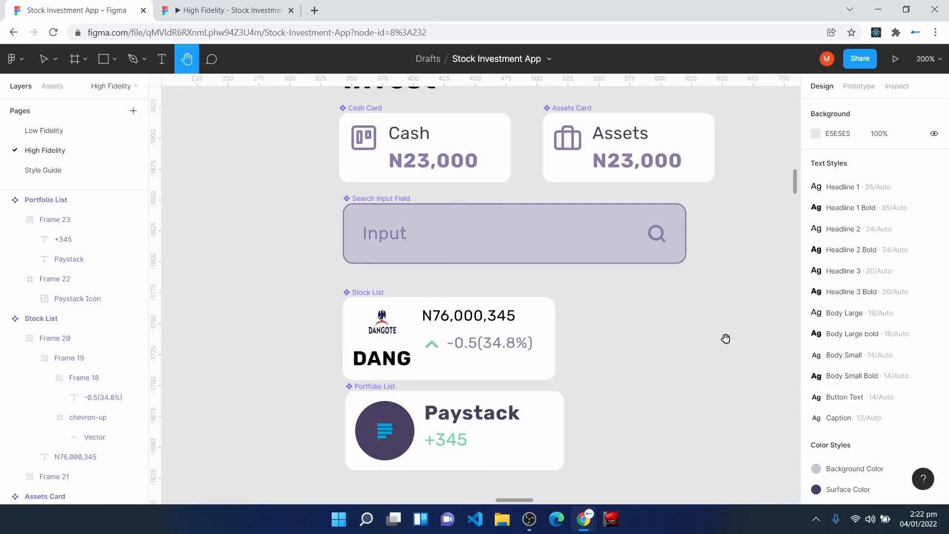
pyautogui.hotkey('ctrl', '-')
pyautogui.moveTo(736, 395); pyautogui.dragTo(342, 272)
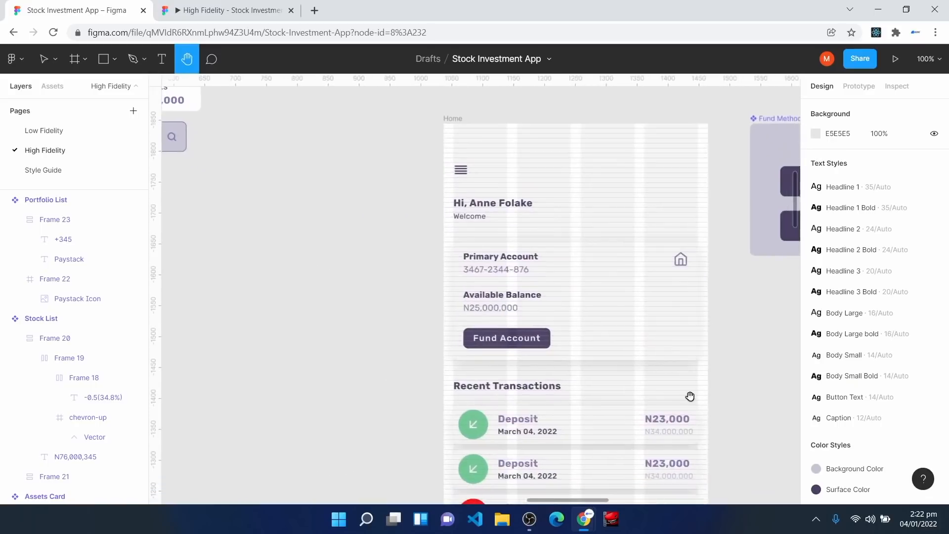
pyautogui.moveTo(691, 396); pyautogui.dragTo(603, 248)
pyautogui.scroll(-2, 583, 348)
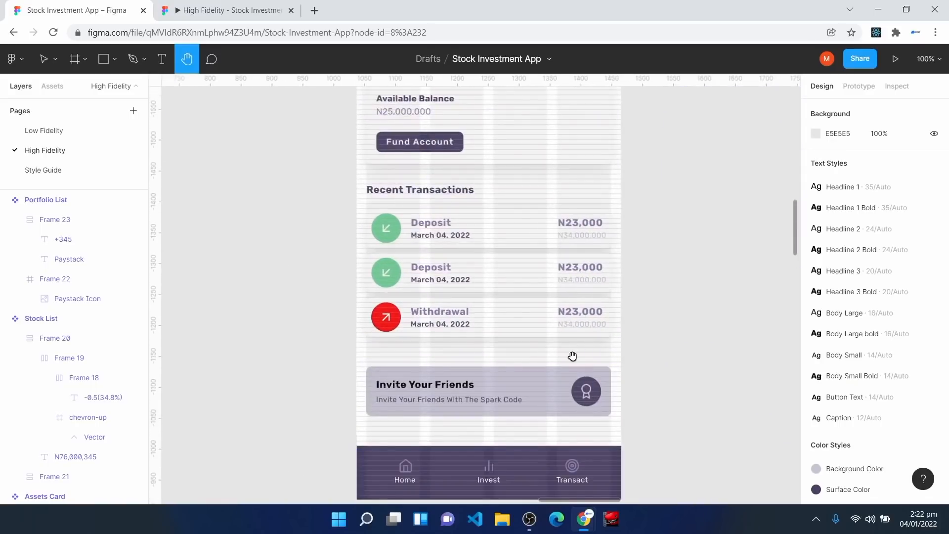
pyautogui.scroll(7, 577, 356)
pyautogui.press('v')
pyautogui.click(369, 99)
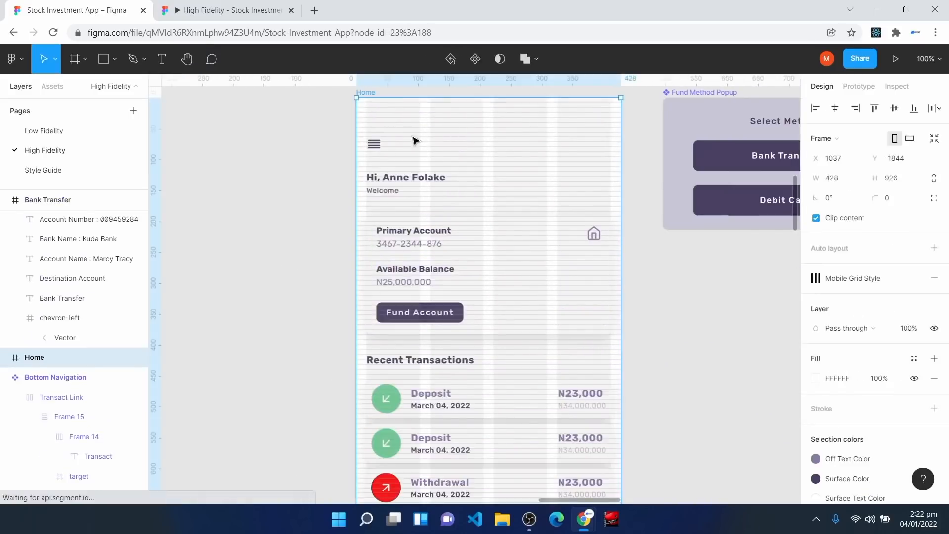
pyautogui.scroll(-9, 542, 381)
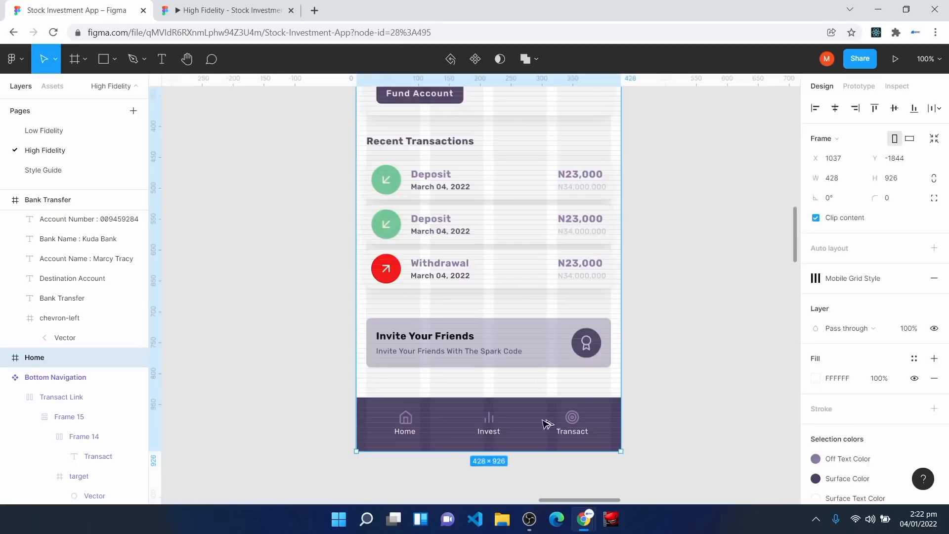
pyautogui.hotkey('ctrl', 'd')
# Step: Rename the duplicated frame 'Invest' and zoom in on its menu icon
pyautogui.rightClick(64, 364)
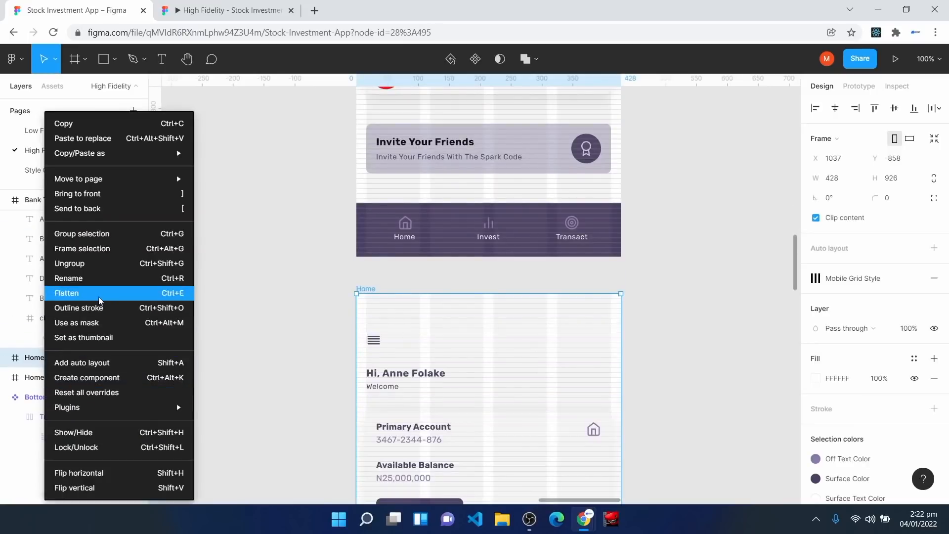
pyautogui.click(99, 278)
pyautogui.write('Invest')
pyautogui.press('Return')
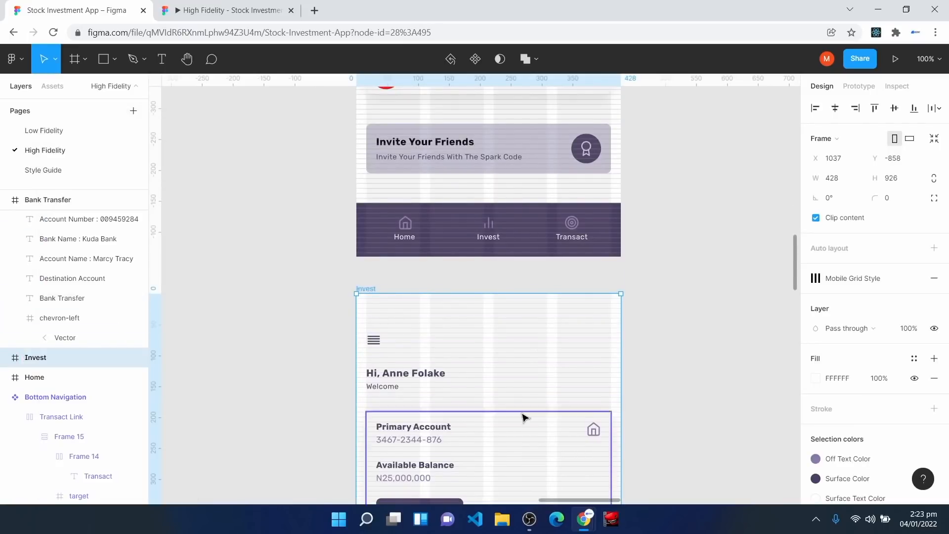
pyautogui.scroll(-3, 524, 418)
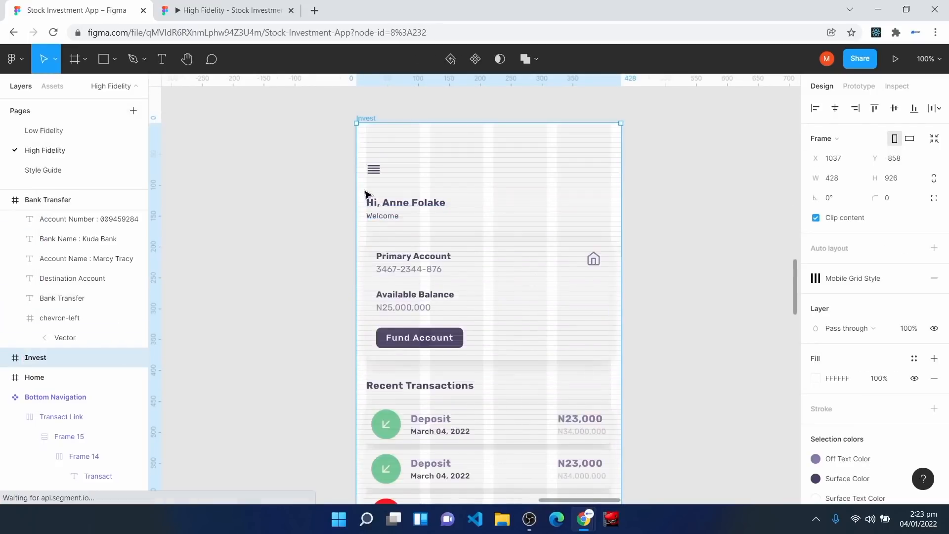
pyautogui.press('Escape')
pyautogui.scroll(-4, 497, 450)
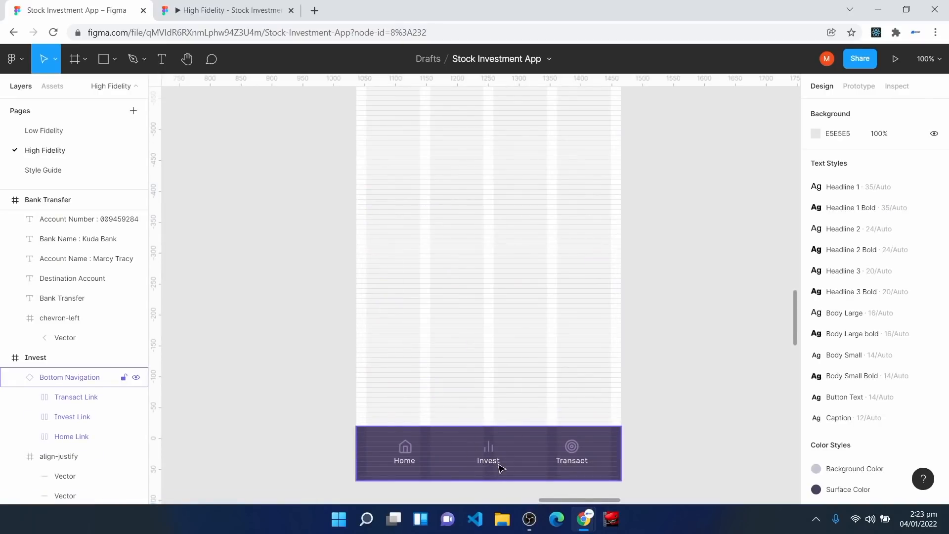
pyautogui.scroll(4, 502, 468)
pyautogui.scroll(3, 374, 176)
pyautogui.press('space')
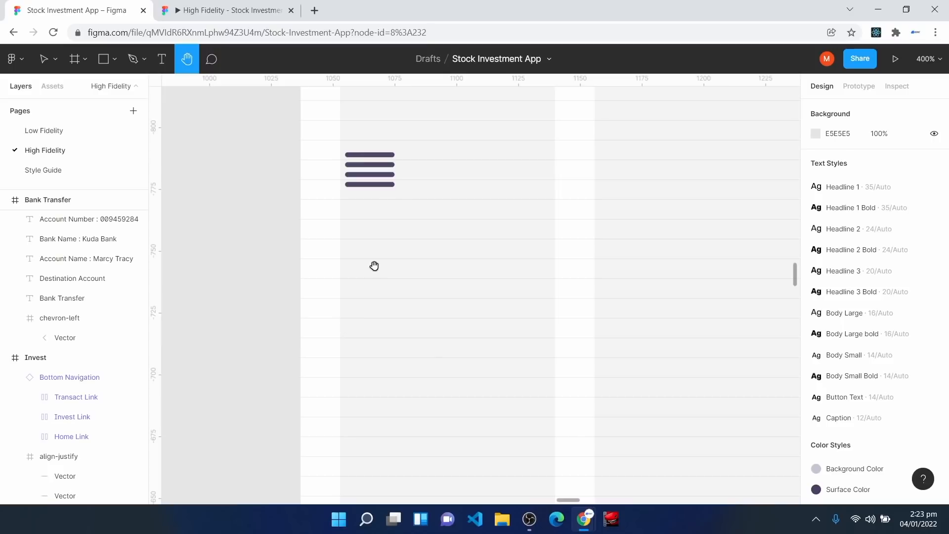
pyautogui.click(364, 178)
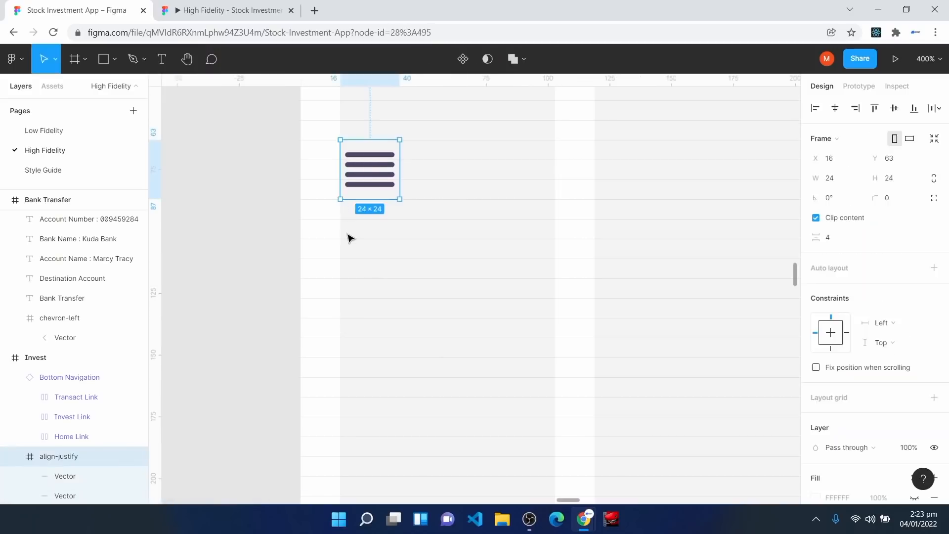
# Step: Place a Cash Card below the menu icon and fill it and its inner frame with Surface Color
pyautogui.click(52, 86)
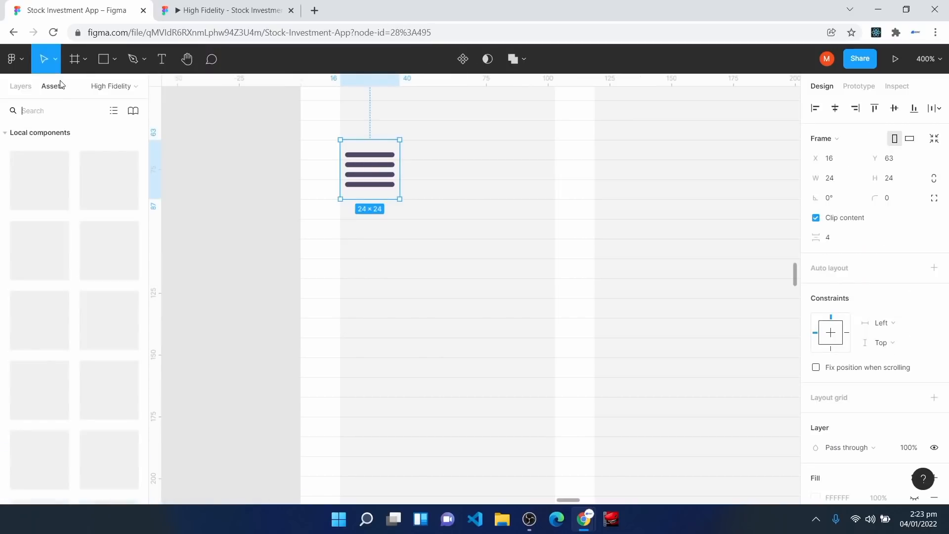
pyautogui.moveTo(39, 320); pyautogui.dragTo(441, 272)
pyautogui.scroll(-4, 886, 454)
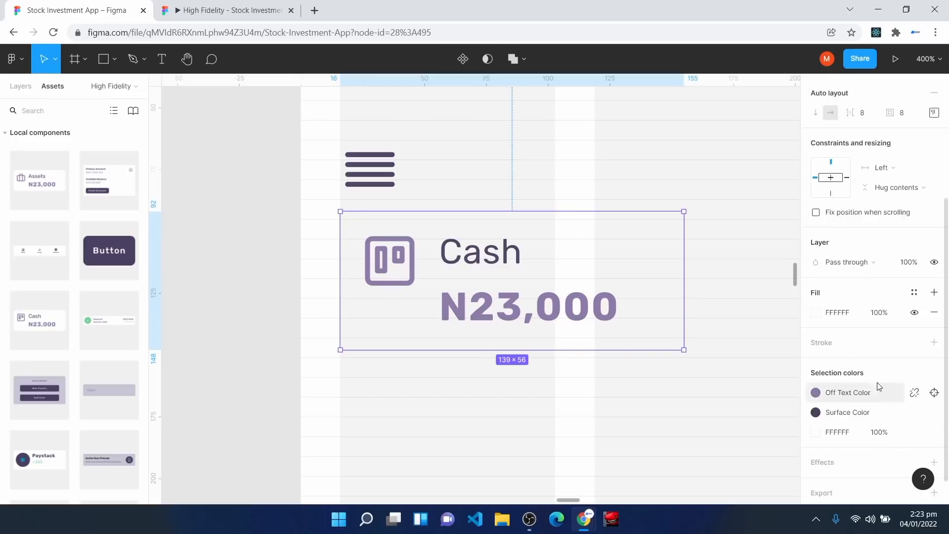
pyautogui.click(915, 292)
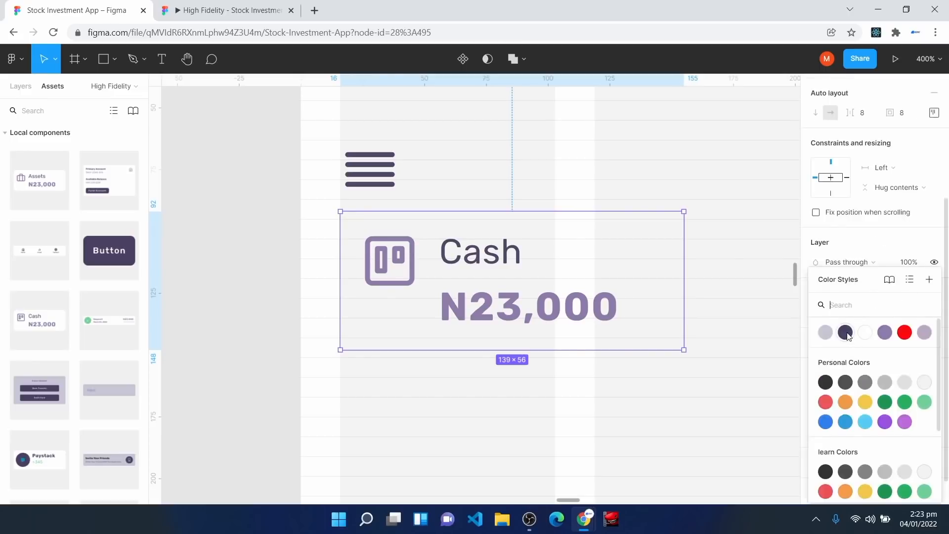
pyautogui.click(847, 334)
pyautogui.press('Return')
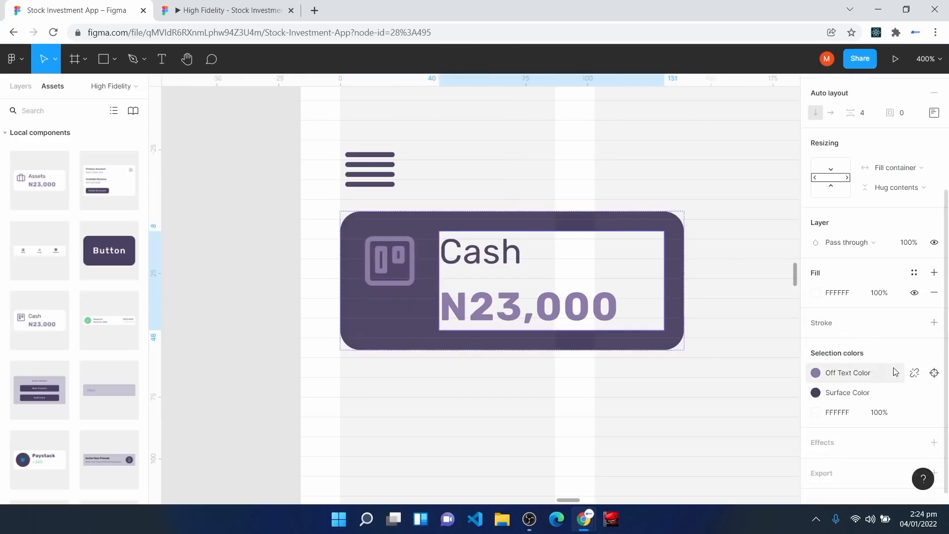
pyautogui.click(915, 272)
pyautogui.click(847, 333)
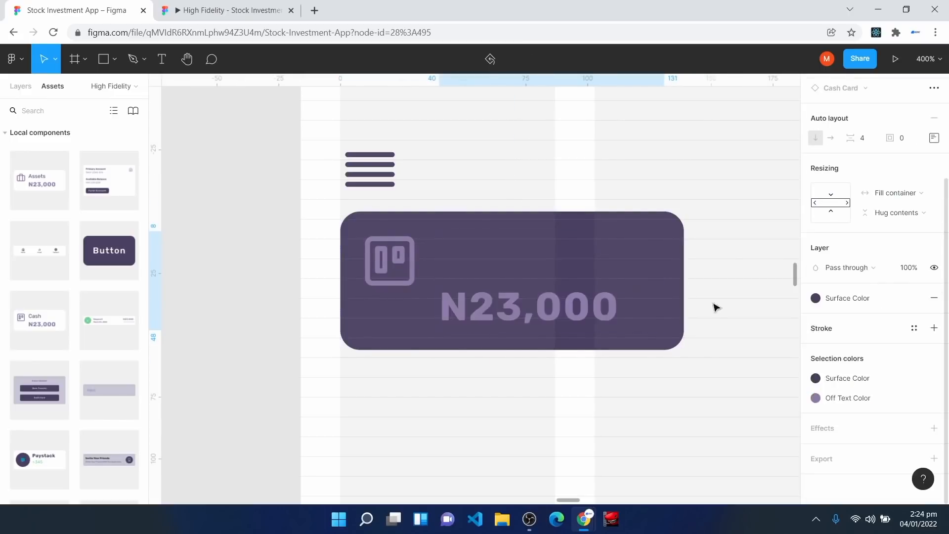
# Step: Make the Cash label white and the N23,000 amount Background Color
pyautogui.click(520, 263)
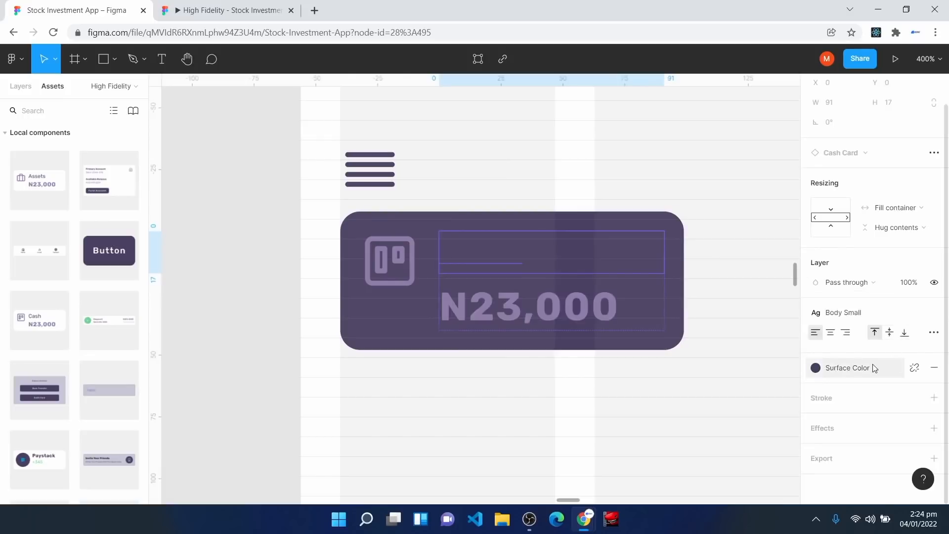
pyautogui.click(816, 367)
pyautogui.click(866, 332)
pyautogui.click(472, 304)
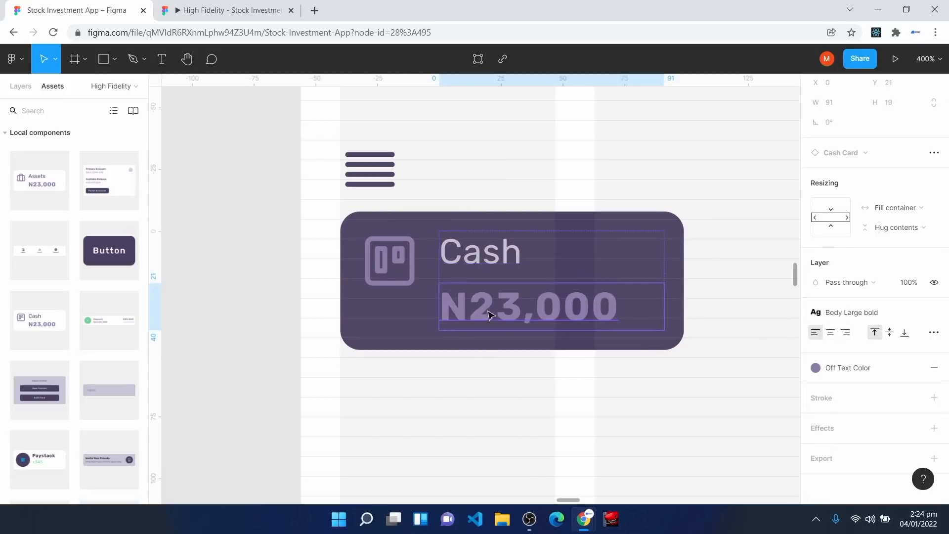
pyautogui.click(854, 370)
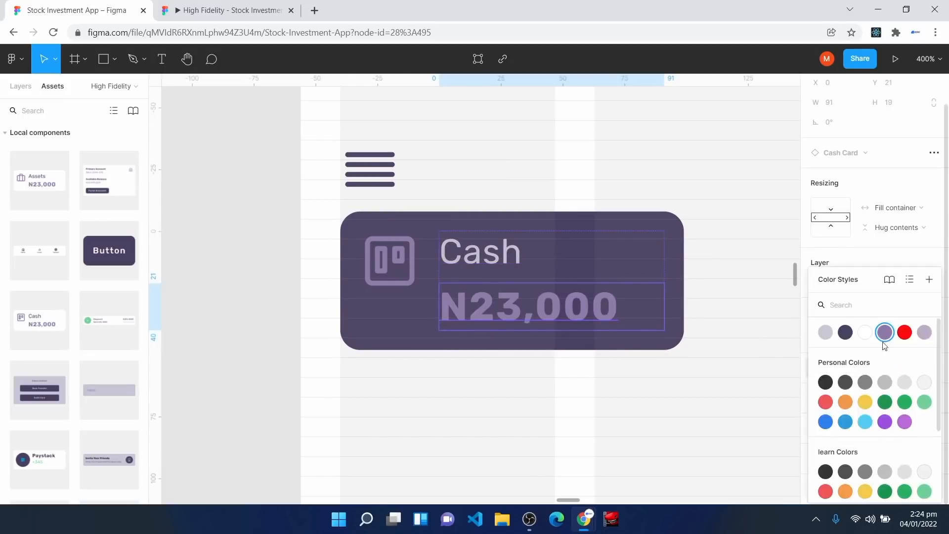
pyautogui.click(826, 332)
pyautogui.click(454, 436)
pyautogui.hotkey('ctrl', '-')
pyautogui.hotkey('ctrl', '-')
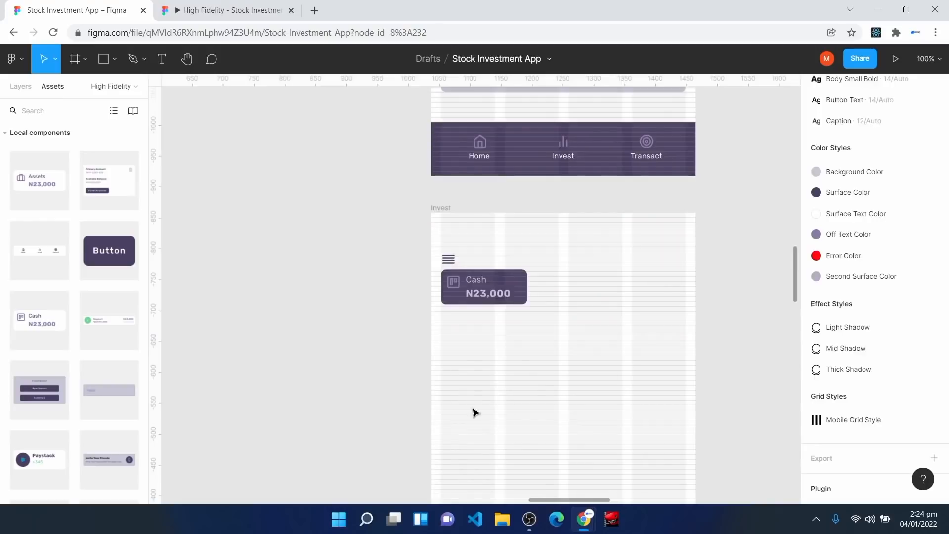
# Step: Place an Assets card beside the Cash card and fill it with Surface Color
pyautogui.moveTo(40, 181); pyautogui.dragTo(612, 286)
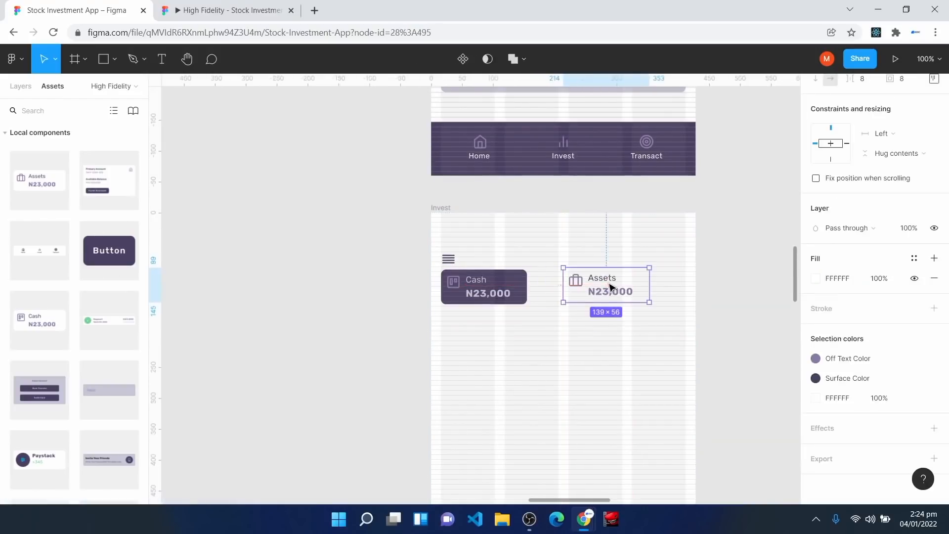
pyautogui.hotkey('ctrl', '+')
pyautogui.hotkey('ctrl', '+')
pyautogui.press('h')
pyautogui.moveTo(684, 396); pyautogui.dragTo(179, 336)
pyautogui.press('v')
pyautogui.click(915, 258)
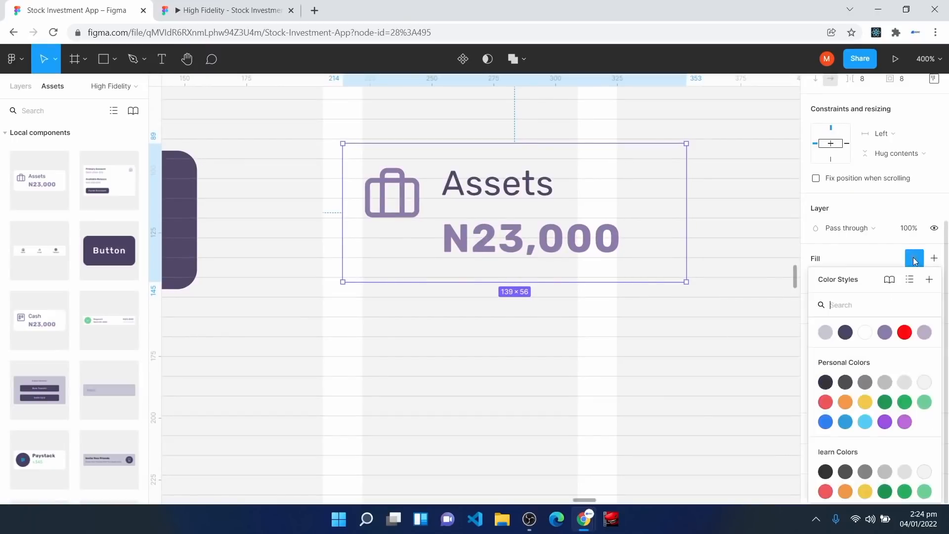
pyautogui.click(846, 332)
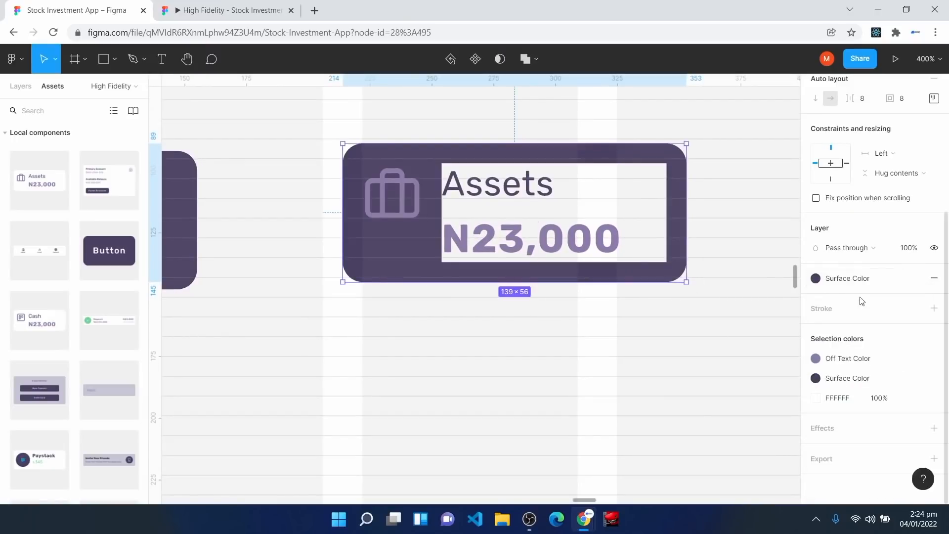
# Step: Make the Assets label light lavender and its N23,000 amount Background Color
pyautogui.click(529, 213)
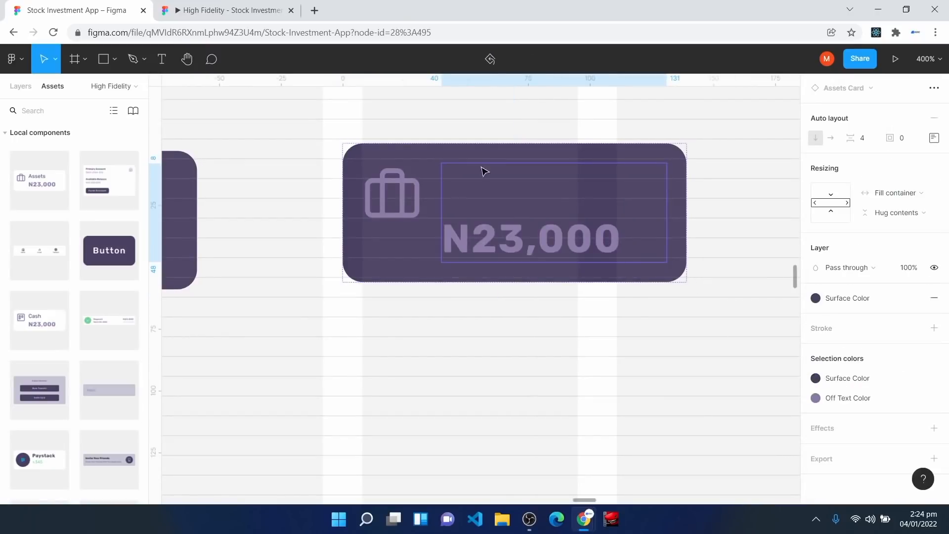
pyautogui.doubleClick(490, 182)
pyautogui.click(863, 370)
pyautogui.click(826, 331)
pyautogui.click(470, 237)
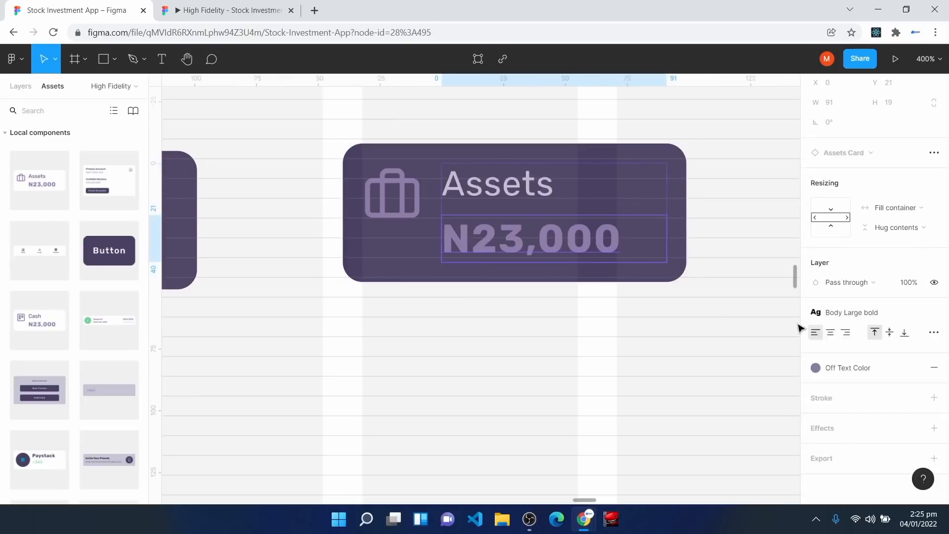
pyautogui.click(841, 368)
pyautogui.click(826, 331)
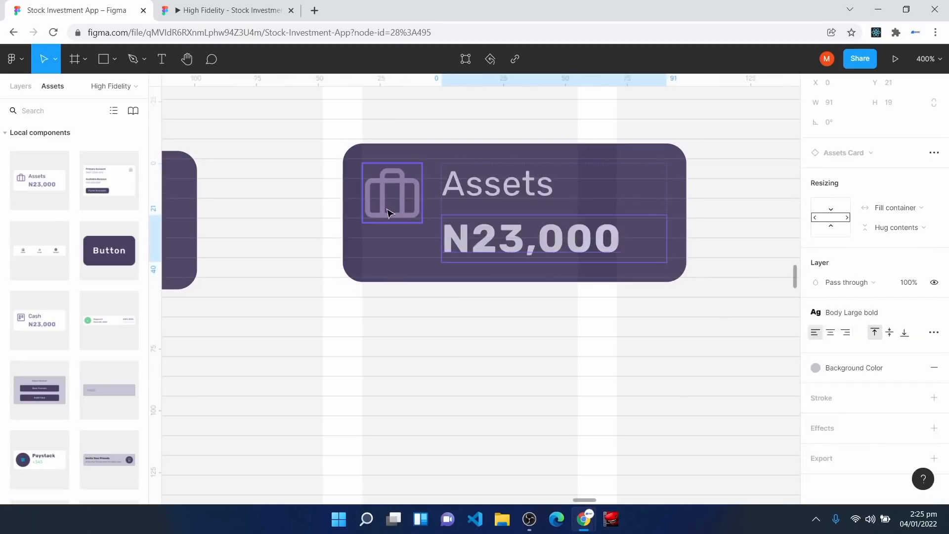
pyautogui.hotkey('ctrl', '-')
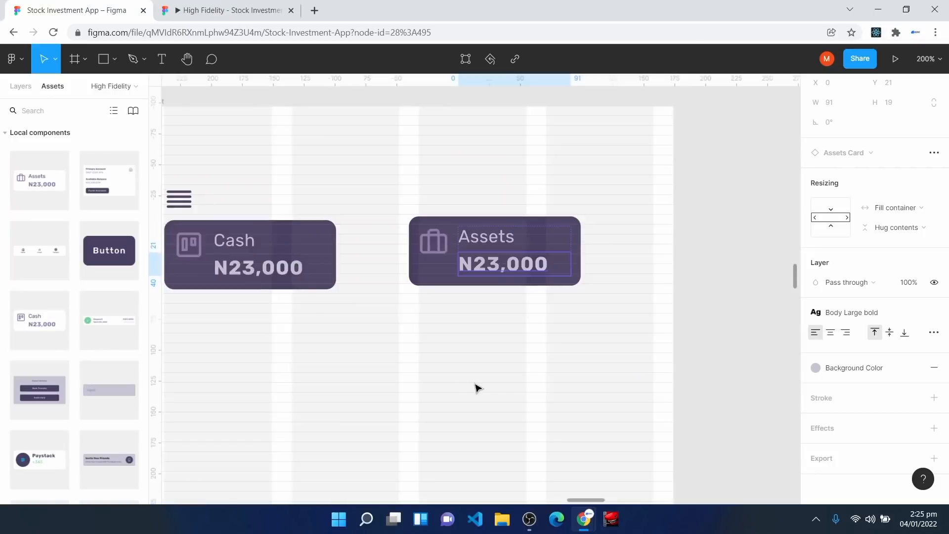
pyautogui.hotkey('ctrl', '-')
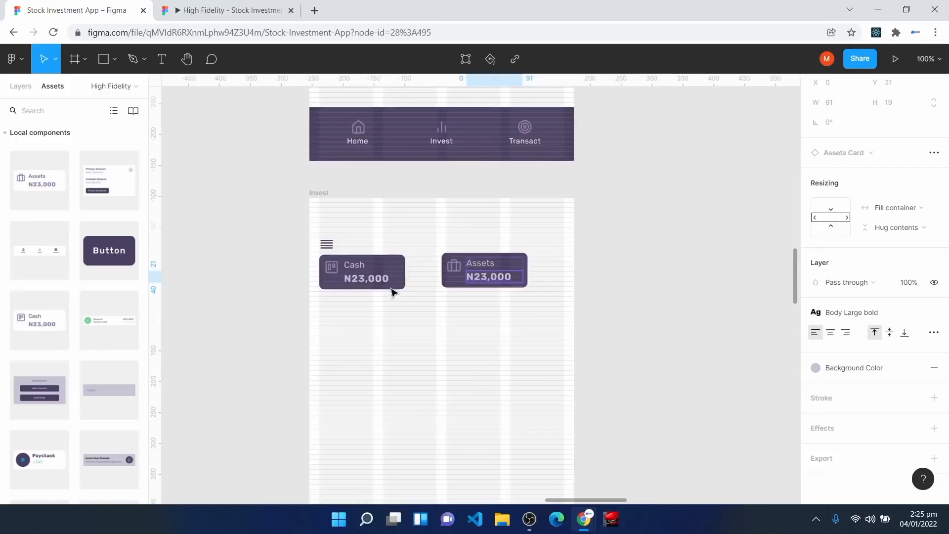
# Step: Widen the Cash card to 190 px and set the Assets card beside it
pyautogui.click(401, 286)
pyautogui.moveTo(485, 287); pyautogui.dragTo(522, 331)
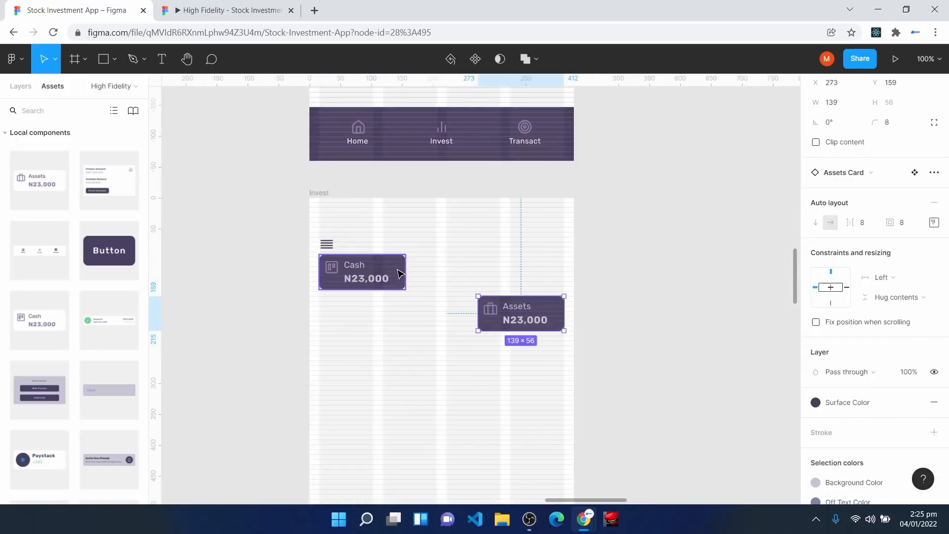
pyautogui.click(400, 273)
pyautogui.moveTo(406, 267); pyautogui.dragTo(438, 267)
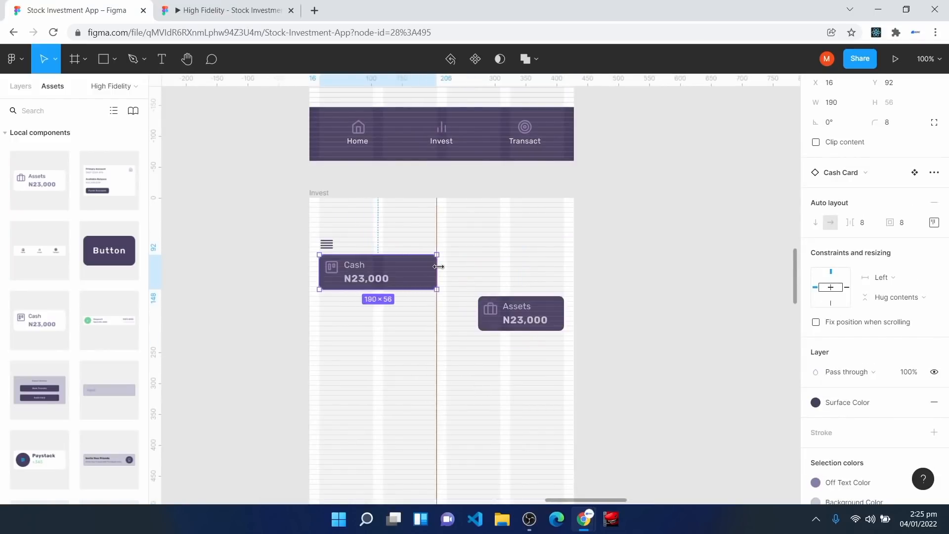
pyautogui.moveTo(512, 322); pyautogui.dragTo(565, 272)
# Step: Move the Cash card down so it sits below the menu icon
pyautogui.hotkey('ctrl', '+')
pyautogui.hotkey('ctrl', '+')
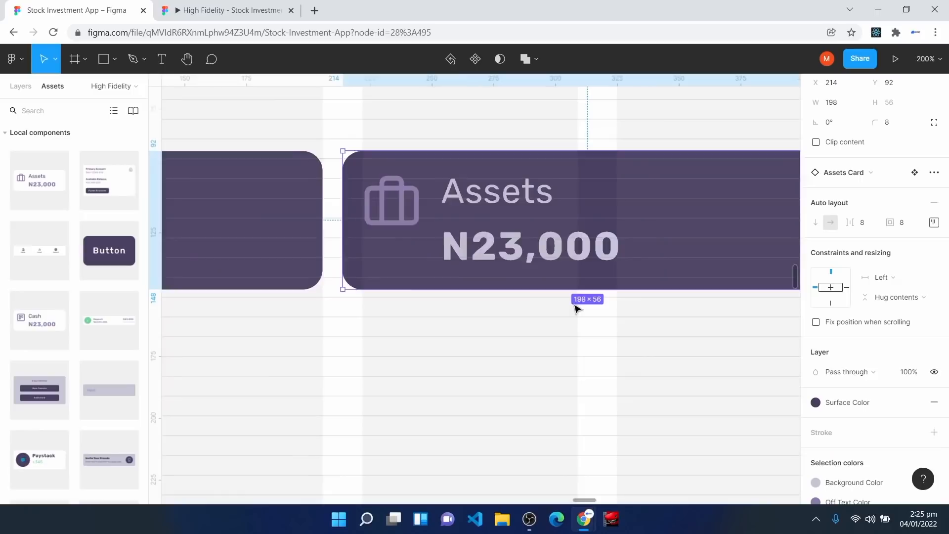
pyautogui.press('space')
pyautogui.moveTo(384, 350); pyautogui.dragTo(728, 450)
pyautogui.click(376, 307)
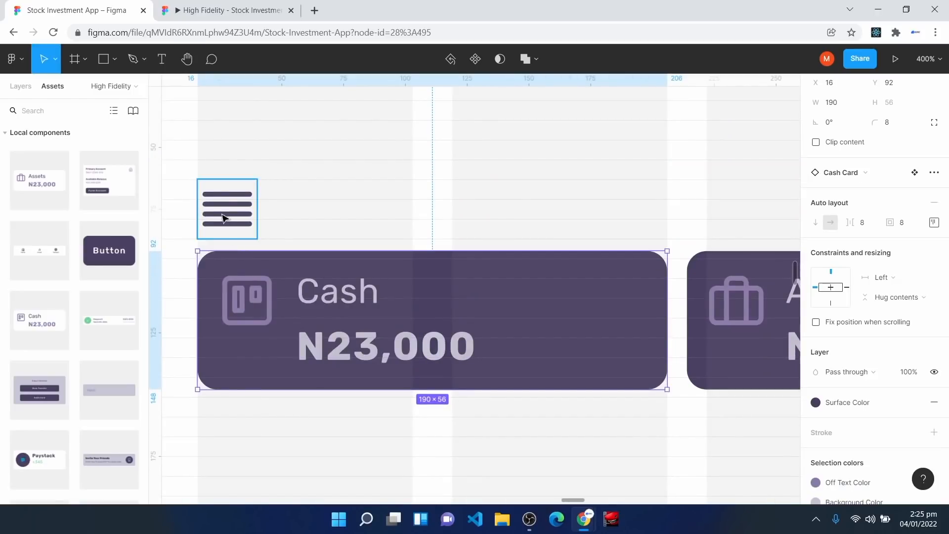
pyautogui.click(235, 231)
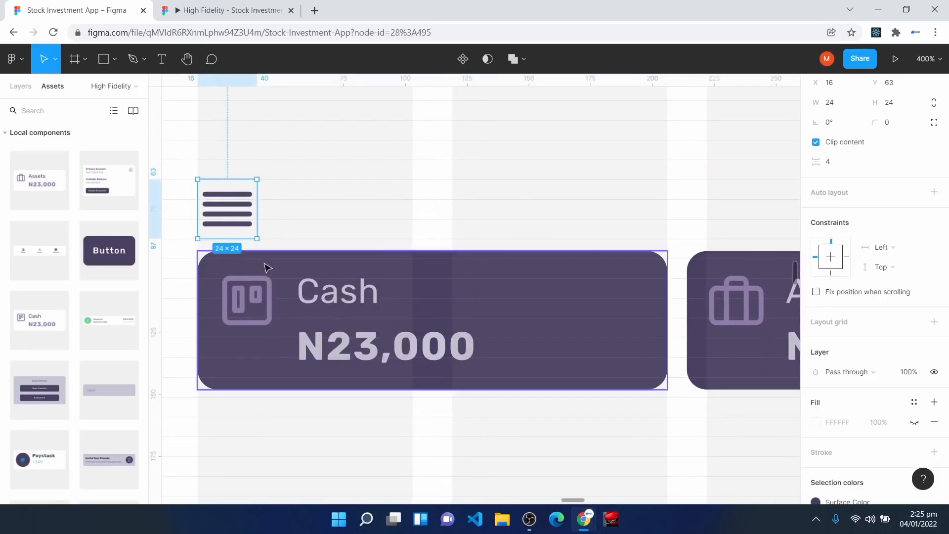
pyautogui.moveTo(284, 368); pyautogui.dragTo(284, 424)
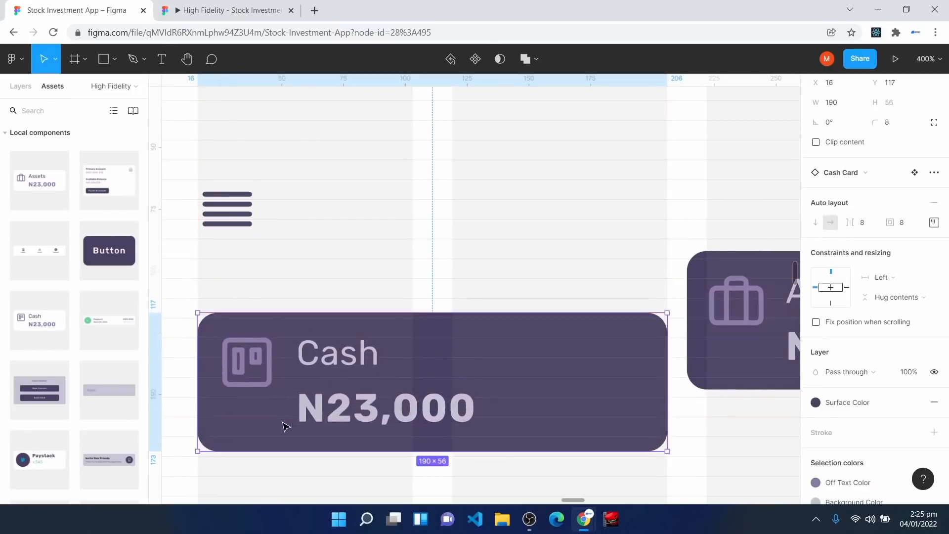
pyautogui.click(224, 218)
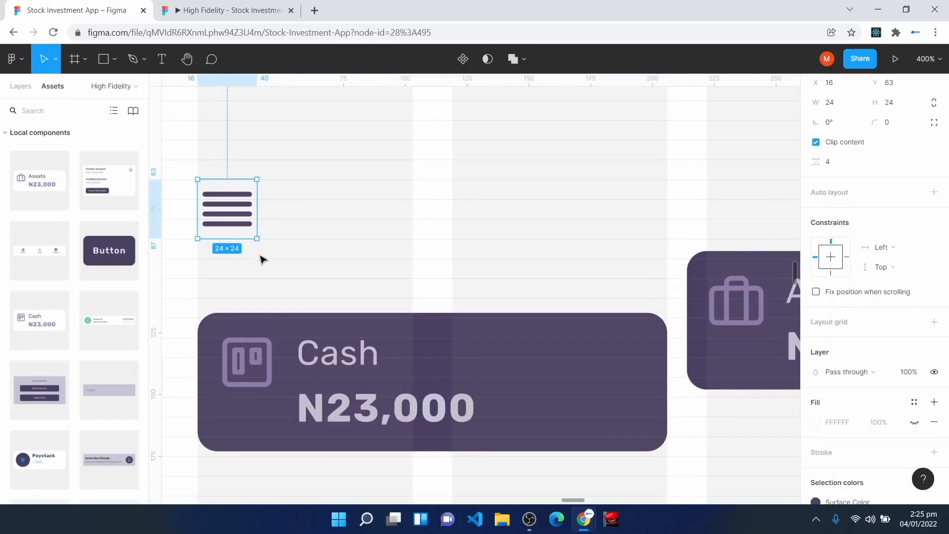
pyautogui.moveTo(250, 342); pyautogui.dragTo(251, 352)
# Step: Move the Assets card down level with the Cash card at y 119
pyautogui.hscroll(9, 389, 261)
pyautogui.scroll(-2, 388, 261)
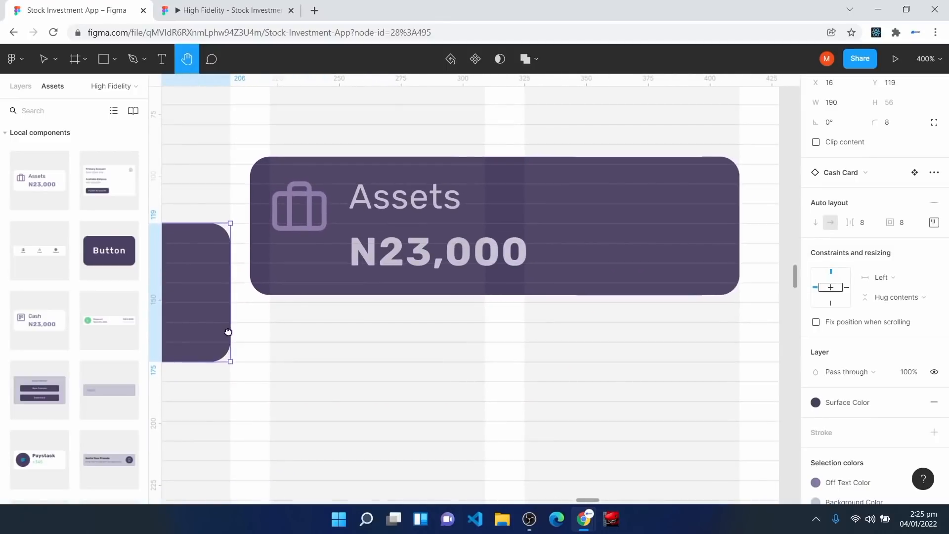
pyautogui.click(389, 261)
pyautogui.moveTo(388, 261); pyautogui.dragTo(401, 296)
pyautogui.hotkey('shift', '0')
pyautogui.click(491, 364)
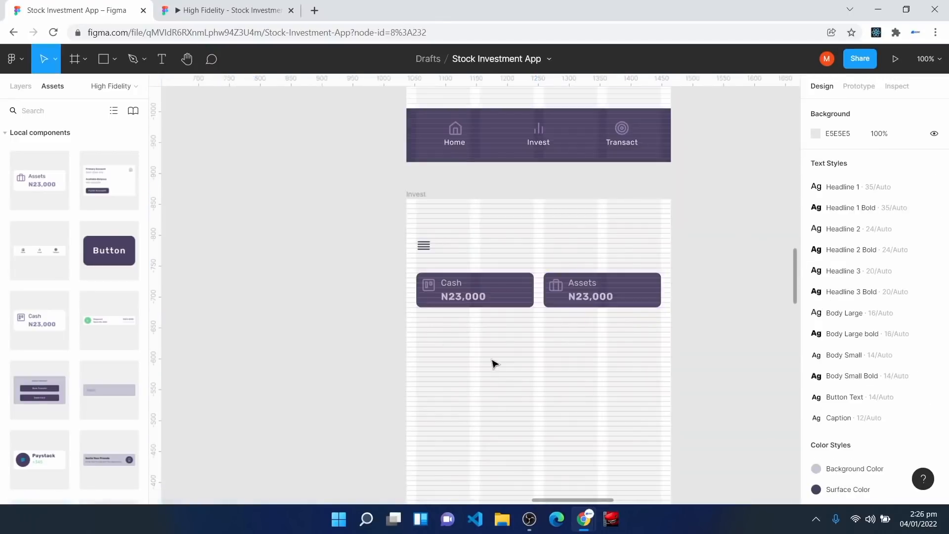
# Step: Add a 'Top Stock To Invest In' text heading below the cards
pyautogui.scroll(-3, 495, 364)
pyautogui.hotkey('ctrl', '+')
pyautogui.press('space')
pyautogui.moveTo(661, 261); pyautogui.dragTo(519, 375)
pyautogui.click(162, 60)
pyautogui.click(222, 246)
pyautogui.write('Top Stock')
pyautogui.press('Escape')
pyautogui.write('To Invest In')
pyautogui.press('Escape')
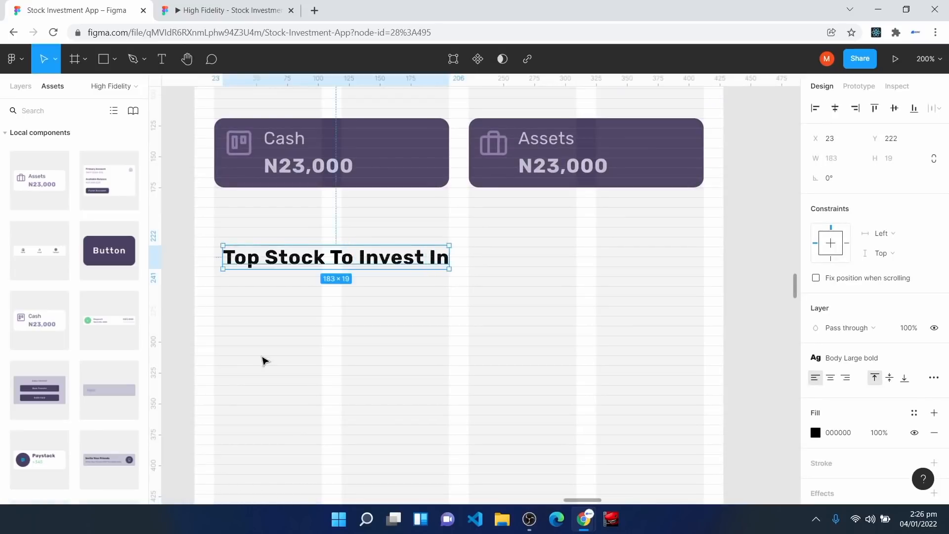
# Step: Align the heading 16 px from the left, apply Body Large, and make it 24 px tall
pyautogui.hotkey('ctrl', '+')
pyautogui.press('h')
pyautogui.moveTo(216, 298); pyautogui.dragTo(511, 341)
pyautogui.moveTo(371, 271); pyautogui.dragTo(308, 331)
pyautogui.press('v')
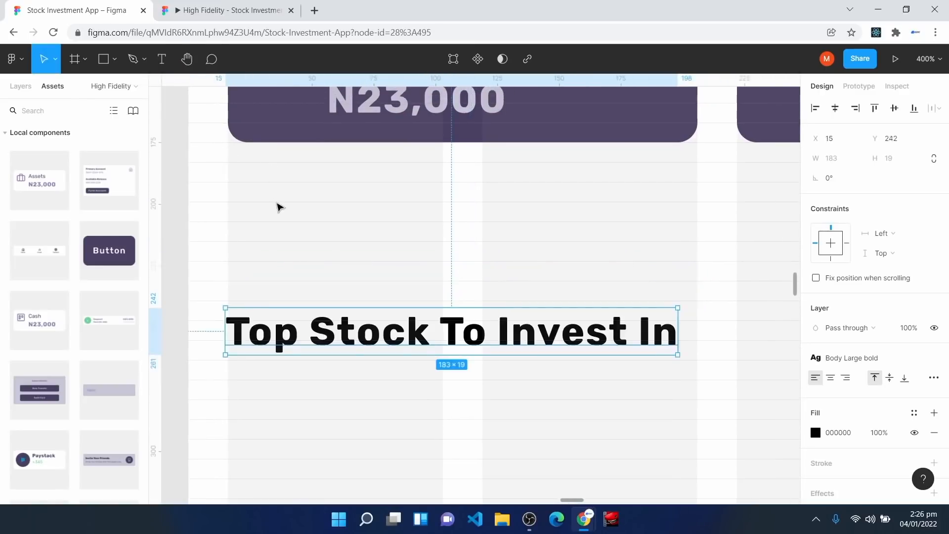
pyautogui.moveTo(290, 331); pyautogui.dragTo(292, 323)
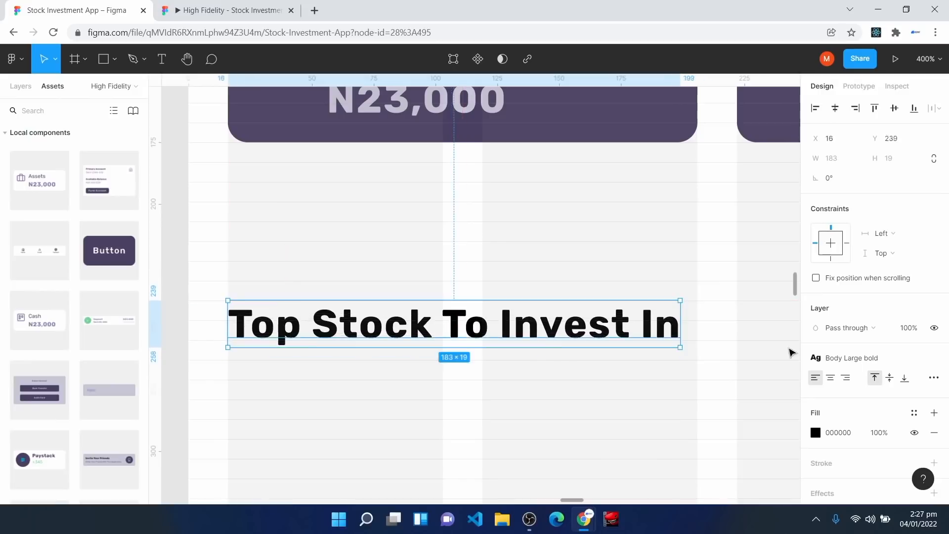
pyautogui.click(863, 357)
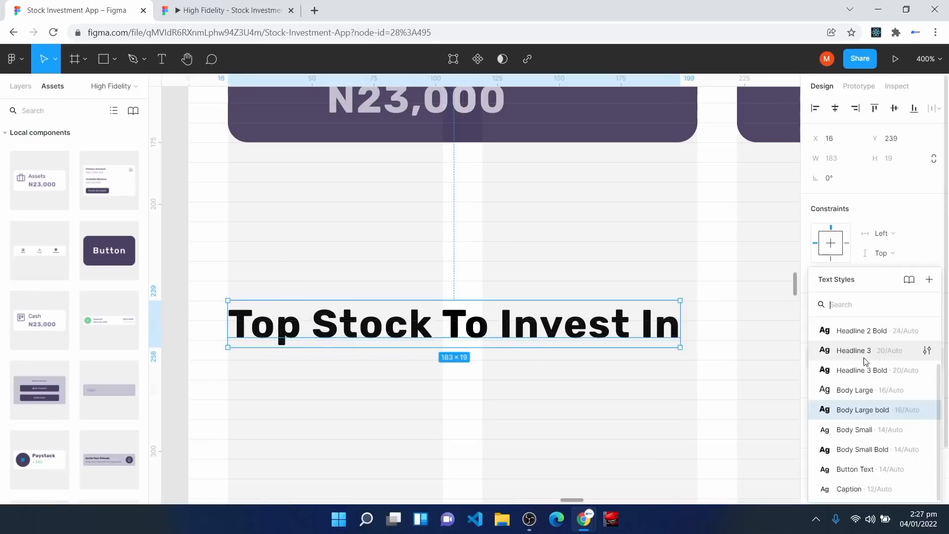
pyautogui.click(874, 396)
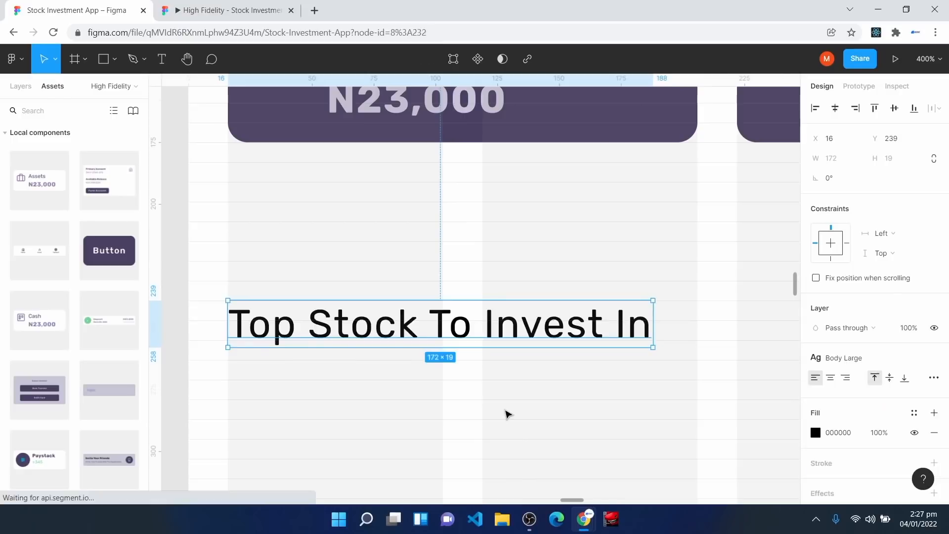
pyautogui.click(506, 413)
pyautogui.scroll(-2, 506, 414)
pyautogui.click(344, 263)
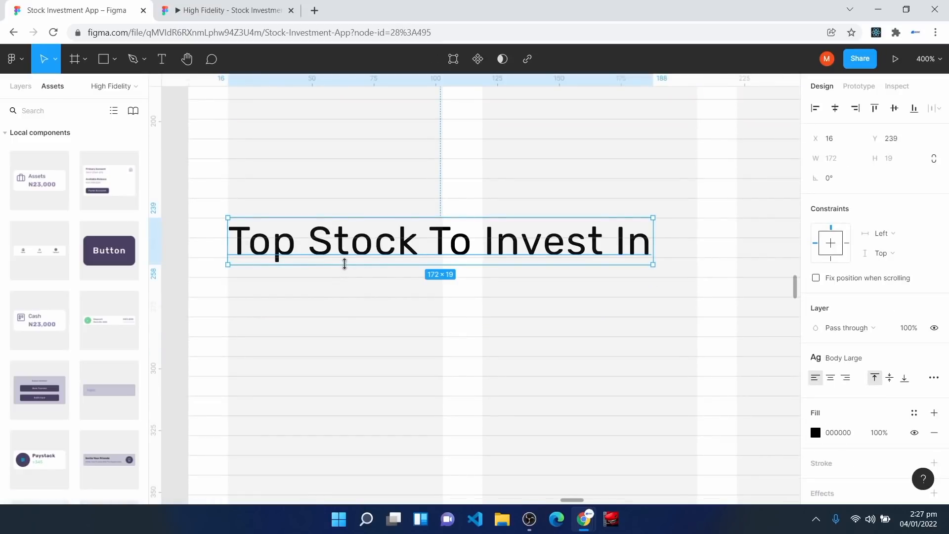
pyautogui.moveTo(345, 263); pyautogui.dragTo(348, 277)
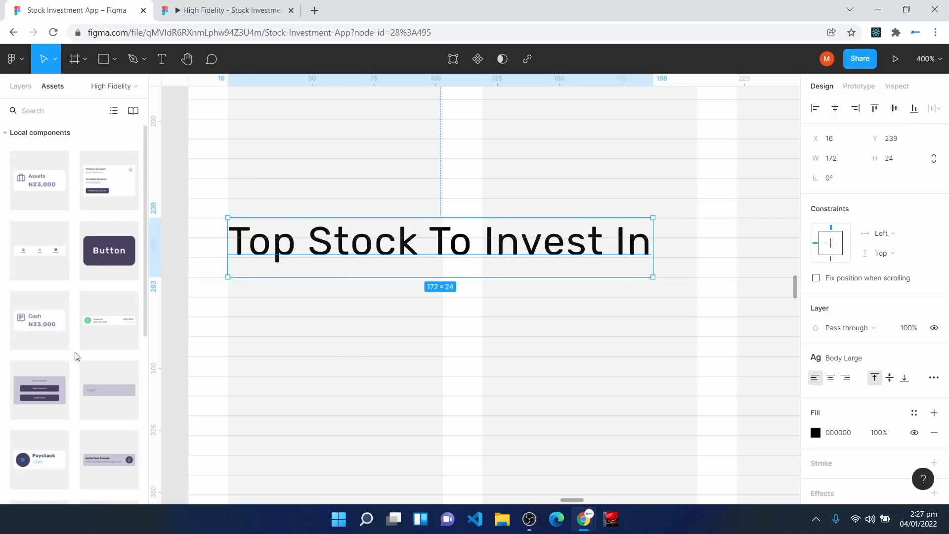
# Step: Add a Search Input Field below the heading, stretched to the full screen width
pyautogui.scroll(-5, 106, 445)
pyautogui.moveTo(40, 345); pyautogui.dragTo(318, 360)
pyautogui.moveTo(304, 307); pyautogui.dragTo(394, 377)
pyautogui.click(320, 263)
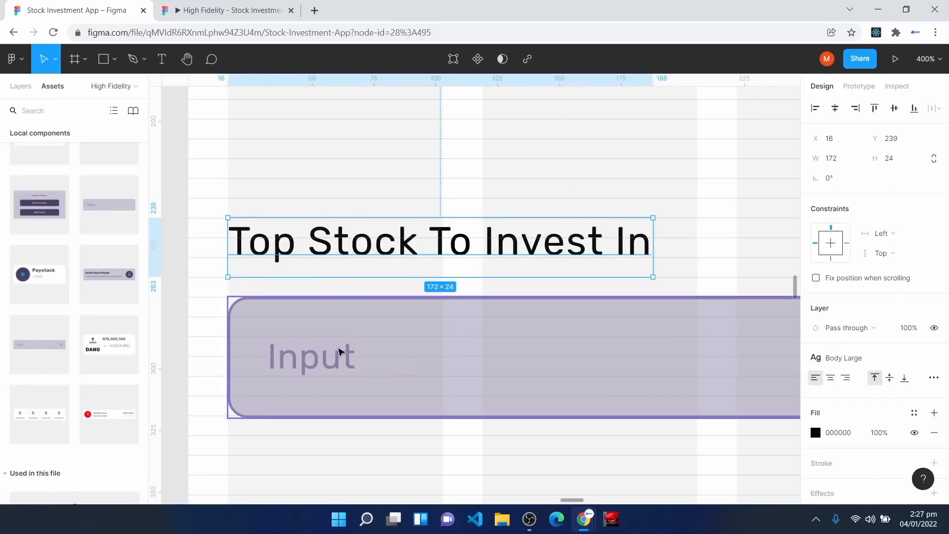
pyautogui.click(339, 353)
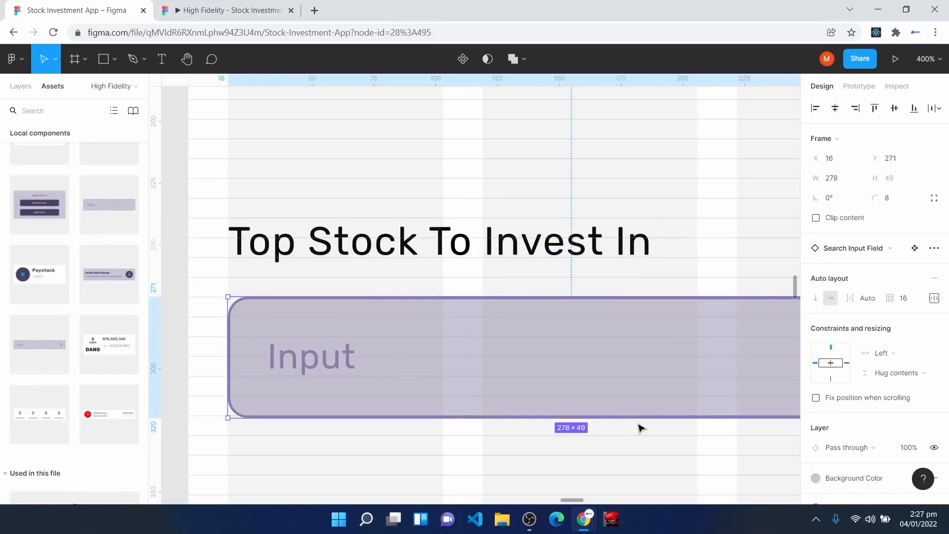
pyautogui.hotkey('ctrl', '-')
pyautogui.moveTo(701, 329); pyautogui.dragTo(702, 275)
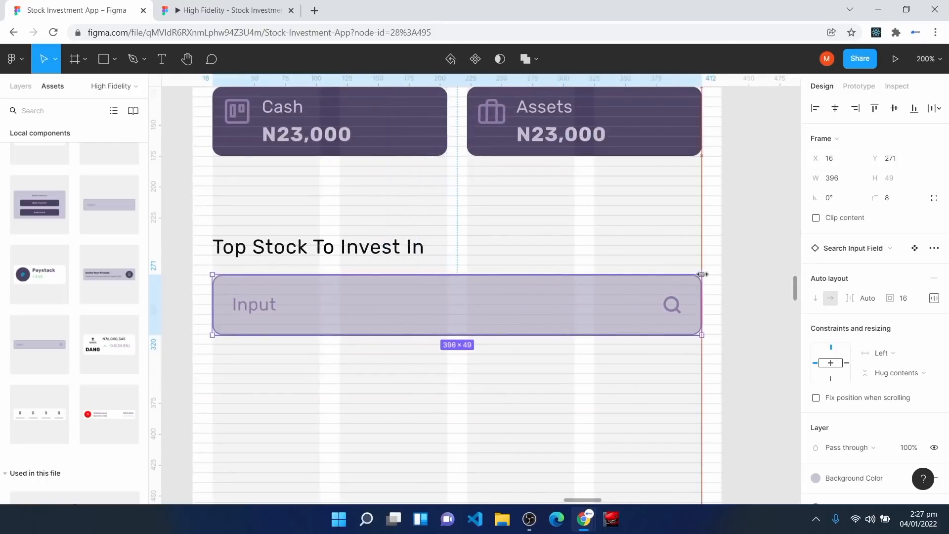
# Step: Change the input field's placeholder text to 'Search'
pyautogui.doubleClick(255, 311)
pyautogui.doubleClick(255, 311)
pyautogui.write('Search')
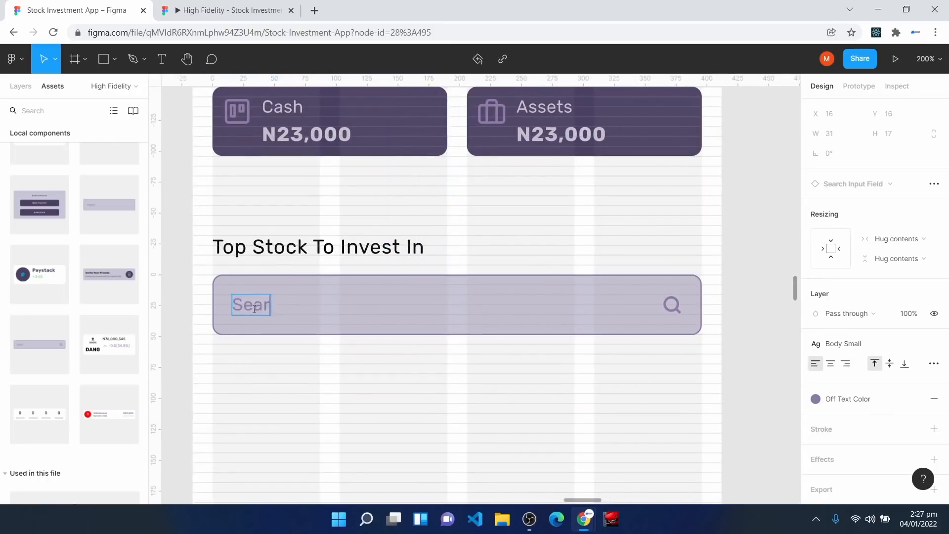
pyautogui.click(291, 419)
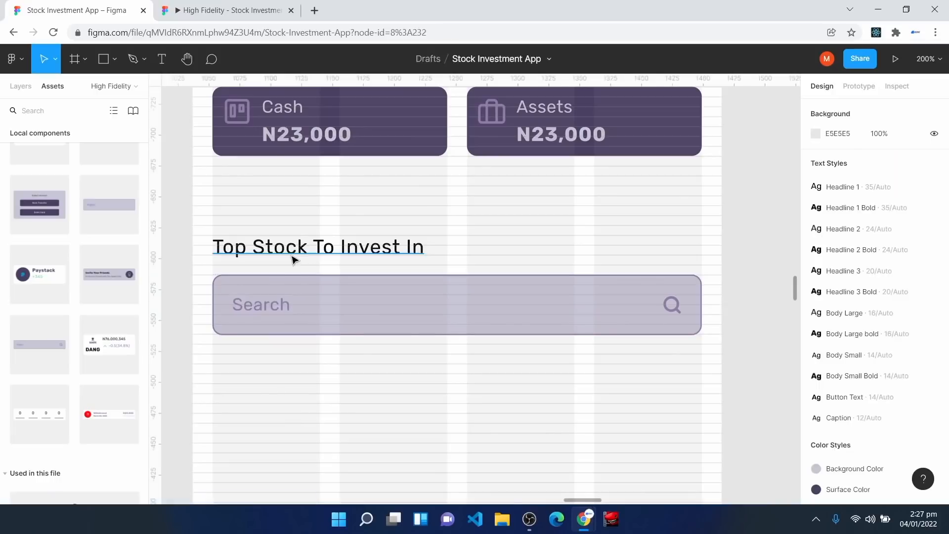
# Step: Correct the heading to read 'Top Stocks To Invest In'
pyautogui.doubleClick(306, 246)
pyautogui.click(306, 245)
pyautogui.write('s')
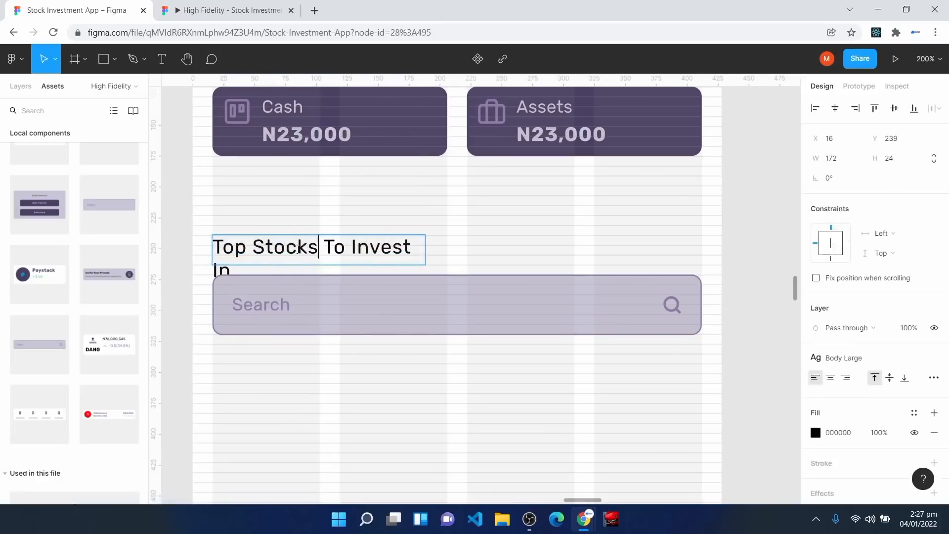
pyautogui.click(449, 428)
pyautogui.scroll(-1, 386, 377)
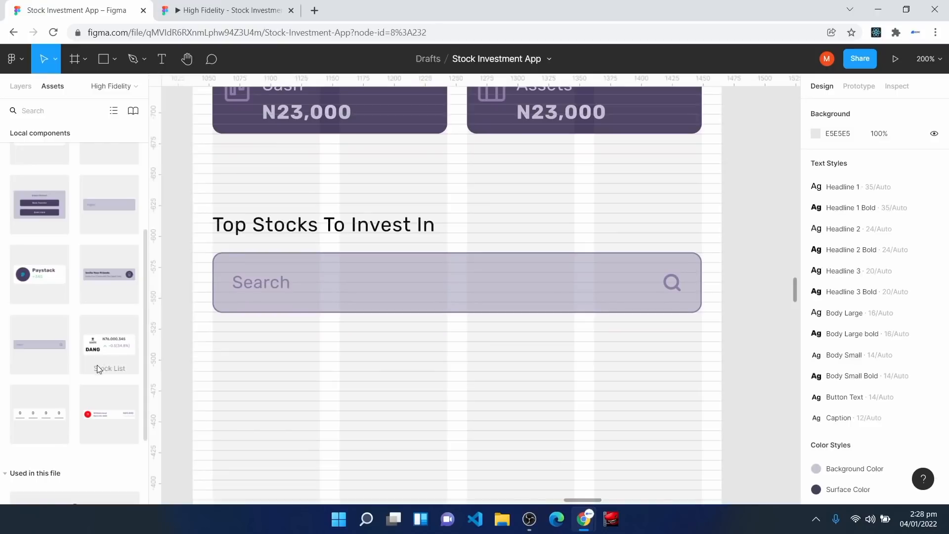
pyautogui.moveTo(101, 351); pyautogui.dragTo(287, 391)
pyautogui.scroll(-4, 339, 460)
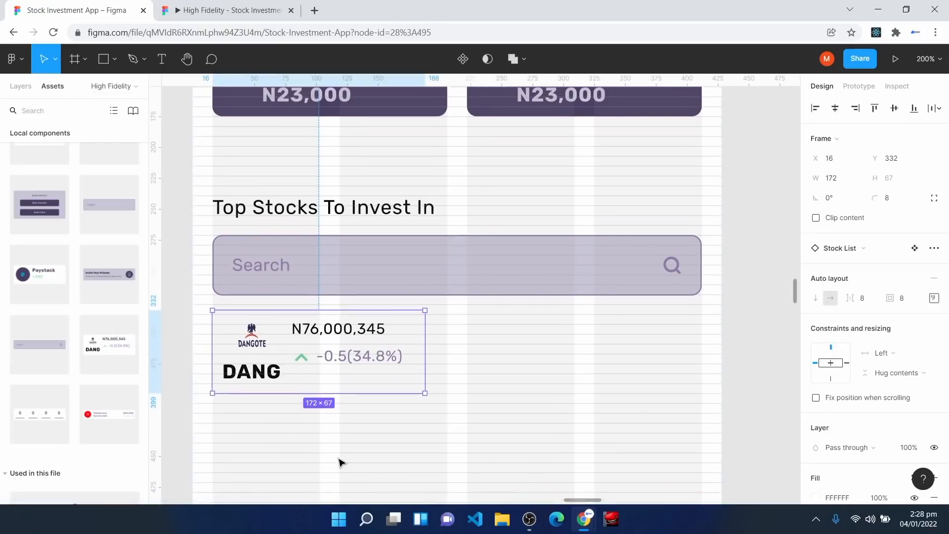
pyautogui.moveTo(248, 290); pyautogui.dragTo(248, 294)
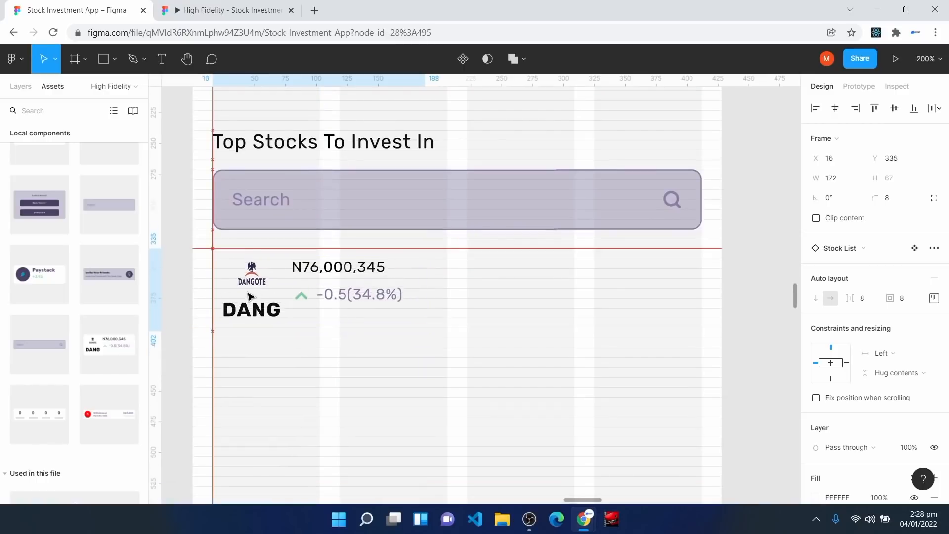
pyautogui.scroll(-5, 885, 445)
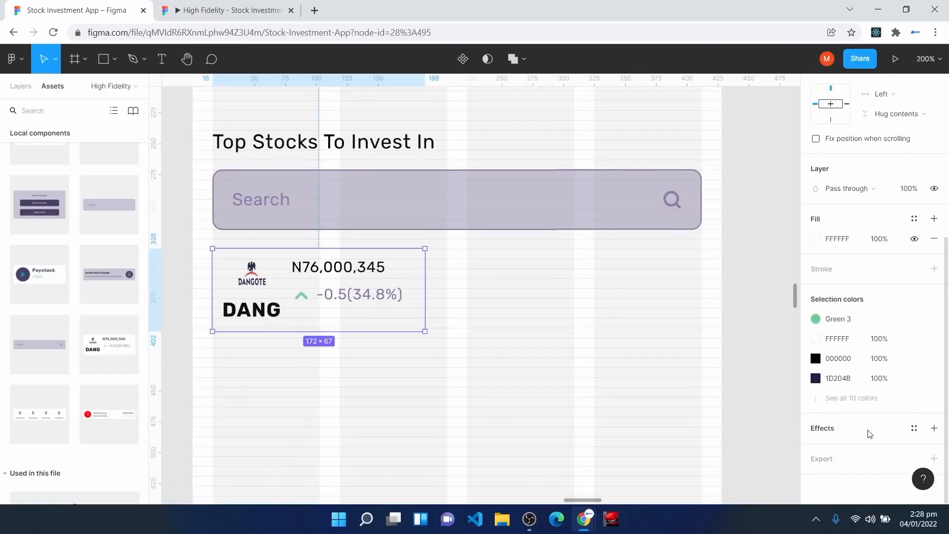
pyautogui.click(914, 428)
pyautogui.click(872, 469)
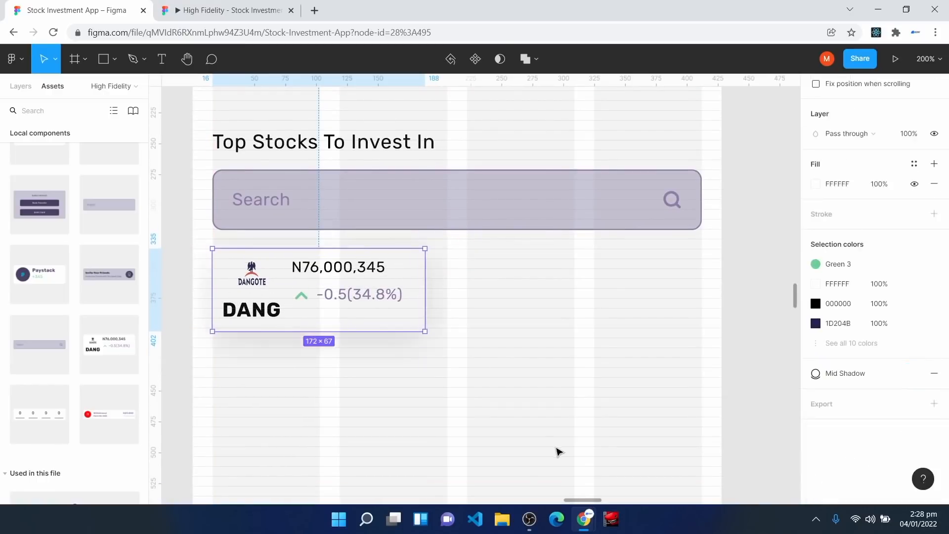
pyautogui.hotkey('ctrl', '=')
pyautogui.press('space')
pyautogui.moveTo(266, 240); pyautogui.dragTo(517, 231)
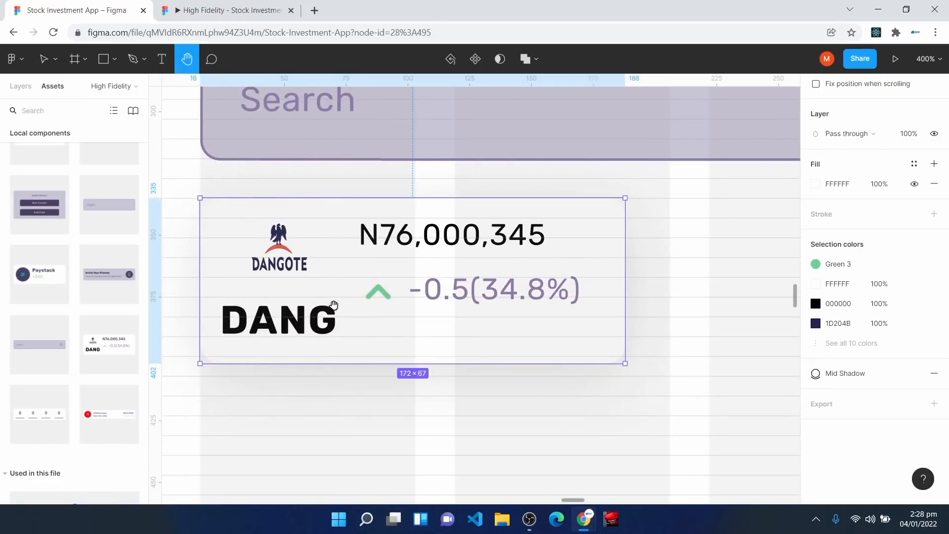
pyautogui.press('v')
pyautogui.moveTo(340, 272); pyautogui.dragTo(340, 270)
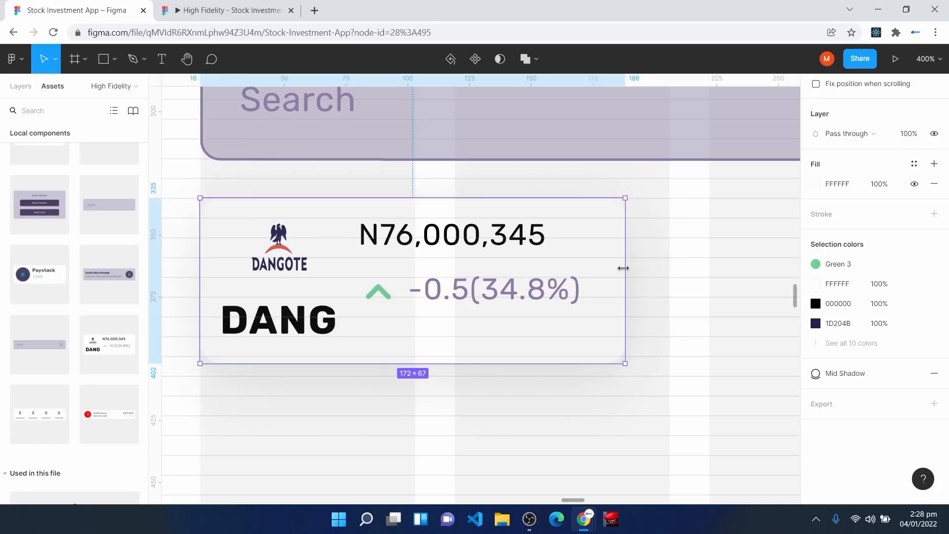
pyautogui.moveTo(638, 270); pyautogui.dragTo(669, 273)
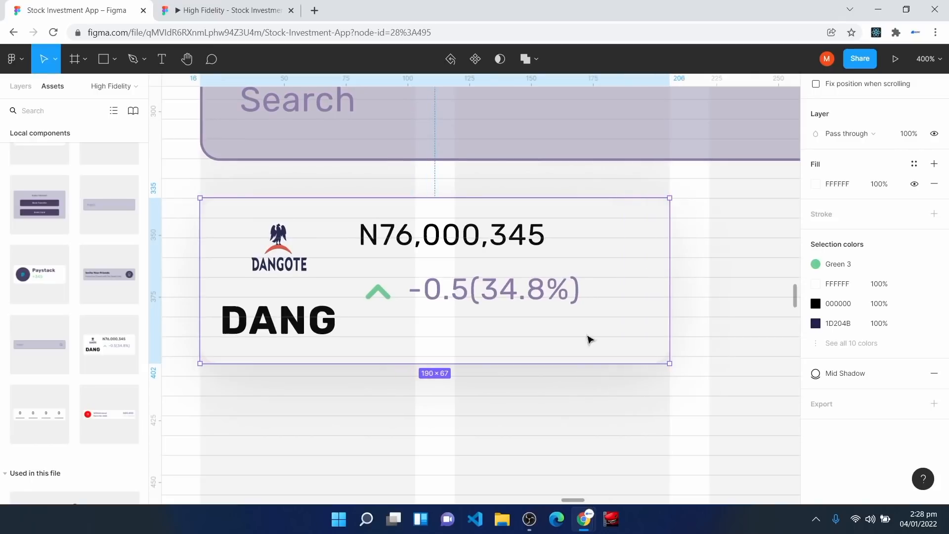
pyautogui.moveTo(395, 363); pyautogui.dragTo(396, 376)
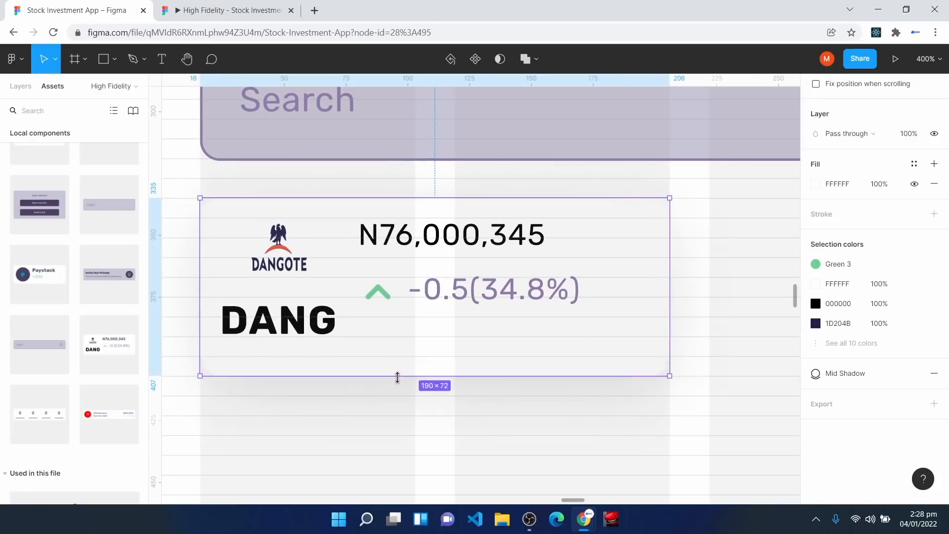
pyautogui.hotkey('shift', '0')
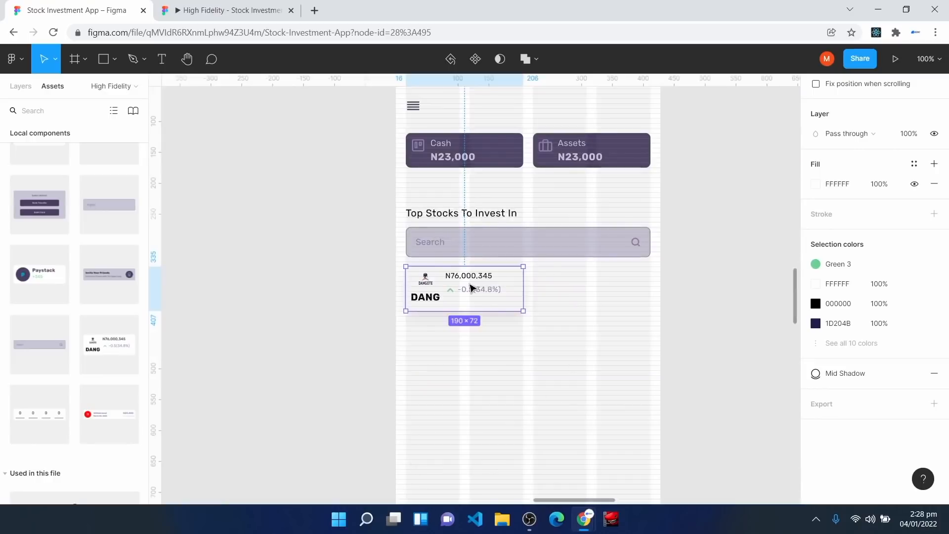
pyautogui.moveTo(470, 286); pyautogui.dragTo(585, 302)
pyautogui.click(454, 302)
pyautogui.moveTo(467, 305); pyautogui.dragTo(598, 355)
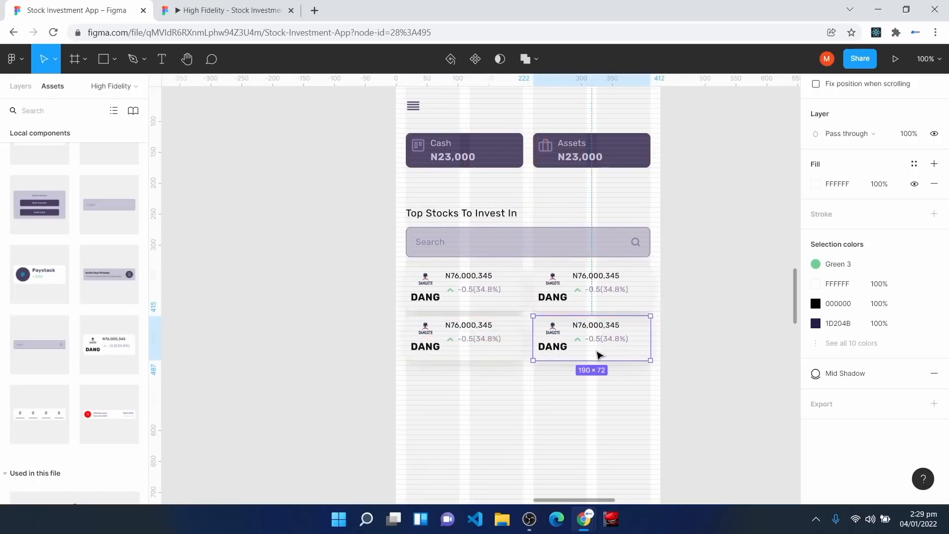
pyautogui.hotkey('ctrl', '+')
pyautogui.hotkey('ctrl', '+')
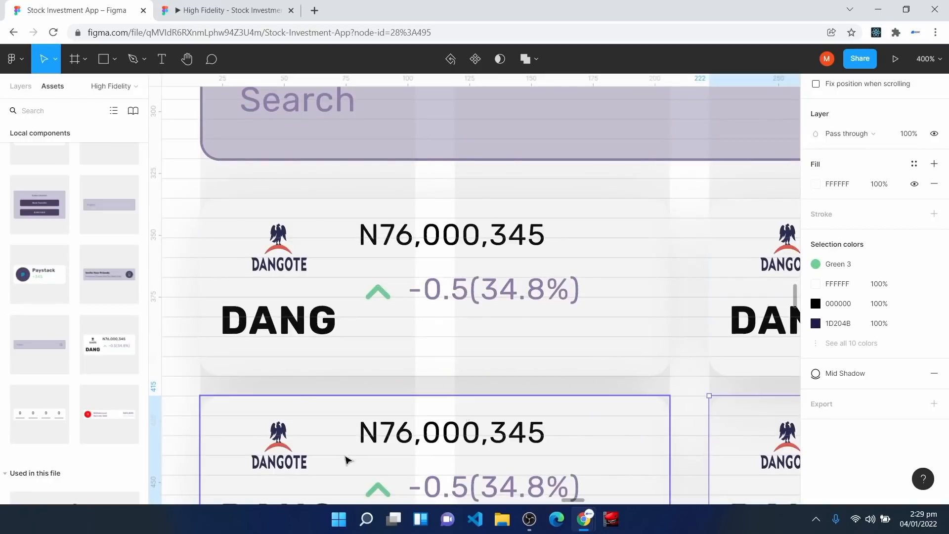
pyautogui.scroll(-2, 477, 403)
pyautogui.click(568, 201)
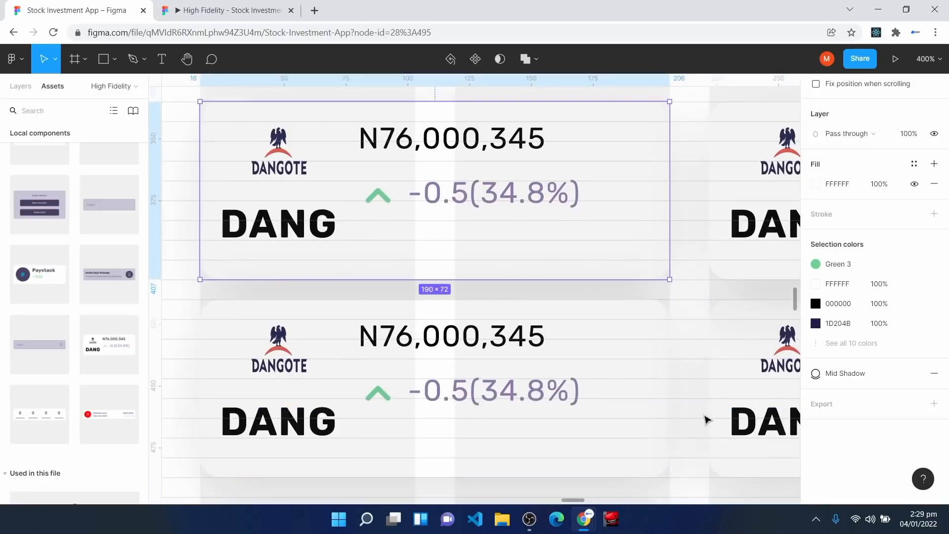
pyautogui.press('h')
pyautogui.moveTo(760, 351); pyautogui.dragTo(429, 314)
pyautogui.press('v')
pyautogui.click(473, 200)
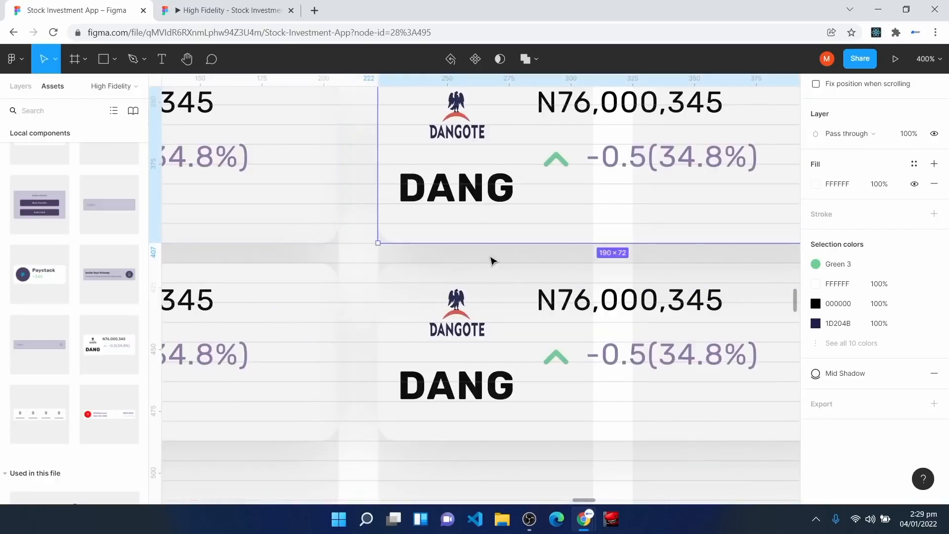
pyautogui.click(484, 351)
pyautogui.hotkey('ctrl', '-')
pyautogui.hotkey('ctrl', '-')
pyautogui.press('Escape')
pyautogui.scroll(-1, 427, 402)
pyautogui.scroll(-1, 428, 402)
pyautogui.hotkey('ctrl', '+')
pyautogui.hotkey('ctrl', '+')
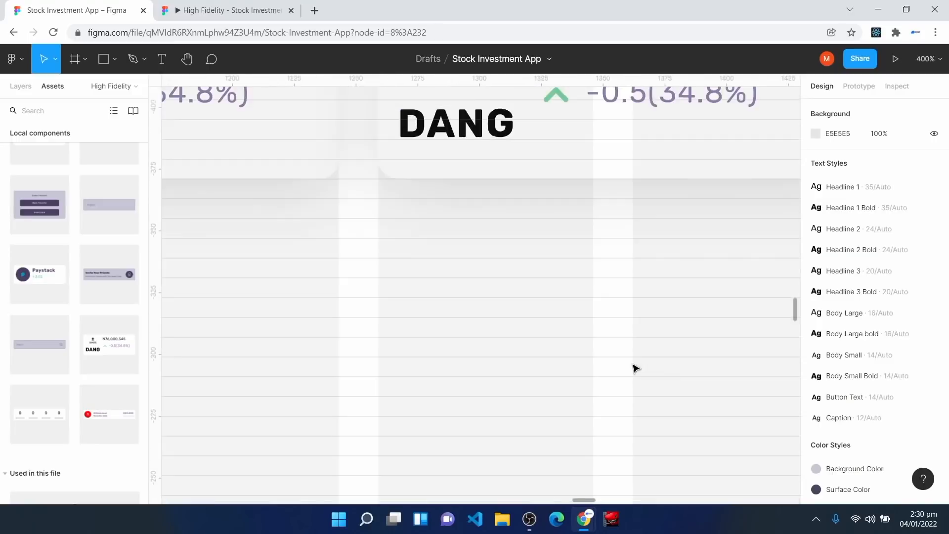
pyautogui.press('h')
# Step: Place a Button component below the stock cards, stretched to 395 px wide
pyautogui.moveTo(327, 289); pyautogui.dragTo(770, 275)
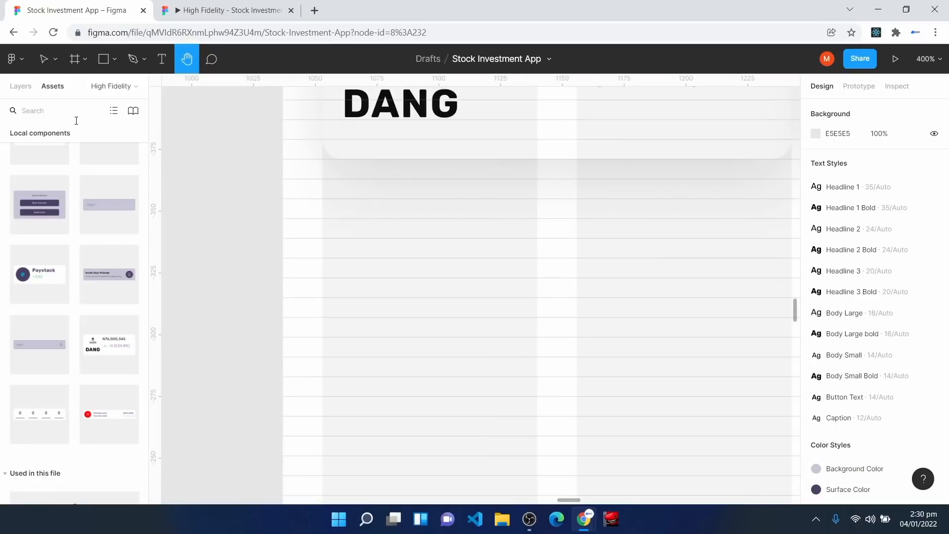
pyautogui.scroll(4, 96, 236)
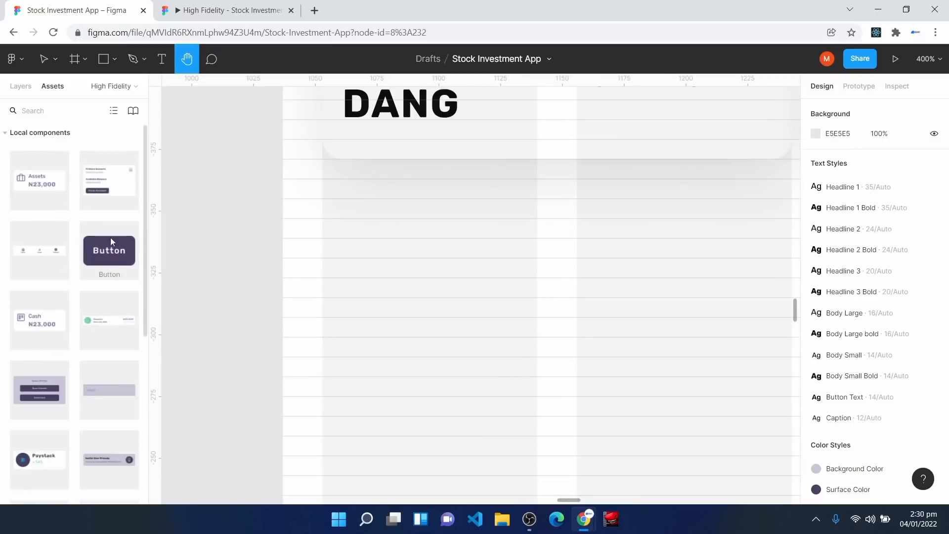
pyautogui.moveTo(107, 251); pyautogui.dragTo(414, 400)
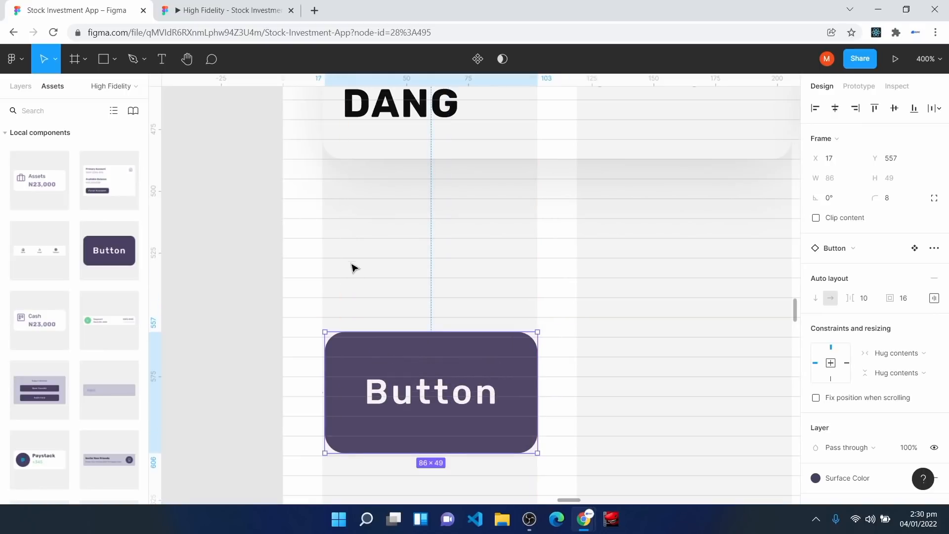
pyautogui.moveTo(364, 367); pyautogui.dragTo(365, 411)
pyautogui.scroll(-8, 503, 343)
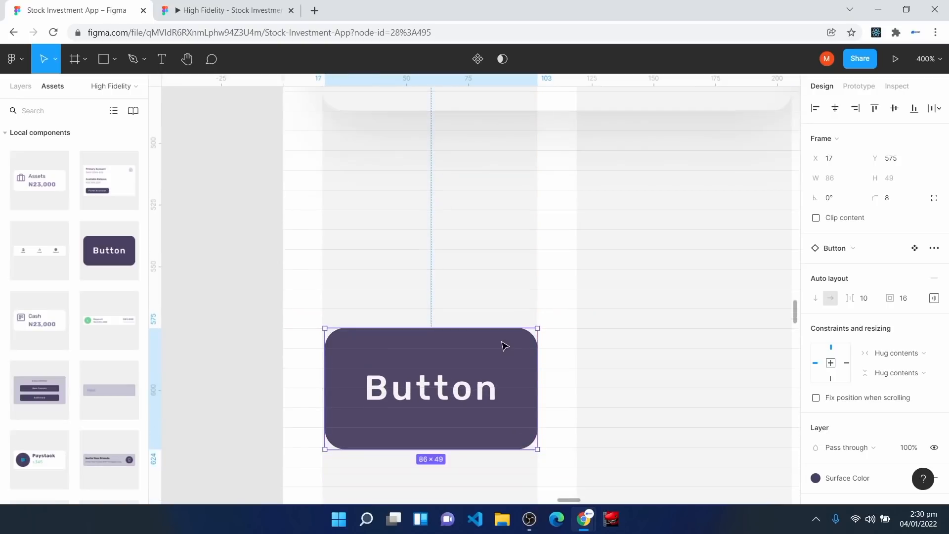
pyautogui.scroll(5, 500, 331)
pyautogui.keyDown('ctrl'); pyautogui.scroll(-5, 495, 319); pyautogui.keyUp('ctrl')
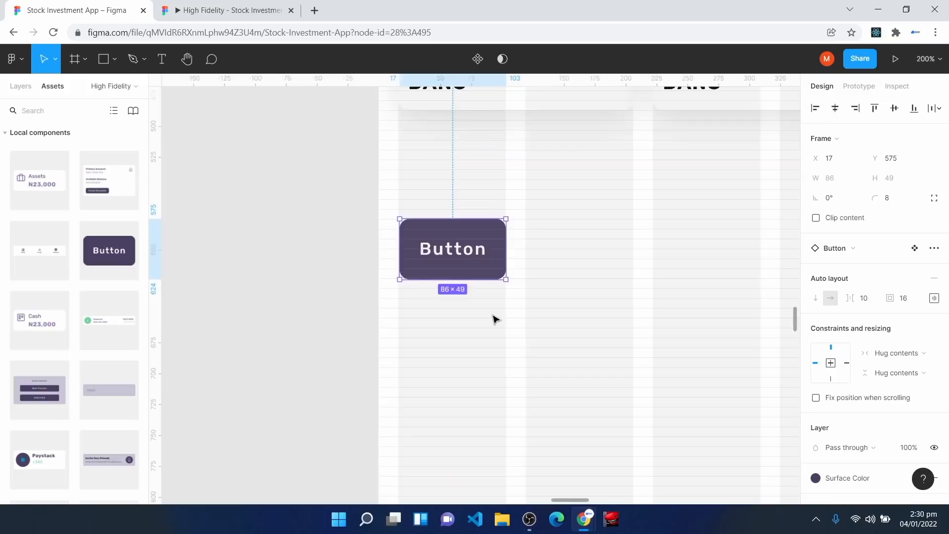
pyautogui.moveTo(493, 267); pyautogui.dragTo(683, 277)
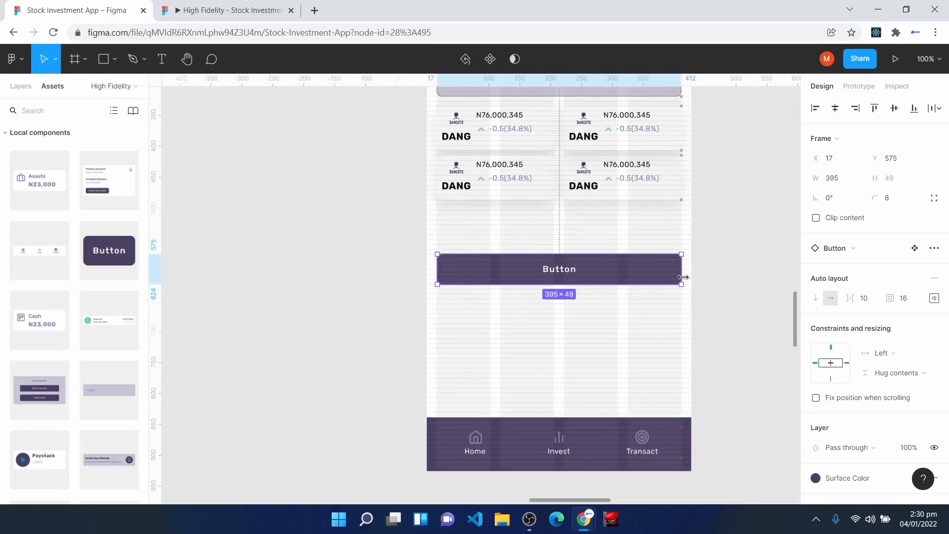
# Step: Left-align the button label and set top and bottom padding to 8
pyautogui.click(934, 299)
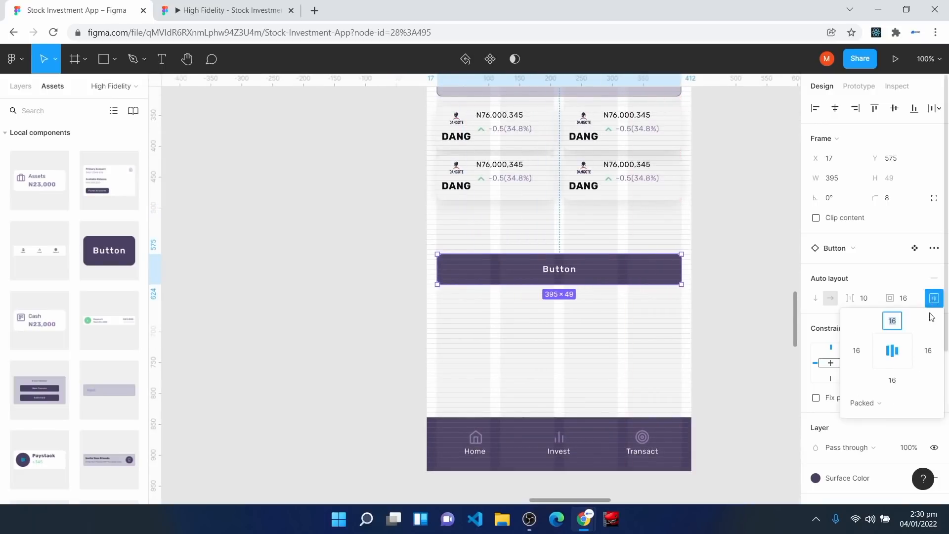
pyautogui.click(885, 355)
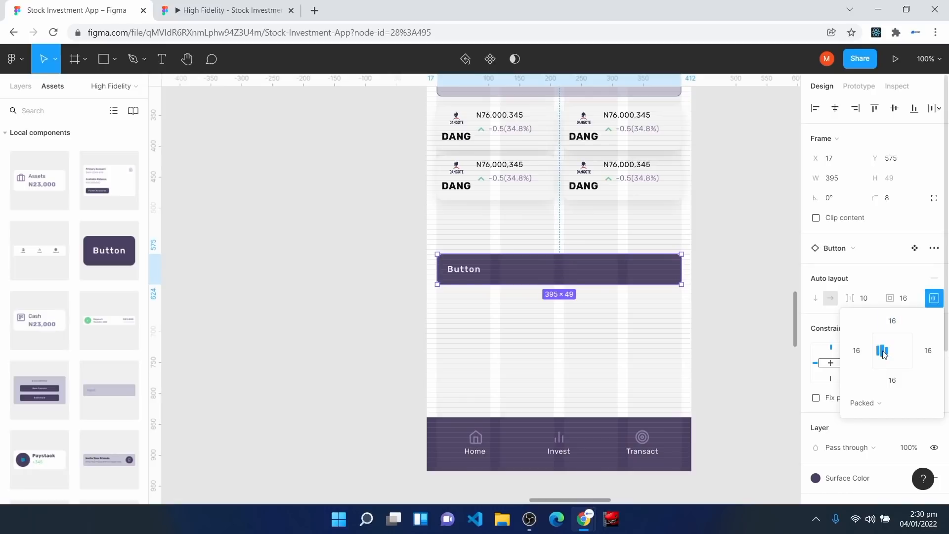
pyautogui.click(893, 323)
pyautogui.write('8')
pyautogui.click(896, 380)
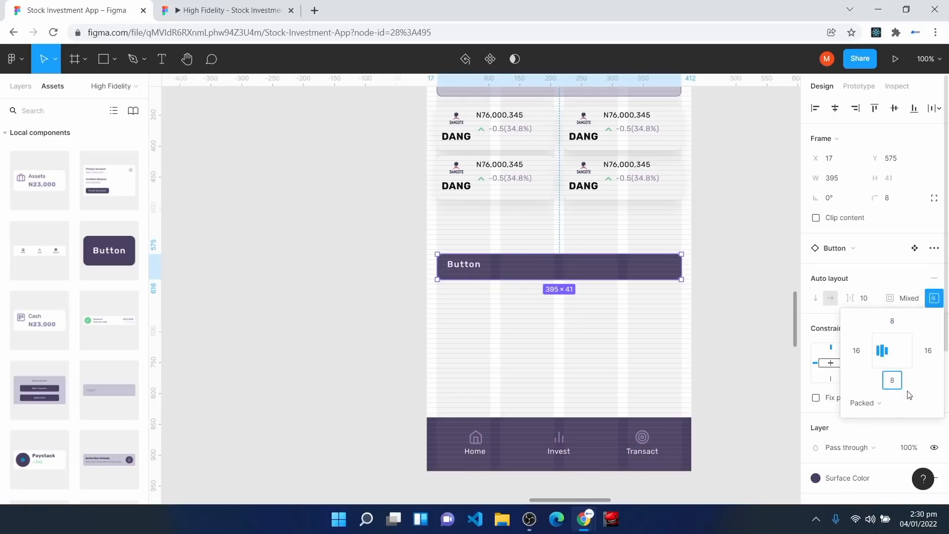
pyautogui.press('Return')
pyautogui.click(934, 297)
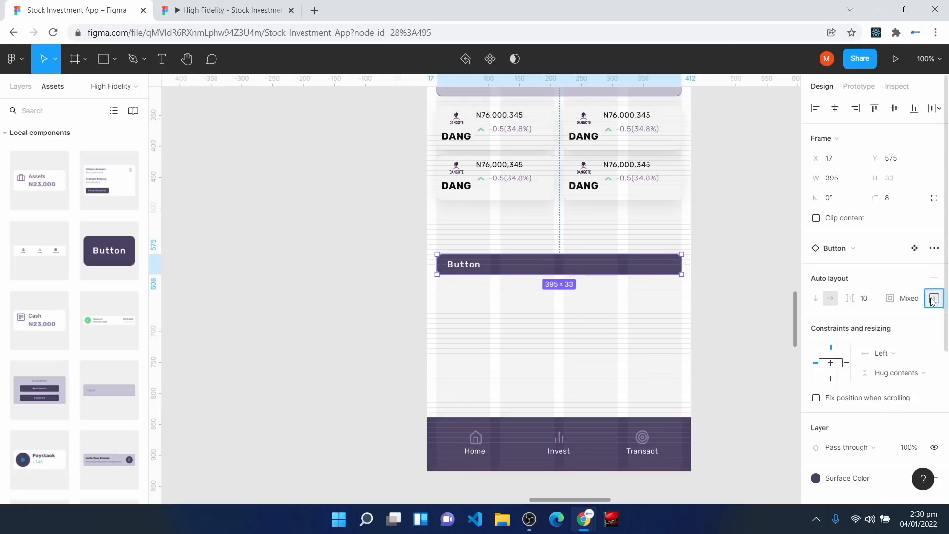
# Step: Label the bar 'Stock Portfolio' and set its corner radius to 0
pyautogui.doubleClick(466, 265)
pyautogui.write('Stock')
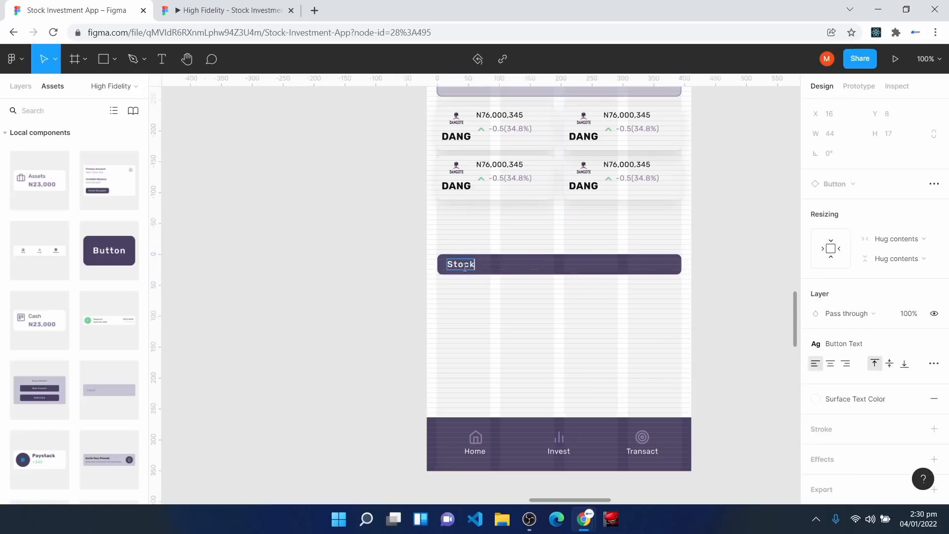
pyautogui.write(' Portfolio')
pyautogui.press('Escape')
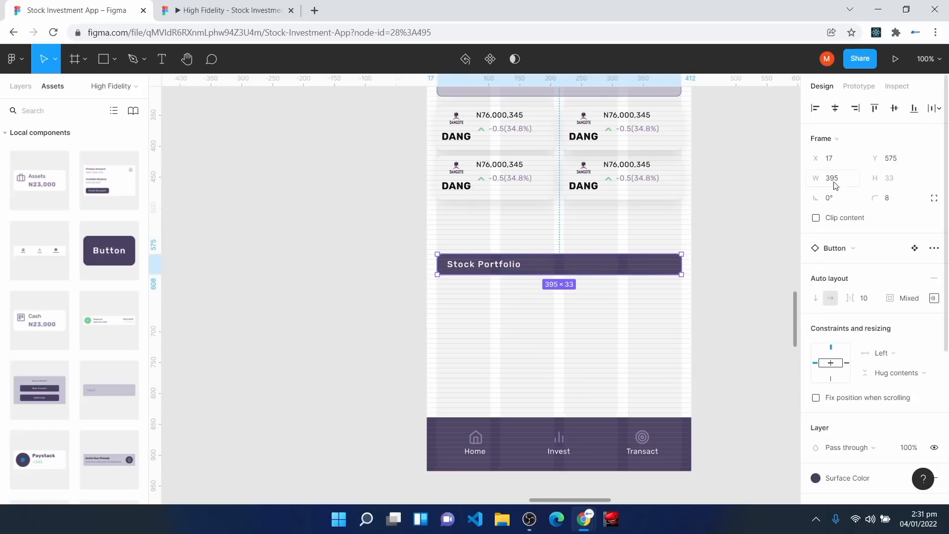
pyautogui.click(893, 199)
pyautogui.write('0')
pyautogui.press('Return')
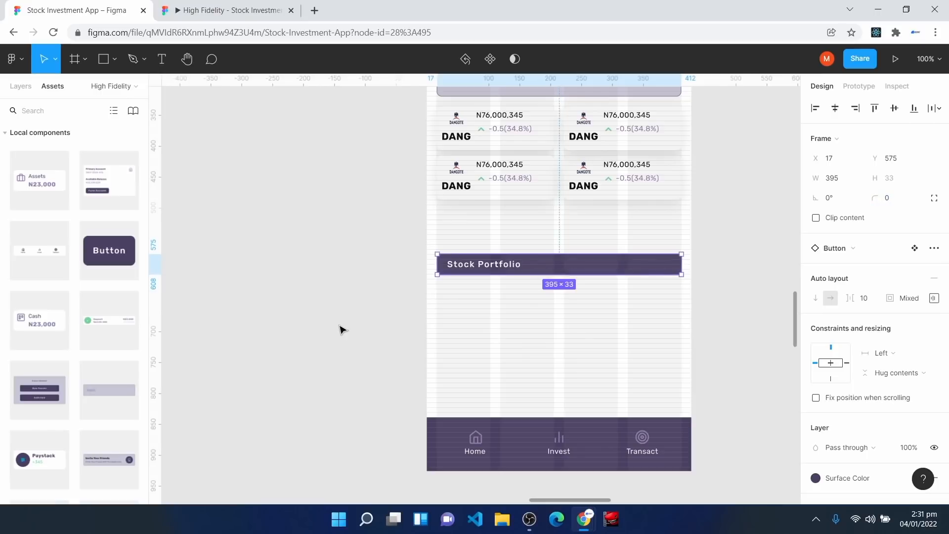
pyautogui.click(341, 329)
pyautogui.scroll(-2, 364, 374)
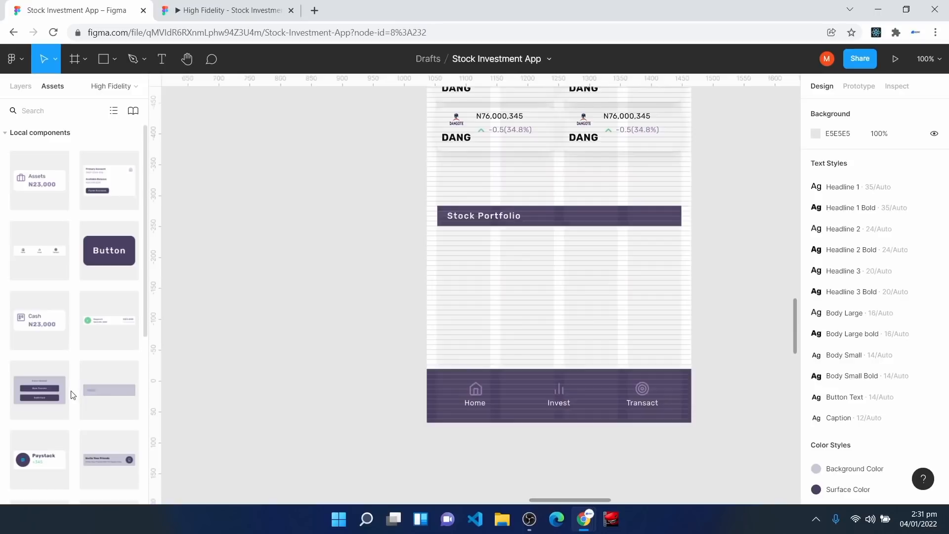
# Step: Place the Paystack component under Stock Portfolio with Mid Shadow and Second Surface Color fill
pyautogui.moveTo(44, 460); pyautogui.dragTo(480, 275)
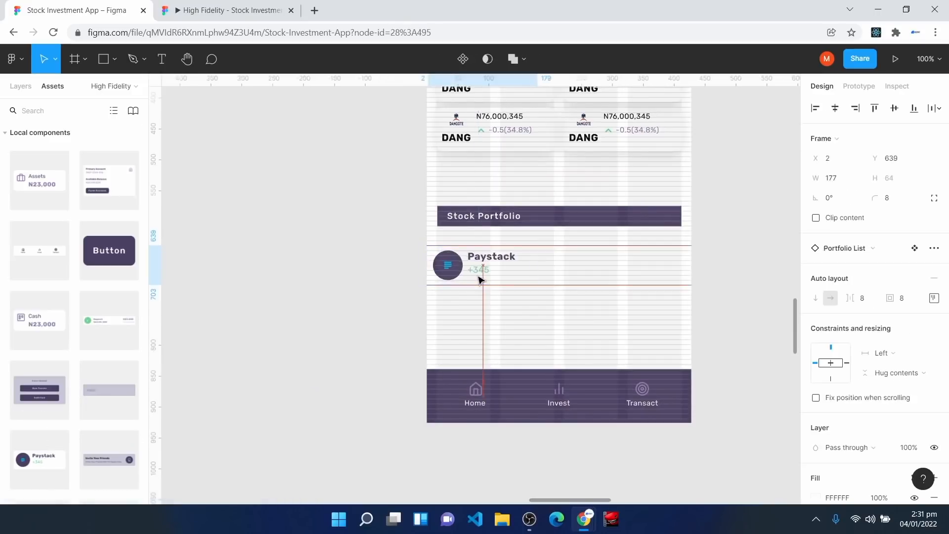
pyautogui.hotkey('shift', '2')
pyautogui.scroll(3, 444, 303)
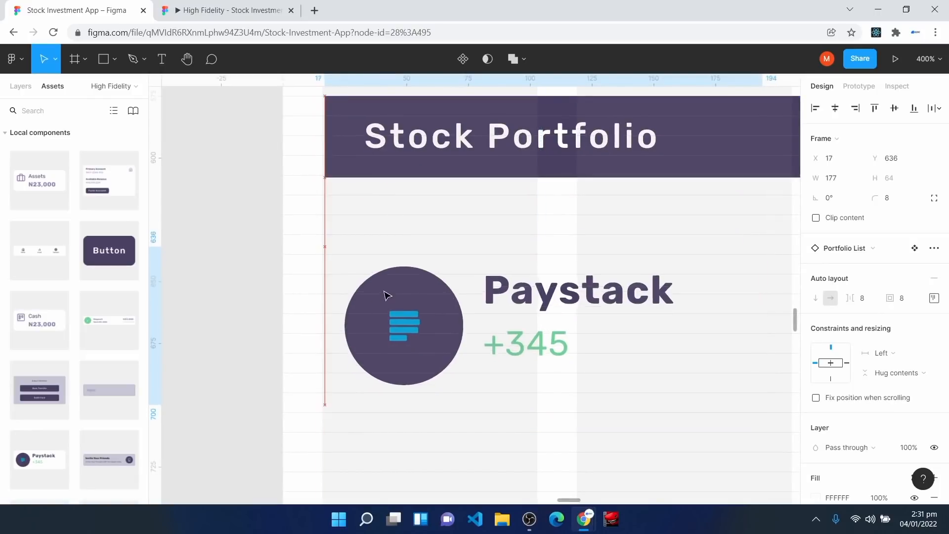
pyautogui.scroll(-5, 869, 443)
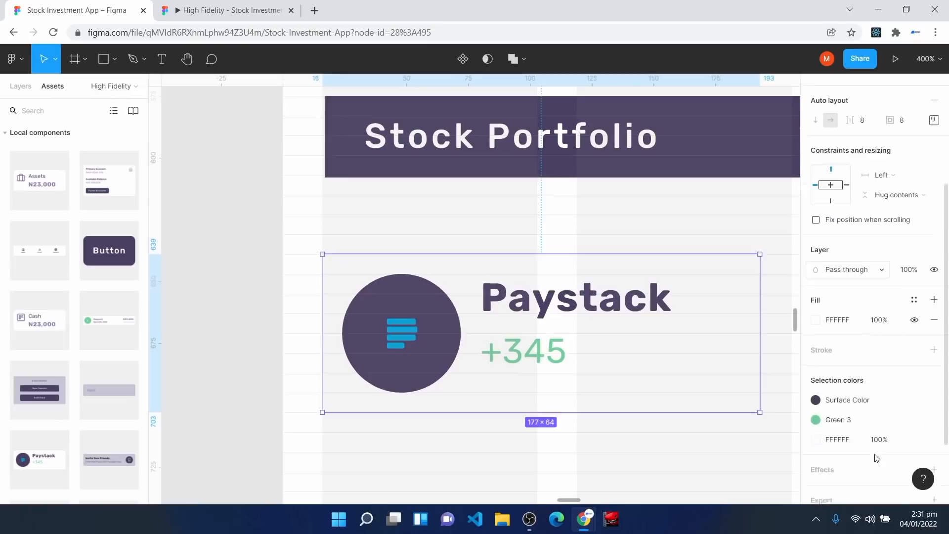
pyautogui.click(916, 373)
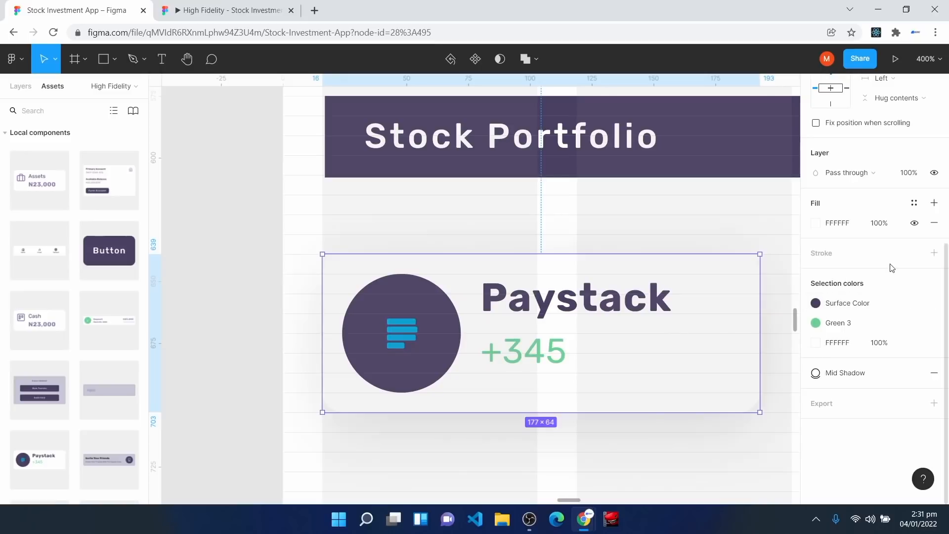
pyautogui.click(914, 203)
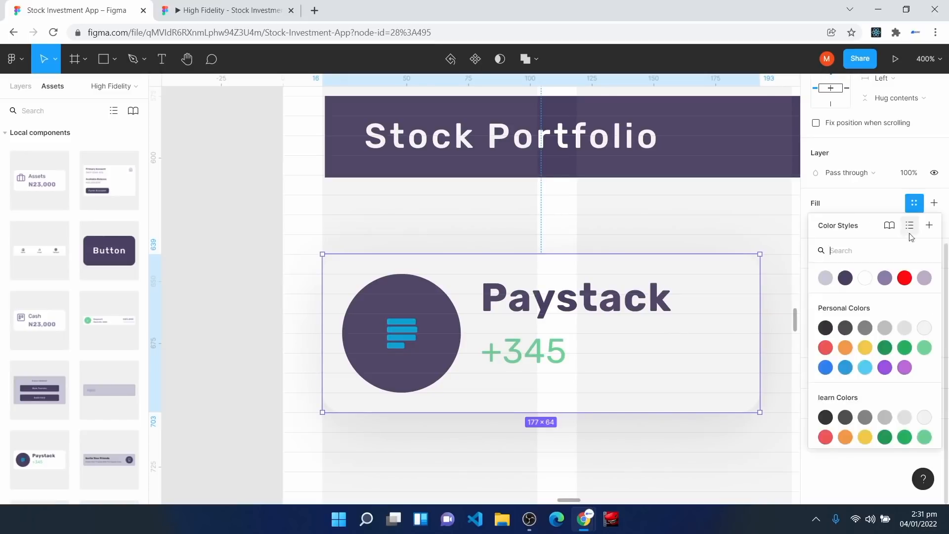
pyautogui.click(926, 280)
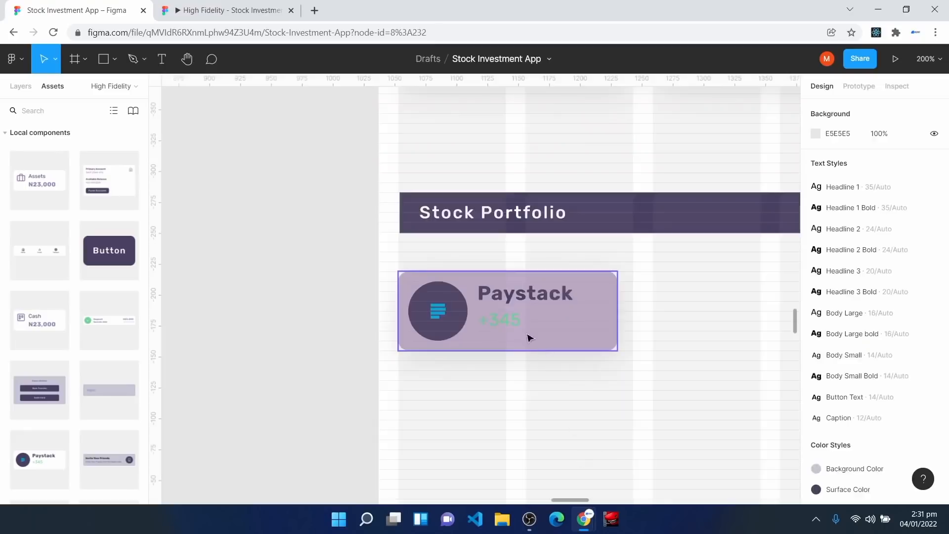
# Step: Make the +345 figure Green 3 and widen the Paystack card to 190
pyautogui.click(509, 319)
pyautogui.doubleClick(508, 319)
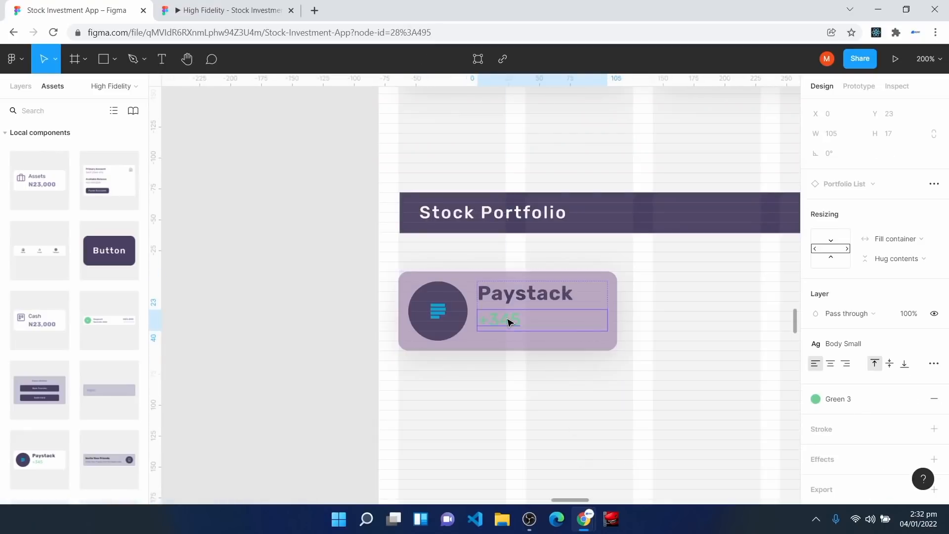
pyautogui.click(841, 398)
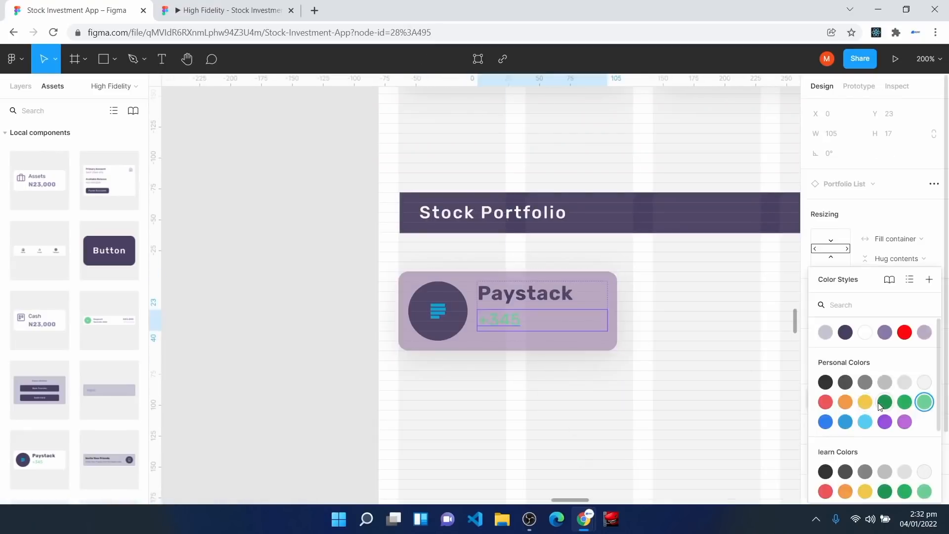
pyautogui.click(882, 403)
pyautogui.click(504, 379)
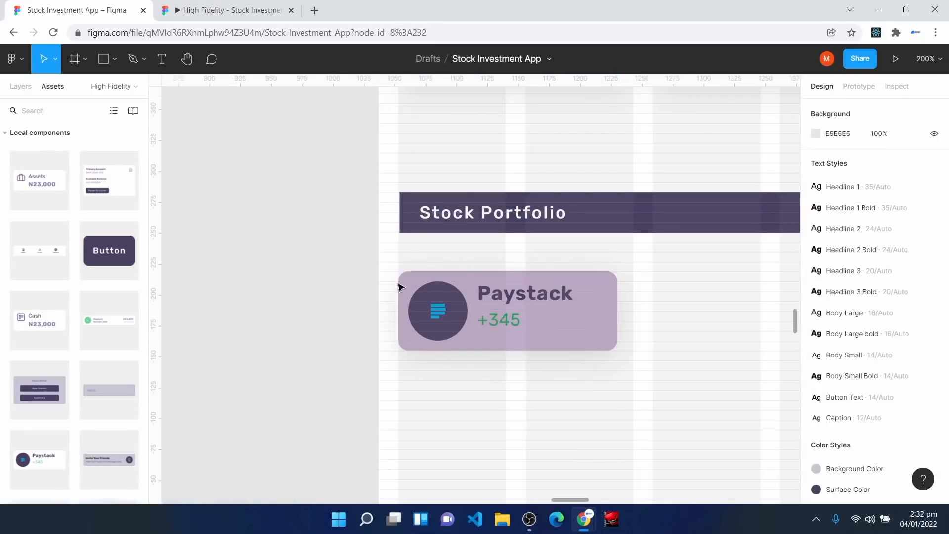
pyautogui.click(547, 322)
pyautogui.moveTo(620, 313); pyautogui.dragTo(634, 310)
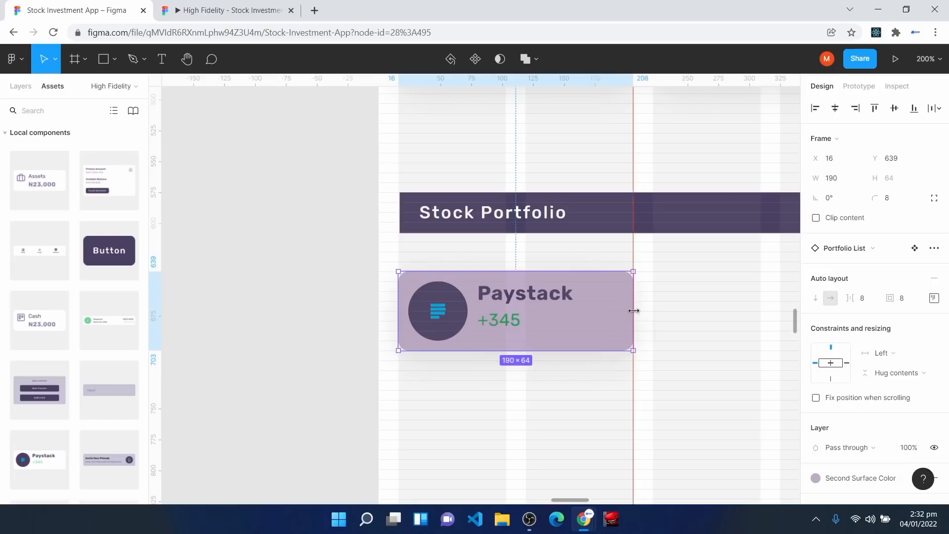
# Step: Duplicate the Paystack card and place the copy to the right of the original
pyautogui.press('h')
pyautogui.moveTo(670, 395); pyautogui.dragTo(473, 367)
pyautogui.hotkey('ctrl', 'd')
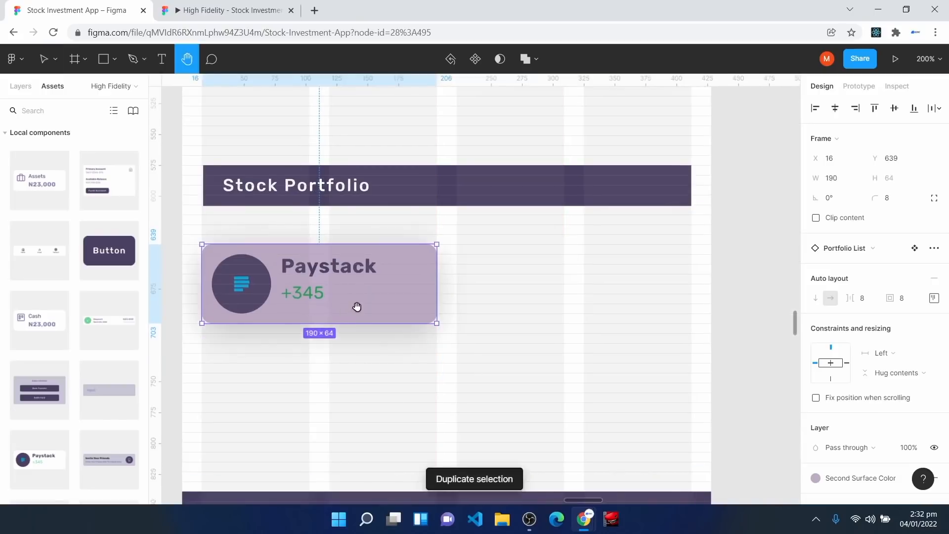
pyautogui.press('v')
pyautogui.moveTo(357, 303); pyautogui.dragTo(615, 301)
pyautogui.click(554, 376)
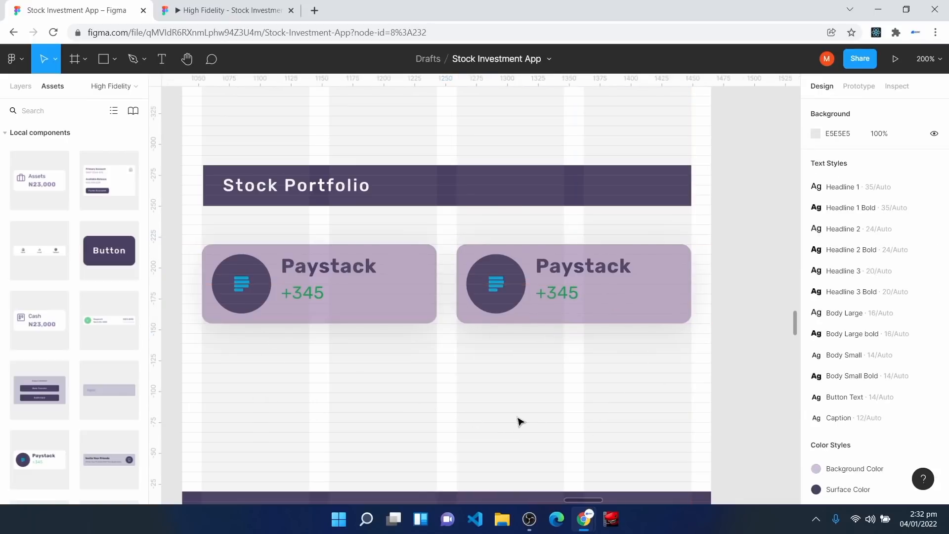
# Step: Add a 'See All' label in Button Text style at the left edge, X 17
pyautogui.scroll(-6, 524, 421)
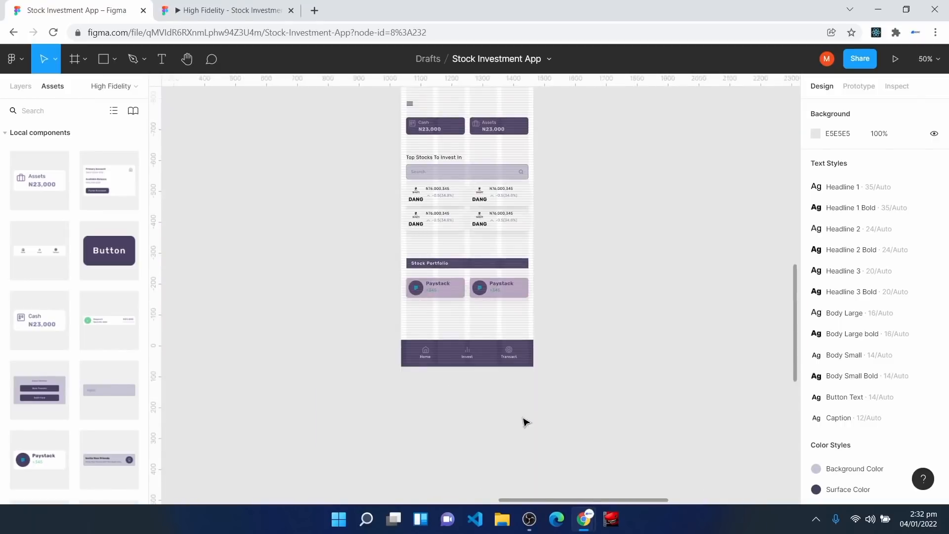
pyautogui.scroll(4, 570, 361)
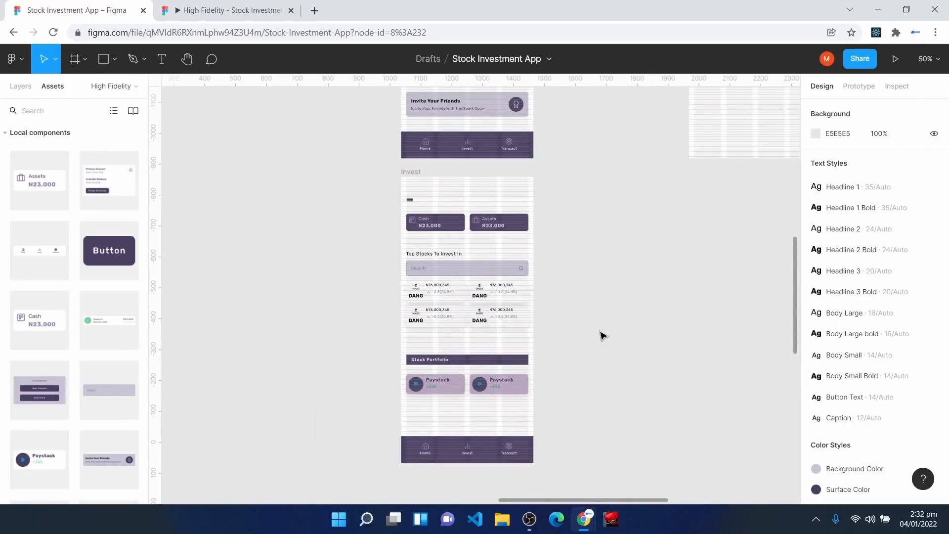
pyautogui.hotkey('ctrl', '+')
pyautogui.hotkey('ctrl', '+')
pyautogui.scroll(-4, 288, 365)
pyautogui.scroll(1, 287, 363)
pyautogui.scroll(-1, 333, 319)
pyautogui.scroll(-3, 336, 325)
pyautogui.scroll(-1, 337, 330)
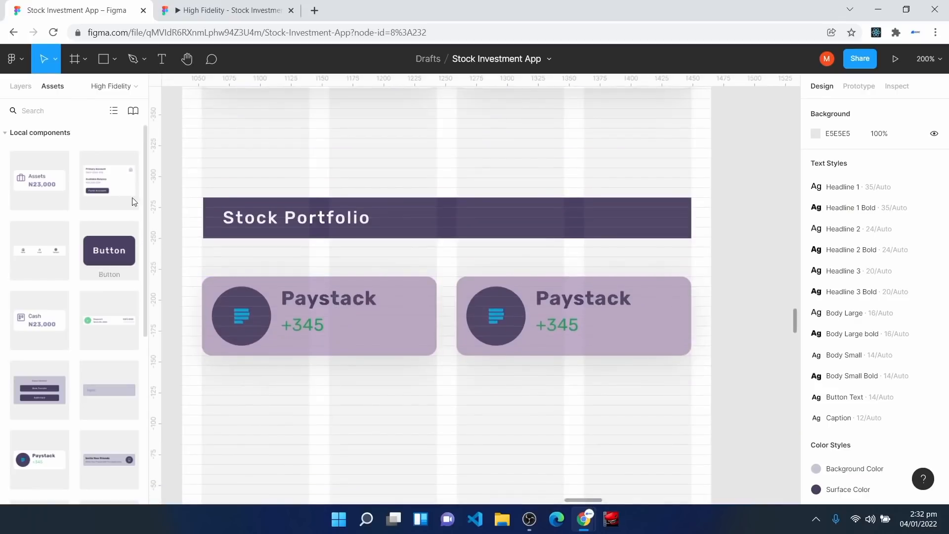
pyautogui.press('t')
pyautogui.click(211, 379)
pyautogui.write('See All')
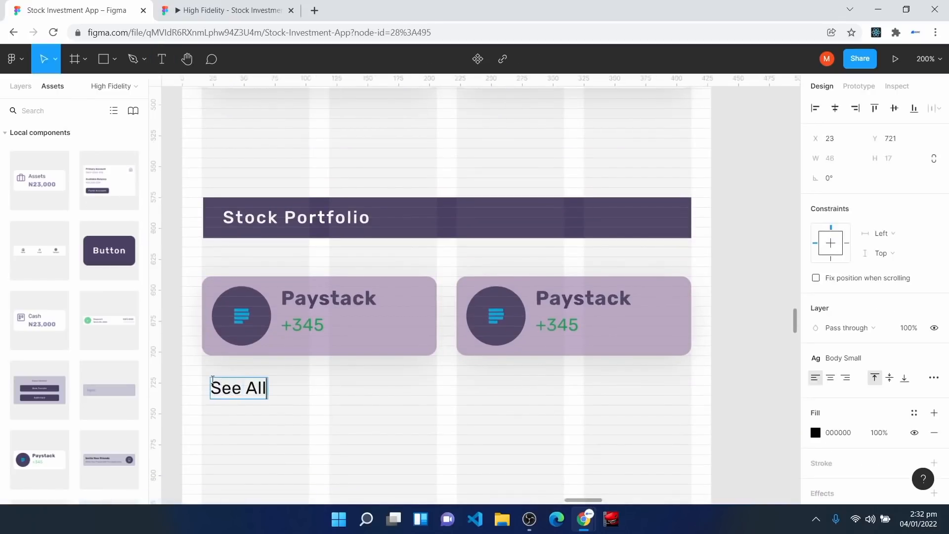
pyautogui.press('Escape')
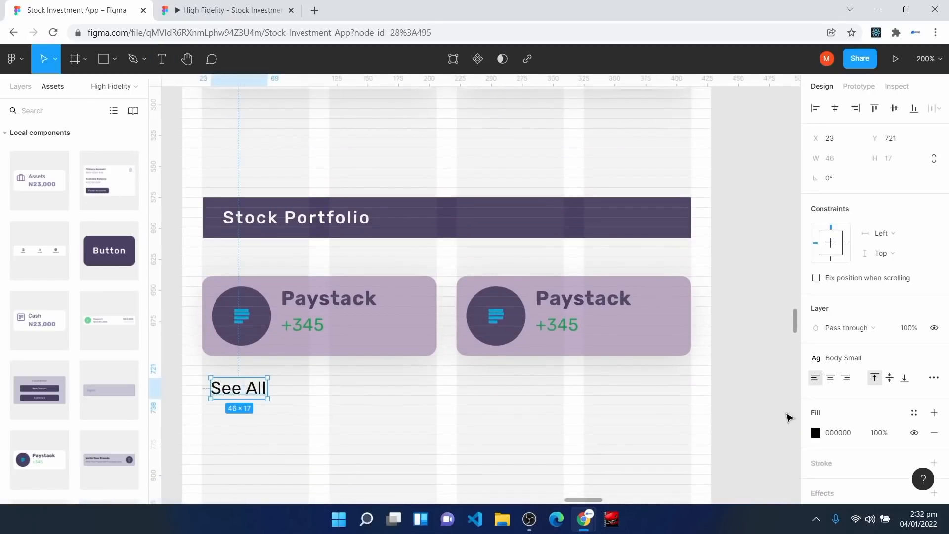
pyautogui.click(846, 360)
pyautogui.click(856, 468)
pyautogui.moveTo(238, 393); pyautogui.dragTo(230, 137)
# Step: Duplicate the See All label and give both labels the Off Text Color fill
pyautogui.hotkey('ctrl', 'd')
pyautogui.scroll(1, 235, 396)
pyautogui.click(239, 191)
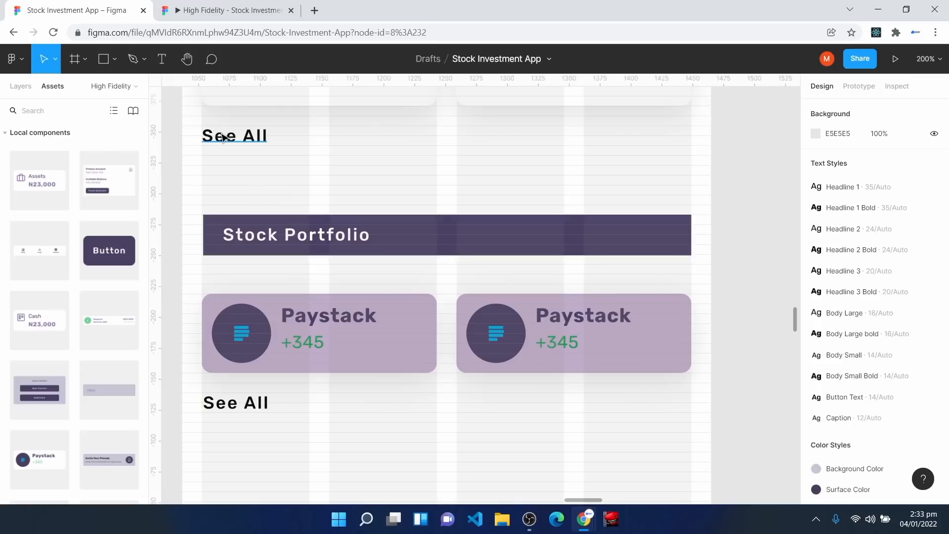
pyautogui.click(225, 138)
pyautogui.keyDown('shift'); pyautogui.click(242, 398); pyautogui.keyUp('shift')
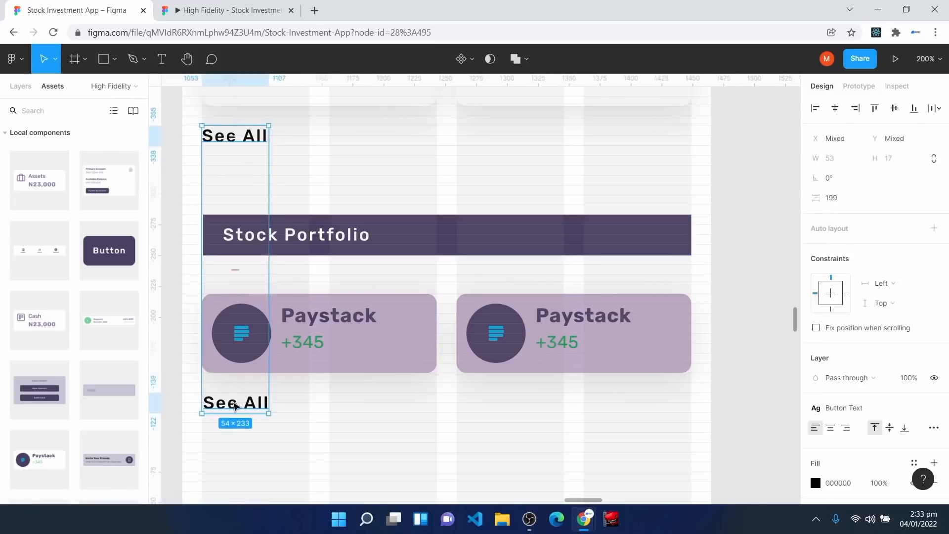
pyautogui.click(914, 463)
pyautogui.click(885, 330)
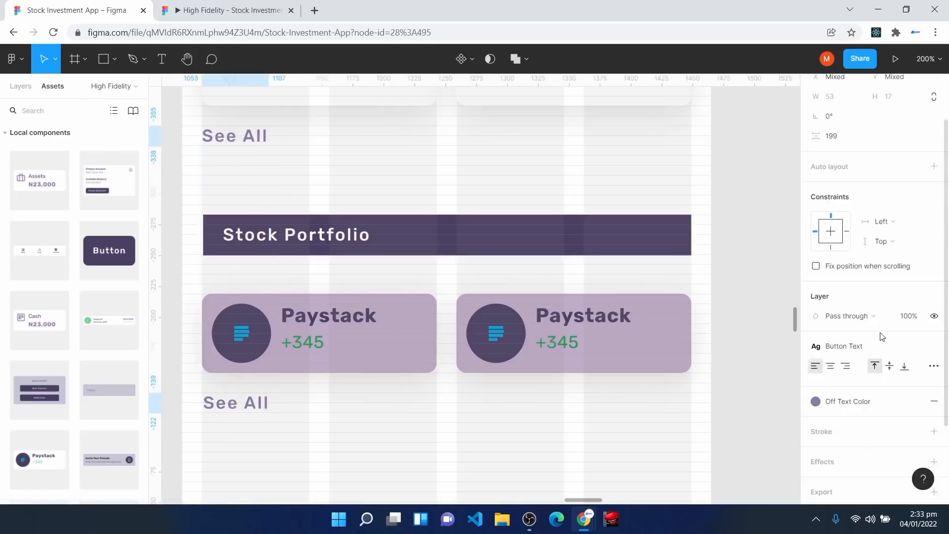
pyautogui.click(762, 272)
# Step: Zoom out to check the whole Invest screen, then return to 100%
pyautogui.press('-')
pyautogui.press('-')
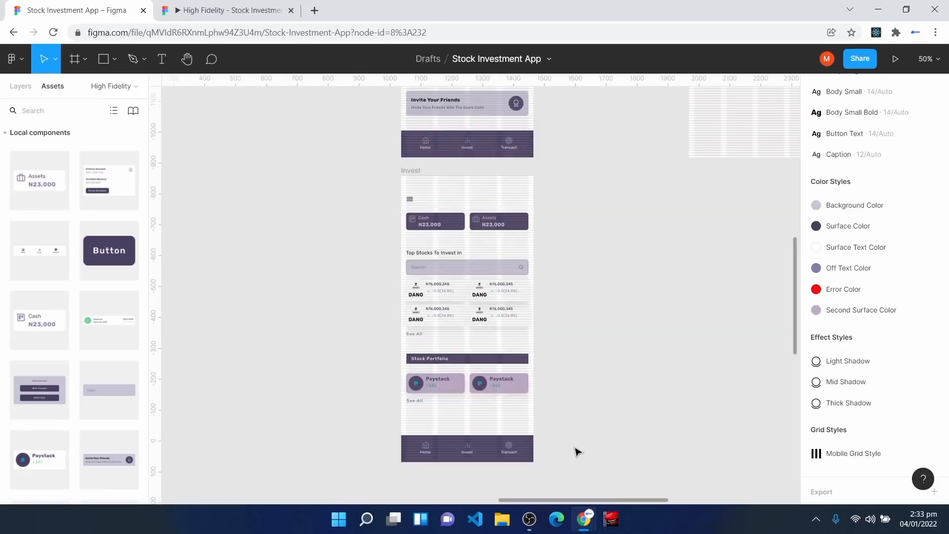
pyautogui.press('+')
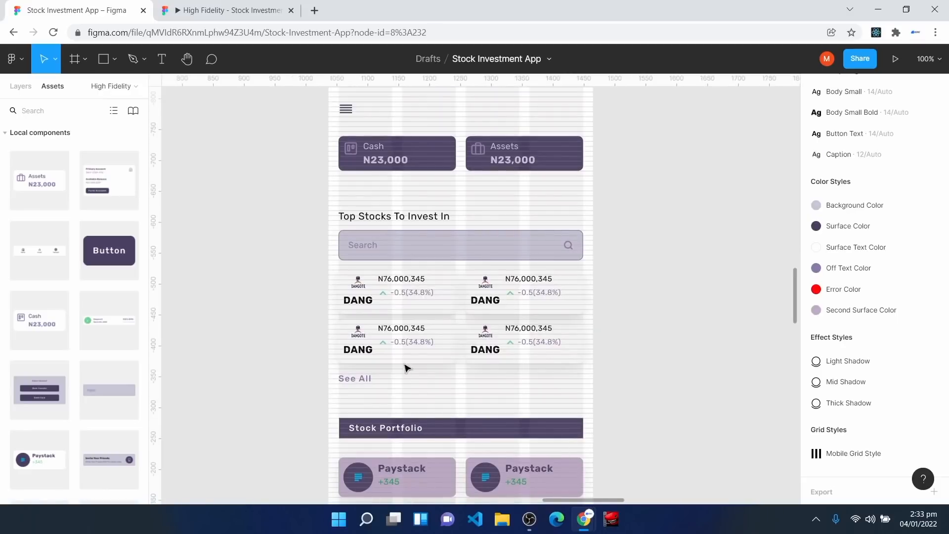
pyautogui.click(391, 293)
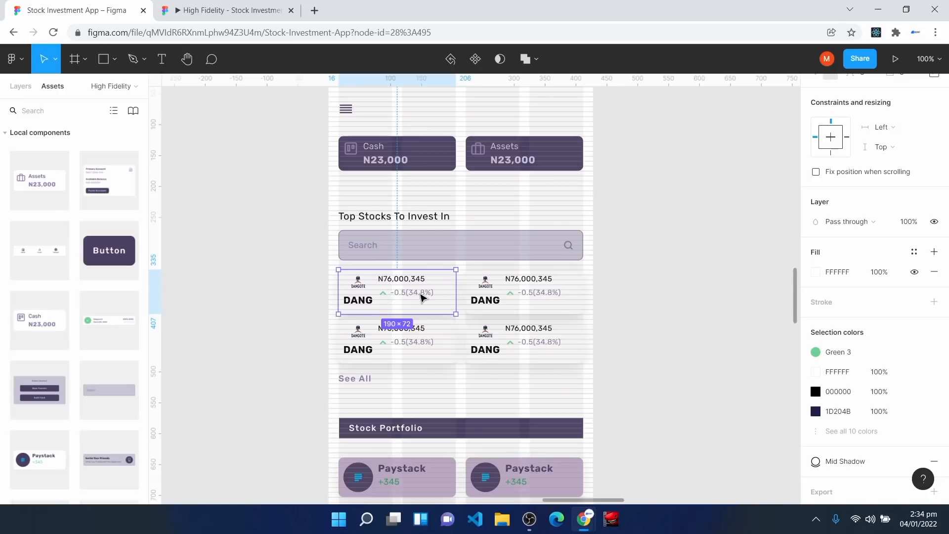
# Step: Duplicate the Invest screen and rename the copy 'Stock Details'
pyautogui.scroll(3, 424, 298)
pyautogui.click(360, 162)
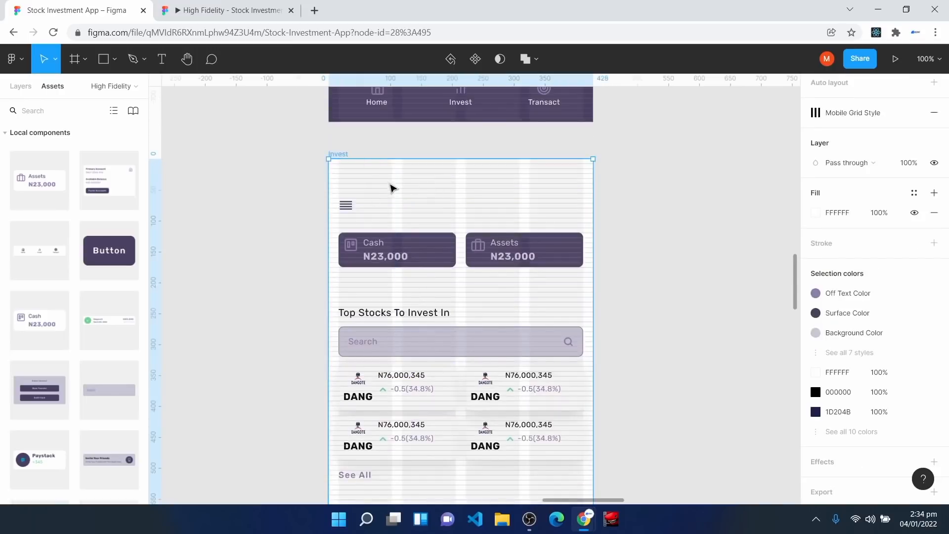
pyautogui.hotkey('ctrl', 'd')
pyautogui.click(20, 86)
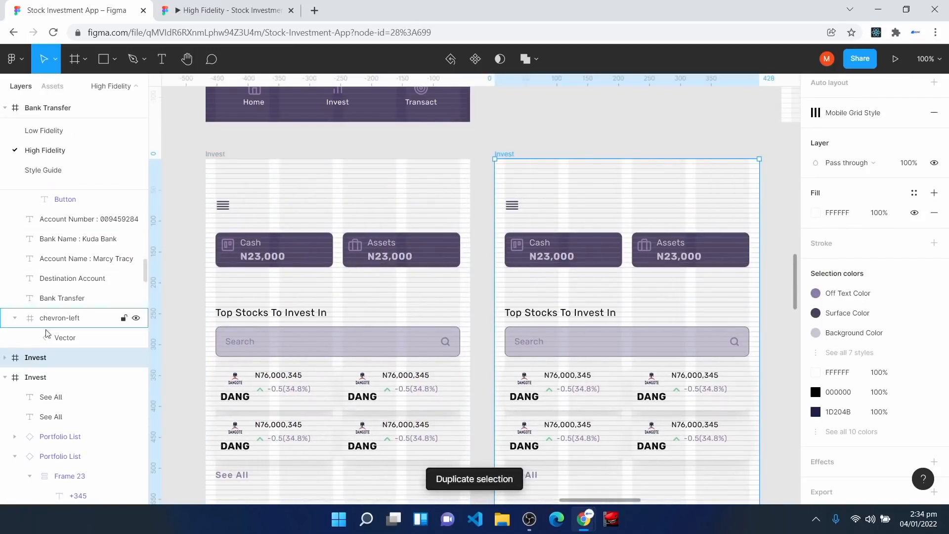
pyautogui.rightClick(44, 358)
pyautogui.hotkey('ctrl', 'r')
pyautogui.write('D')
pyautogui.press('BackSpace')
pyautogui.write('Stock Detai')
pyautogui.press('Return')
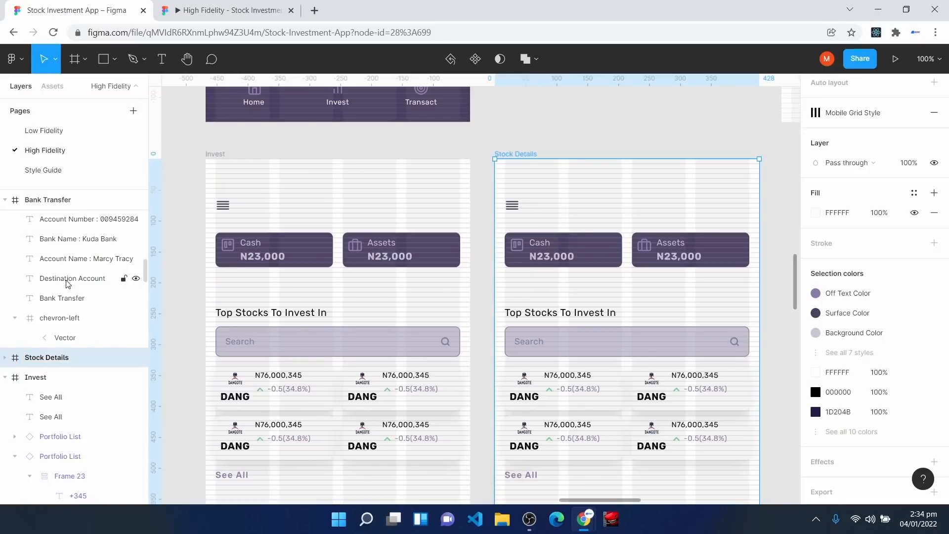
# Step: Delete all the copied contents inside the Stock Details screen
pyautogui.scroll(-3, 643, 337)
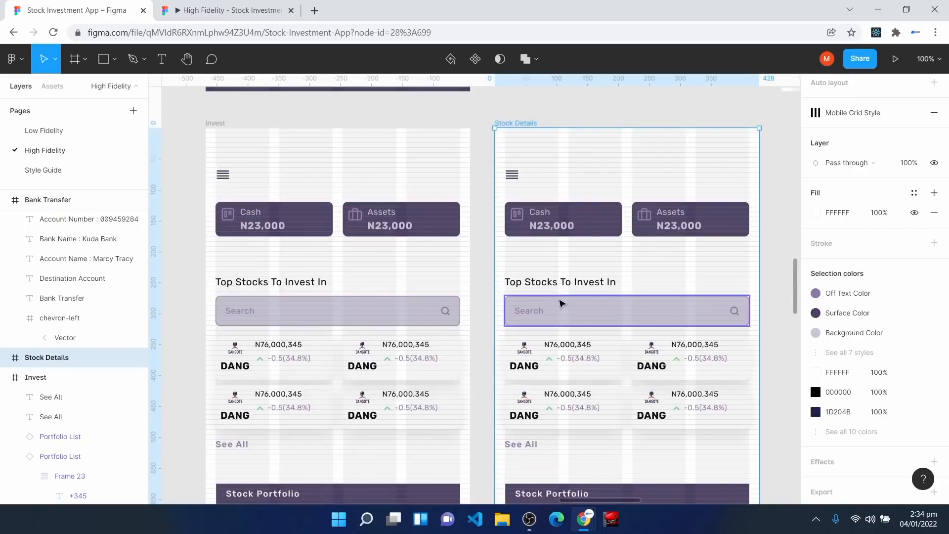
pyautogui.scroll(1, 566, 311)
pyautogui.moveTo(503, 176); pyautogui.dragTo(742, 361)
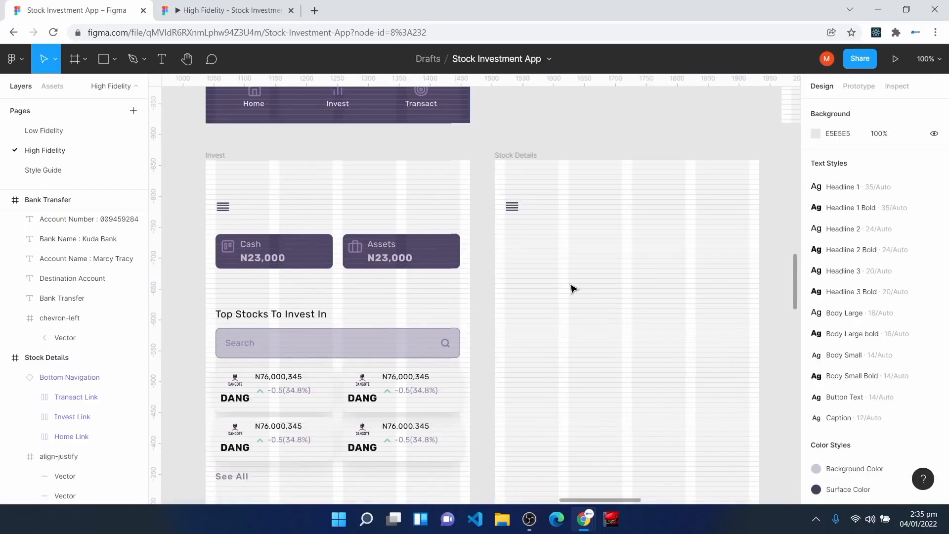
pyautogui.hotkey('ctrl', '+')
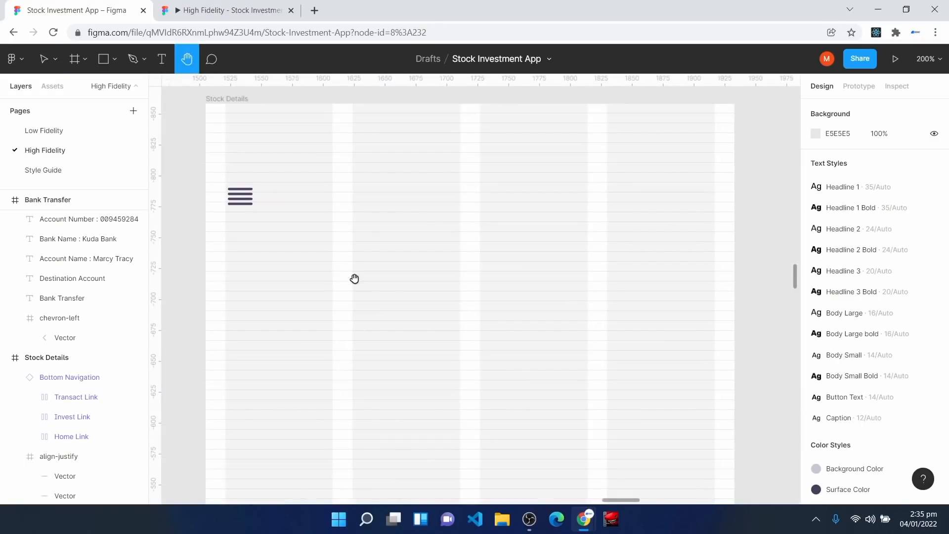
pyautogui.press('v')
# Step: Insert a chevron-left icon using the Feather Icons plugin
pyautogui.rightClick(349, 285)
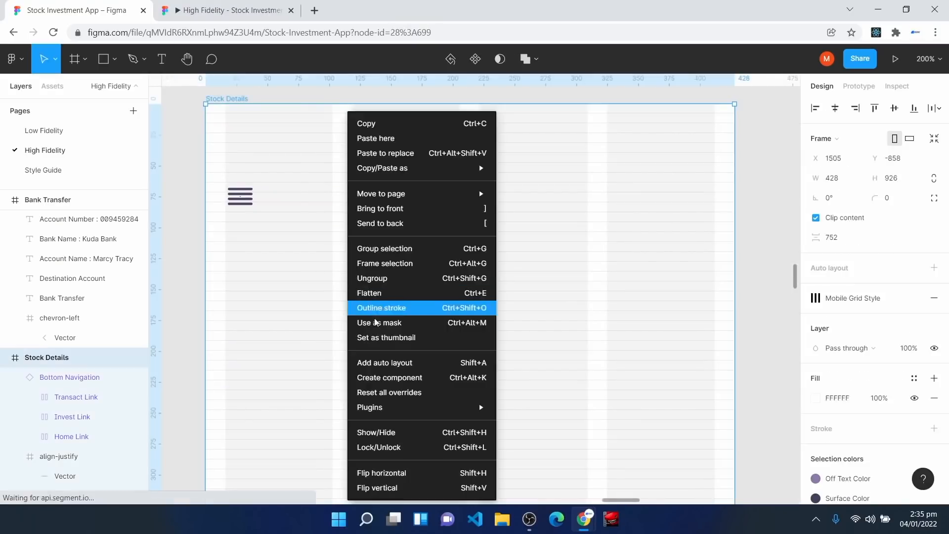
pyautogui.moveTo(428, 407)
pyautogui.click(553, 224)
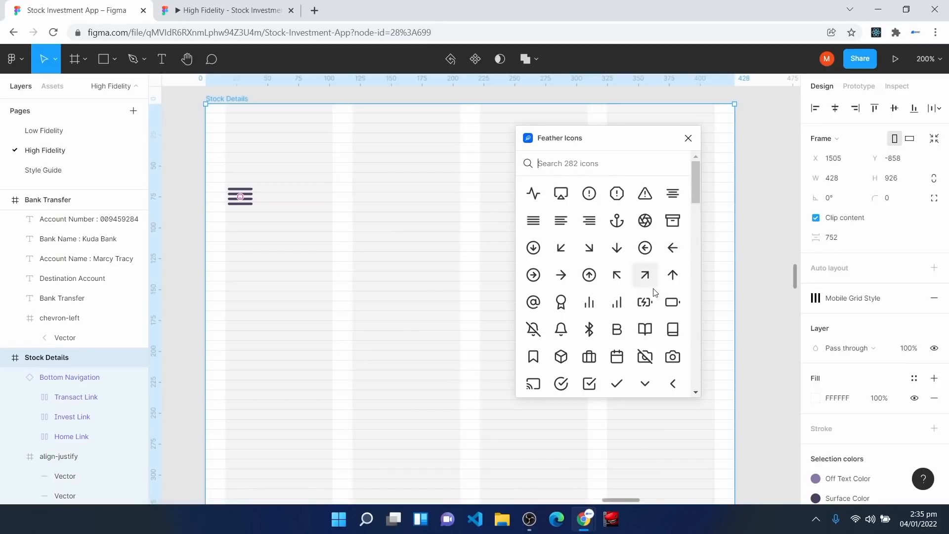
pyautogui.scroll(-3, 630, 294)
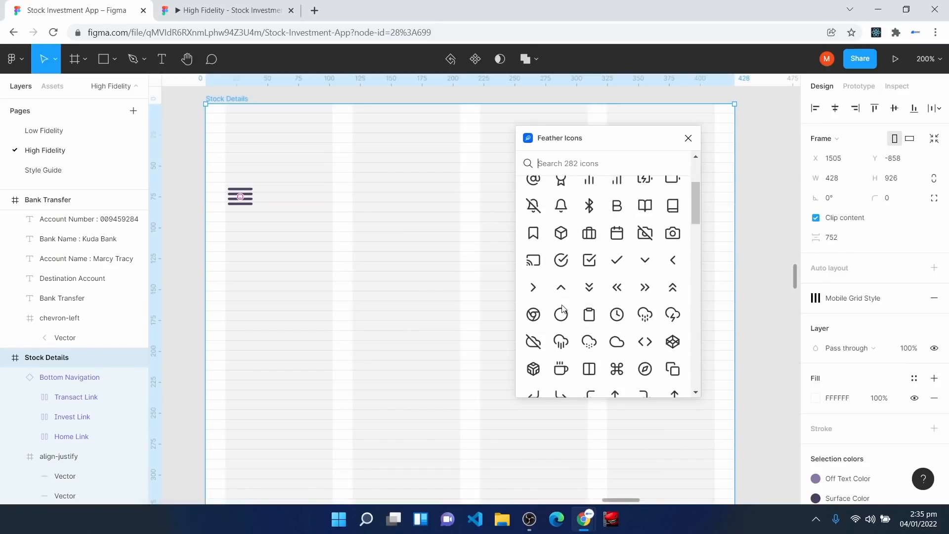
pyautogui.click(674, 268)
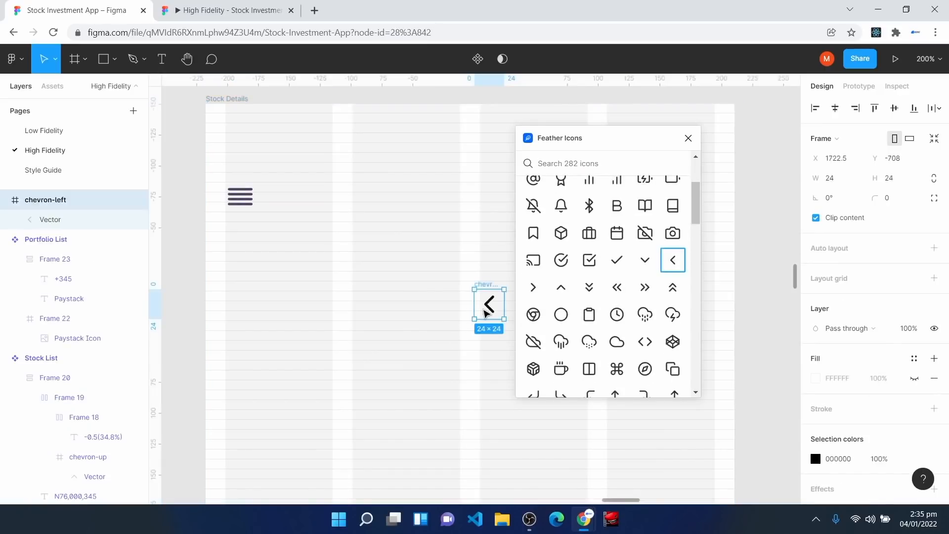
pyautogui.moveTo(489, 313); pyautogui.dragTo(362, 215)
pyautogui.click(4, 199)
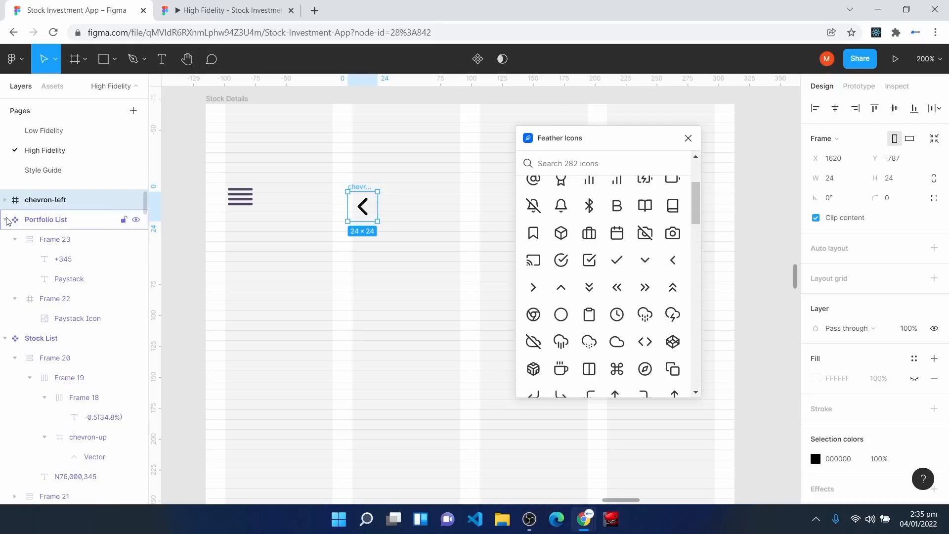
# Step: Place the chevron at the top left (X 16, Y 63) with a Surface Color stroke
pyautogui.click(218, 99)
pyautogui.moveTo(362, 206); pyautogui.dragTo(246, 199)
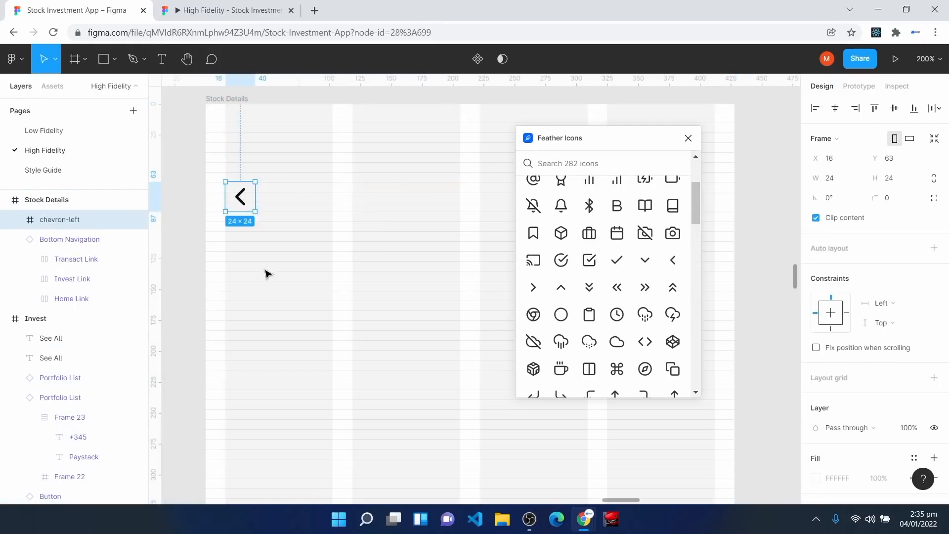
pyautogui.press('Return')
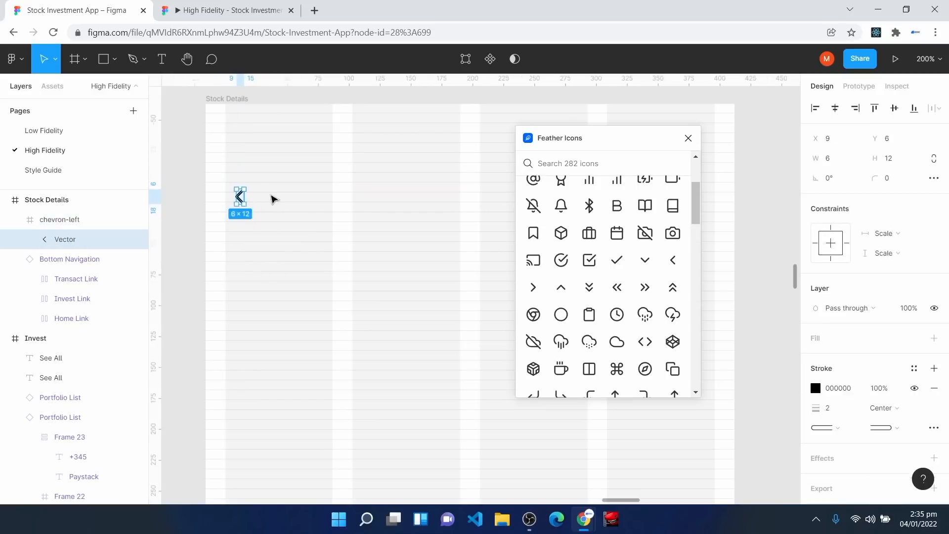
pyautogui.click(914, 368)
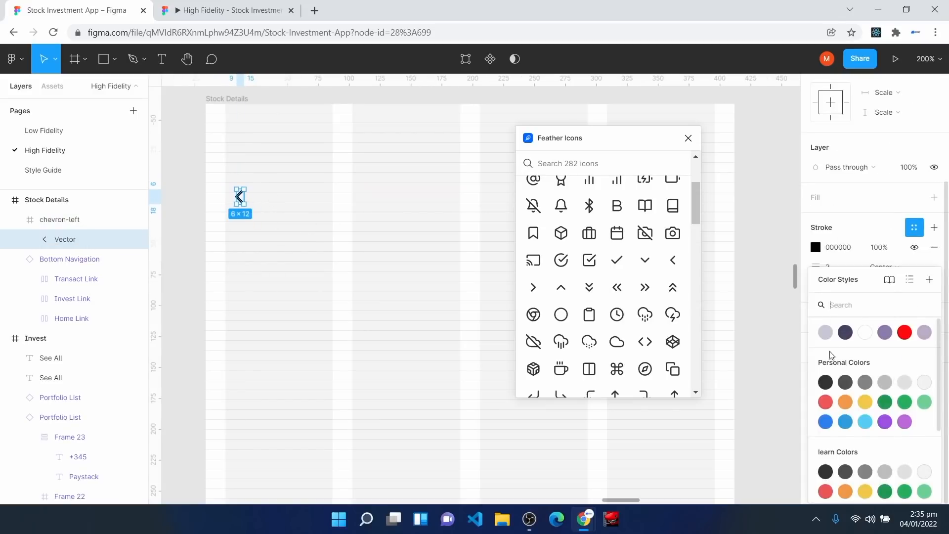
pyautogui.click(844, 335)
pyautogui.click(434, 355)
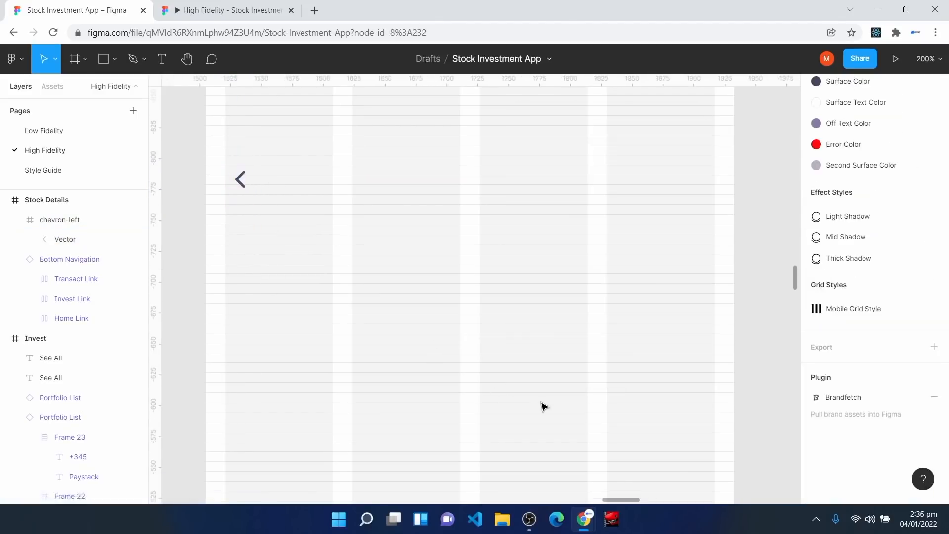
pyautogui.click(171, 64)
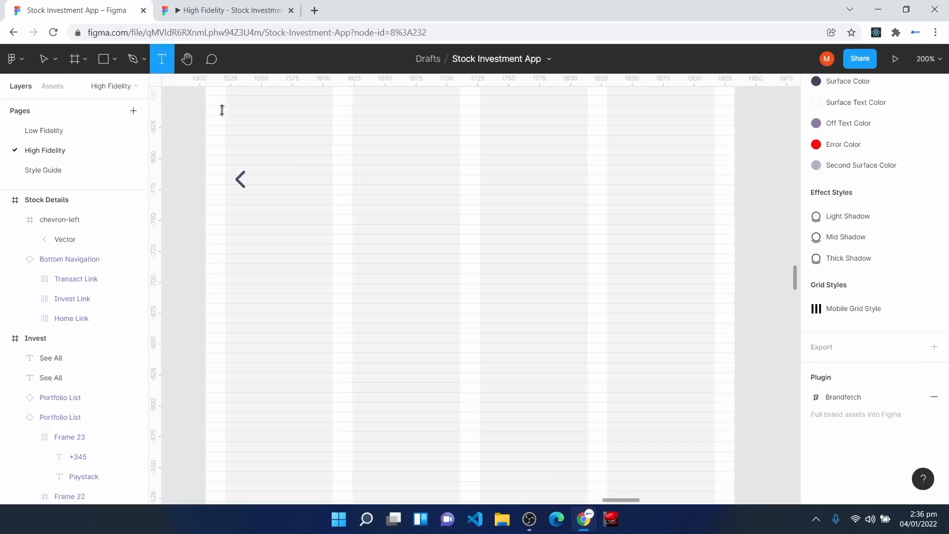
# Step: Add a 'Stock Details' heading in Headline 3 Bold, level with the back chevron
pyautogui.click(420, 180)
pyautogui.write('Stock')
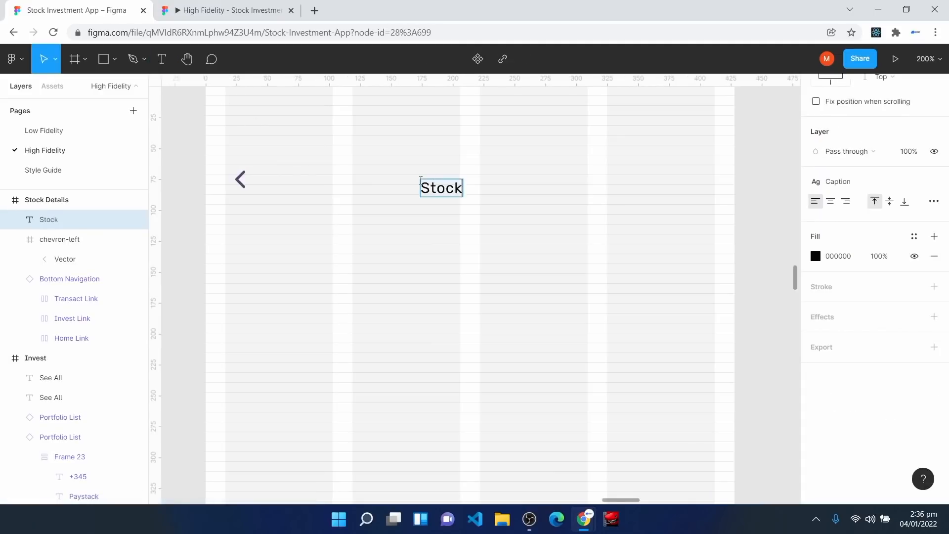
pyautogui.write(' Details')
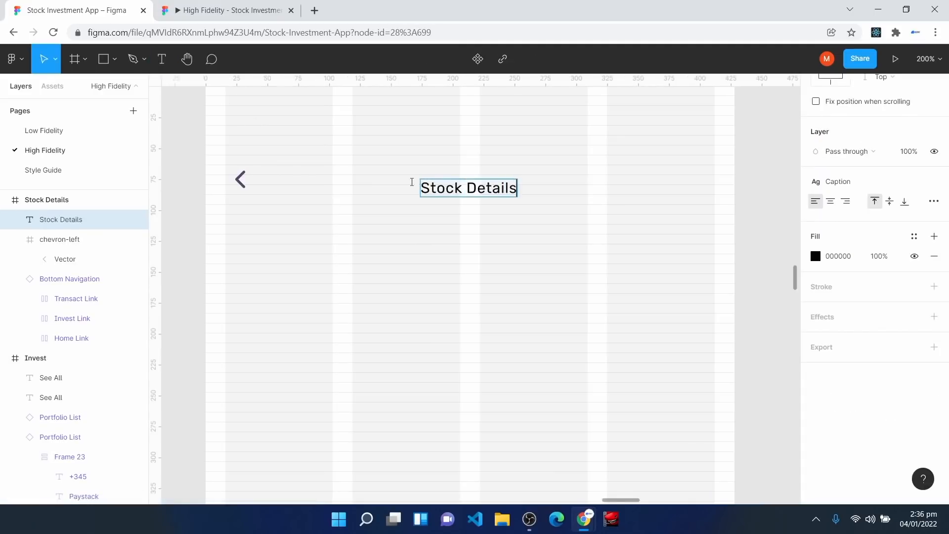
pyautogui.press('Escape')
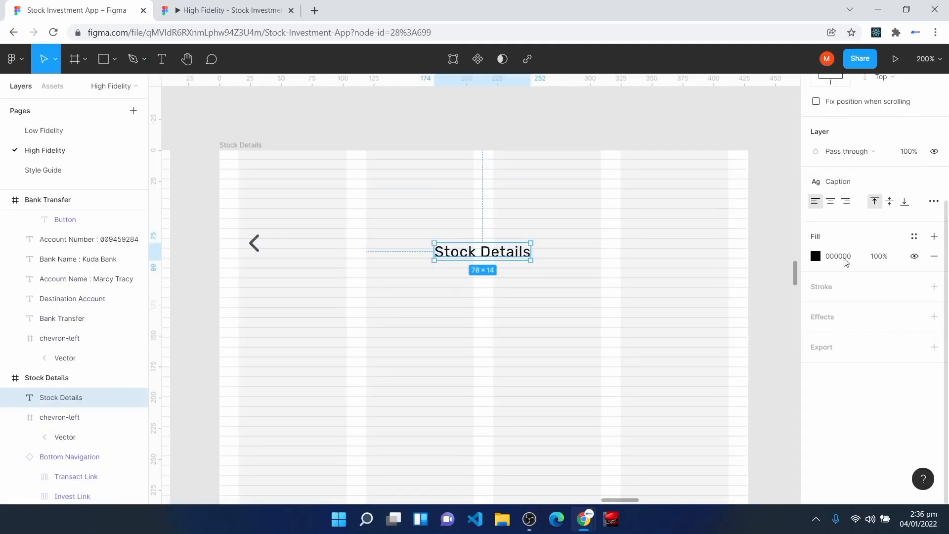
pyautogui.click(855, 192)
pyautogui.click(869, 292)
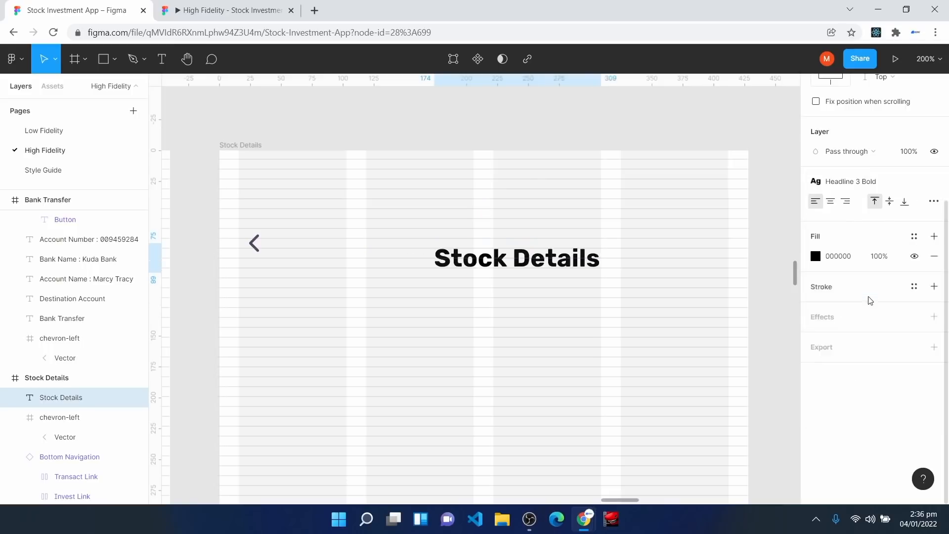
pyautogui.moveTo(490, 267); pyautogui.dragTo(476, 253)
# Step: Centre the heading horizontally, colour it Surface Color, and zoom to 100%
pyautogui.scroll(4, 836, 188)
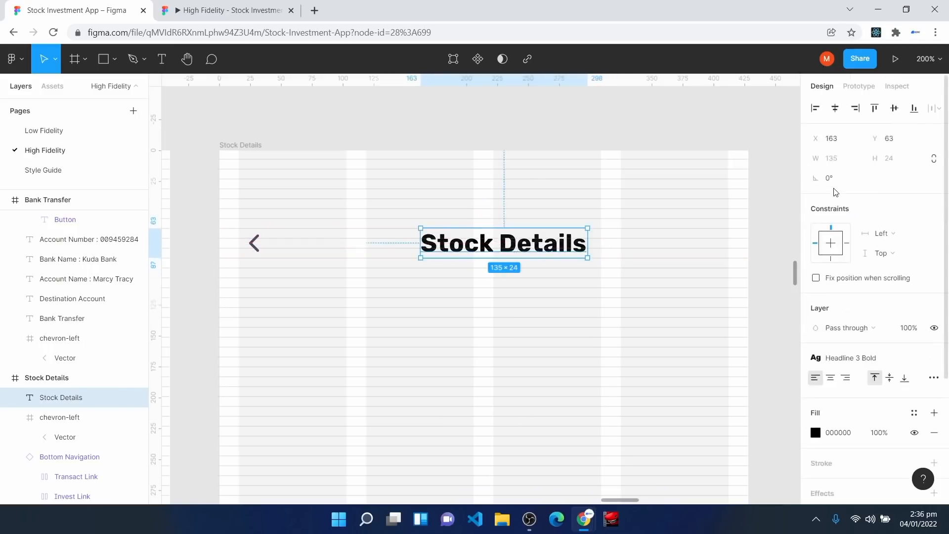
pyautogui.click(834, 114)
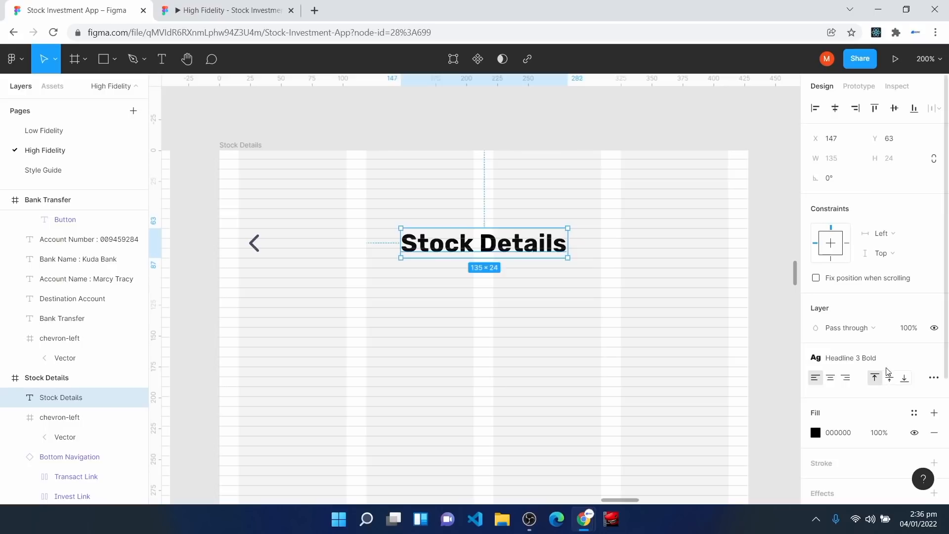
pyautogui.click(915, 413)
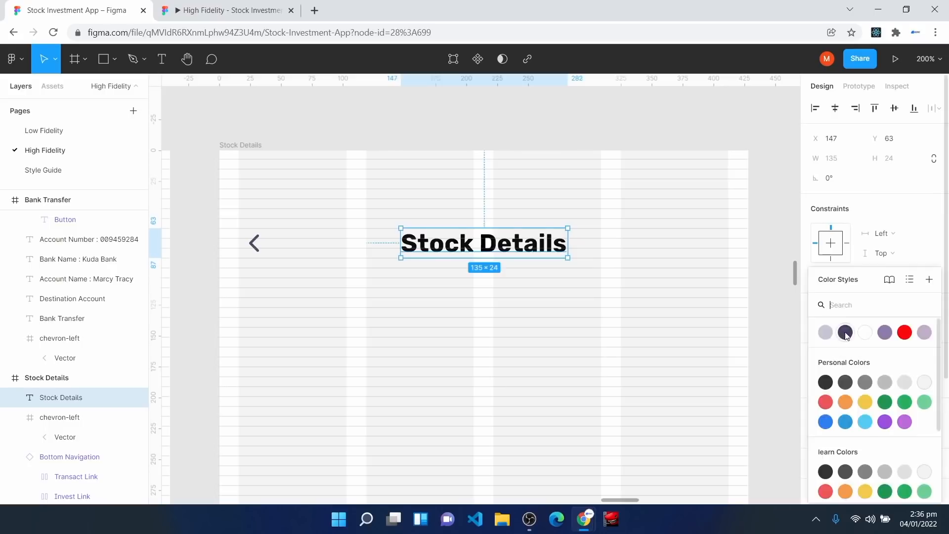
pyautogui.click(844, 335)
pyautogui.click(531, 411)
pyautogui.scroll(-1, 531, 412)
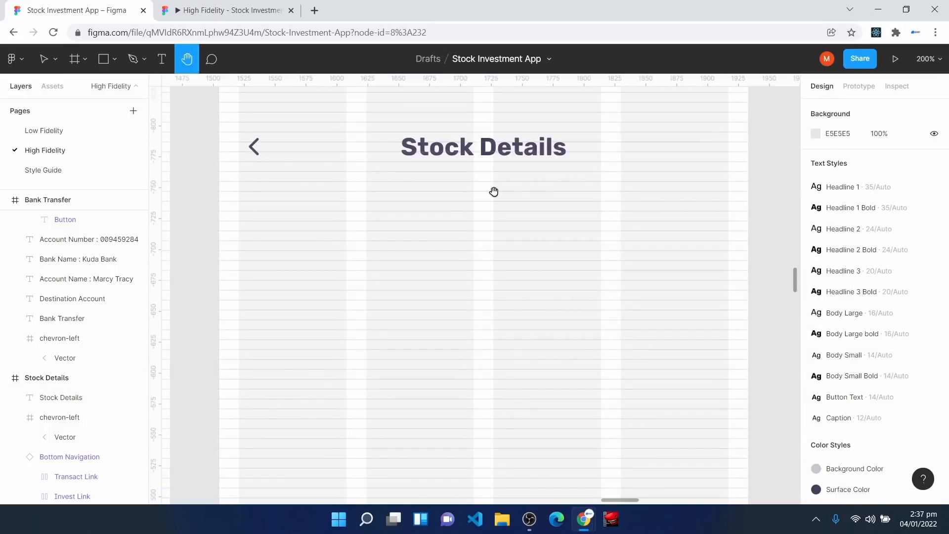
pyautogui.hotkey('ctrl', '-')
pyautogui.moveTo(253, 303); pyautogui.dragTo(754, 303)
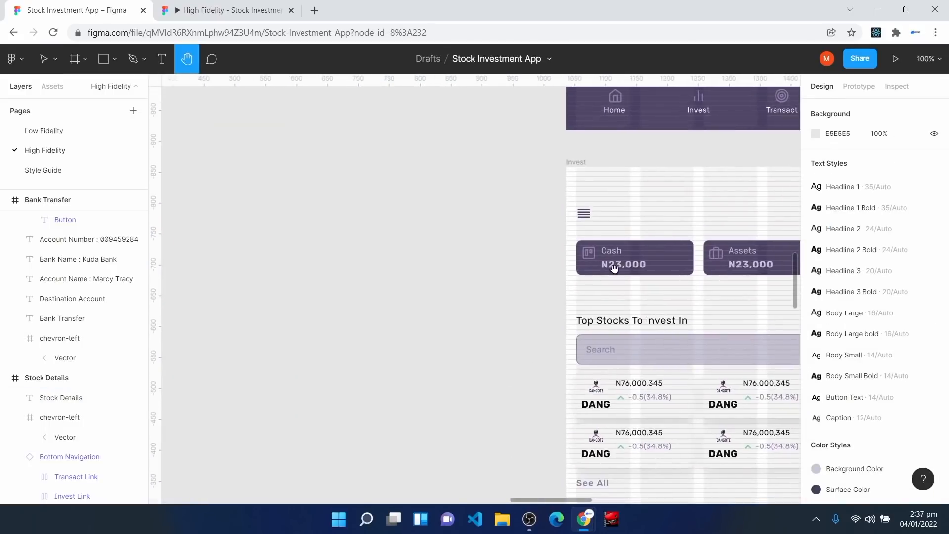
# Step: Draw Frame 24 with corner radius 8 and a light-purple fill
pyautogui.scroll(10, 333, 291)
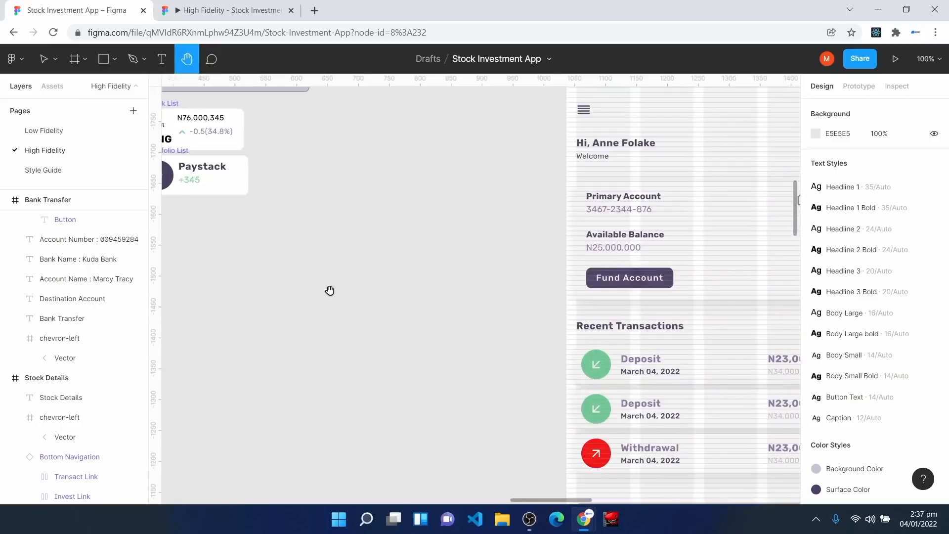
pyautogui.hscroll(-4, 329, 291)
pyautogui.press('f')
pyautogui.moveTo(348, 239); pyautogui.dragTo(530, 336)
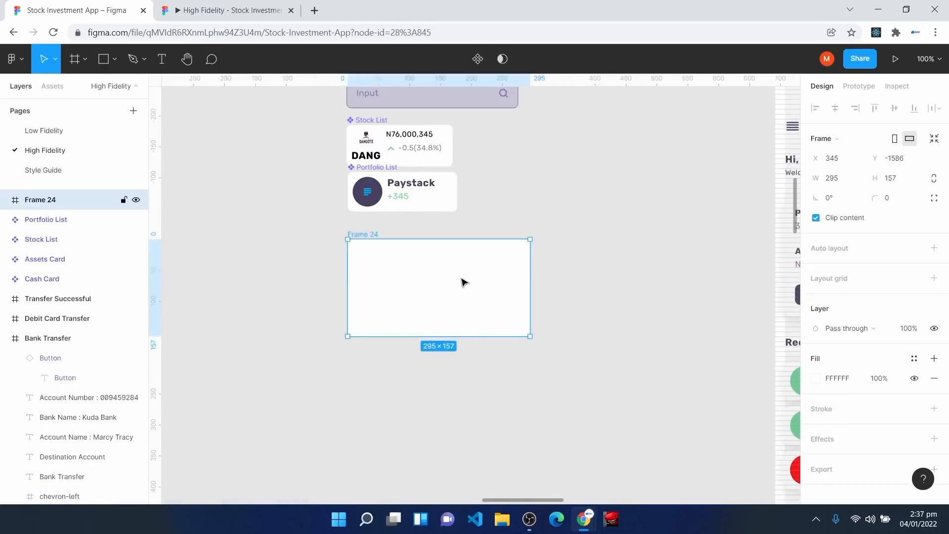
pyautogui.click(895, 198)
pyautogui.write('8')
pyautogui.press('Return')
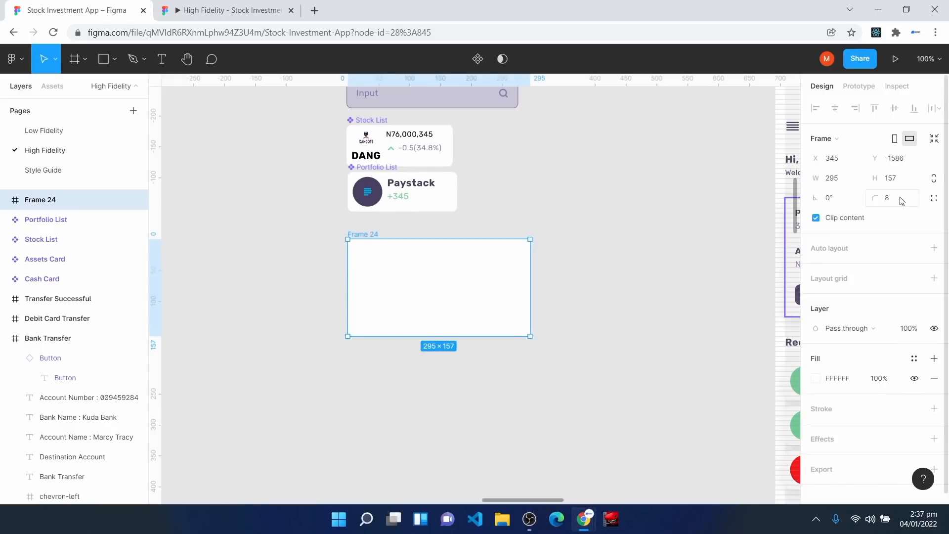
pyautogui.click(916, 360)
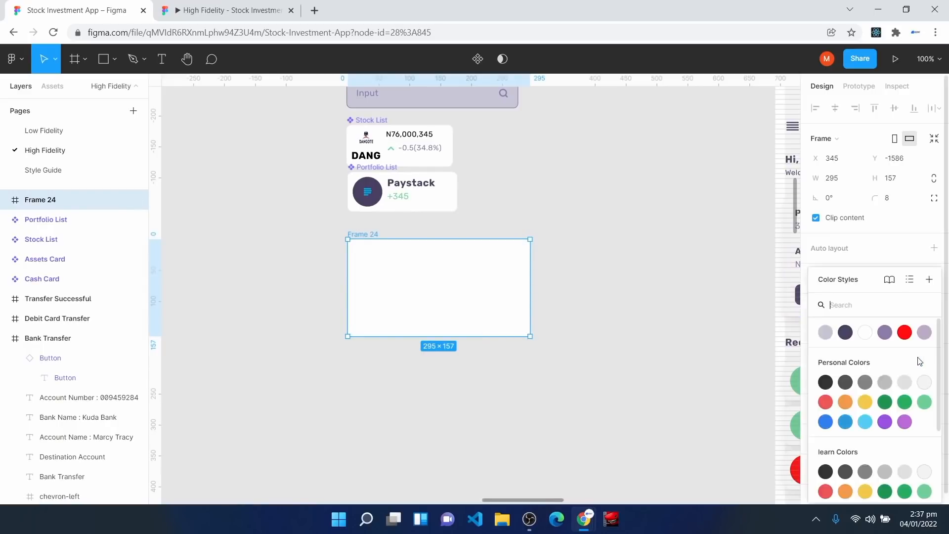
pyautogui.click(925, 332)
pyautogui.moveTo(420, 297); pyautogui.dragTo(415, 293)
# Step: Insert the dangote.com logo via the Brandfetch plugin and place it inside Frame 24
pyautogui.rightClick(617, 203)
pyautogui.moveTo(677, 286)
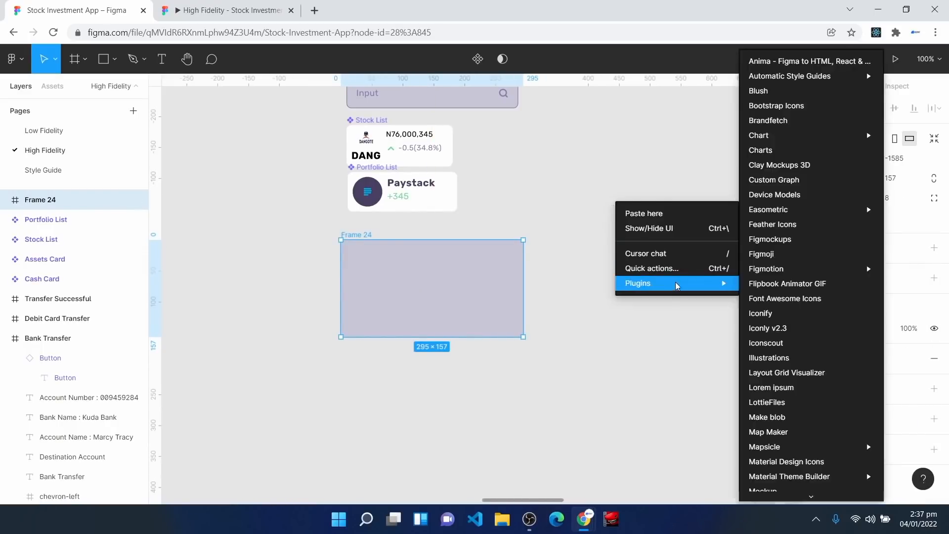
pyautogui.click(624, 367)
pyautogui.rightClick(596, 246)
pyautogui.moveTo(678, 328)
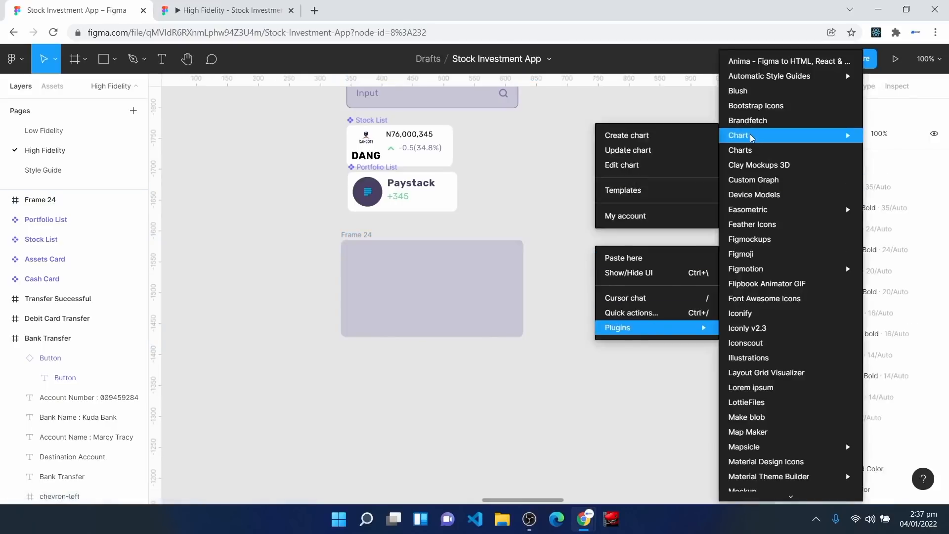
pyautogui.click(751, 123)
pyautogui.write('dangote.com')
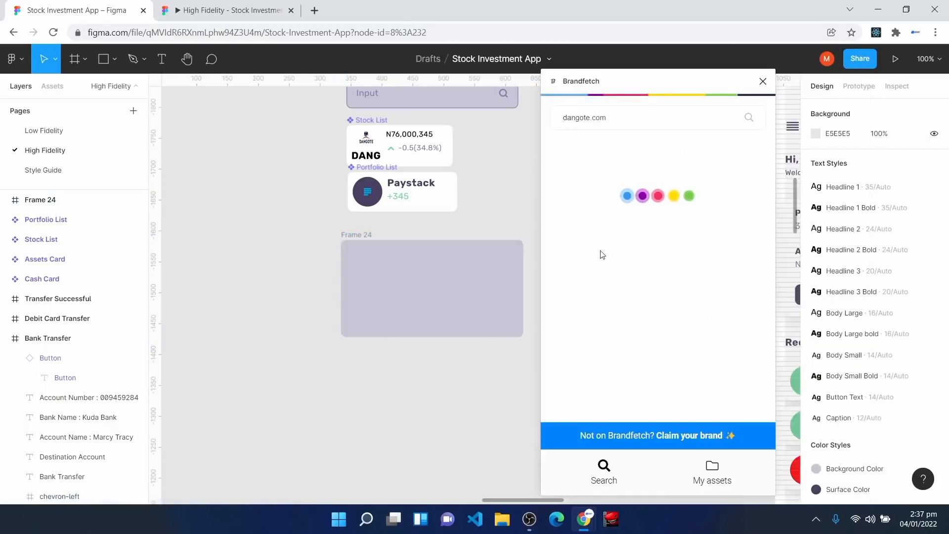
pyautogui.click(591, 274)
pyautogui.click(764, 82)
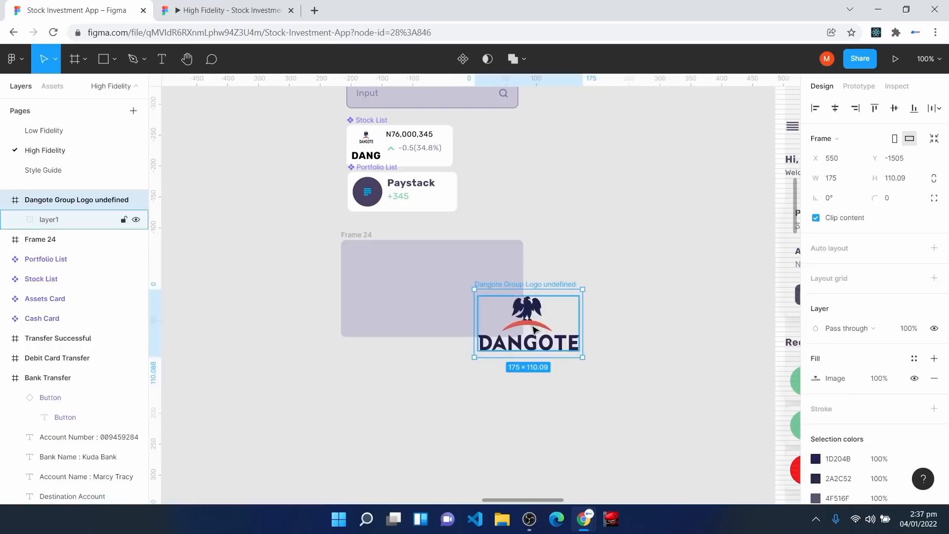
pyautogui.moveTo(565, 302); pyautogui.dragTo(470, 267)
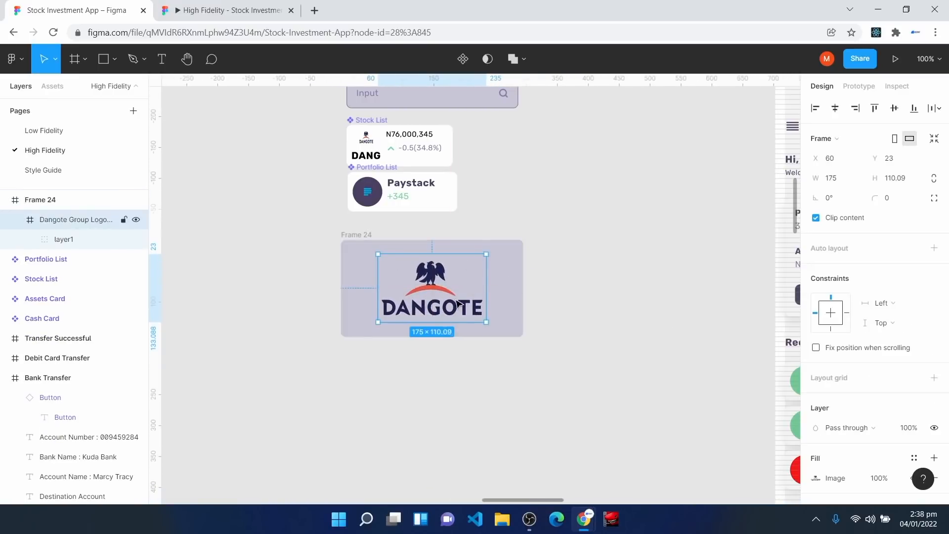
# Step: Set the logo's horizontal and vertical constraints to Center
pyautogui.click(886, 308)
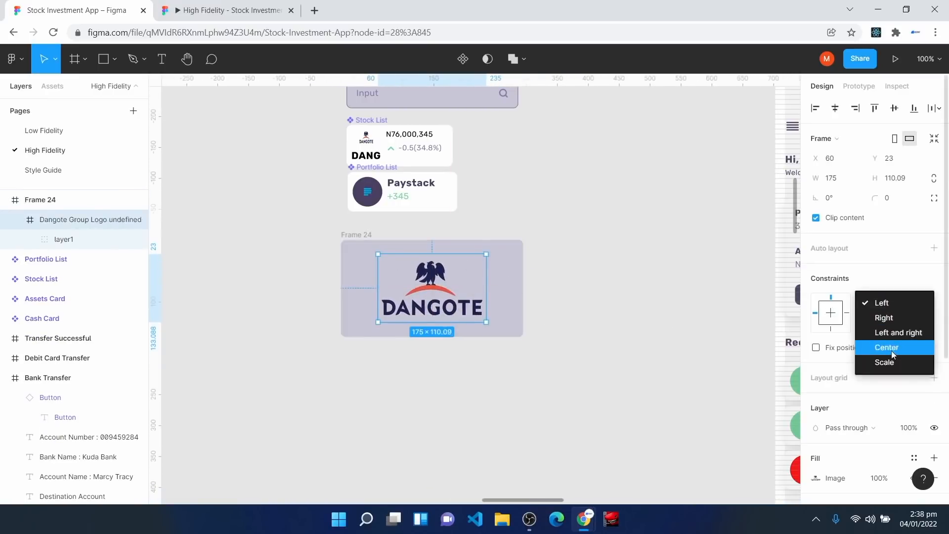
pyautogui.click(891, 348)
pyautogui.click(895, 324)
pyautogui.click(897, 367)
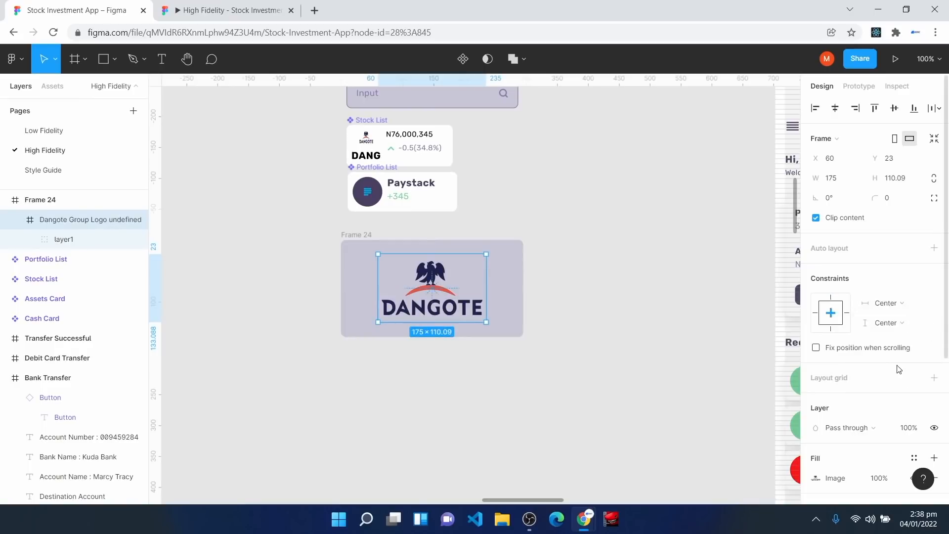
pyautogui.click(348, 238)
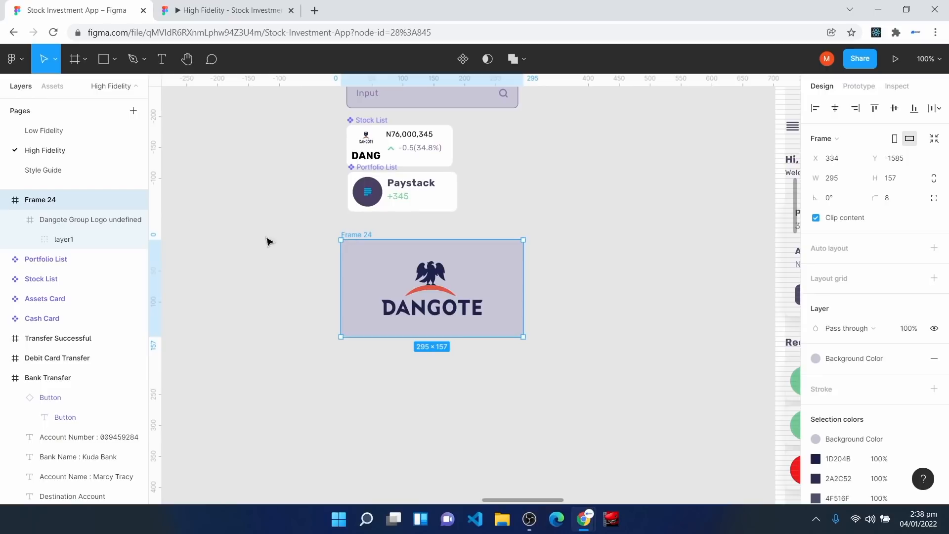
# Step: Rename the frame 'Stock Detail Banner' and turn it into a component
pyautogui.rightClick(73, 197)
pyautogui.click(113, 290)
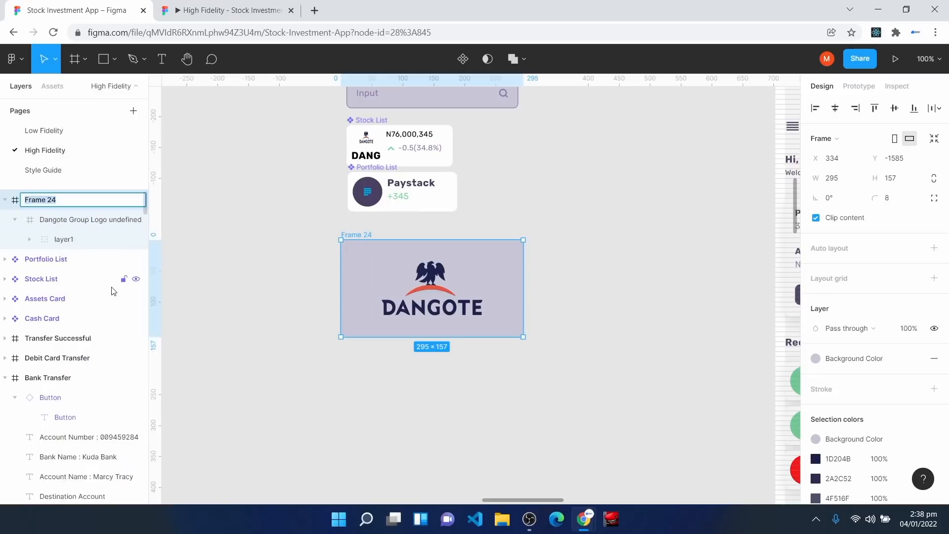
pyautogui.write('Stock Detail Banner')
pyautogui.press('Return')
pyautogui.click(463, 59)
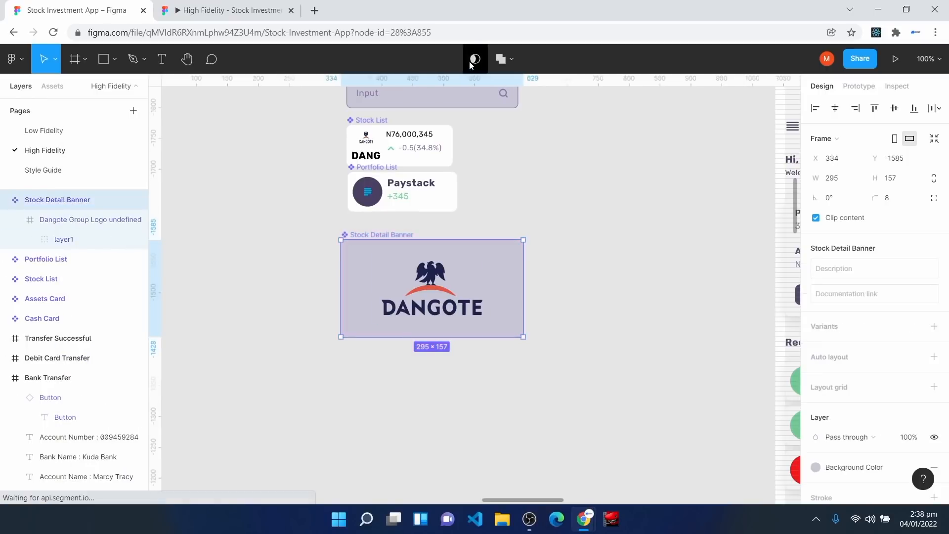
# Step: Drag the Dangote Stock Detail Banner from the local assets into the Stock Details screen
pyautogui.press('space')
pyautogui.moveTo(627, 391); pyautogui.dragTo(256, 220)
pyautogui.moveTo(677, 394); pyautogui.dragTo(356, 117)
pyautogui.scroll(-3, 459, 376)
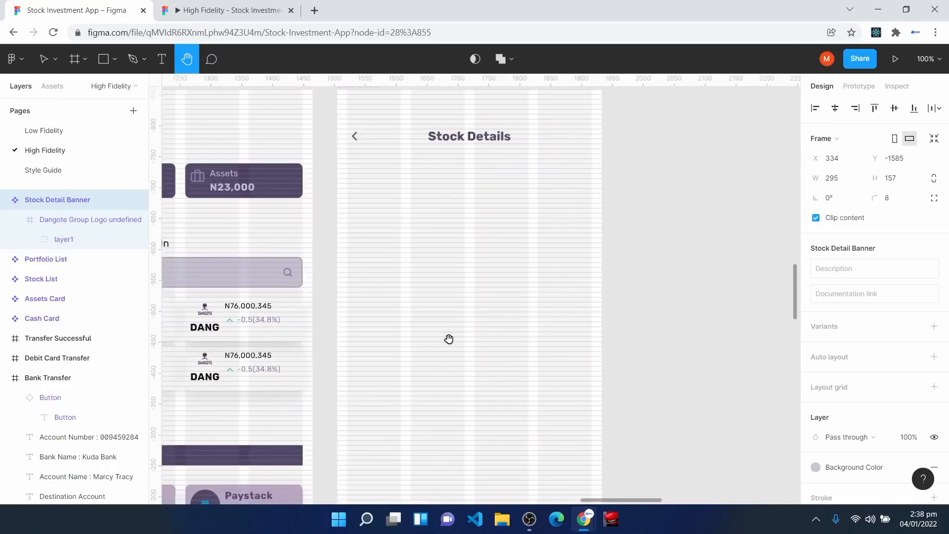
pyautogui.press('v')
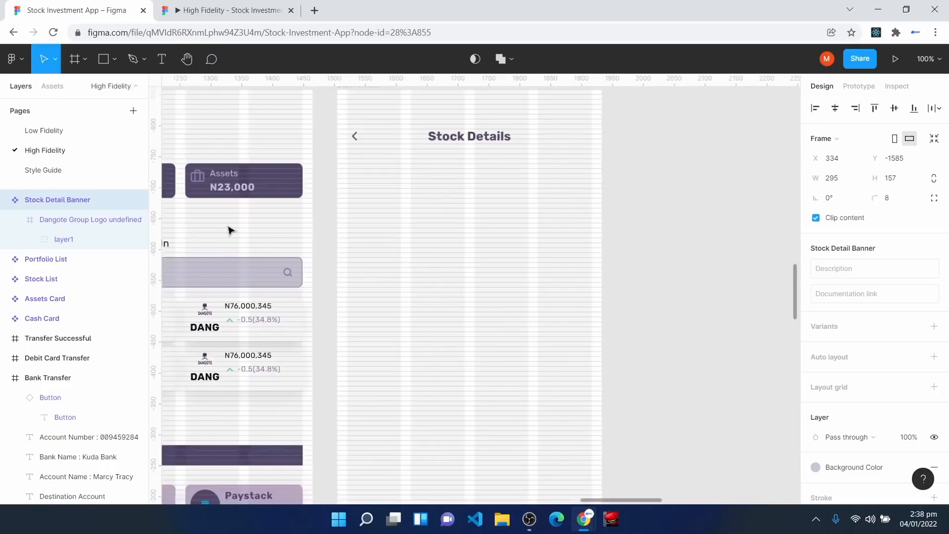
pyautogui.click(54, 87)
pyautogui.moveTo(110, 472); pyautogui.dragTo(452, 211)
# Step: Resize the banner to 396×136, with its left edge at X 16
pyautogui.moveTo(380, 191); pyautogui.dragTo(348, 192)
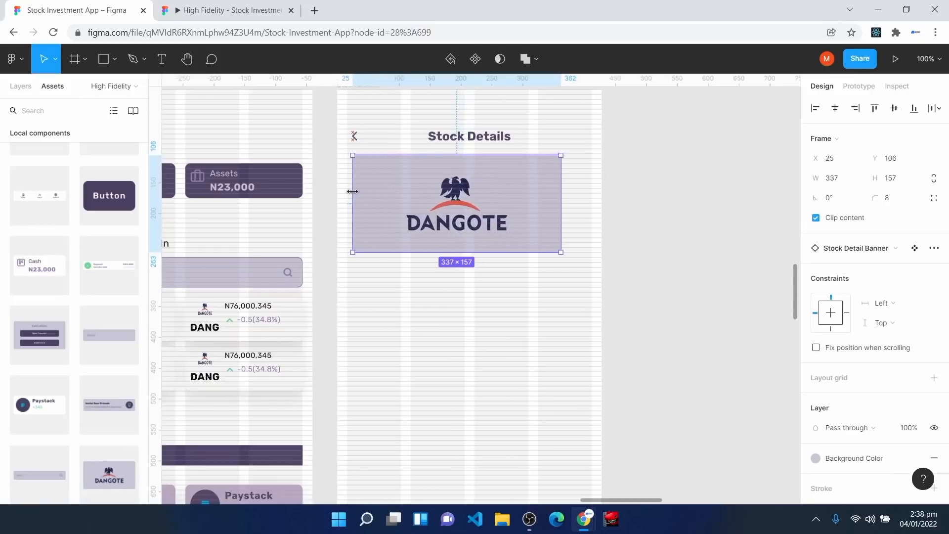
pyautogui.moveTo(561, 199); pyautogui.dragTo(592, 198)
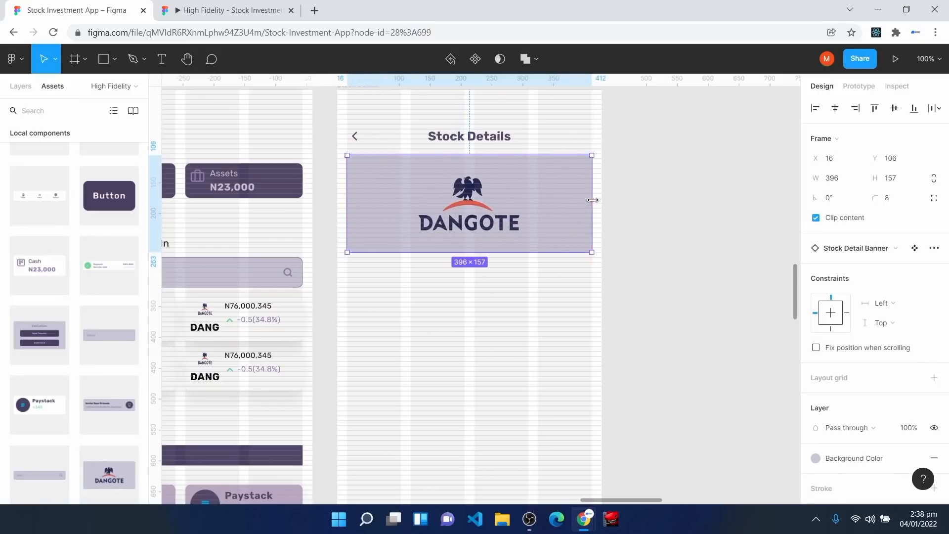
pyautogui.scroll(1, 570, 322)
pyautogui.hotkey('ctrl', '+')
pyautogui.scroll(2, 396, 387)
pyautogui.moveTo(396, 383); pyautogui.dragTo(394, 365)
pyautogui.hotkey('ctrl', '+')
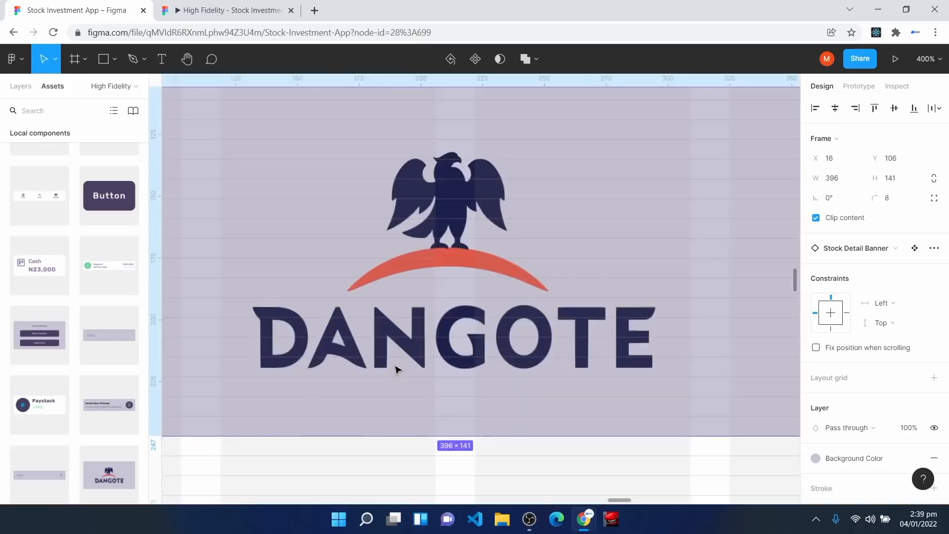
pyautogui.scroll(3, 367, 255)
pyautogui.moveTo(374, 226); pyautogui.dragTo(377, 239)
pyautogui.scroll(-3, 419, 361)
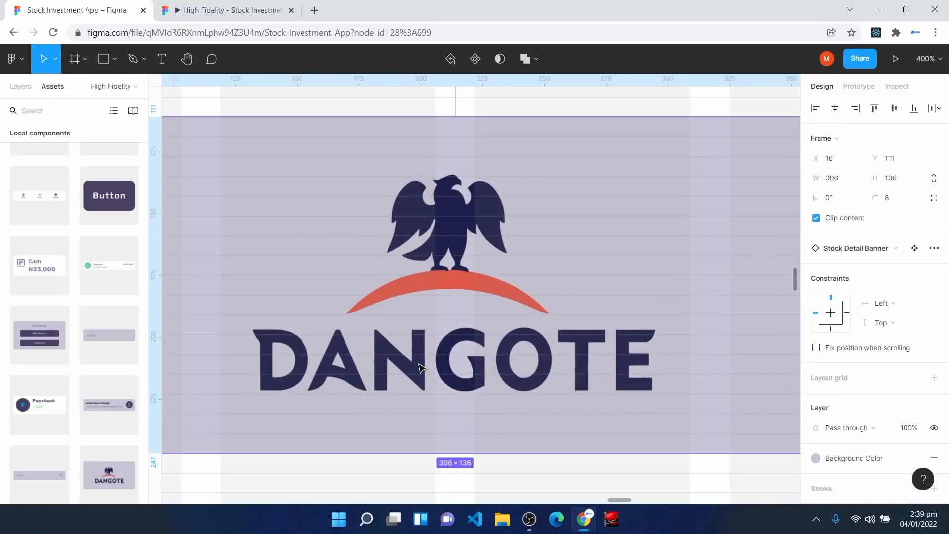
pyautogui.hotkey('ctrl', '-')
# Step: Move the banner down to Y 119 beneath the Stock Details heading
pyautogui.click(434, 166)
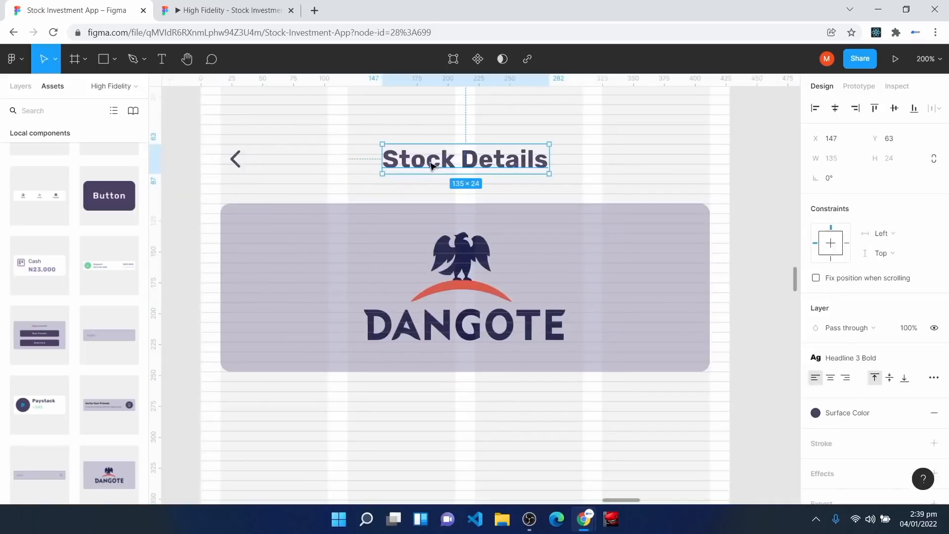
pyautogui.moveTo(434, 218); pyautogui.dragTo(435, 229)
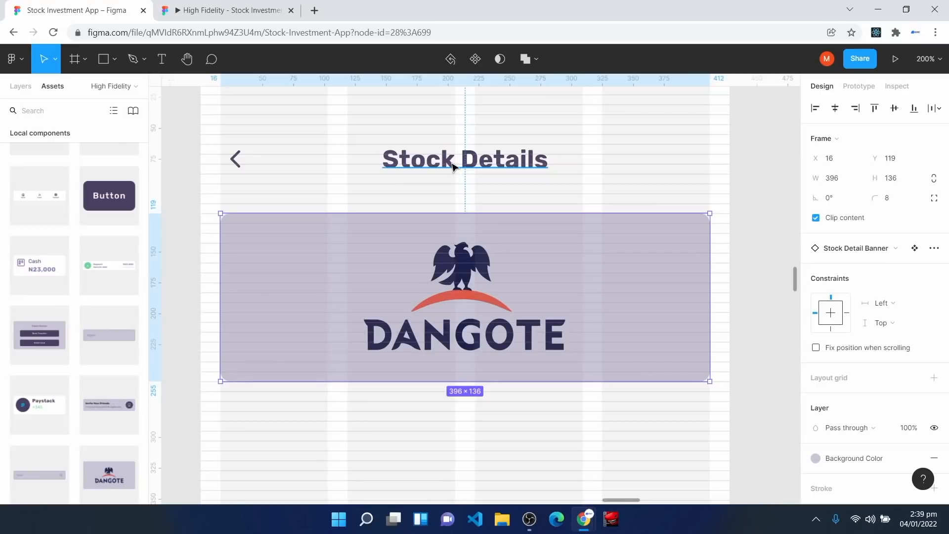
pyautogui.click(453, 166)
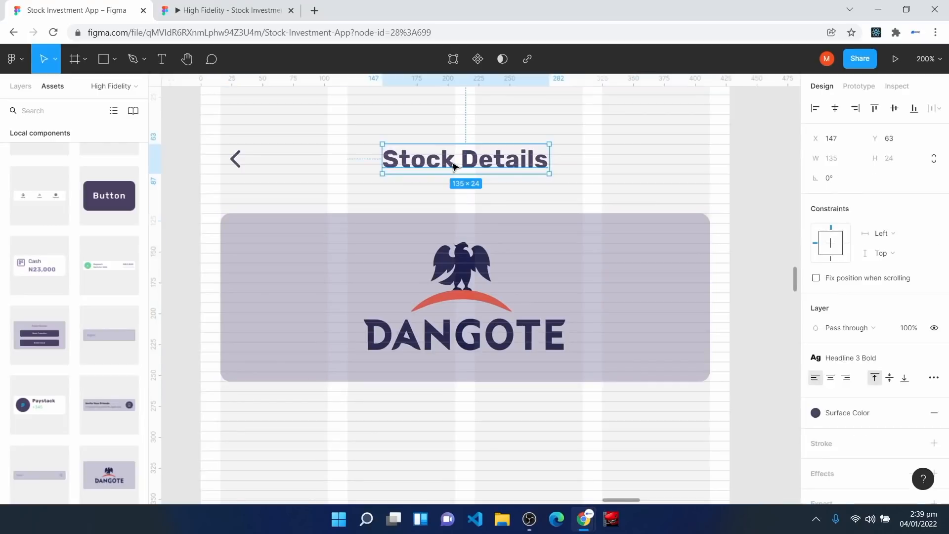
pyautogui.click(410, 251)
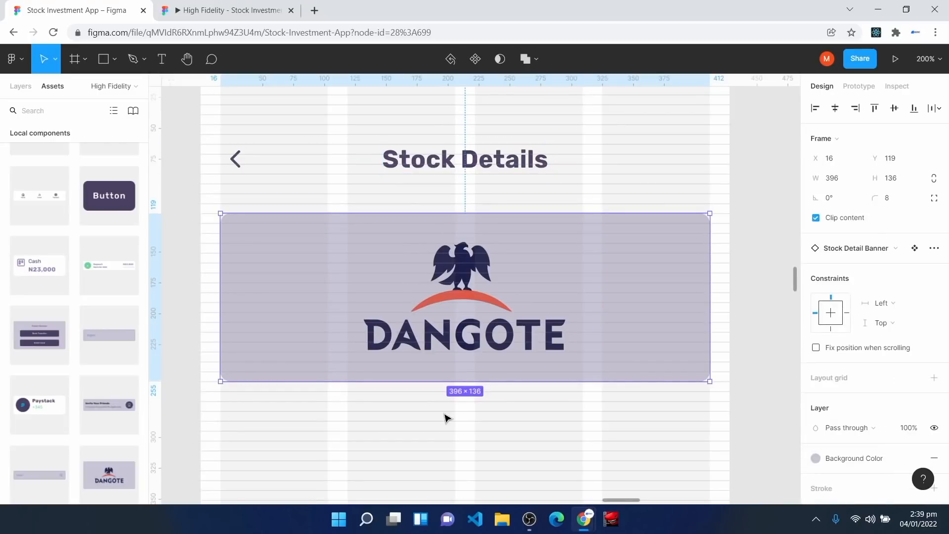
pyautogui.click(462, 446)
pyautogui.hotkey('ctrl', '-')
pyautogui.hotkey('ctrl', '+')
pyautogui.scroll(-3, 494, 307)
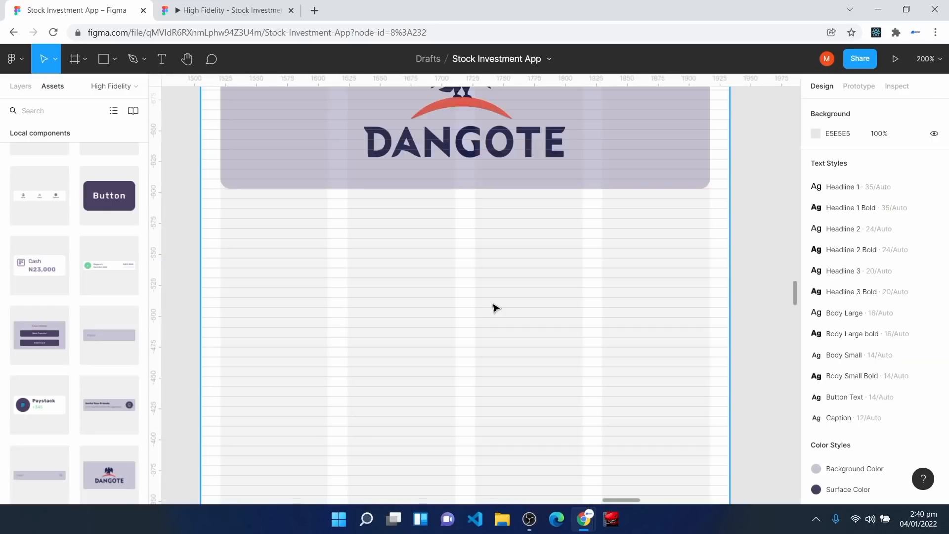
# Step: Paste the N890.04 price group with its +34 (+0.45%) change and place it left-aligned under the banner
pyautogui.hotkey('ctrl', 'v')
pyautogui.moveTo(494, 308); pyautogui.dragTo(311, 284)
pyautogui.hotkey('ctrl', '+')
pyautogui.hscroll(-6, 310, 285)
pyautogui.scroll(3, 310, 284)
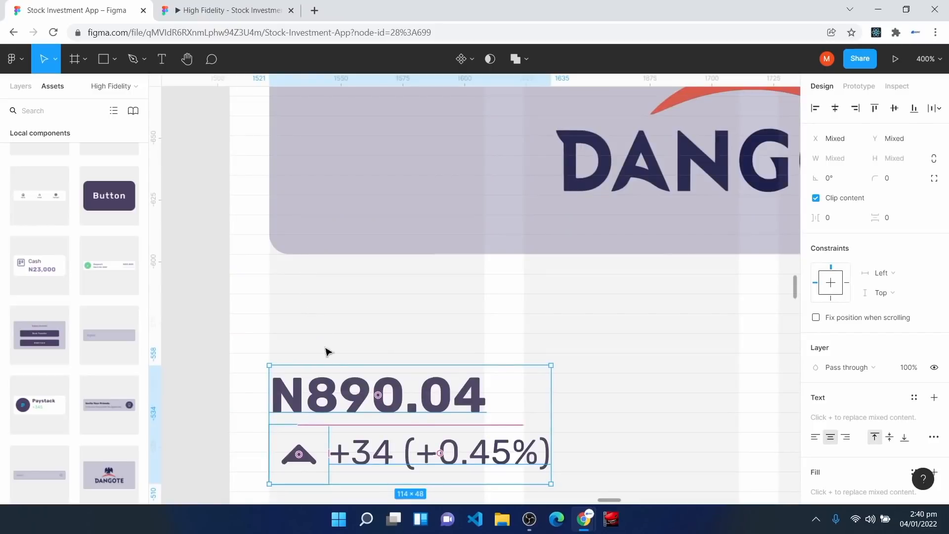
pyautogui.hotkey('shift', '0')
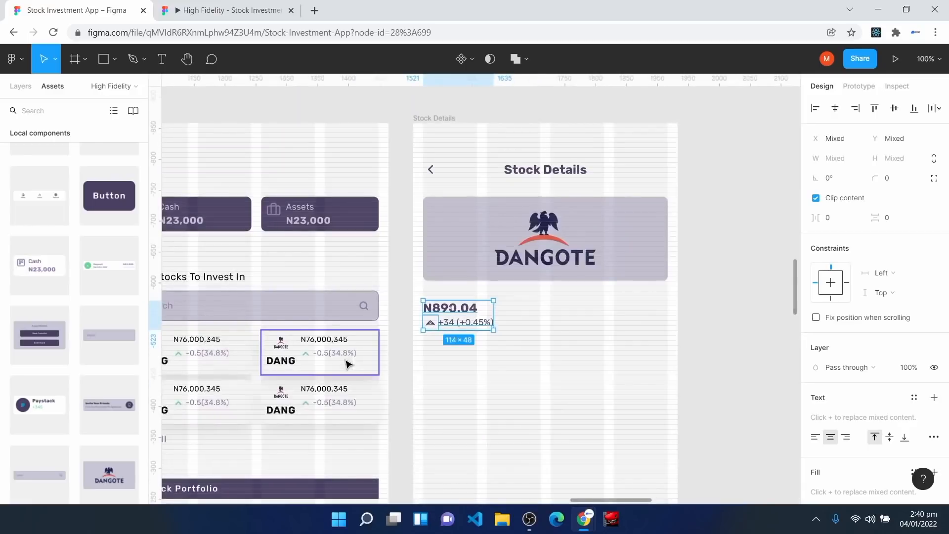
pyautogui.click(503, 396)
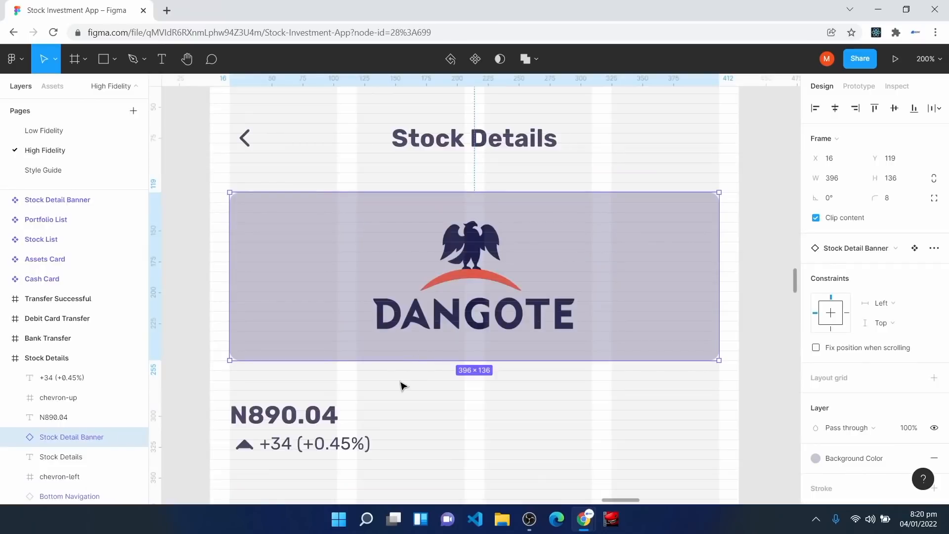
pyautogui.press('h')
pyautogui.moveTo(307, 399); pyautogui.dragTo(698, 310)
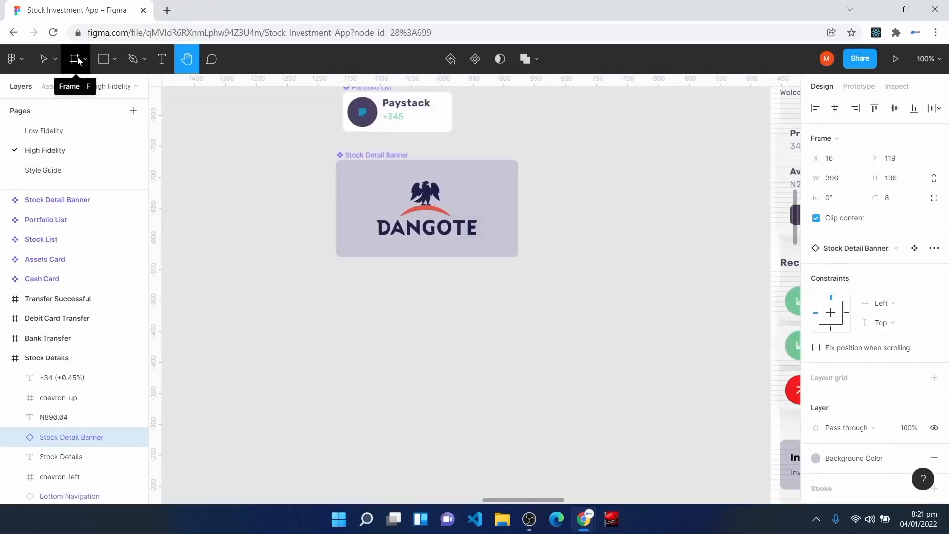
# Step: Draw a new 42 px tall frame, Frame 24, below the Dangote banner
pyautogui.click(74, 59)
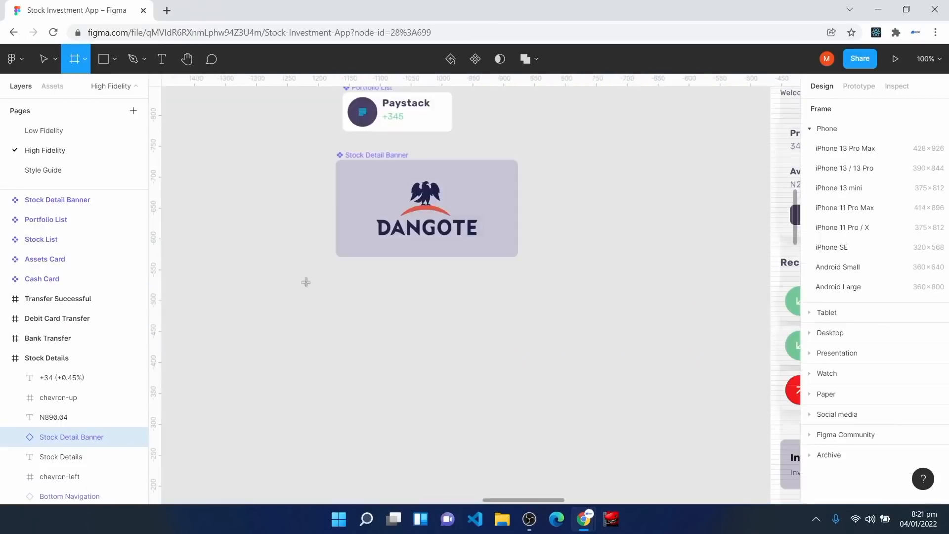
pyautogui.moveTo(314, 296); pyautogui.dragTo(541, 334)
pyautogui.click(895, 183)
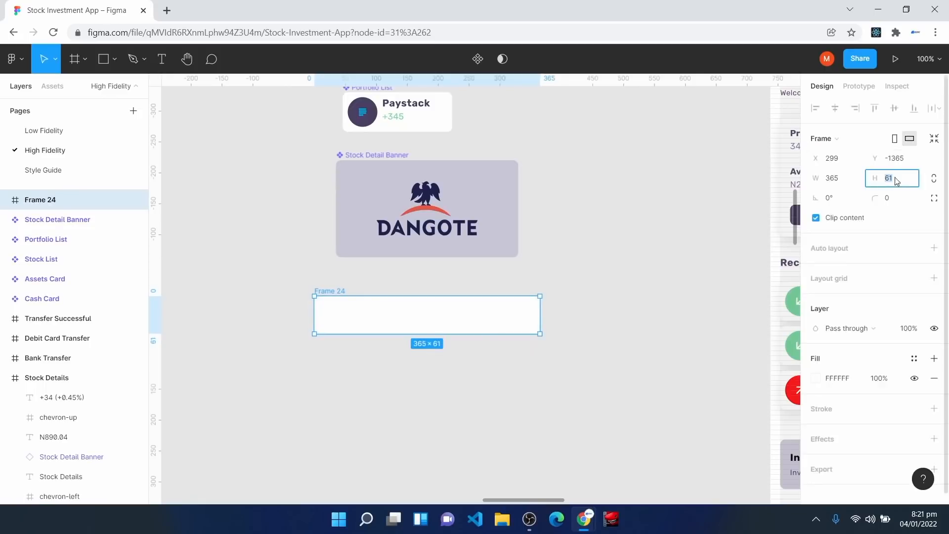
pyautogui.write('42')
pyautogui.press('Return')
pyautogui.hotkey('ctrl', '=')
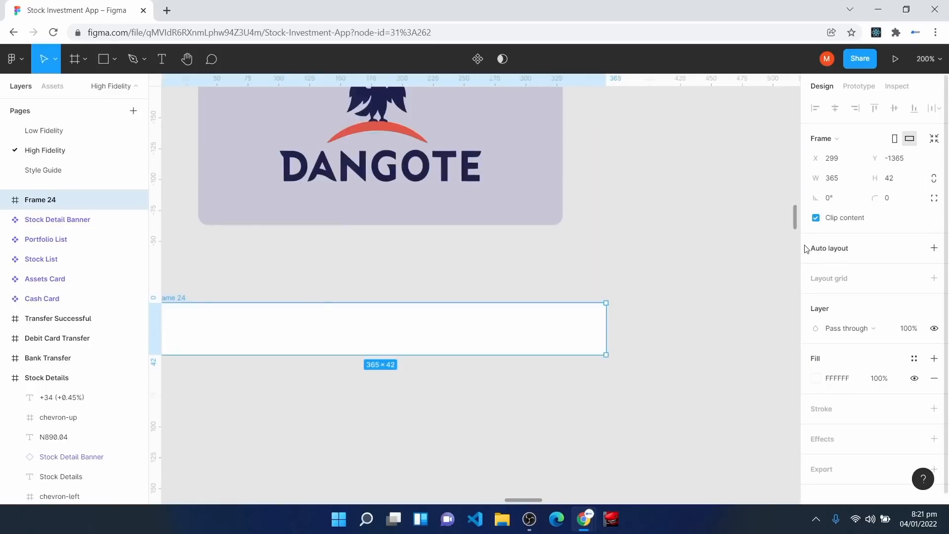
pyautogui.moveTo(295, 333); pyautogui.dragTo(366, 309)
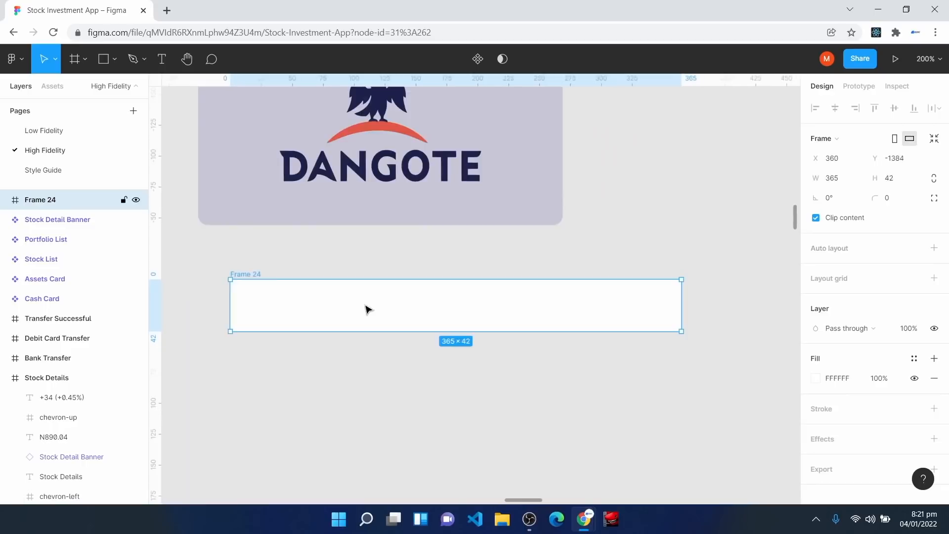
pyautogui.scroll(-2, 345, 363)
# Step: Add a 'My Position' label in Body Small, plus an empty text box at Frame 24's right
pyautogui.press('t')
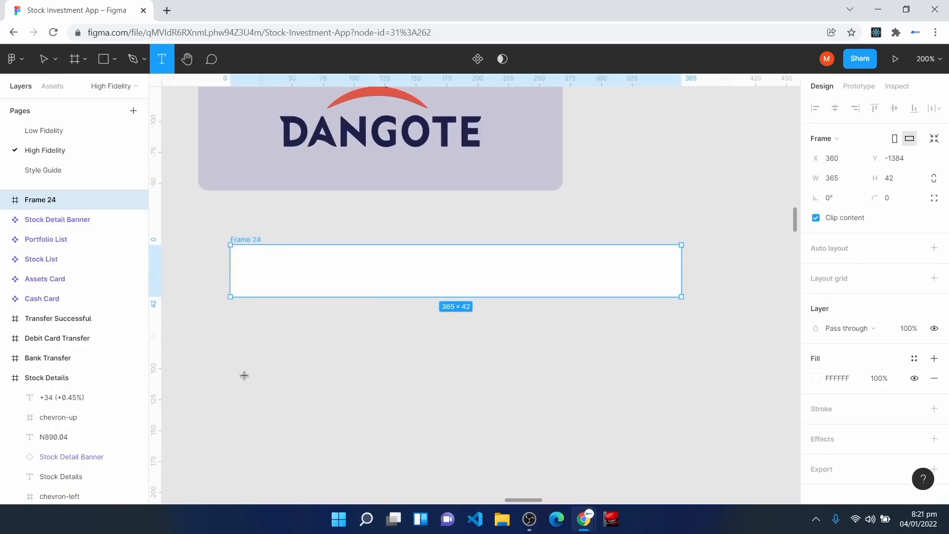
pyautogui.click(255, 267)
pyautogui.write('My Position')
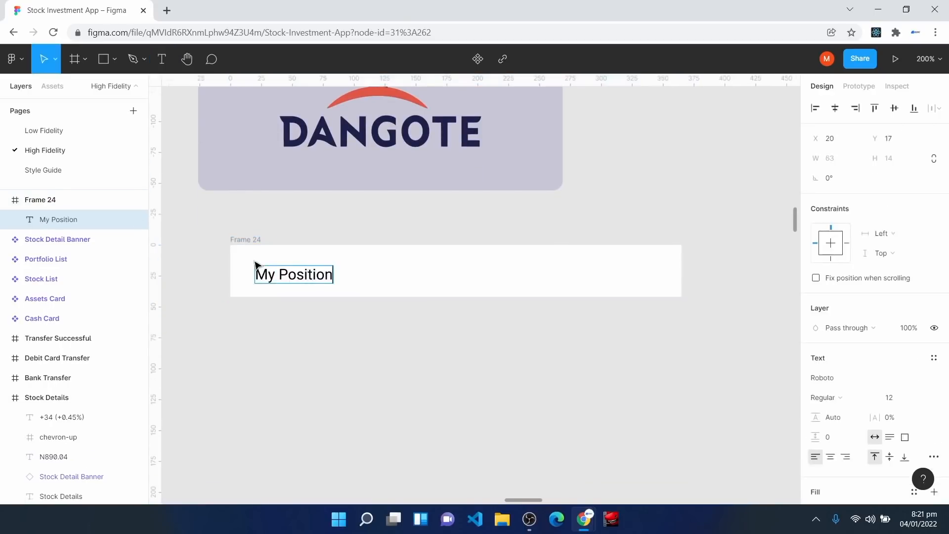
pyautogui.press('Escape')
pyautogui.moveTo(287, 278); pyautogui.dragTo(288, 268)
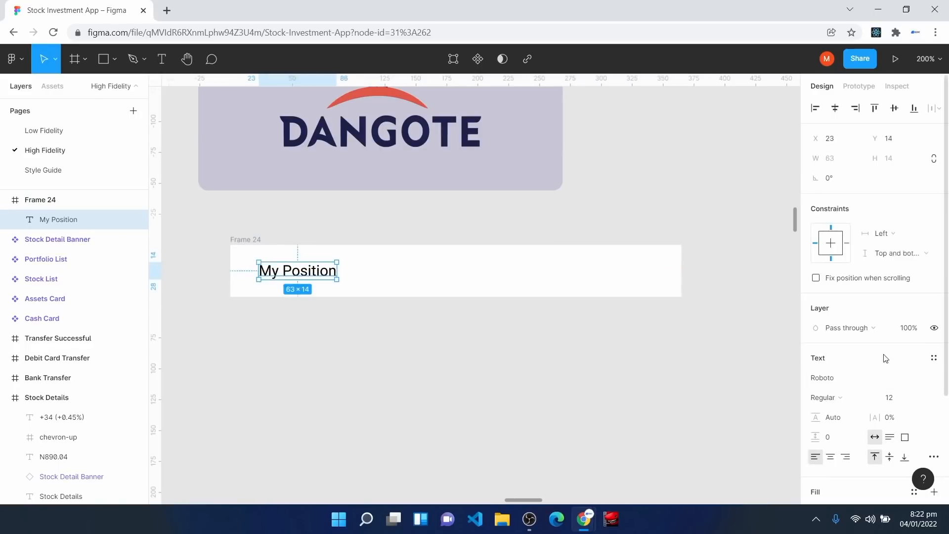
pyautogui.click(934, 357)
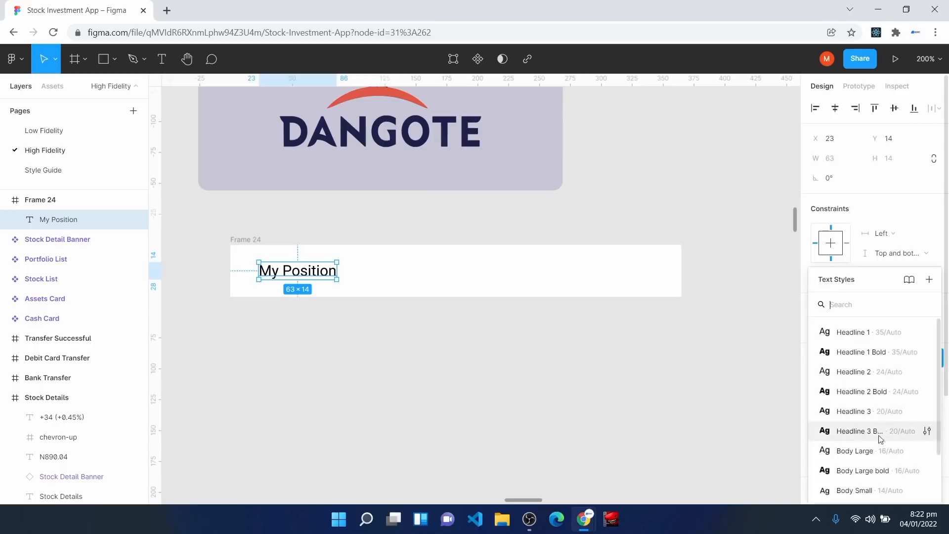
pyautogui.click(874, 491)
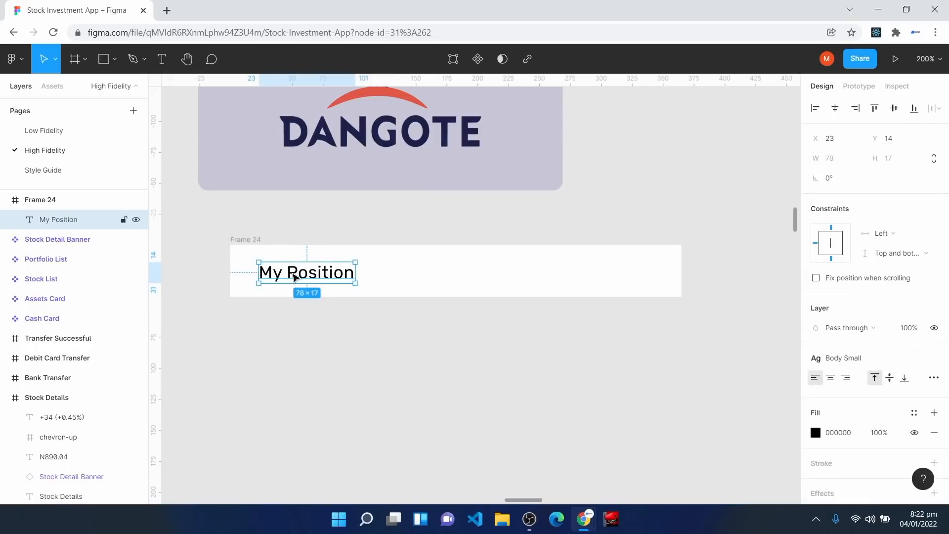
pyautogui.click(360, 385)
pyautogui.click(162, 59)
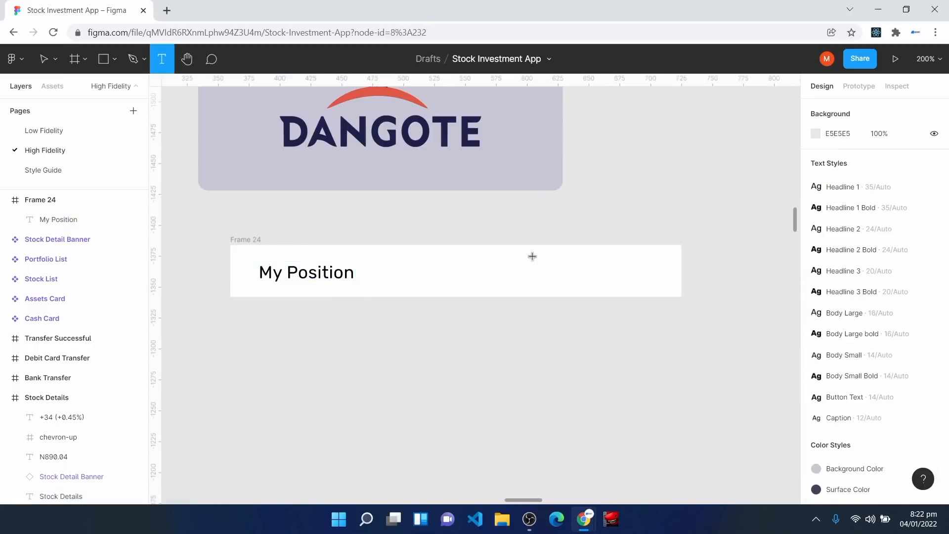
pyautogui.moveTo(526, 261)
pyautogui.mouseDown()
pyautogui.moveTo(539, 291)
pyautogui.moveTo(664, 291)
pyautogui.mouseUp()
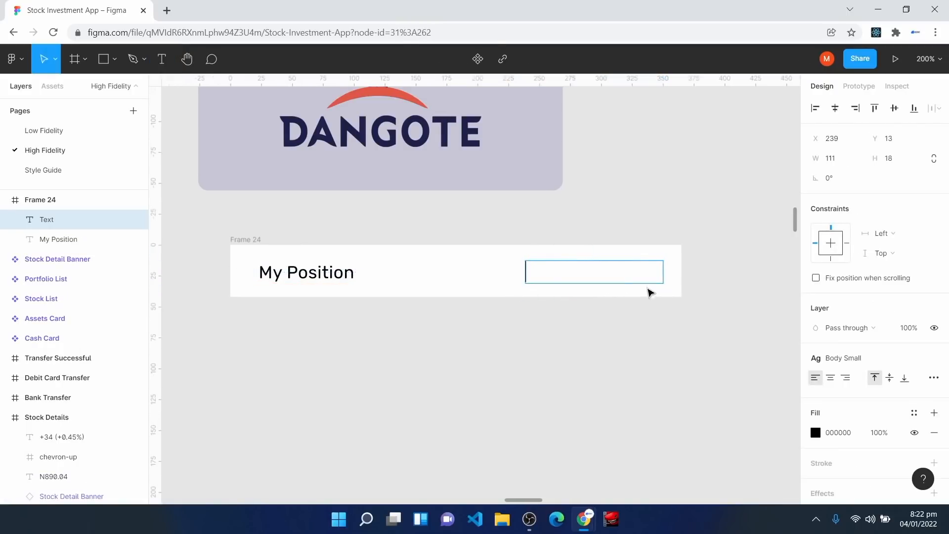
# Step: Enter a right-aligned '35' and give Frame 24 auto layout
pyautogui.write('35')
pyautogui.press('Escape')
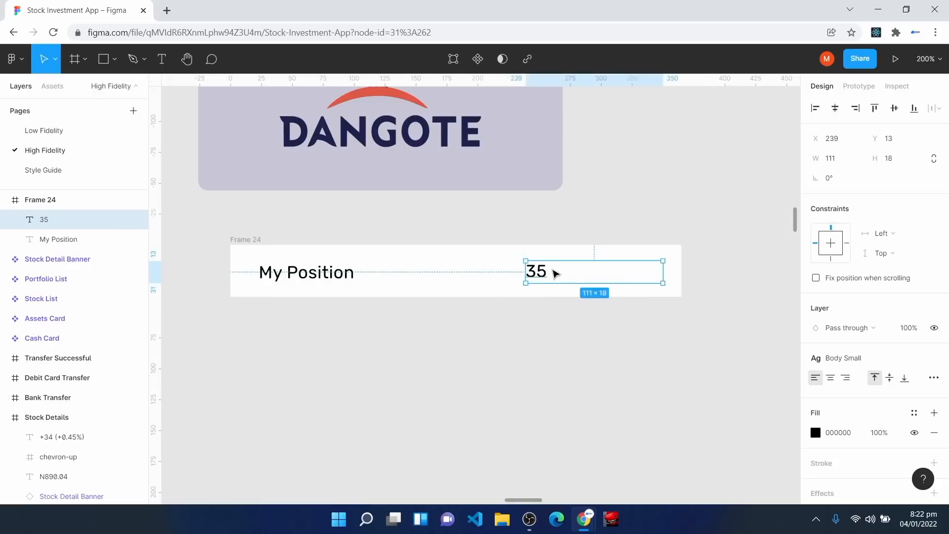
pyautogui.click(846, 379)
pyautogui.click(401, 273)
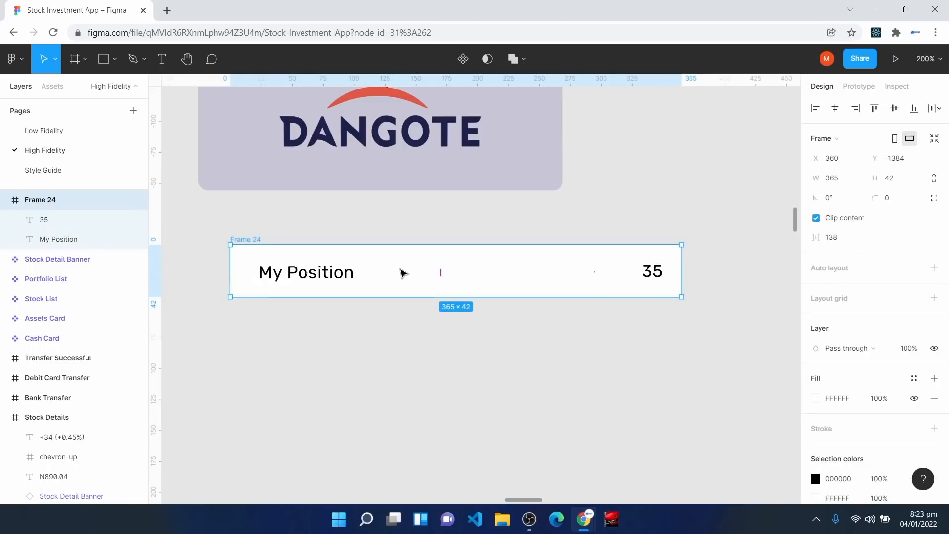
pyautogui.click(934, 267)
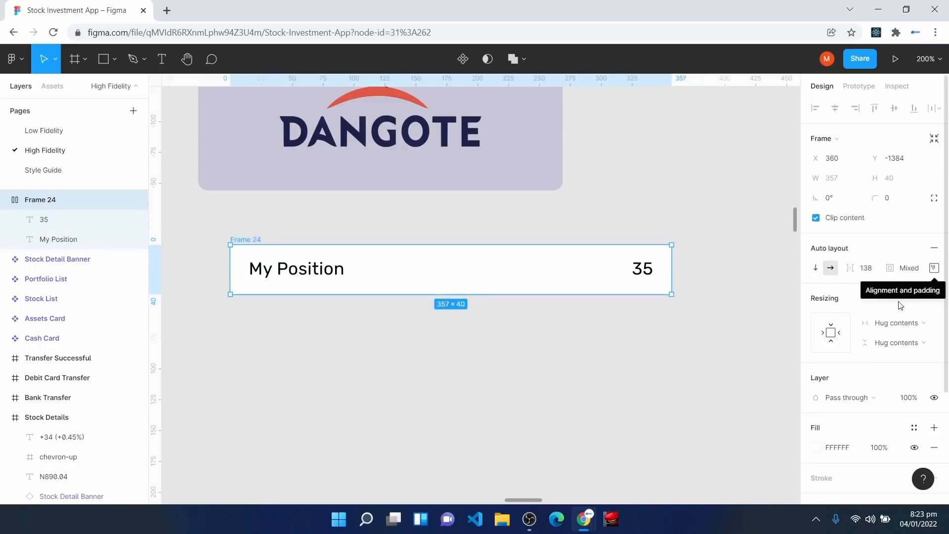
pyautogui.click(934, 268)
# Step: Set Frame 24's padding to 16 left and right, 12 top and bottom
pyautogui.click(857, 321)
pyautogui.write('16')
pyautogui.press('Return')
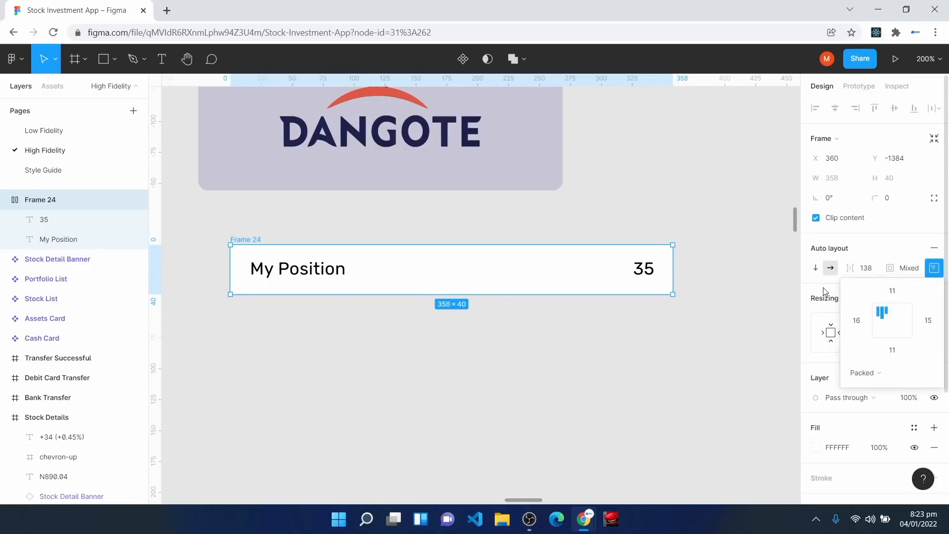
pyautogui.click(928, 320)
pyautogui.write('16')
pyautogui.press('Return')
pyautogui.click(893, 294)
pyautogui.press('Return')
pyautogui.click(889, 348)
pyautogui.press('Return')
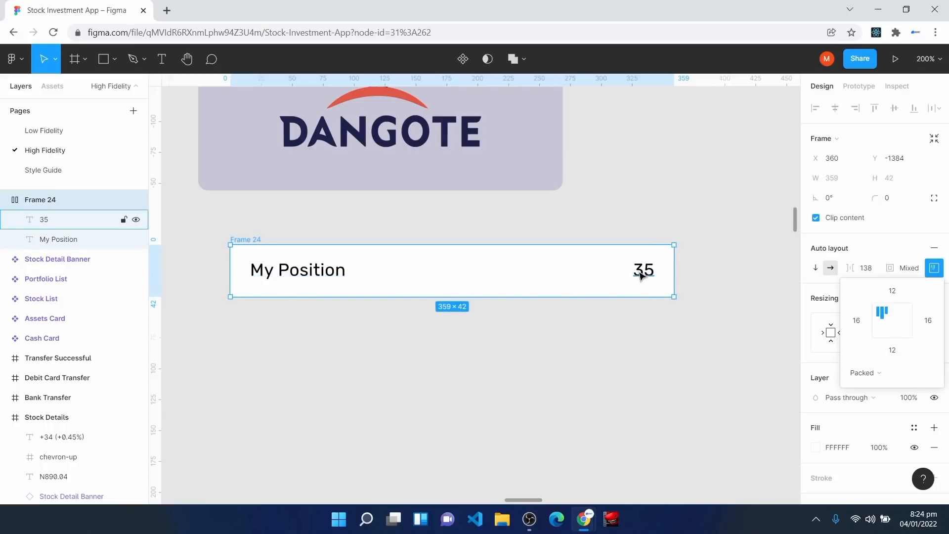
# Step: Set Frame 24's distribution to Space between and resize it to 306 wide
pyautogui.click(872, 374)
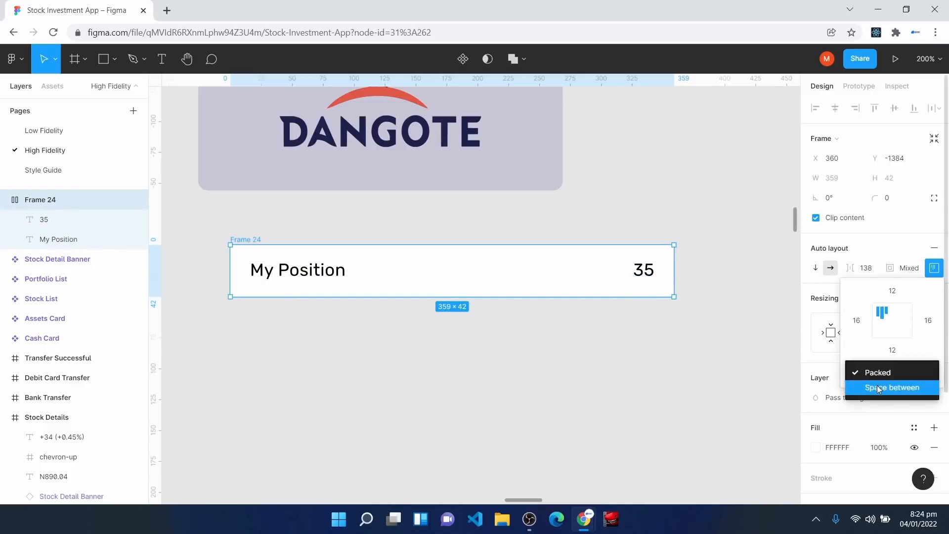
pyautogui.click(878, 389)
pyautogui.click(933, 277)
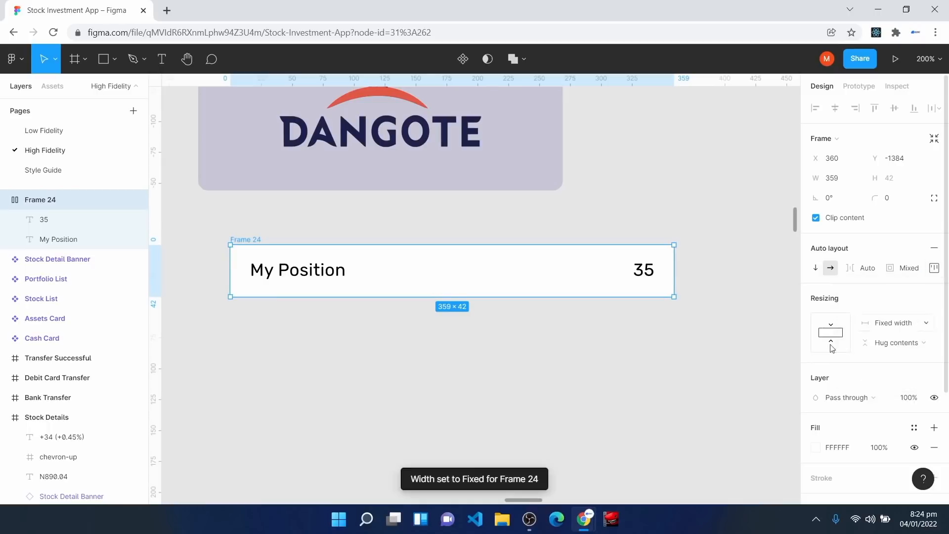
pyautogui.moveTo(676, 270); pyautogui.dragTo(602, 271)
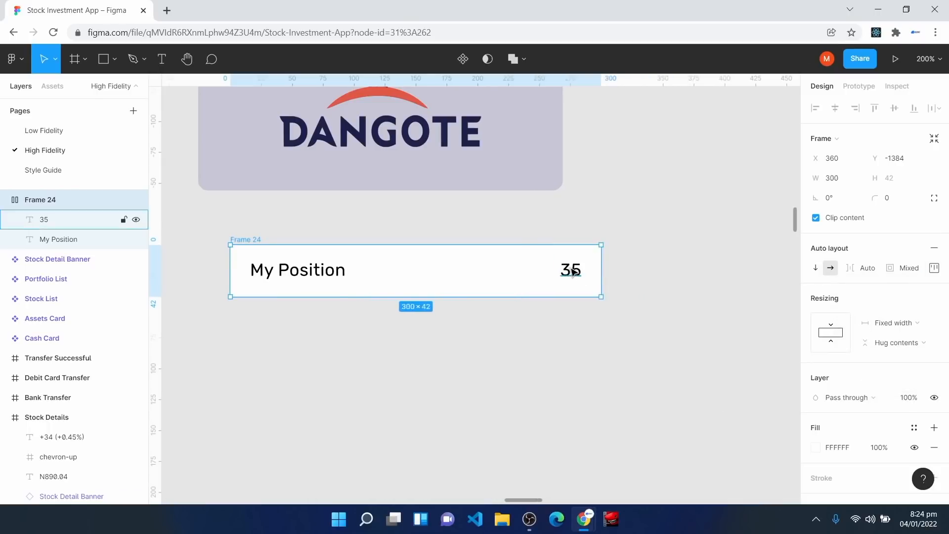
pyautogui.moveTo(229, 272)
pyautogui.mouseDown()
pyautogui.moveTo(193, 272)
pyautogui.moveTo(272, 270)
pyautogui.moveTo(194, 263)
pyautogui.moveTo(223, 262)
pyautogui.mouseUp()
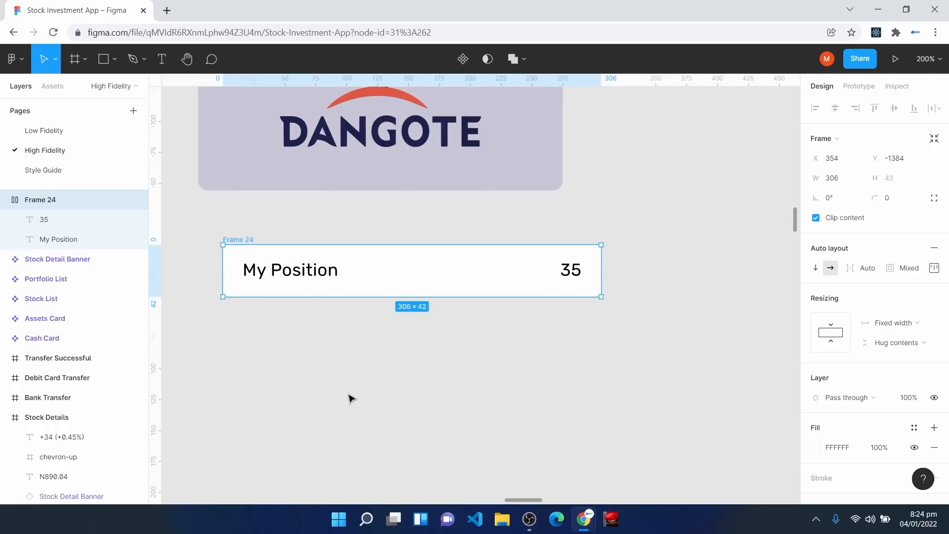
# Step: Wrap Frame 24 in a new vertical auto-layout frame, Frame 25
pyautogui.click(284, 279)
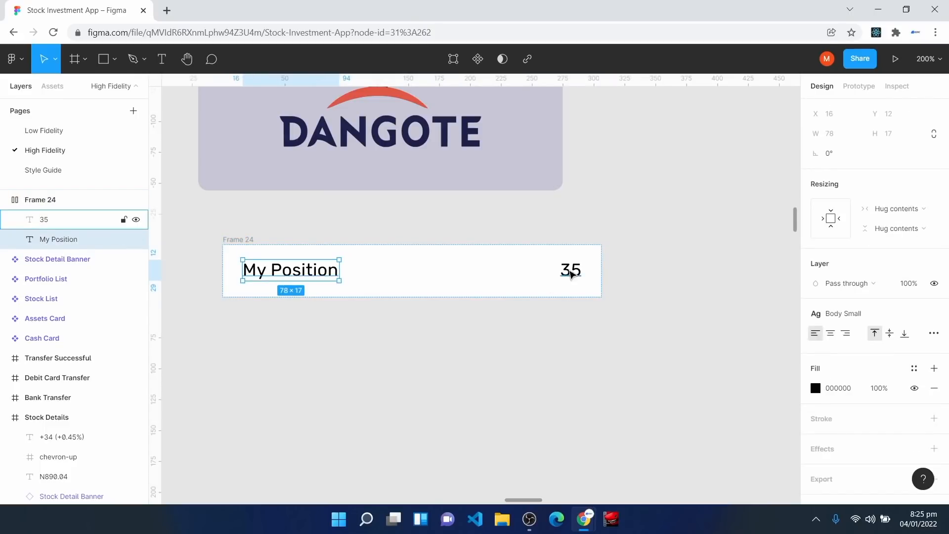
pyautogui.click(571, 271)
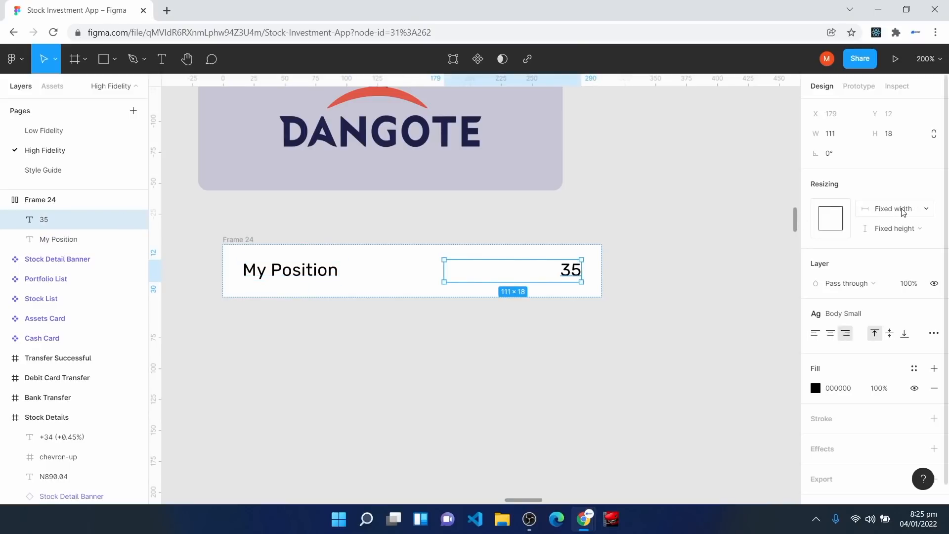
pyautogui.click(238, 246)
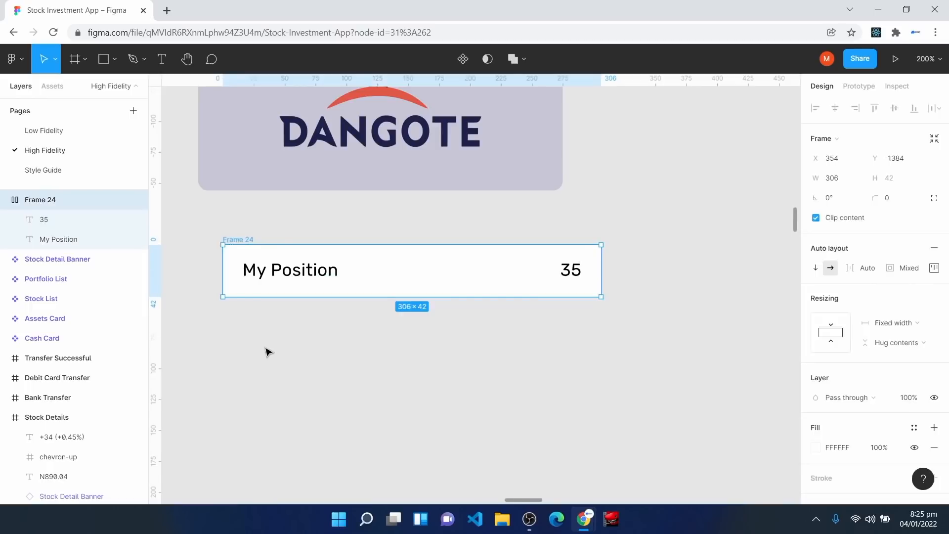
pyautogui.hotkey('shift', 'a')
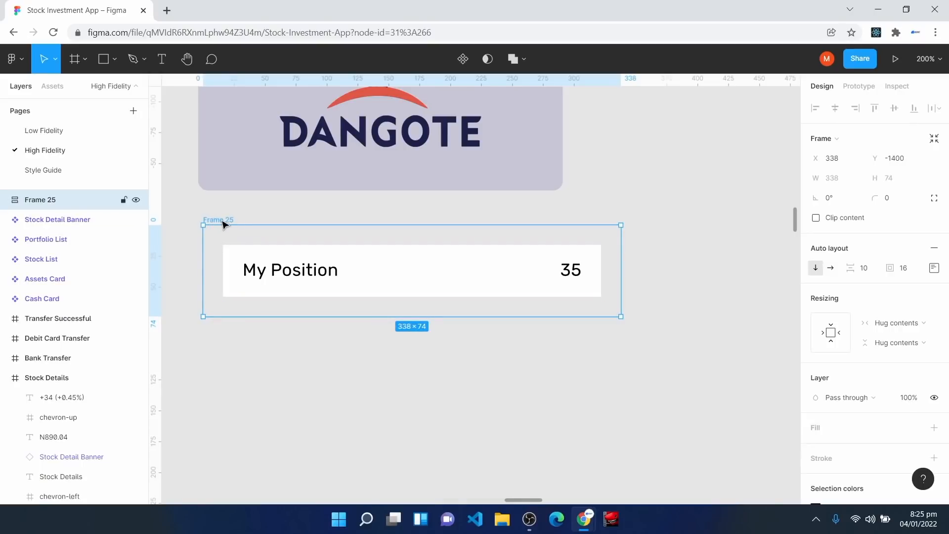
# Step: Duplicate the My Position card to add more rows to Frame 25
pyautogui.click(245, 270)
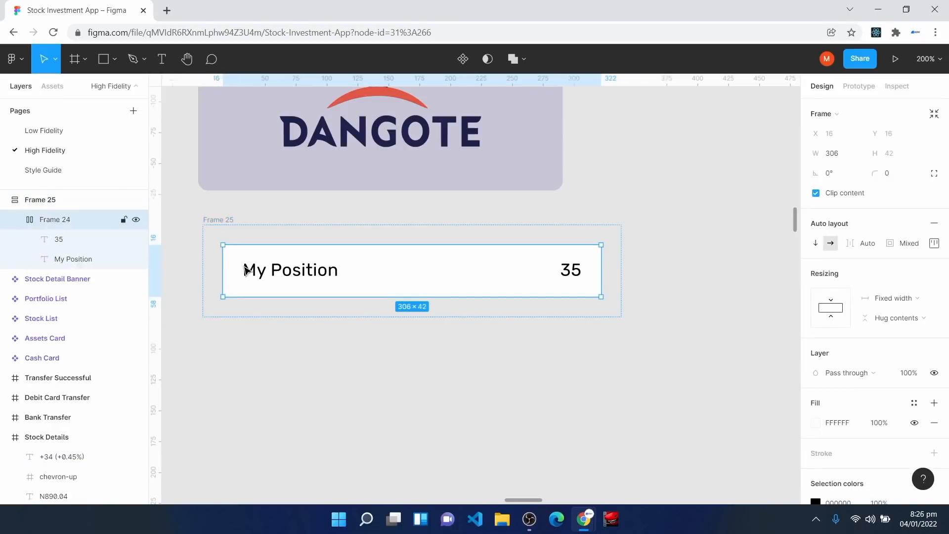
pyautogui.hotkey('ctrl', 'd')
pyautogui.hotkey('ctrl', 'd')
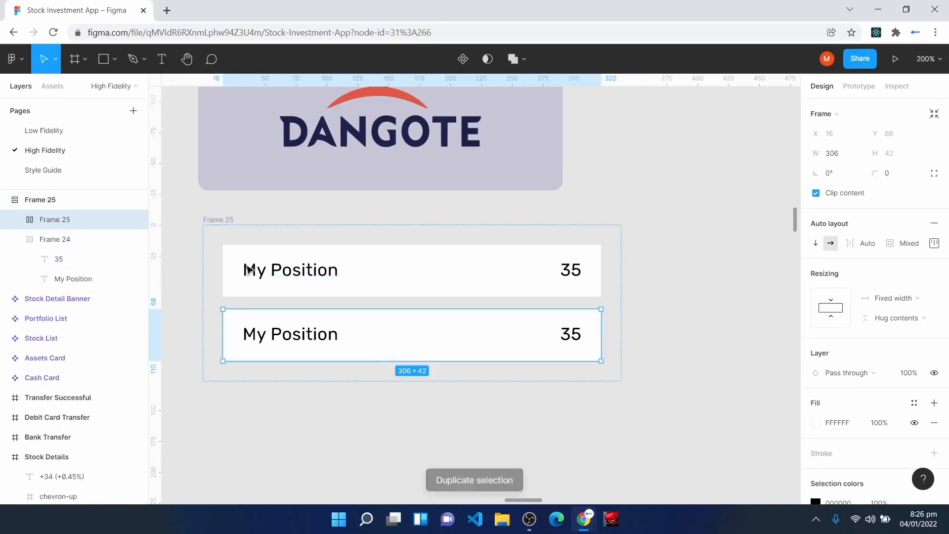
pyautogui.hotkey('ctrl', 'd')
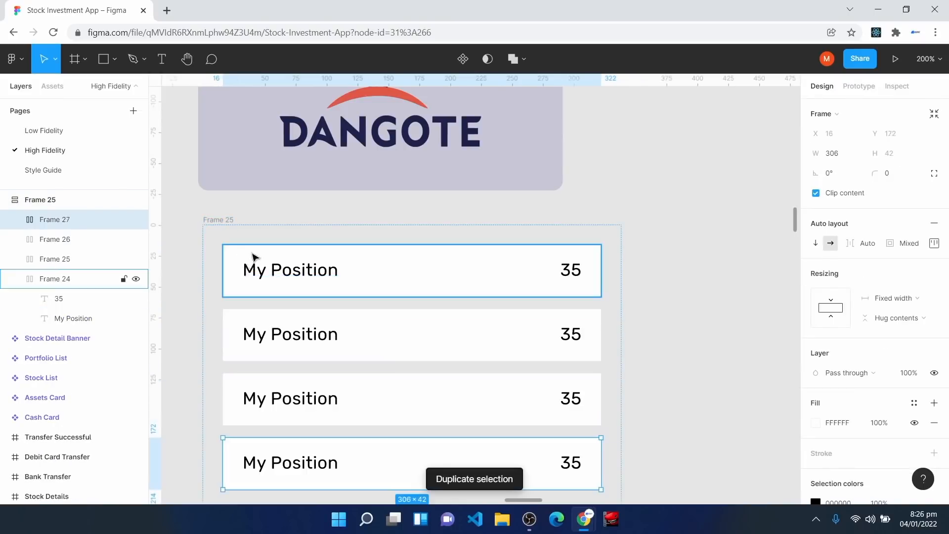
# Step: Set Frame 25's auto layout spacing to 4 and padding to 0
pyautogui.click(229, 218)
pyautogui.scroll(-1, 554, 477)
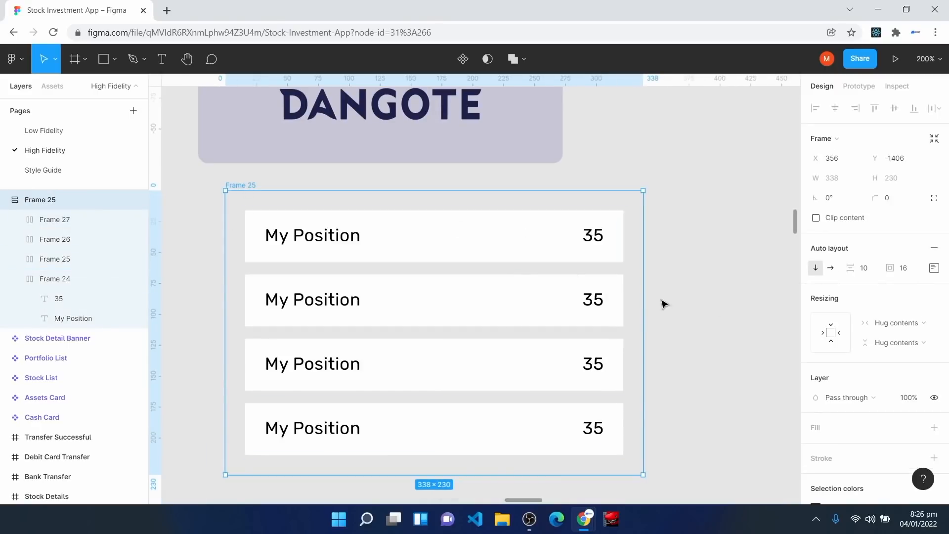
pyautogui.click(870, 270)
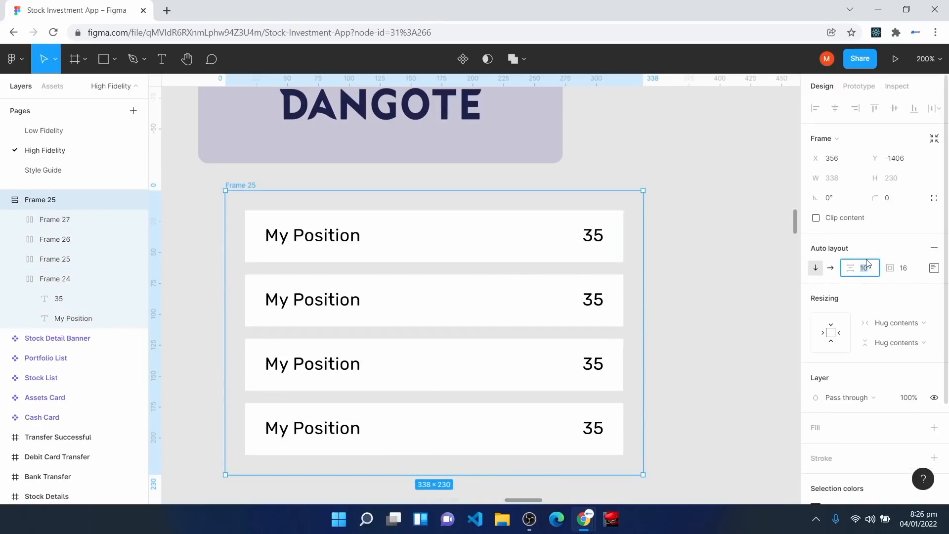
pyautogui.write('4')
pyautogui.press('Return')
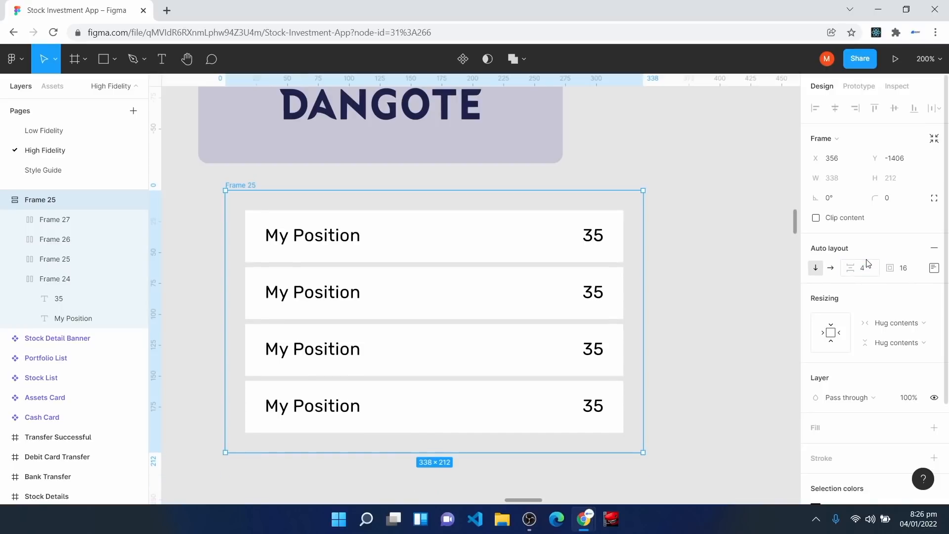
pyautogui.click(904, 268)
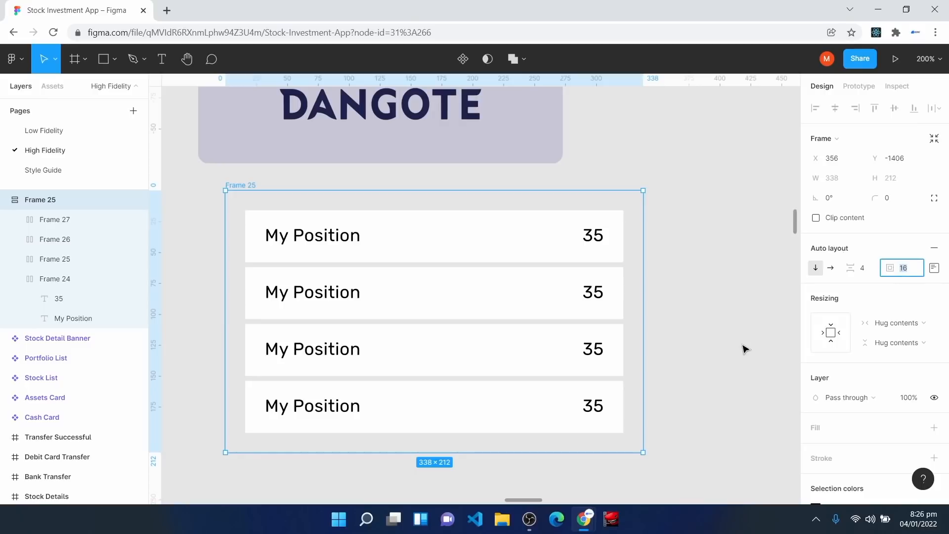
pyautogui.write('0')
pyautogui.press('Return')
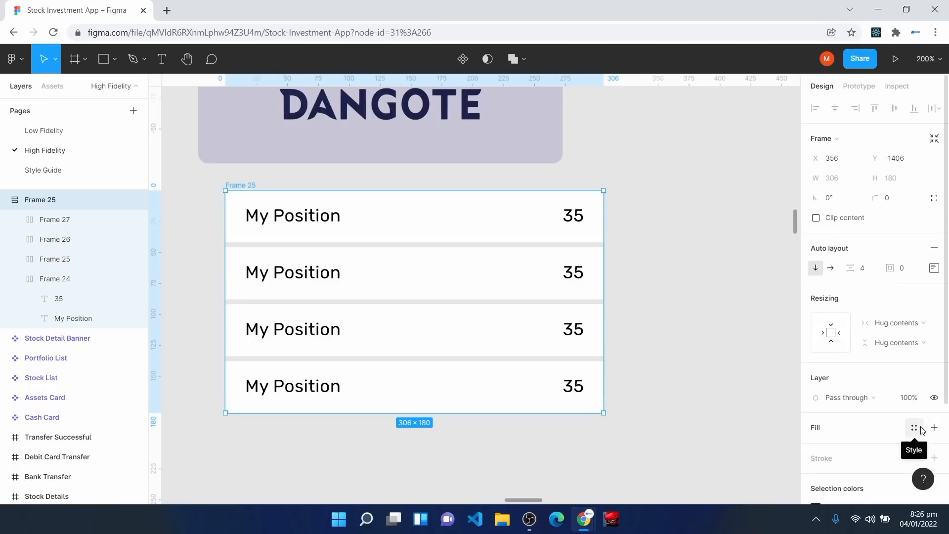
# Step: Fill the card list with the Background Color style and give it corner radius 8
pyautogui.click(922, 429)
pyautogui.click(826, 332)
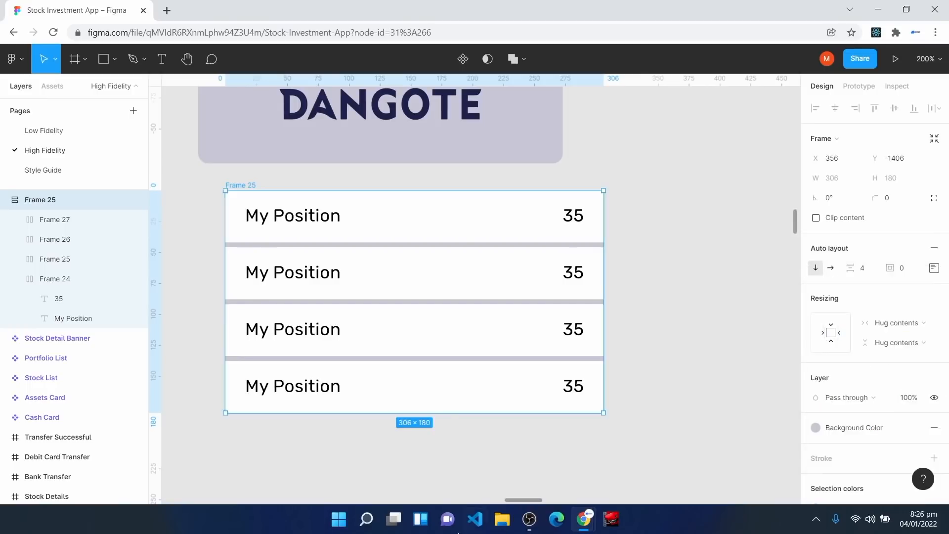
pyautogui.click(900, 205)
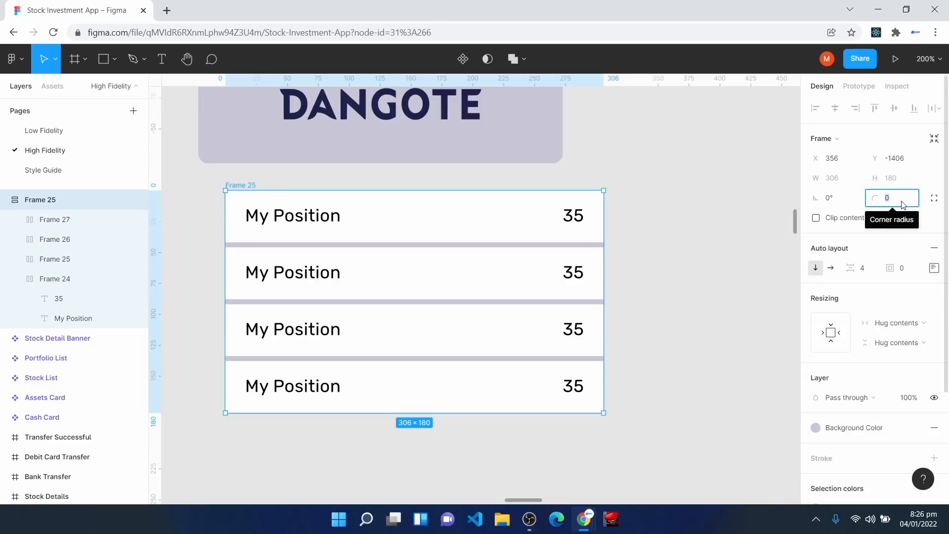
pyautogui.write('8')
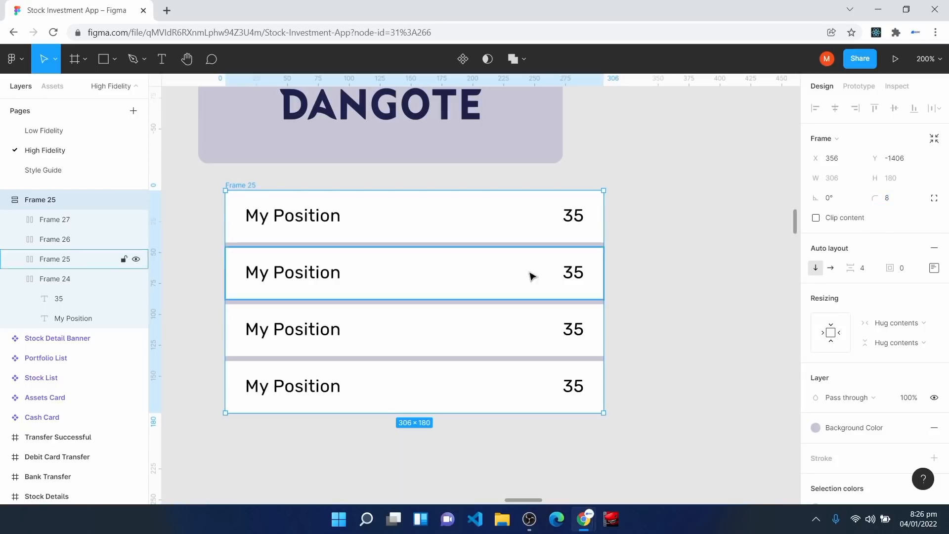
pyautogui.click(653, 322)
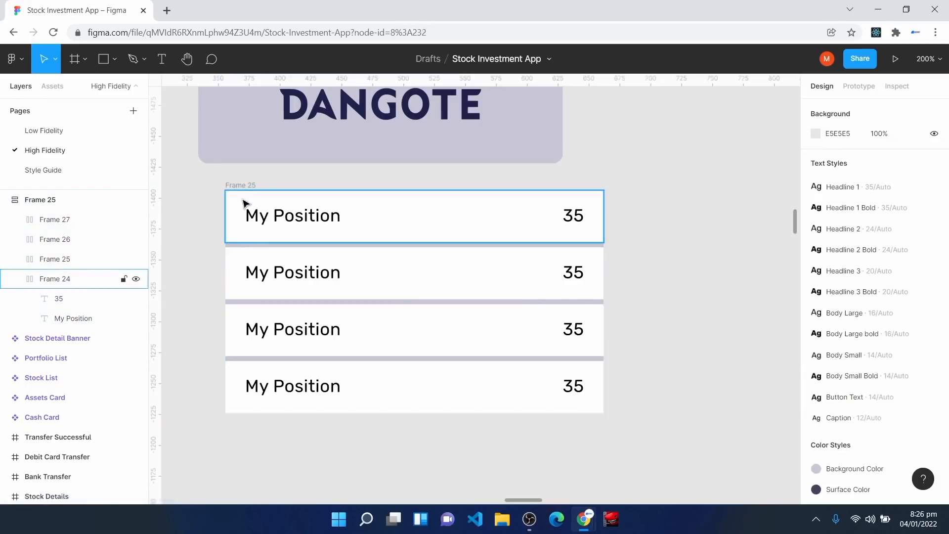
# Step: Round the first row's top-left and top-right corners to 8
pyautogui.click(389, 216)
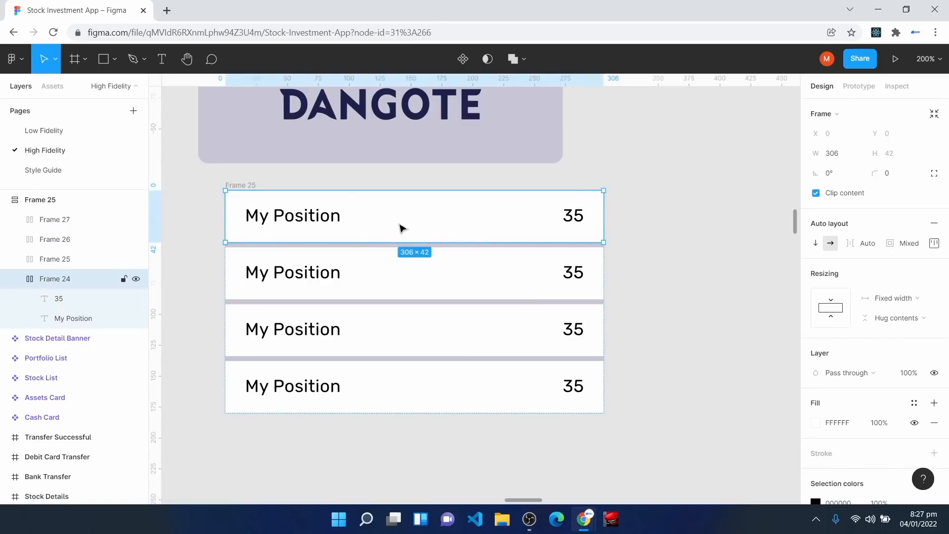
pyautogui.click(935, 173)
pyautogui.click(829, 194)
pyautogui.write('8')
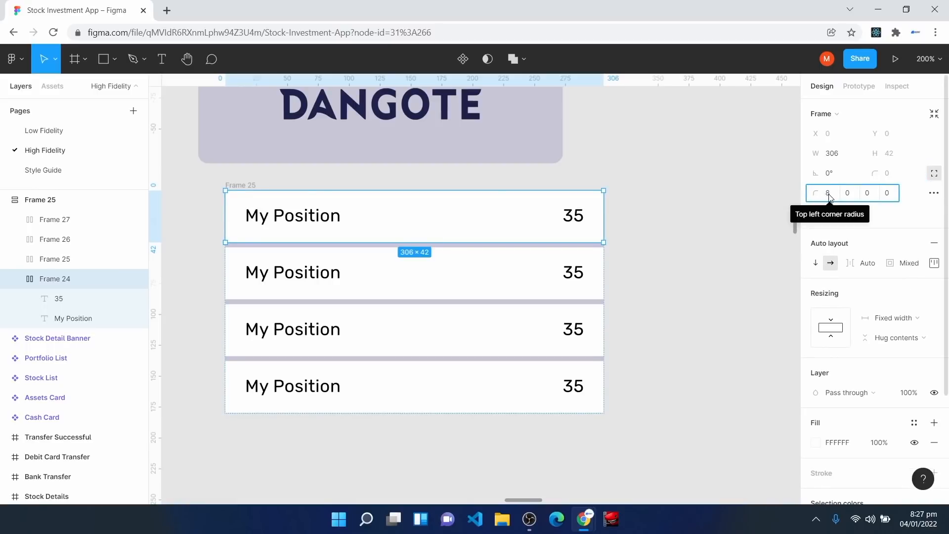
pyautogui.click(849, 193)
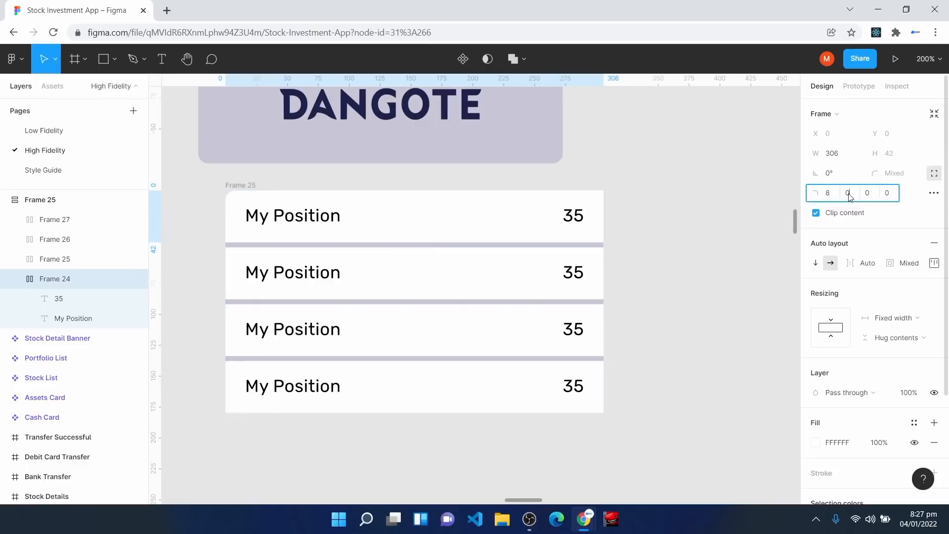
pyautogui.write('8')
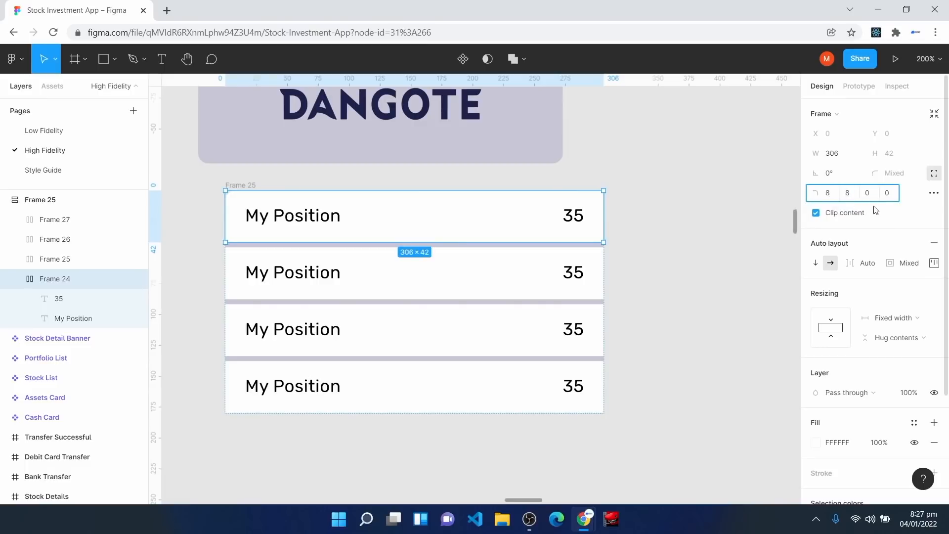
pyautogui.press('Return')
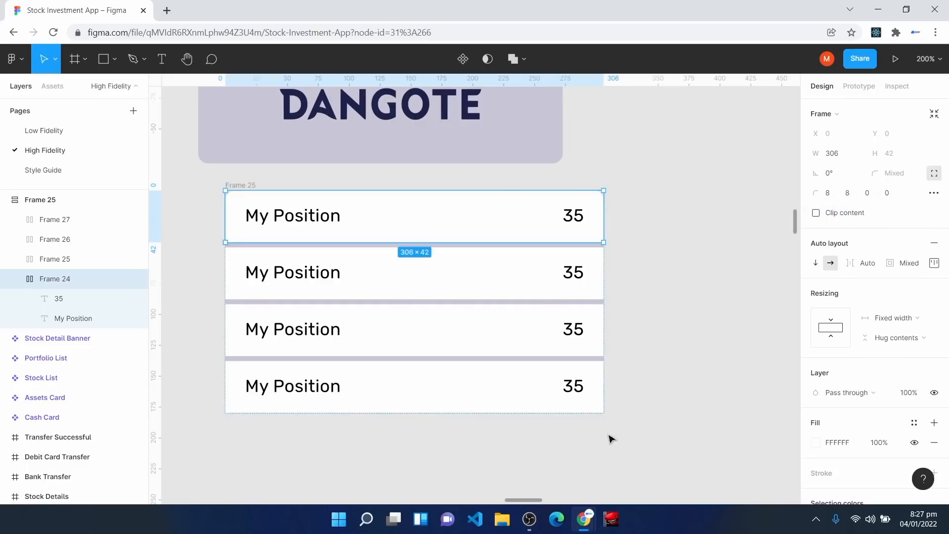
# Step: Round the bottom row's bottom-right and bottom-left corners to 8
pyautogui.click(456, 397)
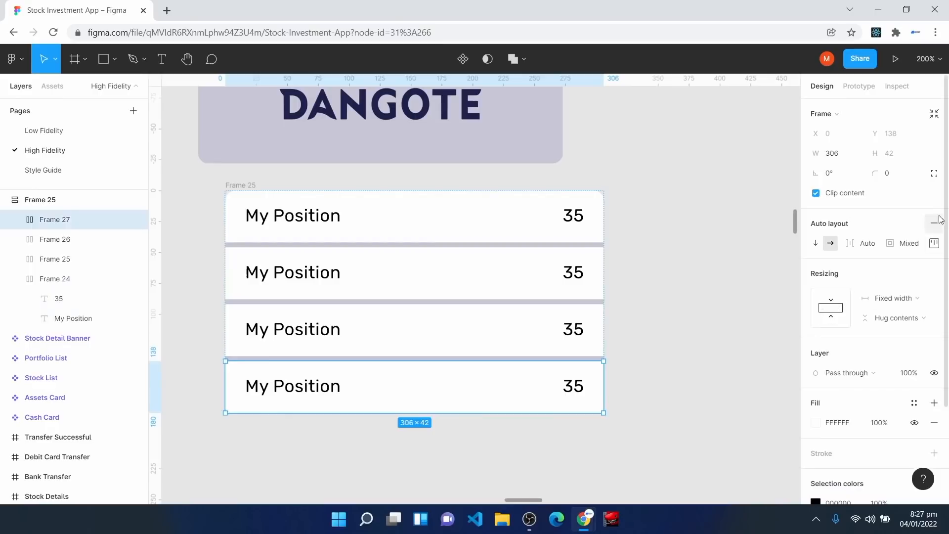
pyautogui.click(935, 173)
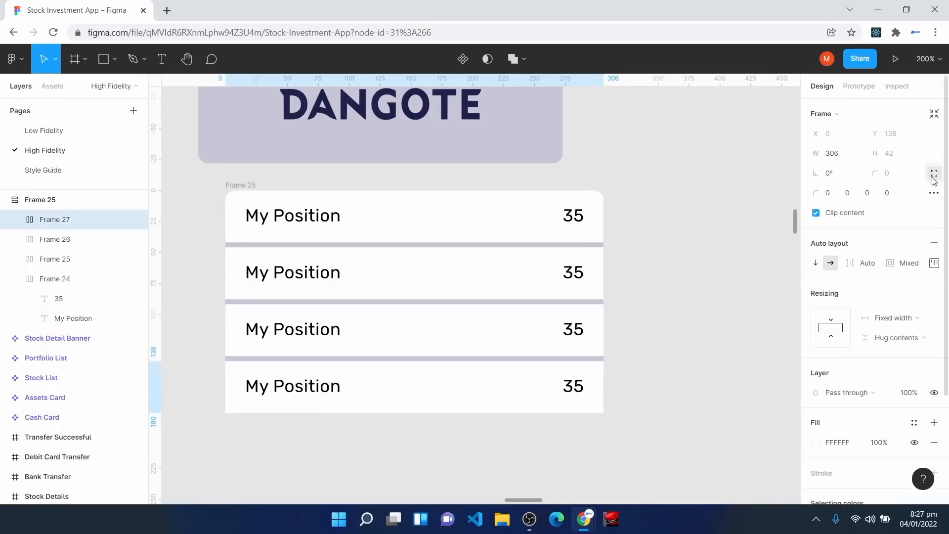
pyautogui.click(870, 196)
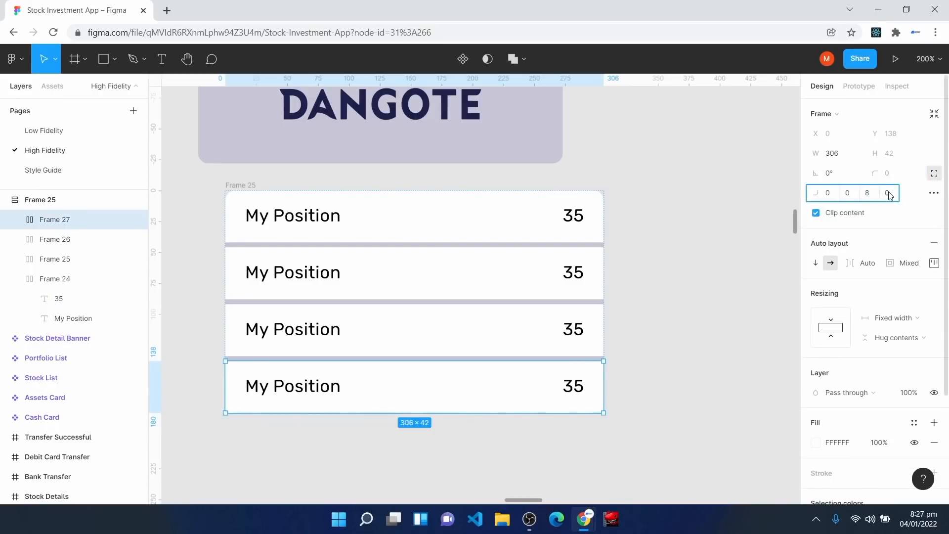
pyautogui.click(890, 196)
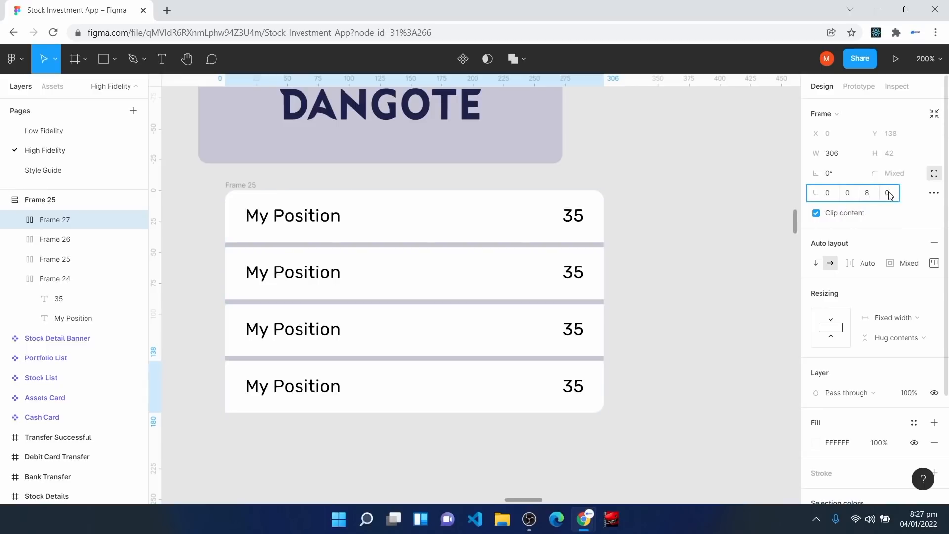
pyautogui.write('8')
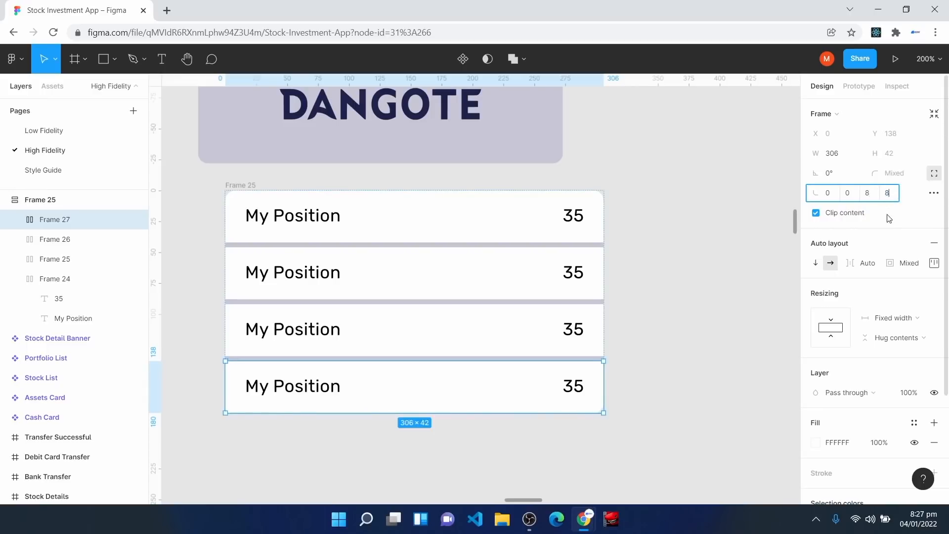
pyautogui.press('Return')
pyautogui.click(696, 398)
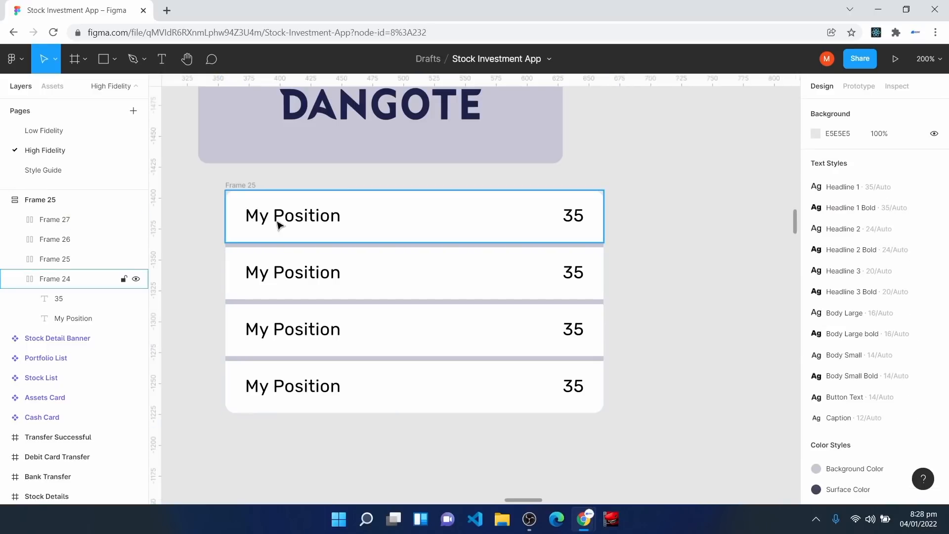
pyautogui.click(470, 218)
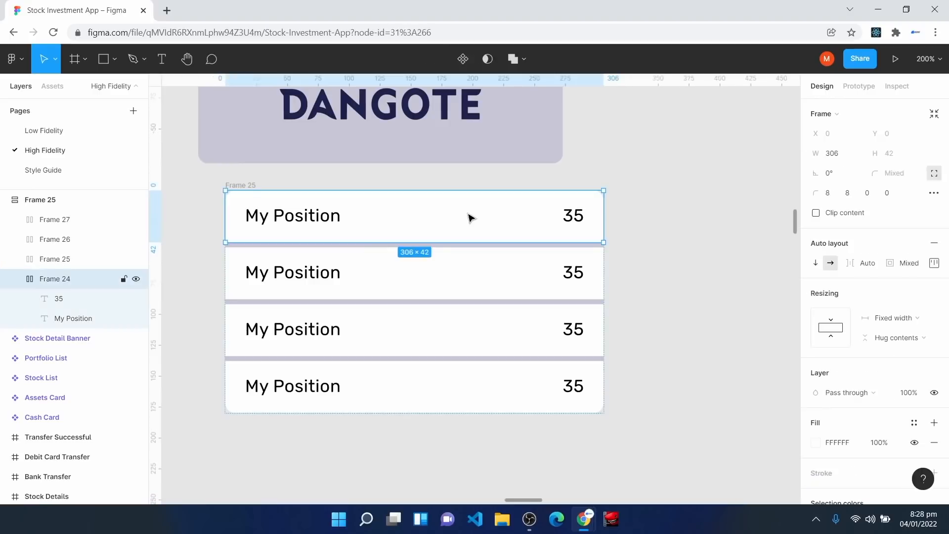
# Step: Set the width resizing of all four My Position rows to Fill container
pyautogui.click(899, 319)
pyautogui.click(902, 346)
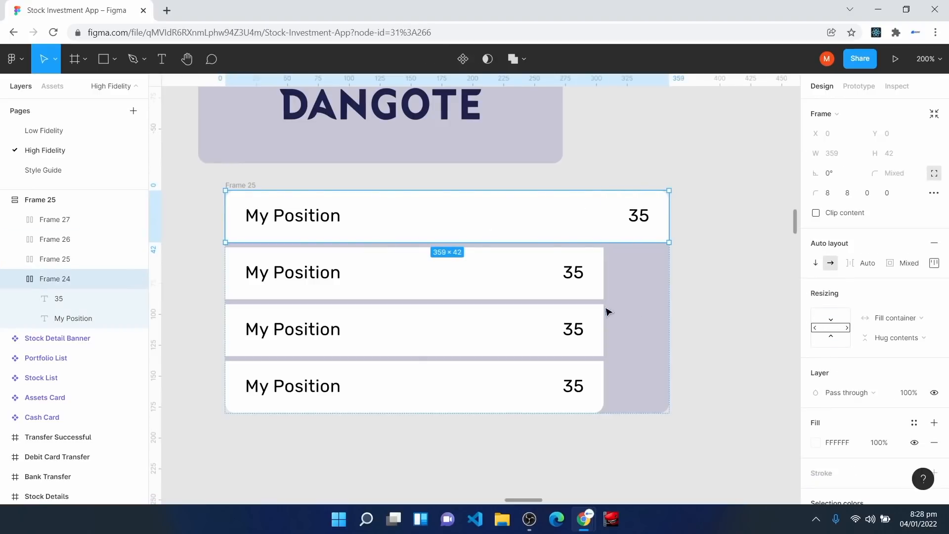
pyautogui.click(536, 285)
pyautogui.click(905, 300)
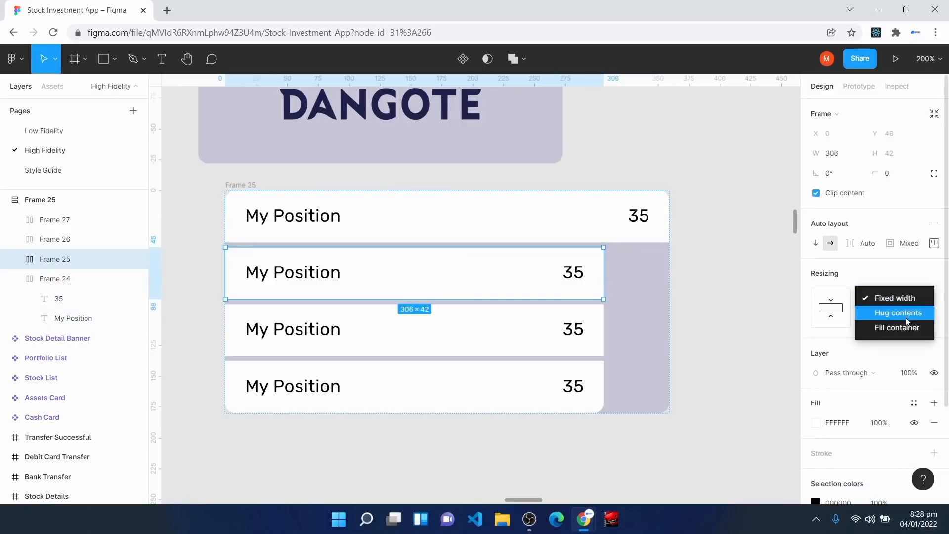
pyautogui.click(889, 326)
pyautogui.click(555, 341)
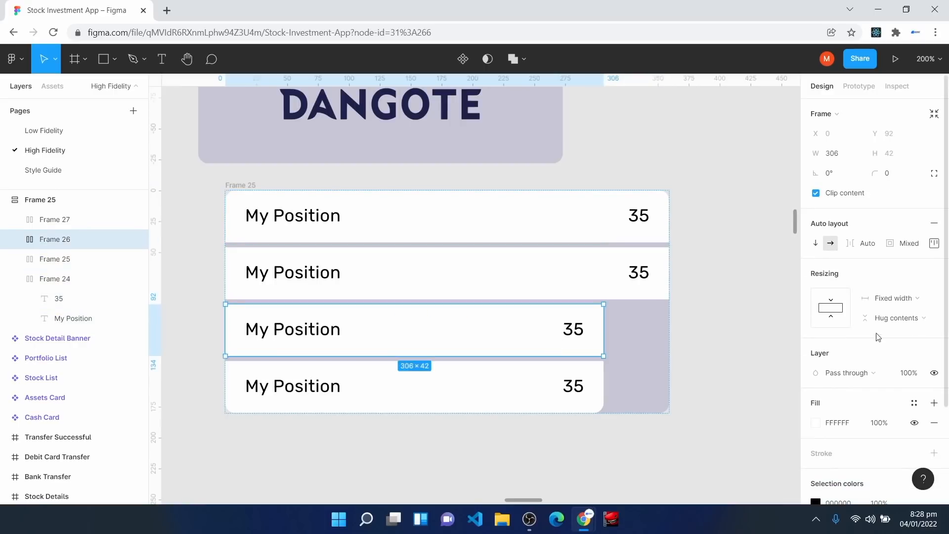
pyautogui.click(900, 301)
pyautogui.click(908, 337)
pyautogui.click(569, 389)
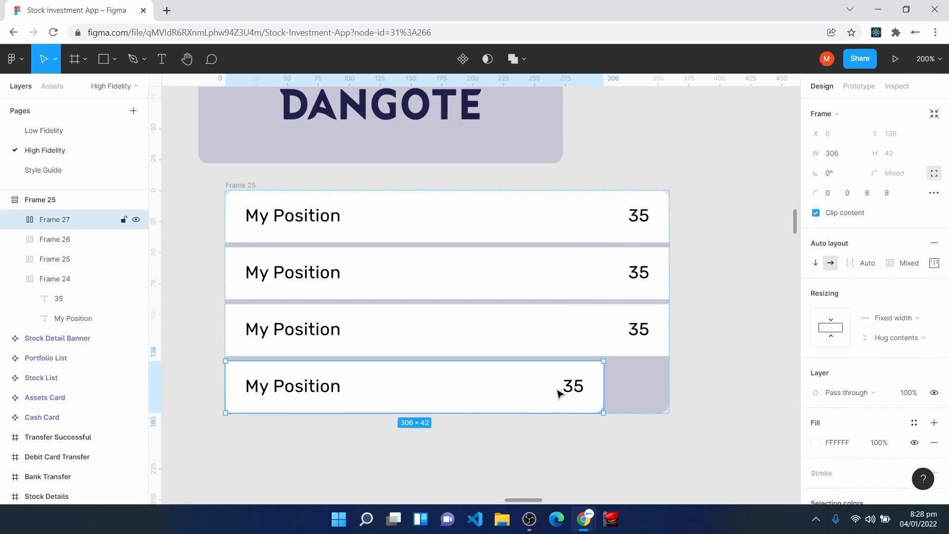
pyautogui.click(896, 320)
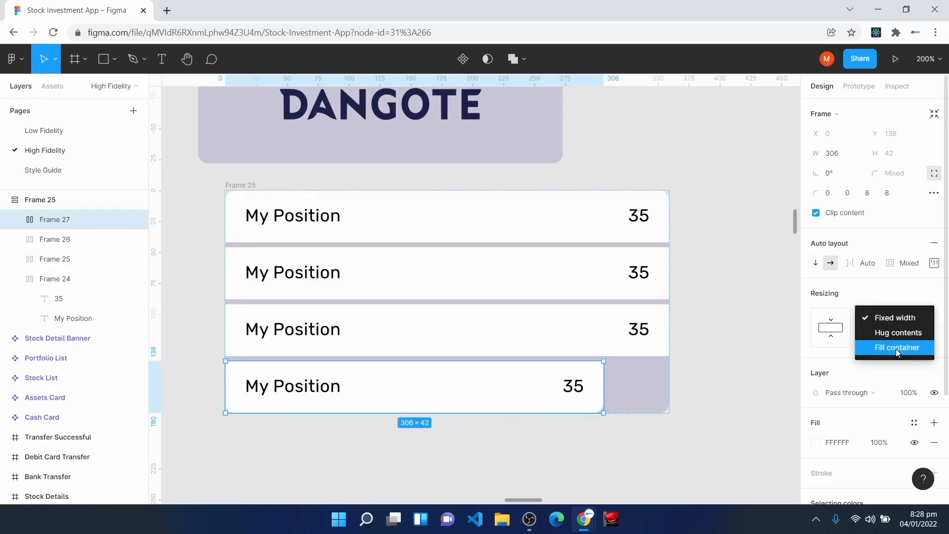
pyautogui.click(900, 349)
# Step: Widen the Frame 25 list to 364
pyautogui.click(234, 189)
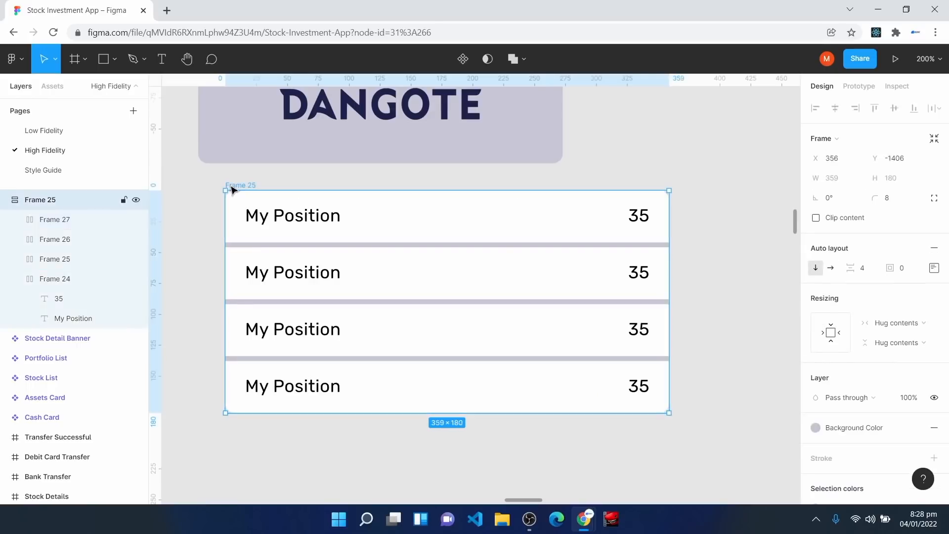
pyautogui.moveTo(668, 272)
pyautogui.mouseDown()
pyautogui.moveTo(541, 267)
pyautogui.moveTo(645, 258)
pyautogui.moveTo(663, 269)
pyautogui.mouseUp()
pyautogui.moveTo(230, 276)
pyautogui.mouseDown()
pyautogui.moveTo(322, 277)
pyautogui.moveTo(213, 276)
pyautogui.mouseUp()
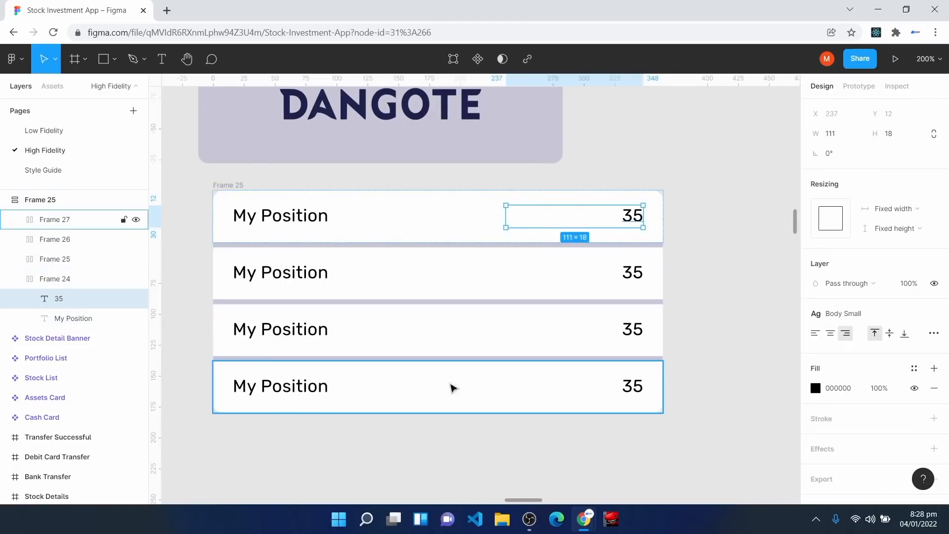
# Step: Relabel the three lower rows Open, Prev. Close and Mkt. Cap
pyautogui.click(269, 272)
pyautogui.doubleClick(270, 274)
pyautogui.write('Open')
pyautogui.click(273, 336)
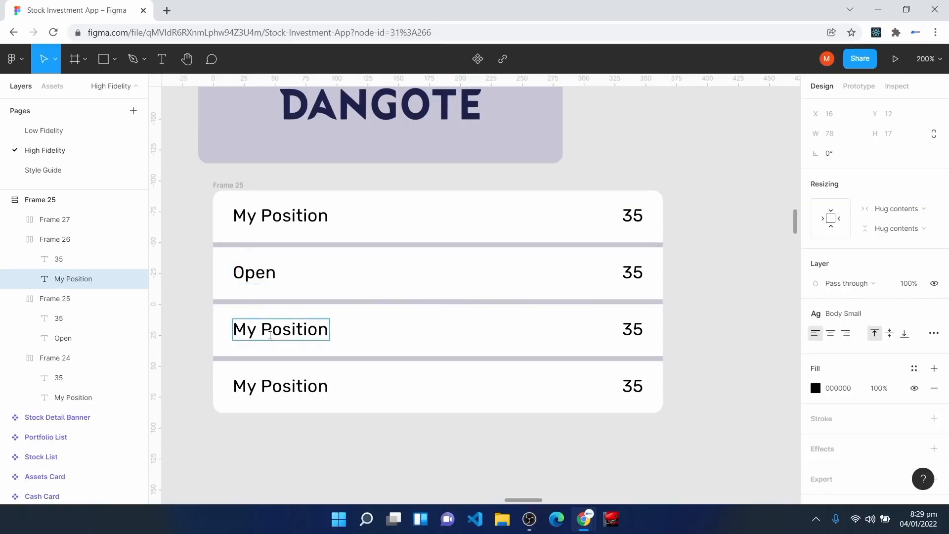
pyautogui.doubleClick(270, 335)
pyautogui.write('Prev. Close')
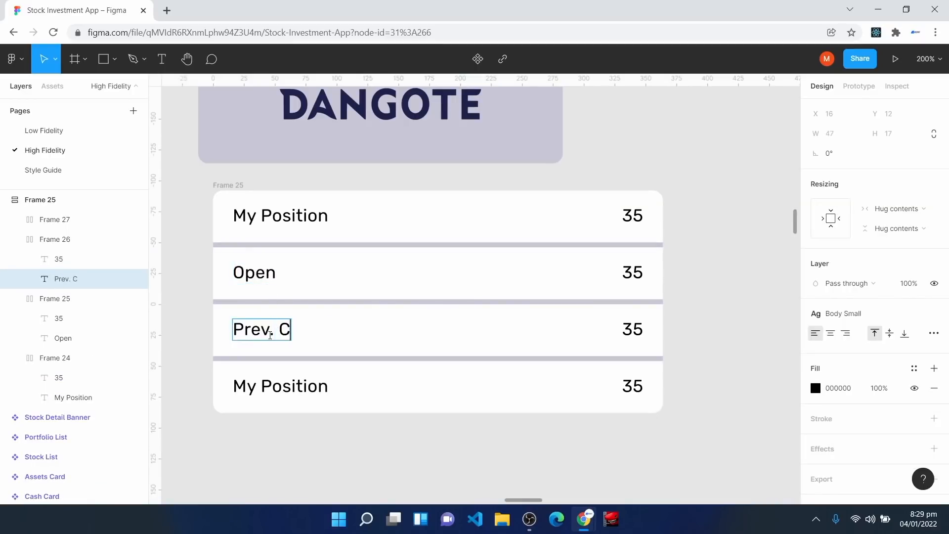
pyautogui.click(255, 386)
pyautogui.doubleClick(254, 386)
pyautogui.write('Mkt. Cap')
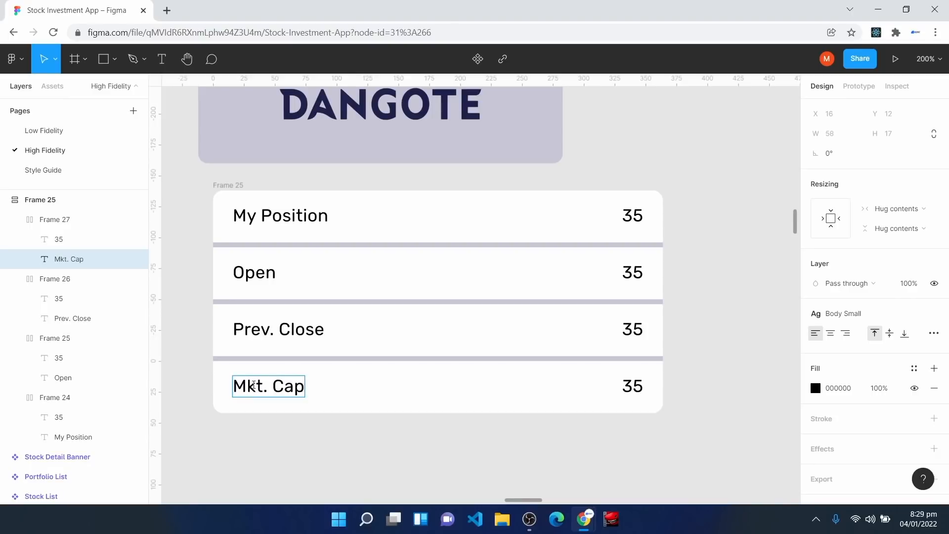
pyautogui.press('Escape')
# Step: Set the row values to N345.909B for Mkt. Cap, 35.78 for Prev. Close and 10.56 for Open
pyautogui.doubleClick(629, 391)
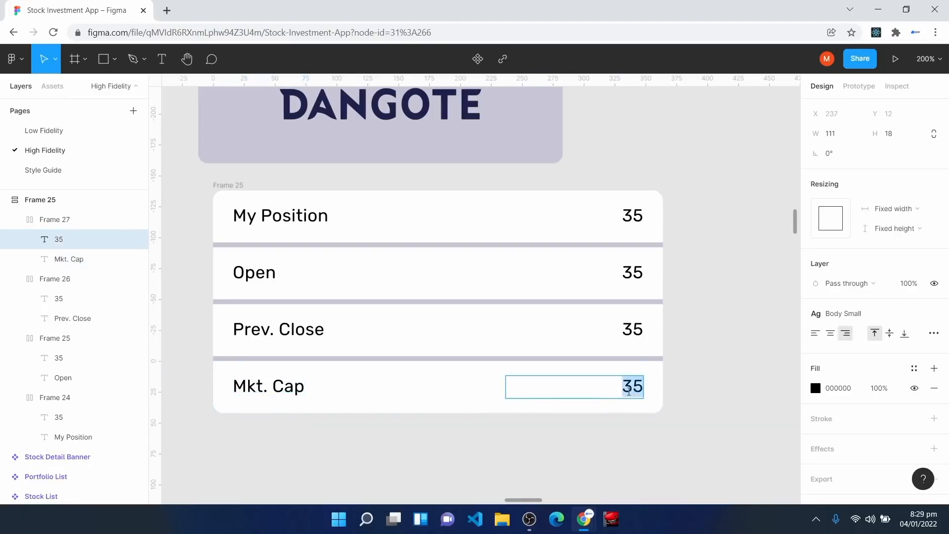
pyautogui.write('N345.909B')
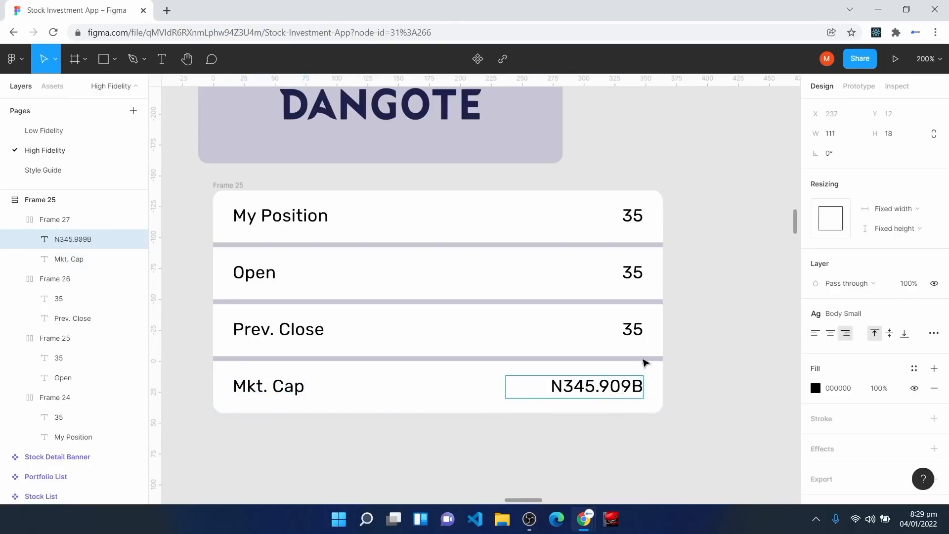
pyautogui.click(642, 329)
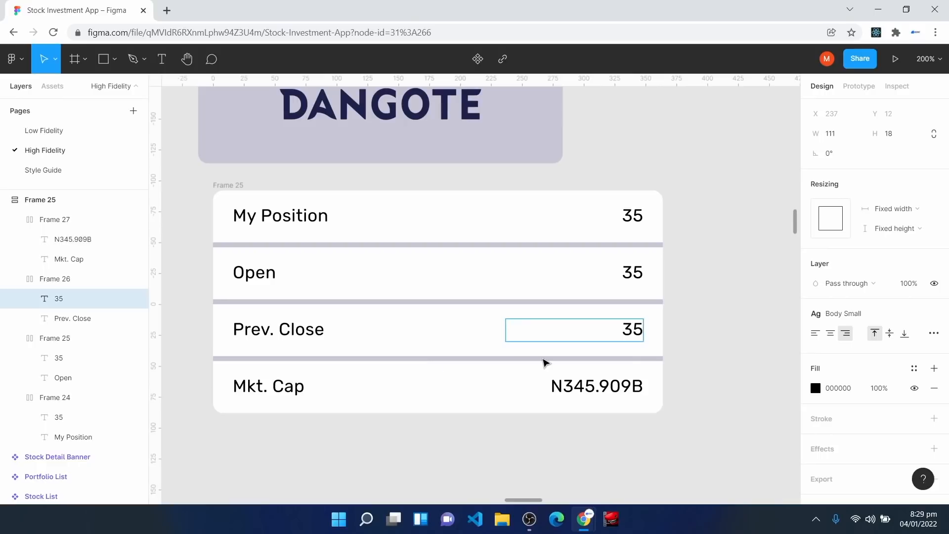
pyautogui.write('.78')
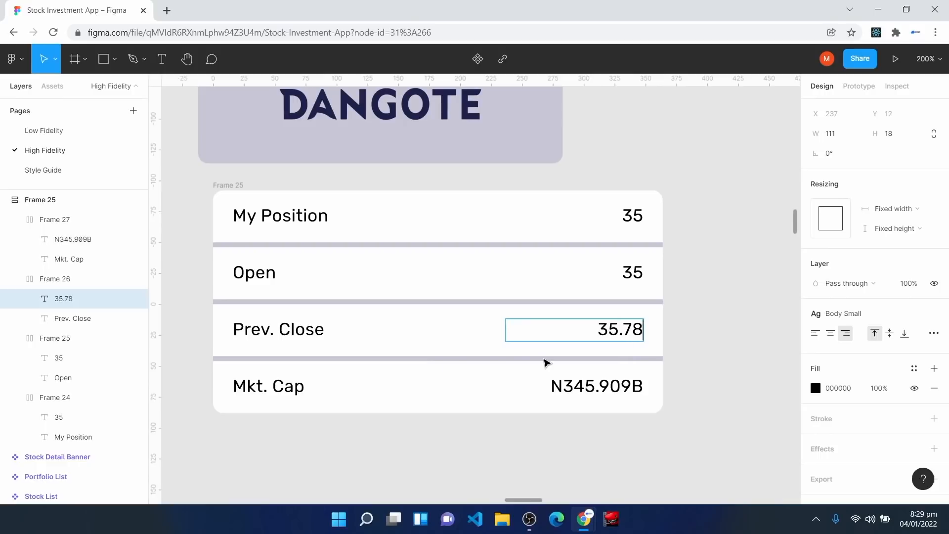
pyautogui.doubleClick(633, 272)
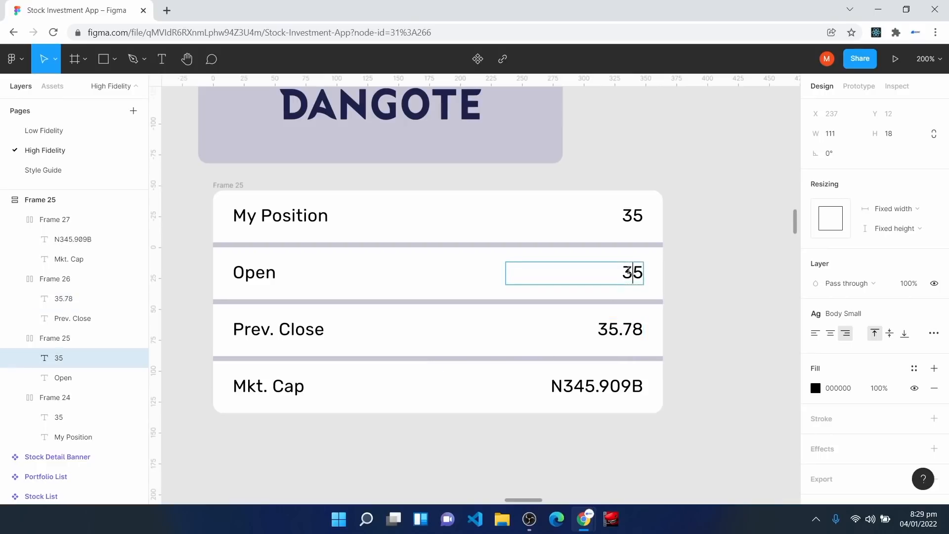
pyautogui.write('10.56')
pyautogui.press('Escape')
pyautogui.click(735, 369)
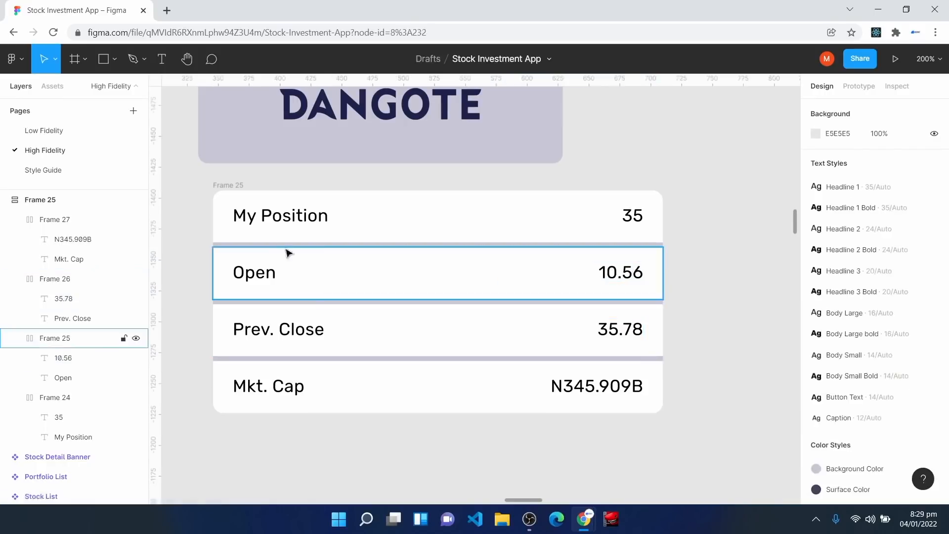
# Step: Rename the list frame 'Stock Detail Table', make it a component and align it with the banner's left edge
pyautogui.click(224, 189)
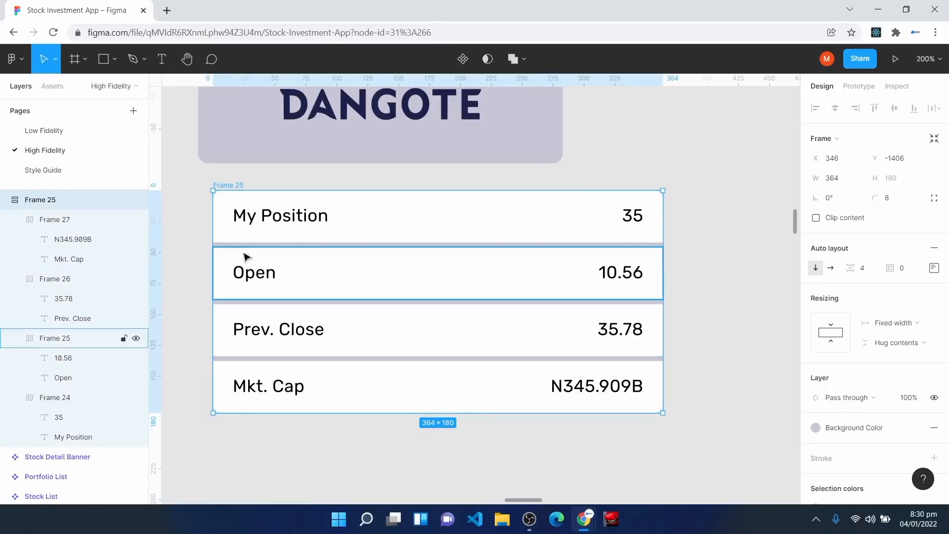
pyautogui.doubleClick(42, 202)
pyautogui.write('Detail Table')
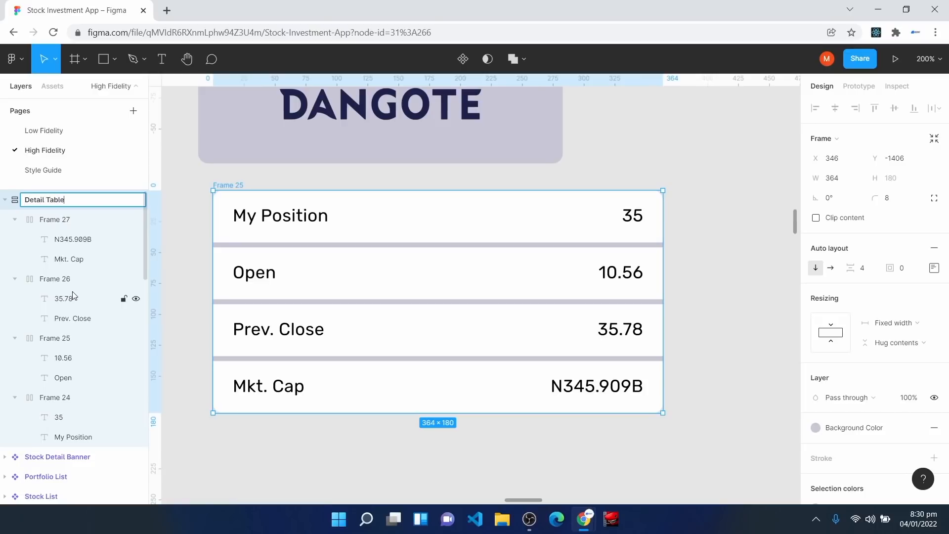
pyautogui.write('Stock')
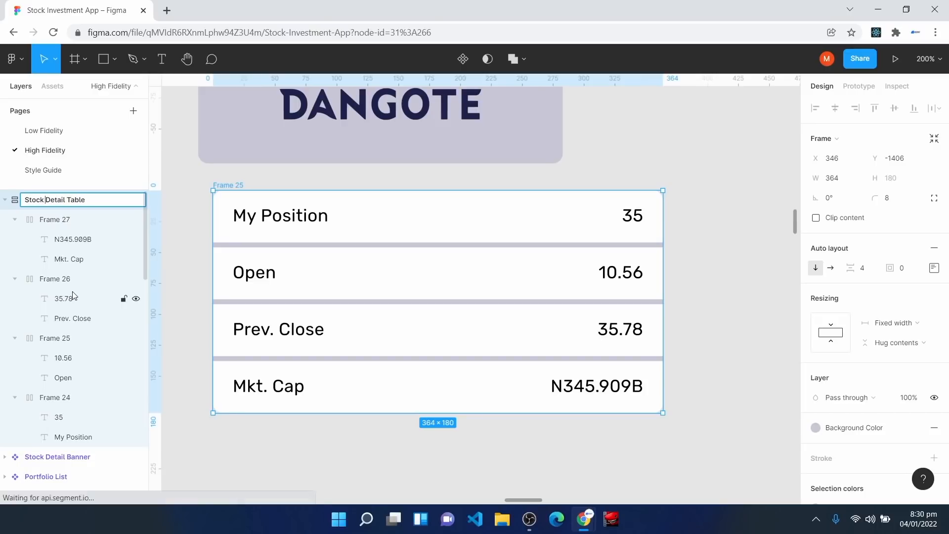
pyautogui.press('Return')
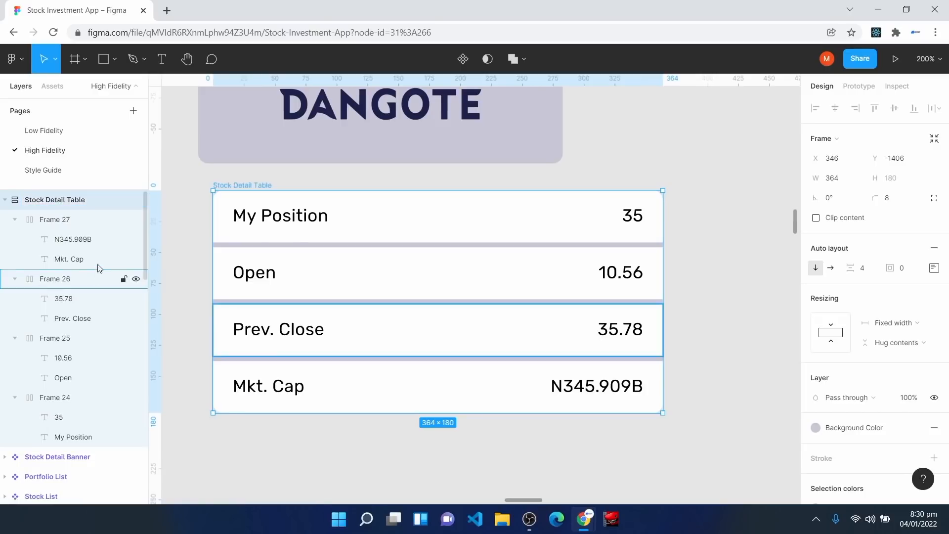
pyautogui.click(463, 60)
pyautogui.moveTo(399, 224); pyautogui.dragTo(384, 216)
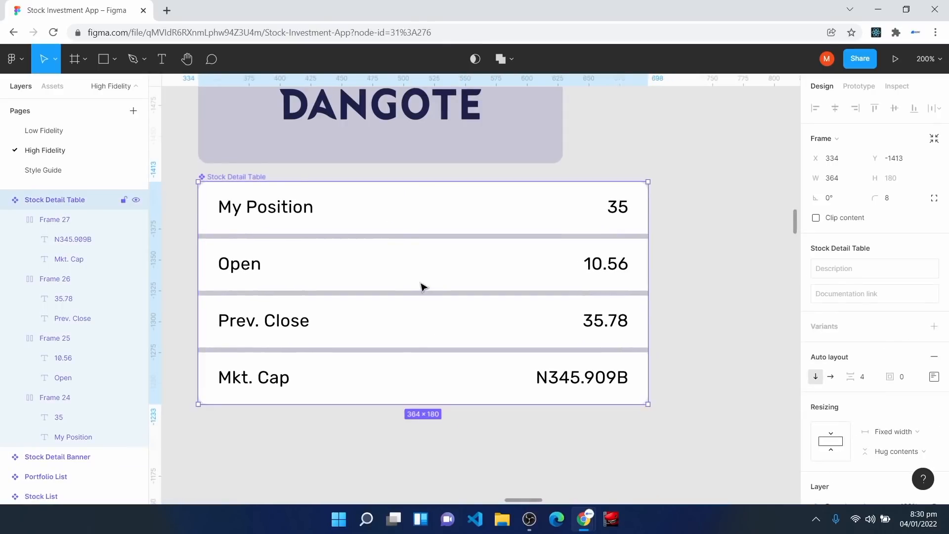
# Step: Zoom out and pan over to the Invest and Stock Details screens
pyautogui.hotkey('ctrl', '-')
pyautogui.hotkey('ctrl', '-')
pyautogui.press('space')
pyautogui.moveTo(717, 407); pyautogui.dragTo(488, 205)
pyautogui.moveTo(592, 387); pyautogui.dragTo(431, 290)
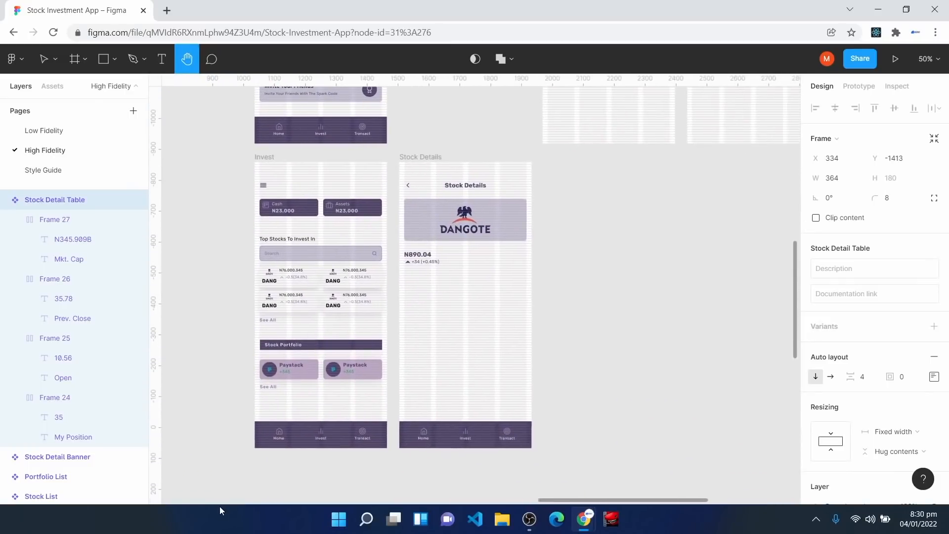
# Step: Place a Stock Detail Table instance on the canvas and give it the Mid Shadow effect
pyautogui.hotkey('ctrl', '+')
pyautogui.hotkey('ctrl', '+')
pyautogui.click(60, 88)
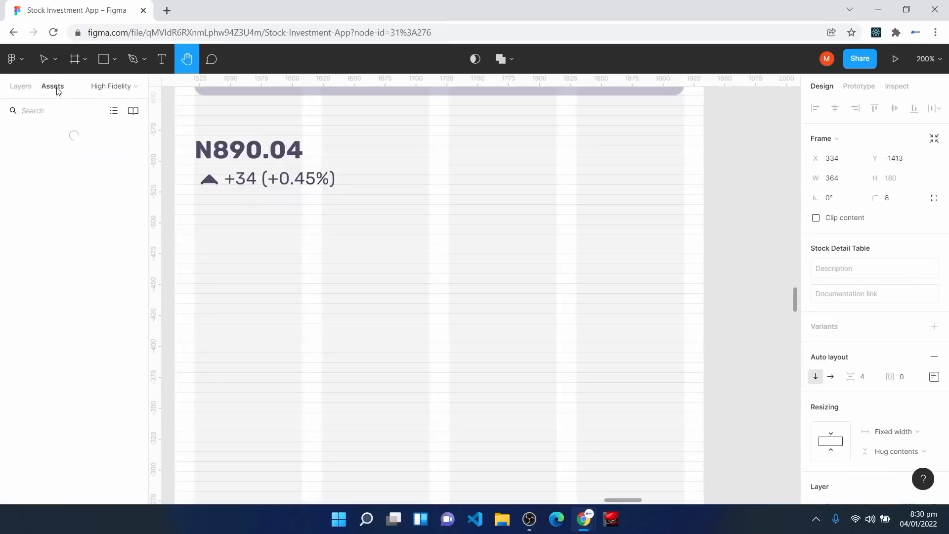
pyautogui.moveTo(45, 473); pyautogui.dragTo(375, 339)
pyautogui.scroll(-4, 850, 429)
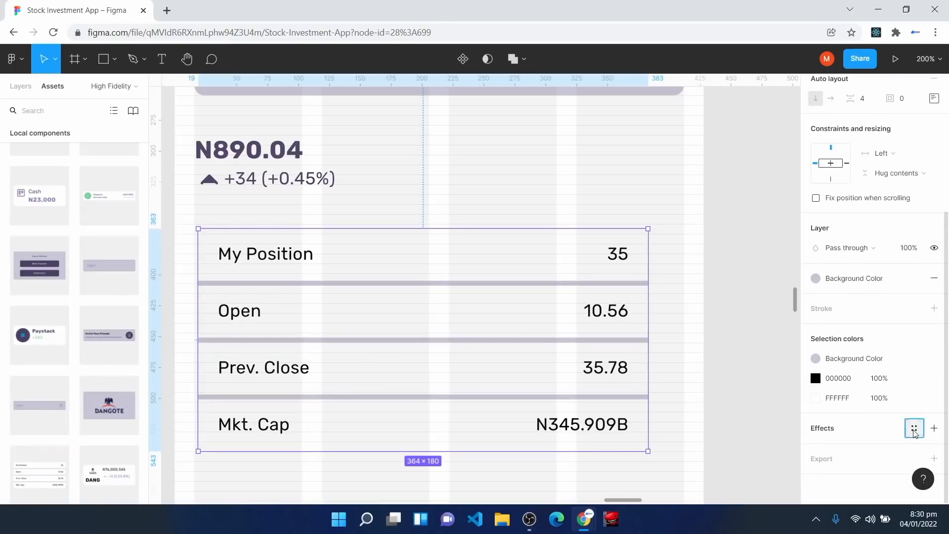
pyautogui.click(915, 433)
pyautogui.click(875, 469)
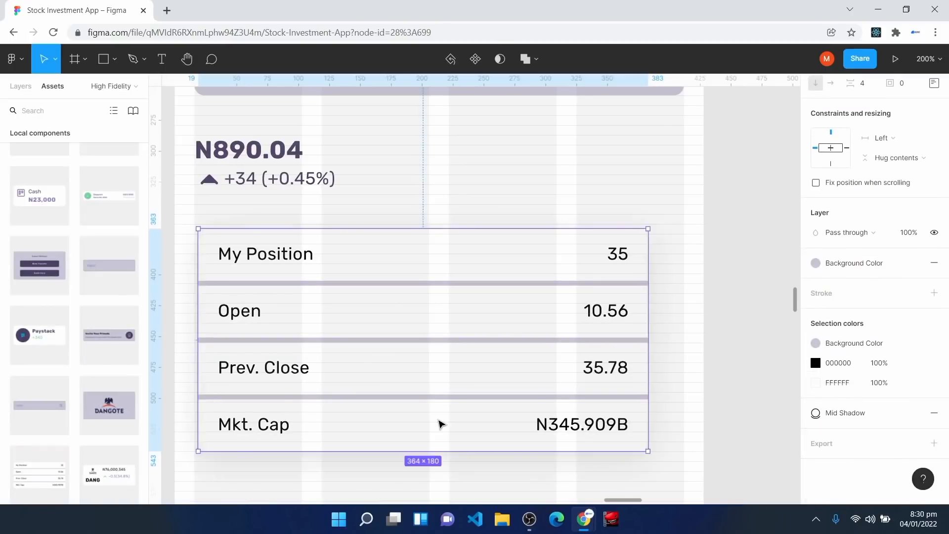
# Step: Move the table down to Y 367 under the price and widen it to match the banner
pyautogui.press('+')
pyautogui.press('h')
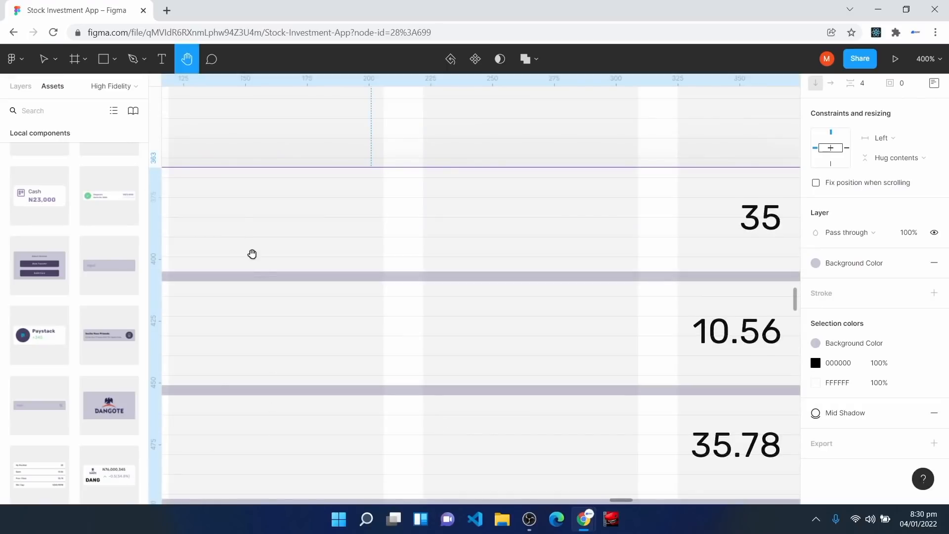
pyautogui.moveTo(261, 270); pyautogui.dragTo(496, 265)
pyautogui.moveTo(255, 267); pyautogui.dragTo(334, 263)
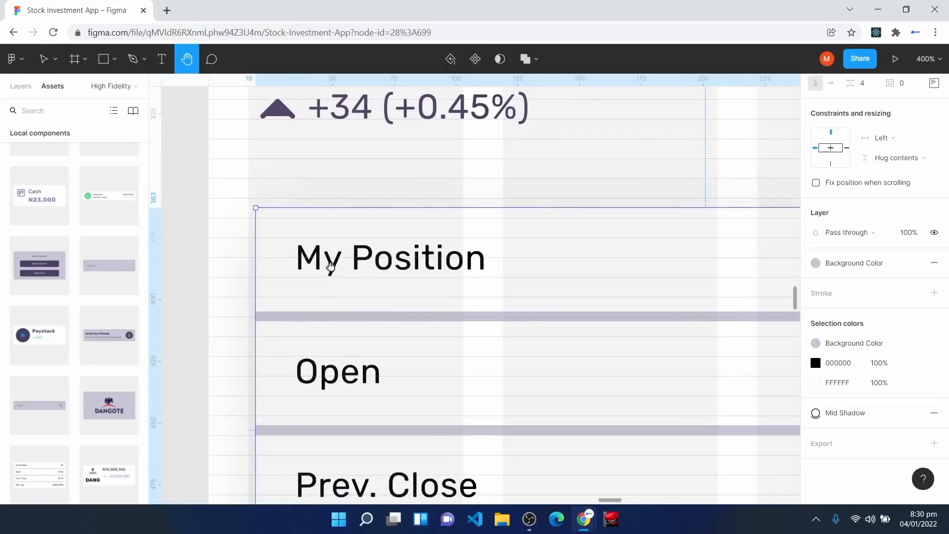
pyautogui.press('v')
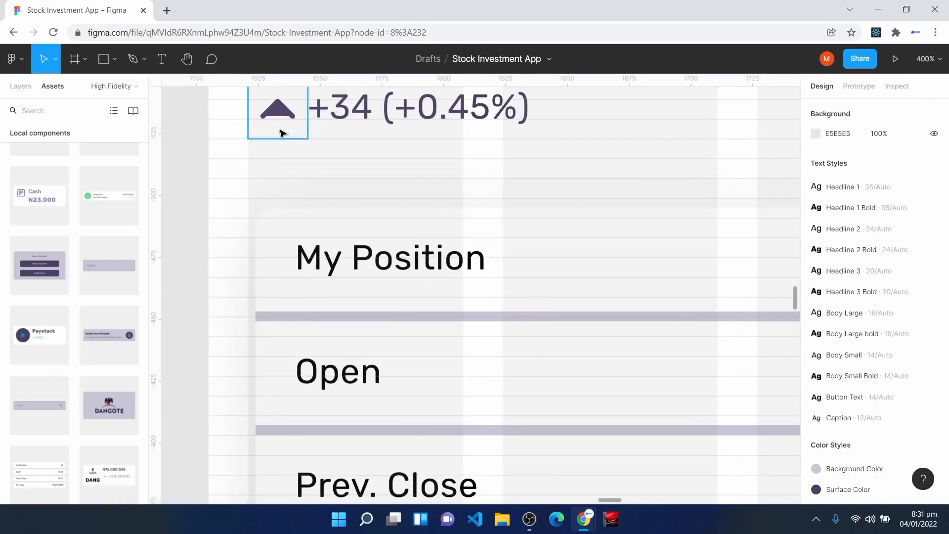
pyautogui.click(281, 131)
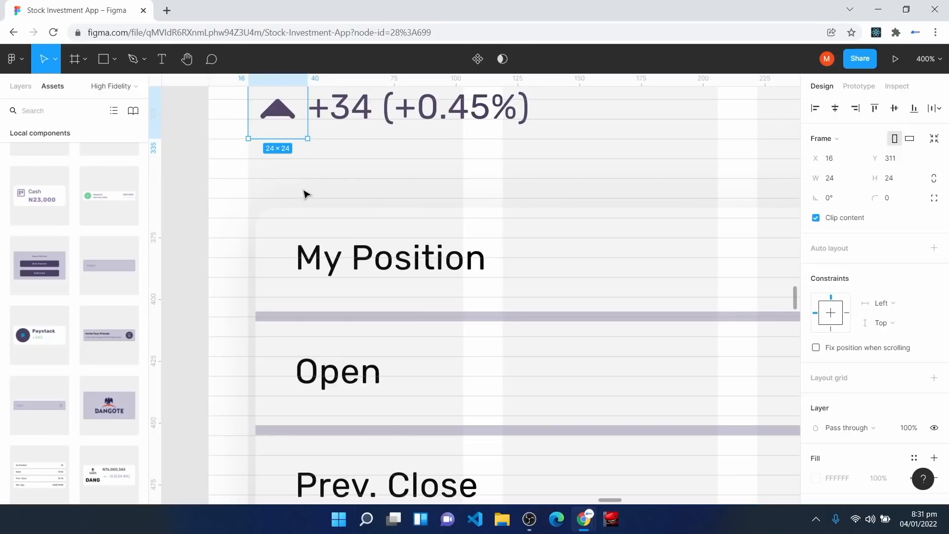
pyautogui.moveTo(299, 233); pyautogui.dragTo(291, 254)
pyautogui.scroll(-5, 476, 346)
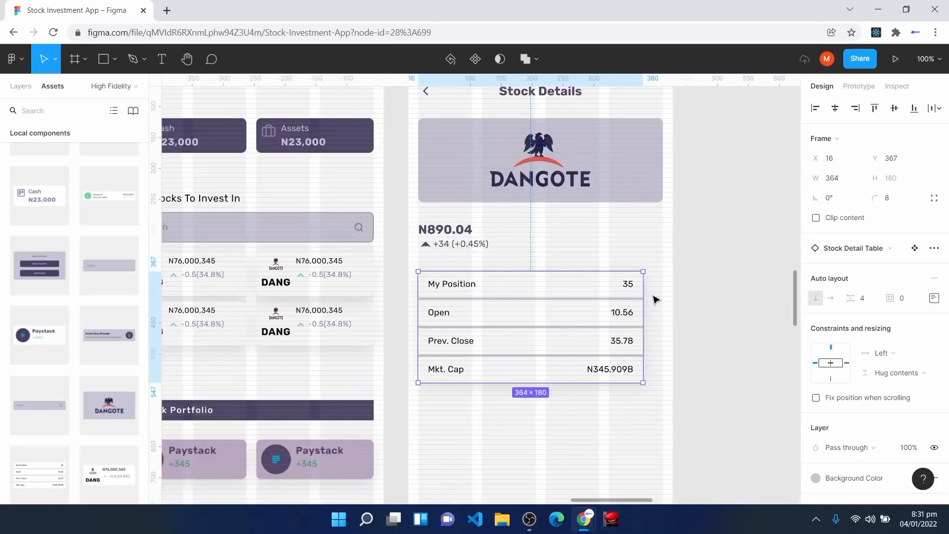
pyautogui.moveTo(644, 295); pyautogui.dragTo(663, 295)
pyautogui.click(619, 407)
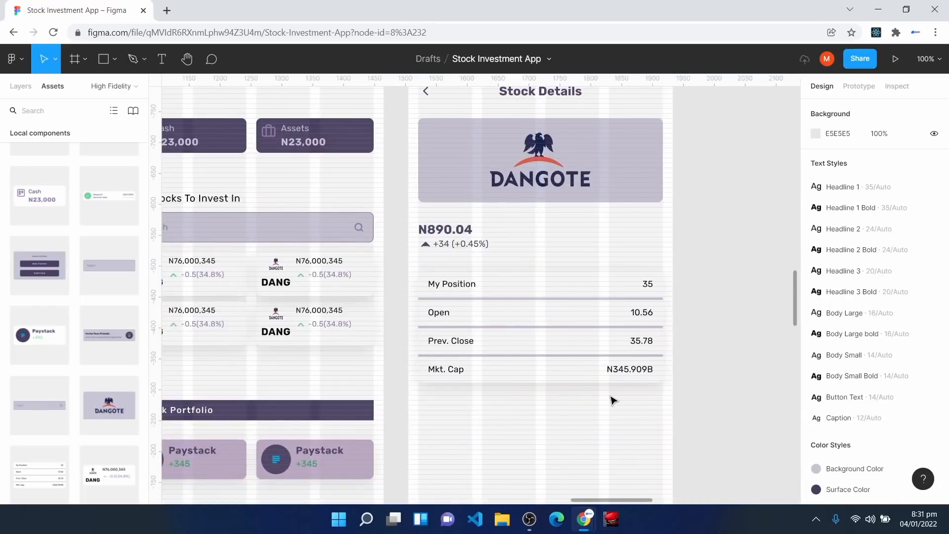
# Step: Recolour My Position, 35, 10.56, Prev. Close and N345.909B with the purple colour style
pyautogui.scroll(-1, 588, 428)
pyautogui.doubleClick(447, 269)
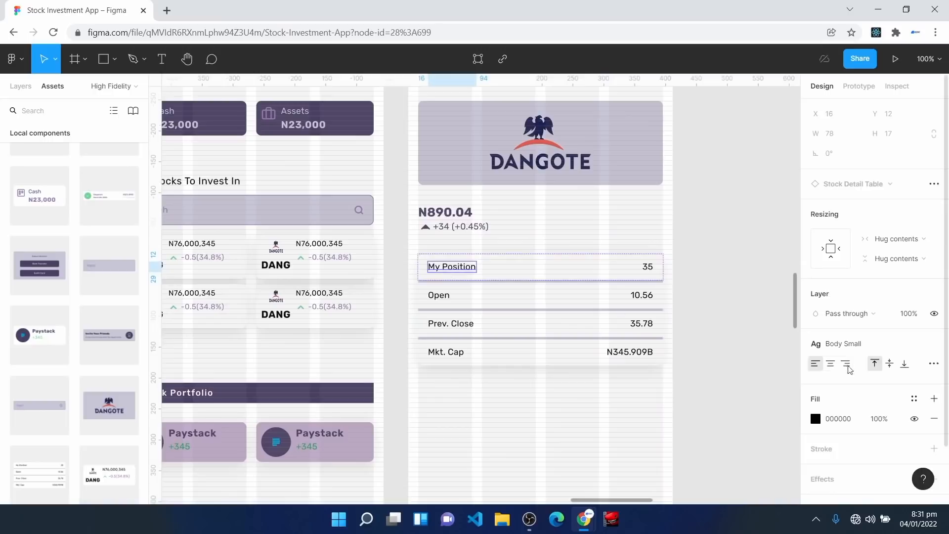
pyautogui.keyDown('shift'); pyautogui.click(652, 268); pyautogui.keyUp('shift')
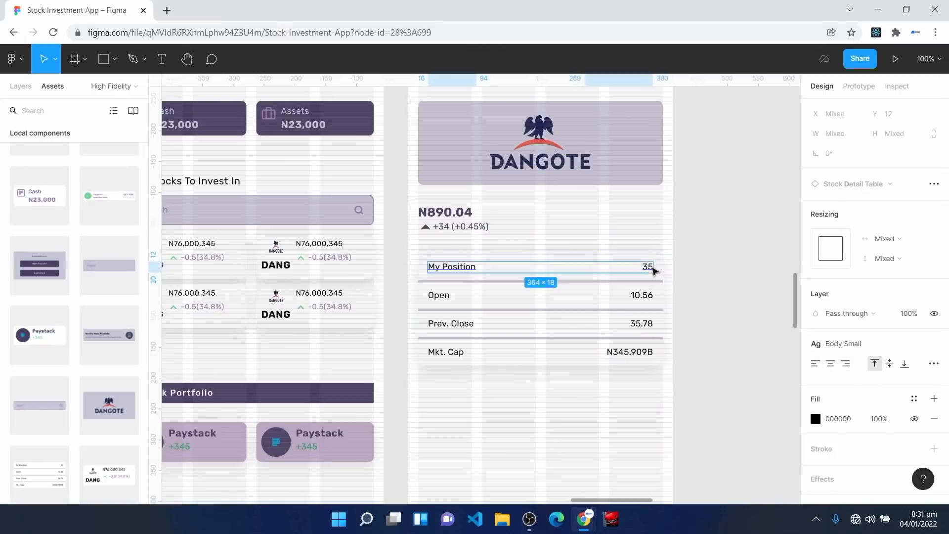
pyautogui.keyDown('shift'); pyautogui.doubleClick(643, 296); pyautogui.keyUp('shift')
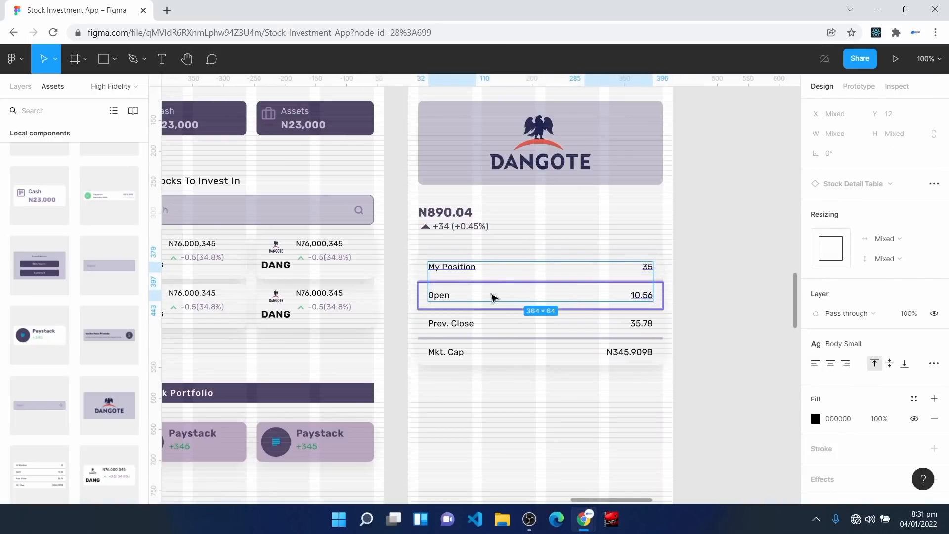
pyautogui.keyDown('shift'); pyautogui.doubleClick(449, 324); pyautogui.keyUp('shift')
pyautogui.keyDown('shift'); pyautogui.doubleClick(637, 353); pyautogui.keyUp('shift')
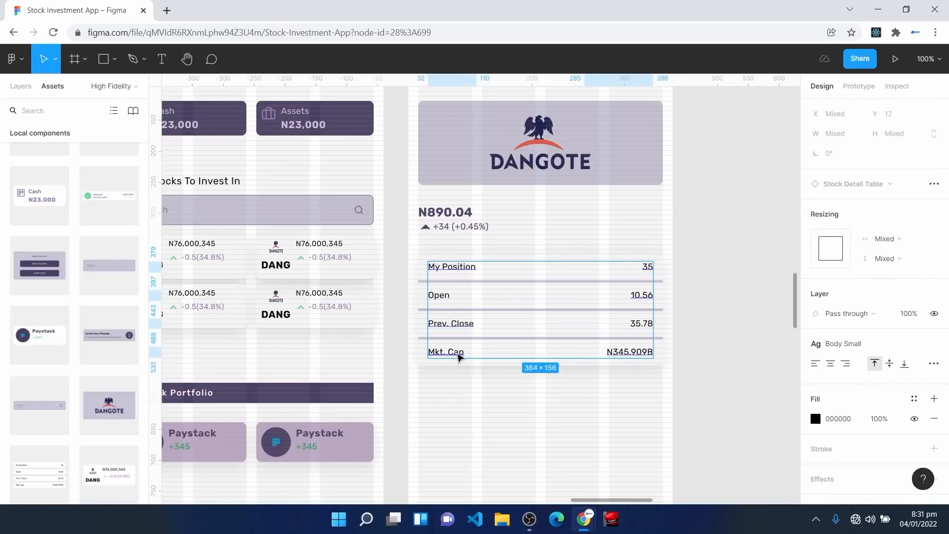
pyautogui.click(914, 399)
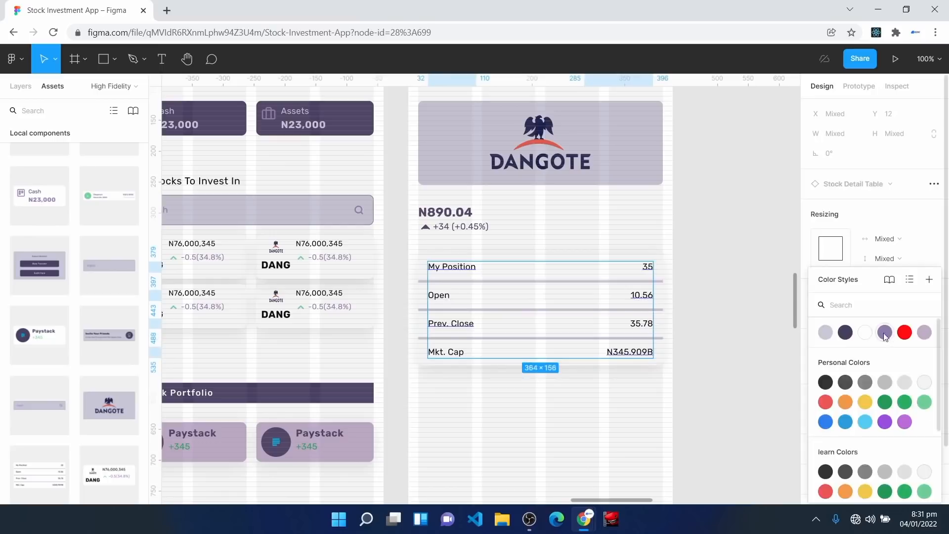
pyautogui.click(884, 333)
pyautogui.click(549, 414)
# Step: Make 35.78 purple, then select the Mkt. Cap and Open labels for the same purple style
pyautogui.click(645, 324)
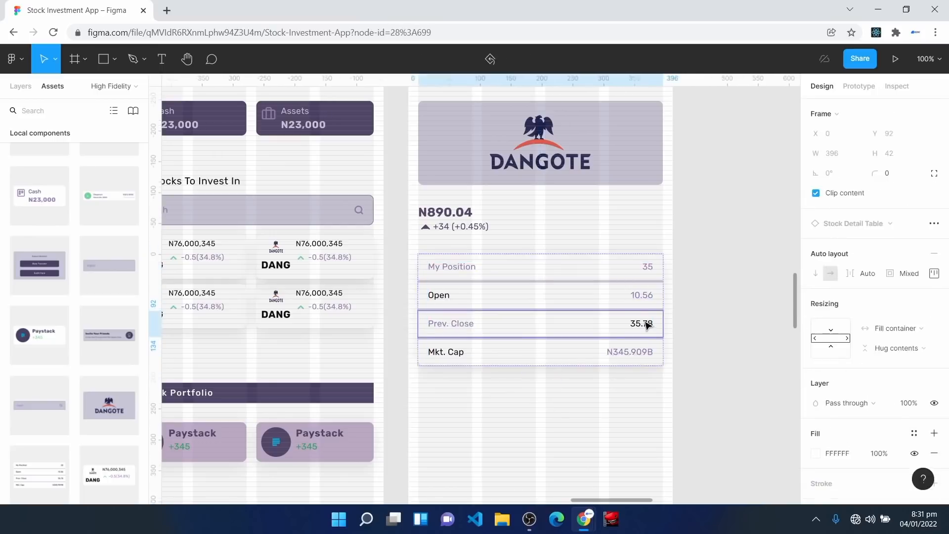
pyautogui.click(646, 324)
pyautogui.click(914, 398)
pyautogui.click(885, 332)
pyautogui.click(515, 352)
pyautogui.click(453, 356)
pyautogui.click(440, 295)
pyautogui.click(441, 295)
pyautogui.click(914, 398)
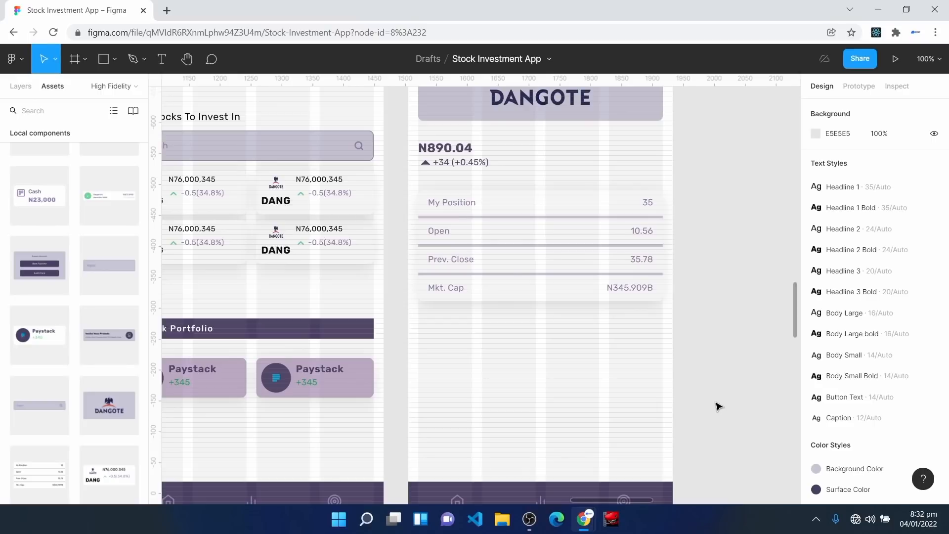
# Step: Compare the About Dangote button with the Stock Portfolio bar on the canvas
pyautogui.press('space')
pyautogui.moveTo(453, 384); pyautogui.dragTo(436, 291)
pyautogui.click(442, 257)
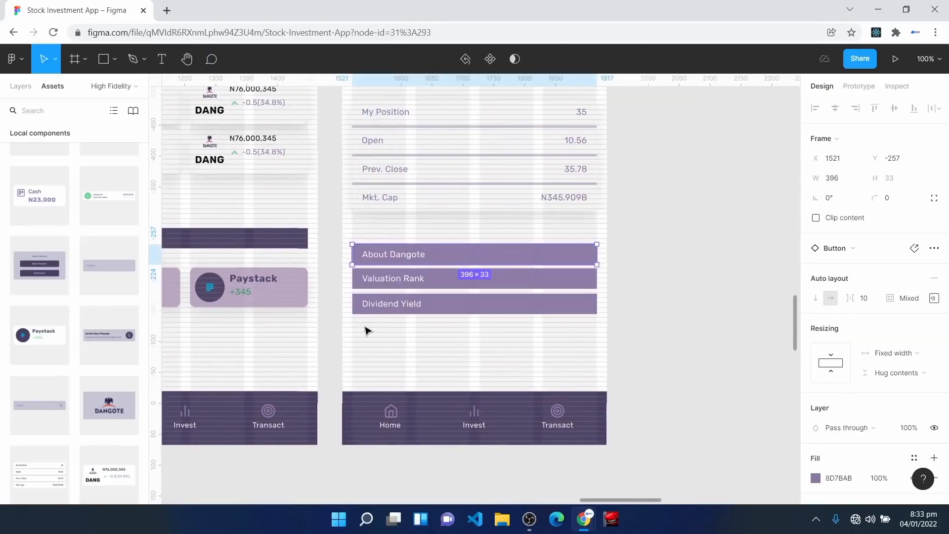
pyautogui.press('space')
pyautogui.moveTo(276, 325); pyautogui.dragTo(499, 331)
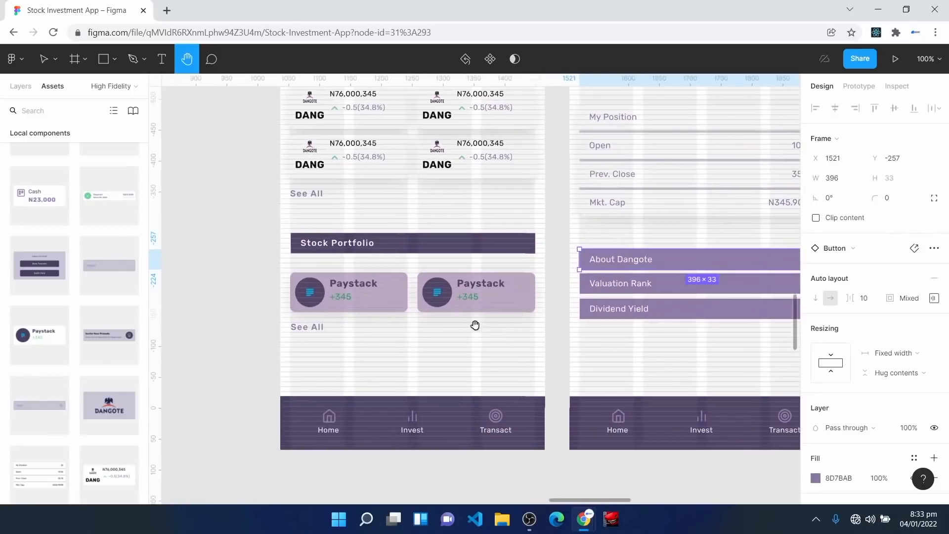
pyautogui.click(352, 247)
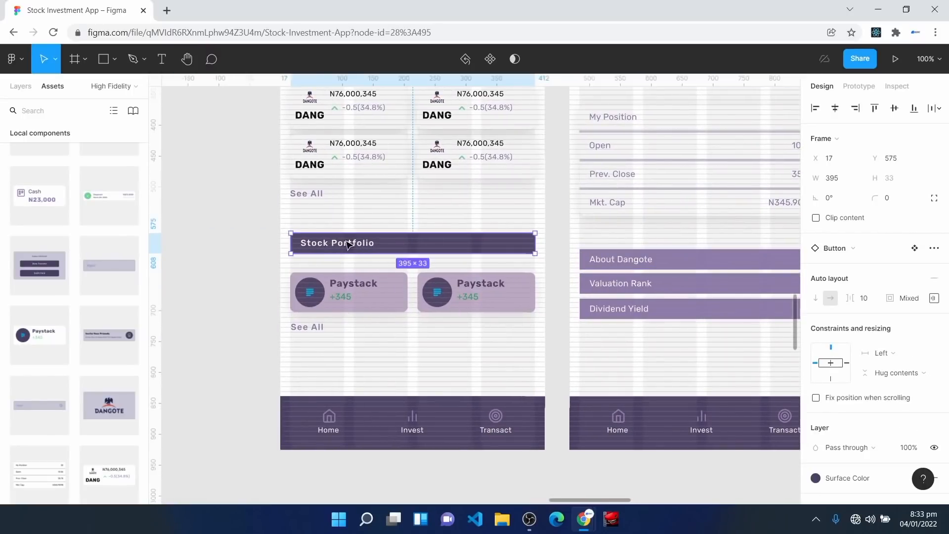
pyautogui.press('space')
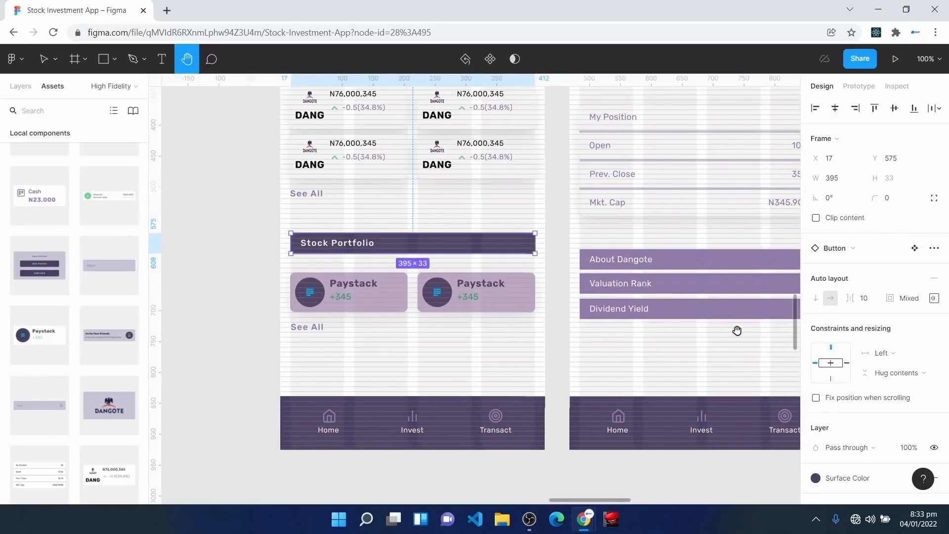
pyautogui.moveTo(737, 330); pyautogui.dragTo(585, 331)
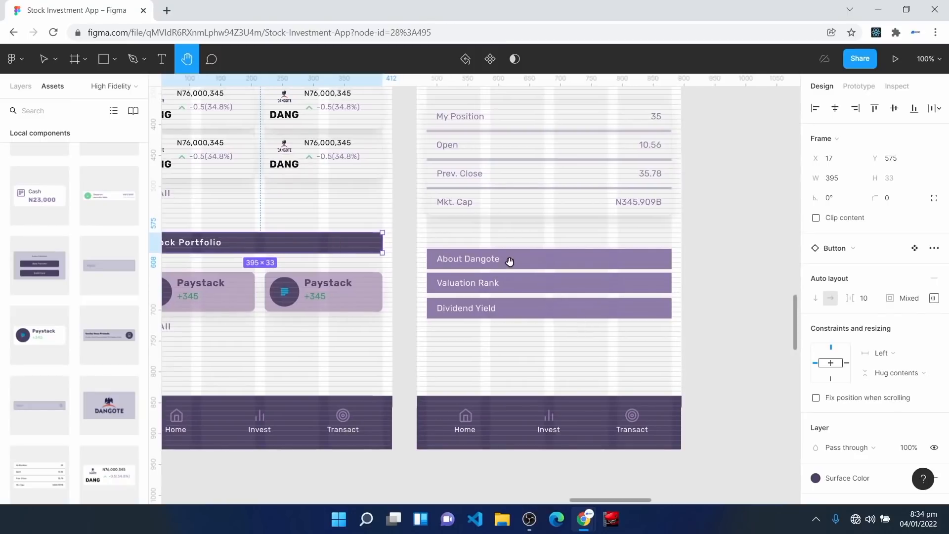
# Step: Move the About Dangote, Valuation Rank and Dividend Yield buttons up about 85 px toward the table
pyautogui.hotkey('ctrl', '+')
pyautogui.hotkey('ctrl', '+')
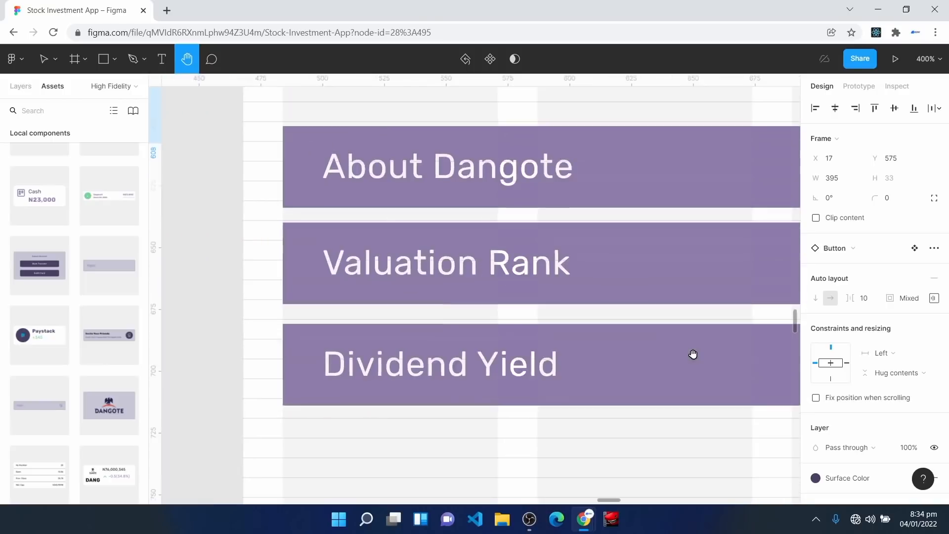
pyautogui.scroll(3, 515, 399)
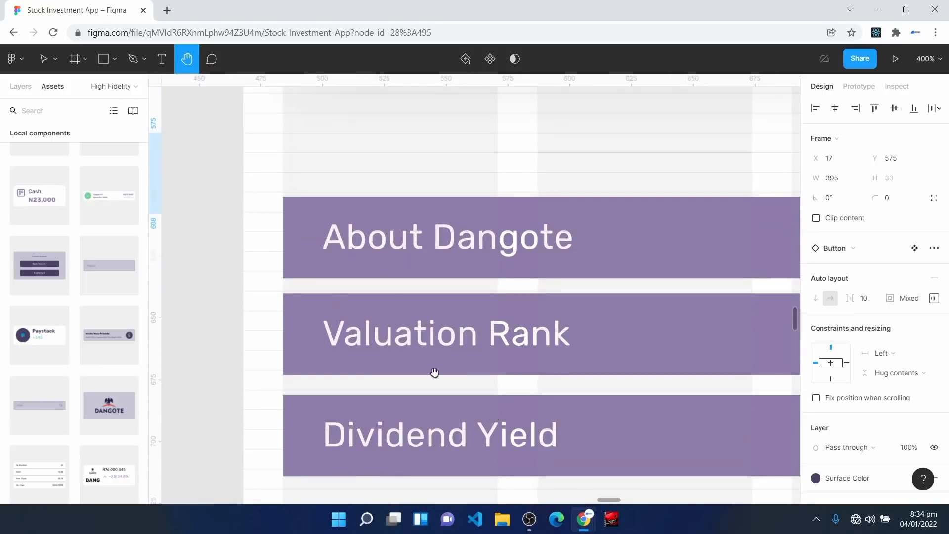
pyautogui.press('v')
pyautogui.moveTo(277, 191); pyautogui.dragTo(605, 473)
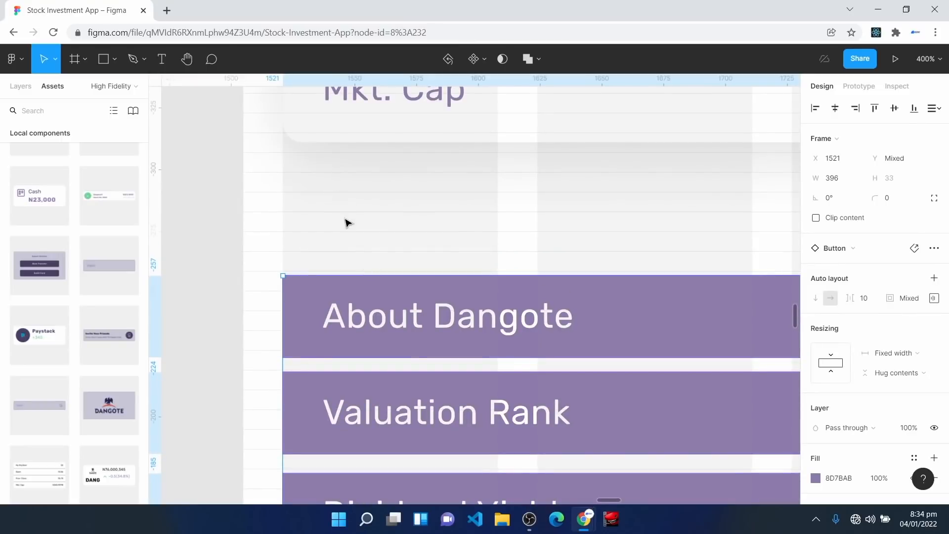
pyautogui.moveTo(339, 298); pyautogui.dragTo(336, 256)
pyautogui.click(515, 413)
pyautogui.hotkey('ctrl', '-')
pyautogui.hotkey('ctrl', '-')
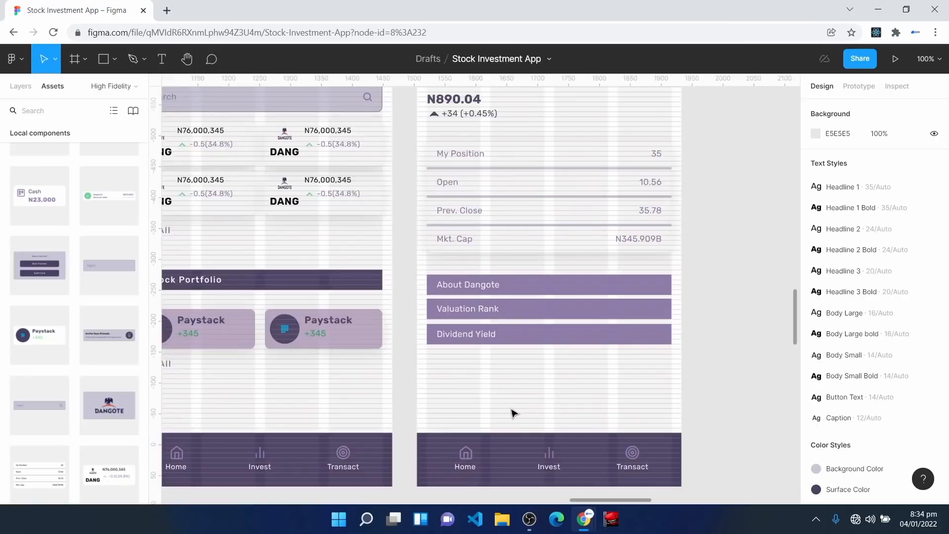
pyautogui.scroll(1, 515, 414)
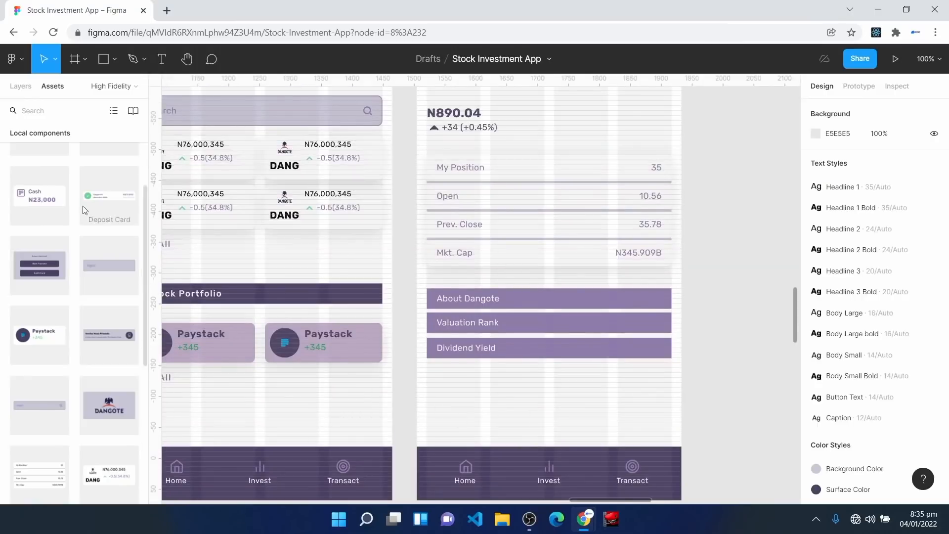
# Step: Drop in a Button component, stretch it to 396 wide, label it Invest and place it at Y 743
pyautogui.scroll(3, 82, 206)
pyautogui.moveTo(109, 251); pyautogui.dragTo(427, 414)
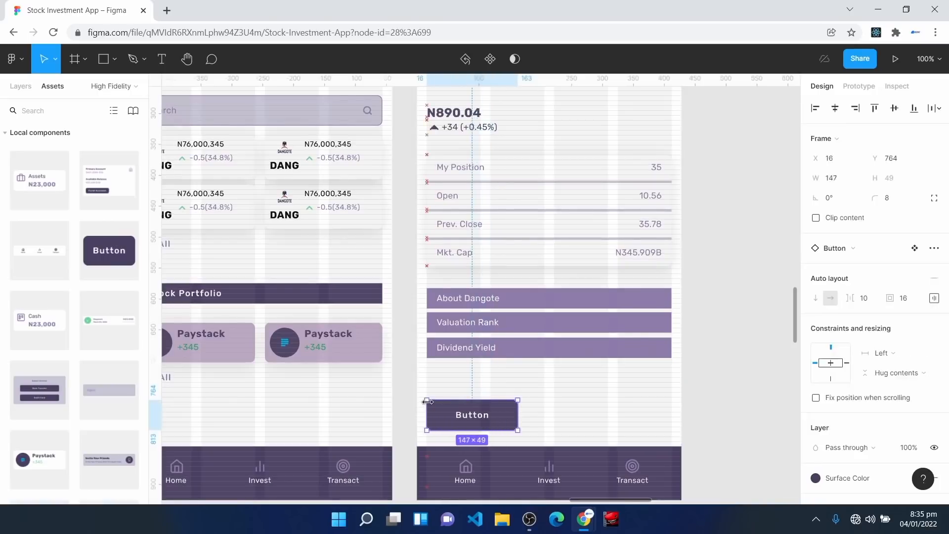
pyautogui.moveTo(513, 420); pyautogui.dragTo(672, 413)
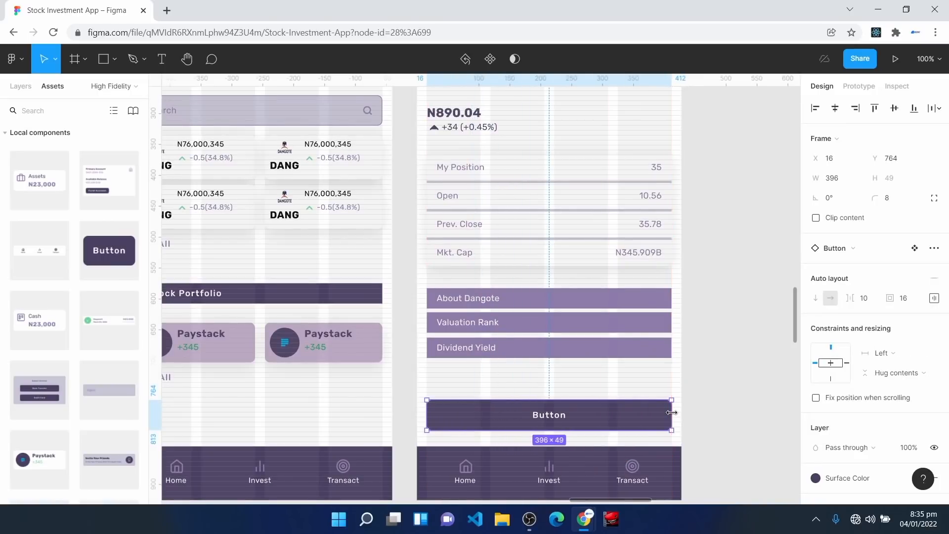
pyautogui.doubleClick(550, 416)
pyautogui.press('Return')
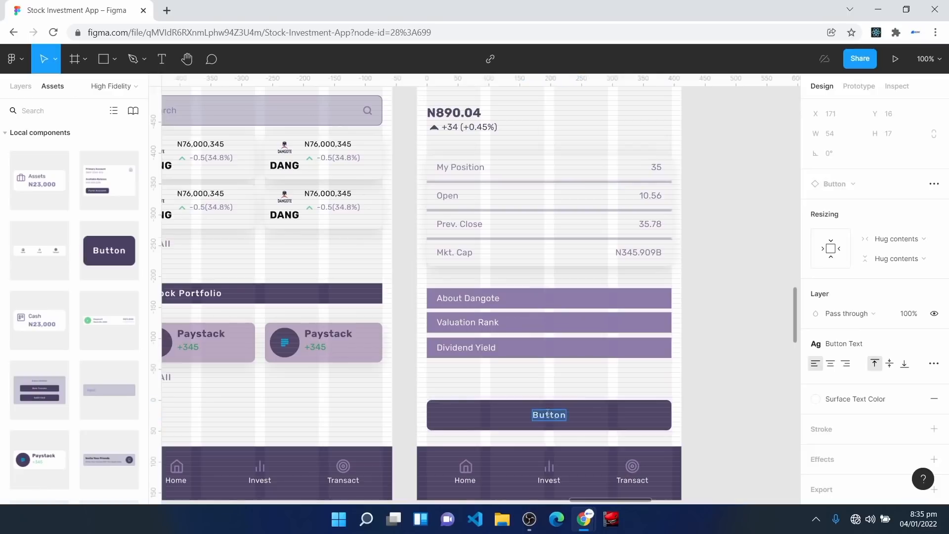
pyautogui.write('Invest')
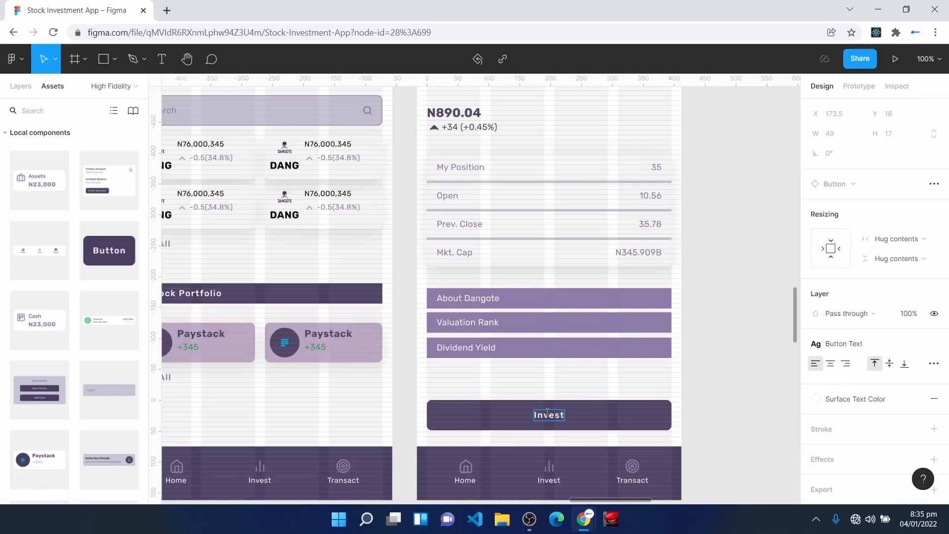
pyautogui.click(592, 410)
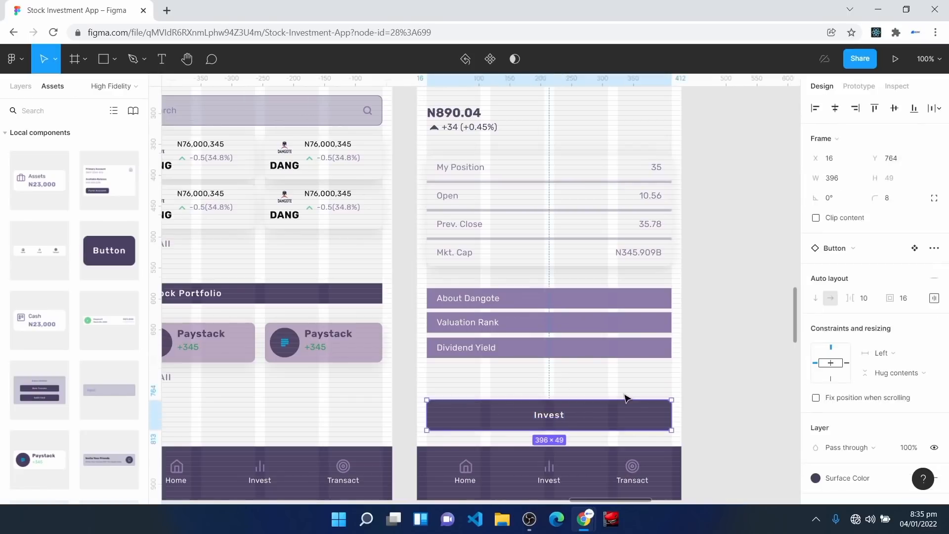
pyautogui.scroll(6, 626, 398)
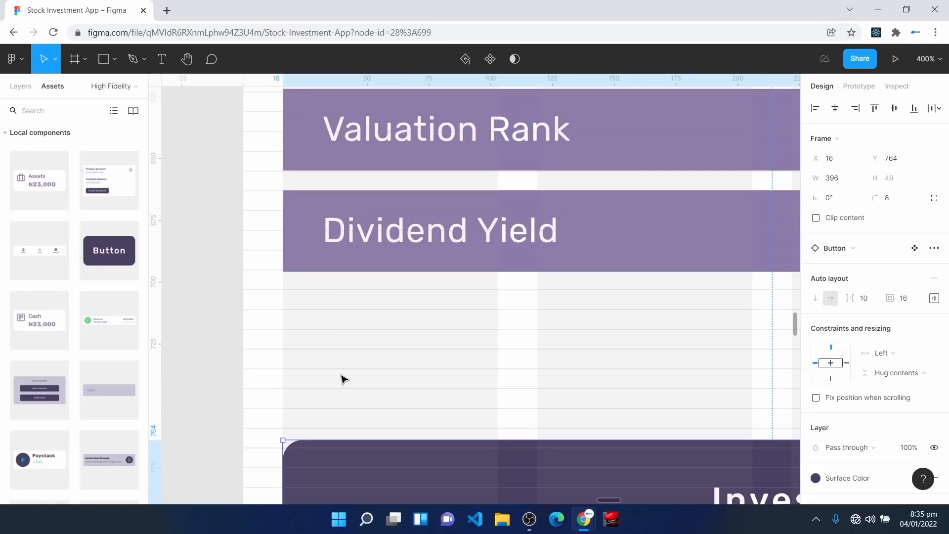
pyautogui.moveTo(347, 468); pyautogui.dragTo(344, 419)
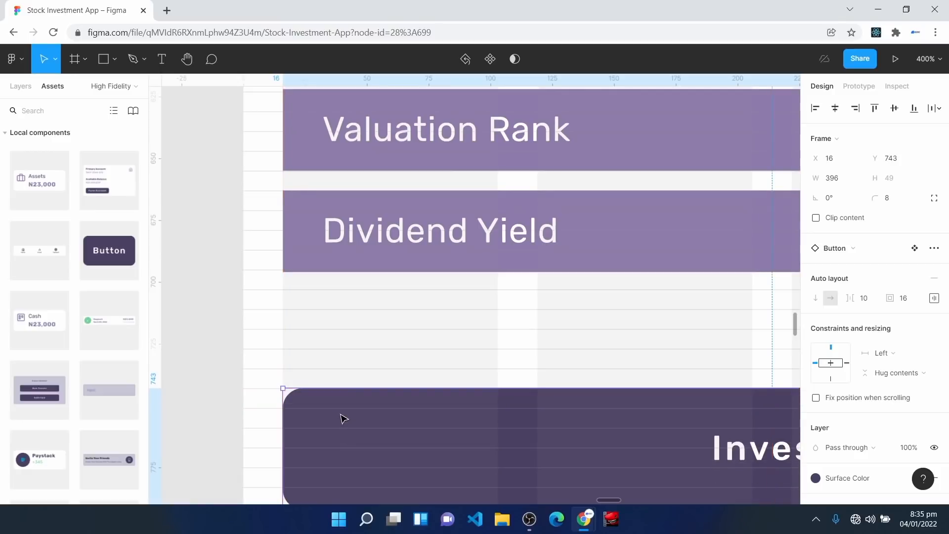
pyautogui.hotkey('shift', '1')
pyautogui.click(664, 356)
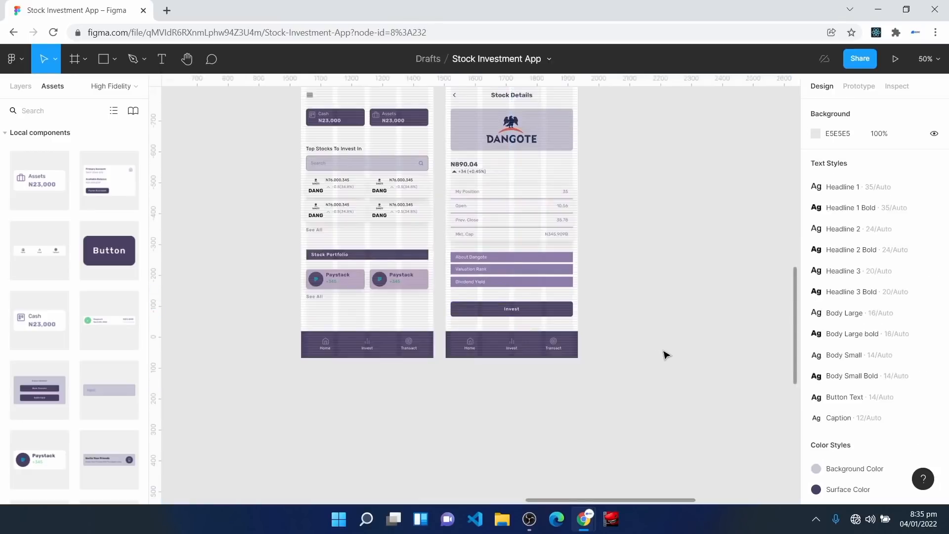
pyautogui.hotkey('shift', '0')
pyautogui.scroll(3, 513, 277)
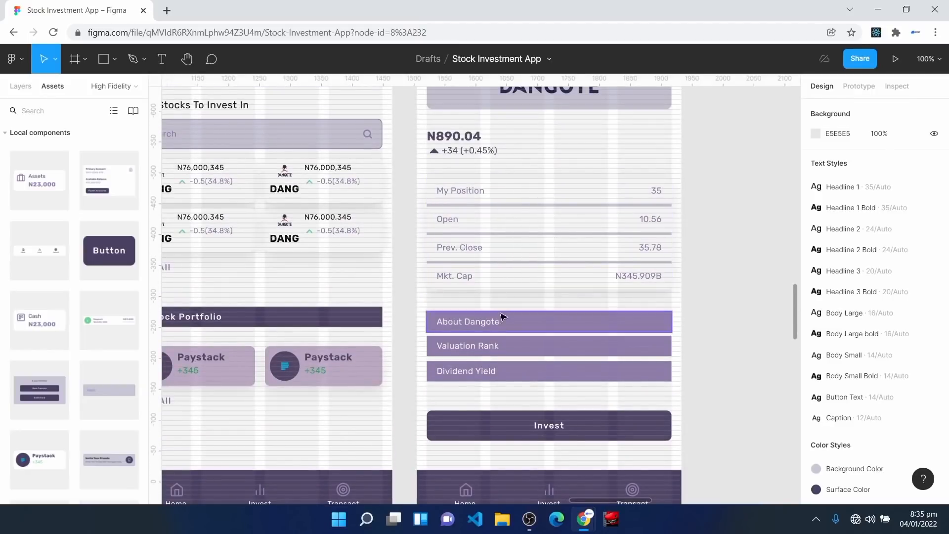
pyautogui.scroll(-2, 498, 393)
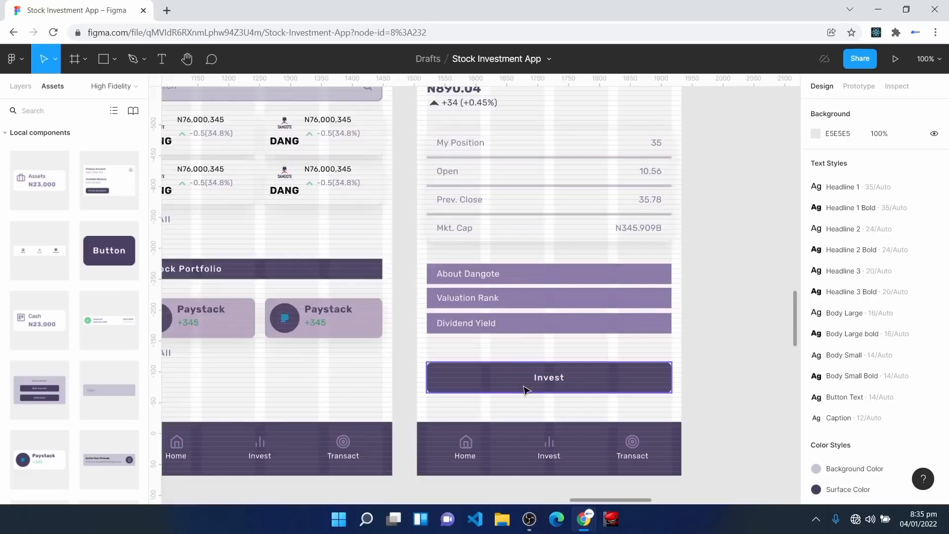
pyautogui.scroll(10, 525, 391)
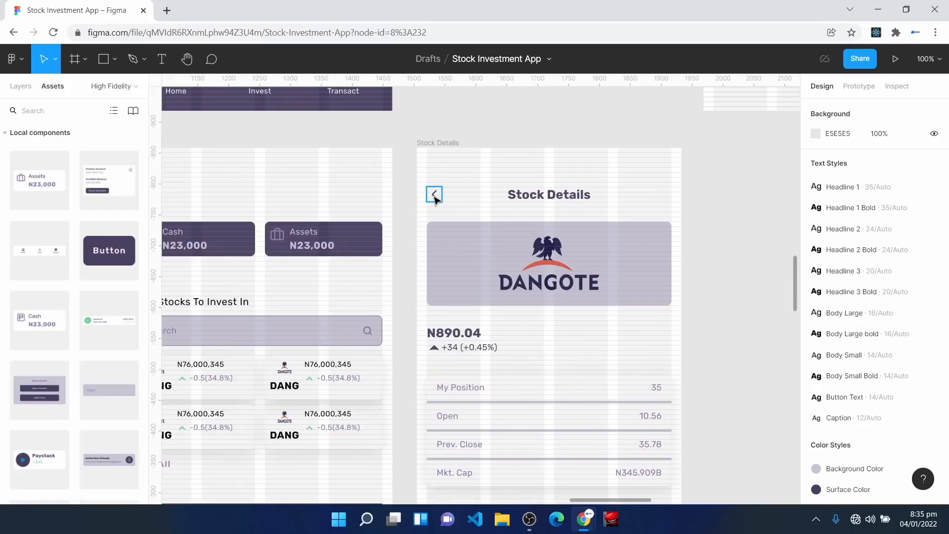
pyautogui.press('space')
pyautogui.moveTo(237, 441); pyautogui.dragTo(392, 375)
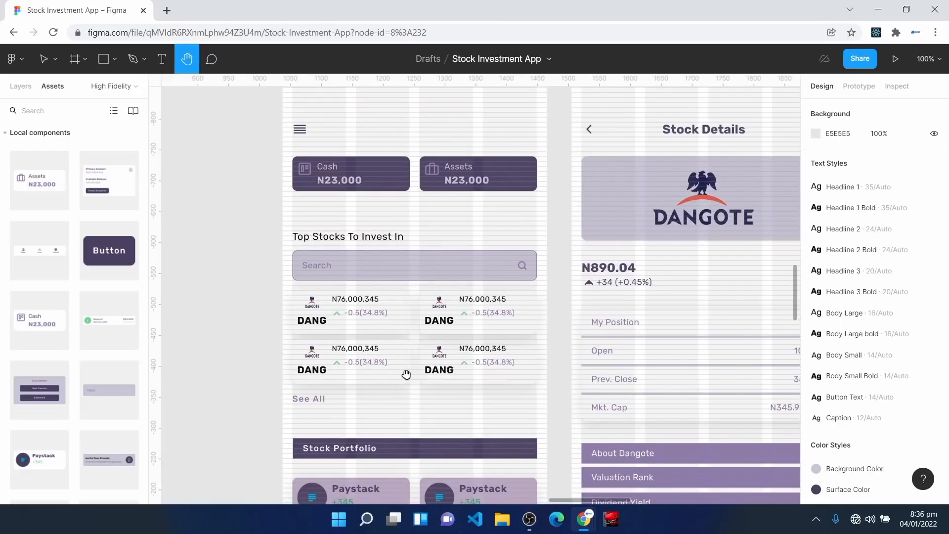
pyautogui.moveTo(710, 326); pyautogui.dragTo(439, 232)
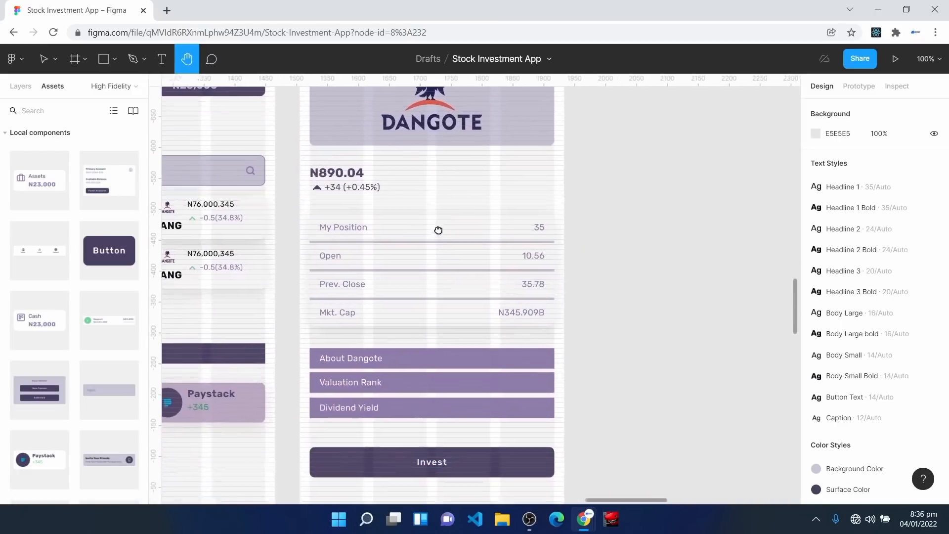
pyautogui.scroll(-2, 581, 372)
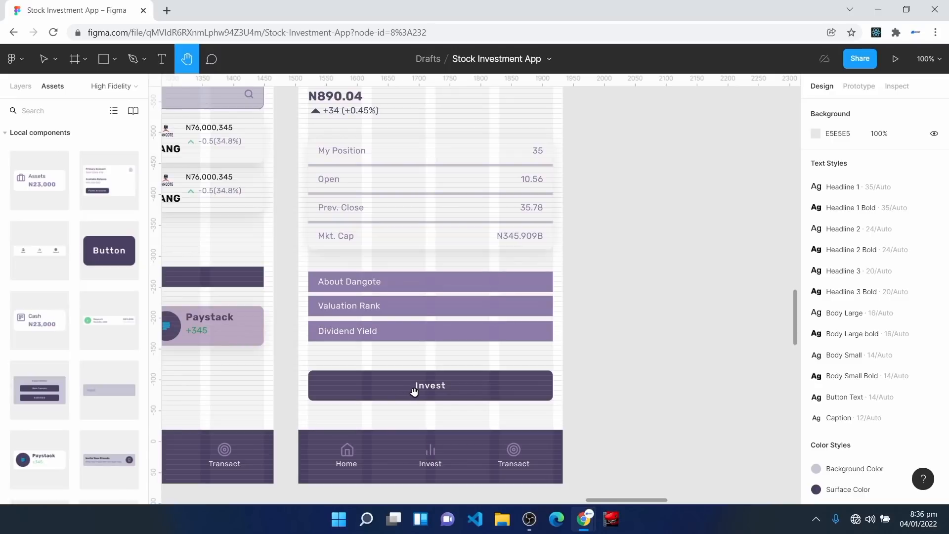
pyautogui.press('v')
pyautogui.scroll(5, 430, 396)
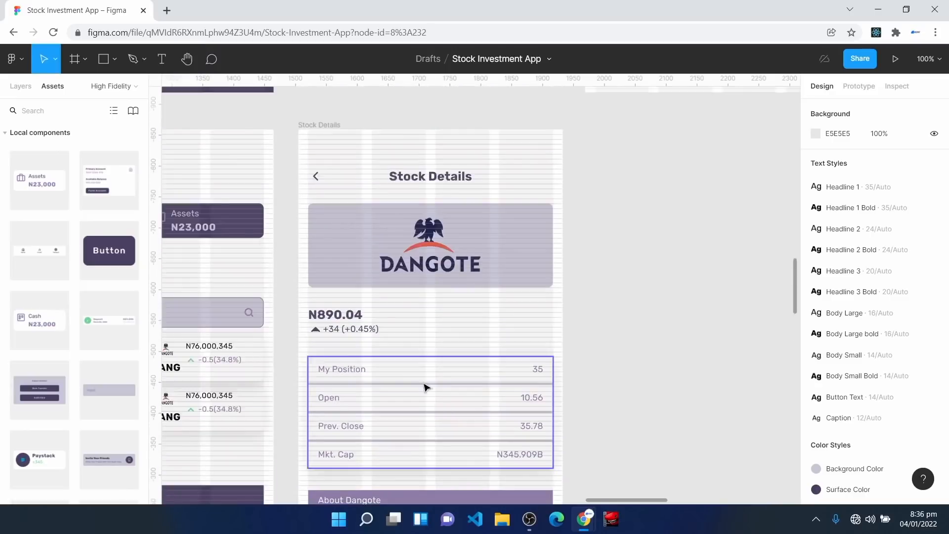
pyautogui.click(306, 126)
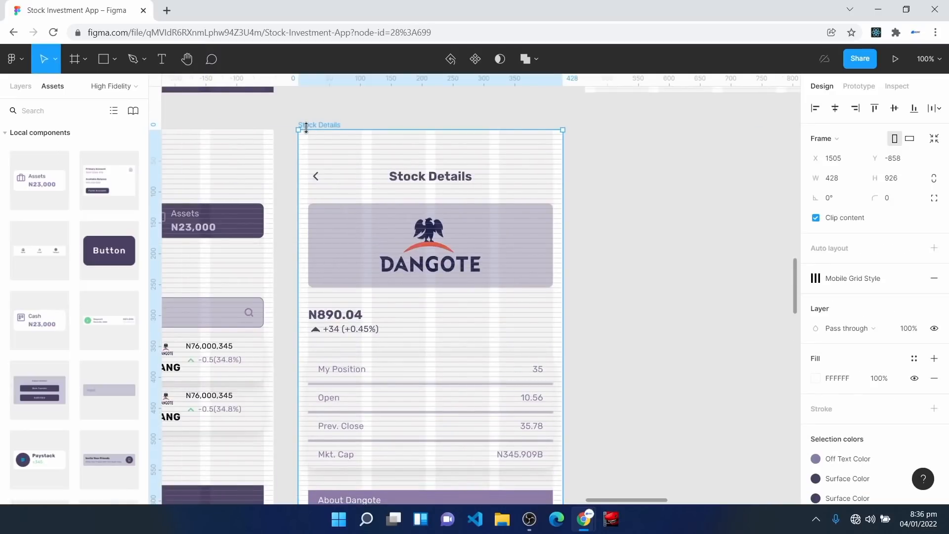
# Step: Duplicate the Stock Details screen and rename the copy 'Enter Stock Amount'
pyautogui.hotkey('ctrl', 'd')
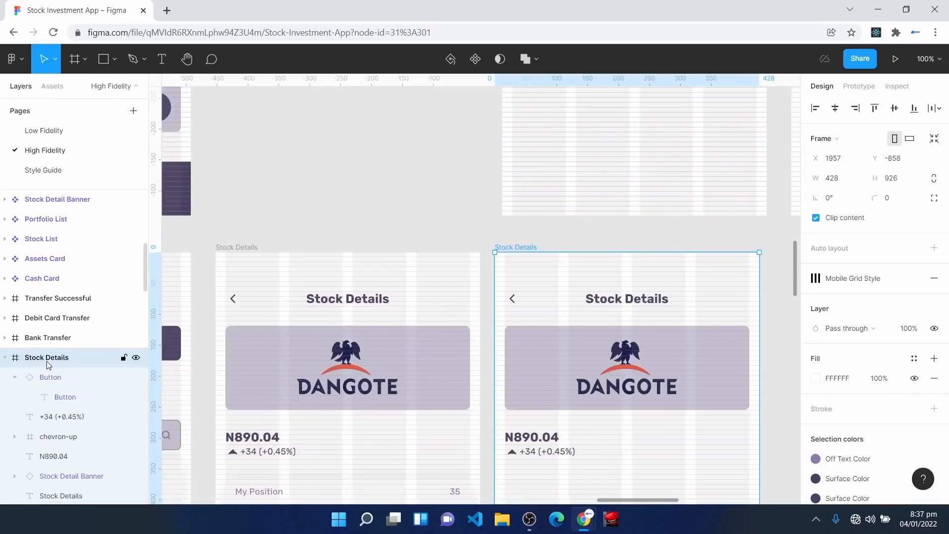
pyautogui.rightClick(46, 361)
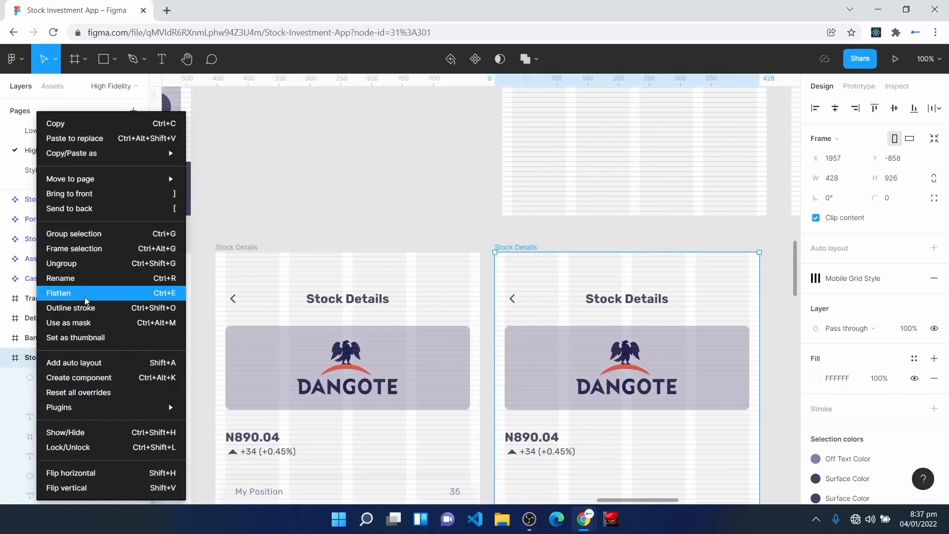
pyautogui.click(92, 280)
pyautogui.write('Enter S')
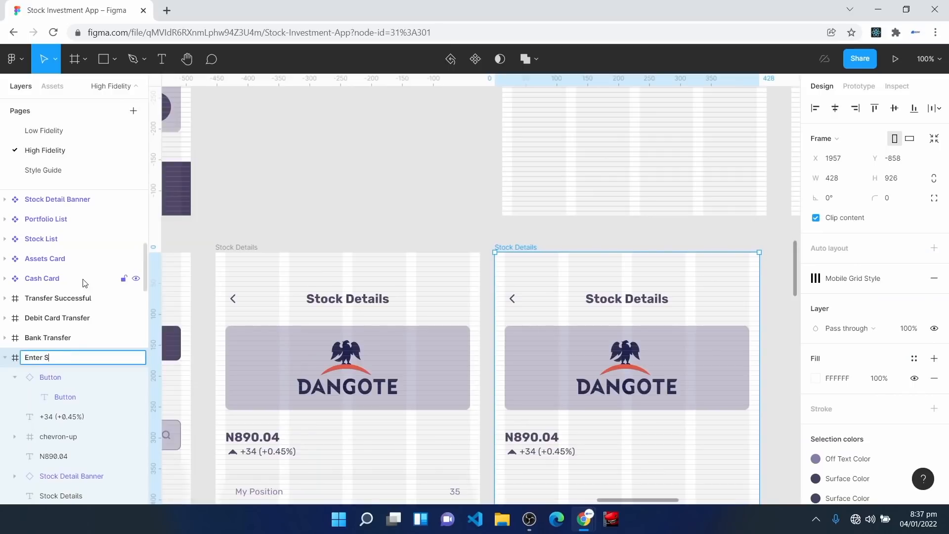
pyautogui.write('tock Amount')
pyautogui.press('Return')
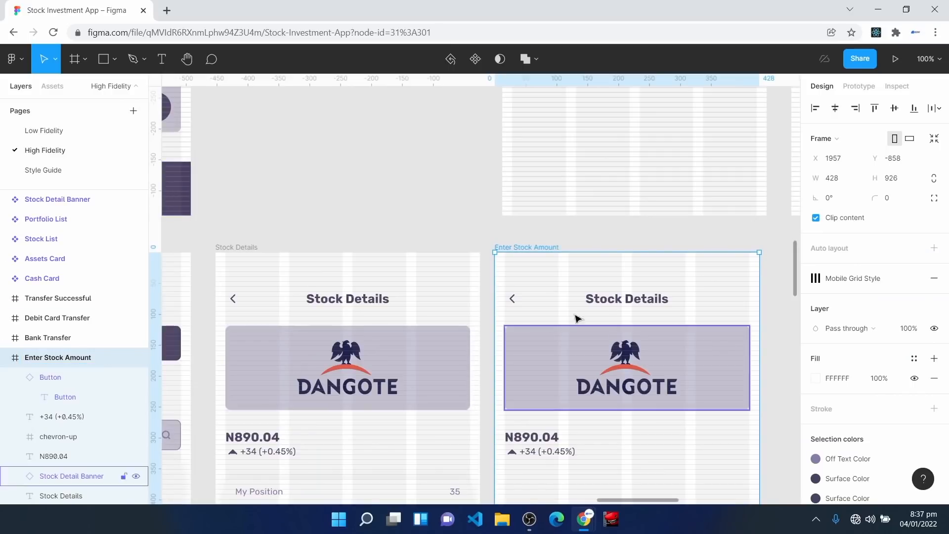
# Step: Change the copied screen's title text to 'Enter Amount'
pyautogui.scroll(-2, 604, 311)
pyautogui.click(618, 257)
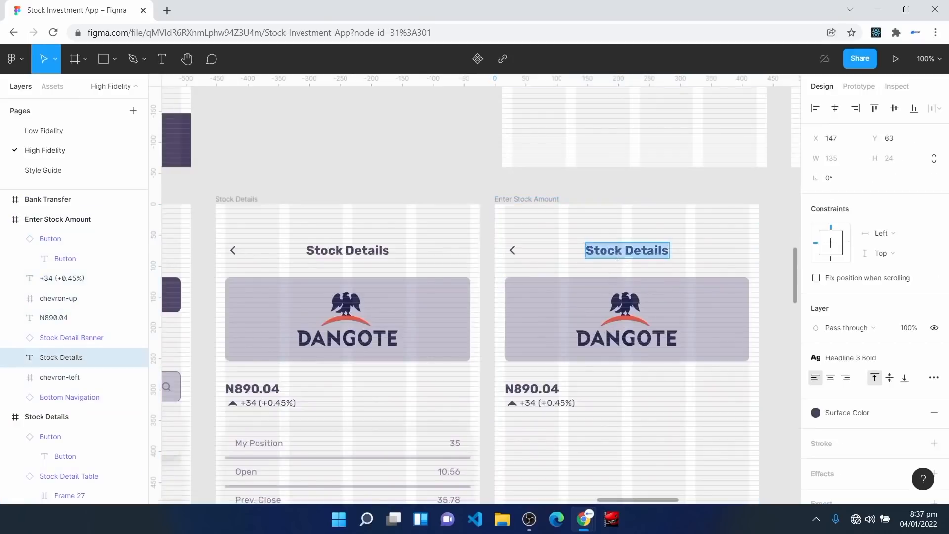
pyautogui.write('Enter Amount')
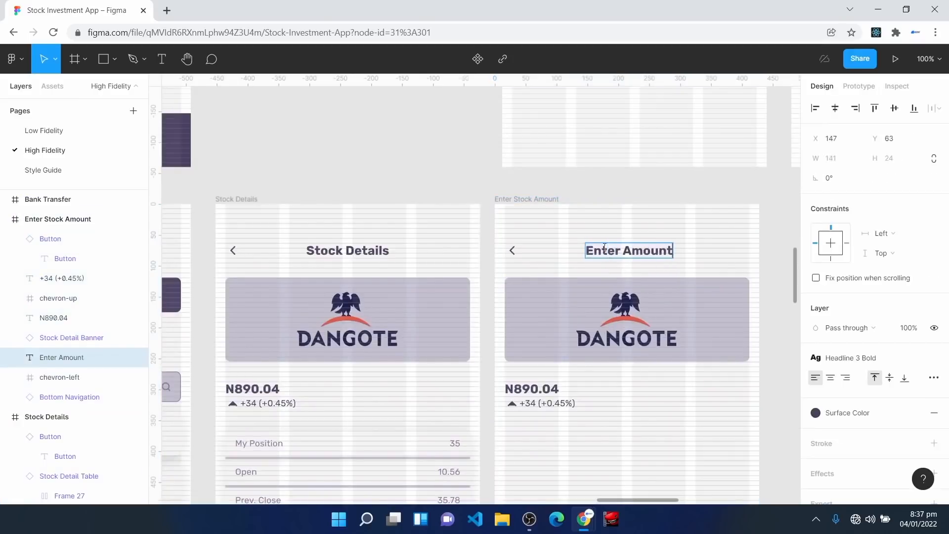
pyautogui.click(636, 430)
pyautogui.scroll(-8, 636, 430)
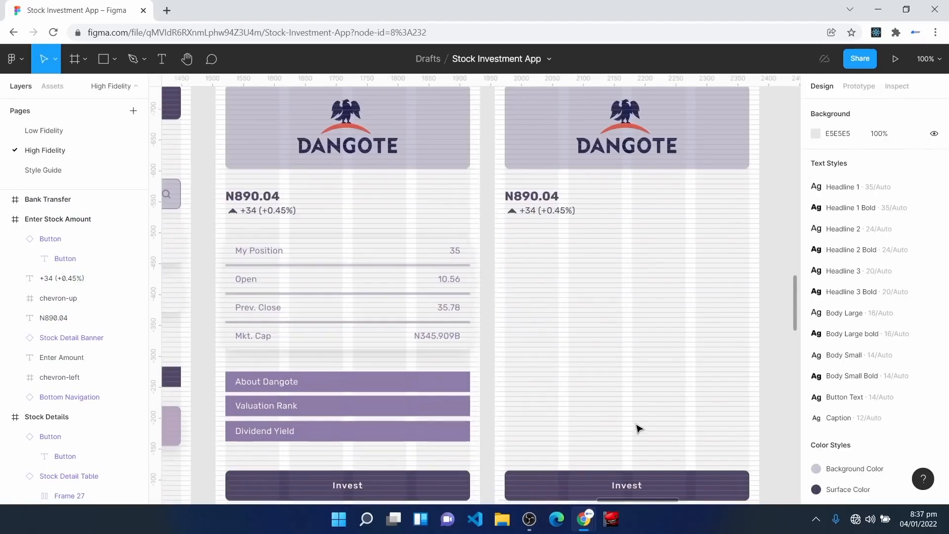
pyautogui.scroll(-2, 561, 250)
# Step: Paste the Enter Amount label, amount input field and Proceed button under N890.04
pyautogui.hotkey('ctrl', 'v')
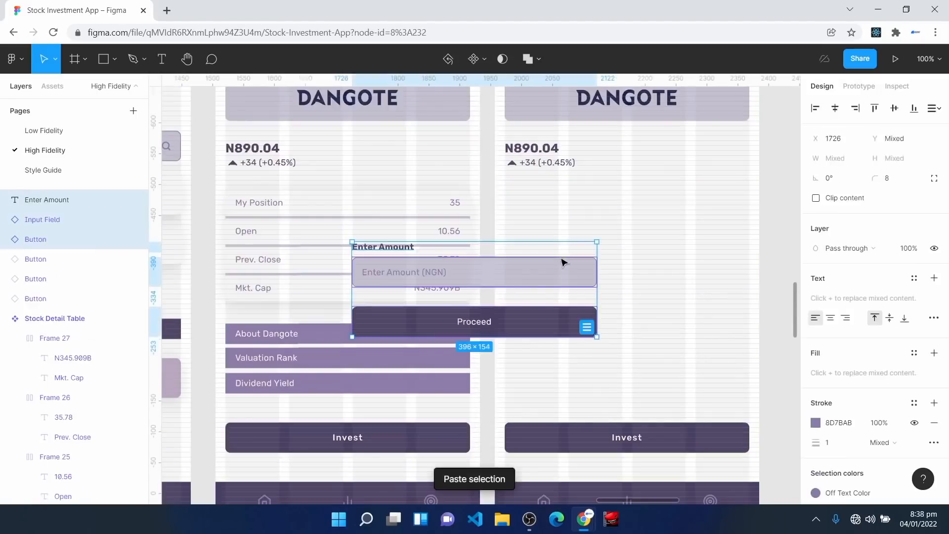
pyautogui.moveTo(482, 310); pyautogui.dragTo(644, 254)
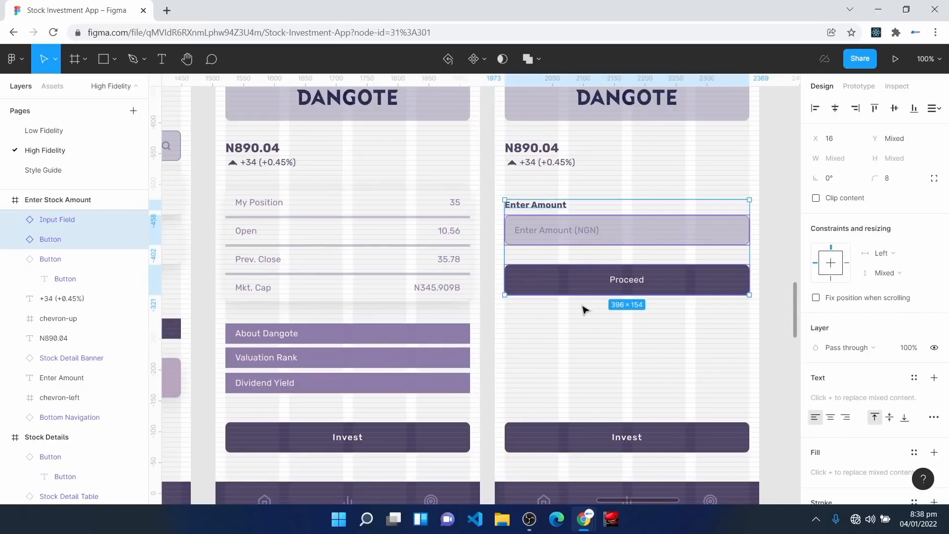
pyautogui.hotkey('ctrl', '=')
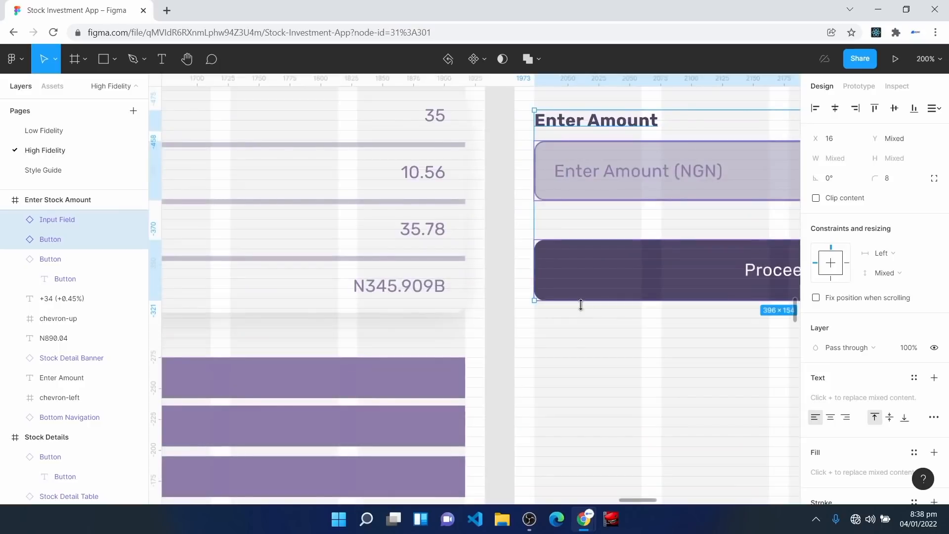
pyautogui.press('h')
pyautogui.moveTo(631, 352); pyautogui.dragTo(458, 433)
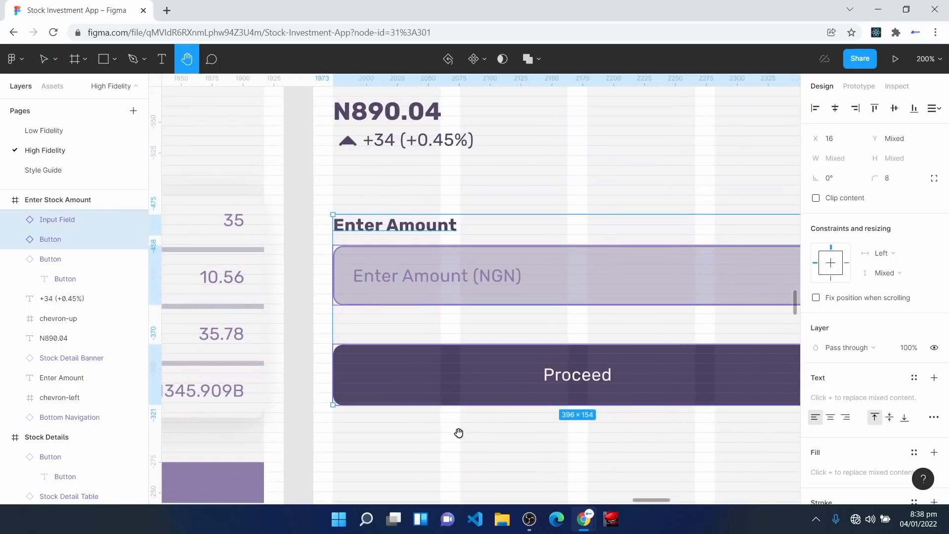
pyautogui.hotkey('ctrl', '=')
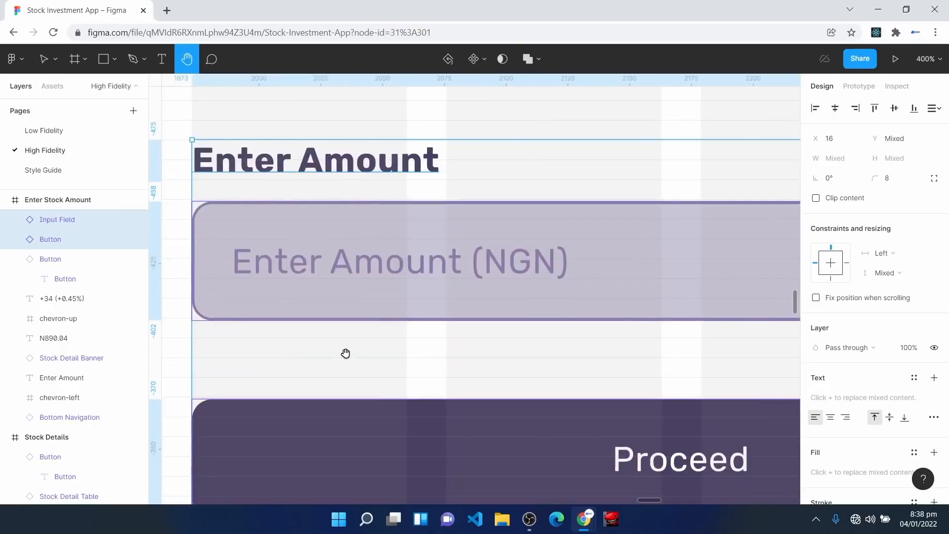
pyautogui.moveTo(314, 305); pyautogui.dragTo(447, 465)
# Step: Adjust the Enter Amount heading and delete the Invest button from the new screen
pyautogui.press('v')
pyautogui.click(354, 162)
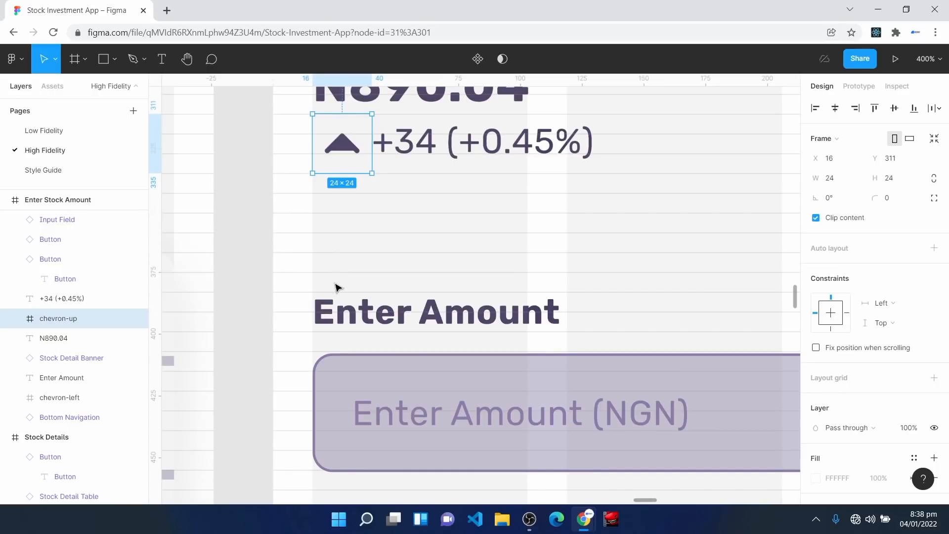
pyautogui.click(341, 313)
pyautogui.moveTo(341, 312); pyautogui.dragTo(341, 314)
pyautogui.scroll(-4, 385, 213)
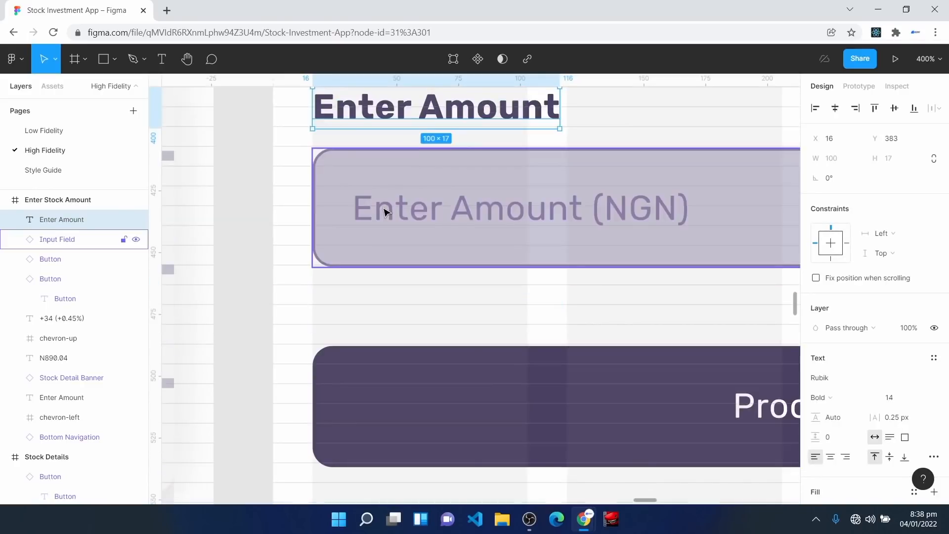
pyautogui.click(385, 210)
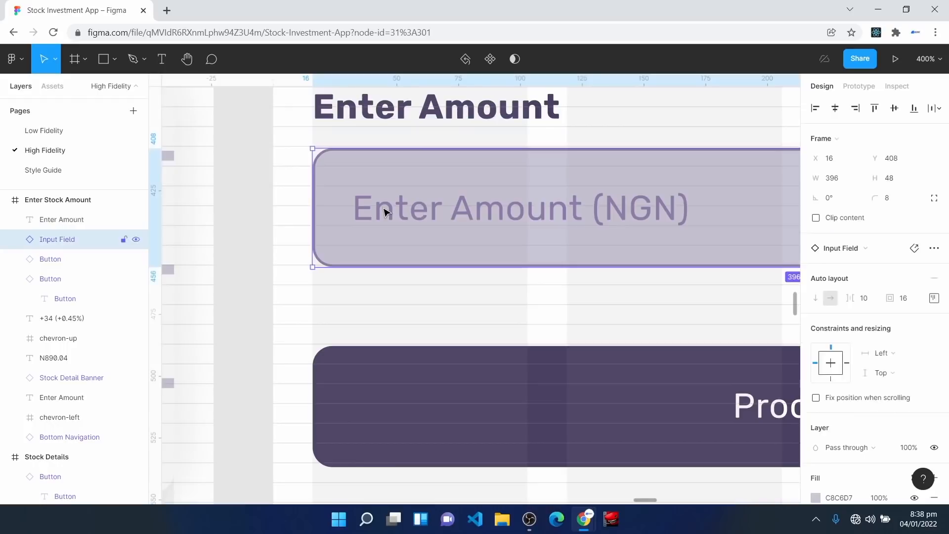
pyautogui.click(389, 388)
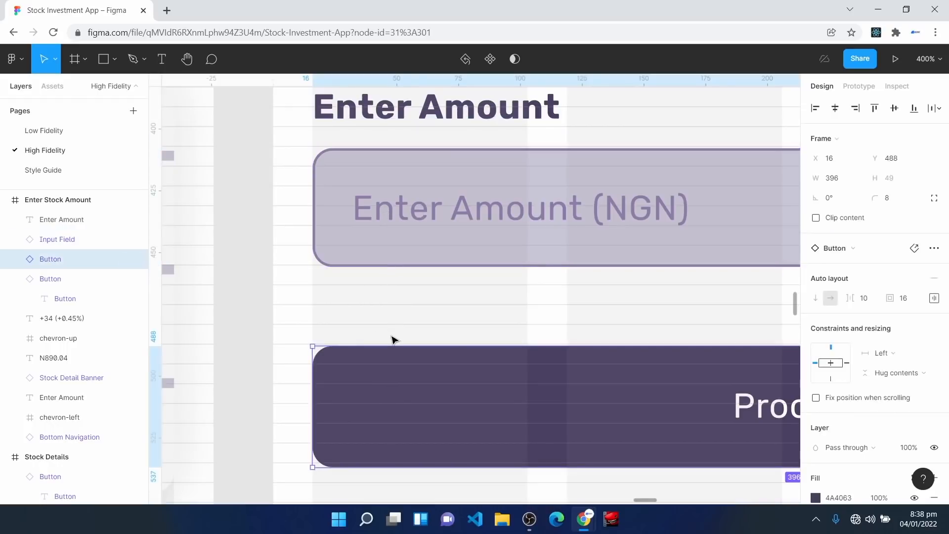
pyautogui.keyDown('ctrl'); pyautogui.scroll(-5, 394, 340); pyautogui.keyUp('ctrl')
pyautogui.click(551, 433)
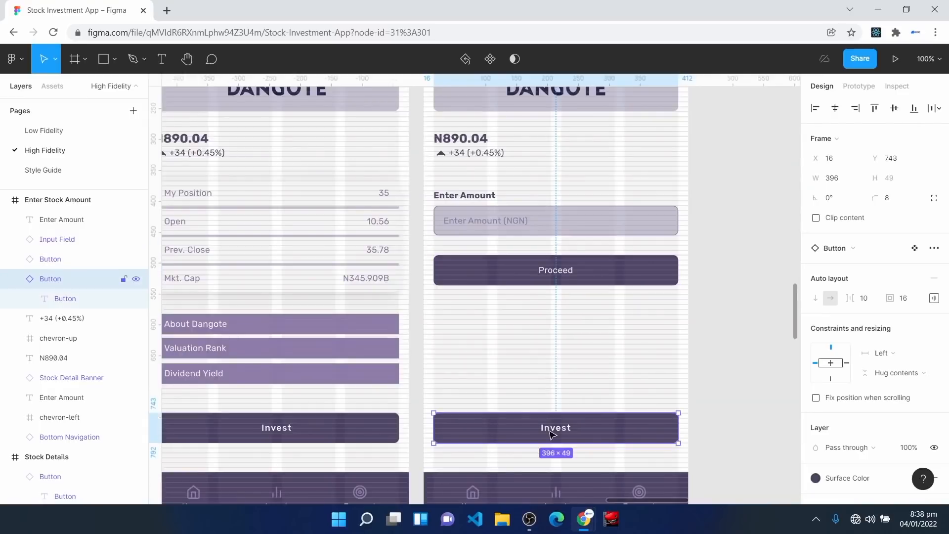
pyautogui.press('Delete')
pyautogui.press('-')
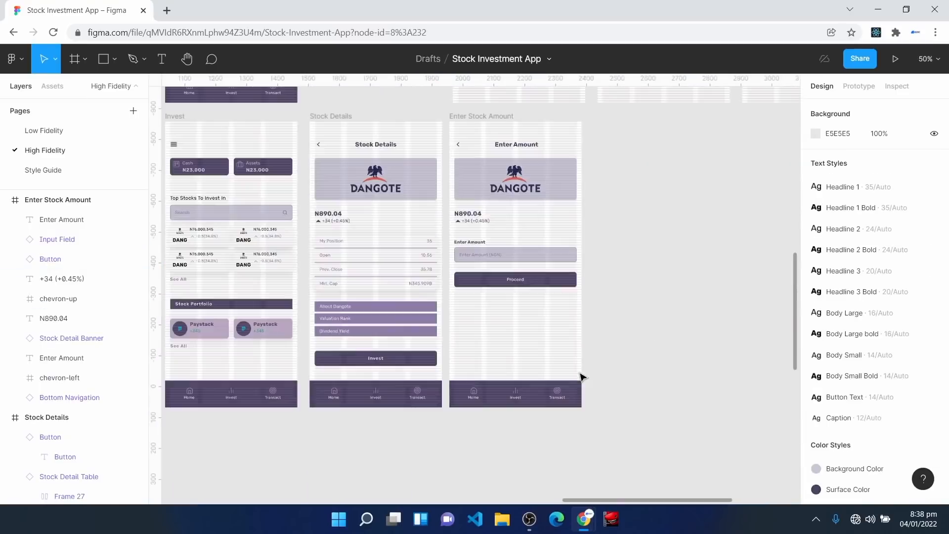
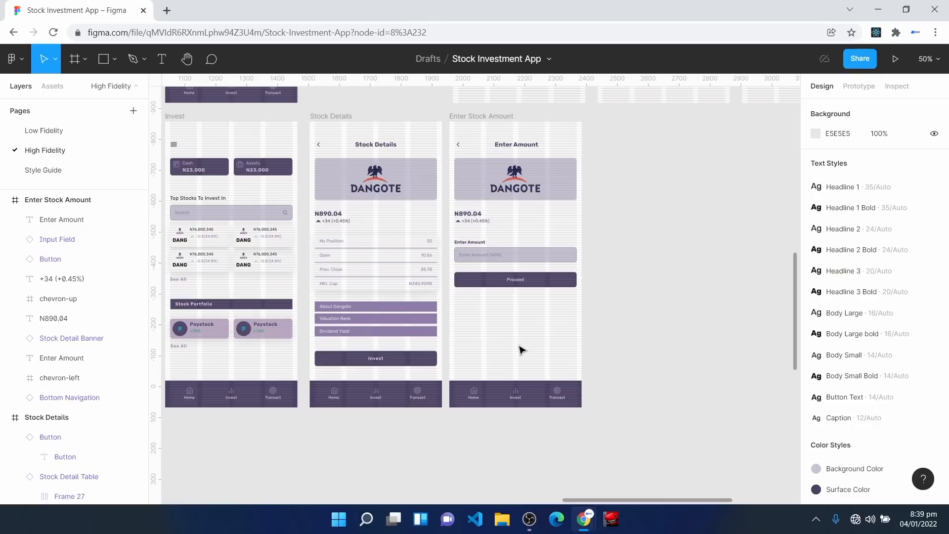
# Step: Duplicate the Enter Stock Amount screen and name the copy 'Investment Summary'
pyautogui.click(521, 350)
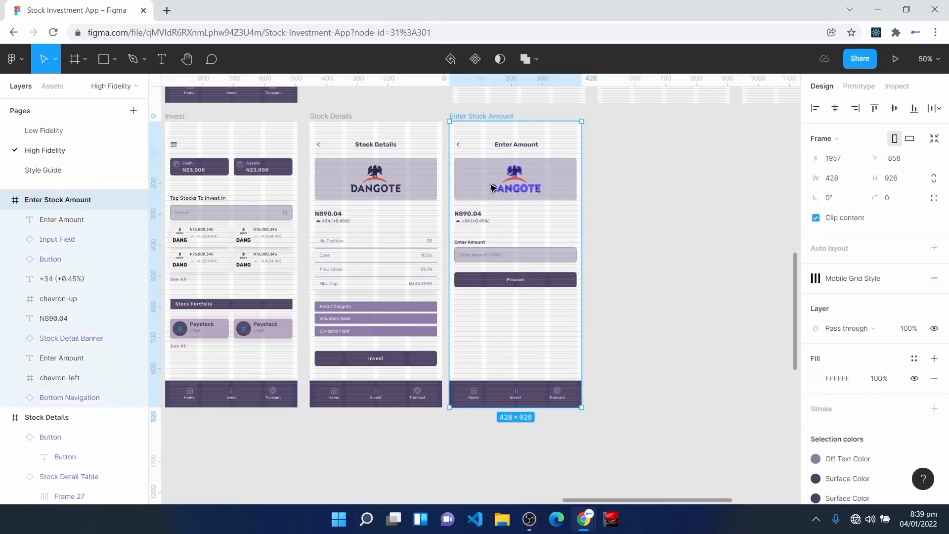
pyautogui.hotkey('ctrl', 'd')
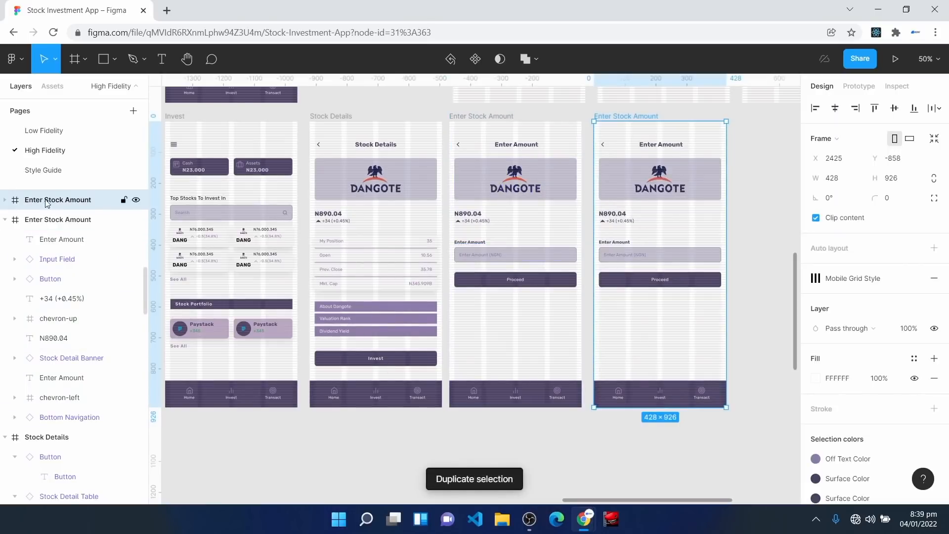
pyautogui.hotkey('ctrl', 'r')
pyautogui.write('Investment Summary')
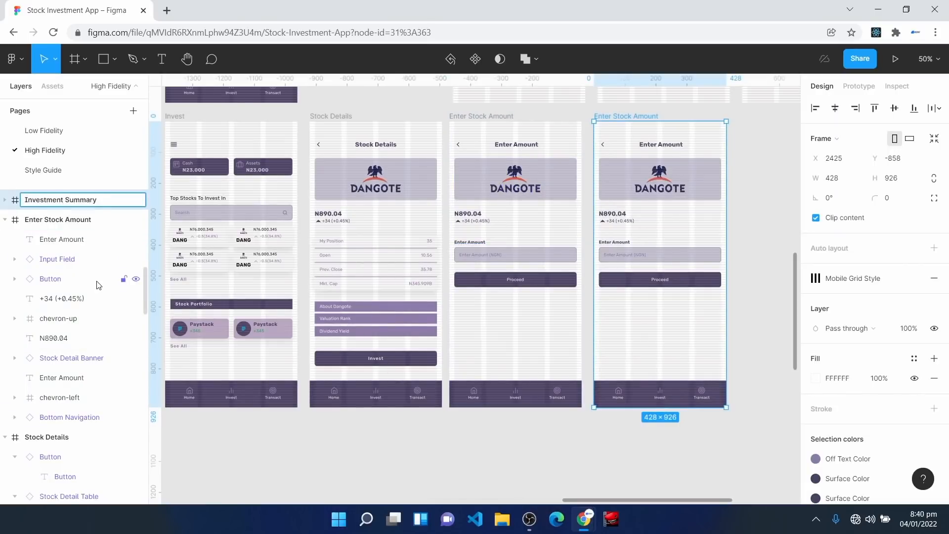
pyautogui.press('Return')
# Step: Delete the amount label, amount field and Proceed button from Investment Summary
pyautogui.hotkey('shift', '0')
pyautogui.press('space')
pyautogui.moveTo(667, 219); pyautogui.dragTo(363, 323)
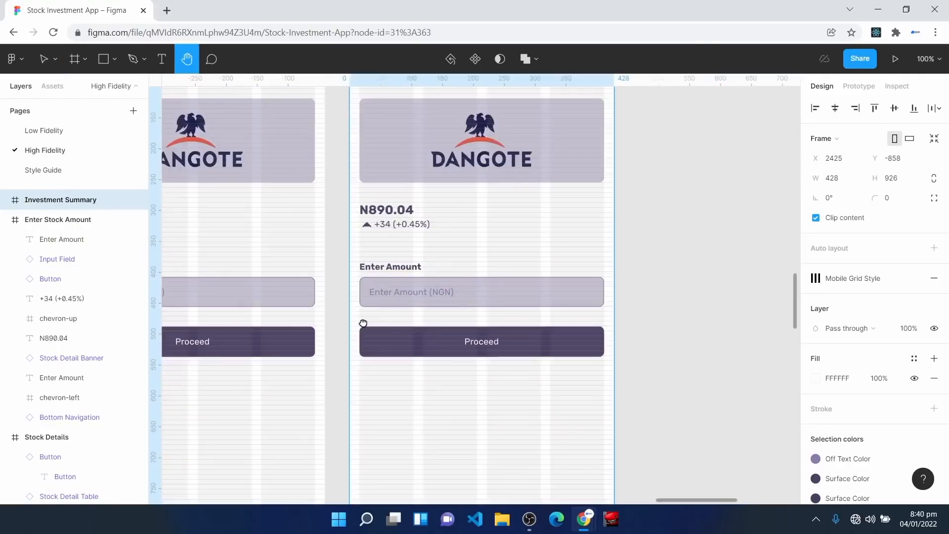
pyautogui.press('+')
pyautogui.moveTo(241, 225); pyautogui.dragTo(699, 449)
pyautogui.press('Delete')
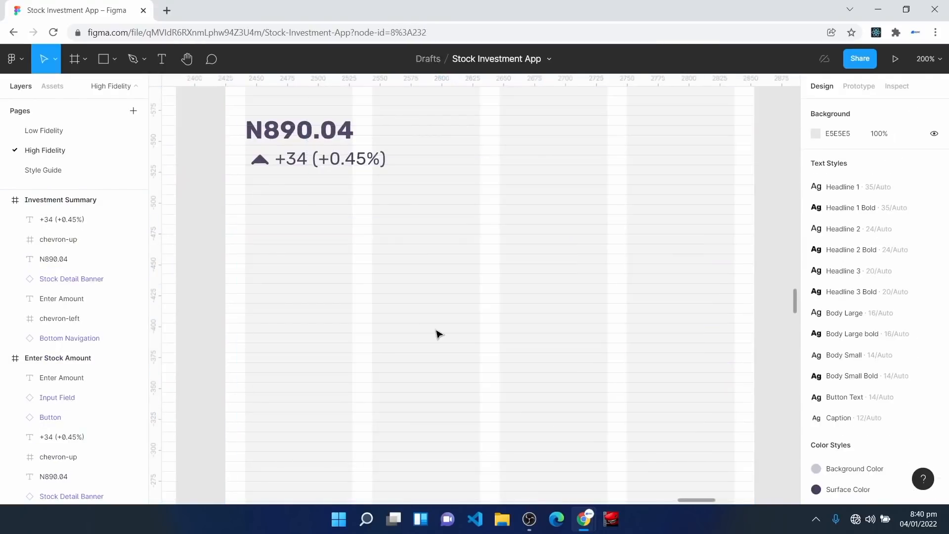
# Step: Paste the investment details, Enter PIN field and Invest button below the share price
pyautogui.hotkey('ctrl', 'v')
pyautogui.moveTo(452, 247); pyautogui.dragTo(505, 388)
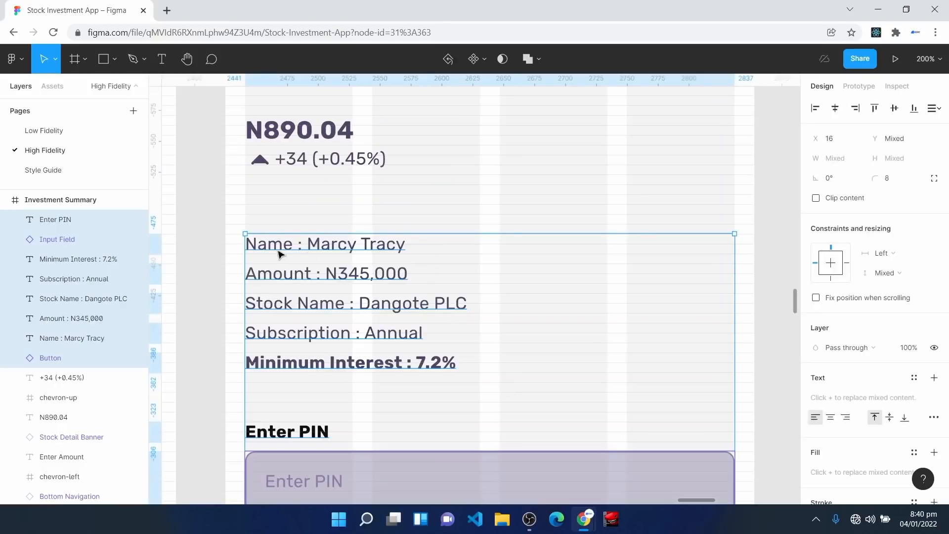
pyautogui.click(388, 213)
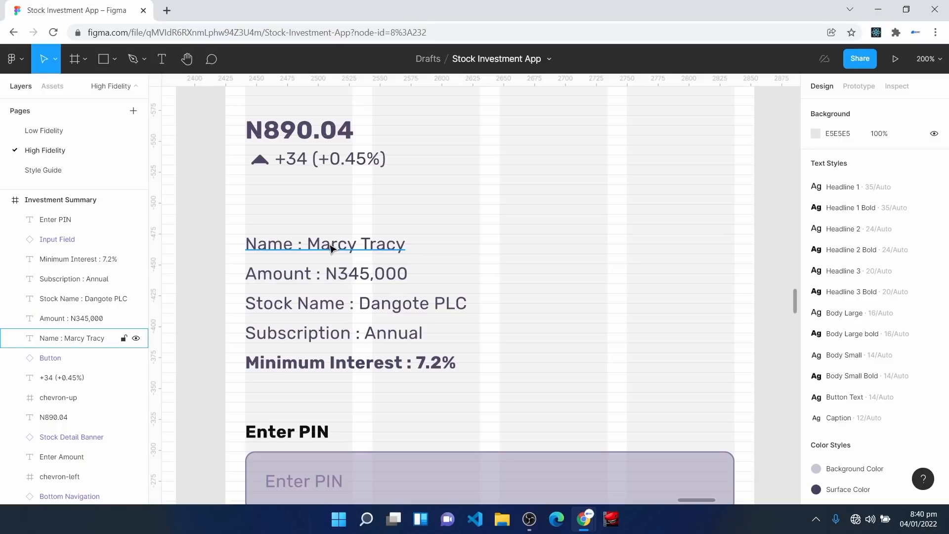
# Step: Inspect the pasted name, amount, stock, subscription and interest details up close
pyautogui.scroll(-4, 350, 307)
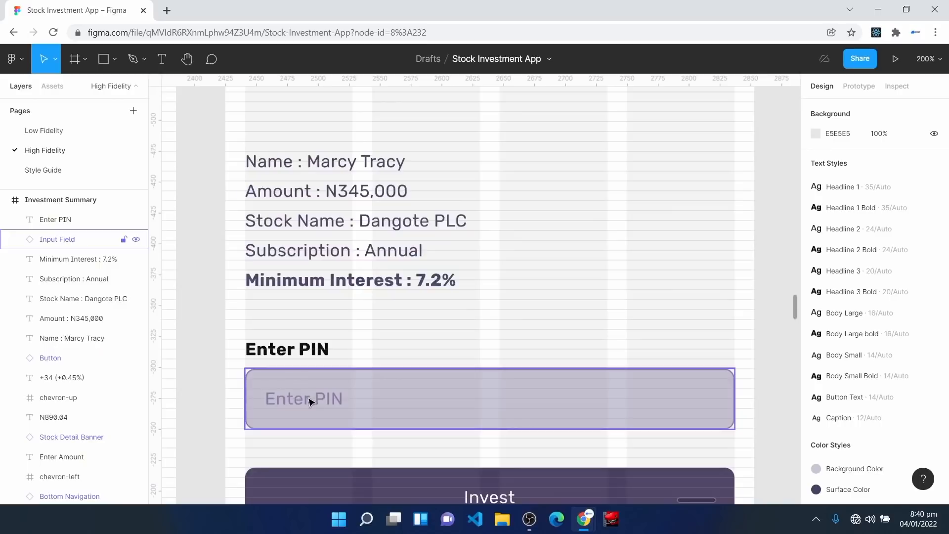
pyautogui.scroll(-2, 311, 410)
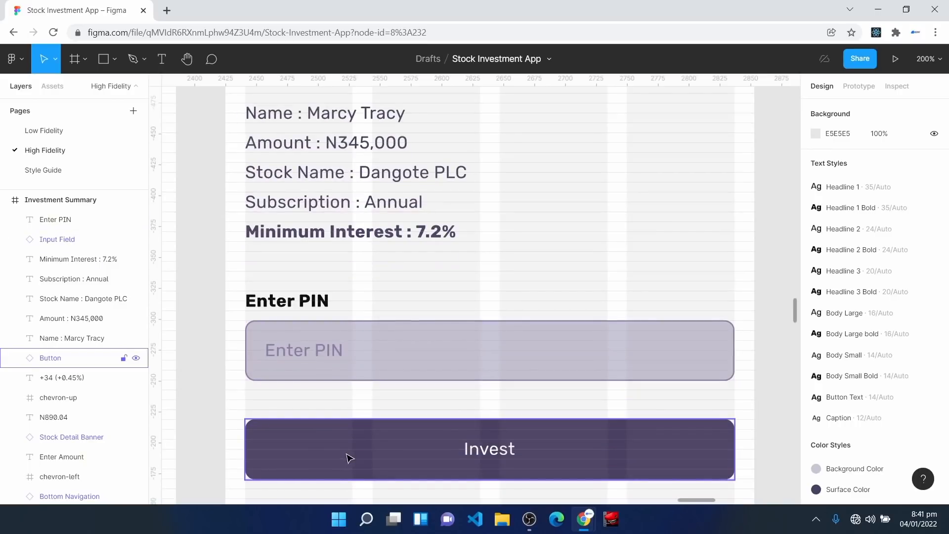
pyautogui.scroll(7, 349, 456)
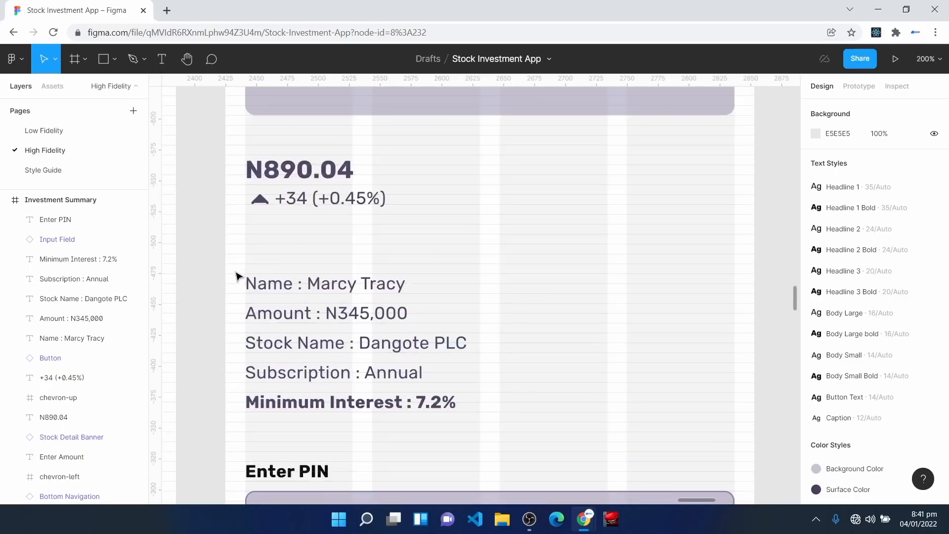
pyautogui.scroll(-1, 246, 262)
pyautogui.scroll(-4, 243, 254)
pyautogui.moveTo(239, 138); pyautogui.dragTo(714, 489)
pyautogui.scroll(12, 349, 335)
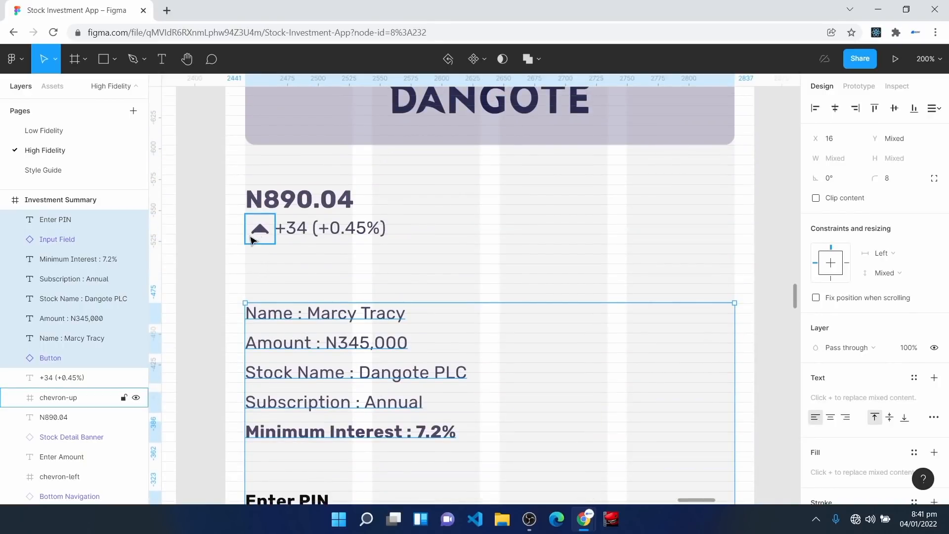
pyautogui.hotkey('ctrl', '+')
pyautogui.press('space')
pyautogui.moveTo(167, 188); pyautogui.dragTo(432, 210)
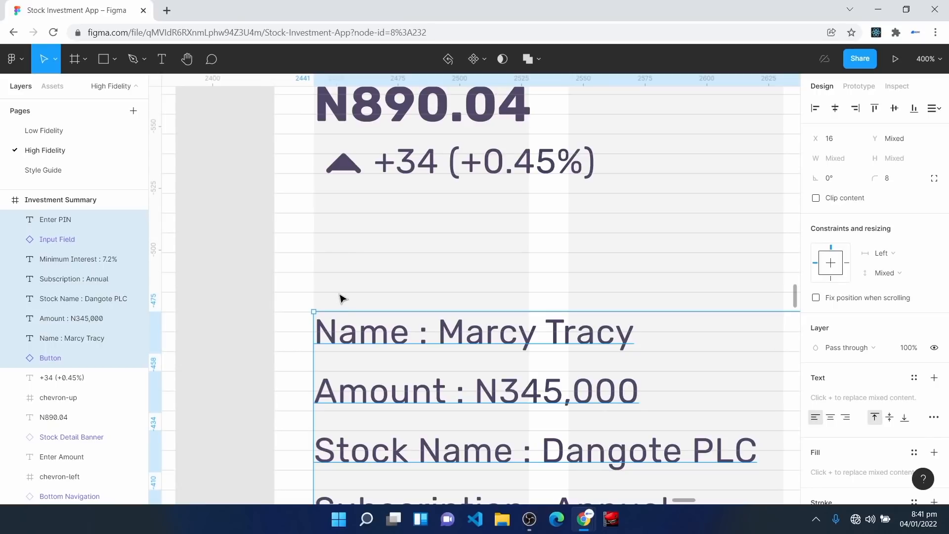
pyautogui.hotkey('ctrl', '-')
pyautogui.hotkey('ctrl', '-')
pyautogui.hotkey('ctrl', '-')
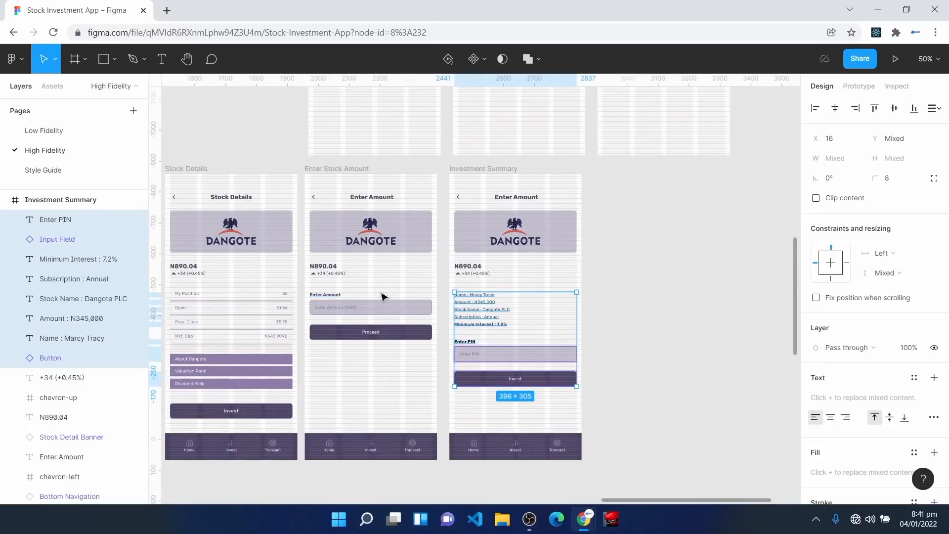
pyautogui.click(677, 333)
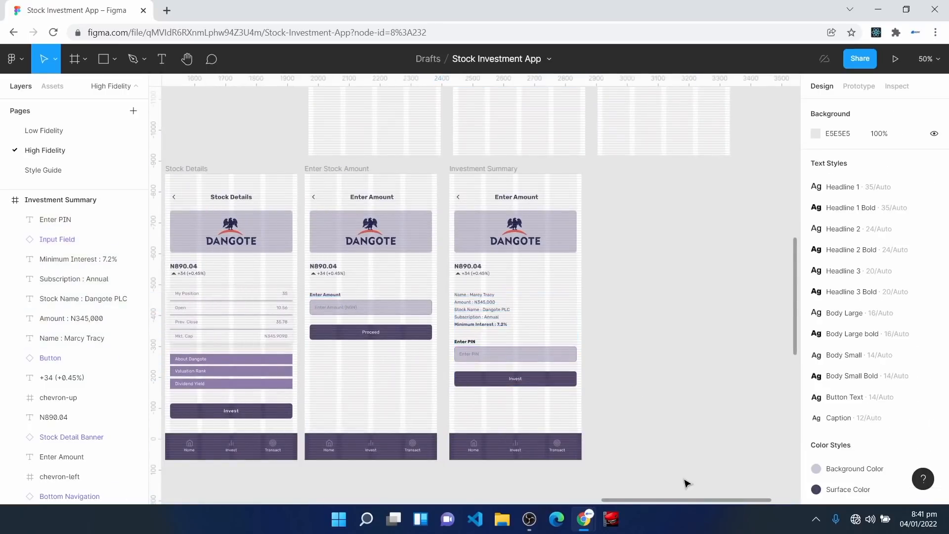
pyautogui.moveTo(705, 505); pyautogui.dragTo(641, 506)
pyautogui.scroll(4, 295, 325)
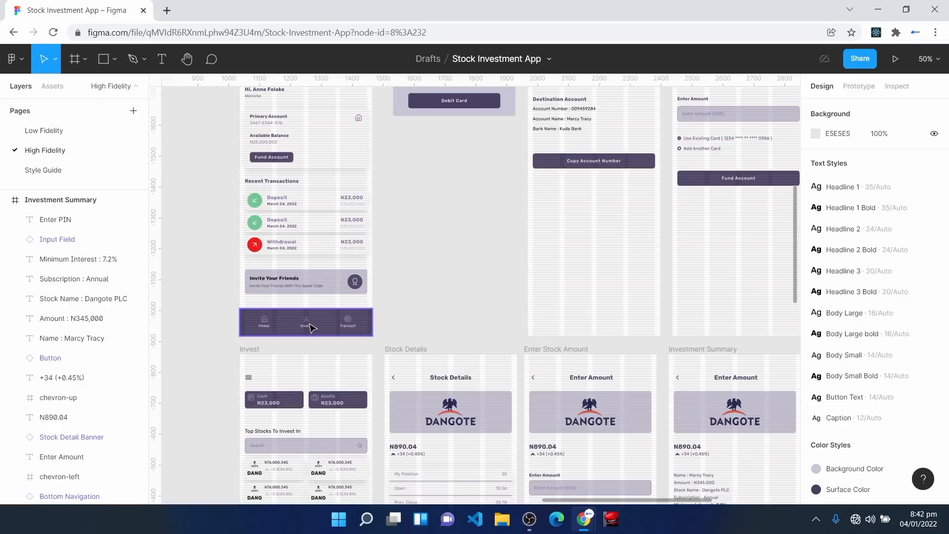
pyautogui.hotkey('shift', '0')
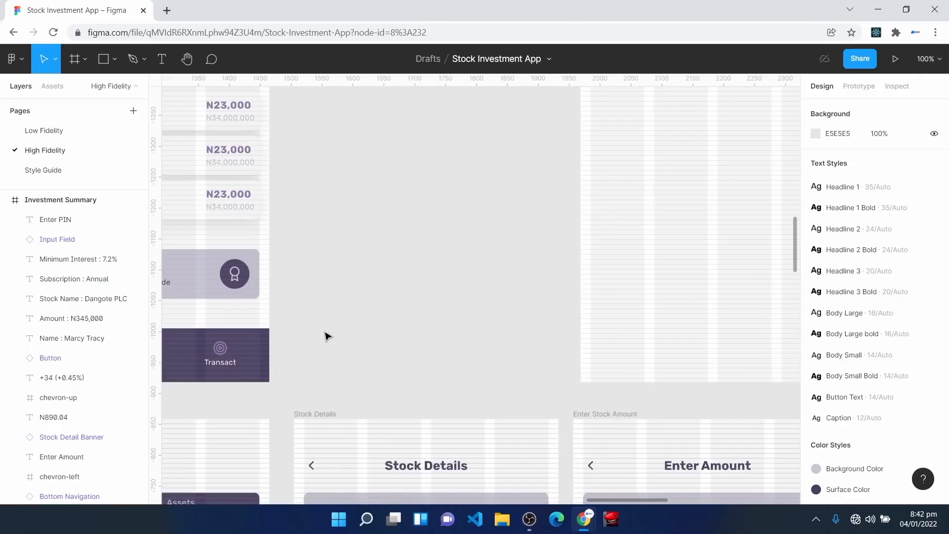
pyautogui.moveTo(324, 335); pyautogui.dragTo(553, 273)
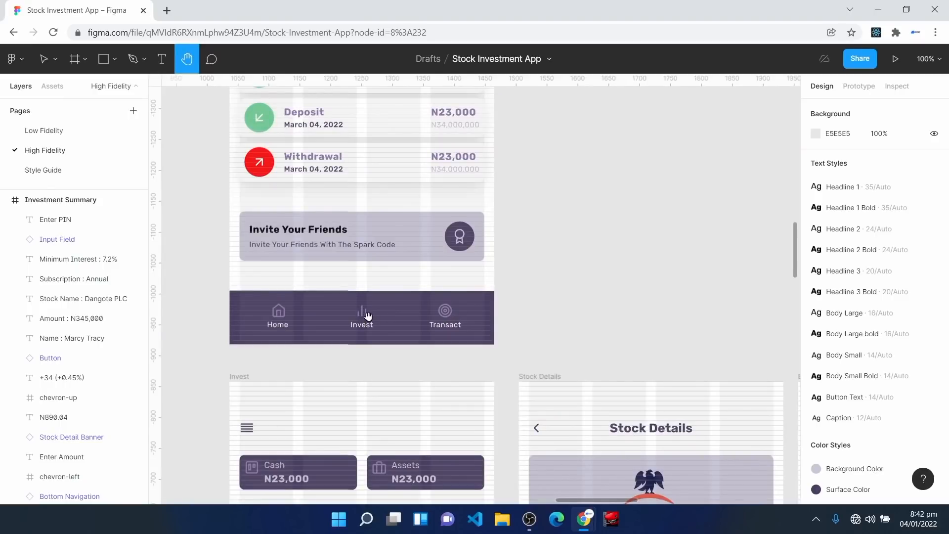
pyautogui.scroll(-5, 369, 315)
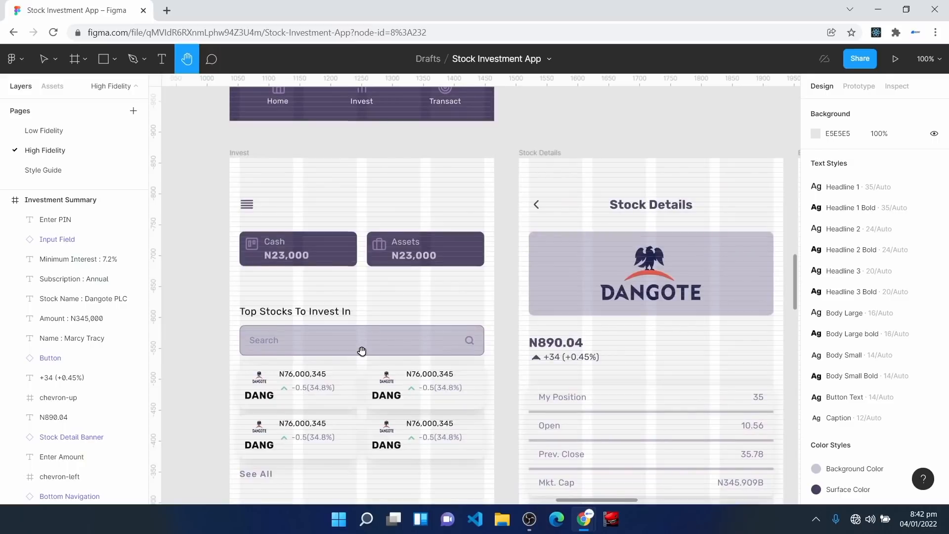
pyautogui.scroll(-1, 362, 351)
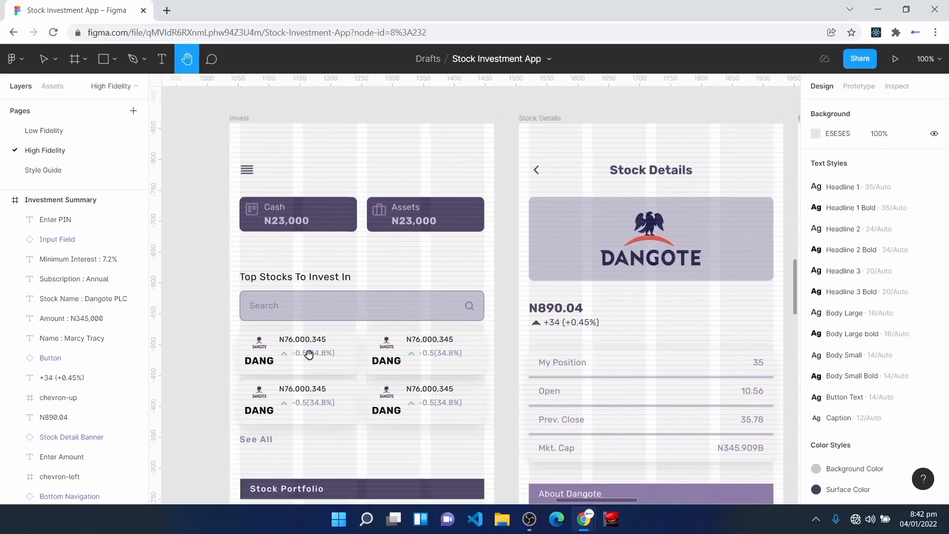
pyautogui.scroll(-1, 421, 408)
pyautogui.scroll(-1, 422, 408)
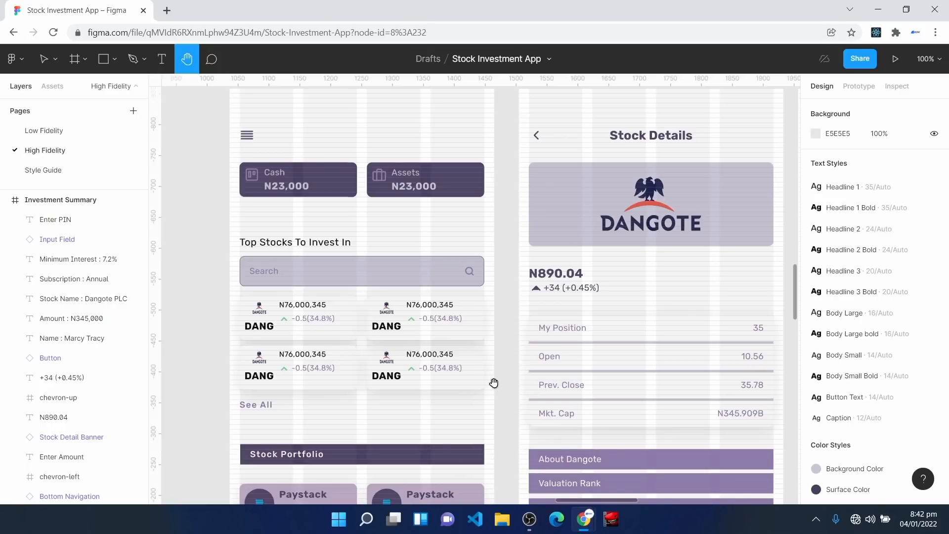
pyautogui.hscroll(5, 483, 395)
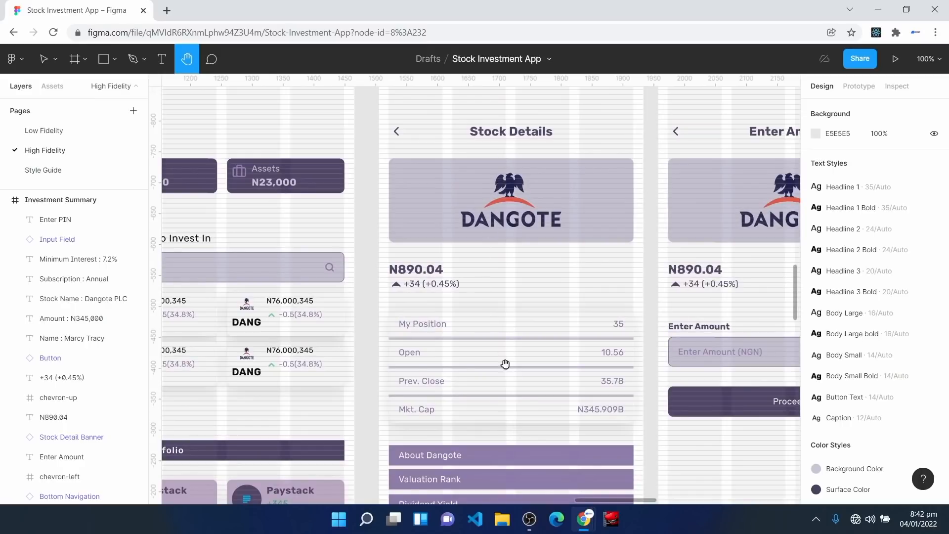
pyautogui.scroll(-1, 514, 312)
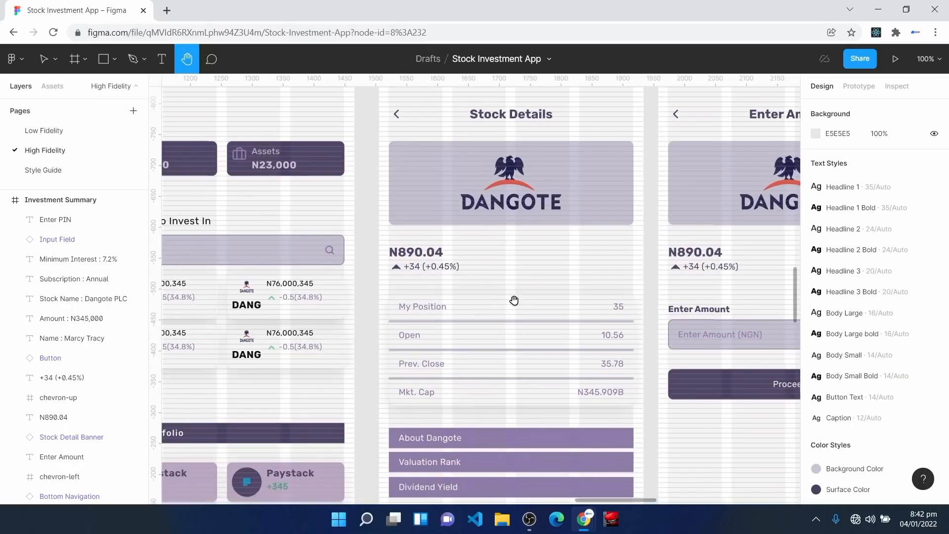
pyautogui.scroll(-1, 514, 300)
pyautogui.scroll(-2, 511, 389)
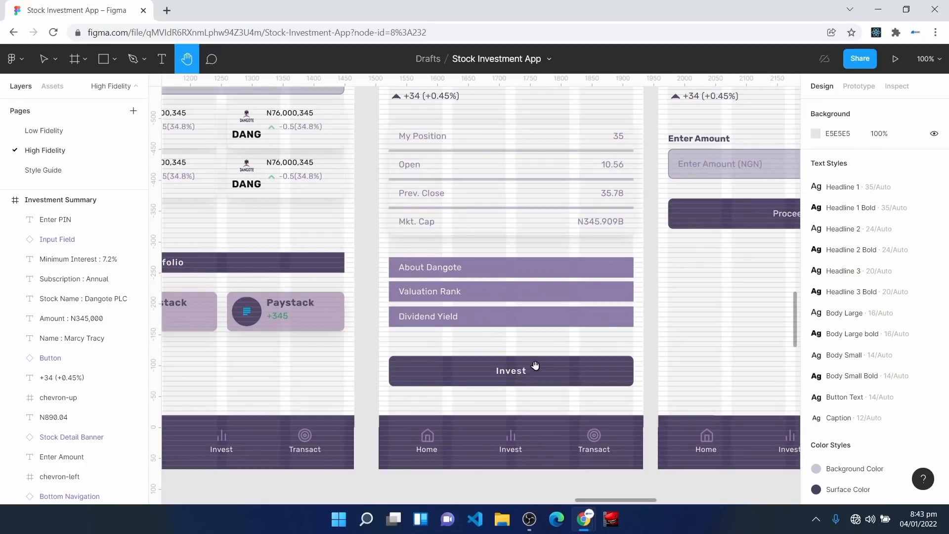
pyautogui.moveTo(778, 267); pyautogui.dragTo(492, 402)
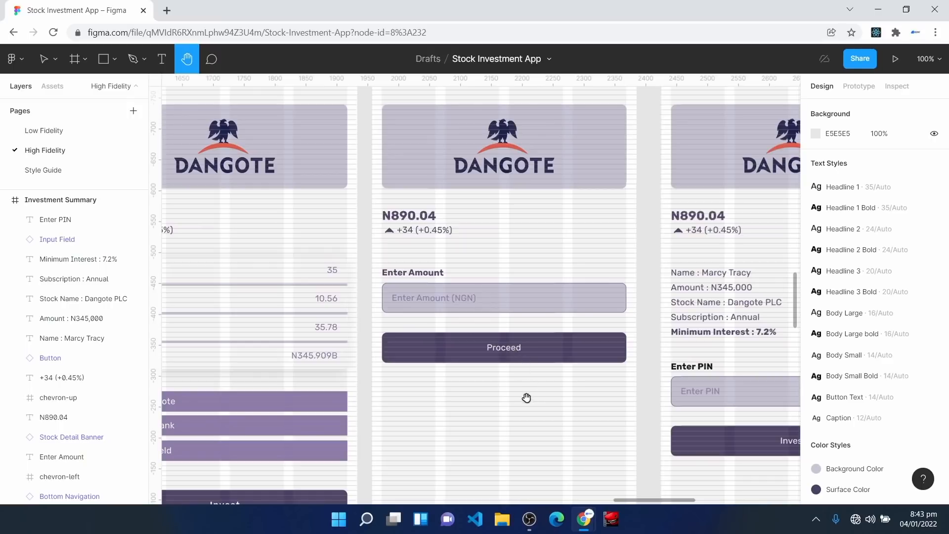
pyautogui.moveTo(586, 368); pyautogui.dragTo(306, 395)
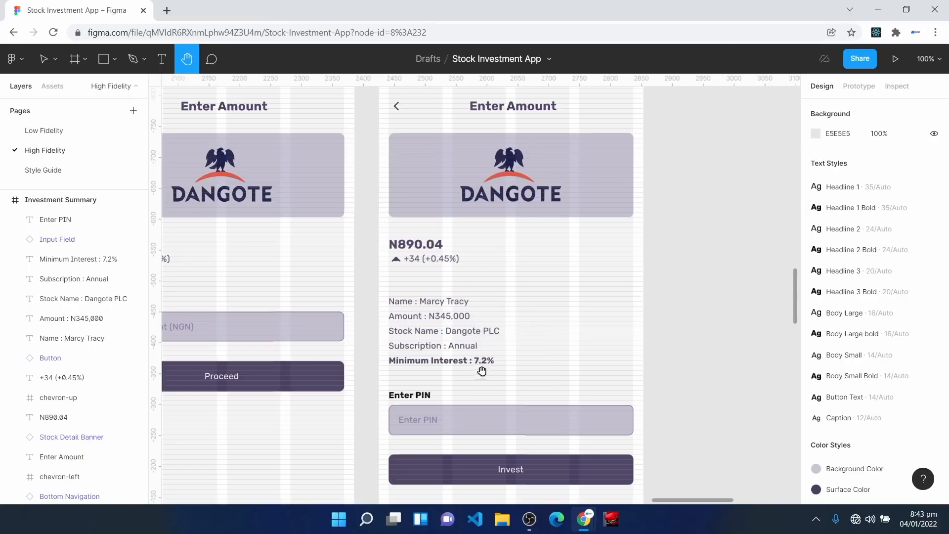
pyautogui.scroll(-2, 482, 378)
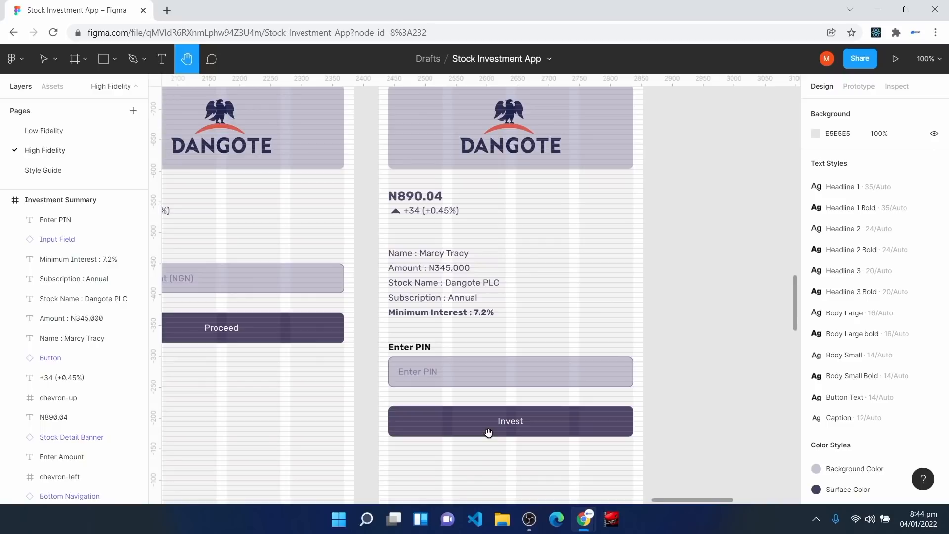
pyautogui.scroll(4, 489, 432)
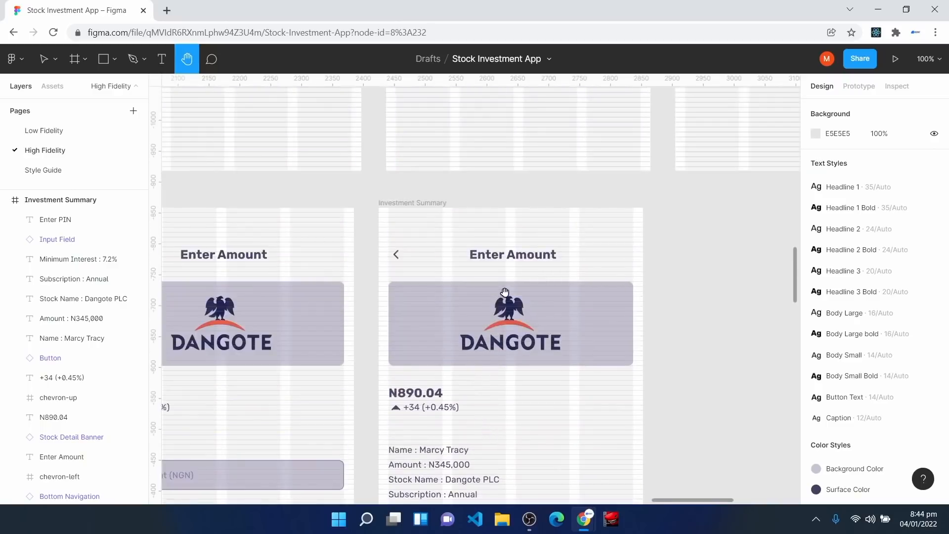
# Step: Retitle the Investment Summary heading 'Summary' and centre it horizontally
pyautogui.press('v')
pyautogui.doubleClick(508, 258)
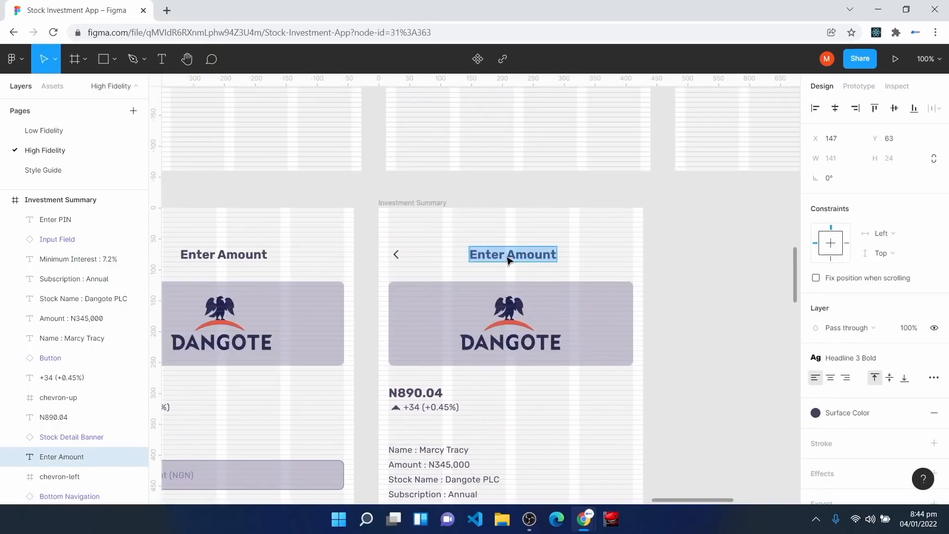
pyautogui.write('Summary')
pyautogui.press('Escape')
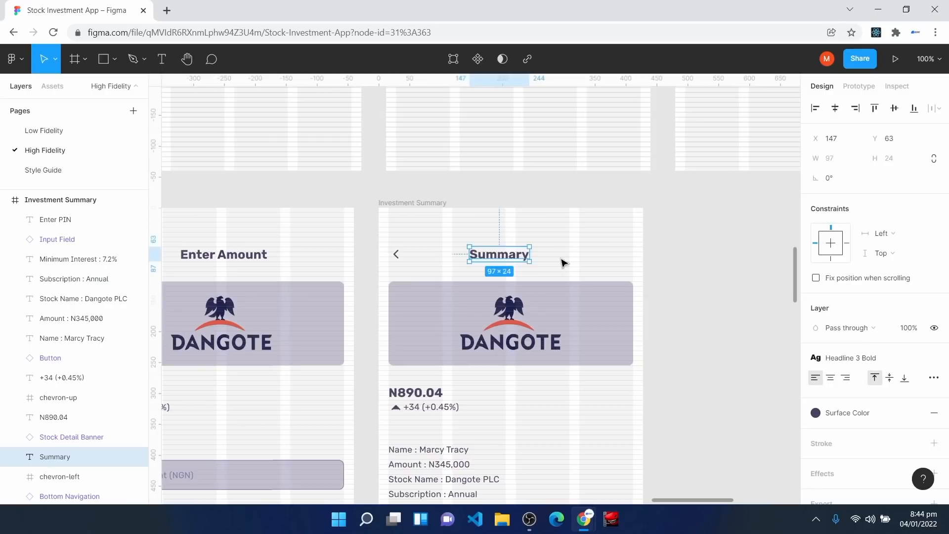
pyautogui.click(835, 108)
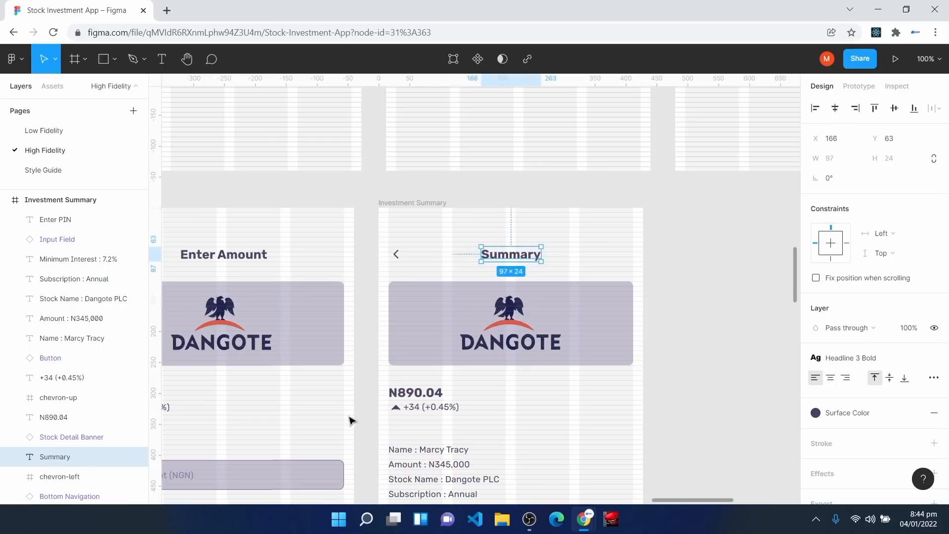
pyautogui.click(515, 258)
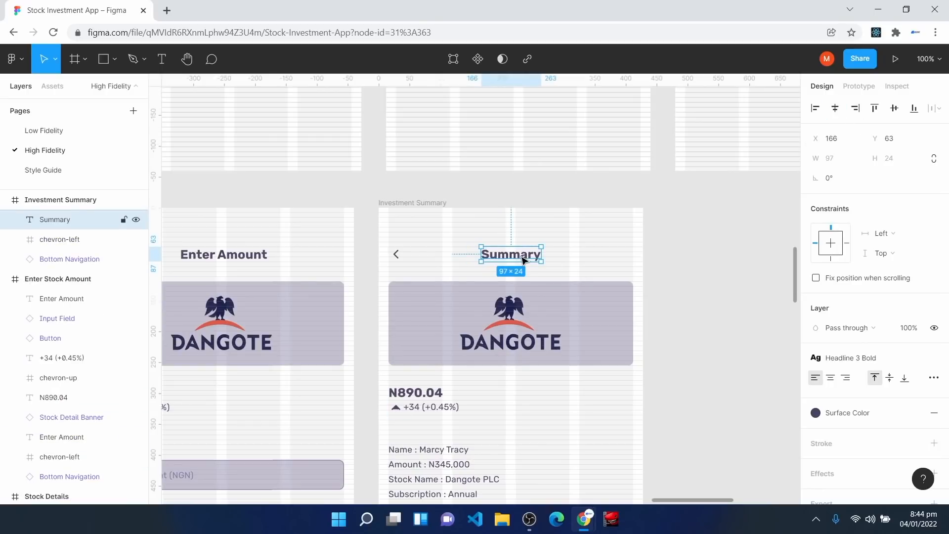
# Step: Centre the Enter Amount heading on the Enter Stock Amount screen
pyautogui.press('h')
pyautogui.moveTo(316, 298); pyautogui.dragTo(482, 289)
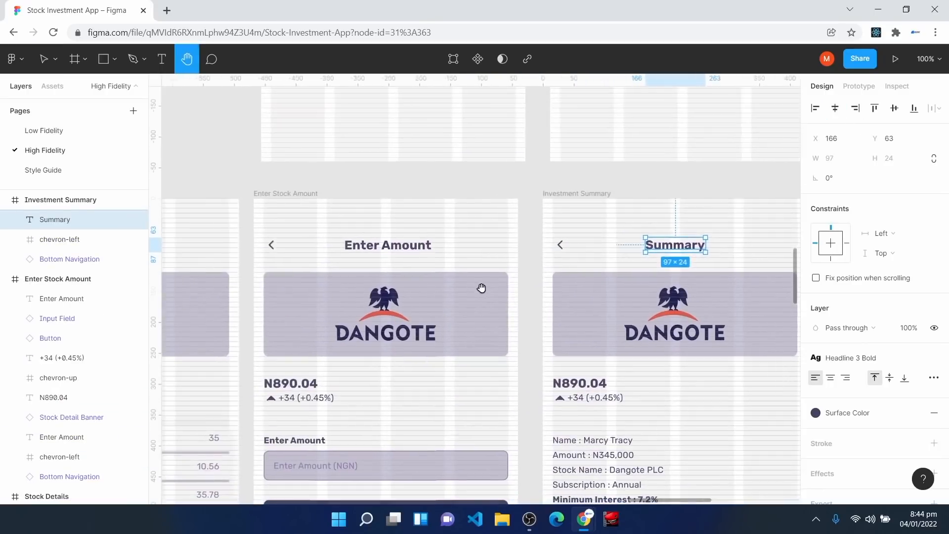
pyautogui.press('v')
pyautogui.click(388, 246)
pyautogui.click(836, 109)
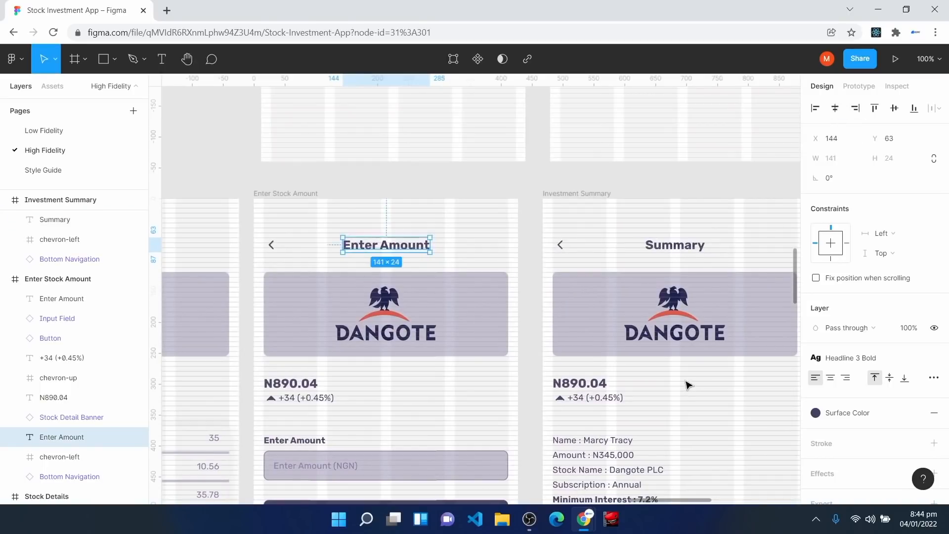
# Step: Copy the Stock Details heading into the Invest screen, retype it 'Invest' and centre it
pyautogui.press('h')
pyautogui.moveTo(241, 386); pyautogui.dragTo(686, 347)
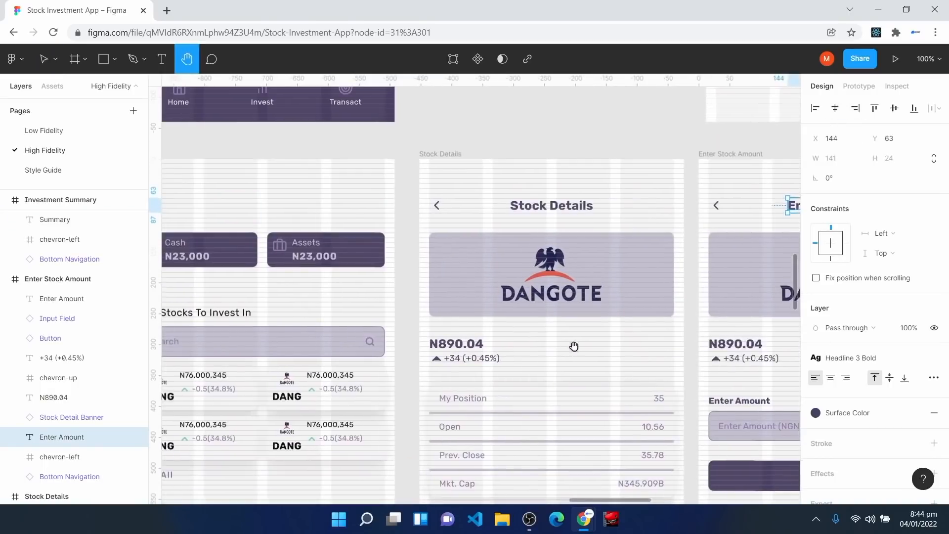
pyautogui.moveTo(346, 300); pyautogui.dragTo(540, 298)
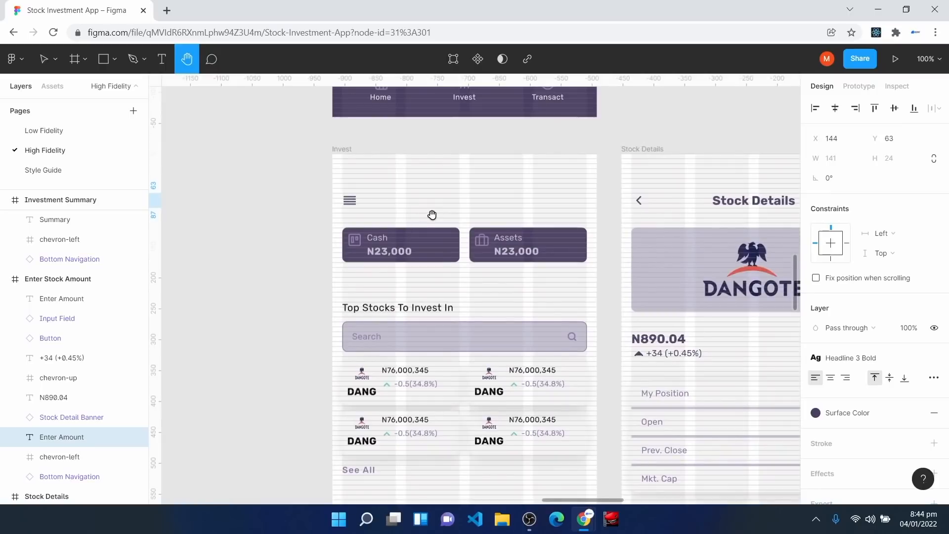
pyautogui.press('v')
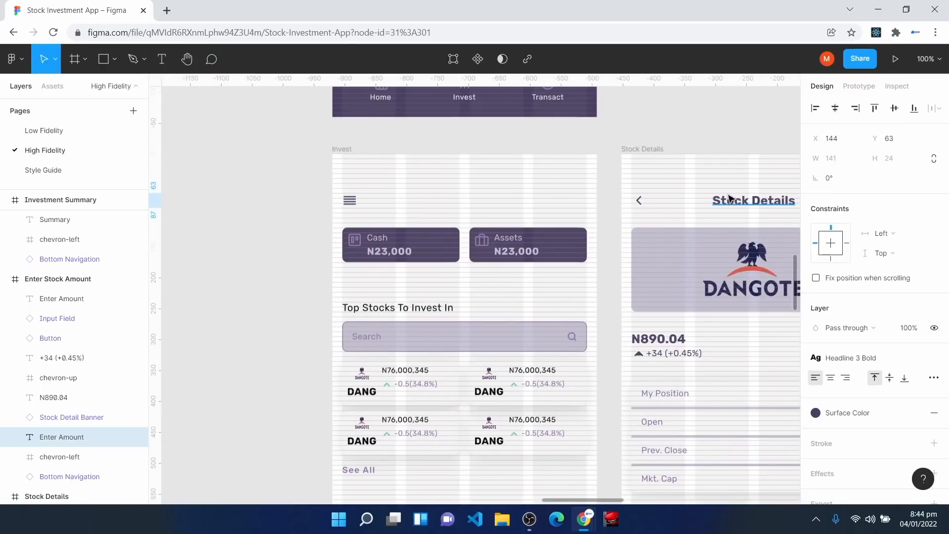
pyautogui.click(741, 205)
pyautogui.hotkey('ctrl', 'd')
pyautogui.moveTo(743, 207); pyautogui.dragTo(455, 203)
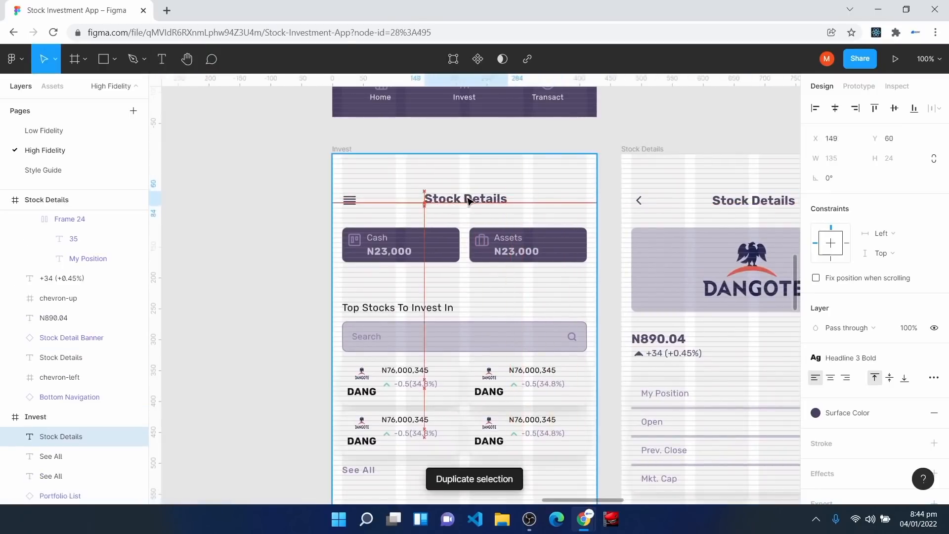
pyautogui.doubleClick(478, 191)
pyautogui.write('Invest')
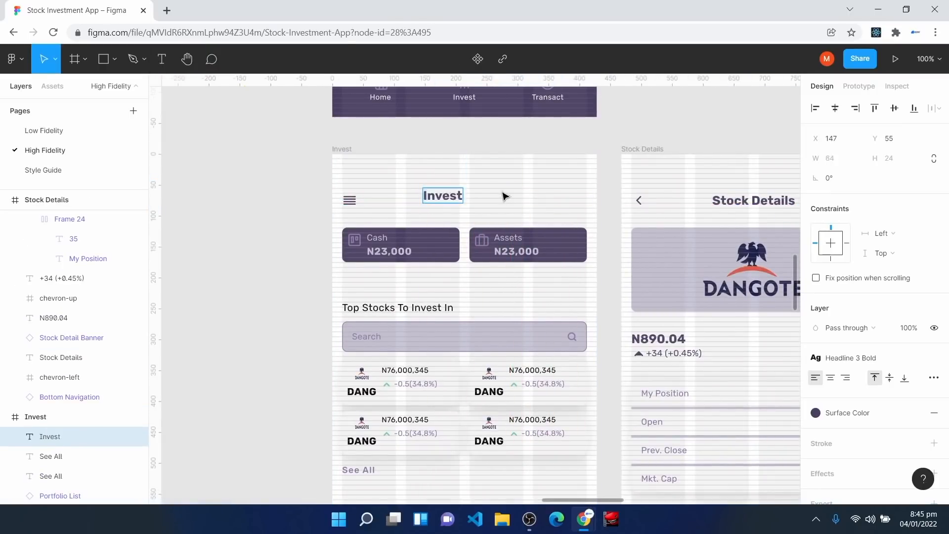
pyautogui.press('Escape')
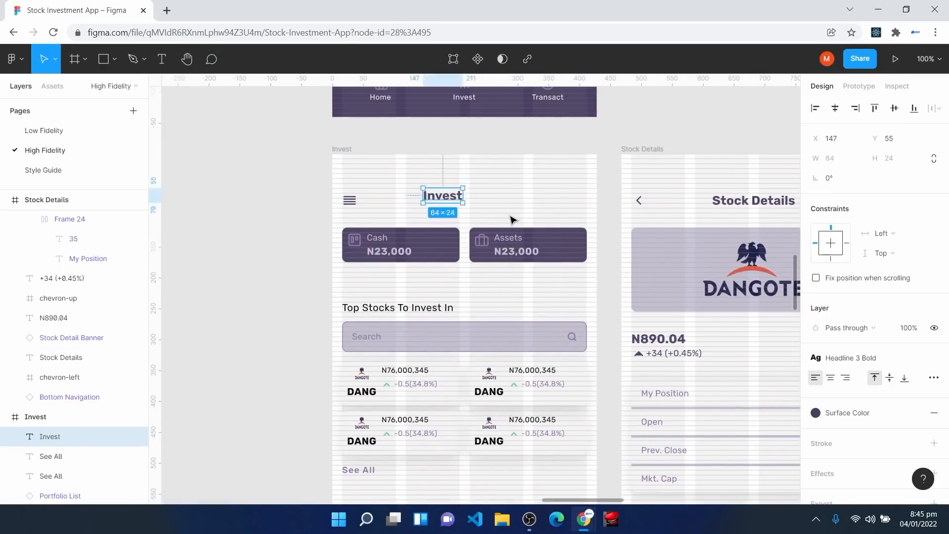
pyautogui.click(835, 108)
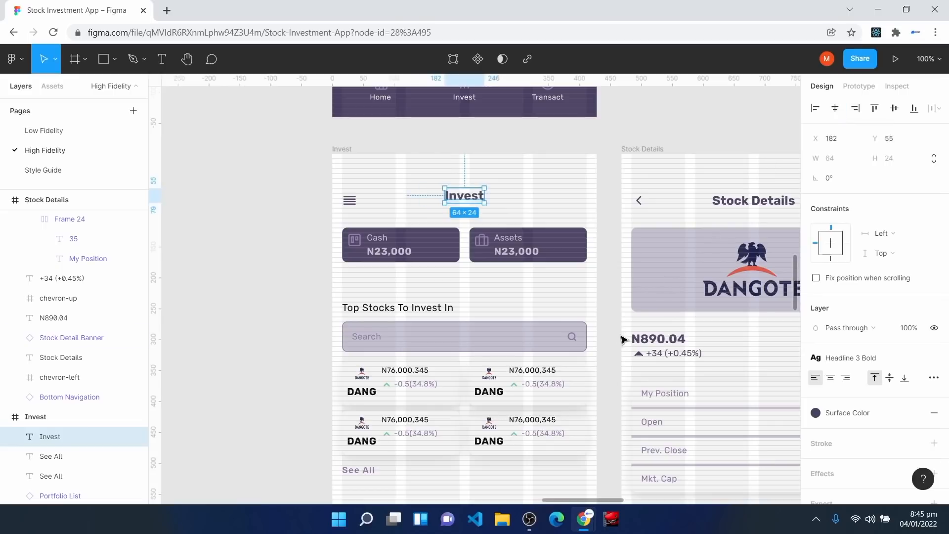
pyautogui.click(581, 192)
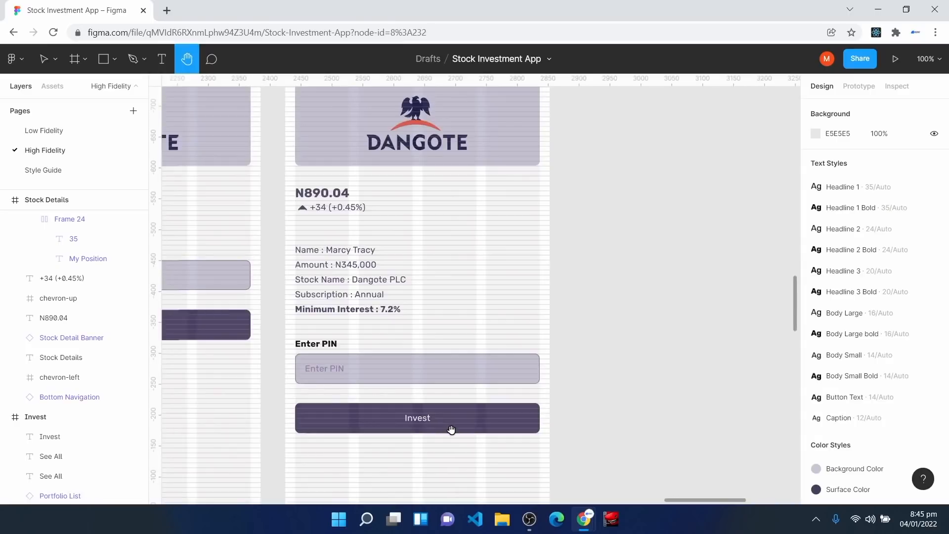
pyautogui.scroll(3, 450, 428)
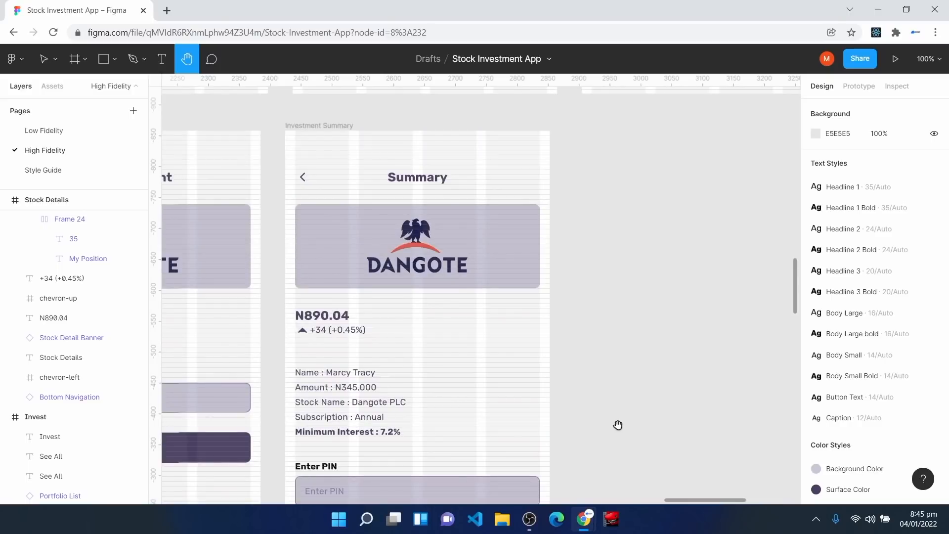
# Step: Duplicate the Investment Summary frame and rename the copy 'Successful Investment' via the layer menu
pyautogui.press('v')
pyautogui.click(301, 128)
pyautogui.hotkey('ctrl', 'd')
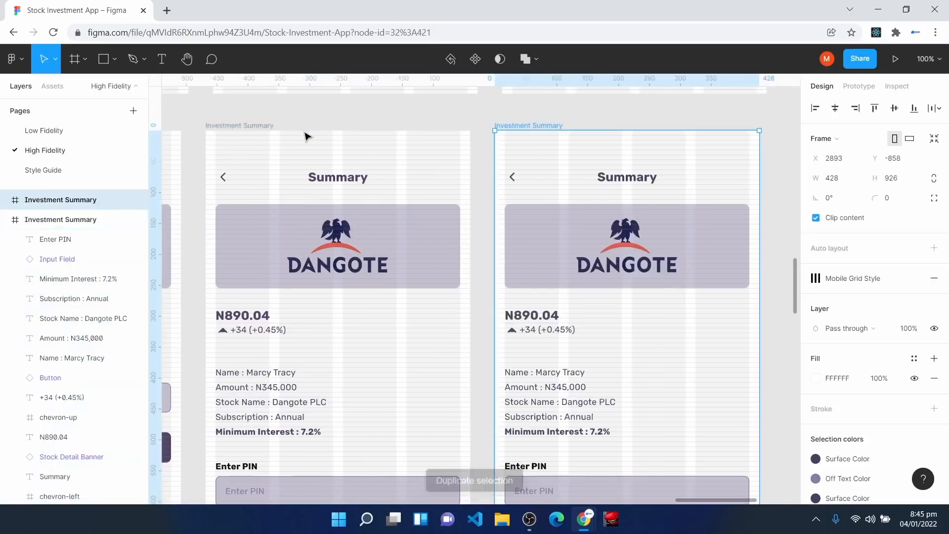
pyautogui.rightClick(54, 205)
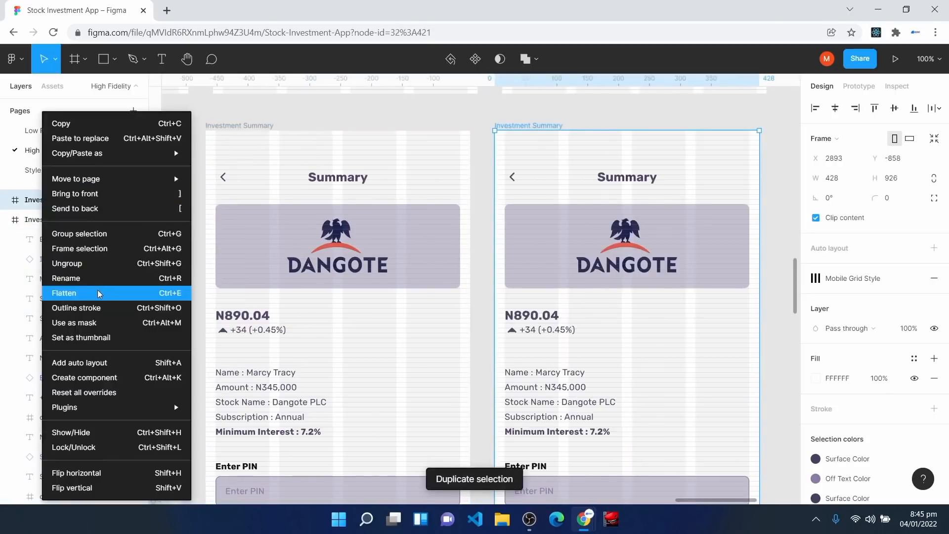
pyautogui.click(101, 280)
pyautogui.write('Sunc')
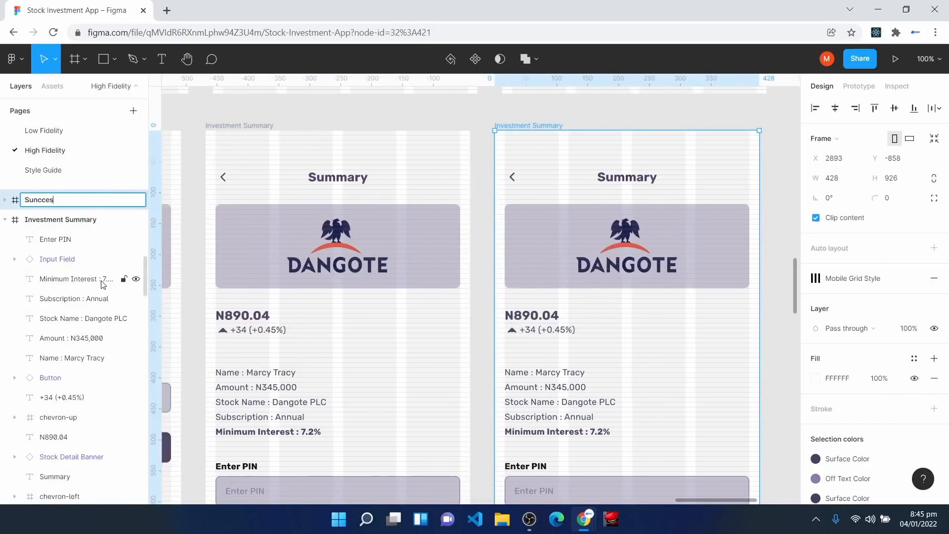
pyautogui.write('ccessful Invest')
pyautogui.write('em')
pyautogui.press('BackSpace')
pyautogui.press('BackSpace')
pyautogui.write('ment')
pyautogui.press('Return')
pyautogui.scroll(1, 644, 341)
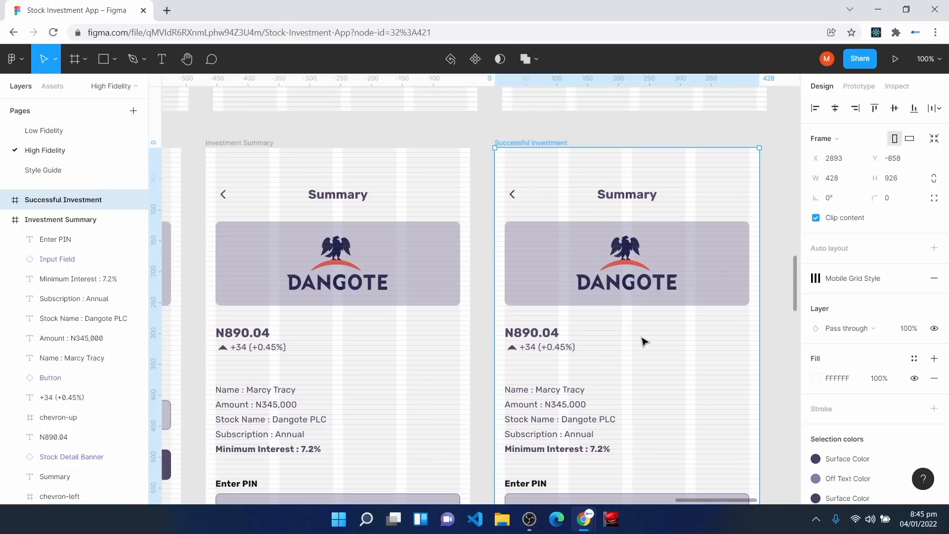
pyautogui.hotkey('ctrl', '-')
pyautogui.scroll(5, 633, 276)
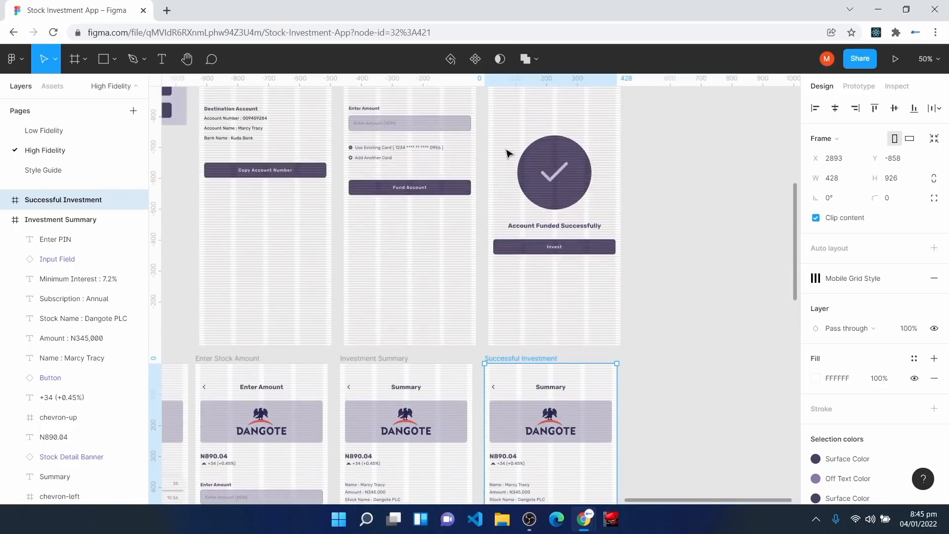
pyautogui.scroll(-6, 548, 246)
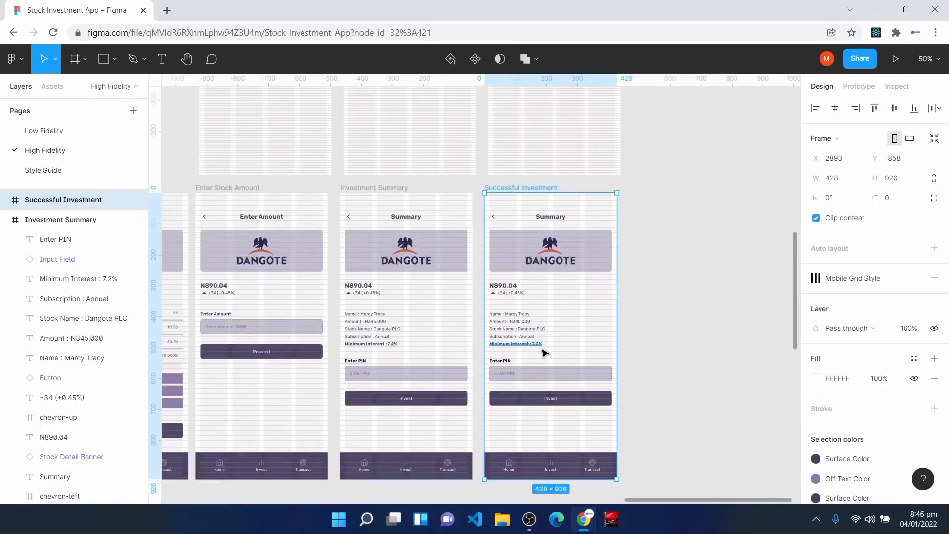
# Step: Delete the stock banner, price, details, PIN field, button and Summary title from Successful Investment
pyautogui.click(506, 255)
pyautogui.press('Delete')
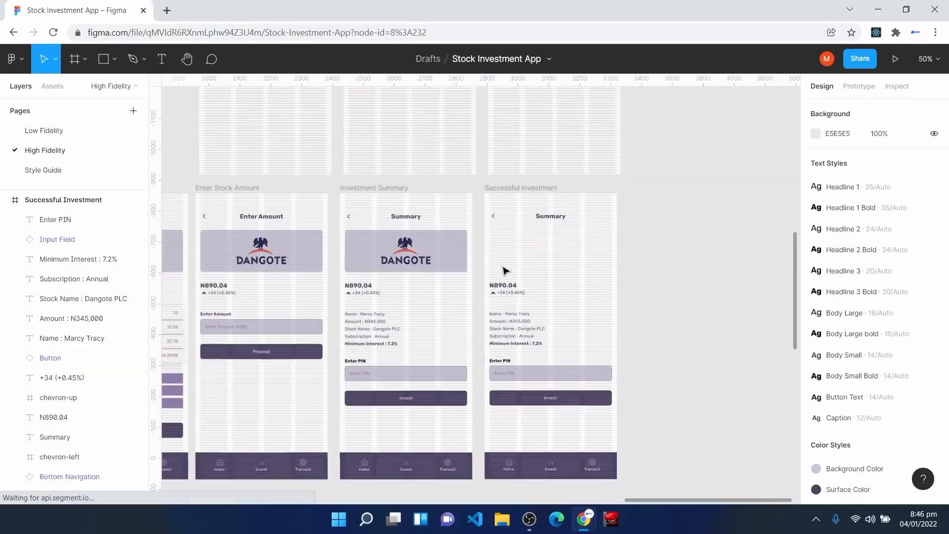
pyautogui.moveTo(487, 275); pyautogui.dragTo(520, 396)
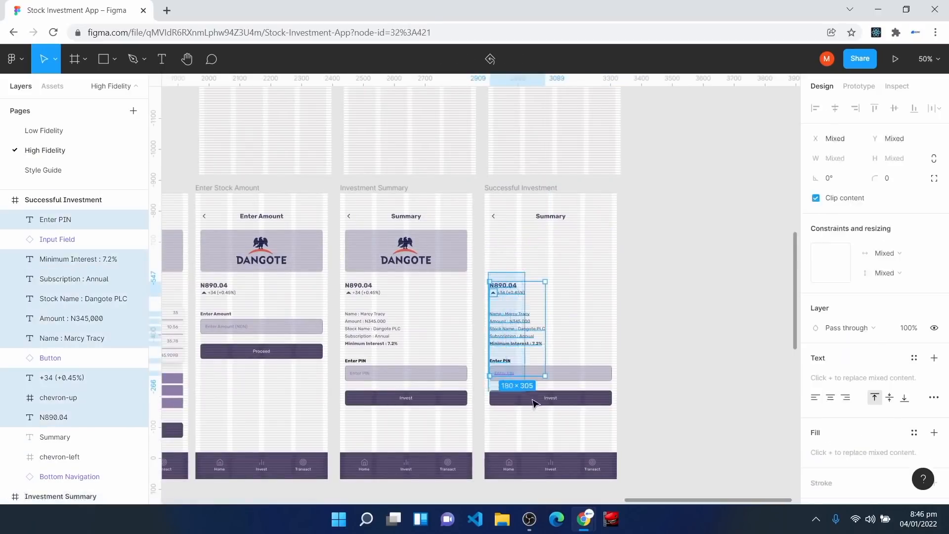
pyautogui.press('Delete')
pyautogui.click(551, 220)
pyautogui.press('Delete')
pyautogui.scroll(9, 550, 277)
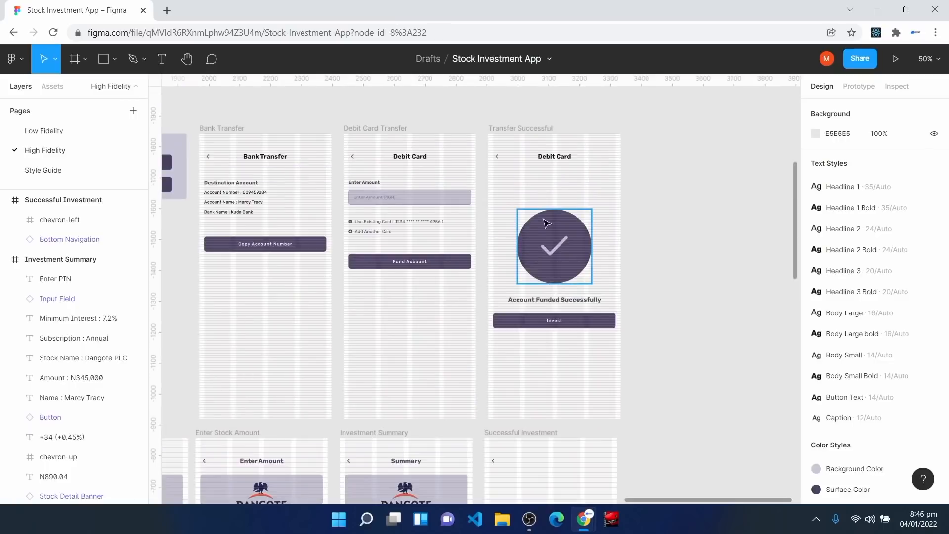
# Step: Remove Transfer Successful's Debit Card title and copy its check circle, message and button into Successful Investment
pyautogui.click(555, 158)
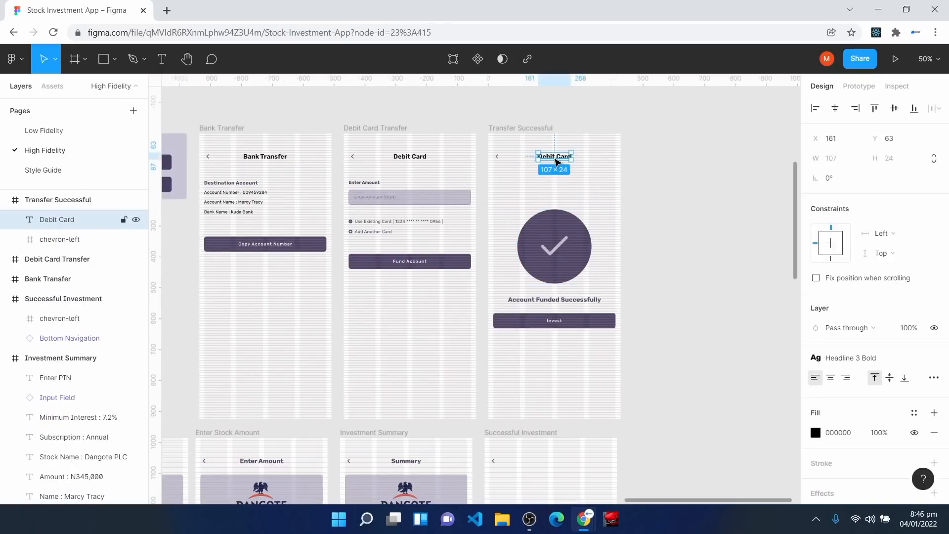
pyautogui.press('Delete')
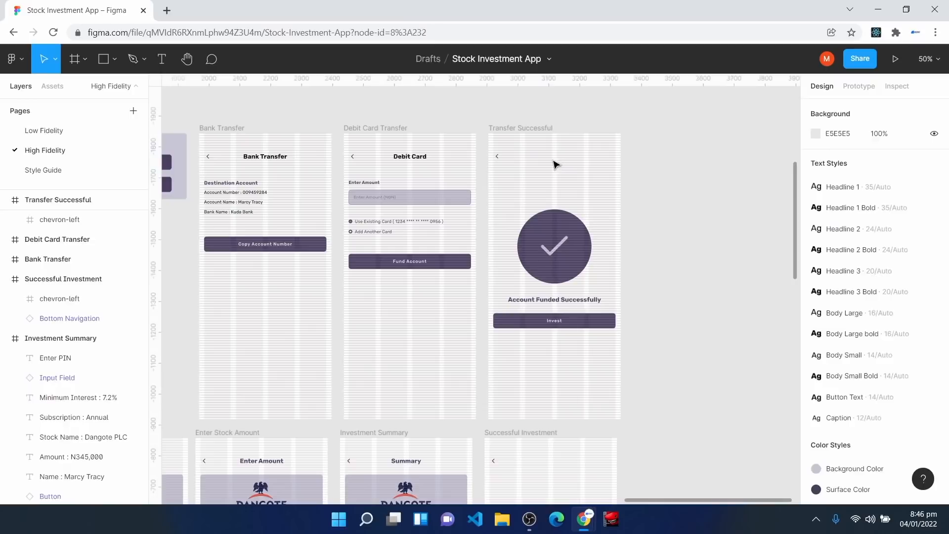
pyautogui.click(497, 198)
pyautogui.moveTo(490, 185); pyautogui.dragTo(605, 388)
pyautogui.hotkey('ctrl', 'd')
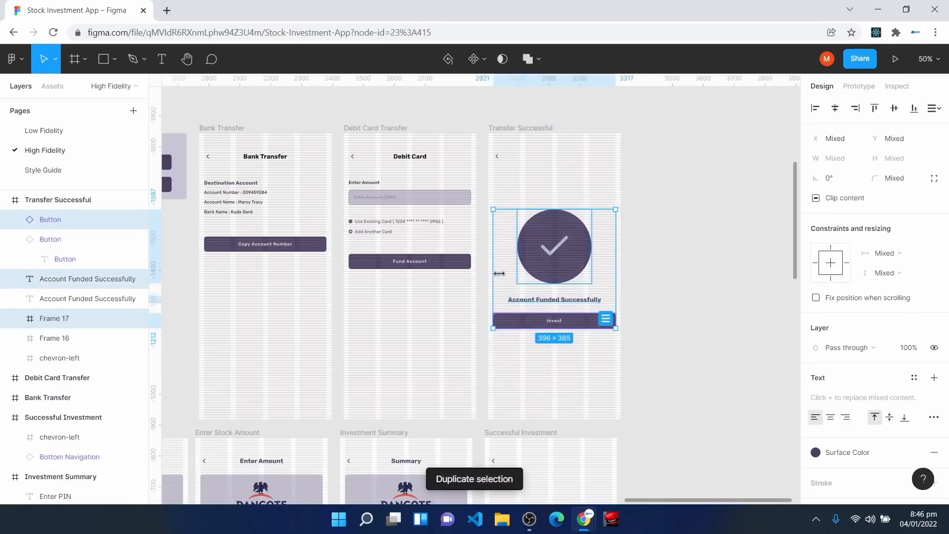
pyautogui.moveTo(505, 262); pyautogui.dragTo(502, 351)
pyautogui.scroll(-4, 520, 416)
# Step: Centre the 'Success' message and change the button label from Invest to 'Go Back Home'
pyautogui.hotkey('shift', '0')
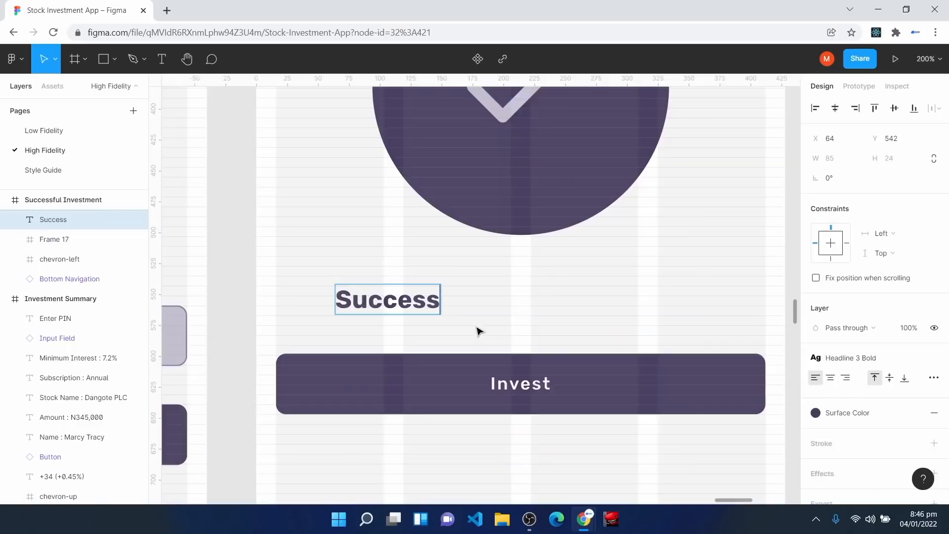
pyautogui.press('Escape')
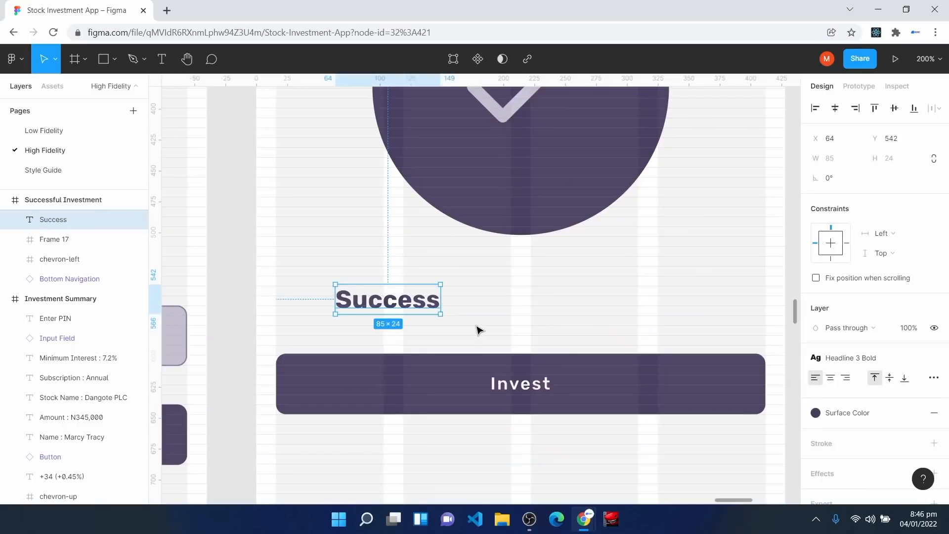
pyautogui.click(835, 108)
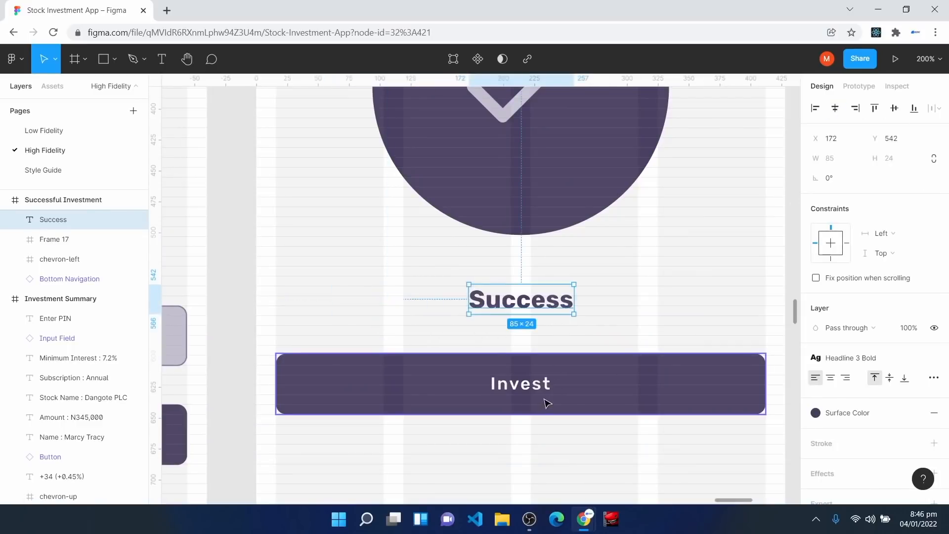
pyautogui.click(538, 391)
pyautogui.doubleClick(537, 390)
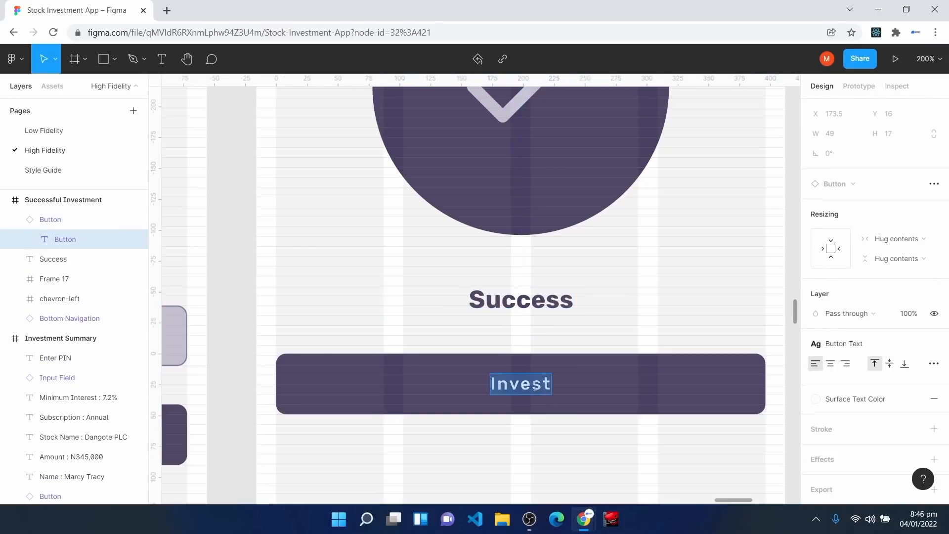
pyautogui.write('Go Back Home')
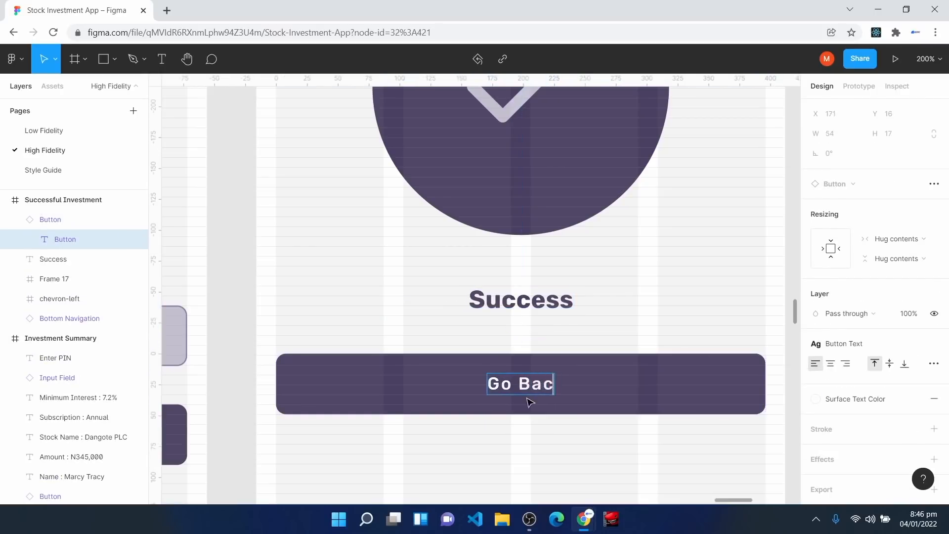
pyautogui.click(561, 443)
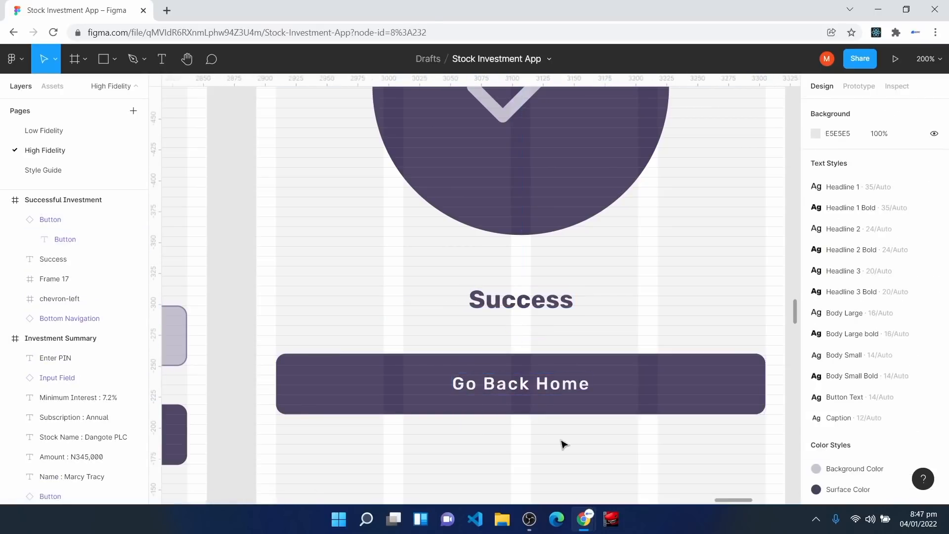
pyautogui.press('-')
pyautogui.press('-')
pyautogui.press('-')
pyautogui.press('h')
pyautogui.moveTo(464, 298); pyautogui.dragTo(644, 409)
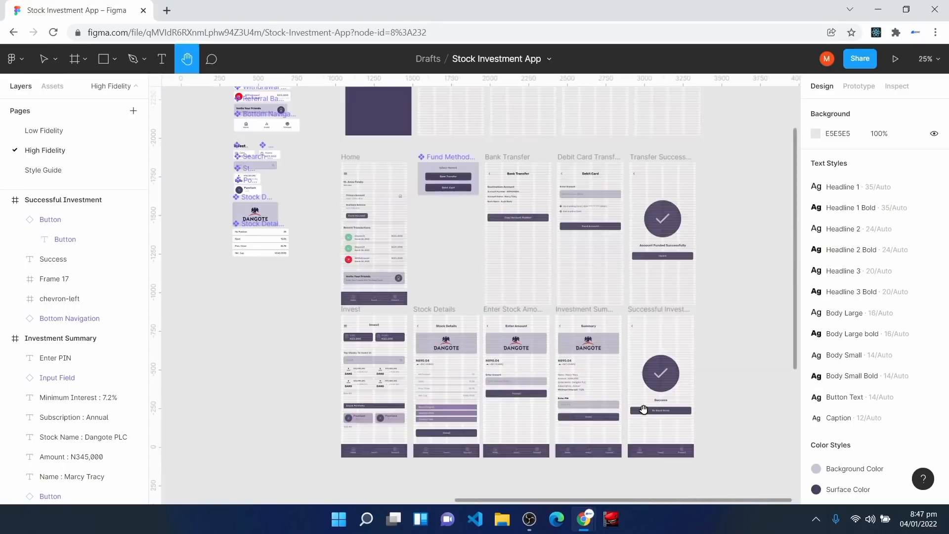
pyautogui.scroll(2, 644, 410)
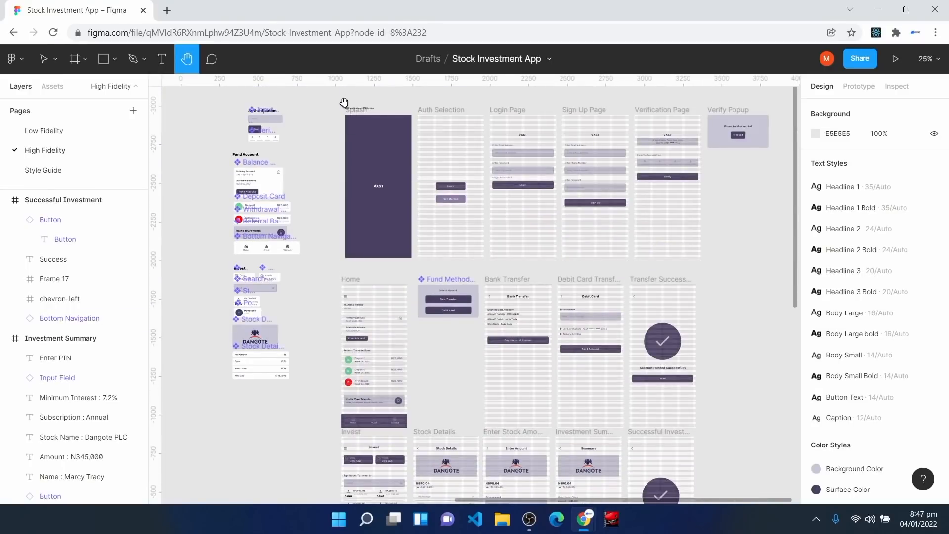
pyautogui.scroll(-2, 333, 232)
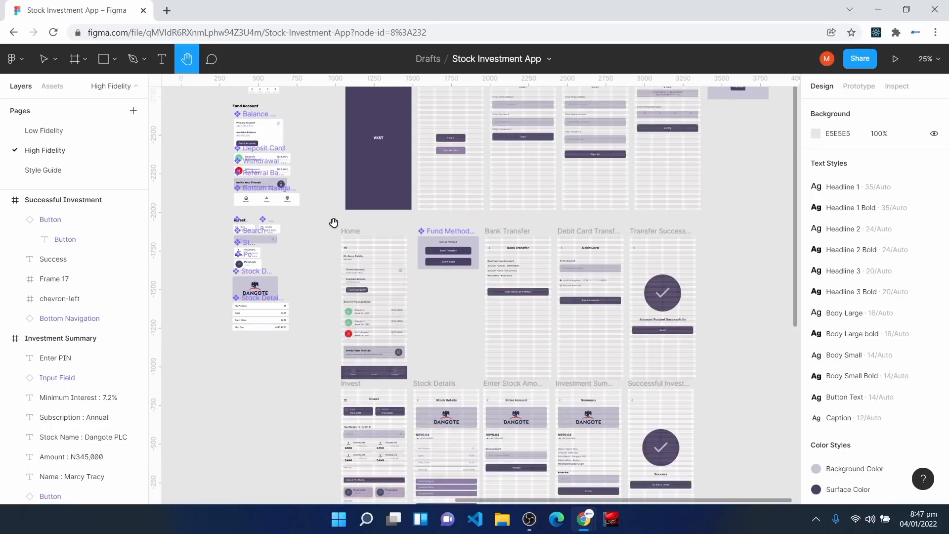
pyautogui.scroll(-4, 660, 368)
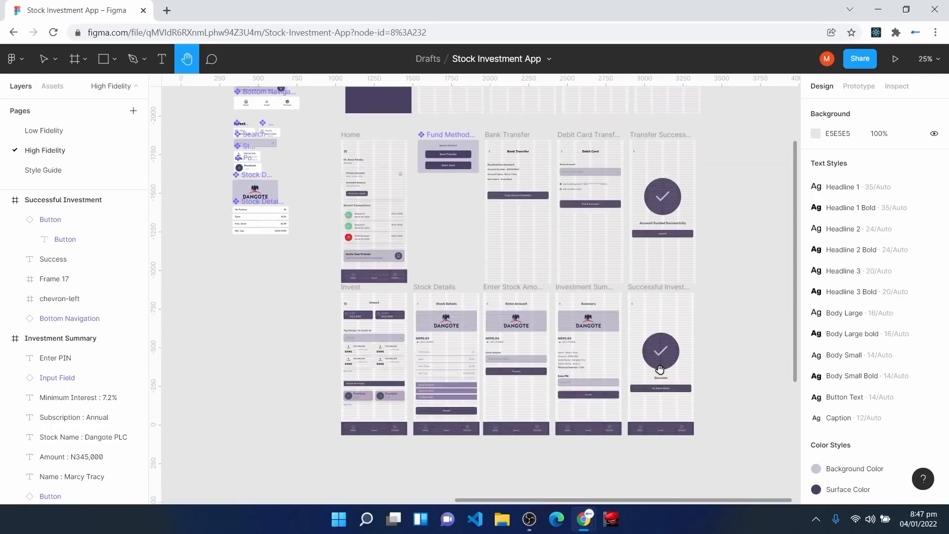
pyautogui.scroll(-1, 660, 368)
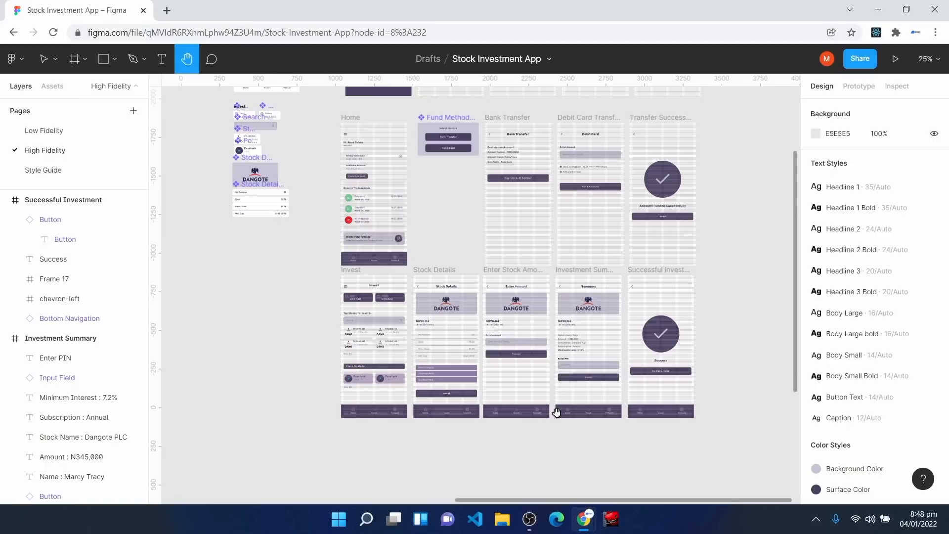
pyautogui.keyDown('ctrl'); pyautogui.scroll(5, 556, 412); pyautogui.keyUp('ctrl')
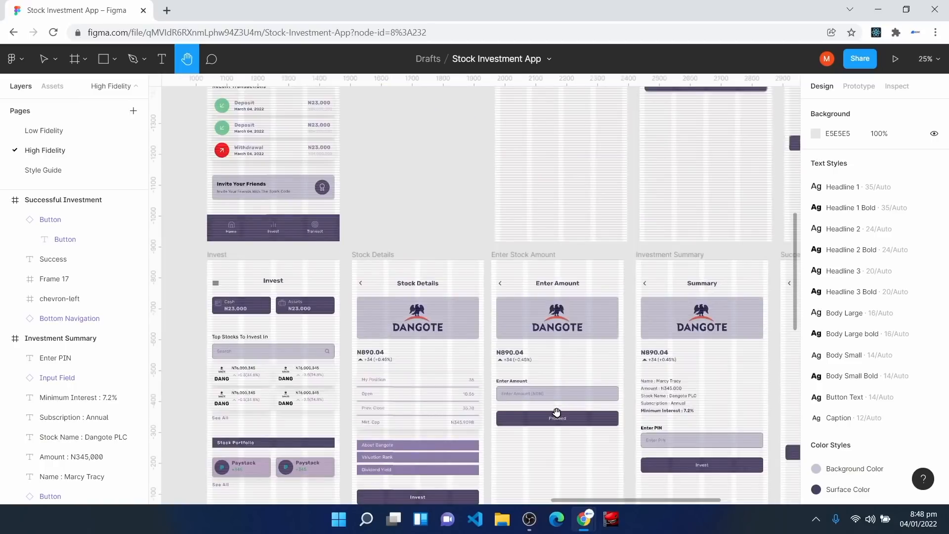
pyautogui.hotkey('ctrl', '+')
pyautogui.hotkey('ctrl', '+')
pyautogui.hotkey('ctrl', '-')
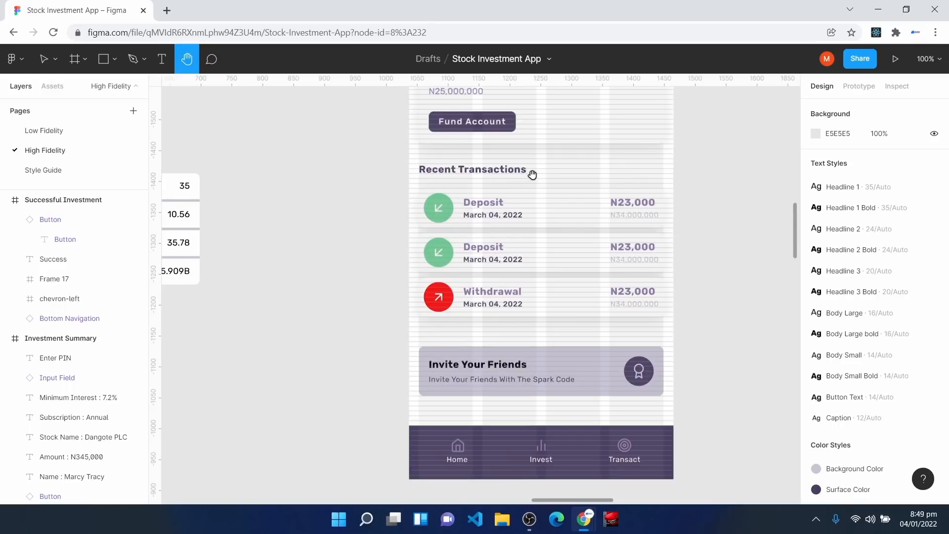
pyautogui.press('v')
pyautogui.click(493, 212)
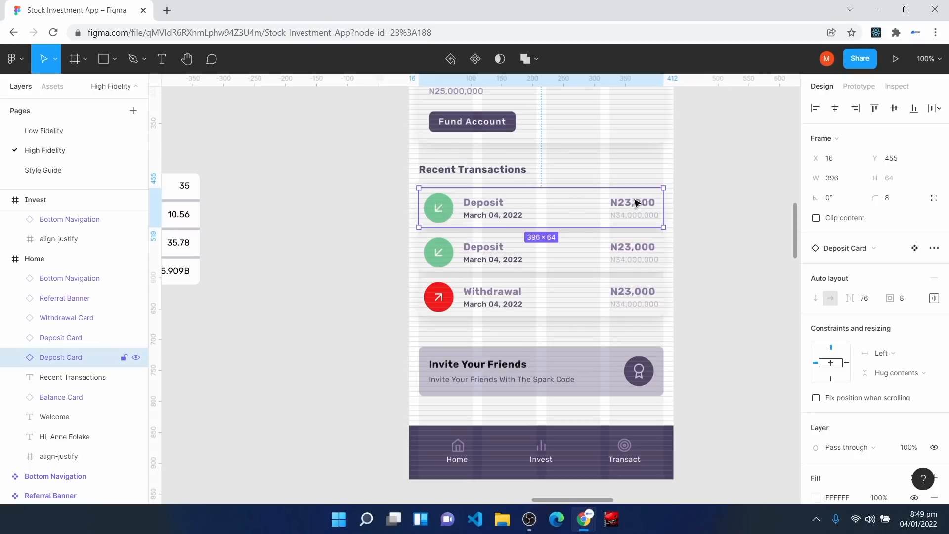
pyautogui.press('-')
pyautogui.press('-')
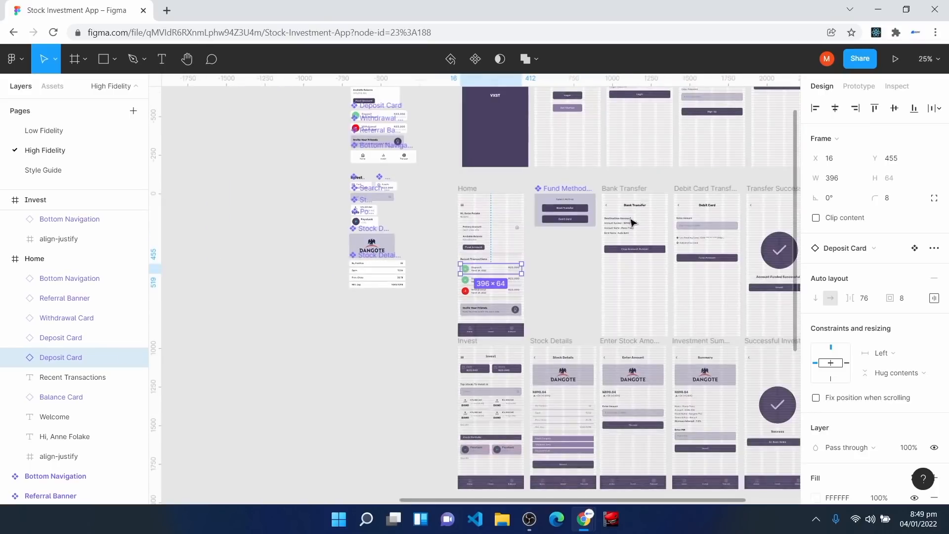
pyautogui.press('h')
pyautogui.moveTo(596, 277); pyautogui.dragTo(435, 242)
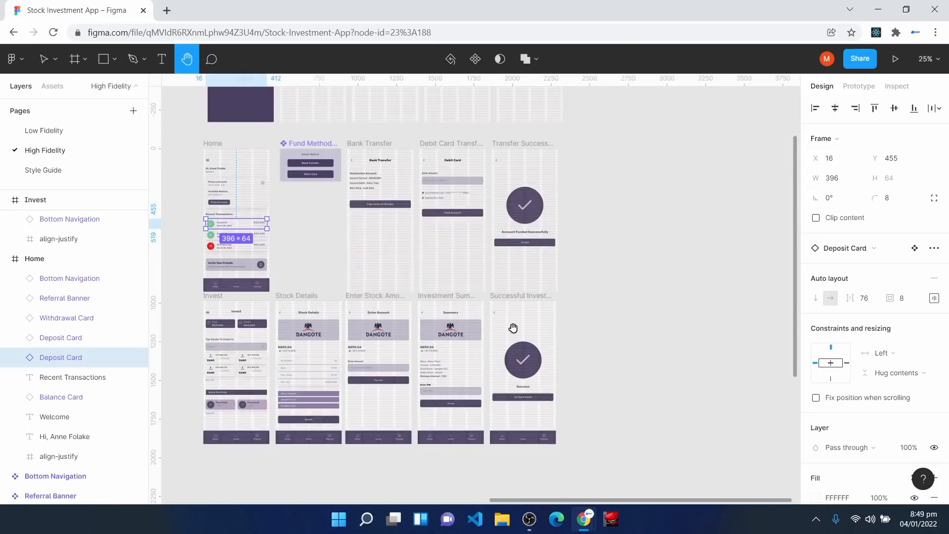
# Step: Duplicate the Transfer Successful screen and rename the copy 'Transaction Details' in Layers
pyautogui.press('v')
pyautogui.click(502, 153)
pyautogui.hotkey('ctrl', 'd')
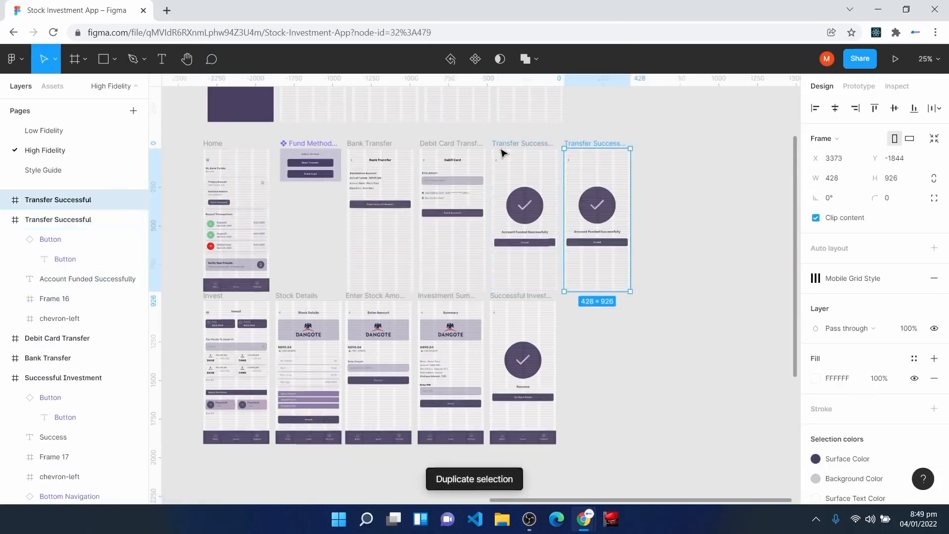
pyautogui.hotkey('ctrl', '+')
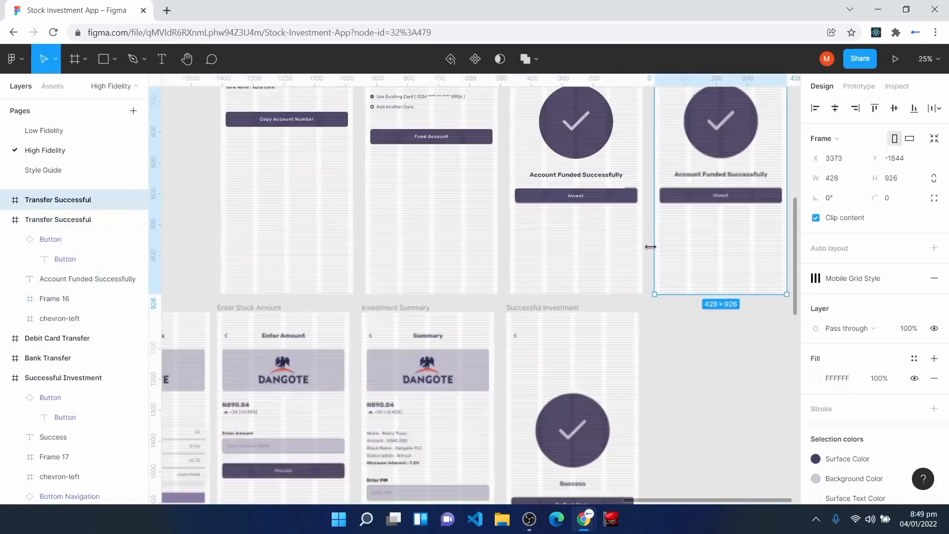
pyautogui.doubleClick(58, 200)
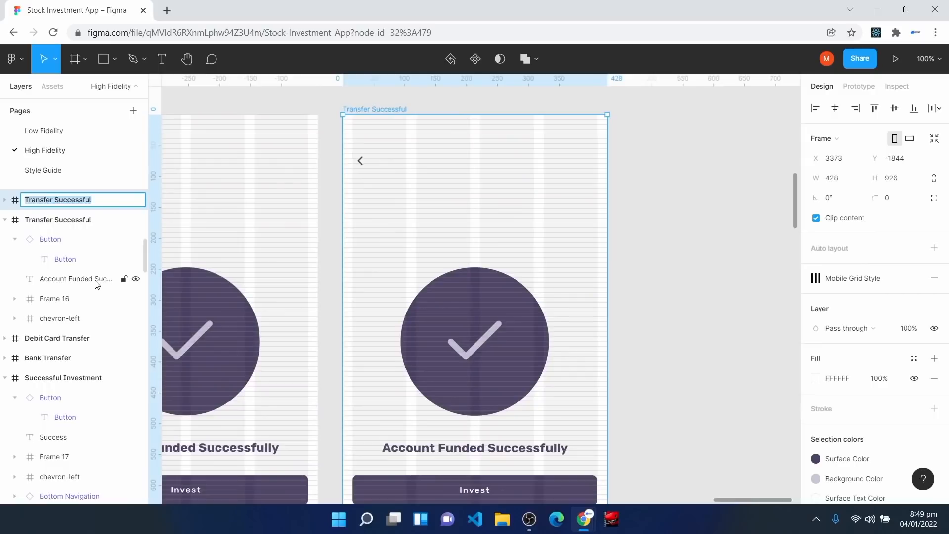
pyautogui.write('Tr')
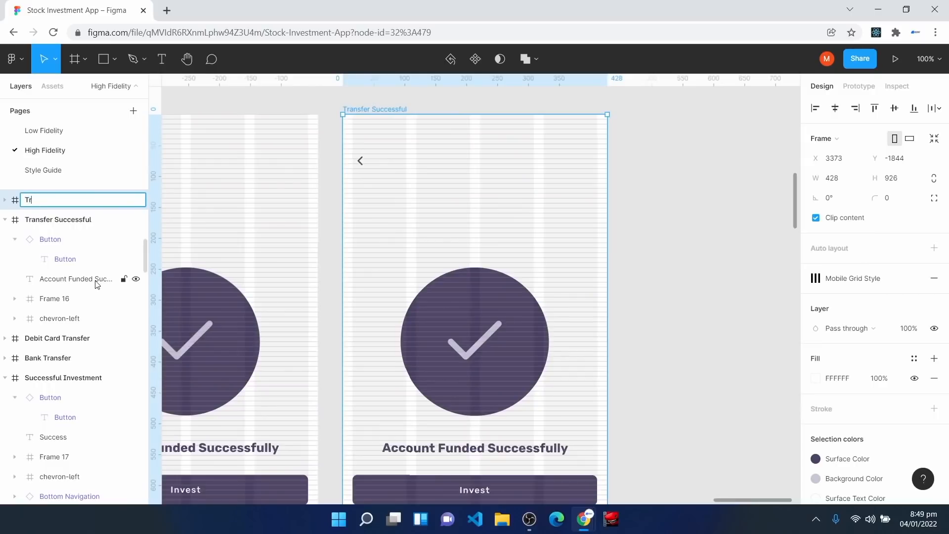
pyautogui.write('ansaction Detai')
pyautogui.press('BackSpace')
pyautogui.write('ails')
pyautogui.press('Return')
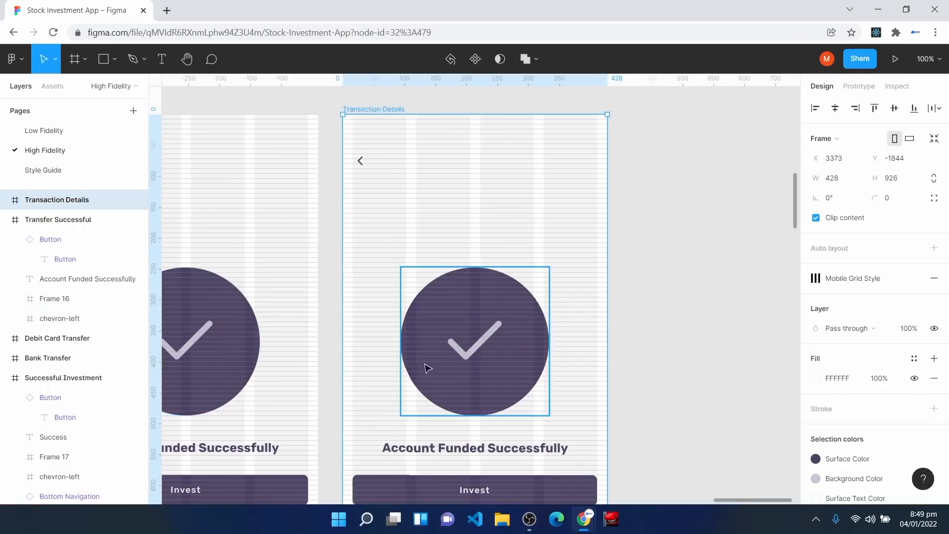
pyautogui.scroll(-3, 398, 273)
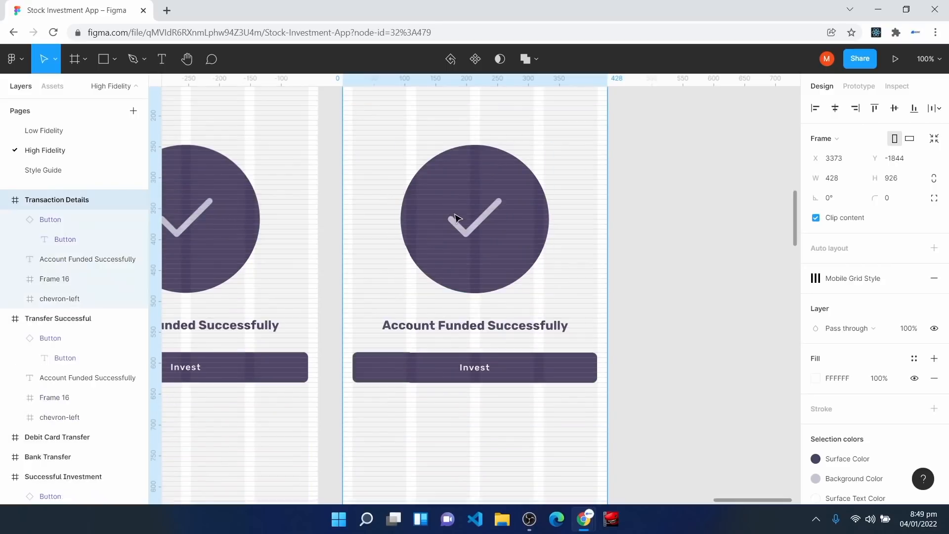
pyautogui.click(323, 307)
# Step: Replace the success message and Invest button with the pasted transaction details
pyautogui.moveTo(348, 300); pyautogui.dragTo(604, 430)
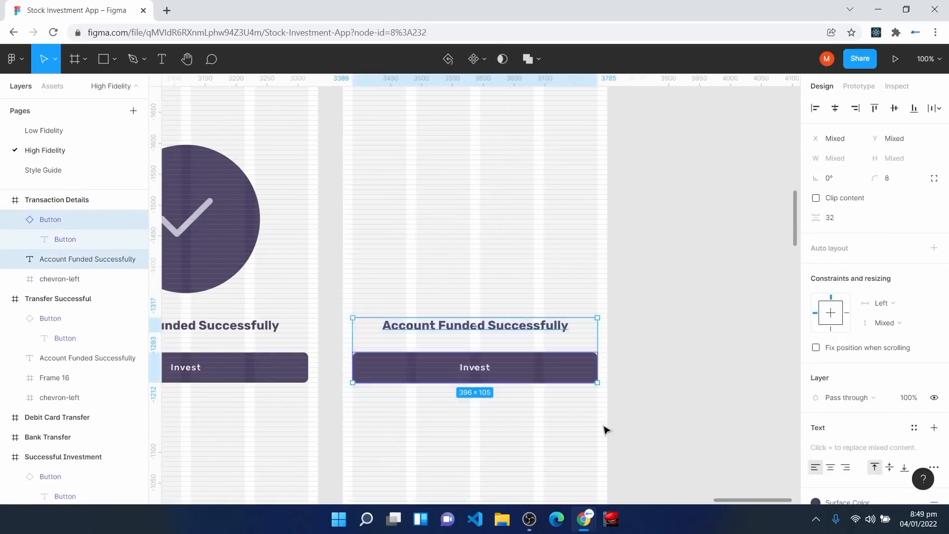
pyautogui.press('Delete')
pyautogui.scroll(3, 494, 327)
pyautogui.click(479, 356)
pyautogui.hotkey('ctrl', 'v')
pyautogui.moveTo(476, 247); pyautogui.dragTo(479, 286)
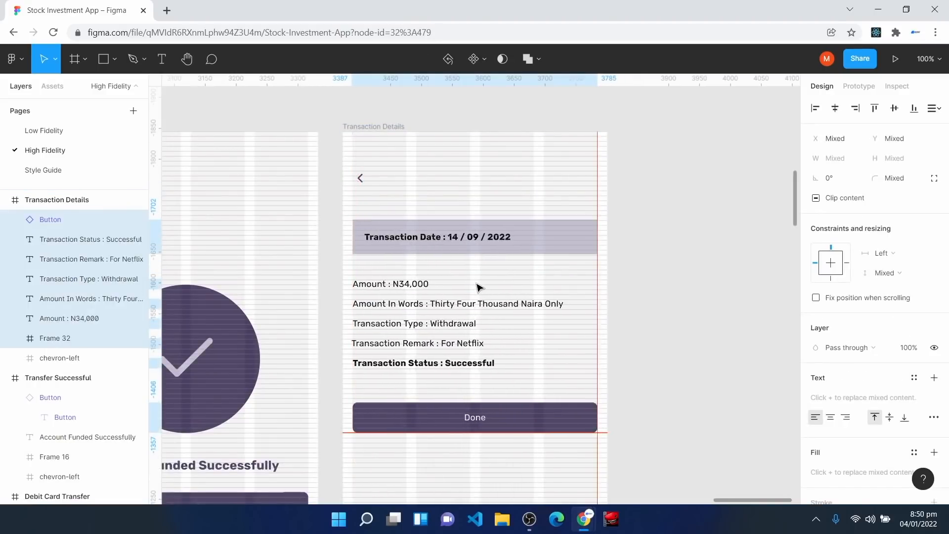
pyautogui.click(445, 474)
# Step: Move the 14/09/2022 Transaction Date bar up the screen, keeping its left edge at 16
pyautogui.hotkey('ctrl', '+')
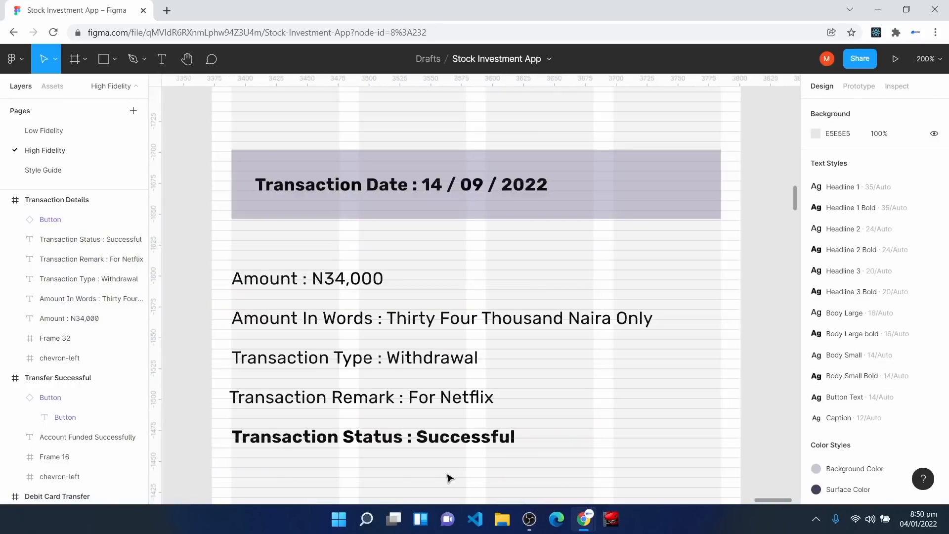
pyautogui.scroll(3, 445, 475)
pyautogui.click(246, 212)
pyautogui.click(253, 233)
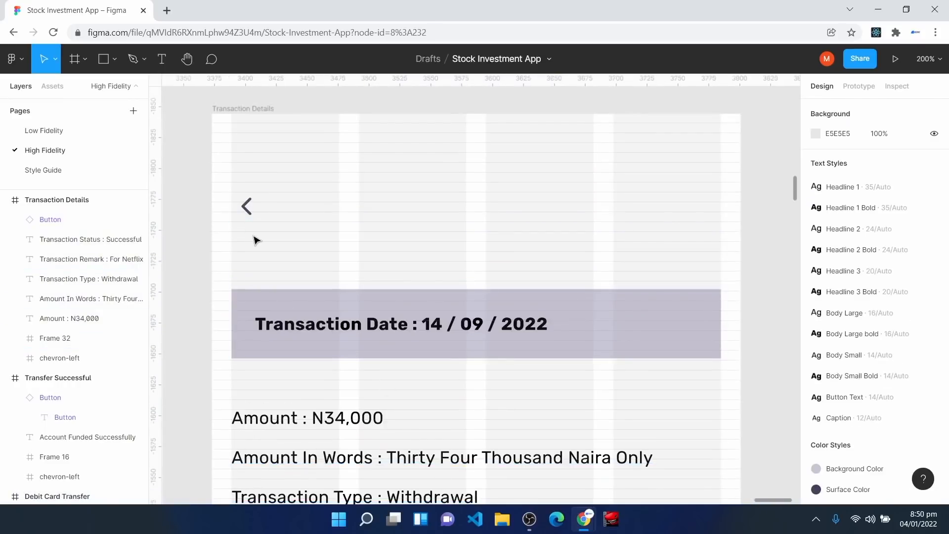
pyautogui.hotkey('ctrl', '+')
pyautogui.press('h')
pyautogui.moveTo(239, 243); pyautogui.dragTo(495, 257)
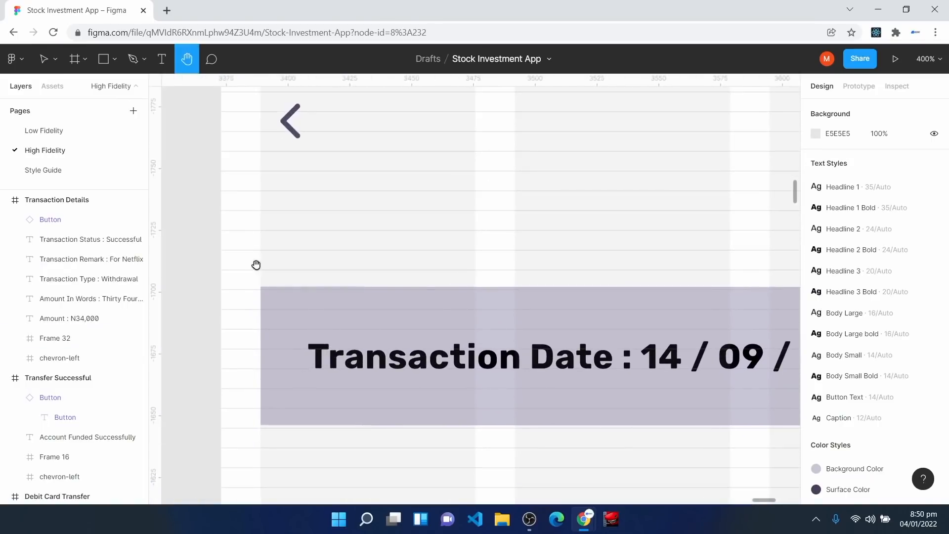
pyautogui.press('v')
pyautogui.click(290, 123)
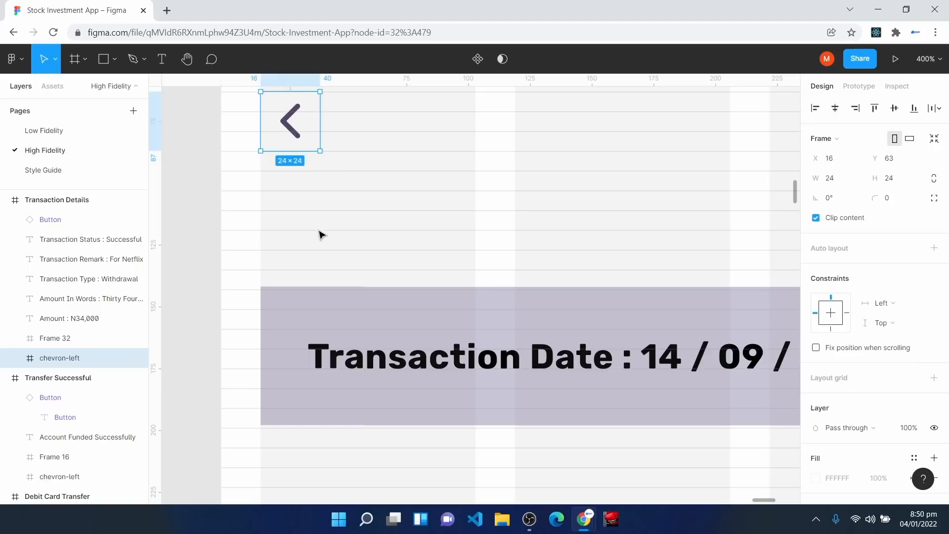
pyautogui.moveTo(313, 325); pyautogui.dragTo(300, 306)
pyautogui.moveTo(262, 351); pyautogui.dragTo(261, 352)
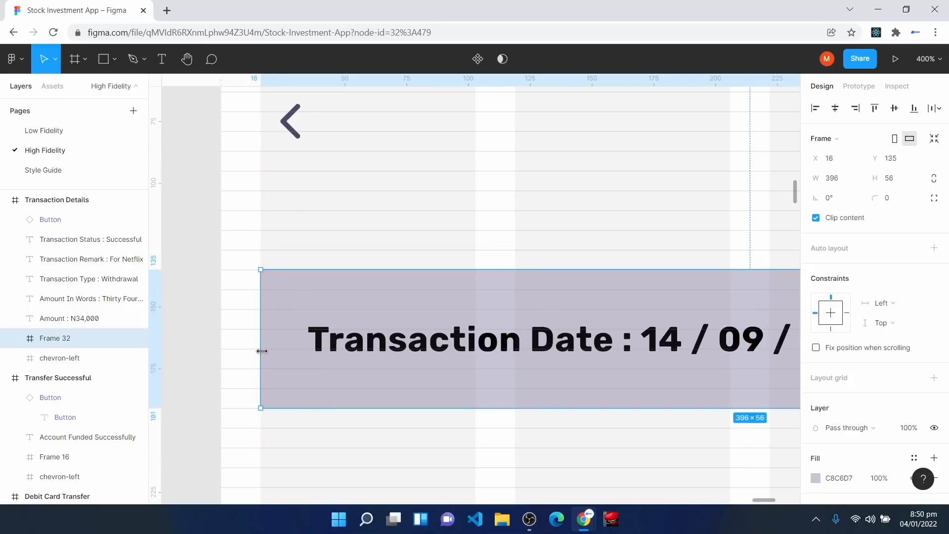
pyautogui.hotkey('ctrl', '-')
pyautogui.moveTo(710, 339); pyautogui.dragTo(627, 299)
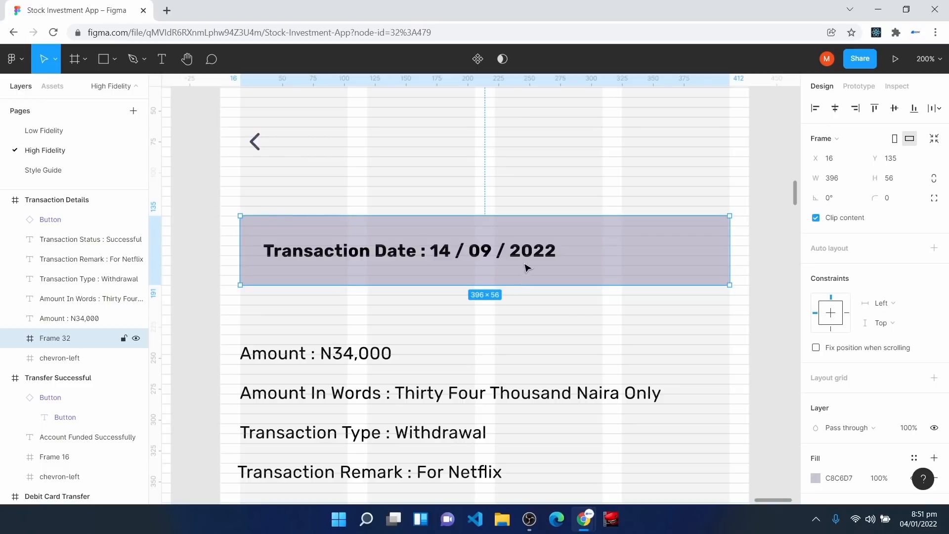
# Step: Append the time 16:03 after 2022 in the Transaction Date text
pyautogui.click(544, 258)
pyautogui.doubleClick(536, 255)
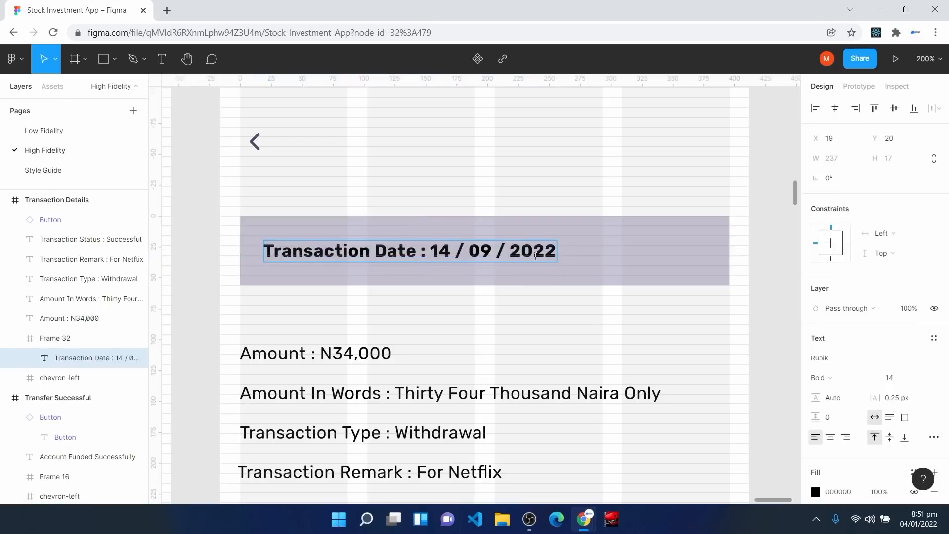
pyautogui.write('16:03')
pyautogui.click(605, 302)
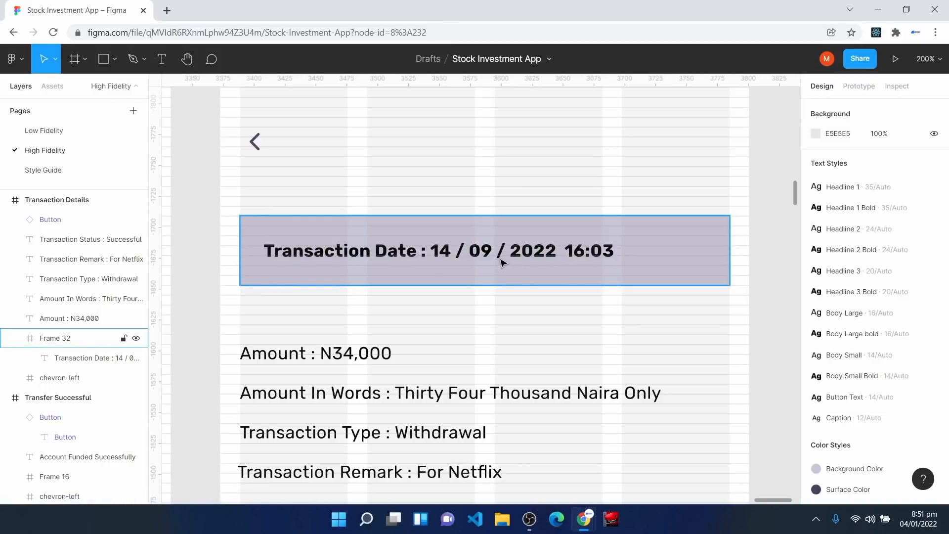
# Step: Review the Amount N34,000, Amount In Words and Transaction Type Withdrawal lines
pyautogui.scroll(-2, 468, 333)
pyautogui.click(258, 311)
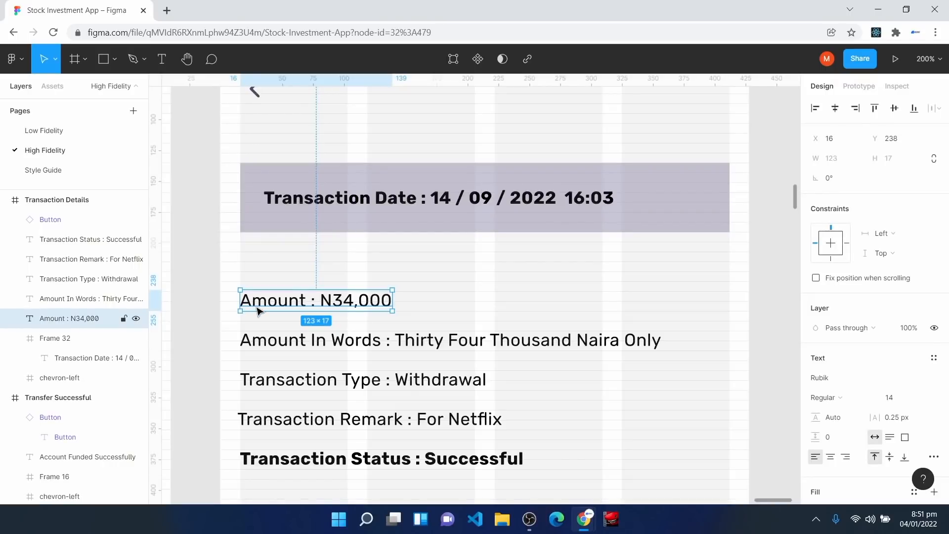
pyautogui.click(280, 341)
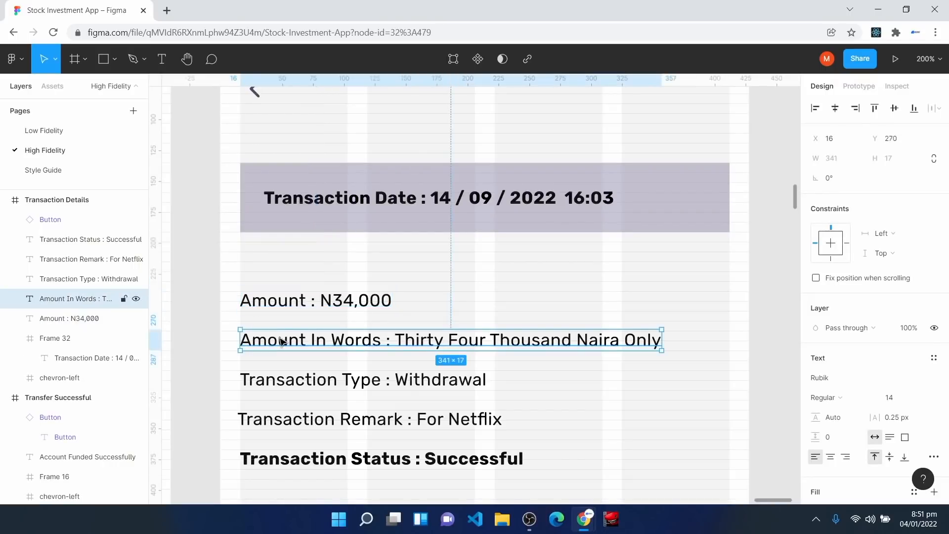
pyautogui.click(308, 390)
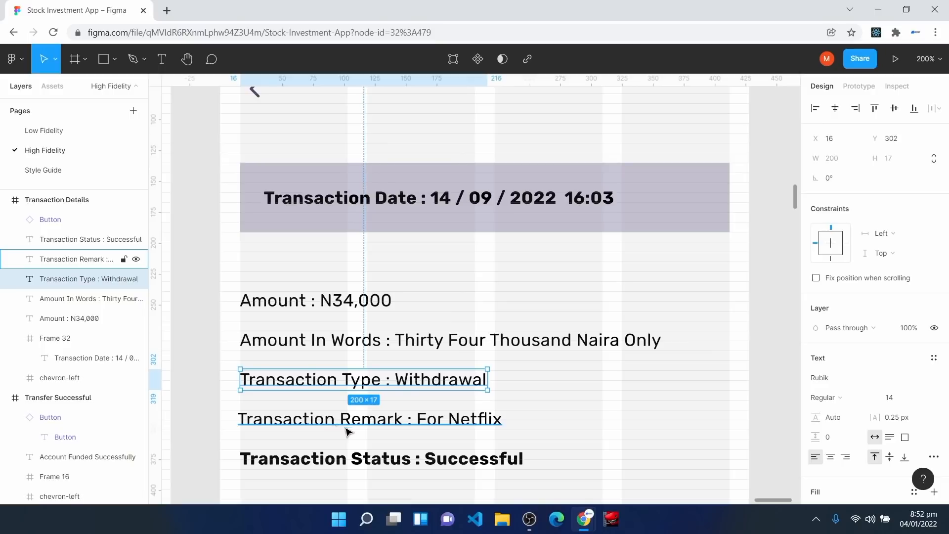
pyautogui.scroll(-1, 366, 453)
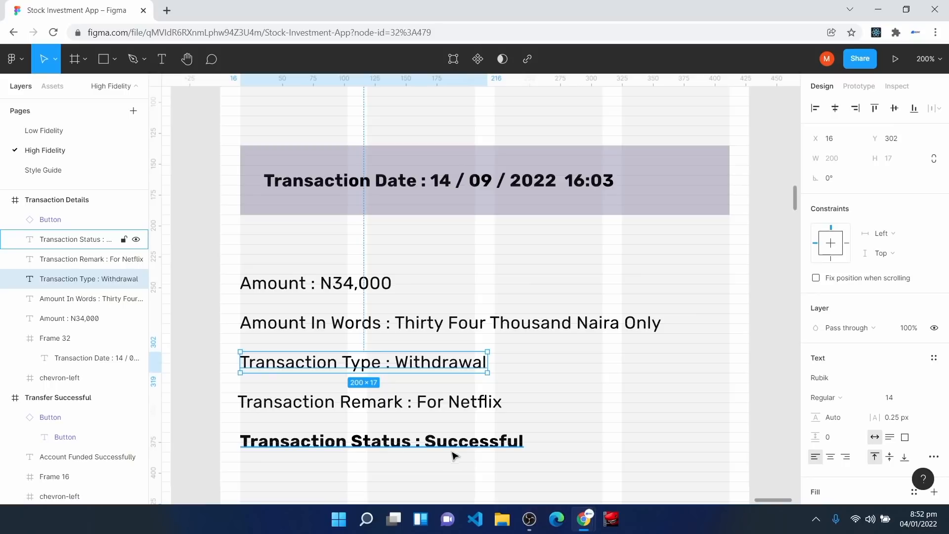
# Step: Move the five transaction detail lines up toward the date bar
pyautogui.click(236, 280)
pyautogui.moveTo(229, 259); pyautogui.dragTo(689, 475)
pyautogui.hotkey('ctrl', '+')
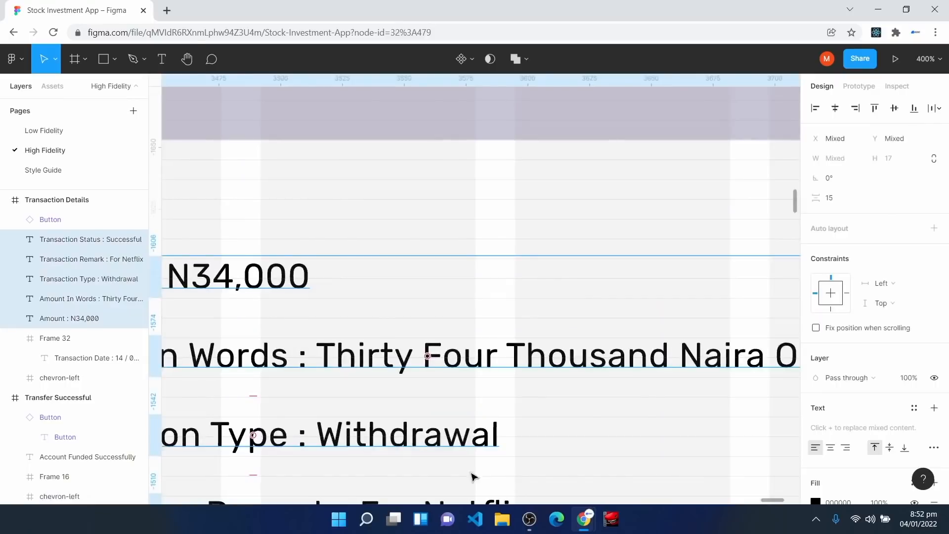
pyautogui.moveTo(299, 205); pyautogui.dragTo(583, 282)
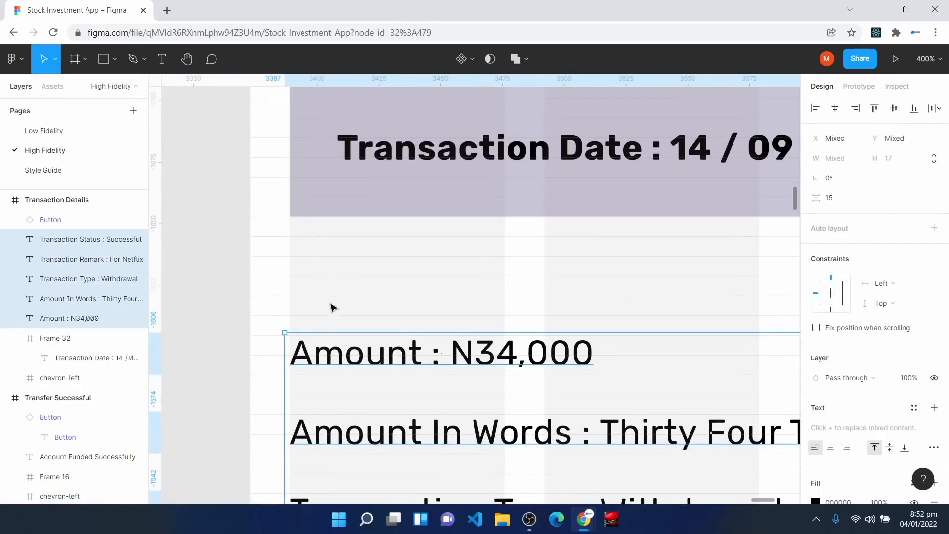
pyautogui.moveTo(343, 396); pyautogui.dragTo(354, 368)
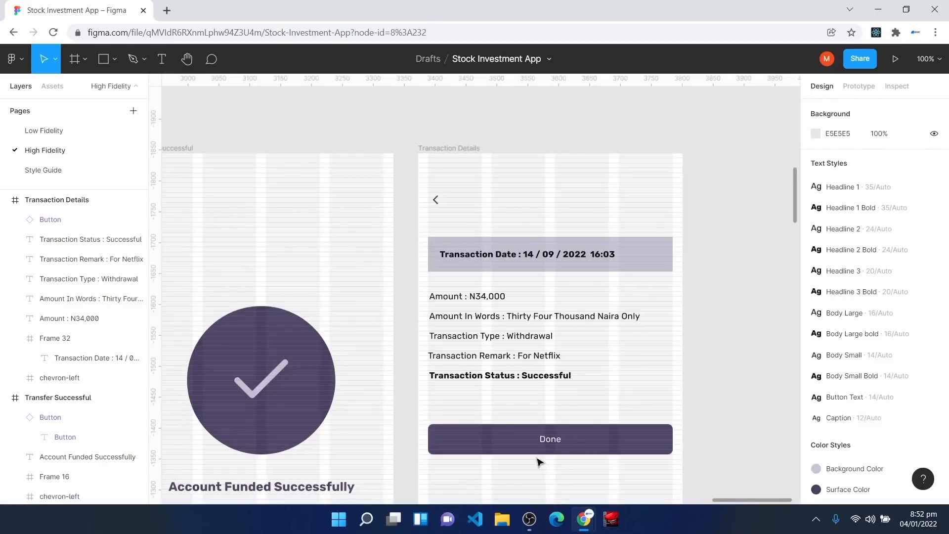
# Step: Move the Done button up to Y 415, just below the Successful status line
pyautogui.click(528, 443)
pyautogui.hotkey('ctrl', '+')
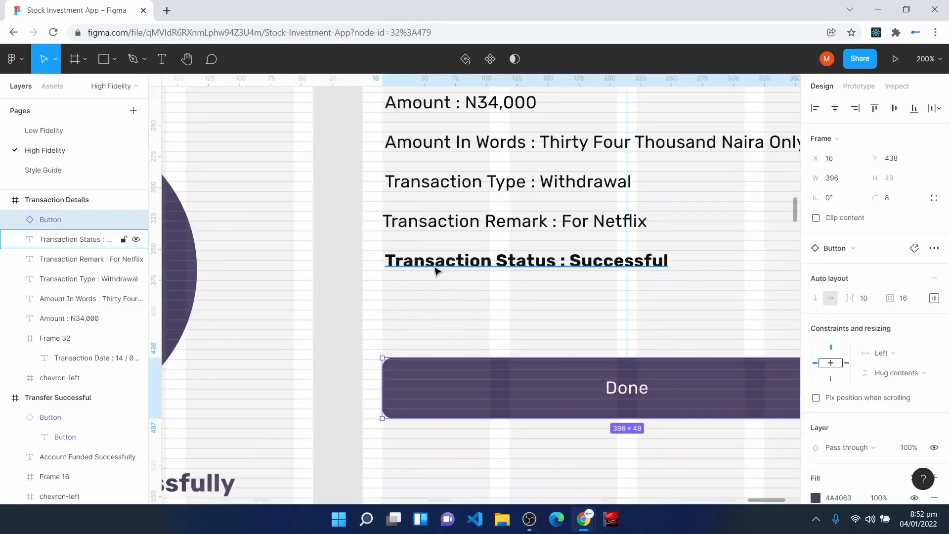
pyautogui.click(435, 269)
pyautogui.hotkey('ctrl', '+')
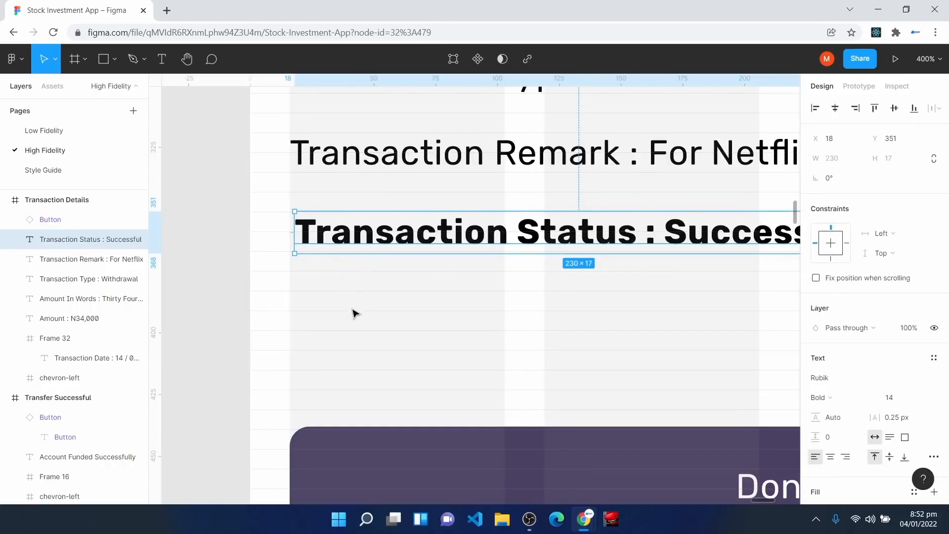
pyautogui.moveTo(349, 445); pyautogui.dragTo(351, 394)
pyautogui.keyDown('ctrl'); pyautogui.scroll(-10, 388, 443); pyautogui.keyUp('ctrl')
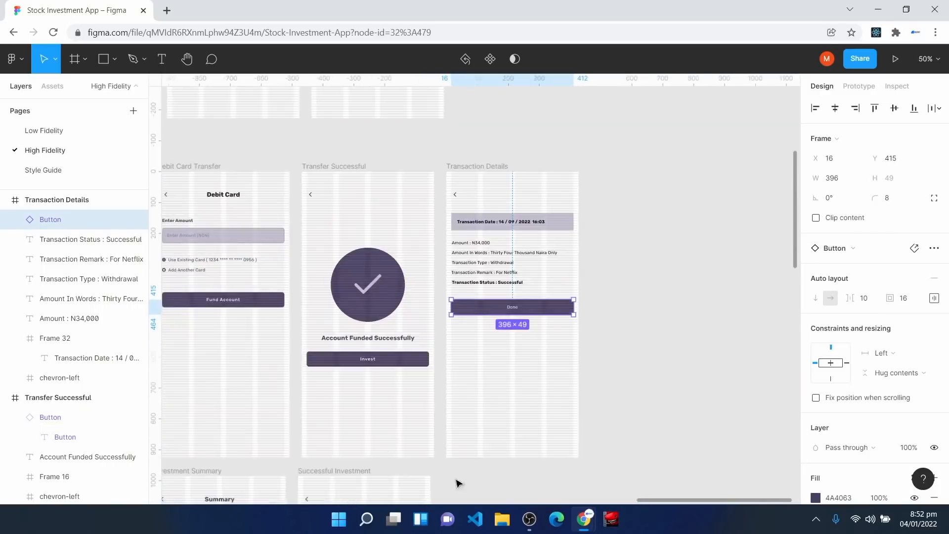
pyautogui.click(653, 340)
pyautogui.moveTo(687, 500); pyautogui.dragTo(536, 502)
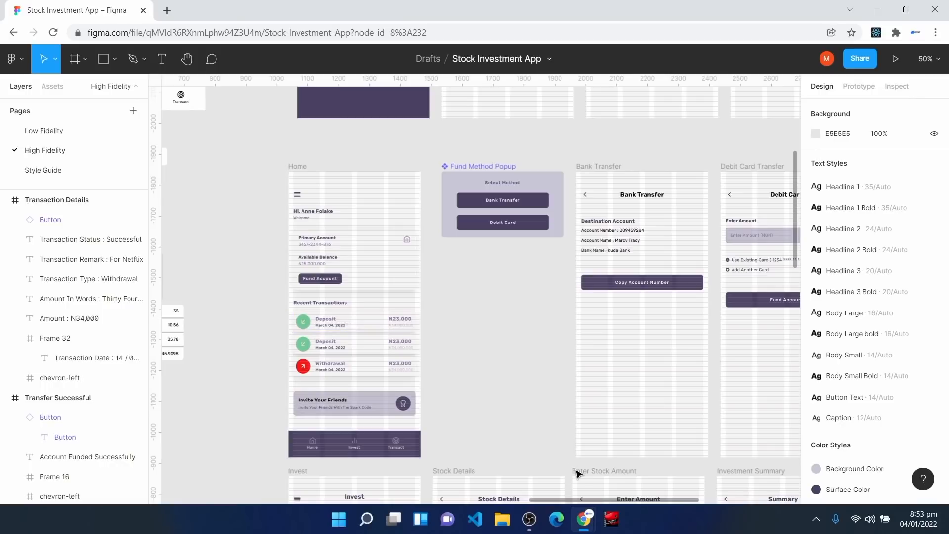
pyautogui.moveTo(573, 500); pyautogui.dragTo(705, 501)
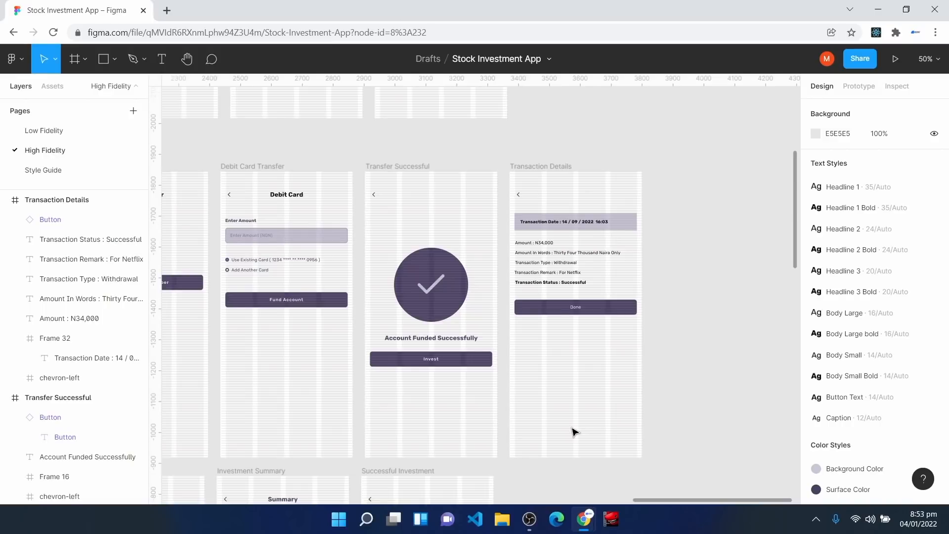
pyautogui.hotkey('ctrl', '+')
pyautogui.hotkey('ctrl', '+')
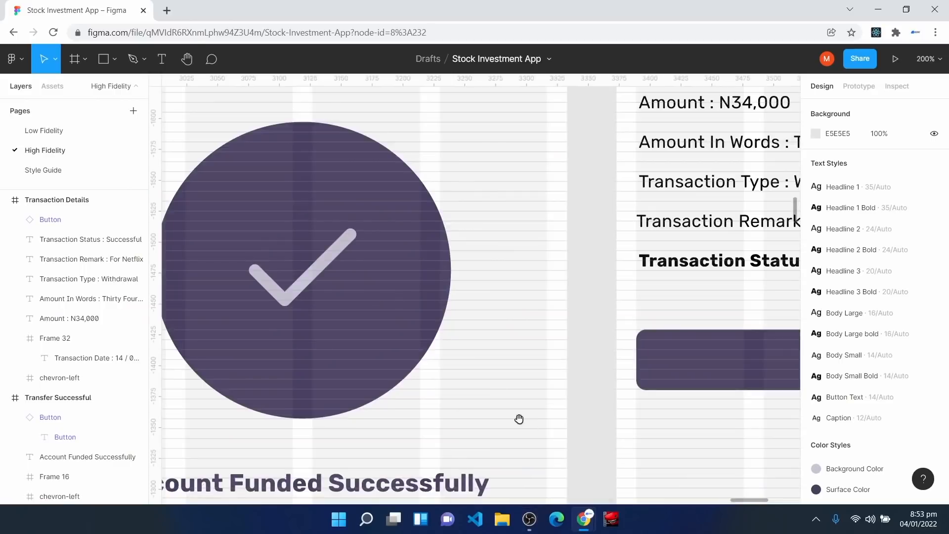
# Step: Copy the Debit Card title into Transaction Details, retype it 'Transaction Details' and centre it horizontally
pyautogui.press('space')
pyautogui.moveTo(442, 169); pyautogui.dragTo(911, 492)
pyautogui.moveTo(383, 305); pyautogui.dragTo(655, 322)
pyautogui.click(518, 242)
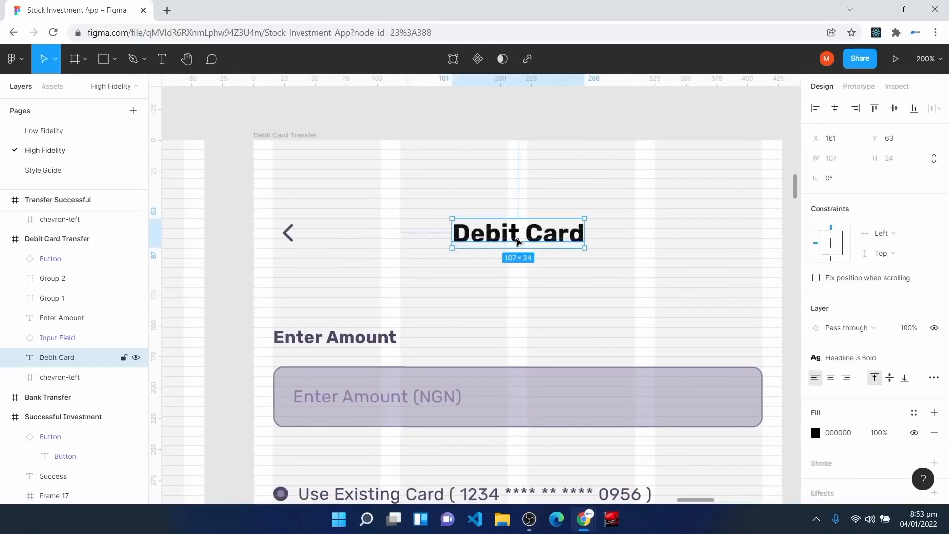
pyautogui.hotkey('ctrl', 'd')
pyautogui.moveTo(516, 242)
pyautogui.mouseDown()
pyautogui.moveTo(947, 261)
pyautogui.moveTo(530, 271)
pyautogui.moveTo(515, 246)
pyautogui.mouseUp()
pyautogui.doubleClick(515, 245)
pyautogui.write('Transaction Details')
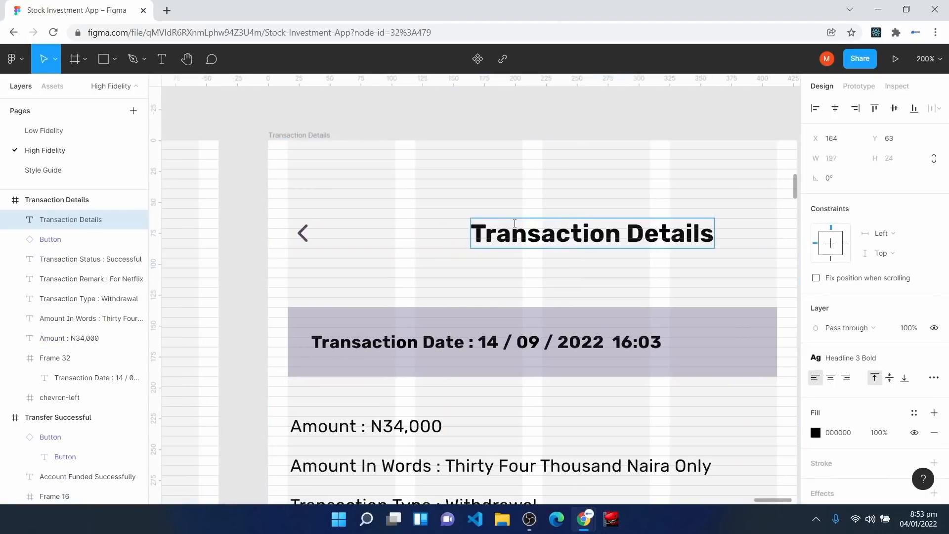
pyautogui.press('Escape')
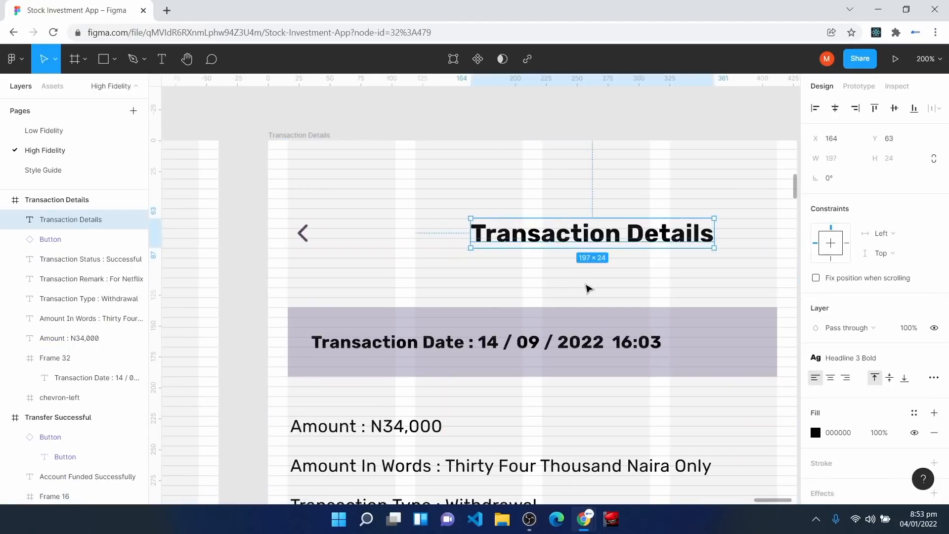
pyautogui.click(836, 109)
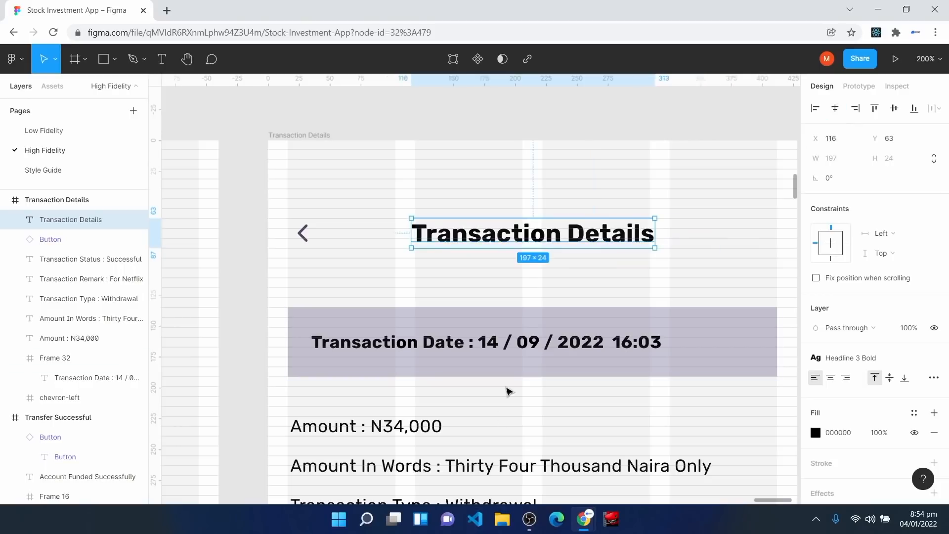
pyautogui.click(558, 431)
pyautogui.hotkey('ctrl', '-')
pyautogui.hotkey('ctrl', '-')
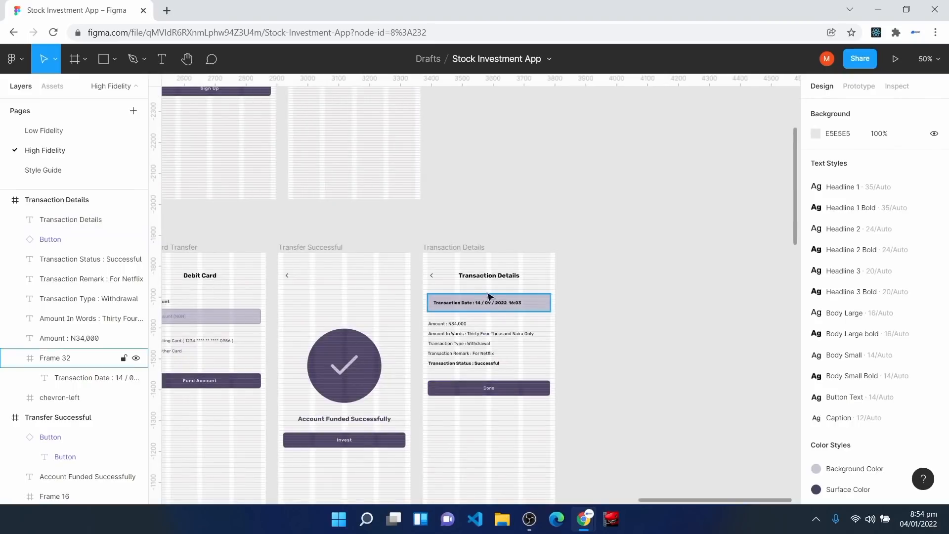
pyautogui.press('h')
pyautogui.moveTo(365, 220); pyautogui.dragTo(758, 189)
pyautogui.moveTo(263, 163); pyautogui.dragTo(621, 158)
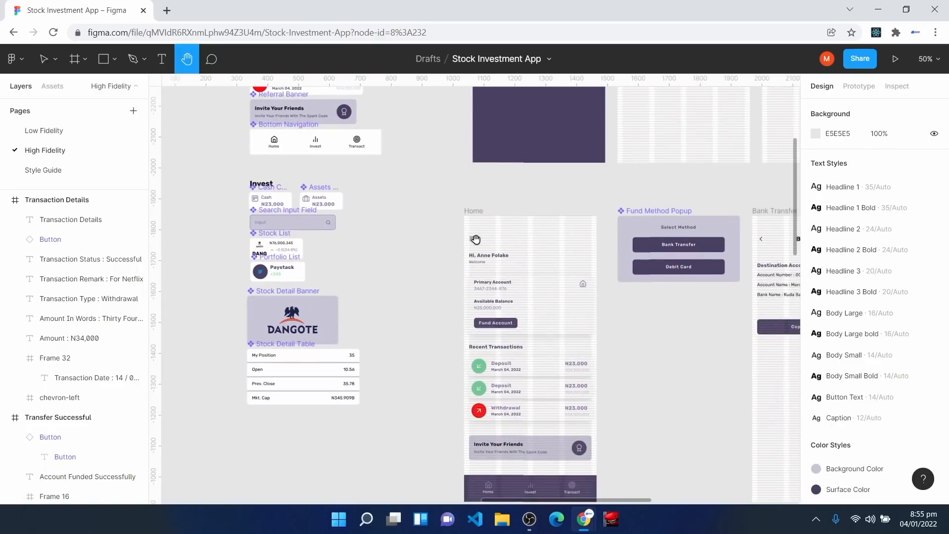
pyautogui.scroll(5, 472, 240)
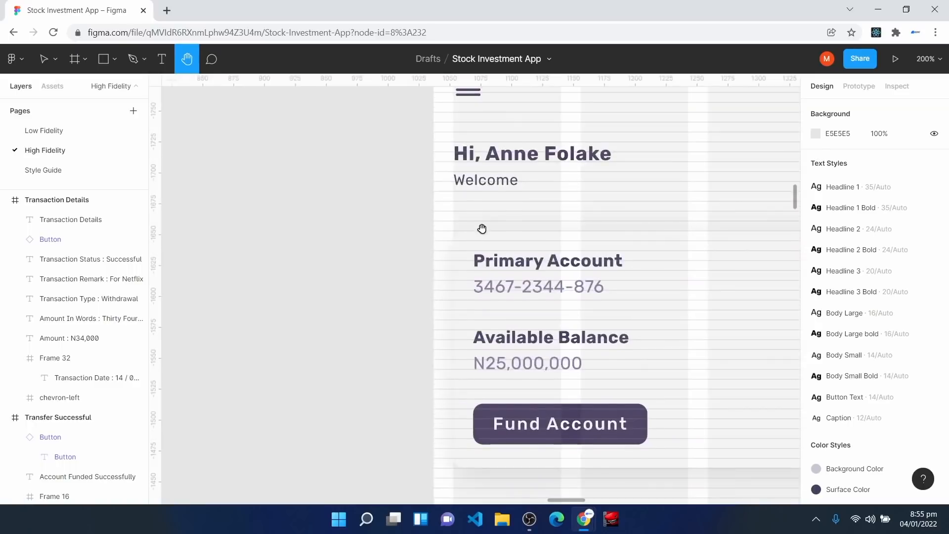
pyautogui.scroll(2, 483, 225)
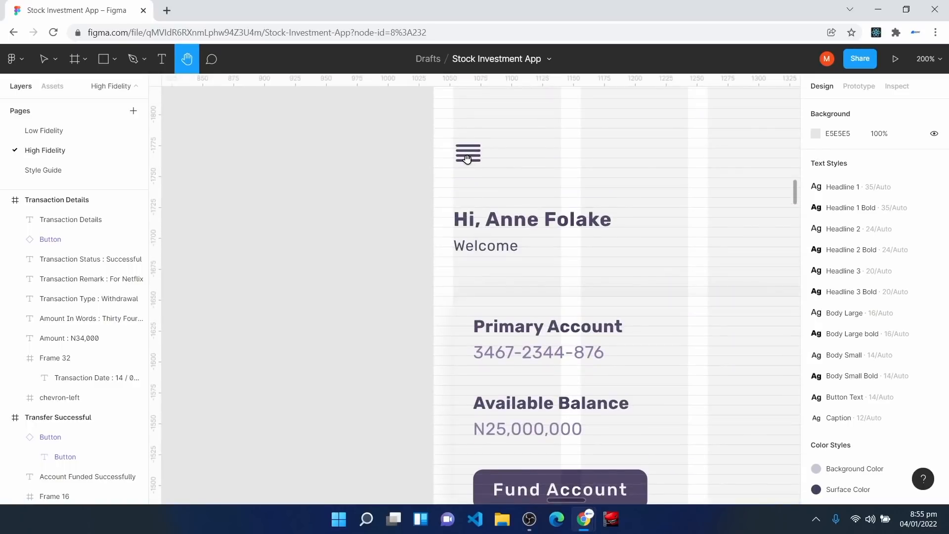
pyautogui.scroll(2, 467, 158)
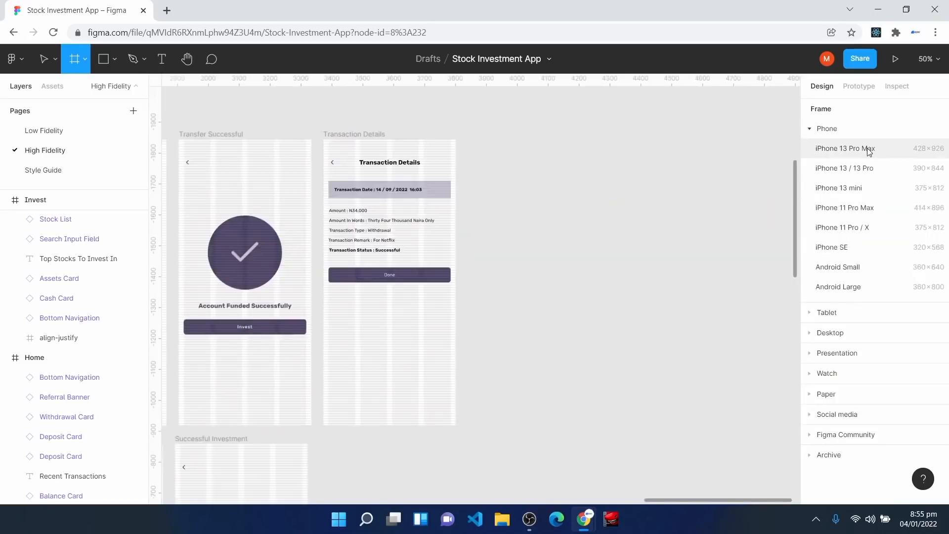
# Step: Create an iPhone 13 Pro Max frame named Menu Slidebar, halve its width, then widen it to 241 × 926
pyautogui.click(869, 151)
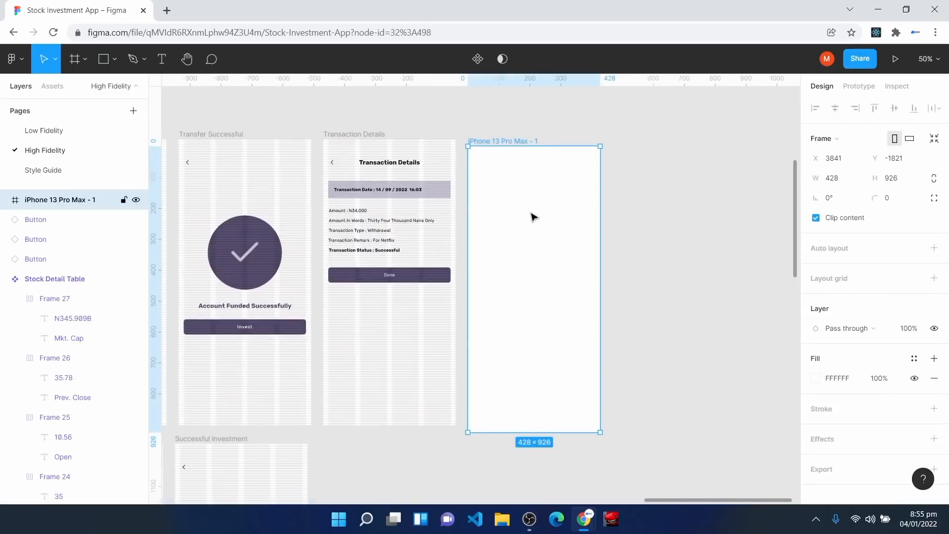
pyautogui.hotkey('ctrl', 'r')
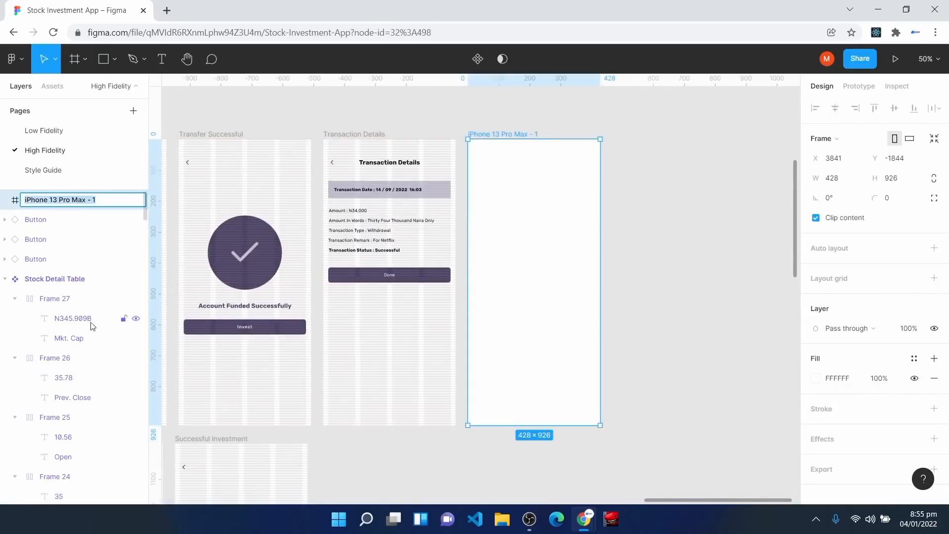
pyautogui.write('Menu')
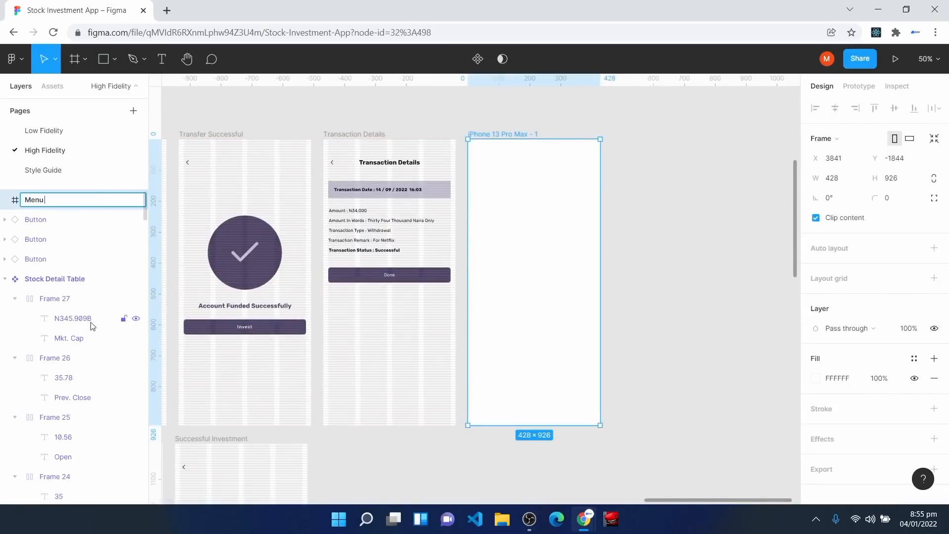
pyautogui.write(' Slidebar')
pyautogui.press('Return')
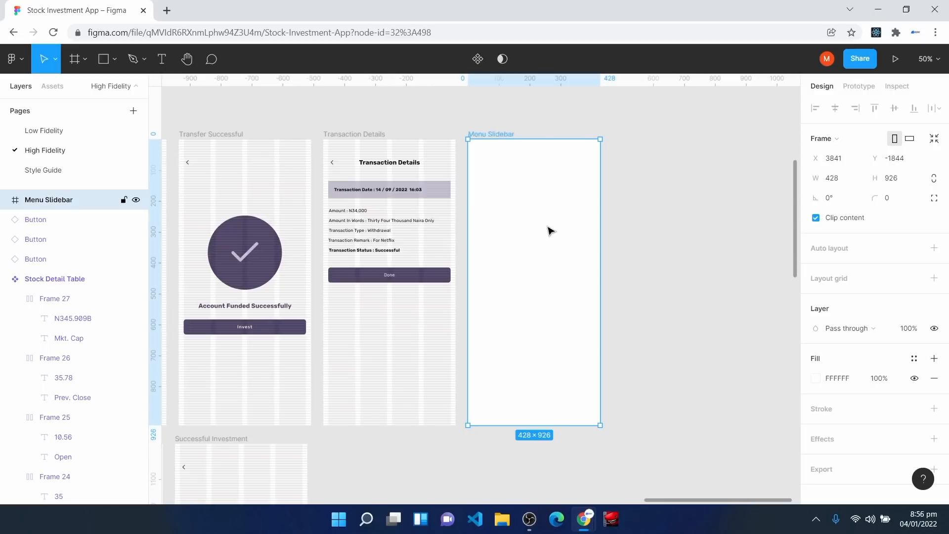
pyautogui.click(855, 185)
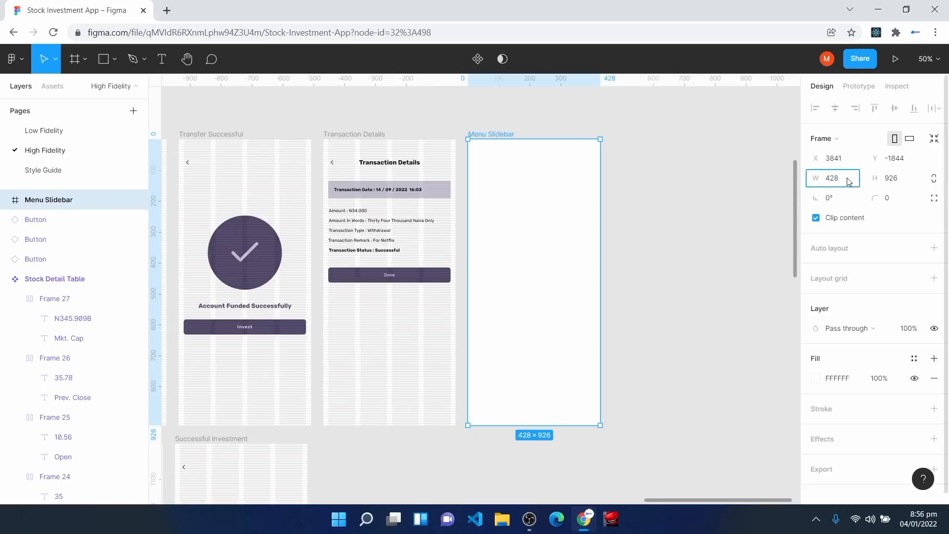
pyautogui.press('Return')
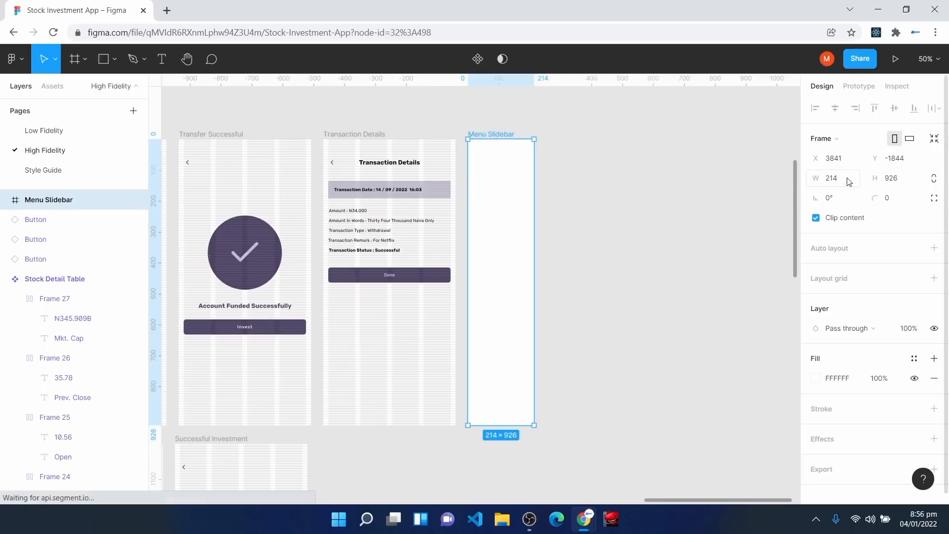
pyautogui.hotkey('shift', '0')
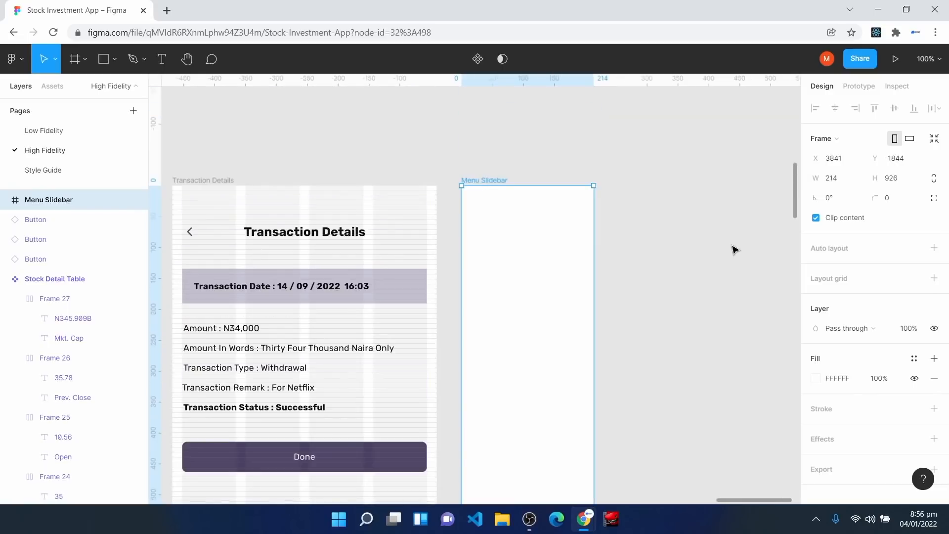
pyautogui.moveTo(592, 313); pyautogui.dragTo(612, 318)
pyautogui.scroll(-3, 547, 333)
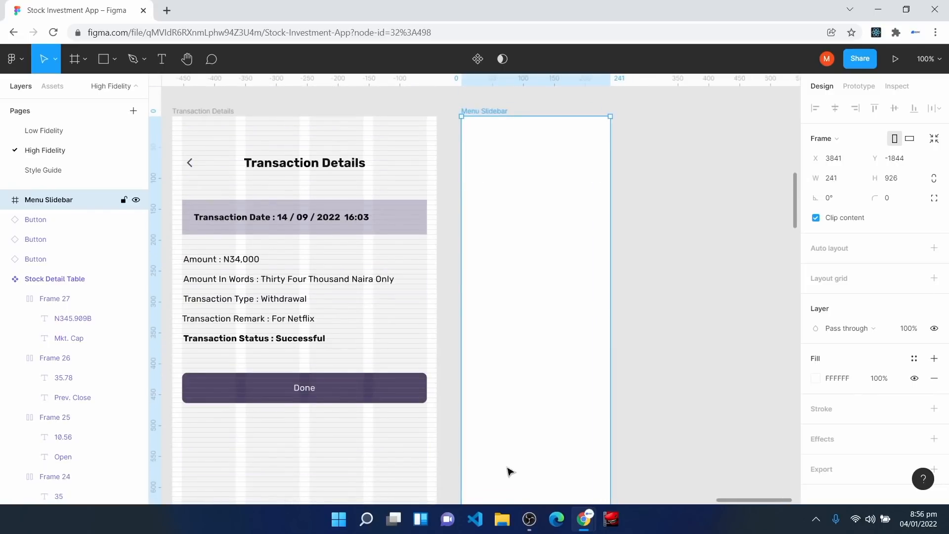
# Step: Add a 'VXST' title and a 'Recent Transactions' label near the top of Menu Slidebar
pyautogui.click(166, 60)
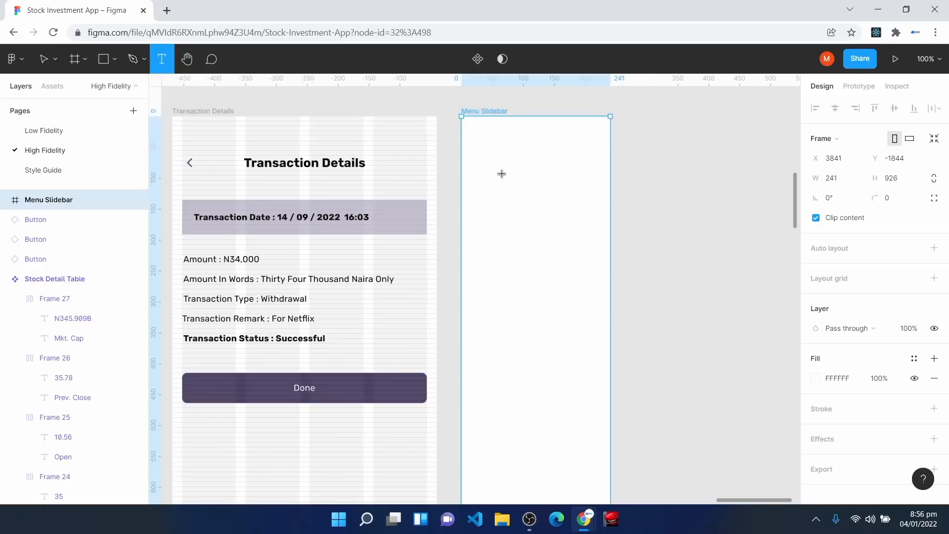
pyautogui.click(484, 162)
pyautogui.write('VXST')
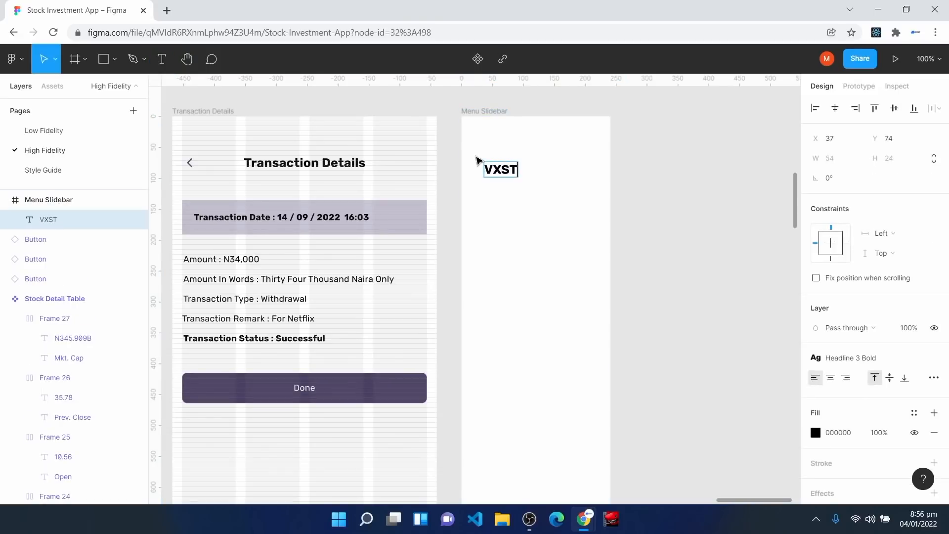
pyautogui.click(508, 285)
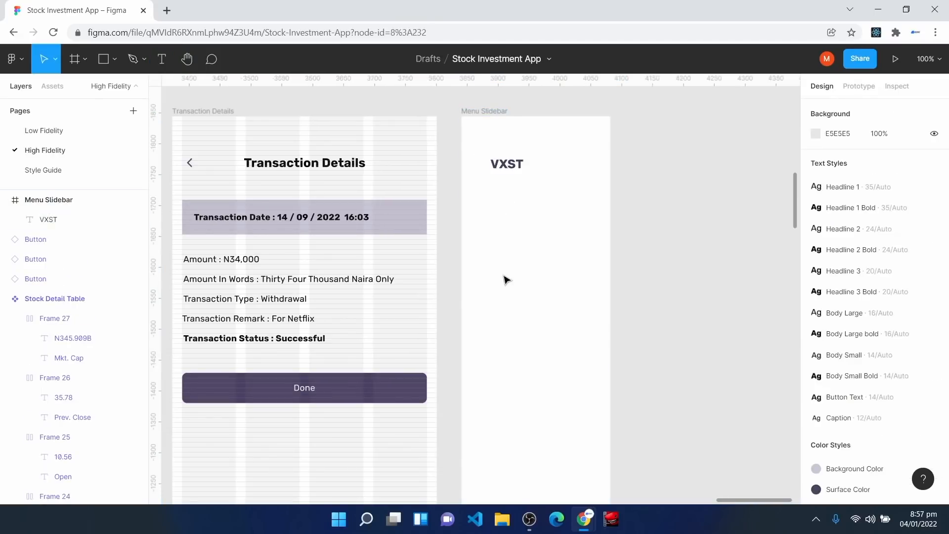
pyautogui.click(161, 59)
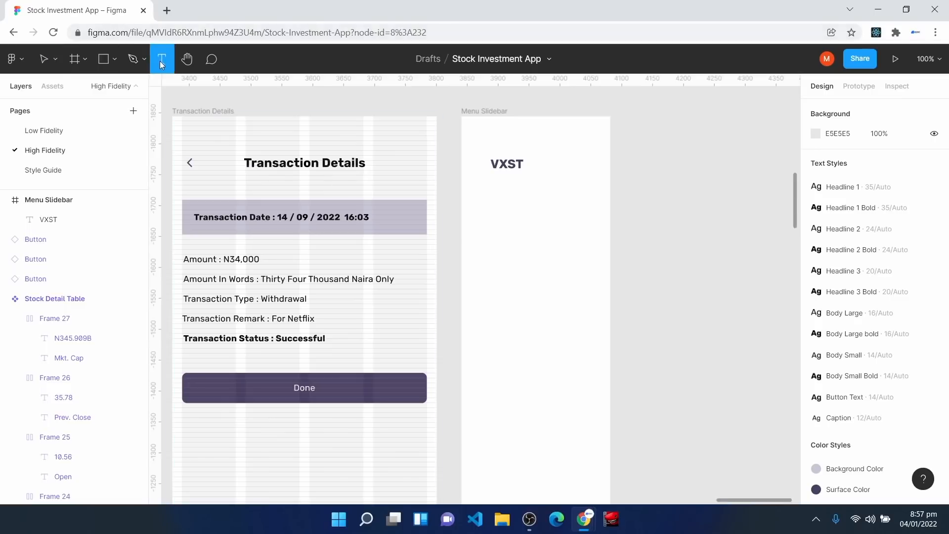
pyautogui.click(489, 212)
pyautogui.write('Recent')
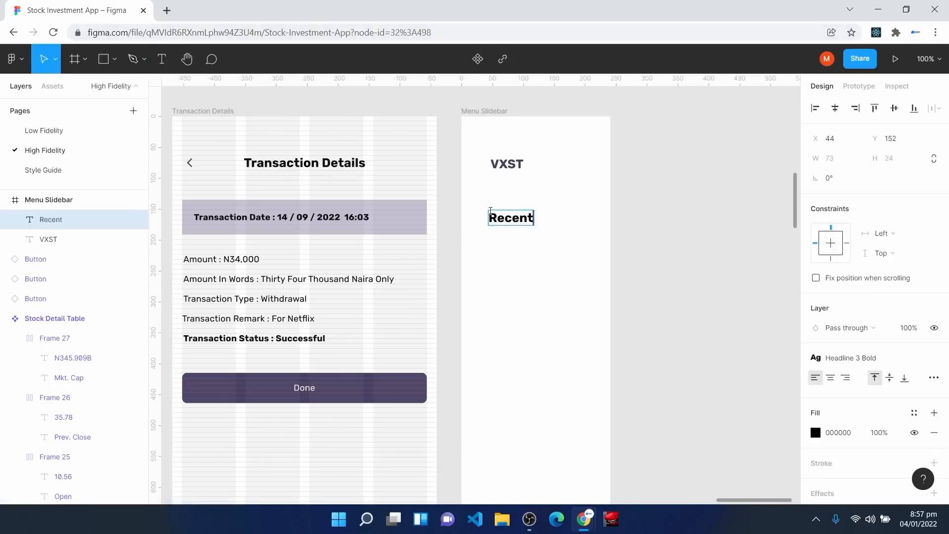
pyautogui.write(' Transactions')
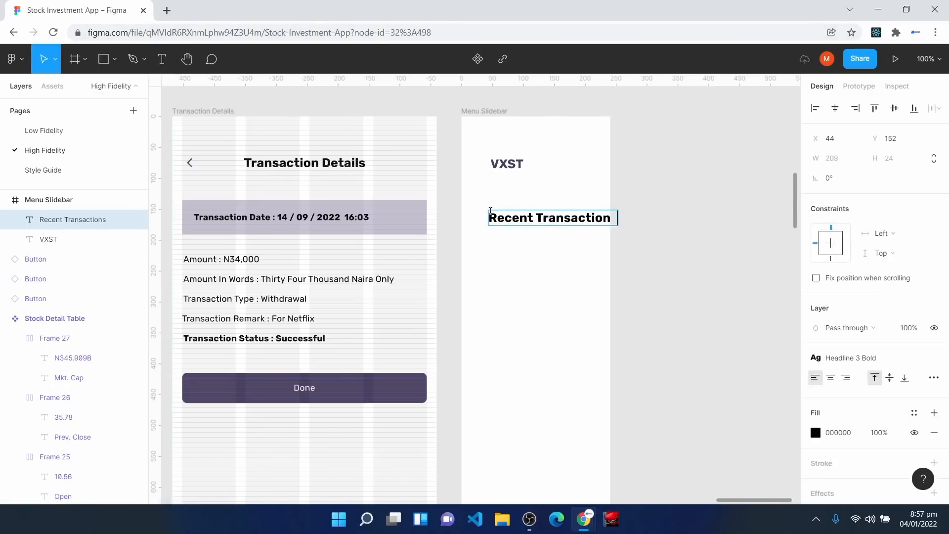
pyautogui.press('Escape')
pyautogui.moveTo(520, 223); pyautogui.dragTo(506, 215)
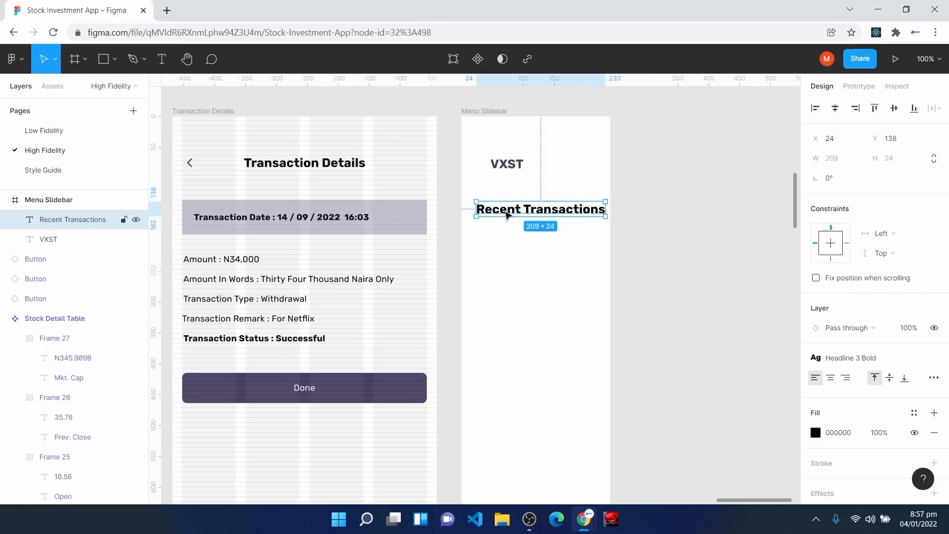
# Step: Apply Body Small to Recent Transactions, nudge it right, and wrap it in auto layout
pyautogui.click(876, 360)
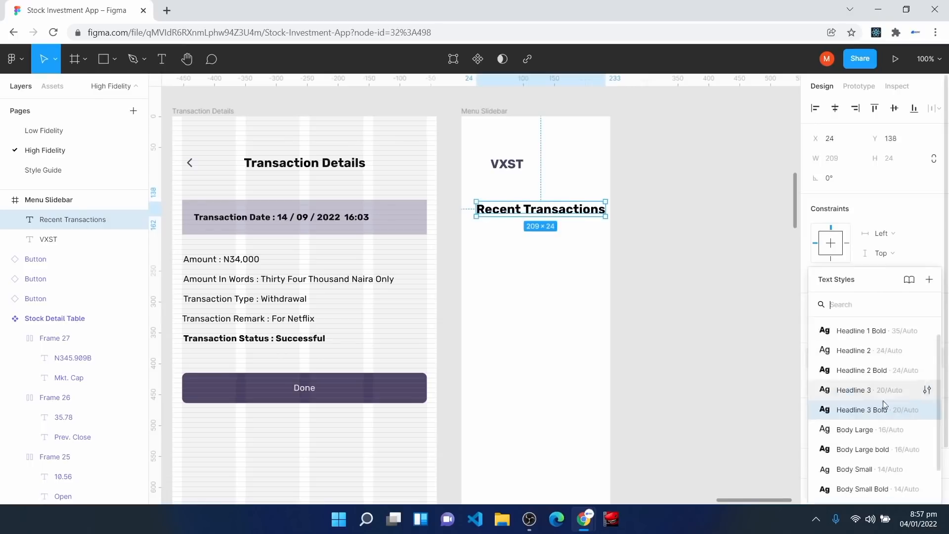
pyautogui.click(883, 466)
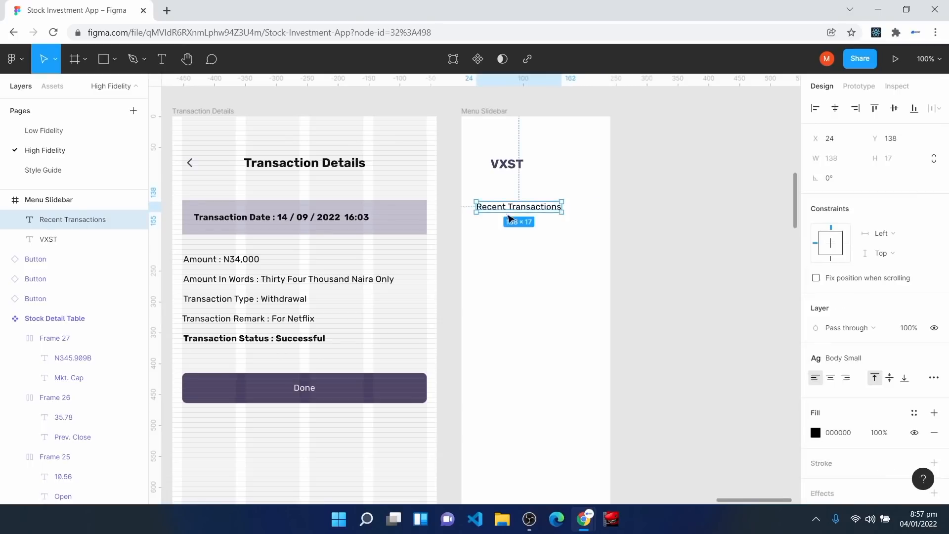
pyautogui.moveTo(502, 209); pyautogui.dragTo(496, 203)
pyautogui.hotkey('ctrl', '+')
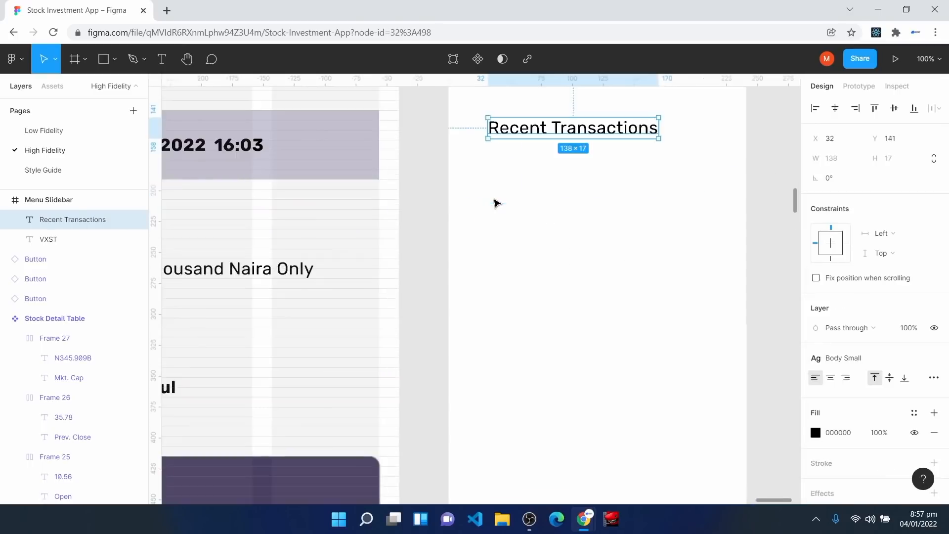
pyautogui.scroll(3, 602, 282)
pyautogui.moveTo(532, 255); pyautogui.dragTo(551, 252)
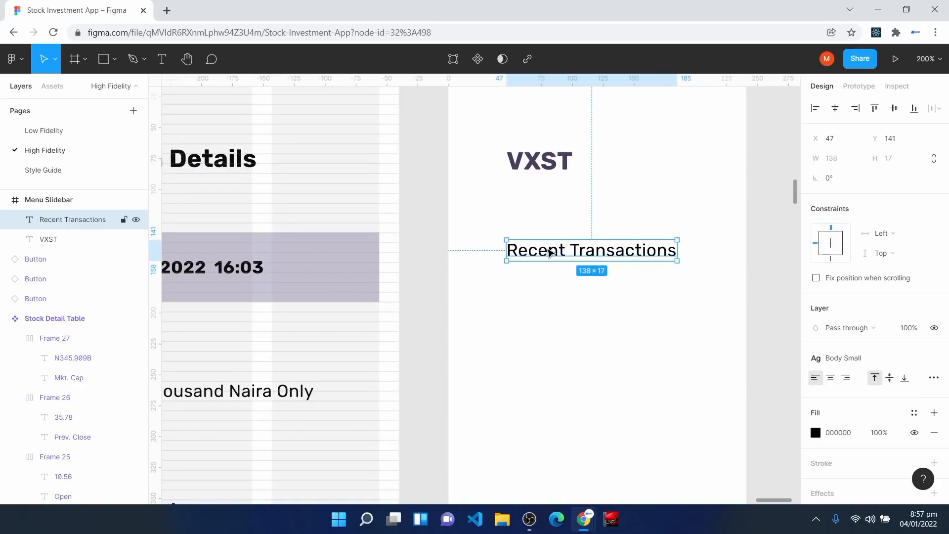
pyautogui.hotkey('shift', 'a')
pyautogui.click(911, 273)
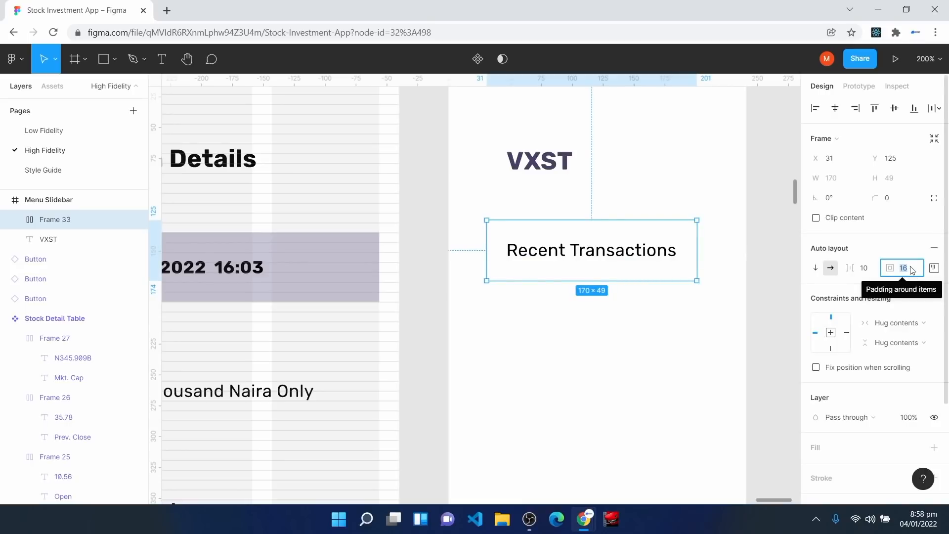
# Step: Keep 16 padding, align the Recent Transactions item left-middle, and shift it right
pyautogui.click(937, 270)
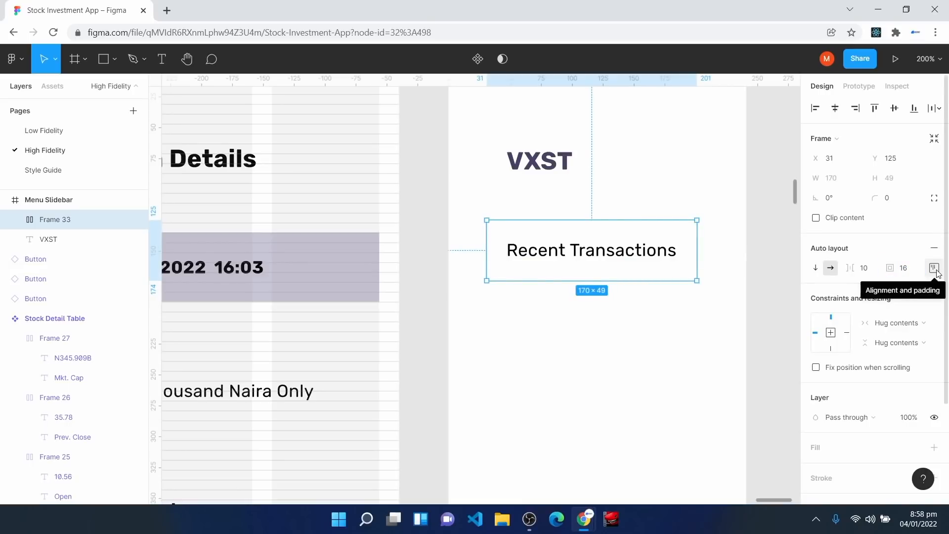
pyautogui.click(937, 270)
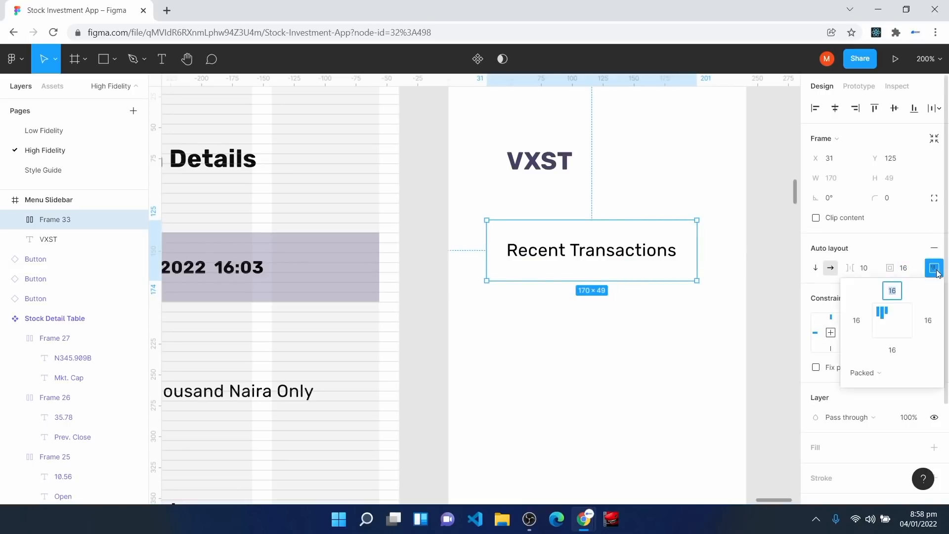
pyautogui.click(879, 322)
pyautogui.click(564, 271)
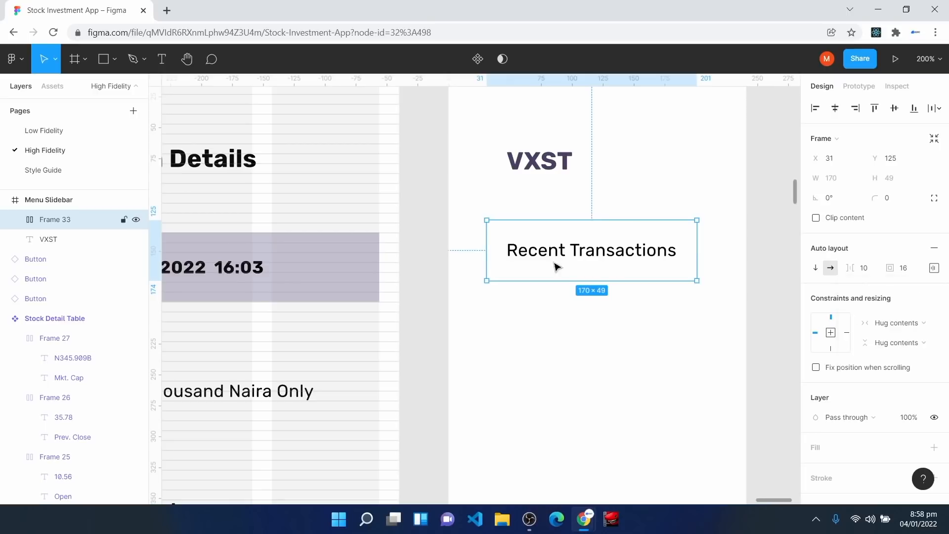
pyautogui.moveTo(569, 274); pyautogui.dragTo(584, 275)
# Step: Wrap the item in an outer auto-layout frame with 0 padding, then select the inner Frame 33
pyautogui.hotkey('shift', 'a')
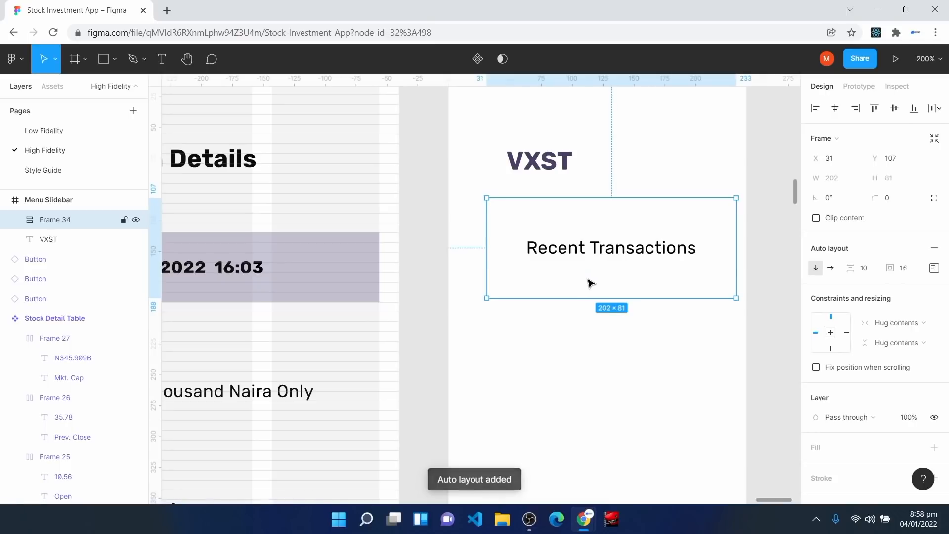
pyautogui.click(918, 271)
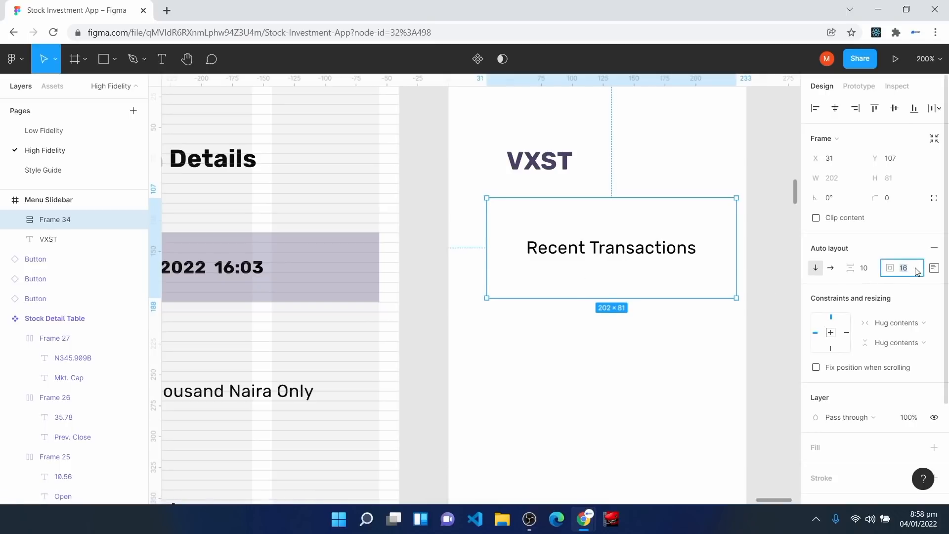
pyautogui.write('0')
pyautogui.press('Return')
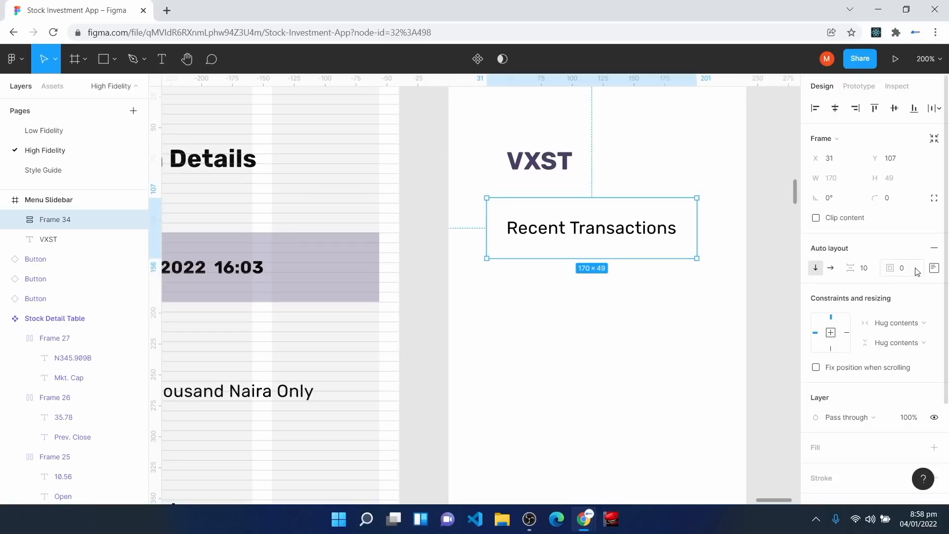
pyautogui.click(16, 219)
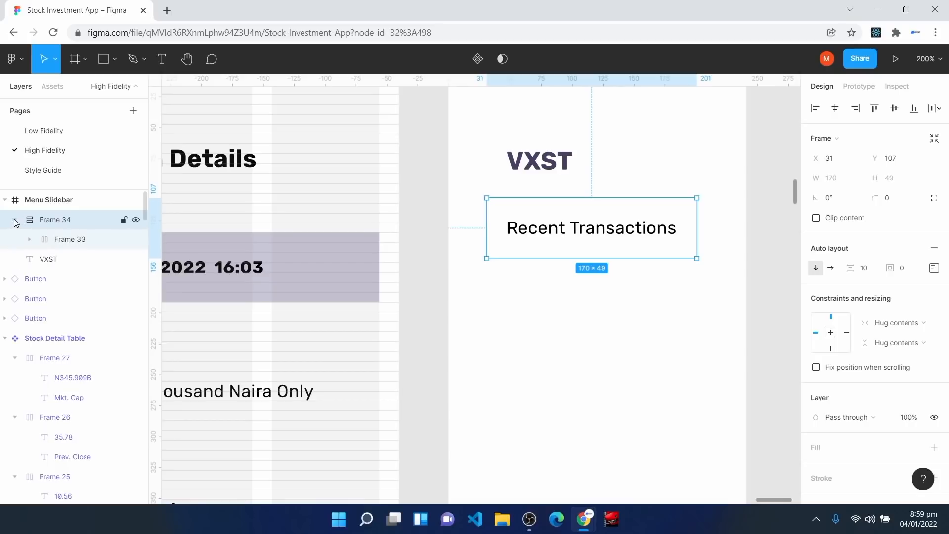
pyautogui.click(64, 242)
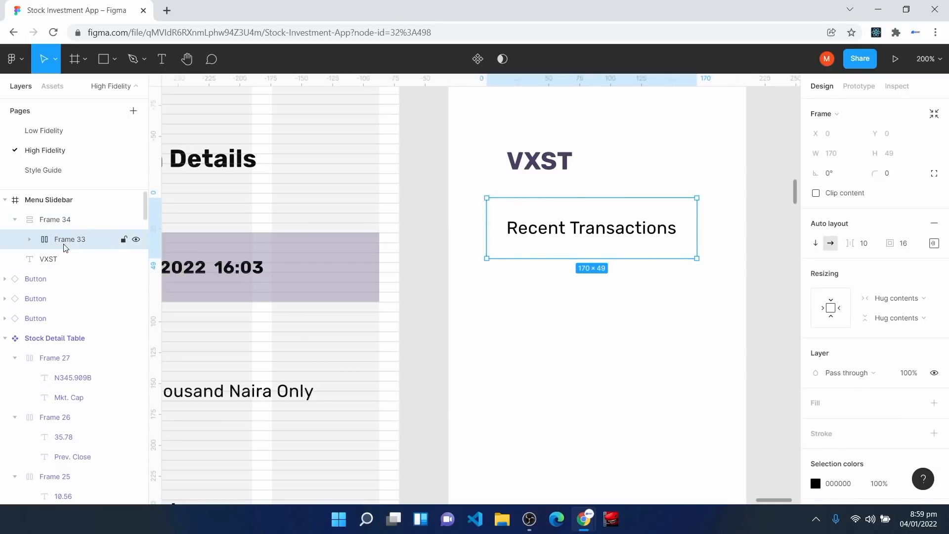
# Step: Duplicate the menu item into five rows and set the container spacing to 4
pyautogui.hotkey('ctrl', 'd')
pyautogui.hotkey('ctrl', 'd')
pyautogui.hotkey('ctrl', 'd')
pyautogui.hotkey('ctrl', 'd')
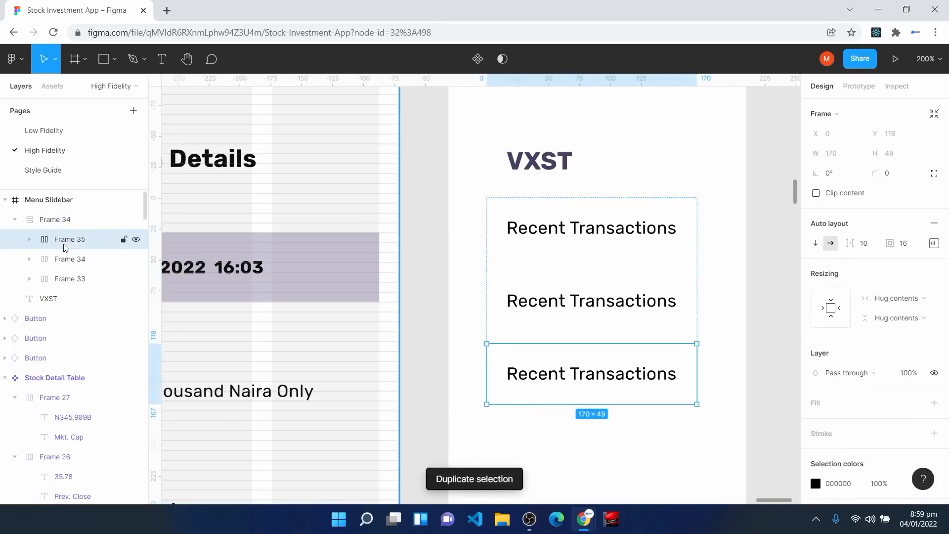
pyautogui.scroll(-5, 388, 267)
pyautogui.scroll(3, 558, 272)
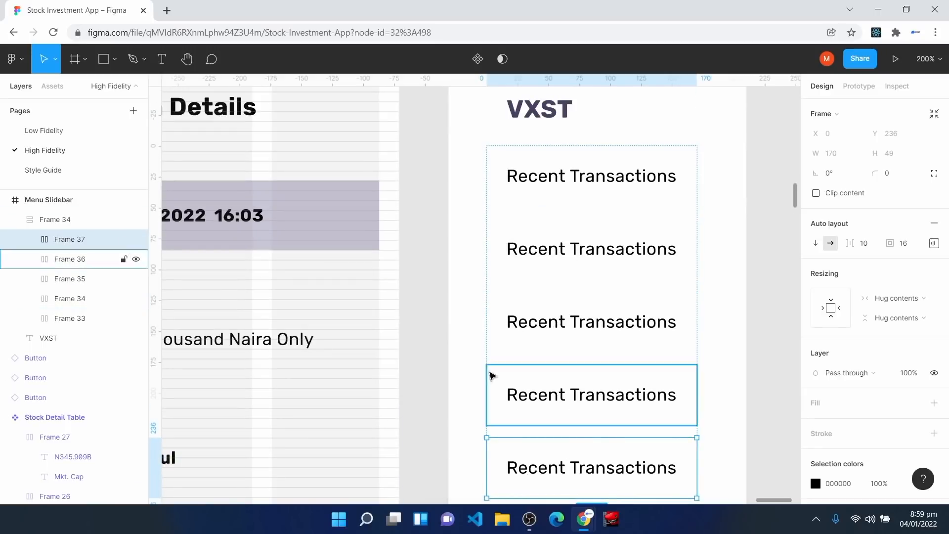
pyautogui.click(53, 225)
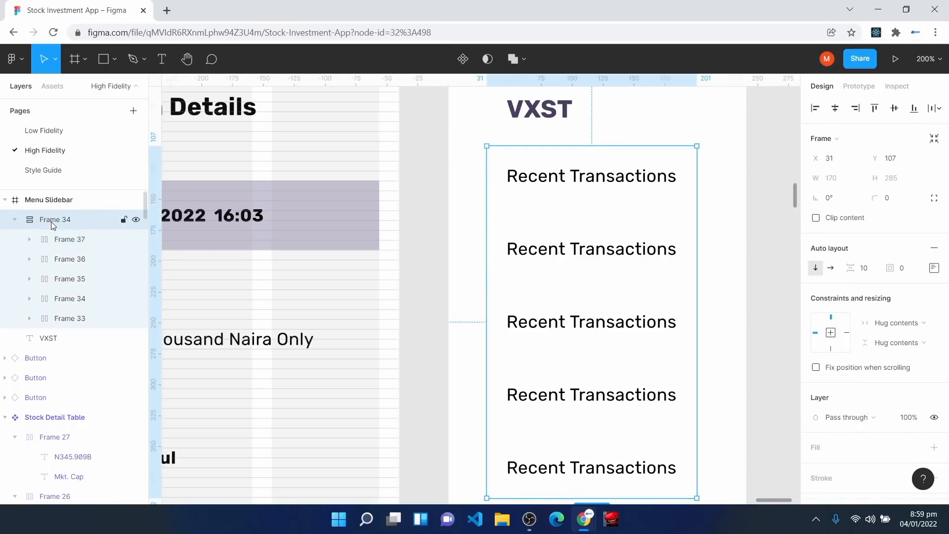
pyautogui.click(869, 270)
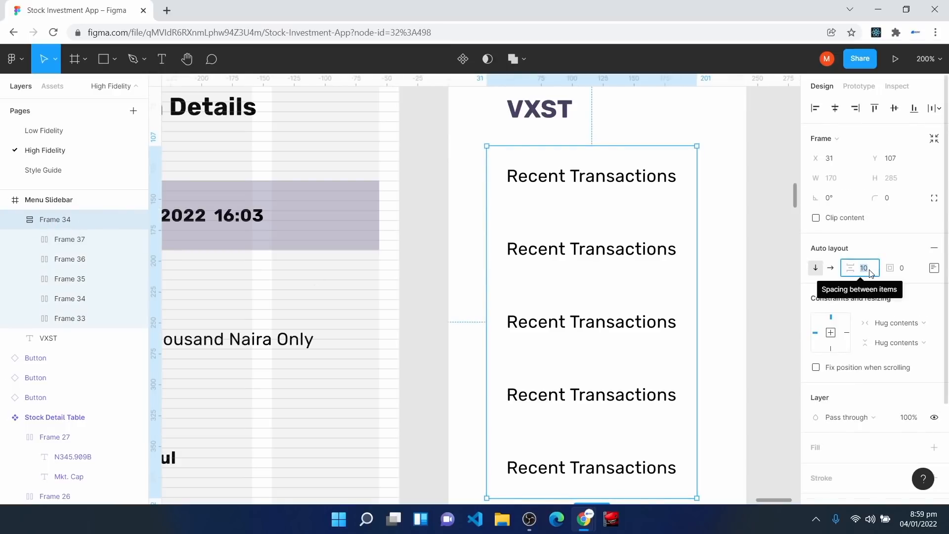
pyautogui.write('4')
pyautogui.press('Return')
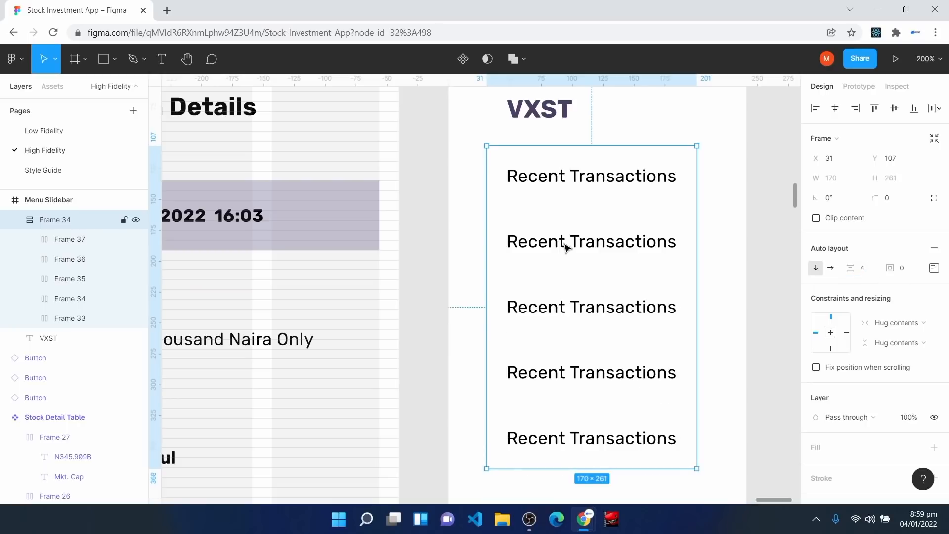
# Step: Relabel the second and third rows 'Card Management' and 'Investment Portfolio'
pyautogui.click(582, 247)
pyautogui.click(582, 246)
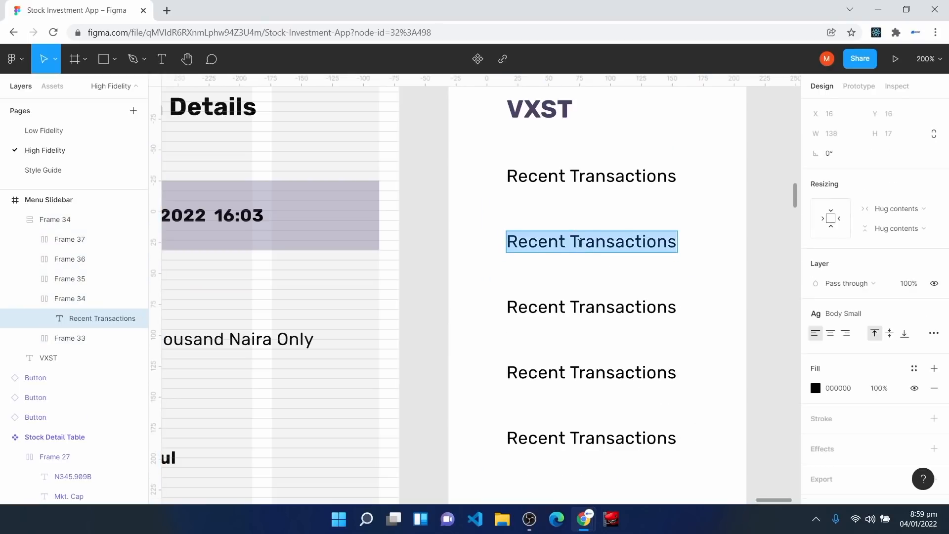
pyautogui.write('Card Management')
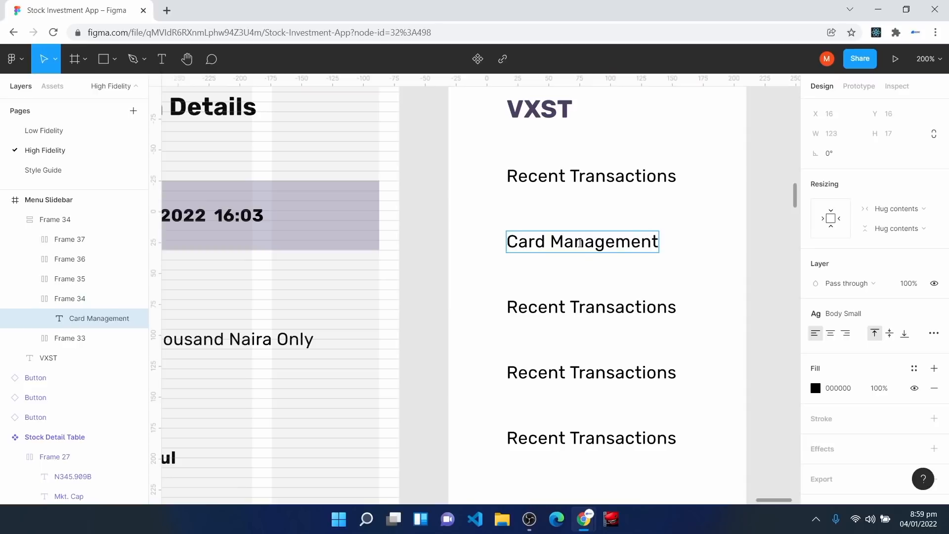
pyautogui.click(570, 304)
pyautogui.doubleClick(570, 304)
pyautogui.write('Investment Portfolio')
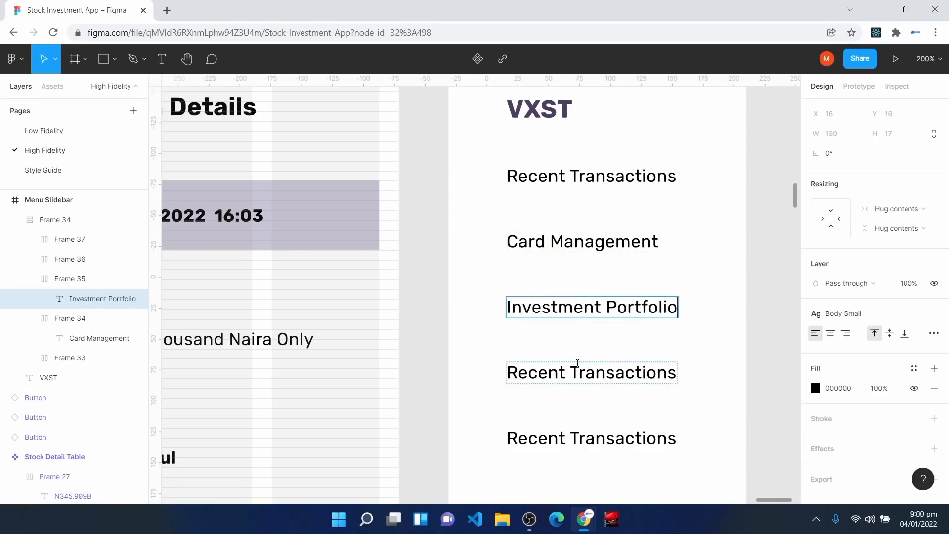
# Step: Relabel the fourth and fifth rows 'Request Statement' and 'Settings'
pyautogui.click(544, 375)
pyautogui.doubleClick(543, 374)
pyautogui.write('Reques')
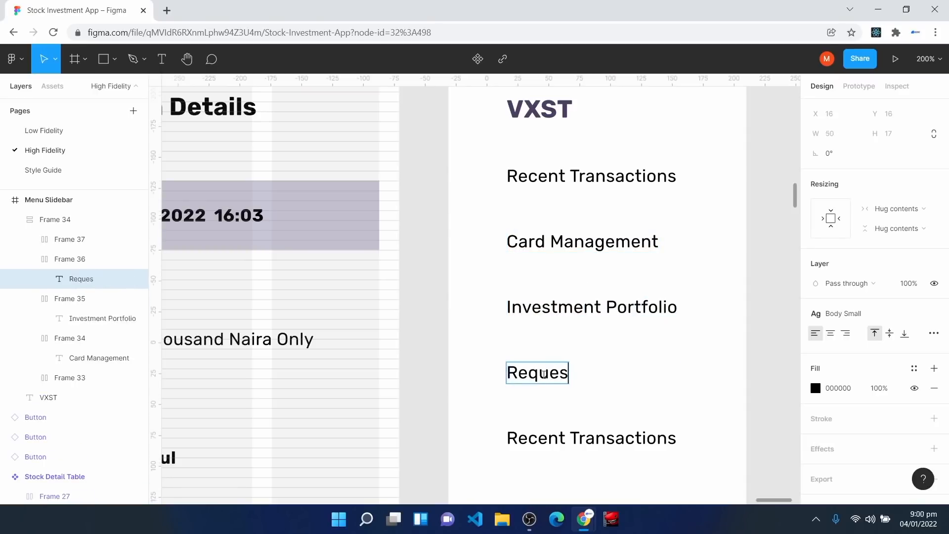
pyautogui.write('t Statement')
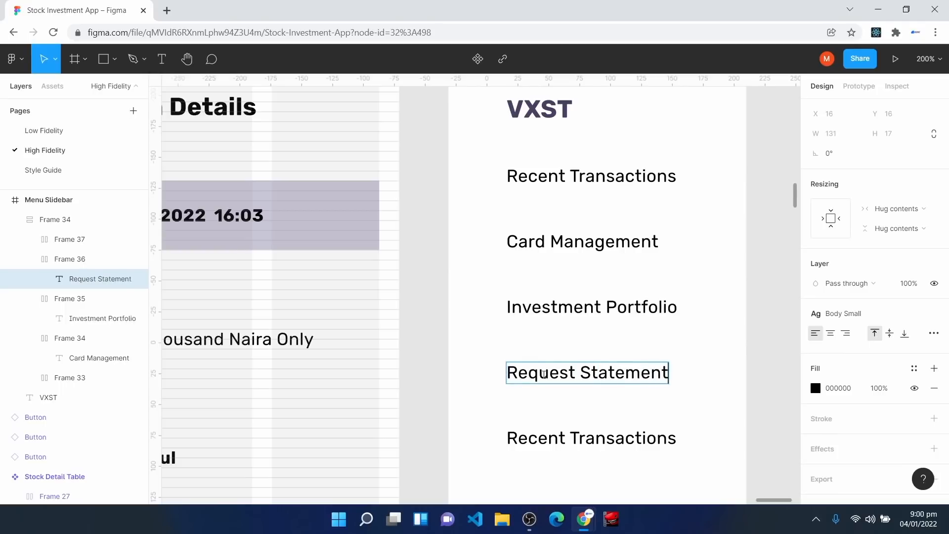
pyautogui.scroll(-3, 546, 370)
pyautogui.click(567, 317)
pyautogui.doubleClick(568, 317)
pyautogui.write('Settings')
pyautogui.click(609, 441)
pyautogui.scroll(1, 652, 430)
pyautogui.scroll(2, 652, 429)
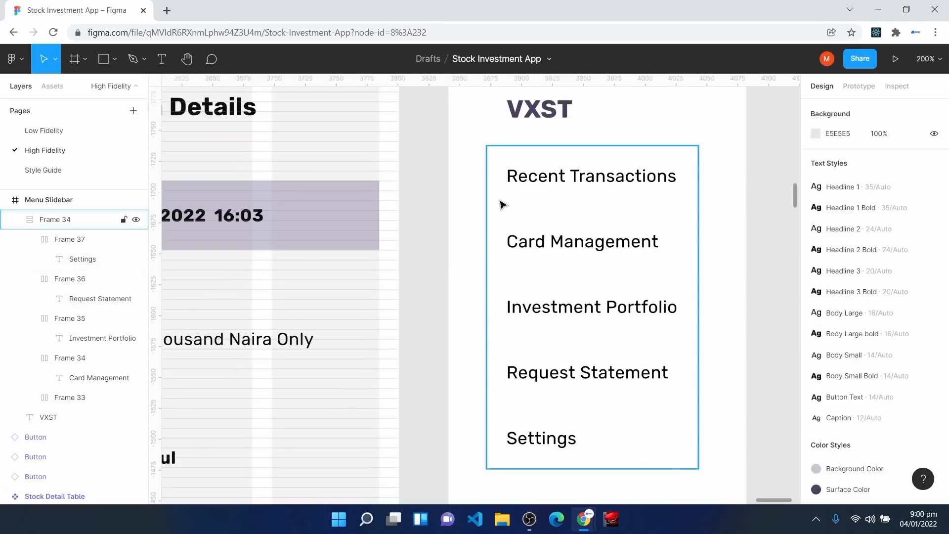
# Step: Colour all five menu labels with the Surface Color style
pyautogui.doubleClick(545, 184)
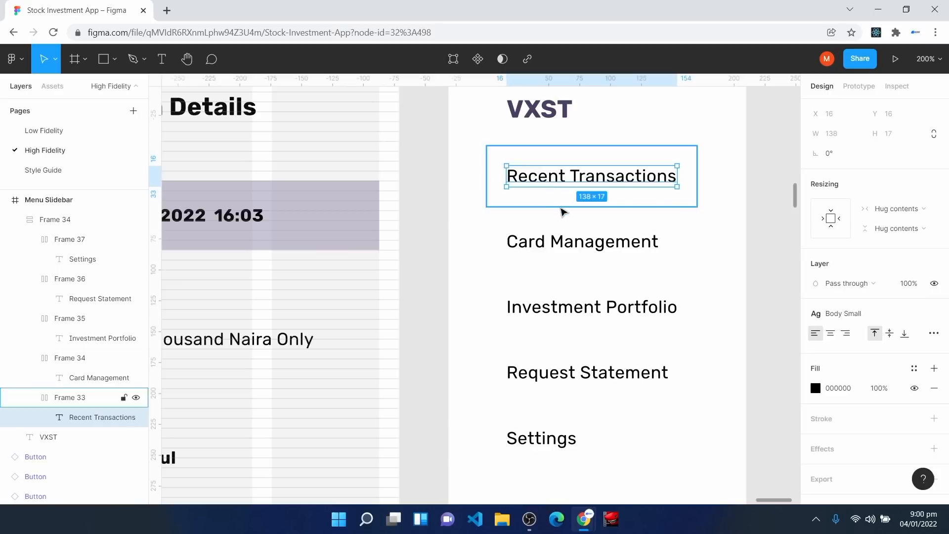
pyautogui.keyDown('shift'); pyautogui.doubleClick(573, 240); pyautogui.keyUp('shift')
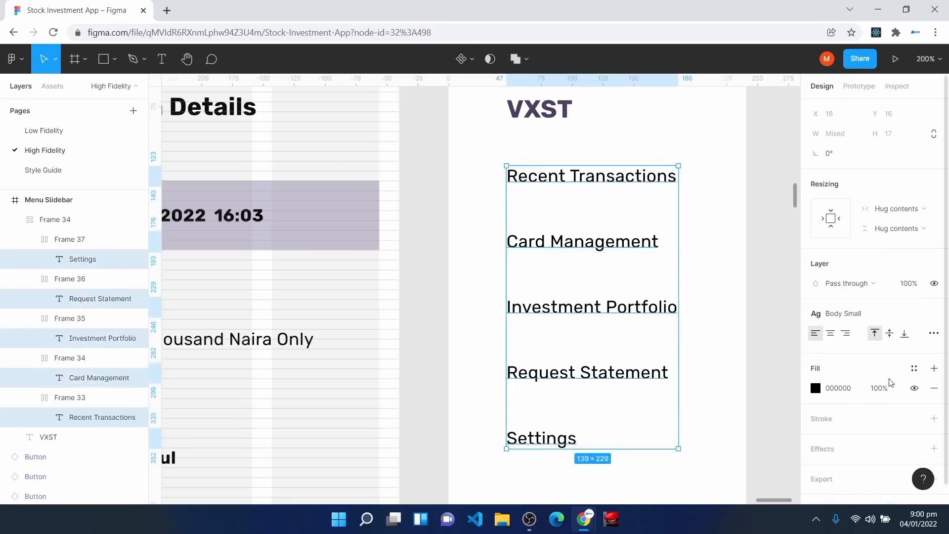
pyautogui.click(915, 369)
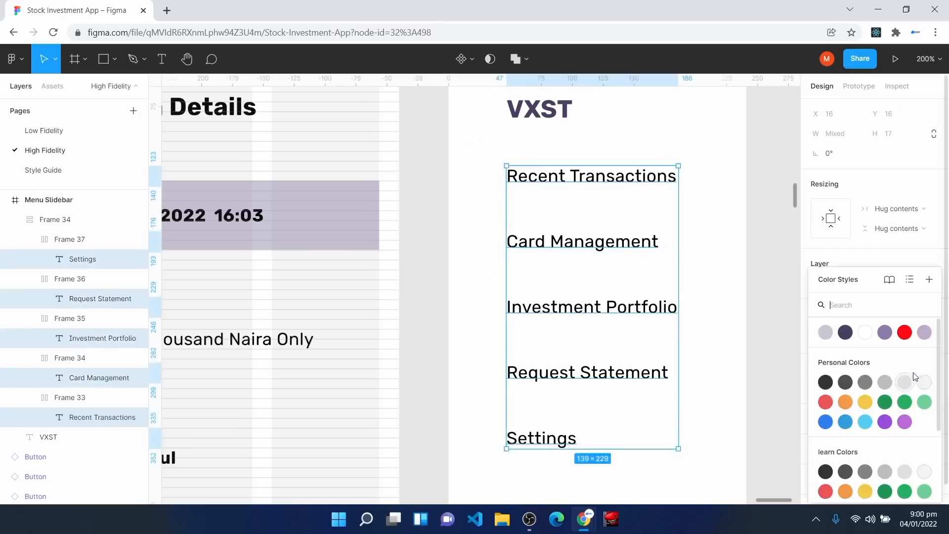
pyautogui.click(845, 331)
pyautogui.click(724, 315)
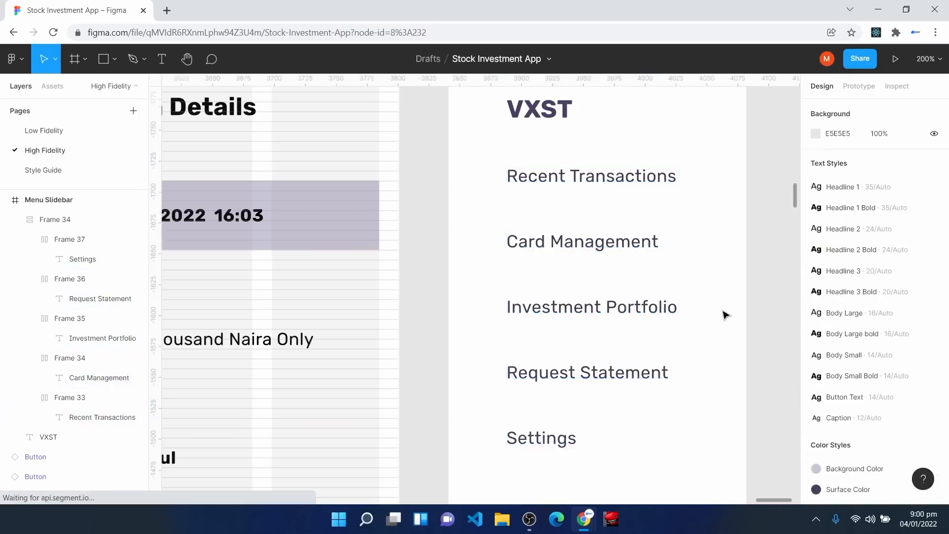
# Step: Zoom out and pan across the high-fidelity screens toward the funding screens
pyautogui.hotkey('ctrl', '-')
pyautogui.hotkey('ctrl', '-')
pyautogui.scroll(-3, 487, 221)
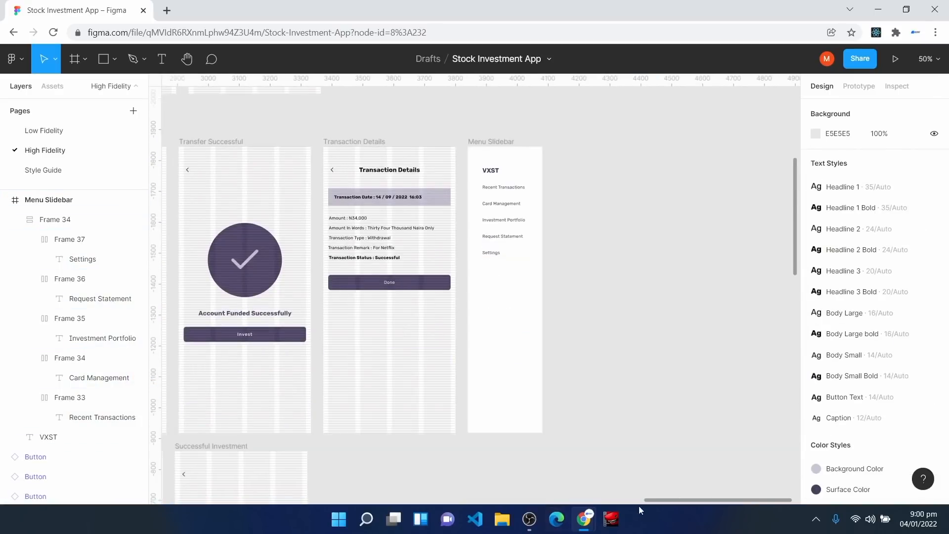
pyautogui.moveTo(688, 503); pyautogui.dragTo(572, 500)
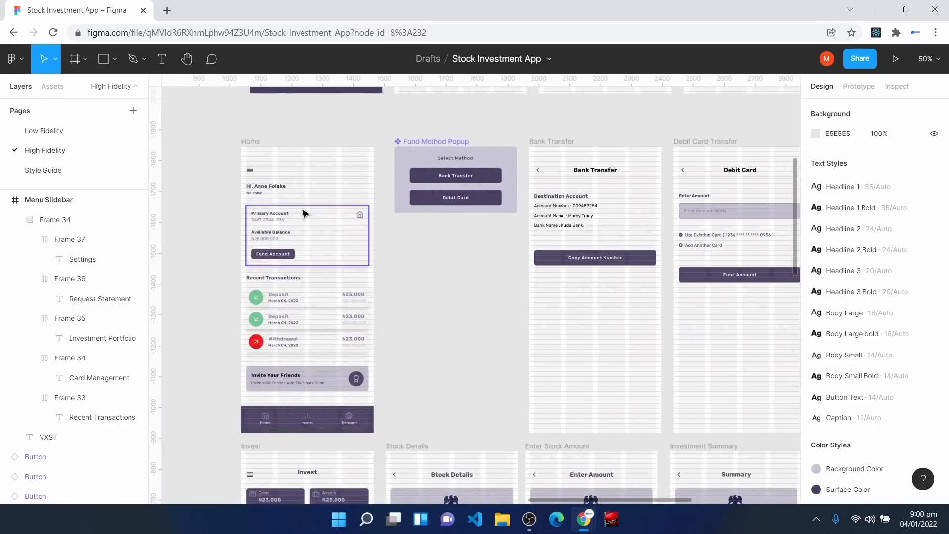
pyautogui.click(409, 119)
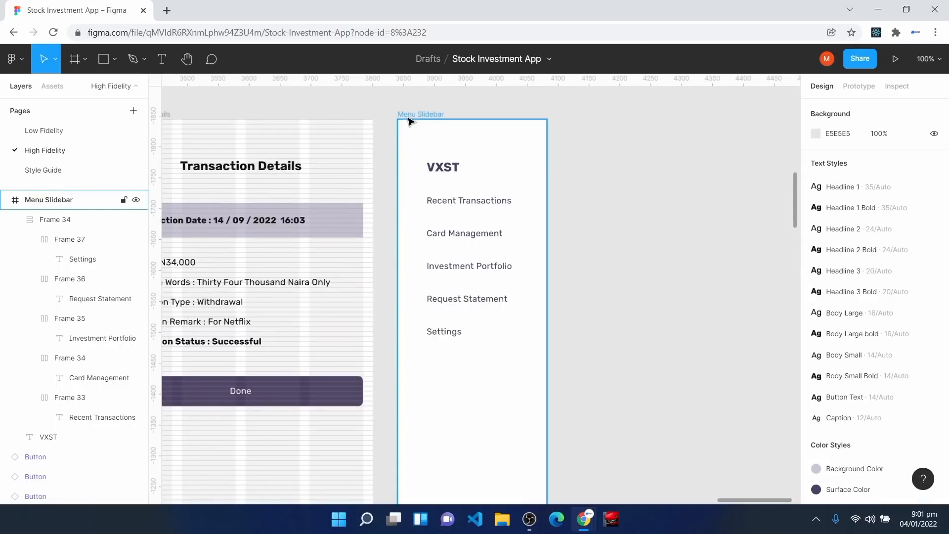
pyautogui.press('Escape')
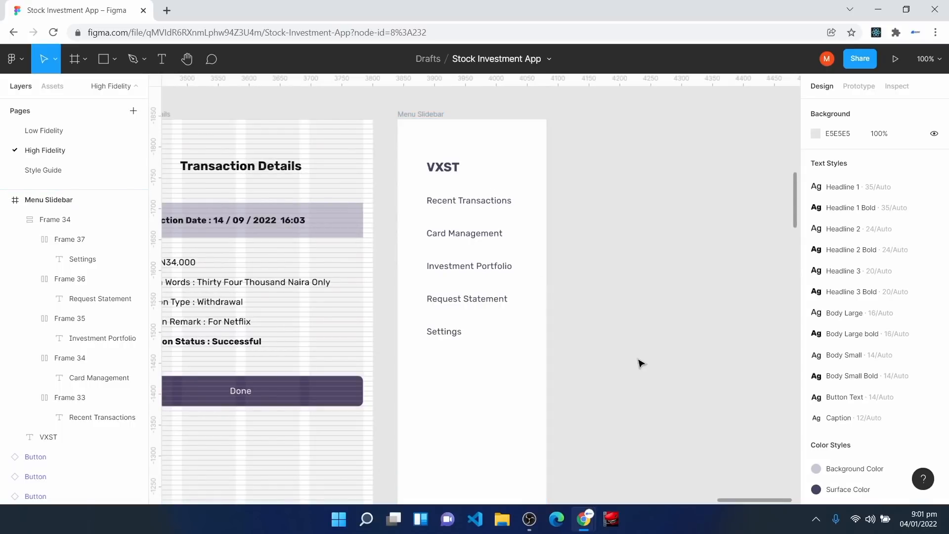
pyautogui.press('h')
pyautogui.hscroll(-10, 562, 358)
pyautogui.scroll(-3, 561, 358)
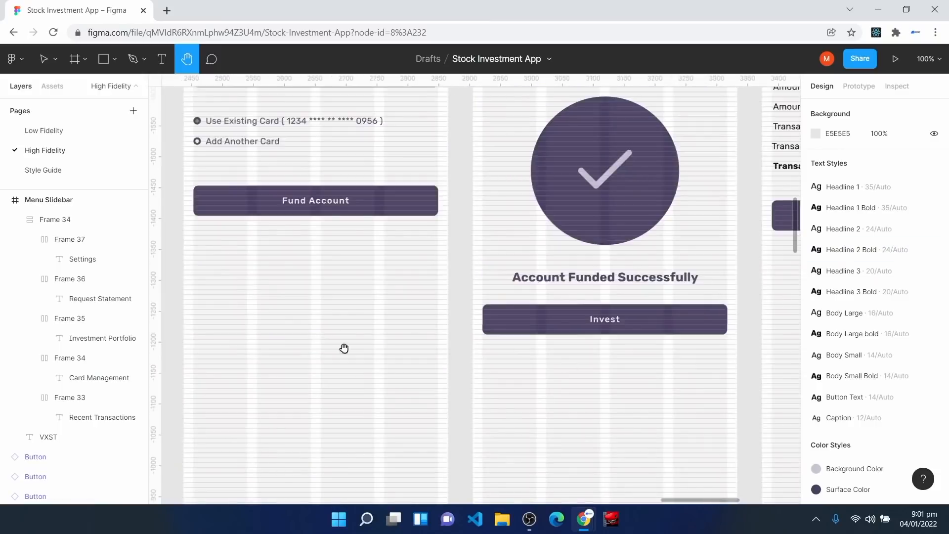
pyautogui.moveTo(333, 411); pyautogui.dragTo(642, 242)
pyautogui.moveTo(376, 235); pyautogui.dragTo(840, 326)
pyautogui.moveTo(390, 249); pyautogui.dragTo(650, 227)
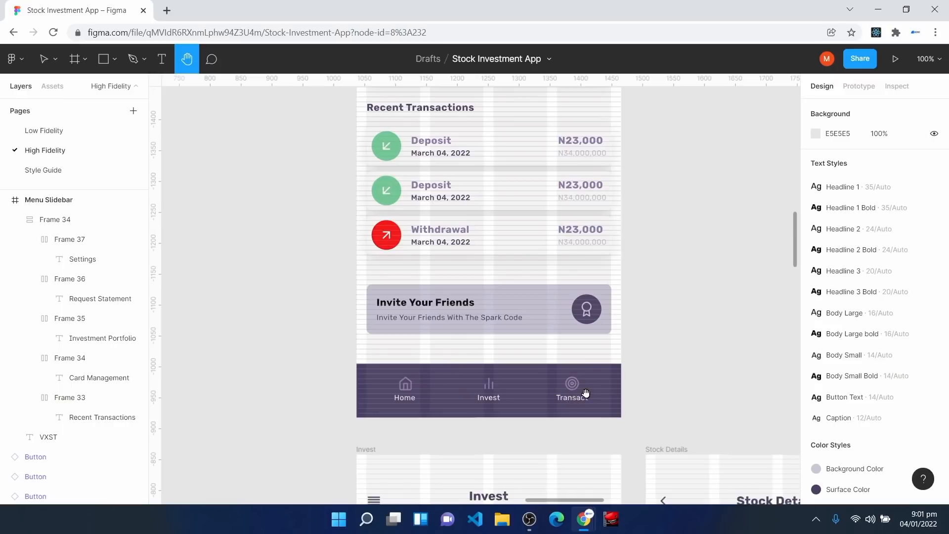
pyautogui.moveTo(714, 373); pyautogui.dragTo(373, 385)
pyautogui.moveTo(722, 336); pyautogui.dragTo(478, 400)
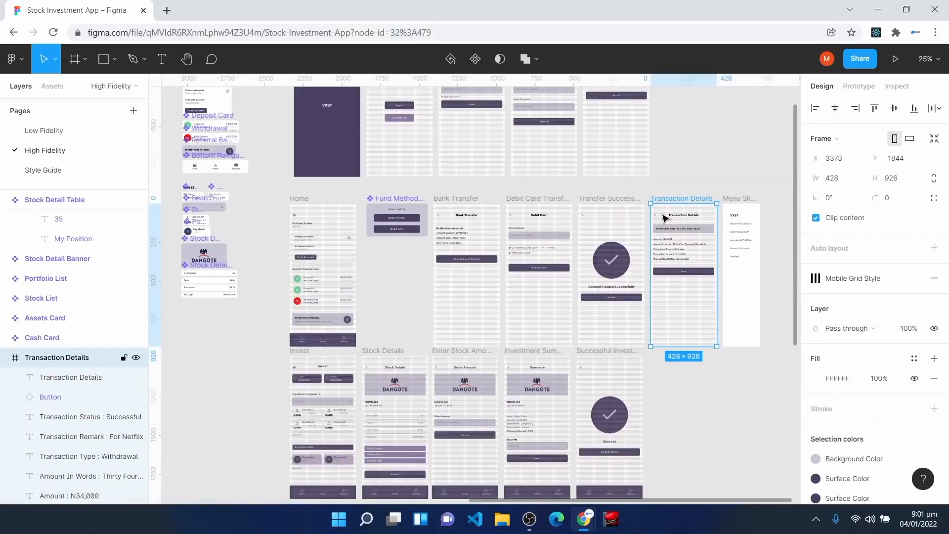
# Step: Duplicate the Transaction Details screen and name the copy 'Transact'
pyautogui.hotkey('ctrl', 'd')
pyautogui.hotkey('ctrl', 'r')
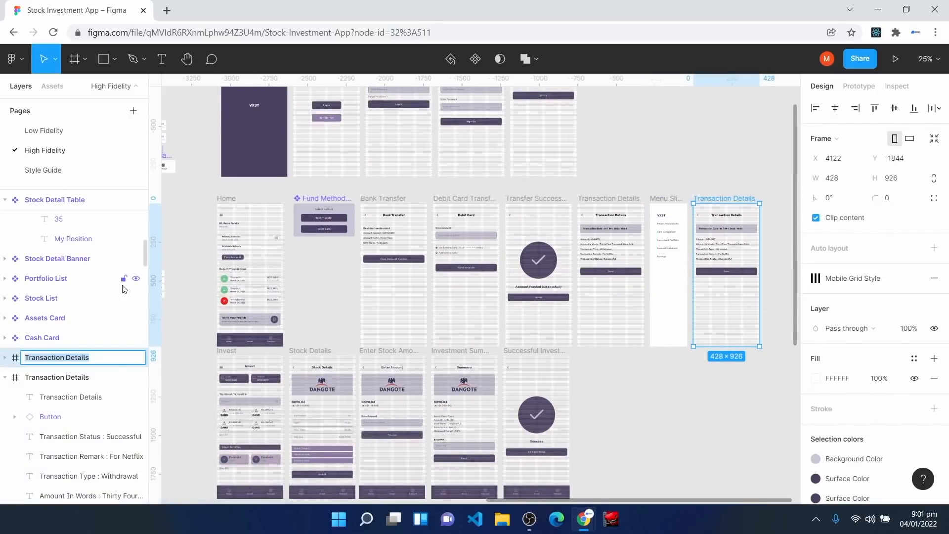
pyautogui.write('Transact')
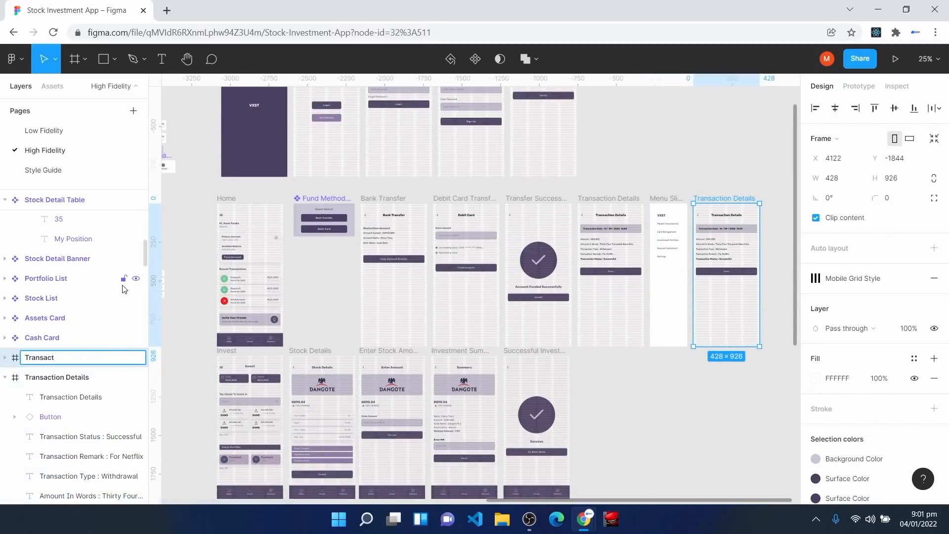
pyautogui.press('Return')
pyautogui.hotkey('ctrl', '=')
pyautogui.press('space')
pyautogui.moveTo(769, 396); pyautogui.dragTo(309, 500)
pyautogui.hotkey('ctrl', '=')
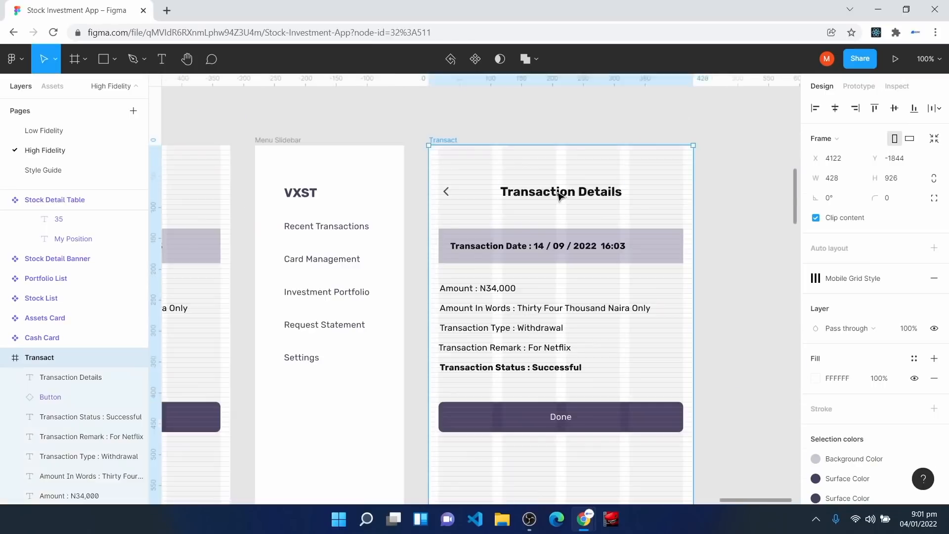
# Step: Retype the heading as 'Transact', centre it horizontally, and select the old details content
pyautogui.doubleClick(560, 194)
pyautogui.write('Transact')
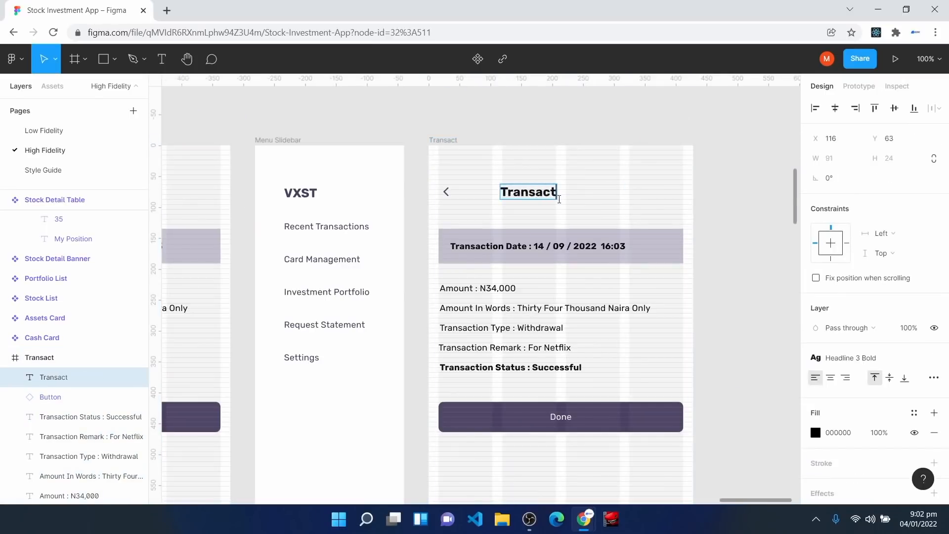
pyautogui.press('Escape')
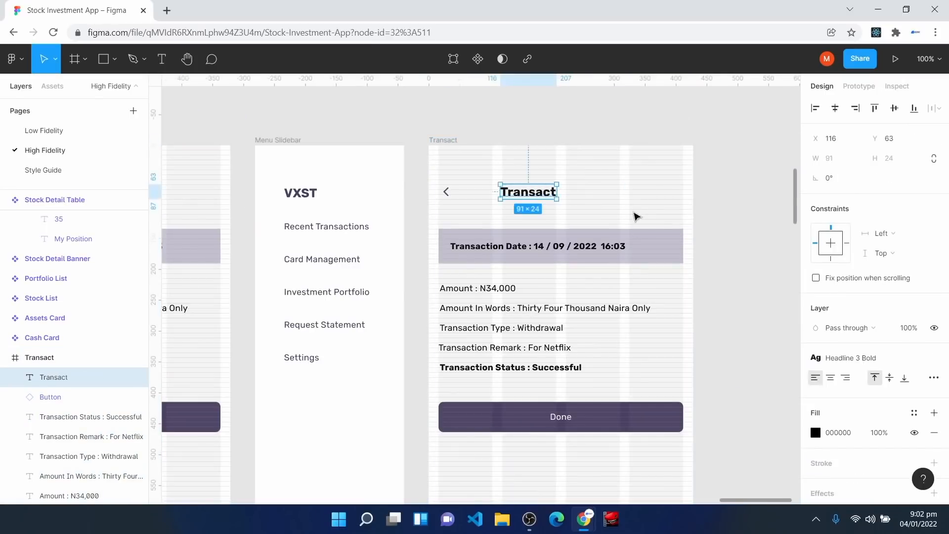
pyautogui.click(834, 108)
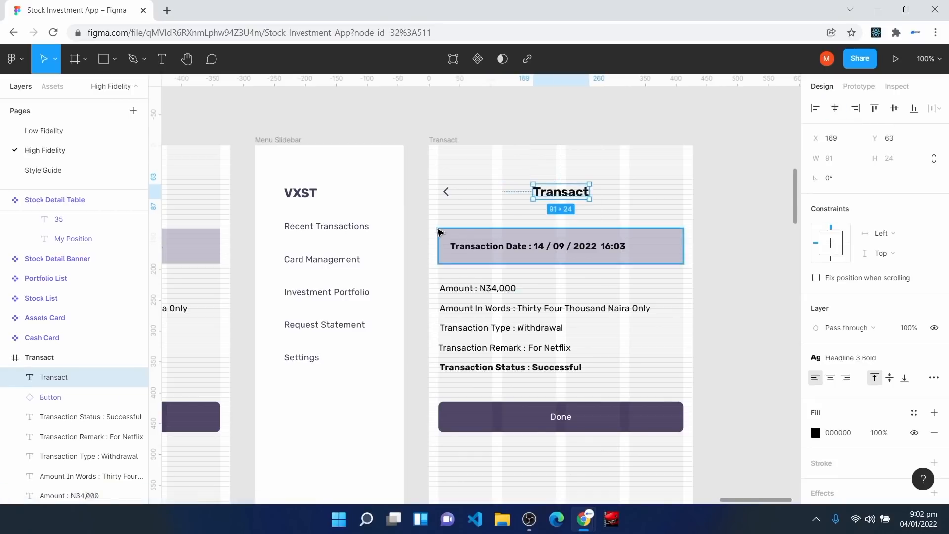
pyautogui.press('Escape')
pyautogui.moveTo(436, 227); pyautogui.dragTo(697, 507)
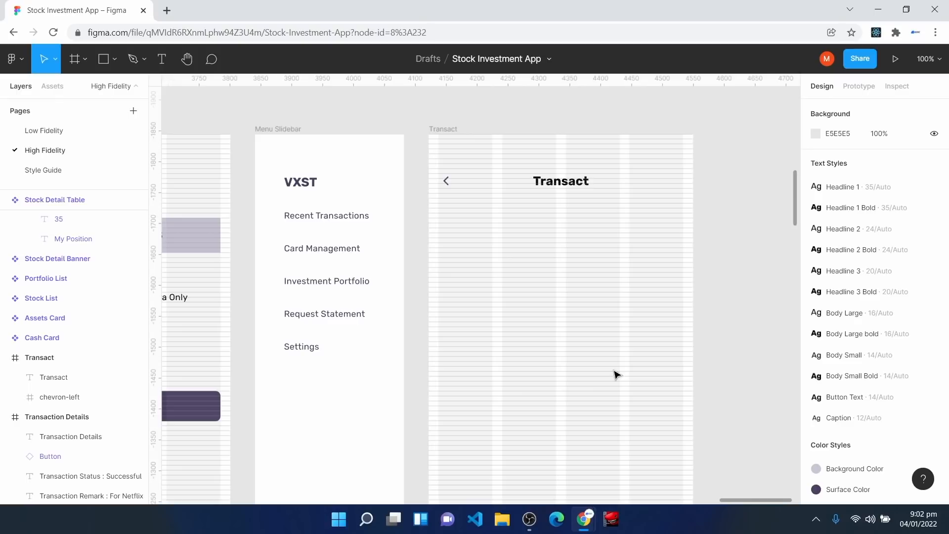
# Step: Add a 'Deposit' text label styled Headline 3 Bold
pyautogui.press('h')
pyautogui.moveTo(388, 356)
pyautogui.mouseDown()
pyautogui.moveTo(688, 359)
pyautogui.moveTo(932, 302)
pyautogui.mouseUp()
pyautogui.moveTo(335, 362); pyautogui.dragTo(849, 299)
pyautogui.moveTo(342, 338); pyautogui.dragTo(778, 324)
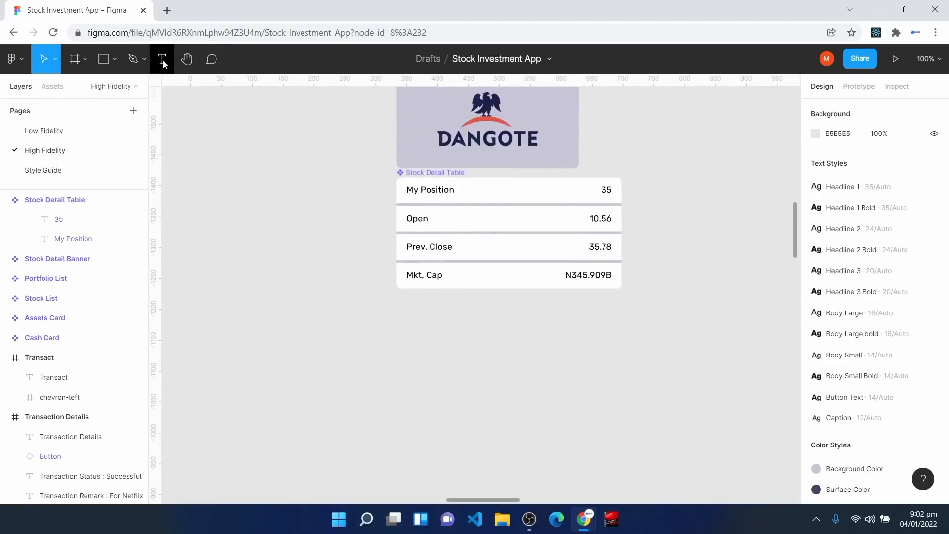
pyautogui.click(162, 60)
pyautogui.click(425, 346)
pyautogui.write('Depost')
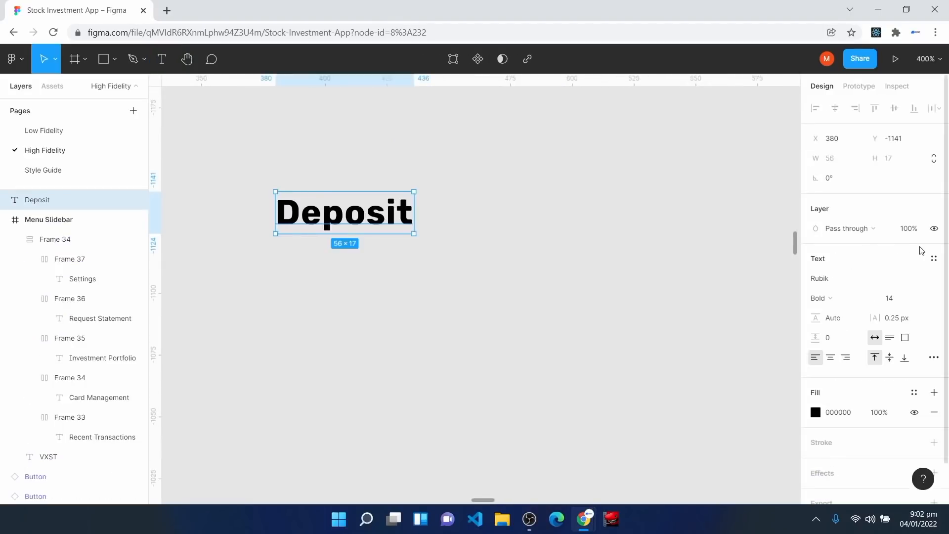
pyautogui.click(934, 259)
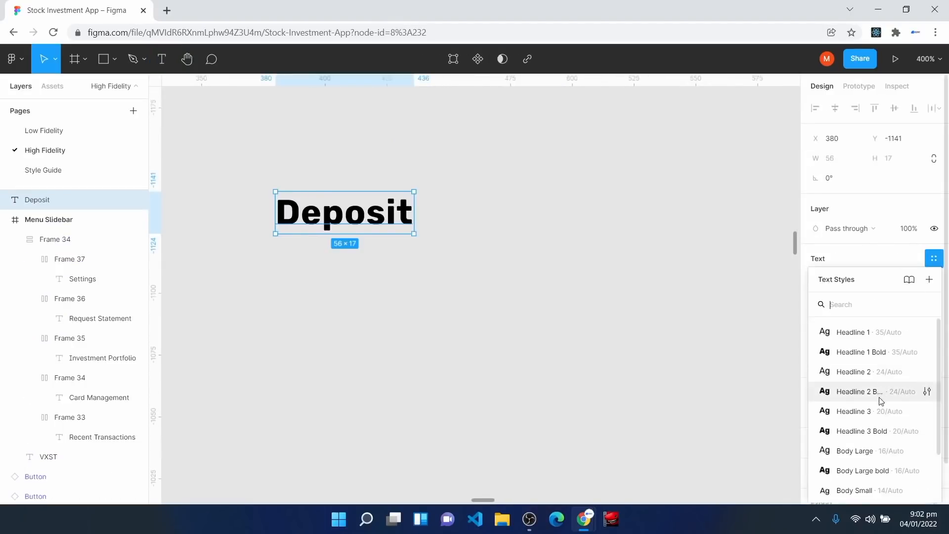
pyautogui.click(878, 428)
pyautogui.moveTo(348, 234); pyautogui.dragTo(459, 239)
# Step: Draw a 48 × 48 frame with radius 100, fill it light green, and position it
pyautogui.click(84, 64)
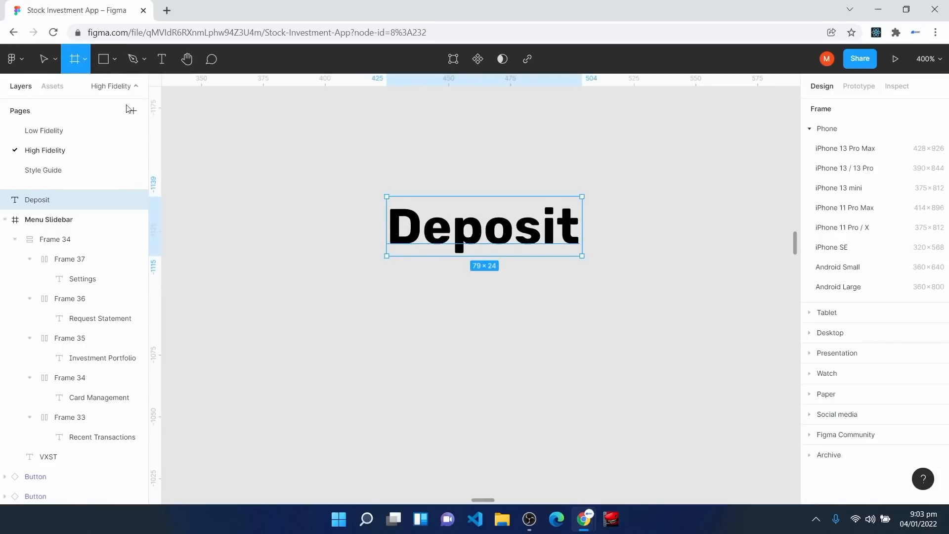
pyautogui.moveTo(297, 310); pyautogui.dragTo(405, 385)
pyautogui.click(830, 181)
pyautogui.write('48')
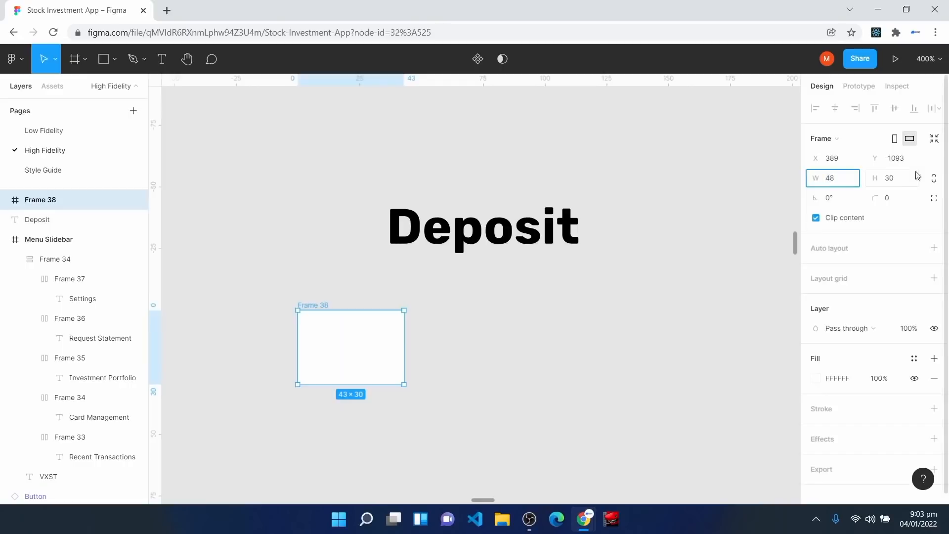
pyautogui.click(895, 179)
pyautogui.write('48')
pyautogui.click(900, 200)
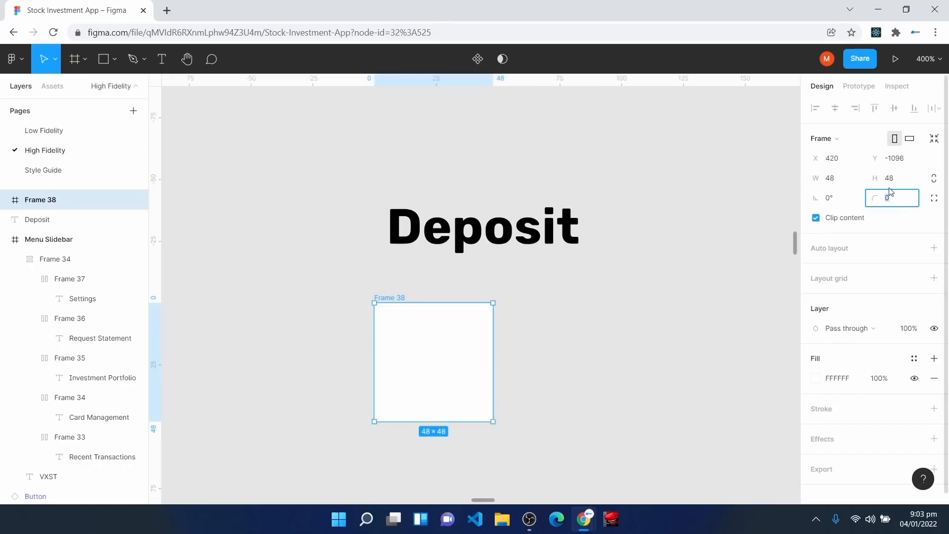
pyautogui.write('100')
pyautogui.press('Return')
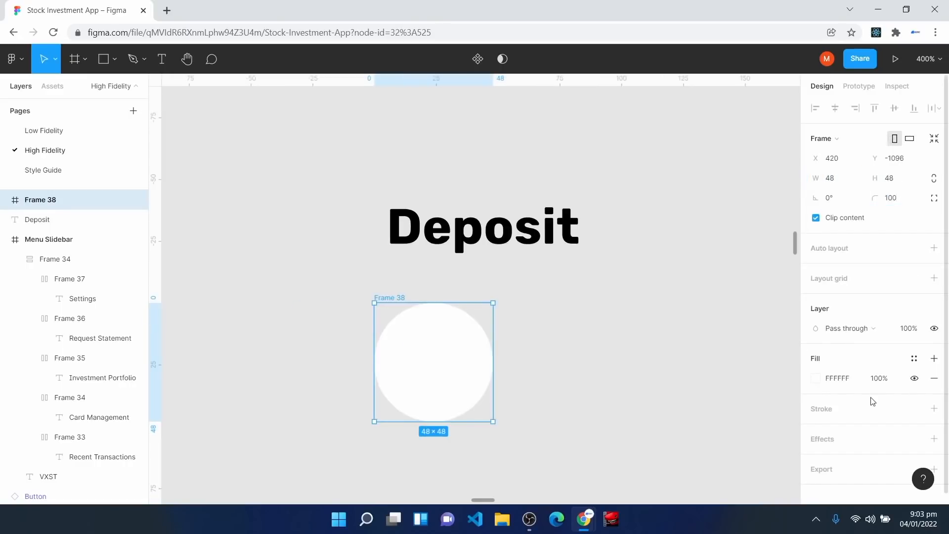
pyautogui.click(915, 359)
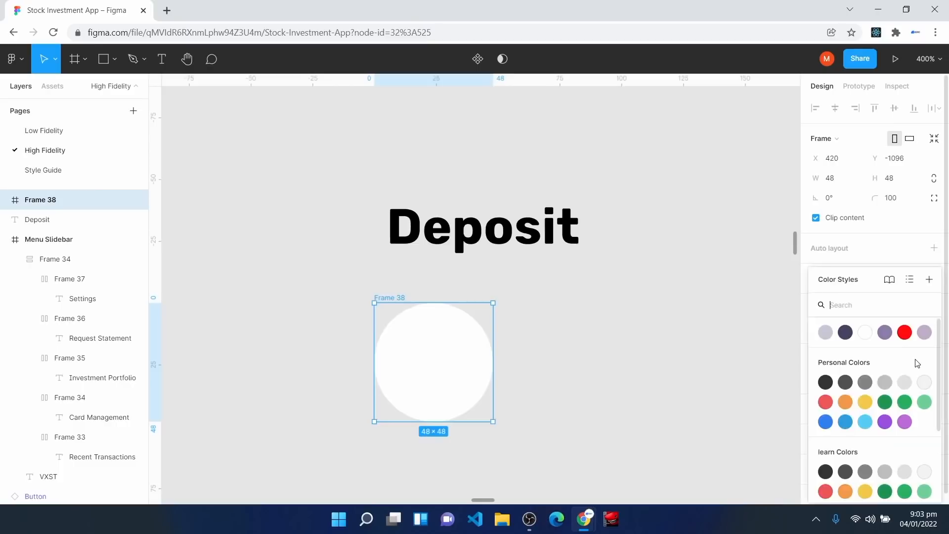
pyautogui.click(925, 402)
pyautogui.moveTo(431, 375); pyautogui.dragTo(281, 298)
pyautogui.click(481, 331)
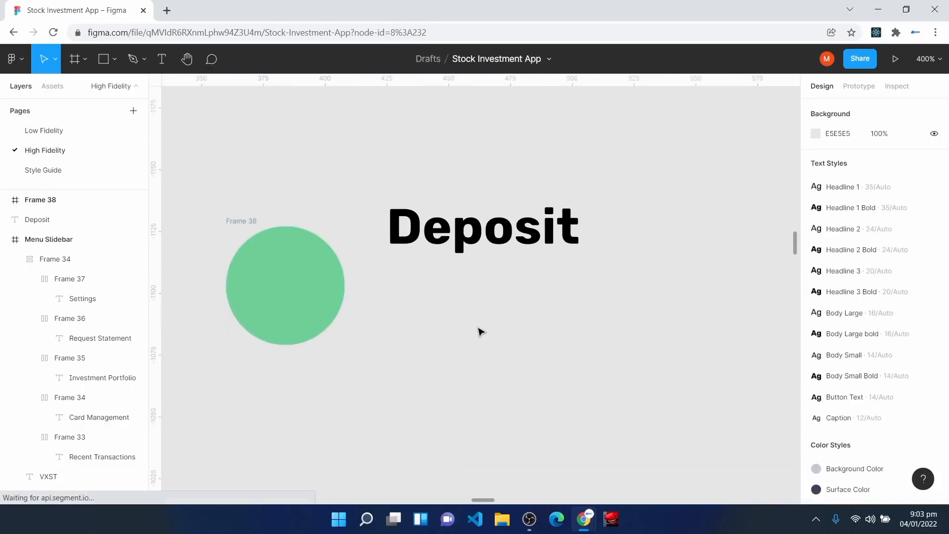
# Step: Insert a Feather Icons arrow-down-left icon and move it into the green circle
pyautogui.rightClick(481, 326)
pyautogui.moveTo(544, 405)
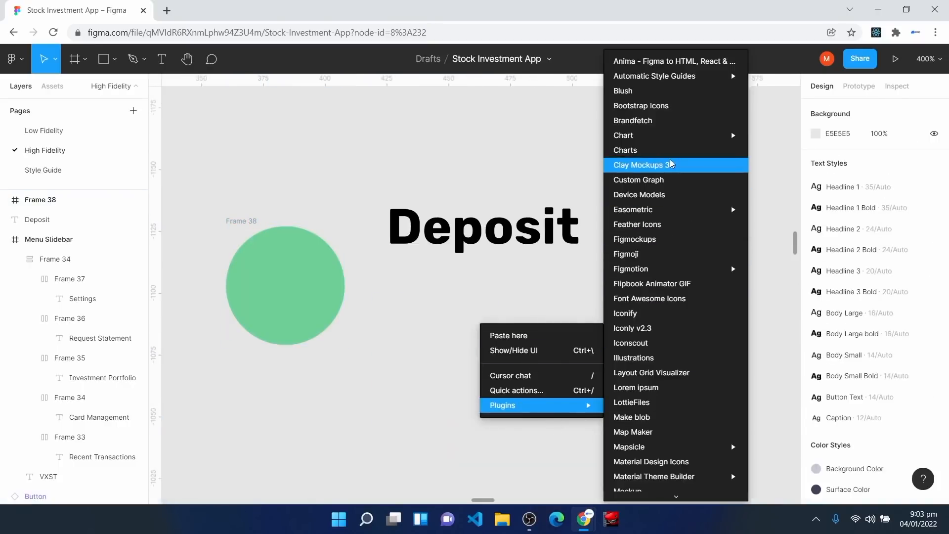
pyautogui.click(662, 224)
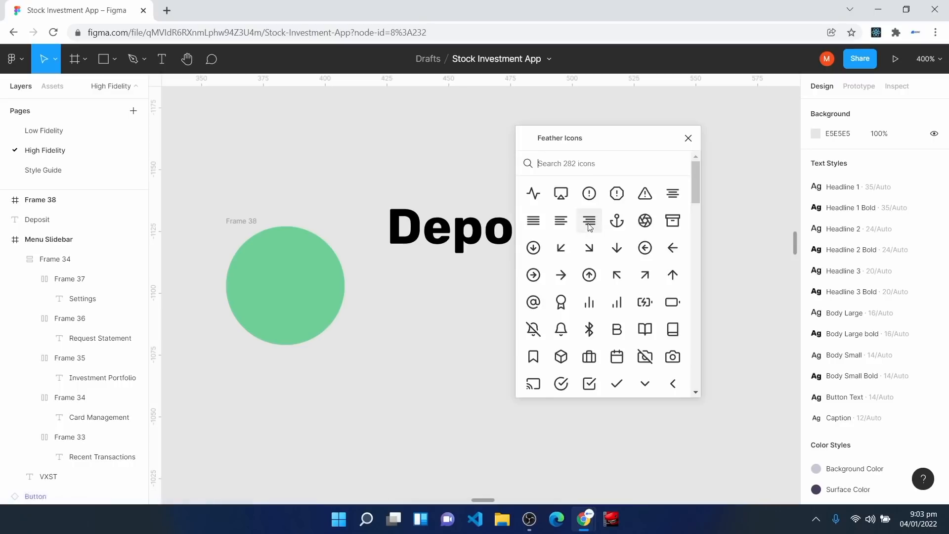
pyautogui.click(561, 247)
pyautogui.click(688, 138)
pyautogui.moveTo(526, 328); pyautogui.dragTo(307, 285)
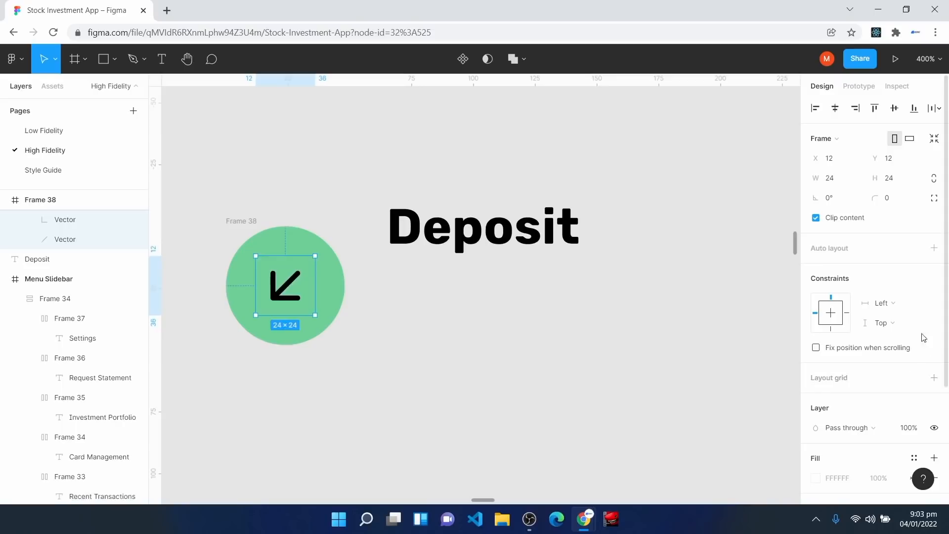
# Step: Centre the arrow horizontally and vertically with constraints, and make its stroke white
pyautogui.click(895, 303)
pyautogui.click(900, 345)
pyautogui.click(901, 322)
pyautogui.click(893, 368)
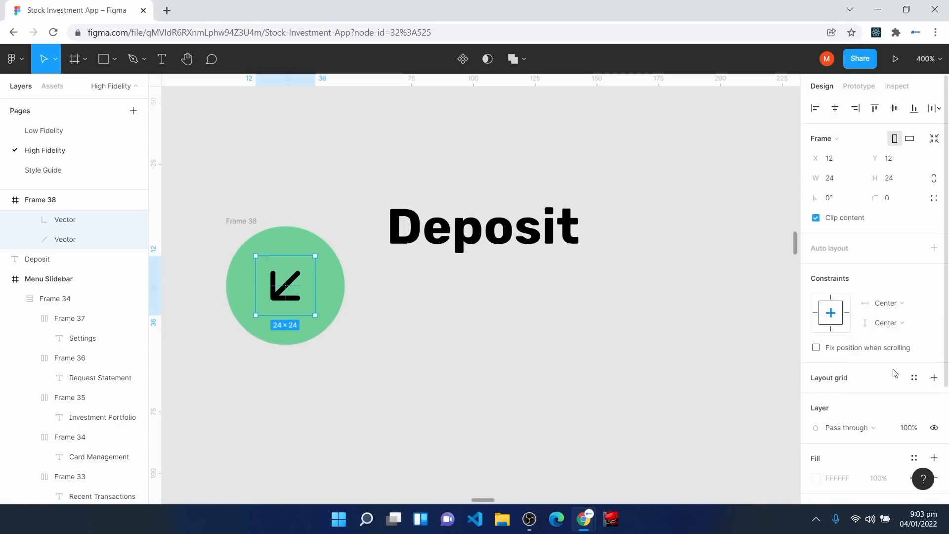
pyautogui.press('Return')
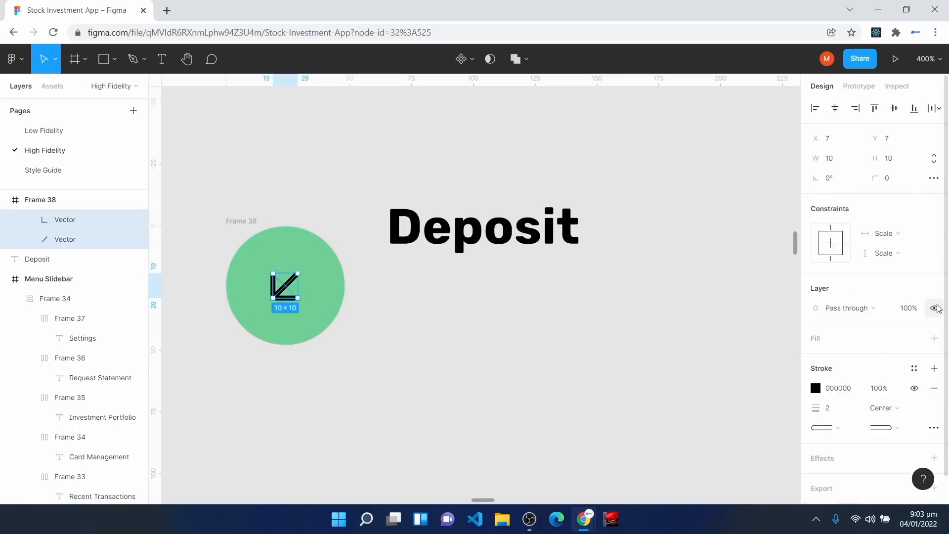
pyautogui.click(915, 368)
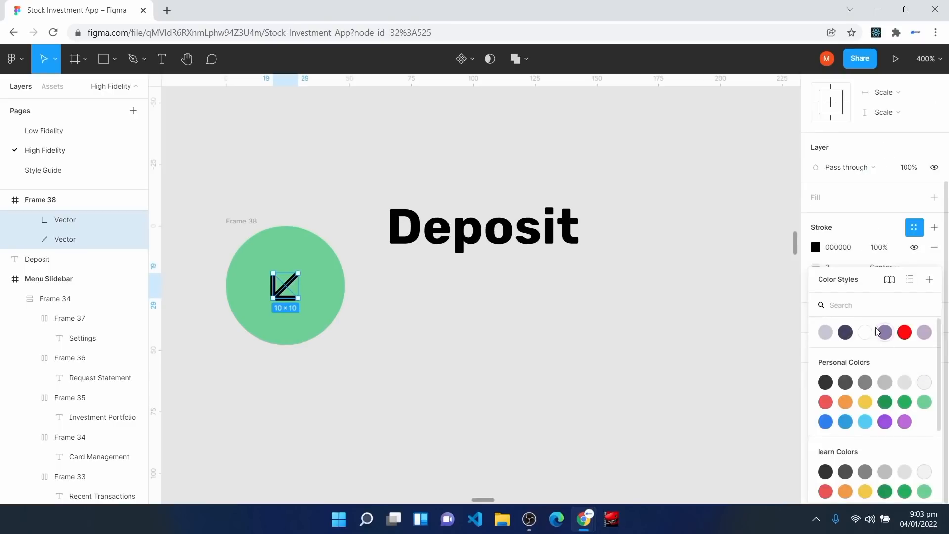
pyautogui.click(865, 335)
# Step: Move the circle left of the Deposit label and wrap both in an auto layout
pyautogui.click(522, 415)
pyautogui.click(242, 220)
pyautogui.moveTo(250, 254); pyautogui.dragTo(270, 200)
pyautogui.moveTo(197, 132); pyautogui.dragTo(633, 329)
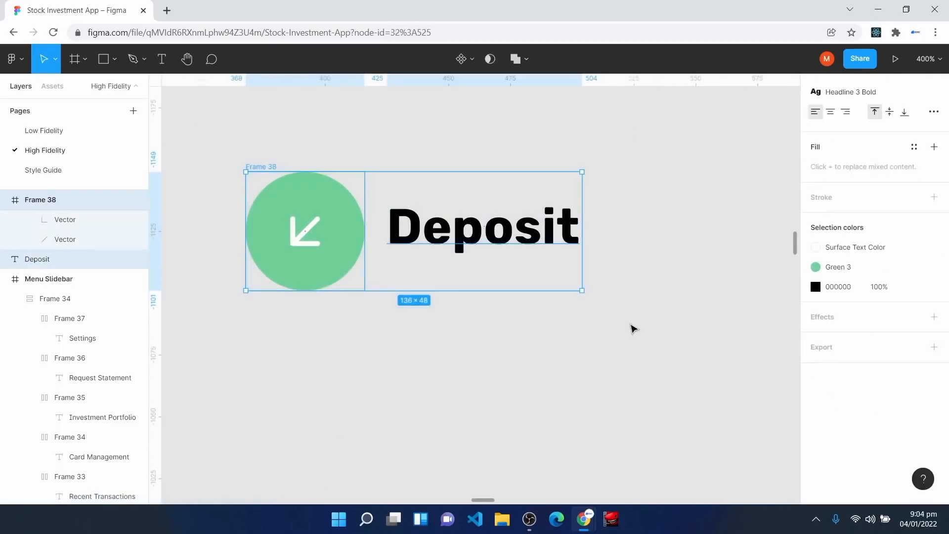
pyautogui.hotkey('shift', 'a')
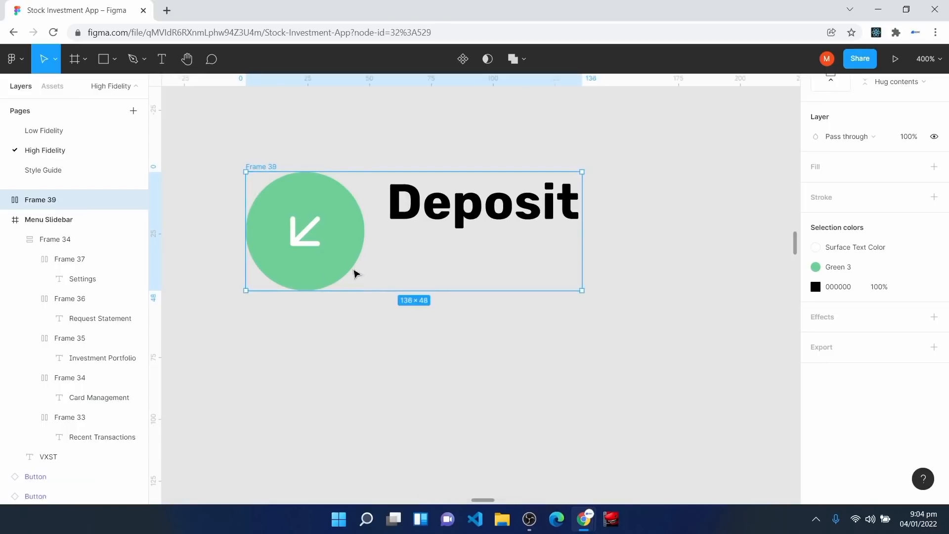
# Step: Centre the auto layout items vertically and set circle-to-label spacing to 16
pyautogui.scroll(5, 935, 390)
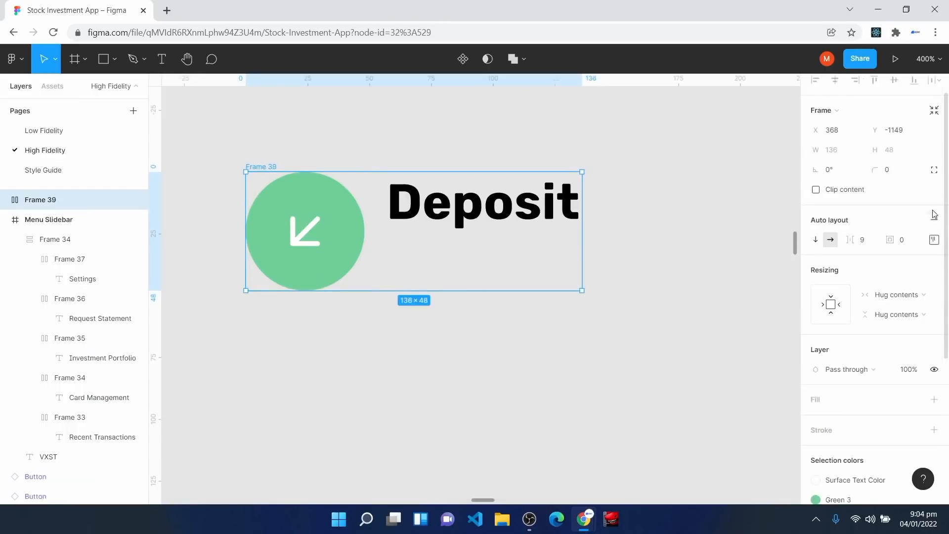
pyautogui.click(934, 240)
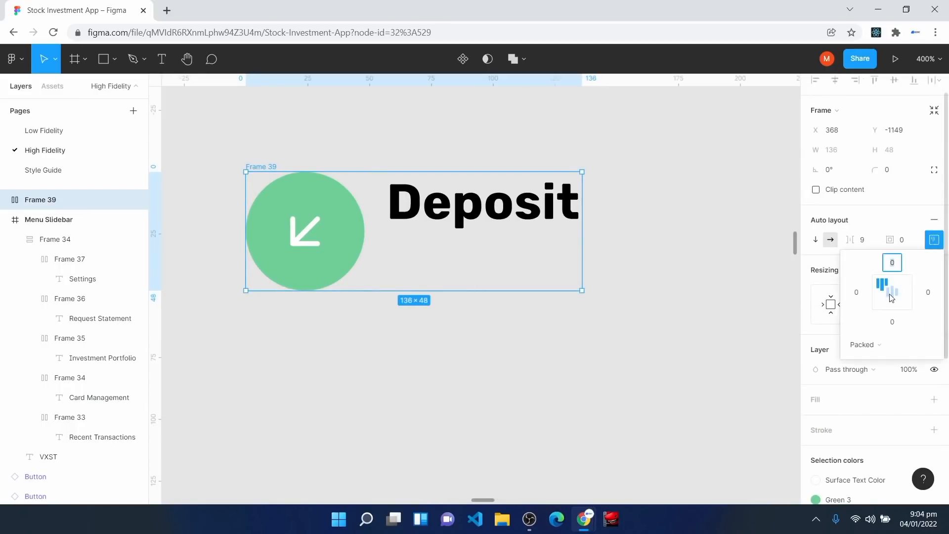
pyautogui.click(892, 296)
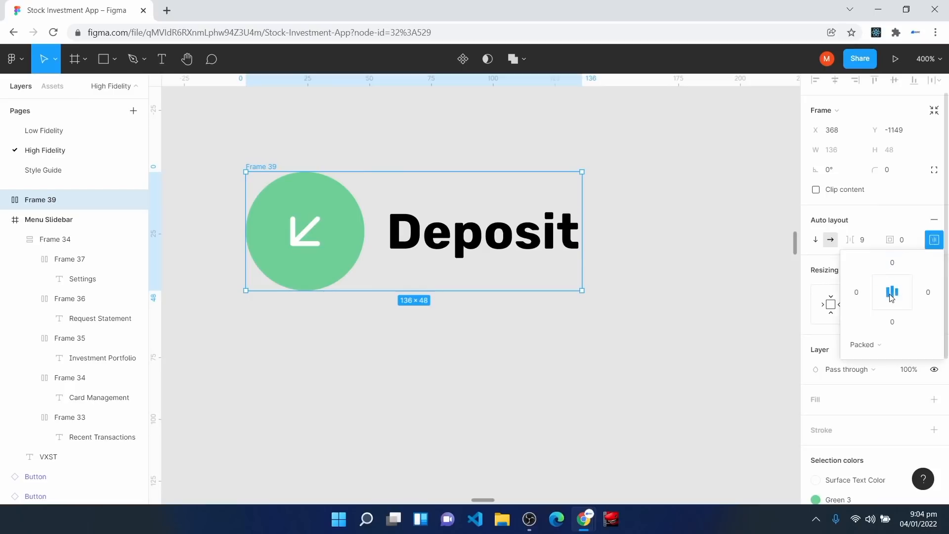
pyautogui.click(928, 242)
pyautogui.click(871, 241)
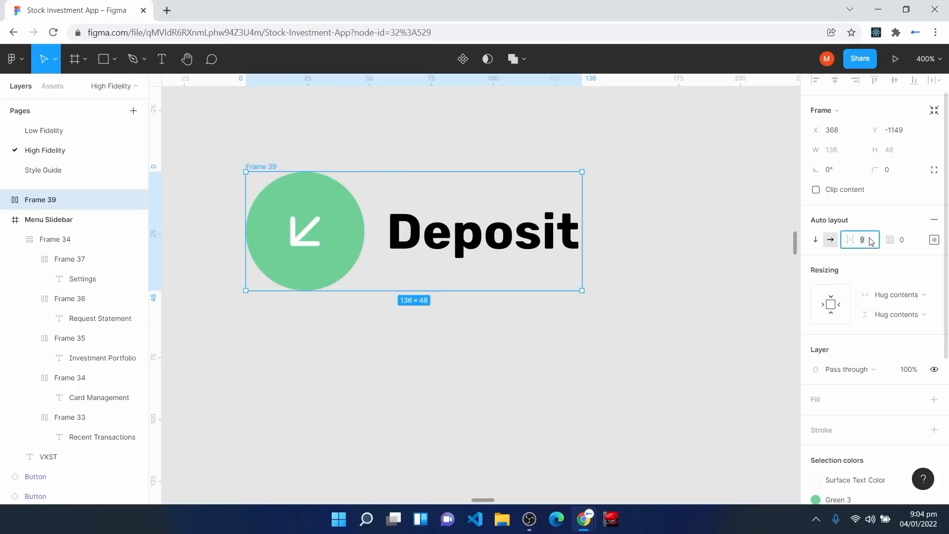
pyautogui.write('16')
pyautogui.press('Return')
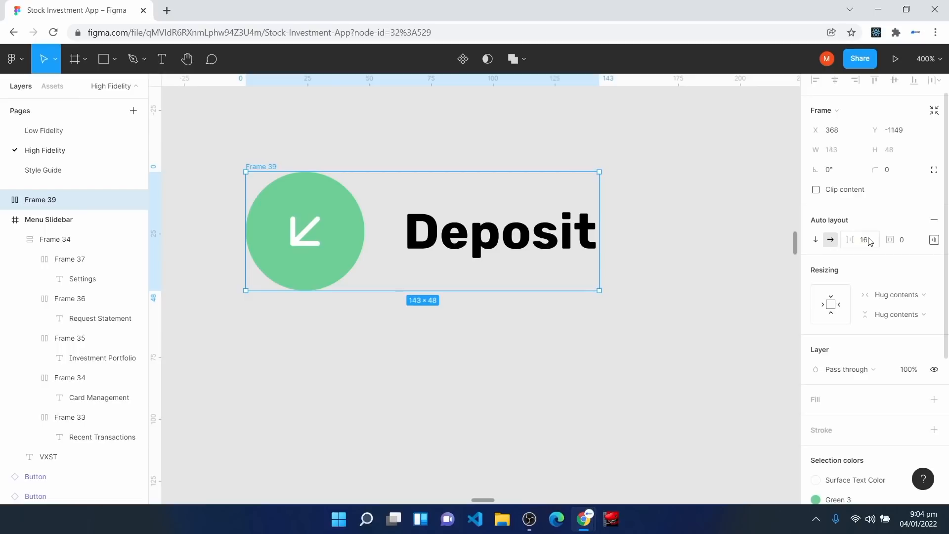
# Step: Give the Deposit frame a white fill, padding of 8 and corner radius 8
pyautogui.click(820, 401)
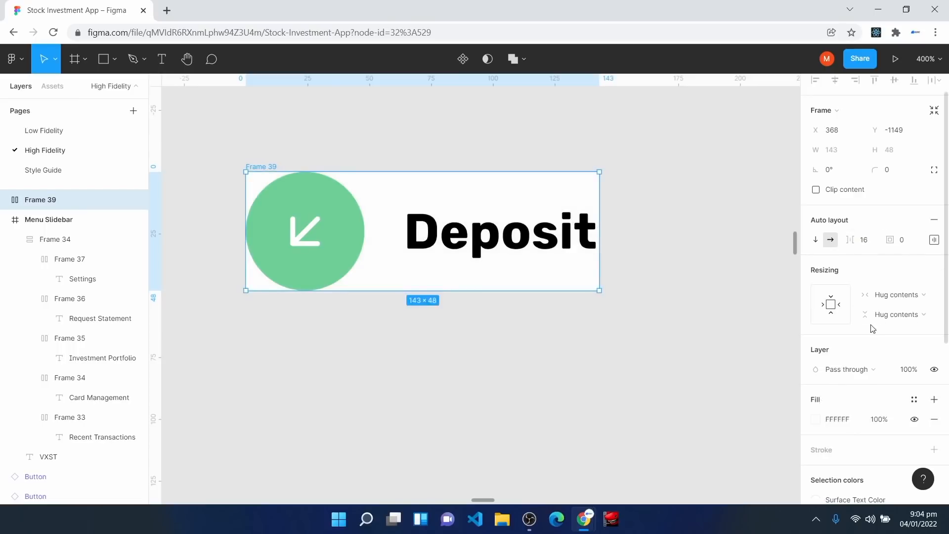
pyautogui.click(908, 245)
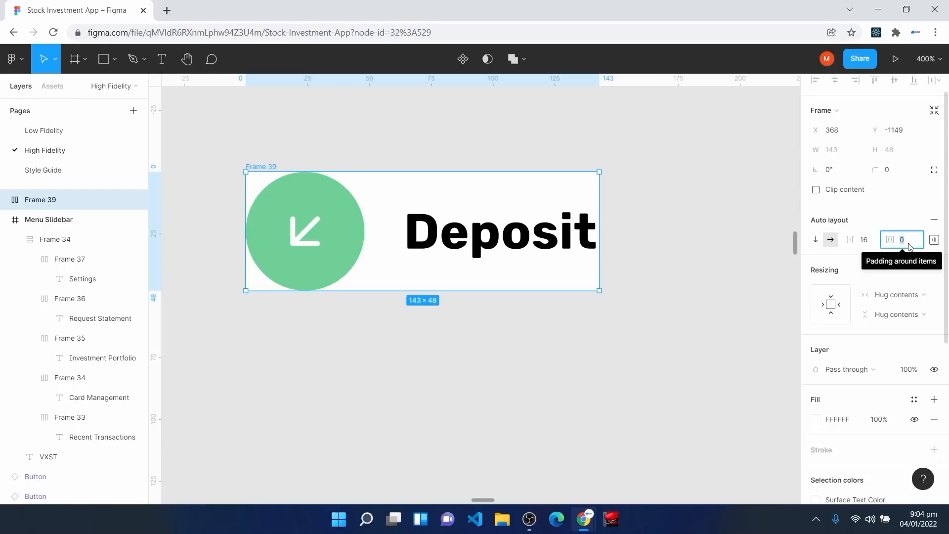
pyautogui.write('8')
pyautogui.press('Return')
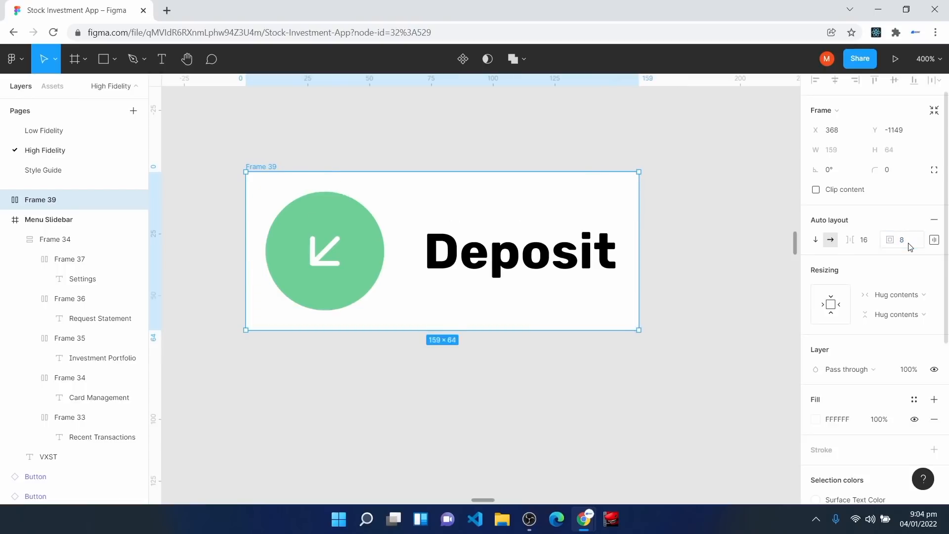
pyautogui.click(902, 175)
pyautogui.press('Return')
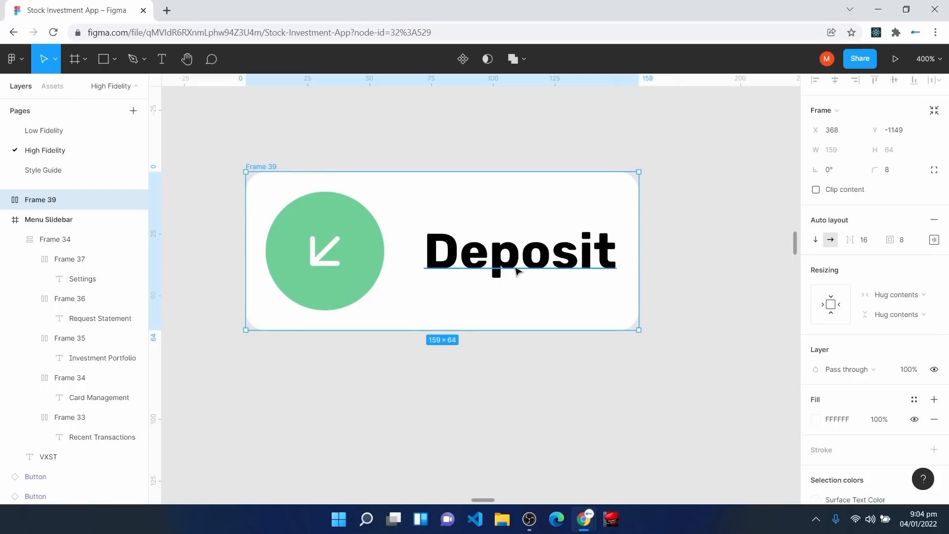
# Step: Make the Deposit text fill the frame's width, then select the whole frame
pyautogui.click(516, 271)
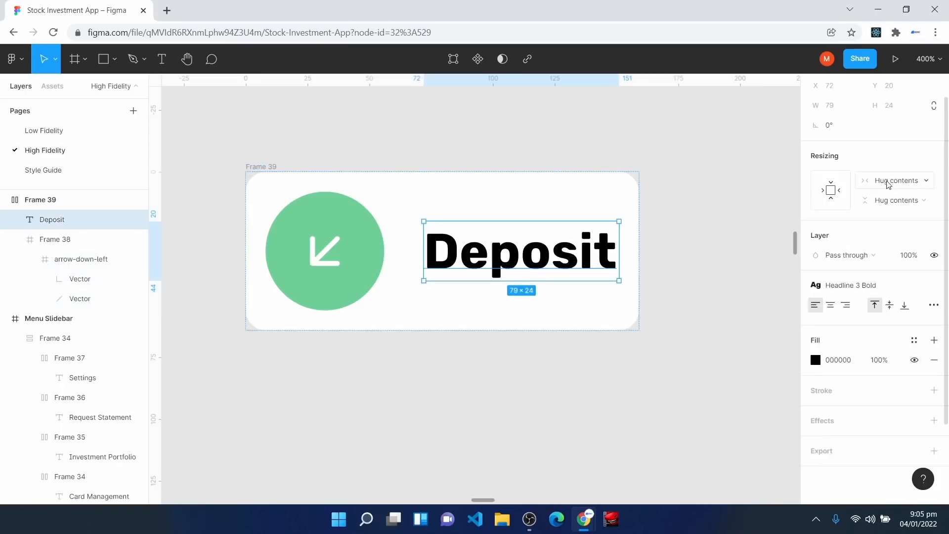
pyautogui.click(887, 185)
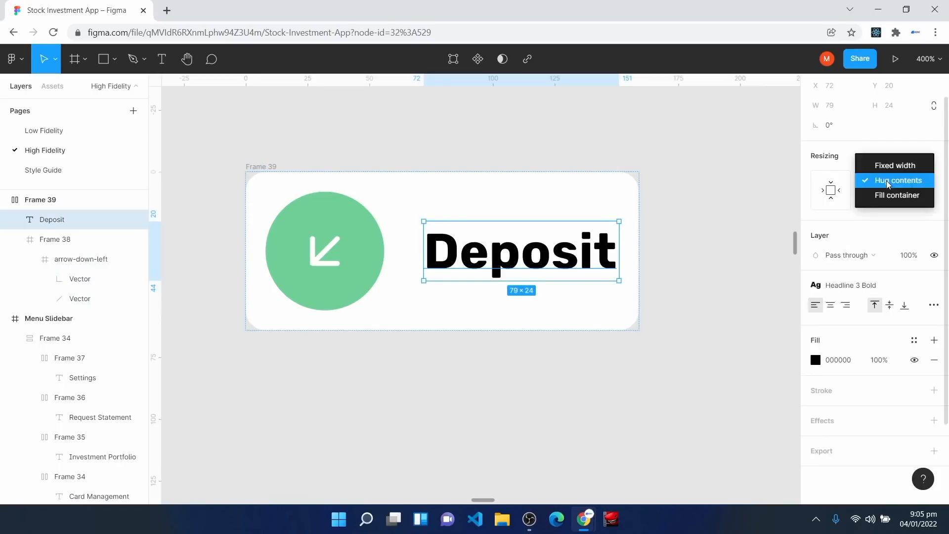
pyautogui.click(890, 195)
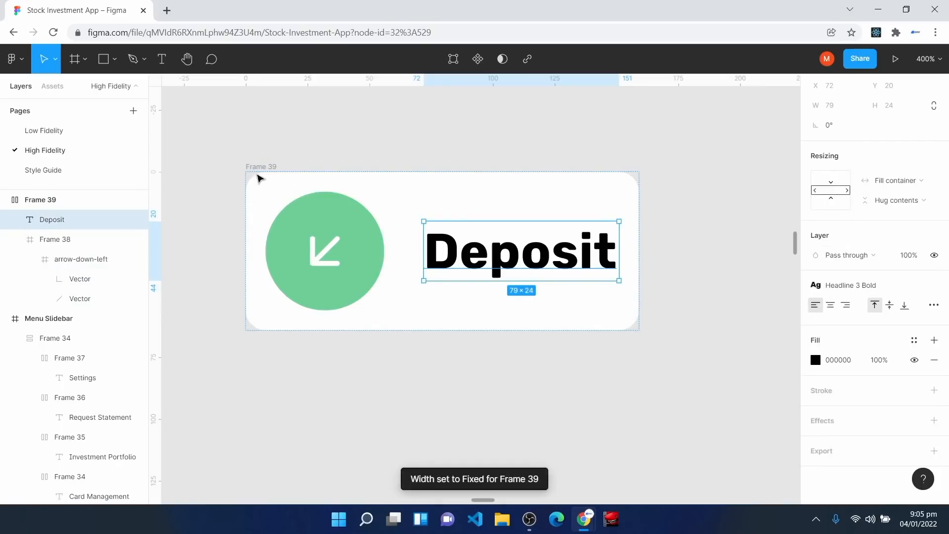
pyautogui.click(259, 178)
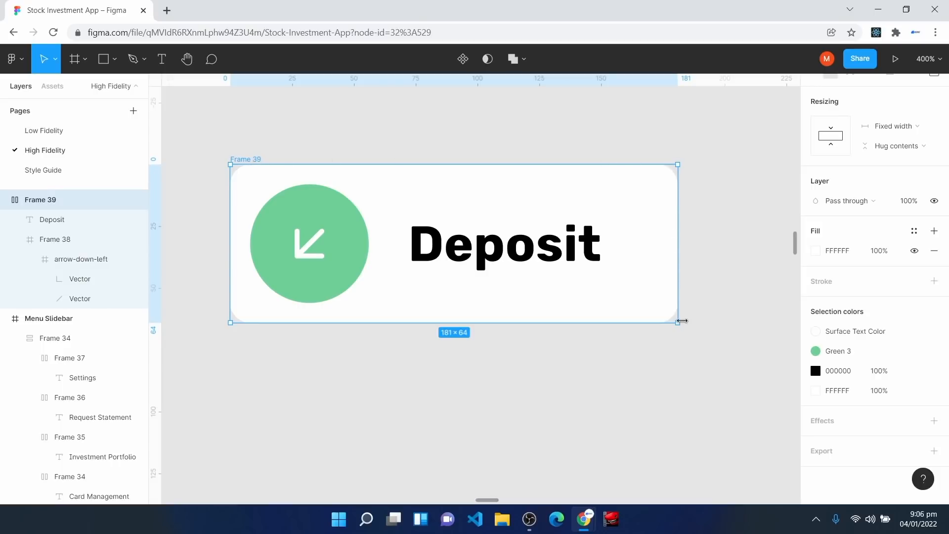
# Step: Rename Frame 39 to 'Deposit Action' and make it a component
pyautogui.rightClick(29, 201)
pyautogui.click(82, 295)
pyautogui.write('Dep')
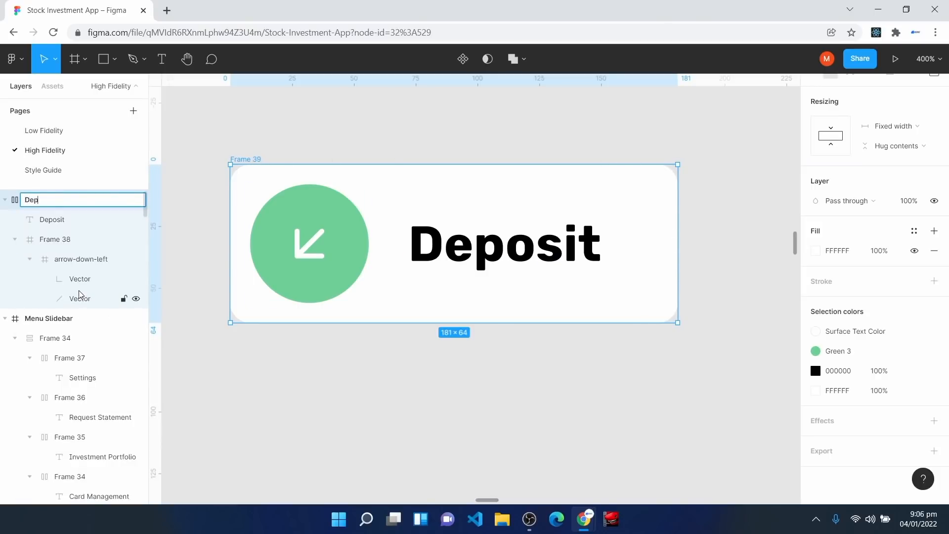
pyautogui.write('osit Action')
pyautogui.press('Return')
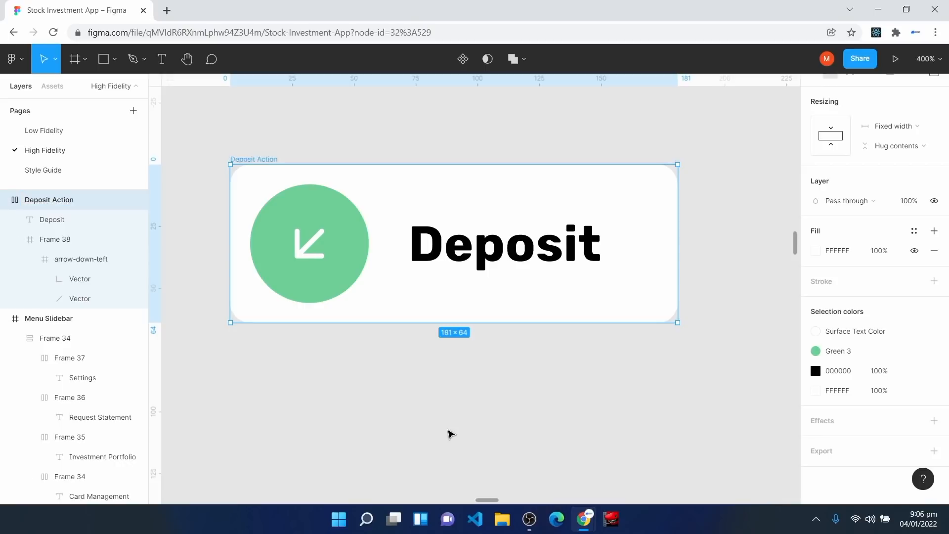
pyautogui.click(463, 59)
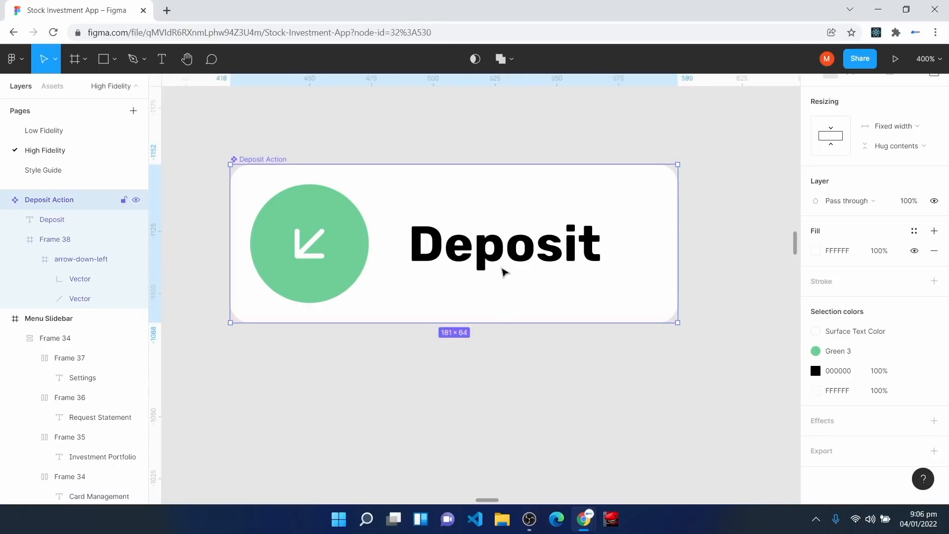
# Step: Colour the Deposit text with Surface Color, then pan over to the Transact screen
pyautogui.click(501, 252)
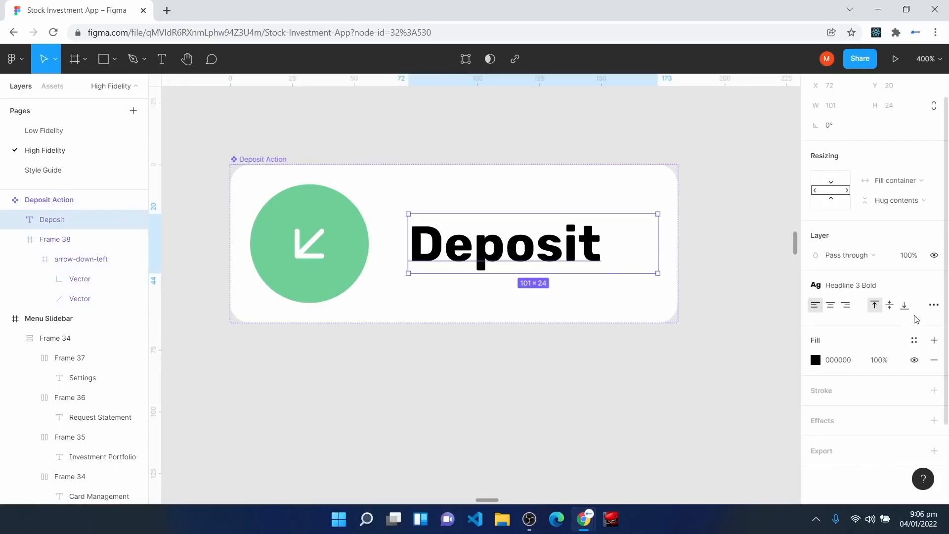
pyautogui.click(915, 340)
pyautogui.click(851, 334)
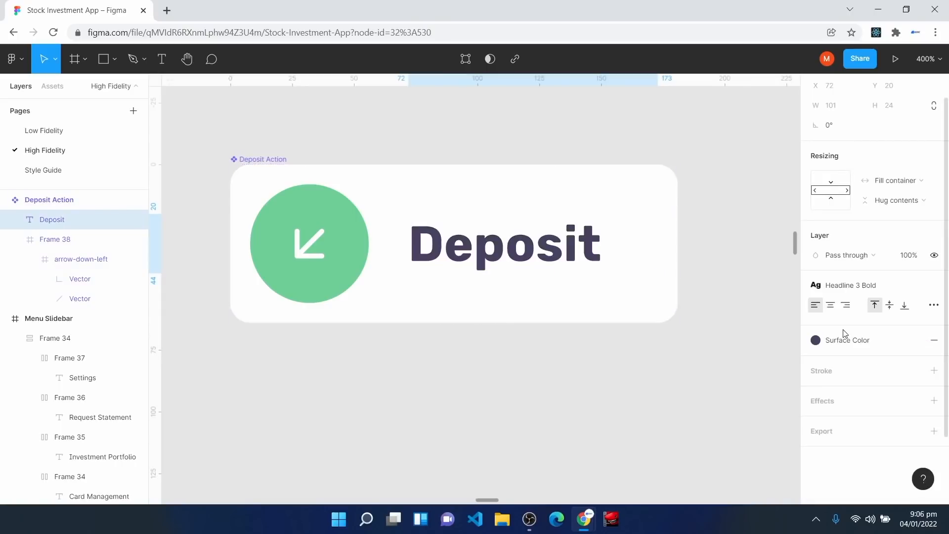
pyautogui.click(513, 428)
pyautogui.click(396, 308)
pyautogui.hotkey('ctrl', '-')
pyautogui.hotkey('ctrl', '-')
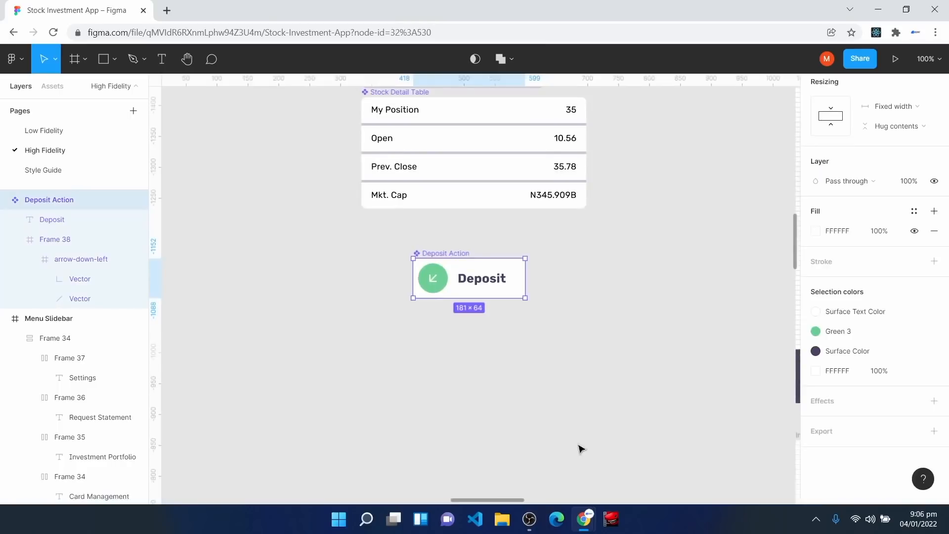
pyautogui.press('space')
pyautogui.moveTo(629, 444); pyautogui.dragTo(65, 393)
pyautogui.moveTo(594, 468); pyautogui.dragTo(212, 167)
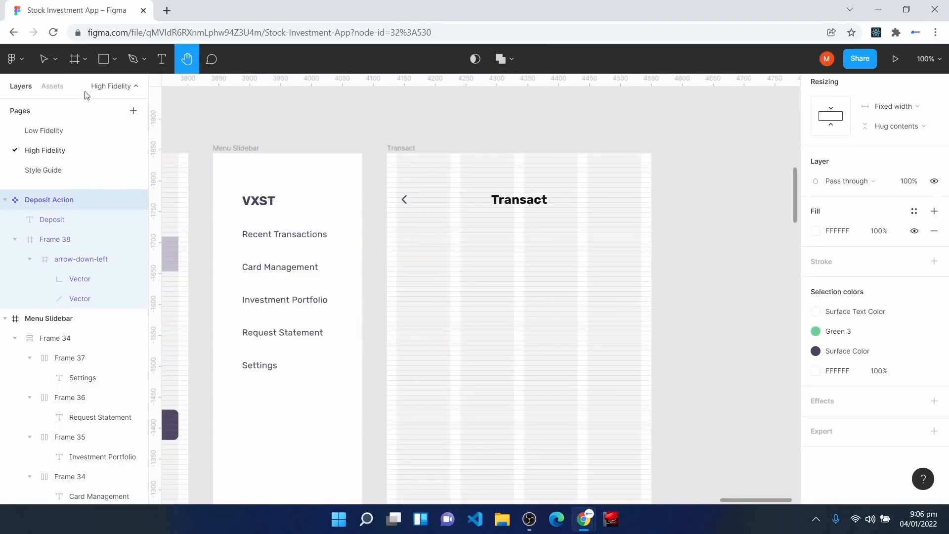
# Step: Place a Deposit Action instance with Mid Shadow below the back arrow on Transact
pyautogui.click(52, 87)
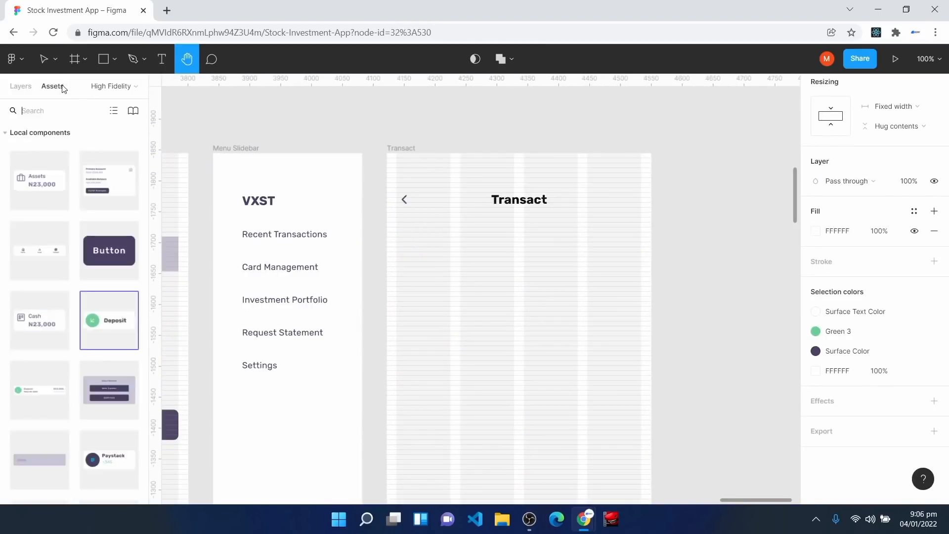
pyautogui.moveTo(108, 320); pyautogui.dragTo(458, 278)
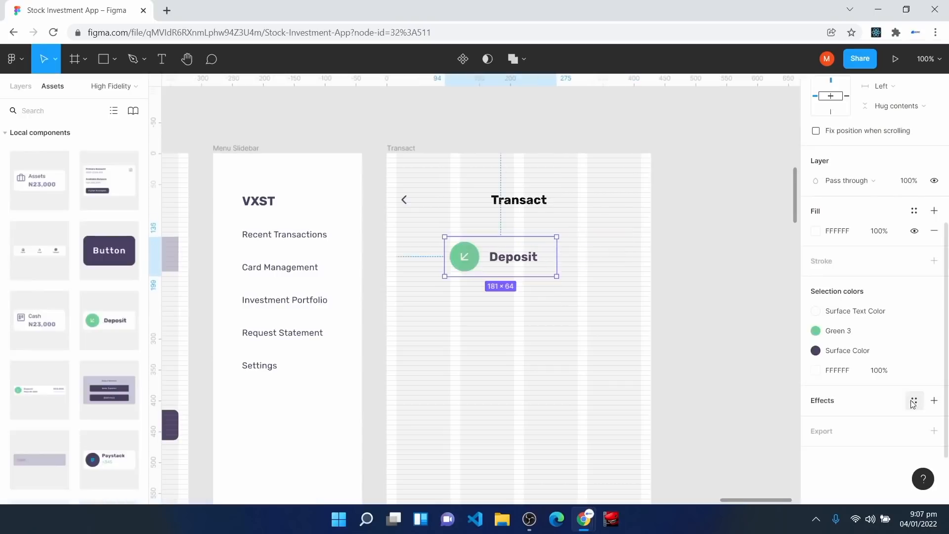
pyautogui.click(915, 401)
pyautogui.click(886, 474)
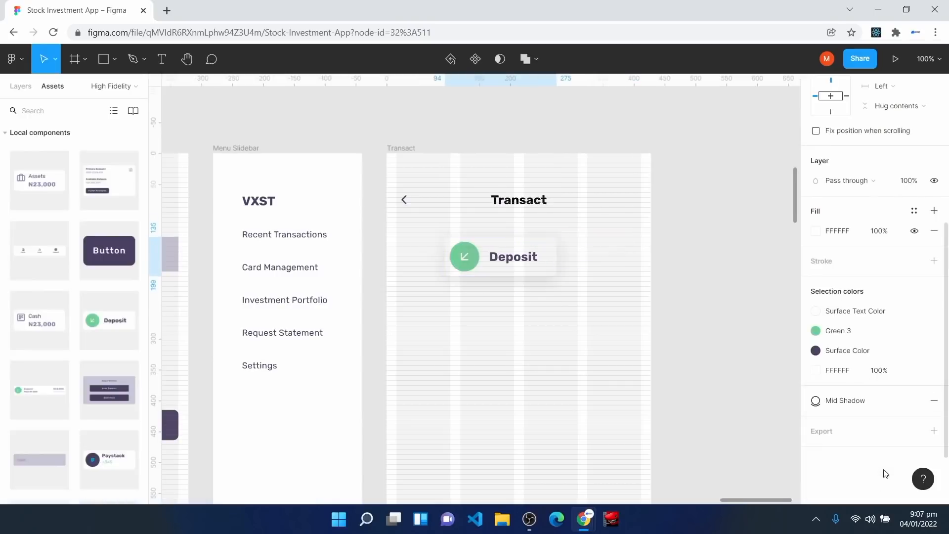
pyautogui.press('+')
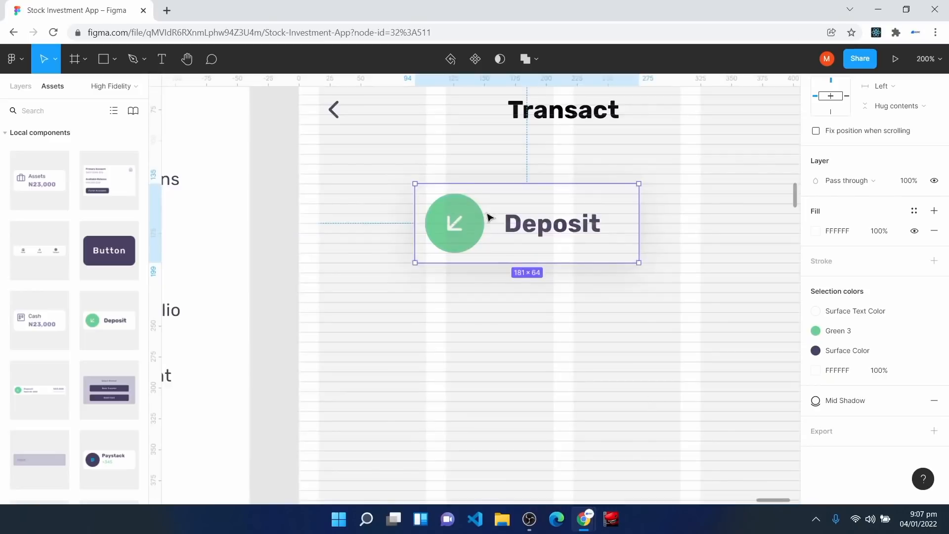
pyautogui.moveTo(509, 228); pyautogui.dragTo(415, 237)
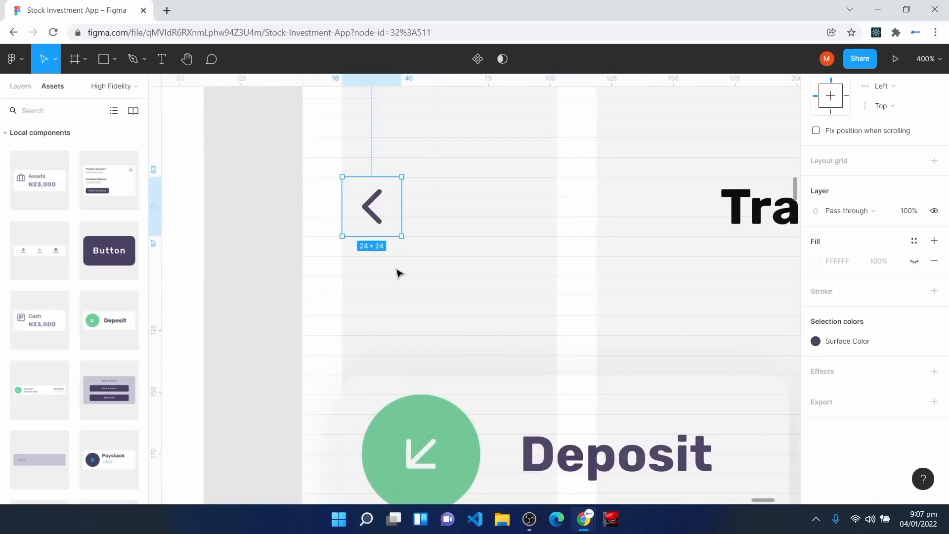
pyautogui.moveTo(409, 403); pyautogui.dragTo(407, 388)
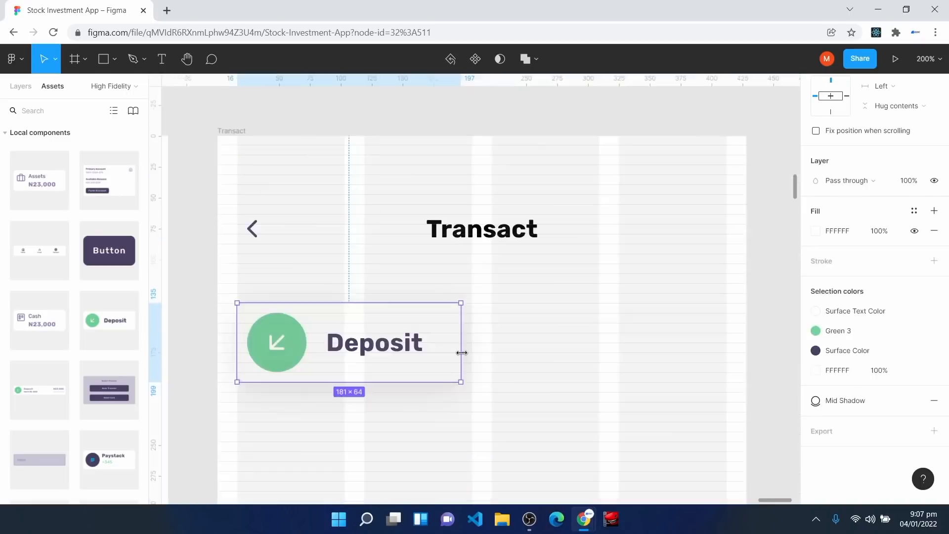
pyautogui.moveTo(462, 354); pyautogui.dragTo(726, 356)
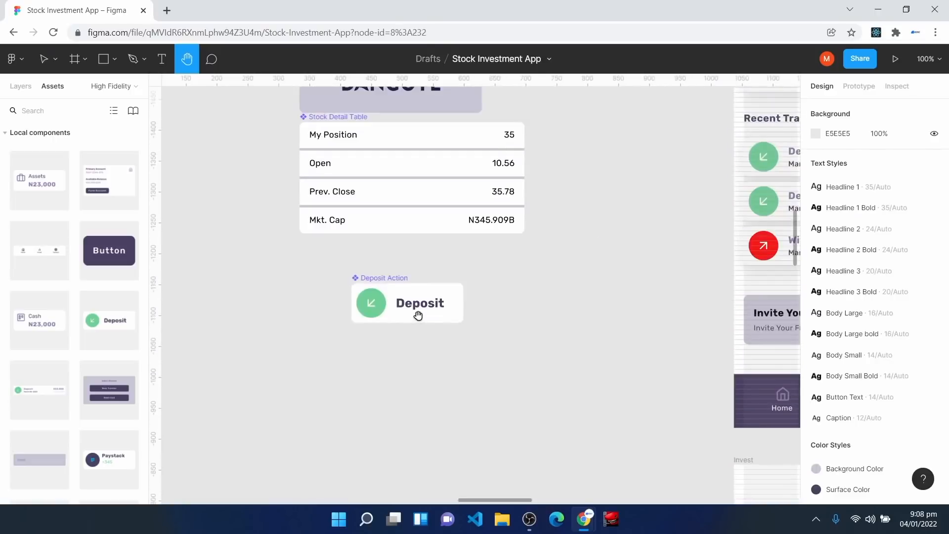
# Step: Duplicate the original Deposit Action component
pyautogui.press('v')
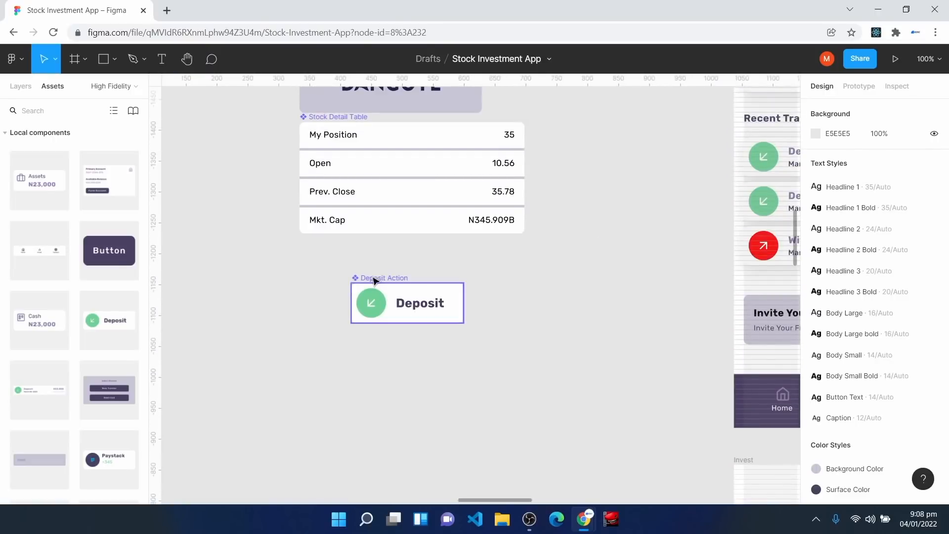
pyautogui.click(415, 316)
pyautogui.hotkey('ctrl', 'd')
# Step: Move the copy below the original, detach it, and turn its circle red
pyautogui.moveTo(401, 321); pyautogui.dragTo(396, 376)
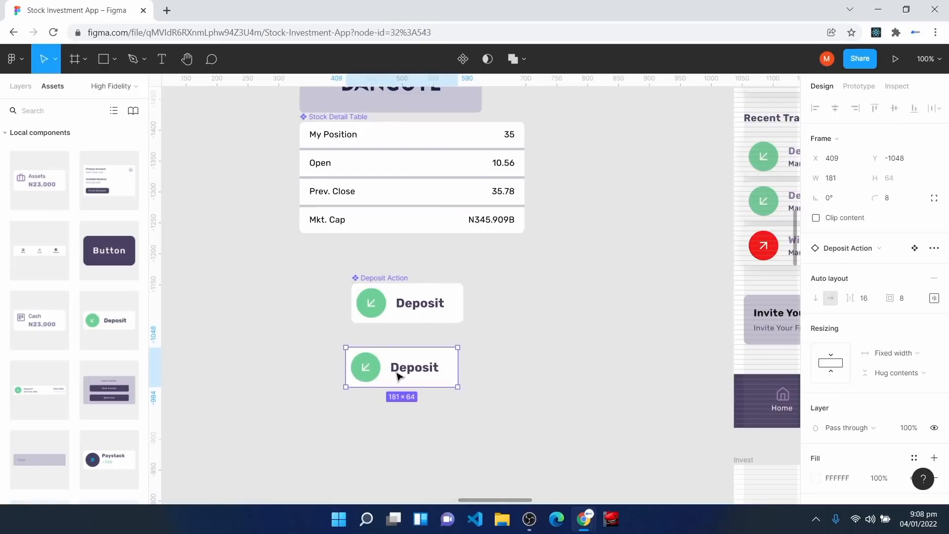
pyautogui.rightClick(396, 374)
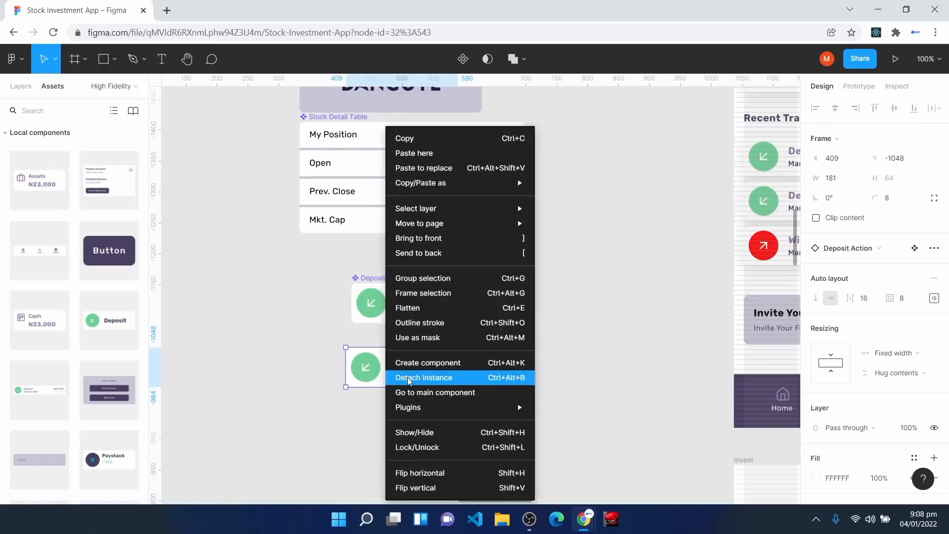
pyautogui.click(409, 379)
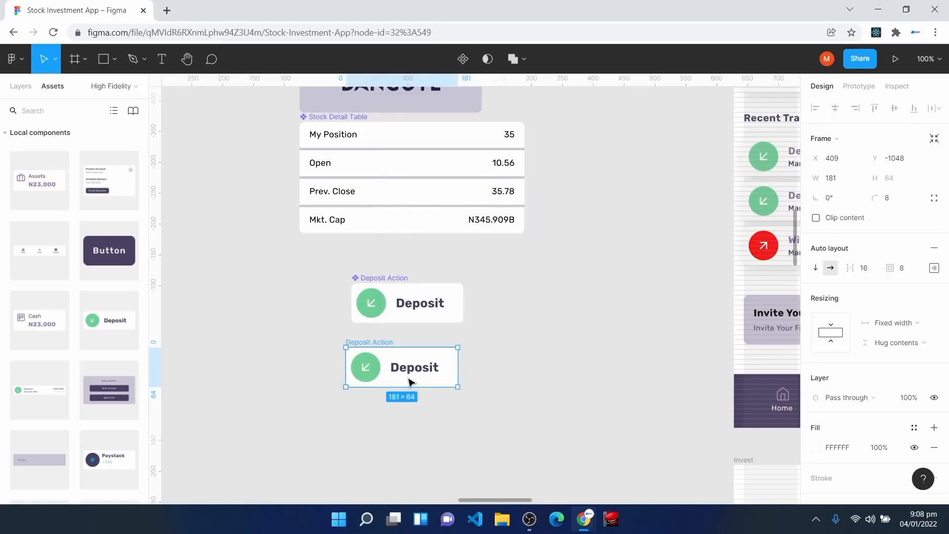
pyautogui.click(375, 371)
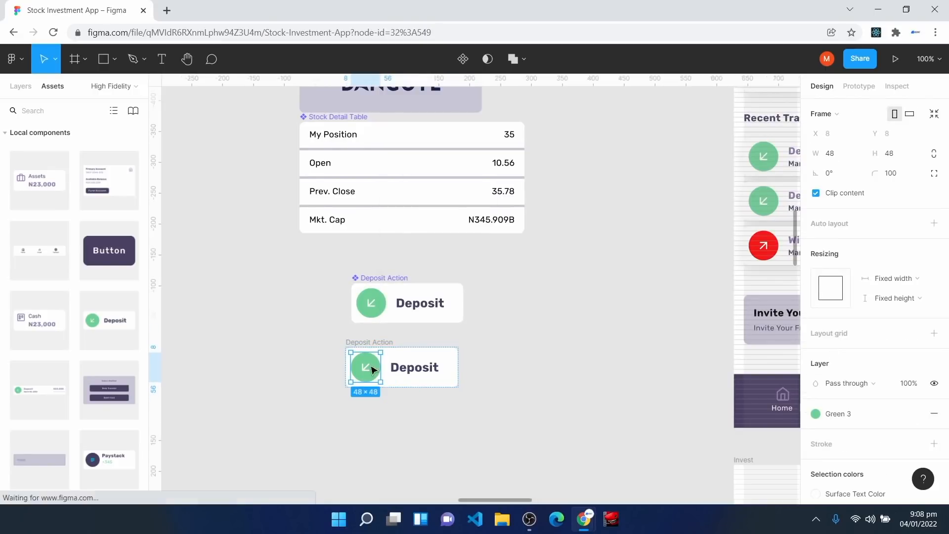
pyautogui.click(836, 414)
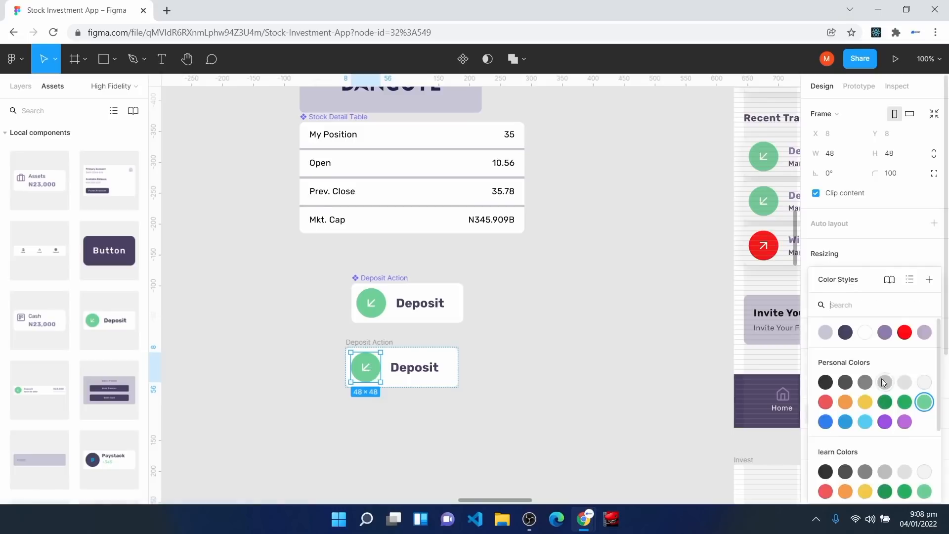
pyautogui.click(906, 336)
# Step: Rotate the arrow icon 180° so it points up-right
pyautogui.doubleClick(370, 367)
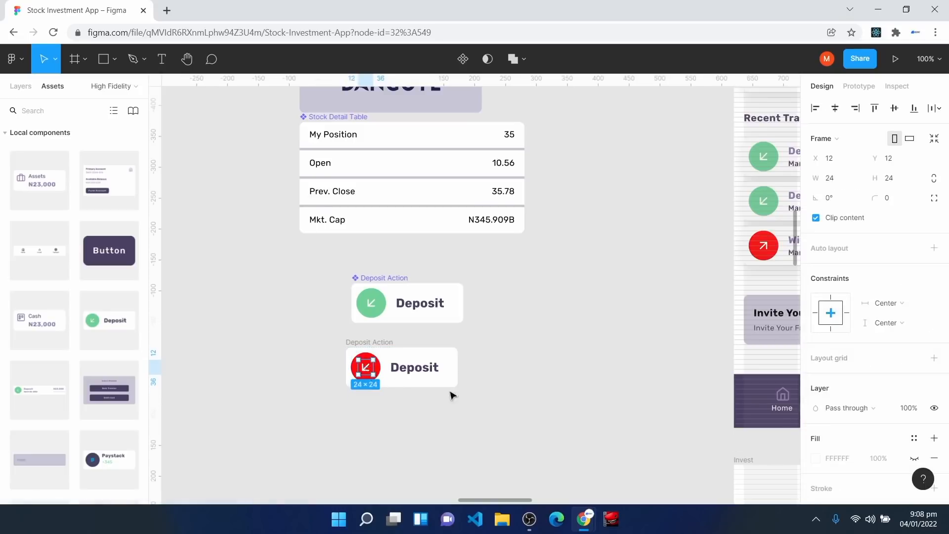
pyautogui.click(834, 201)
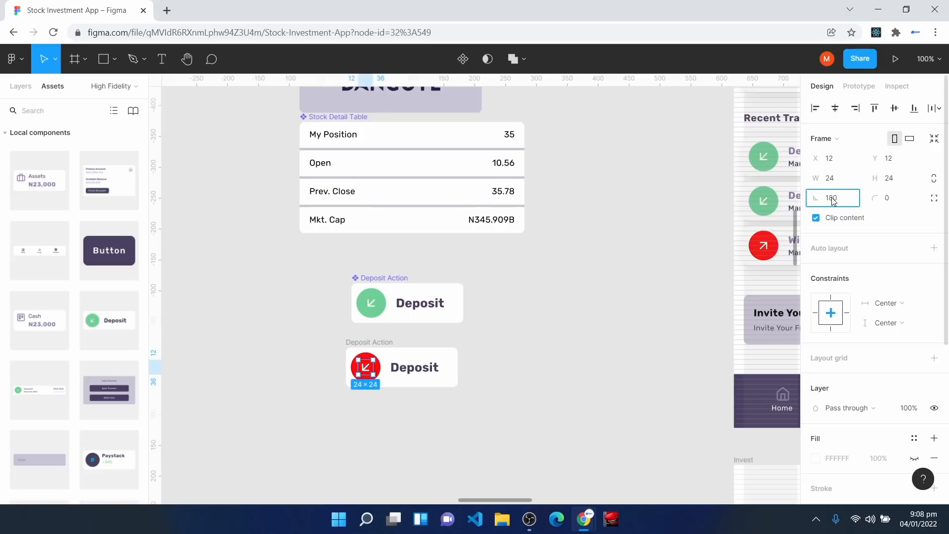
pyautogui.press('Return')
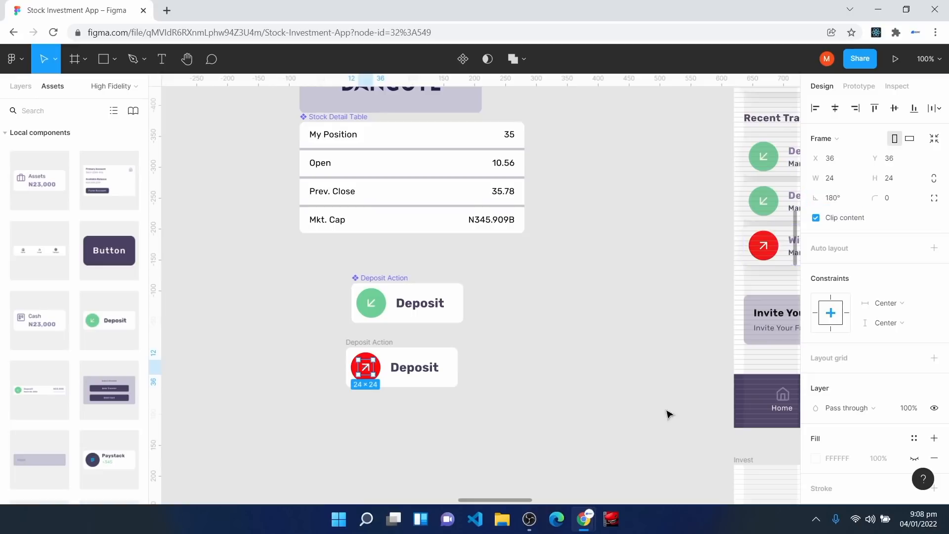
pyautogui.click(424, 405)
# Step: Rename the red copy to 'Withdraw Action' and make it a component
pyautogui.click(366, 361)
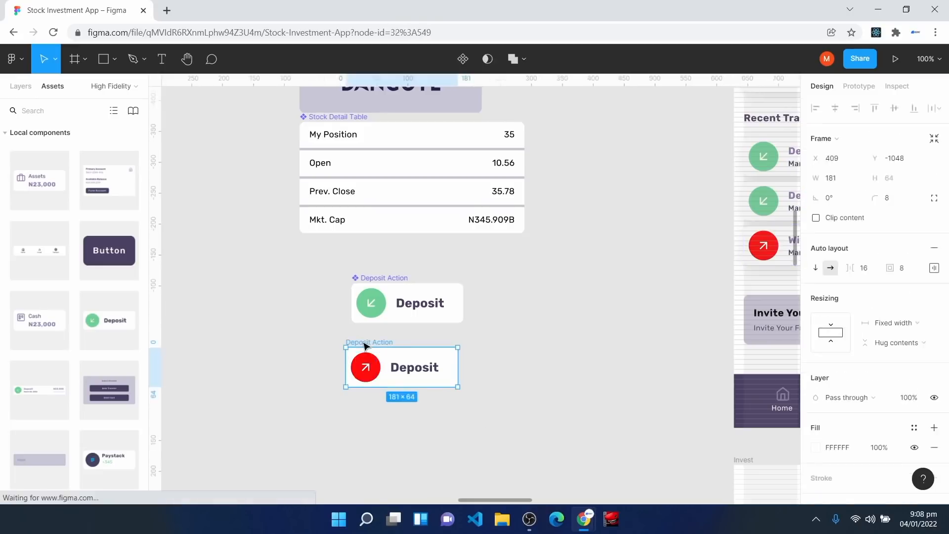
pyautogui.click(20, 86)
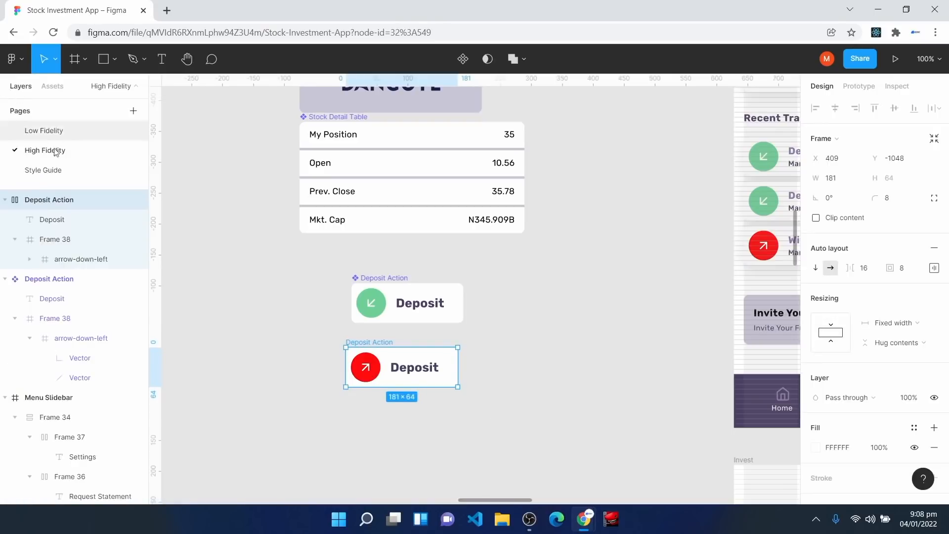
pyautogui.rightClick(56, 199)
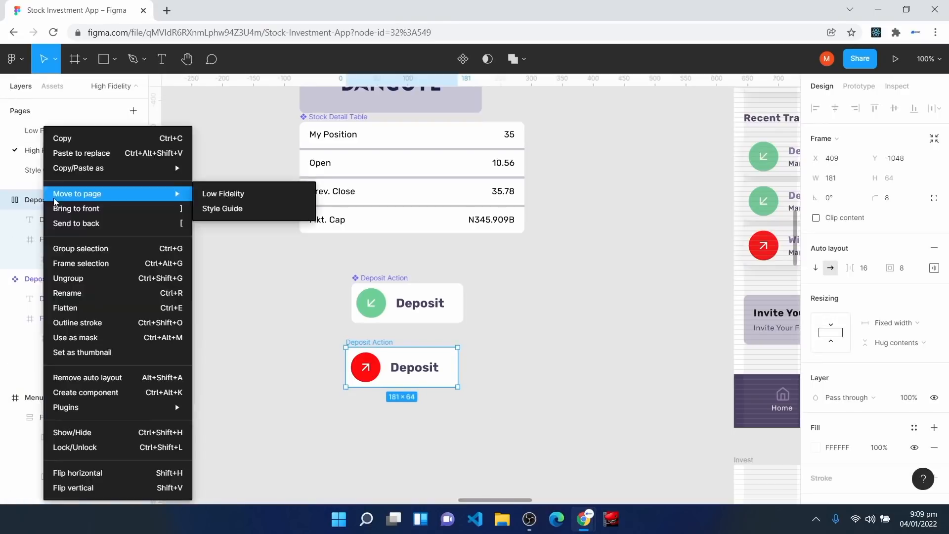
pyautogui.click(109, 293)
pyautogui.write('Wit')
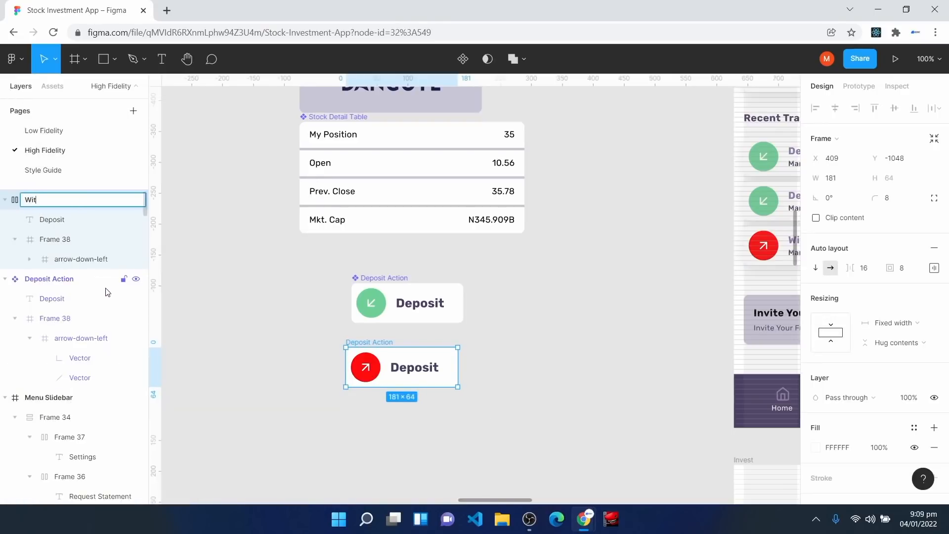
pyautogui.write('hdraw Action')
pyautogui.press('Return')
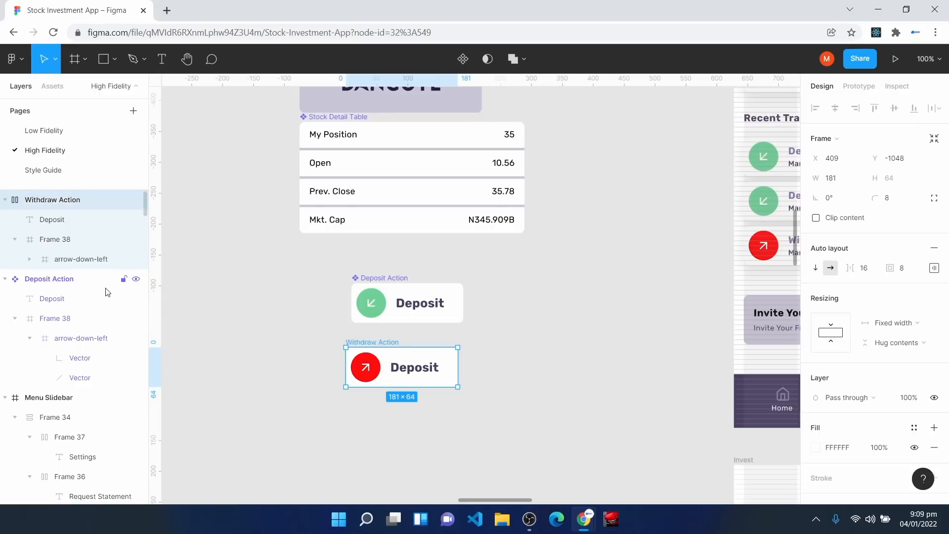
pyautogui.click(464, 59)
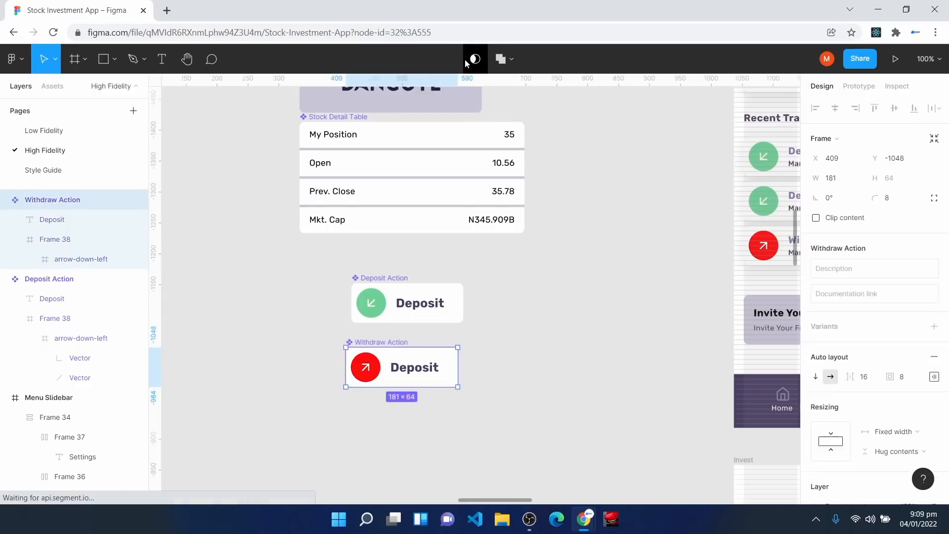
# Step: Place a Withdraw Action instance with Mid Shadow below the Deposit row on Transact
pyautogui.moveTo(429, 366); pyautogui.dragTo(224, 333)
pyautogui.moveTo(517, 315); pyautogui.dragTo(443, 342)
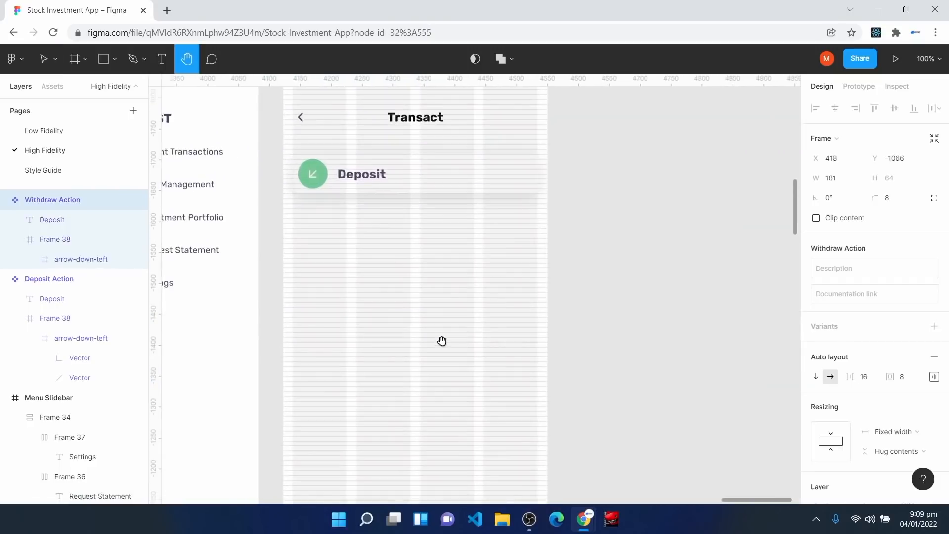
pyautogui.click(52, 86)
pyautogui.moveTo(18, 492); pyautogui.dragTo(371, 228)
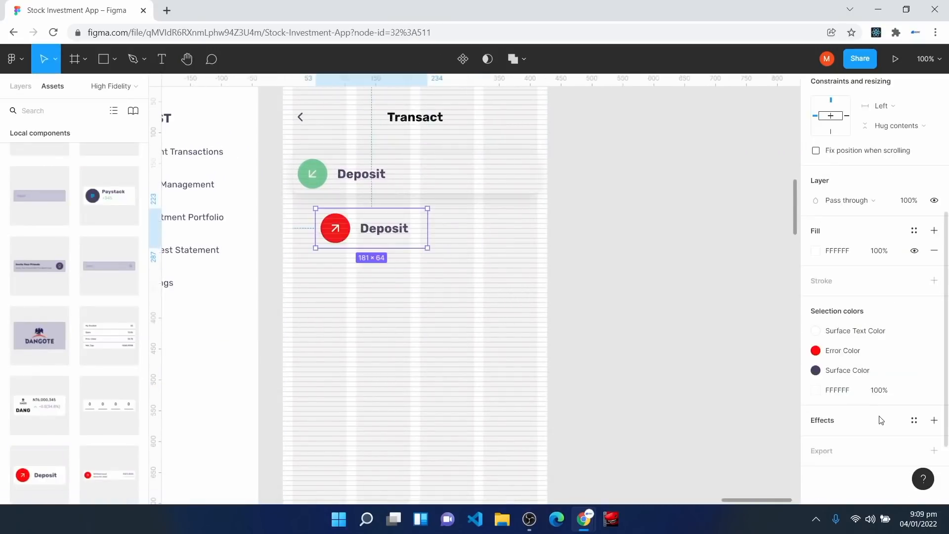
pyautogui.click(913, 422)
pyautogui.click(864, 472)
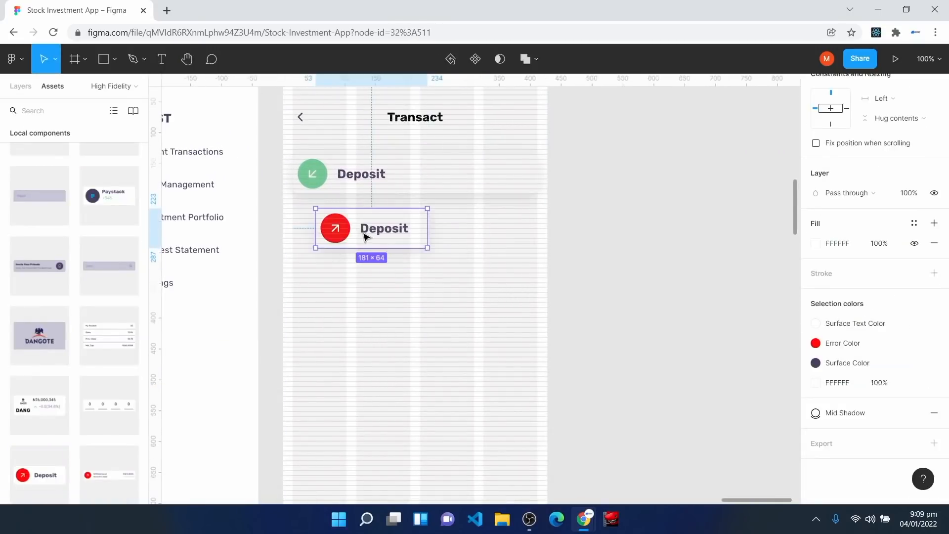
pyautogui.moveTo(554, 393); pyautogui.dragTo(508, 373)
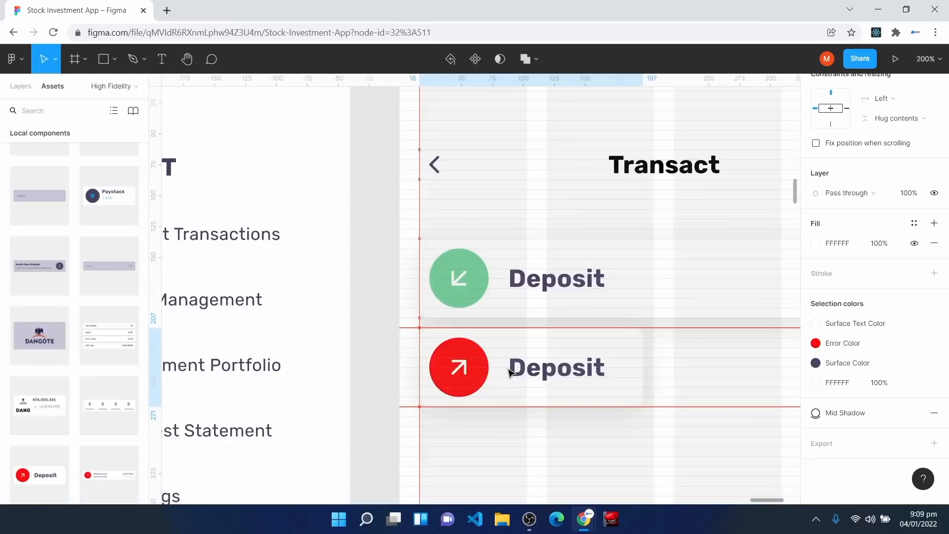
pyautogui.hotkey('shift', '0')
# Step: Stretch the red row to 396 wide and place a Button component beneath it
pyautogui.moveTo(621, 328); pyautogui.dragTo(691, 335)
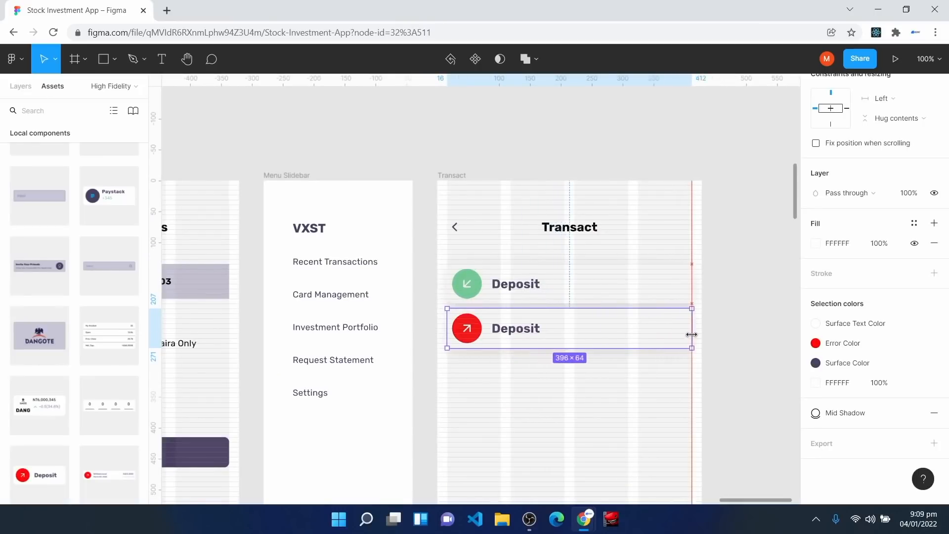
pyautogui.click(637, 414)
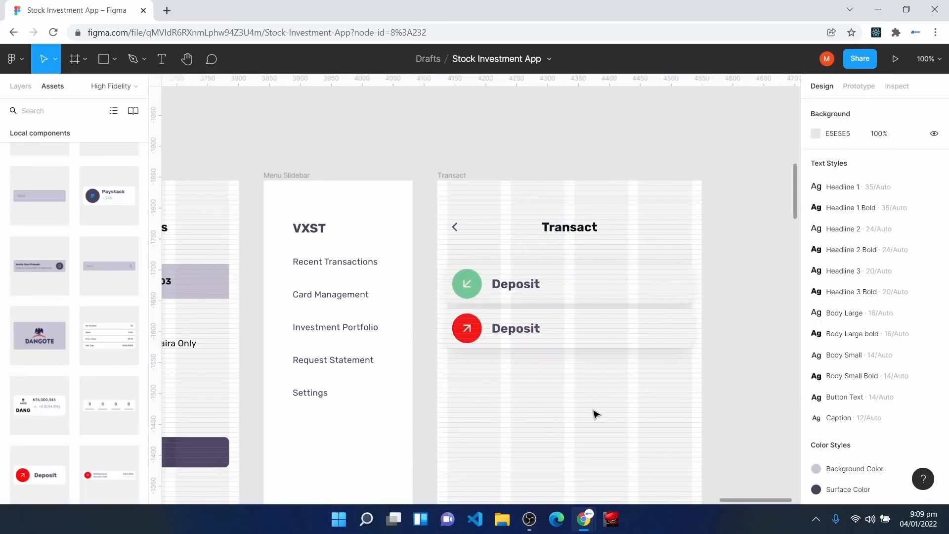
pyautogui.scroll(-3, 596, 412)
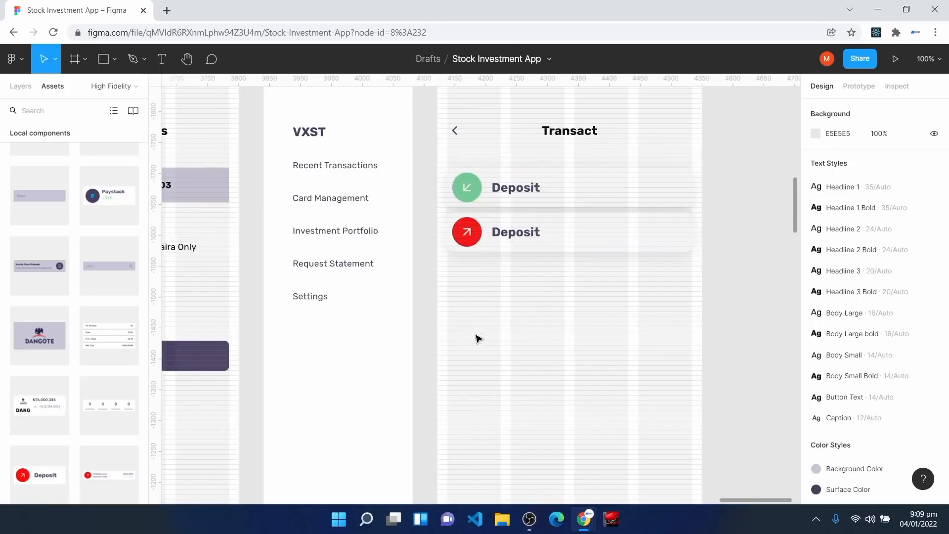
pyautogui.scroll(4, 74, 400)
pyautogui.scroll(2, 74, 399)
pyautogui.moveTo(108, 251); pyautogui.dragTo(464, 270)
pyautogui.hotkey('ctrl', '=')
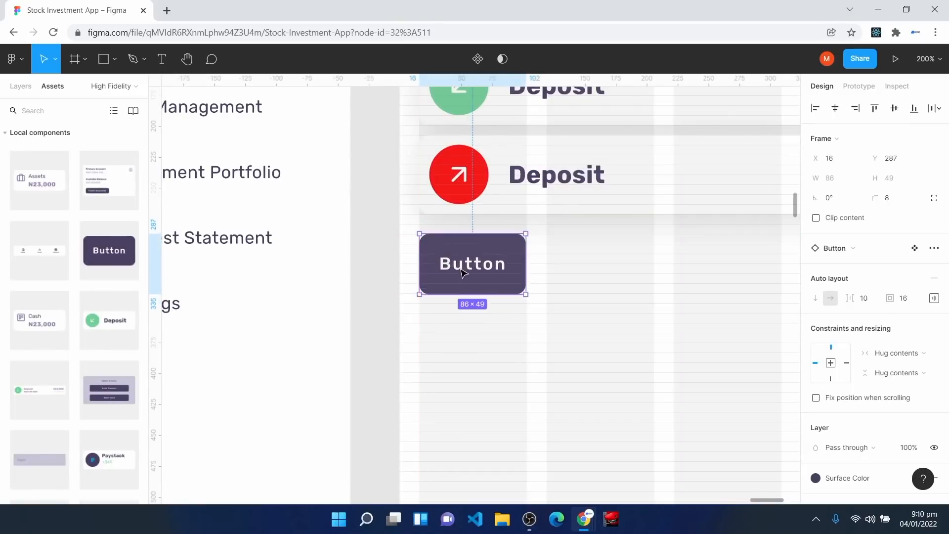
# Step: Set the button's top and bottom padding to 8 using individual padding
pyautogui.scroll(1, 457, 243)
pyautogui.hotkey('ctrl', '=')
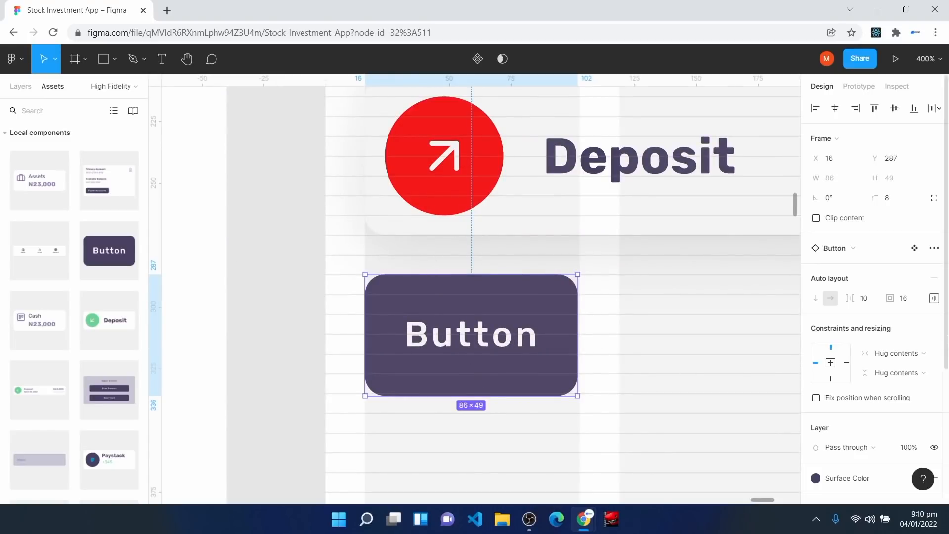
pyautogui.click(934, 298)
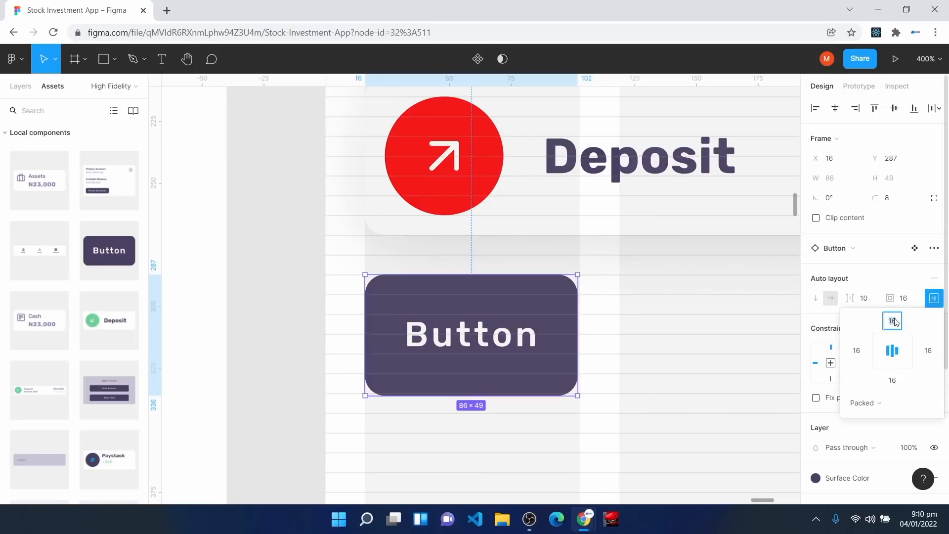
pyautogui.write('8')
pyautogui.click(890, 380)
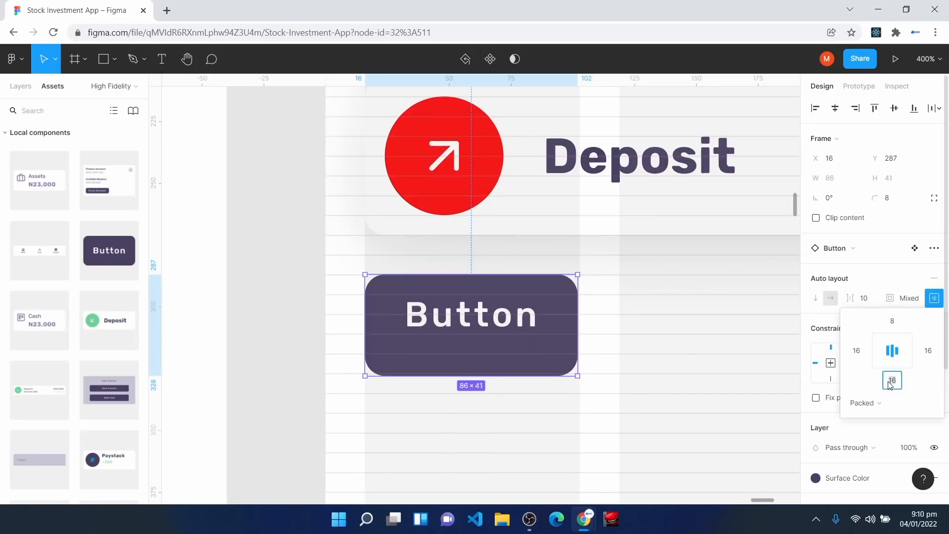
pyautogui.write('8')
pyautogui.press('Return')
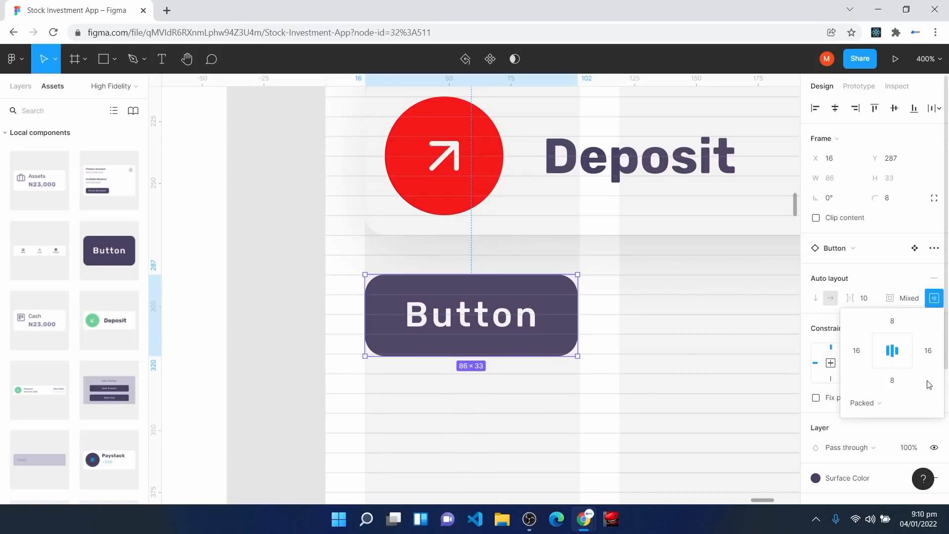
# Step: Change the button label to 'Add Card'
pyautogui.click(451, 330)
pyautogui.doubleClick(450, 329)
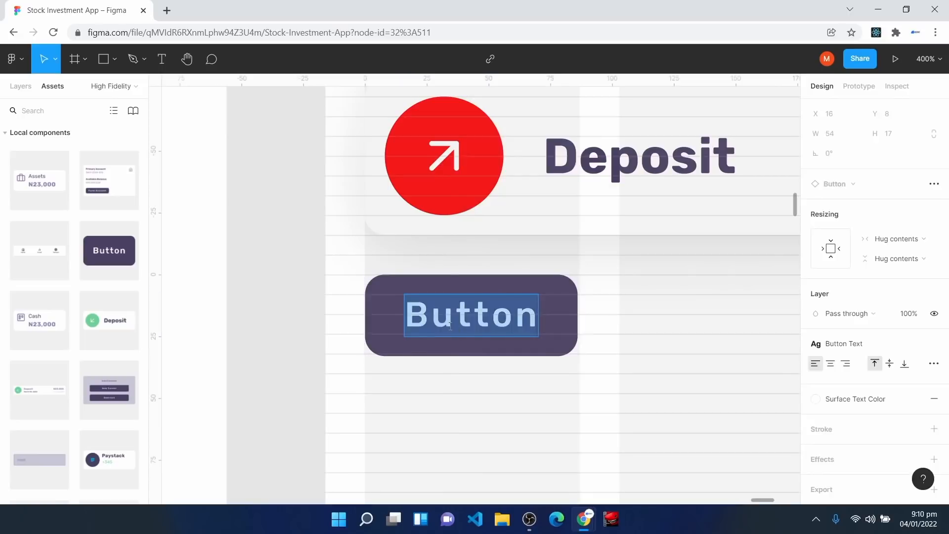
pyautogui.write('Add Card')
pyautogui.click(449, 436)
pyautogui.click(448, 436)
pyautogui.hotkey('ctrl', '-')
pyautogui.hotkey('ctrl', '-')
pyautogui.hotkey('ctrl', '-')
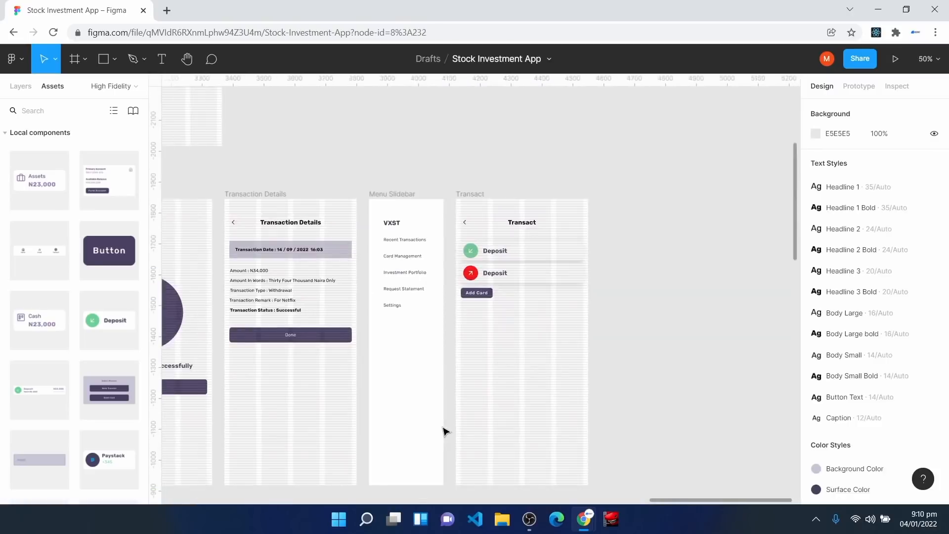
# Step: Select Transact in Home's bottom nav and zoom out to view all High Fidelity screens
pyautogui.moveTo(681, 504); pyautogui.dragTo(474, 489)
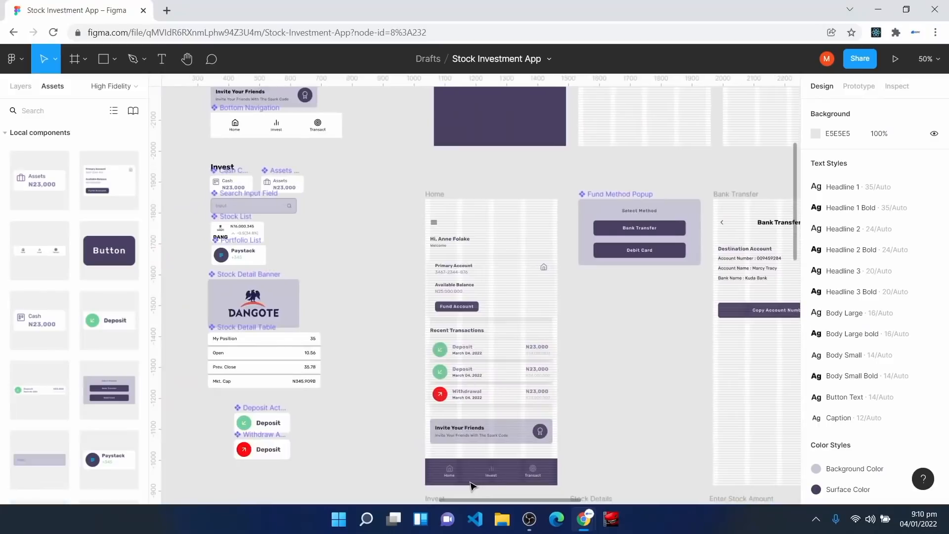
pyautogui.scroll(-1, 503, 476)
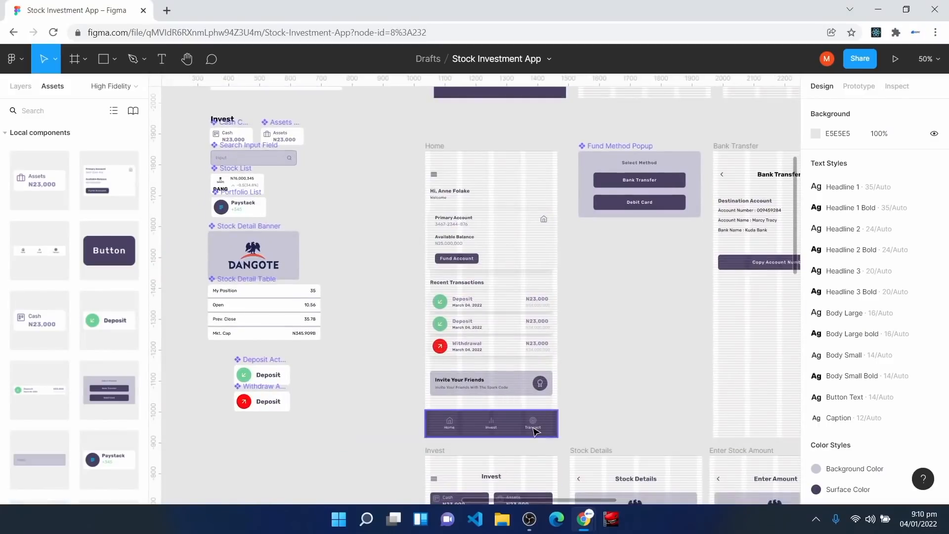
pyautogui.doubleClick(534, 431)
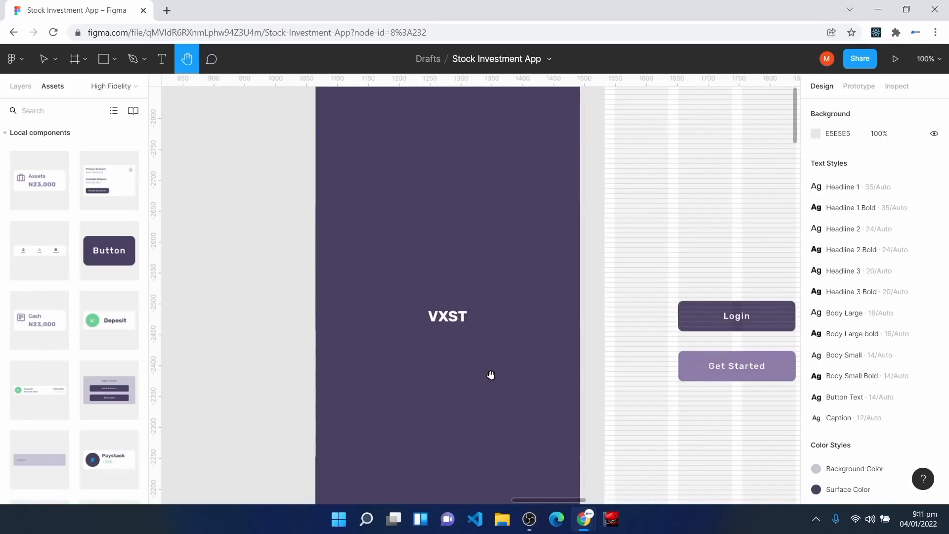
pyautogui.press('-')
pyautogui.press('-')
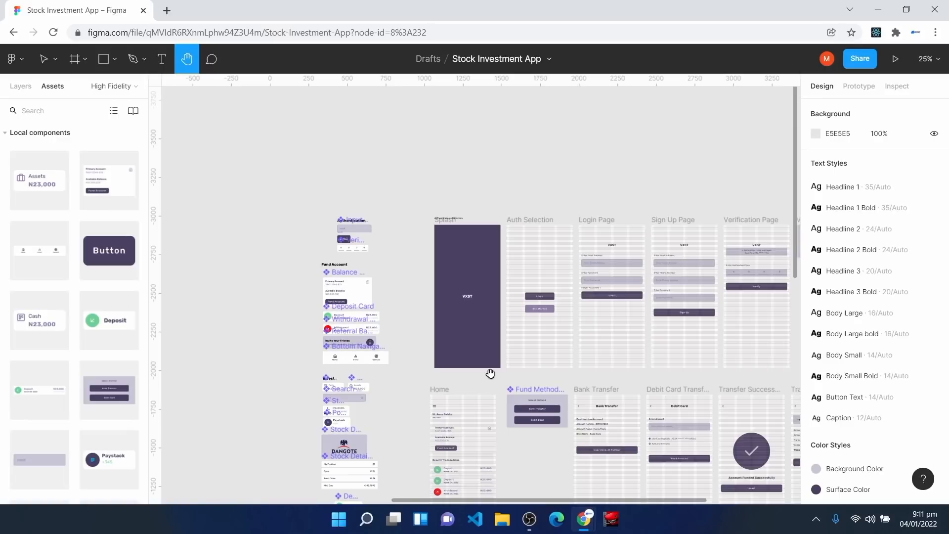
# Step: Jot a quick note in Notepad and hide it
pyautogui.press('super')
pyautogui.write('note')
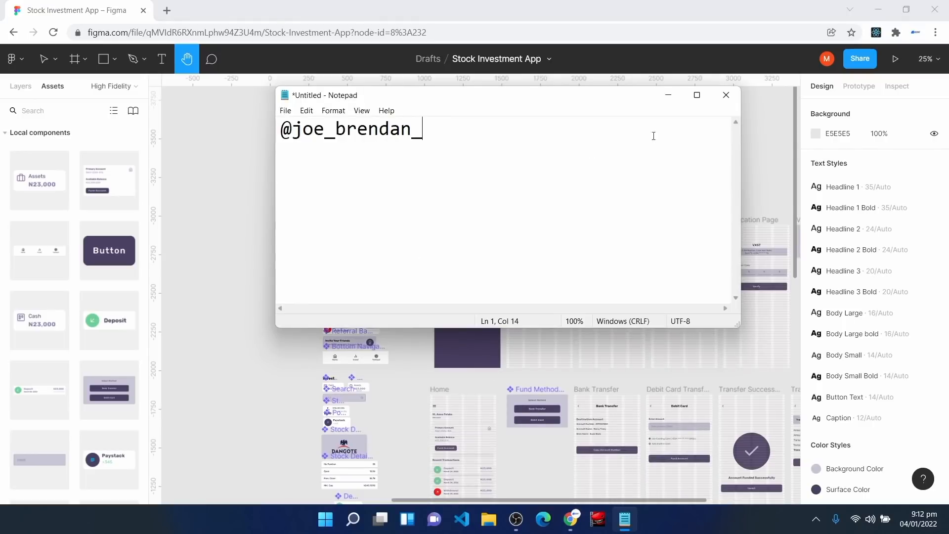
pyautogui.click(672, 99)
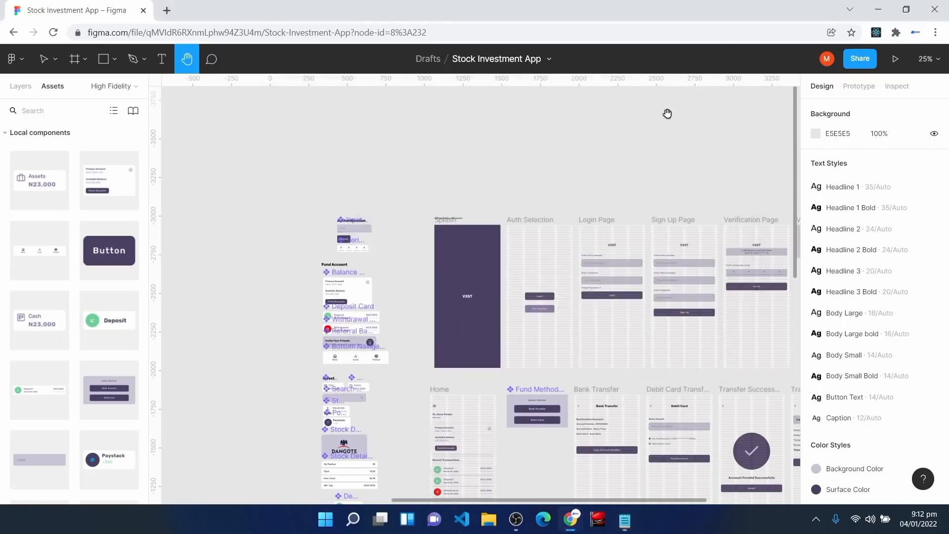
# Step: Pan past Bank Transfer, Debit Card and Transfer Successful to the Transact screen
pyautogui.hotkey('ctrl', '+')
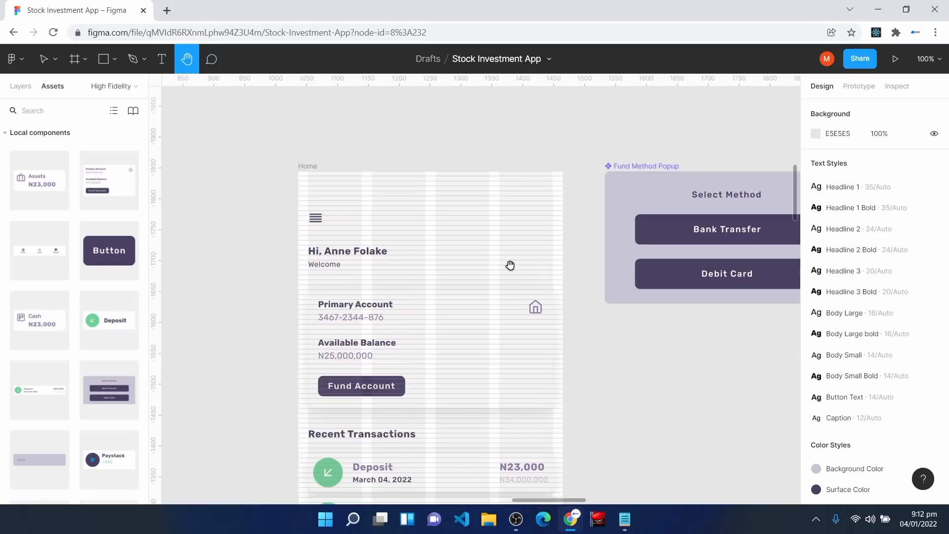
pyautogui.press('v')
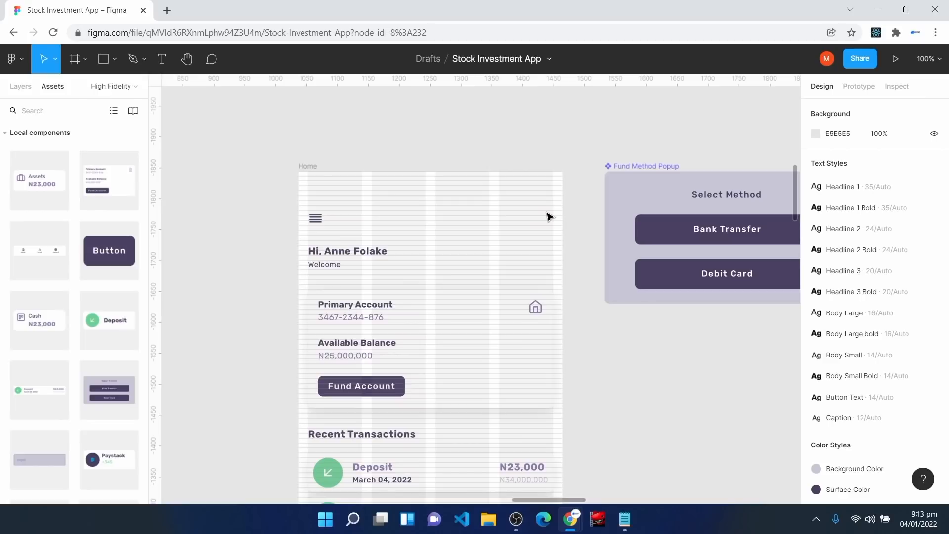
pyautogui.press('space')
pyautogui.moveTo(734, 394); pyautogui.dragTo(360, 359)
pyautogui.moveTo(767, 404); pyautogui.dragTo(466, 387)
pyautogui.moveTo(708, 411); pyautogui.dragTo(580, 387)
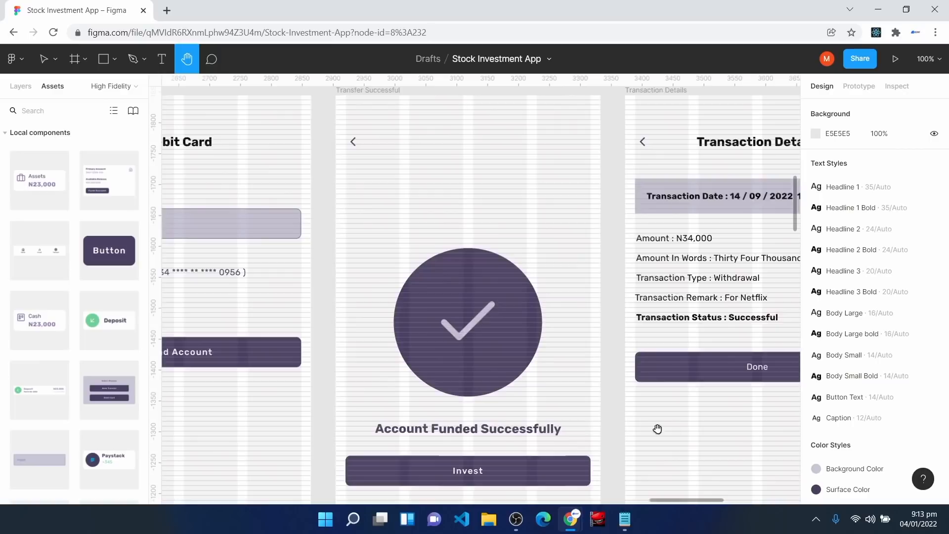
pyautogui.moveTo(734, 440); pyautogui.dragTo(278, 436)
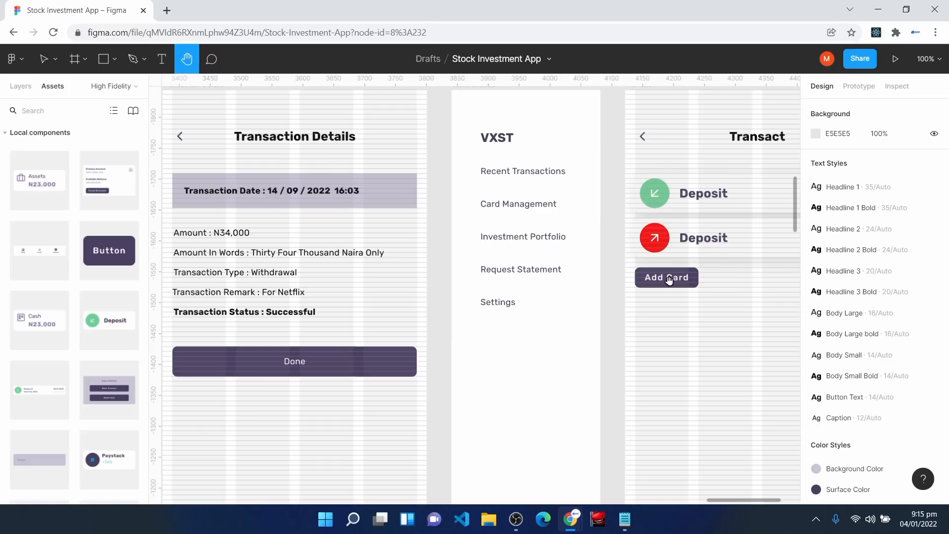
# Step: Pan and zoom across the canvas to look closely at the top rows of screens
pyautogui.hscroll(-8, 310, 327)
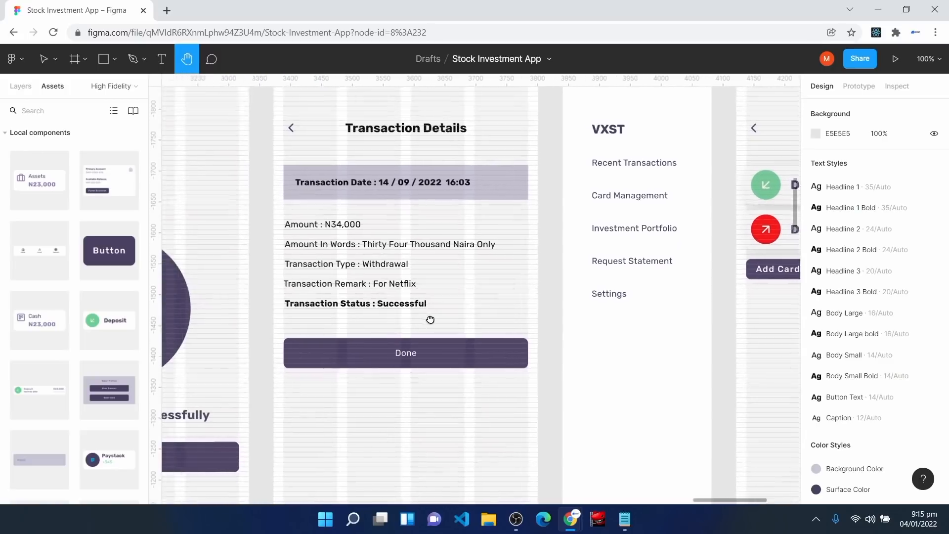
pyautogui.hscroll(-6, 514, 342)
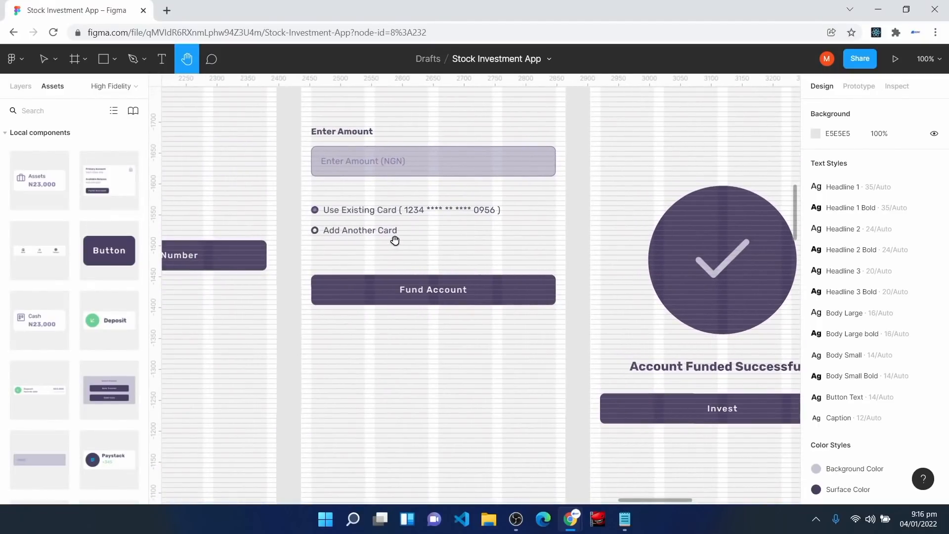
pyautogui.hscroll(15, 544, 346)
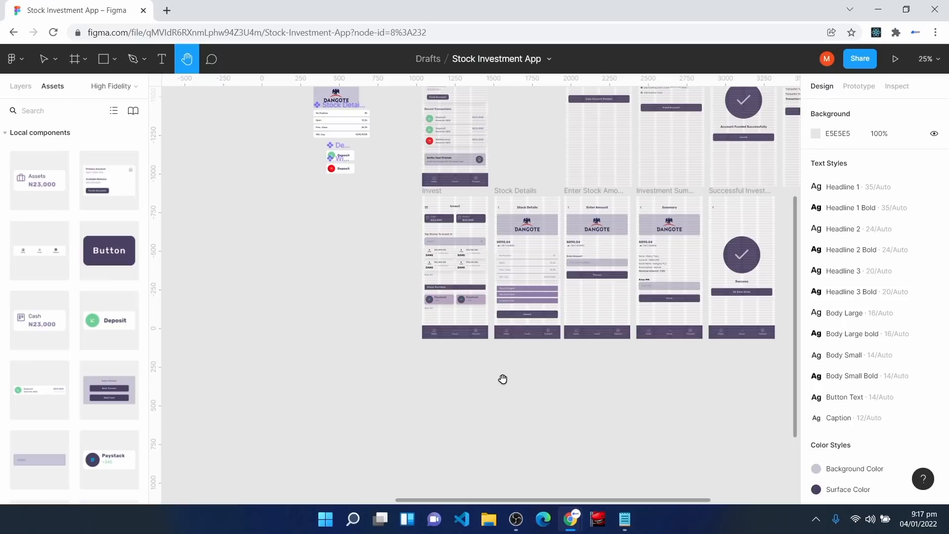
pyautogui.moveTo(661, 208); pyautogui.dragTo(500, 418)
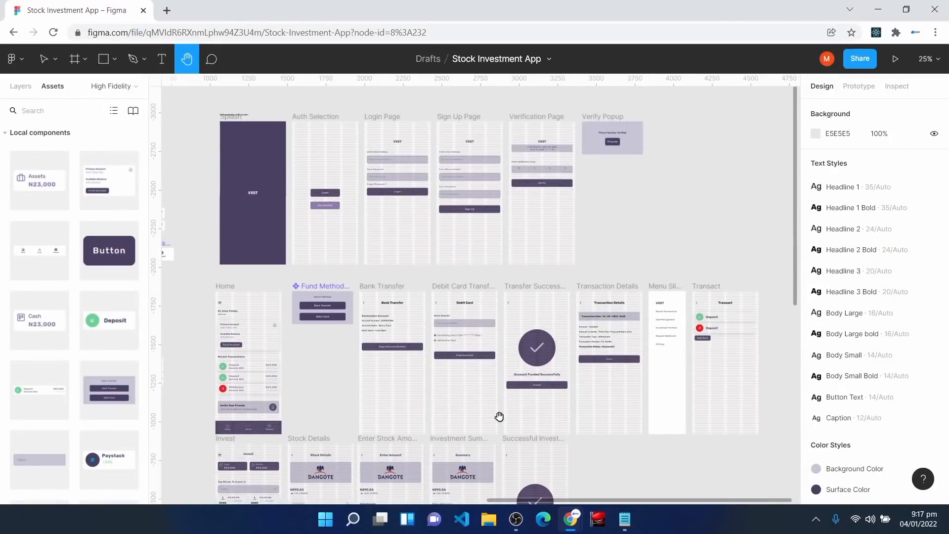
pyautogui.hotkey('ctrl', '+')
pyautogui.hotkey('ctrl', '+')
pyautogui.scroll(7, 332, 409)
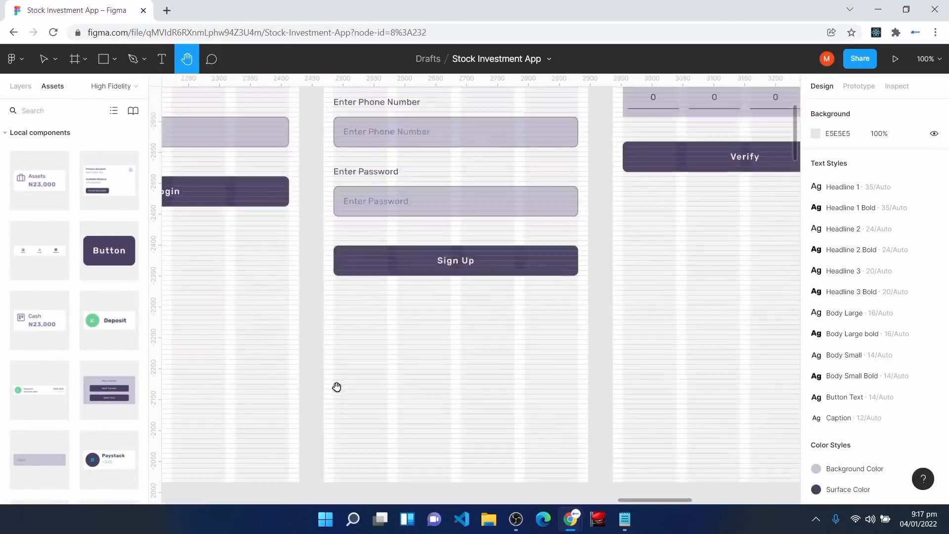
pyautogui.hscroll(-6, 309, 372)
pyautogui.scroll(-2, 309, 372)
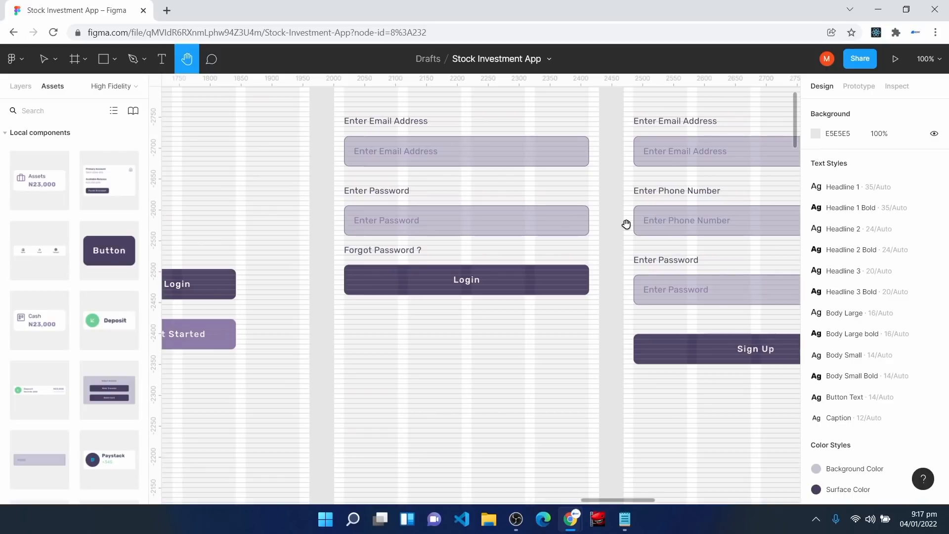
# Step: Zoom out for an overview, then zoom in on the authentication row at the Splash screen
pyautogui.hotkey('ctrl', '-')
pyautogui.hotkey('ctrl', '-')
pyautogui.moveTo(649, 421); pyautogui.dragTo(648, 404)
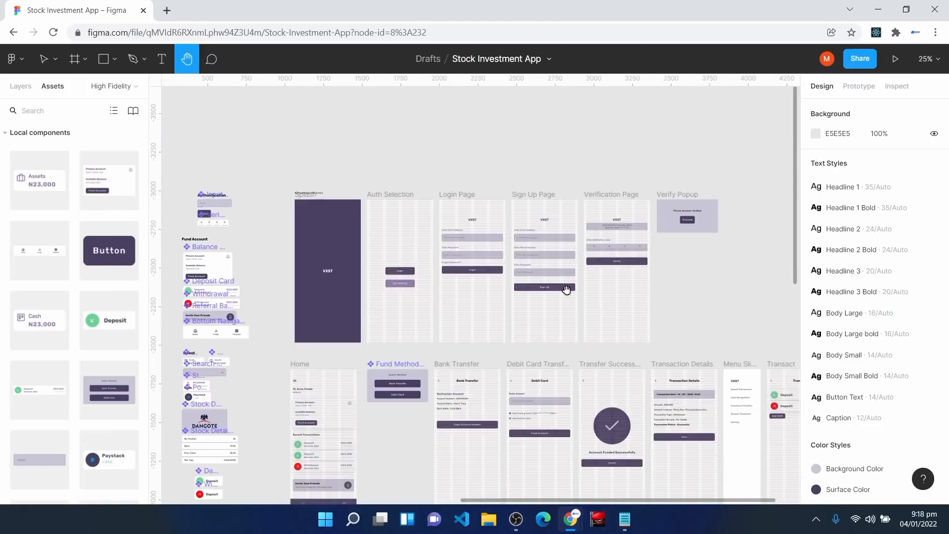
pyautogui.scroll(-2, 566, 289)
pyautogui.scroll(-3, 566, 289)
pyautogui.scroll(-4, 566, 289)
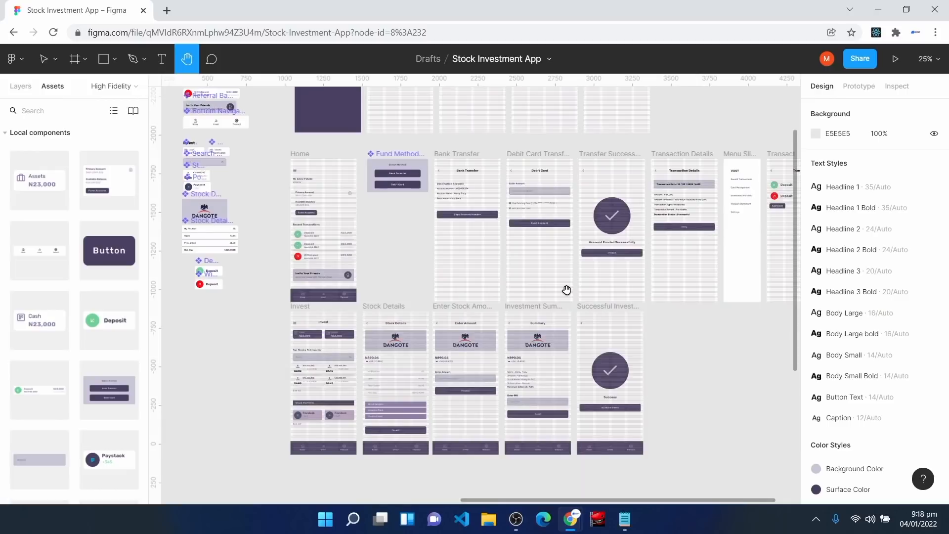
pyautogui.scroll(7, 566, 290)
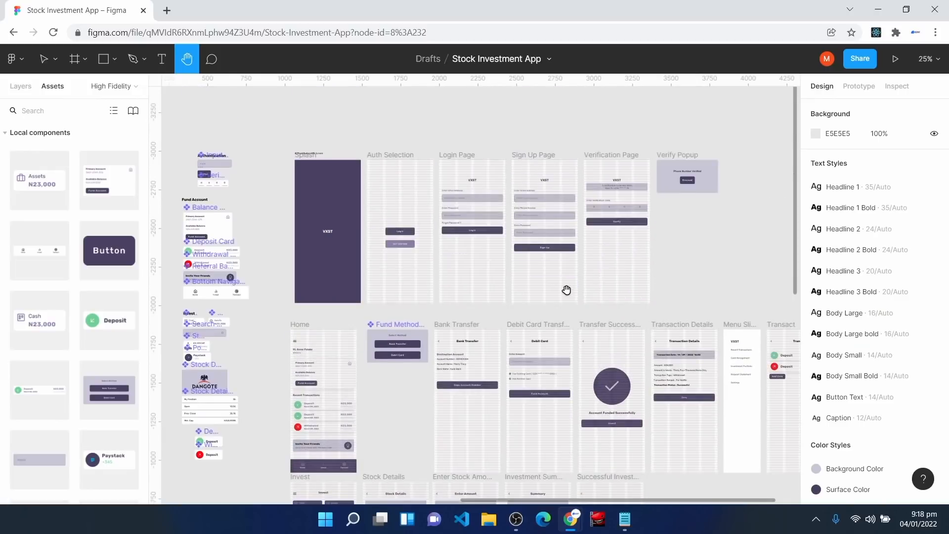
pyautogui.hotkey('ctrl', '+')
pyautogui.moveTo(318, 221); pyautogui.dragTo(529, 378)
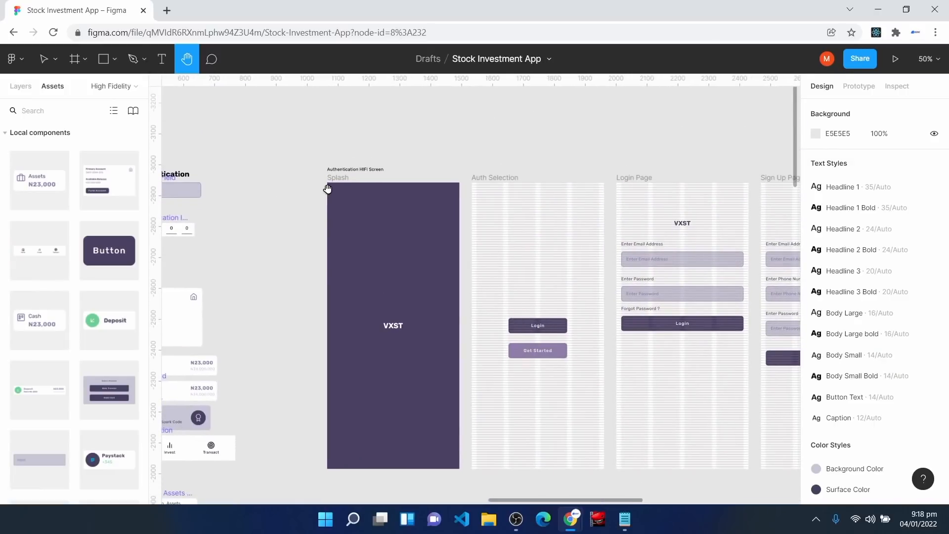
# Step: Select the Splash frame and link it to Auth Selection in the Prototype panel
pyautogui.press('v')
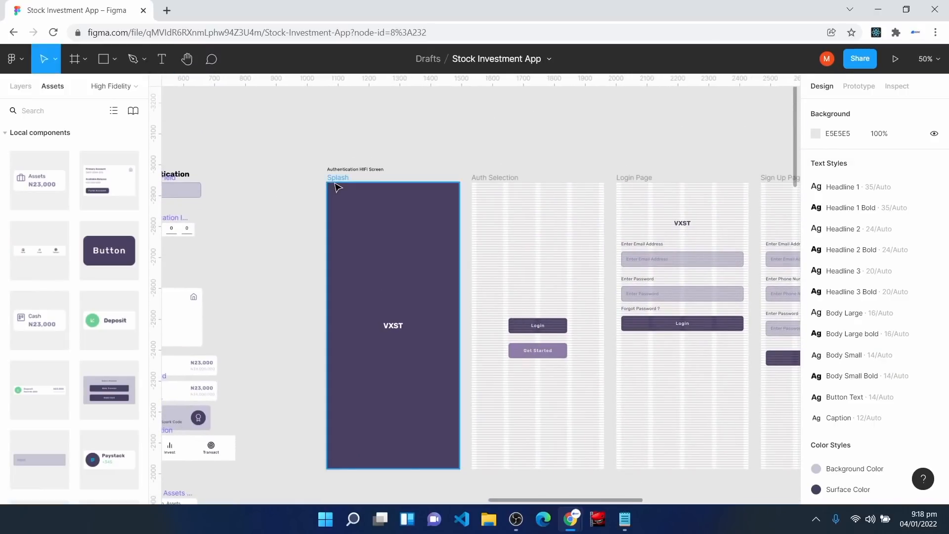
pyautogui.click(330, 189)
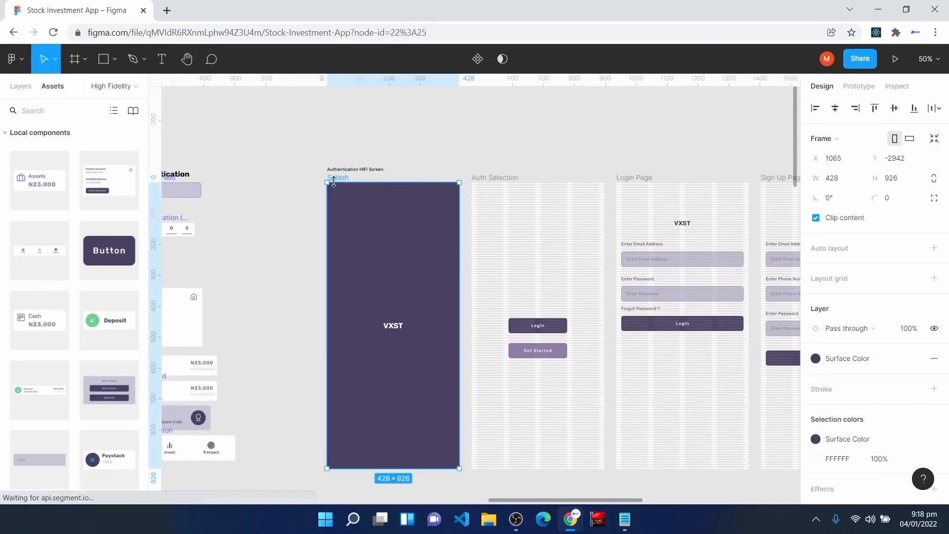
pyautogui.click(862, 87)
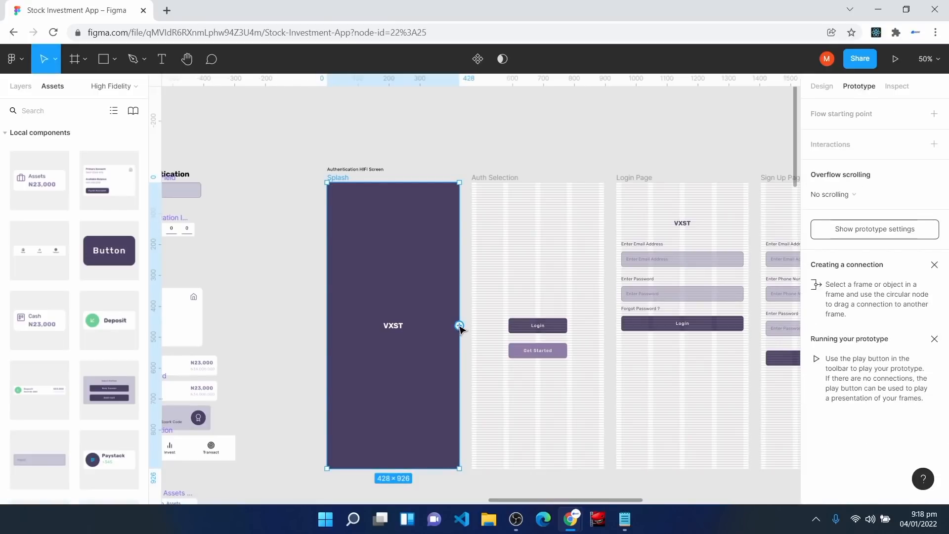
pyautogui.moveTo(460, 325); pyautogui.dragTo(476, 333)
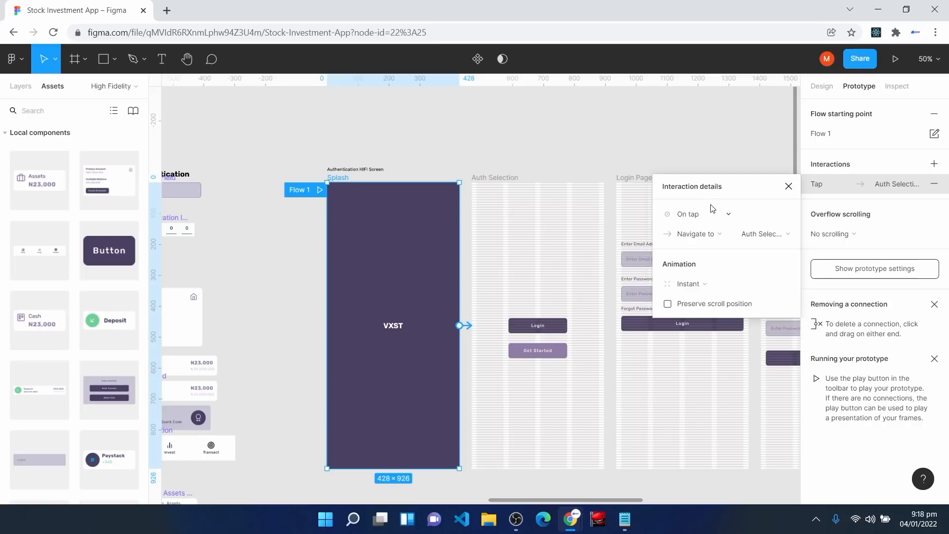
# Step: Set the link to Navigate to with Smart animate, Ease in and out, 800ms
pyautogui.click(706, 238)
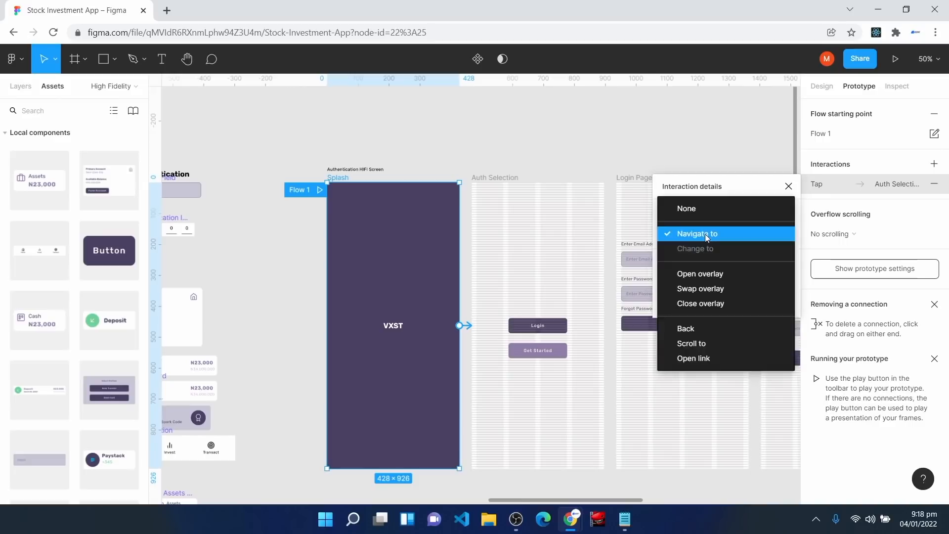
pyautogui.click(706, 235)
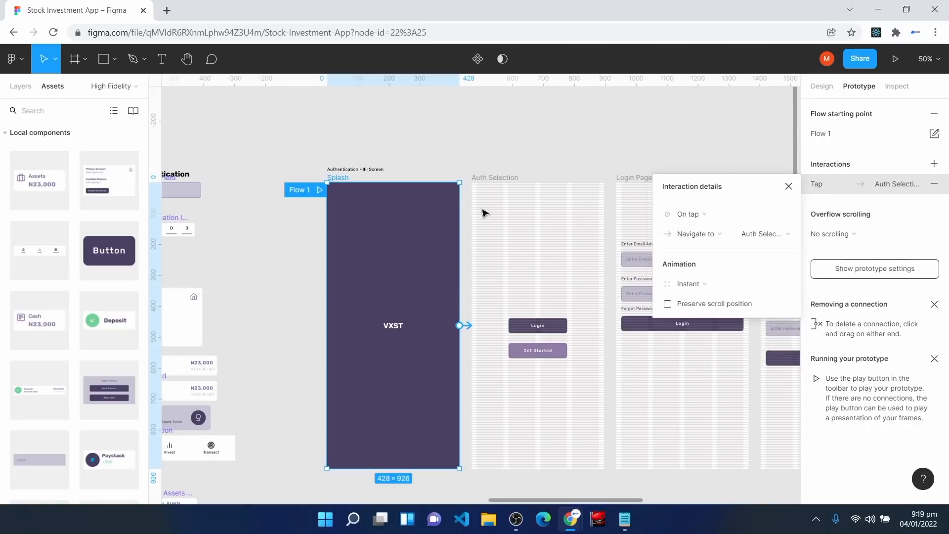
pyautogui.click(695, 281)
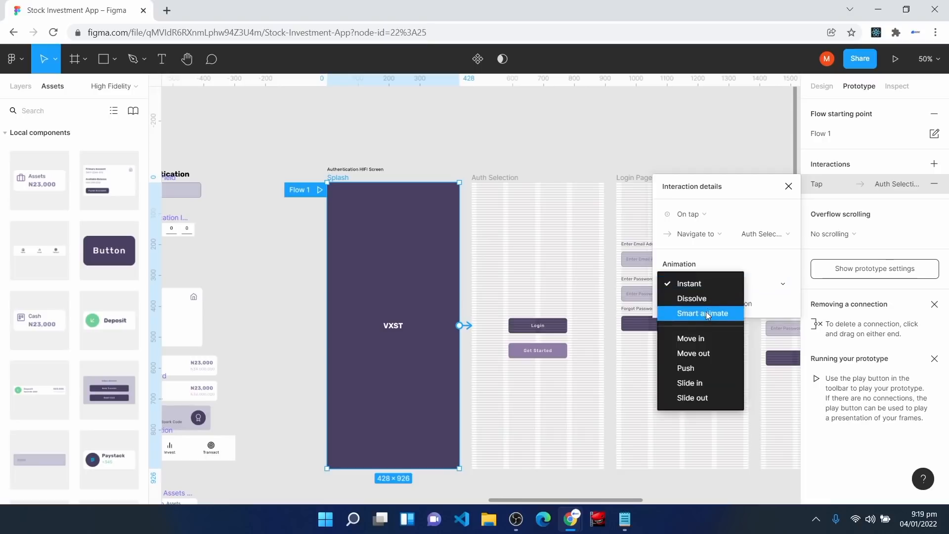
pyautogui.click(707, 312)
pyautogui.click(704, 306)
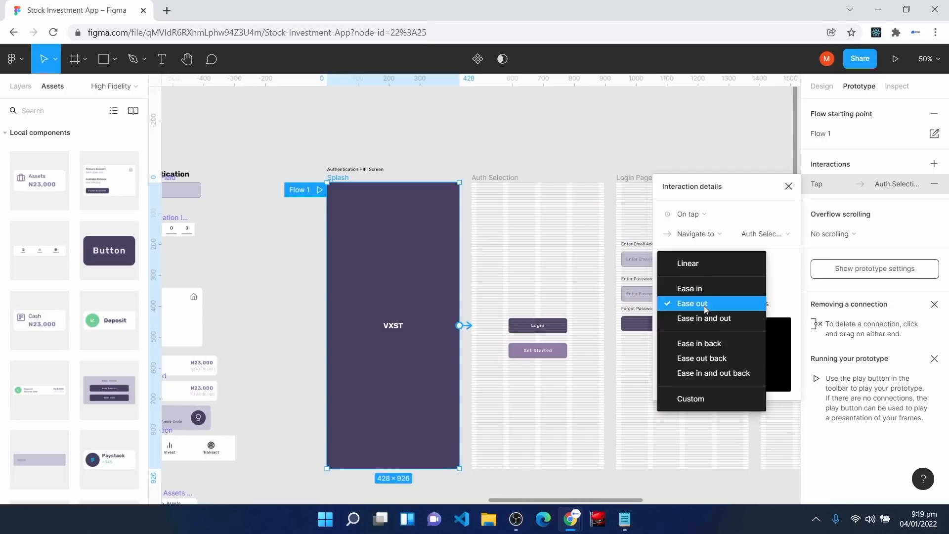
pyautogui.click(707, 291)
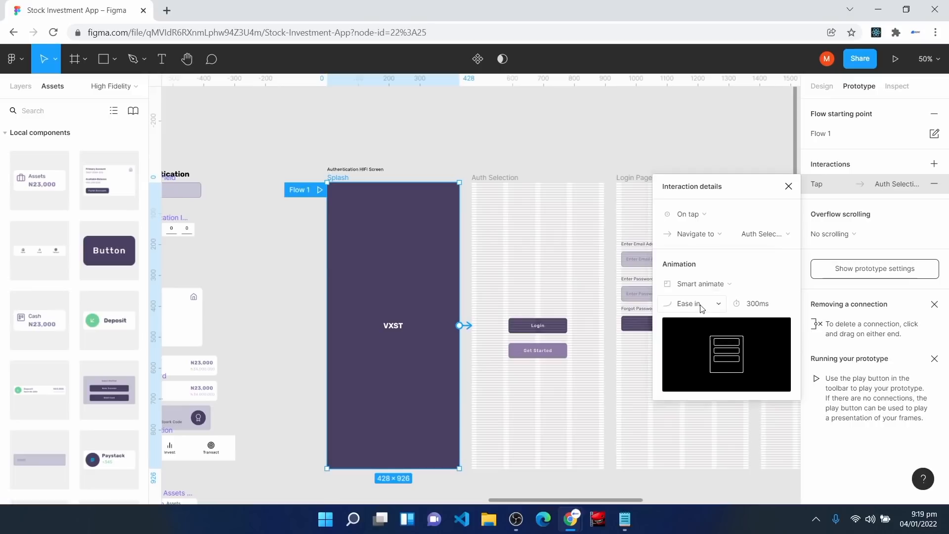
pyautogui.click(753, 309)
pyautogui.write('800')
pyautogui.press('Return')
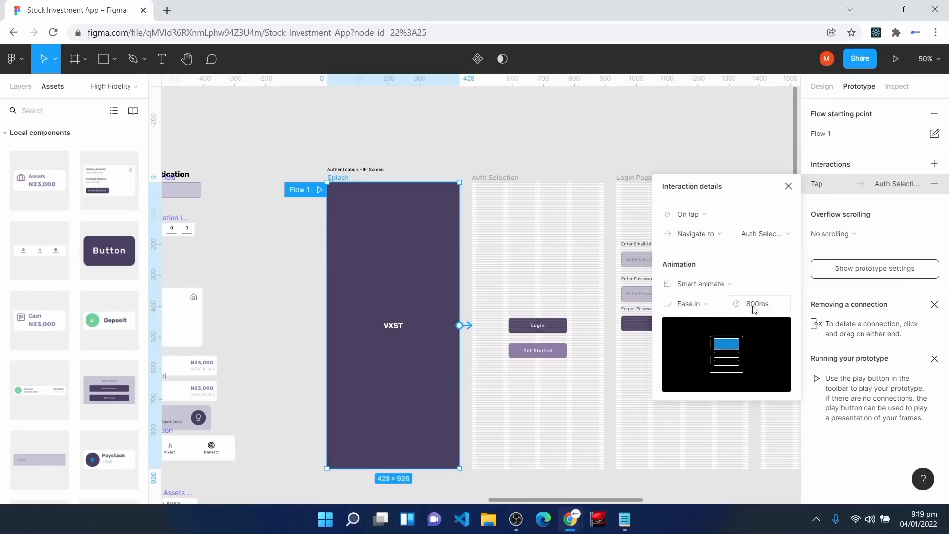
pyautogui.click(704, 311)
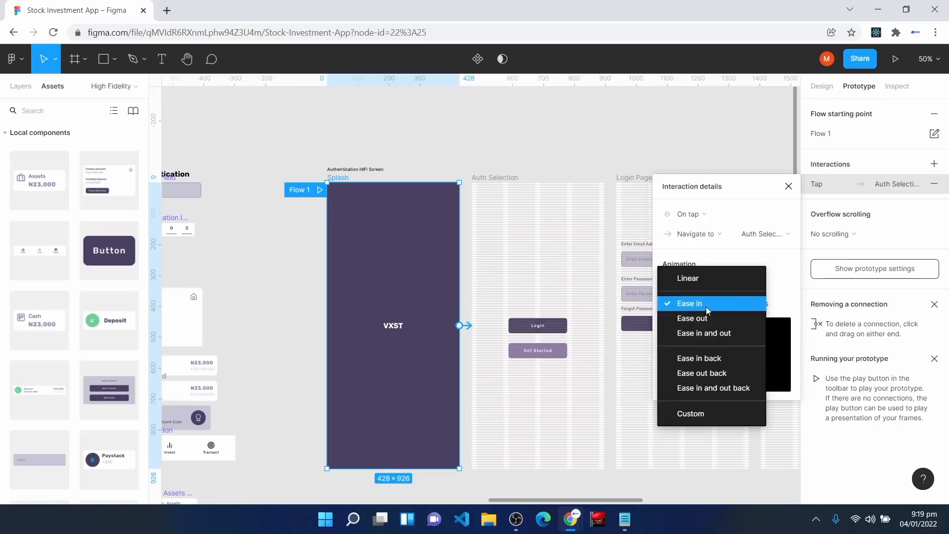
pyautogui.click(715, 334)
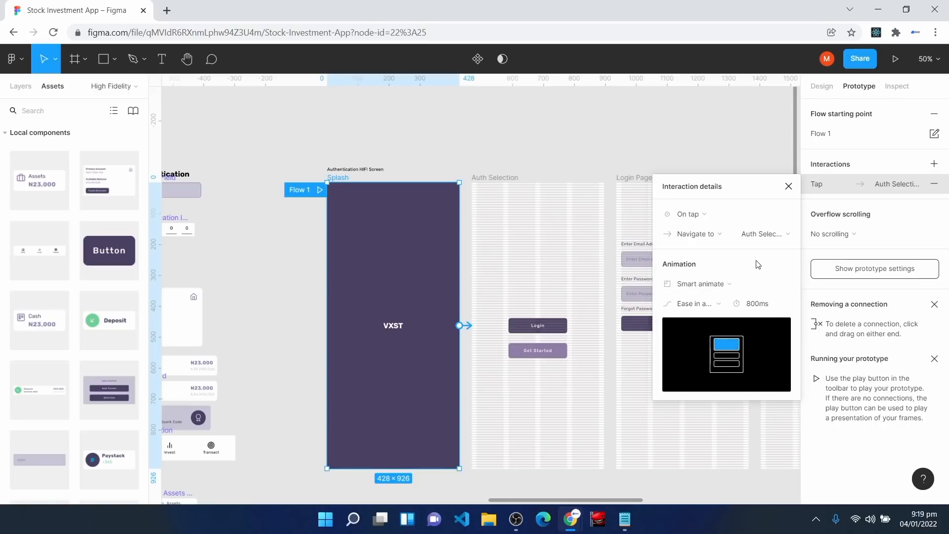
pyautogui.click(789, 186)
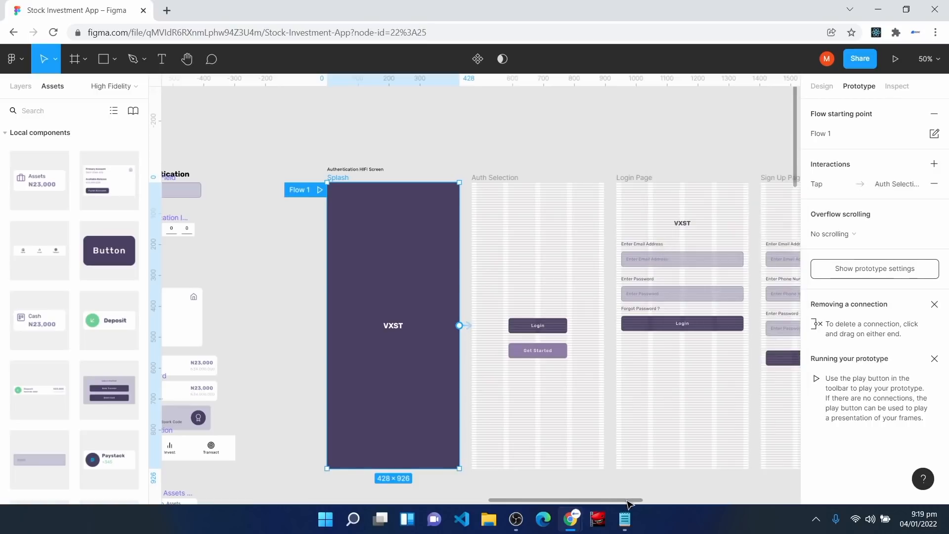
# Step: Link Auth Selection's Login button to the Login Page and Get Started to the Sign Up Page
pyautogui.moveTo(625, 500); pyautogui.dragTo(668, 514)
pyautogui.click(408, 325)
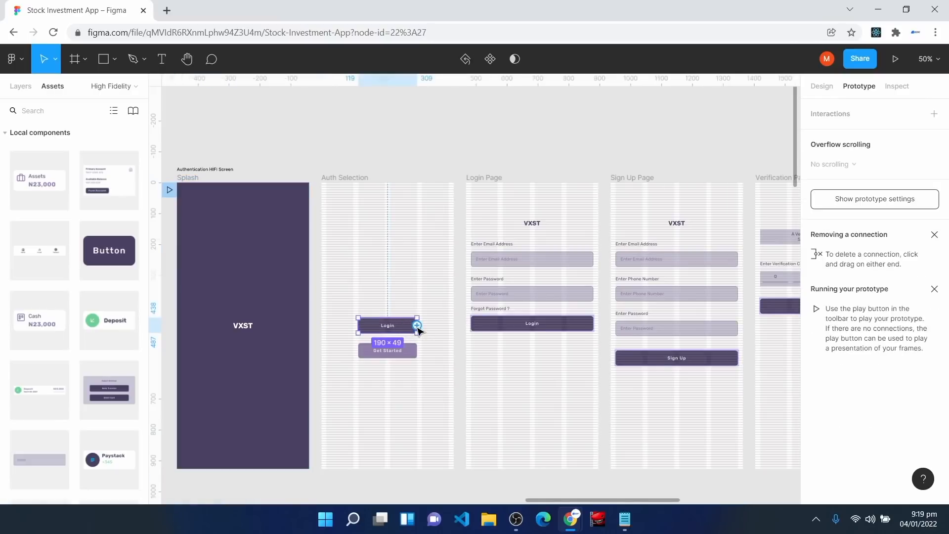
pyautogui.moveTo(418, 325); pyautogui.dragTo(483, 298)
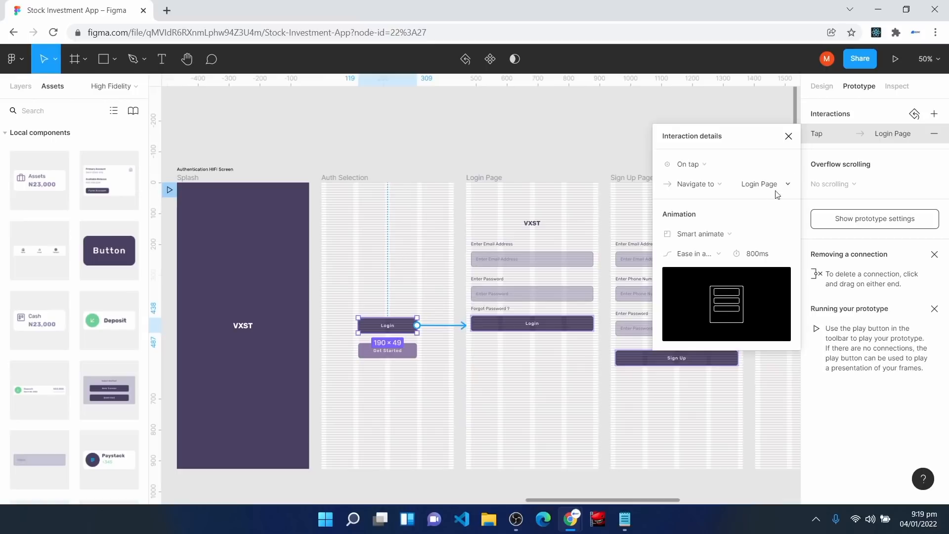
pyautogui.click(789, 136)
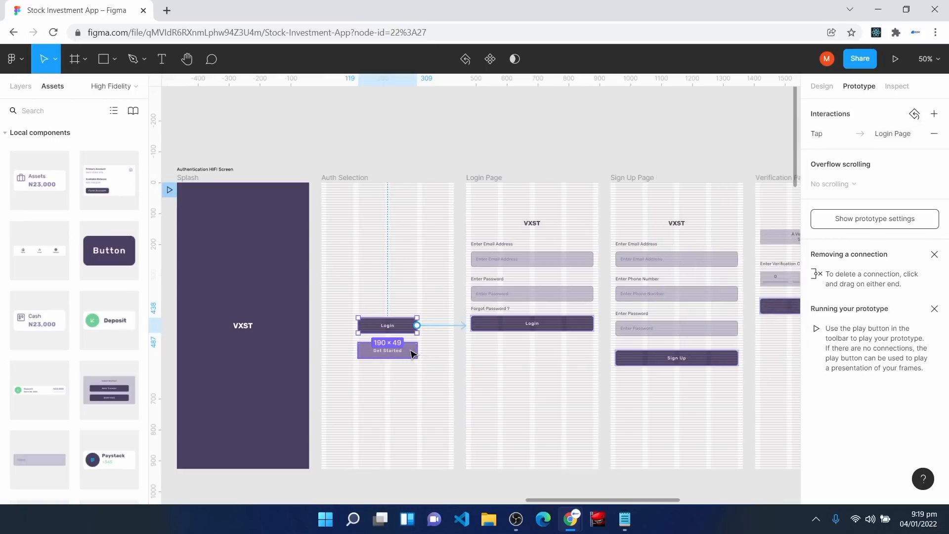
pyautogui.click(413, 352)
pyautogui.moveTo(417, 350); pyautogui.dragTo(618, 340)
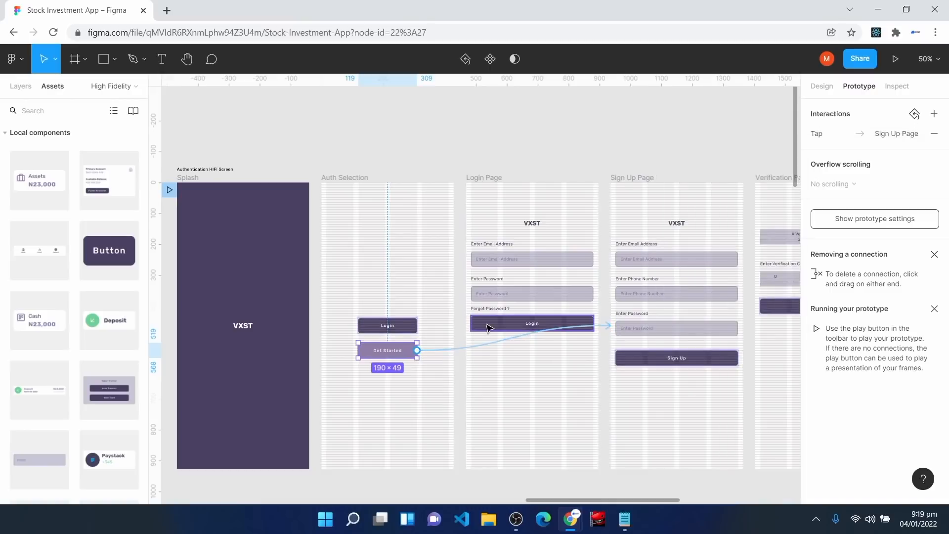
# Step: Link the Login Page's Login button to the Home screen
pyautogui.click(487, 327)
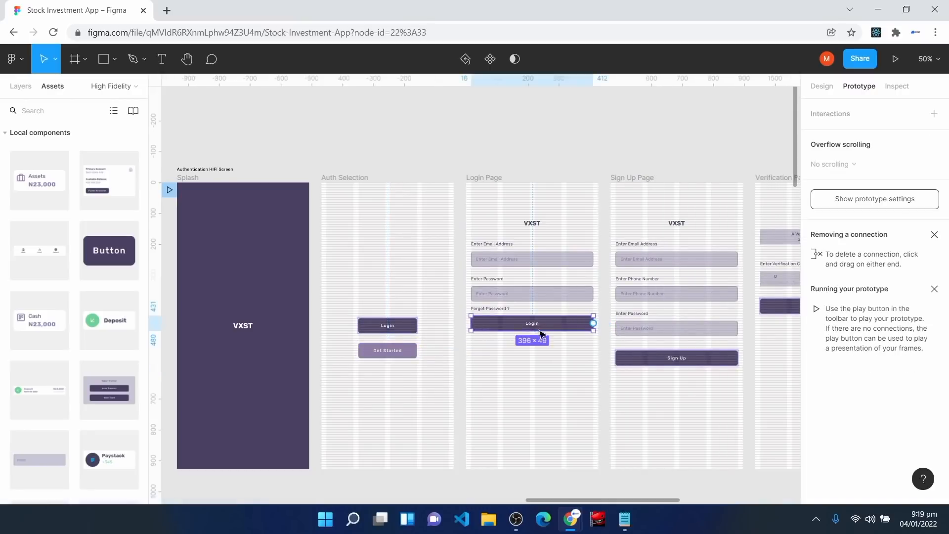
pyautogui.scroll(-2, 592, 459)
pyautogui.scroll(-2, 591, 459)
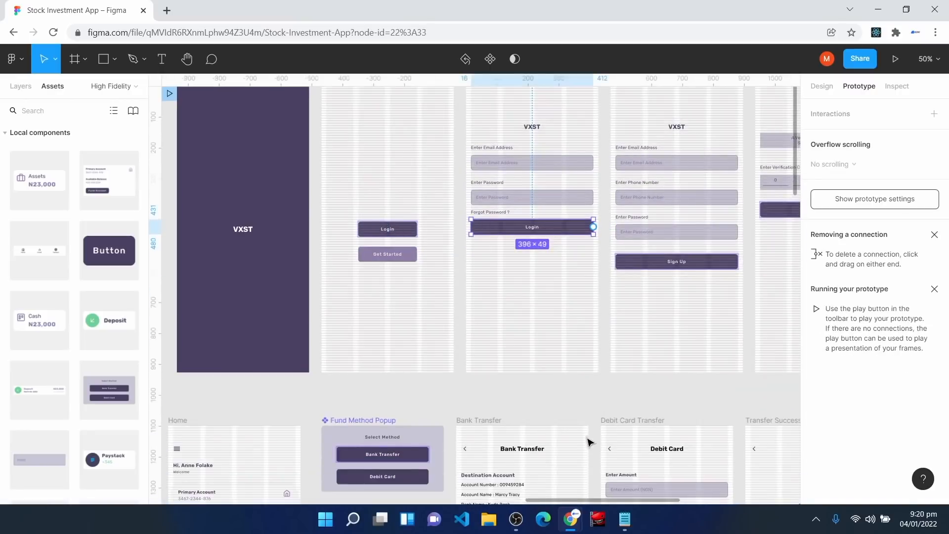
pyautogui.moveTo(579, 501); pyautogui.dragTo(556, 509)
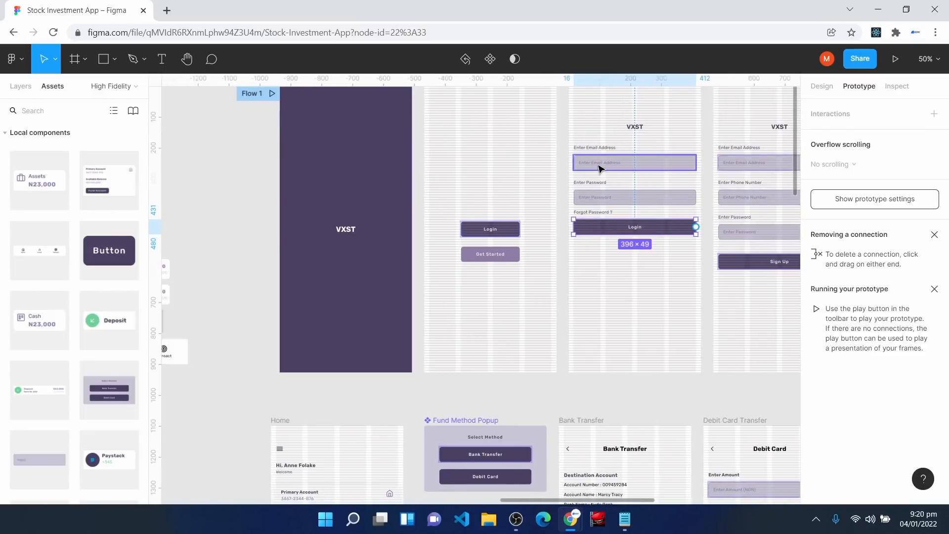
pyautogui.scroll(-2, 617, 293)
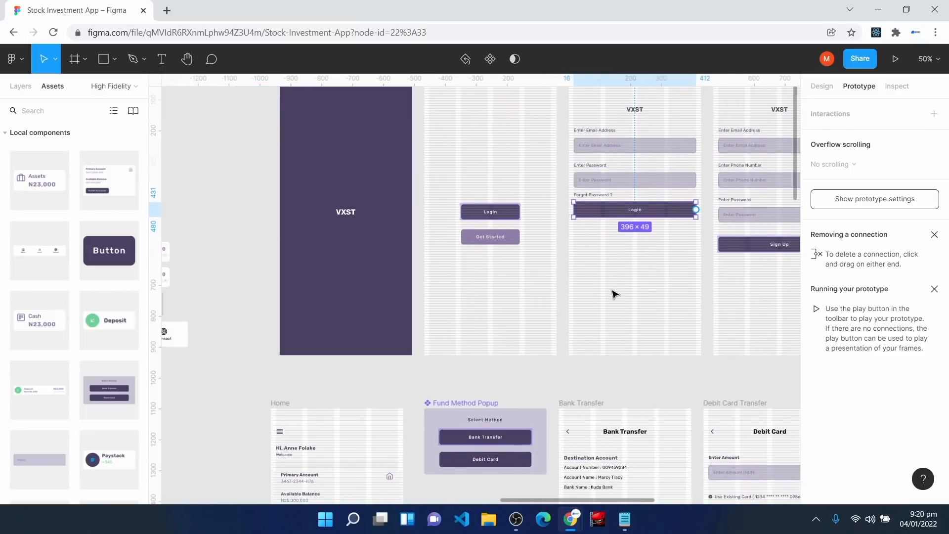
pyautogui.moveTo(696, 191); pyautogui.dragTo(337, 416)
pyautogui.click(789, 136)
# Step: Link the Sign Up button to the Verification Page
pyautogui.hscroll(7, 519, 267)
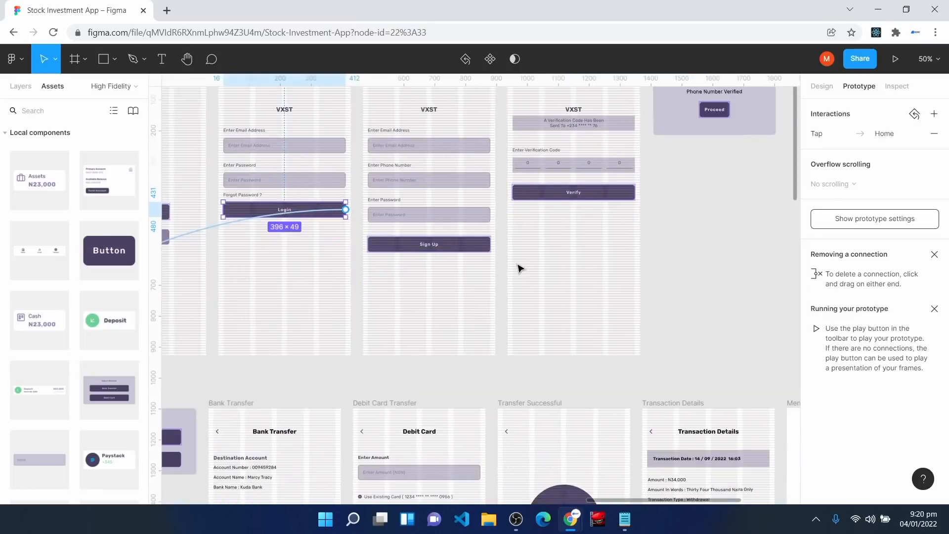
pyautogui.scroll(1, 499, 306)
pyautogui.click(441, 262)
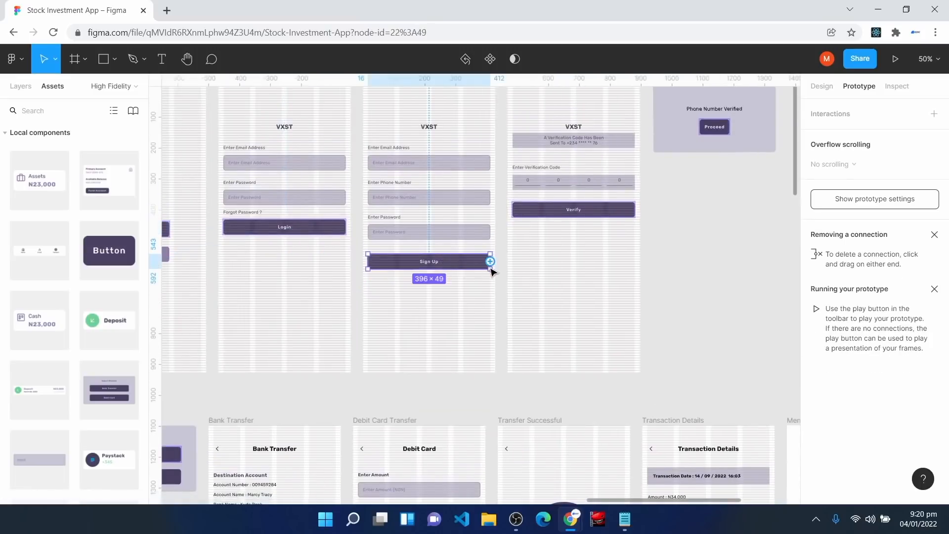
pyautogui.moveTo(491, 261); pyautogui.dragTo(514, 230)
pyautogui.scroll(1, 614, 323)
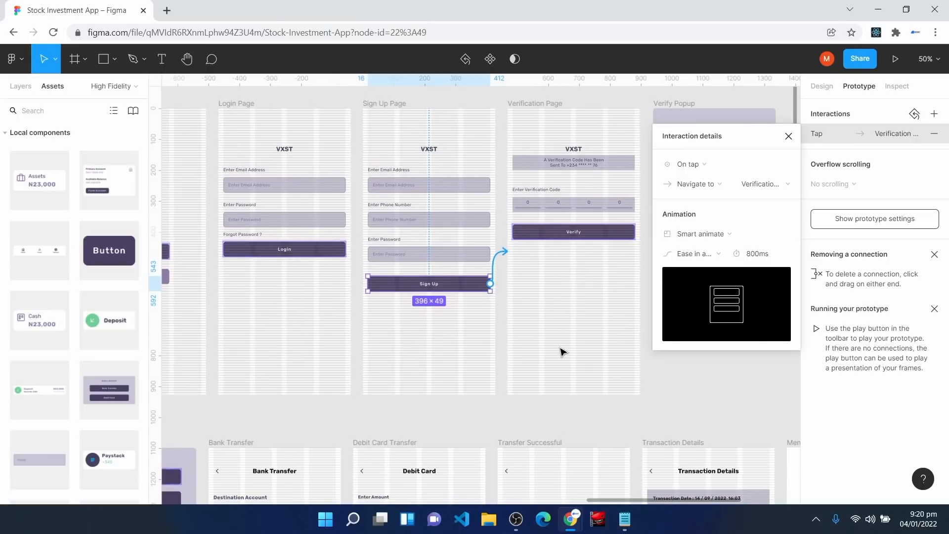
pyautogui.press('Escape')
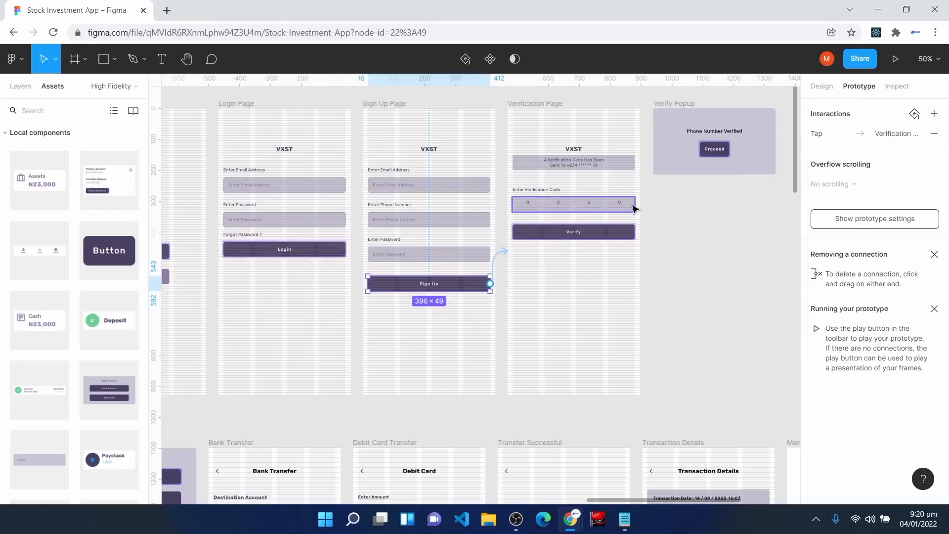
pyautogui.click(614, 233)
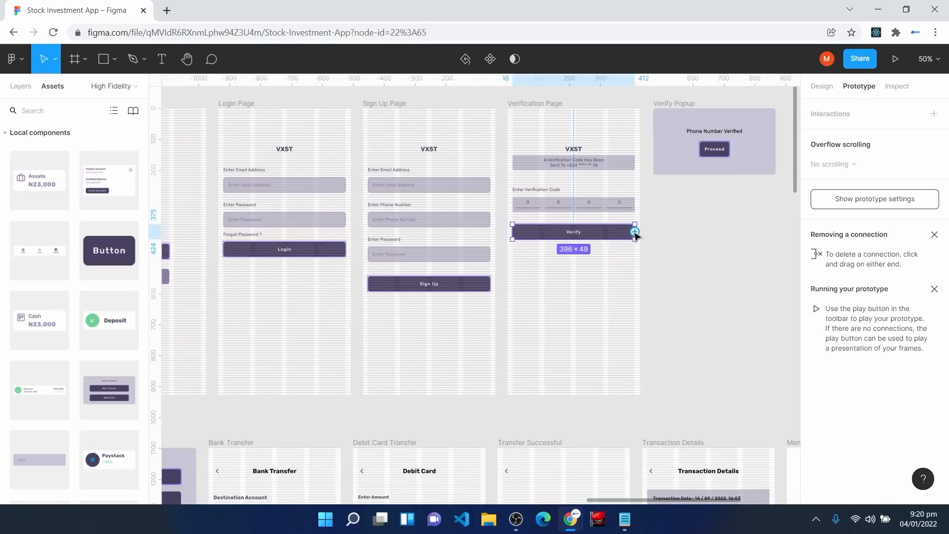
# Step: Link Verify to the Verify Popup as a centered overlay with a 35% background
pyautogui.moveTo(635, 231); pyautogui.dragTo(655, 146)
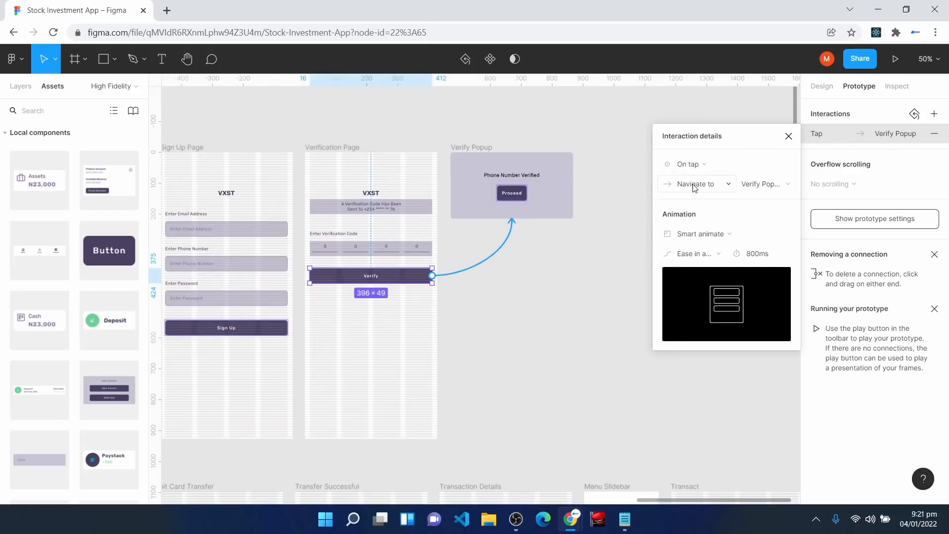
pyautogui.click(695, 187)
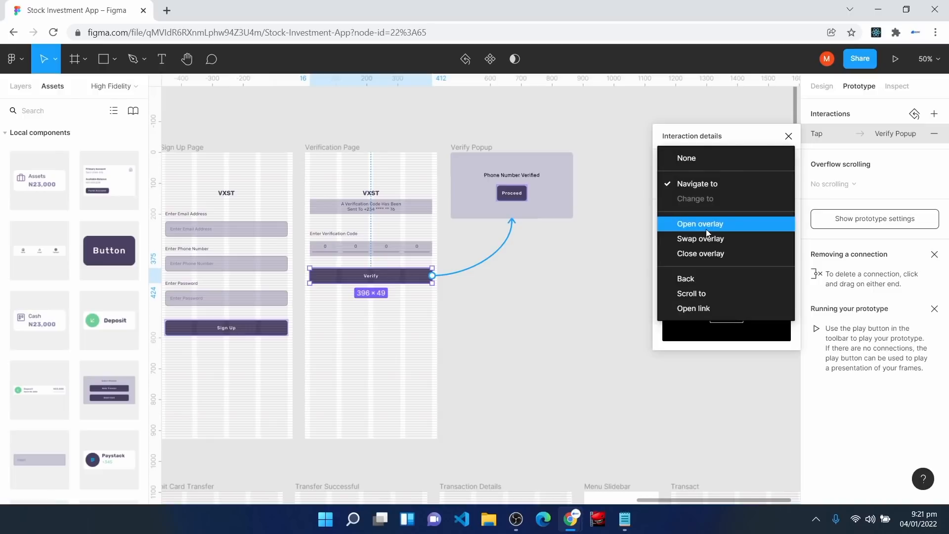
pyautogui.click(707, 233)
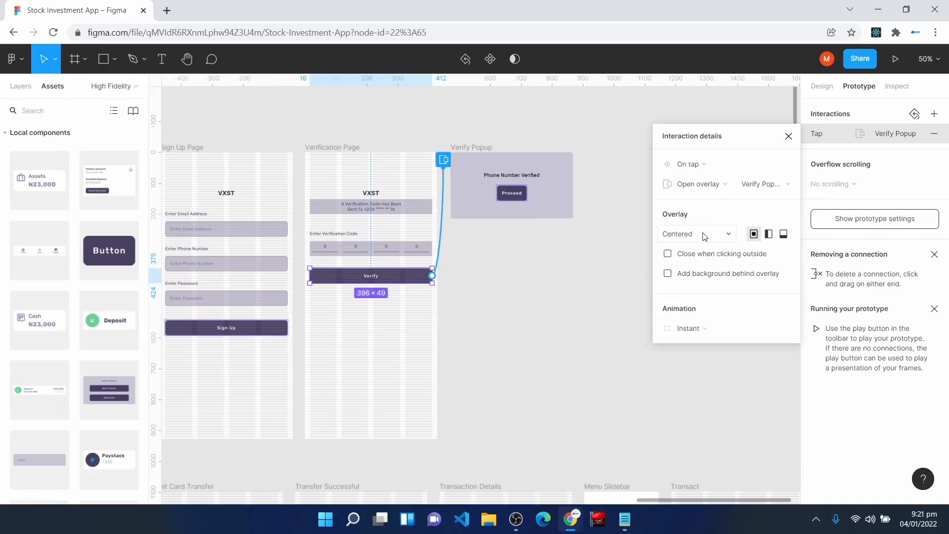
pyautogui.click(704, 235)
pyautogui.click(704, 236)
pyautogui.click(668, 275)
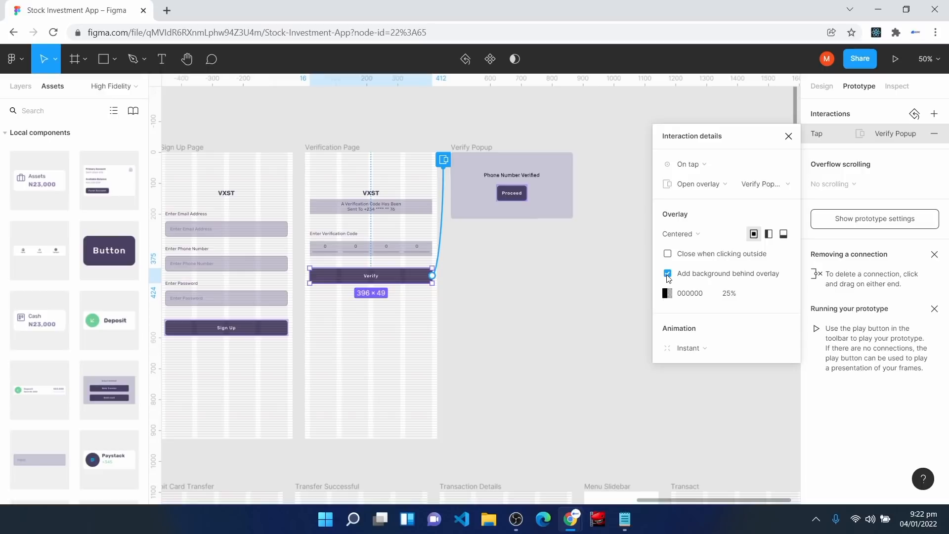
pyautogui.click(731, 297)
pyautogui.write('35')
pyautogui.press('Return')
pyautogui.click(789, 136)
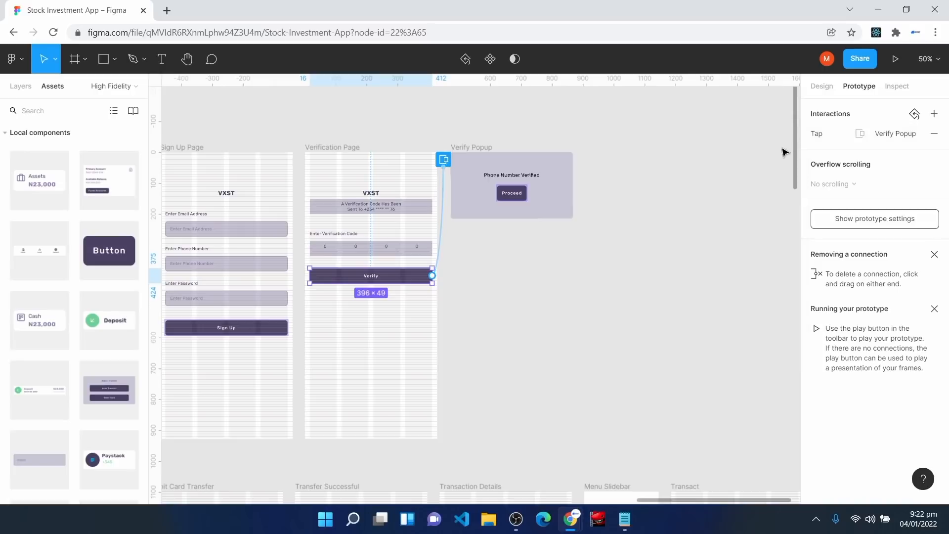
pyautogui.click(509, 194)
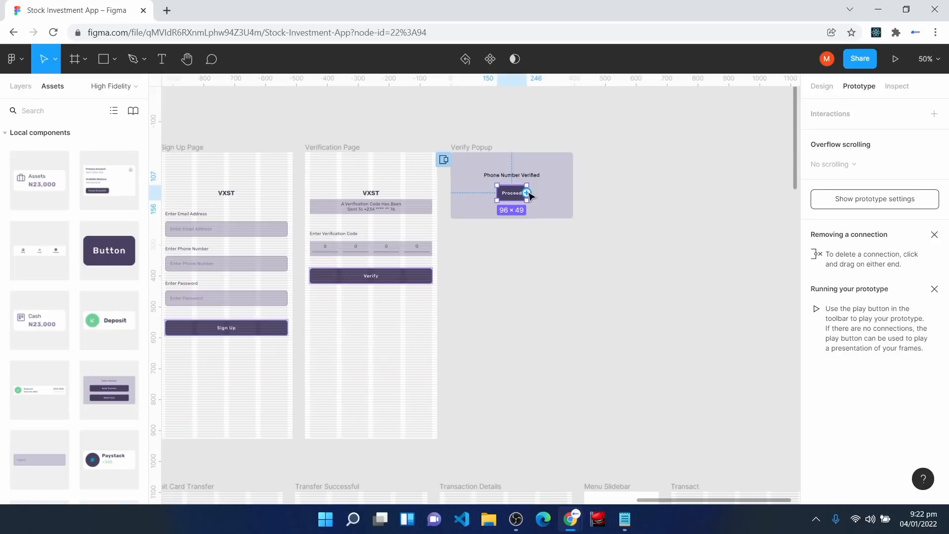
# Step: Link the Proceed button to the Home screen as its Navigate to destination
pyautogui.moveTo(529, 196); pyautogui.dragTo(388, 498)
pyautogui.click(767, 186)
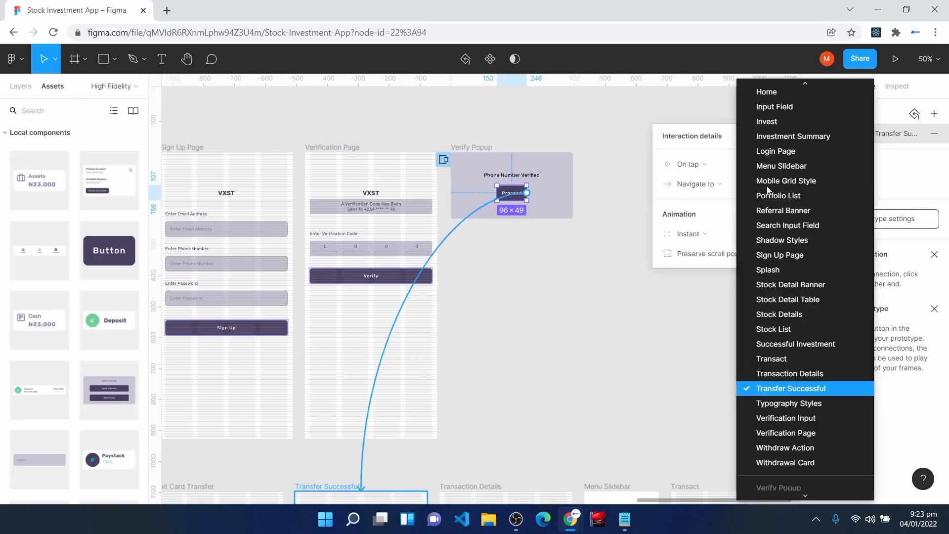
pyautogui.scroll(2, 775, 228)
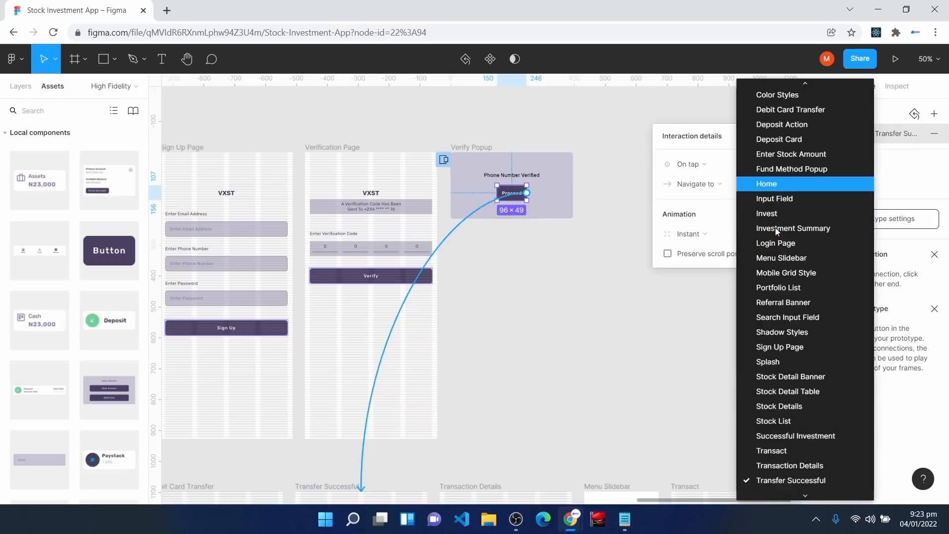
pyautogui.click(784, 188)
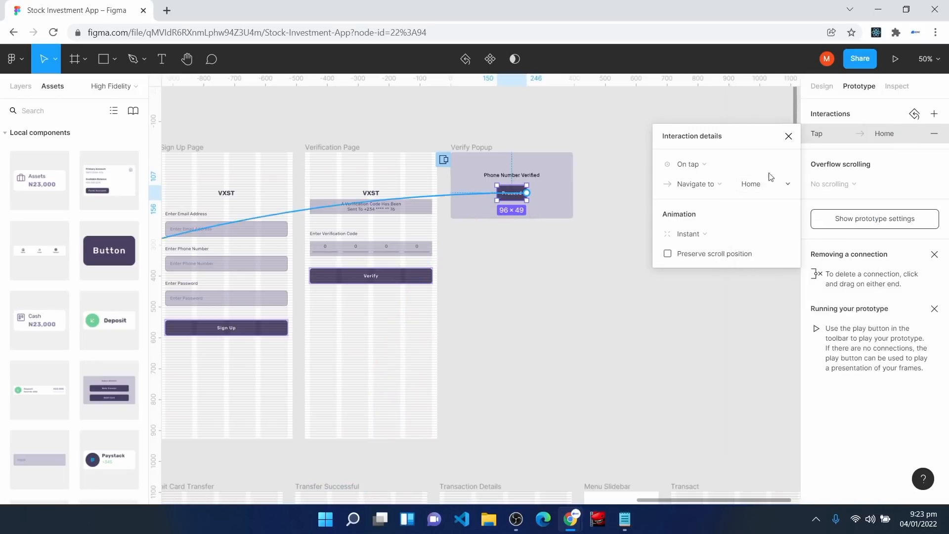
pyautogui.click(789, 136)
# Step: Zoom to 100% and scroll down to the Home screen
pyautogui.moveTo(686, 501); pyautogui.dragTo(554, 504)
pyautogui.scroll(-5, 393, 403)
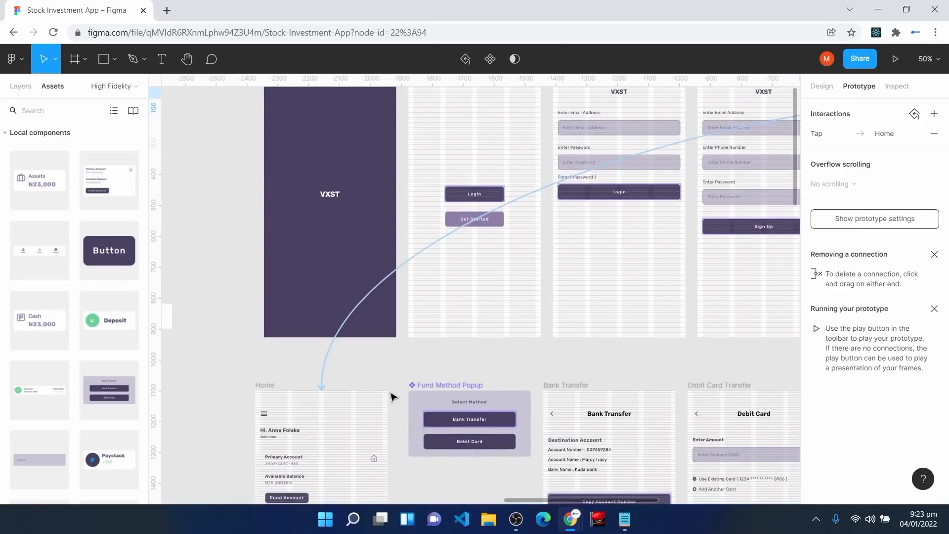
pyautogui.scroll(-6, 391, 397)
pyautogui.scroll(-2, 212, 411)
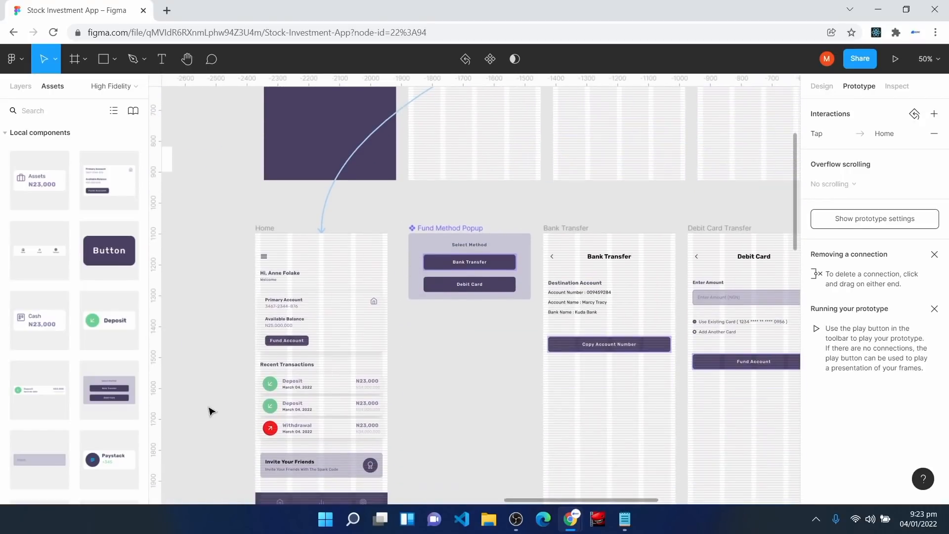
pyautogui.hotkey('shift', '0')
pyautogui.hscroll(-5, 212, 411)
pyautogui.scroll(-1, 211, 411)
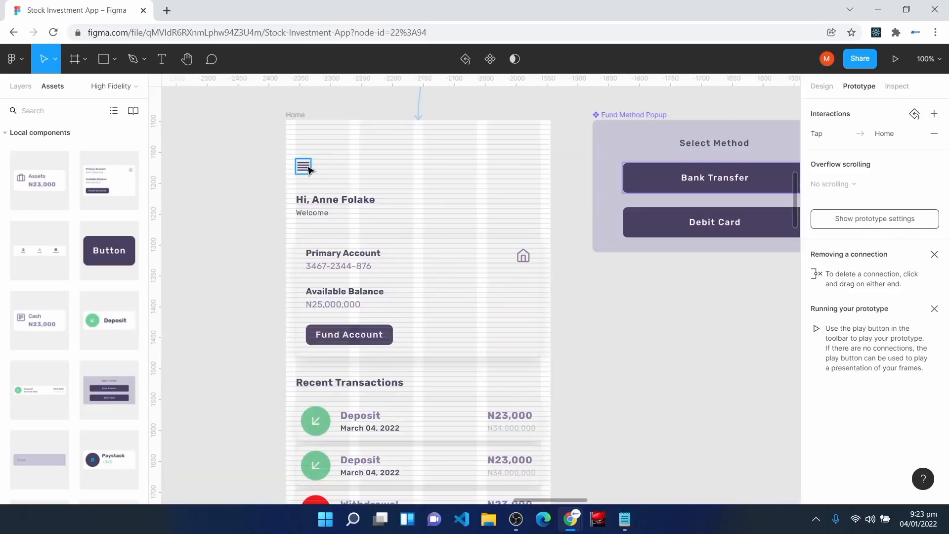
# Step: Link Home's menu icon to Menu Slidebar as a manually positioned overlay at the frame's top-left
pyautogui.click(309, 170)
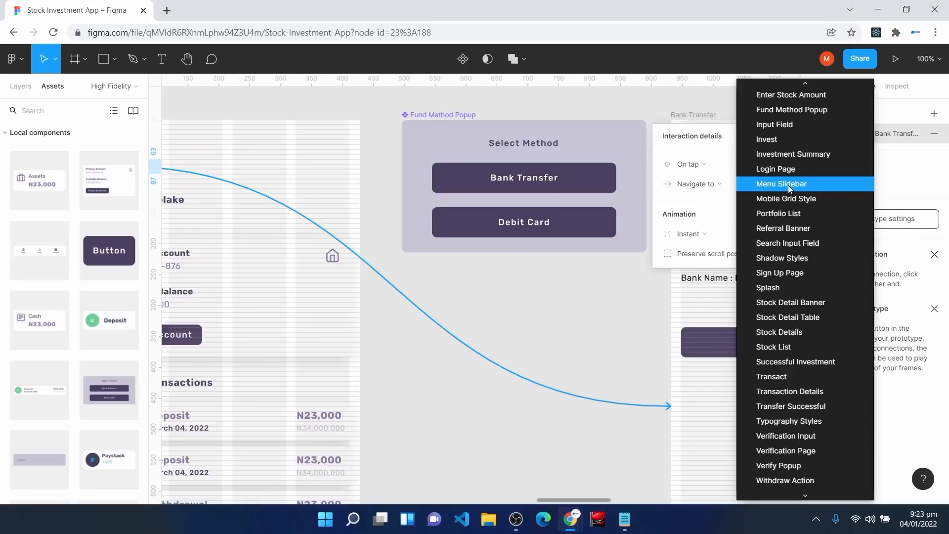
pyautogui.click(788, 185)
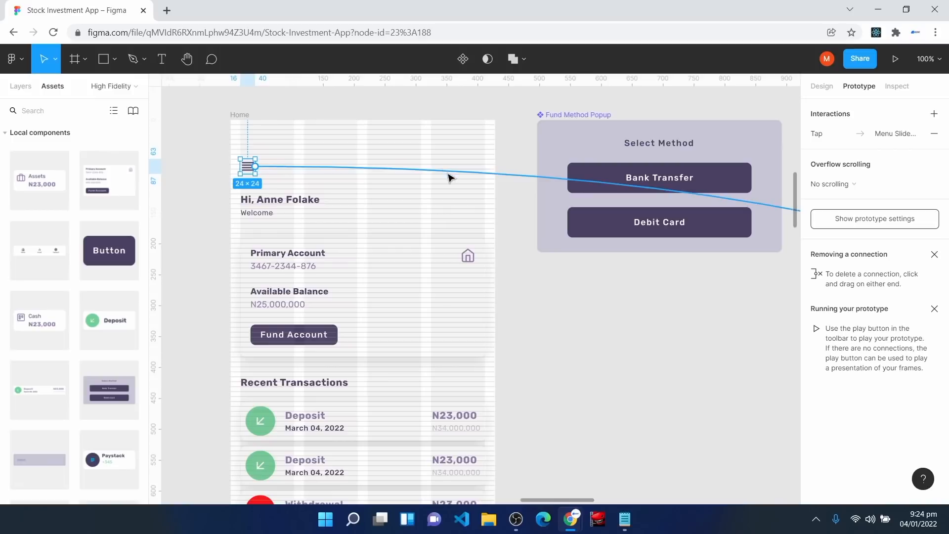
pyautogui.click(450, 175)
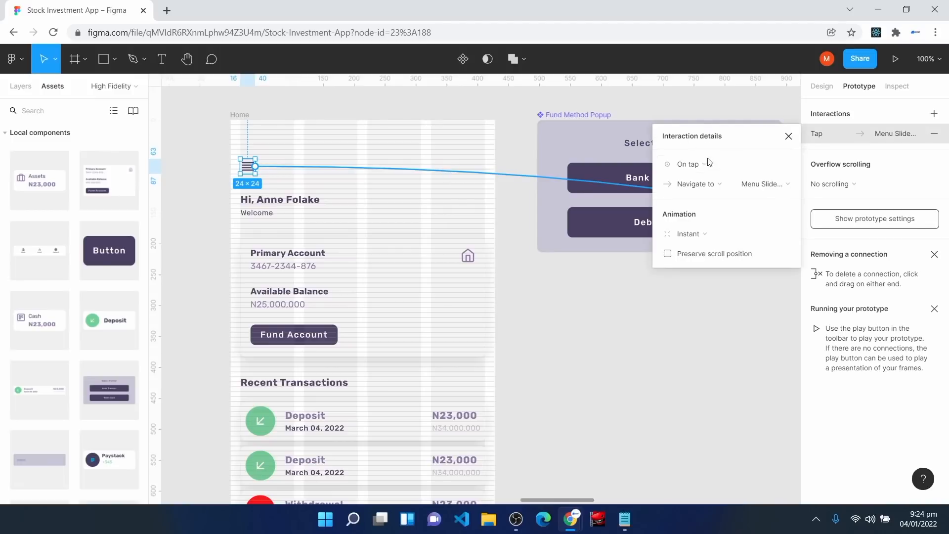
pyautogui.click(706, 190)
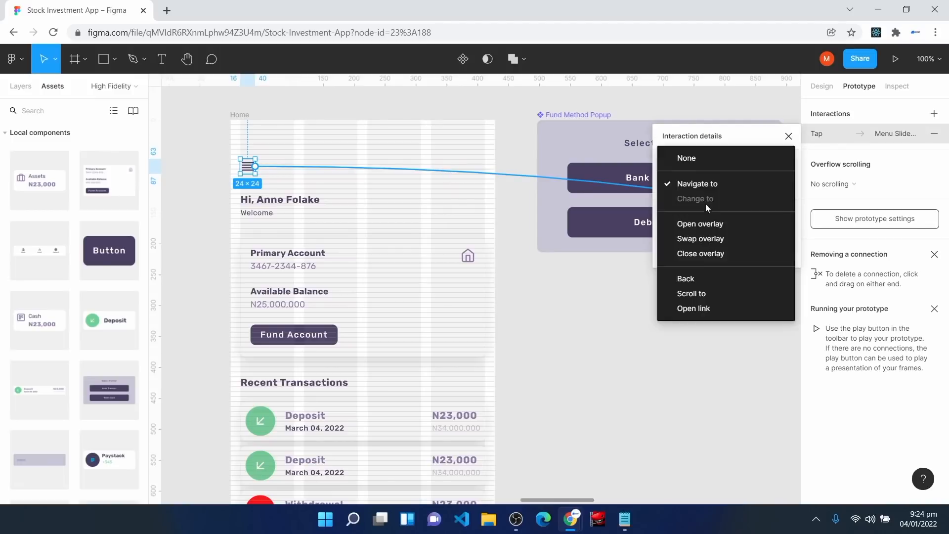
pyautogui.click(704, 225)
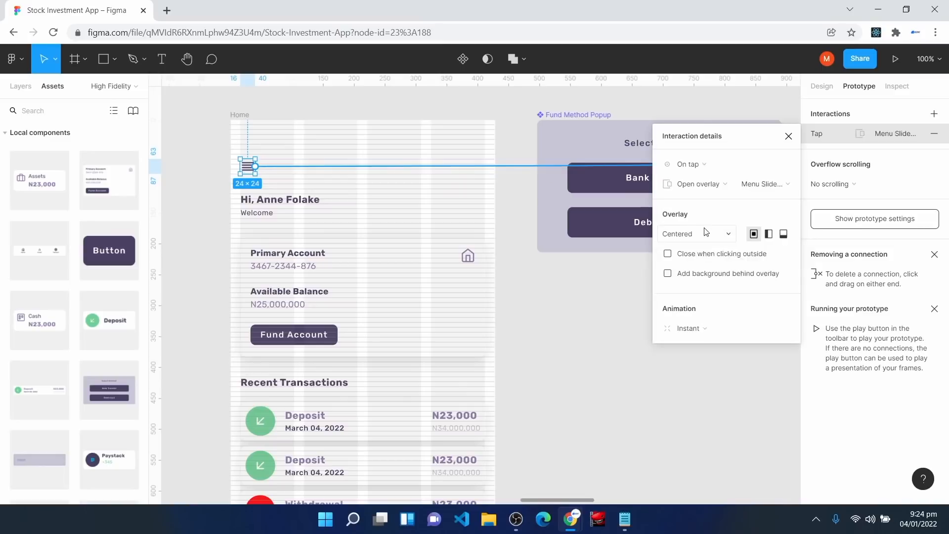
pyautogui.click(706, 233)
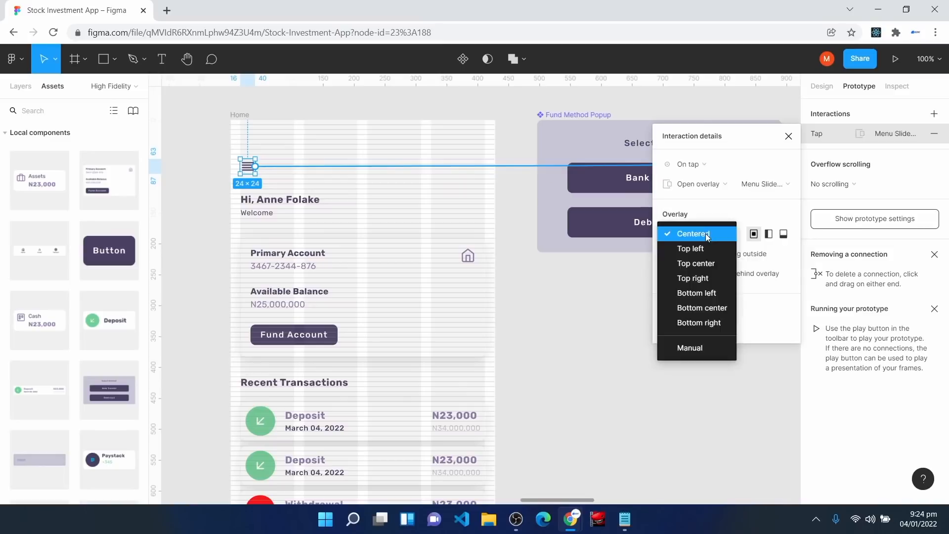
pyautogui.click(700, 348)
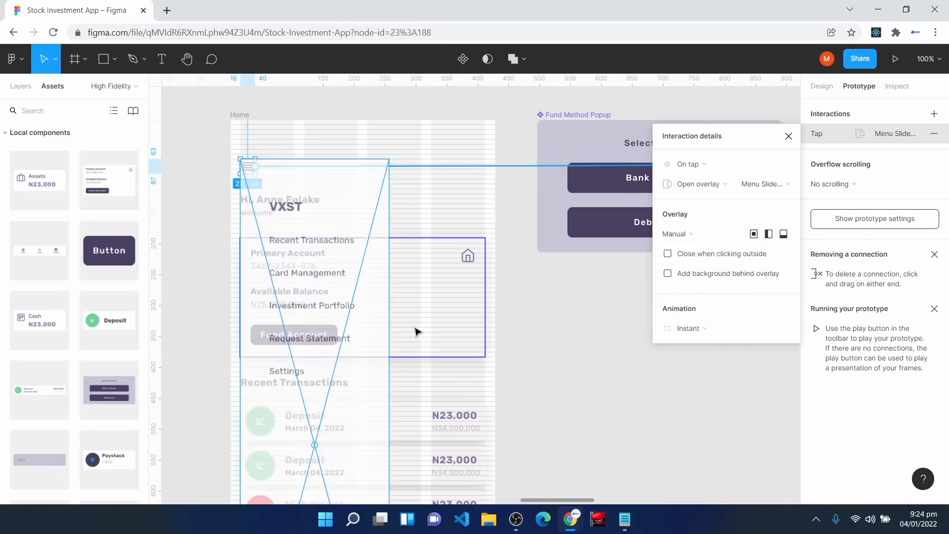
pyautogui.scroll(-1, 385, 315)
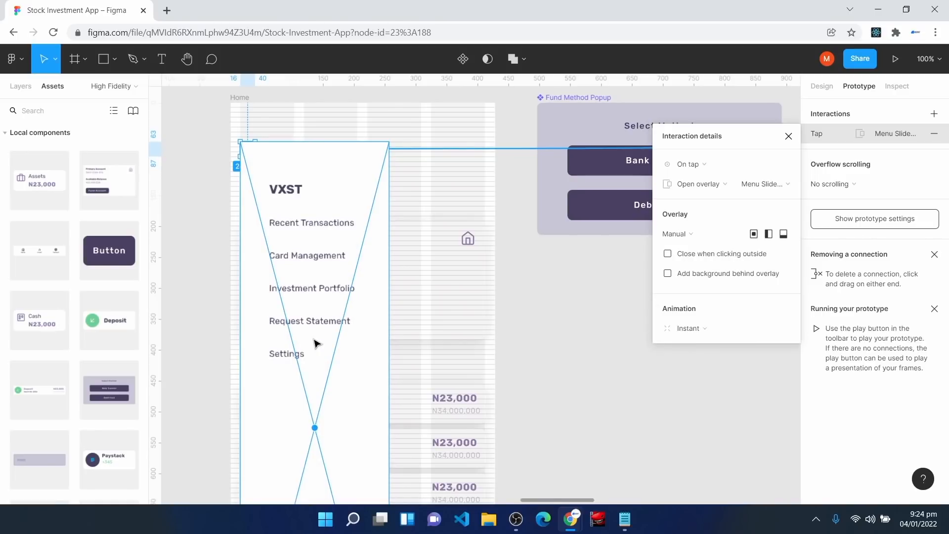
pyautogui.moveTo(310, 328); pyautogui.dragTo(303, 290)
pyautogui.scroll(-3, 332, 339)
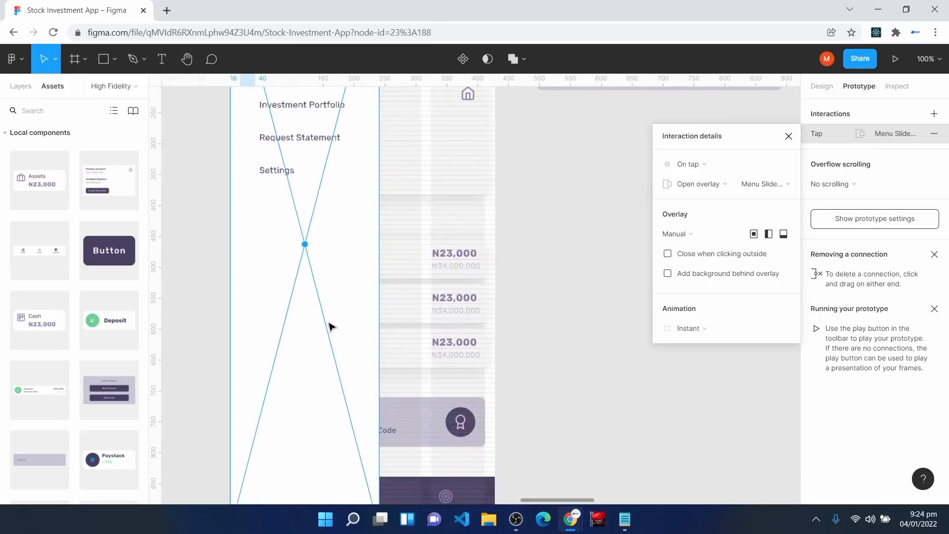
pyautogui.scroll(5, 329, 327)
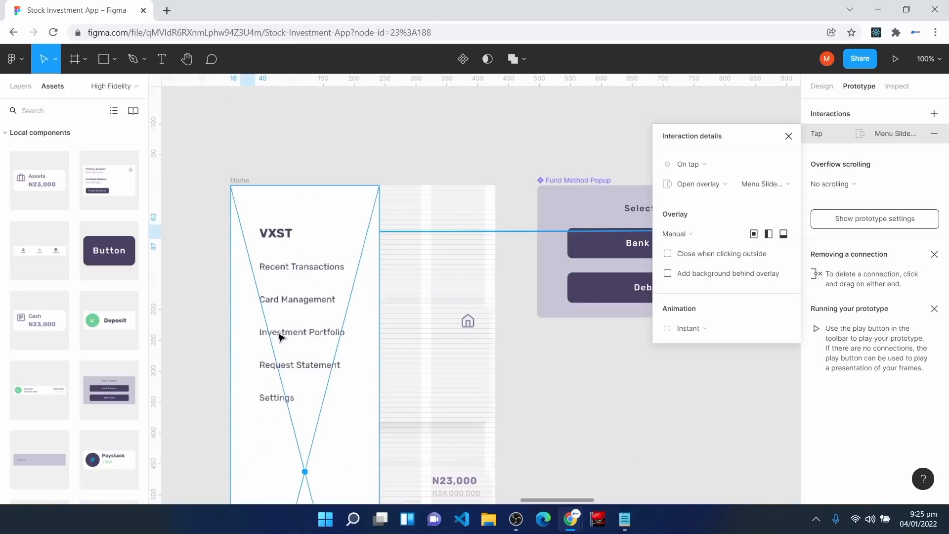
# Step: Make the menu overlay close on outside taps, with a 35% background behind it
pyautogui.click(668, 254)
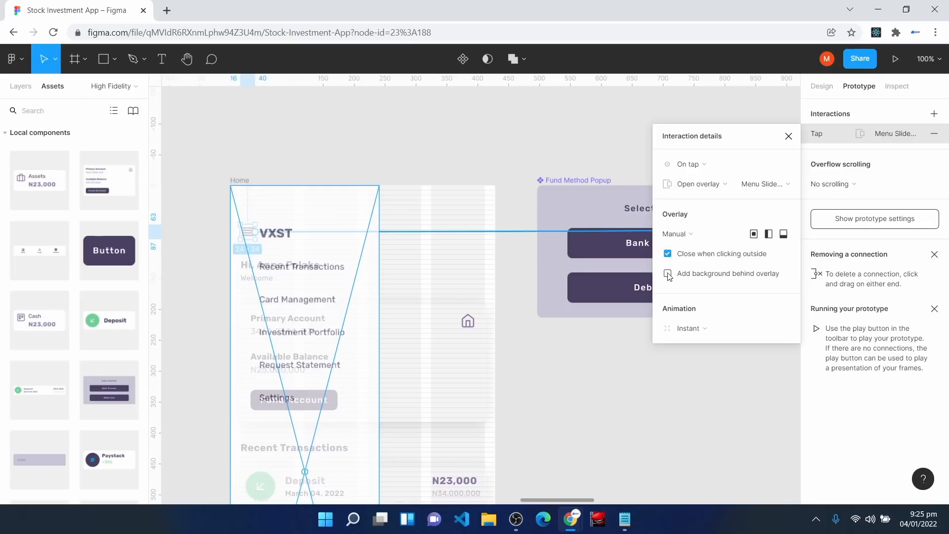
pyautogui.click(668, 274)
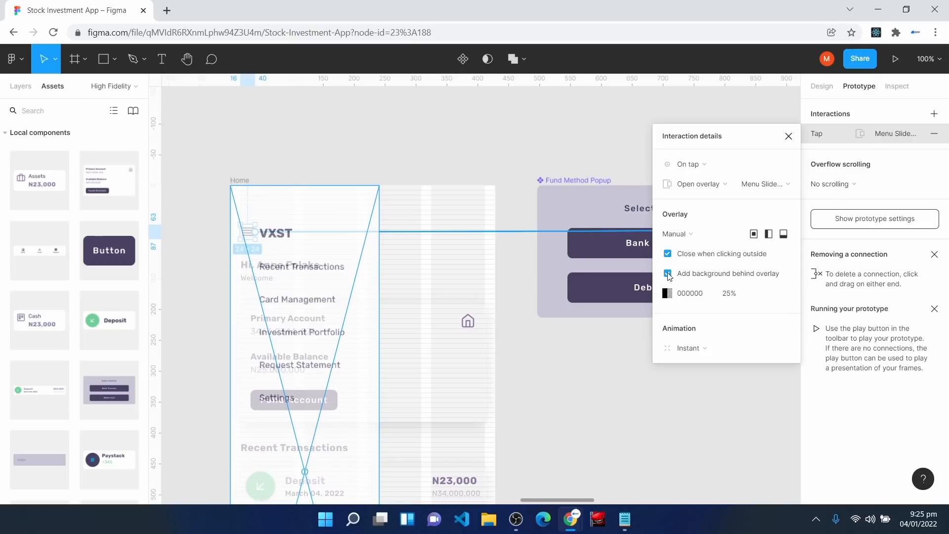
pyautogui.click(746, 298)
pyautogui.write('35')
pyautogui.press('Return')
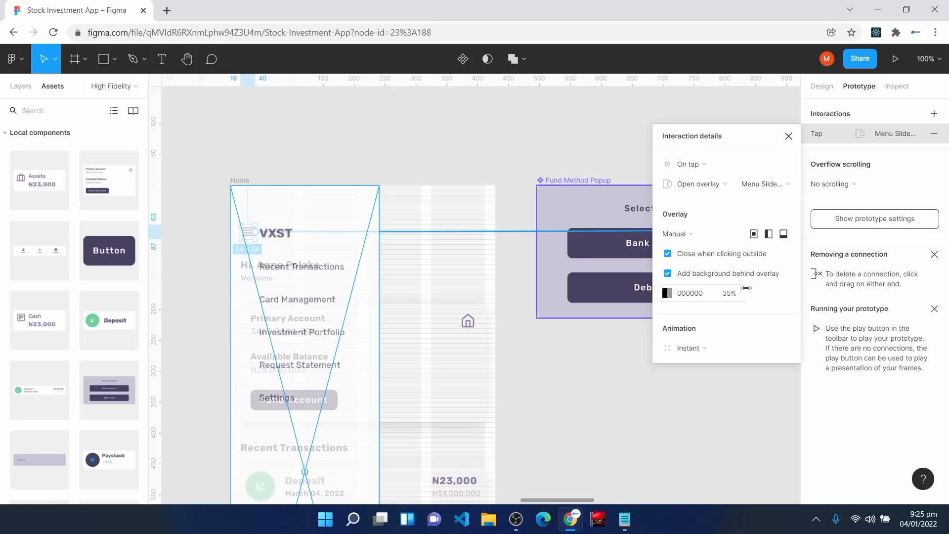
# Step: Change the menu overlay's animation to Move in from the left
pyautogui.click(699, 349)
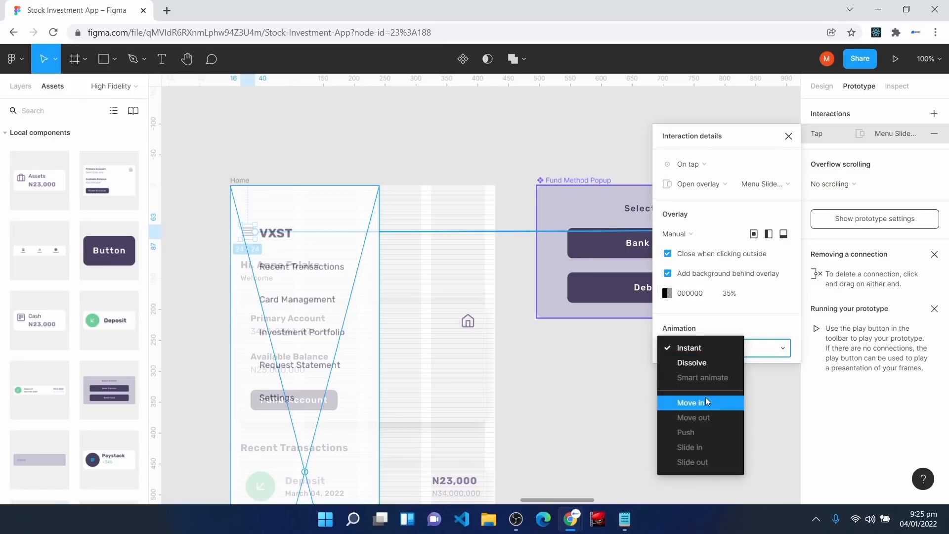
pyautogui.click(708, 403)
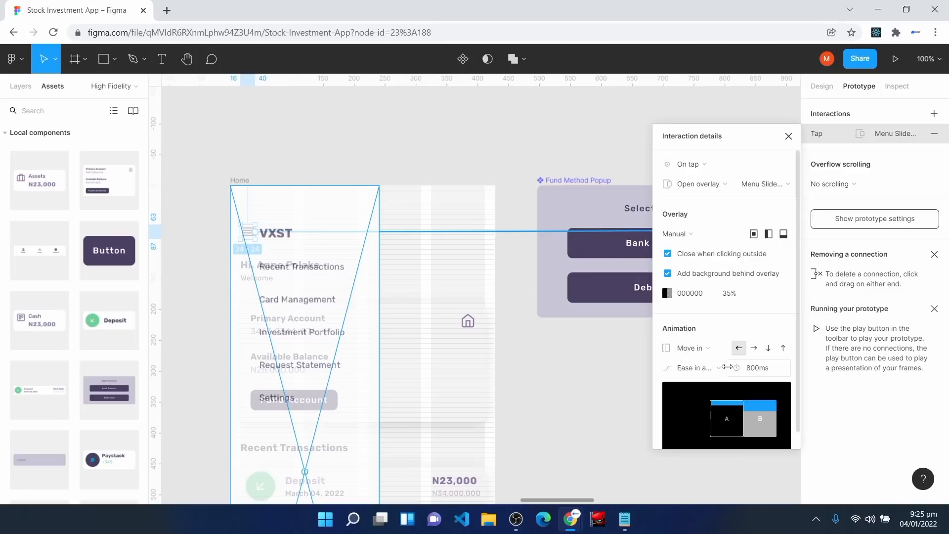
pyautogui.click(755, 349)
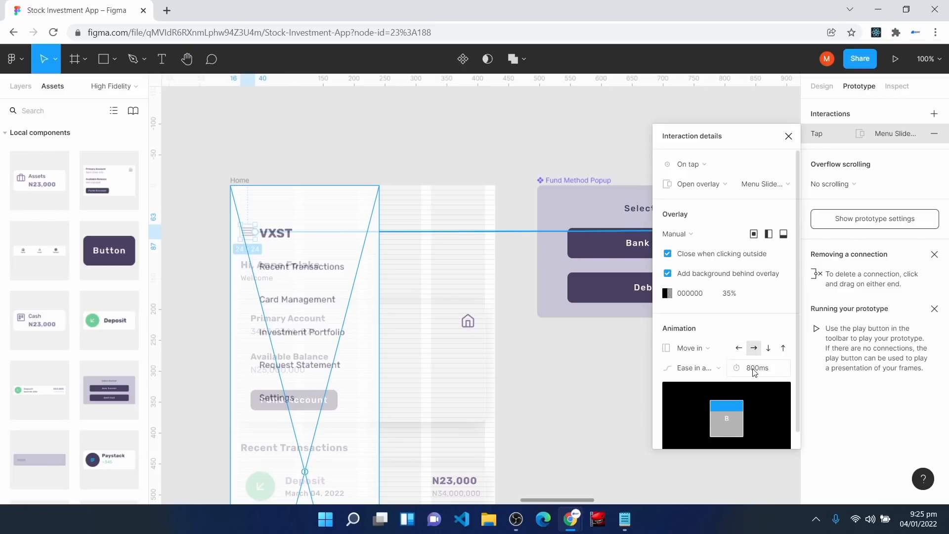
pyautogui.press('Escape')
pyautogui.scroll(-3, 307, 275)
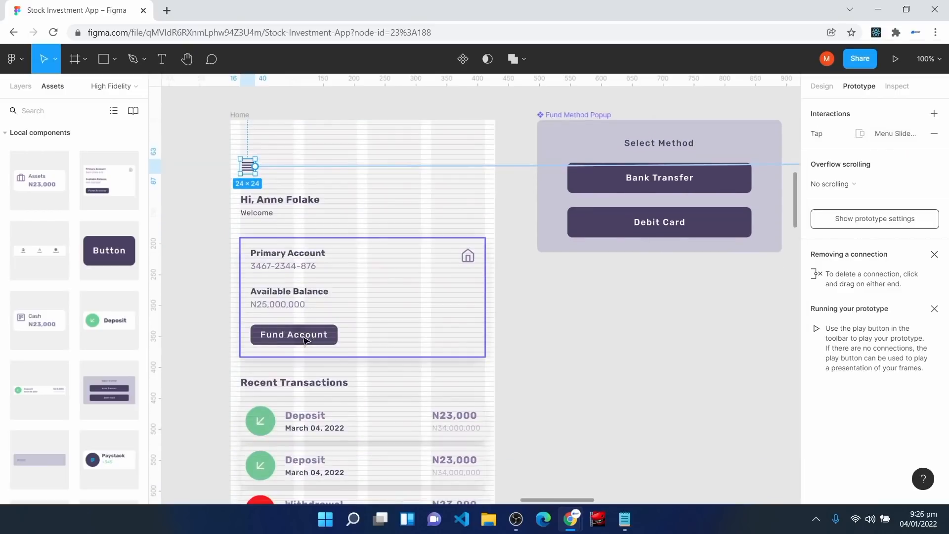
# Step: Link the Fund Account button to the Fund Method Popup as an Open overlay
pyautogui.click(304, 340)
pyautogui.click(304, 340)
pyautogui.click(304, 340)
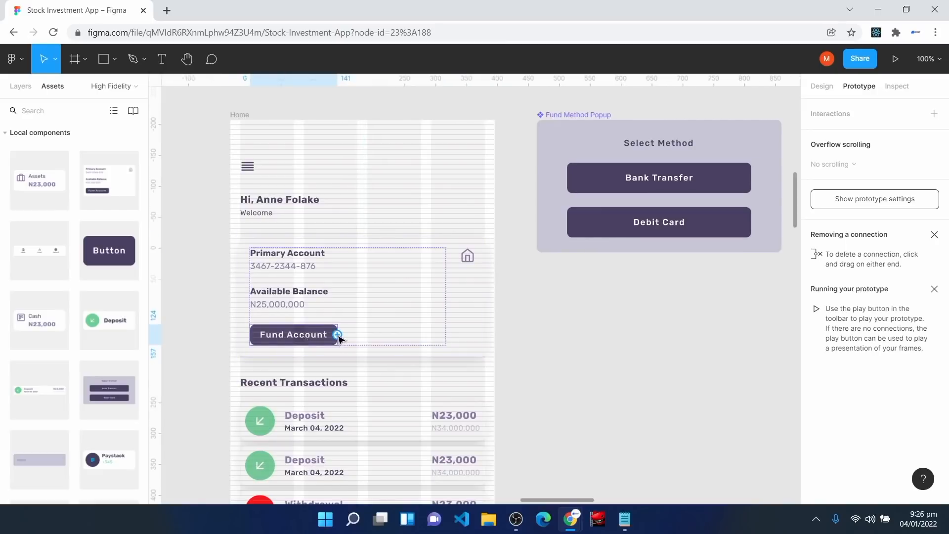
pyautogui.moveTo(338, 335); pyautogui.dragTo(542, 188)
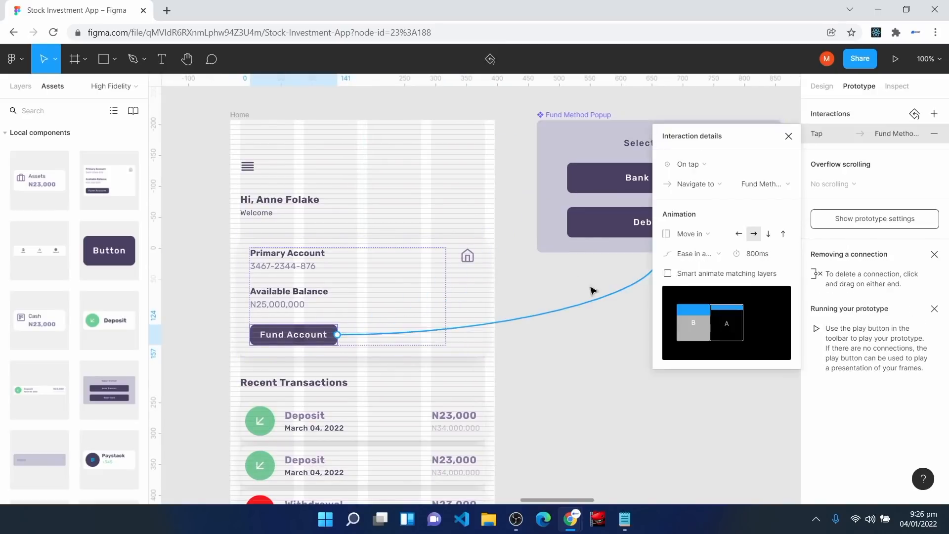
pyautogui.click(697, 187)
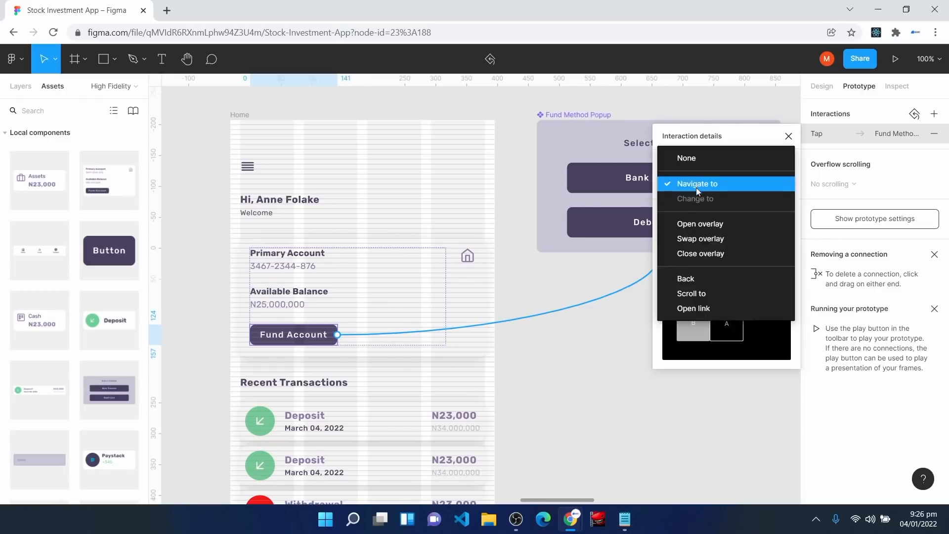
pyautogui.click(698, 224)
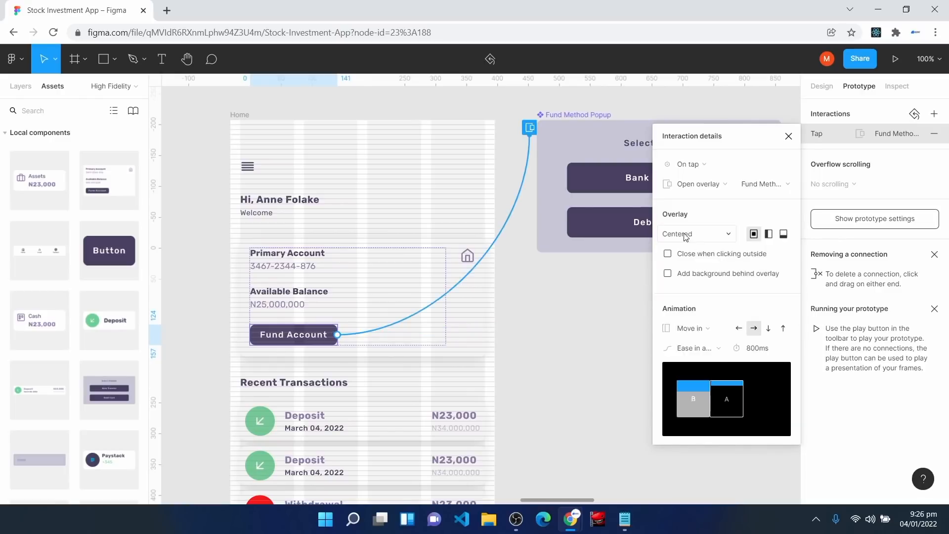
# Step: Give the overlay a 35% background, close on outside taps, and Instant animation
pyautogui.click(668, 275)
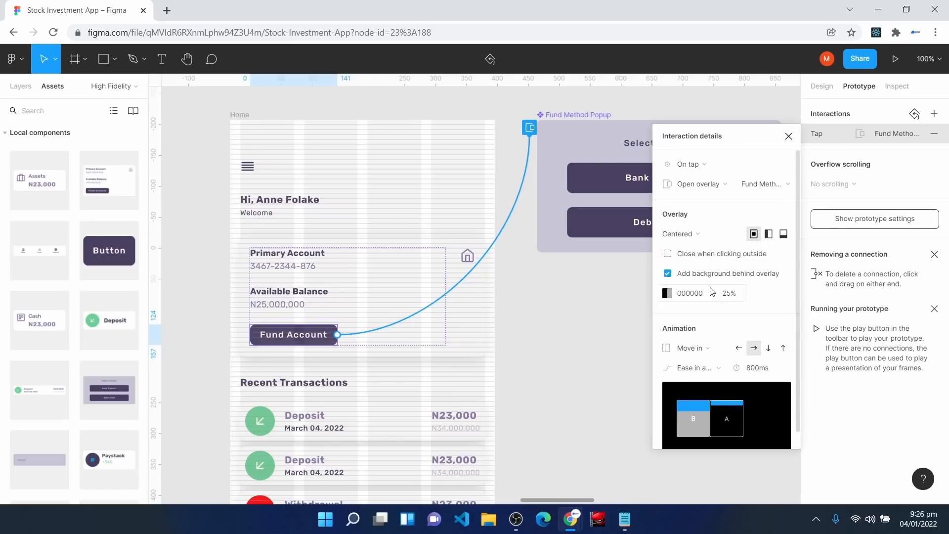
pyautogui.click(669, 255)
pyautogui.click(722, 294)
pyautogui.write('35')
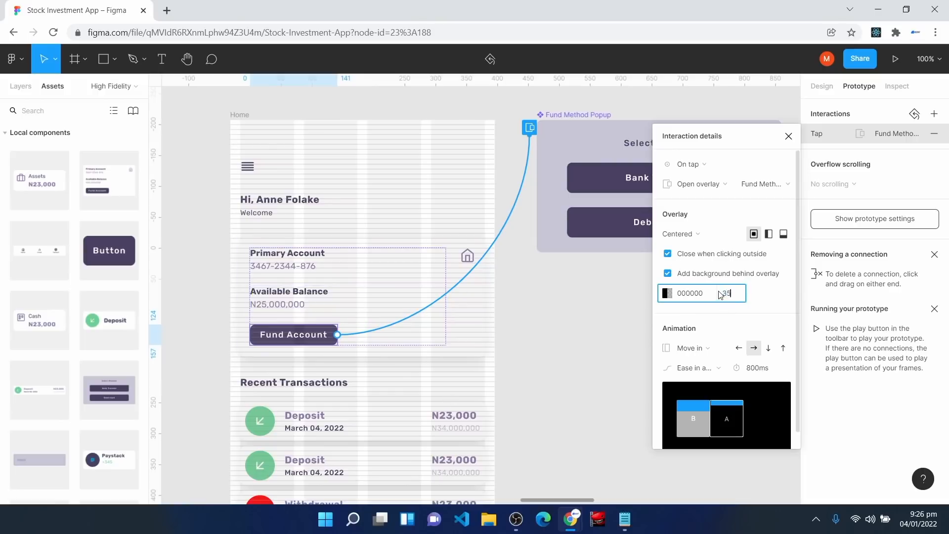
pyautogui.press('Return')
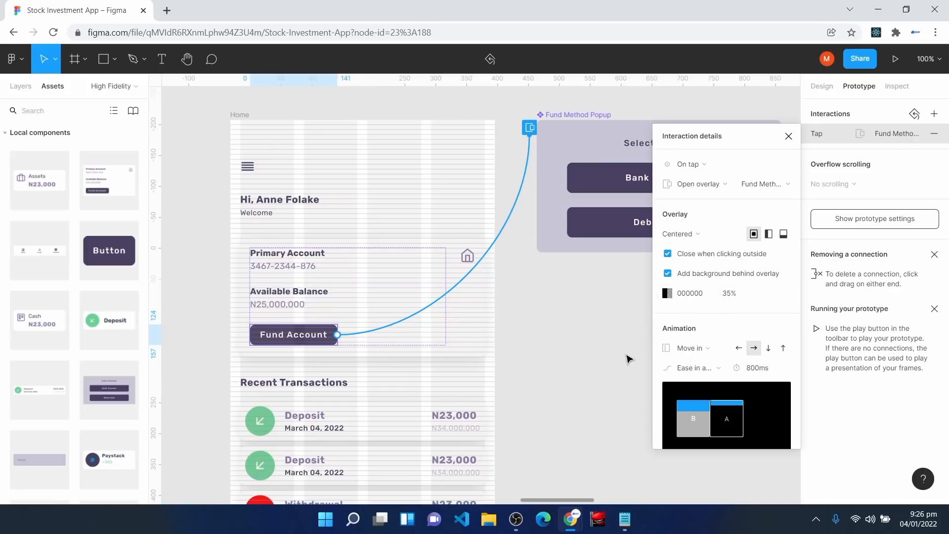
pyautogui.click(702, 350)
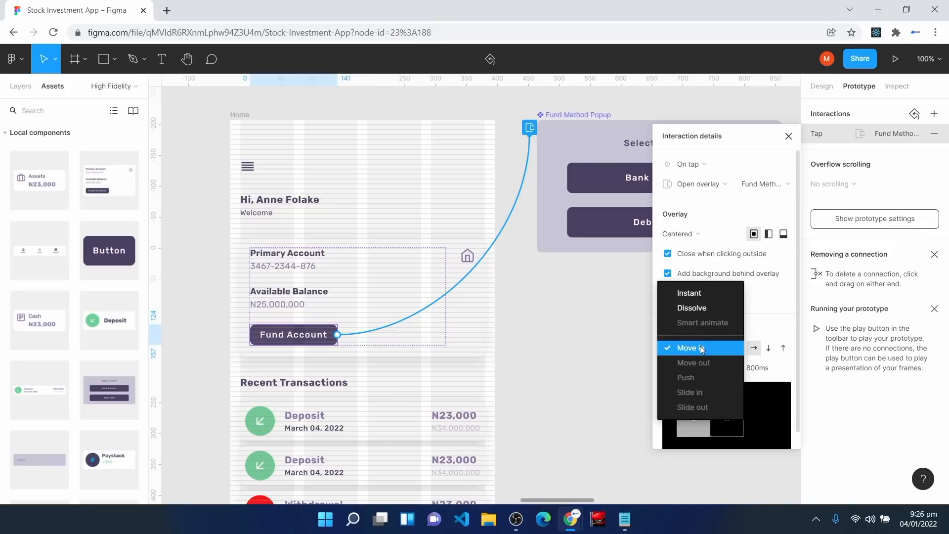
pyautogui.click(705, 294)
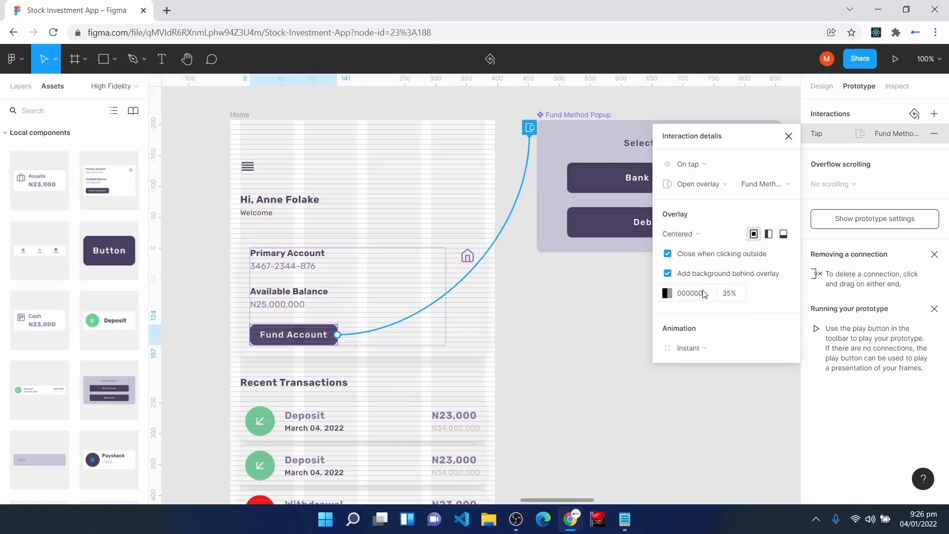
pyautogui.click(789, 136)
pyautogui.moveTo(546, 500); pyautogui.dragTo(580, 500)
# Step: Link the popup's Bank Transfer button to the Bank Transfer screen
pyautogui.click(434, 187)
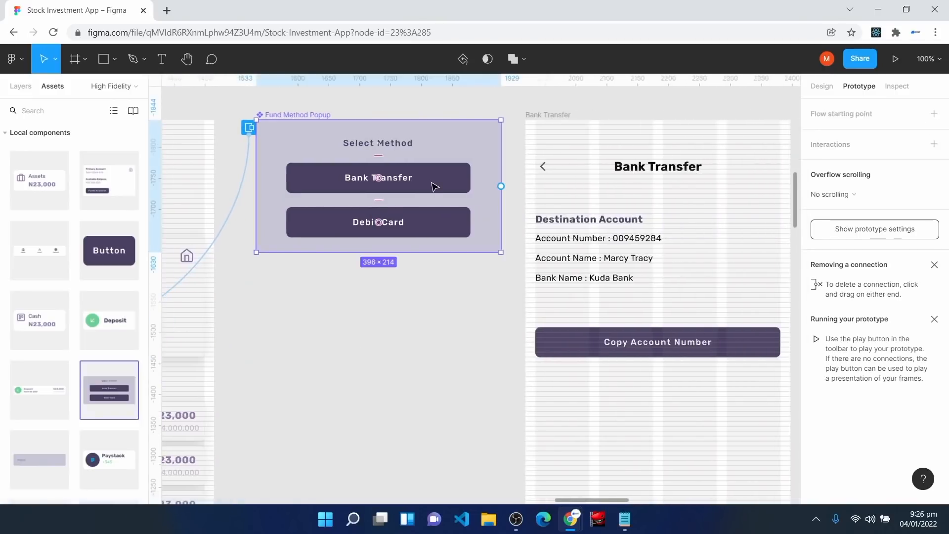
pyautogui.click(433, 184)
pyautogui.moveTo(472, 179); pyautogui.dragTo(543, 251)
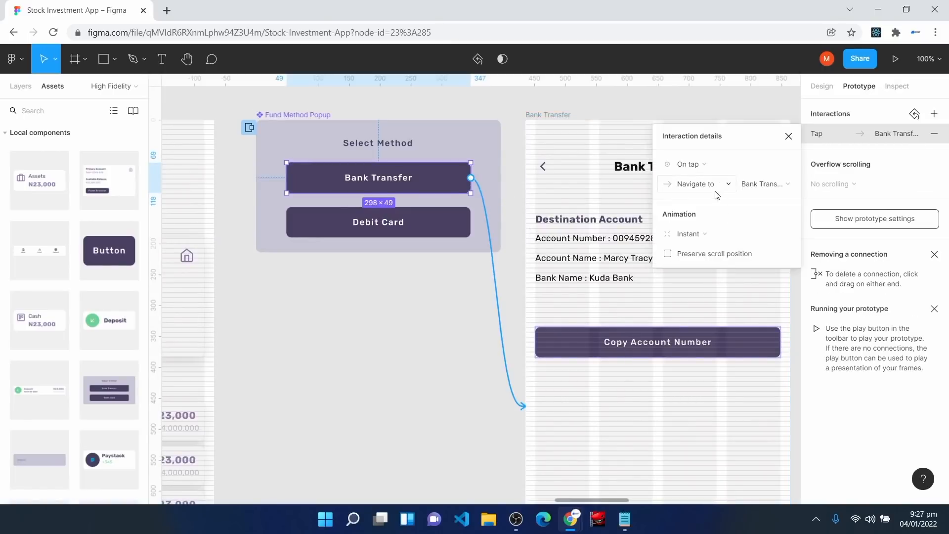
pyautogui.click(789, 136)
pyautogui.hscroll(5, 372, 352)
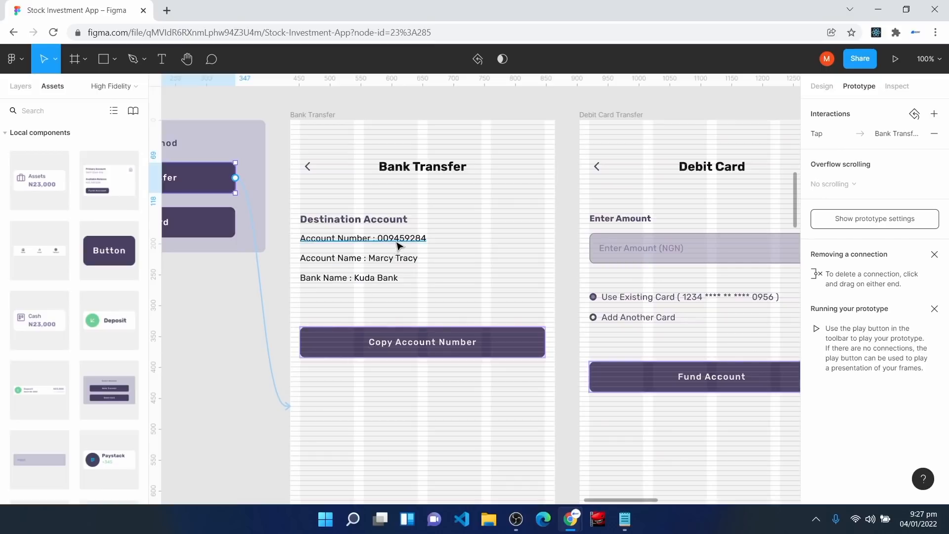
pyautogui.moveTo(607, 503); pyautogui.dragTo(578, 508)
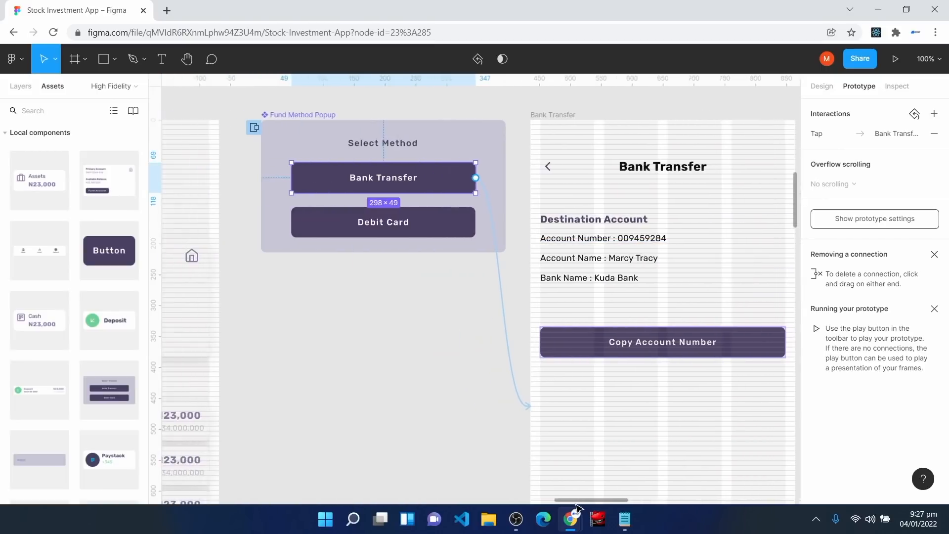
# Step: Link the Bank Transfer back arrow to Home with Smart animate
pyautogui.click(545, 170)
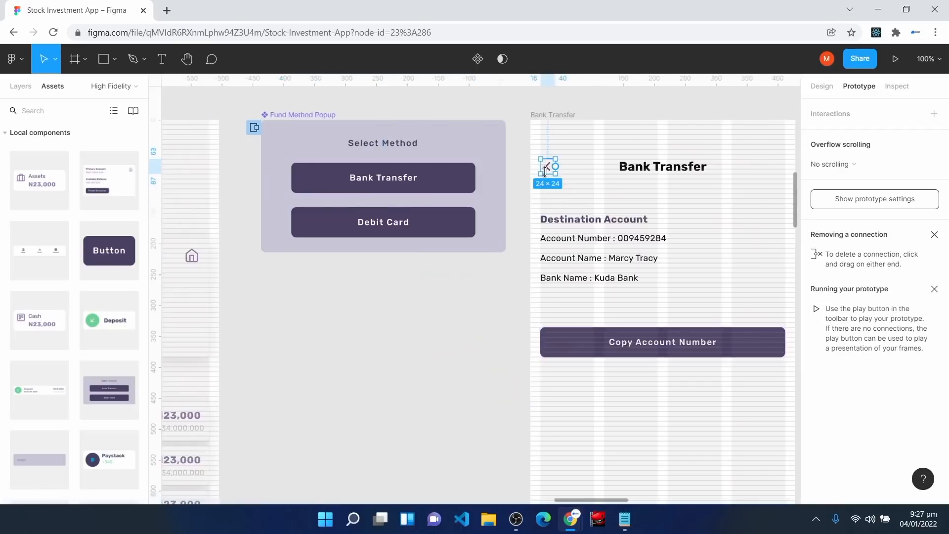
pyautogui.moveTo(555, 166); pyautogui.dragTo(218, 203)
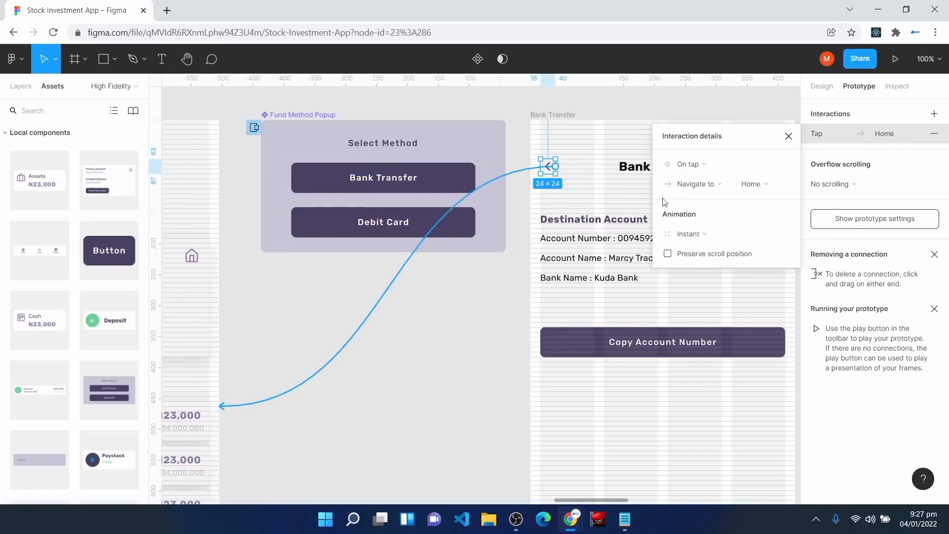
pyautogui.click(708, 239)
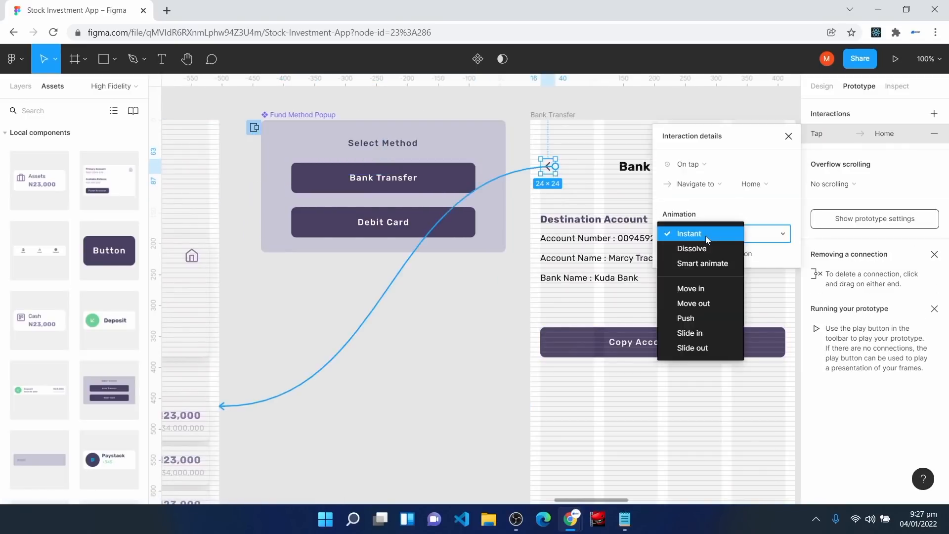
pyautogui.click(698, 263)
pyautogui.click(788, 136)
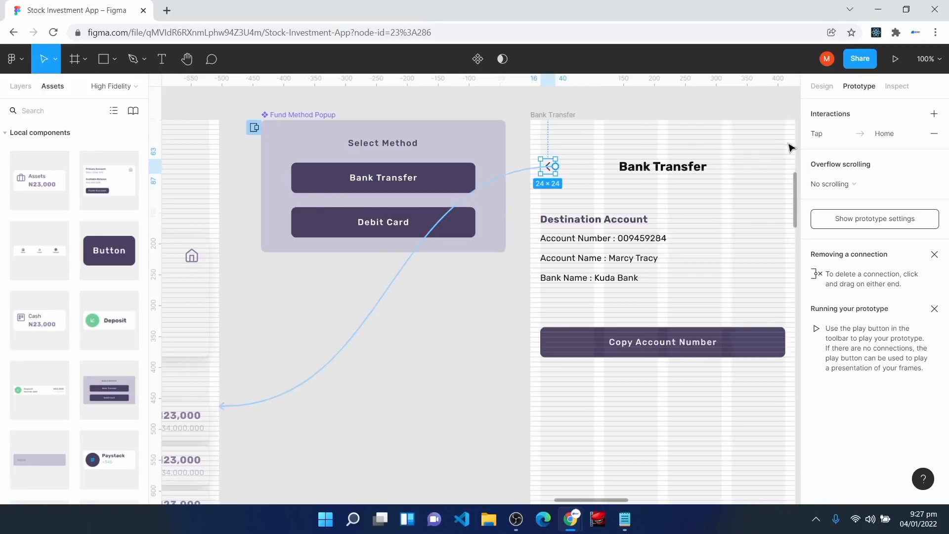
# Step: Link the popup's Debit Card button to the Debit Card screen
pyautogui.click(471, 392)
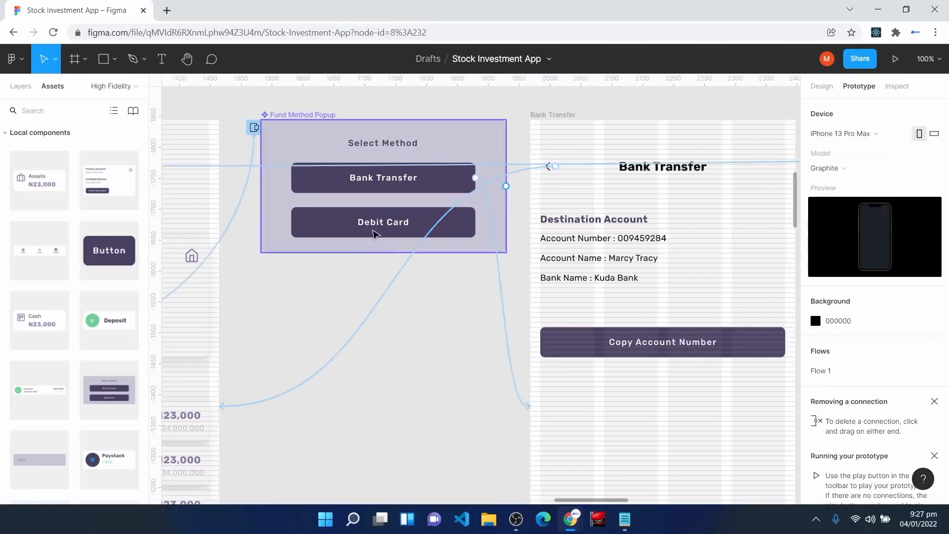
pyautogui.click(338, 223)
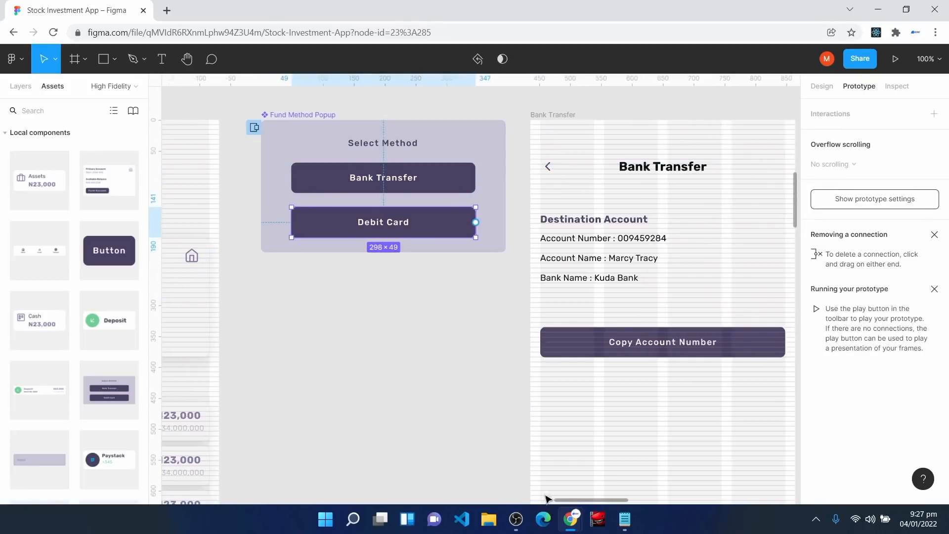
pyautogui.moveTo(571, 500); pyautogui.dragTo(595, 494)
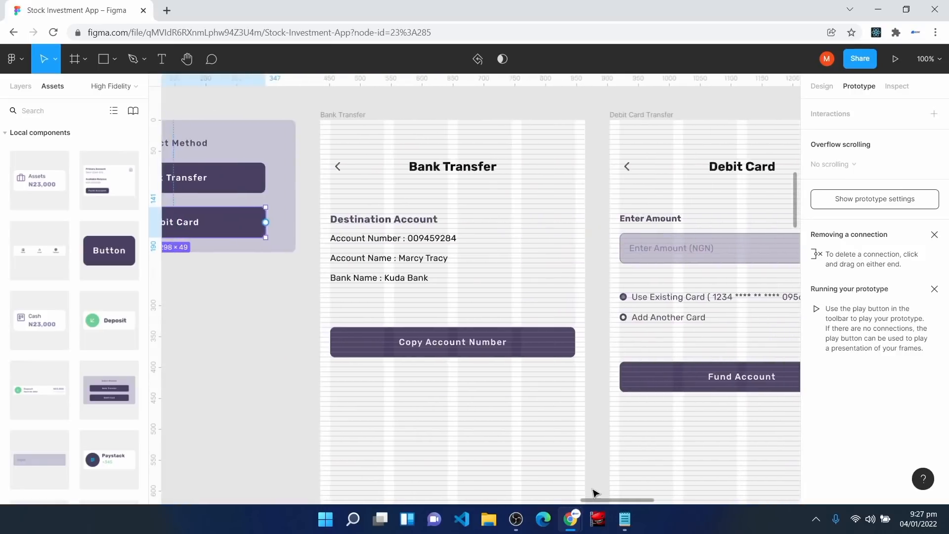
pyautogui.moveTo(265, 222); pyautogui.dragTo(621, 377)
pyautogui.hscroll(5, 618, 375)
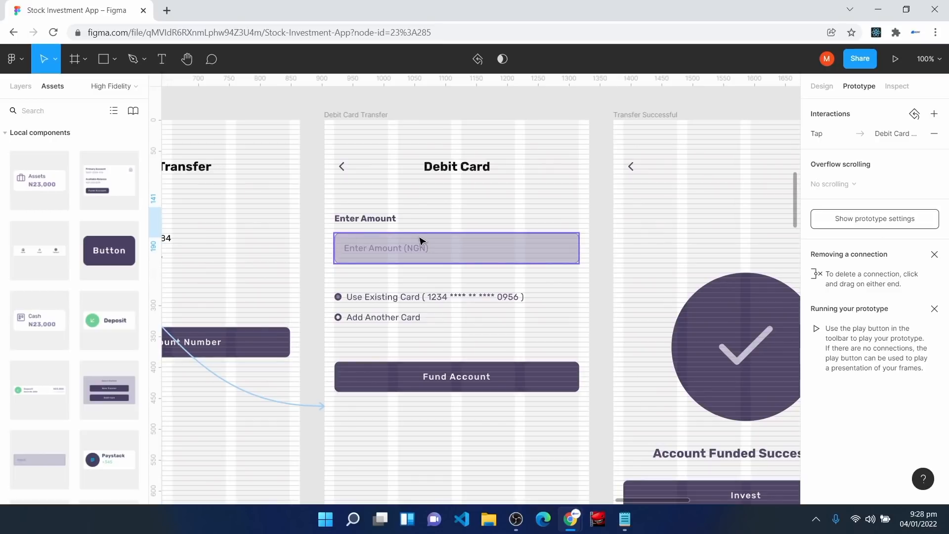
# Step: Link the Debit Card screen's Fund Account button to the Transfer Successful screen
pyautogui.click(467, 387)
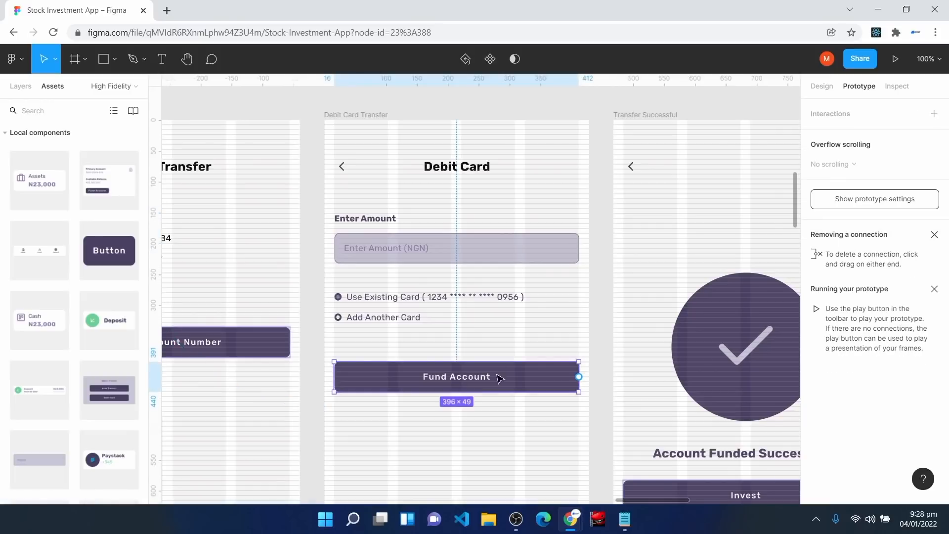
pyautogui.moveTo(642, 501); pyautogui.dragTo(660, 502)
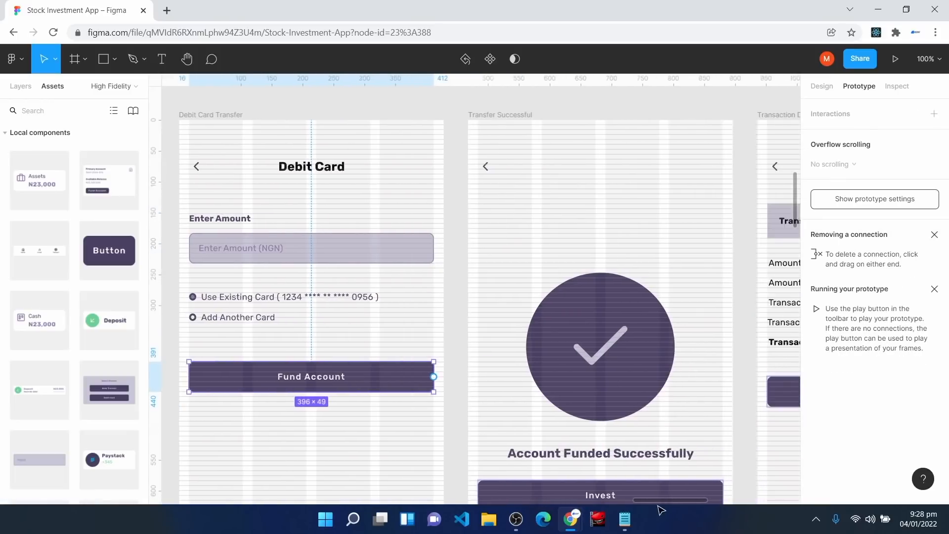
pyautogui.moveTo(435, 377); pyautogui.dragTo(486, 368)
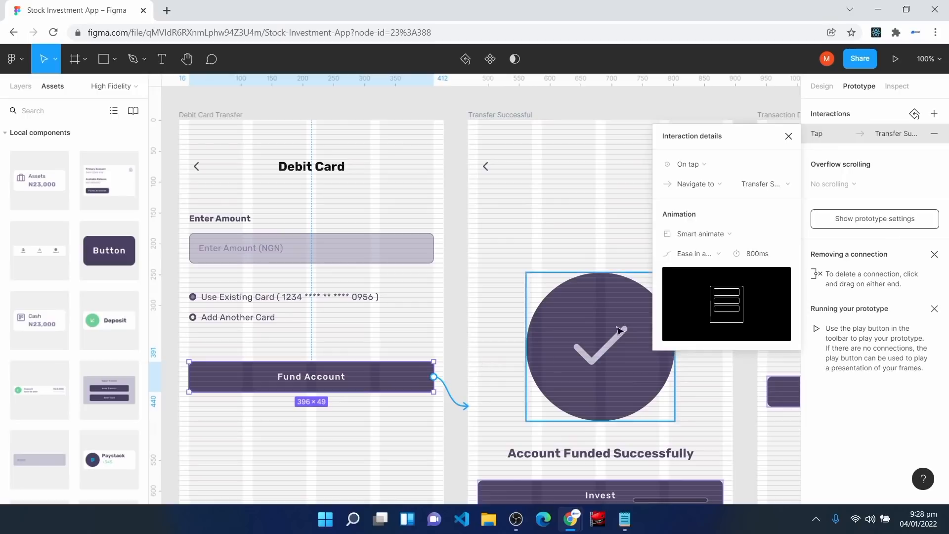
pyautogui.click(785, 140)
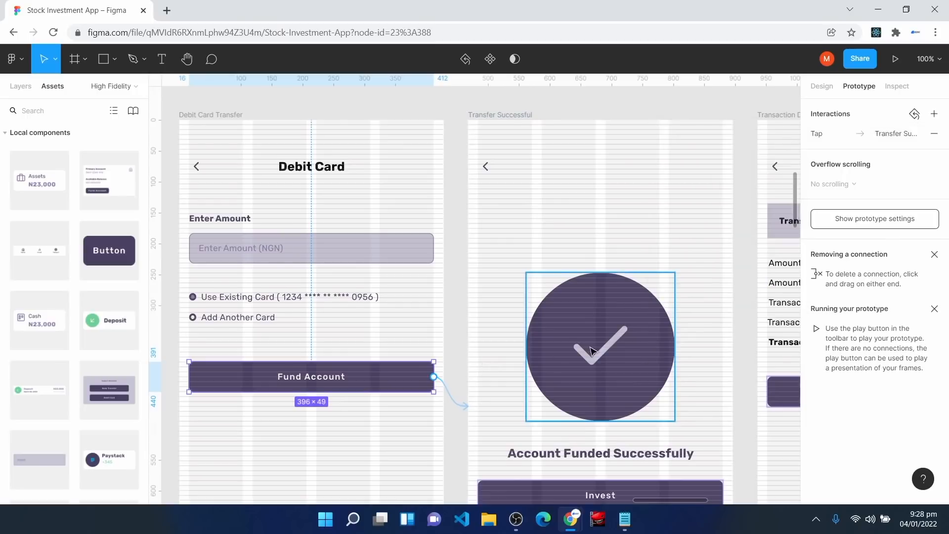
pyautogui.scroll(-3, 594, 350)
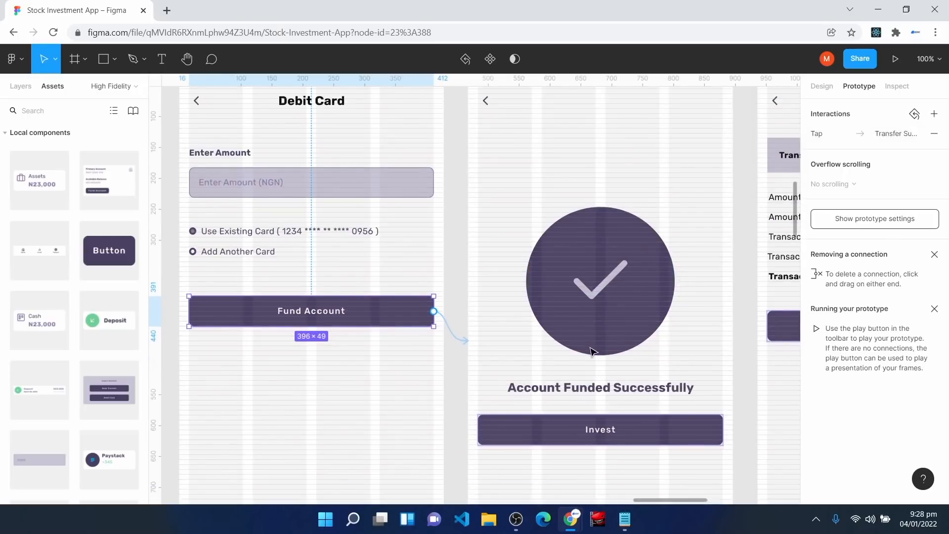
pyautogui.scroll(-4, 594, 352)
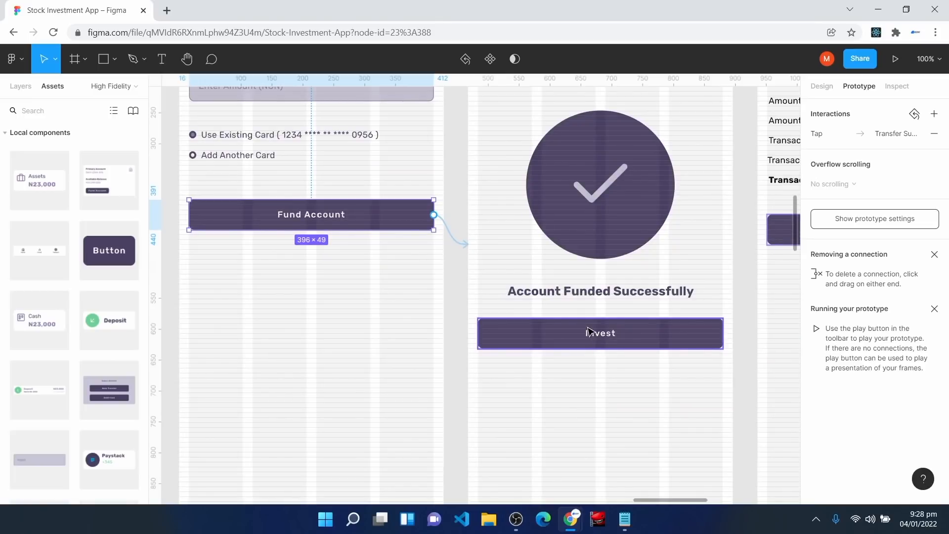
# Step: Link the Invest button on Account Funded Successfully to the Invest screen with Smart animate, 800ms
pyautogui.click(588, 332)
pyautogui.scroll(-2, 685, 388)
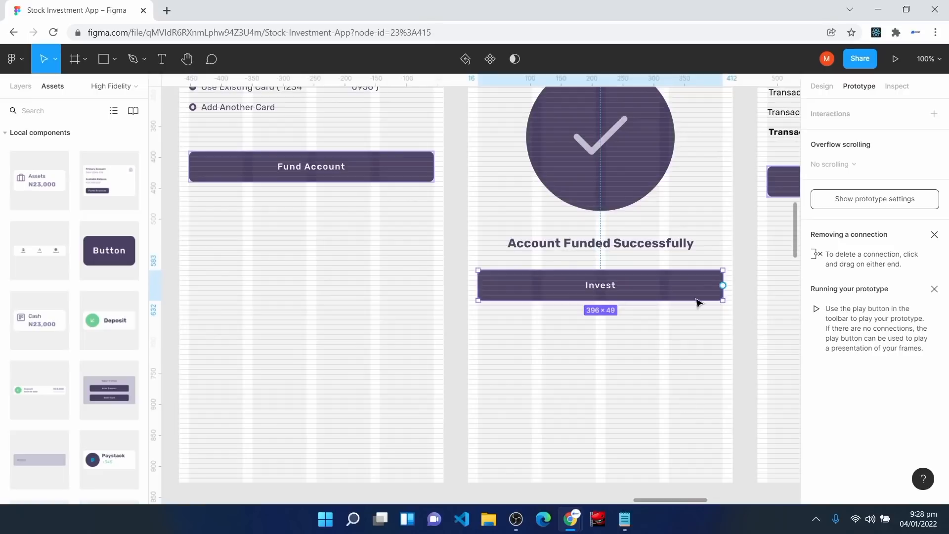
pyautogui.moveTo(723, 285); pyautogui.dragTo(368, 381)
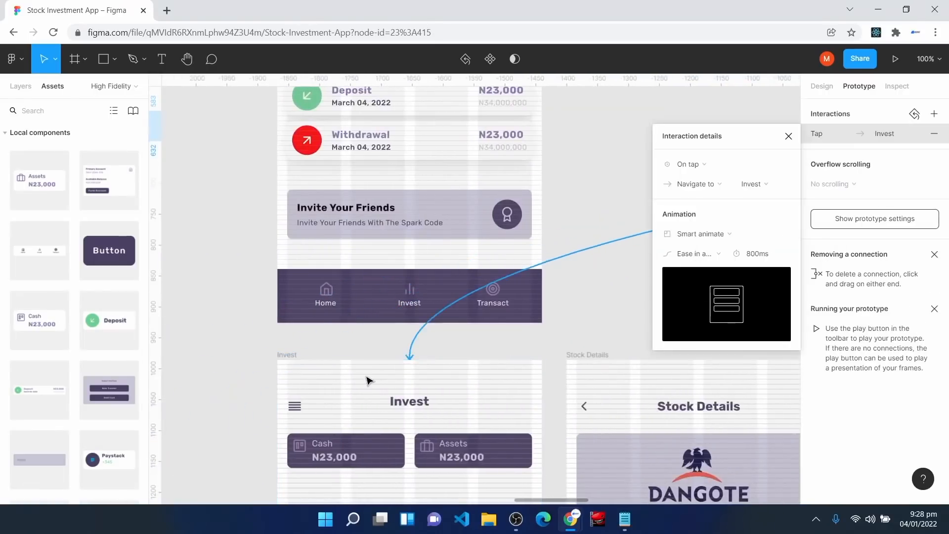
pyautogui.scroll(-3, 456, 371)
pyautogui.scroll(-2, 442, 307)
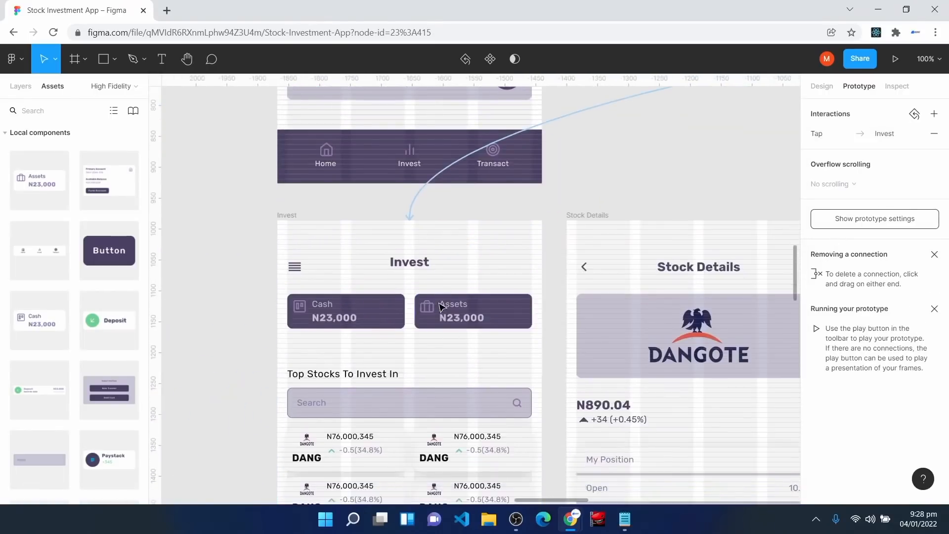
pyautogui.scroll(2, 441, 308)
pyautogui.click(298, 290)
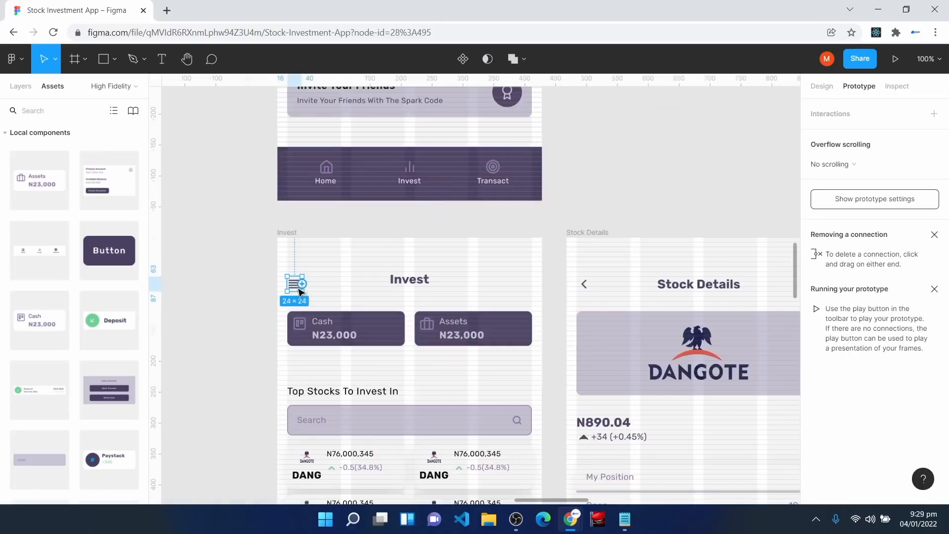
pyautogui.press('Escape')
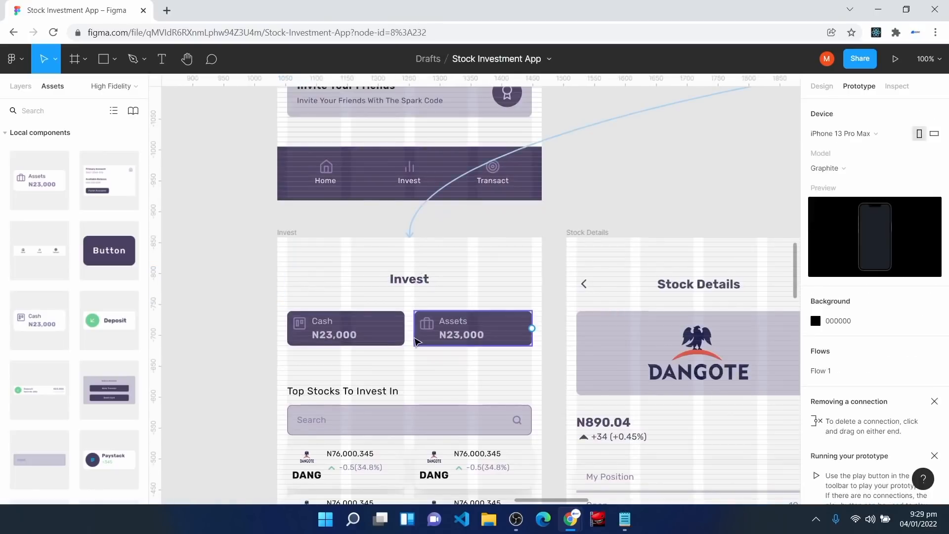
pyautogui.scroll(-1, 417, 342)
pyautogui.scroll(-3, 417, 343)
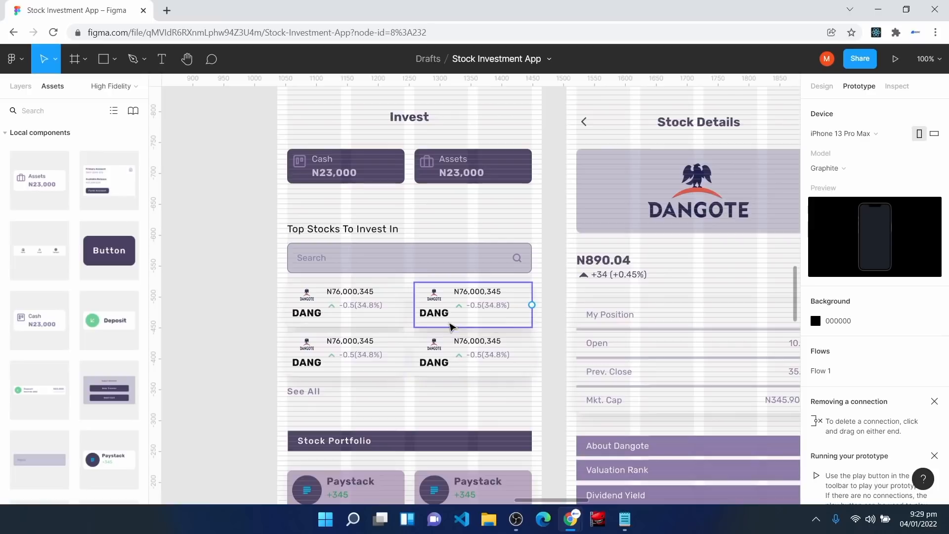
# Step: Link the first stock card to the Stock Details screen
pyautogui.click(373, 312)
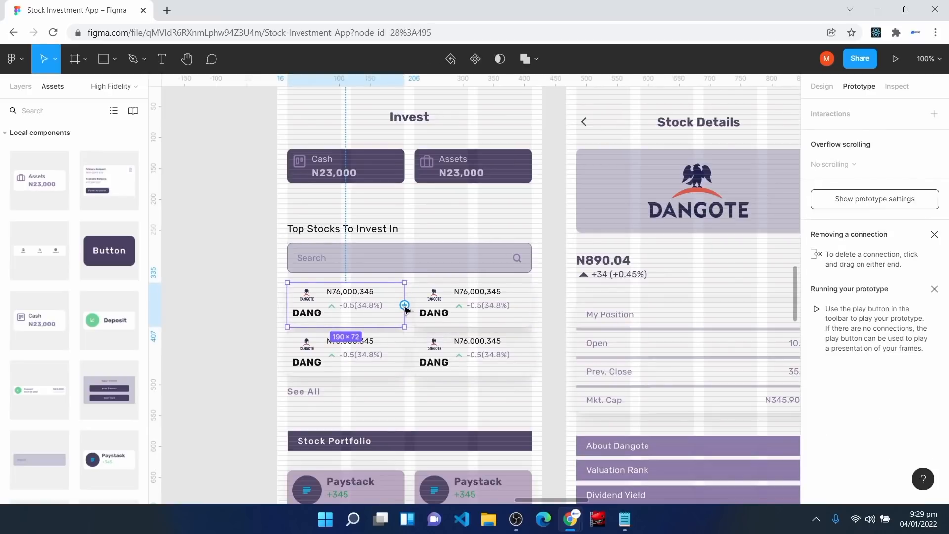
pyautogui.moveTo(405, 304); pyautogui.dragTo(572, 247)
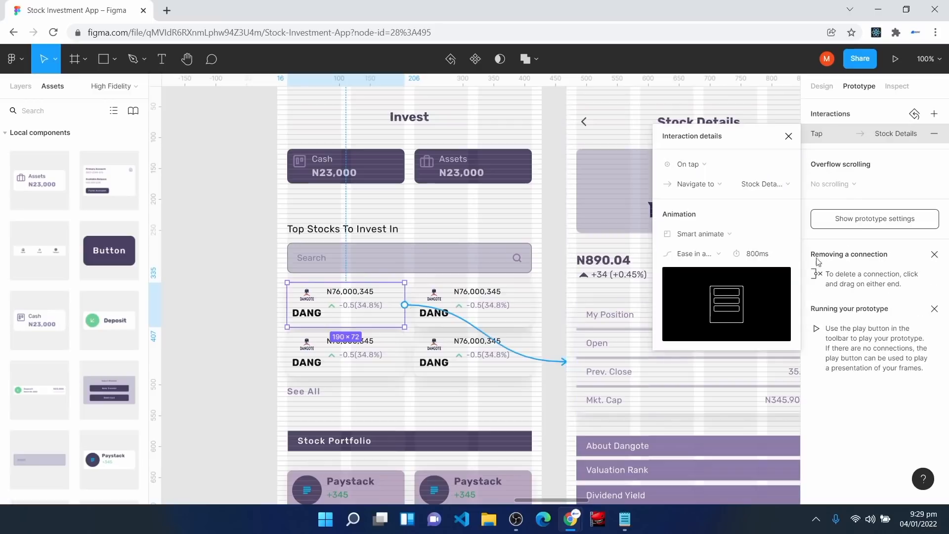
pyautogui.click(788, 135)
pyautogui.moveTo(576, 502); pyautogui.dragTo(611, 502)
pyautogui.scroll(-3, 478, 319)
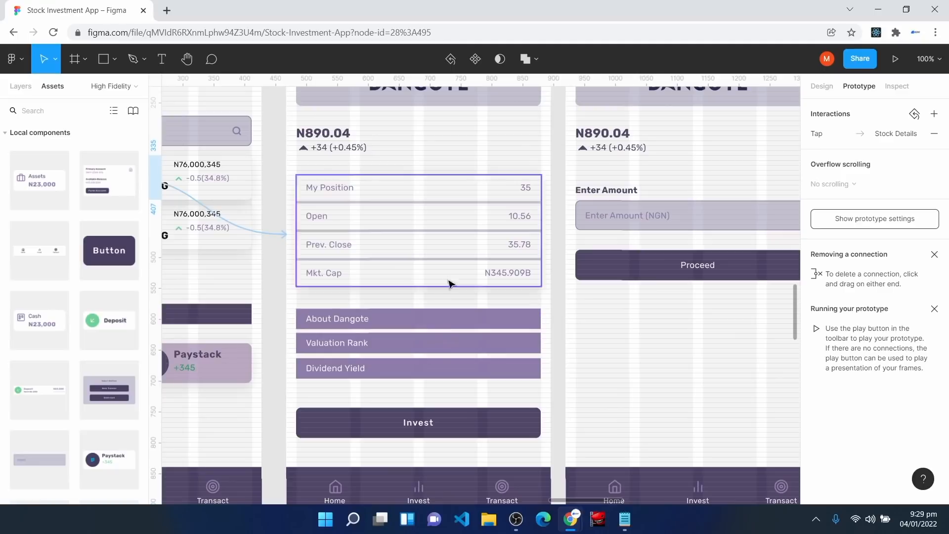
# Step: Link the Stock Details Invest button to the Enter Stock Amount screen
pyautogui.click(467, 432)
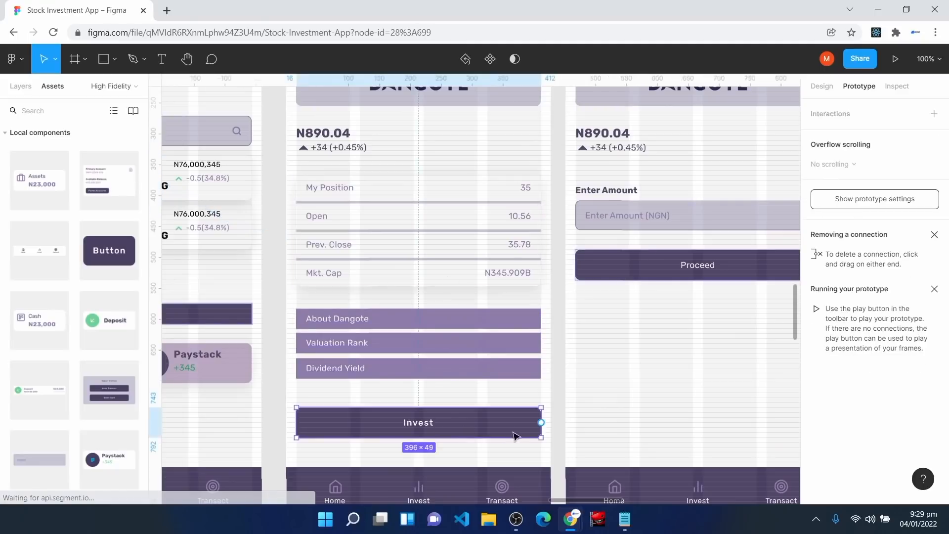
pyautogui.moveTo(541, 423); pyautogui.dragTo(574, 368)
pyautogui.moveTo(611, 503); pyautogui.dragTo(638, 508)
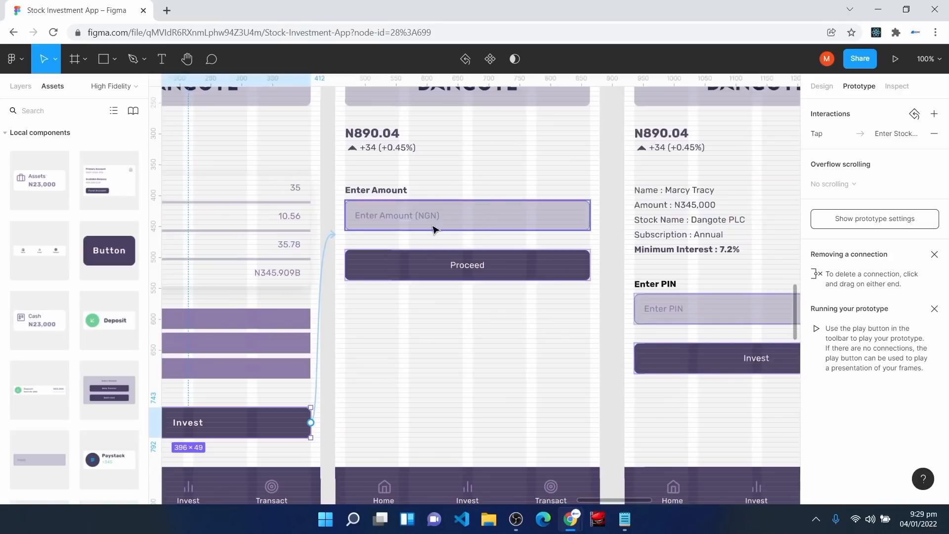
pyautogui.scroll(1, 509, 248)
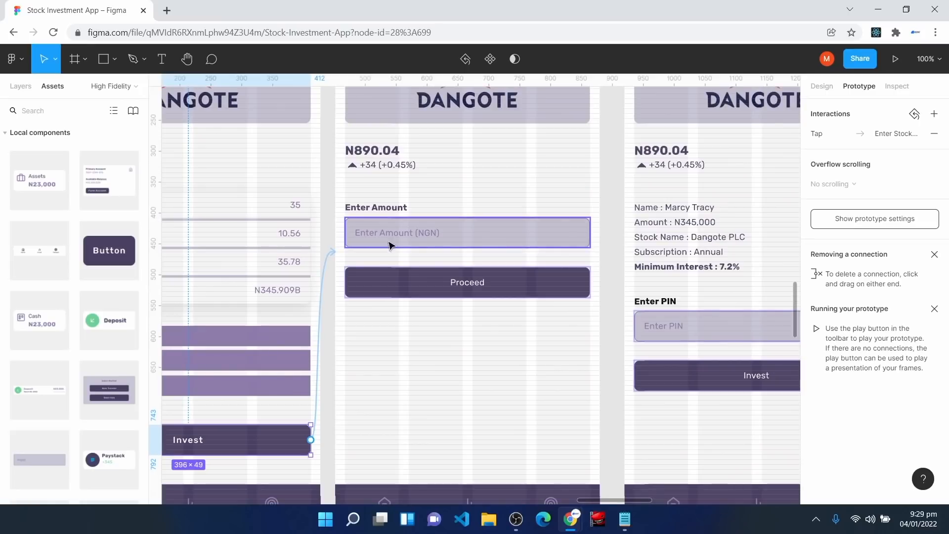
# Step: Link the Proceed button to the Investment PIN-entry summary screen
pyautogui.click(499, 283)
pyautogui.moveTo(590, 282); pyautogui.dragTo(631, 241)
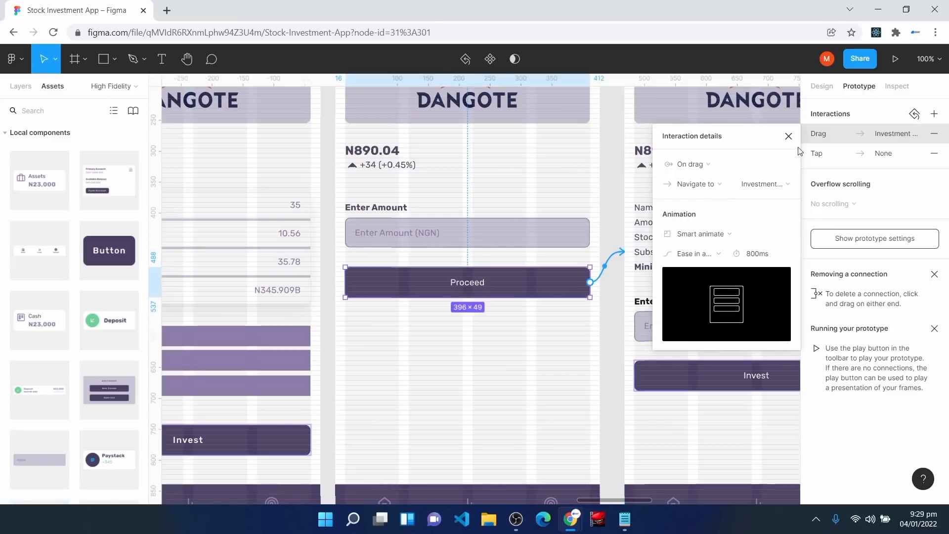
pyautogui.click(789, 136)
pyautogui.moveTo(646, 500); pyautogui.dragTo(673, 500)
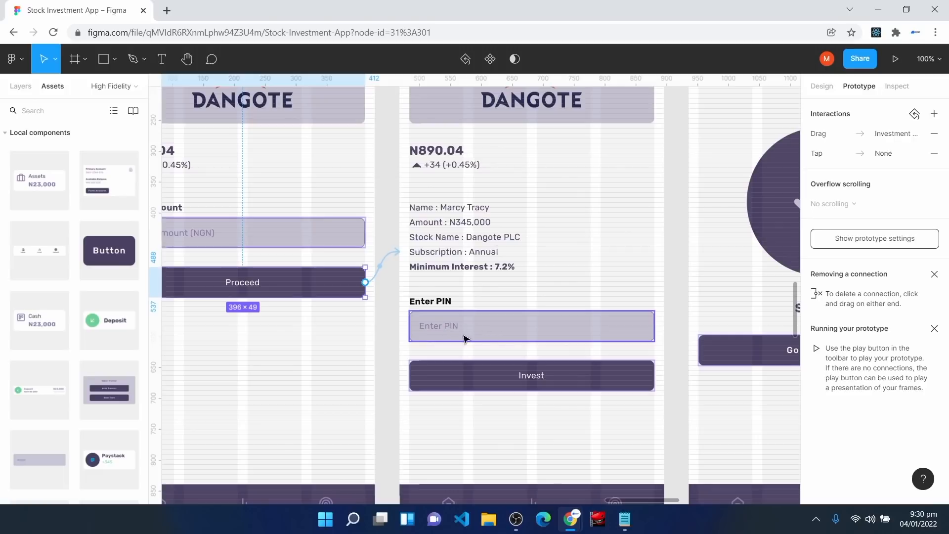
# Step: Link the Invest button under Enter PIN to the Successful Investment screen
pyautogui.click(566, 380)
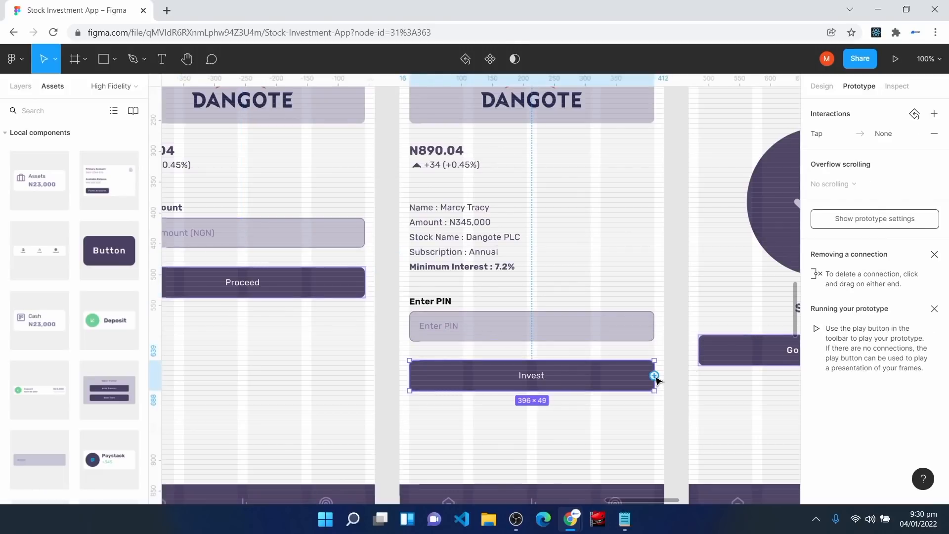
pyautogui.moveTo(654, 375); pyautogui.dragTo(694, 257)
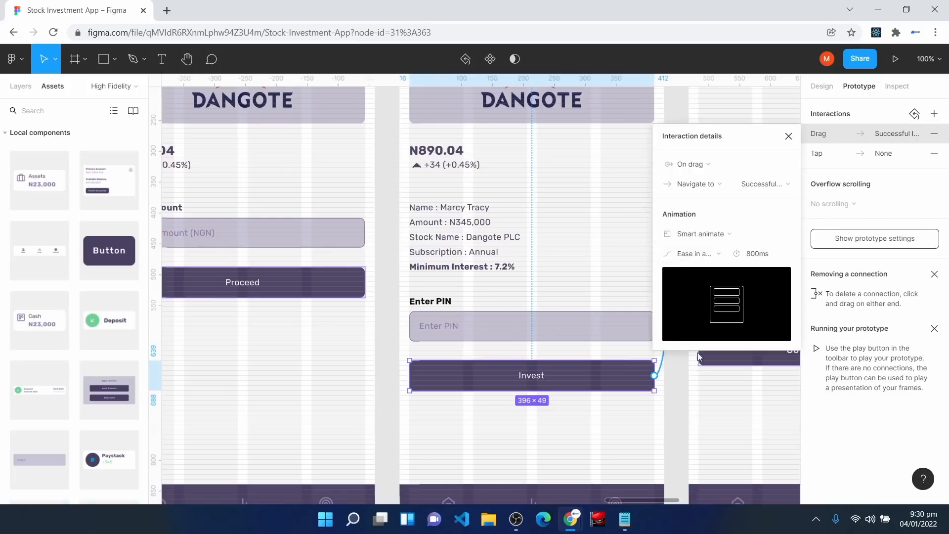
pyautogui.click(789, 137)
pyautogui.moveTo(656, 501); pyautogui.dragTo(686, 502)
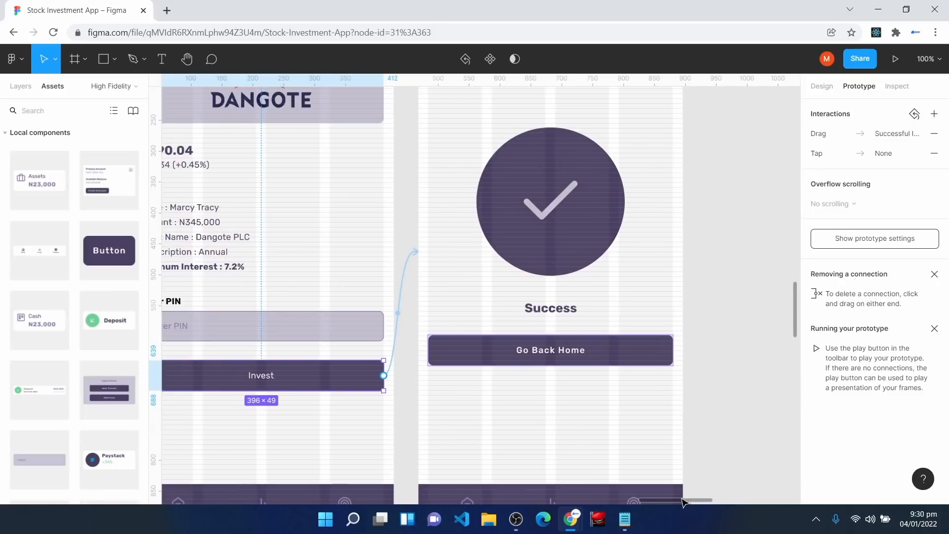
# Step: Point the Go Back Home button to the Home screen and zoom to 100%
pyautogui.click(570, 359)
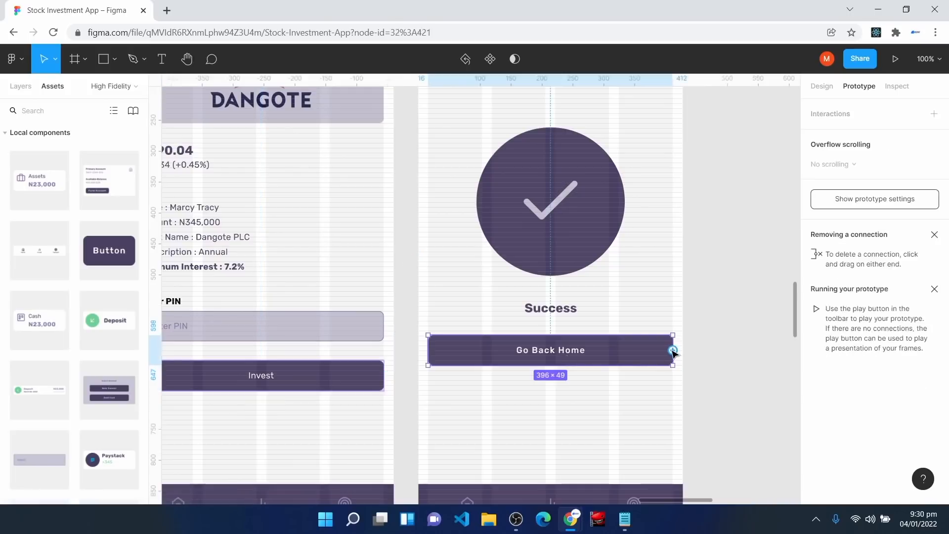
pyautogui.moveTo(673, 350); pyautogui.dragTo(394, 251)
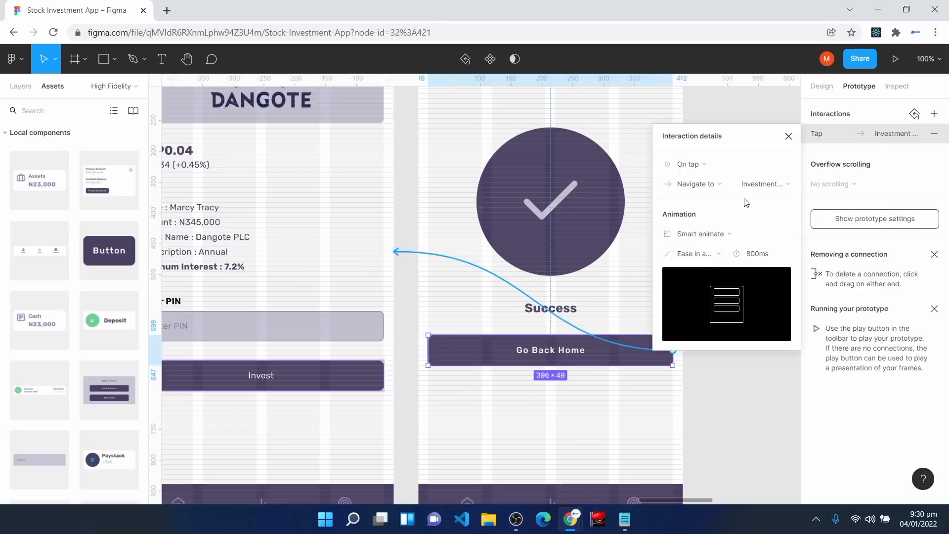
pyautogui.click(755, 185)
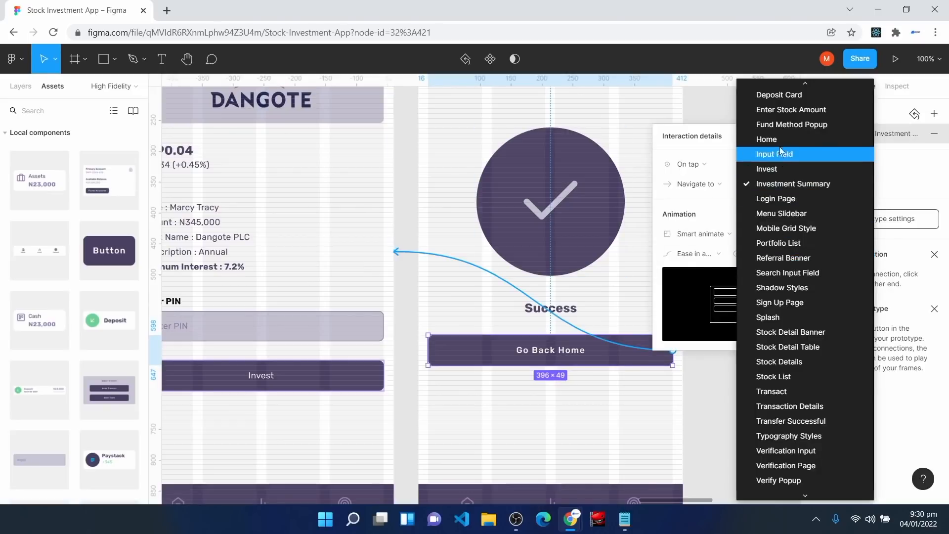
pyautogui.click(768, 140)
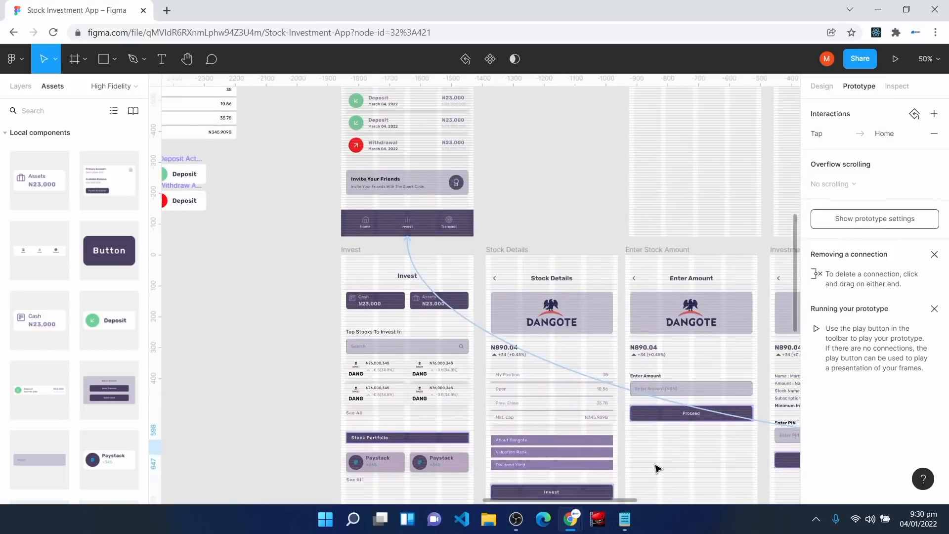
pyautogui.scroll(5, 656, 468)
pyautogui.scroll(1, 514, 373)
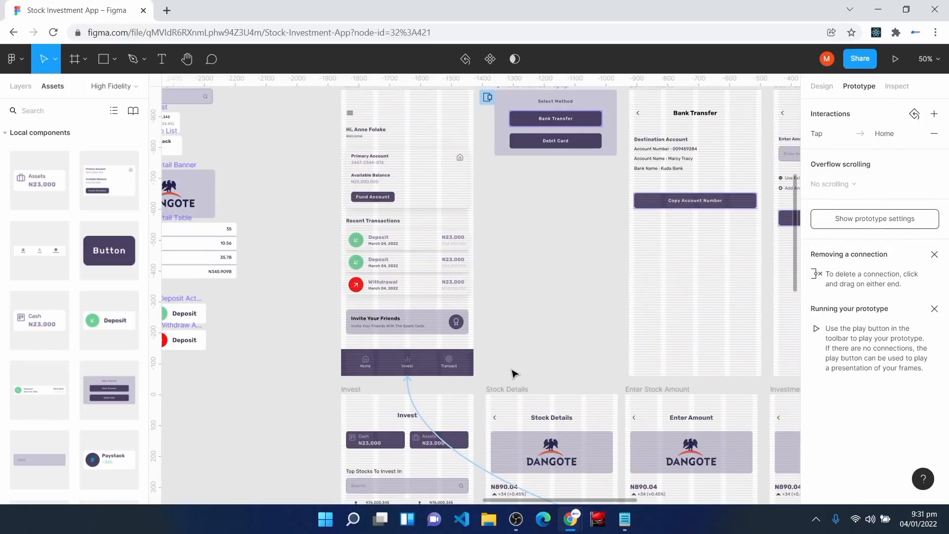
pyautogui.hotkey('shift', '0')
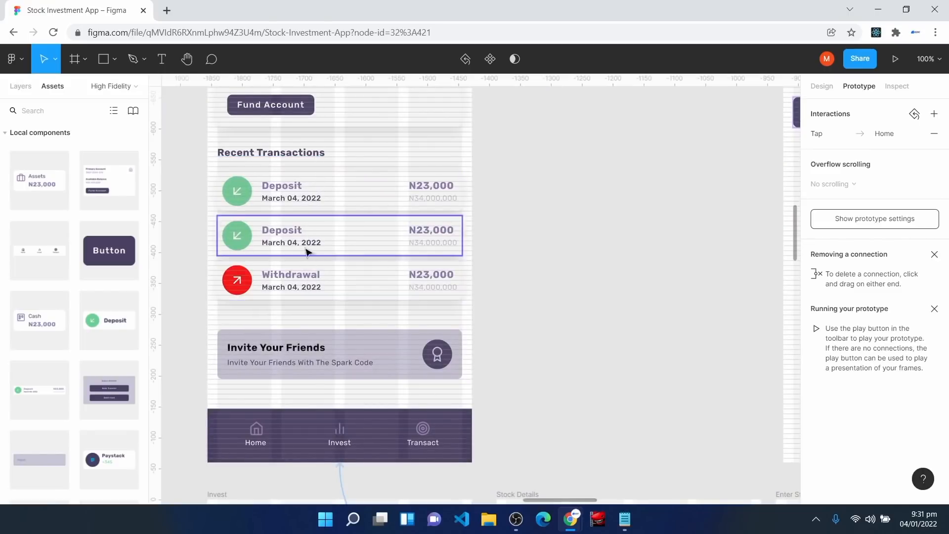
# Step: Link the Withdrawal transaction row to the Transaction Details screen
pyautogui.click(335, 291)
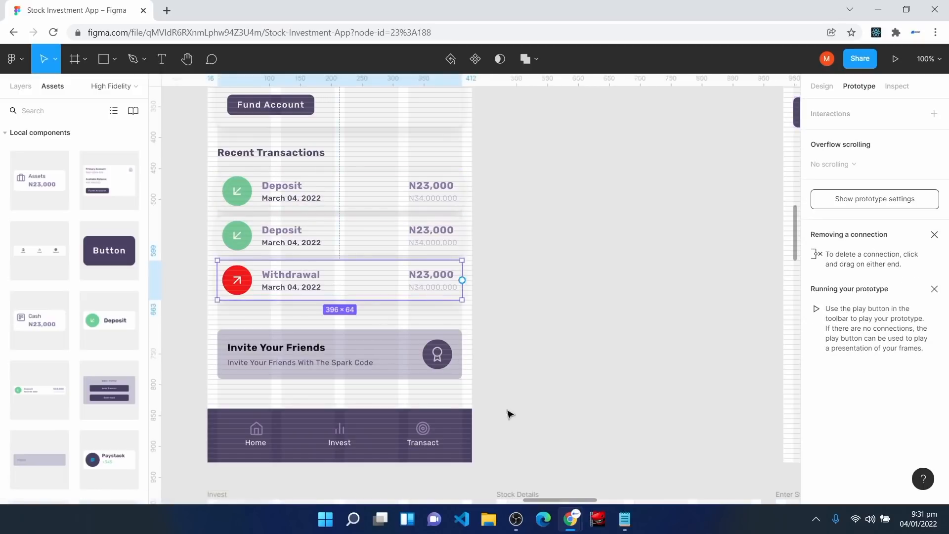
pyautogui.moveTo(574, 502); pyautogui.dragTo(589, 502)
pyautogui.moveTo(339, 281); pyautogui.dragTo(721, 121)
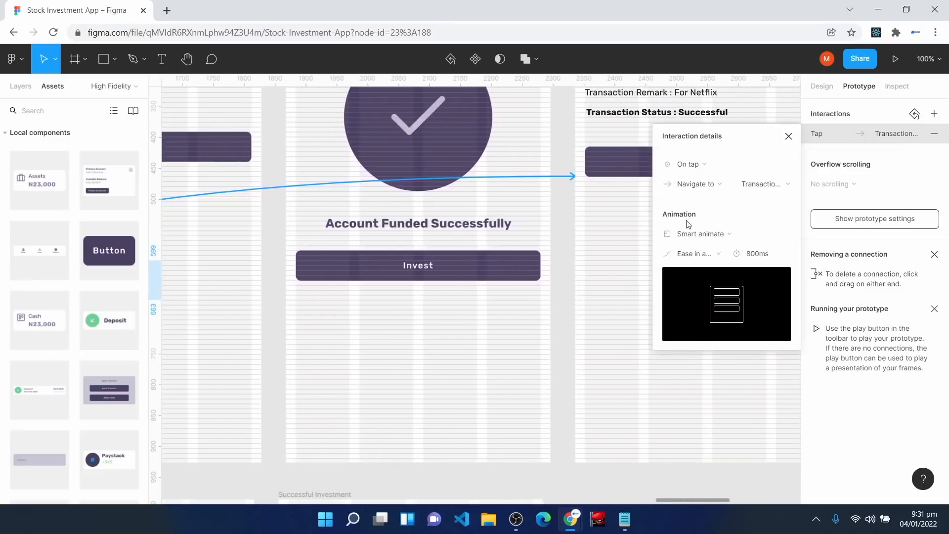
pyautogui.click(797, 139)
pyautogui.scroll(5, 695, 254)
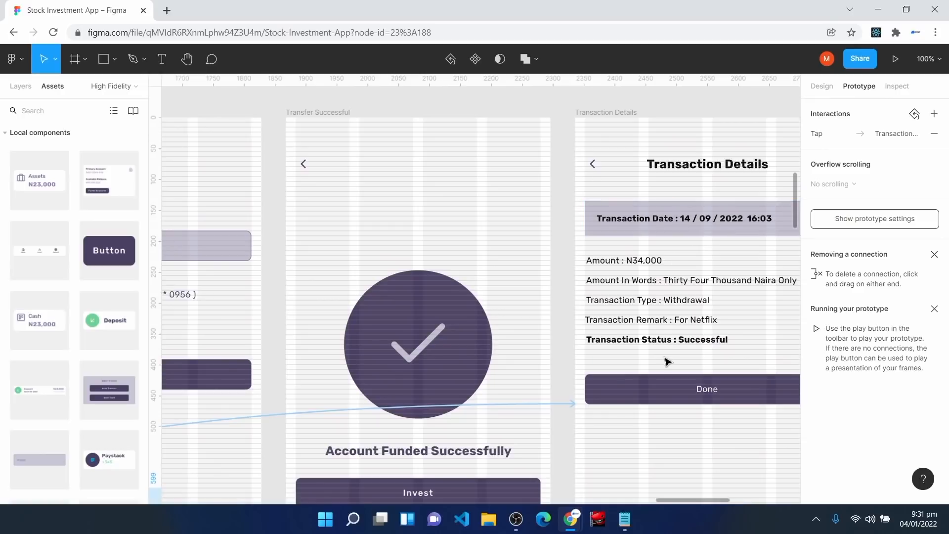
pyautogui.hscroll(3, 747, 502)
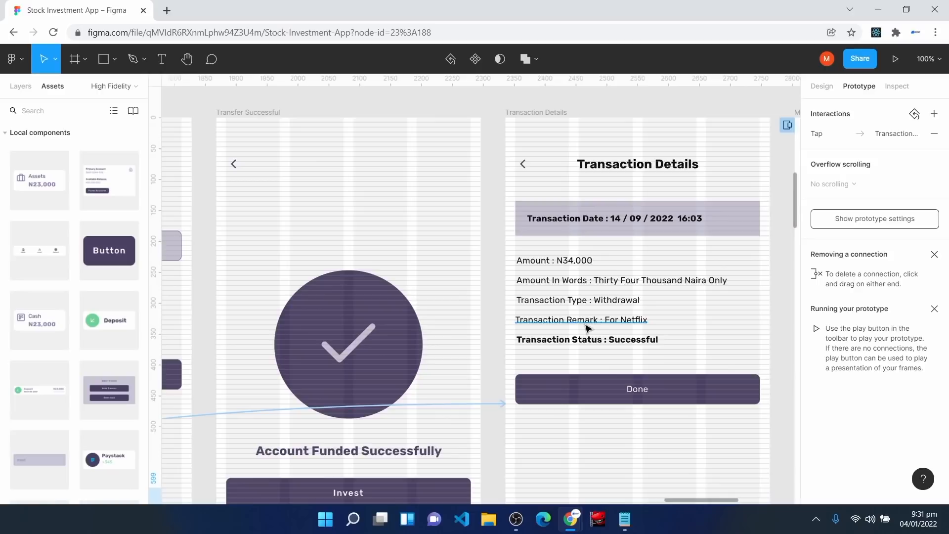
# Step: Make the Done button on Transaction Details navigate to Home
pyautogui.click(581, 396)
pyautogui.moveTo(760, 390); pyautogui.dragTo(480, 335)
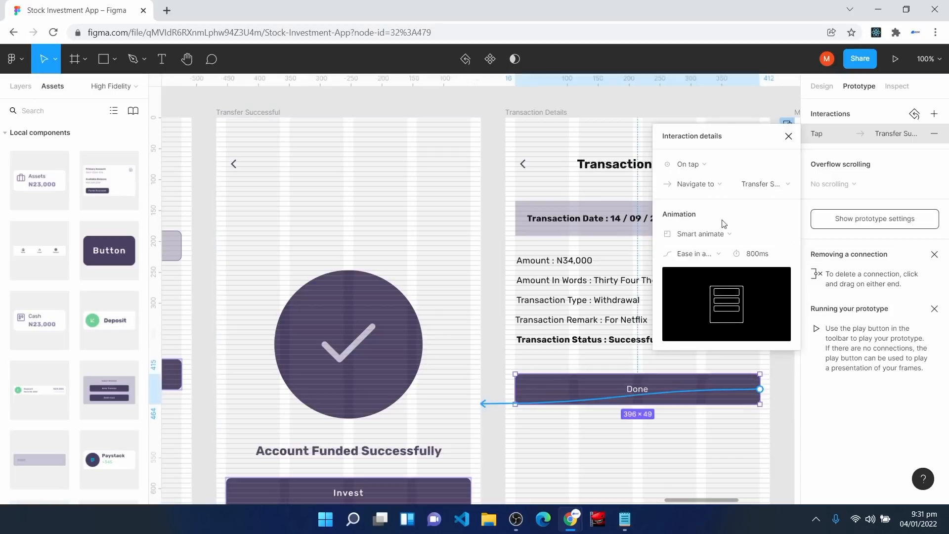
pyautogui.click(755, 186)
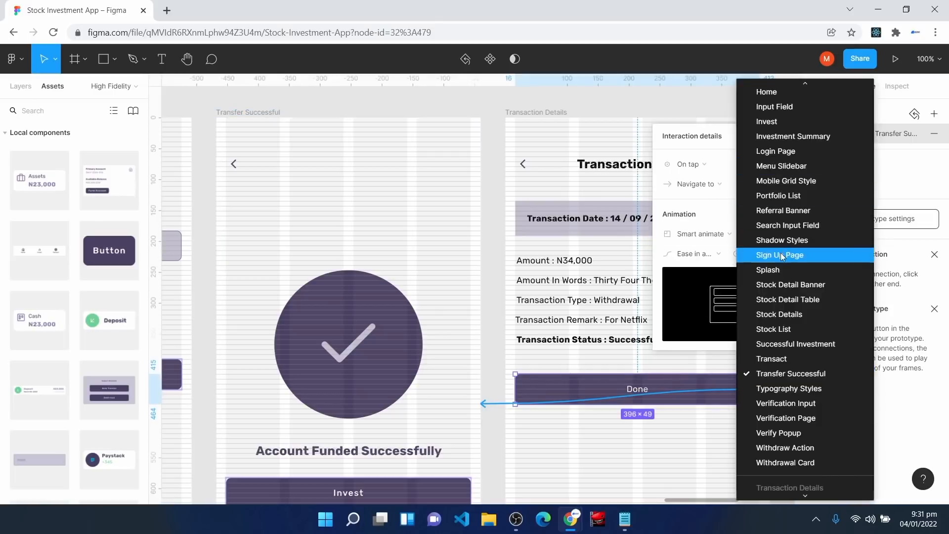
pyautogui.scroll(5, 782, 256)
pyautogui.click(779, 278)
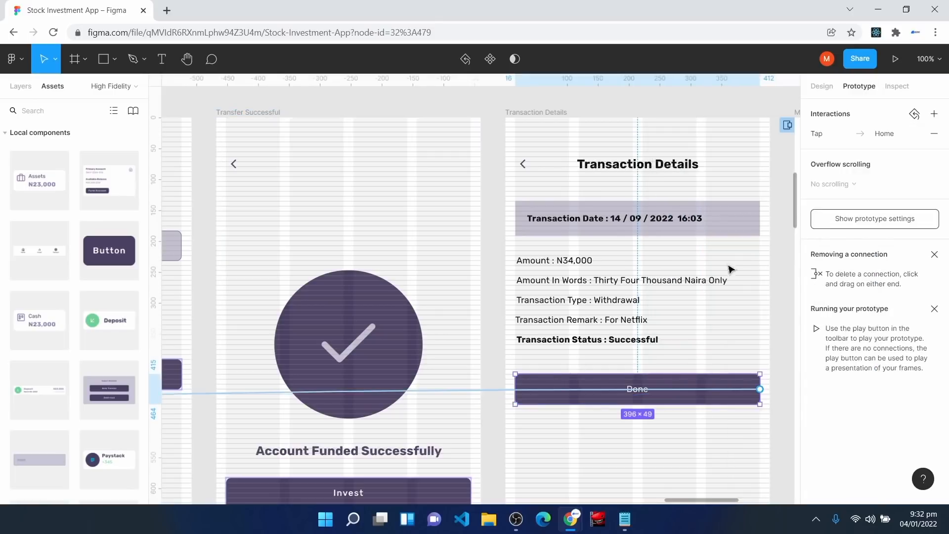
# Step: Make the Transaction Details back arrow navigate to Home, then zoom out to all screens
pyautogui.click(526, 166)
pyautogui.moveTo(530, 164); pyautogui.dragTo(483, 403)
pyautogui.click(772, 190)
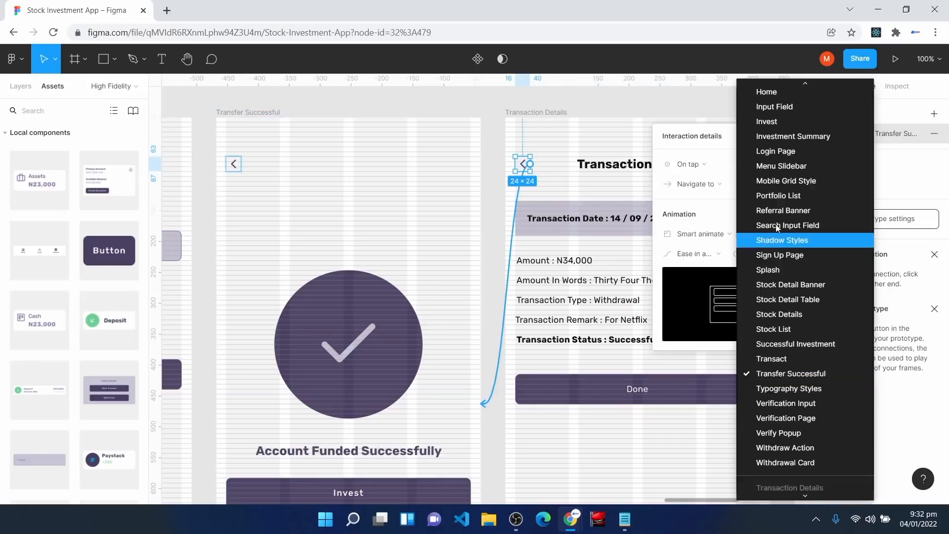
pyautogui.click(785, 91)
pyautogui.press('Escape')
pyautogui.hotkey('shift', '1')
pyautogui.moveTo(643, 501); pyautogui.dragTo(576, 499)
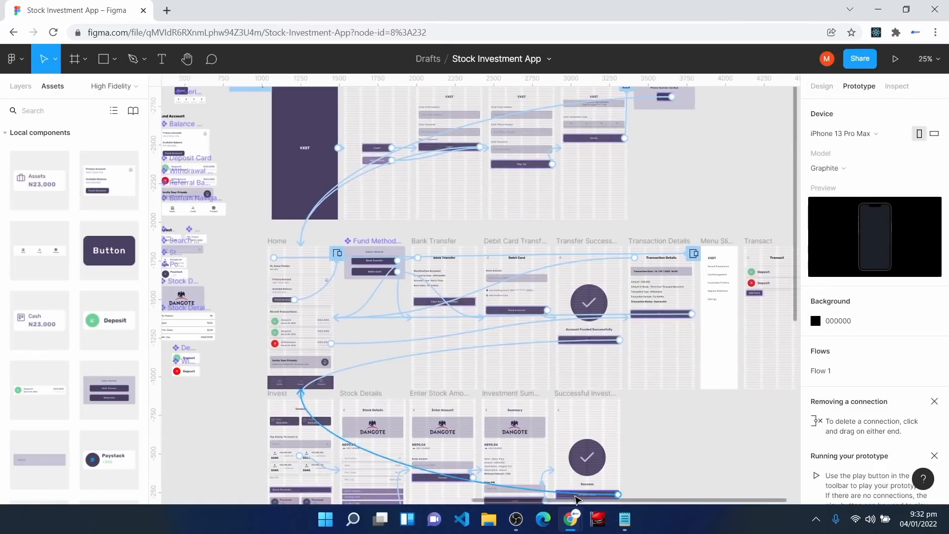
# Step: Link the Home screen's Invest and Transact tabs to the Invest and Transact screens
pyautogui.scroll(-2, 692, 424)
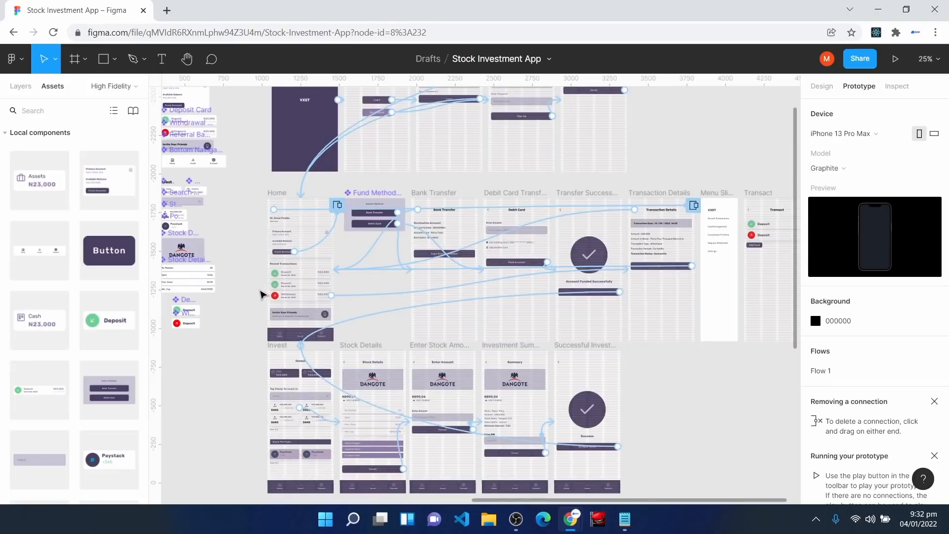
pyautogui.hotkey('shift', '0')
pyautogui.press('h')
pyautogui.moveTo(195, 259); pyautogui.dragTo(791, 217)
pyautogui.press('v')
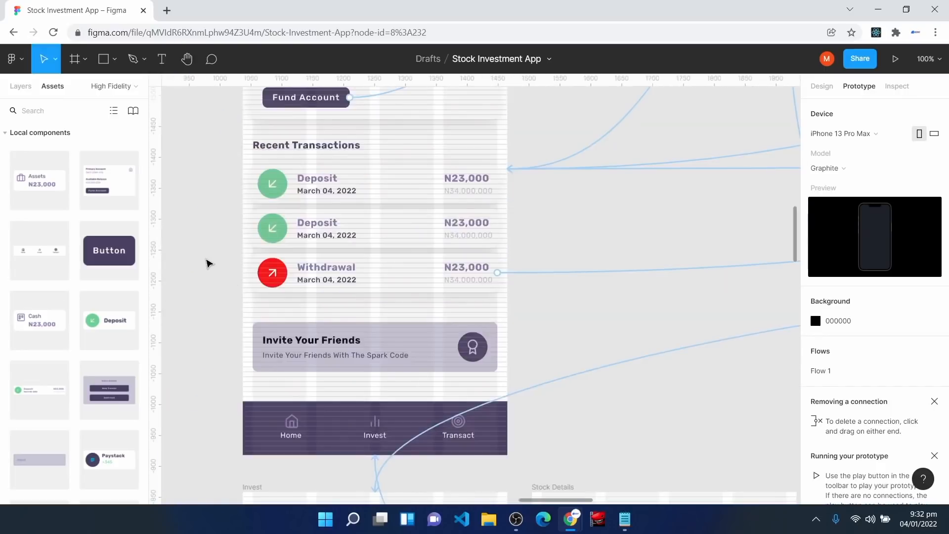
pyautogui.scroll(-2, 291, 365)
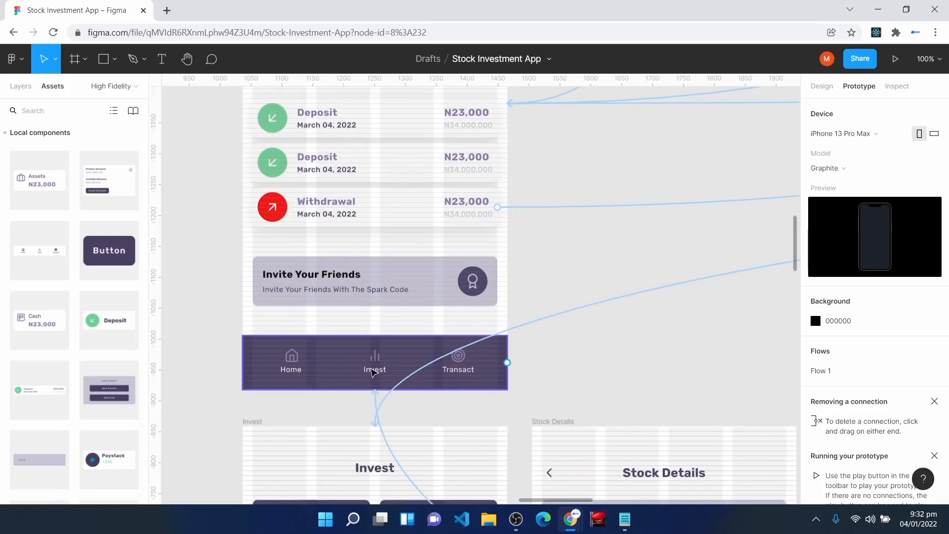
pyautogui.click(376, 369)
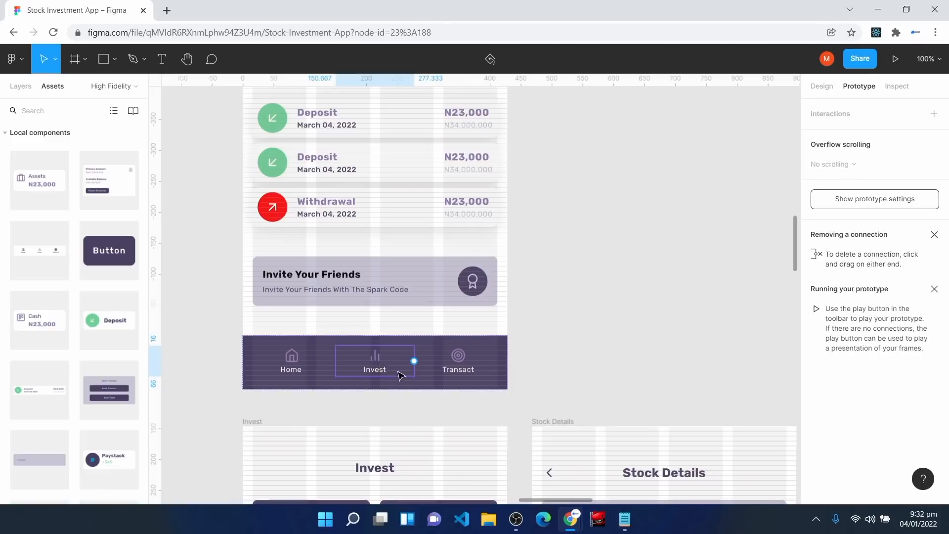
pyautogui.moveTo(414, 361); pyautogui.dragTo(403, 431)
pyautogui.click(493, 365)
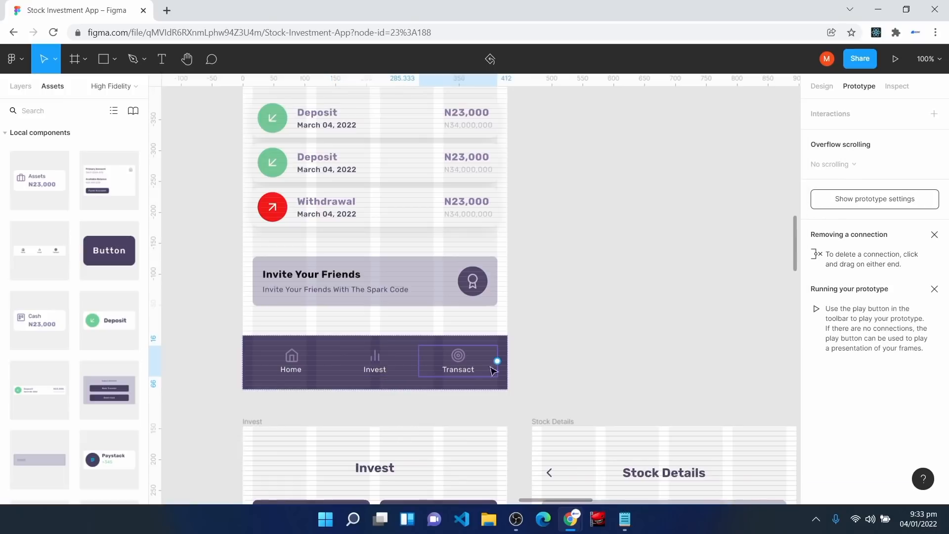
pyautogui.moveTo(497, 364); pyautogui.dragTo(614, 434)
pyautogui.click(781, 184)
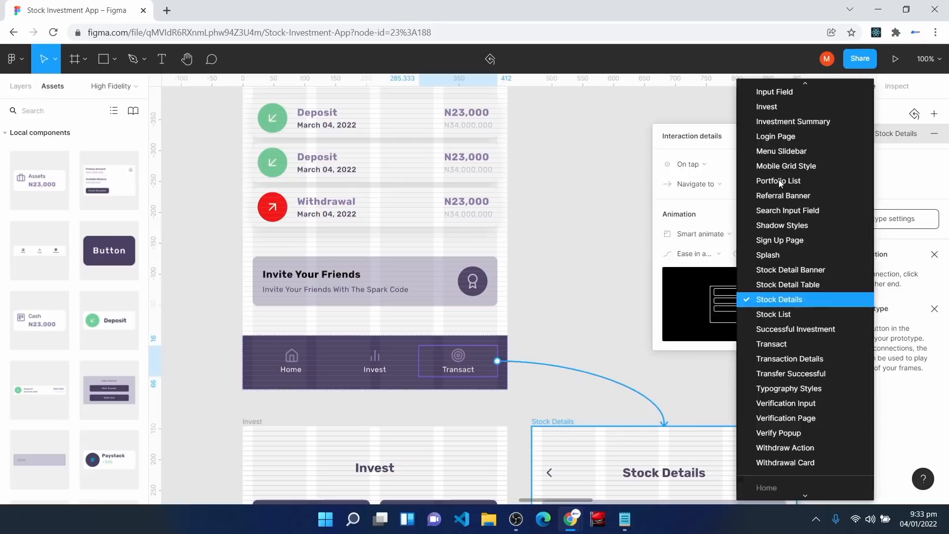
pyautogui.click(781, 345)
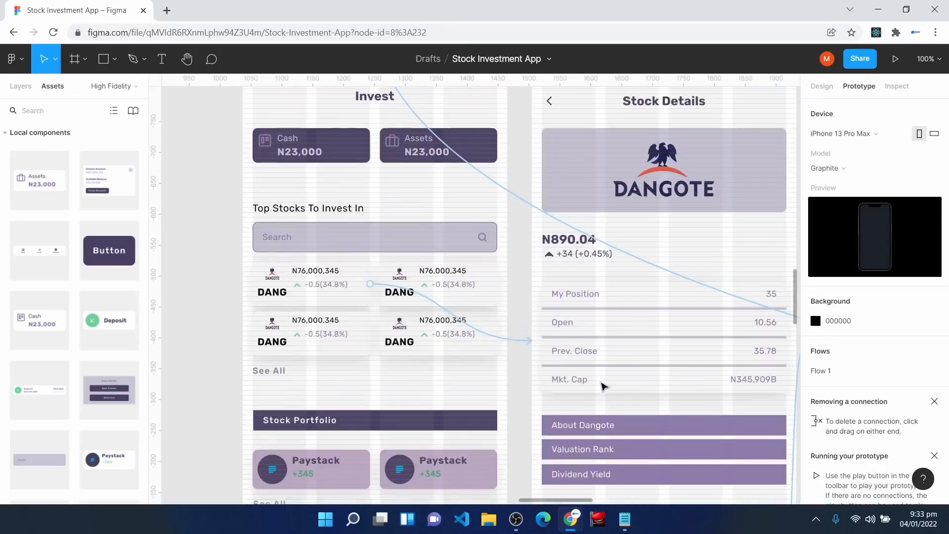
pyautogui.scroll(-10, 604, 385)
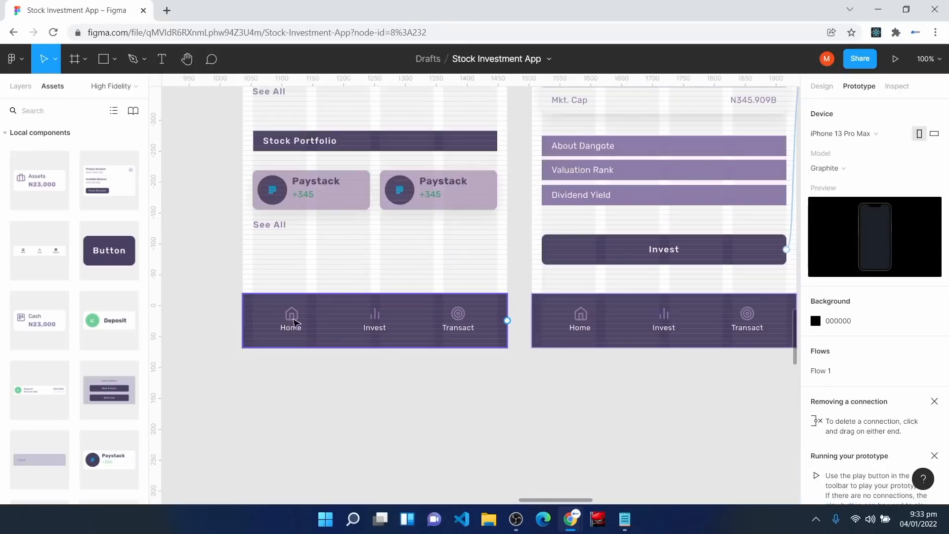
# Step: Link the Invest screen's Home and Transact tabs to the Home and Transact screens
pyautogui.click(295, 324)
pyautogui.moveTo(331, 319); pyautogui.dragTo(534, 233)
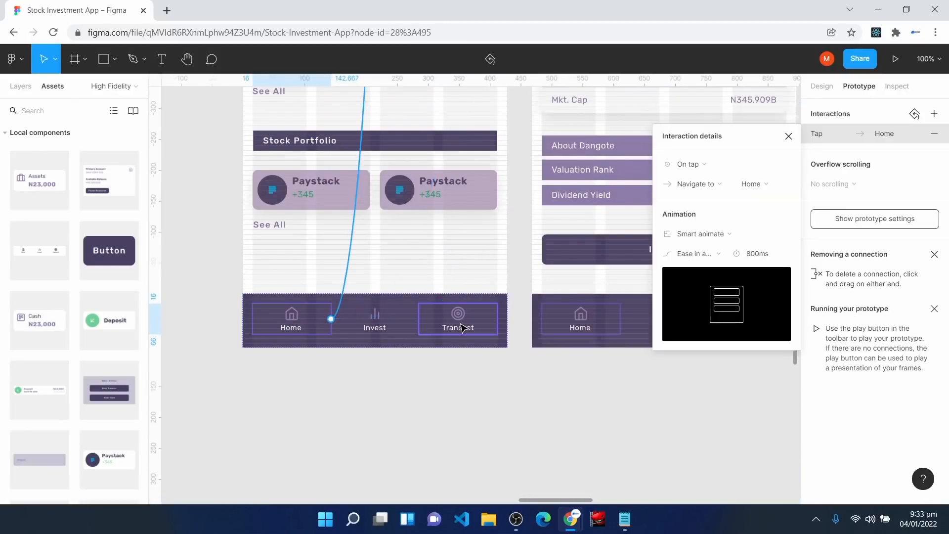
pyautogui.click(458, 321)
pyautogui.scroll(3, 364, 271)
pyautogui.scroll(-1, 365, 272)
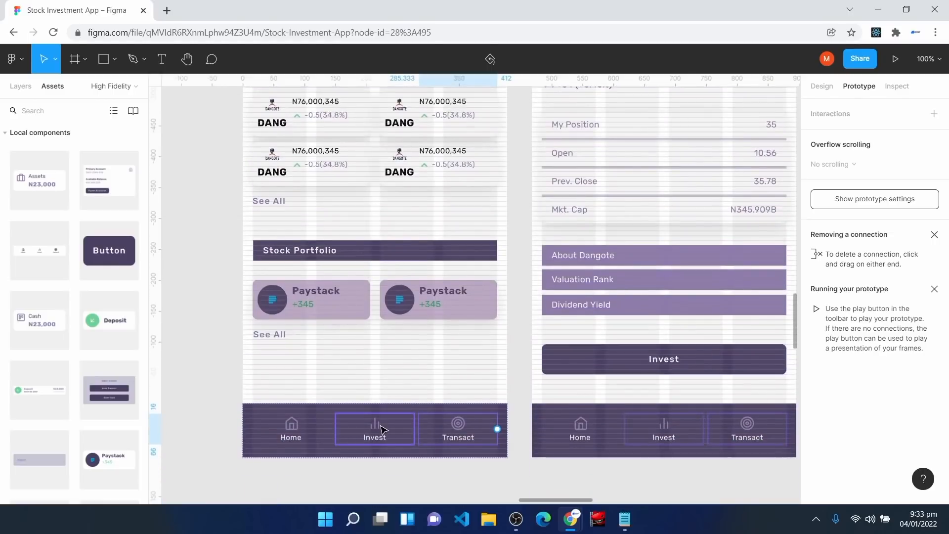
pyautogui.moveTo(497, 430); pyautogui.dragTo(537, 362)
pyautogui.click(873, 200)
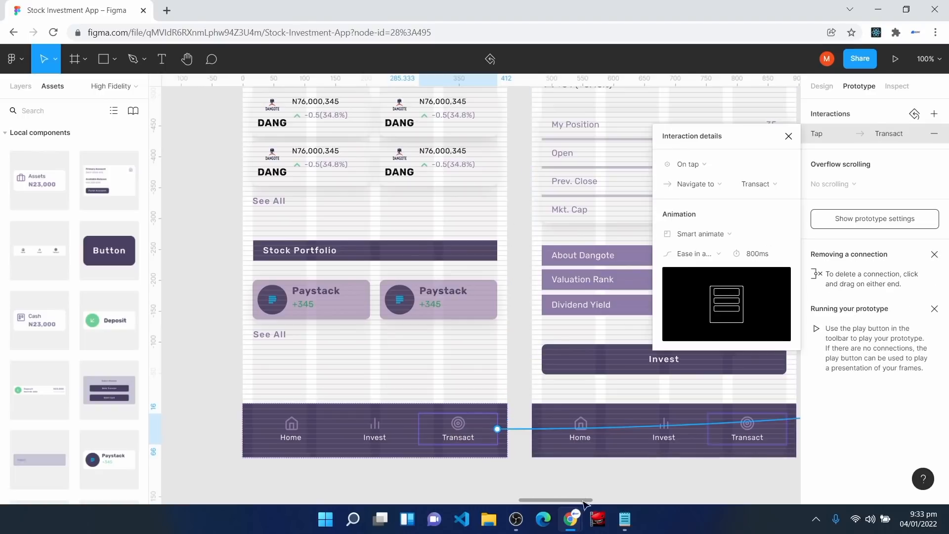
pyautogui.moveTo(588, 502); pyautogui.dragTo(618, 503)
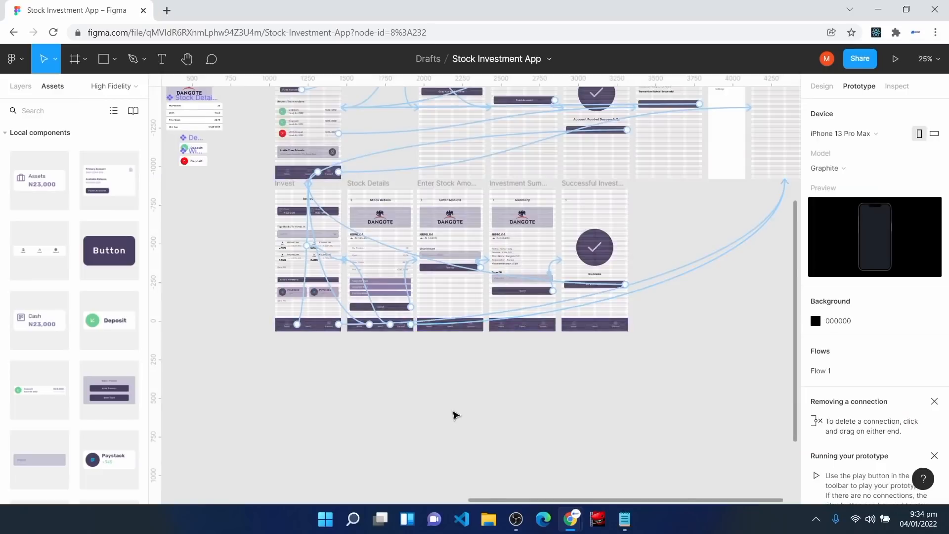
pyautogui.scroll(3, 455, 415)
pyautogui.moveTo(608, 500); pyautogui.dragTo(685, 518)
pyautogui.hotkey('shift', '0')
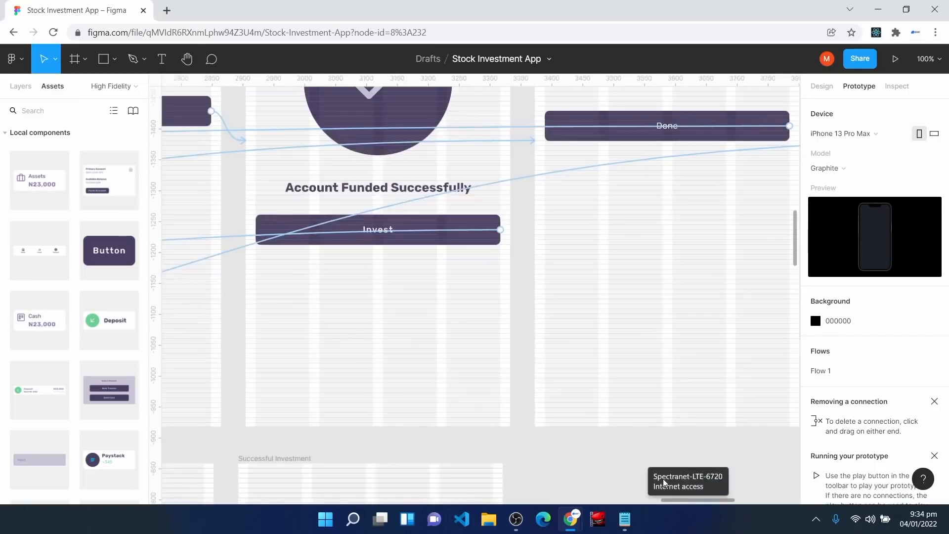
# Step: Edit the red-arrow row's label on the Transact screen to read Withdraw
pyautogui.press('space')
pyautogui.moveTo(707, 269); pyautogui.dragTo(337, 473)
pyautogui.moveTo(718, 320); pyautogui.dragTo(488, 435)
pyautogui.press('v')
pyautogui.click(471, 280)
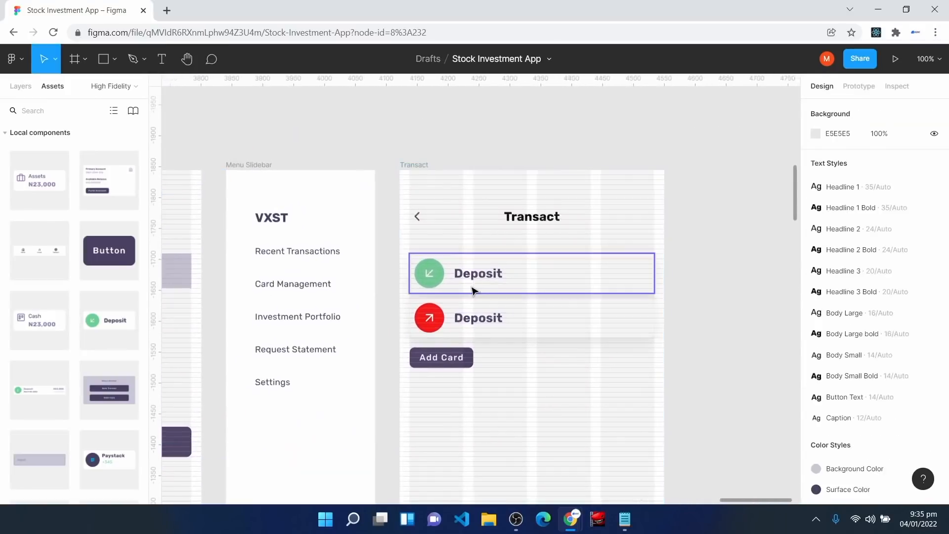
pyautogui.click(520, 282)
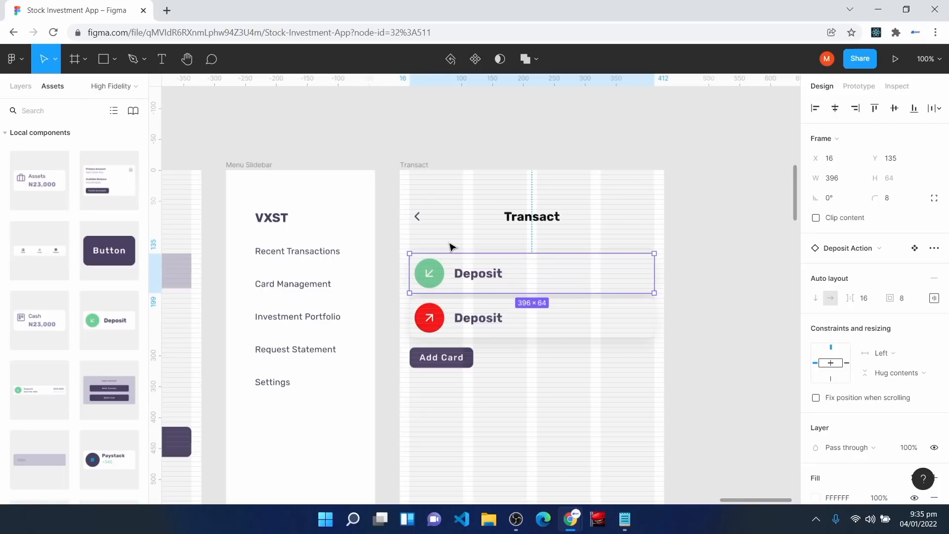
pyautogui.doubleClick(481, 322)
pyautogui.doubleClick(479, 322)
pyautogui.write('Woit')
pyautogui.press('BackSpace')
pyautogui.press('BackSpace')
pyautogui.write('ithdraw')
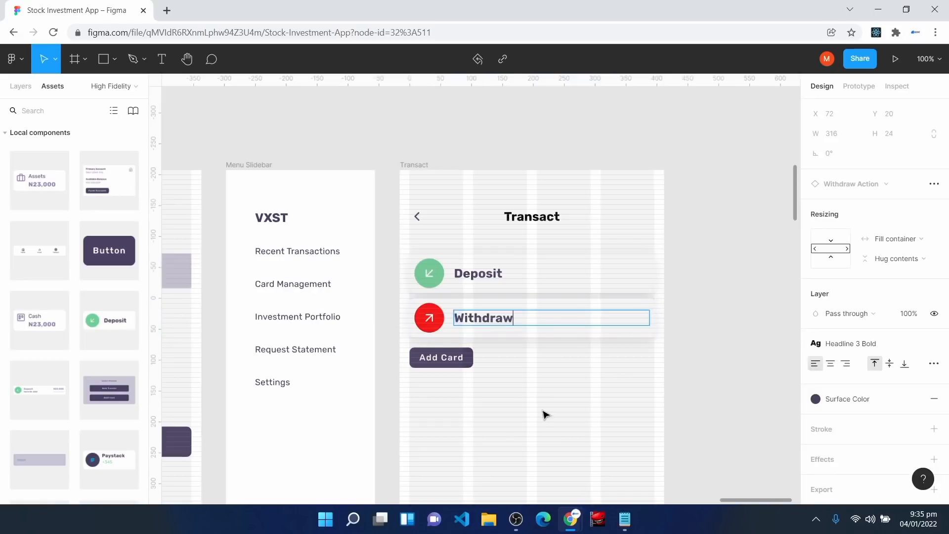
pyautogui.click(545, 414)
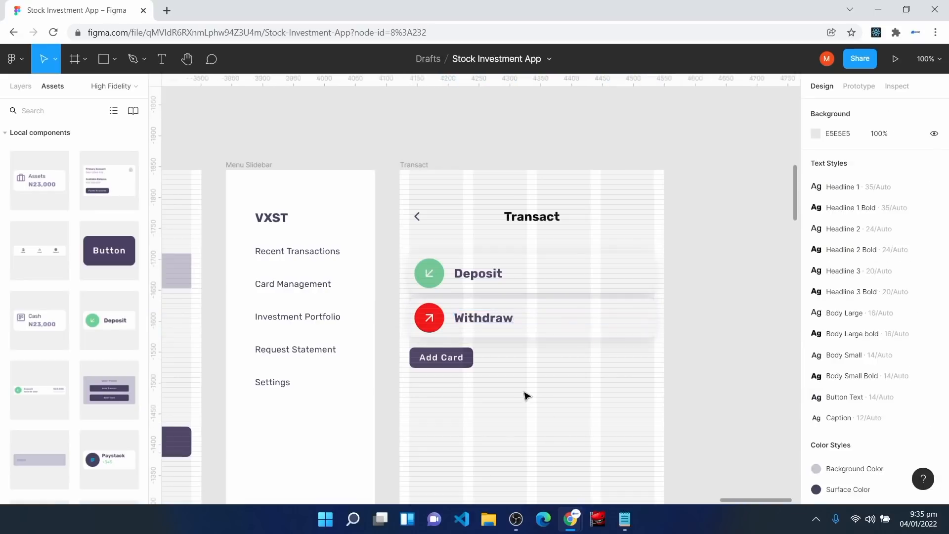
pyautogui.click(488, 327)
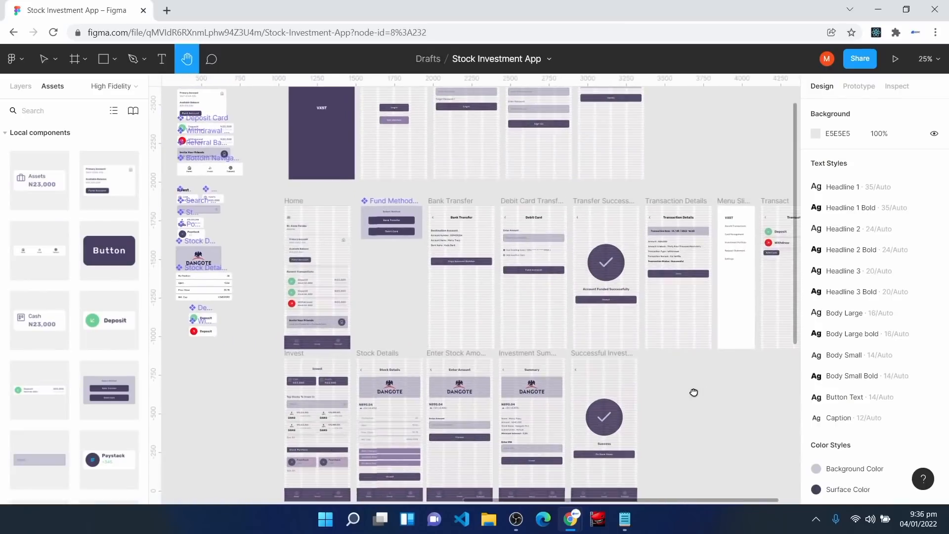
# Step: Select the Splash frame and launch the prototype in presentation view
pyautogui.moveTo(693, 392); pyautogui.dragTo(692, 357)
pyautogui.scroll(5, 461, 387)
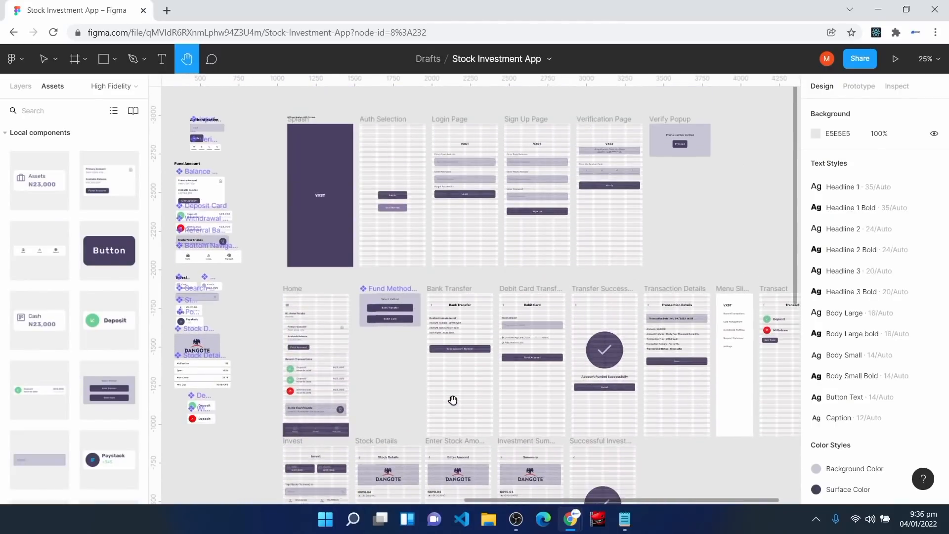
pyautogui.press('v')
pyautogui.click(303, 130)
pyautogui.click(302, 130)
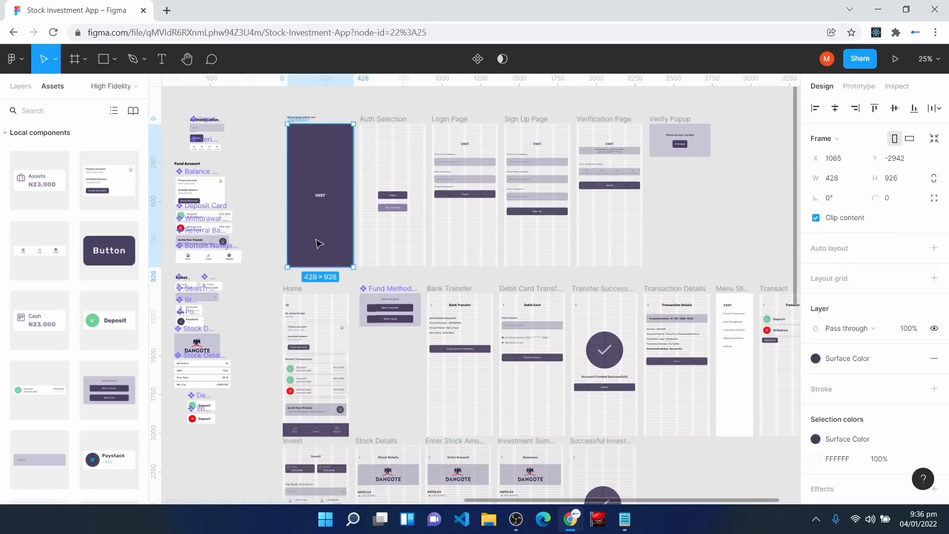
pyautogui.click(896, 59)
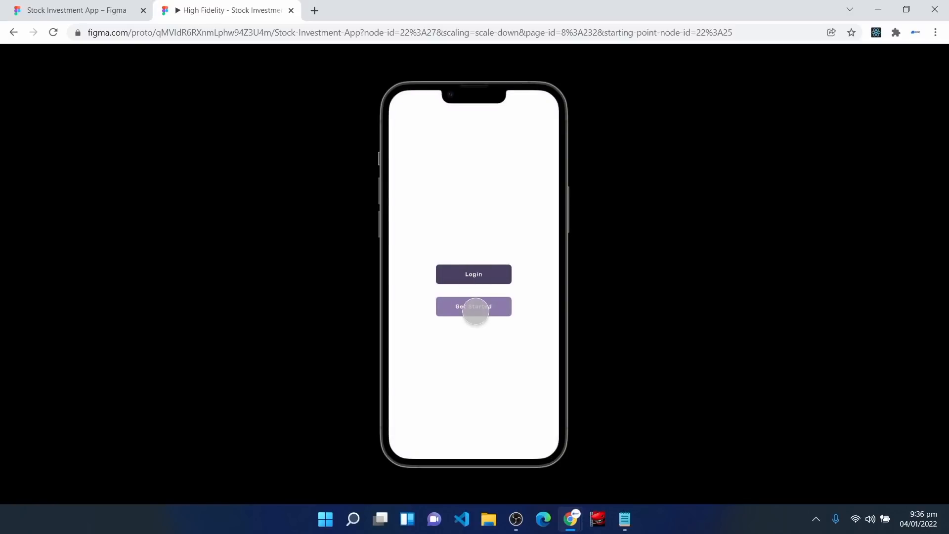
# Step: Go through Get Started, Sign Up, Verify and Proceed to arrive at the home dashboard
pyautogui.click(476, 311)
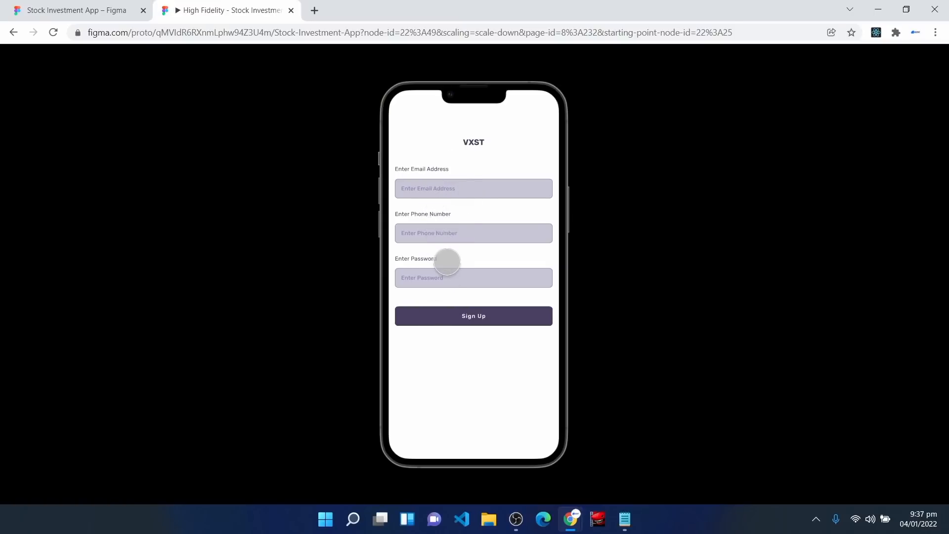
pyautogui.click(452, 314)
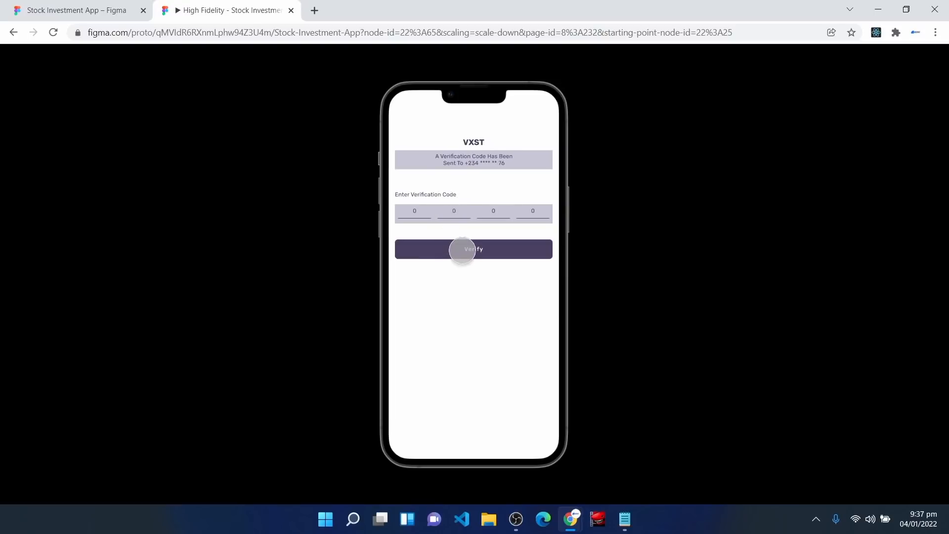
pyautogui.click(462, 251)
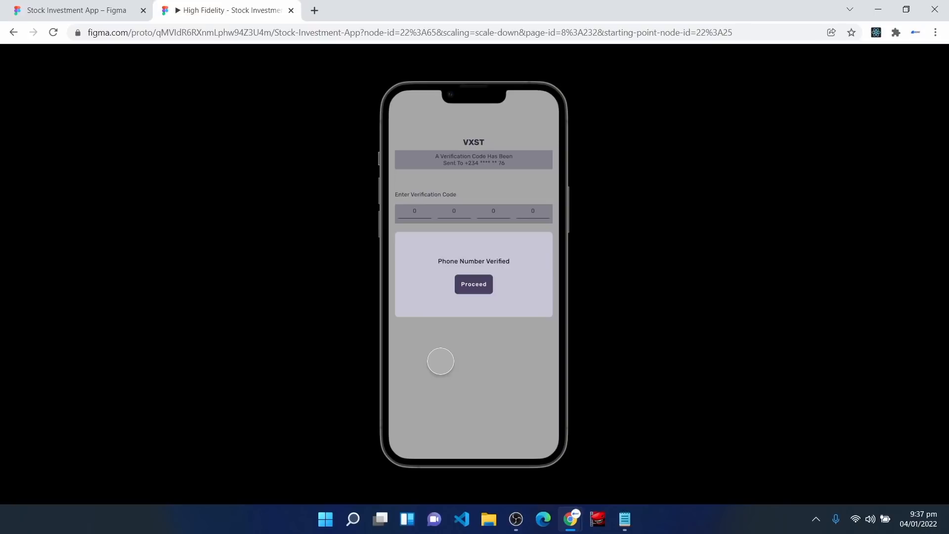
pyautogui.click(463, 377)
pyautogui.click(464, 379)
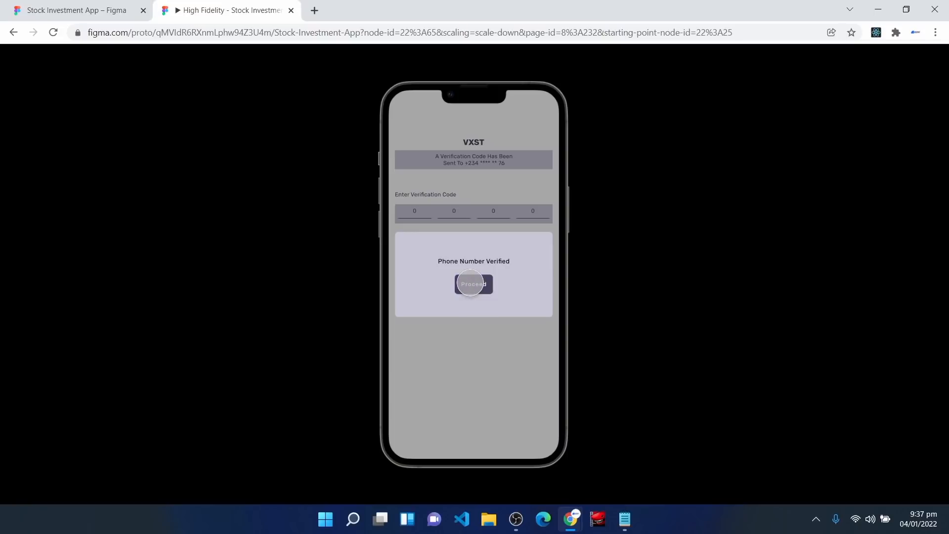
pyautogui.click(470, 283)
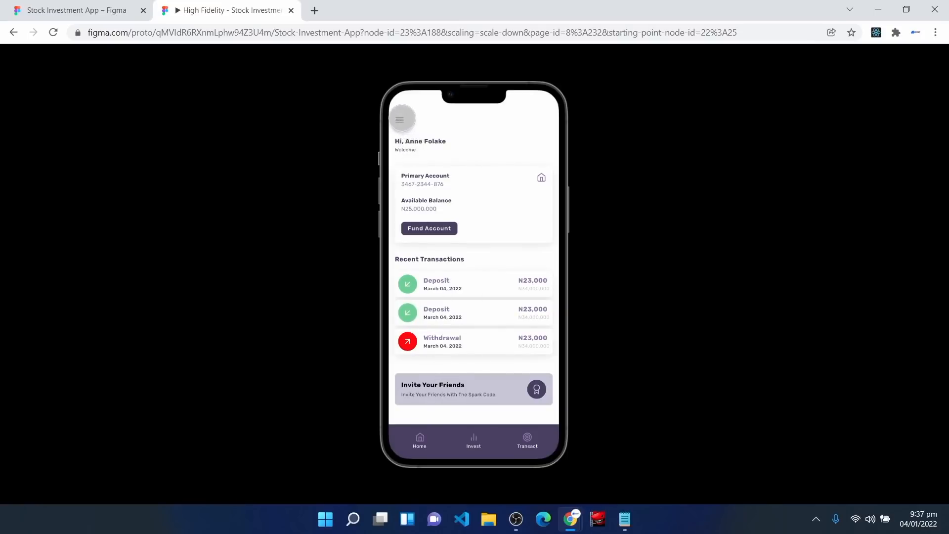
# Step: Open and close the side menu, then try the Bank Transfer funding path and return home
pyautogui.click(400, 119)
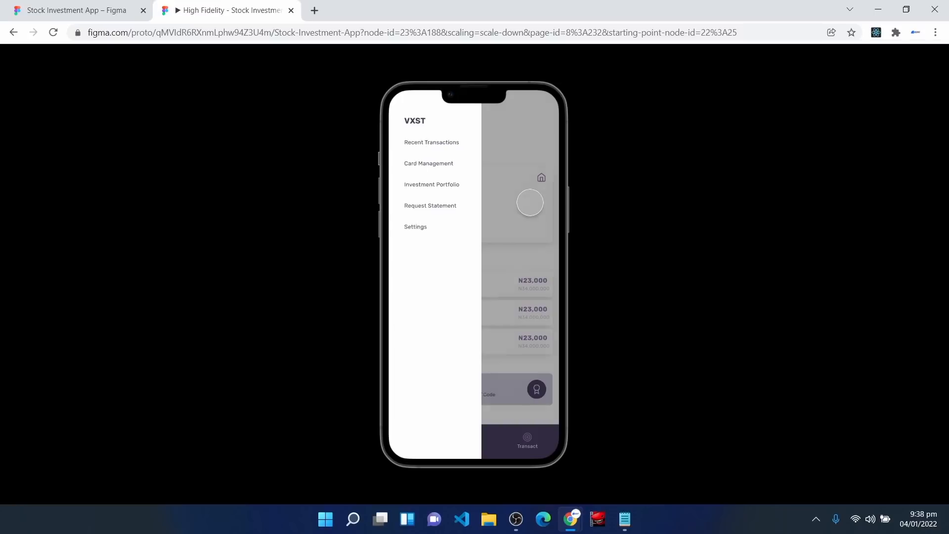
pyautogui.click(530, 203)
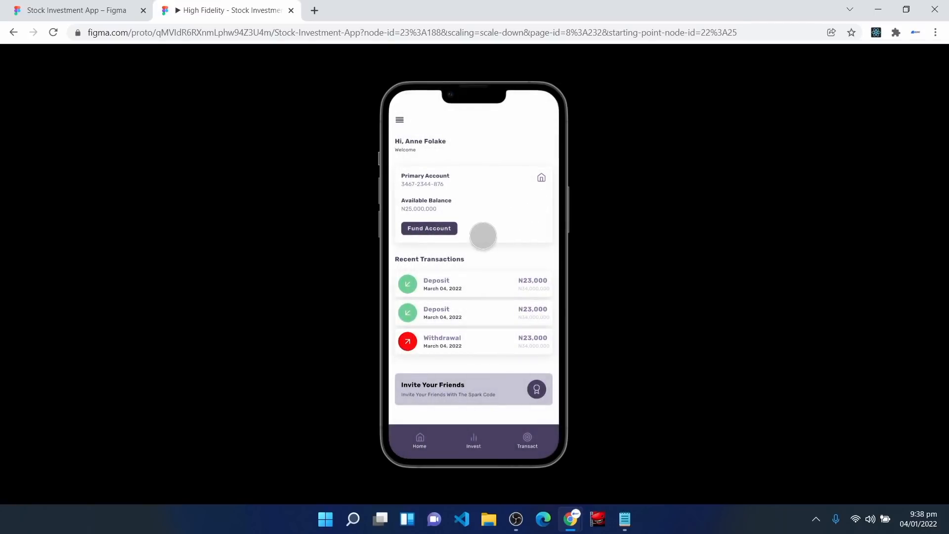
pyautogui.click(429, 228)
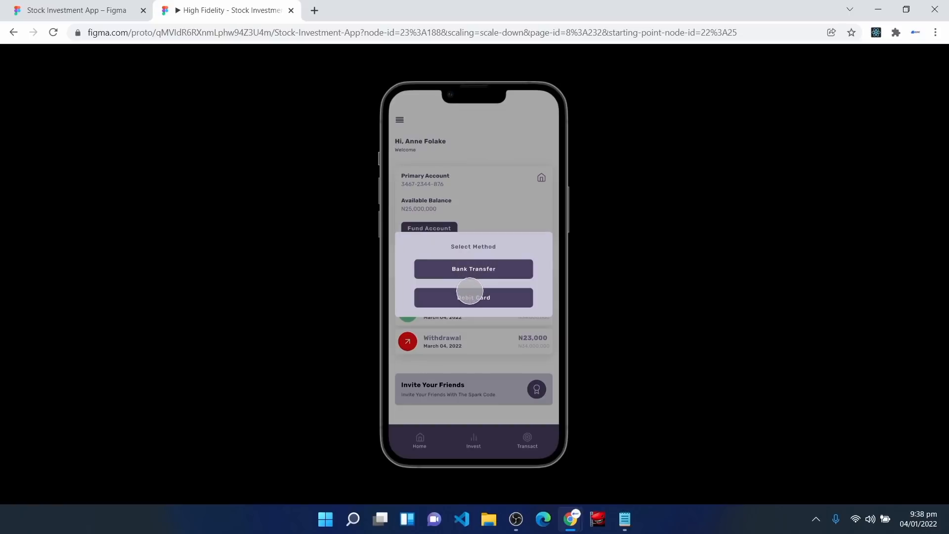
pyautogui.click(464, 273)
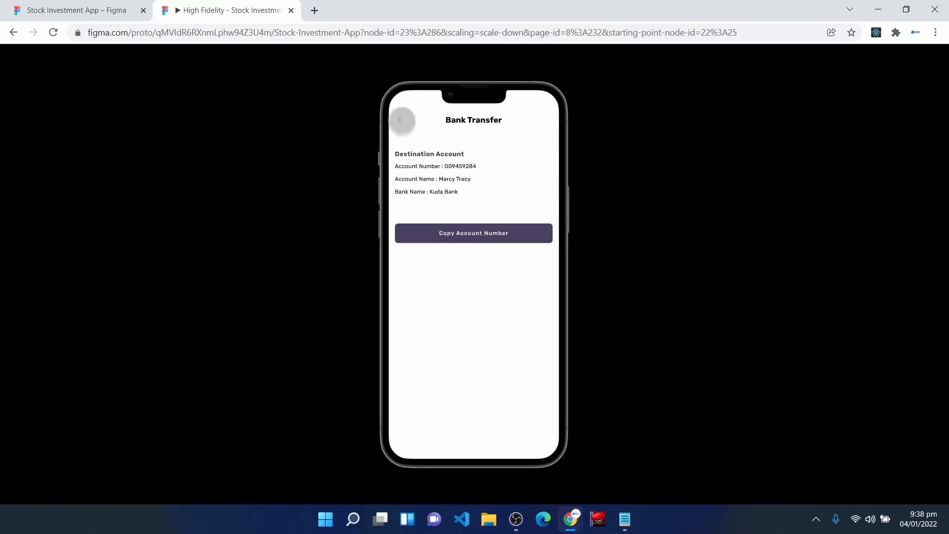
pyautogui.click(401, 120)
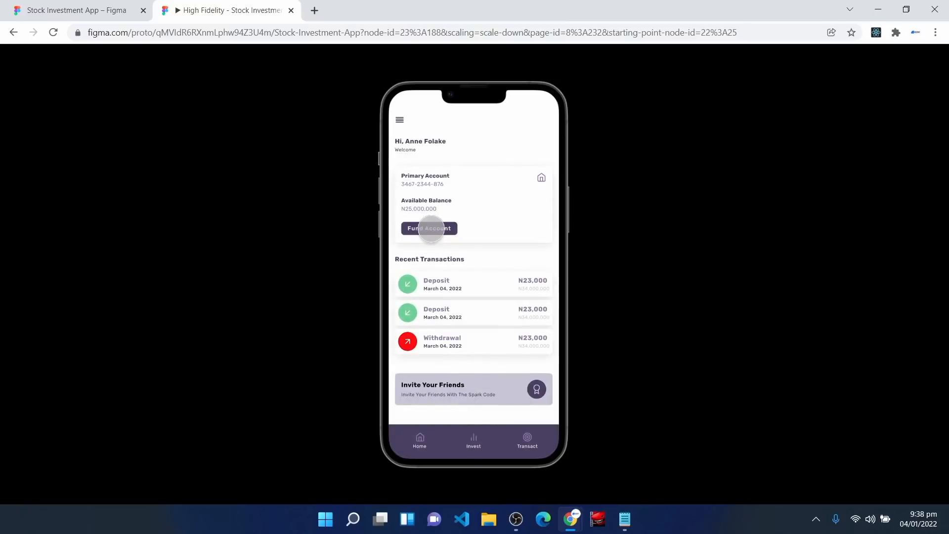
# Step: Fund the account by Debit Card and continue to the Invest dashboard
pyautogui.click(431, 228)
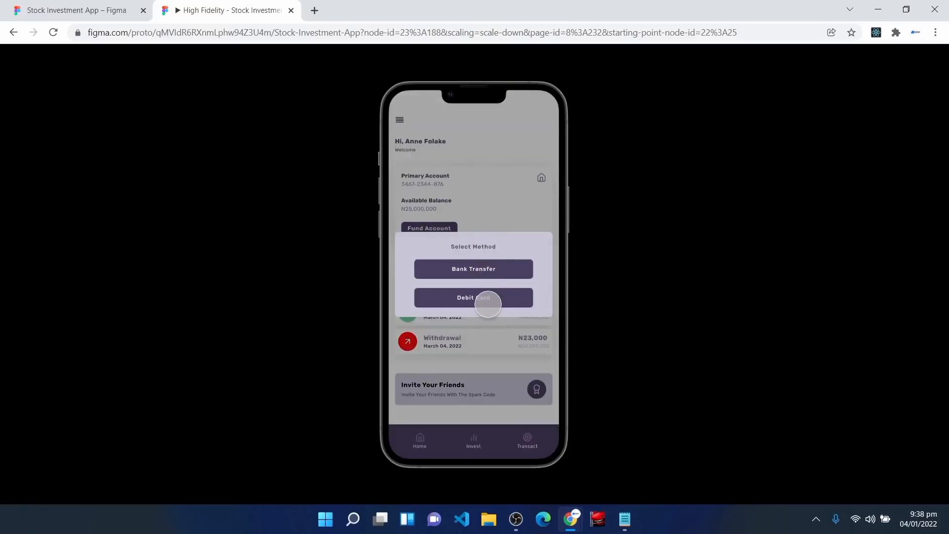
pyautogui.click(479, 302)
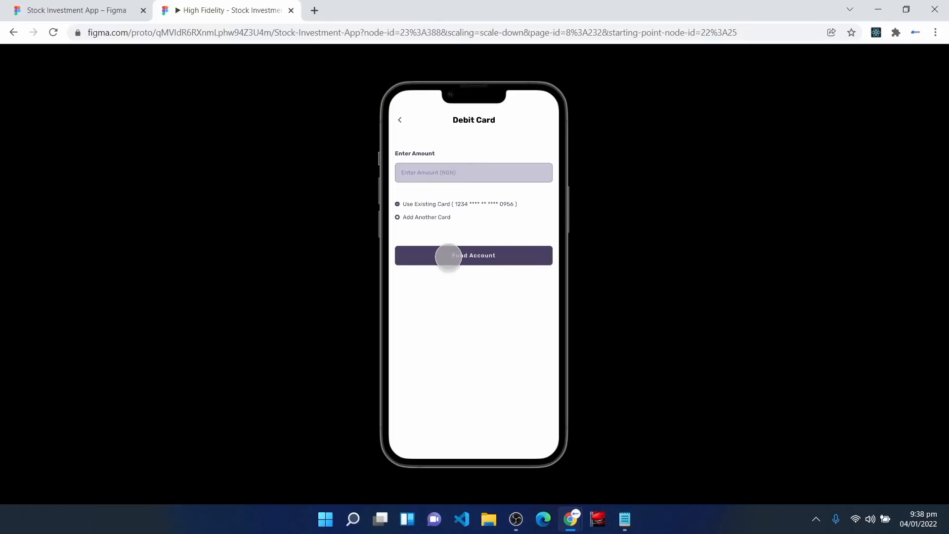
pyautogui.click(448, 257)
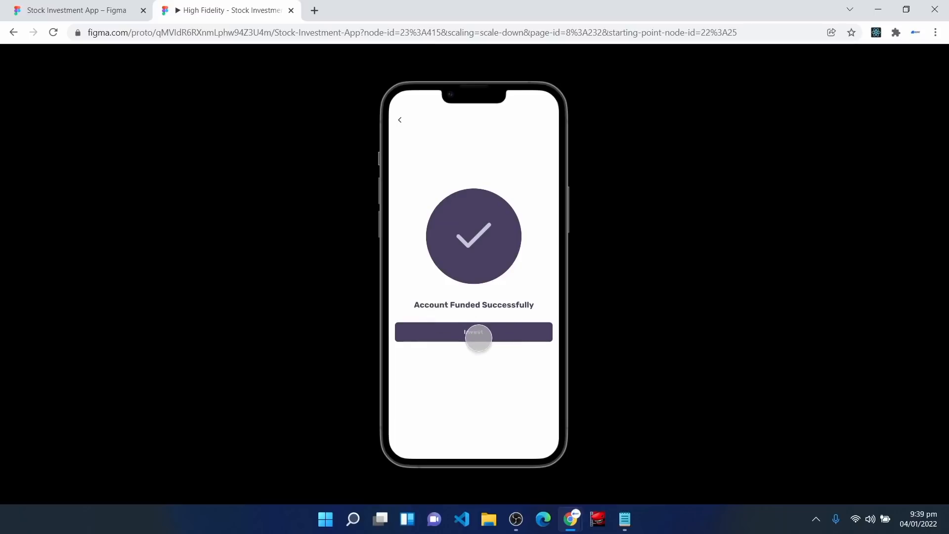
pyautogui.click(475, 335)
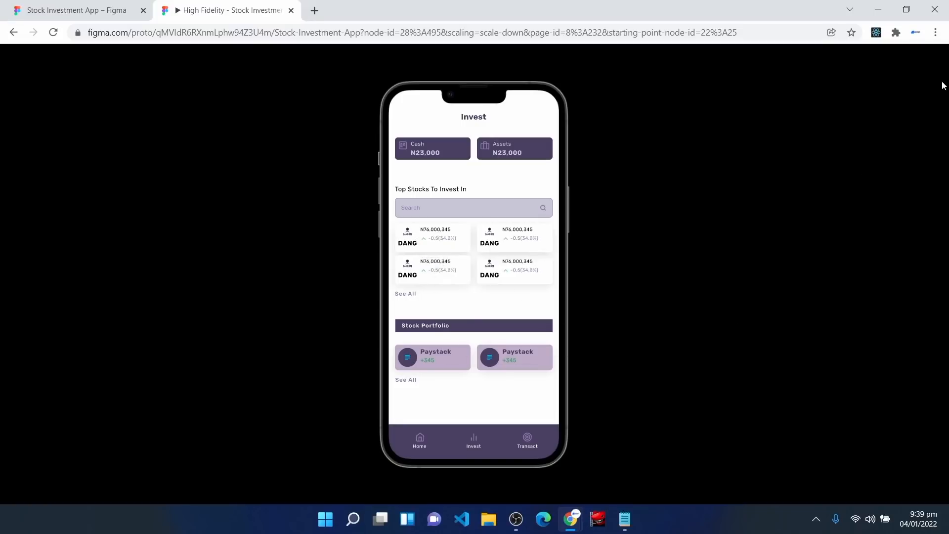
# Step: View Dangote's Stock Details in full screen, then return to the Figma design file
pyautogui.moveTo(941, 62)
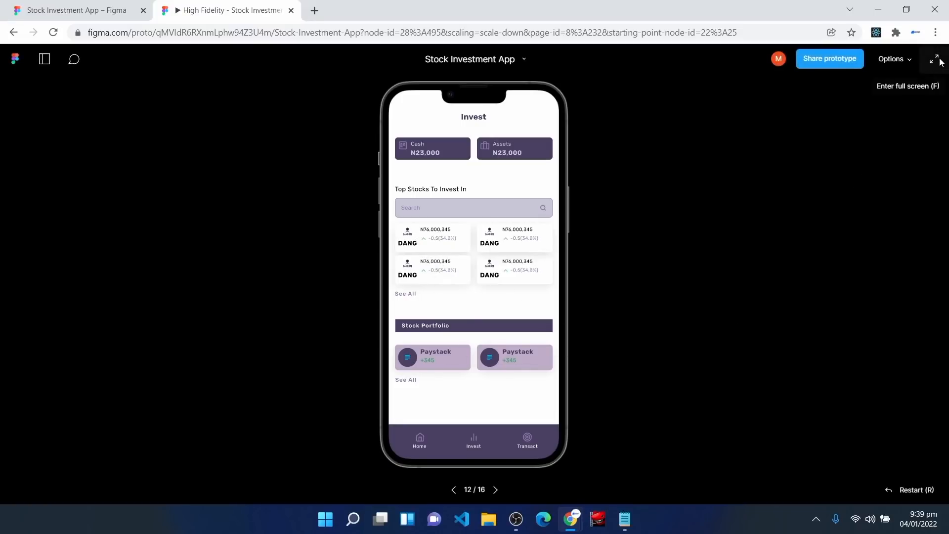
pyautogui.click(940, 61)
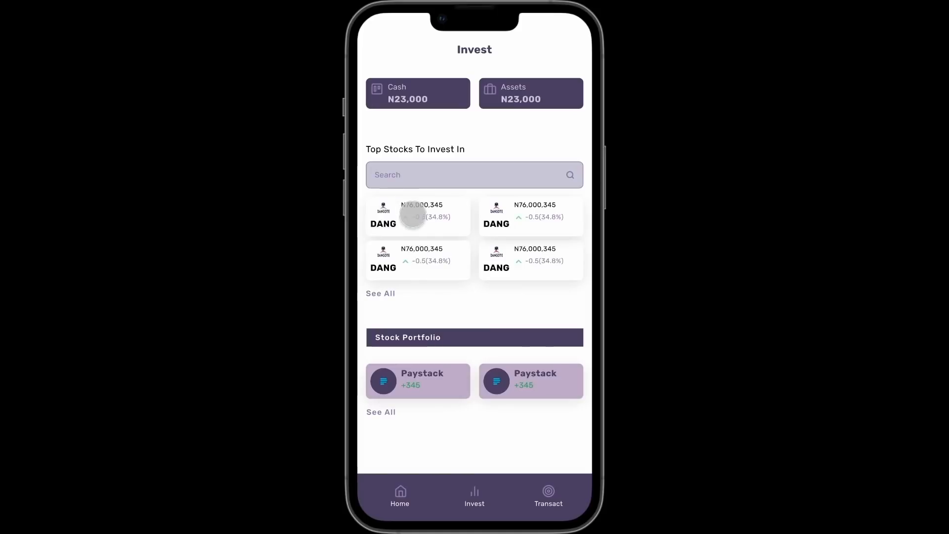
pyautogui.click(413, 216)
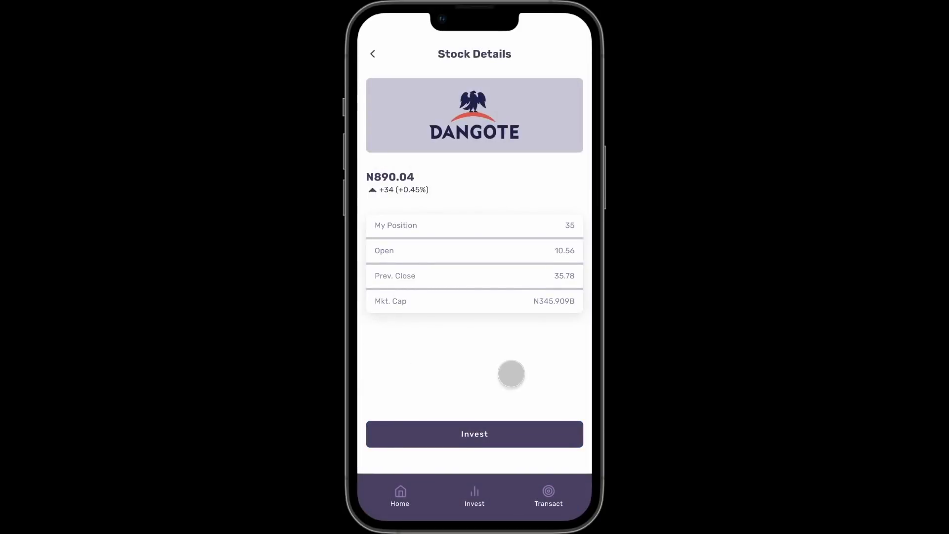
pyautogui.press('Escape')
pyautogui.click(54, 10)
pyautogui.scroll(-3, 485, 378)
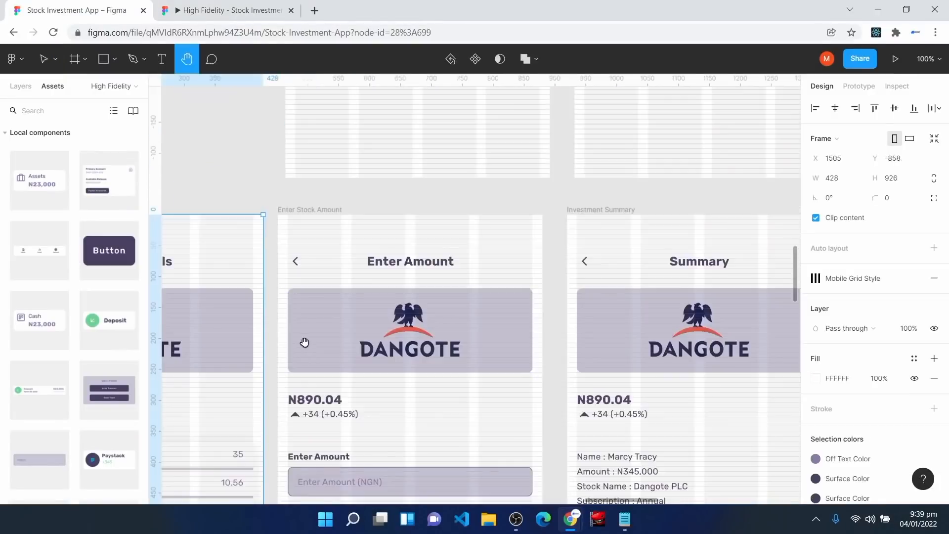
# Step: Move the Dividend Yield and other info buttons into Stock Detail Table, undo it, and return to the prototype
pyautogui.moveTo(303, 341); pyautogui.dragTo(714, 241)
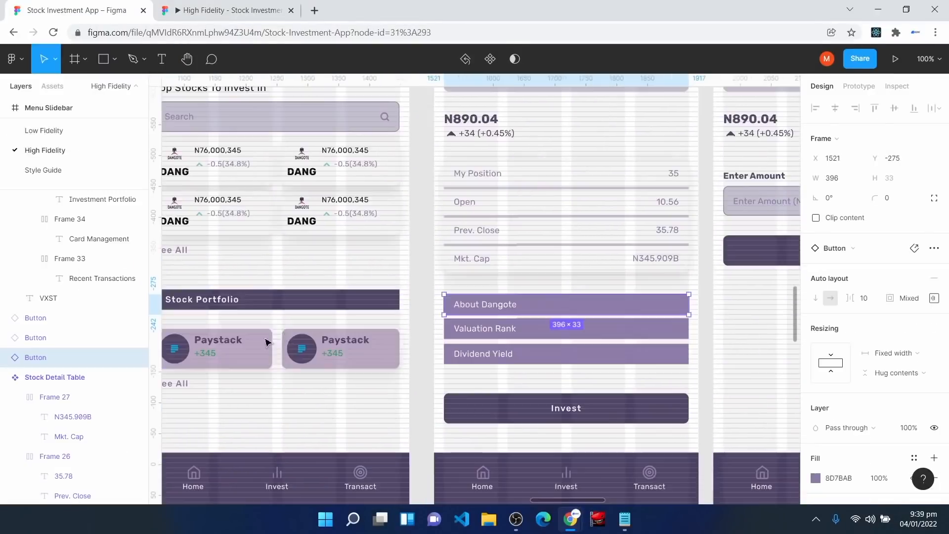
pyautogui.scroll(4, 448, 378)
pyautogui.scroll(-3, 448, 377)
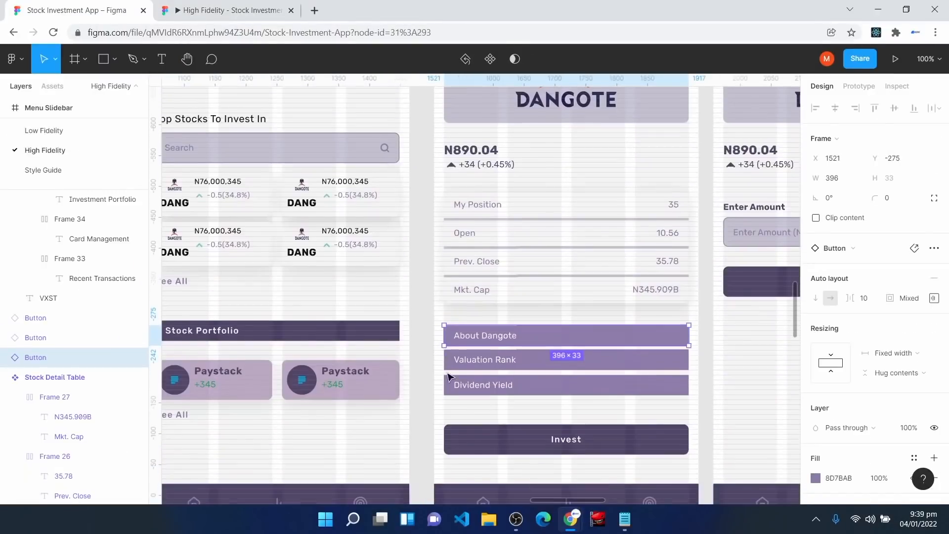
pyautogui.click(38, 319)
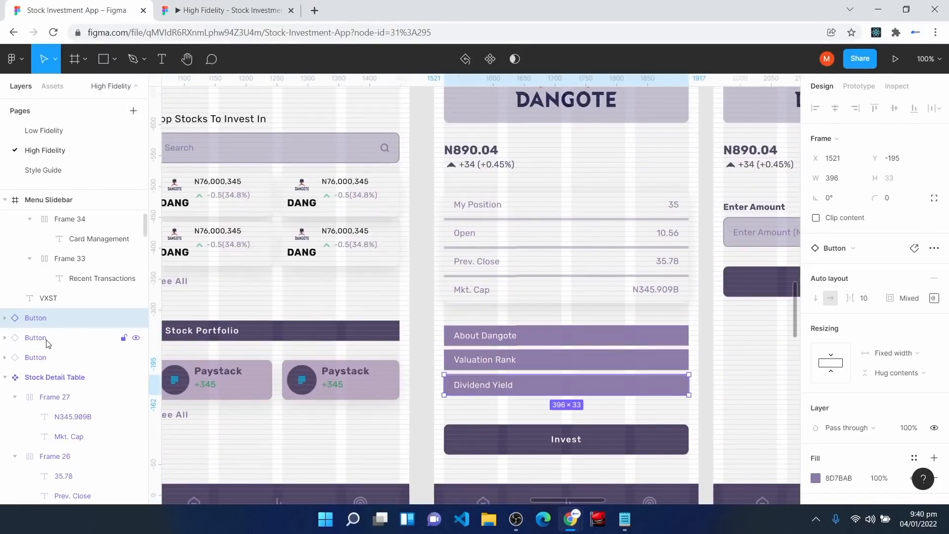
pyautogui.keyDown('shift'); pyautogui.click(46, 340); pyautogui.keyUp('shift')
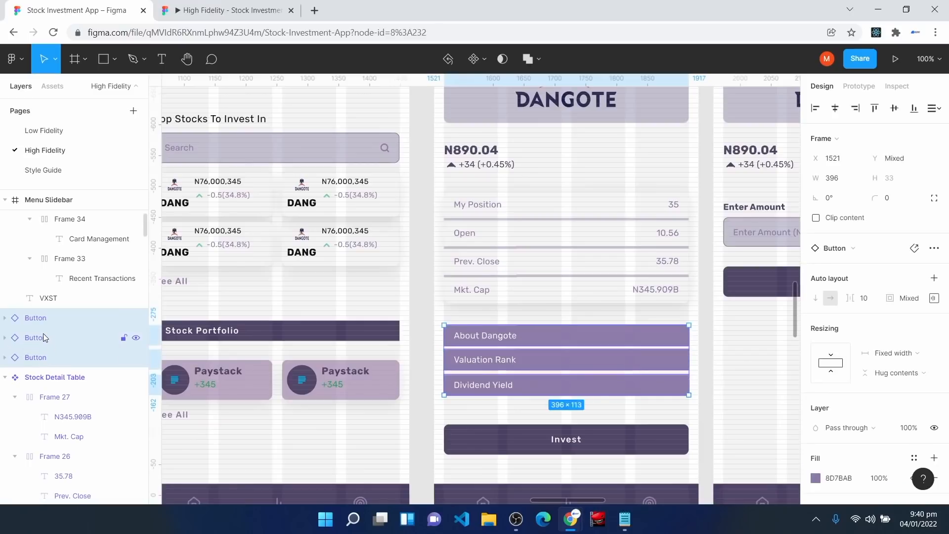
pyautogui.moveTo(44, 334); pyautogui.dragTo(34, 387)
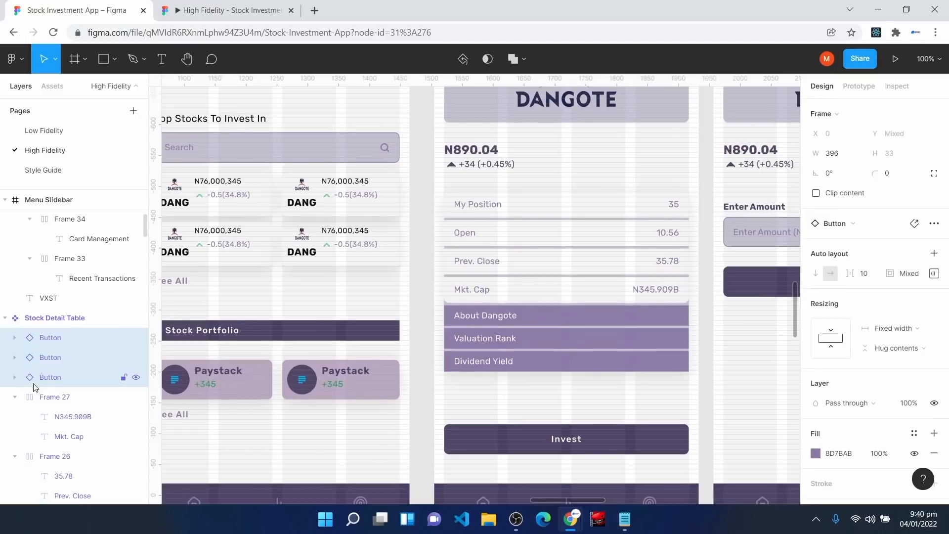
pyautogui.hotkey('ctrl', 'z')
pyautogui.click(512, 410)
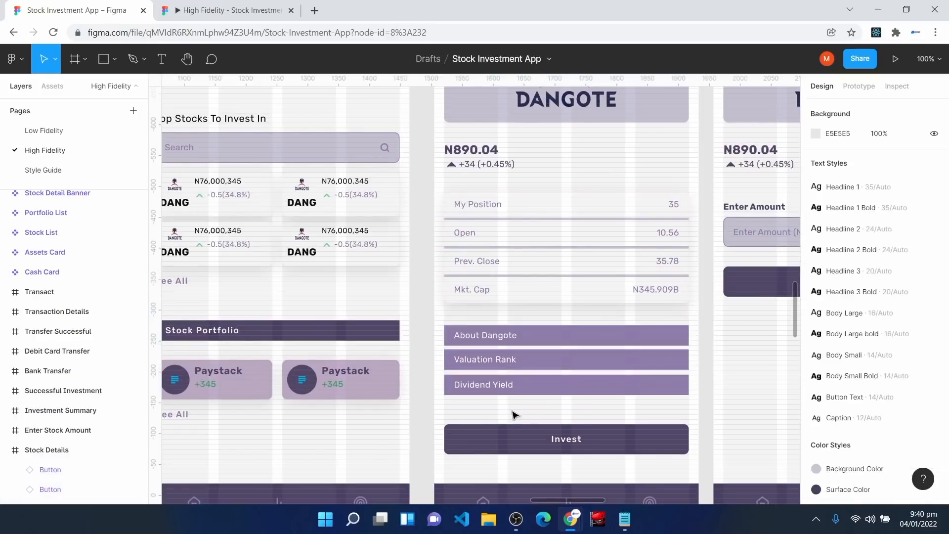
pyautogui.click(224, 4)
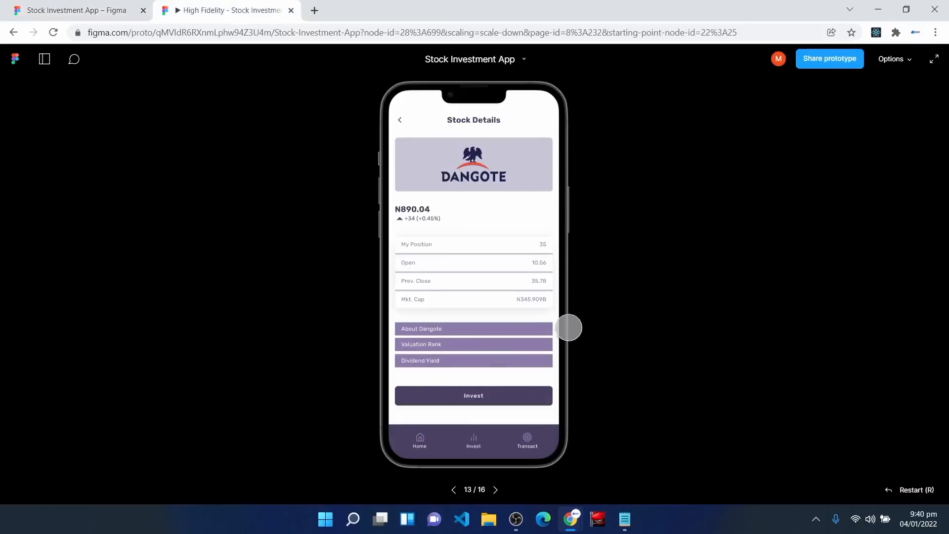
# Step: In full screen, tap Invest on Stock Details, then try Proceed on the Enter Amount screen
pyautogui.click(934, 60)
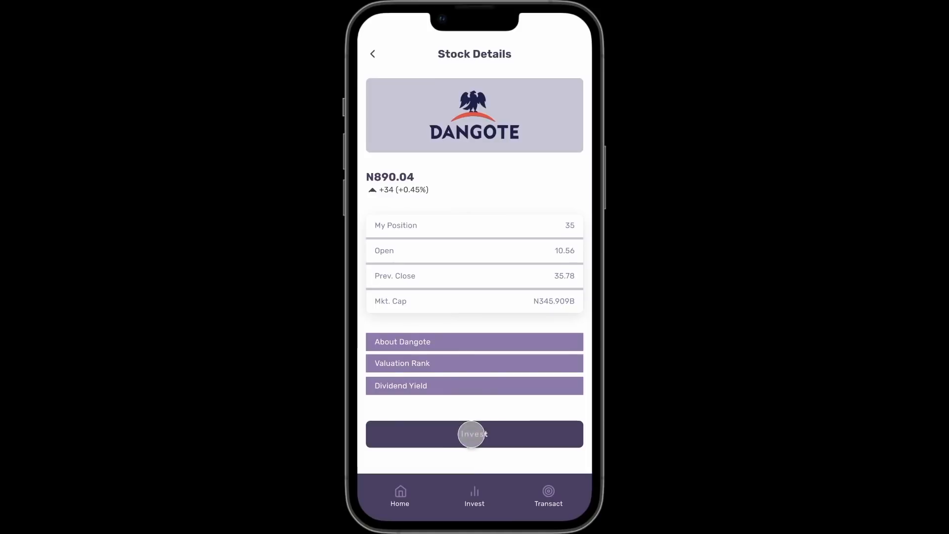
pyautogui.click(472, 434)
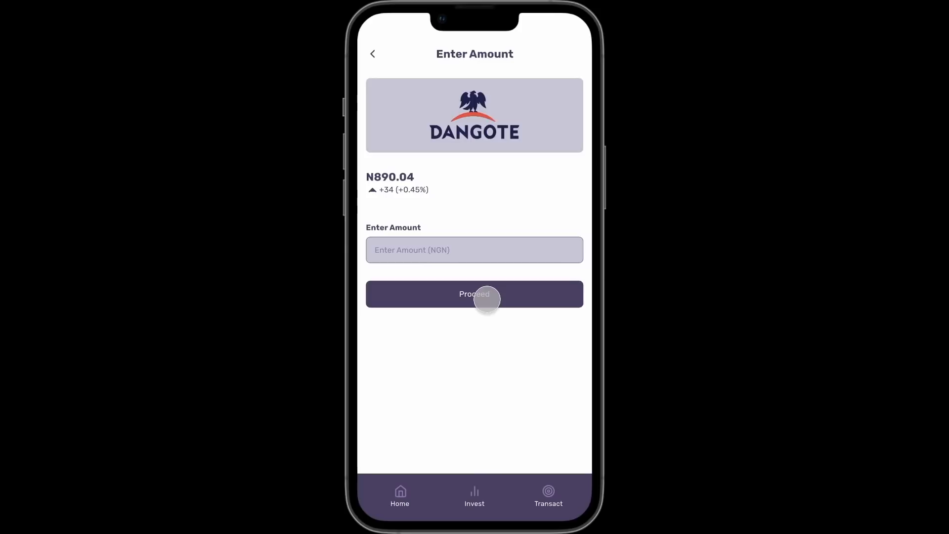
pyautogui.click(487, 299)
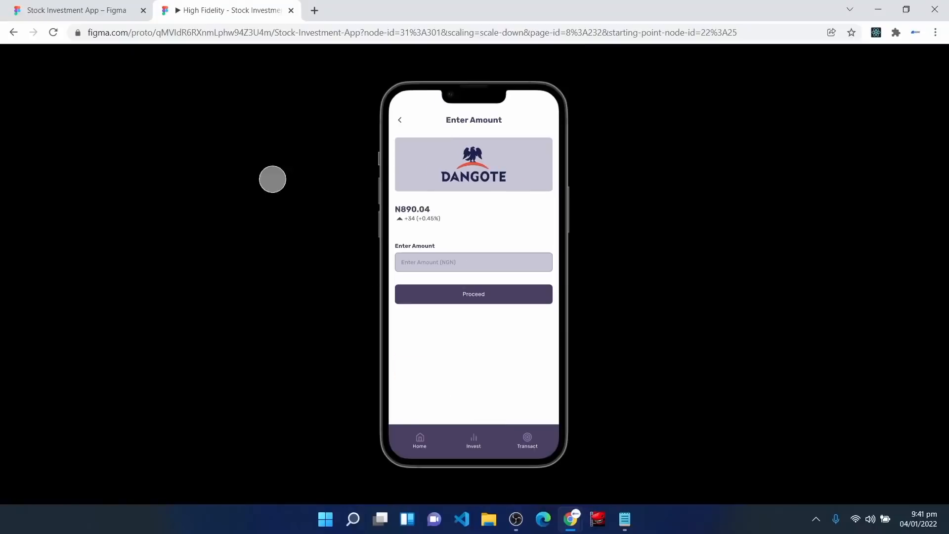
# Step: Set the Proceed button's connection to Investment Summary to trigger On tap, then go back to the prototype
pyautogui.click(59, 4)
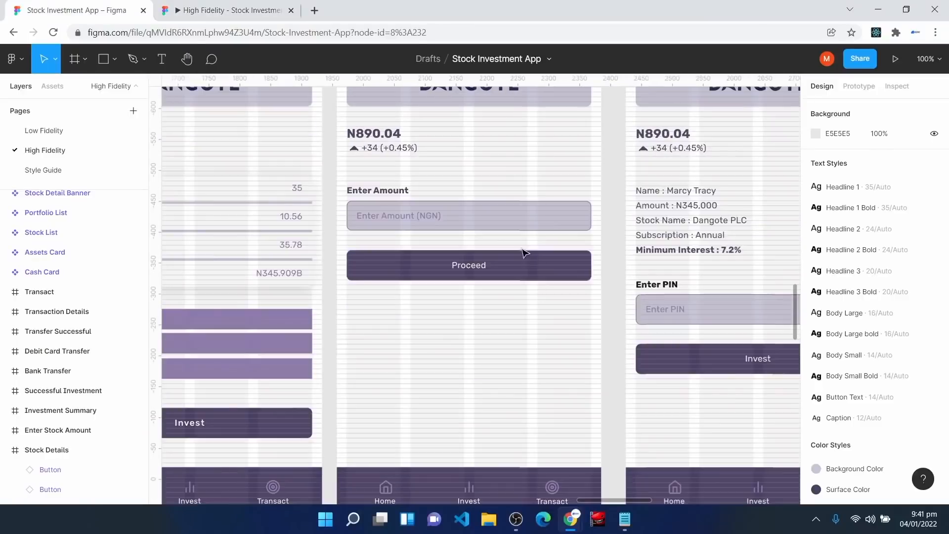
pyautogui.click(543, 265)
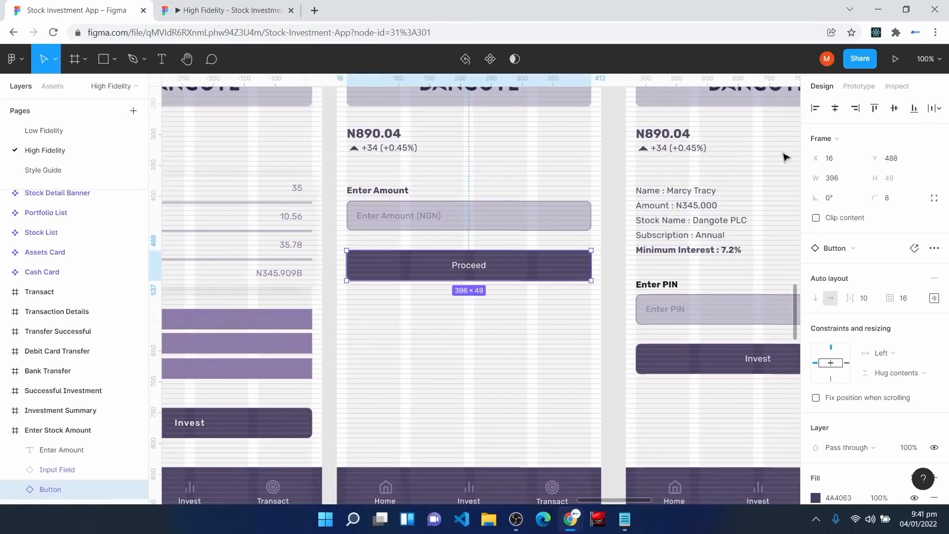
pyautogui.click(860, 87)
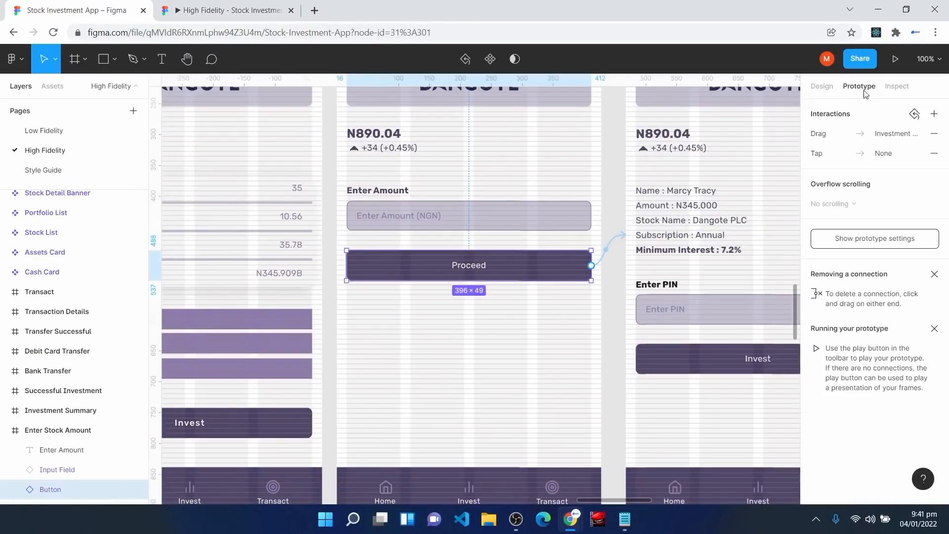
pyautogui.click(605, 262)
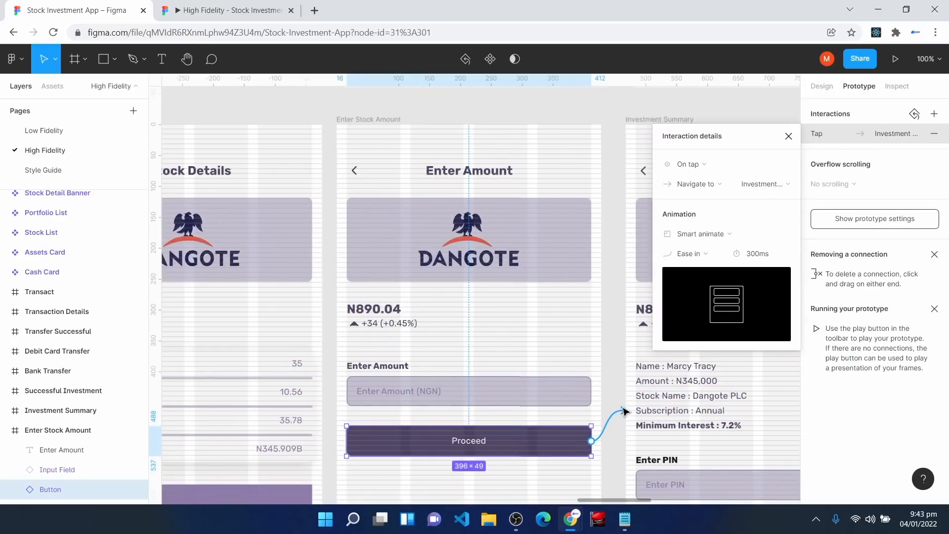
pyautogui.click(706, 166)
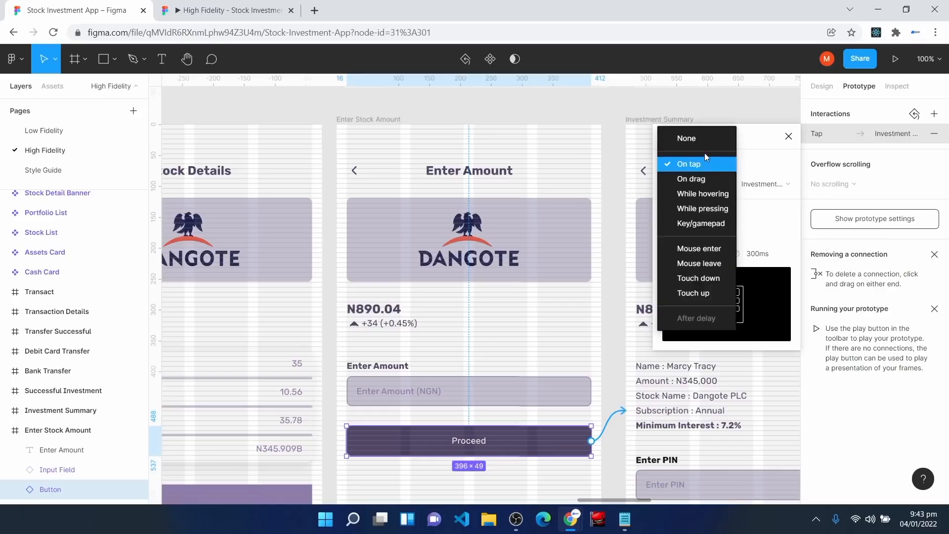
pyautogui.click(702, 164)
pyautogui.click(789, 136)
pyautogui.click(257, 10)
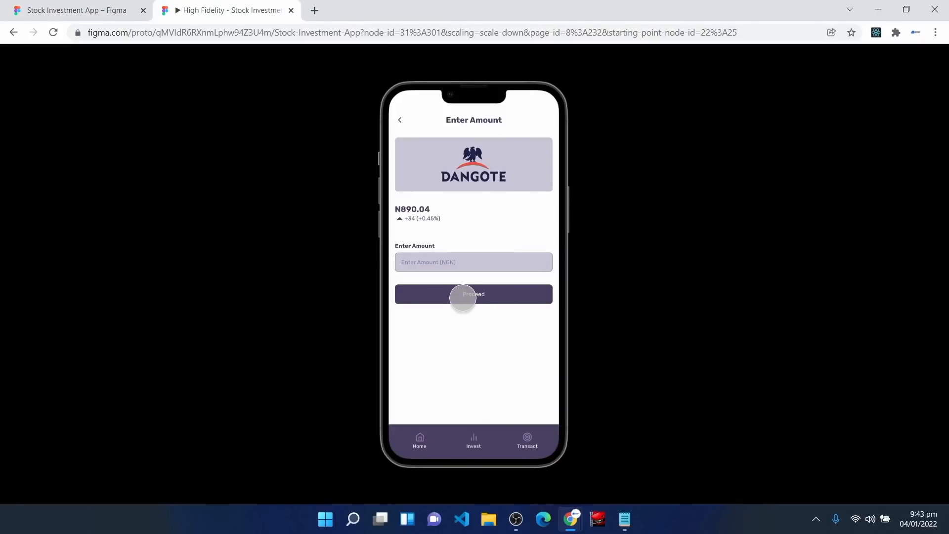
# Step: Tap Proceed on Dangote's Enter Amount screen to check it reaches the Summary screen
pyautogui.click(463, 298)
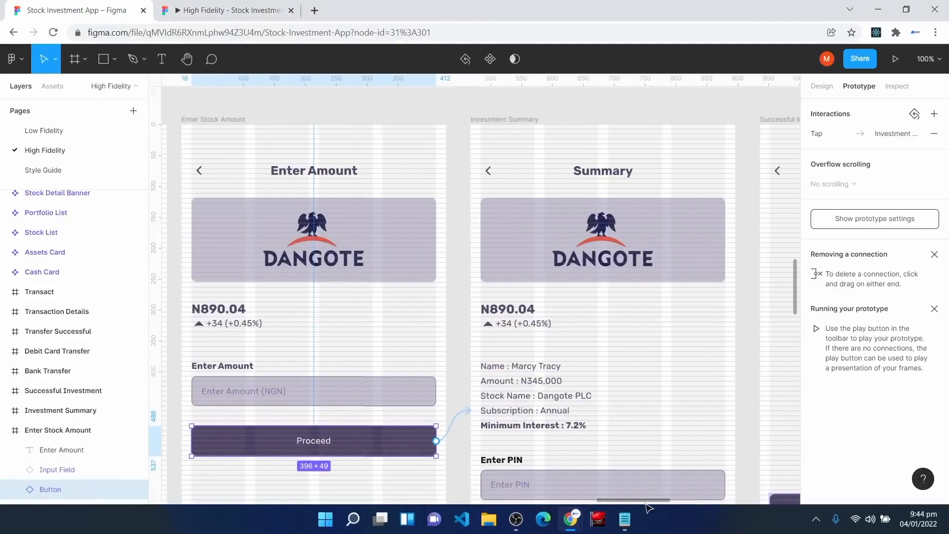
# Step: Remove the drag interaction from the Summary screen's Invest button
pyautogui.moveTo(646, 505); pyautogui.dragTo(656, 506)
pyautogui.scroll(-5, 585, 335)
pyautogui.click(588, 403)
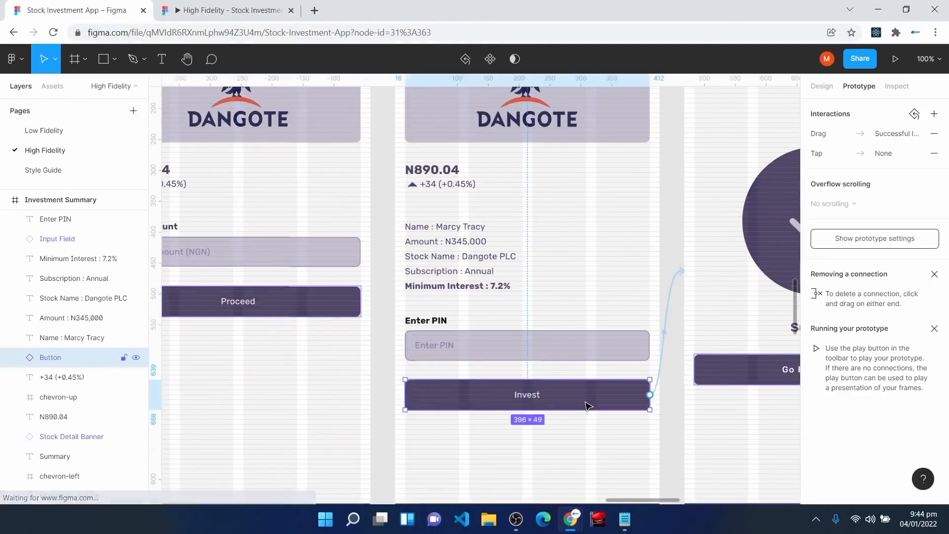
pyautogui.click(668, 306)
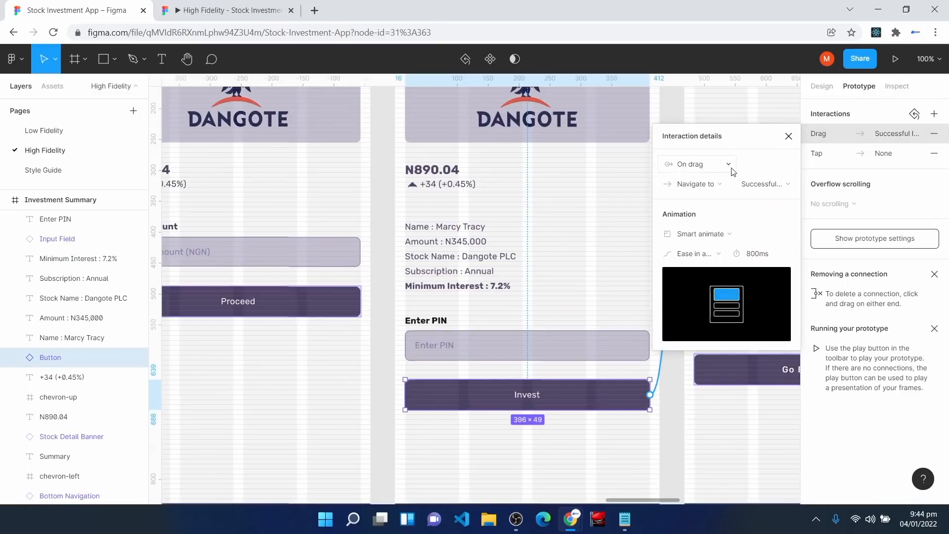
pyautogui.click(934, 133)
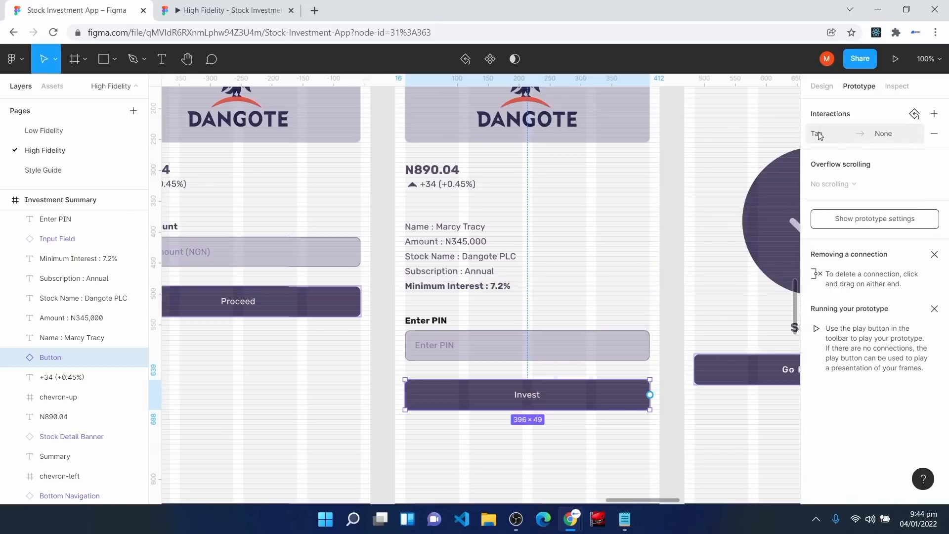
# Step: Point the Invest button's tap interaction to Successful Investment, then switch to the prototype preview
pyautogui.click(818, 131)
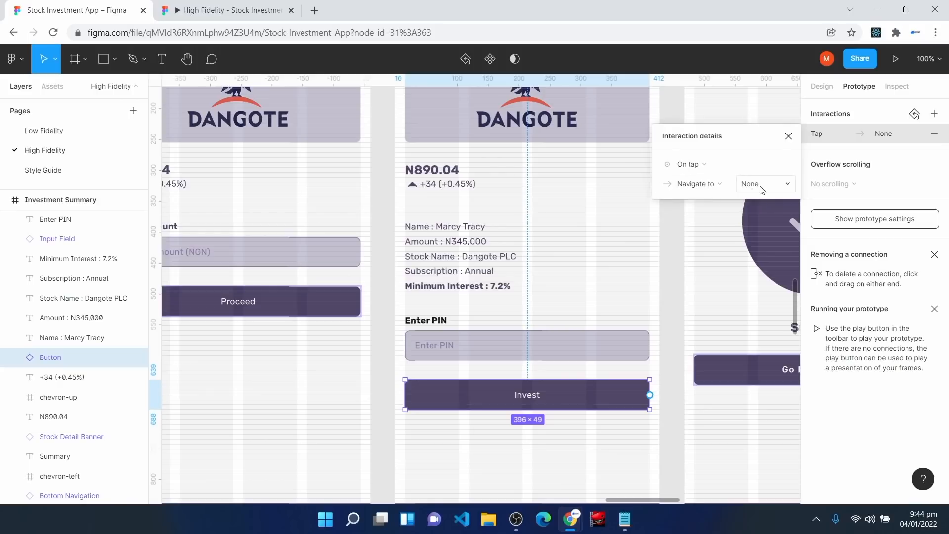
pyautogui.scroll(5, 710, 333)
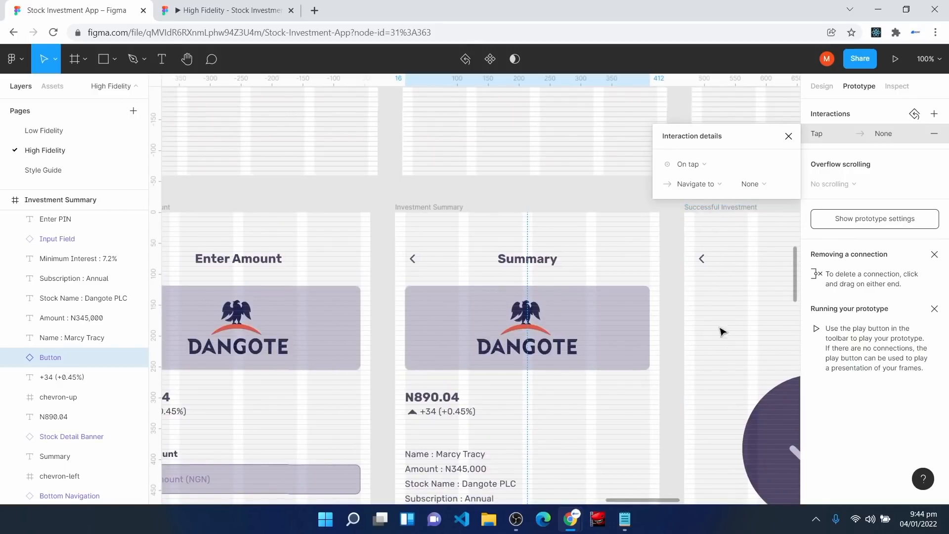
pyautogui.scroll(-3, 722, 326)
pyautogui.click(761, 187)
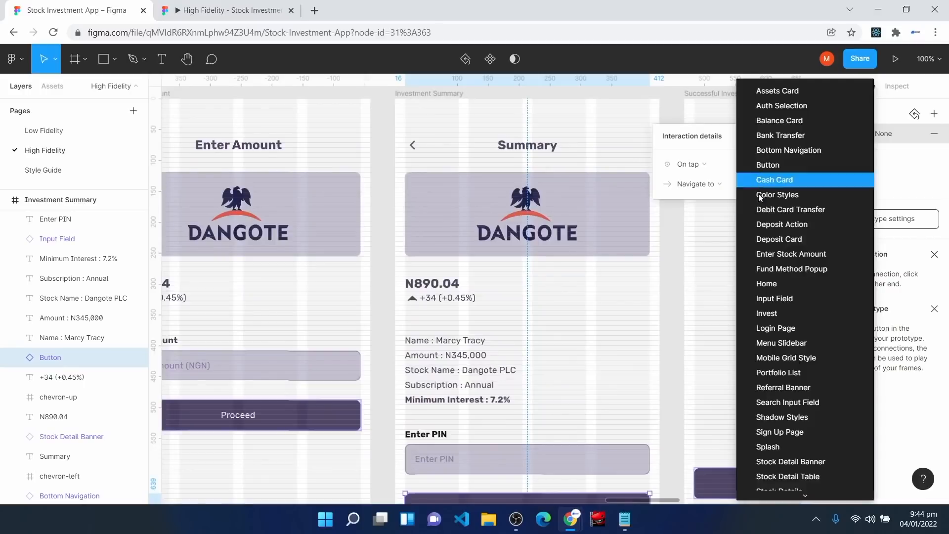
pyautogui.scroll(-4, 781, 396)
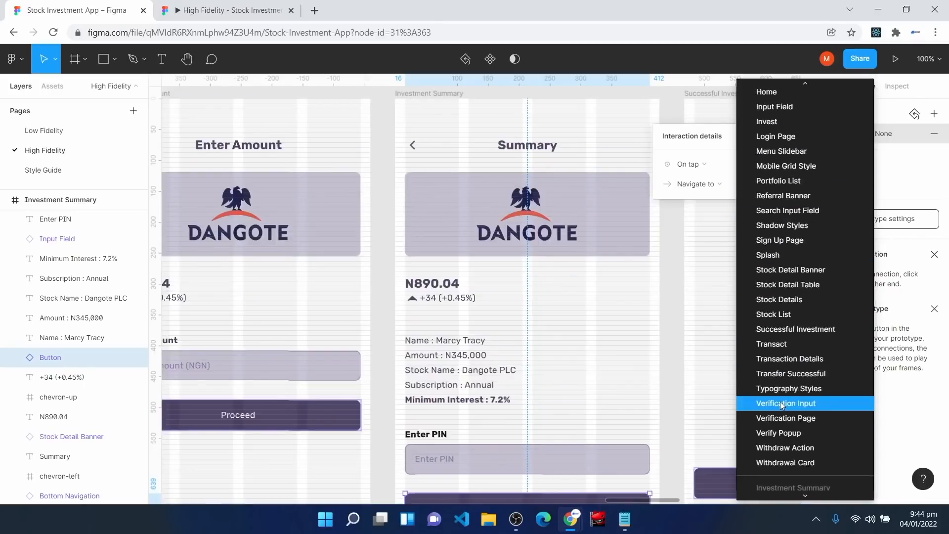
pyautogui.click(792, 329)
pyautogui.click(789, 136)
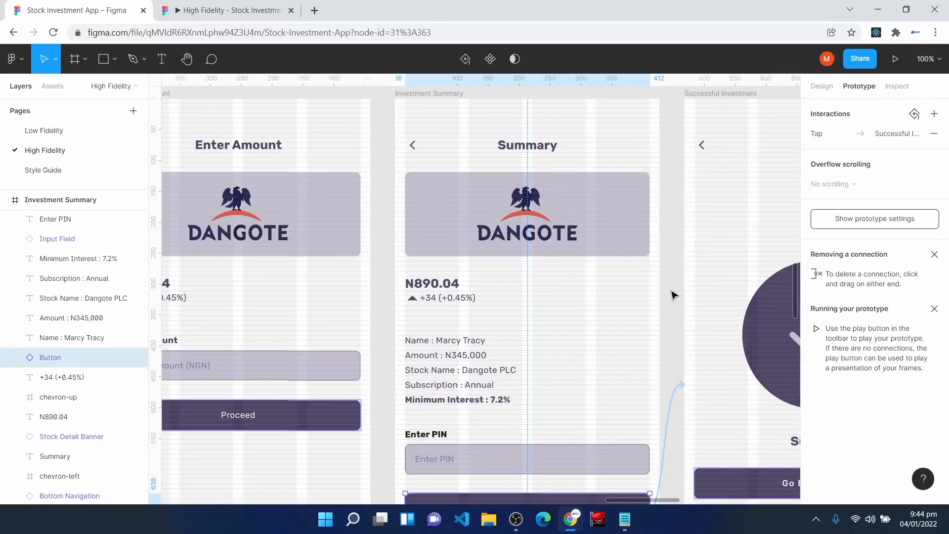
pyautogui.click(674, 295)
pyautogui.click(215, 5)
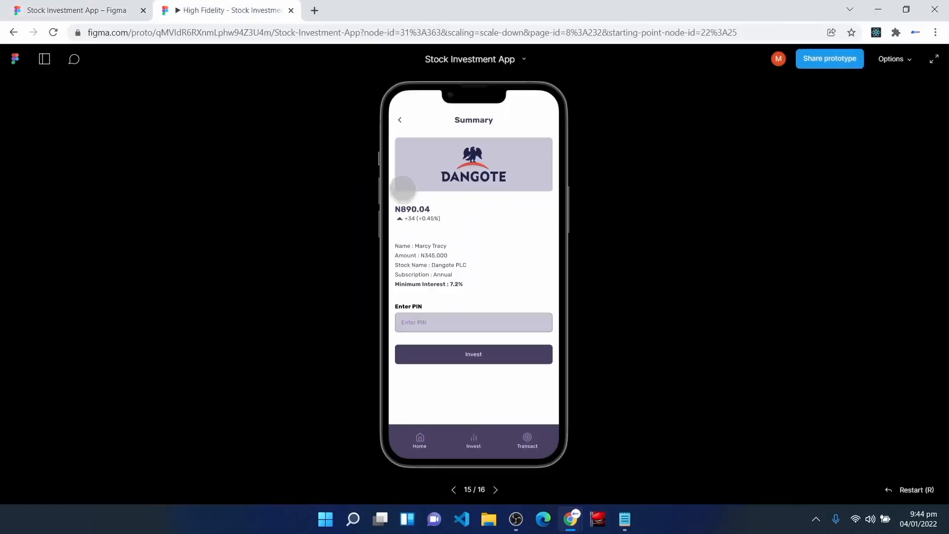
# Step: Tap Invest to reach the success screen, go home, then open and close a Withdrawal's transaction details
pyautogui.click(471, 354)
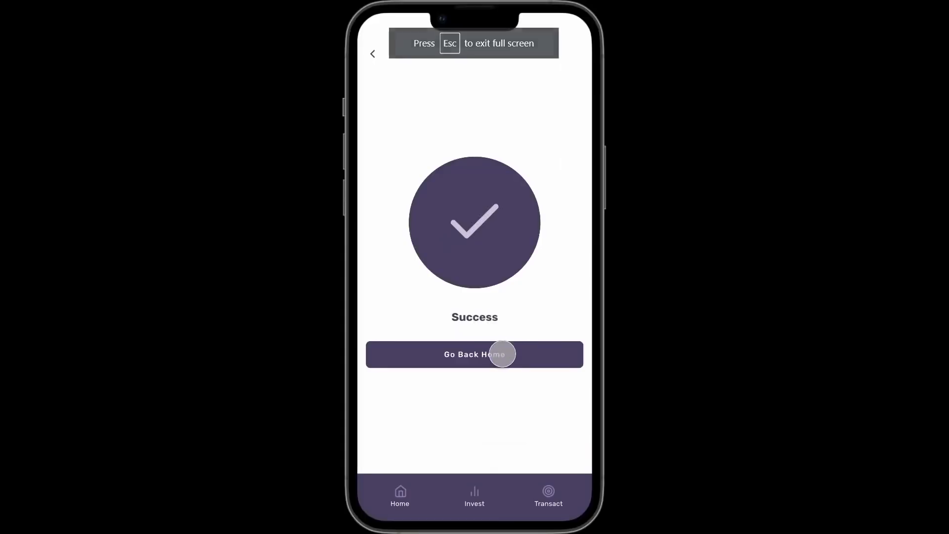
pyautogui.click(503, 354)
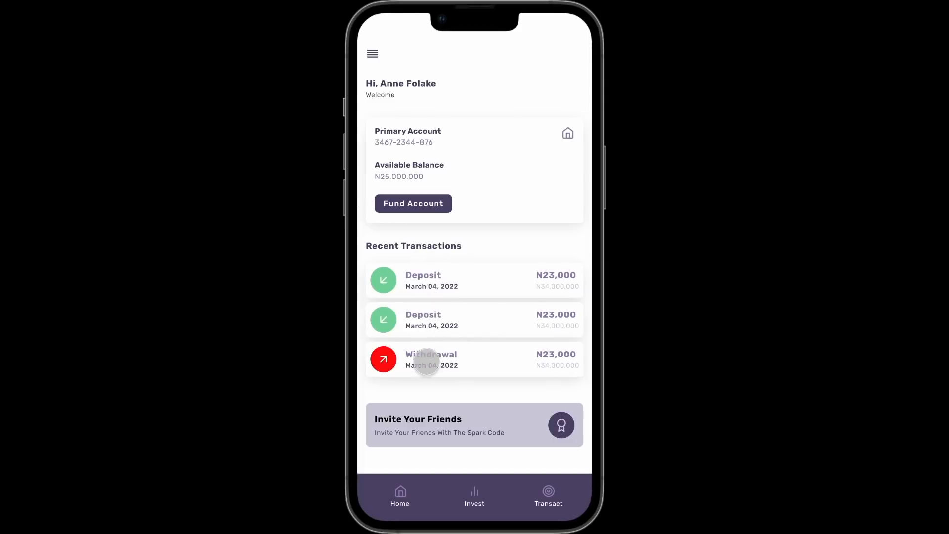
pyautogui.click(427, 362)
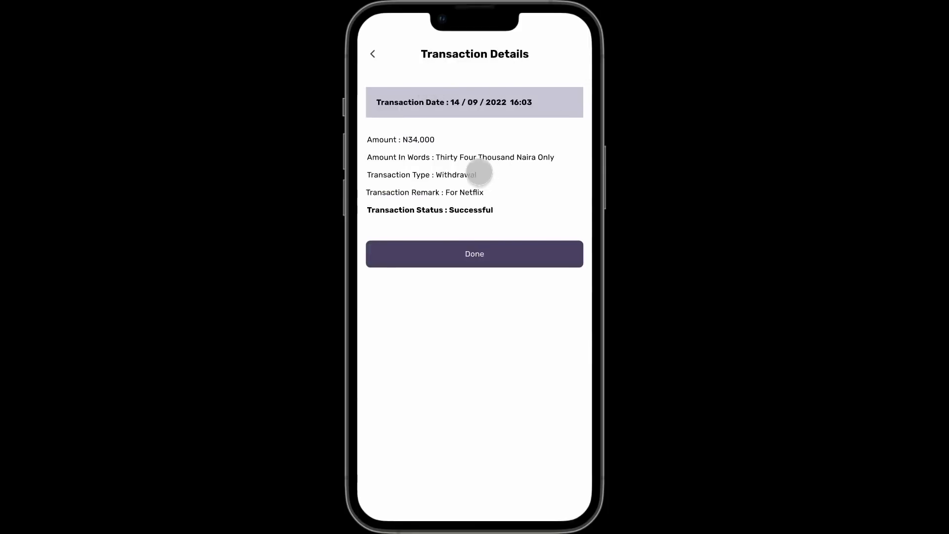
pyautogui.click(478, 240)
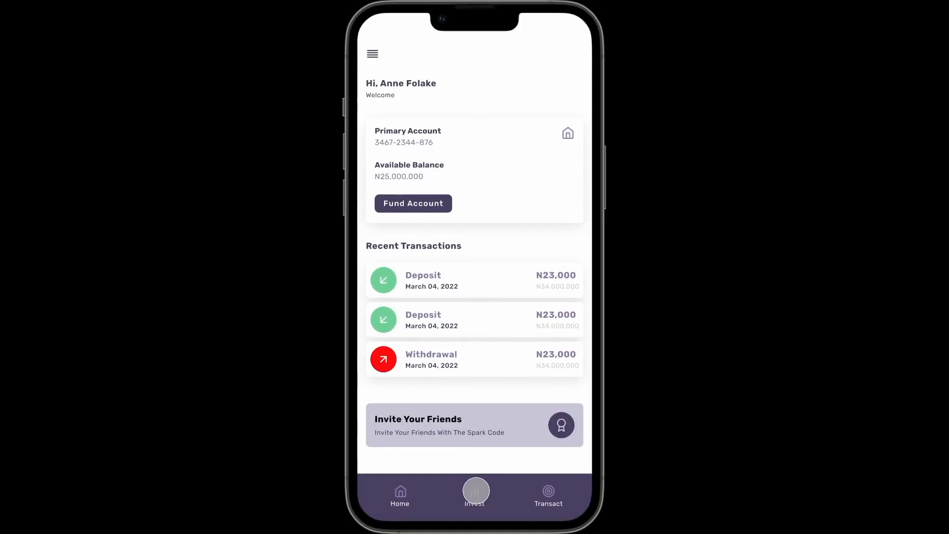
# Step: Invest in Dangote stock through Proceed, return home, open the Transact tab, and exit full screen
pyautogui.click(476, 491)
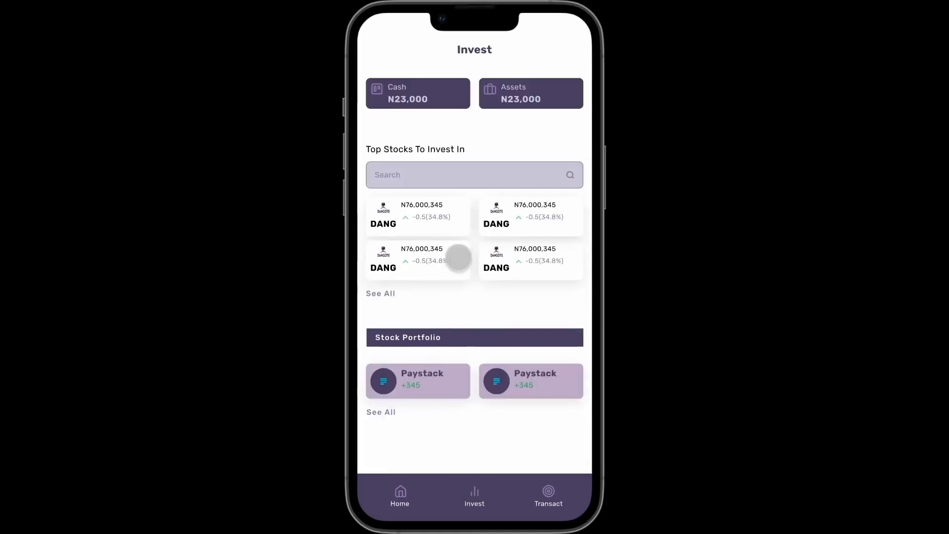
pyautogui.click(416, 212)
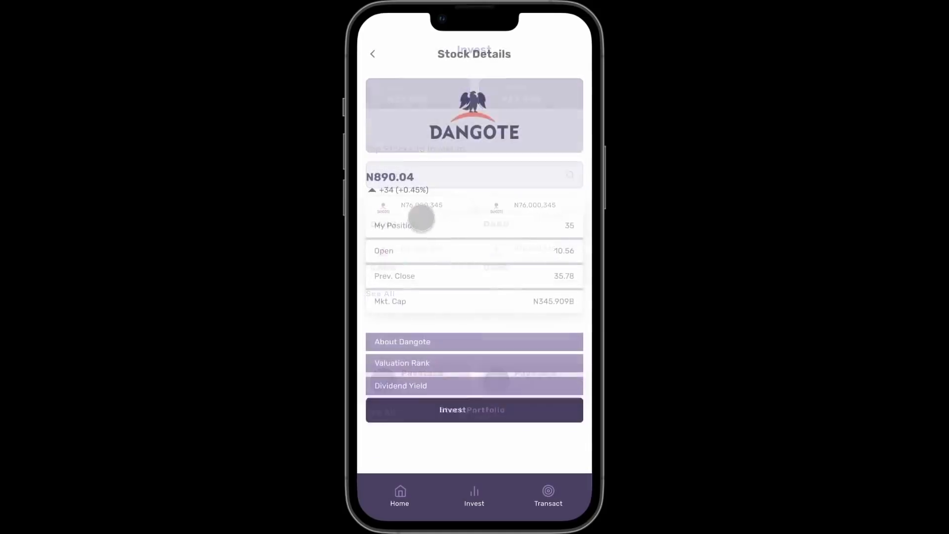
pyautogui.click(466, 425)
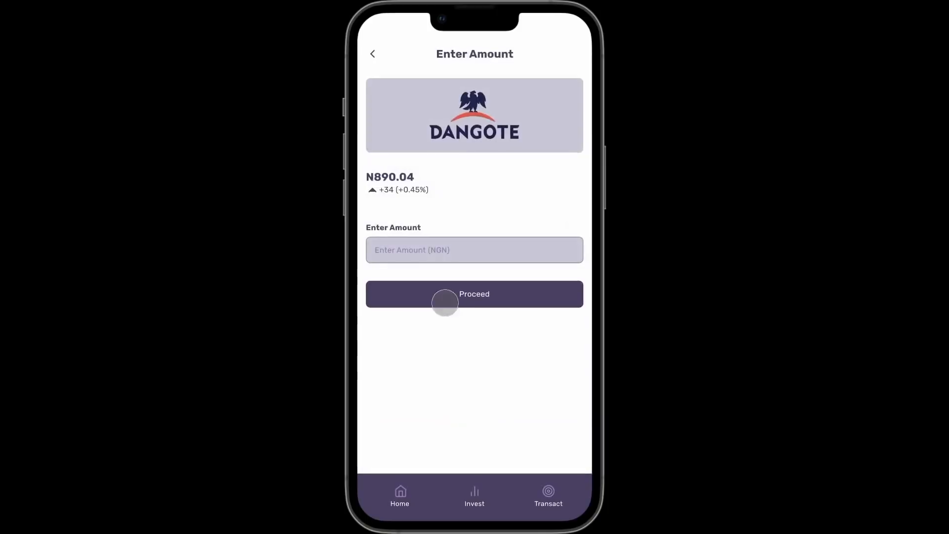
pyautogui.click(445, 303)
pyautogui.click(458, 354)
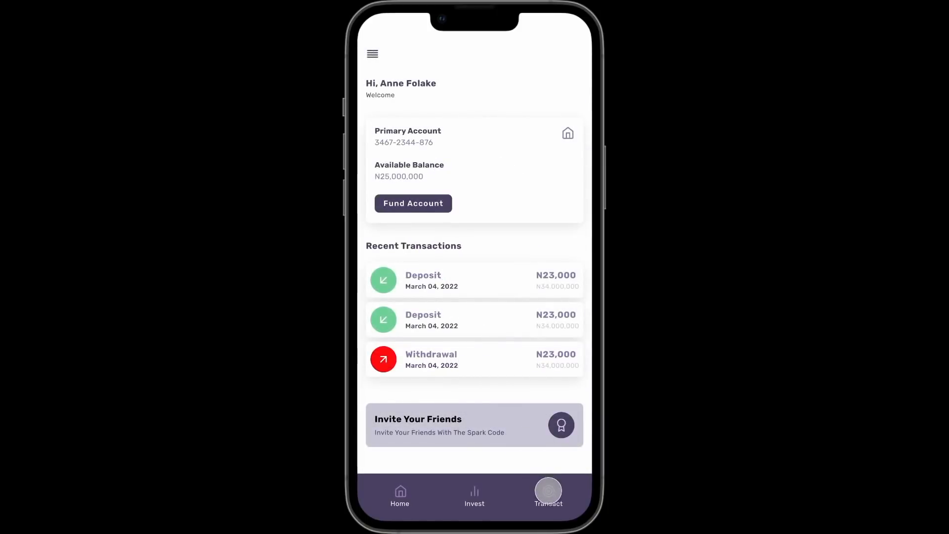
pyautogui.click(548, 491)
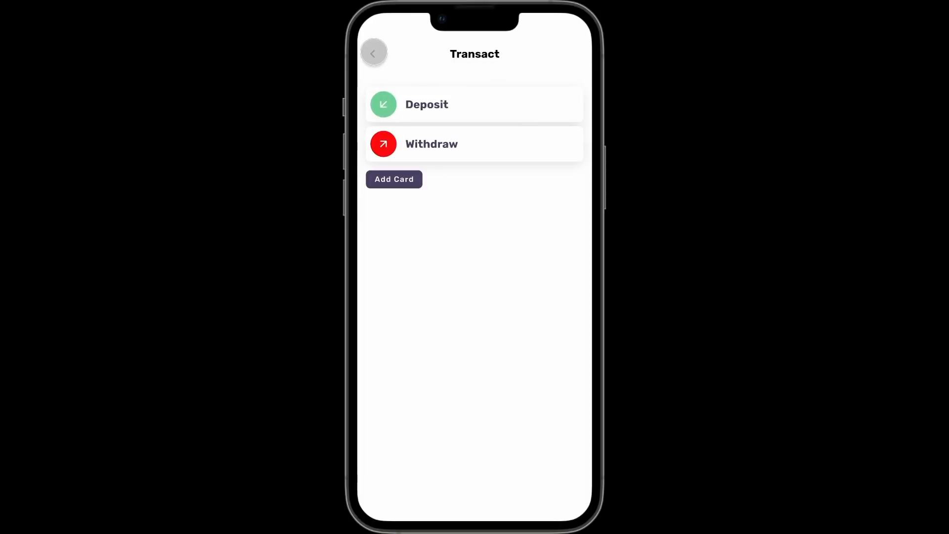
pyautogui.press('Escape')
# Step: Pan to the Transact frame and drag a prototype connection from its back arrow
pyautogui.click(60, 8)
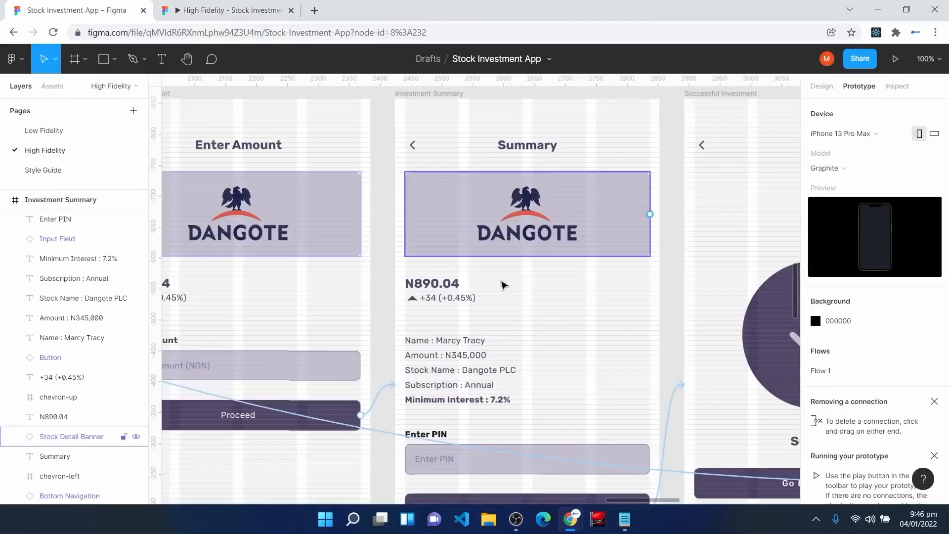
pyautogui.press('h')
pyautogui.moveTo(714, 205); pyautogui.dragTo(302, 420)
pyautogui.moveTo(760, 219); pyautogui.dragTo(390, 479)
pyautogui.moveTo(687, 131); pyautogui.dragTo(317, 390)
pyautogui.press('v')
pyautogui.click(320, 269)
pyautogui.moveTo(327, 268); pyautogui.dragTo(235, 248)
# Step: Set the back arrow's destination to Home and switch to the prototype preview
pyautogui.click(752, 184)
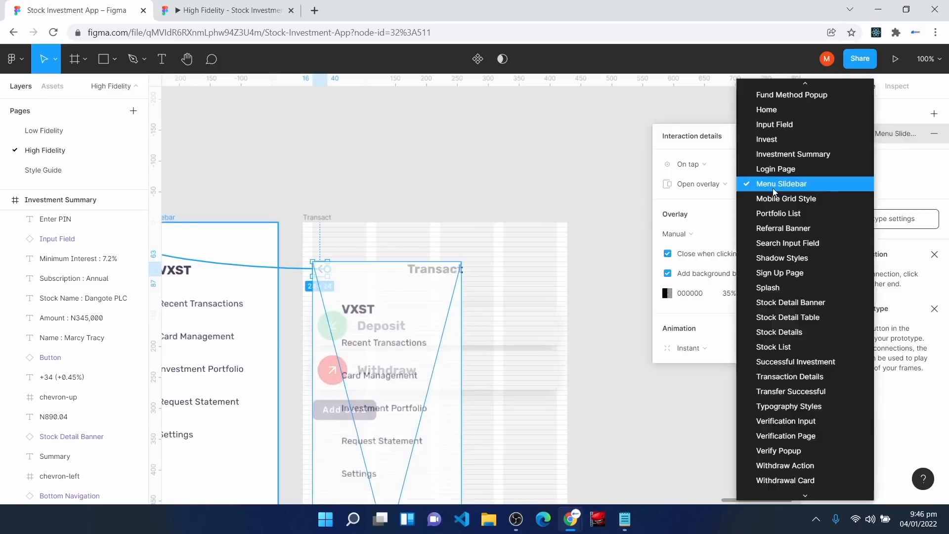
pyautogui.click(792, 112)
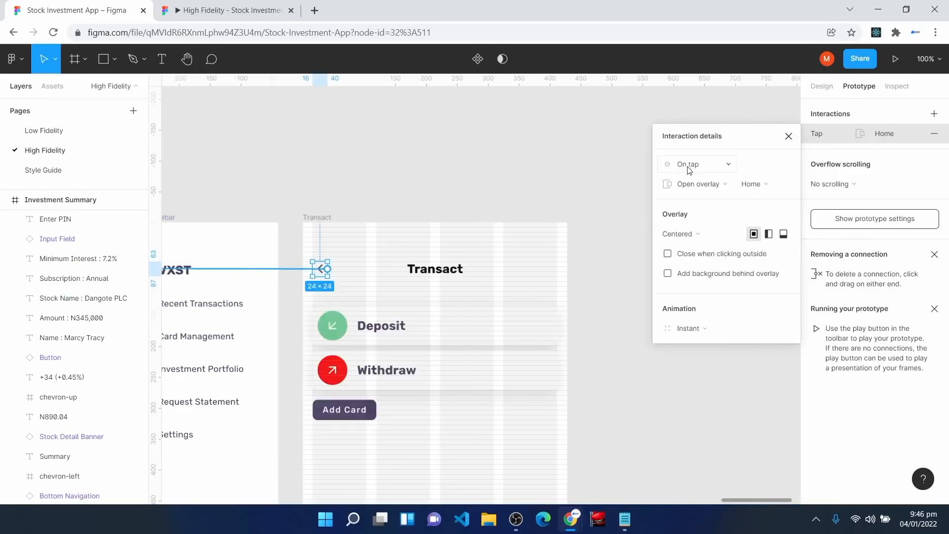
pyautogui.click(790, 139)
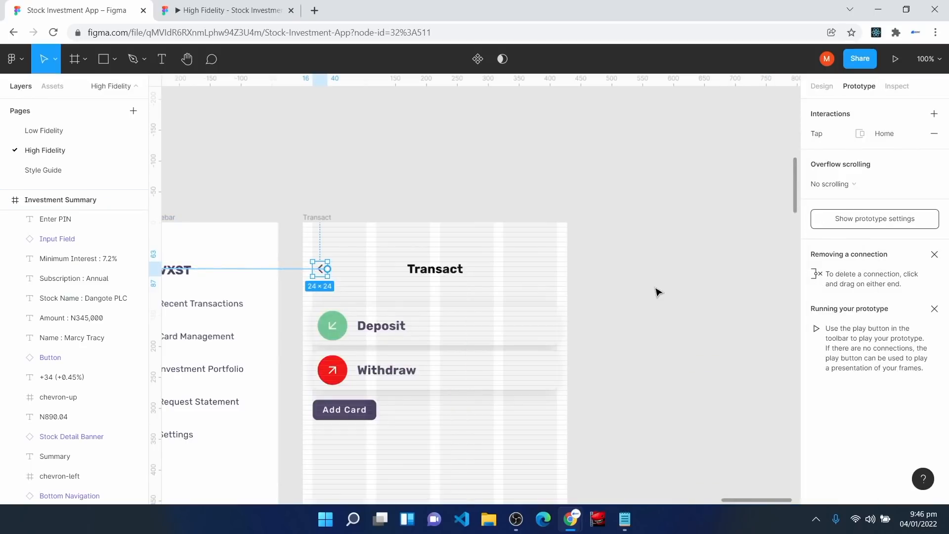
pyautogui.click(658, 293)
pyautogui.hotkey('ctrl', 'Tab')
# Step: In full screen, test the Transact back arrow and Home's side menu, then zoom the editor canvas to 25%
pyautogui.click(934, 58)
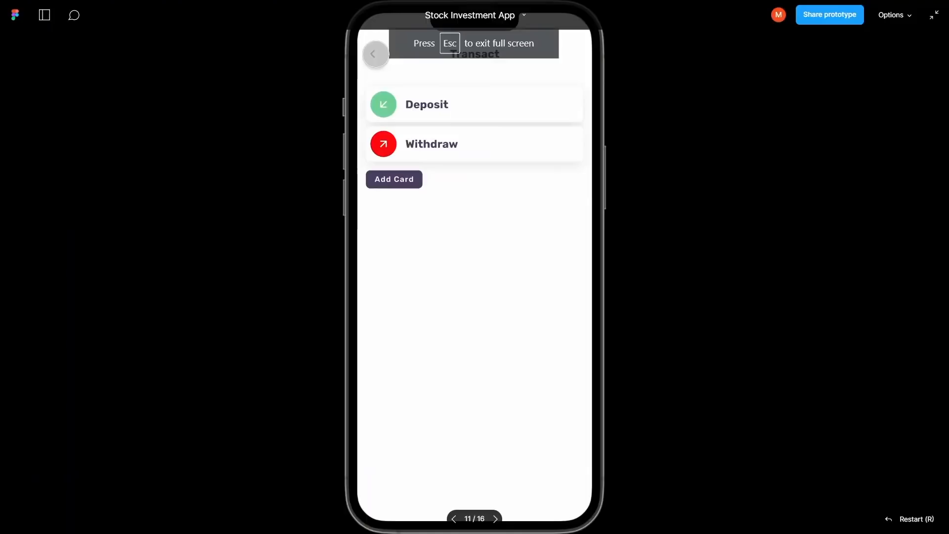
pyautogui.click(374, 54)
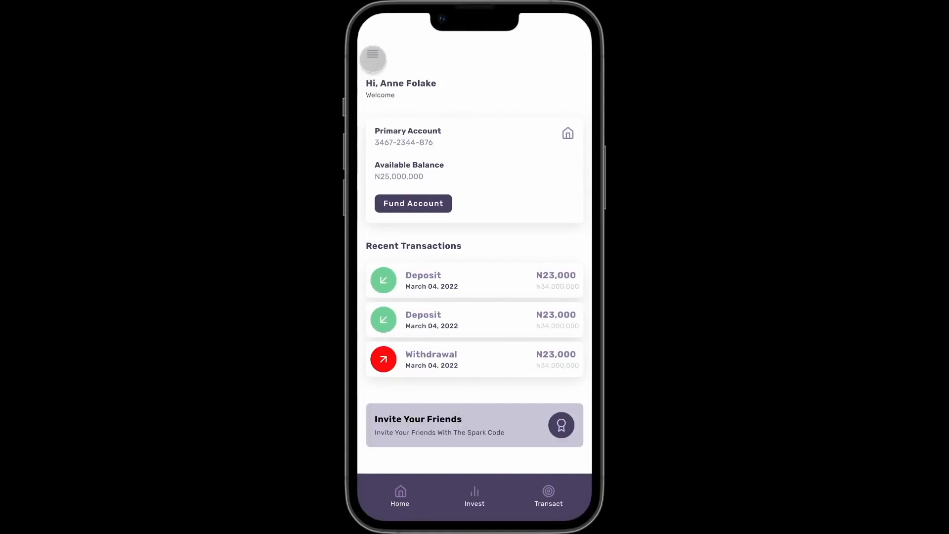
pyautogui.click(374, 55)
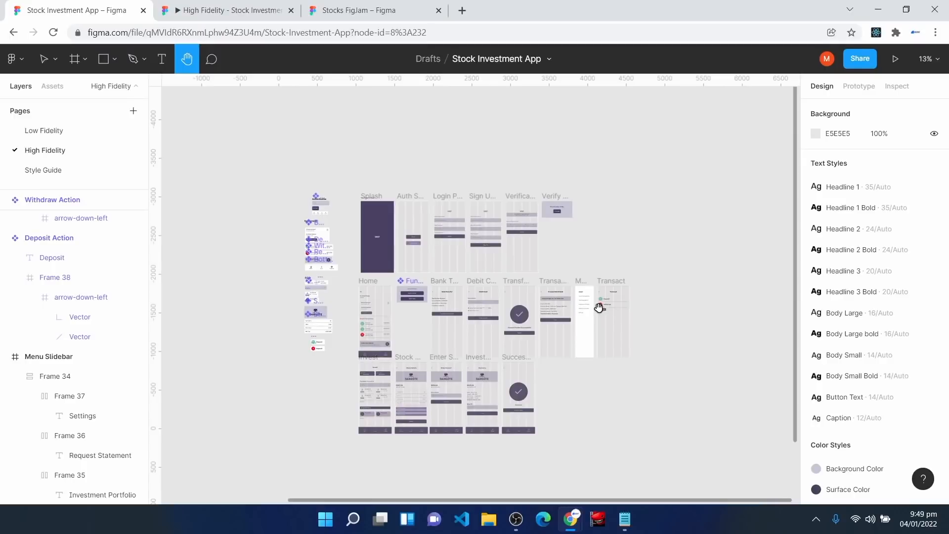
pyautogui.press('+')
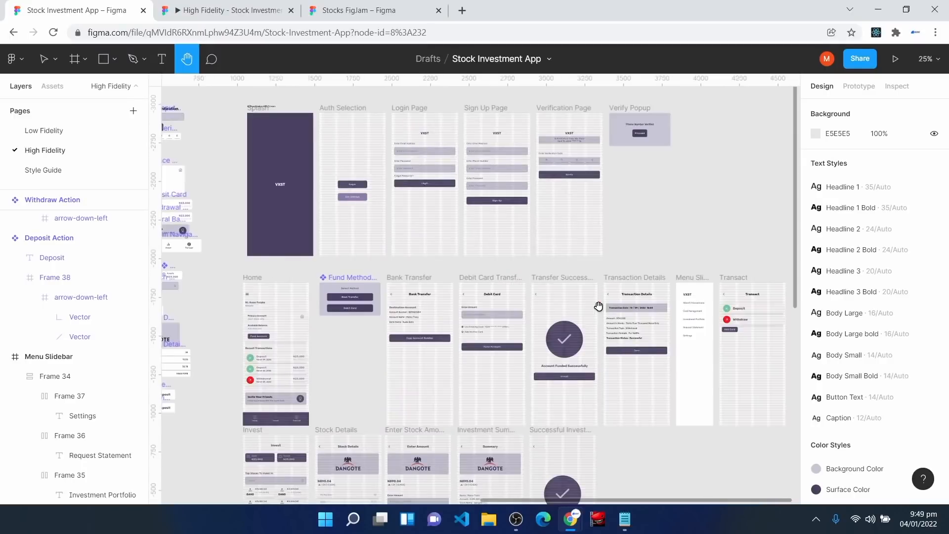